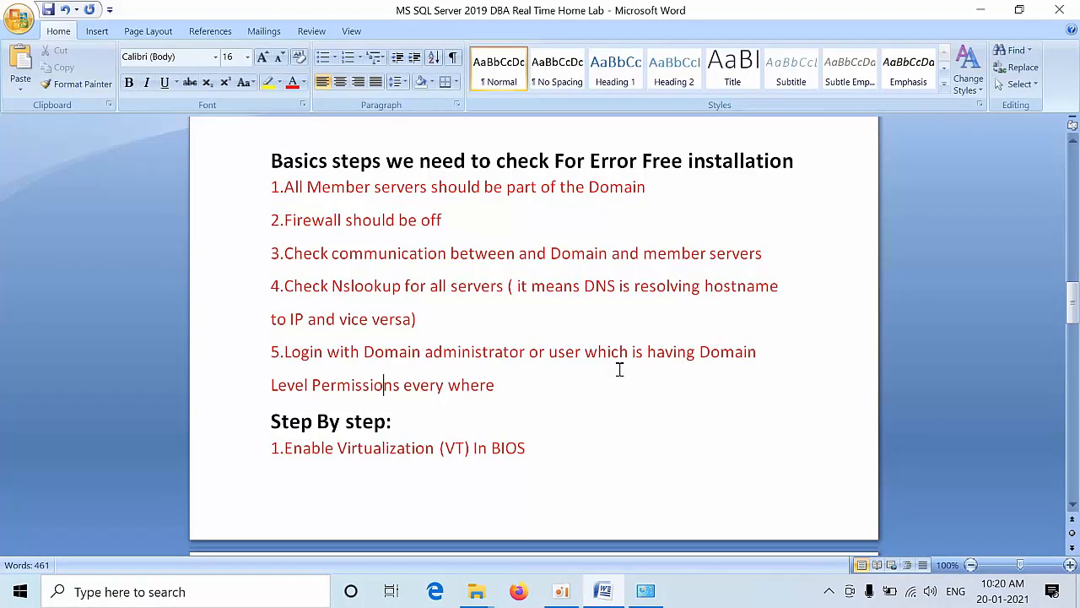
Step: Read through the Step By step checklist from the top down to step 24
key(Down)
key(Down)
key(Down)
key(Down)
key(Up)
key(Up)
key(Up)
key(Up)
key(Up)
key(Up)
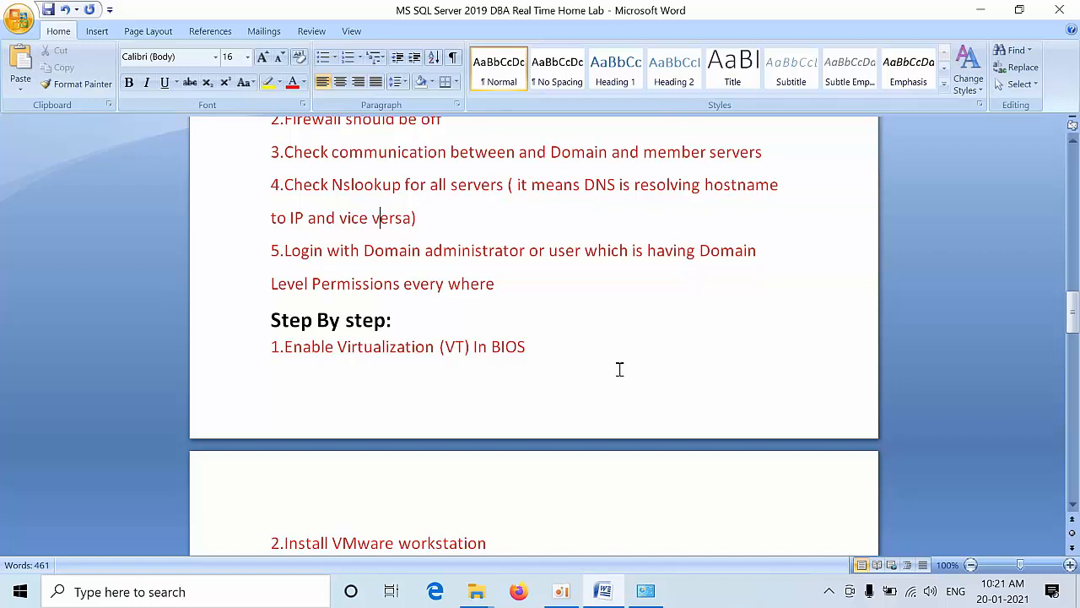
key(Down)
key(Down)
key(Down)
key(Down)
key(Down)
key(Down)
key(Up)
key(Up)
key(Up)
key(Up)
key(Left)
key(Left)
key(Left)
key(Left)
key(Left)
key(Left)
key(Left)
key(Left)
key(Left)
key(Left)
key(Left)
key(Left)
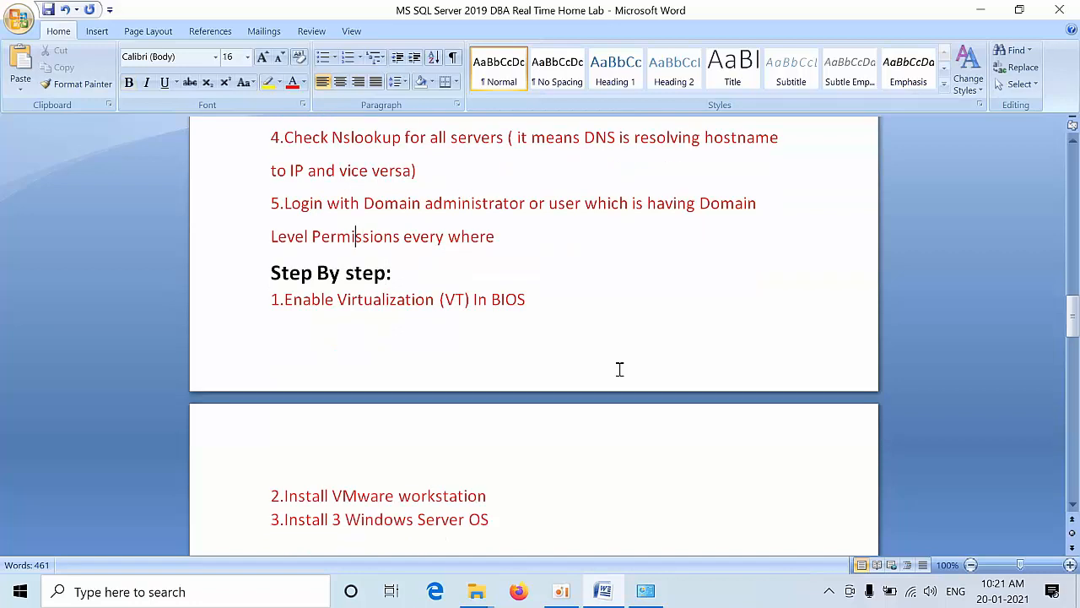
key(Left)
key(Left)
key(Left)
key(Down)
key(Down)
key(Down)
key(Down)
key(Down)
key(Down)
key(Down)
key(Down)
key(Down)
key(Down)
key(Down)
key(Down)
key(Down)
key(Down)
key(Down)
key(Down)
key(Down)
key(Down)
key(Down)
key(Down)
key(Down)
key(Down)
key(Down)
key(Down)
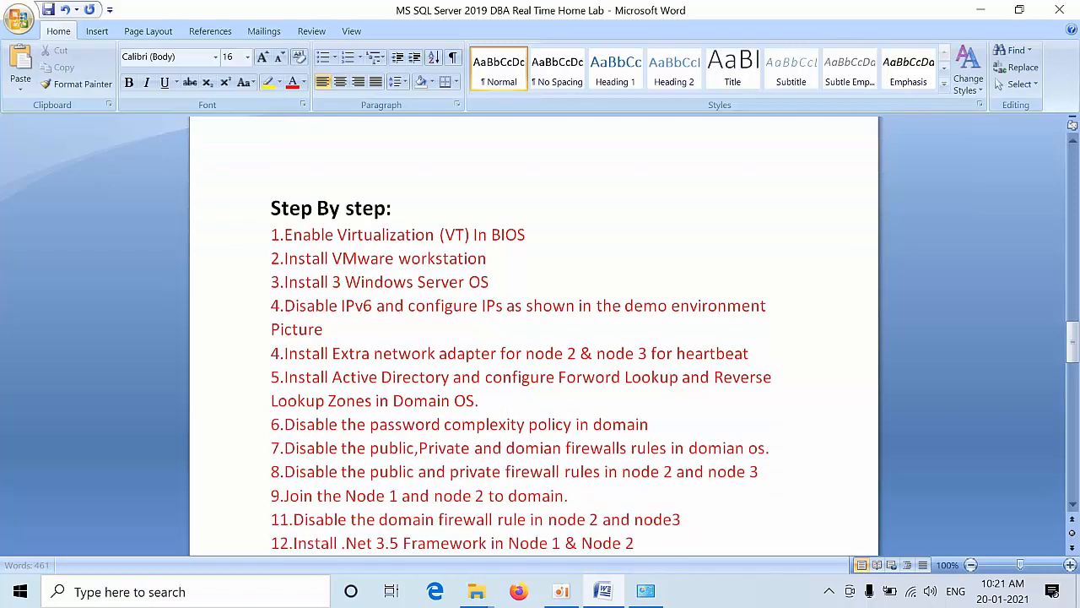
key(Down)
key(Down)
key(Down)
key(Down)
key(Down)
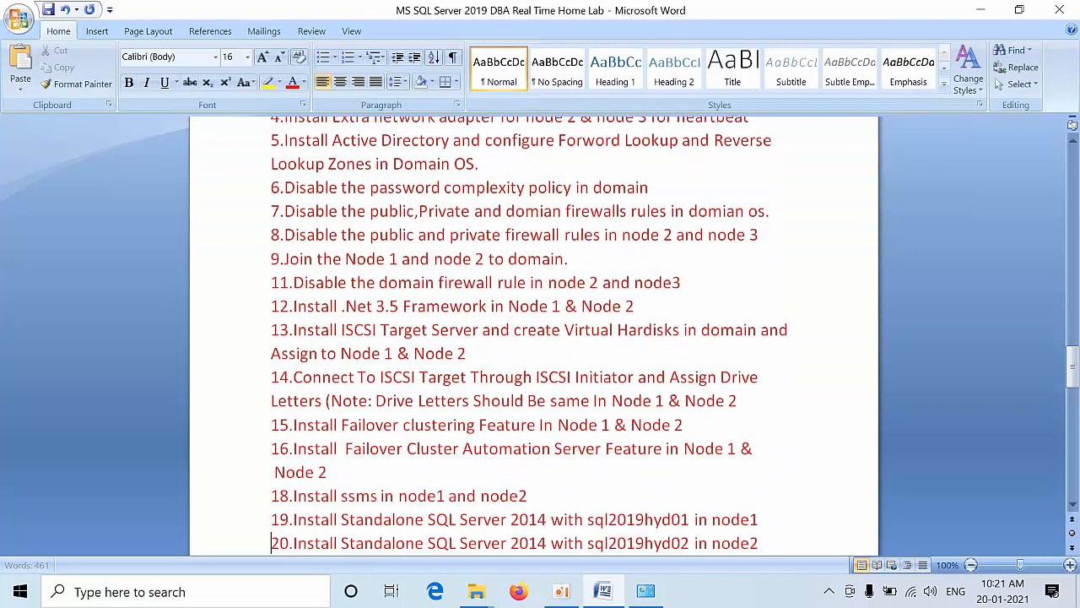
key(Up)
key(Up)
key(Up)
key(Up)
key(Up)
key(Up)
key(Up)
key(Up)
key(Up)
key(Up)
key(Up)
key(Up)
key(Up)
key(Up)
key(Up)
key(Up)
key(Up)
key(Up)
key(Up)
key(Up)
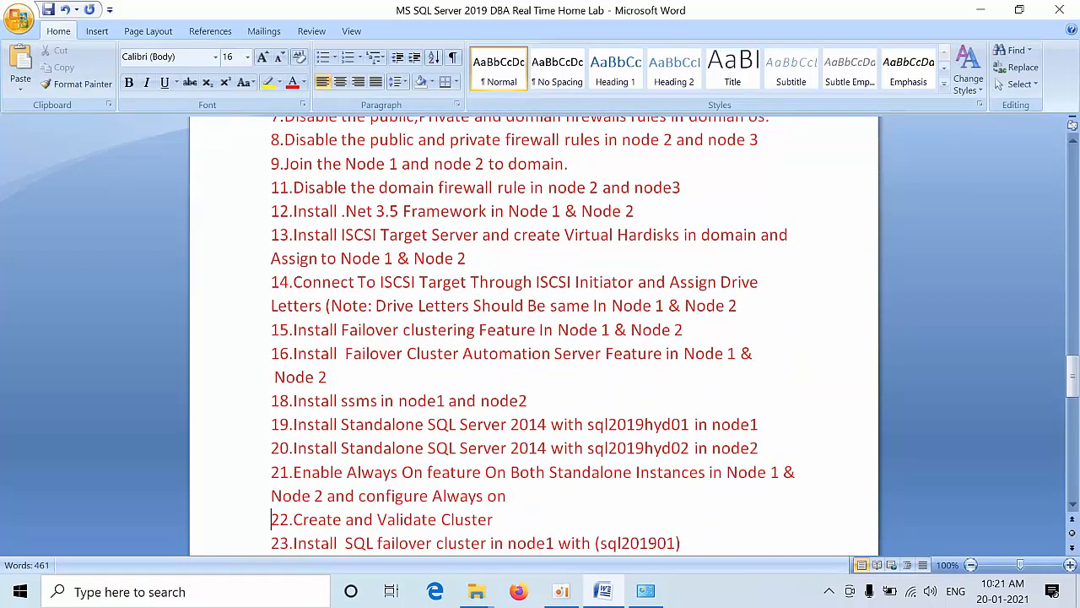
key(Up)
key(Up)
key(Up)
key(Up)
key(Up)
key(Up)
key(Up)
key(Up)
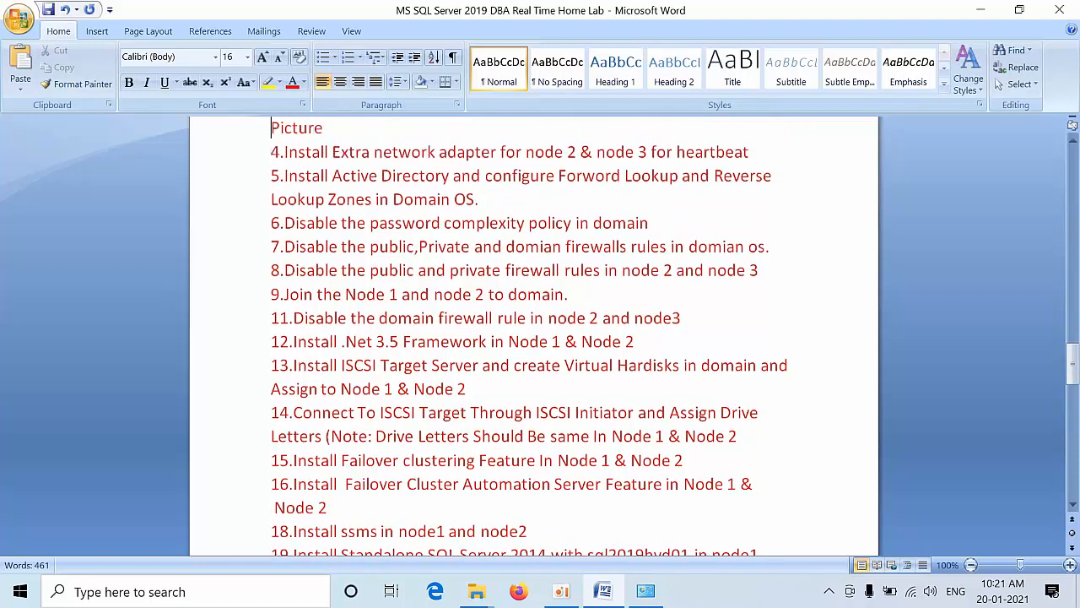
key(Down)
key(Down)
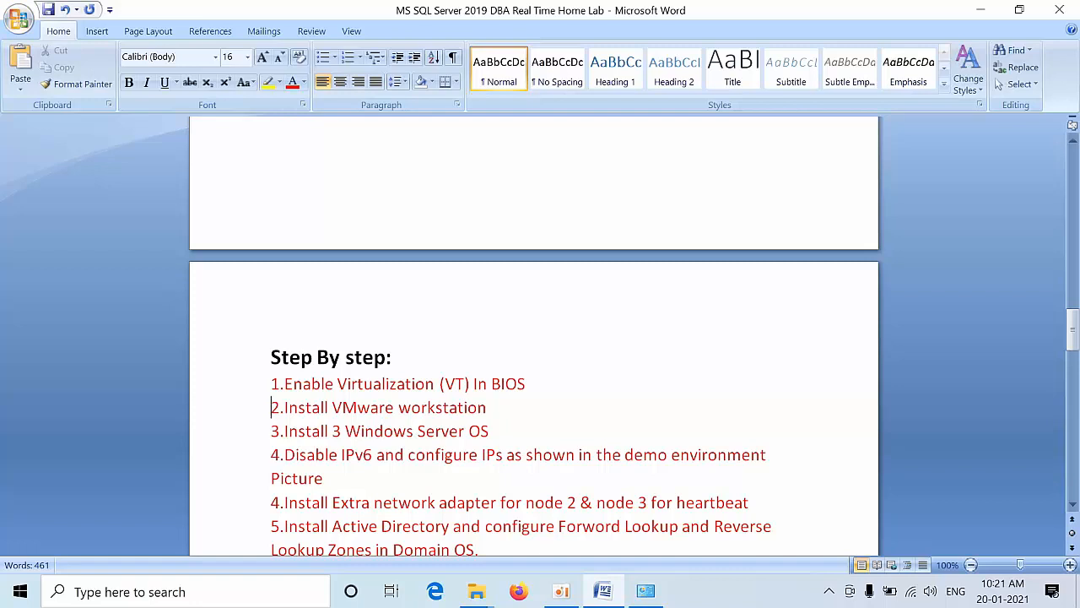
key(Down)
key(Down)
key(Down)
key(Down)
key(Down)
key(Down)
key(Down)
key(Down)
key(Down)
key(Down)
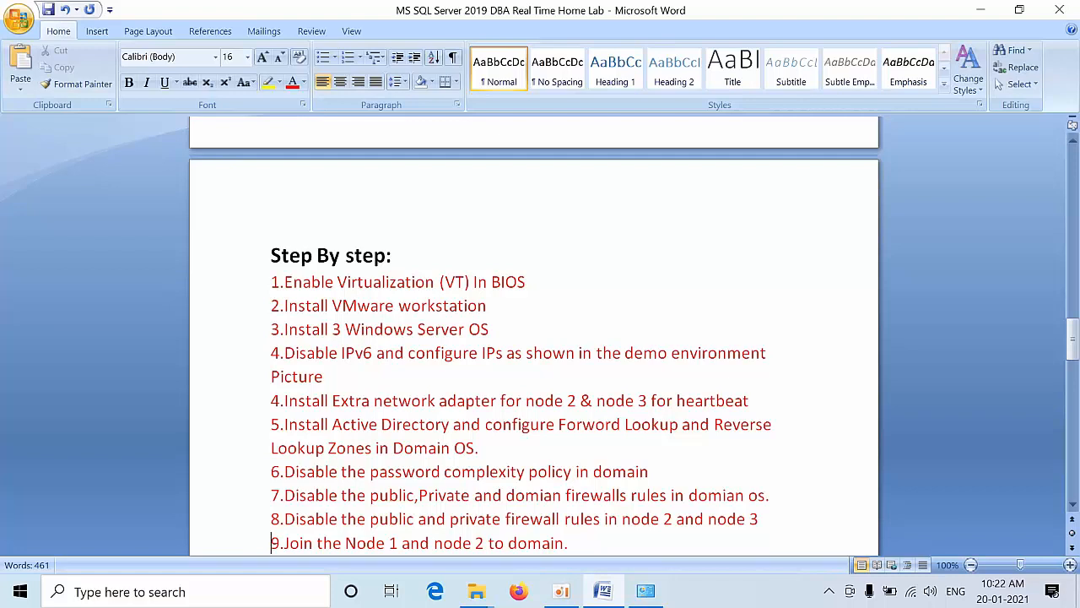
key(Down)
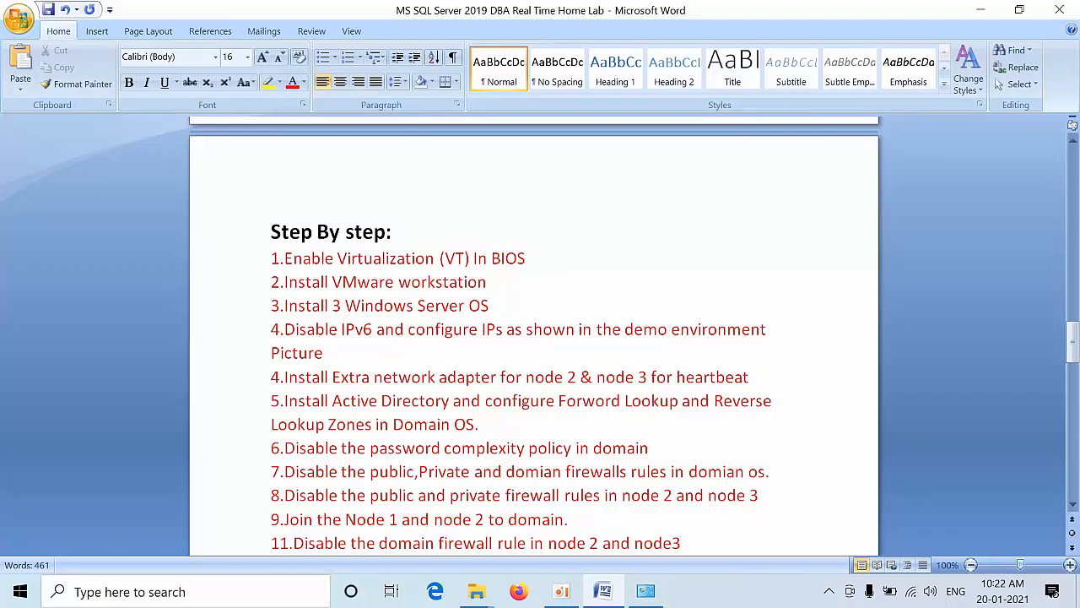
key(Down)
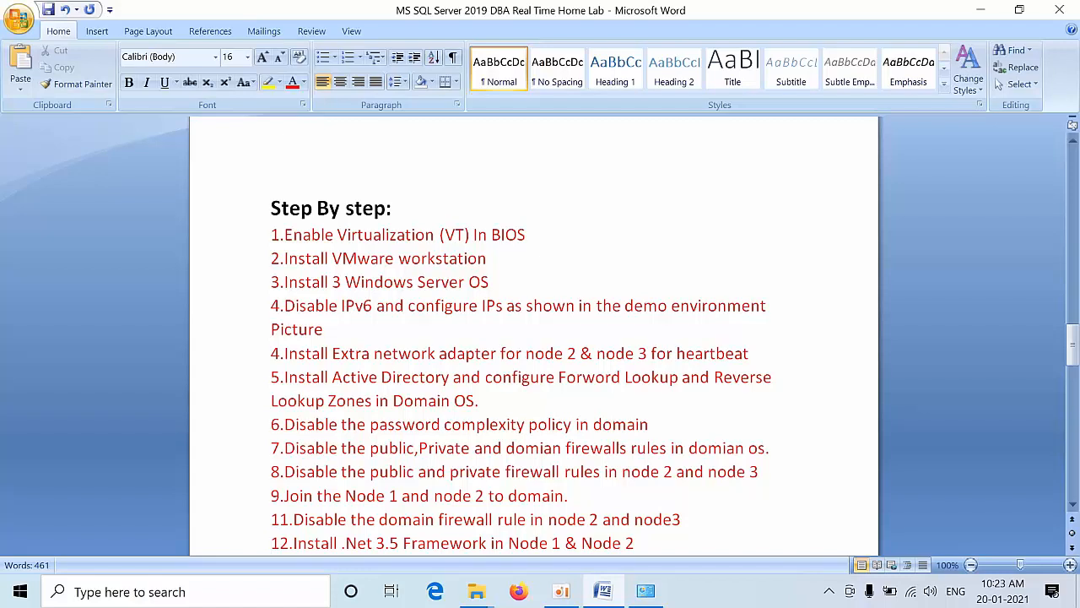
key(Down)
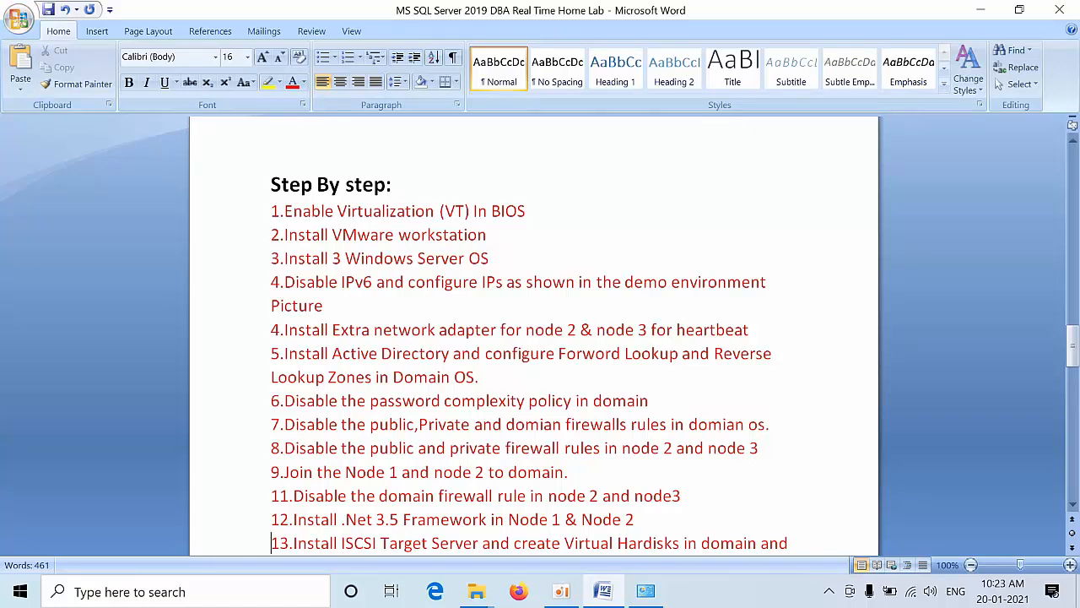
key(Down)
key(Down)
key(Down)
key(Down)
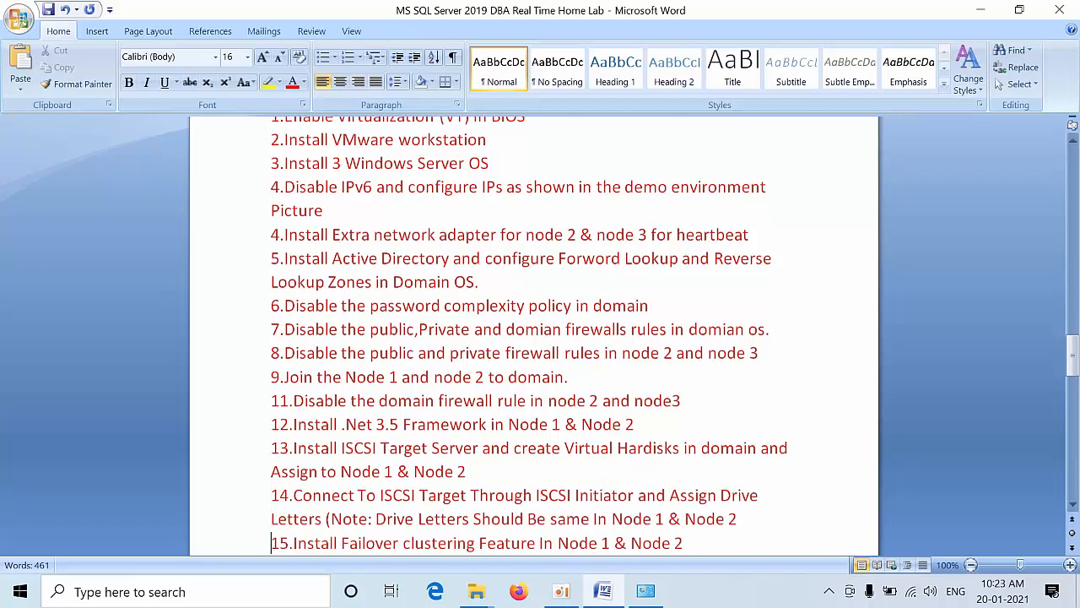
key(Down)
key(Down)
key(Down)
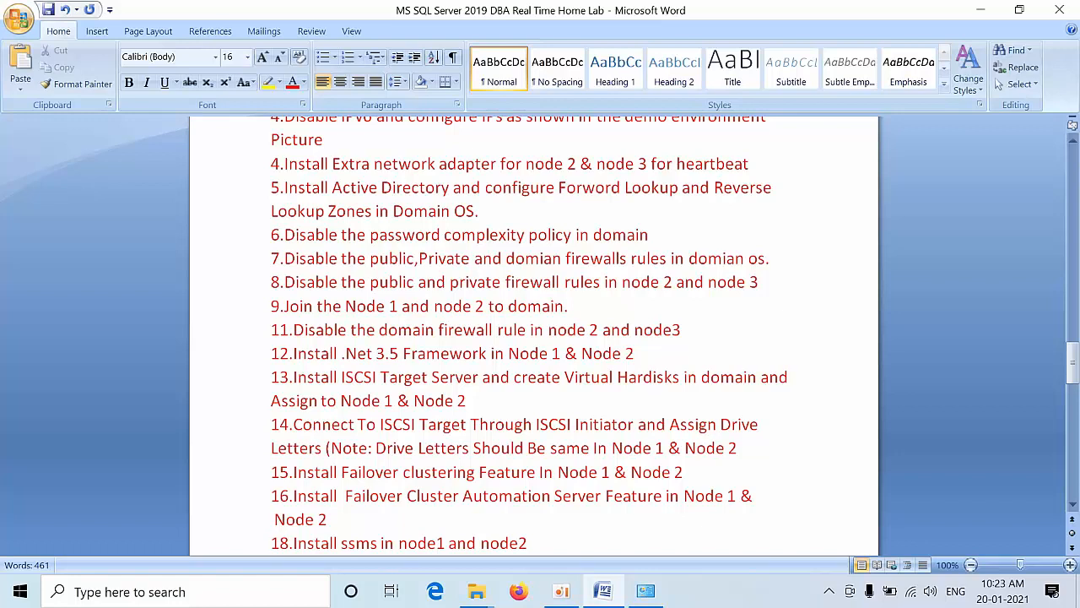
key(Down)
key(Down)
key(Down)
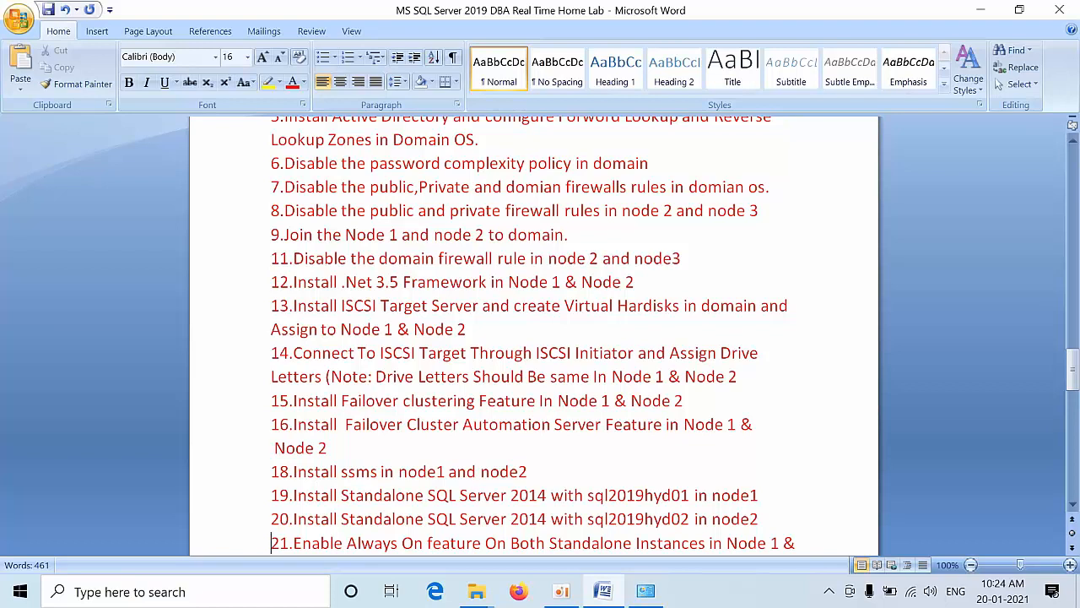
key(Down)
key(Down)
key(Down)
key(Down)
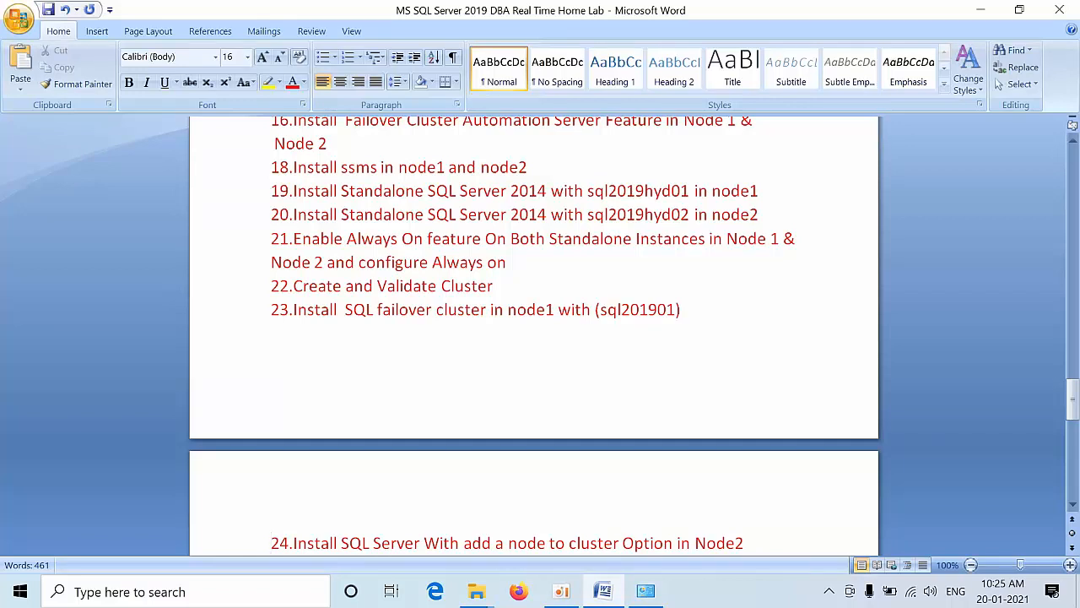
Step: Change SQL Server 2014 to 2019 in steps 19 and 20, then review to the end
click(546, 190)
key(BackSpace)
text(9)
click(546, 215)
key(BackSpace)
text(9)
key(Down)
key(Down)
key(Down)
key(ctrl+End)
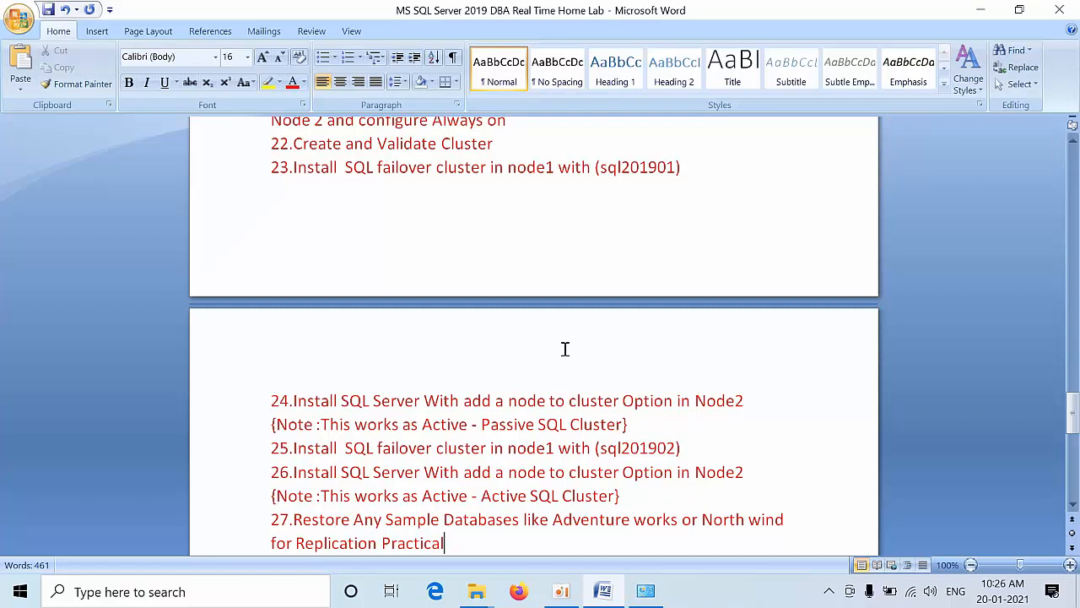
key(Down)
key(Down)
key(Down)
key(Down)
key(Down)
key(Down)
key(Down)
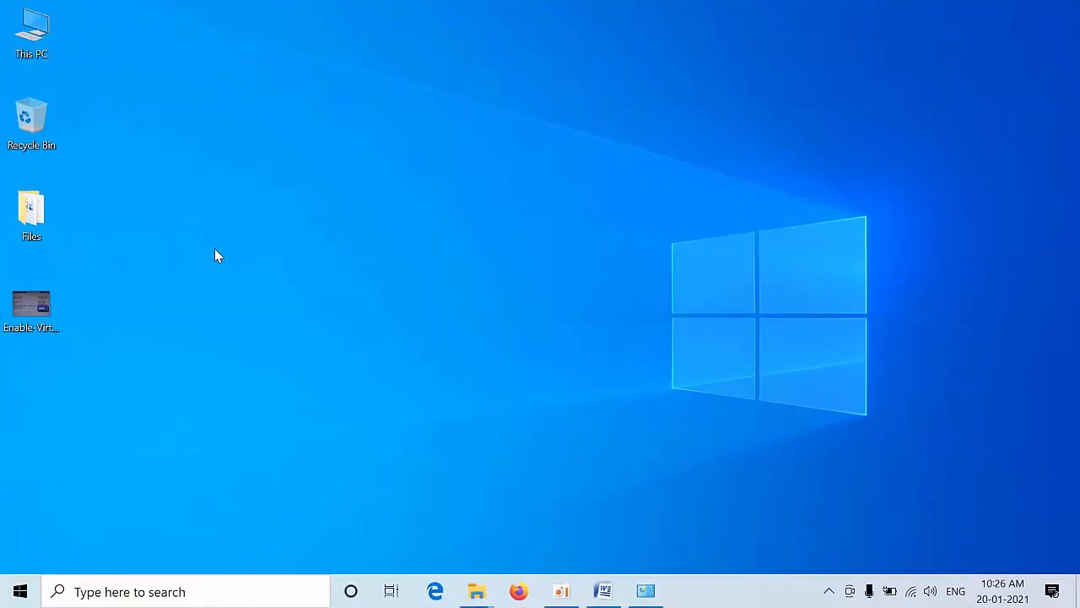
right_click(215, 248)
click(244, 299)
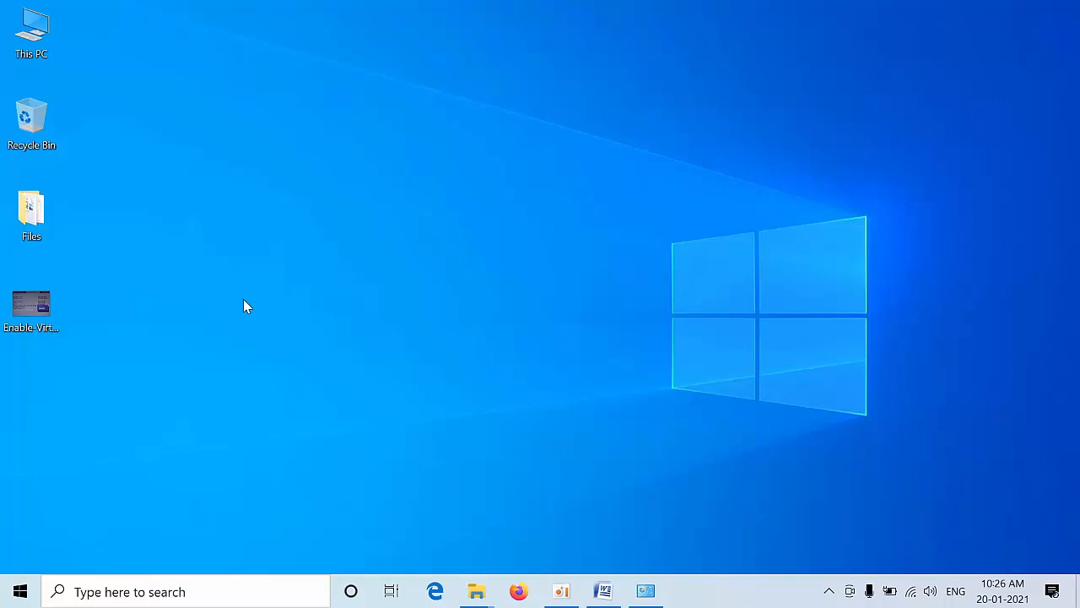
double_click(40, 313)
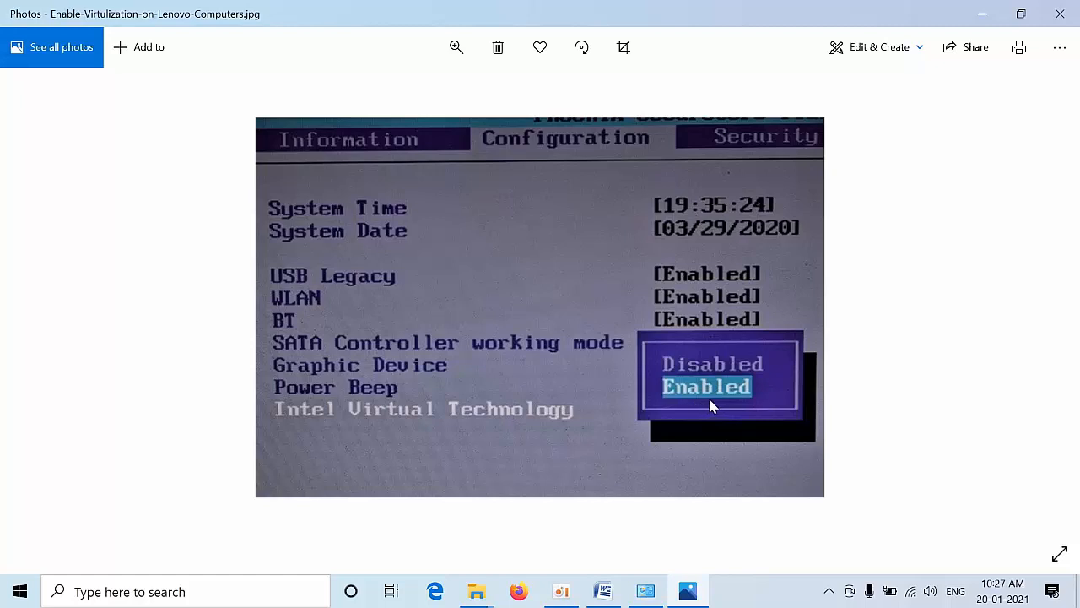
click(1060, 13)
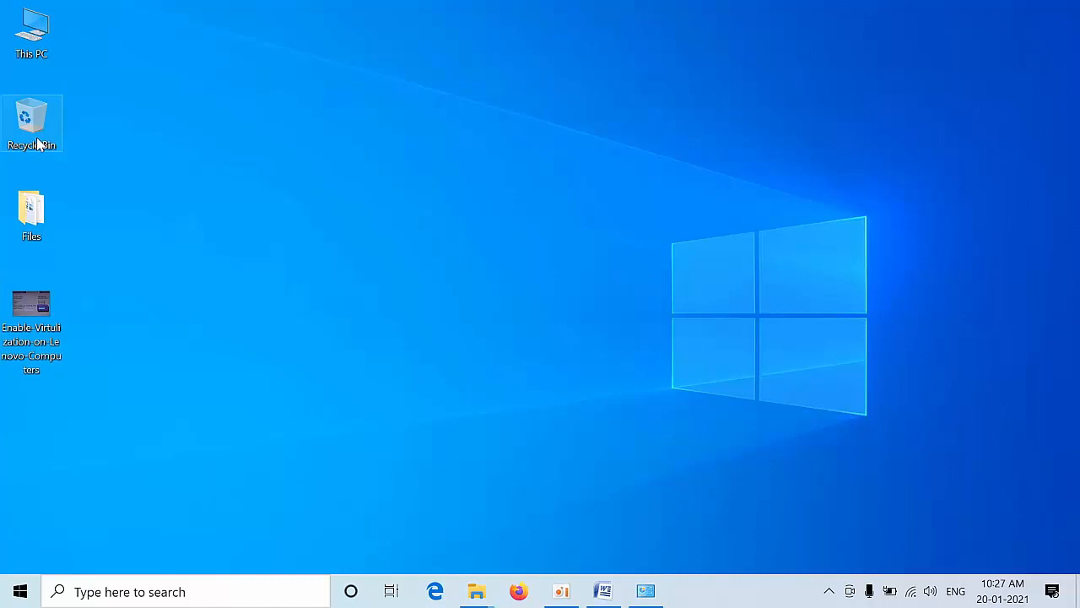
Step: Open the Files folder in a maximized window and refresh its view
double_click(17, 217)
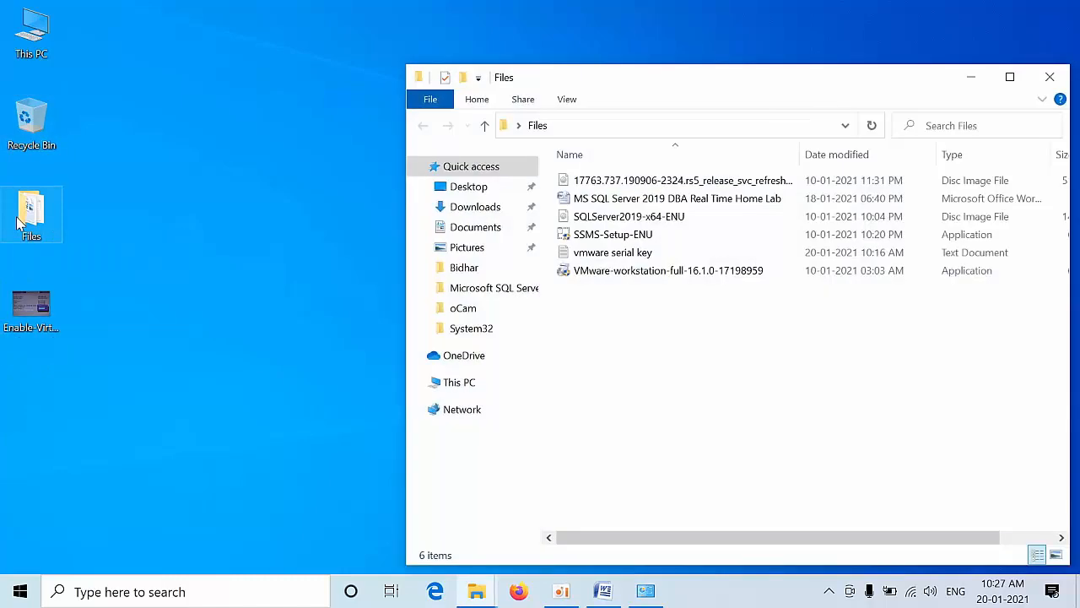
double_click(814, 84)
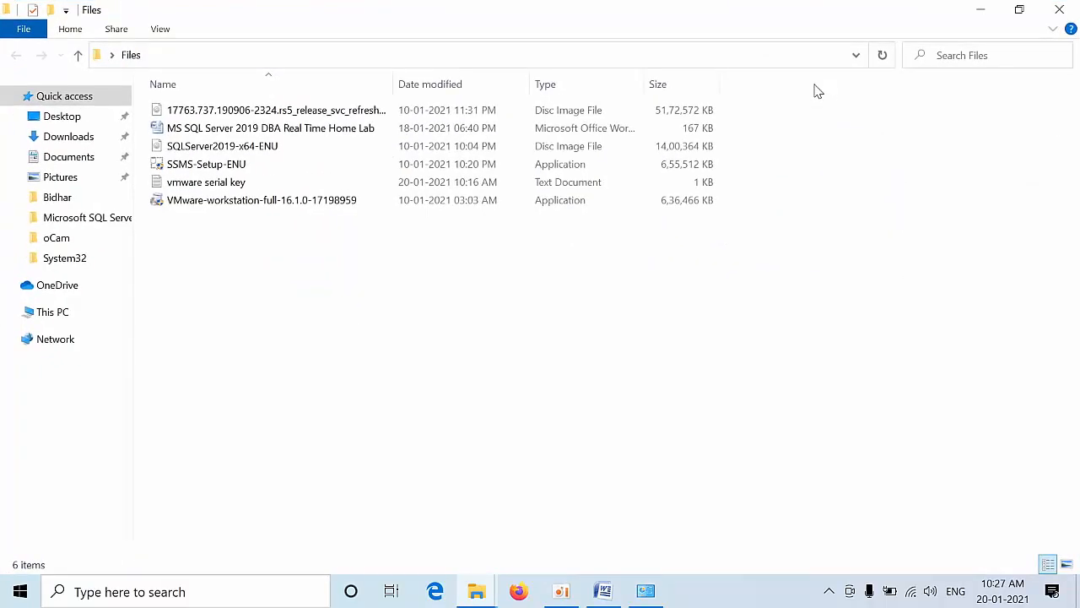
right_click(228, 319)
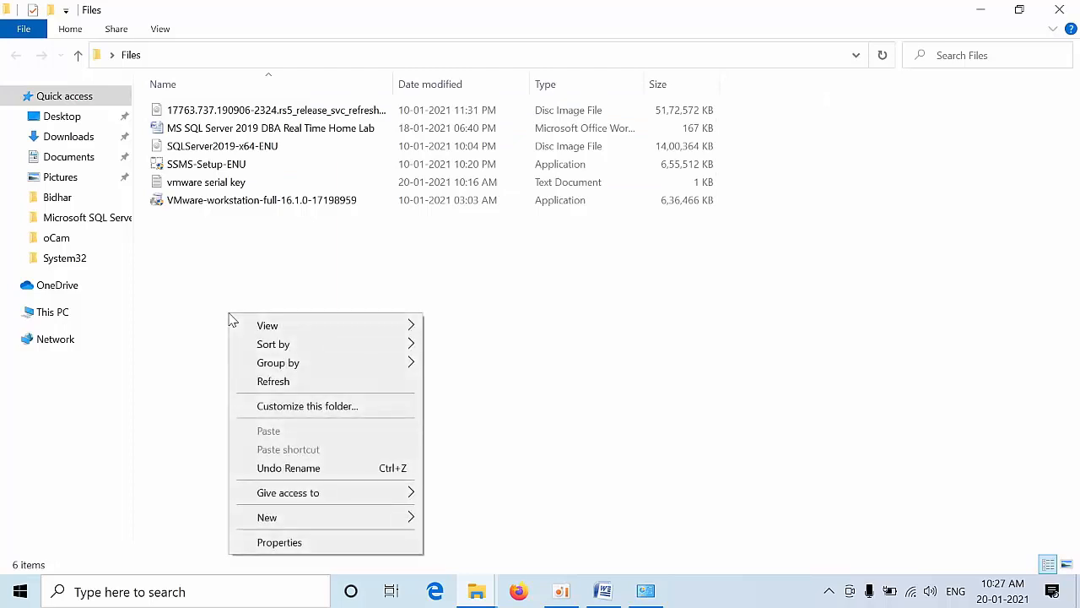
click(282, 384)
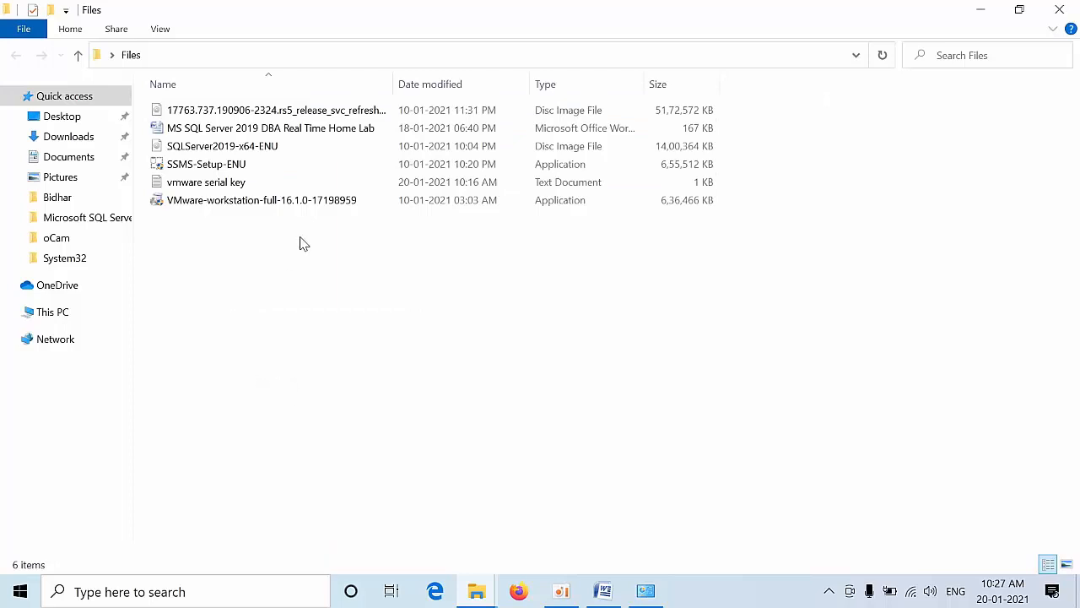
Step: Run the VMware-workstation-full-16.1.0-17198959 installer as administrator
click(282, 208)
click(209, 241)
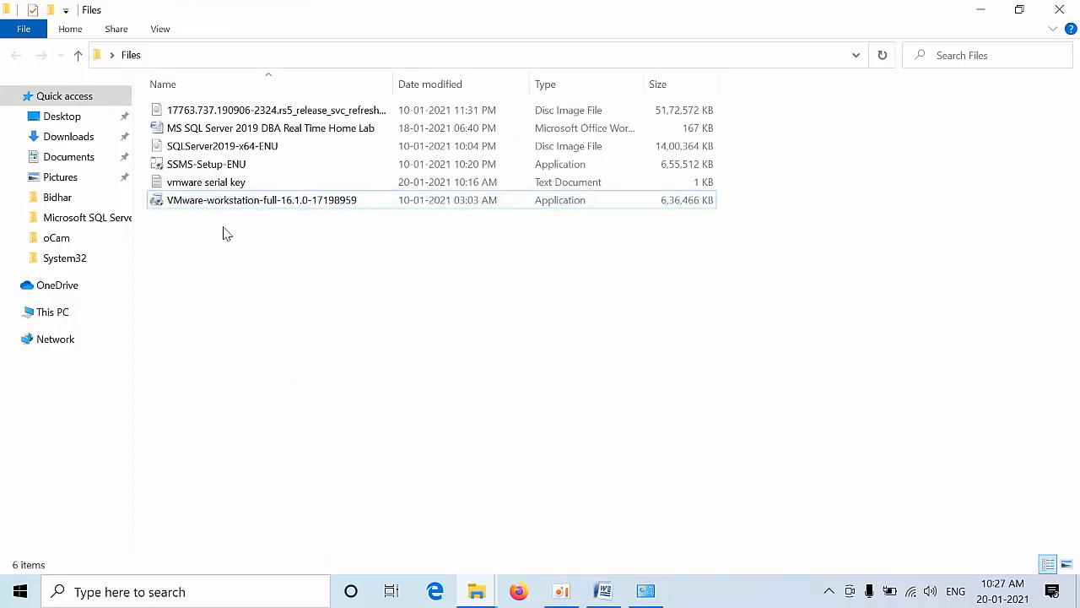
click(257, 202)
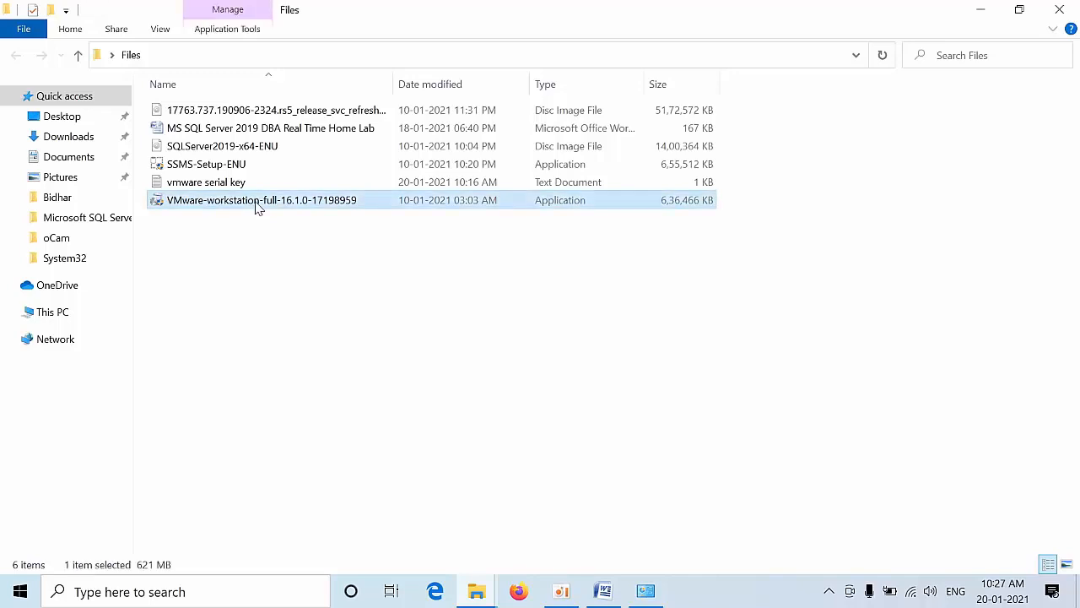
right_click(258, 207)
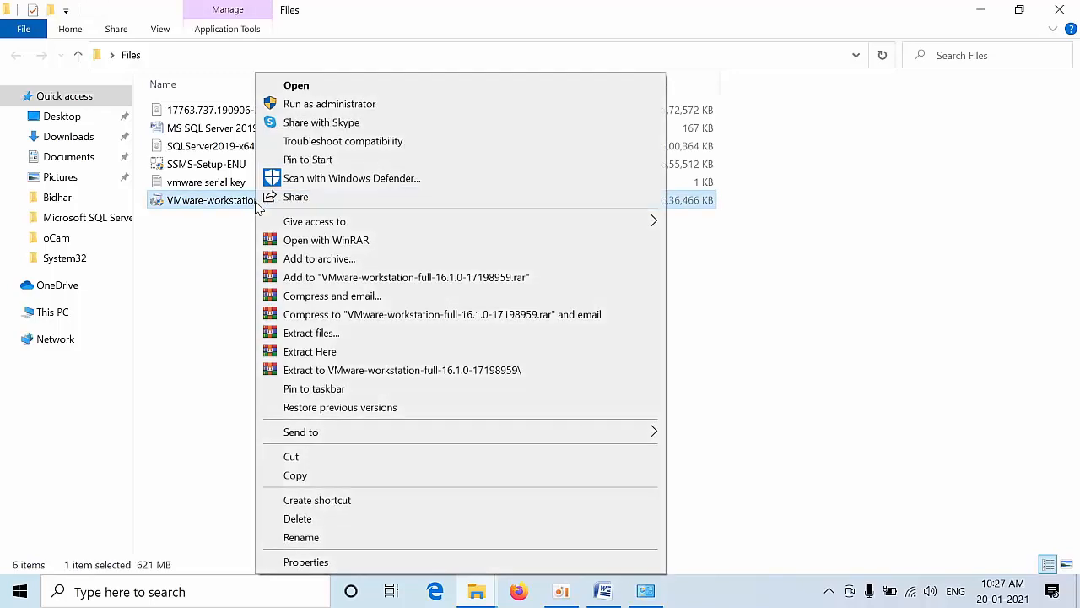
click(311, 105)
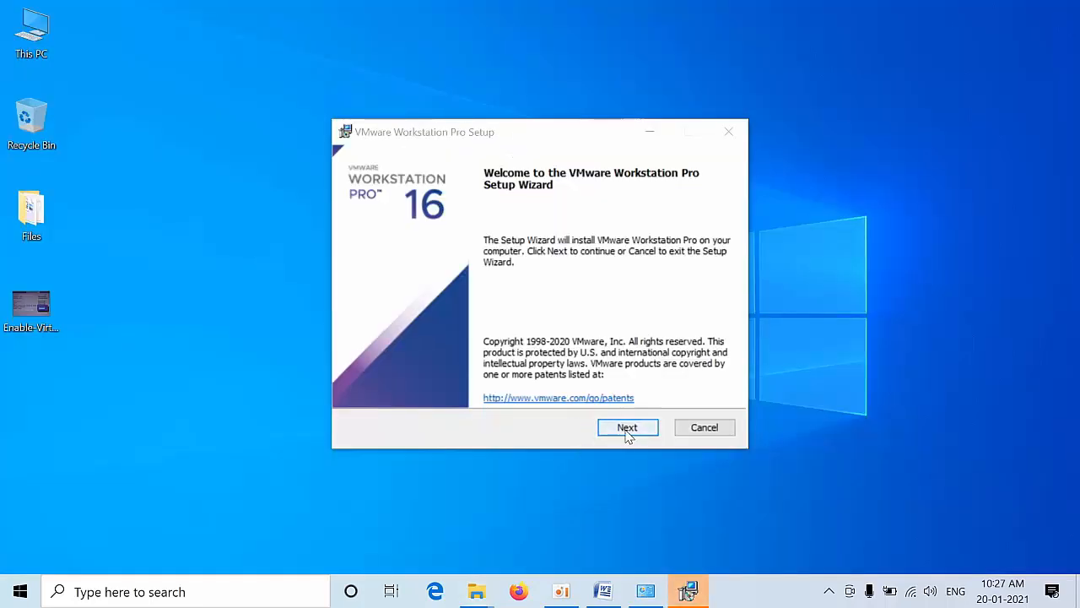
Step: Accept the license agreement and enable the Enhanced Keyboard Driver in custom setup
click(627, 428)
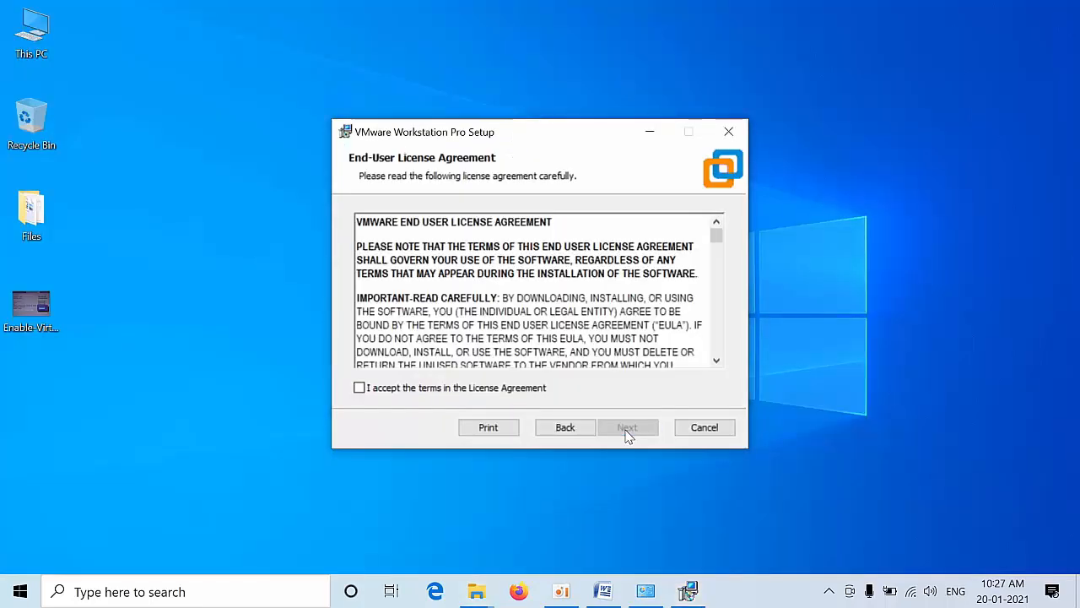
click(450, 393)
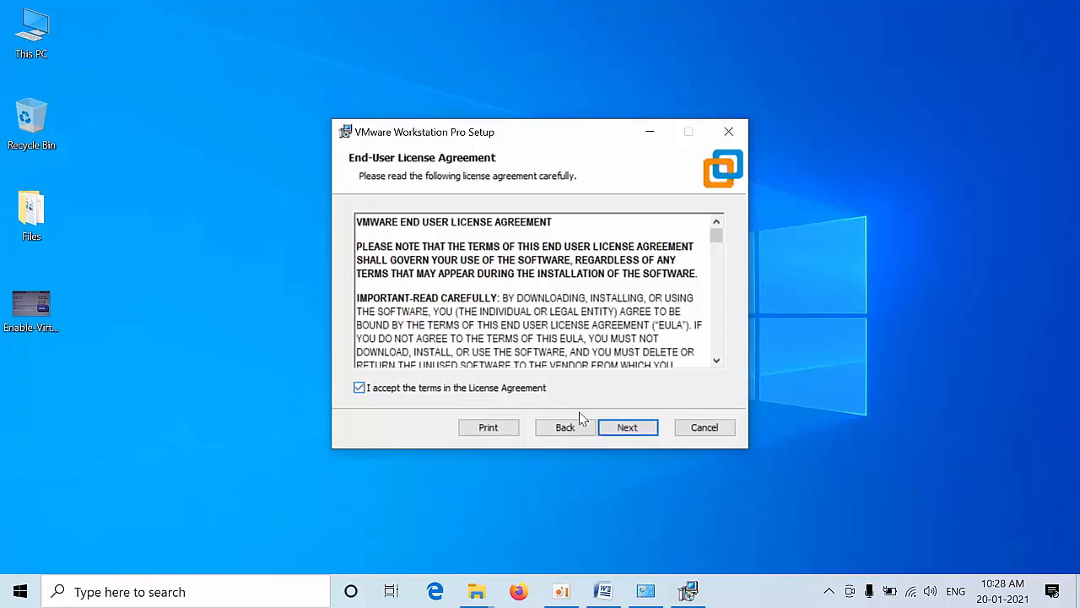
click(627, 427)
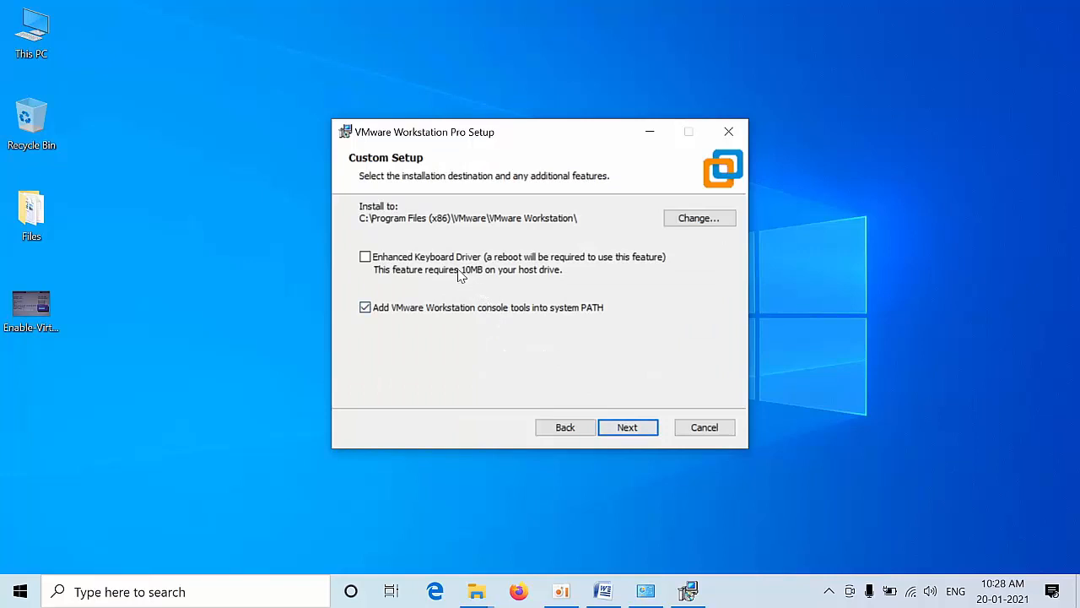
click(364, 257)
Step: Proceed past the user experience and shortcut options and install Workstation Pro
click(629, 428)
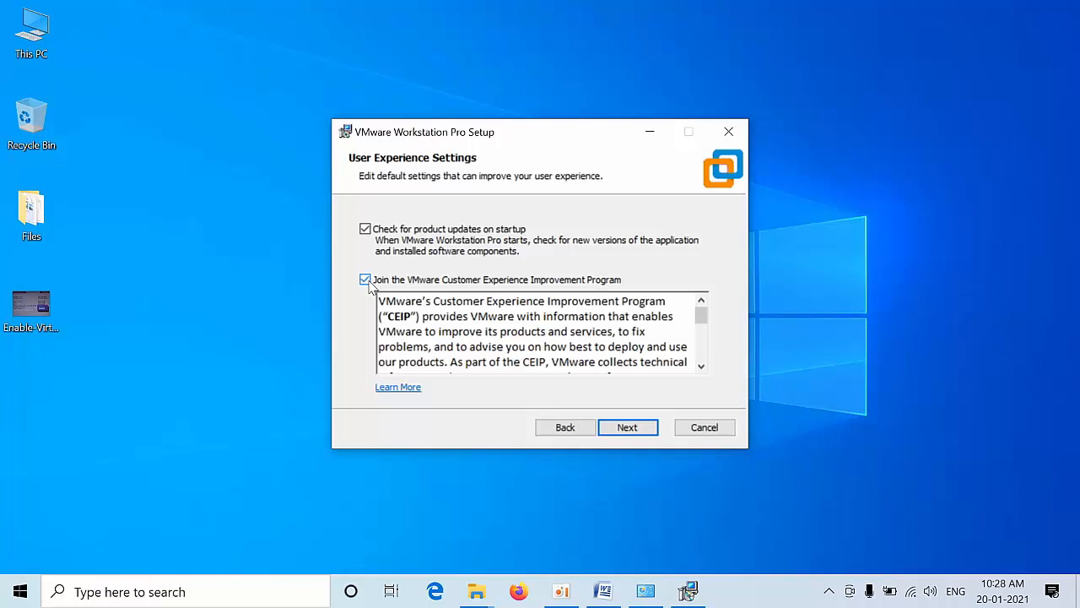
click(622, 429)
click(622, 429)
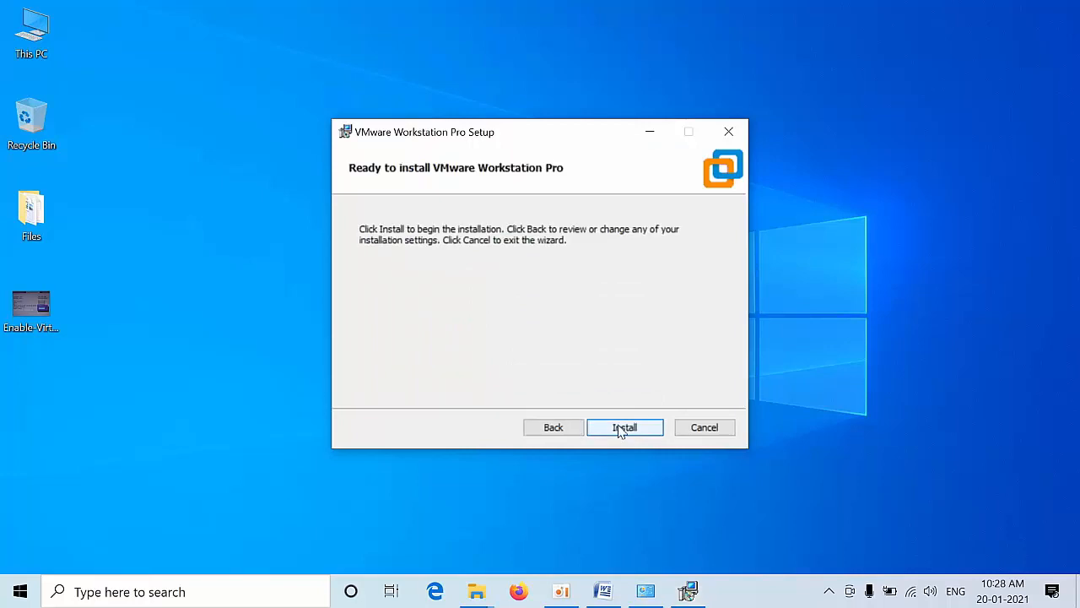
click(621, 428)
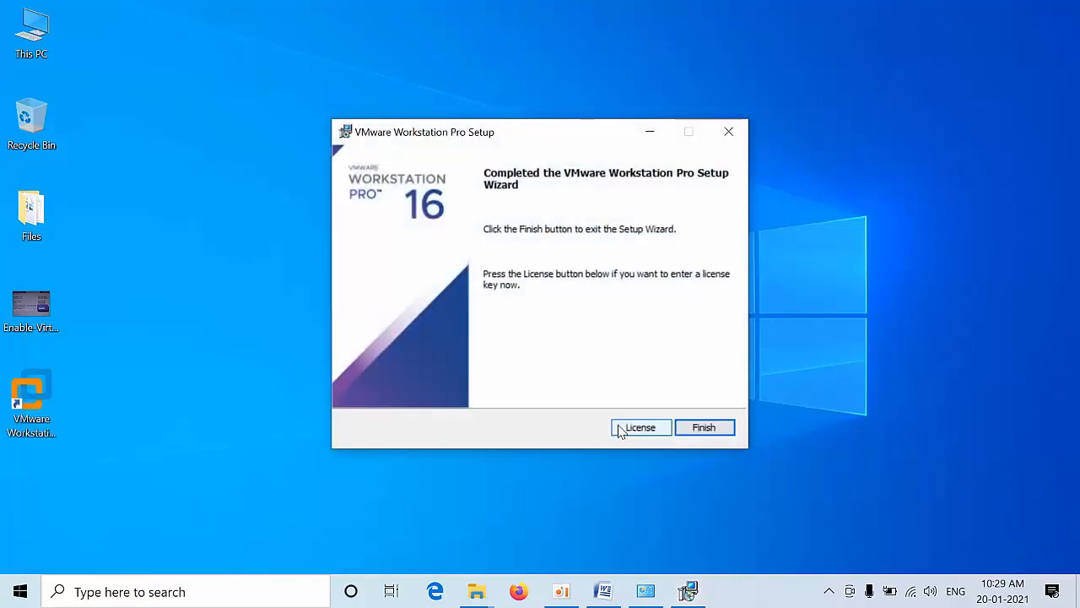
Step: Paste and save the product license key, finish setup, and decline the restart
click(640, 427)
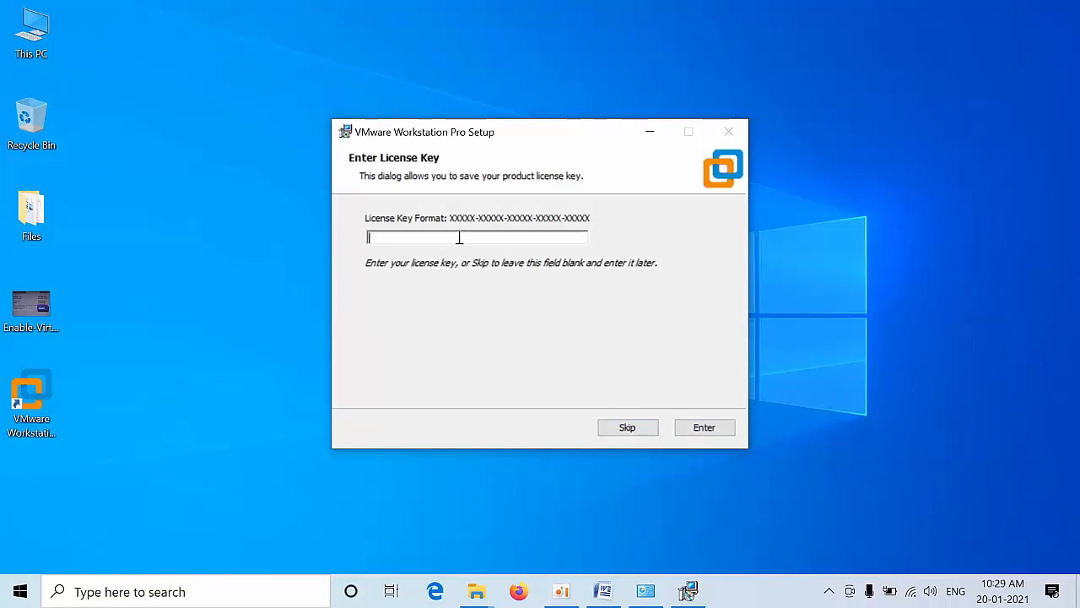
key(ctrl+v)
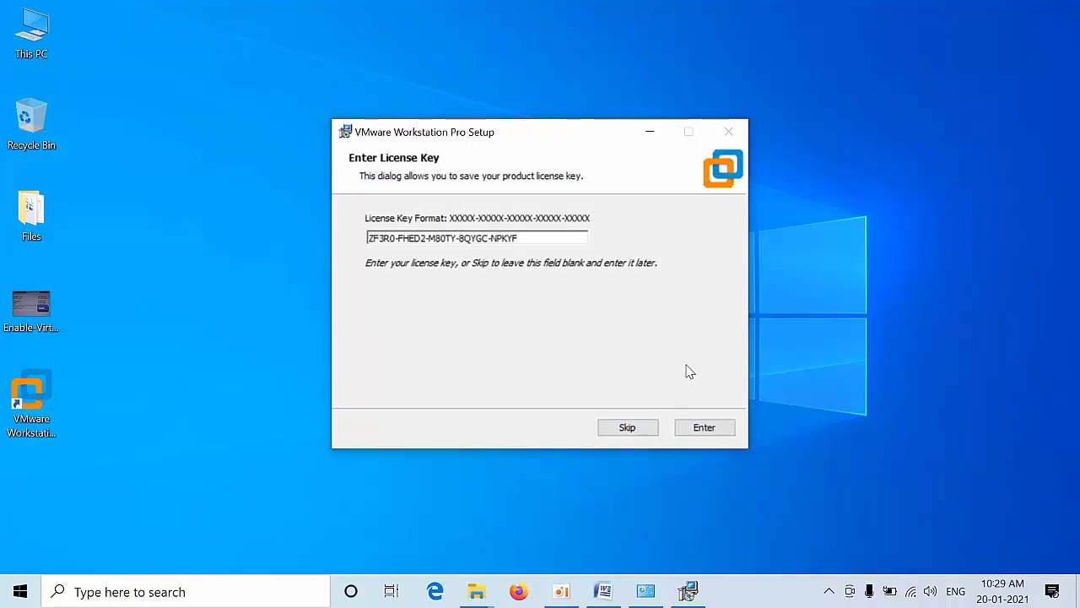
click(706, 426)
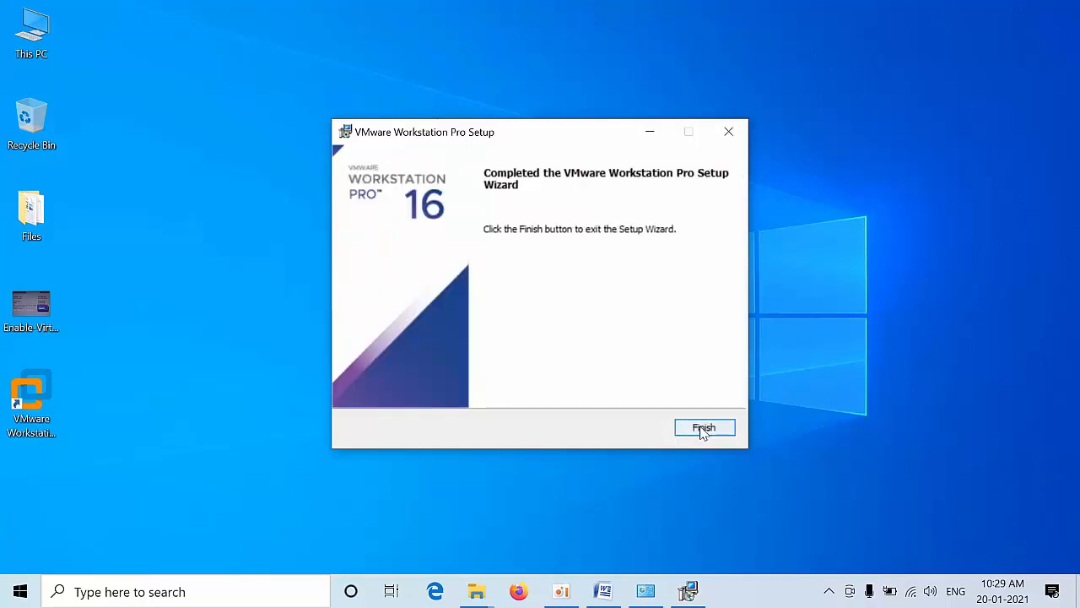
click(703, 428)
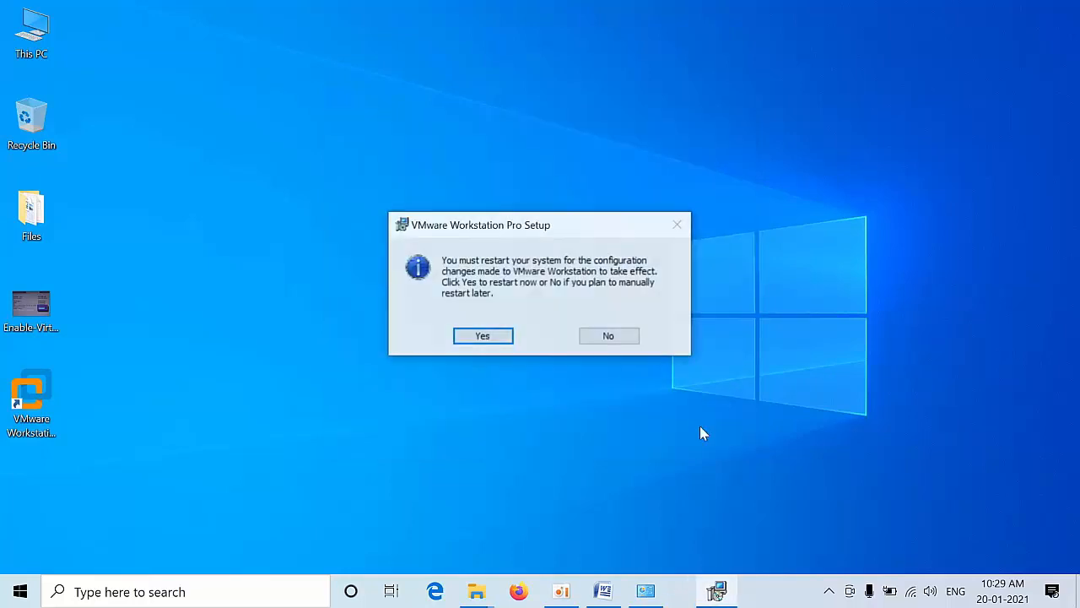
click(608, 337)
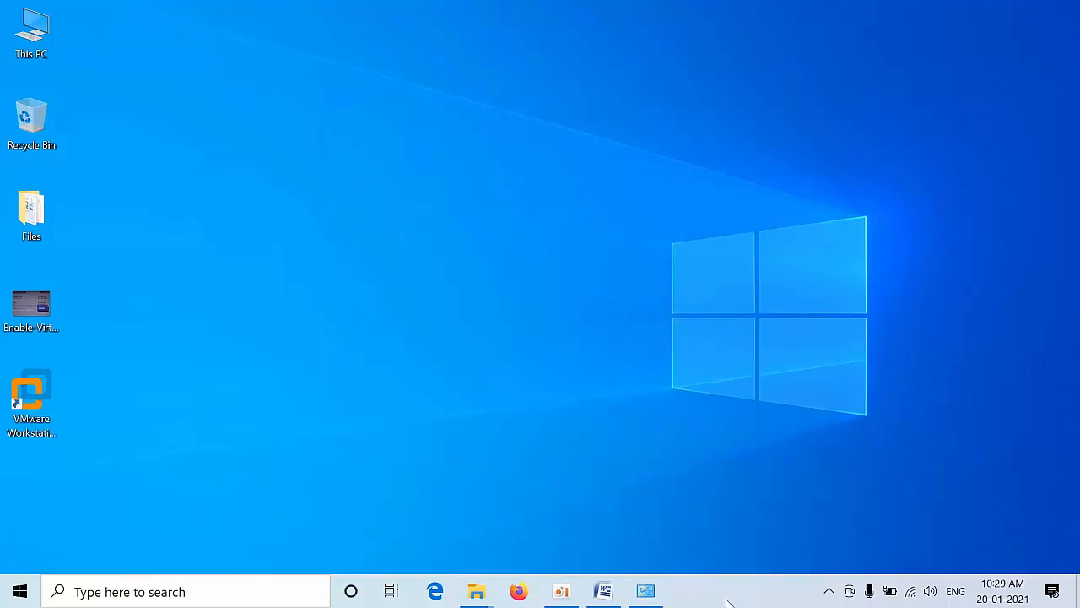
right_click(726, 601)
click(769, 517)
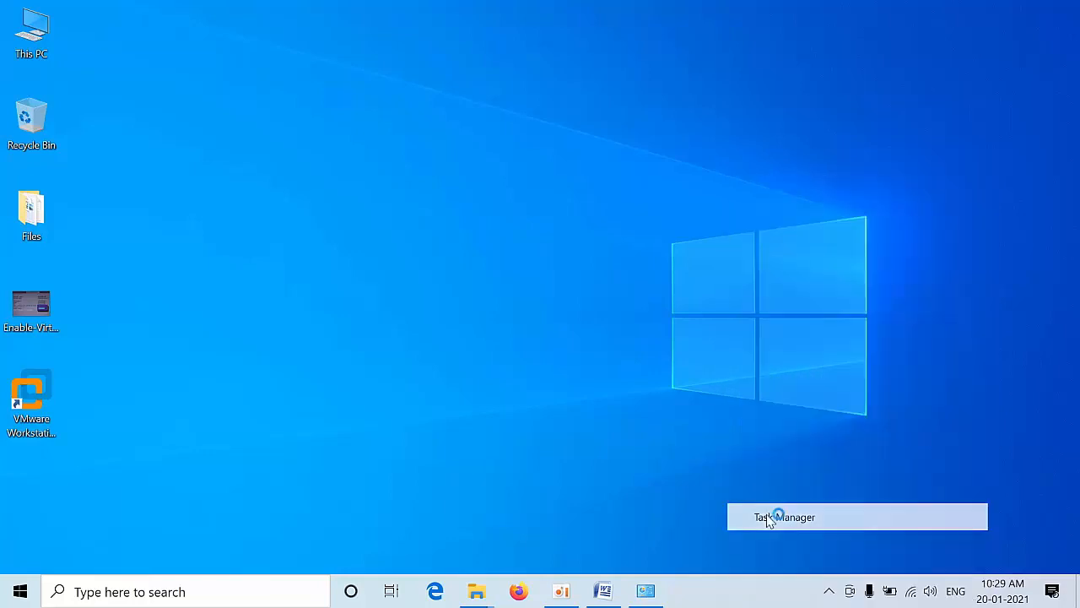
click(597, 113)
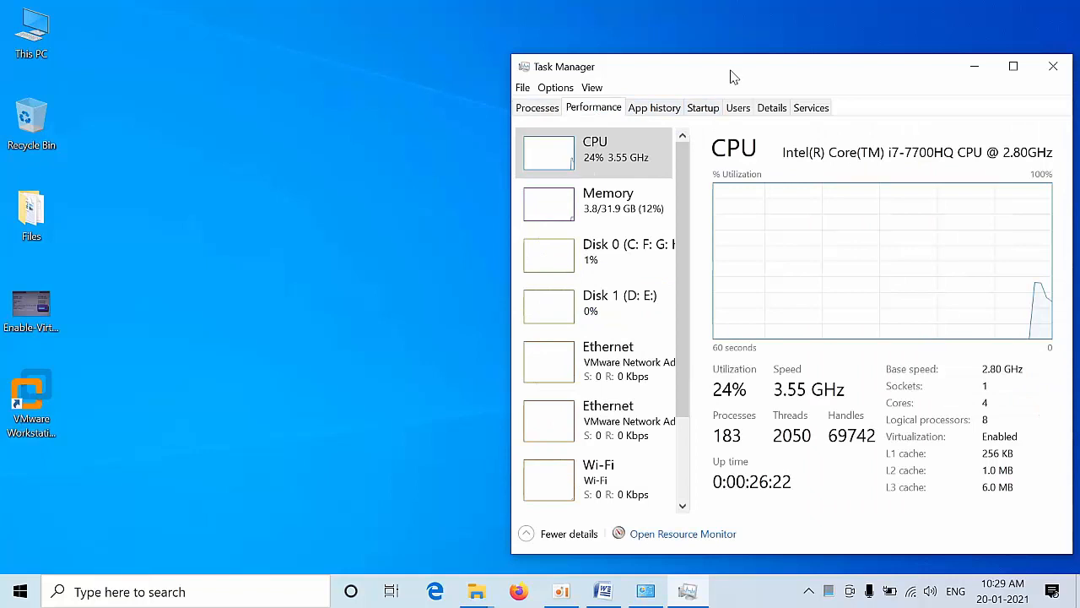
drag(733, 77, 526, 61)
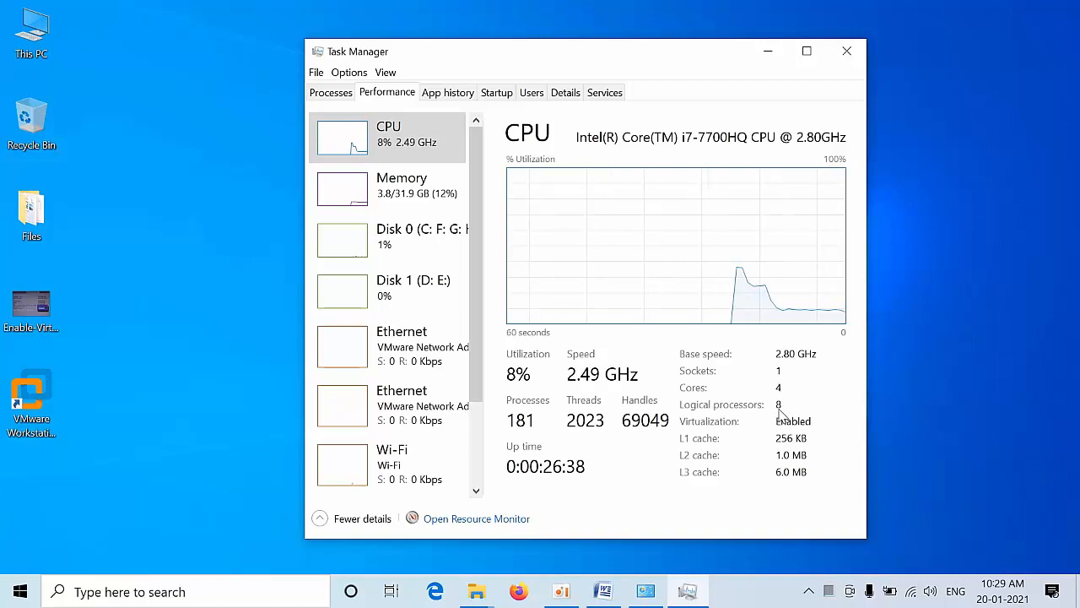
click(383, 203)
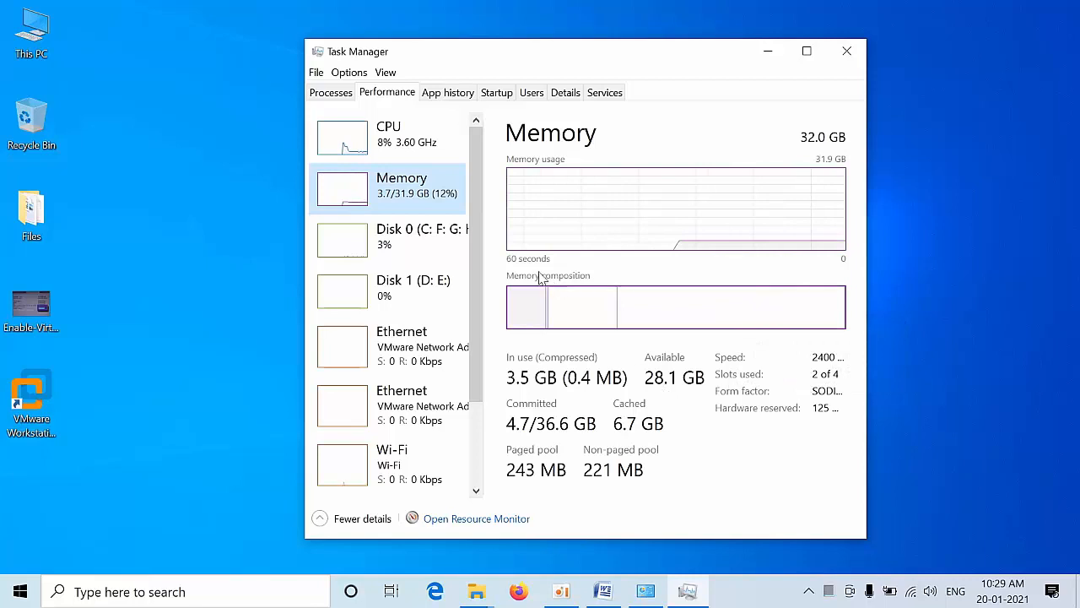
click(380, 228)
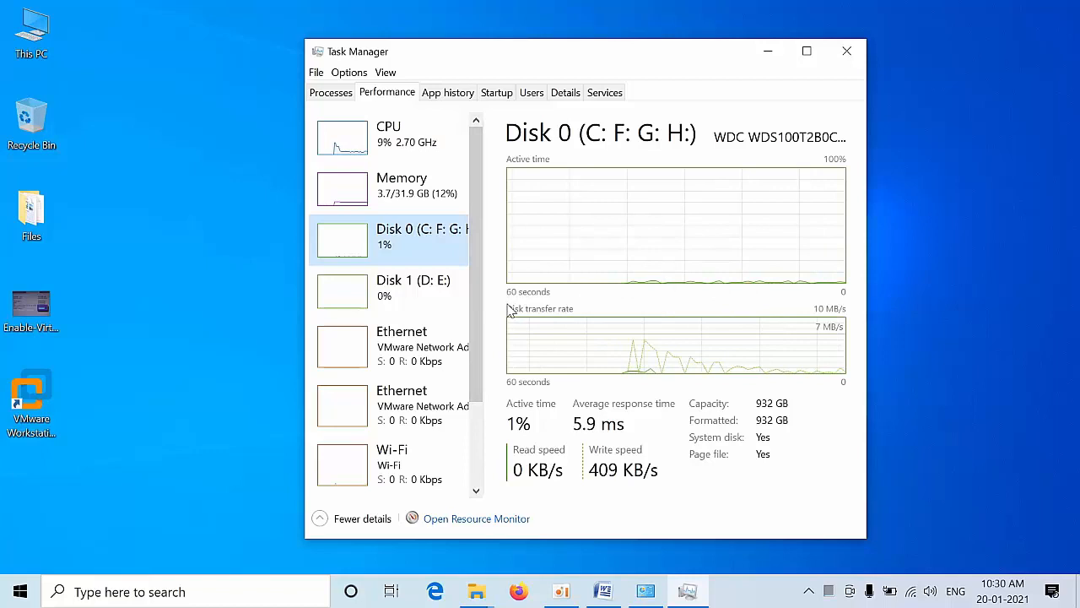
click(408, 286)
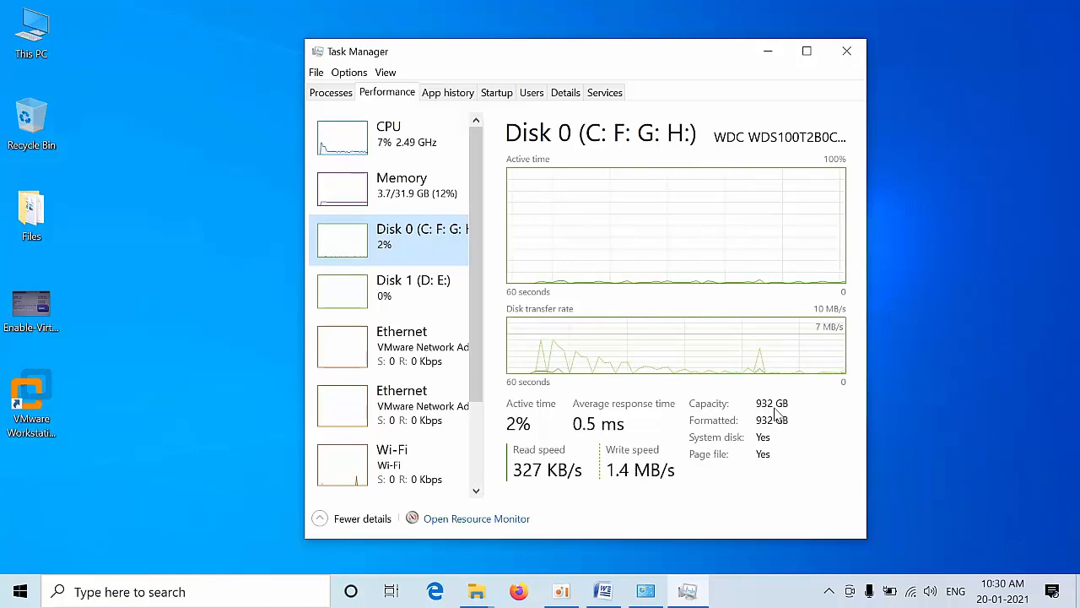
click(399, 309)
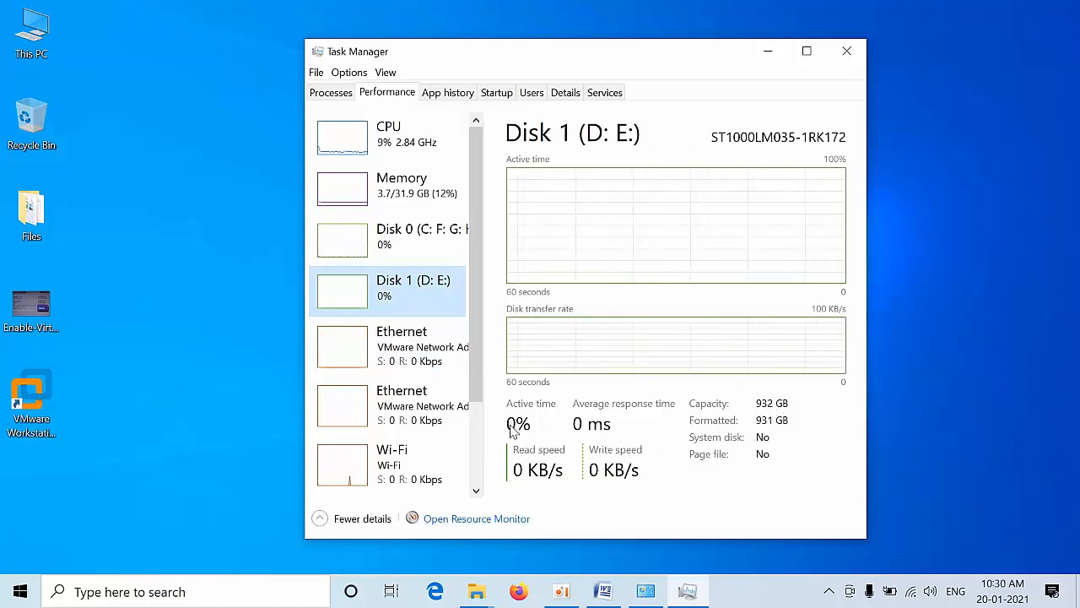
click(476, 490)
drag(476, 490, 467, 489)
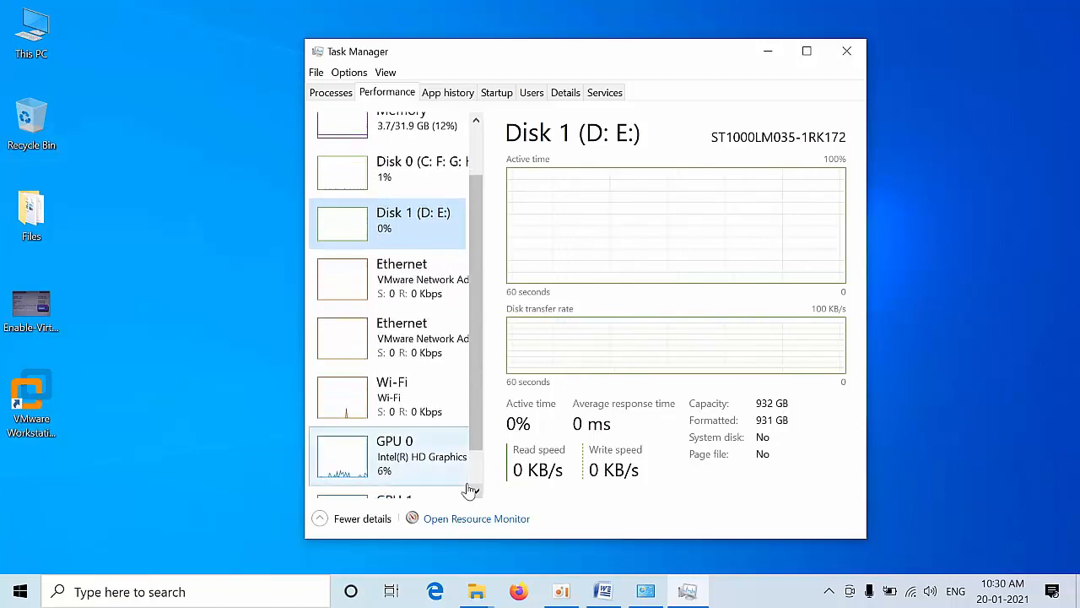
click(403, 469)
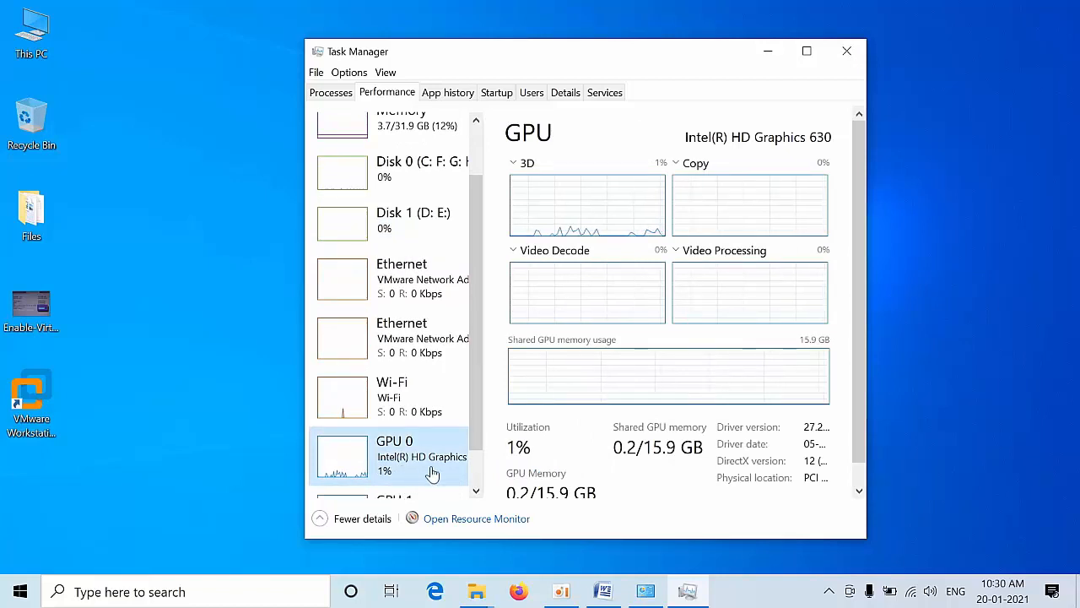
click(478, 491)
click(477, 491)
click(478, 491)
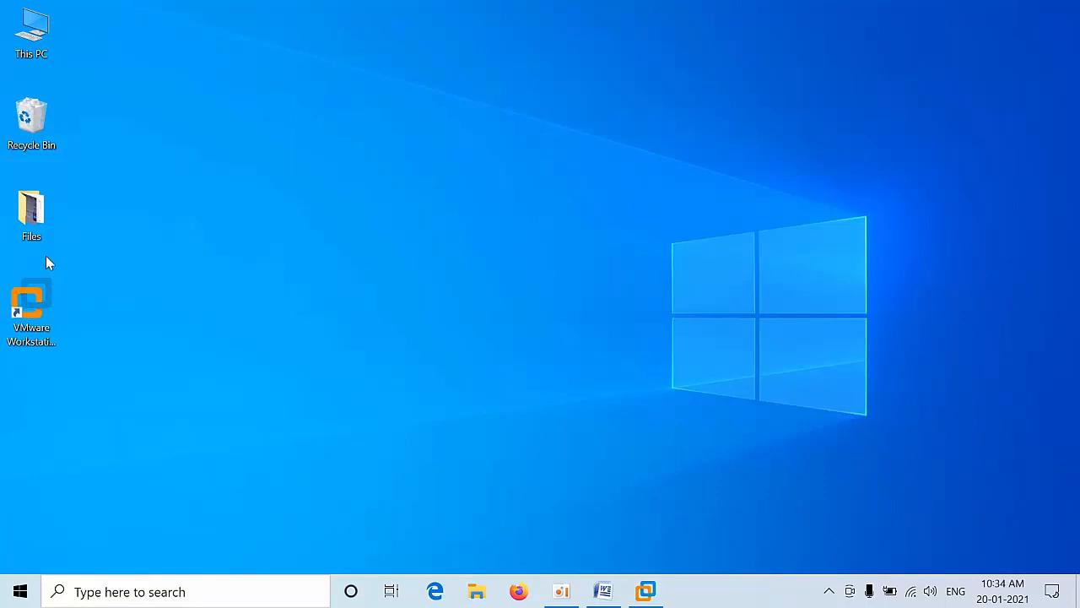
double_click(32, 224)
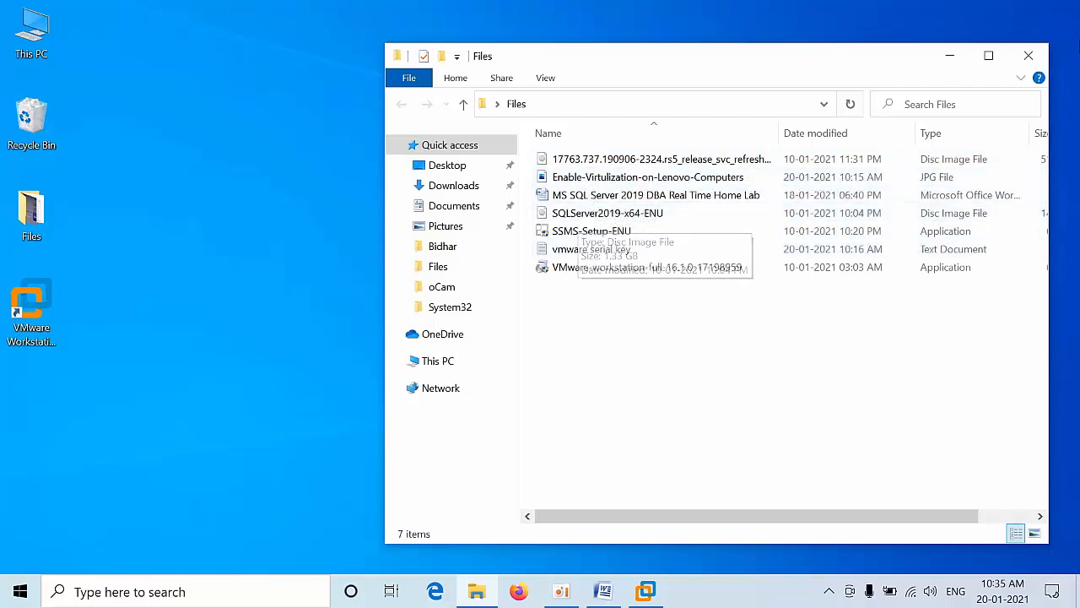
click(1029, 57)
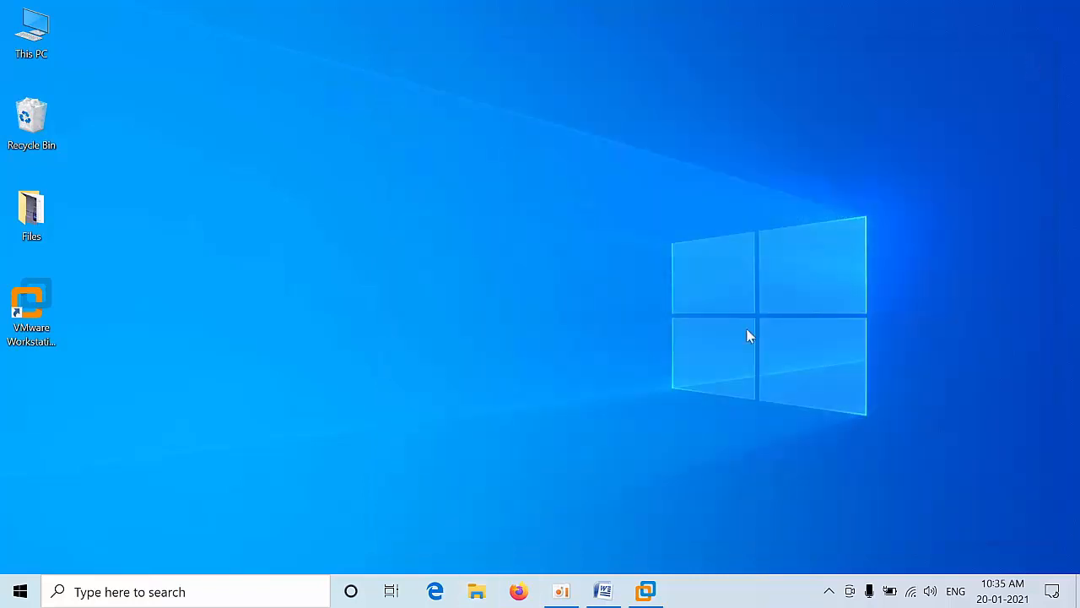
Step: Launch VMware Workstation, start a new virtual machine, and name it Domain
click(645, 592)
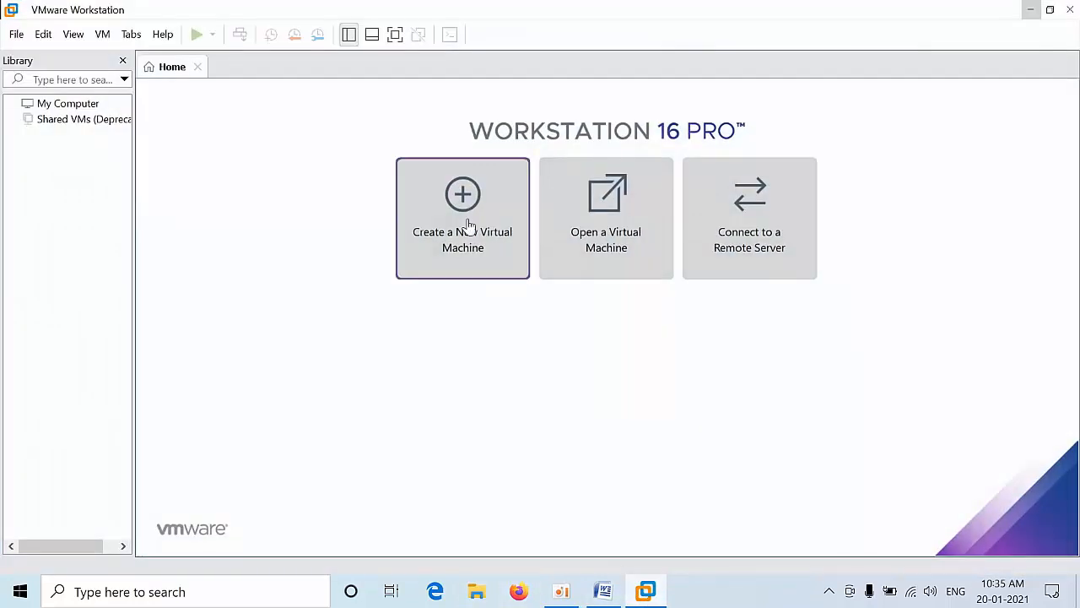
click(468, 226)
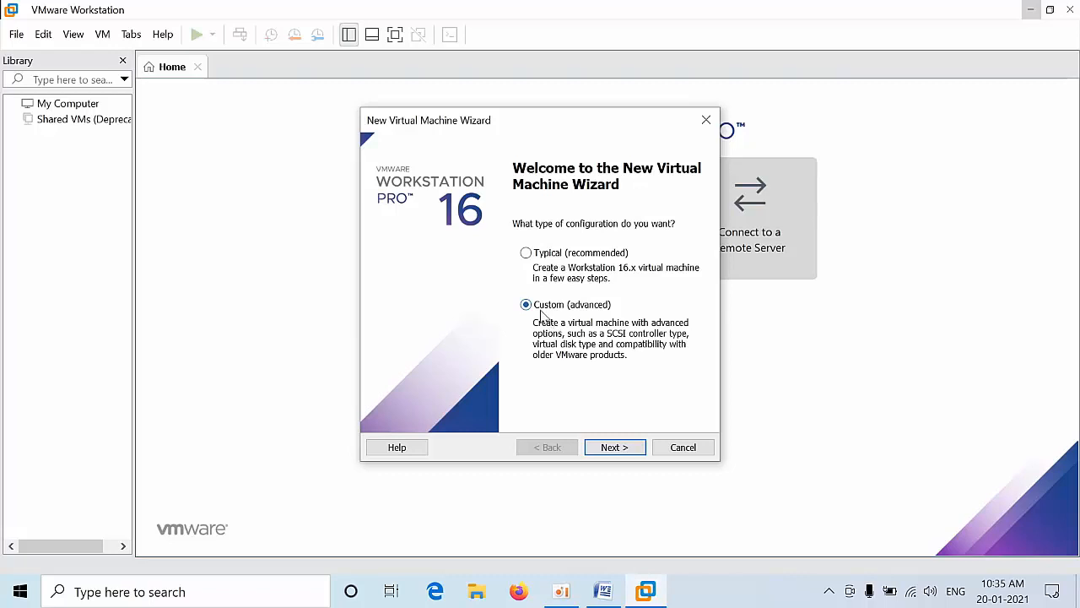
click(616, 449)
click(615, 449)
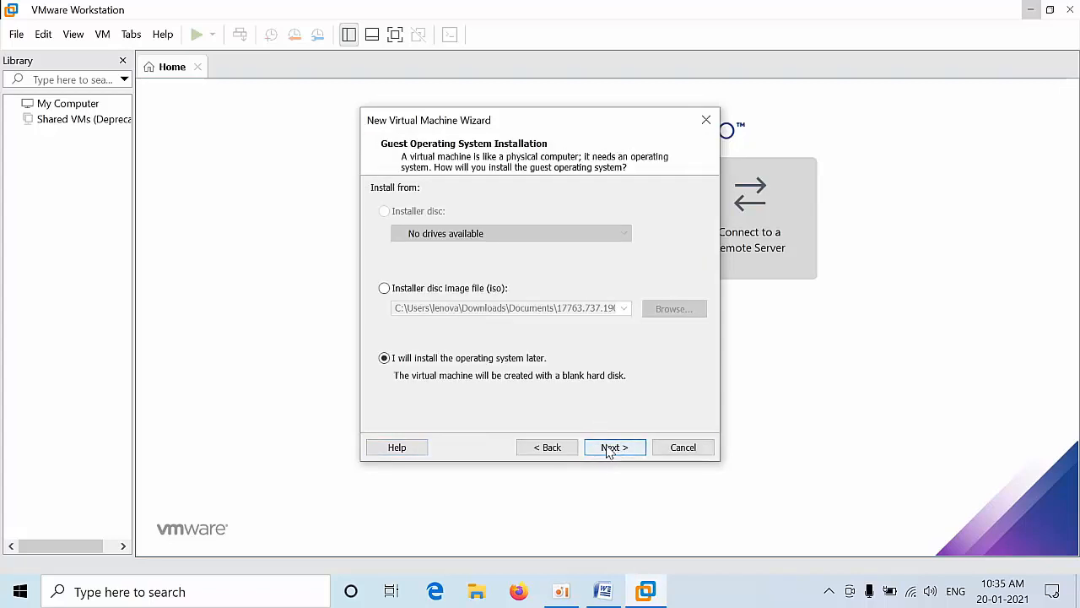
click(610, 450)
click(610, 450)
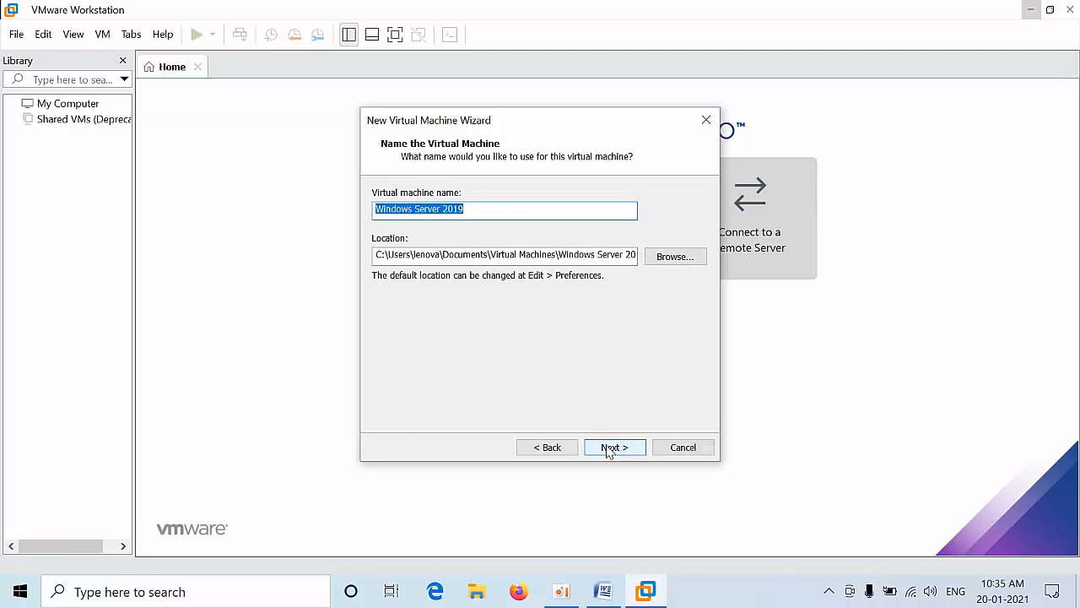
key(BackSpace)
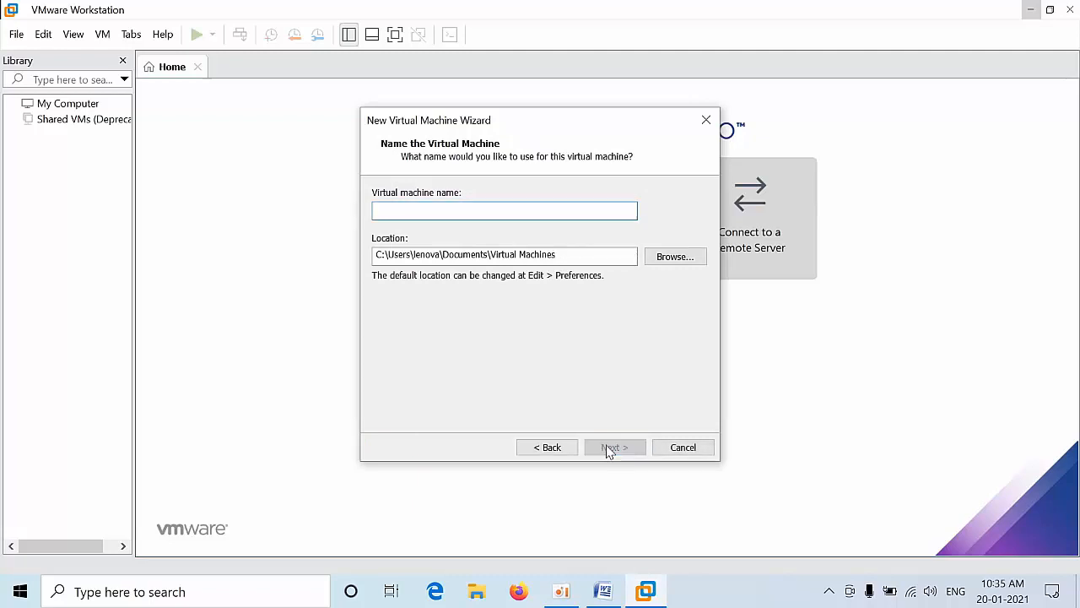
text(Domain)
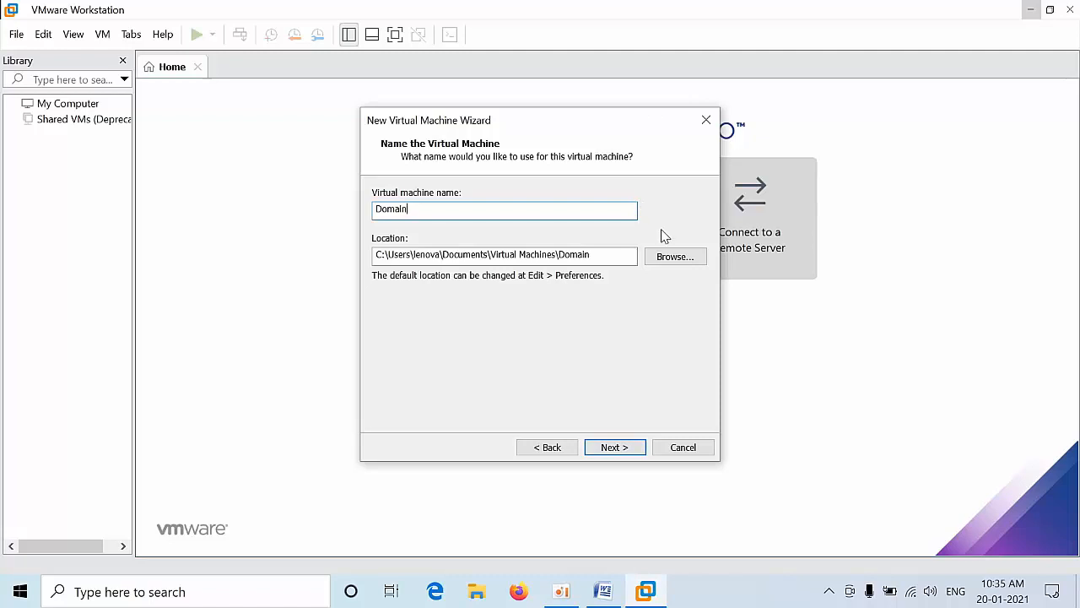
Step: Set the machine's location to a new Domain folder on New Volume (H:)
click(663, 257)
drag(683, 275, 683, 336)
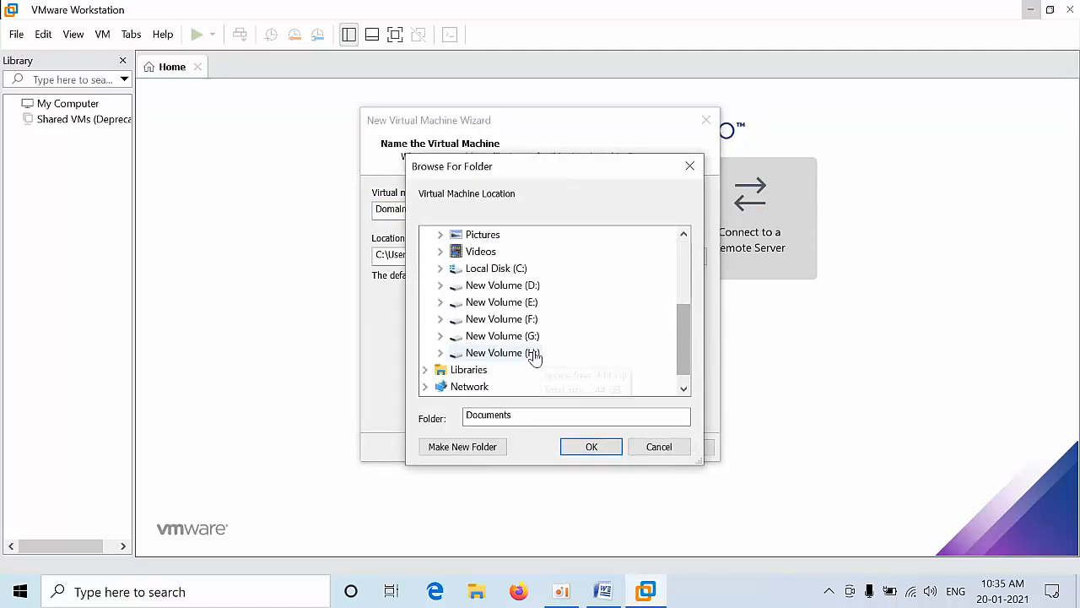
click(487, 355)
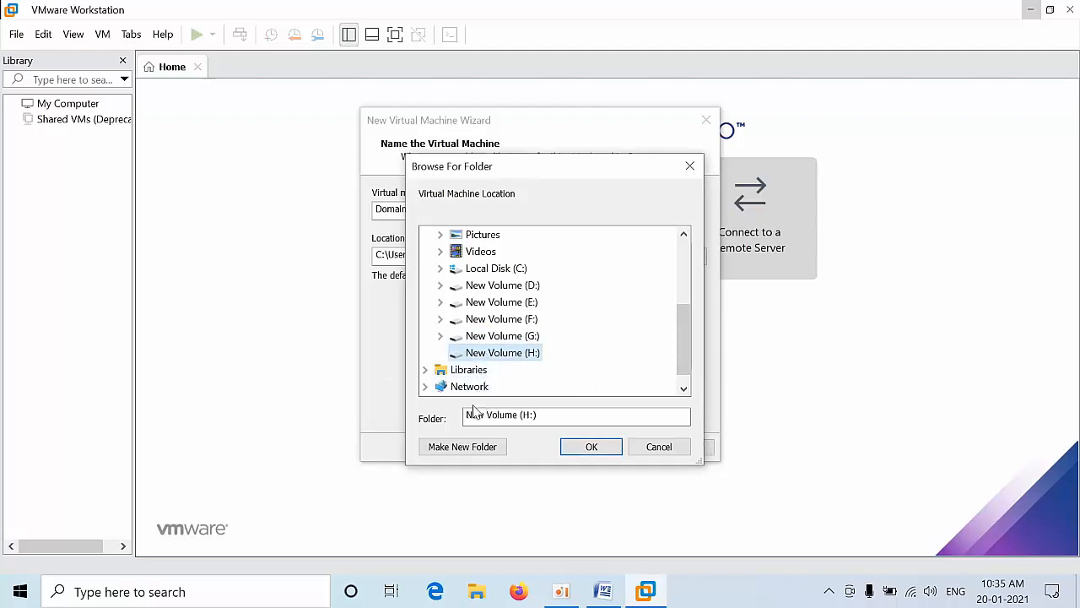
click(460, 450)
text(Domain)
key(Return)
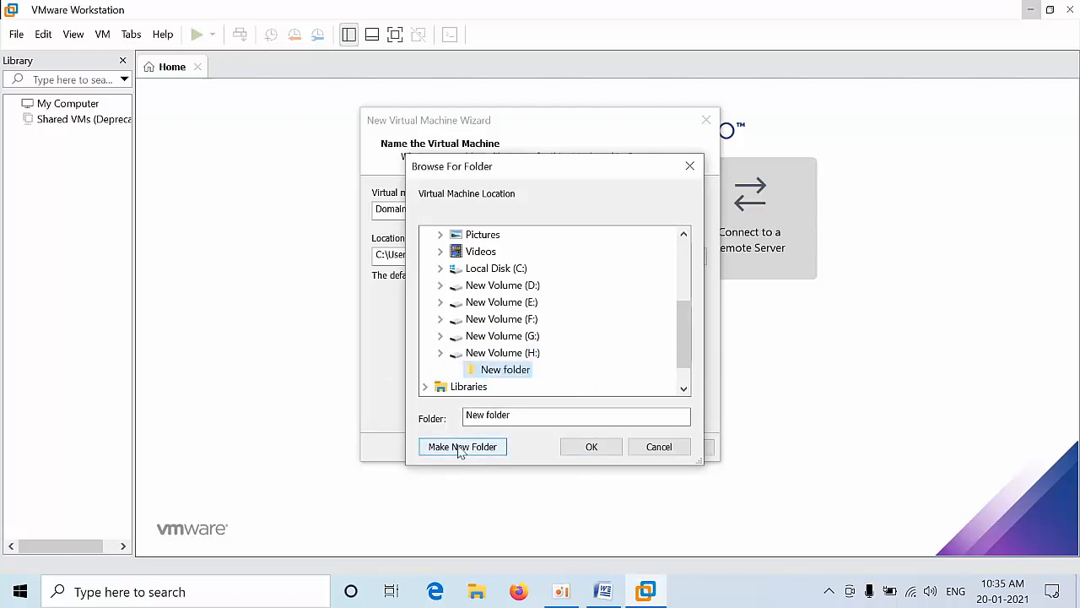
click(584, 454)
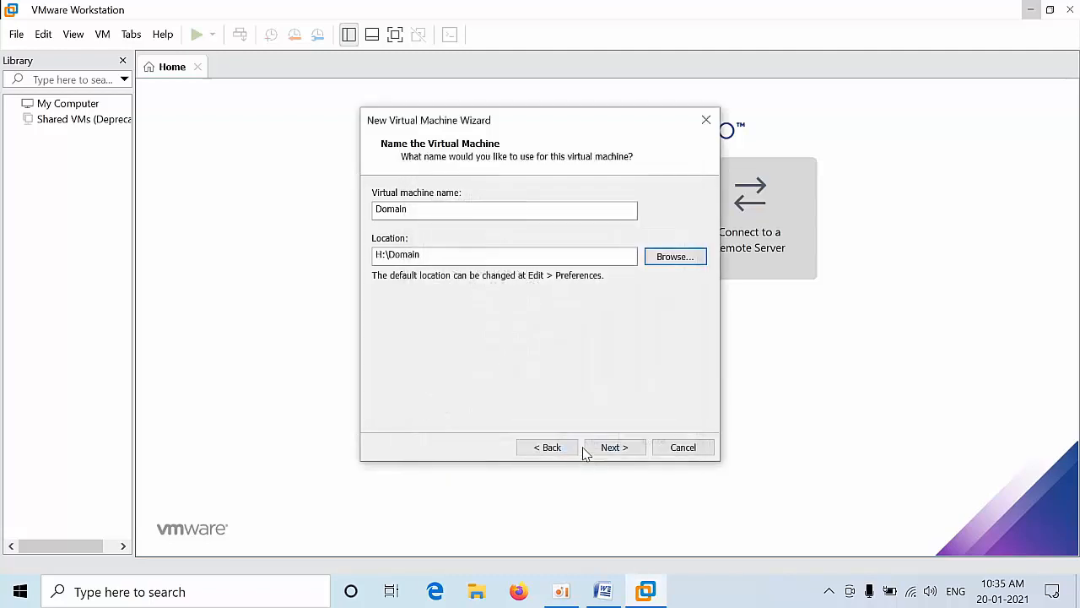
click(597, 449)
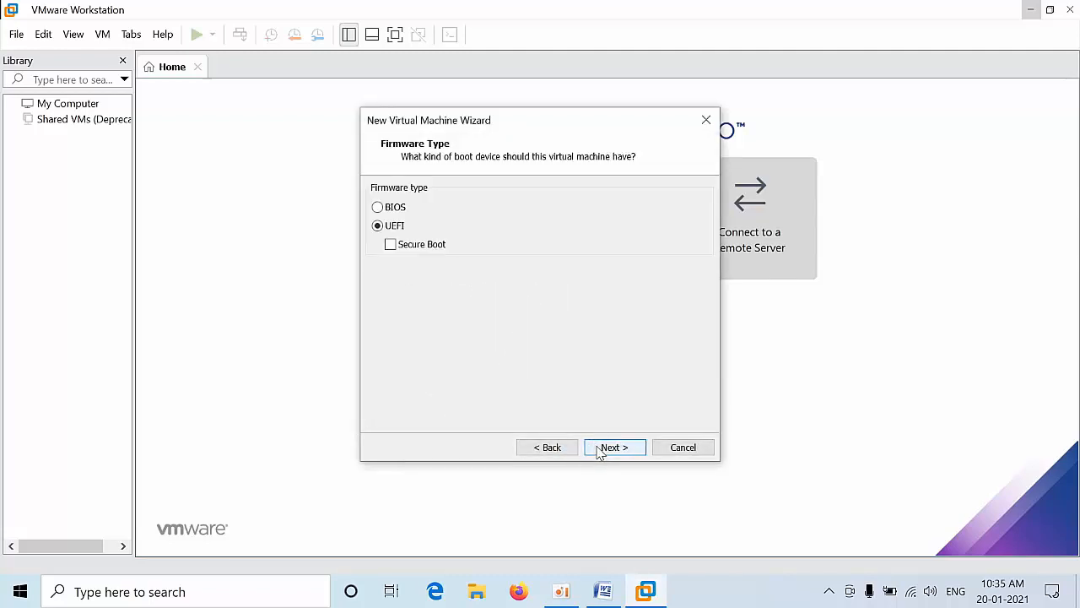
Step: Keep the default firmware and processors and give the Domain machine 4 GB of memory
click(599, 451)
click(599, 451)
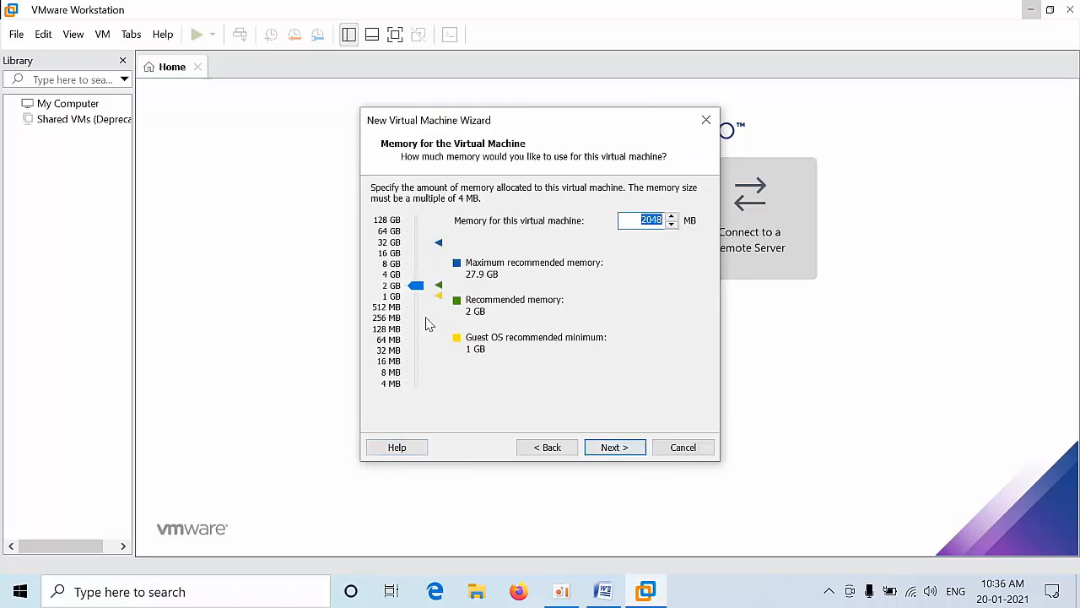
drag(416, 289, 417, 279)
click(611, 448)
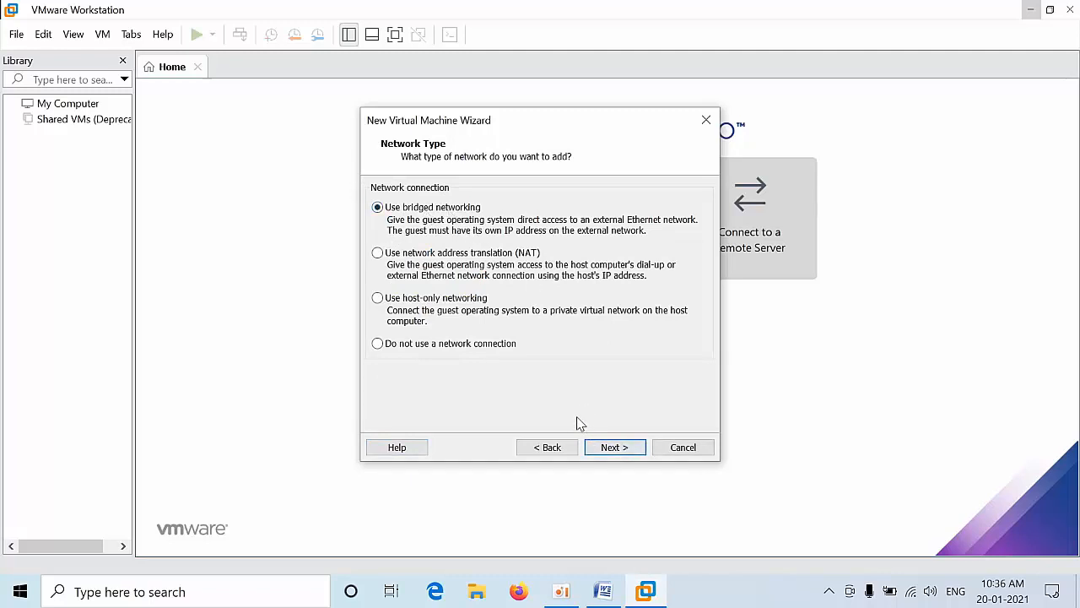
Step: Keep default networking and controller, create a 250 GB pre-allocated disk Domain.vmdk, and finish
click(630, 452)
click(627, 453)
click(628, 453)
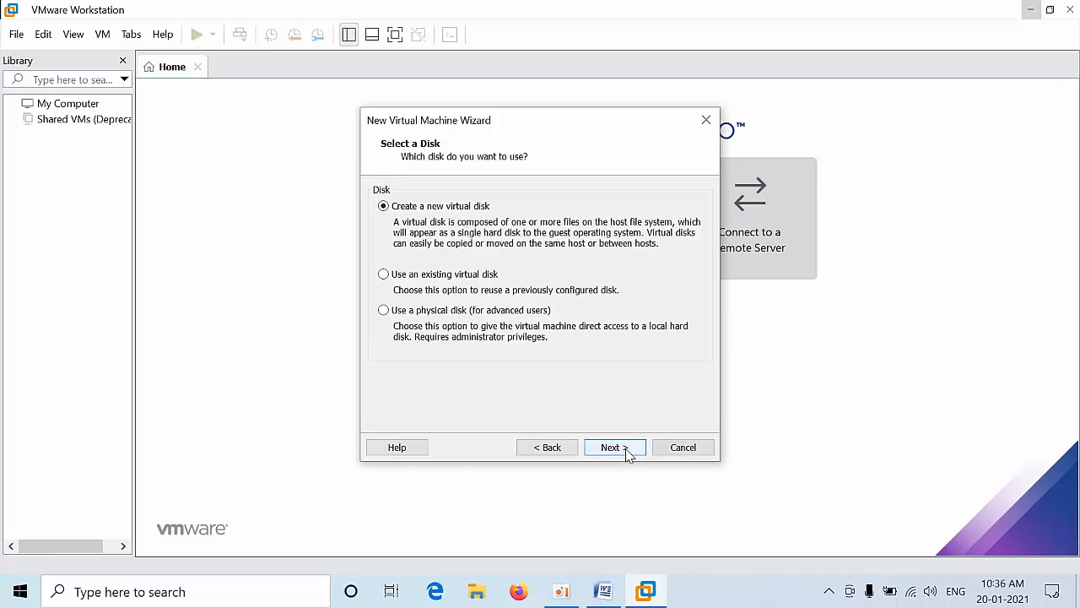
click(628, 453)
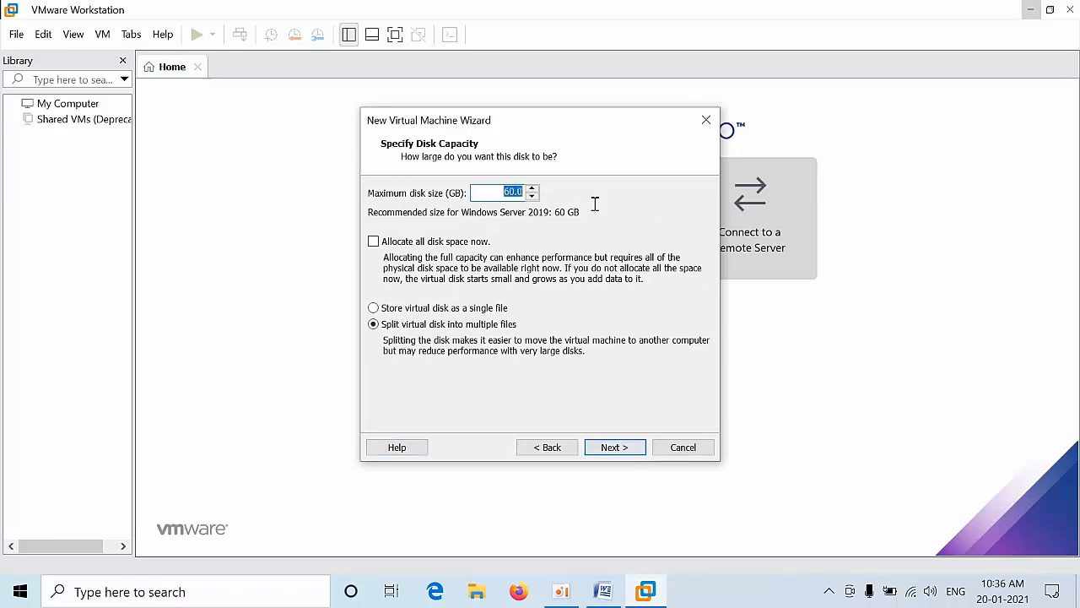
text(250)
click(441, 243)
click(605, 448)
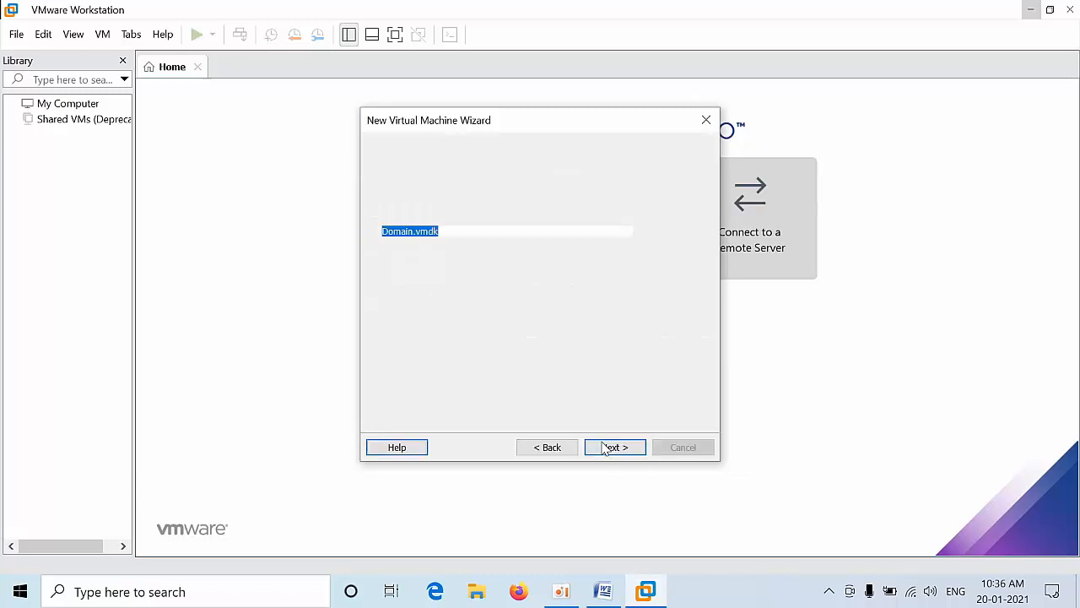
click(606, 448)
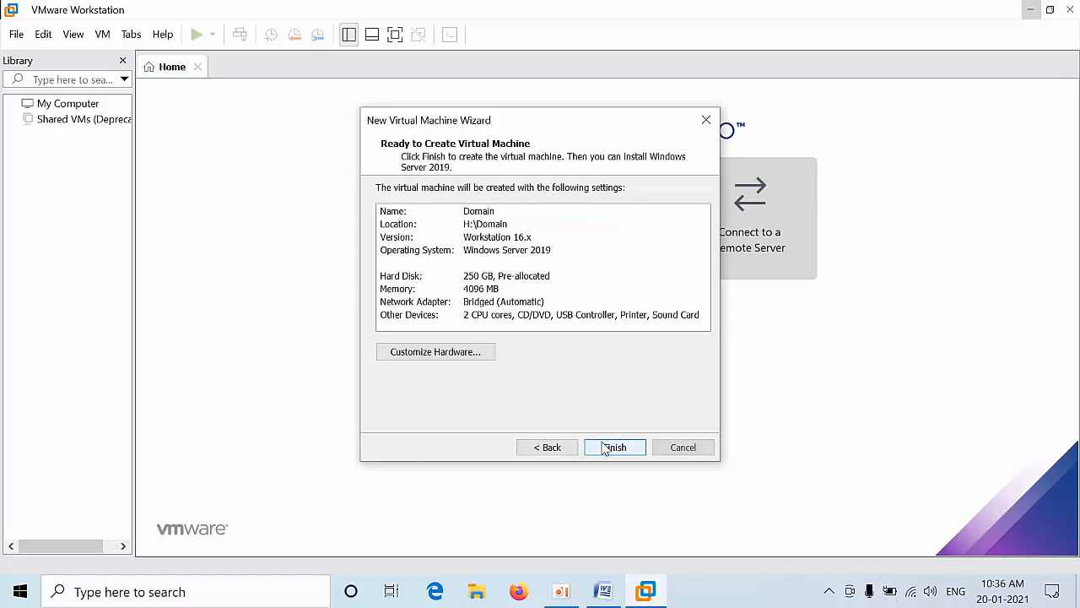
click(605, 448)
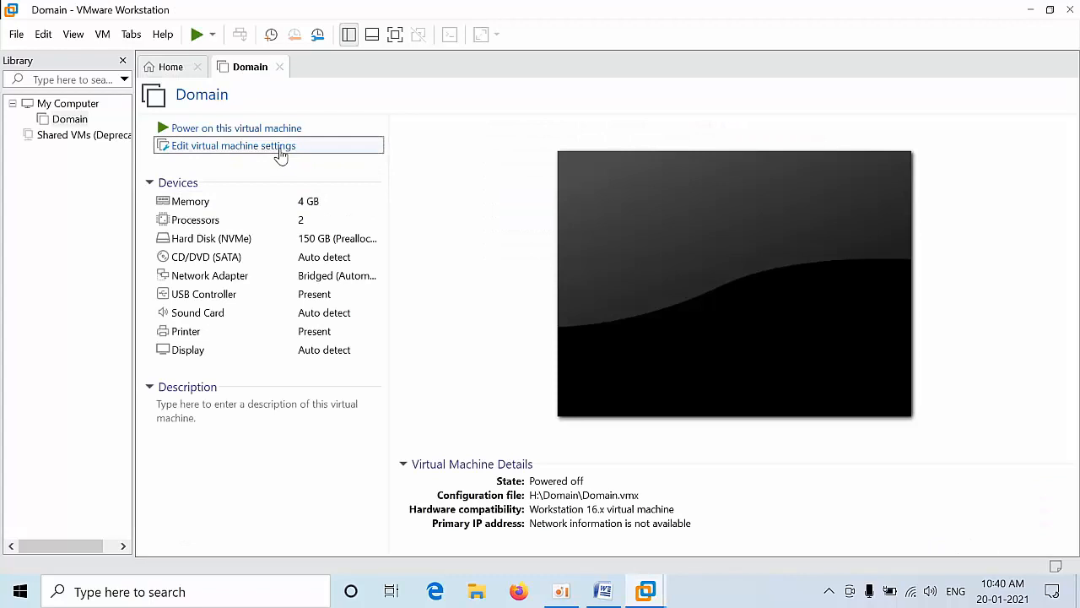
Step: Point the Domain machine's CD/DVD (SATA) drive at the 17763.737 server ISO in Desktop\Files
click(279, 147)
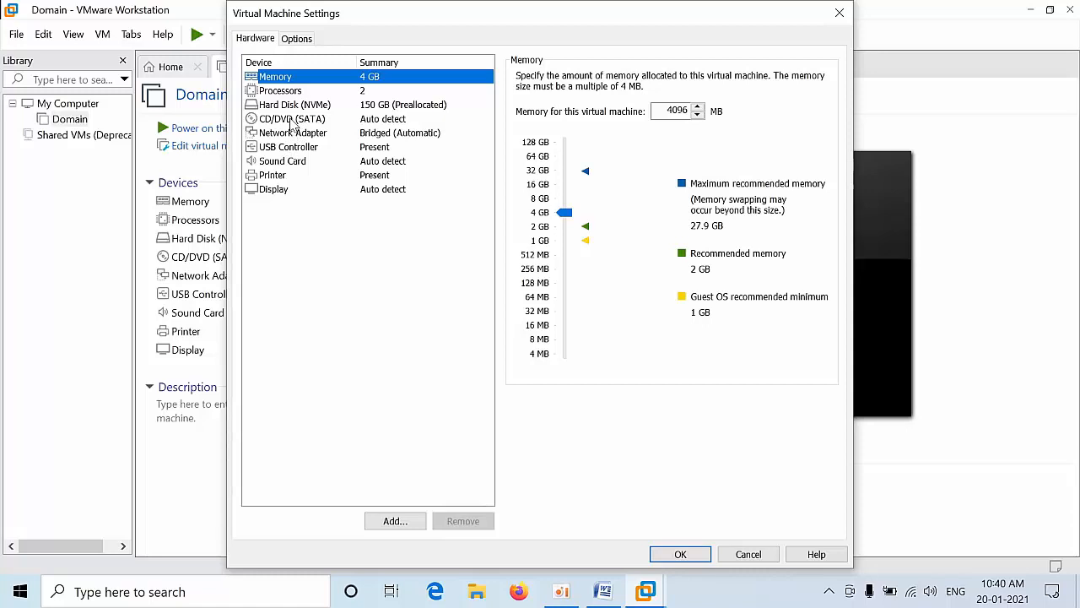
click(293, 121)
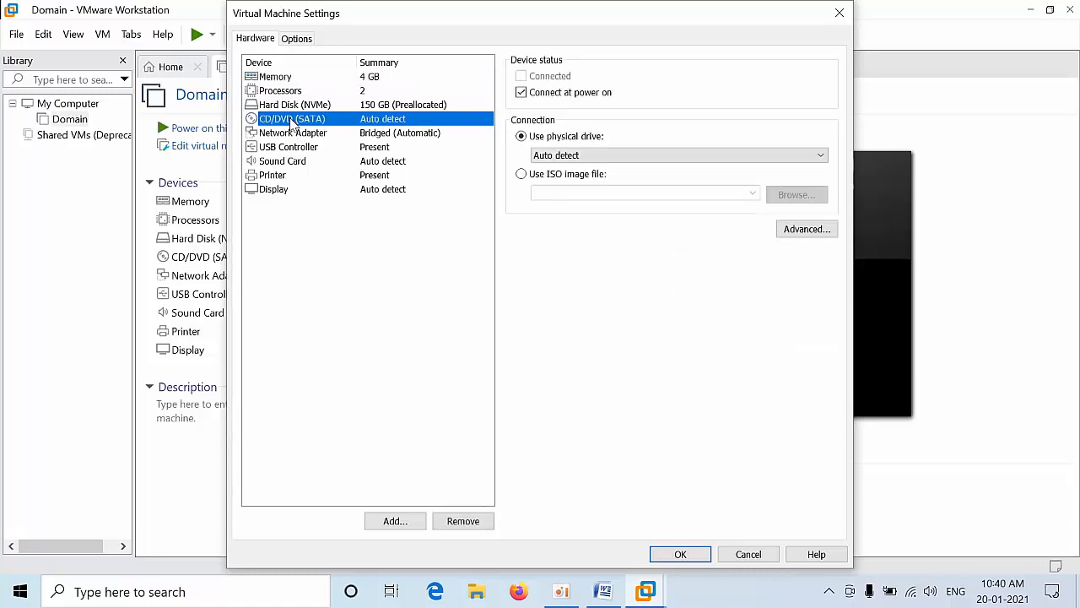
click(522, 175)
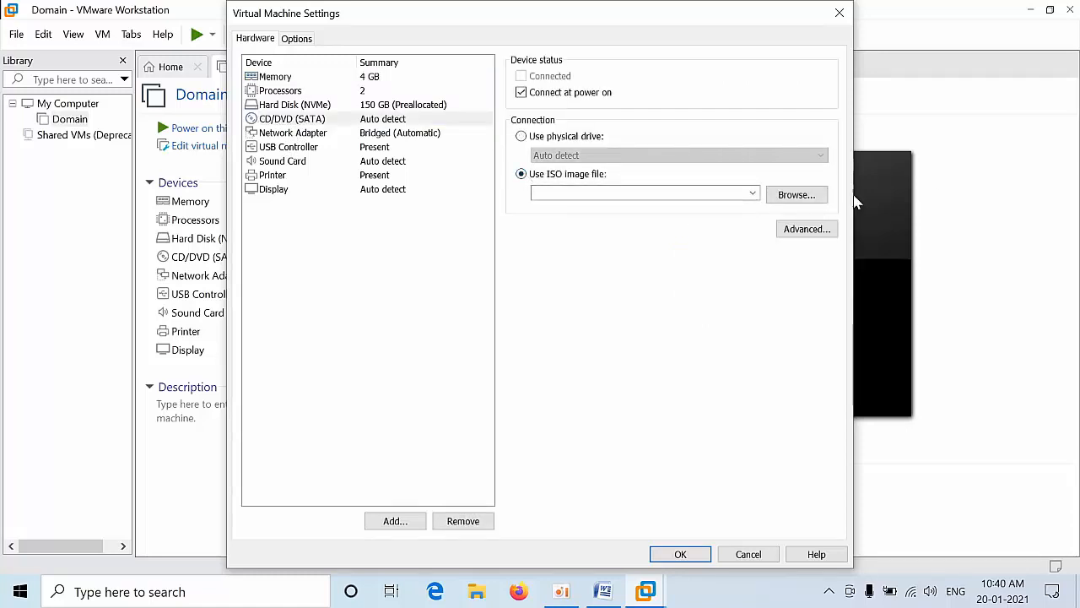
click(796, 195)
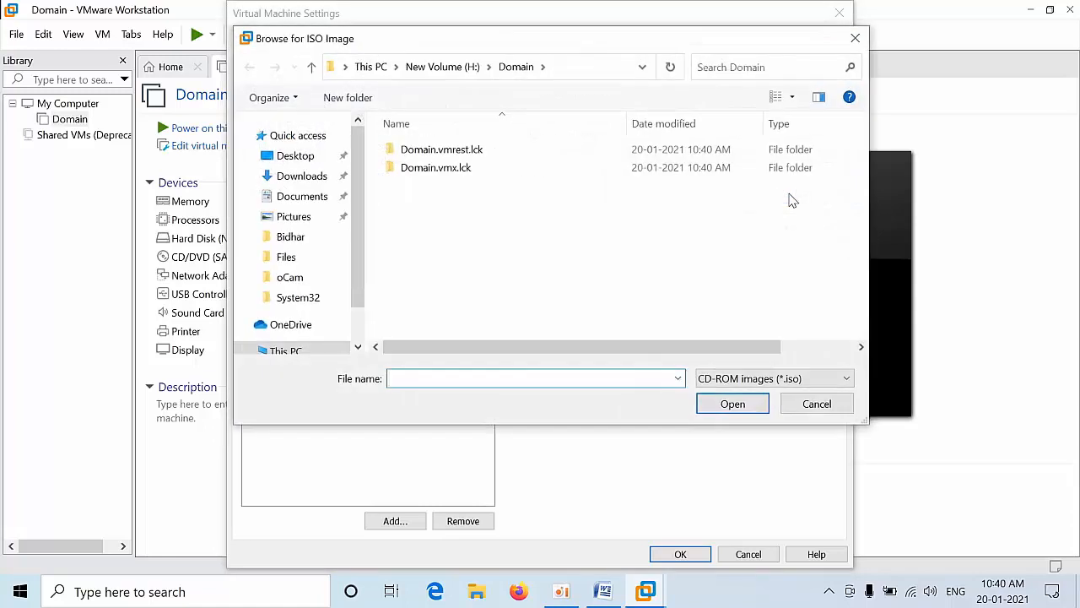
click(297, 155)
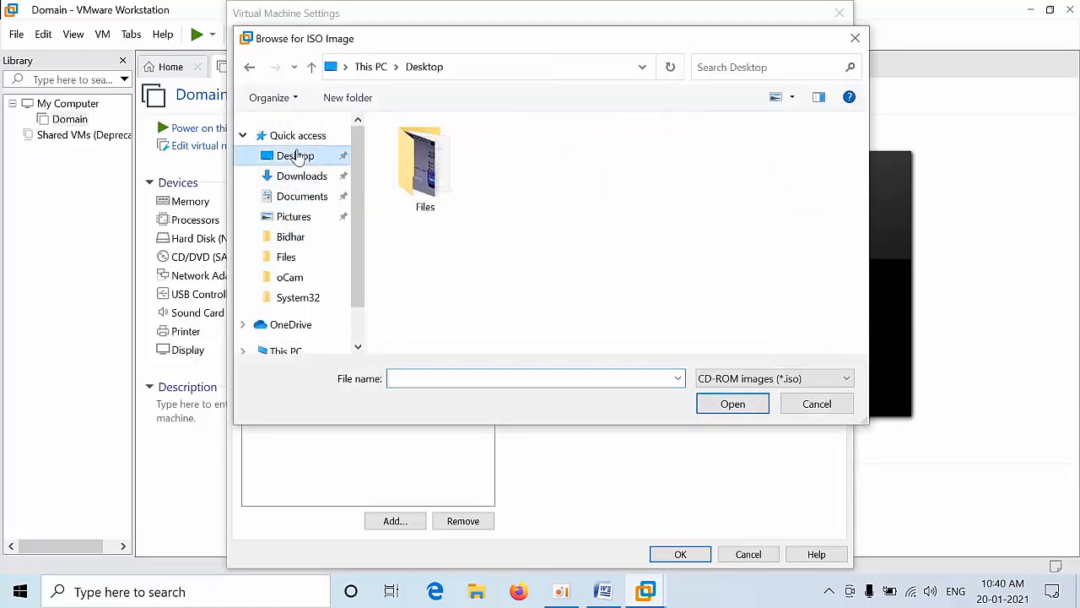
double_click(423, 193)
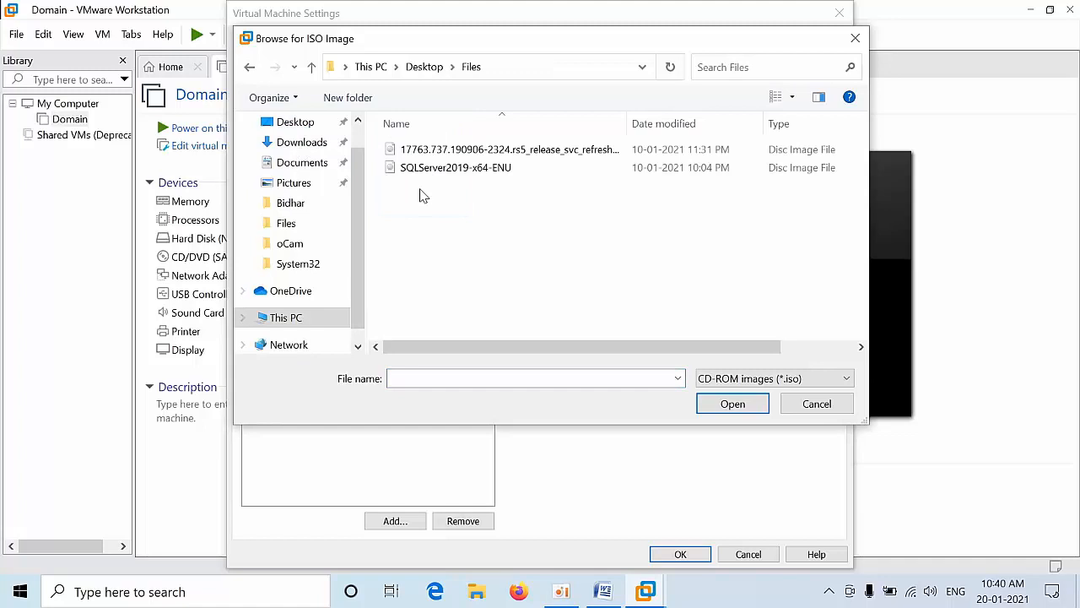
double_click(452, 157)
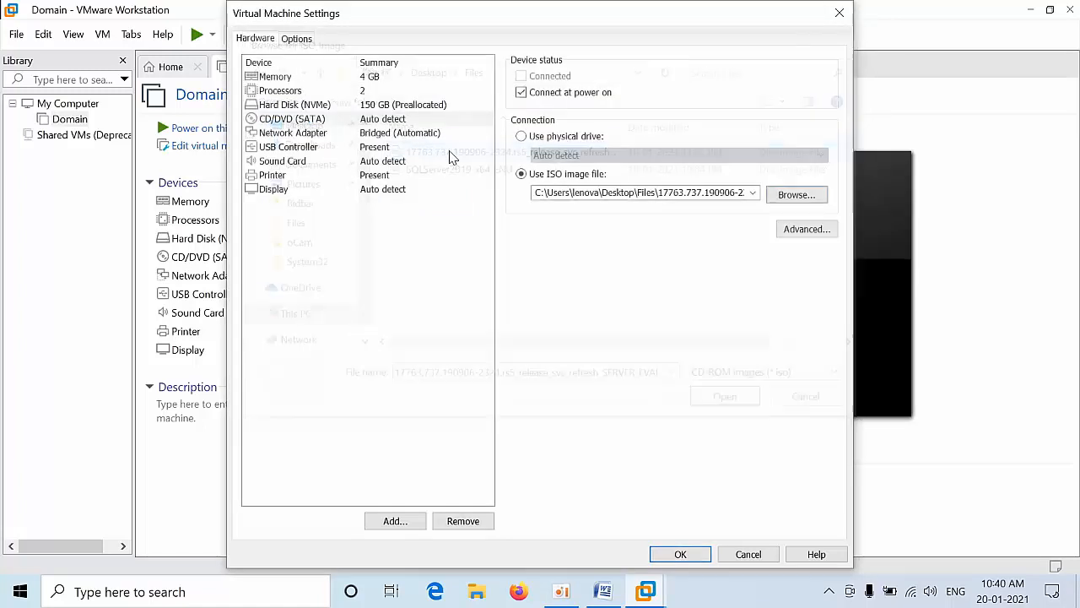
click(674, 554)
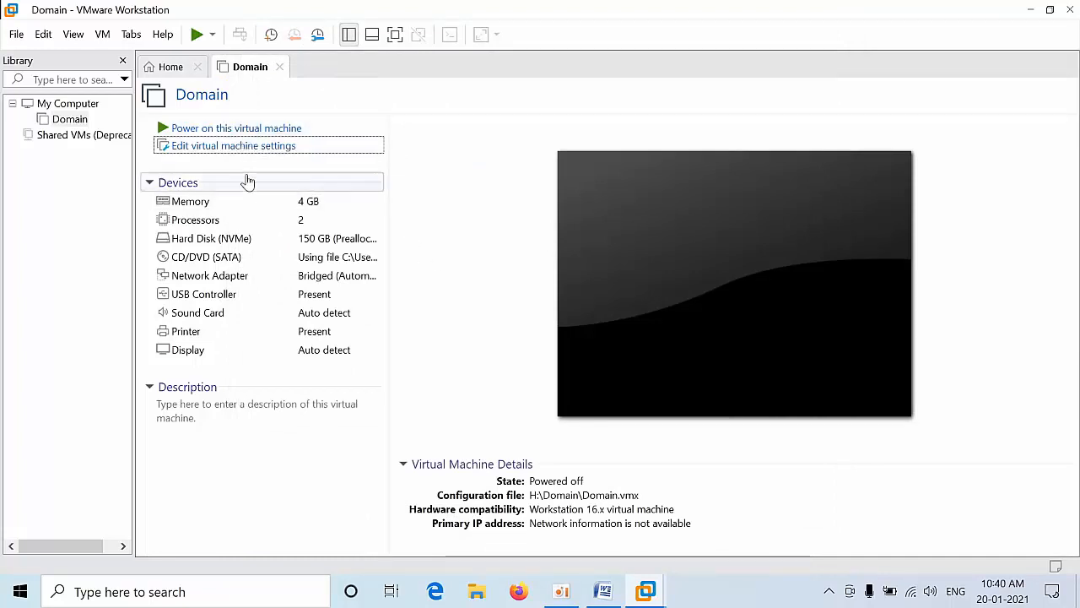
Step: Start another custom virtual machine with Workstation 16.x compatibility, OS installed later, named Node1
click(166, 66)
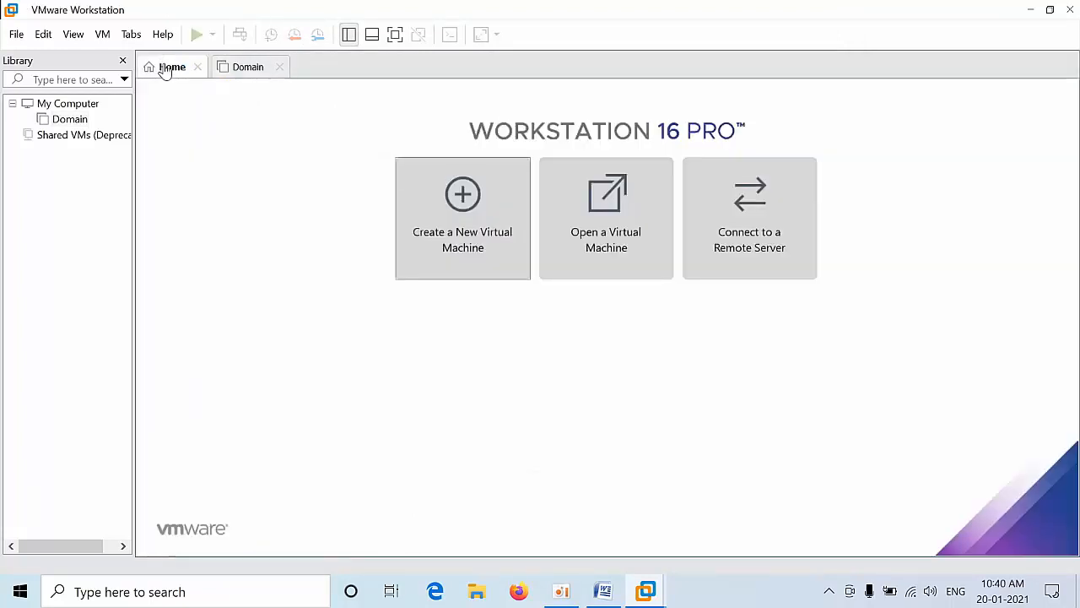
click(471, 264)
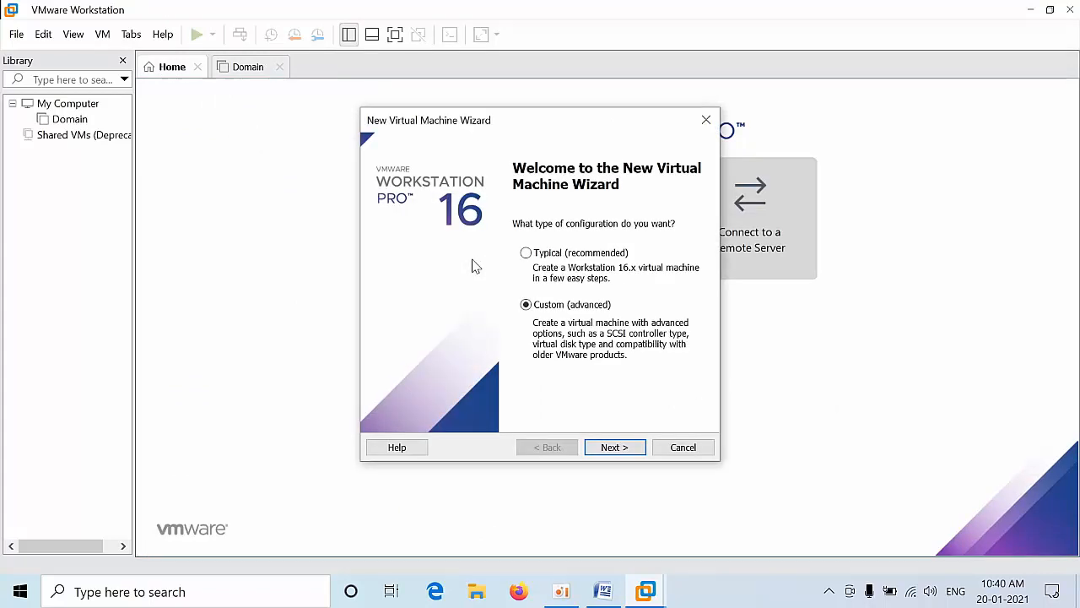
click(614, 448)
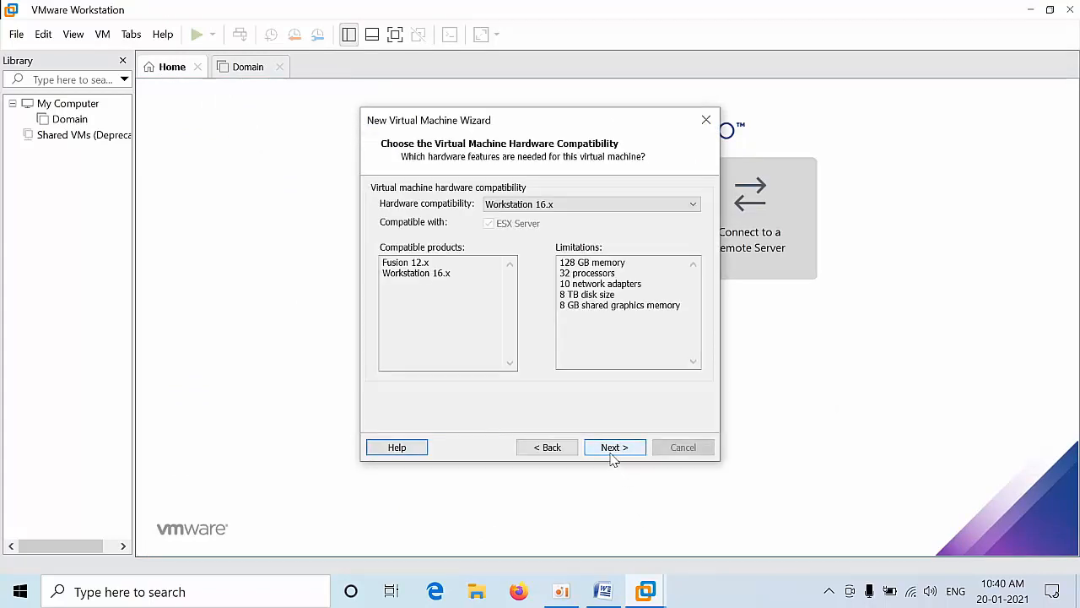
click(613, 452)
click(614, 449)
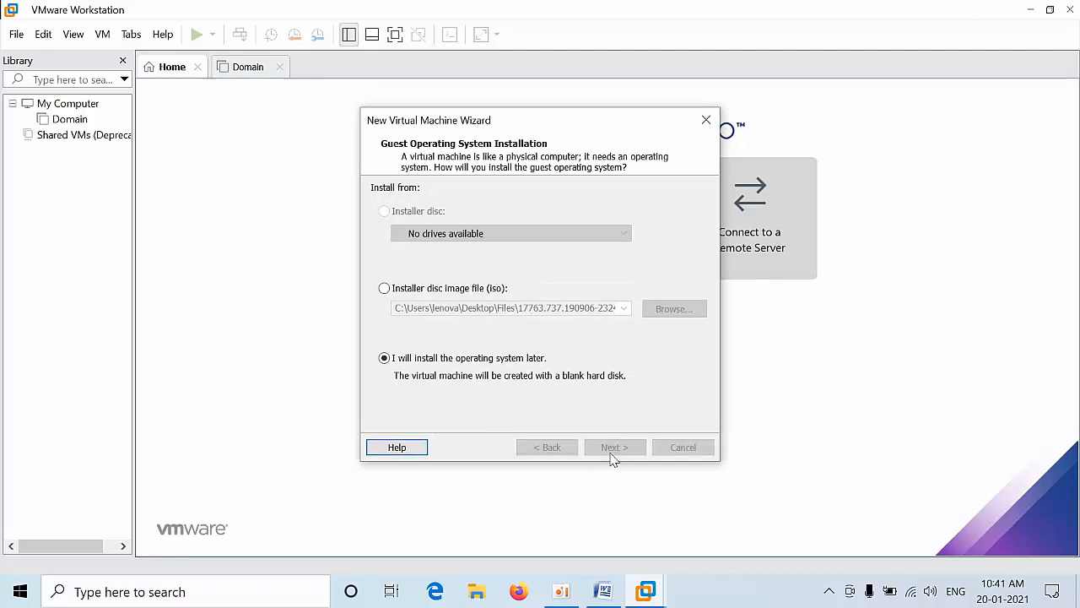
click(614, 449)
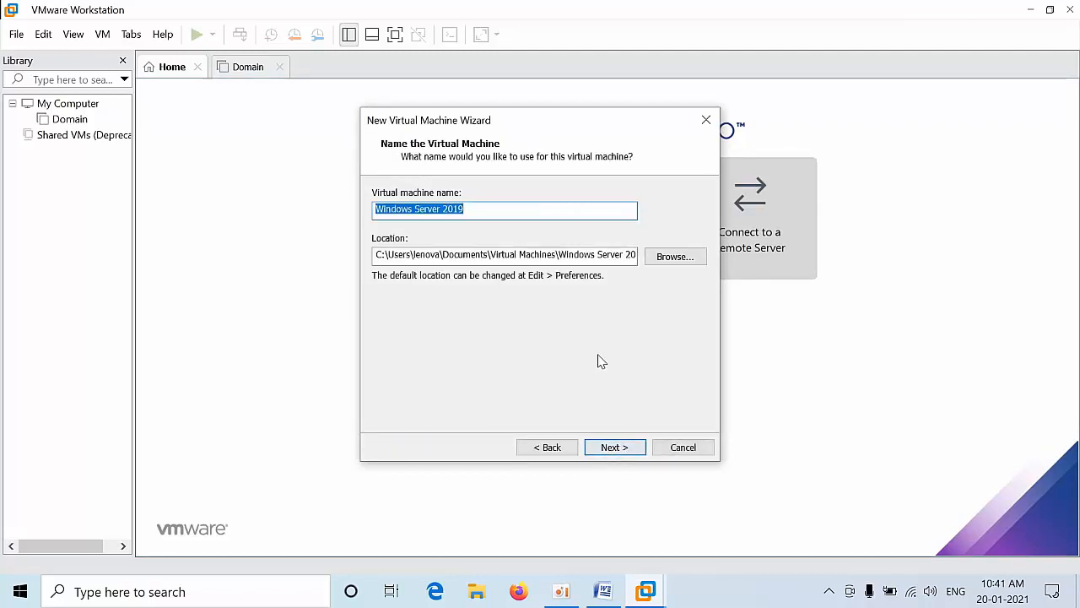
key(BackSpace)
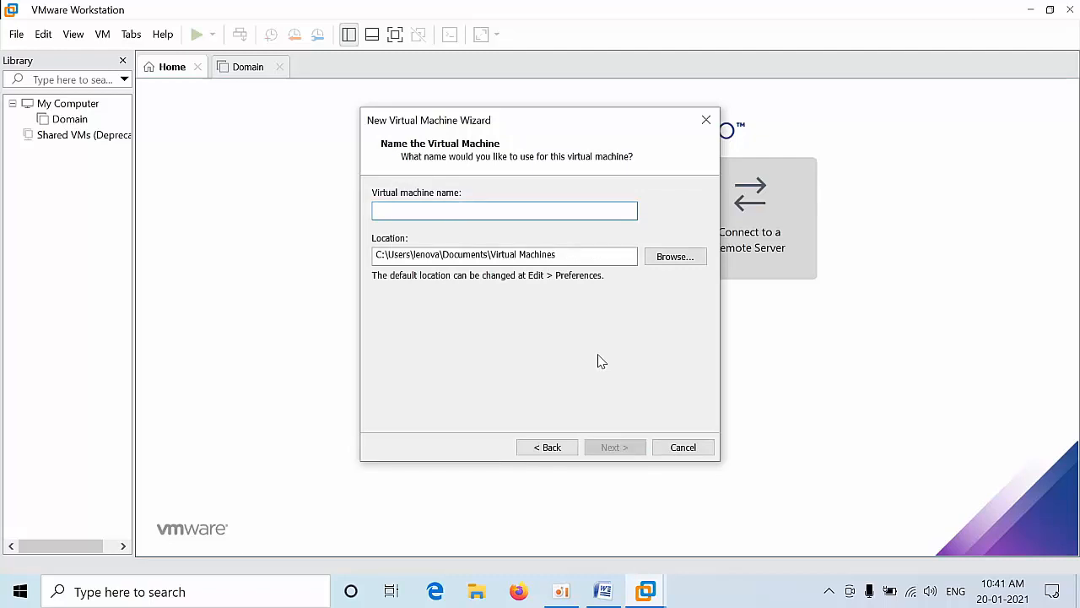
text(Node1)
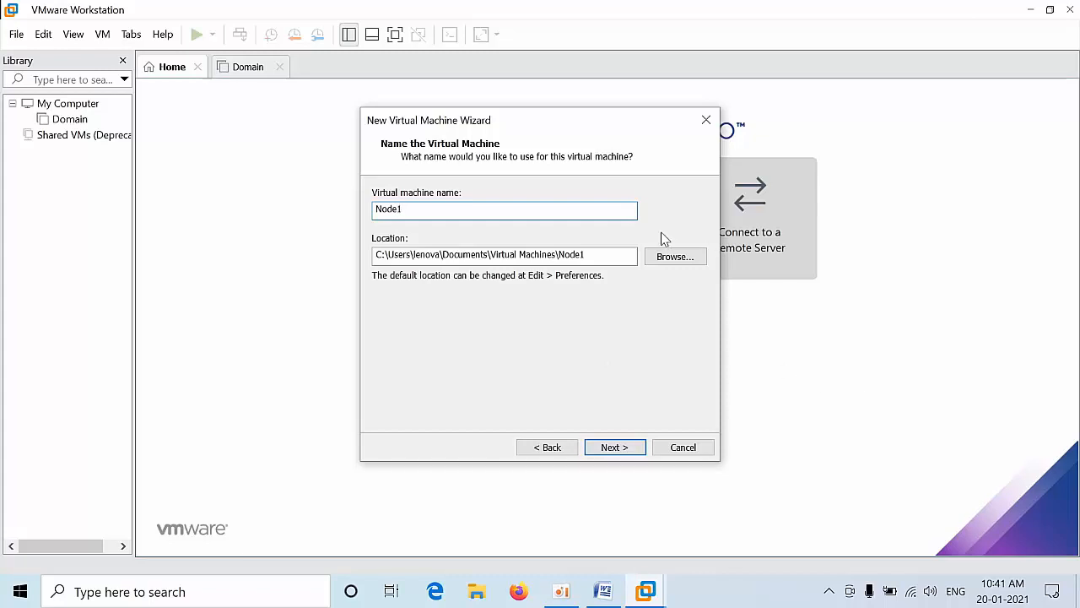
Step: Set the Node1 machine's location to a new Node1 folder on New Volume (G:)
click(675, 256)
drag(679, 264, 686, 436)
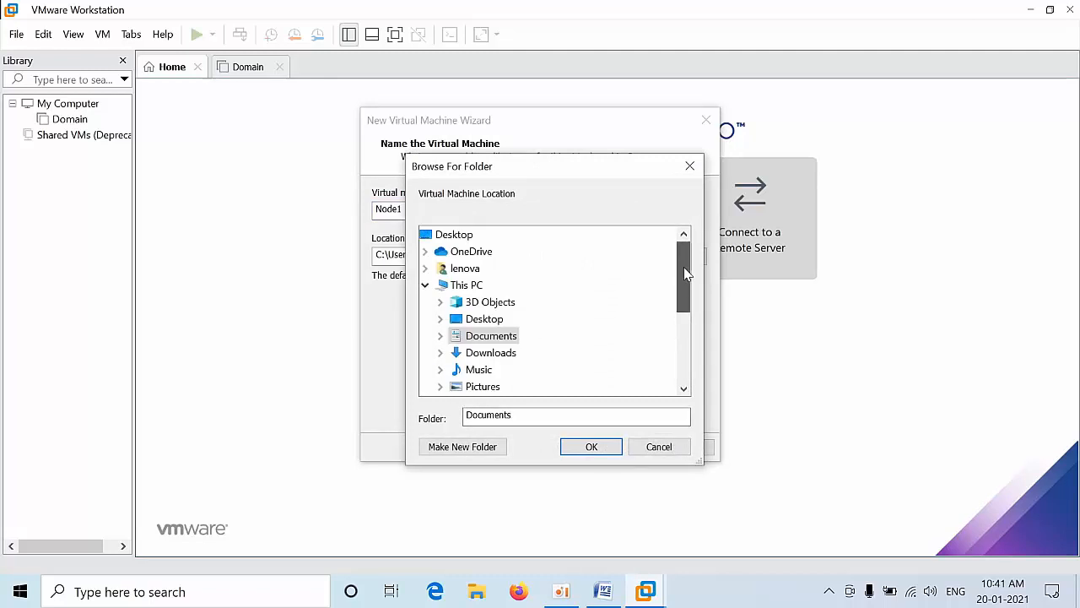
drag(683, 272, 685, 381)
click(439, 321)
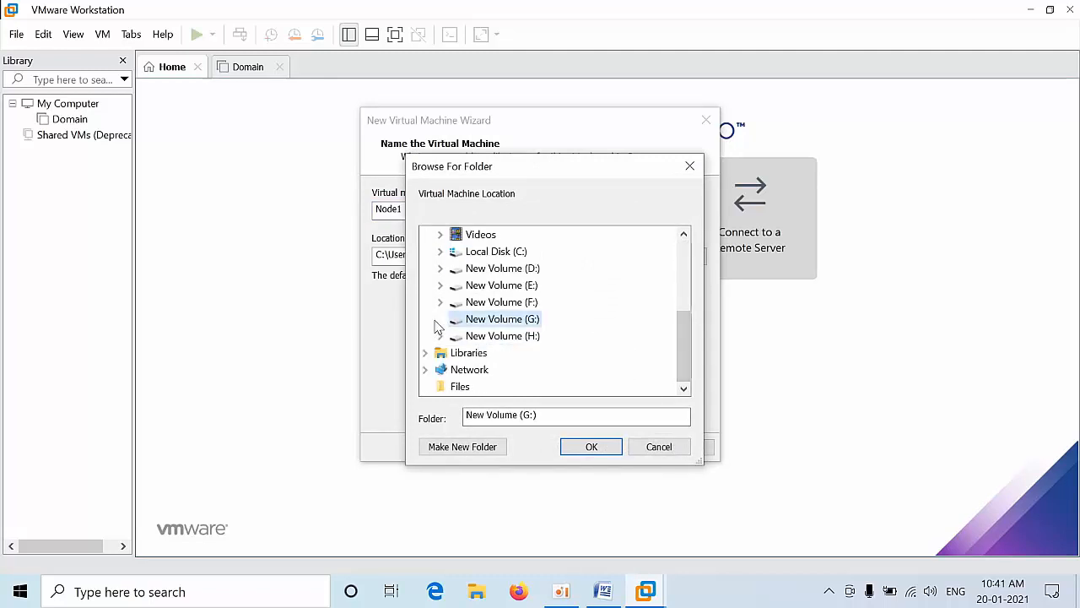
click(470, 453)
text(Node1)
key(Return)
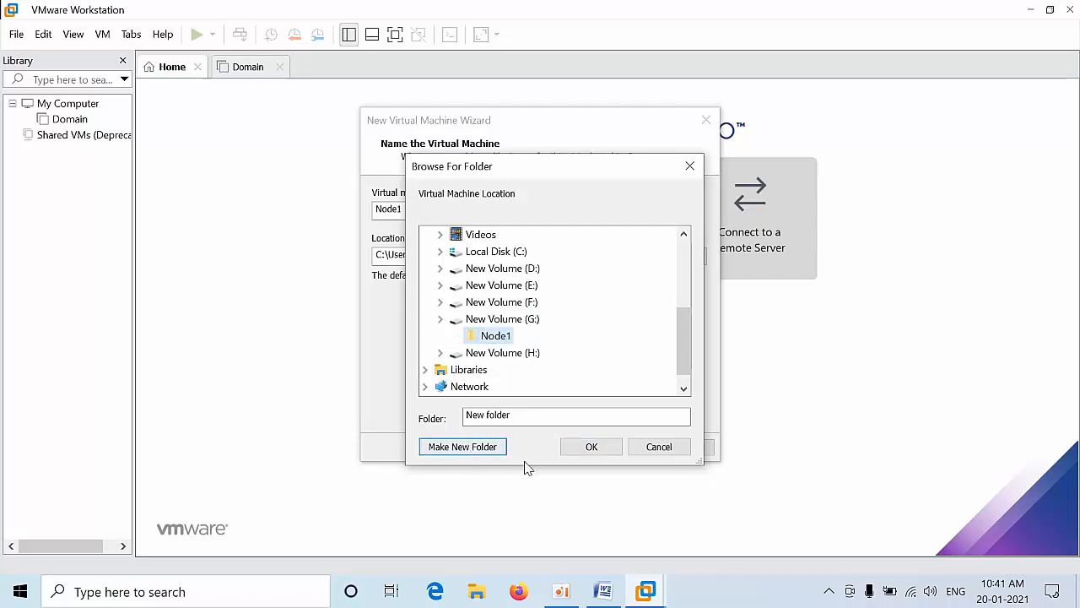
click(590, 447)
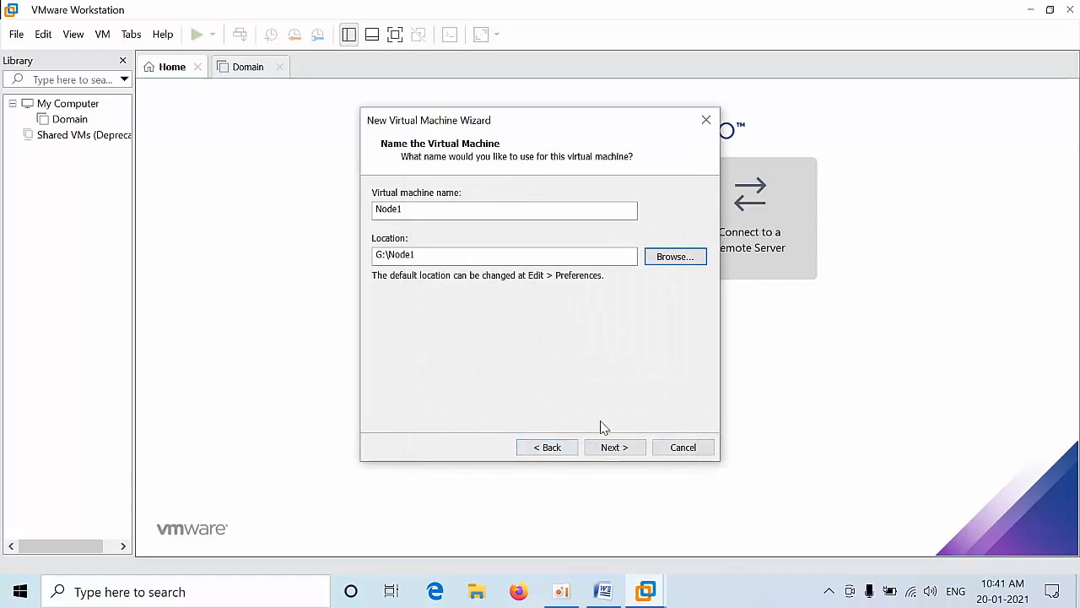
click(617, 447)
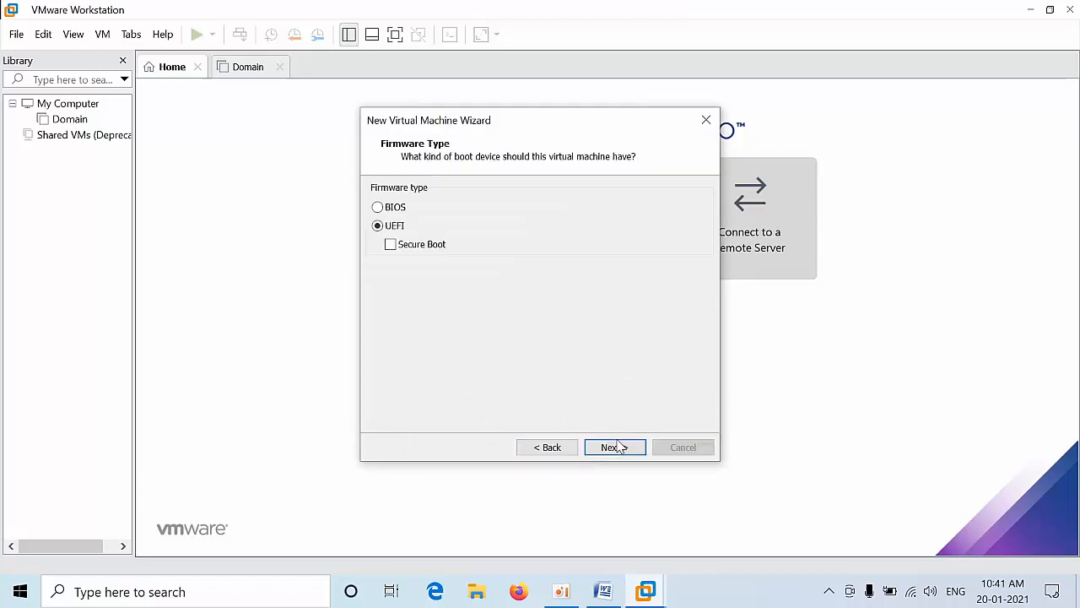
Step: Keep UEFI firmware and default processors, and raise memory to 8776 MB
click(617, 447)
click(617, 447)
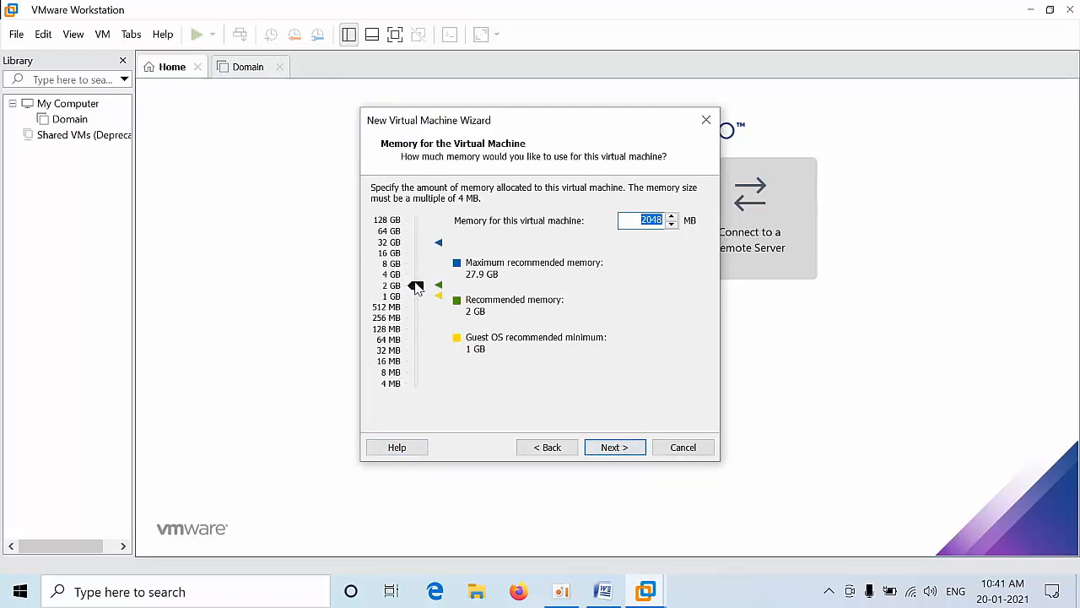
drag(417, 288, 420, 266)
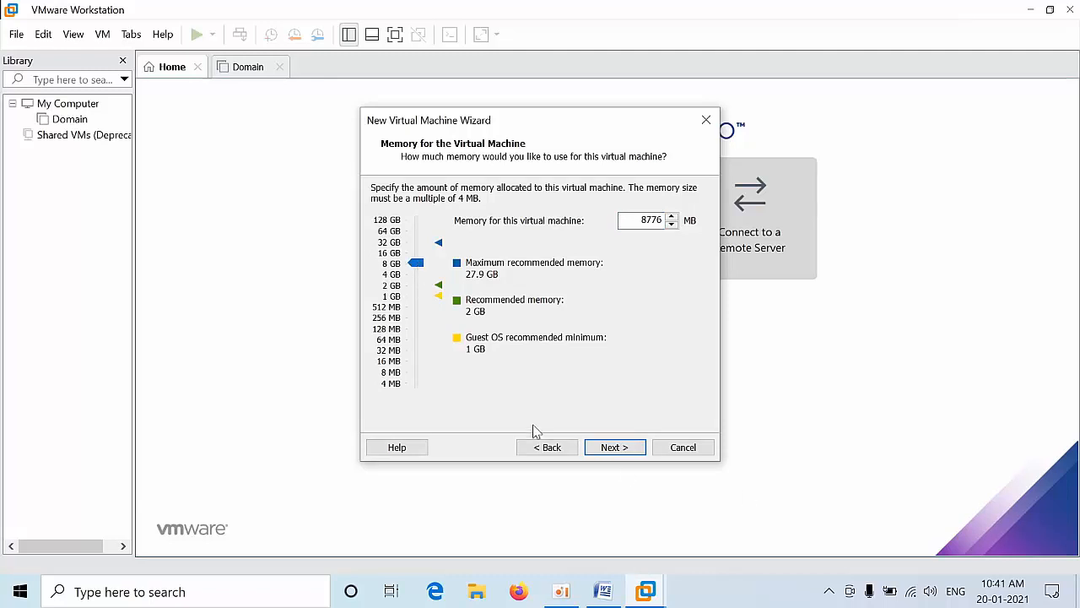
click(595, 447)
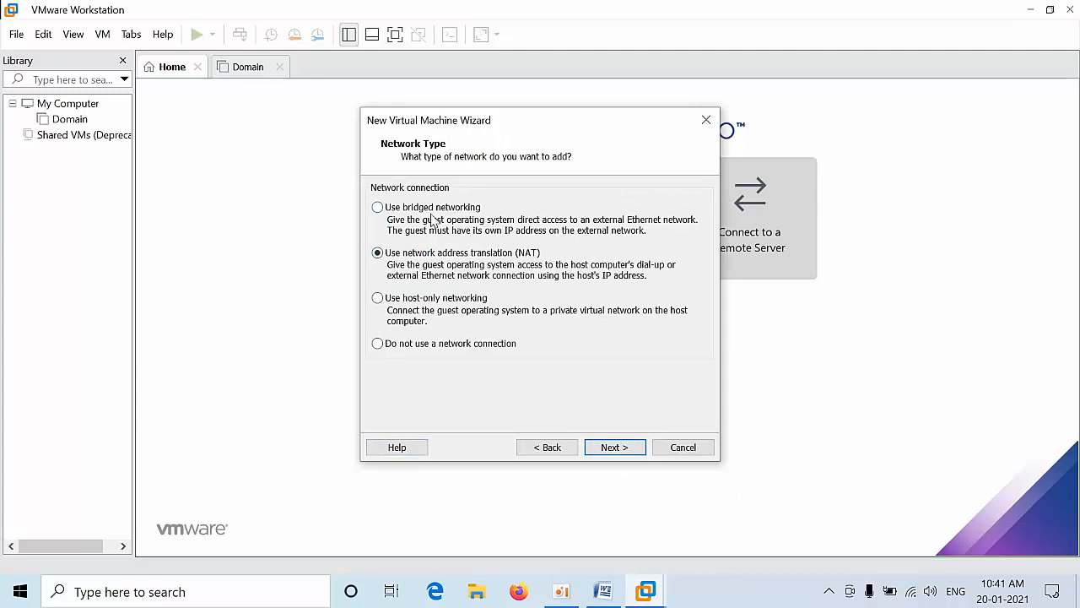
Step: Create a new 60 GB virtual disk stored as a single file and finish Node1
click(621, 446)
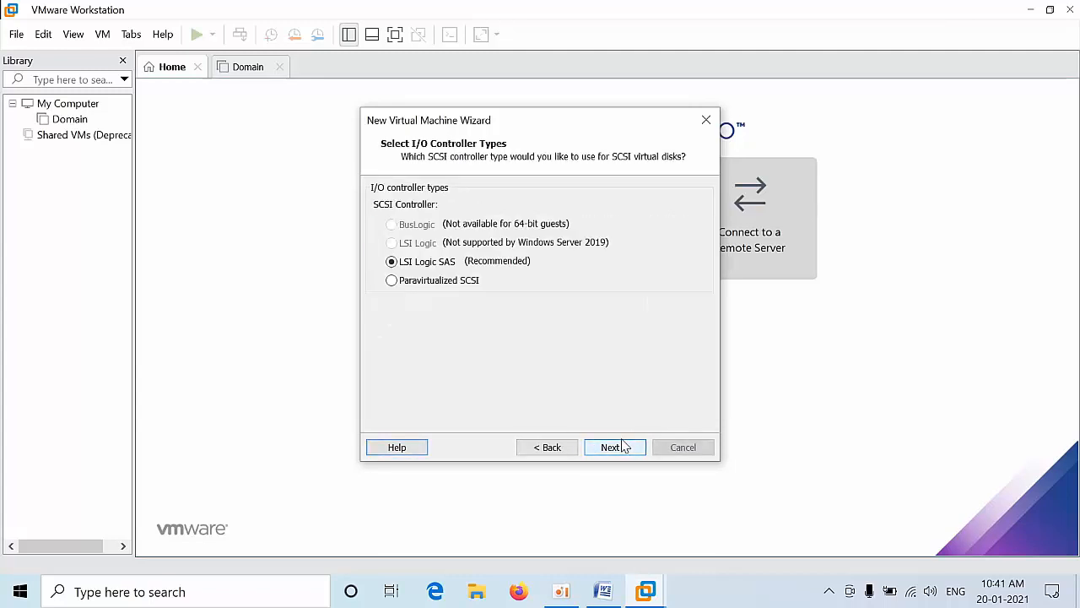
click(622, 447)
click(622, 447)
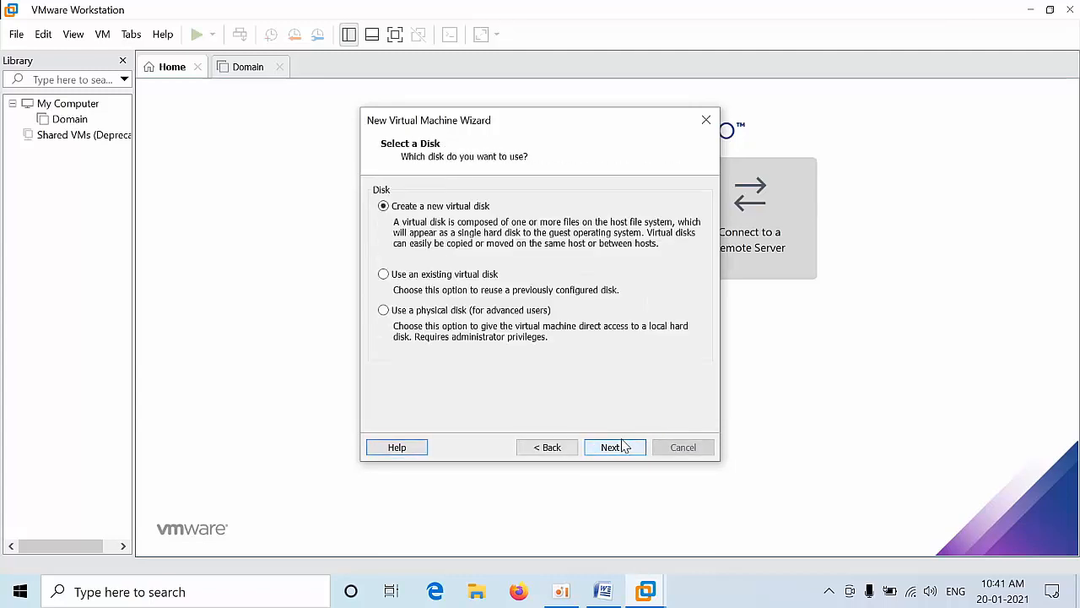
click(622, 447)
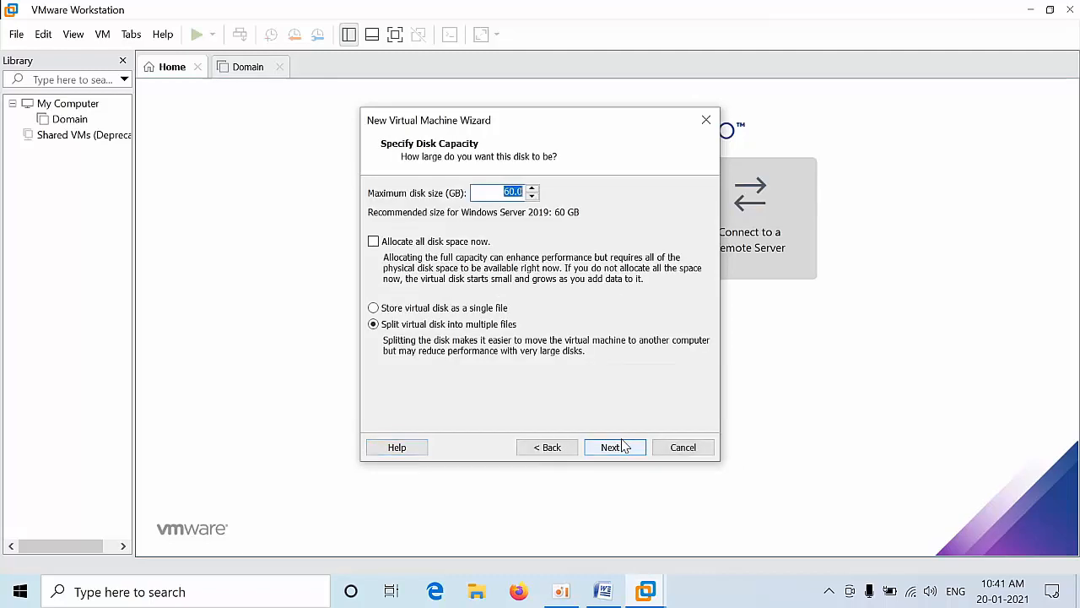
click(421, 240)
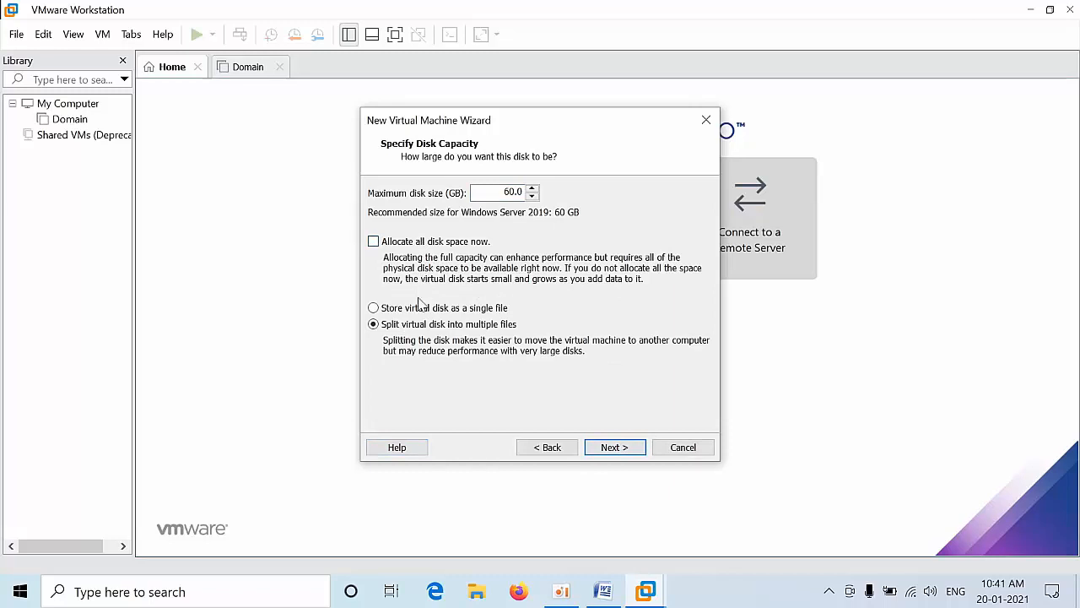
click(619, 453)
click(619, 451)
click(617, 448)
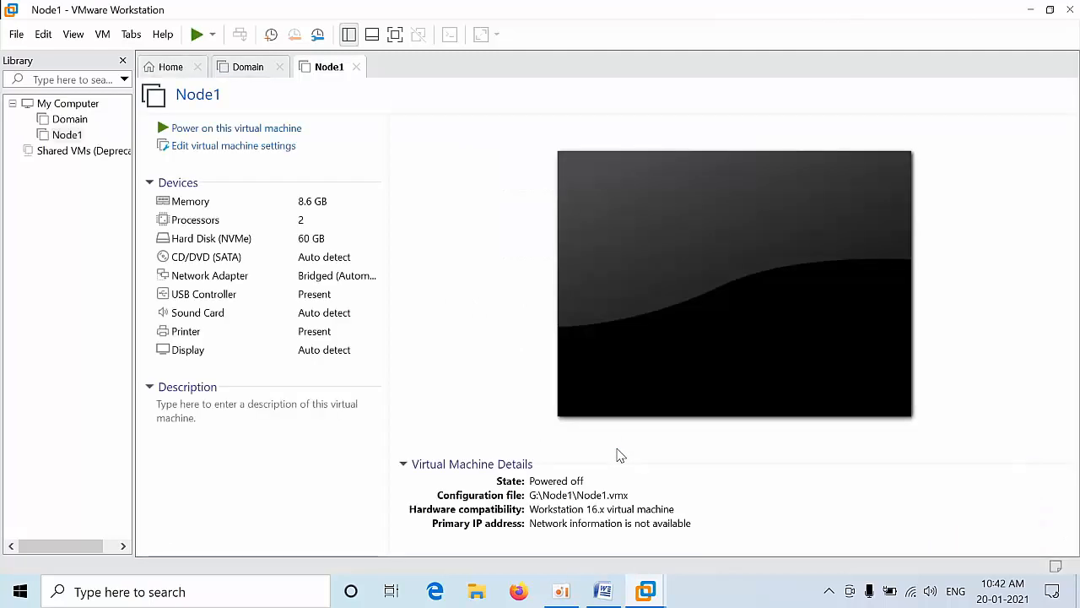
Step: Attach the 17763.737 server ISO from Desktop\Files to Node1's CD/DVD drive, then view Domain
click(225, 147)
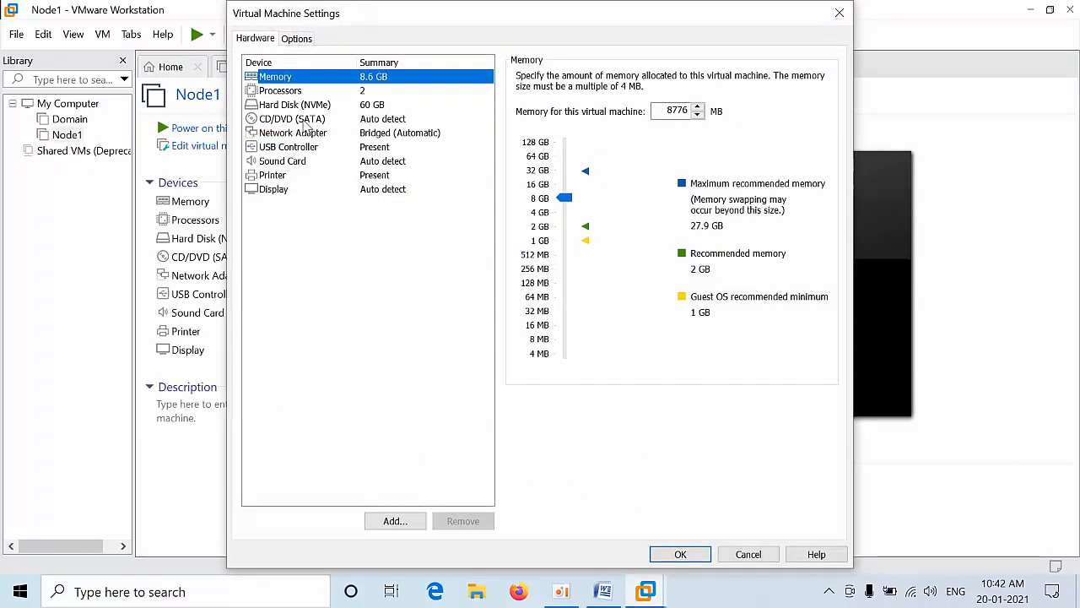
click(303, 123)
click(531, 175)
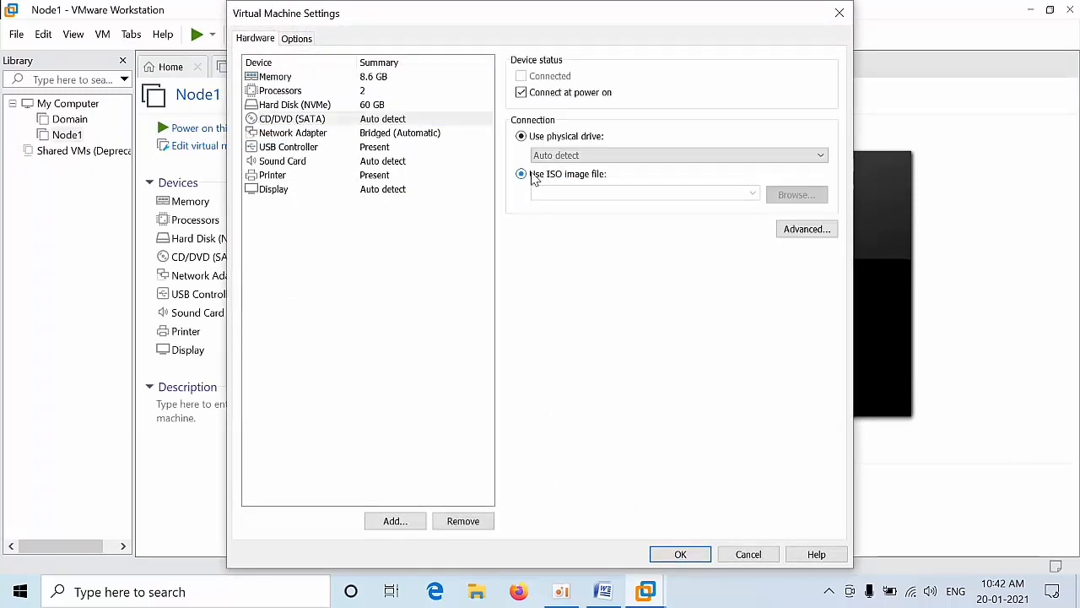
click(776, 195)
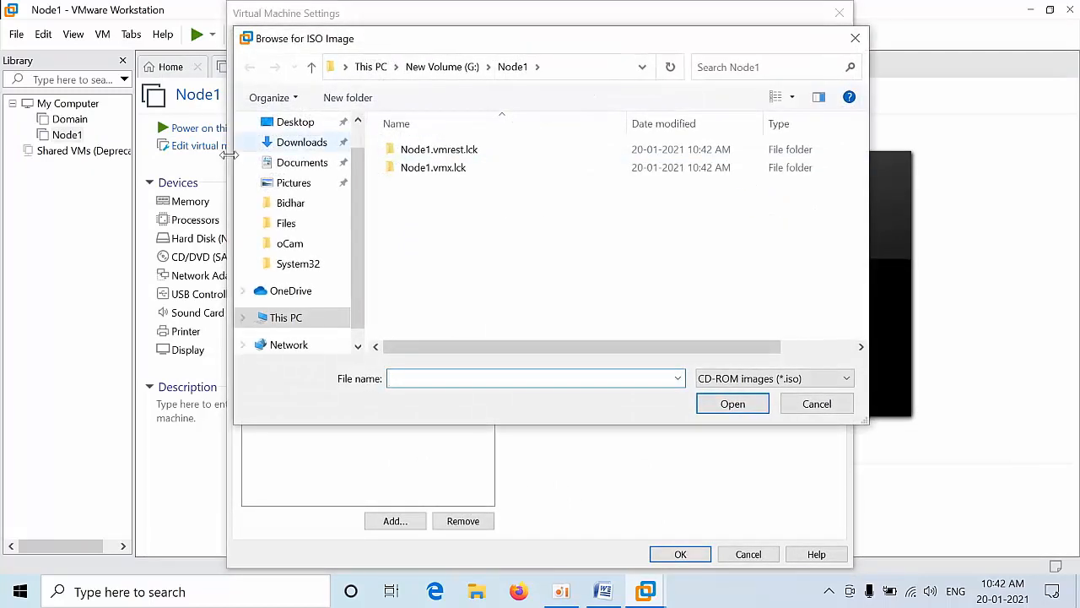
click(311, 126)
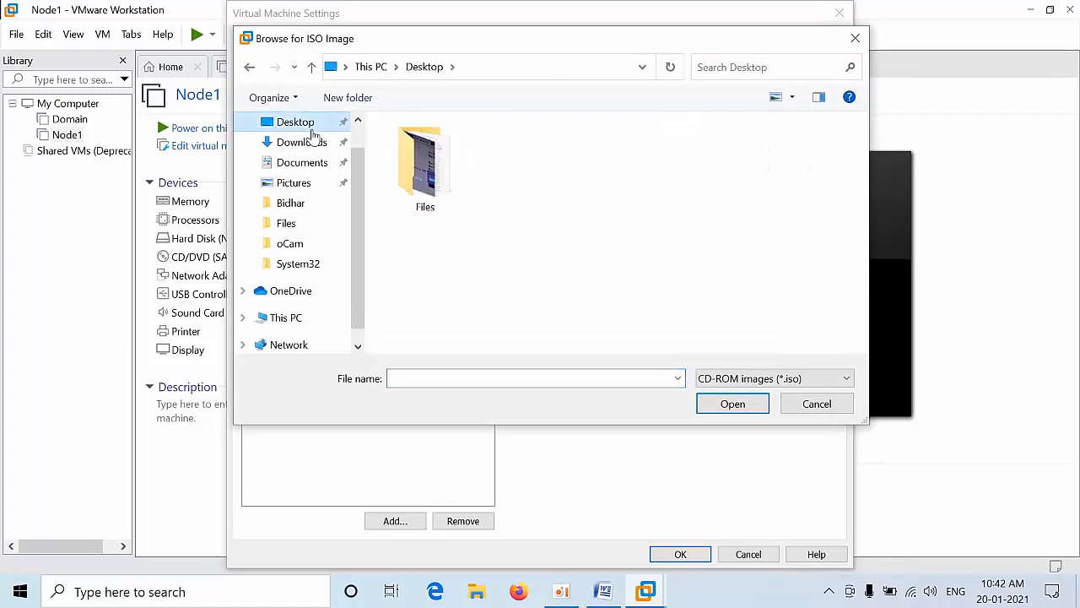
double_click(425, 165)
double_click(422, 149)
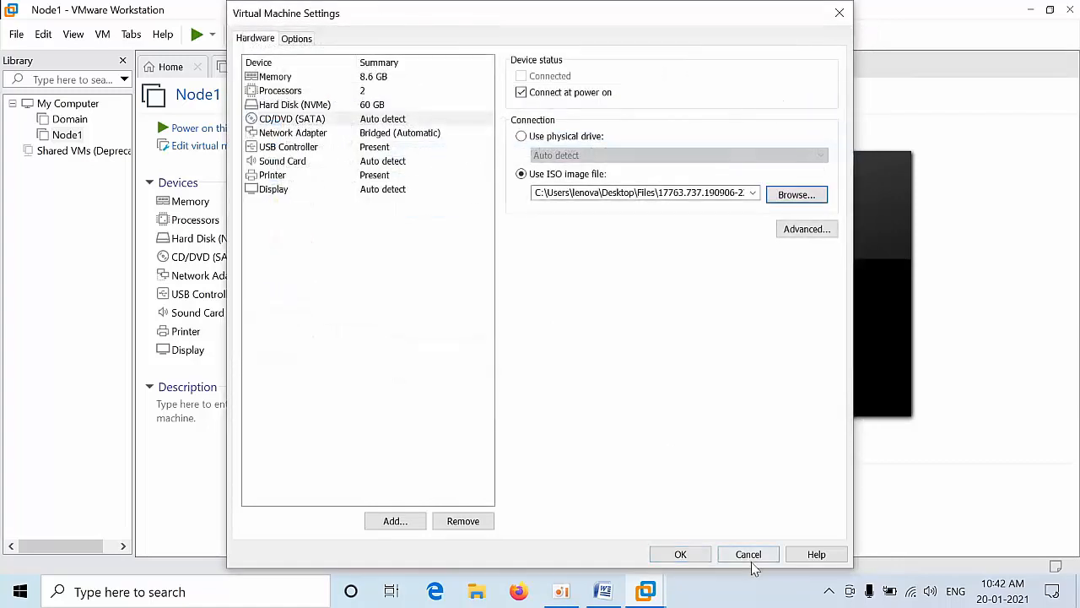
click(667, 554)
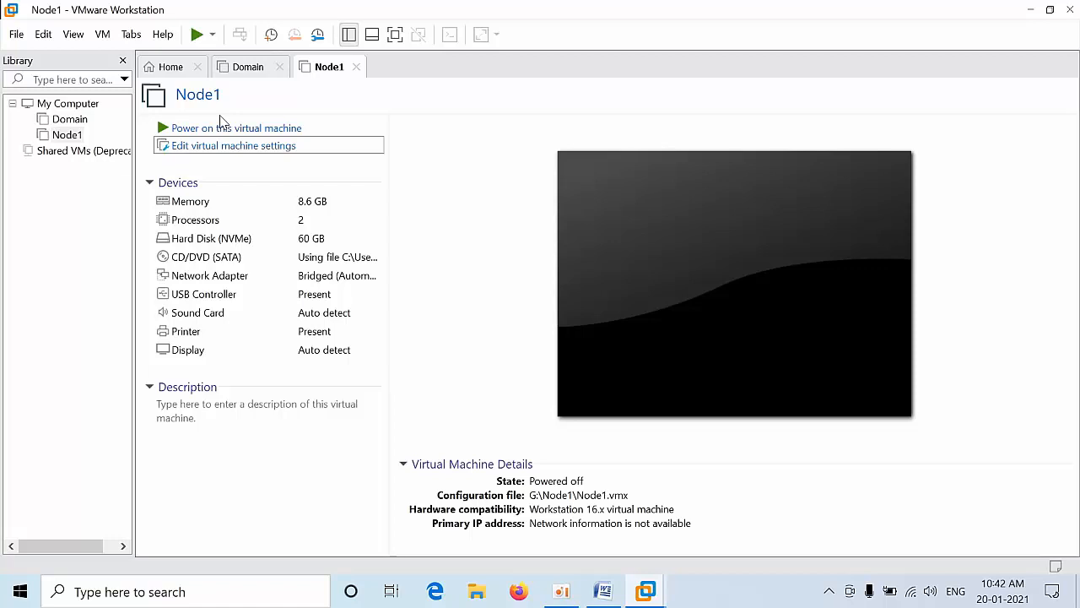
click(244, 67)
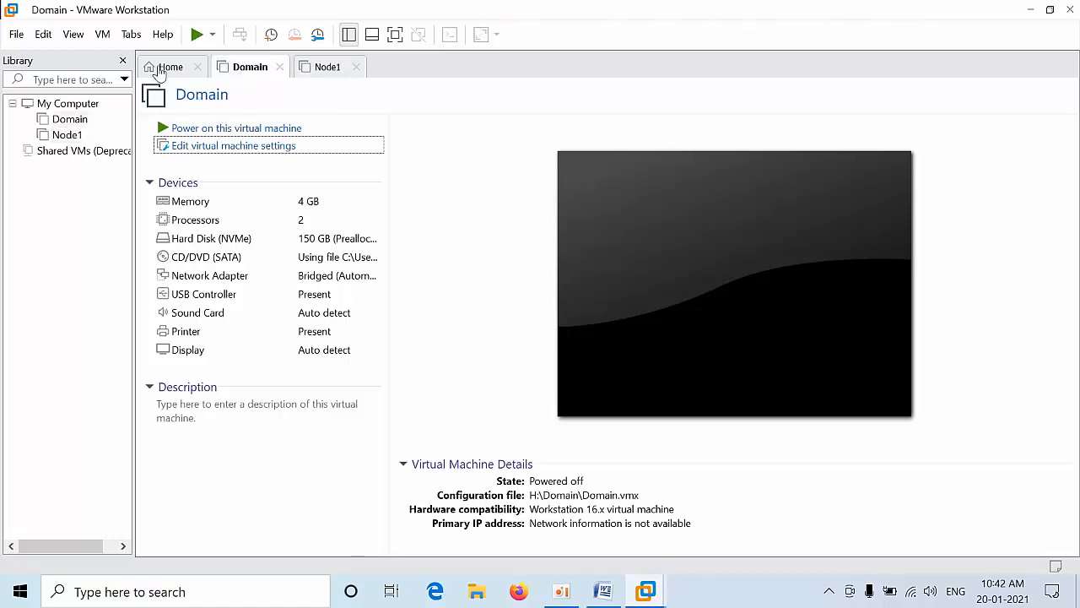
Step: Start a Custom new virtual machine and accept the defaults up to the firmware page
click(153, 74)
click(489, 234)
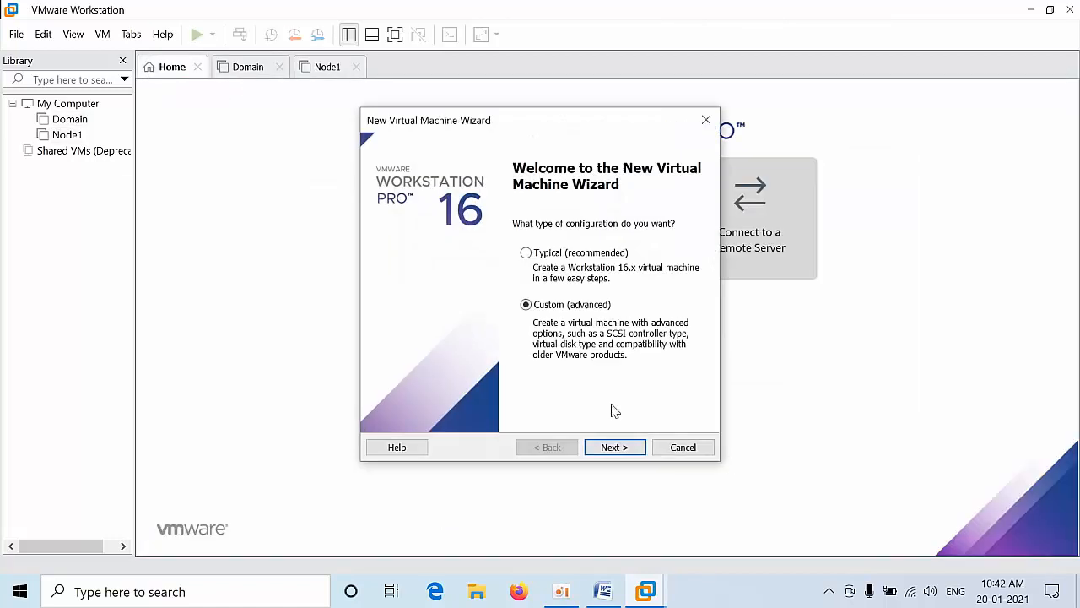
click(609, 447)
click(610, 446)
click(610, 447)
click(609, 446)
click(610, 447)
Step: Store the machine in a new Node2 folder on drive G:
click(560, 447)
click(675, 265)
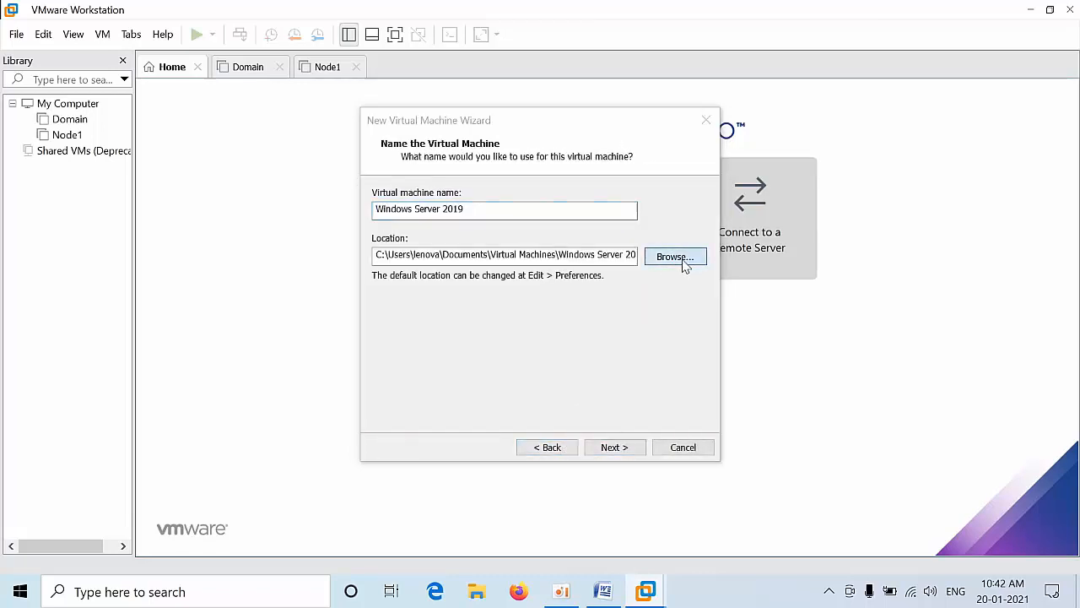
drag(682, 259, 690, 411)
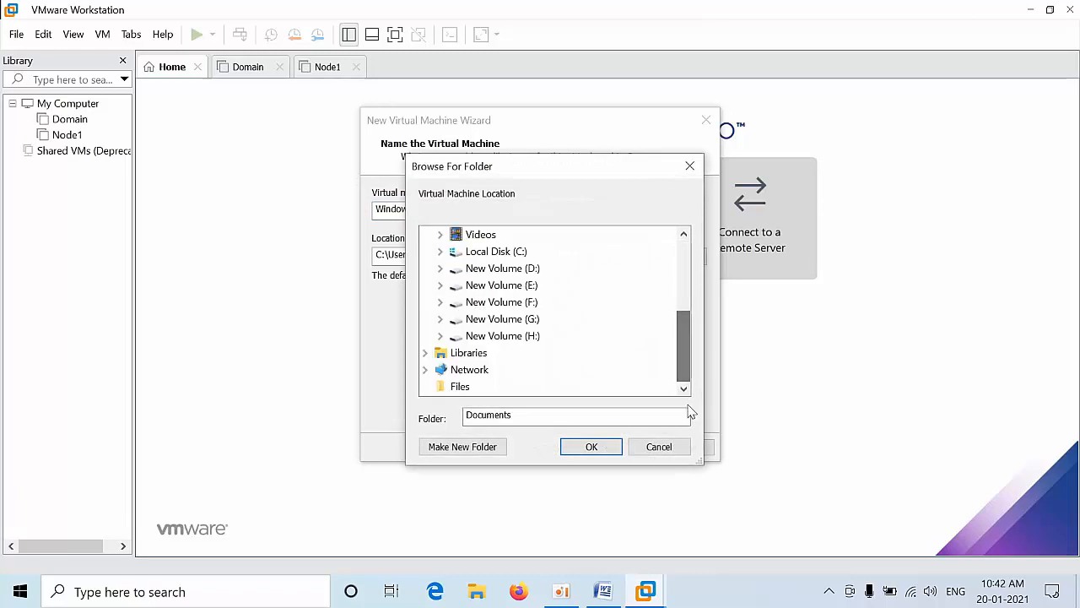
click(474, 319)
drag(683, 312, 682, 357)
click(433, 450)
text(Node)
key(Return)
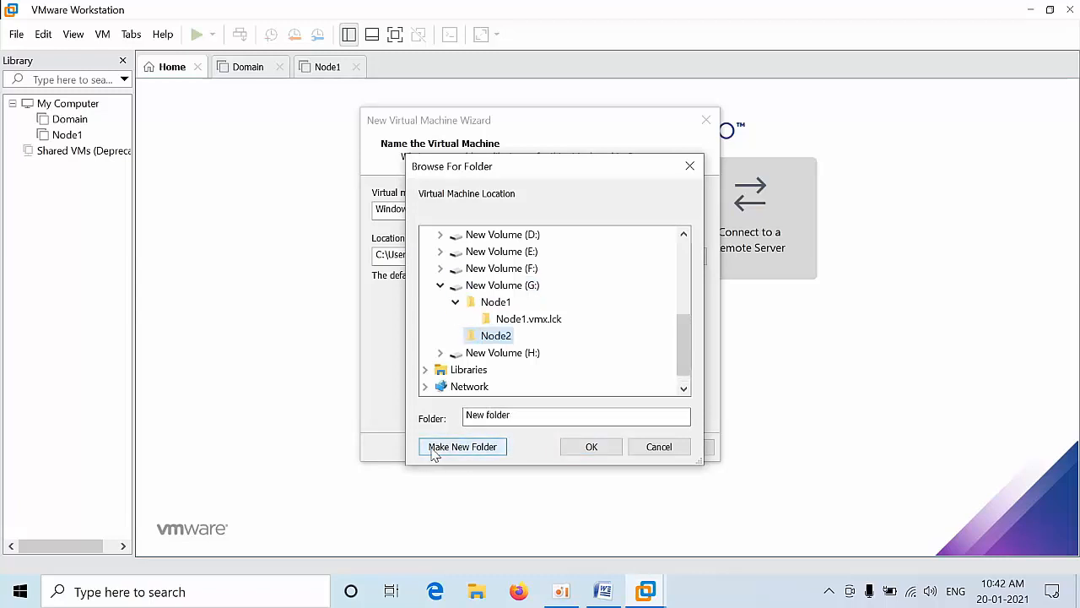
click(592, 449)
click(592, 449)
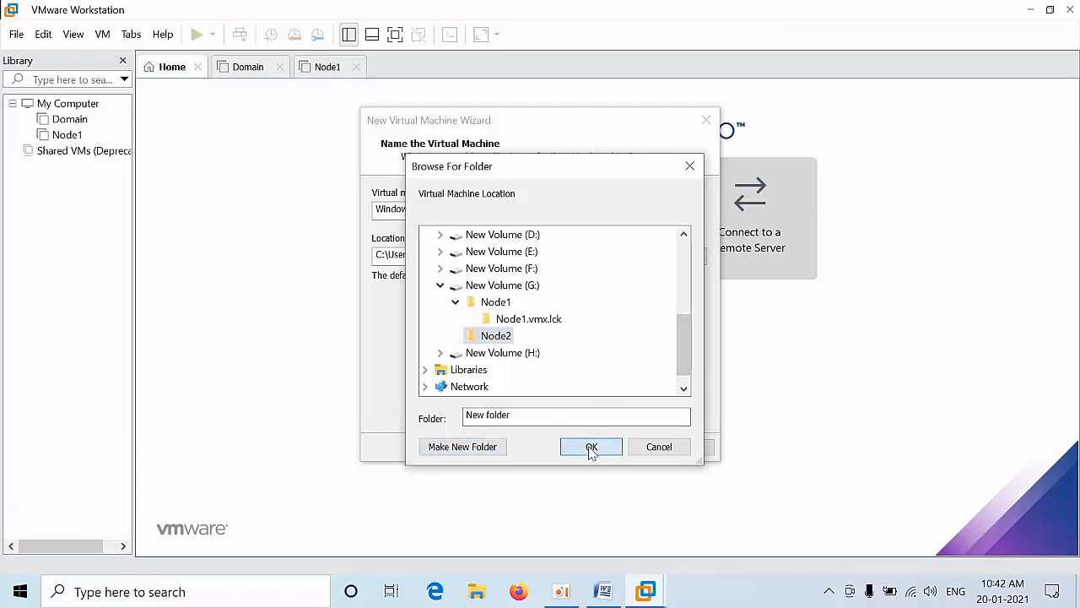
click(616, 450)
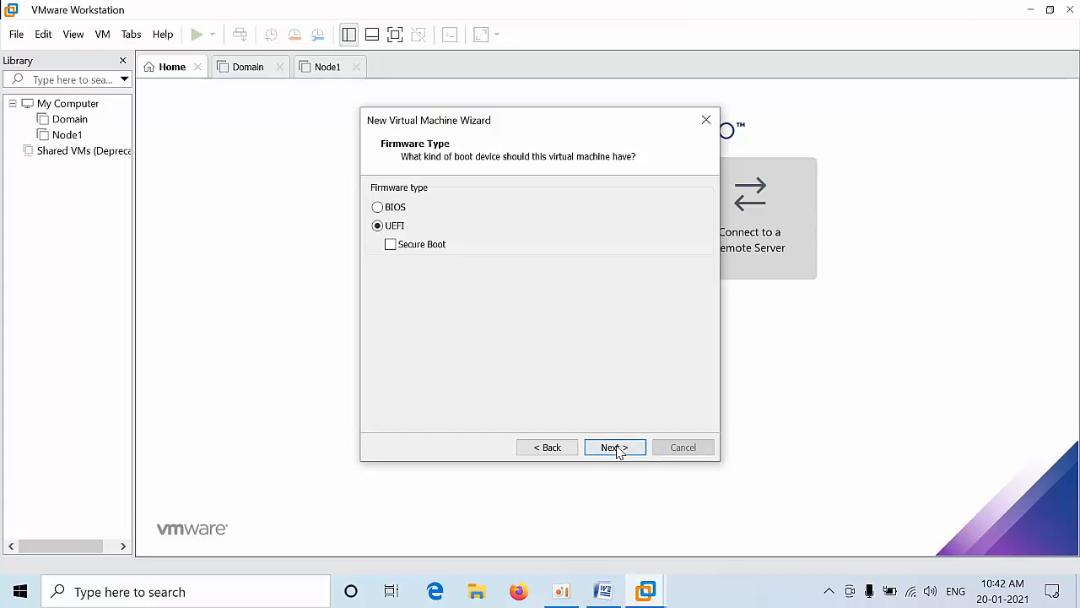
Step: Name the machine Node2, keep UEFI firmware and processors, and raise memory to 8192 MB
click(555, 454)
key(BackSpace)
text(Node2)
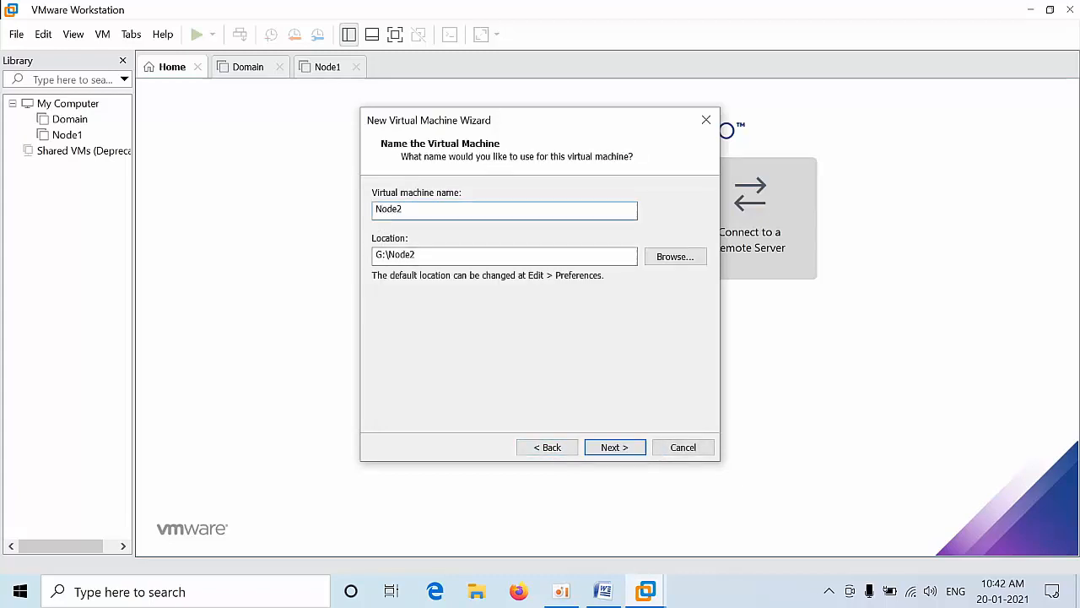
click(622, 446)
click(626, 449)
click(625, 449)
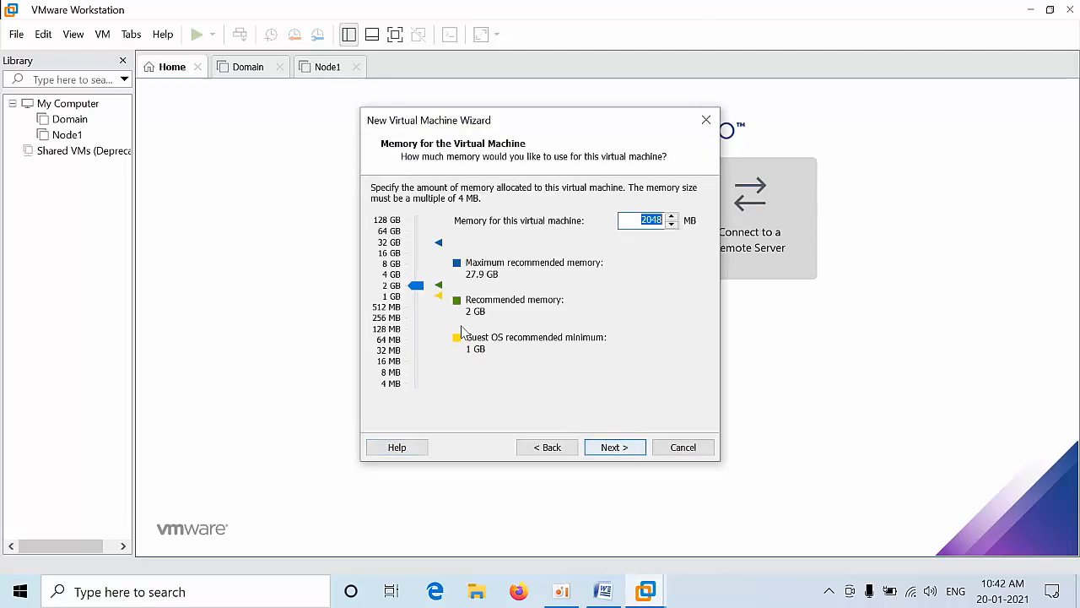
drag(416, 288, 421, 268)
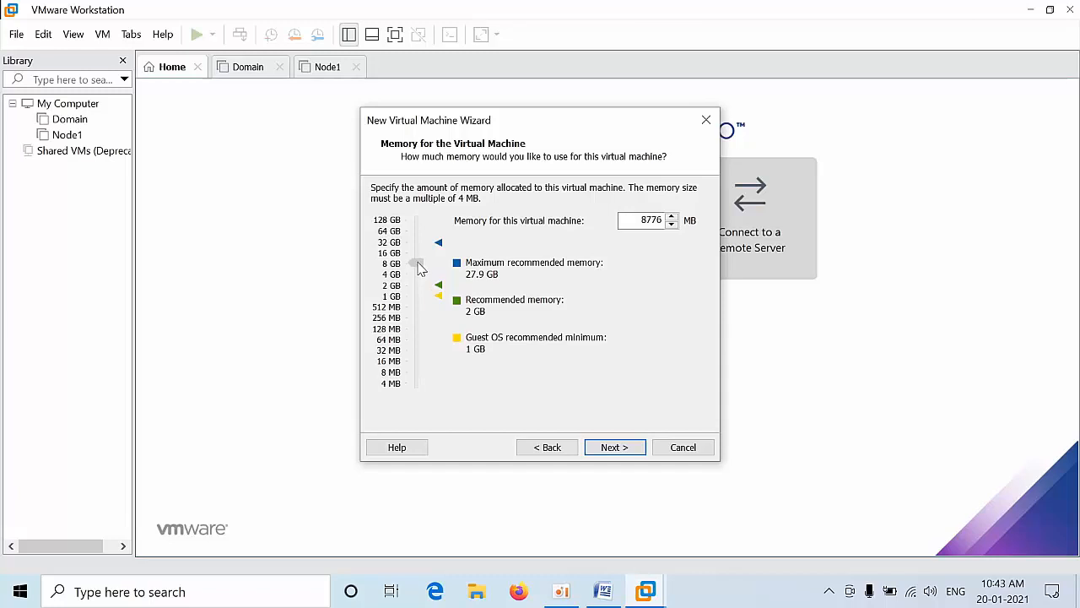
click(627, 450)
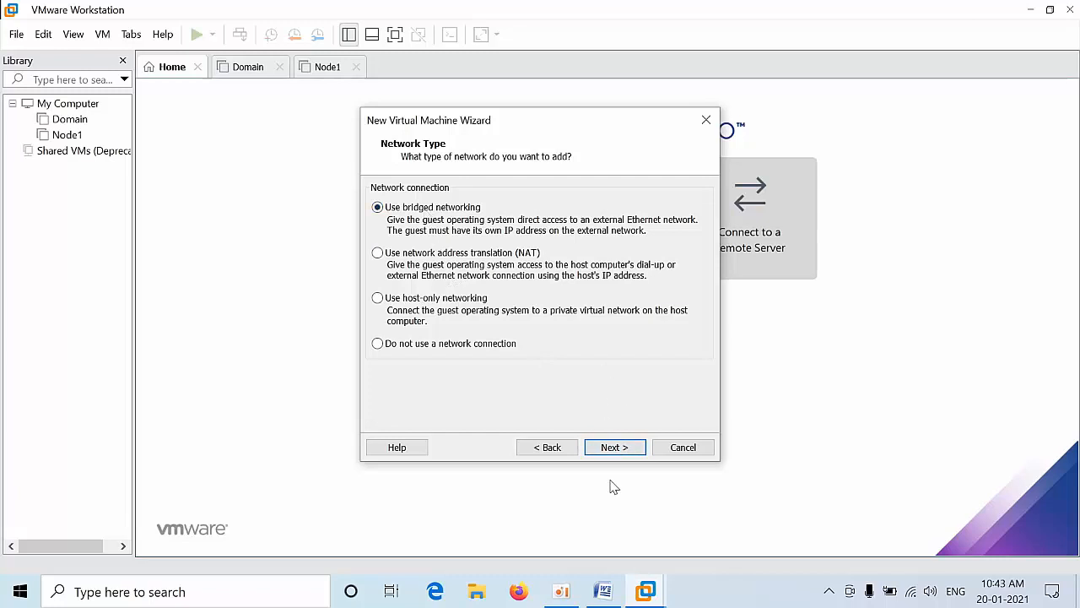
Step: Keep bridged networking, LSI Logic SAS and NVMe, and create a 60 GB pre-allocated disk
click(619, 450)
click(618, 452)
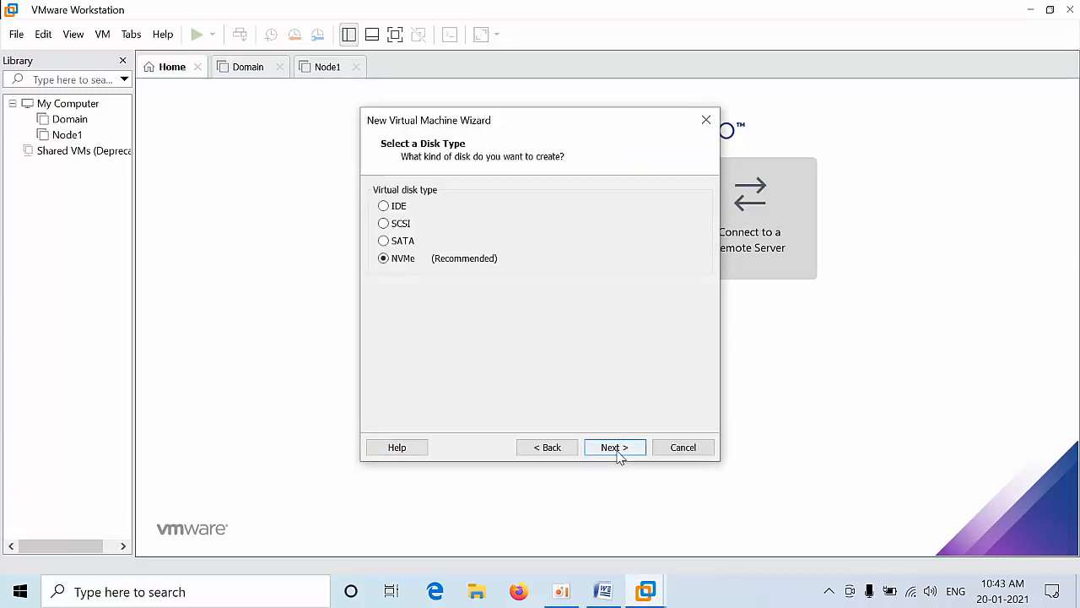
click(618, 451)
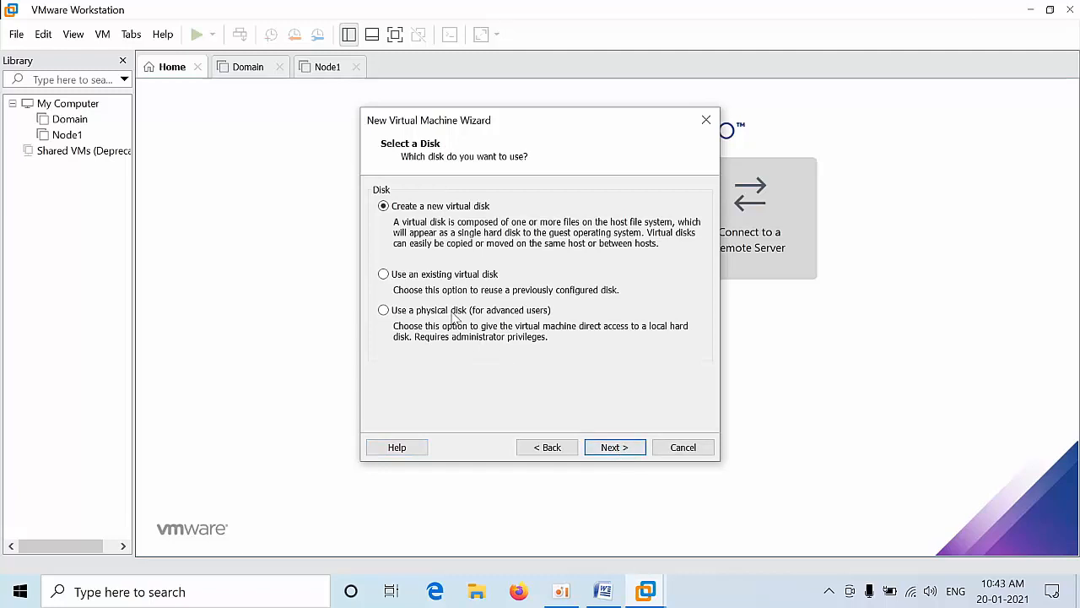
click(606, 443)
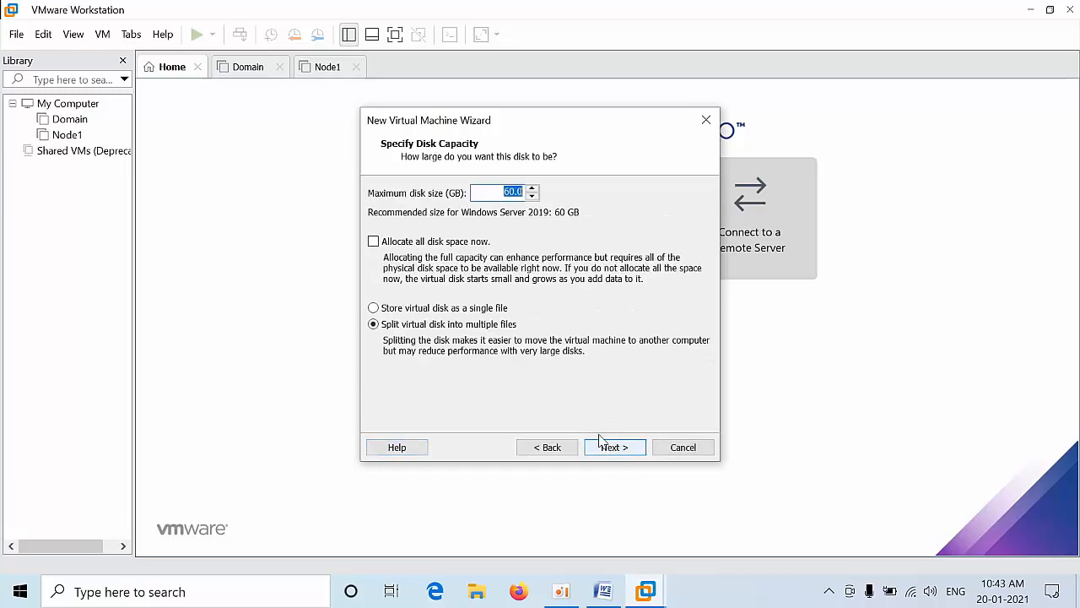
click(457, 243)
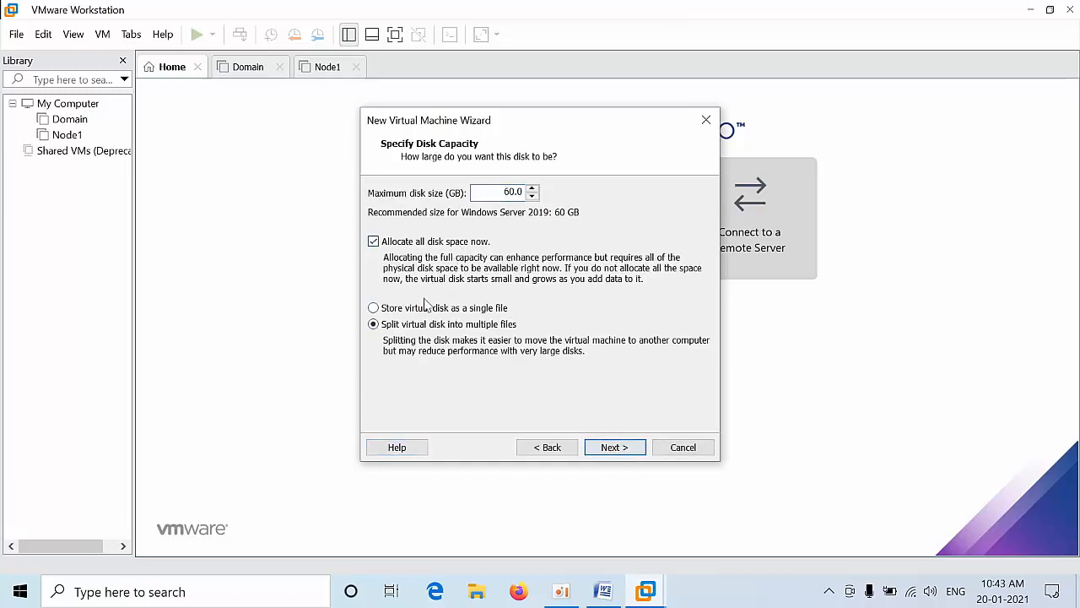
click(615, 446)
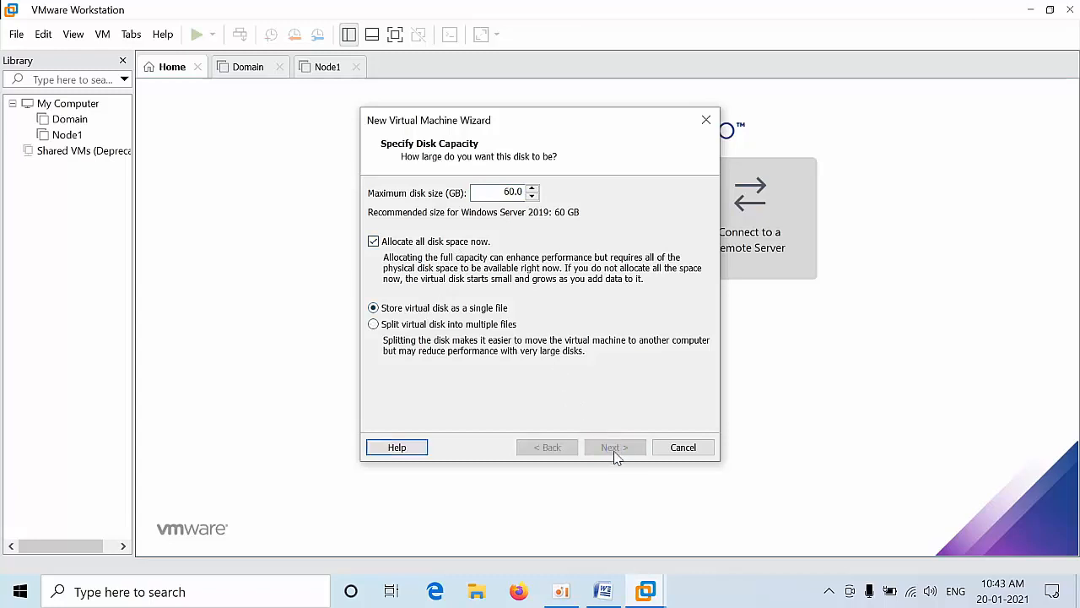
click(615, 454)
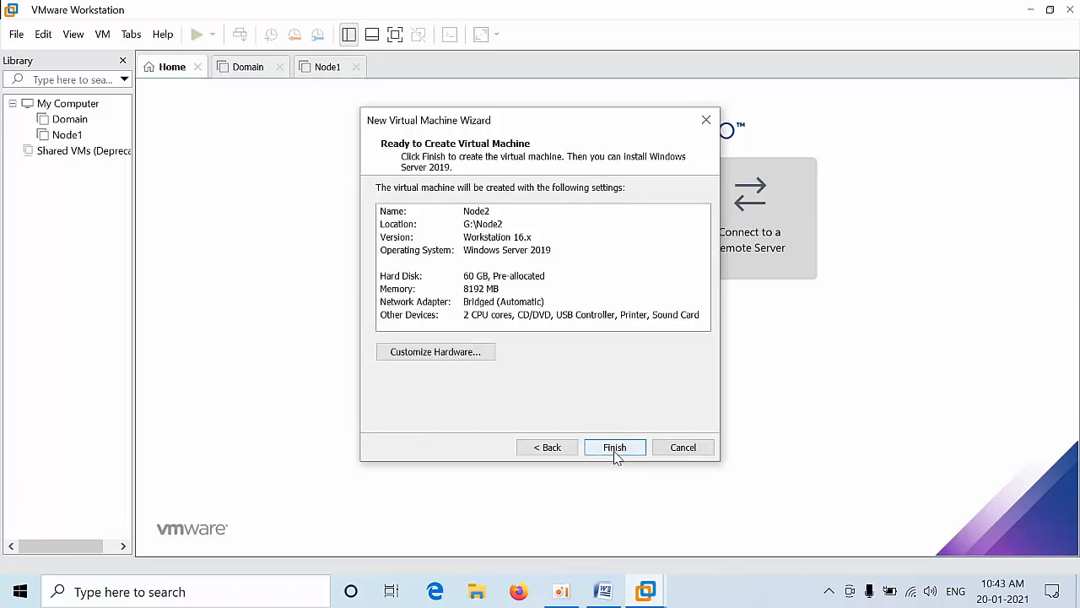
click(616, 453)
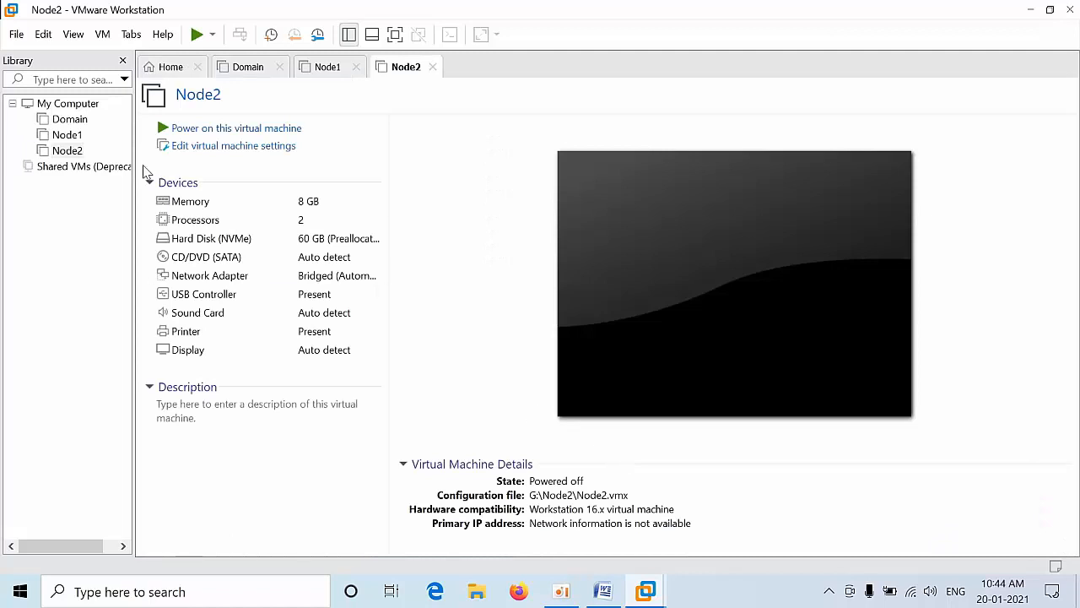
Step: Point Node2's CD/DVD (SATA) drive at the 17763.737 server ISO in Desktop\Files
click(221, 150)
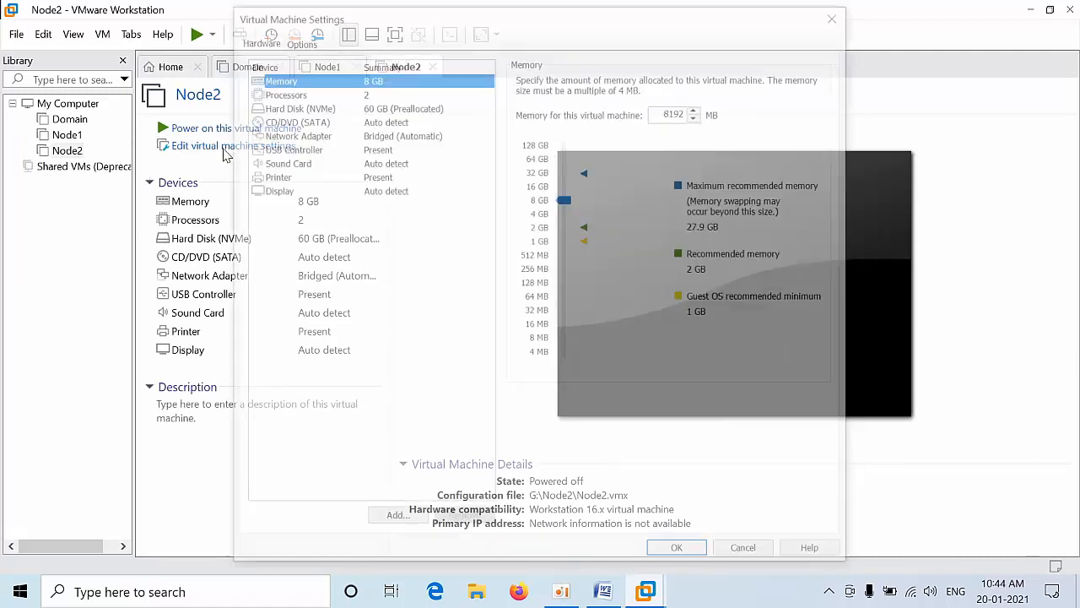
click(287, 119)
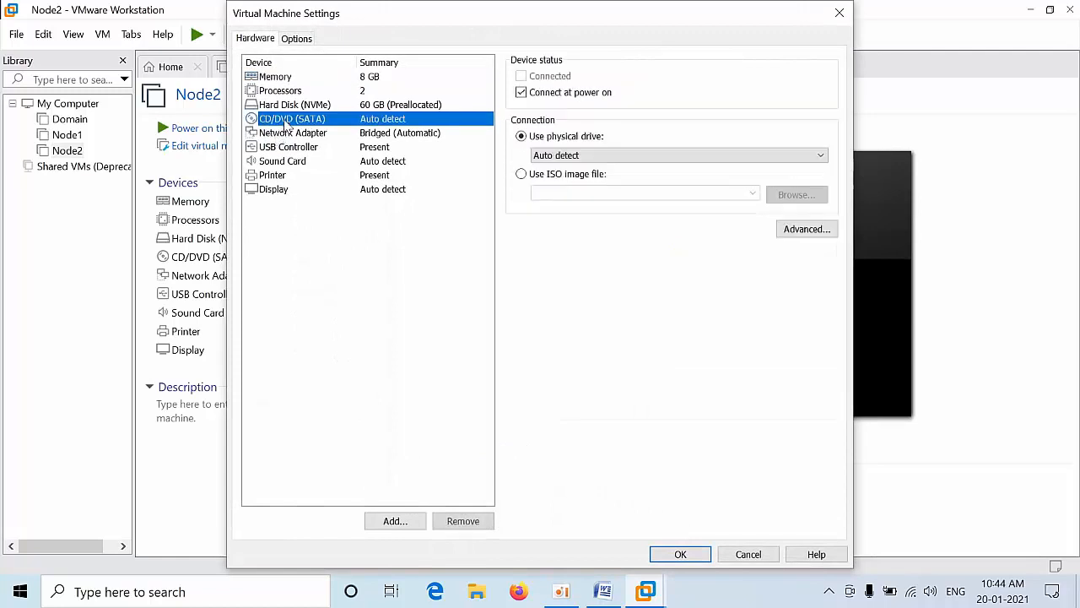
click(540, 173)
click(813, 197)
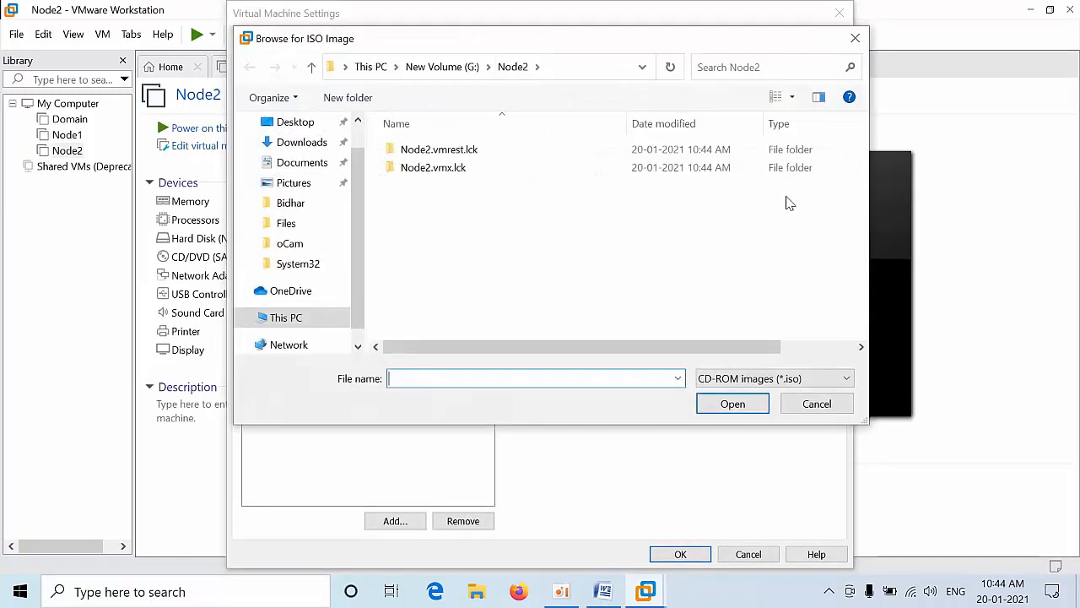
click(291, 125)
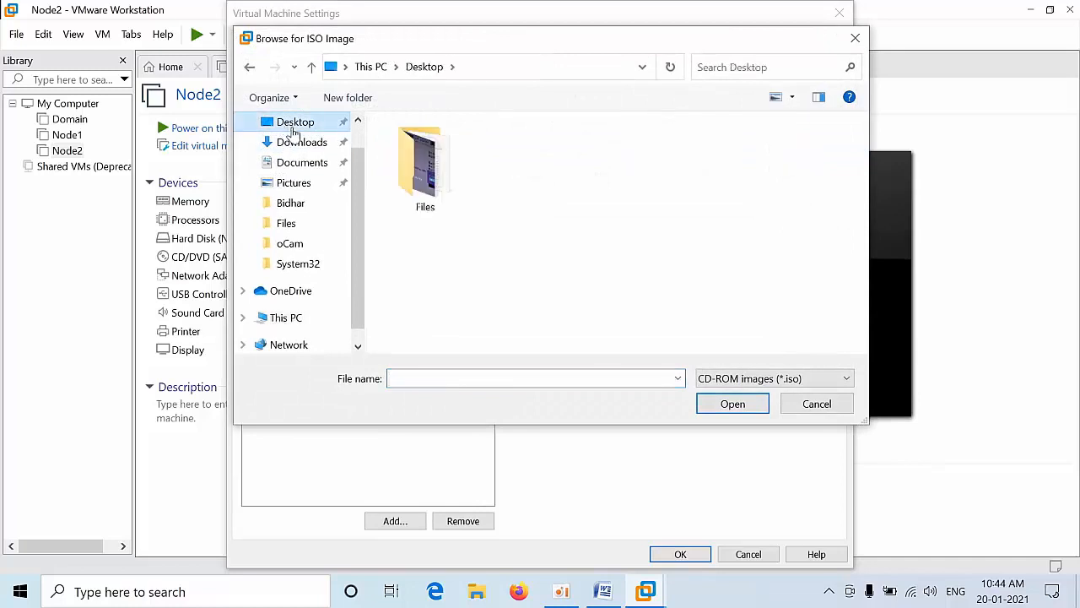
double_click(418, 200)
double_click(440, 149)
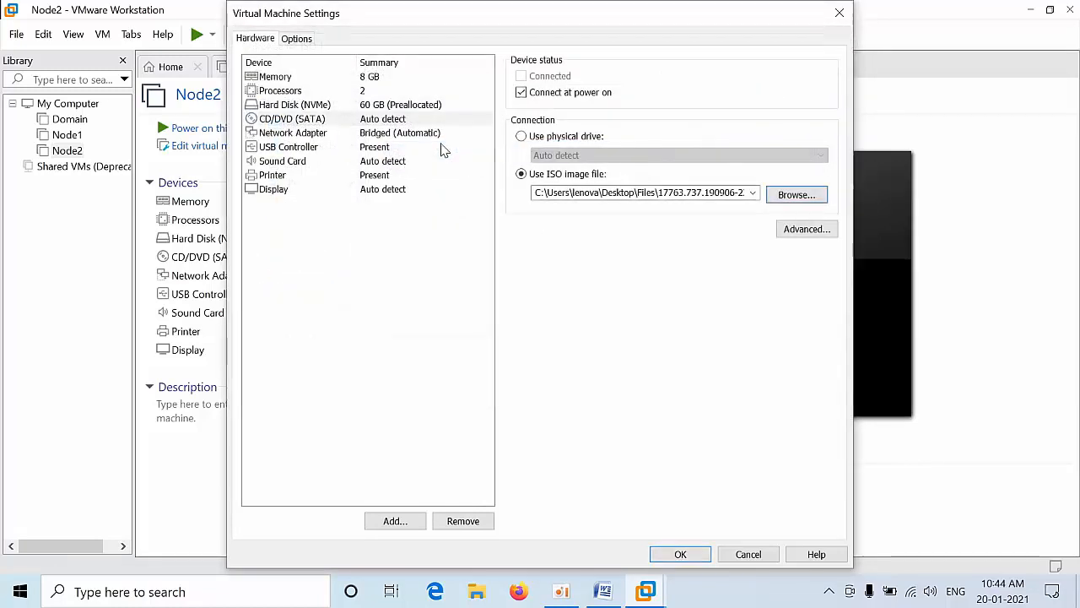
click(686, 554)
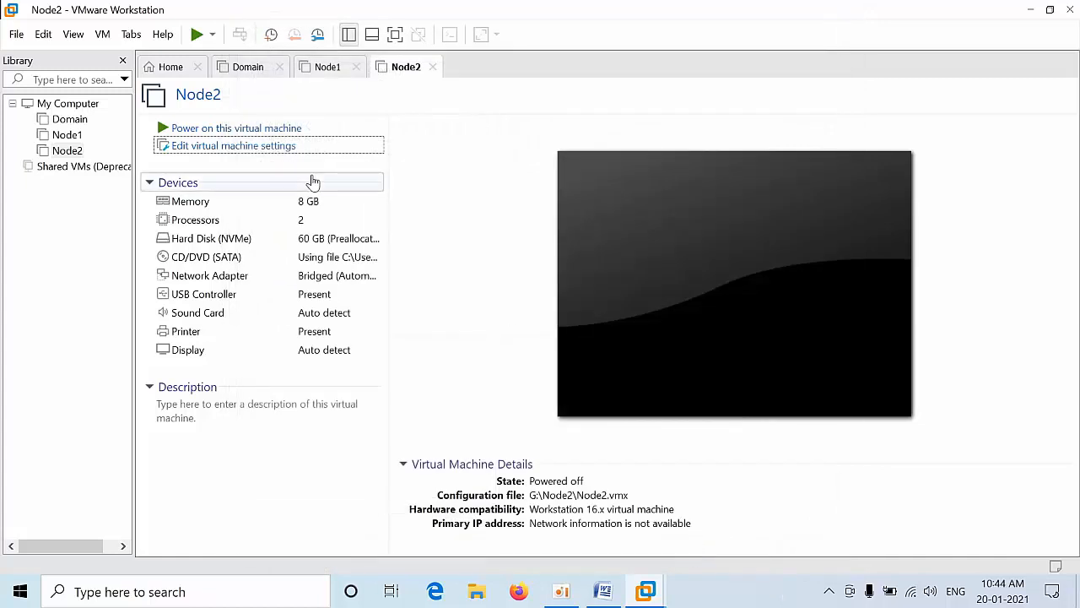
click(236, 68)
Step: Power on the Domain machine and boot it from the DVD, then power on Node1
click(237, 131)
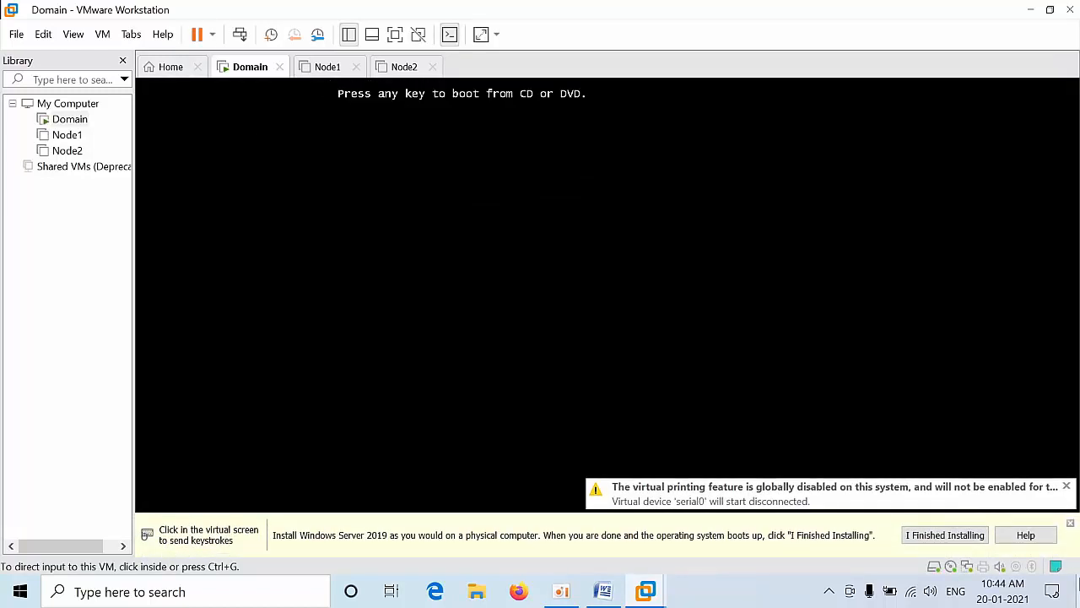
click(897, 425)
key(Return)
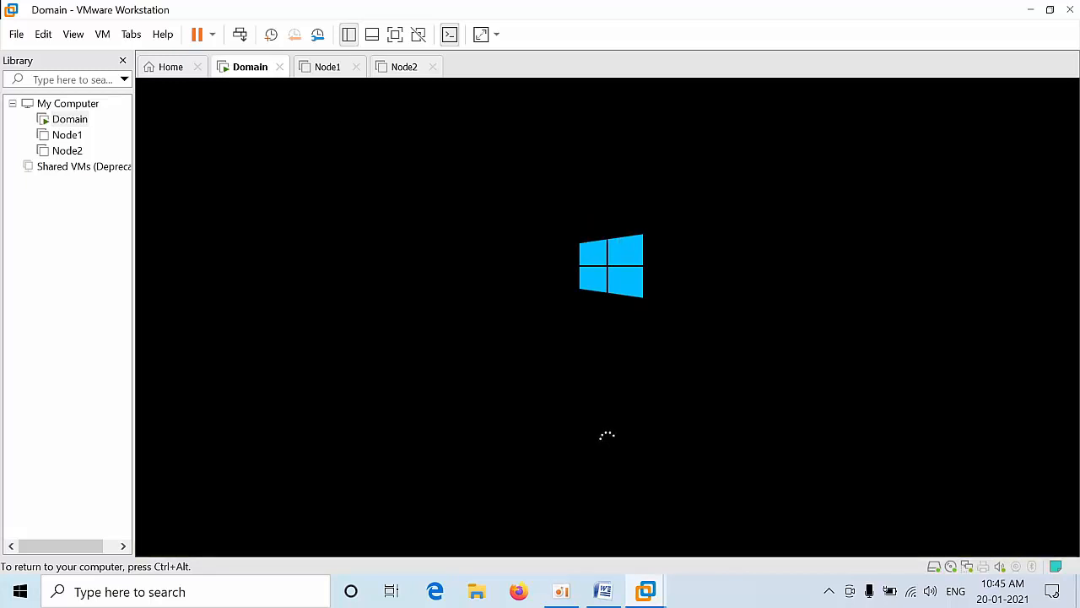
key(ctrl+alt)
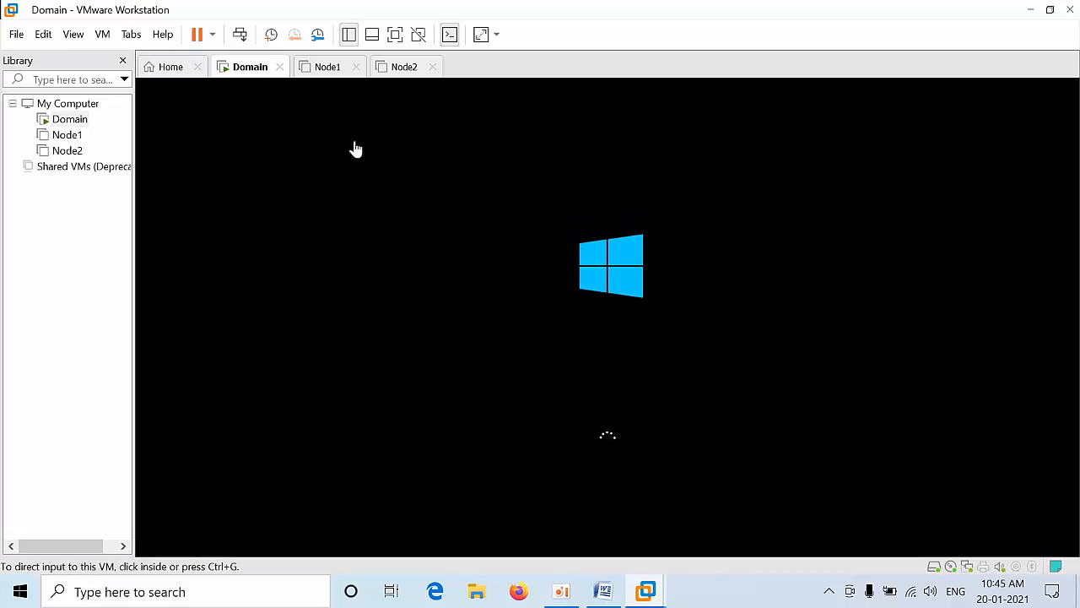
click(328, 72)
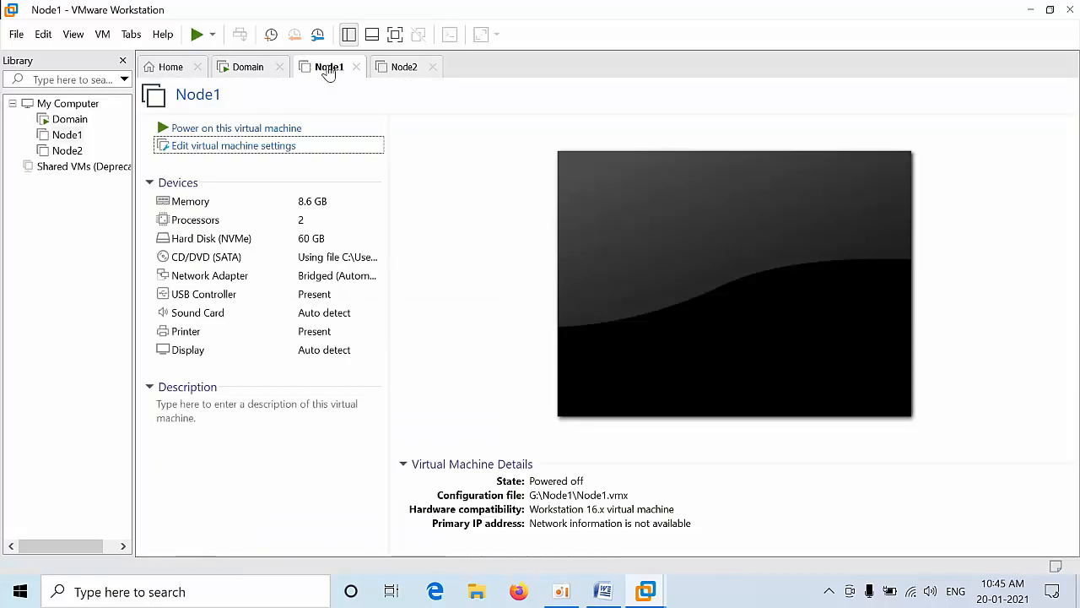
click(245, 131)
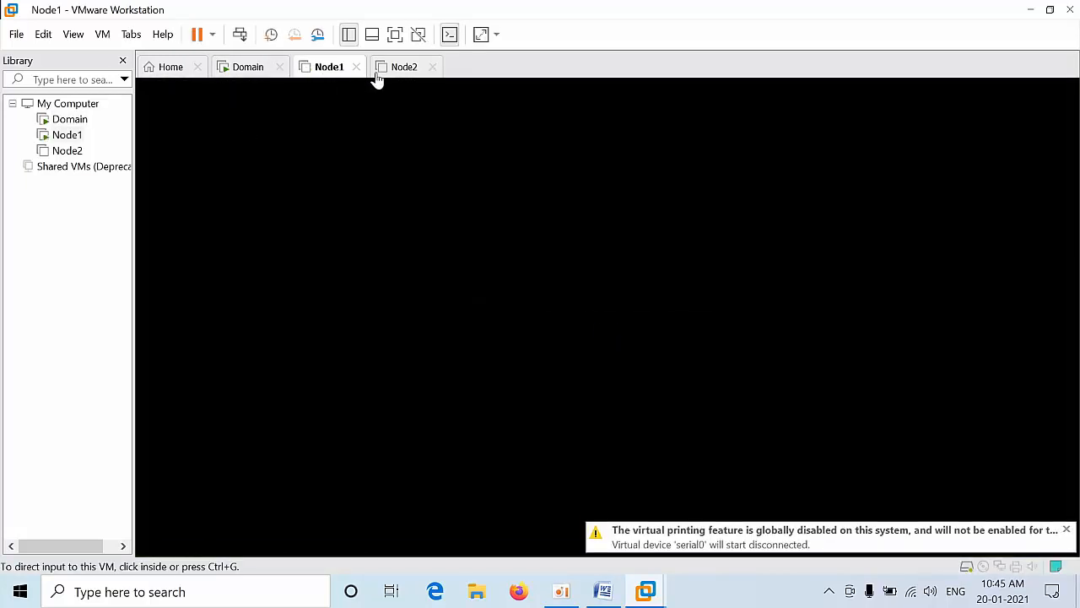
Step: Power on Node2 and let both Node1 and Node2 boot from the installation DVD
click(384, 74)
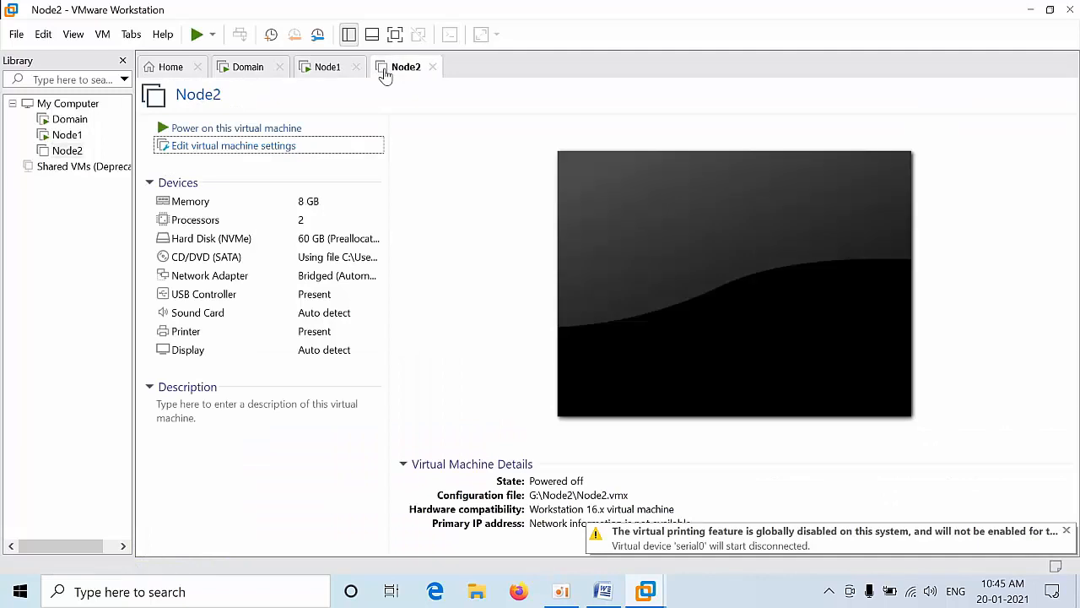
click(244, 129)
click(323, 67)
click(325, 93)
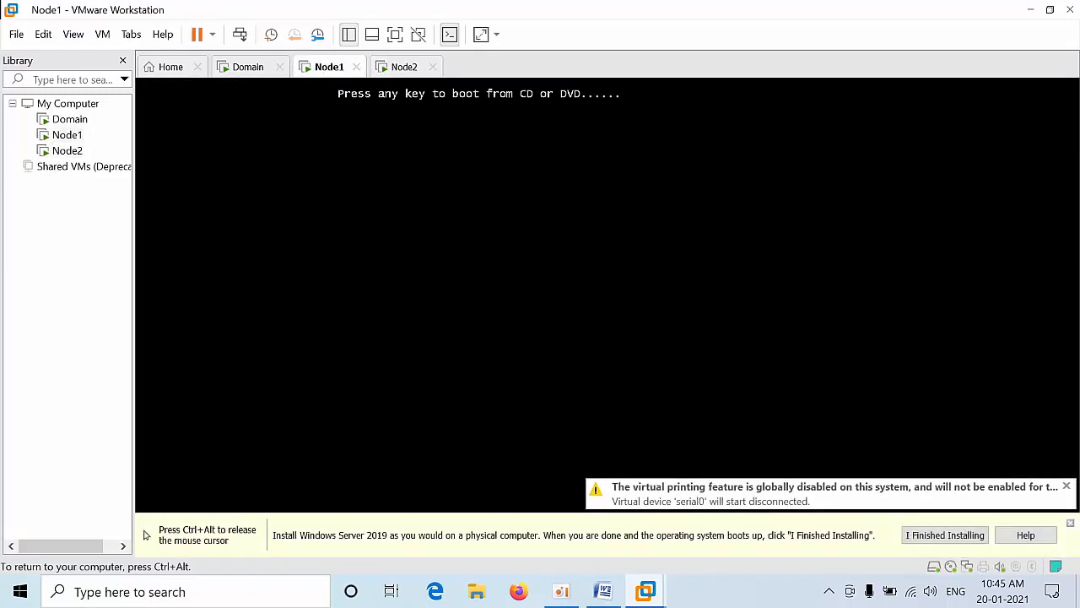
key(ctrl+alt)
click(404, 66)
click(483, 118)
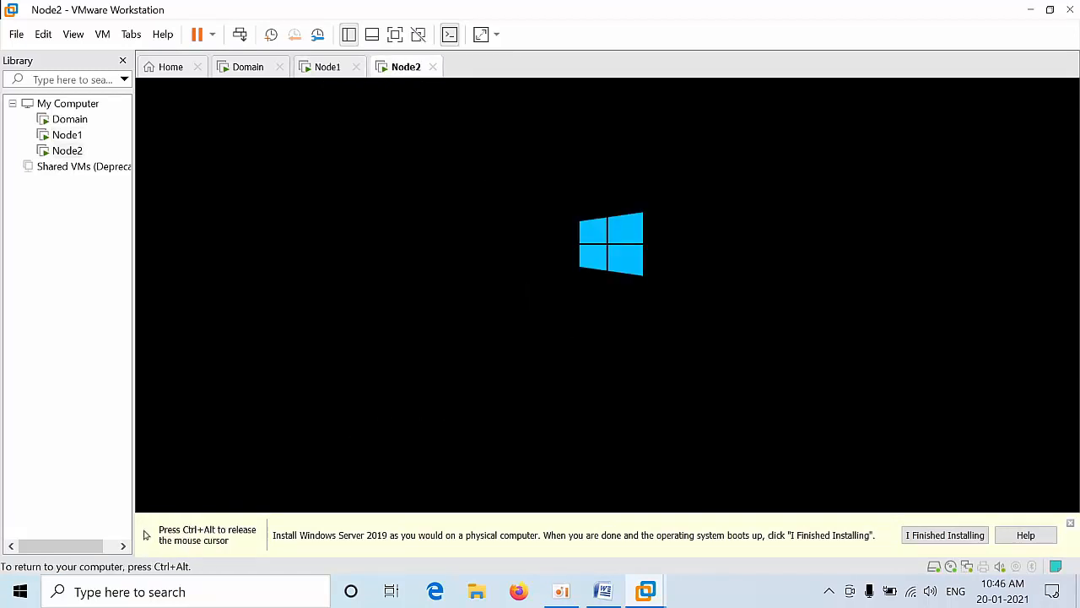
key(ctrl+alt)
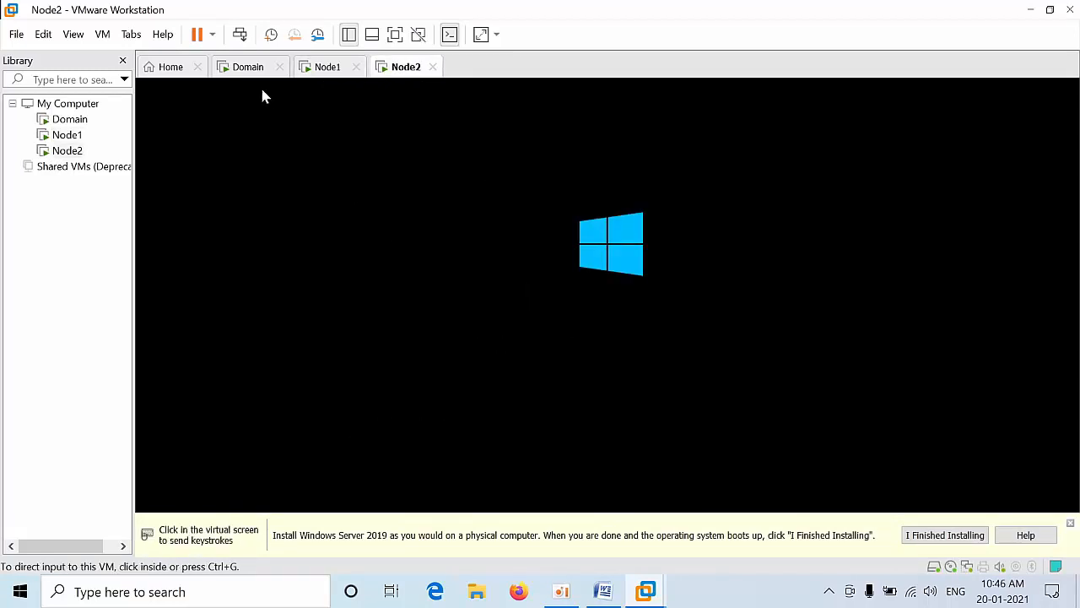
click(248, 68)
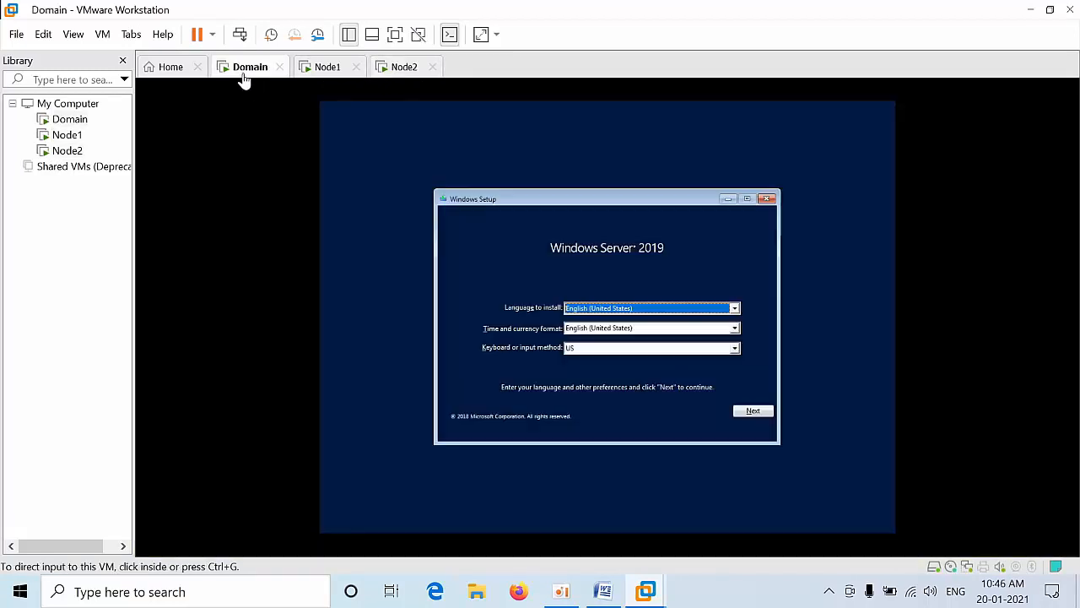
Step: Run a custom Datacenter Evaluation (Desktop Experience) install onto Domain's 150 GB drive, accepting the license
click(752, 412)
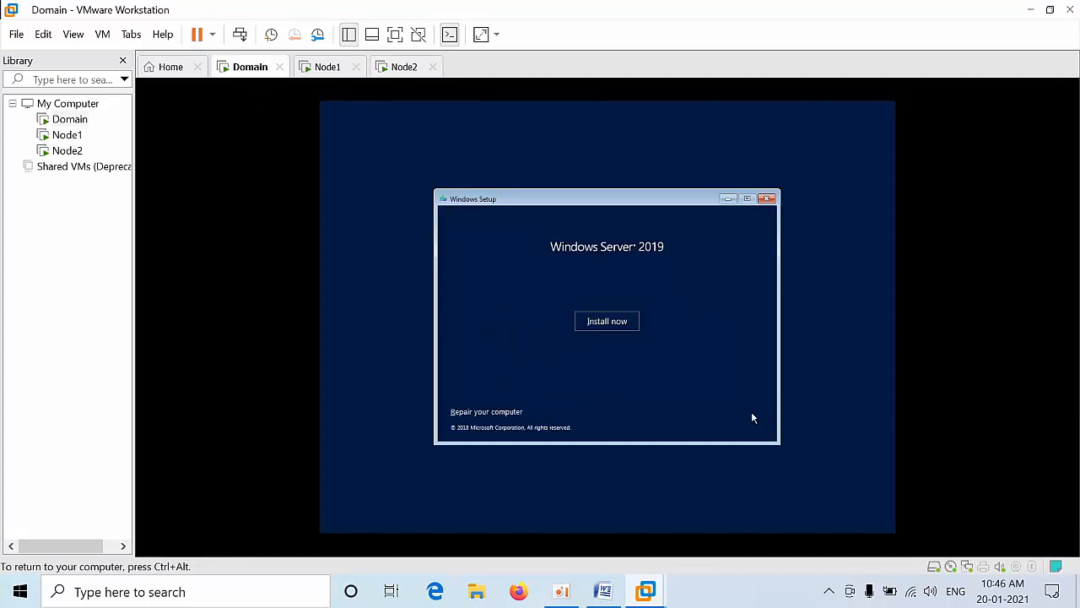
click(608, 322)
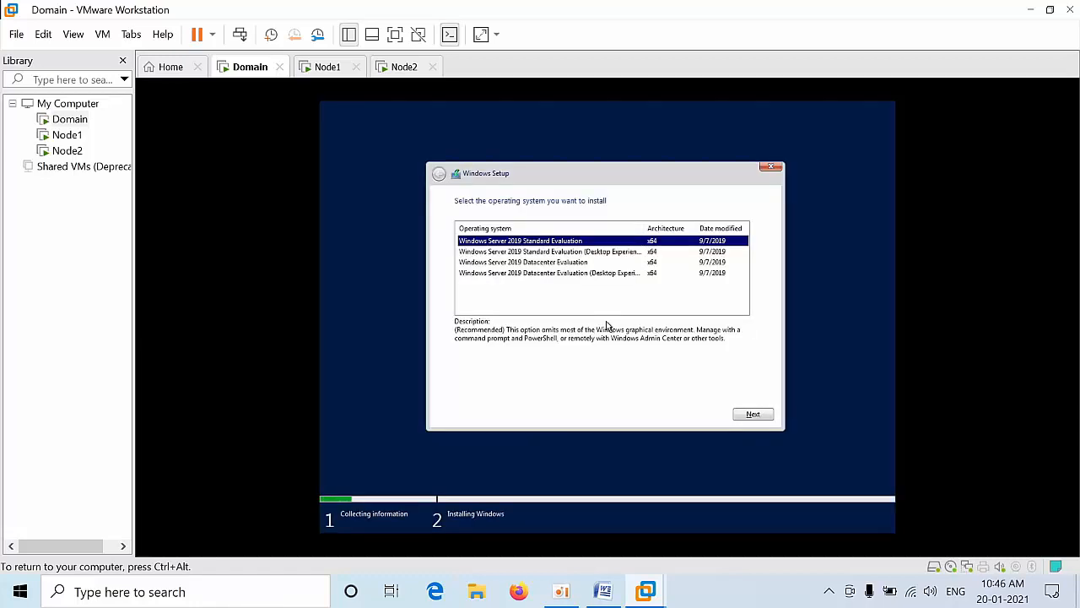
click(572, 274)
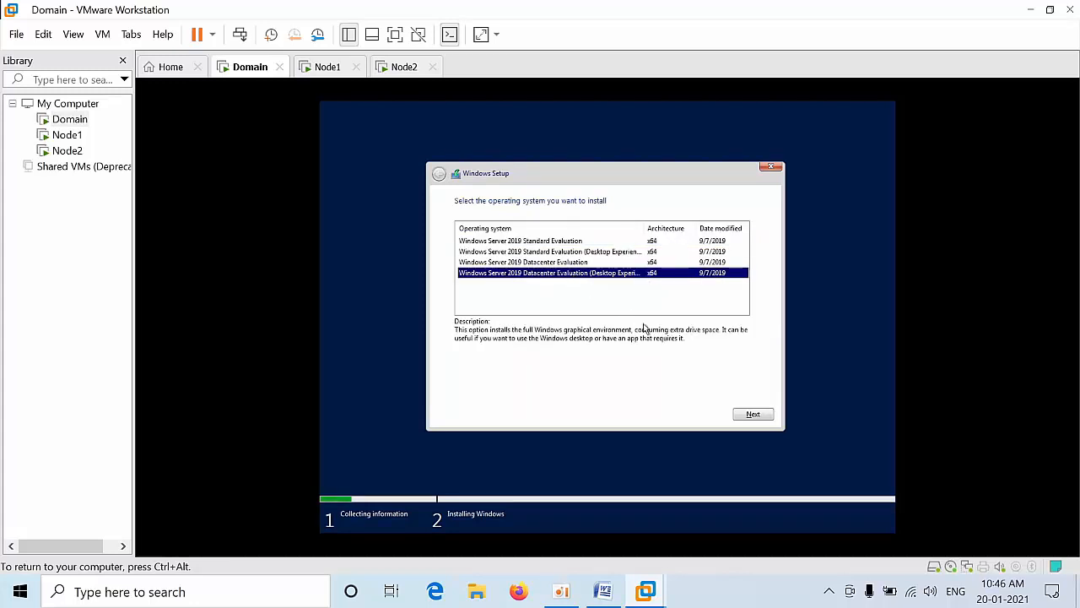
click(753, 418)
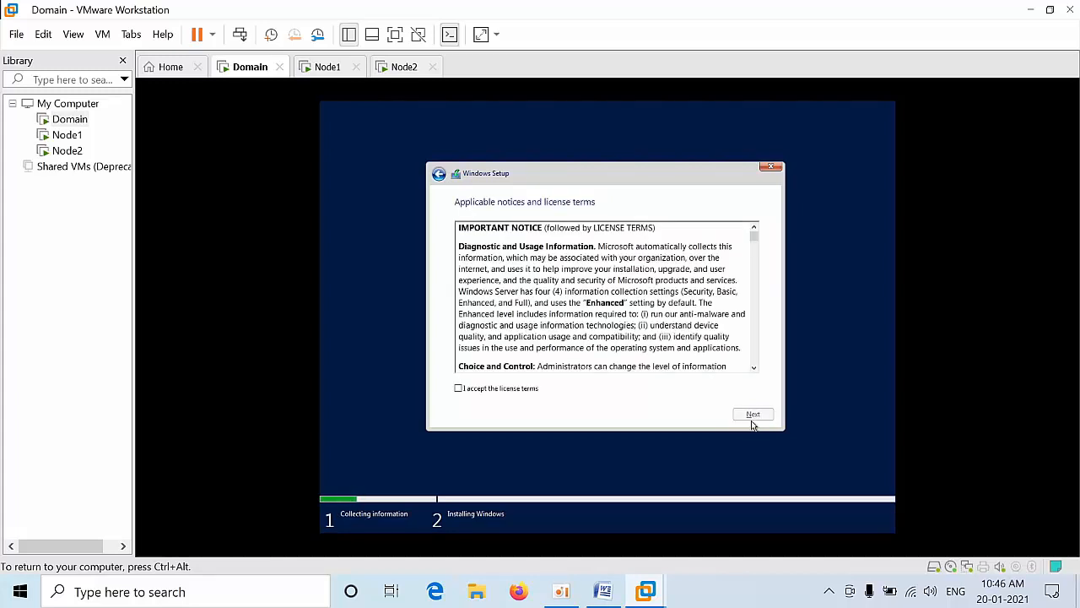
click(512, 390)
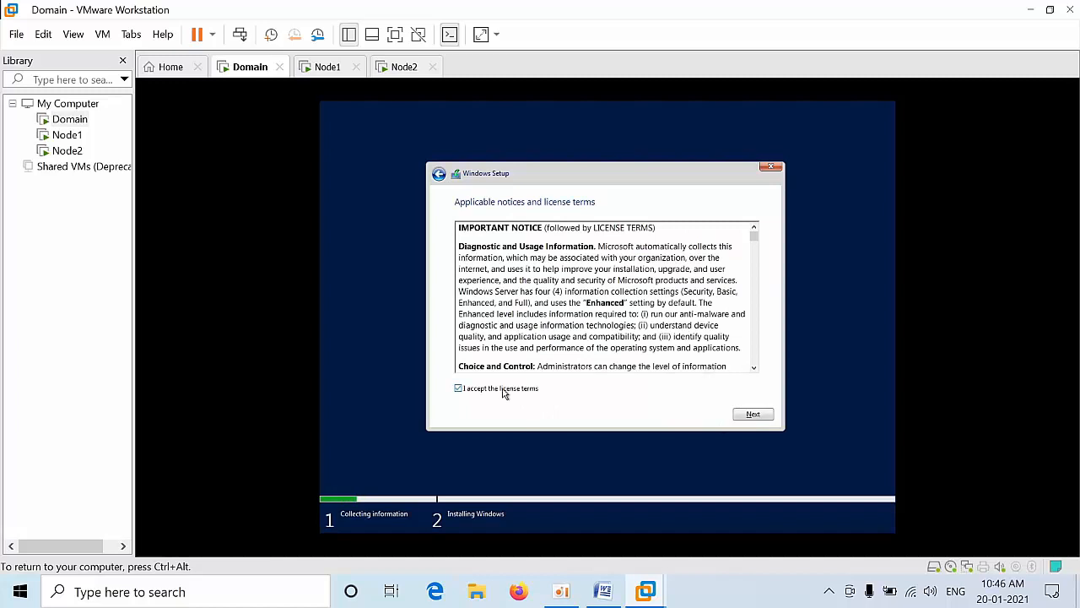
click(752, 415)
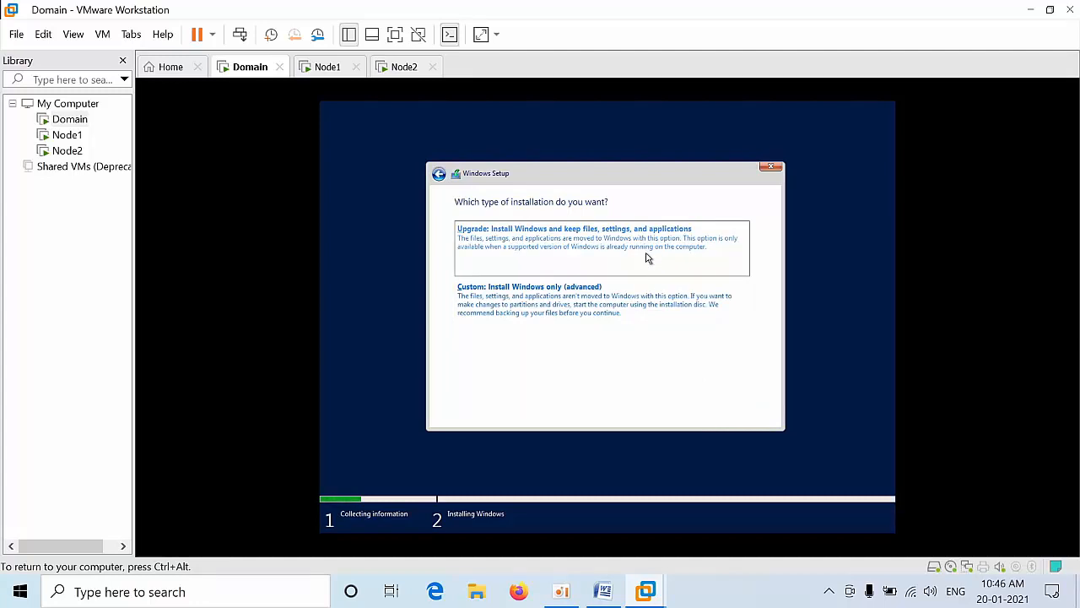
click(615, 309)
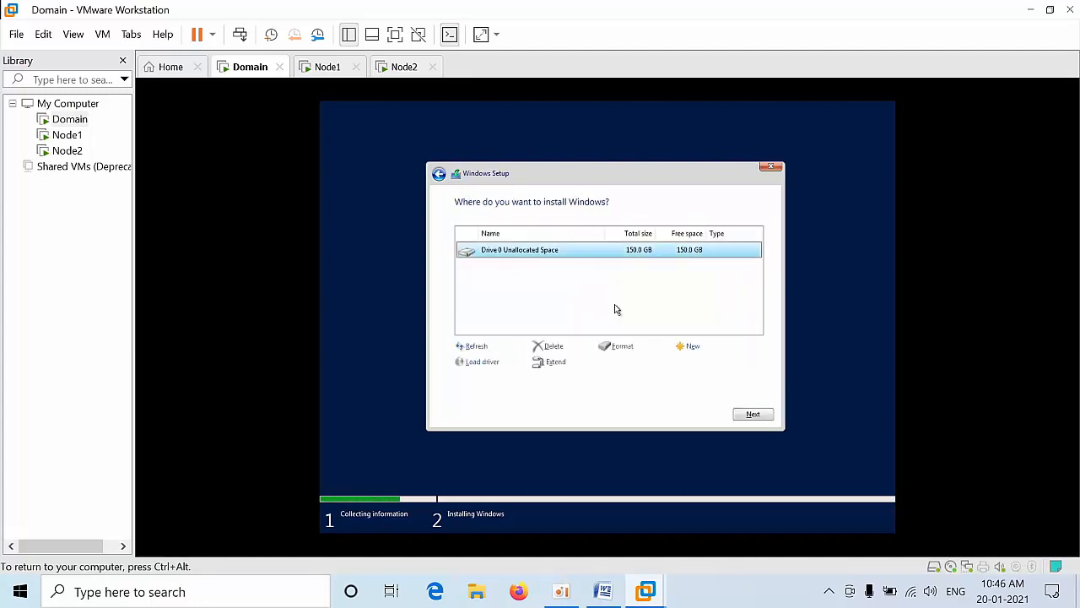
click(753, 417)
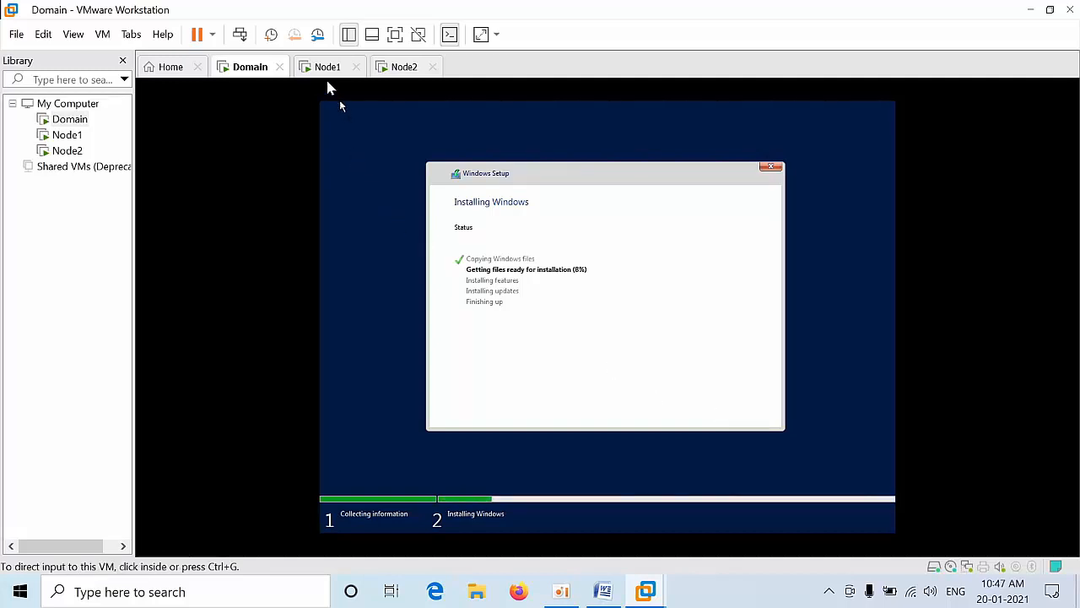
click(323, 71)
Step: On Node1, choose Datacenter Evaluation (Desktop Experience), accept the license, and custom-install to Drive 0
click(638, 353)
click(751, 389)
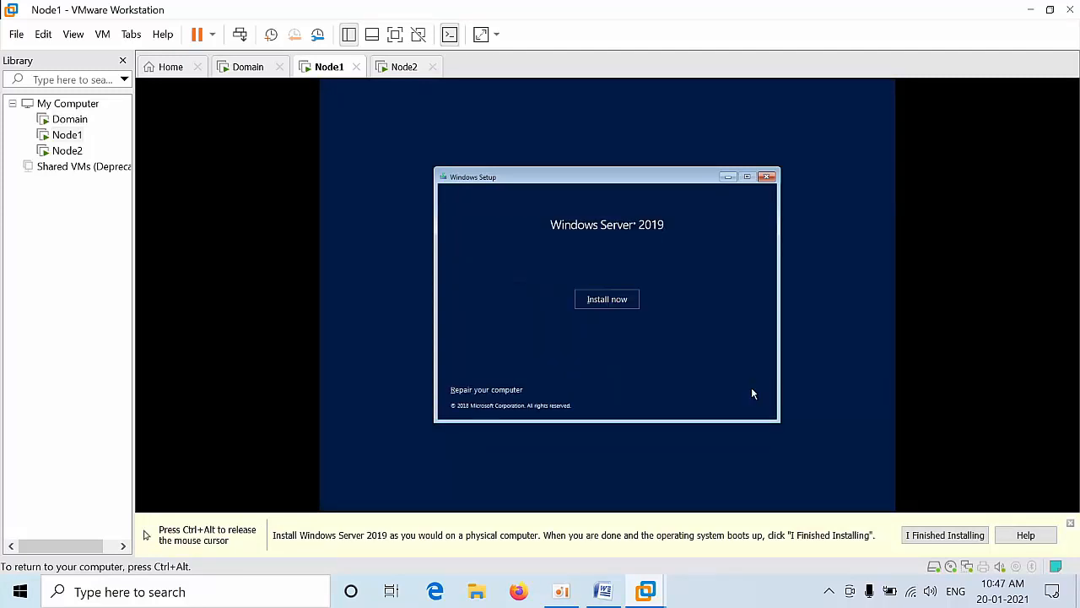
click(588, 300)
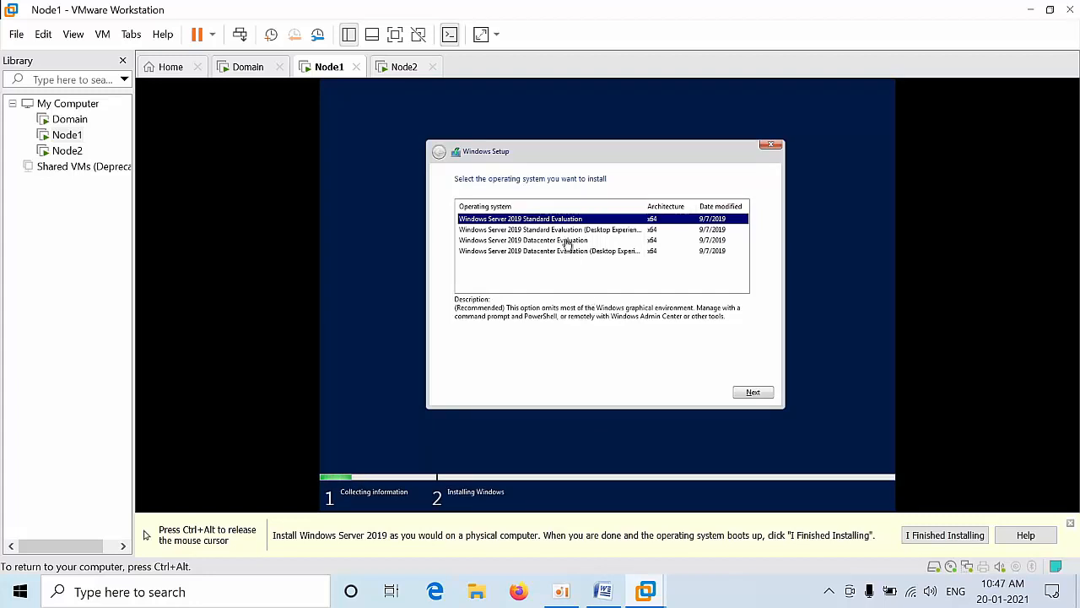
click(544, 256)
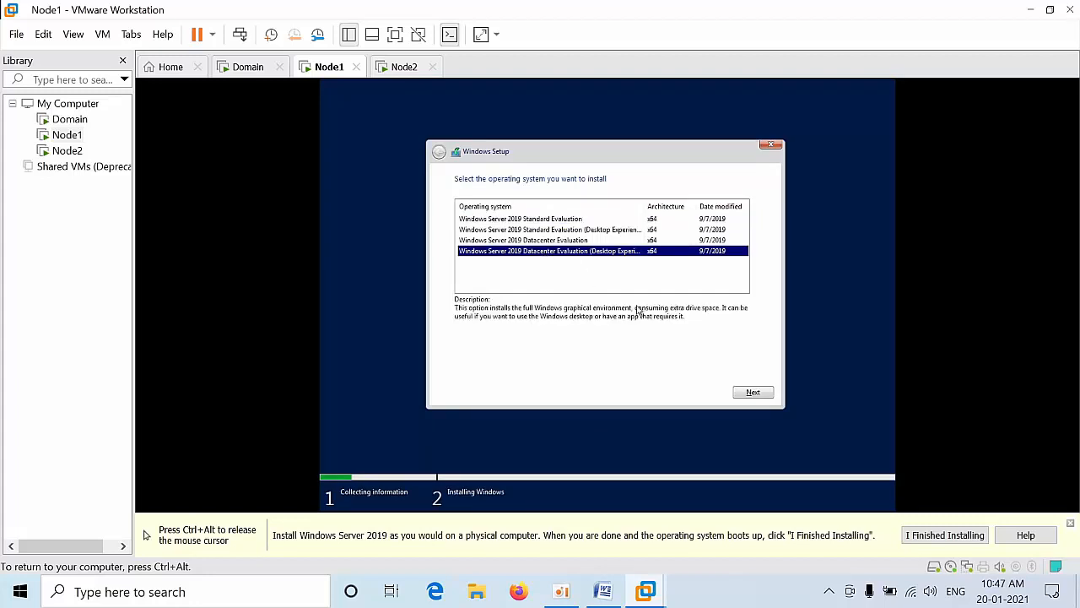
click(752, 395)
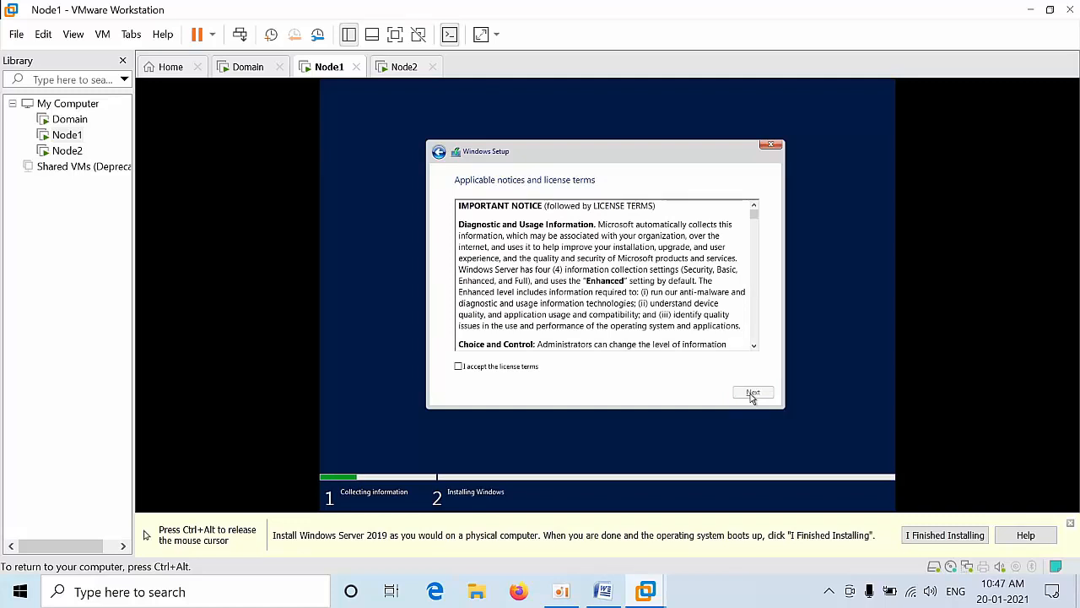
click(514, 370)
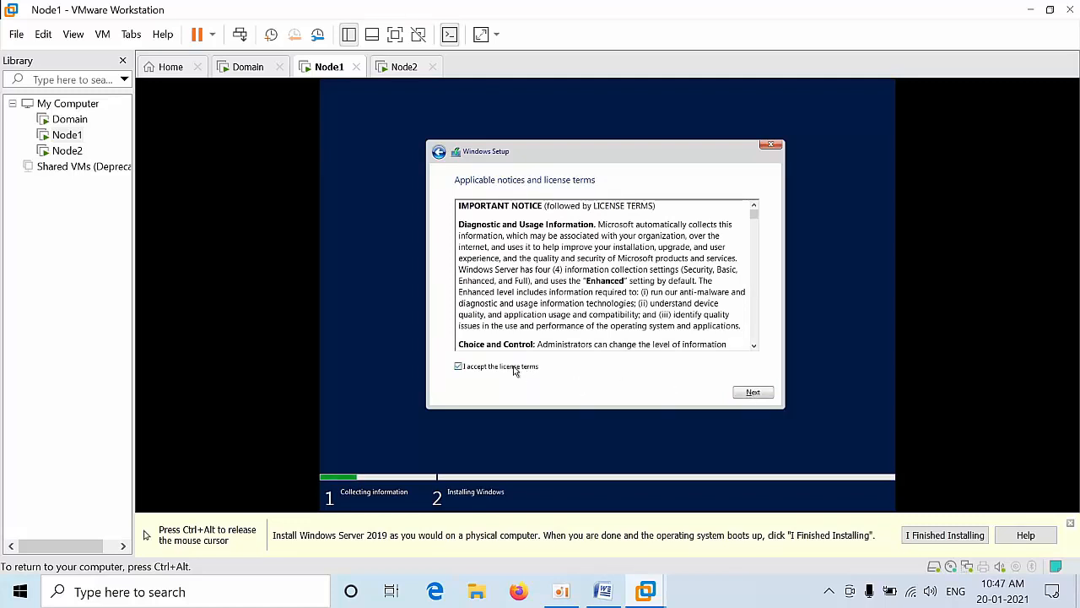
click(751, 393)
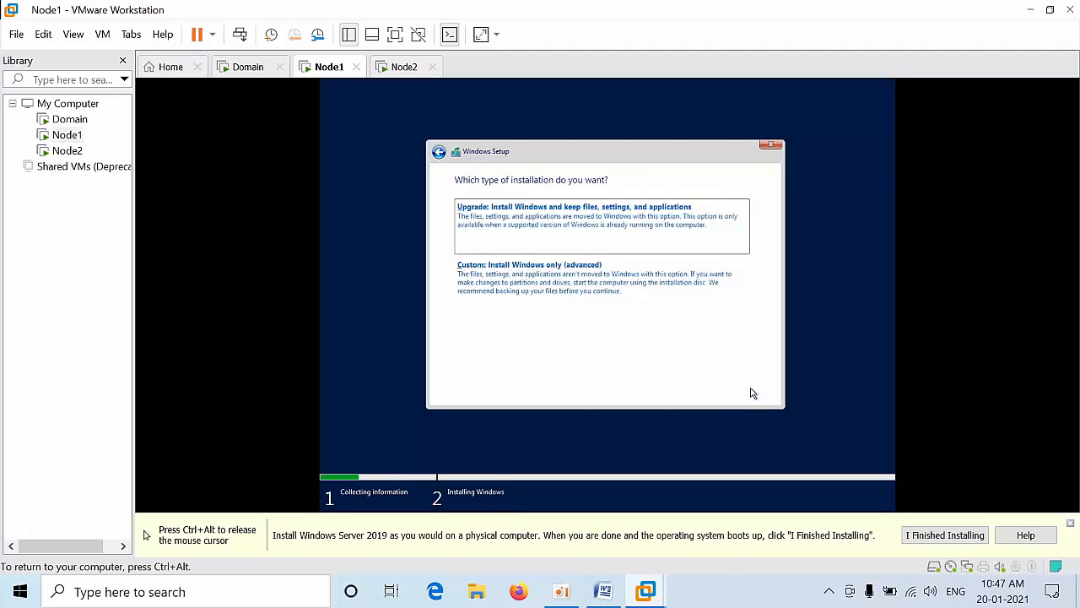
click(591, 289)
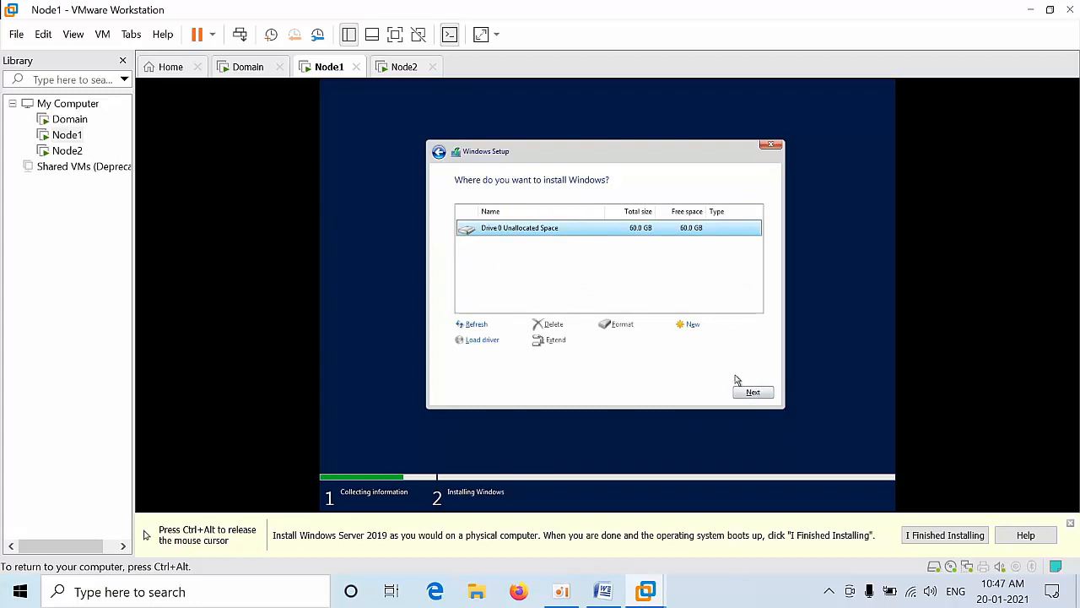
click(747, 392)
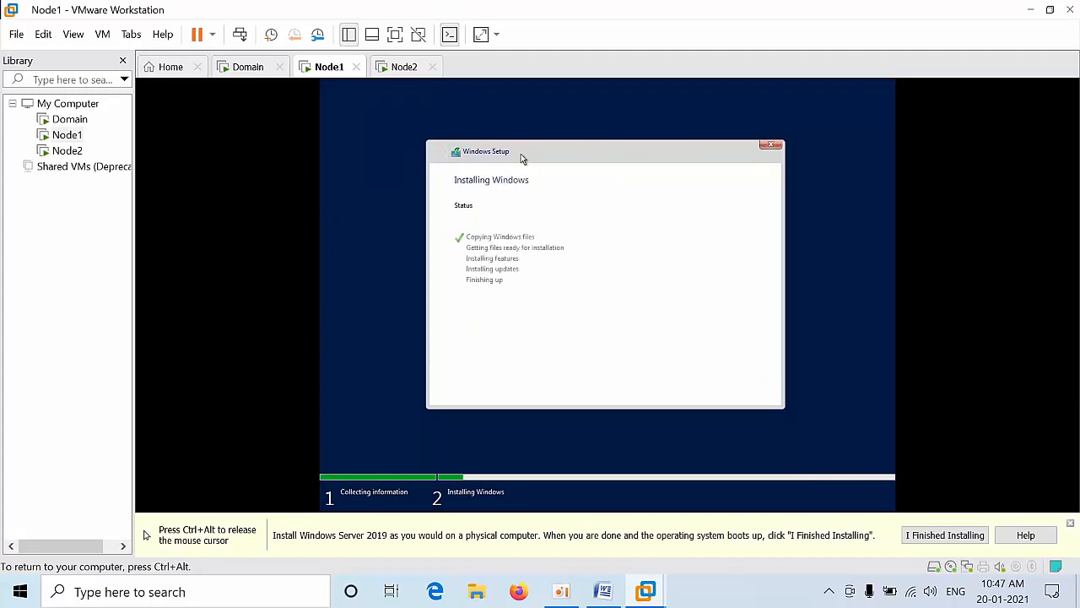
key(ctrl+alt)
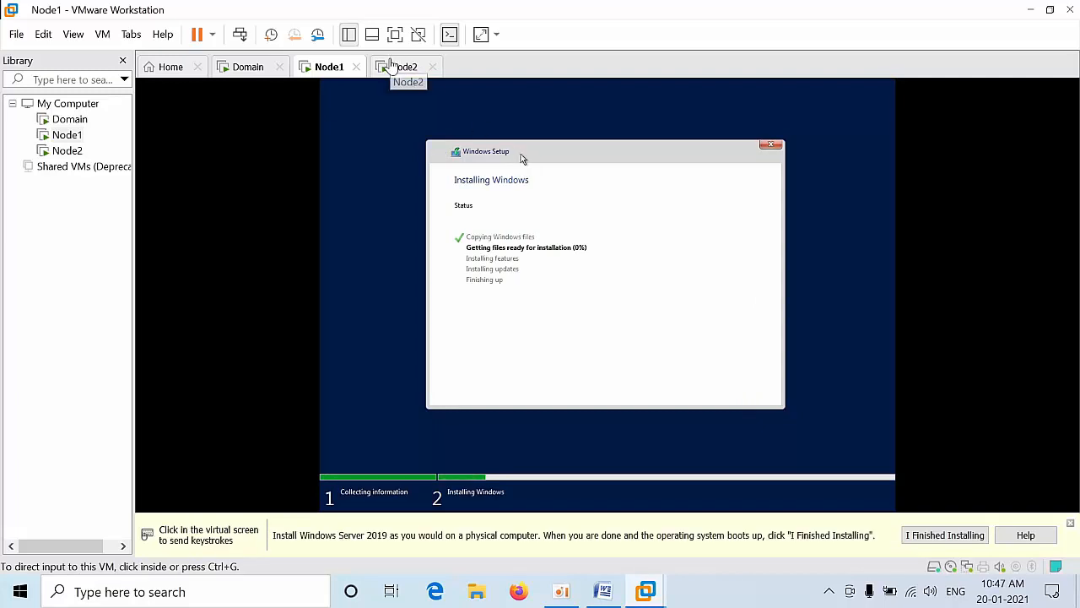
Step: On Node2, start Windows Setup and choose Datacenter Evaluation (Desktop Experience)
click(393, 67)
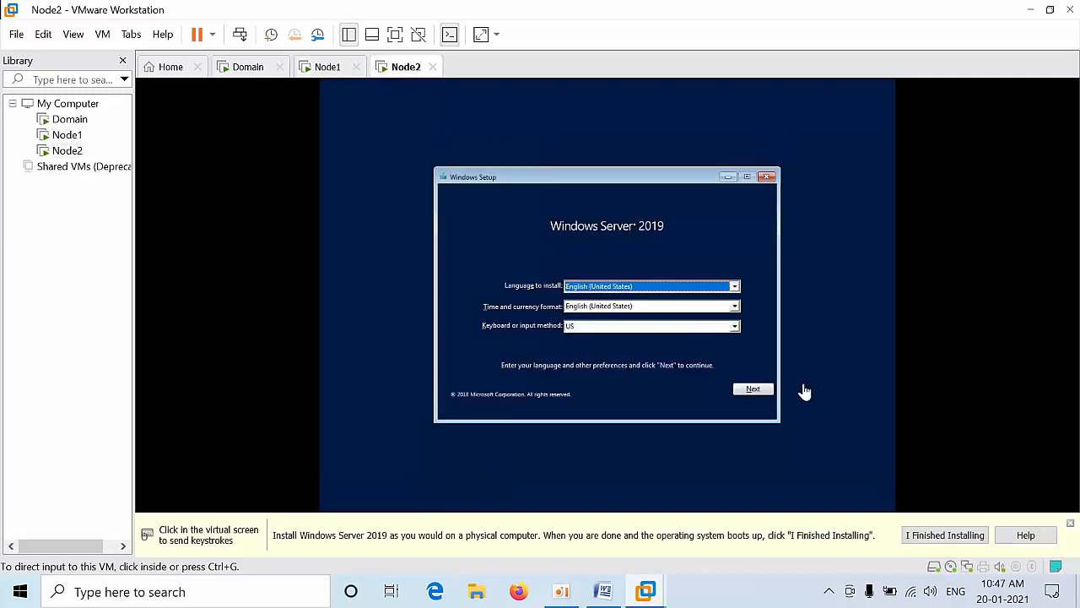
click(754, 389)
click(747, 394)
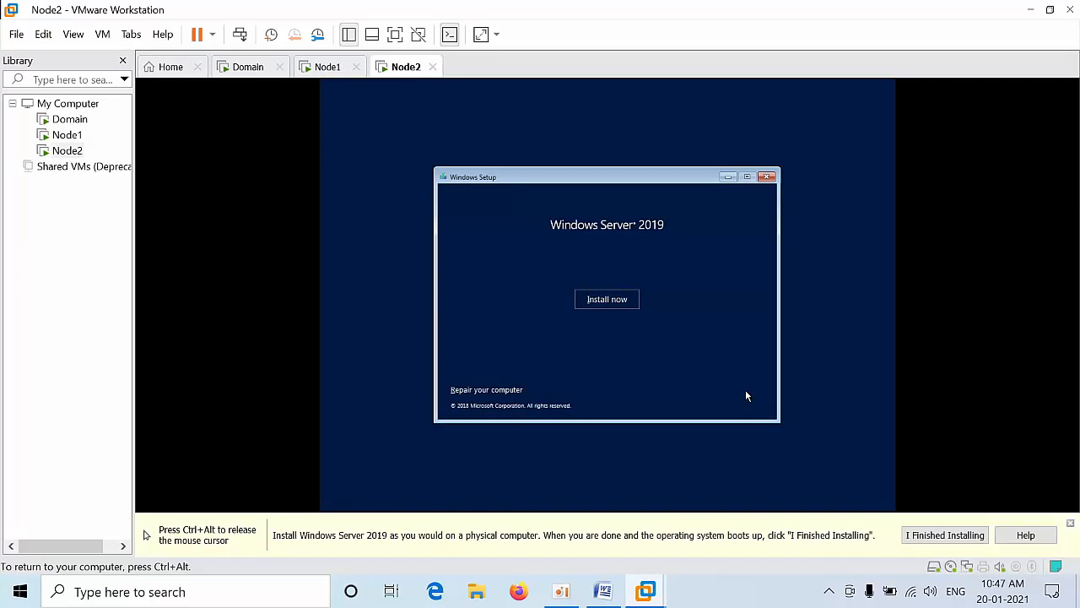
click(600, 299)
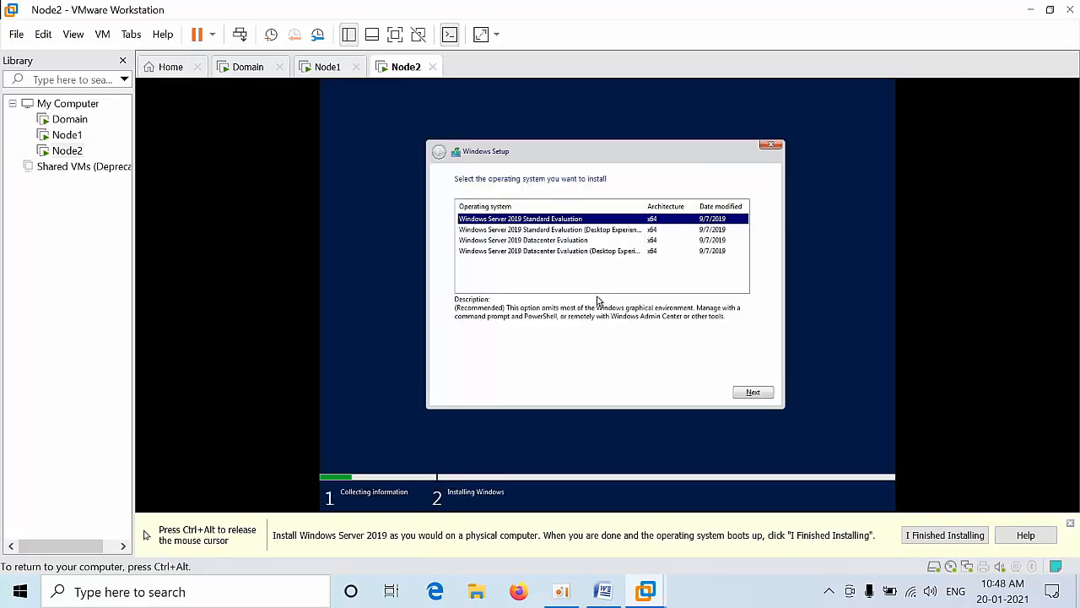
click(576, 251)
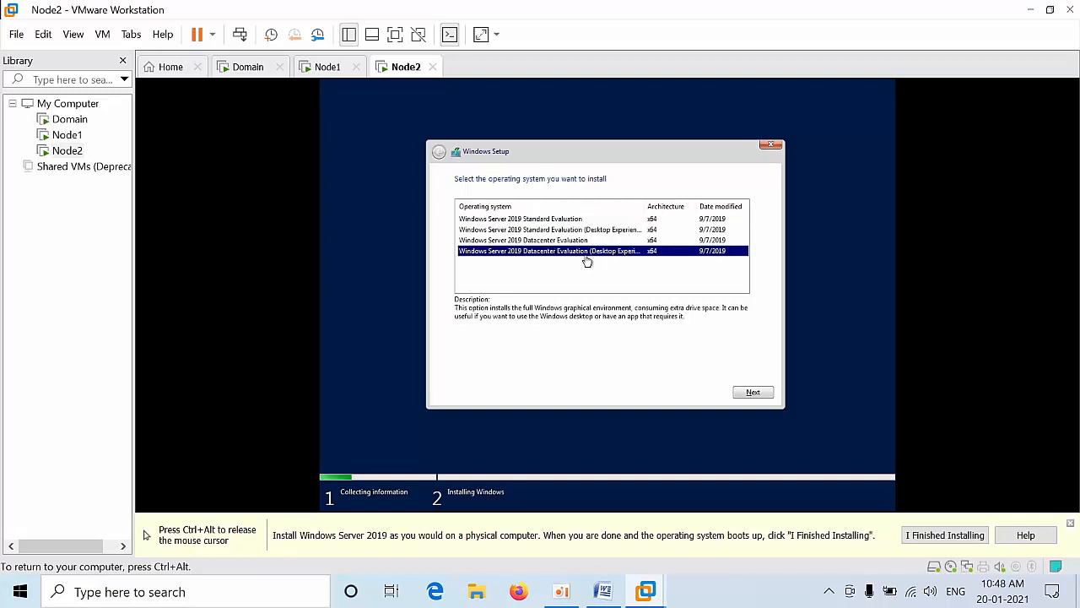
click(755, 392)
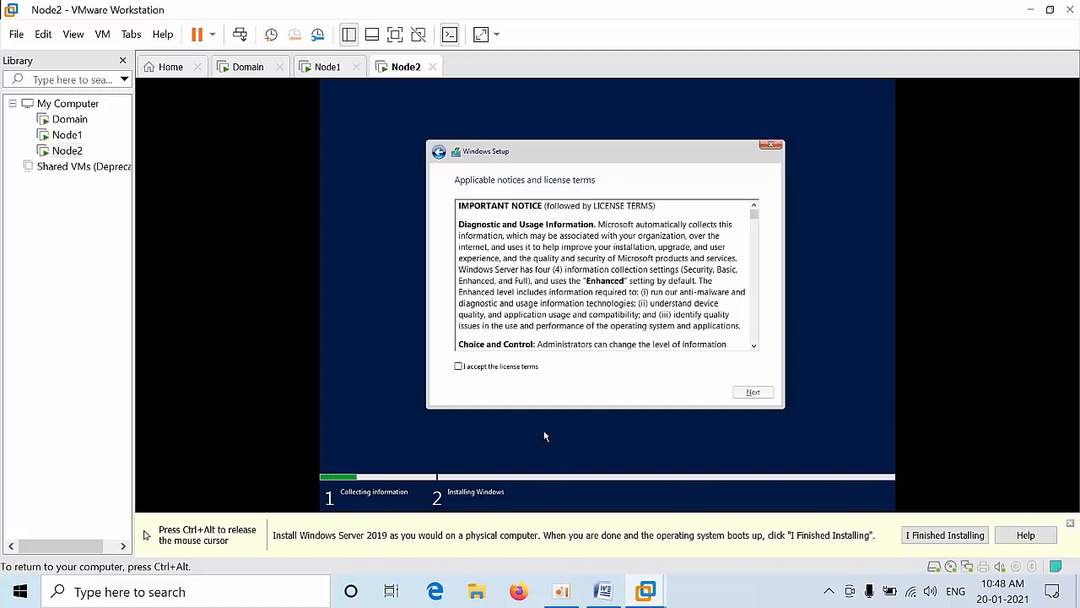
Step: Accept the license and custom-install onto Node2's unallocated 60 GB drive
click(504, 368)
click(753, 393)
click(574, 267)
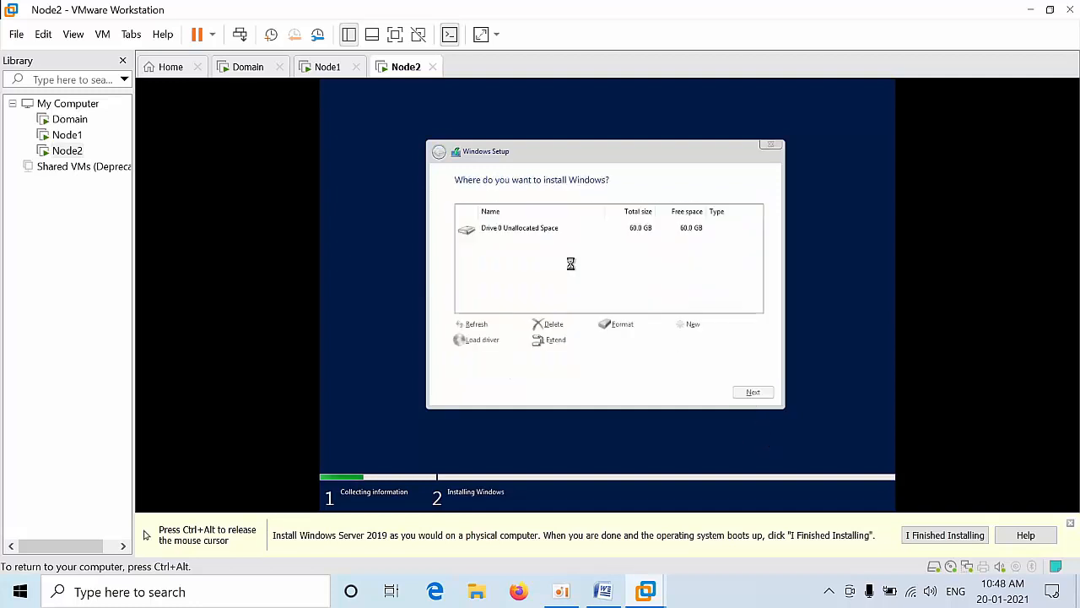
click(749, 393)
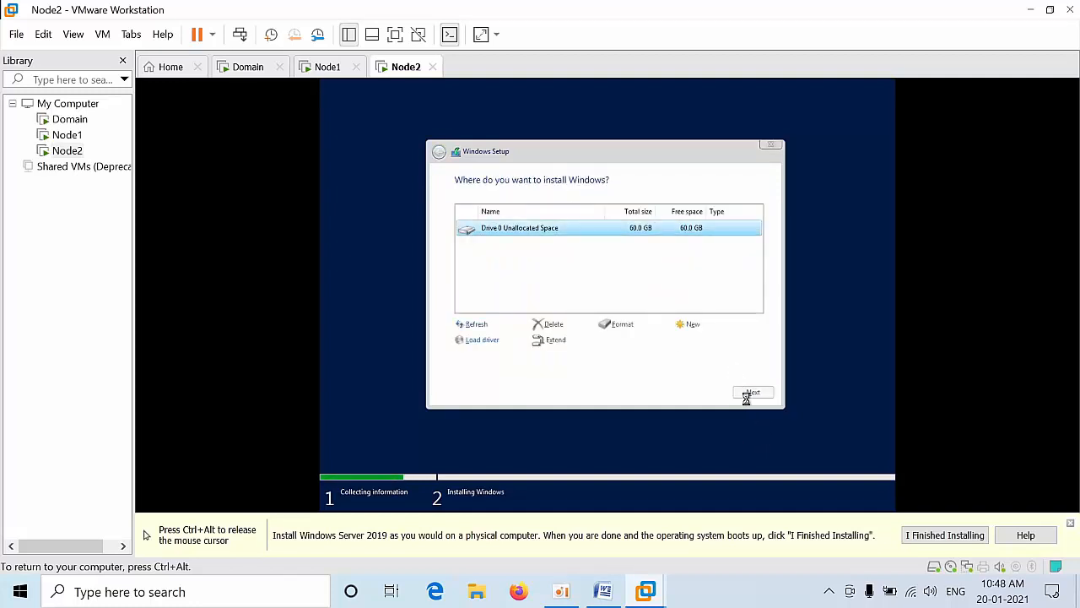
key(ctrl+alt)
click(252, 69)
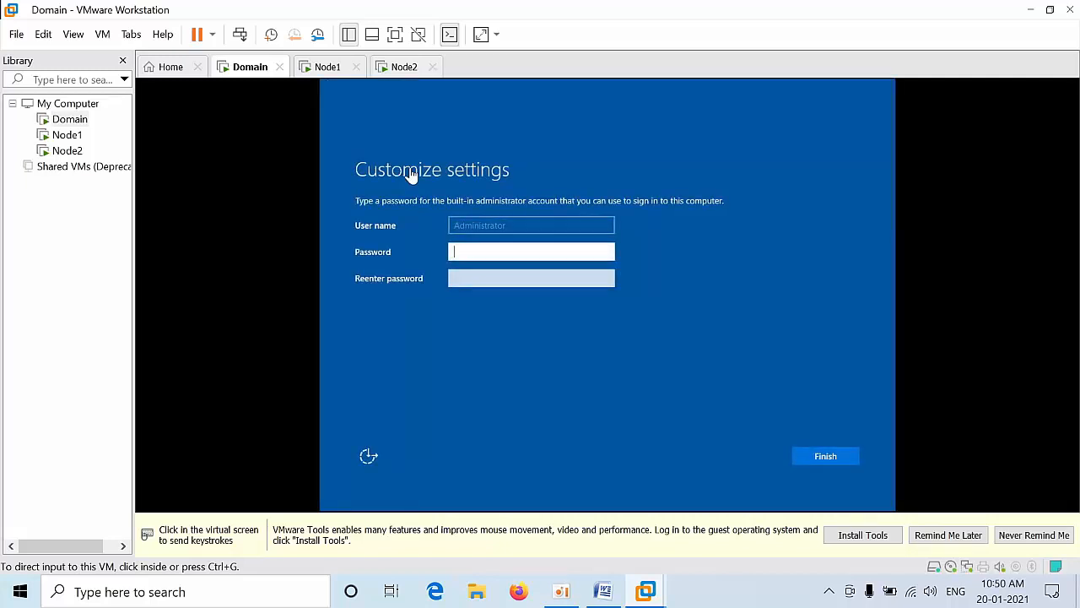
Step: Enter and confirm the Administrator password, then finish Domain's setup
click(461, 250)
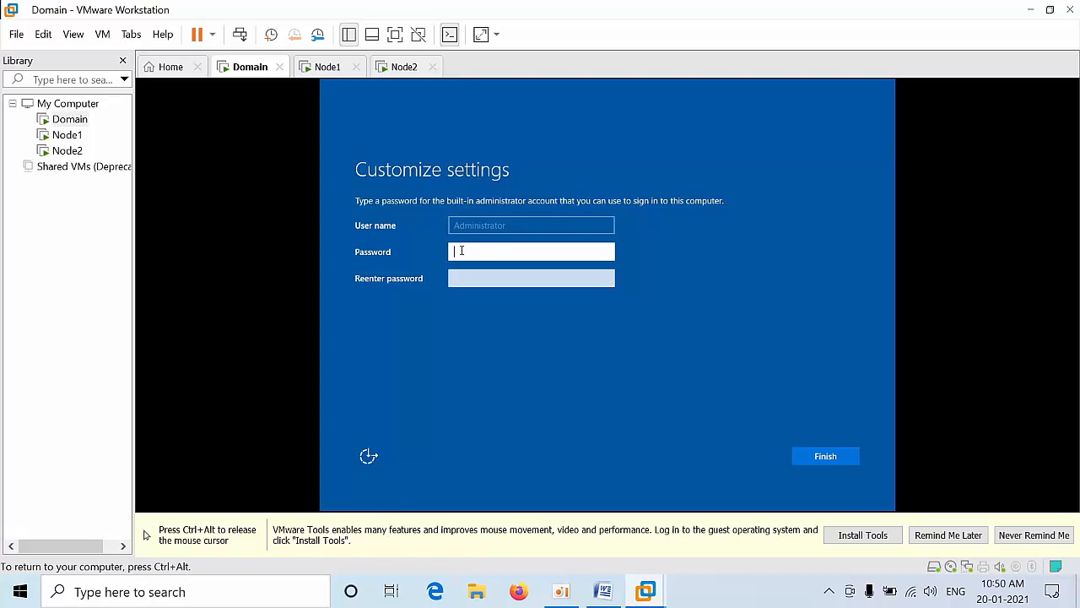
text(P@ssw0r3)
key(Tab)
text(P@ssw0rd)
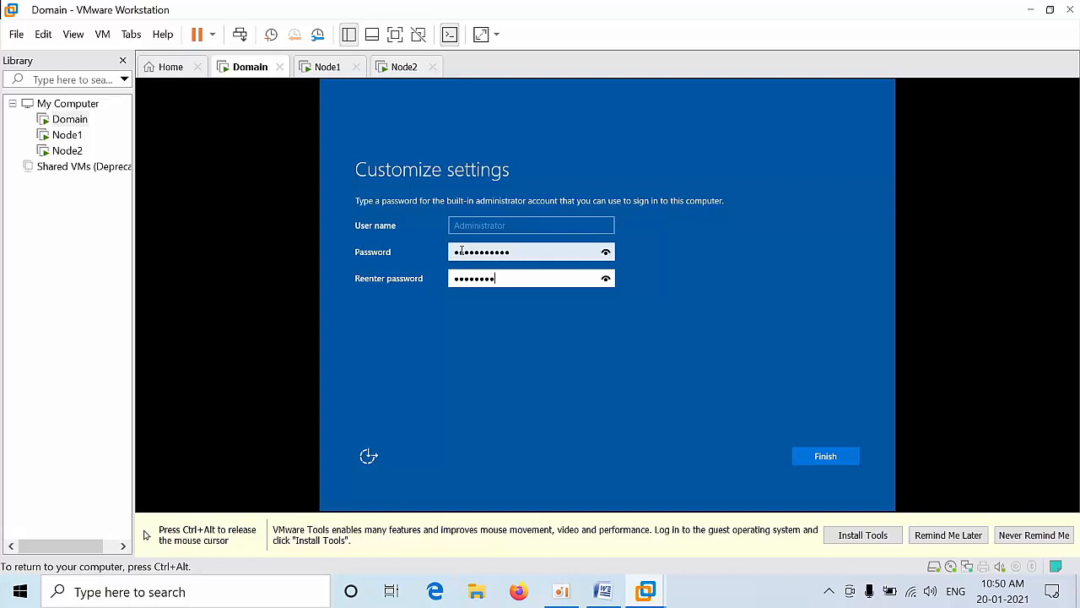
key(ctrl+alt)
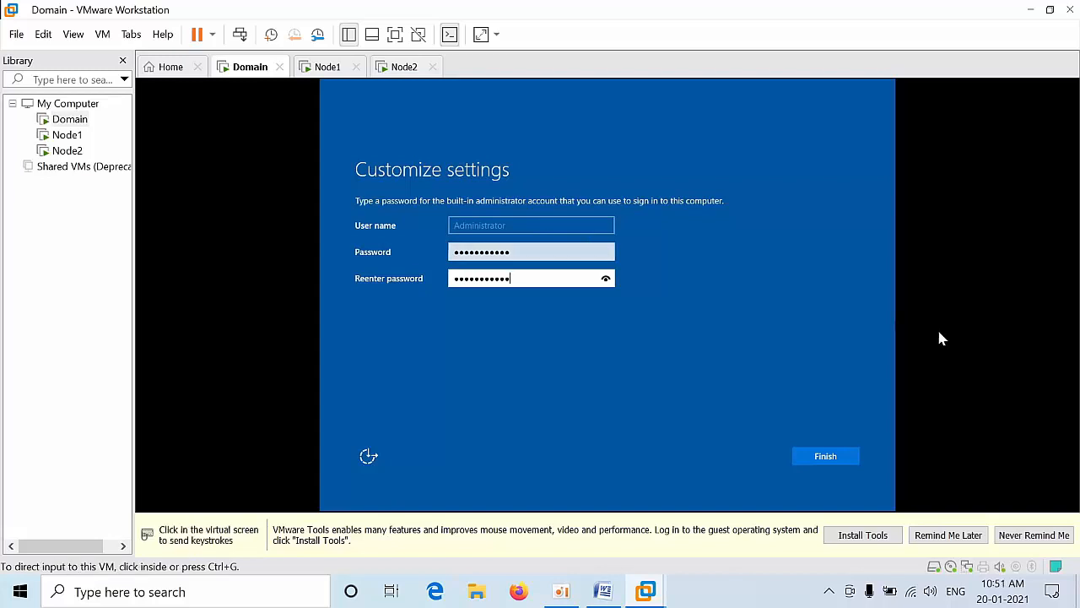
click(834, 454)
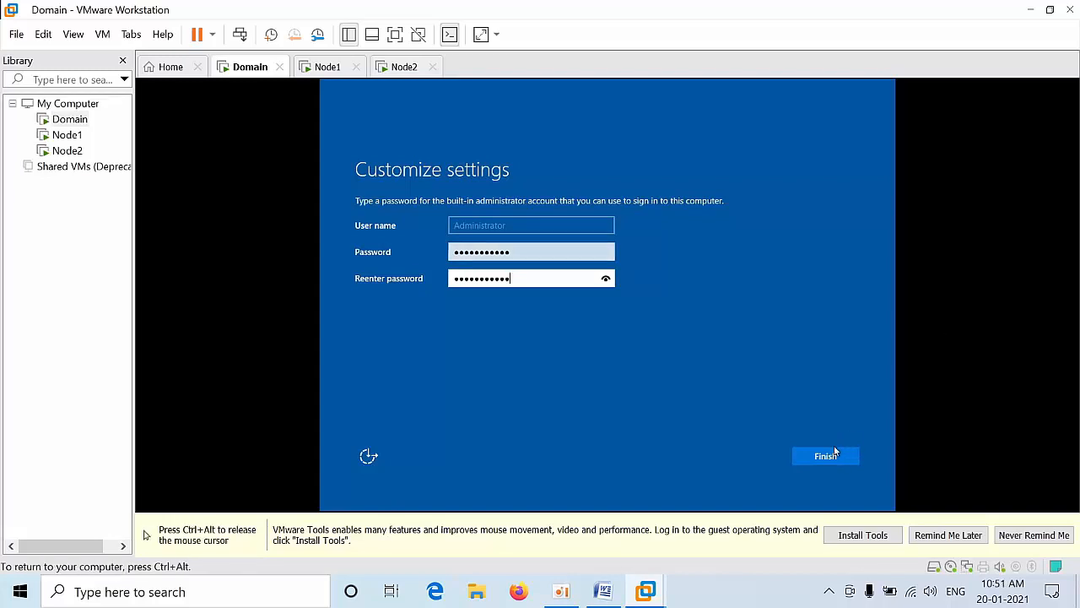
click(834, 453)
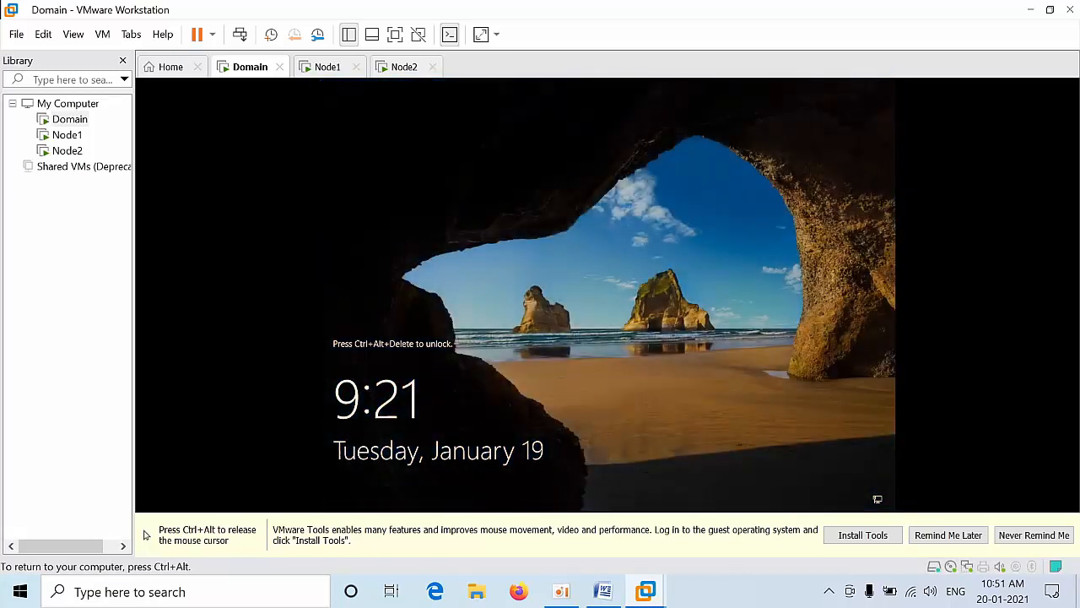
Step: Show the Domain VM full screen and open the VM menu to install VMware Tools
key(ctrl+alt)
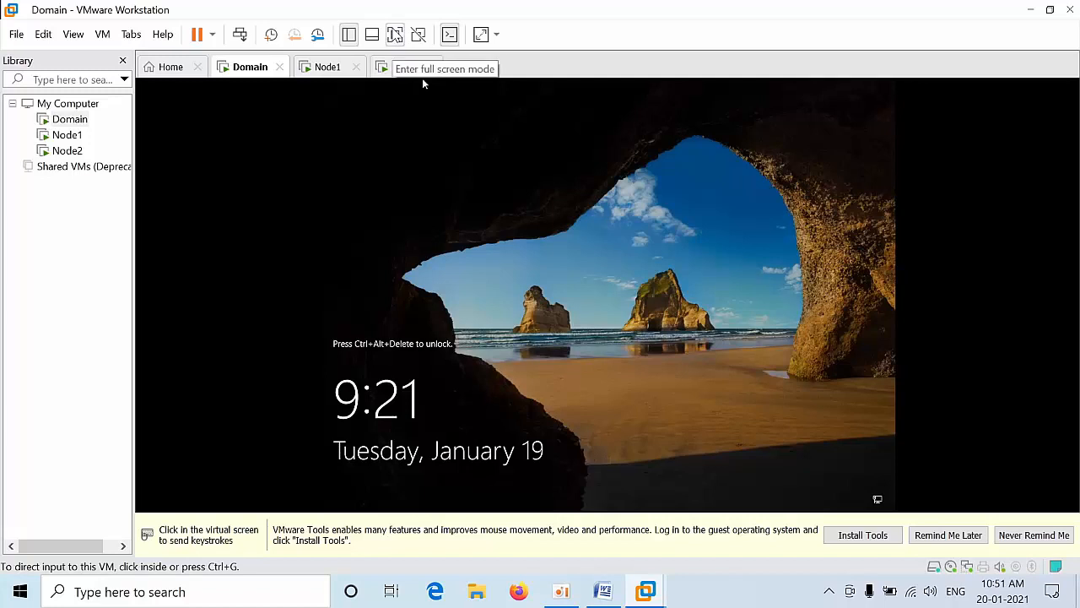
click(395, 34)
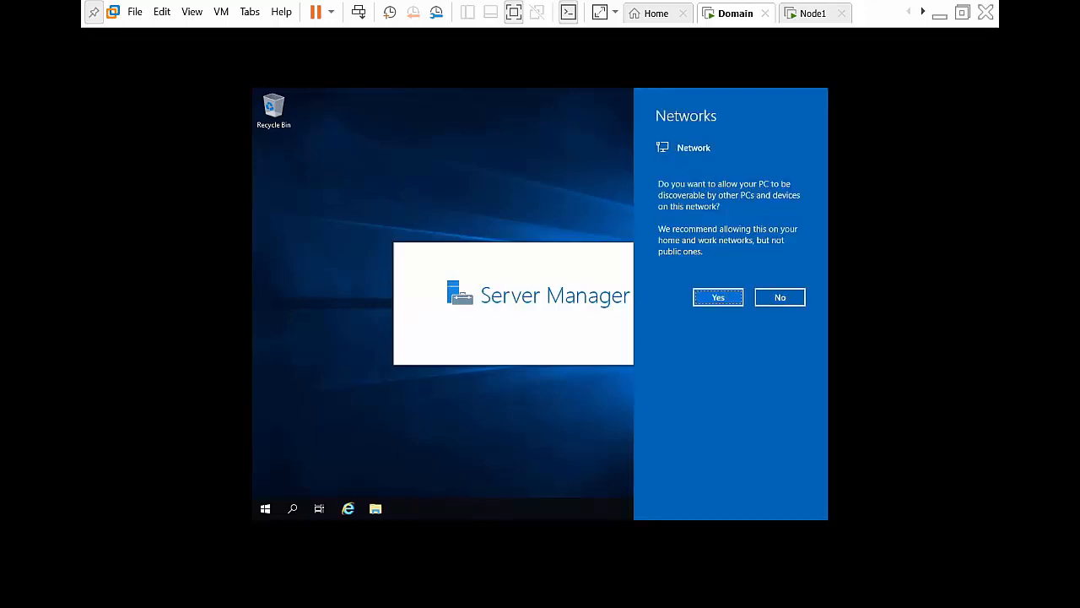
click(221, 12)
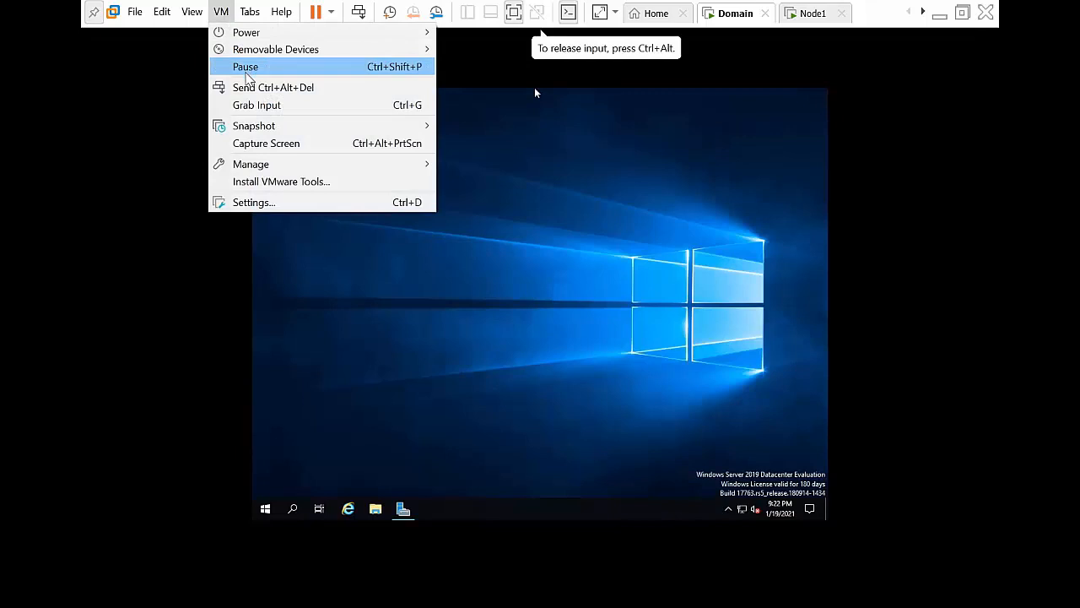
Step: Mount the VMware Tools installer disc in the Domain VM
click(269, 186)
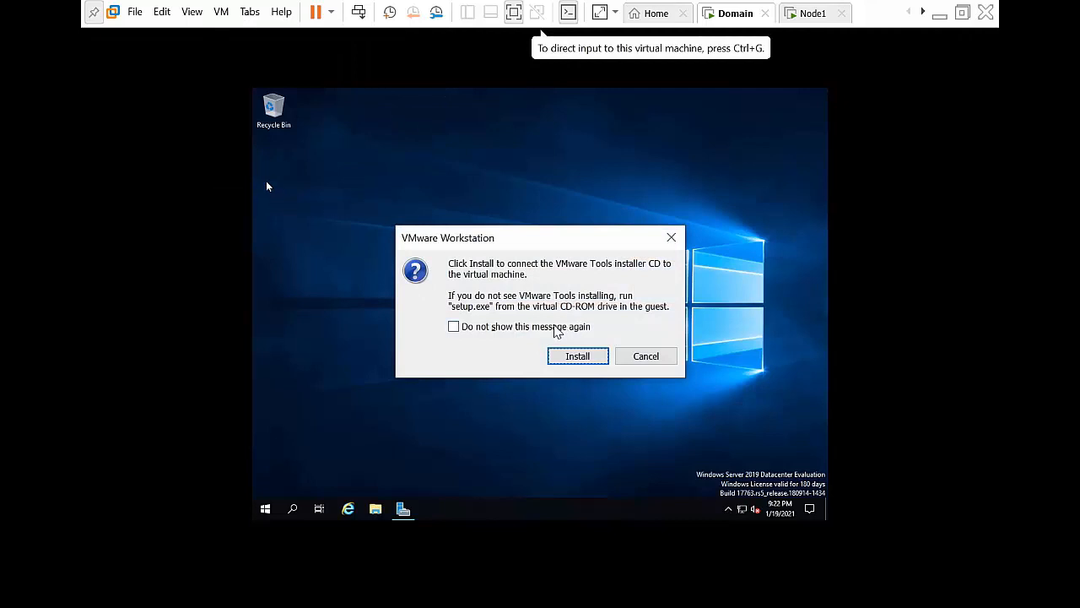
click(561, 357)
click(561, 358)
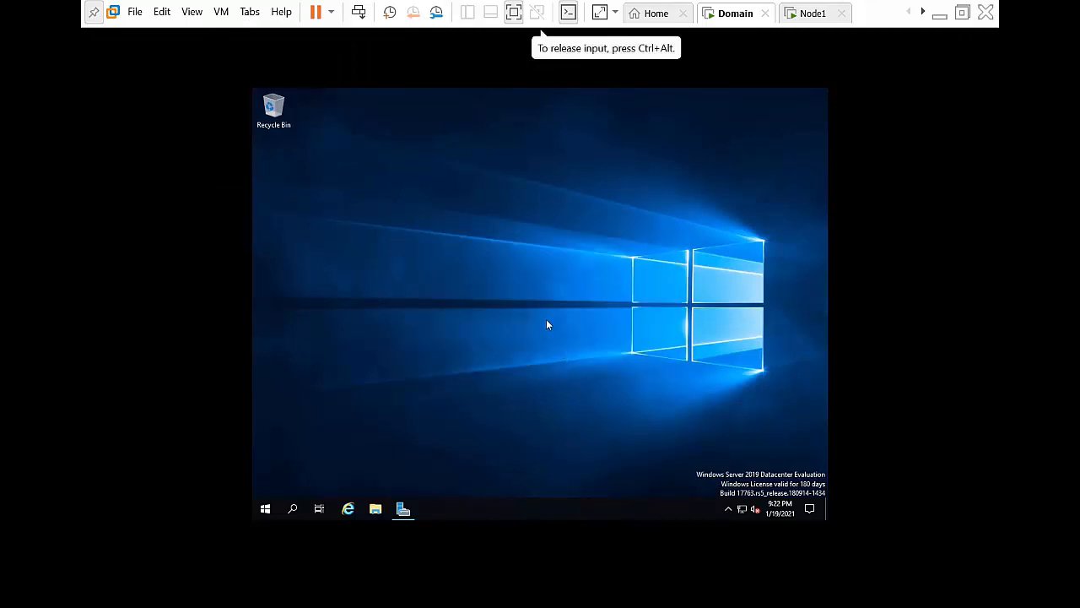
Step: Open DVD Drive (D:) in a new window and run setup as administrator
click(375, 509)
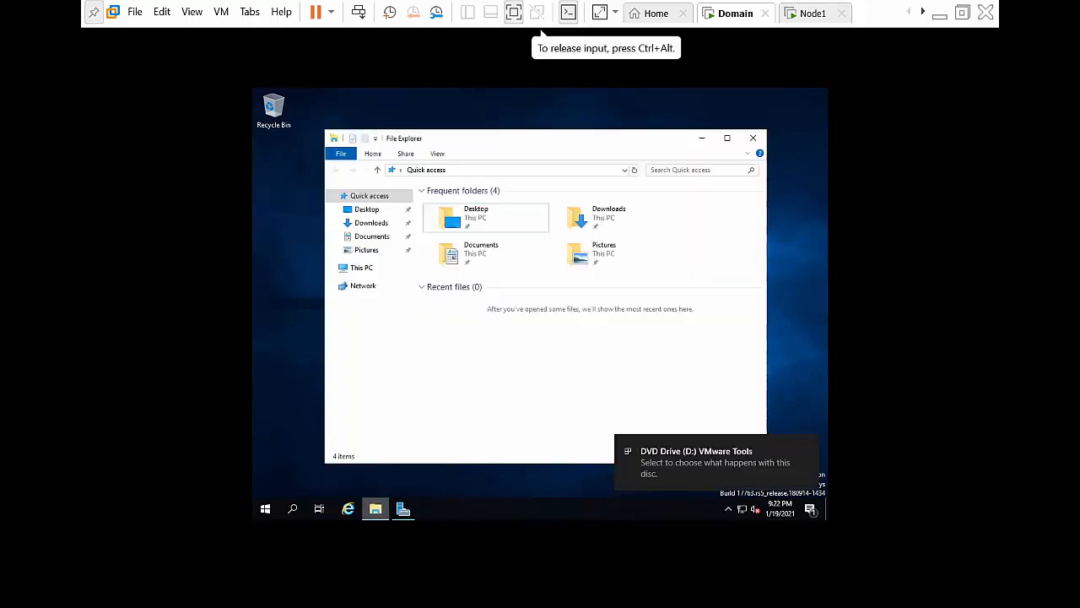
click(362, 267)
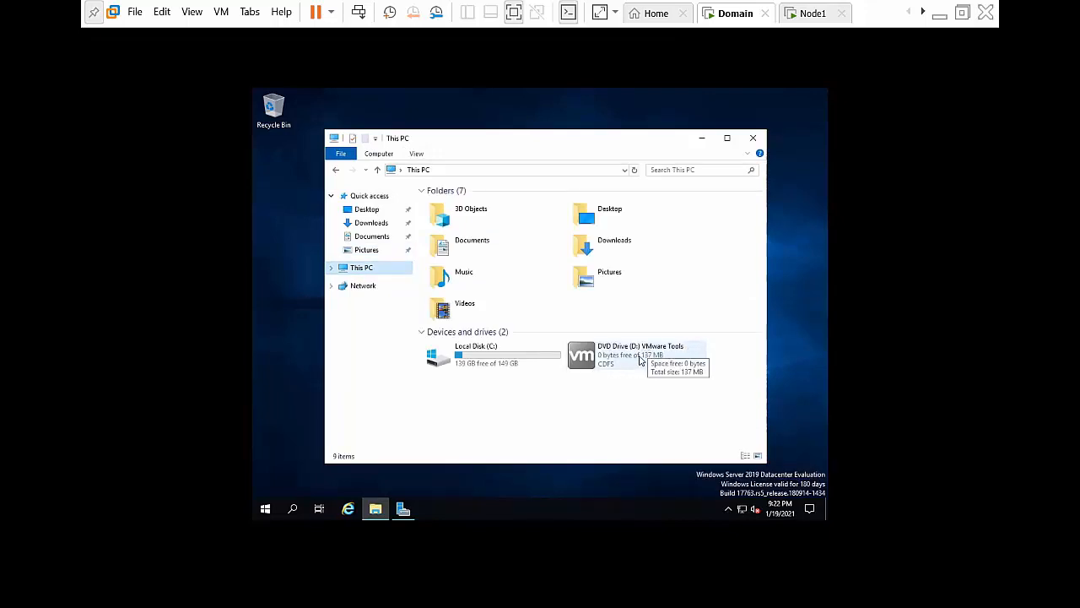
right_click(640, 360)
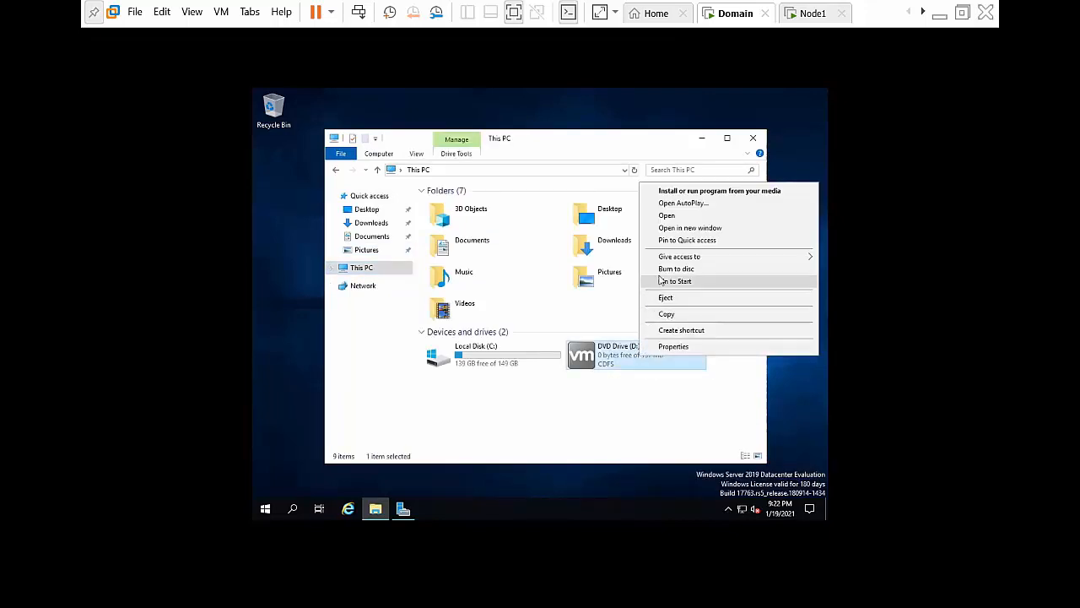
click(680, 228)
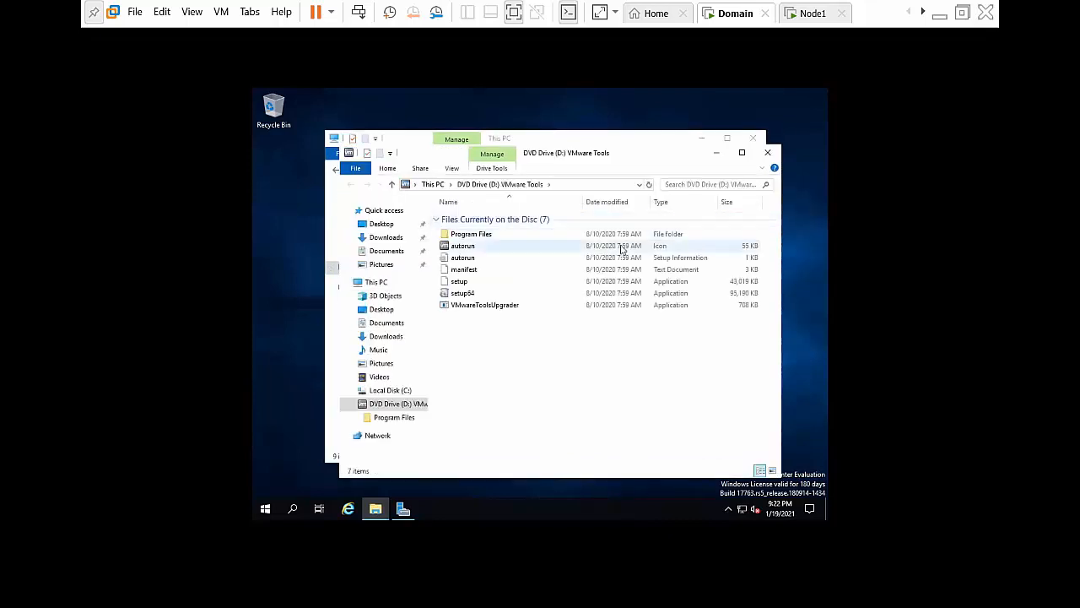
click(490, 297)
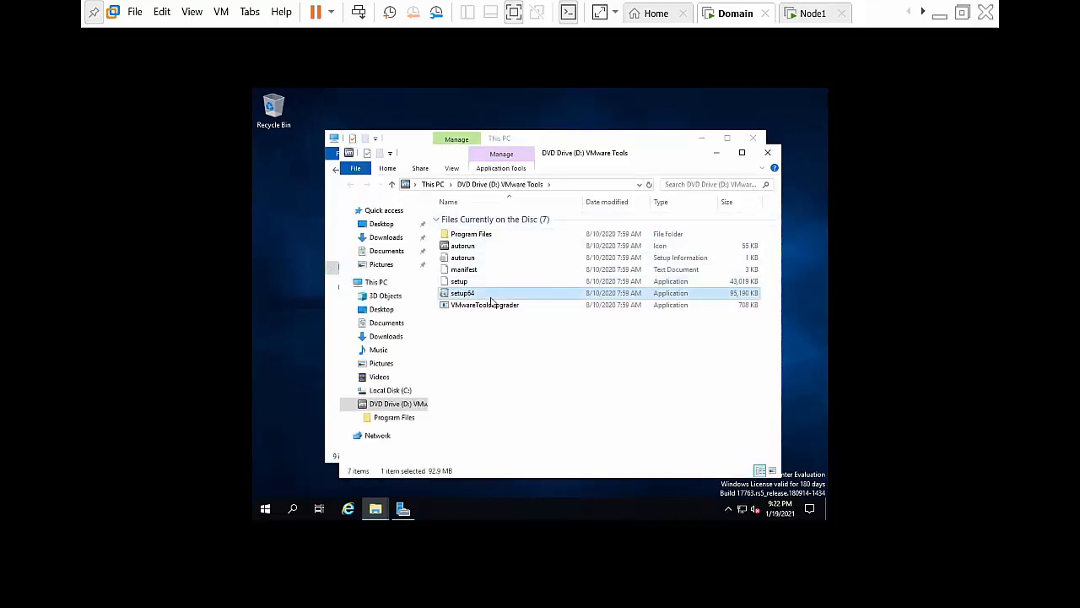
right_click(474, 283)
click(506, 306)
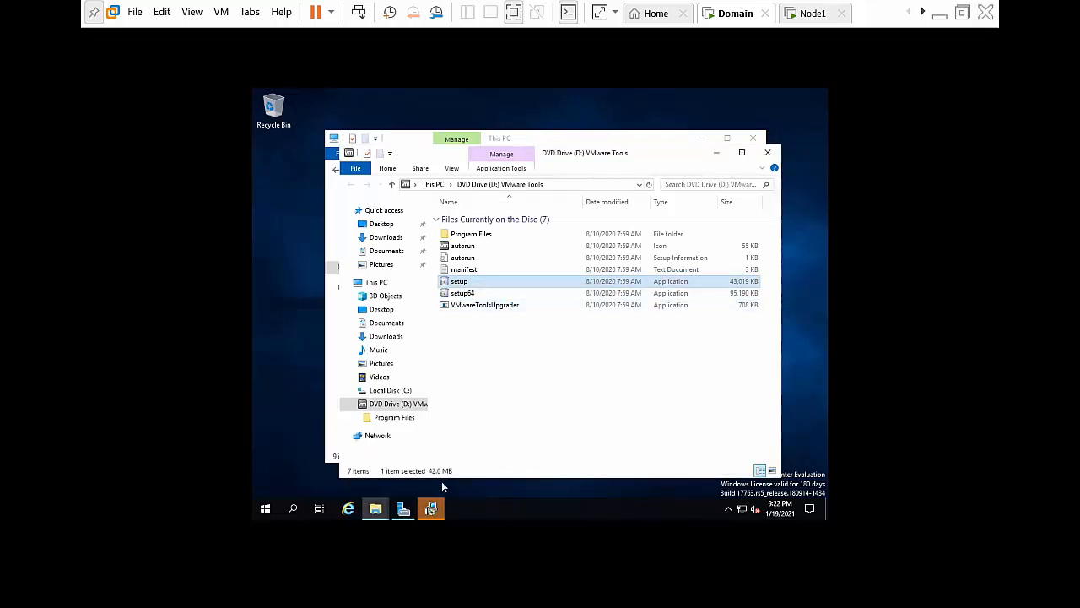
Step: Install VMware Tools on Domain with the Complete setup type, answering No to restarting
click(601, 385)
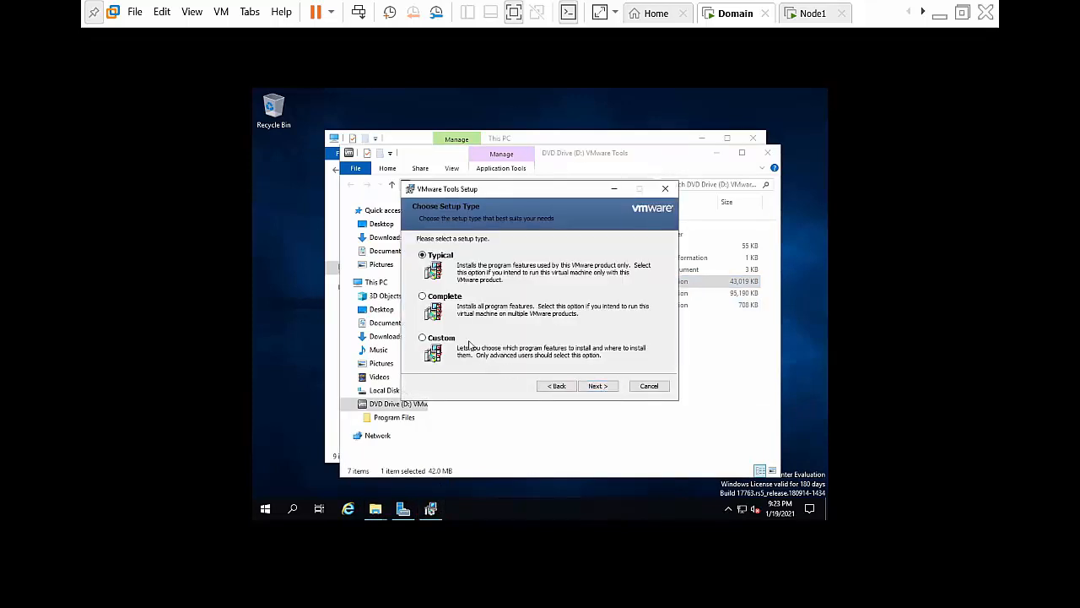
click(446, 296)
click(597, 386)
click(599, 387)
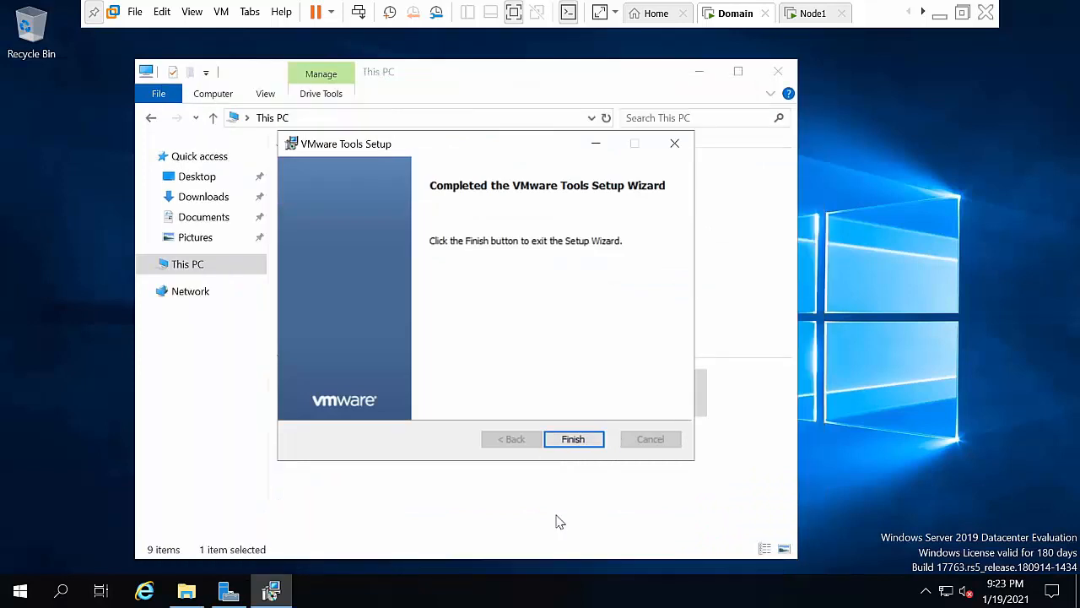
click(596, 438)
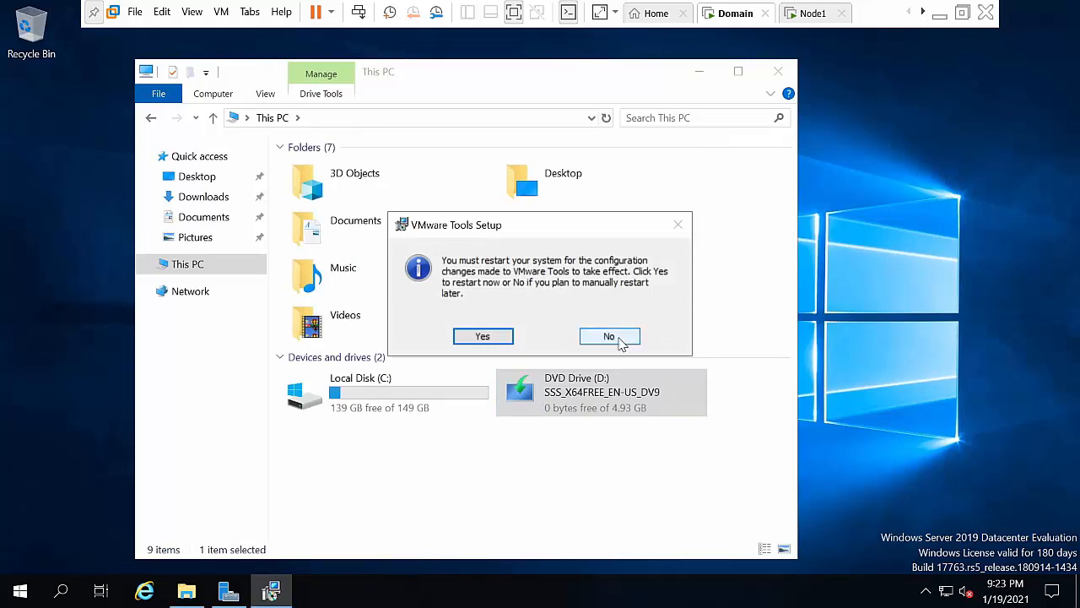
click(620, 341)
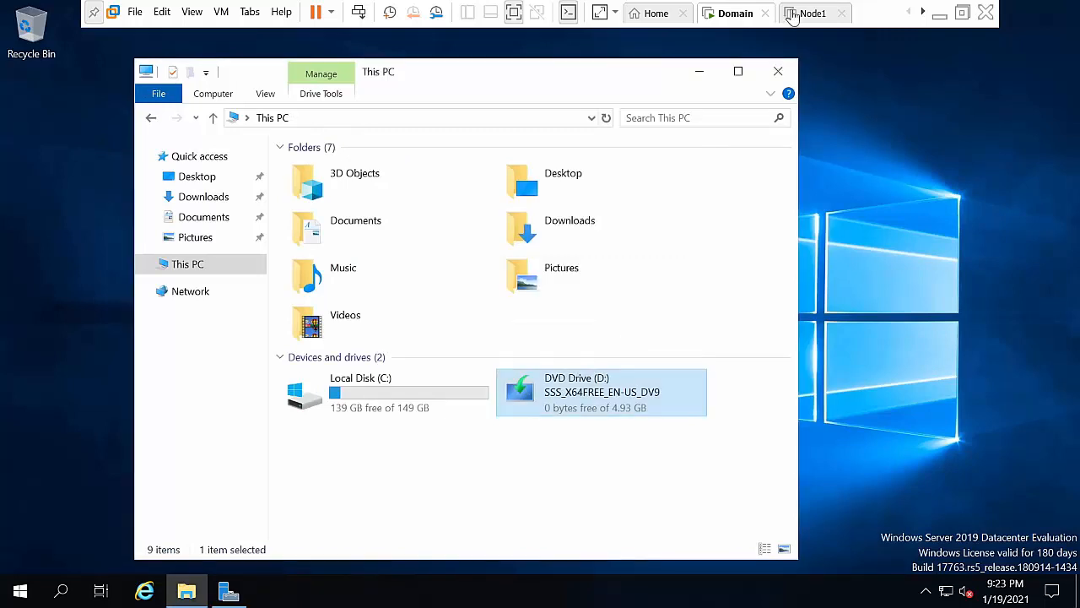
Step: Close the This PC window and refresh the Domain desktop
click(778, 73)
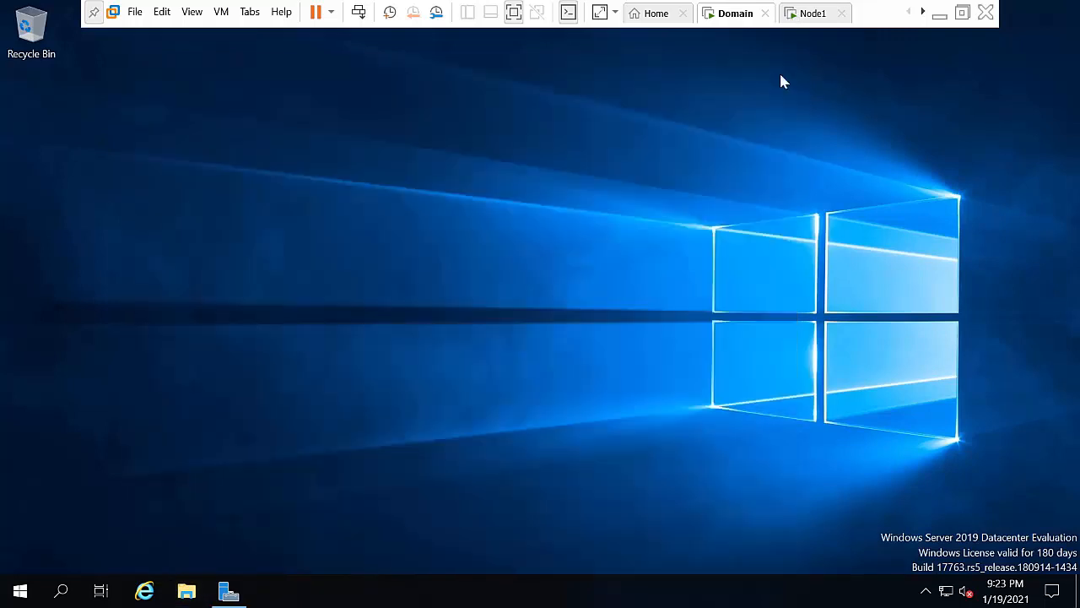
right_click(609, 217)
click(646, 272)
Step: On Node1, enter and re-enter the Administrator password, then finish setup
click(803, 17)
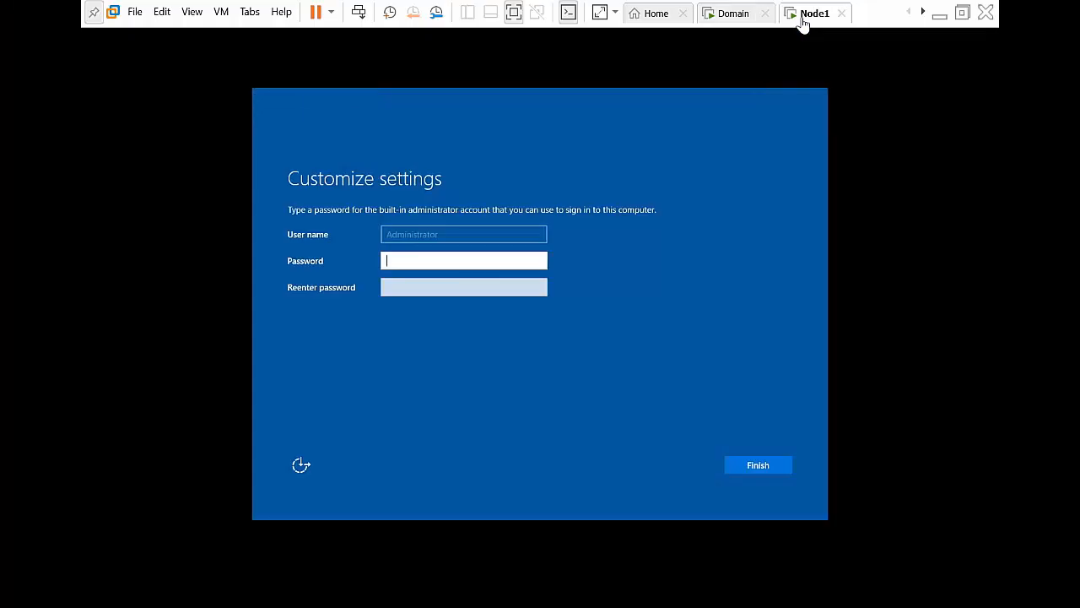
click(420, 261)
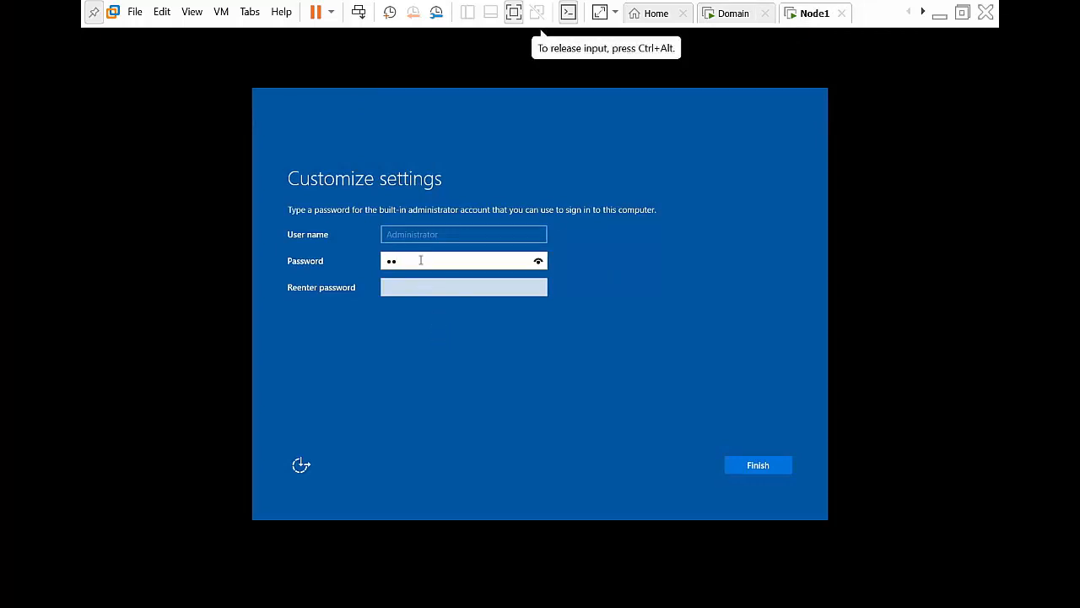
text(3)
key(Tab)
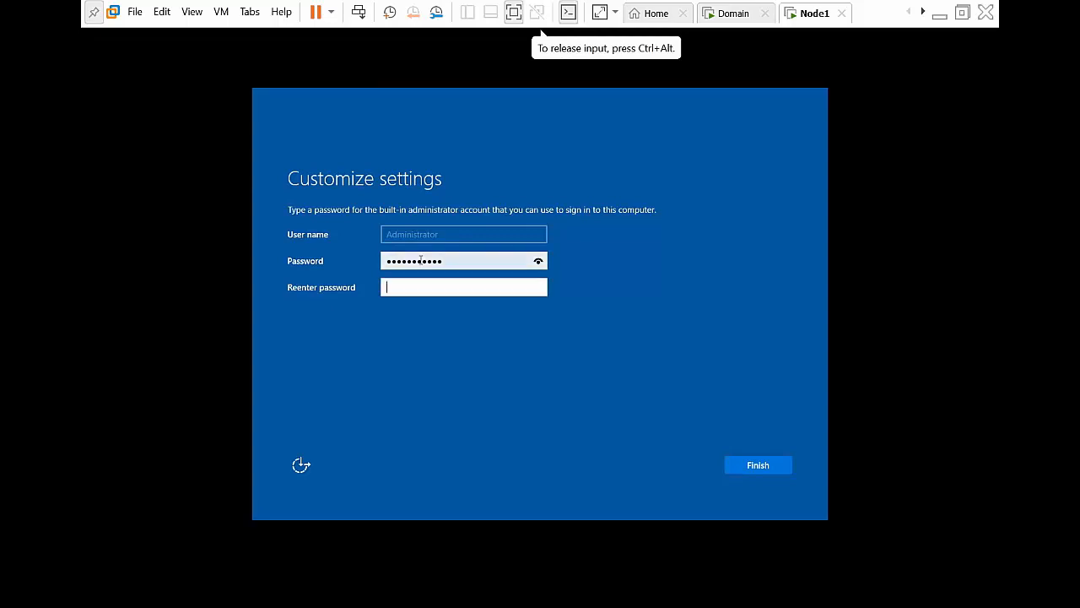
text(P)
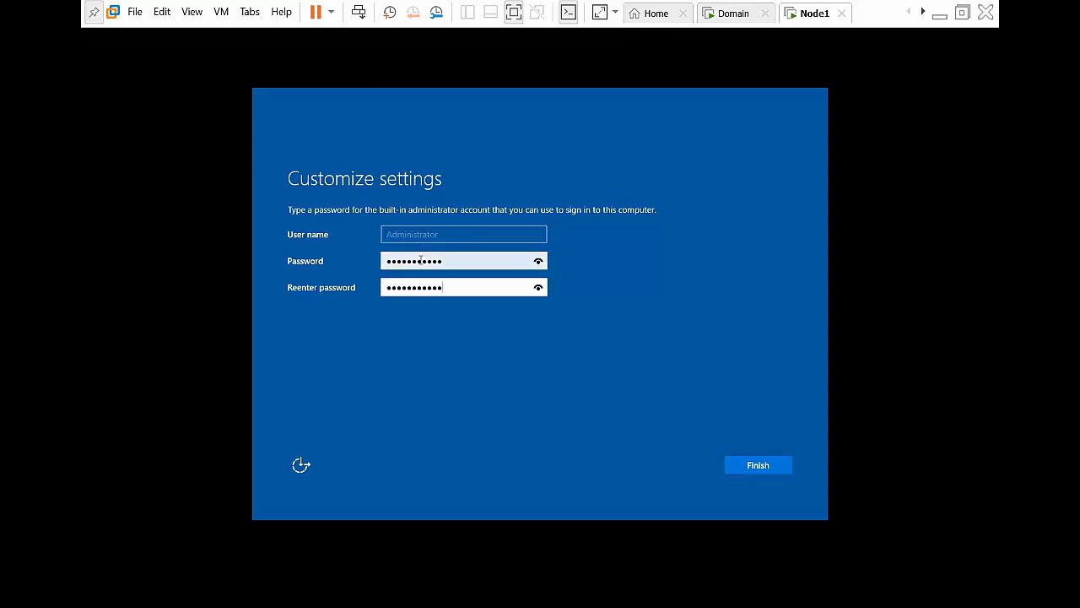
click(760, 468)
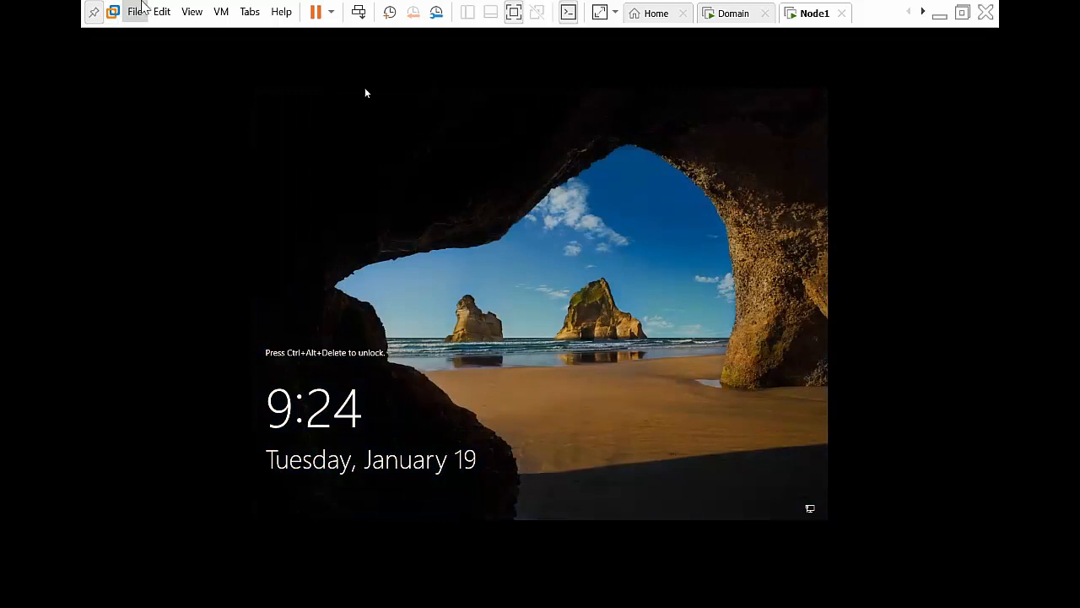
Step: Mount the VMware Tools installer disc on Node1 via VM > Install VMware Tools
click(222, 13)
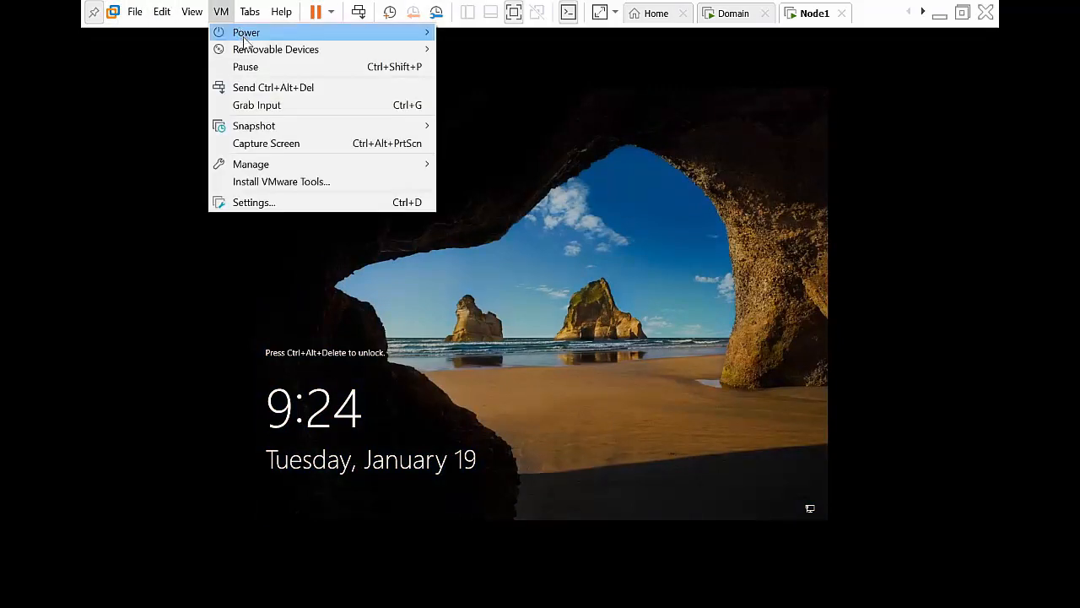
click(289, 182)
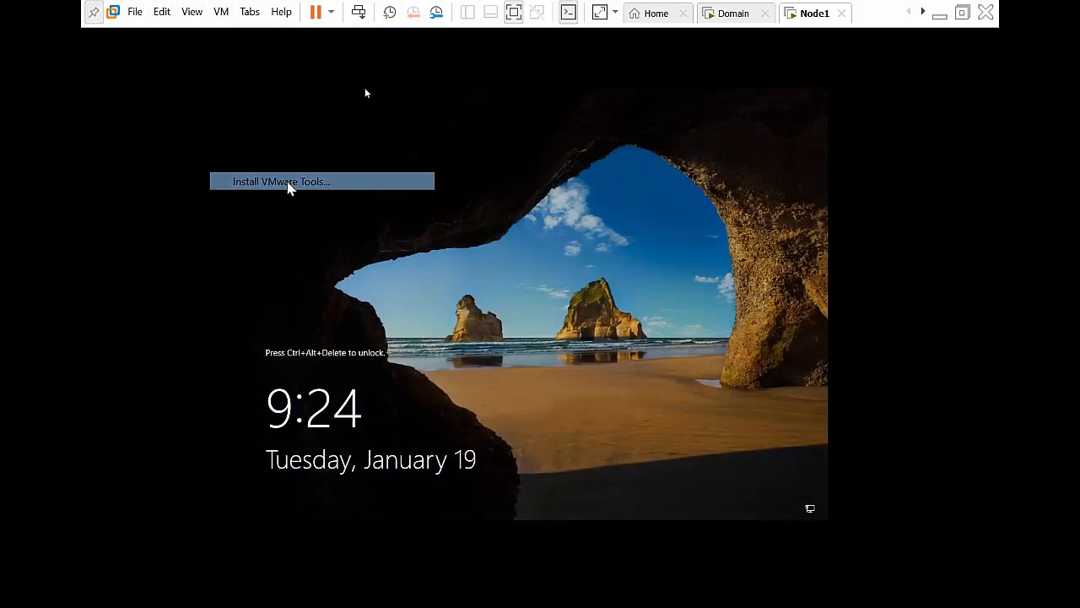
click(588, 356)
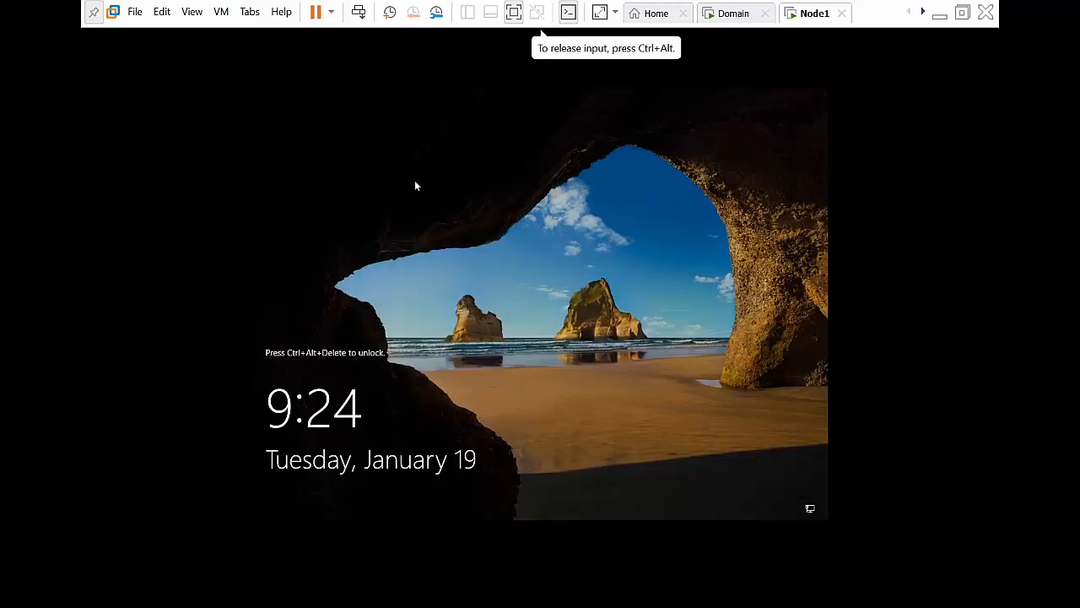
Step: Sign in to Node1 as Administrator with the account password
click(361, 16)
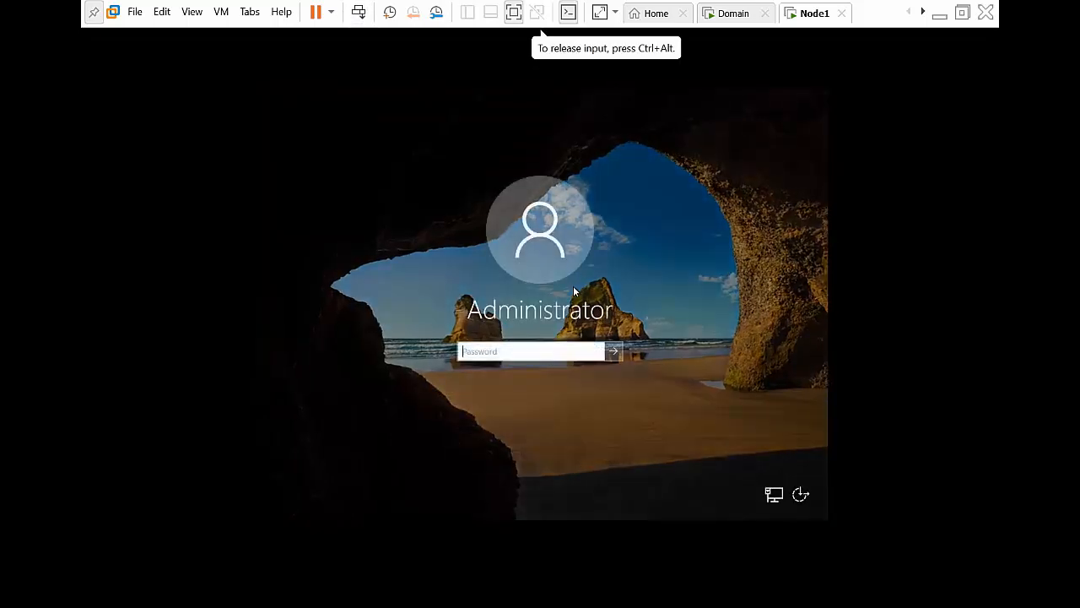
text(P)
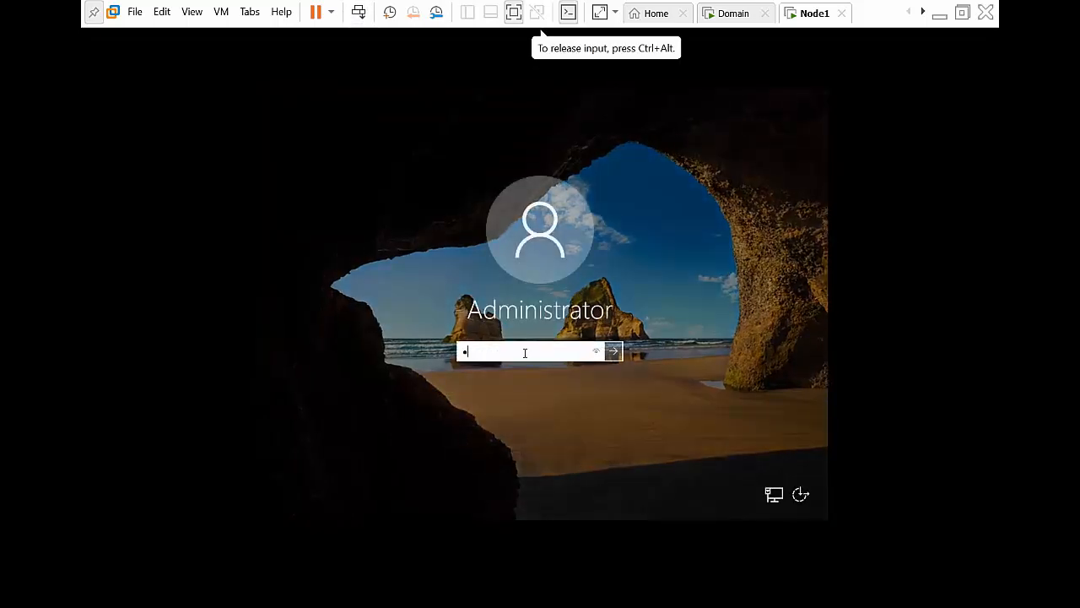
text(•••••••••)
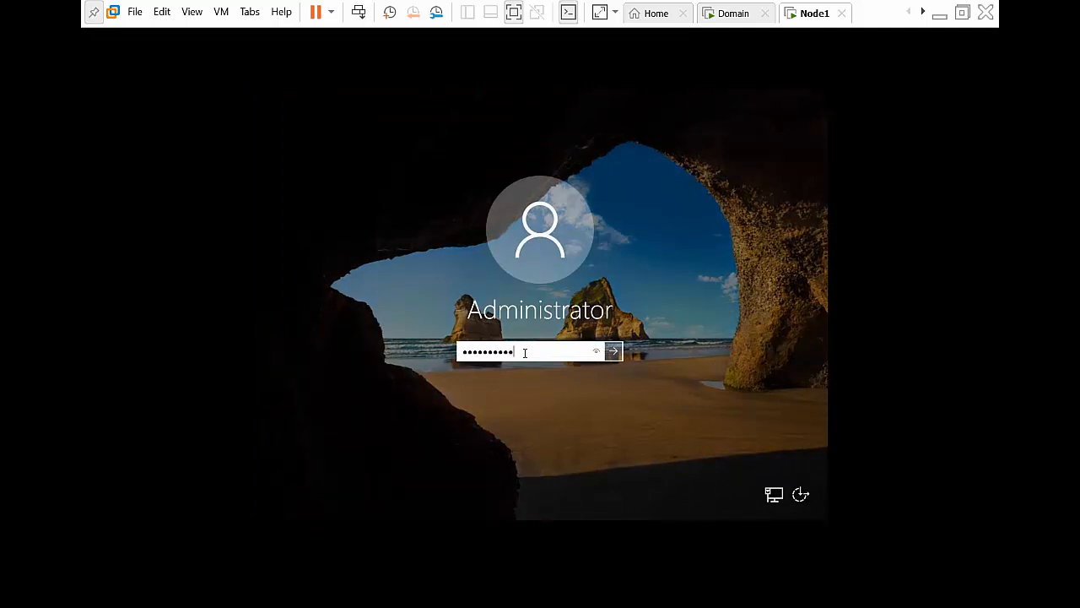
key(Return)
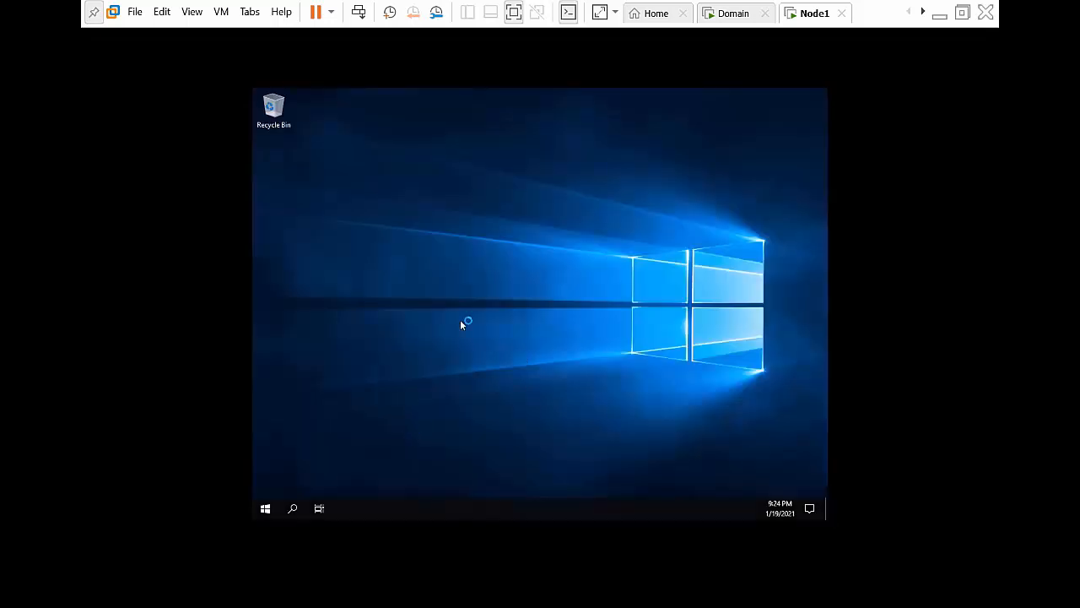
Step: Refresh the Node1 desktop and open File Explorer to This PC
right_click(465, 207)
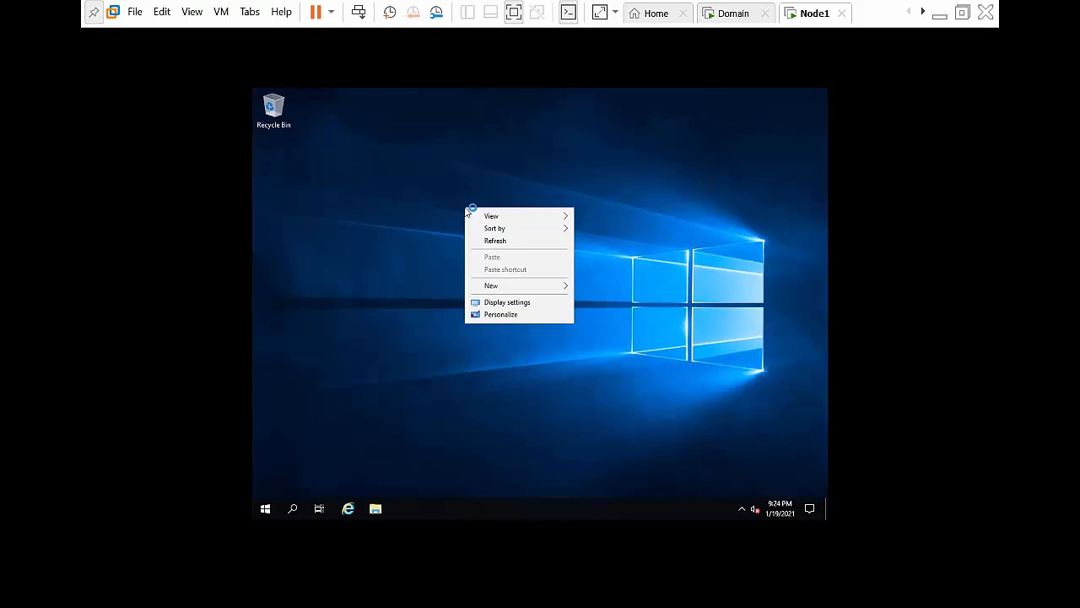
click(498, 242)
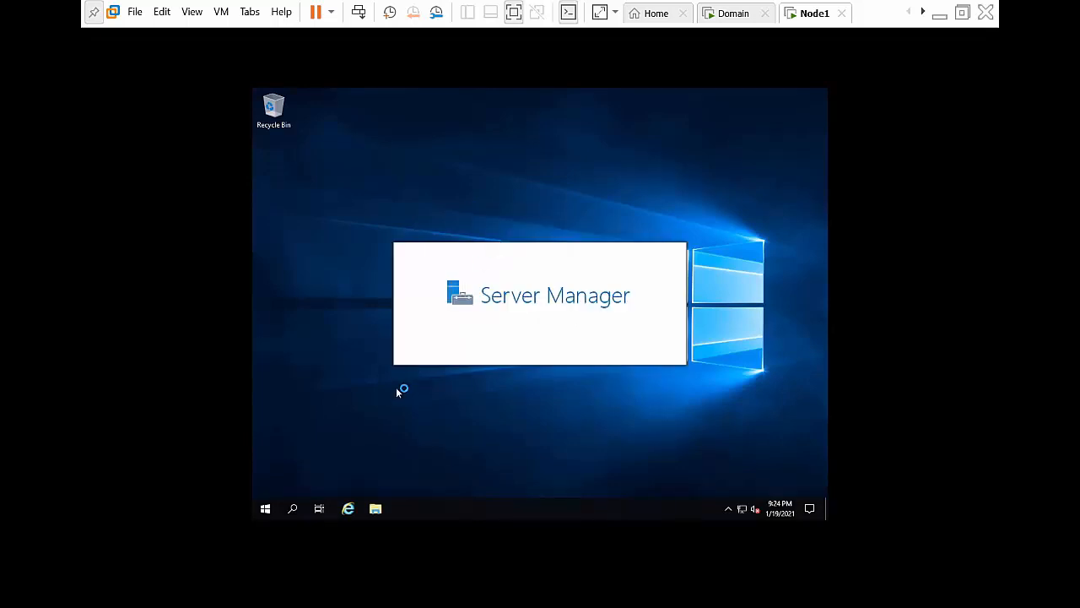
click(377, 510)
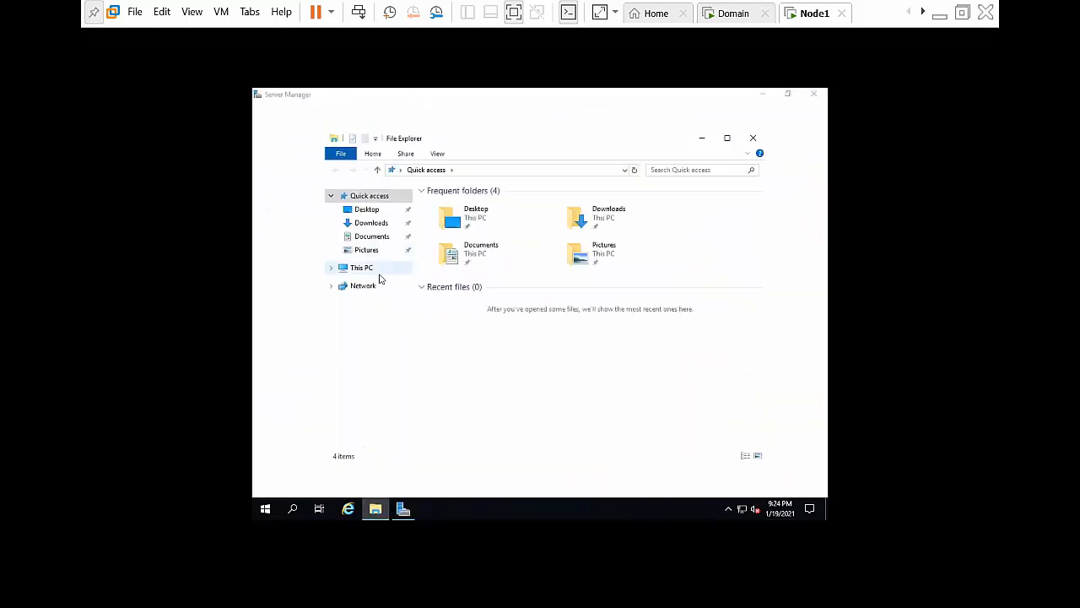
click(376, 271)
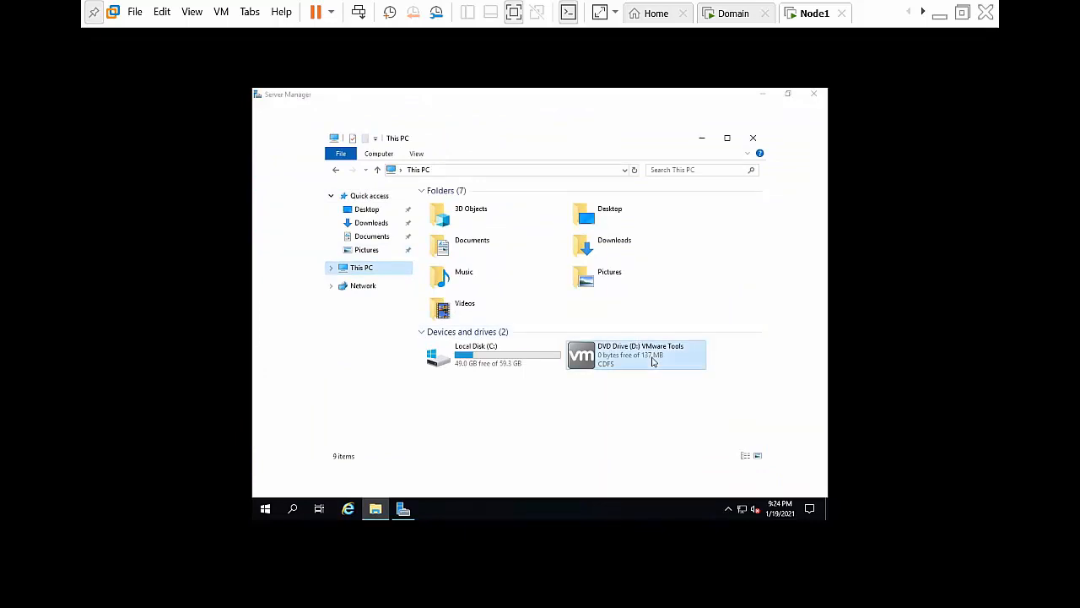
Step: Open DVD Drive (D:) in a new window, run setup as administrator, and tidy windows
right_click(653, 361)
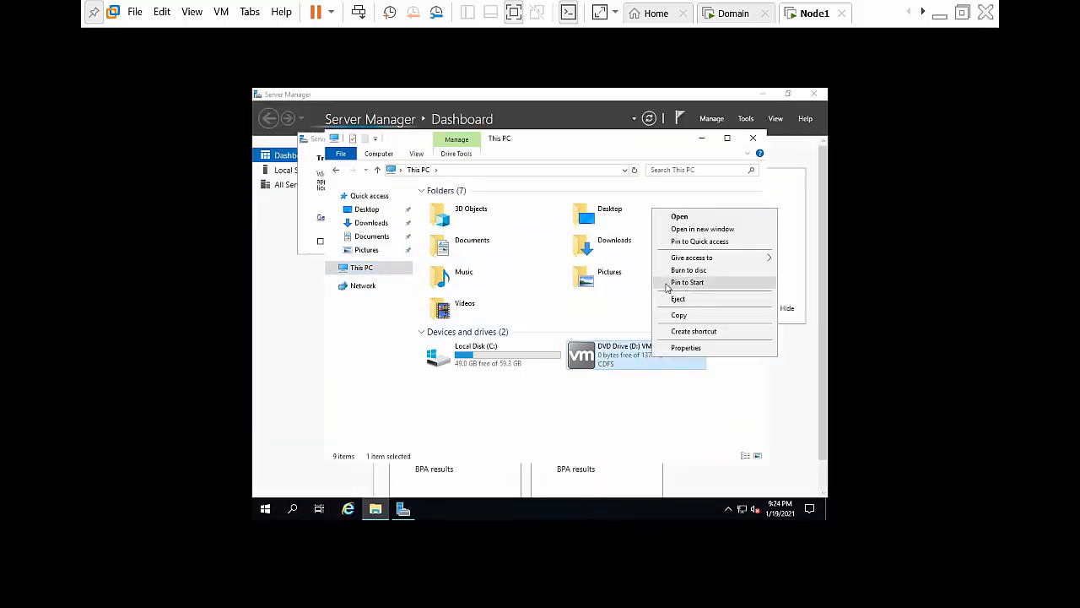
click(685, 229)
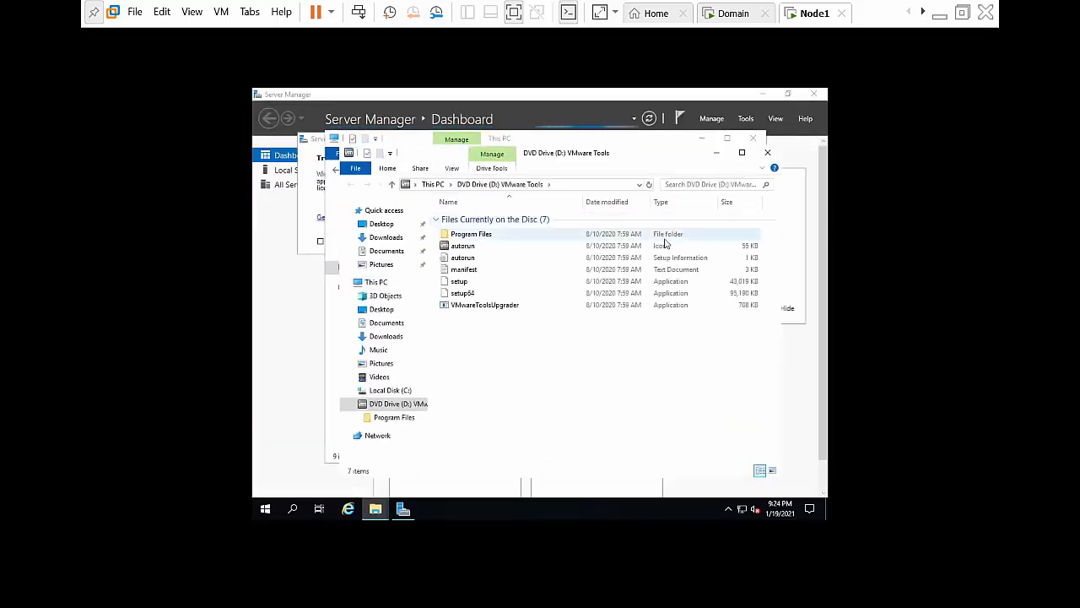
click(531, 287)
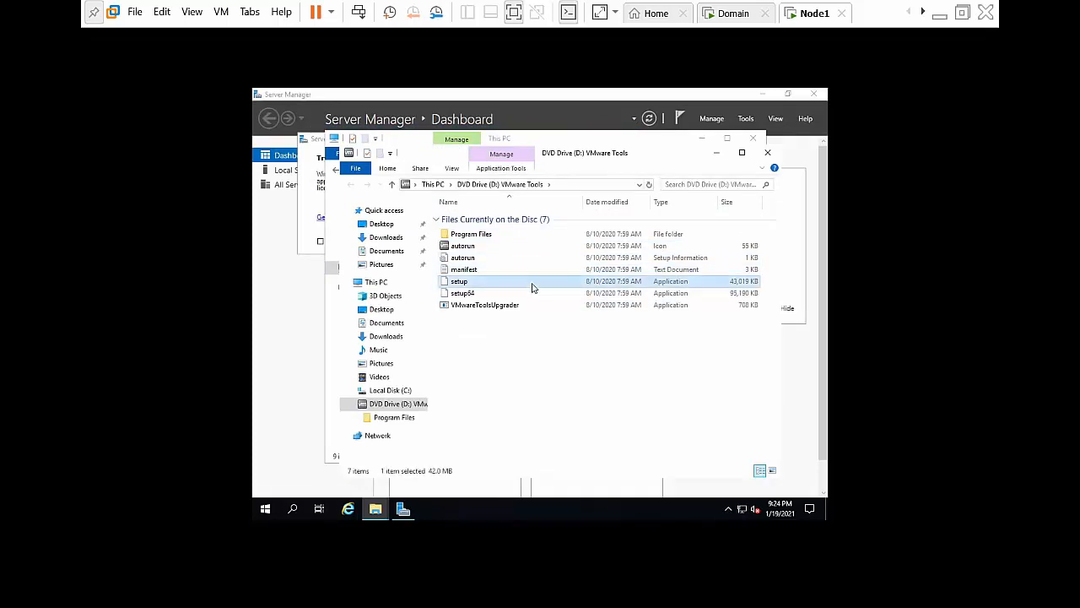
double_click(532, 287)
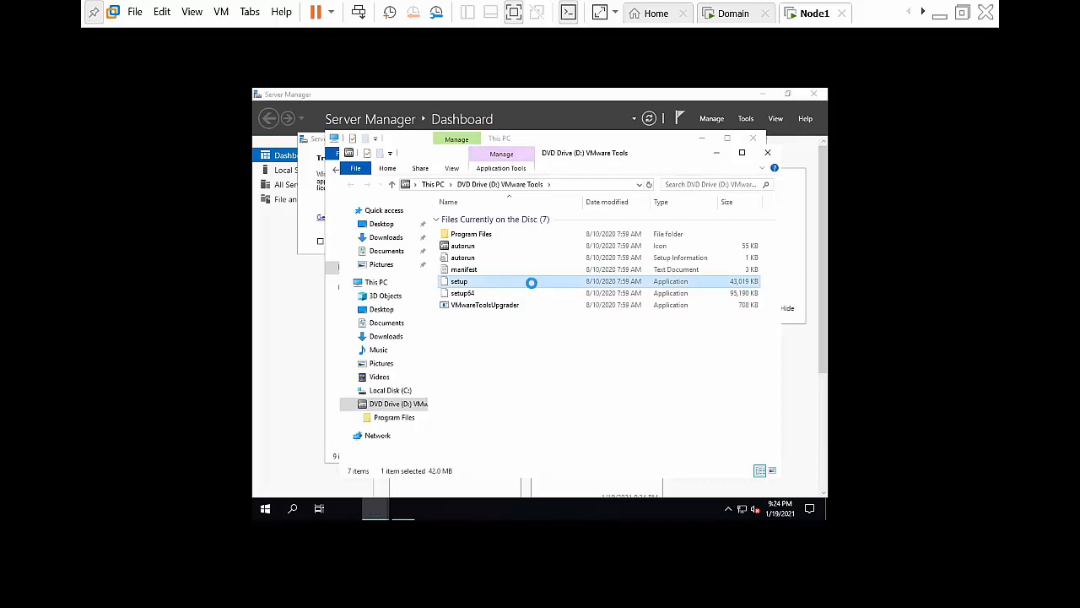
right_click(532, 286)
click(578, 304)
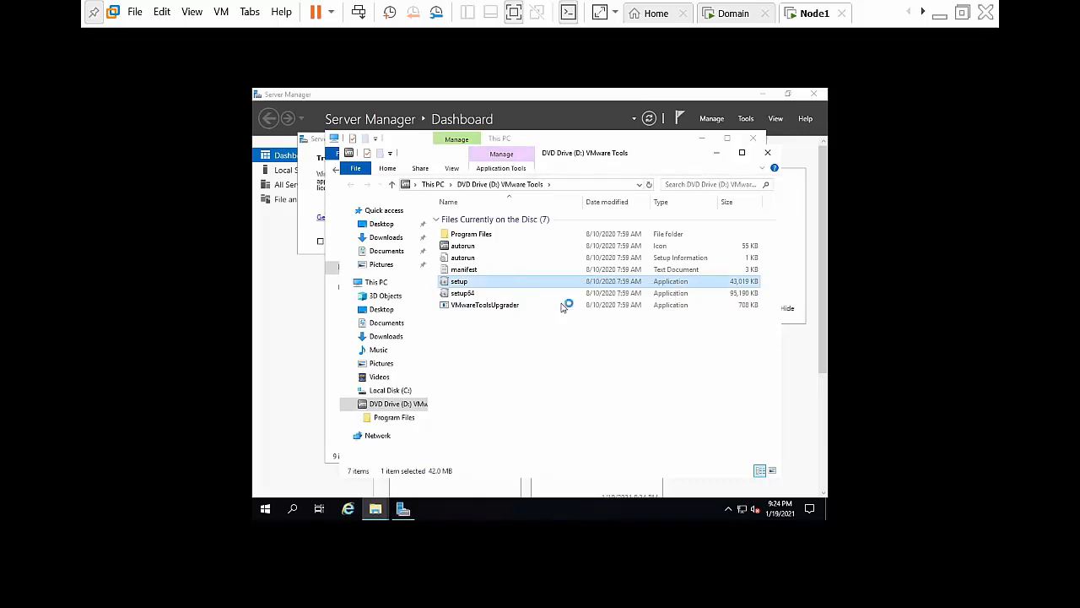
click(766, 94)
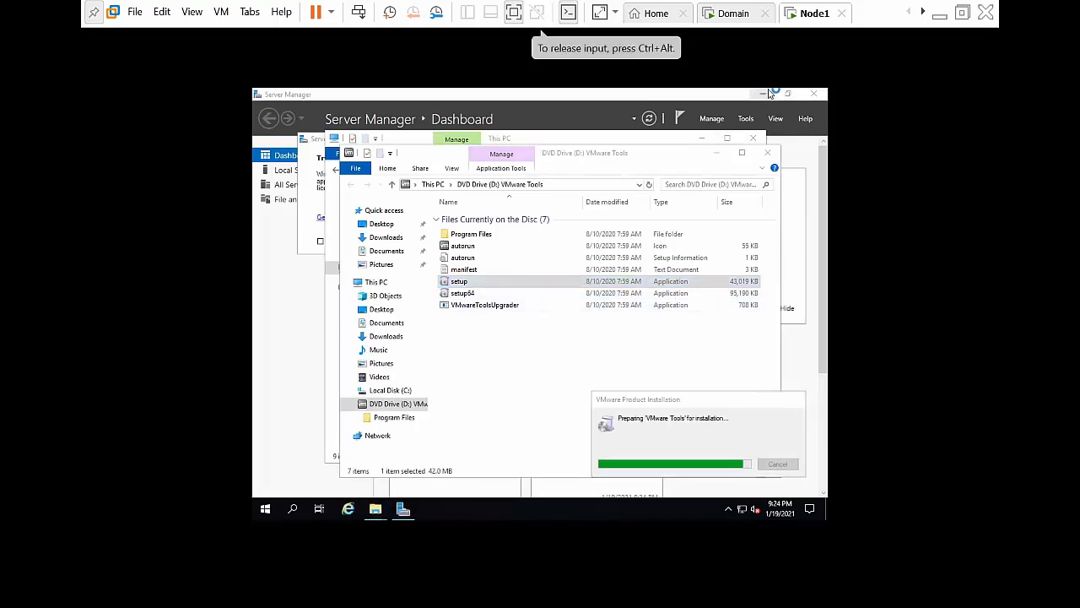
click(716, 153)
Step: Run Node1's VMware Tools wizard through Complete install and Finish, choosing No to restart
click(701, 138)
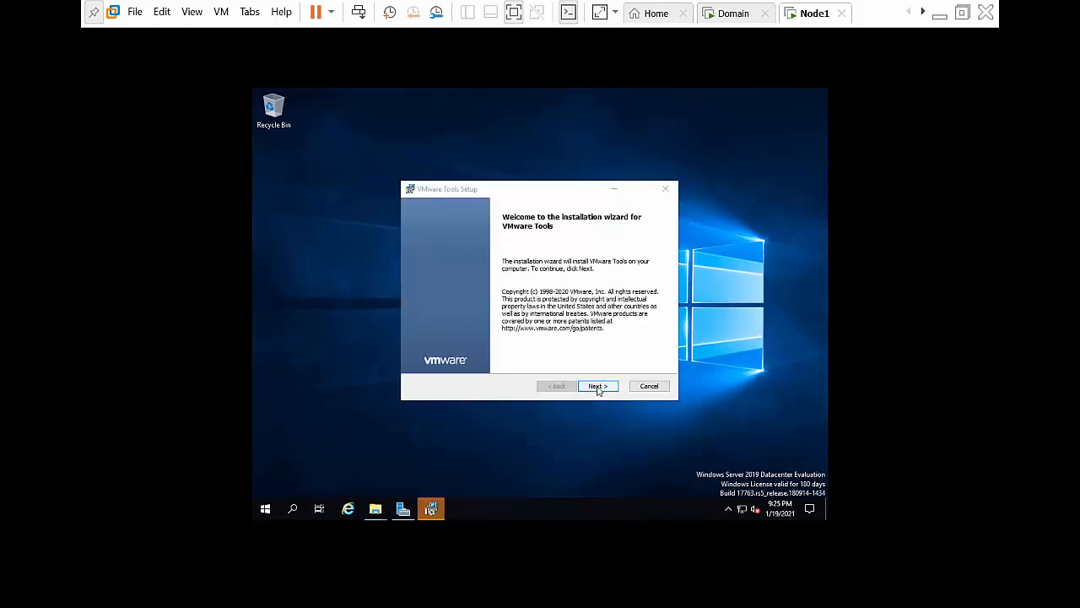
click(595, 386)
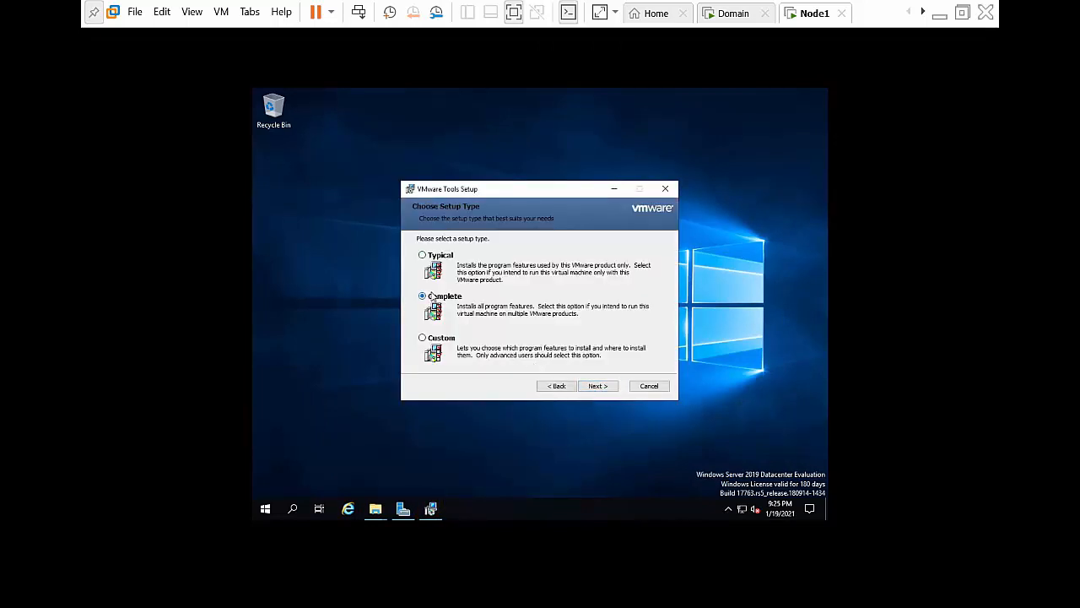
click(591, 386)
click(591, 386)
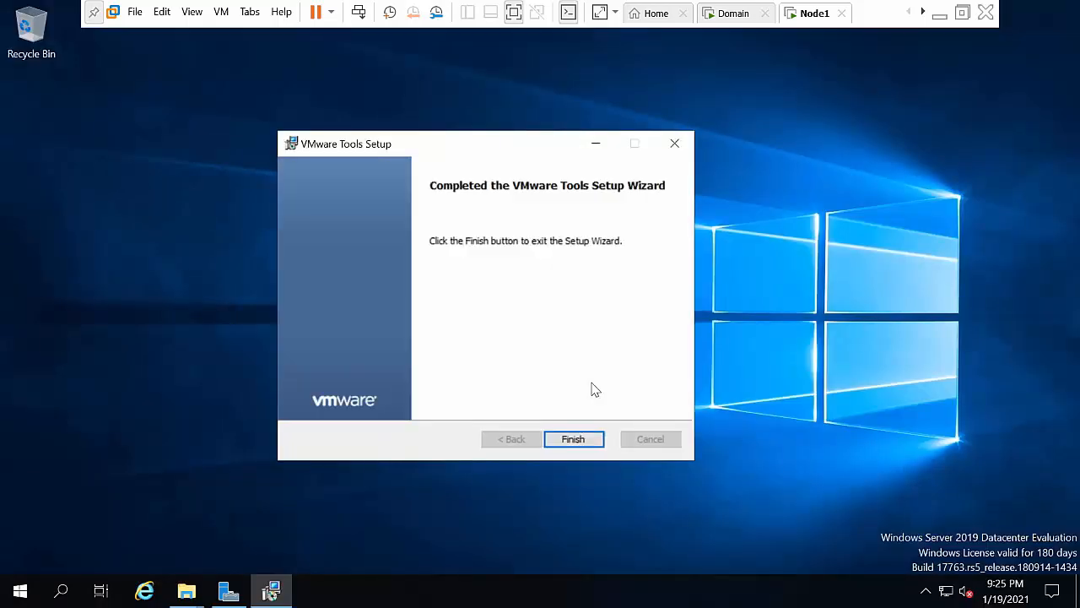
click(576, 436)
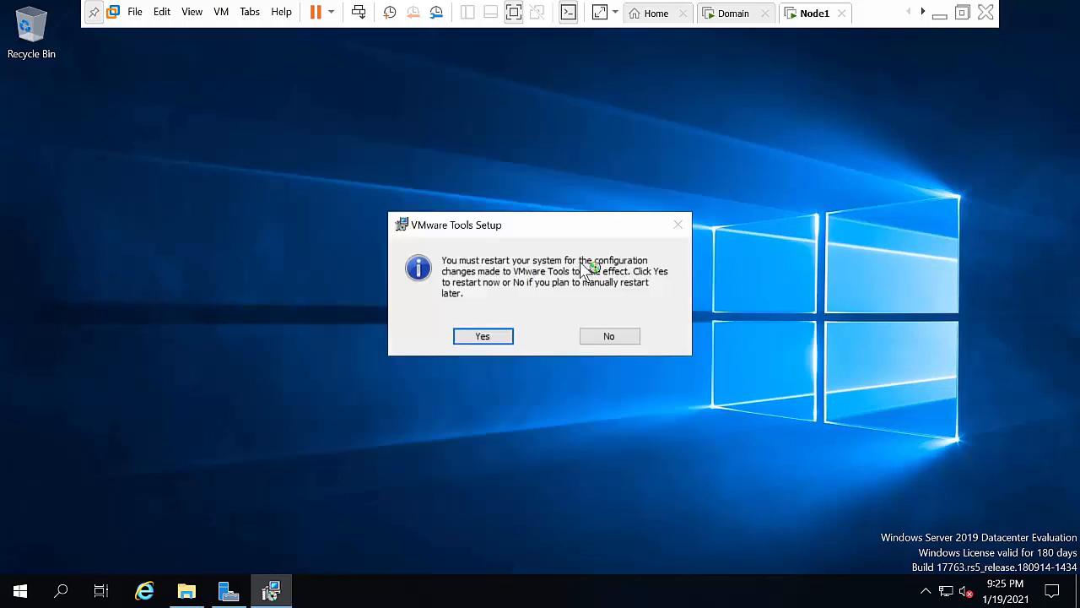
click(607, 335)
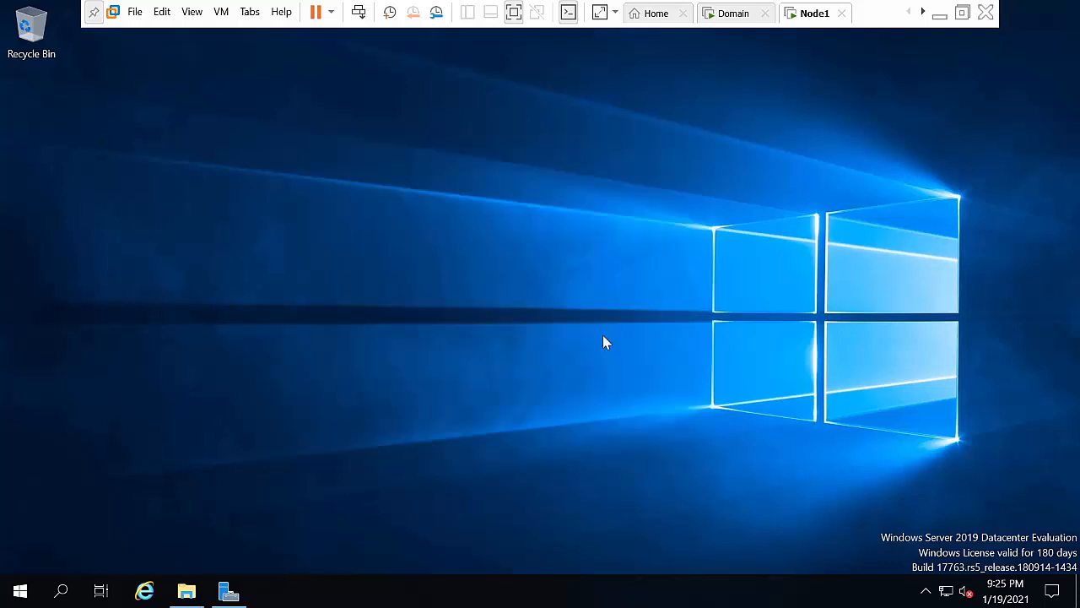
click(923, 12)
Step: On Node2, enter and confirm the Administrator password and finish Customize settings
click(815, 13)
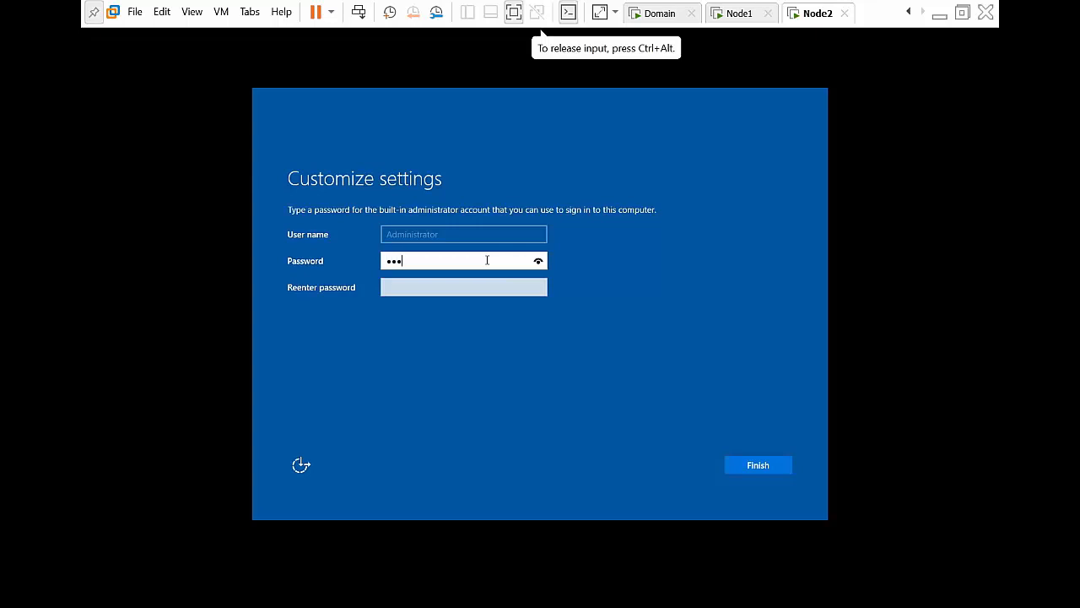
text(23)
key(Tab)
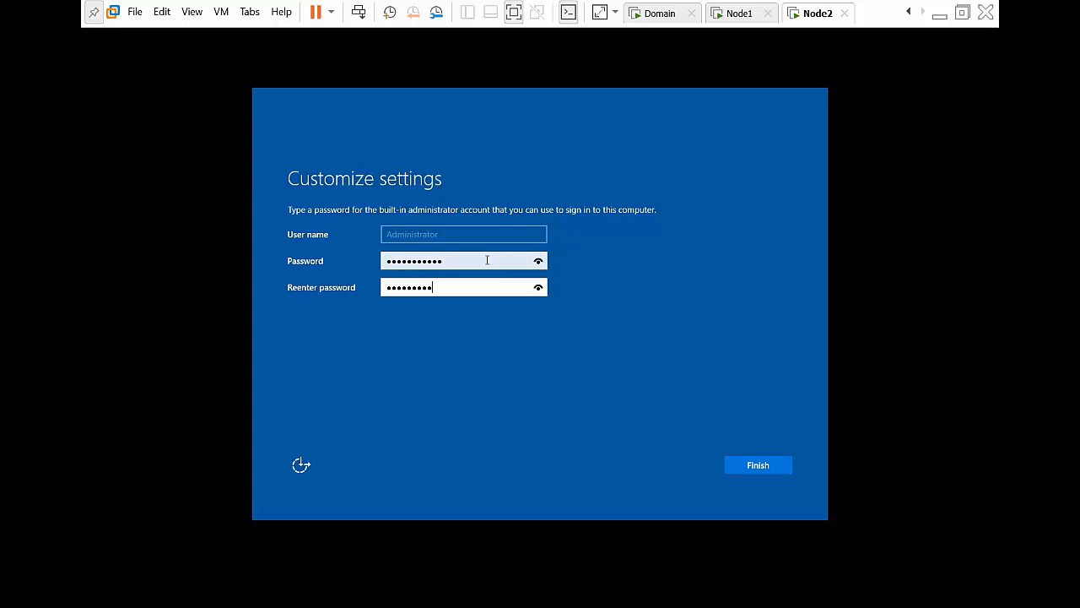
key(Return)
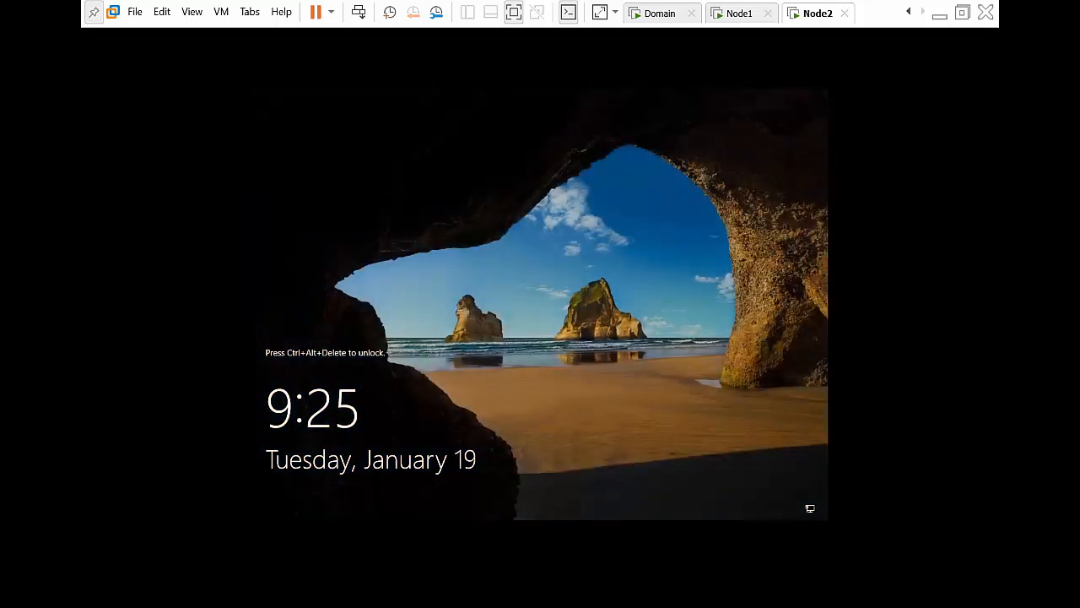
Step: Attach the VMware Tools installer disc to Node2 via VM > Install VMware Tools
click(221, 12)
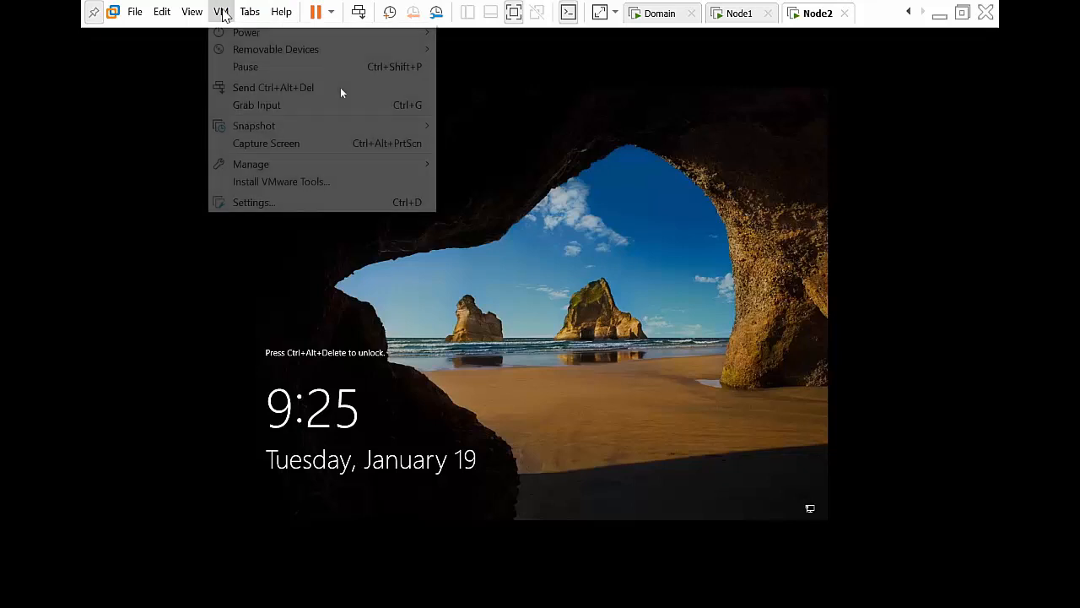
click(254, 184)
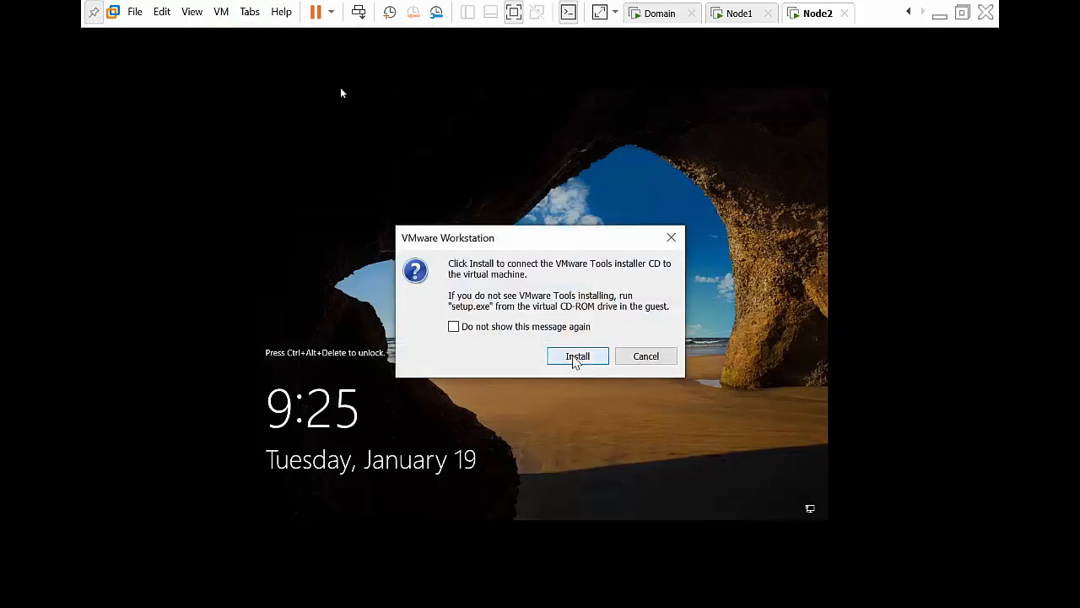
click(576, 355)
Step: Sign in to Node2 as Administrator with the account password
click(573, 363)
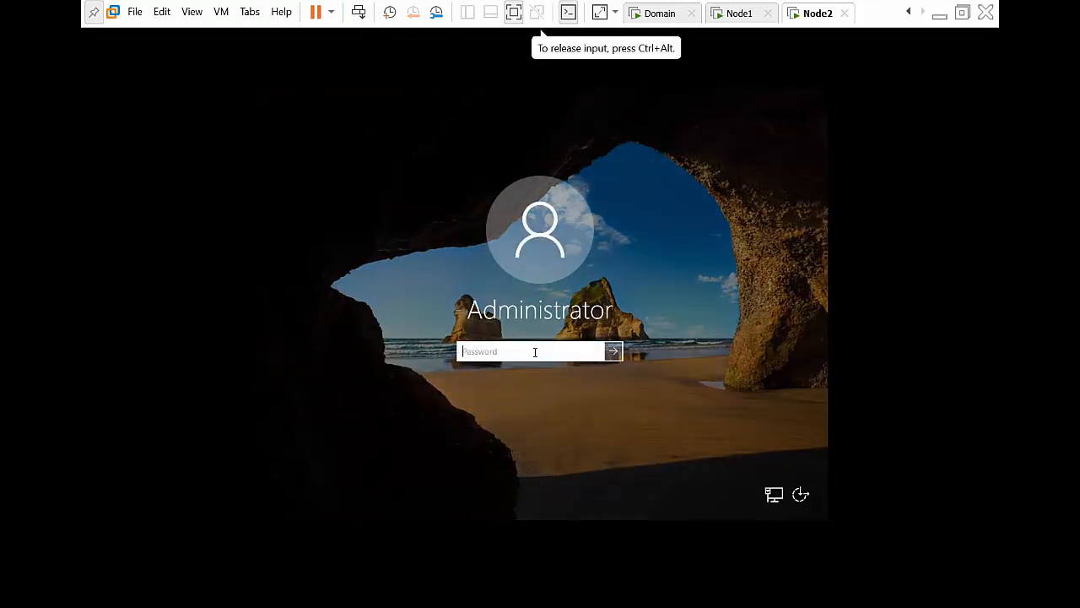
text(•••••••••••)
key(Return)
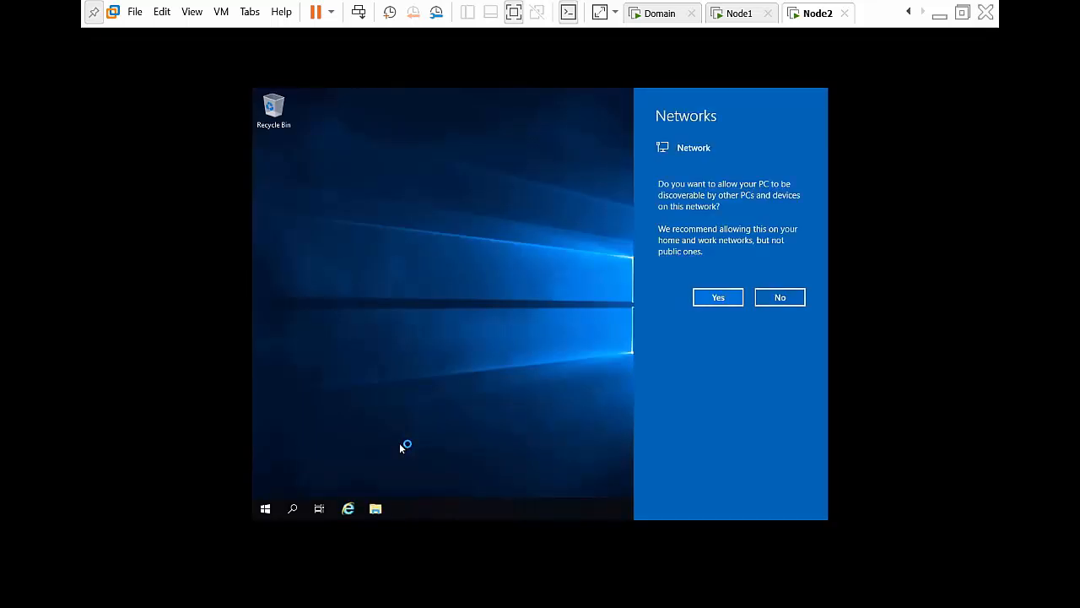
Step: Answer No to network discovery, suppress the Windows Admin Center popup, and minimize Server Manager
click(781, 295)
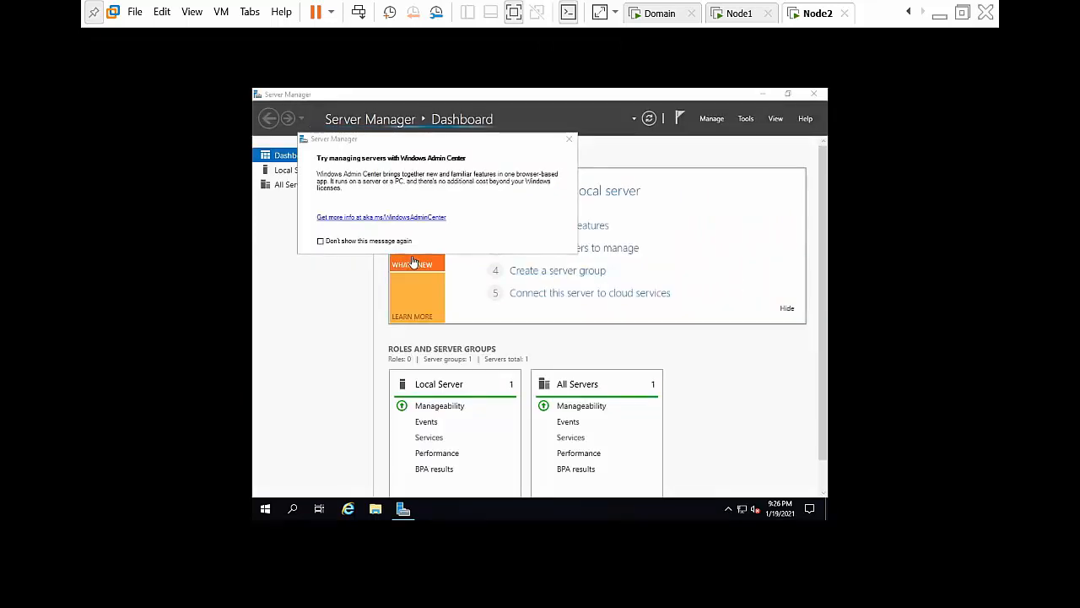
click(382, 242)
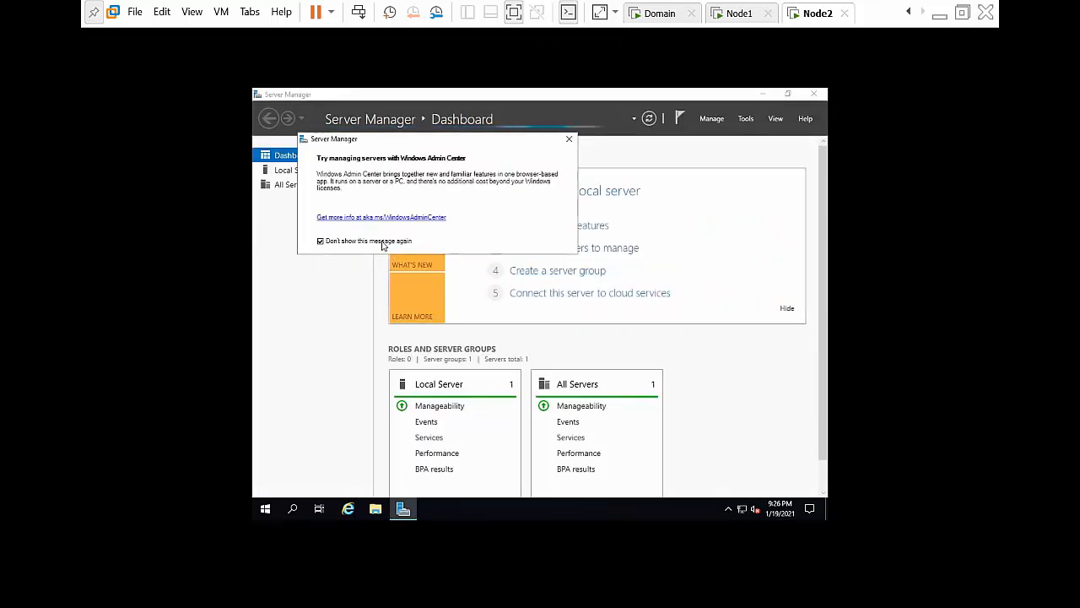
click(567, 139)
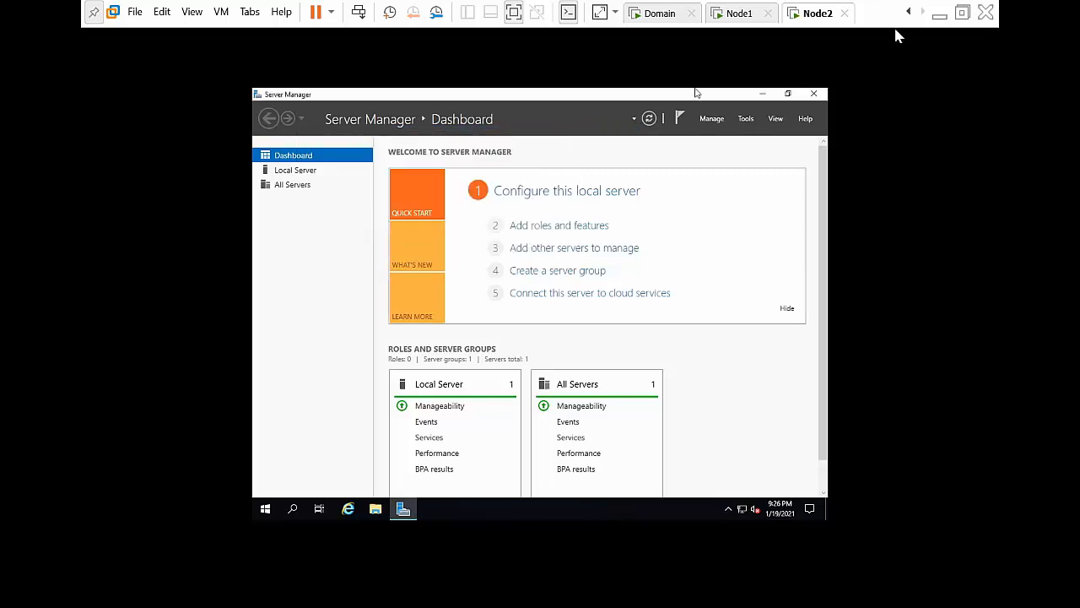
click(763, 94)
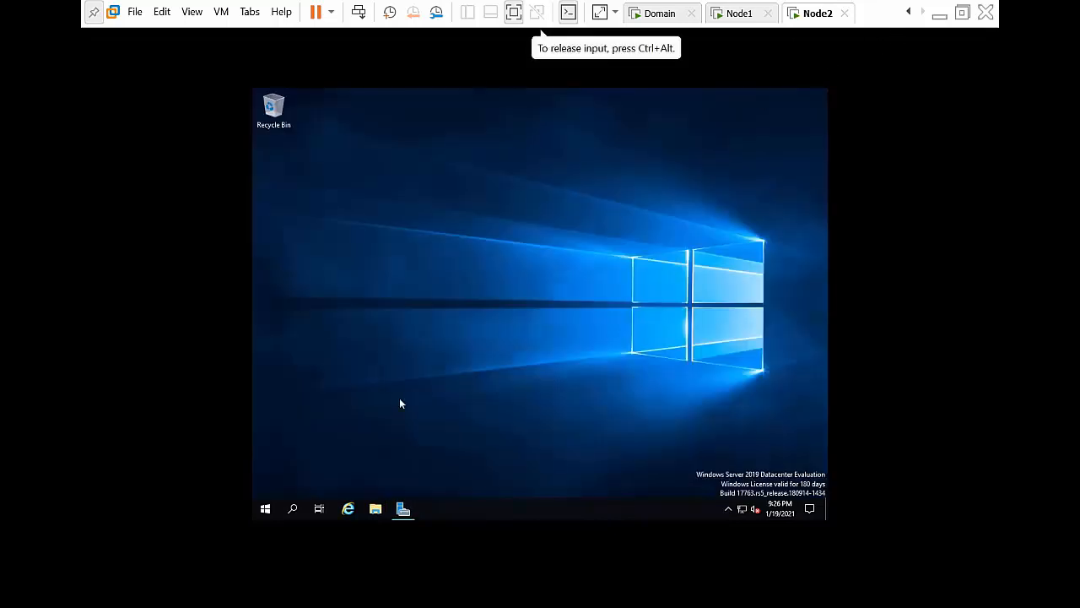
Step: Open Node2's DVD Drive (D:) in a new window and run setup as administrator
click(375, 510)
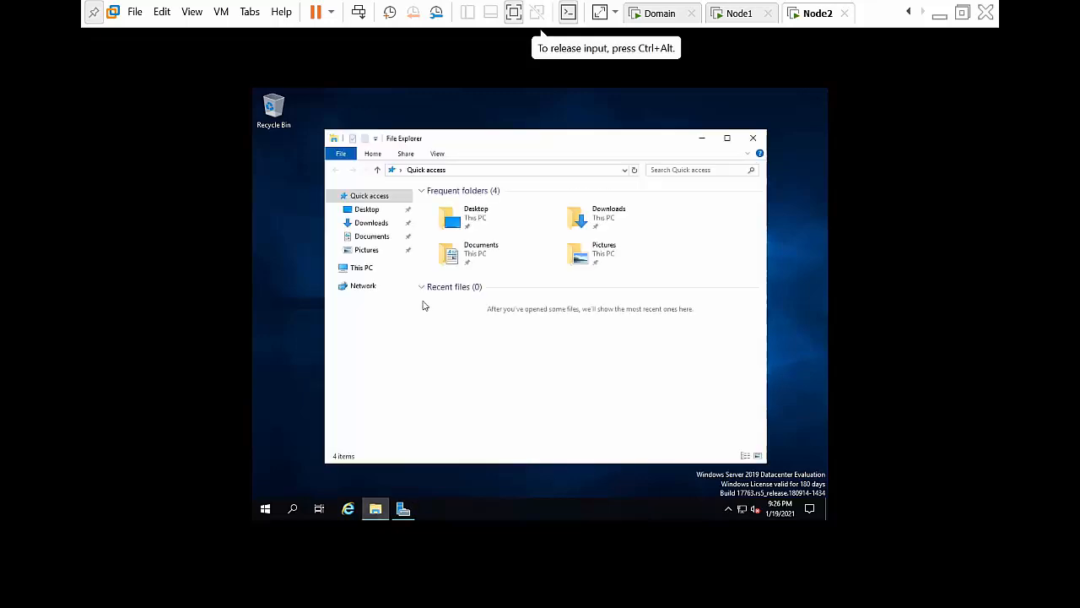
click(364, 270)
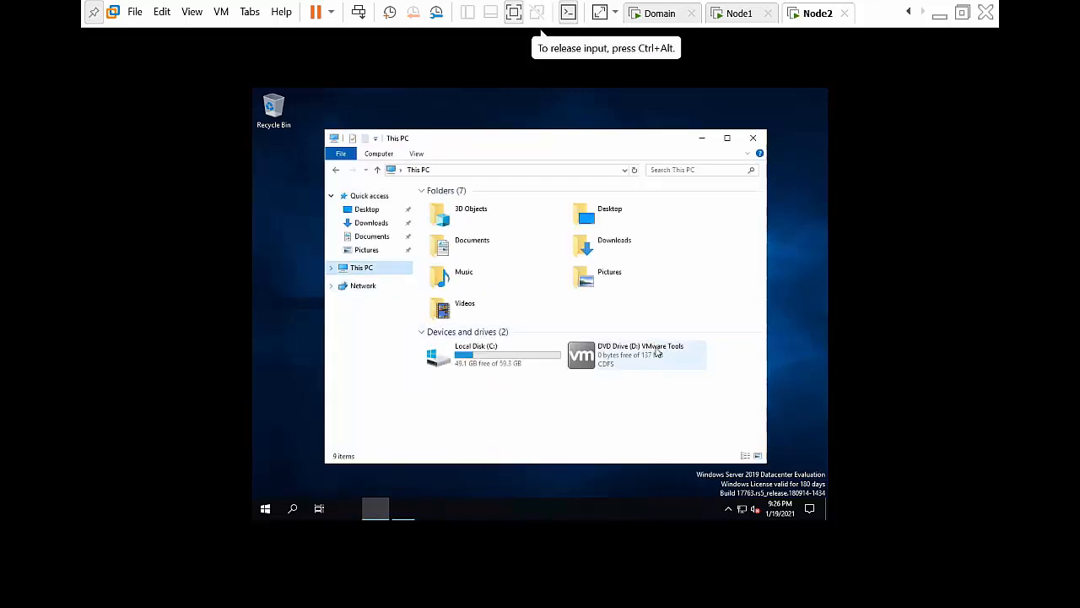
click(651, 361)
right_click(651, 361)
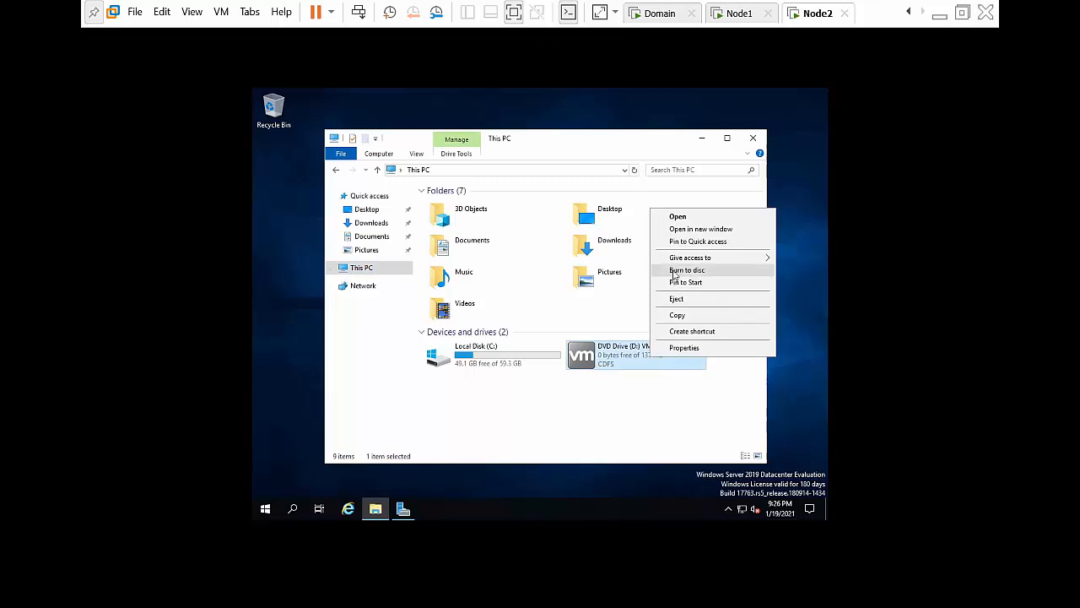
click(690, 231)
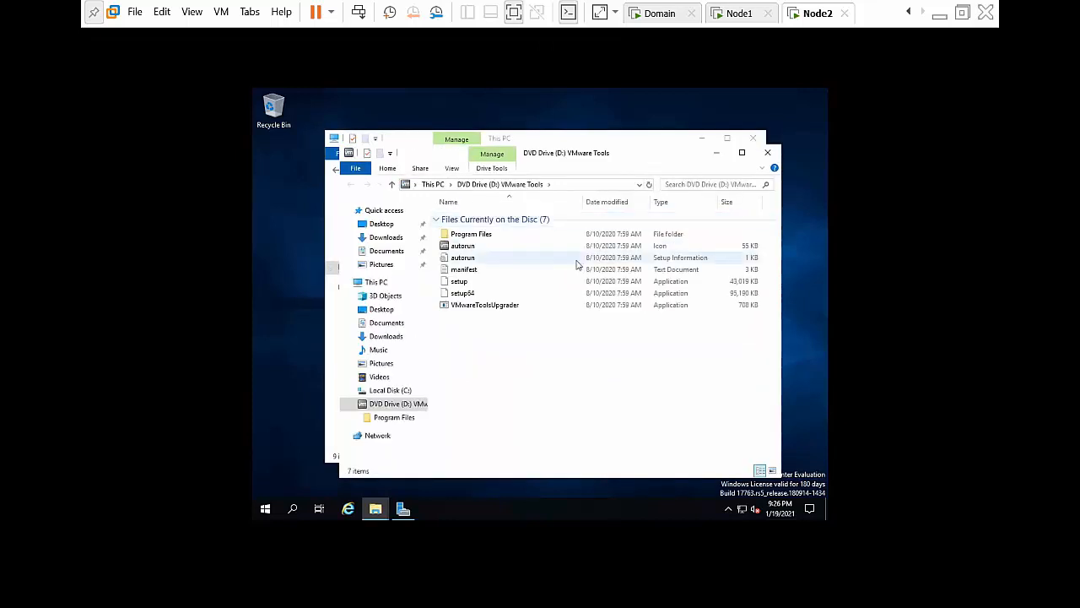
double_click(519, 283)
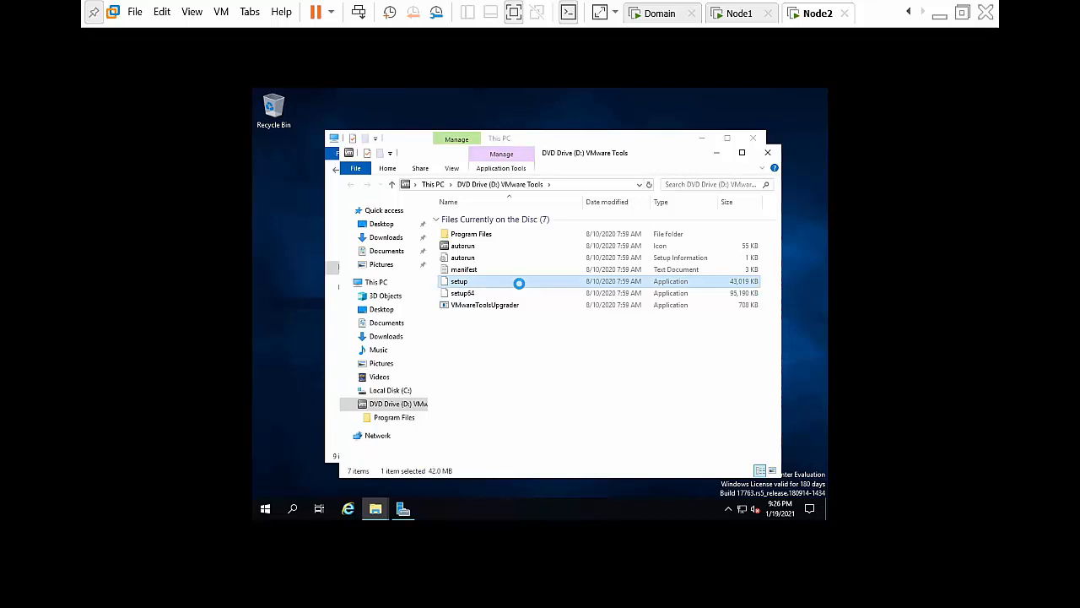
right_click(519, 282)
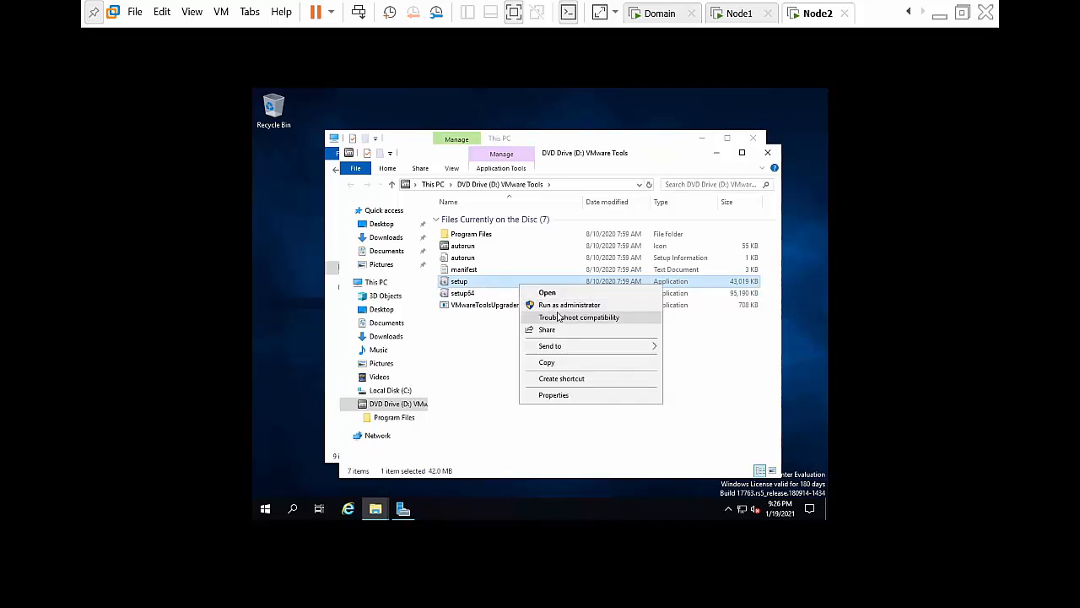
click(557, 305)
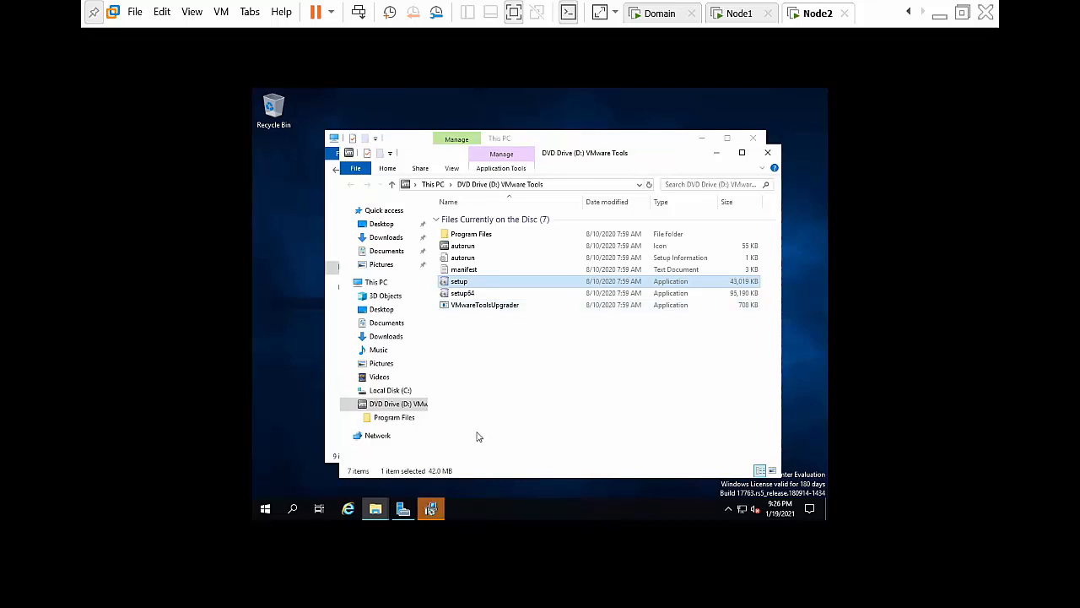
Step: Complete the VMware Tools installation on Node2 with the Complete setup type, postponing the restart
click(437, 514)
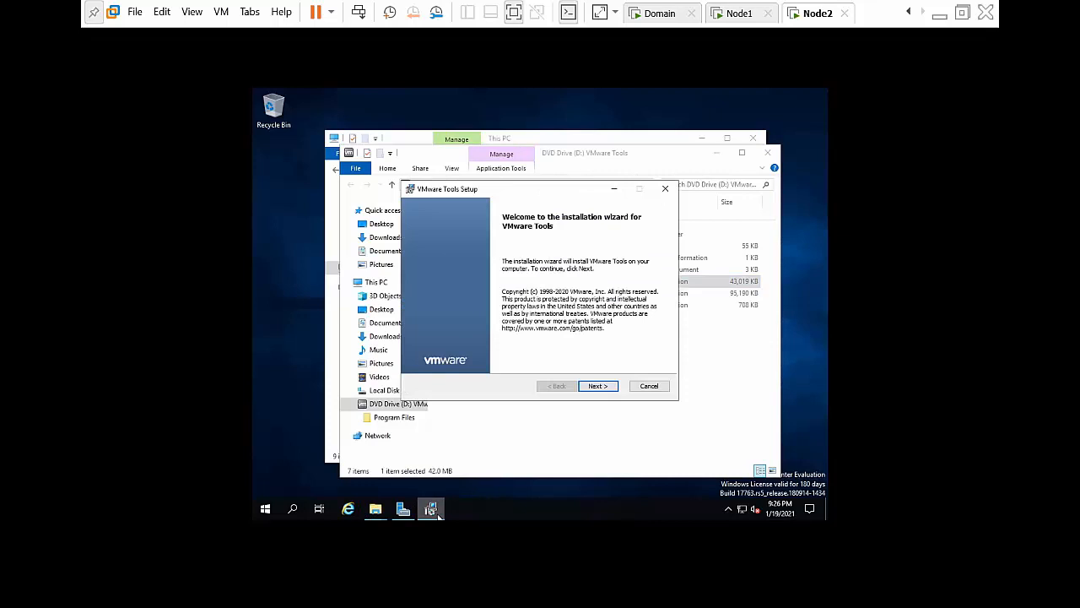
click(598, 390)
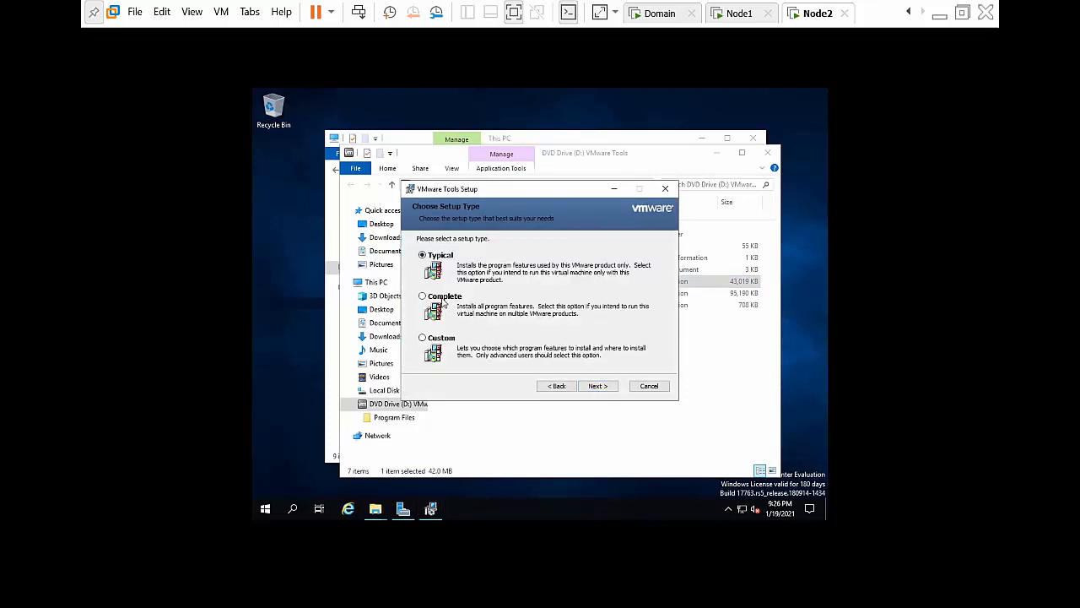
click(599, 385)
click(590, 386)
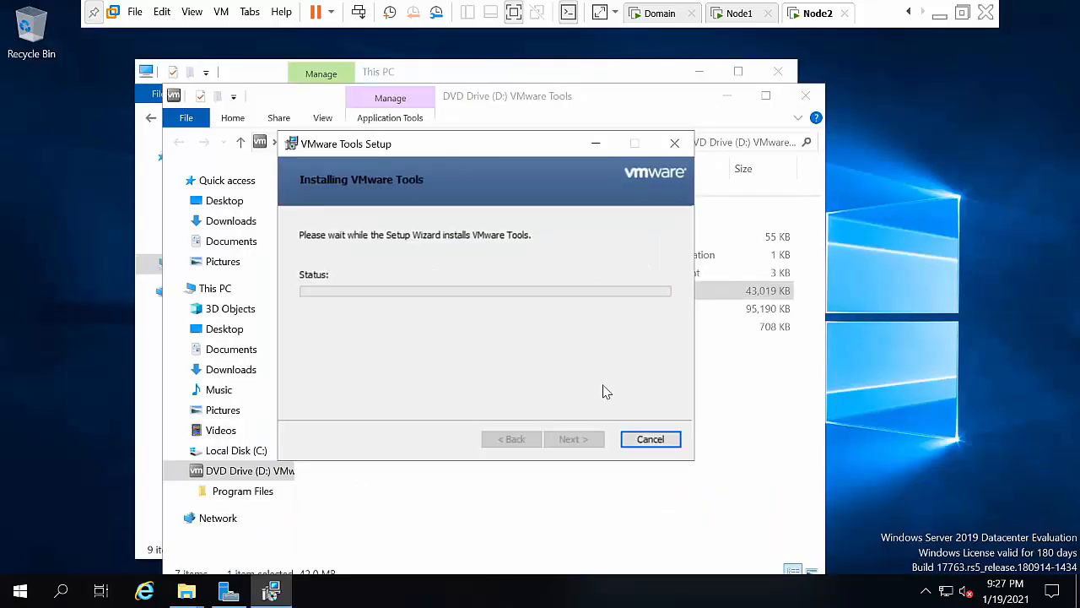
click(574, 440)
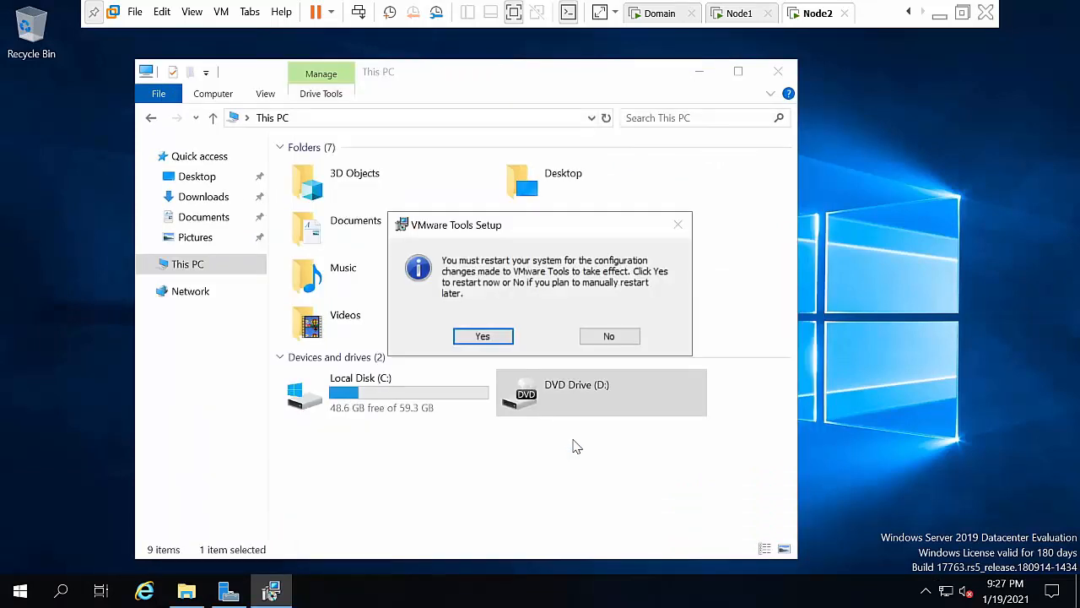
click(608, 336)
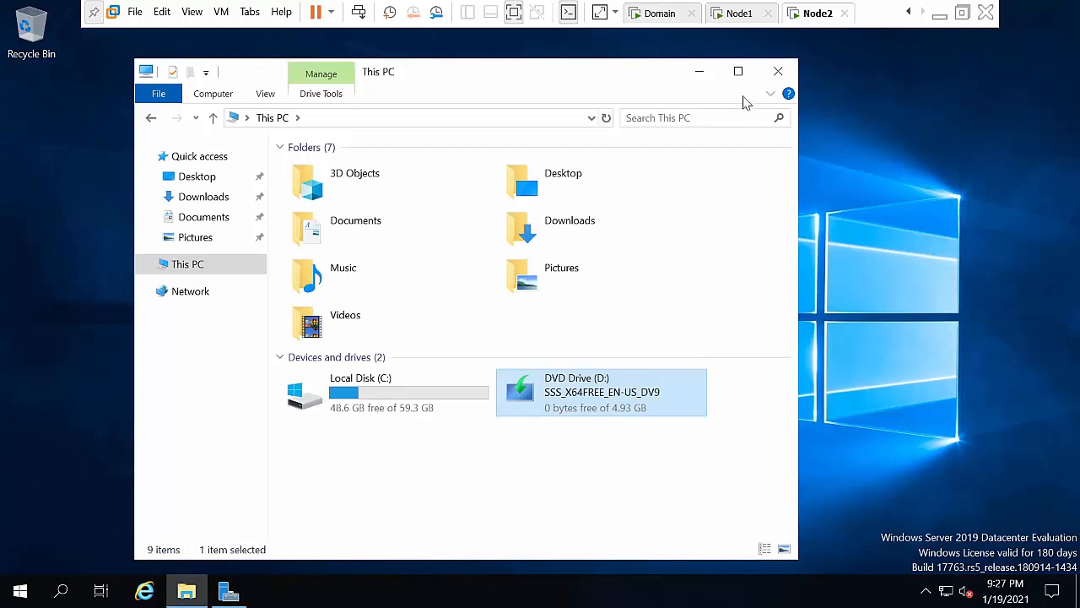
Step: Close the This PC window in Node2 and refresh the guest desktop twice
click(777, 69)
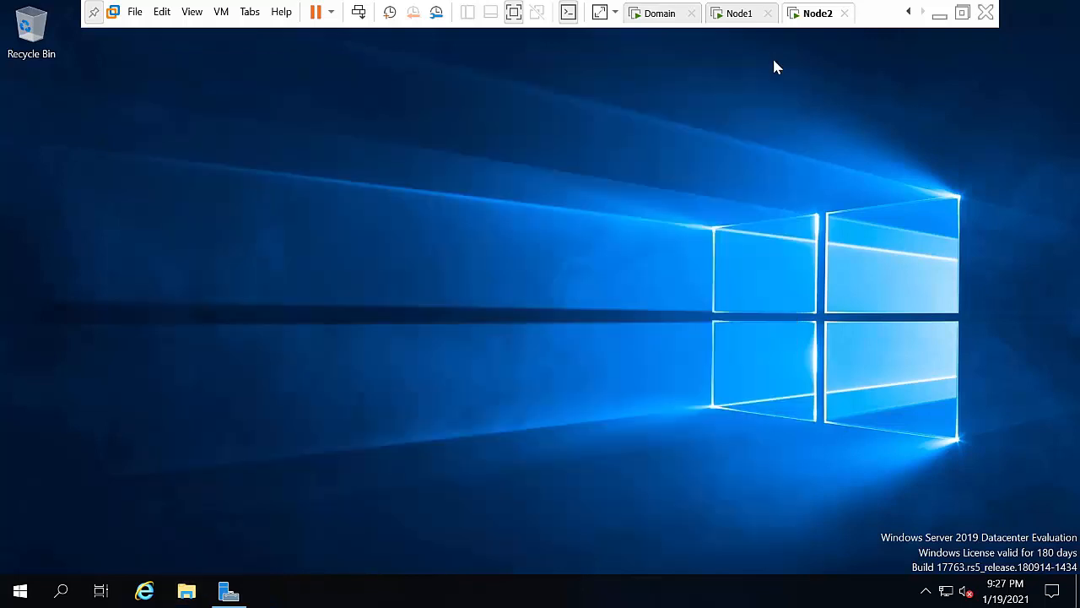
right_click(607, 179)
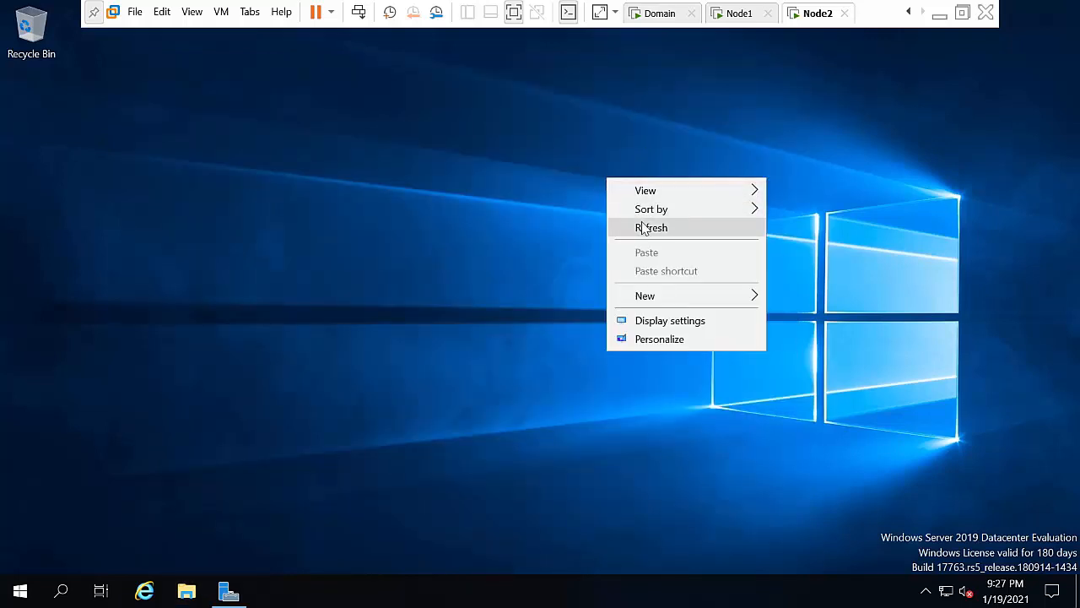
click(643, 228)
right_click(641, 221)
click(679, 270)
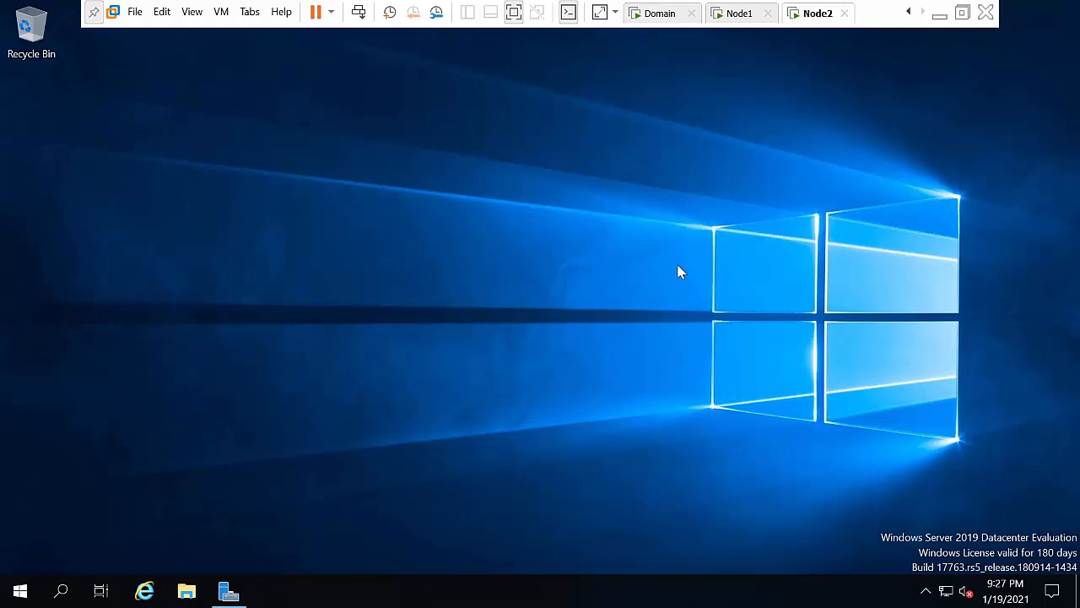
Step: Leave the full-screen VM and scroll the Word lab plan up to the server diagram
click(939, 13)
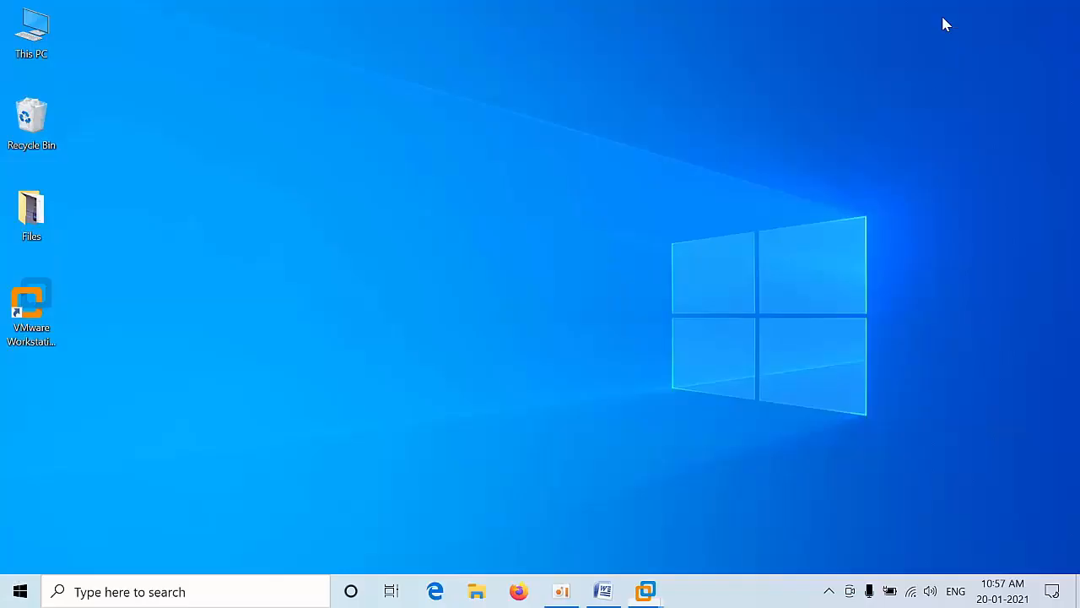
click(602, 591)
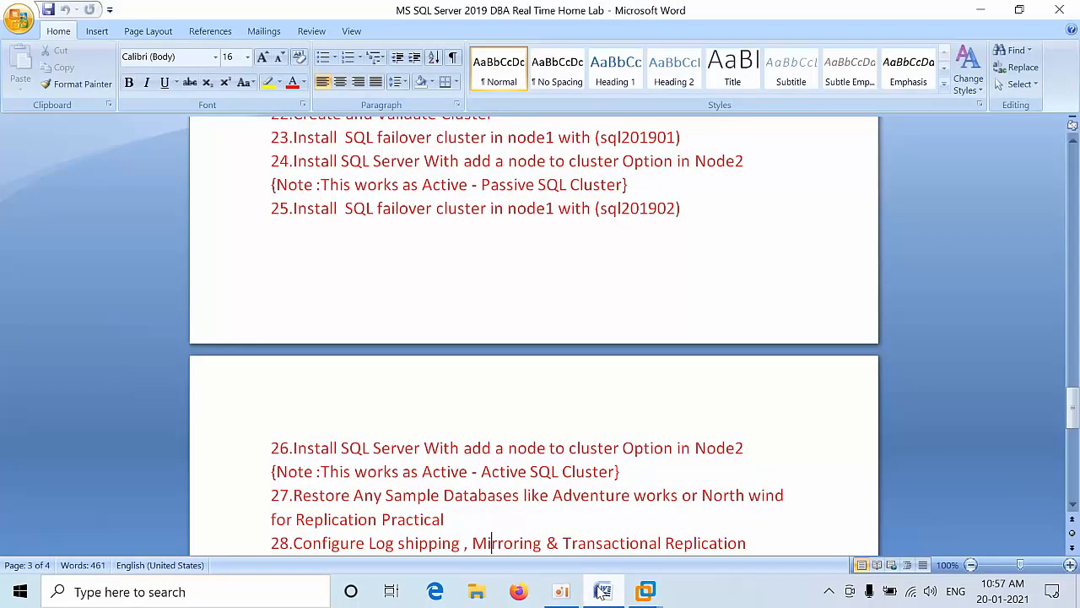
scroll(569, 378, up, 8)
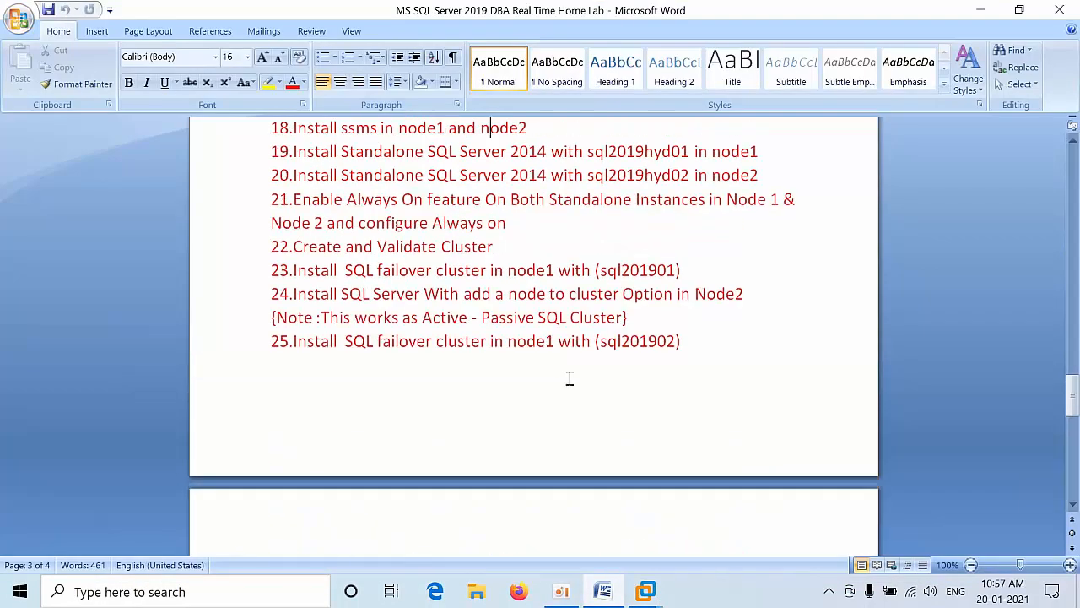
scroll(570, 378, up, 7)
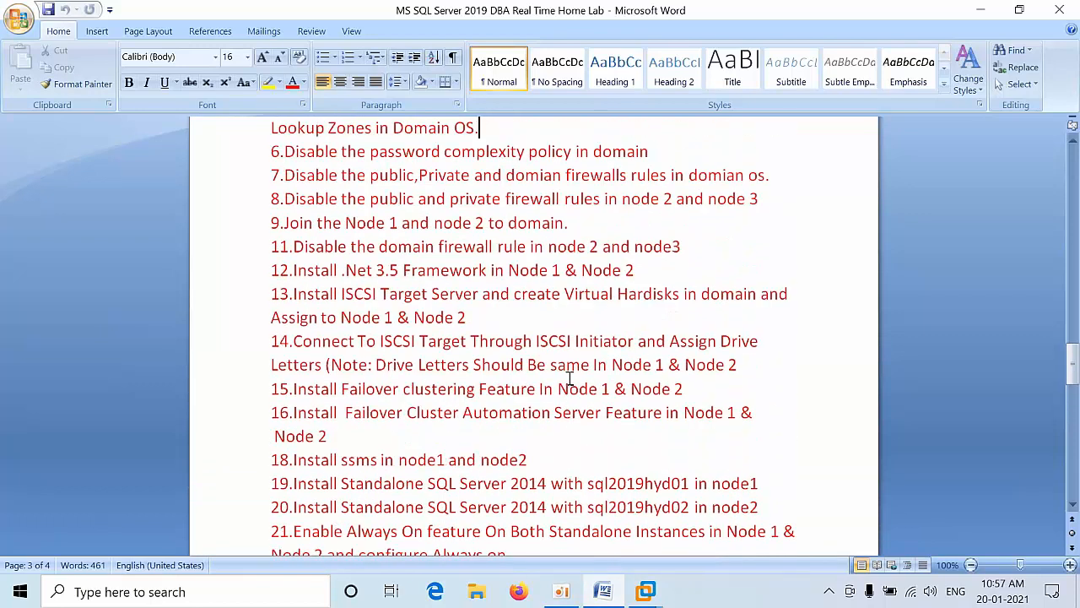
scroll(570, 378, up, 1)
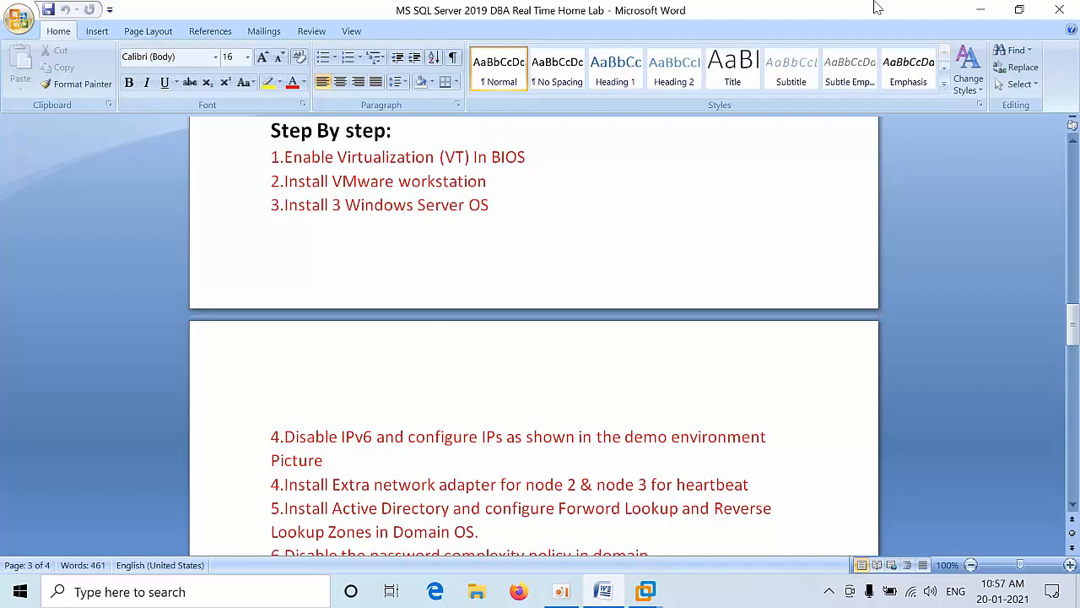
drag(1068, 317, 1074, 277)
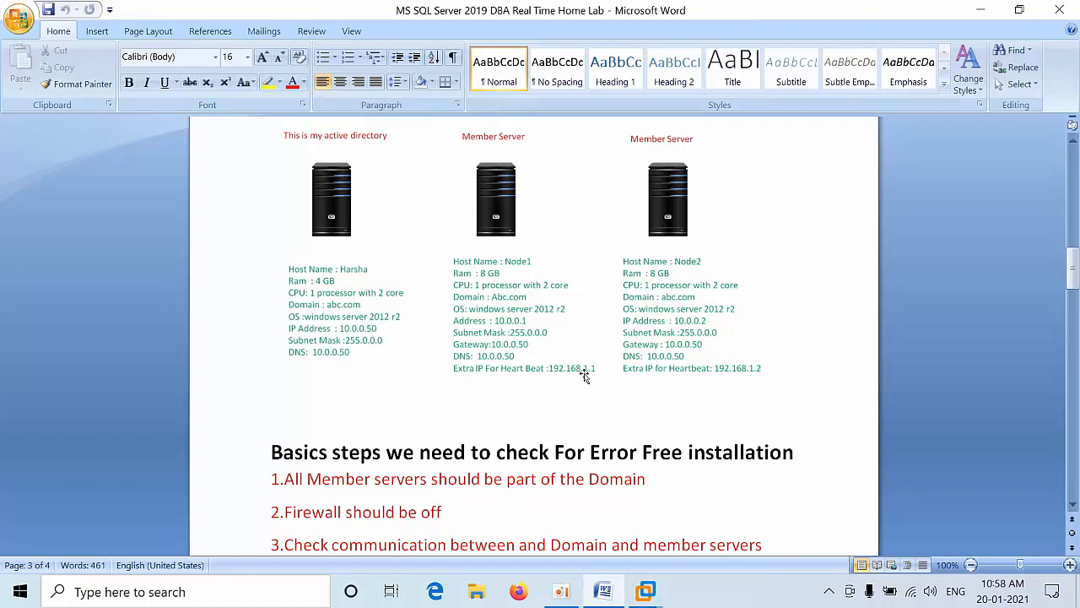
Step: Scroll down to step 4 about adding heartbeat network adapters
click(723, 359)
click(589, 479)
scroll(588, 480, down, 6)
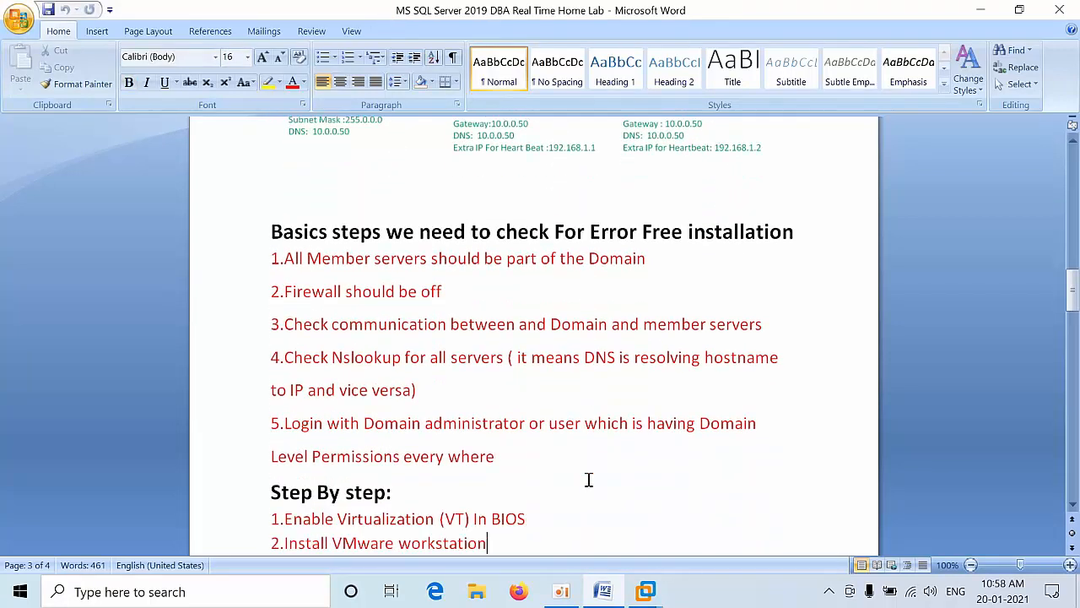
scroll(588, 479, down, 9)
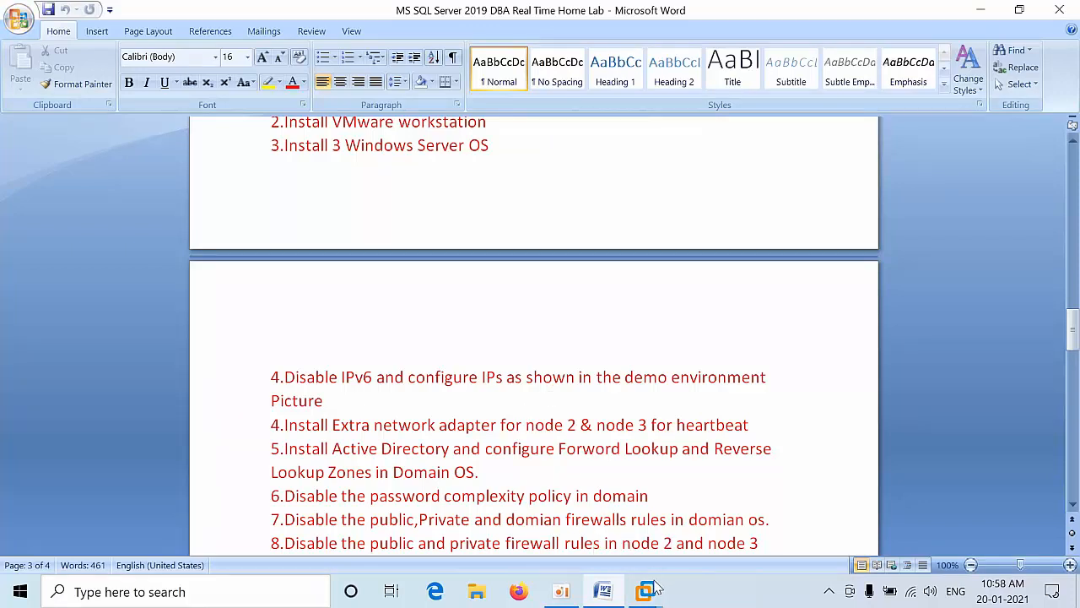
mouse_move(655, 582)
click(375, 427)
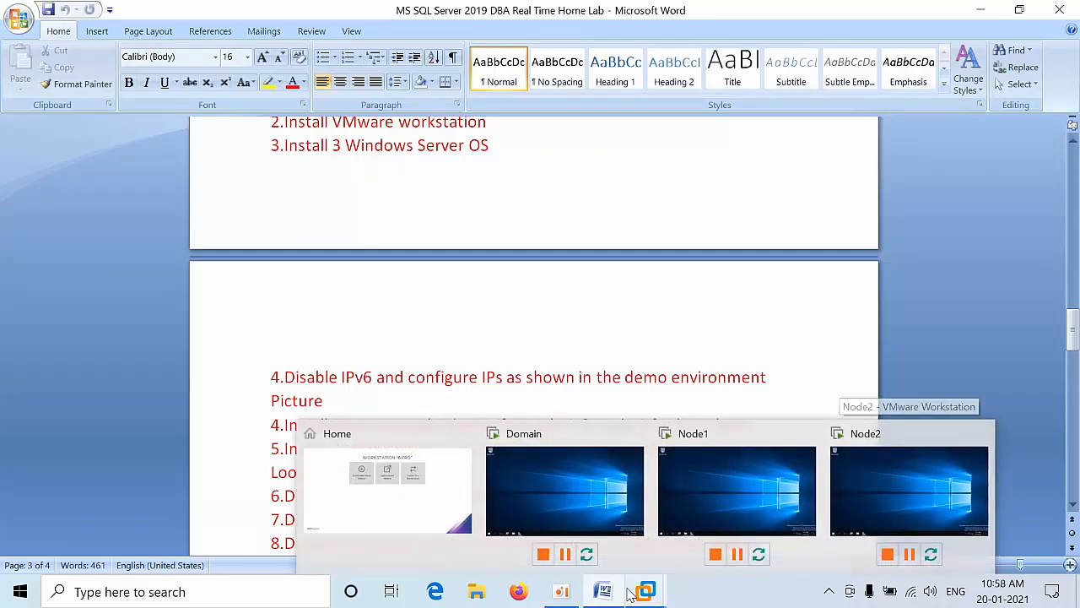
Step: Add Network Adapter 2 with NAT to Node1 in its virtual machine settings and save
click(709, 481)
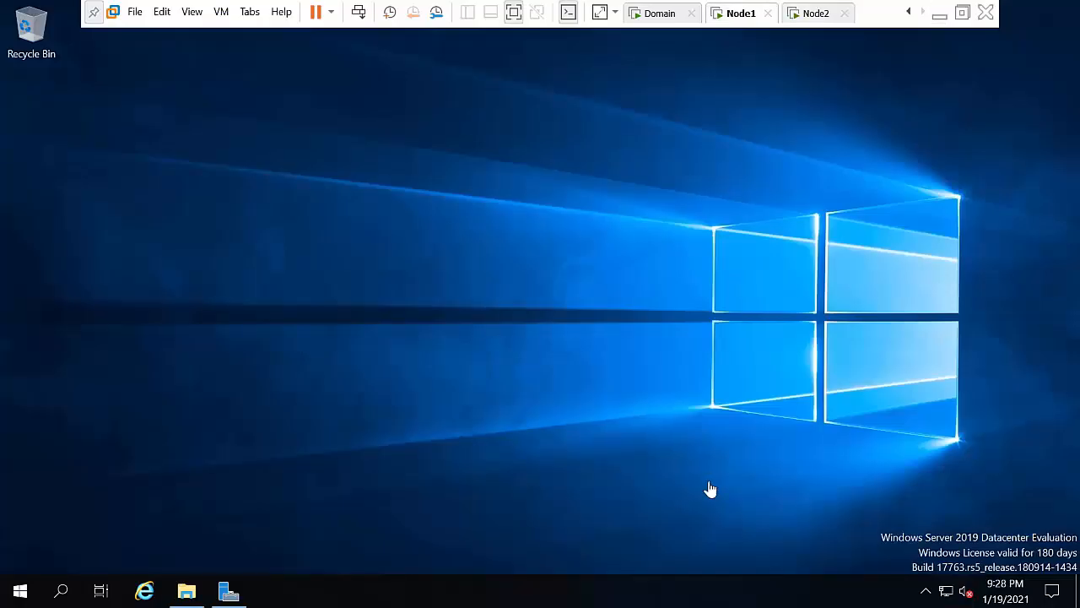
right_click(743, 18)
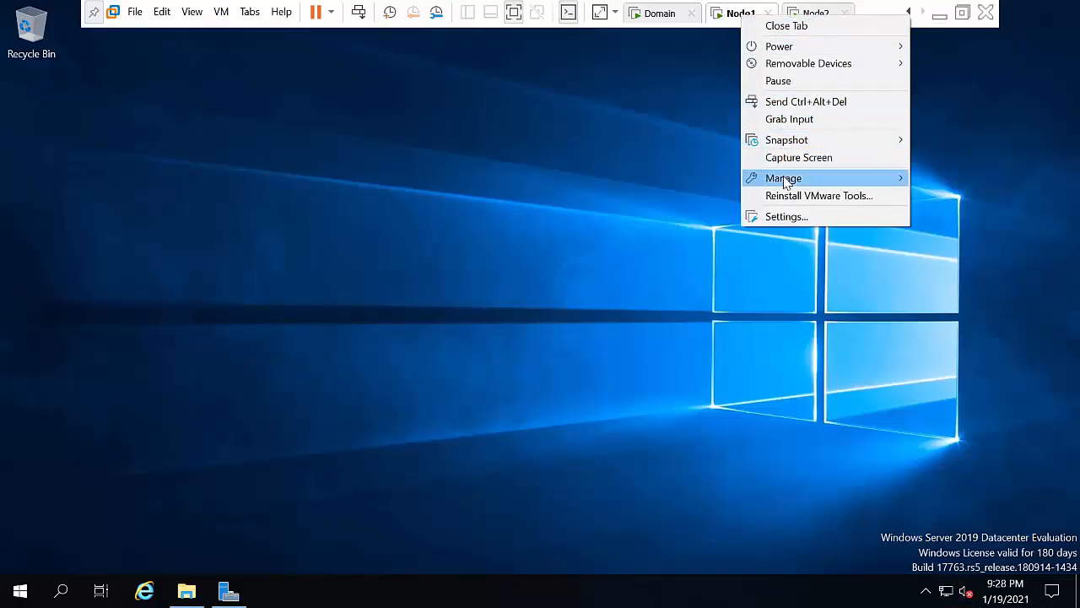
click(786, 218)
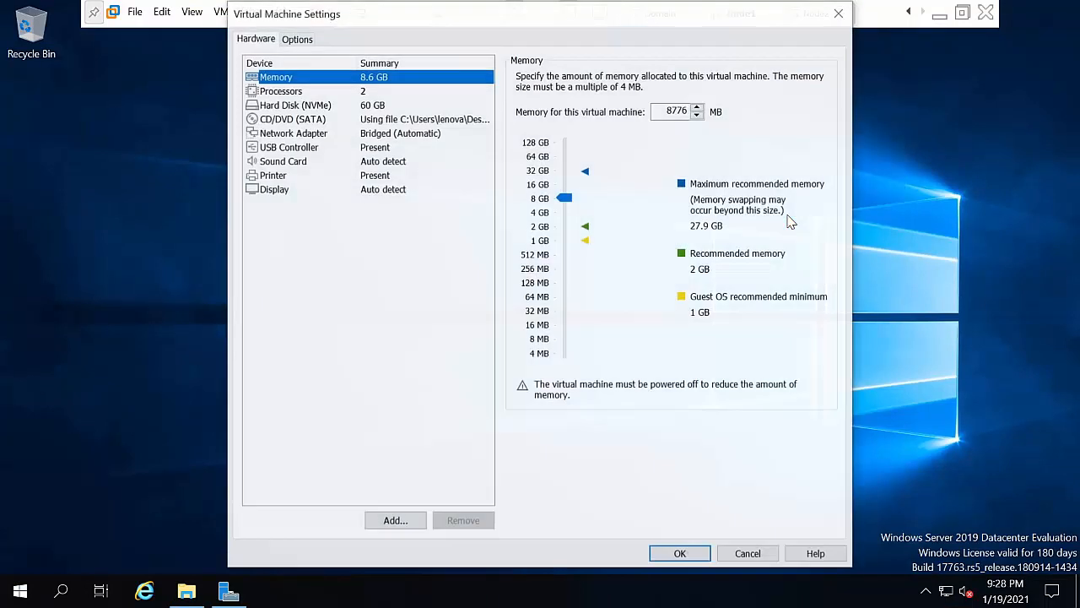
click(264, 135)
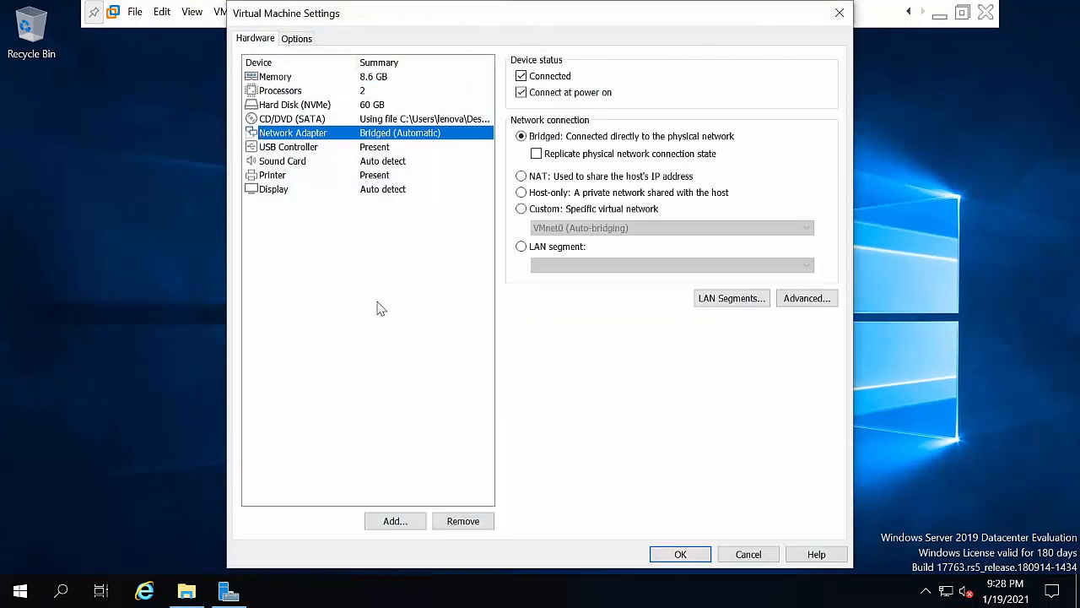
click(400, 523)
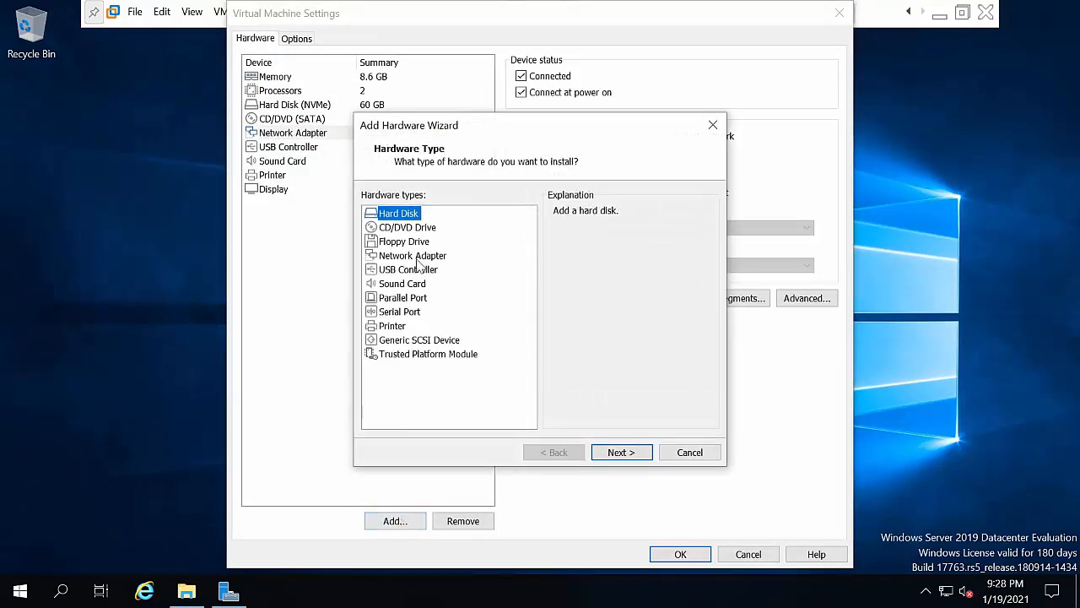
click(409, 255)
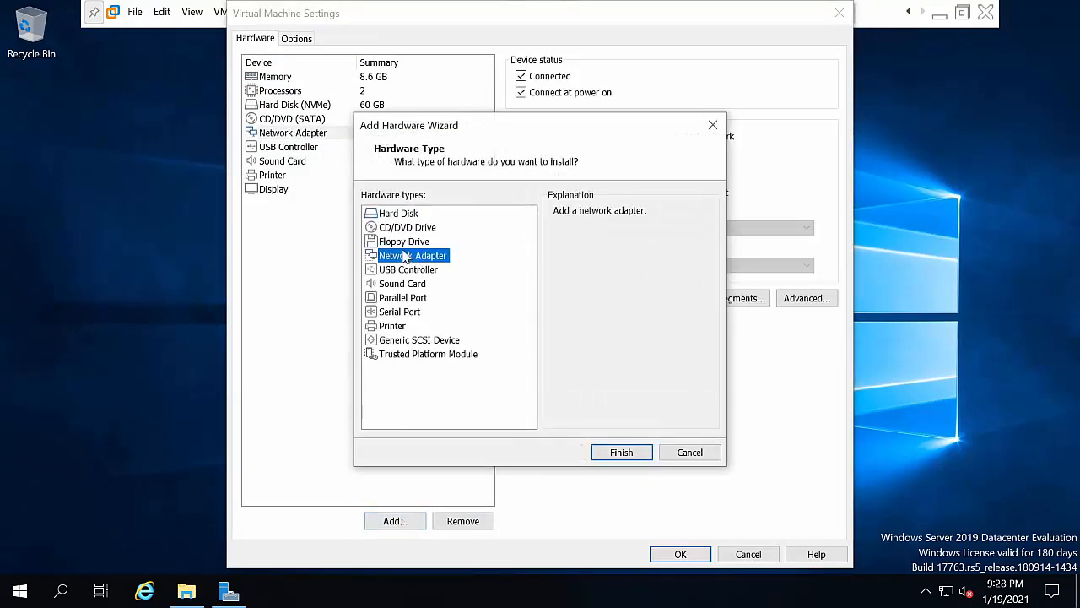
click(612, 454)
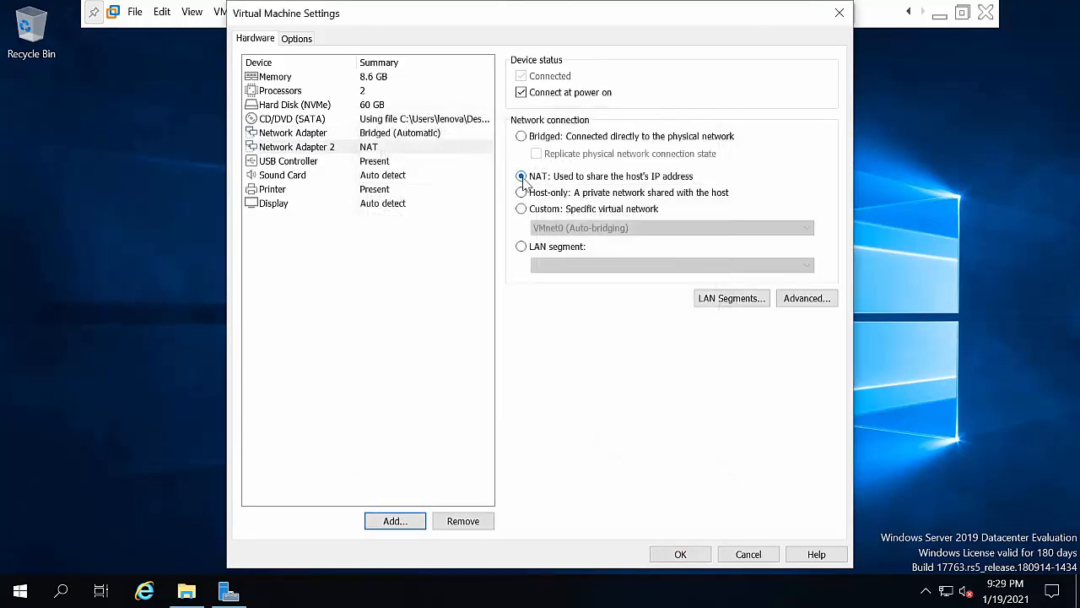
click(684, 555)
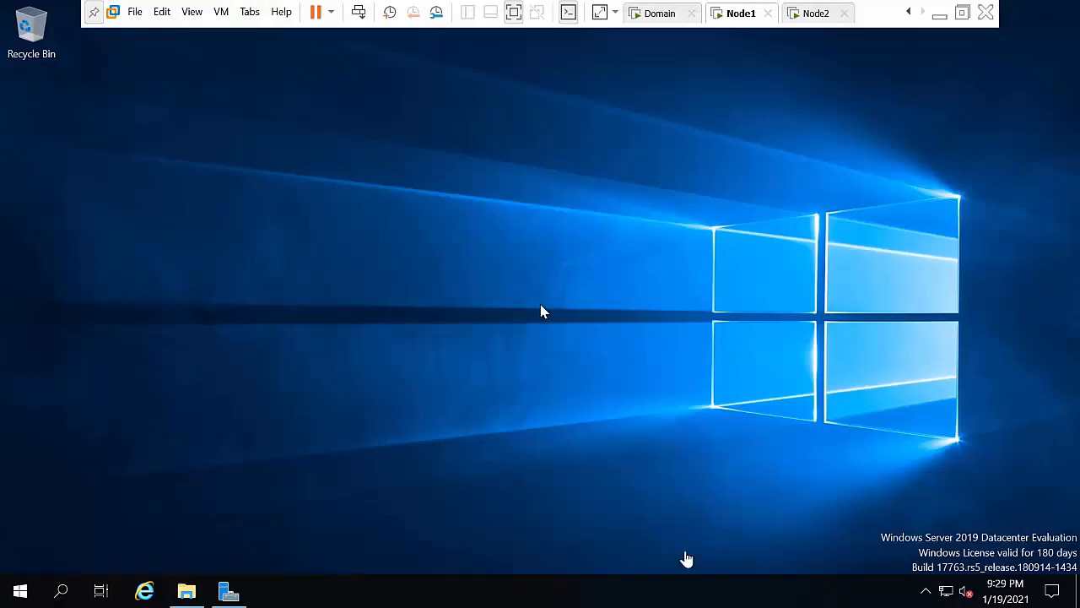
Step: Add Network Adapter 2 with NAT to Node2 in its virtual machine settings and save
click(813, 15)
right_click(813, 15)
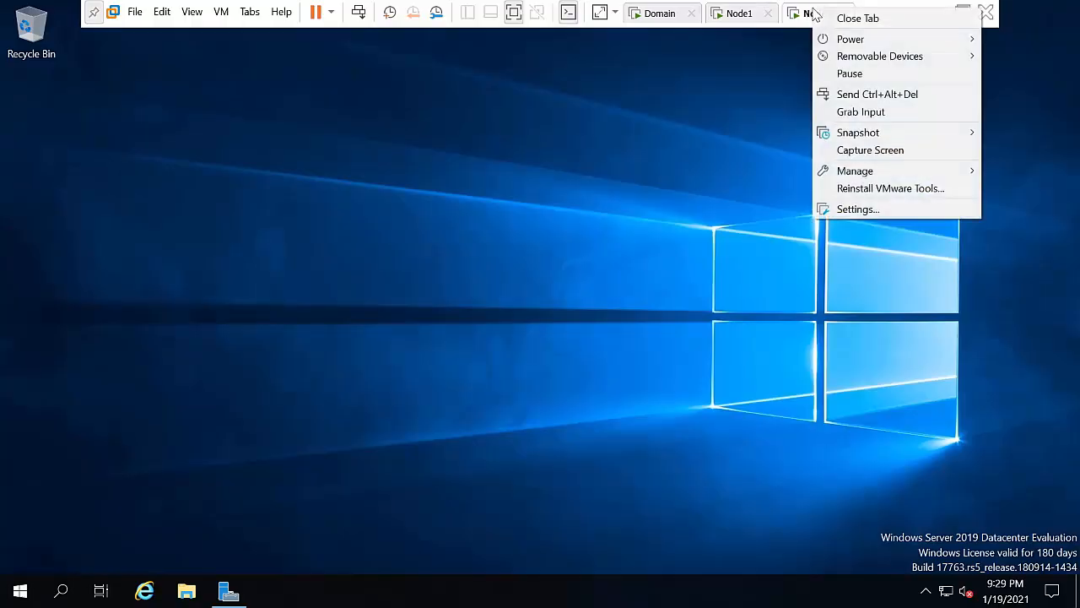
click(878, 208)
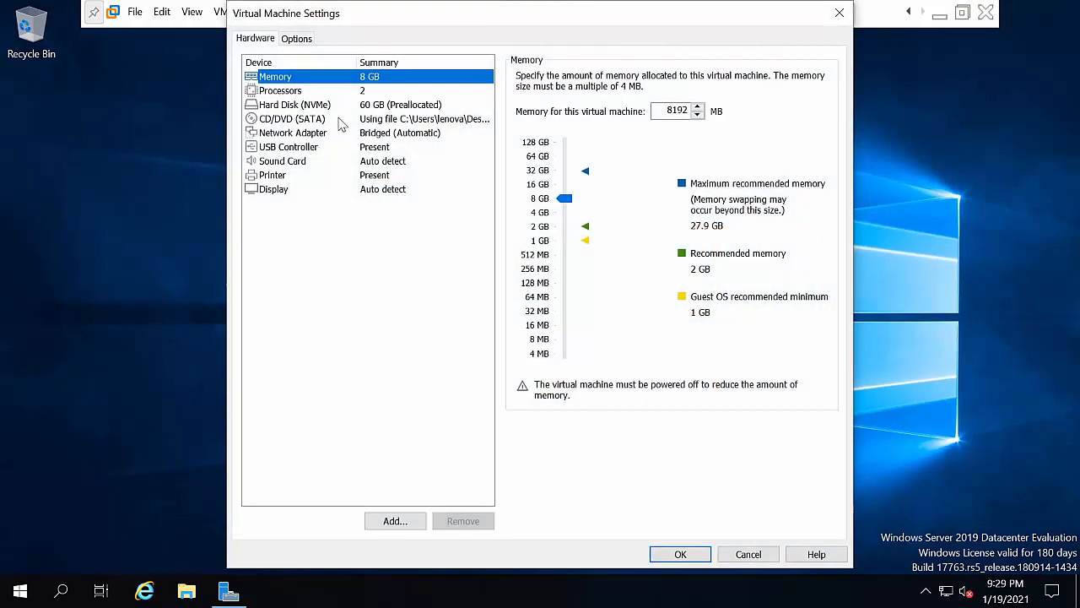
click(327, 133)
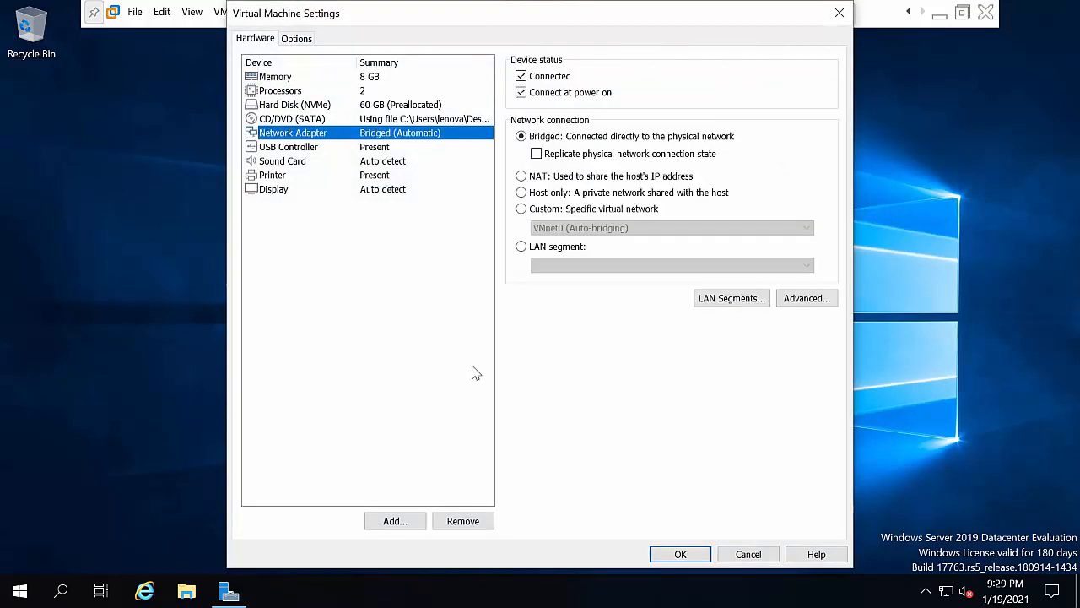
click(408, 521)
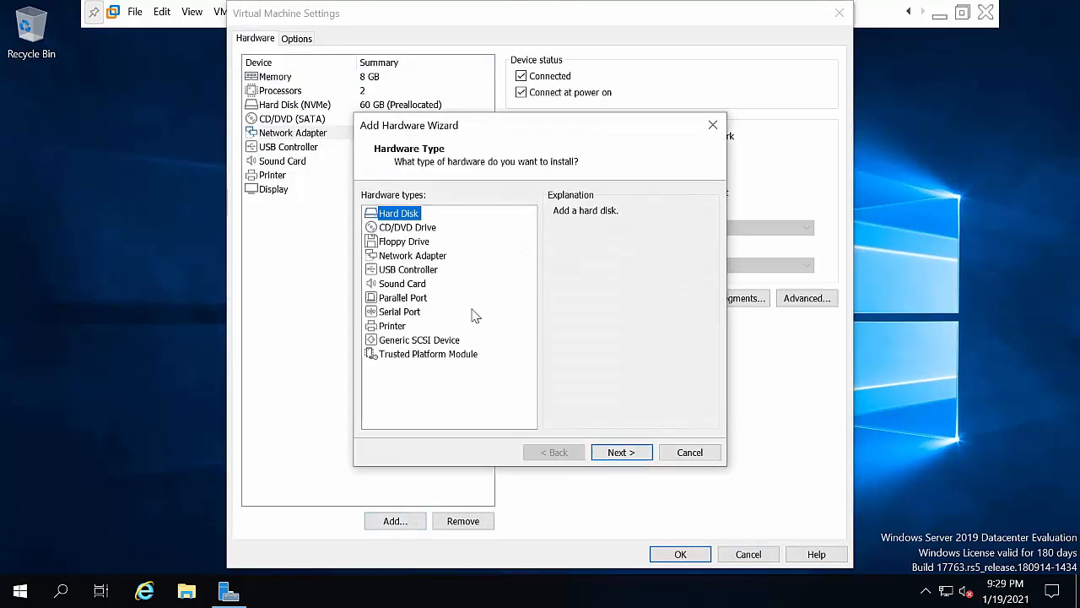
click(424, 258)
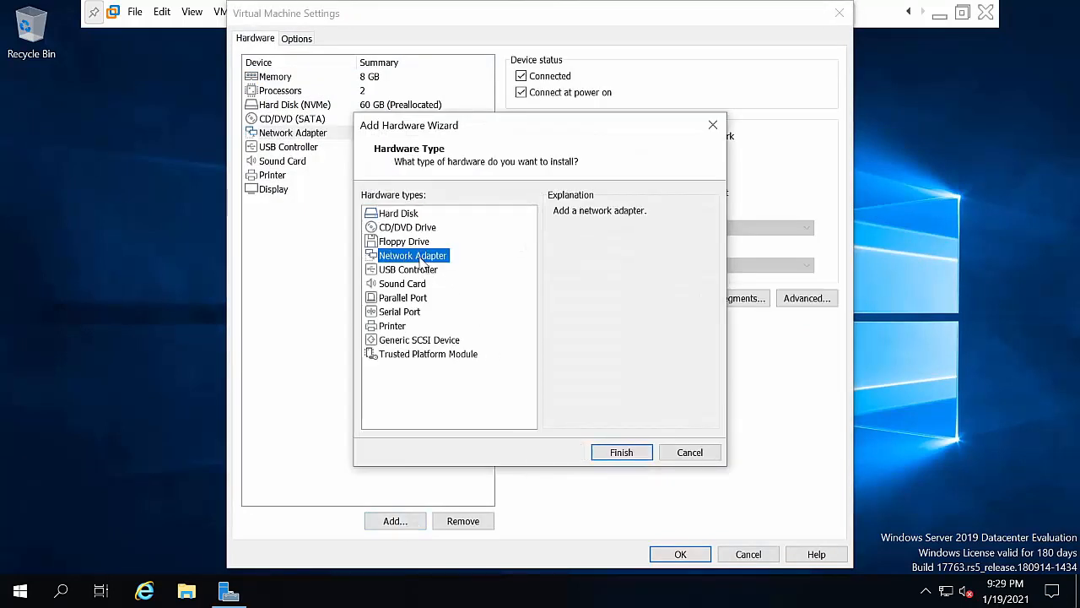
click(621, 453)
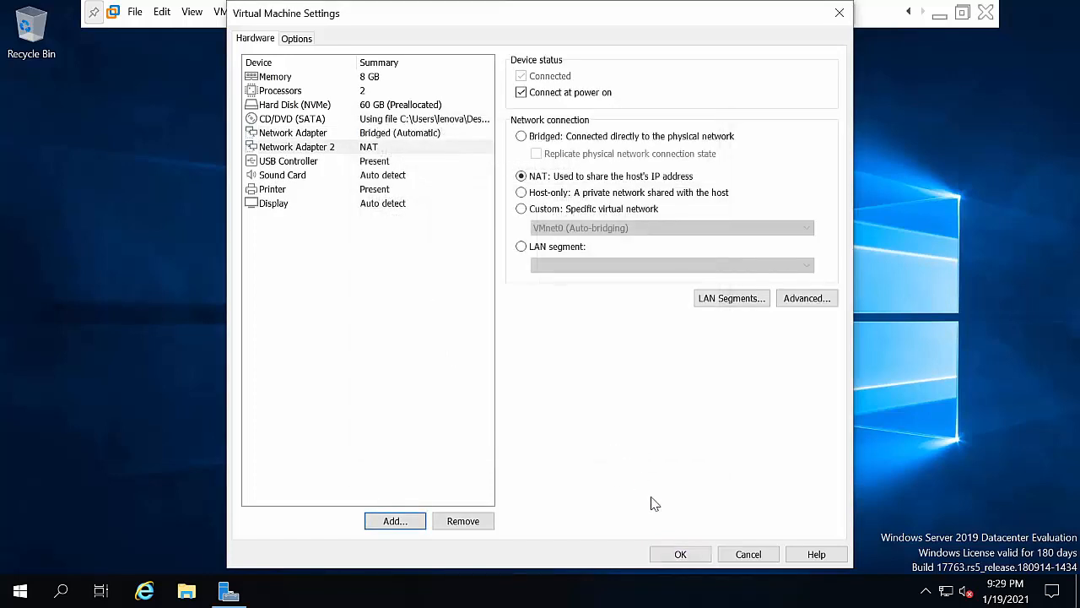
click(680, 555)
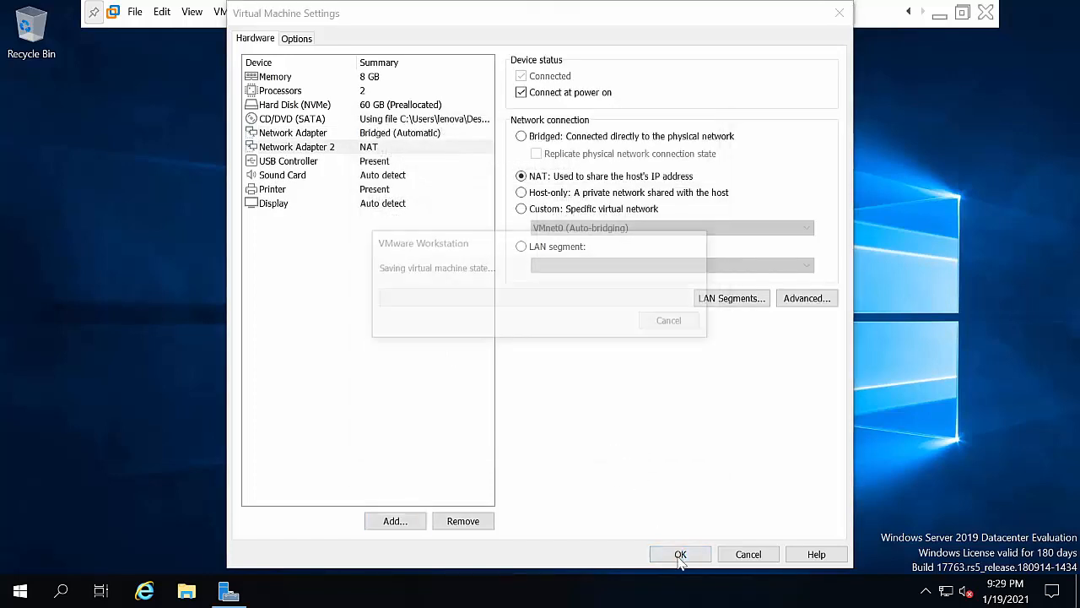
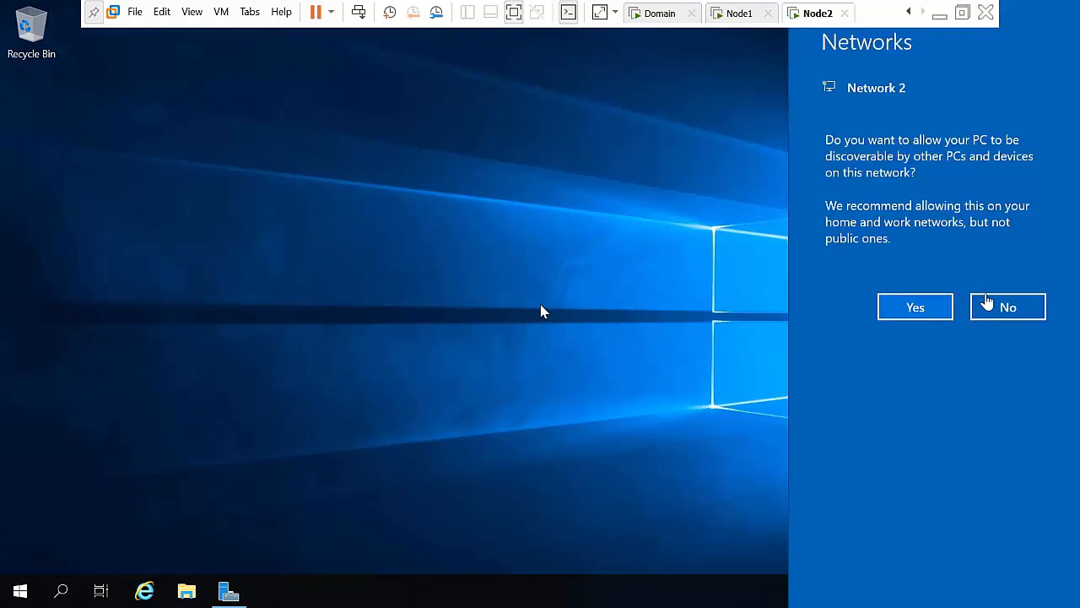
Step: Answer No to Node2's network discoverability prompt, then bring up the Domain VM
click(993, 309)
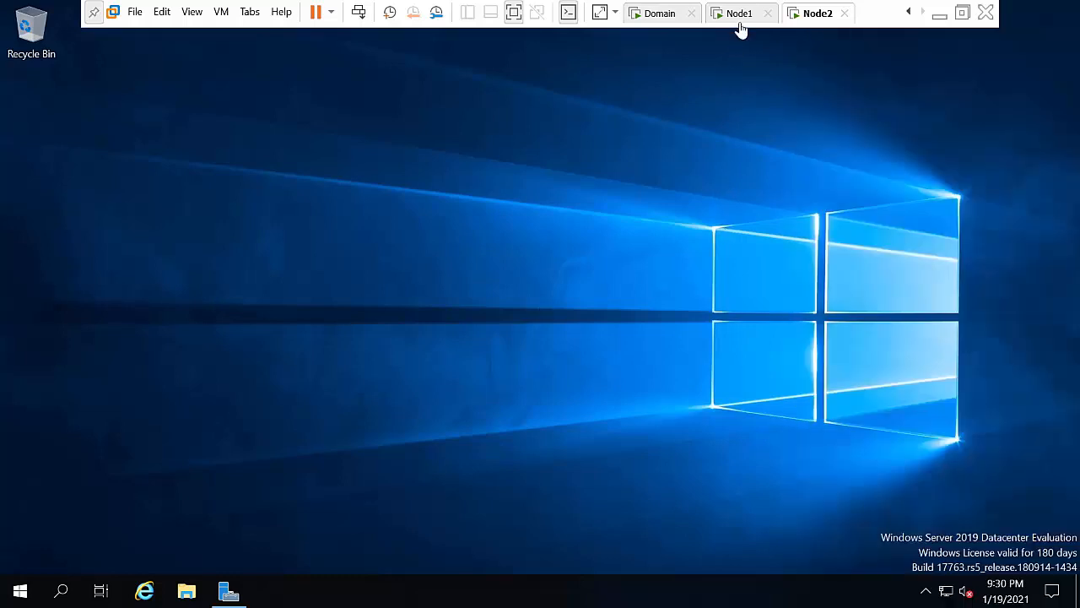
click(666, 19)
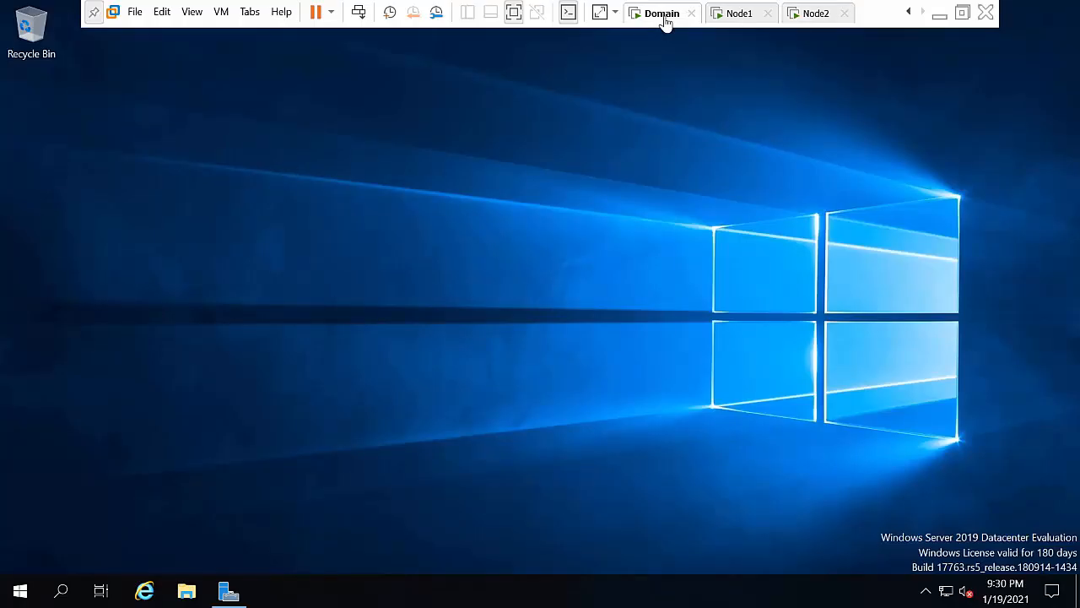
Step: Refresh the Domain desktop and open Network Connections from the Run prompt
right_click(574, 269)
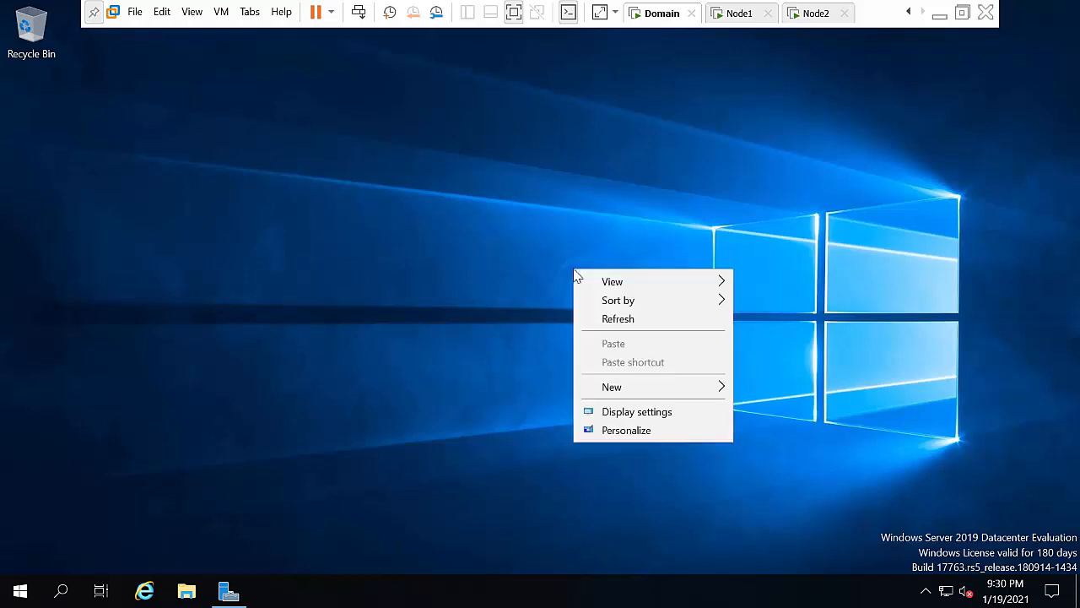
click(612, 318)
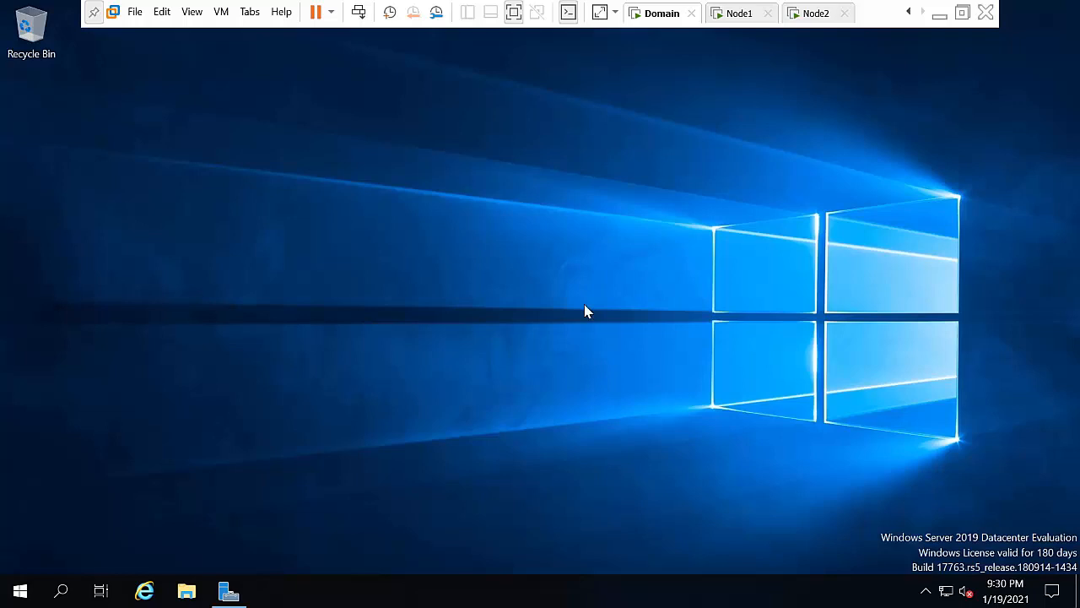
key(super+r)
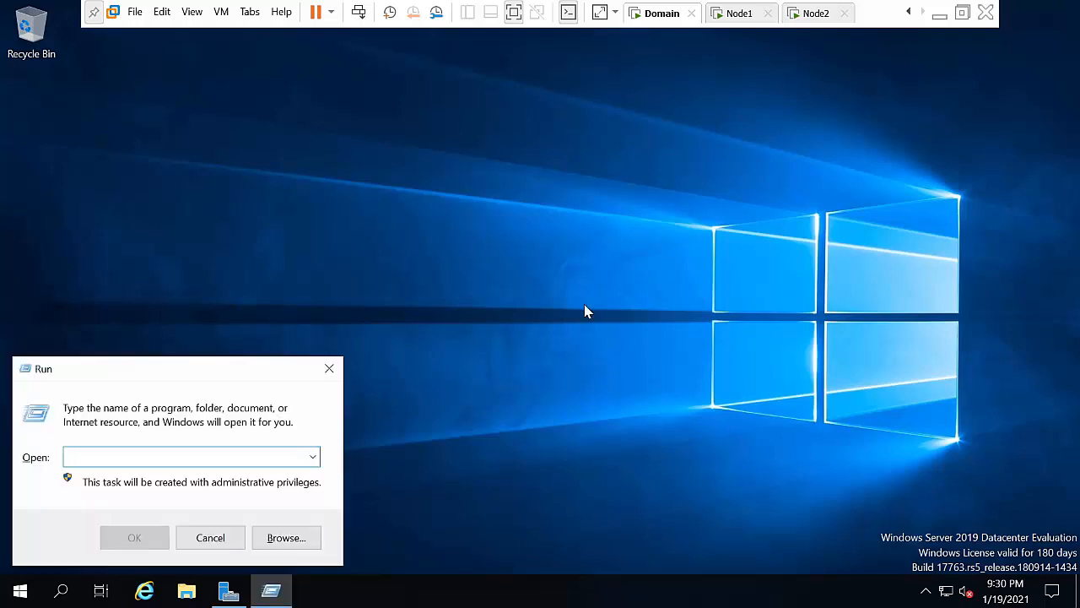
text(ncpa.cpl)
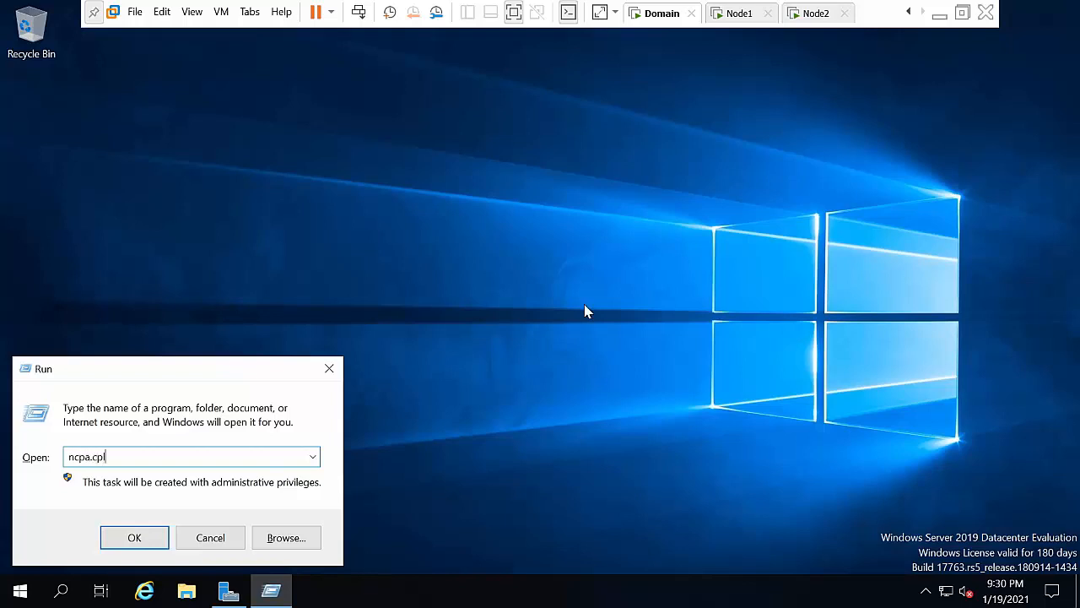
key(Return)
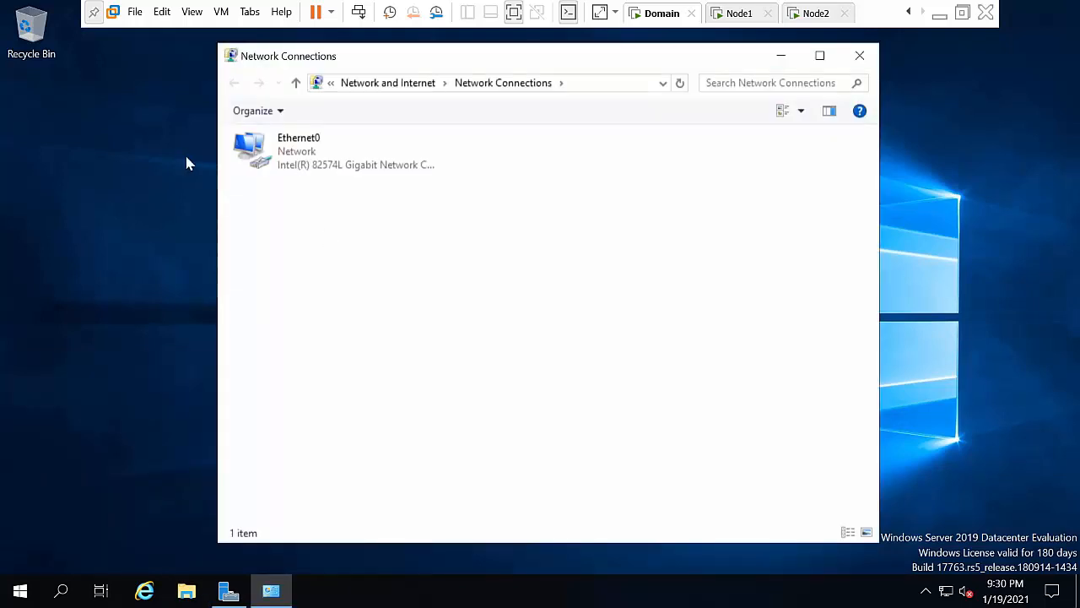
Step: In Ethernet0 Properties, uncheck TCP/IPv6 and open the TCP/IPv4 properties
click(311, 168)
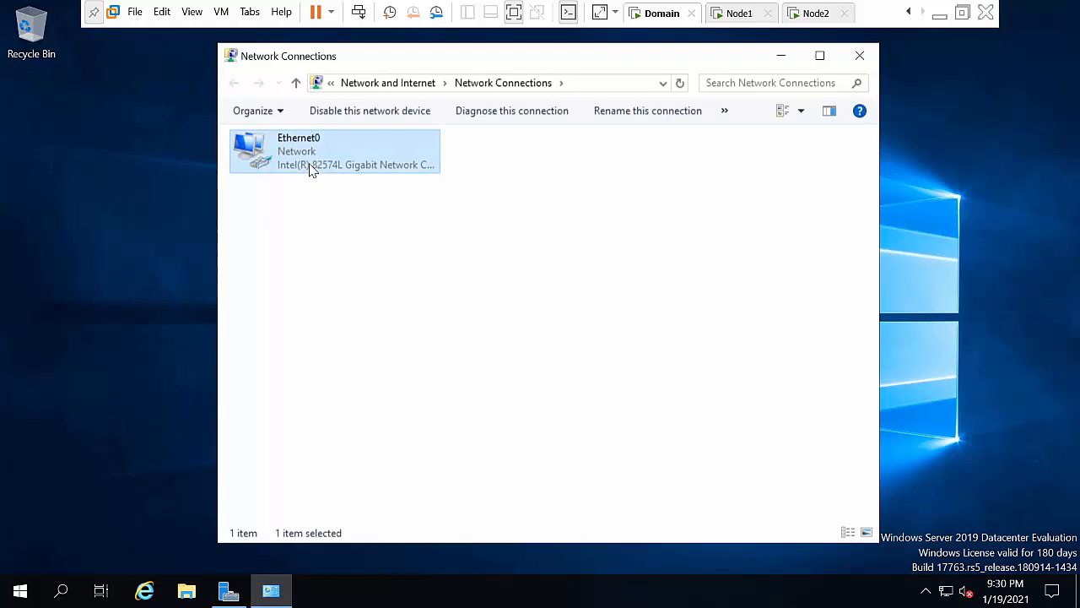
right_click(311, 169)
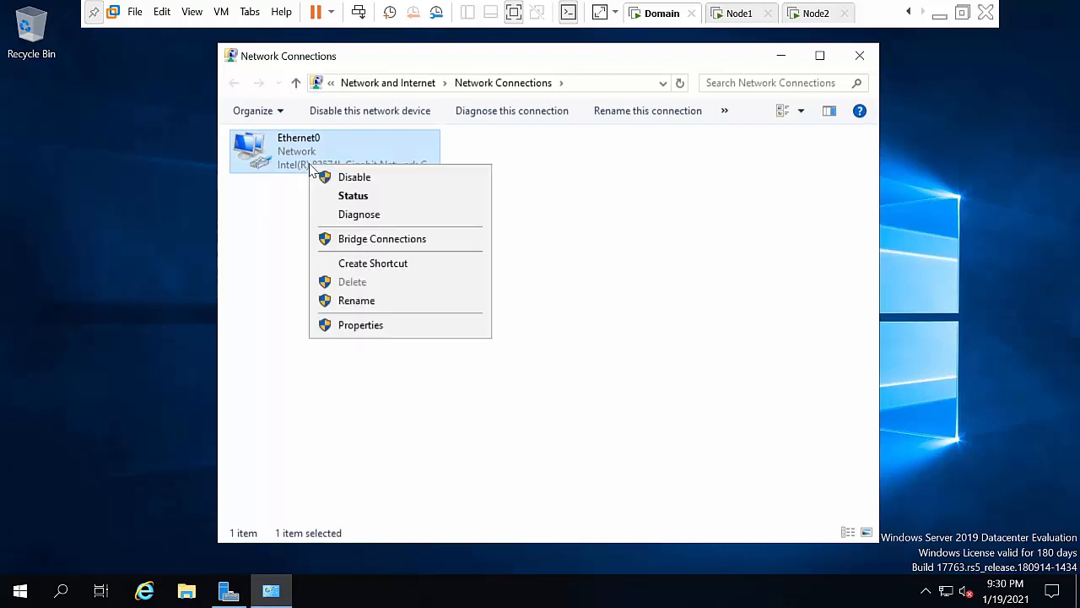
click(382, 334)
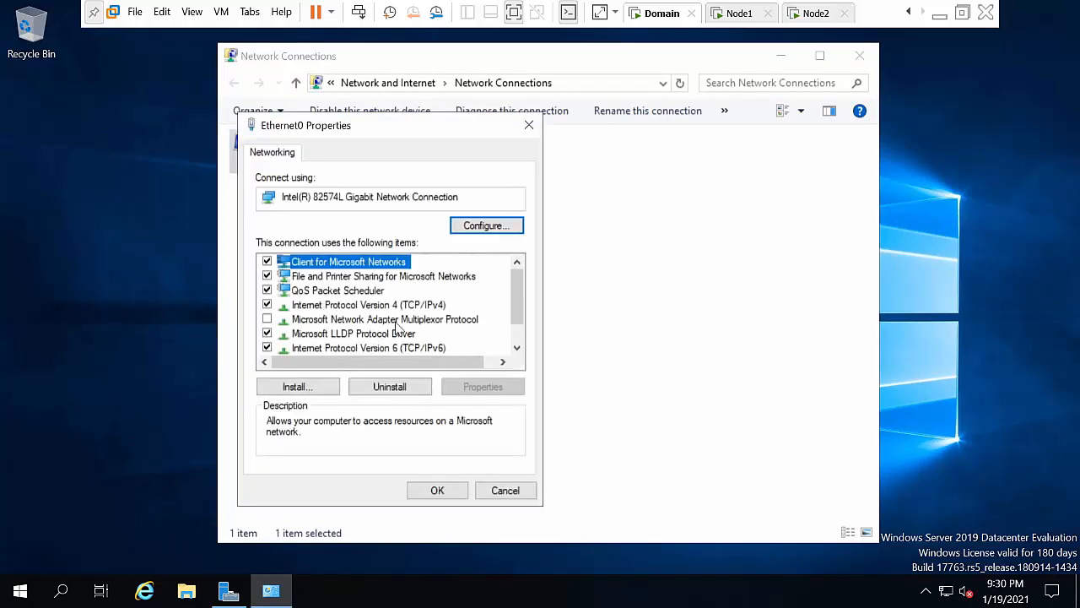
click(516, 347)
click(517, 347)
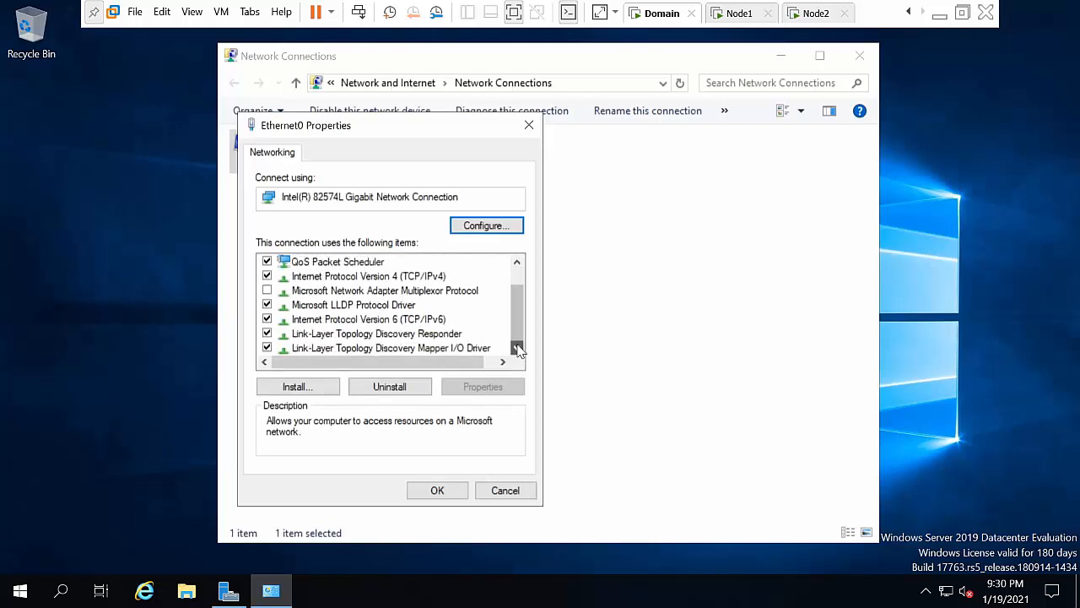
click(410, 321)
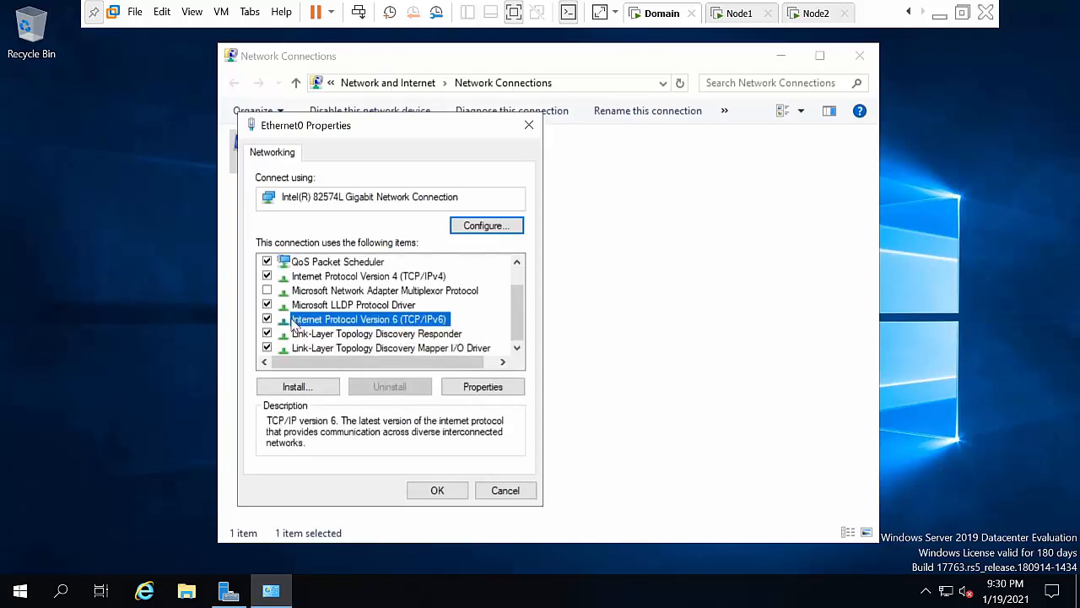
click(267, 320)
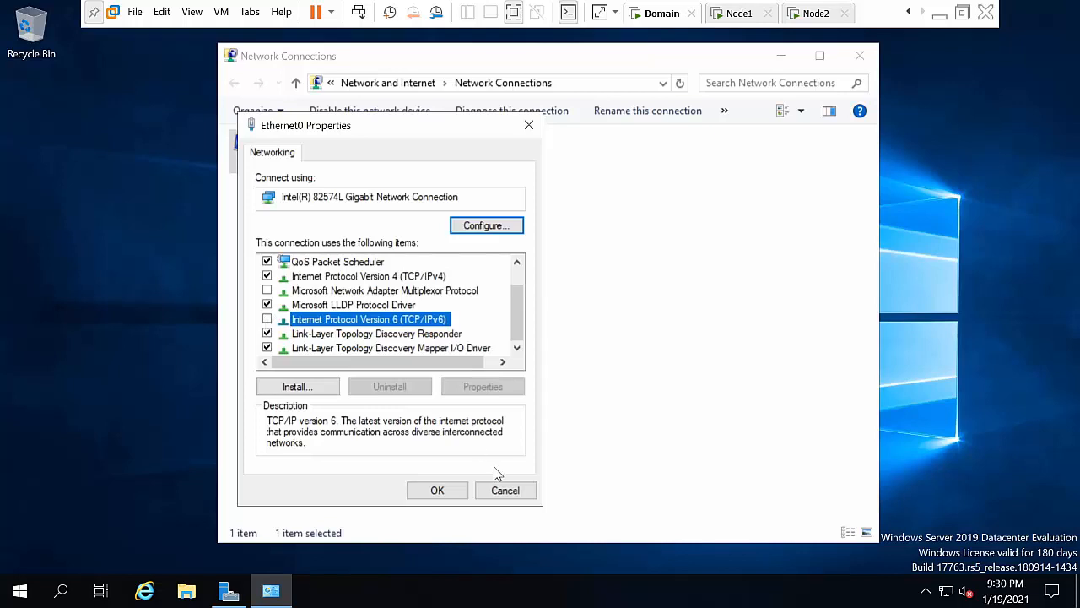
click(393, 278)
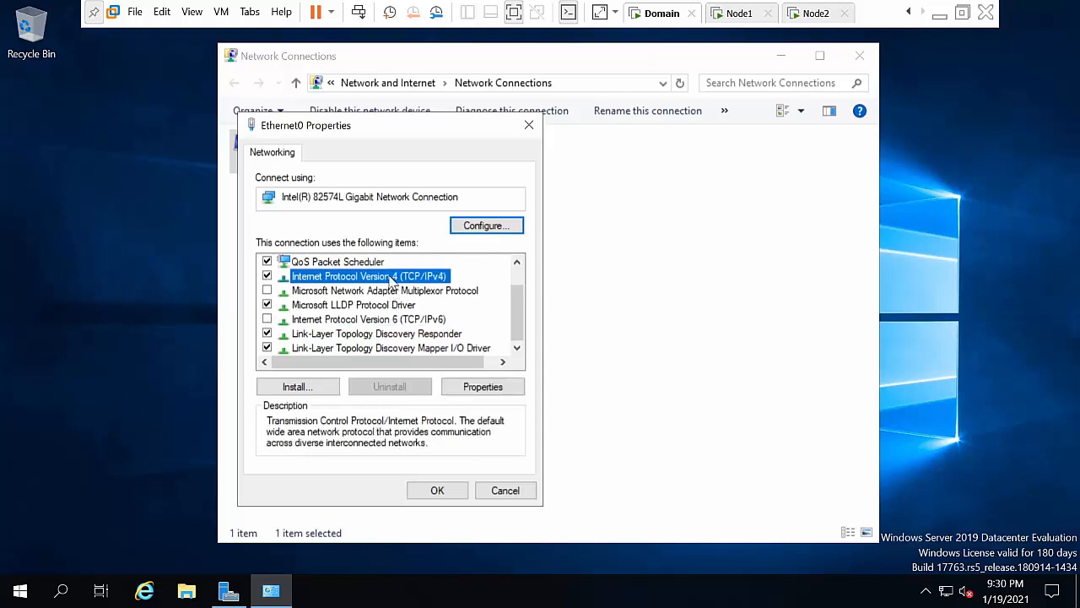
click(471, 390)
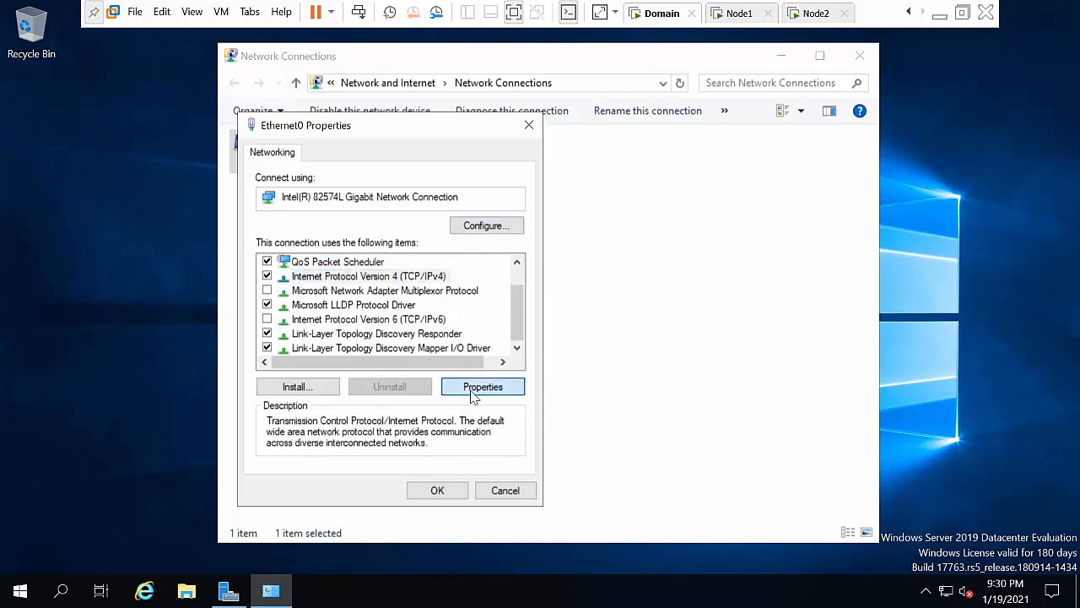
Step: Set static IP 10.0.0.50, mask 255.0.0.0, gateway and DNS 10.0.0.50, and apply
click(345, 311)
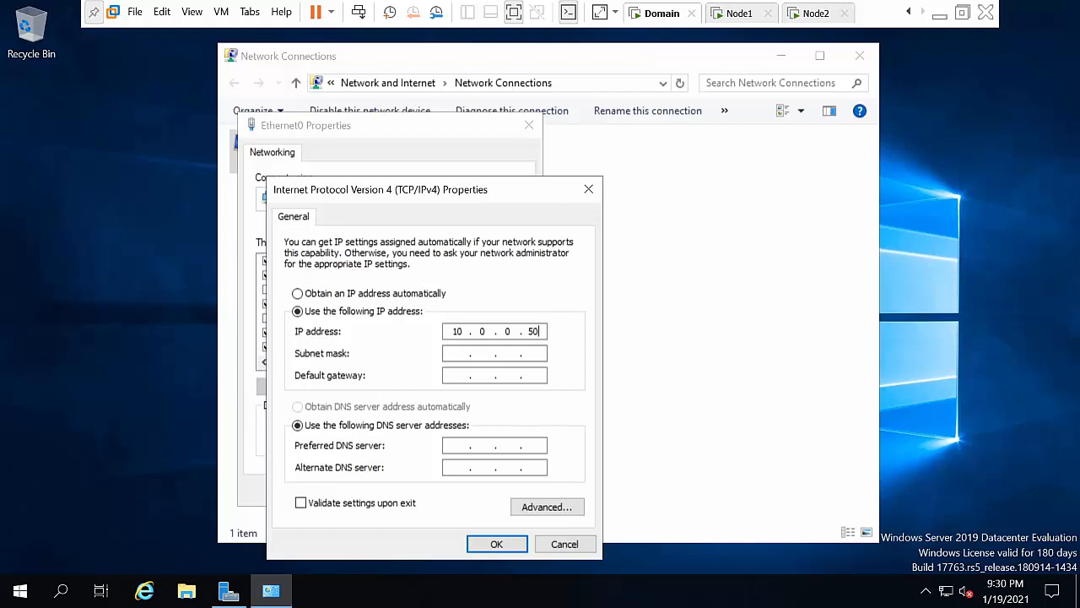
key(Tab)
key(Tab)
key(Tab)
key(Tab)
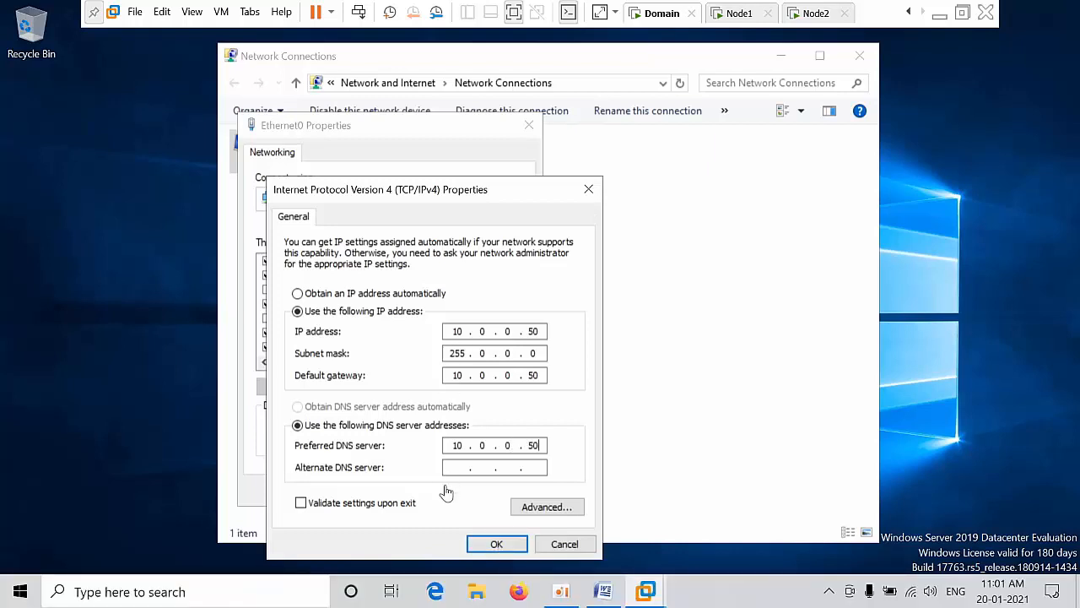
click(493, 545)
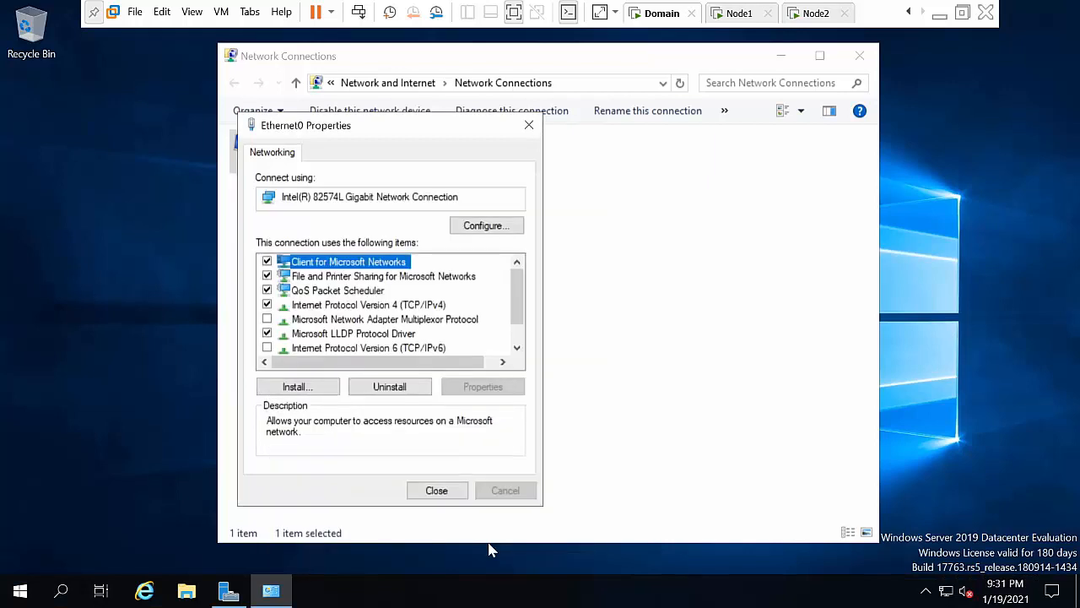
Step: Close Ethernet0 Properties and refresh the Network Connections list
click(449, 493)
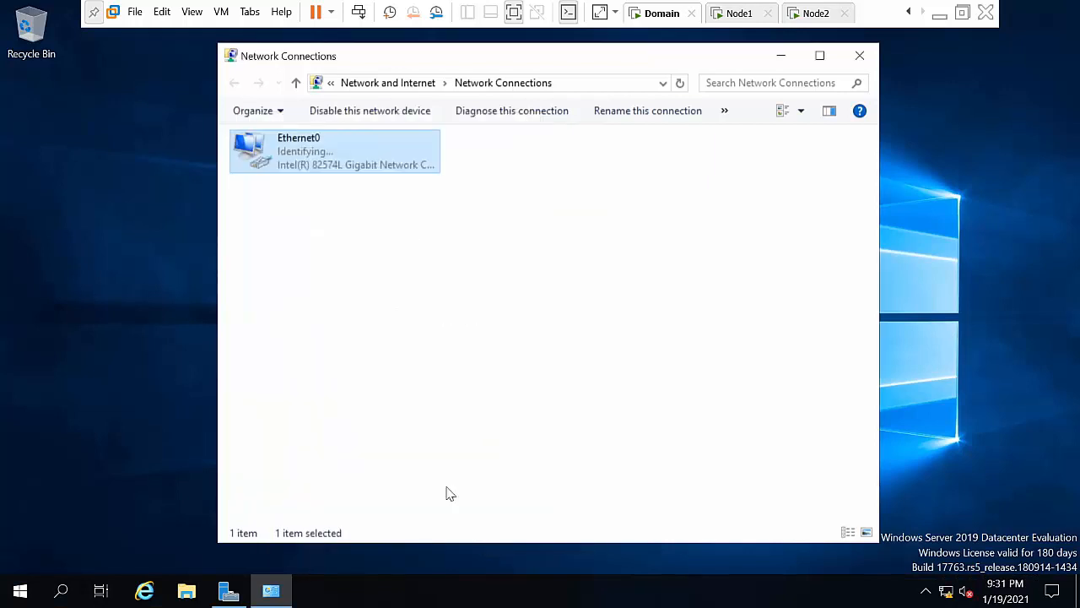
right_click(366, 308)
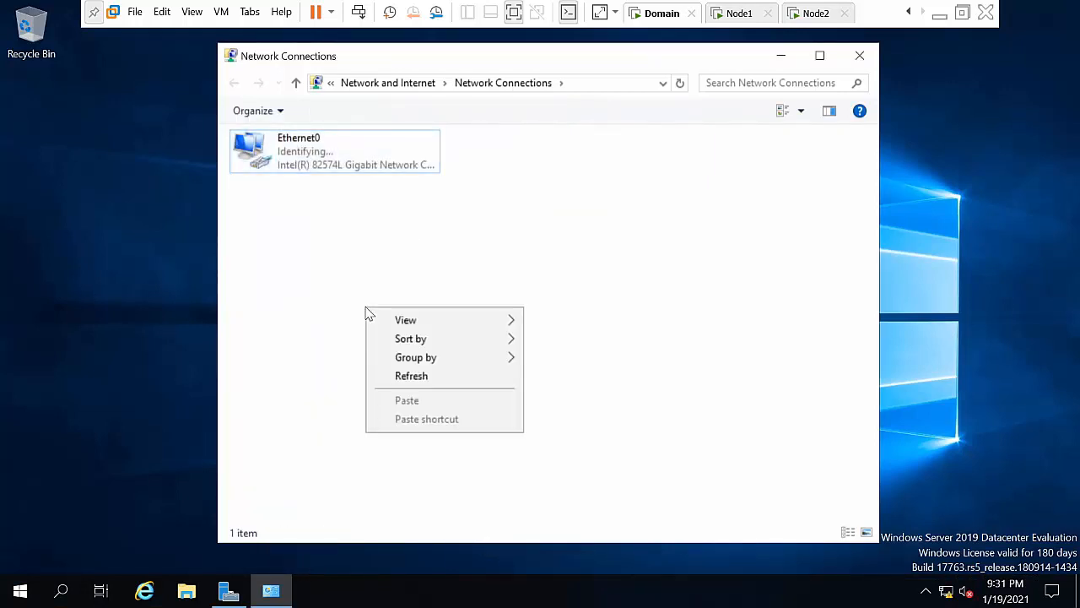
click(411, 377)
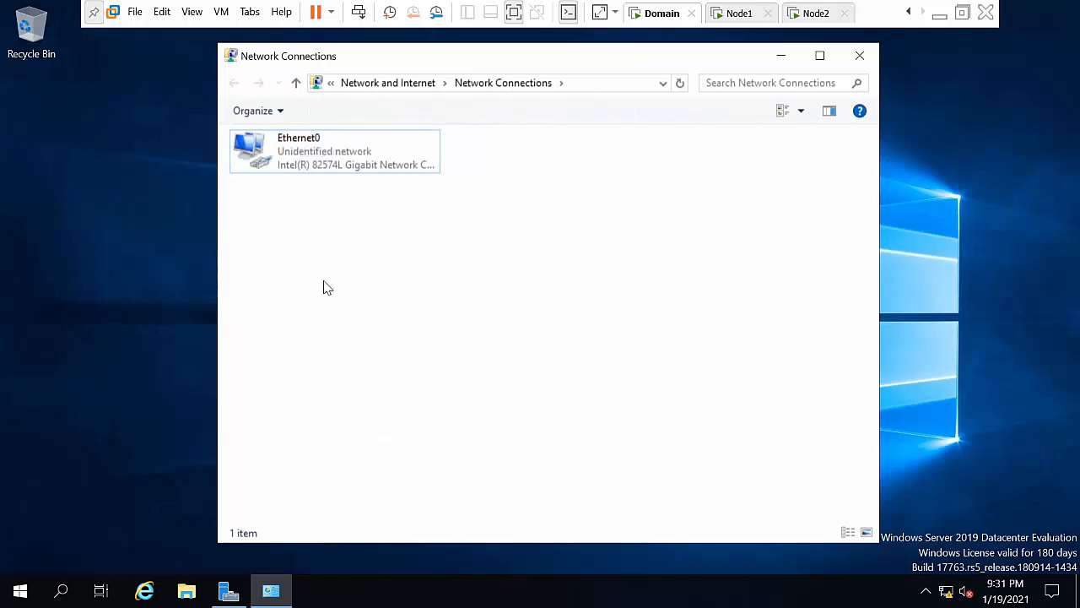
Step: Check Ethernet0 status details show IPv4 10.0.0.50, then minimise Network Connections
right_click(319, 154)
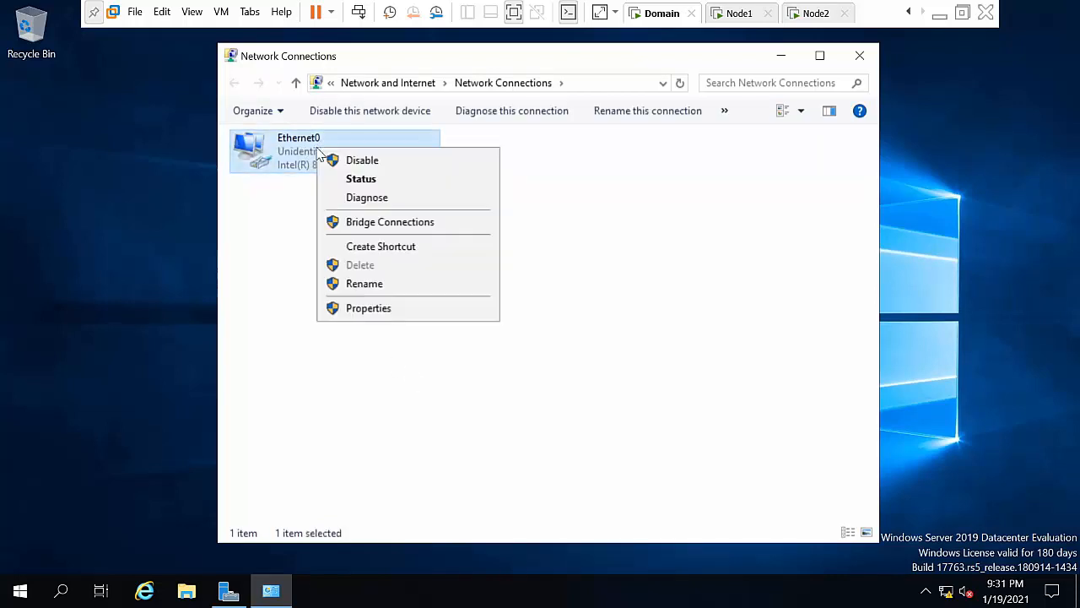
click(354, 181)
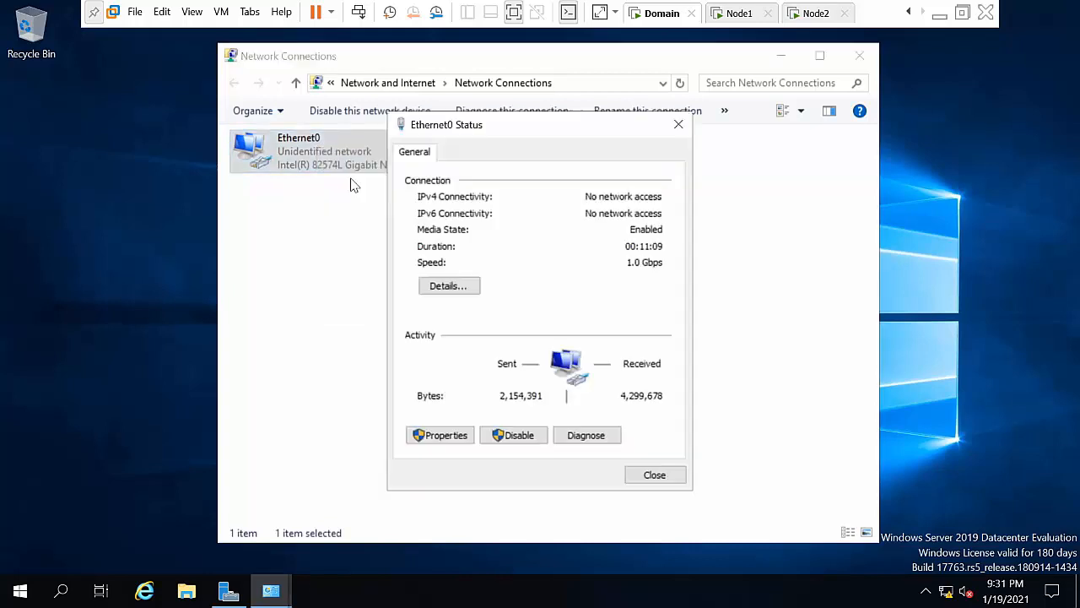
click(448, 285)
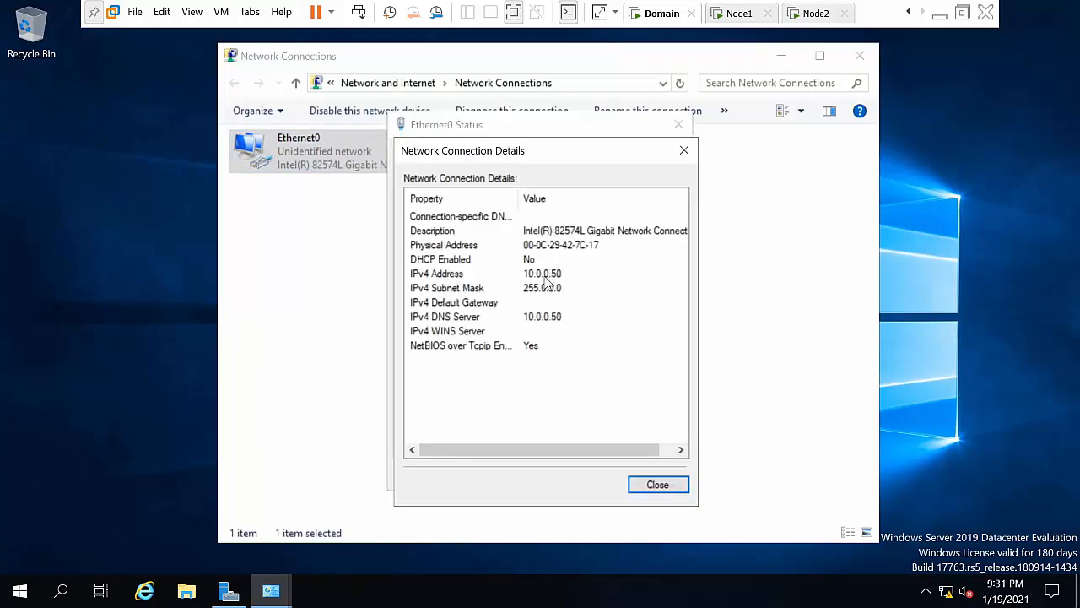
click(658, 486)
click(677, 127)
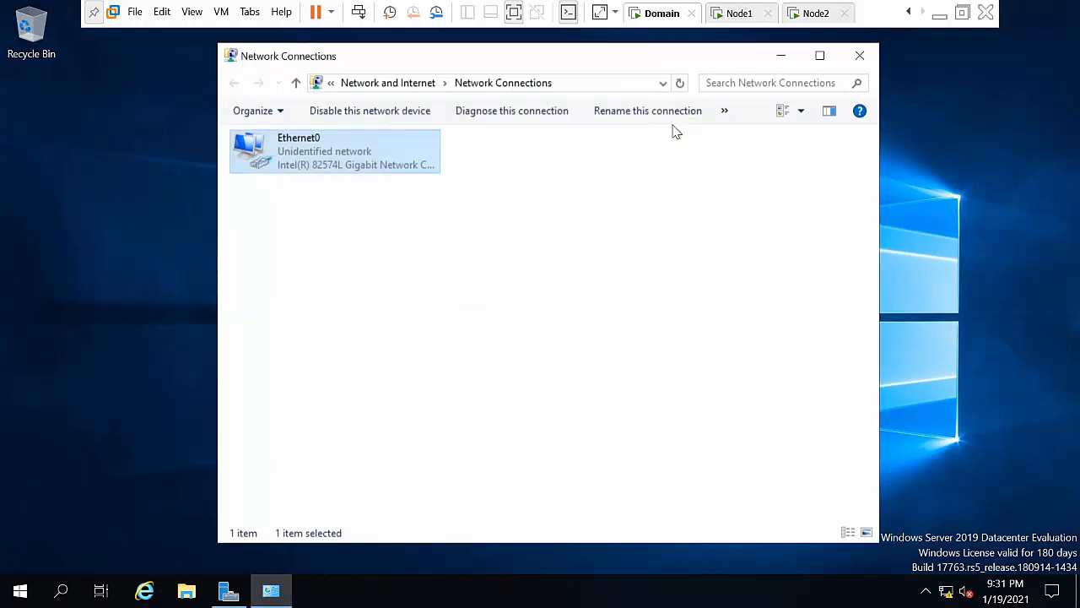
click(782, 57)
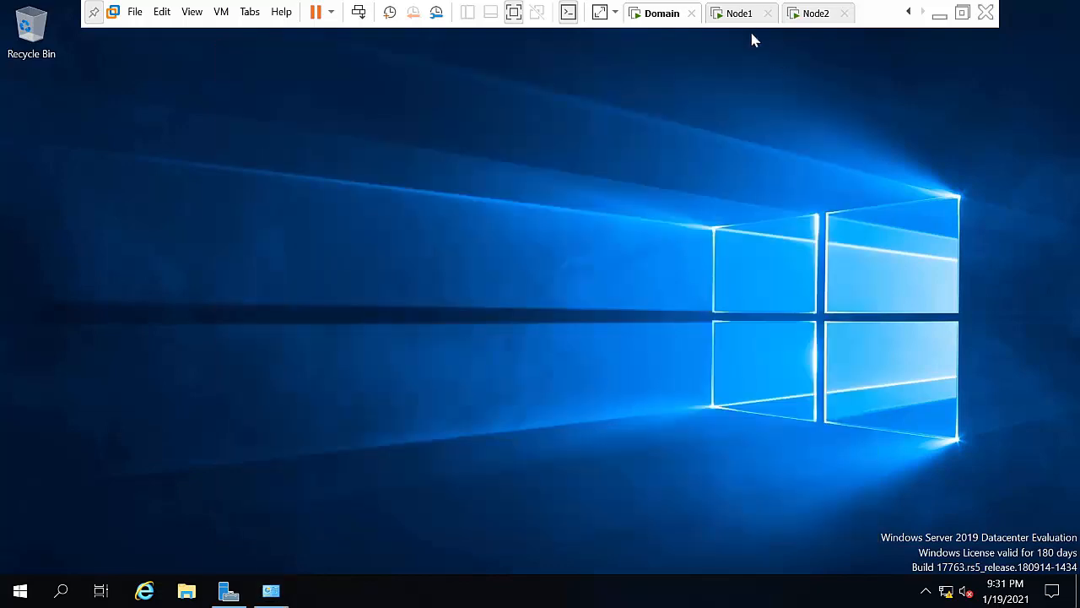
Step: On Node1, allow network discovery and open Network Connections with ncpa.cpl
click(743, 15)
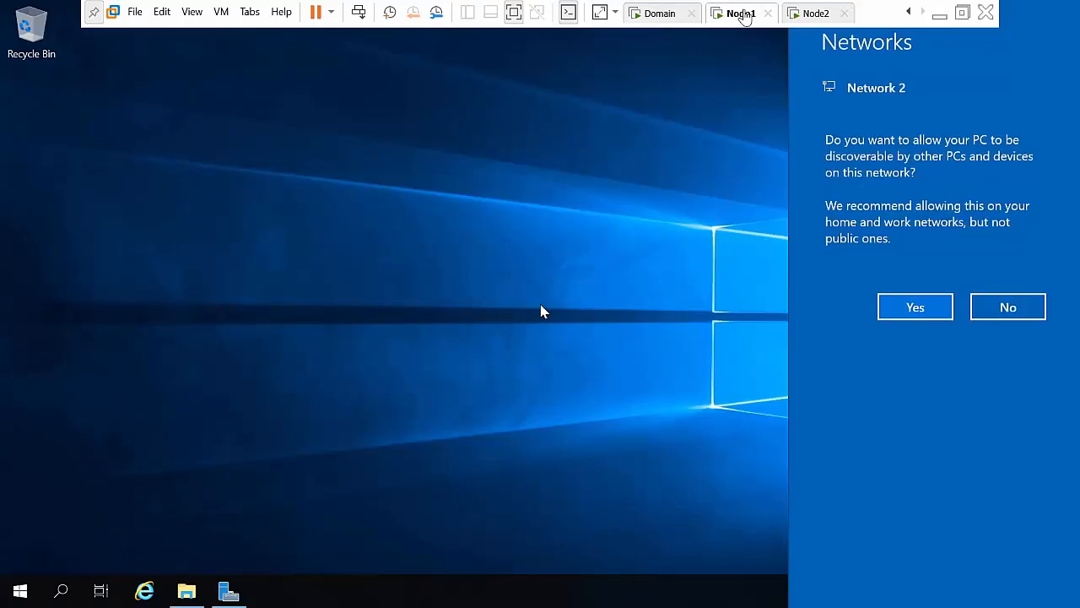
click(913, 306)
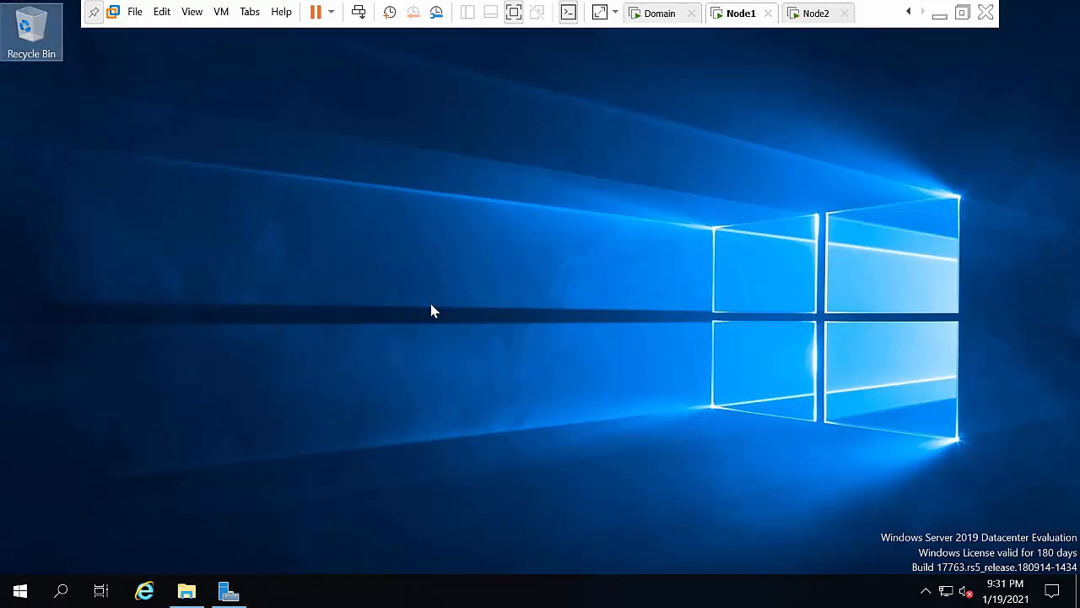
key(super+r)
text(mc)
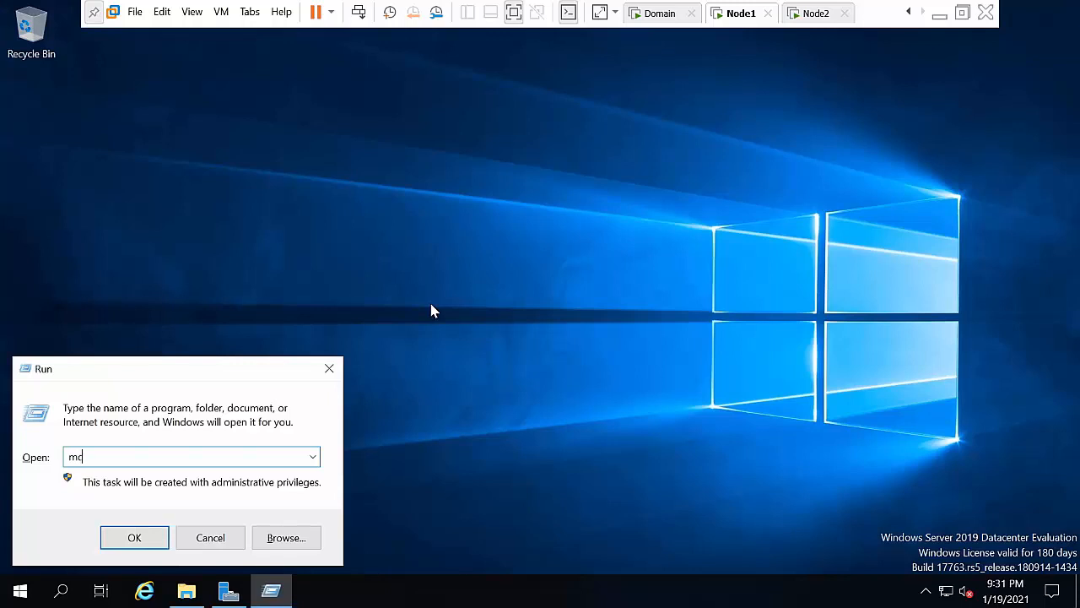
key(BackSpace)
text(ncpa.cpl)
key(Return)
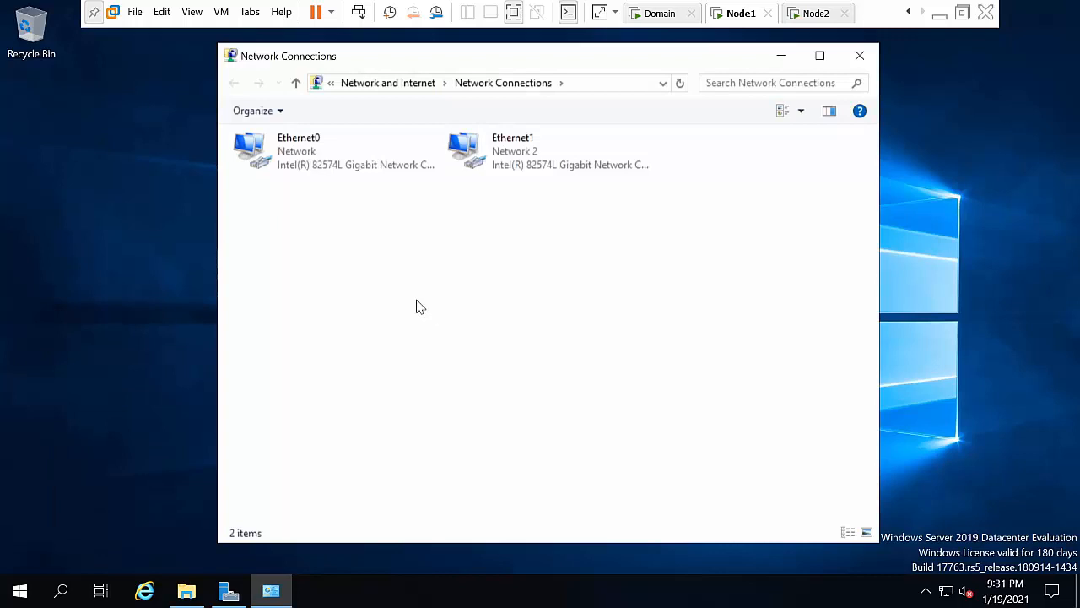
Step: In Ethernet0 Properties, uncheck IPv6 and open the IPv4 properties
click(329, 167)
right_click(329, 166)
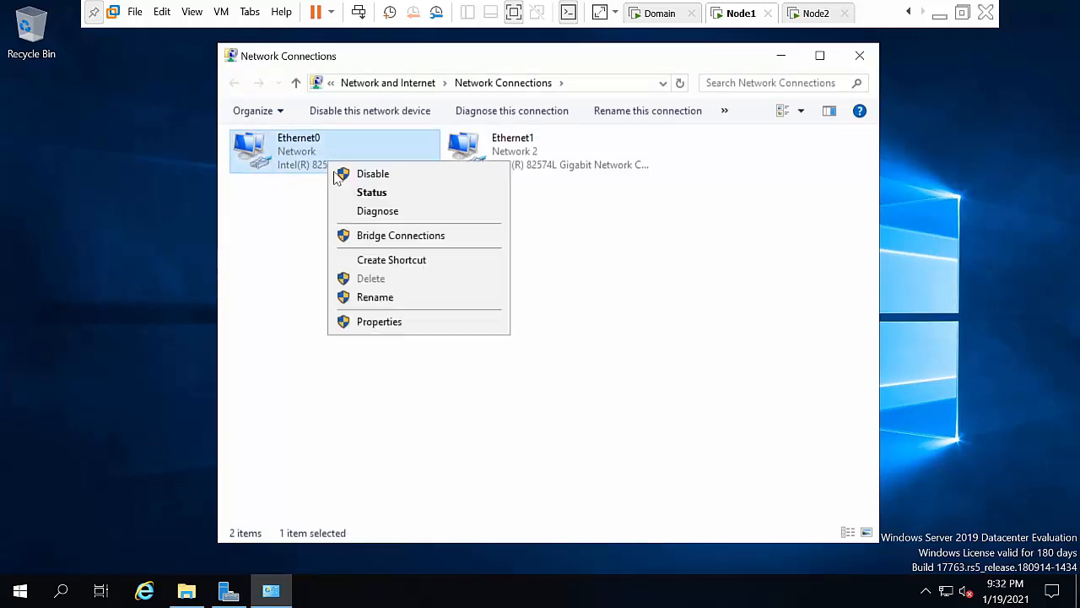
click(392, 326)
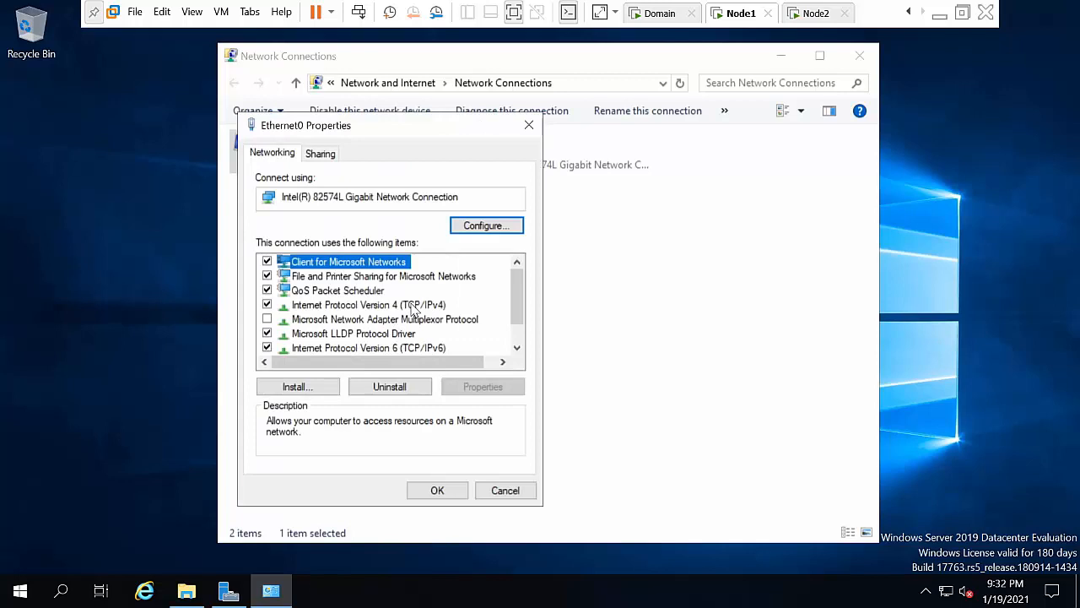
click(411, 350)
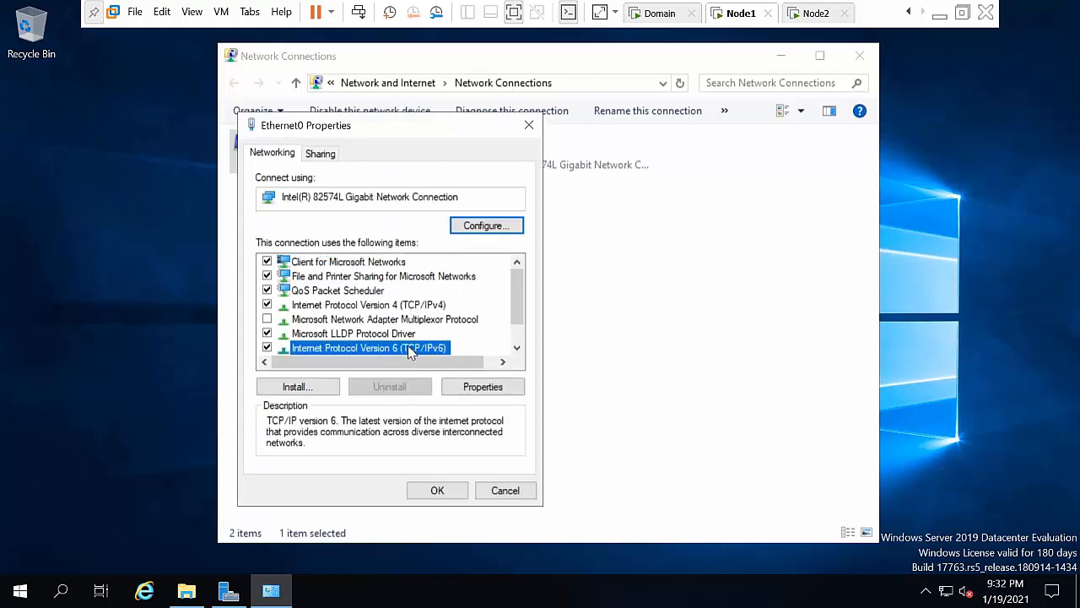
click(267, 347)
click(348, 306)
click(482, 386)
Step: Set Ethernet0 to 10.0.0.1, mask 255.0.0.0, gateway 10.0.0.50, and close its properties
click(354, 312)
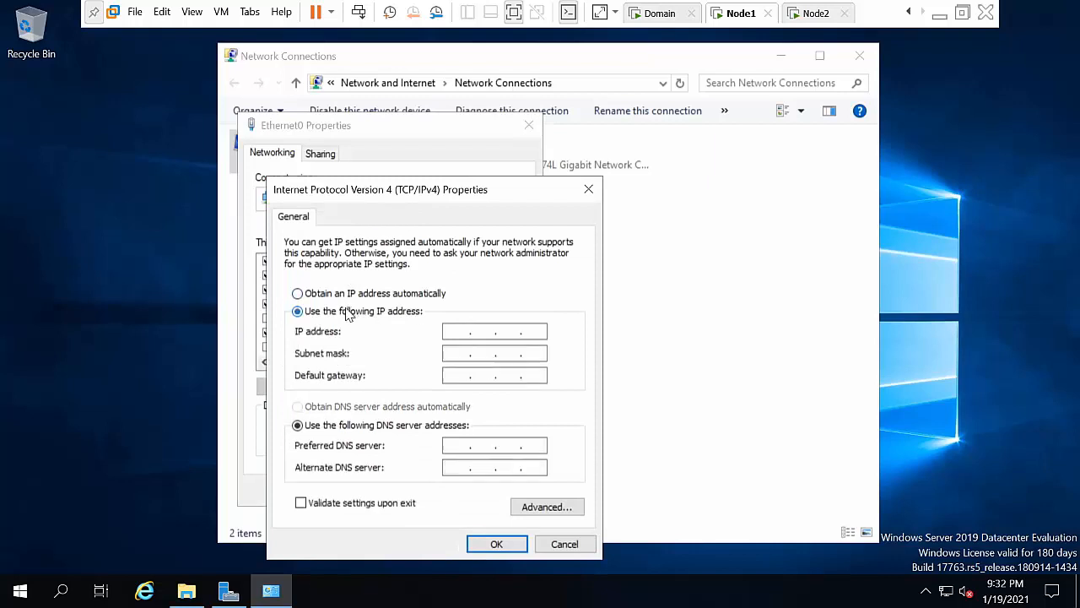
click(469, 332)
text(10)
text(10)
key(Tab)
key(Tab)
text(10 . 0 . 0 . 50)
key(Tab)
key(Tab)
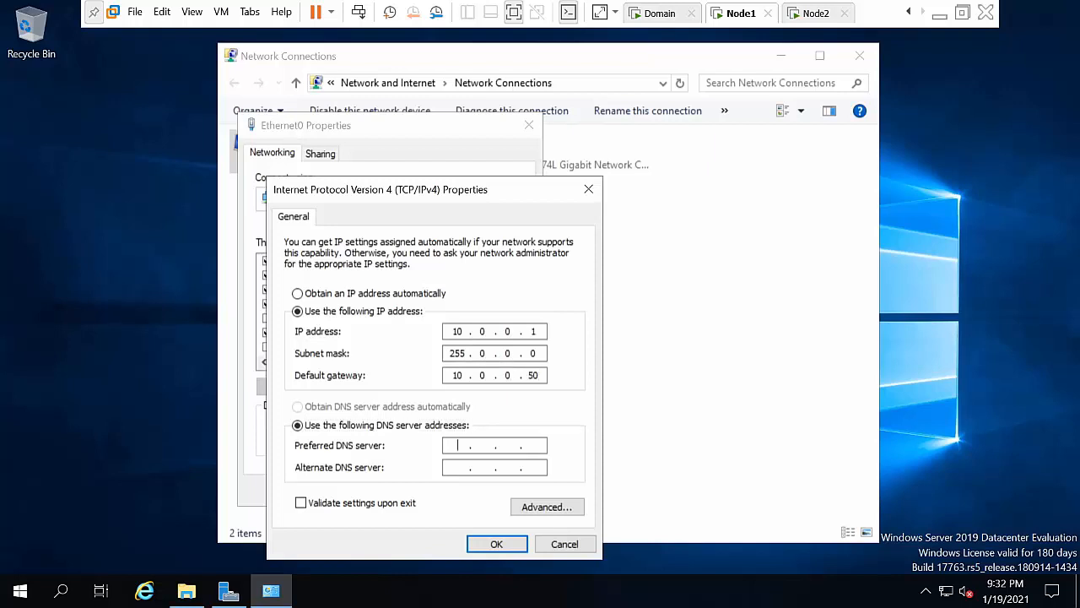
text(10 . 0 . 0 . 50)
click(498, 546)
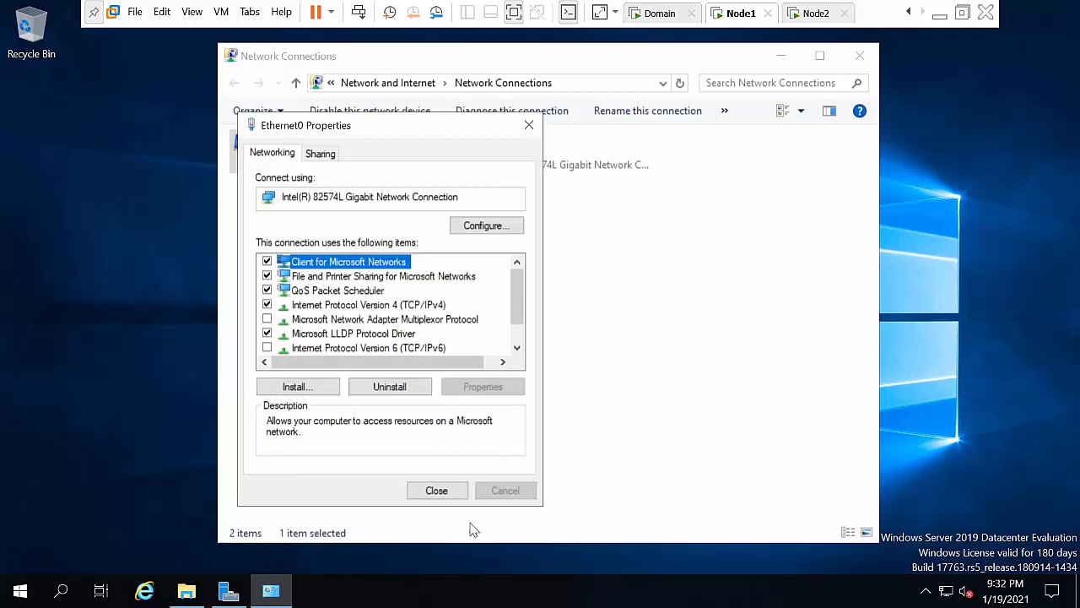
click(449, 496)
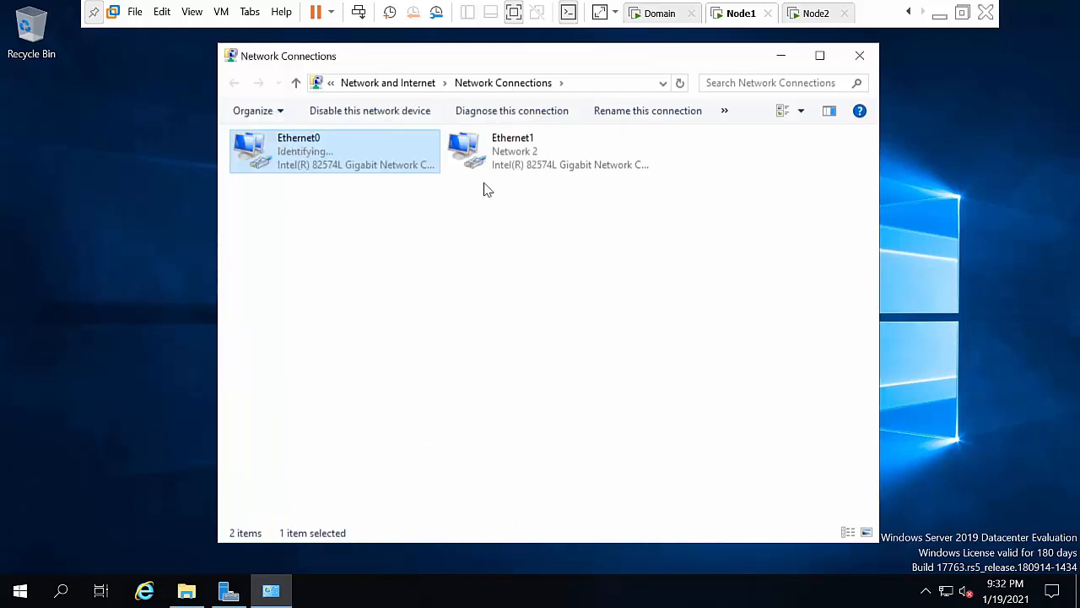
Step: Open Node1's Ethernet1 Properties, uncheck IPv6, and open the IPv4 properties
click(506, 165)
right_click(507, 165)
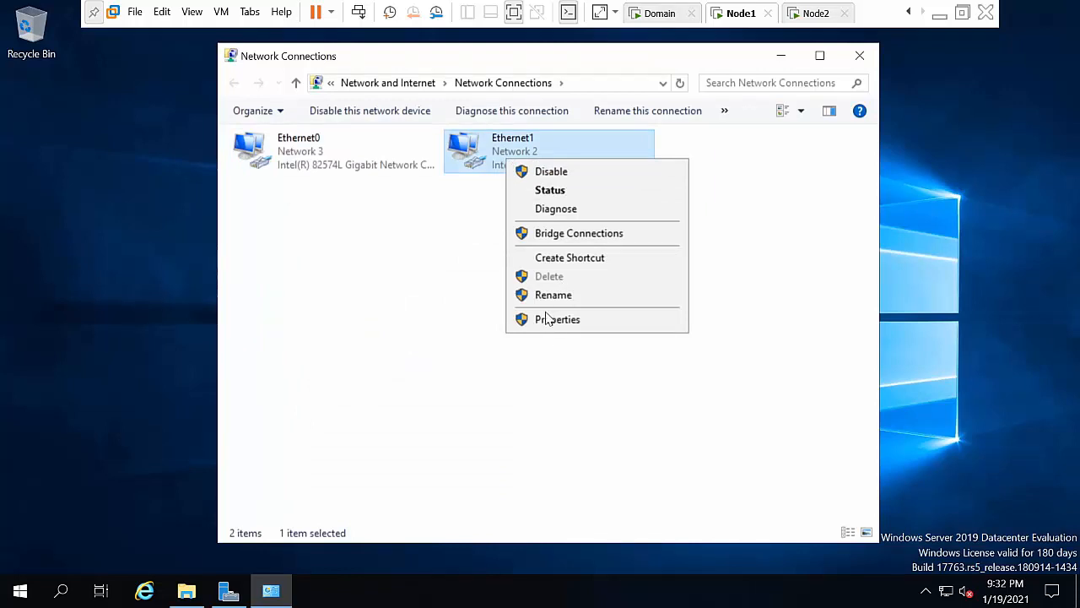
click(483, 306)
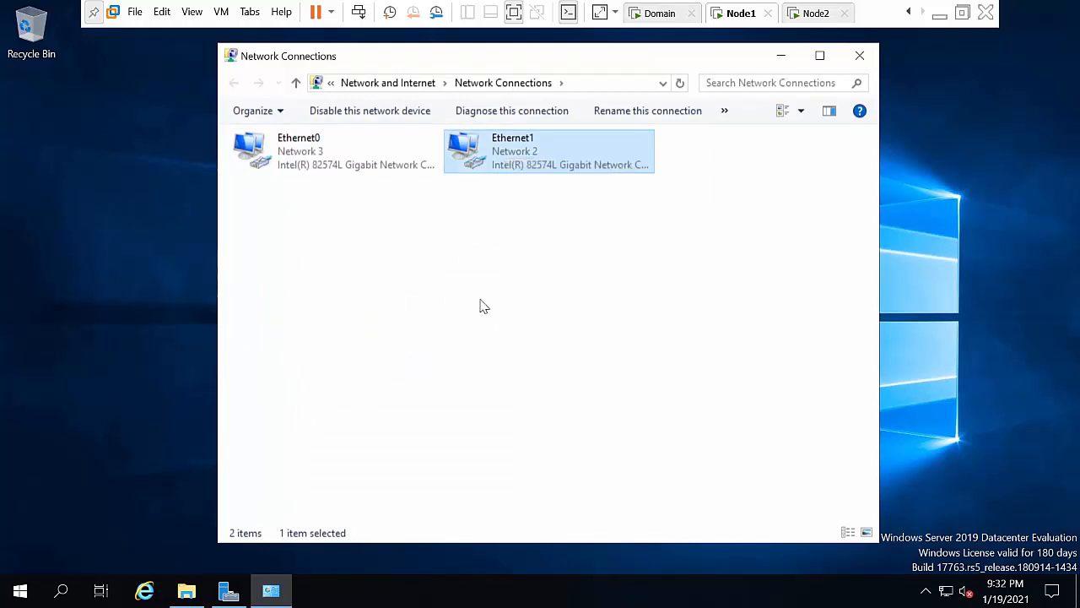
right_click(515, 163)
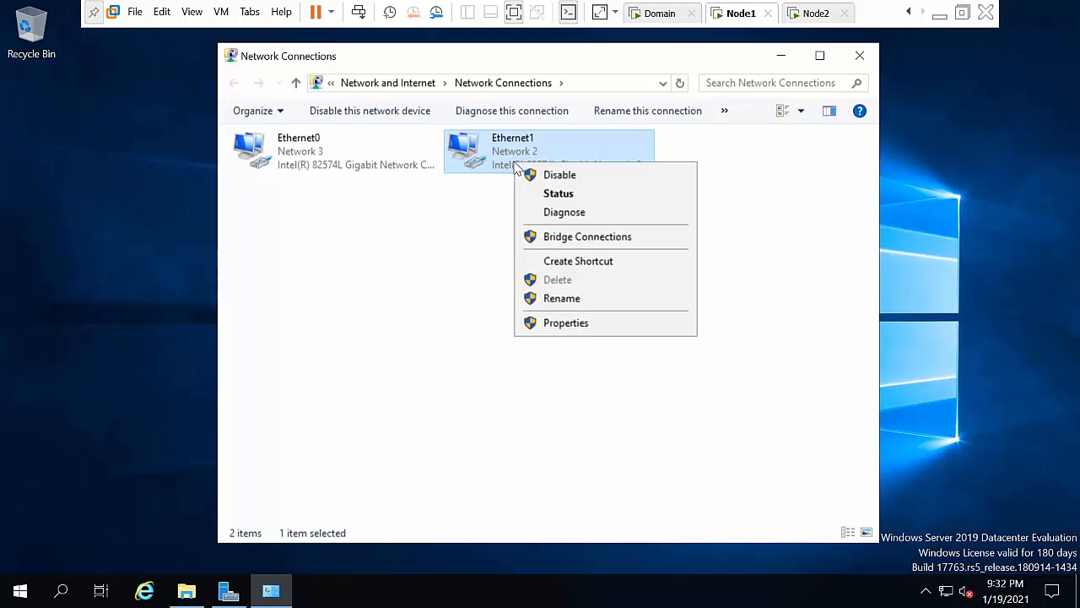
click(561, 321)
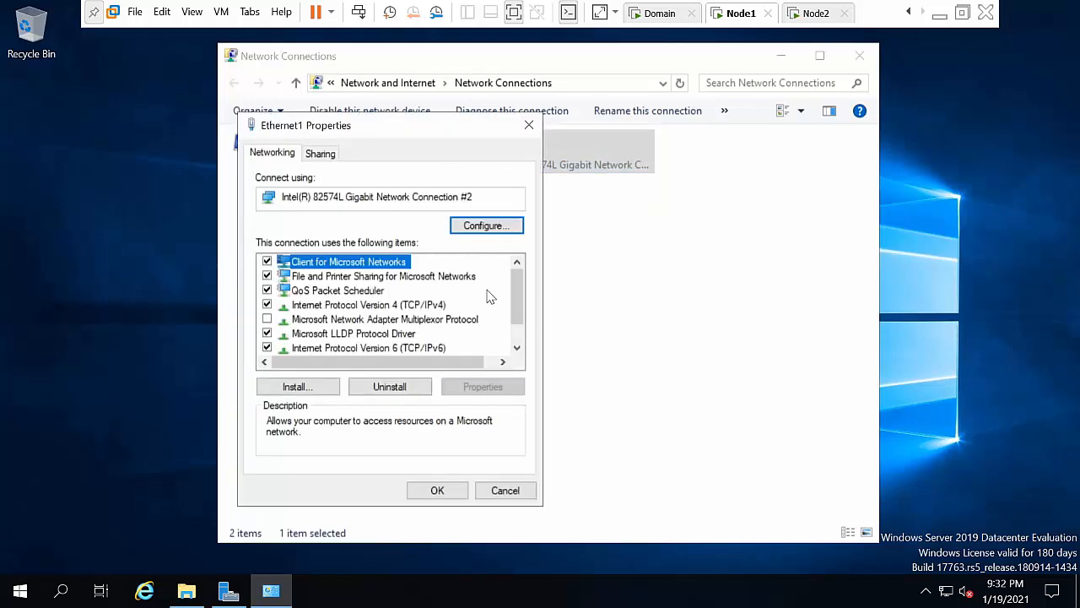
scroll(515, 292, down, 1)
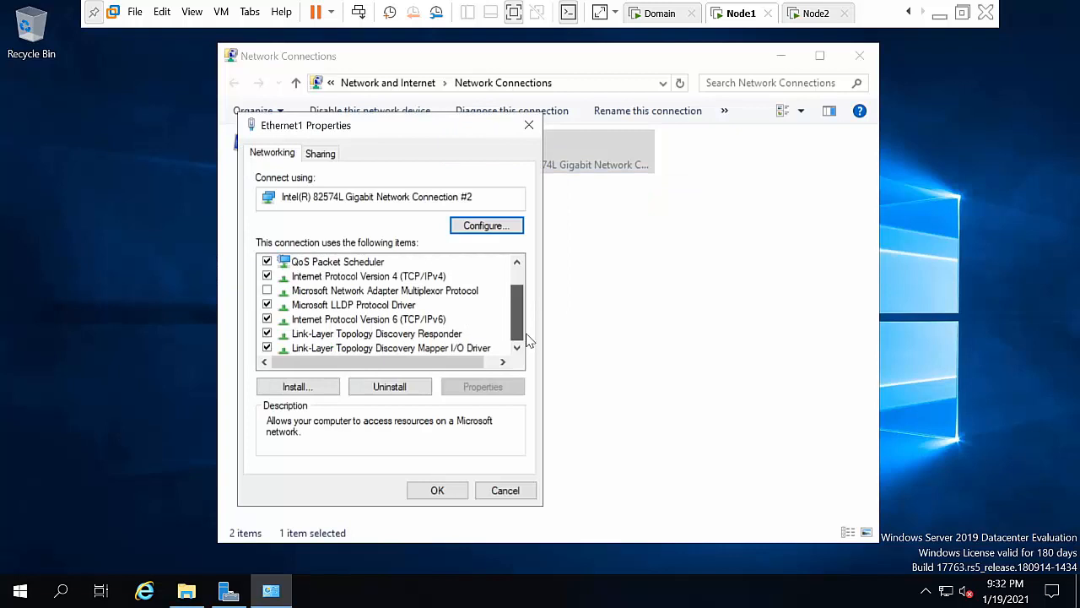
click(405, 321)
click(267, 320)
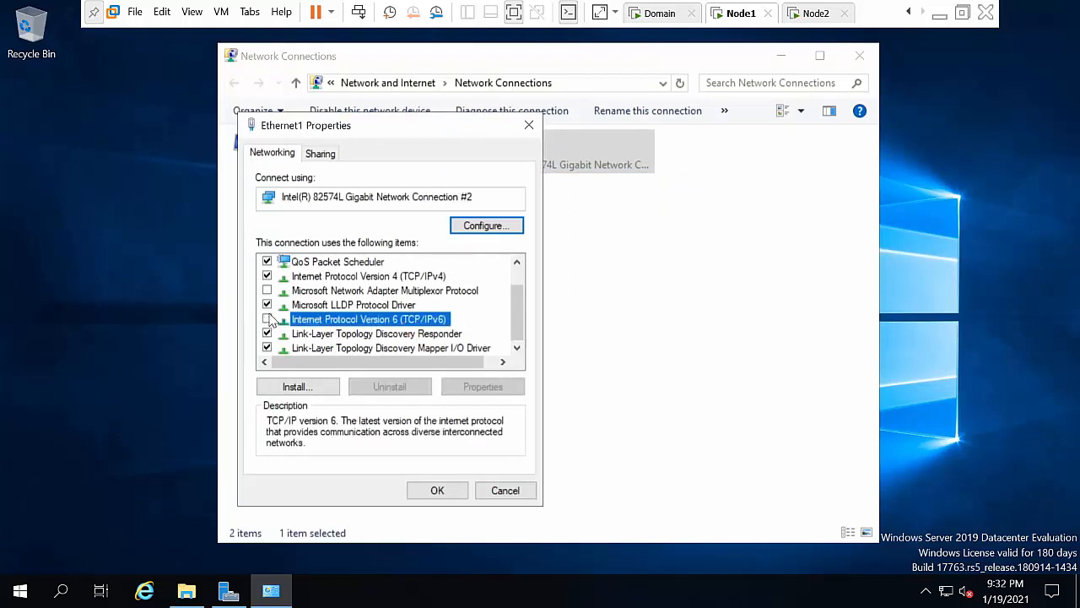
click(385, 277)
click(493, 392)
Step: Set Ethernet1 to static 192.168.1.1 with mask 255.255.255.0 and close its properties
click(363, 313)
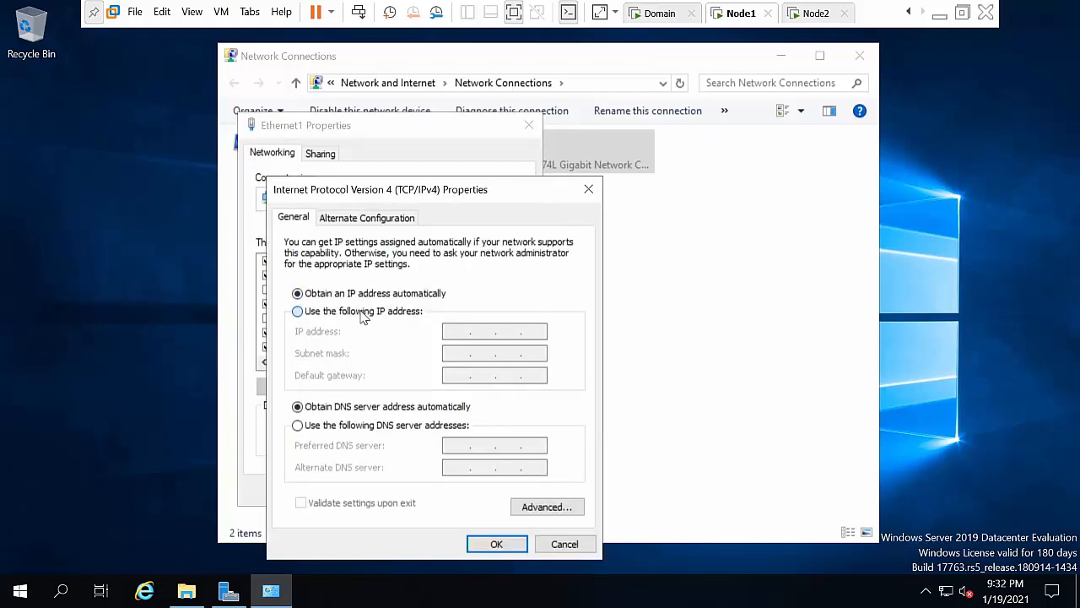
click(459, 331)
text(192 . 168 . 1 .)
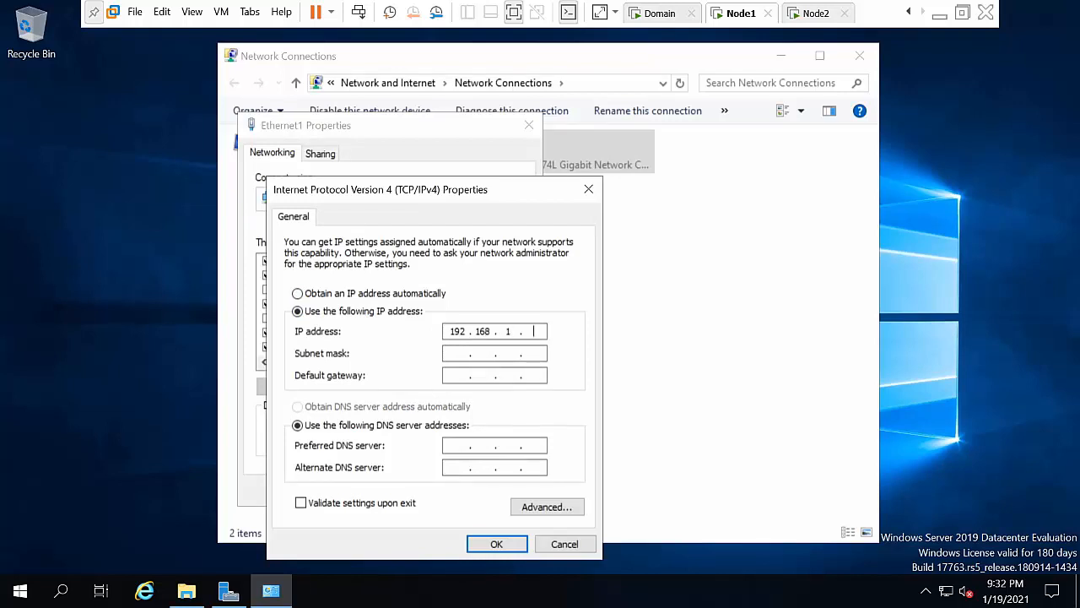
text( 1)
key(Tab)
key(Tab)
key(Tab)
key(Tab)
key(Tab)
key(Tab)
key(Tab)
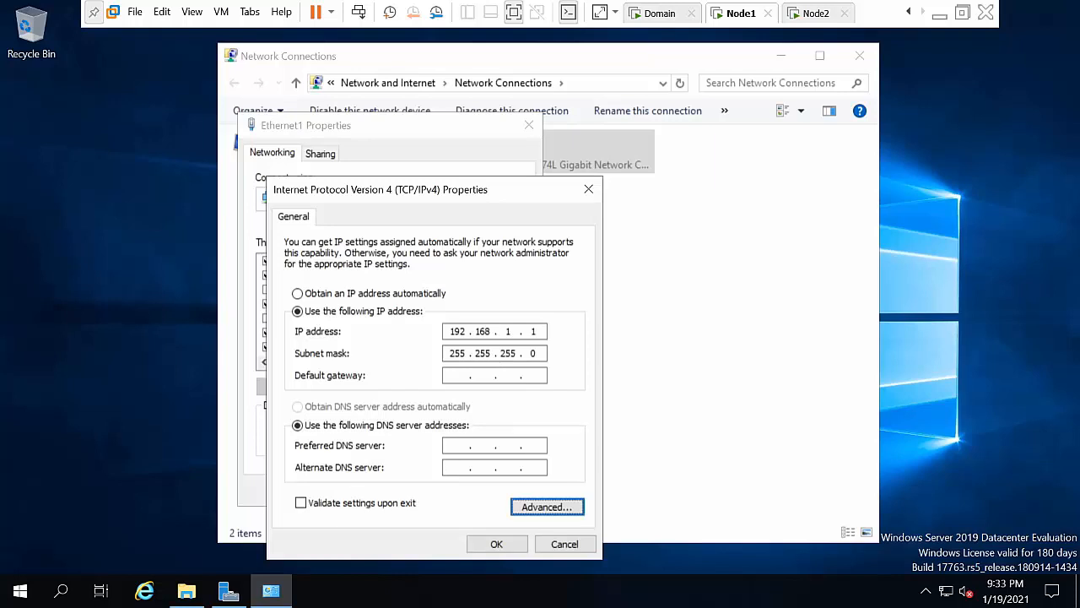
key(Return)
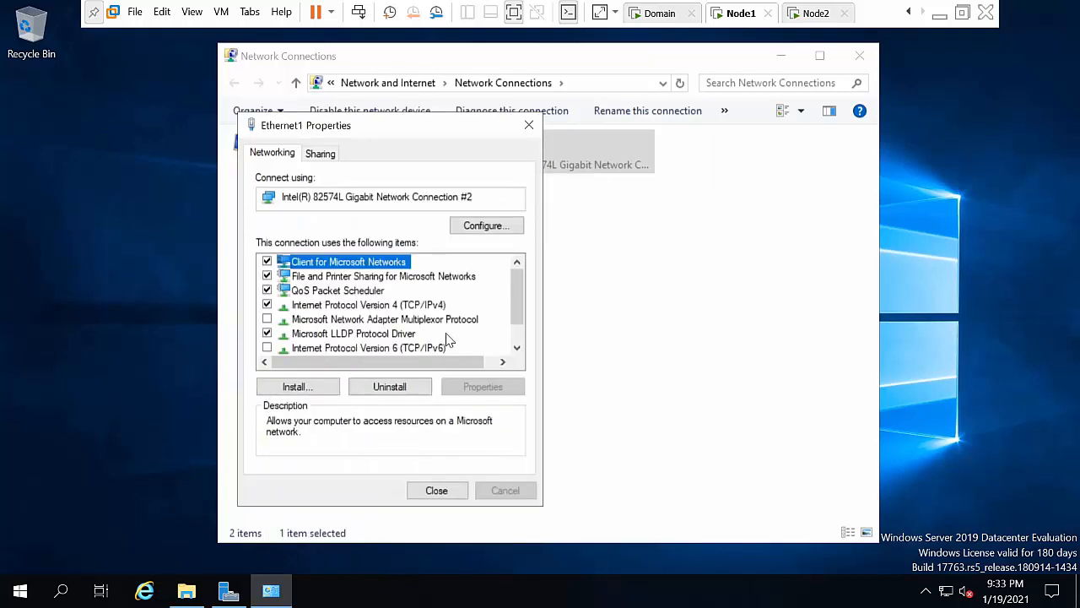
click(443, 495)
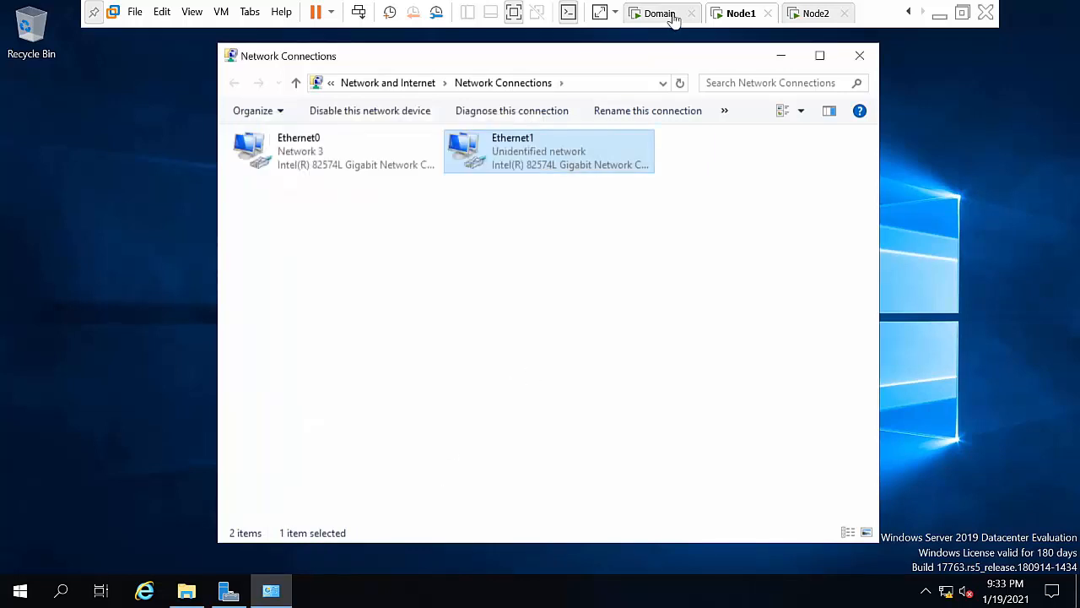
Step: Switch to Node2 and open Network Connections with ncpa.cpl
click(813, 12)
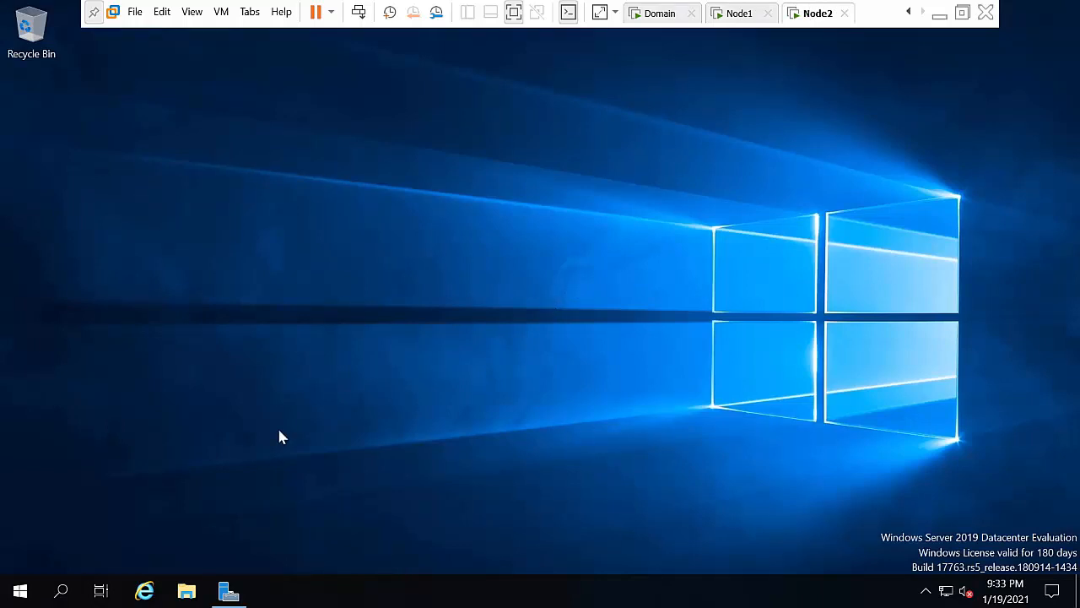
key(super+r)
text(nc)
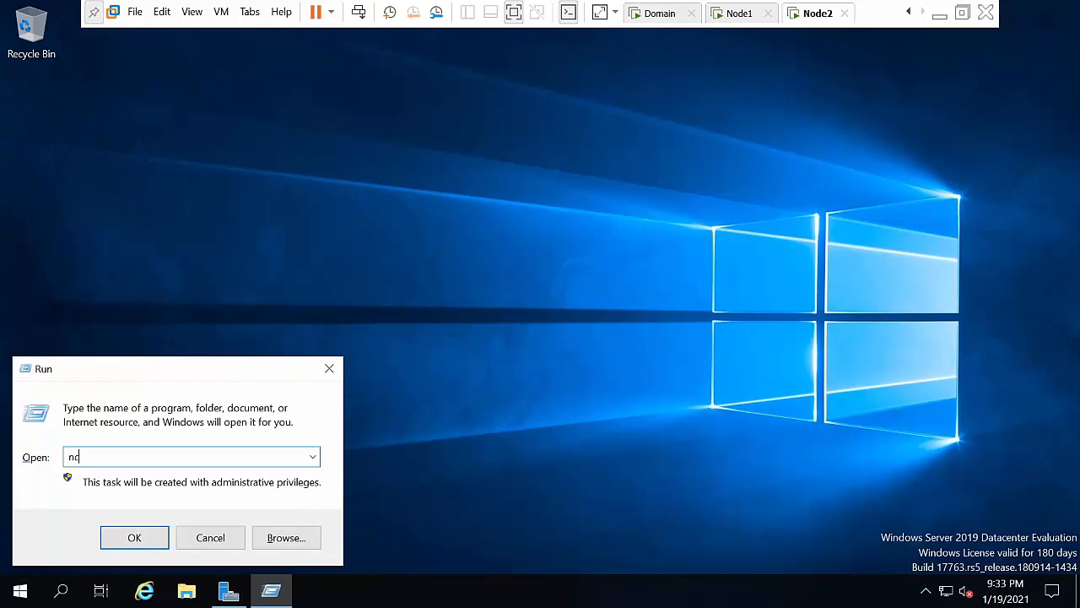
text(pa.cpl)
key(Return)
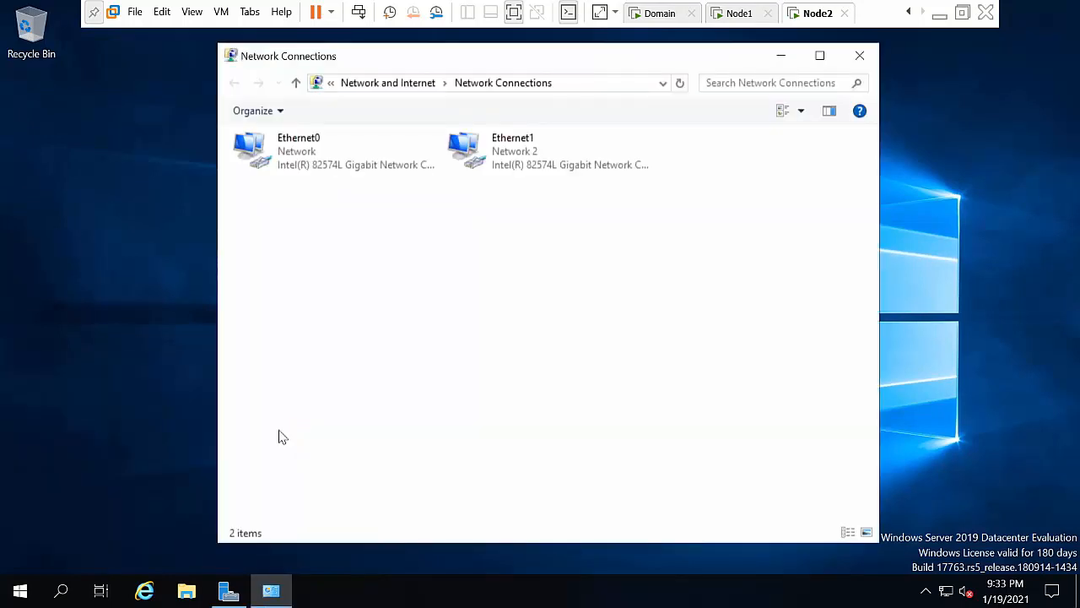
Step: In Node2's Ethernet0 Properties, uncheck IPv6 and open the IPv4 properties
right_click(264, 150)
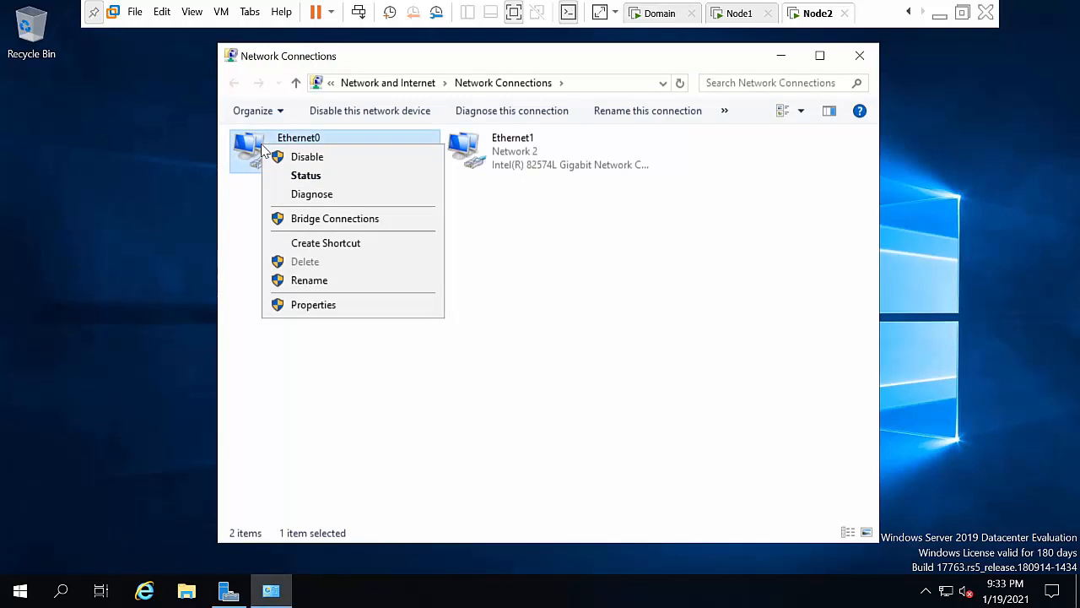
click(340, 307)
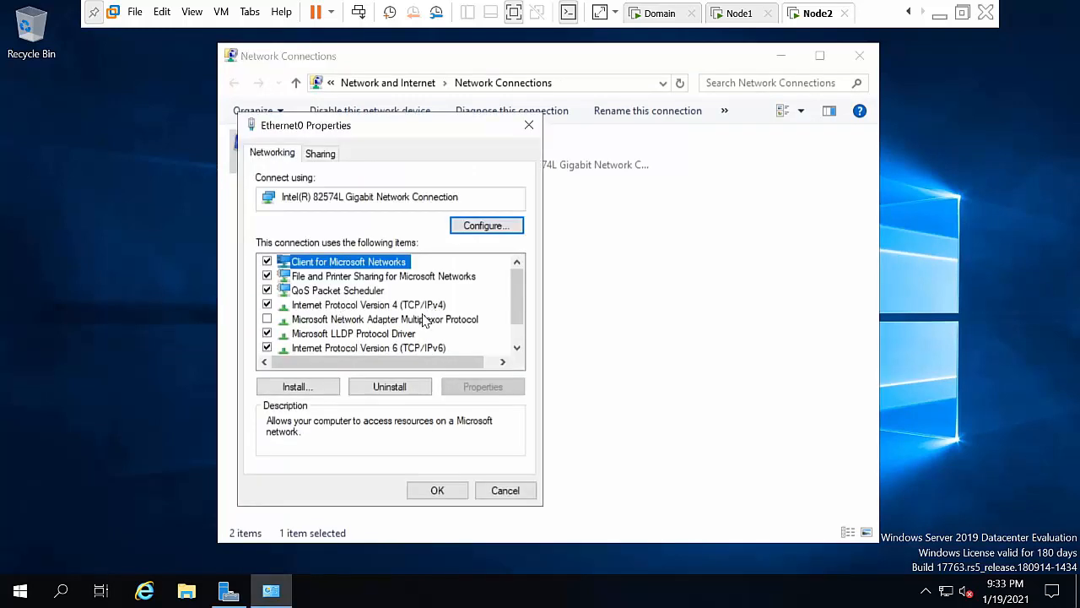
click(422, 348)
click(267, 348)
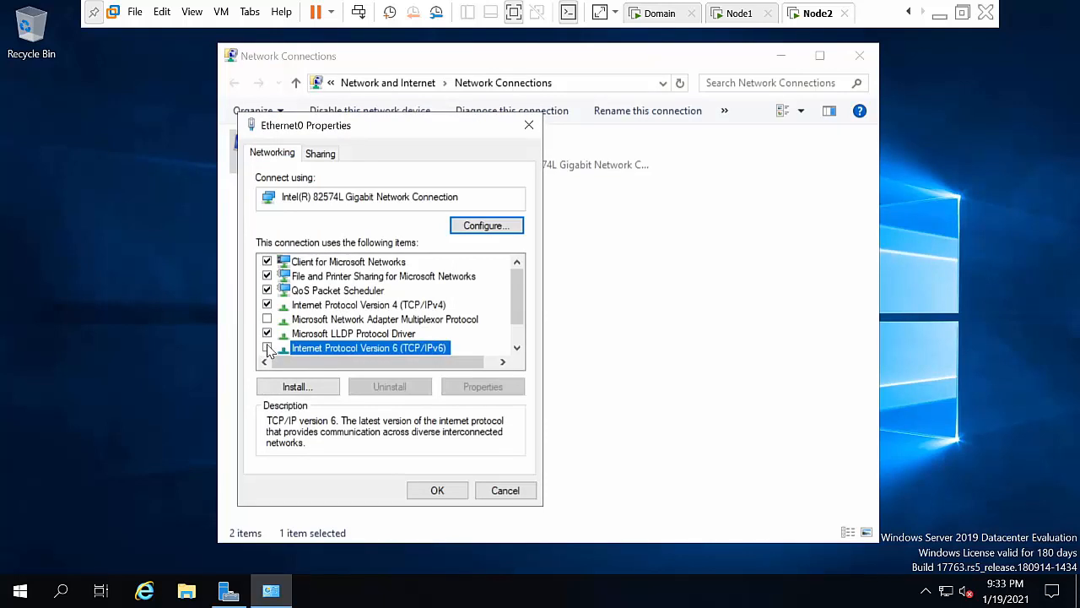
click(416, 311)
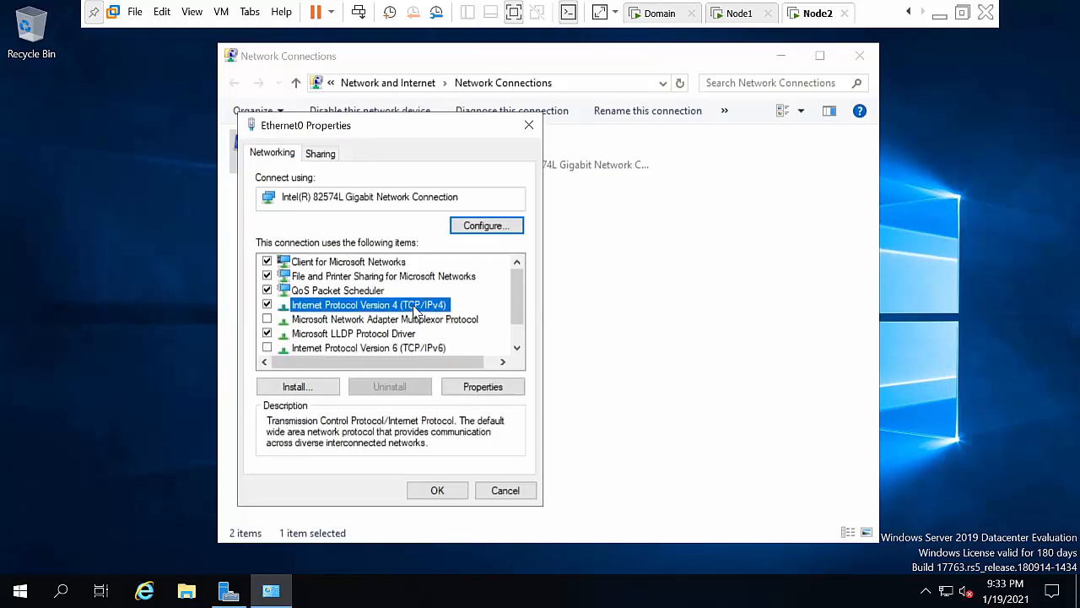
click(503, 388)
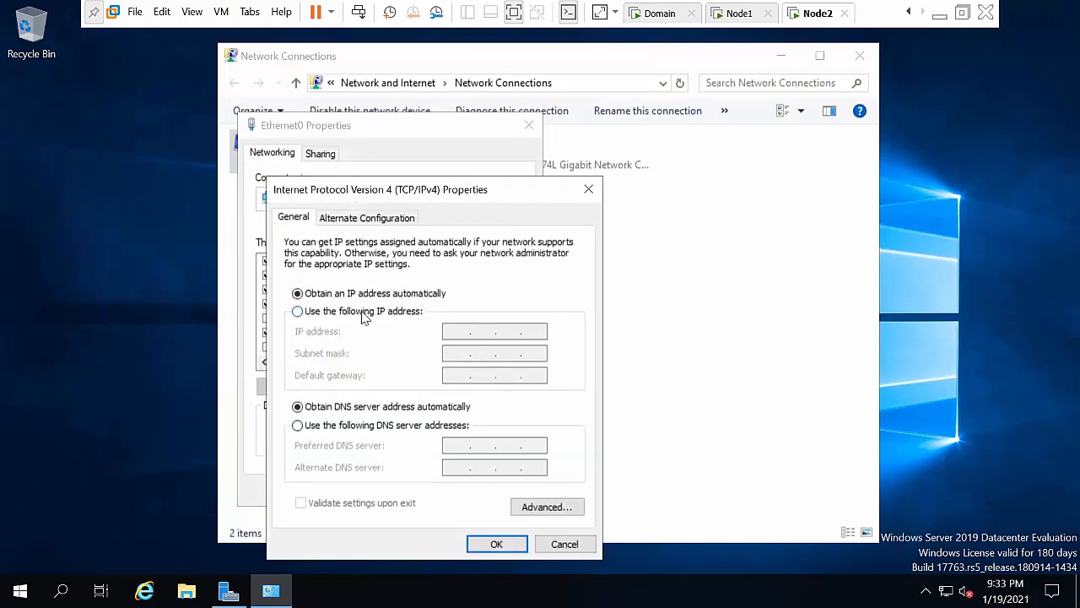
Step: Set Ethernet0 to static 10.0.0.2, mask 255.0.0.0, gateway and DNS 10.0.0.50
click(367, 313)
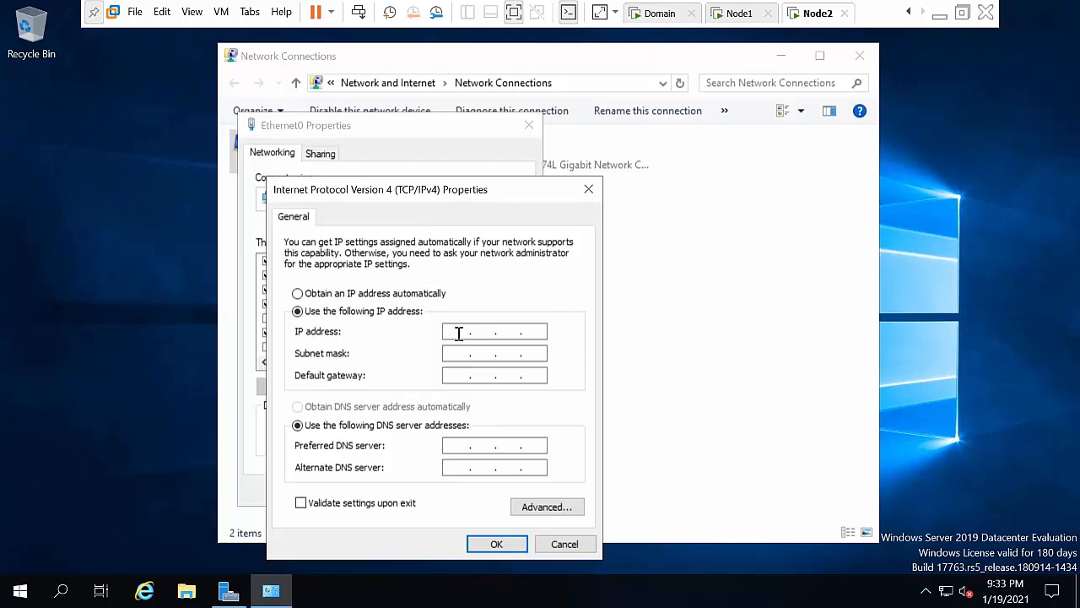
text(10.0.0.2)
key(Tab)
key(Tab)
text(10.0.0.50)
key(Tab)
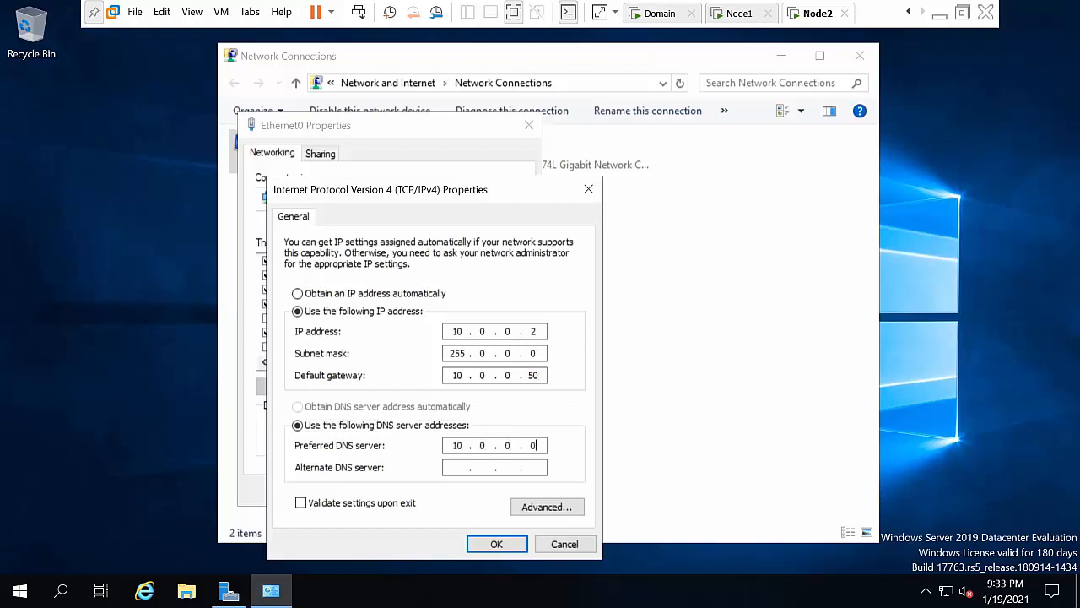
text(10 . 0 . 0 . 50)
key(Tab)
key(Tab)
key(Tab)
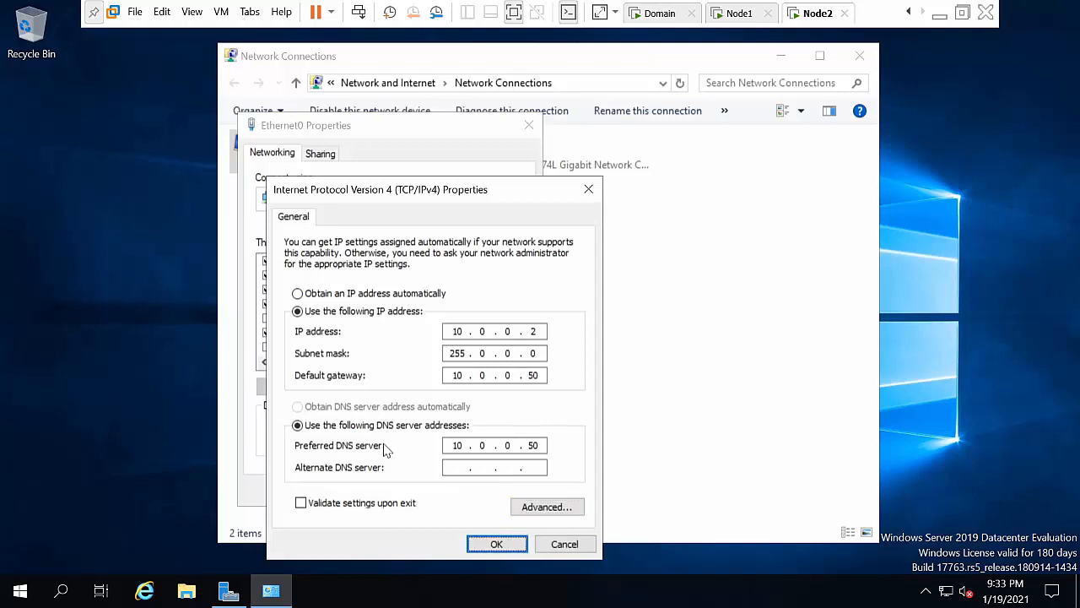
click(501, 543)
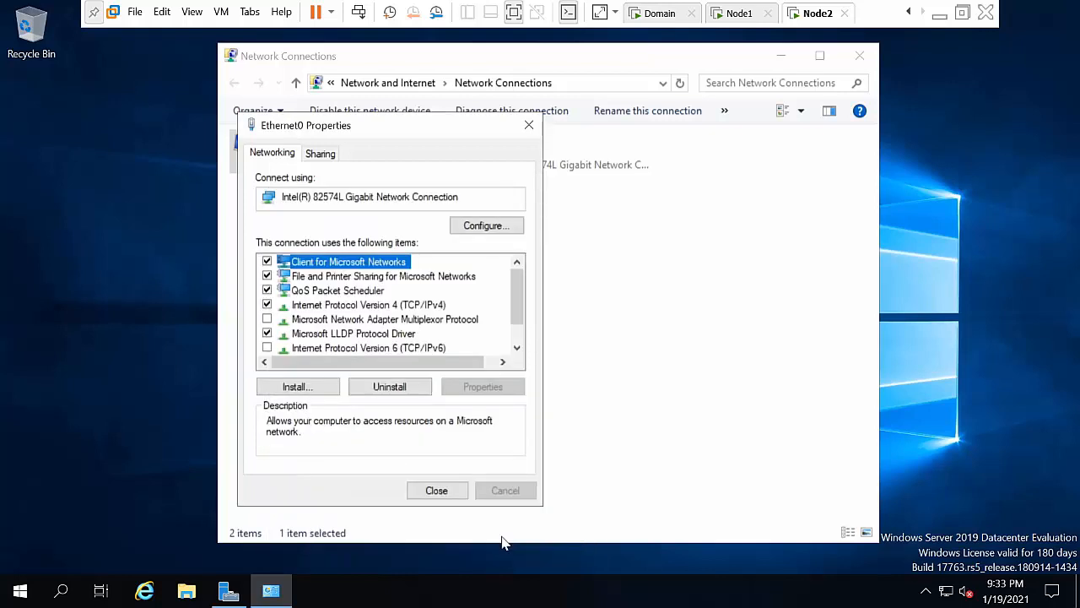
Step: Close Ethernet0 Properties, then open Ethernet1 Properties, uncheck IPv6, and open IPv4 properties
click(438, 491)
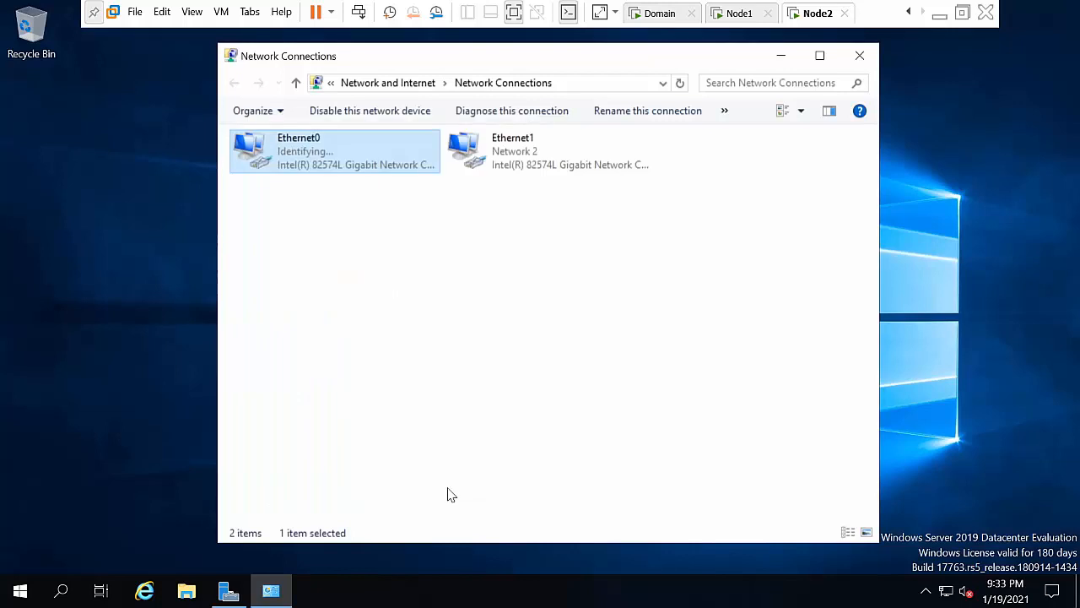
click(515, 158)
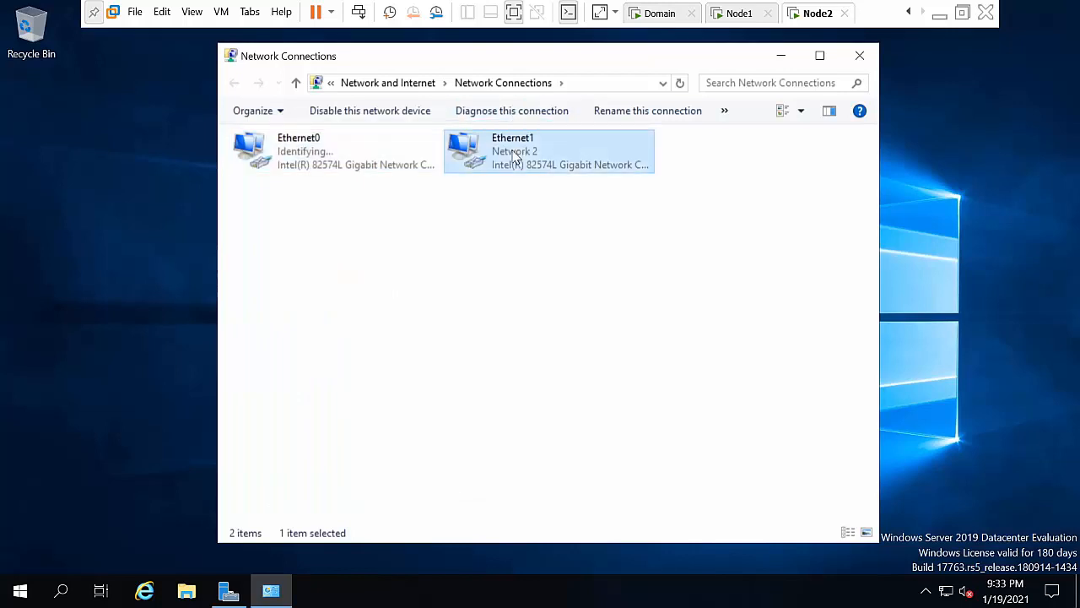
right_click(515, 158)
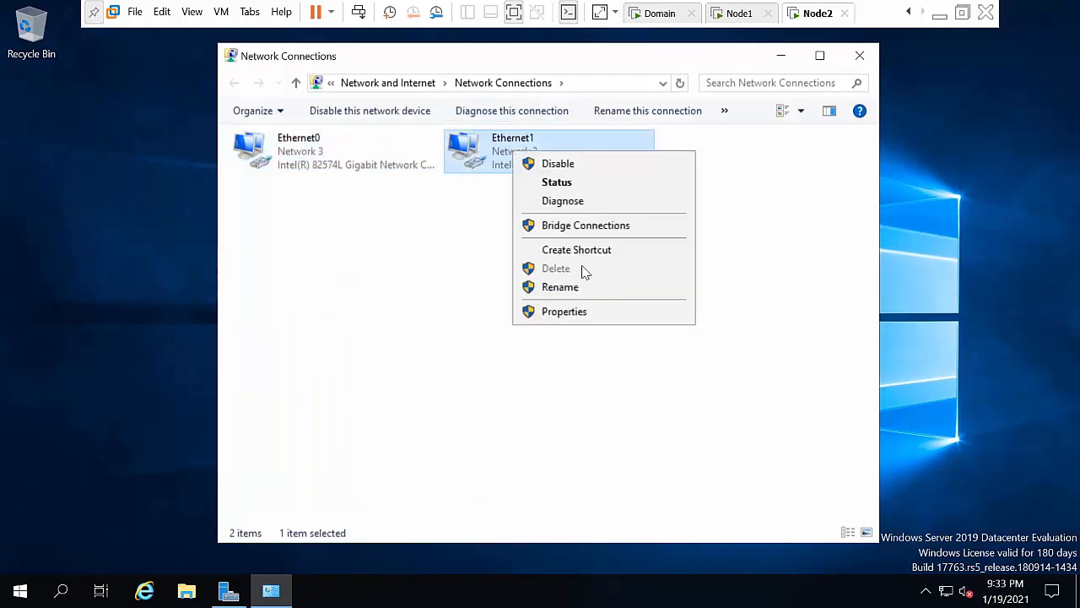
click(561, 313)
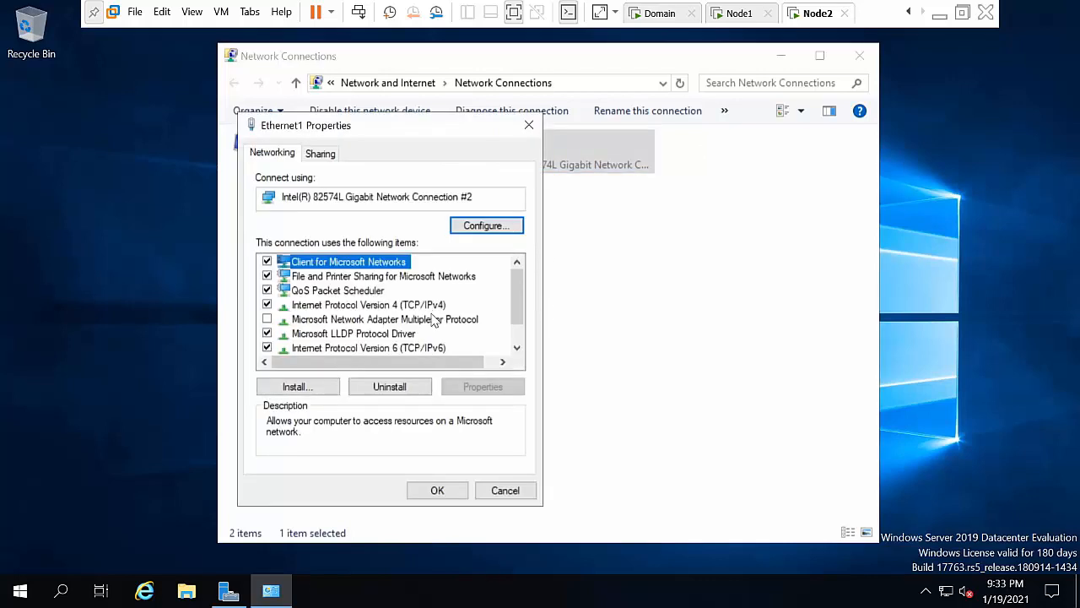
click(417, 349)
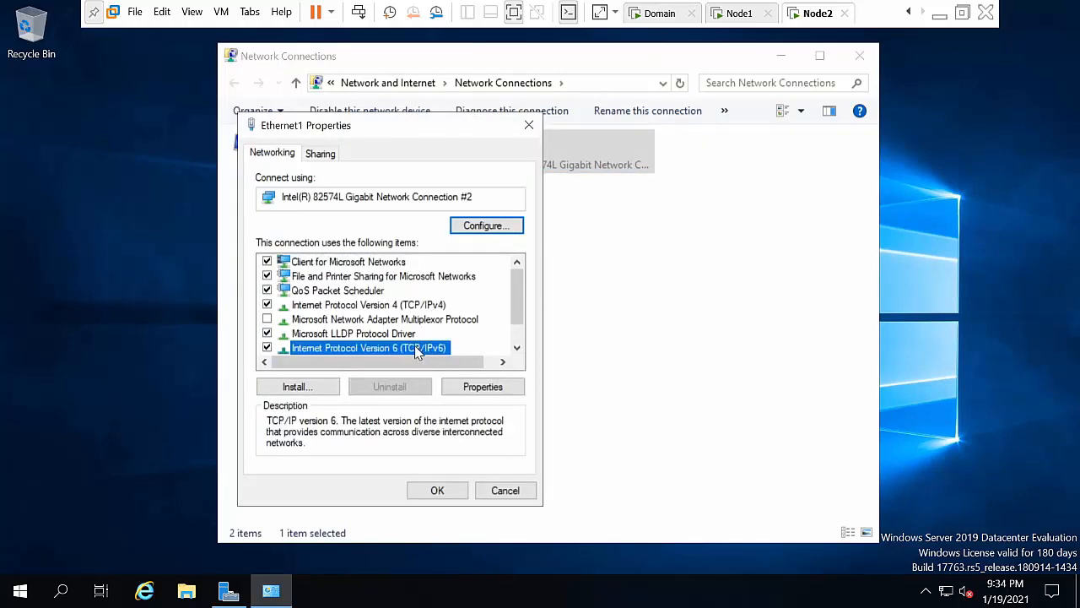
click(267, 348)
click(368, 305)
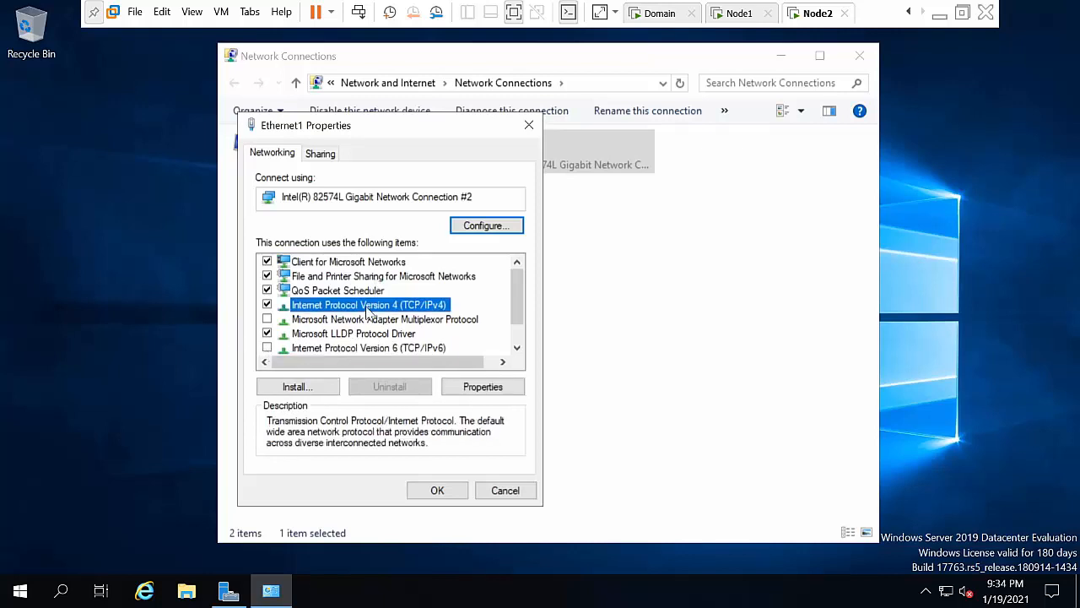
click(483, 386)
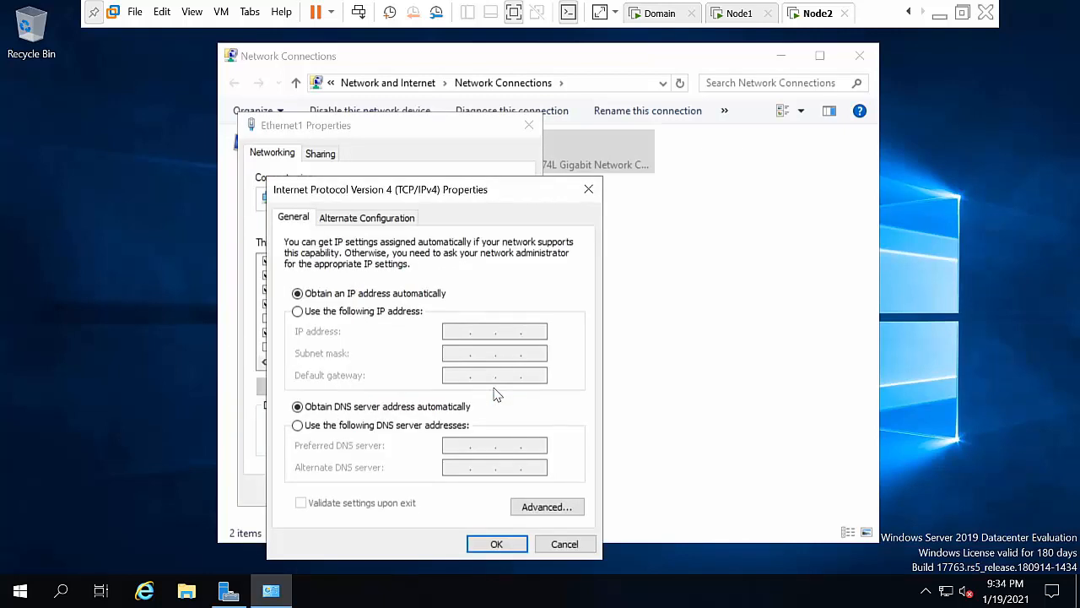
Step: Set Ethernet1 to static 192.168.1.2 with mask 255.255.255.0 and close its properties
click(388, 311)
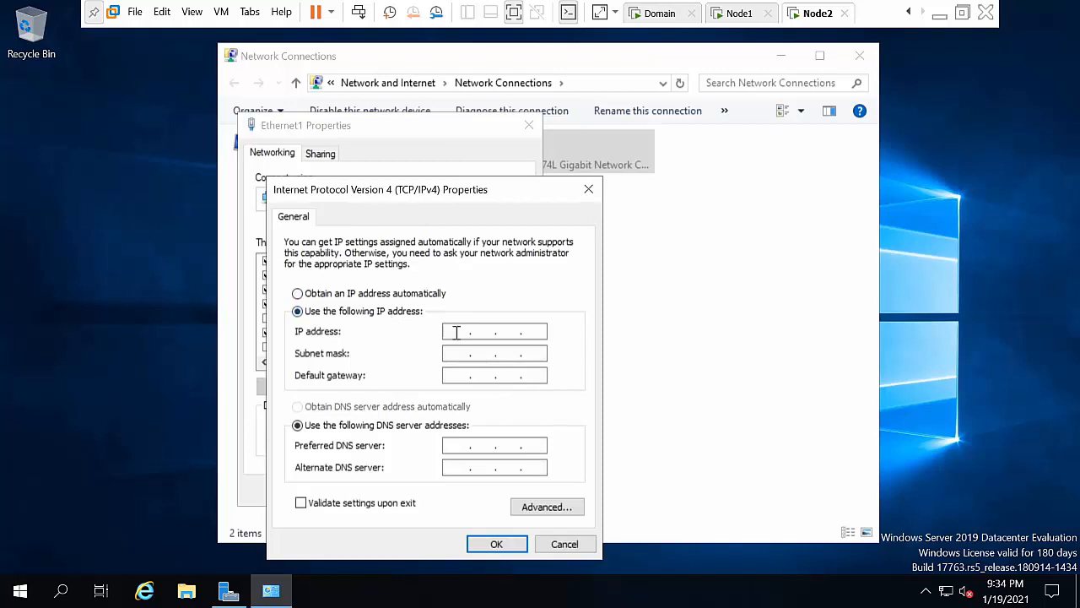
click(457, 333)
text(192 . 168 . 1 . 2)
key(Tab)
key(Tab)
key(Tab)
key(Tab)
key(Tab)
key(Tab)
key(Tab)
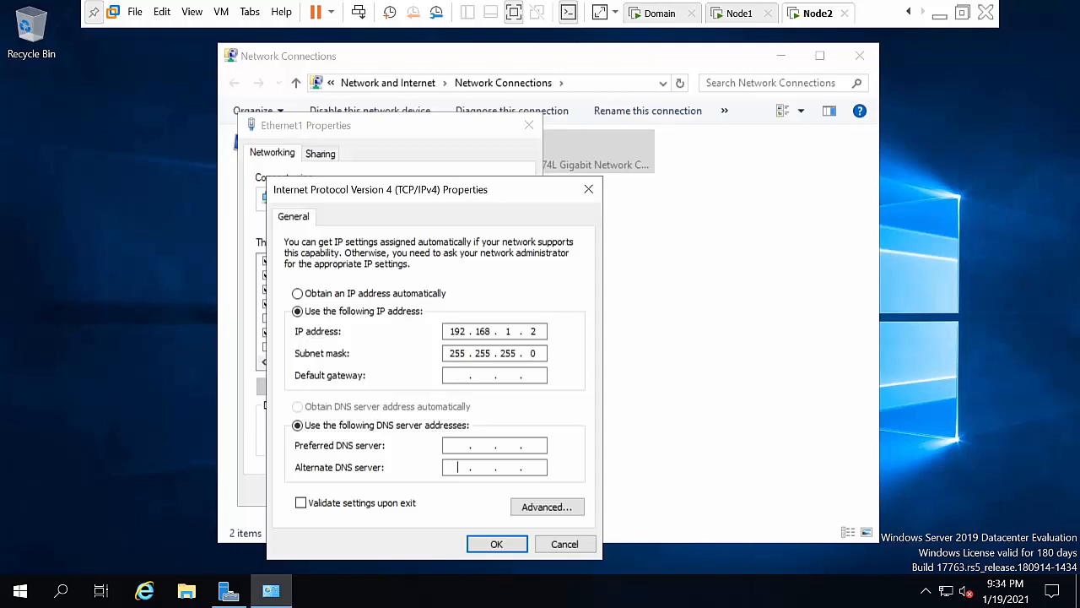
key(Tab)
key(Return)
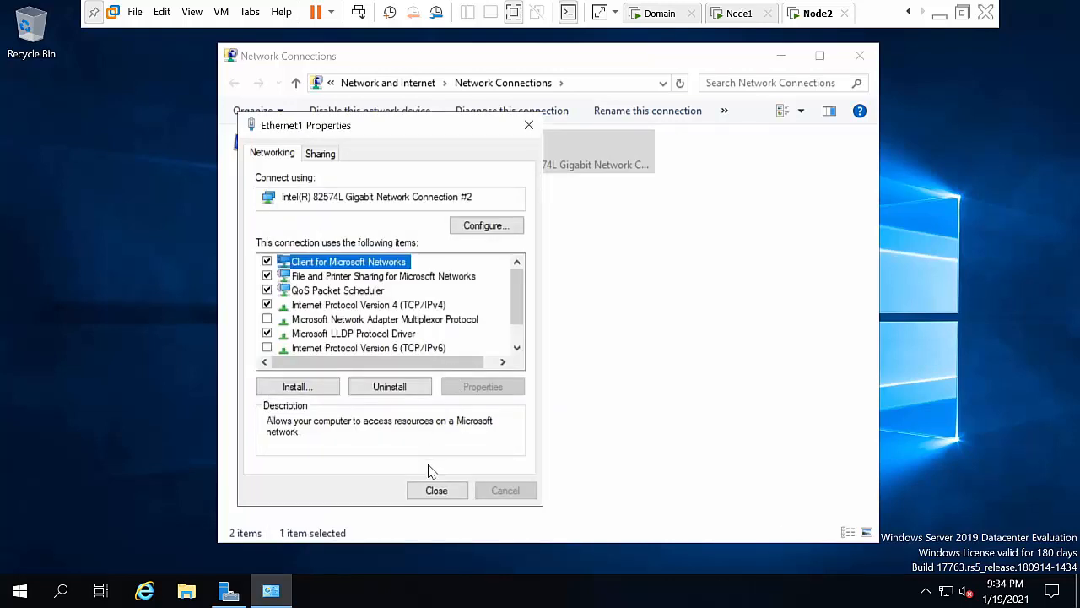
click(429, 492)
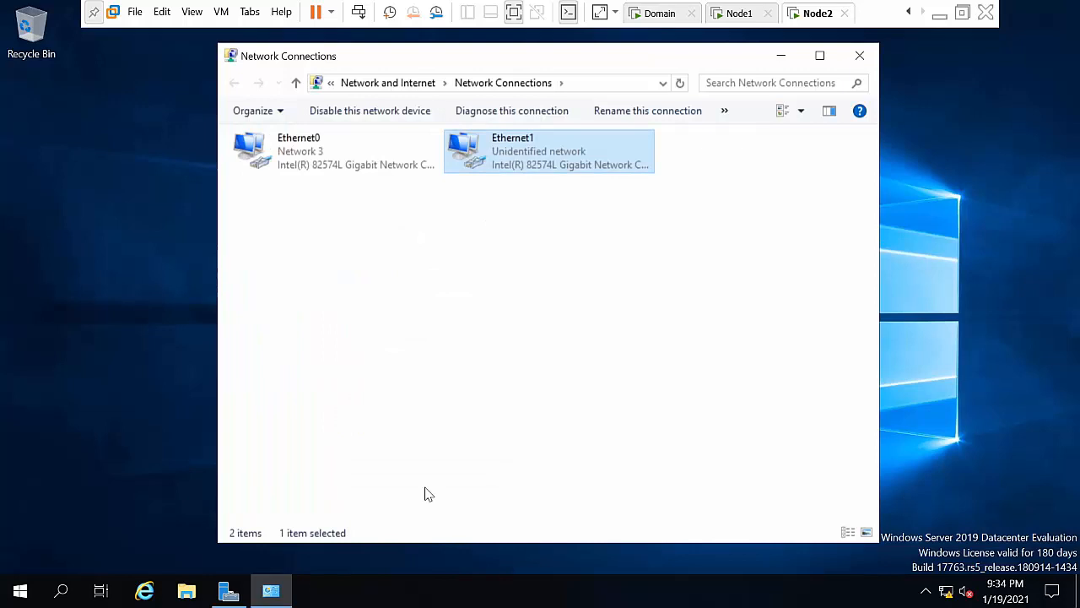
Step: Check Ethernet0 status details confirm 10.0.0.2 with DHCP disabled
click(314, 150)
right_click(316, 150)
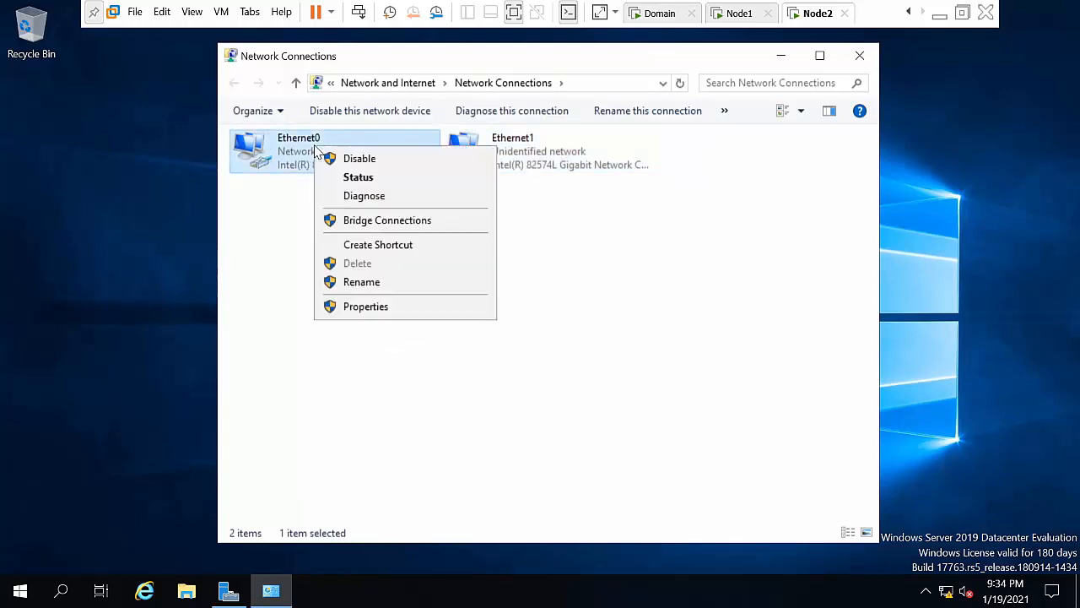
click(351, 177)
click(436, 285)
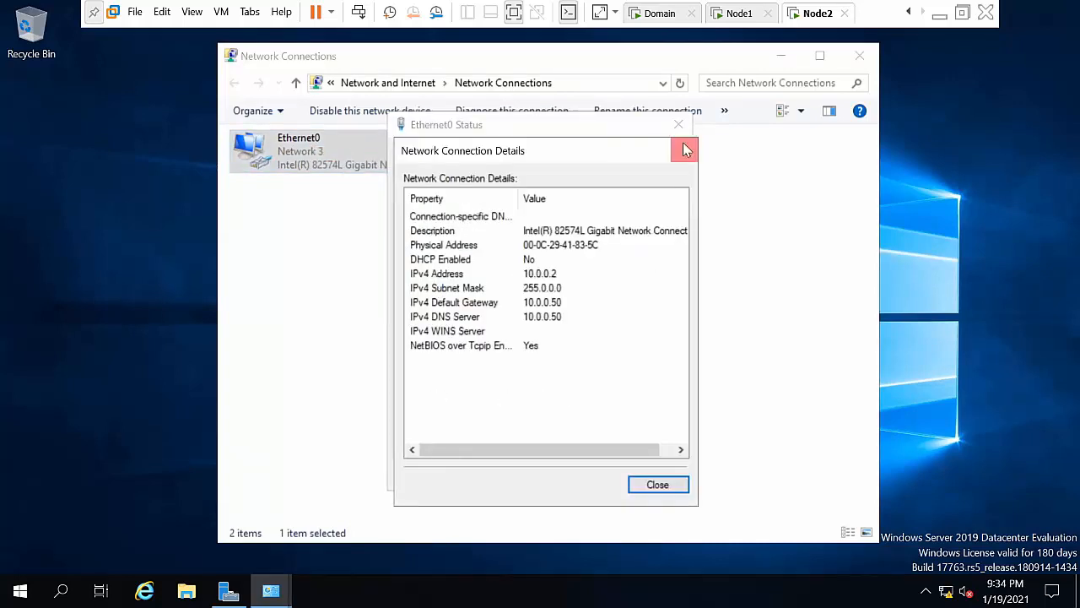
click(685, 150)
click(677, 127)
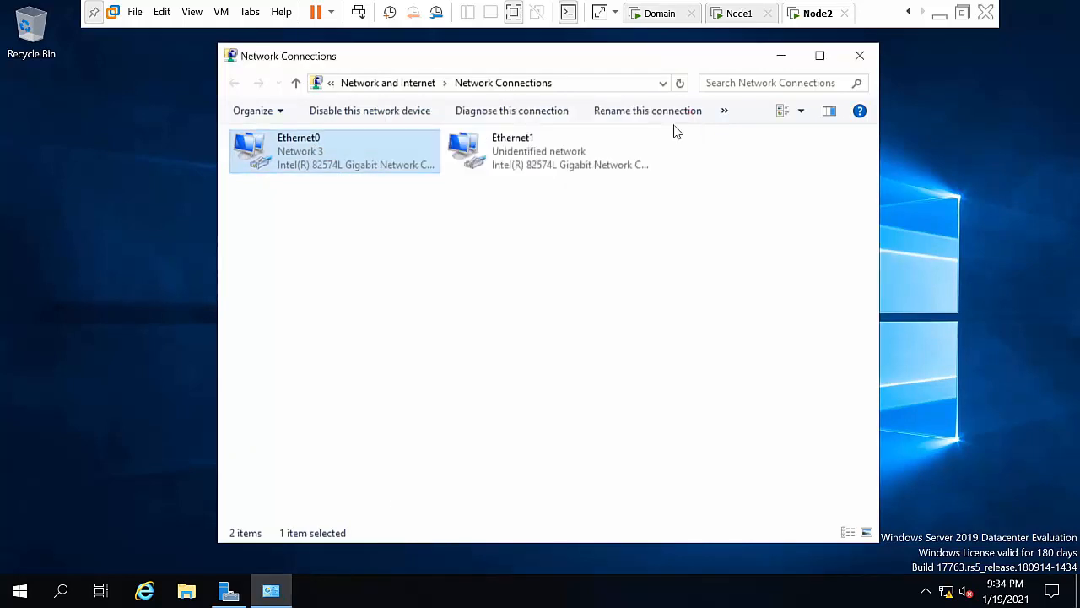
click(563, 338)
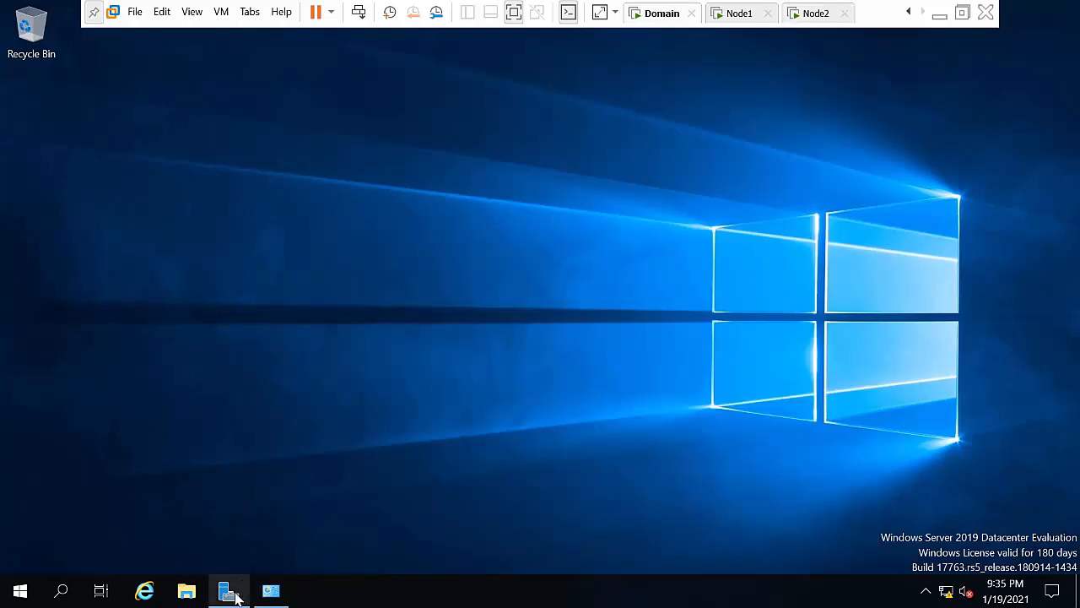
Step: Open Server Manager and start a role-based Add Roles and Features install on the local server
click(229, 592)
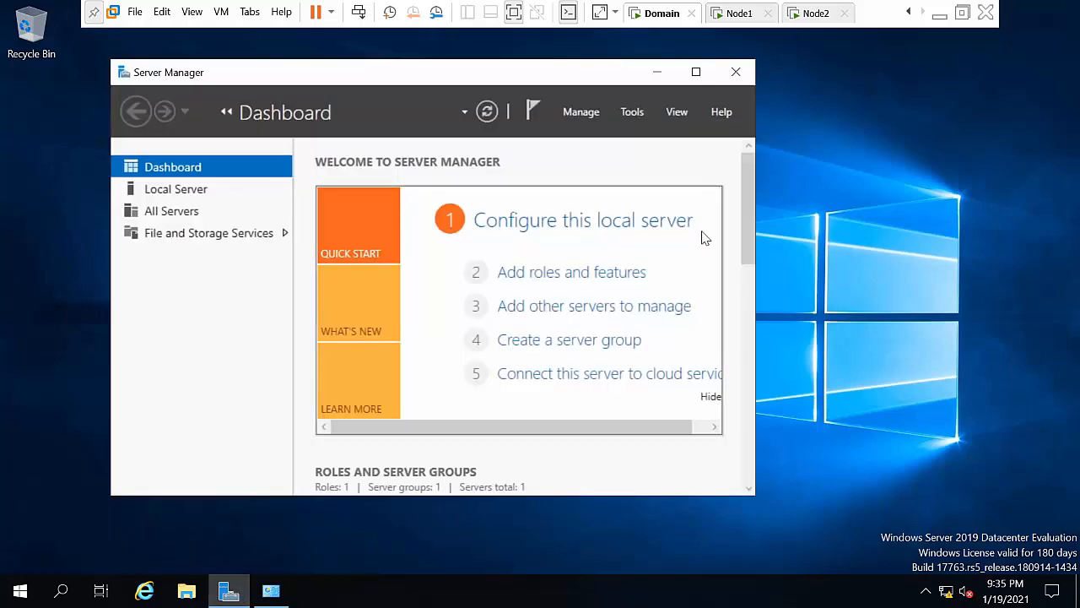
click(695, 72)
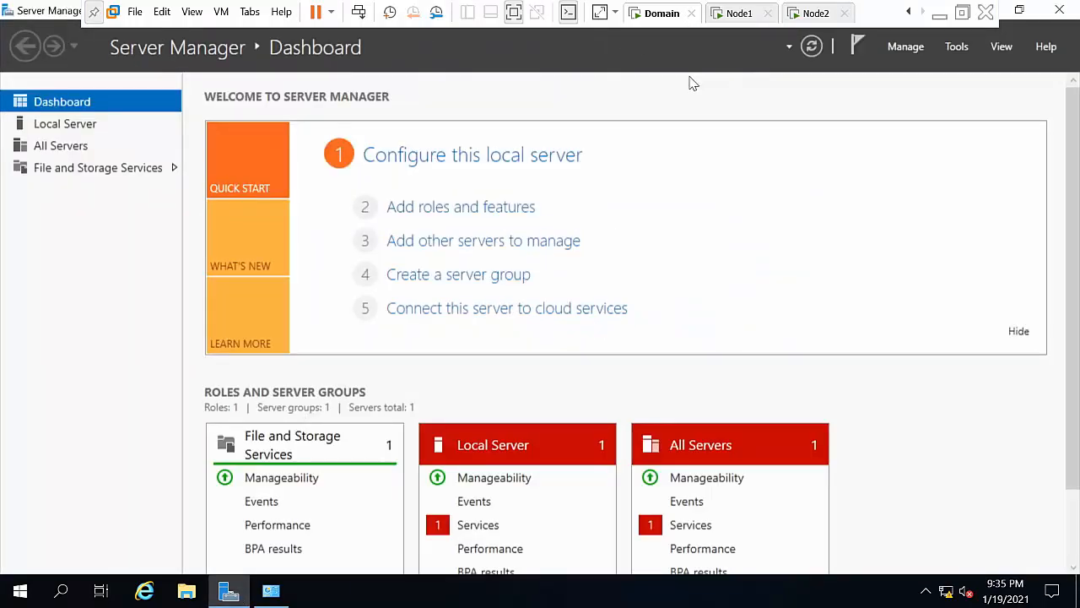
click(902, 49)
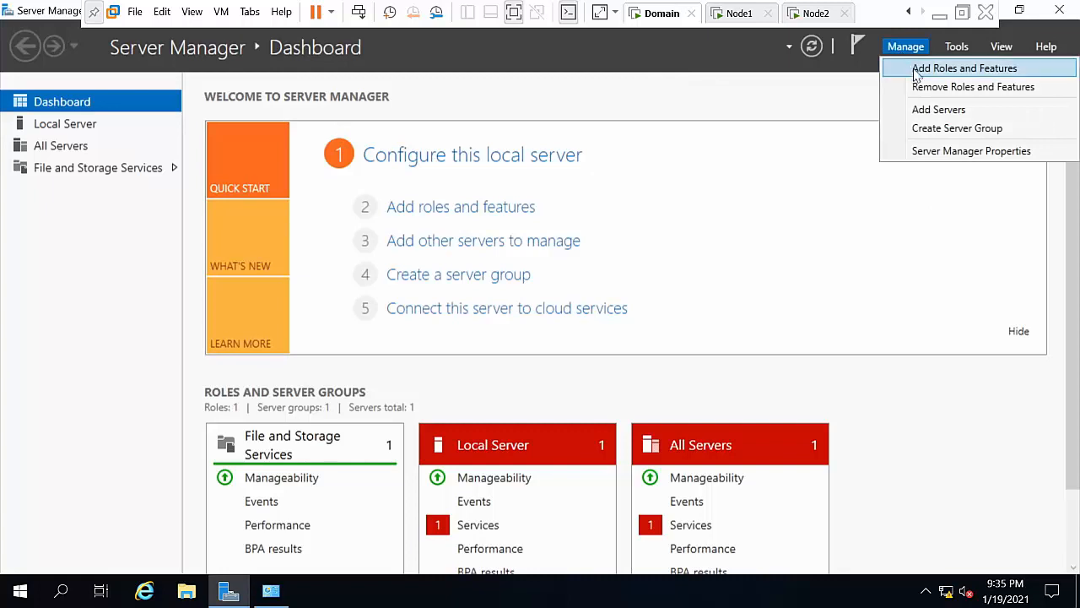
click(918, 74)
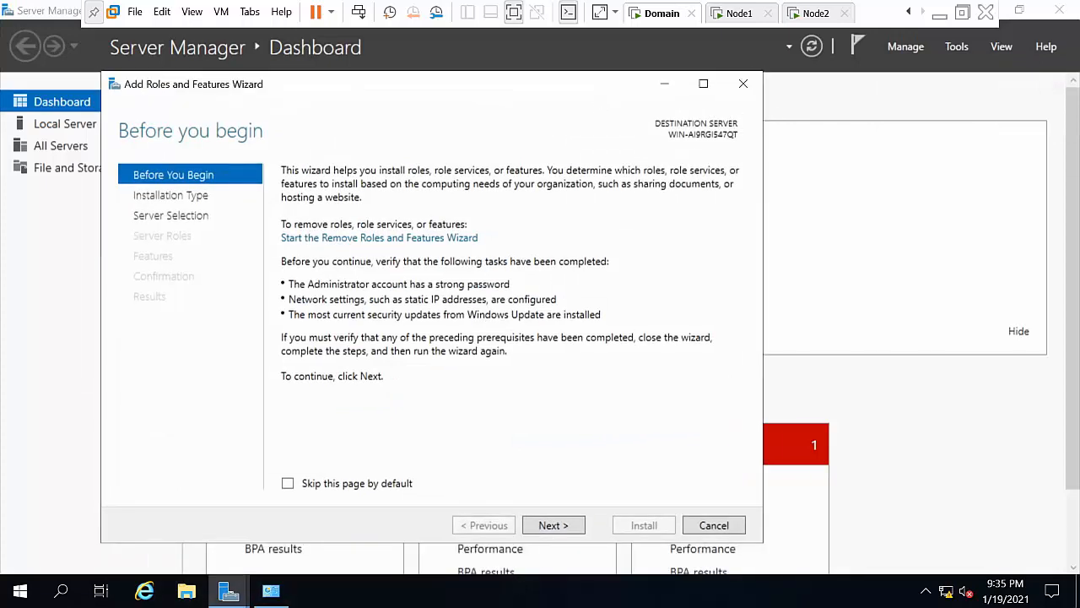
click(550, 525)
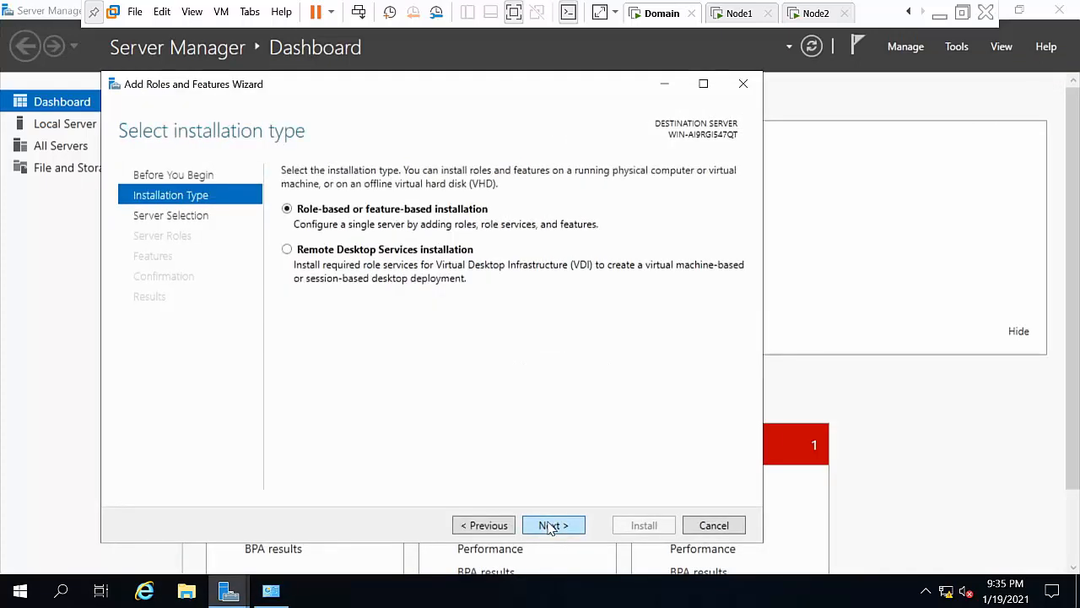
click(550, 525)
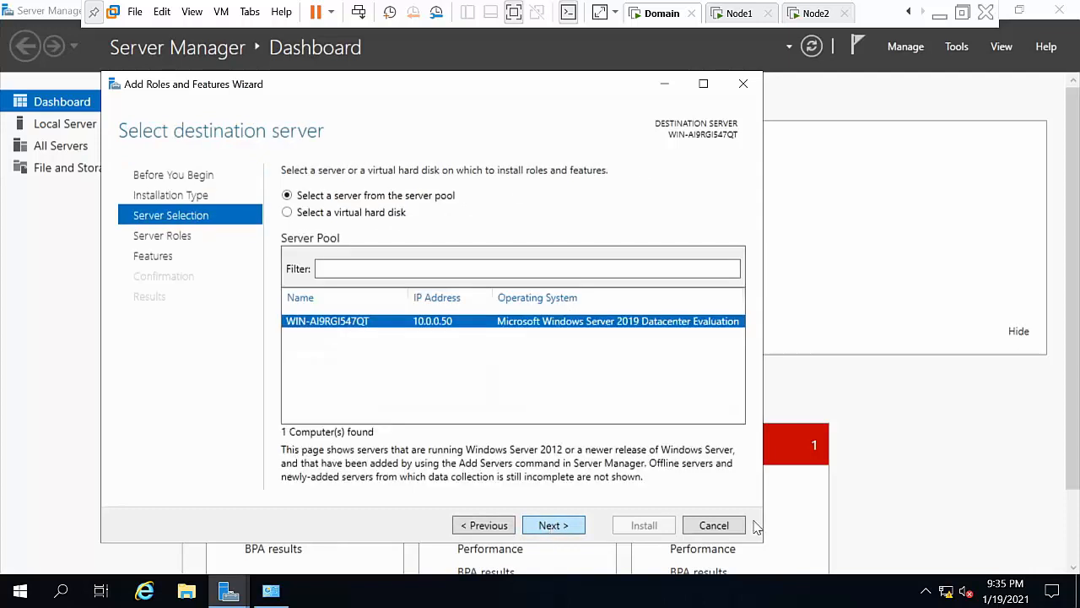
click(565, 530)
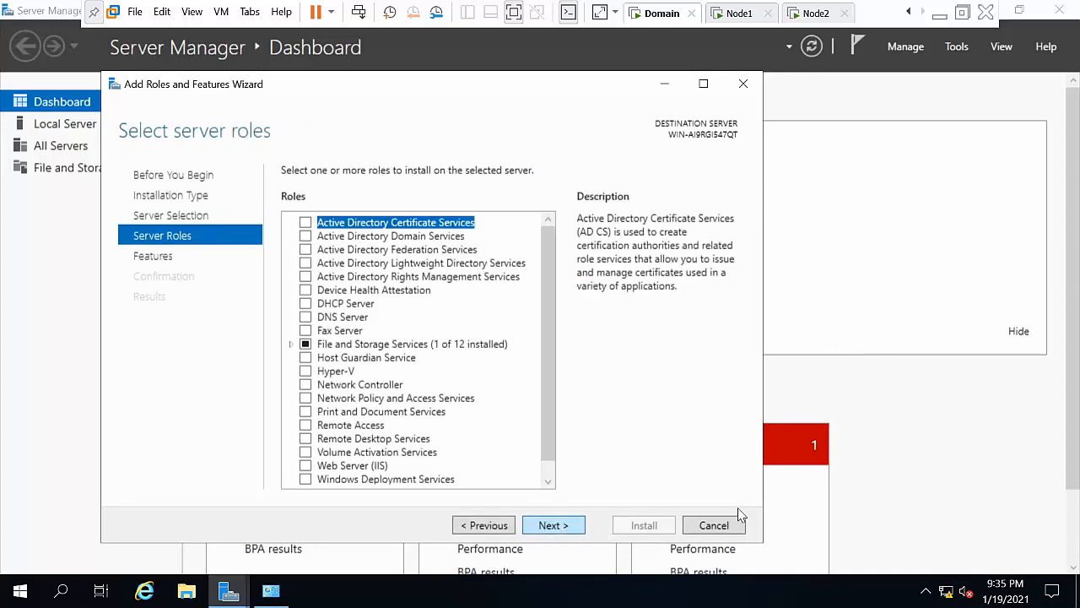
Step: Install the Active Directory Domain Services role with its management features
click(305, 238)
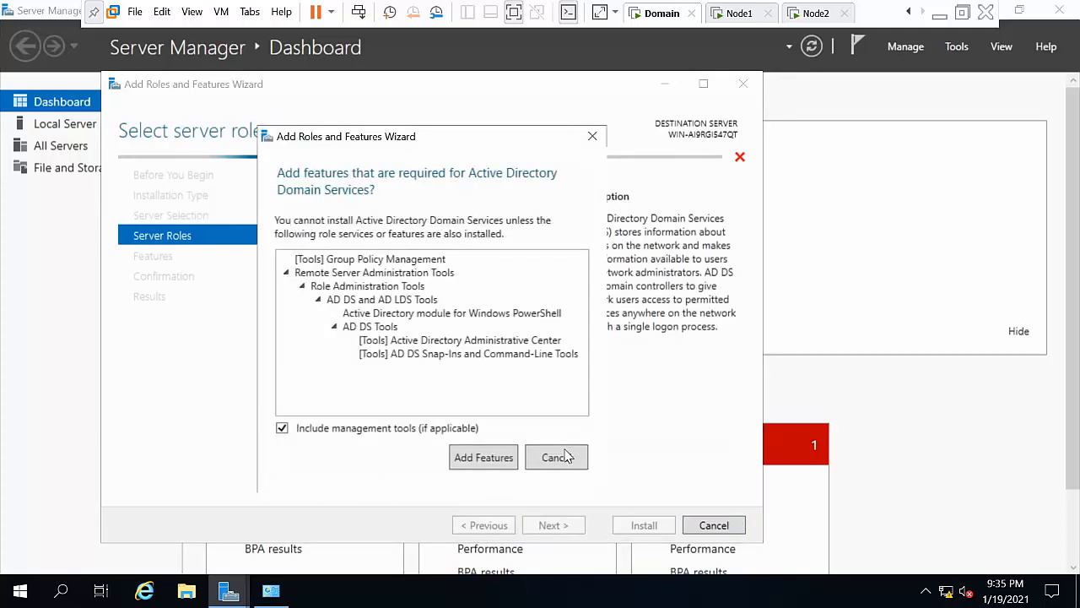
click(488, 460)
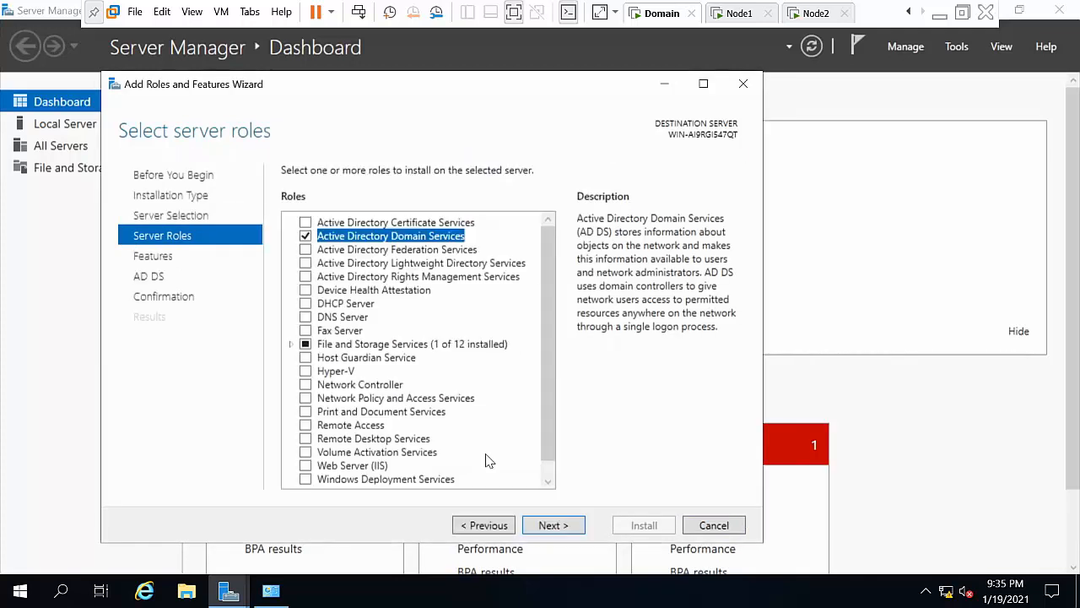
click(553, 526)
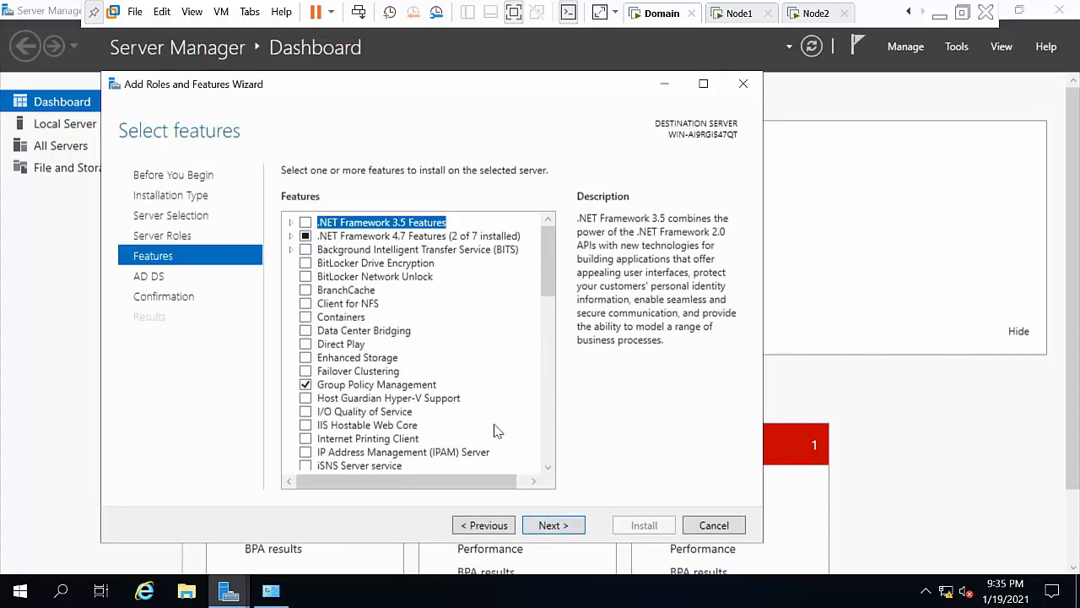
click(556, 528)
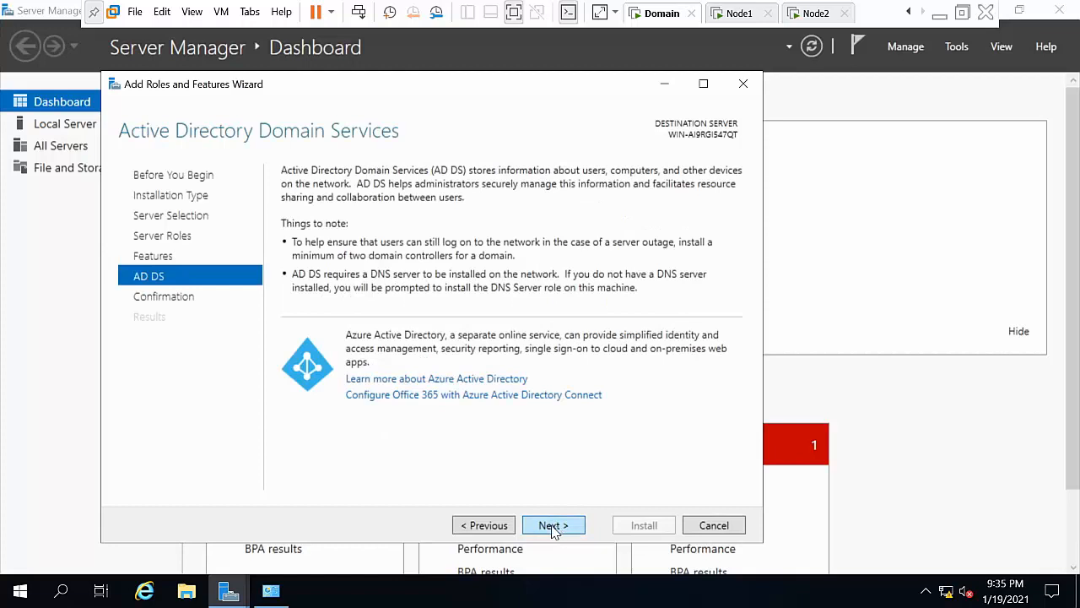
click(498, 530)
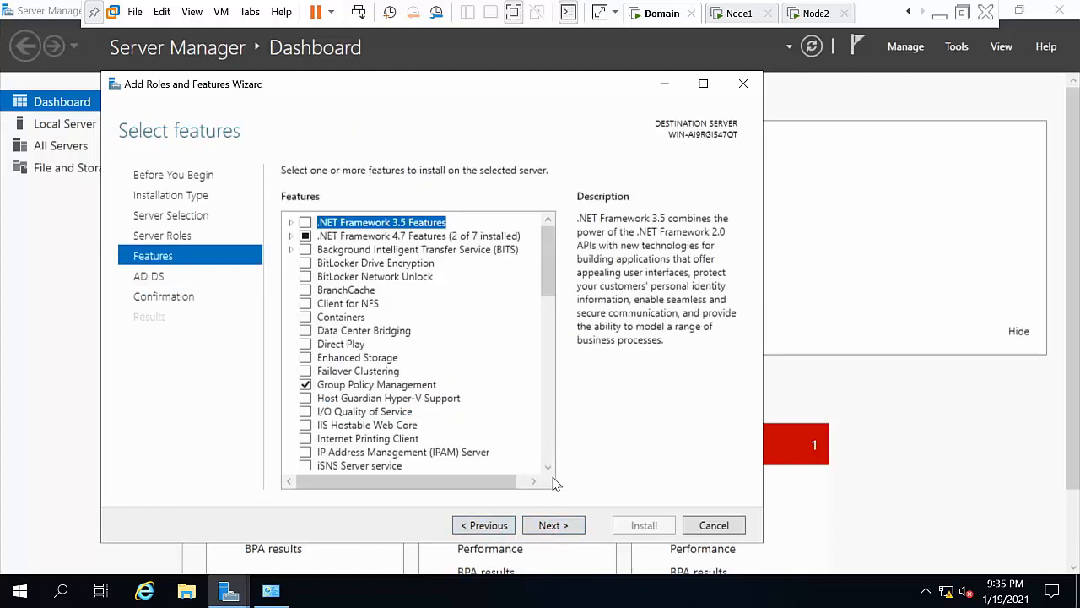
click(556, 527)
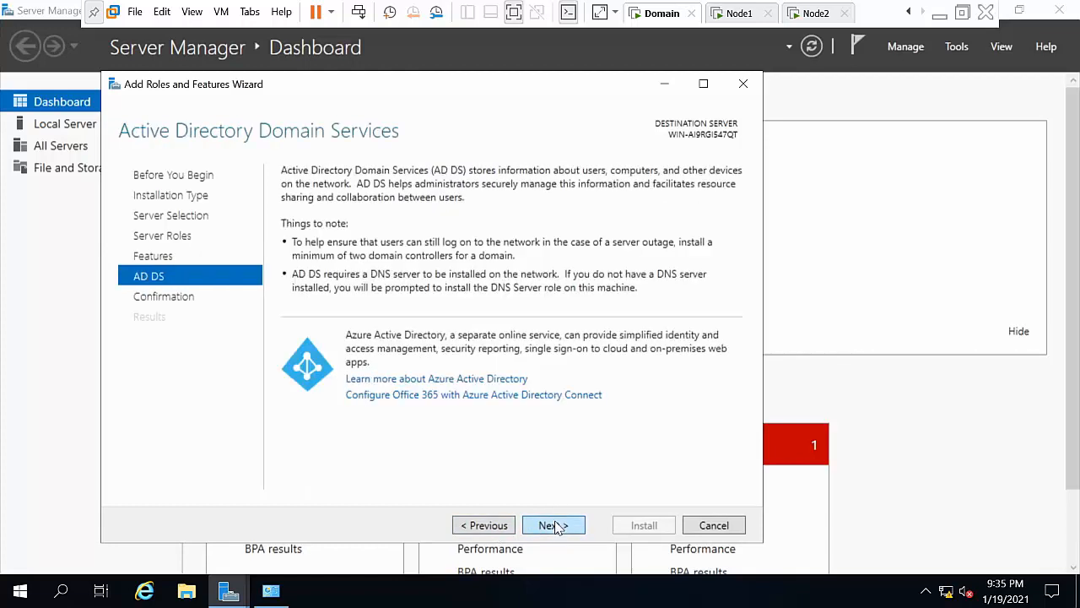
click(555, 527)
click(646, 528)
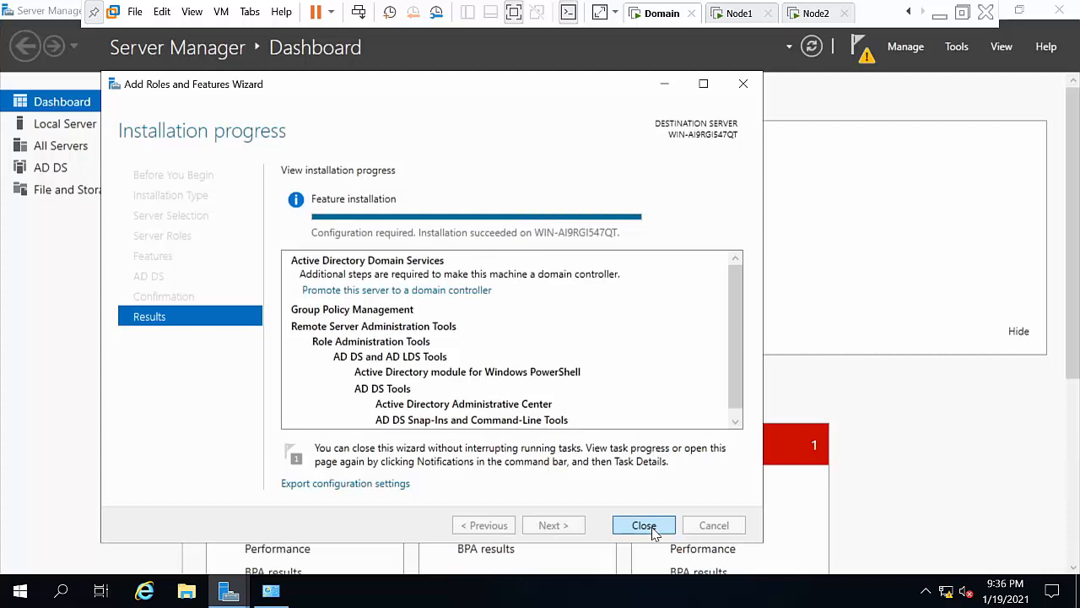
click(644, 526)
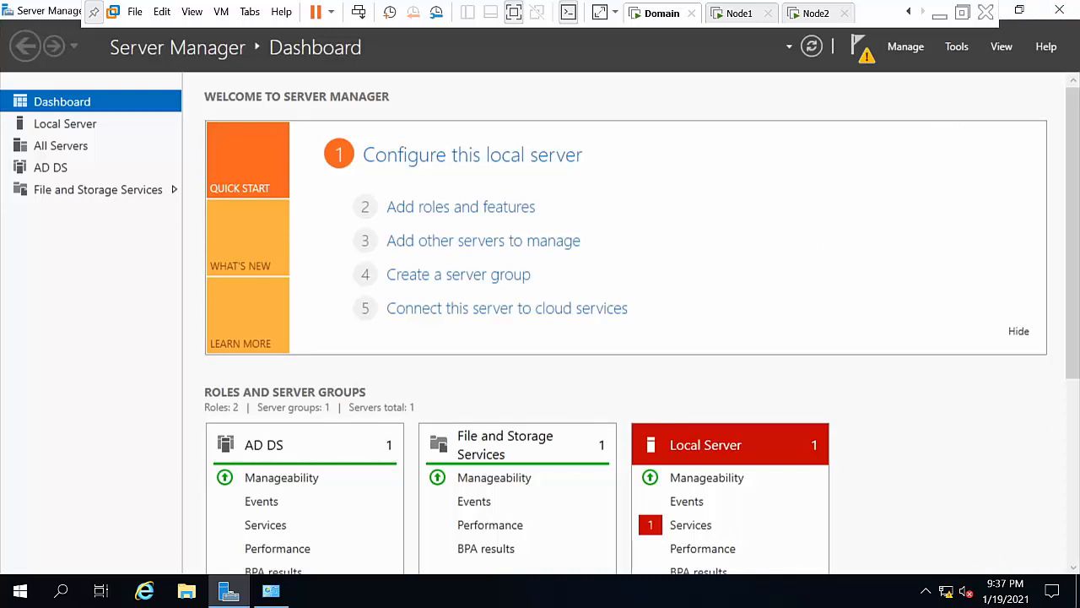
Step: Open the computer name settings from This PC's Properties in File Explorer
click(20, 591)
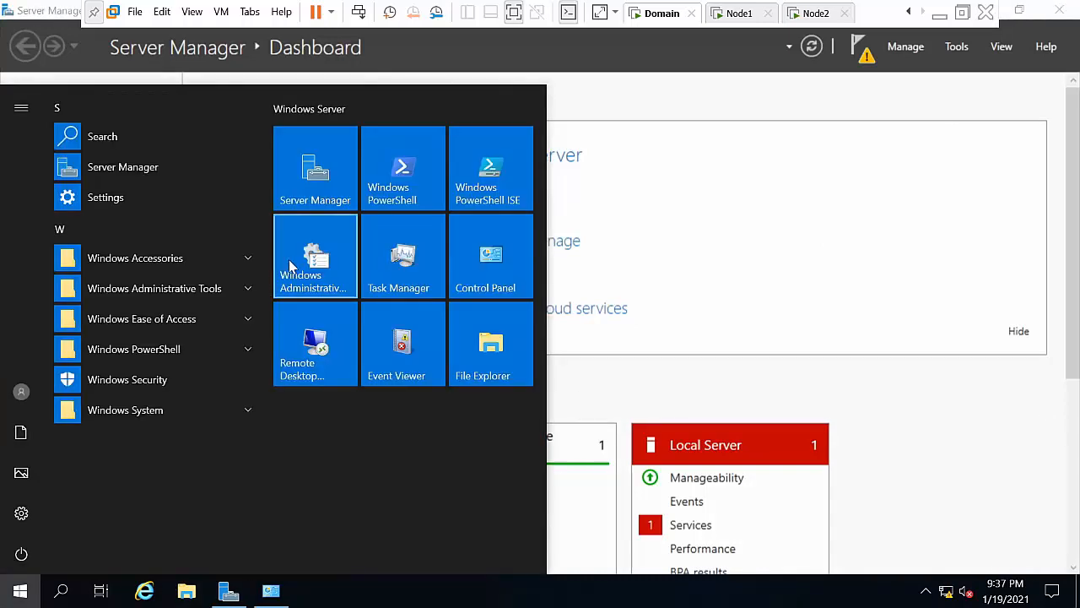
click(707, 205)
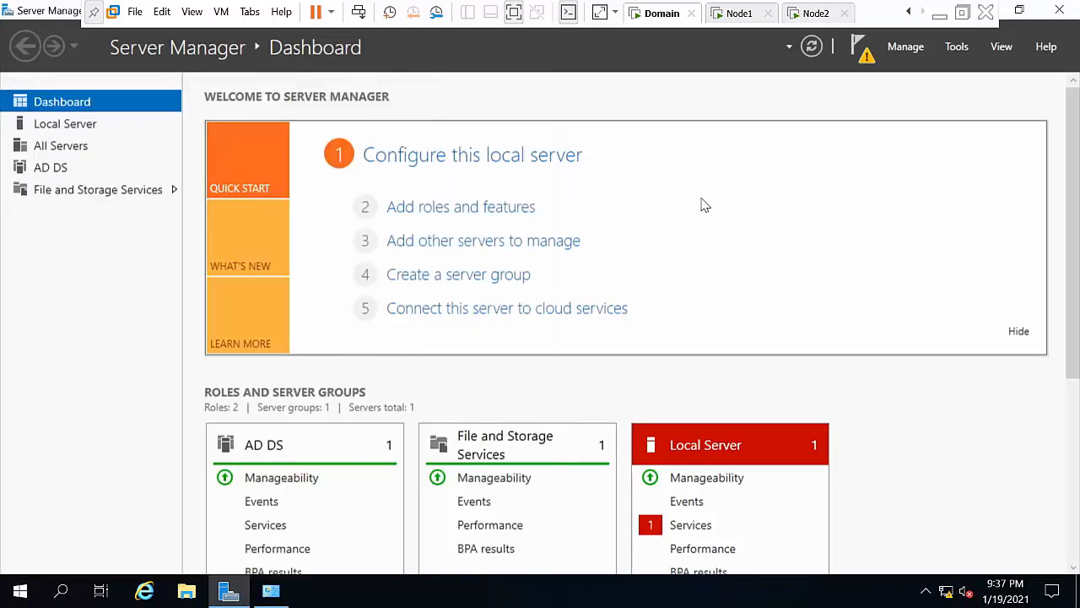
key(super+e)
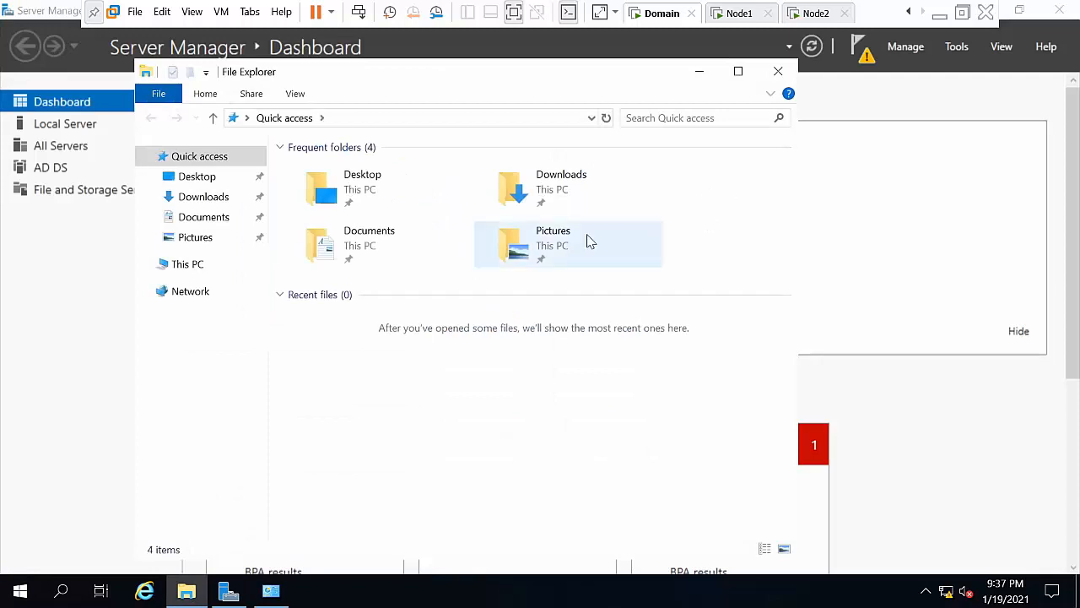
click(201, 266)
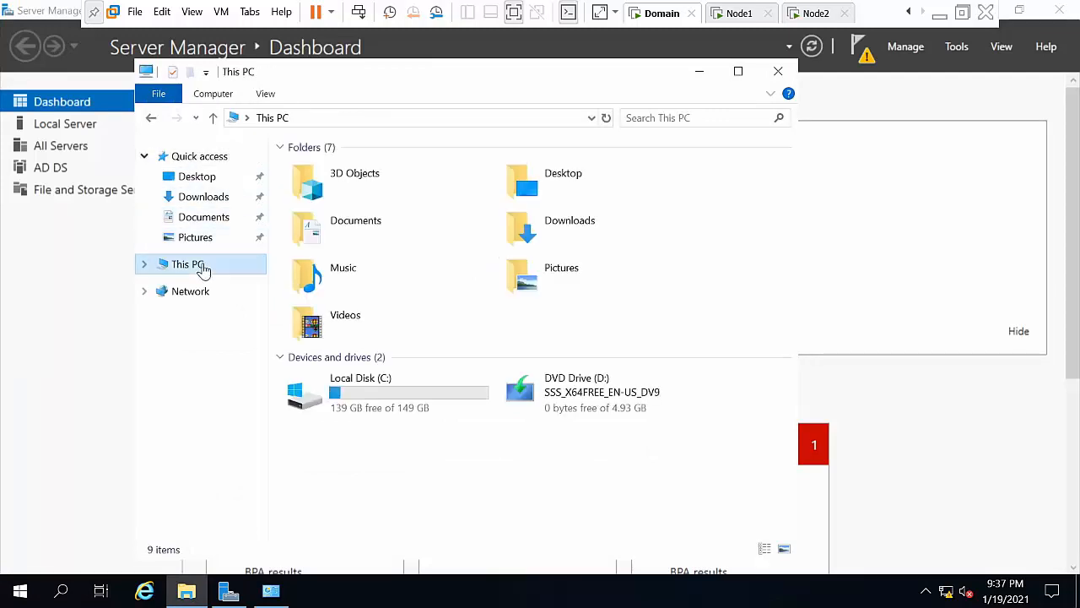
right_click(203, 268)
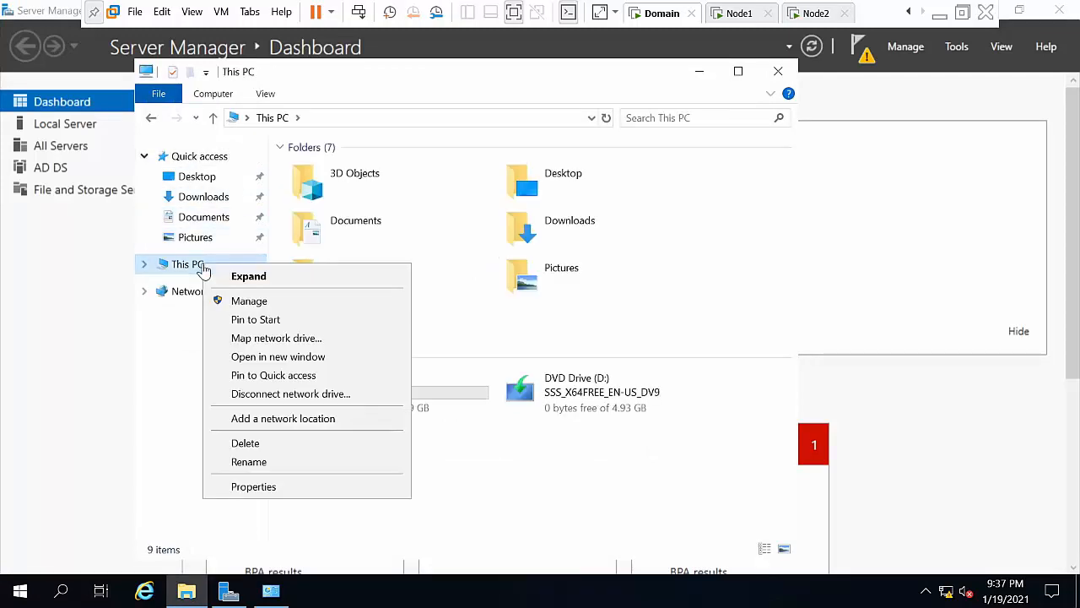
click(287, 488)
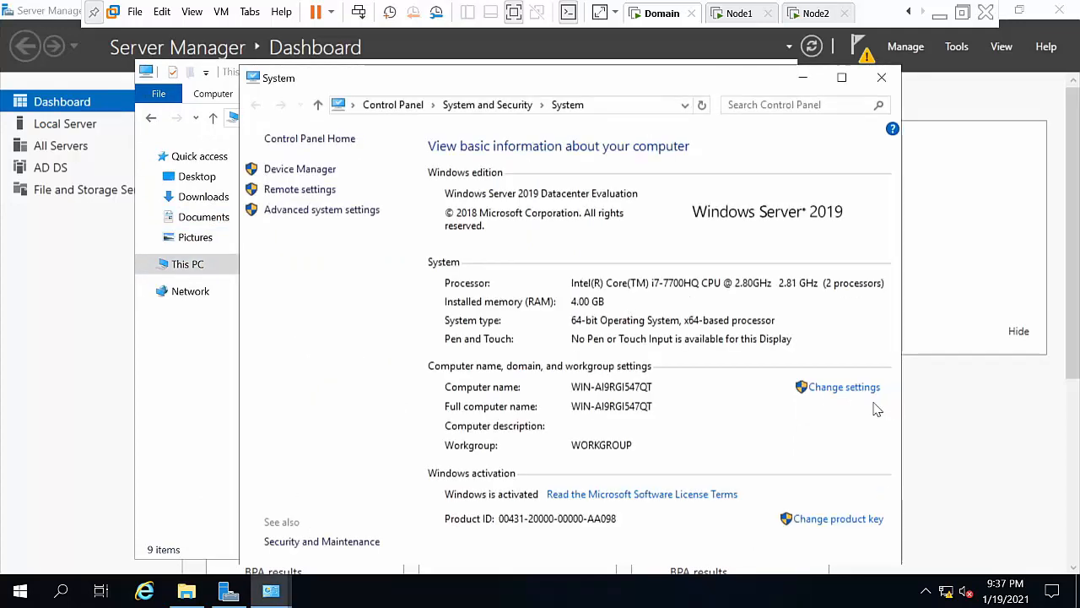
click(844, 387)
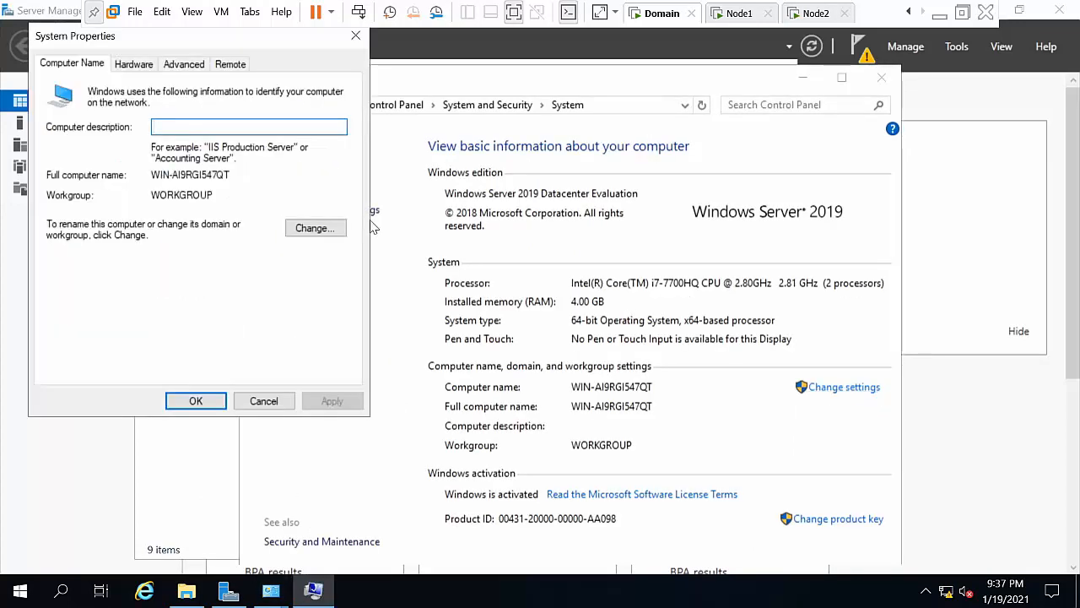
Step: Change the computer name to Harsha and restart the VM immediately
click(299, 228)
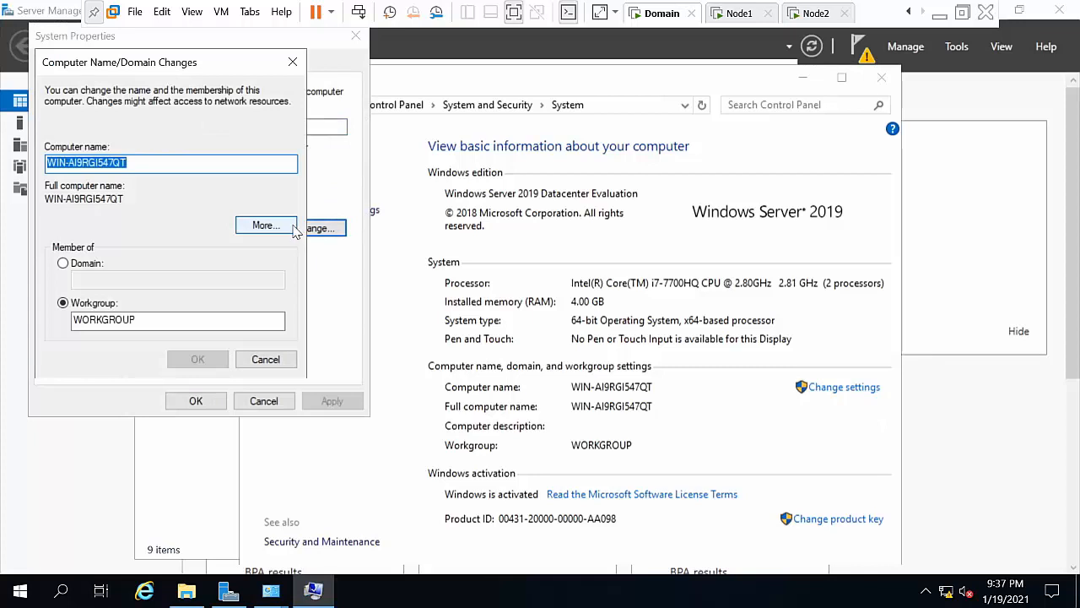
key(BackSpace)
text(ha)
key(BackSpace)
key(BackSpace)
text(Harsha)
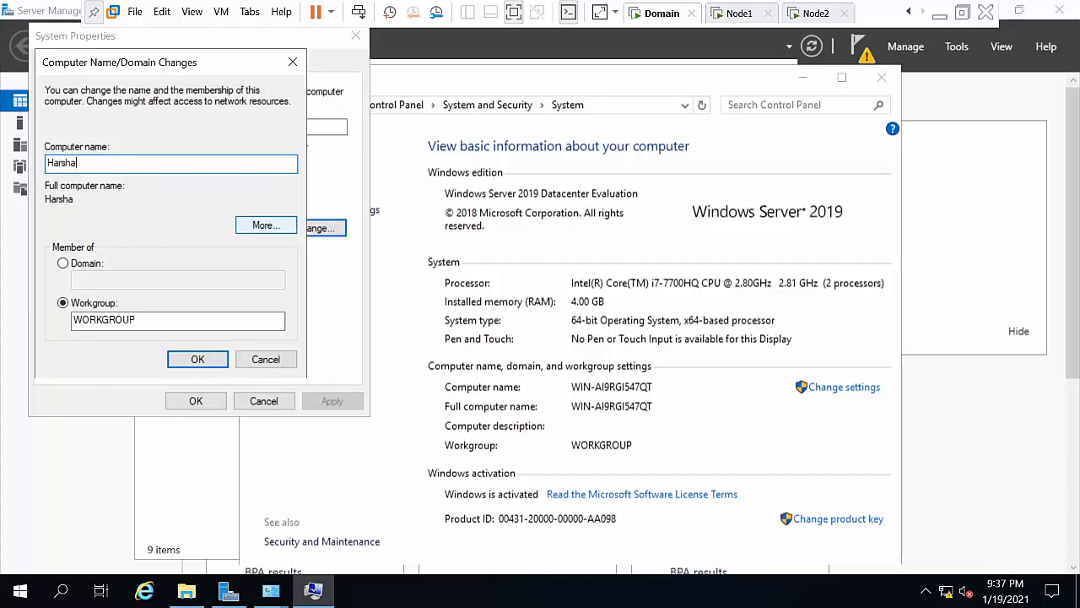
click(194, 359)
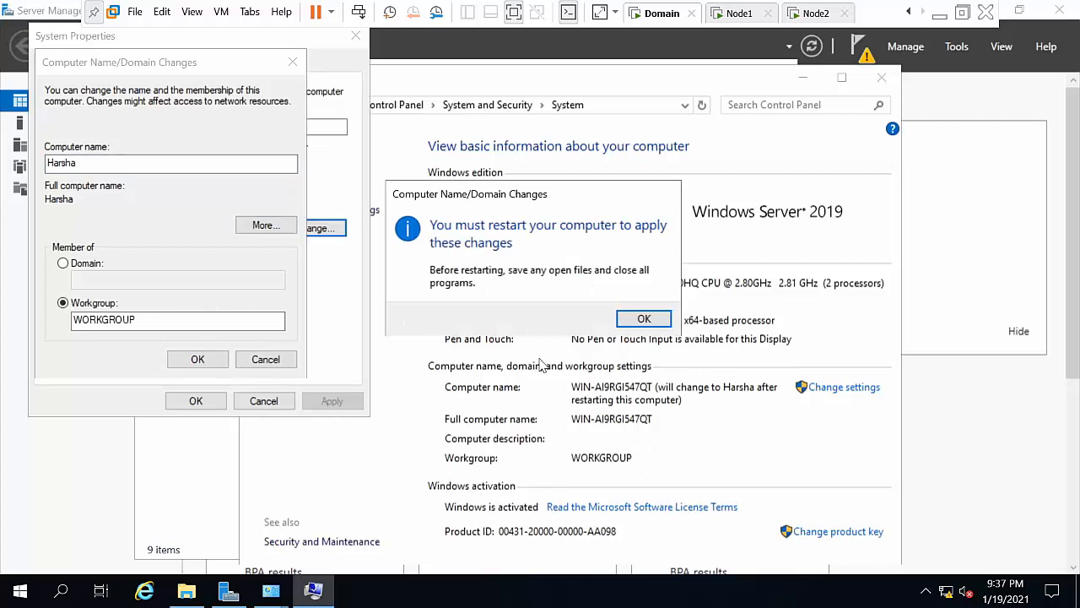
click(654, 319)
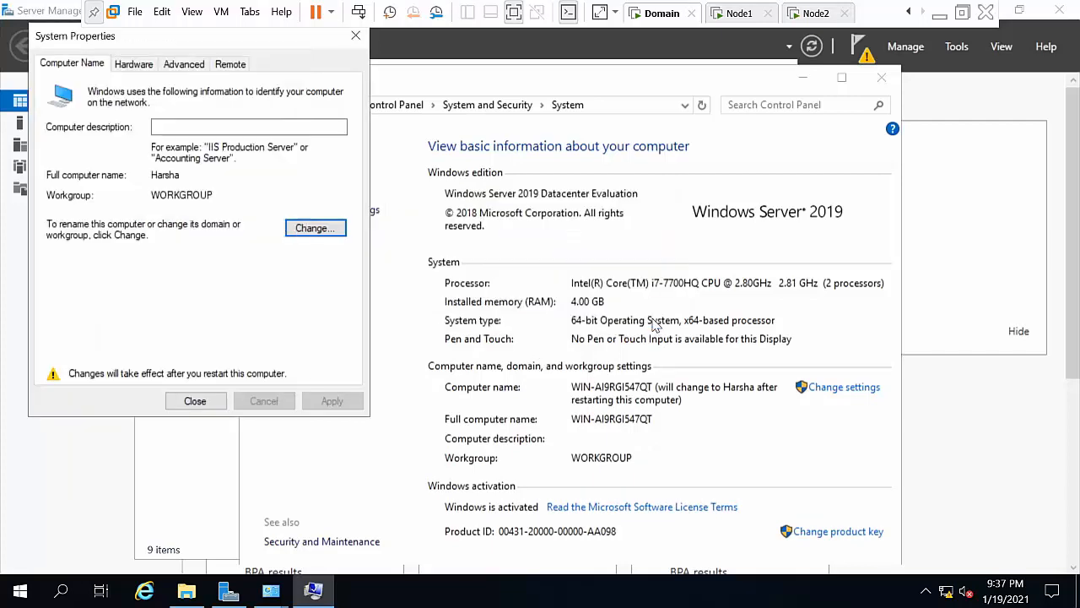
click(193, 401)
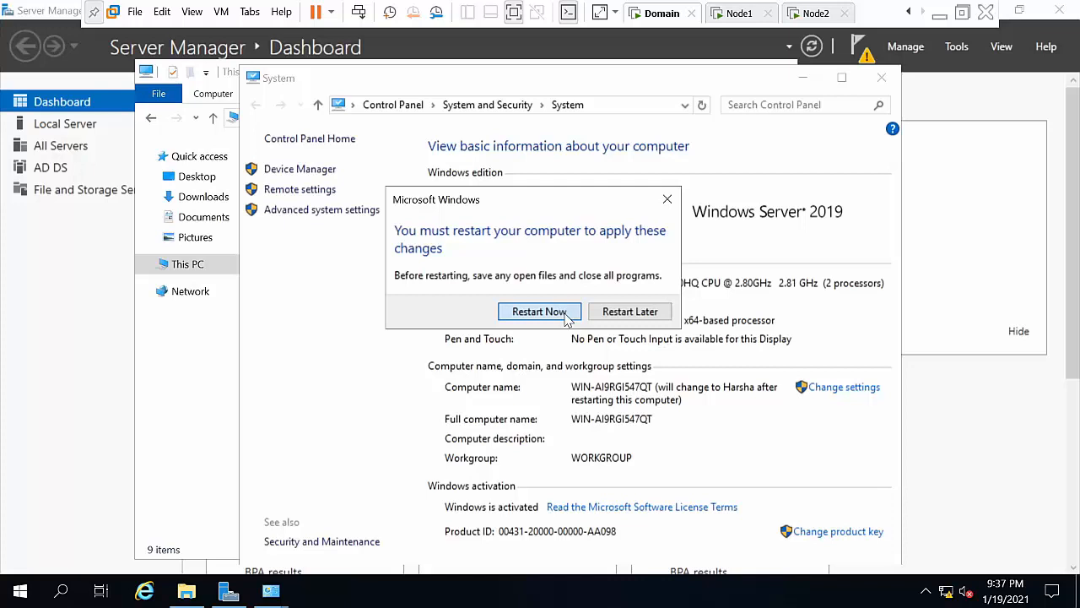
click(539, 312)
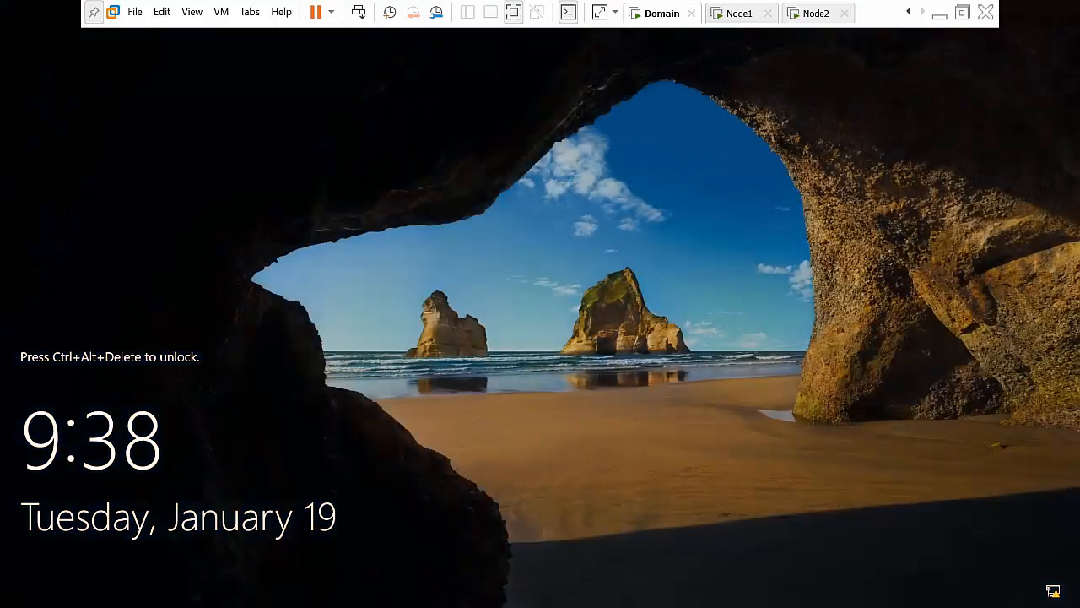
Step: Sign in as Administrator, maximize Server Manager and open its pending notifications
click(359, 15)
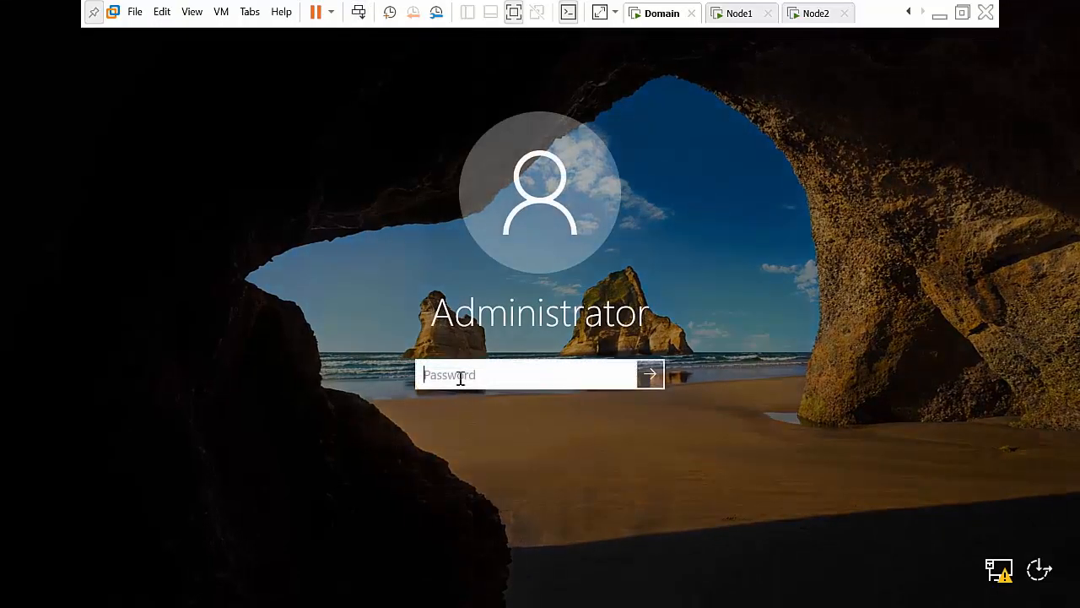
text(Password123!)
key(Return)
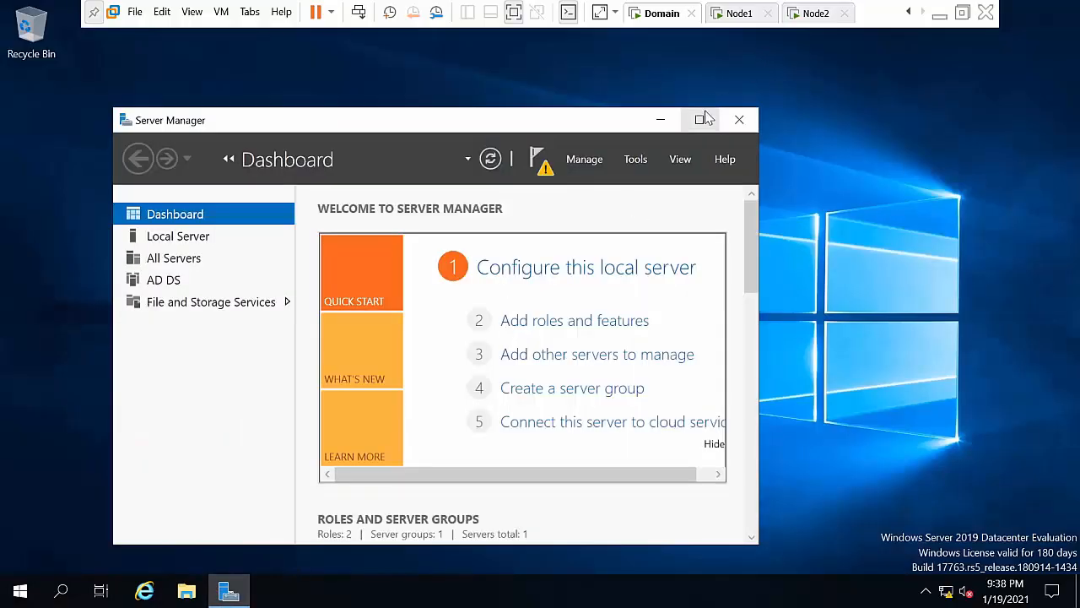
click(700, 119)
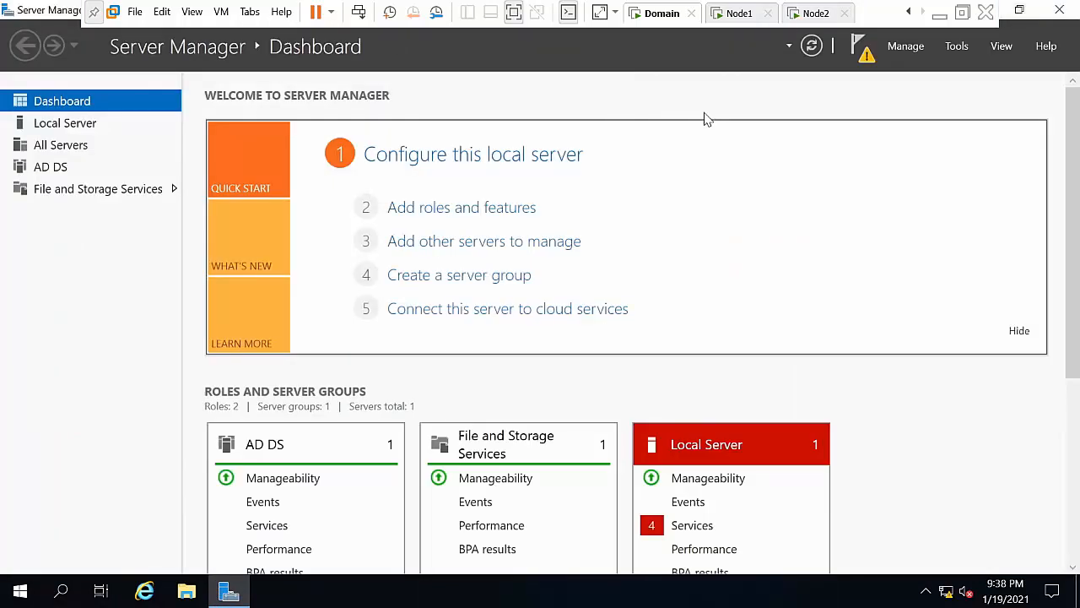
click(861, 49)
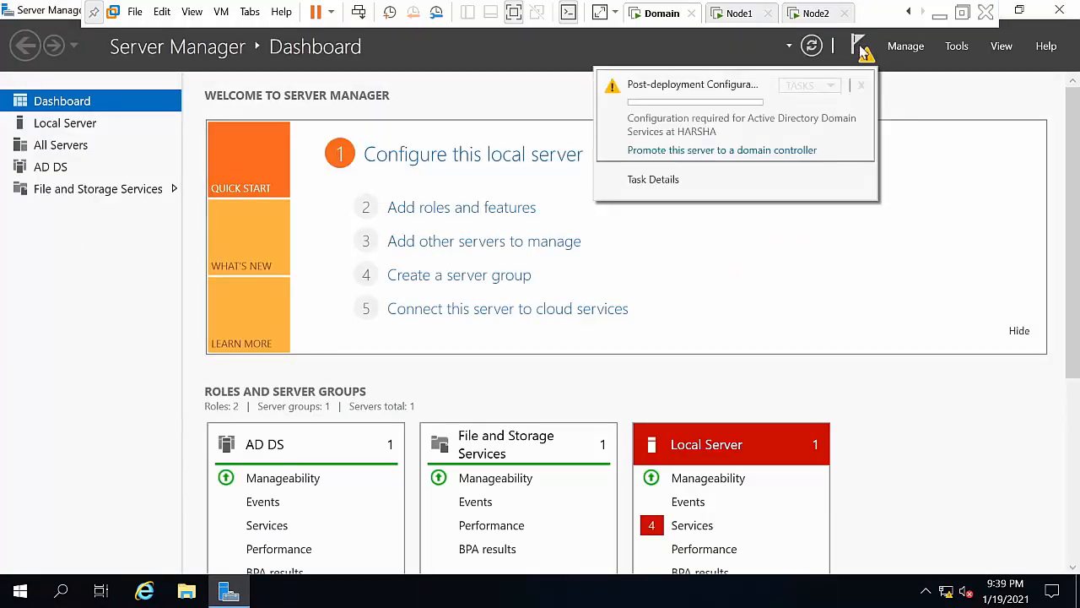
Step: Start the promotion wizard and add a new forest with root domain abc.com
click(720, 152)
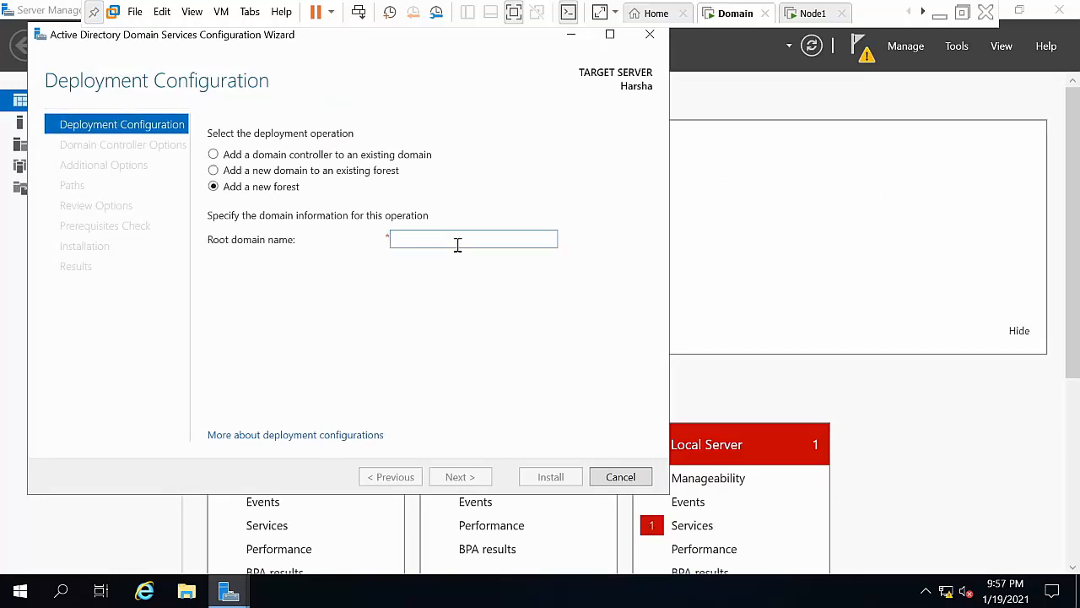
text(ab)
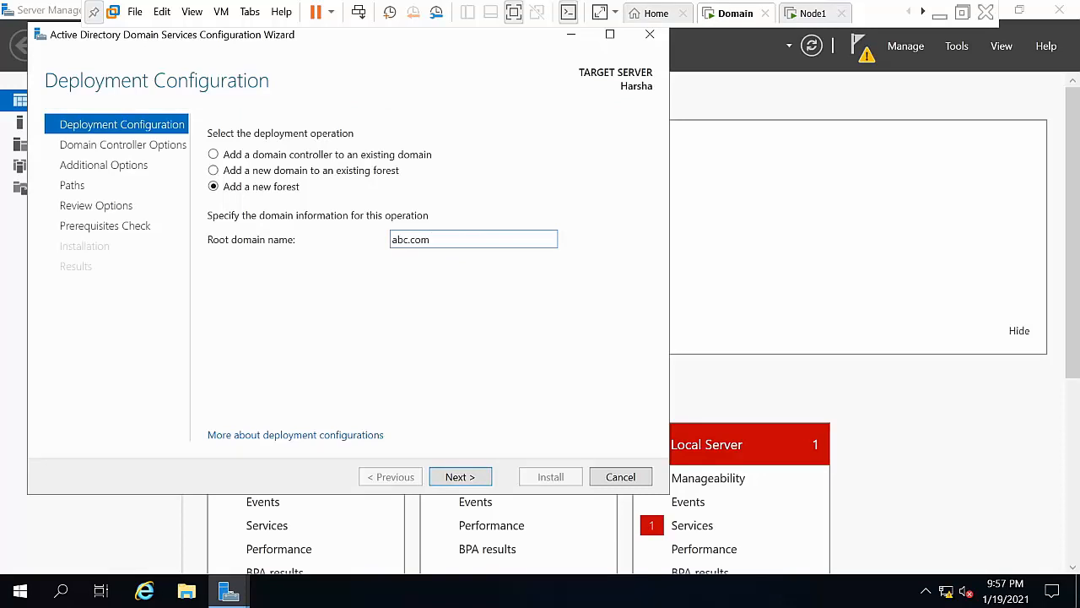
text(c.com)
click(460, 478)
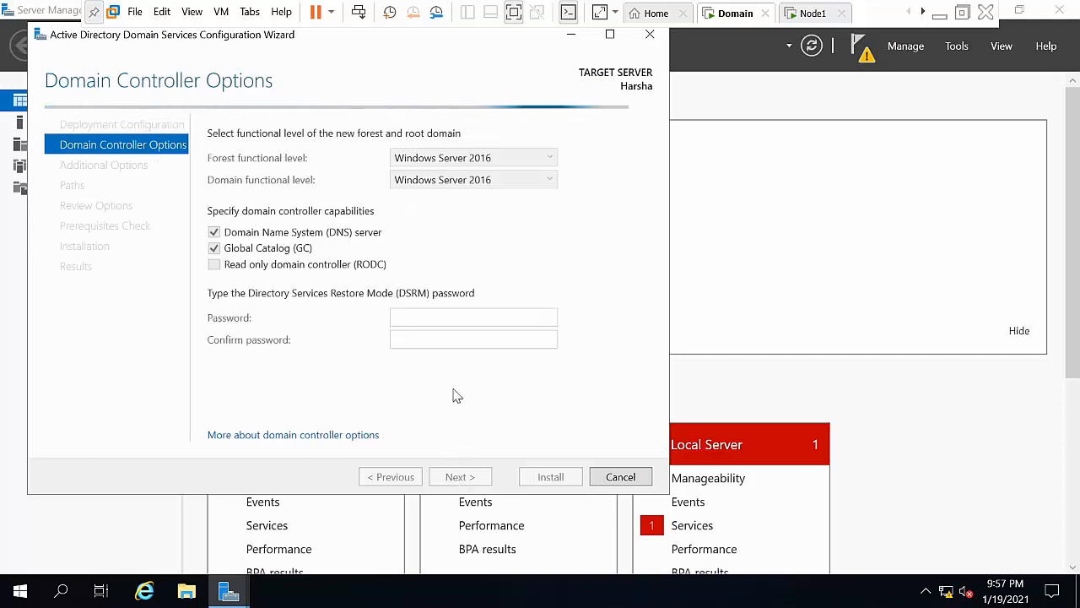
Step: Enter the DSRM password and advance through the remaining pages to install
click(417, 316)
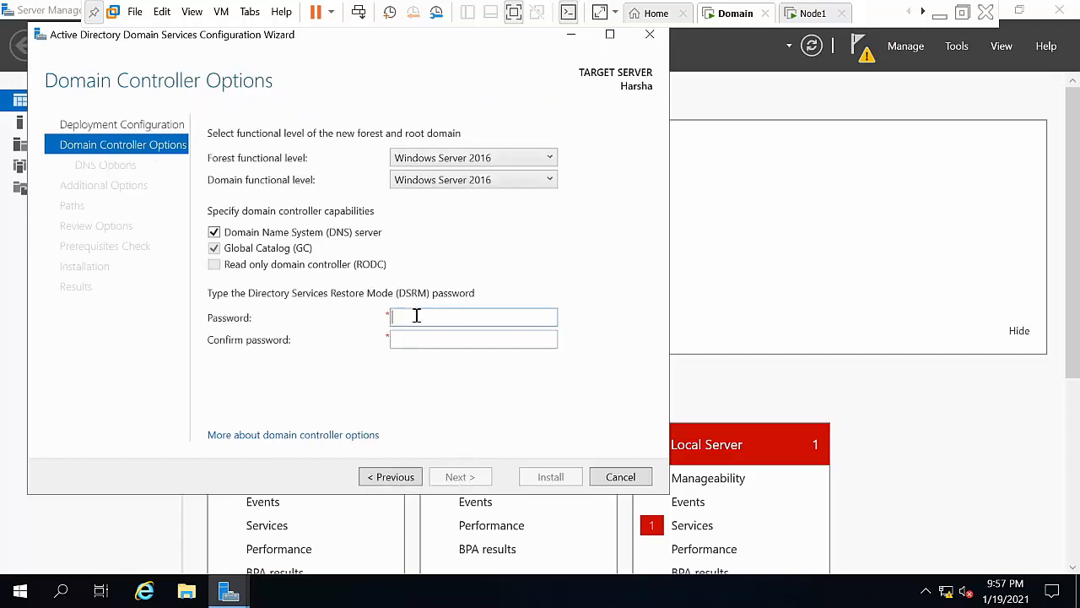
text(P@ssword123)
key(Tab)
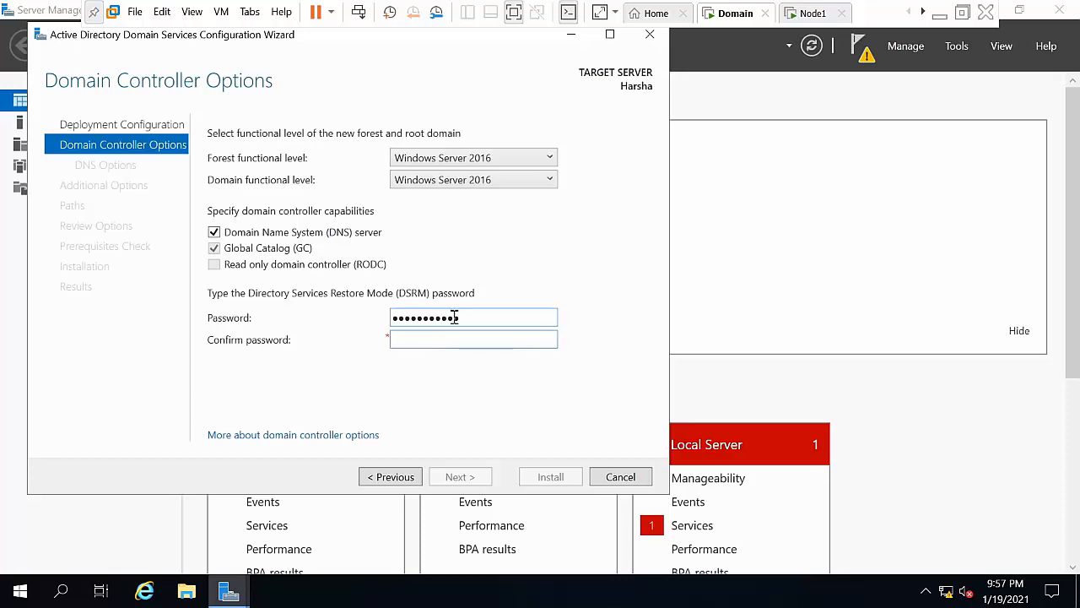
text(P@ssword123)
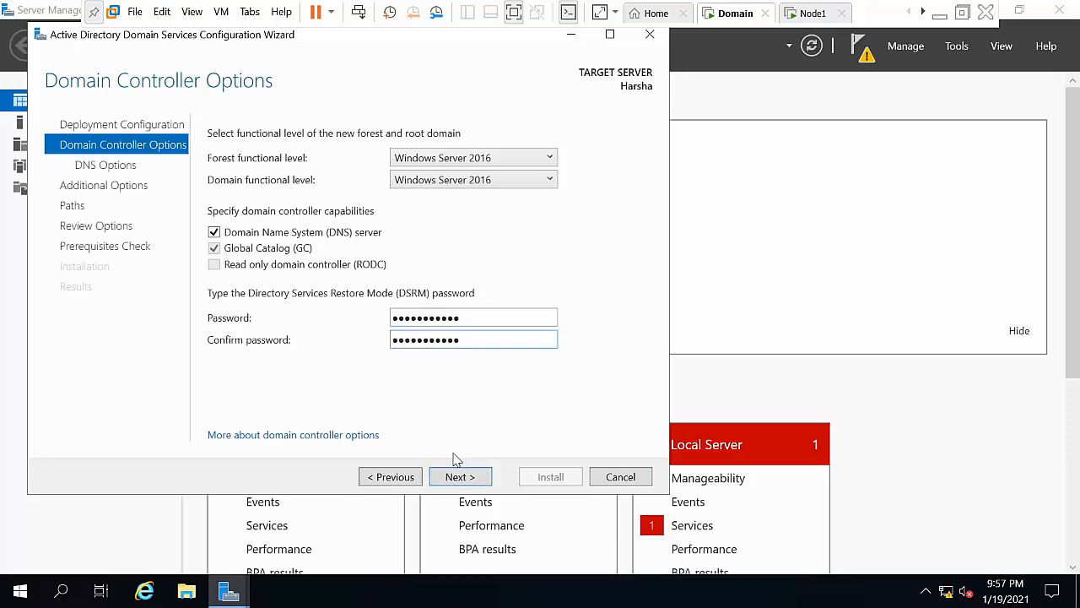
click(455, 478)
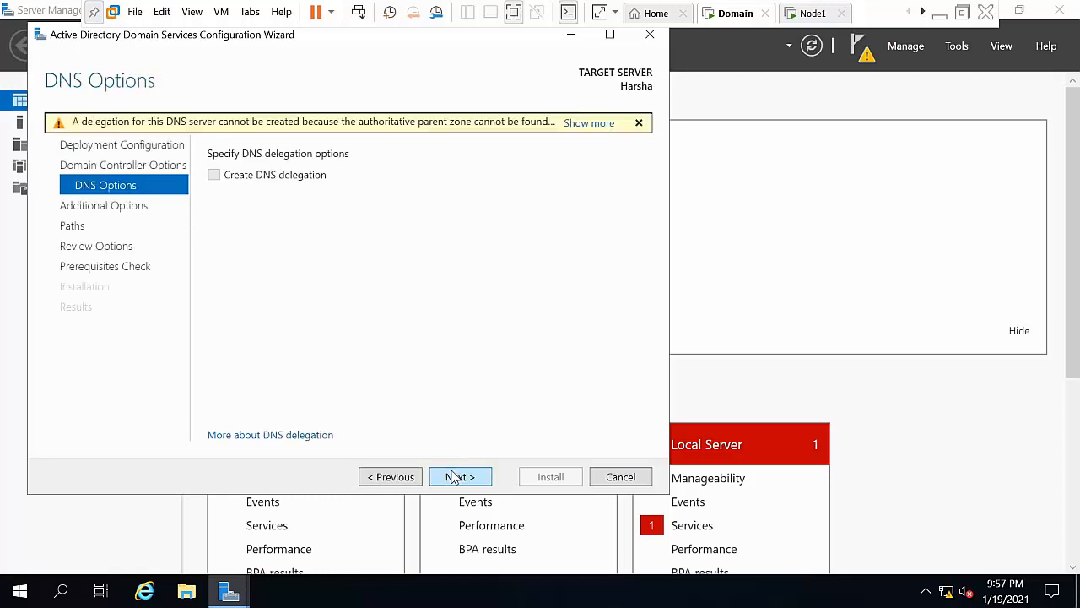
click(456, 478)
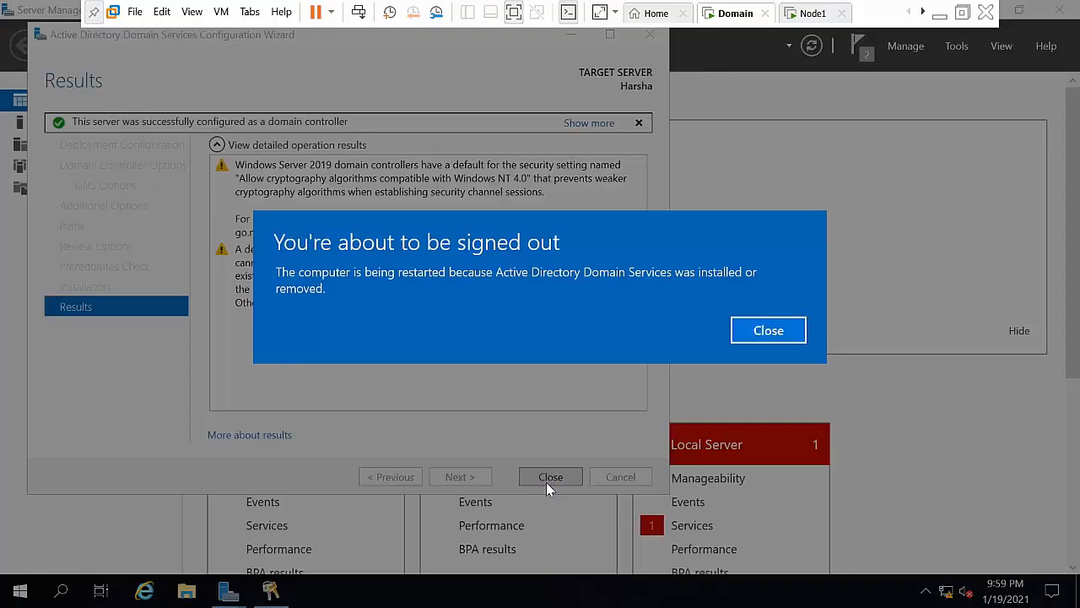
Step: Dismiss the sign-out notice, wizard and notifications, then sign in as ABC\Administrator after restart
click(770, 331)
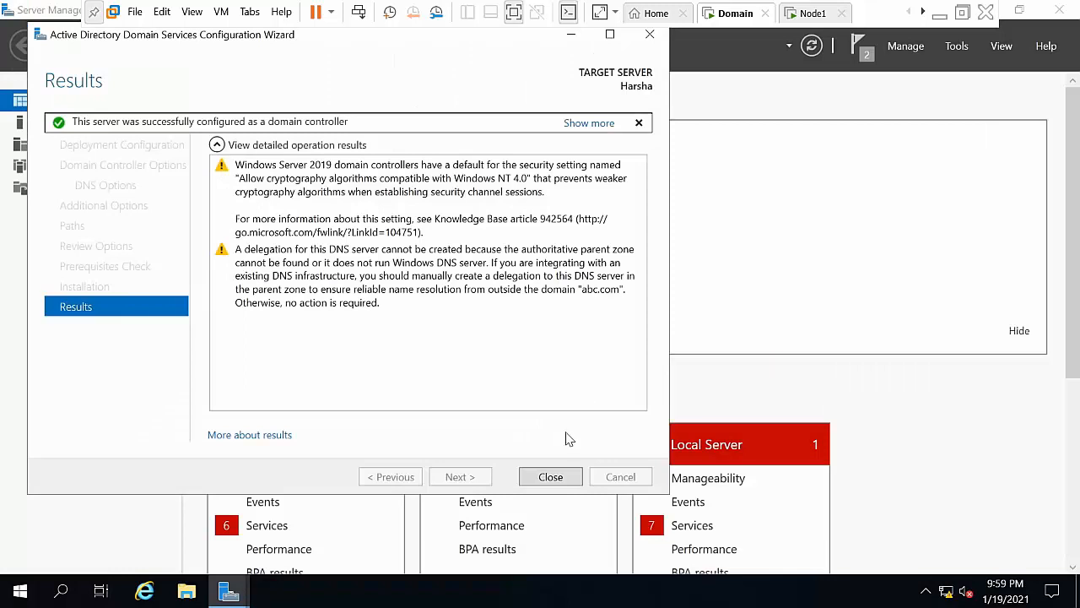
click(552, 476)
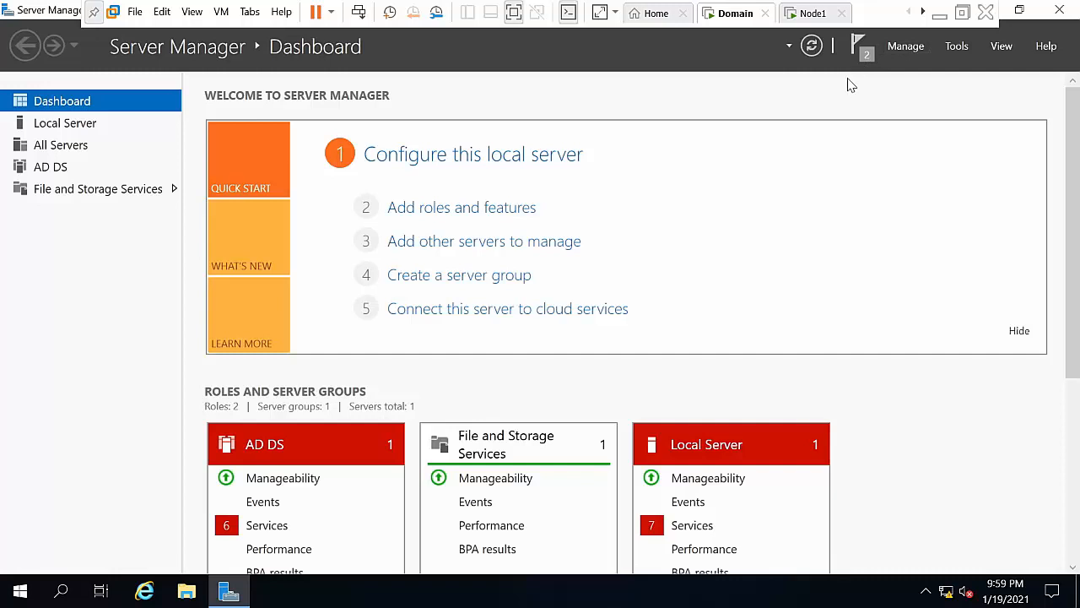
click(861, 50)
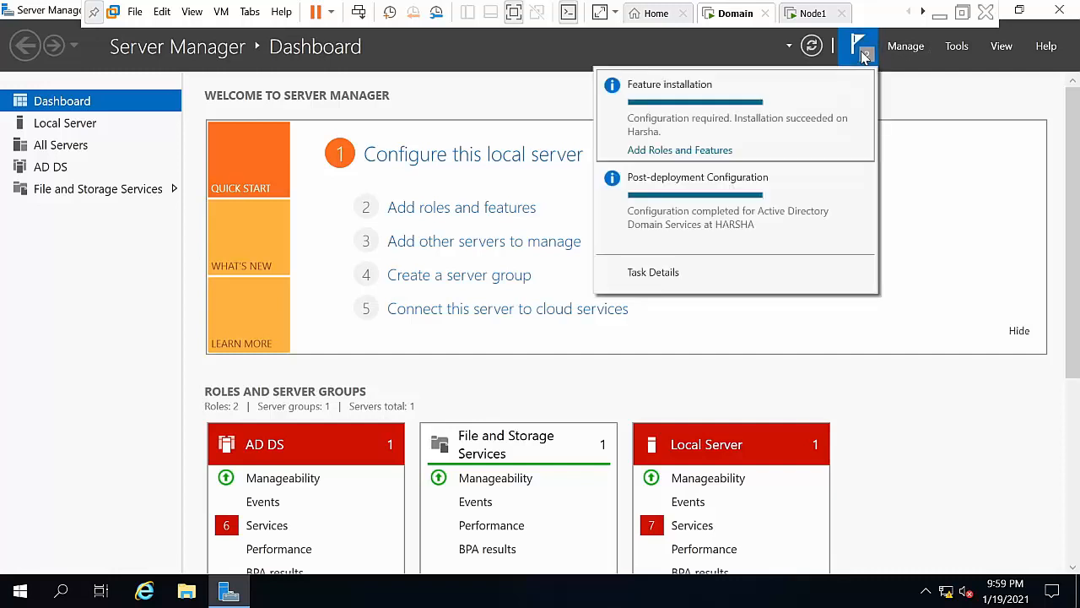
click(862, 85)
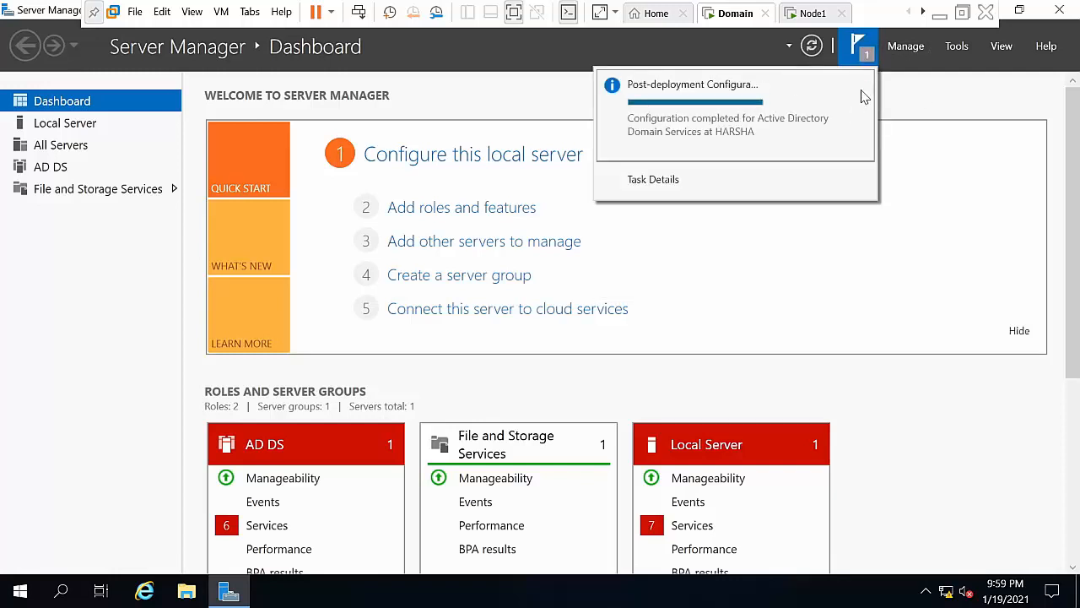
click(861, 86)
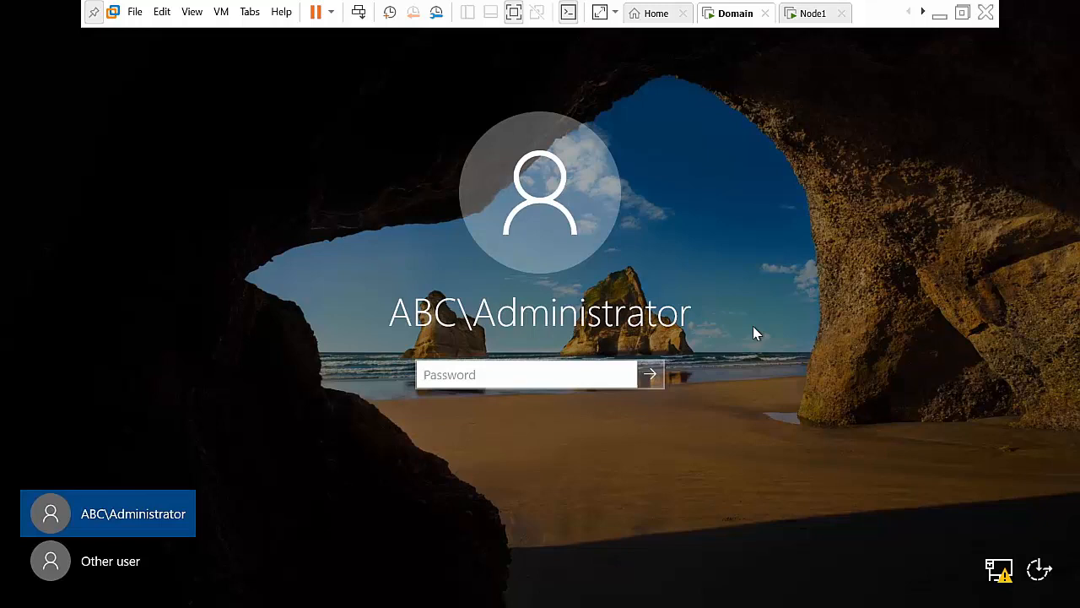
text(•••••••••••)
key(Return)
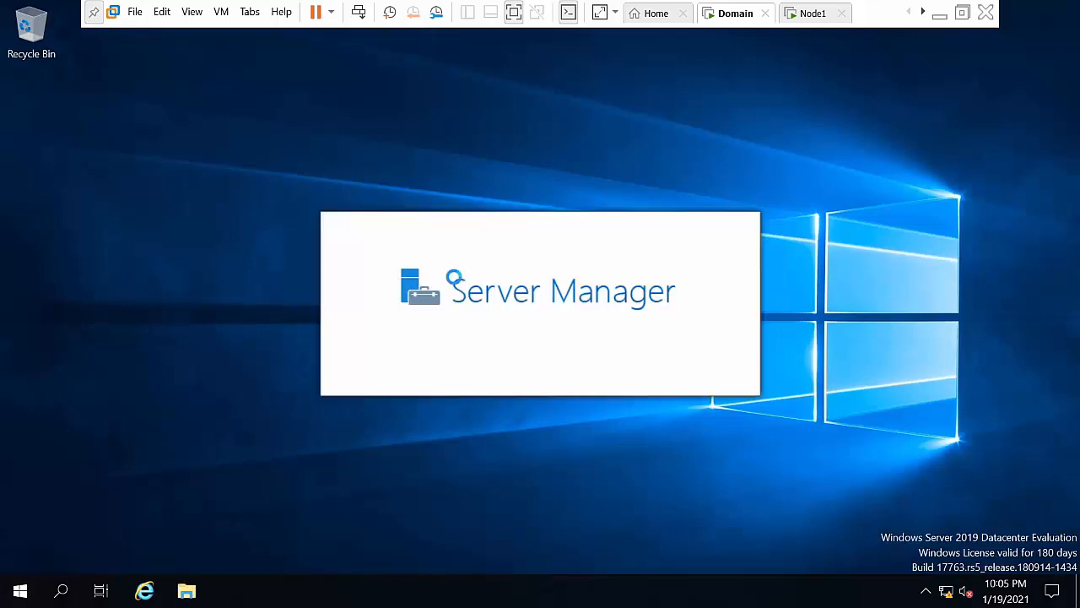
Step: Run ncpa.cpl and open the IPv4 properties of the Ethernet0 connection
key(super+r)
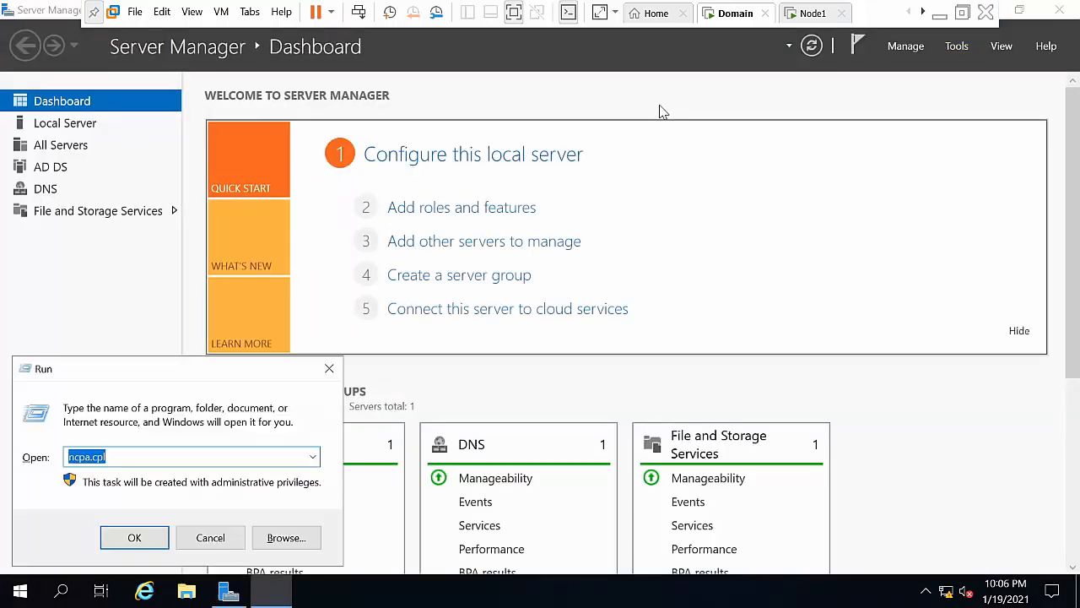
text(c)
key(BackSpace)
text(nc)
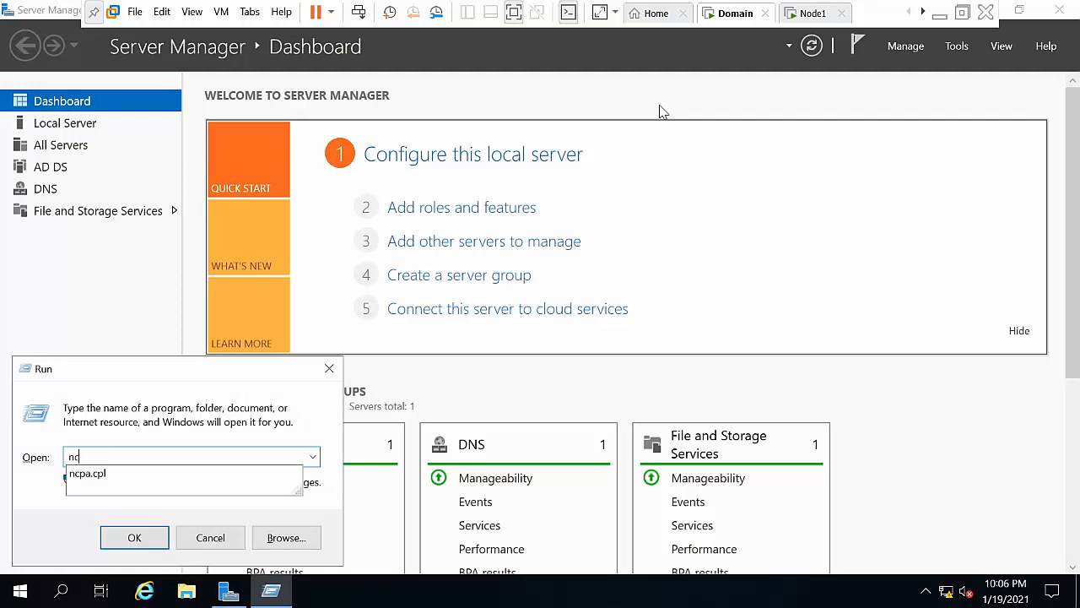
key(Down)
key(Return)
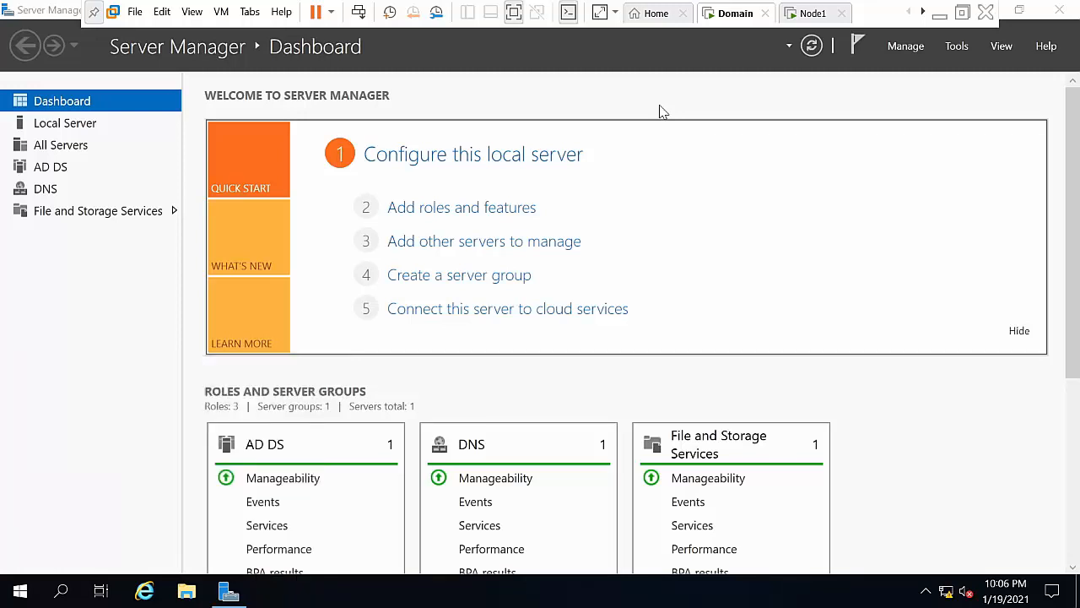
right_click(292, 131)
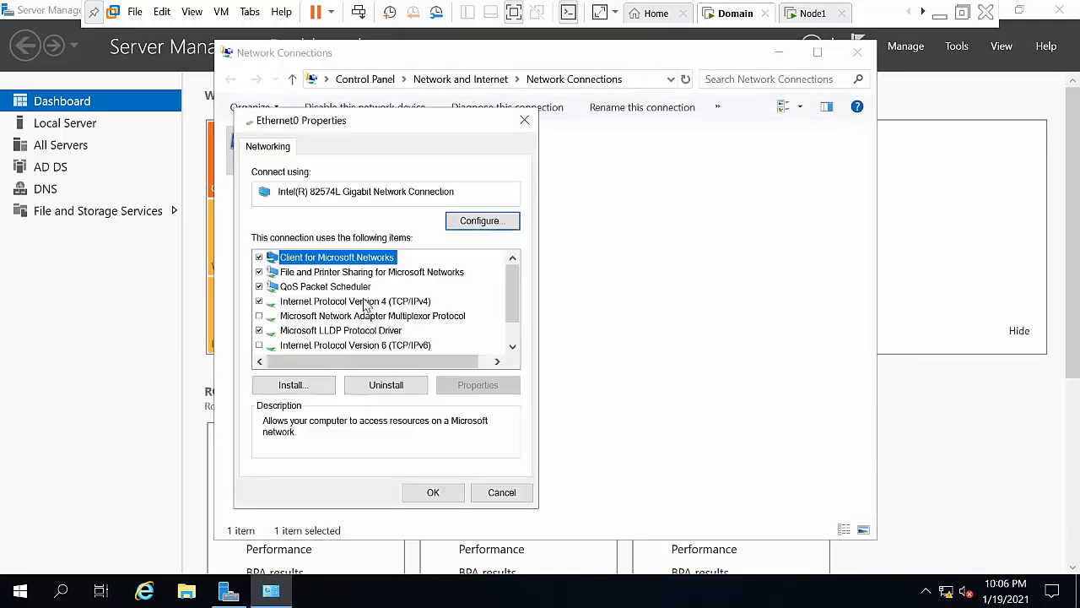
click(399, 303)
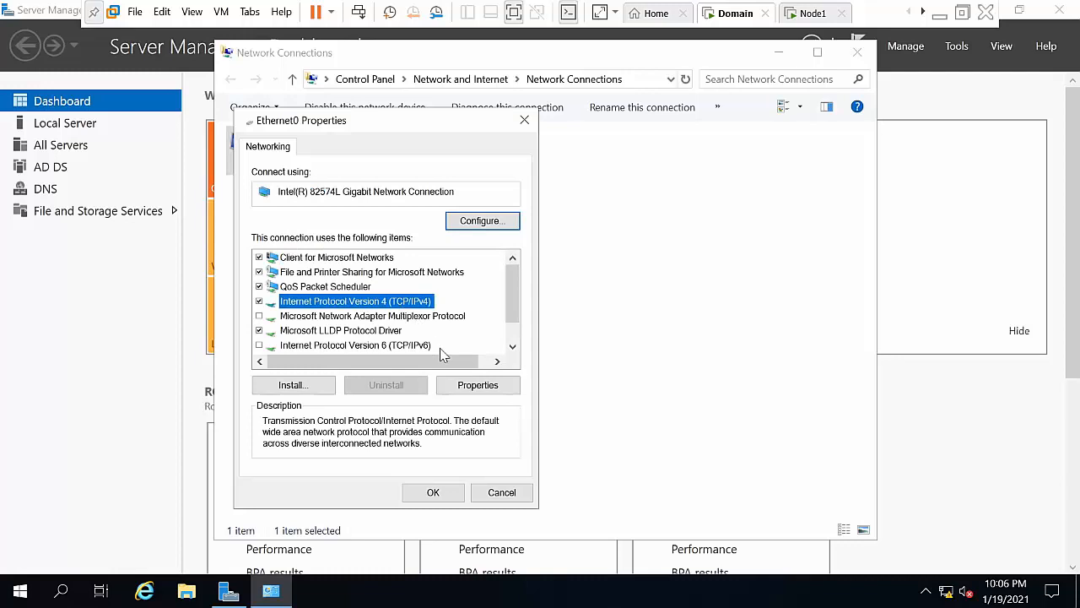
click(457, 388)
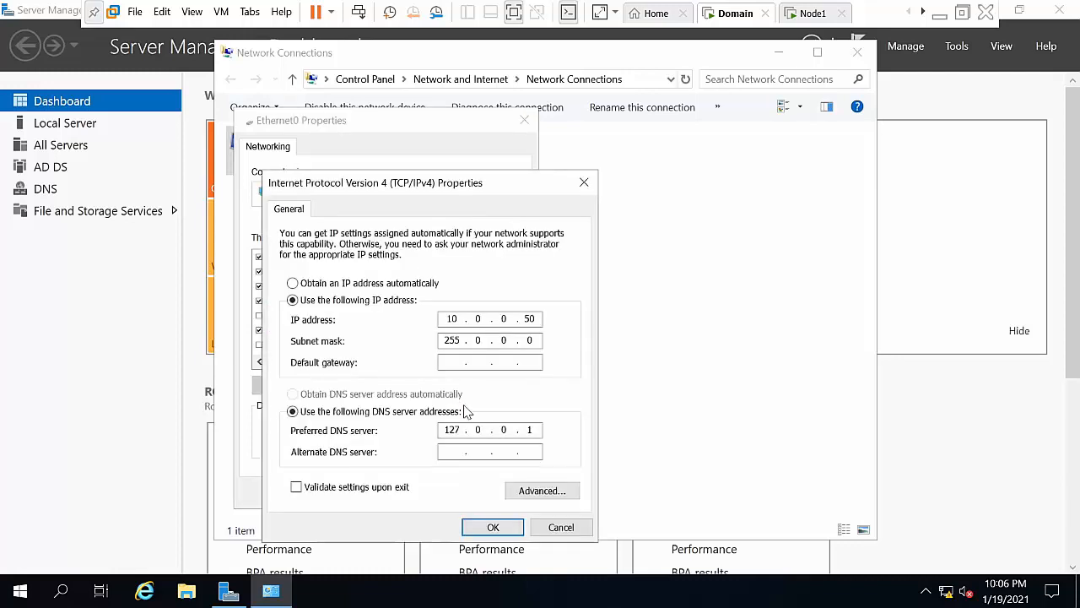
Step: Set the default gateway and preferred DNS to 10.0.0.50, save, and refresh the connections
double_click(457, 428)
text(1)
key(Tab)
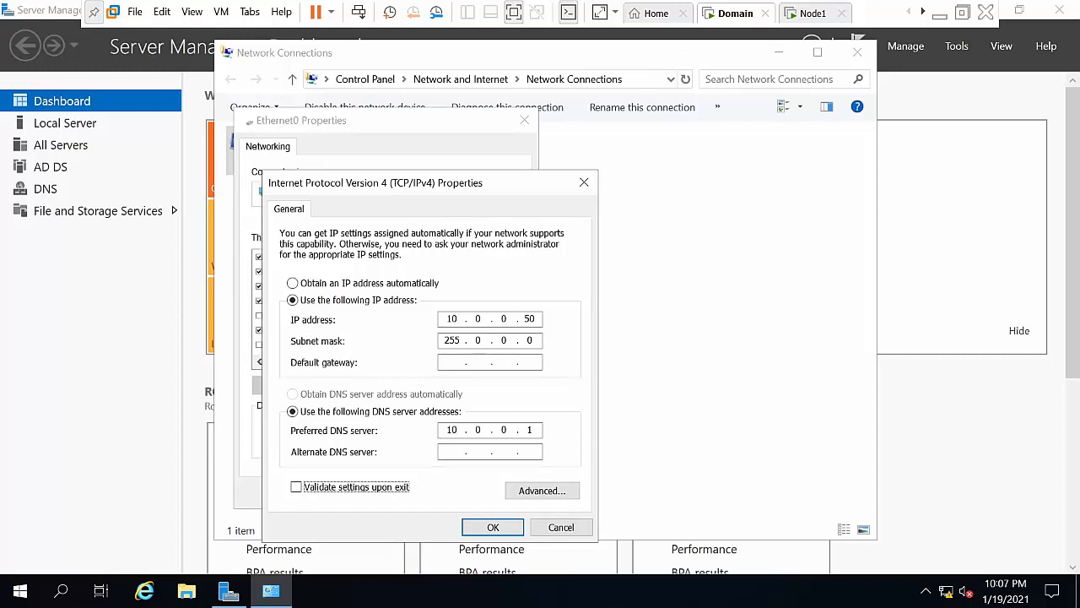
click(534, 431)
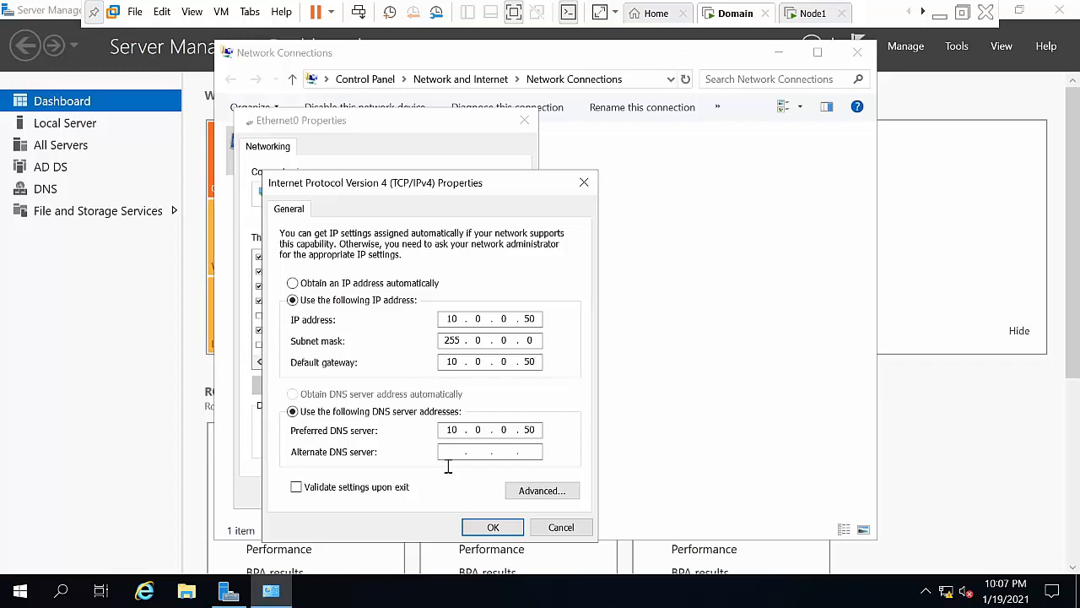
click(493, 528)
click(431, 491)
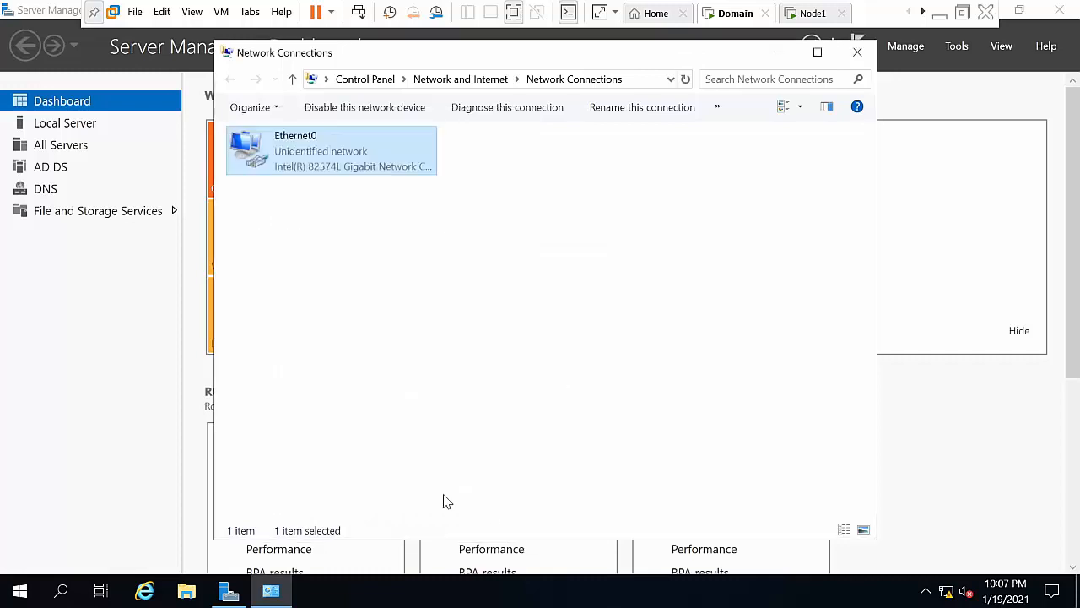
right_click(372, 358)
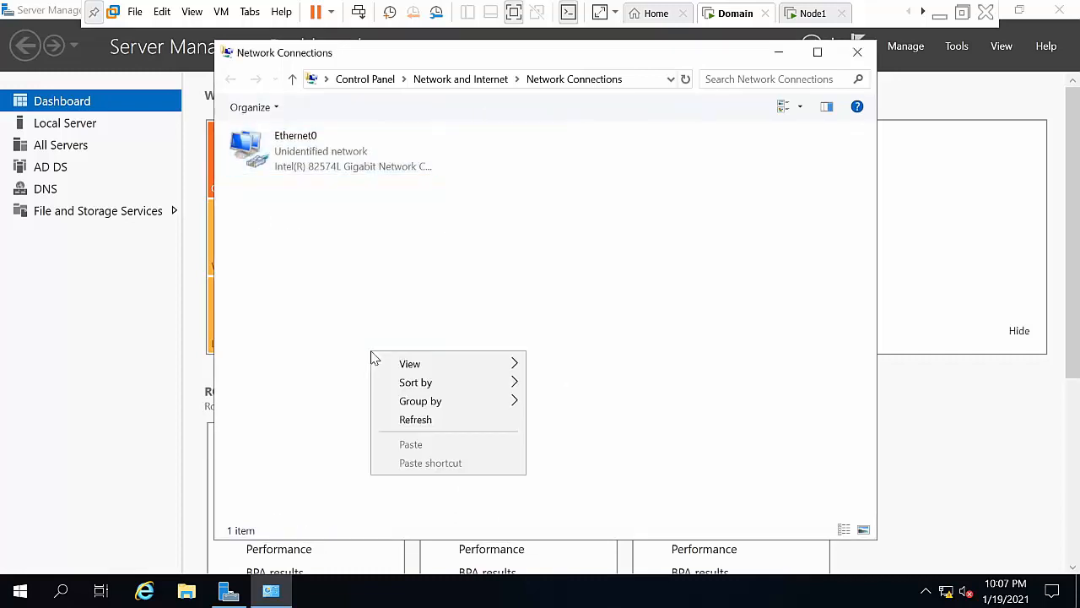
click(415, 419)
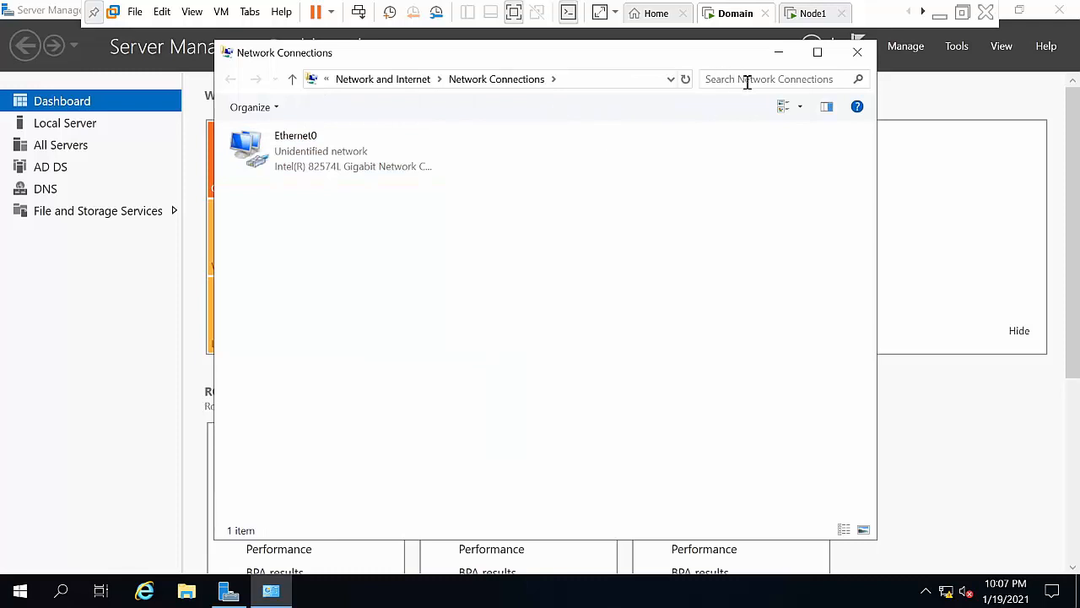
click(779, 53)
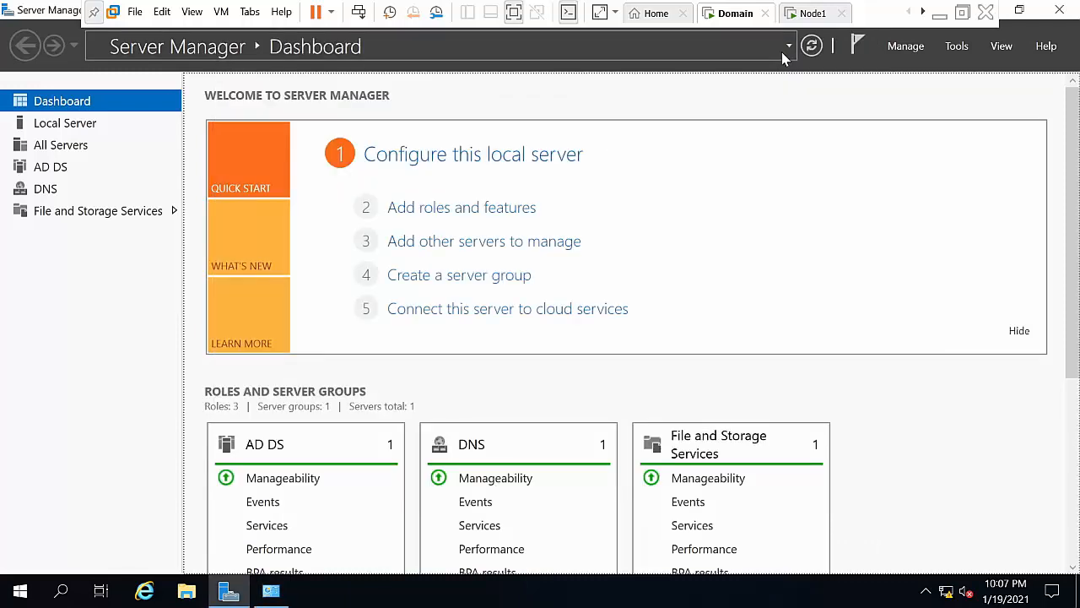
Step: Launch DNS Manager from Tools and expand HARSHA's Forward Lookup Zones, then select Reverse Lookup Zones
click(903, 48)
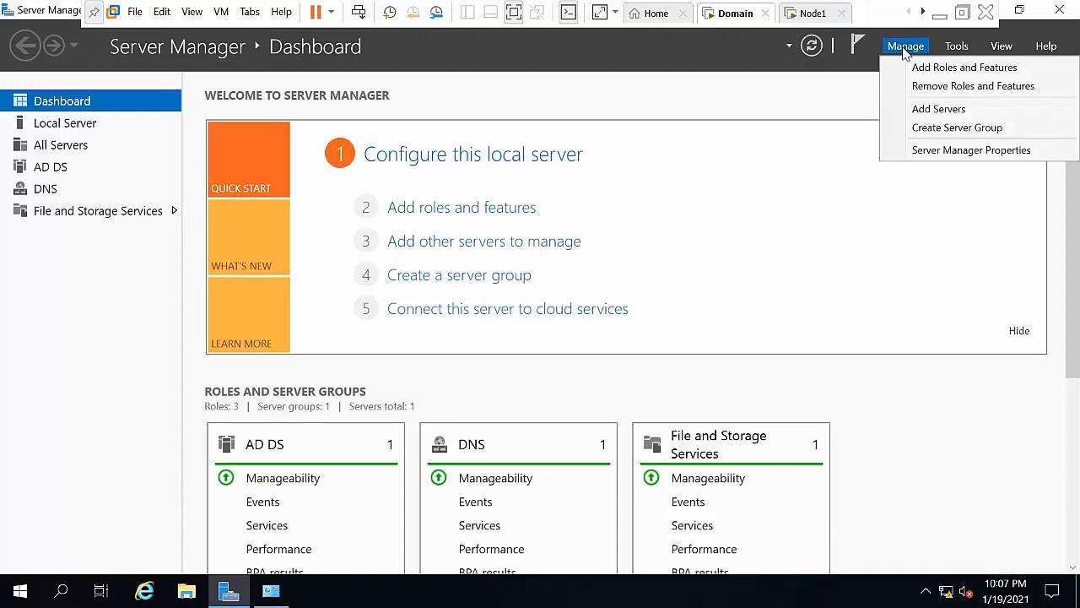
click(842, 89)
click(958, 47)
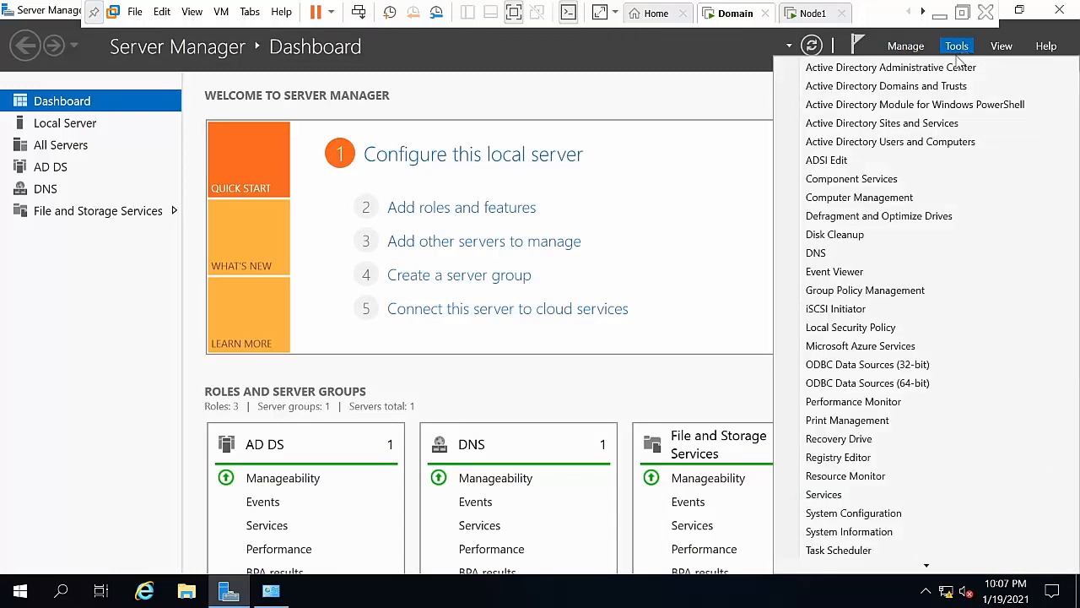
click(851, 260)
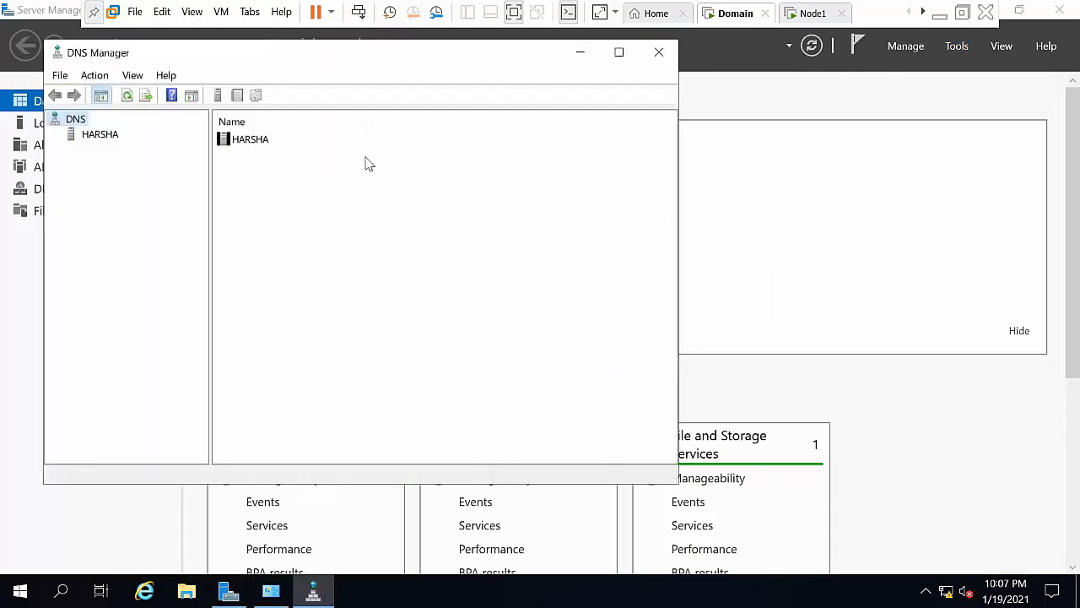
click(100, 136)
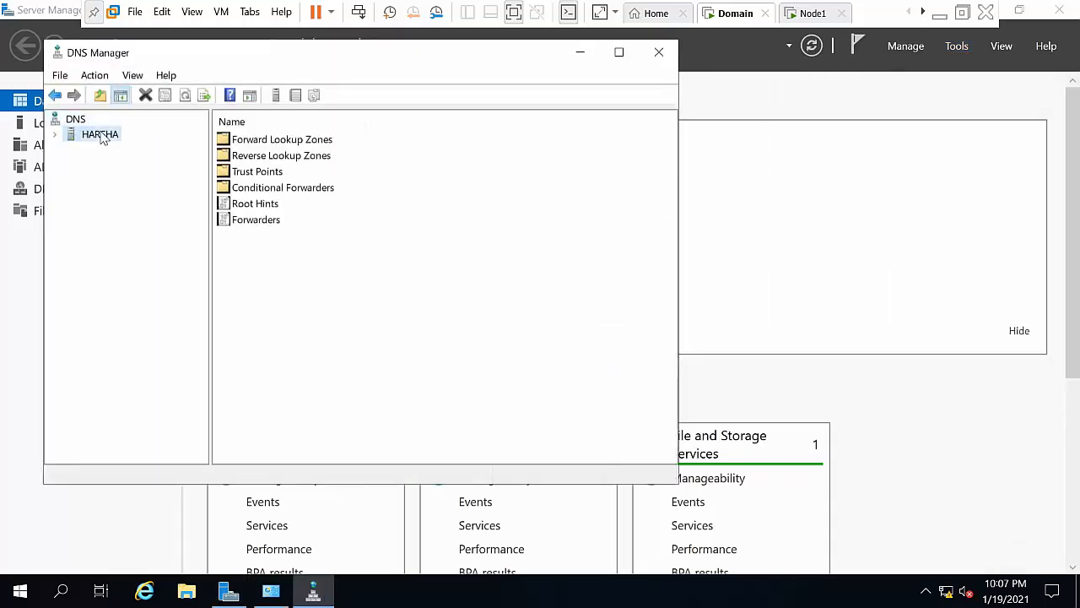
click(55, 135)
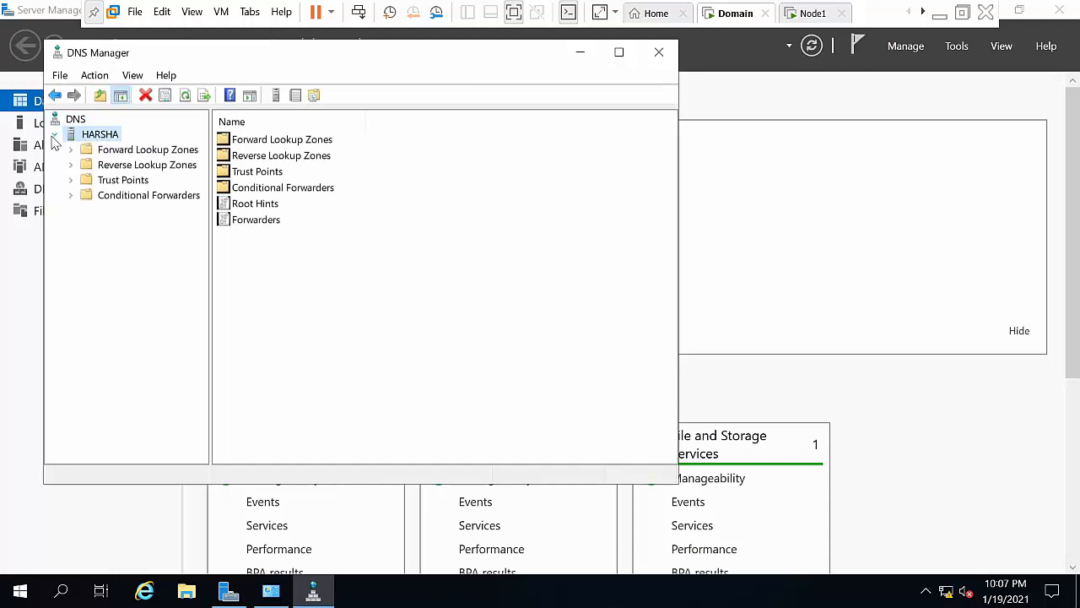
double_click(108, 152)
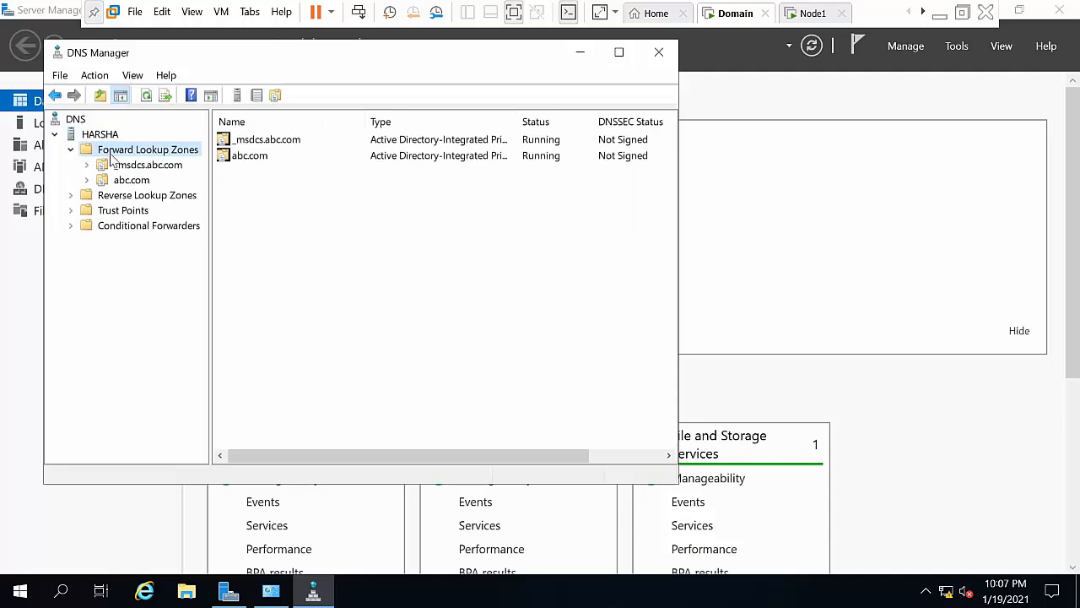
click(142, 197)
right_click(142, 197)
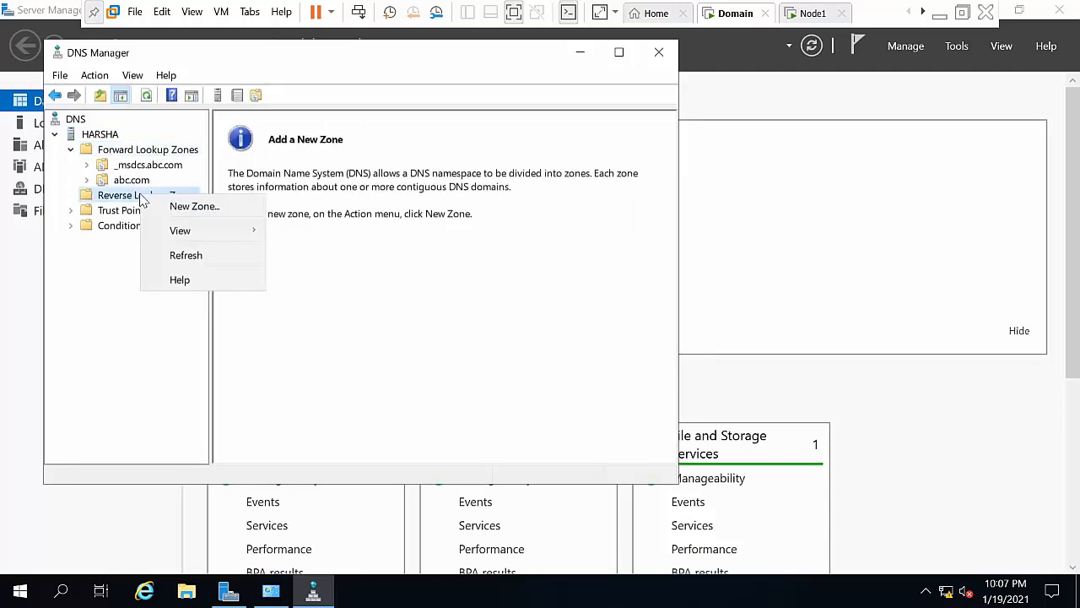
Step: Run the New Zone wizard with AD-integrated primary defaults, network ID 10.0.0, nonsecure and secure updates
click(169, 206)
key(Return)
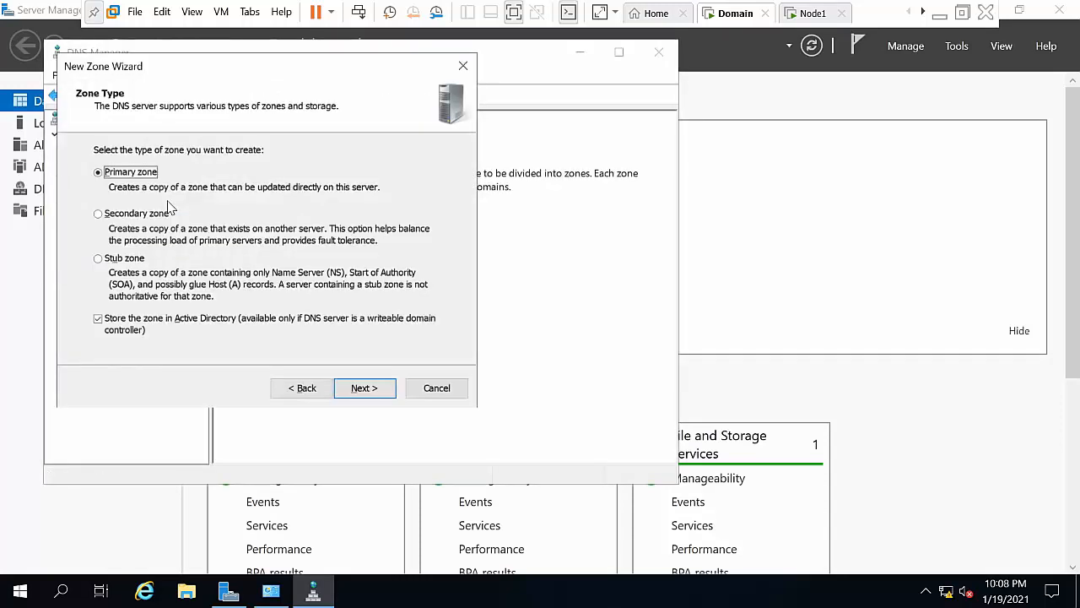
key(Return)
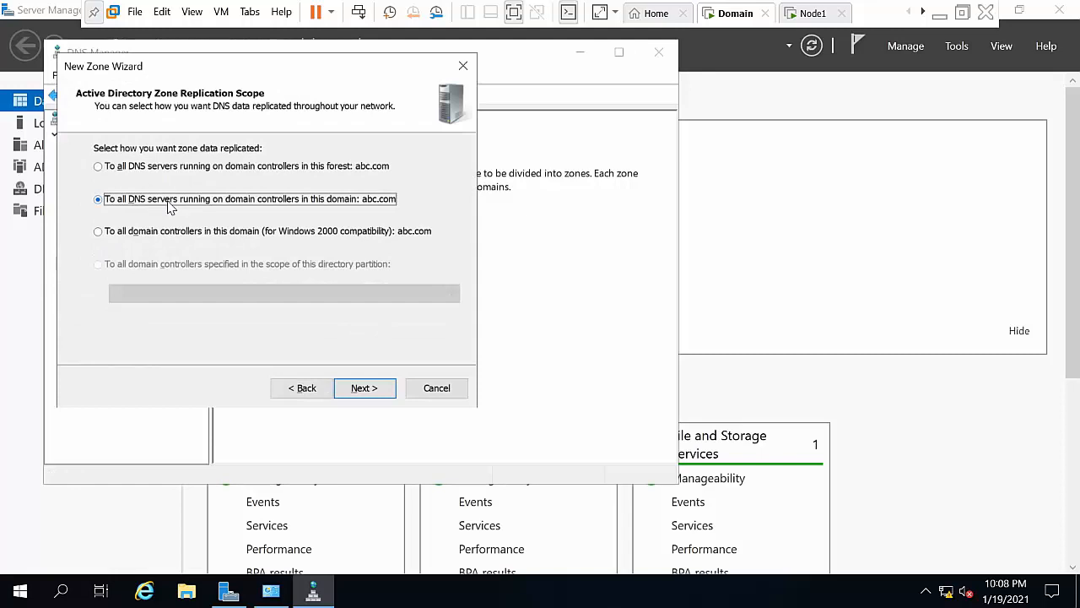
key(Return)
key(Return)
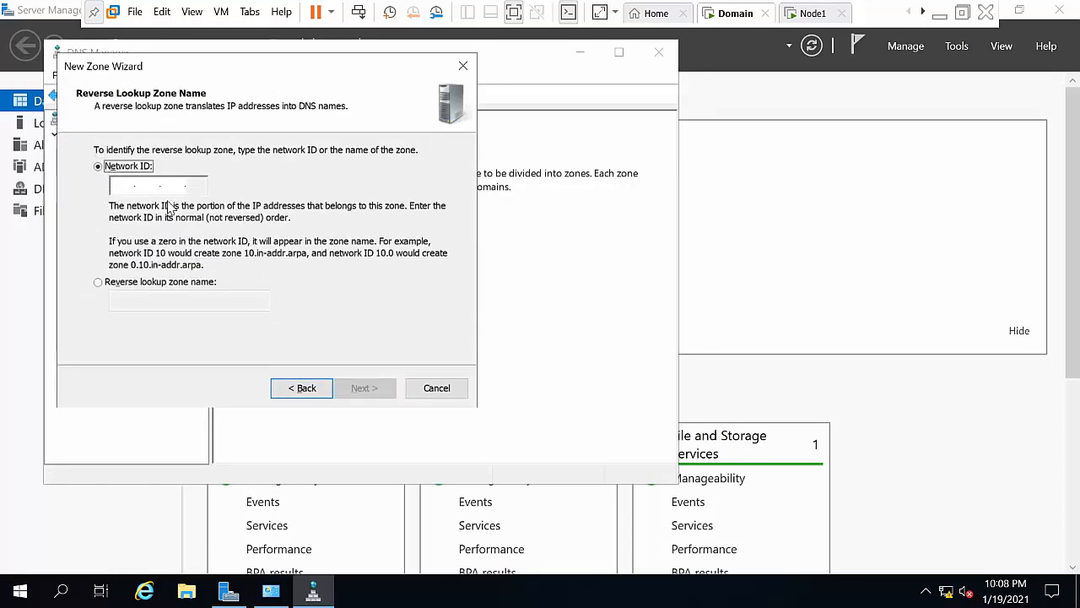
click(126, 182)
text(10.)
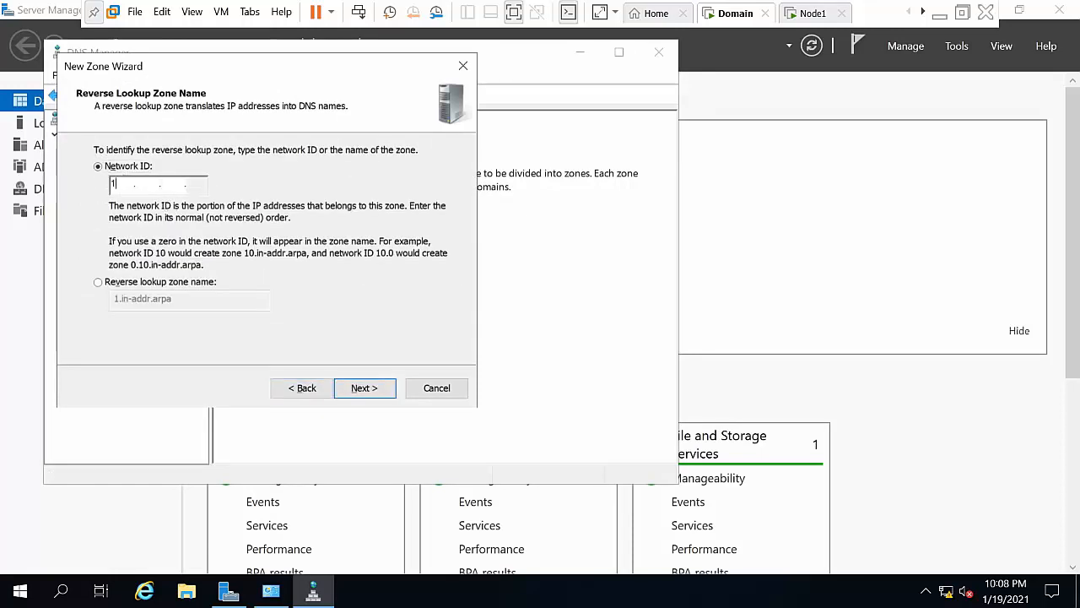
text(0.0)
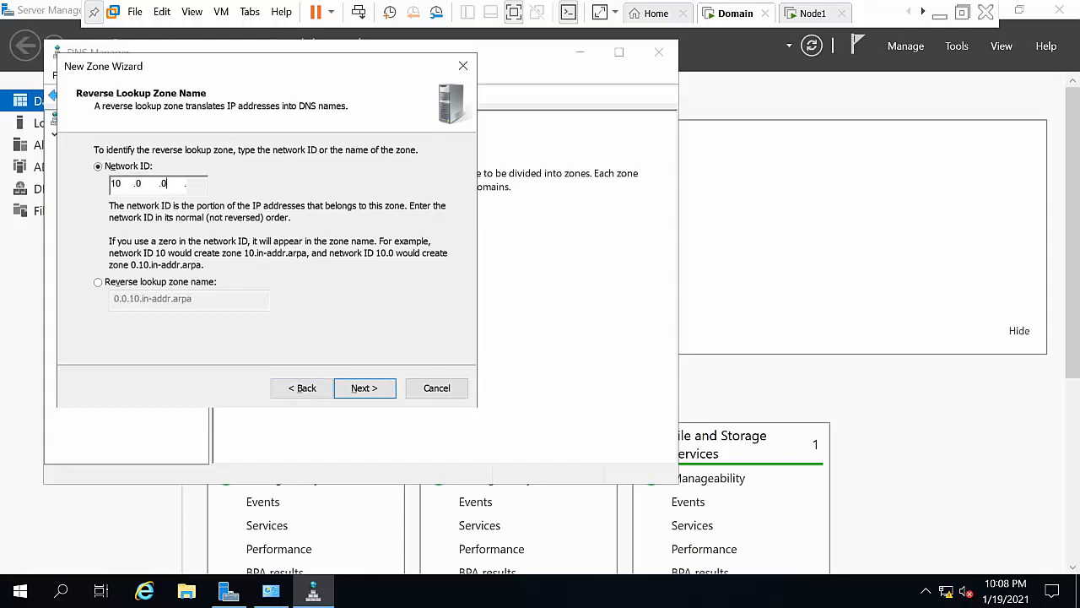
click(368, 398)
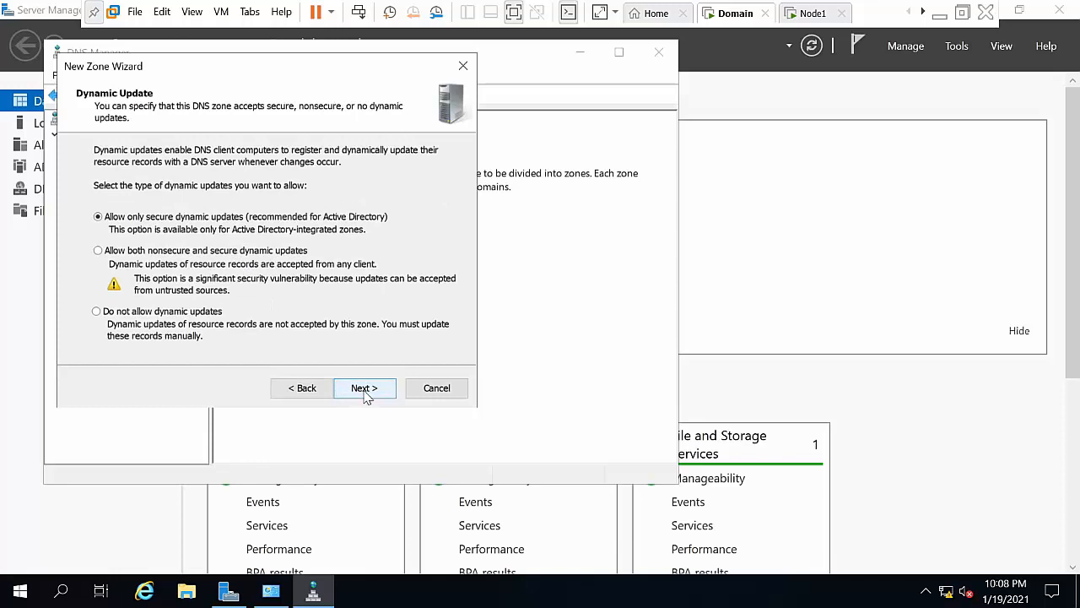
click(267, 254)
click(379, 394)
click(382, 395)
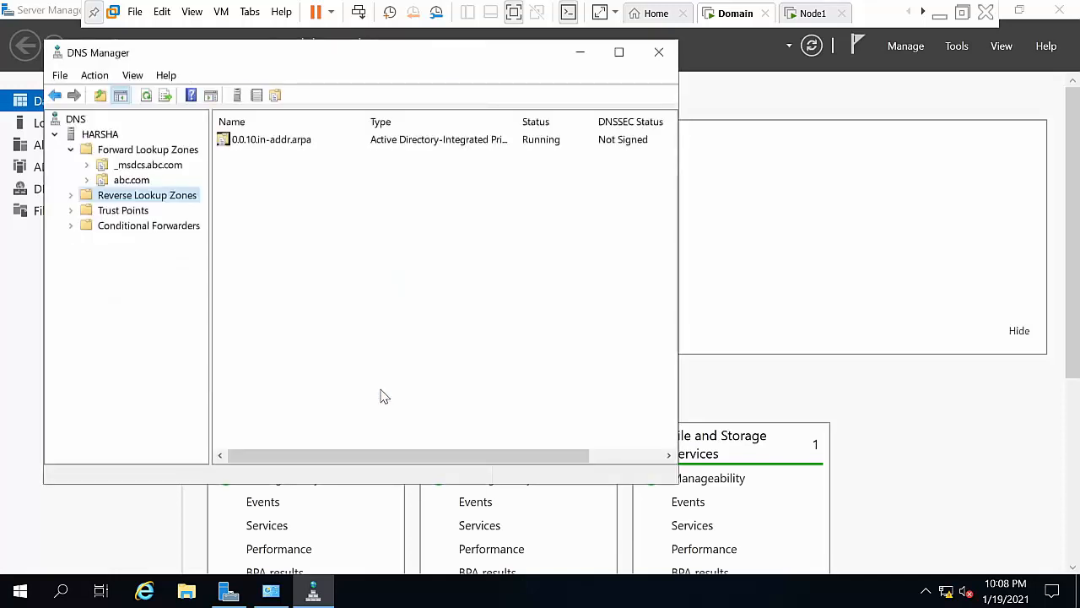
Step: Enable 'Update associated pointer (PTR) record' on the harsha host record in abc.com
click(71, 196)
click(117, 211)
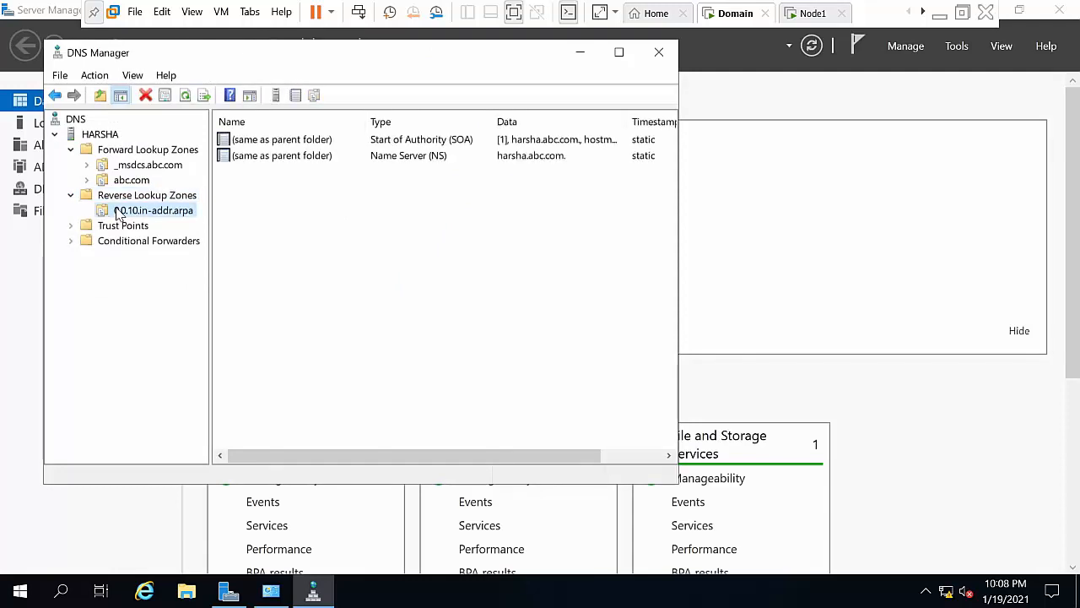
click(131, 181)
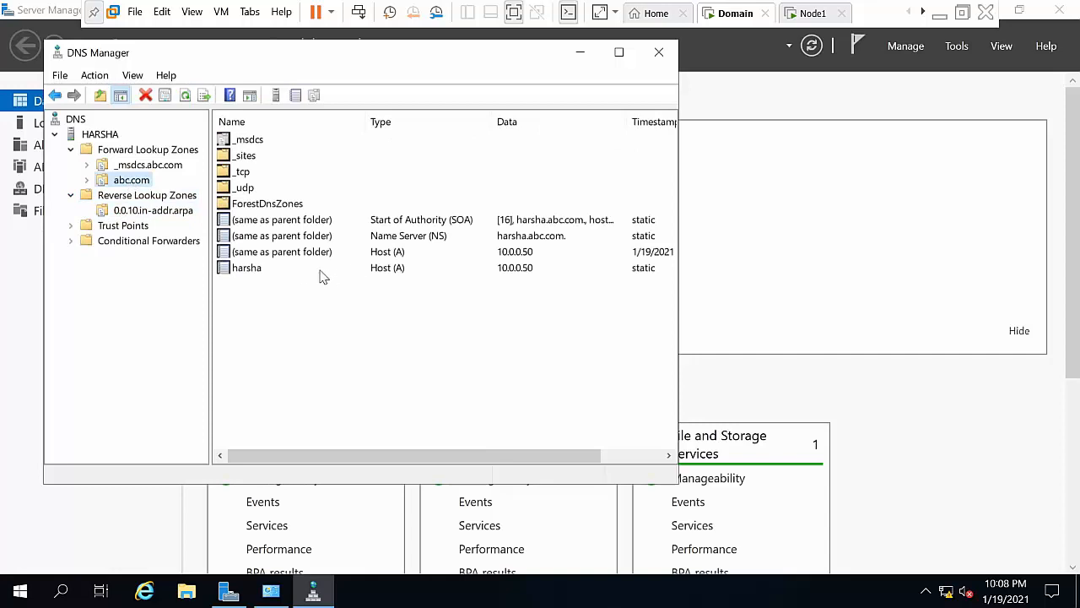
double_click(255, 270)
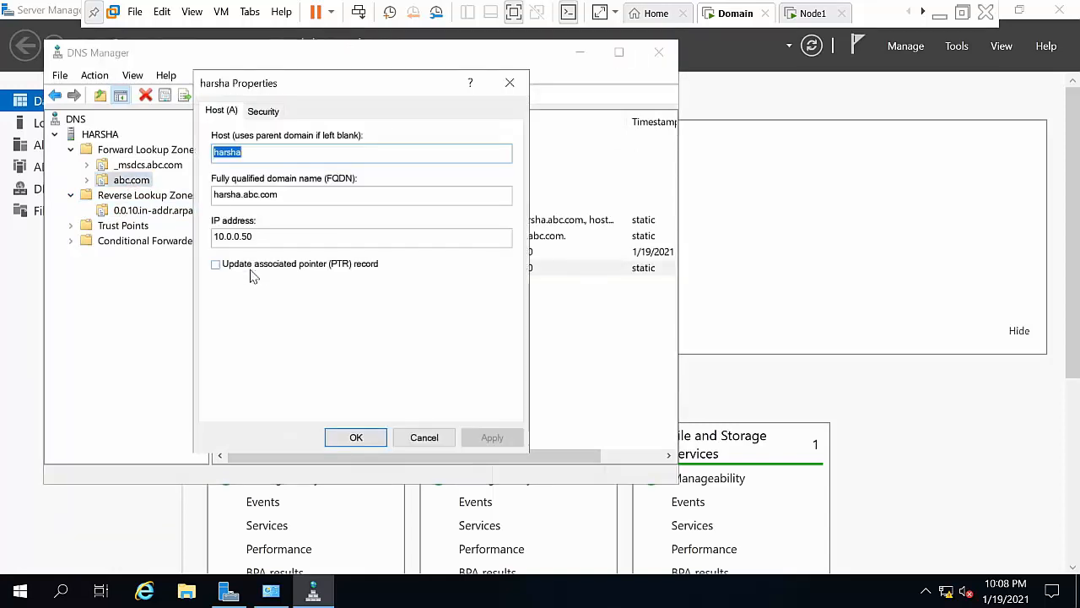
click(252, 268)
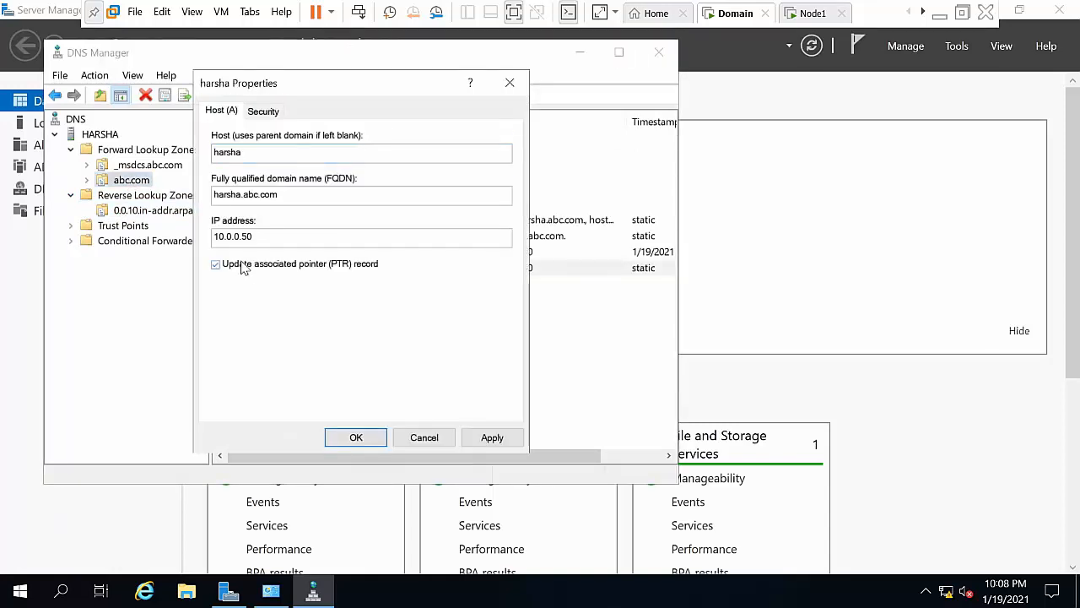
click(500, 440)
click(356, 441)
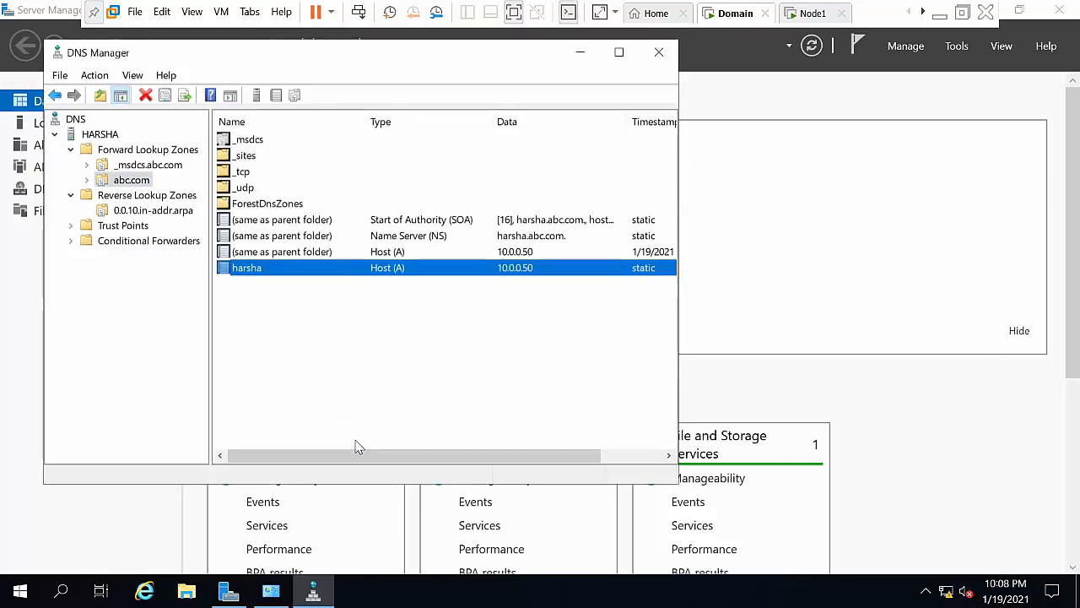
Step: Check the 0.0.10.in-addr.arpa zone and HARSHA, then search Windows for the command prompt
right_click(344, 376)
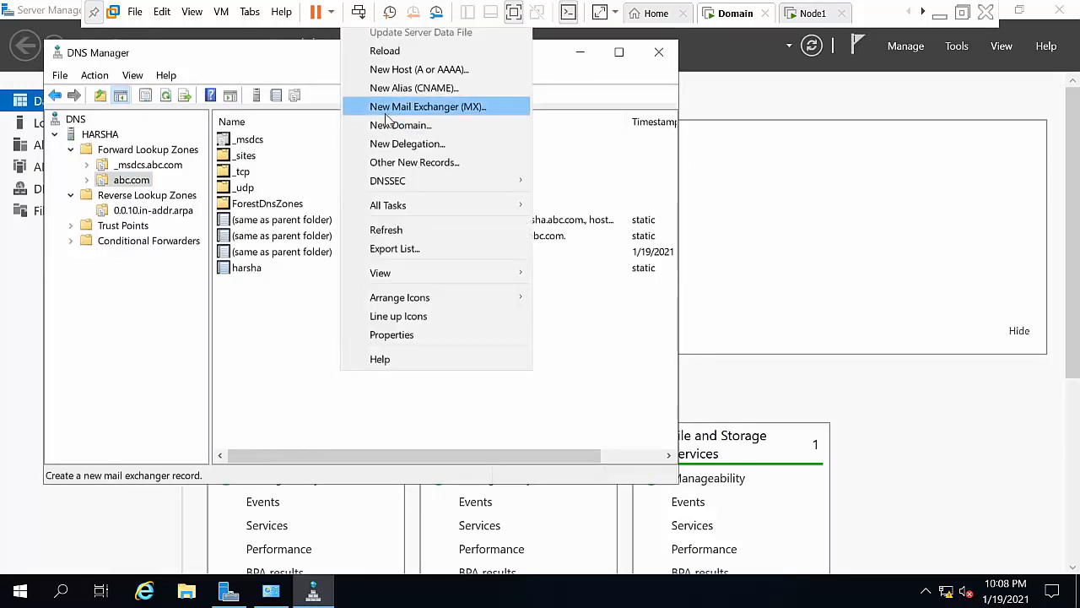
click(308, 303)
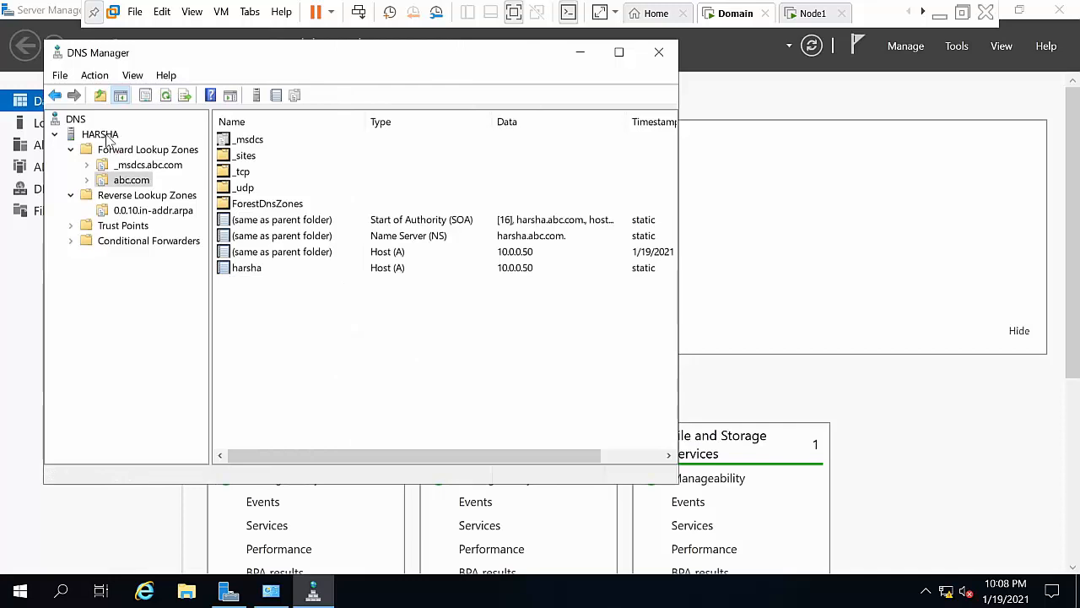
click(126, 211)
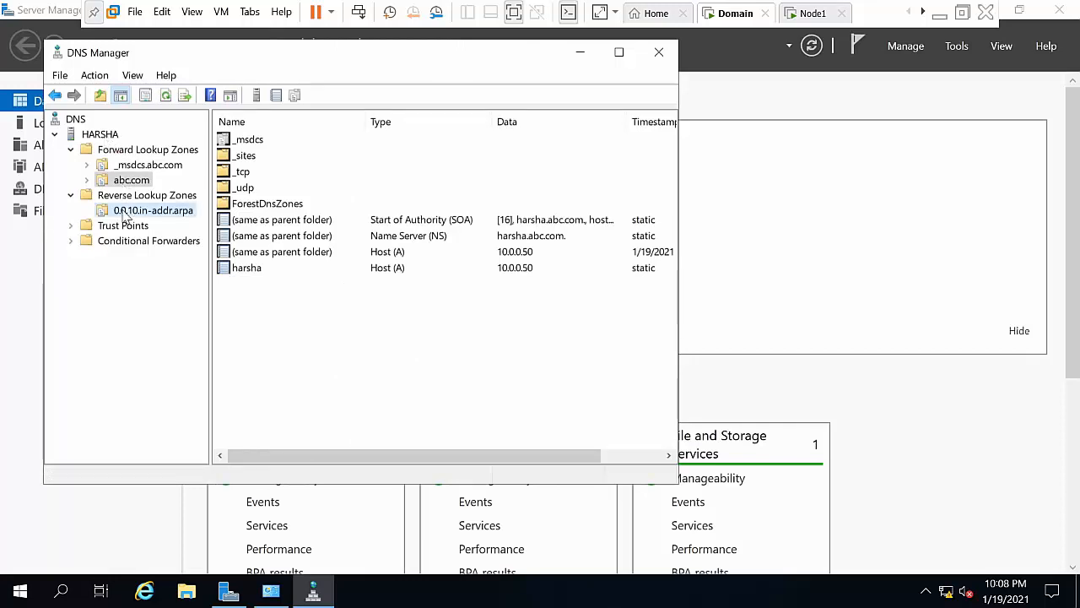
click(102, 136)
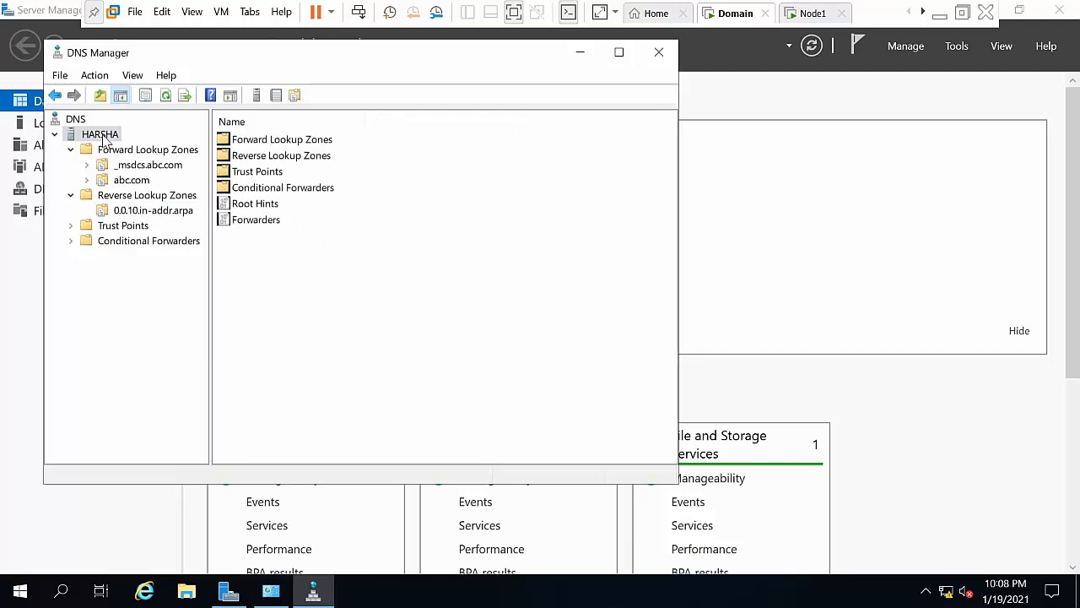
click(71, 595)
text(dmd)
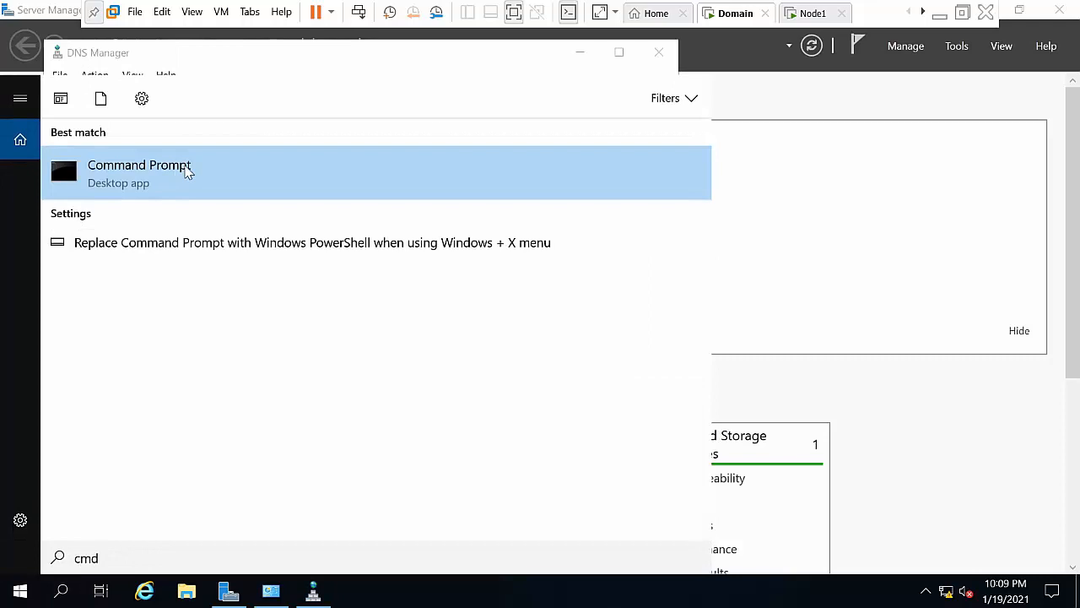
Step: Run nslookup harsha.abc.com in an administrator Command Prompt, then close the window
right_click(185, 172)
click(203, 184)
text(nsloo)
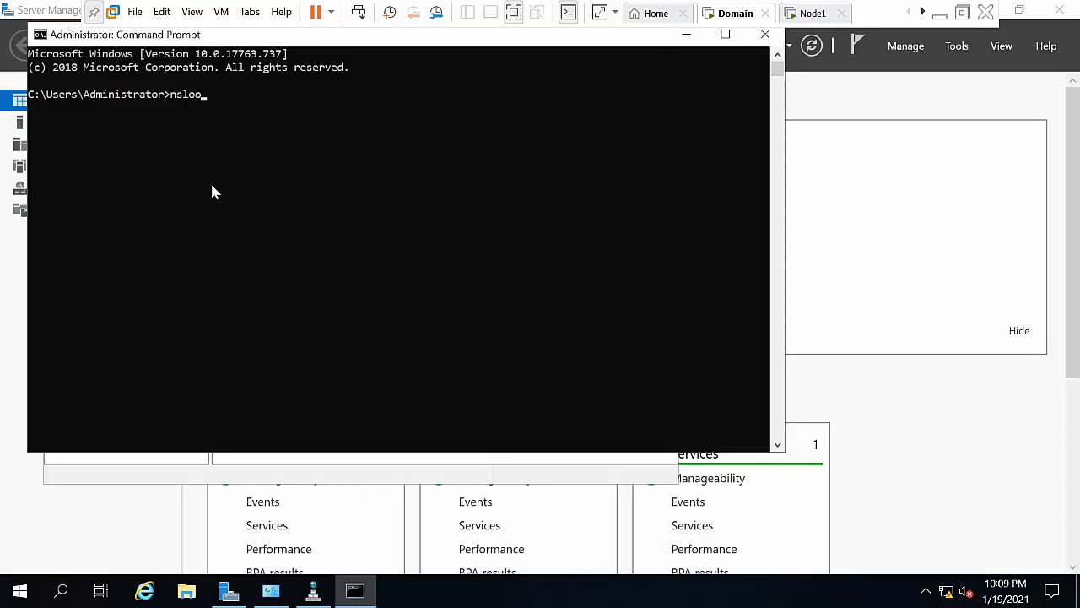
text(kup harsha.abc.com)
key(Return)
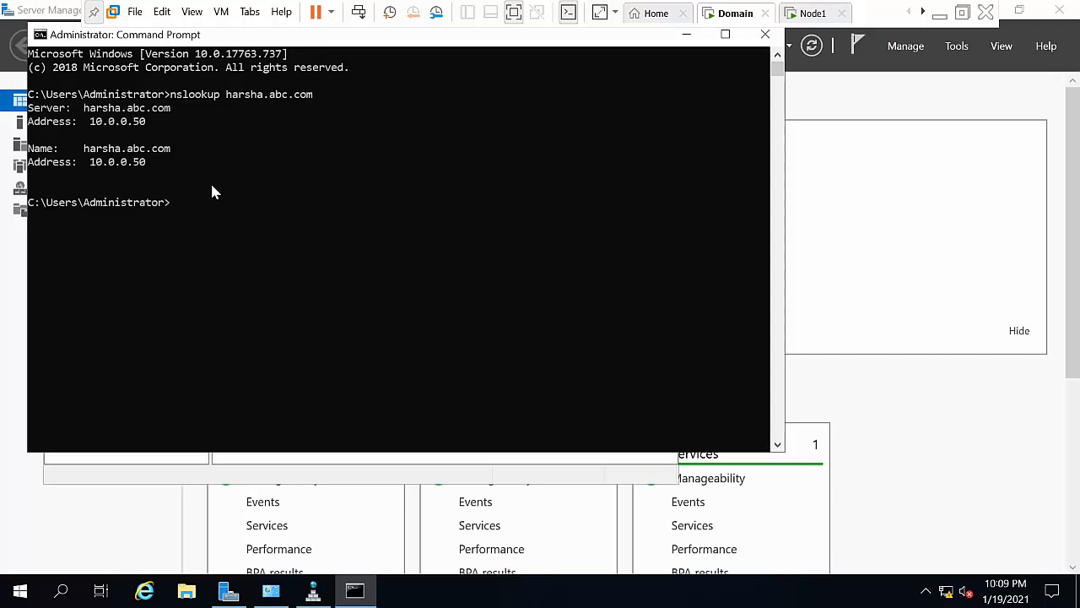
click(42, 36)
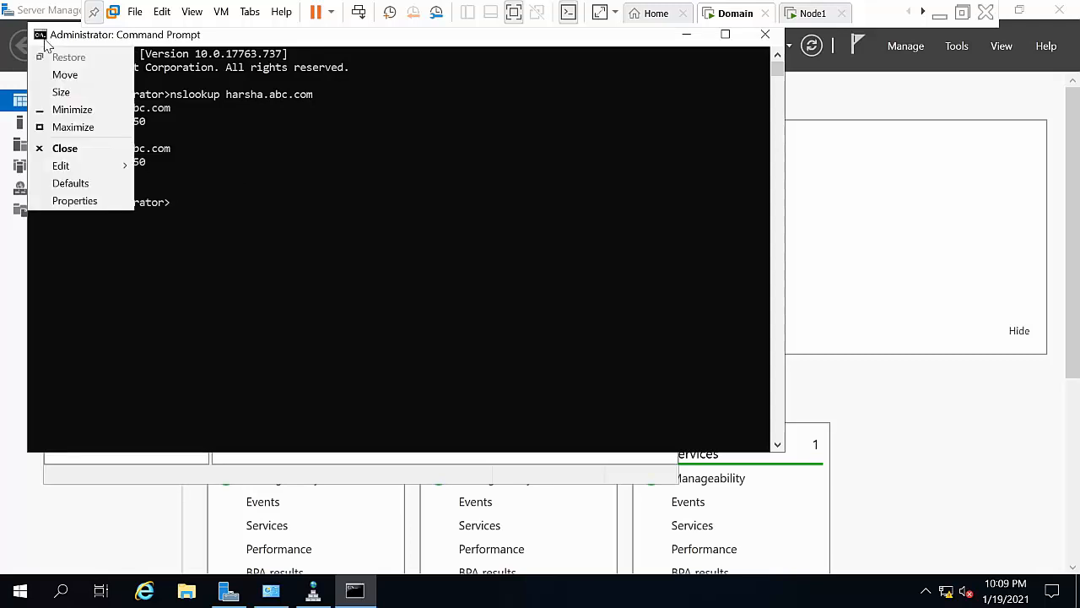
click(65, 150)
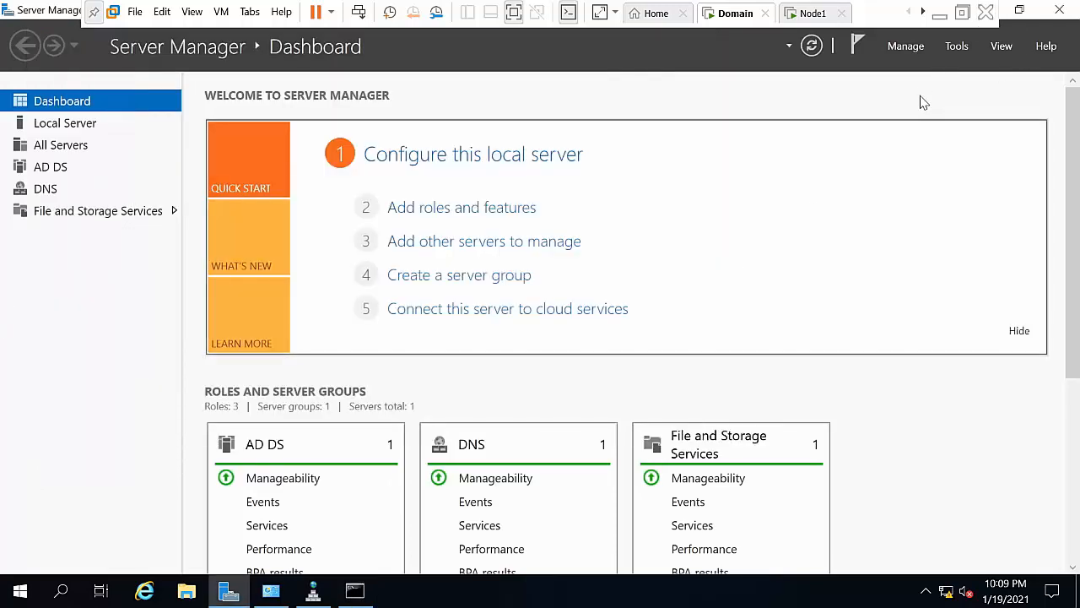
Step: Launch Group Policy Management and expand Forest: abc.com > Domains > abc.com
click(957, 47)
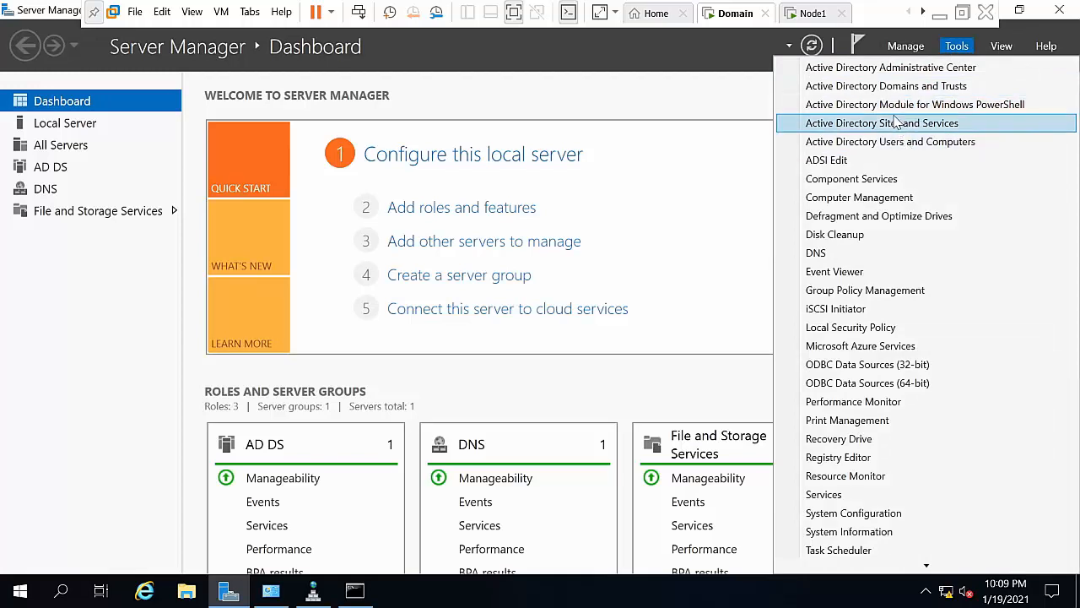
click(840, 293)
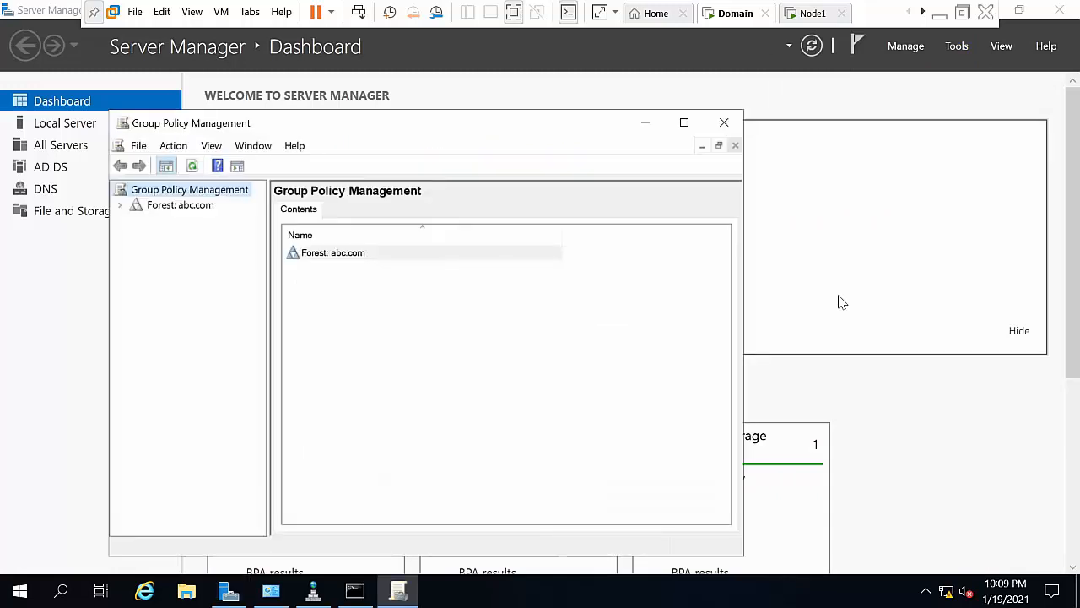
click(186, 208)
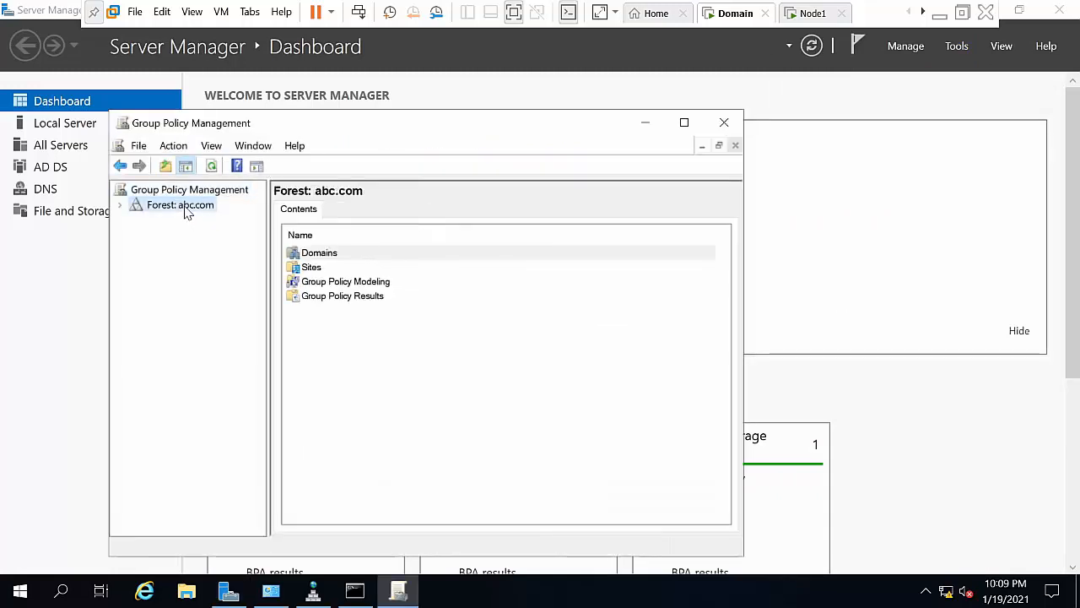
click(120, 205)
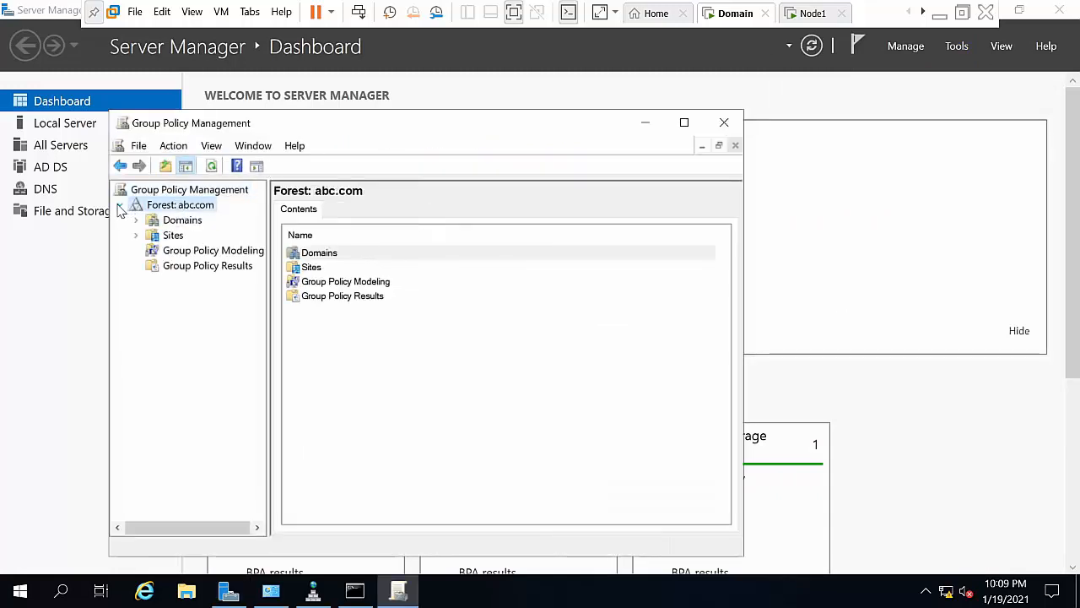
click(165, 220)
double_click(165, 219)
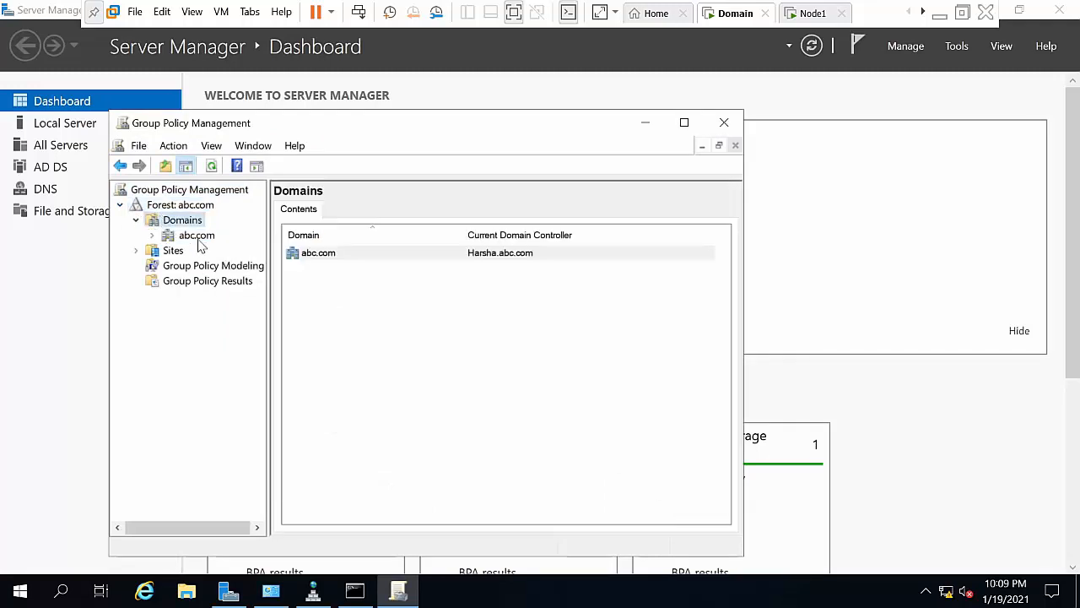
click(183, 238)
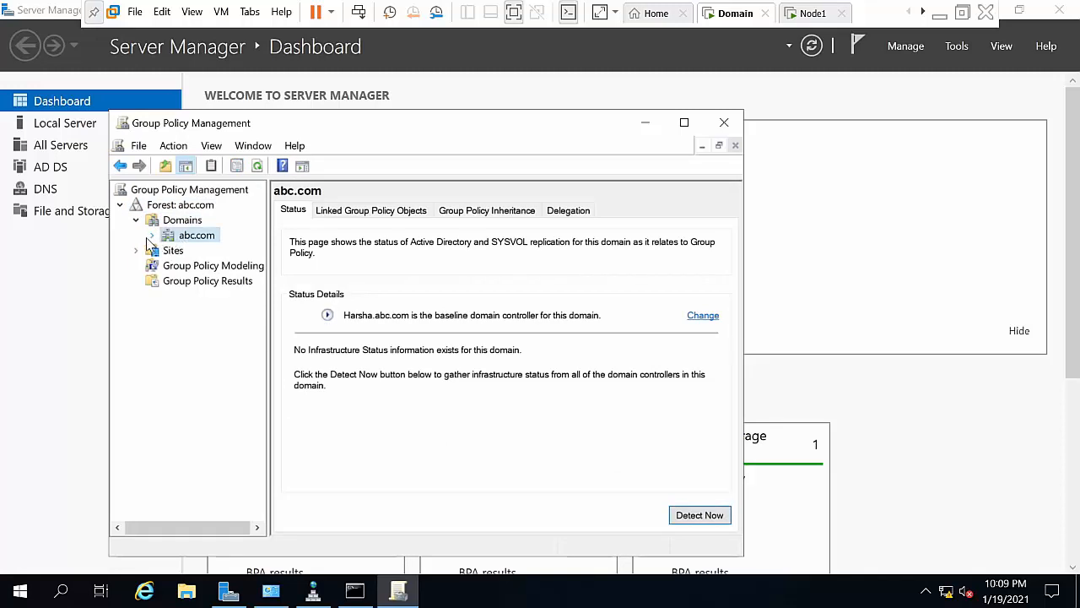
Step: Select the Default Domain Policy link, accept the linked-GPO warning, and bring up its actions
click(152, 235)
click(193, 252)
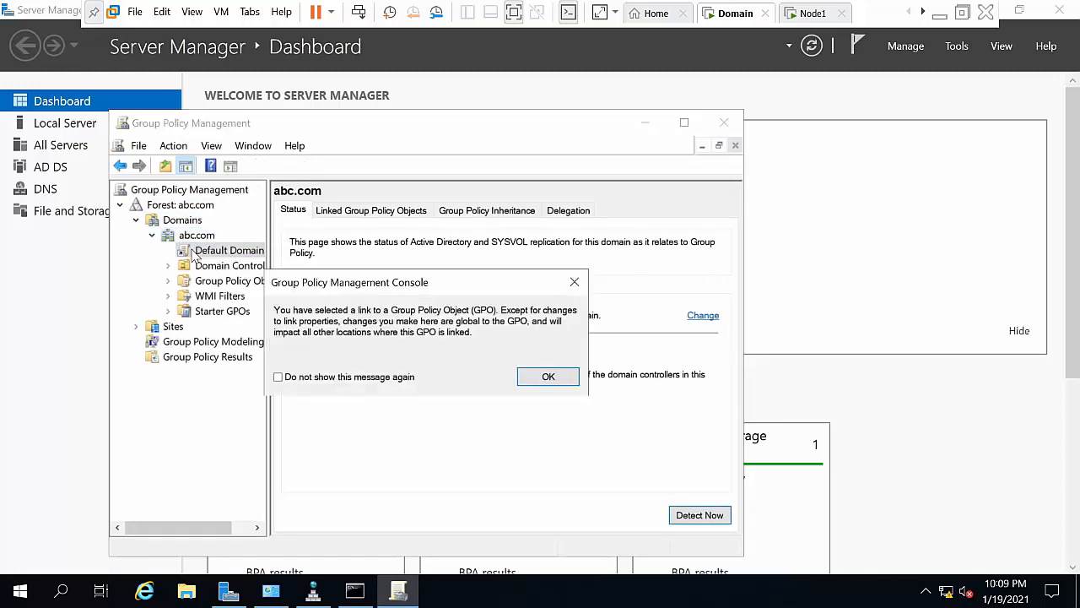
click(550, 380)
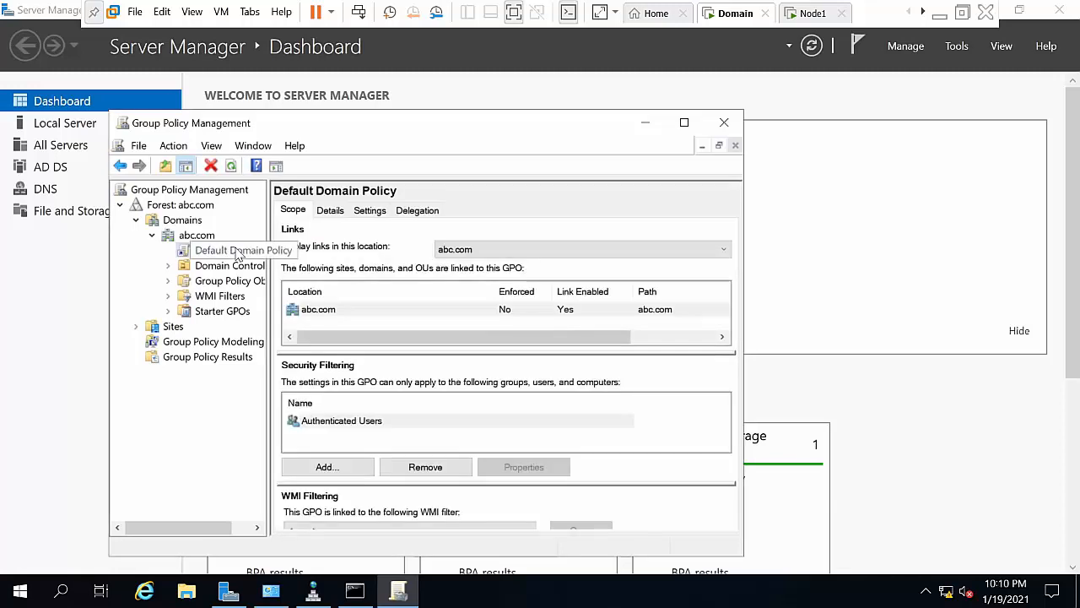
right_click(238, 254)
Step: Open the Default Domain Policy's Password Policy under Security Settings > Account Policies
click(265, 261)
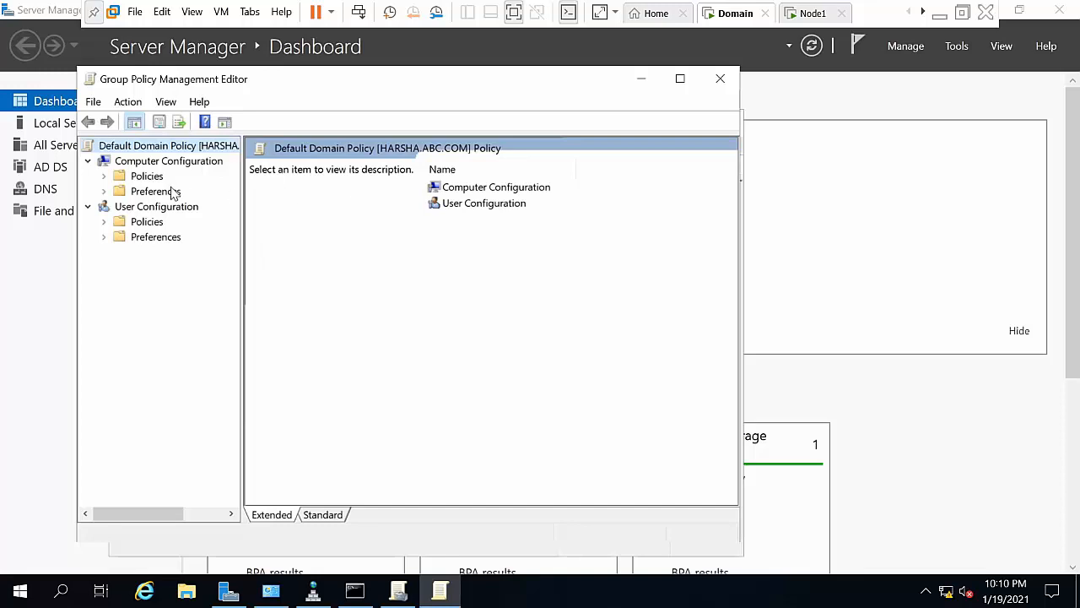
double_click(149, 177)
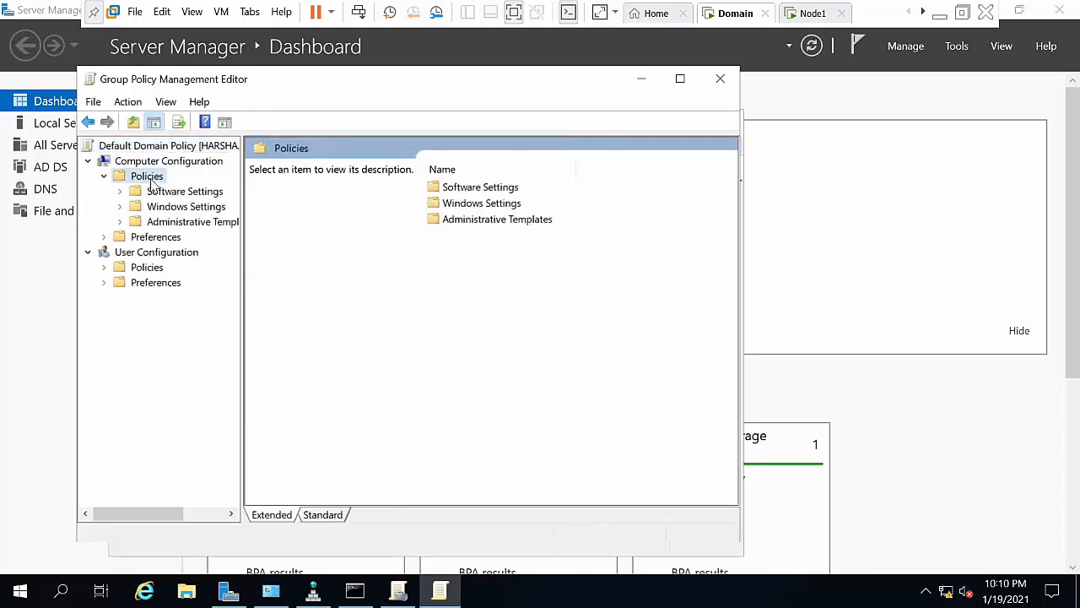
click(168, 211)
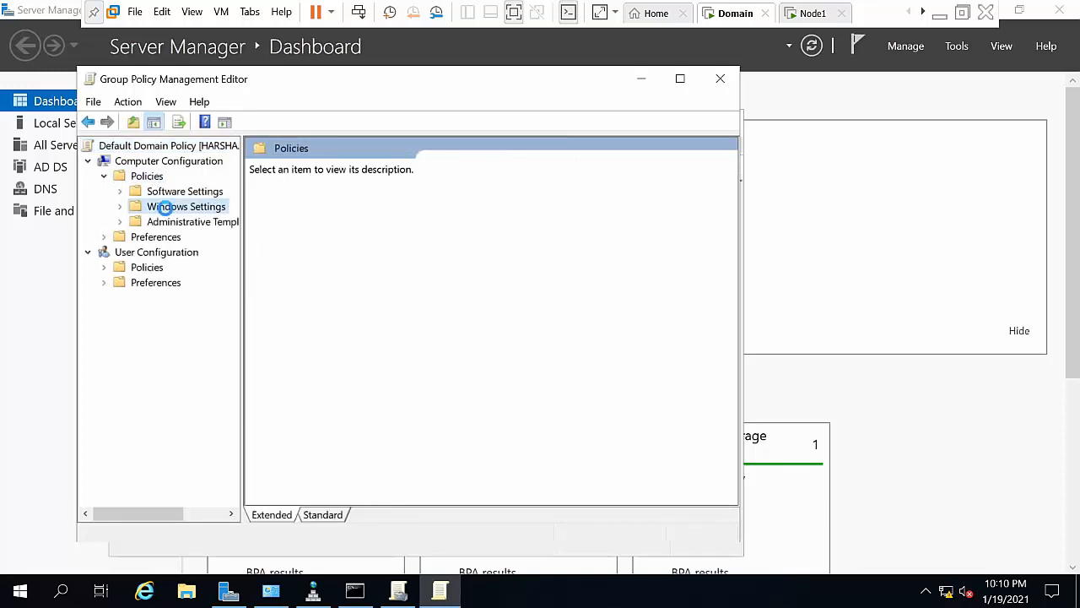
click(120, 207)
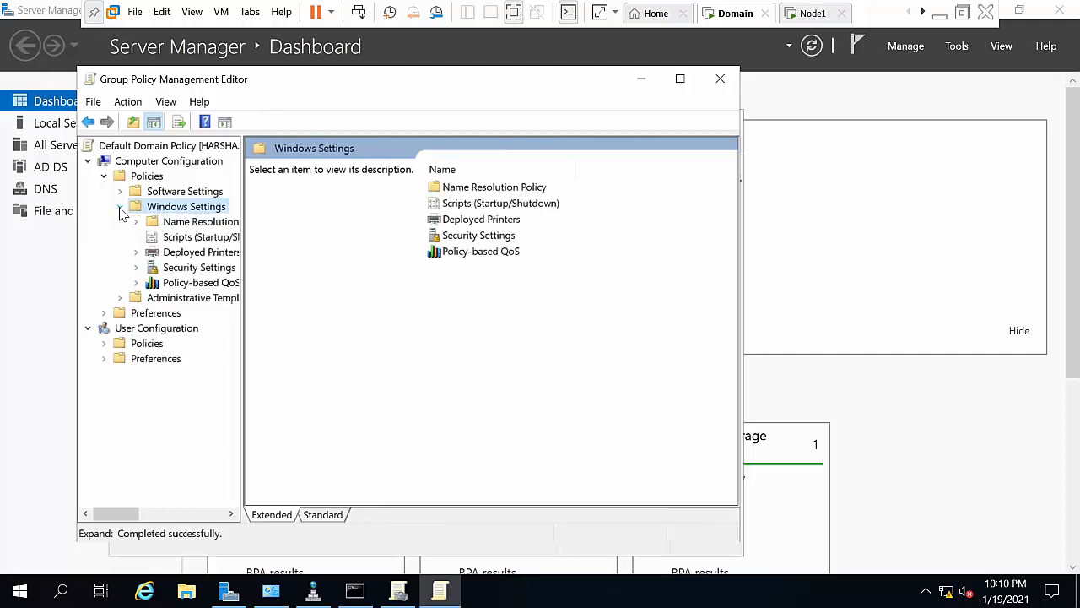
double_click(180, 268)
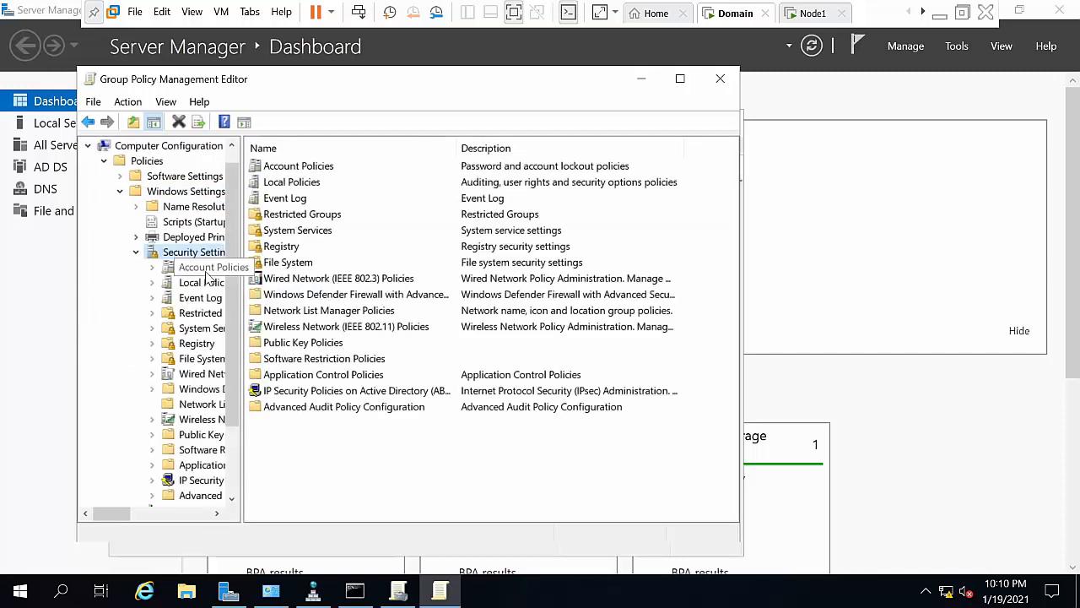
click(204, 269)
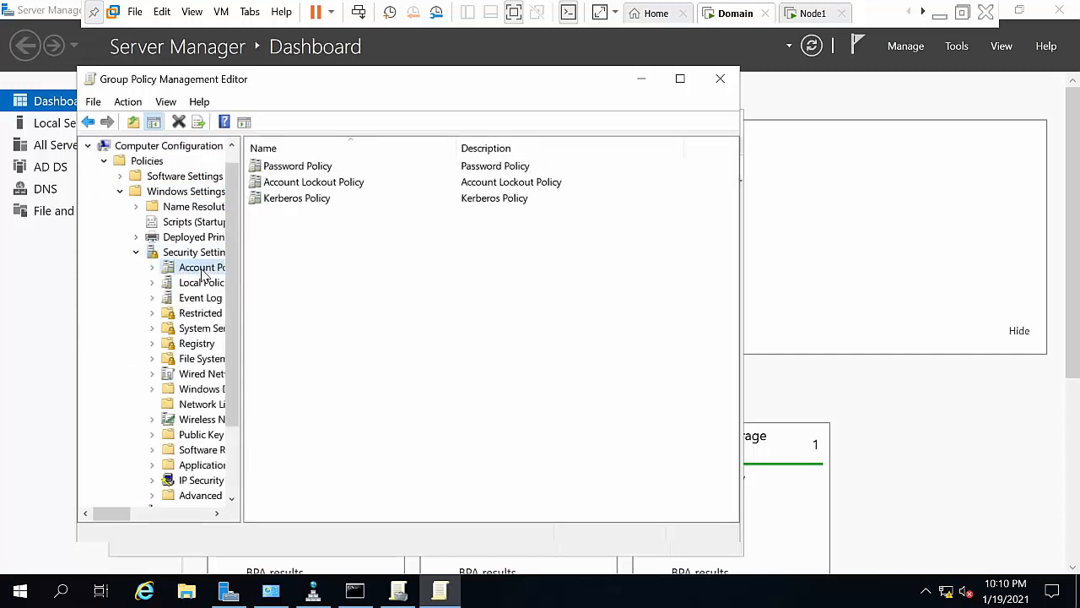
double_click(314, 168)
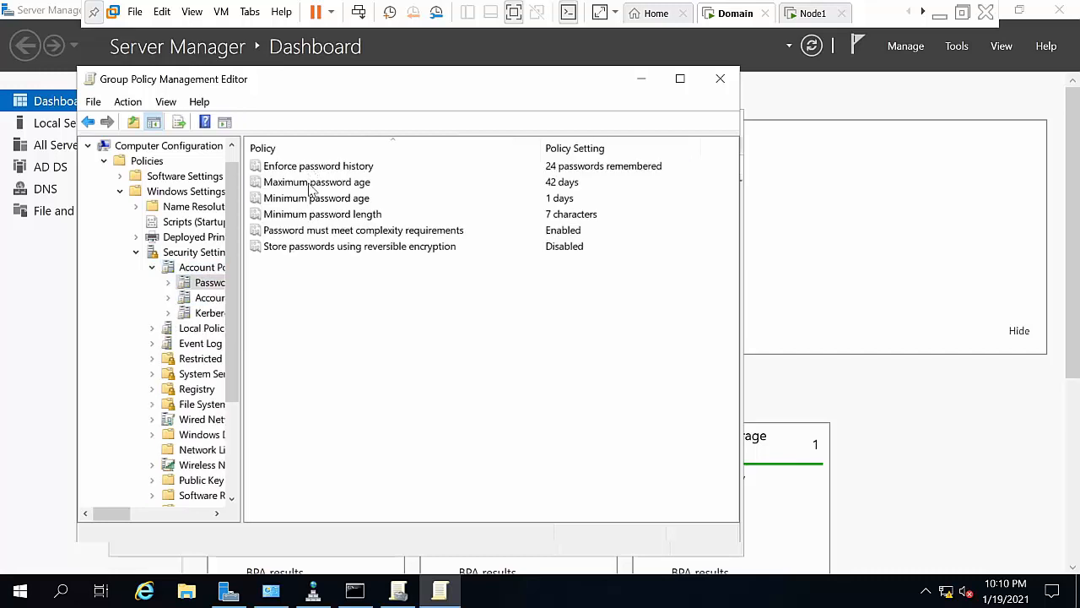
Step: Disable the password complexity requirement
double_click(310, 231)
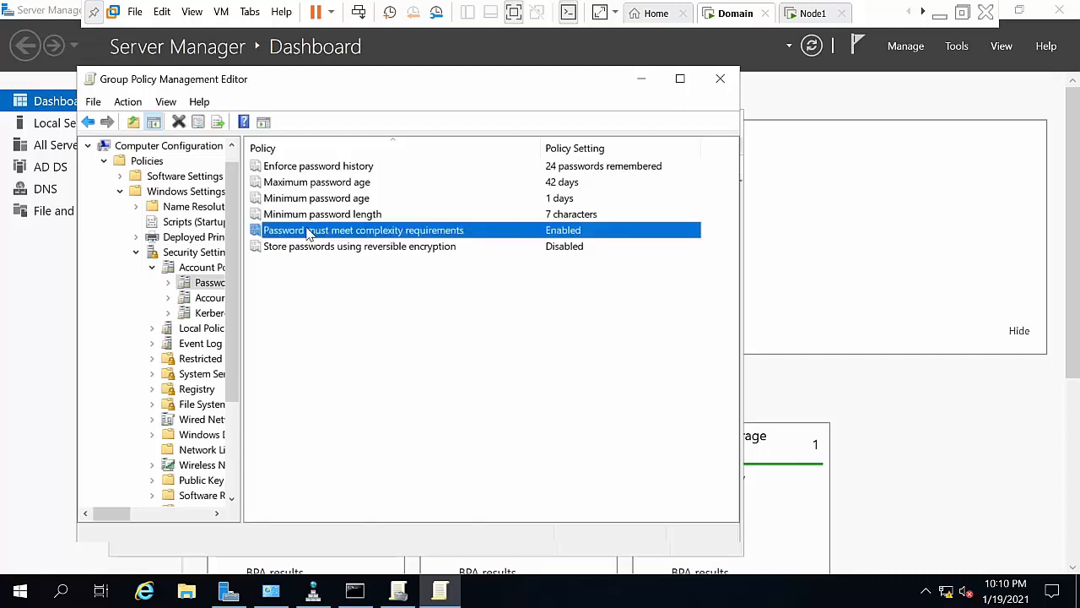
click(299, 239)
click(545, 503)
click(427, 503)
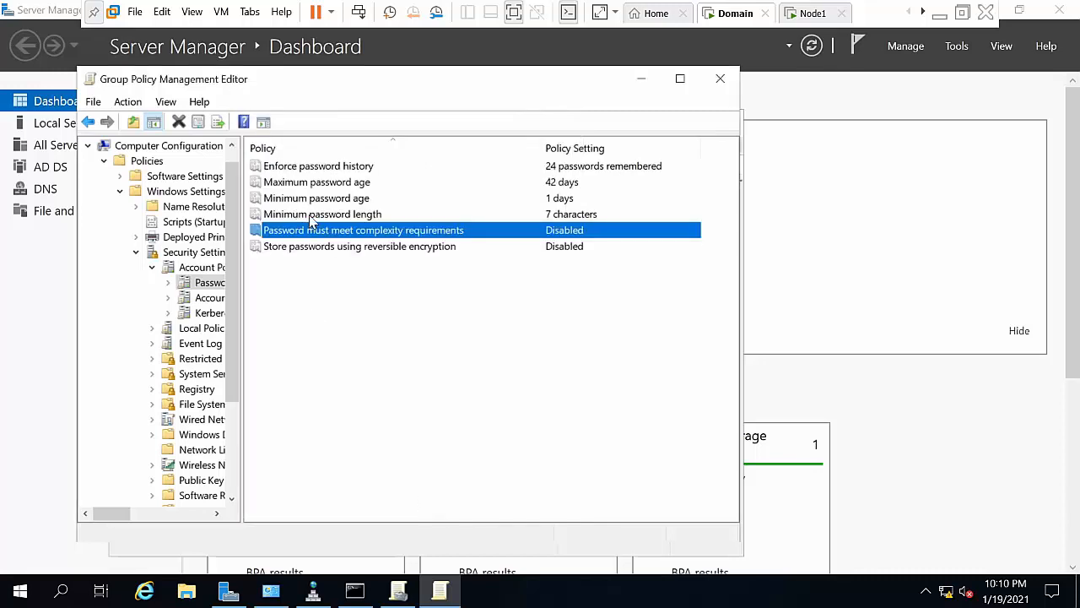
Step: Change the minimum password length from 7 to 3 characters
double_click(313, 216)
double_click(279, 233)
text(3)
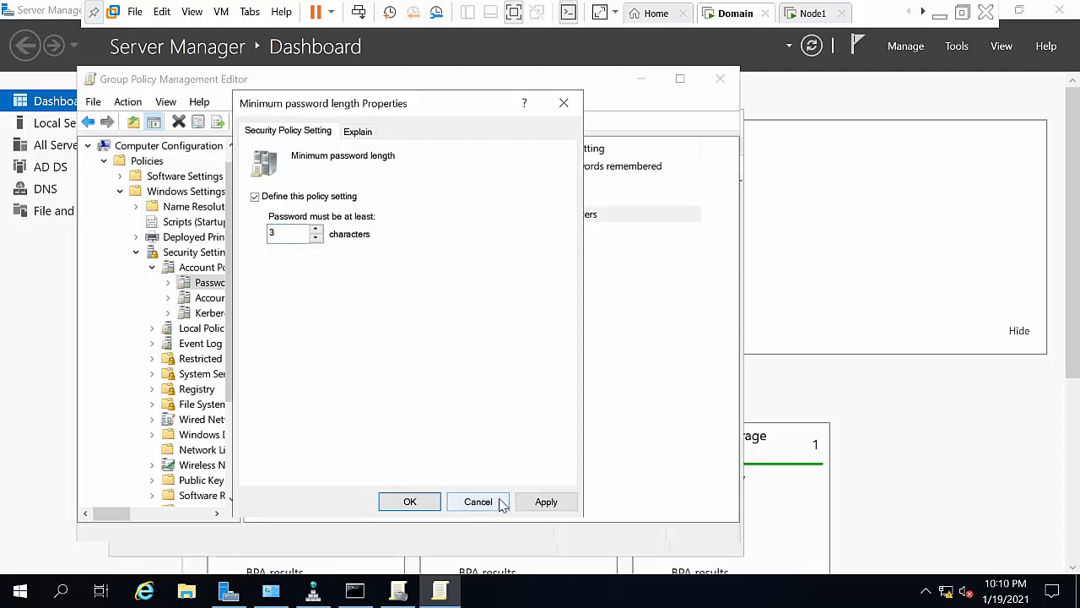
click(546, 503)
click(411, 502)
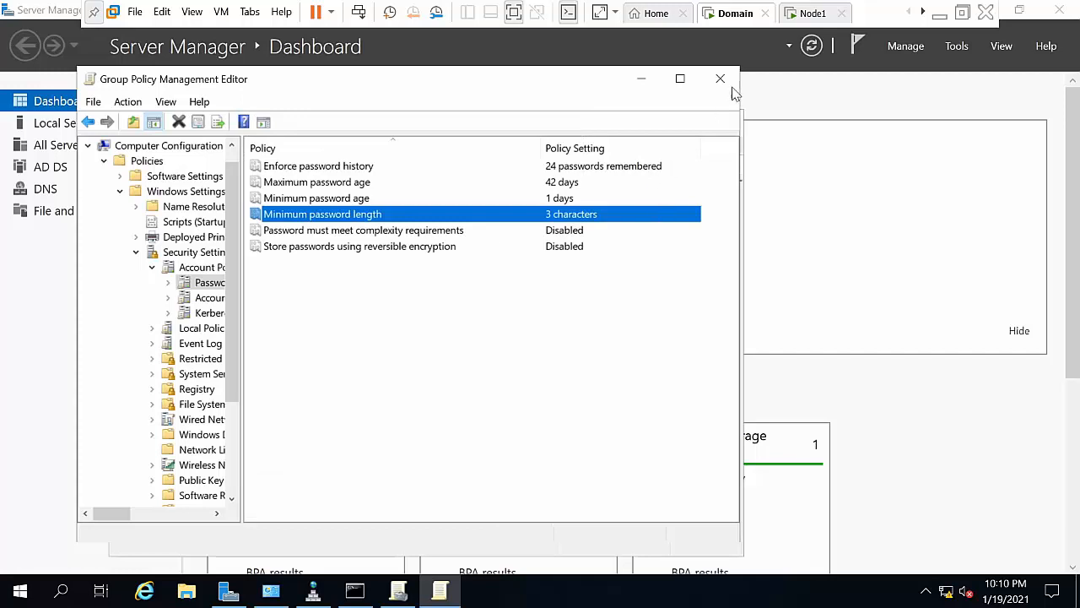
Step: Set Enforce password history from 24 to 0 and close the Group Policy editor
double_click(607, 169)
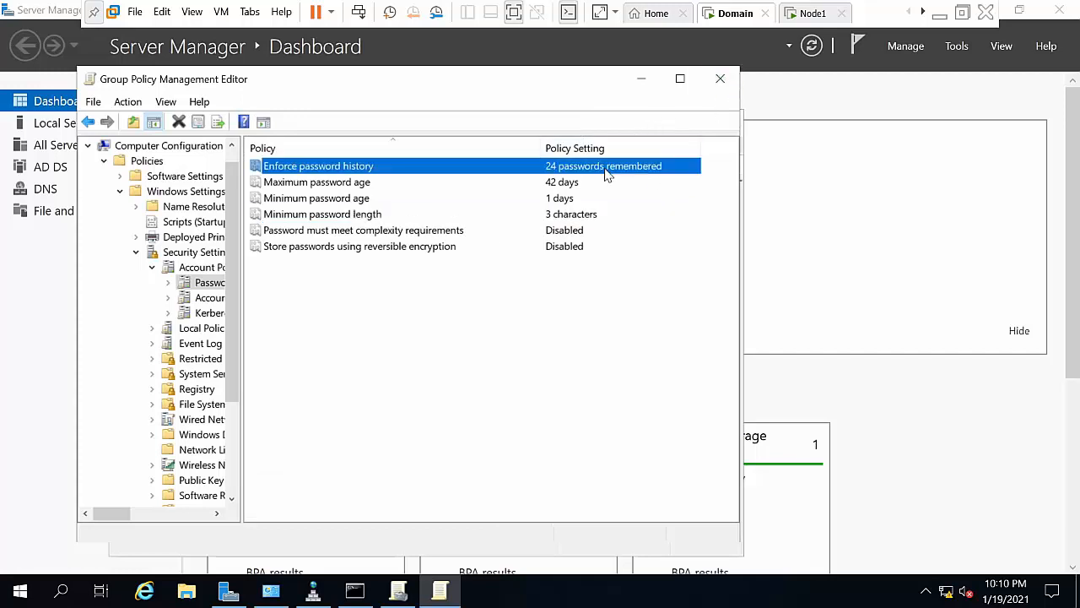
double_click(277, 233)
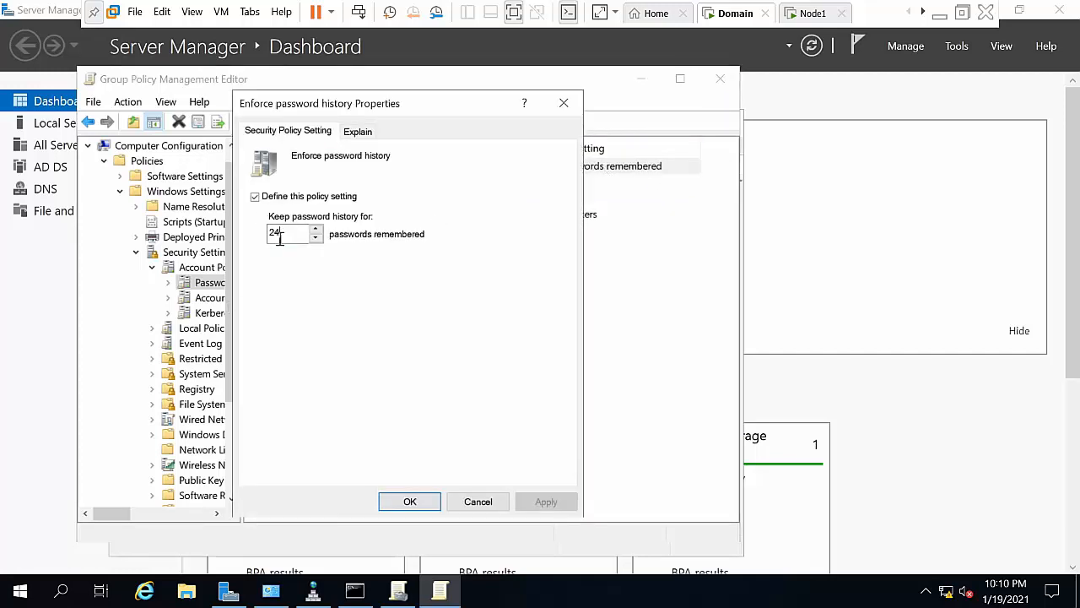
text(0)
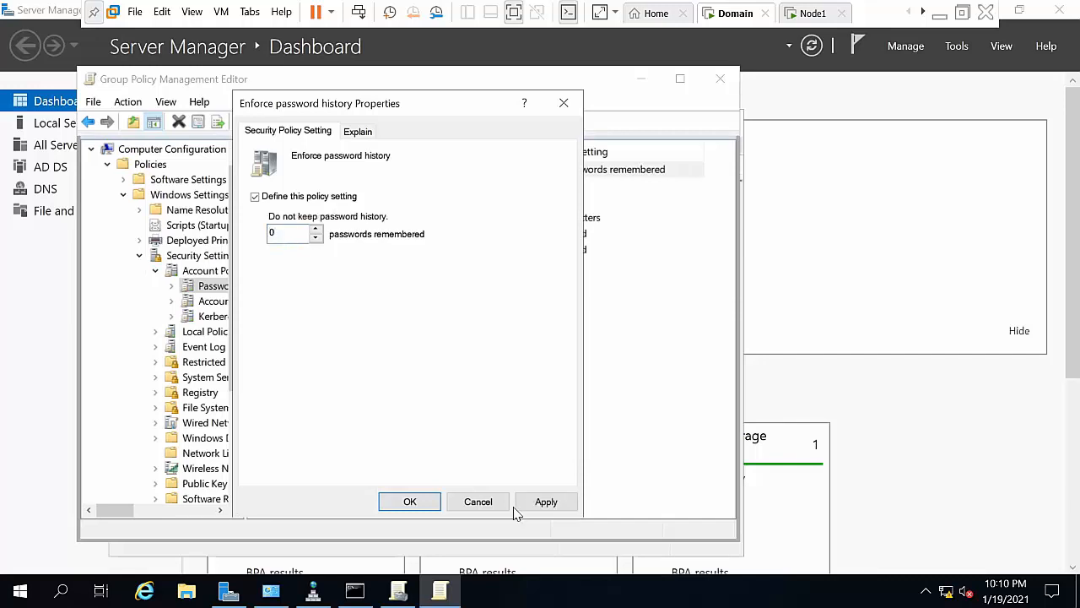
click(546, 502)
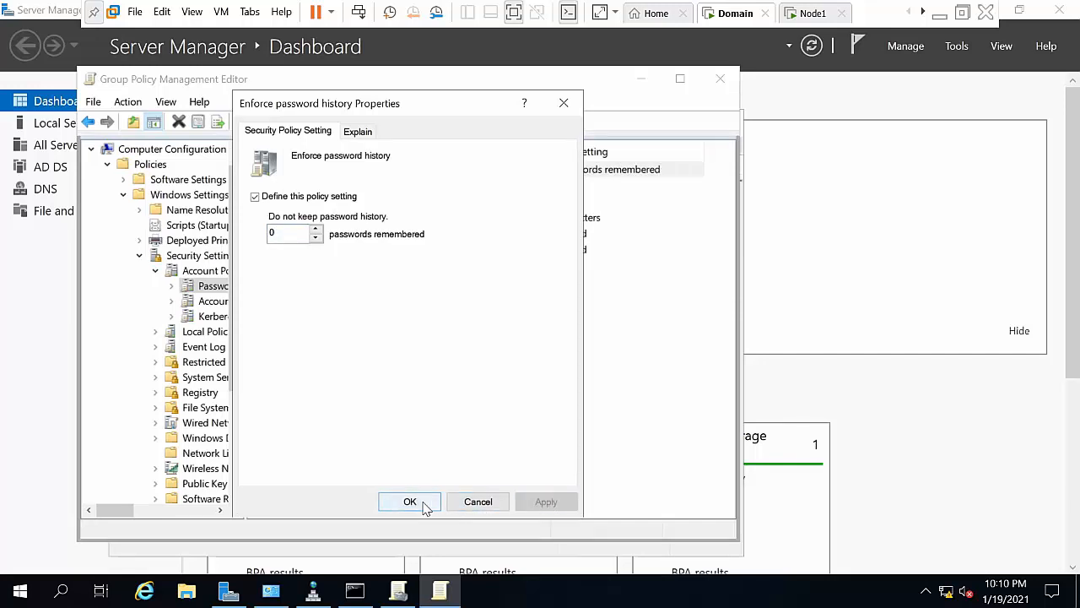
click(411, 501)
click(483, 367)
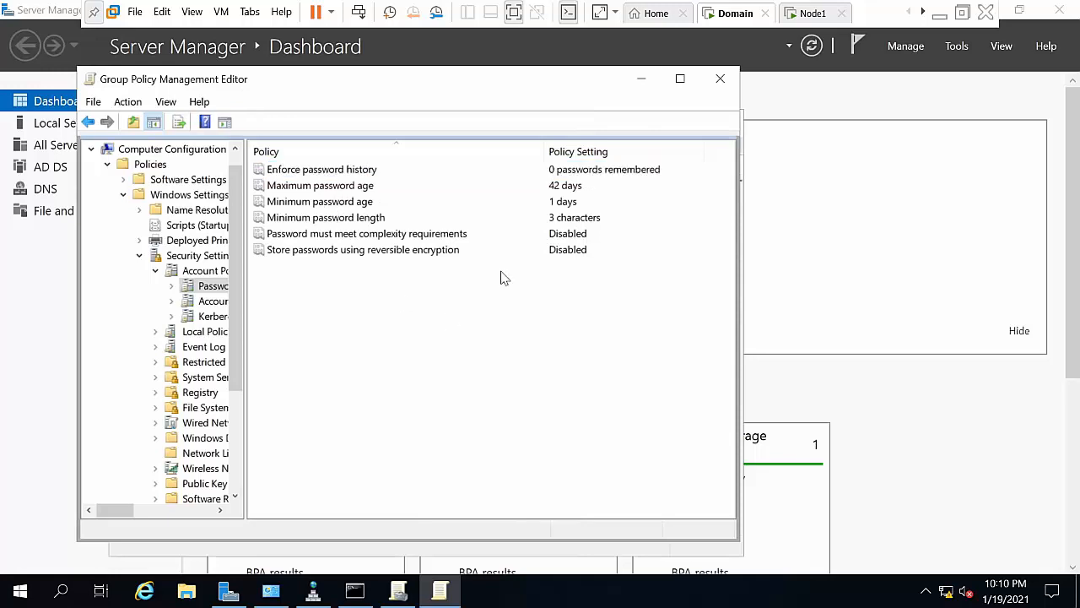
click(718, 83)
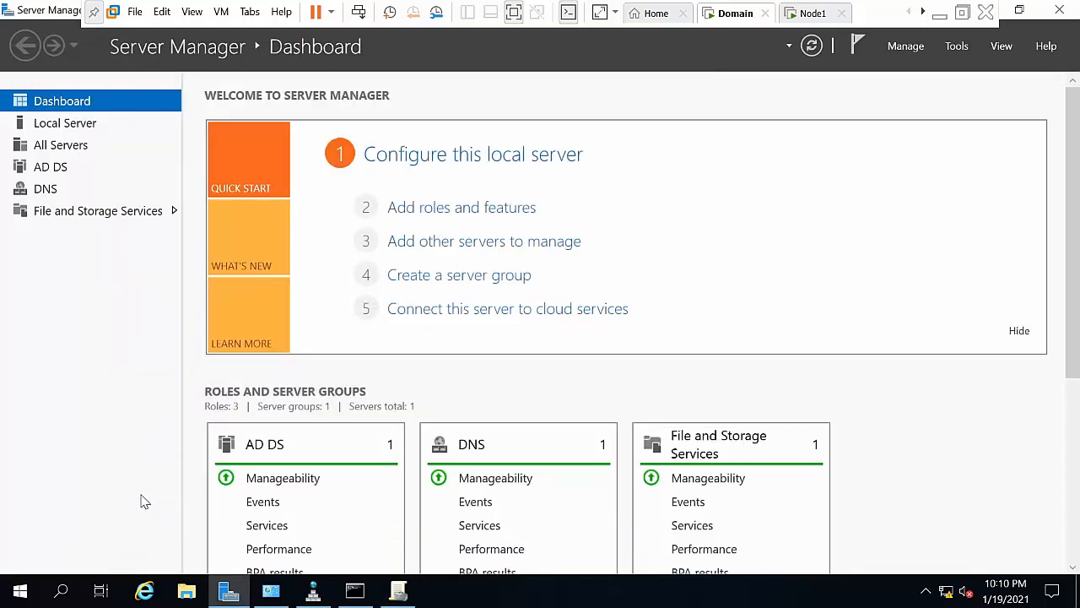
Step: Run gpupdate in the Domain server's Command Prompt, then switch to the Node1 VM
key(super)
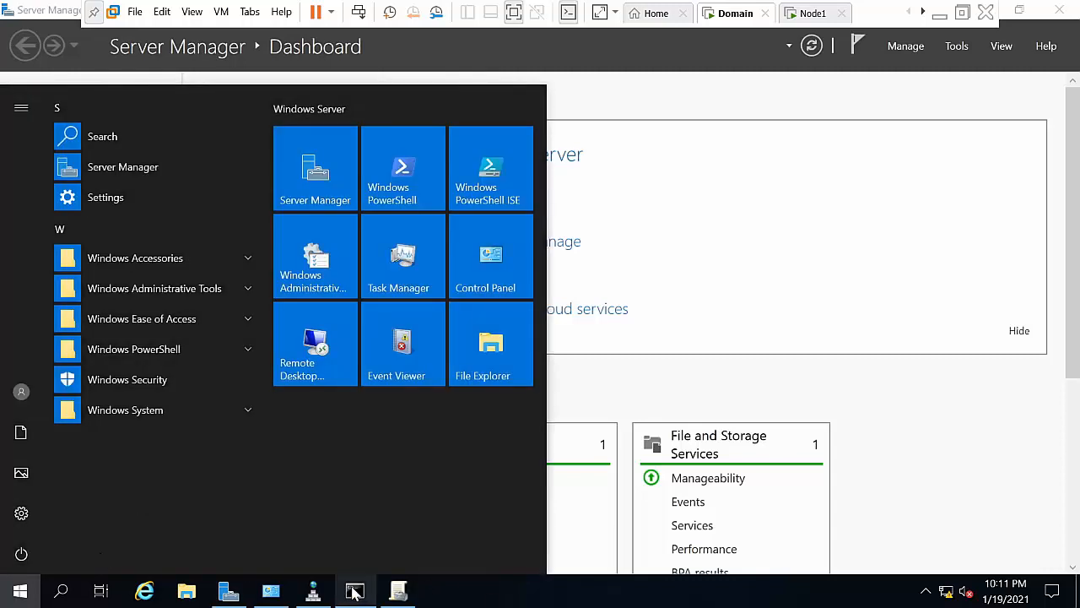
click(354, 590)
click(241, 260)
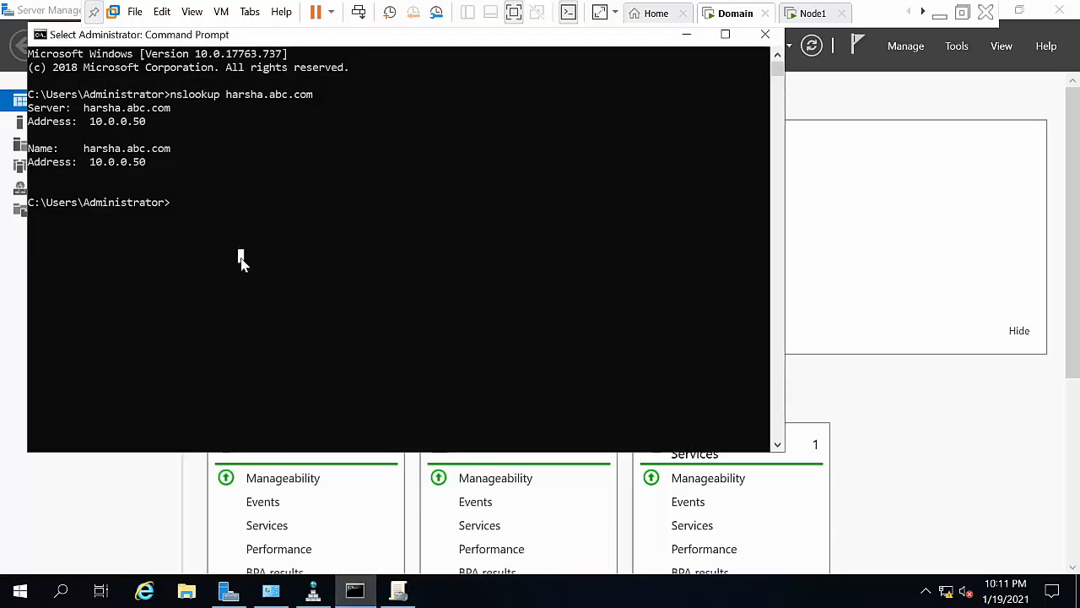
text(gpupdate)
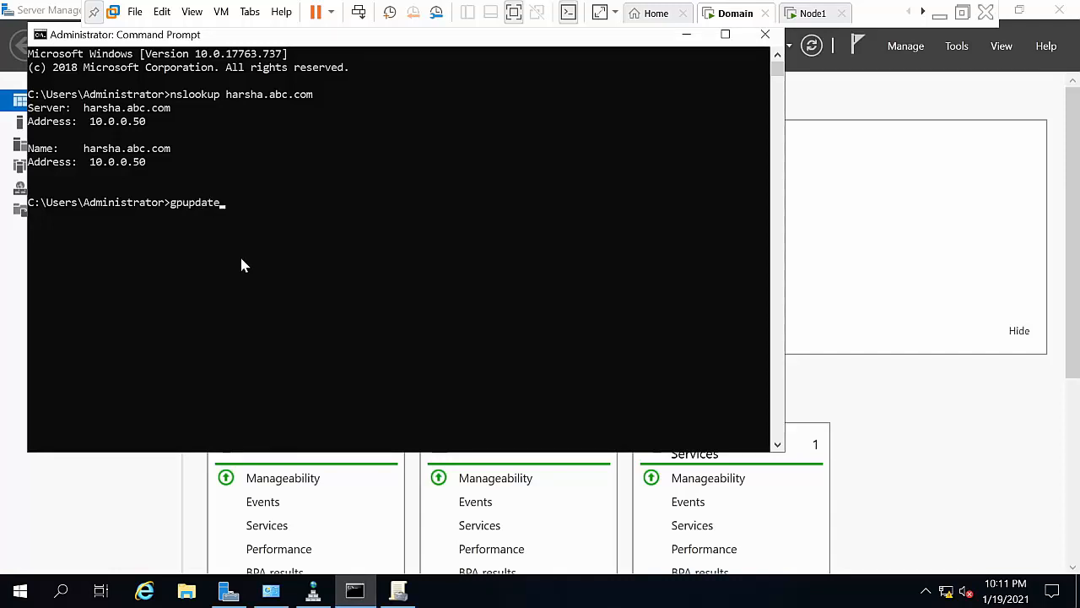
key(Return)
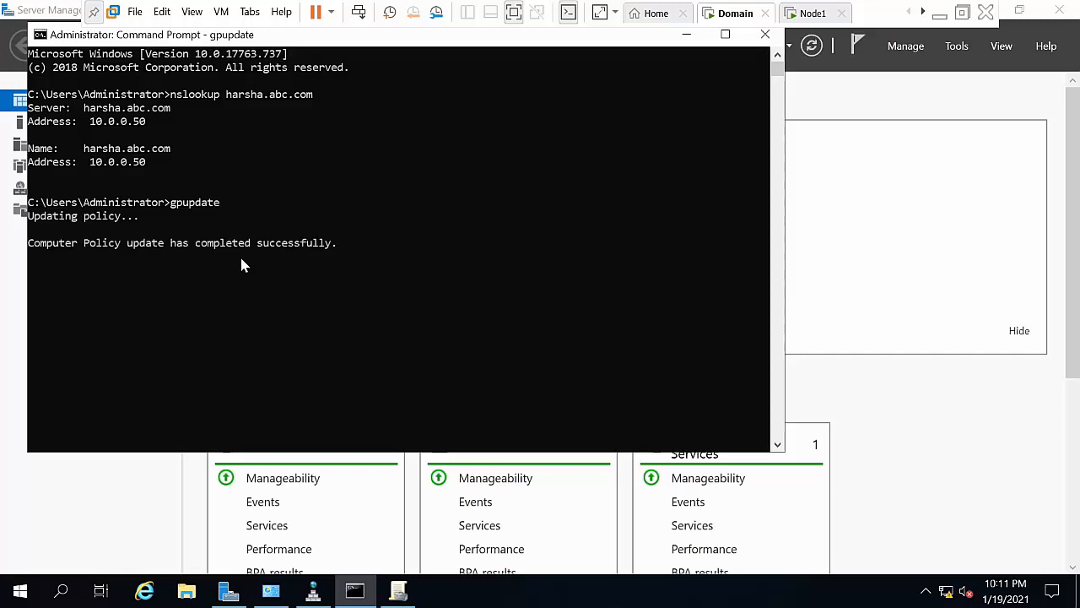
click(290, 297)
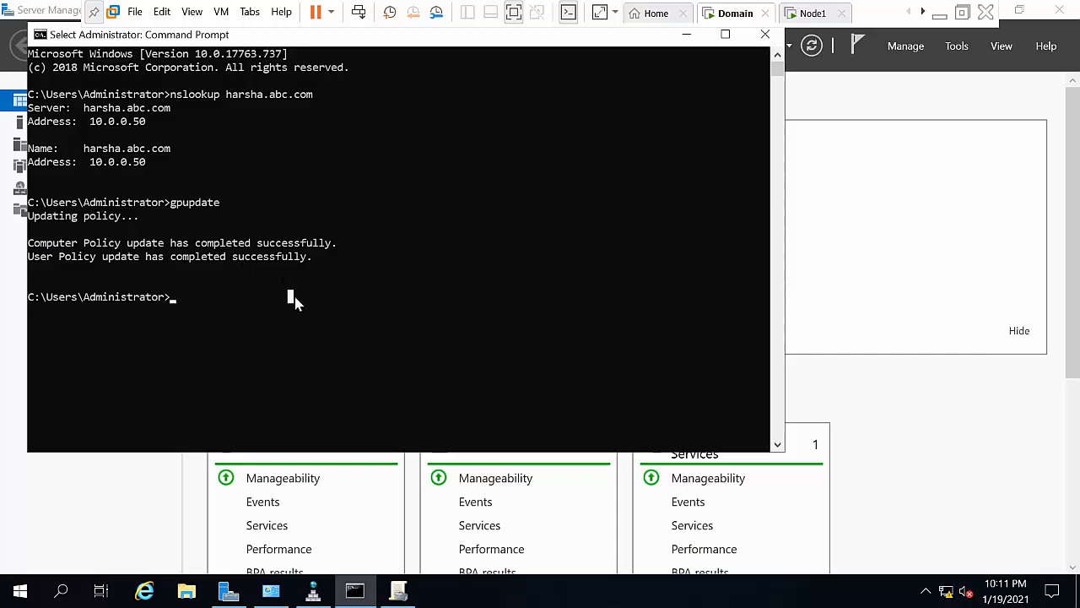
click(812, 13)
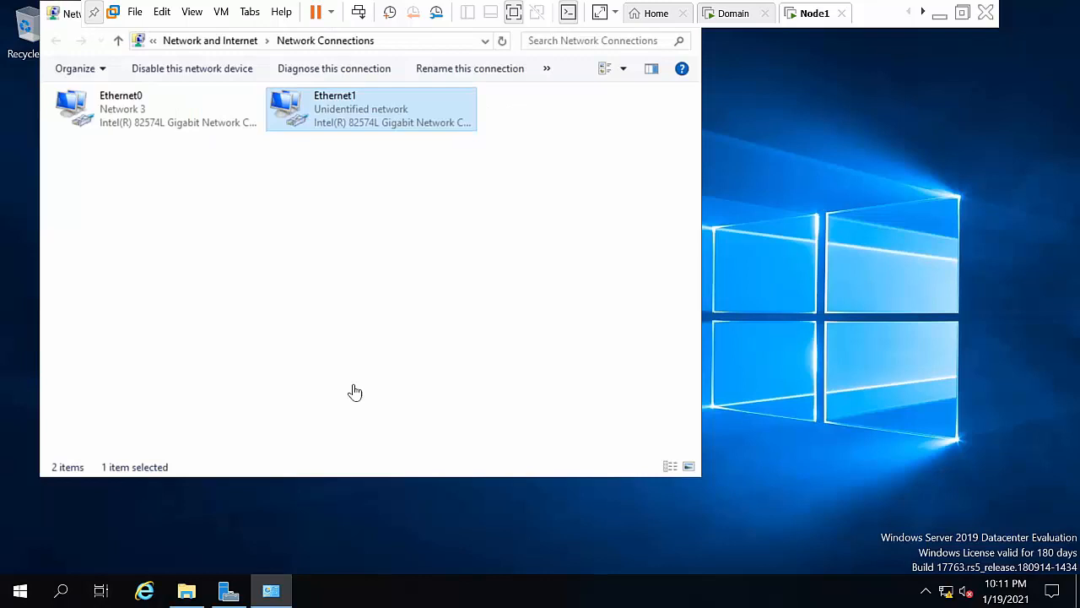
Step: Refresh Node1's desktop and ping 10.0.0.1 from its Command Prompt
right_click(796, 241)
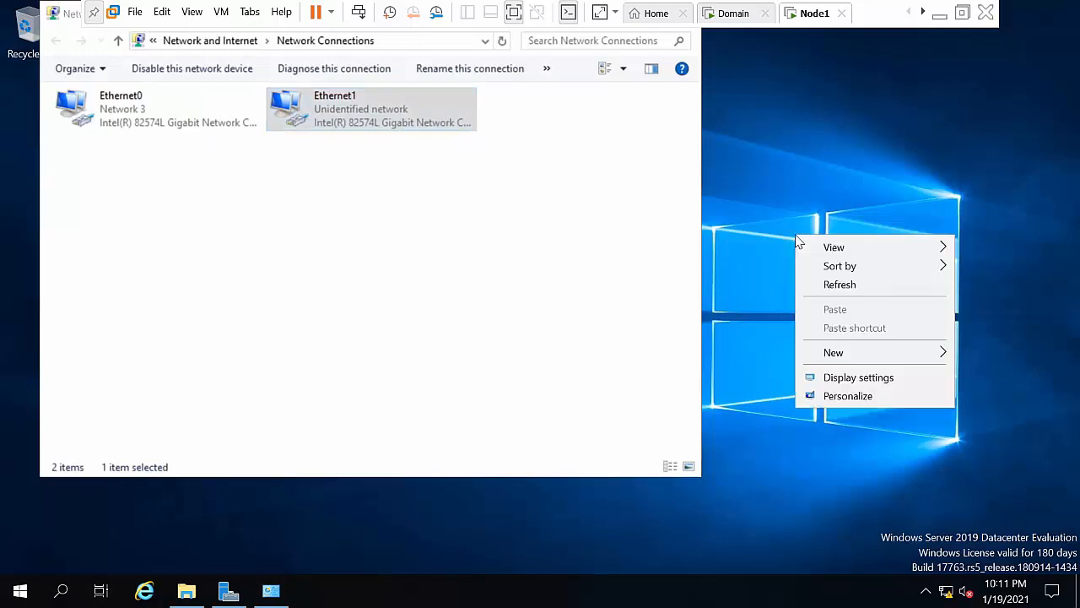
click(852, 287)
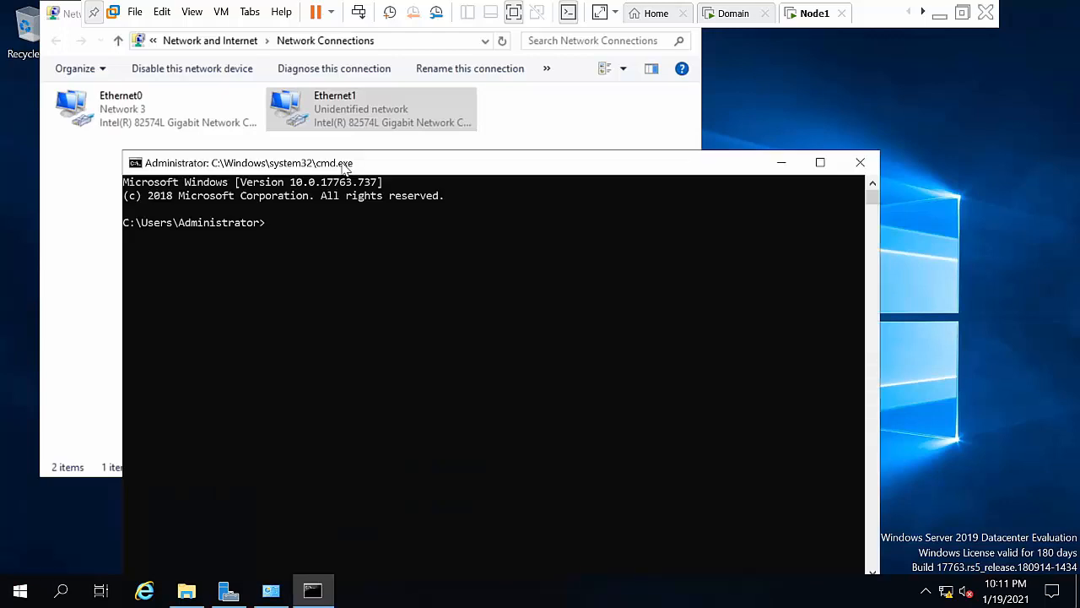
text(ping)
key(BackSpace)
key(BackSpace)
key(BackSpace)
text(ping 10.0.0.1)
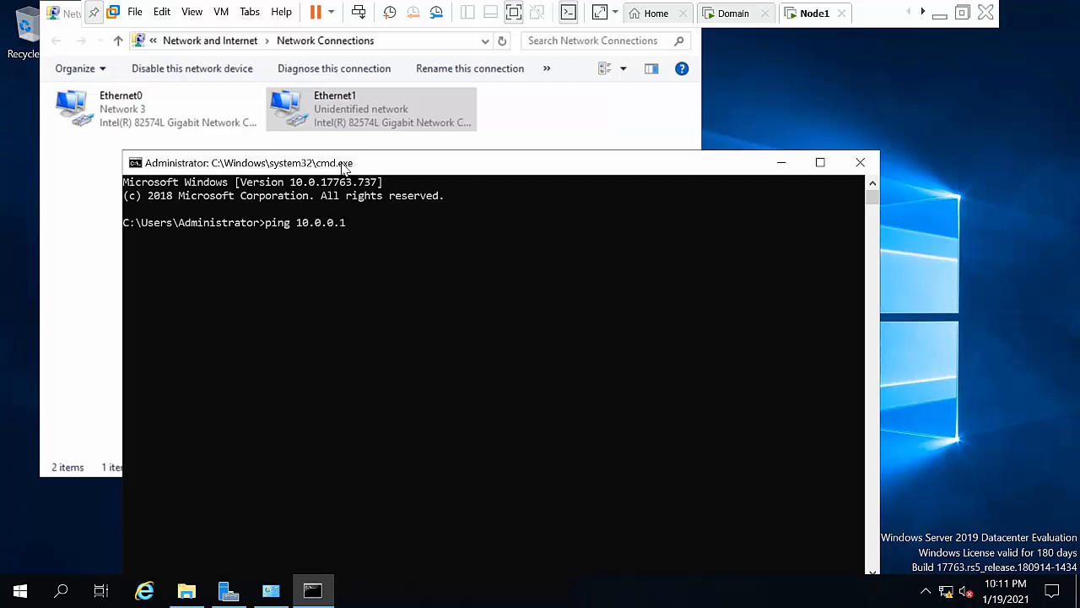
key(Return)
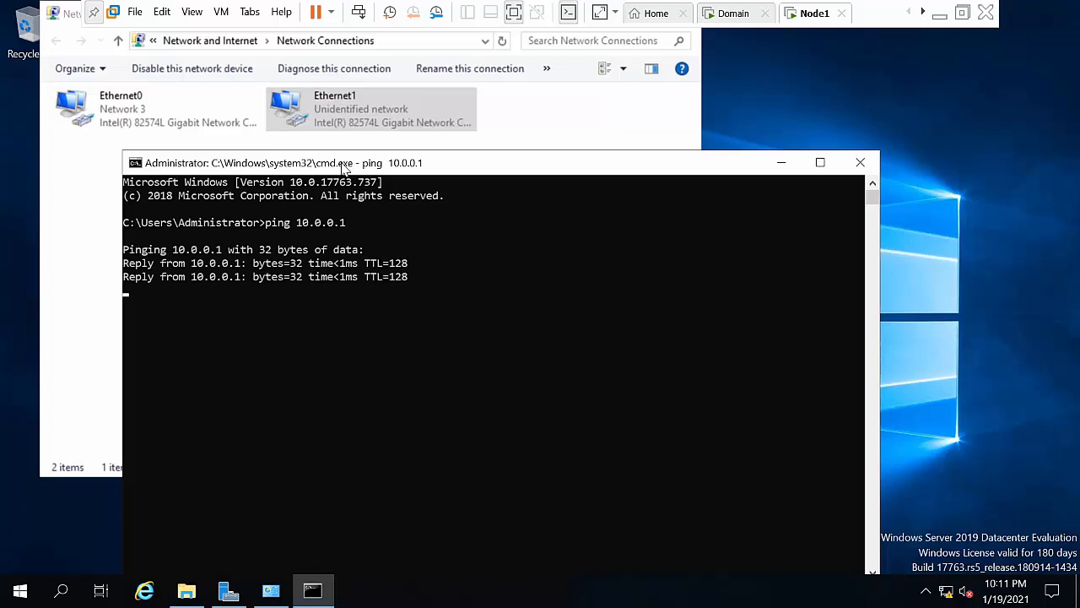
key(ctrl+c)
Step: Ping 10.0.0.2, which times out, then 10.0.0.50, which returns 4 of 4 replies
key(Up)
key(BackSpace)
text(2)
key(Return)
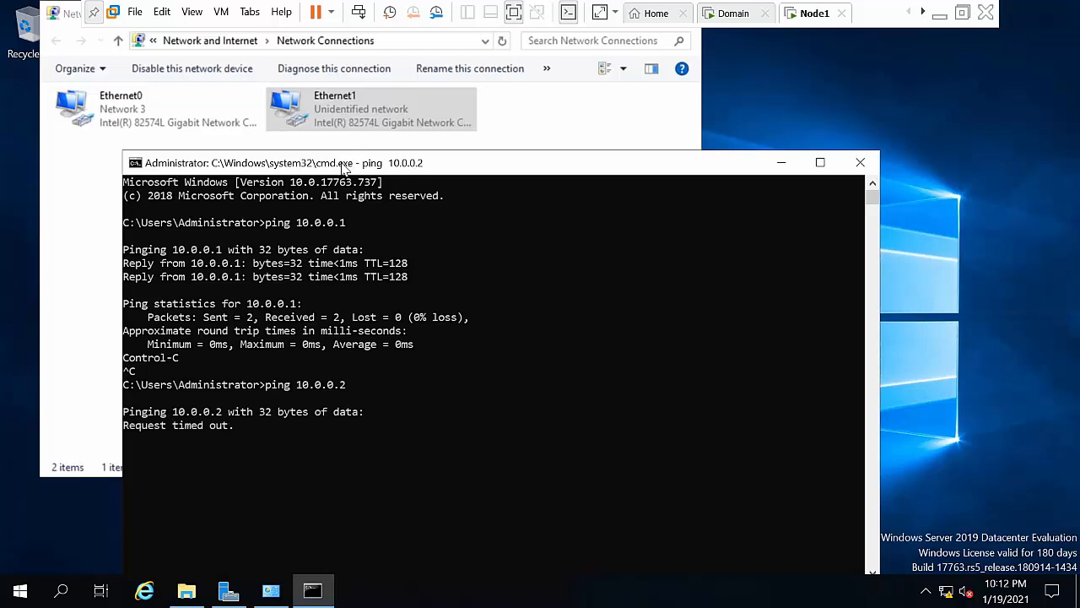
key(ctrl+c)
key(Up)
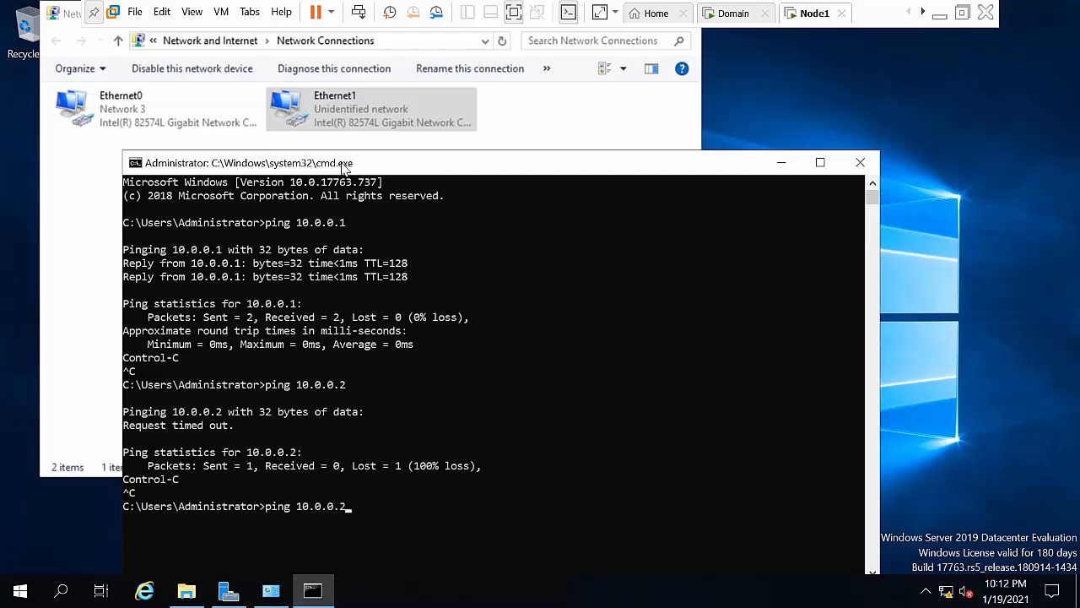
text(50)
key(Return)
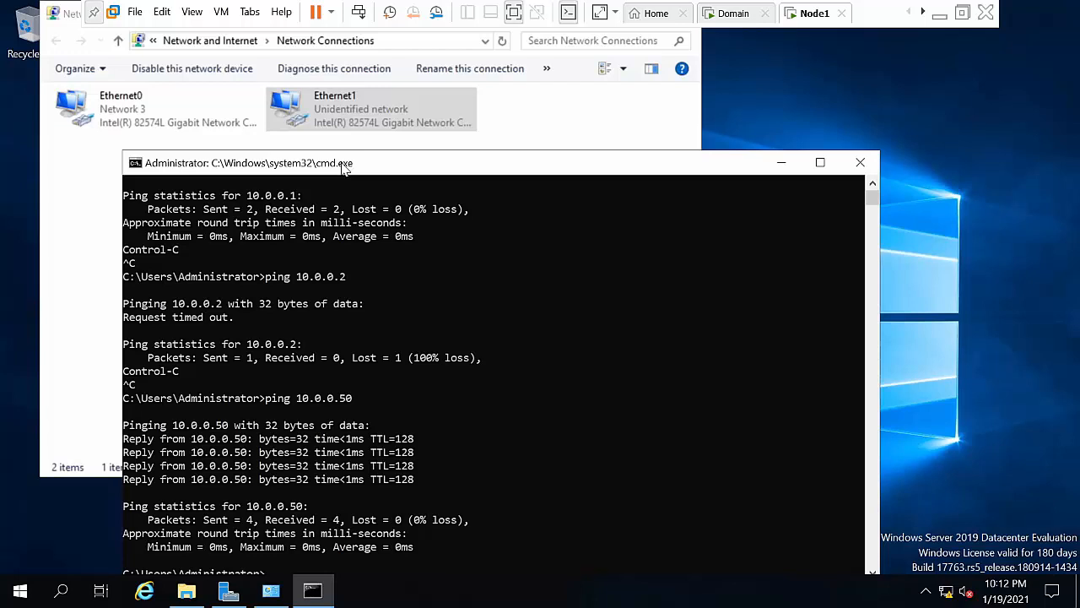
Step: Ping 10.0.0.1 from the Domain VM's Command Prompt, then minimize the console
click(731, 14)
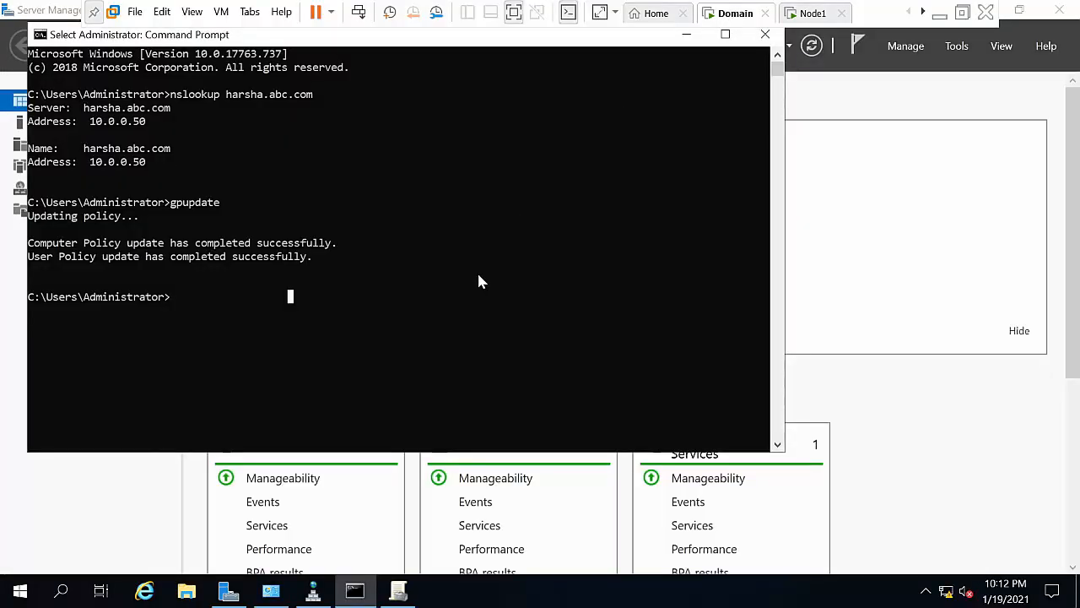
text(nistrator>ping)
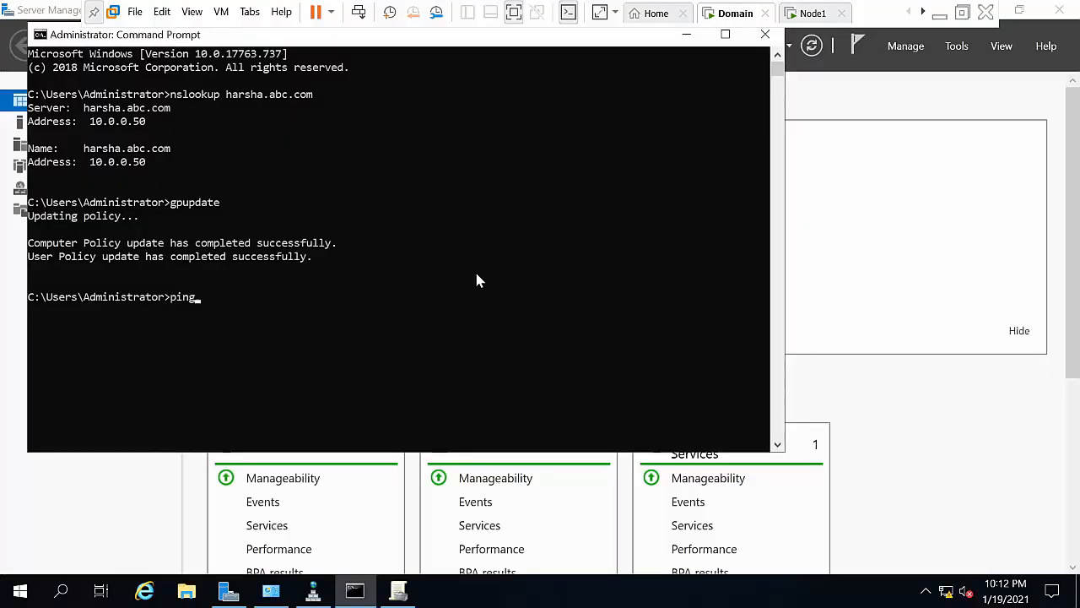
text( 10.0.0.1)
key(Return)
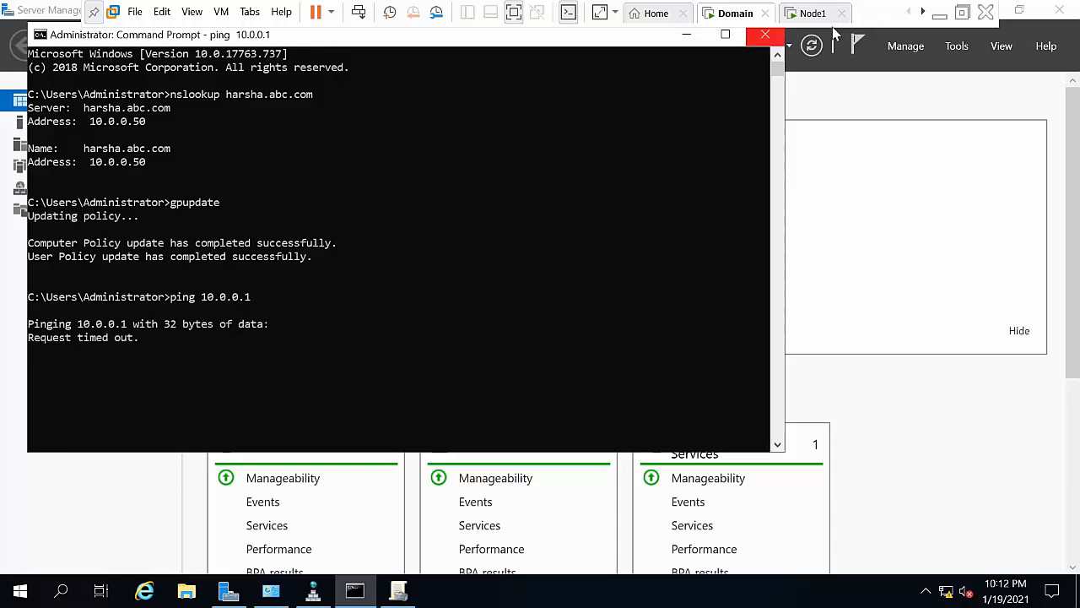
click(684, 37)
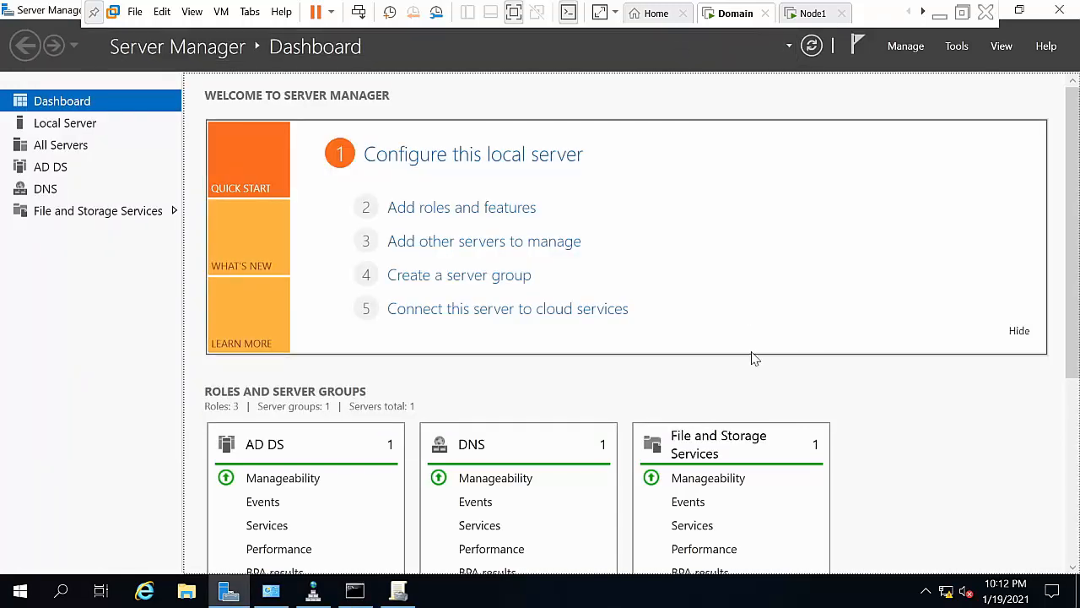
Step: Turn off the Domain VM's firewall for domain, private and public networks via the Run box, then return to Node1
key(super+r)
text(firewa)
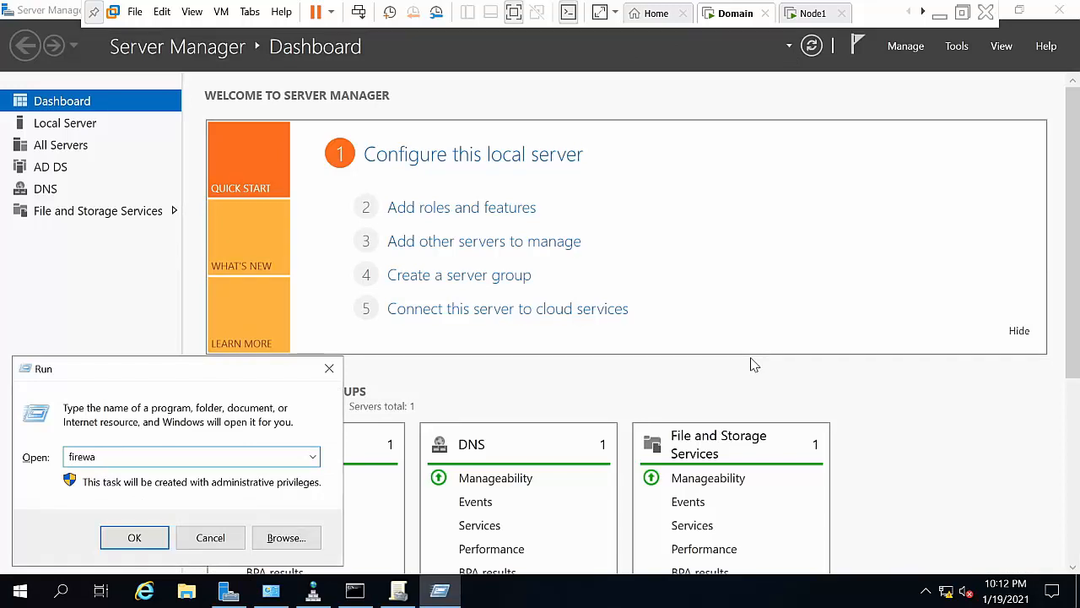
text(ll)
key(BackSpace)
key(BackSpace)
key(BackSpace)
key(Return)
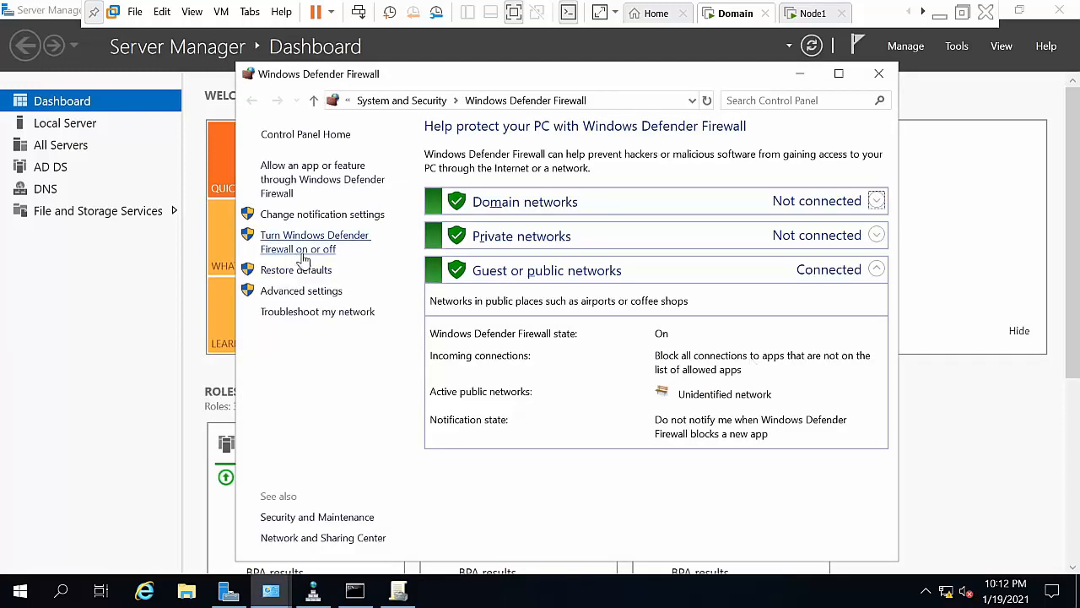
click(325, 249)
click(480, 268)
click(432, 375)
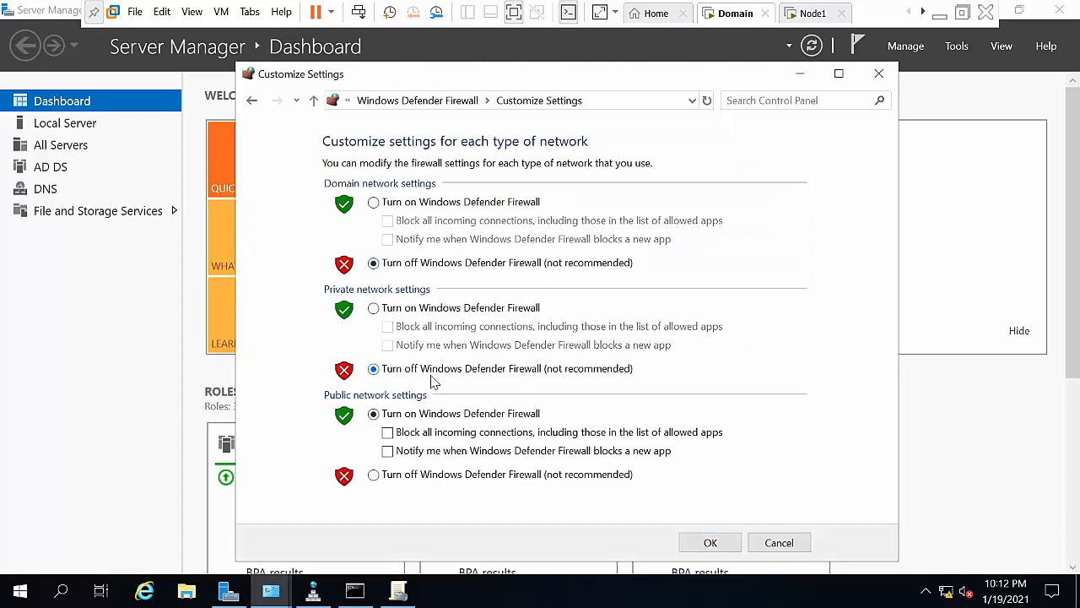
click(424, 475)
click(714, 543)
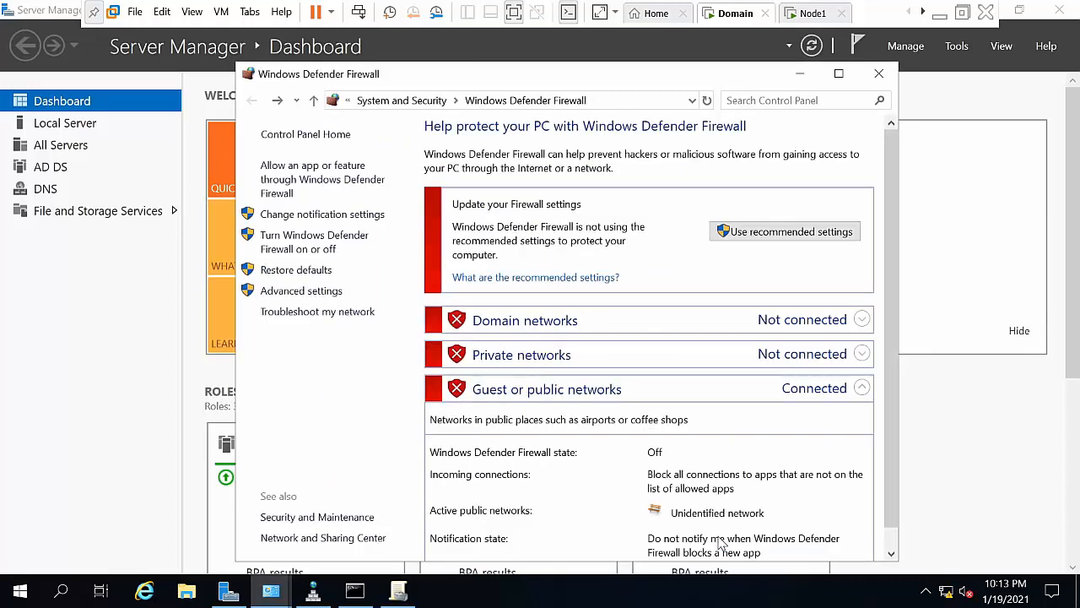
click(800, 74)
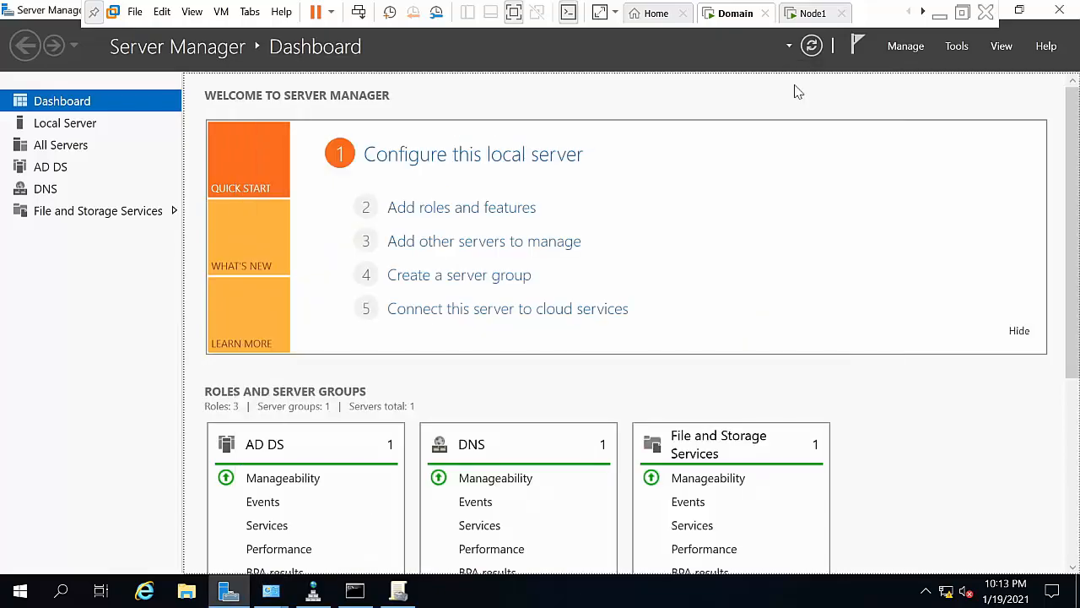
click(806, 15)
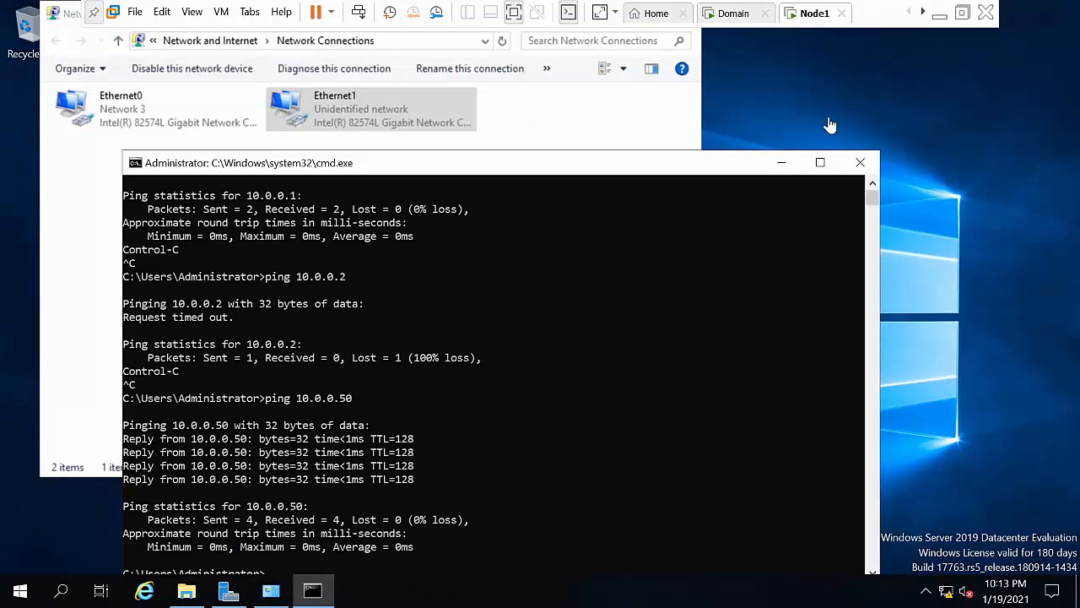
Step: Repeat the ping to 10.0.0.50 in Node1's Command Prompt, then hide the console
click(782, 162)
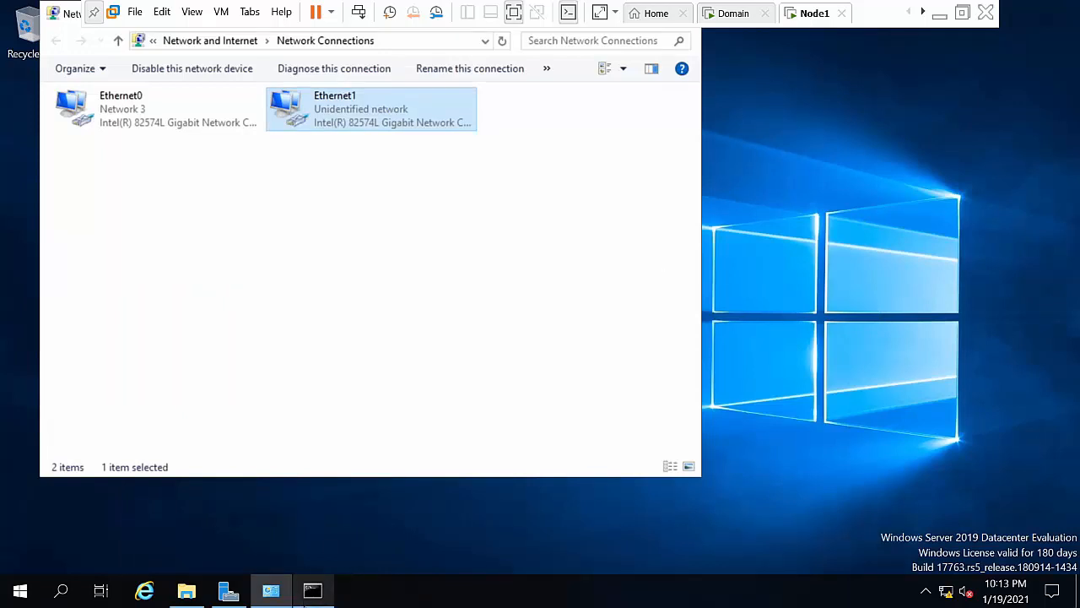
click(312, 589)
key(Up)
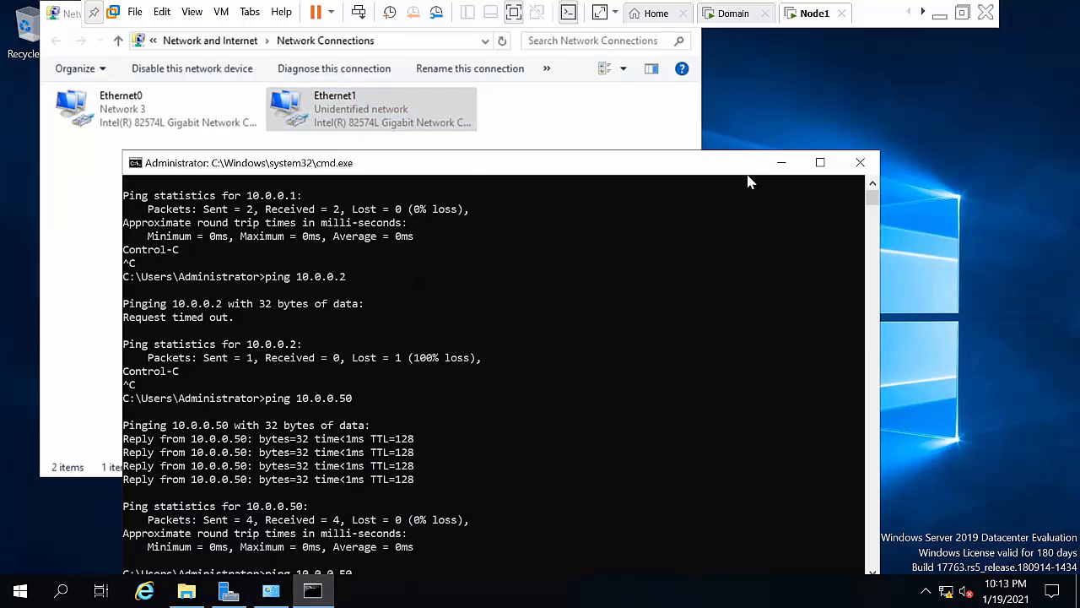
click(780, 162)
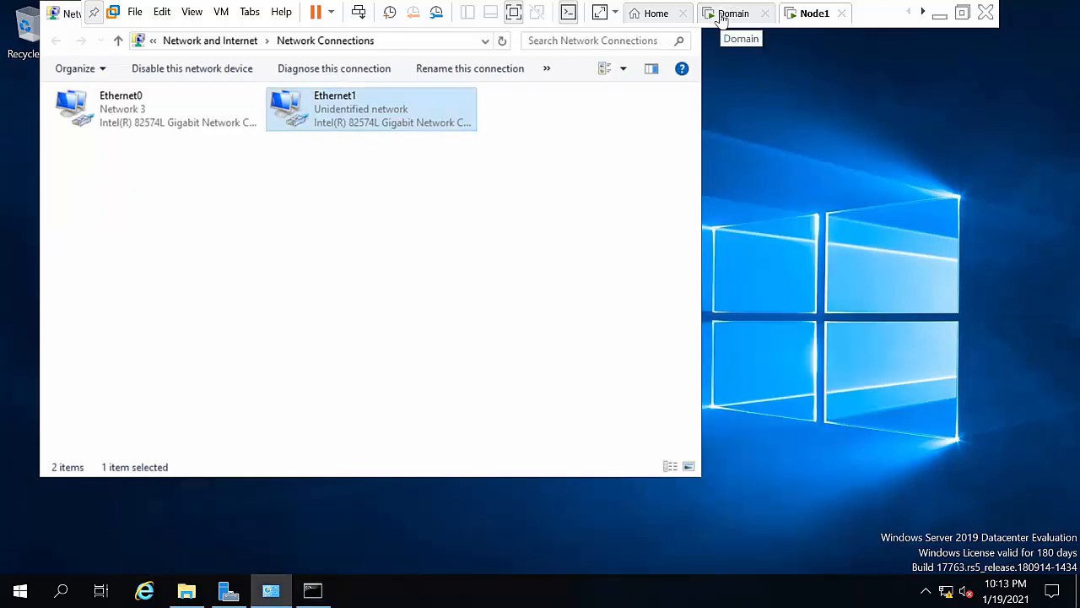
Step: Turn off Node1's firewall for private and public networks via firewall.cpl, then switch to Domain
key(super+r)
text(firw)
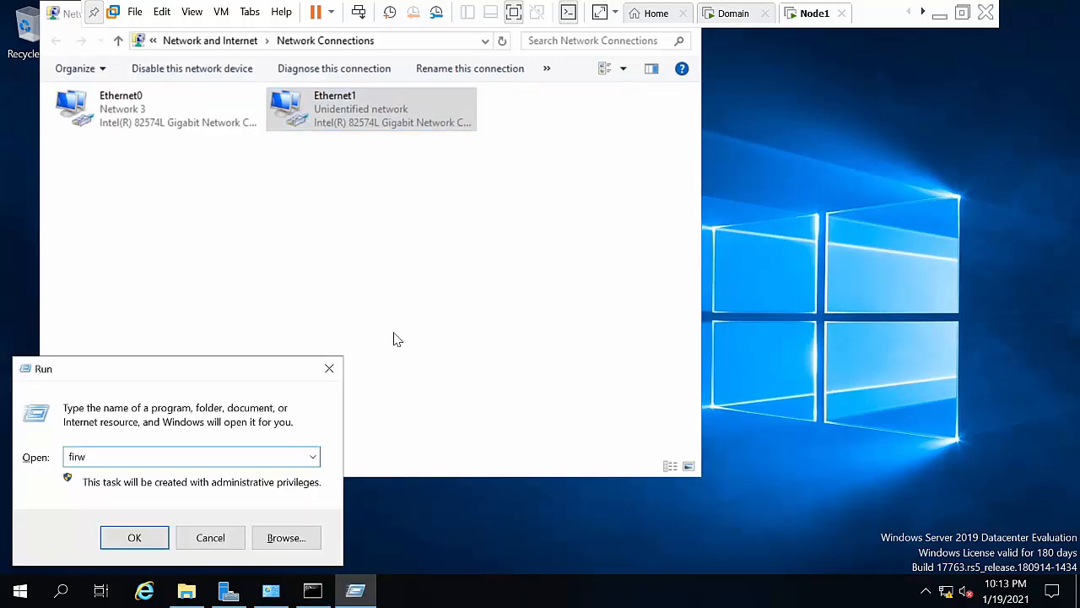
key(BackSpace)
text(ewall.cpl)
key(Return)
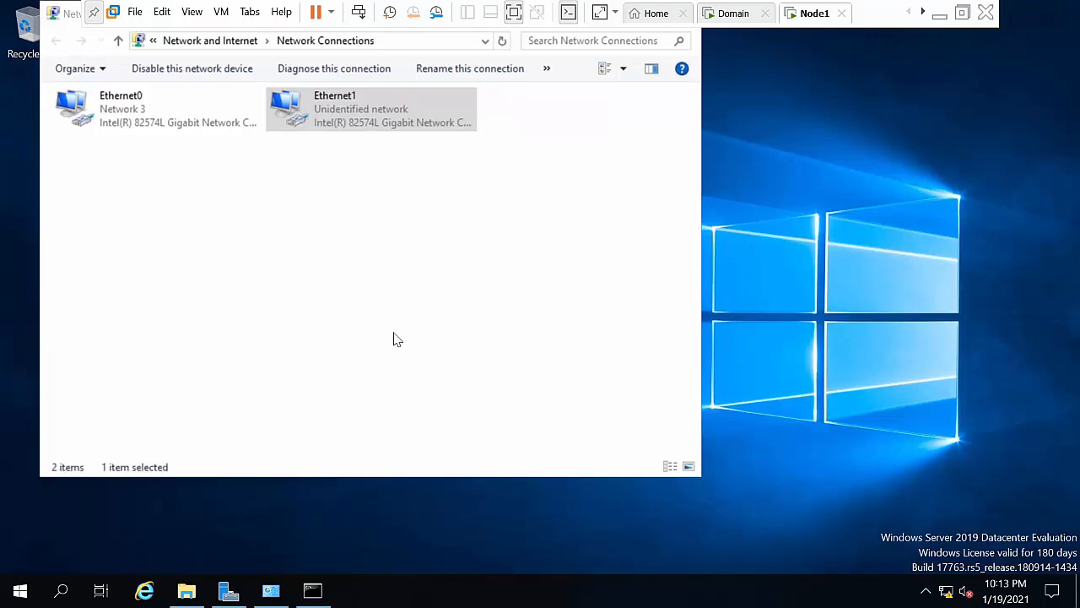
click(312, 221)
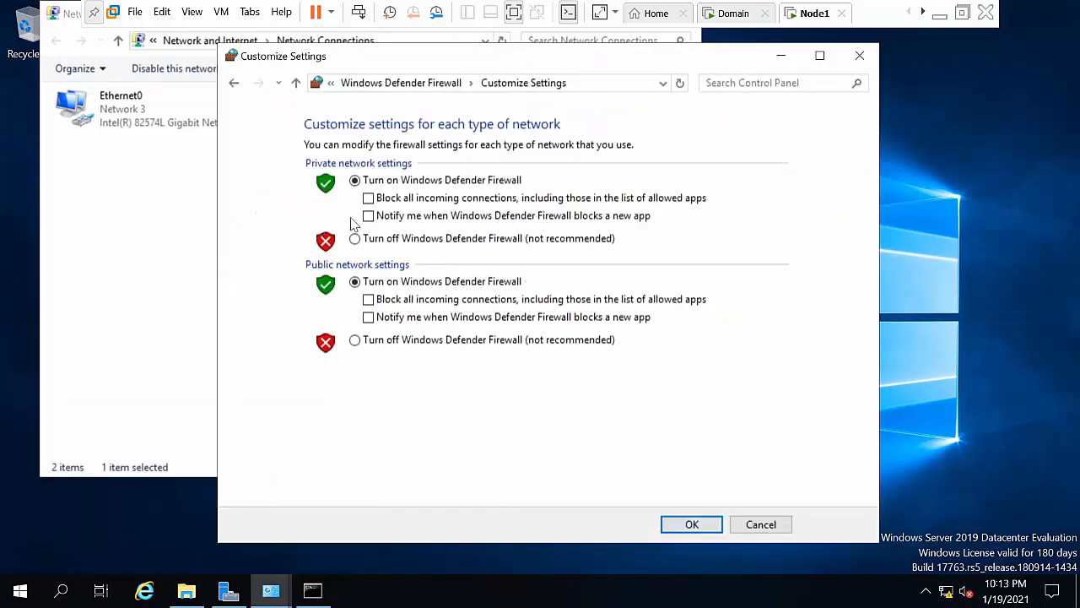
click(461, 240)
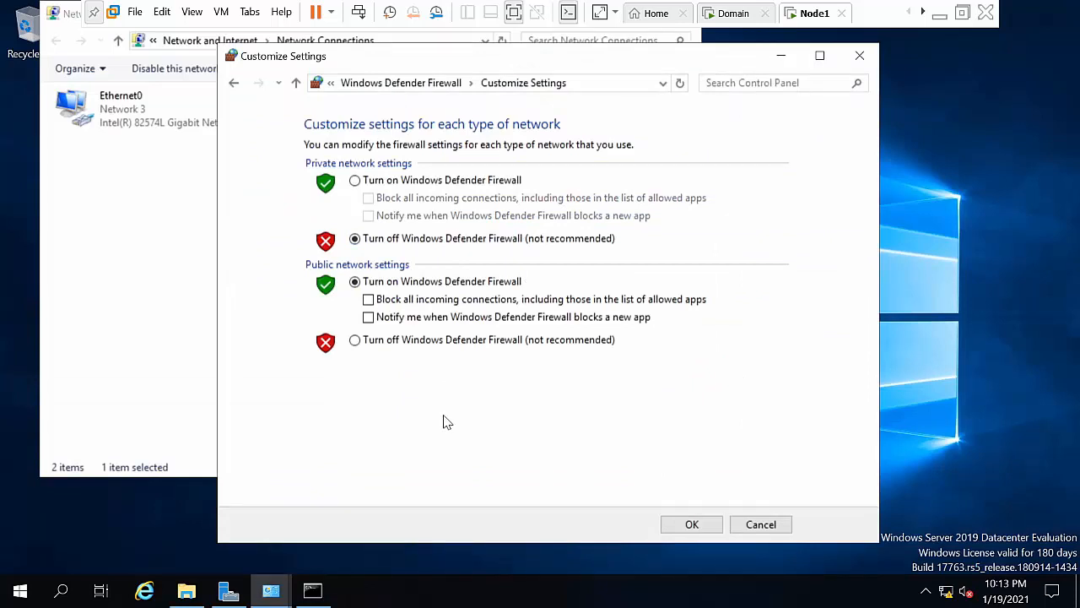
click(450, 342)
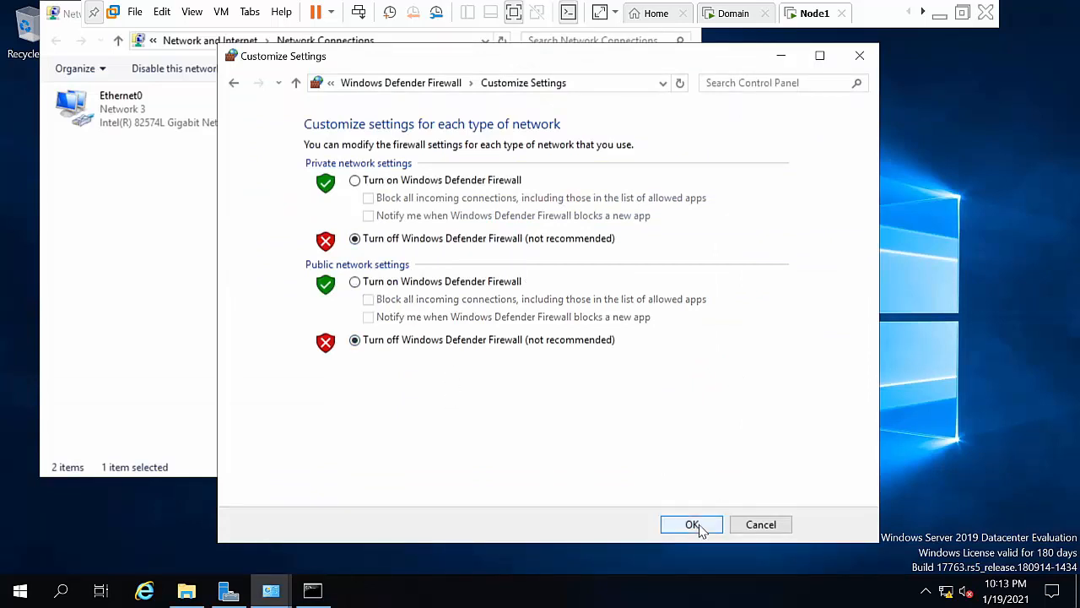
click(698, 525)
click(860, 57)
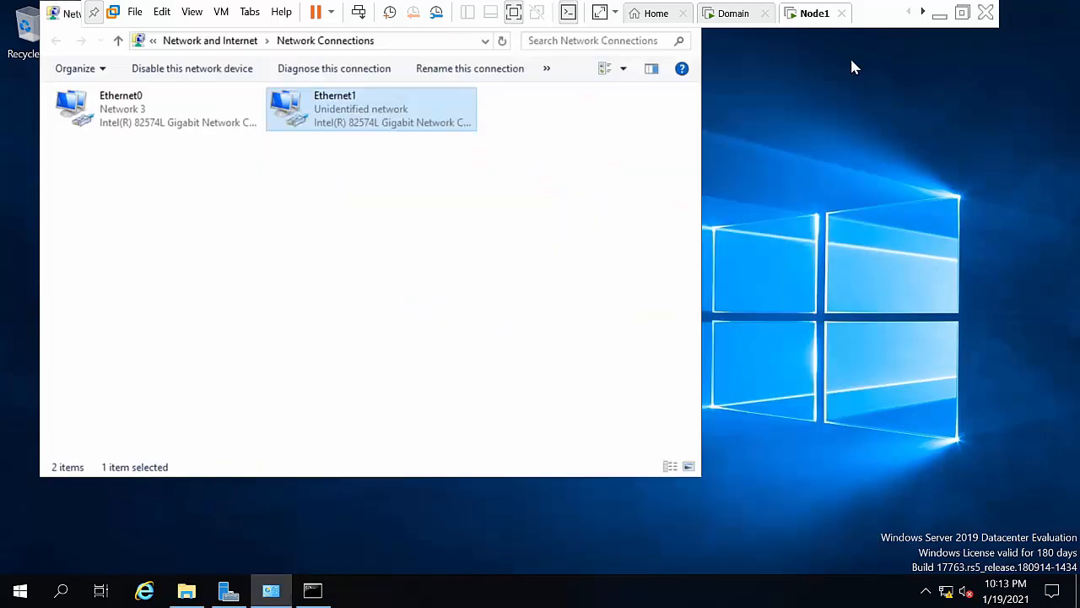
click(742, 12)
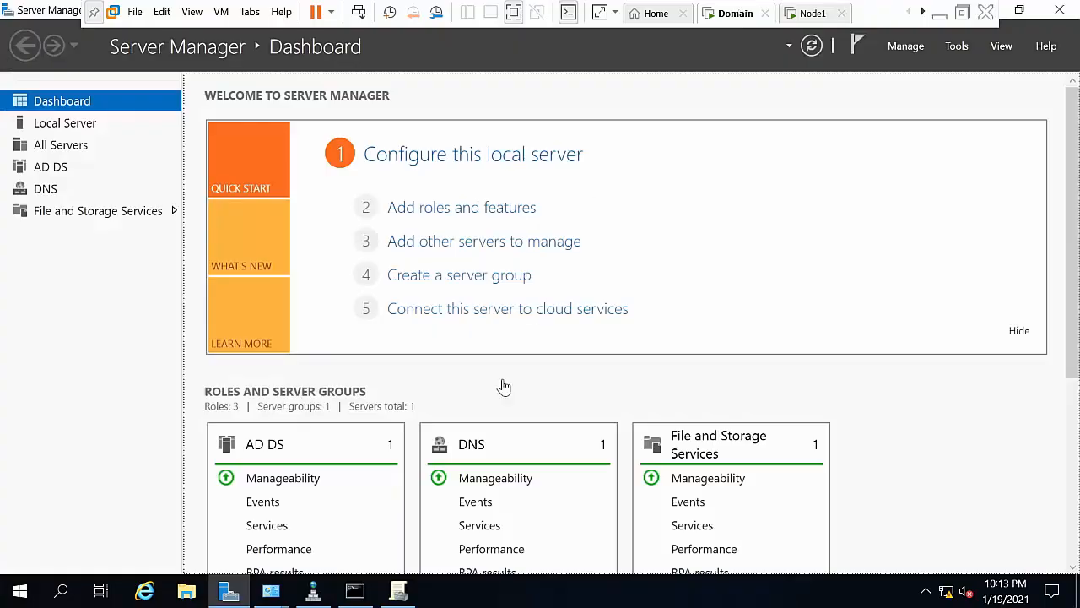
click(355, 590)
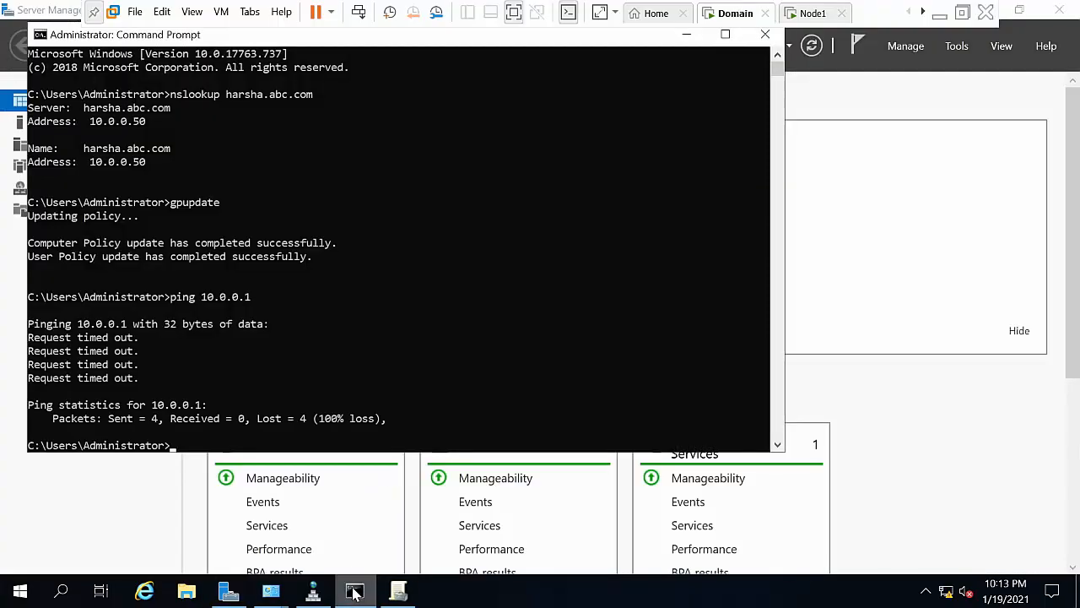
key(Up)
key(Return)
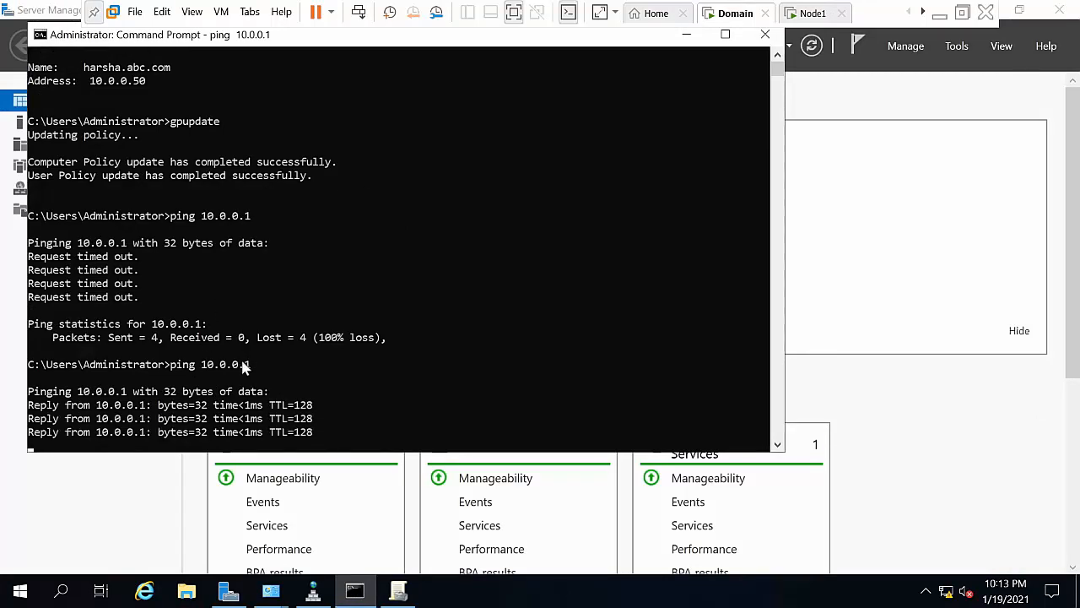
click(686, 35)
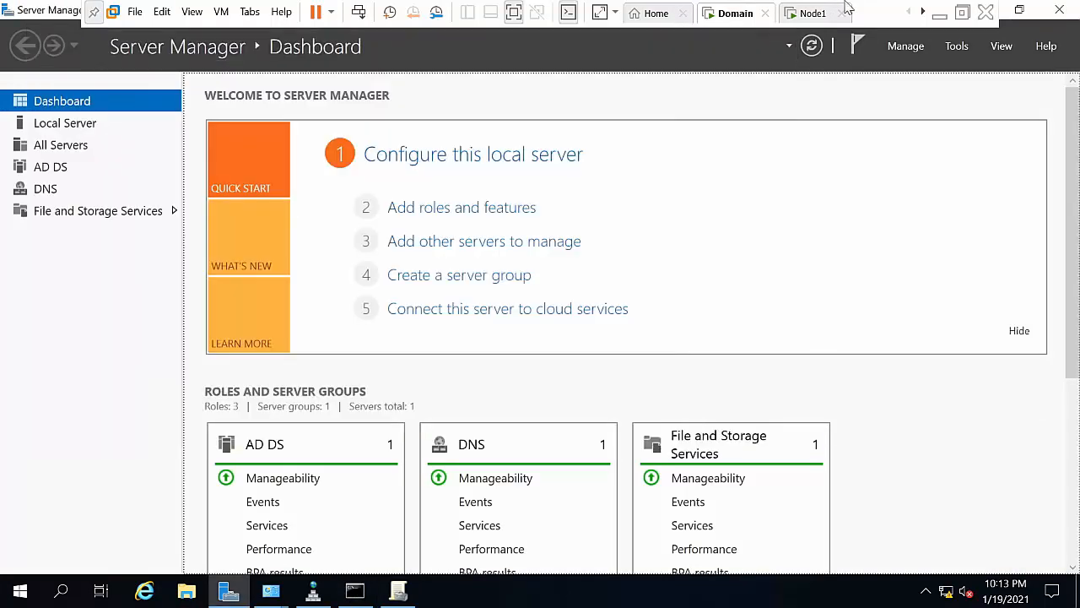
click(813, 14)
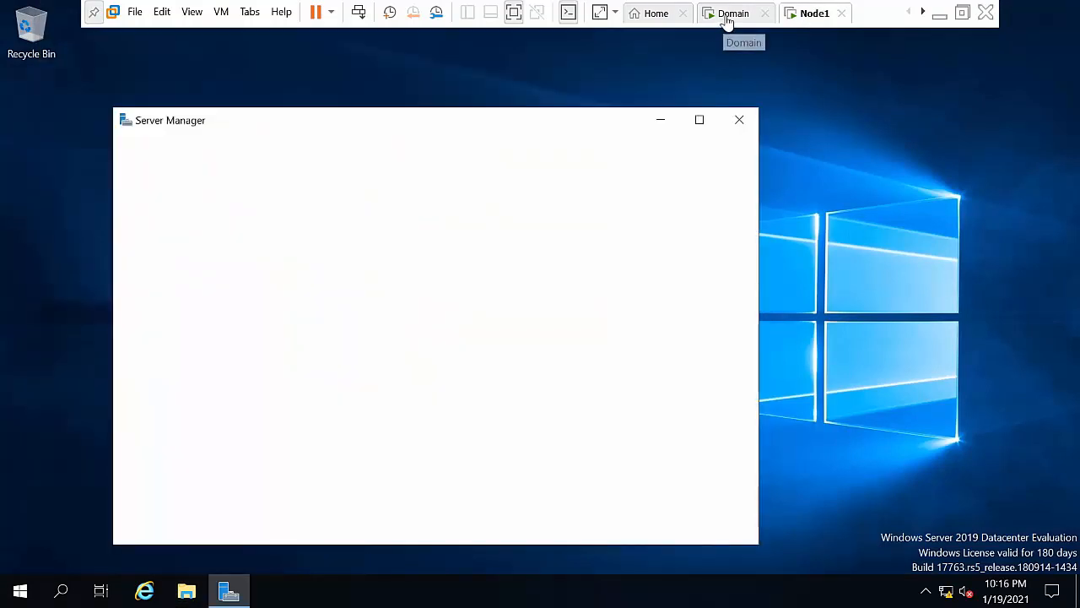
click(727, 16)
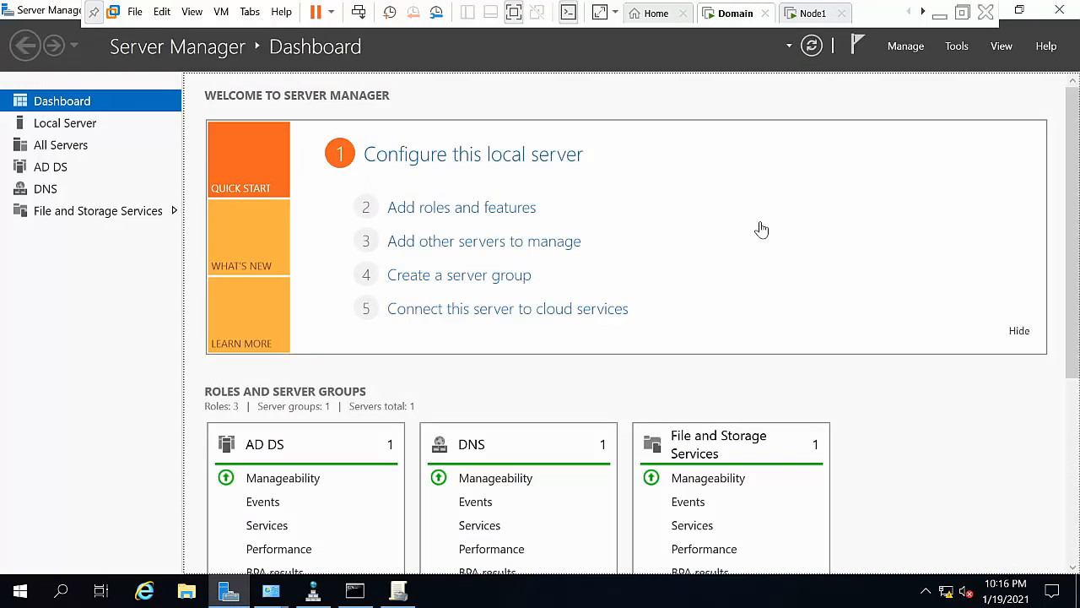
click(957, 45)
Step: In Active Directory Users and Computers, reset the Administrator password under abc.com > Users
click(916, 149)
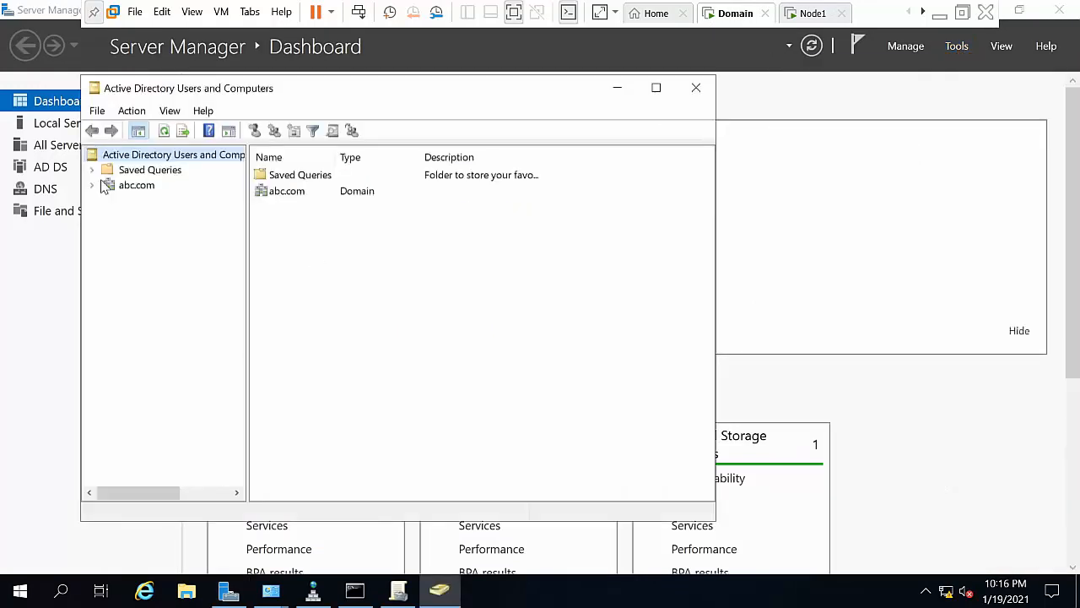
click(135, 186)
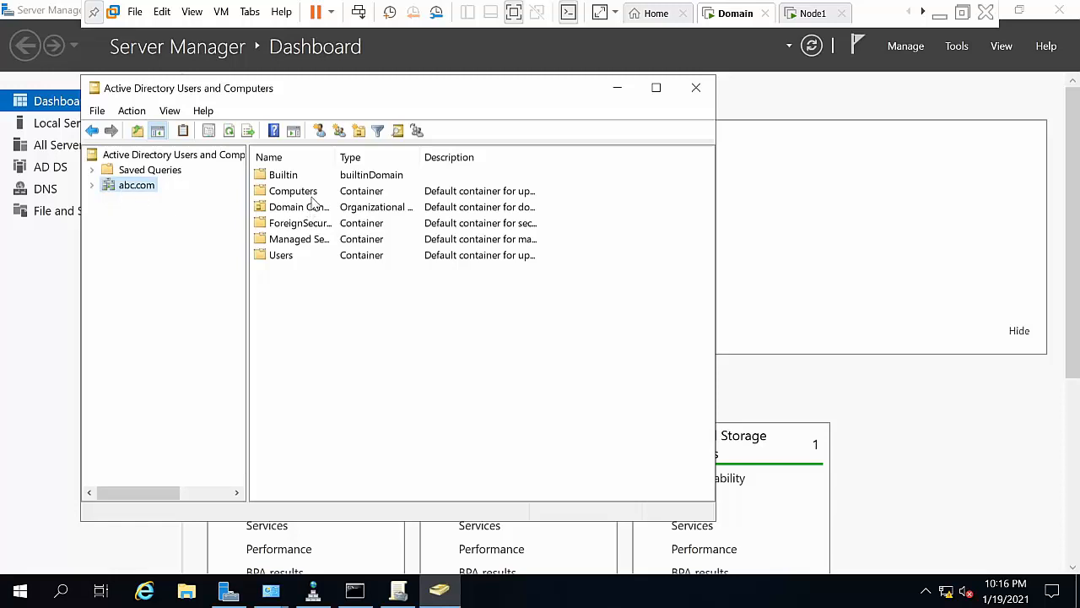
click(93, 185)
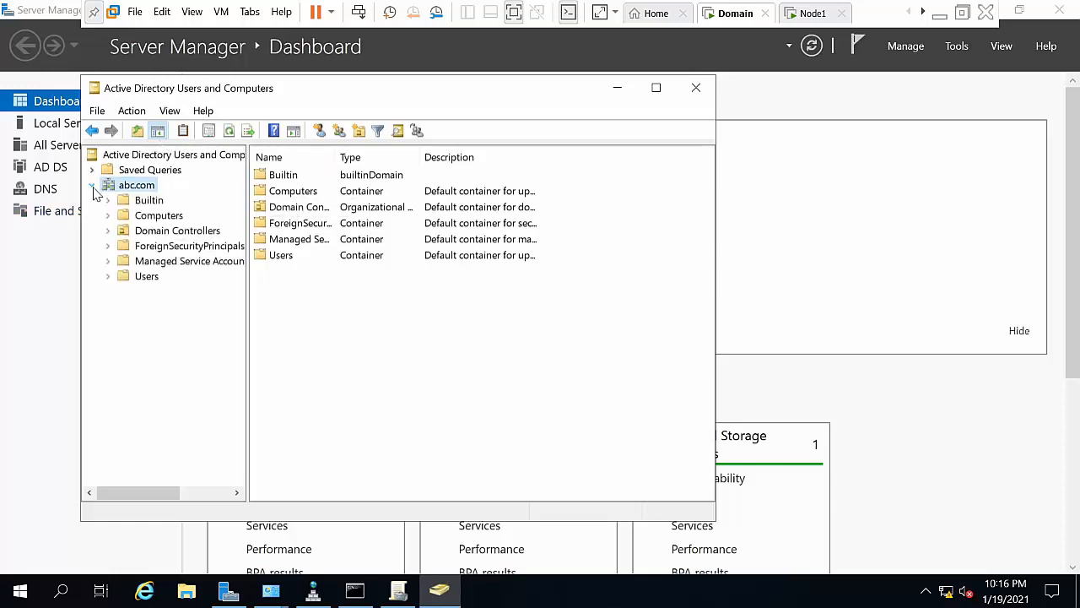
click(142, 218)
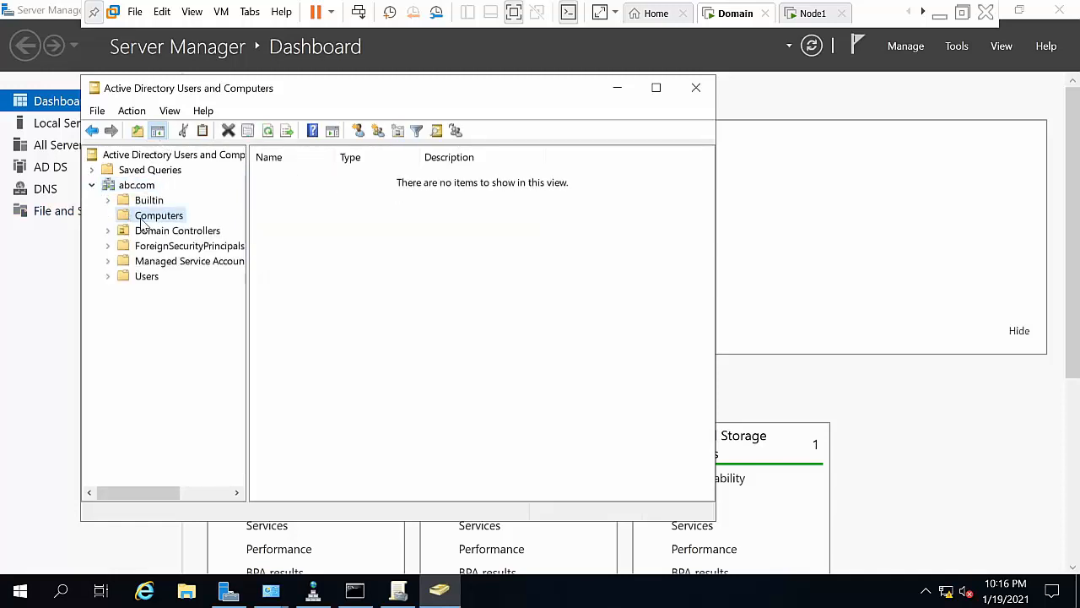
click(145, 277)
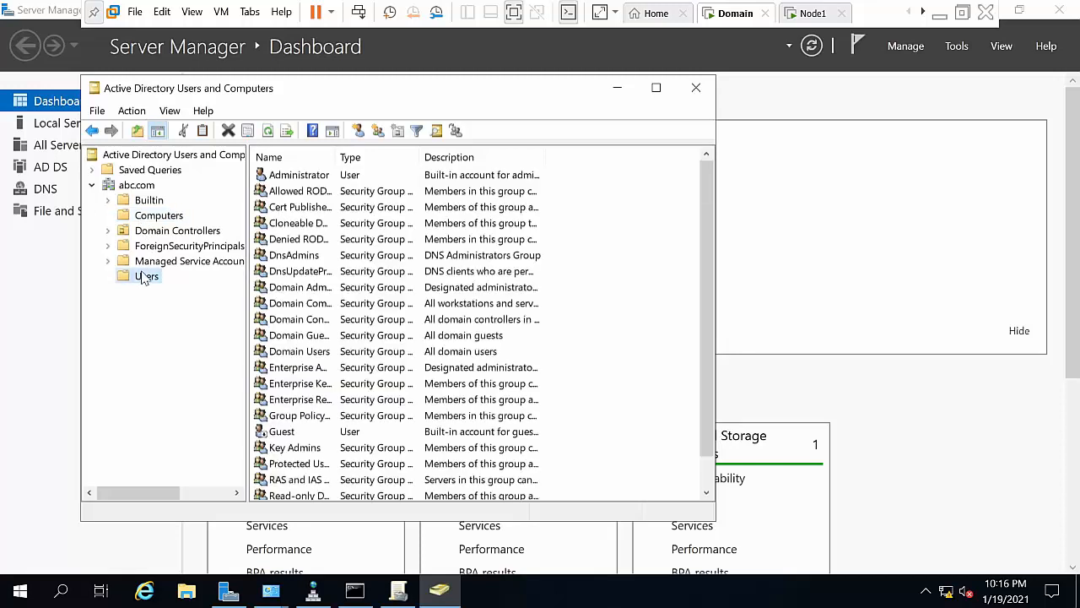
click(321, 174)
right_click(321, 175)
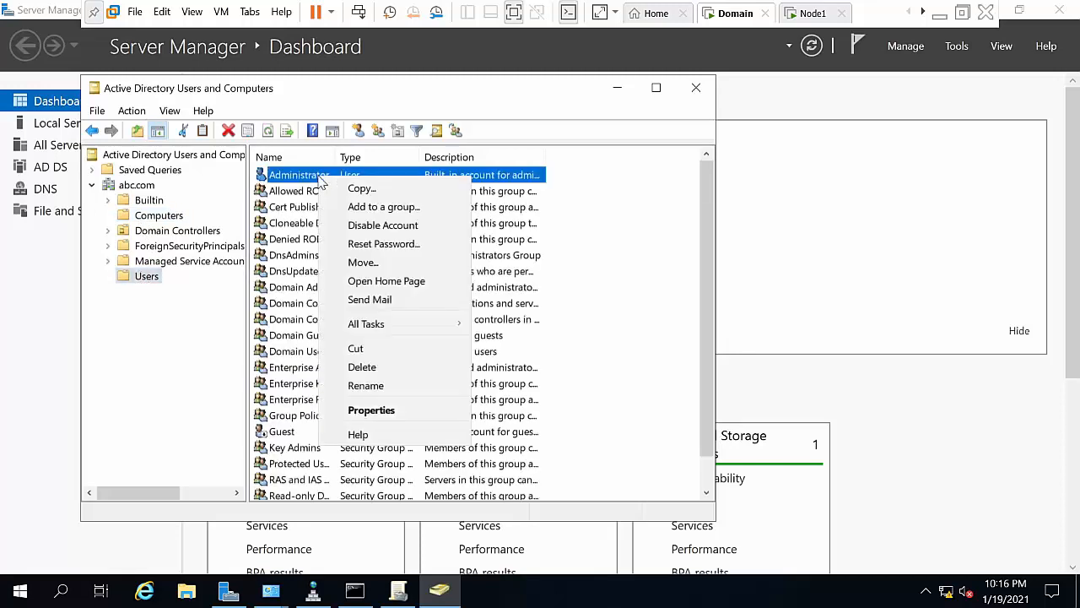
click(380, 244)
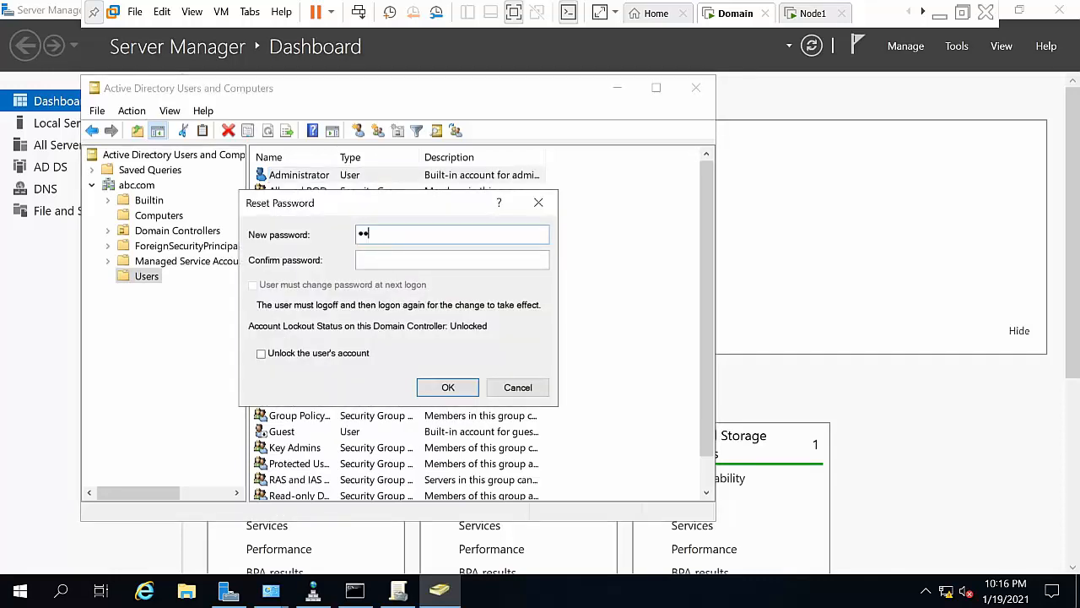
key(Tab)
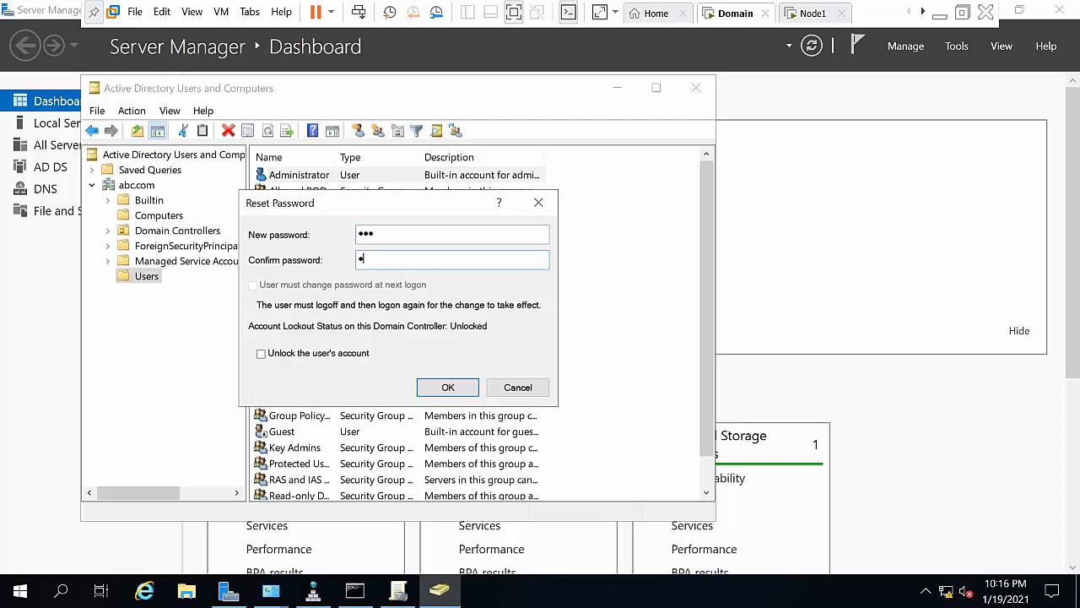
click(441, 390)
click(673, 406)
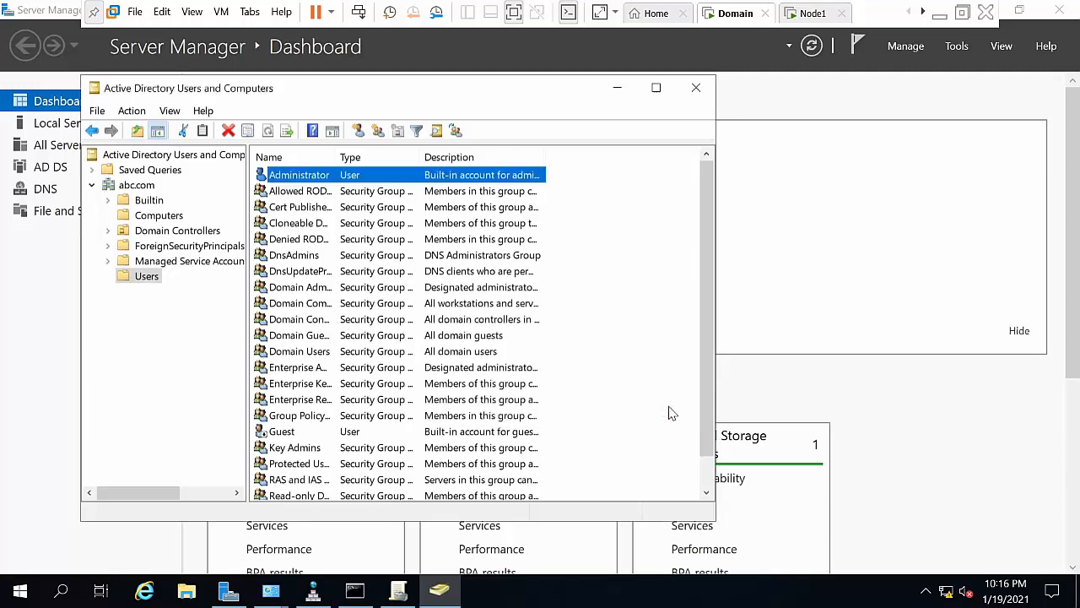
click(697, 88)
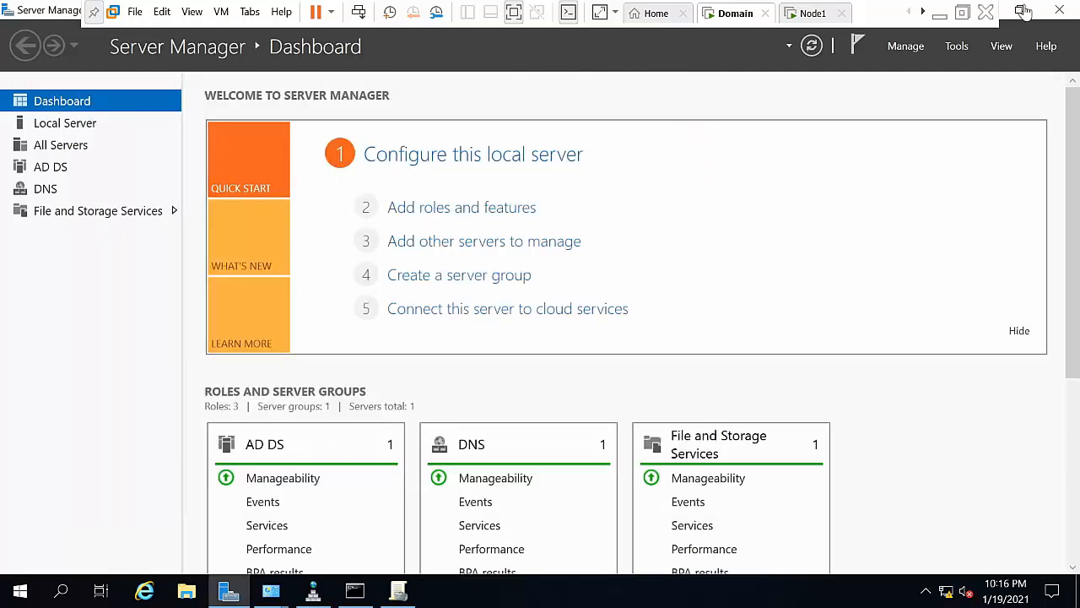
Step: Sign out of the Domain VM, sign back in as Administrator, and restore Server Manager to a window
click(20, 590)
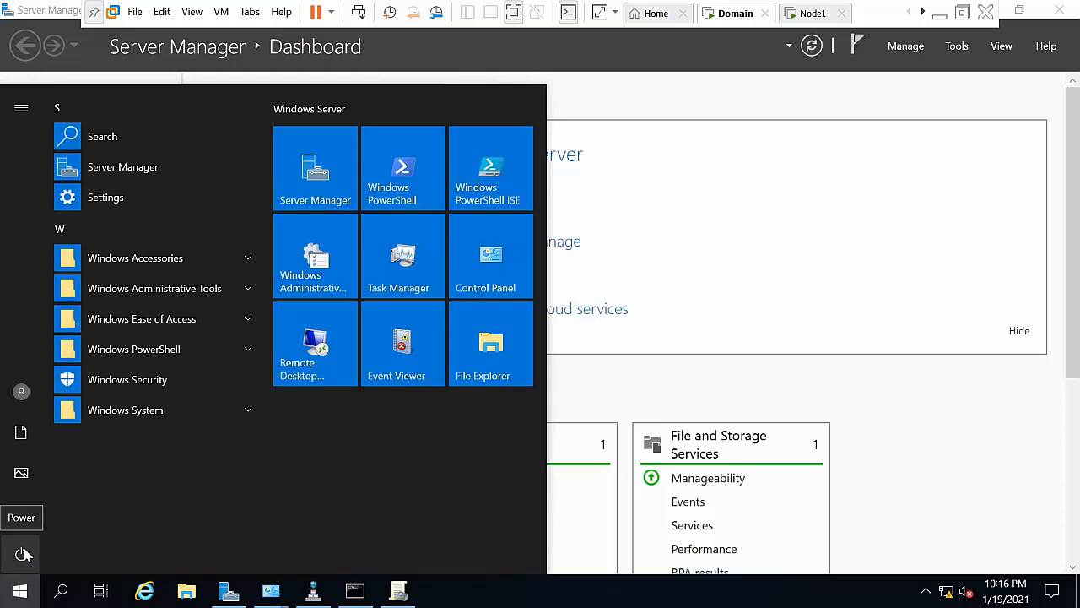
click(25, 395)
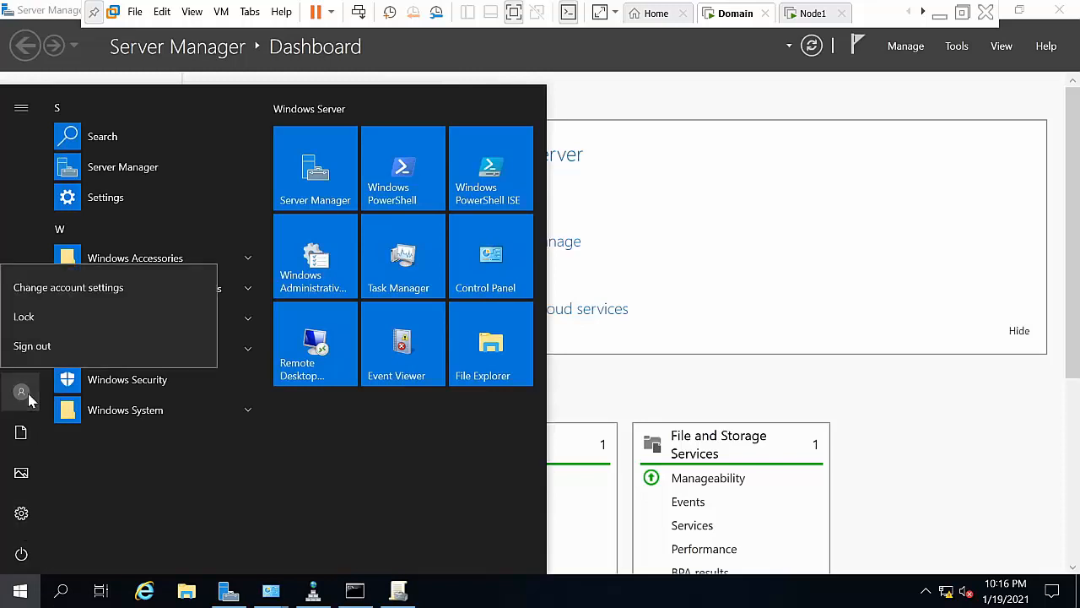
click(48, 346)
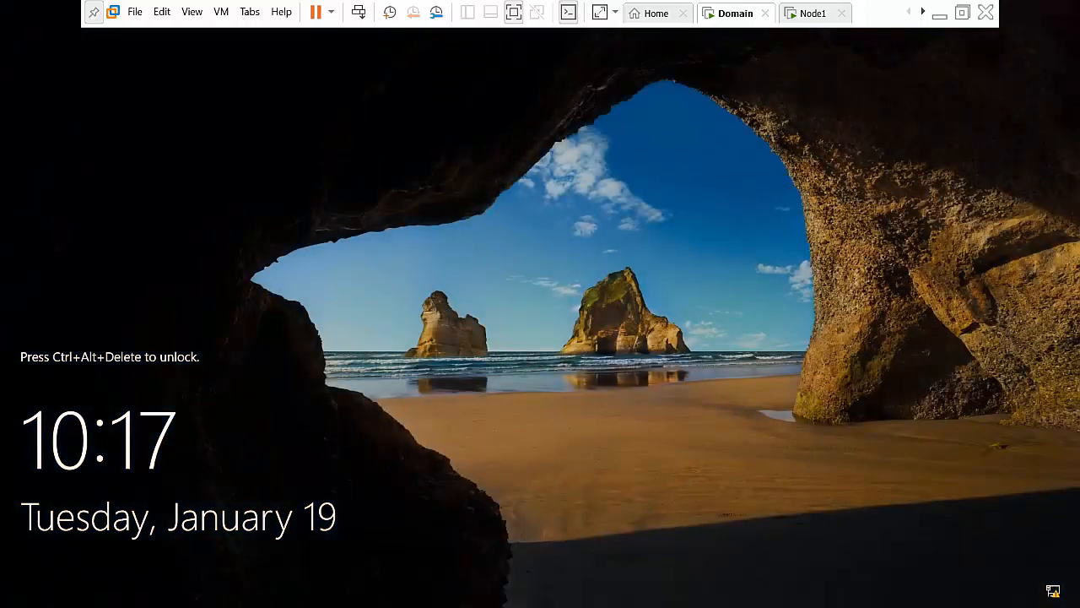
click(359, 11)
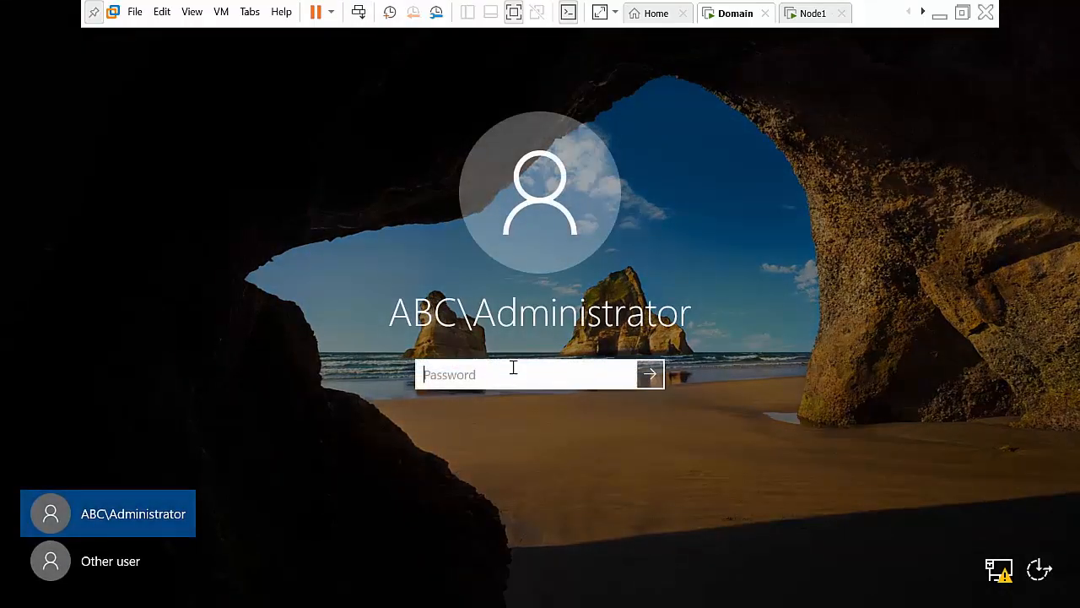
text(••••)
key(Return)
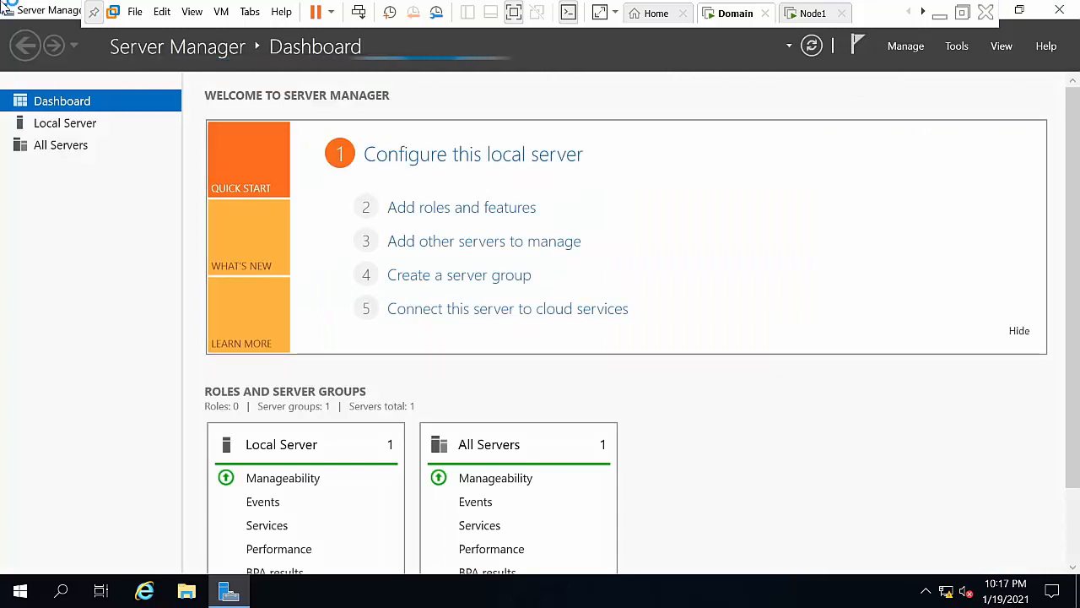
drag(17, 12, 51, 259)
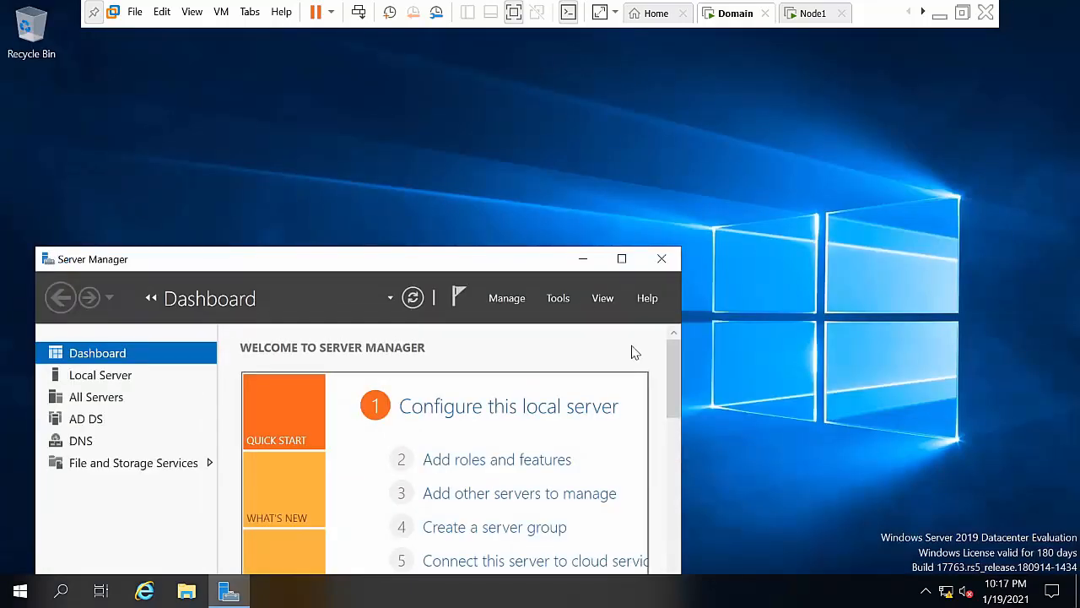
Step: On Node1, dismiss the Windows Admin Center prompt permanently and maximize Server Manager
click(586, 260)
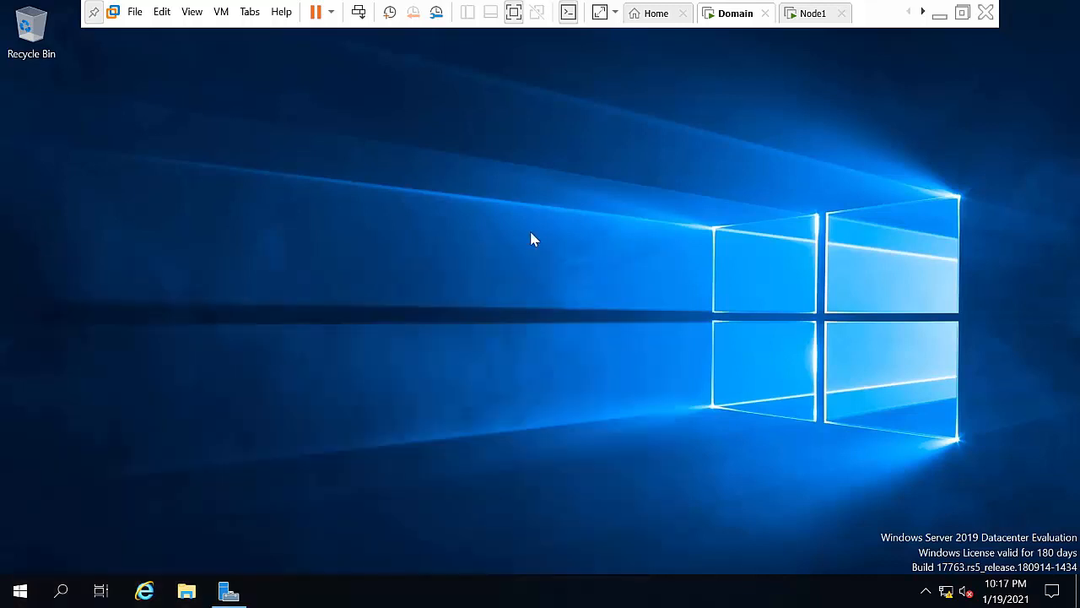
click(813, 14)
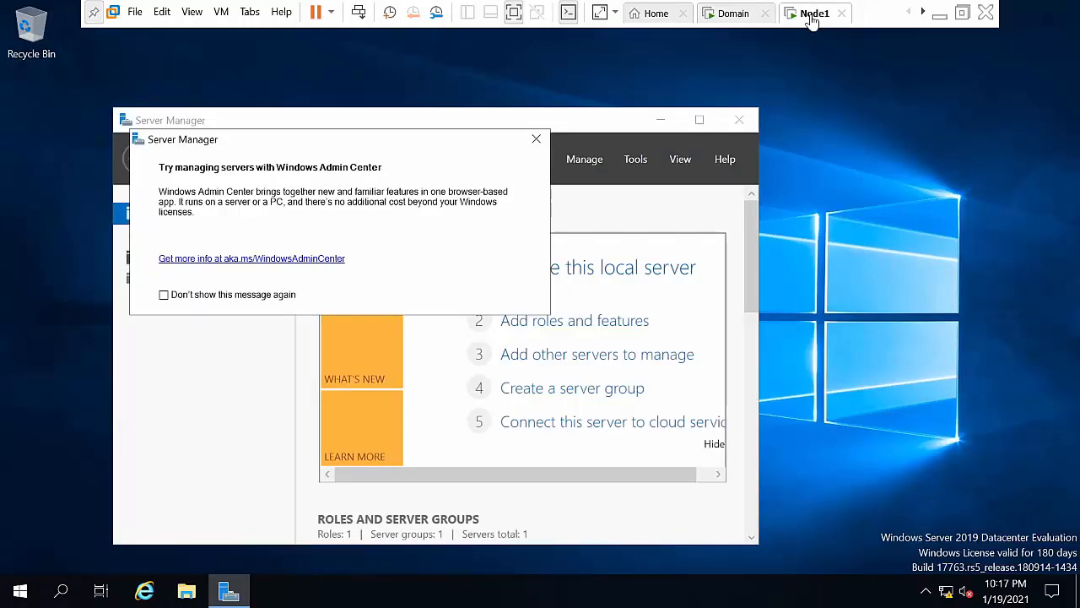
click(261, 297)
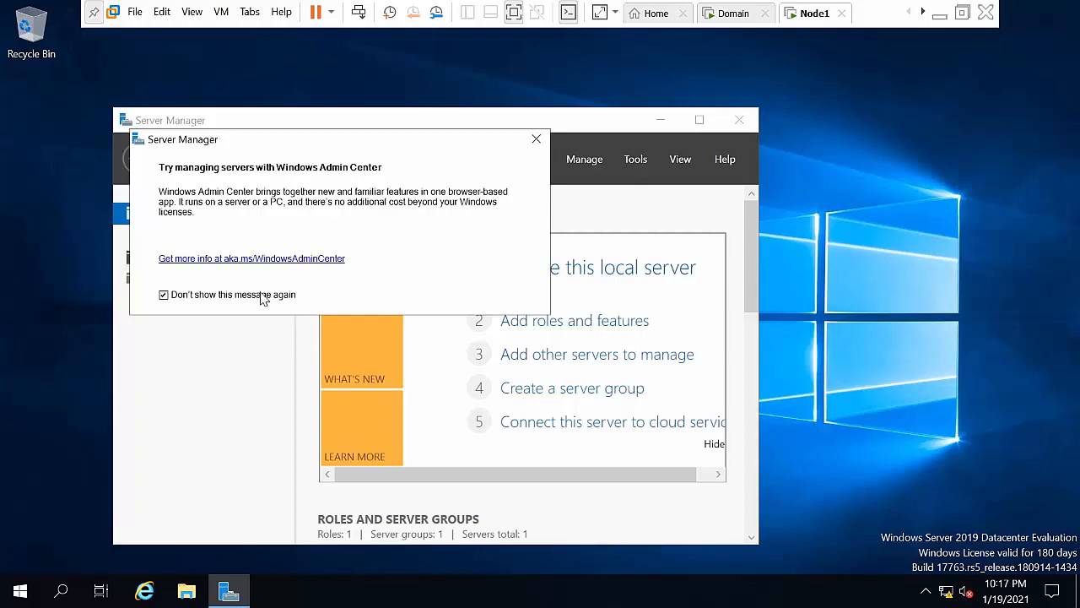
click(537, 139)
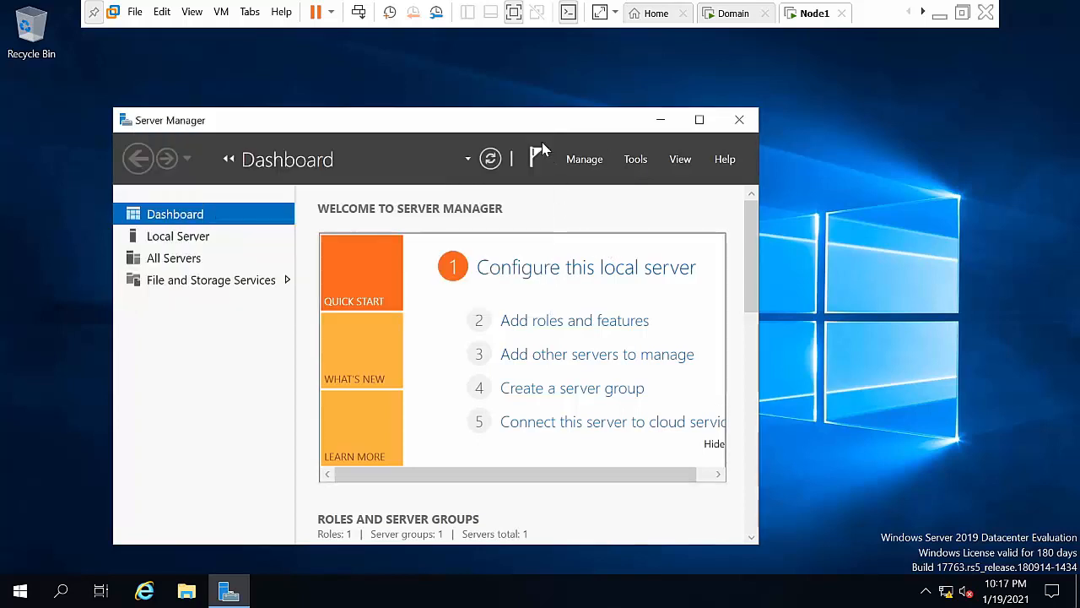
click(699, 120)
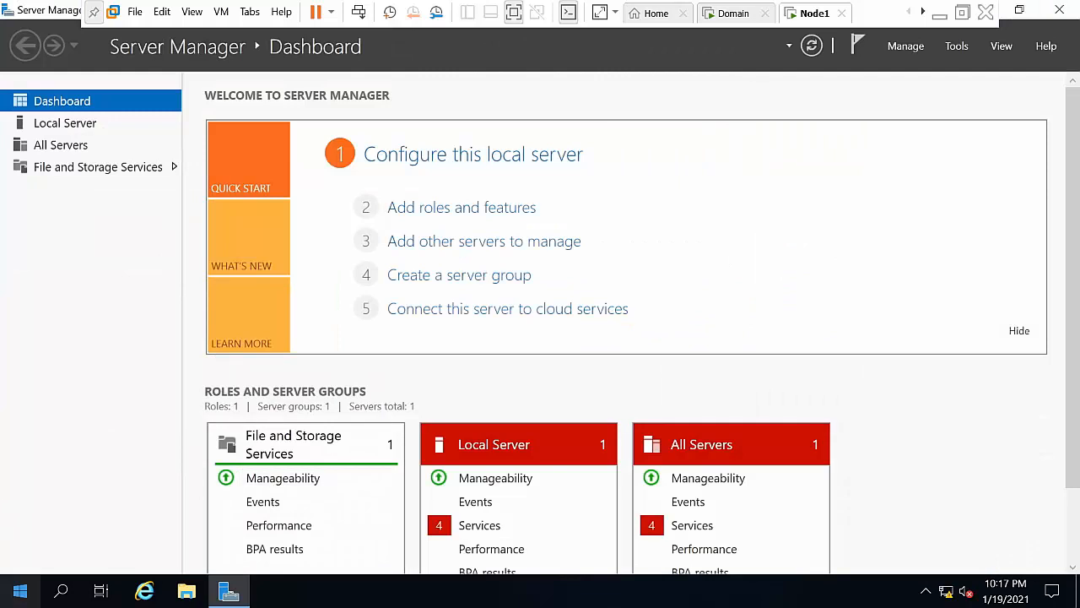
Step: Rename the computer to Node1 through This PC's properties and restart now
click(186, 593)
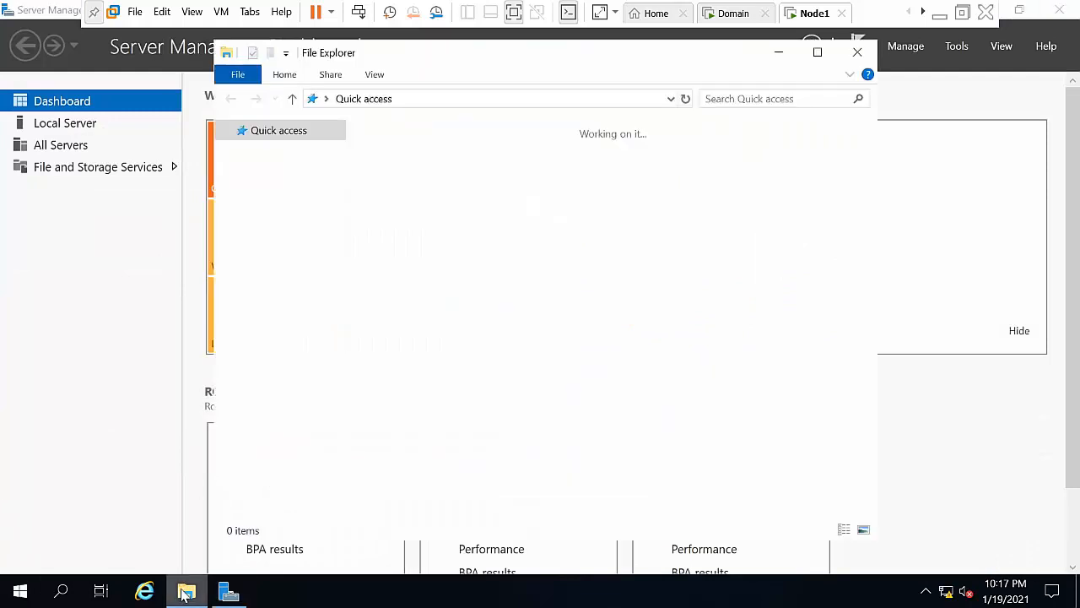
click(280, 250)
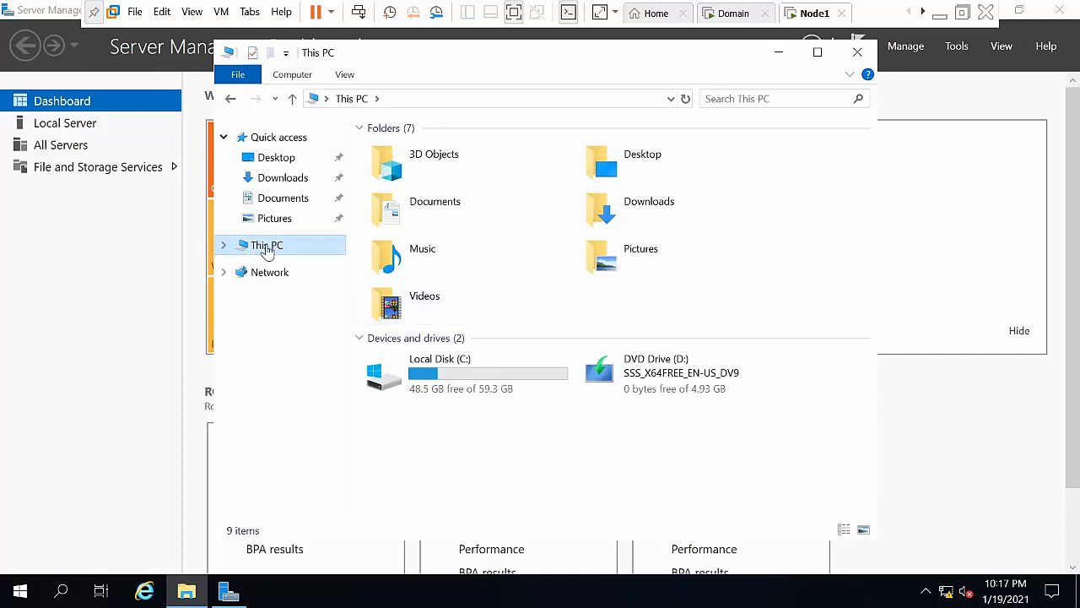
right_click(266, 252)
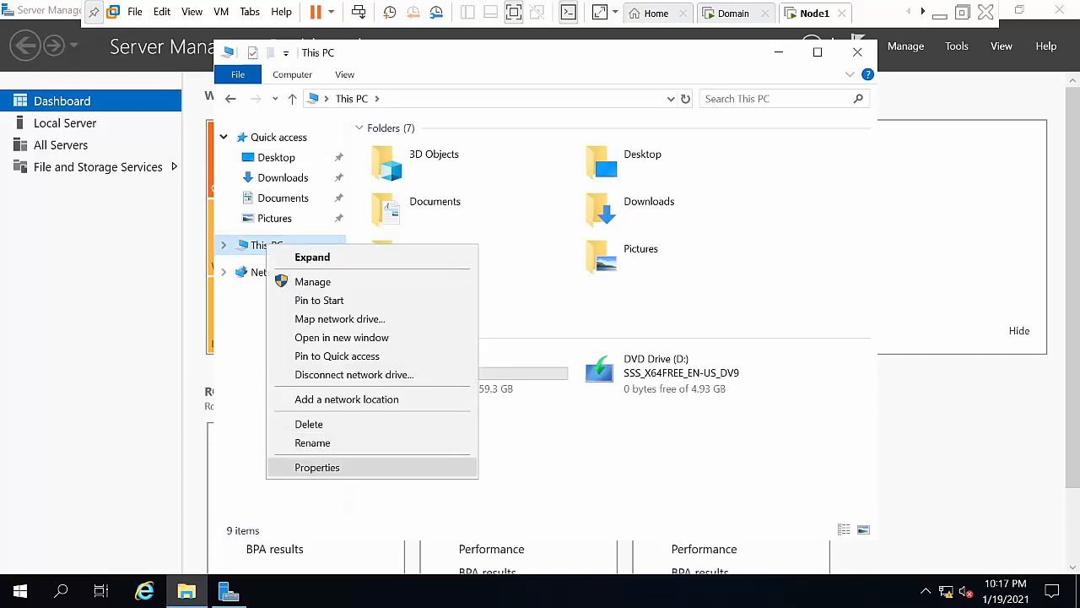
click(317, 468)
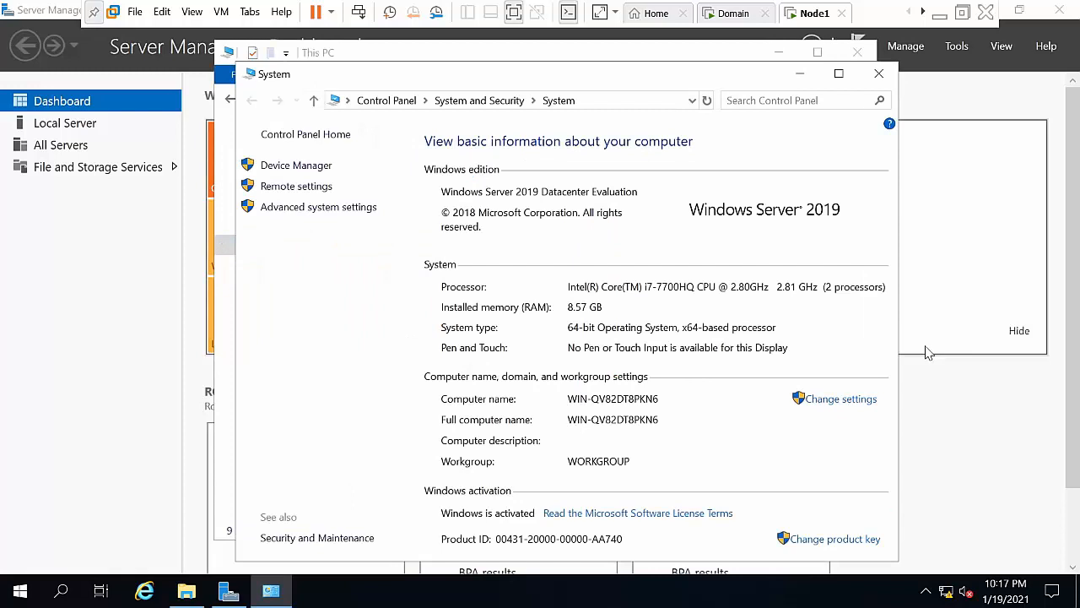
click(802, 400)
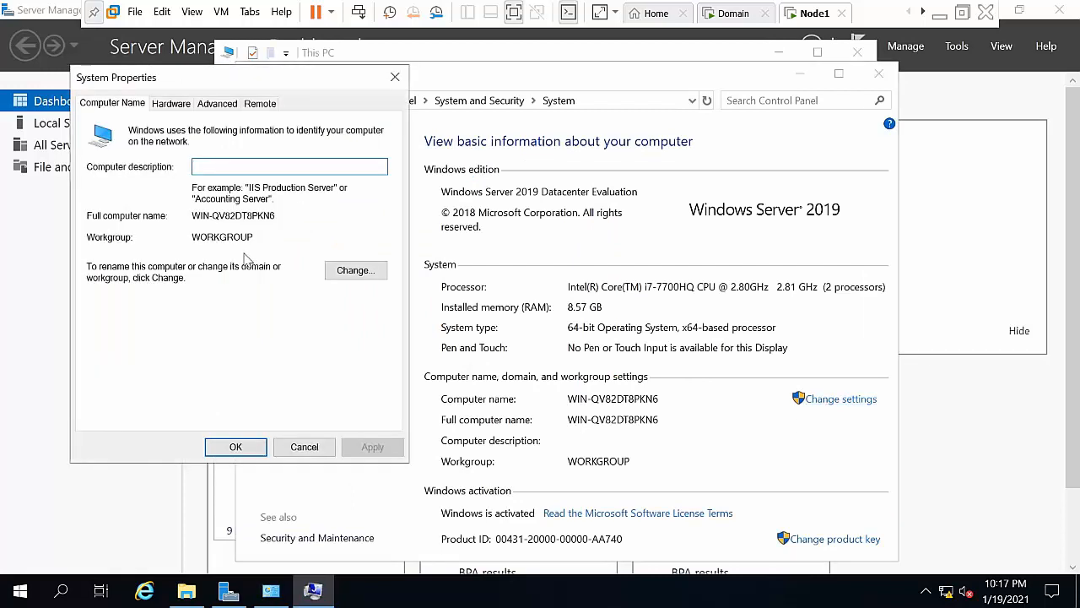
click(384, 279)
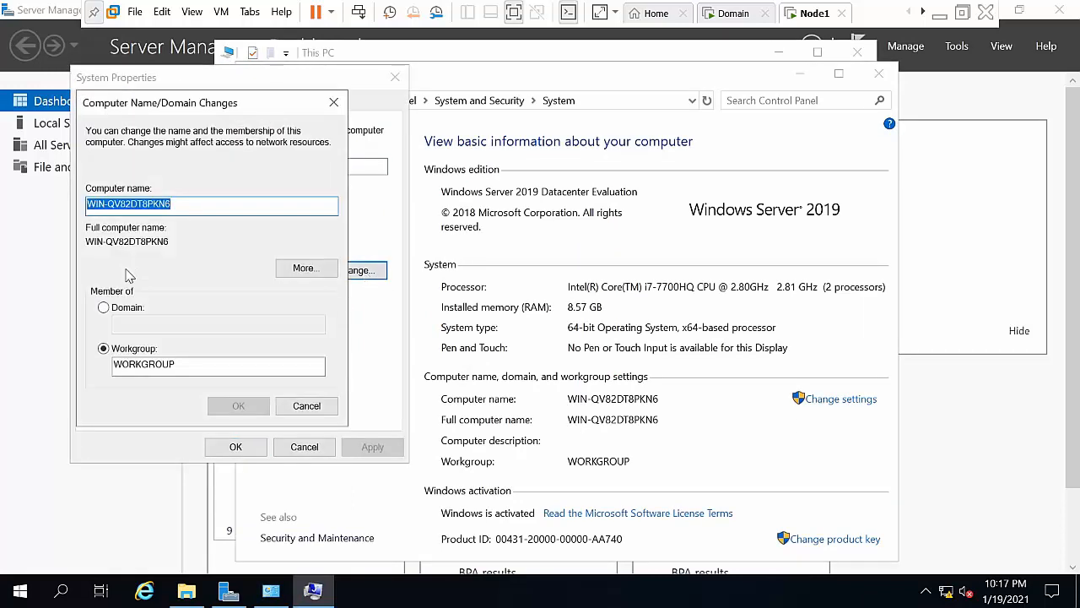
key(BackSpace)
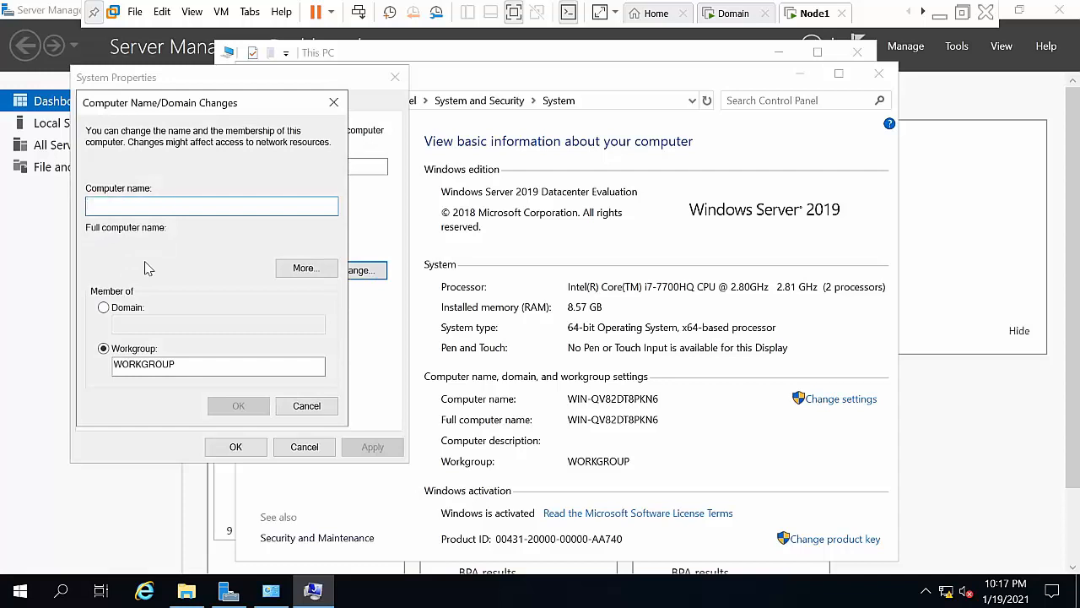
text(Node1)
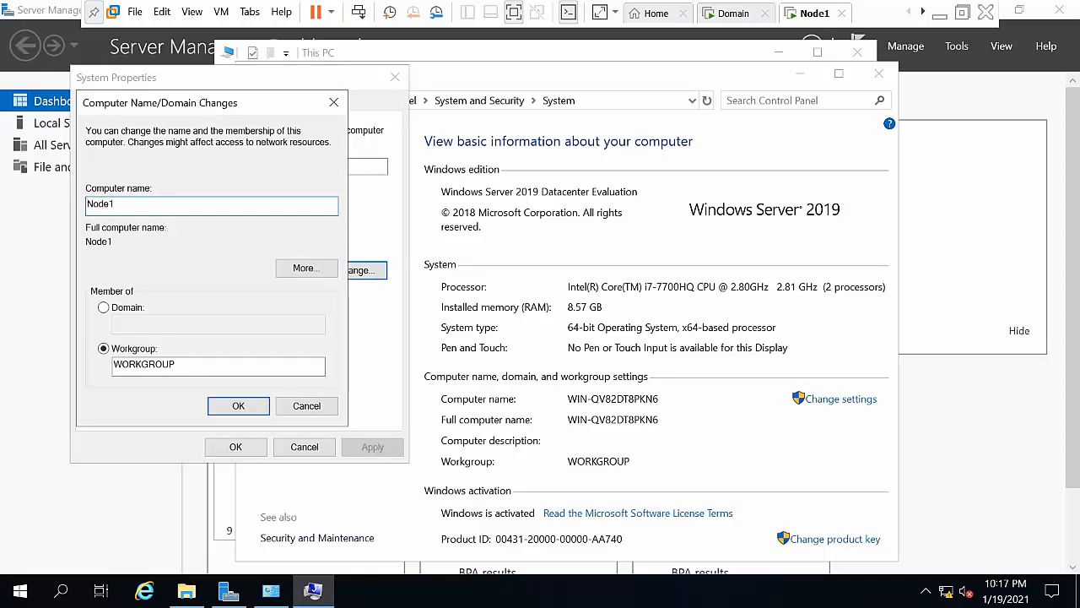
click(247, 405)
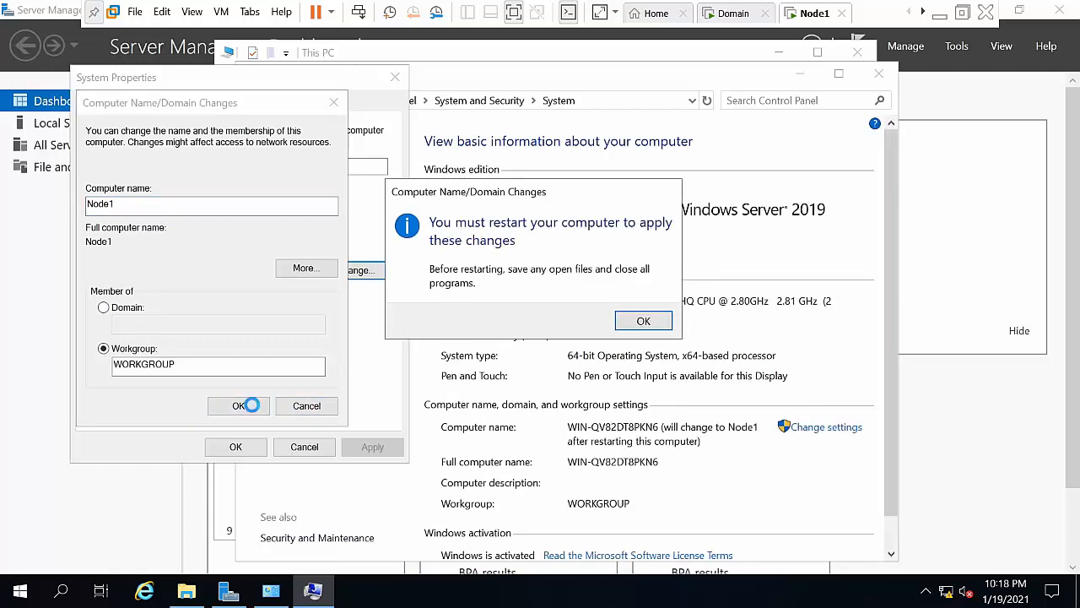
click(617, 324)
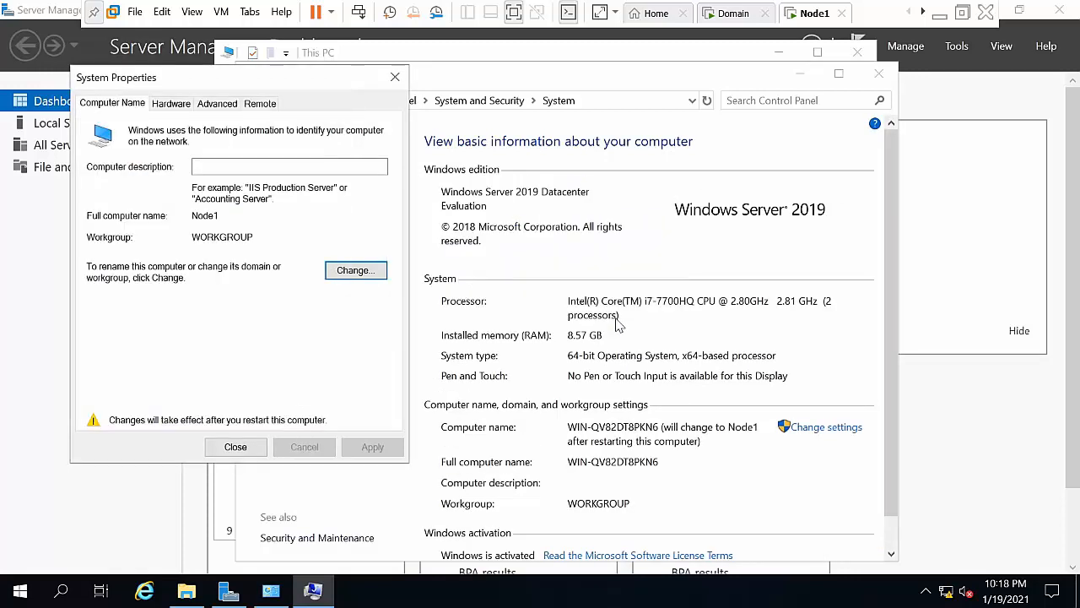
click(236, 445)
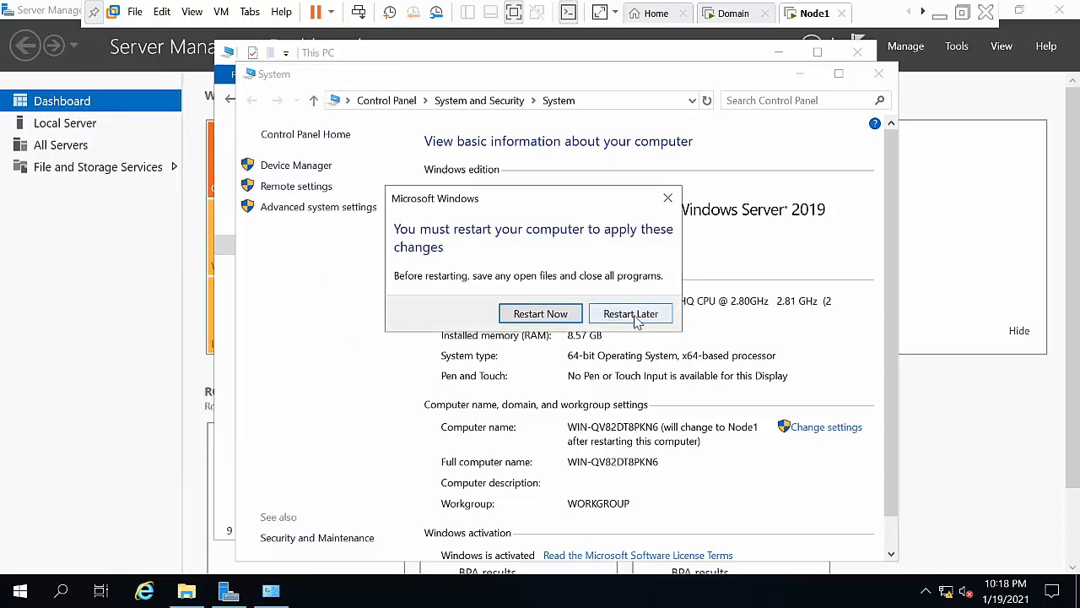
click(577, 317)
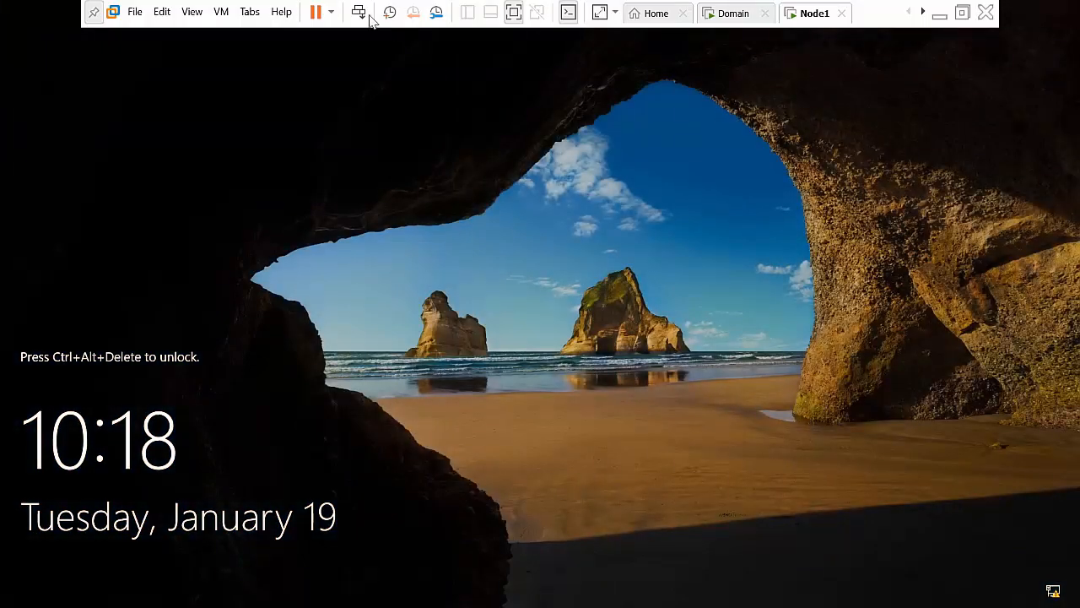
Step: Sign in to the restarted Node1 as Administrator and refresh the desktop twice
click(359, 13)
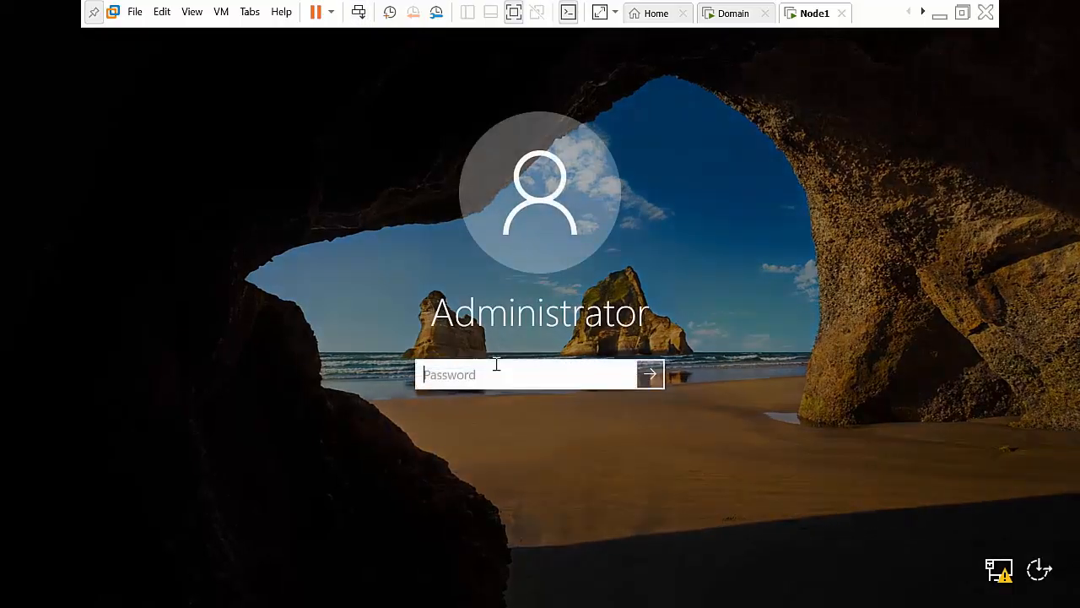
text(••••••••••)
key(Return)
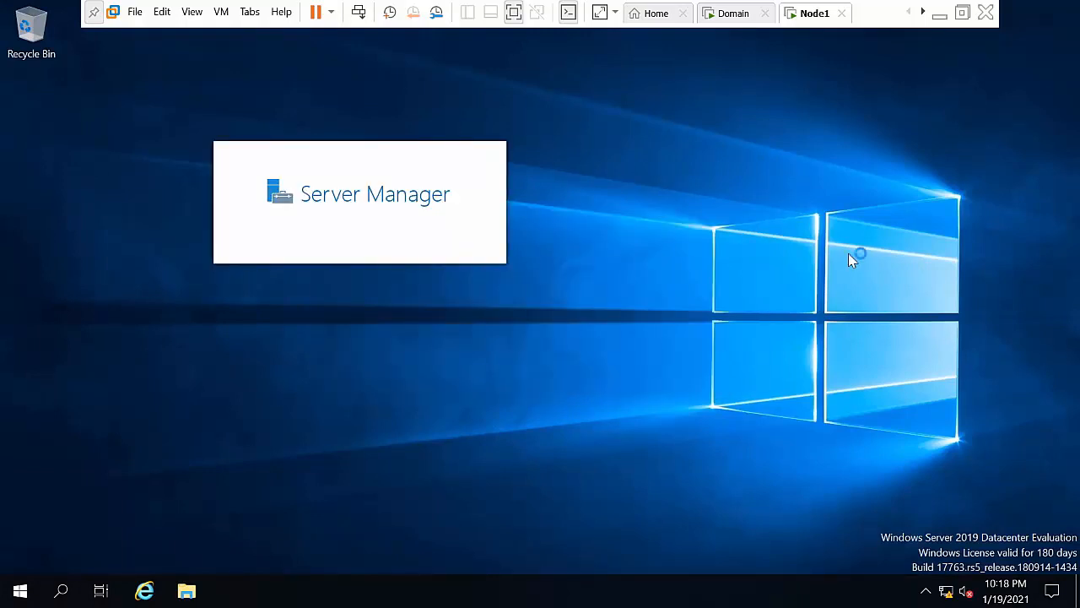
right_click(849, 253)
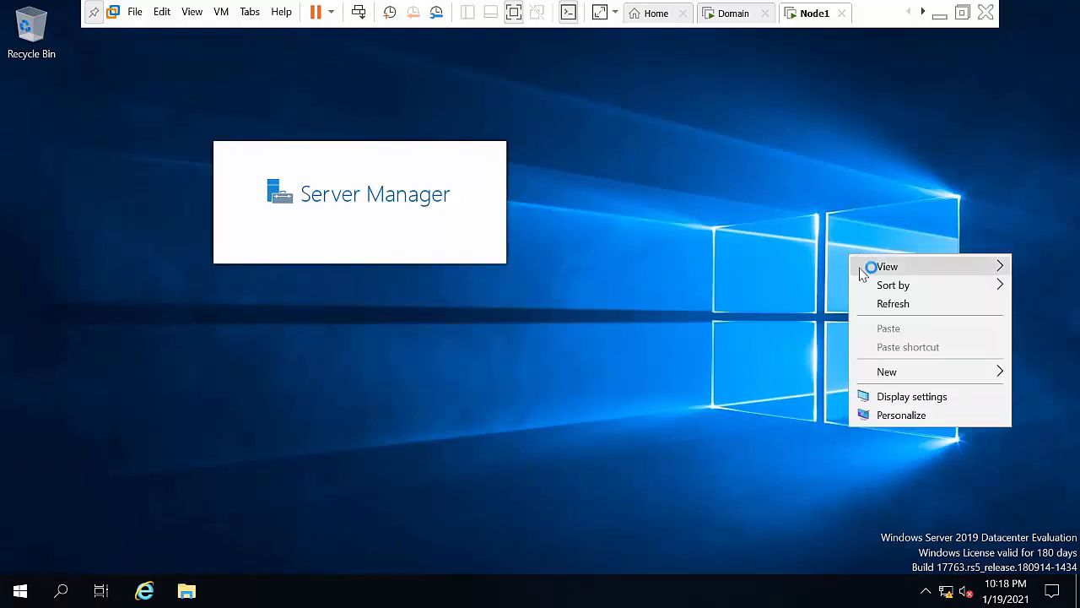
click(899, 312)
right_click(812, 152)
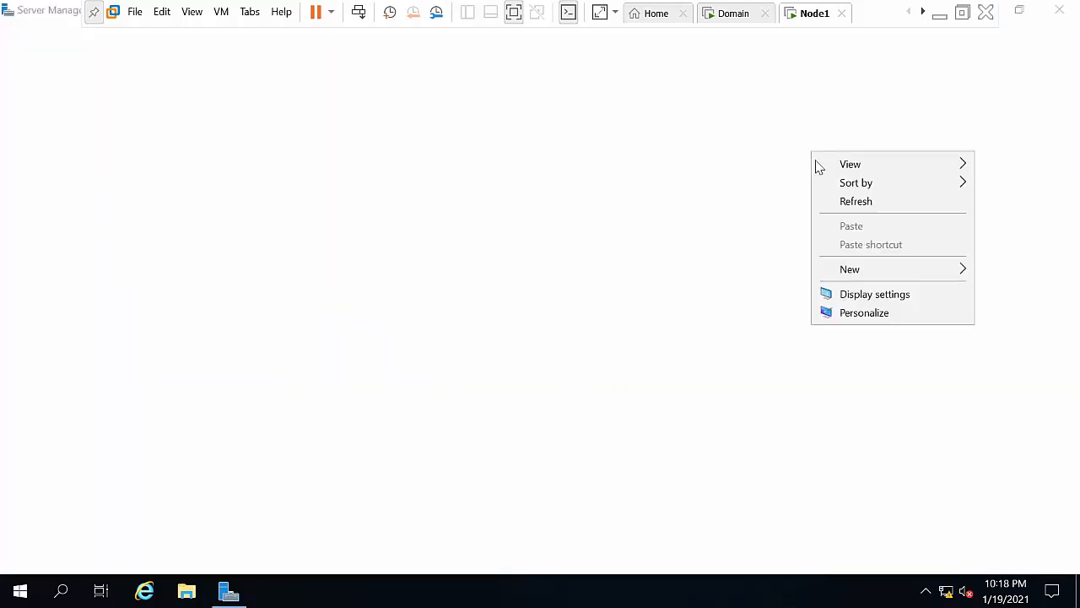
click(854, 203)
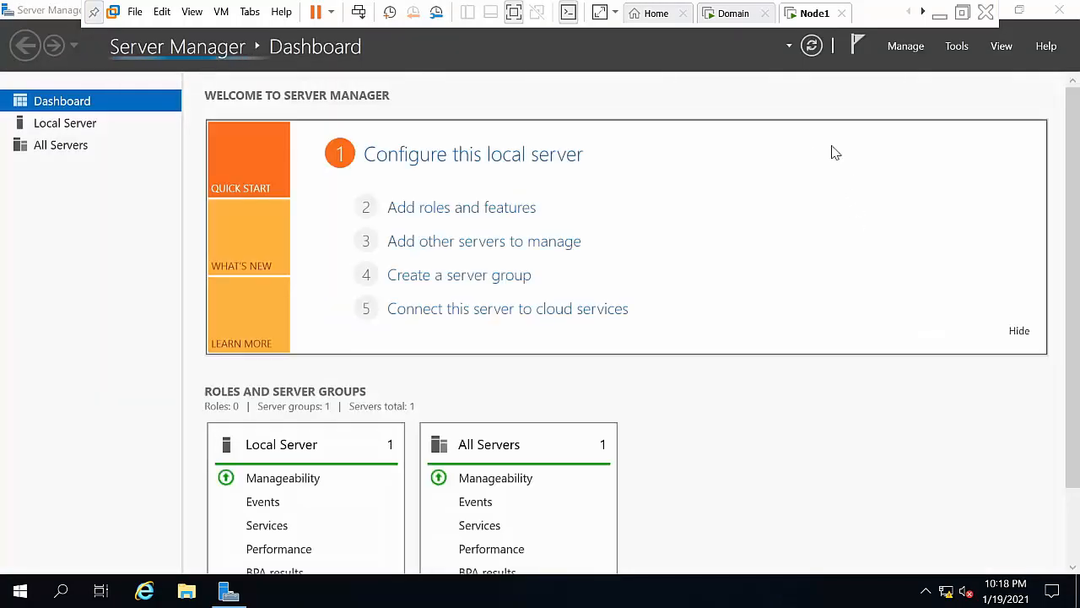
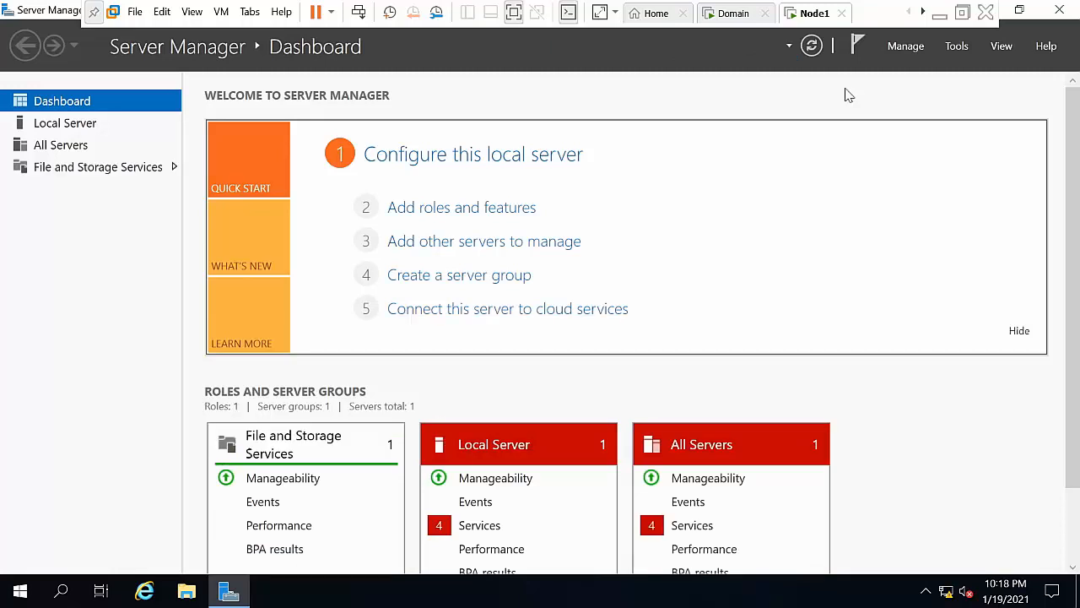
Step: On Node1, open This PC's system properties from File Explorer
click(905, 48)
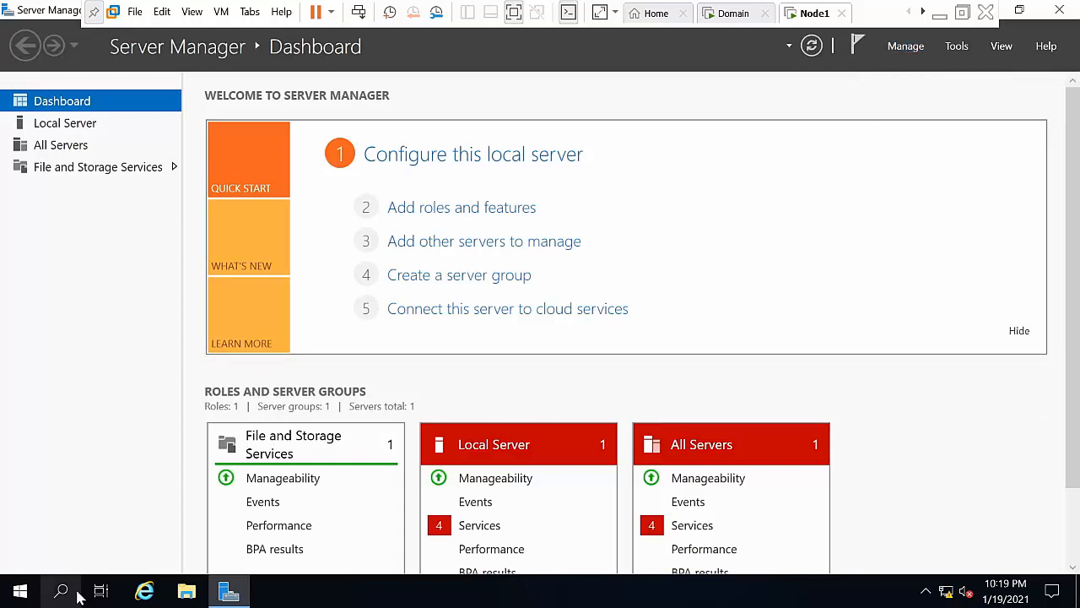
click(192, 594)
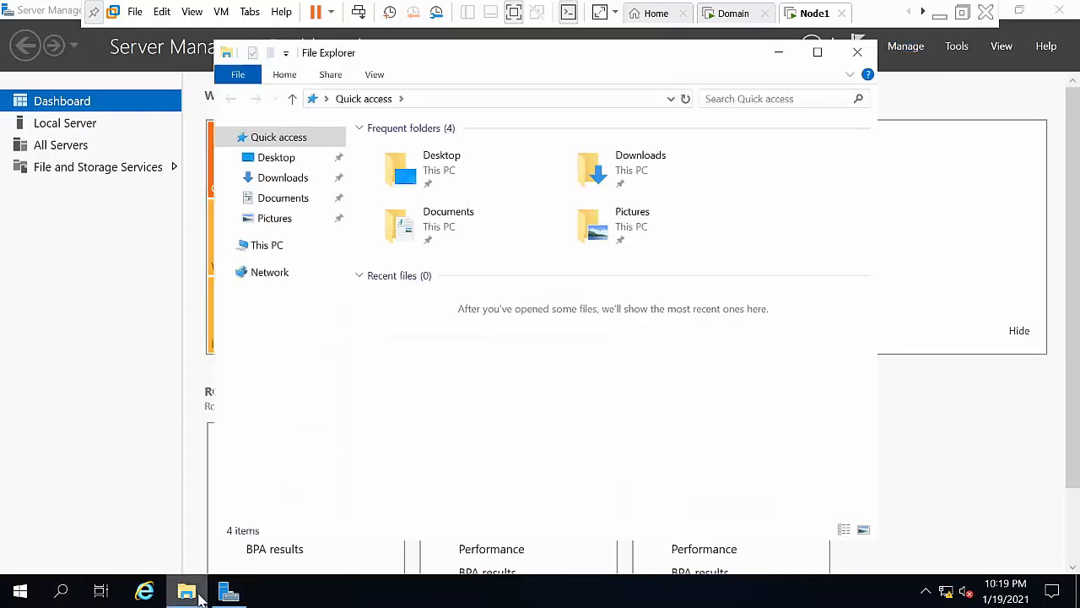
click(258, 253)
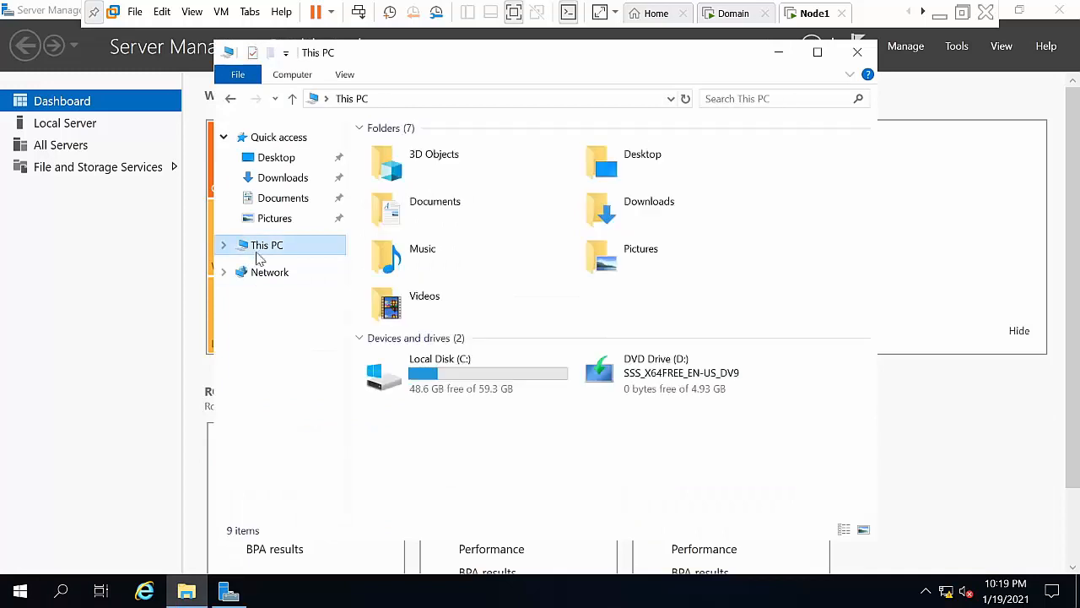
right_click(296, 248)
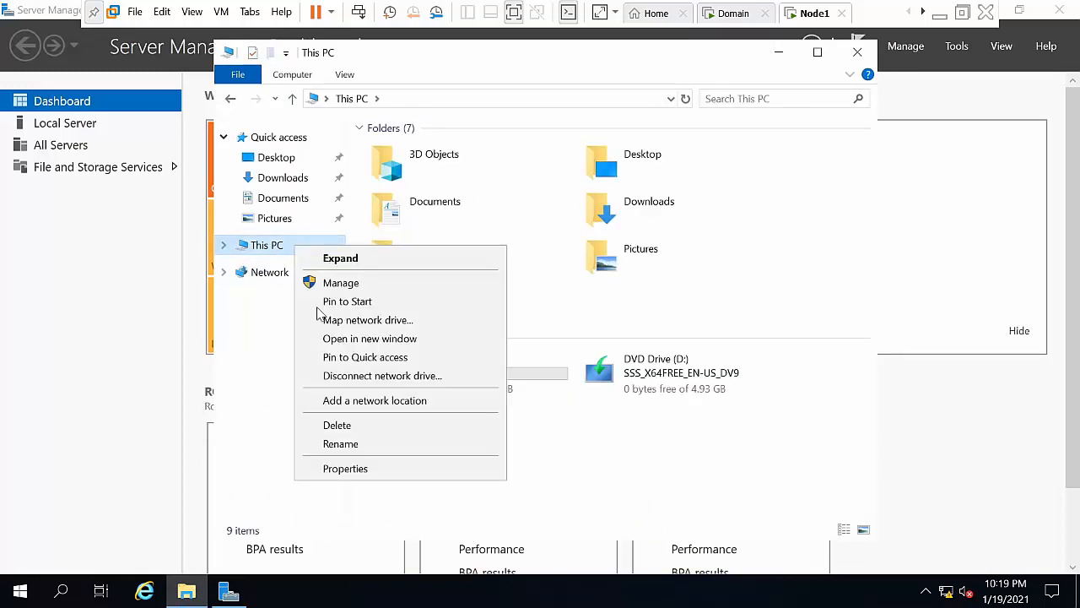
click(349, 470)
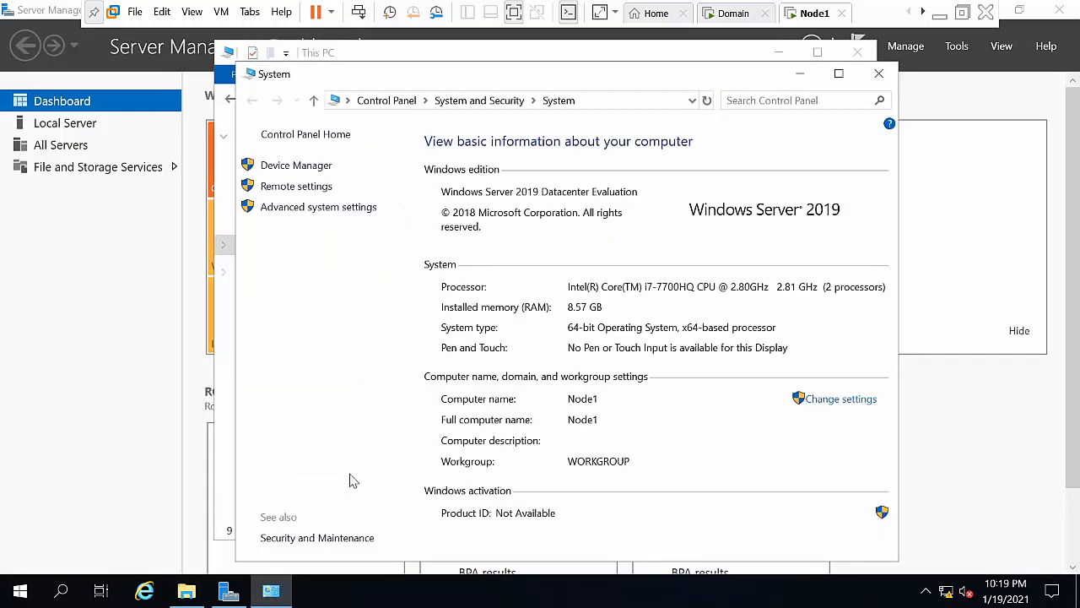
Step: In Computer Name/Domain Changes, choose Domain membership and enter abc.com
click(825, 402)
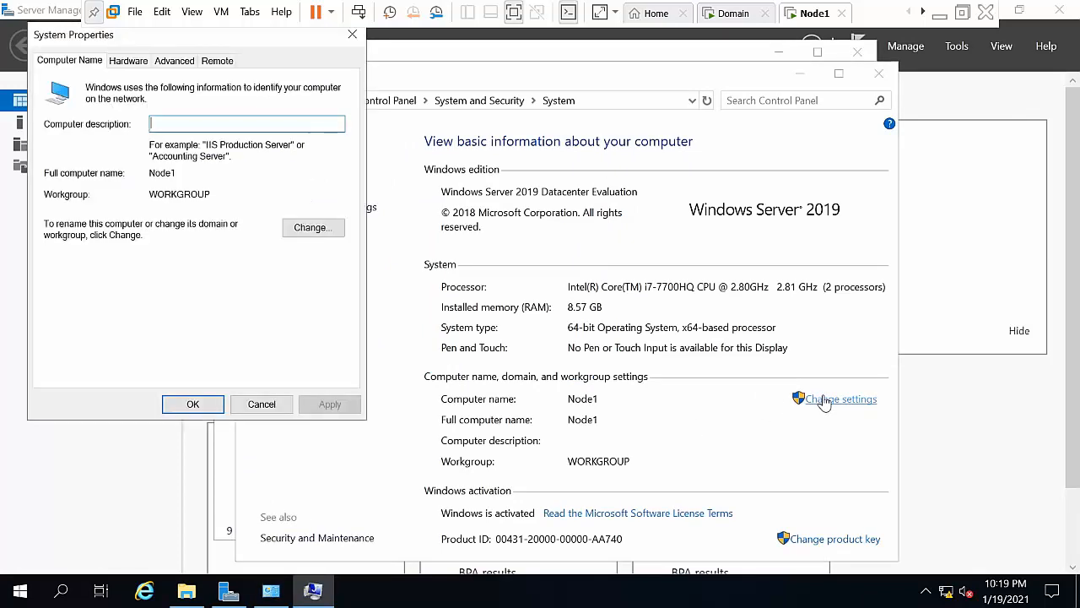
click(312, 228)
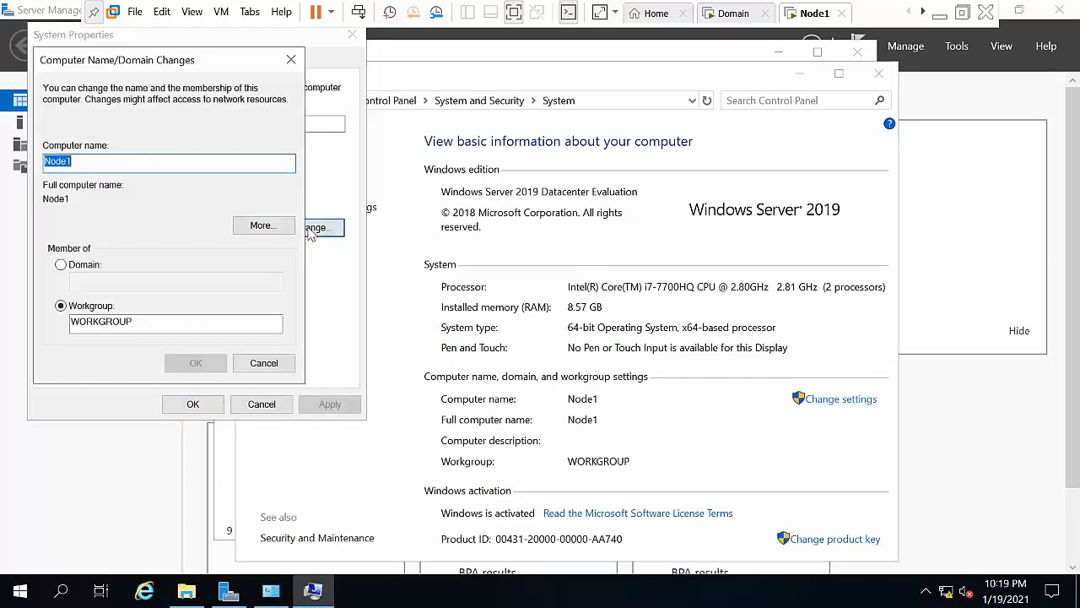
click(76, 267)
click(95, 281)
text(abc.com)
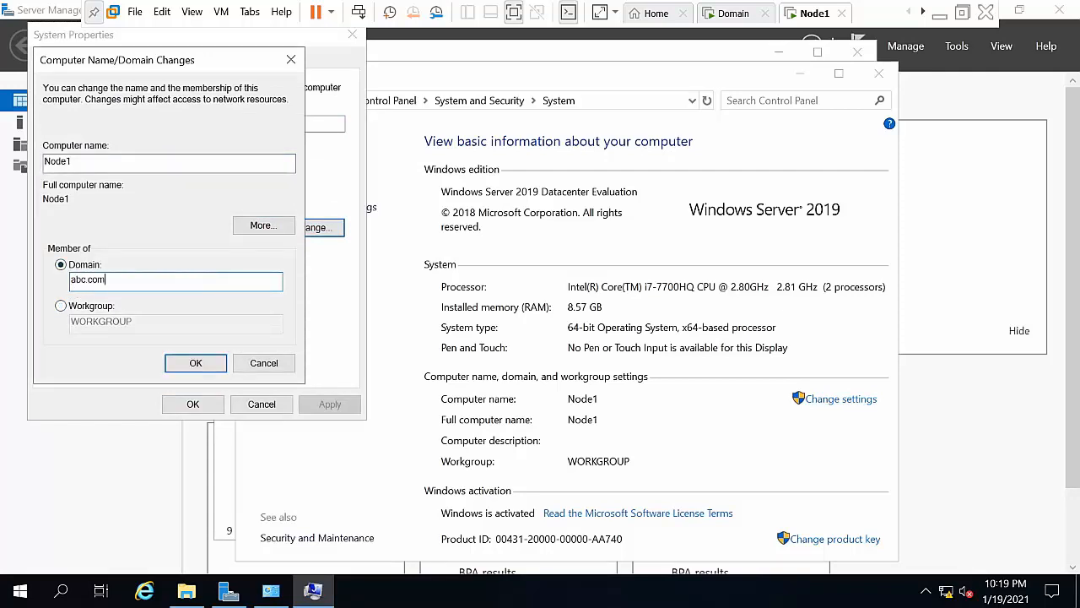
click(191, 363)
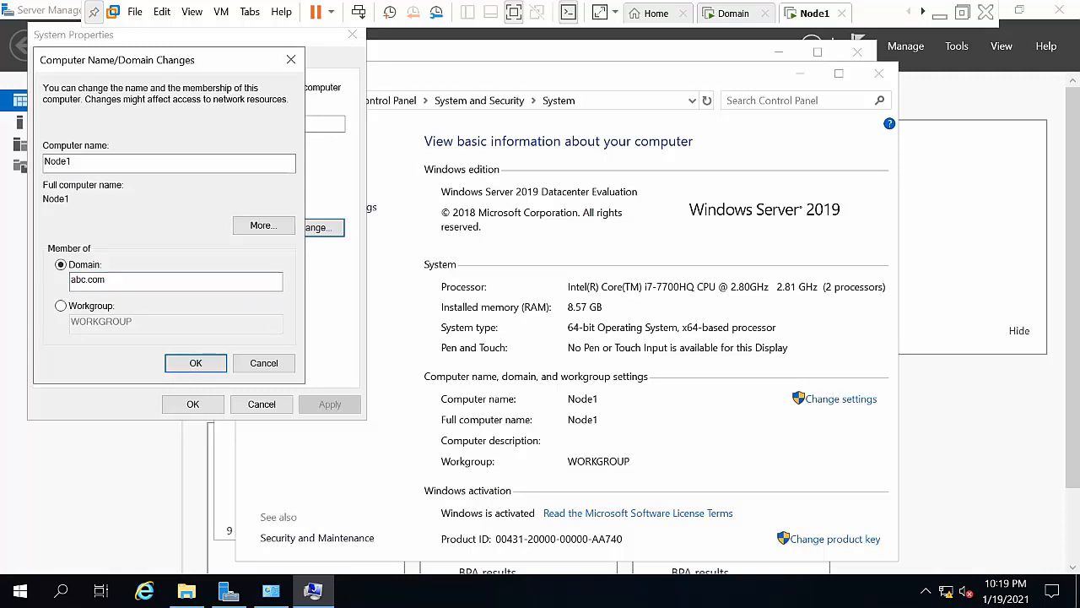
Step: Submit the abc.com domain administrator's user name and password to join the domain
text(a)
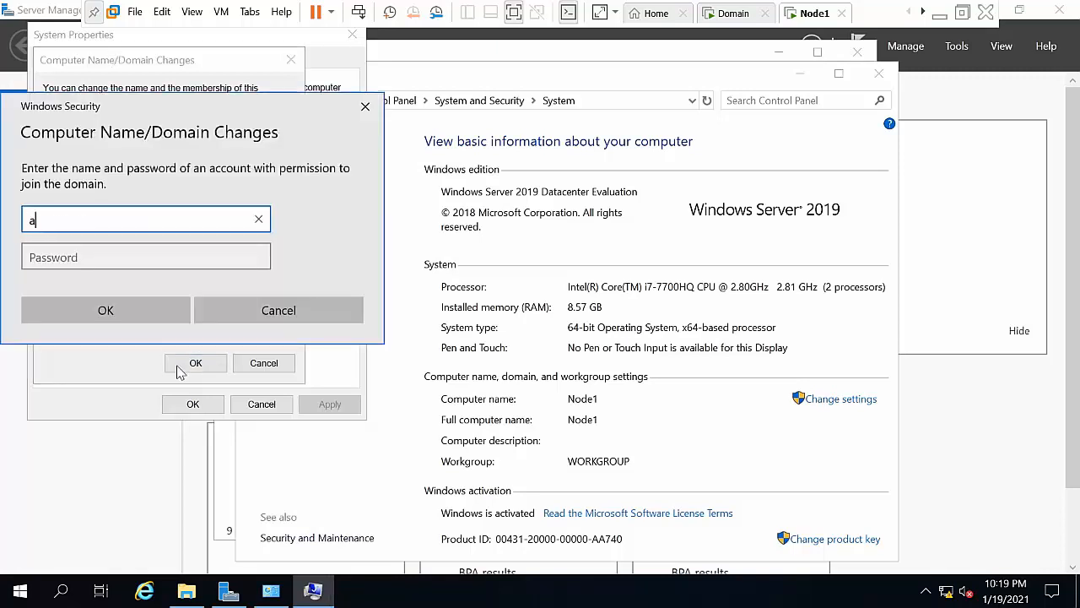
text(dministrator)
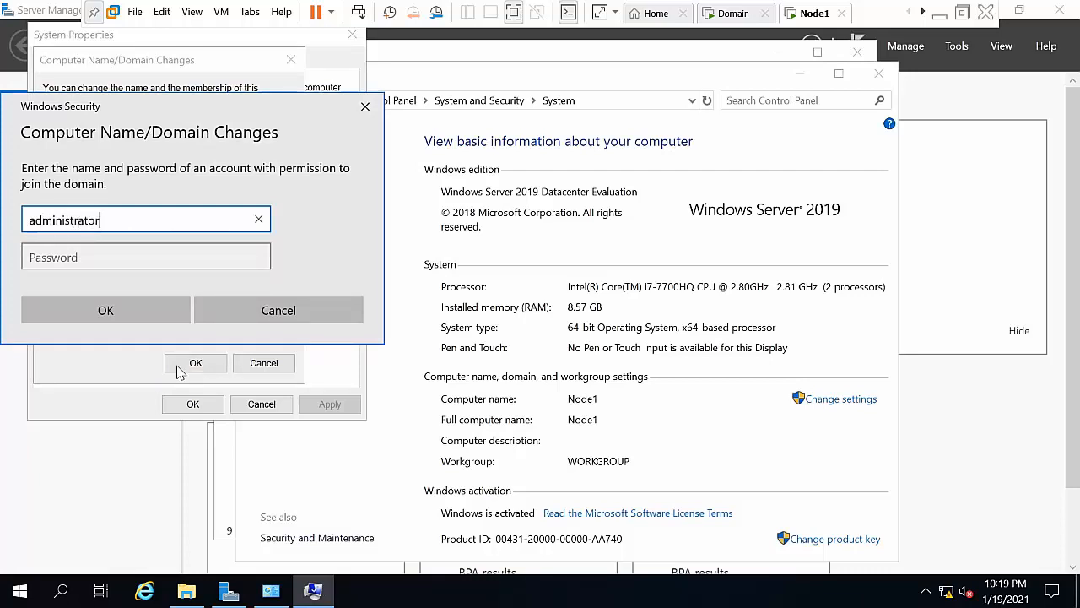
text(@)
text(abc/c)
text(pm)
key(BackSpace)
key(BackSpace)
key(BackSpace)
key(BackSpace)
key(BackSpace)
text(abc.com)
key(Tab)
text(•••)
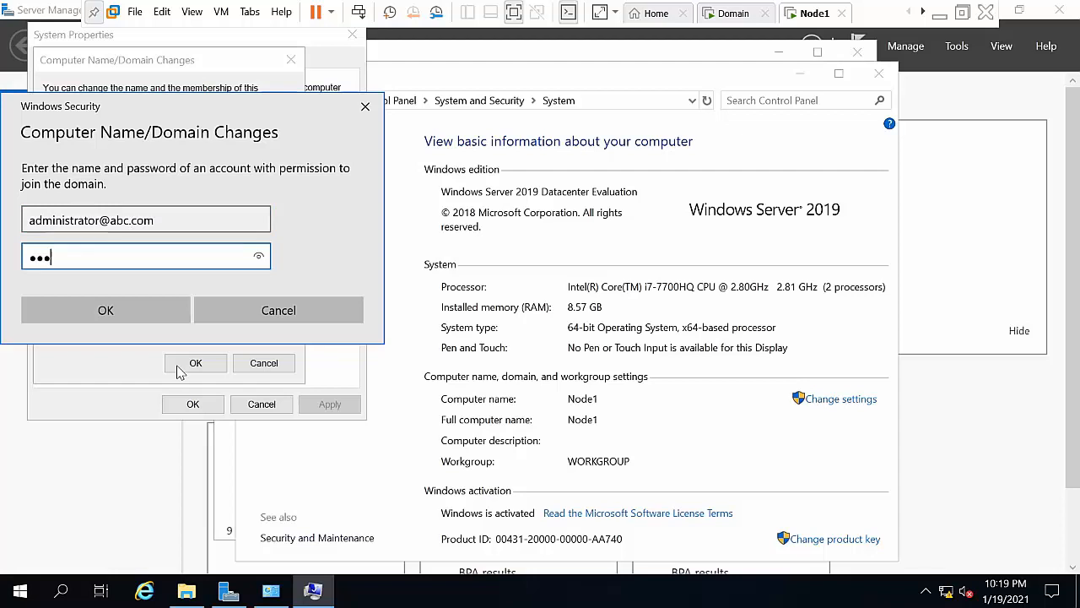
click(133, 309)
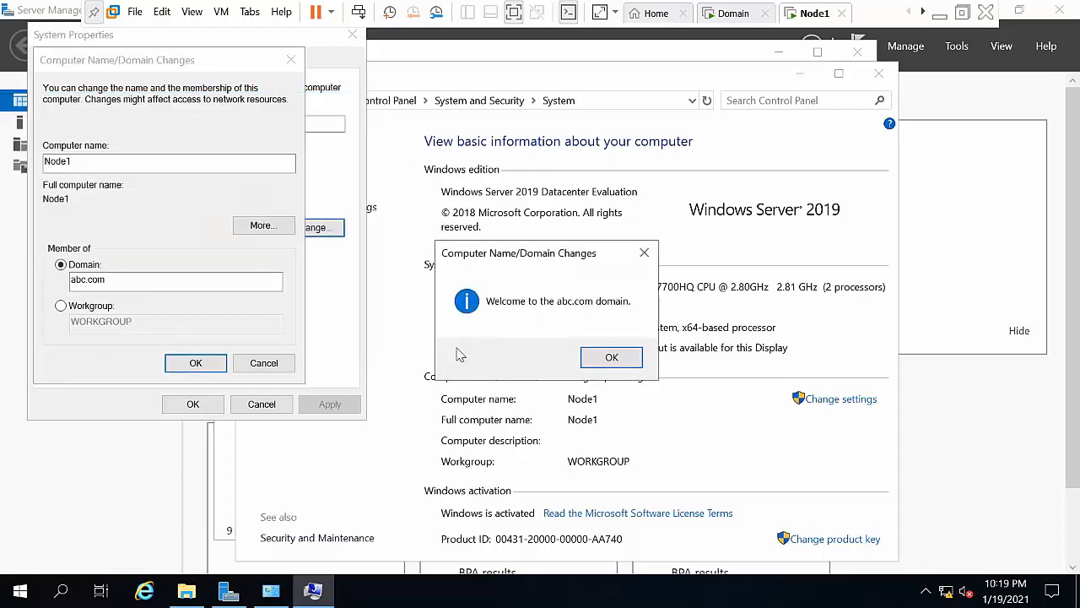
Step: Acknowledge the domain welcome and restart-required messages, then close System Properties
click(610, 363)
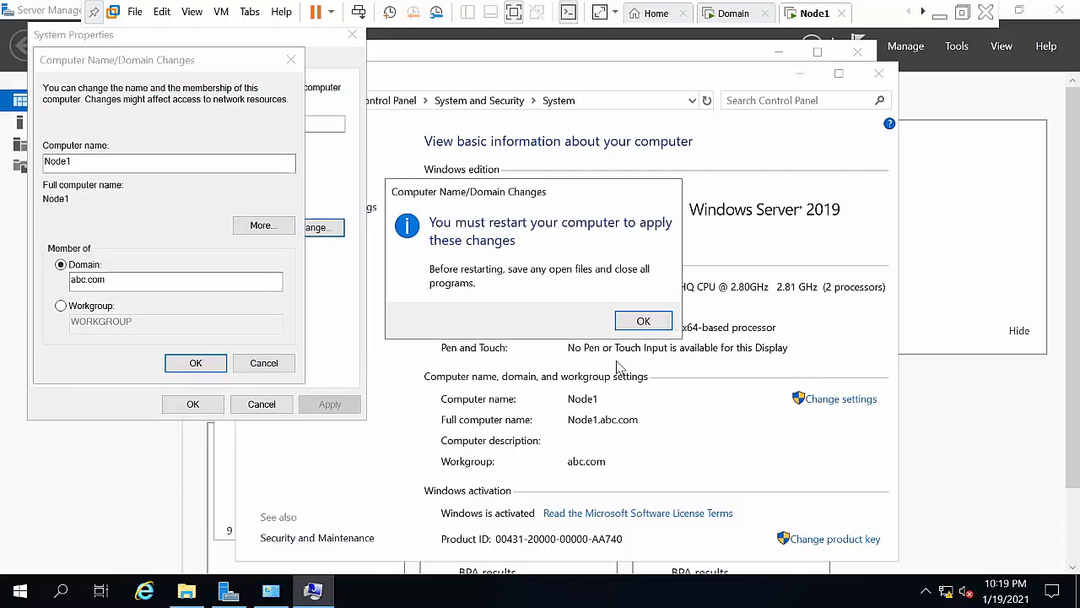
click(643, 320)
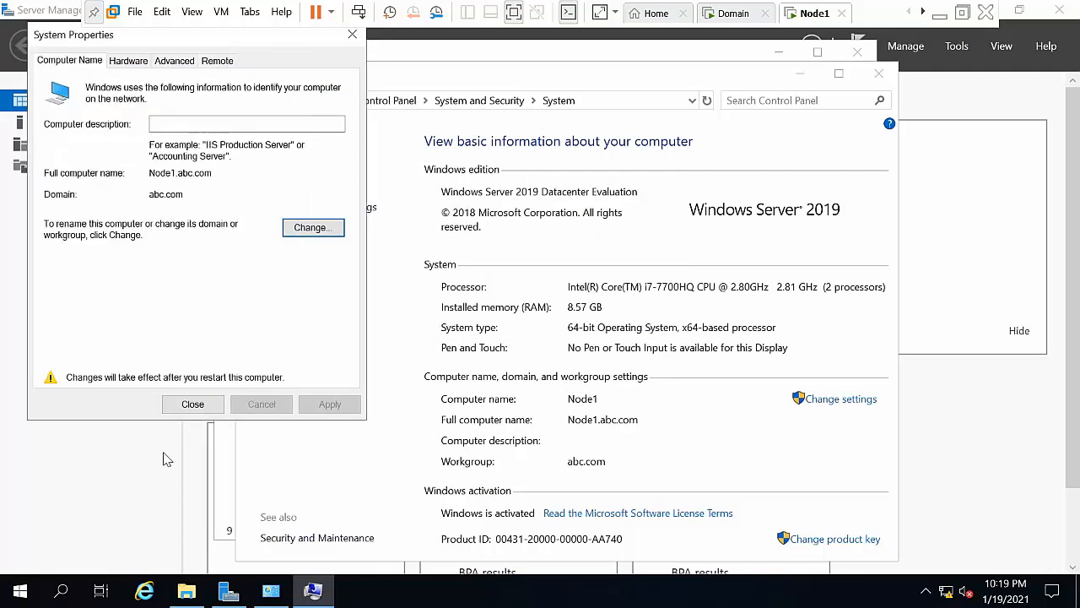
click(189, 405)
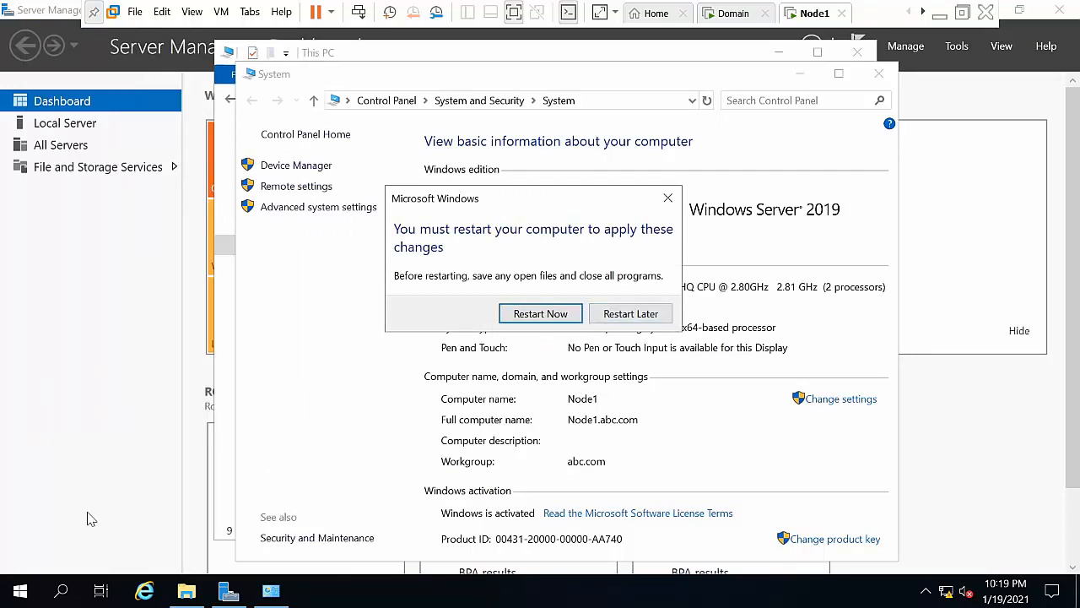
Step: Turn off Windows Defender Firewall for domain networks via firewall.cpl
key(super+r)
text(firewall.cpl)
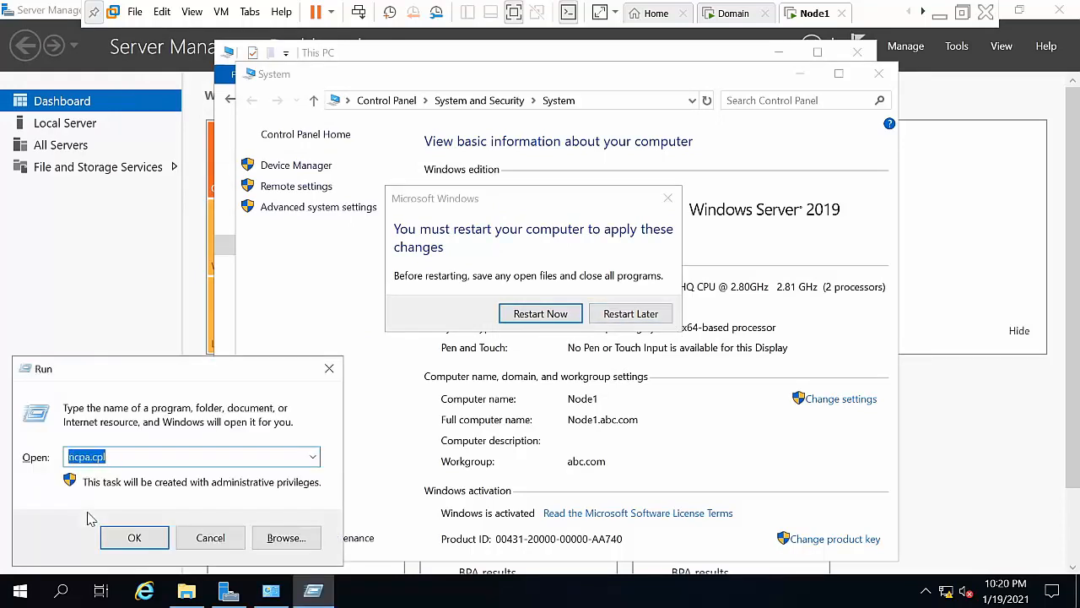
key(Return)
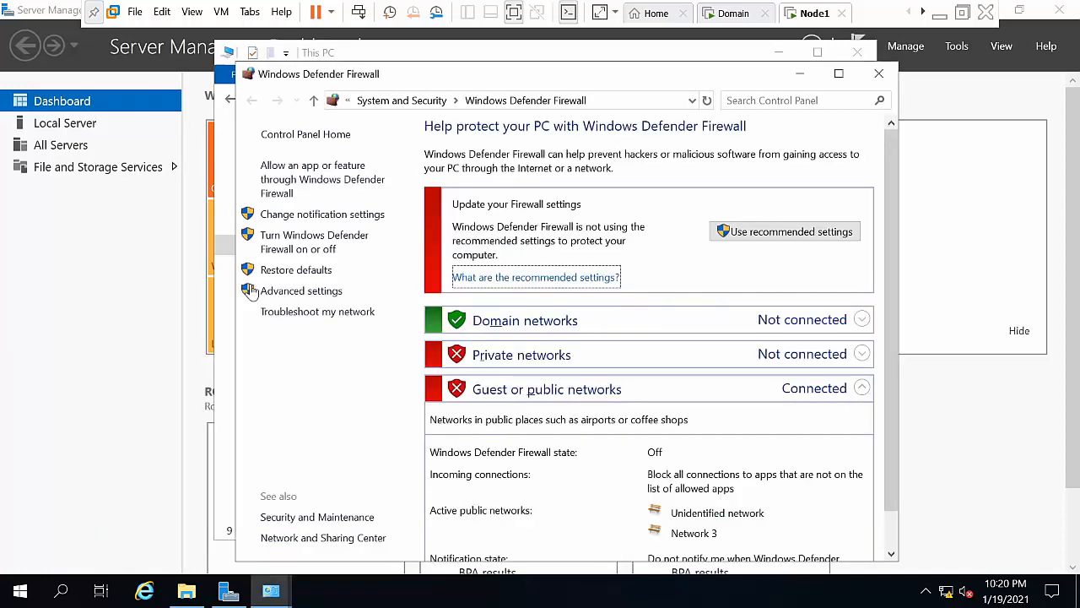
click(285, 251)
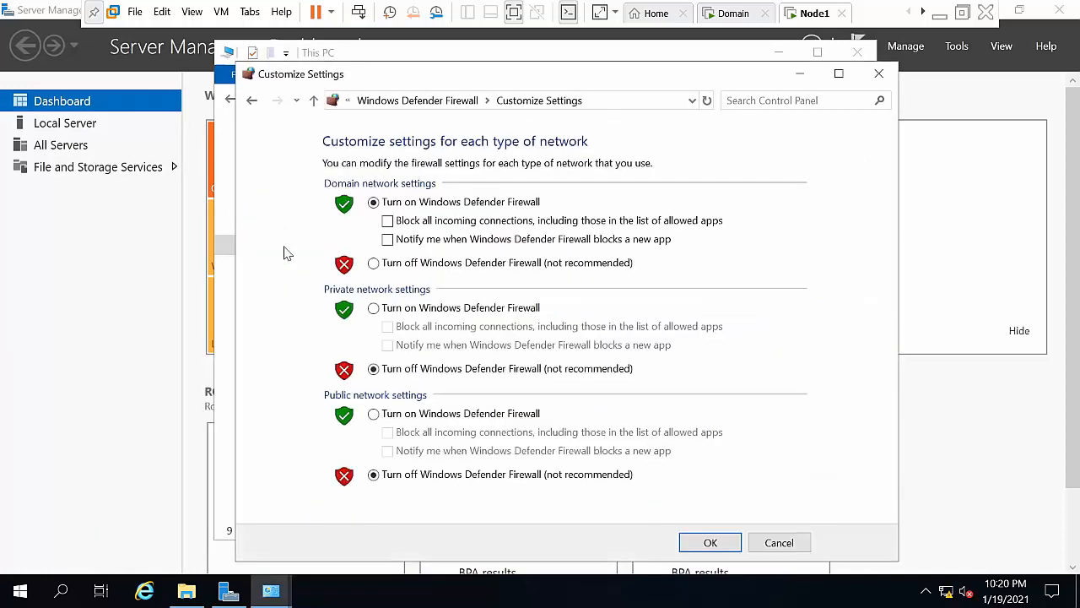
click(462, 265)
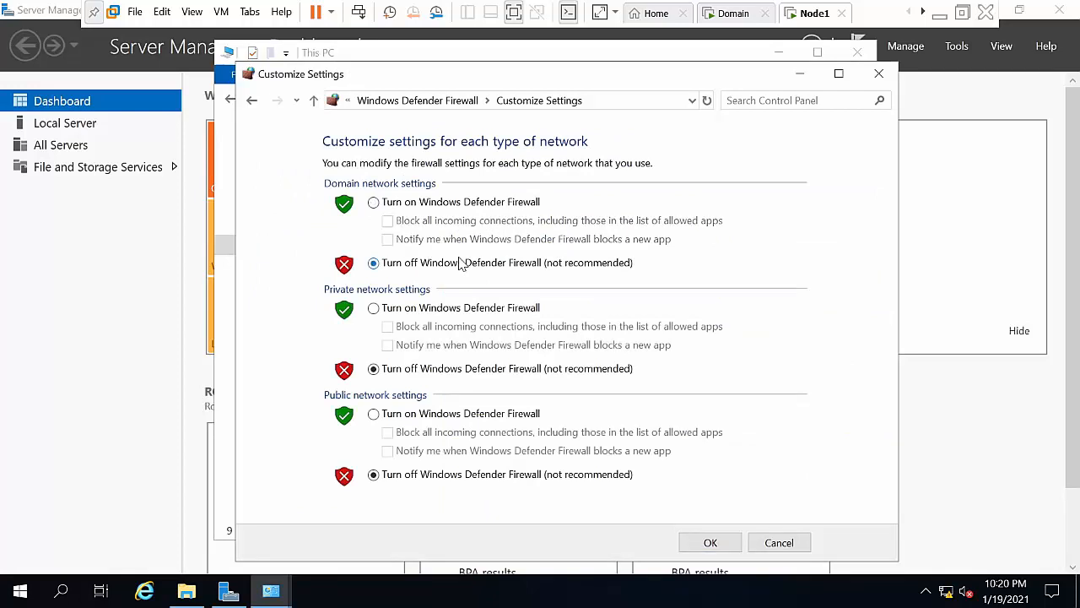
click(699, 547)
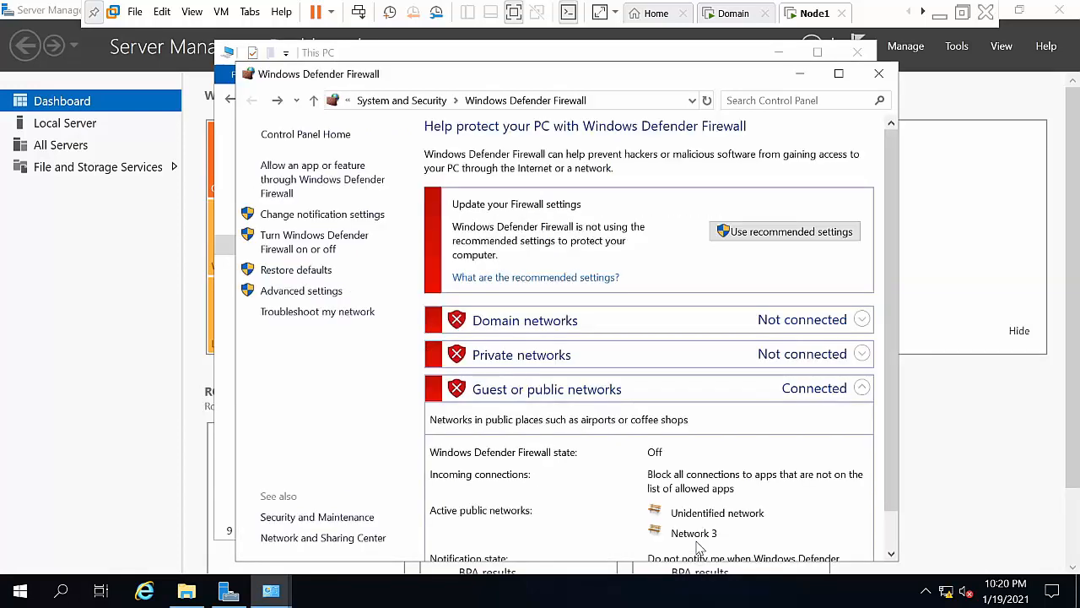
Step: Close the open windows and restart Node1 now
click(879, 73)
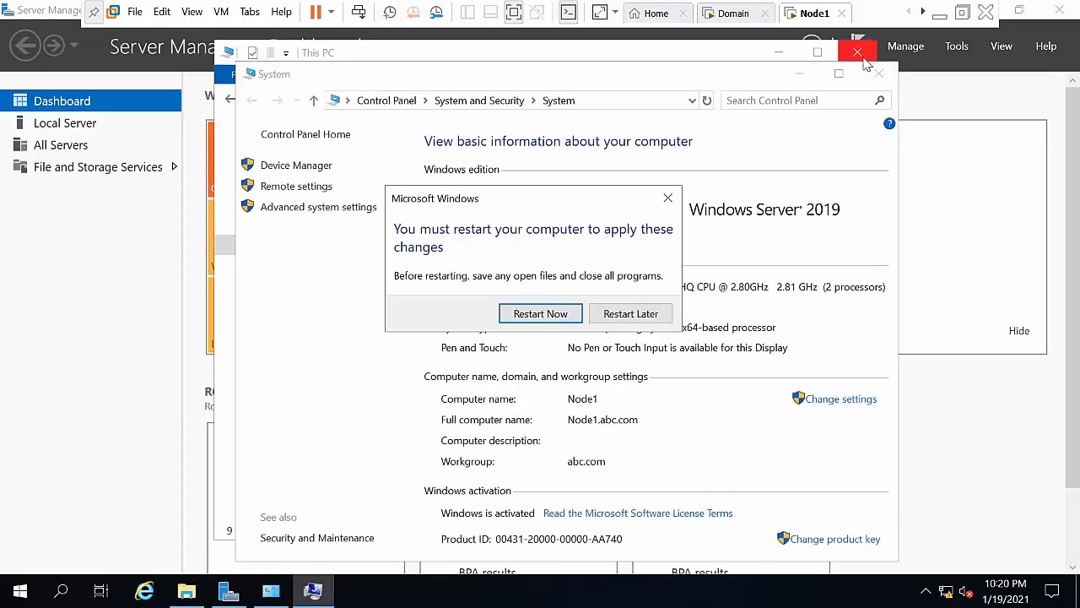
click(861, 54)
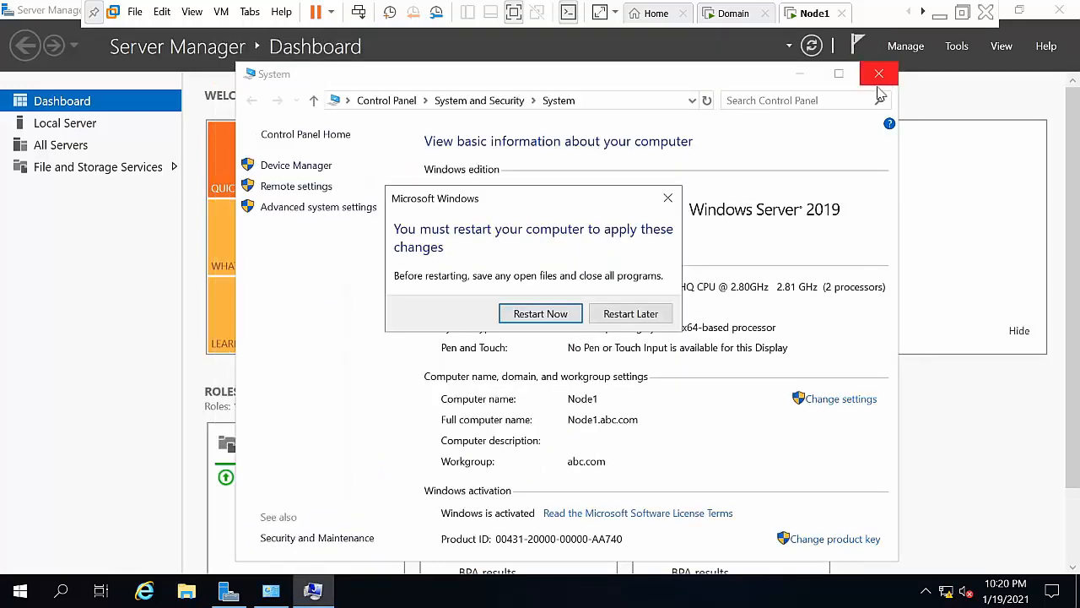
click(558, 314)
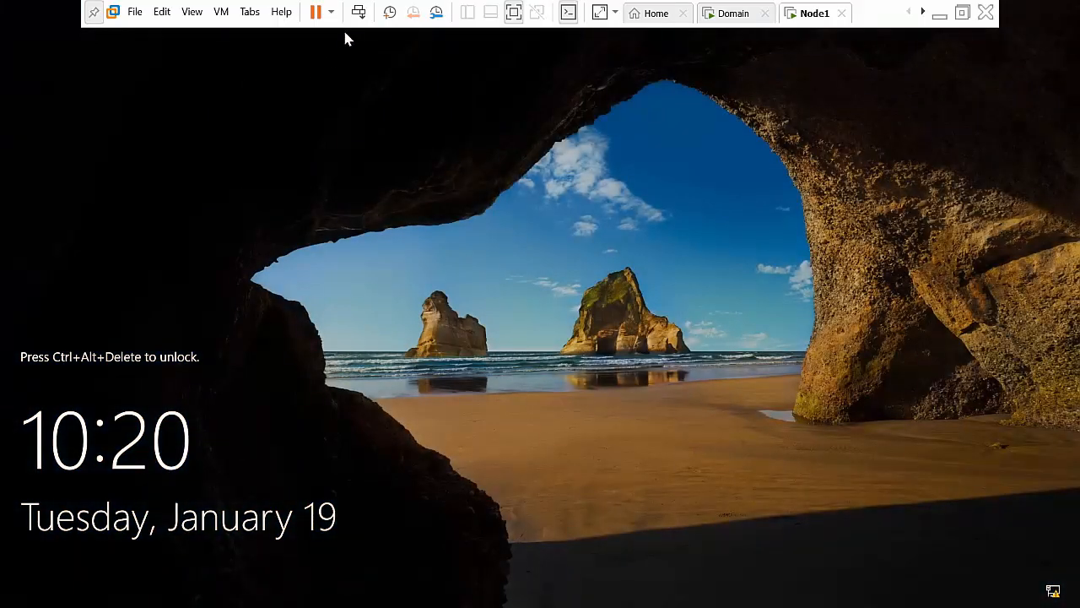
Step: Sign in to Node1 as Other user with the abc domain administrator account, then minimize Server Manager
click(358, 14)
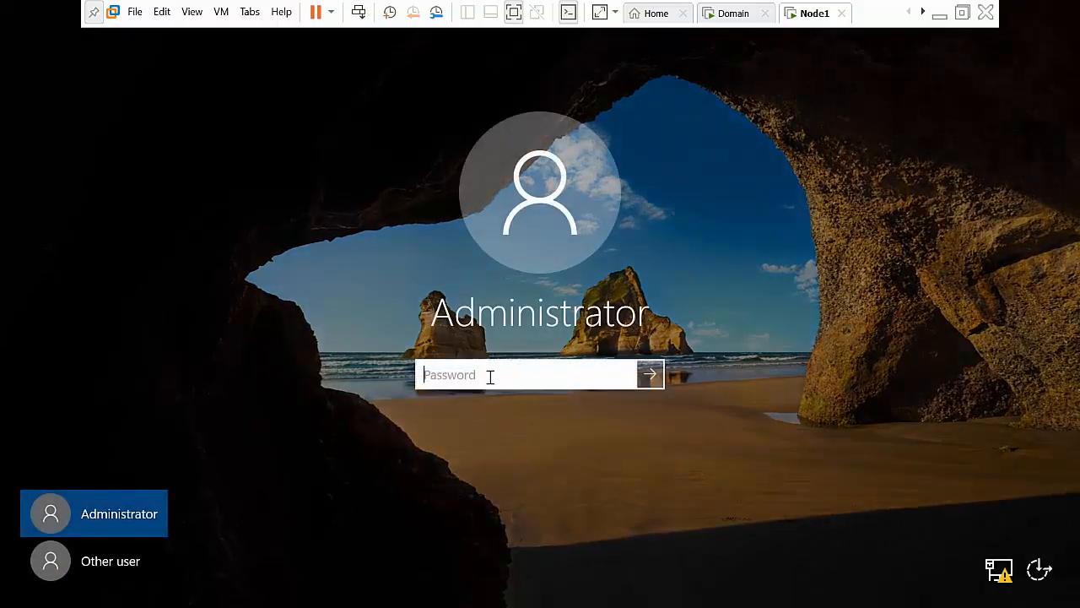
click(53, 567)
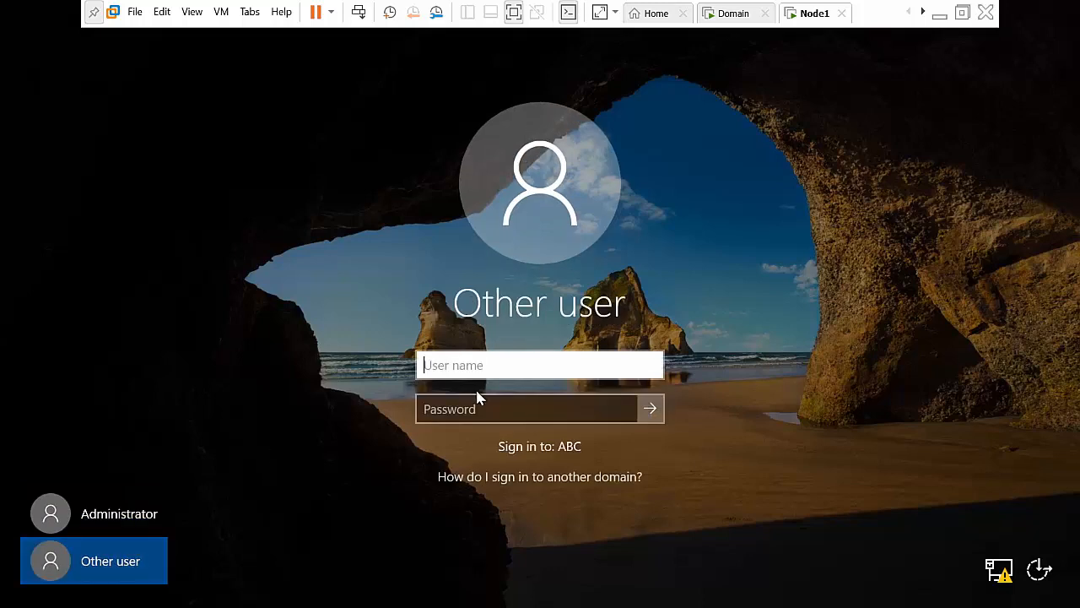
text(abc\administrator)
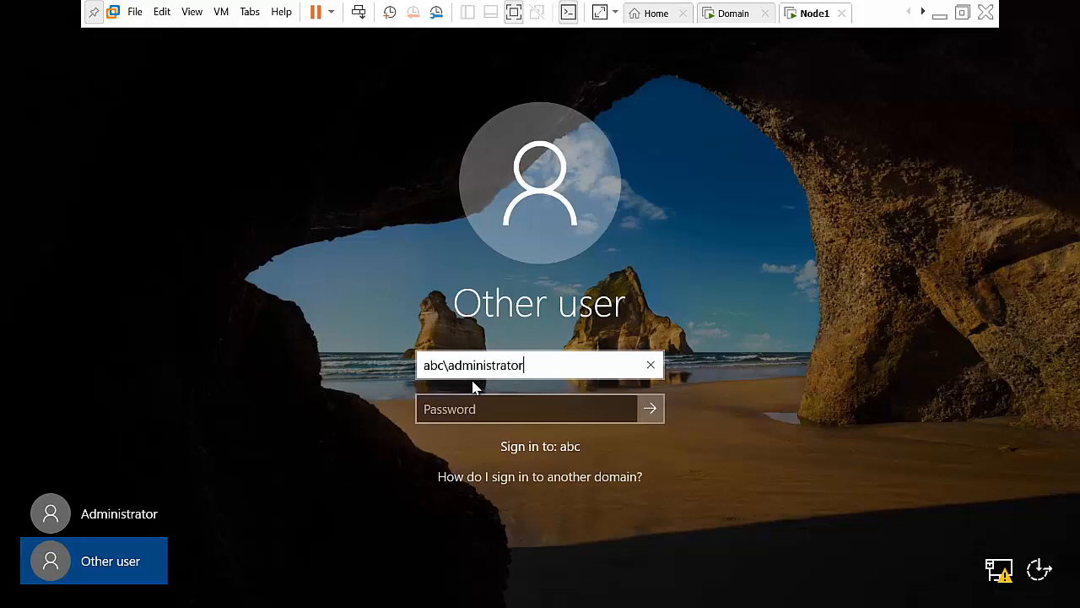
key(Tab)
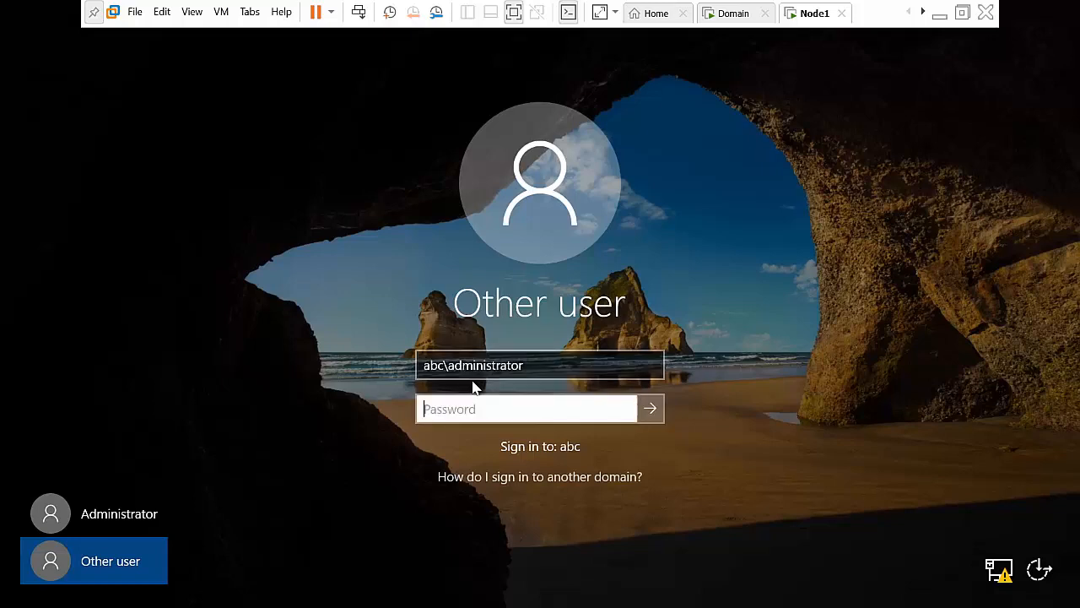
text(P)
key(Return)
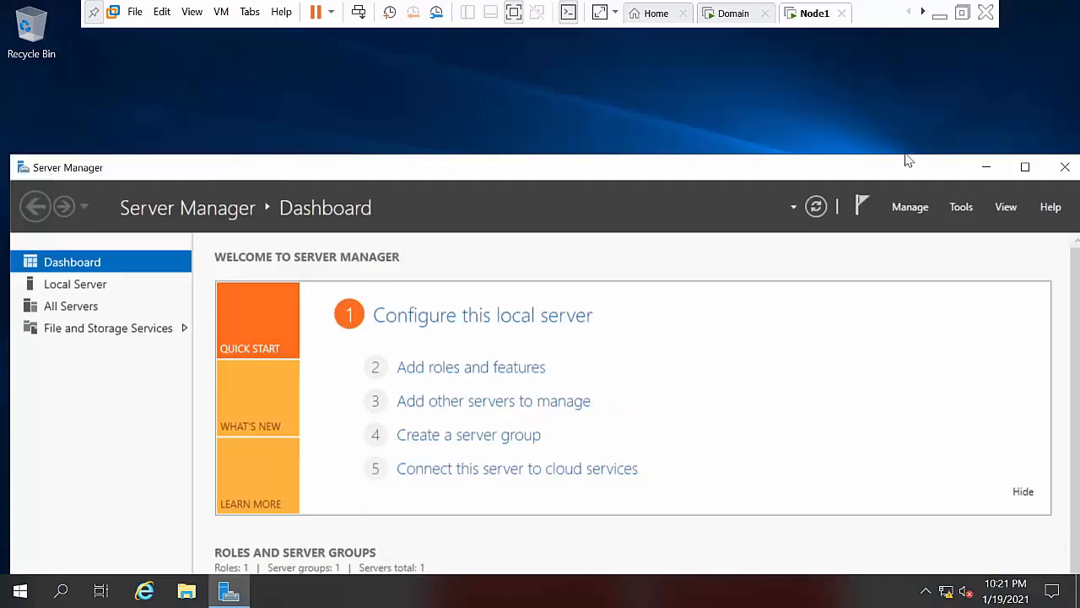
click(988, 167)
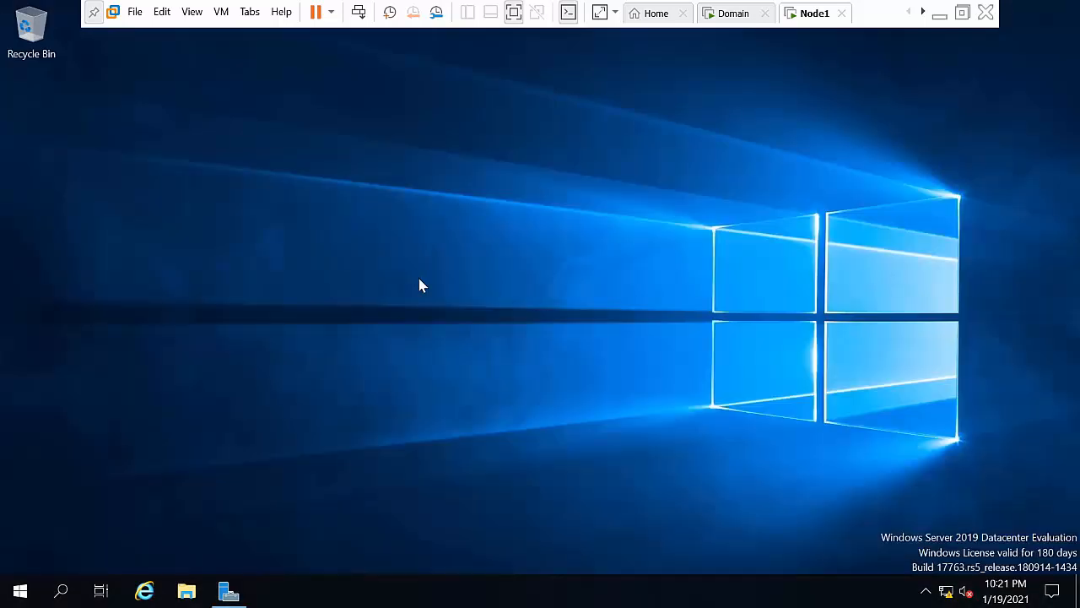
Step: Switch to the Node2 VM and open This PC's system properties
click(924, 13)
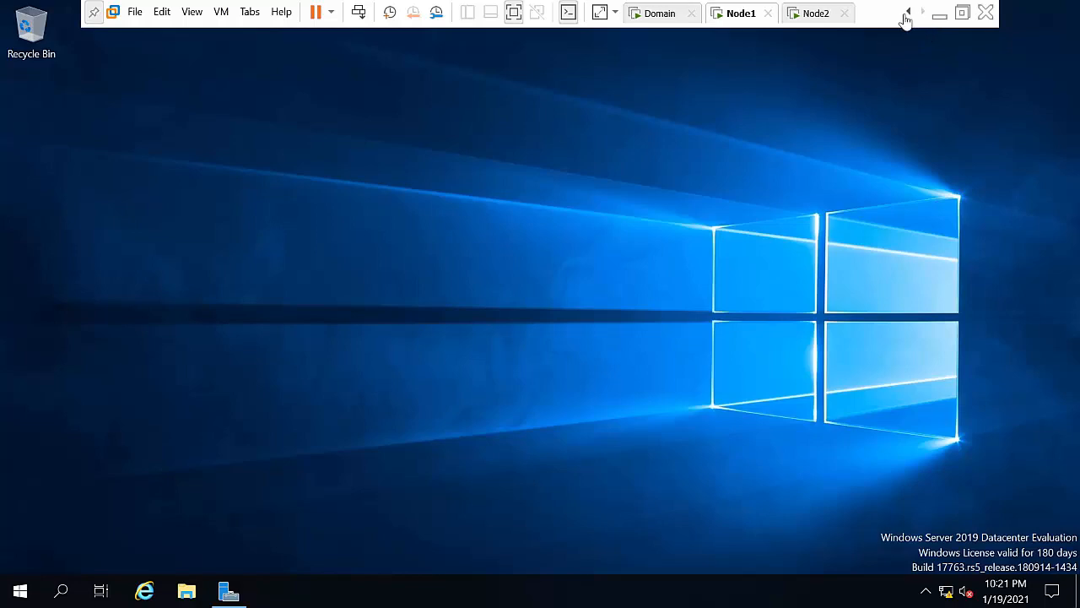
click(815, 12)
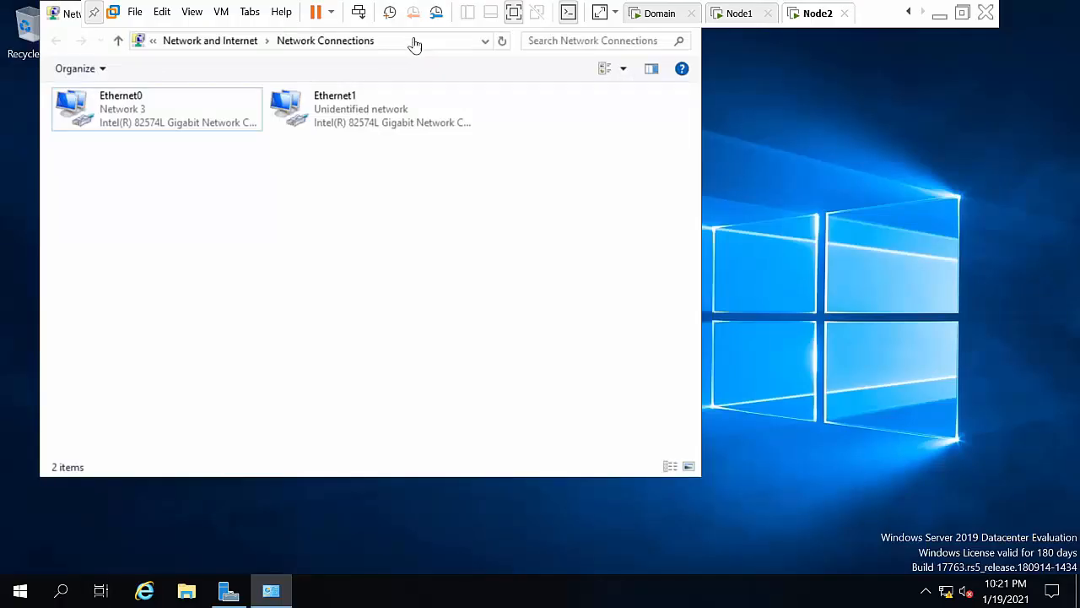
key(super+r)
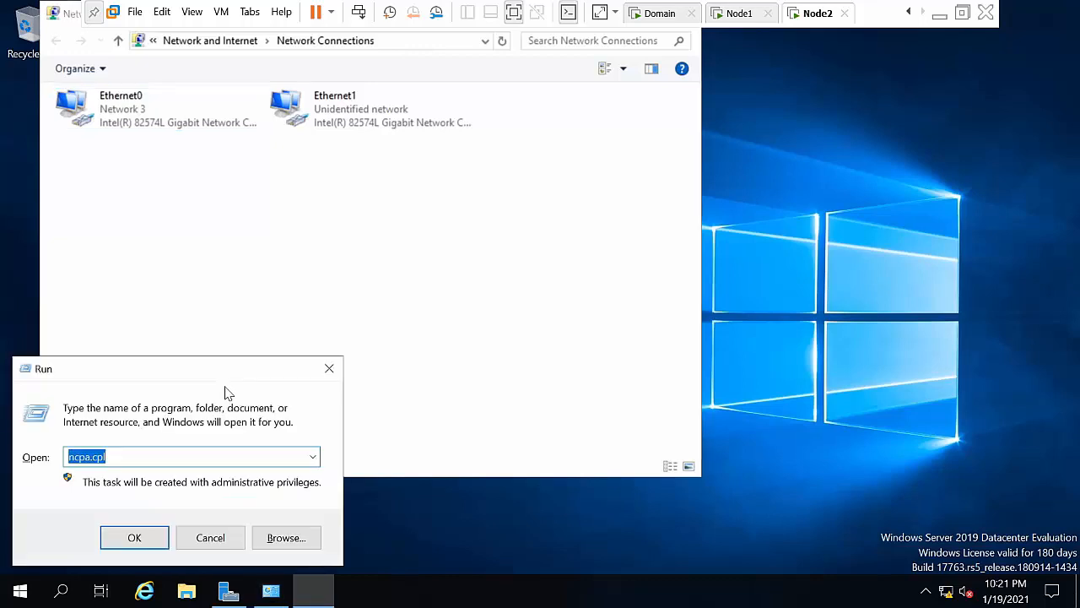
text(cmd)
key(BackSpace)
key(BackSpace)
key(BackSpace)
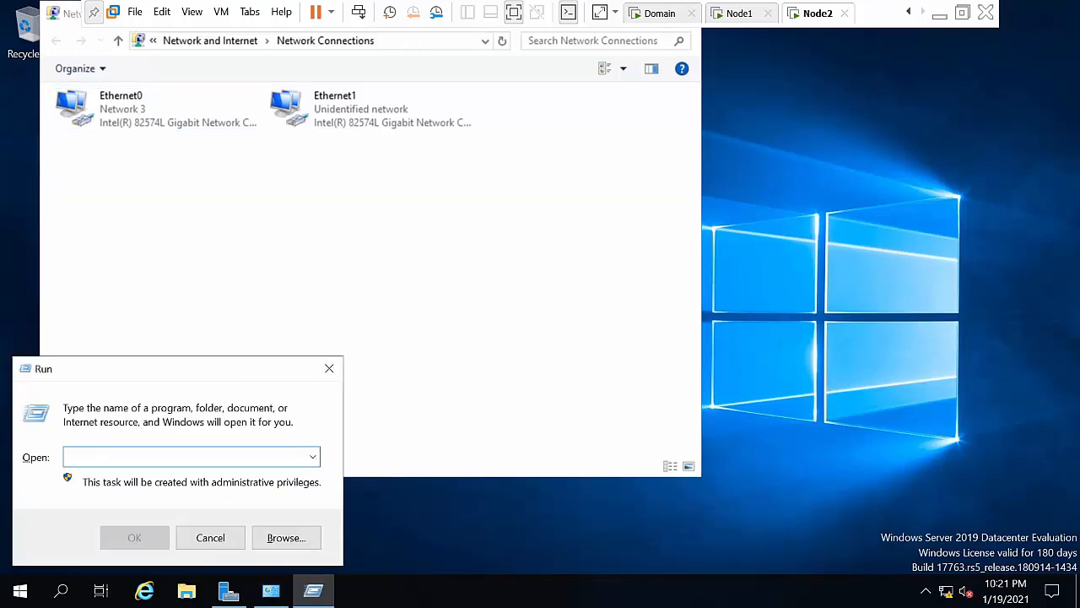
click(187, 591)
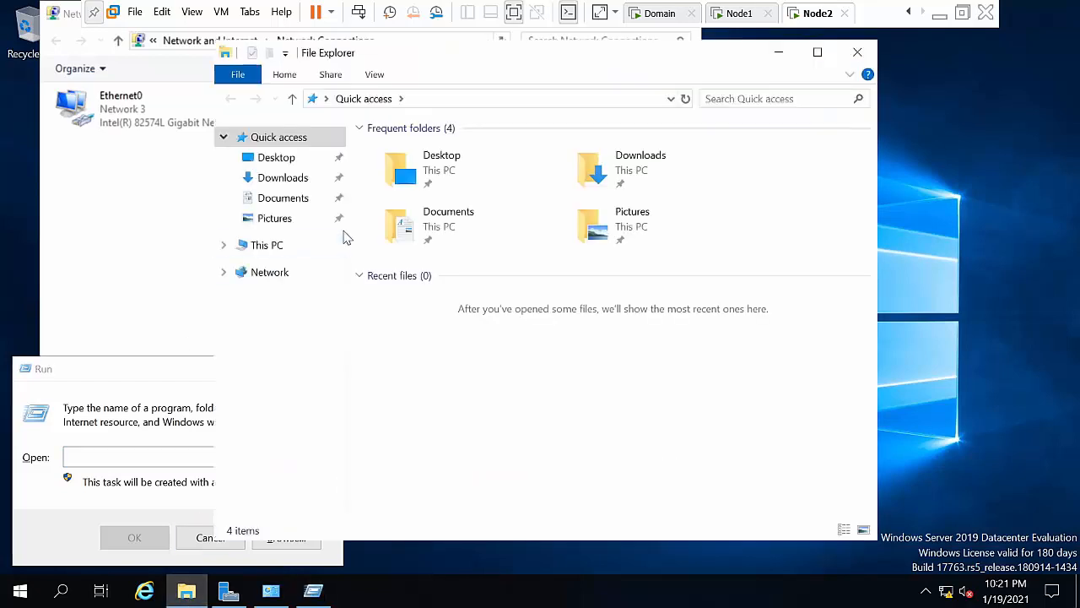
click(282, 247)
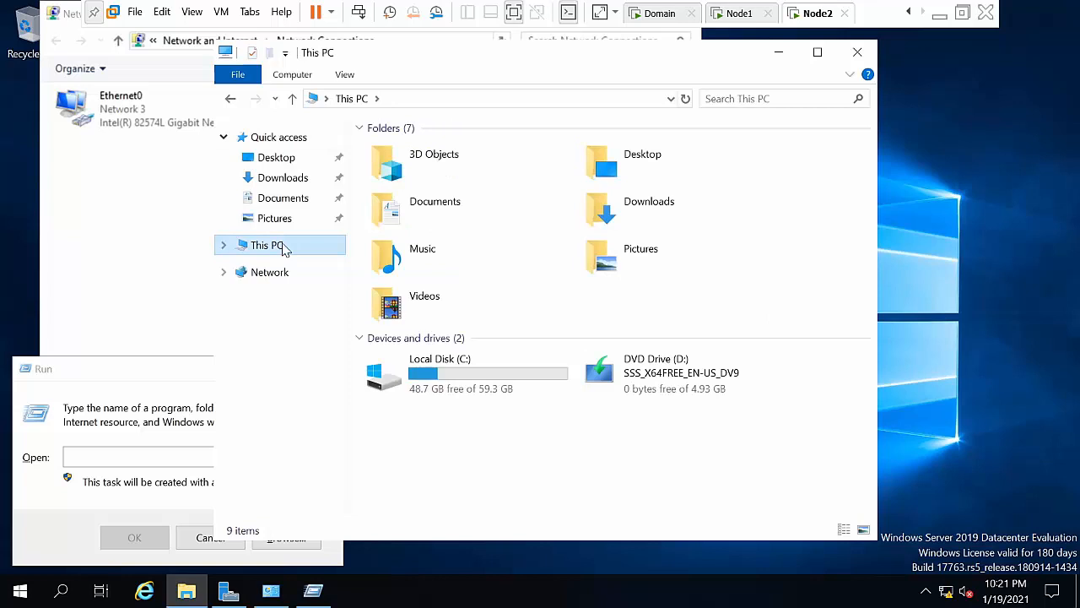
right_click(284, 249)
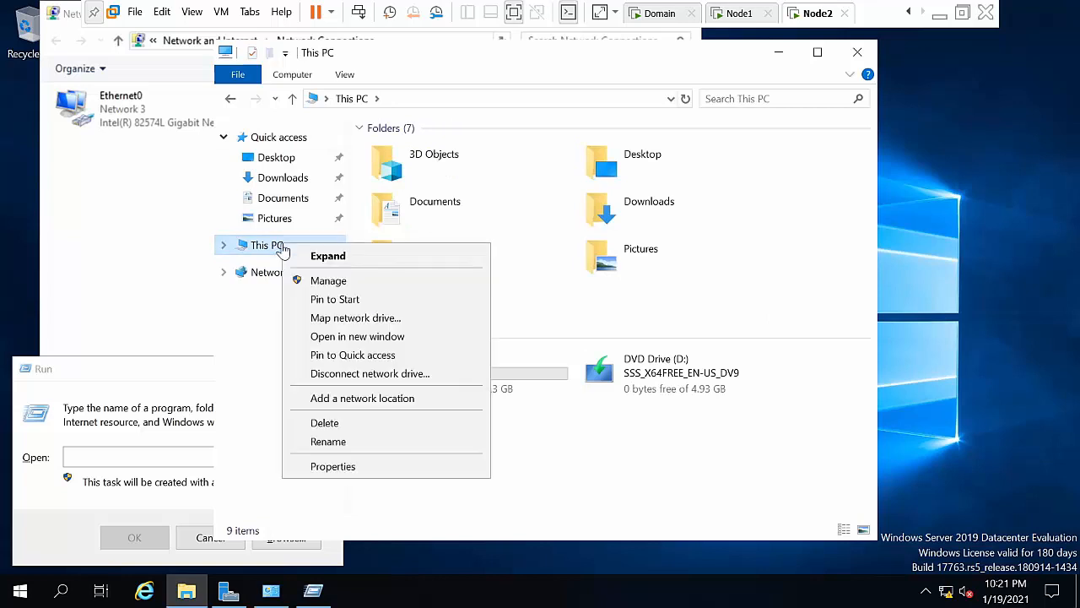
click(337, 469)
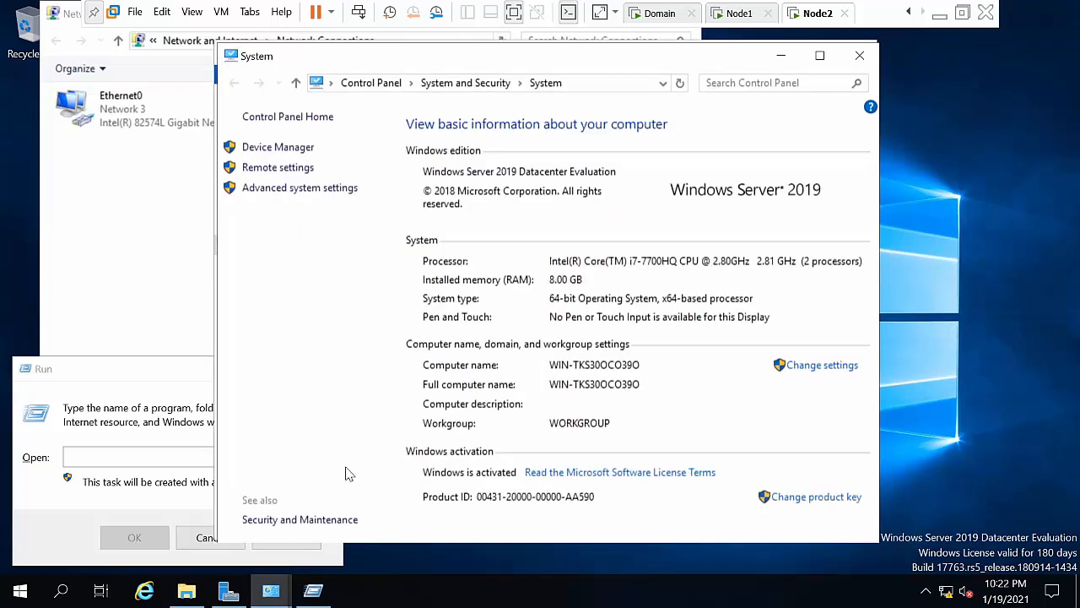
click(823, 369)
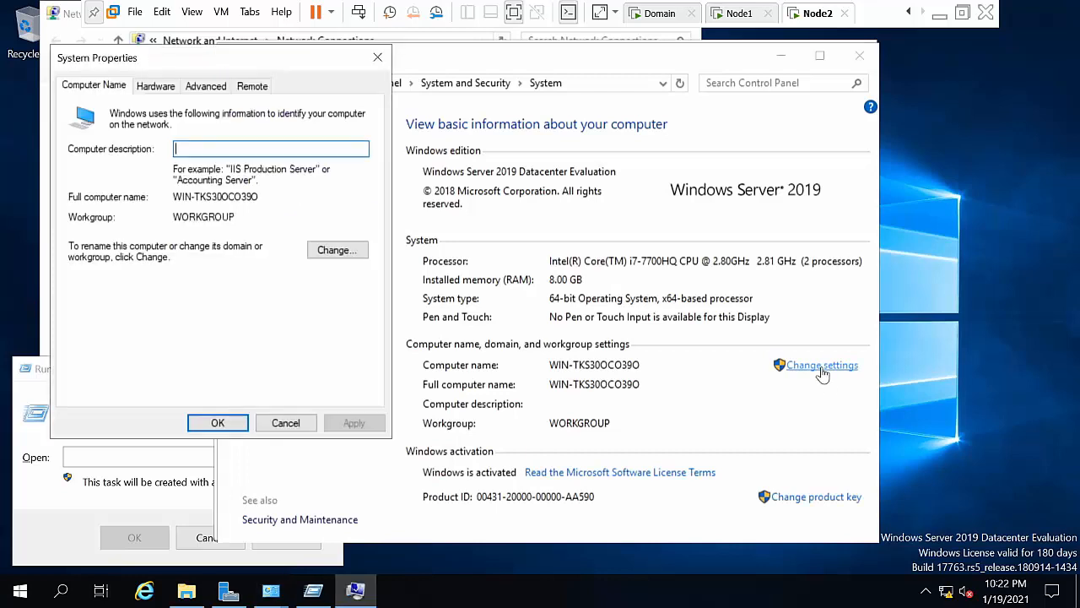
Step: Set the computer name to Node2 and the domain to abc.com
click(360, 257)
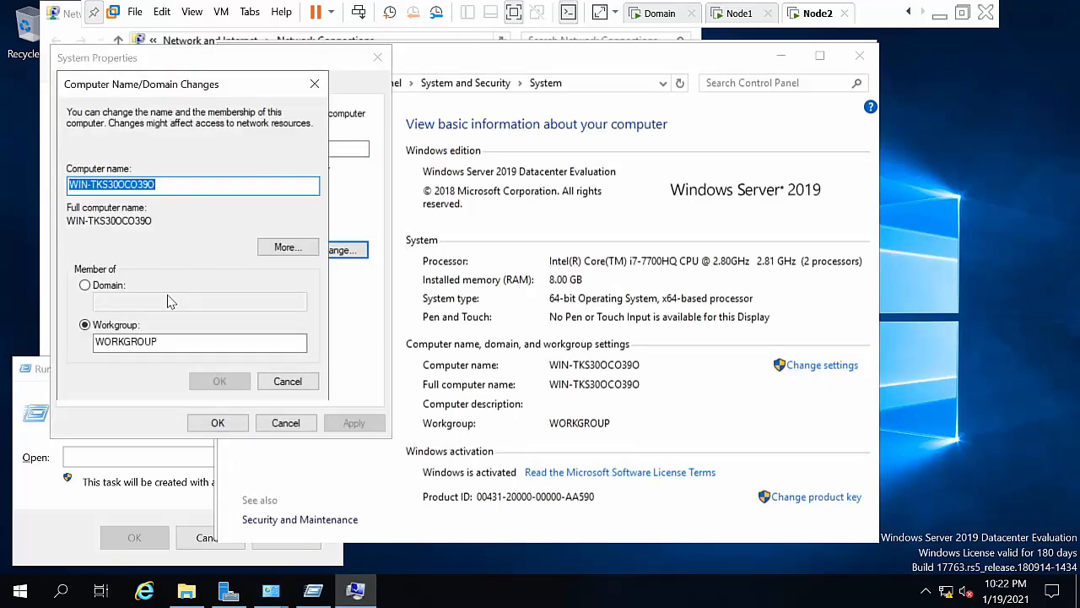
key(BackSpace)
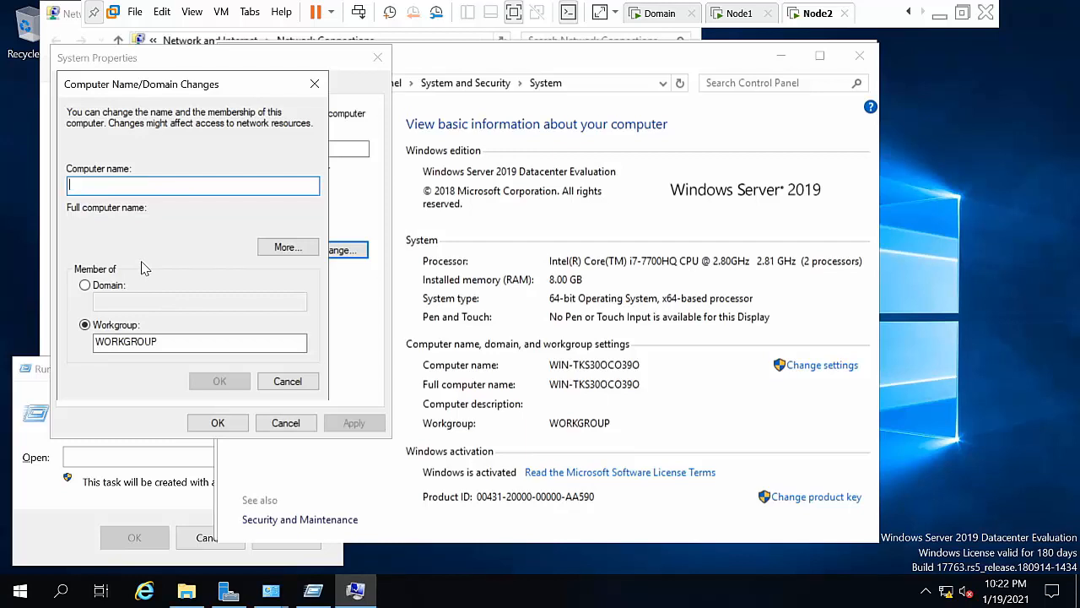
text(Node2)
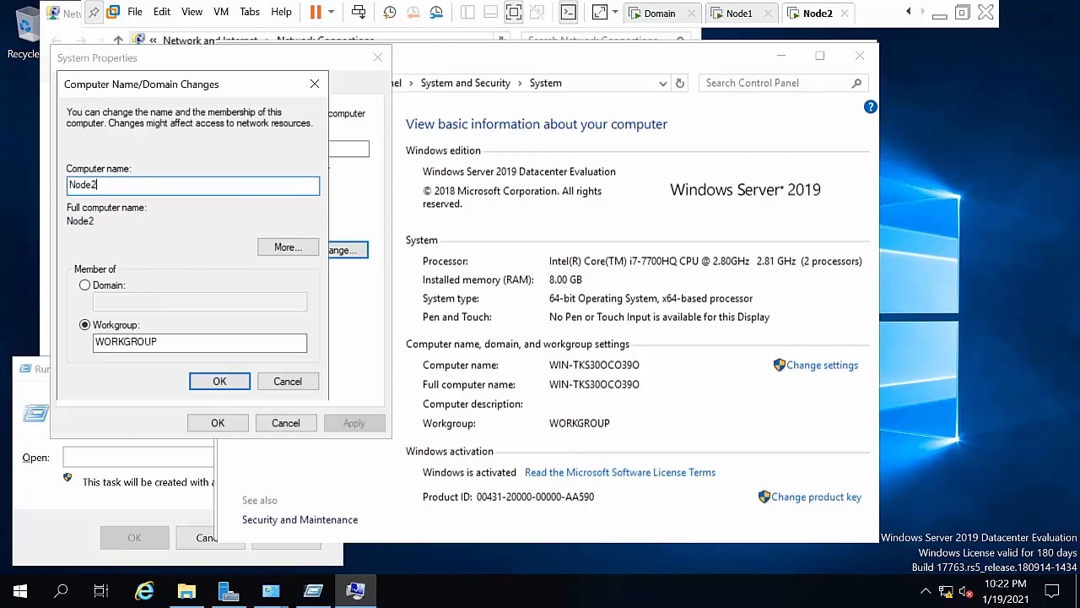
click(103, 288)
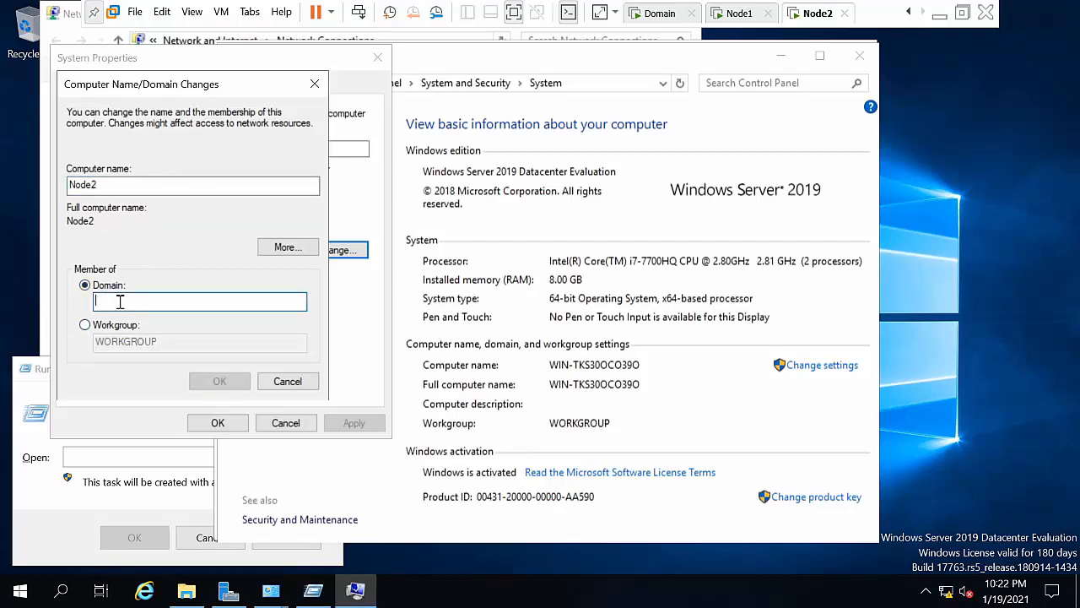
text(abc.com)
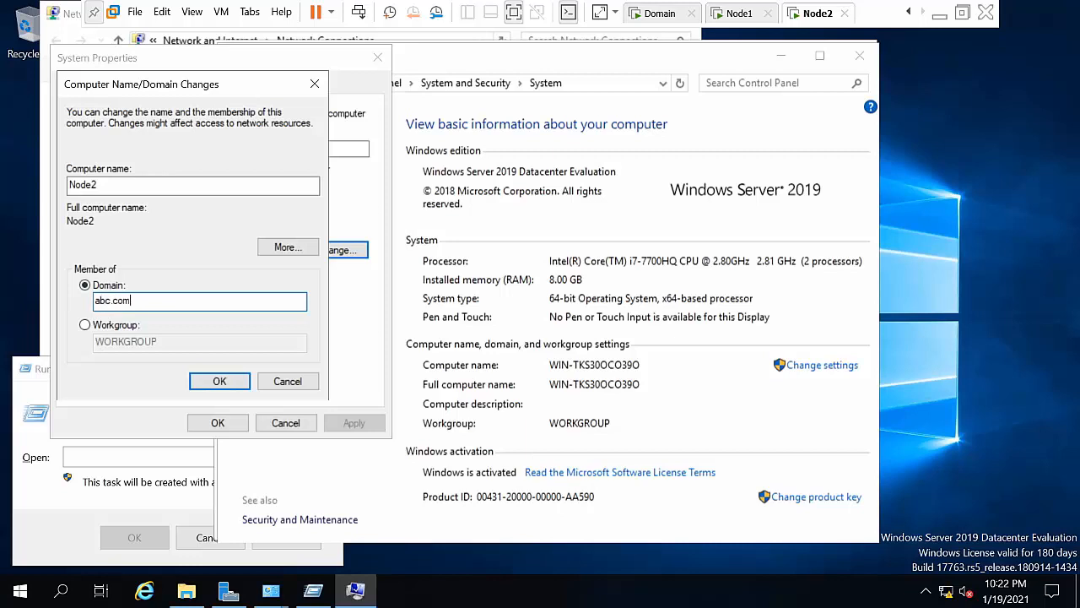
click(220, 381)
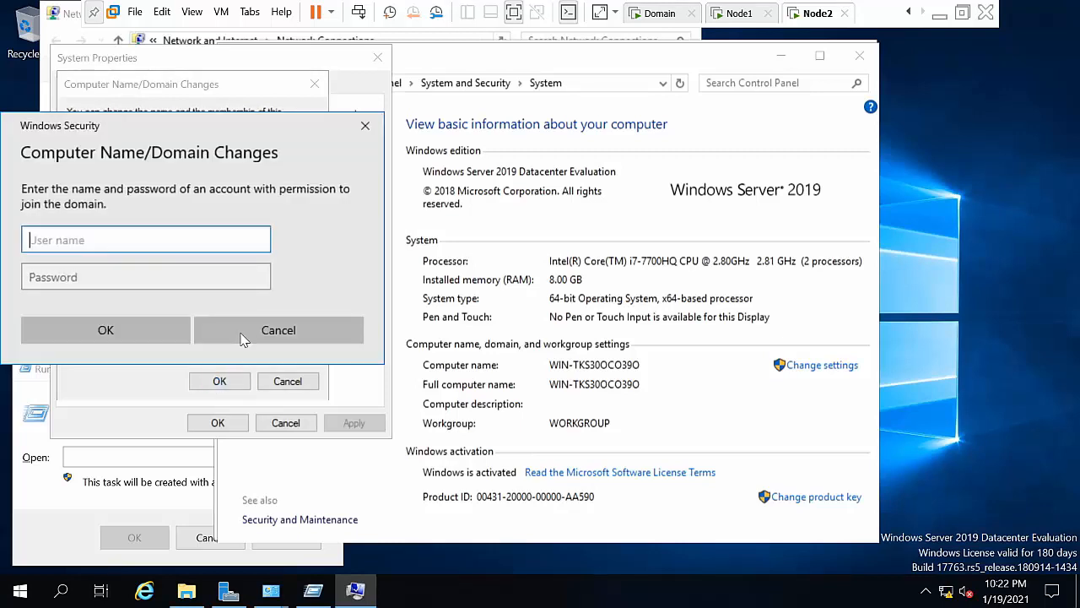
Step: Enter the abc.com domain administrator's user name and password to complete the join
text(a)
text(bc)
key(BackSpace)
key(BackSpace)
key(BackSpace)
text(admin)
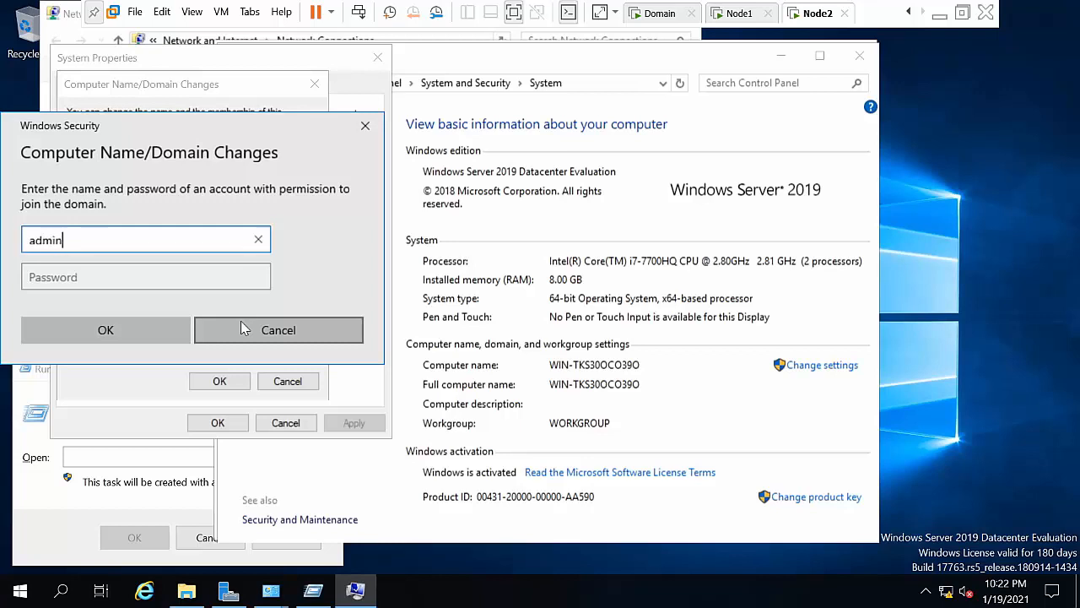
text(istrator@abc.com)
key(Tab)
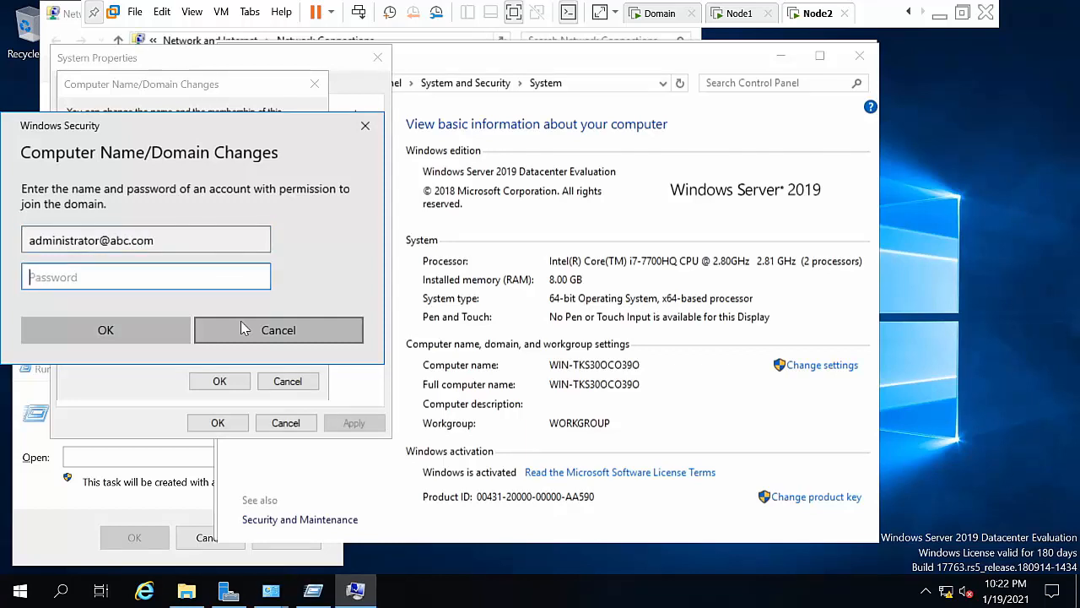
text(•)
key(Return)
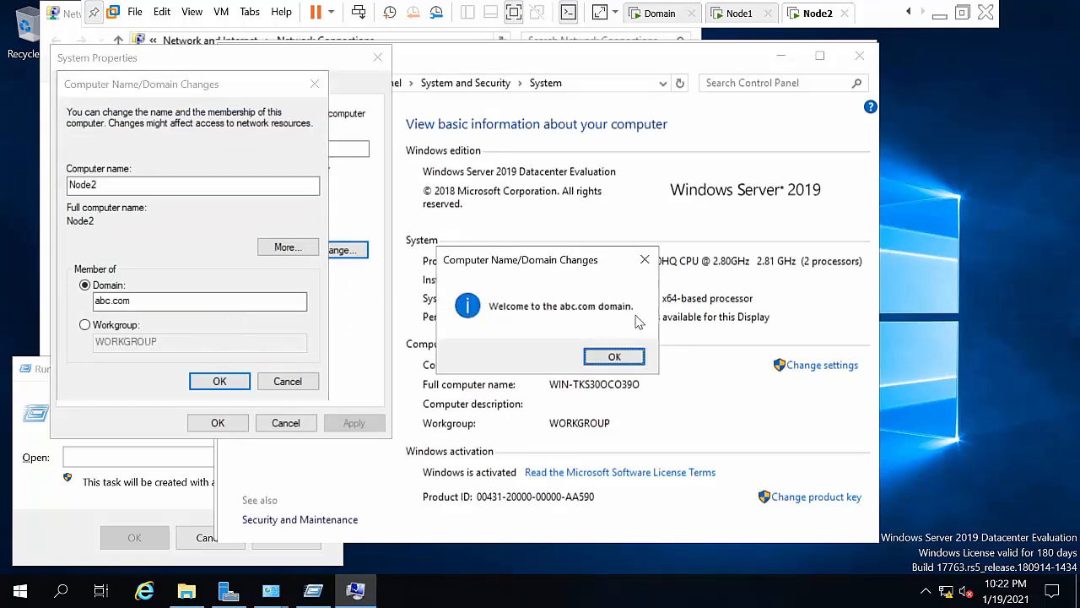
Step: Acknowledge the welcome and restart-required messages, then close System Properties
click(614, 357)
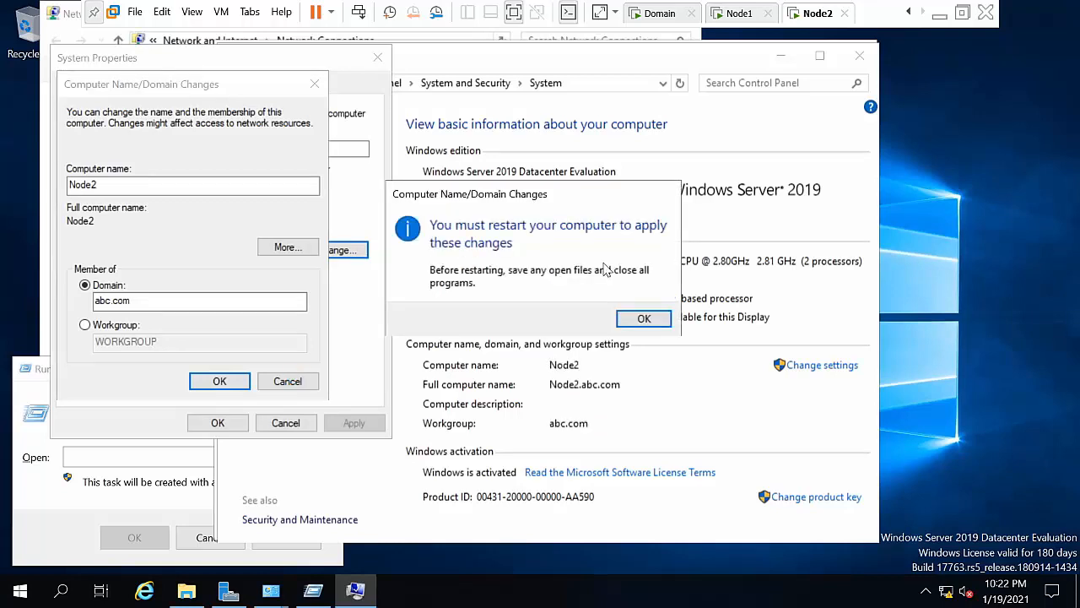
click(643, 318)
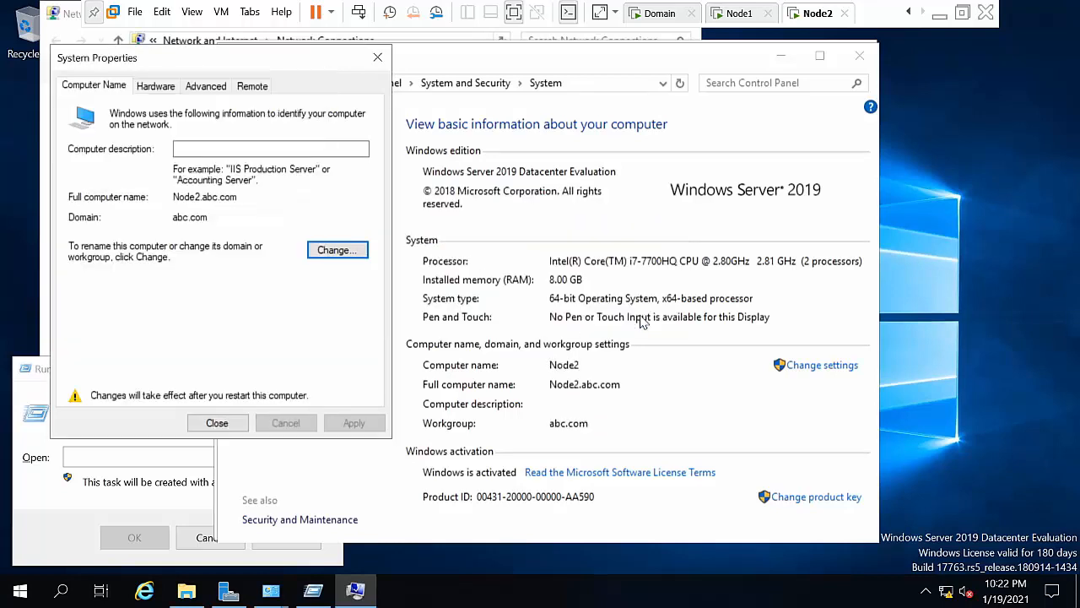
click(206, 423)
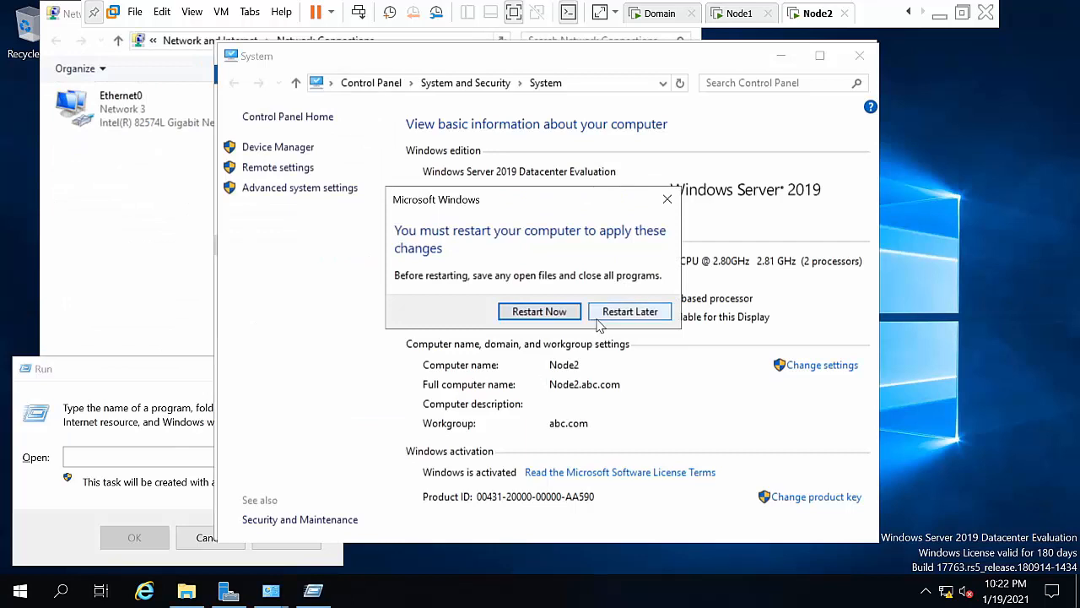
Step: Turn off Windows Defender Firewall for domain, private and public networks on Node2
click(144, 532)
text(firewall.cpl)
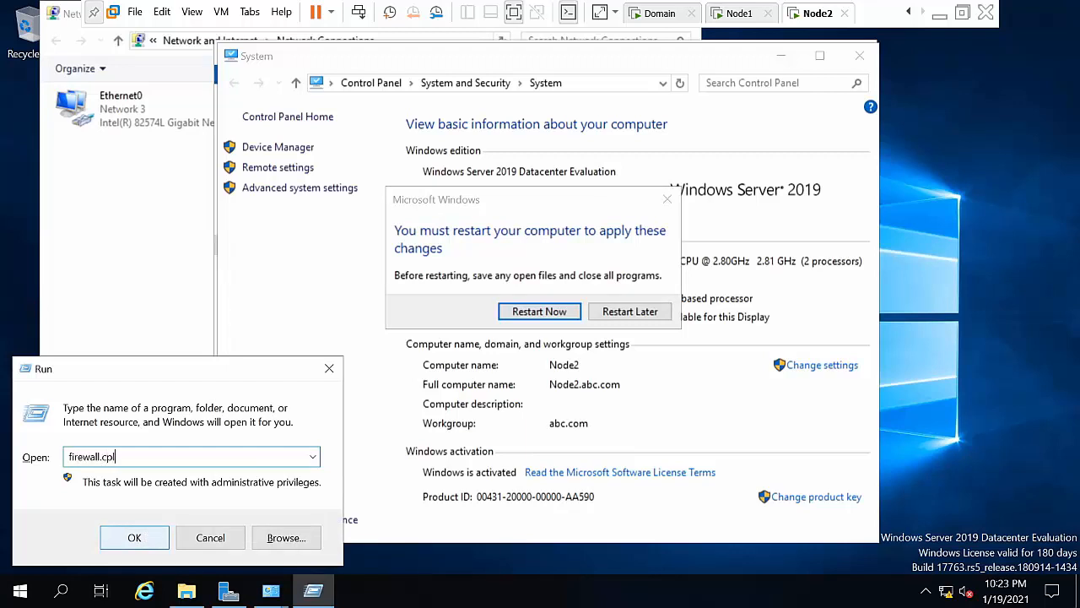
click(143, 530)
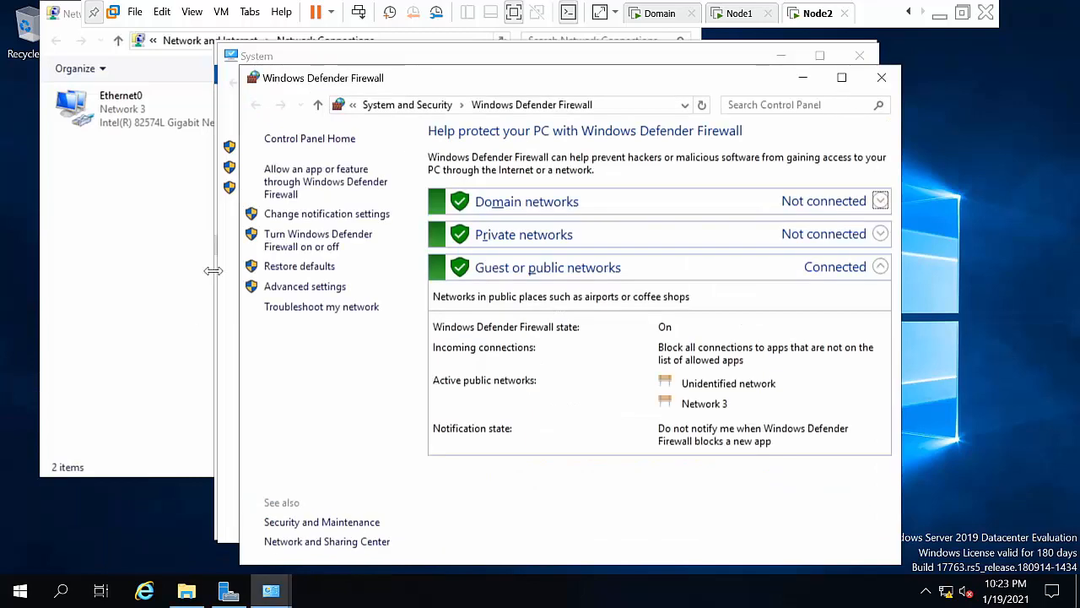
click(311, 241)
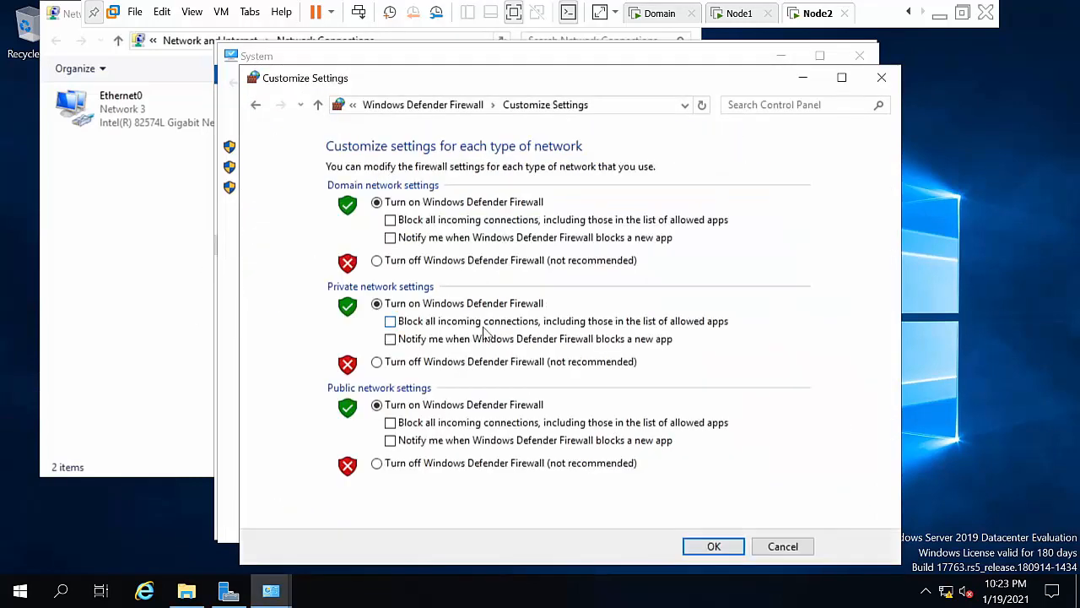
click(422, 261)
click(445, 361)
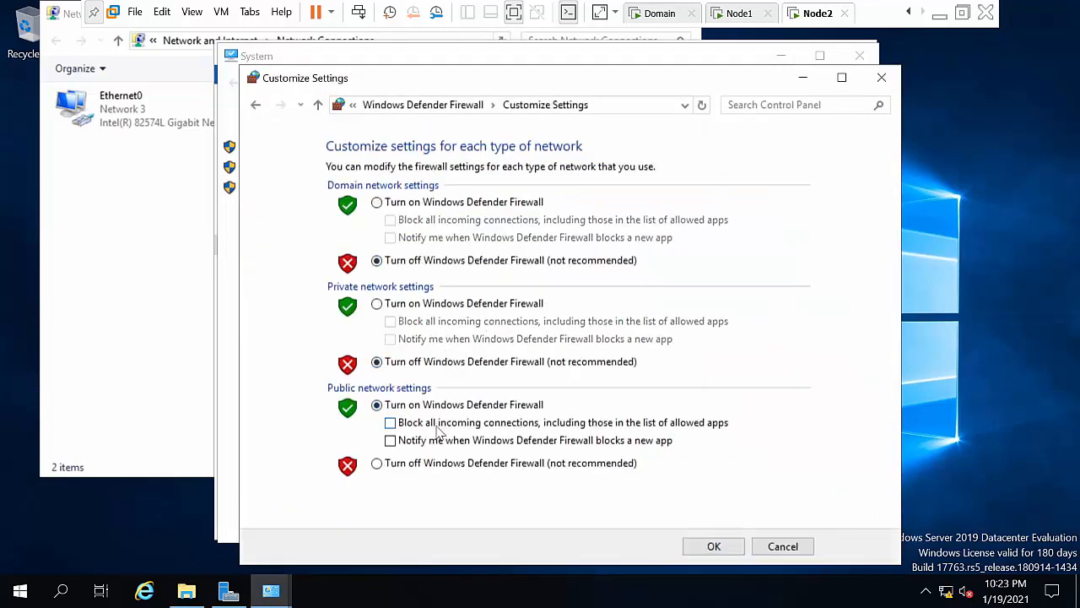
click(426, 470)
click(713, 547)
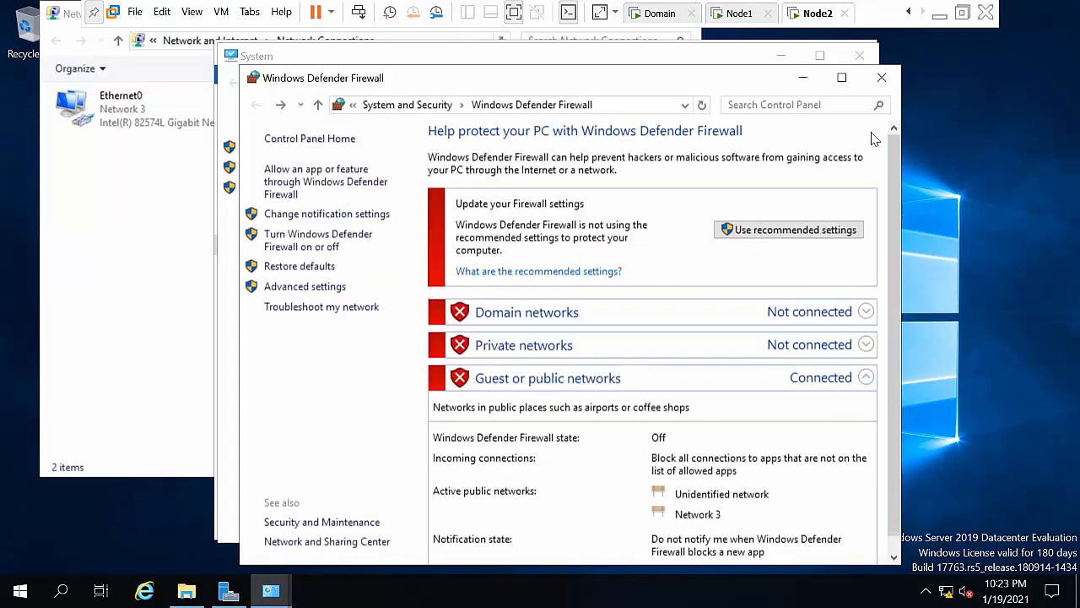
Step: Close the firewall, system and This PC windows and restart Node2 now
click(881, 78)
click(862, 56)
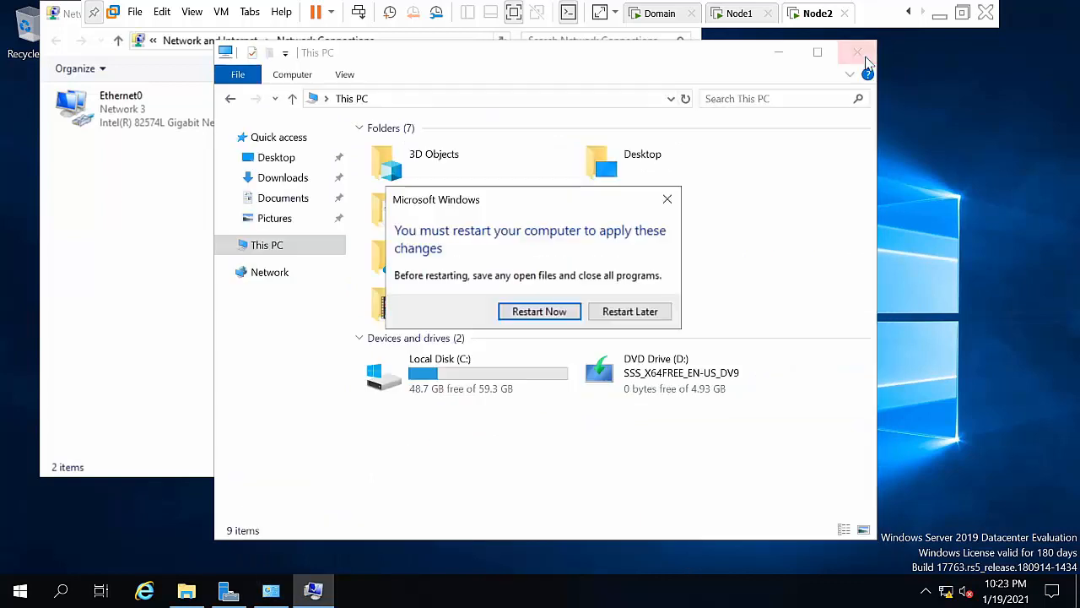
click(862, 55)
click(572, 314)
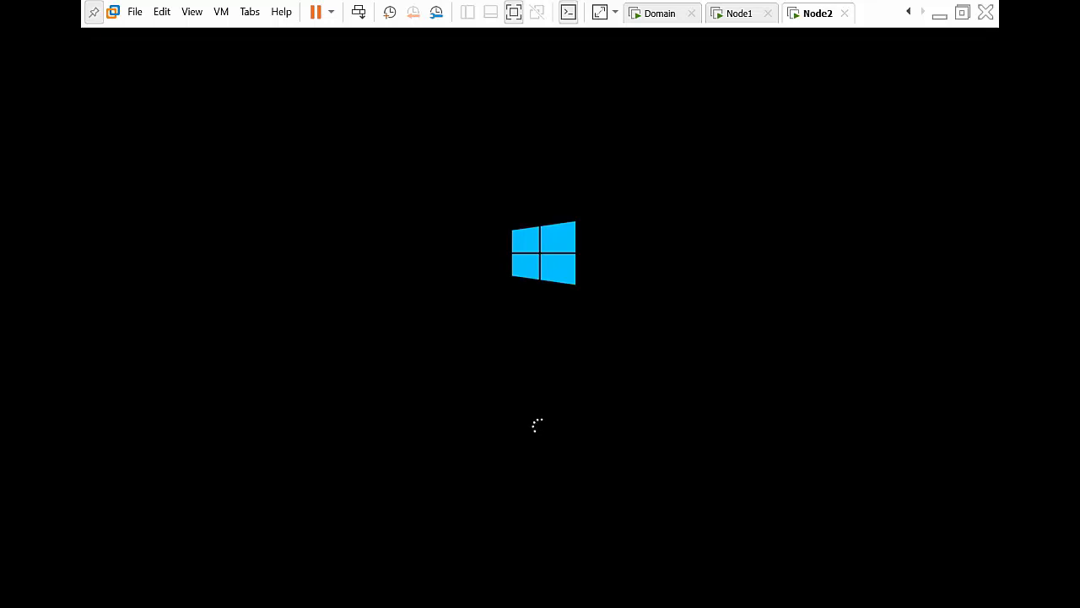
Step: On the Domain VM, refresh the desktop and open DNS Manager from Server Manager Tools
click(655, 15)
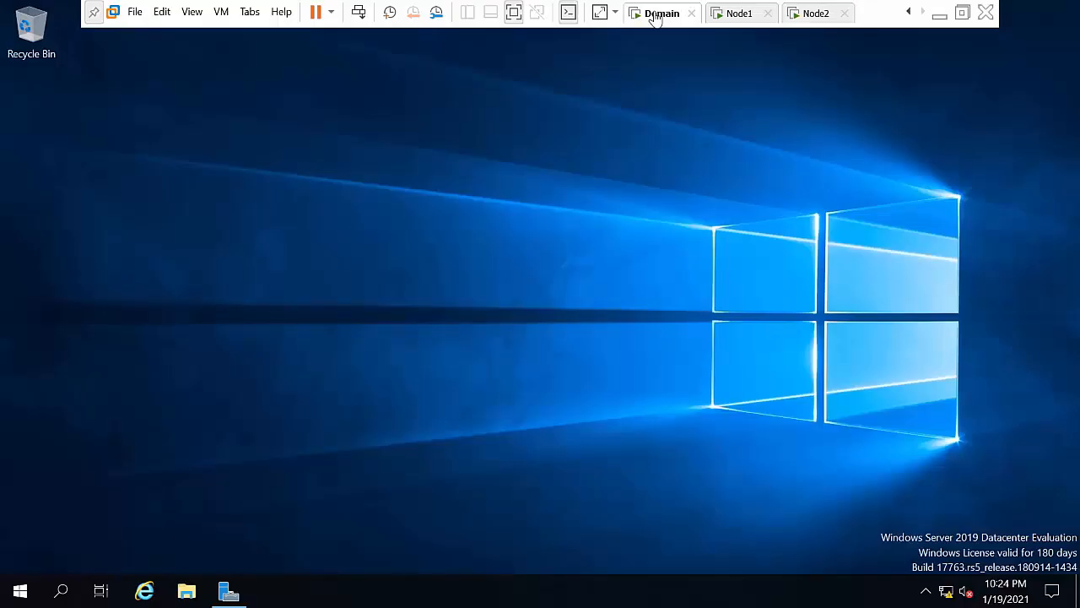
right_click(241, 477)
click(264, 352)
click(229, 593)
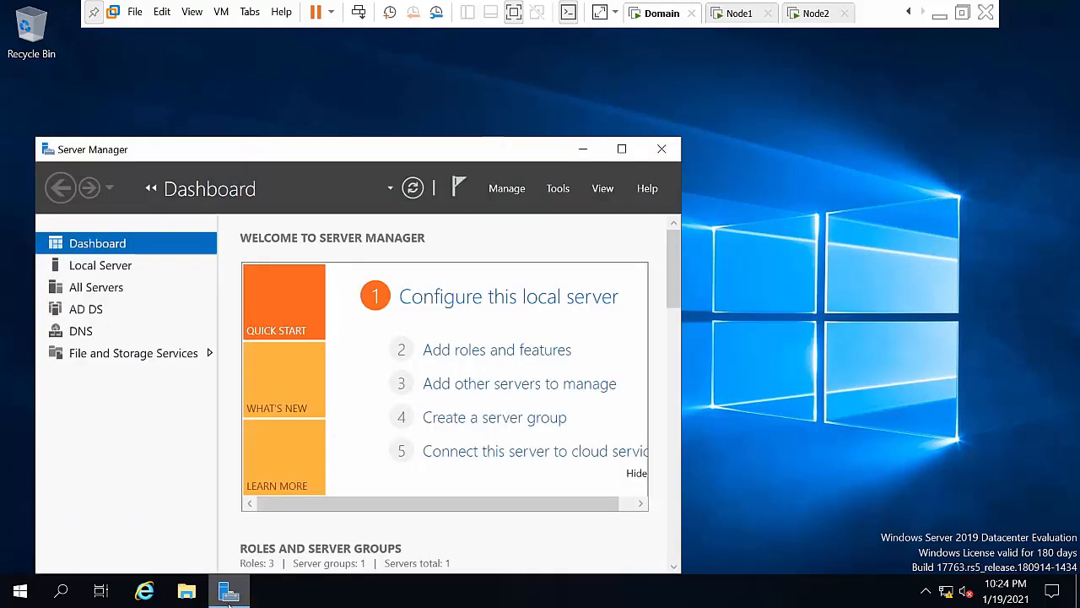
click(559, 191)
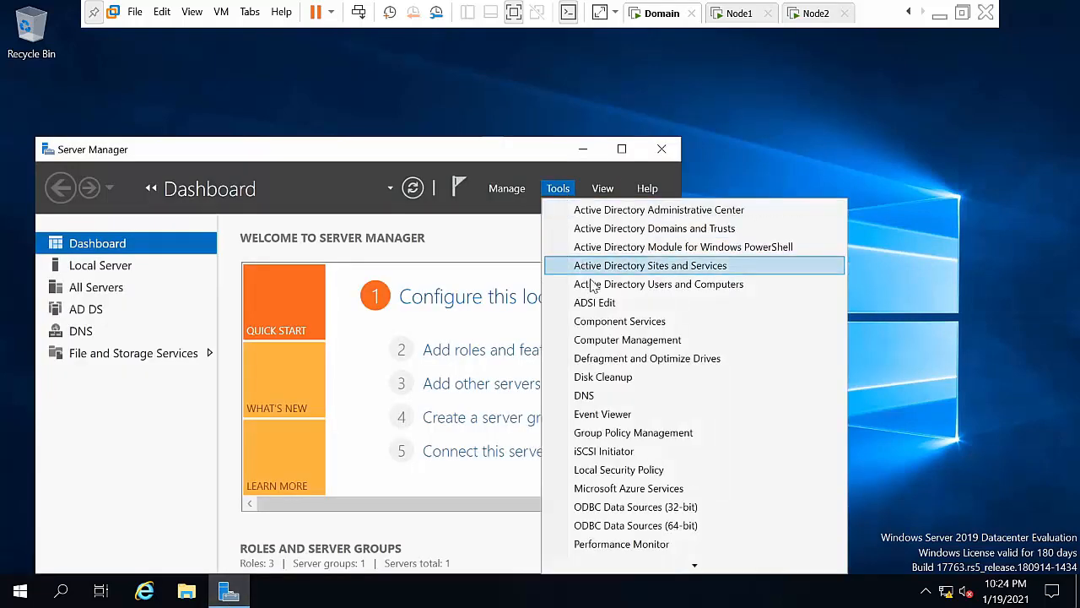
click(589, 396)
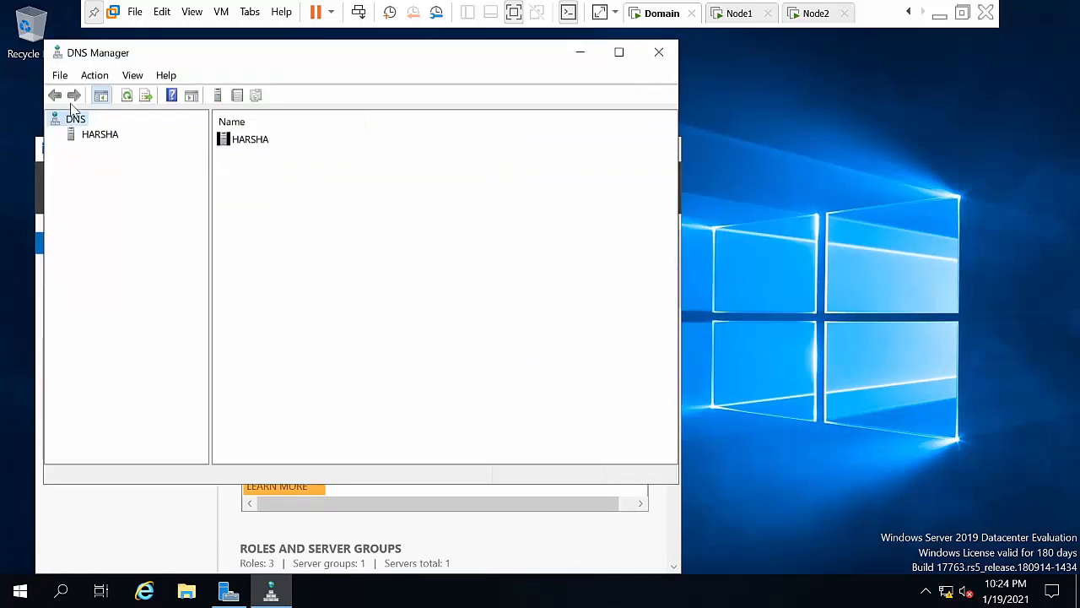
Step: Inspect the Node1 and Node2 host records in the abc.com forward zone, then minimize DNS Manager
double_click(101, 137)
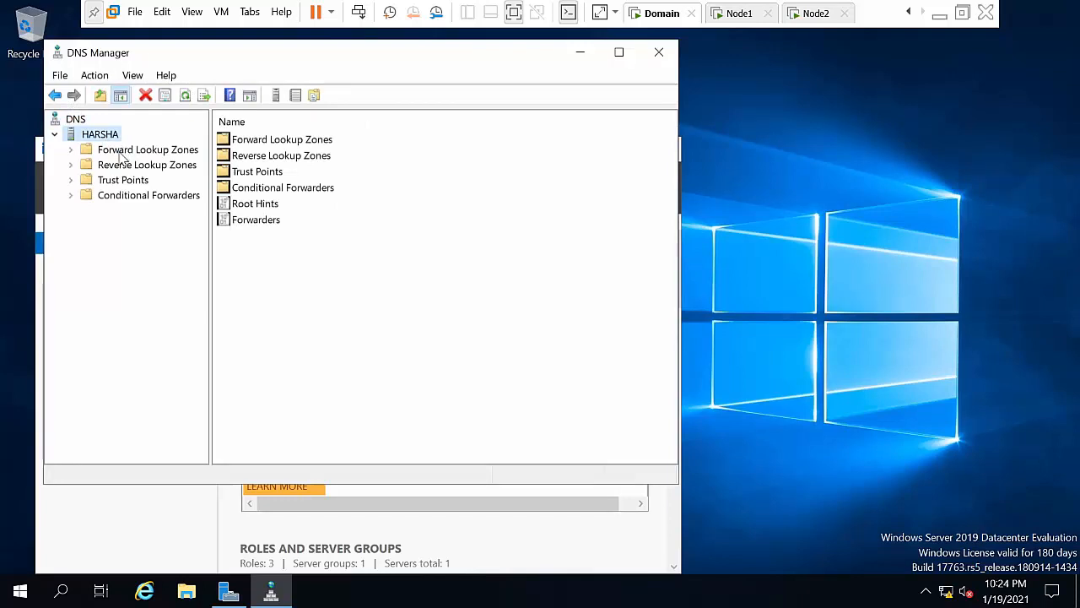
double_click(127, 150)
click(126, 180)
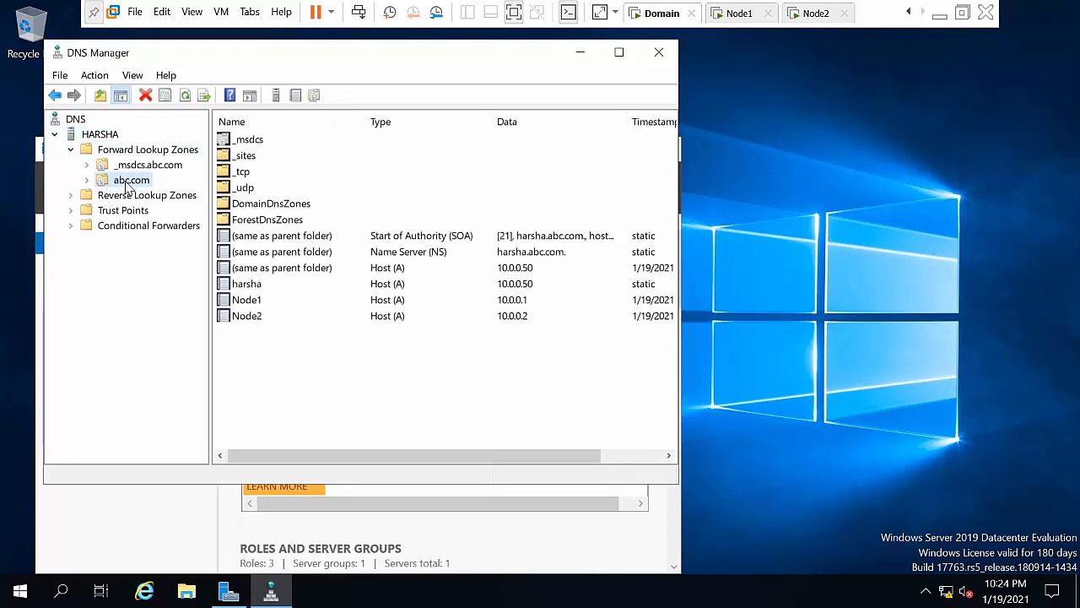
click(249, 301)
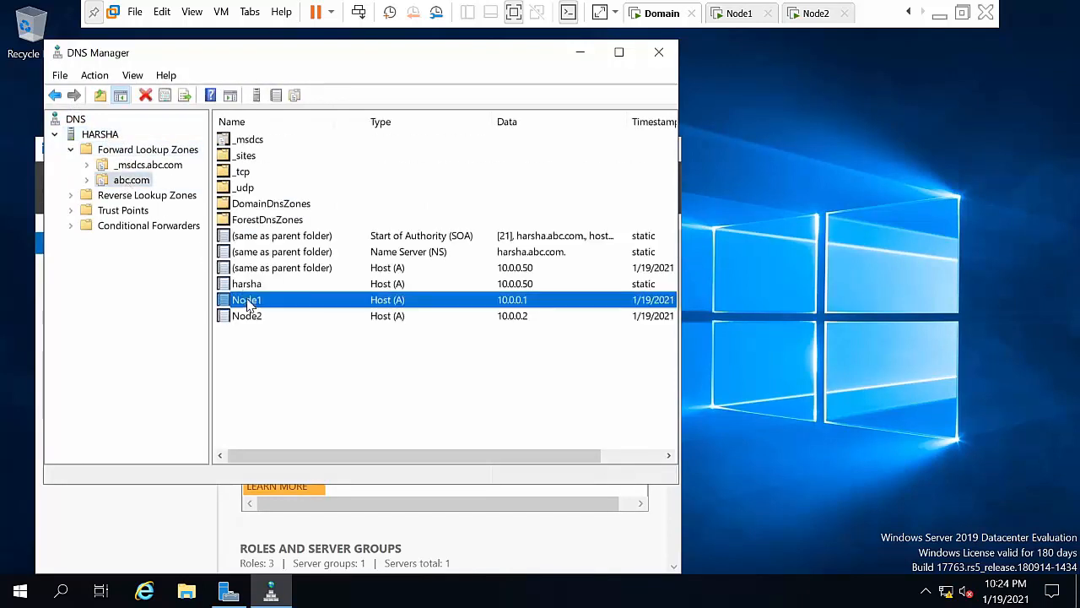
click(251, 320)
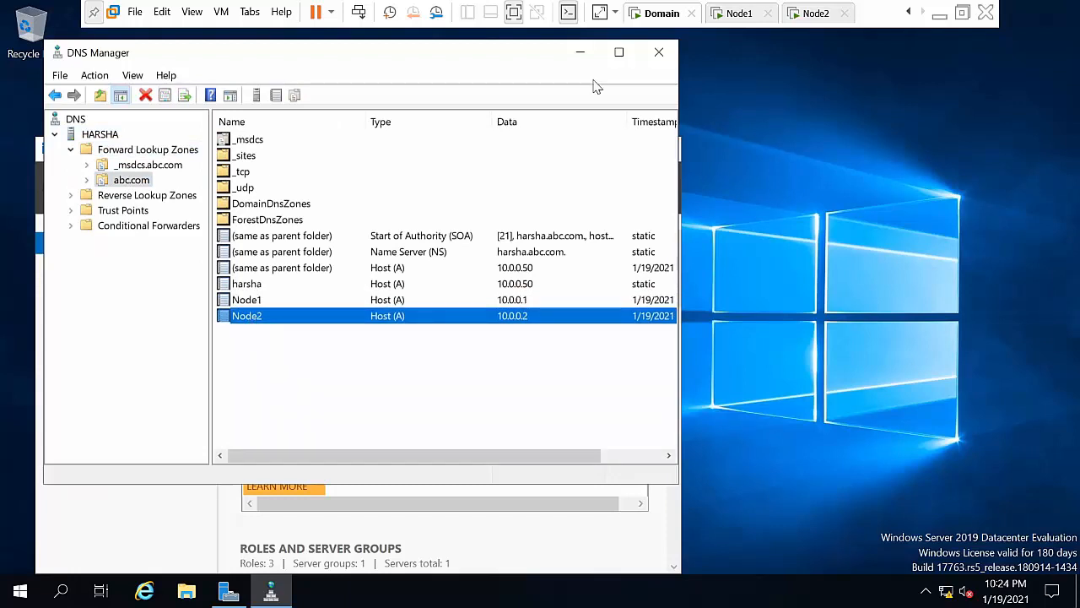
click(582, 54)
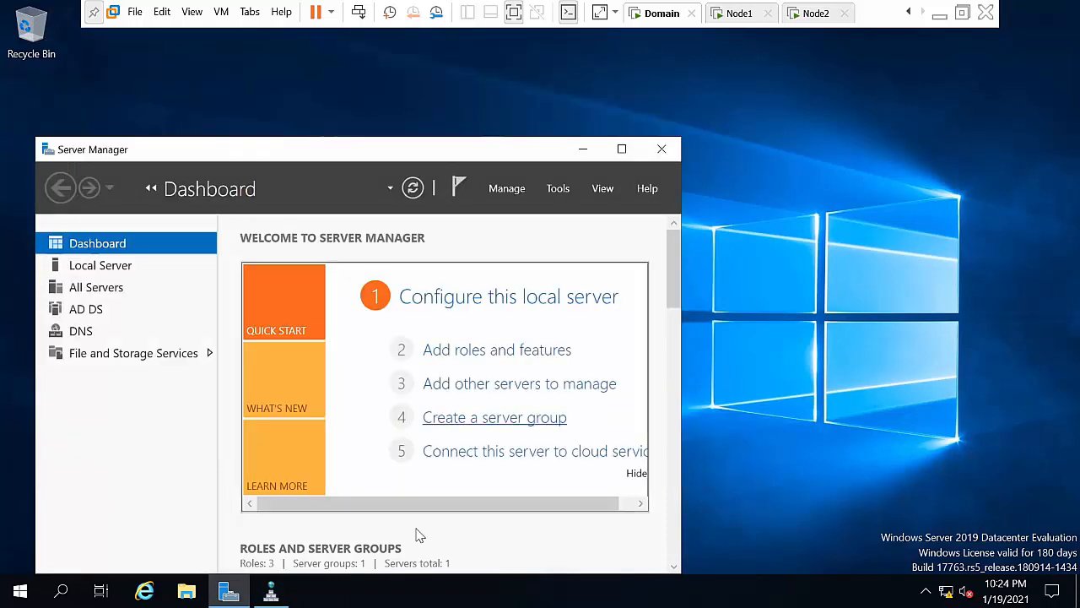
Step: Open Active Directory Users and Computers, view Computers showing NODE1 and NODE2, then minimize it
click(561, 189)
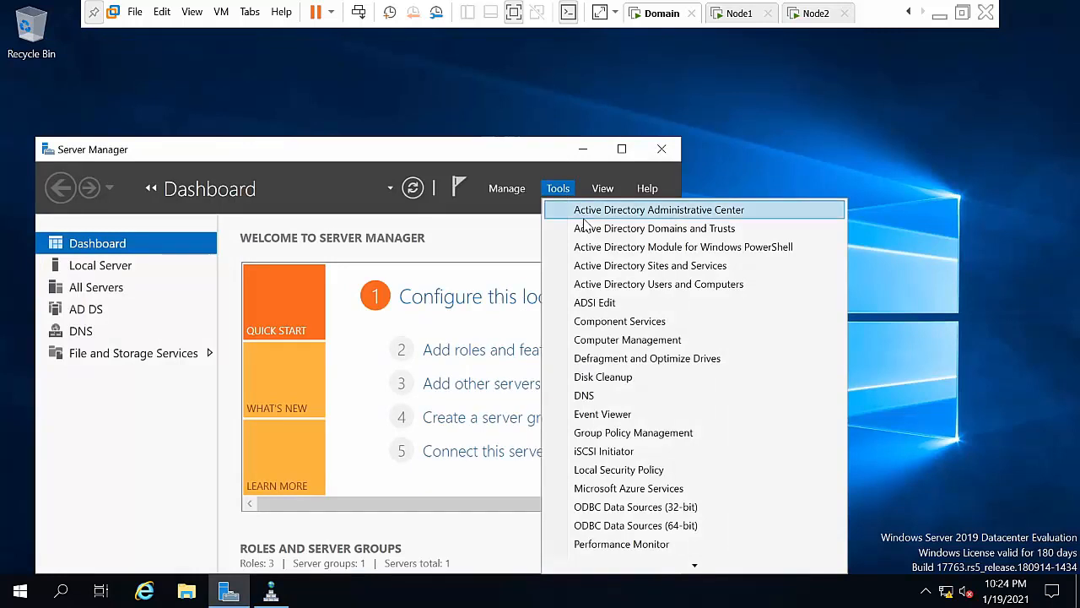
click(597, 288)
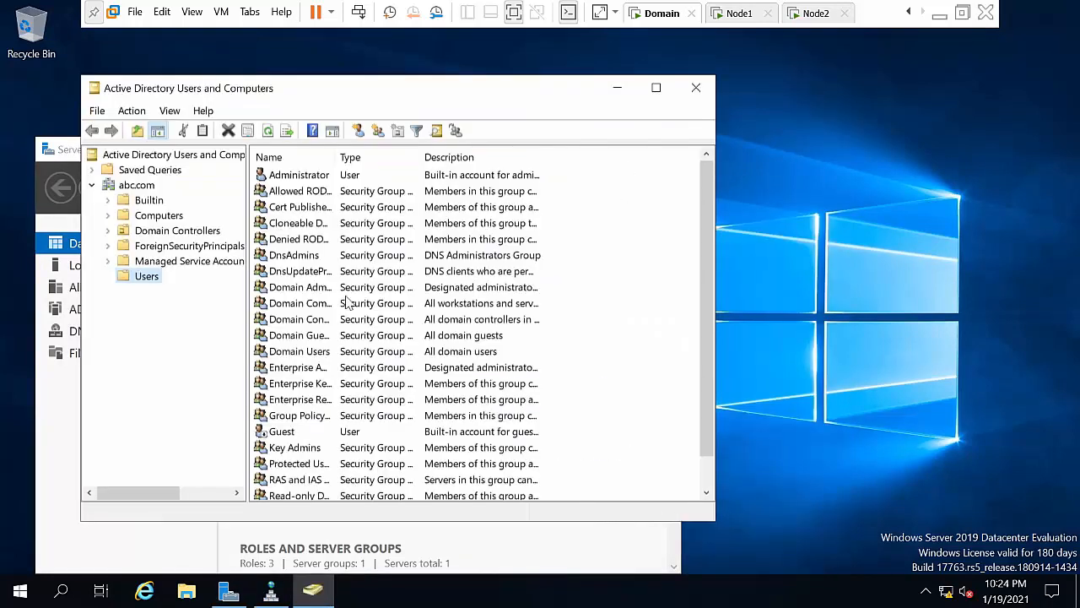
click(163, 218)
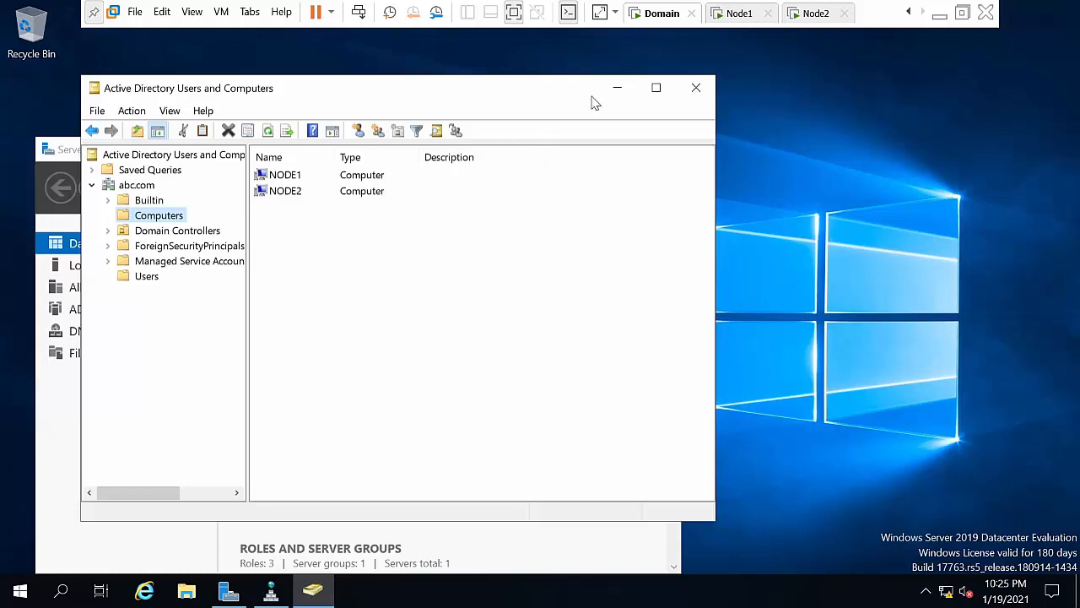
click(620, 88)
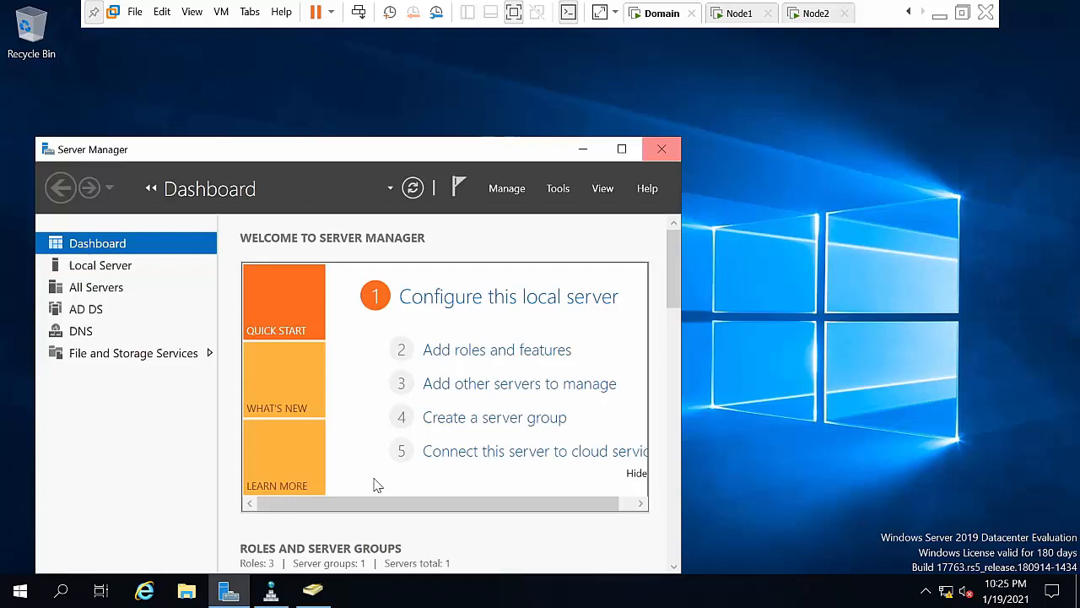
Step: Enable Update associated pointer (PTR) record on Node1's host record and review Node2's
click(271, 591)
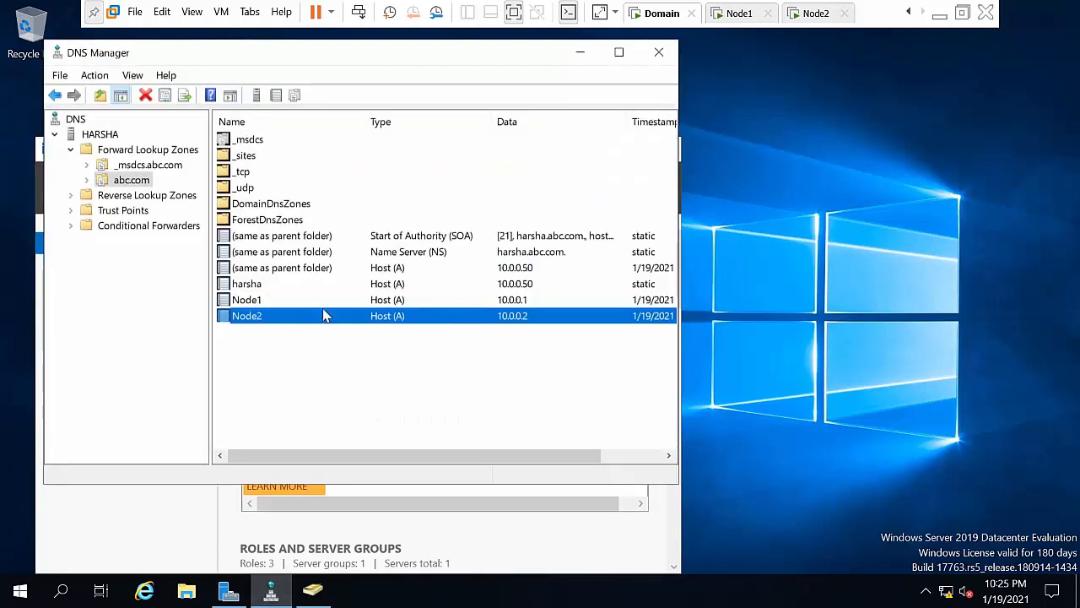
double_click(253, 300)
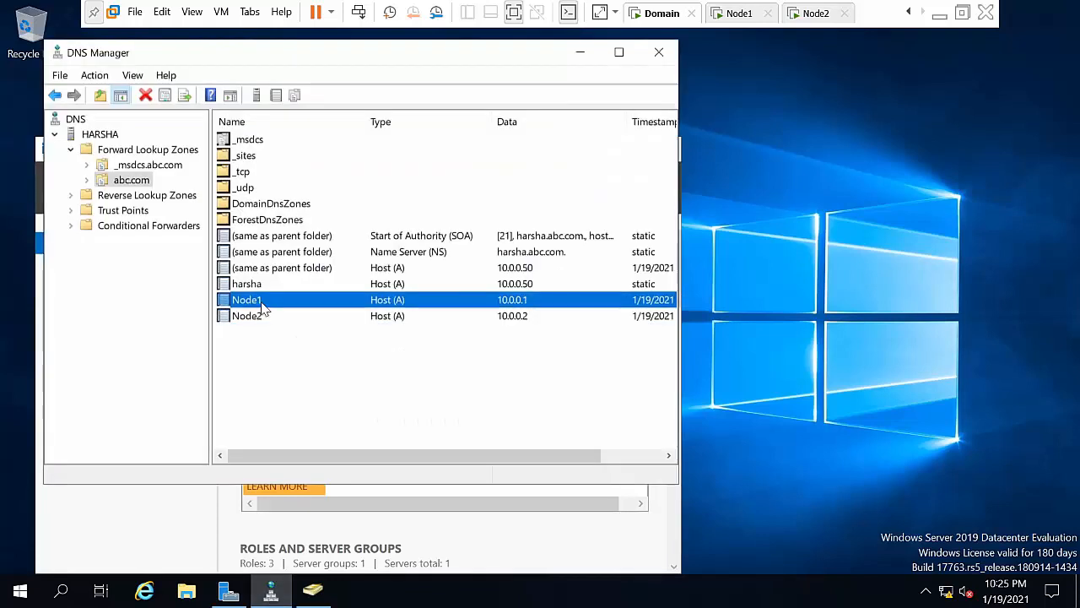
click(256, 271)
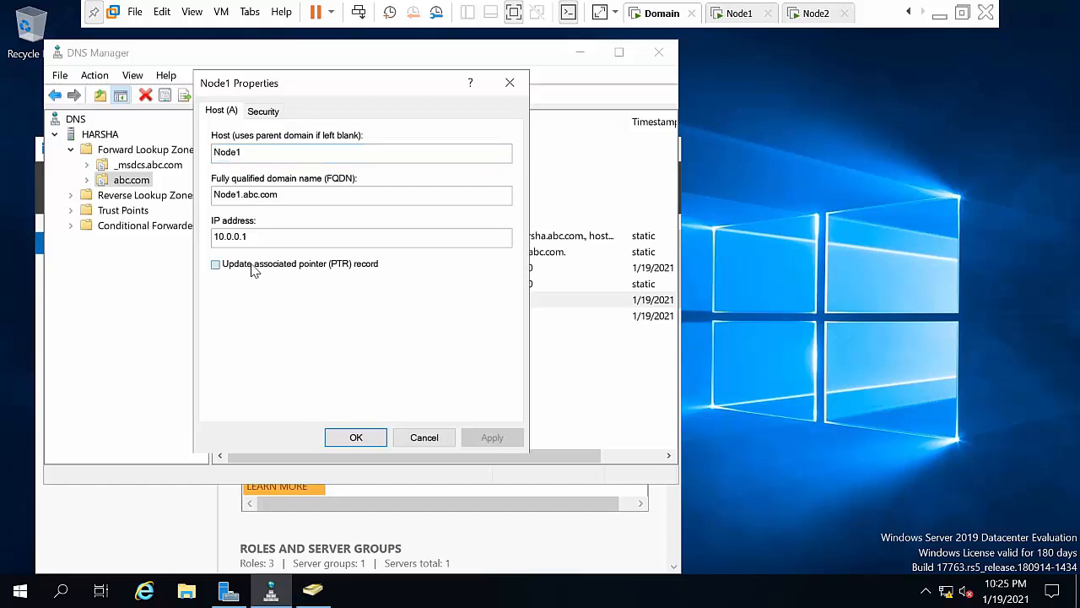
click(508, 440)
click(356, 438)
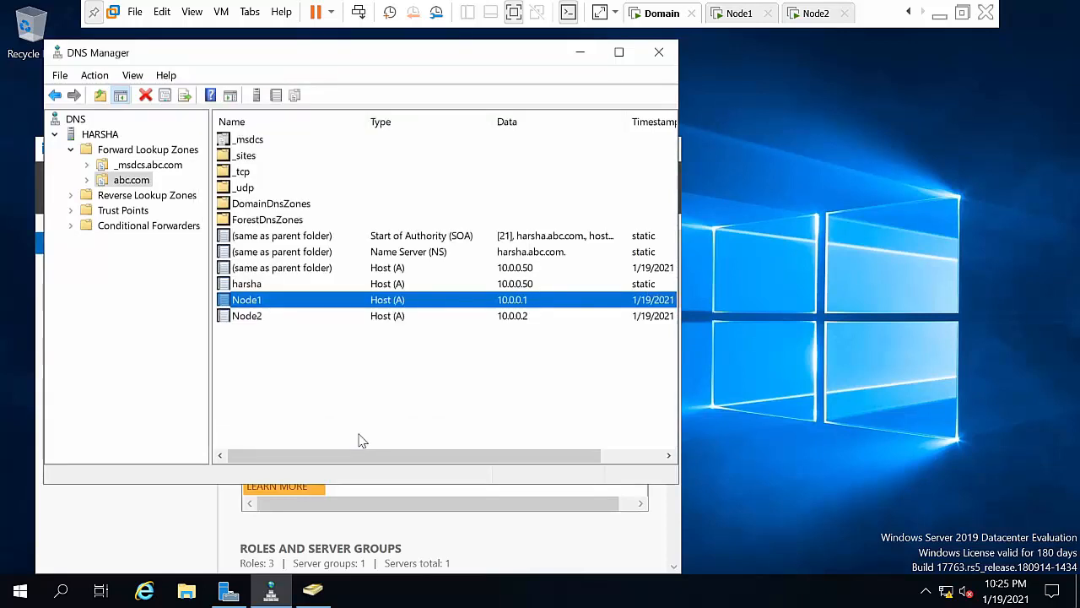
double_click(239, 316)
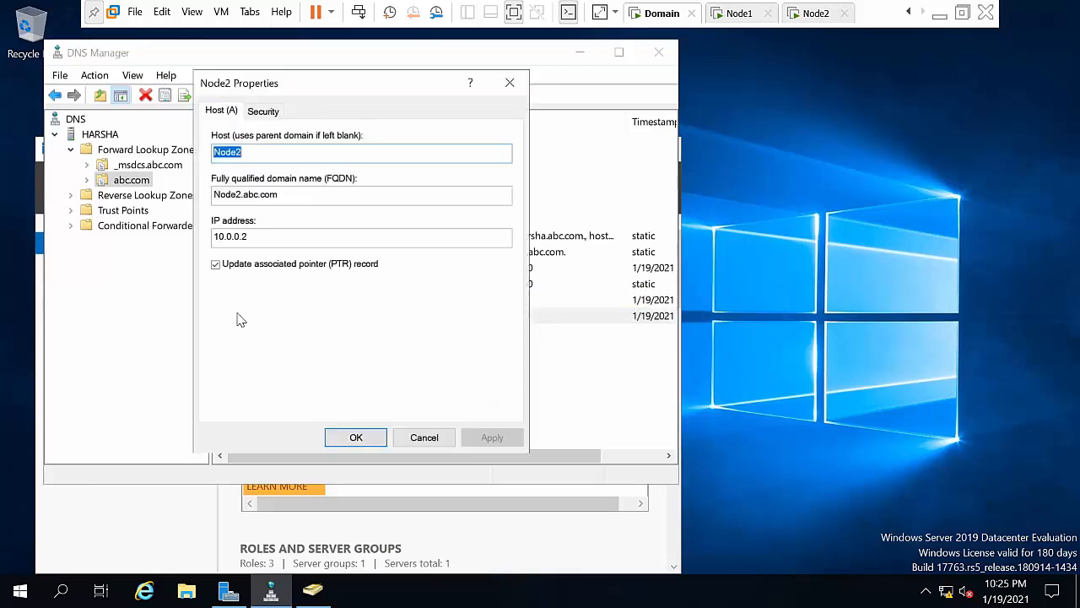
click(375, 442)
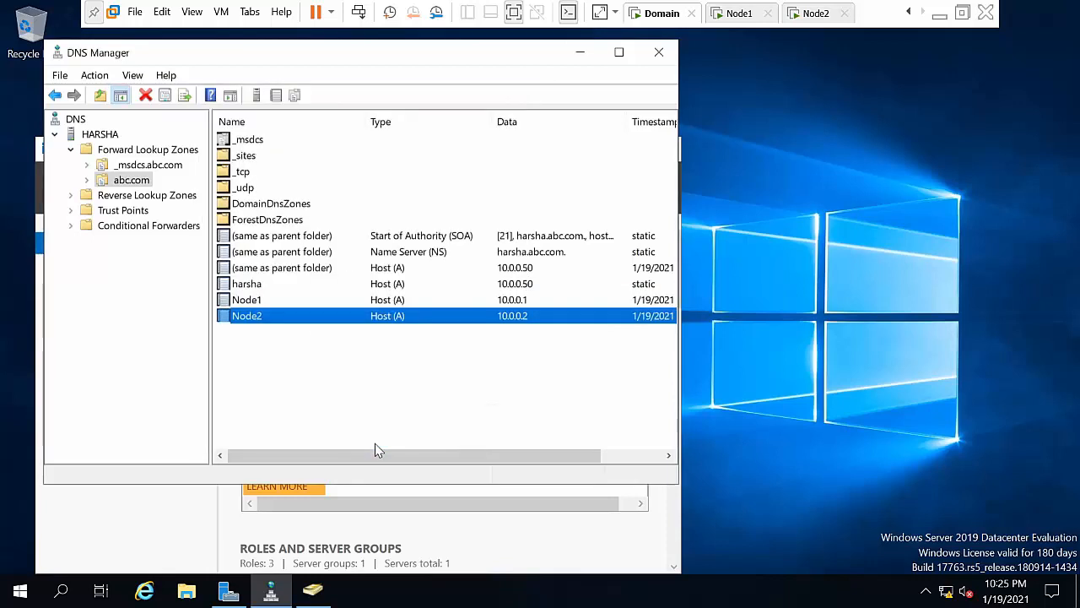
Step: Check the 10.0.0.1 and 10.0.0.2 PTR records in the 0.0.10.in-addr.arpa reverse zone
double_click(140, 199)
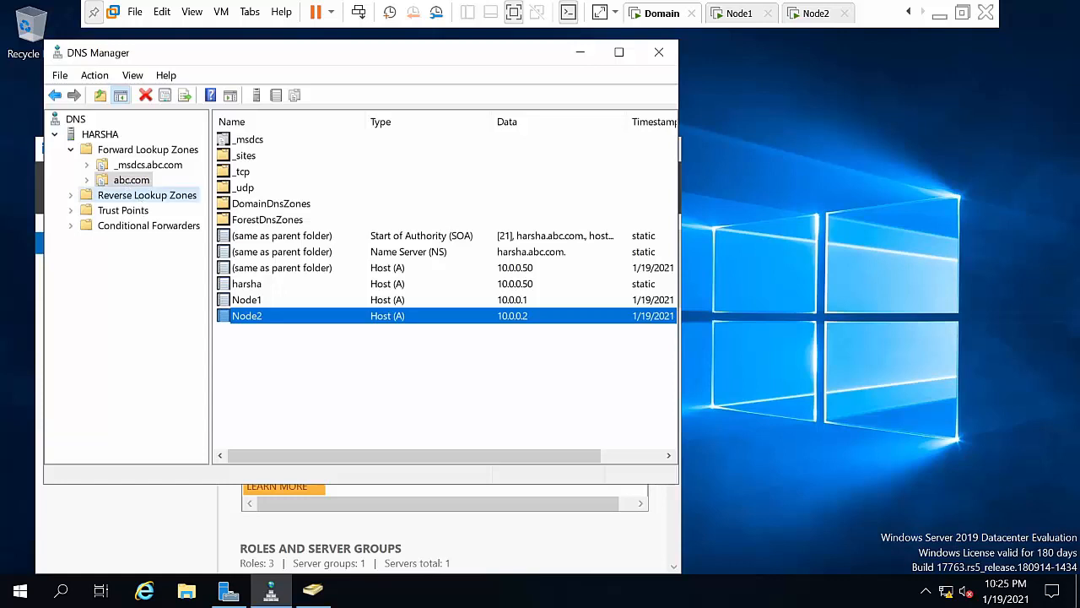
click(136, 212)
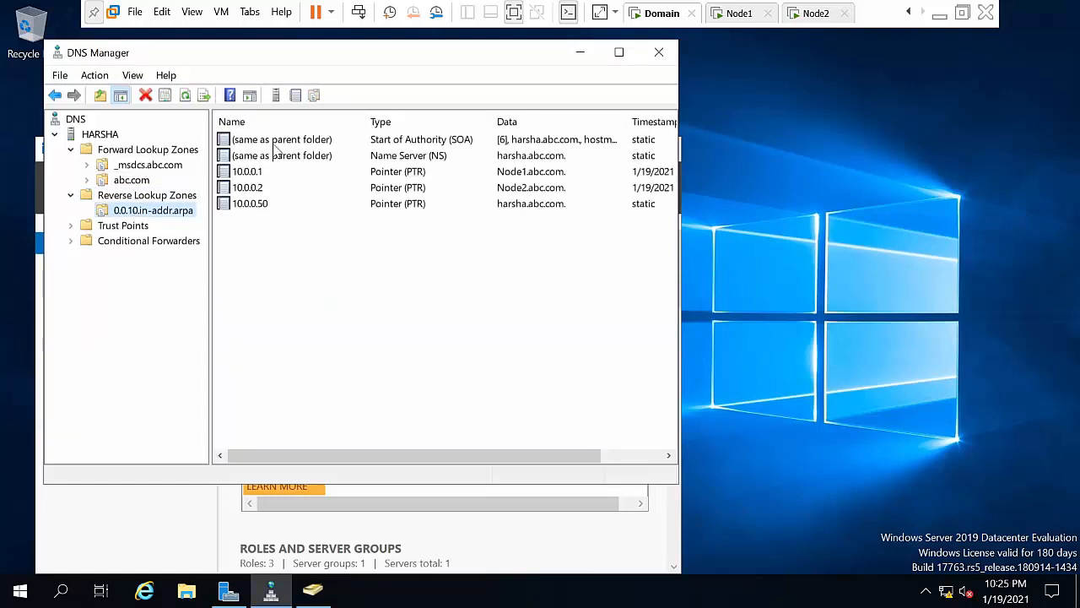
click(252, 173)
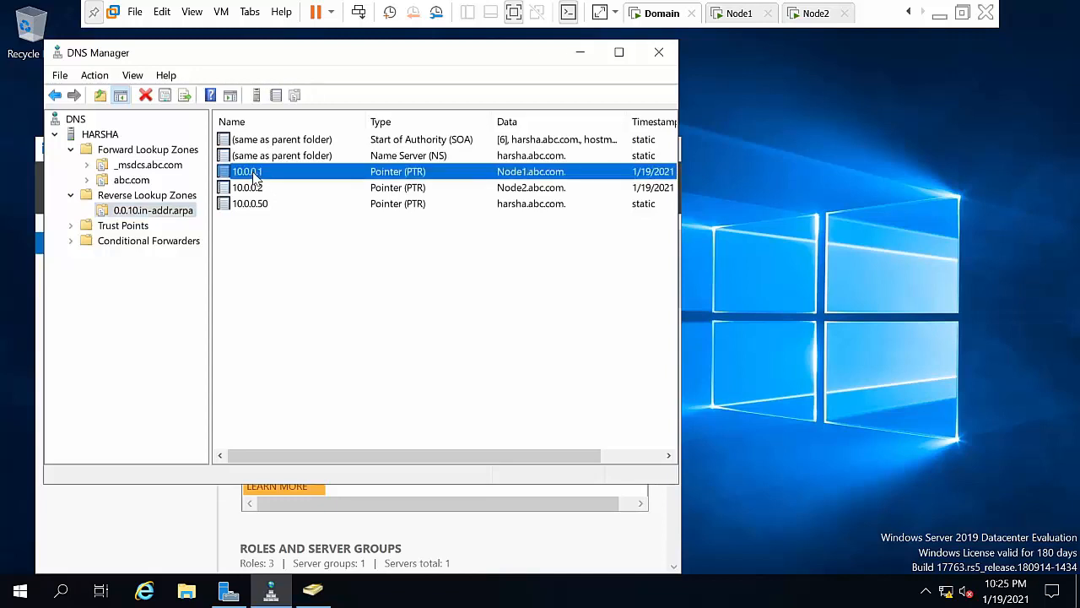
click(253, 190)
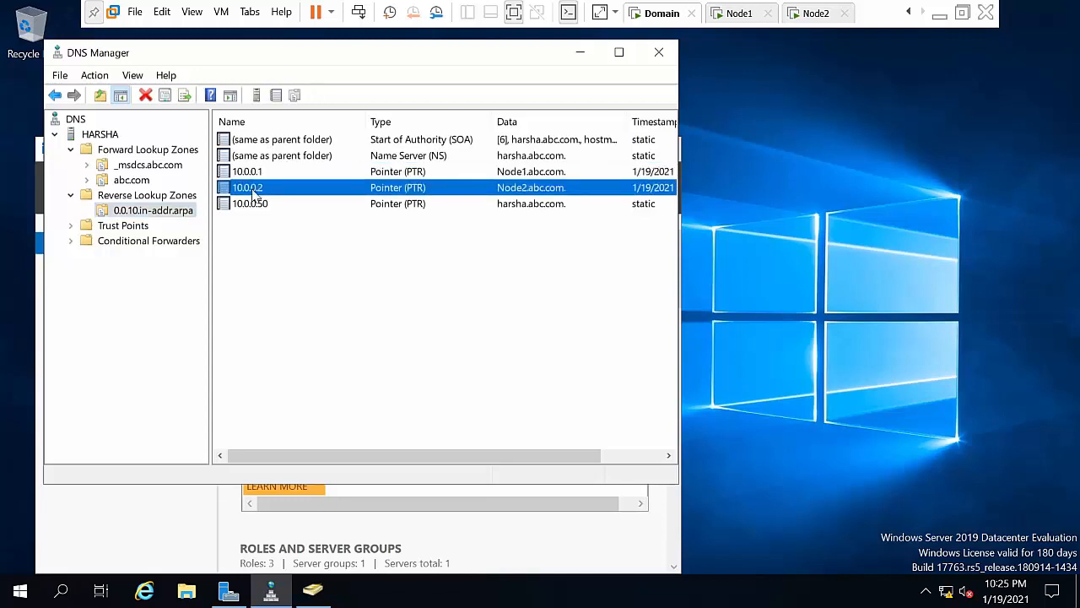
double_click(254, 190)
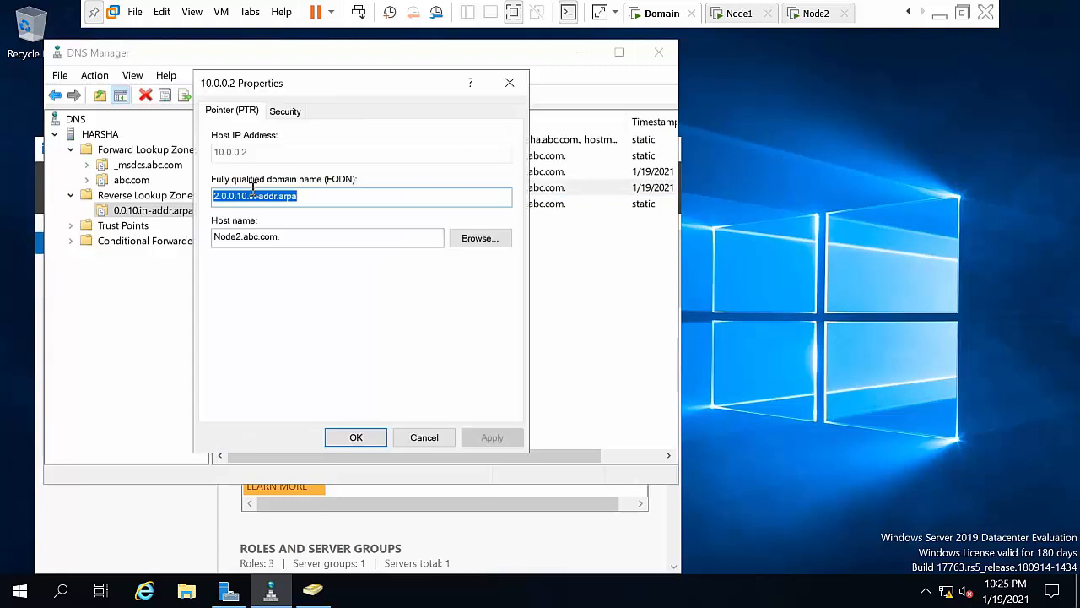
click(510, 84)
click(386, 368)
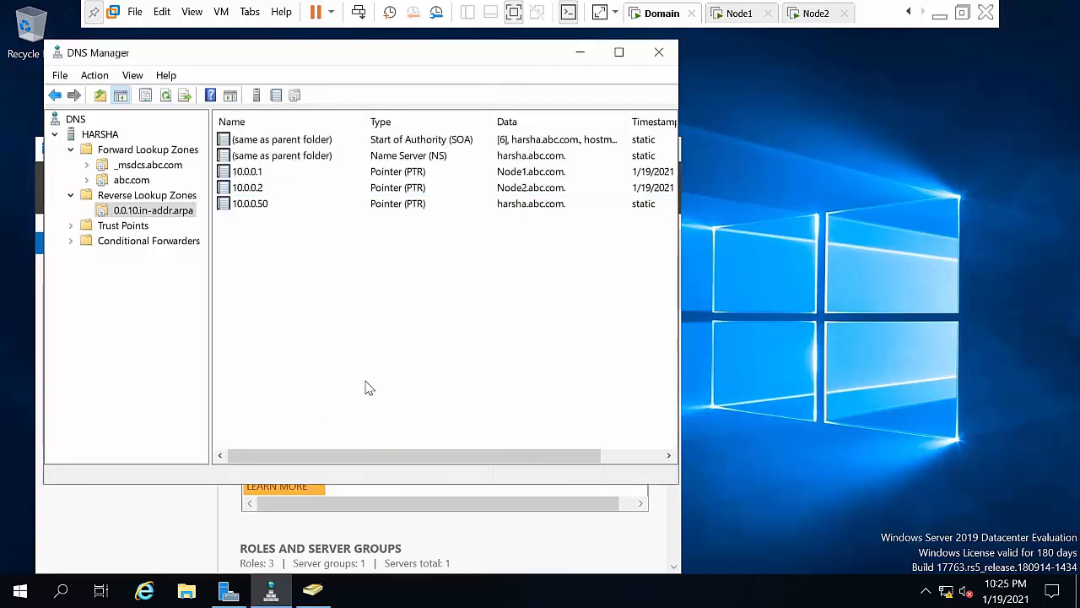
Step: Launch Command Prompt as administrator from Windows search
click(54, 592)
text(cmd)
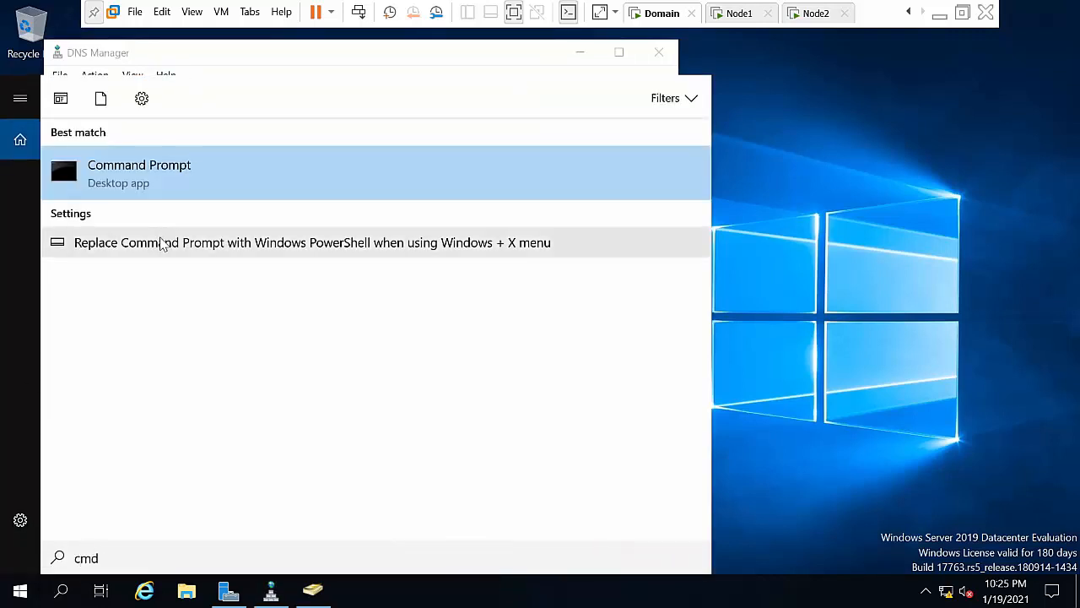
right_click(187, 169)
click(211, 180)
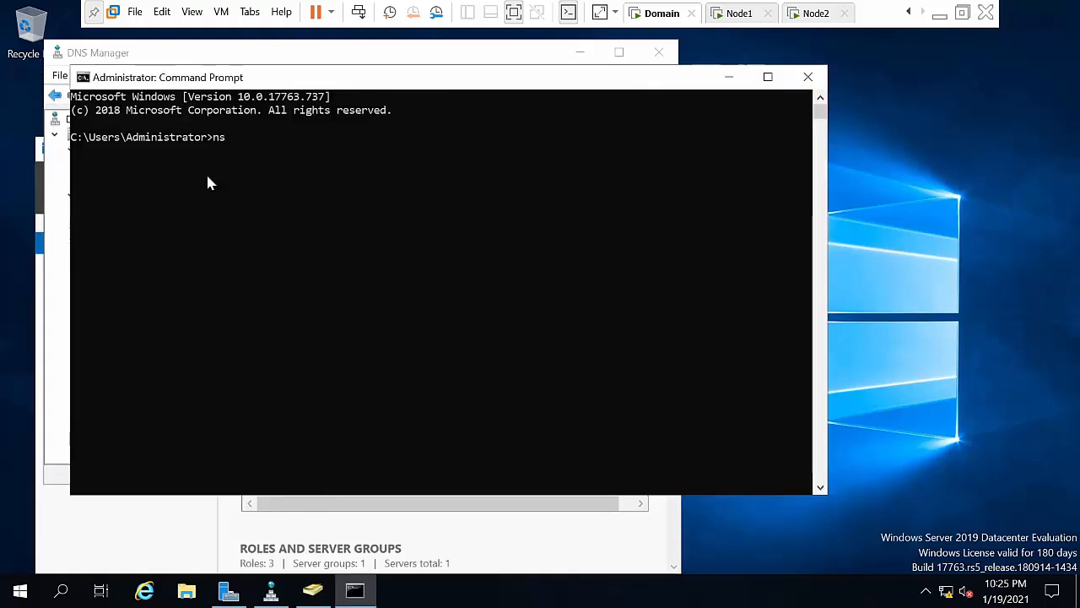
Step: Run nslookup for node2.abc.com and node1.abc.com
text(nslookup node2,ab)
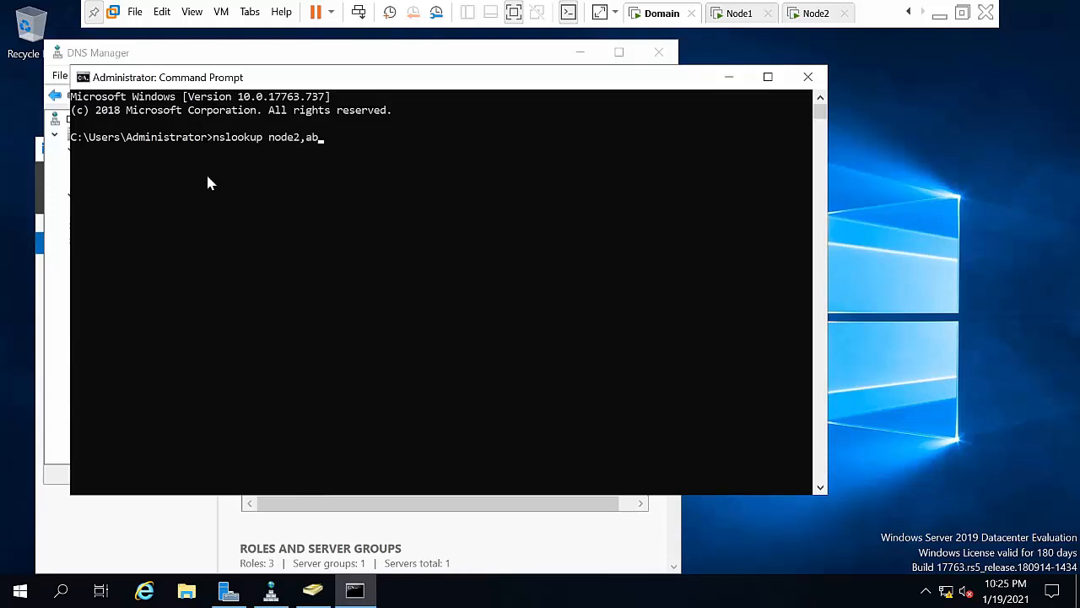
key(BackSpace)
key(BackSpace)
key(BackSpace)
text(.abc.com)
key(Return)
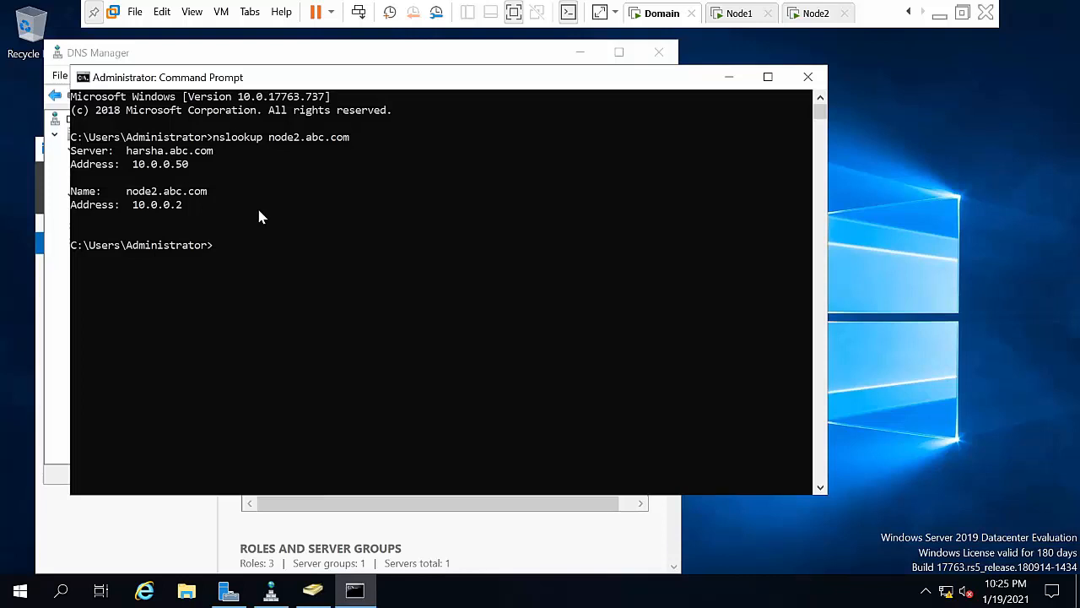
key(Up)
key(Left)
key(Left)
key(Left)
key(Left)
key(Left)
key(Left)
key(Left)
key(Left)
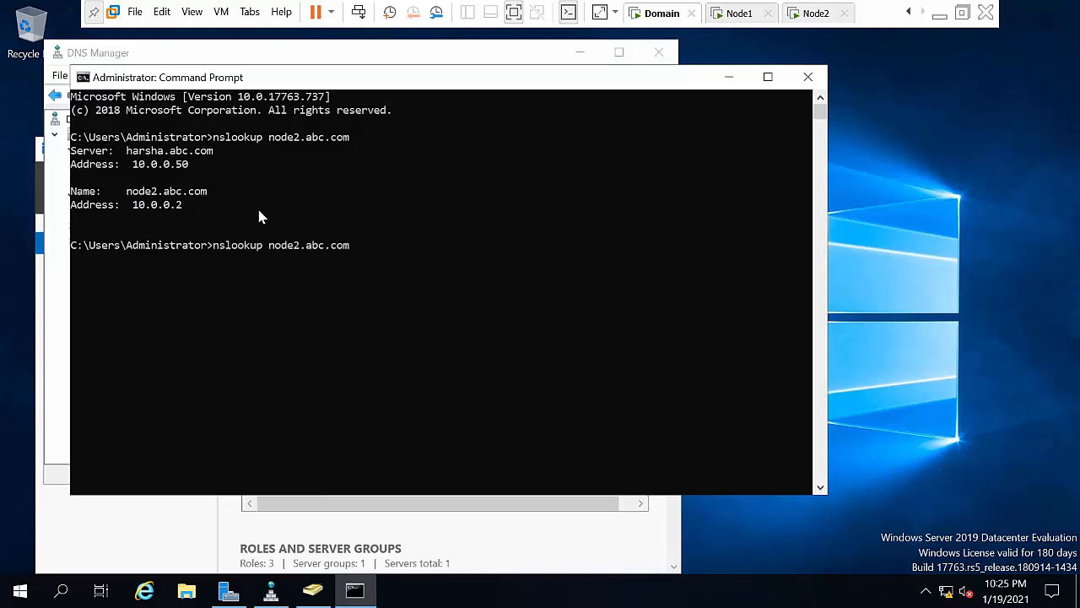
key(BackSpace)
text(1)
key(Return)
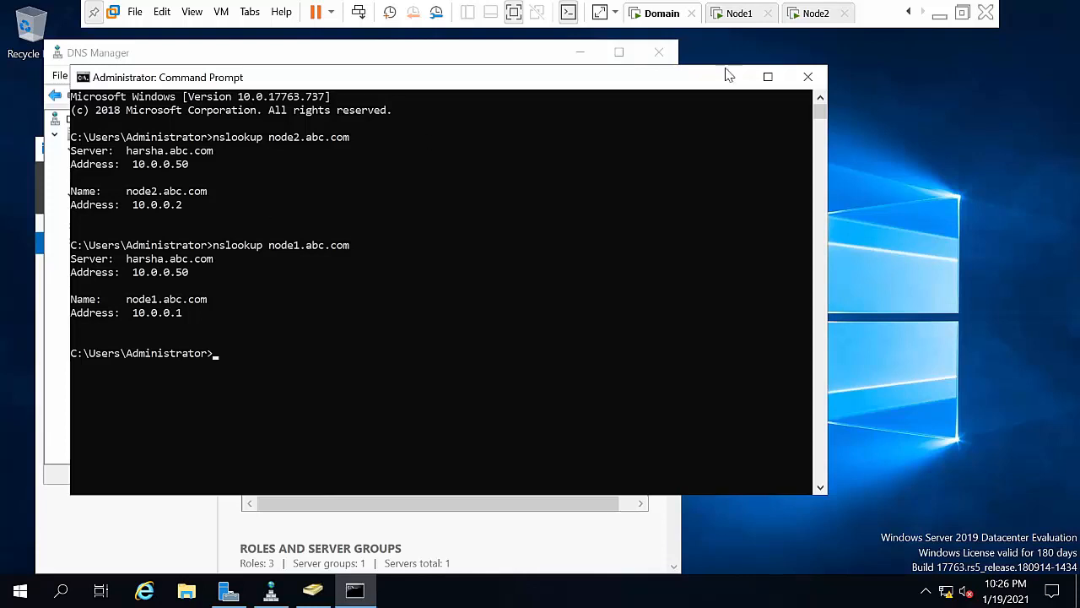
Step: Close Command Prompt and DNS Manager, minimize Server Manager and refresh the desktop
click(808, 77)
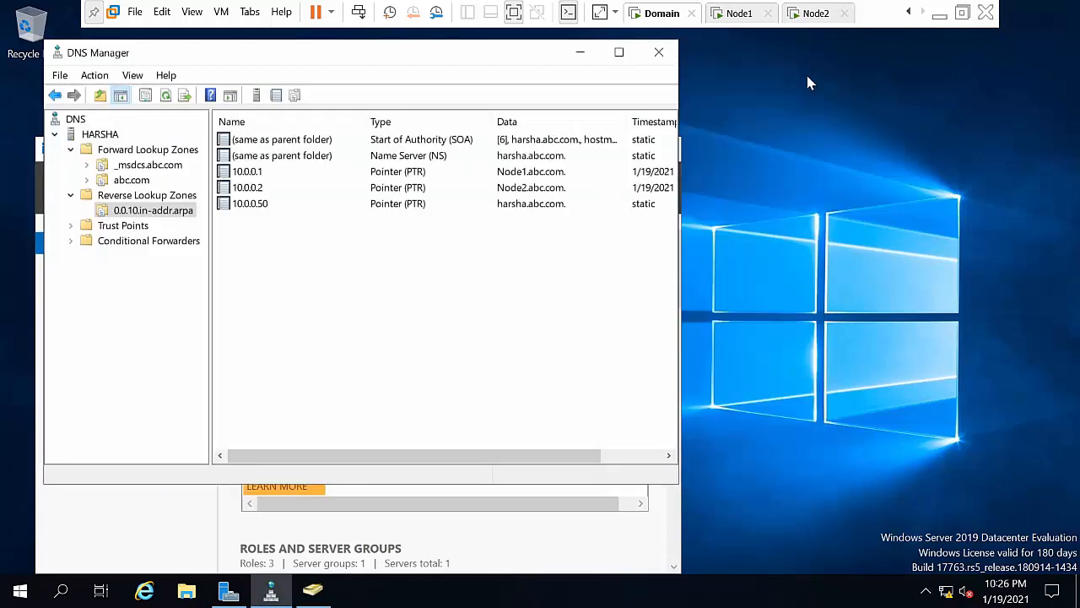
click(658, 65)
click(579, 150)
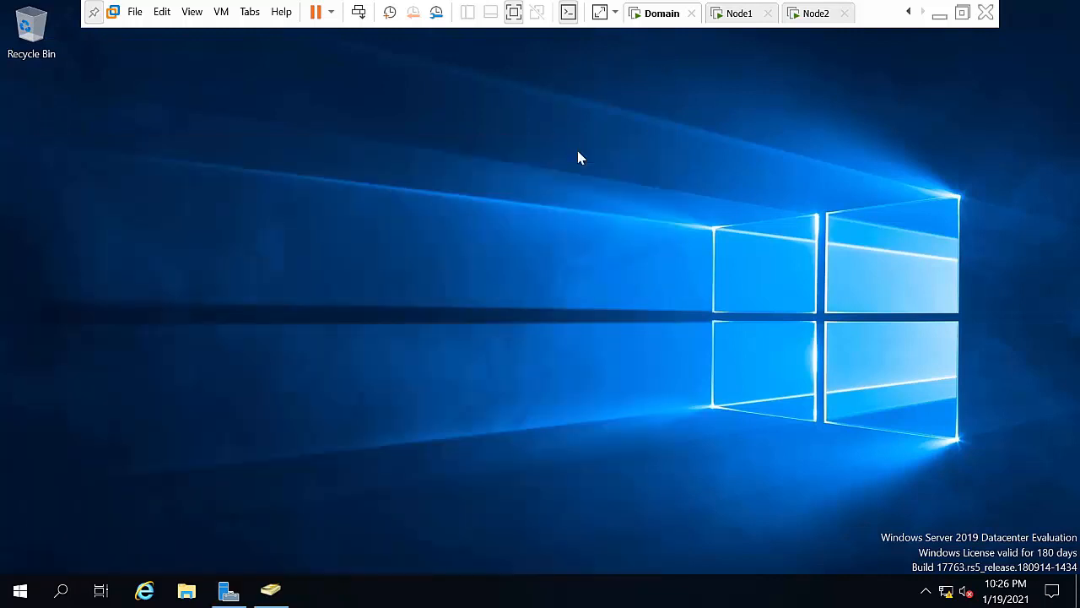
right_click(577, 157)
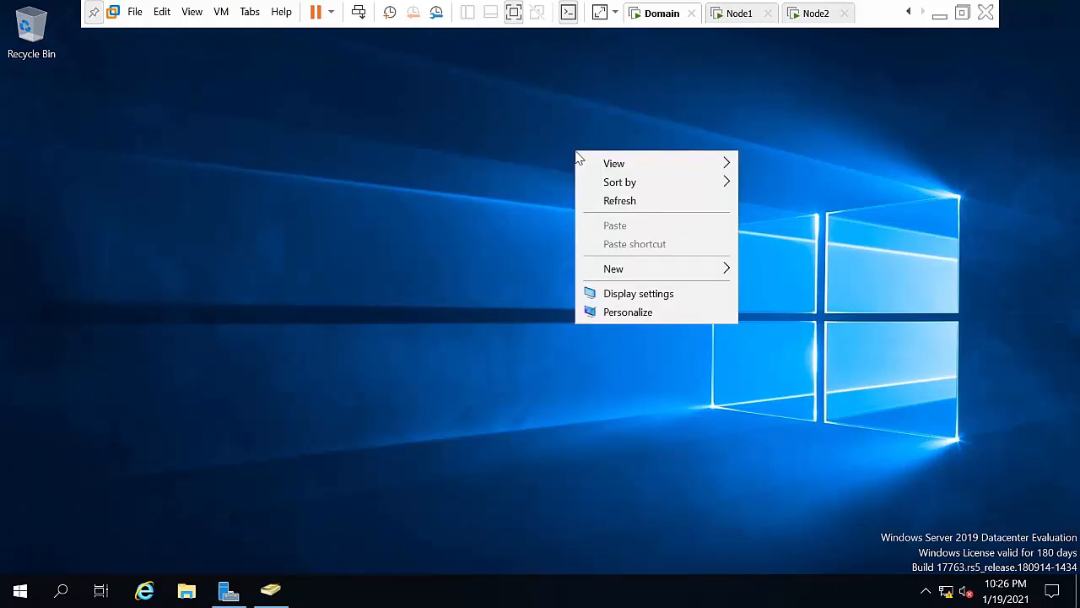
click(604, 208)
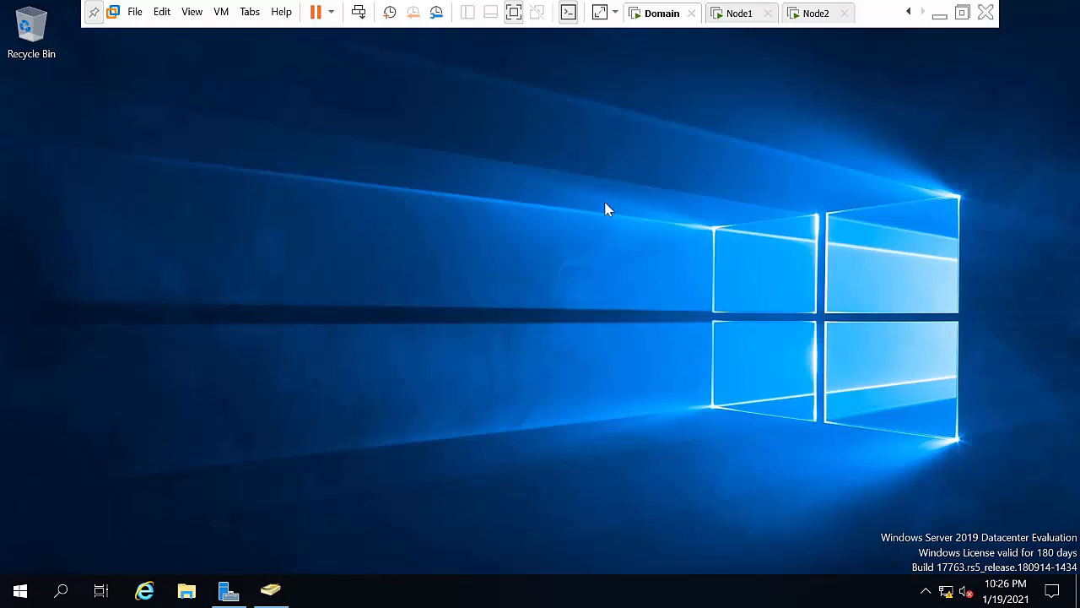
Step: Open the Windows Defender Firewall settings from Run, then close them again
key(super+r)
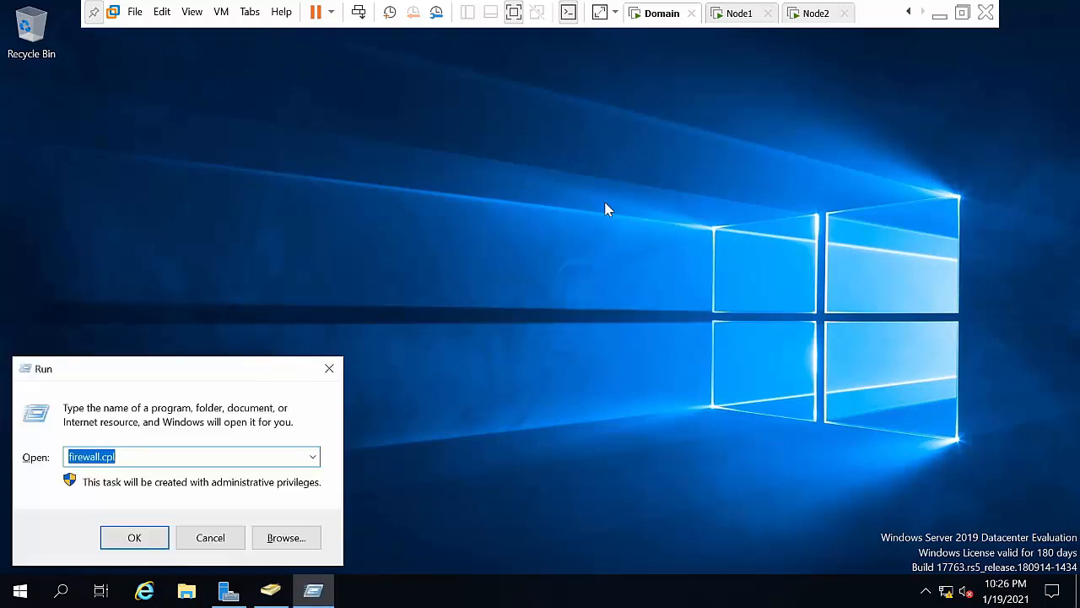
key(Return)
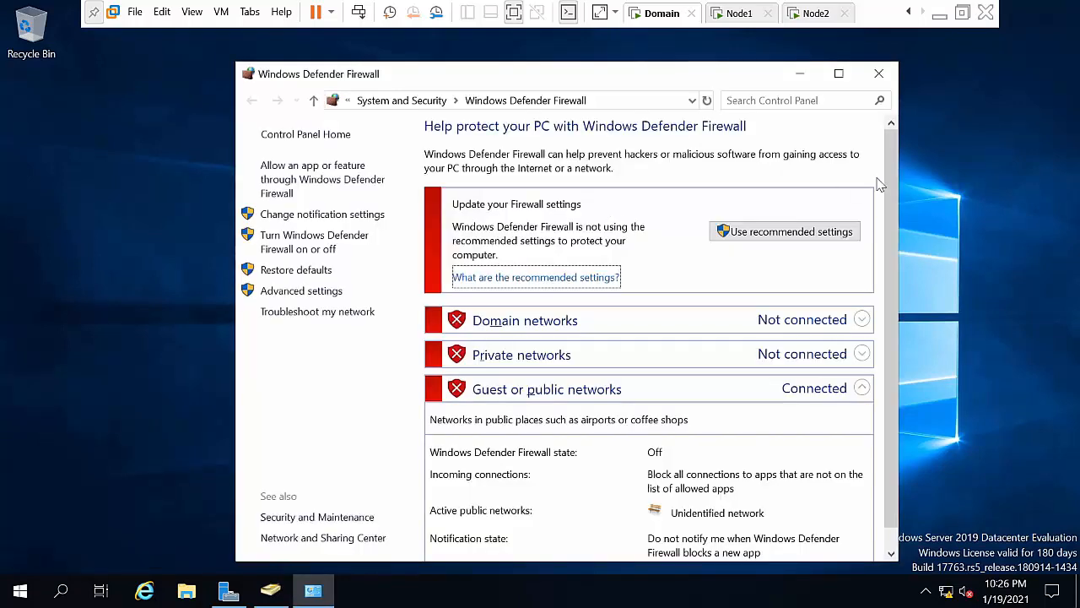
click(879, 73)
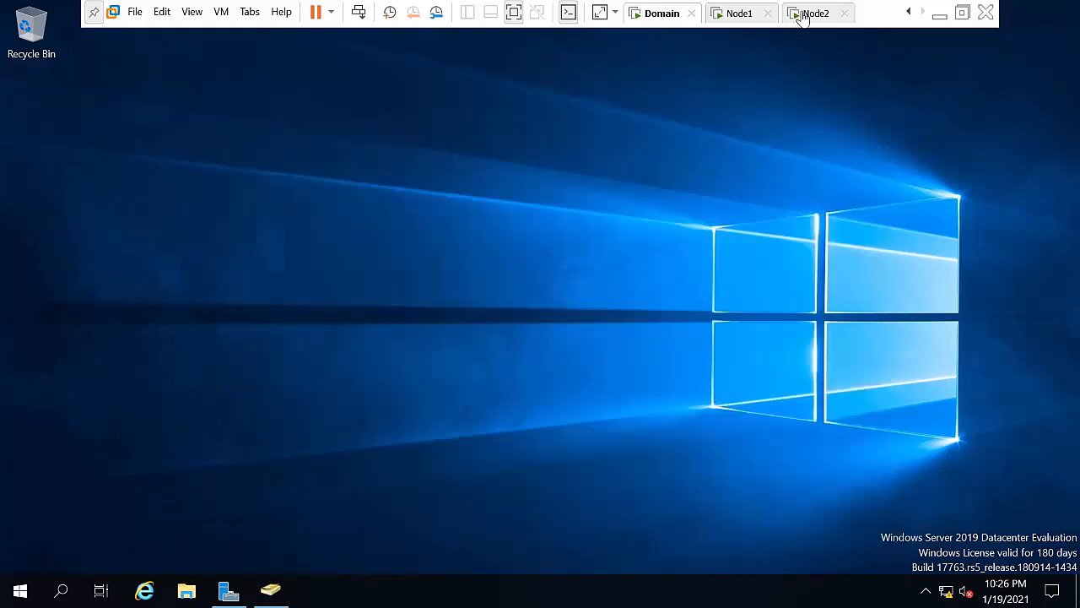
Step: On Node1, run firewall.cpl to confirm the domain and public firewalls are off, then close it
click(747, 14)
key(super+r)
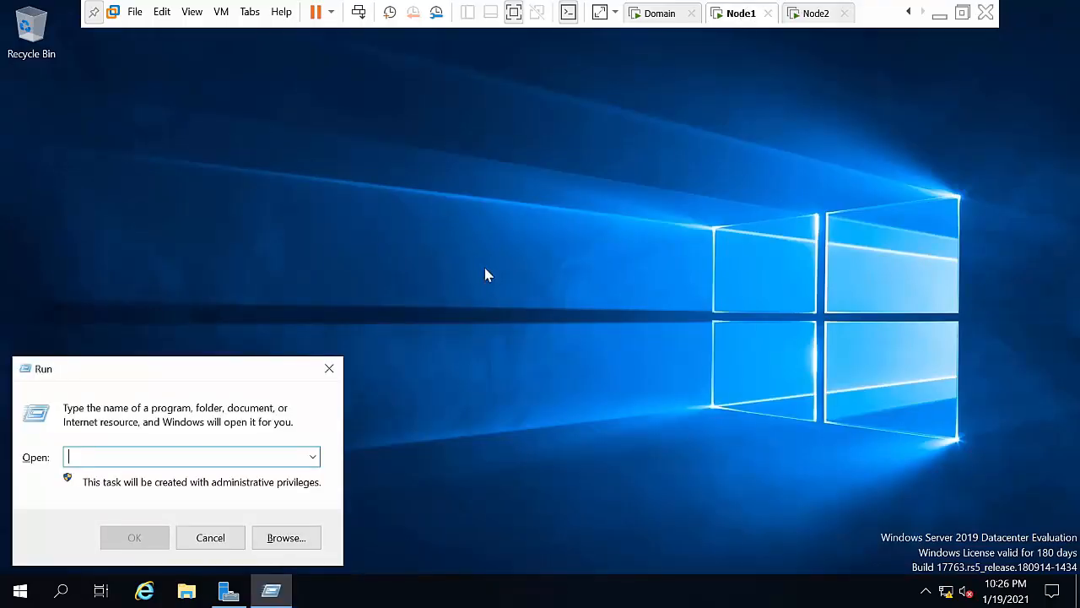
text(firwa)
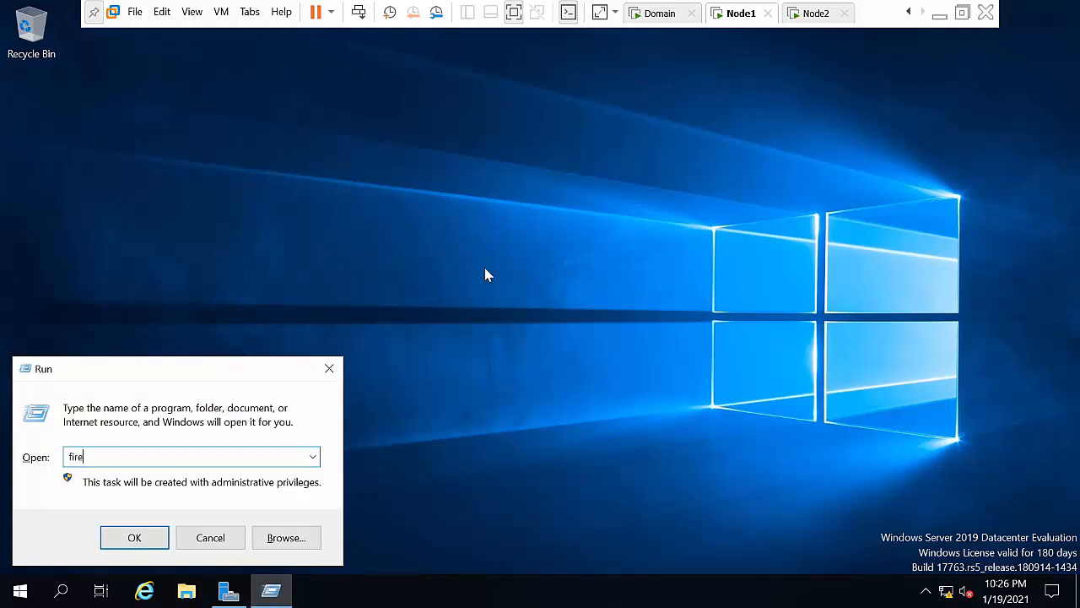
text(ll.cpl)
key(Return)
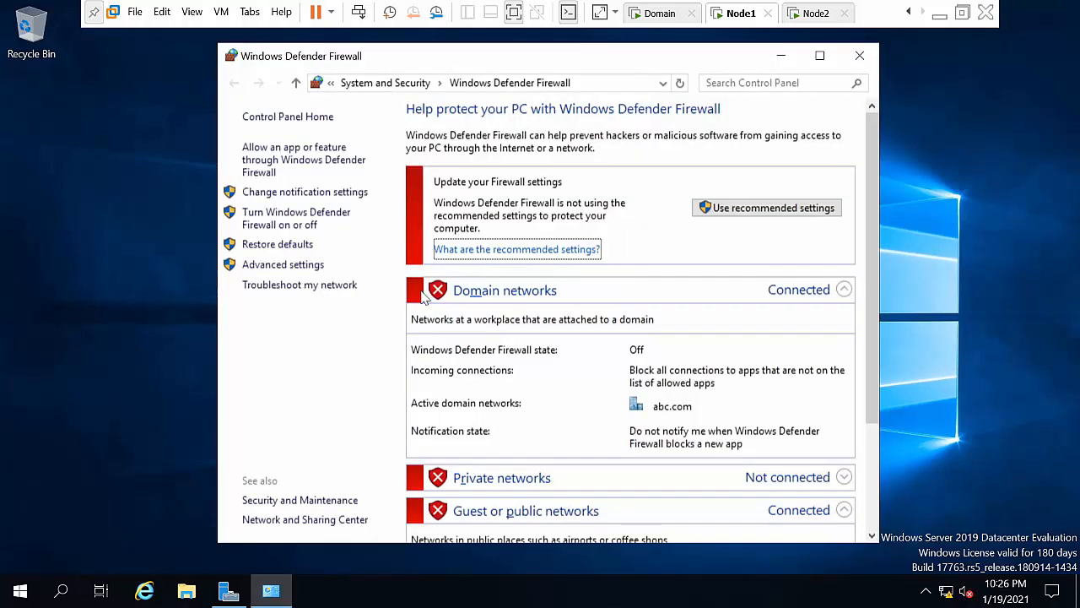
click(844, 289)
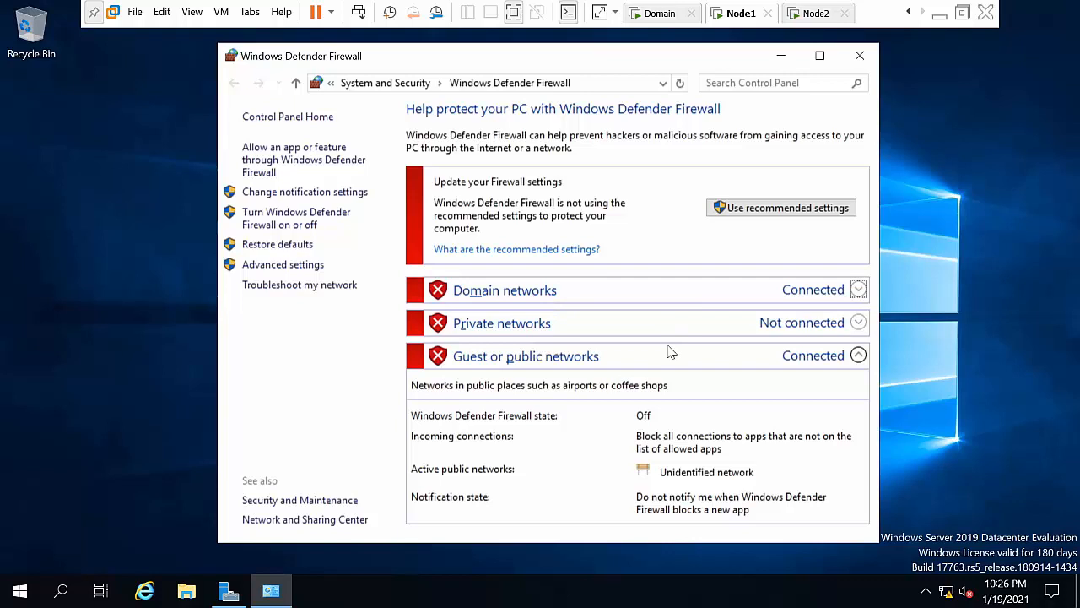
click(849, 65)
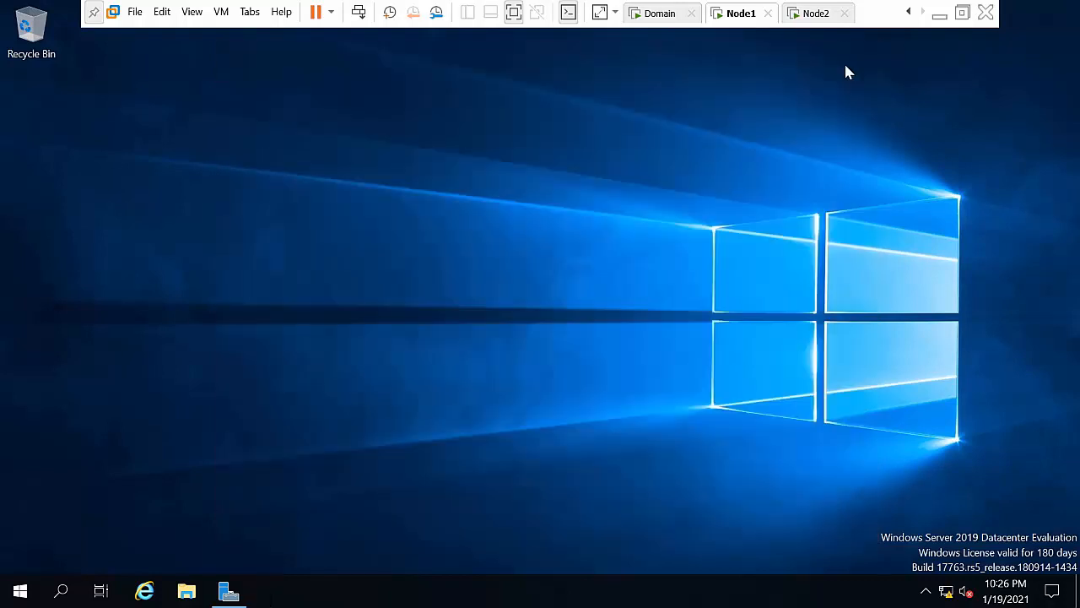
Step: On Node2, send Ctrl+Alt+Del, choose Other user and sign in as the abc domain administrator
click(802, 16)
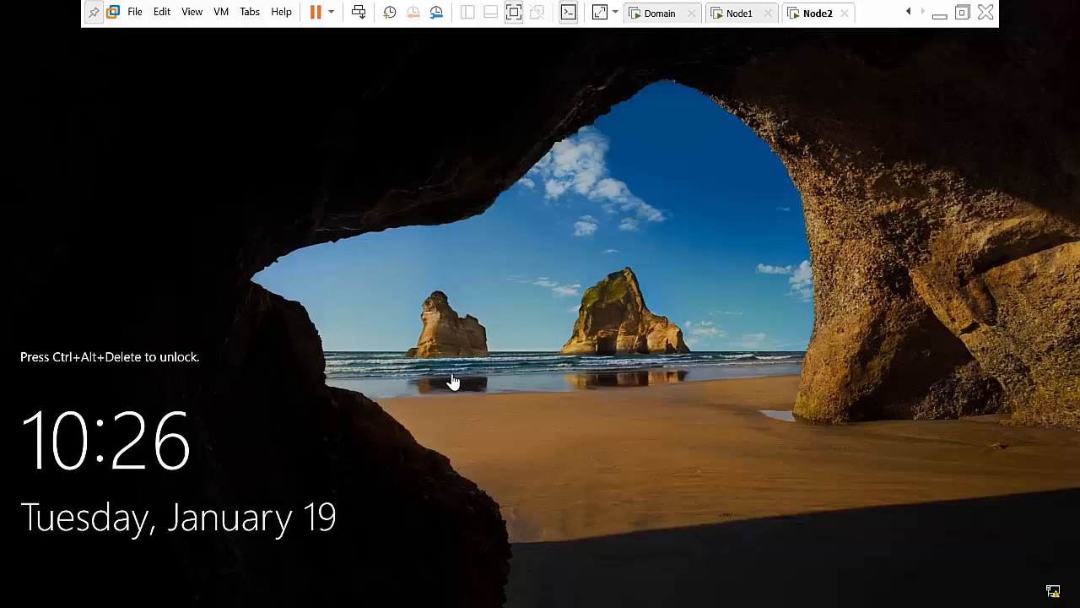
click(359, 12)
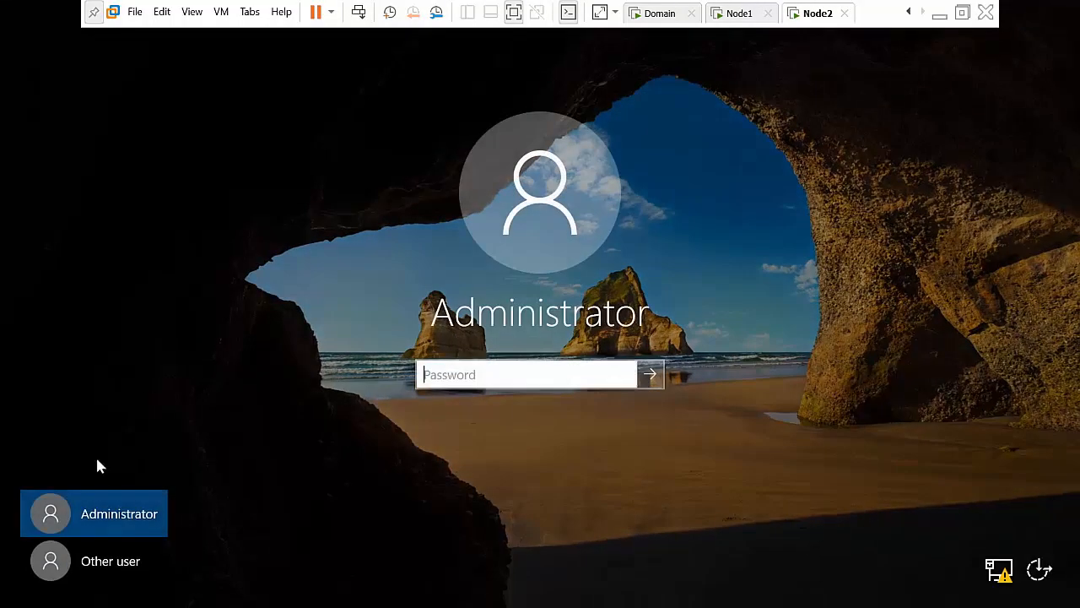
click(72, 564)
text(ab)
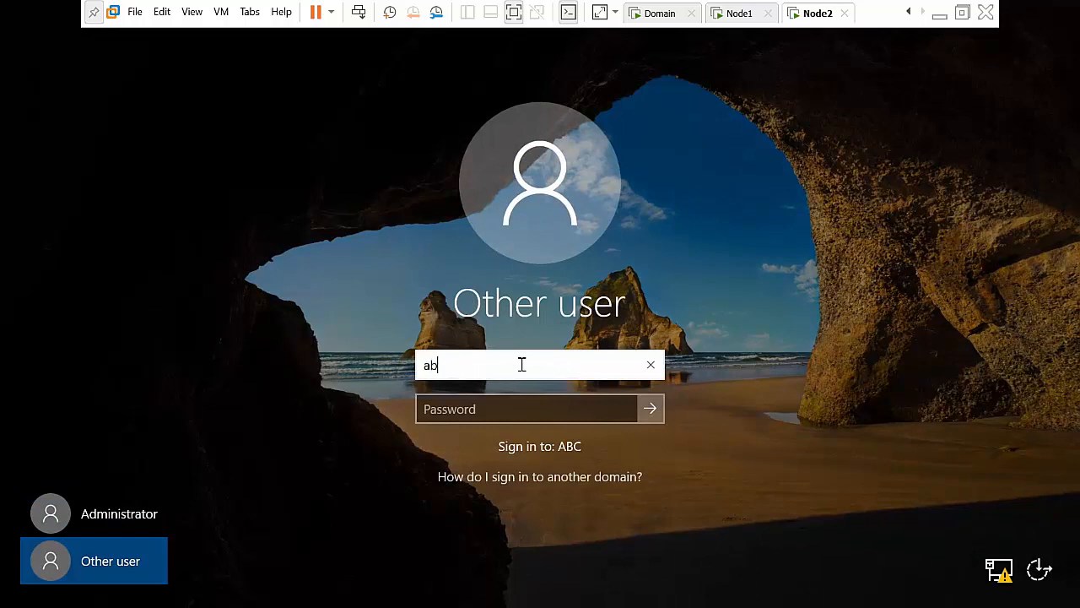
text(c\administrator)
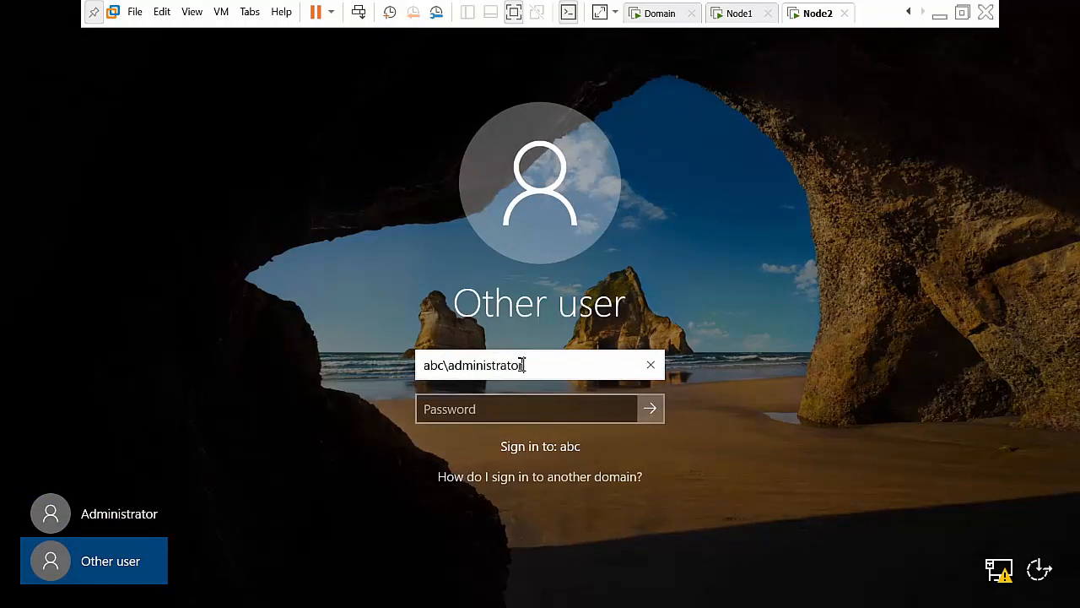
key(Tab)
text(•••)
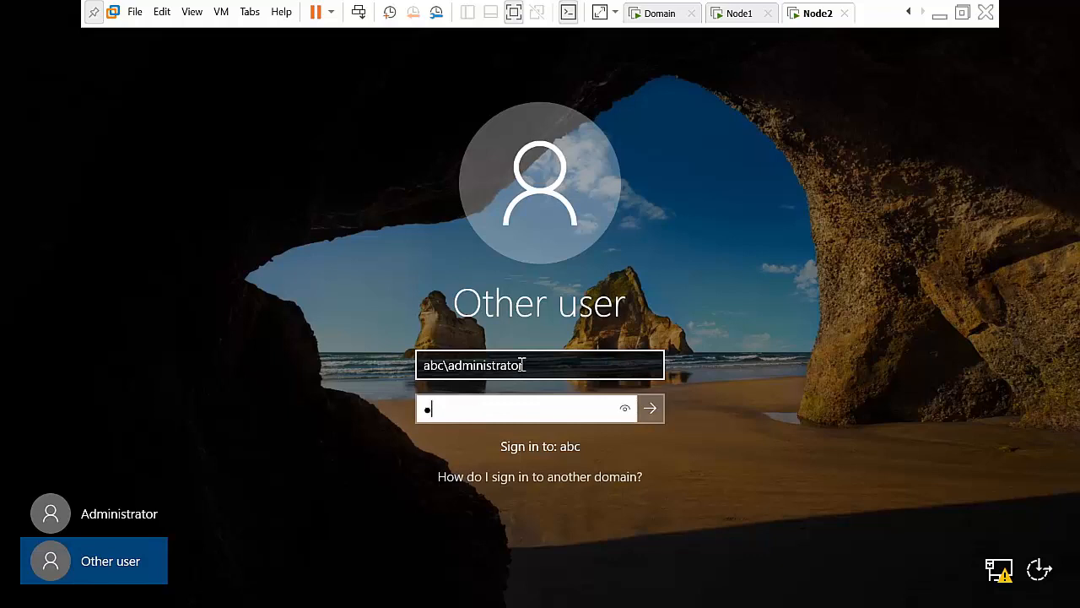
key(Return)
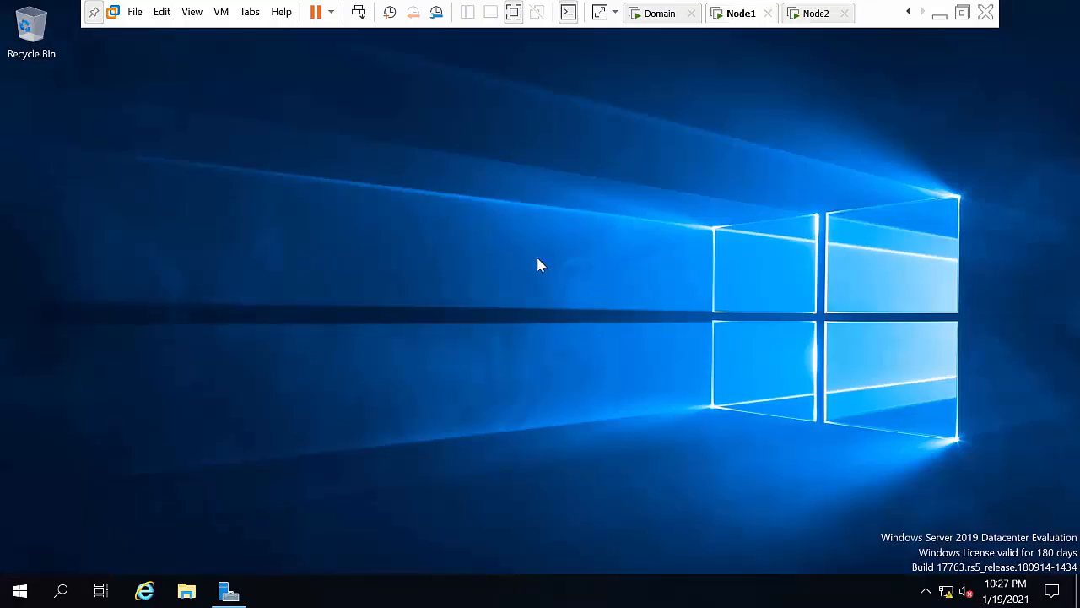
Step: Refresh Node1's desktop and launch the Add Roles and Features Wizard from Server Manager
right_click(537, 258)
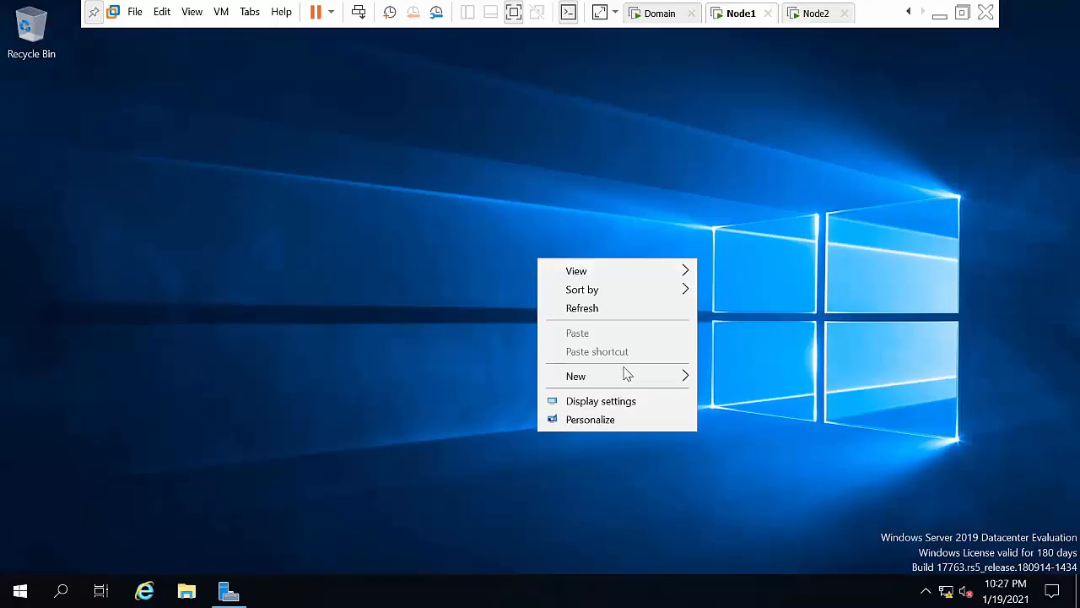
click(582, 309)
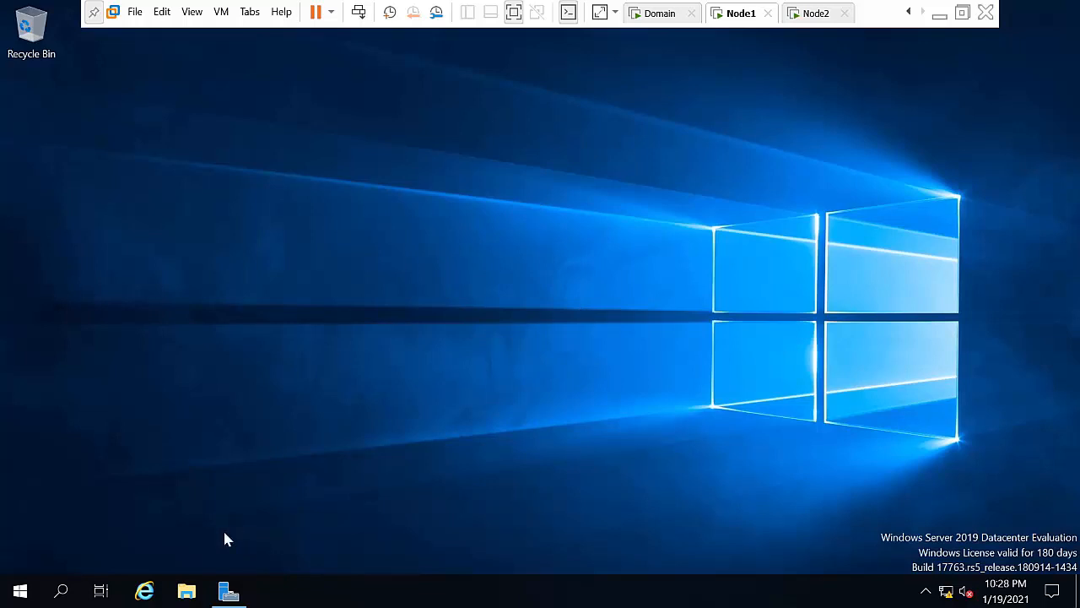
click(228, 591)
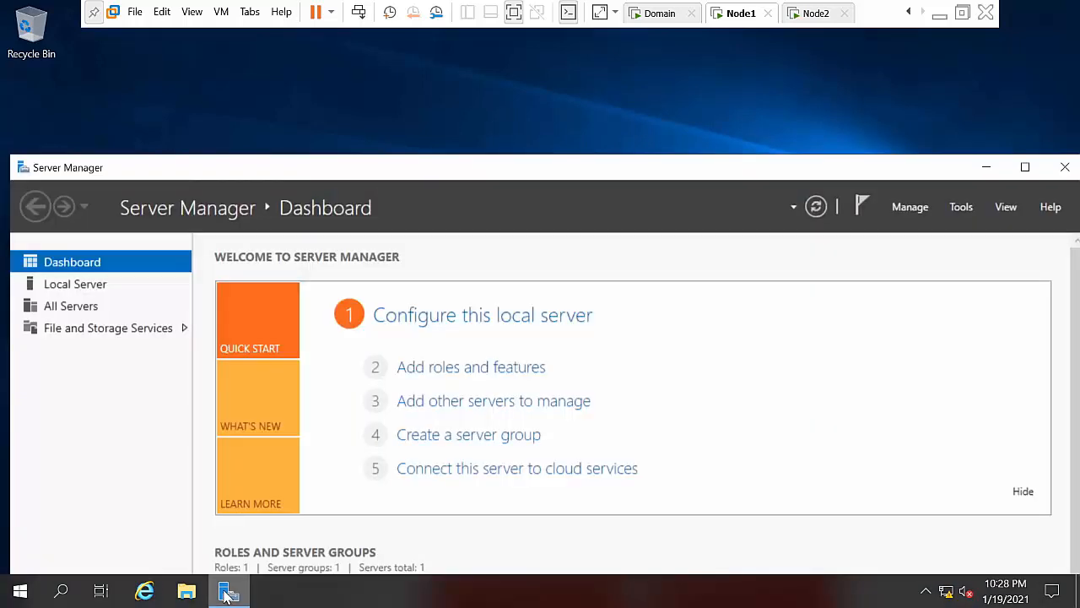
click(899, 209)
click(907, 228)
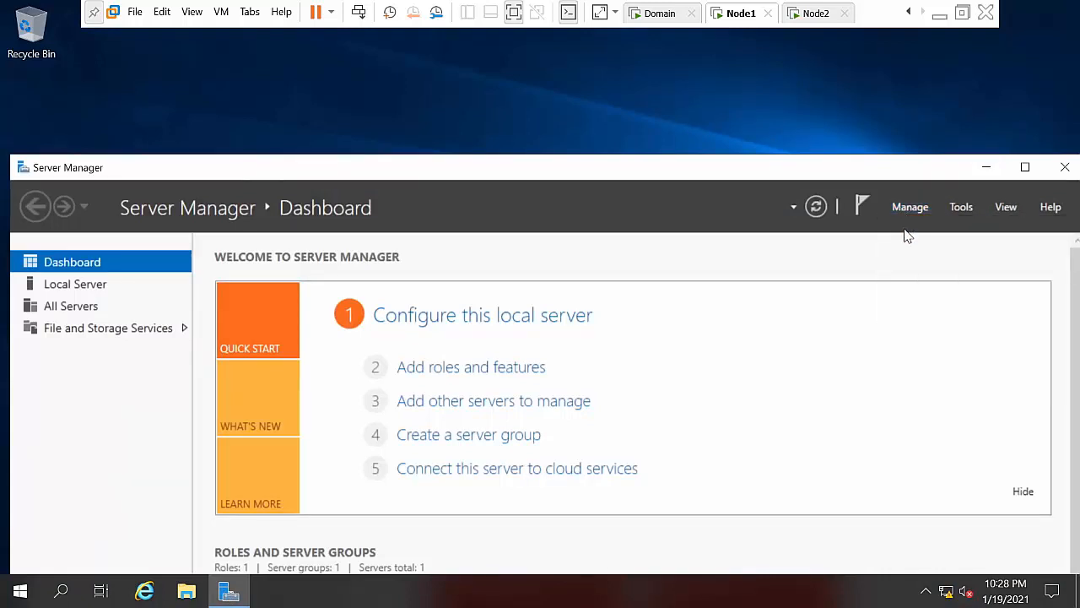
Step: Advance to Features, select .NET Framework 3.5 Features, and open the alternate source path setting
click(485, 479)
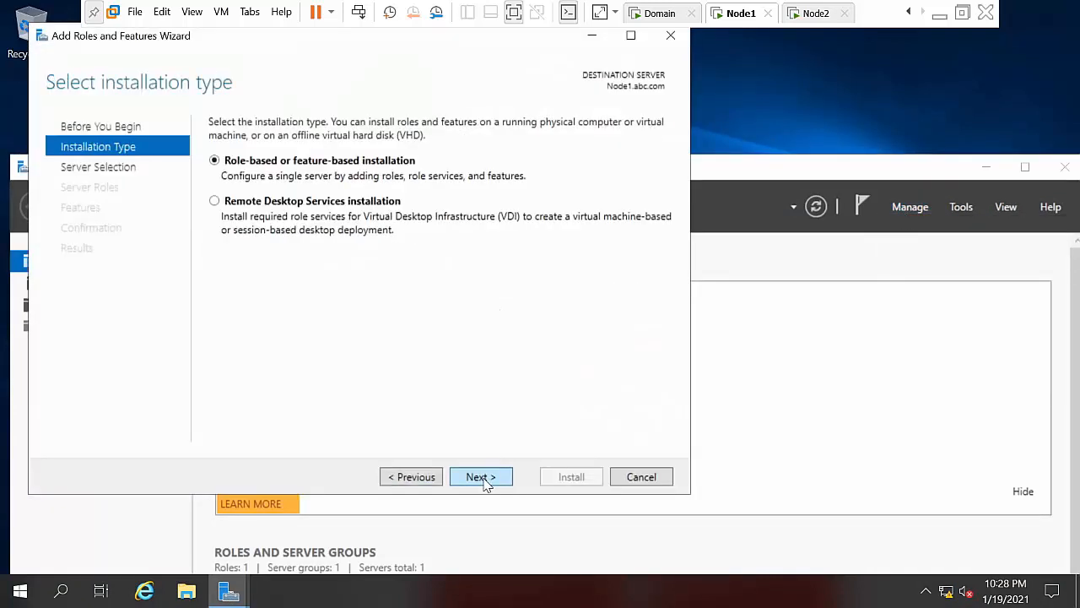
click(485, 479)
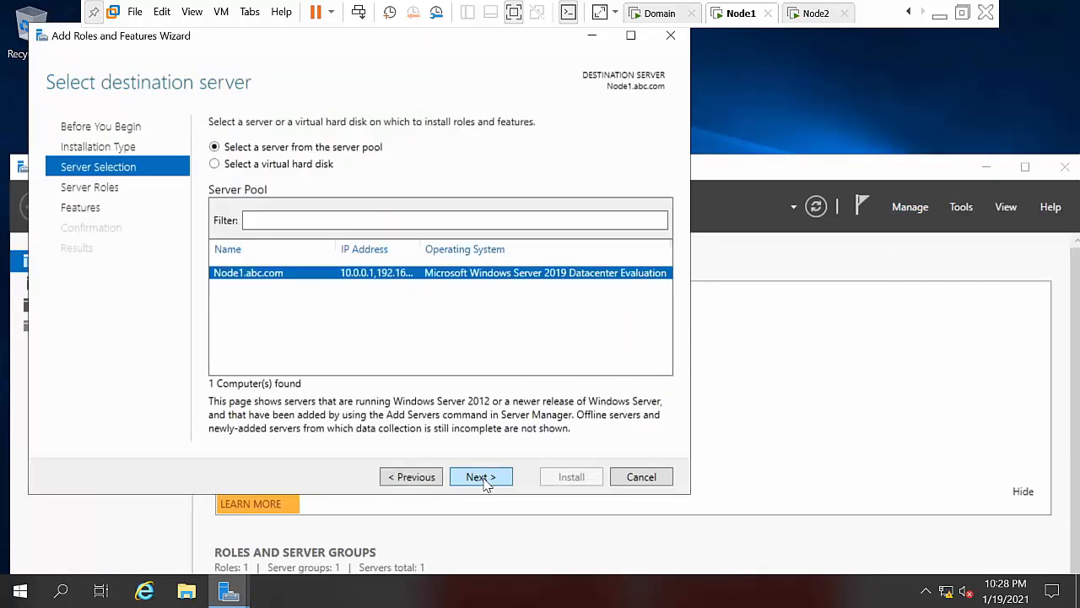
click(485, 479)
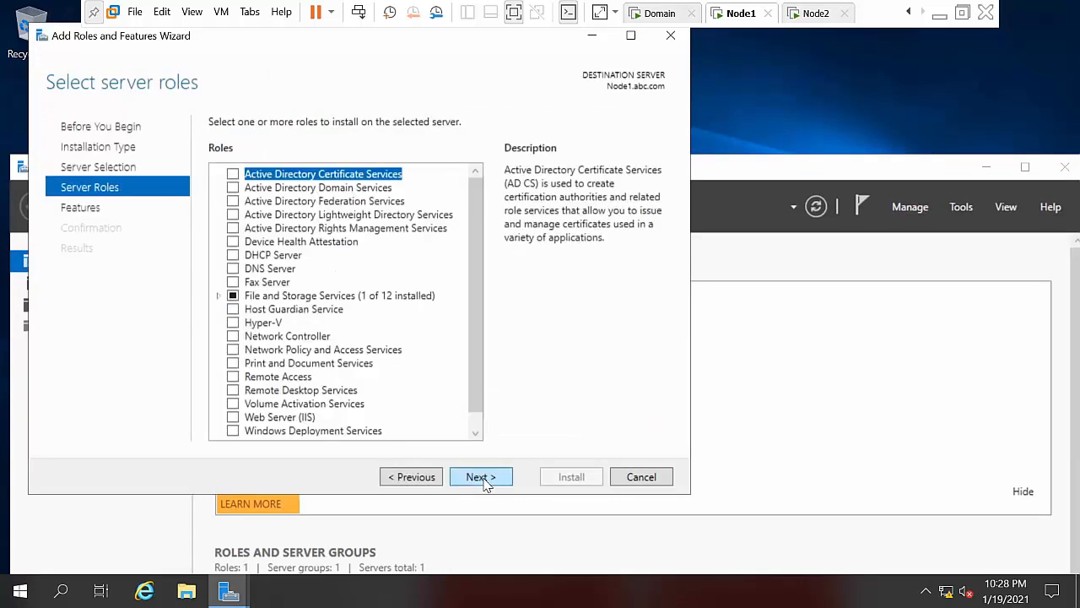
click(483, 478)
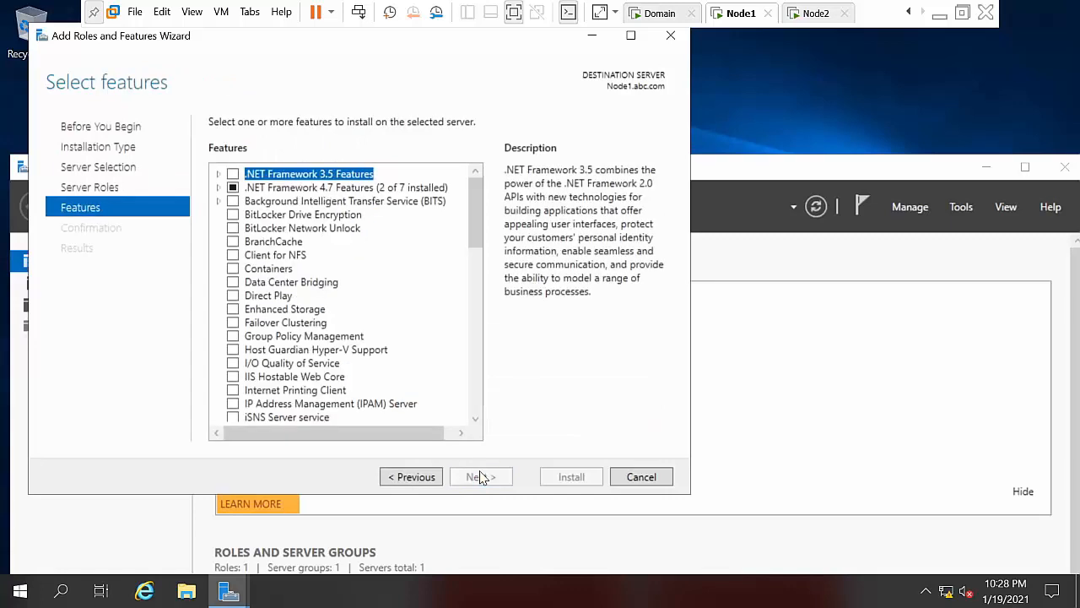
click(233, 173)
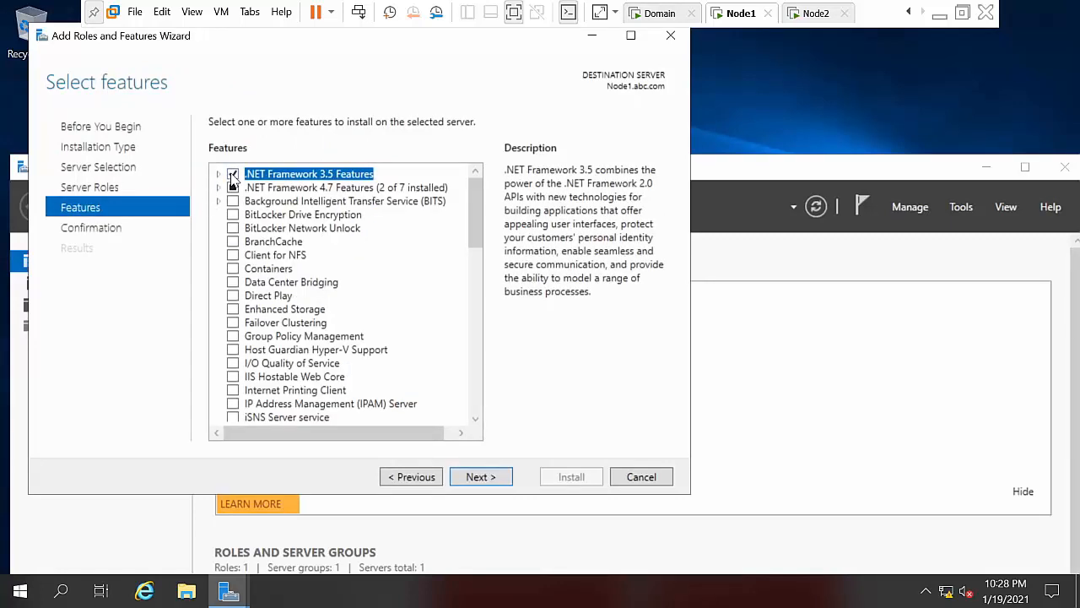
click(504, 480)
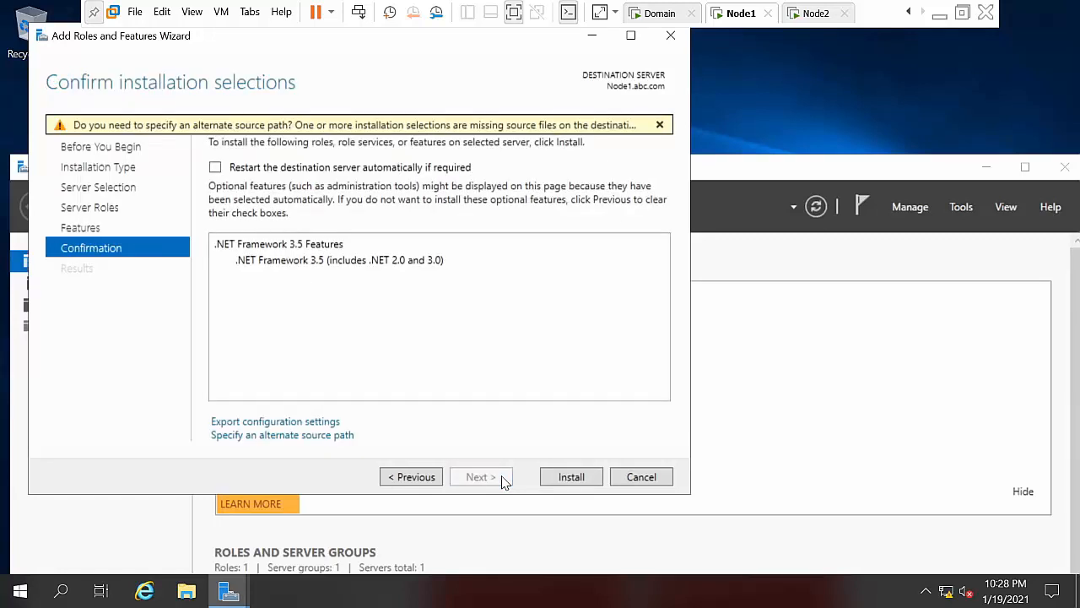
click(308, 435)
Step: Browse the DVD drive to sources\sxs in File Explorer and copy that folder path
click(3, 594)
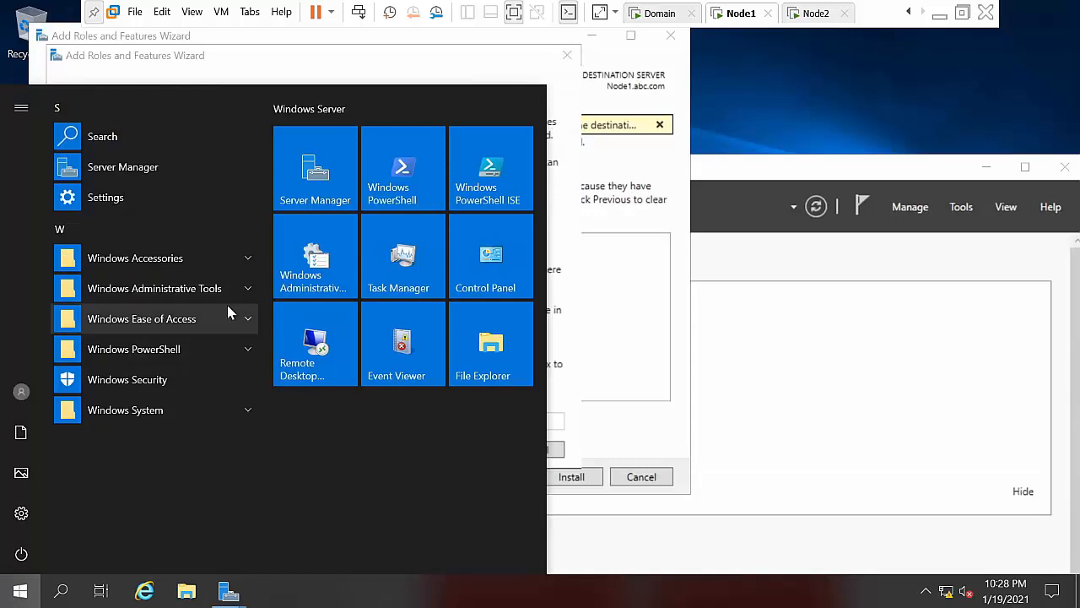
click(516, 329)
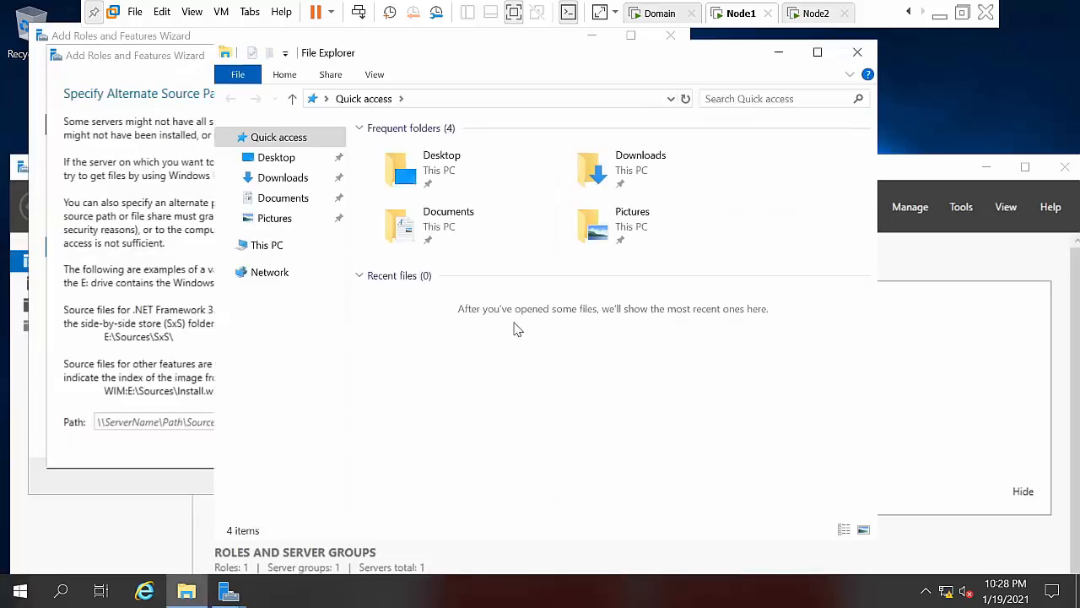
click(289, 245)
right_click(652, 373)
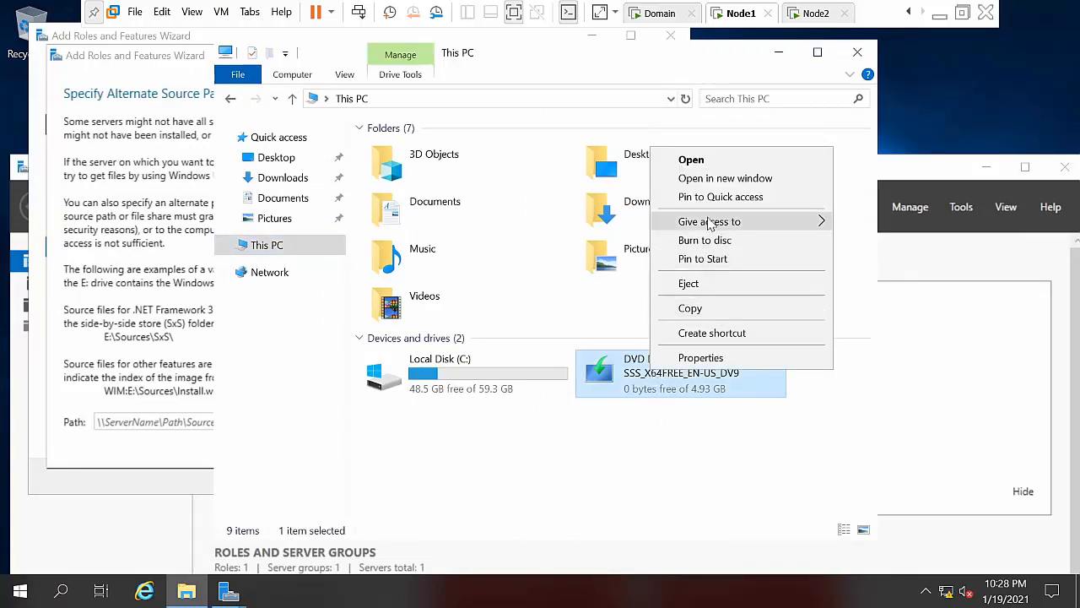
click(711, 182)
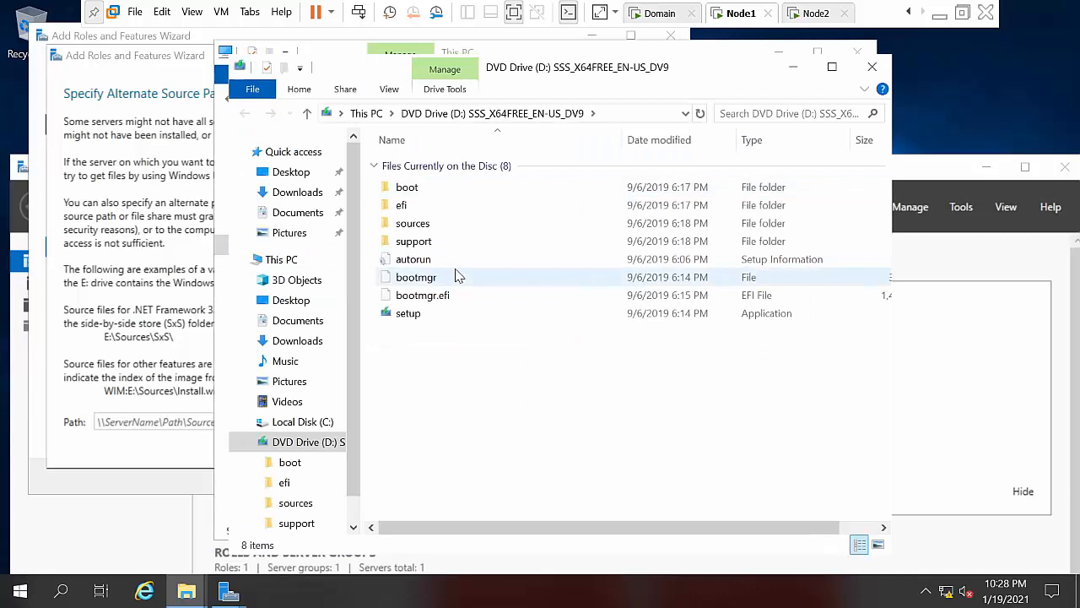
click(431, 223)
double_click(430, 223)
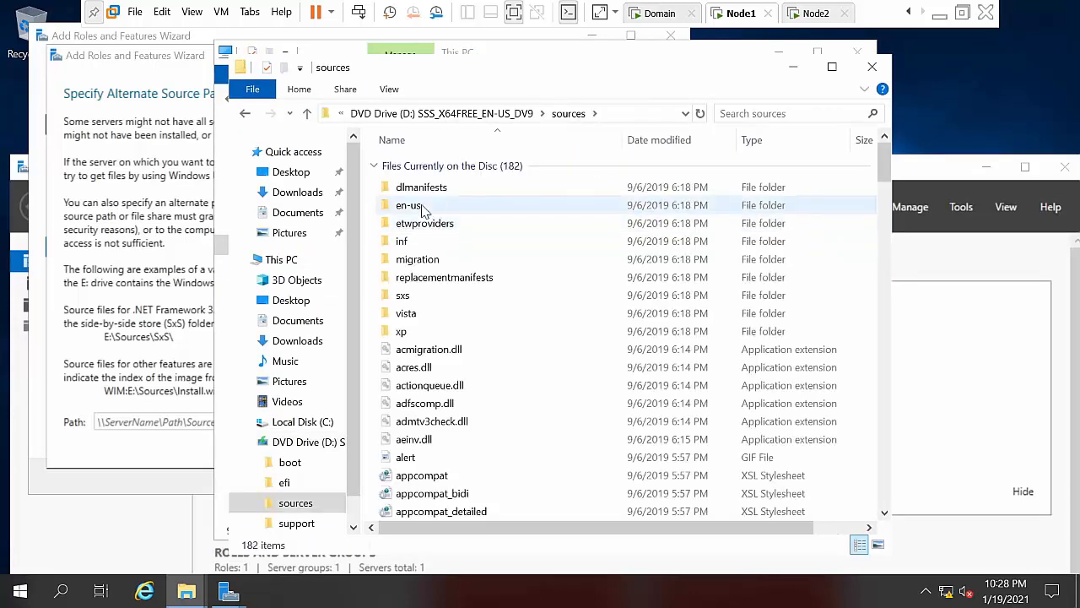
double_click(406, 297)
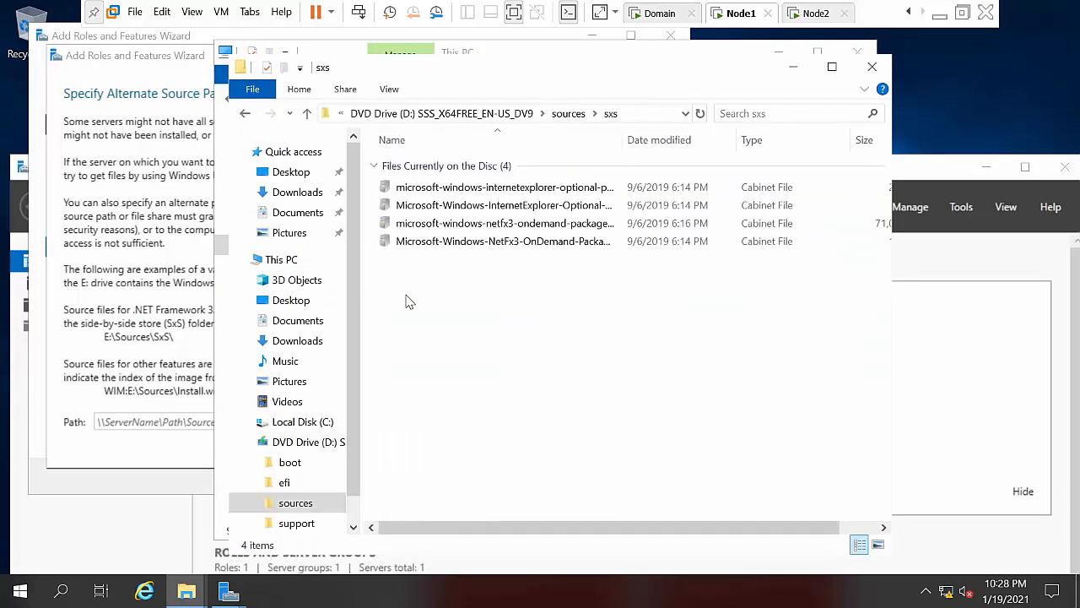
click(648, 115)
key(ctrl+c)
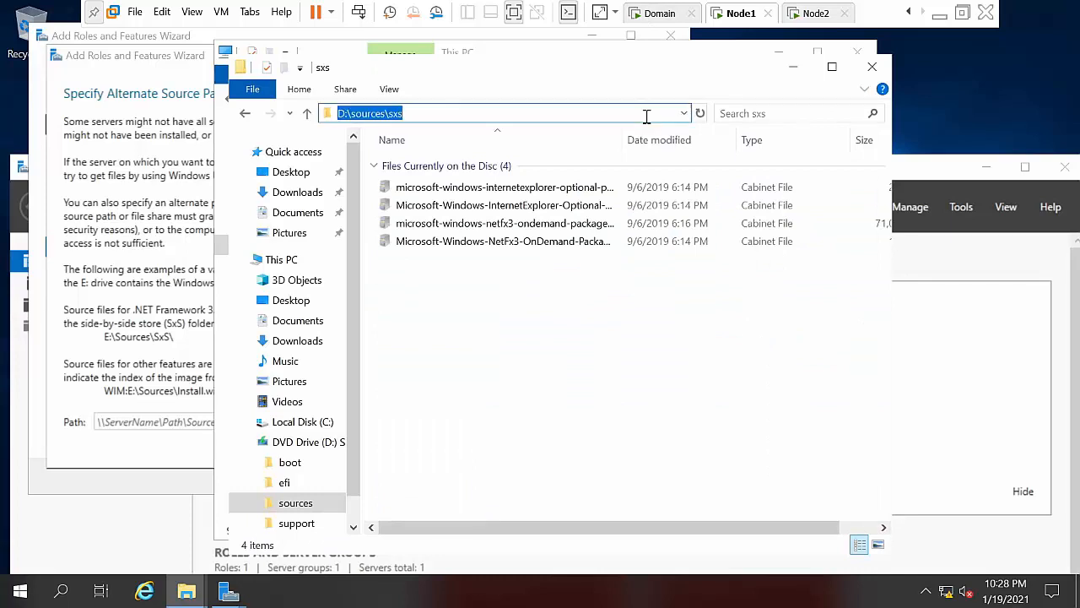
right_click(647, 117)
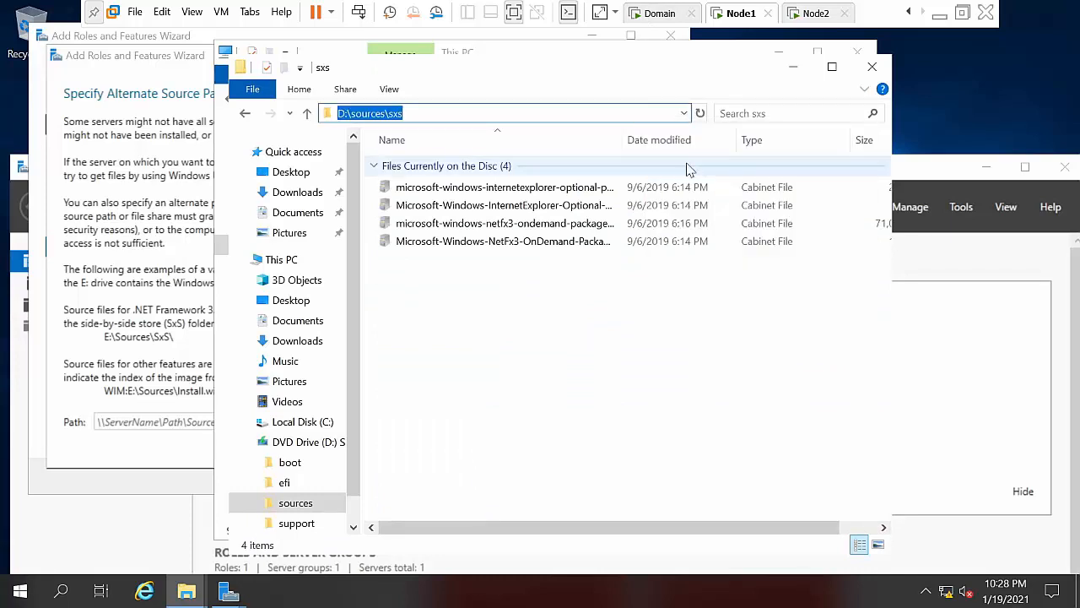
click(681, 165)
click(798, 69)
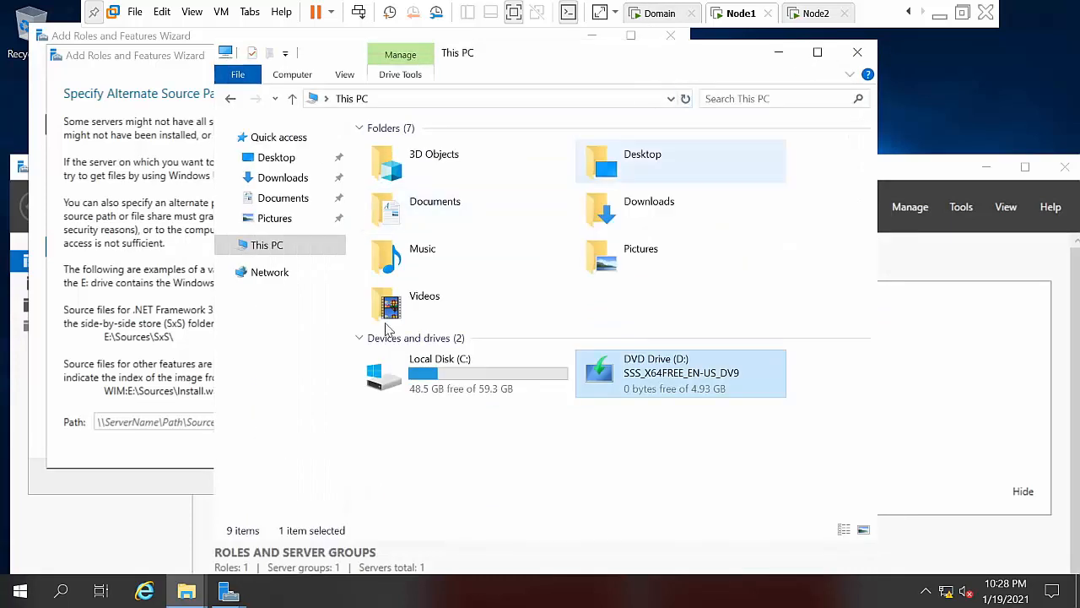
Step: Paste D:\sources\sxs as the alternate source path, install .NET Framework 3.5 and close the wizard
click(130, 421)
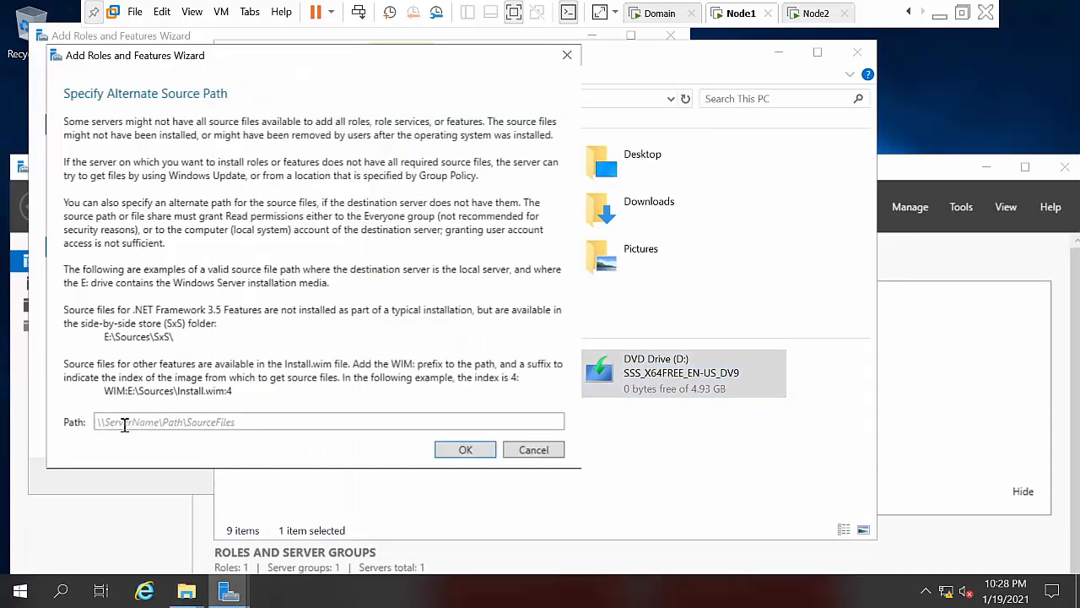
key(ctrl+v)
click(453, 452)
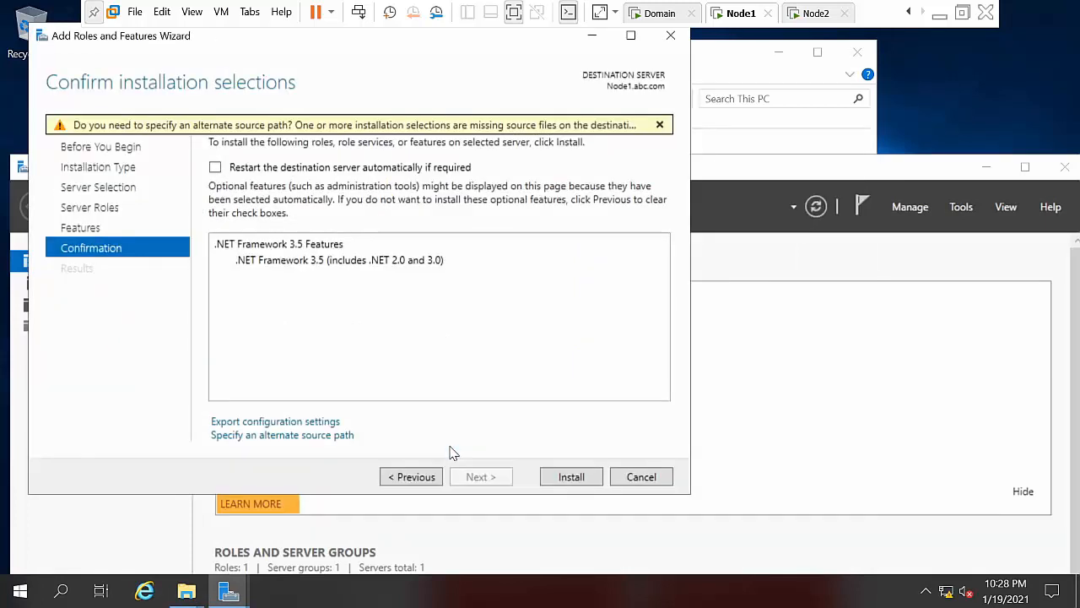
click(571, 478)
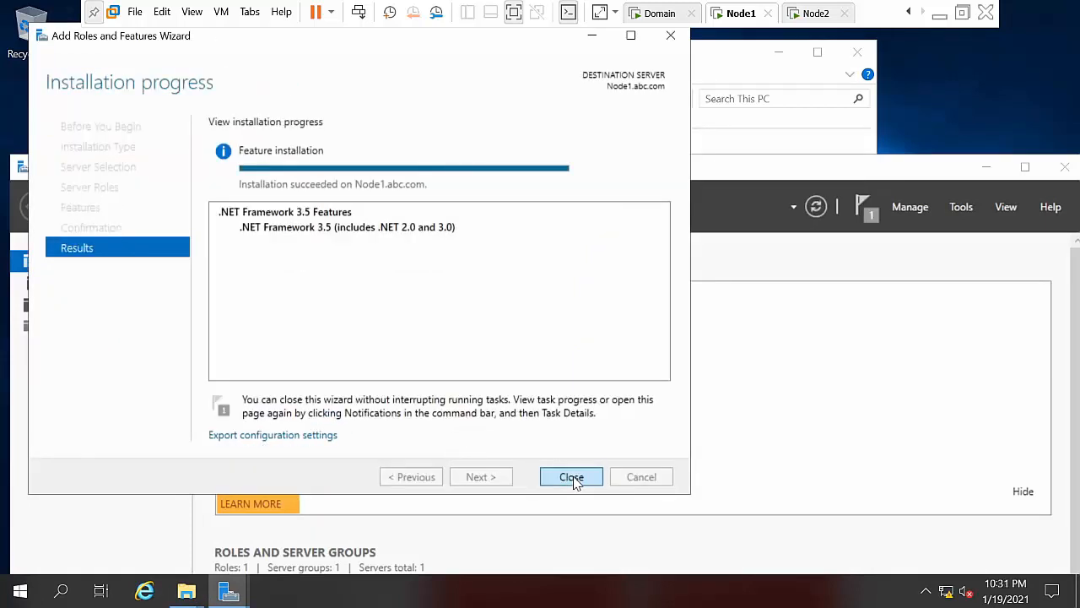
click(572, 477)
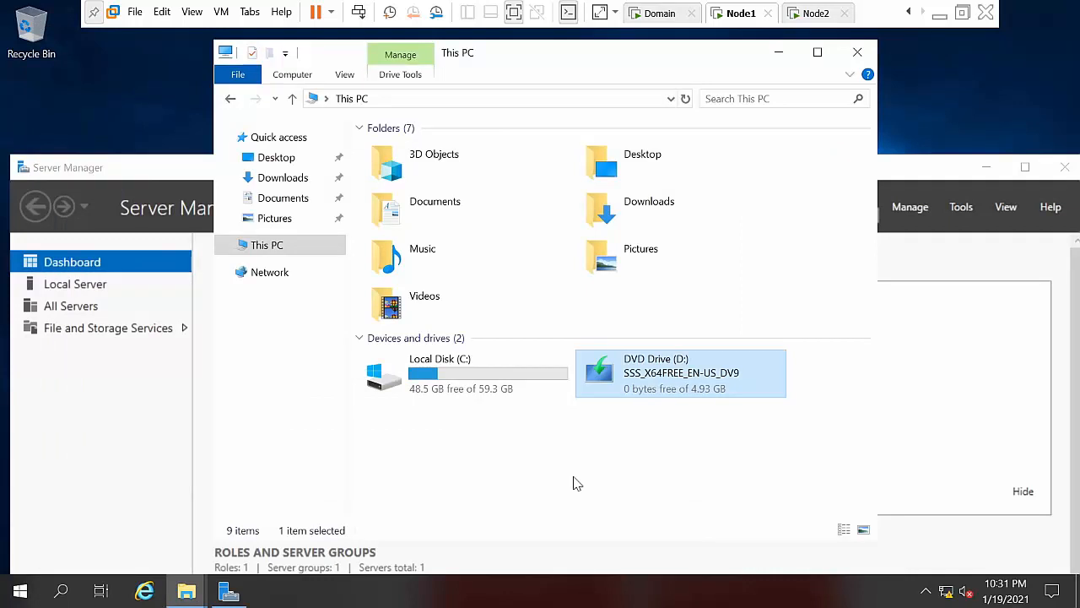
Step: Close Node1's windows, switch to Node2 and start Add Roles and Features in Server Manager
click(778, 52)
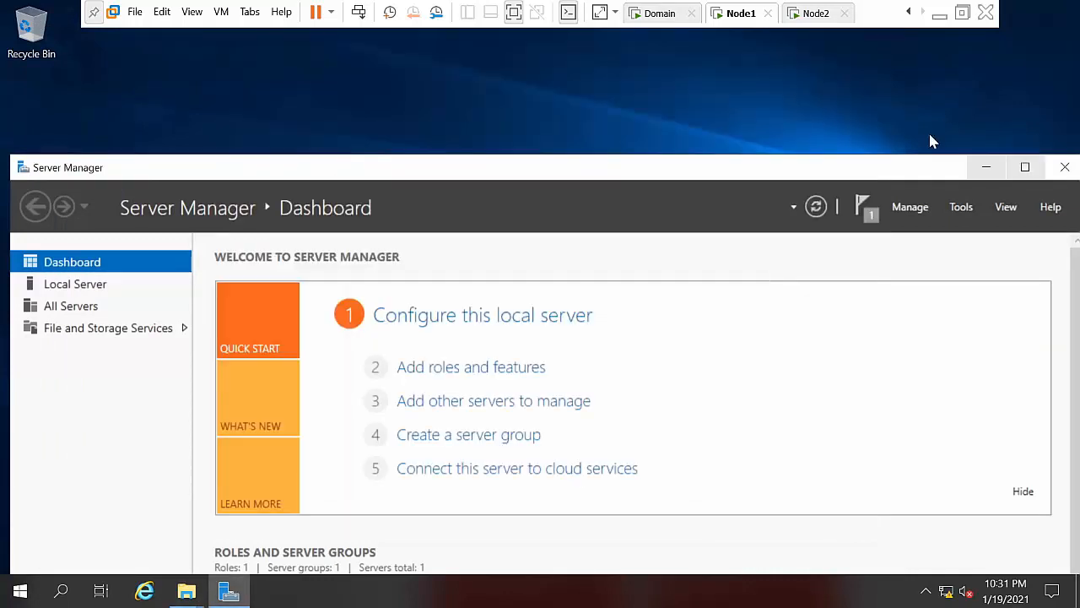
click(986, 167)
click(811, 15)
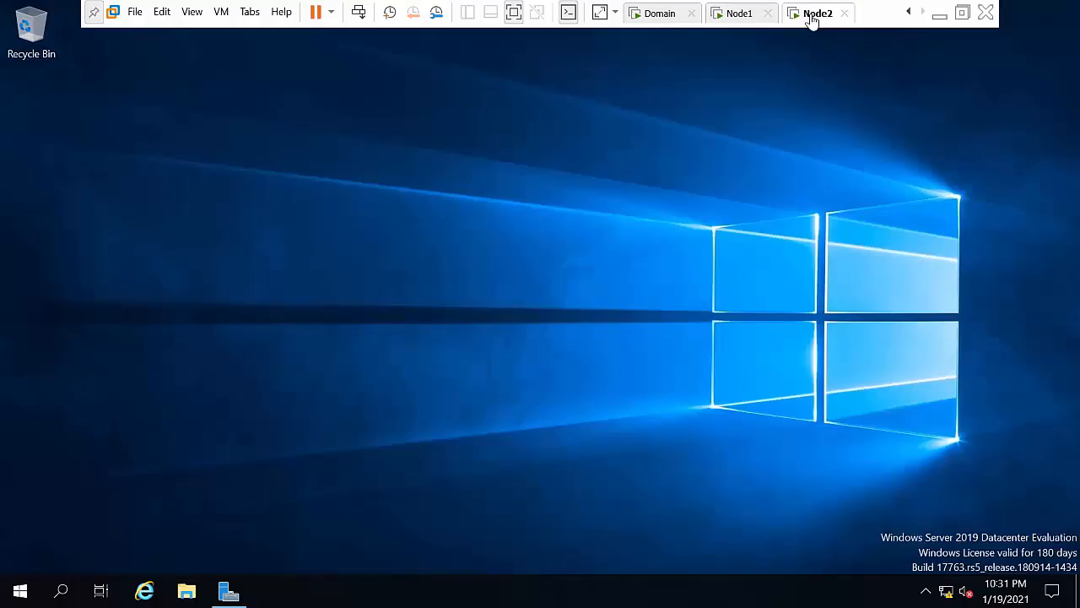
click(229, 593)
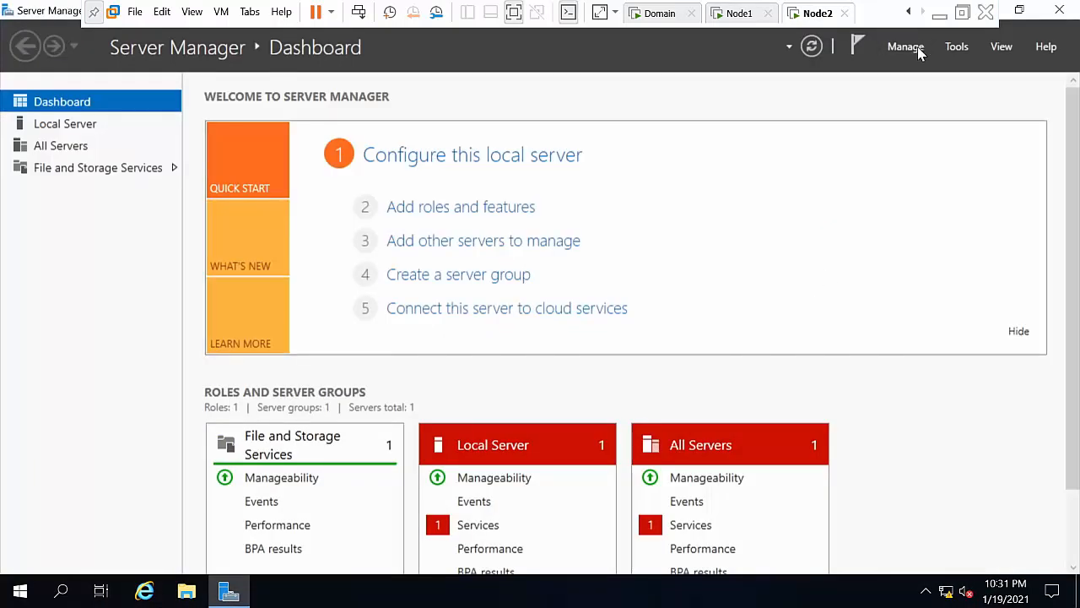
click(912, 47)
click(911, 67)
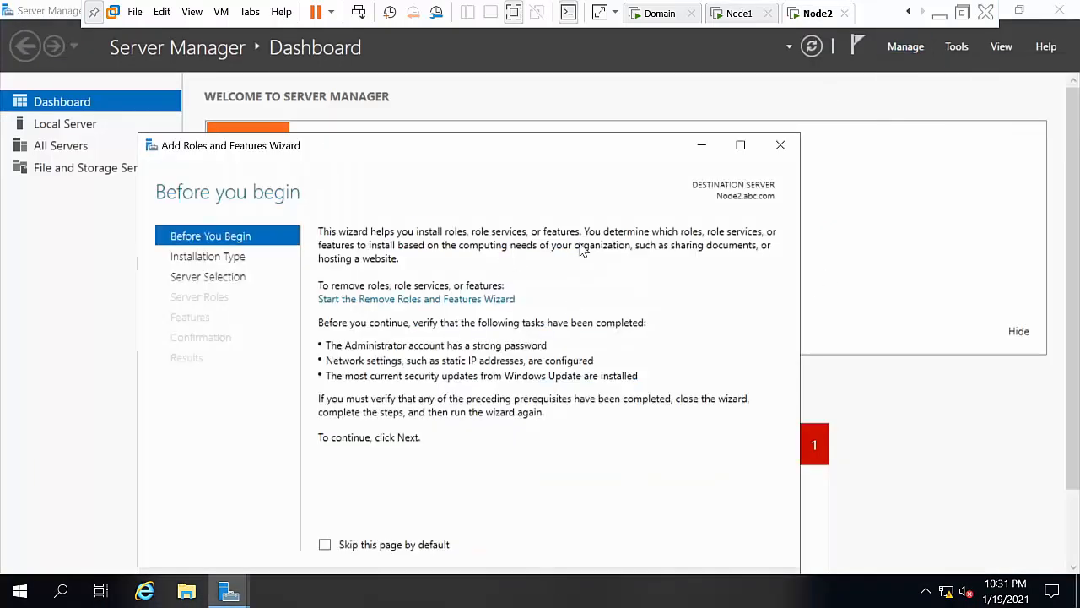
Step: Advance to Features, select .NET Framework 3.5 Features and open the alternate source path setting
drag(526, 149, 529, 92)
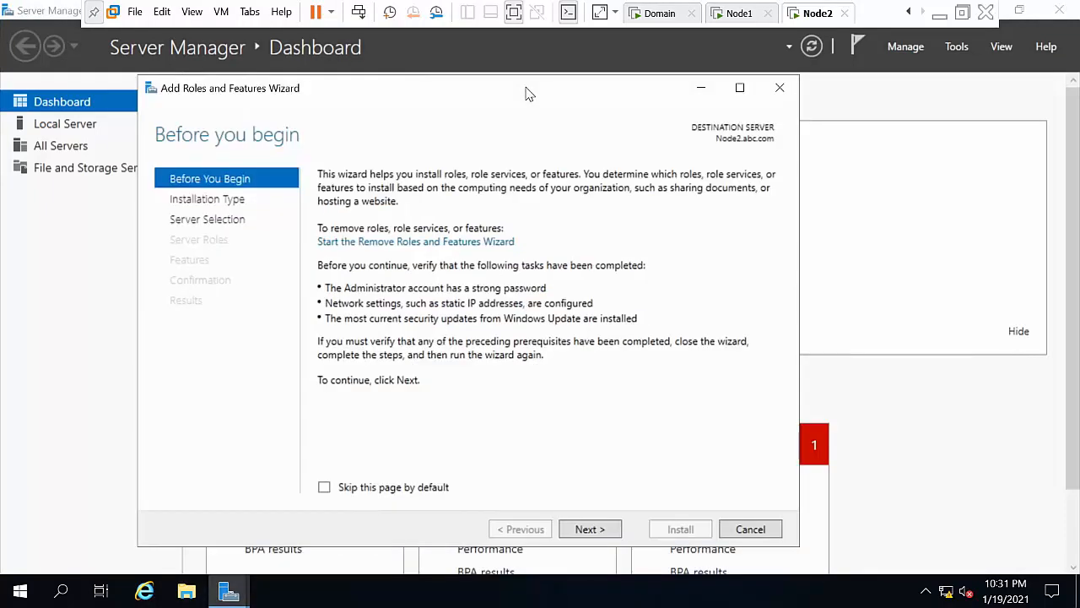
click(574, 532)
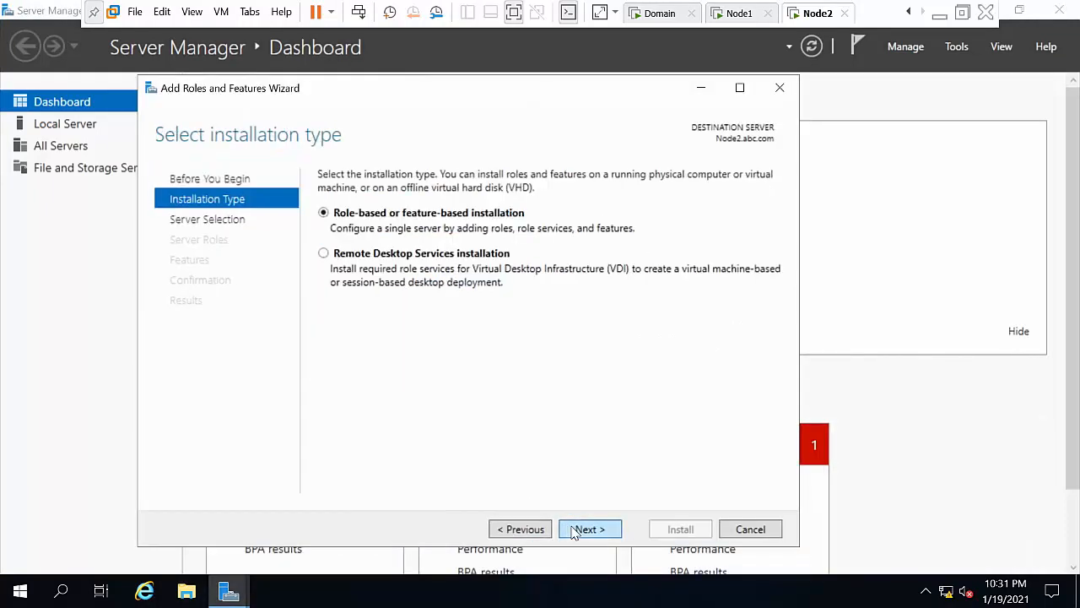
click(574, 530)
click(574, 530)
click(574, 529)
click(341, 226)
click(589, 529)
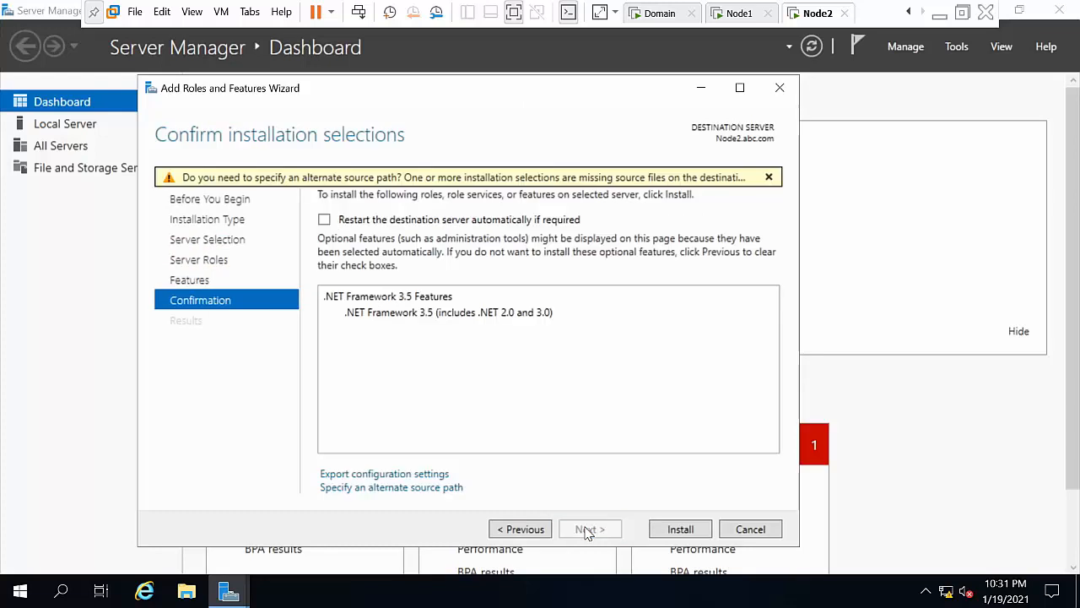
click(422, 488)
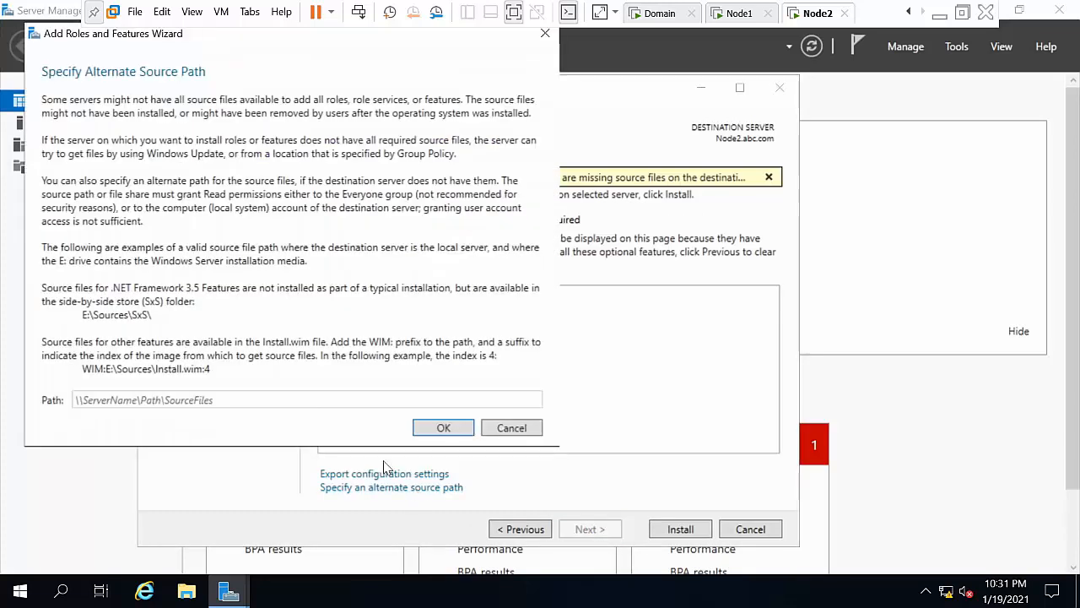
Step: Paste D:\sources\sxs as source path, verify the DVD drive letter, install and close the wizard
click(327, 400)
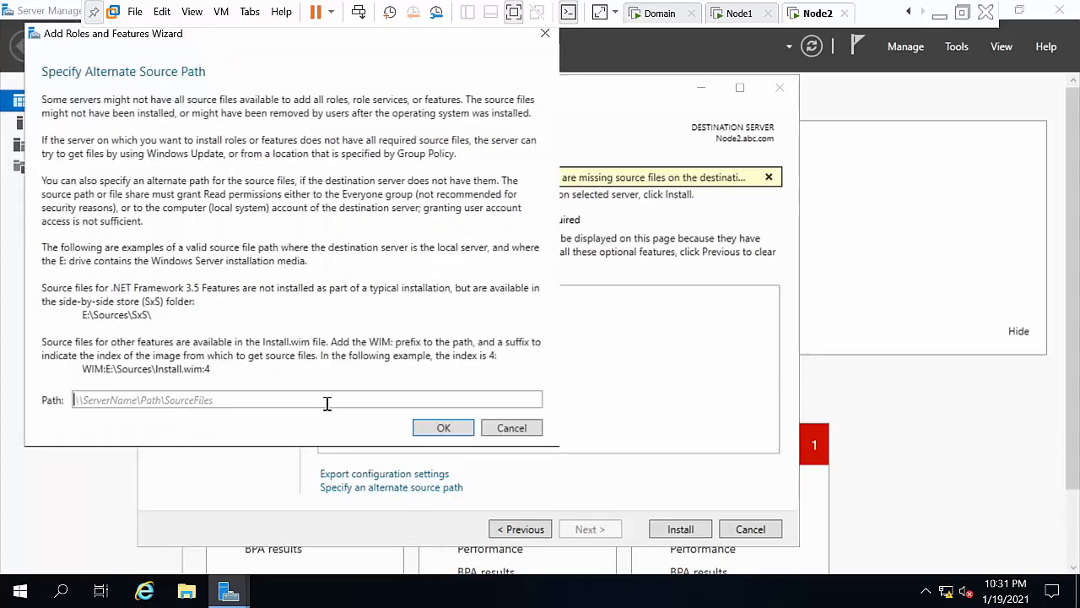
key(ctrl+v)
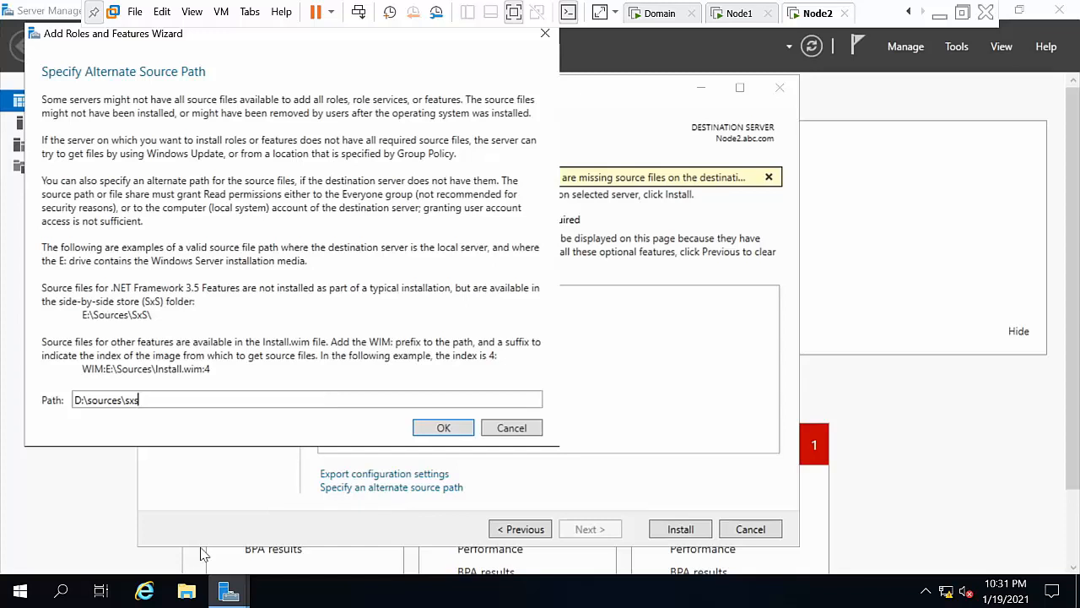
click(12, 591)
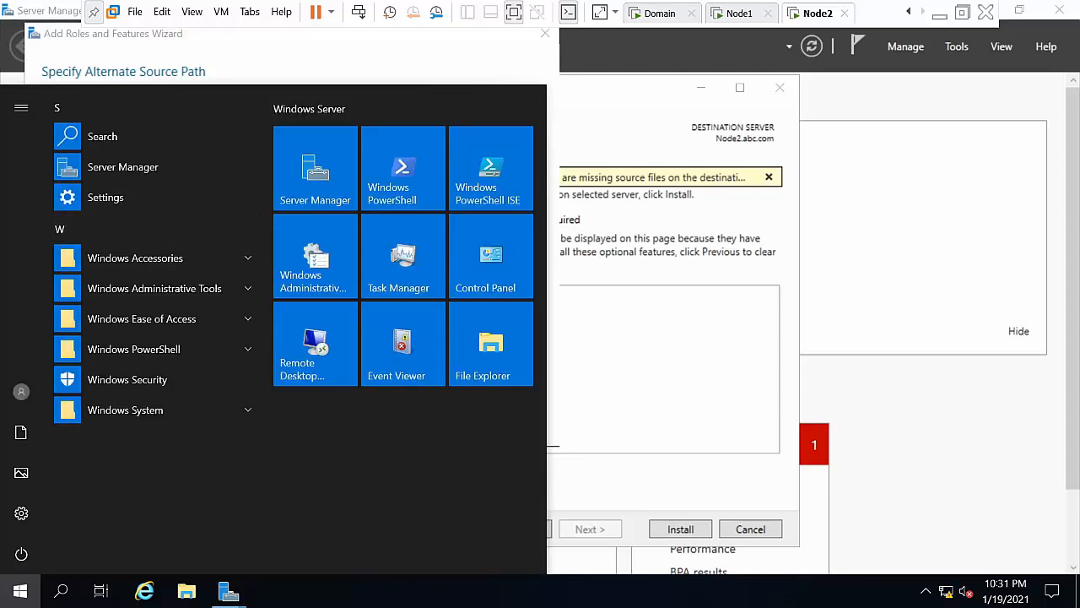
click(518, 337)
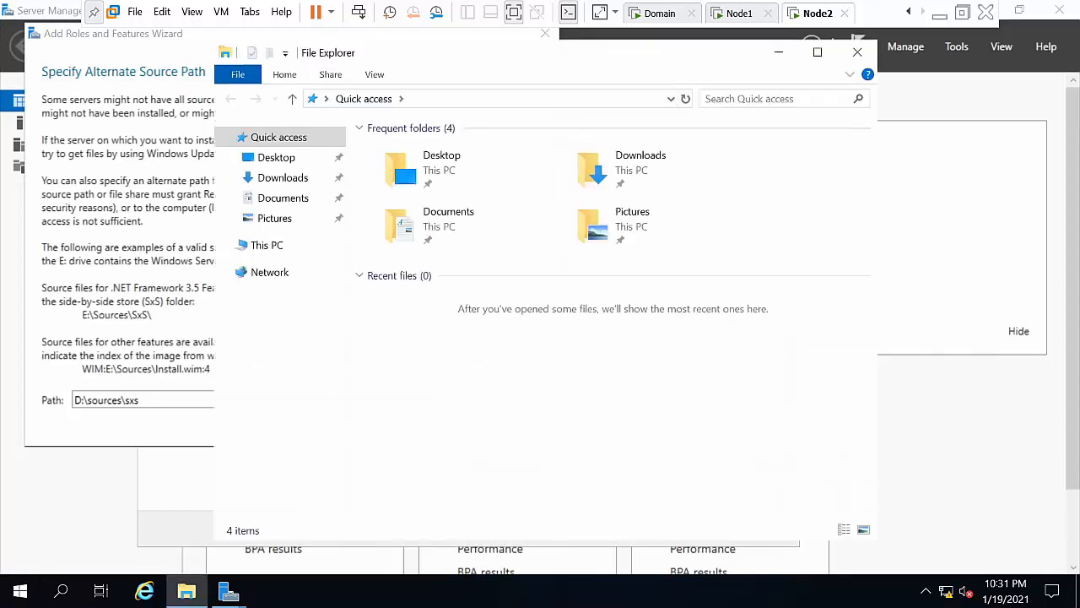
click(253, 248)
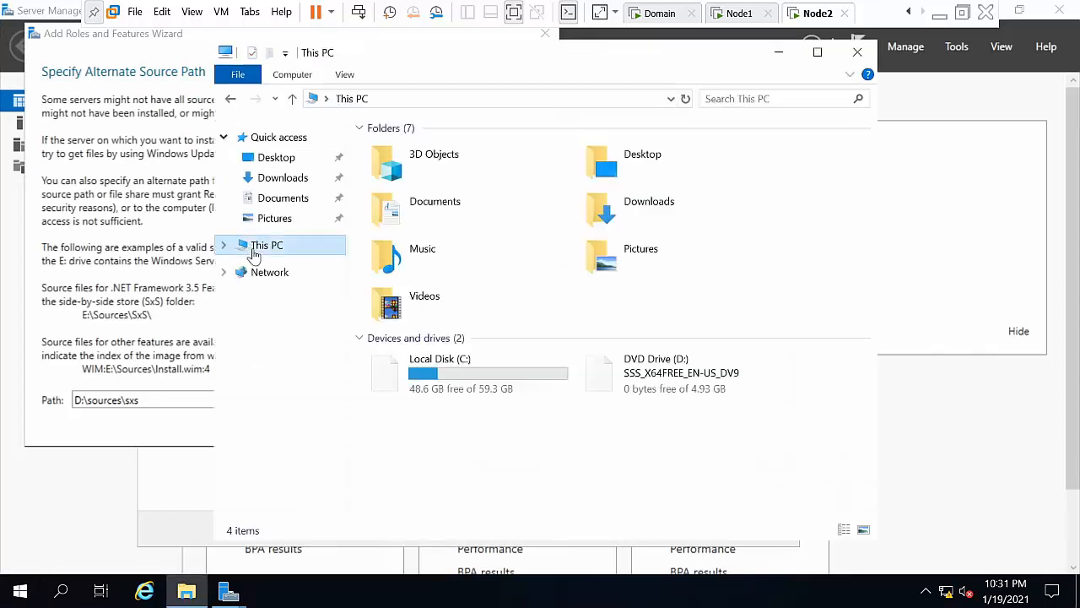
click(856, 51)
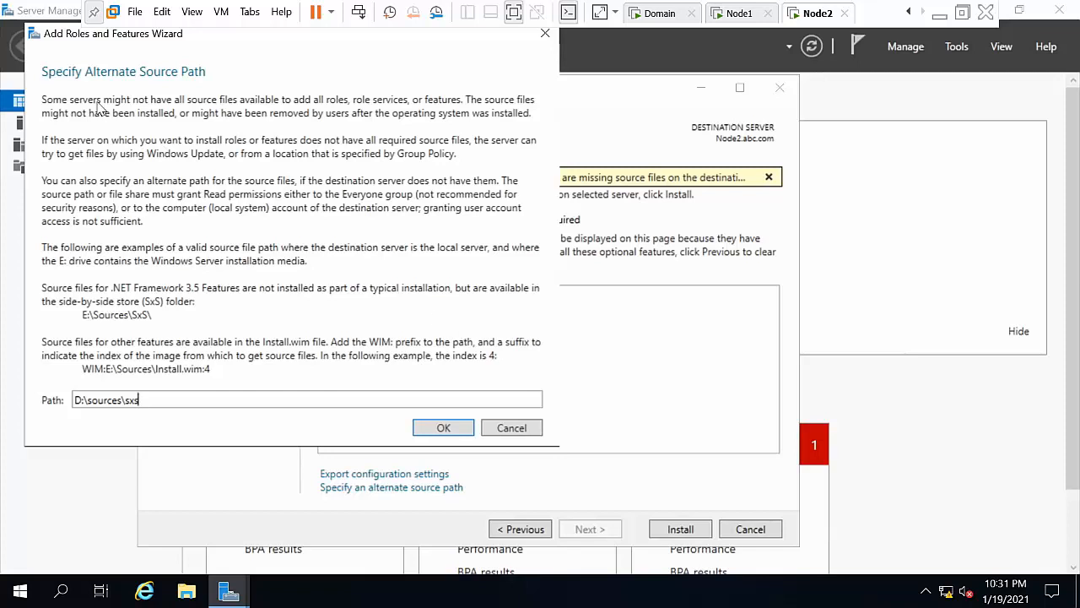
click(452, 428)
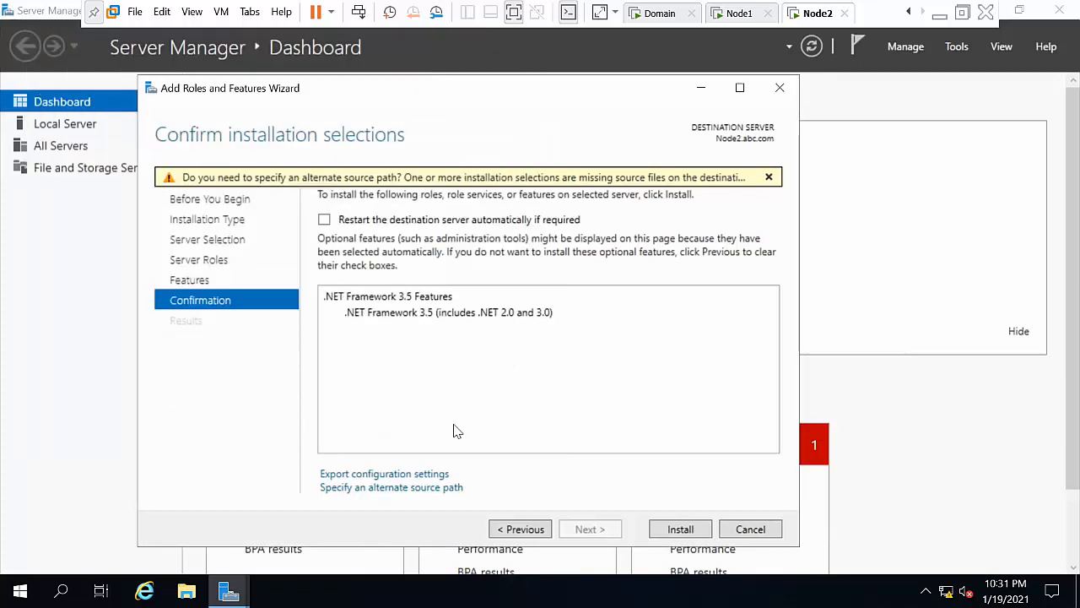
click(688, 530)
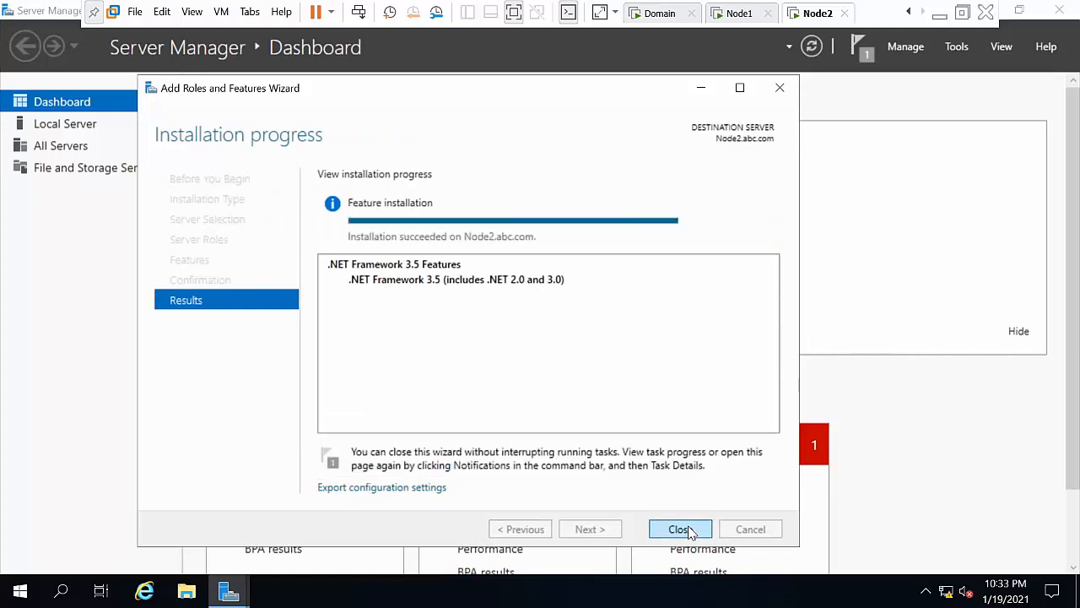
click(680, 530)
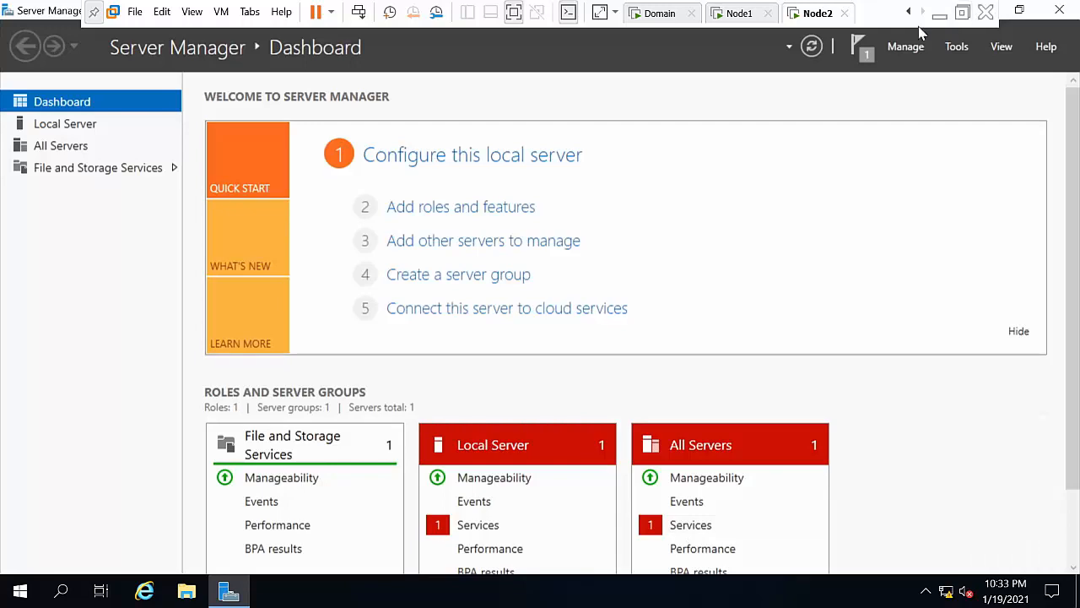
Step: Copy SQLServer2019-x64-ENU and SSMS-Setup-ENU from the host's Files folder
click(736, 14)
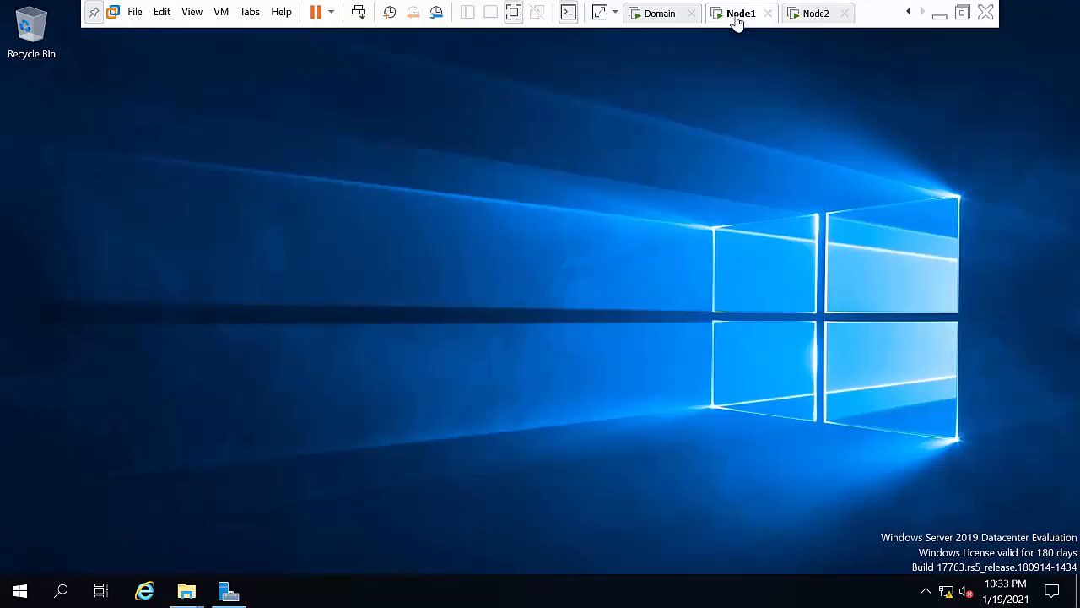
click(939, 14)
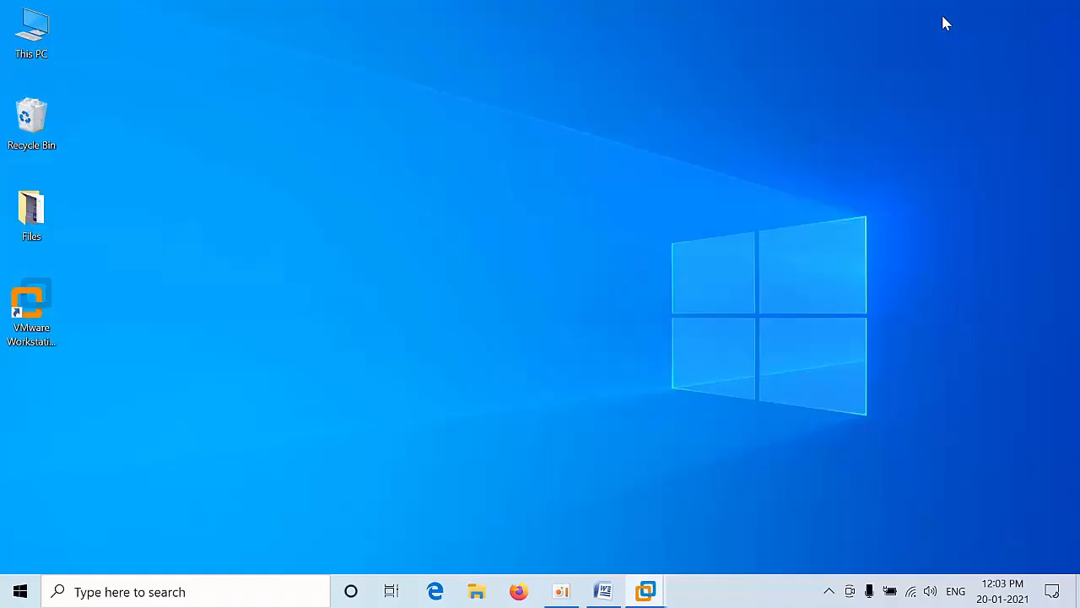
double_click(32, 229)
click(629, 232)
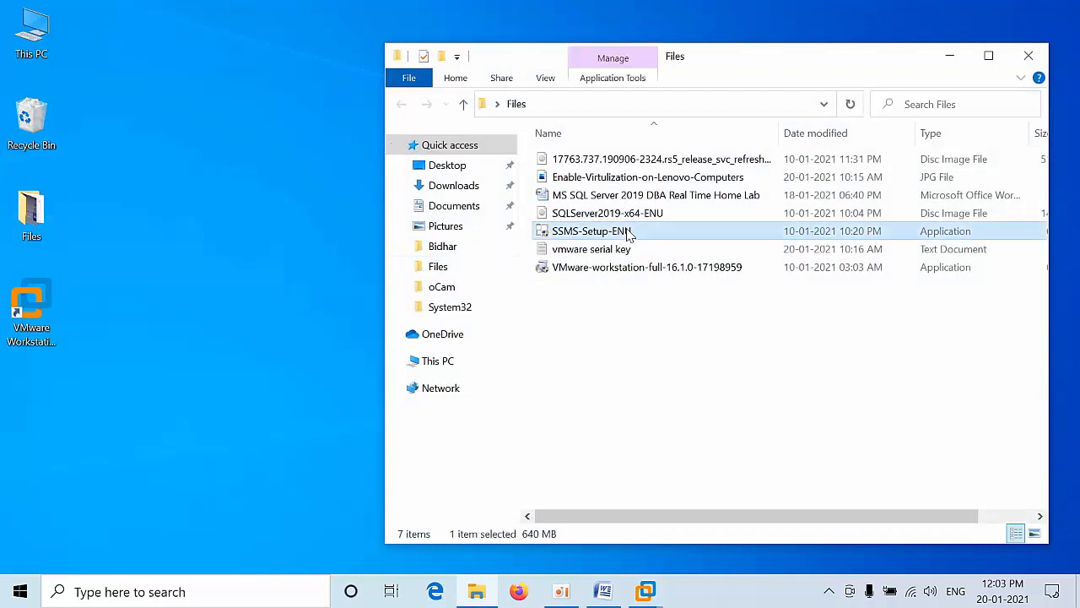
ctrl+click(621, 219)
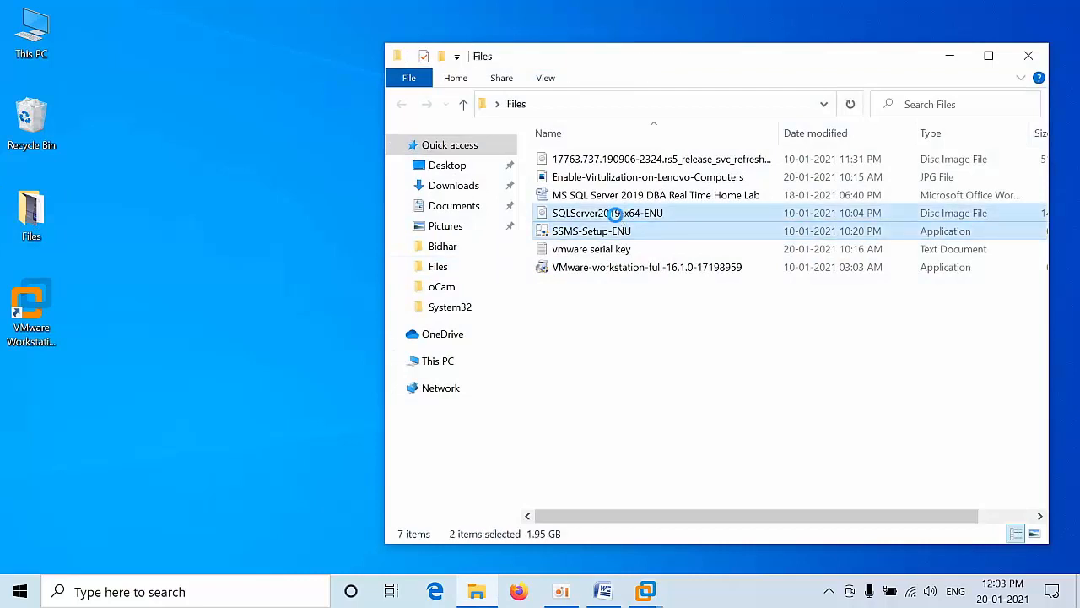
right_click(616, 216)
click(657, 476)
Step: Paste both installers onto Node1's desktop and move them to its left edge
mouse_move(647, 592)
click(724, 472)
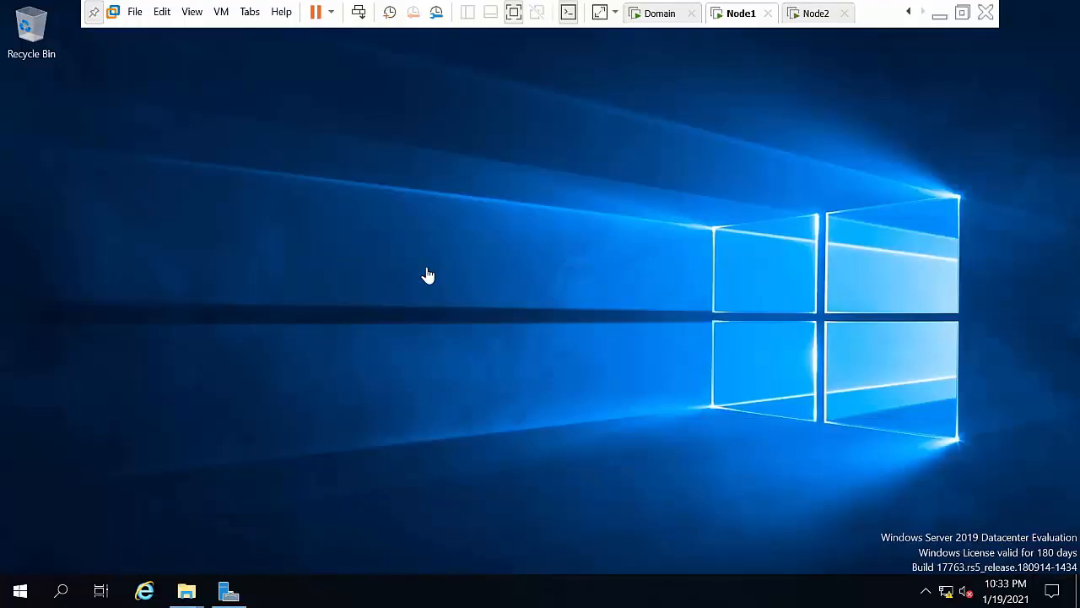
right_click(426, 273)
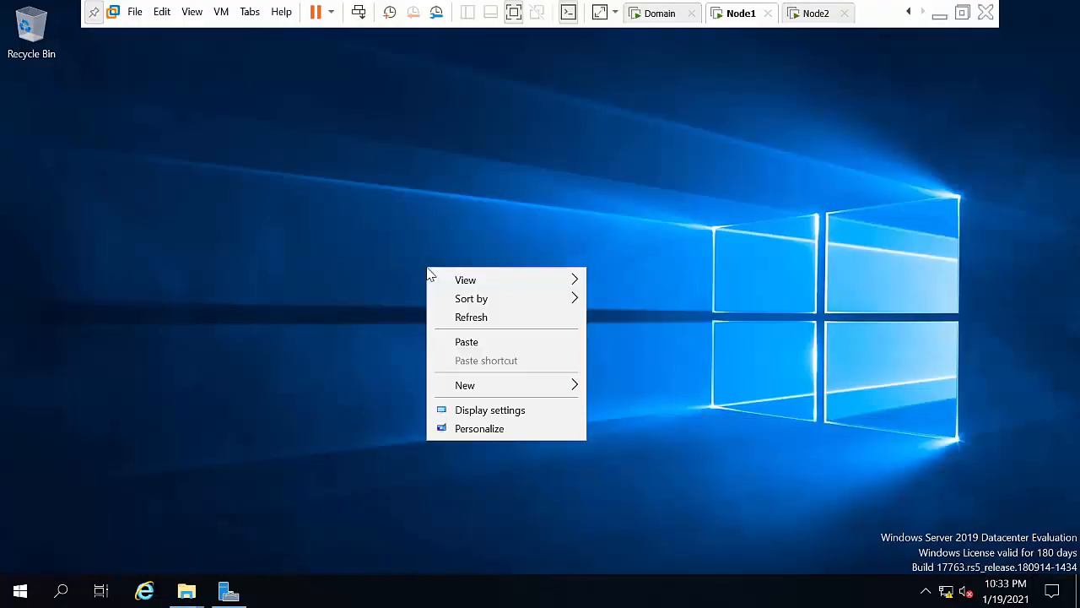
click(447, 341)
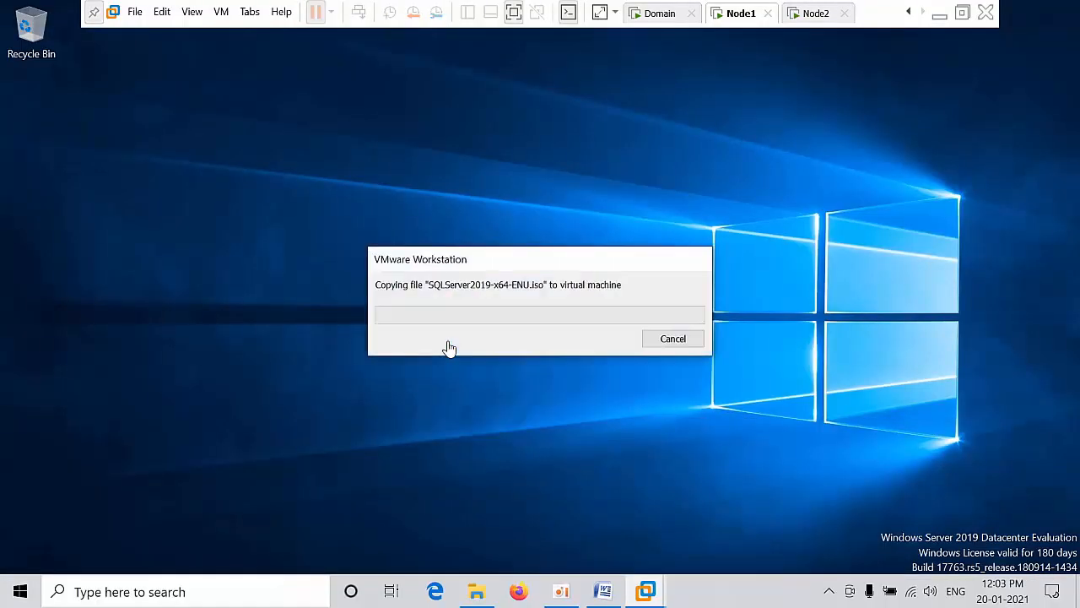
click(460, 388)
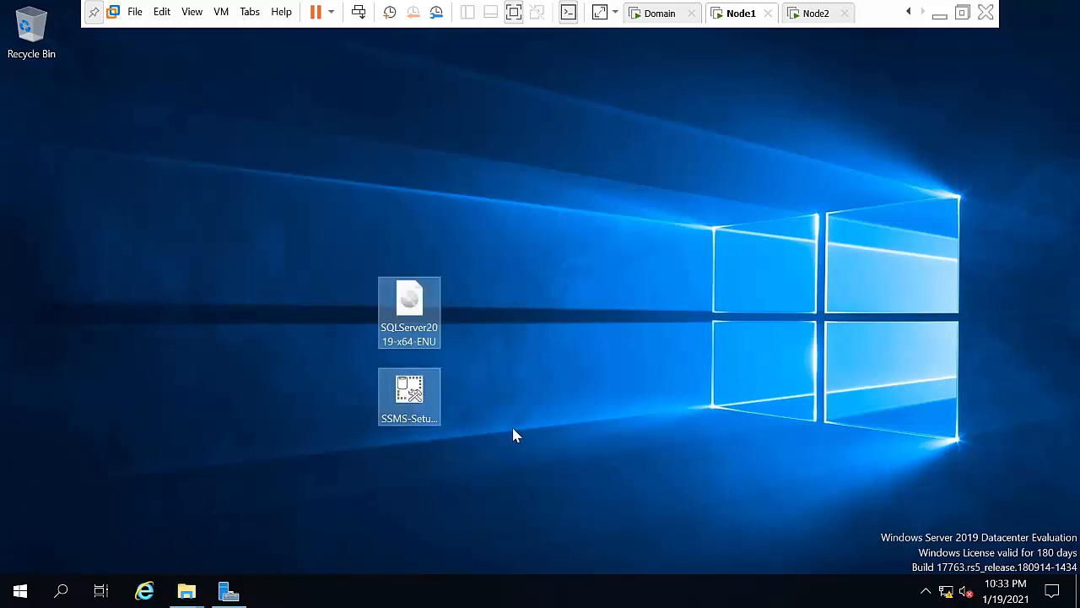
drag(403, 297, 14, 180)
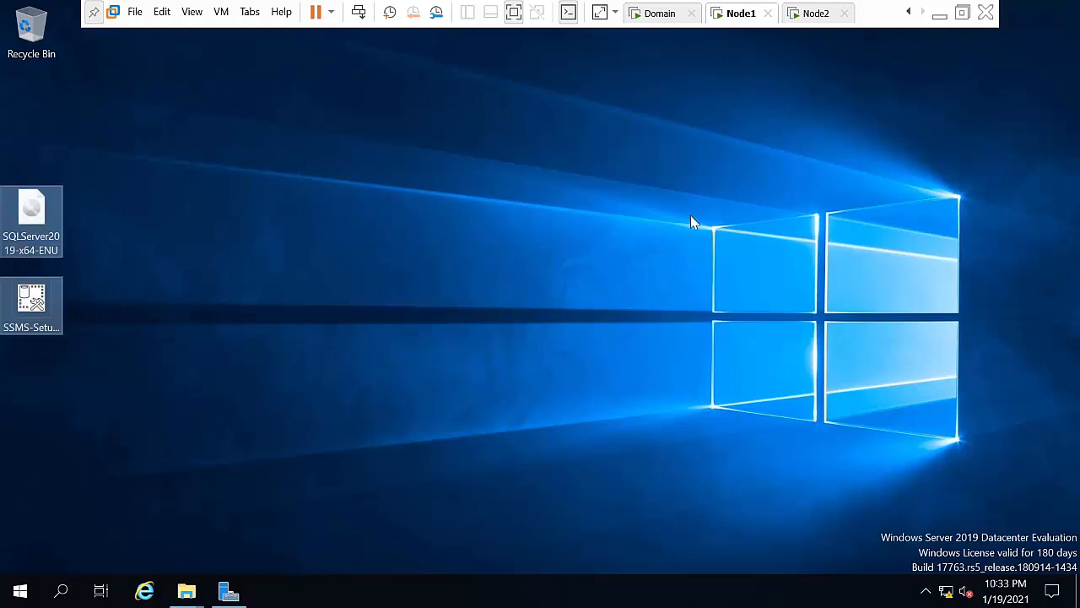
click(815, 13)
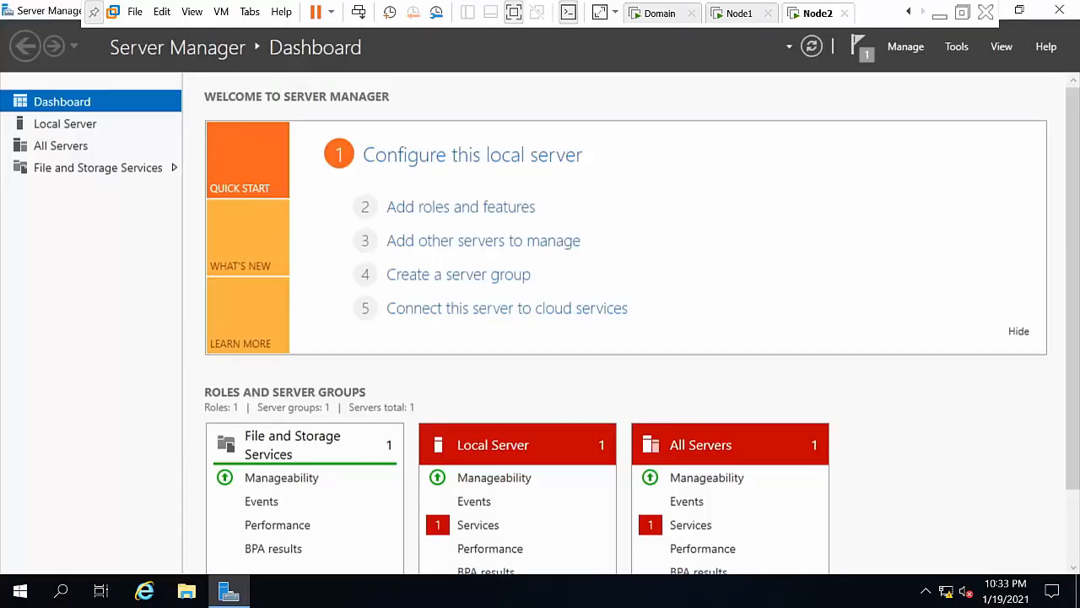
Step: Paste the SQLServer2019-x64-ENU ISO and SSMS setup onto Node2's desktop, drag them left and refresh
click(229, 591)
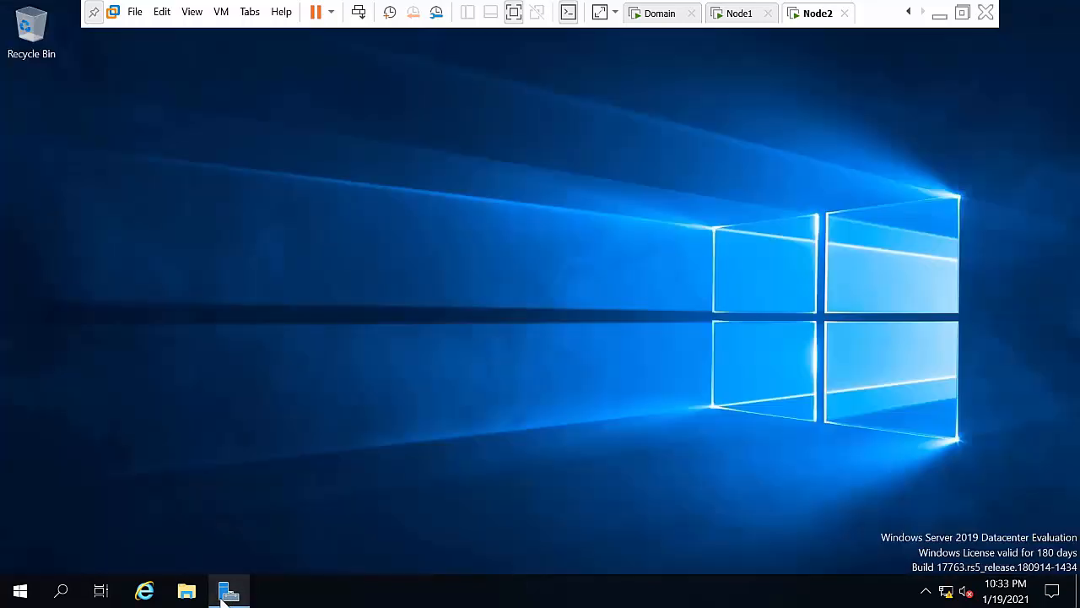
right_click(323, 237)
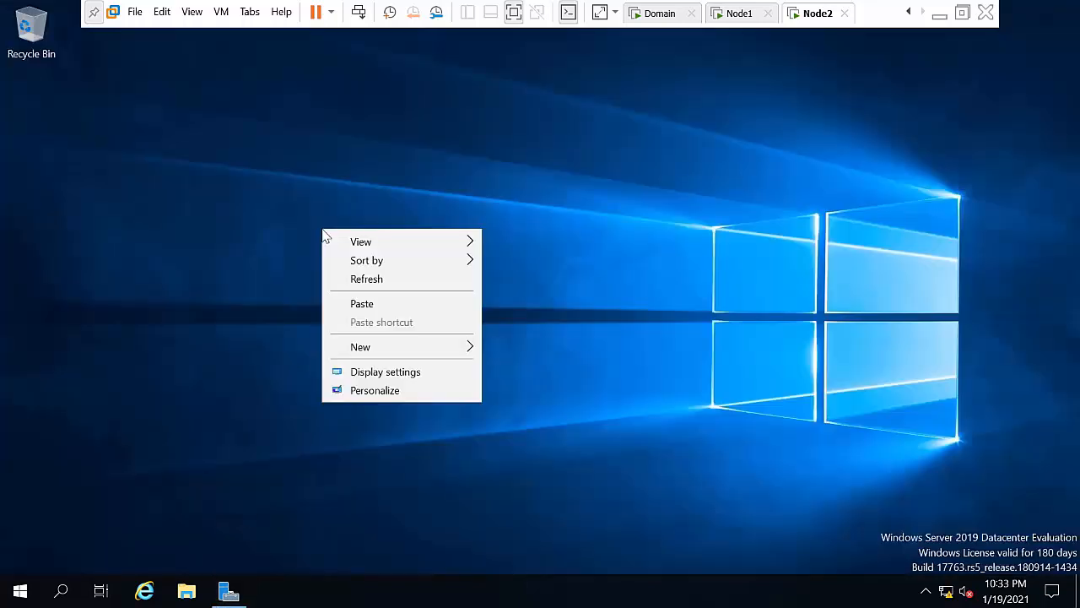
click(365, 309)
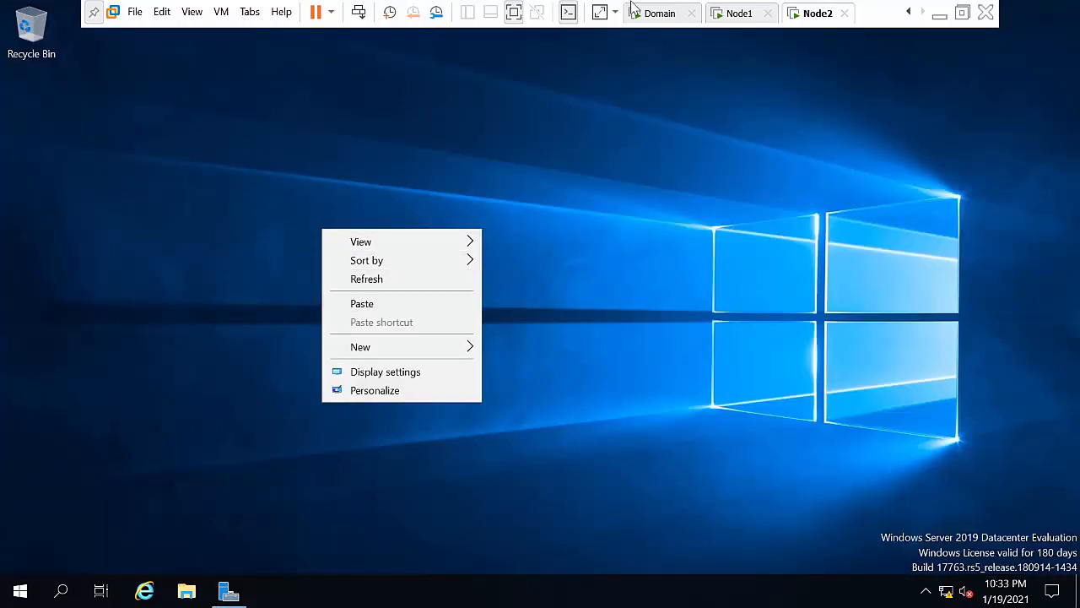
click(748, 20)
click(816, 14)
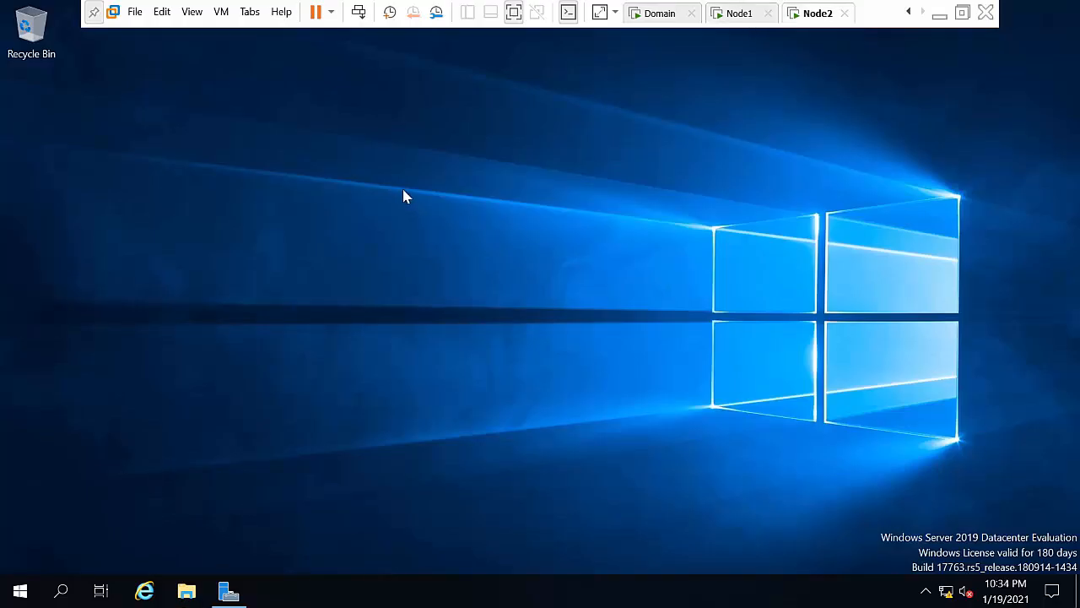
right_click(403, 196)
click(443, 264)
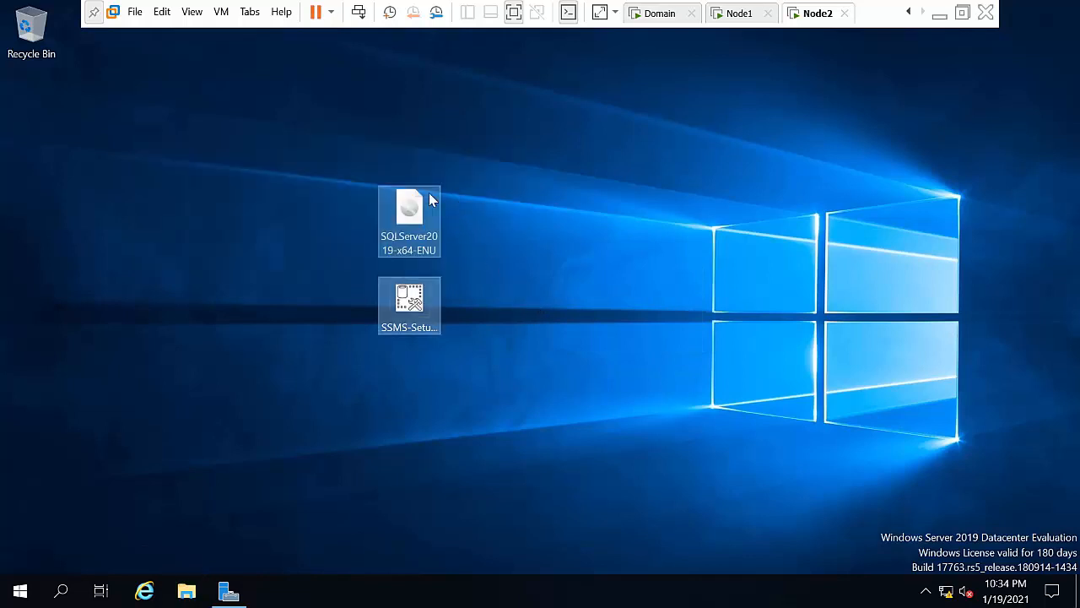
drag(579, 367, 263, 128)
drag(410, 253, 41, 204)
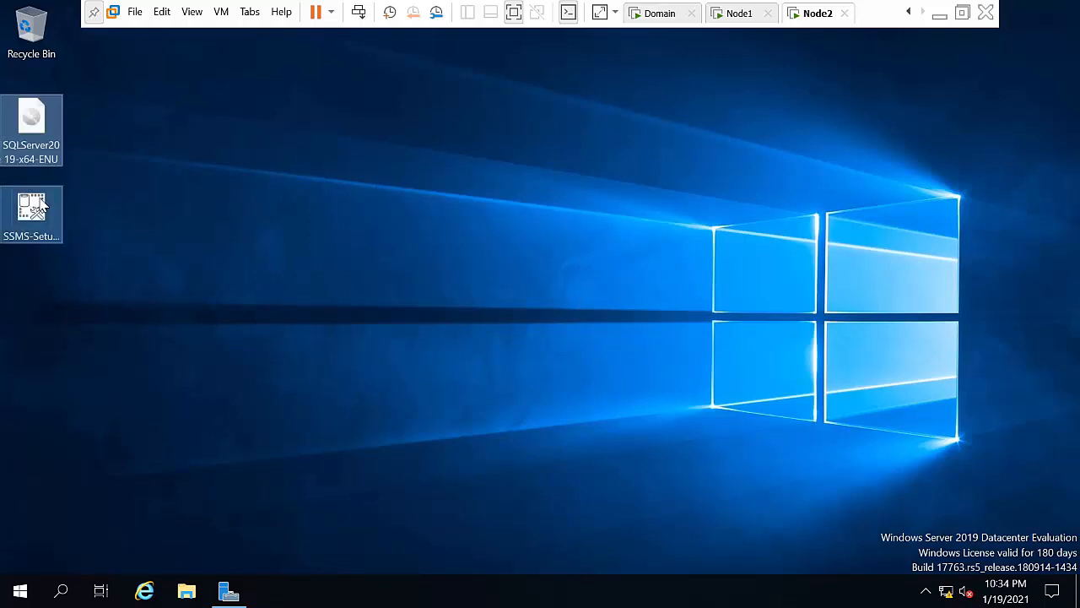
right_click(231, 202)
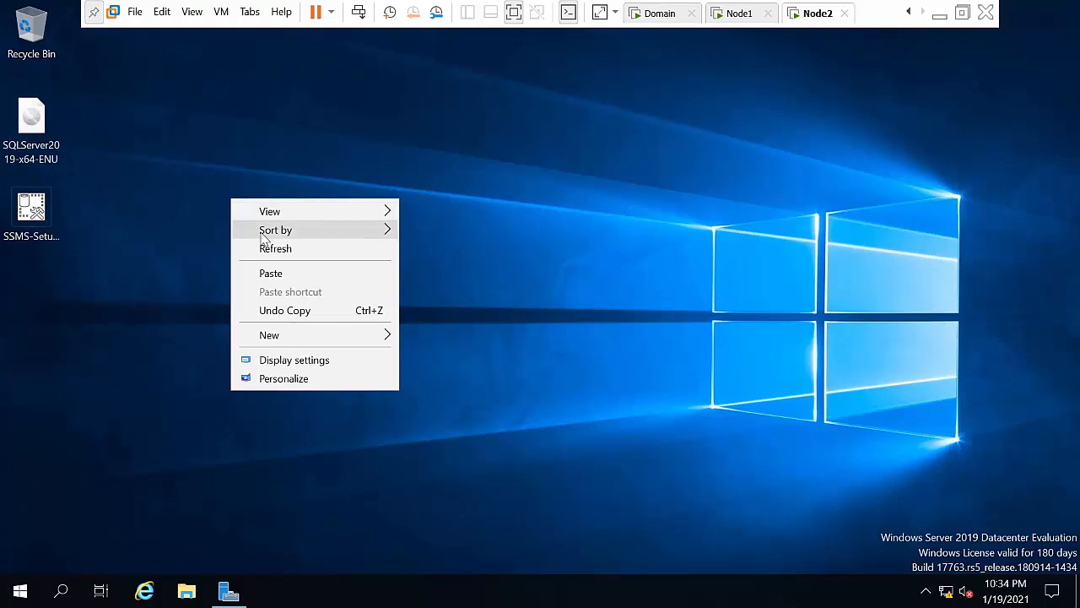
click(265, 249)
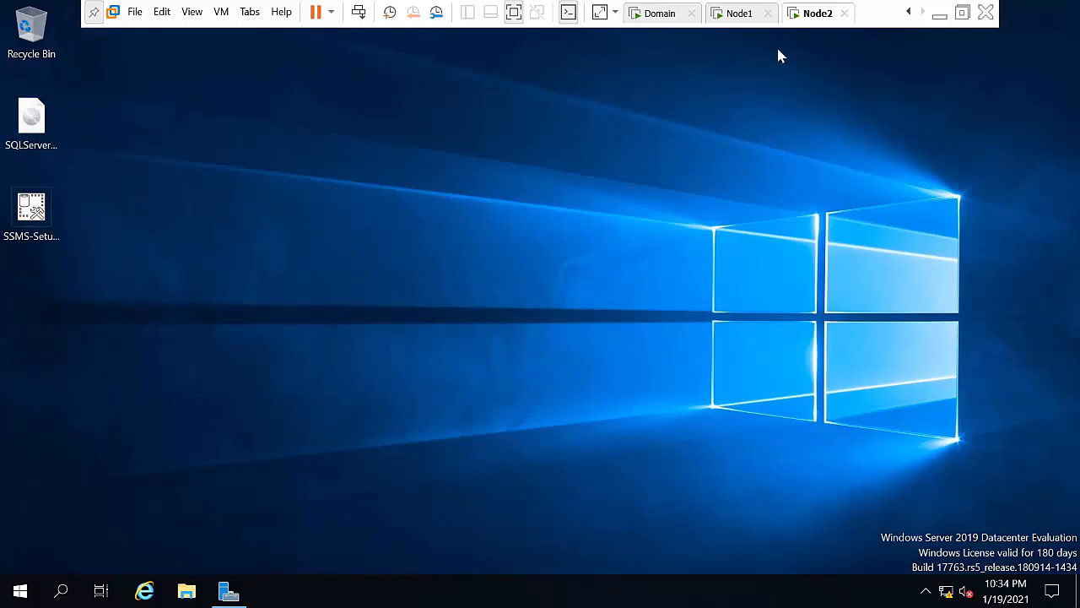
Step: Review the Word lab checklist around the failover clustering step, then minimize Word and the Files folder
click(940, 14)
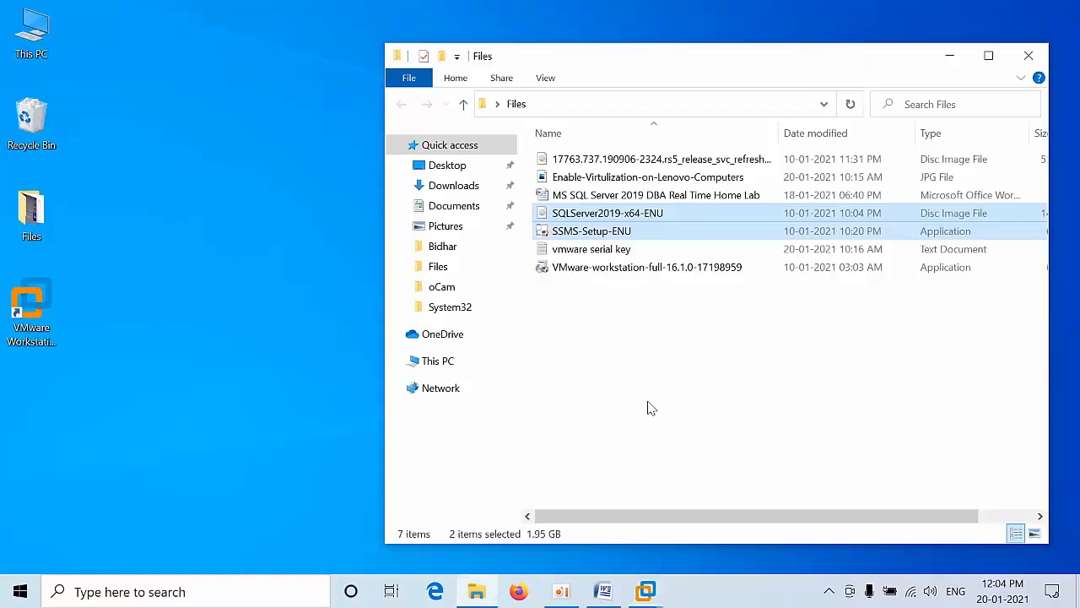
click(603, 591)
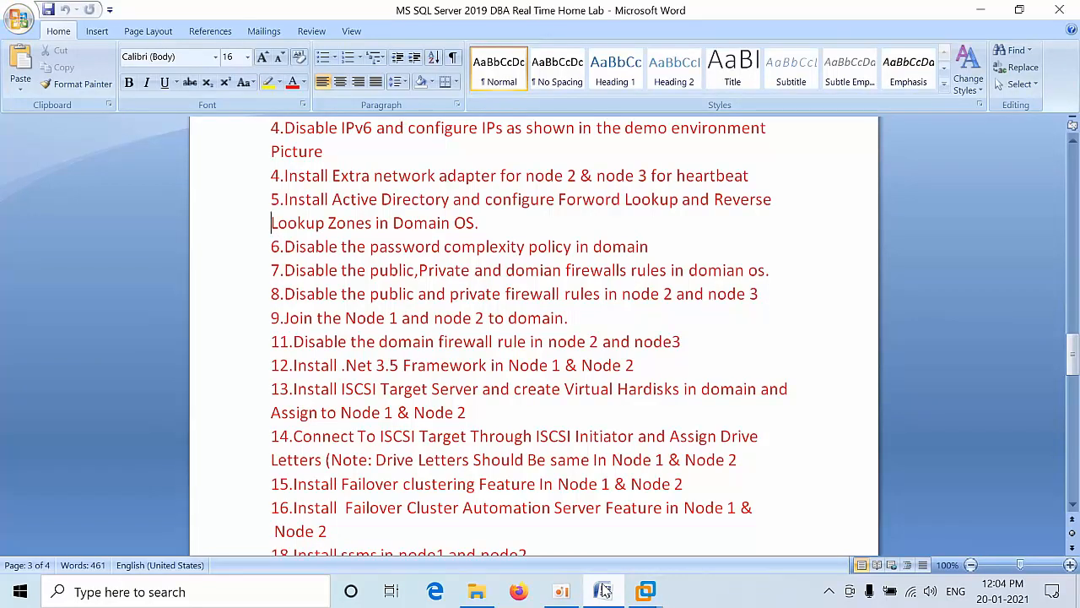
key(Down)
key(Down)
key(Down)
key(Down)
key(Down)
key(Down)
key(Down)
key(Down)
key(Down)
key(Down)
key(Down)
key(Down)
key(Down)
key(Down)
key(Down)
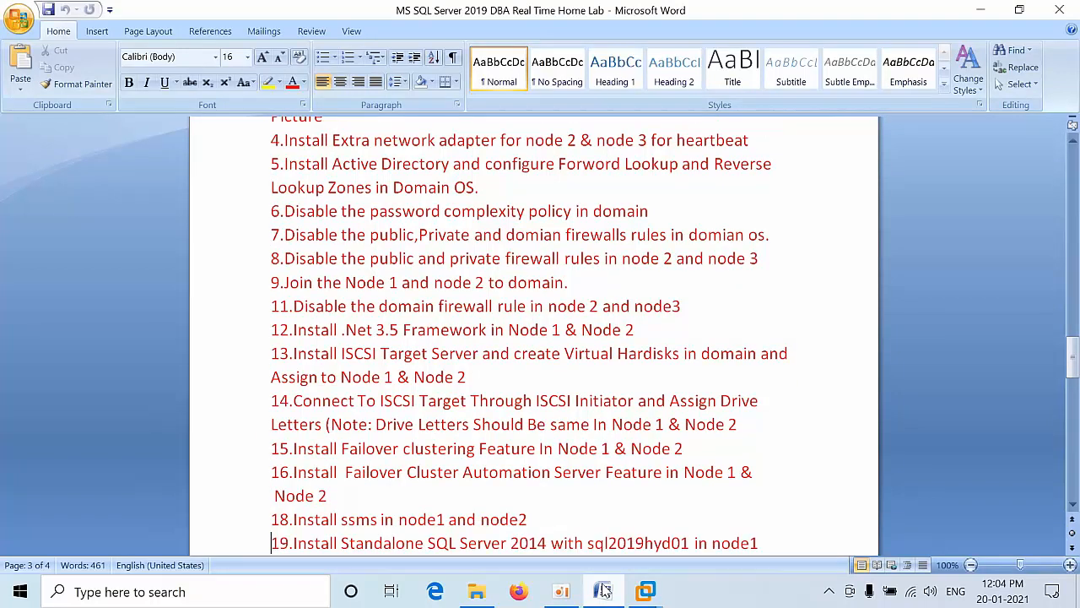
key(Up)
key(Up)
key(Up)
key(Up)
key(Up)
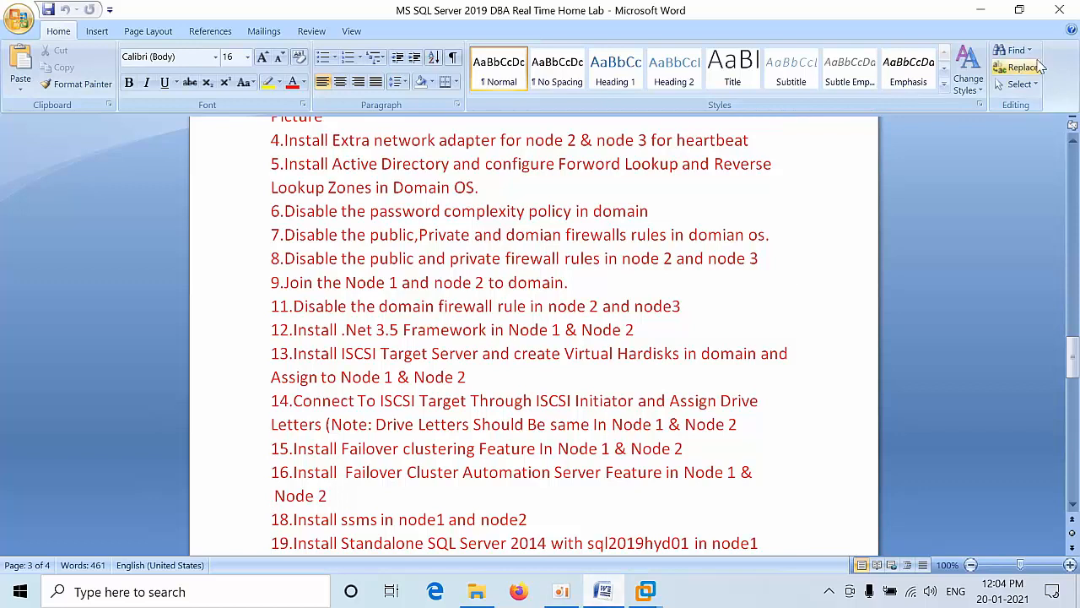
click(982, 10)
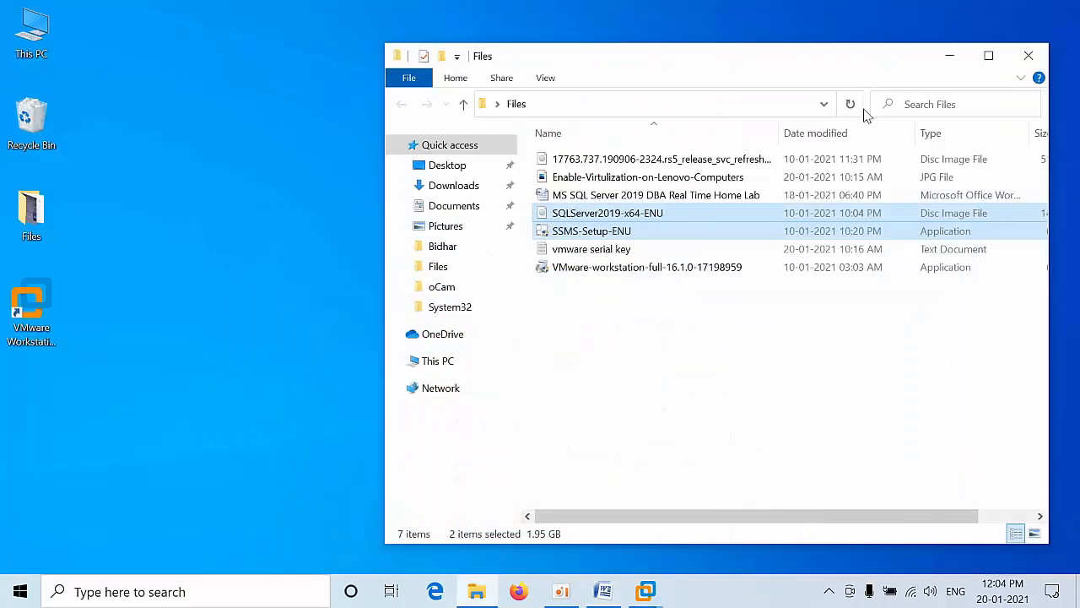
click(949, 58)
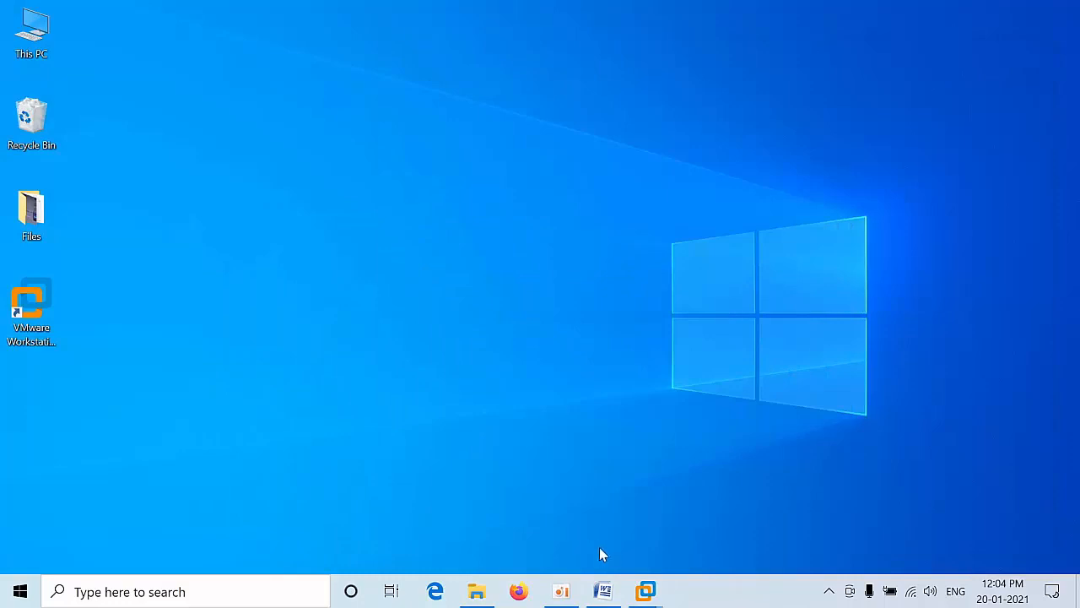
Step: On Node1, run SSMS-Setup as administrator, install Management Studio 18.8 and close the installer
mouse_move(638, 595)
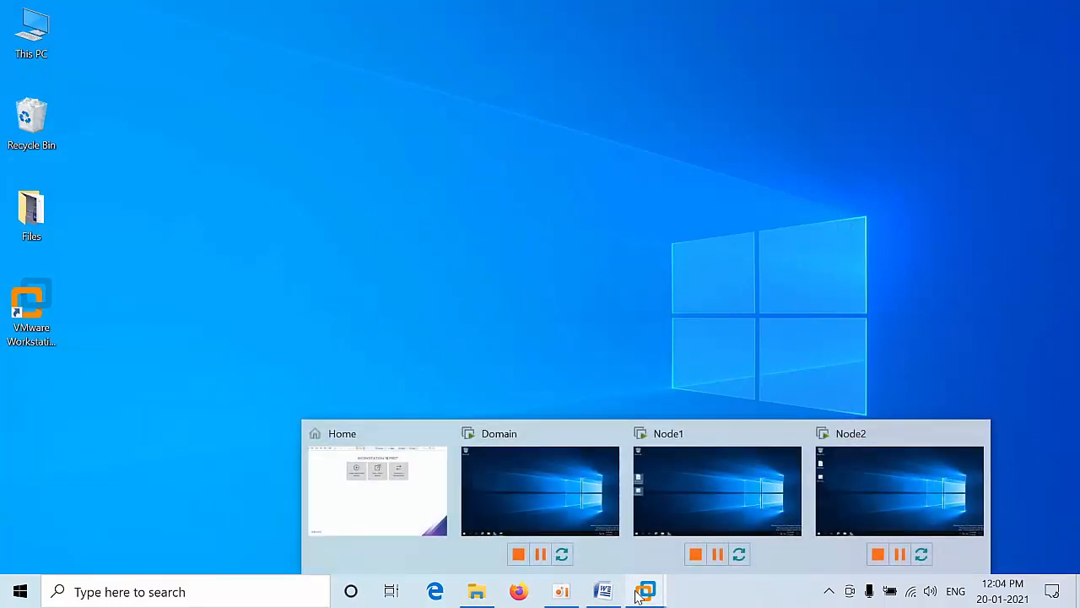
click(734, 460)
right_click(347, 225)
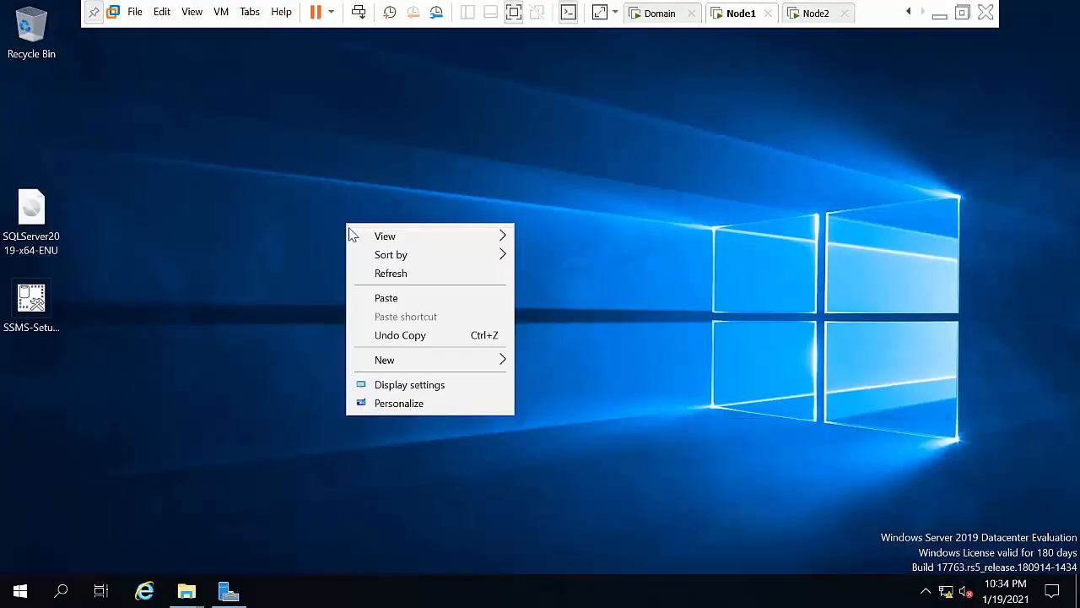
click(411, 274)
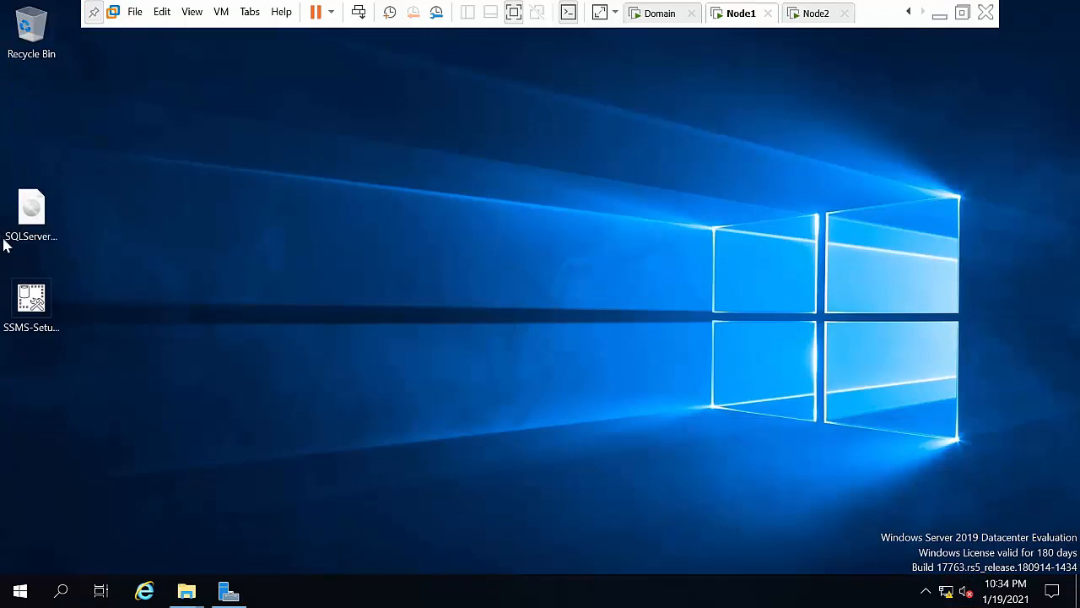
click(27, 294)
right_click(27, 293)
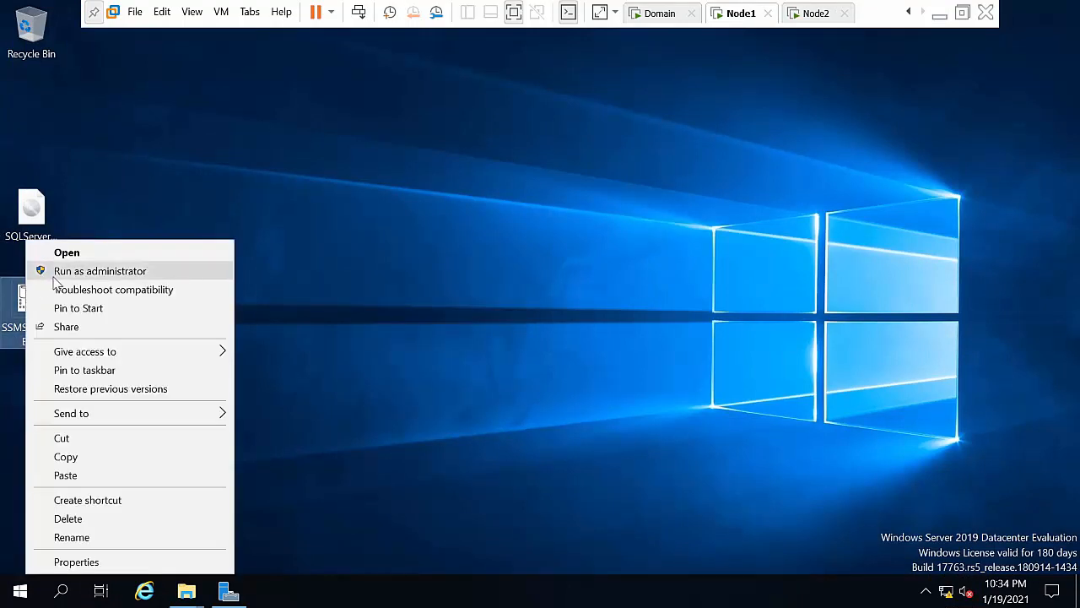
click(55, 271)
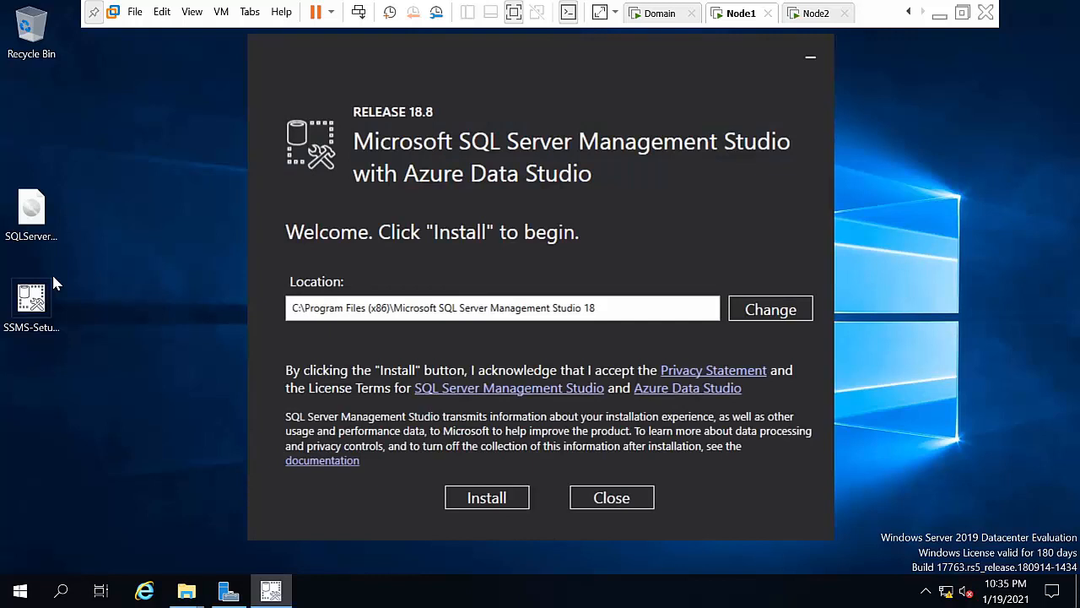
click(484, 497)
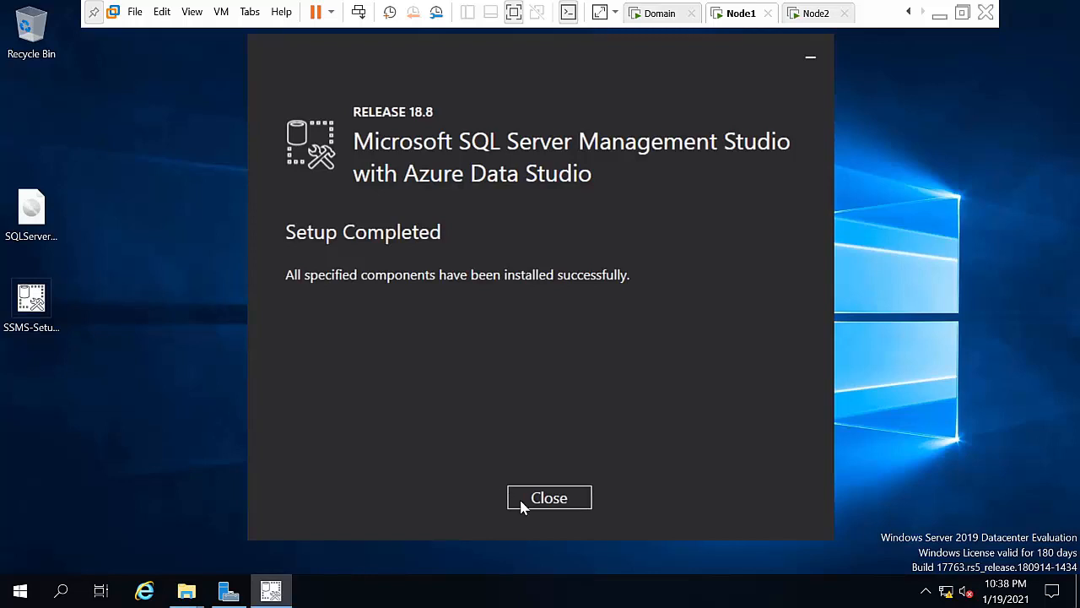
click(521, 502)
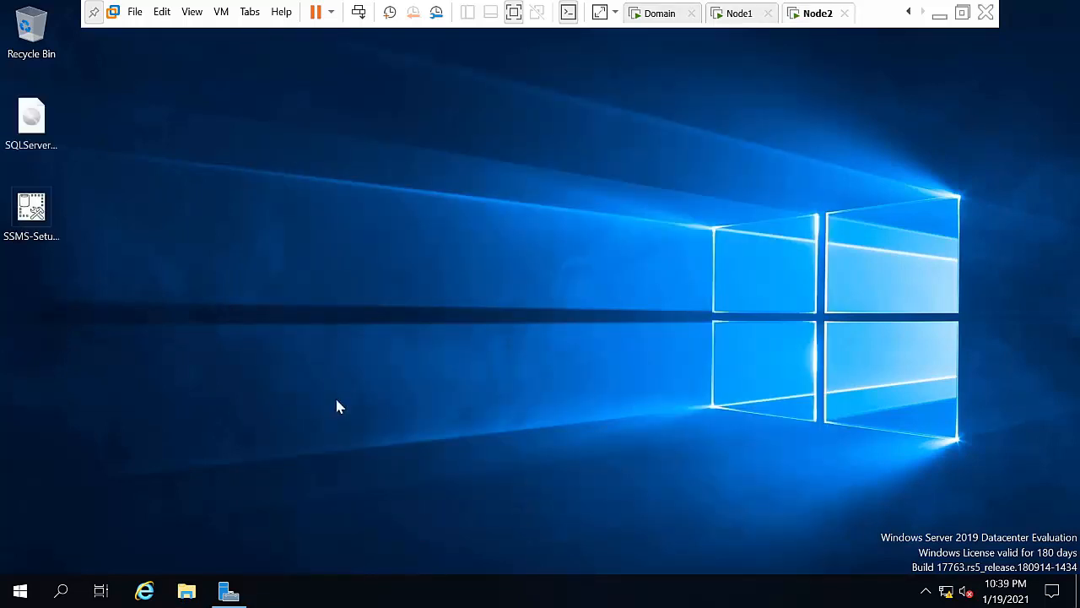
Step: On Node2, run SSMS-Setup-ENU as administrator, install Management Studio 18.8 and close the installer
click(44, 214)
right_click(44, 215)
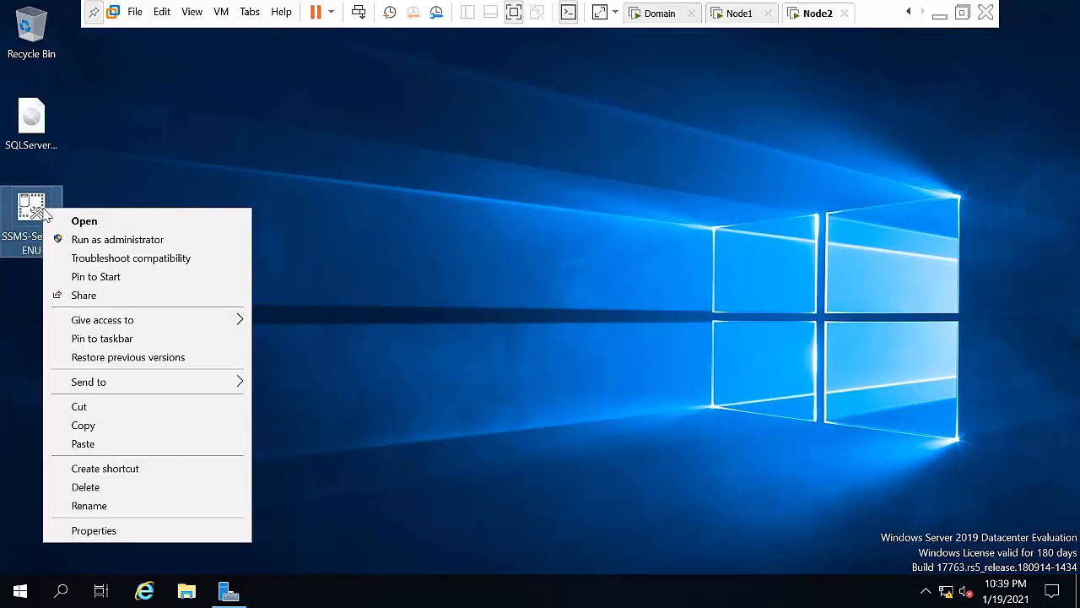
click(55, 237)
click(83, 243)
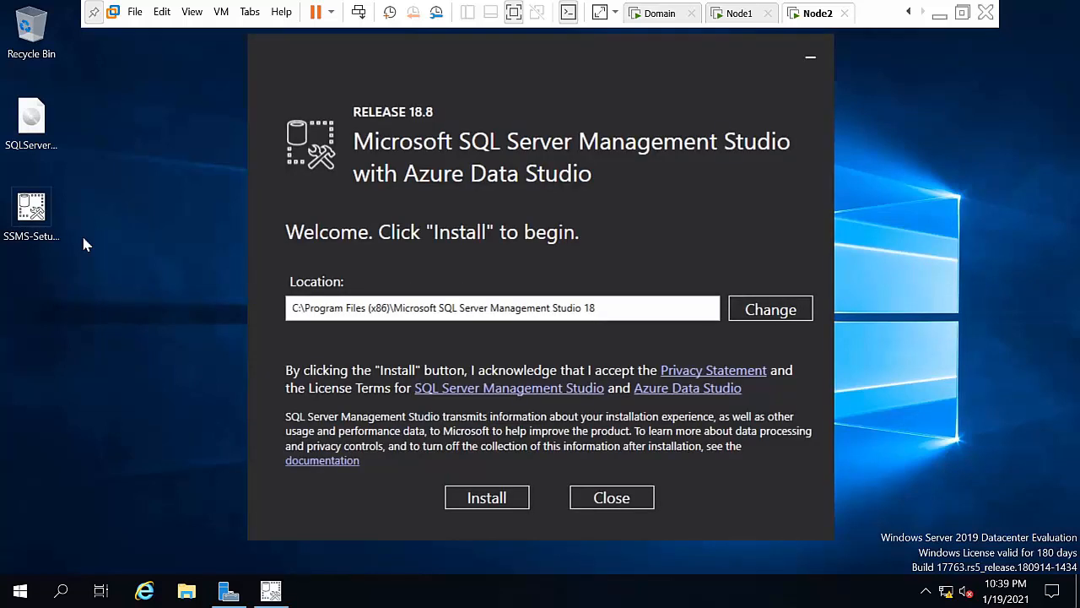
click(487, 498)
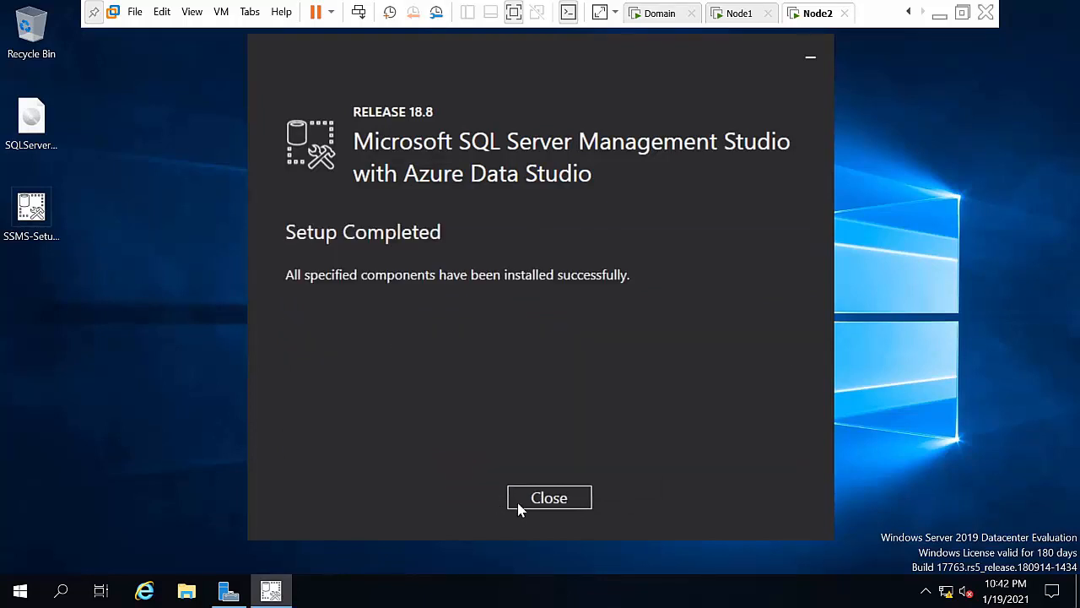
click(519, 505)
click(367, 187)
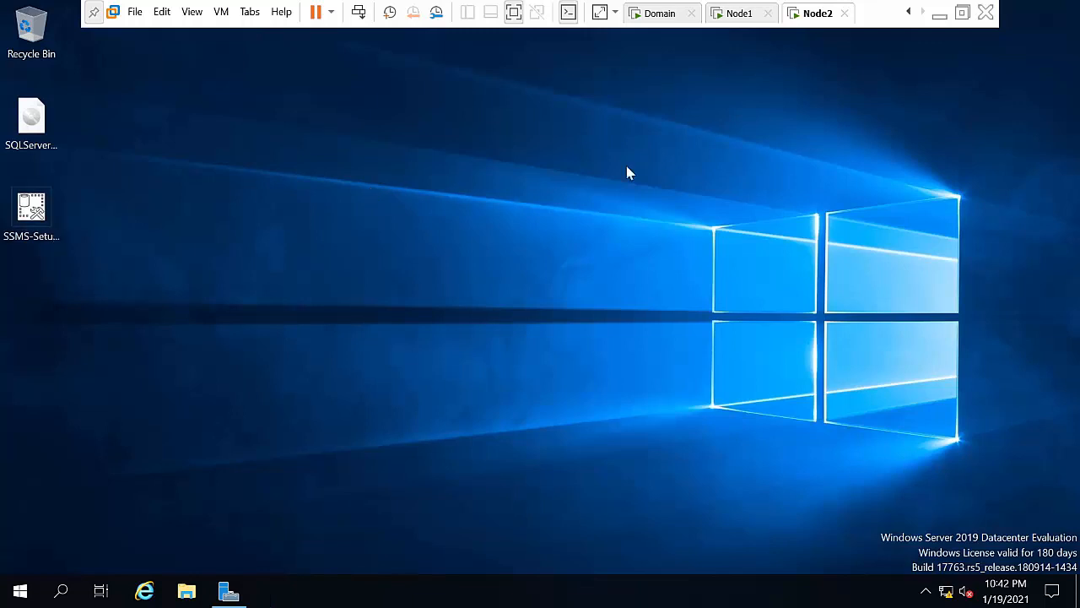
Step: Mount the SQL Server 2019 ISO as a drive on Node1
click(734, 14)
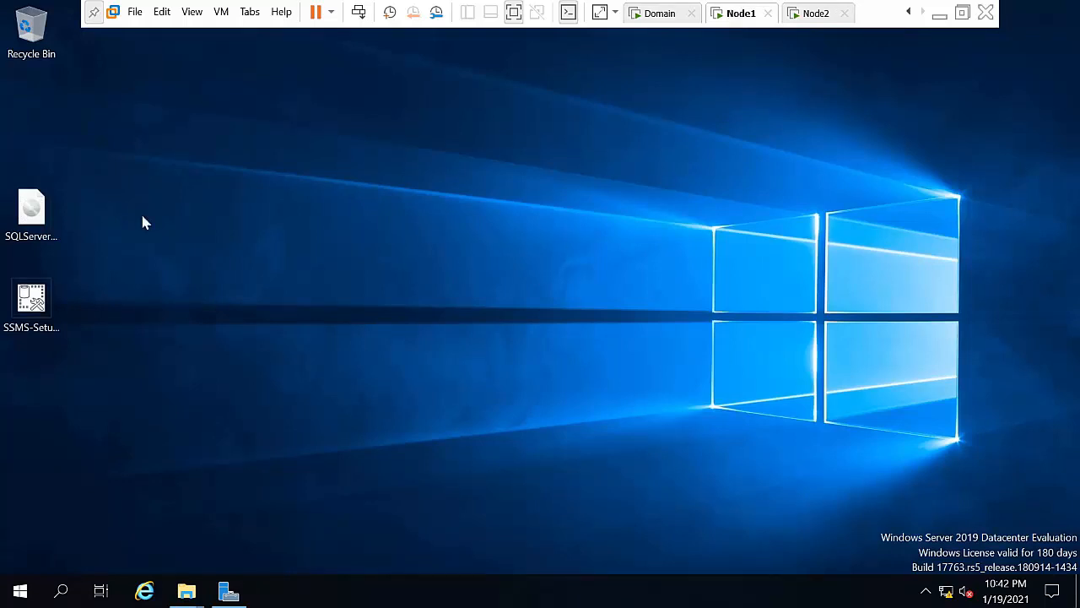
right_click(40, 217)
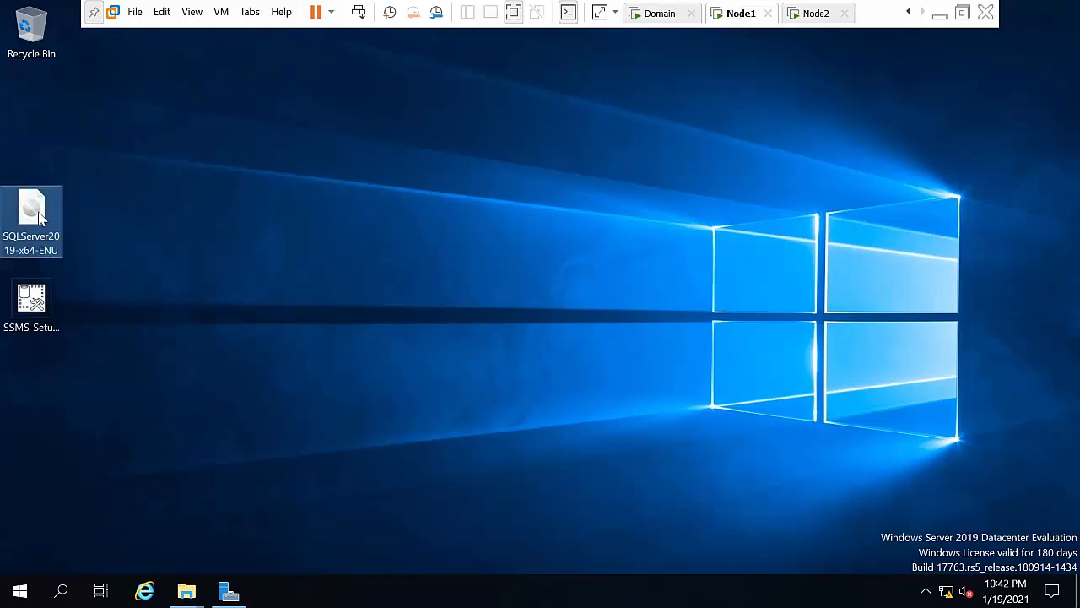
click(63, 222)
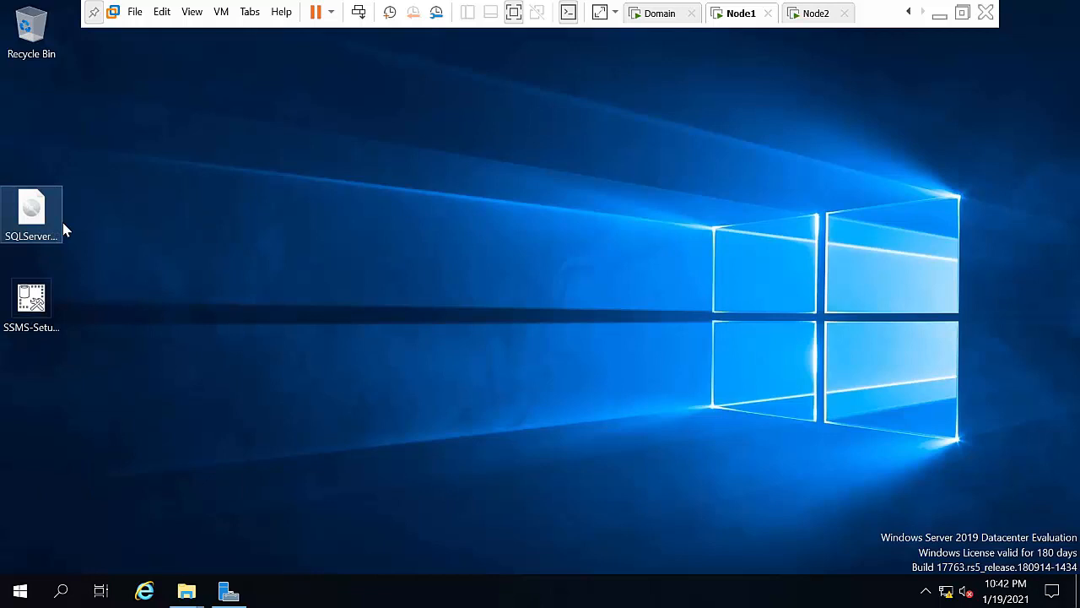
Step: Run SQL Server setup as administrator and start a new stand-alone installation
right_click(447, 240)
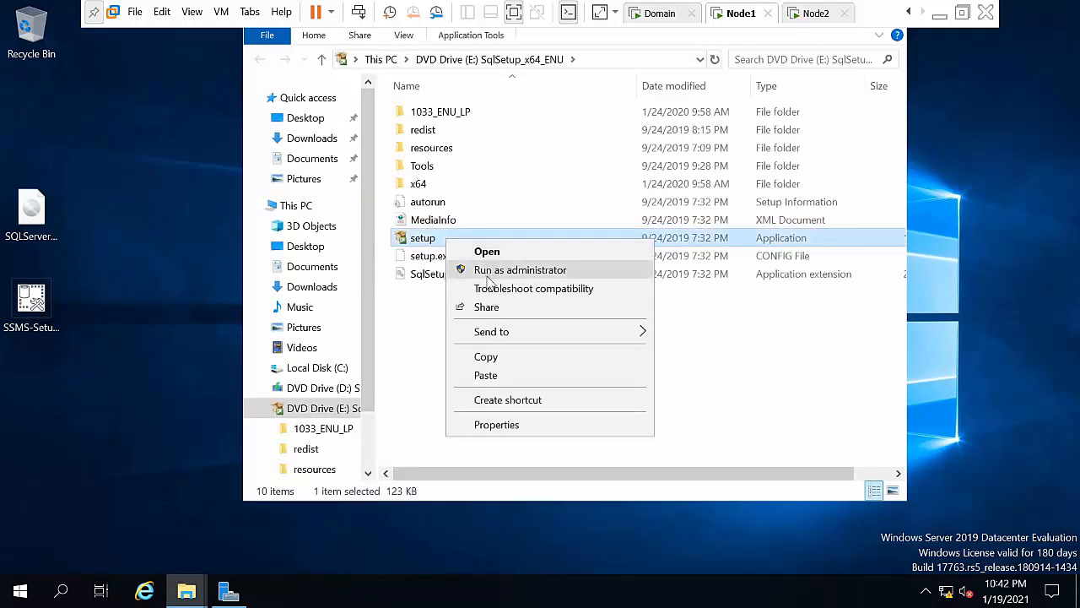
click(487, 276)
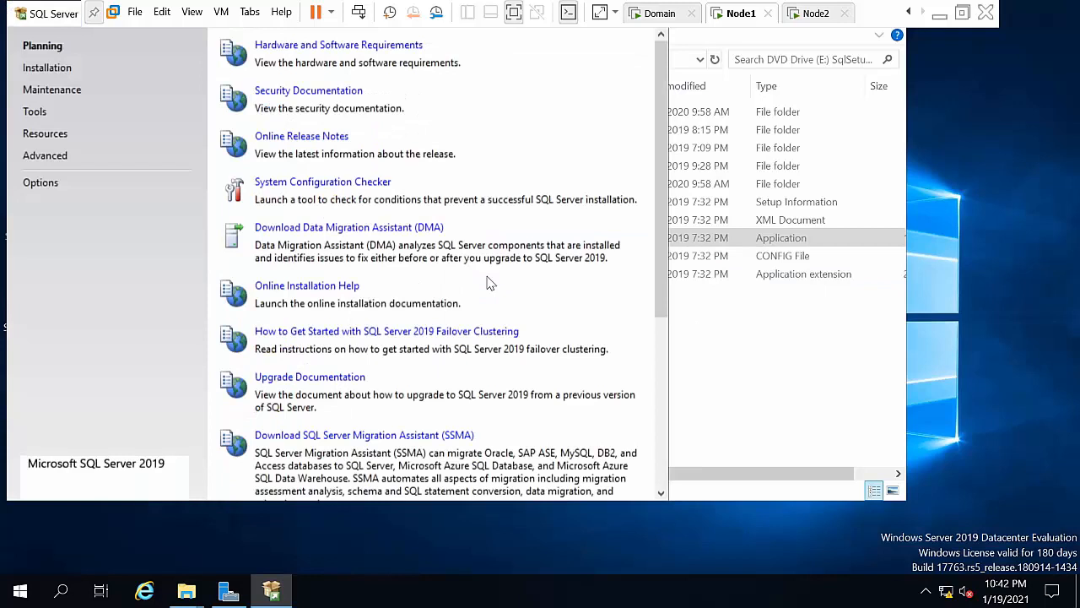
click(51, 73)
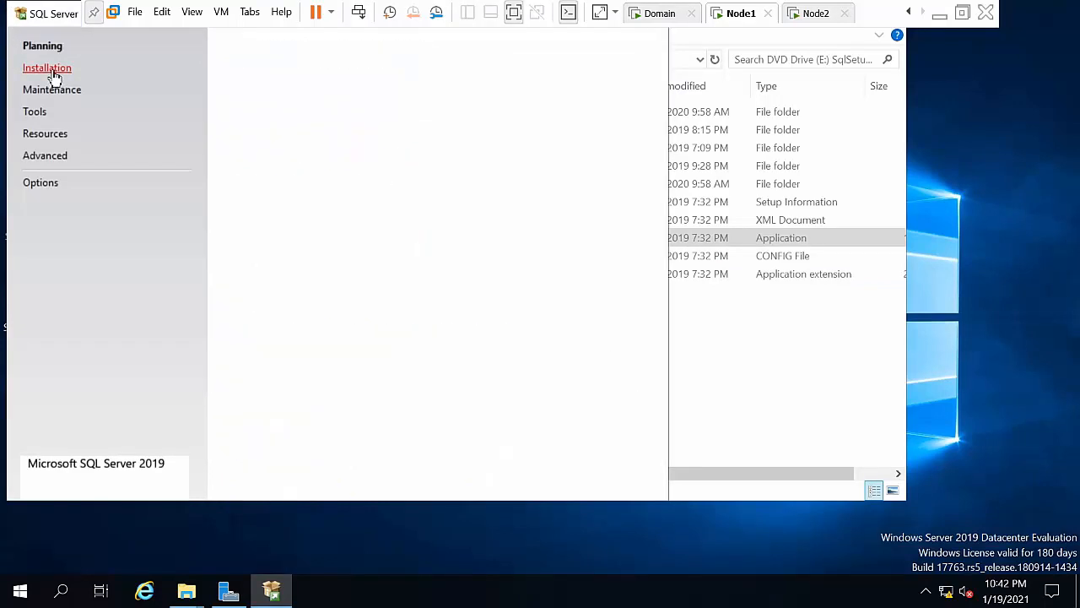
click(293, 48)
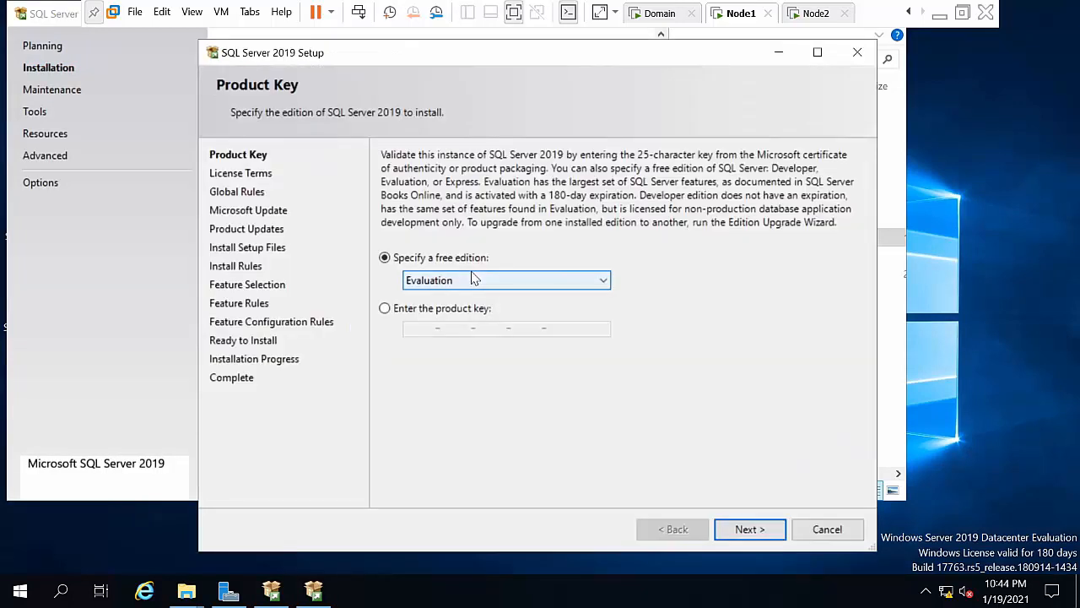
Step: Keep the Evaluation edition and accept the license terms
click(474, 280)
click(443, 302)
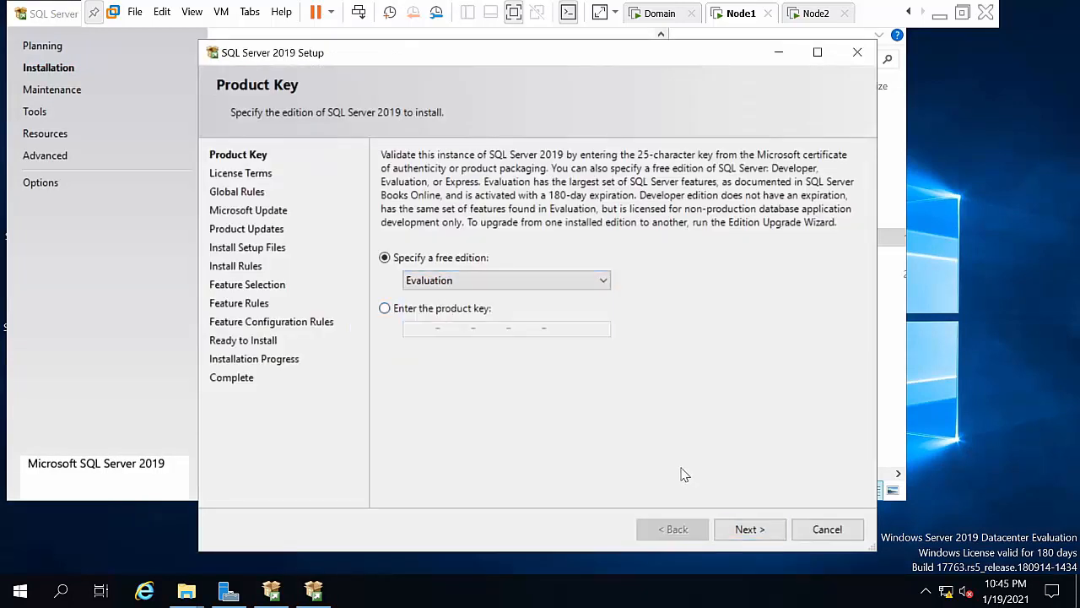
click(758, 530)
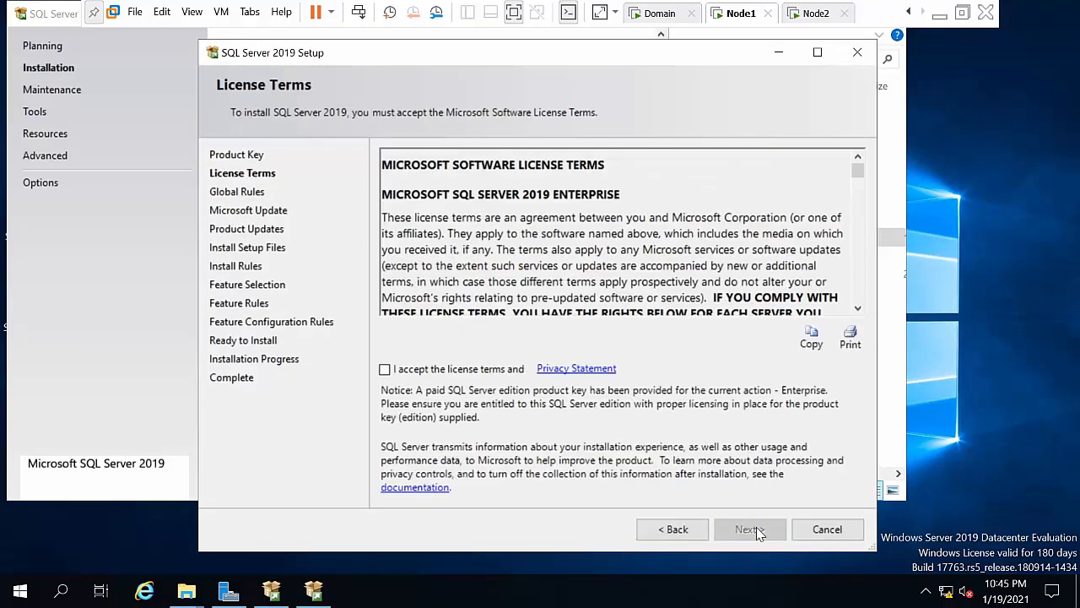
click(401, 372)
Step: Continue past the global rules, Microsoft Update and the product updates search error
click(741, 530)
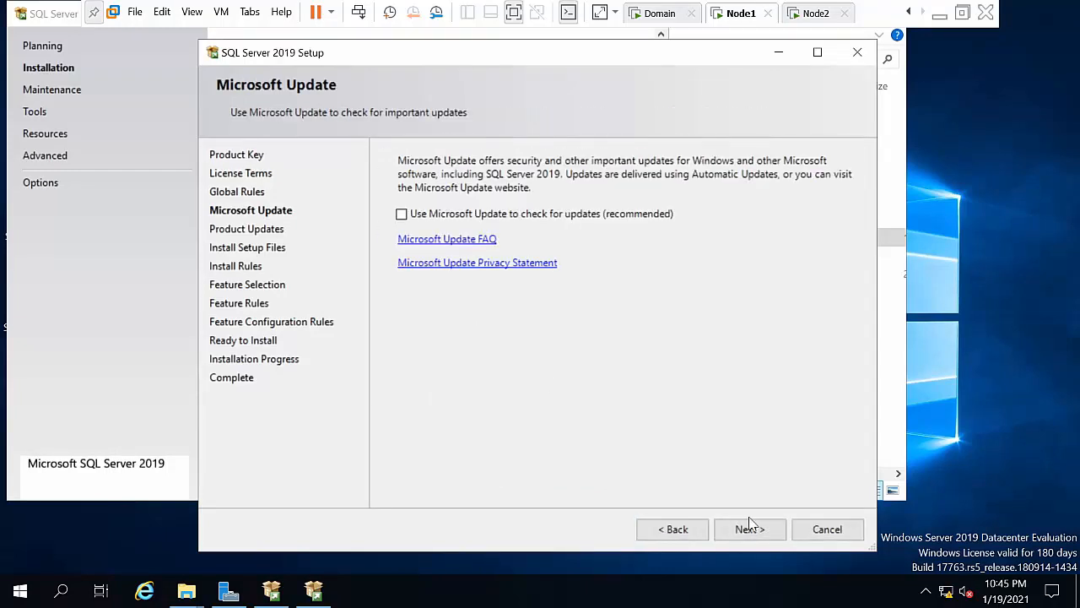
click(749, 529)
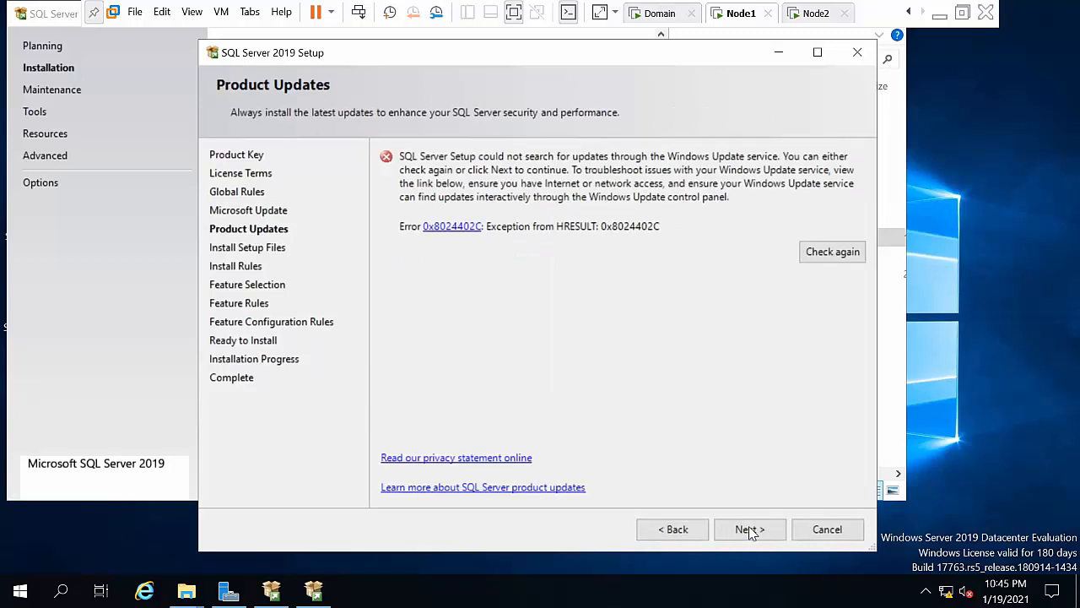
click(749, 530)
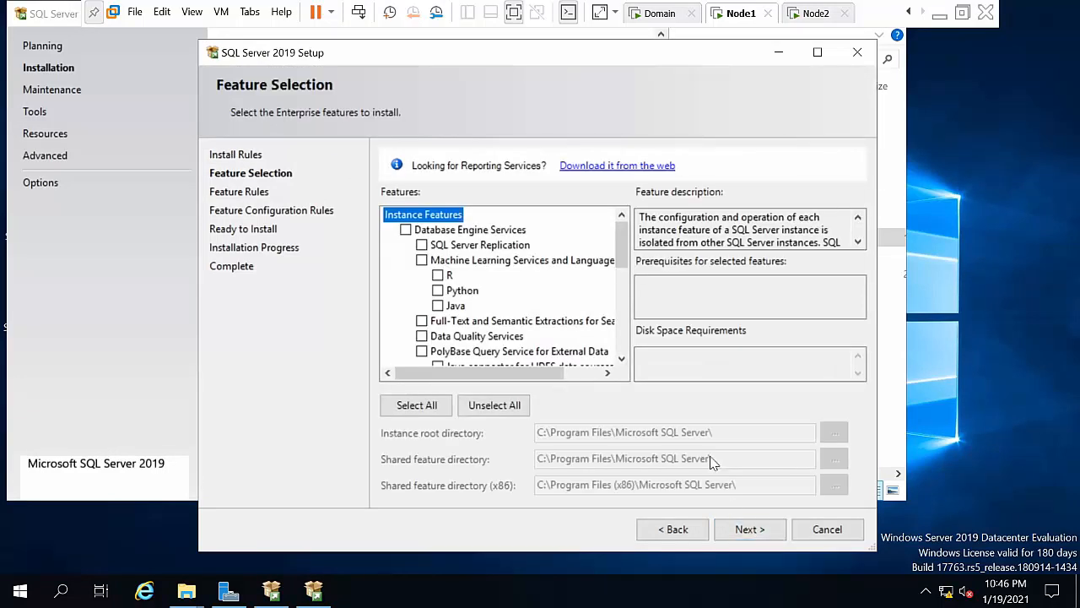
Step: Tick Database Engine Services in the feature list
click(406, 230)
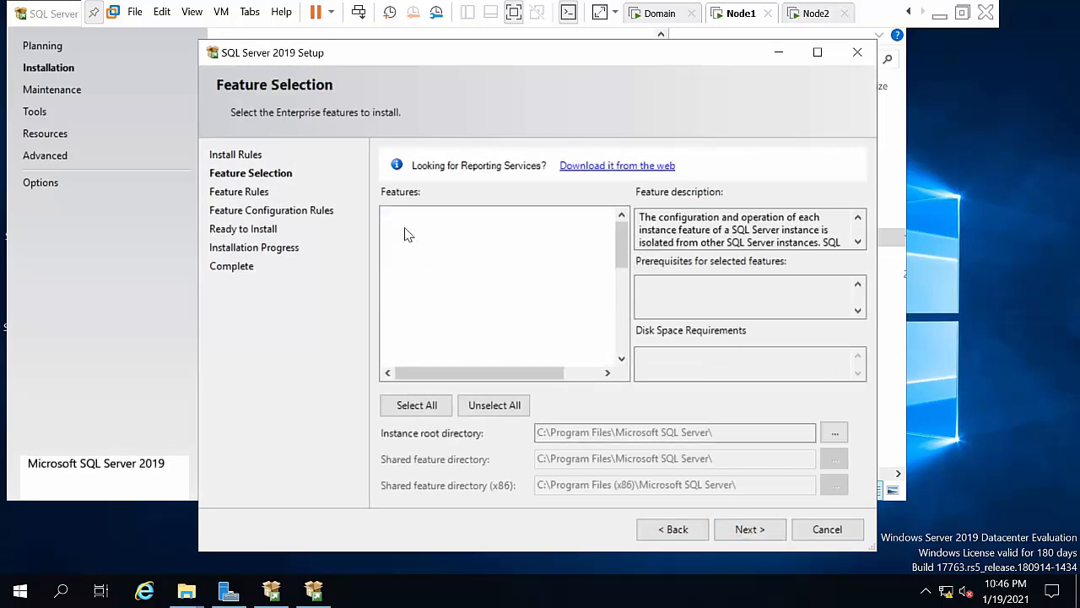
click(622, 360)
click(621, 360)
click(622, 360)
click(621, 360)
click(621, 360)
click(621, 359)
click(621, 360)
click(621, 360)
Step: Add Client Tools Connectivity and Client Tools Backwards Compatibility, then proceed to Instance Configuration
click(621, 359)
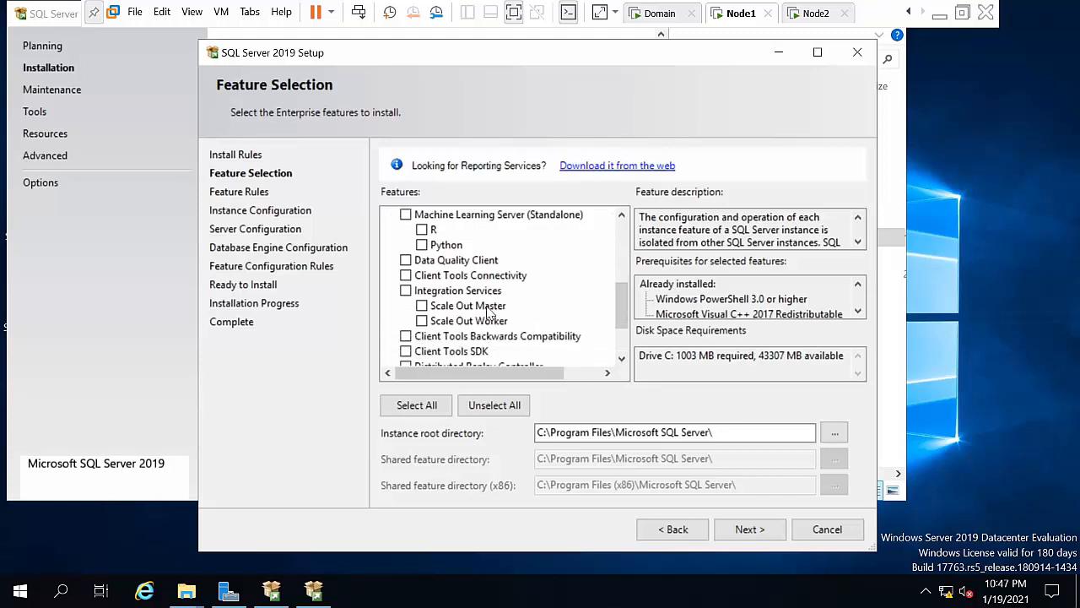
click(406, 275)
click(406, 337)
click(621, 359)
click(621, 360)
click(621, 359)
click(622, 360)
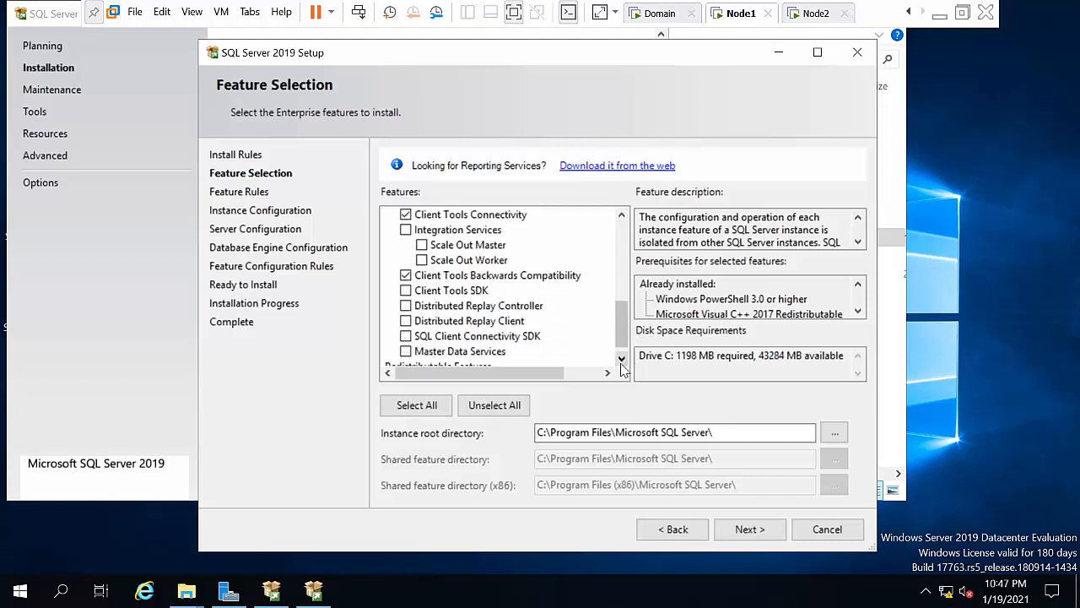
click(622, 360)
click(749, 529)
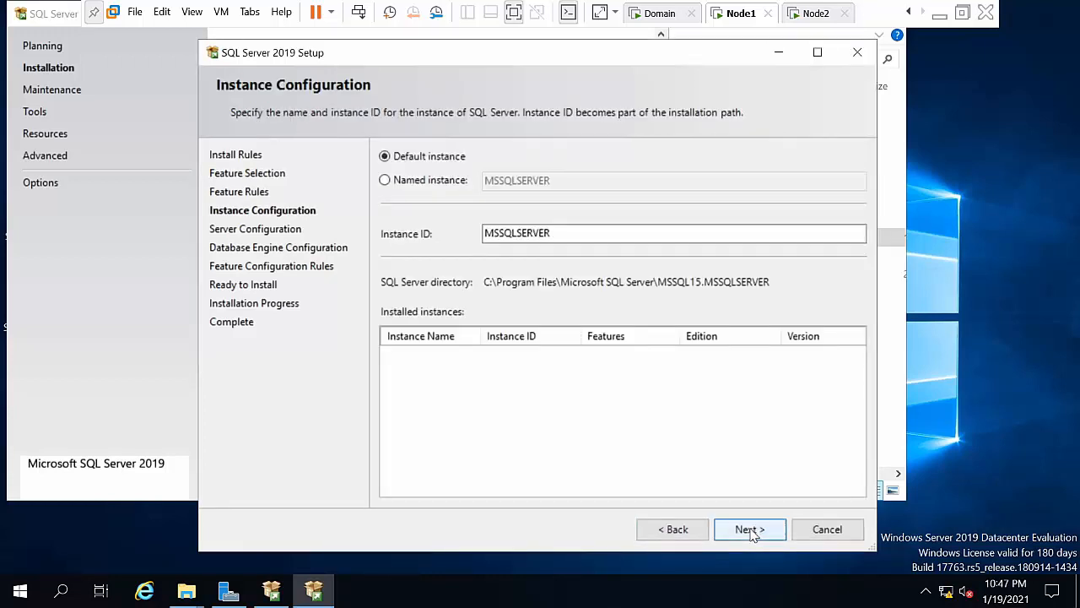
Step: Create named instance sql2019hyd01 with instance ID SQL2019HYD01 and continue
click(397, 179)
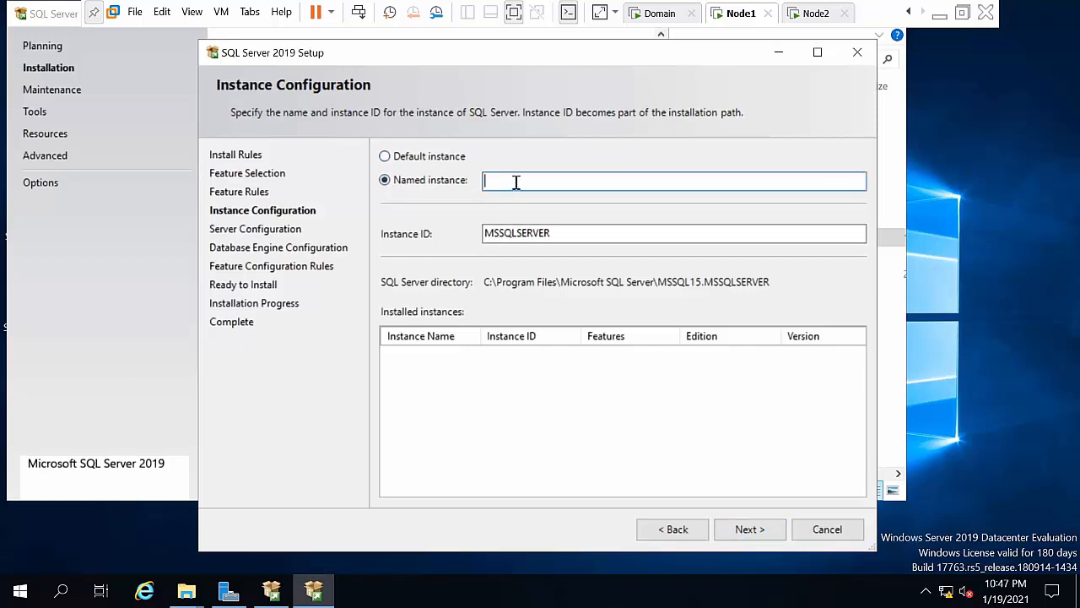
text(sql2019hyd01)
click(572, 235)
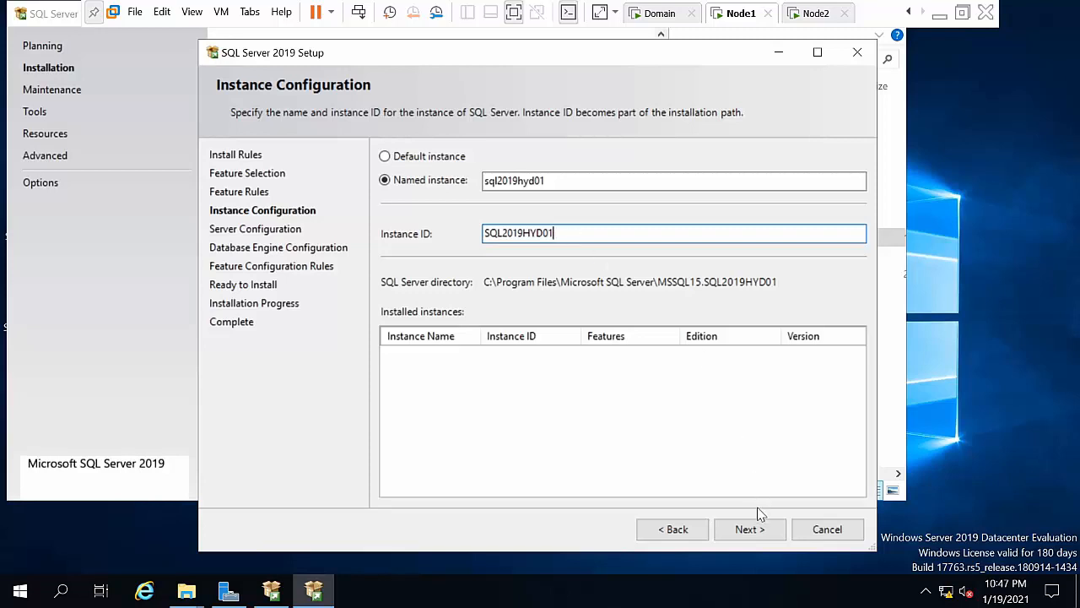
click(755, 534)
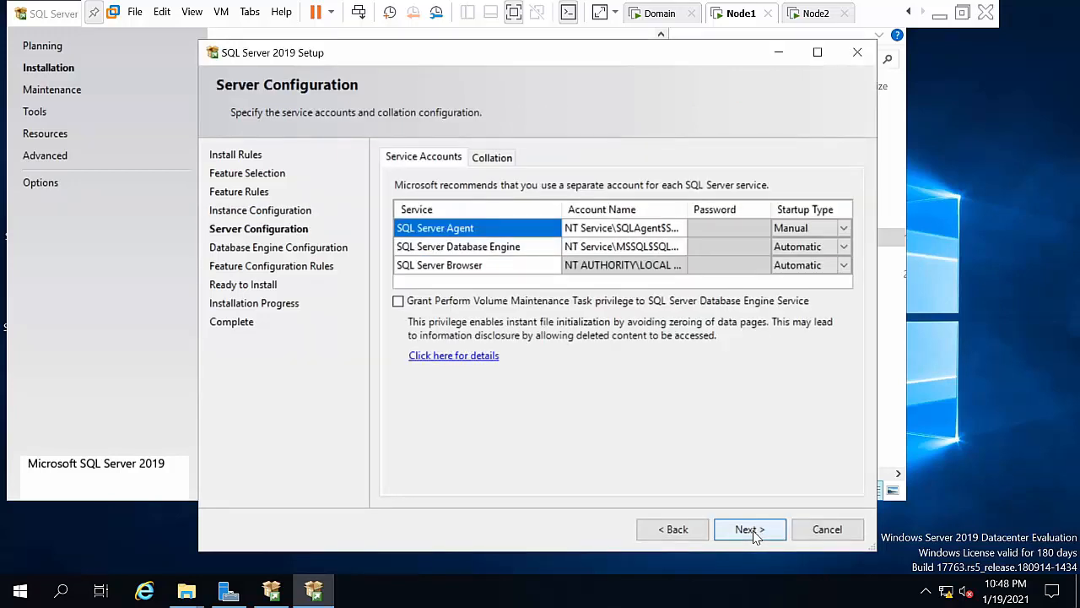
Step: Set the SQL Server Agent service account to the domain administrator and enter its password
click(662, 230)
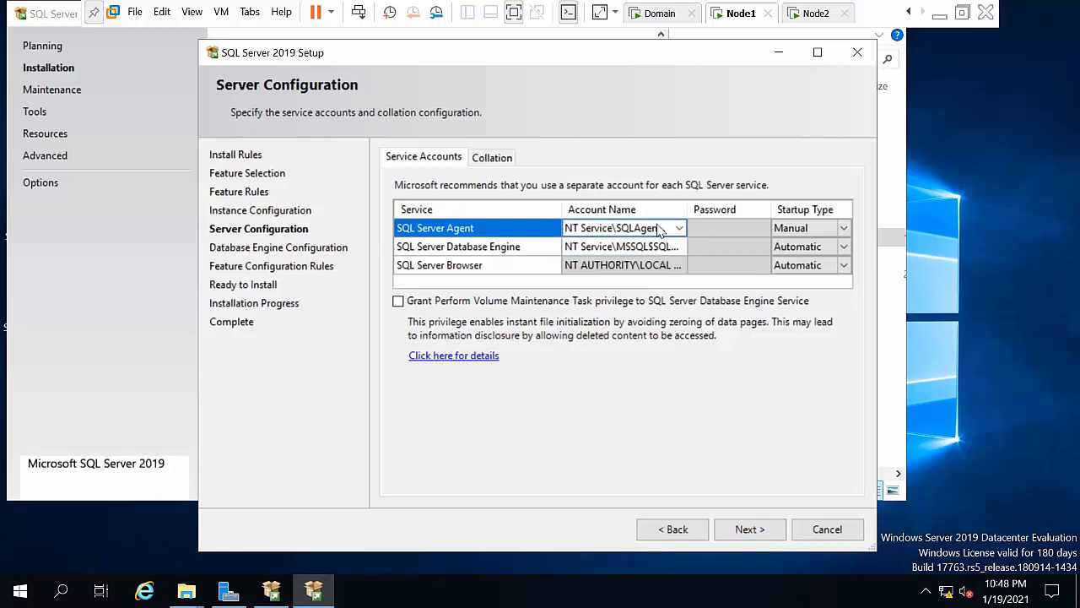
click(678, 229)
click(637, 256)
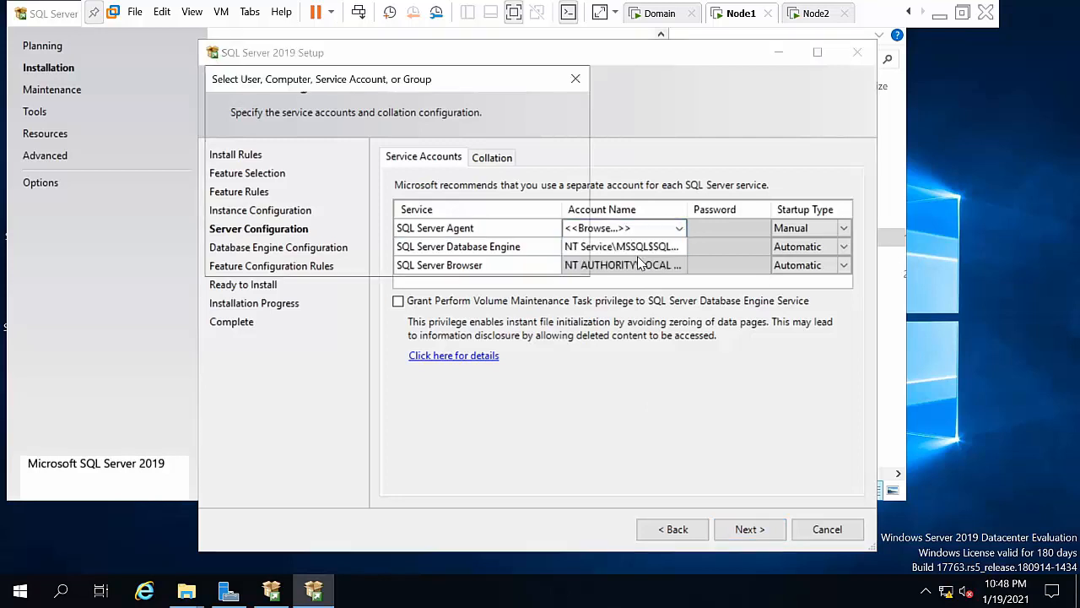
click(544, 165)
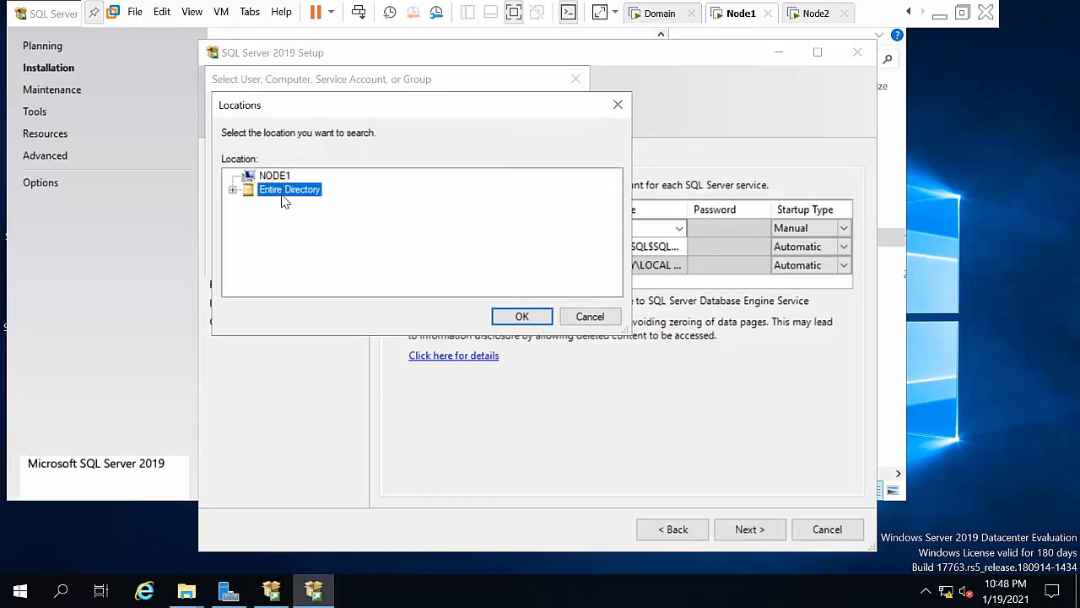
click(532, 319)
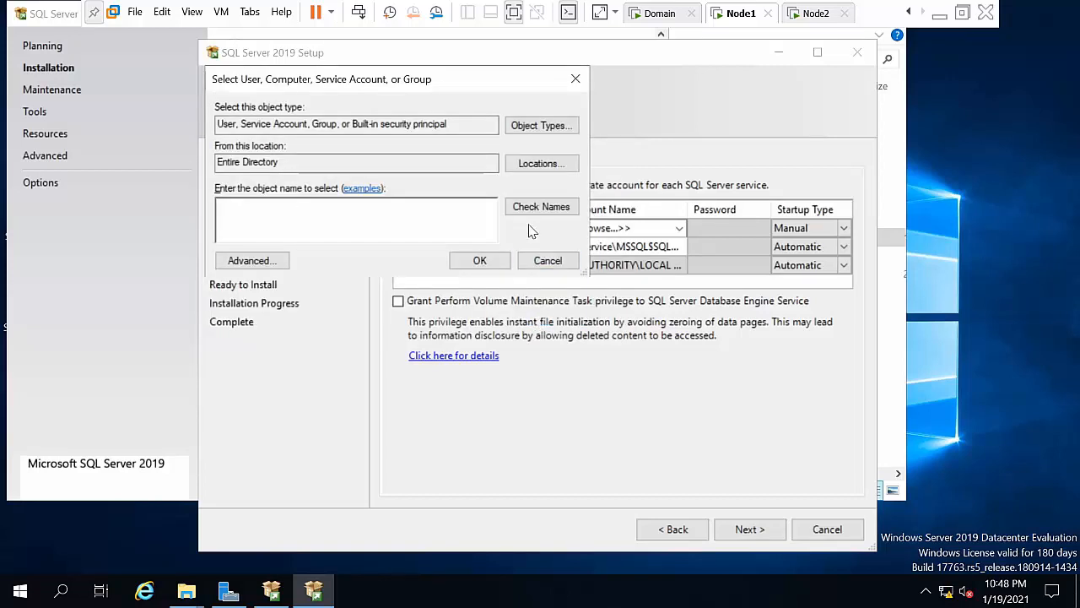
text(administrator)
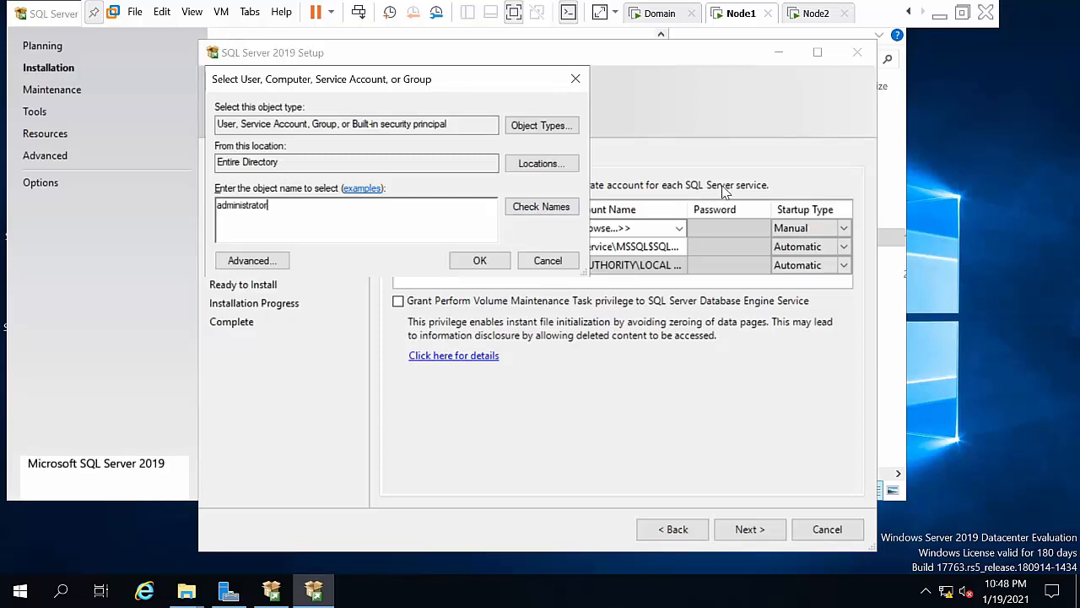
click(532, 207)
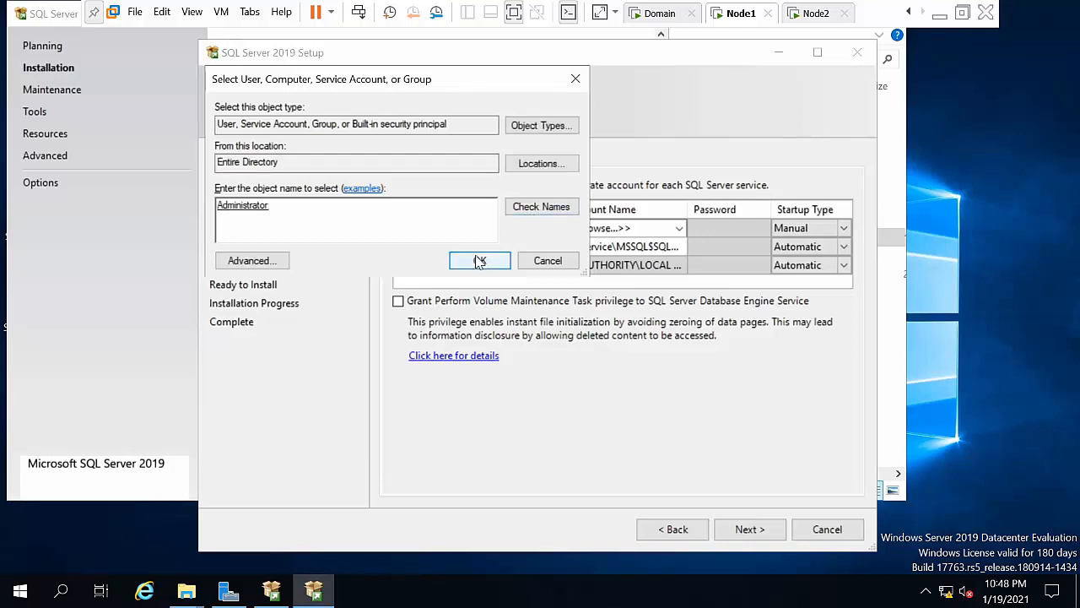
click(479, 260)
click(713, 228)
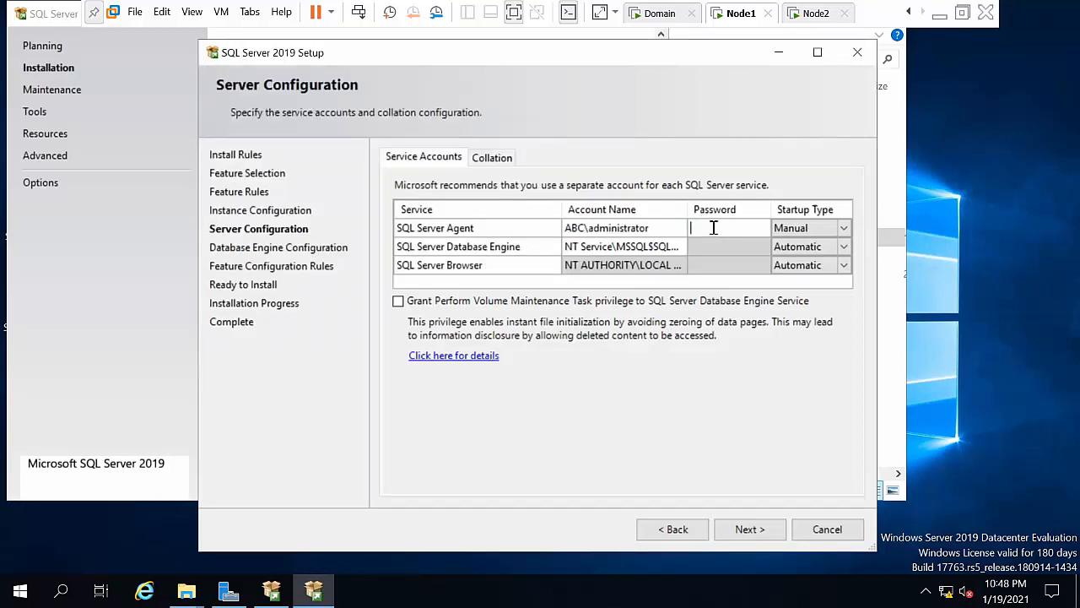
text(***)
Step: Use the same administrator account and password for the Database Engine service
click(642, 228)
key(ctrl+c)
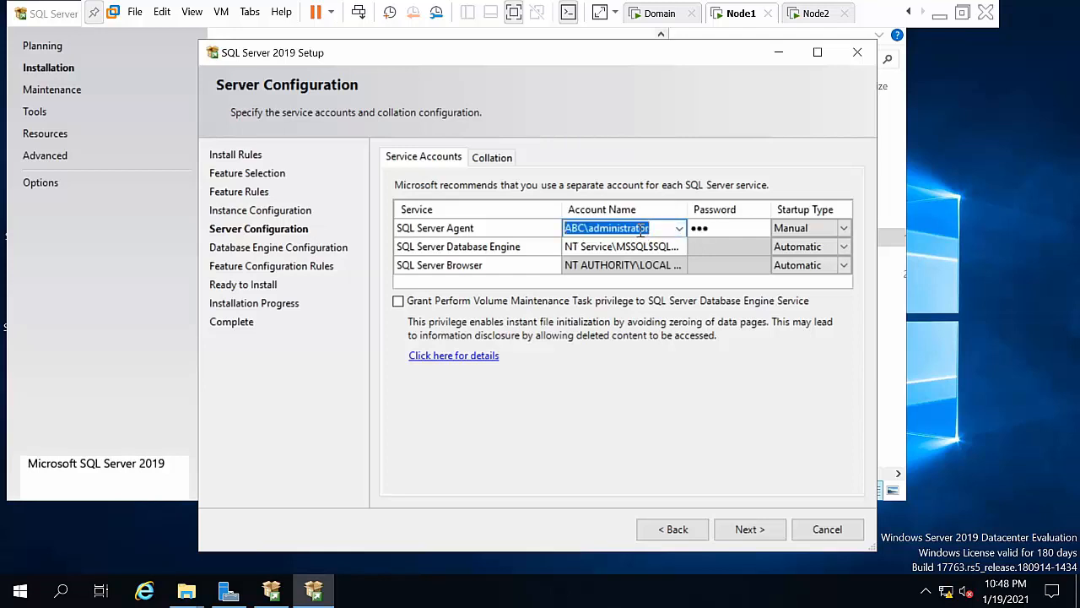
click(638, 247)
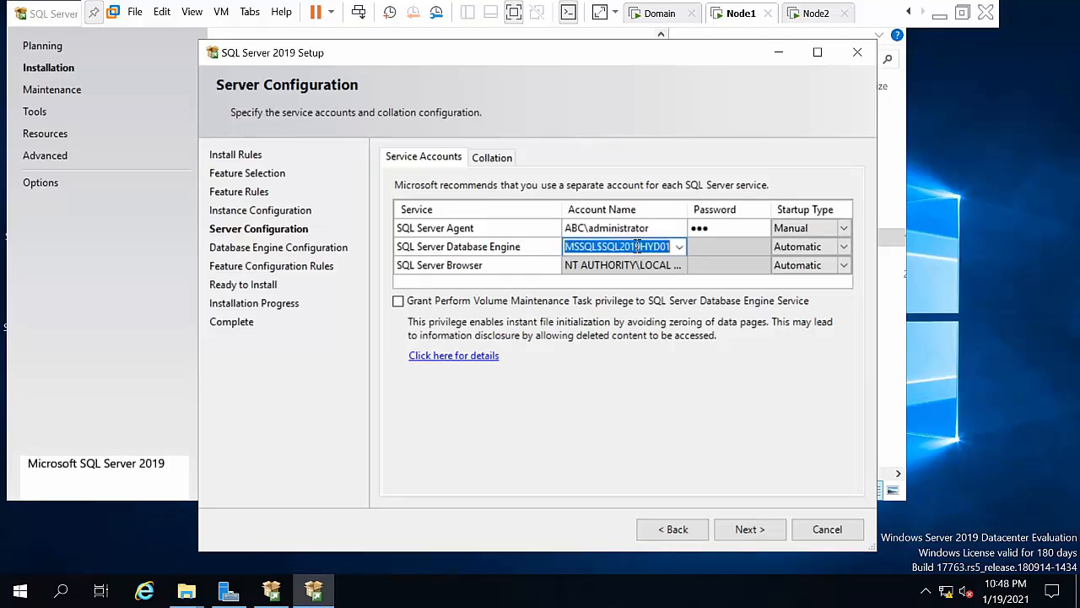
key(ctrl+v)
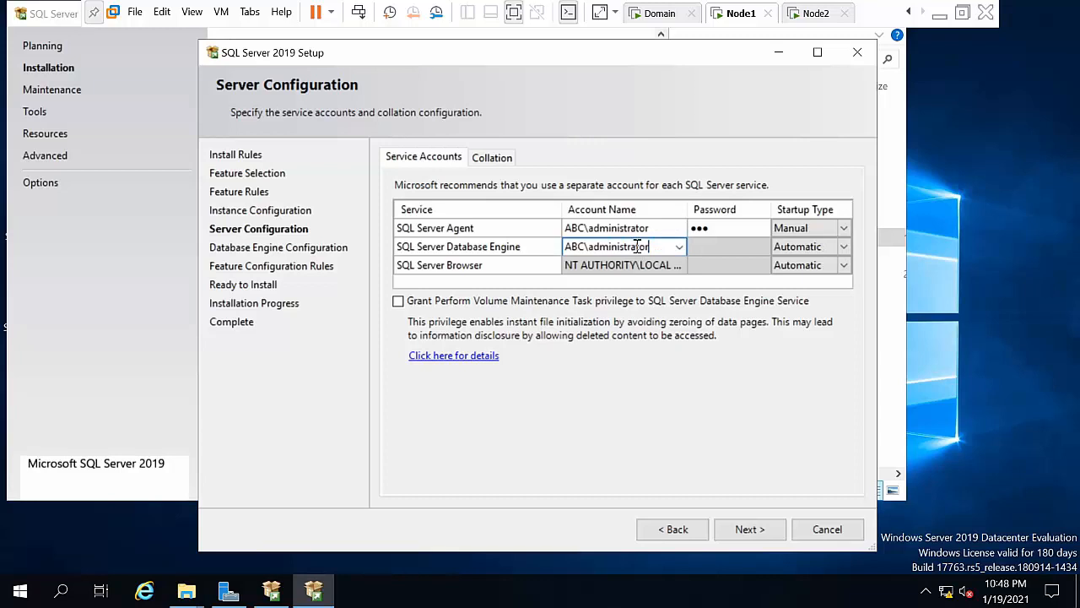
click(704, 250)
text(•••)
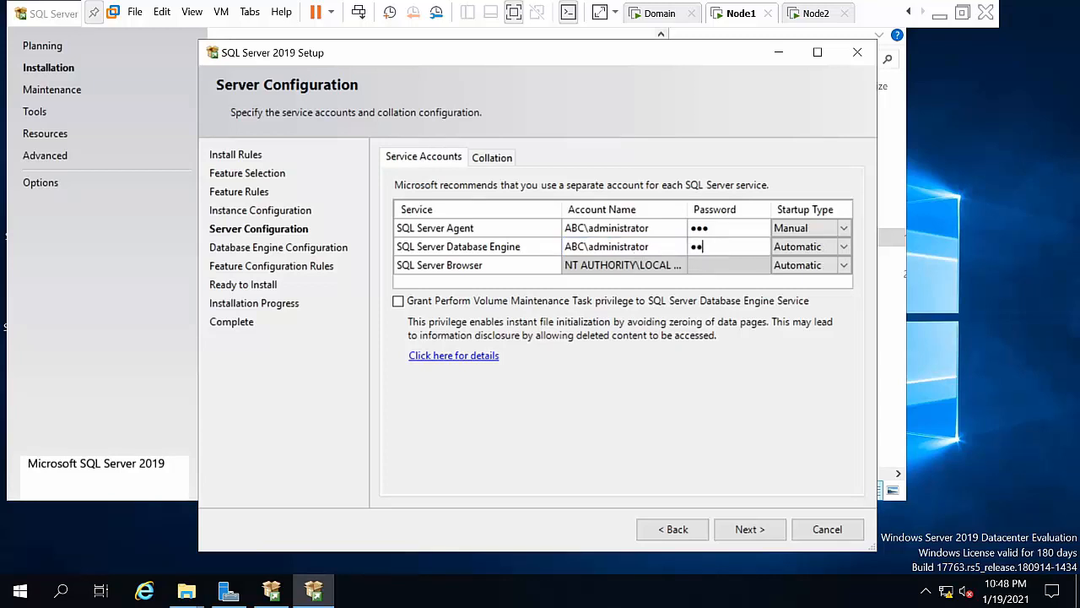
Step: Set SQL Server Agent startup to Automatic, grant Perform Volume Maintenance, and continue
click(789, 235)
click(786, 237)
click(794, 246)
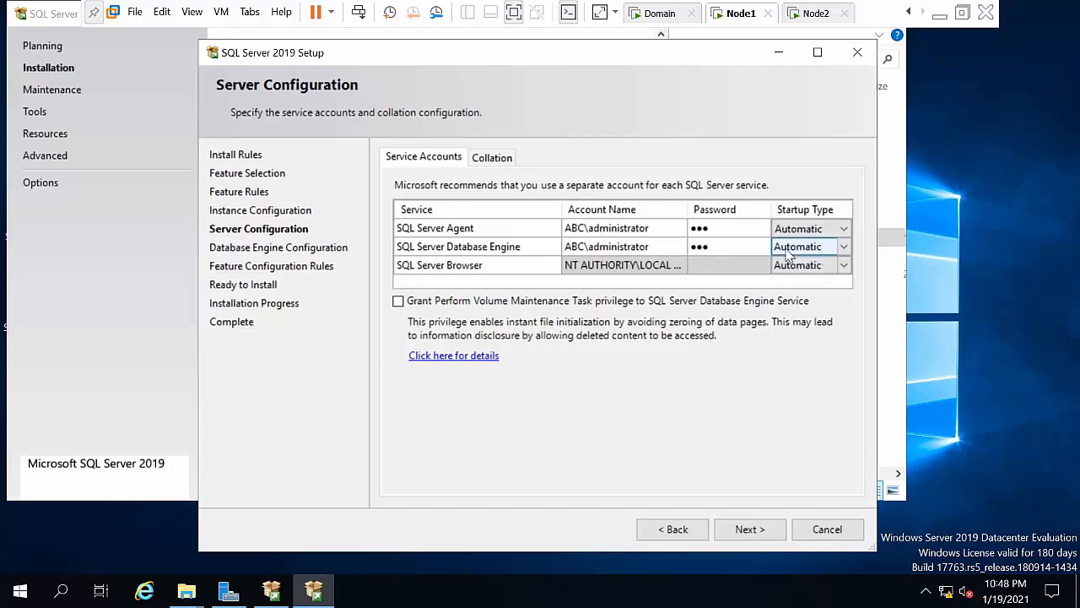
click(496, 303)
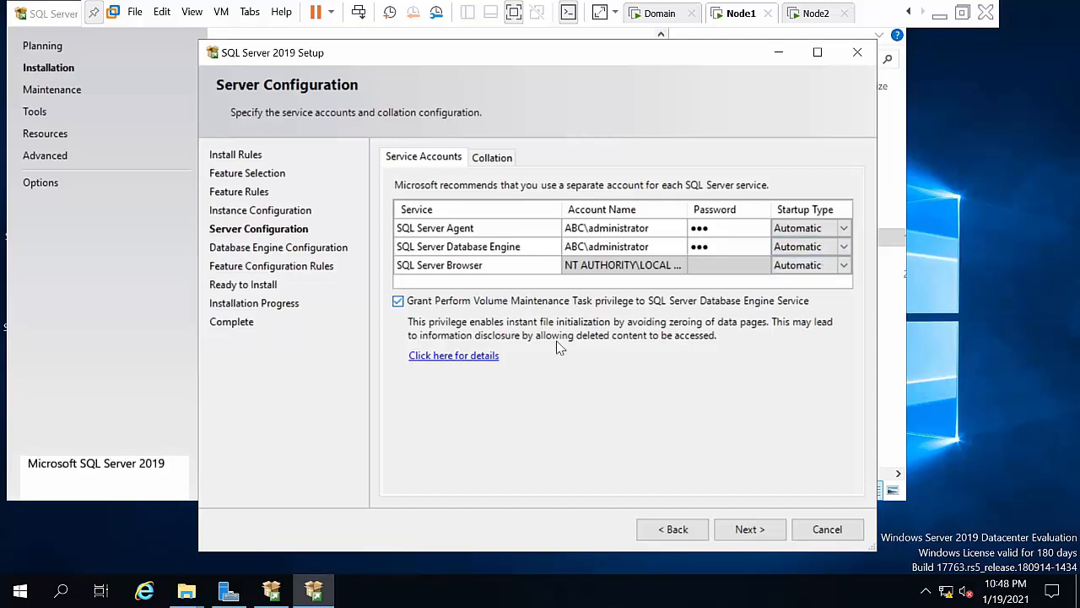
click(751, 532)
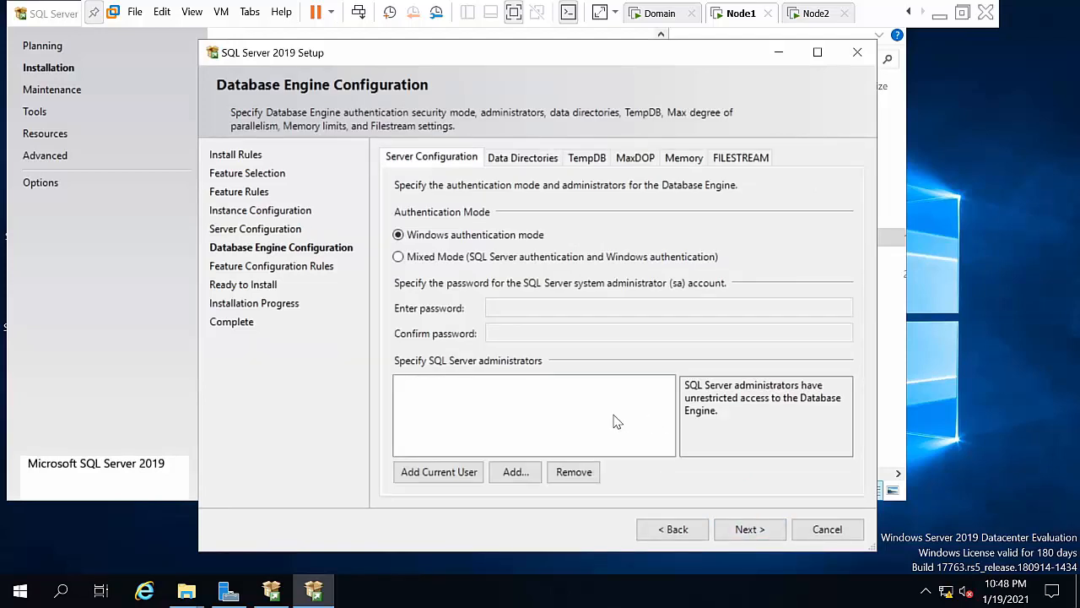
Step: Add the current domain administrator as SQL Server administrator and start the installation
click(456, 471)
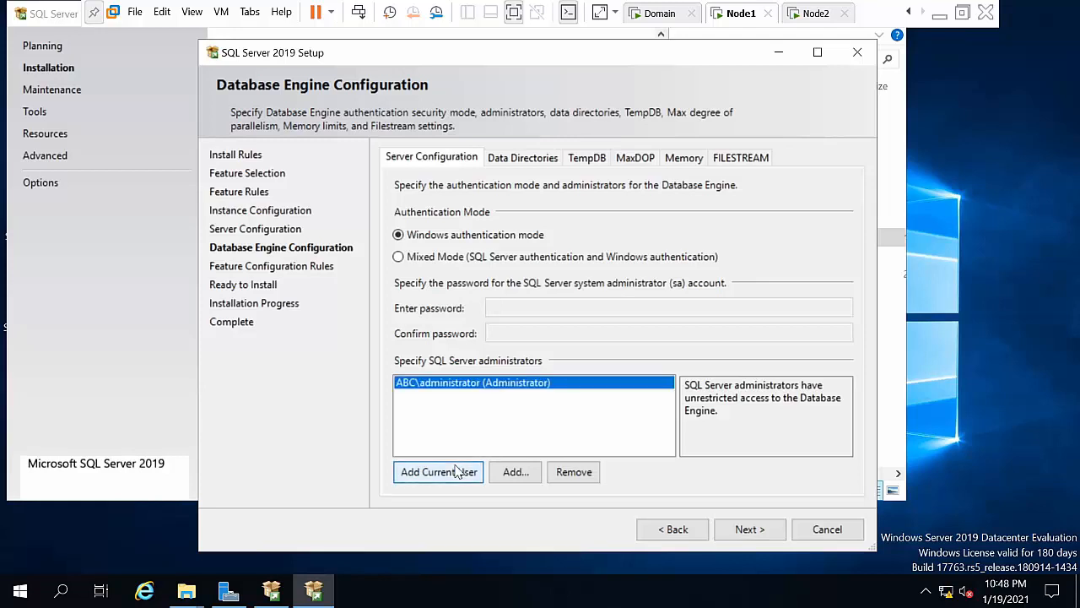
click(750, 530)
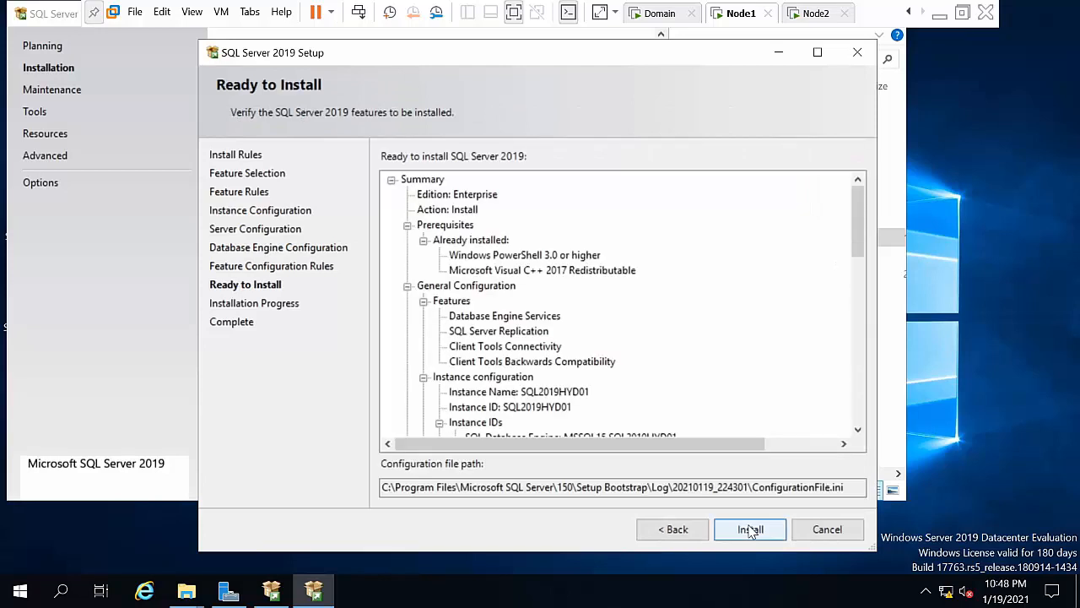
click(750, 530)
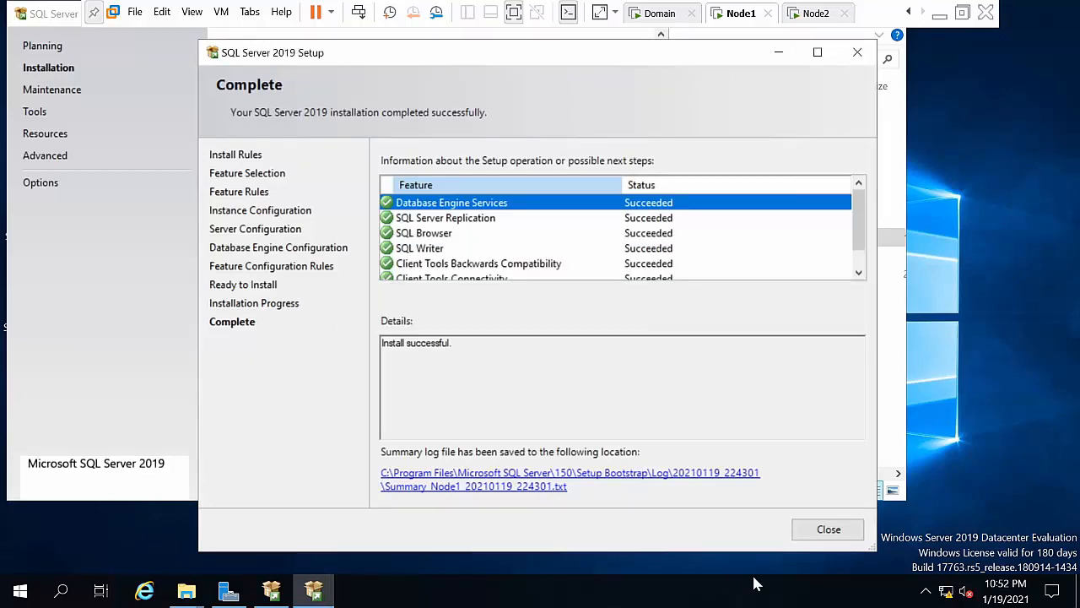
Step: Close the finished setup wizard and list the recently added SQL programs in Start
click(823, 530)
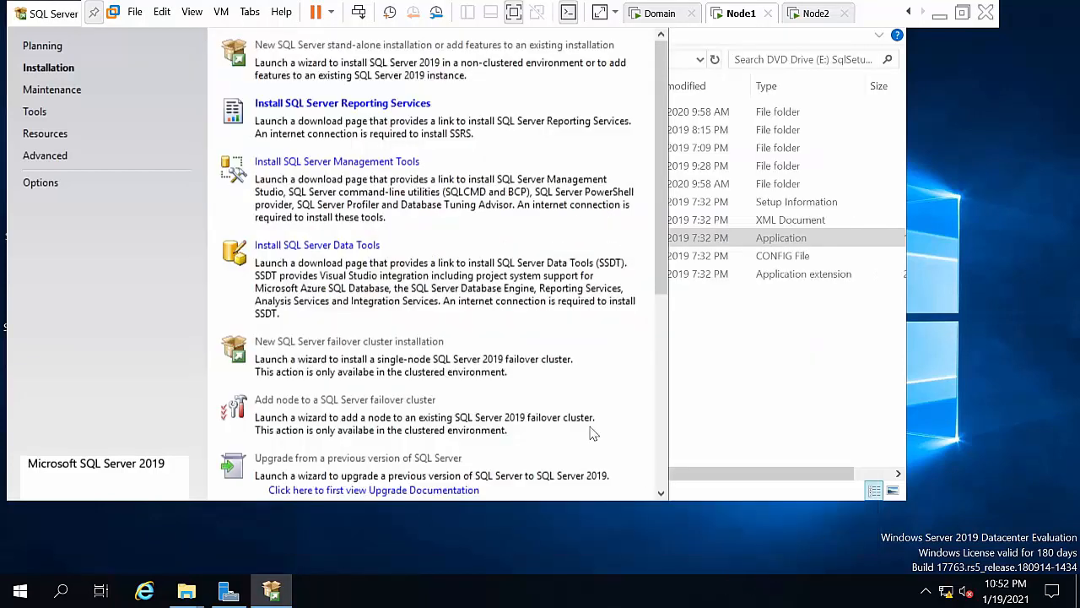
click(856, 379)
click(20, 591)
click(84, 229)
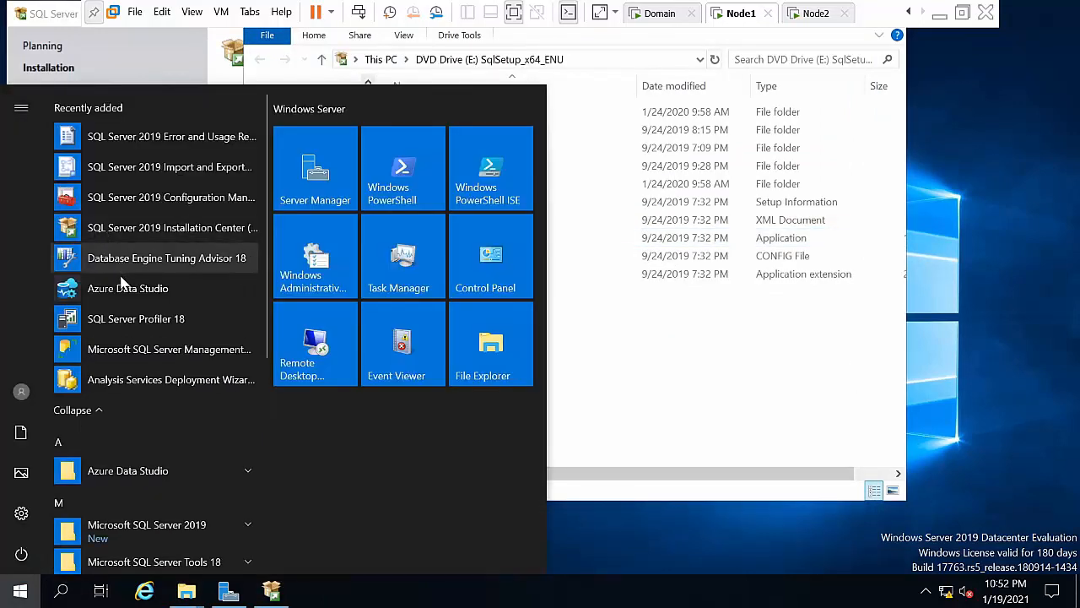
Step: Run Management Studio as administrator and connect to NODE1\SQL2019HYD01
right_click(189, 358)
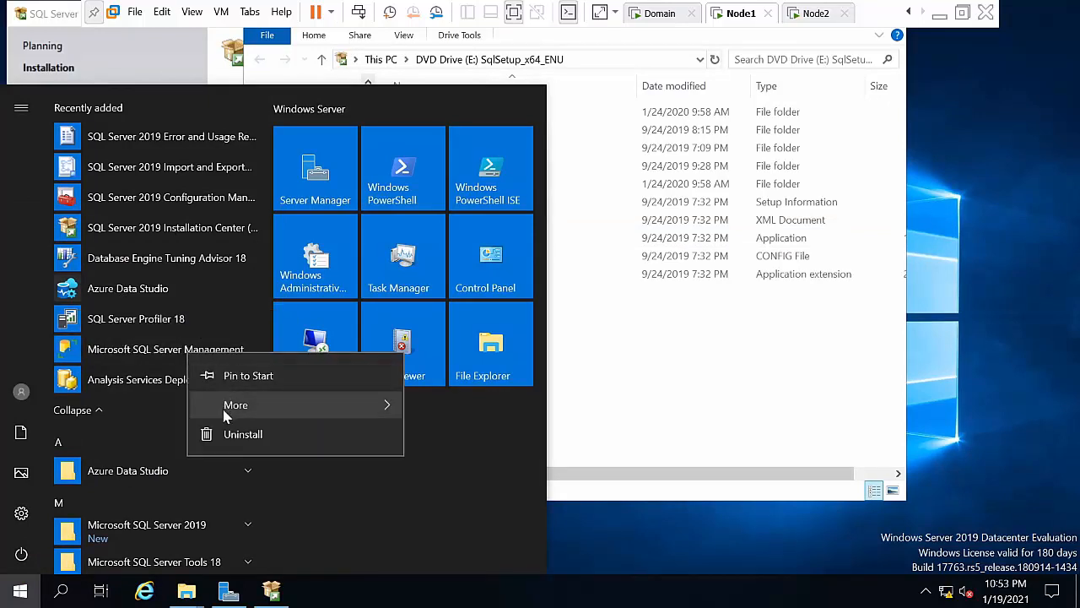
mouse_move(223, 409)
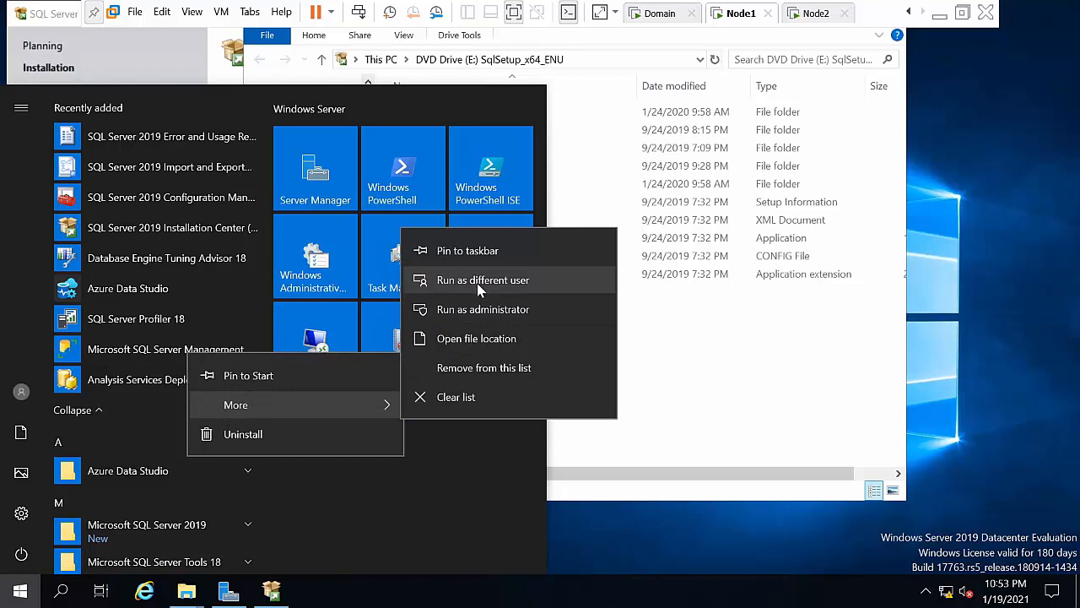
click(467, 308)
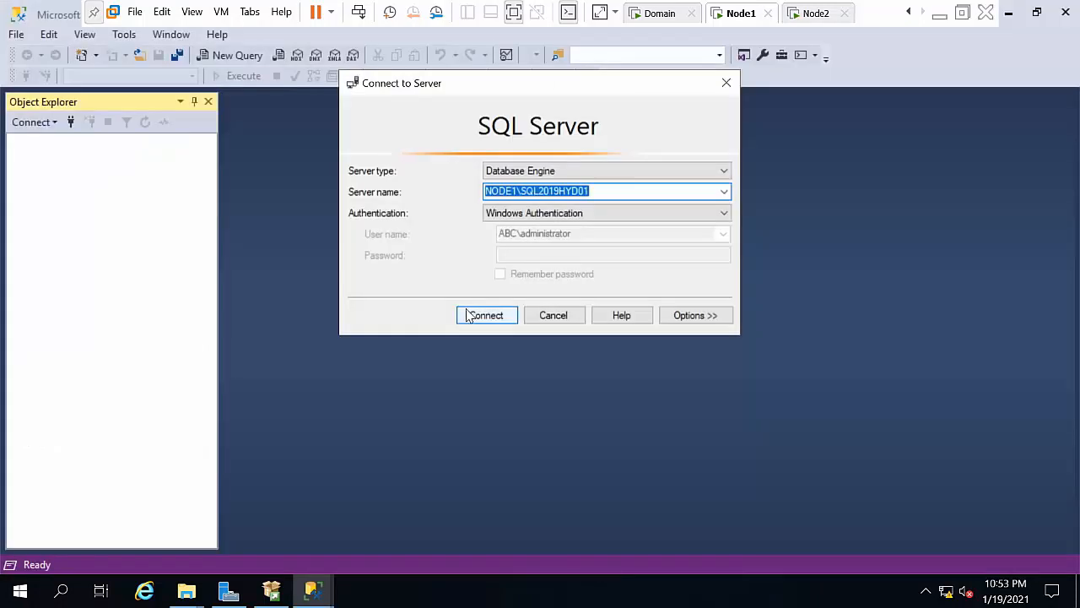
click(478, 317)
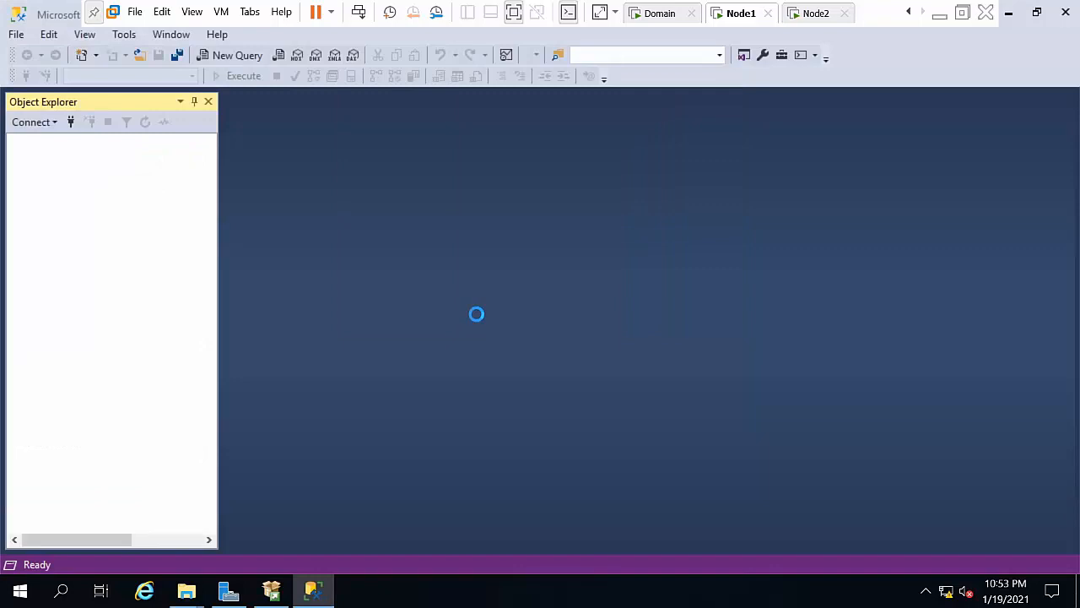
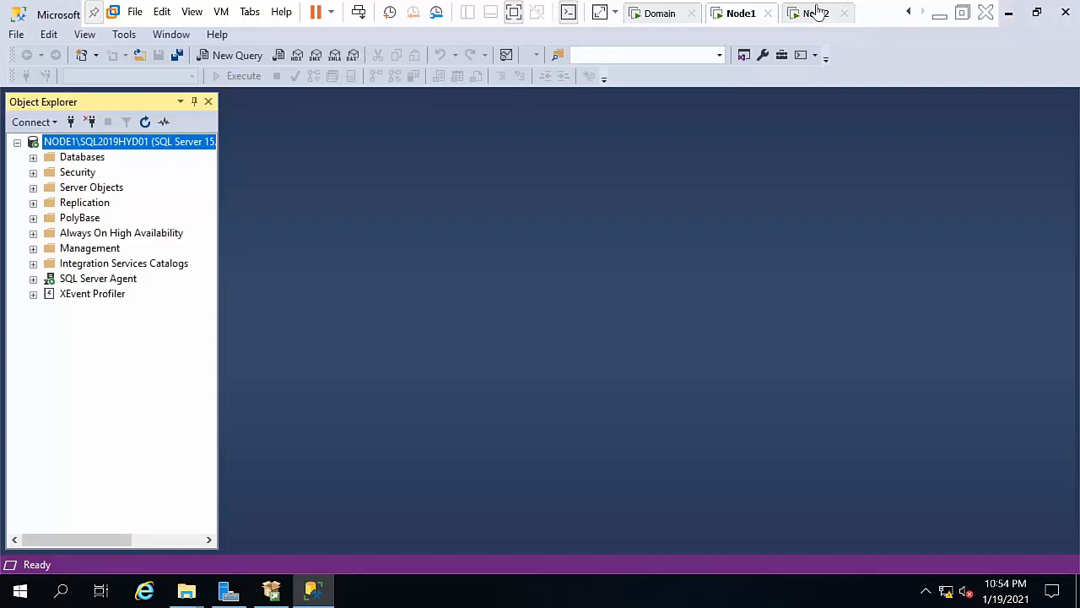
Step: Switch to the Node2 machine and sign in with the domain administrator's password
click(817, 12)
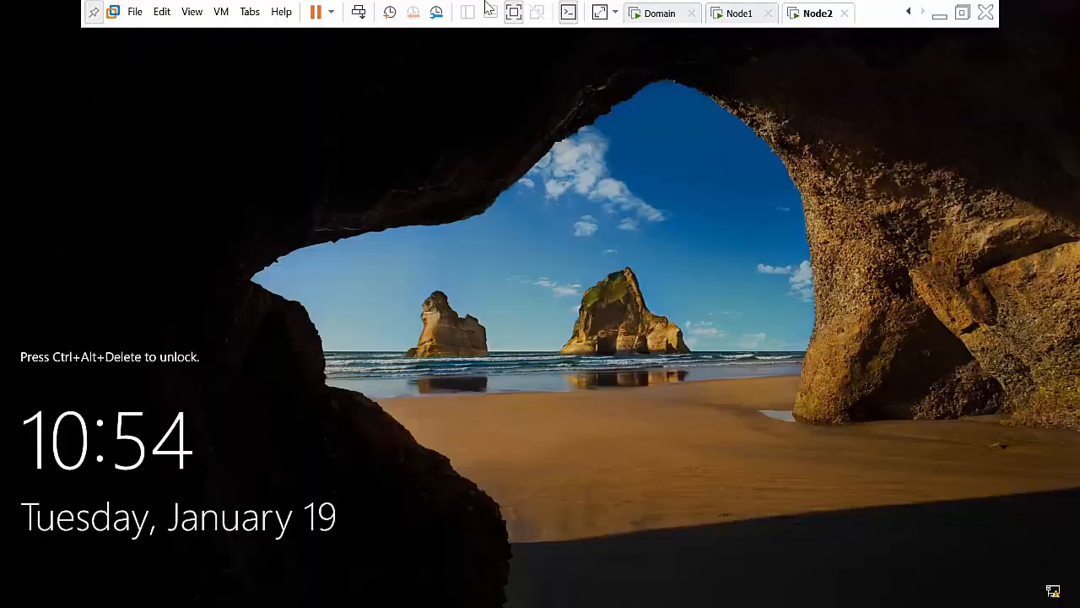
click(359, 12)
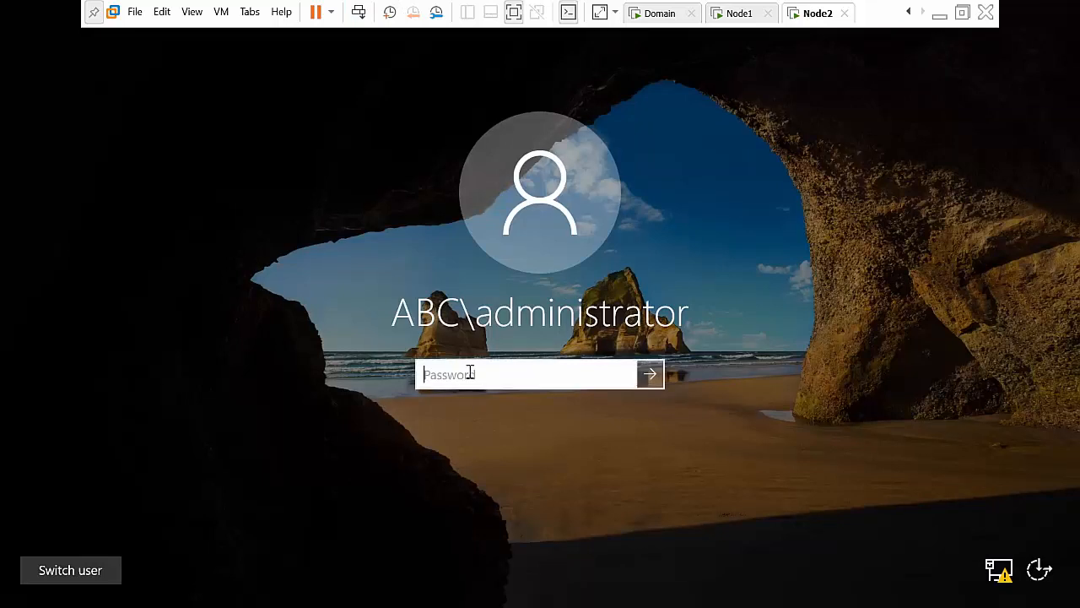
text(P@ssw0rd)
key(Return)
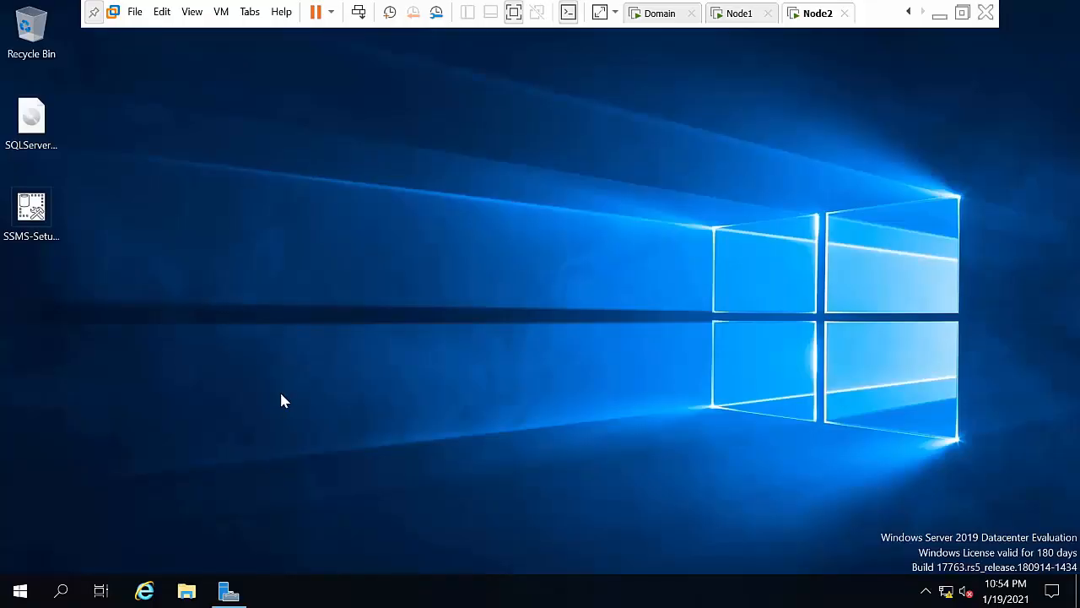
Step: Refresh the Node2 desktop and mount the SQL Server ISO image as a DVD drive
right_click(281, 395)
click(344, 250)
click(30, 127)
right_click(29, 130)
click(59, 145)
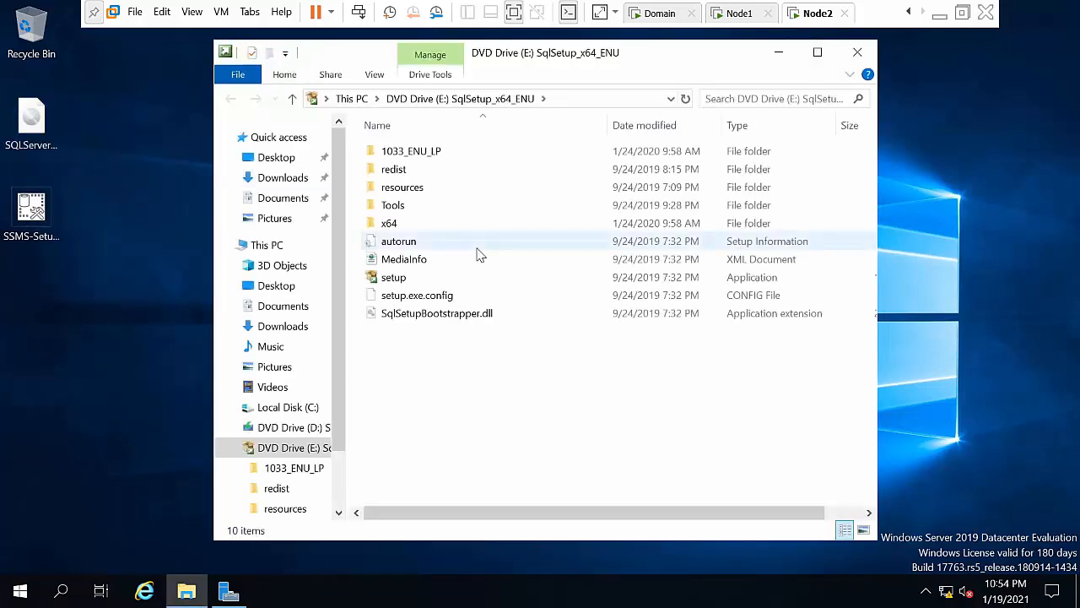
Step: Run setup from the mounted drive as administrator and move the Installation Center into view
click(396, 295)
click(394, 278)
right_click(403, 284)
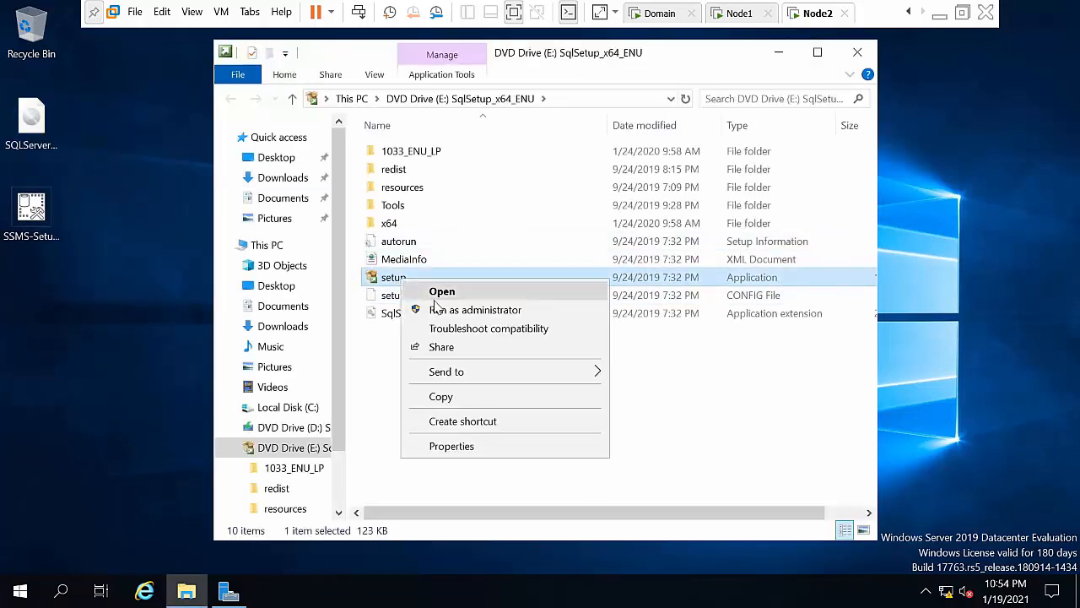
click(439, 309)
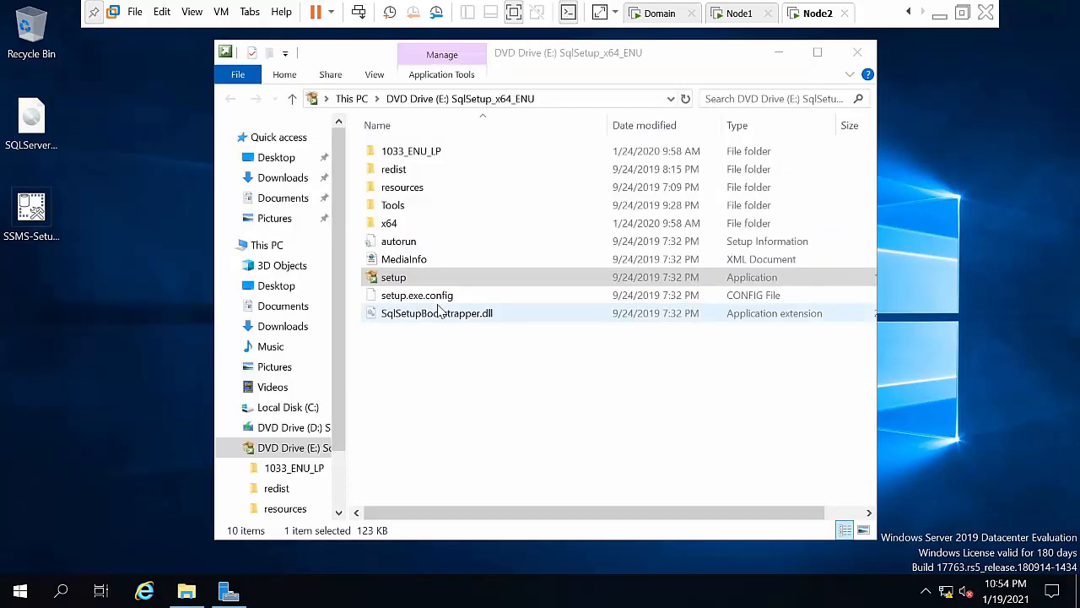
click(780, 53)
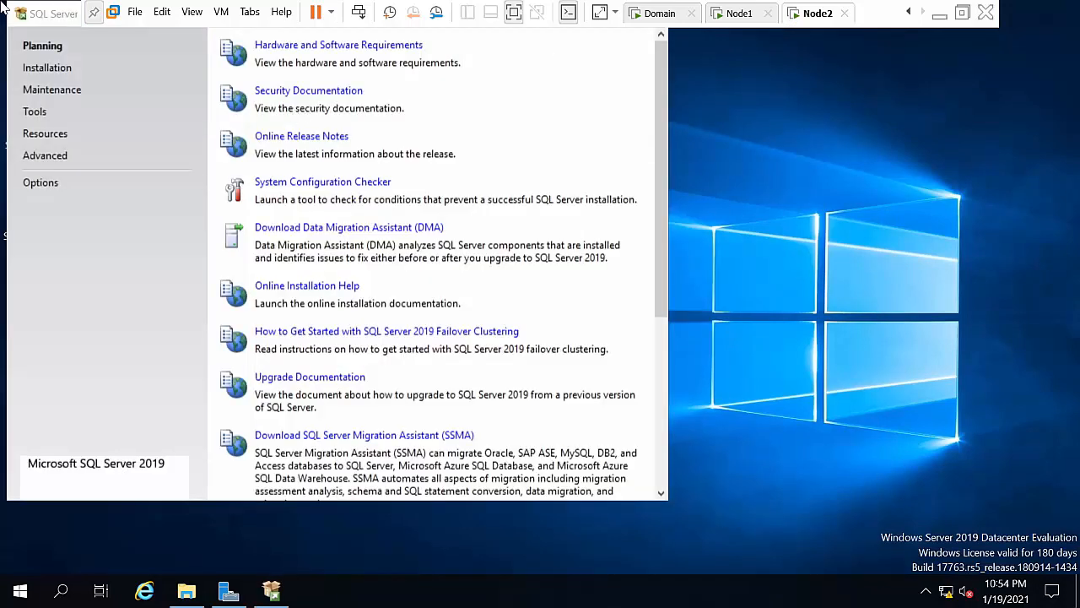
drag(49, 21, 135, 63)
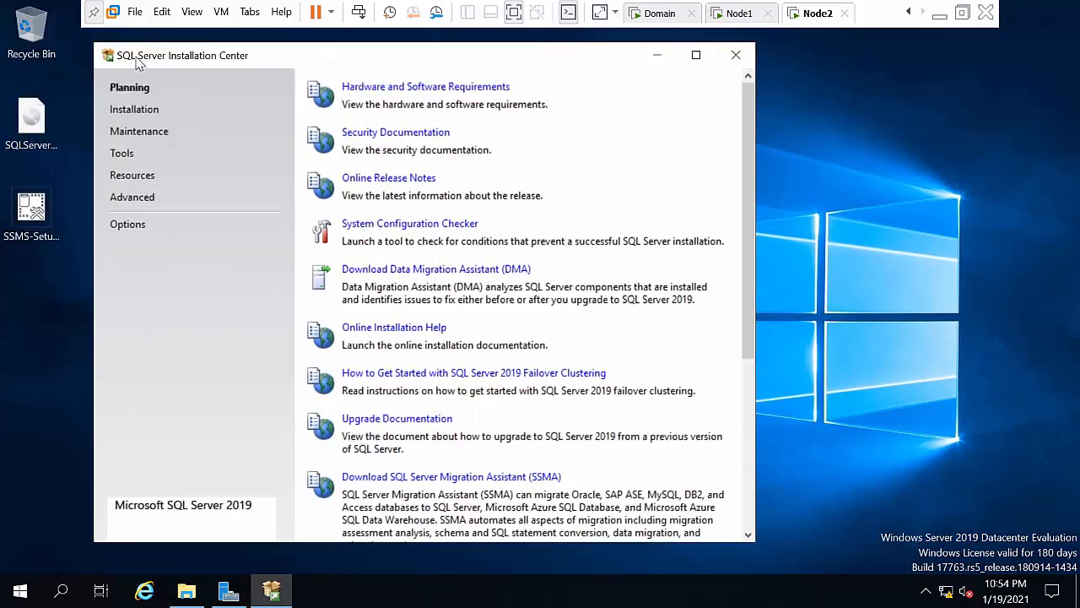
Step: Start a new stand-alone installation on Evaluation edition, accept the license, and pass the update checks
click(135, 110)
click(469, 87)
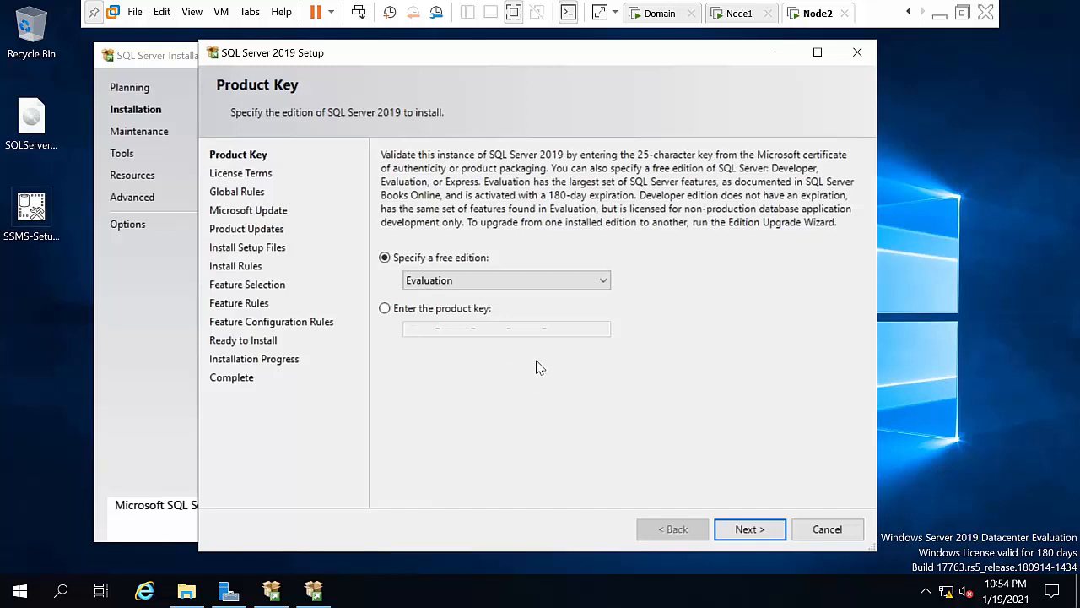
click(746, 530)
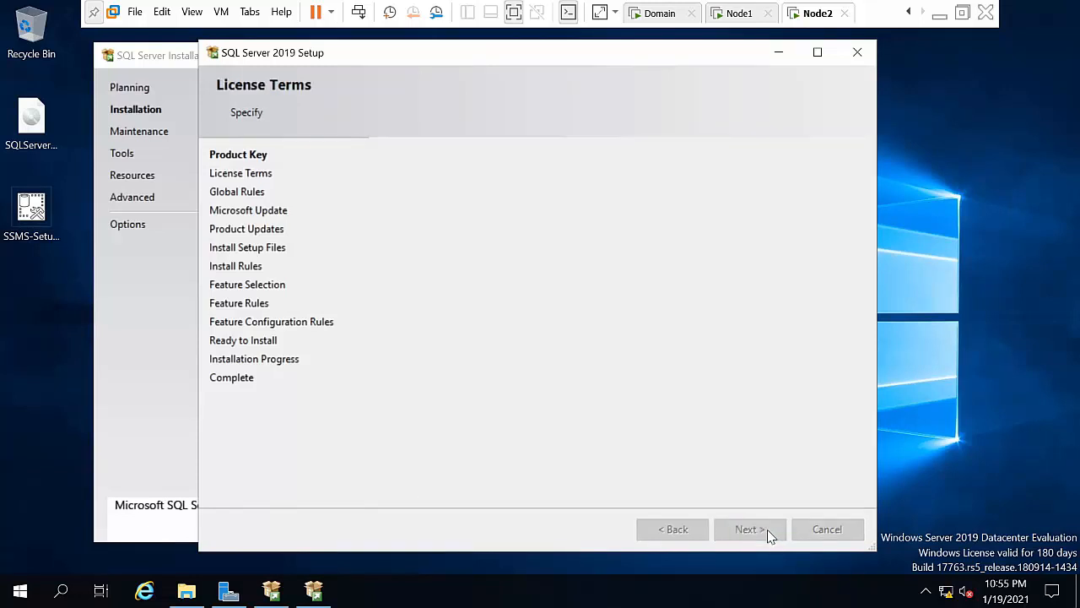
click(422, 369)
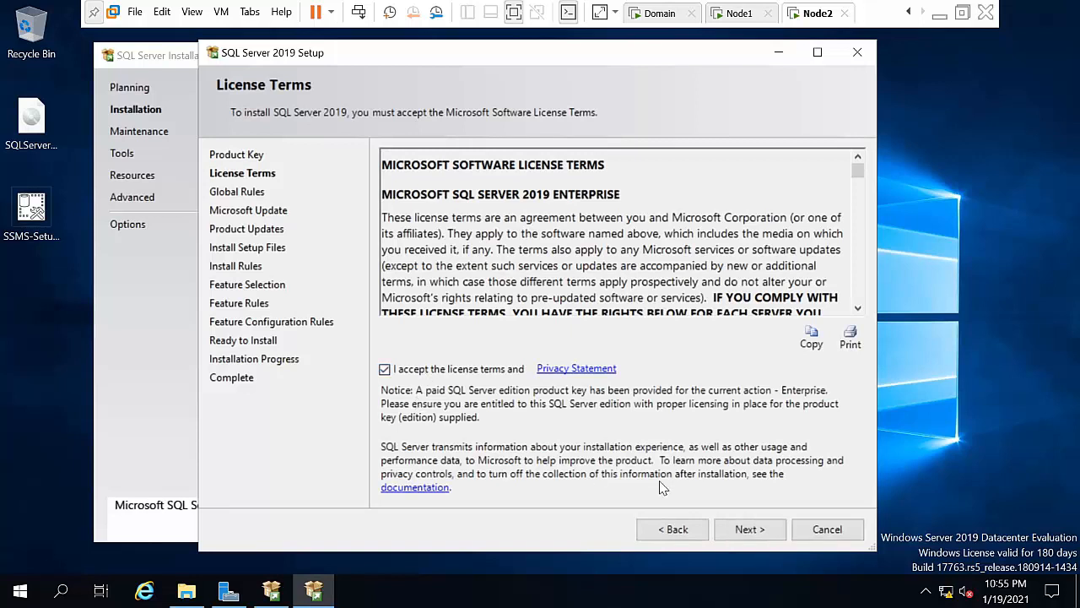
click(731, 529)
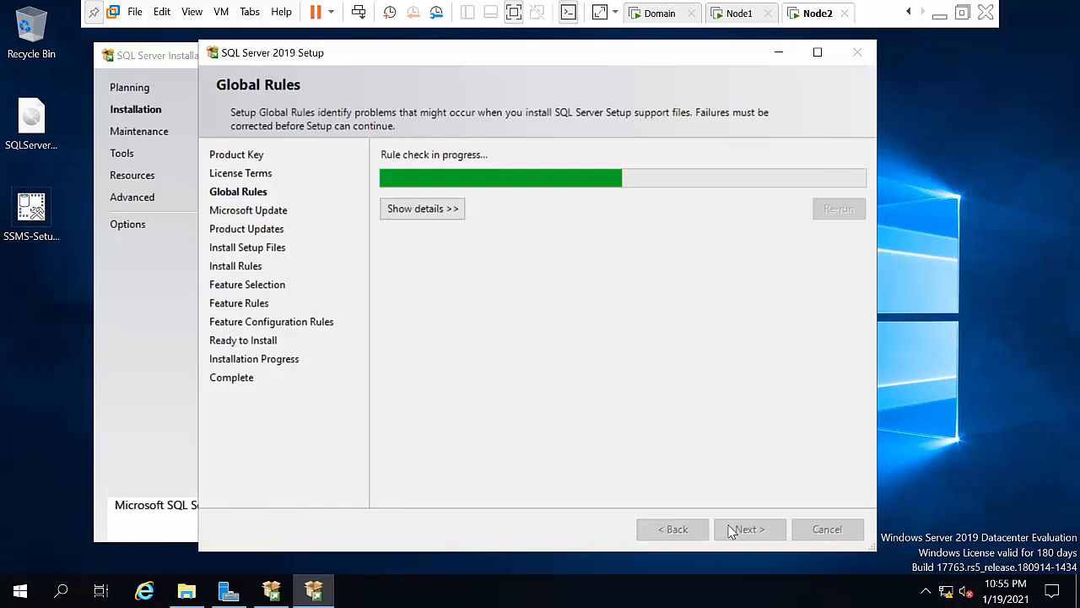
click(730, 529)
click(731, 530)
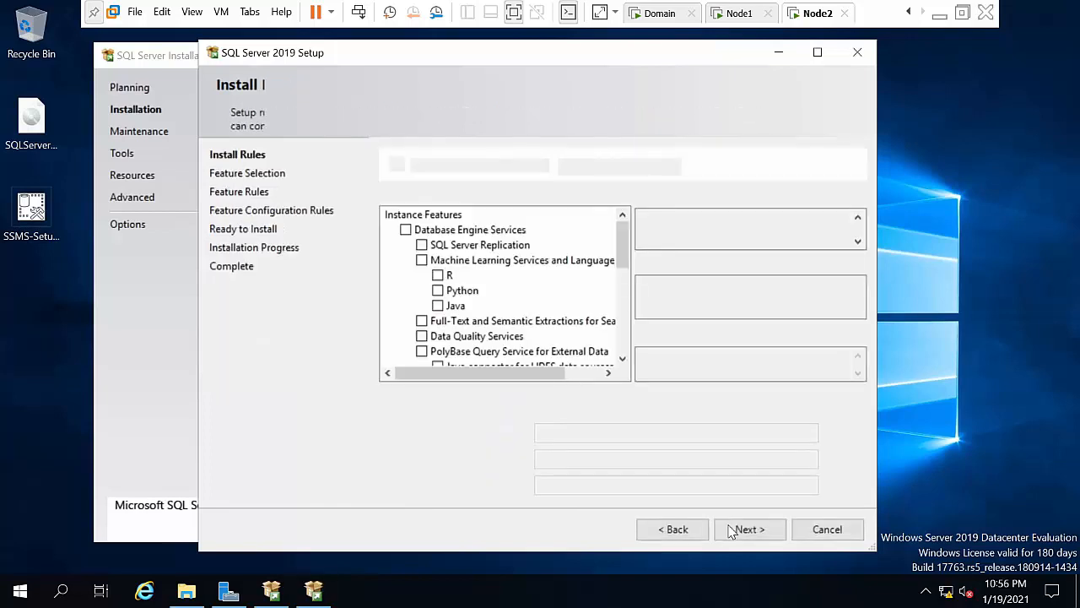
Step: Tick Database Engine Services and SQL Server Replication in the feature list
click(407, 230)
click(421, 245)
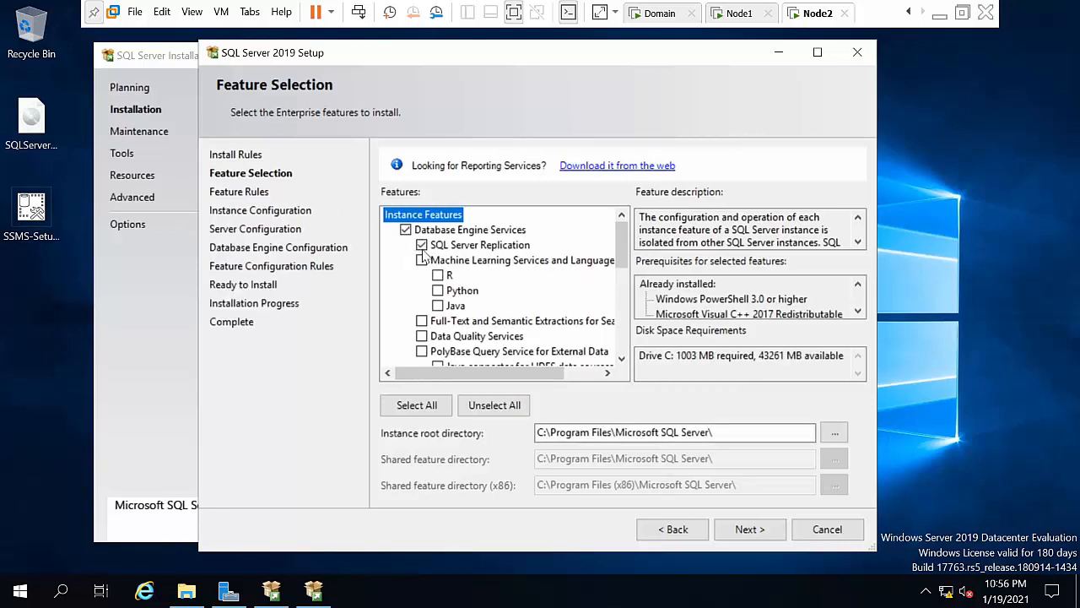
click(622, 360)
click(622, 360)
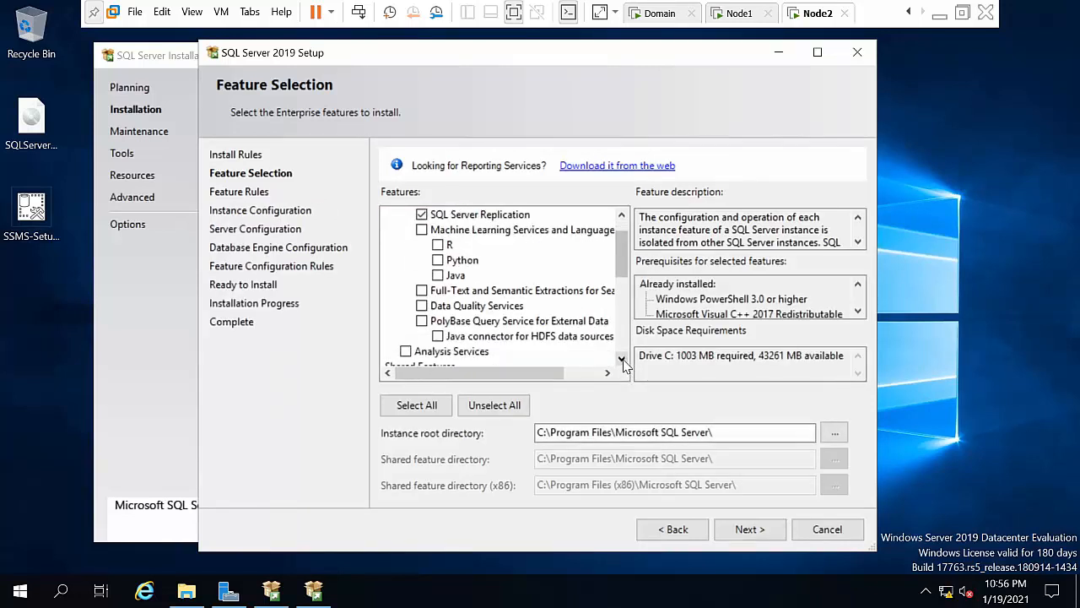
click(622, 360)
click(622, 360)
click(622, 360)
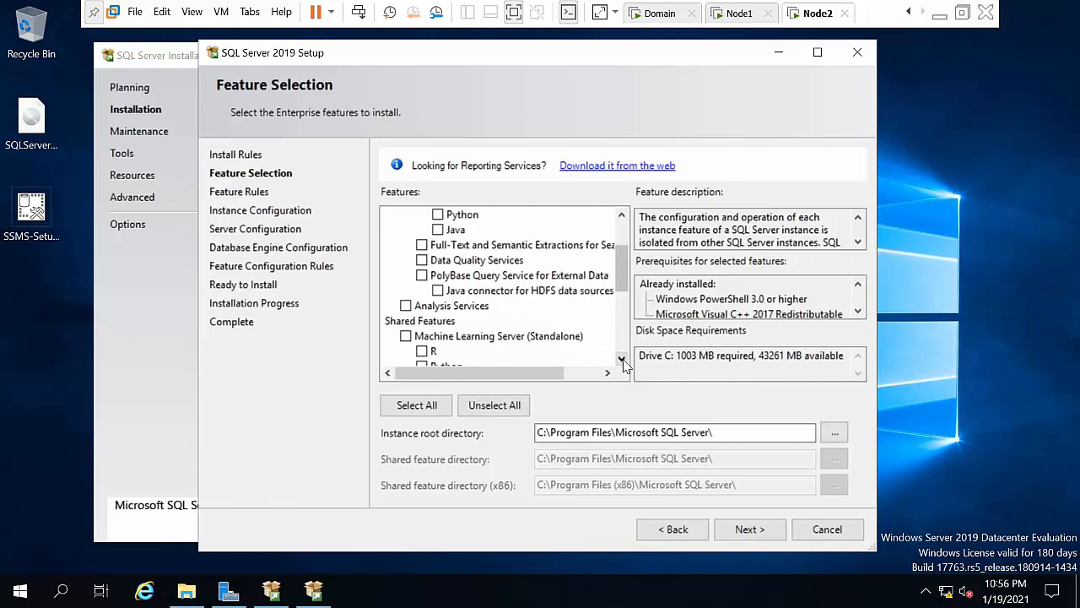
click(623, 360)
click(622, 359)
click(622, 359)
click(622, 359)
click(622, 360)
click(622, 359)
Step: Add Client Tools Connectivity and Client Tools Backwards Compatibility, then accept the feature selection
click(406, 306)
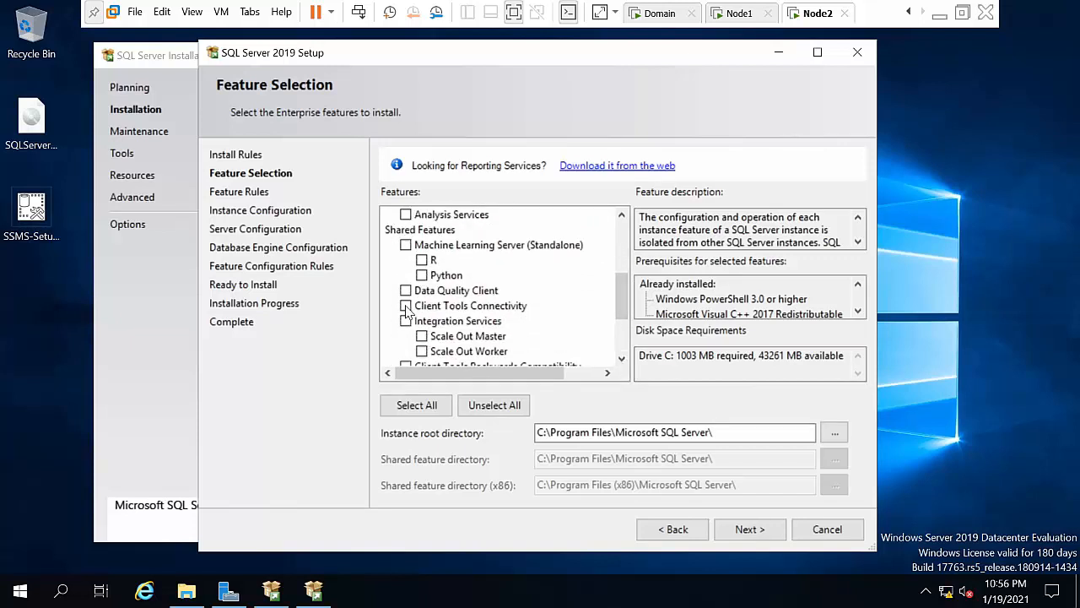
click(625, 363)
click(625, 363)
click(624, 363)
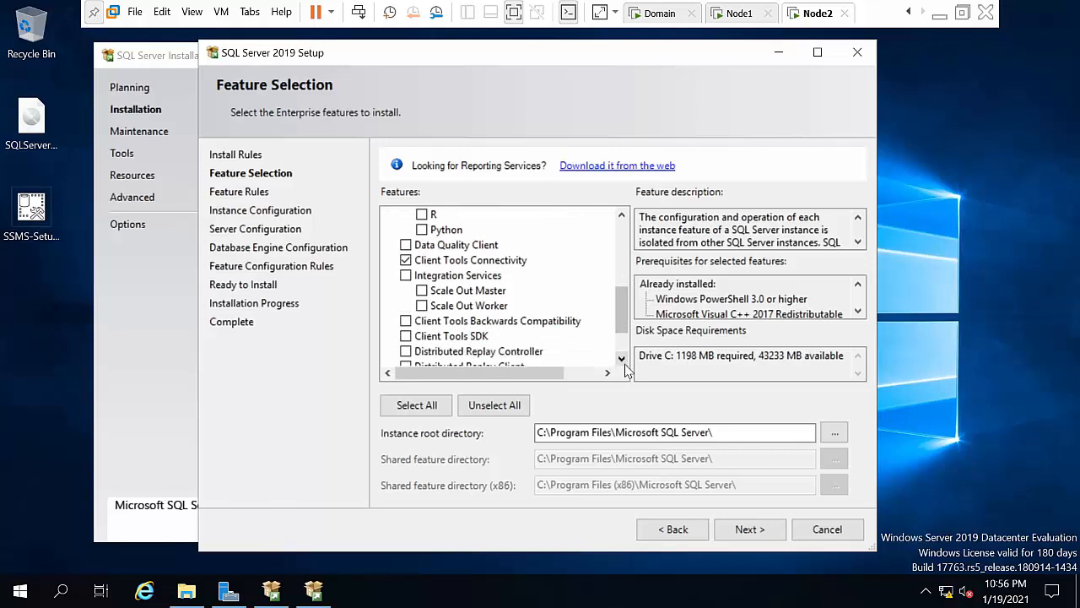
click(625, 364)
click(625, 363)
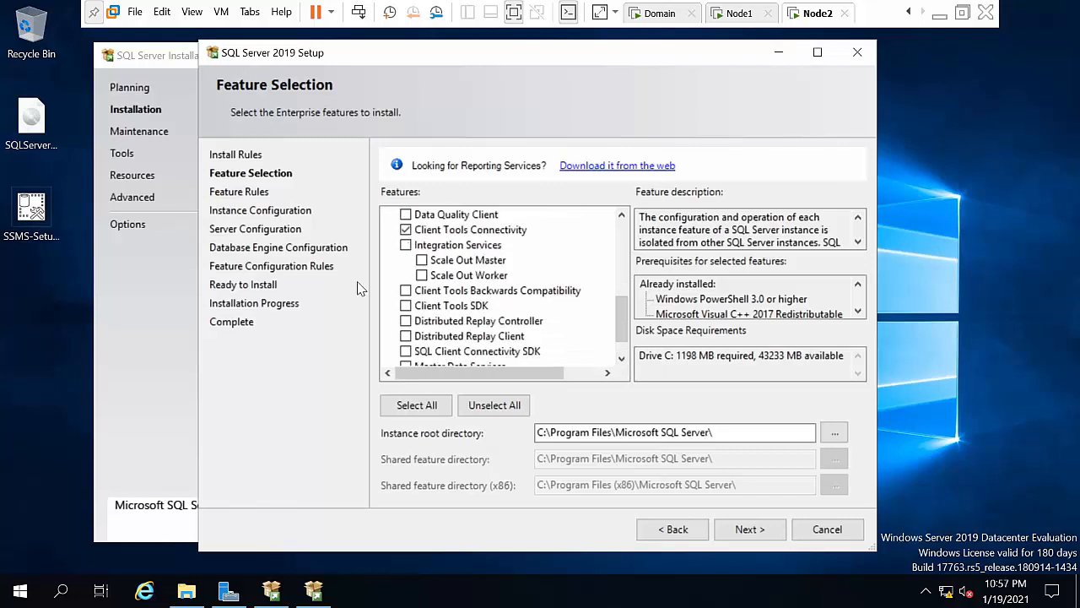
click(405, 291)
click(747, 533)
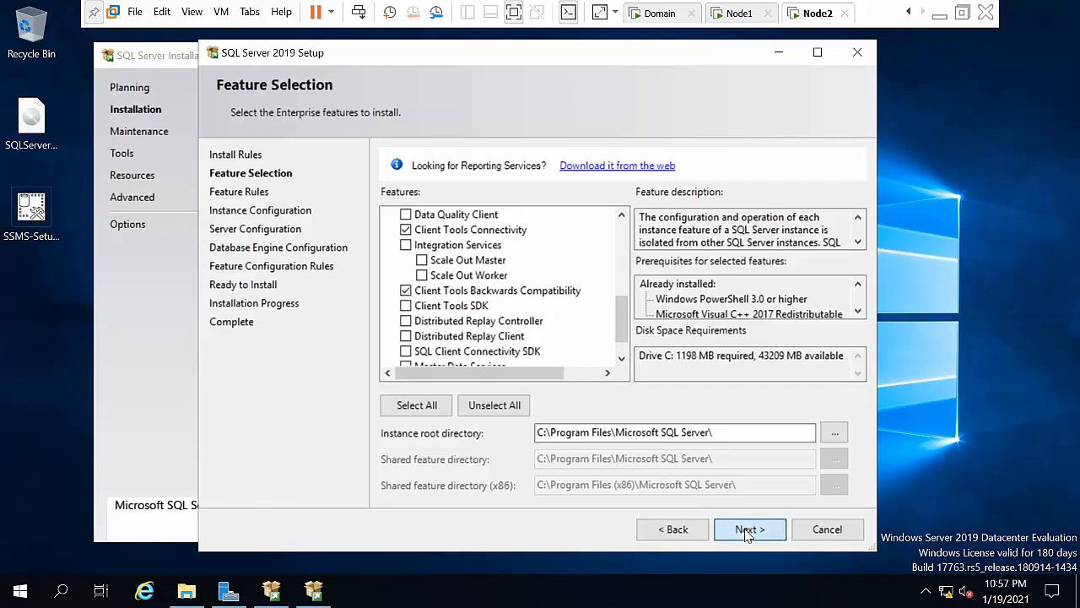
click(622, 358)
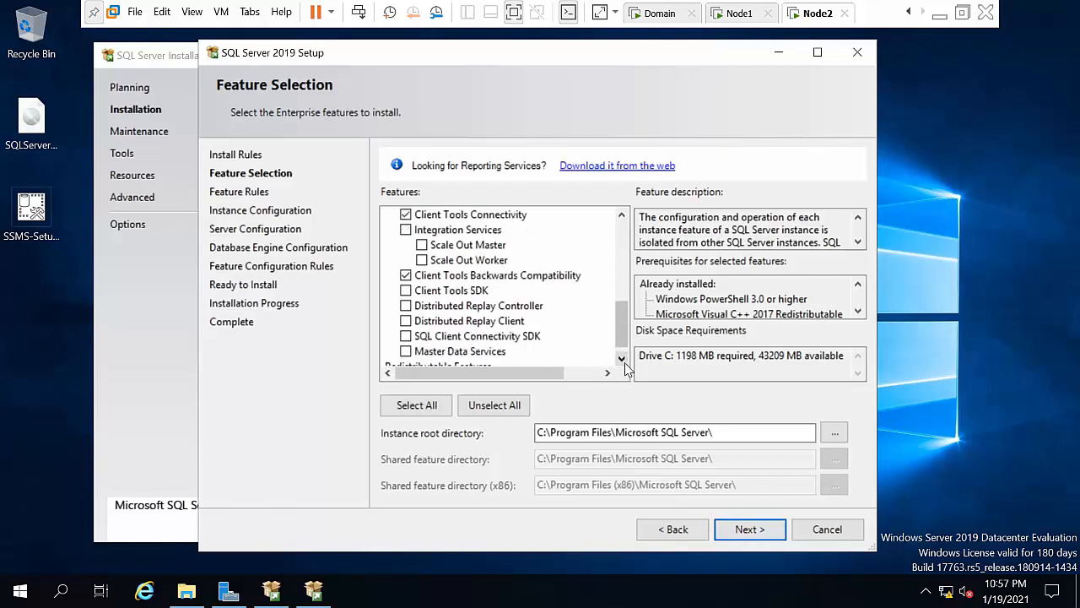
click(622, 359)
click(762, 523)
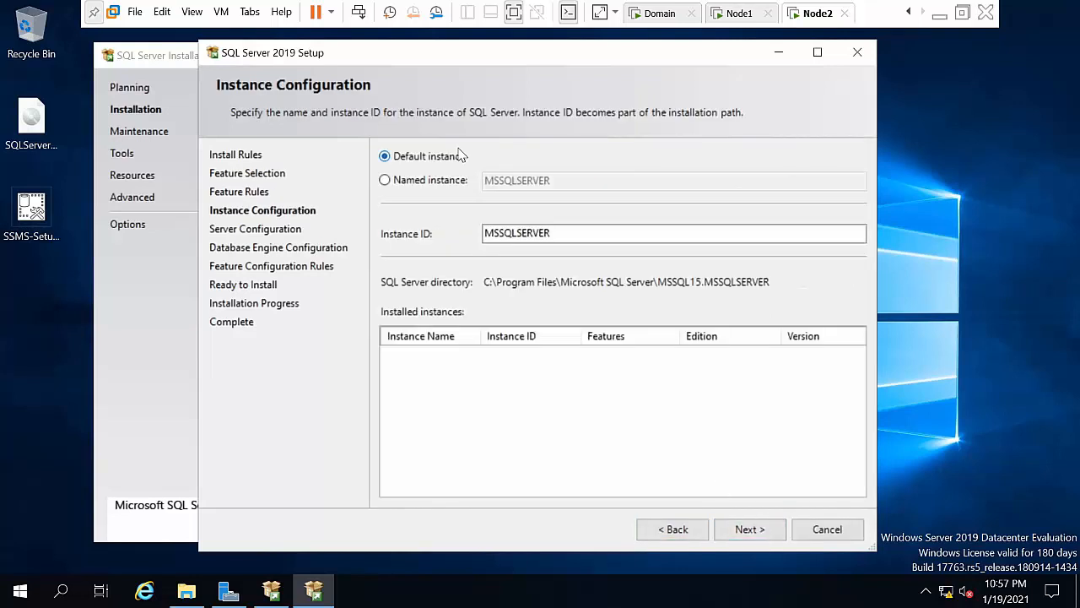
Step: Make it named instance sql2019hyd02 with instance ID SQL2019HYD02 and continue
click(432, 182)
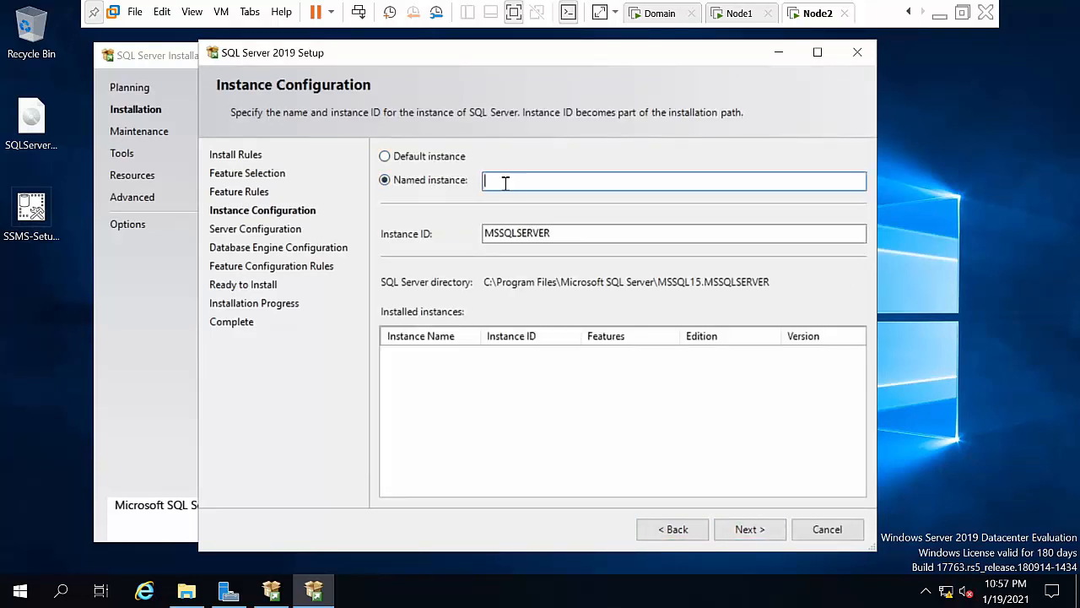
text(sql2019hyd02)
click(561, 233)
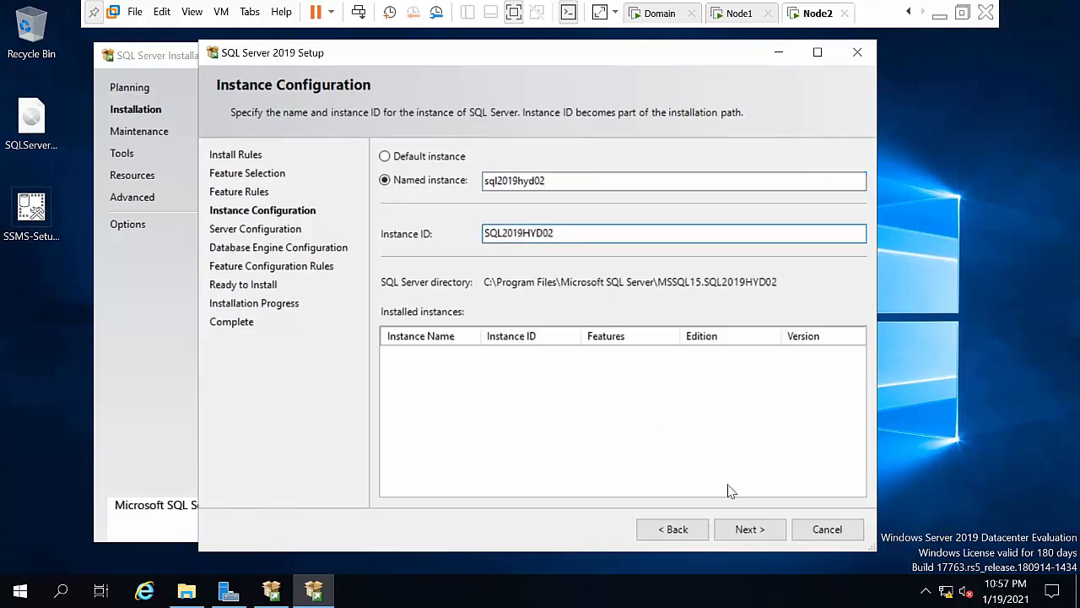
click(748, 527)
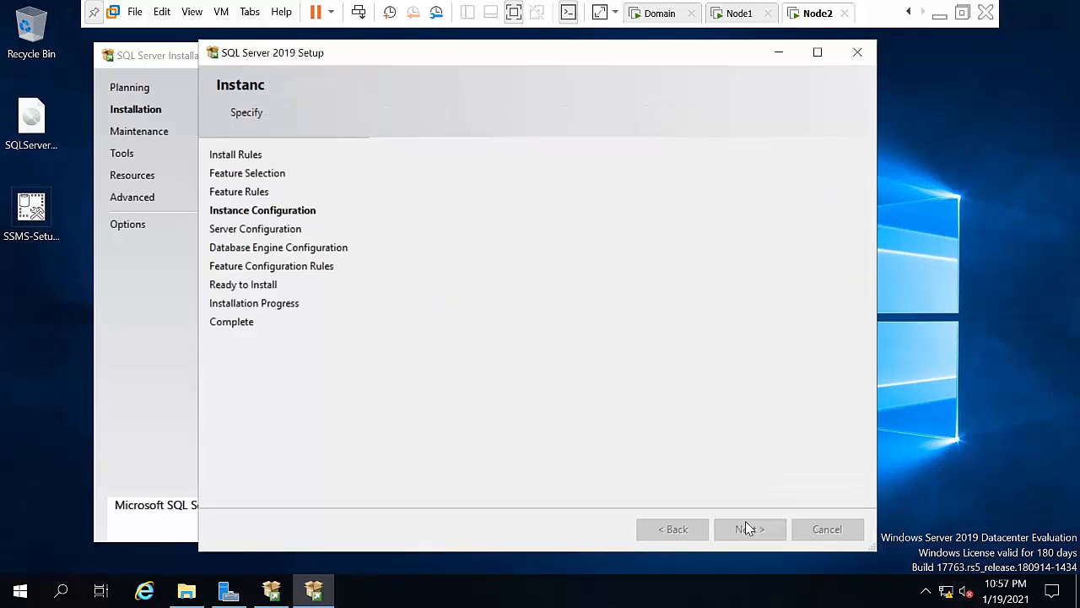
Step: Set the SQL Server Agent service to the domain administrator account and enter its password
click(675, 228)
click(679, 228)
click(661, 259)
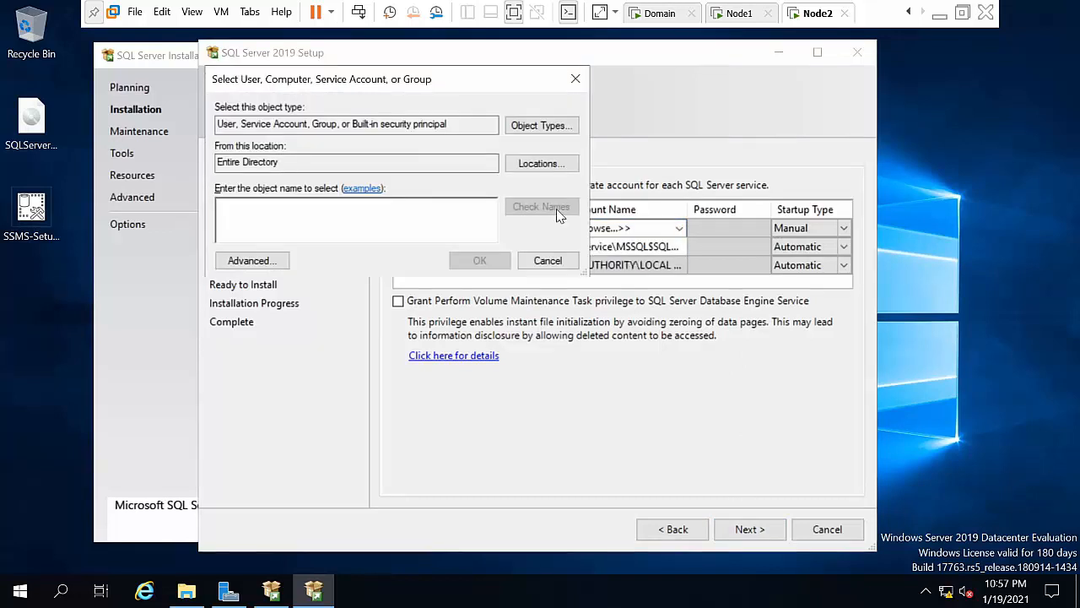
click(541, 164)
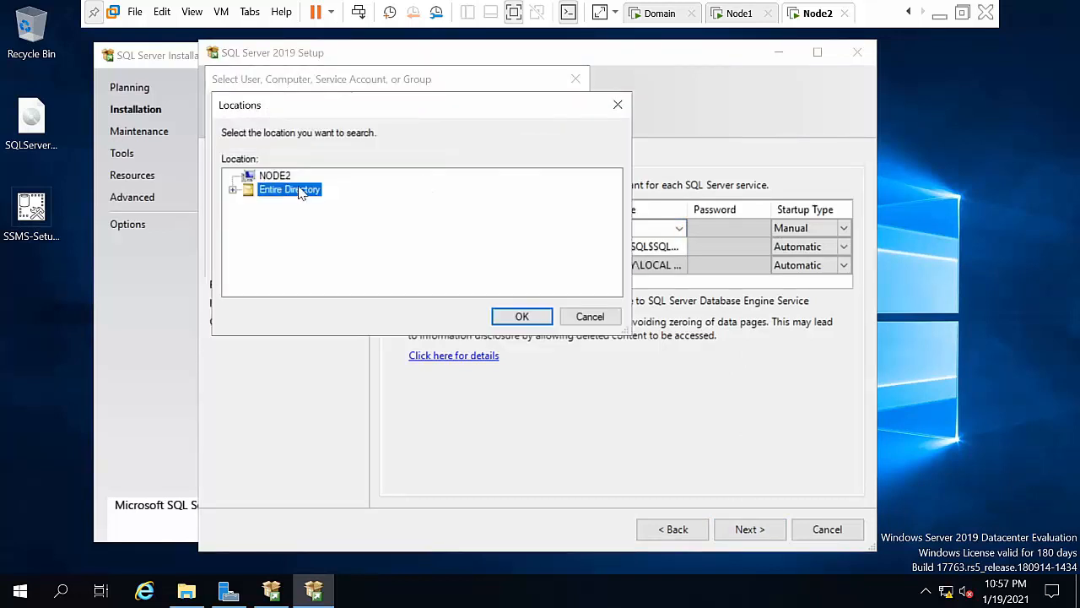
click(514, 318)
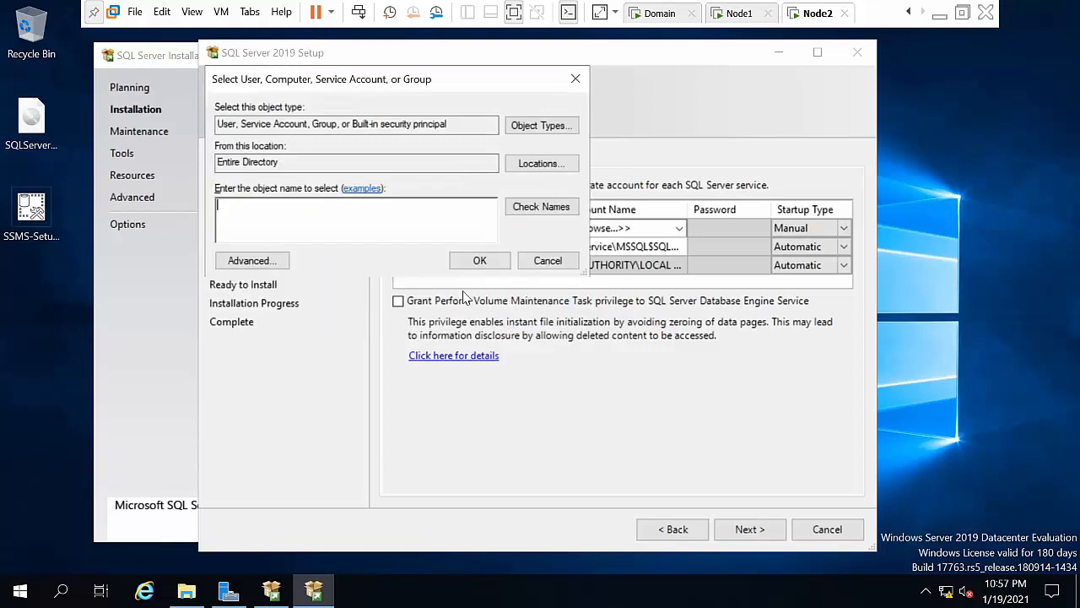
text(administrator)
click(545, 211)
click(469, 263)
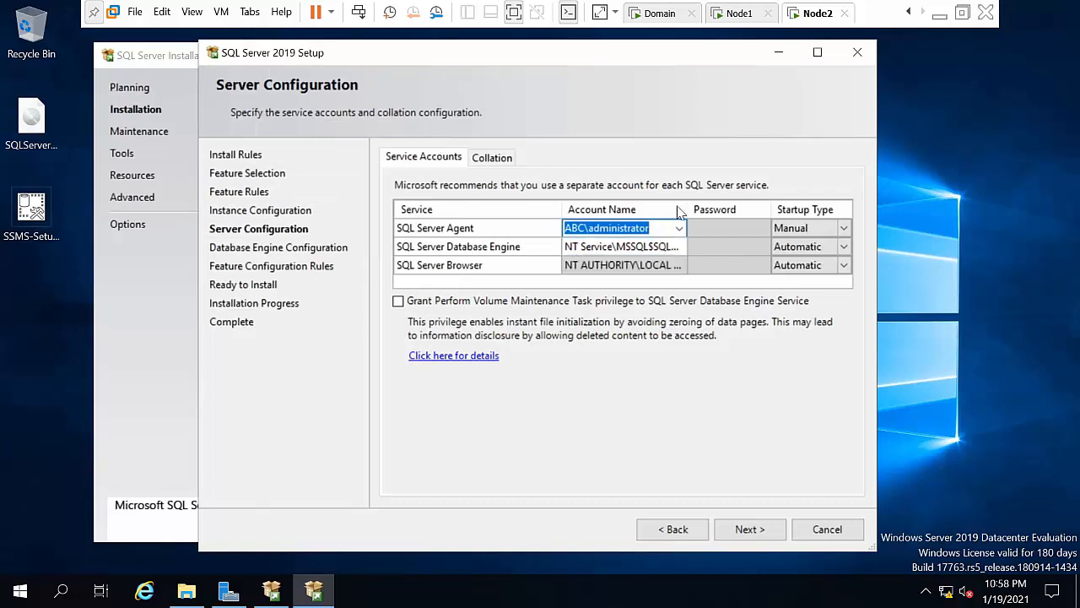
click(700, 227)
text(***)
key(Tab)
key(Tab)
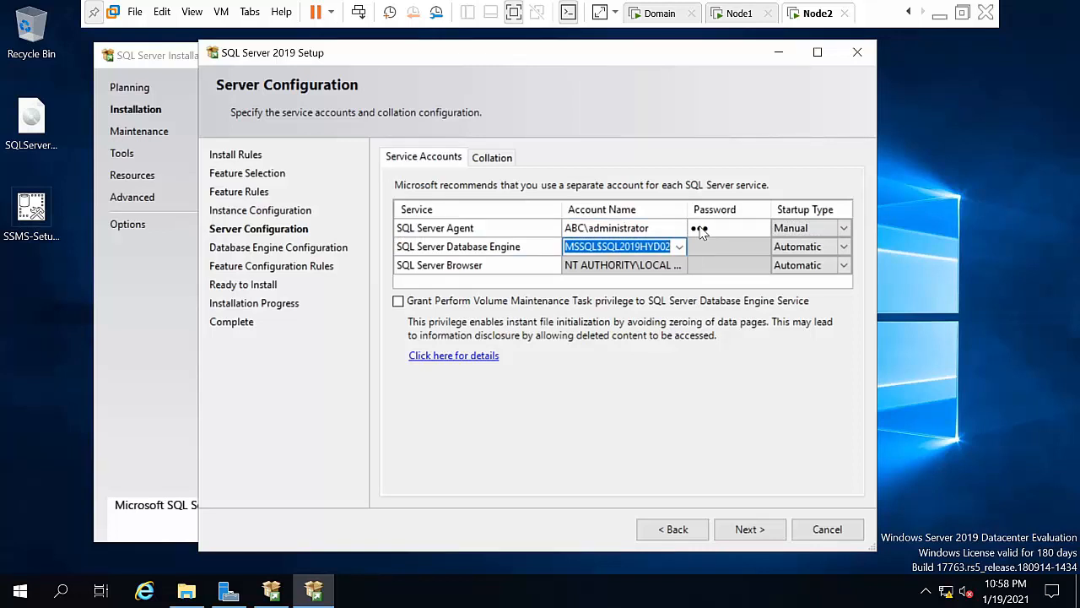
Step: Set the Database Engine service to administrator with its password and grant volume maintenance privilege
key(Right)
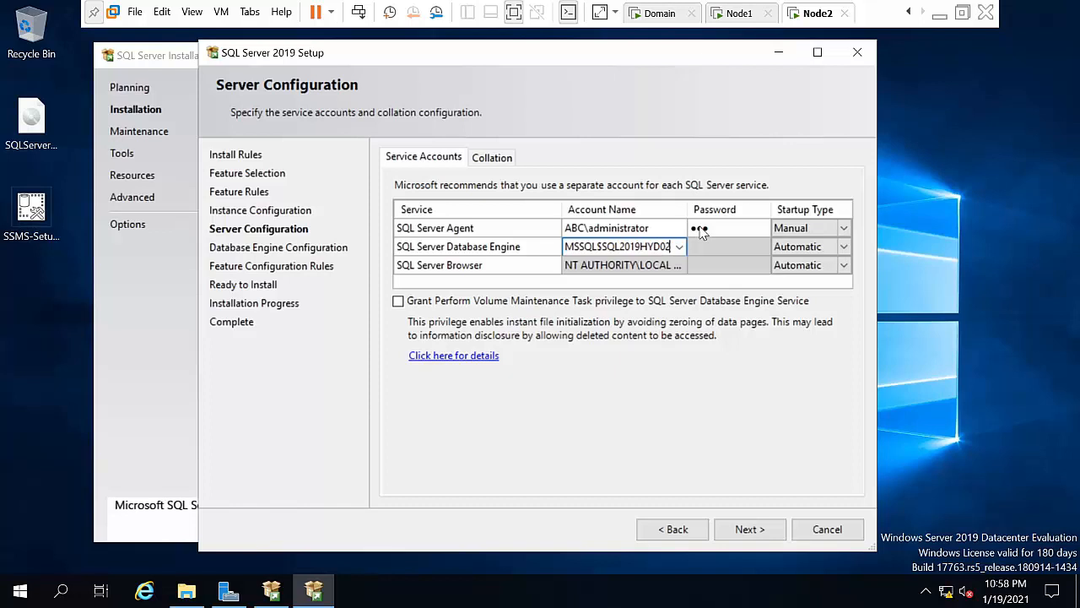
key(BackSpace)
key(BackSpace)
key(BackSpace)
key(BackSpace)
key(BackSpace)
key(BackSpace)
key(BackSpace)
key(BackSpace)
key(BackSpace)
key(BackSpace)
key(BackSpace)
key(BackSpace)
key(BackSpace)
key(BackSpace)
key(BackSpace)
key(BackSpace)
key(BackSpace)
key(BackSpace)
key(BackSpace)
key(BackSpace)
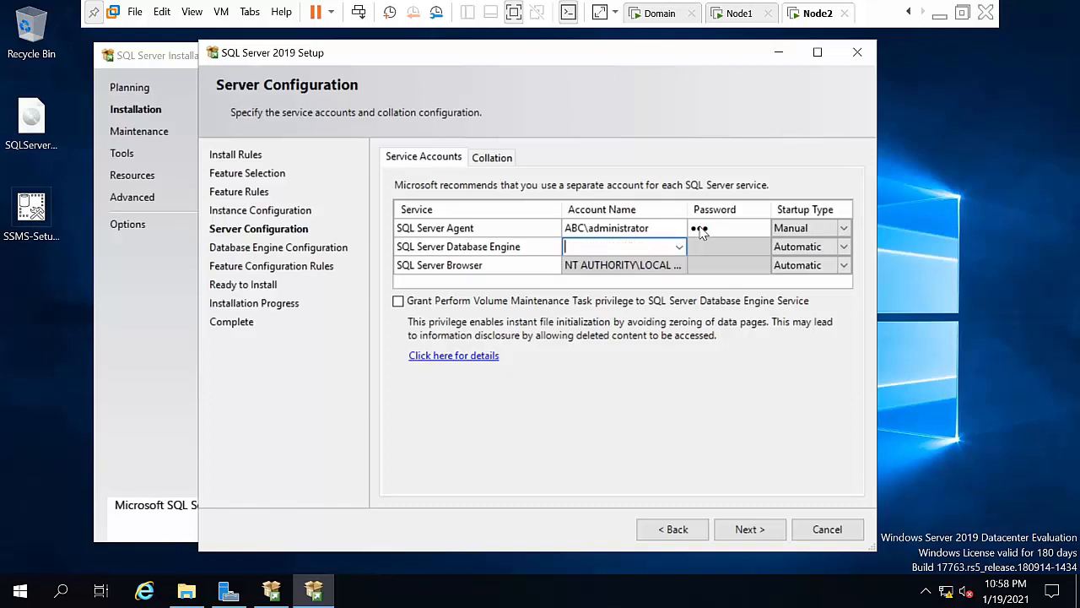
text(a)
key(BackSpace)
click(678, 248)
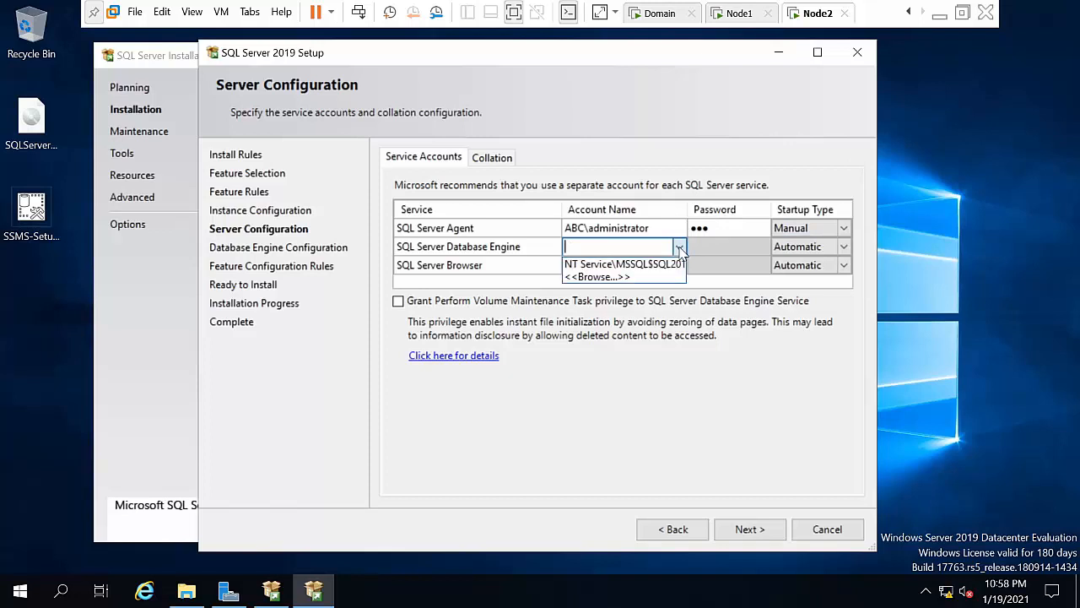
click(648, 281)
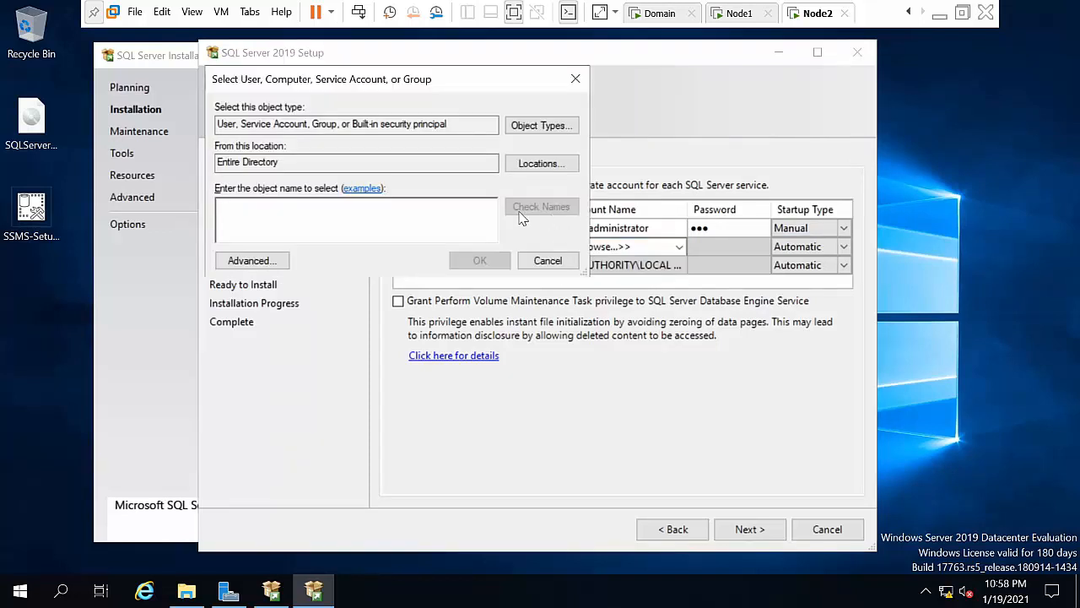
text(abc)
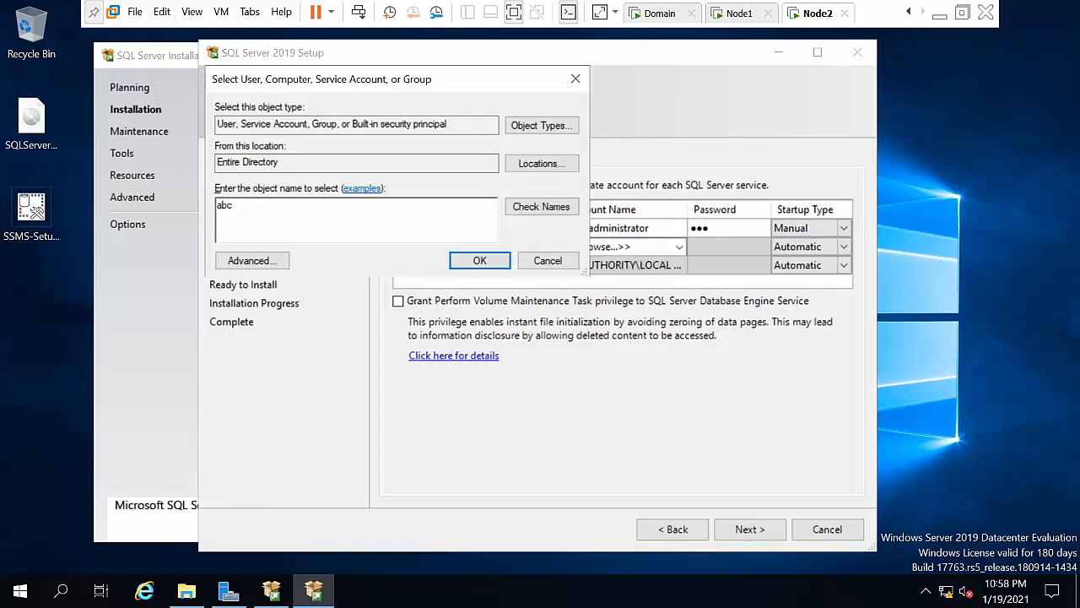
key(BackSpace)
key(BackSpace)
key(BackSpace)
text(administrator)
click(562, 212)
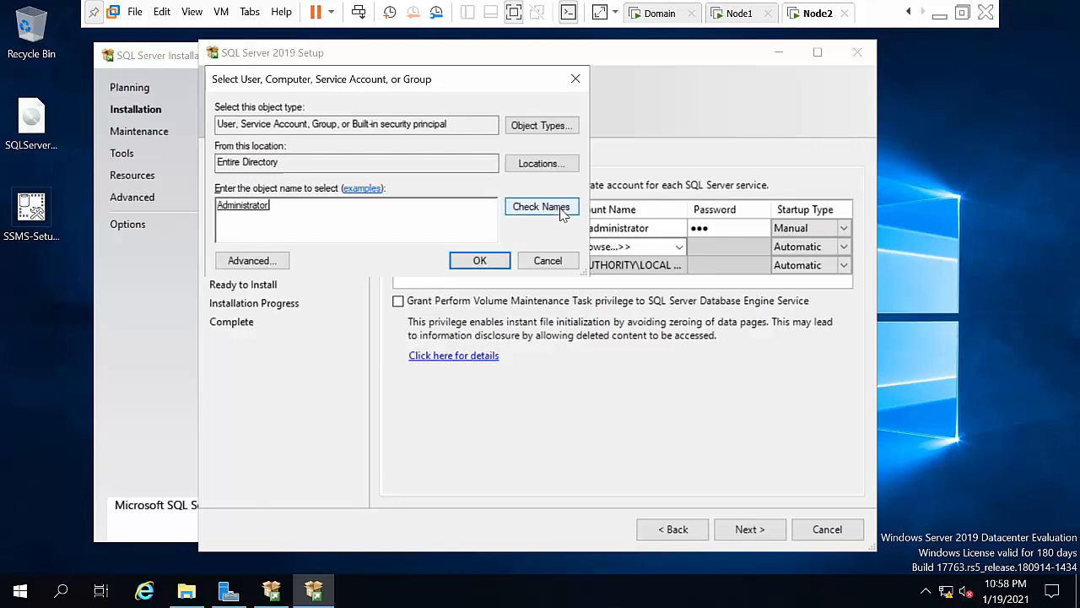
click(479, 261)
click(734, 249)
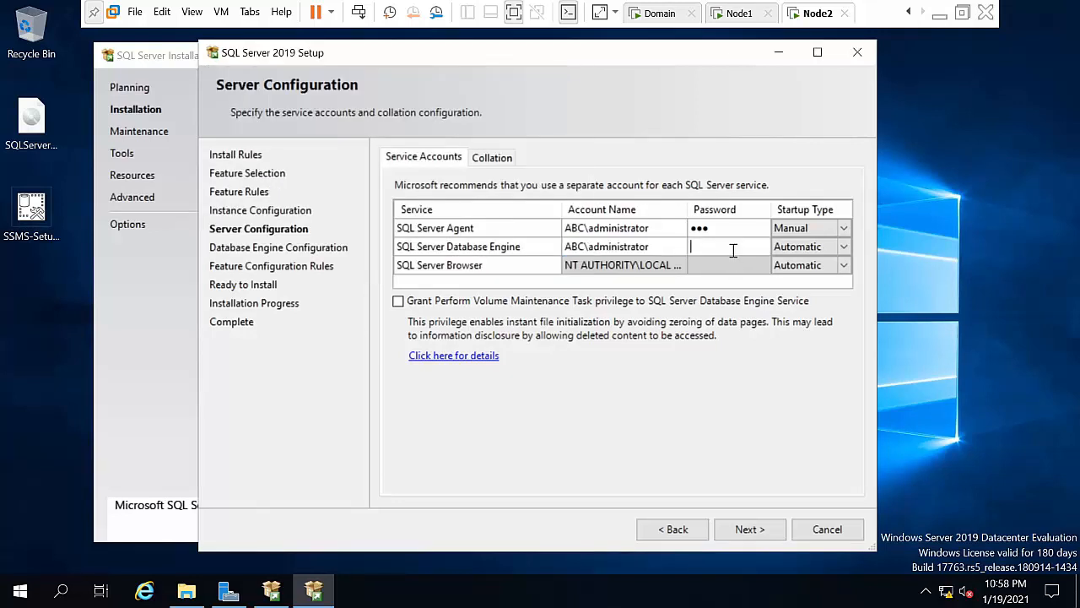
text(123)
click(596, 304)
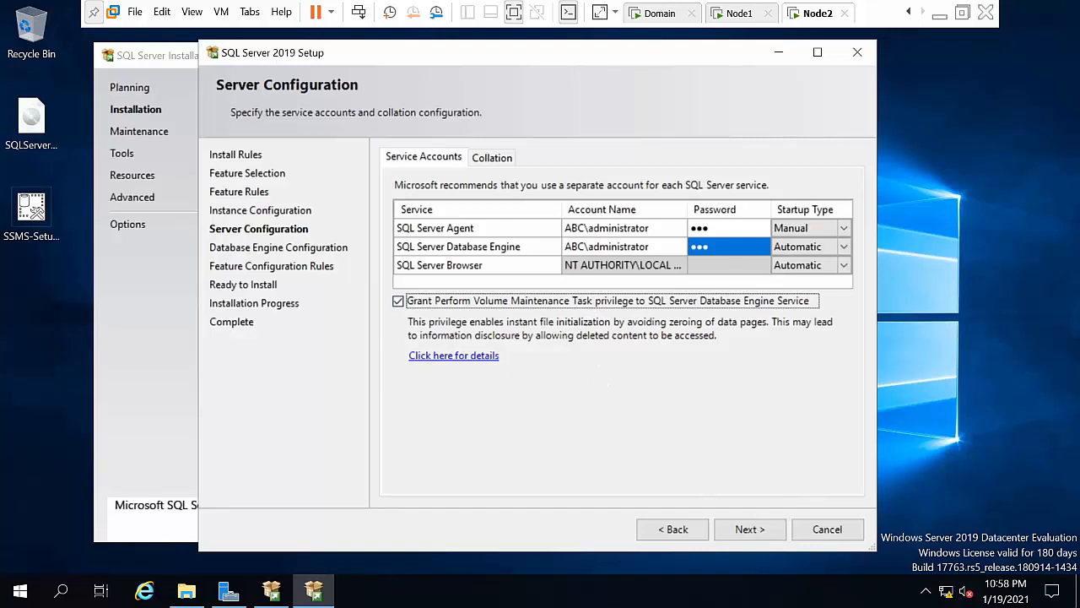
click(750, 528)
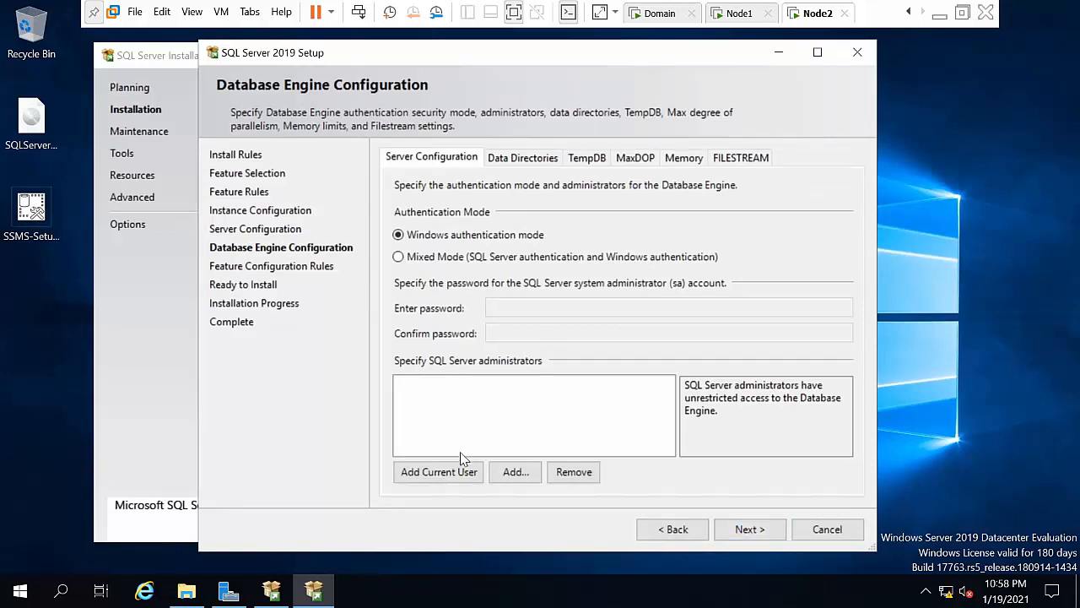
Step: Add the current user as SQL administrator, install, close setup, and minimize the Installation Center
click(456, 475)
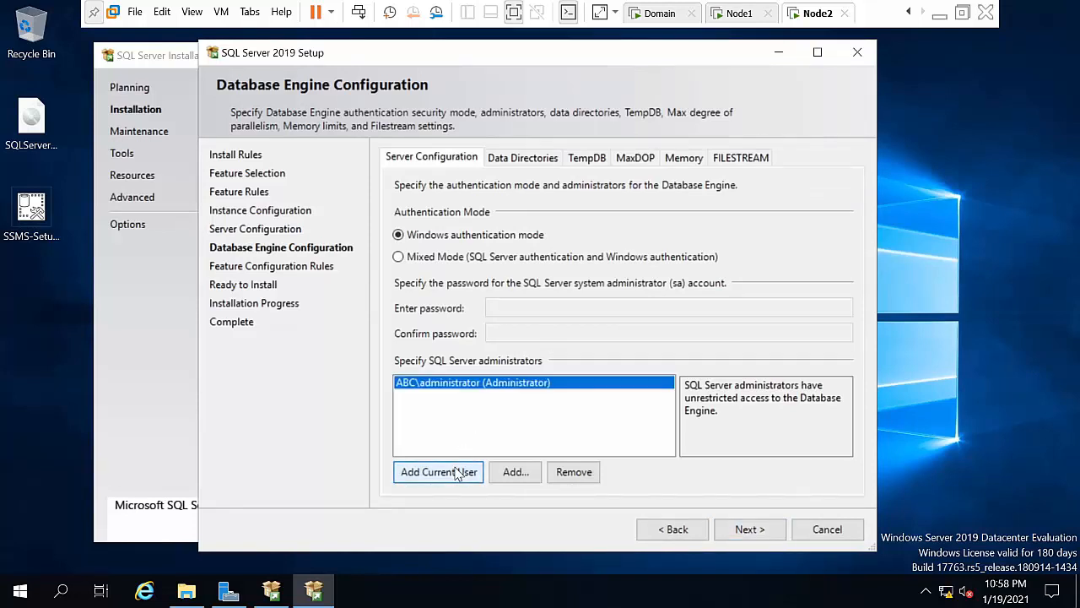
click(733, 527)
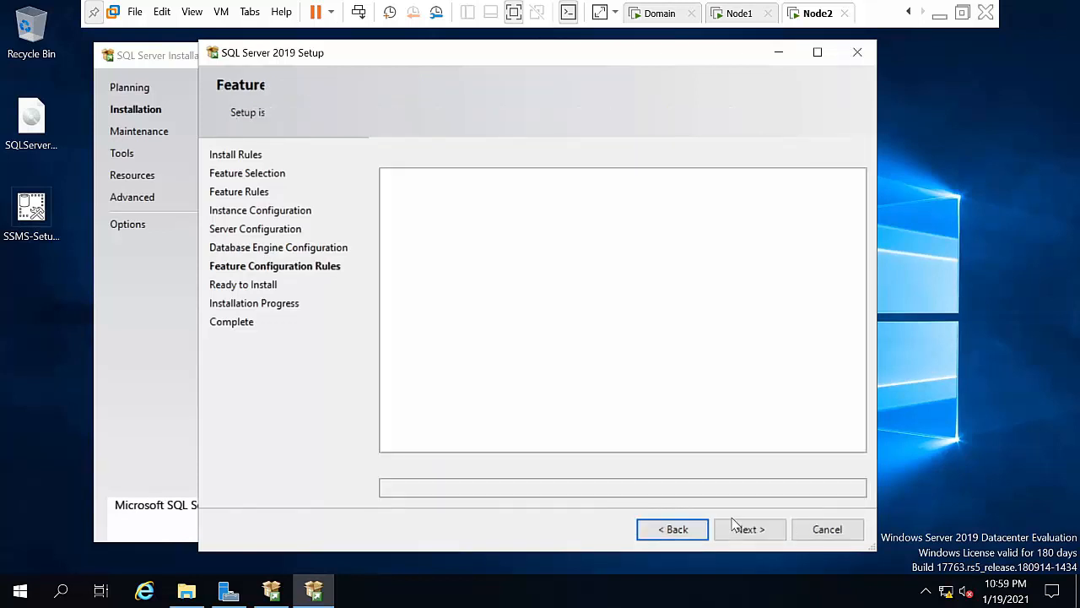
click(733, 527)
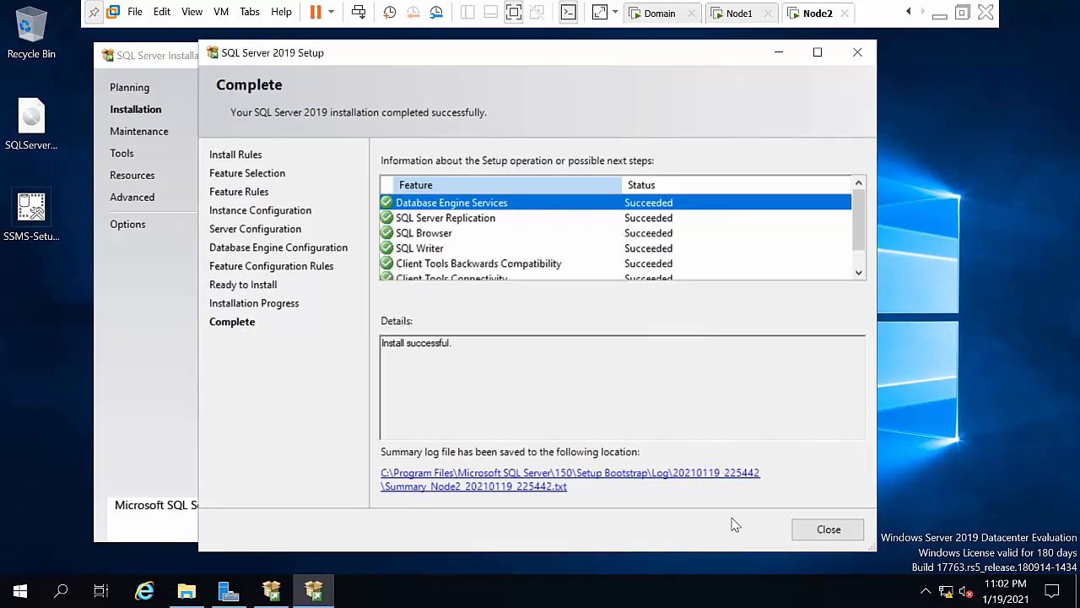
click(803, 530)
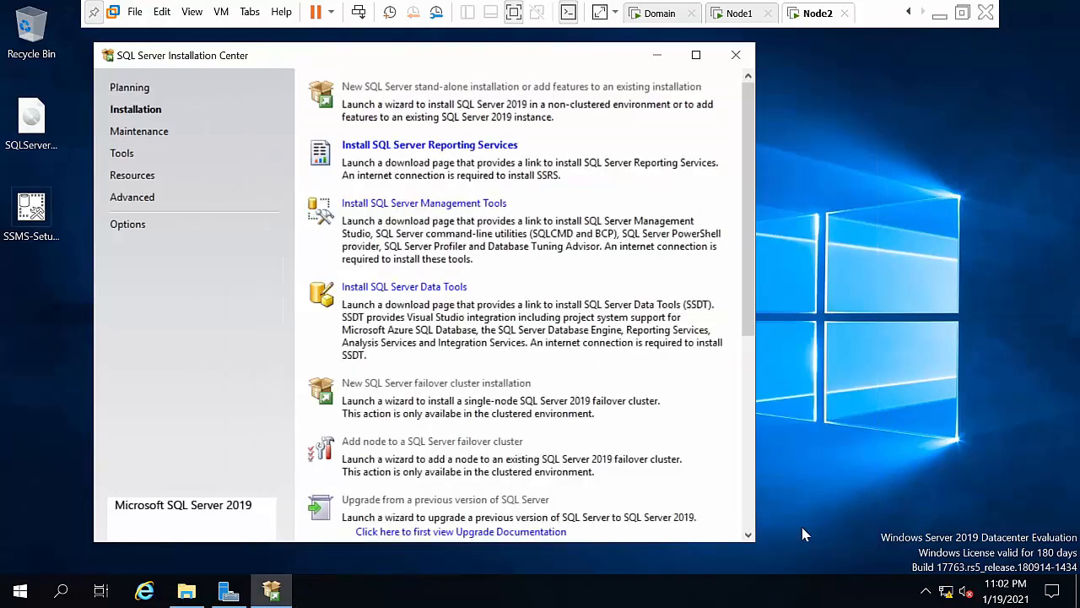
click(657, 55)
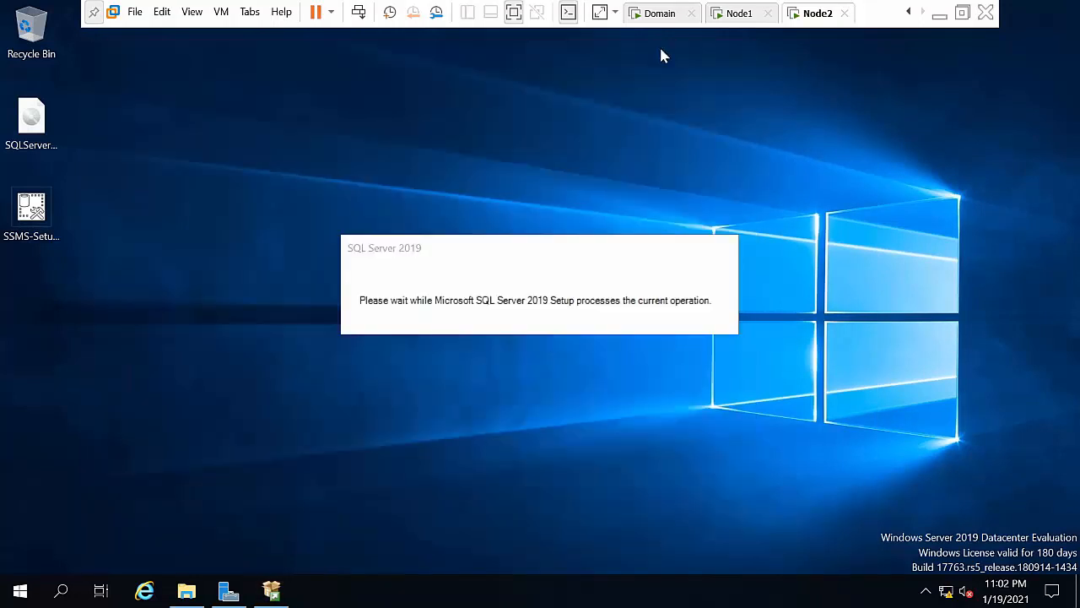
right_click(895, 265)
Step: Refresh the Node2 desktop twice
click(931, 314)
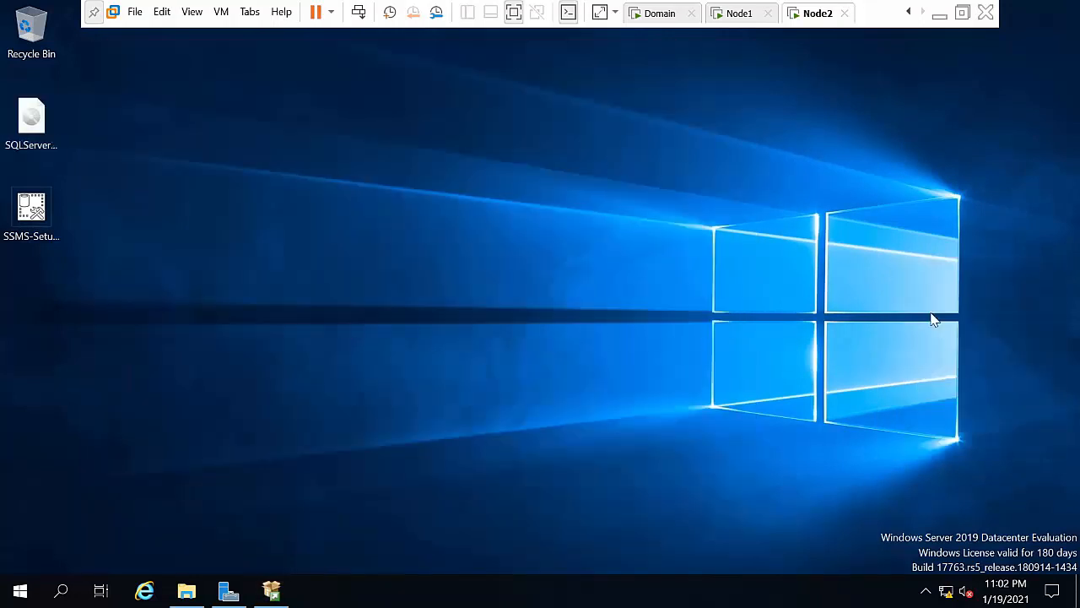
right_click(465, 325)
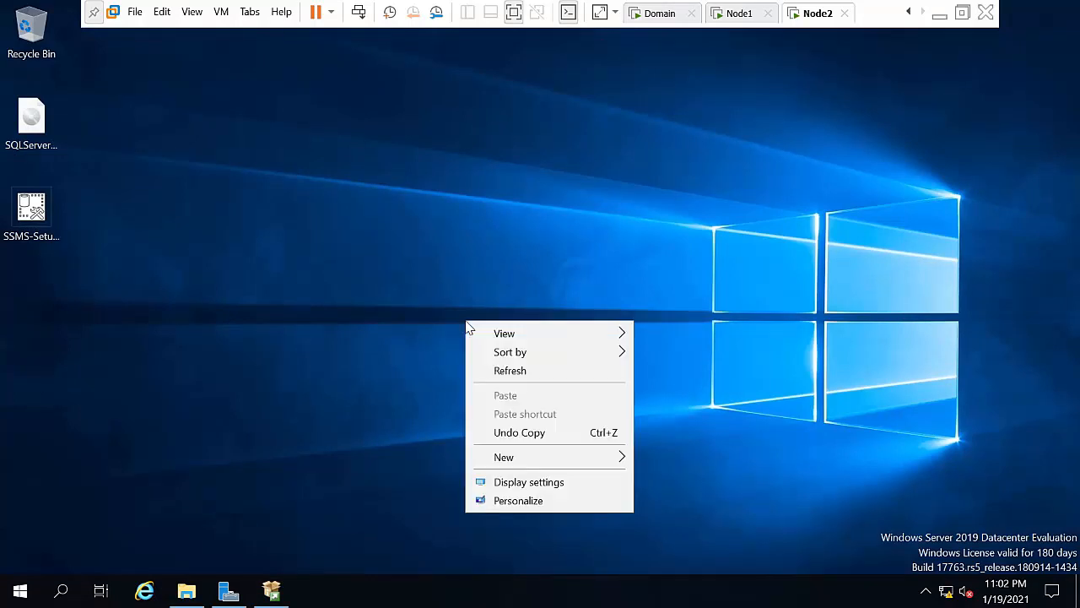
click(503, 369)
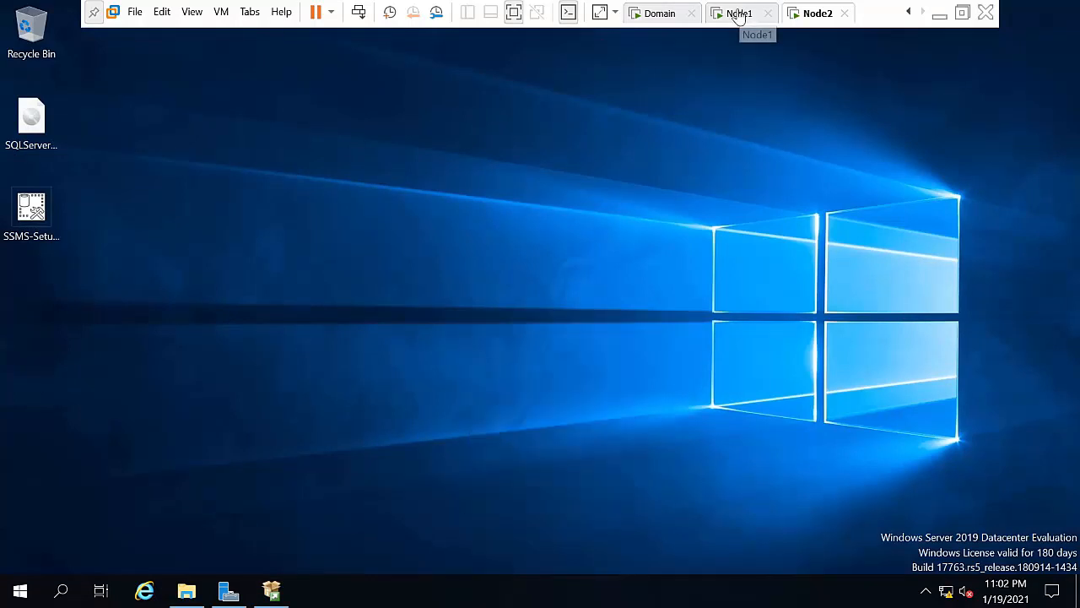
Step: On Node1, start a new stand-alone installation from Installation Center and pass the update steps
click(747, 18)
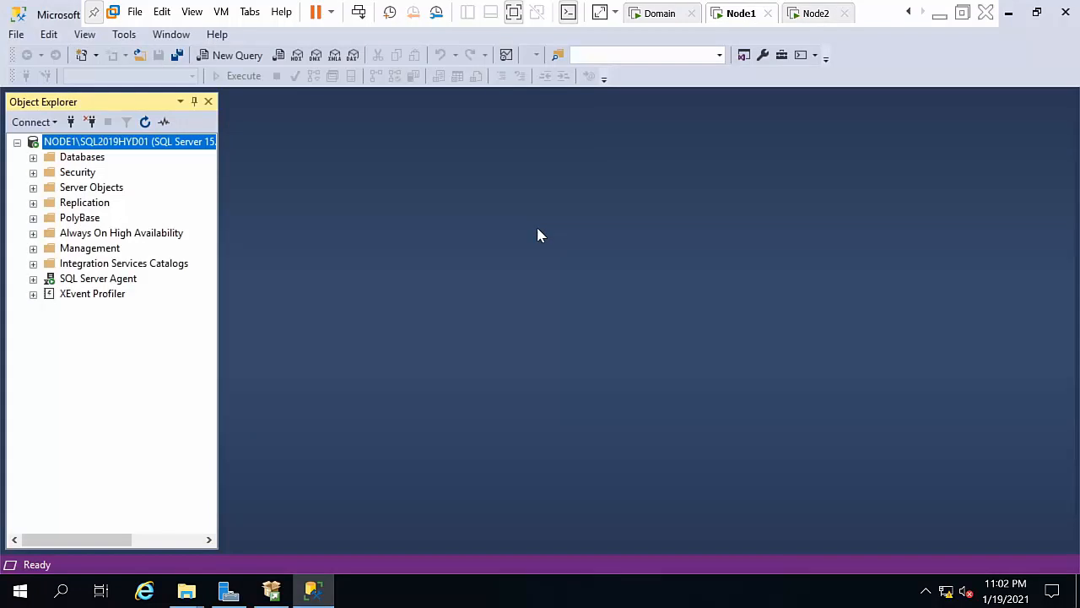
click(271, 589)
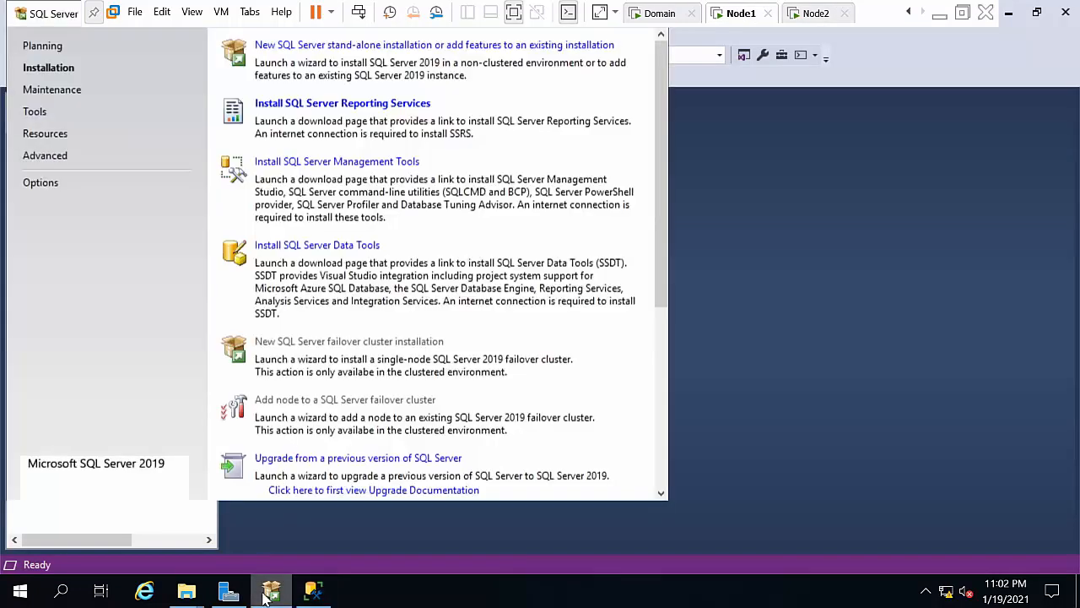
click(263, 46)
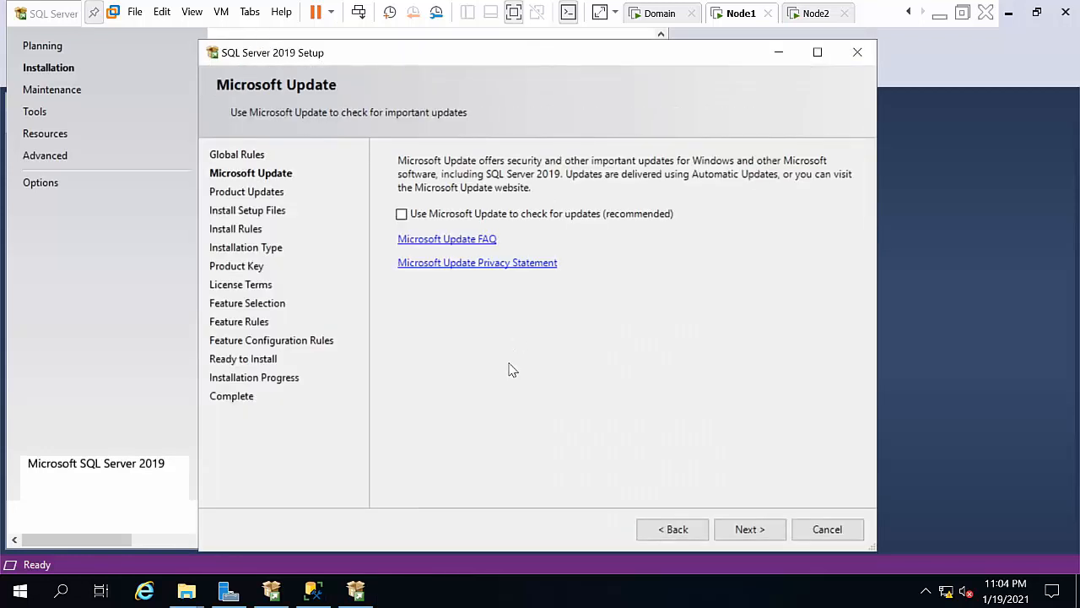
click(750, 530)
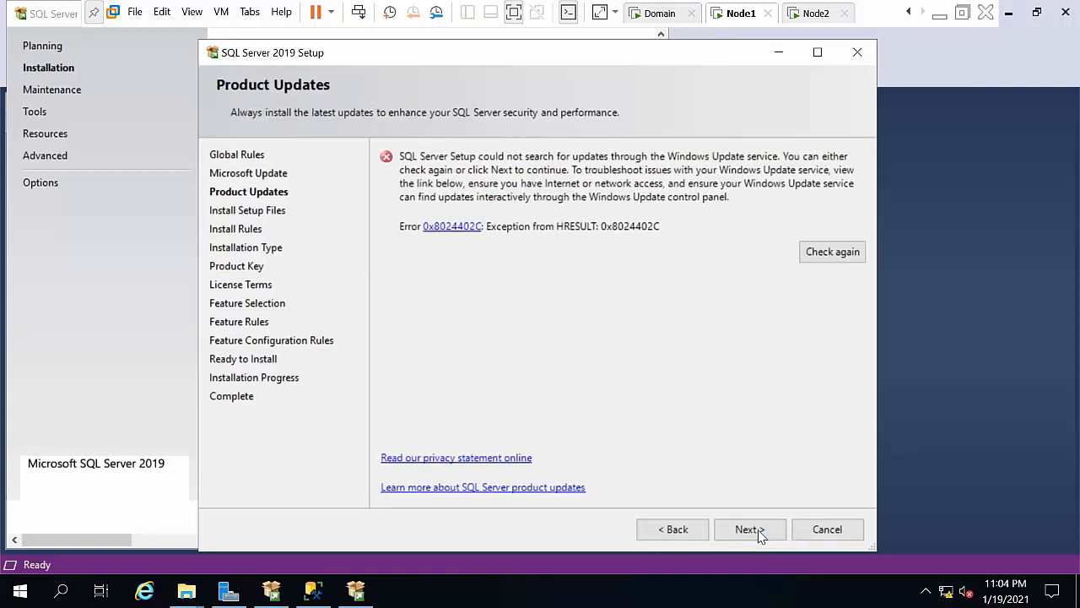
click(750, 529)
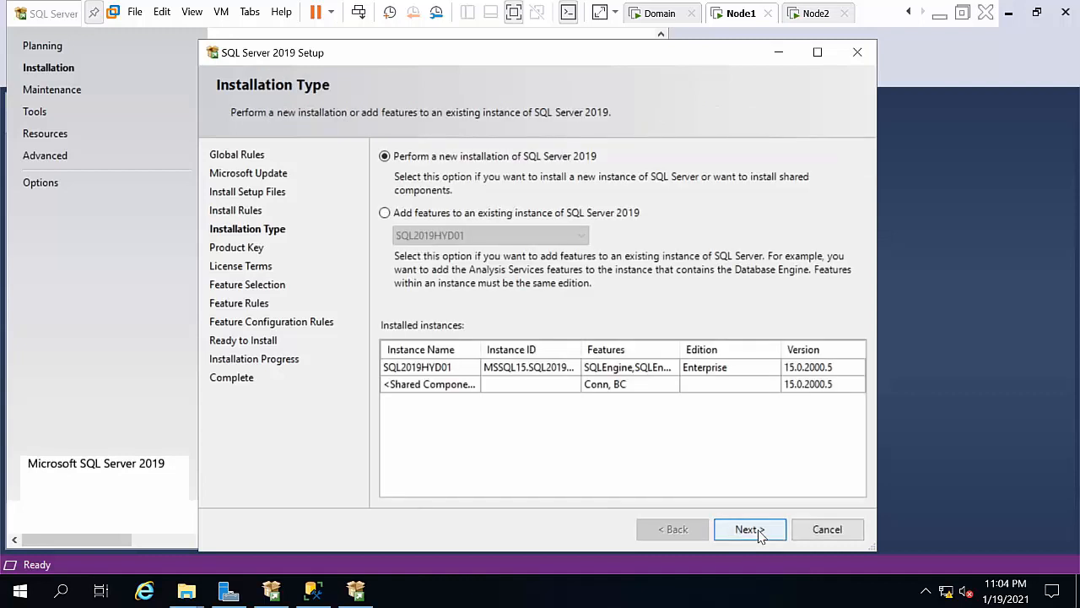
Step: Accept the license terms and tick Database Engine Services and SQL Server Replication
click(750, 529)
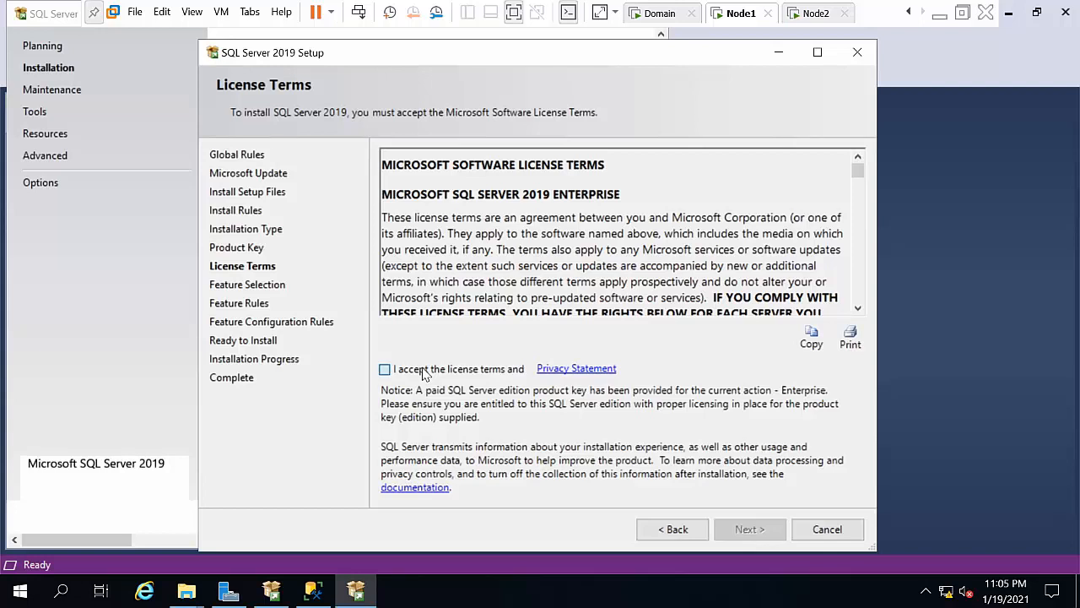
click(424, 374)
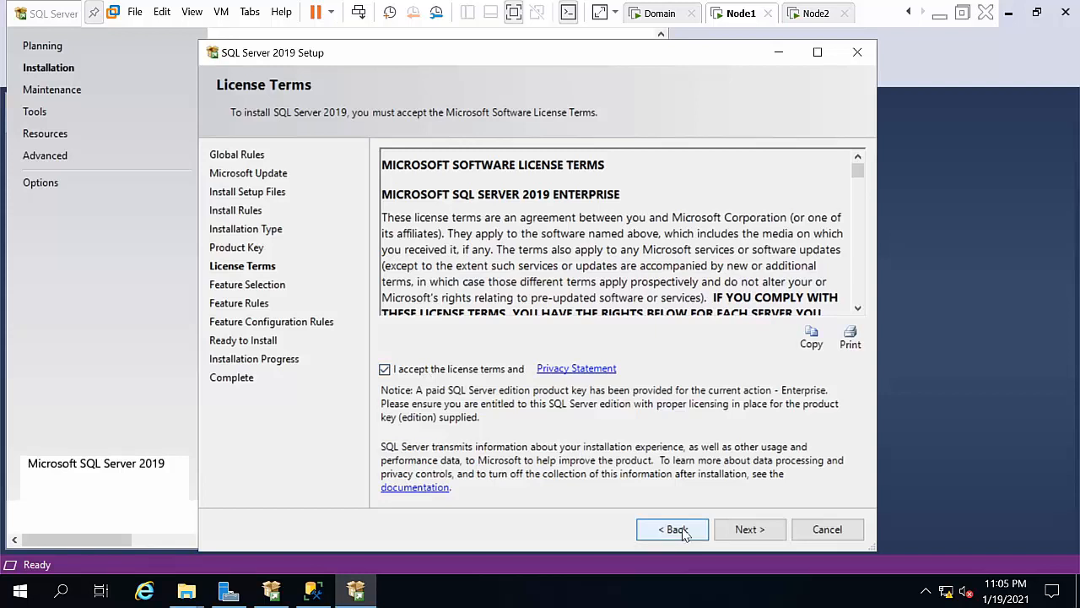
click(731, 535)
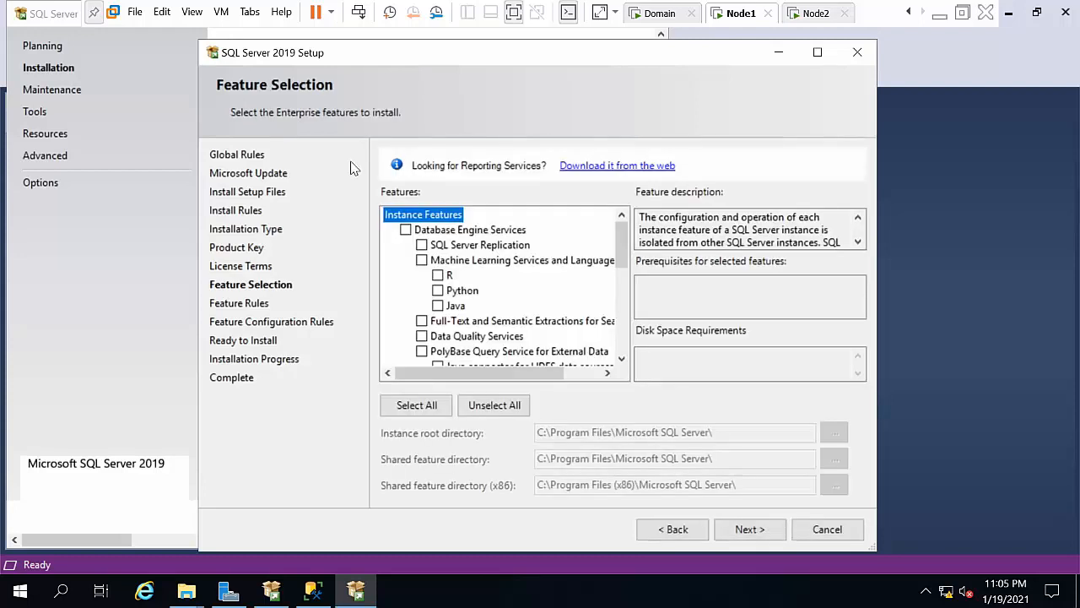
click(406, 230)
click(421, 246)
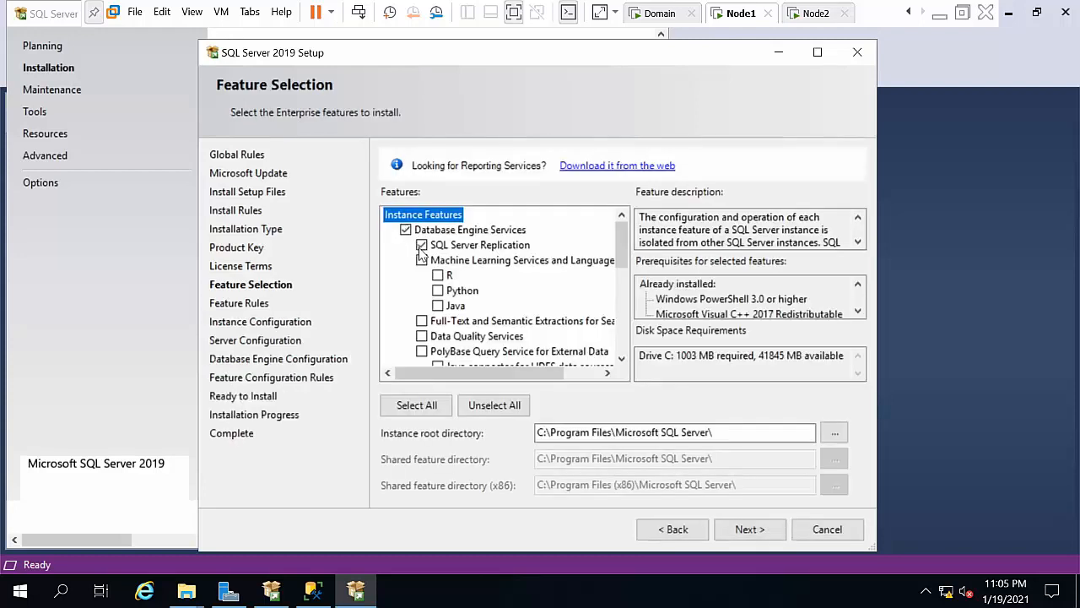
click(622, 358)
click(621, 358)
click(622, 361)
click(623, 360)
click(623, 361)
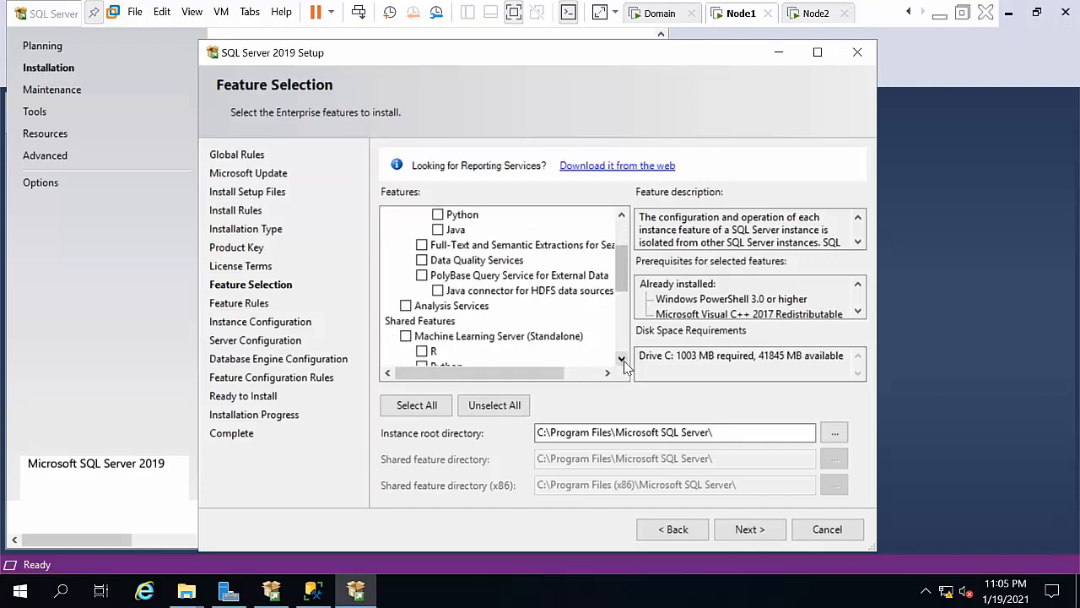
click(622, 360)
click(622, 359)
click(622, 359)
click(622, 360)
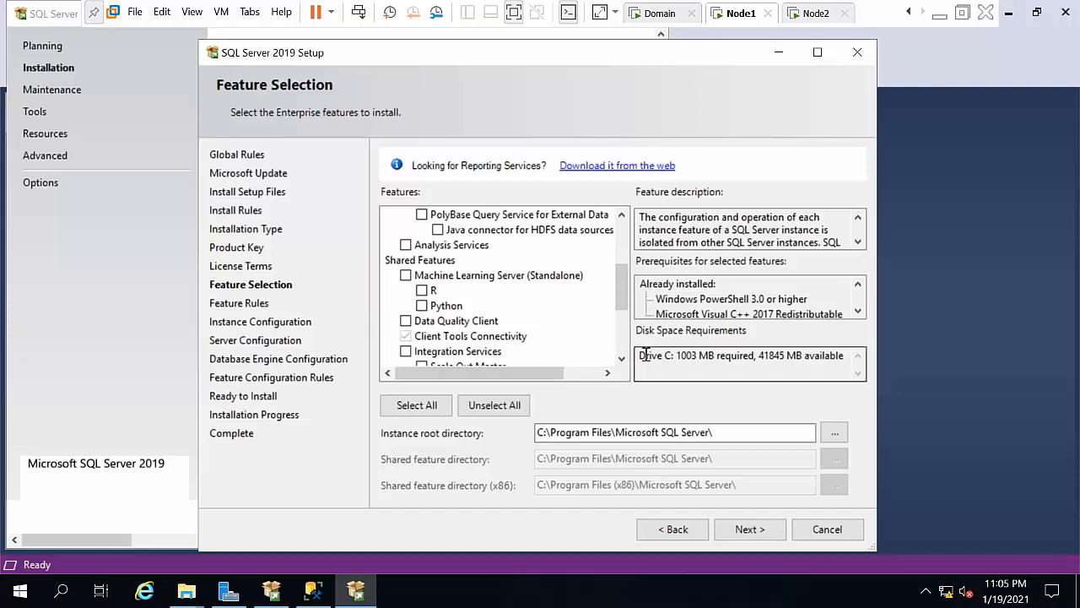
click(622, 360)
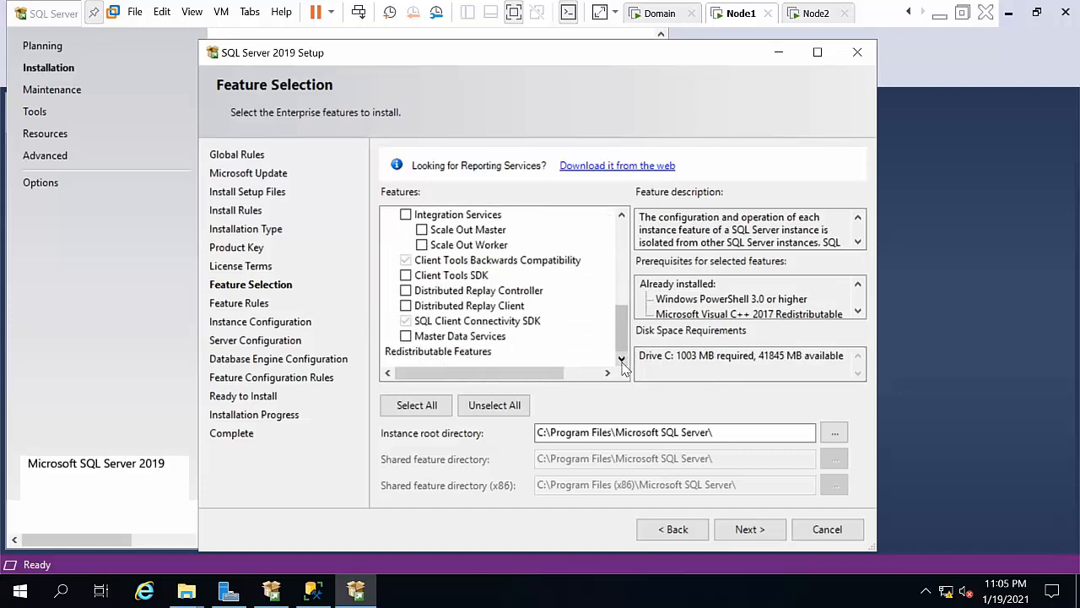
drag(625, 343, 623, 259)
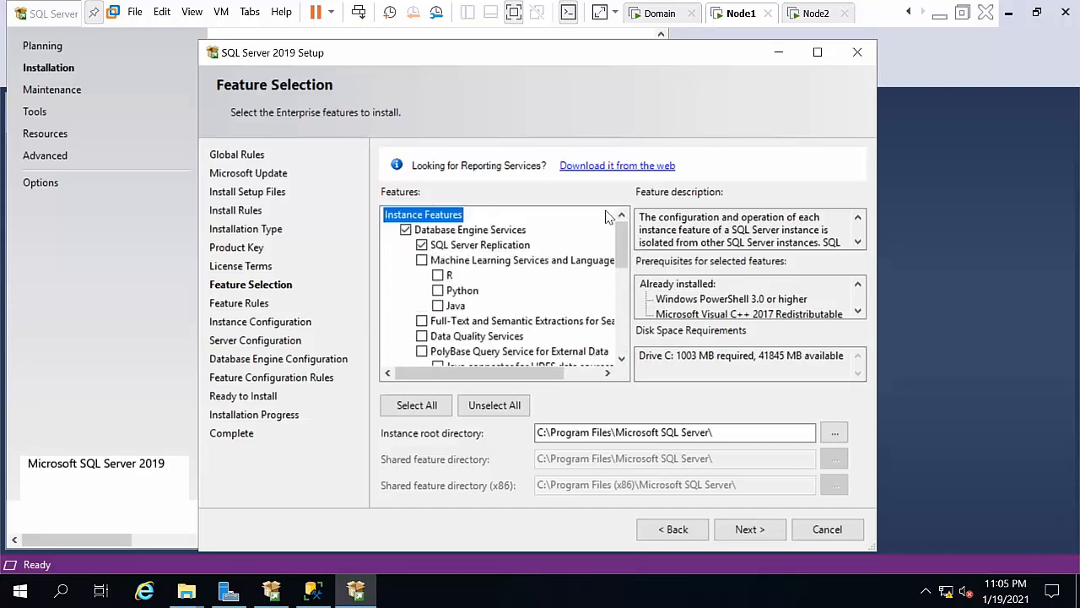
Step: Clear the features, revisit the license page, then re-tick Database Engine Services and Replication and continue
click(406, 230)
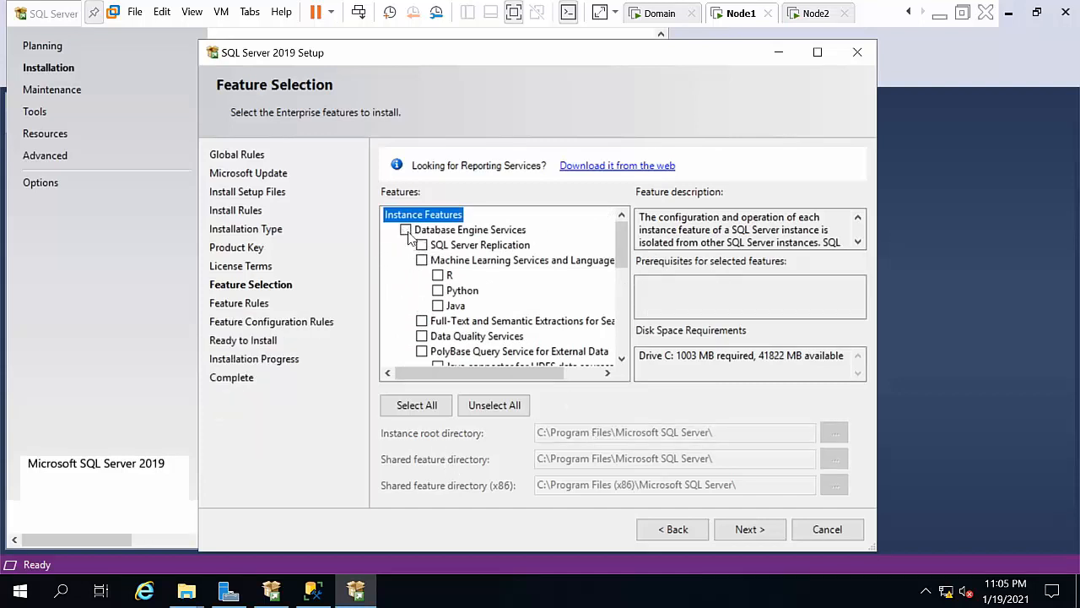
click(675, 539)
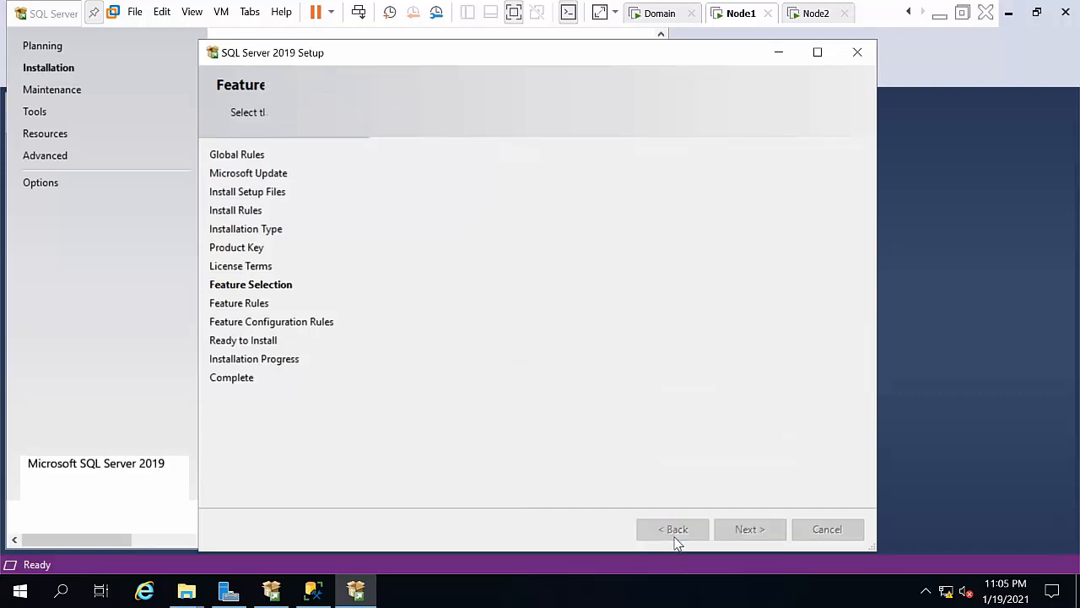
click(723, 533)
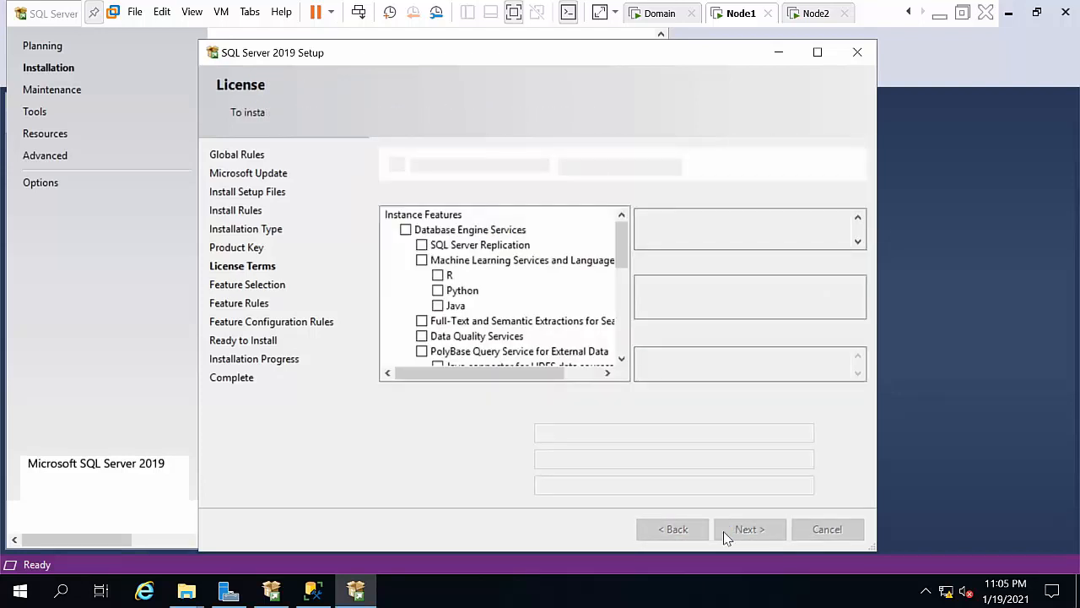
click(406, 231)
click(422, 245)
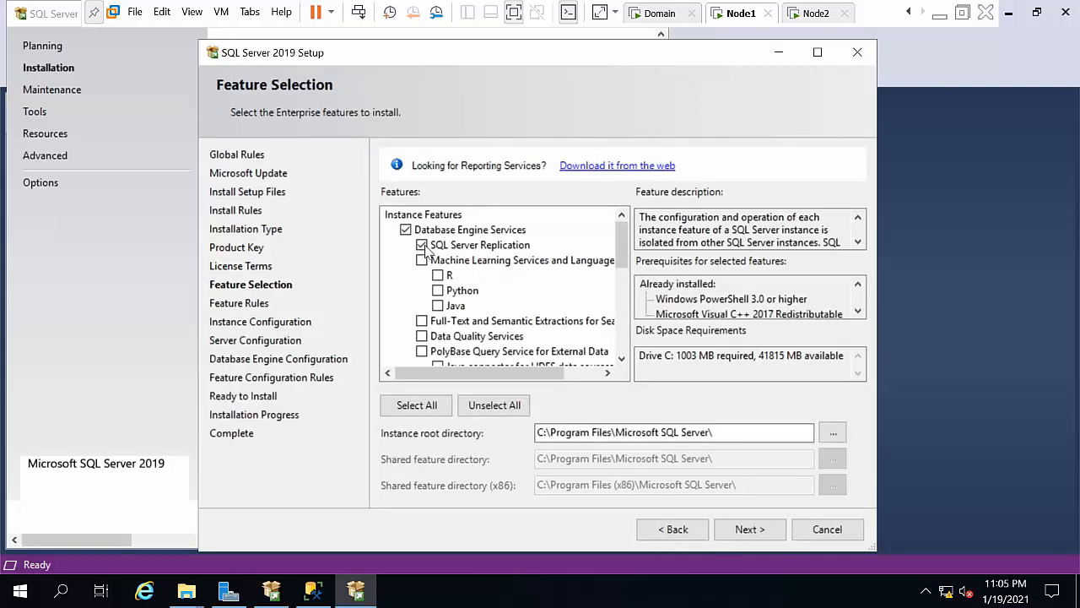
click(752, 532)
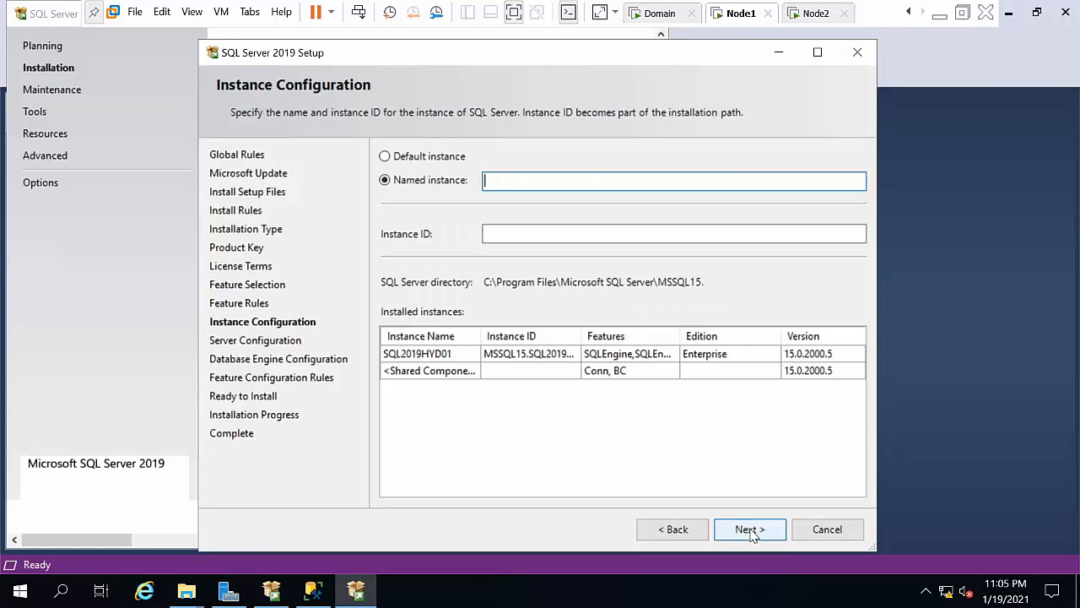
Step: Enter instance name sql2019hyd03, auto-fill ID SQL2019HYD03, and go to server configuration
text(sql2019hyd03)
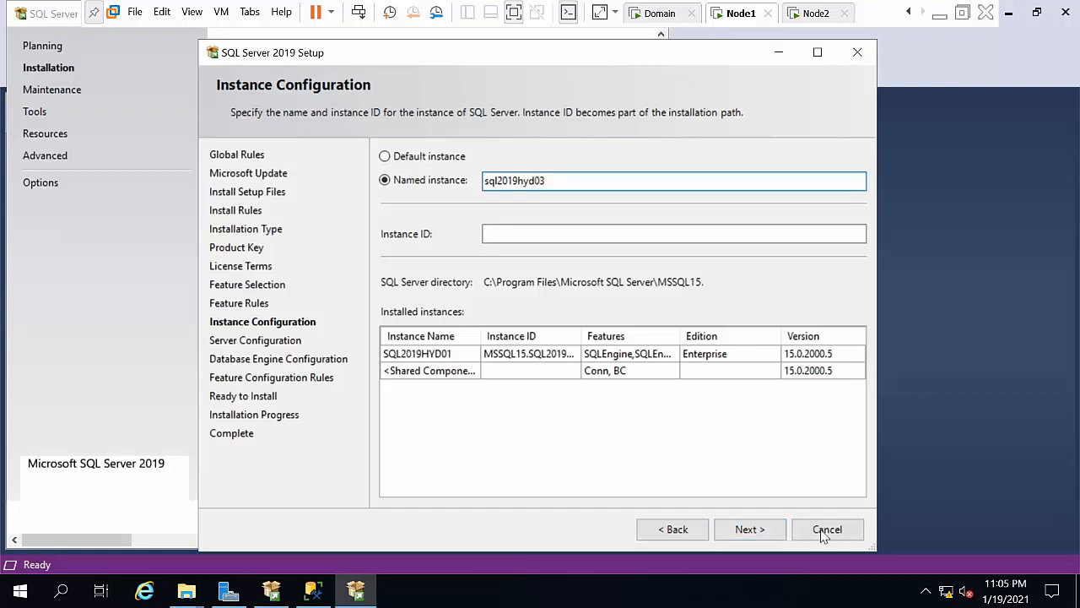
click(500, 231)
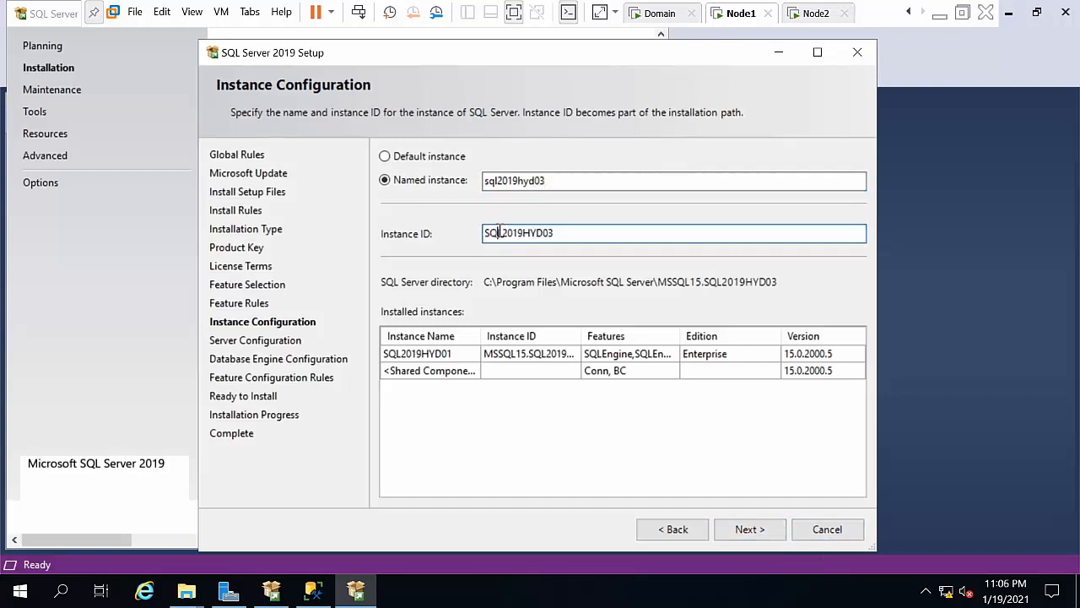
click(749, 529)
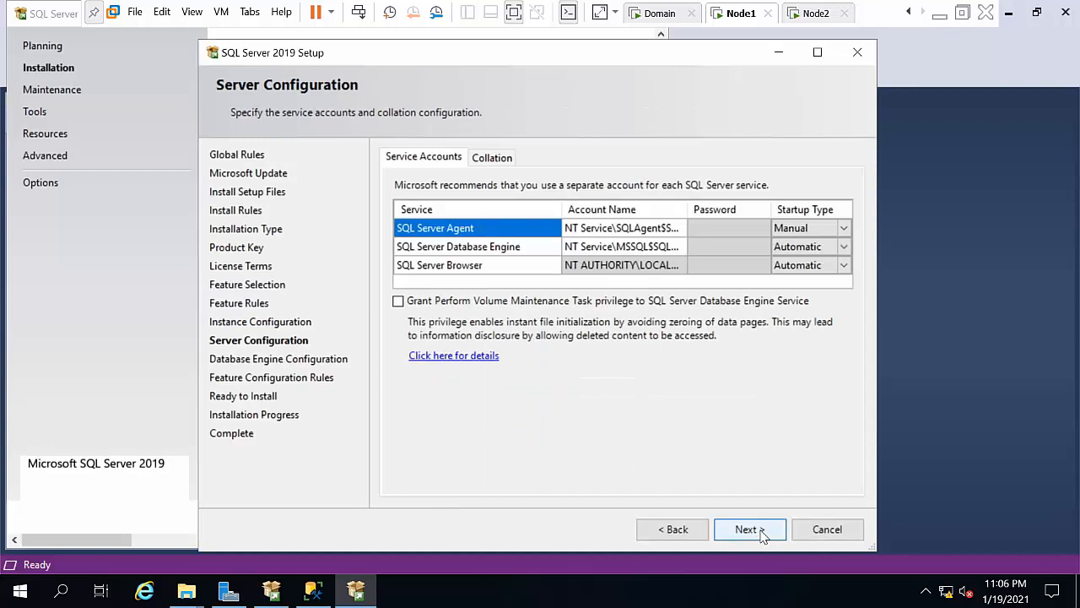
Step: Set the SQL Server Agent service account to the domain administrator
click(667, 226)
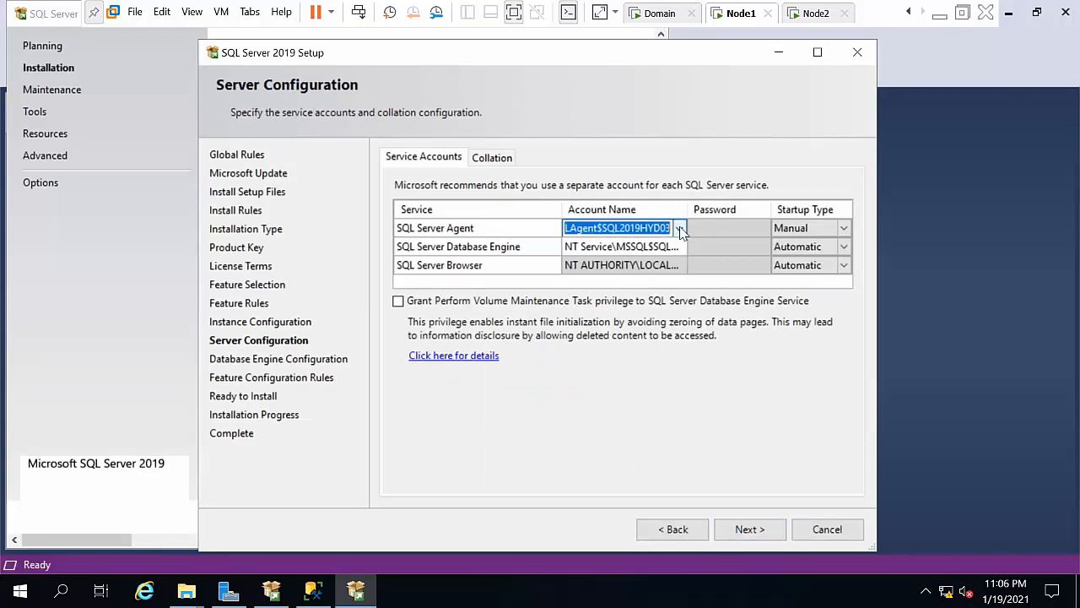
click(679, 228)
key(Down)
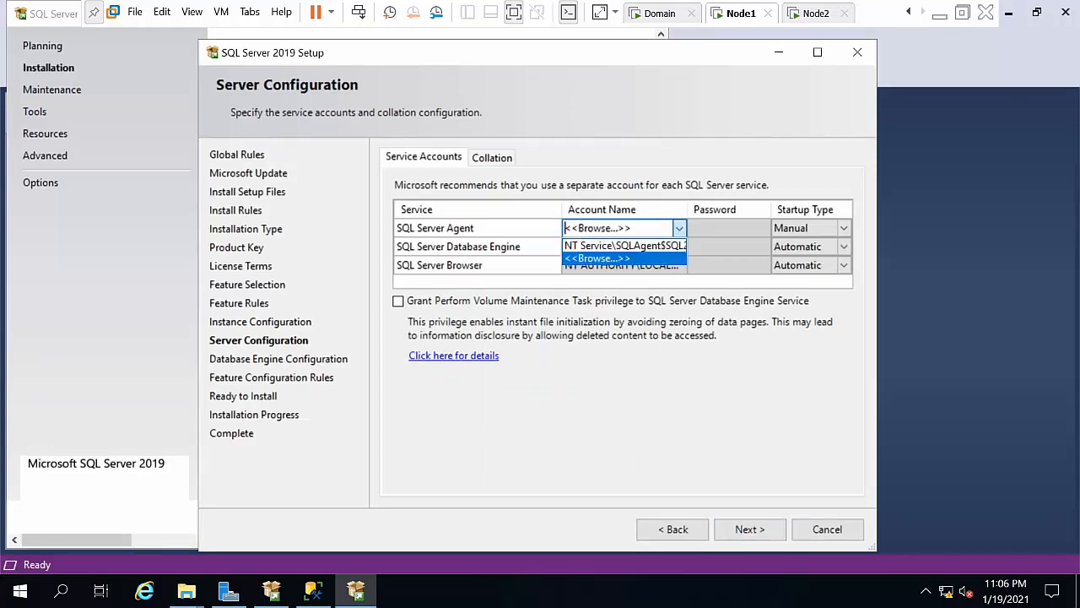
key(Return)
text(administrator)
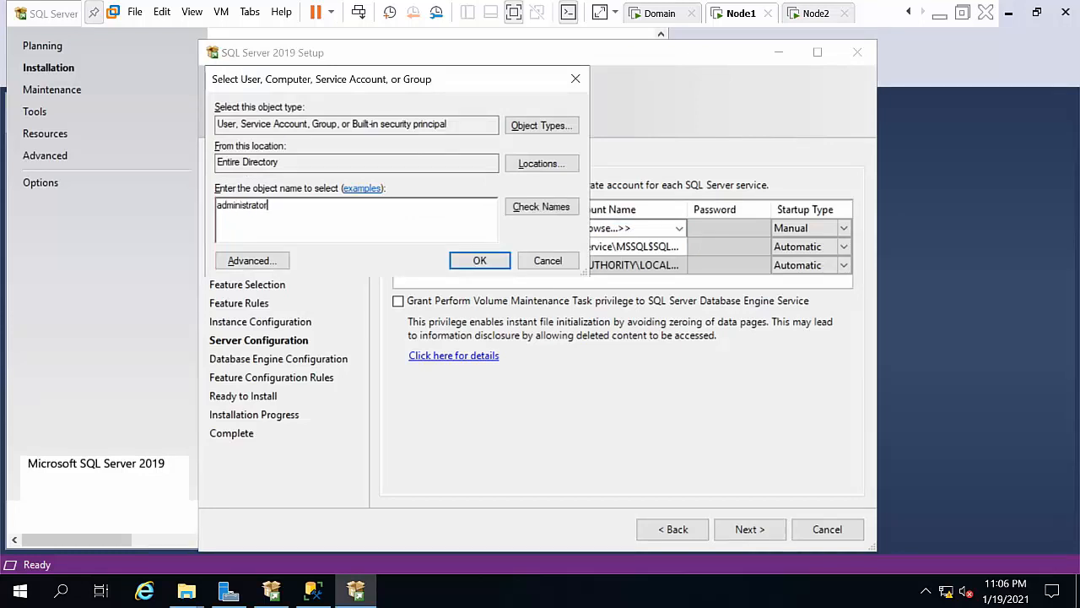
click(523, 209)
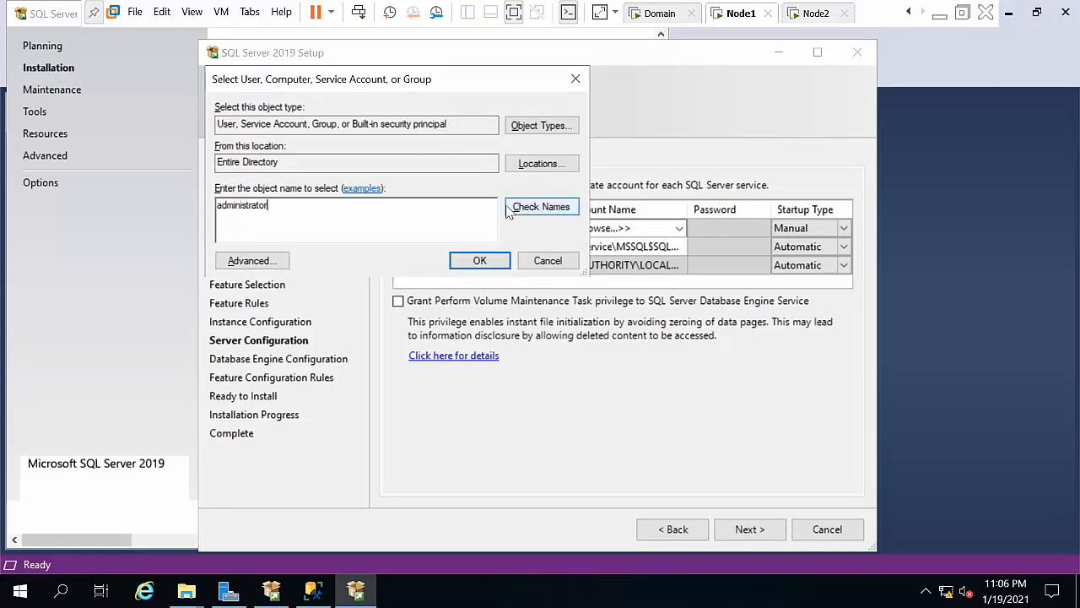
click(479, 260)
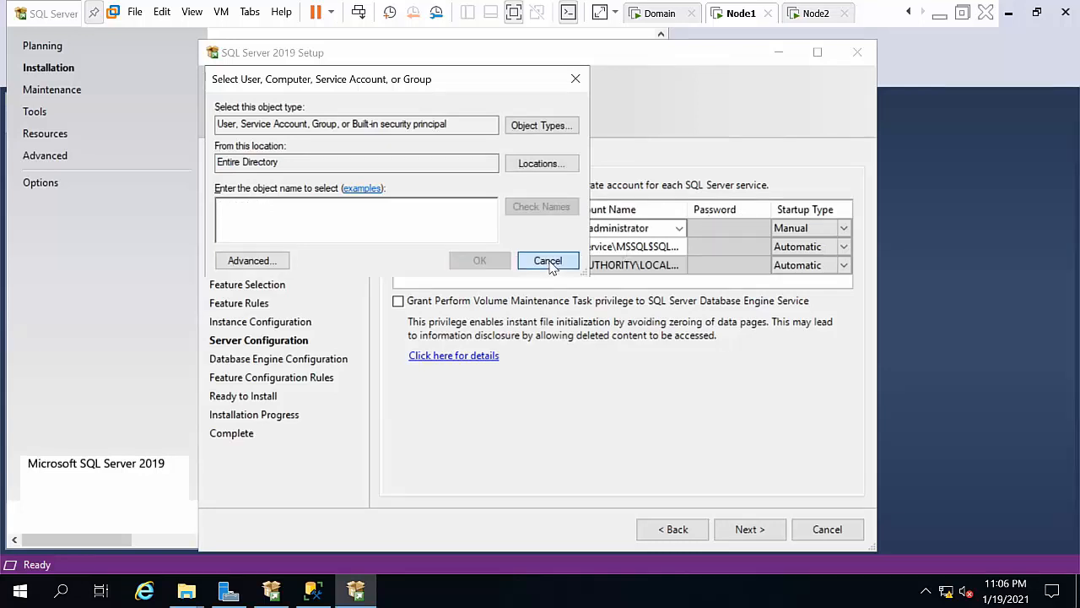
click(548, 262)
click(680, 230)
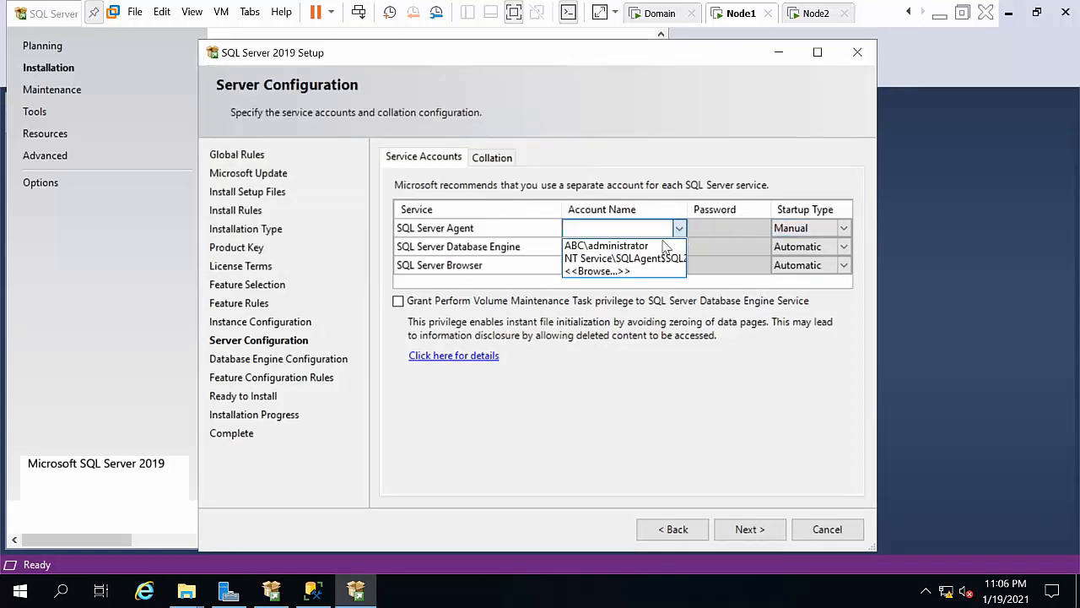
click(621, 246)
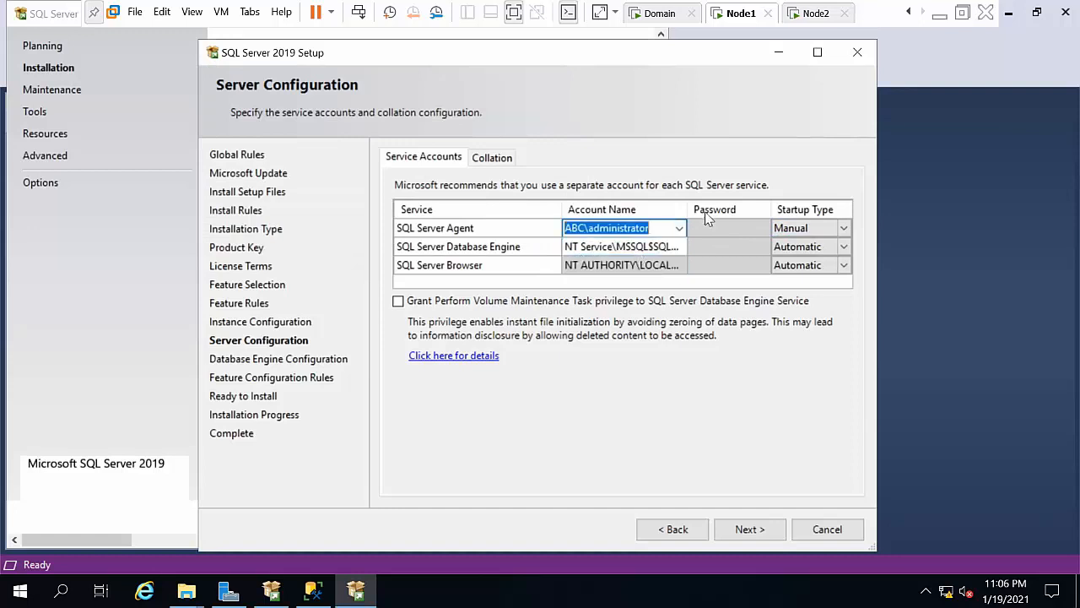
Step: Enter the Agent account's password and set its startup type to Automatic
click(719, 234)
text(P)
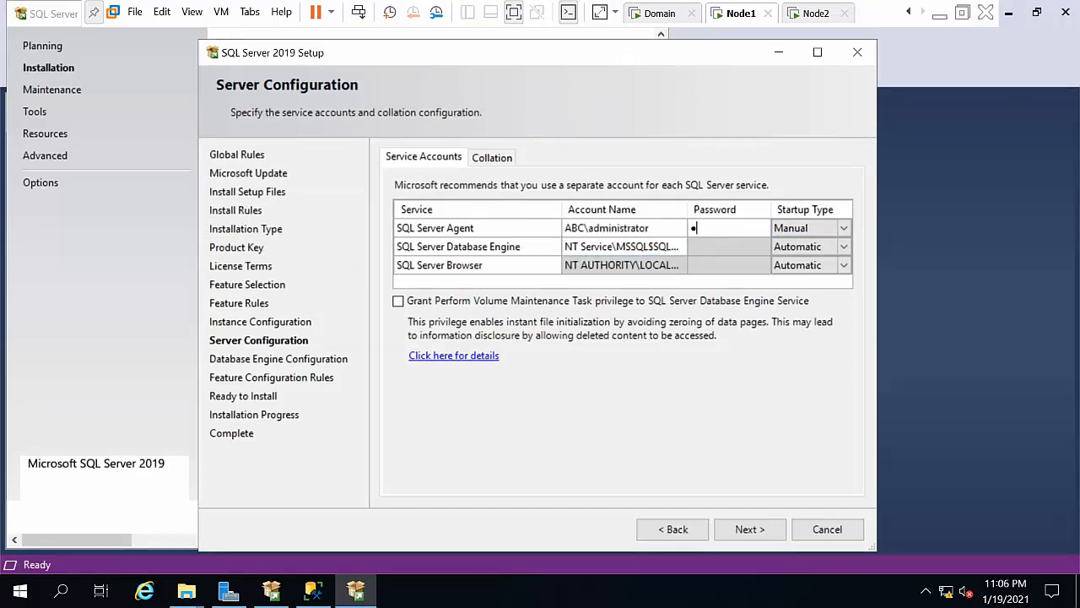
click(610, 230)
key(ctrl+c)
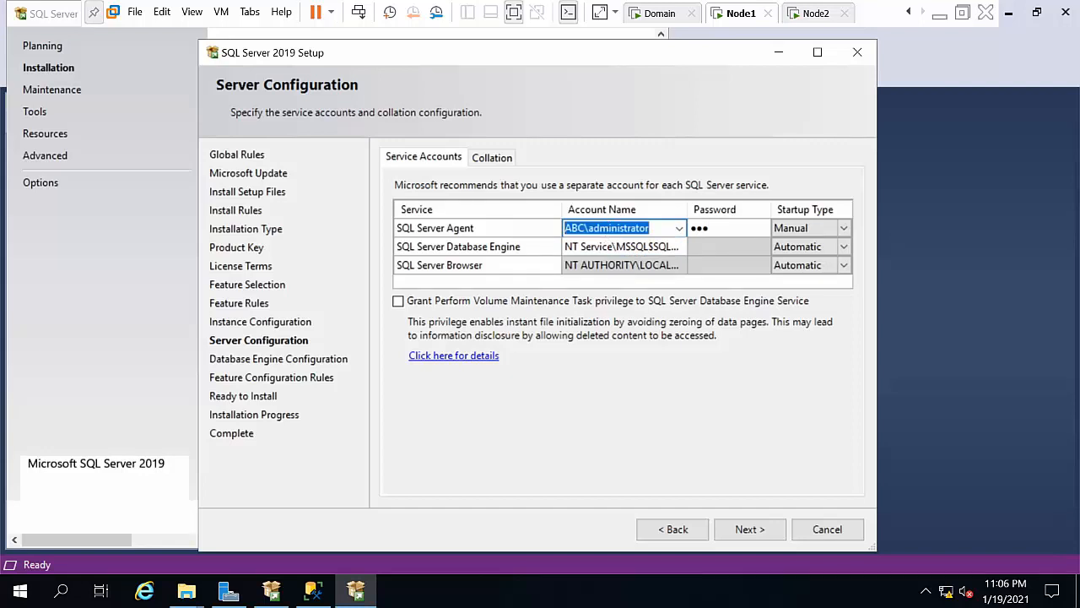
click(816, 241)
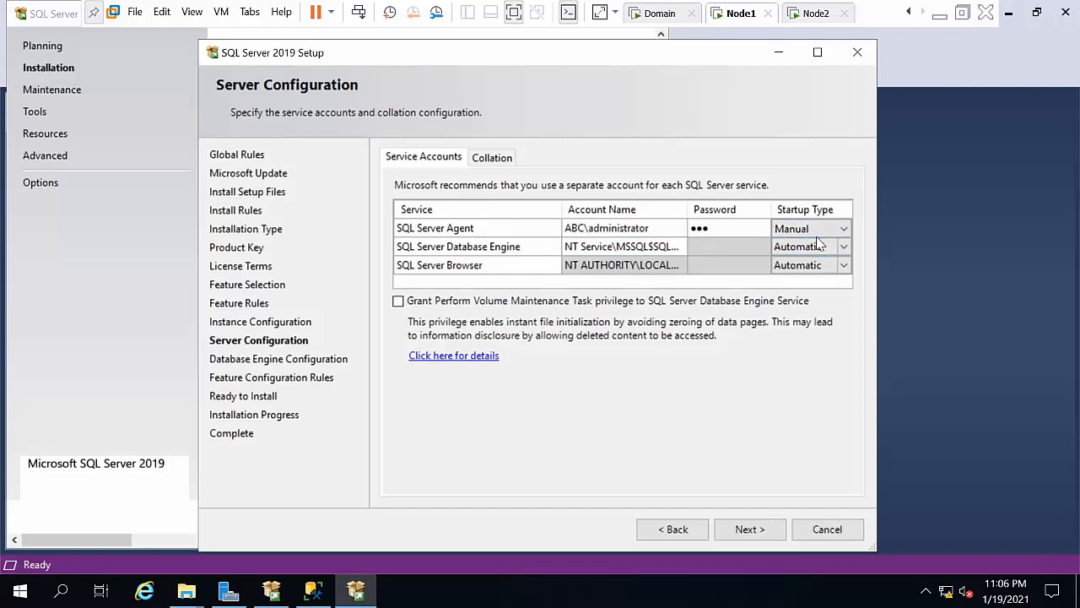
click(817, 230)
click(796, 244)
Step: Run Database Engine as the domain administrator with its password, granting Perform Volume Maintenance privilege
click(661, 248)
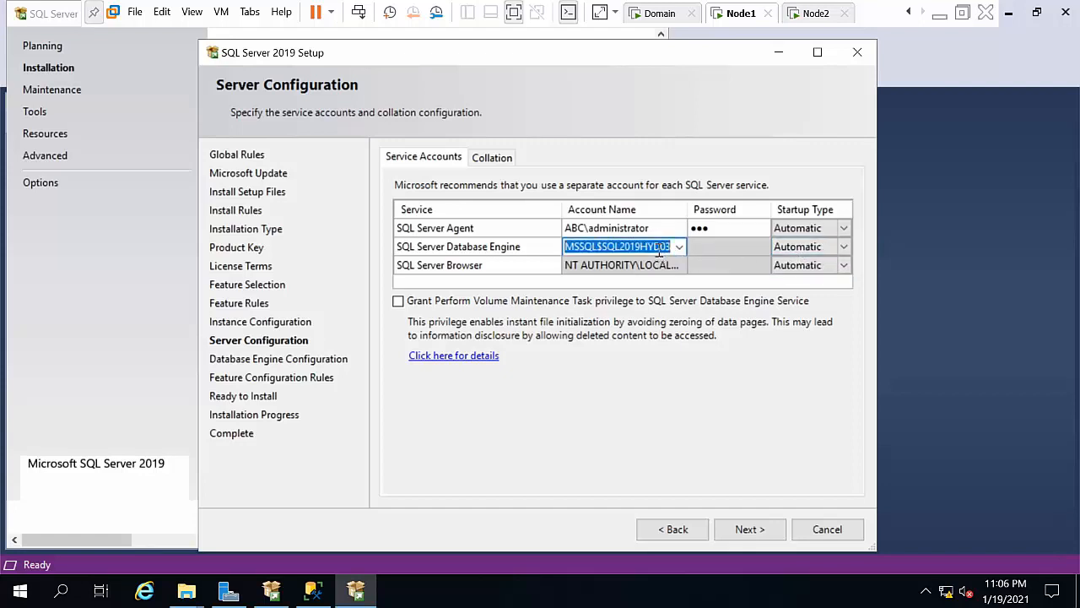
key(ctrl+v)
click(699, 249)
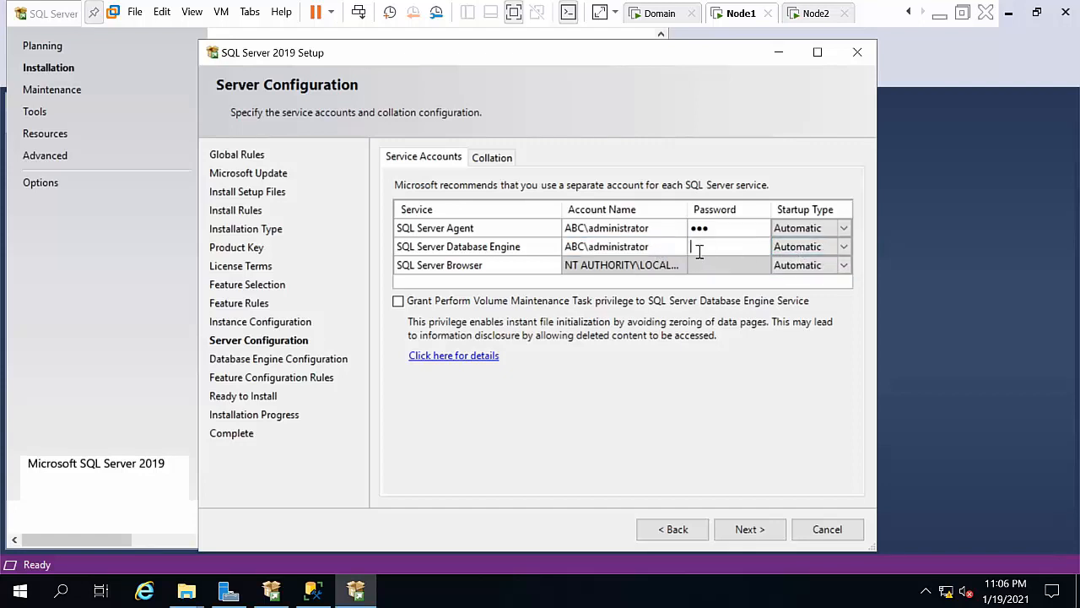
text(•••)
click(567, 301)
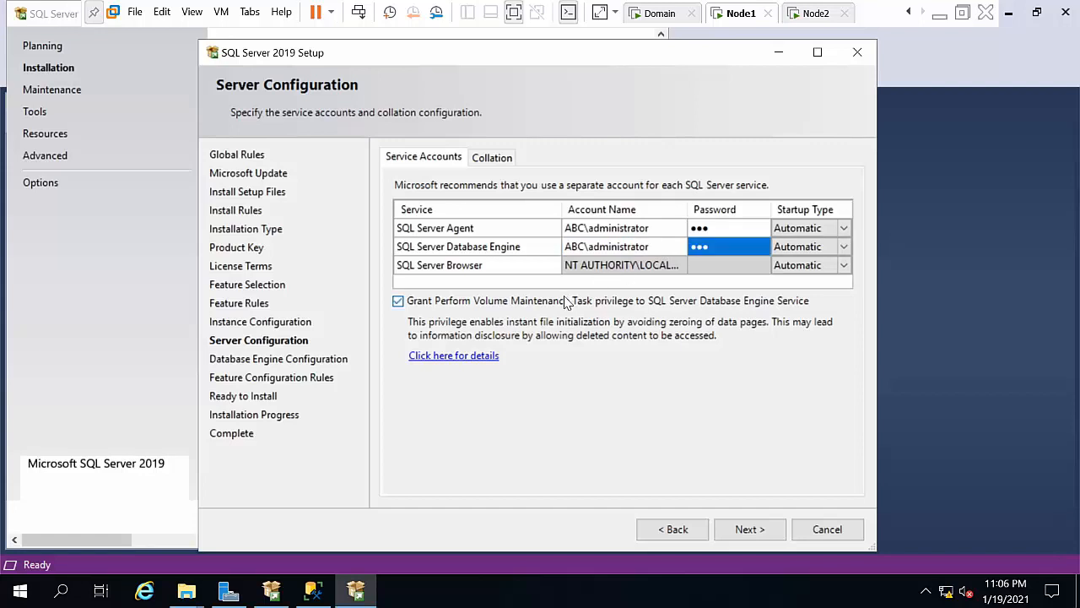
click(746, 530)
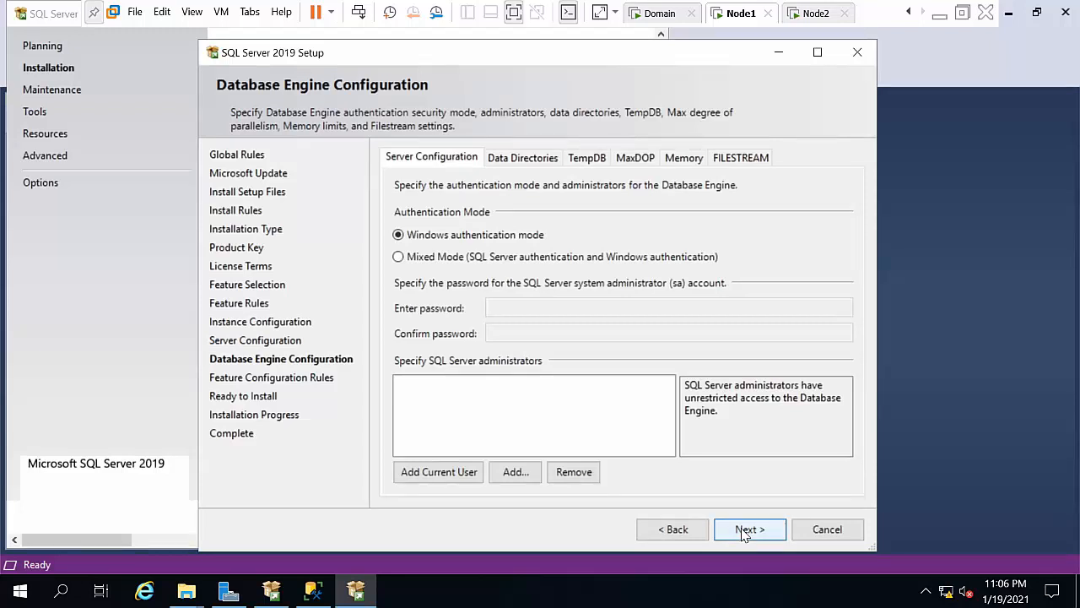
Step: Add the current user as SQL Server administrator, install the instance and close the completed wizard
click(429, 475)
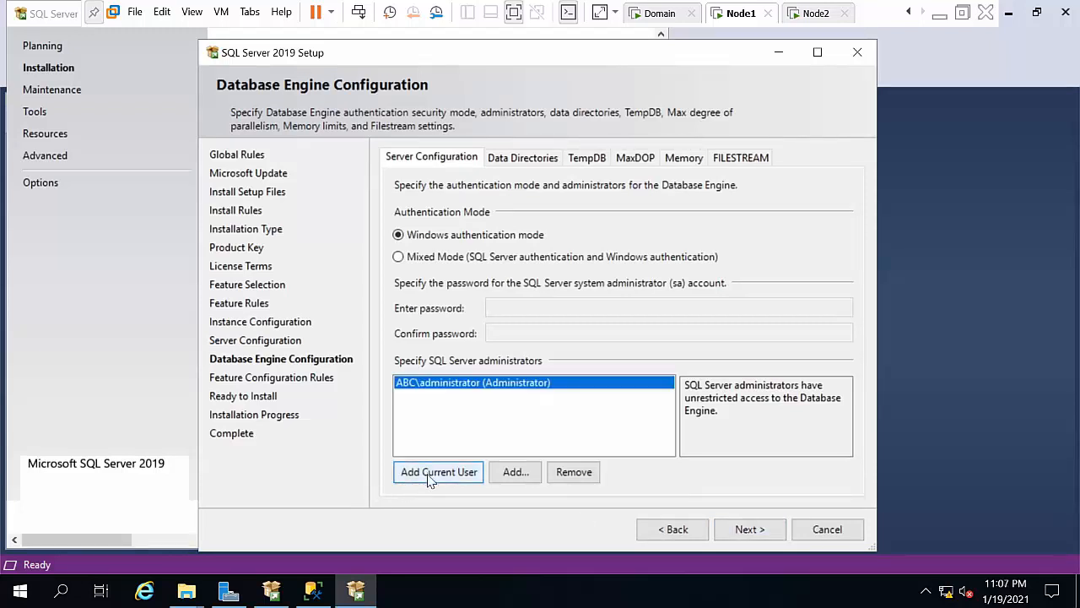
click(748, 530)
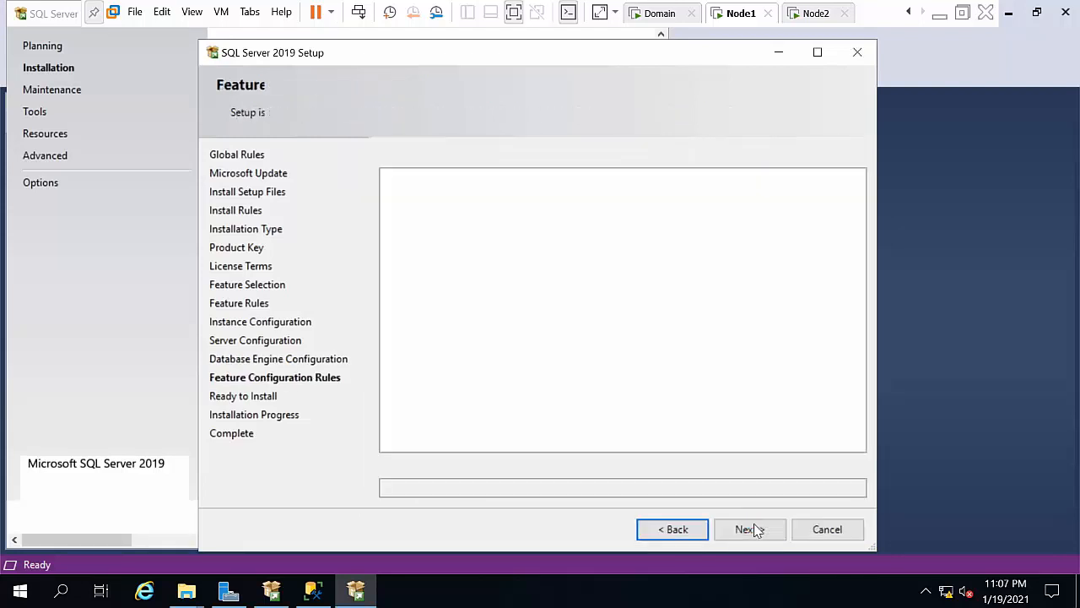
click(750, 529)
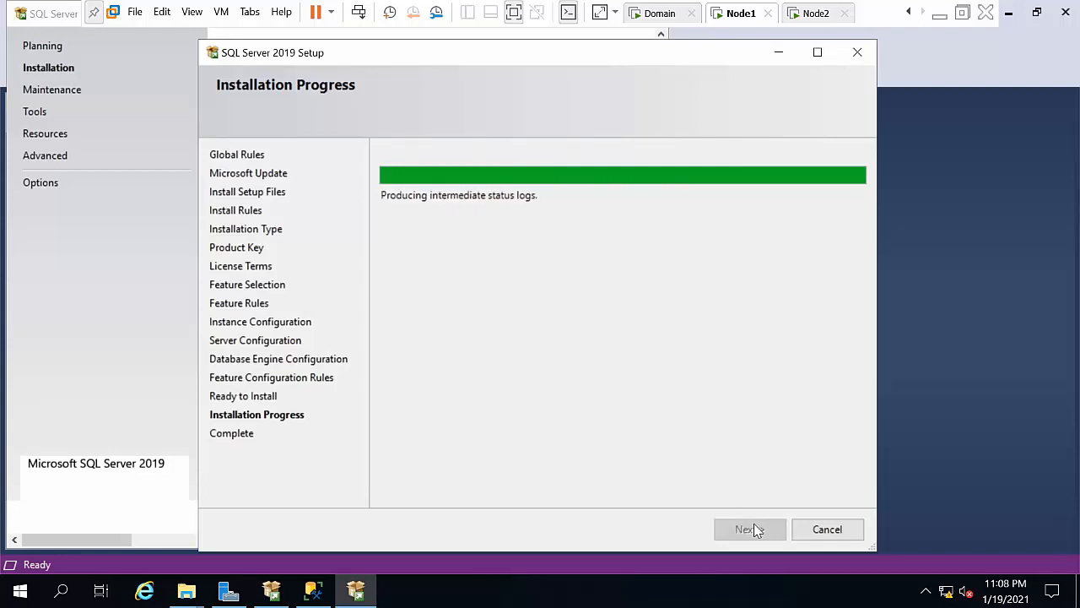
click(754, 529)
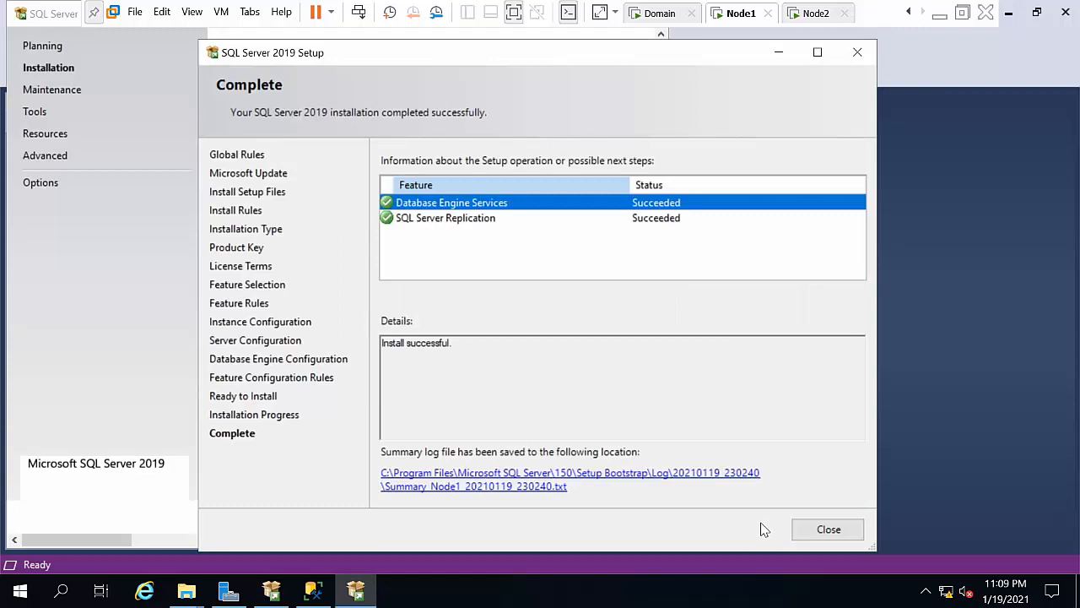
click(823, 529)
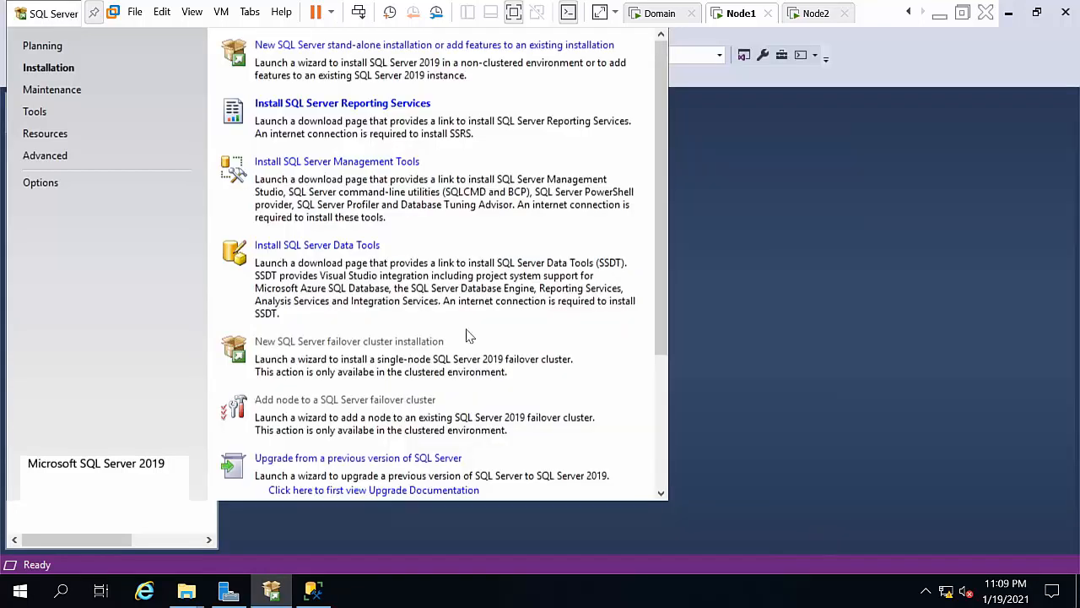
Step: In Management Studio, connect to NODE2\SQL2019HYD02
click(692, 359)
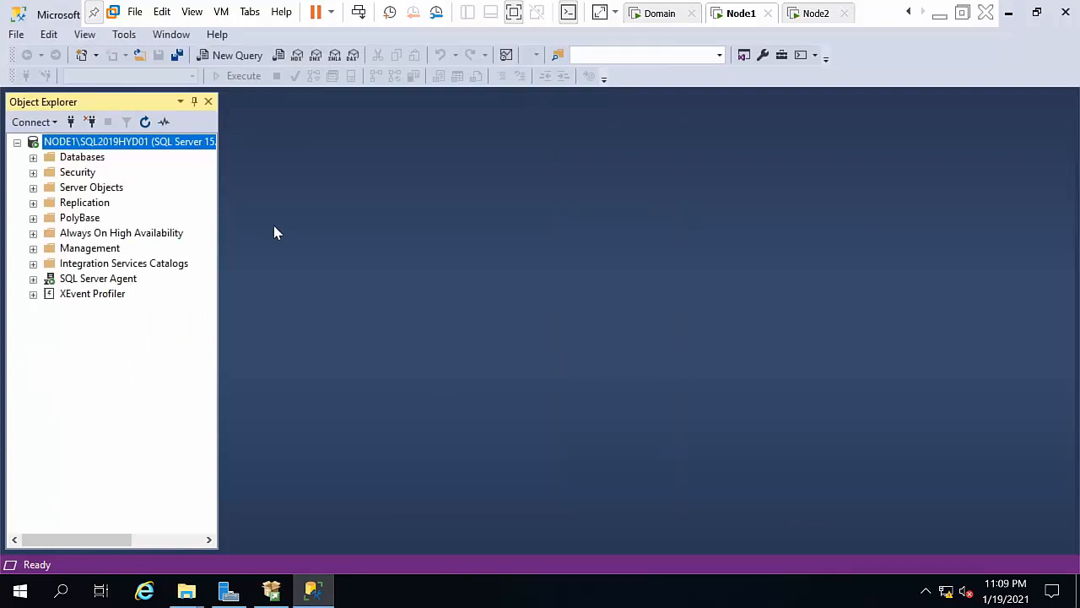
click(71, 122)
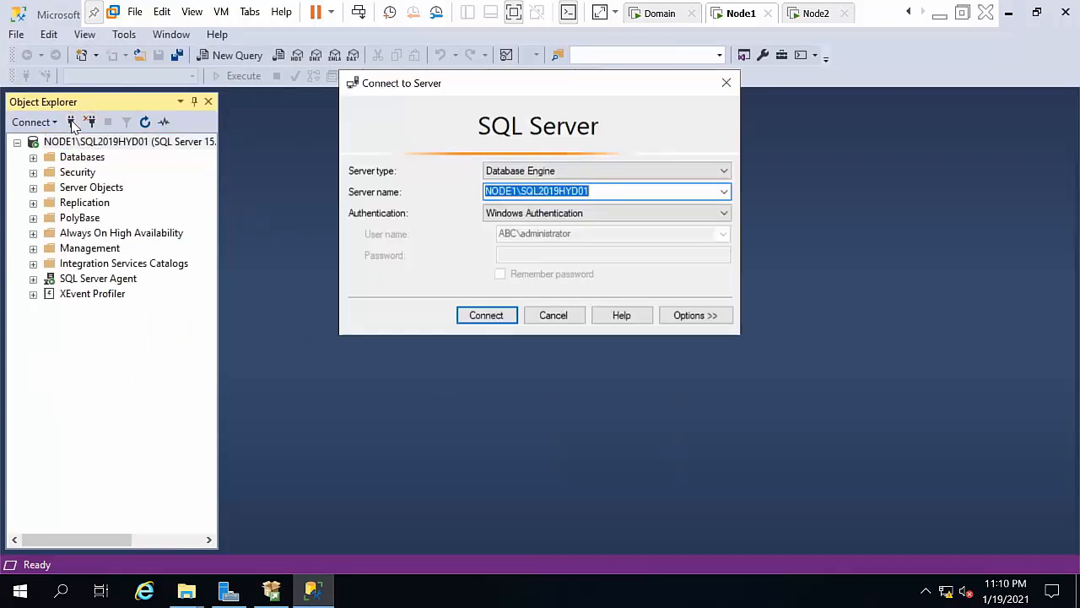
click(517, 191)
key(BackSpace)
text(2)
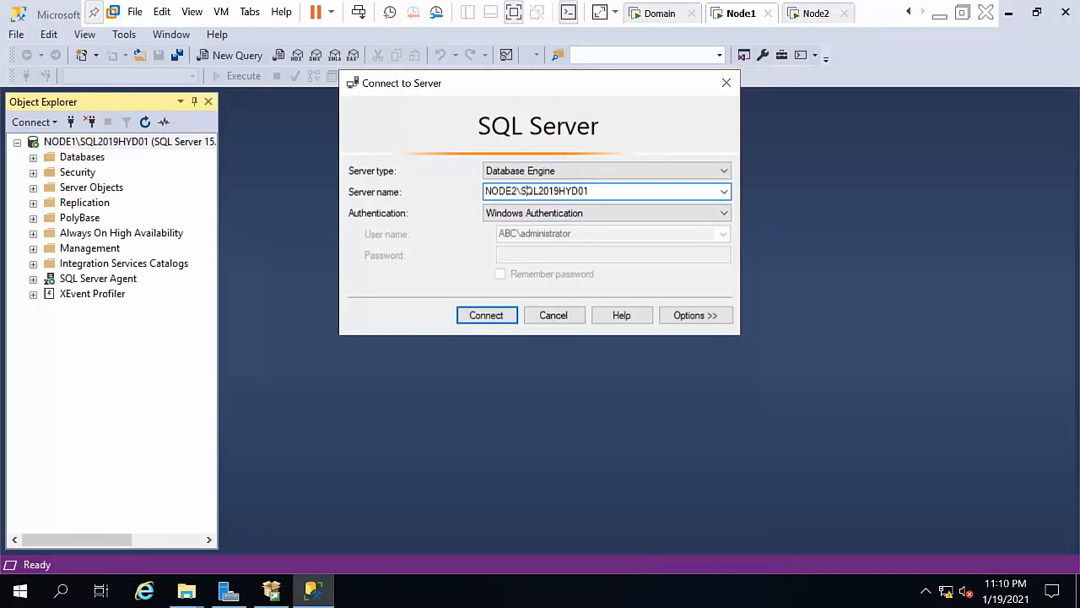
key(End)
key(BackSpace)
key(BackSpace)
text(02)
key(Return)
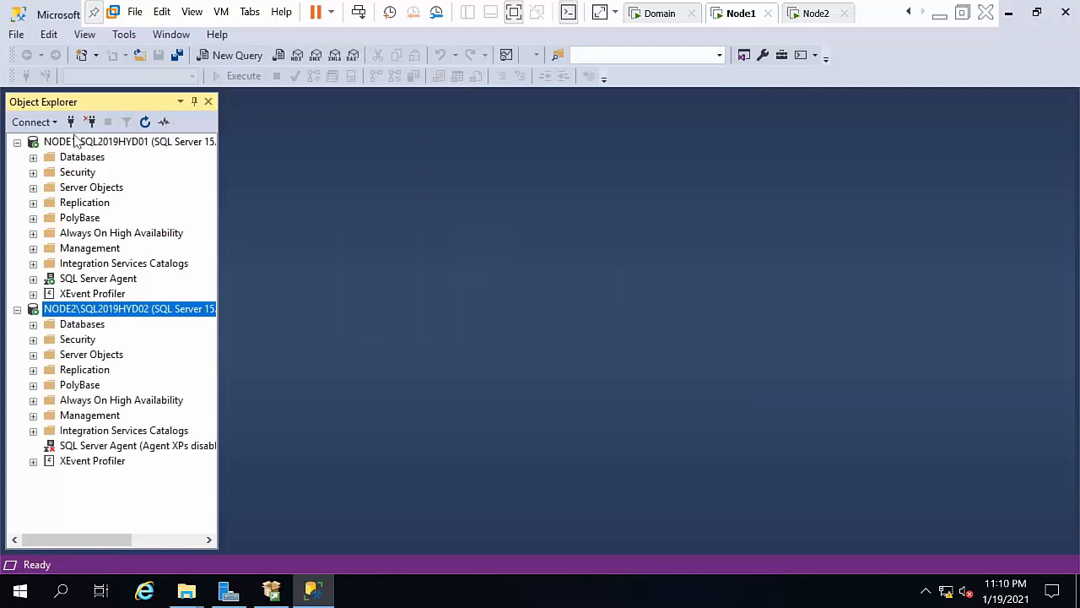
Step: Add a connection to NODE1\SQL2019HYD03
click(69, 122)
click(516, 193)
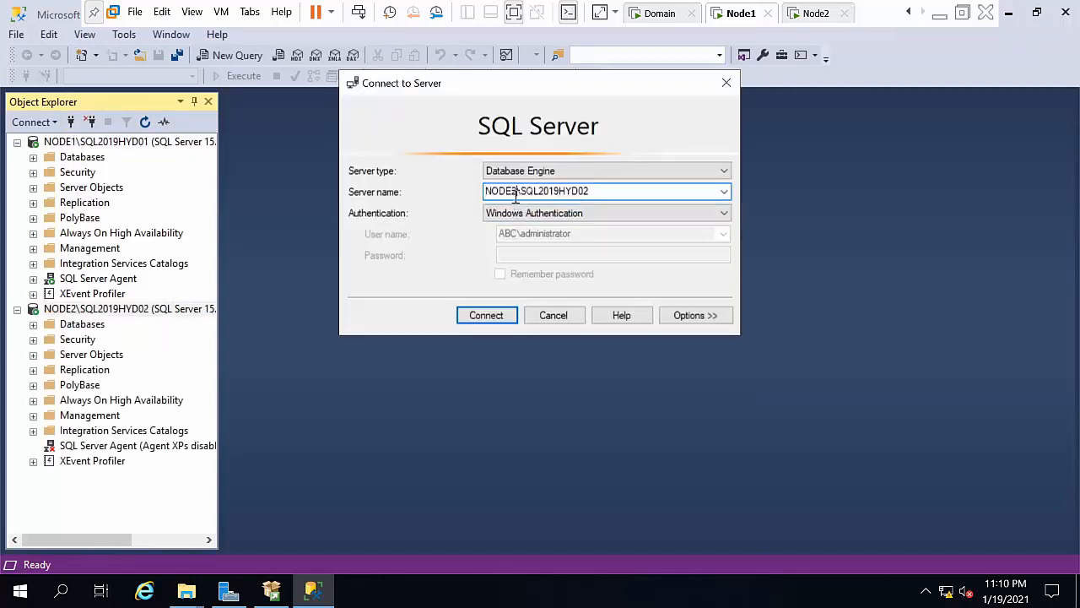
key(BackSpace)
text(1)
key(End)
key(BackSpace)
text(3)
key(Return)
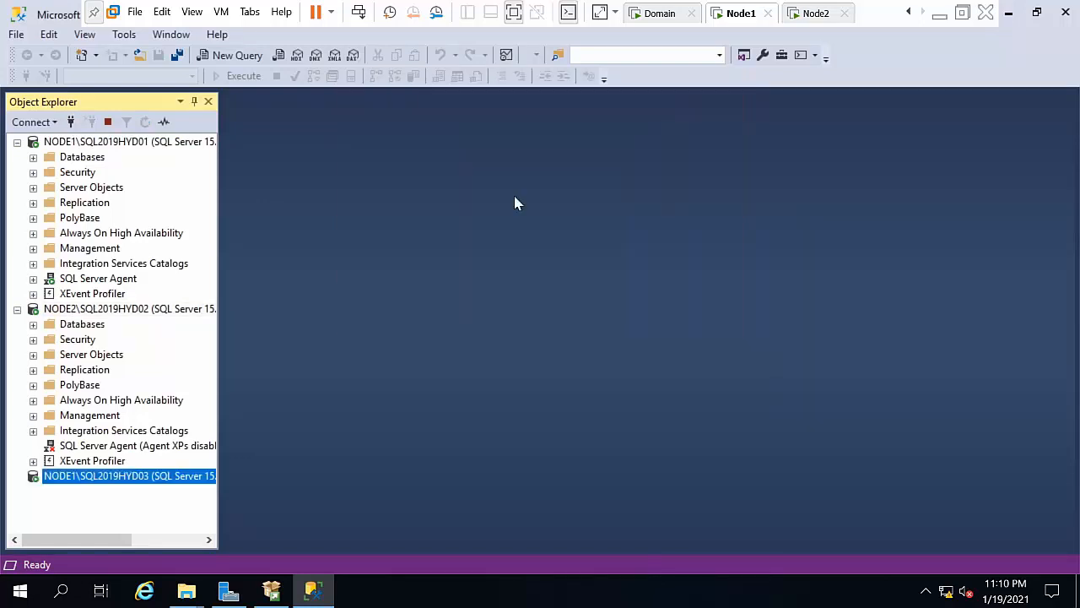
Step: Collapse the three server trees and widen Object Explorer so full instance names show
drag(203, 242, 210, 157)
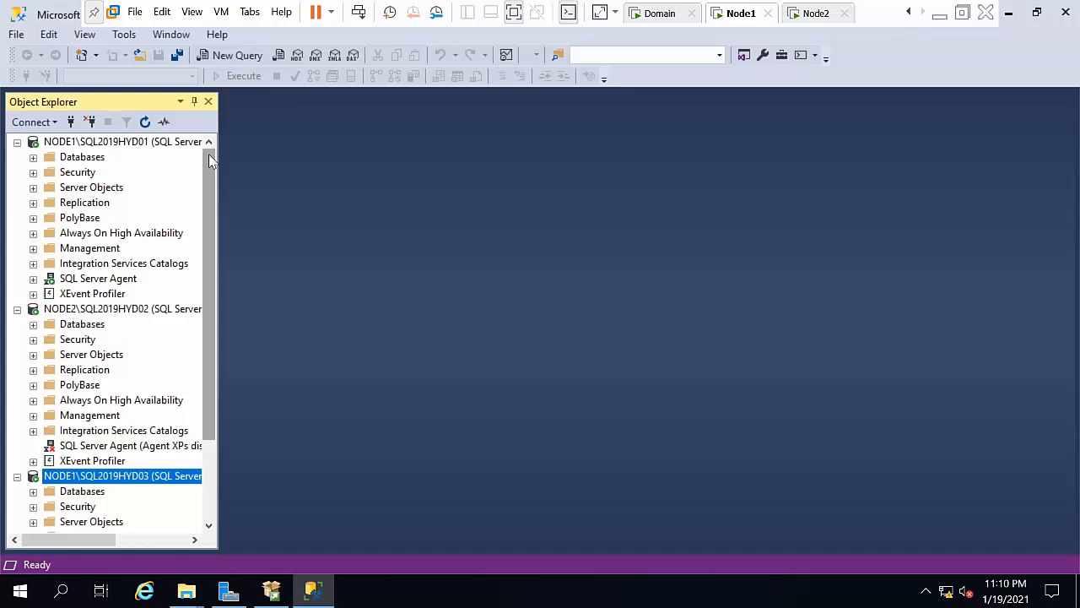
click(55, 144)
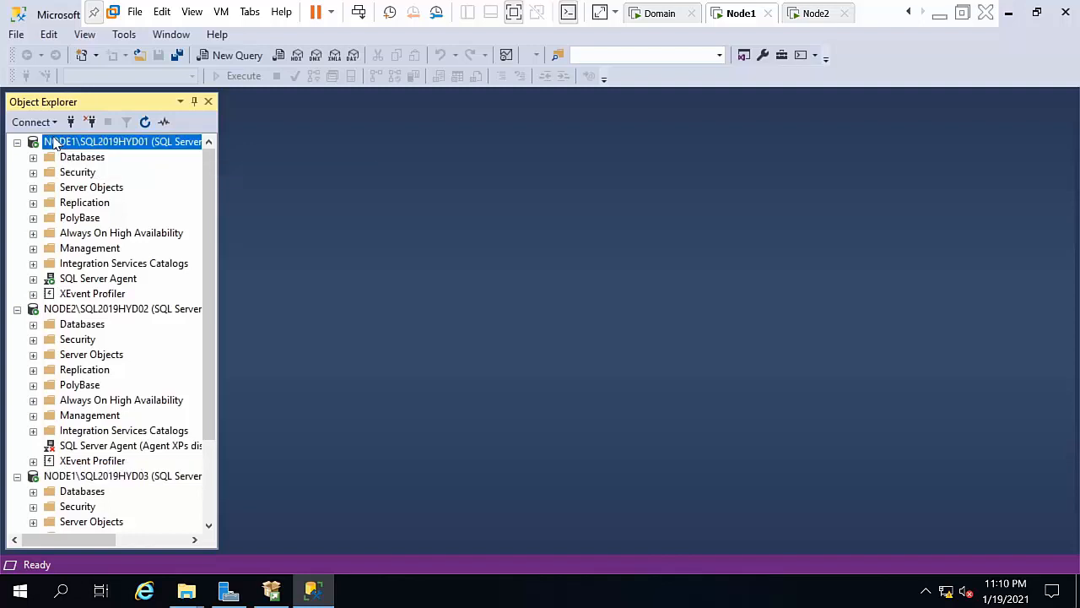
click(17, 141)
click(17, 156)
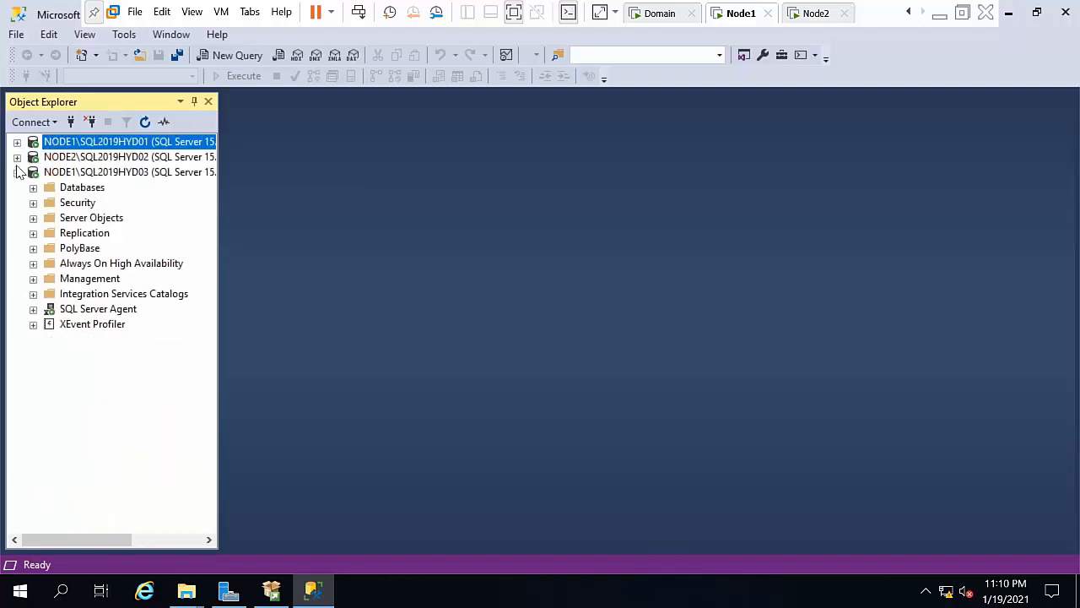
click(17, 173)
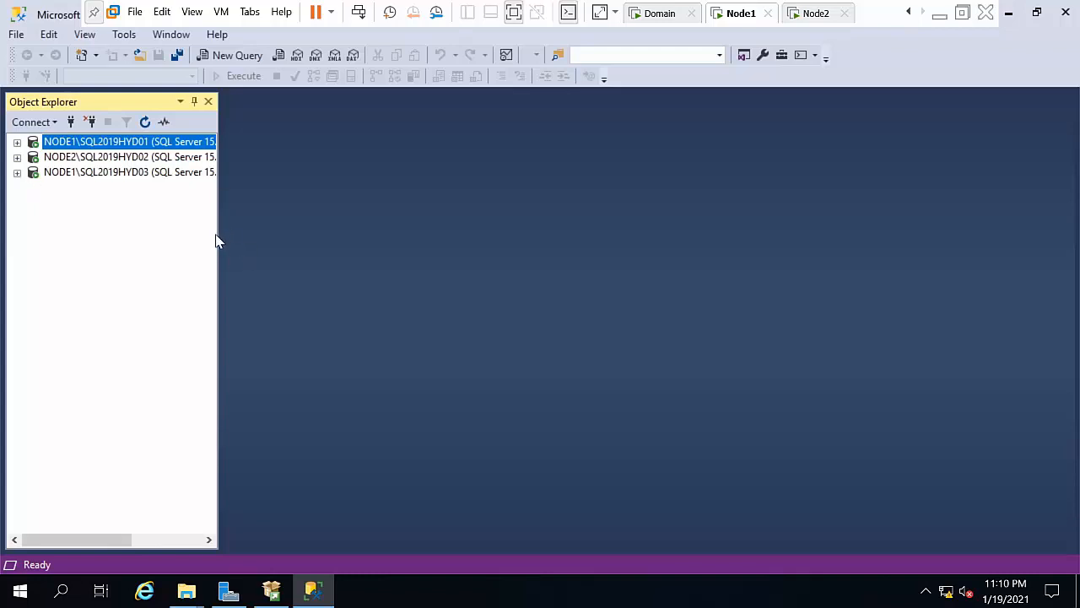
drag(218, 234, 255, 244)
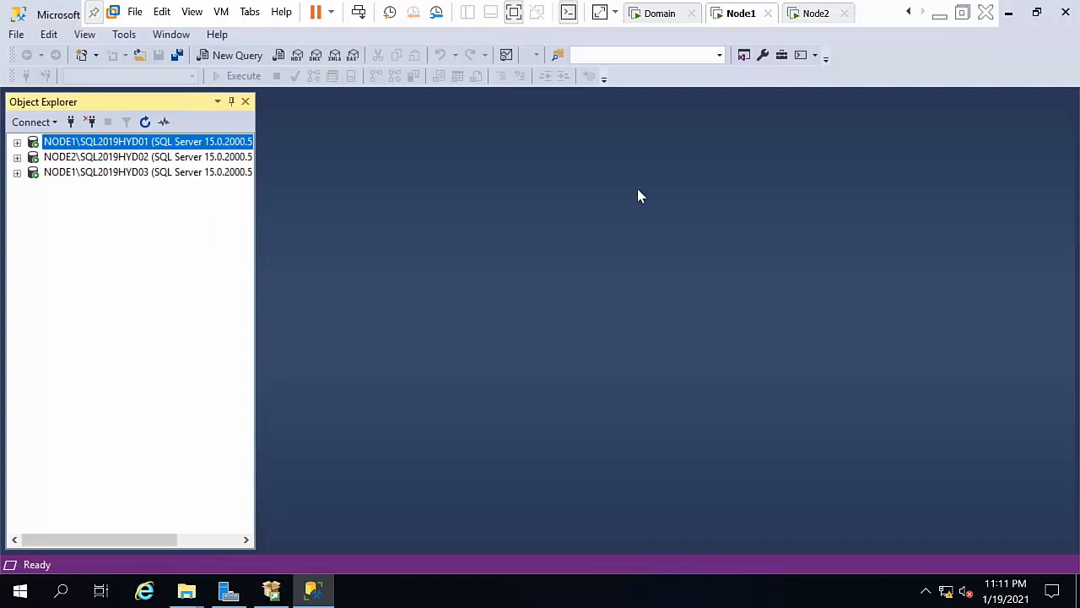
Step: Minimize Management Studio and refresh the Node1 desktop twice
click(1009, 12)
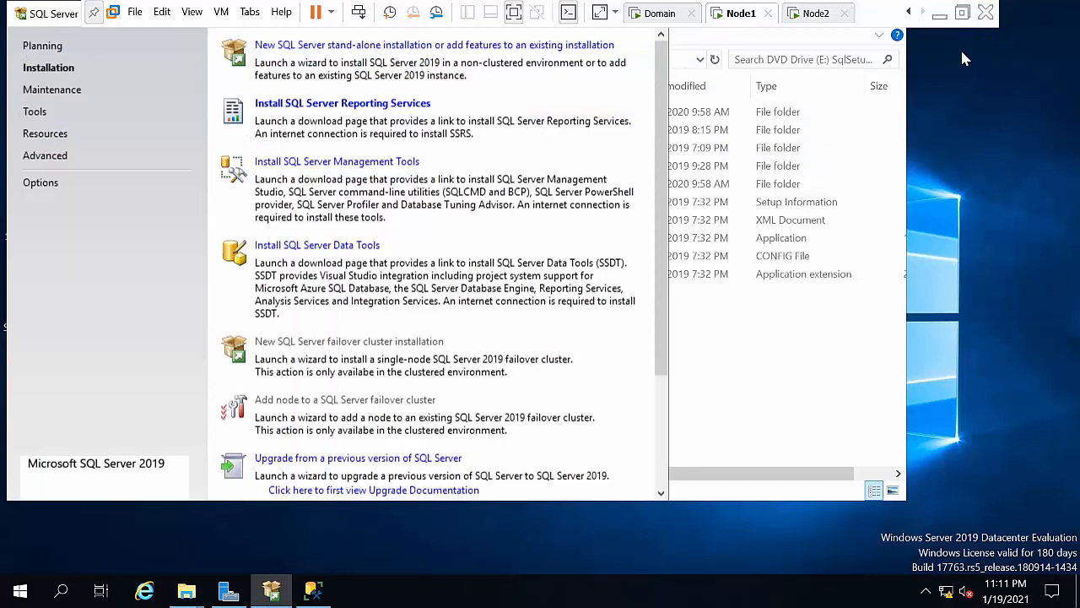
right_click(996, 113)
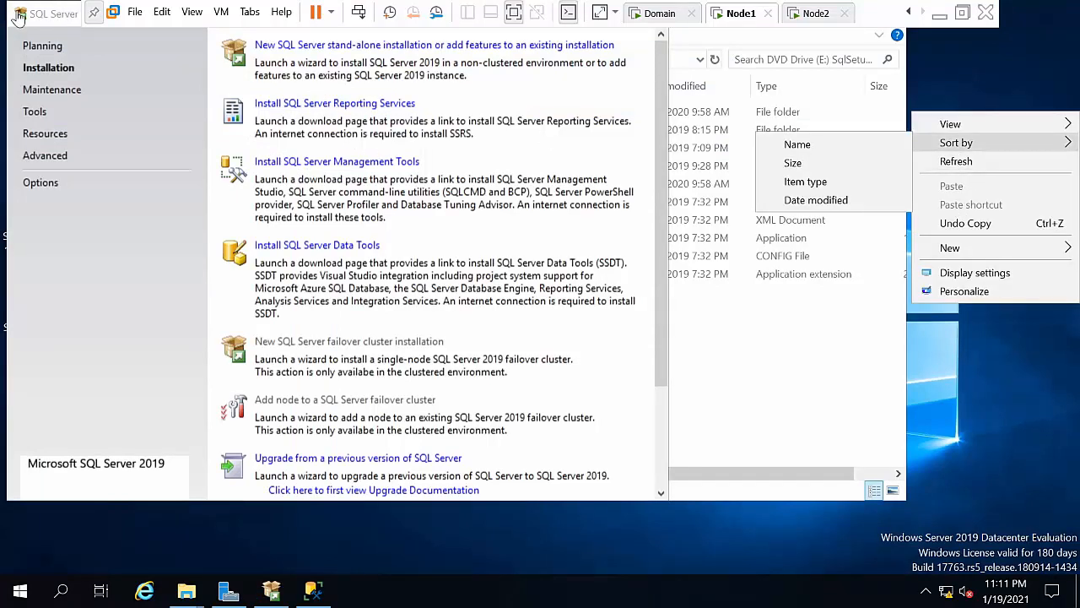
click(984, 169)
right_click(965, 125)
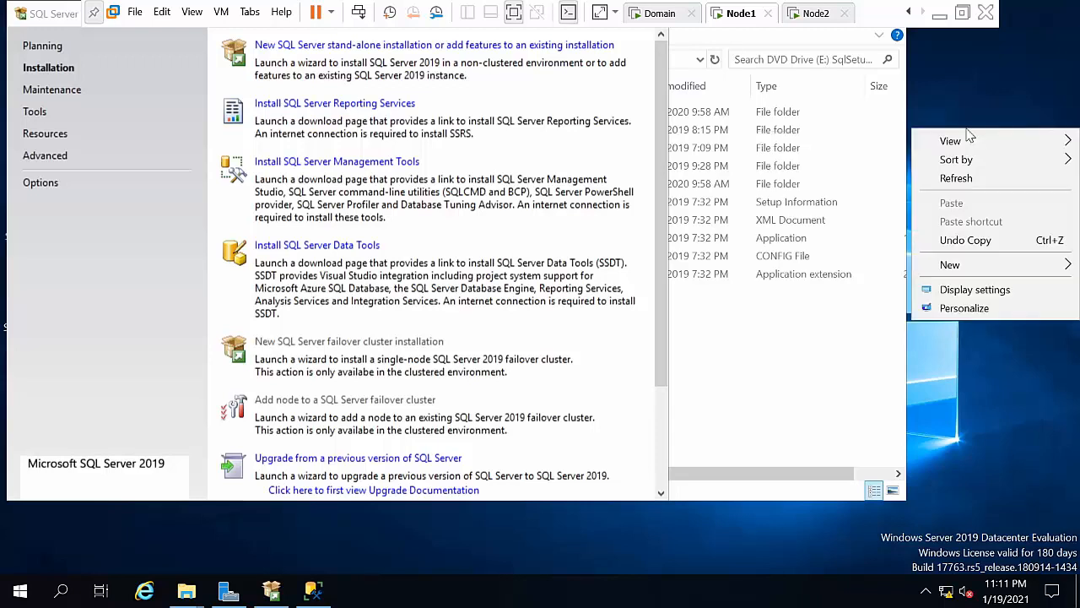
click(981, 179)
Step: Switch to the Domain VM and sign in with the administrator password
click(655, 13)
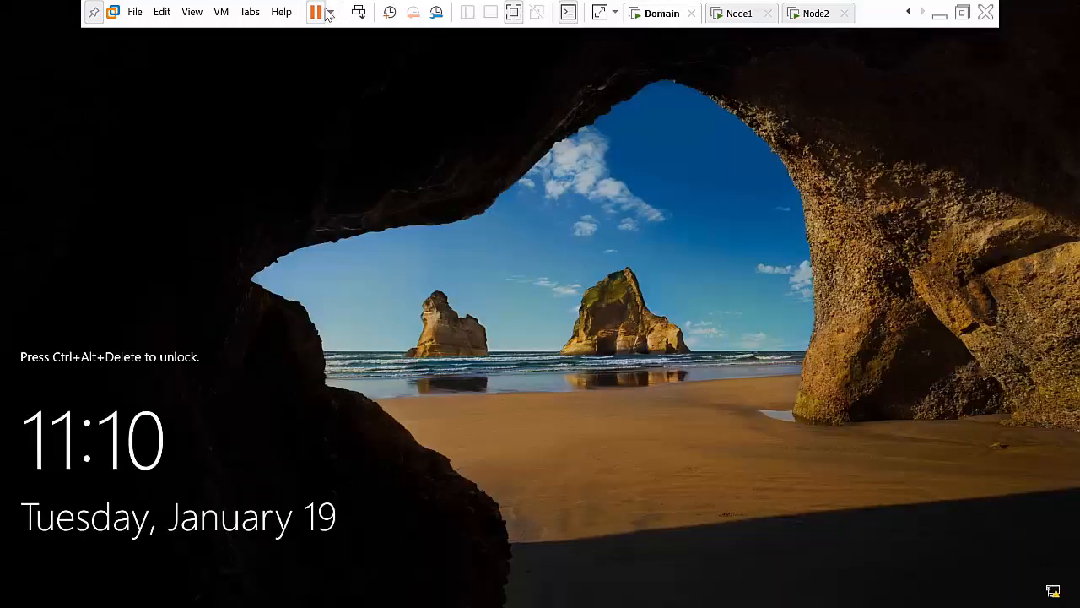
click(358, 12)
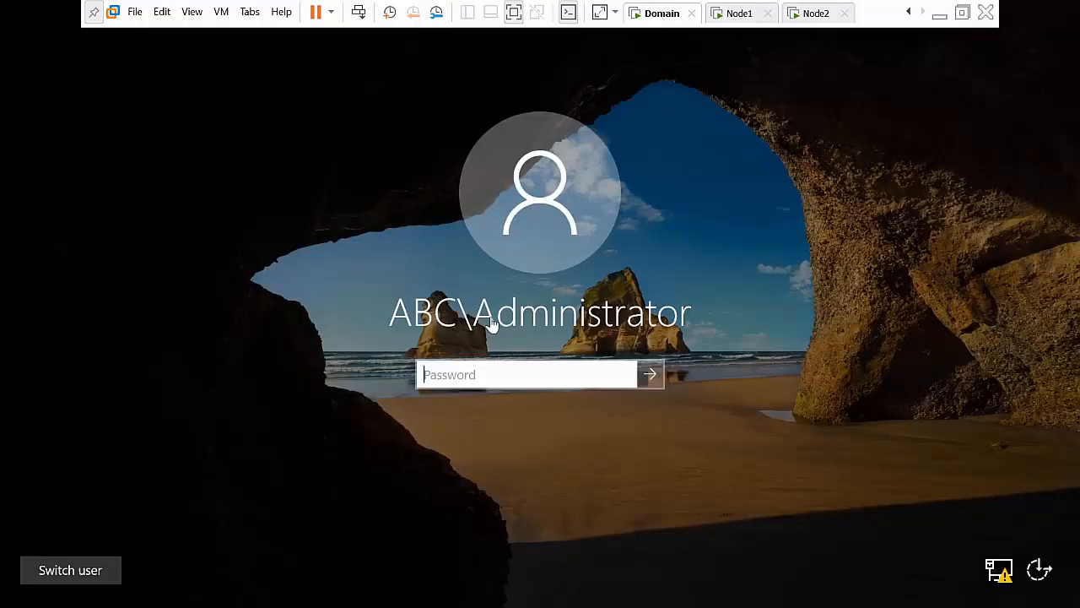
text(Pa$)
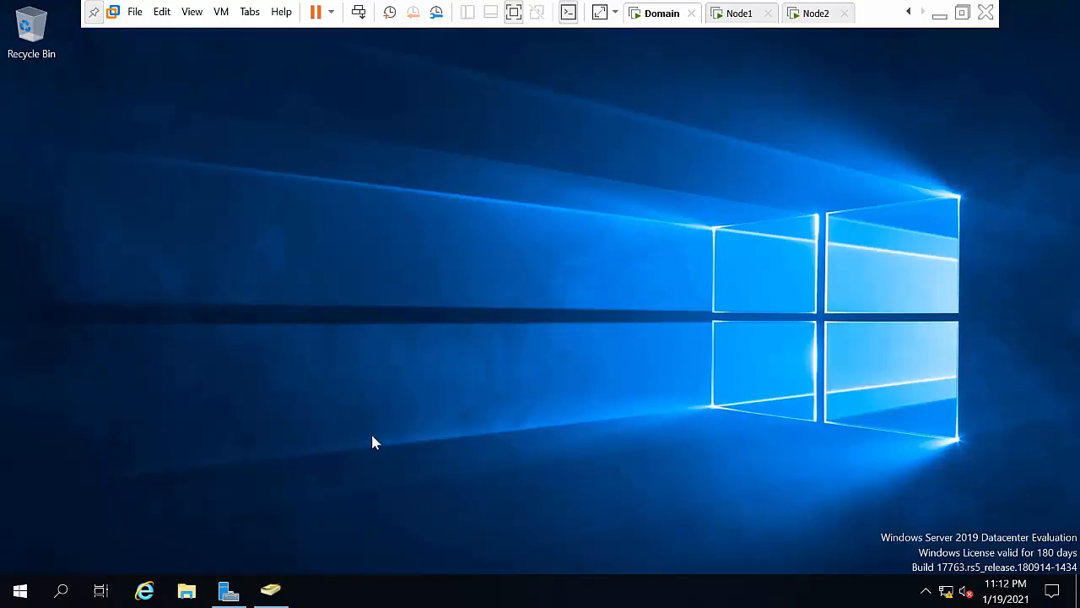
Step: Return to Node1 and launch Server Manager from the taskbar
click(731, 13)
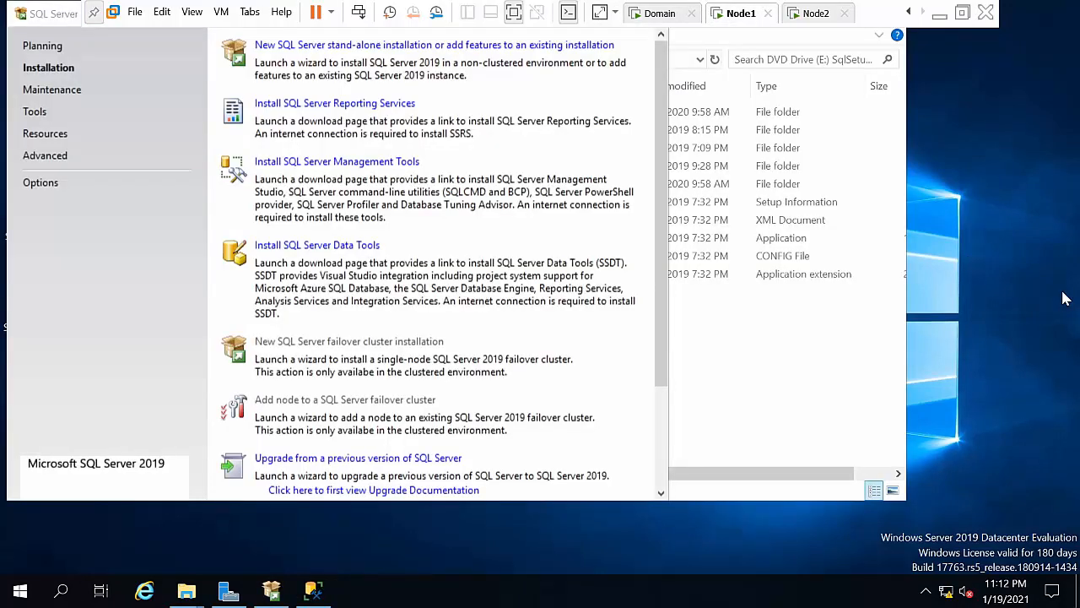
click(347, 193)
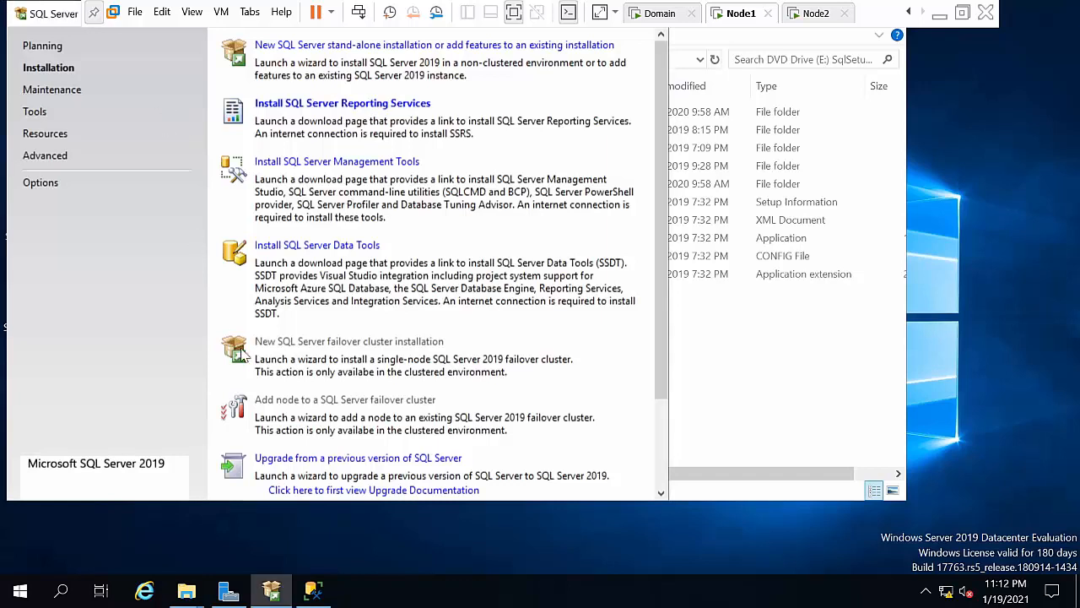
mouse_move(301, 581)
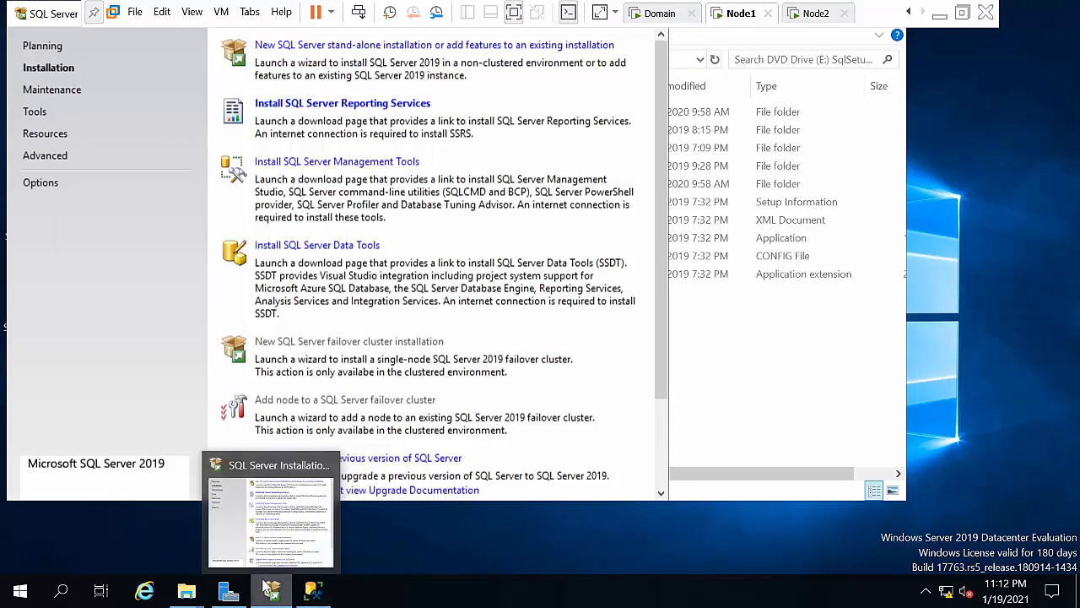
click(230, 595)
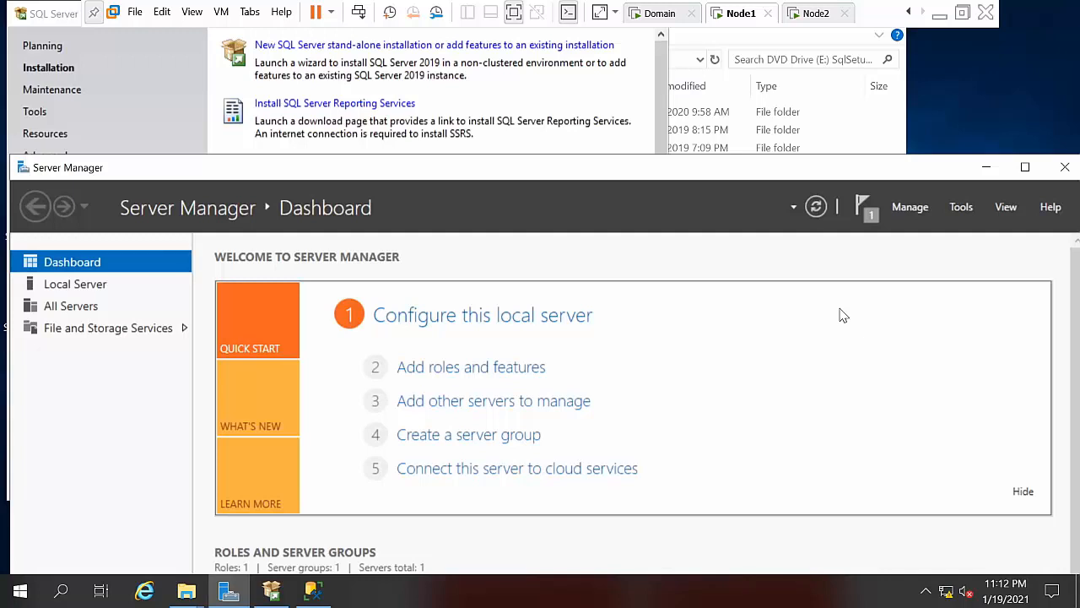
Step: Launch Computer Management and open the local Administrators group's properties
click(961, 207)
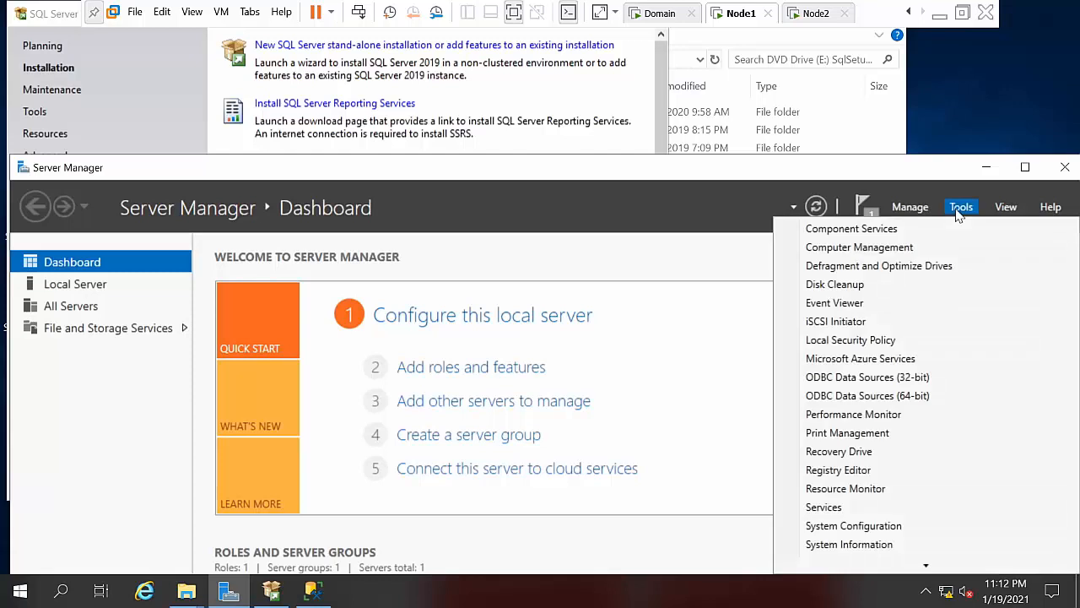
click(906, 247)
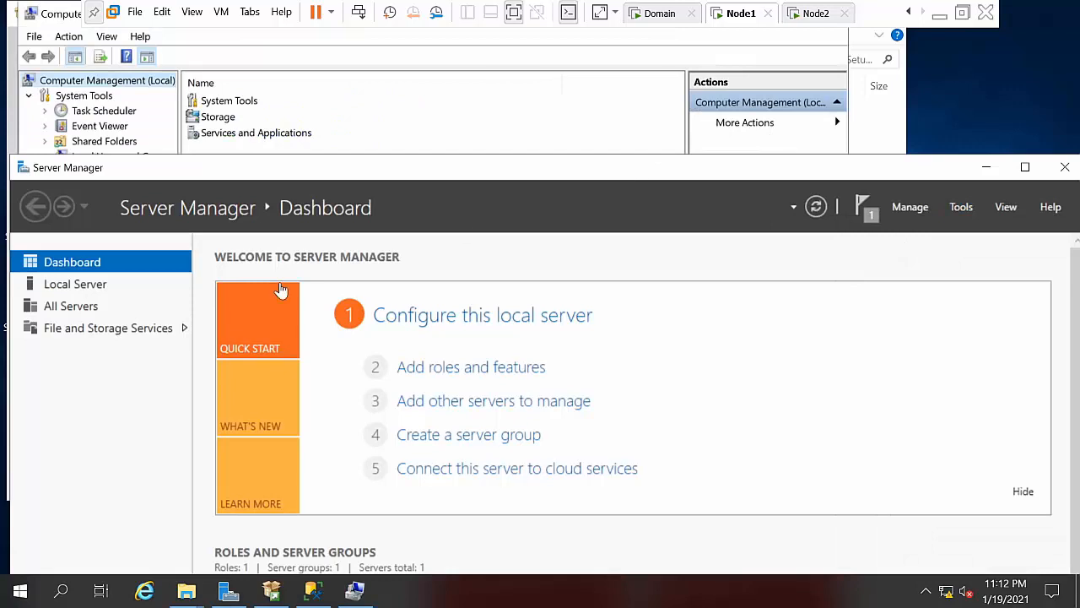
click(334, 119)
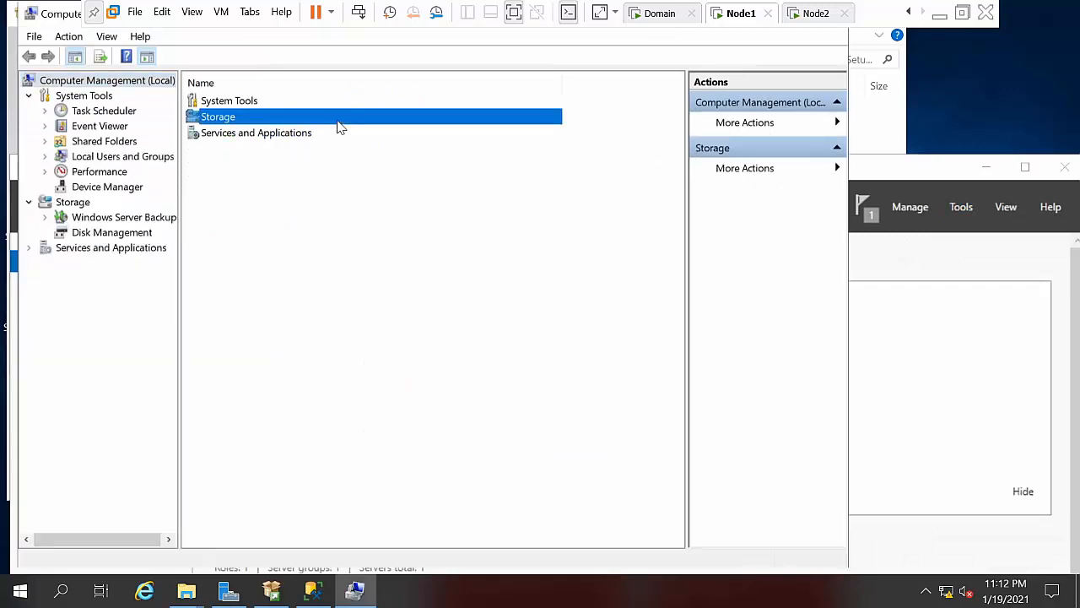
double_click(118, 160)
click(102, 187)
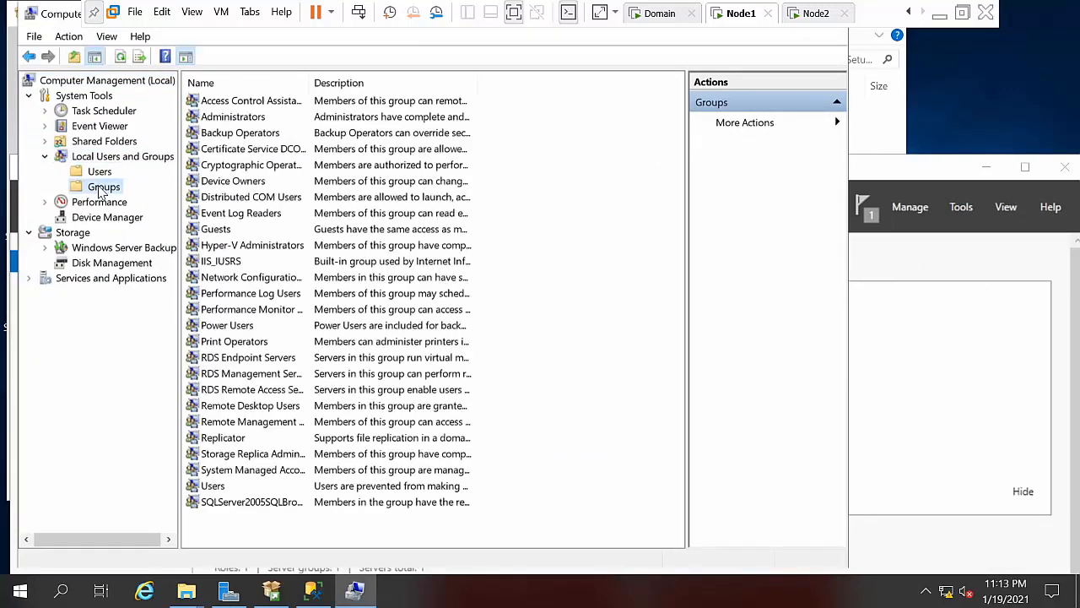
double_click(244, 118)
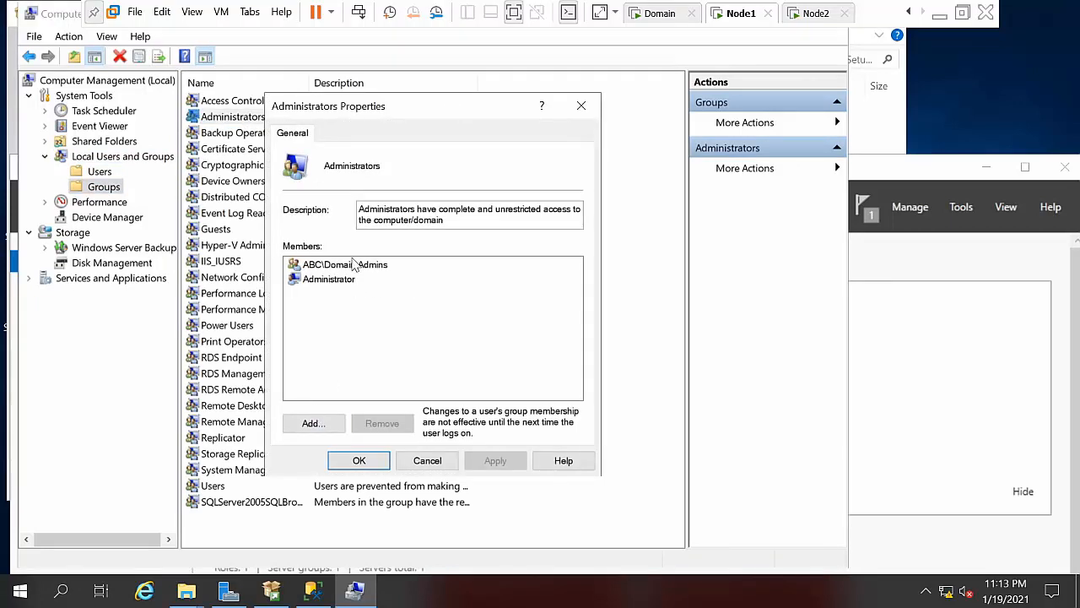
Step: Add the domain Administrator account to the Administrators group and apply the change
click(312, 423)
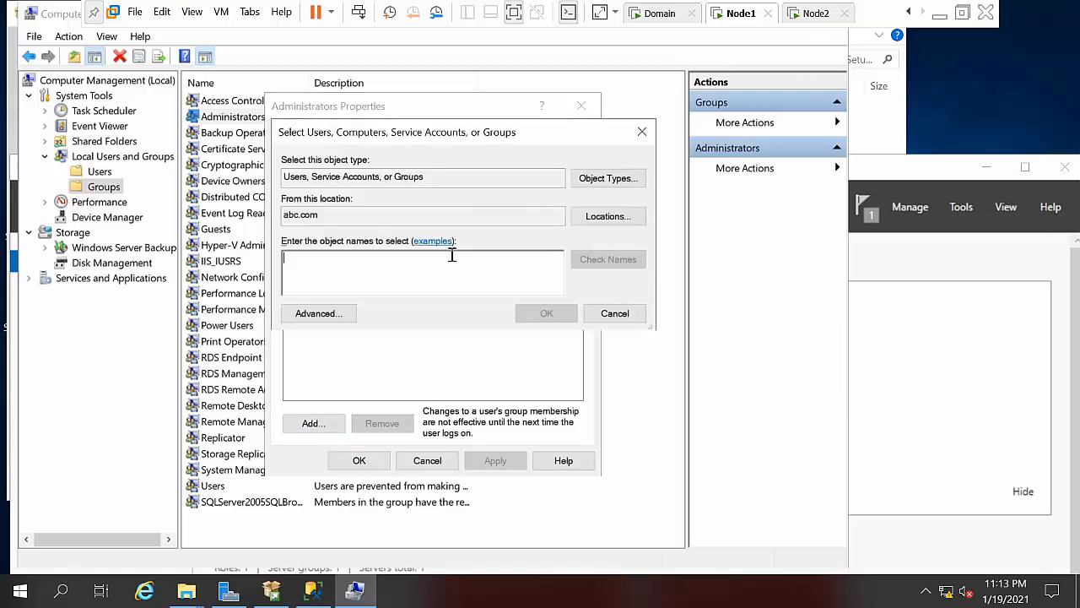
text(administ)
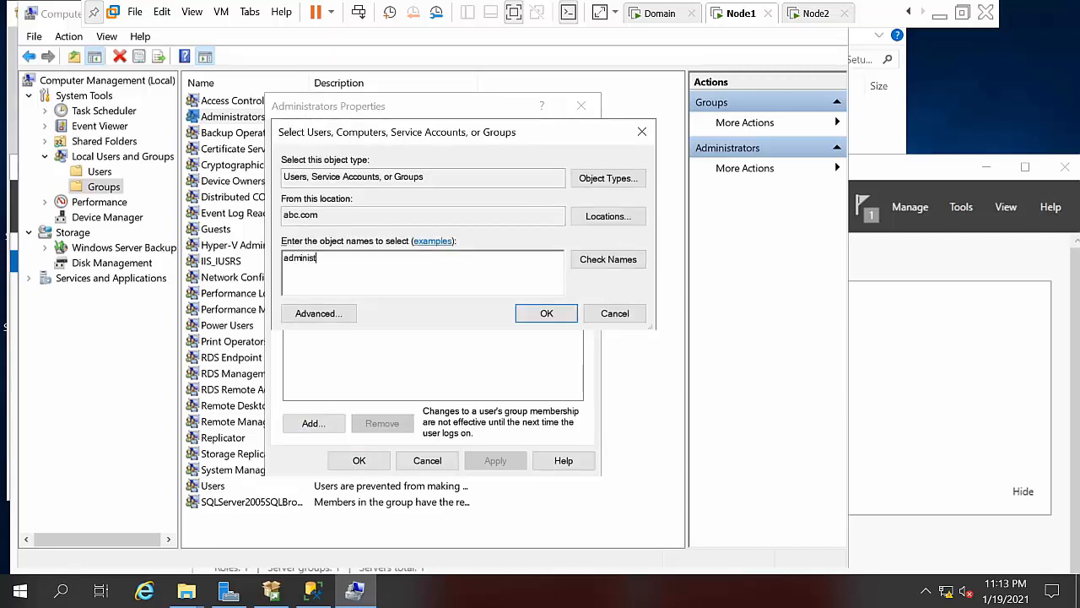
text(rator)
click(601, 259)
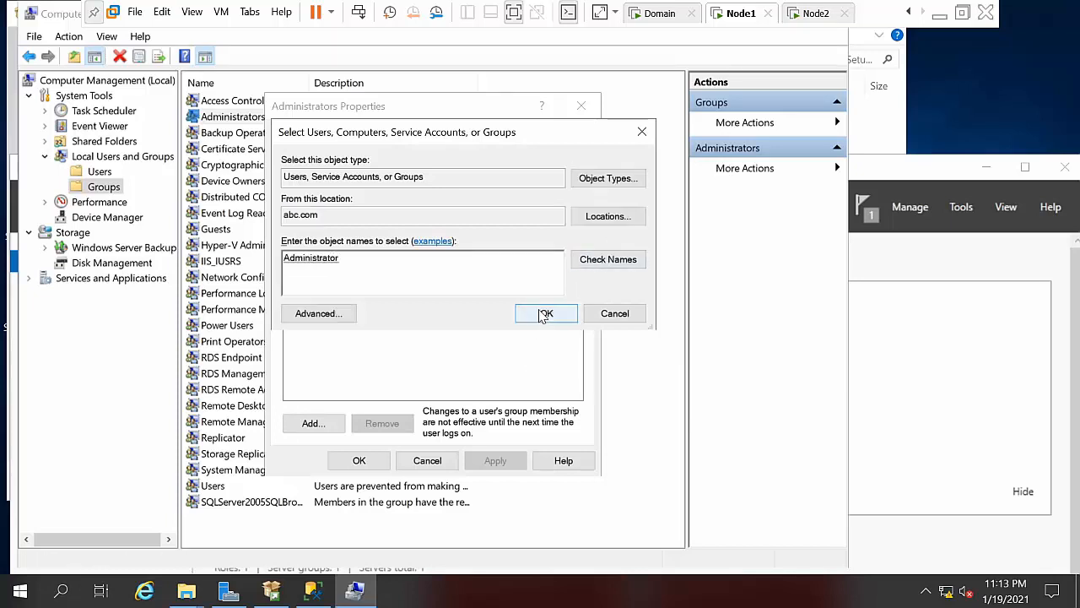
click(542, 315)
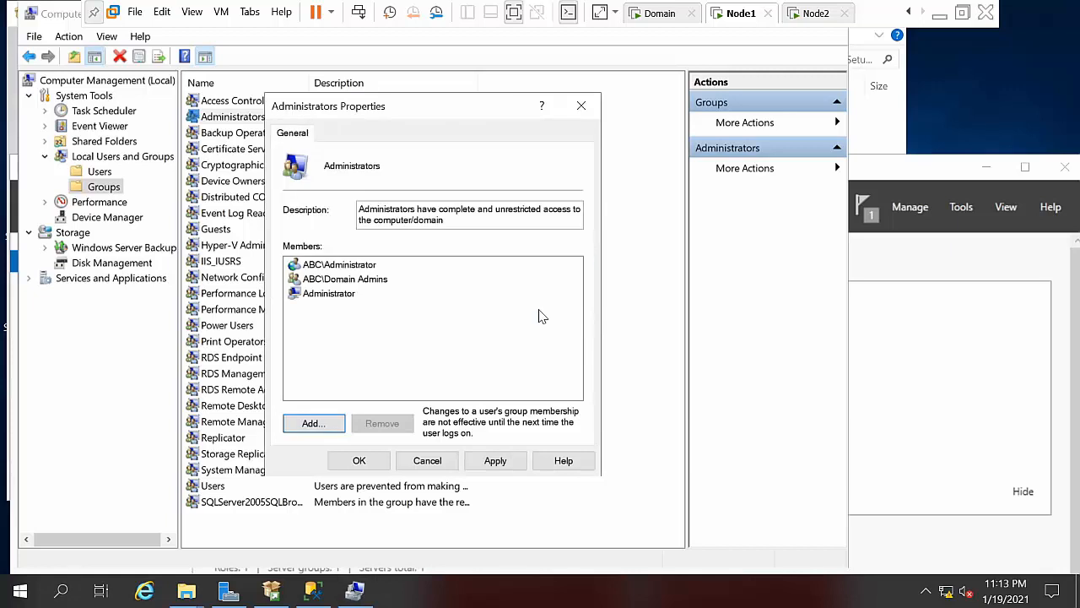
click(510, 469)
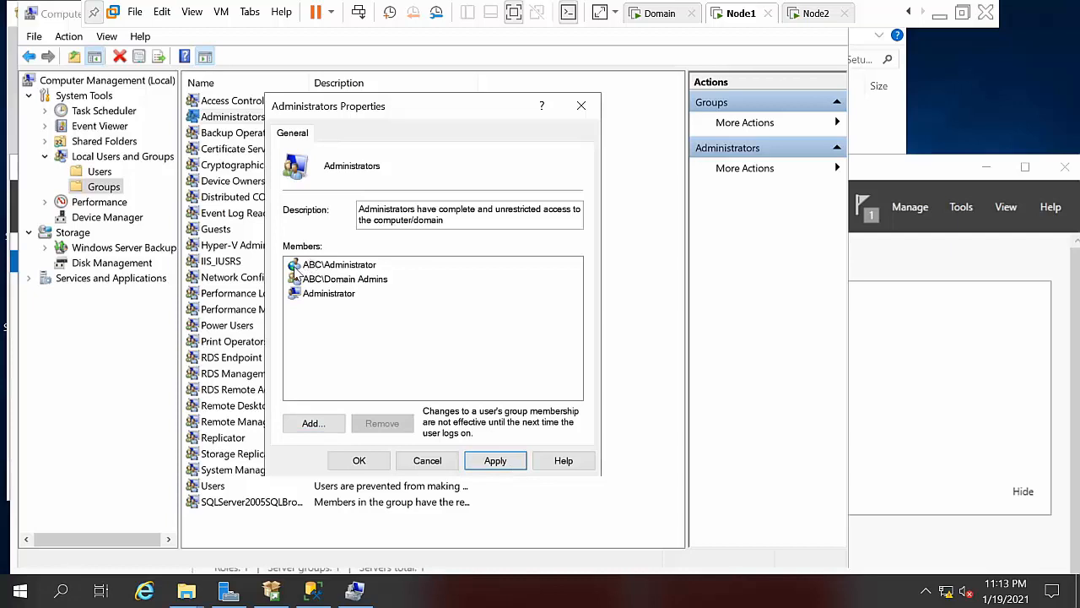
click(487, 463)
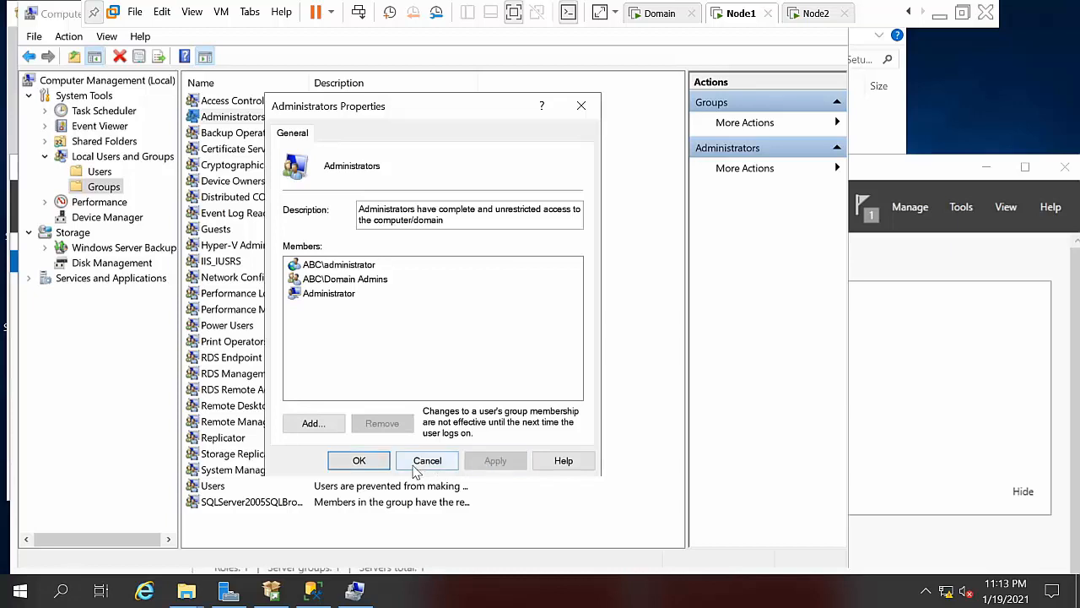
click(359, 461)
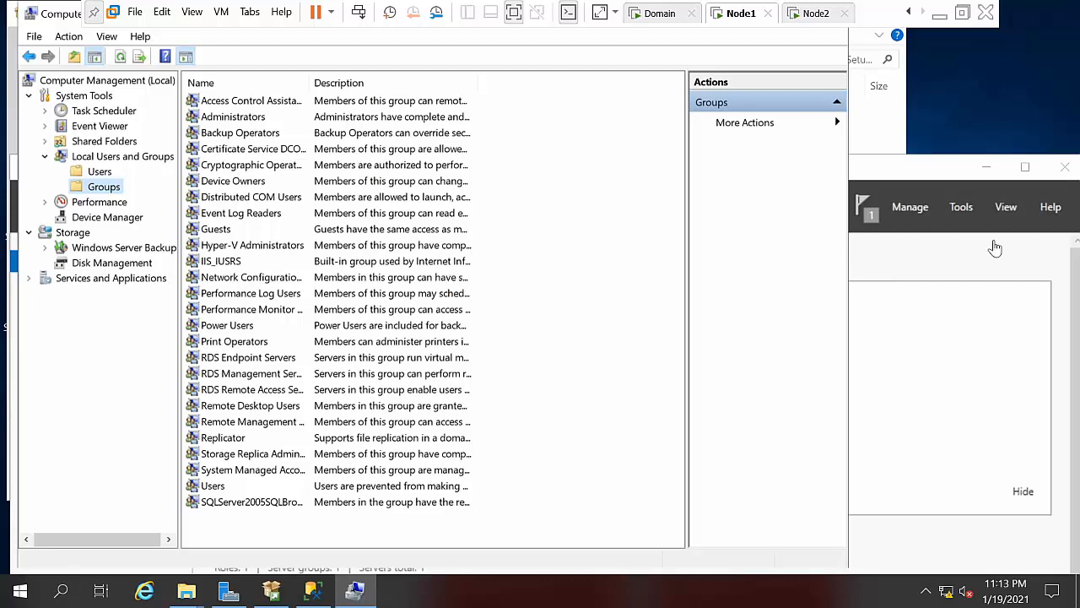
Step: Minimize Server Manager and exit Computer Management
click(988, 168)
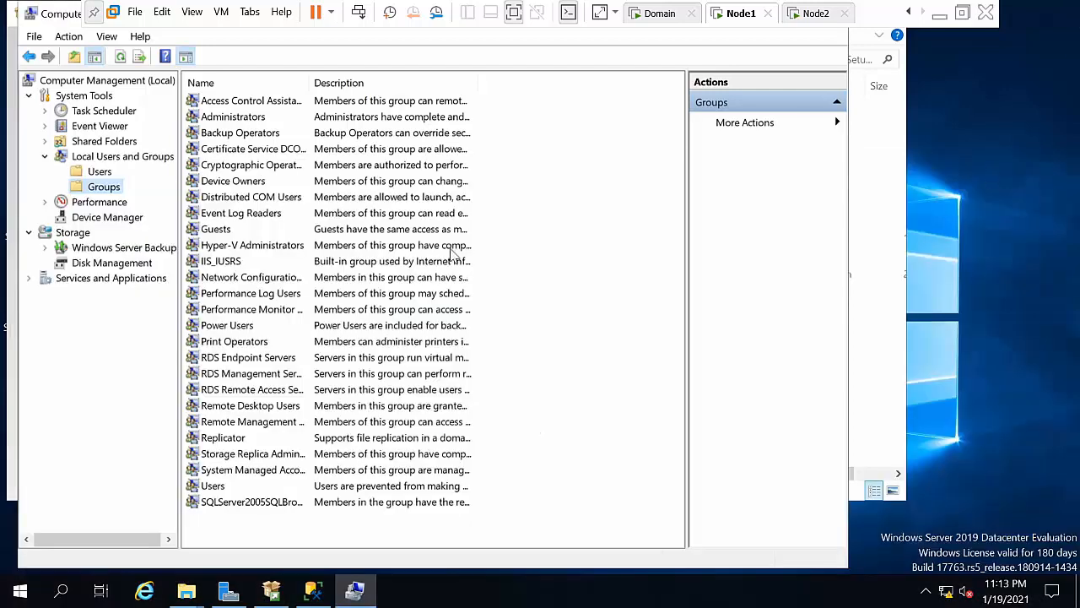
click(34, 36)
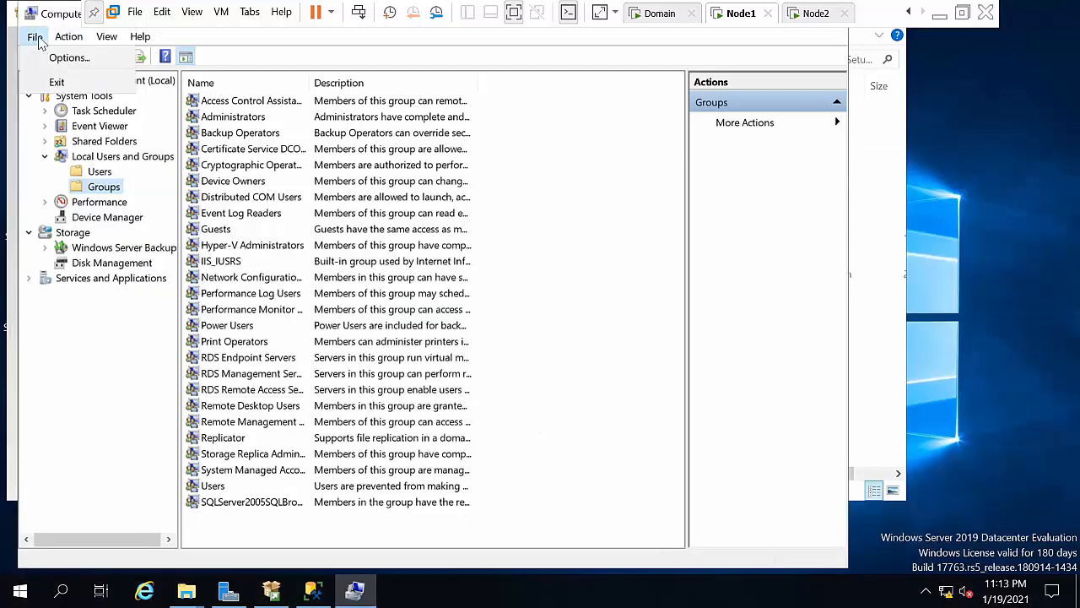
click(54, 82)
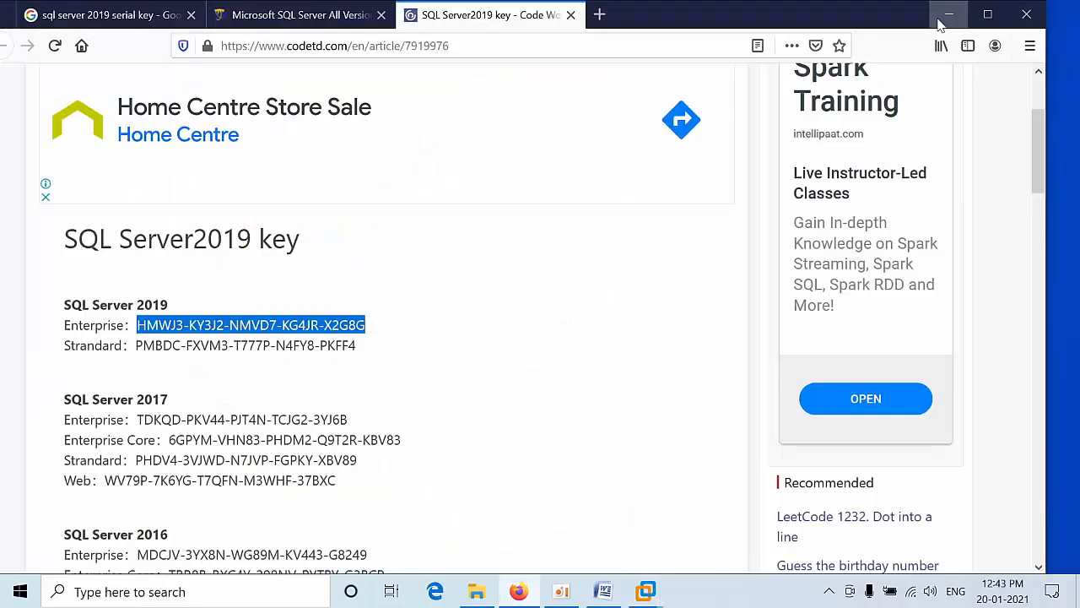
Step: Minimize VMware and Firefox, review the Word lab document, then return to the Domain VM
click(939, 14)
click(951, 14)
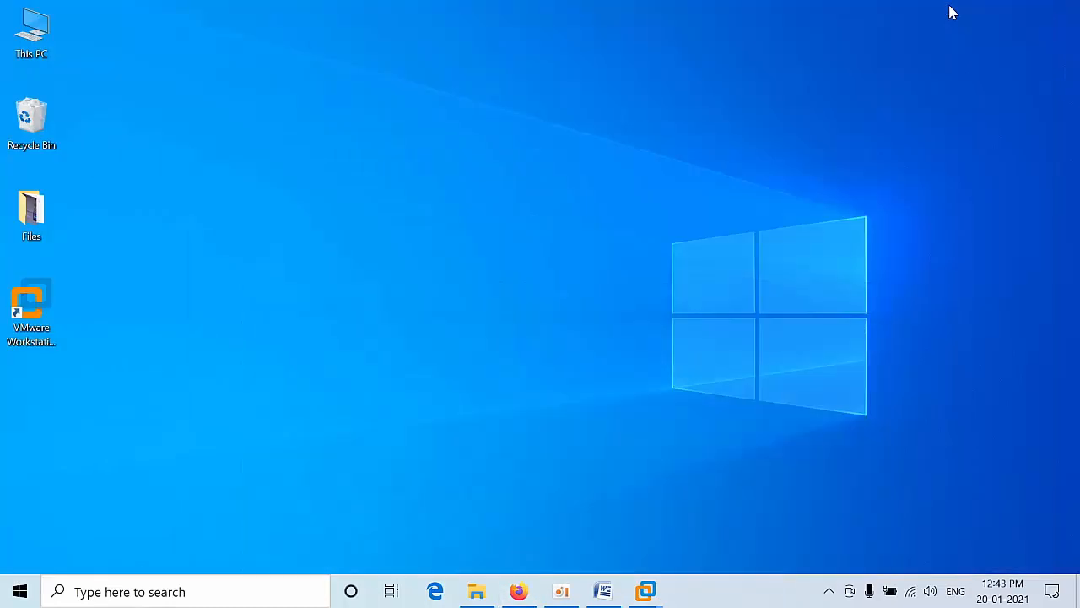
click(603, 591)
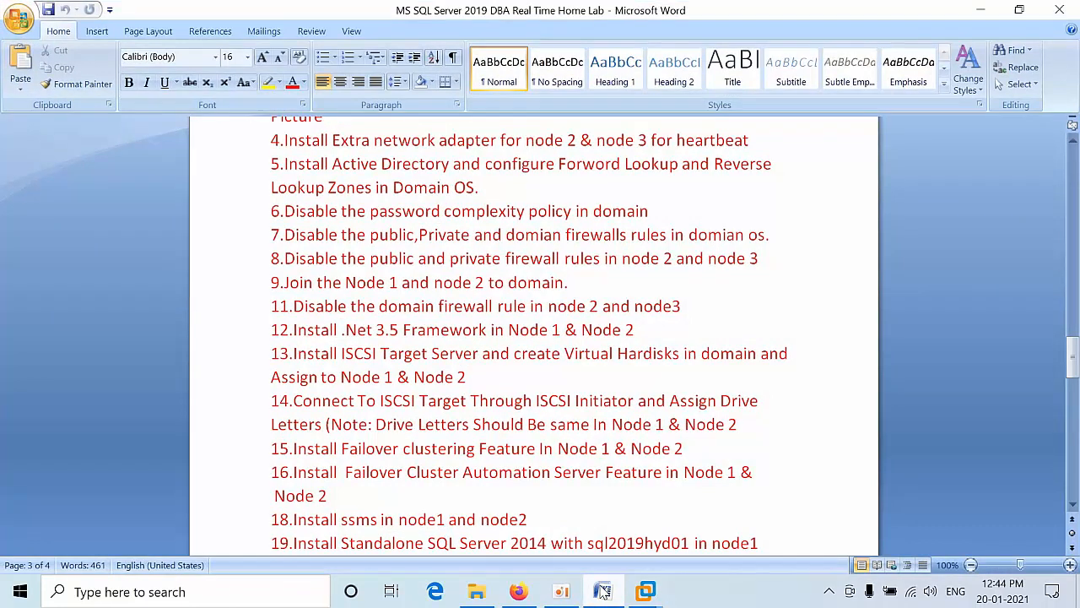
click(602, 591)
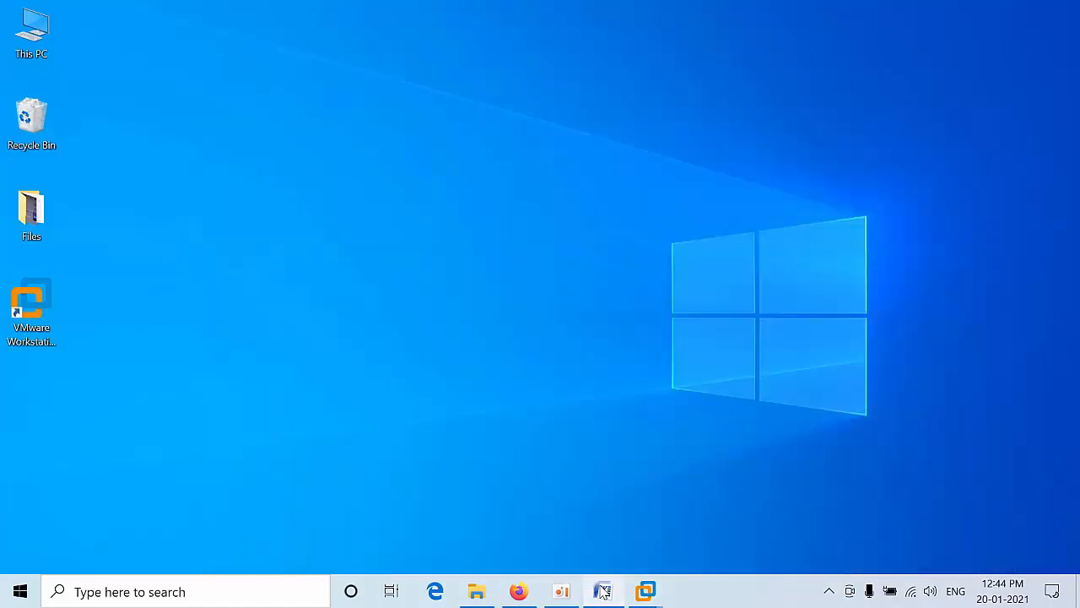
mouse_move(646, 591)
click(572, 530)
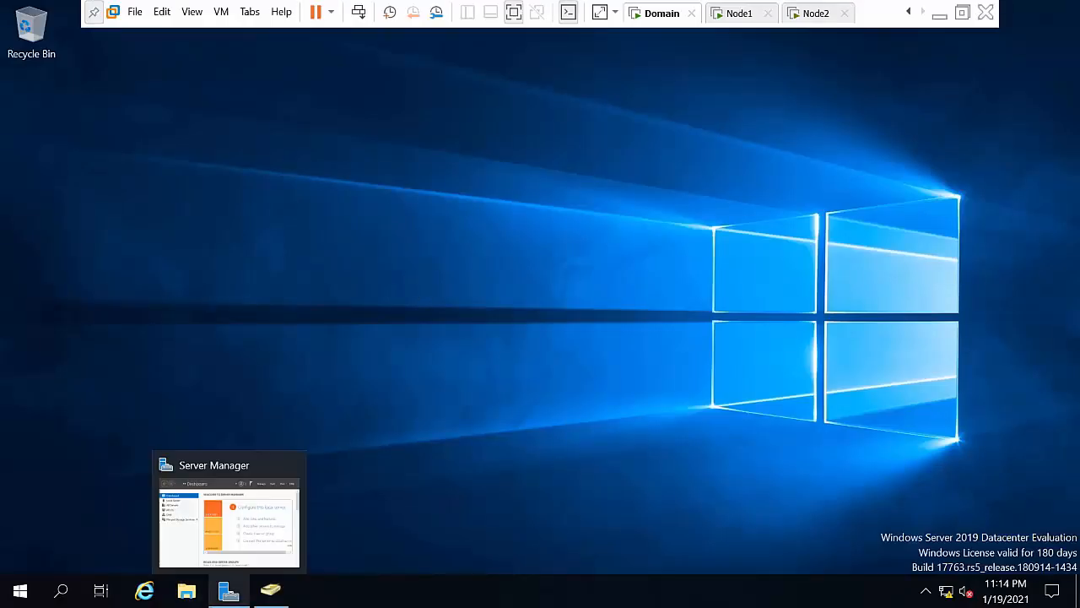
Step: Go to File and Storage Services > iSCSI and launch the Add Roles and Features Wizard
click(221, 593)
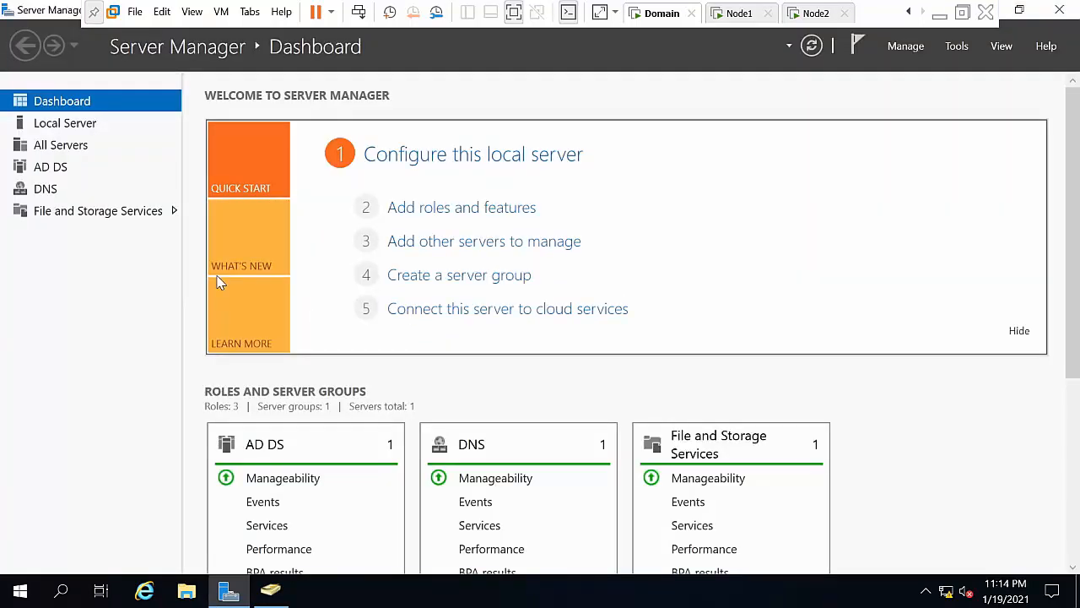
click(49, 213)
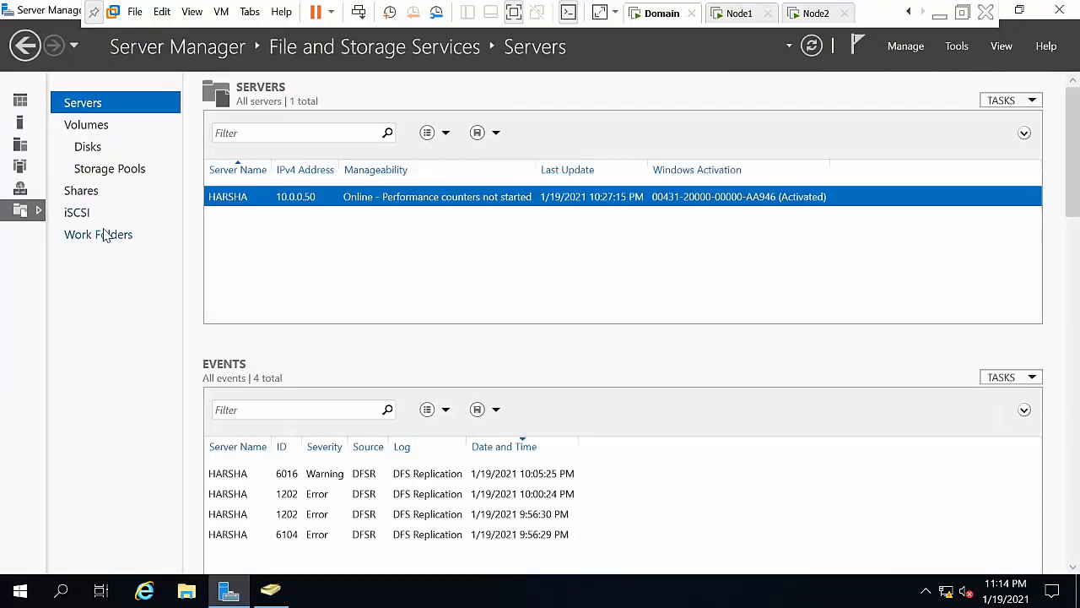
click(85, 218)
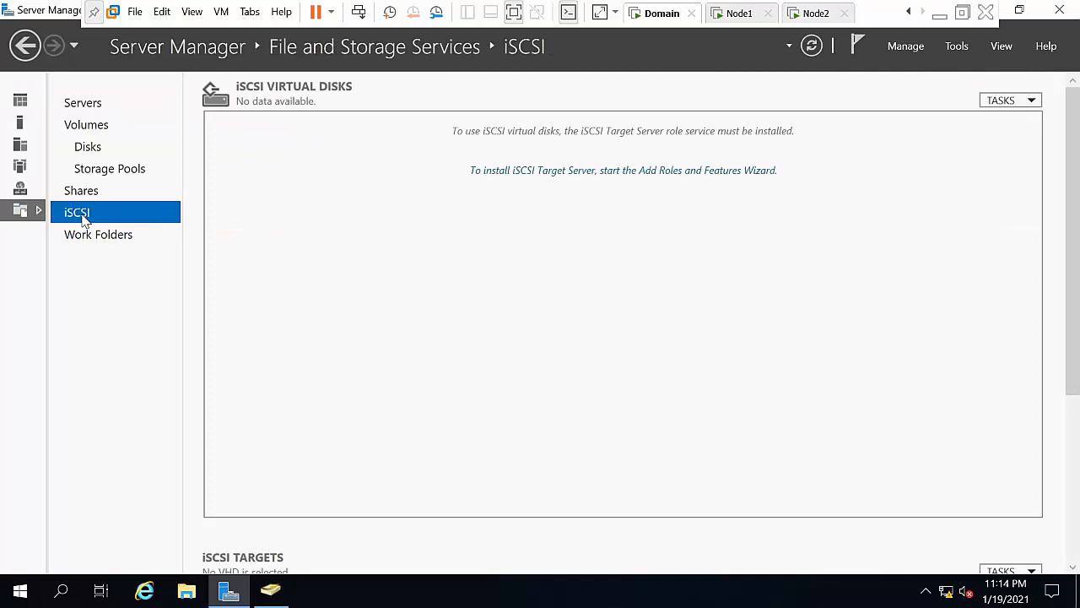
click(499, 172)
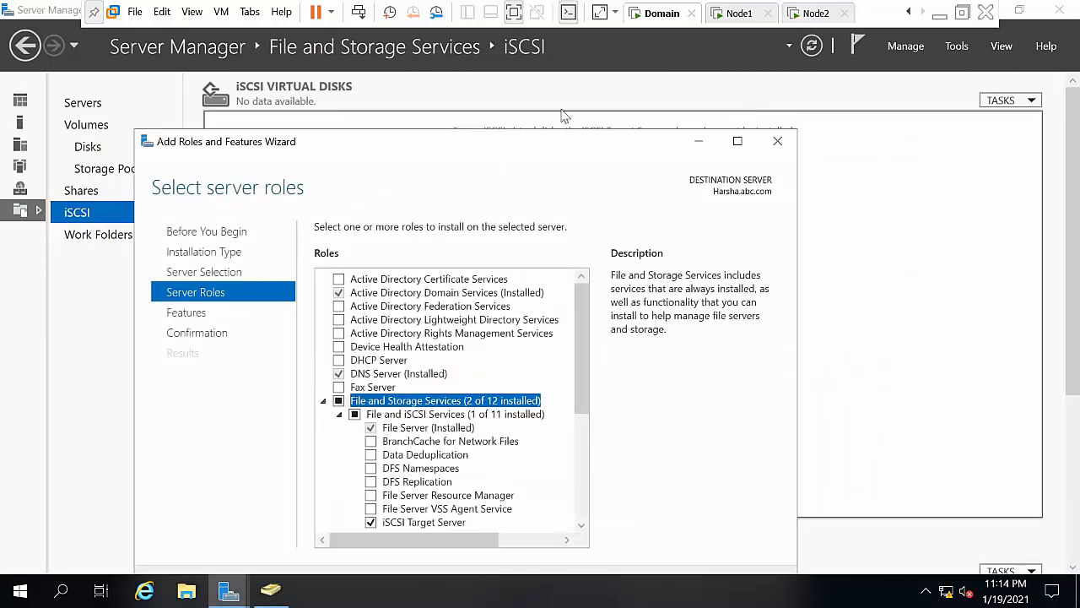
drag(557, 137, 562, 74)
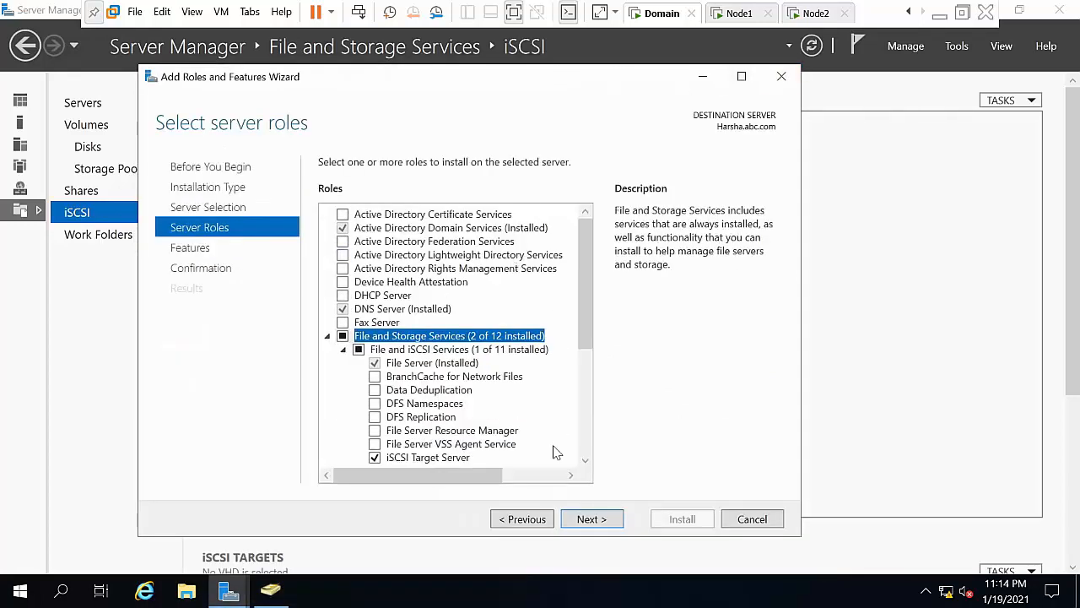
Step: Select iSCSI Target Server and Multipath I/O and install them
click(611, 524)
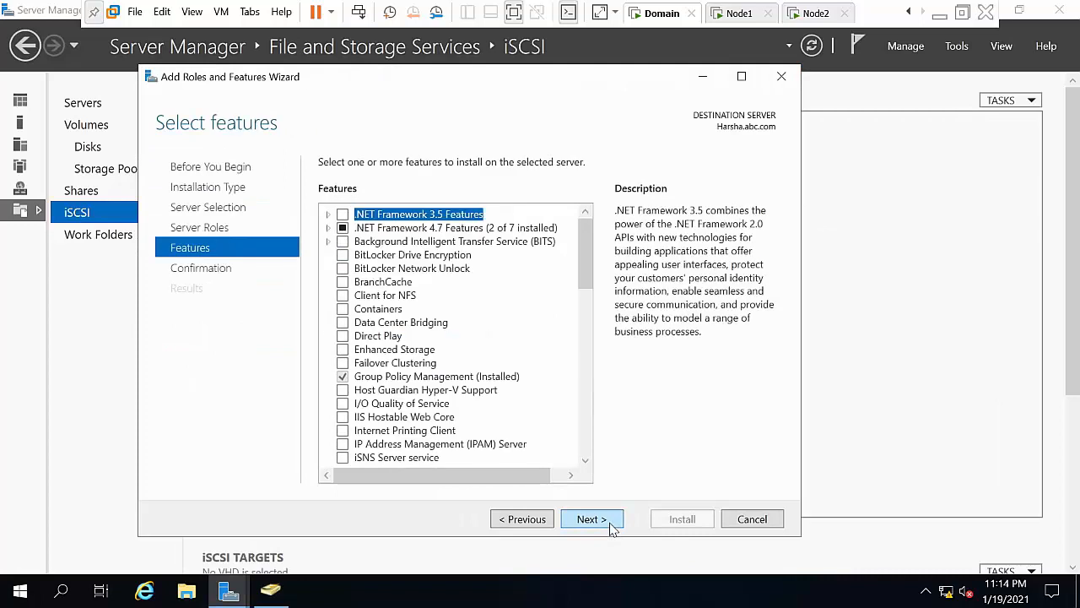
click(586, 463)
click(586, 464)
click(585, 463)
click(586, 463)
click(586, 463)
click(586, 464)
click(586, 464)
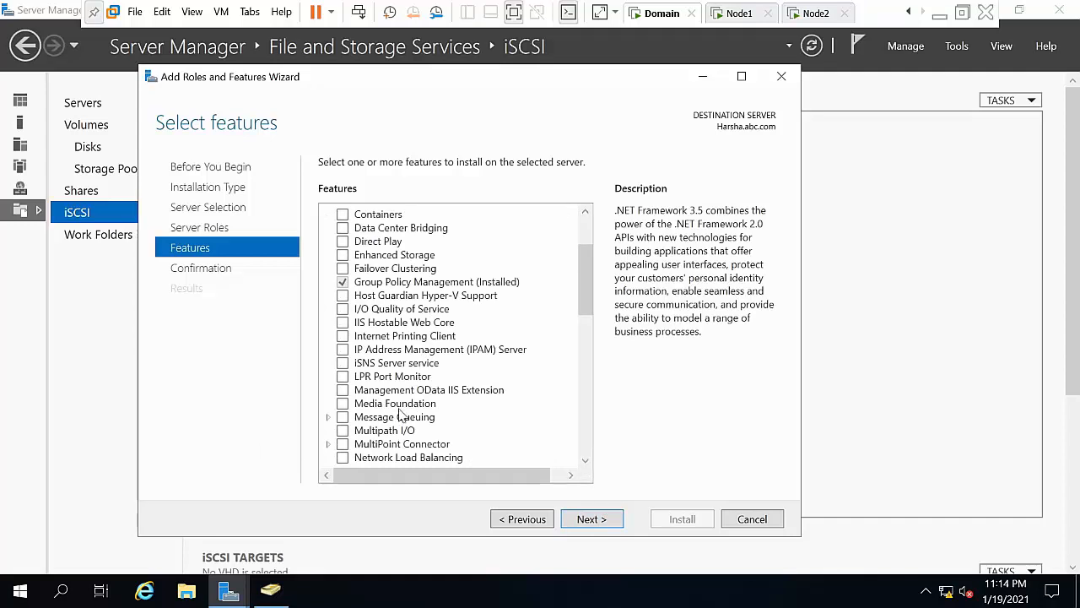
click(342, 430)
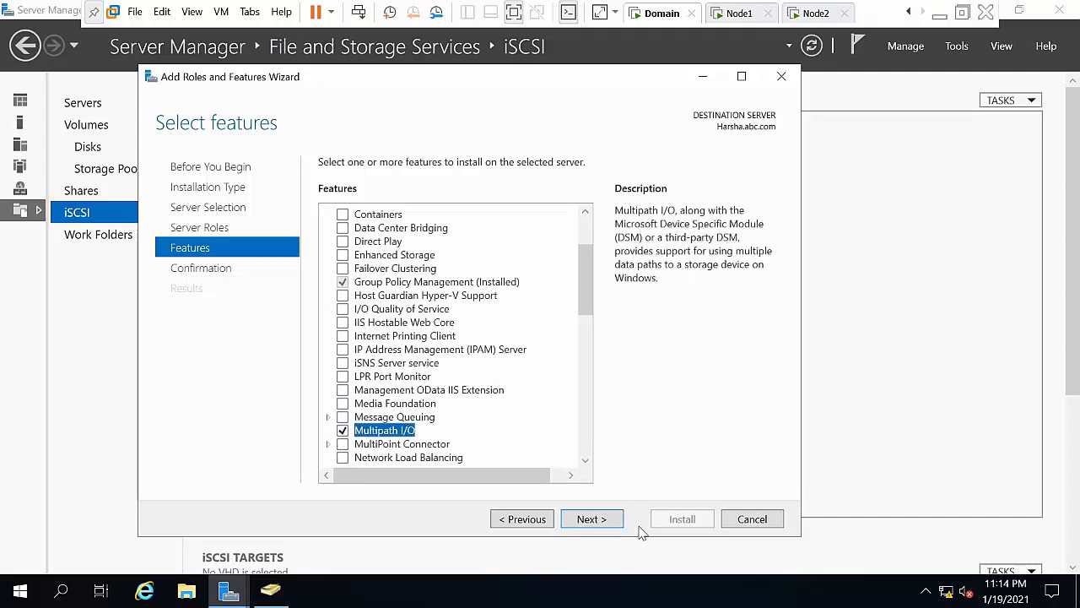
click(623, 523)
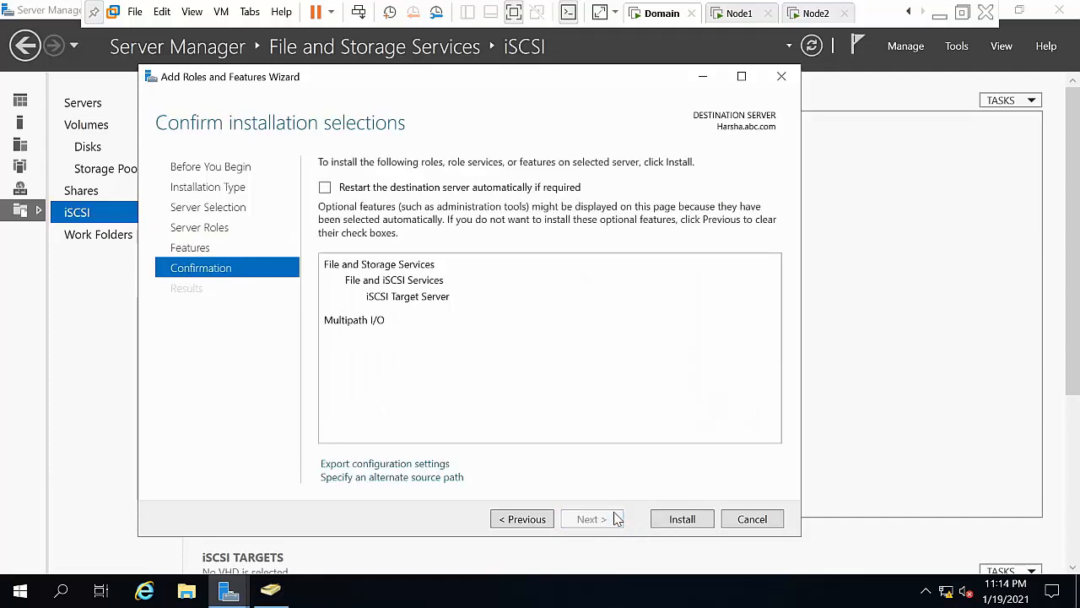
click(680, 520)
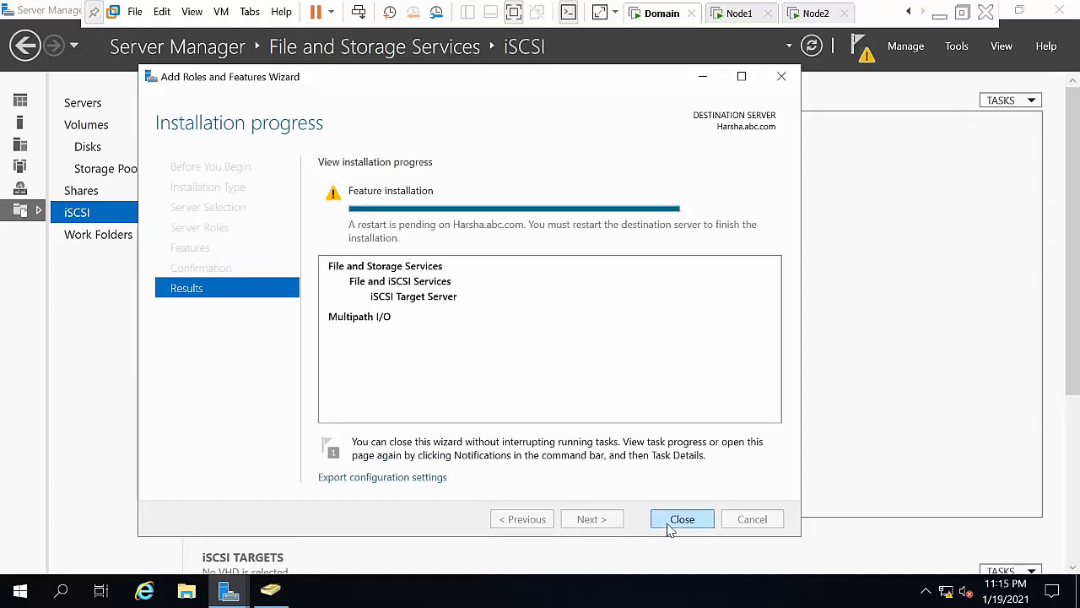
Step: Close the wizard, refresh the iSCSI page and check the installation notification
click(672, 524)
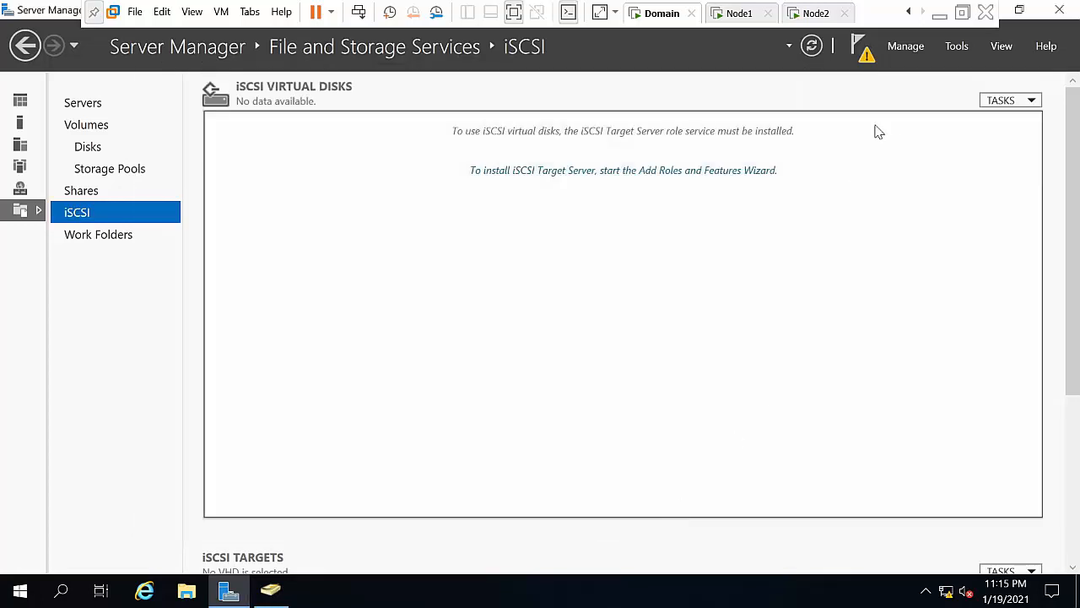
click(811, 46)
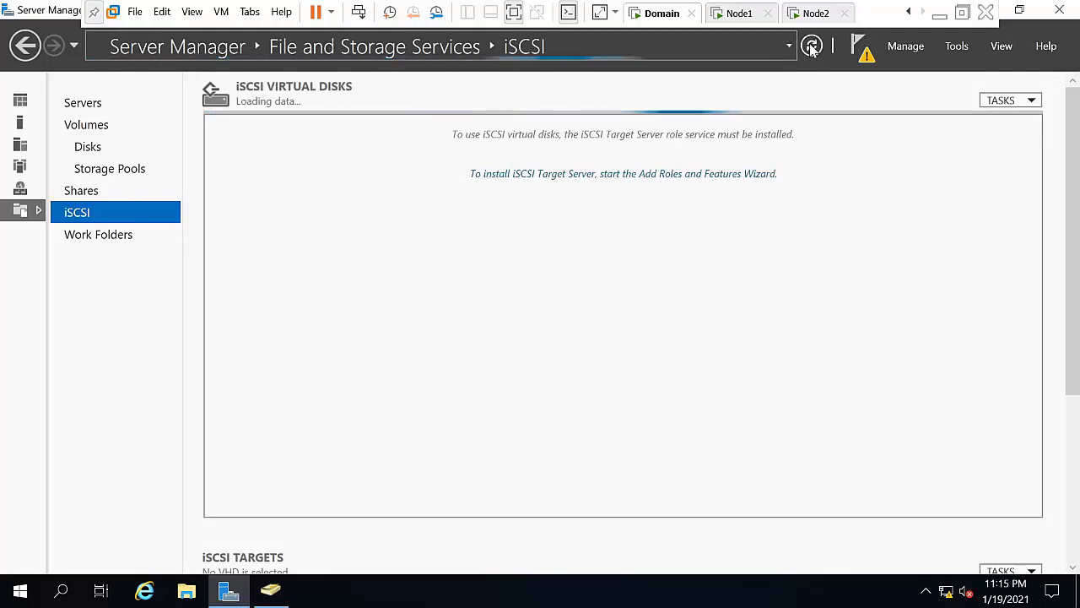
click(857, 46)
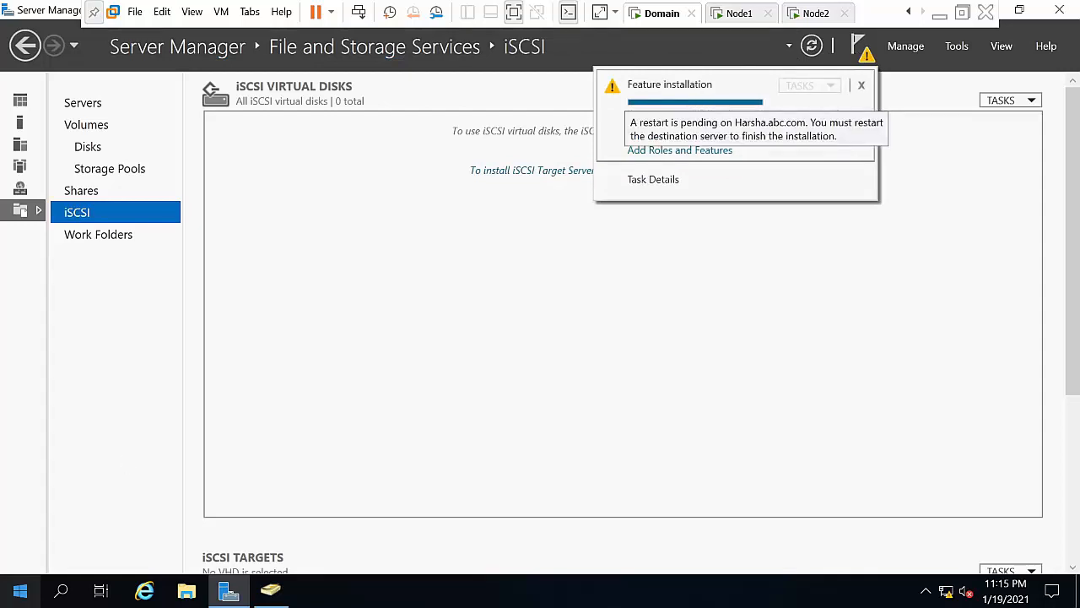
click(20, 591)
Step: Restart the Domain VM with 'Hardware: Maintenance (Planned)' as the shutdown reason
click(25, 553)
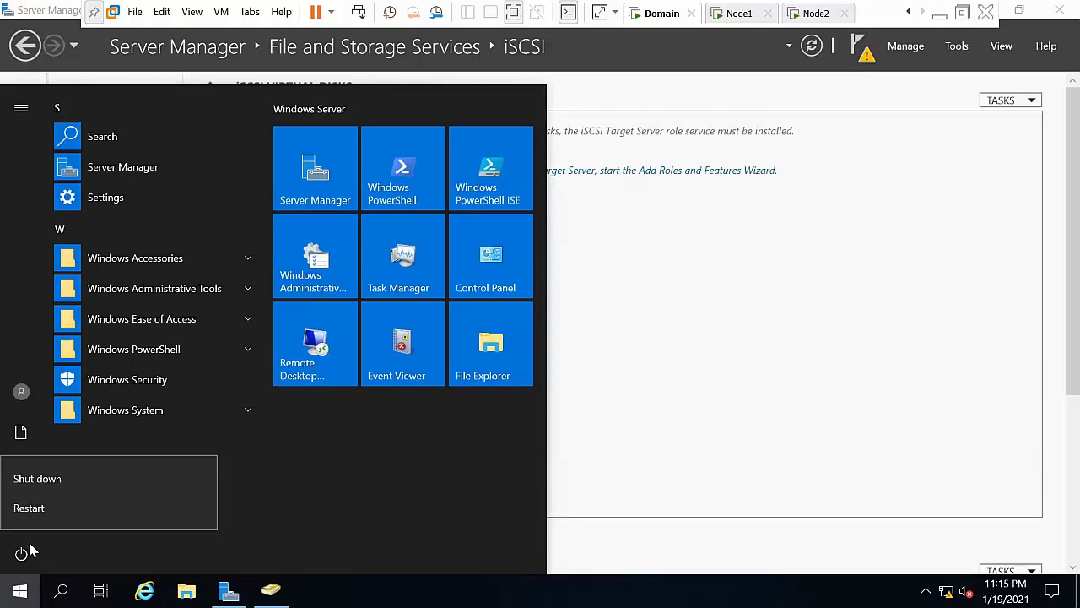
click(44, 512)
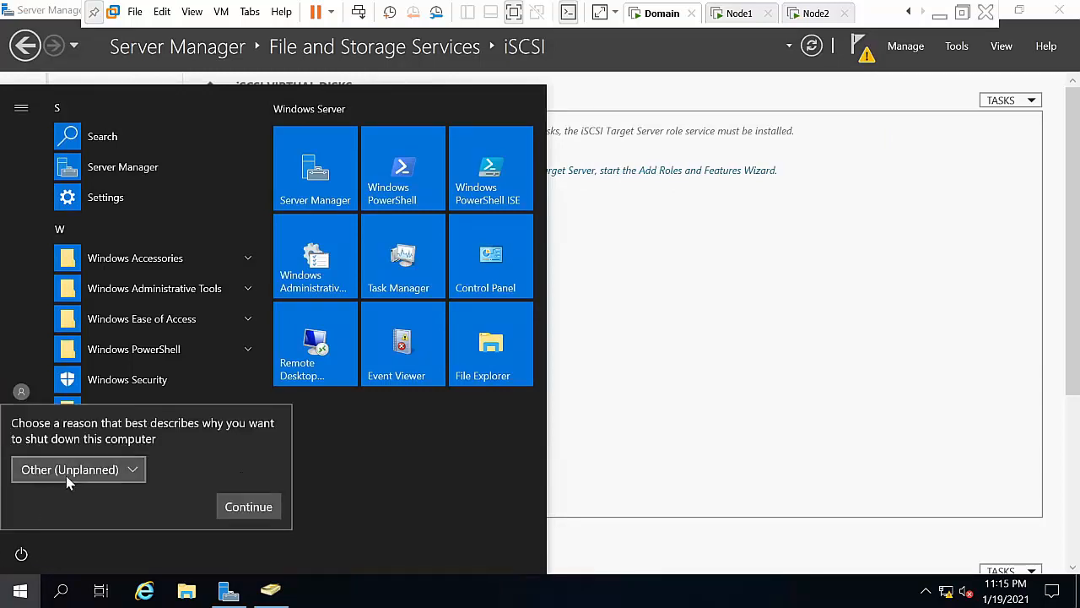
click(66, 475)
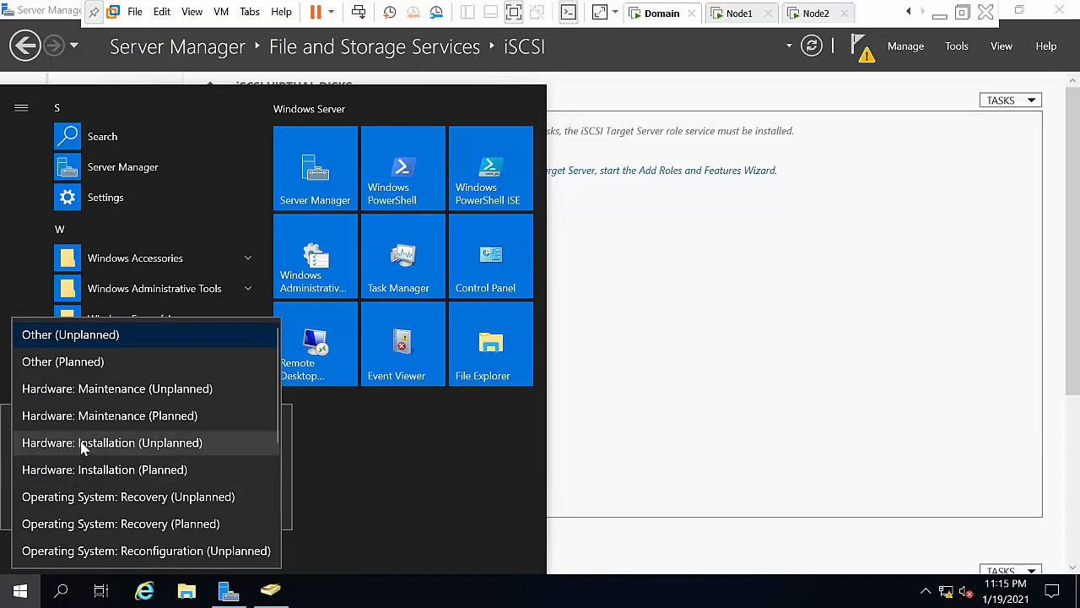
click(71, 551)
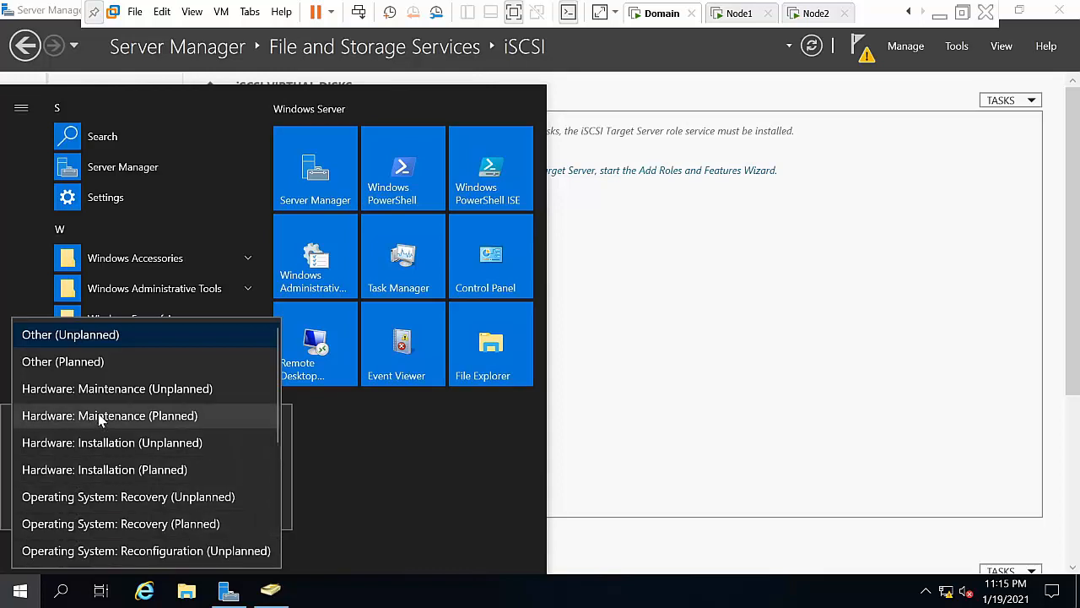
click(99, 415)
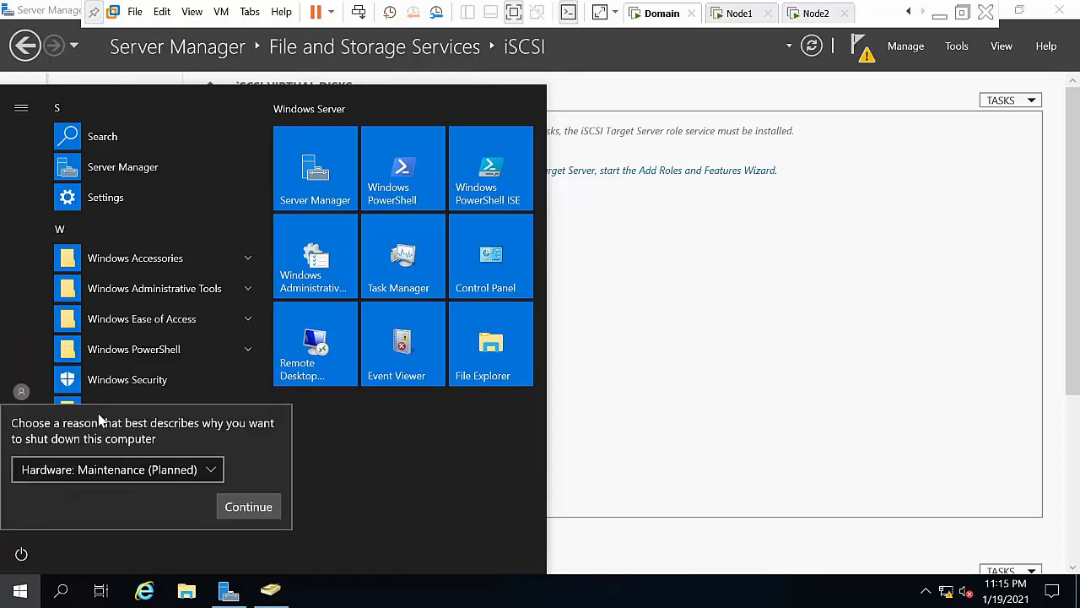
click(230, 512)
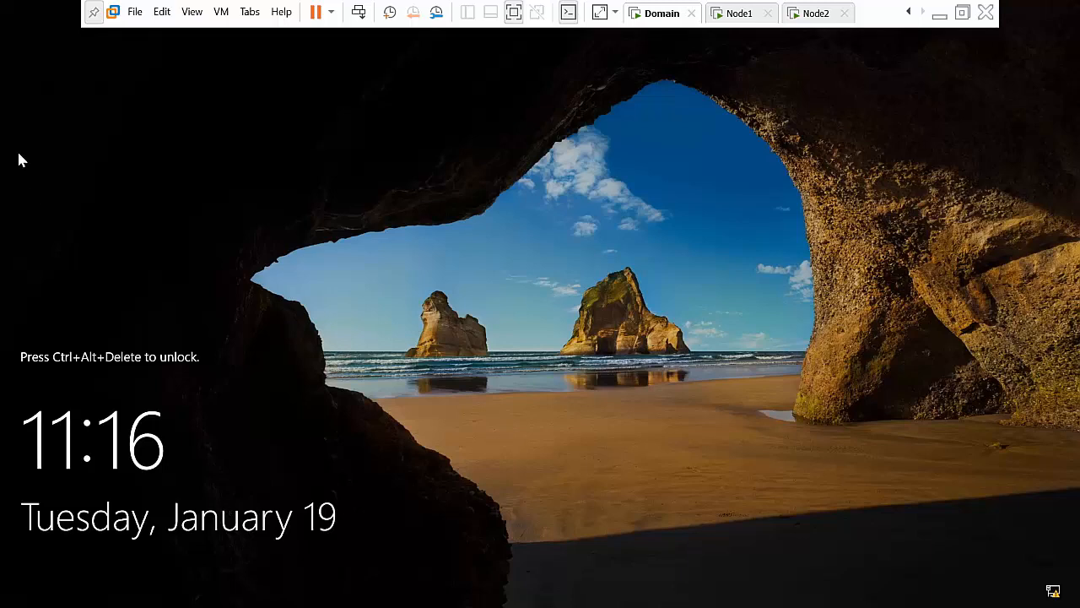
Step: Sign in to the restarted Domain VM with the administrator password
click(358, 13)
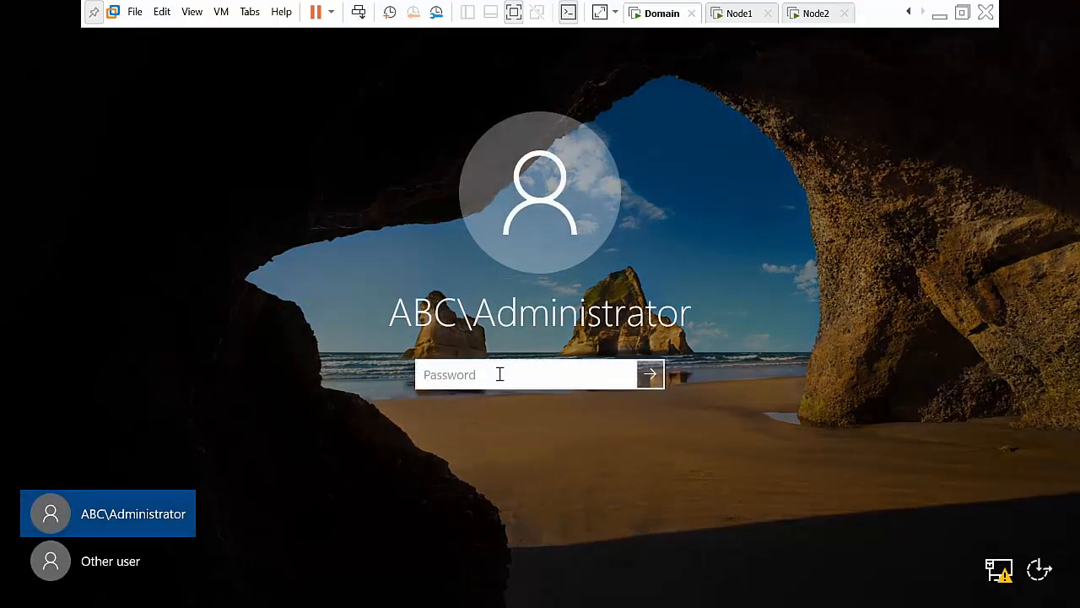
text(•••)
key(Return)
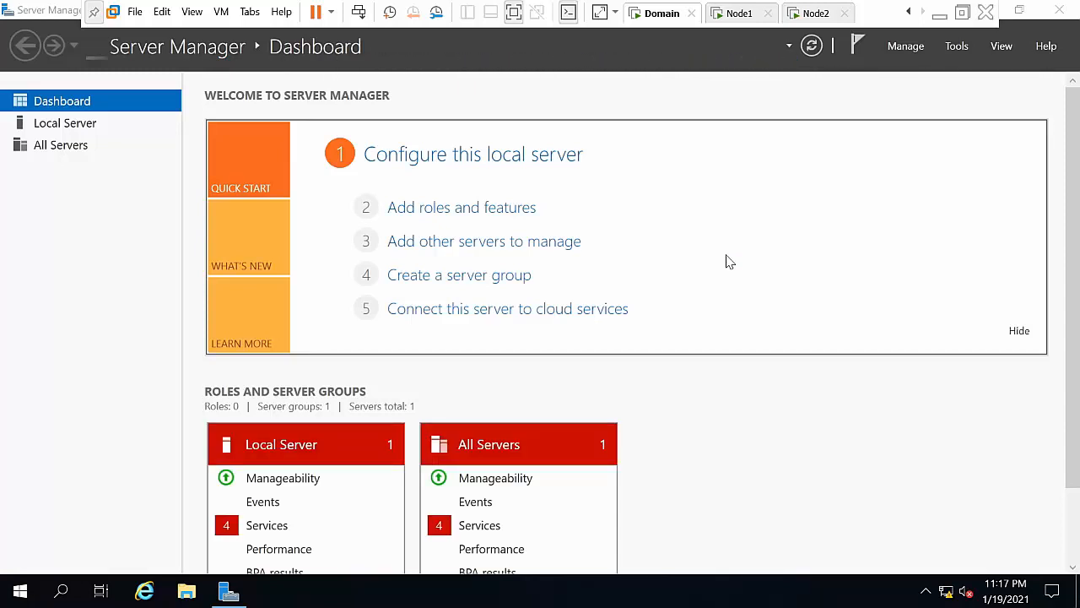
Step: Refresh the desktop, reopen Server Manager maximized and go to File and Storage Services > iSCSI
click(1025, 11)
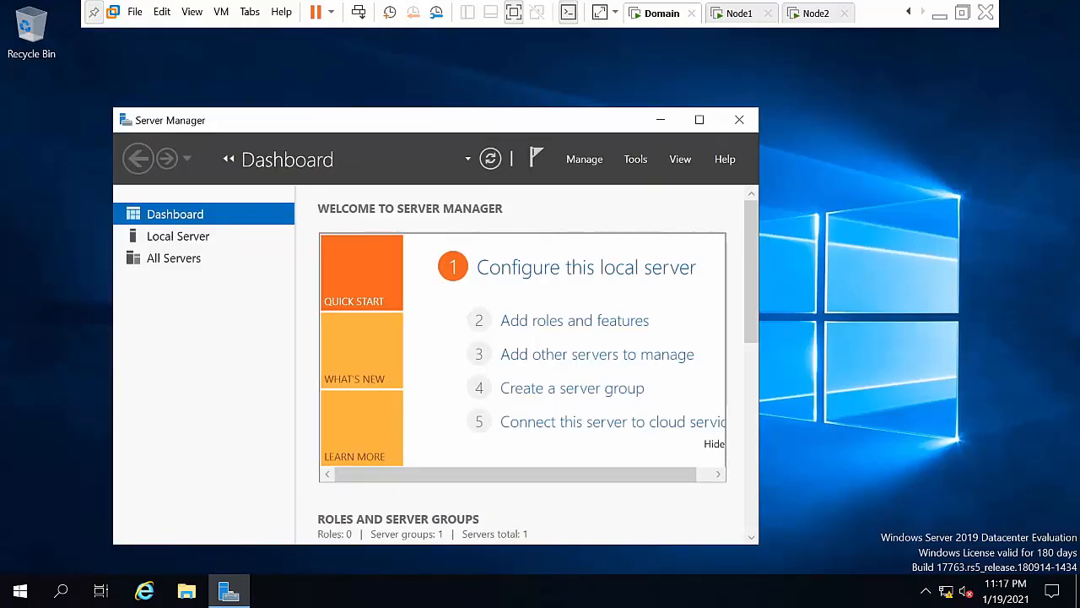
click(661, 120)
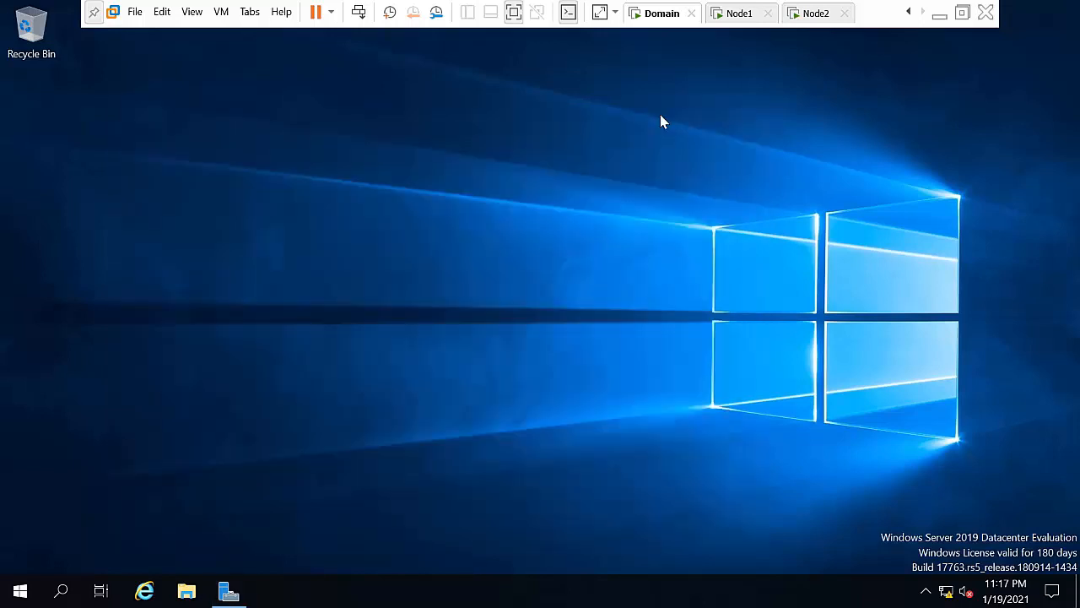
right_click(660, 114)
click(693, 168)
click(229, 592)
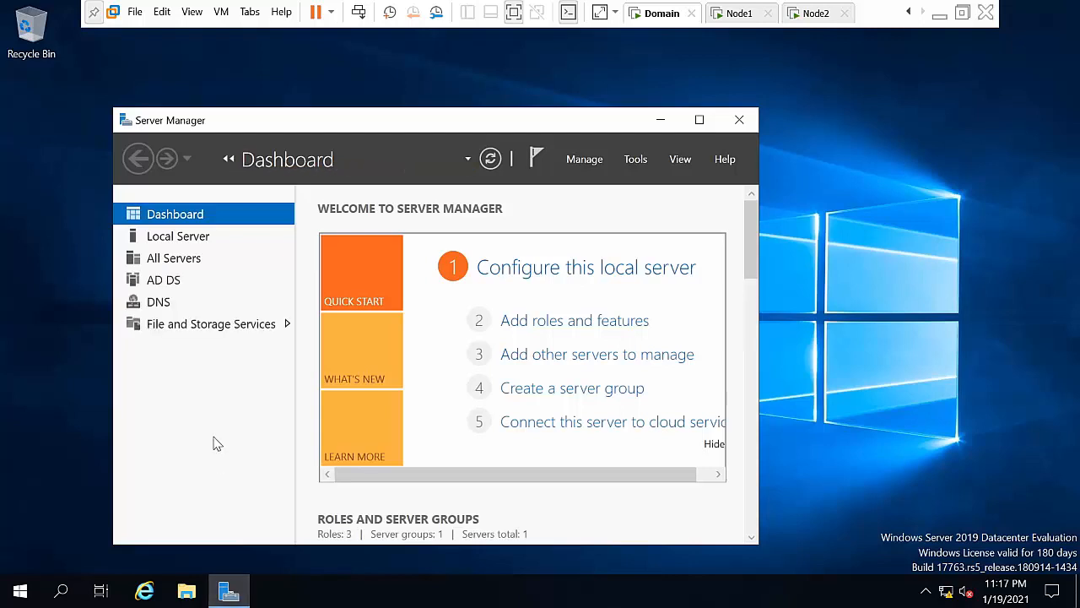
click(699, 119)
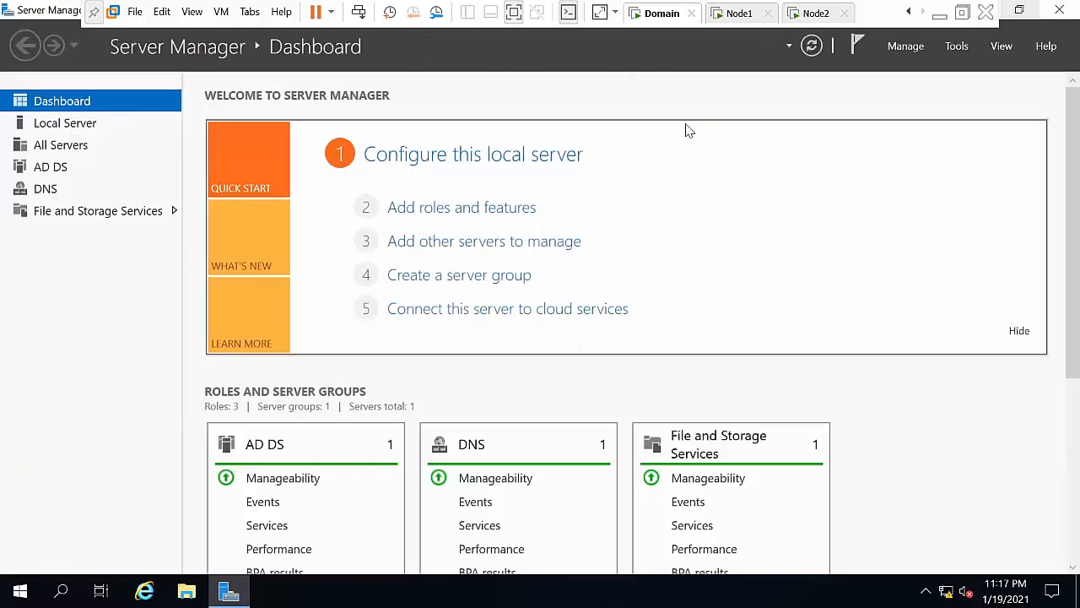
click(104, 212)
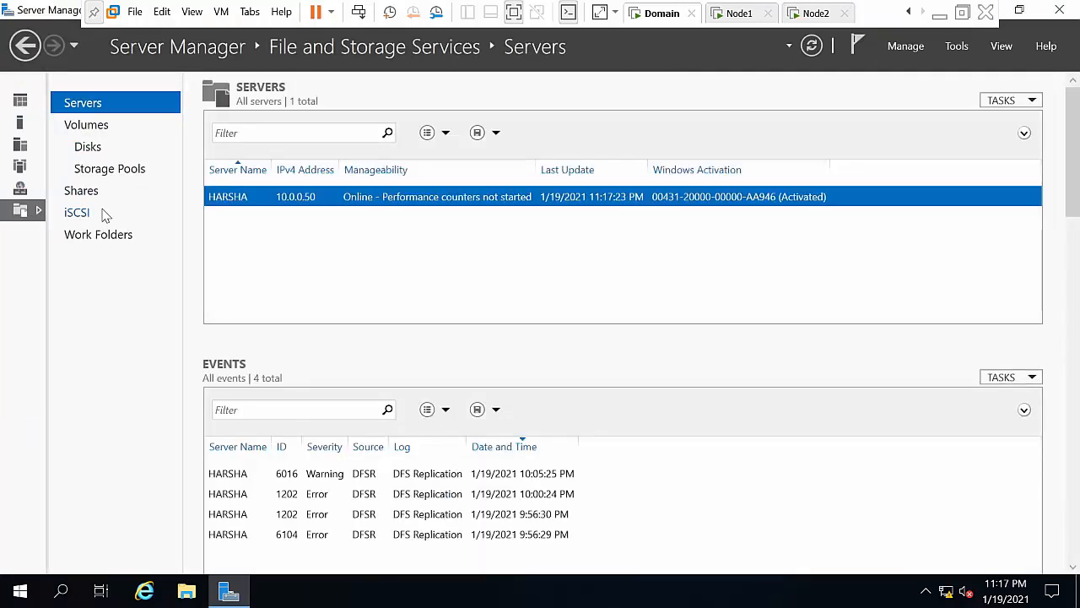
click(104, 216)
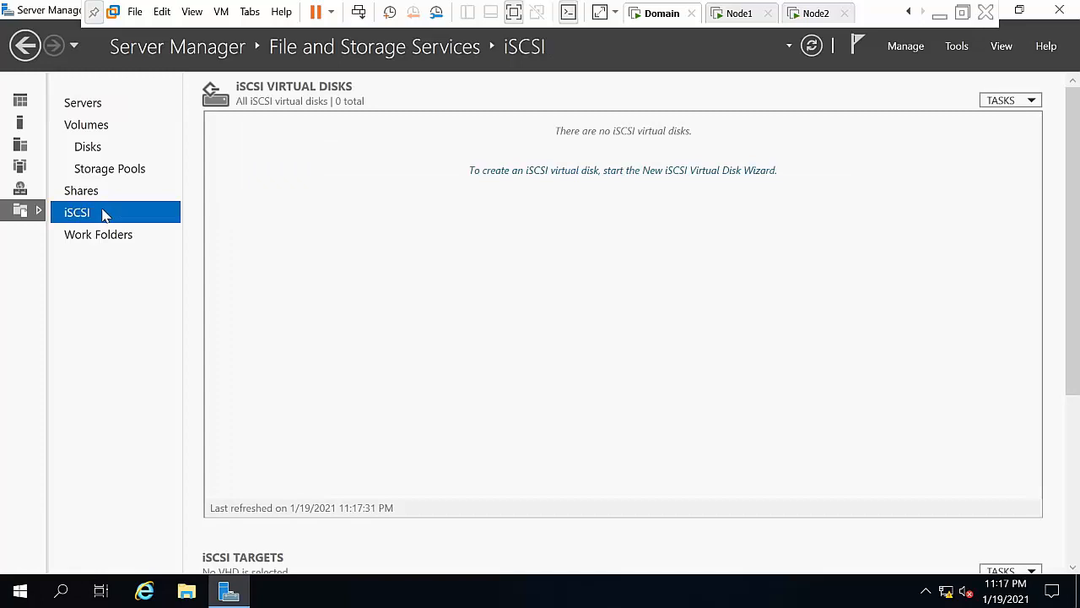
Step: Start a new iSCSI virtual disk on volume C: named for Node1 and Node2
click(583, 173)
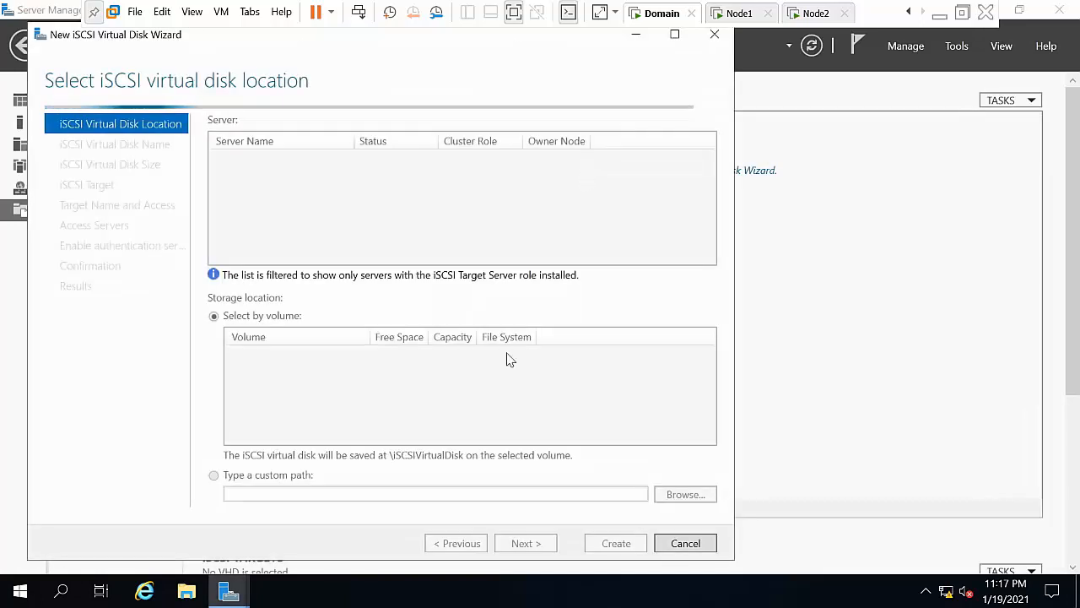
click(542, 545)
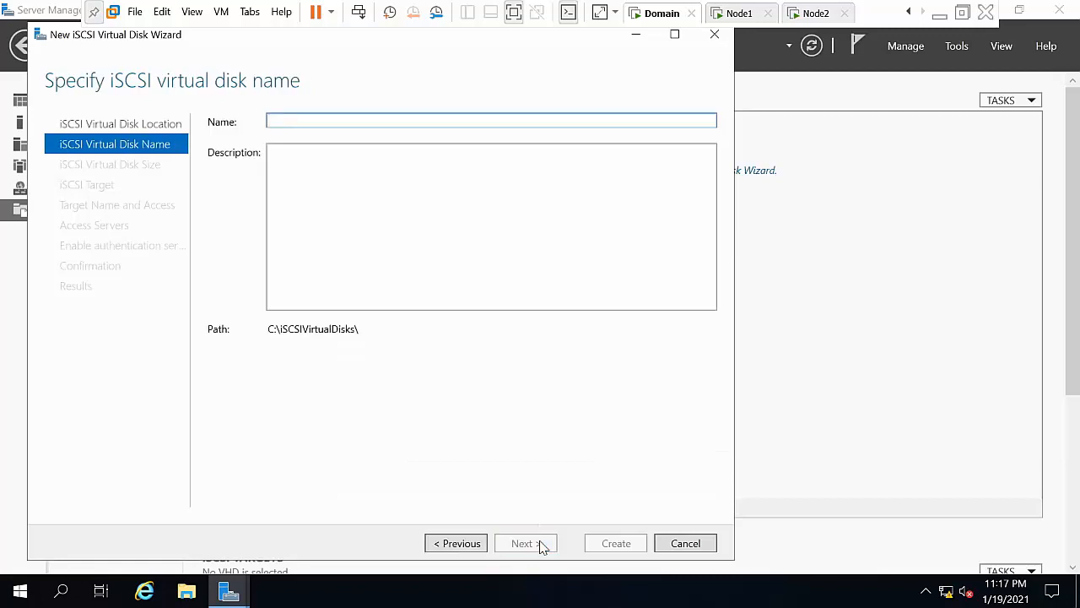
text(NOD)
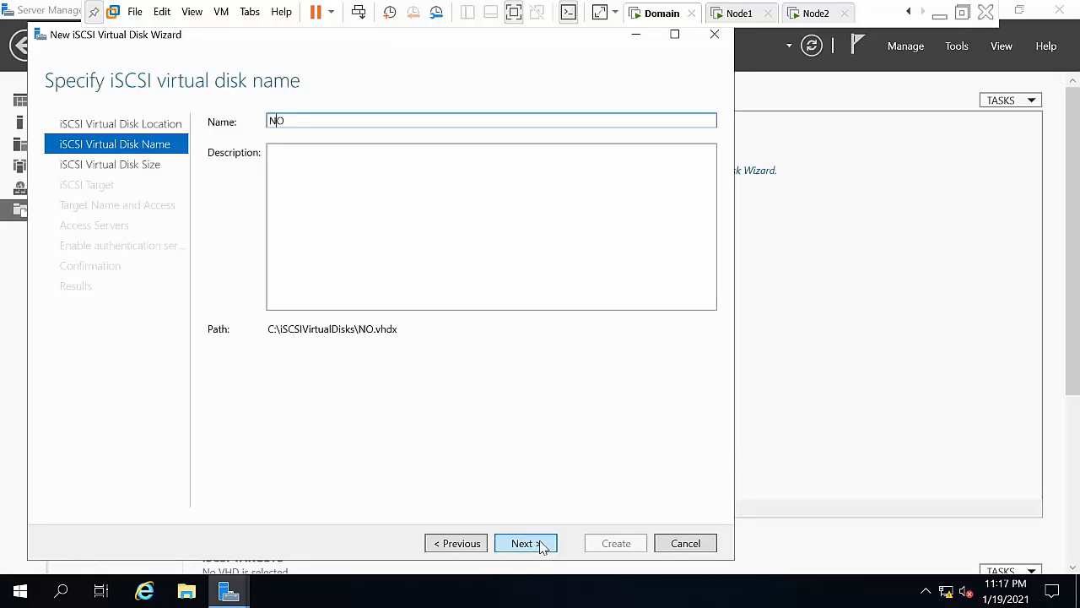
key(BackSpace)
key(BackSpace)
text(ode1andn)
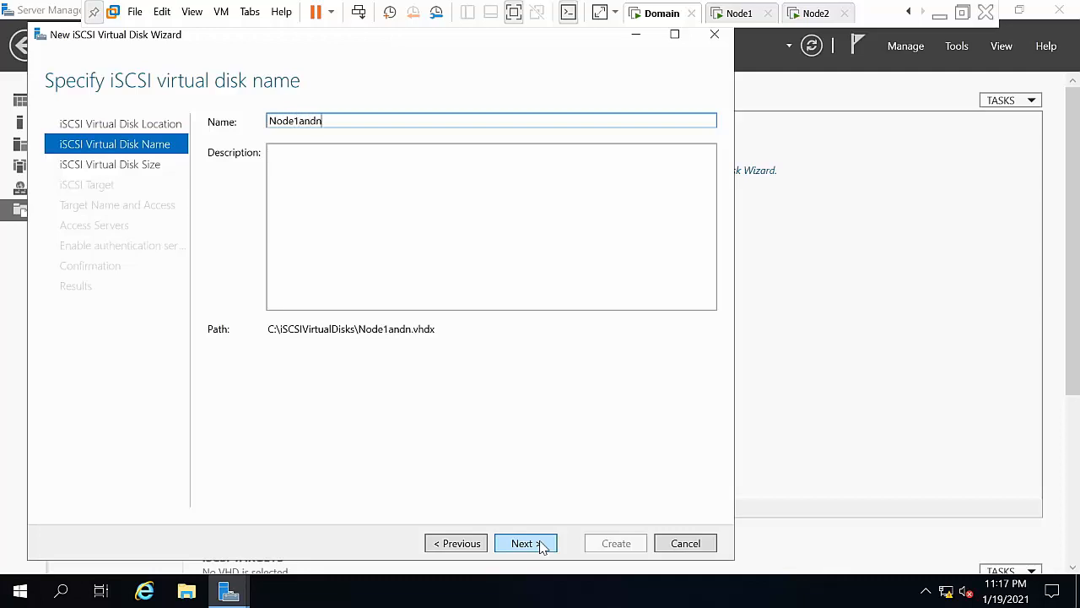
key(BackSpace)
text(Node1)
key(BackSpace)
text(2)
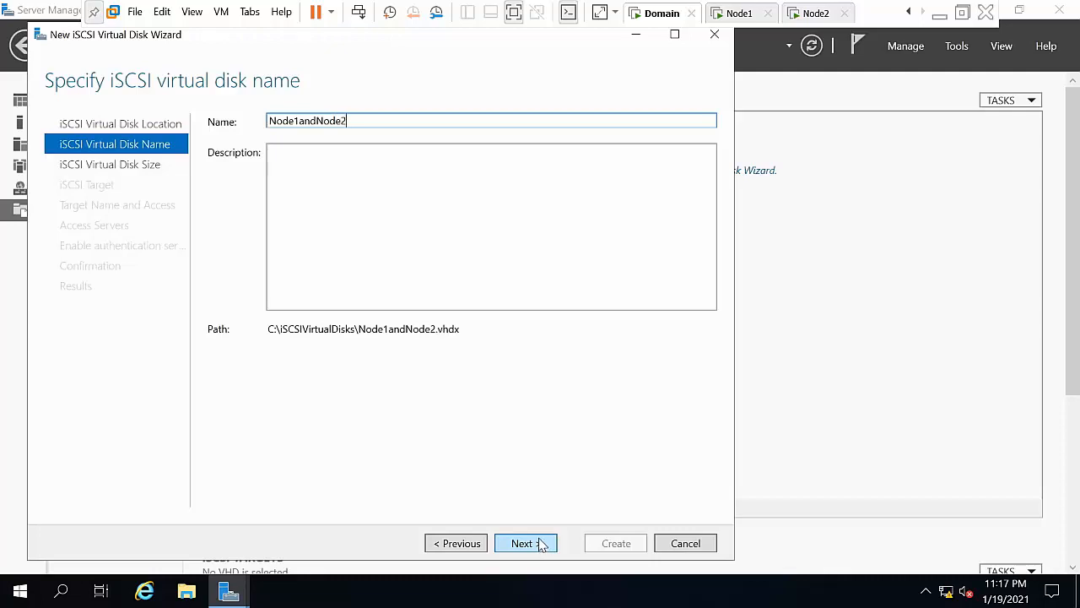
Step: Enter size 20, begin naming a new target, then cancel the wizard
click(532, 546)
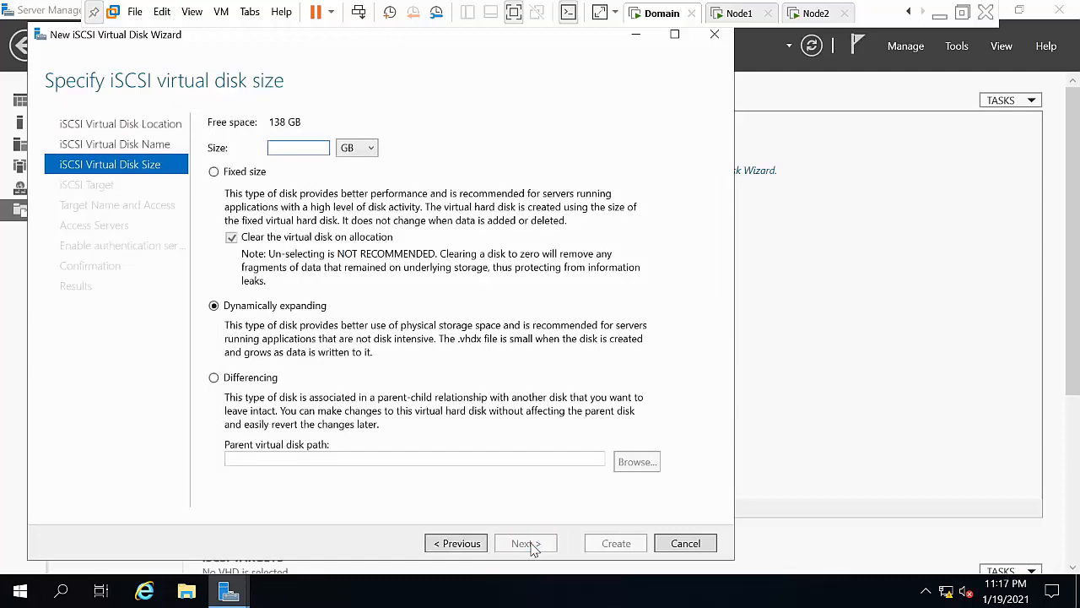
text(20)
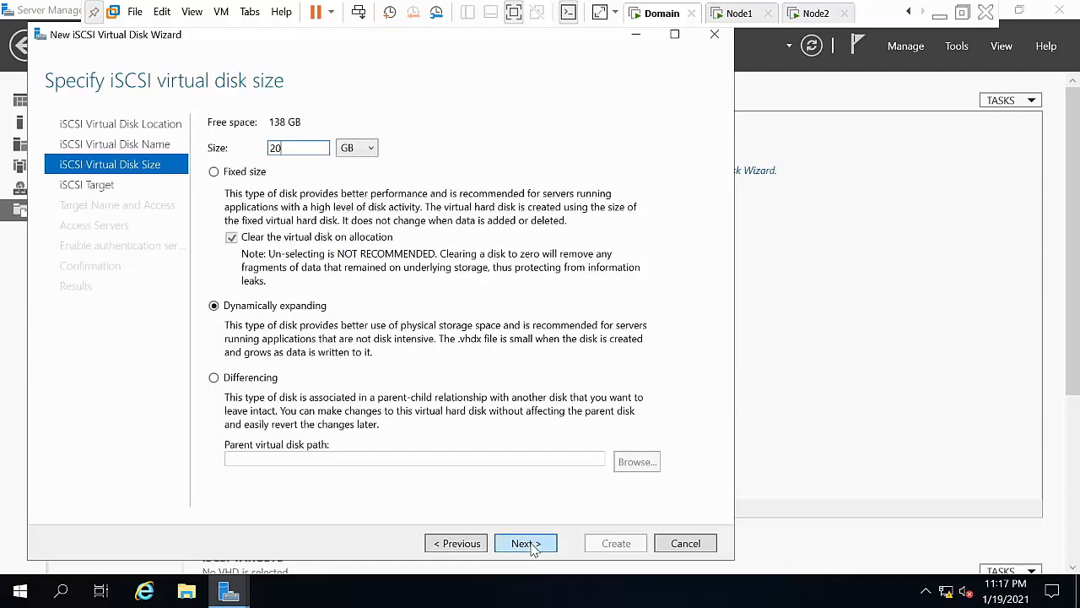
click(532, 545)
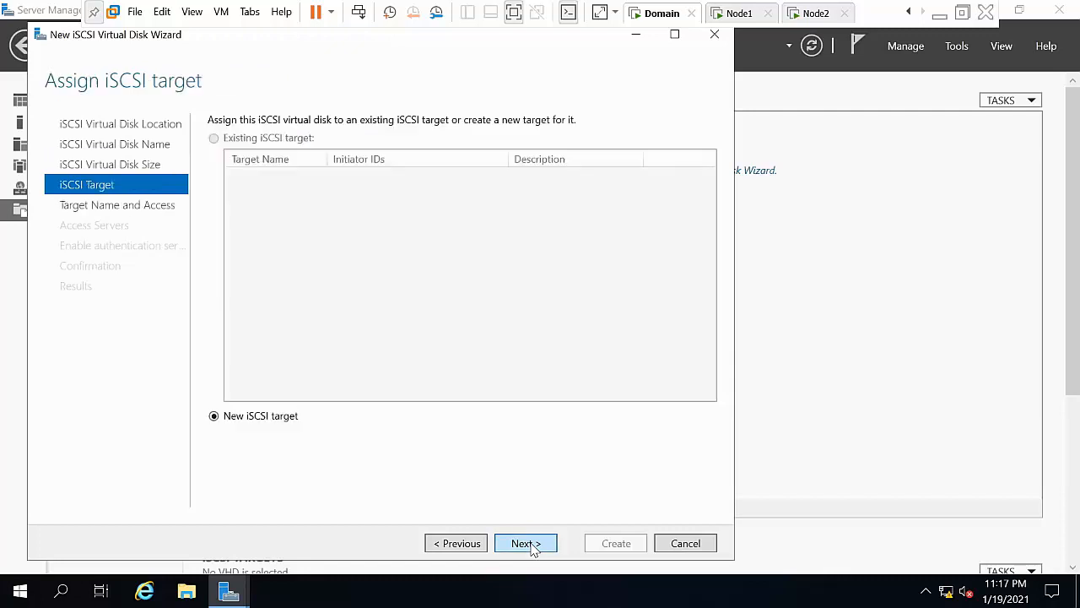
click(525, 544)
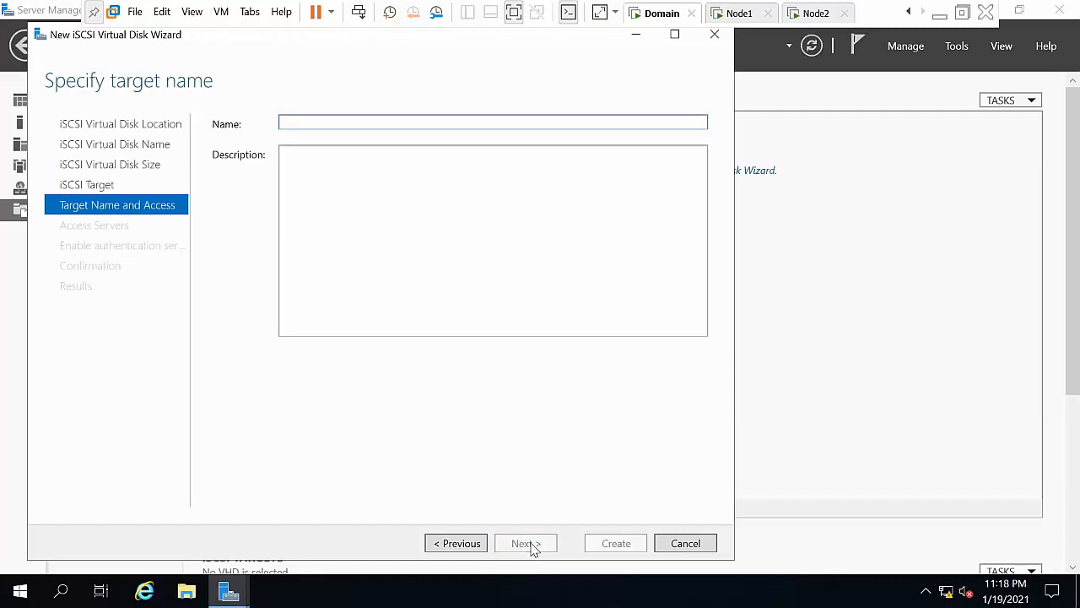
text(N)
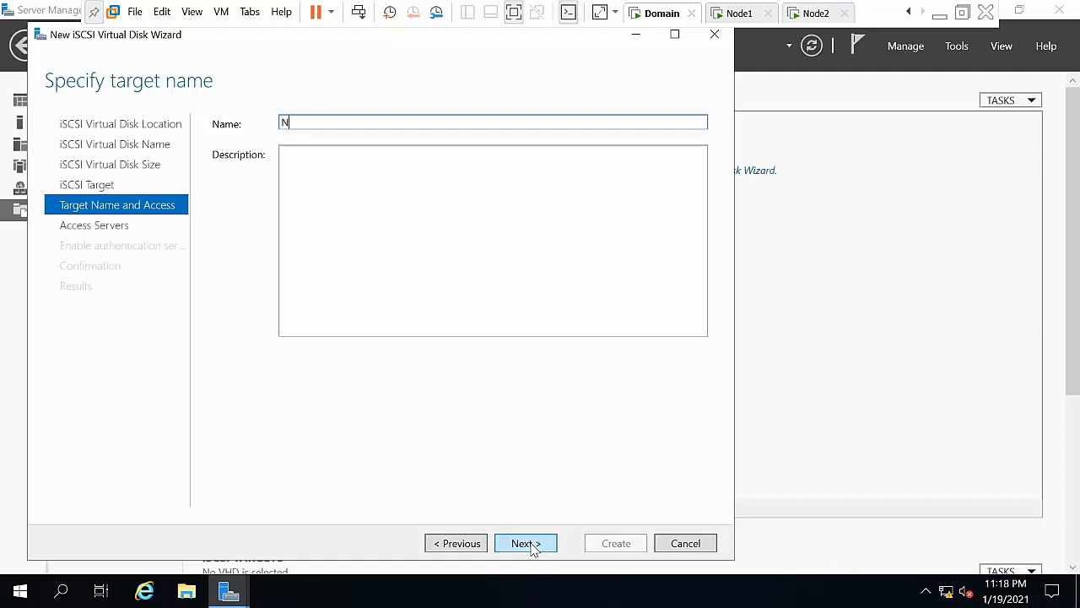
click(675, 547)
click(556, 356)
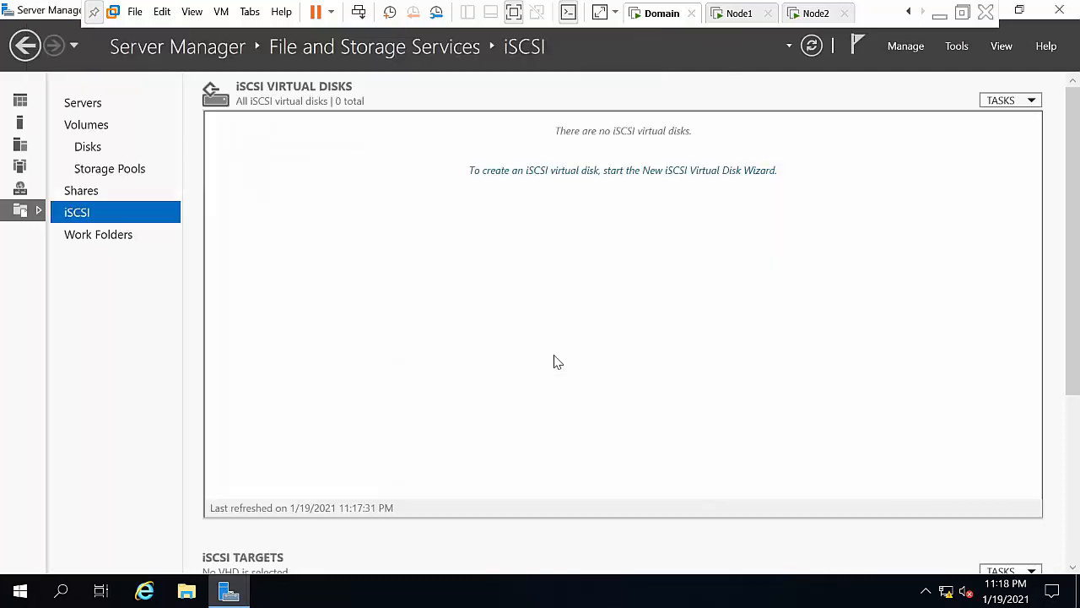
Step: Start a new iSCSI virtual disk on the C: volume, name it, and size it at 20 GB
click(608, 172)
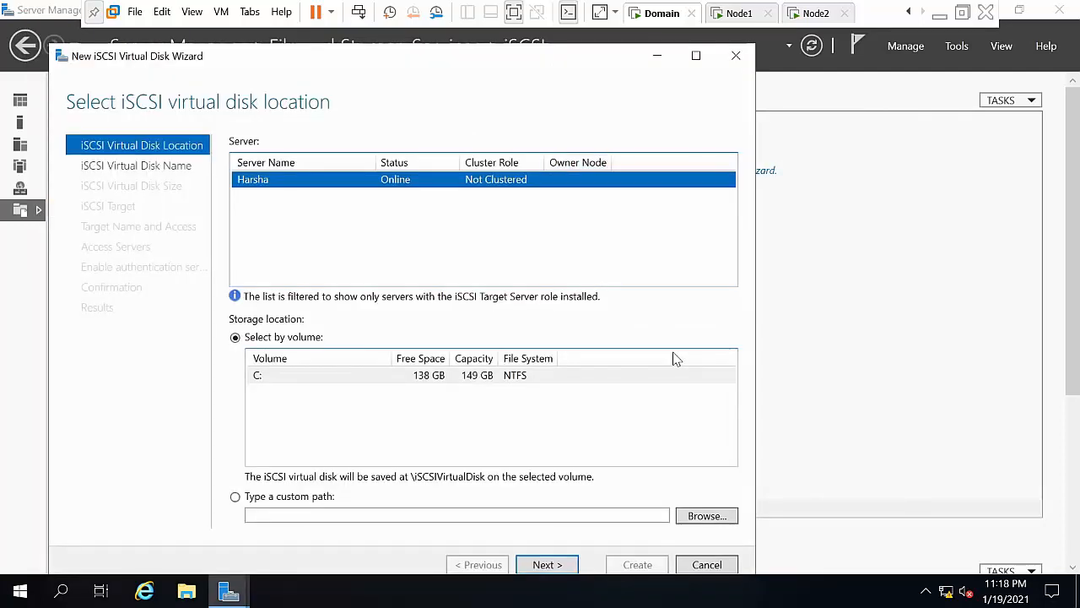
click(550, 567)
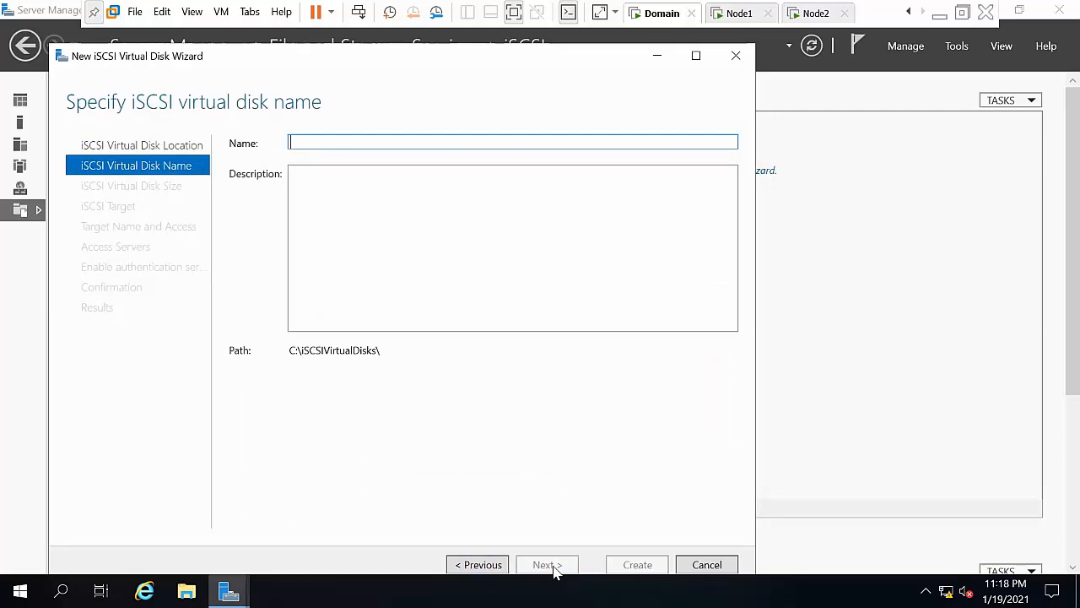
text(disk)
text(11)
click(547, 564)
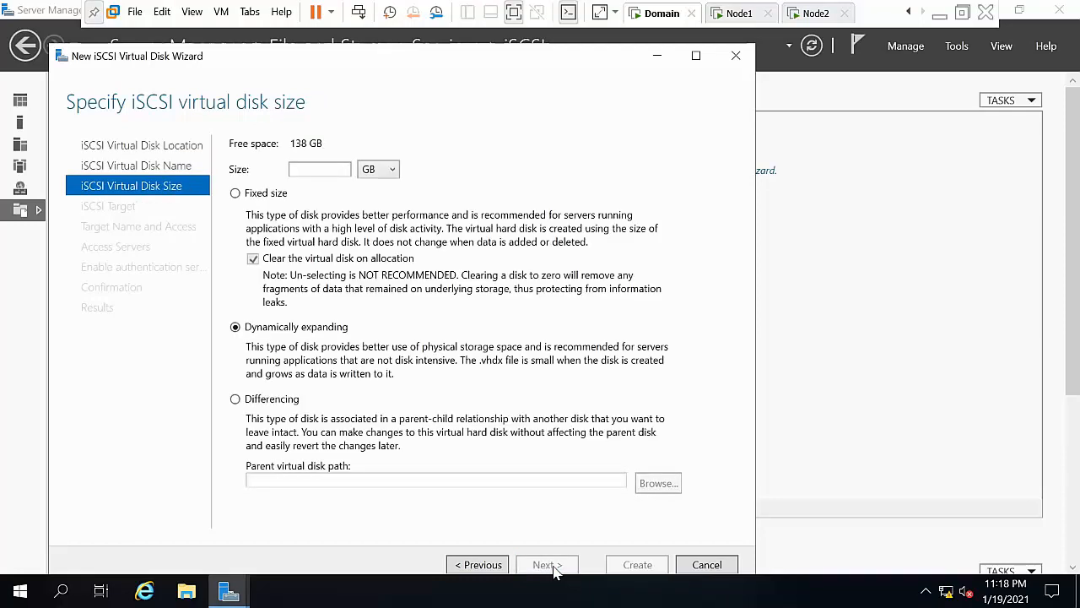
click(329, 169)
text(20)
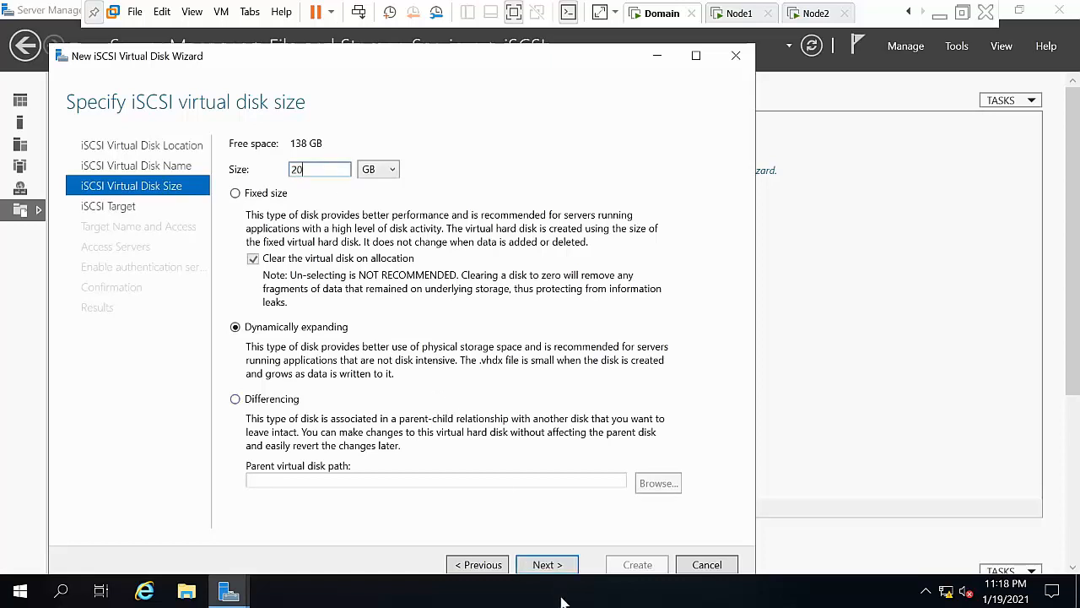
Step: Assign the disk to a new iSCSI target named NODE1ANDNODE2
click(550, 565)
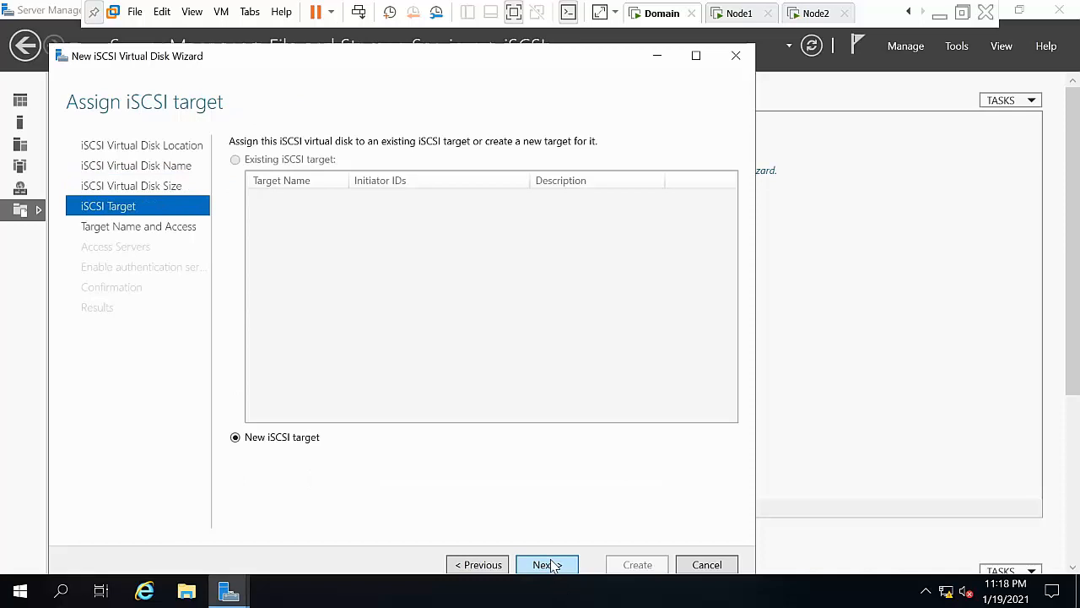
click(551, 565)
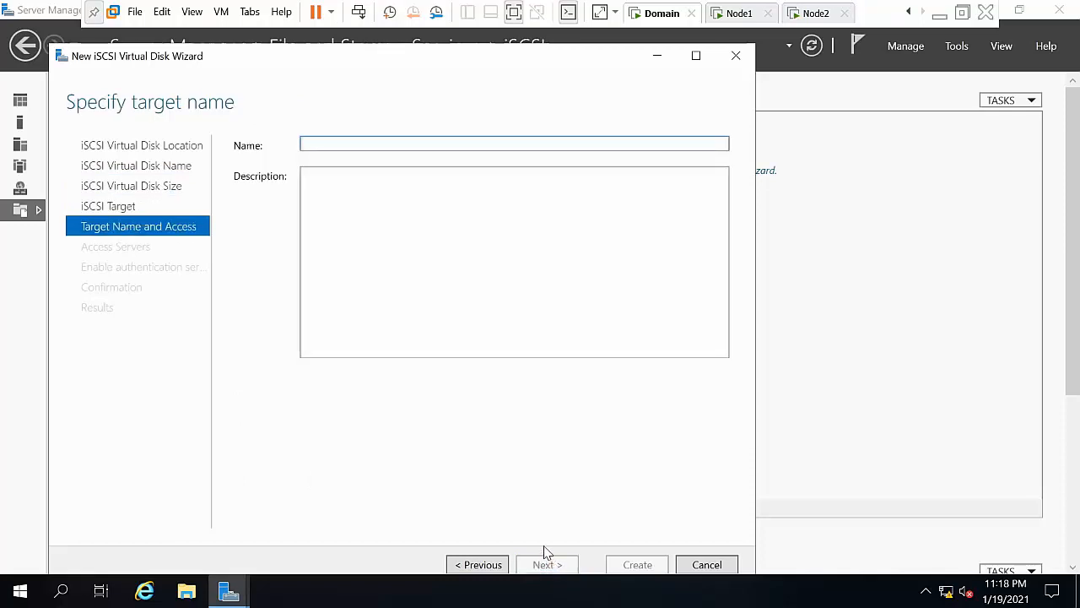
text(NO)
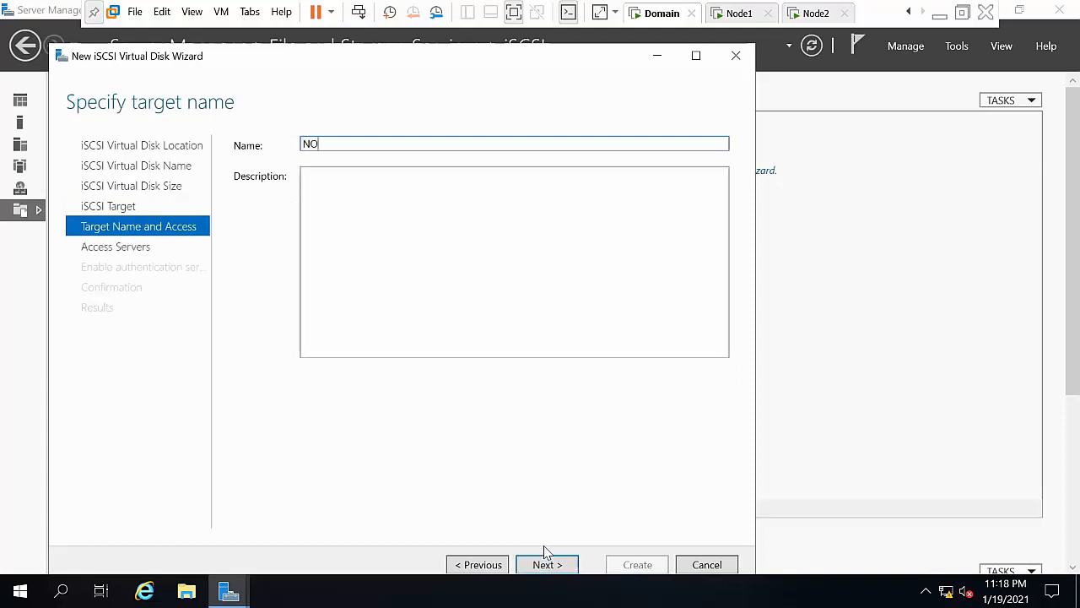
text(D)
key(BackSpace)
key(BackSpace)
text(ODE1AMD)
key(BackSpace)
key(BackSpace)
text(DN)
click(546, 564)
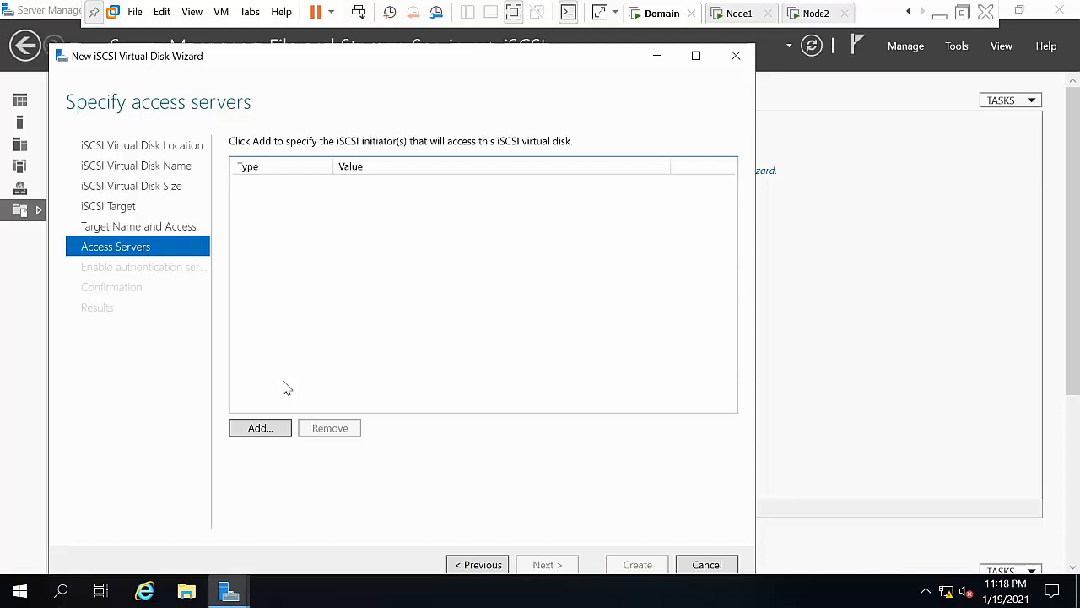
Step: Allow the initiator with IP address 10.0.0.1 to access the target
click(272, 431)
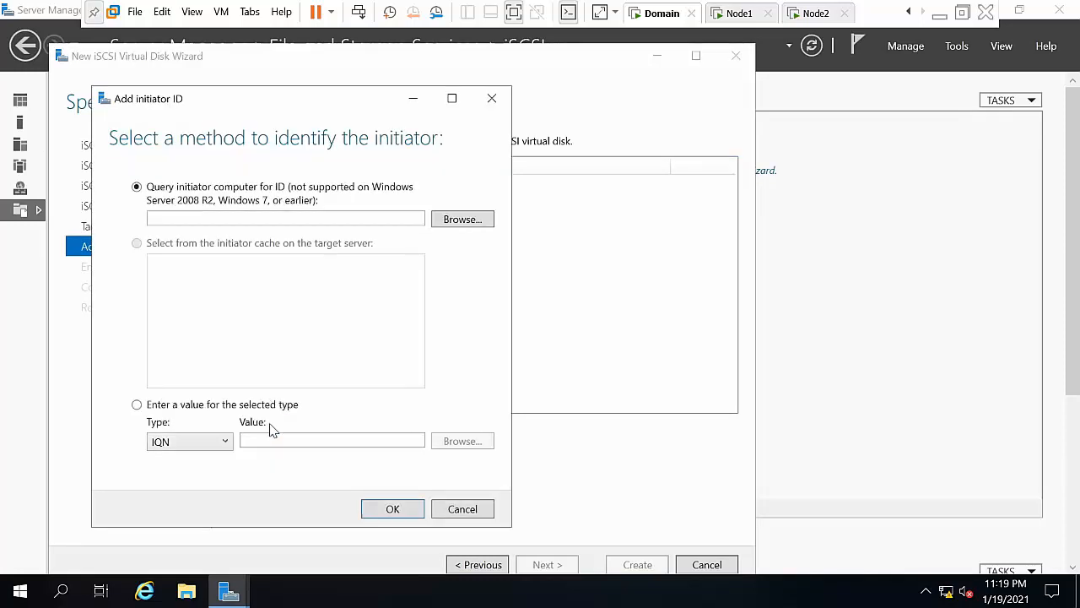
click(228, 442)
click(177, 492)
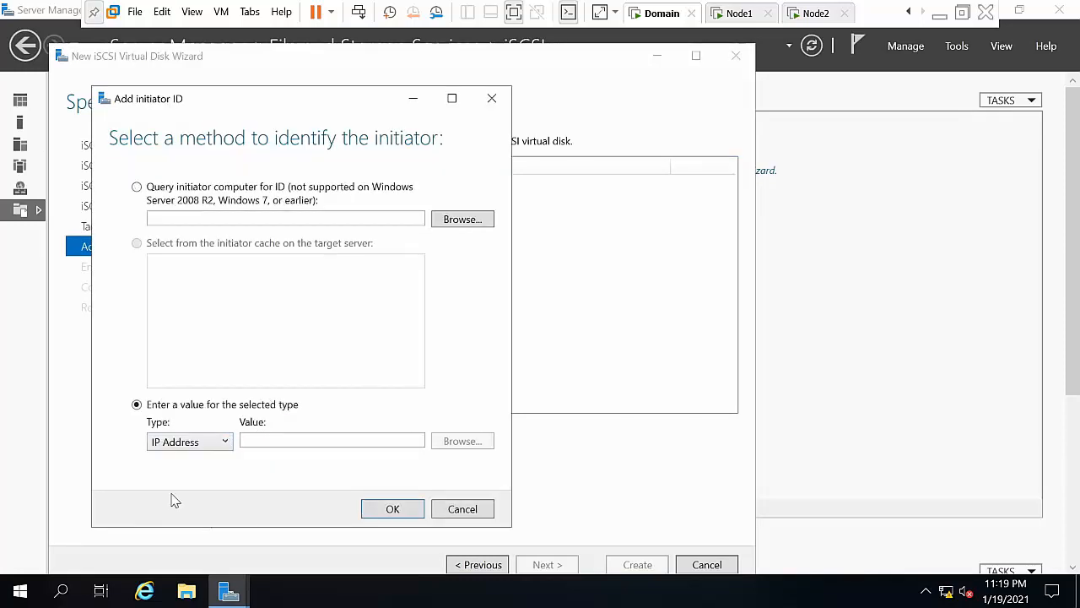
click(297, 442)
text(1)
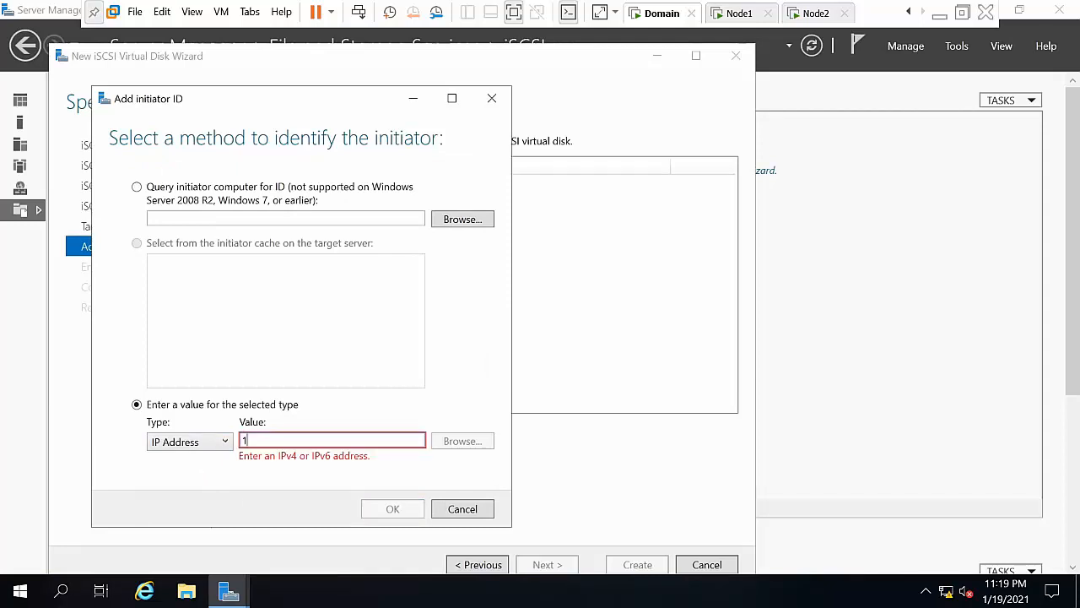
text(0.0.0.1)
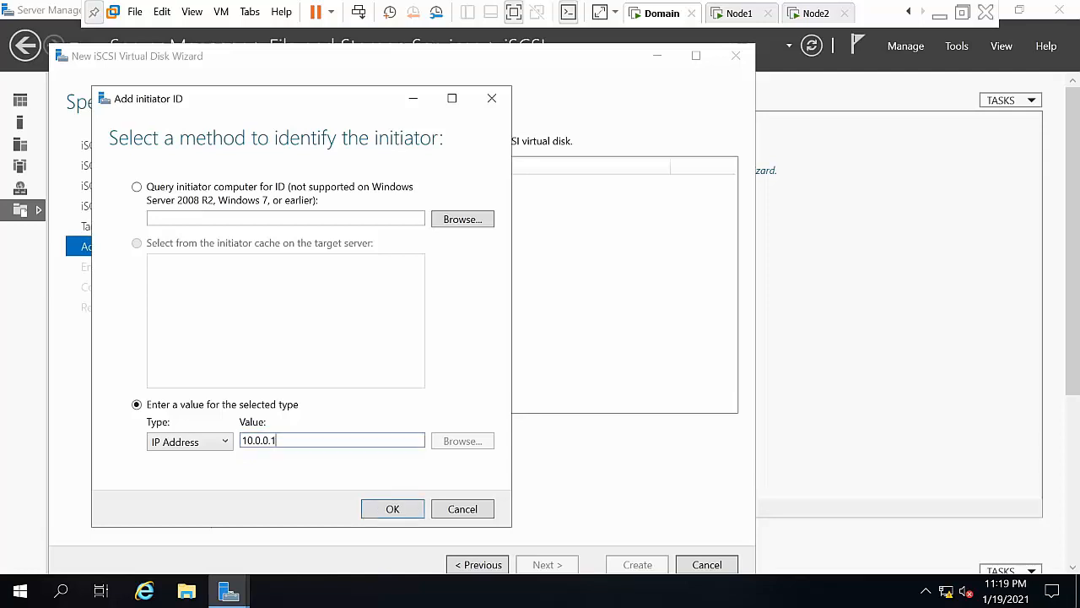
click(386, 511)
Step: Add IP address 10.0.0.2 as a second allowed initiator
click(253, 428)
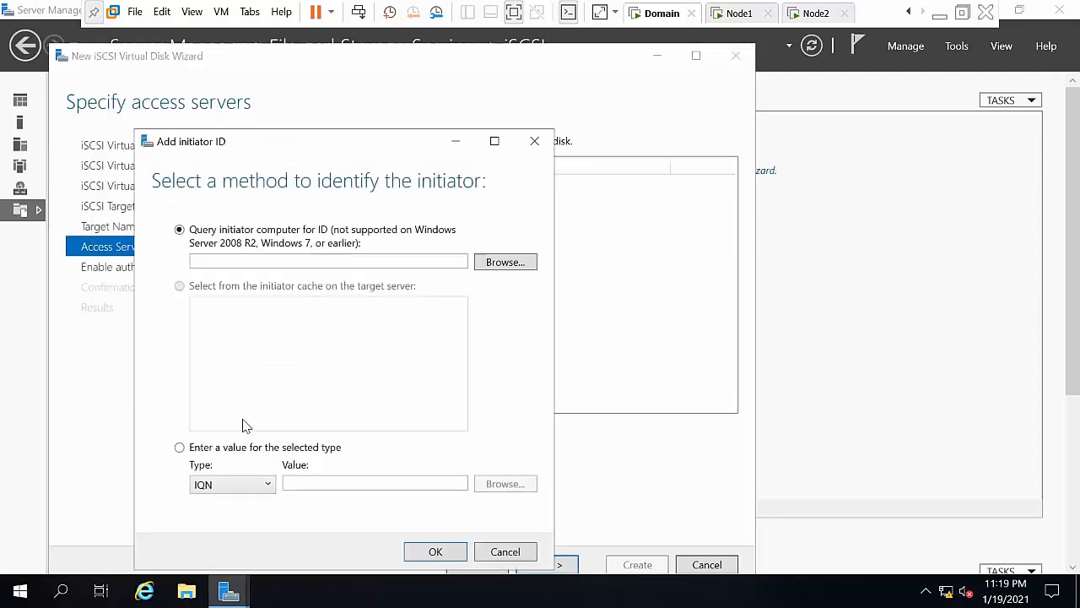
click(226, 484)
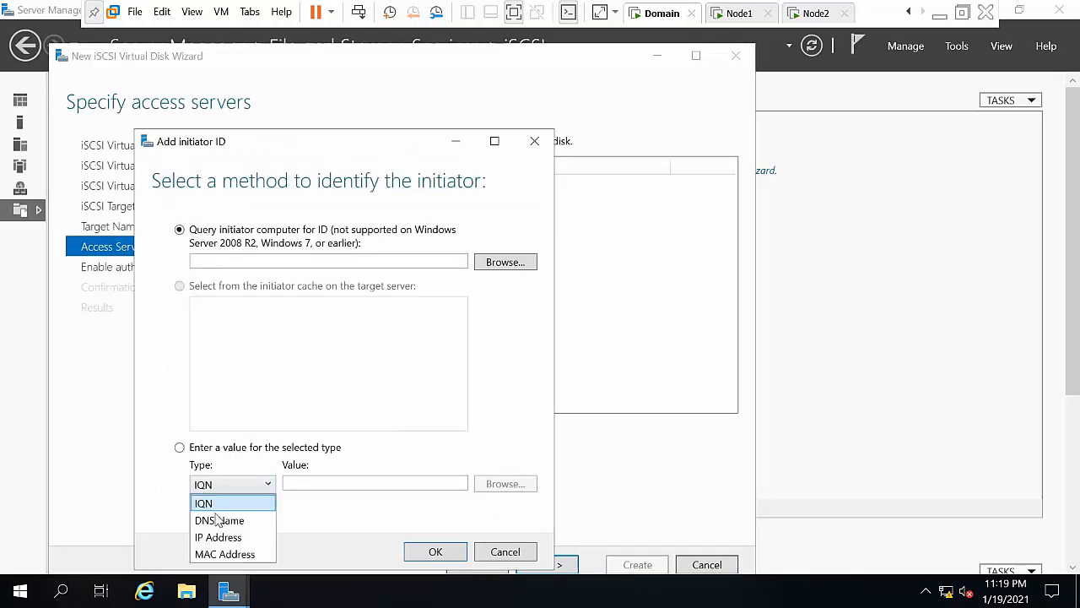
click(216, 535)
click(340, 478)
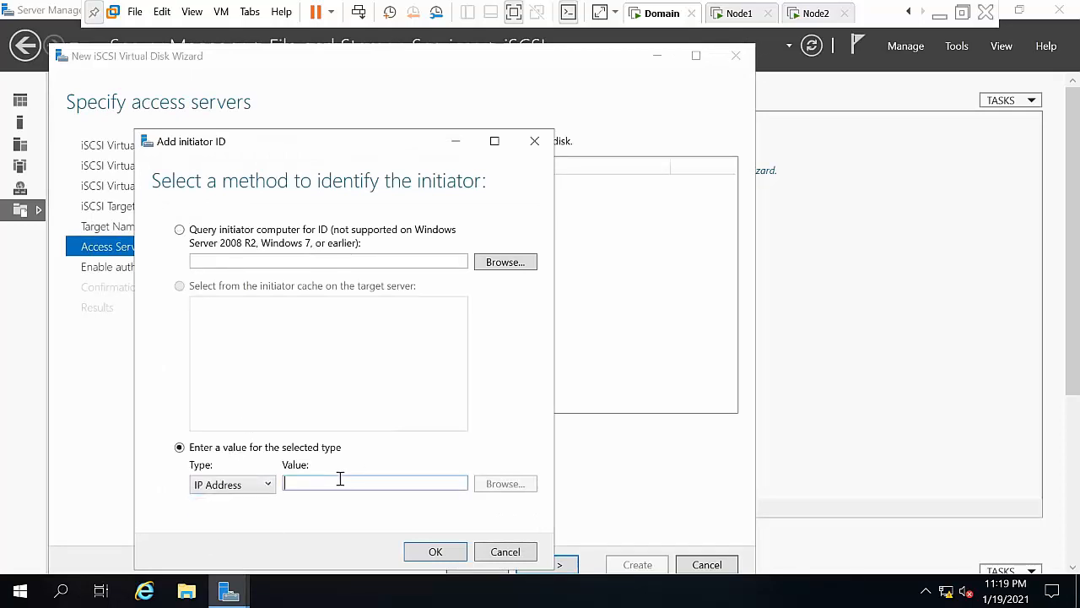
text(10.0)
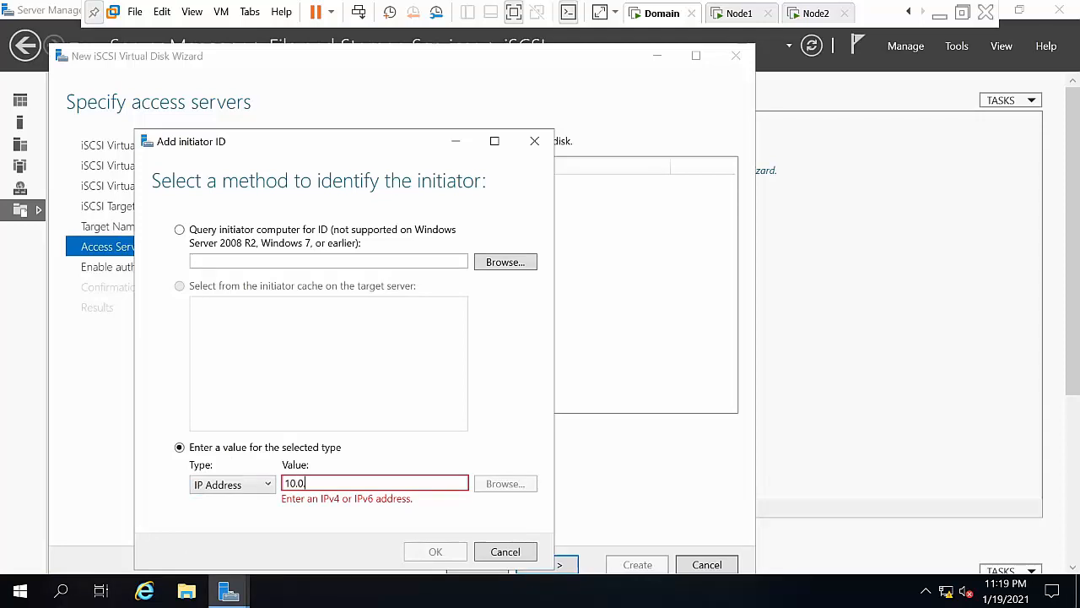
text(.0.1)
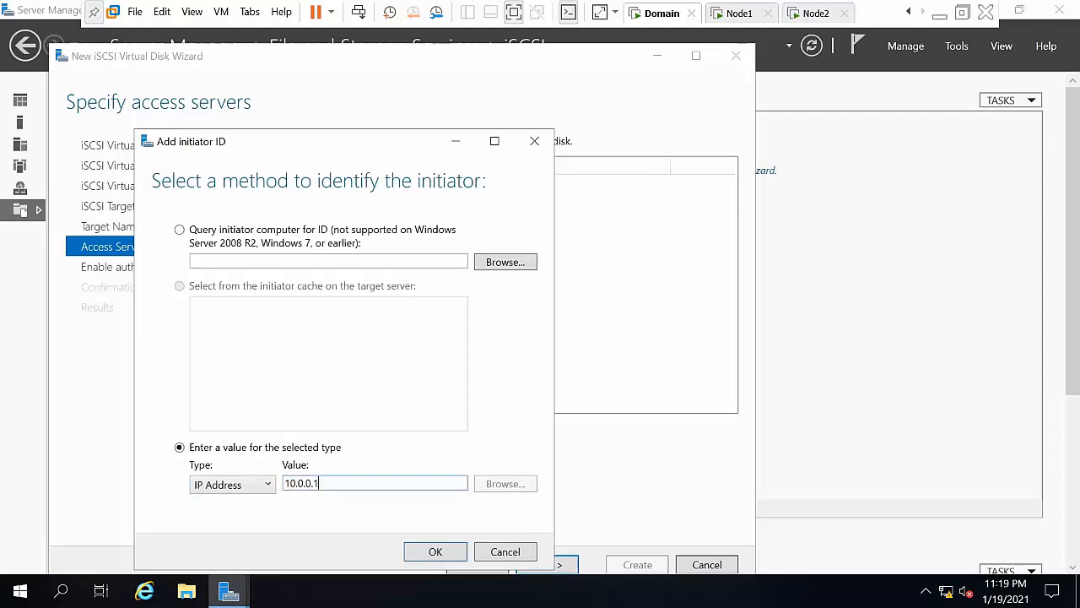
key(BackSpace)
text(2)
click(419, 554)
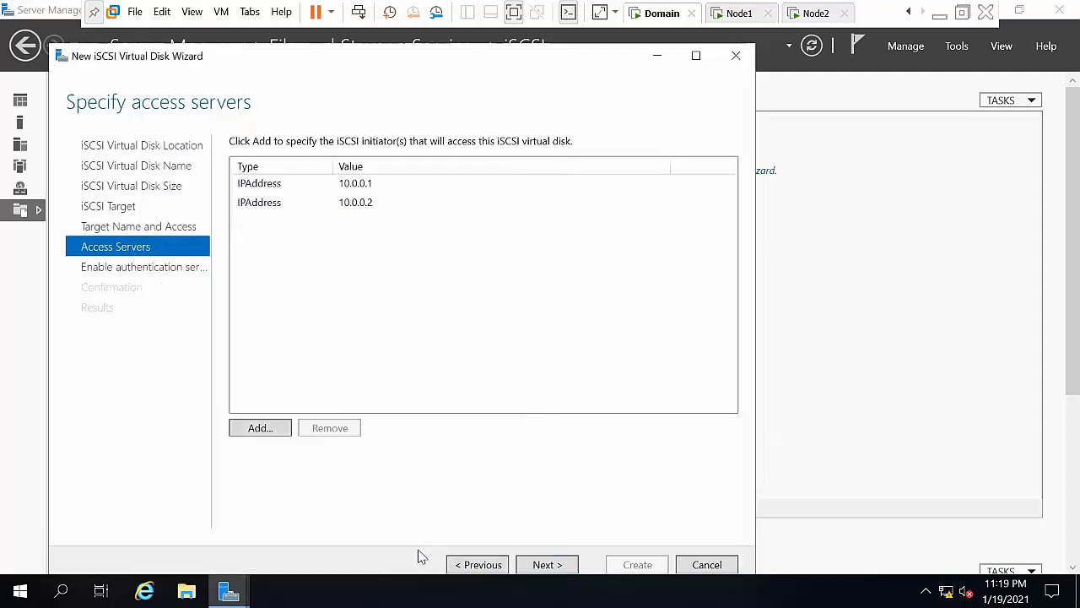
Step: Skip CHAP authentication, create the disk and target, and close the wizard
click(566, 566)
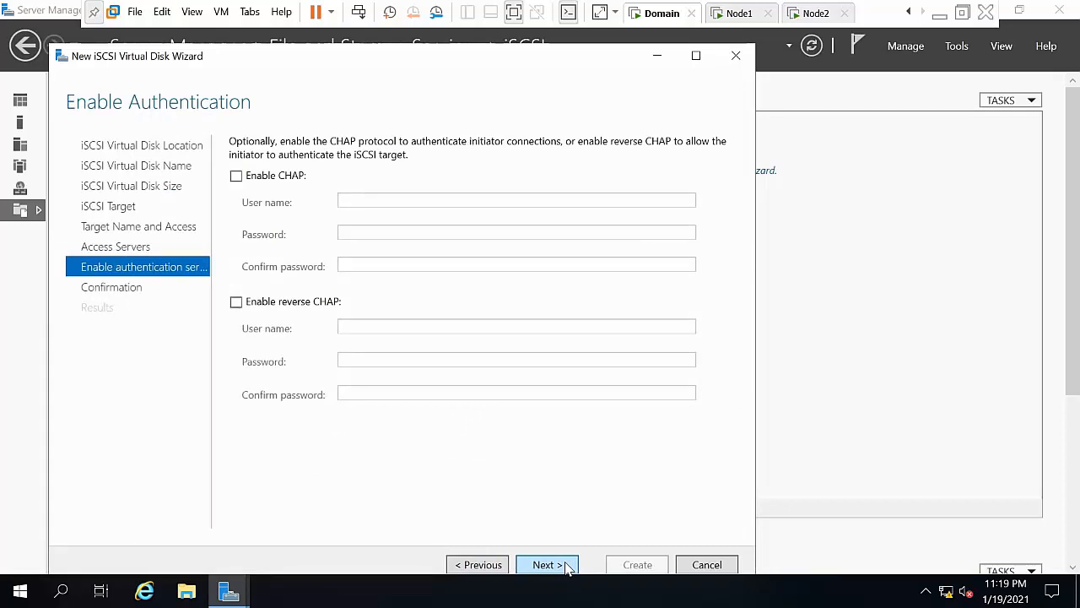
click(566, 565)
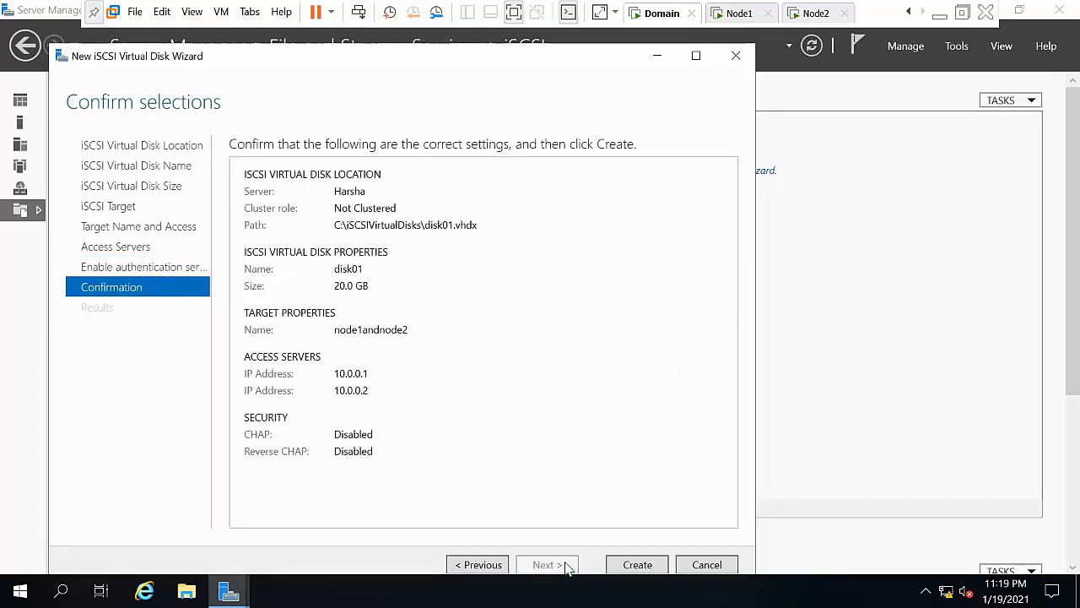
click(651, 570)
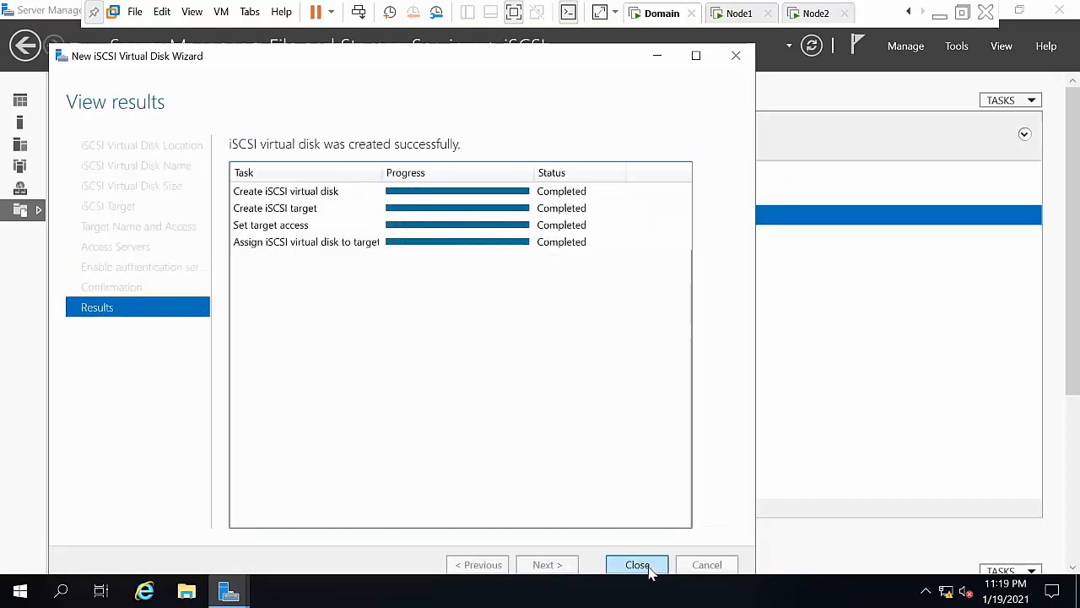
click(638, 564)
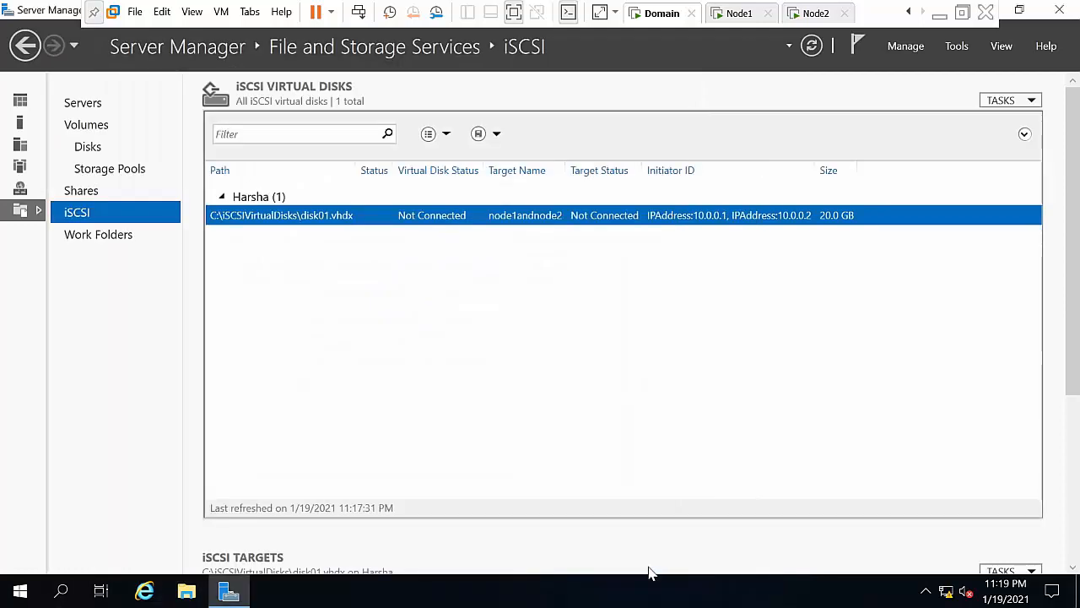
Step: Create a 30 GB DISK02 on C: on the existing node1andnode2 target
right_click(497, 366)
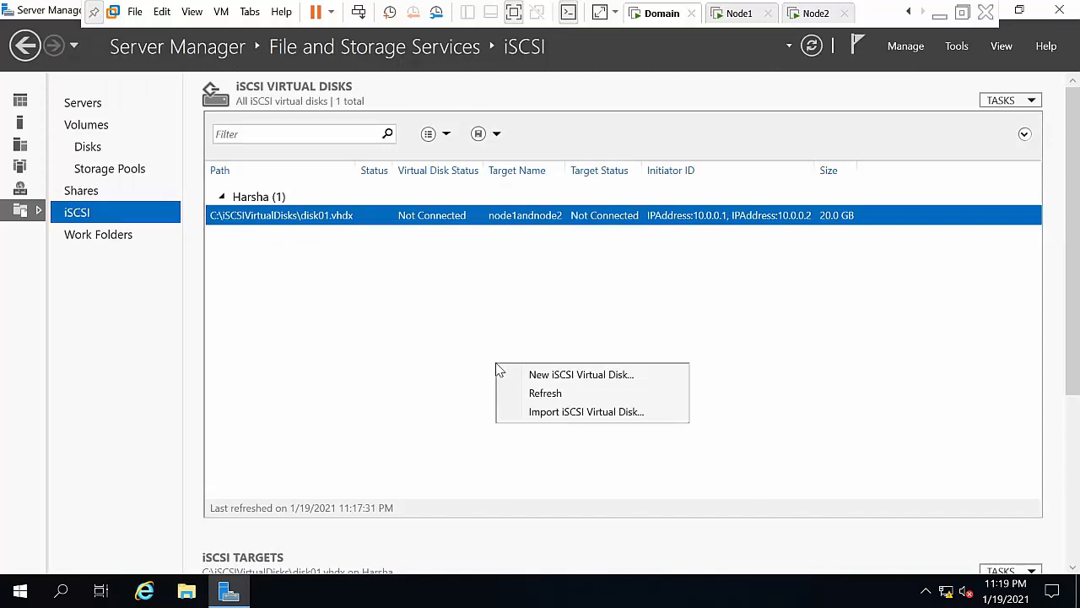
click(527, 375)
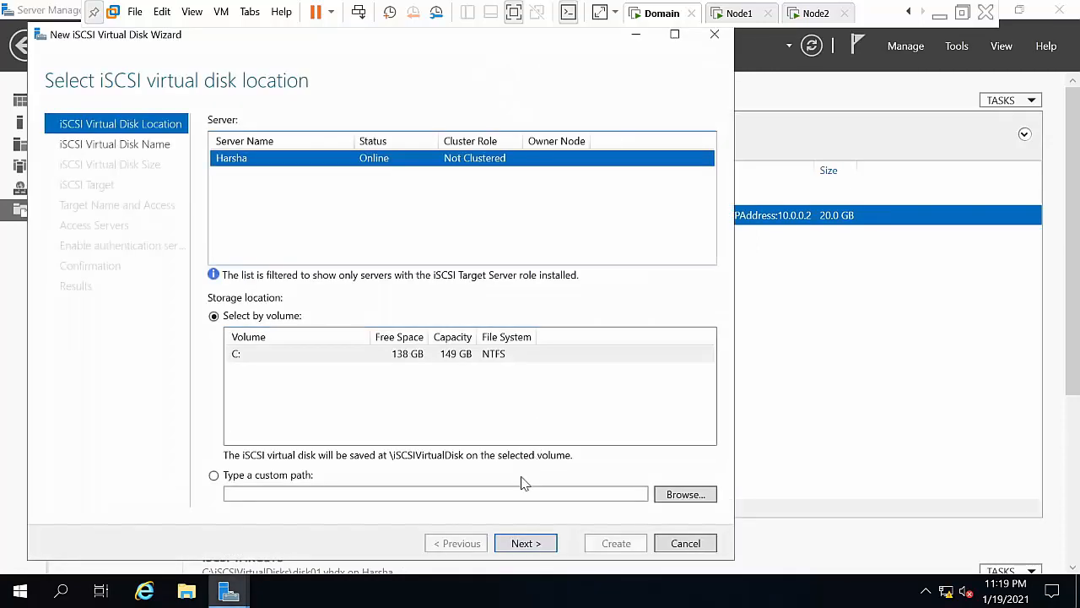
click(527, 543)
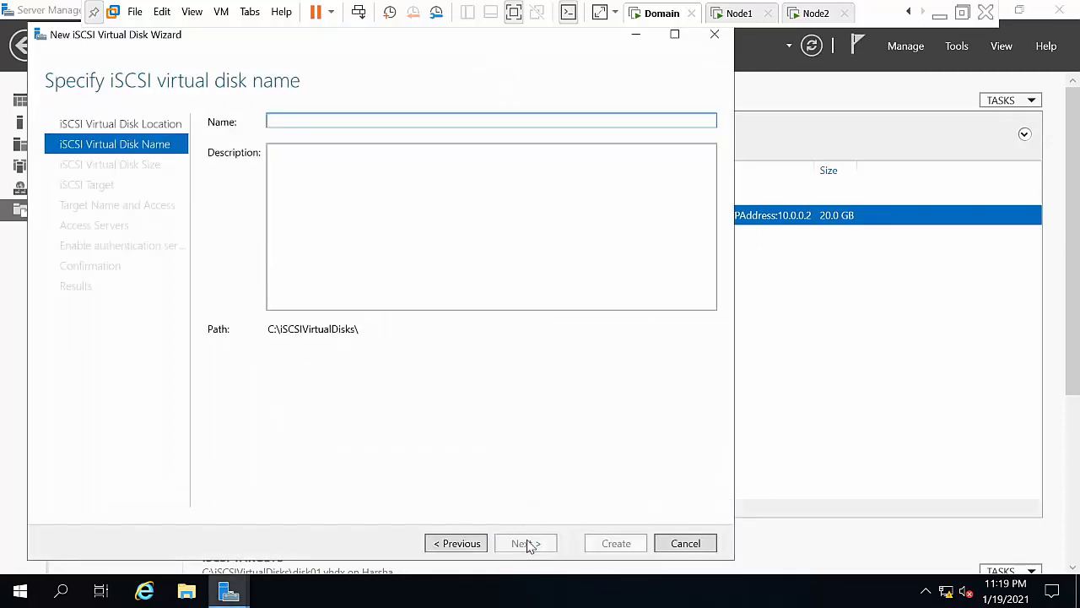
text(D)
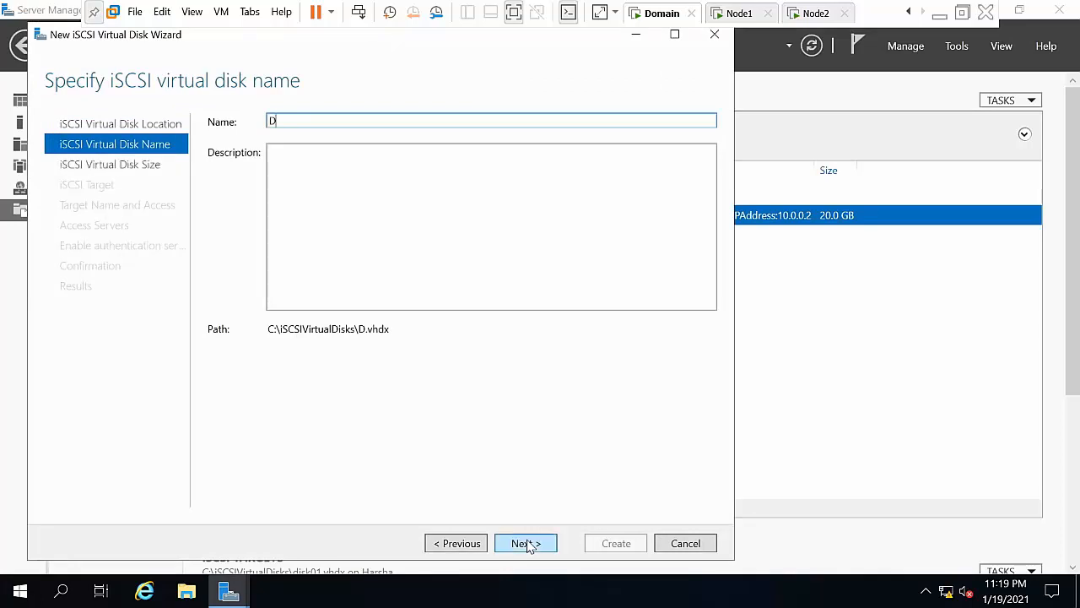
text(O)
key(BackSpace)
text(ISK02)
click(527, 543)
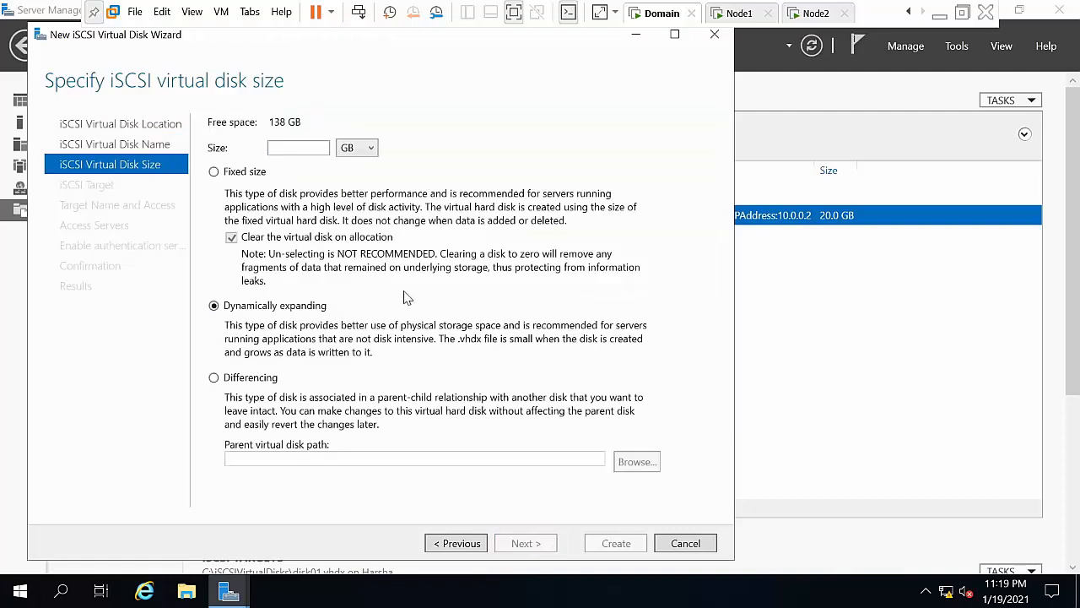
click(287, 147)
text(30)
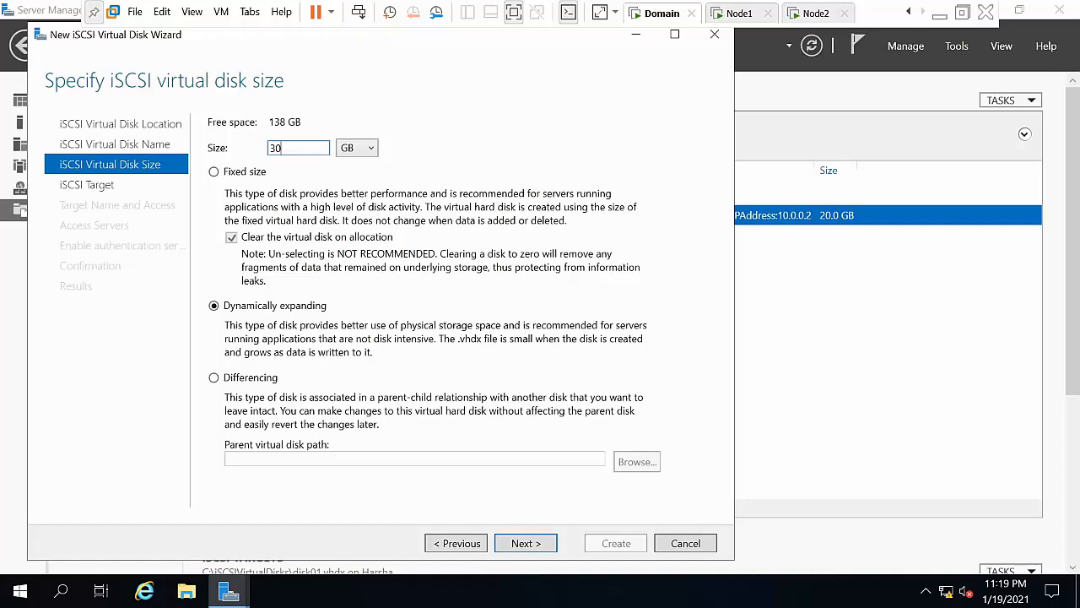
key(Return)
key(Return)
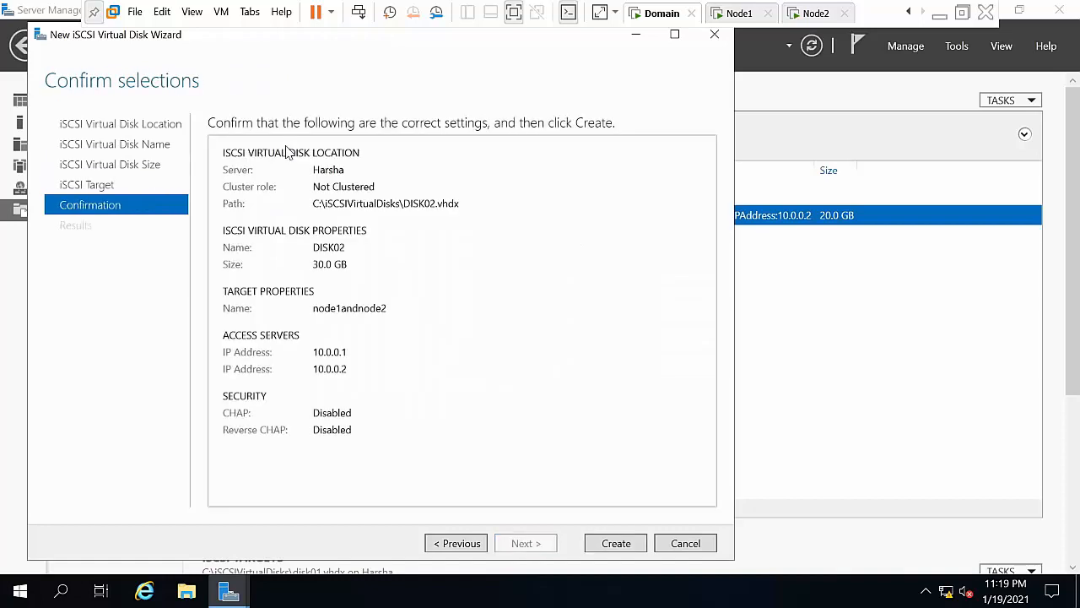
click(596, 543)
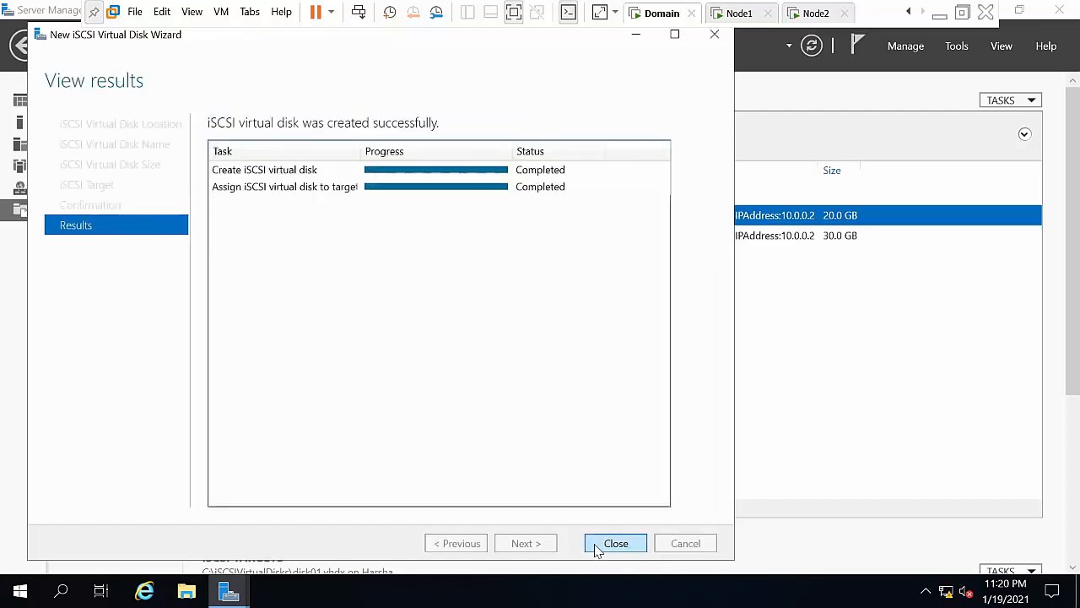
click(596, 546)
Step: Start another iSCSI virtual disk on the C: volume named DISK03
right_click(471, 288)
click(497, 295)
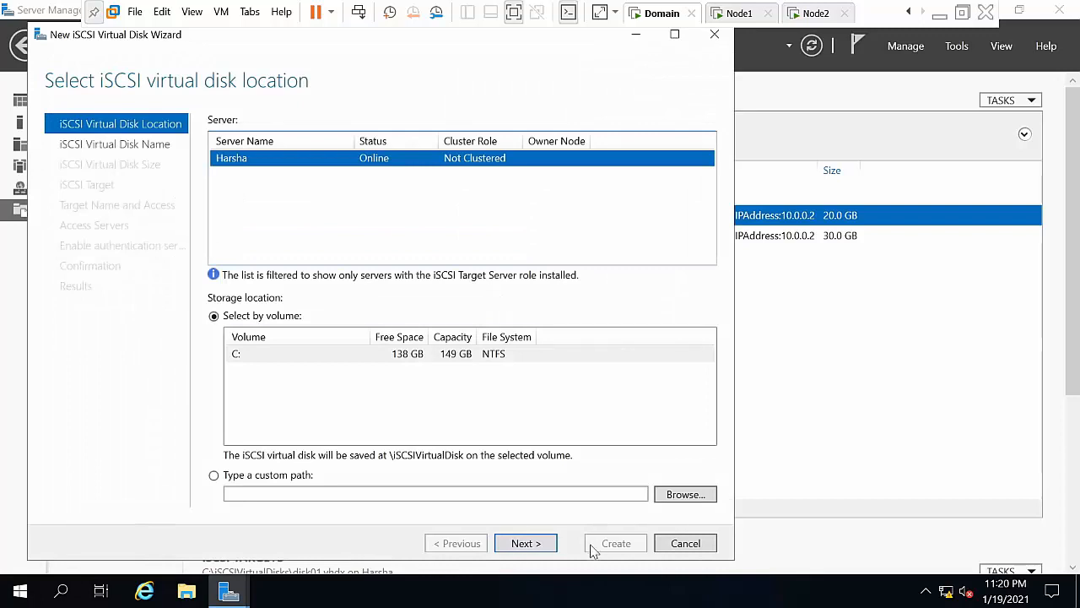
click(548, 544)
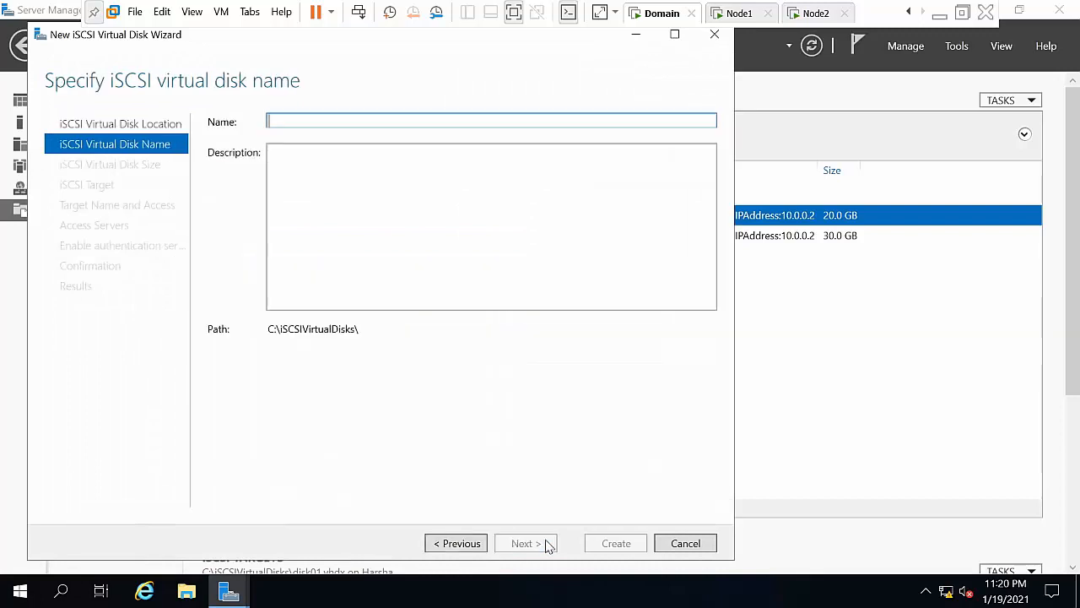
text(DO)
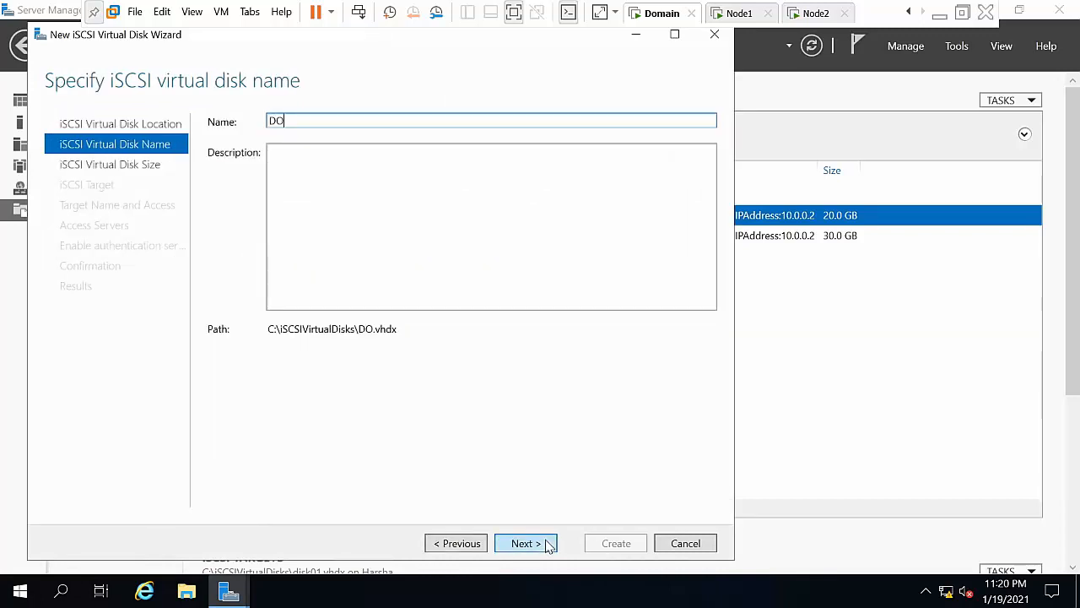
key(BackSpace)
text(ISK03)
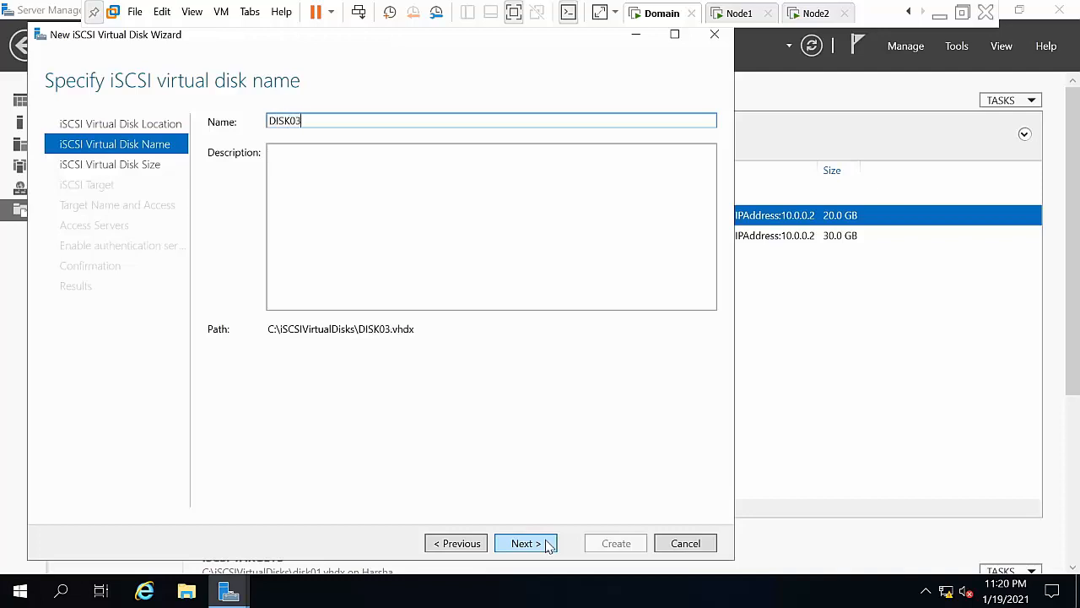
Step: Size DISK03 at 50 GB, keep the node1andnode2 target, and create it
click(550, 545)
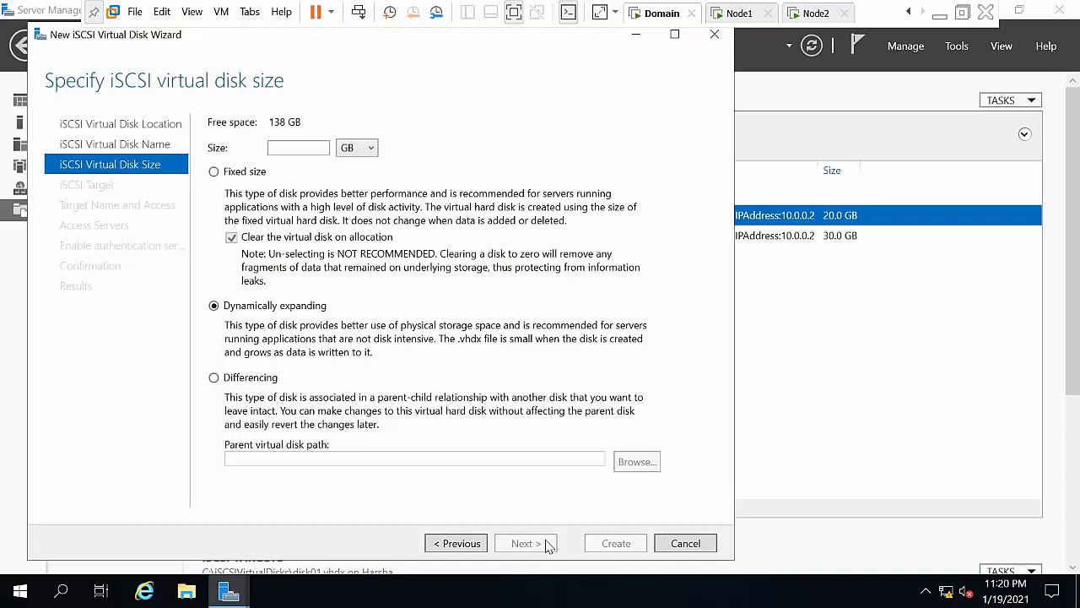
click(292, 151)
text(50)
key(Return)
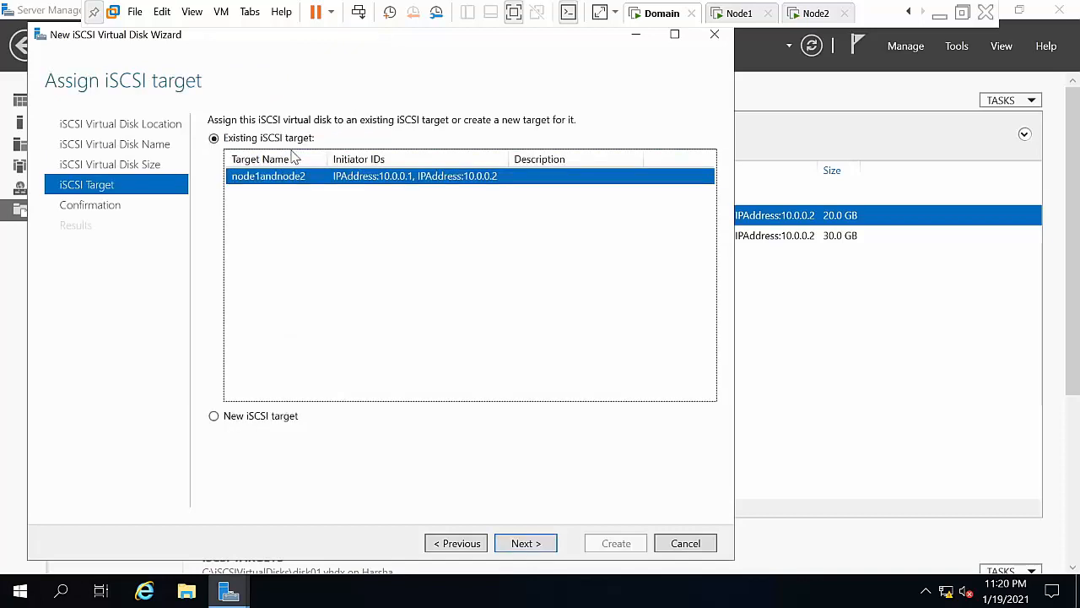
click(510, 546)
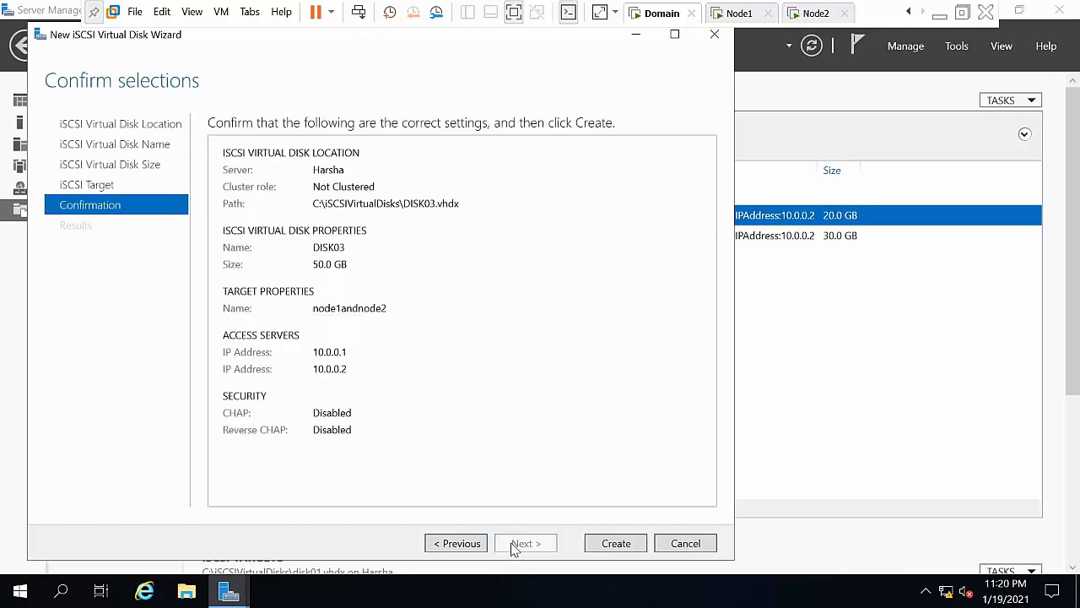
click(611, 548)
click(611, 549)
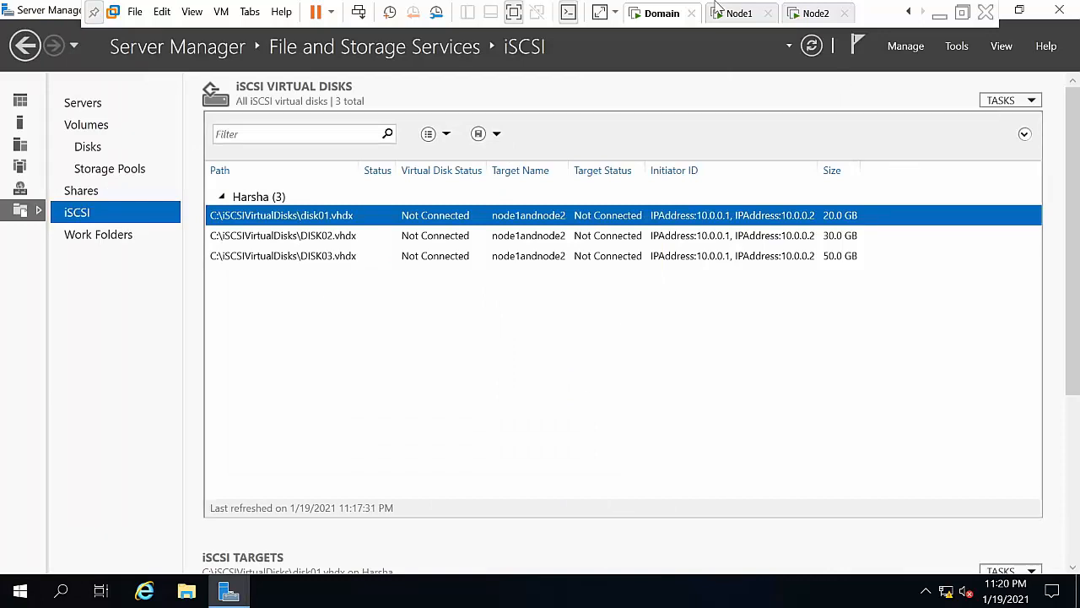
Step: Switch to Node1 and maximize its Server Manager window
click(733, 24)
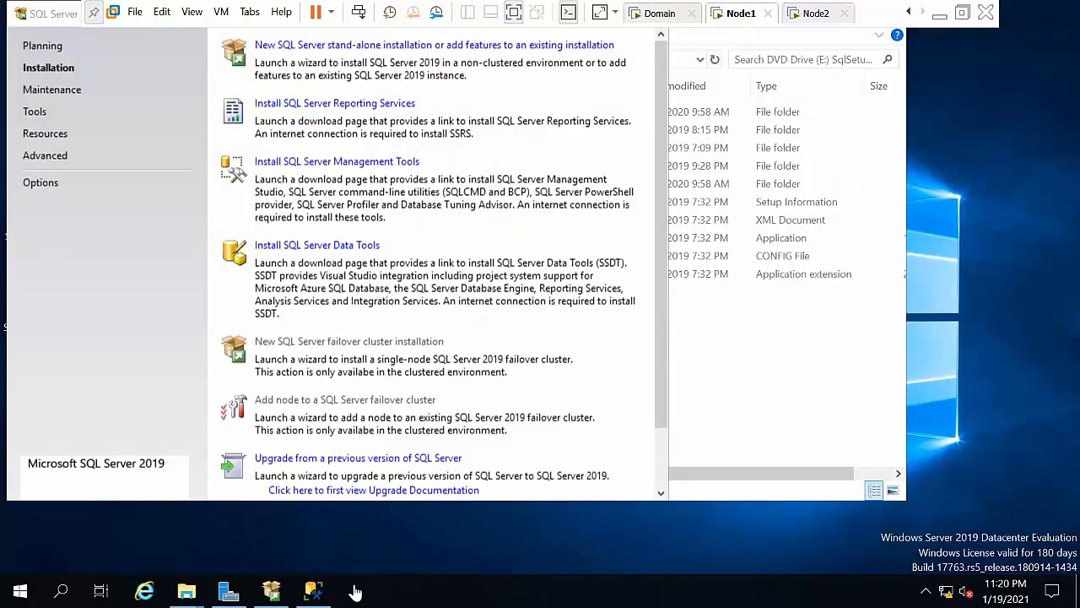
click(236, 594)
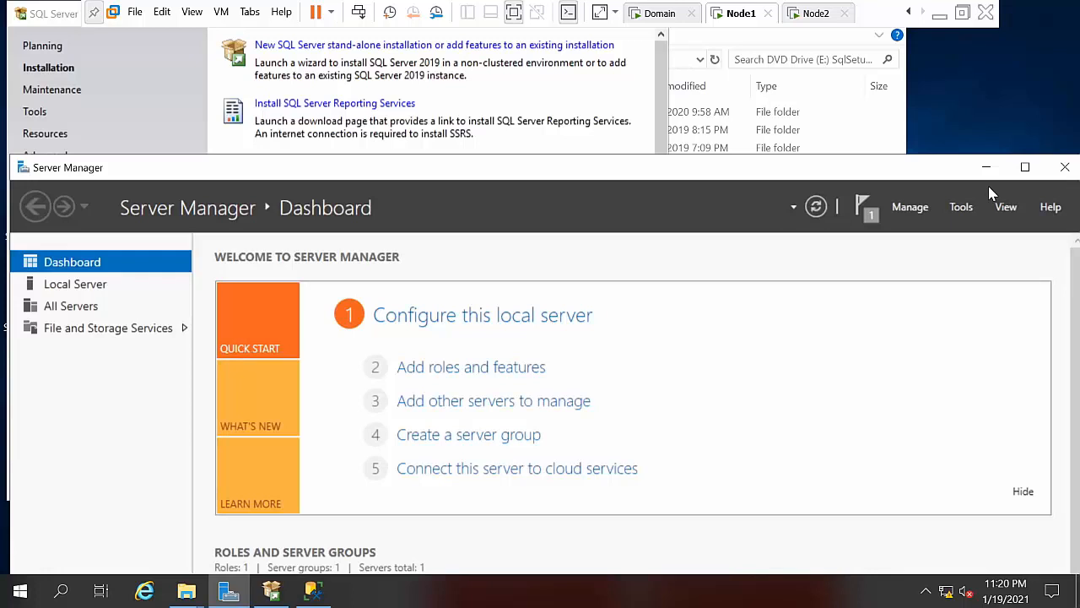
click(962, 208)
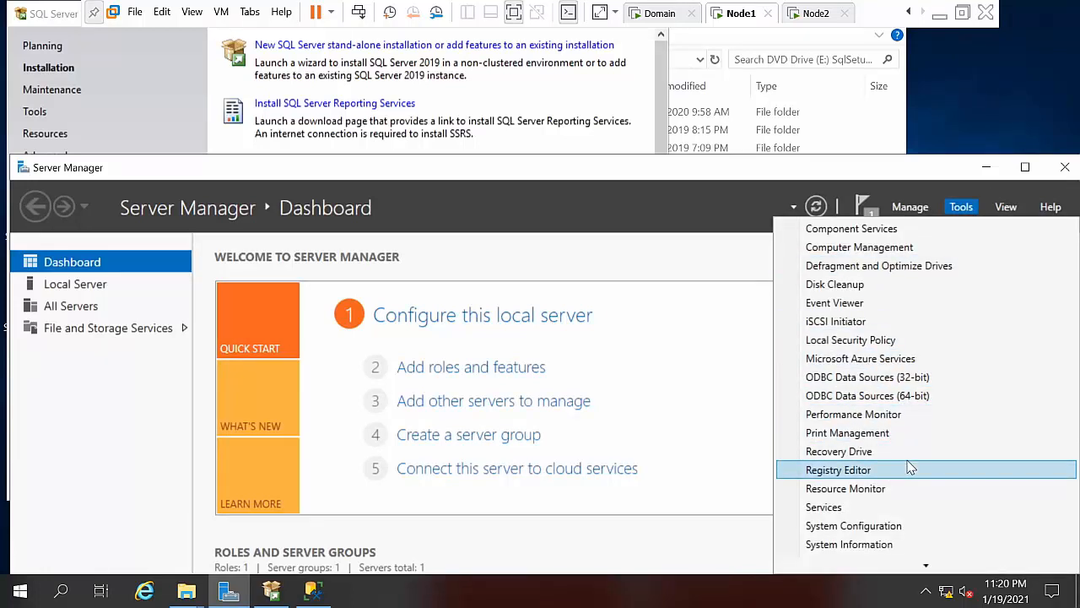
key(Down)
key(Down)
key(Down)
key(Down)
key(Down)
key(Down)
key(Down)
key(Down)
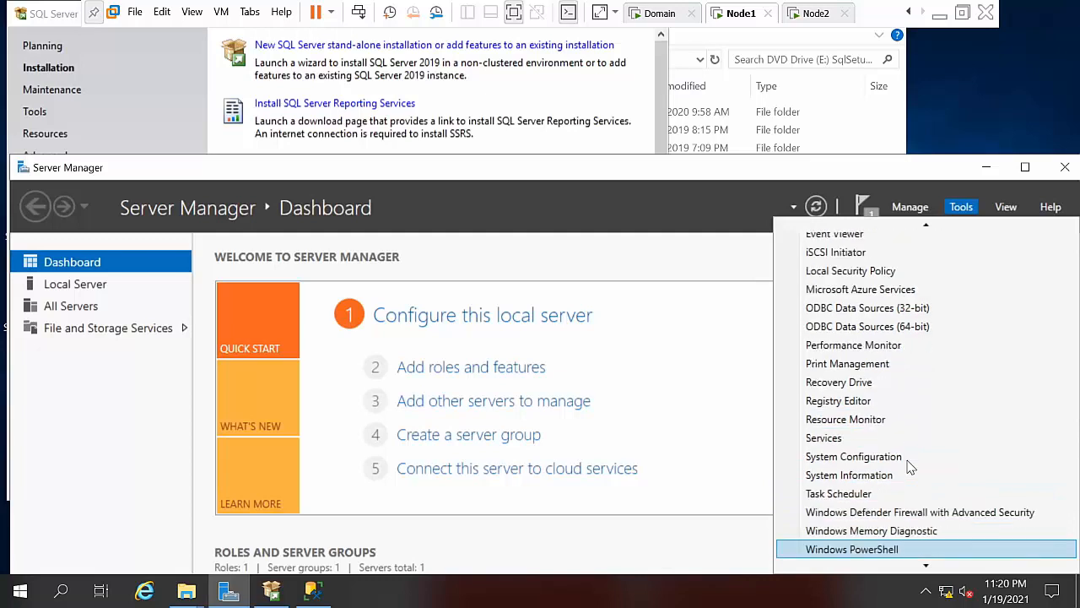
key(Down)
key(Down)
key(Down)
key(Down)
key(Down)
key(Down)
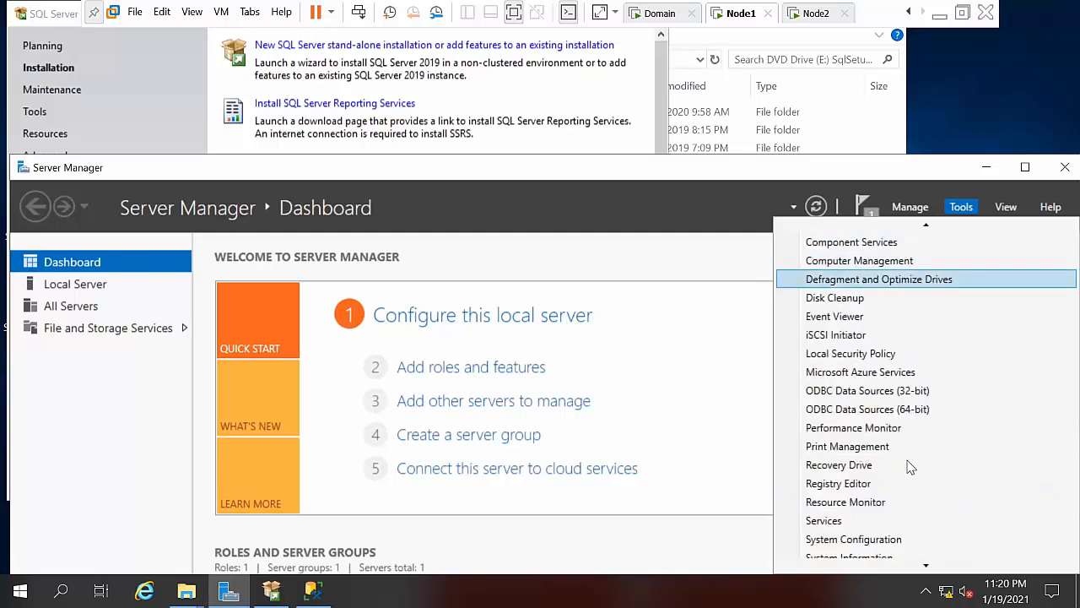
key(Down)
key(Down)
key(Down)
key(Down)
key(Down)
key(Down)
key(Down)
key(Down)
key(Down)
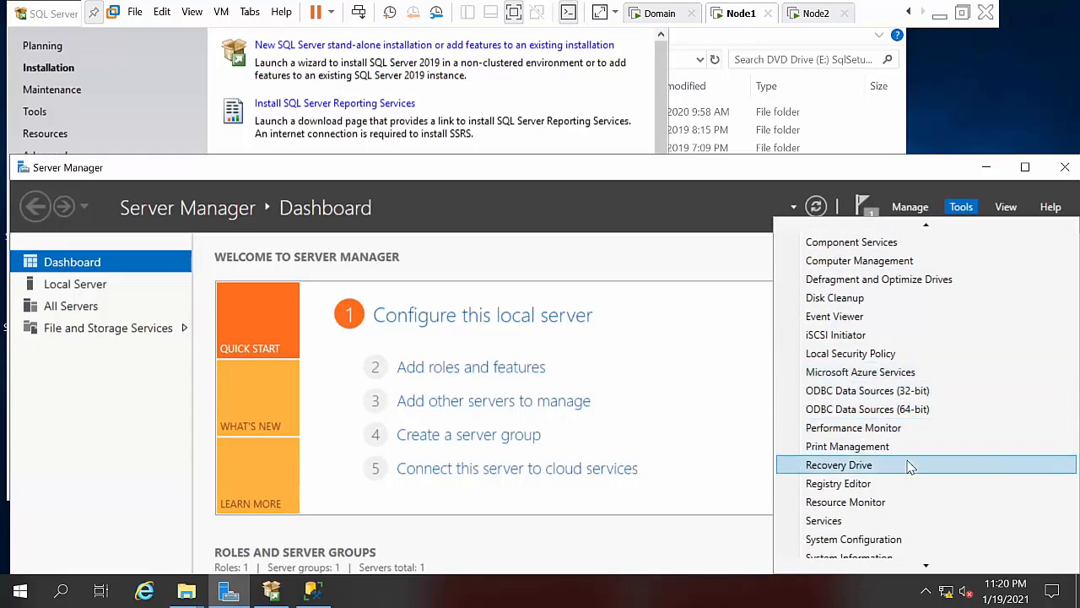
key(Down)
key(Down)
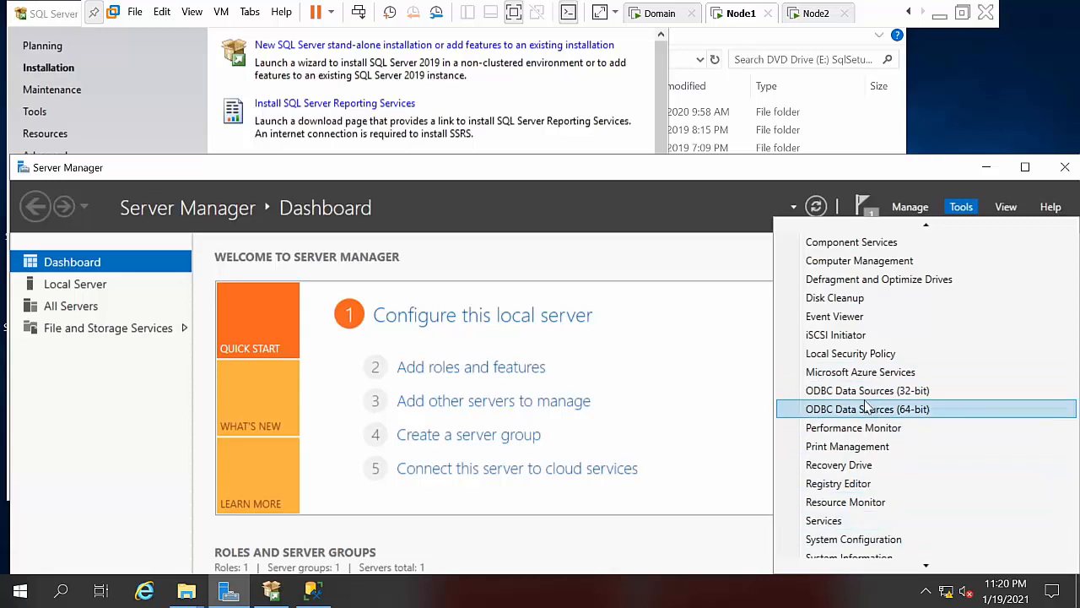
click(1028, 168)
click(1026, 167)
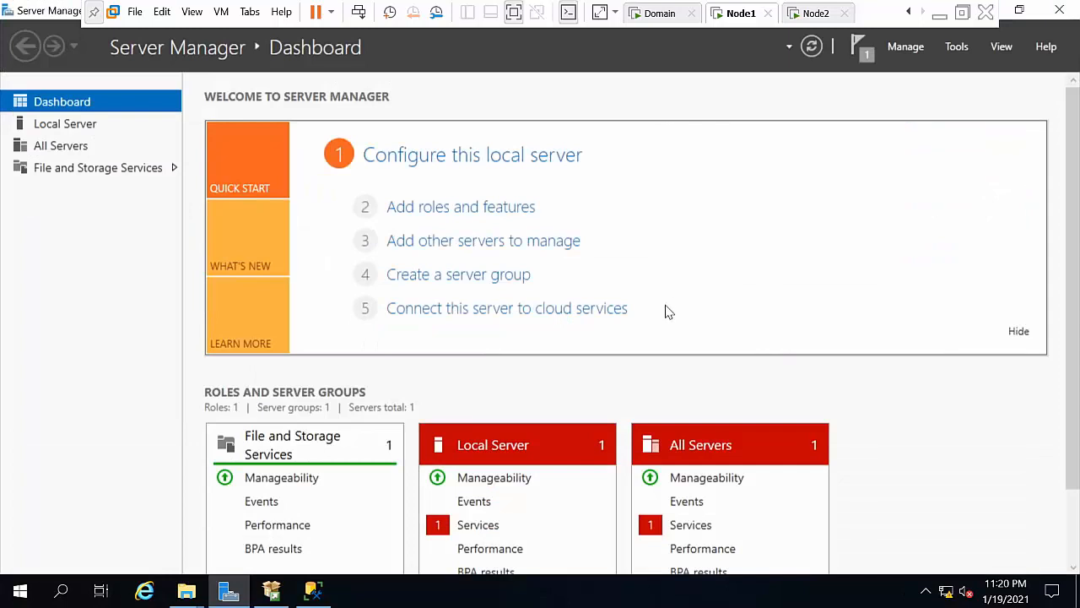
Step: Launch the iSCSI Initiator and agree to start the Microsoft iSCSI service
click(957, 47)
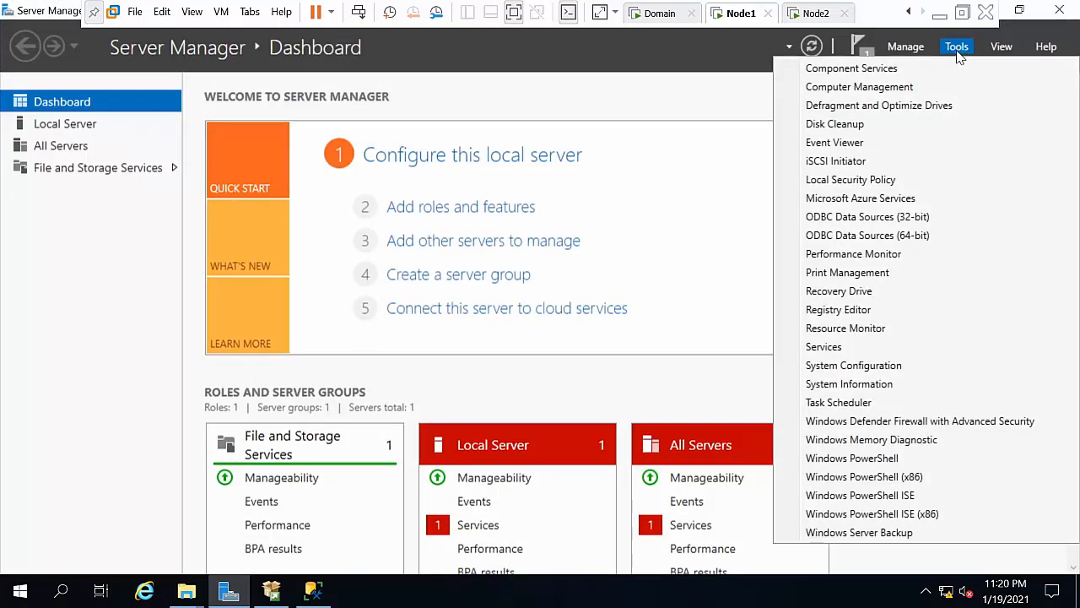
click(882, 163)
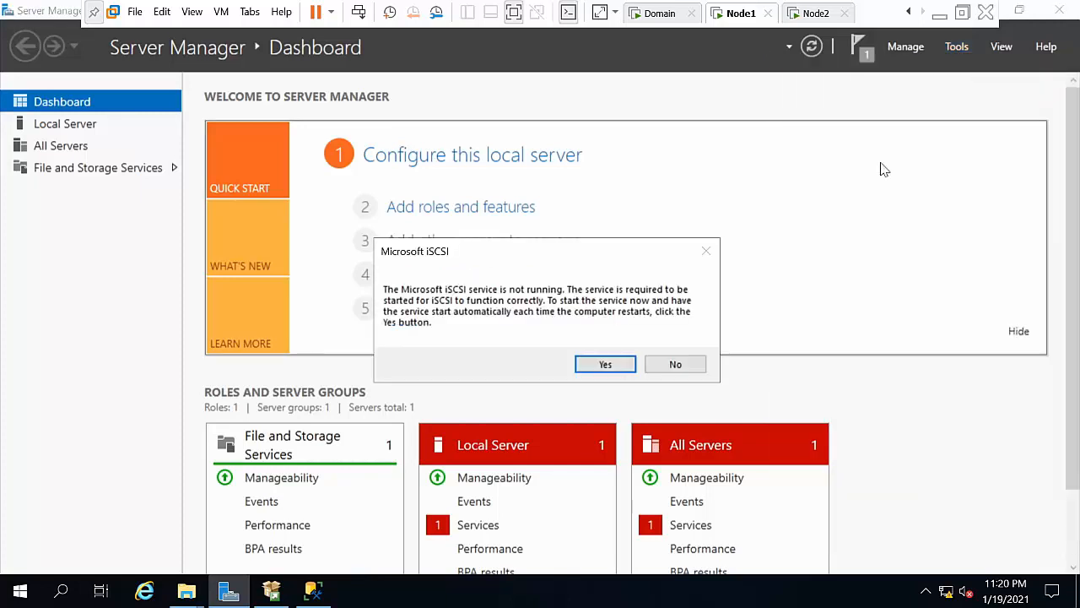
click(603, 366)
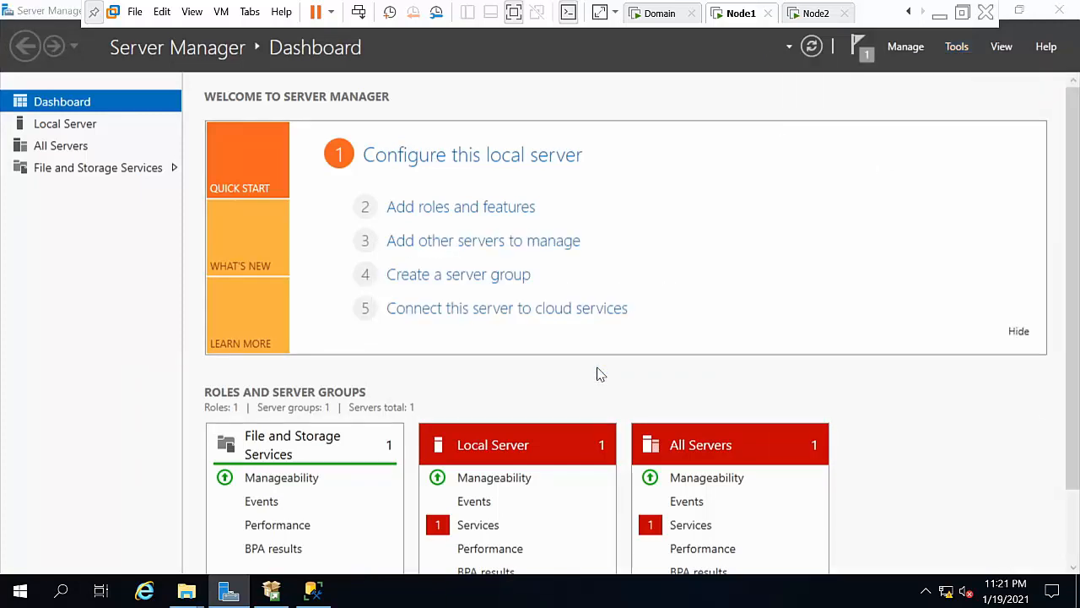
click(956, 48)
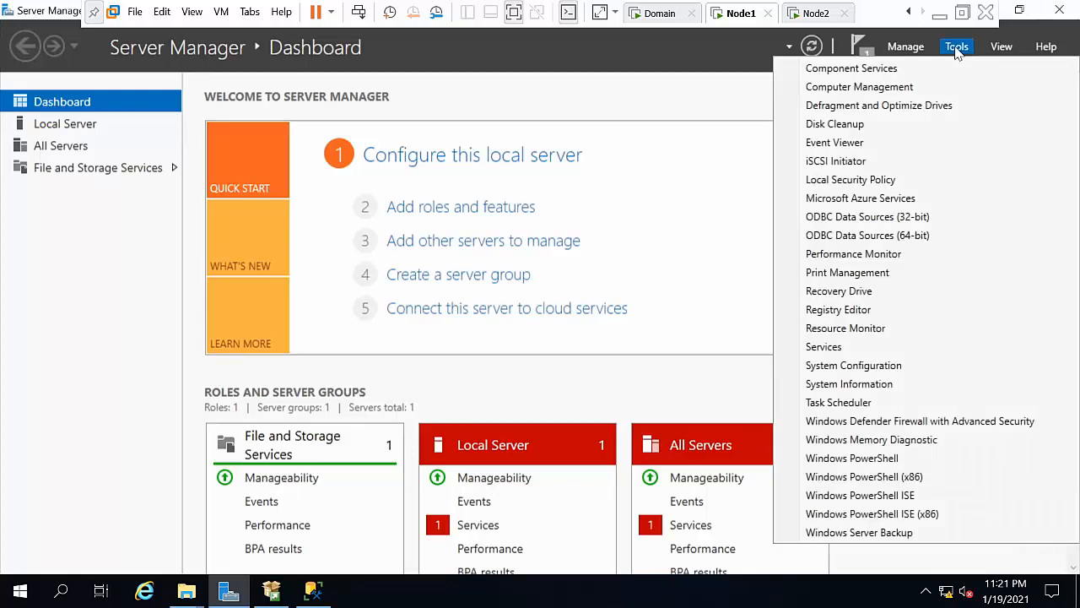
Step: Quick Connect Node1's initiator to the Domain target at 10.0.0.50, then close the initiator
click(859, 167)
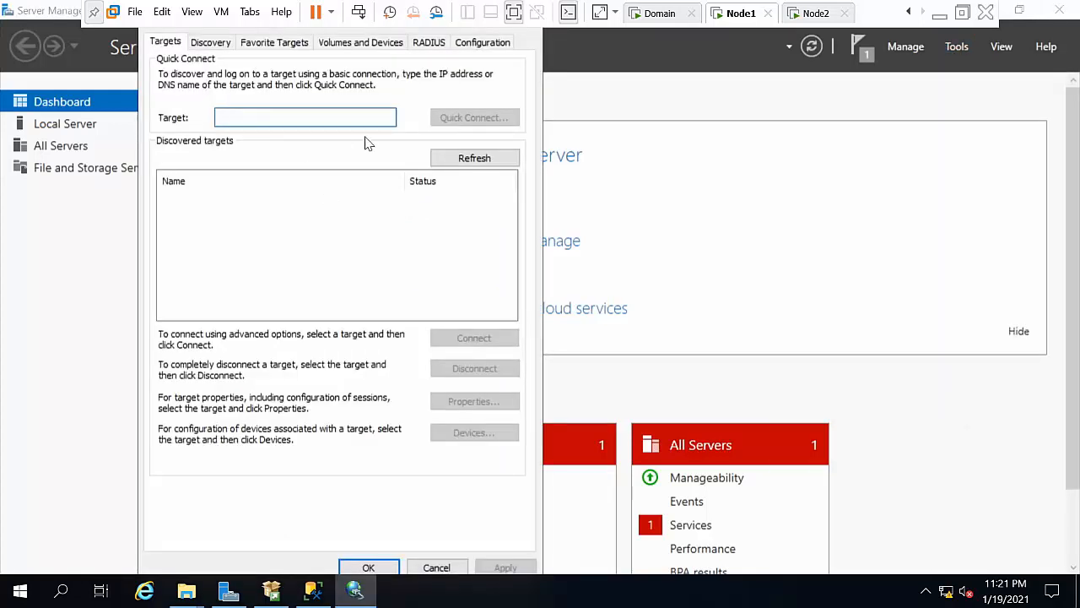
text(10.0.0.)
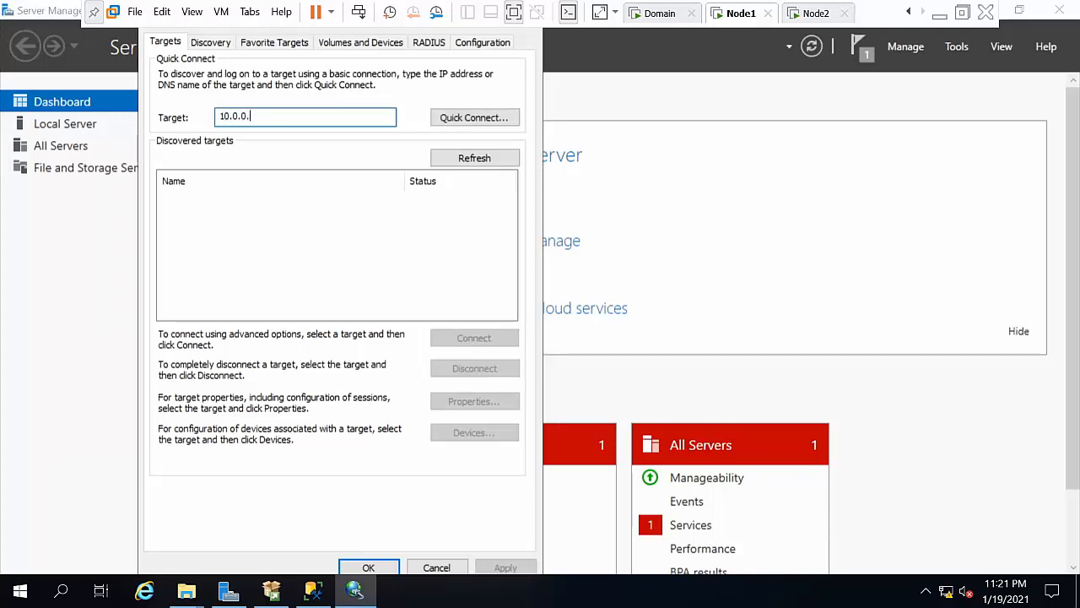
text(50)
click(460, 123)
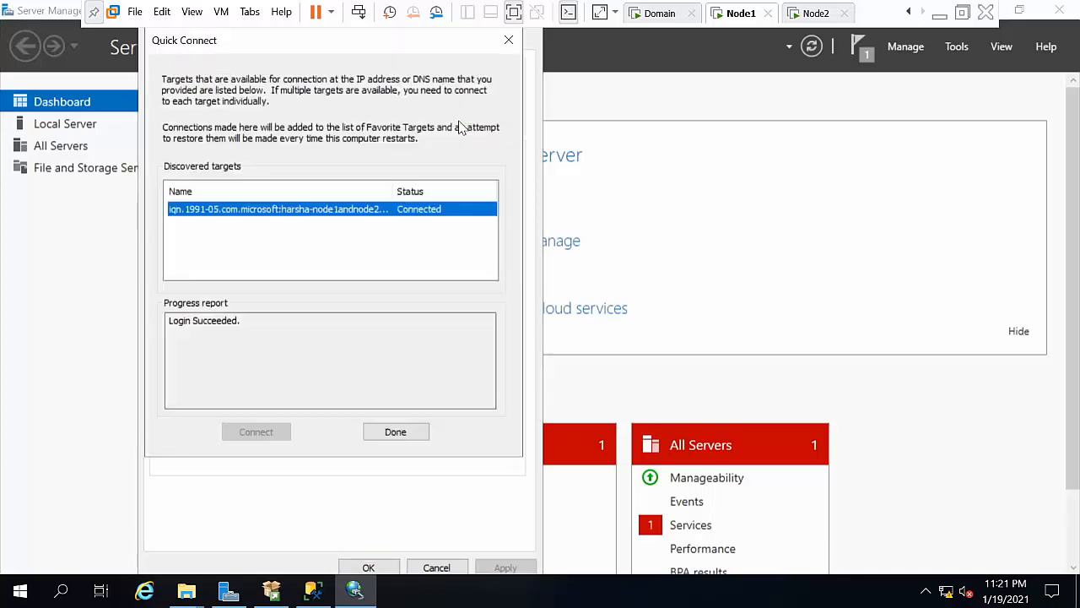
click(397, 434)
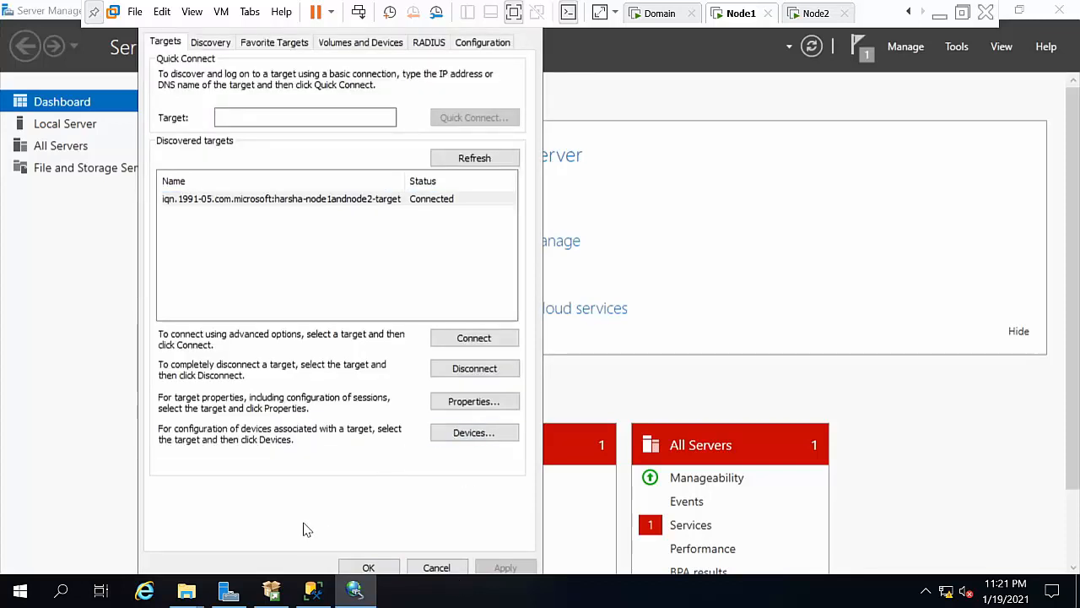
click(380, 570)
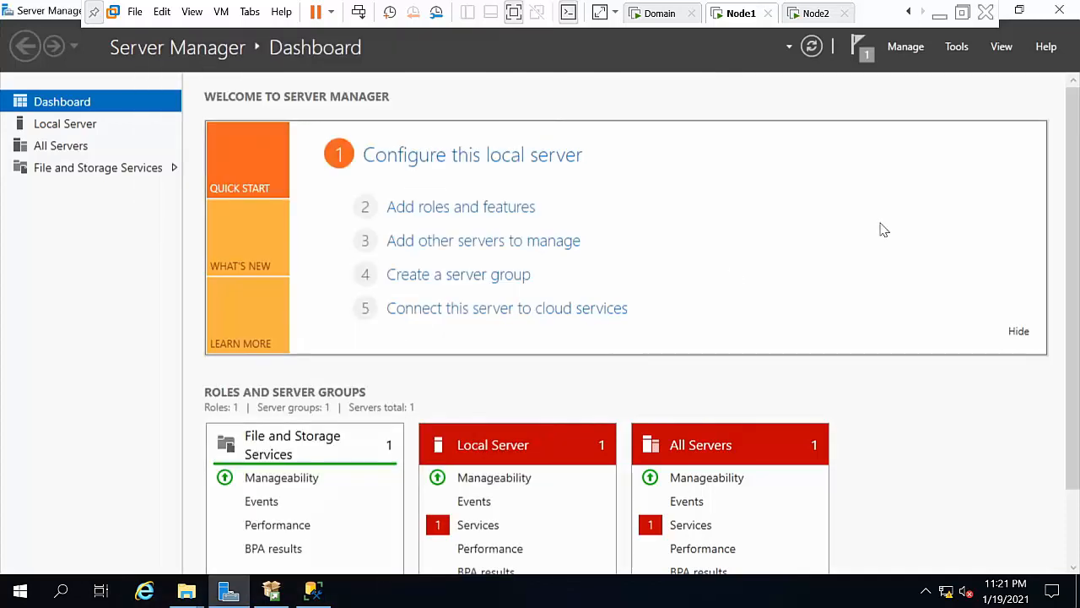
Step: Open Computer Management and select Disk Management to view Node1's disks
click(958, 50)
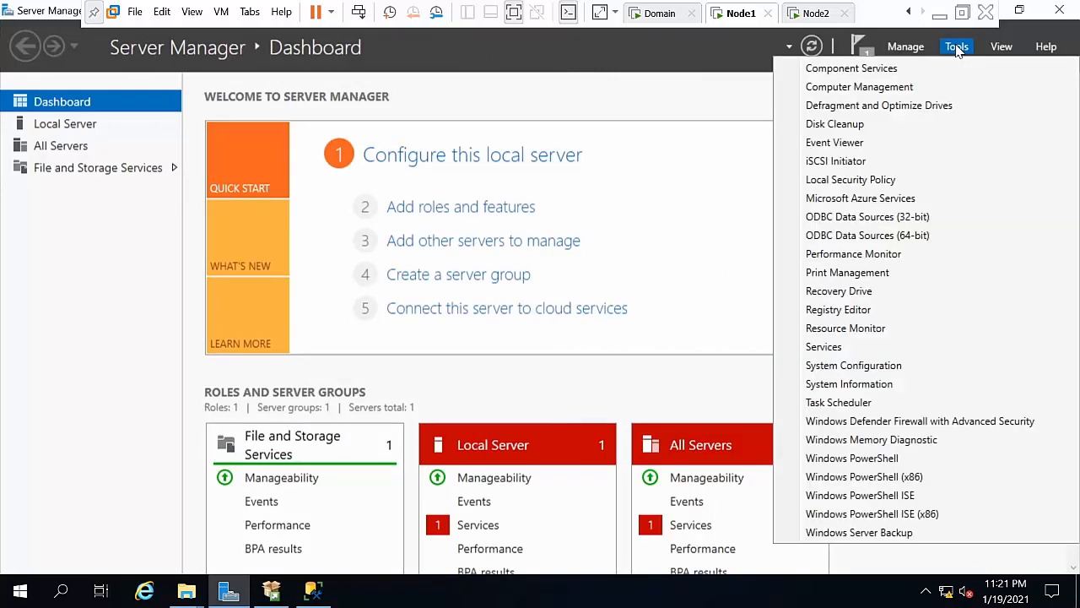
click(897, 92)
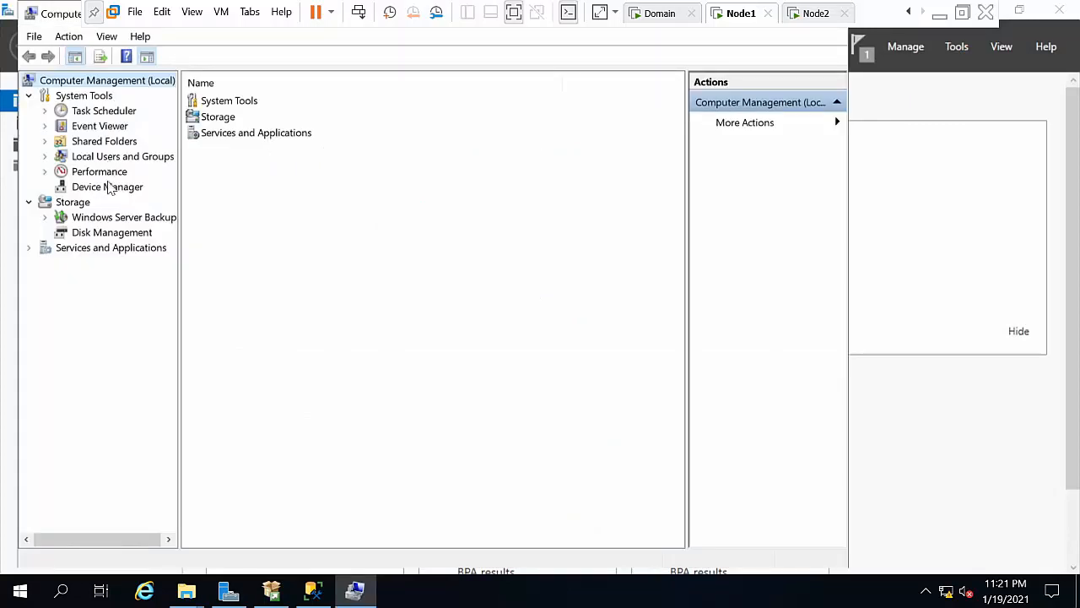
click(113, 236)
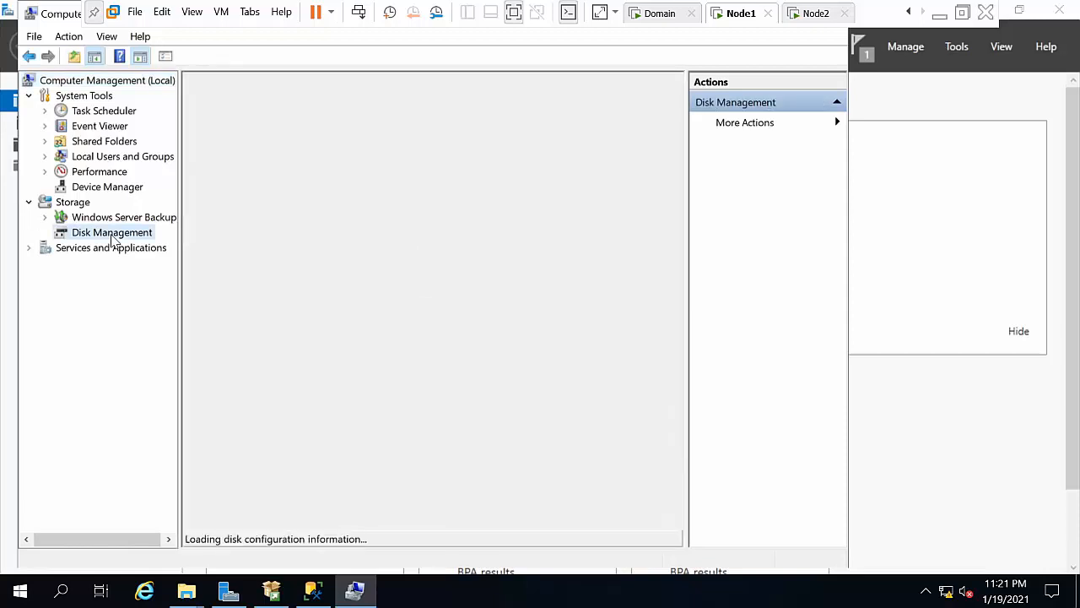
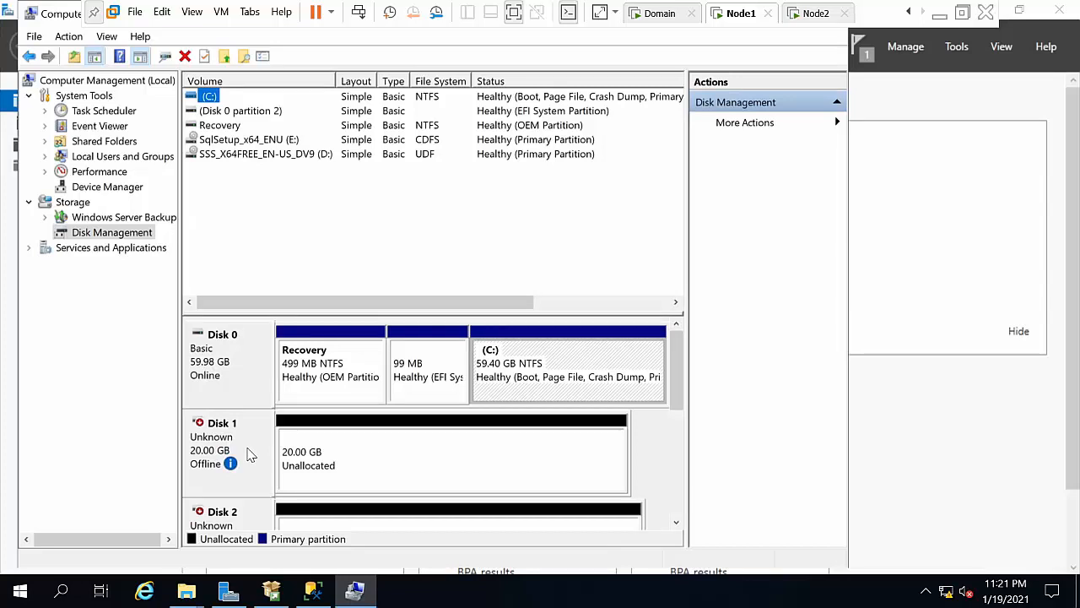
Step: Bring Disk 1 online and initialize it as GPT
right_click(249, 454)
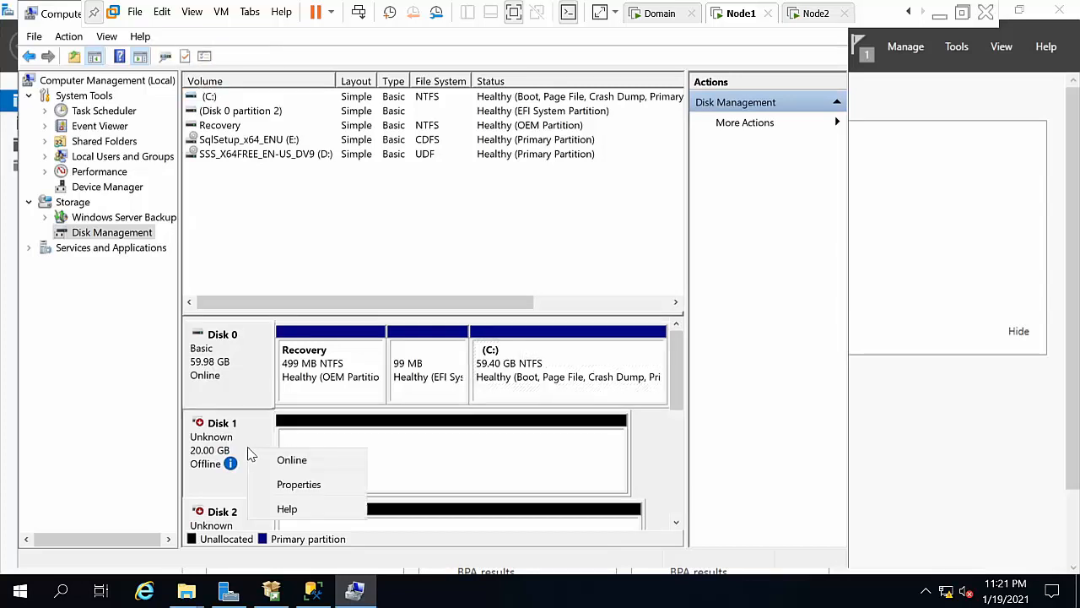
click(285, 460)
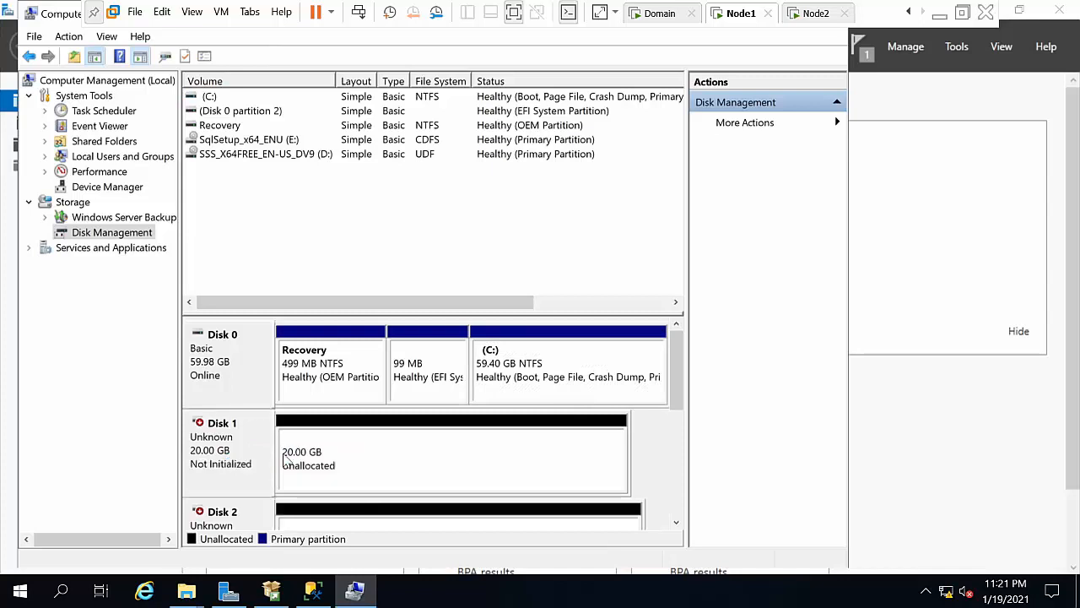
right_click(234, 447)
click(255, 451)
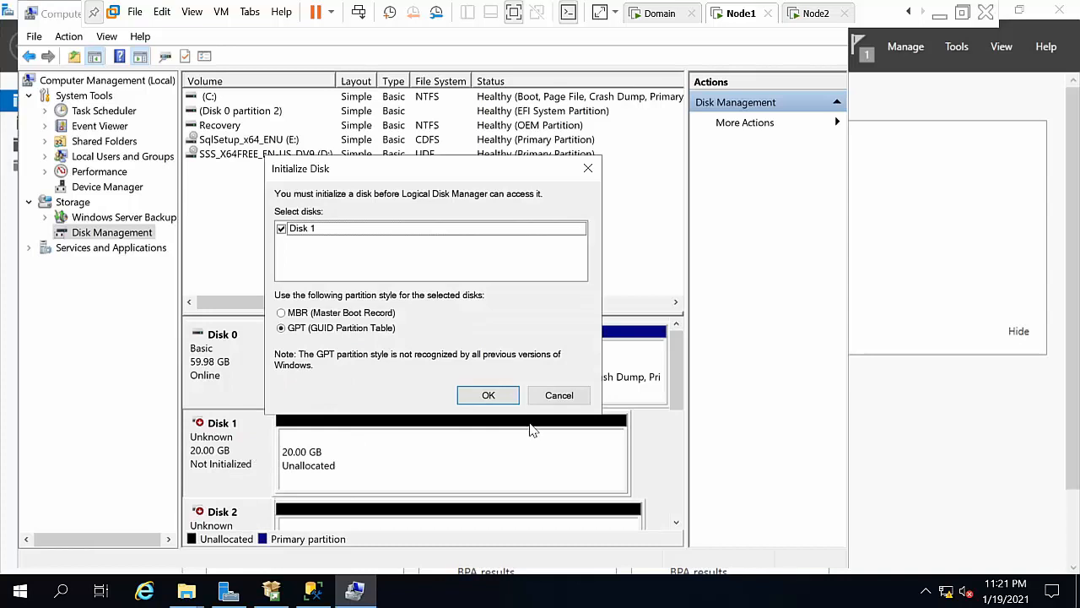
click(490, 400)
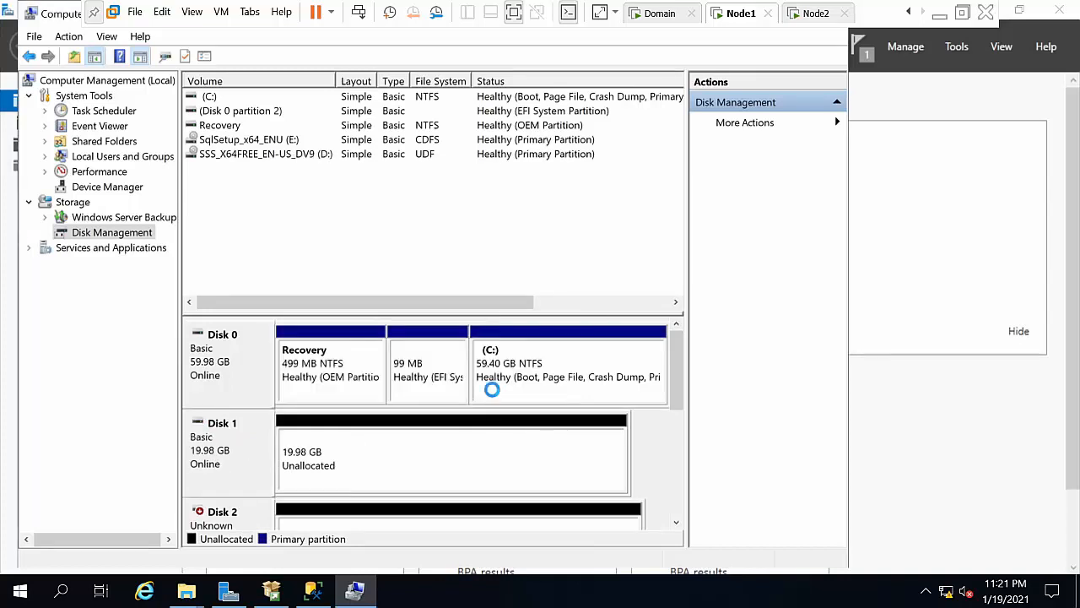
Step: Create an NTFS simple volume on Disk 1 with drive letter X
right_click(251, 469)
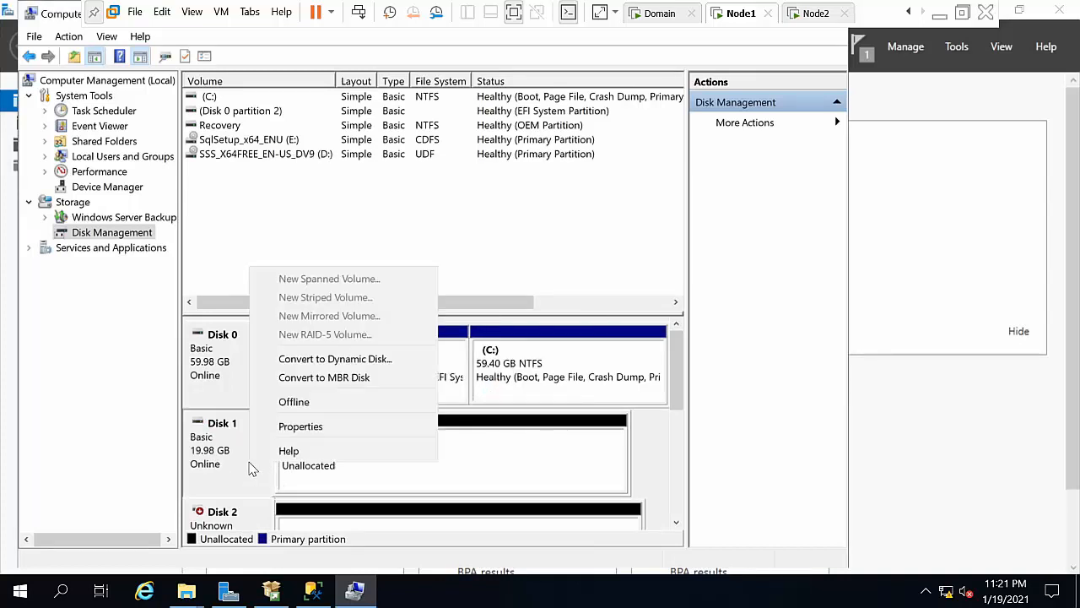
click(313, 486)
right_click(313, 488)
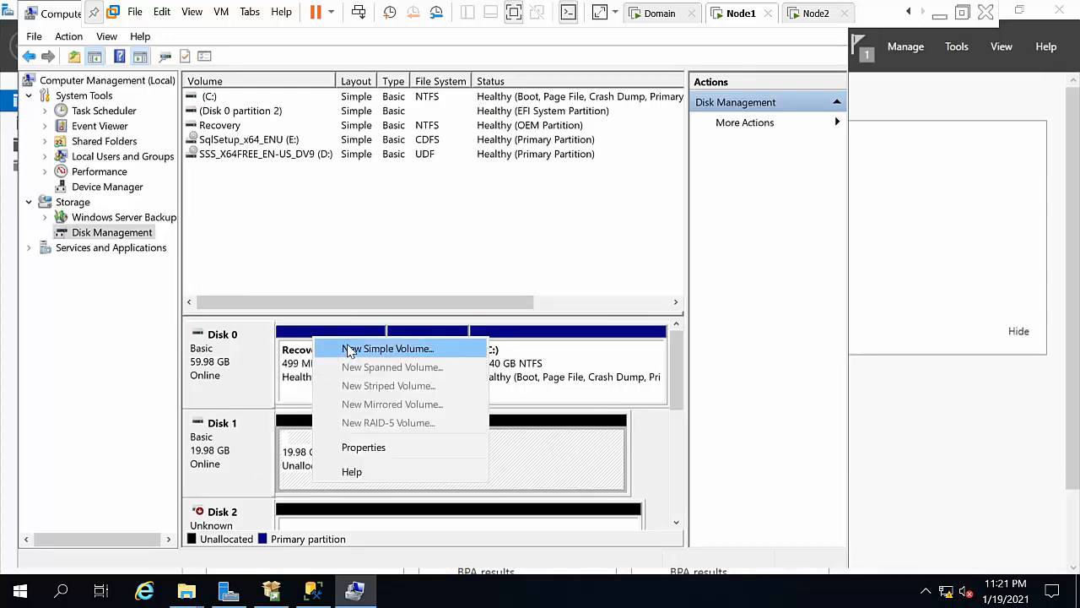
click(350, 348)
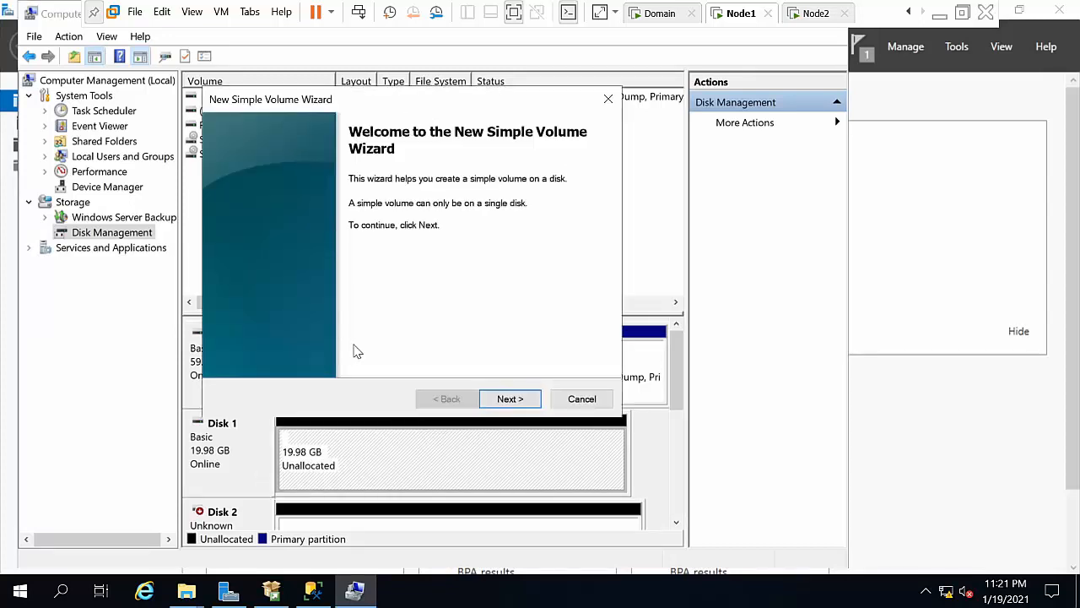
click(482, 400)
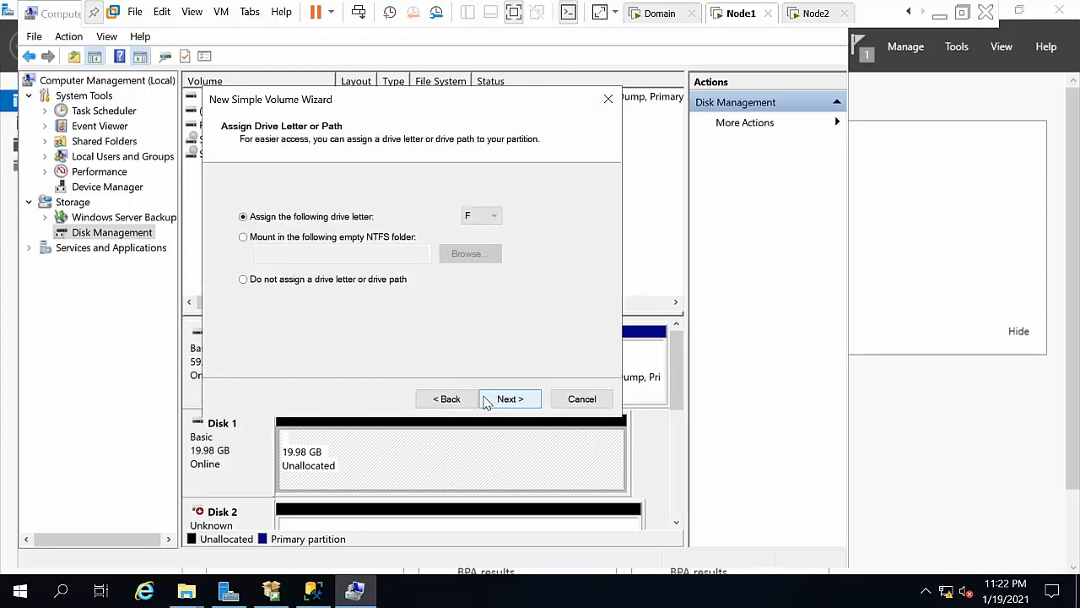
click(488, 218)
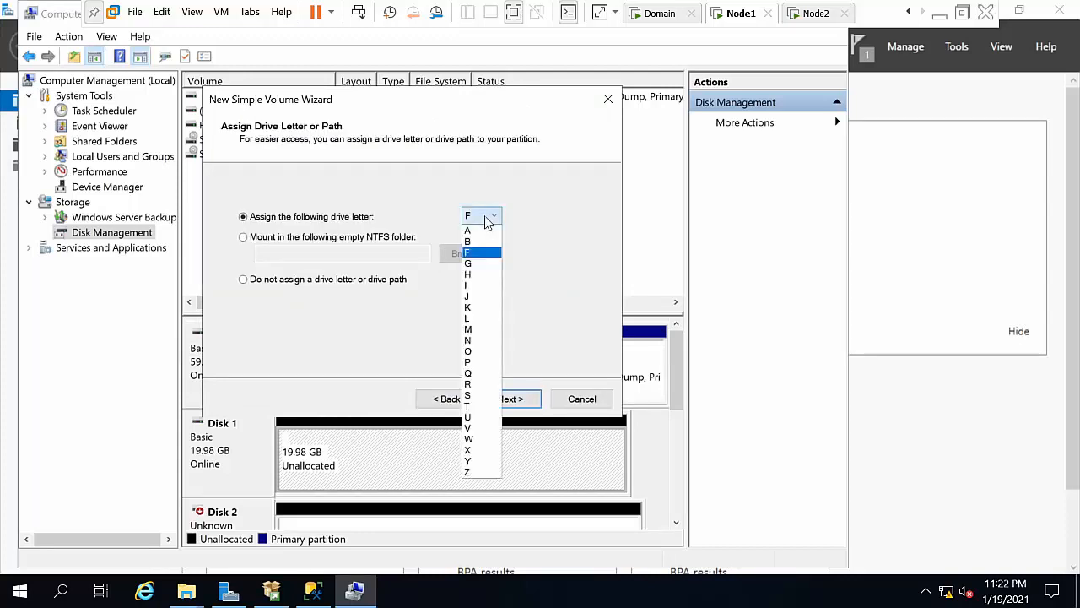
click(470, 448)
click(509, 400)
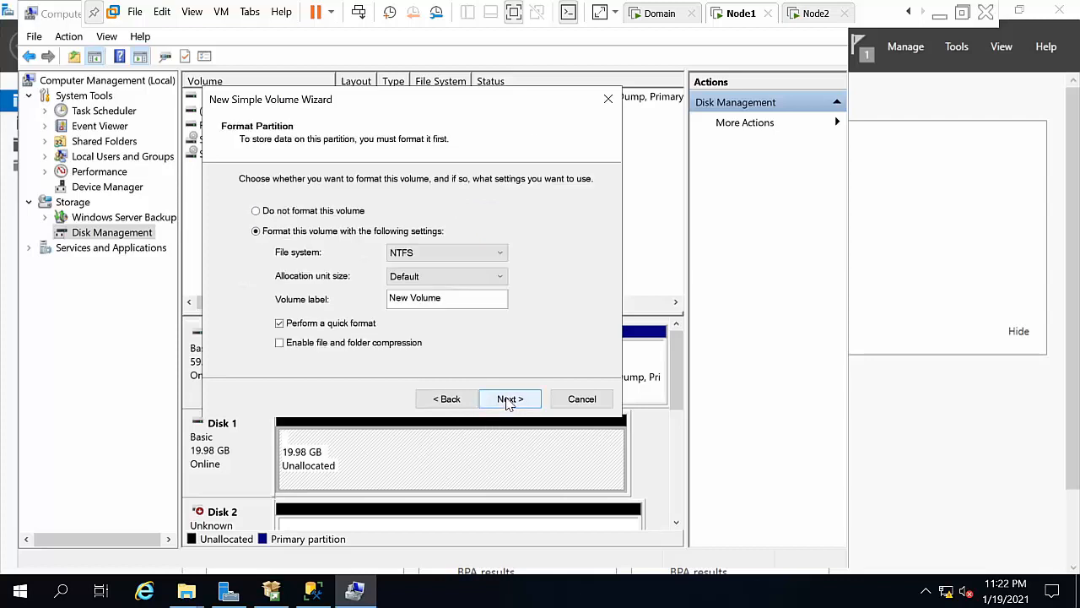
click(509, 400)
click(507, 399)
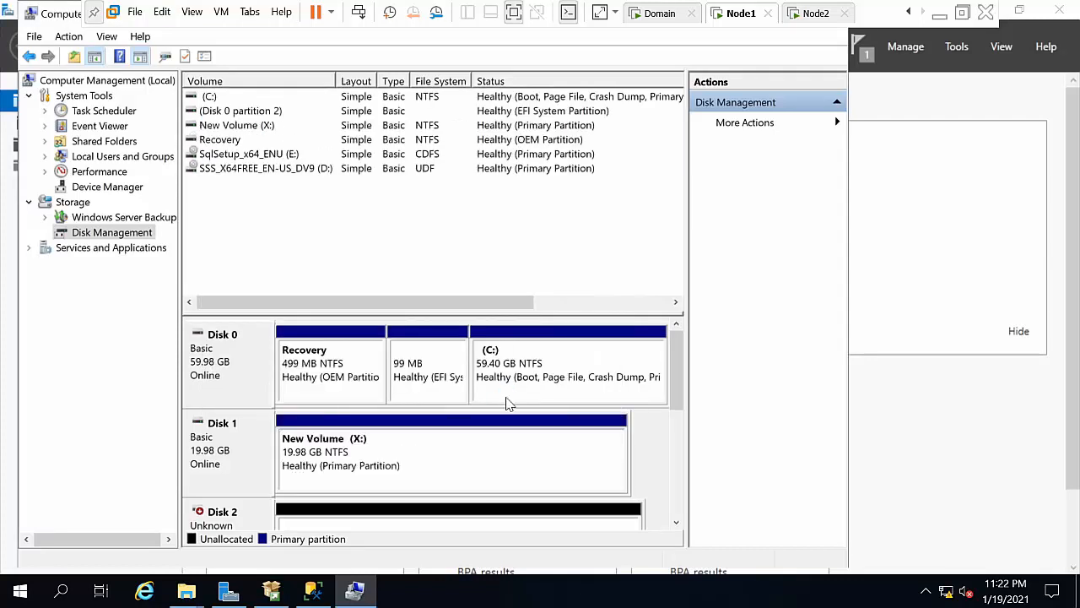
click(676, 523)
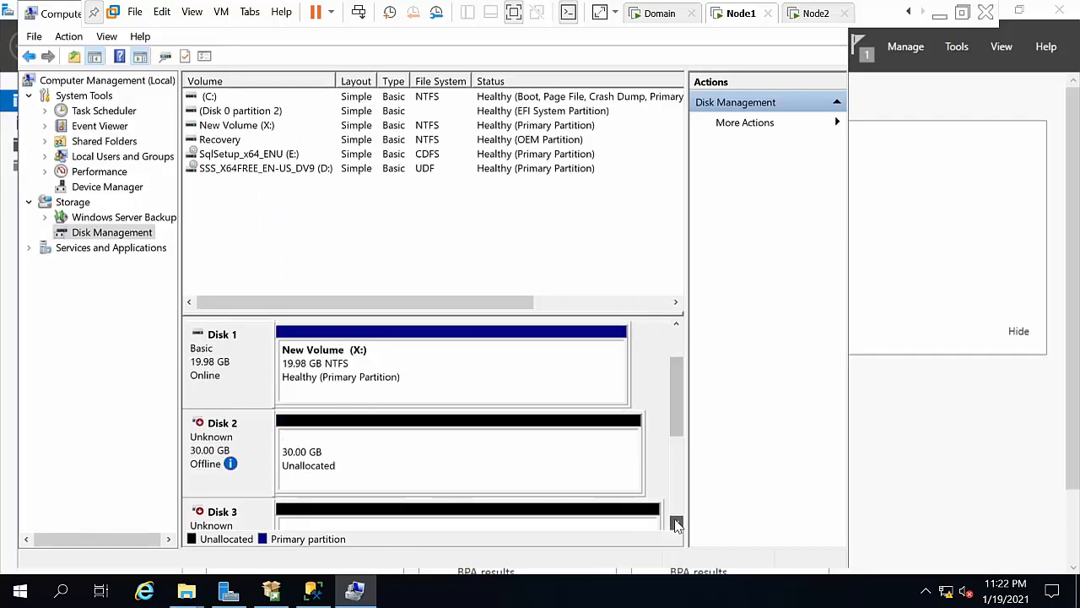
Step: Bring Disk 2 online and initialize it as GPT
right_click(231, 464)
click(273, 466)
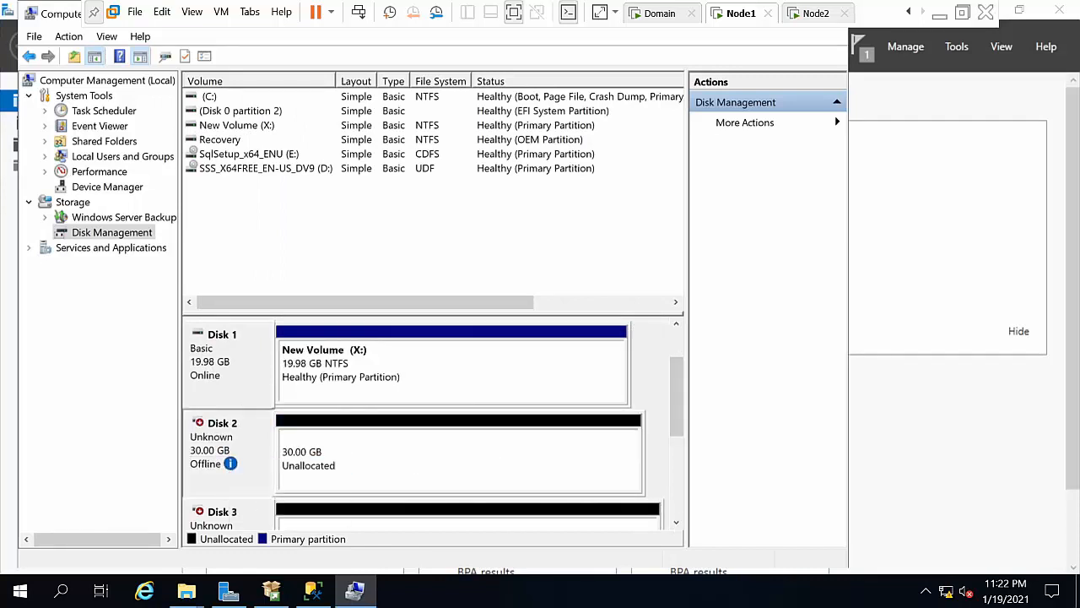
right_click(246, 456)
click(262, 460)
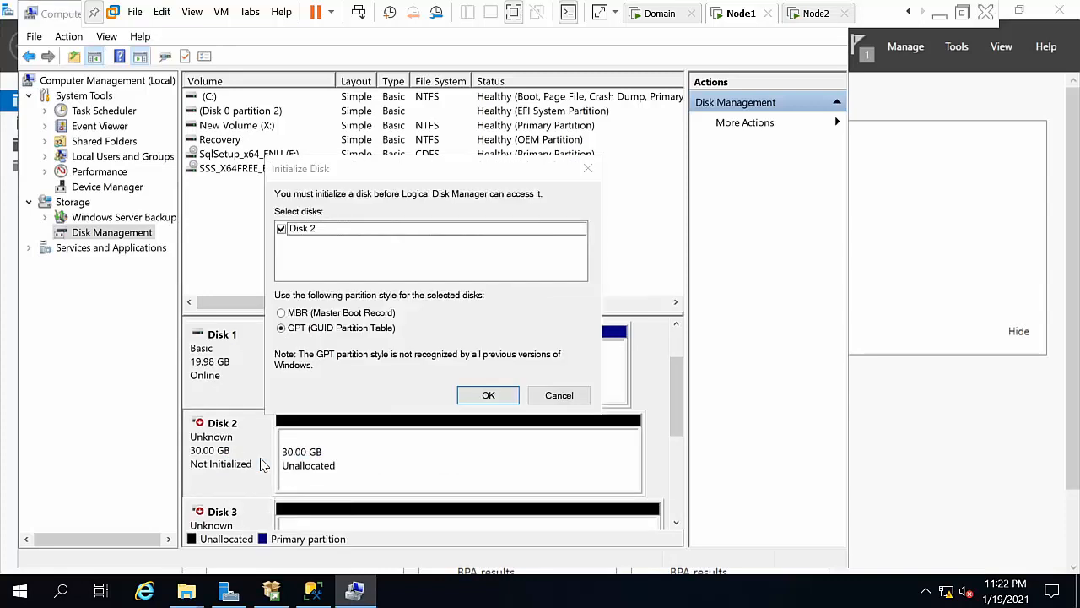
click(480, 395)
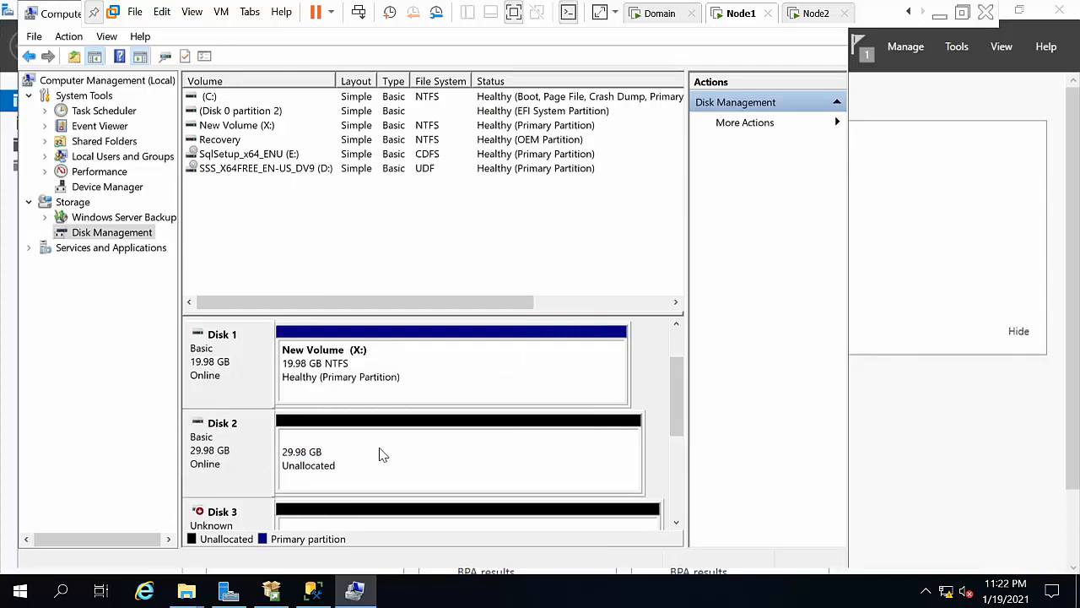
Step: Create a full-size 30702 MB NTFS volume on Disk 2 with drive letter Y
right_click(379, 455)
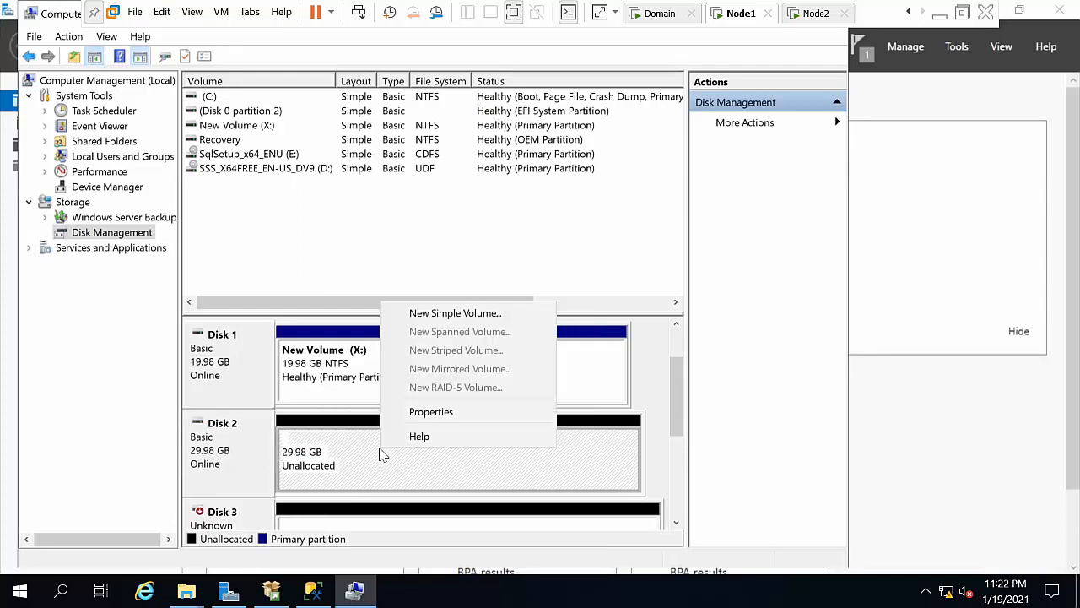
click(432, 314)
click(524, 402)
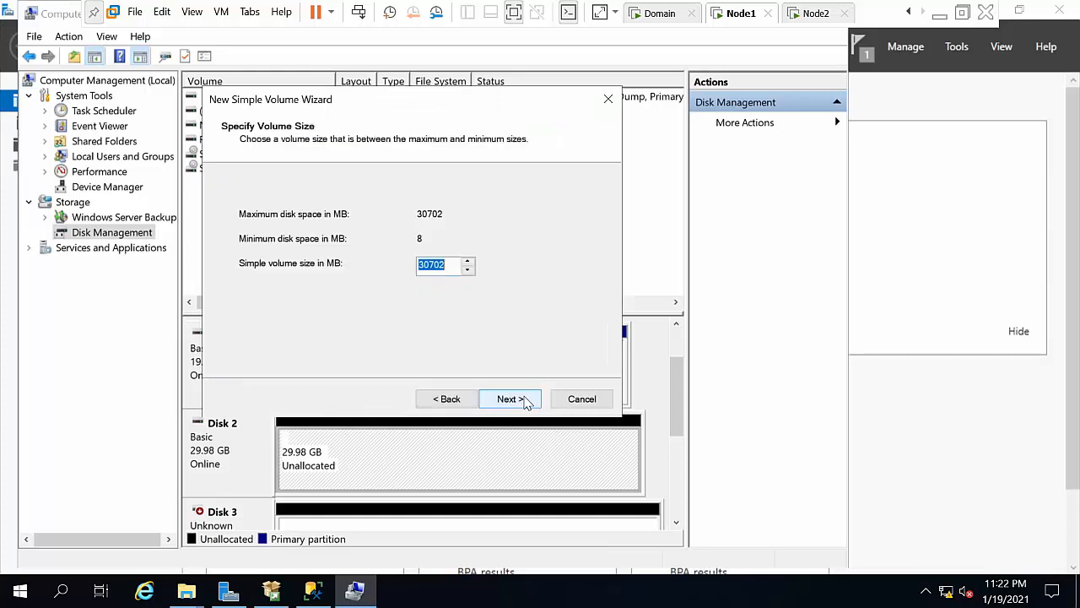
click(523, 400)
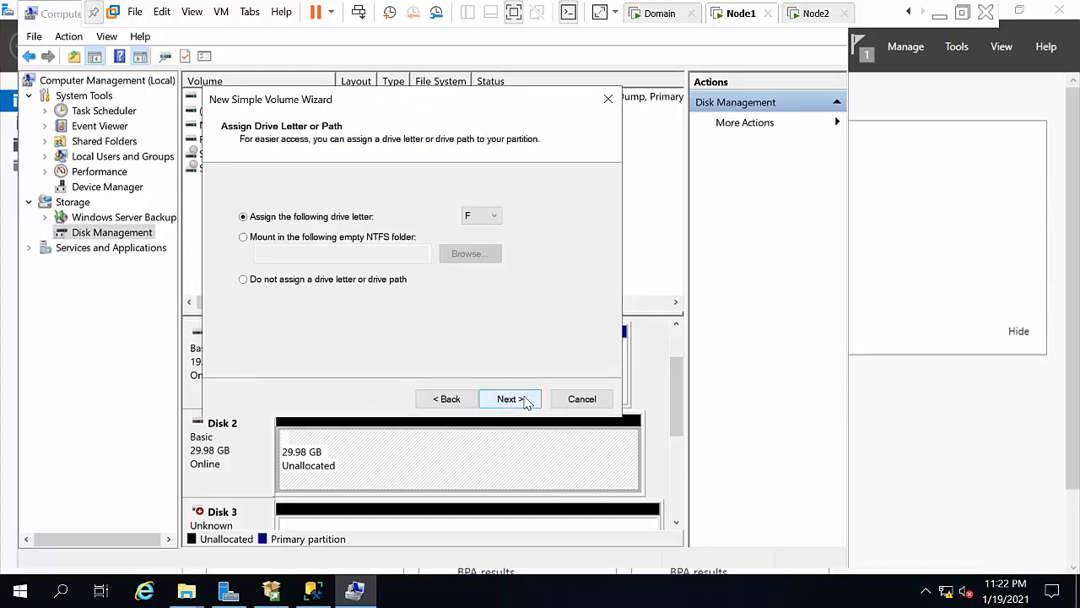
click(486, 216)
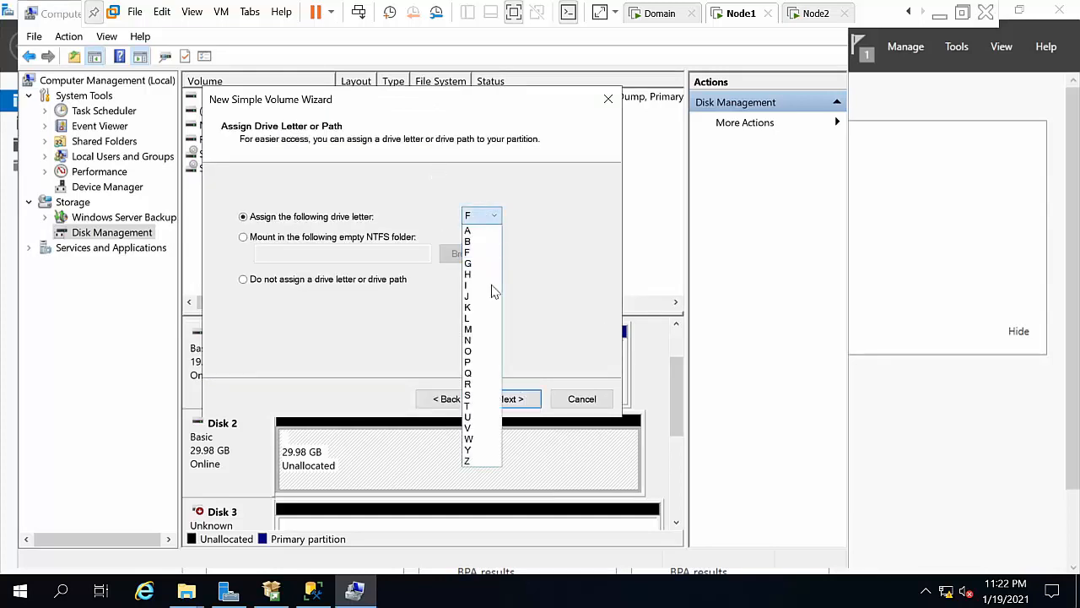
click(471, 450)
click(515, 402)
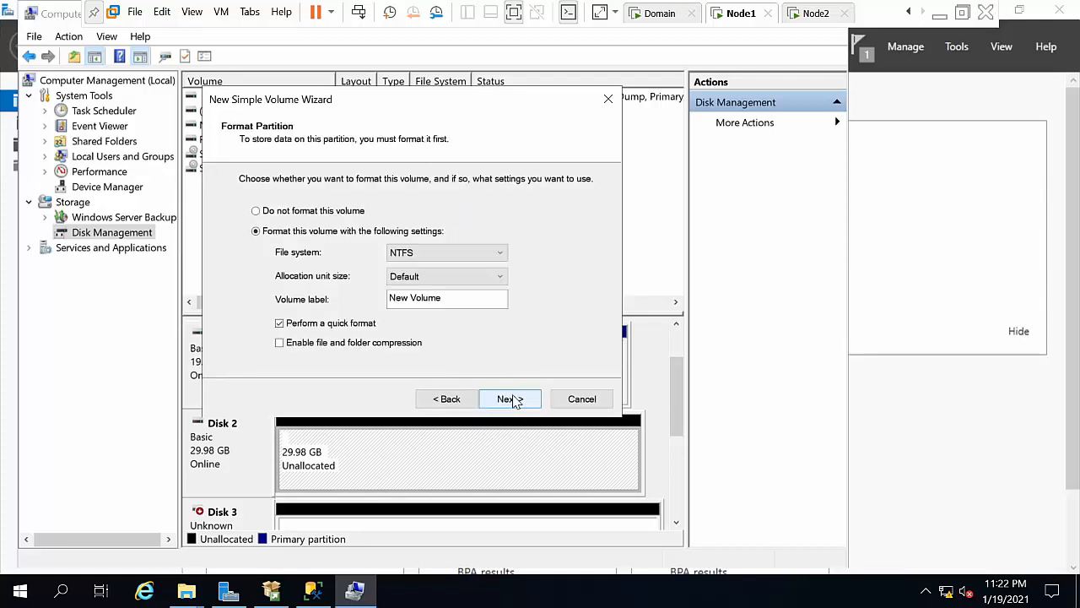
click(511, 399)
click(512, 399)
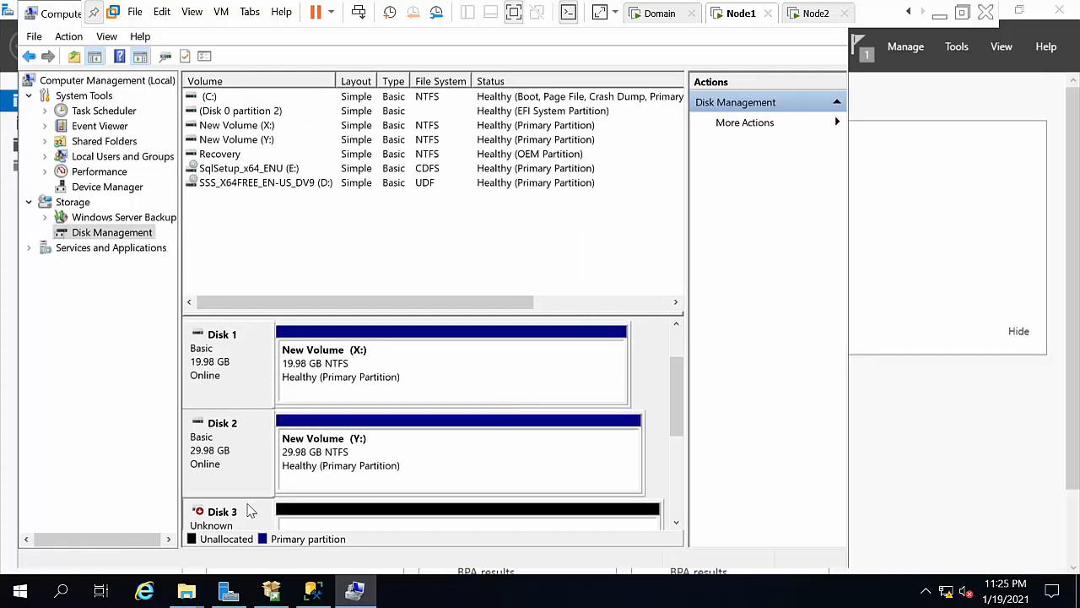
Step: Bring Disk 3 online and initialize it as GPT
right_click(250, 503)
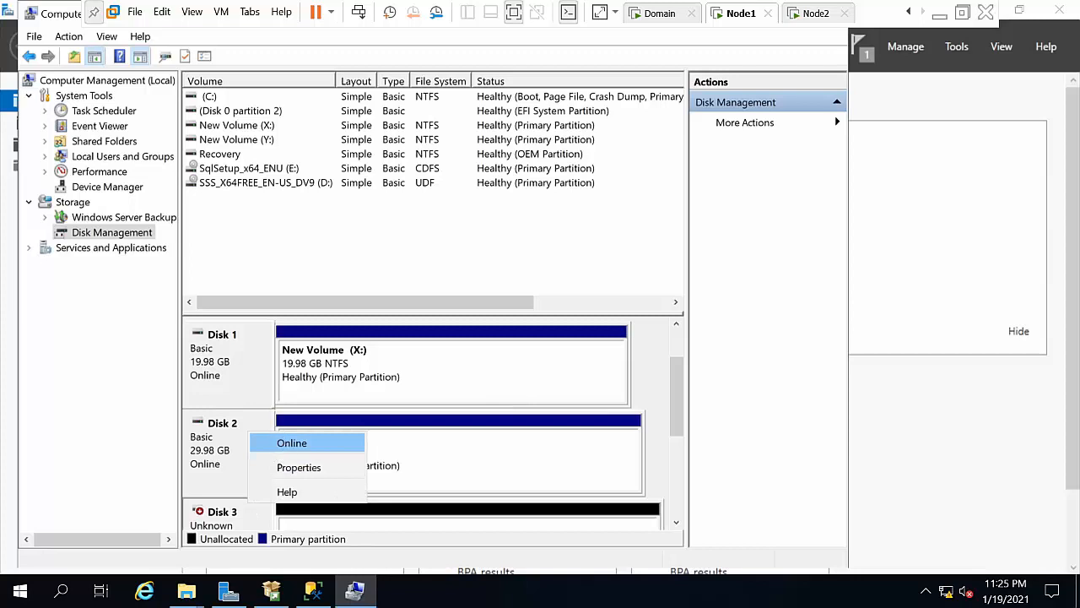
click(292, 443)
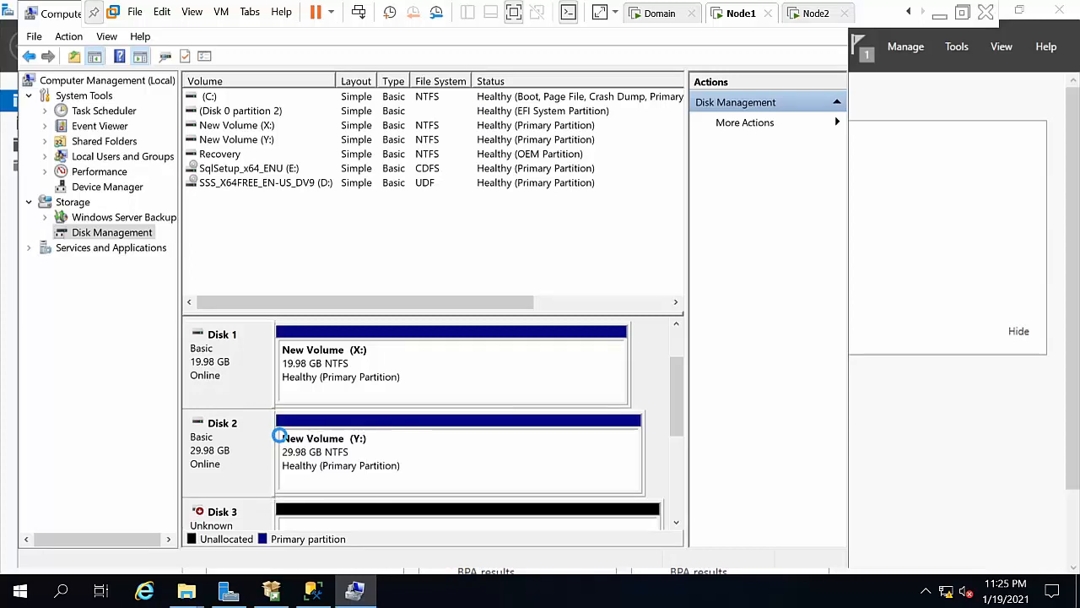
click(401, 475)
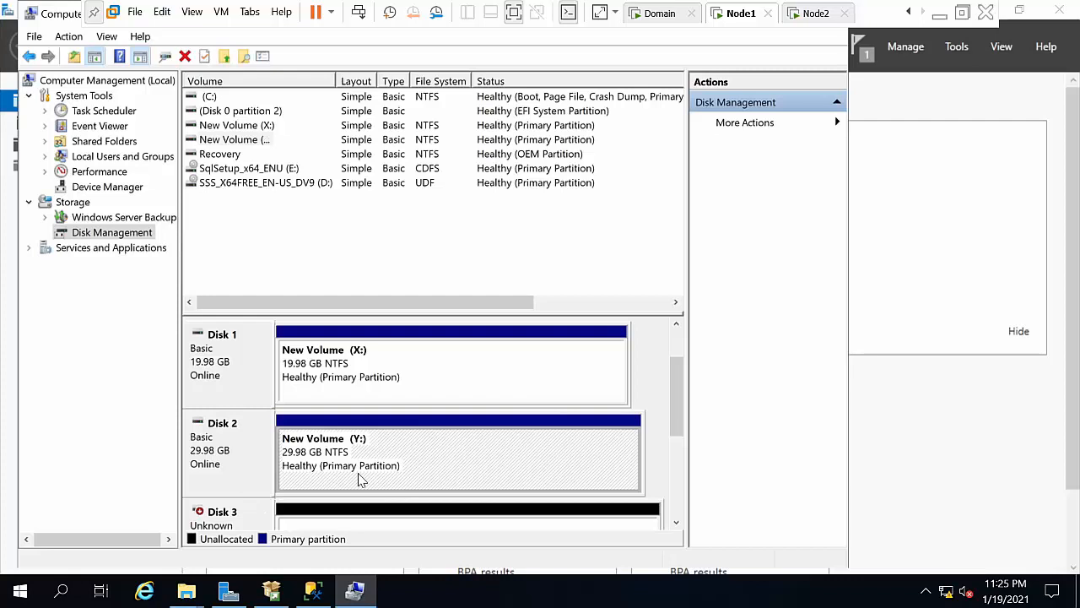
right_click(263, 511)
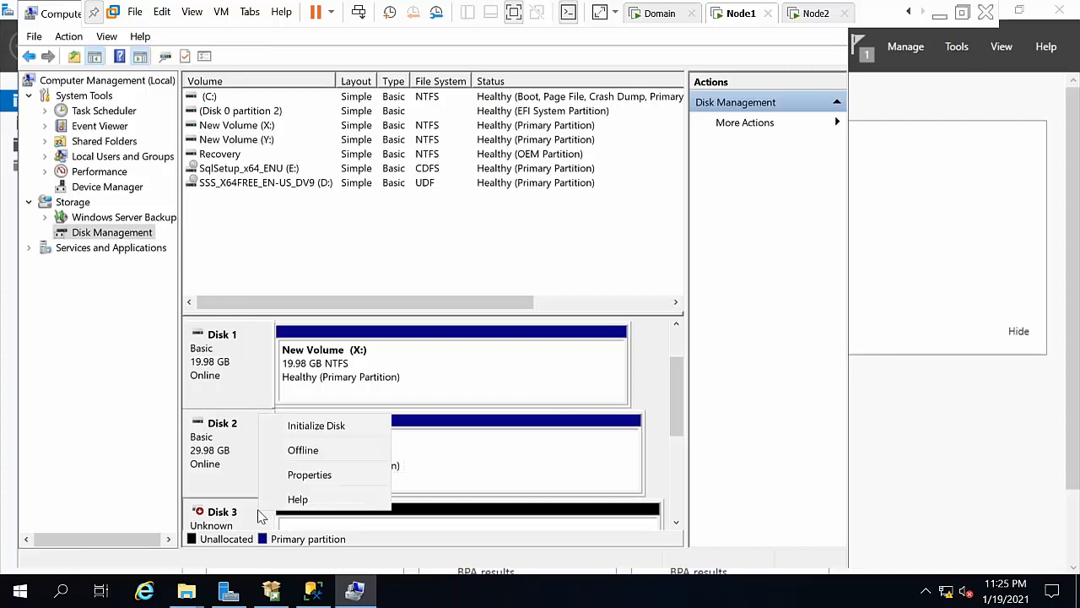
click(306, 427)
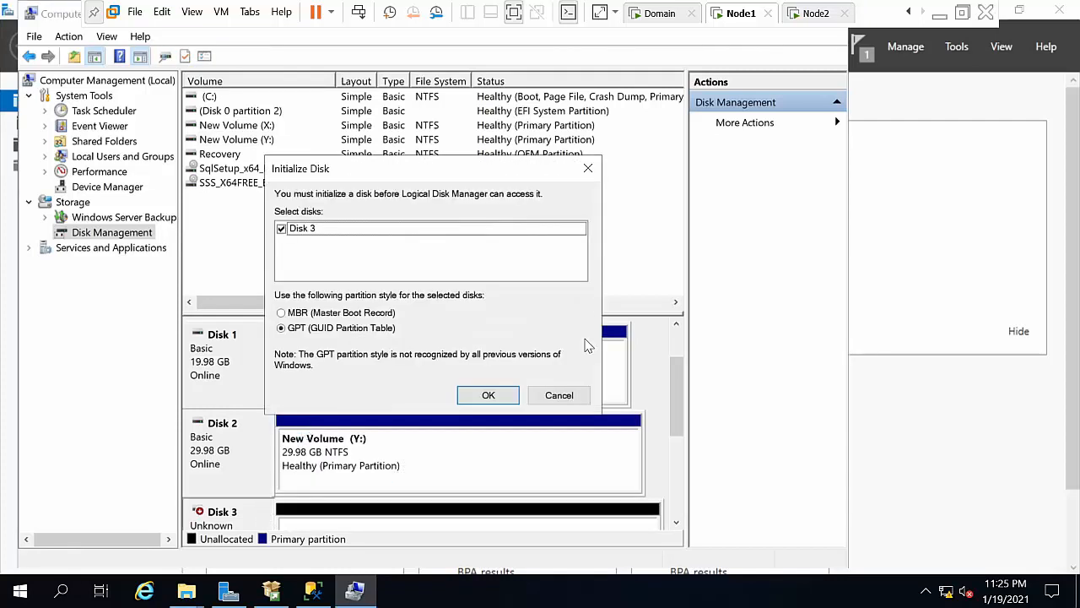
click(473, 395)
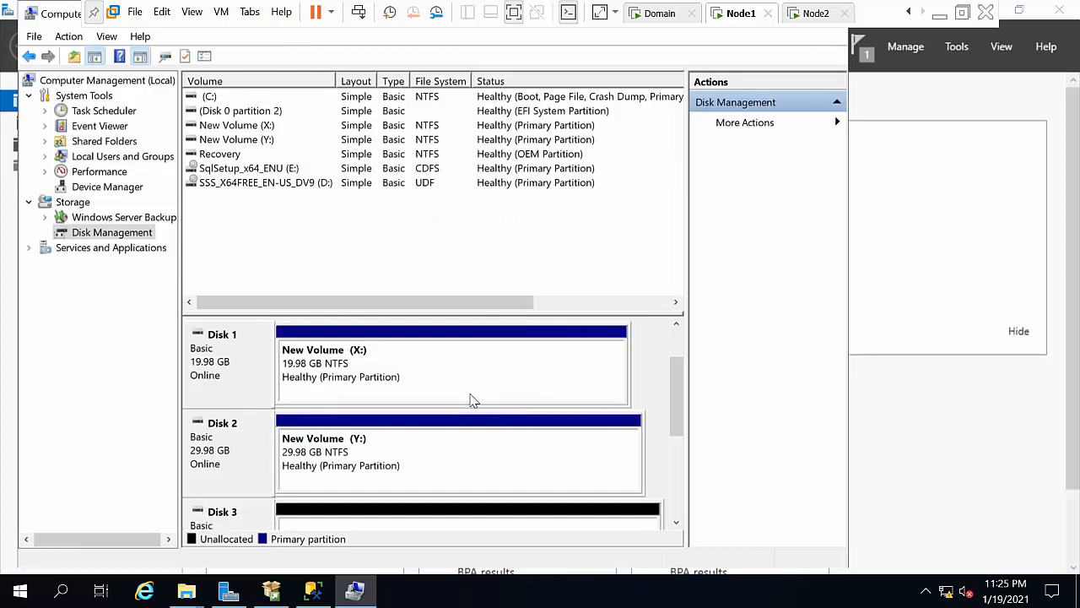
Step: Create a default-size NTFS quick-formatted volume on Disk 3 using drive letter Z
right_click(232, 512)
click(506, 521)
right_click(507, 521)
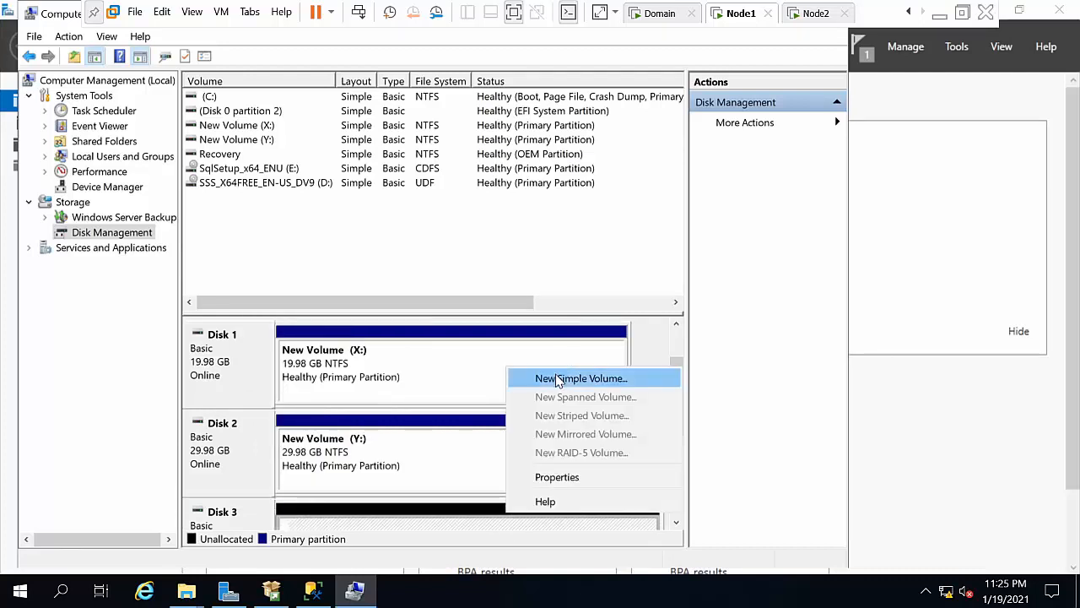
click(557, 380)
click(524, 400)
click(526, 399)
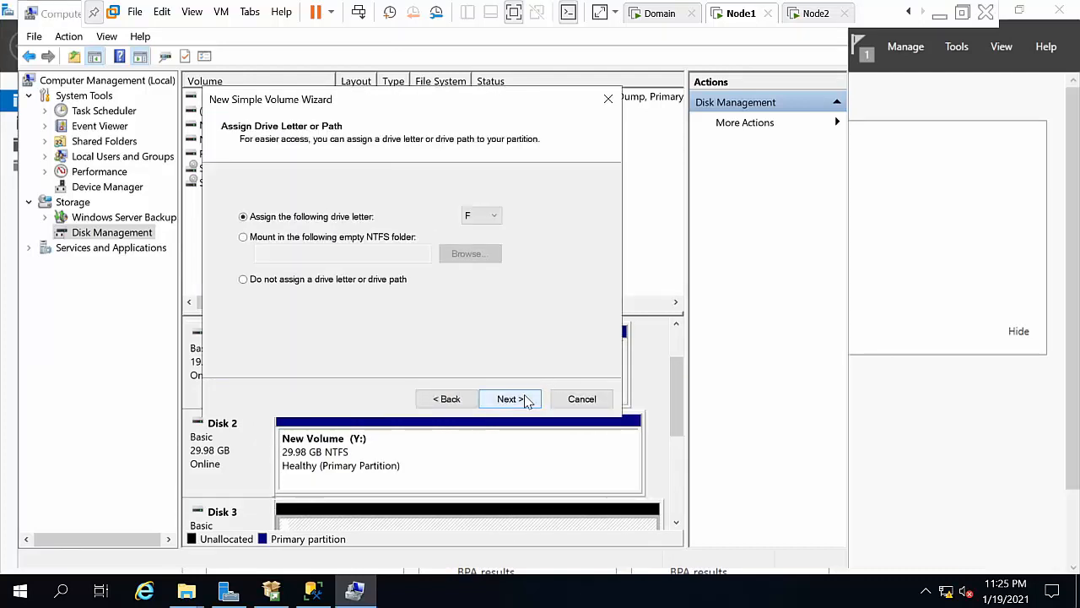
click(483, 216)
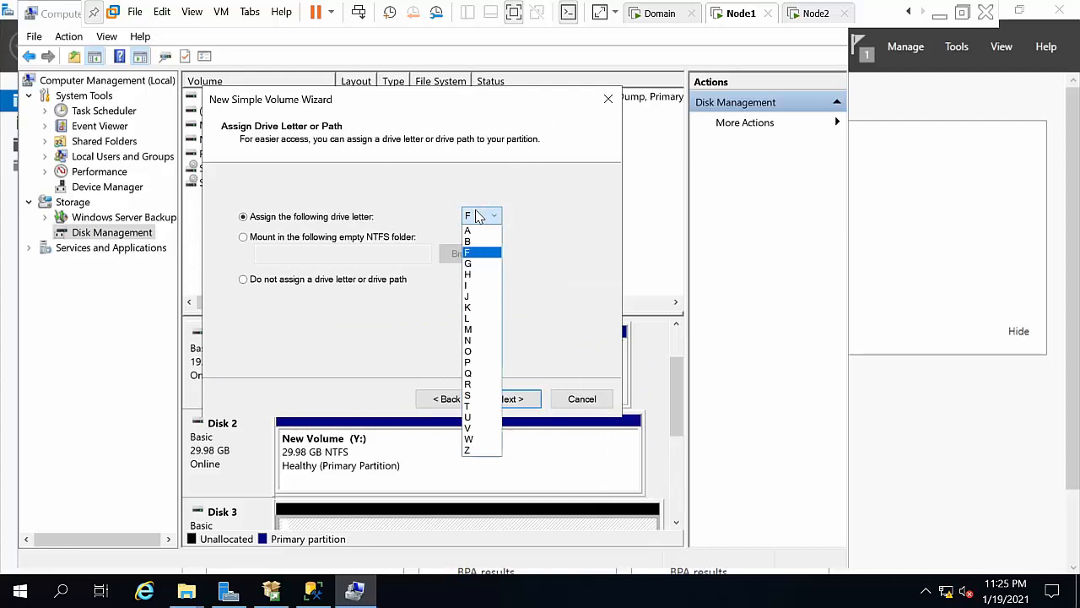
click(478, 446)
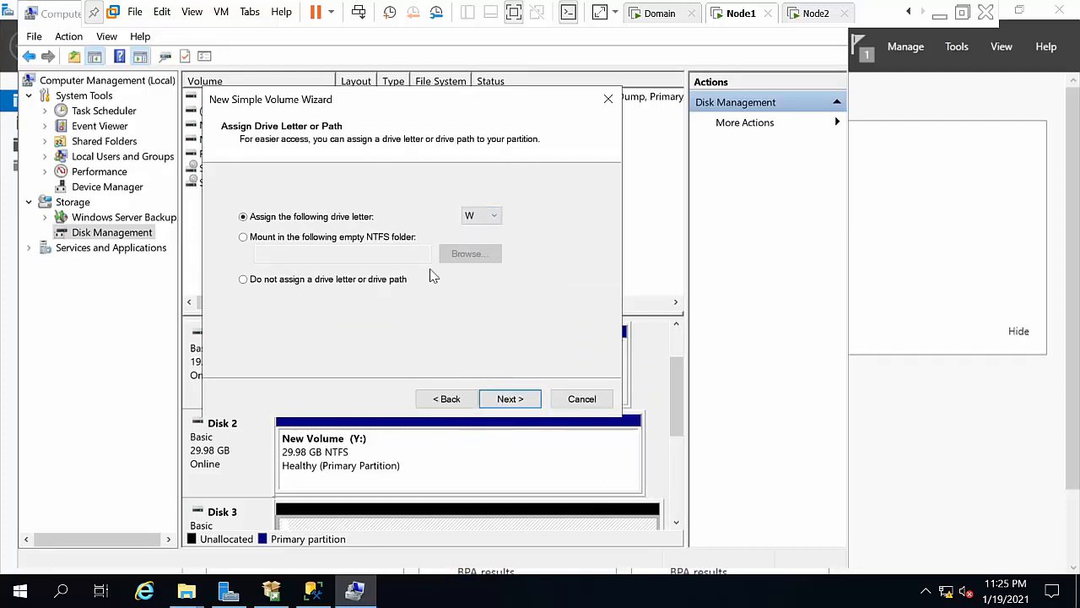
click(491, 216)
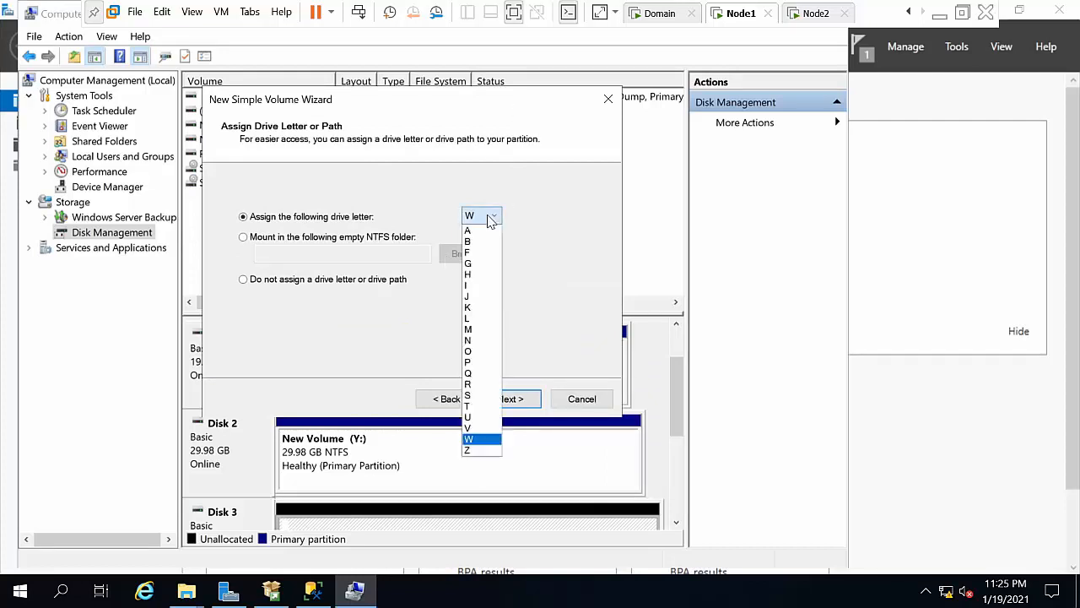
click(478, 450)
click(507, 404)
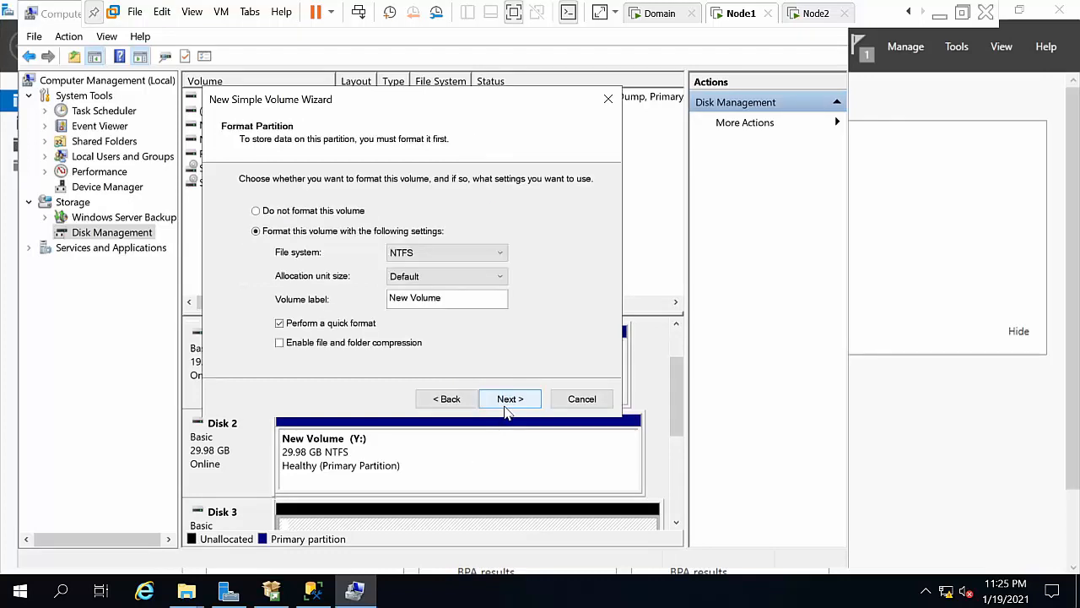
click(507, 407)
click(506, 407)
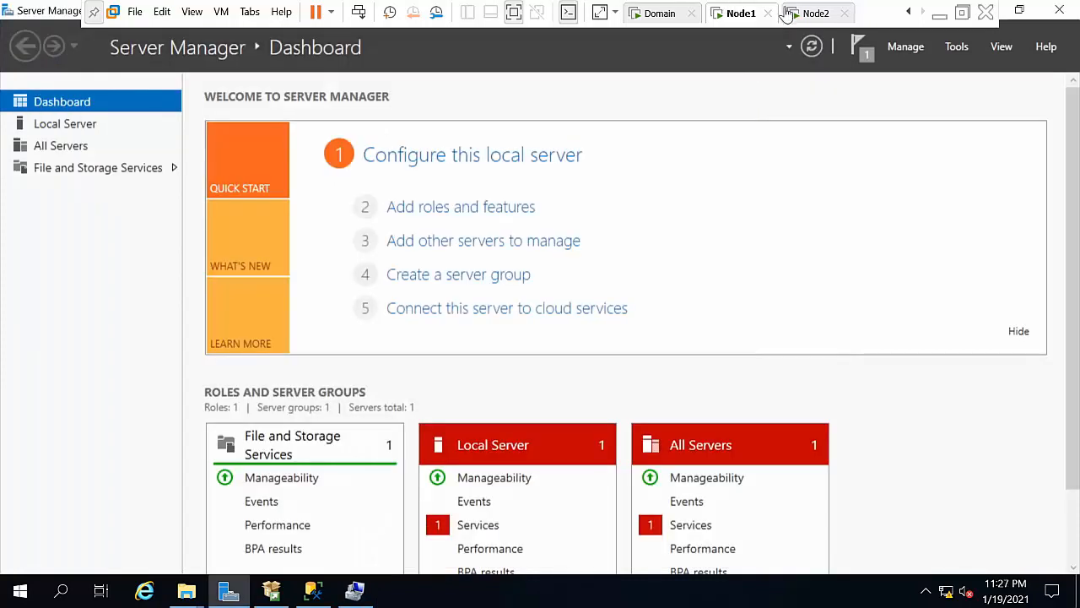
Step: Switch to the Node2 VM and sign in with the account password
click(793, 16)
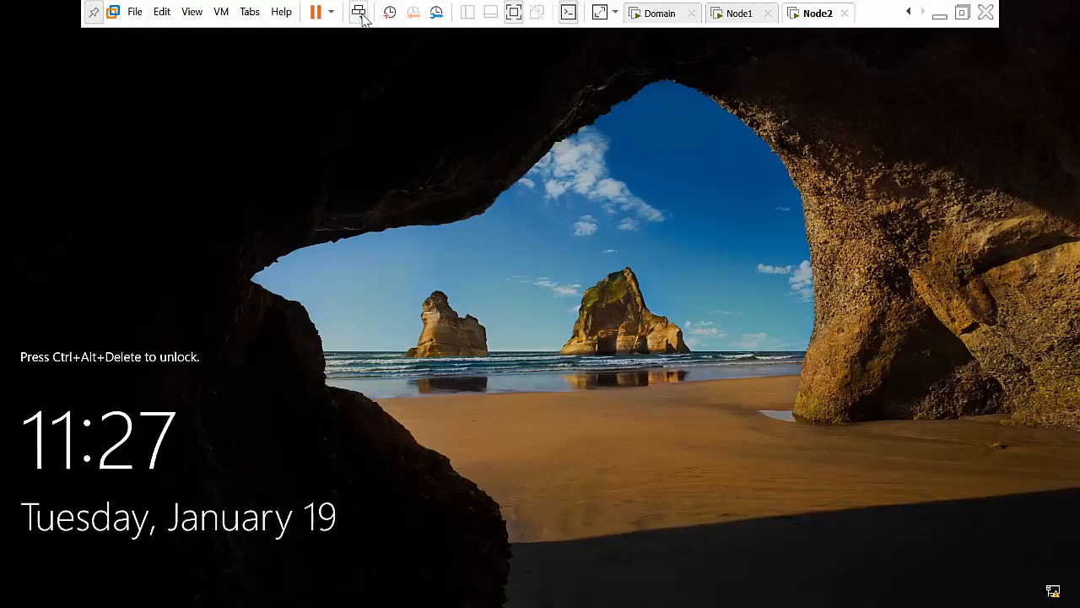
click(361, 15)
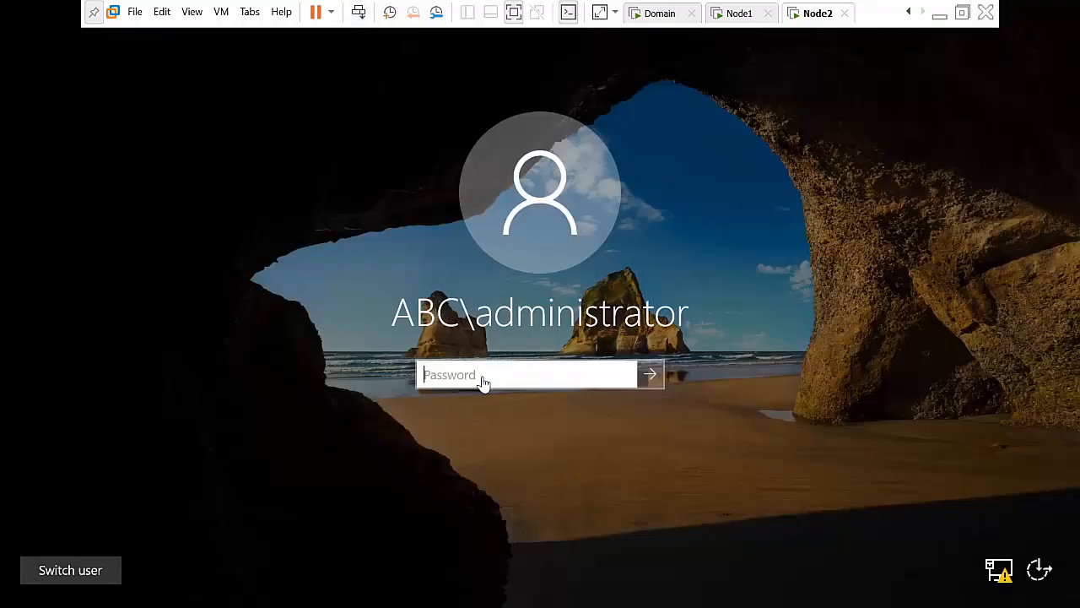
text(P@)
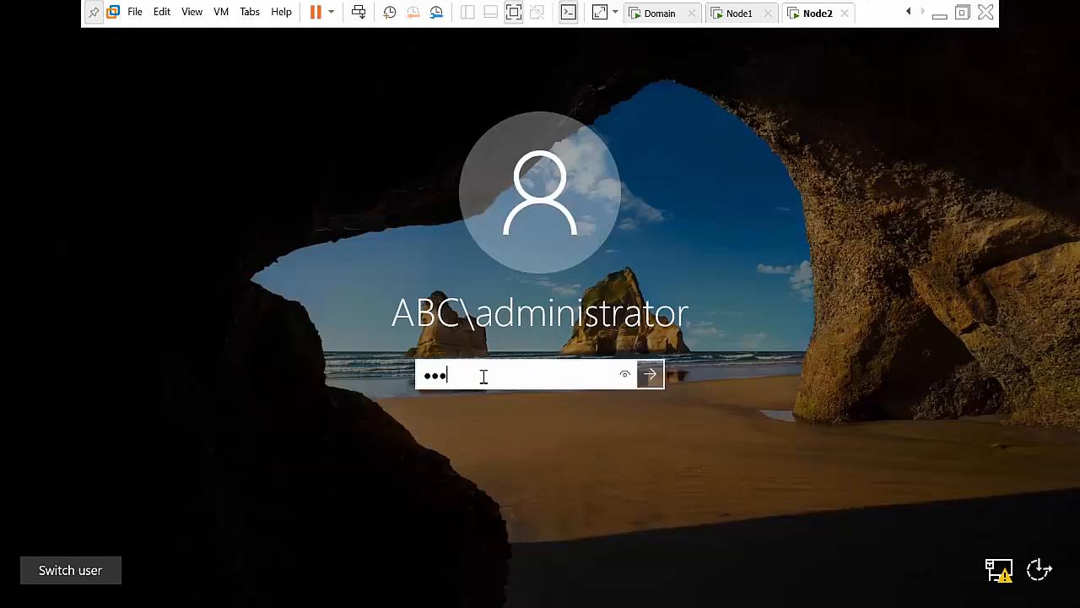
text(ssw0rd)
key(Return)
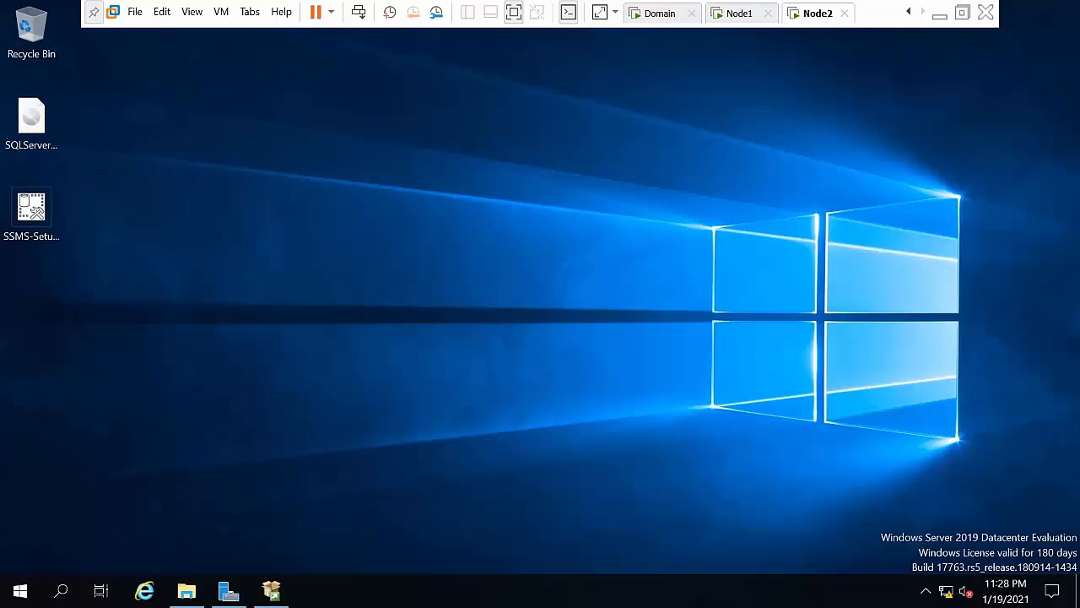
Step: Refresh Node2's desktop, minimize the SQL Server Installation Center, and bring Server Manager forward
right_click(299, 323)
click(356, 376)
click(271, 591)
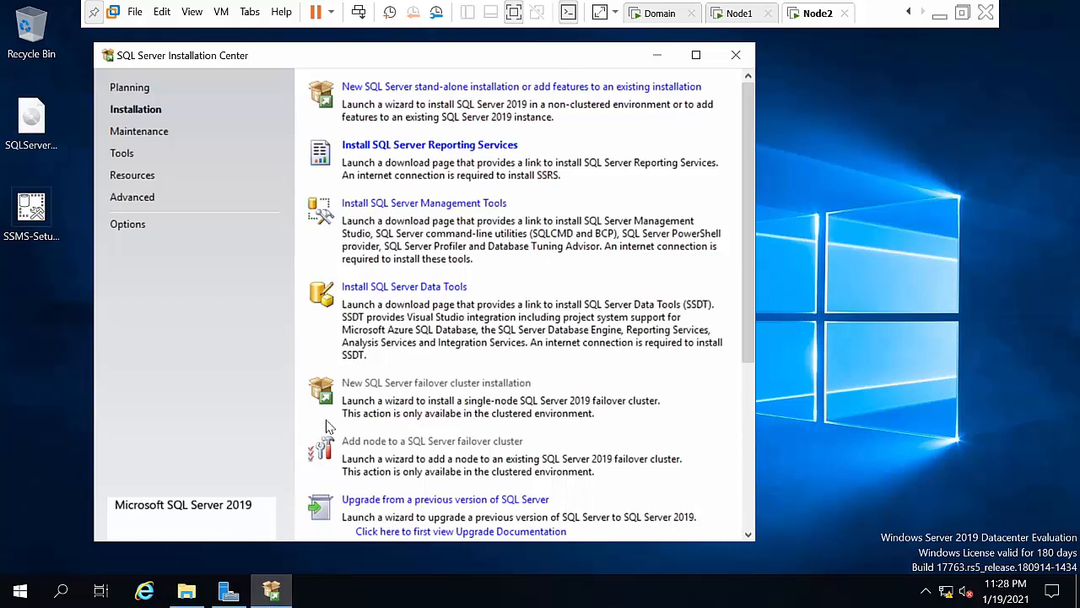
click(657, 55)
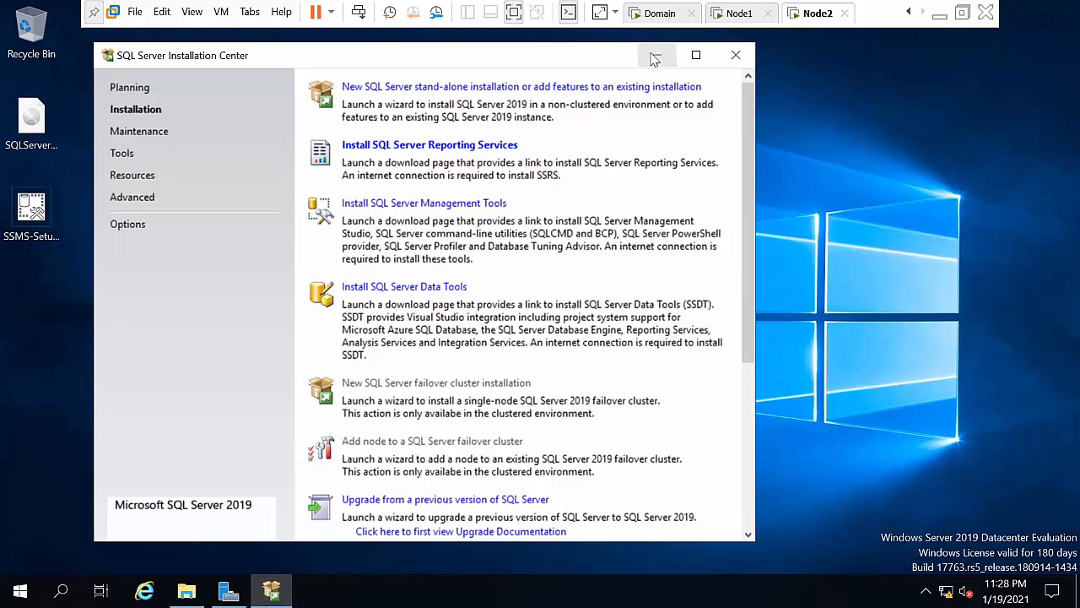
click(229, 590)
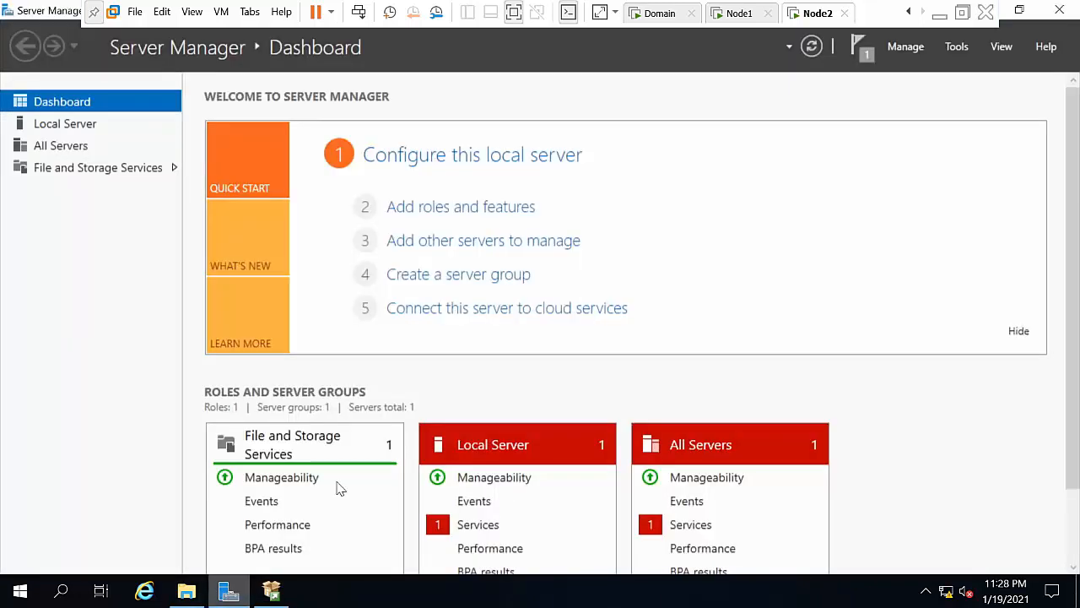
Step: Launch the iSCSI Initiator and let the Microsoft iSCSI service start
click(948, 49)
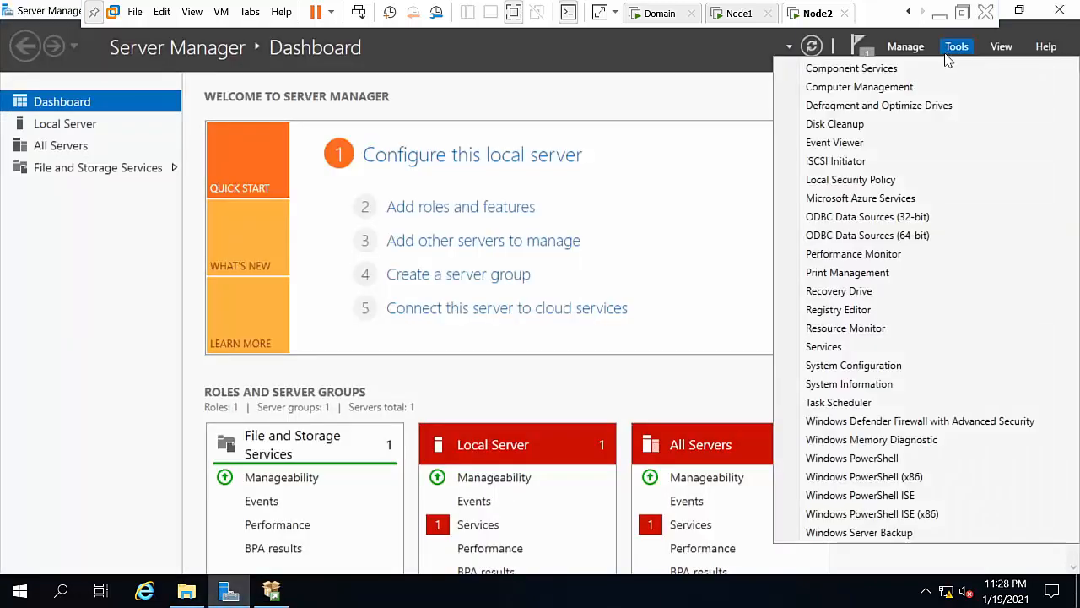
click(857, 161)
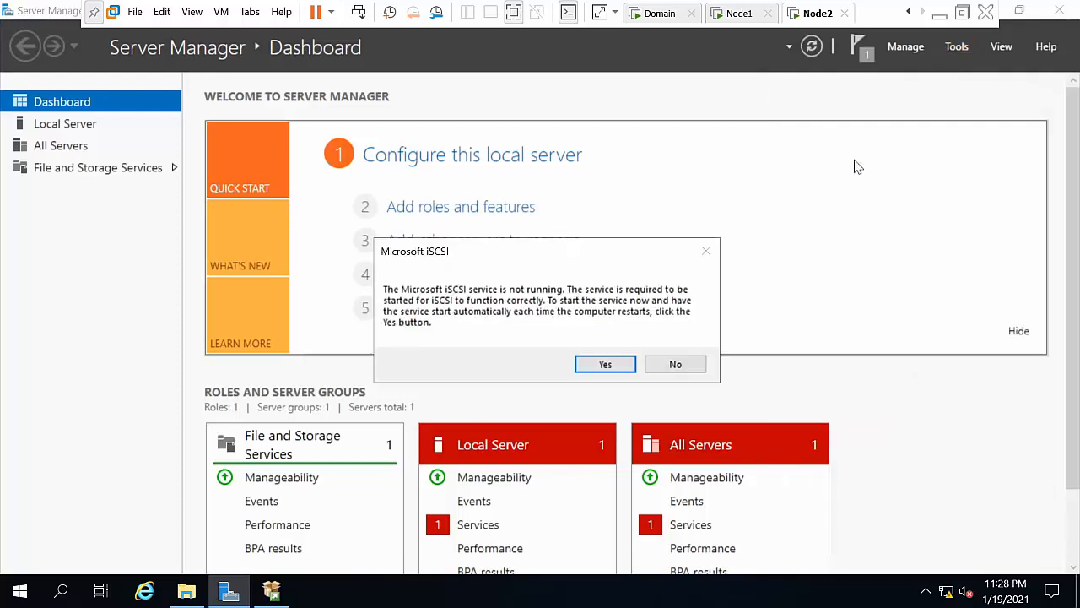
click(606, 364)
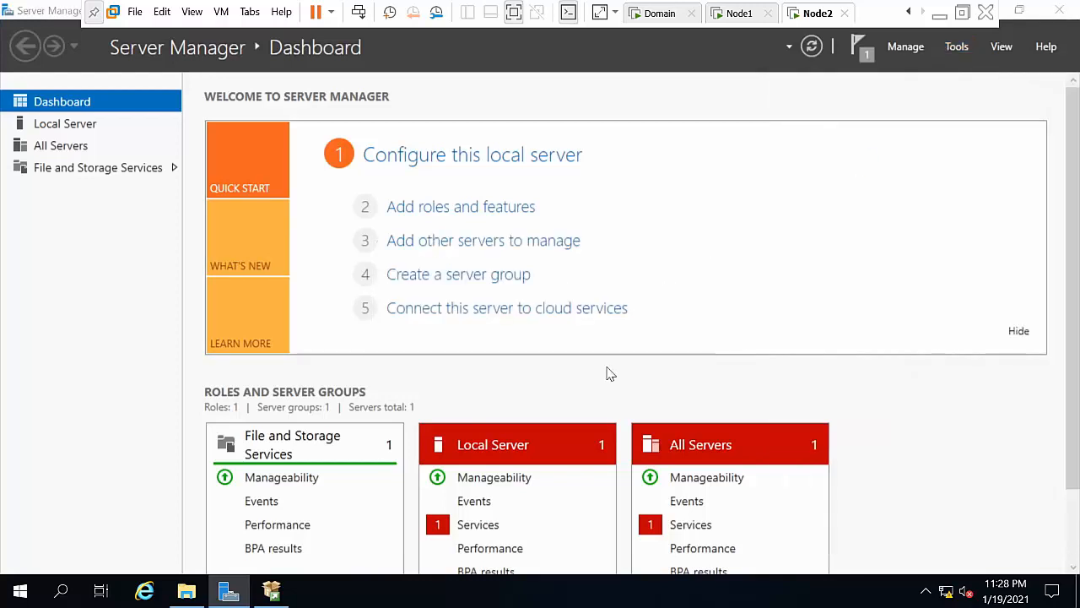
Step: Quick Connect Node2's initiator to the target at 10.0.0.50 and close the initiator
click(952, 49)
click(862, 162)
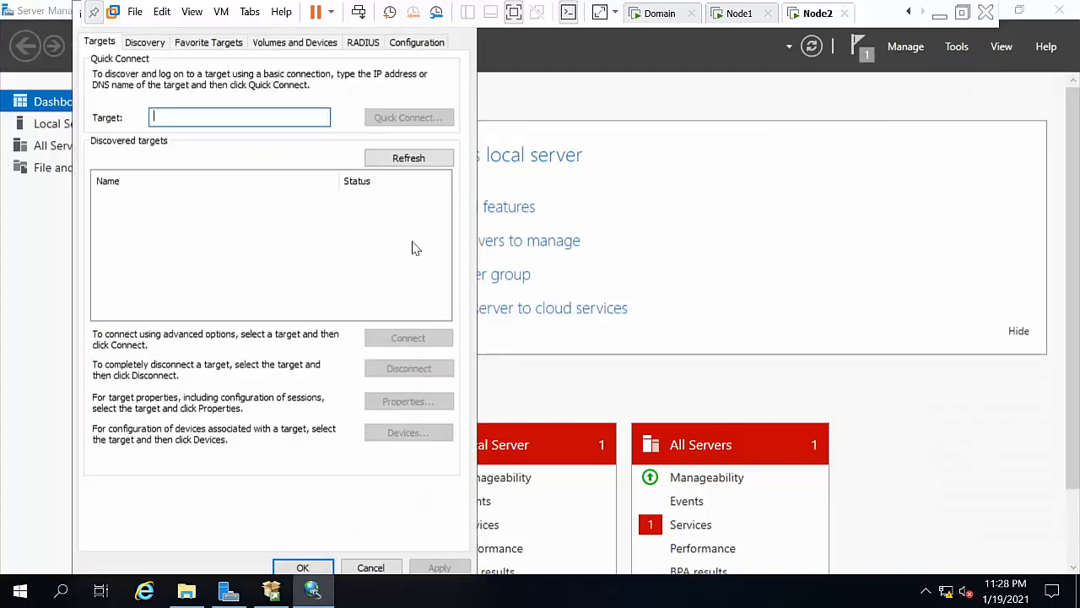
text(10.0.0.50)
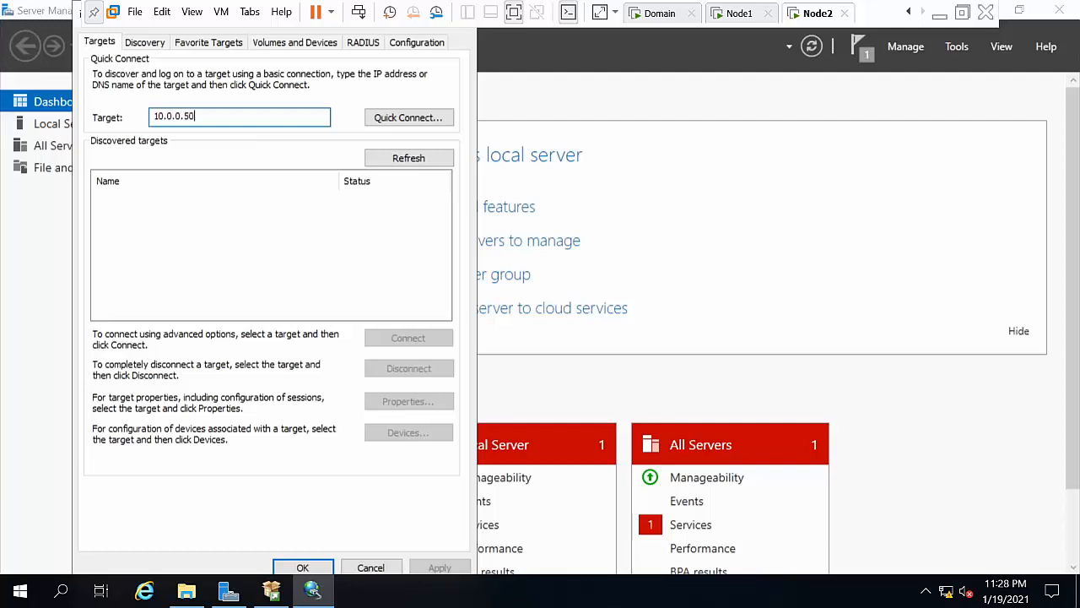
click(419, 123)
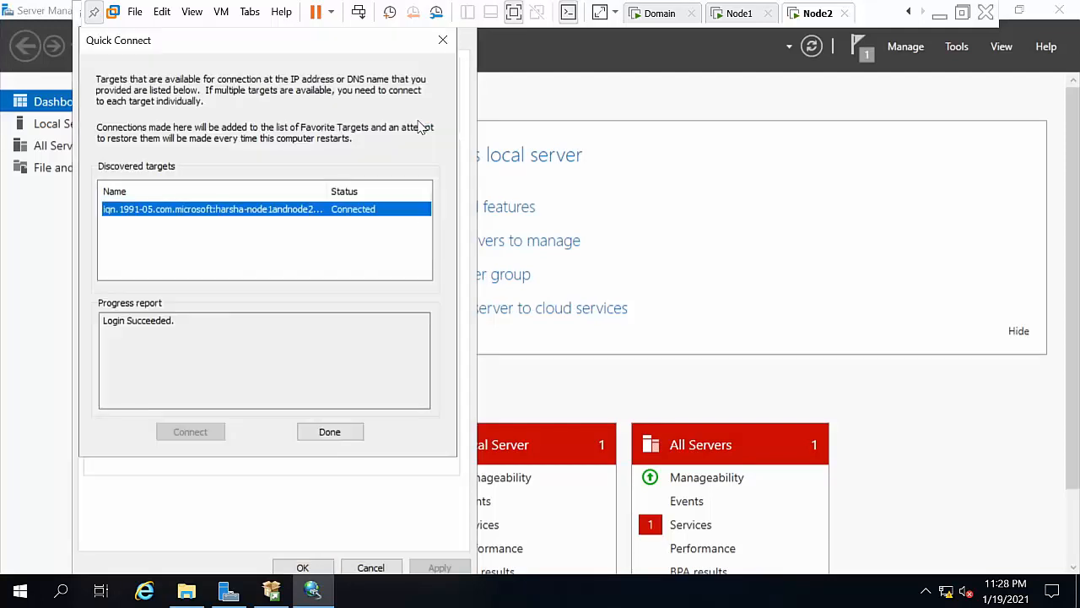
click(340, 440)
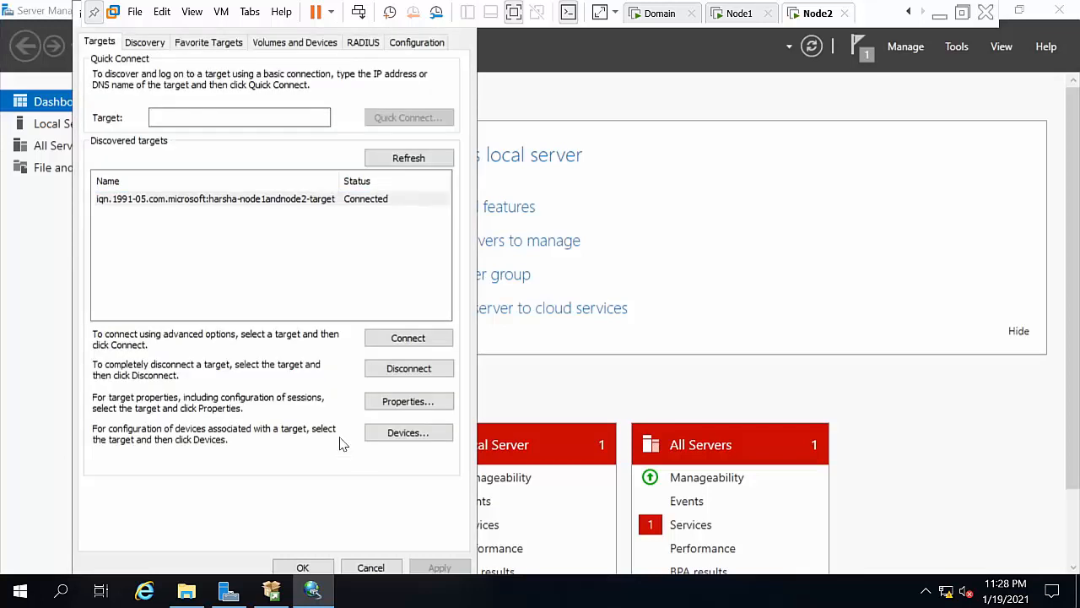
click(283, 568)
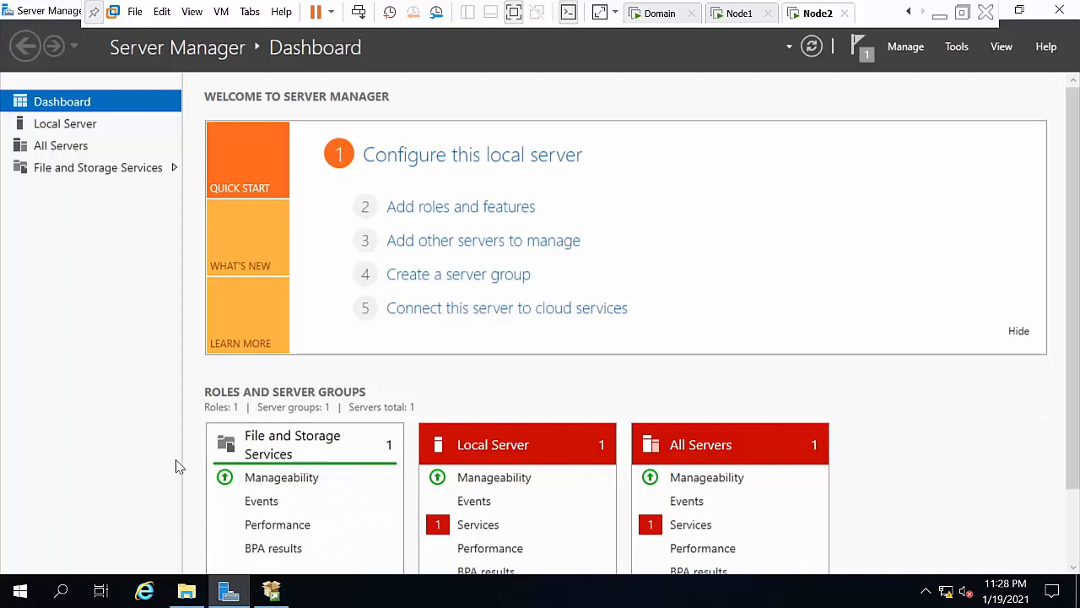
Step: Set aside the SqlSetup DVD window and open Disk Management in Computer Management
click(187, 593)
click(189, 596)
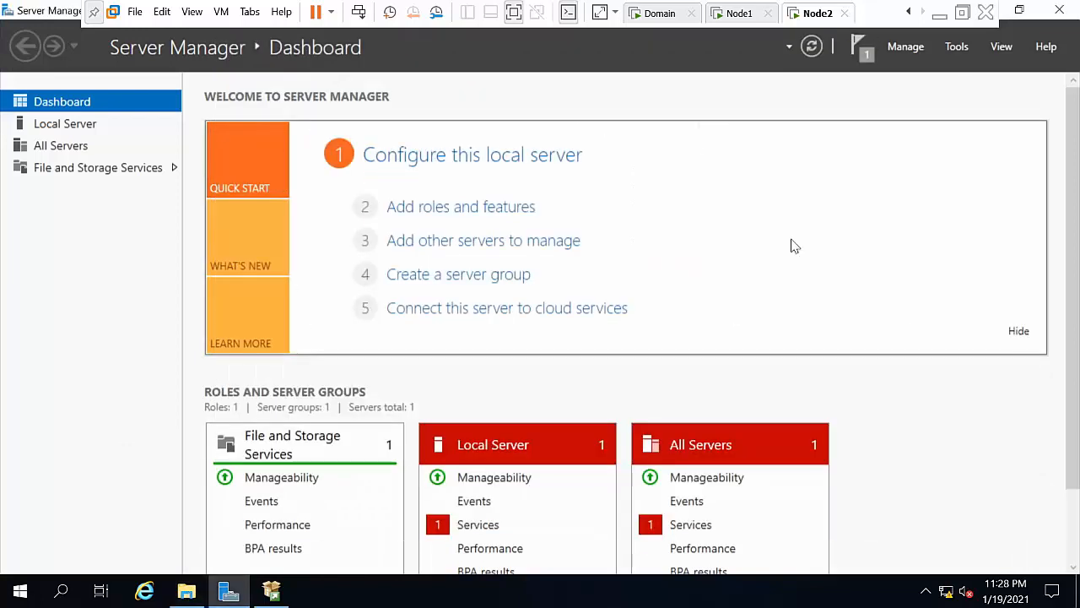
click(955, 48)
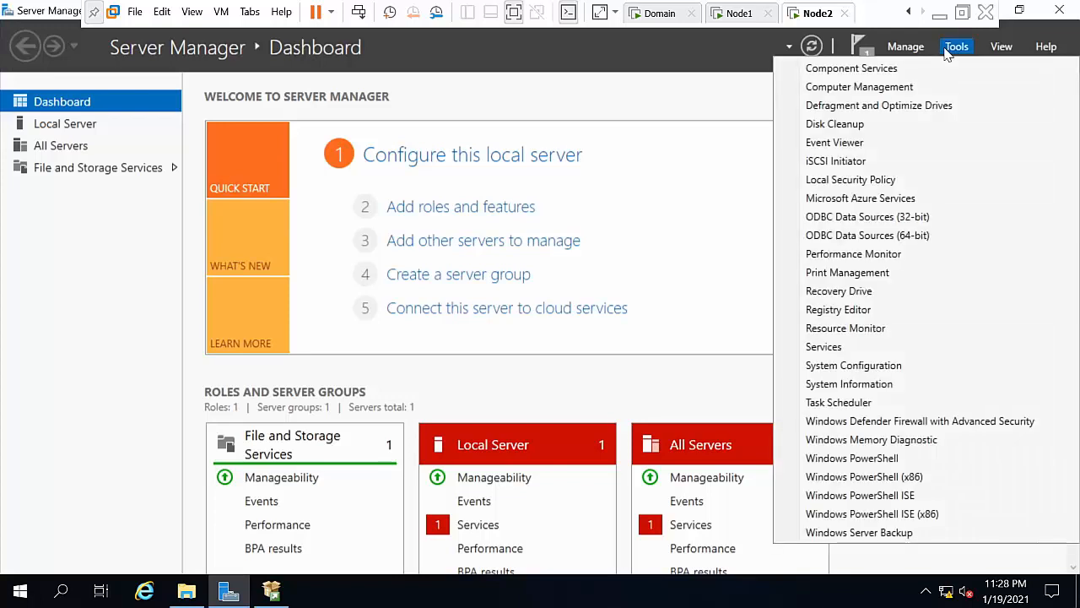
click(902, 93)
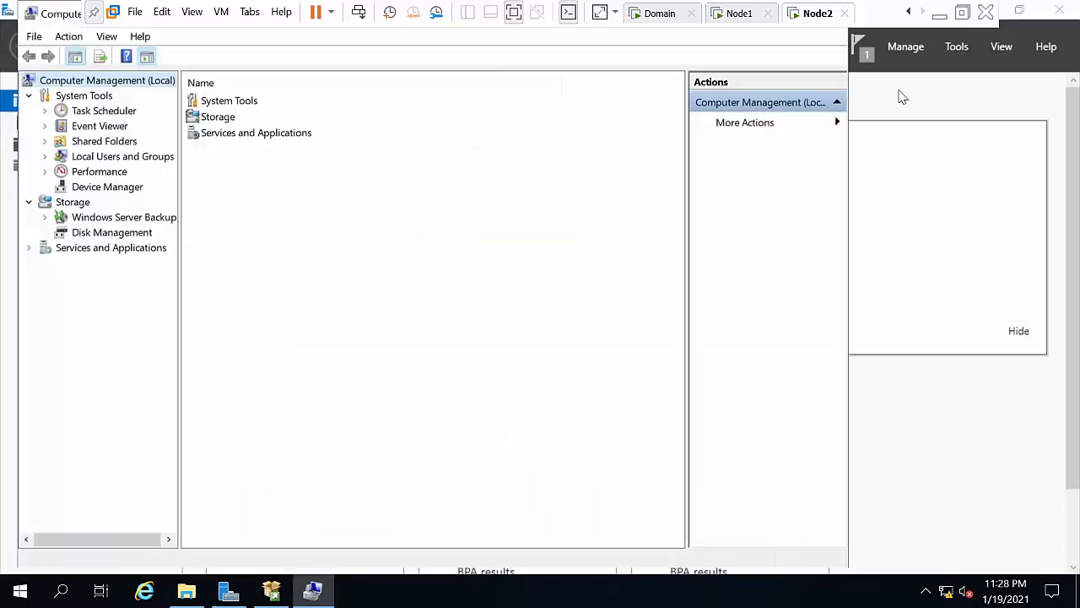
click(99, 236)
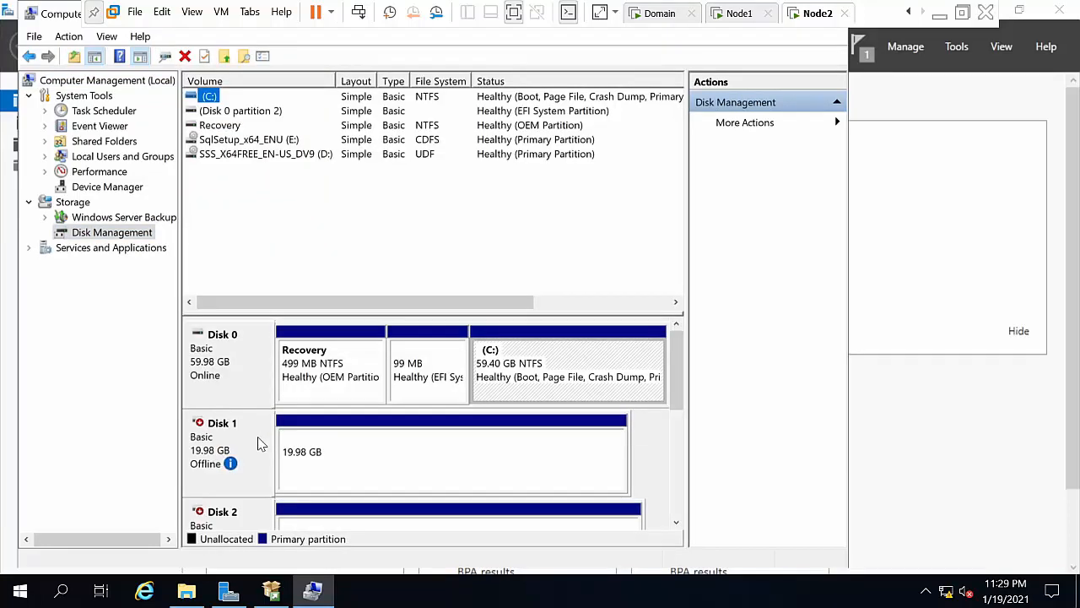
Step: Bring Disk 1 online and reassign its 19.98 GB New Volume from F: to X:
right_click(259, 441)
click(293, 453)
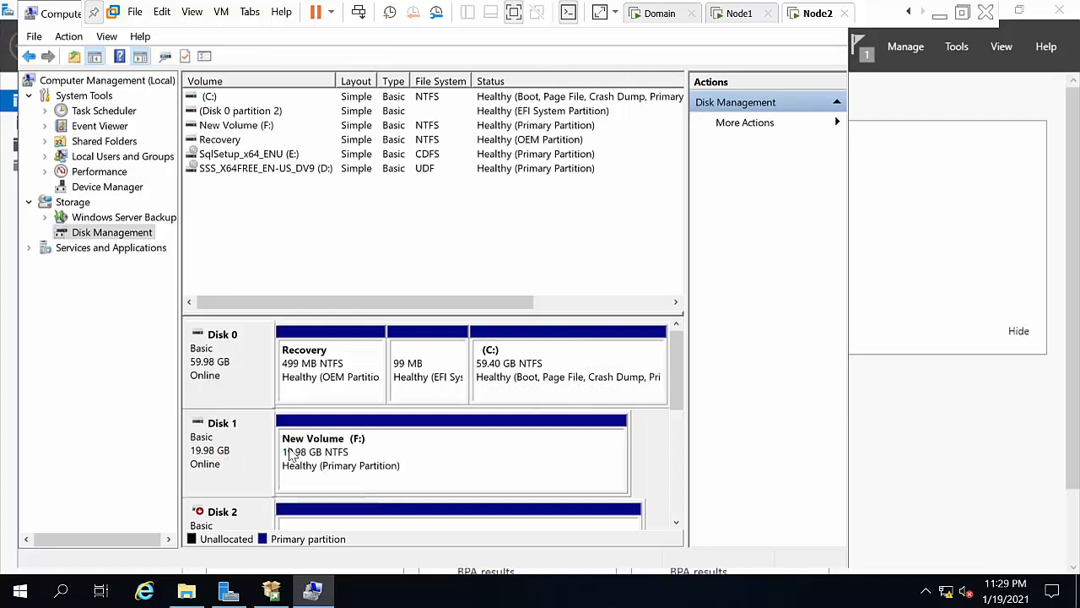
right_click(291, 454)
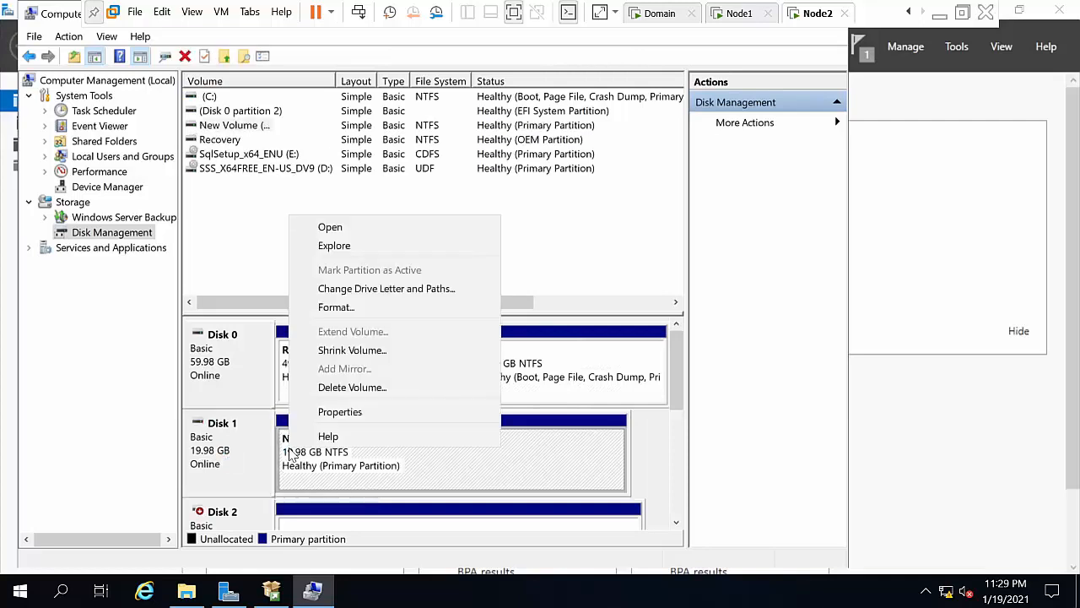
click(378, 291)
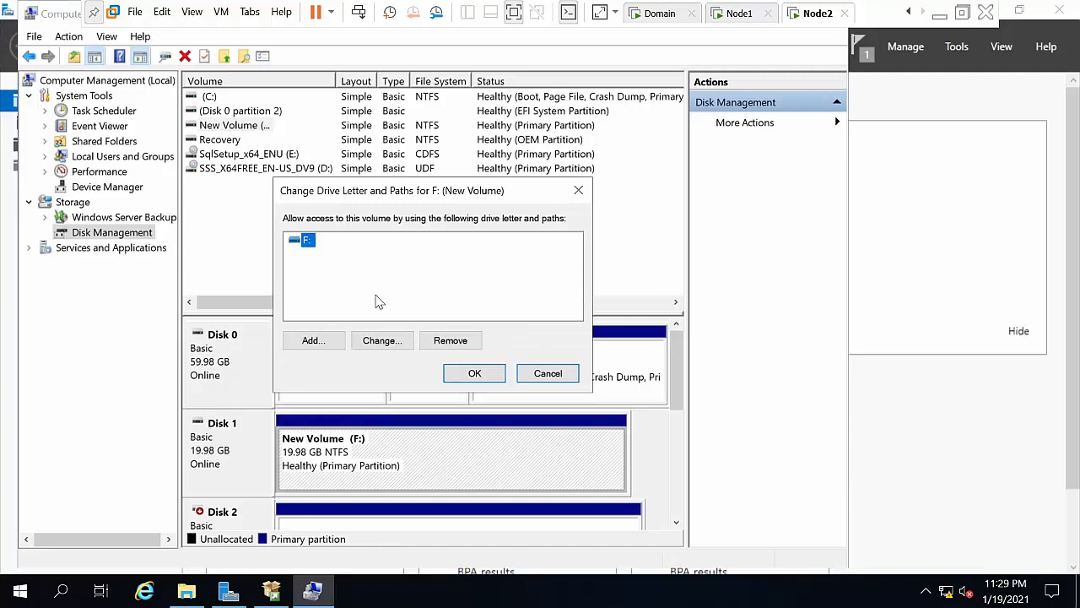
click(403, 341)
click(558, 265)
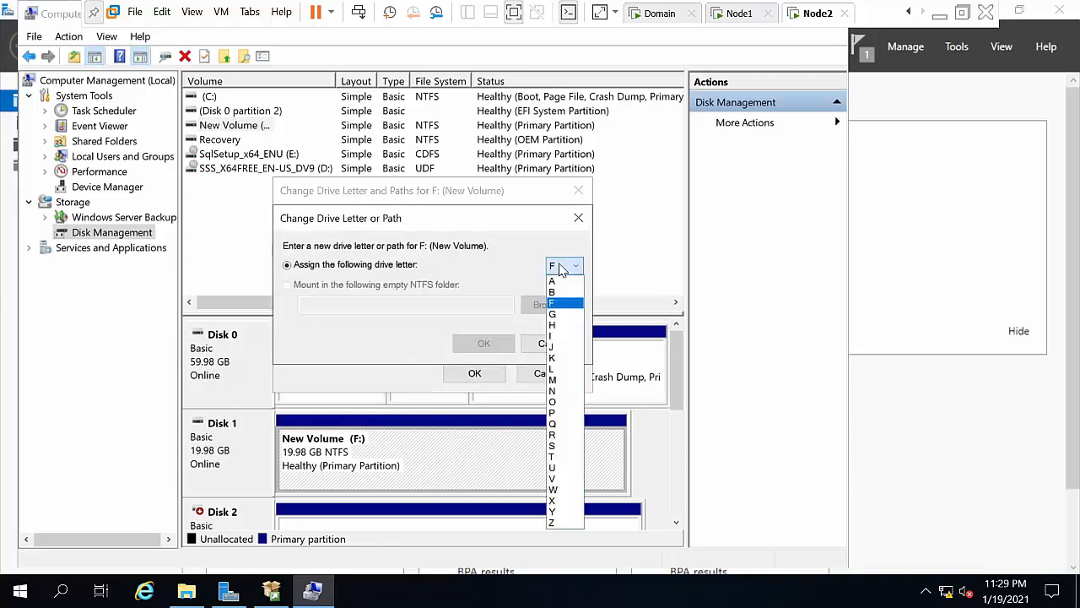
click(568, 501)
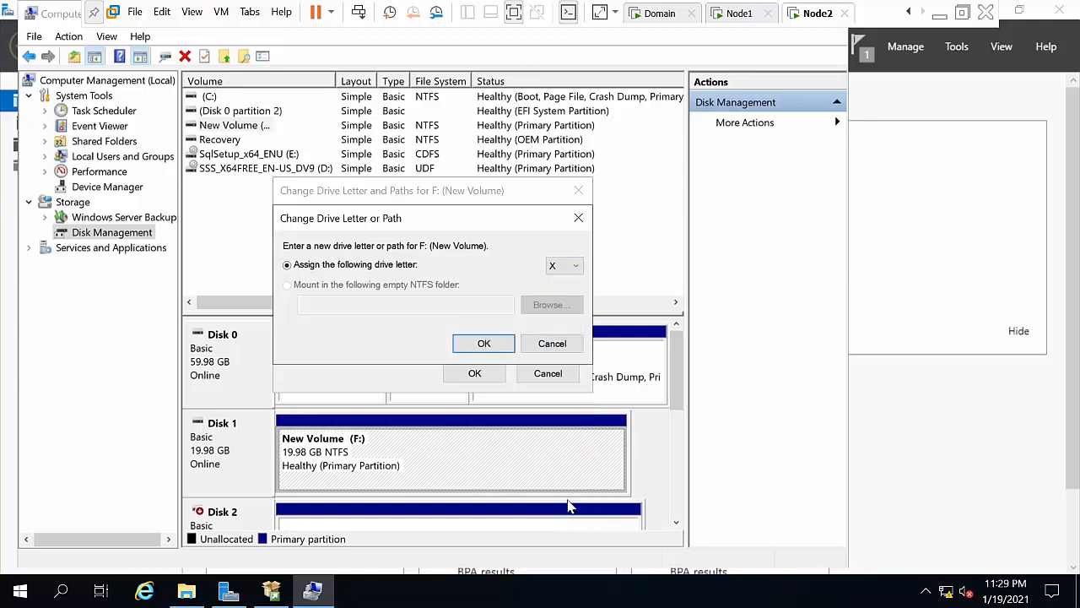
click(480, 342)
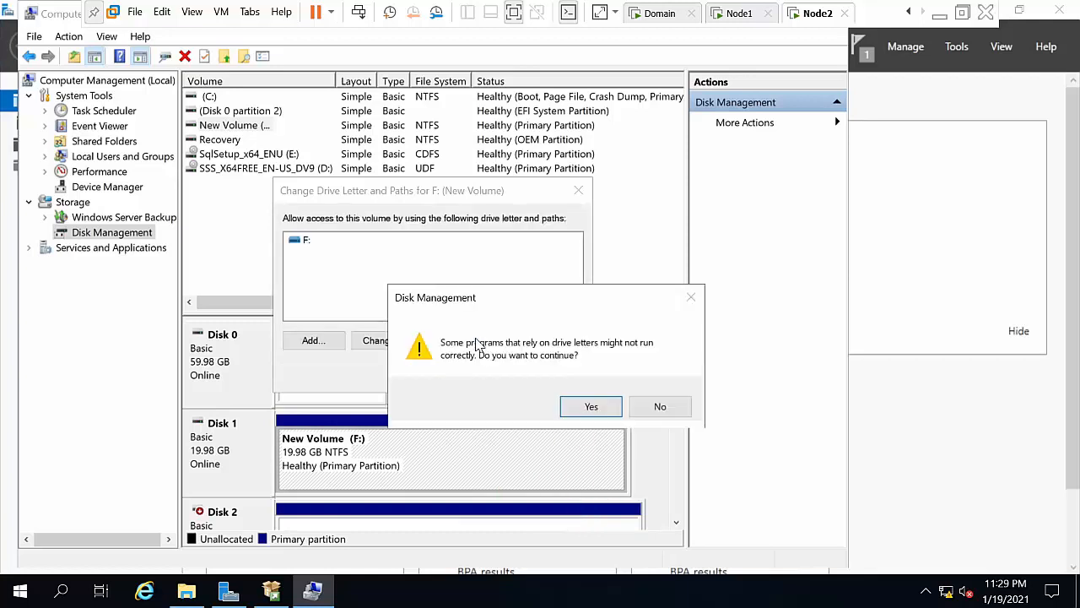
click(560, 406)
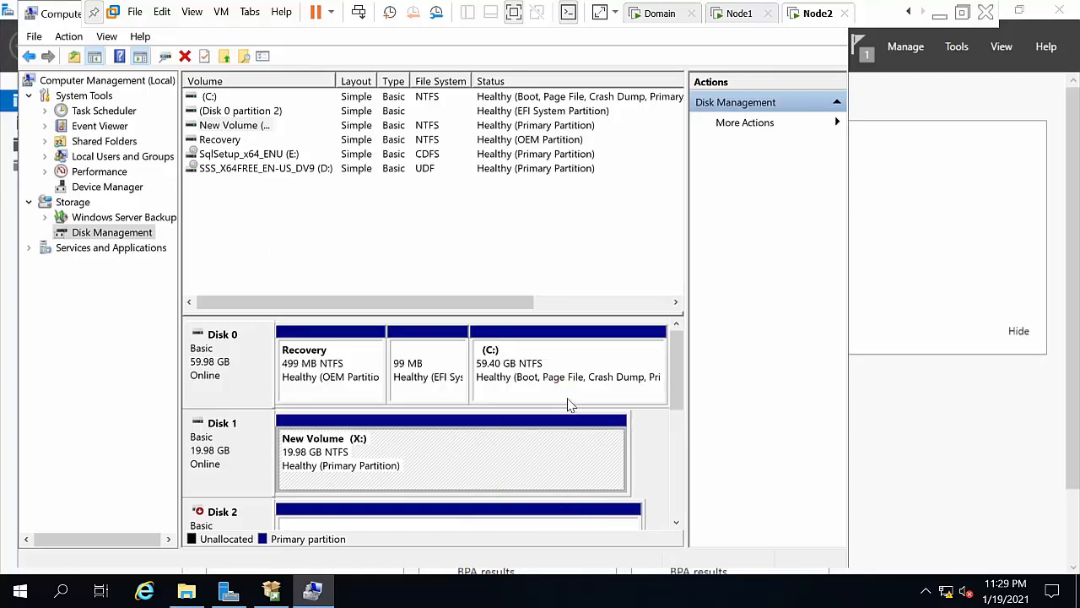
Step: Bring Node2's Disk 2 online
right_click(255, 522)
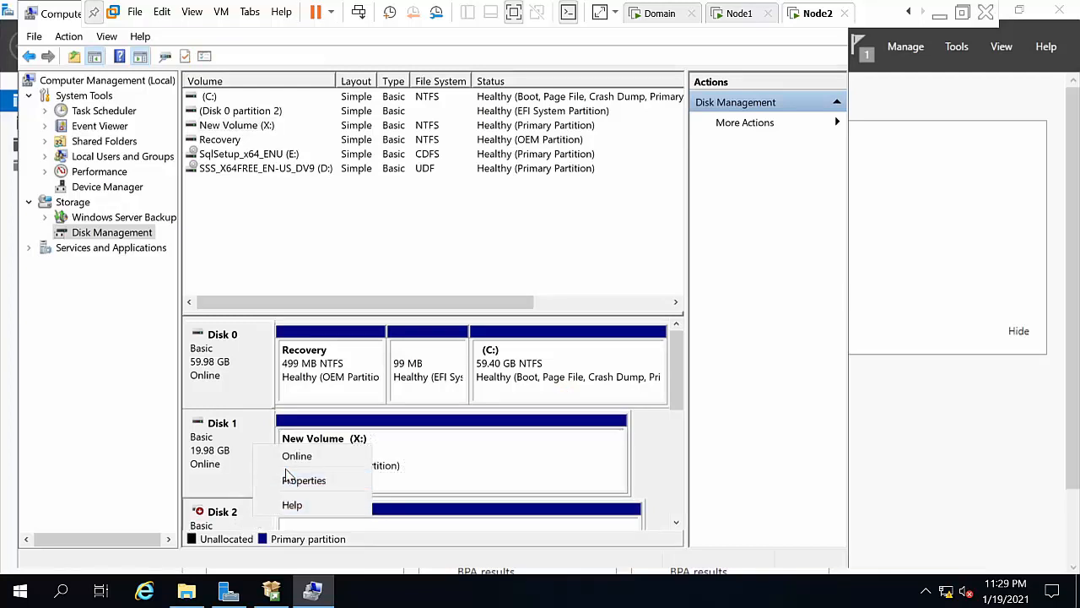
click(432, 523)
right_click(432, 524)
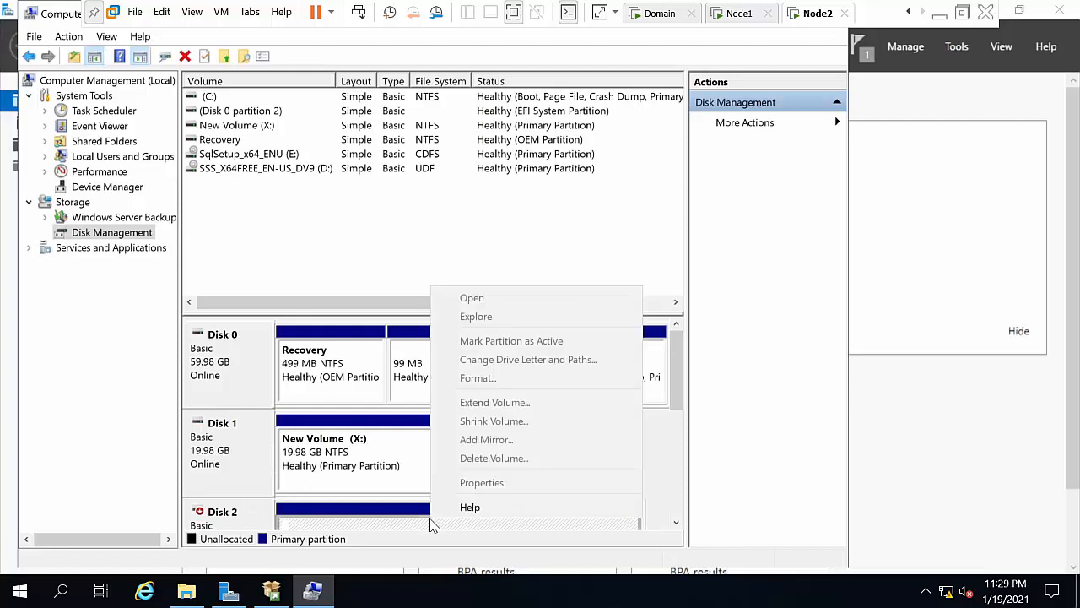
click(199, 508)
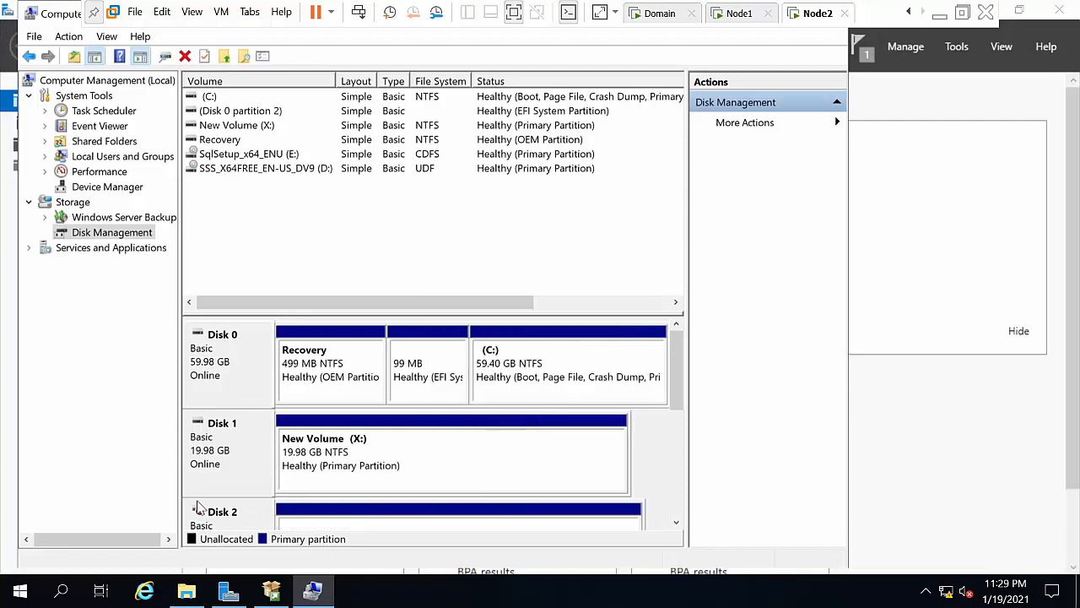
right_click(208, 512)
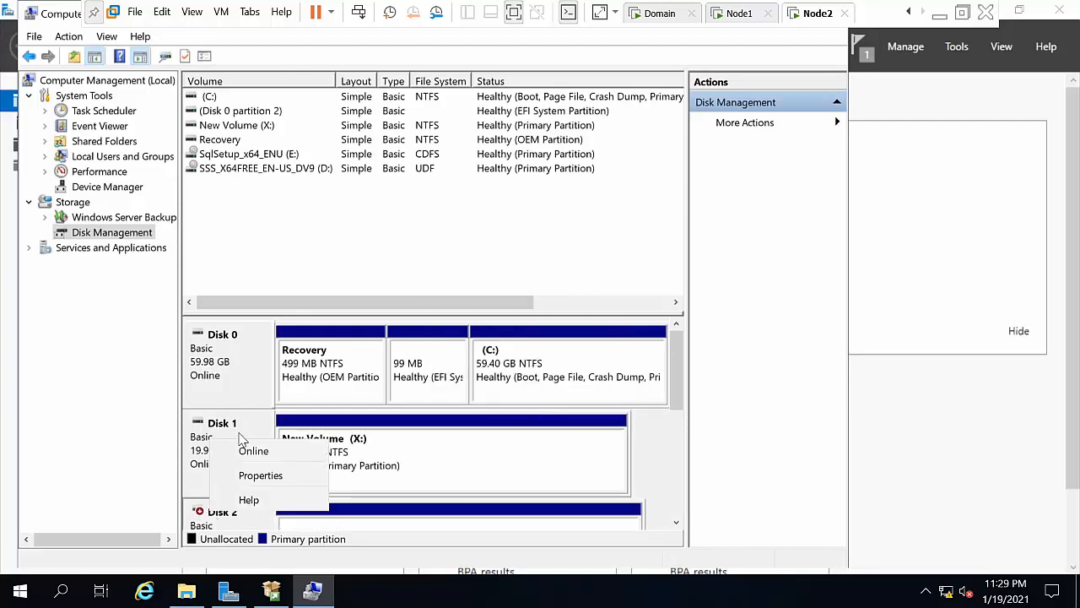
click(246, 451)
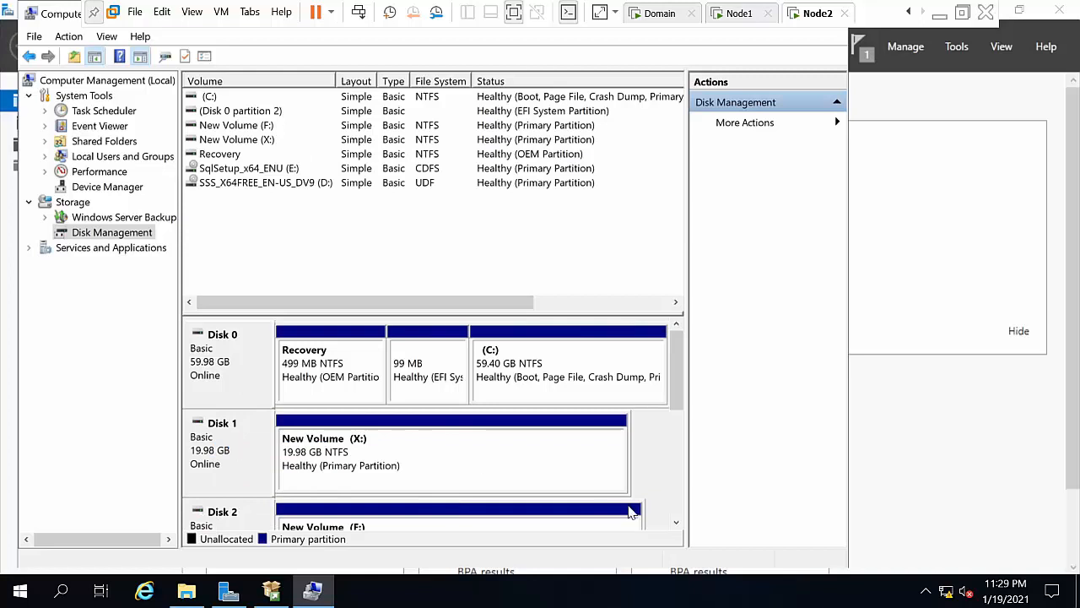
click(677, 522)
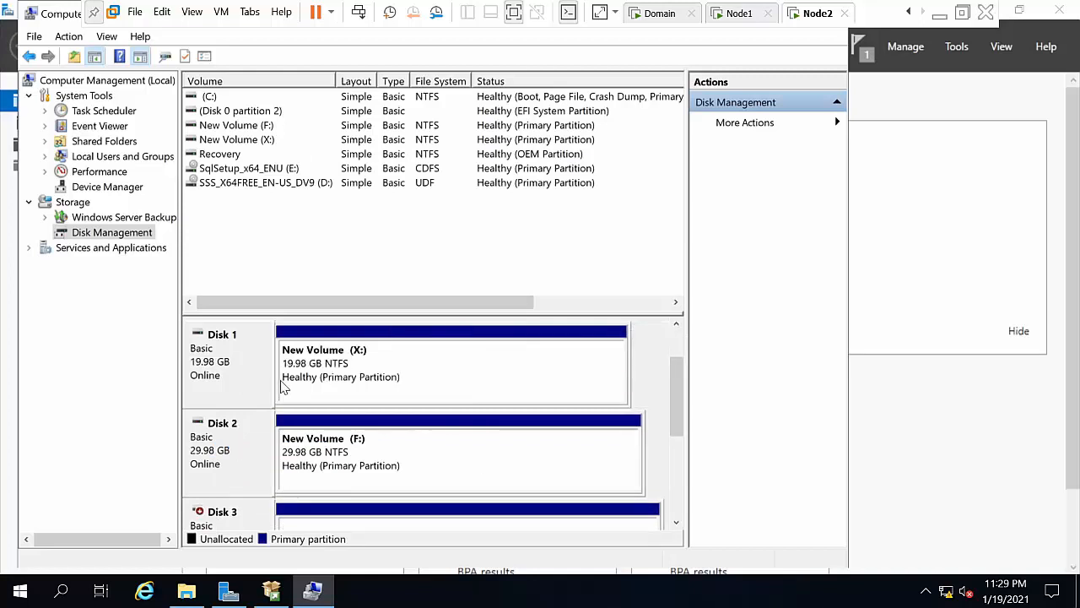
Step: Change Disk 2's New Volume drive letter from F: to Y:
click(323, 431)
right_click(323, 430)
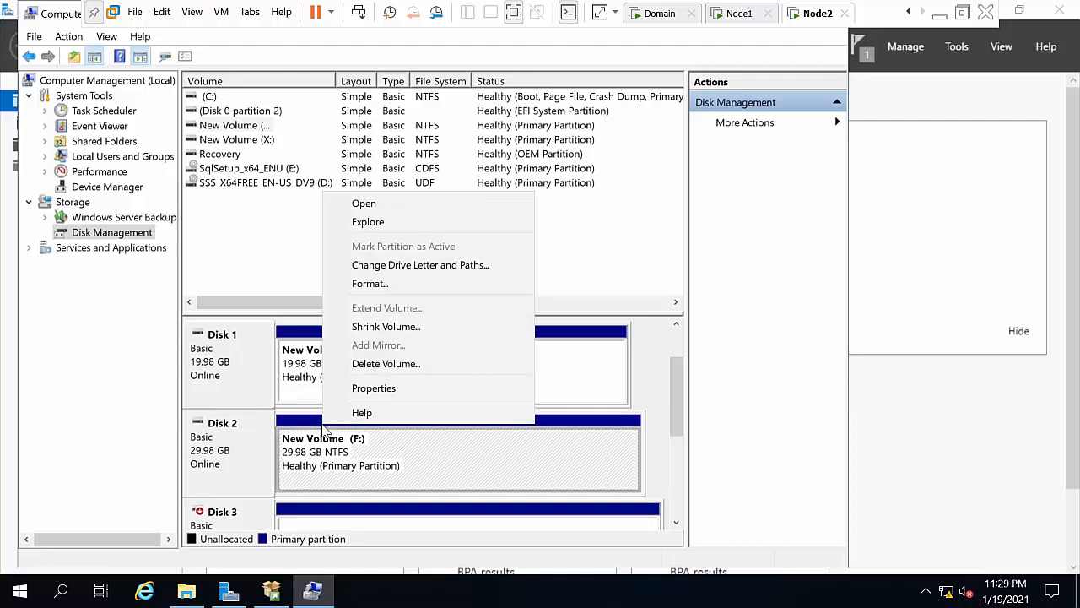
click(369, 265)
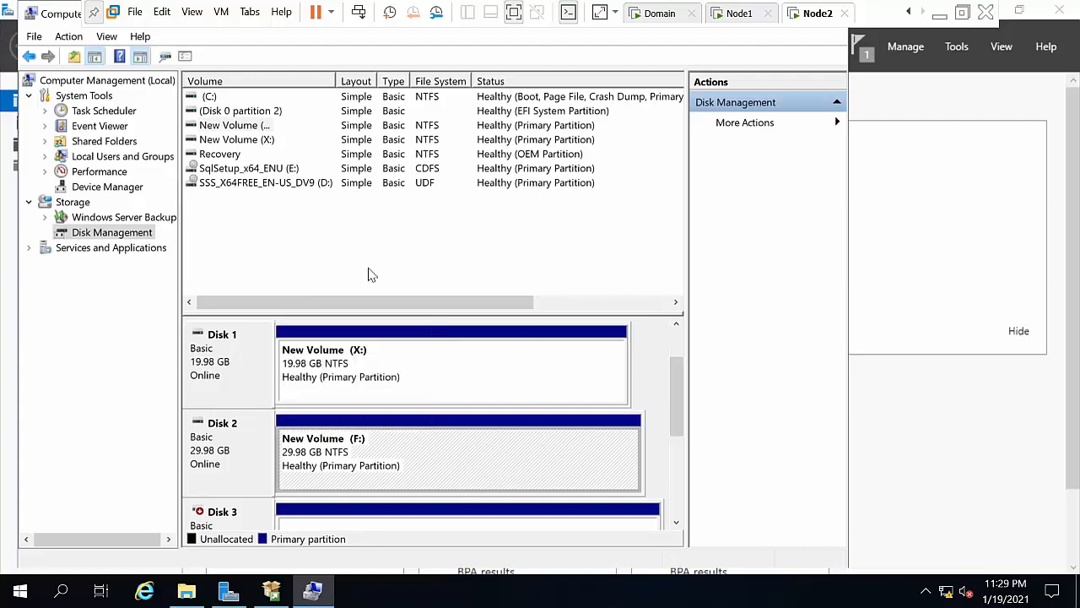
click(382, 341)
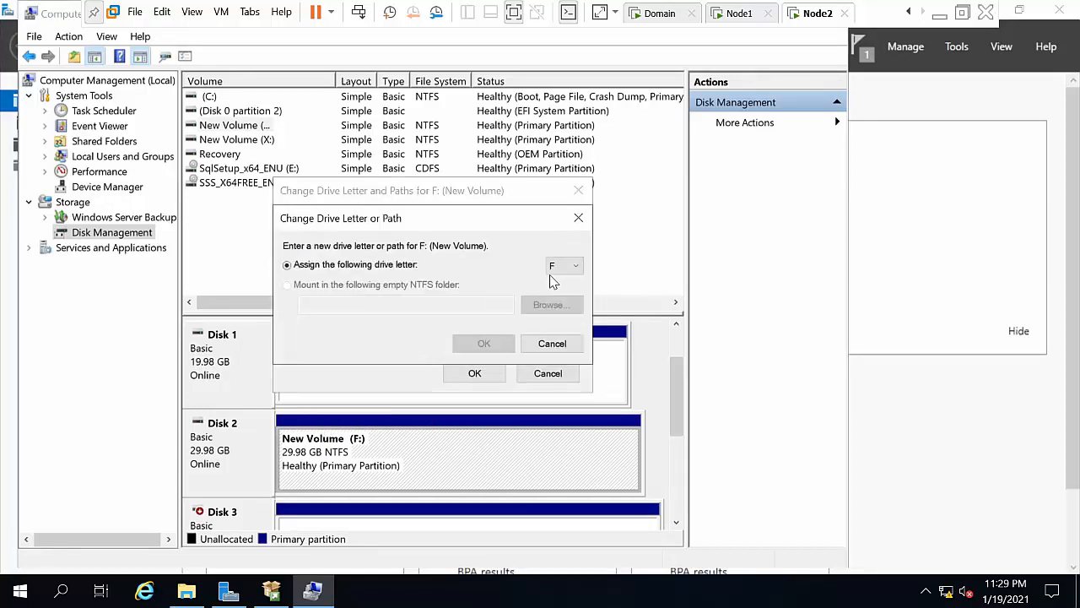
click(564, 265)
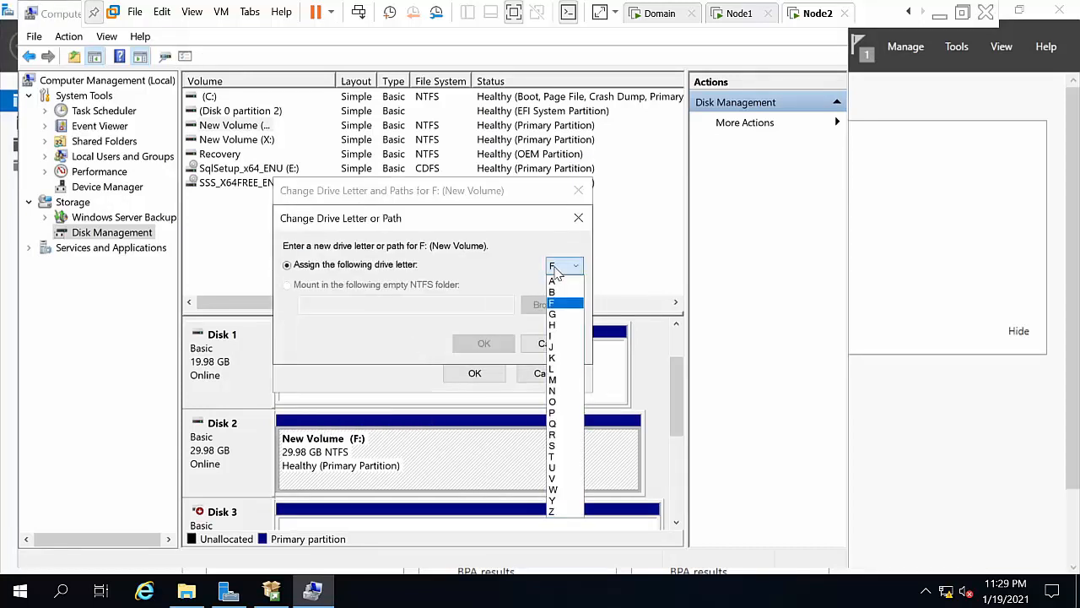
click(563, 501)
click(498, 346)
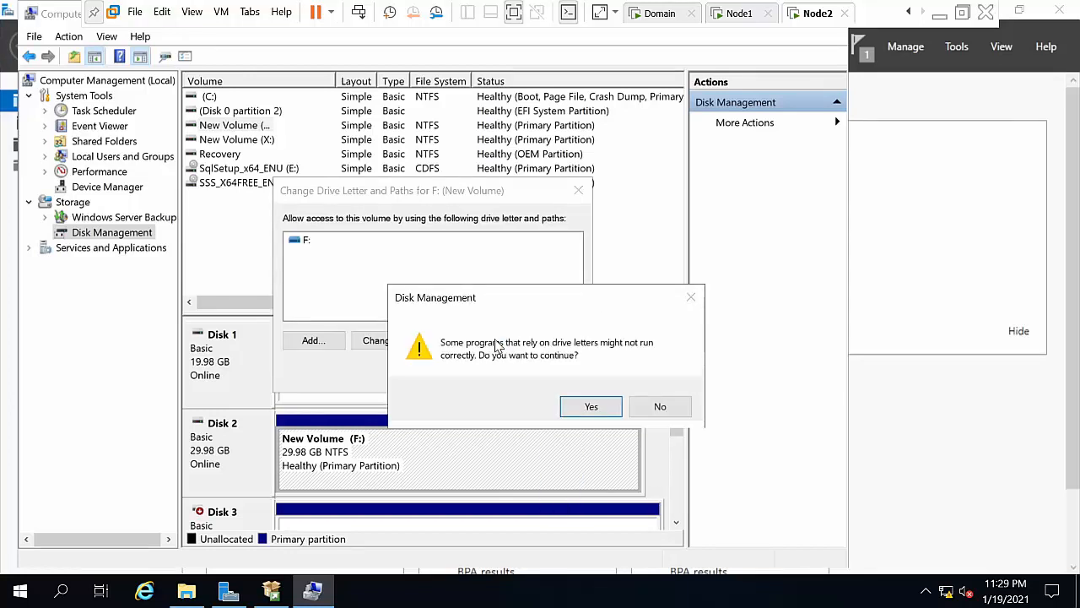
click(601, 412)
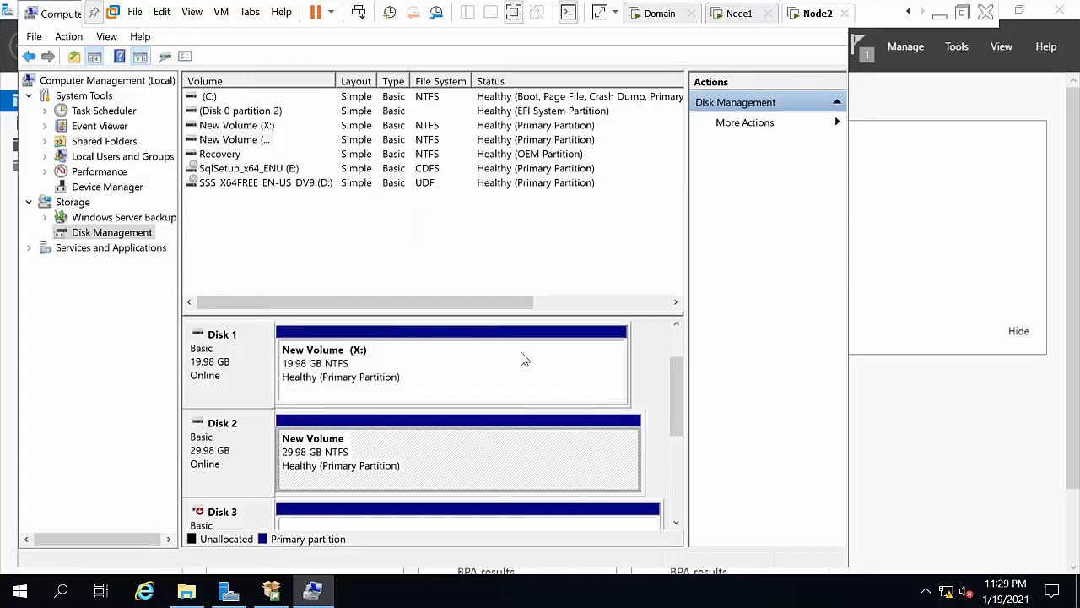
Step: Bring Disk 3 online and change its New Volume from F: to Z:
right_click(248, 511)
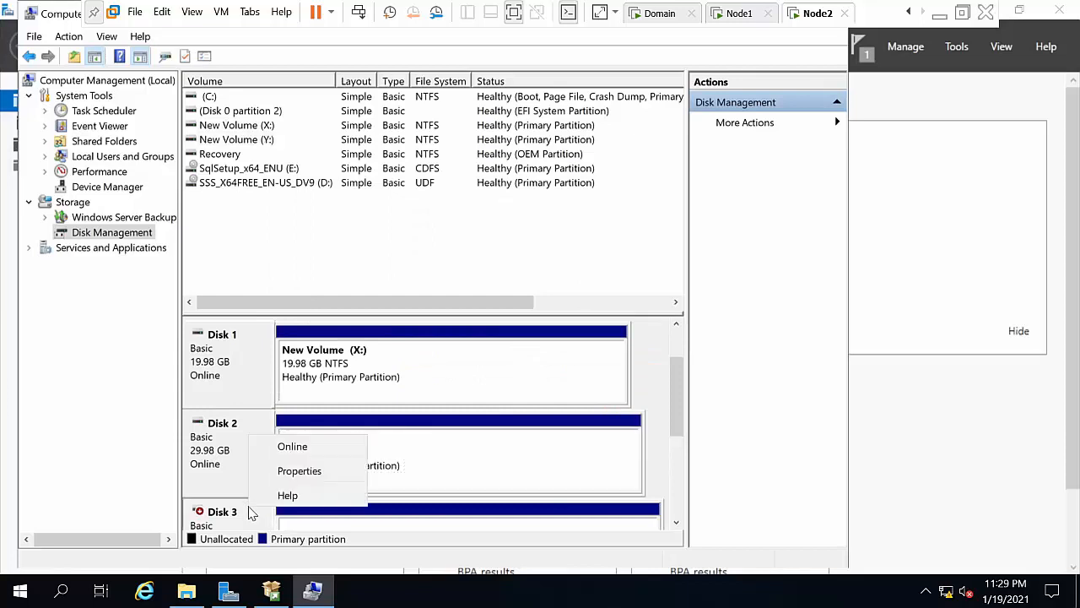
click(285, 449)
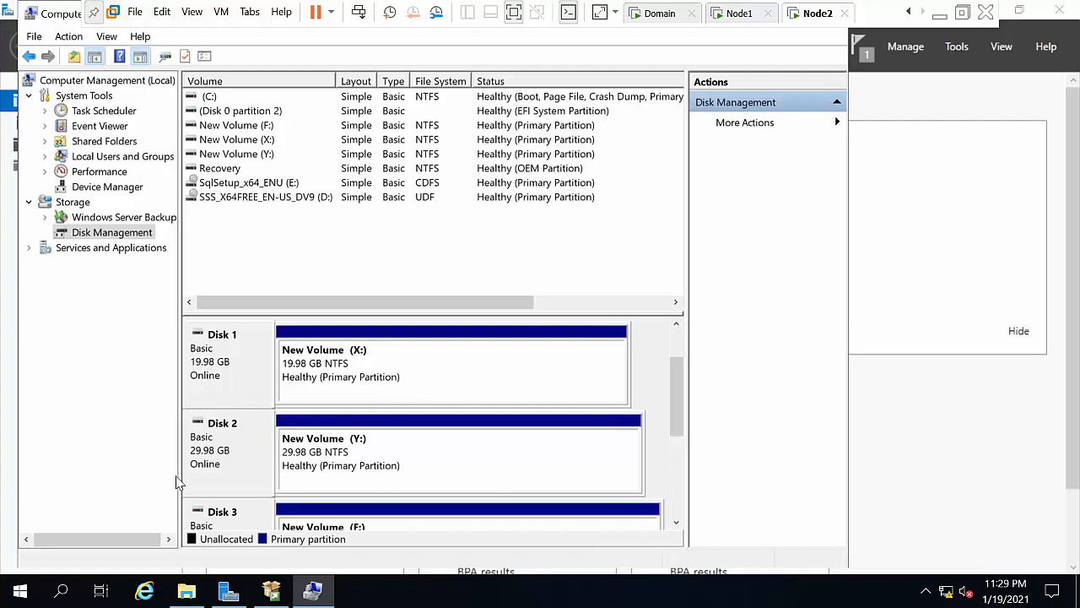
right_click(222, 513)
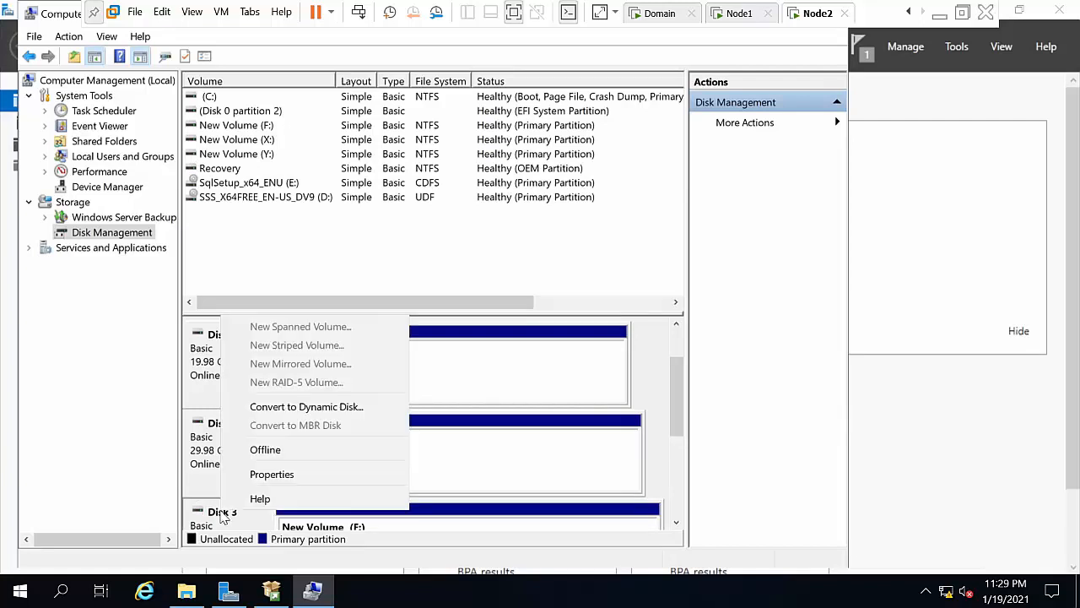
click(293, 520)
right_click(294, 521)
click(371, 358)
click(384, 340)
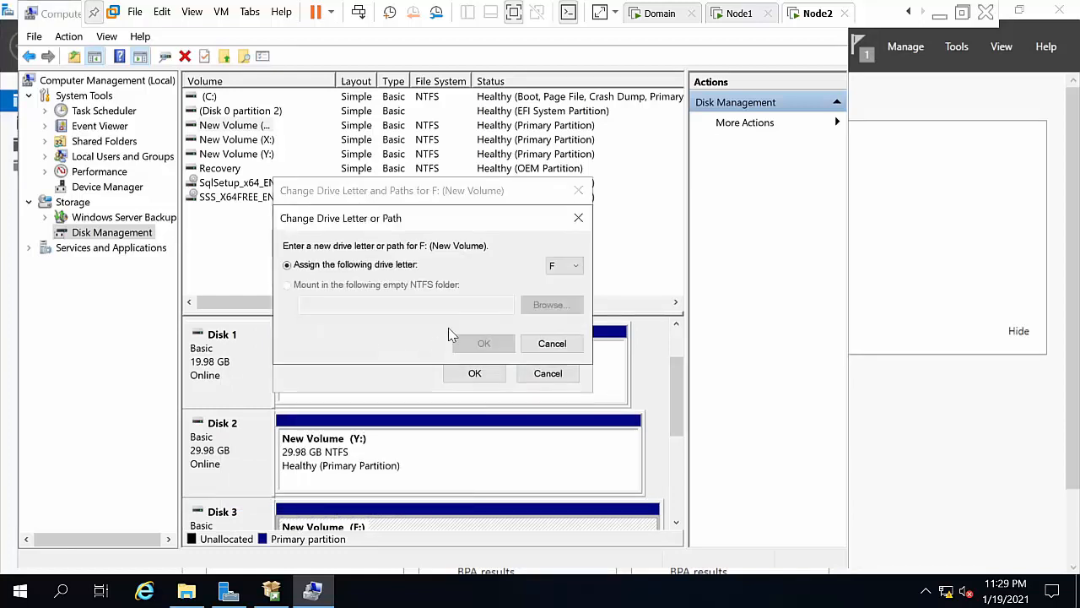
click(560, 269)
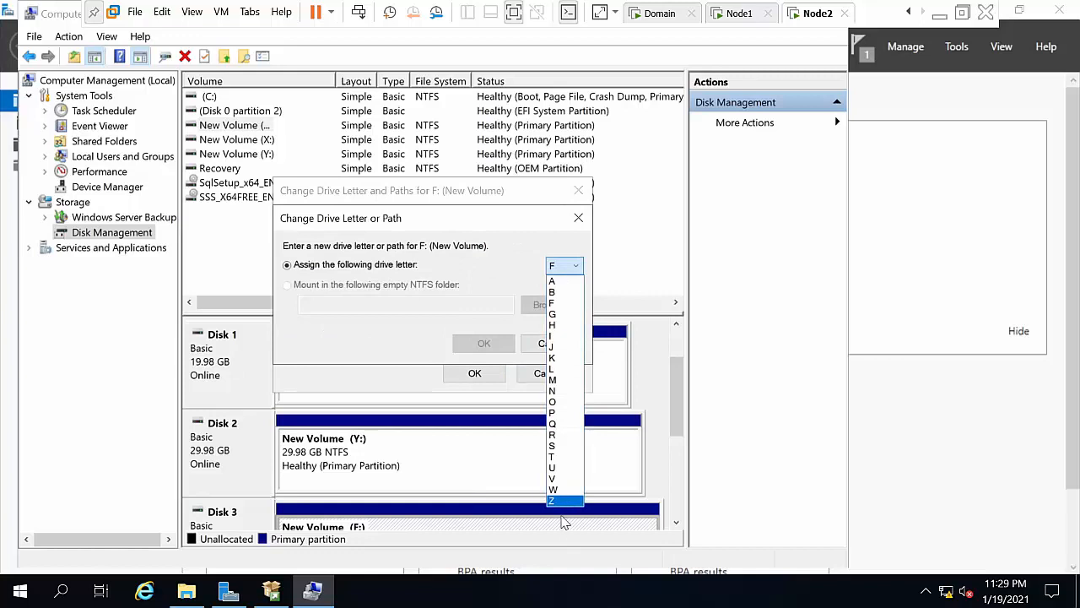
click(556, 502)
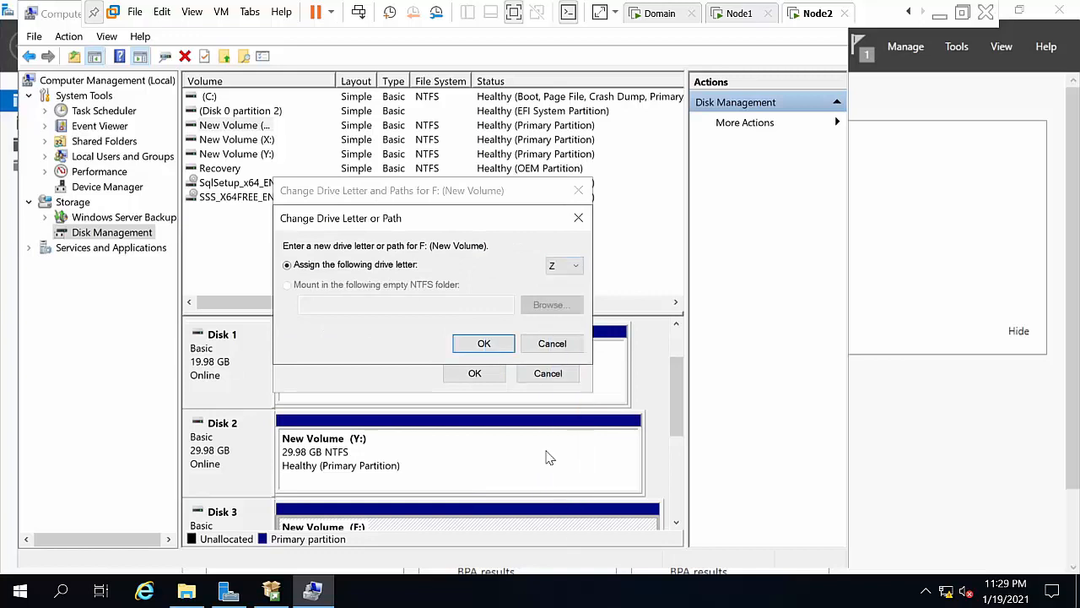
click(478, 343)
click(583, 411)
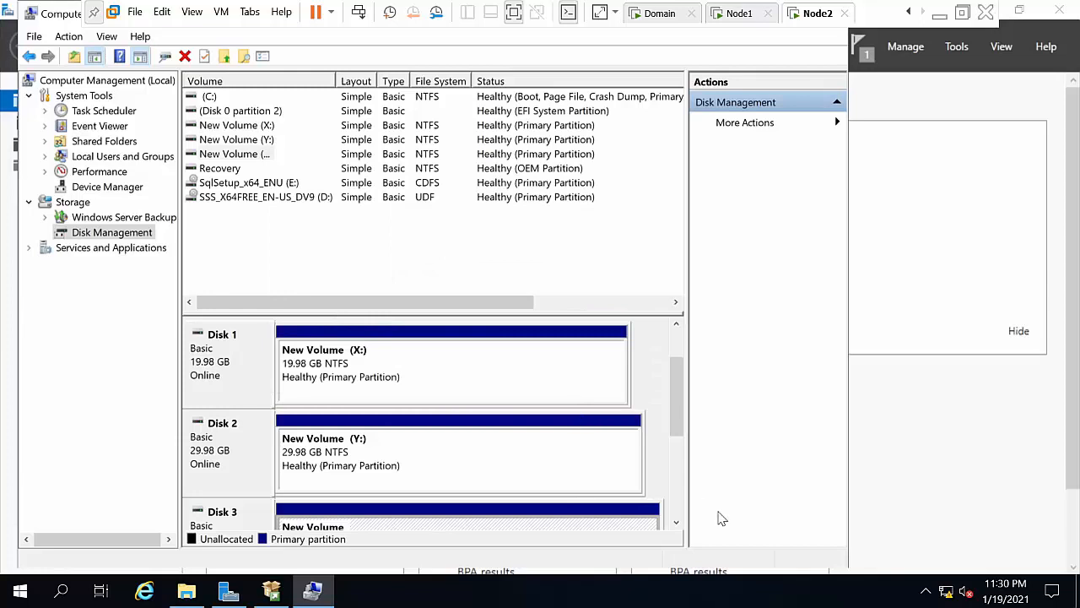
click(676, 524)
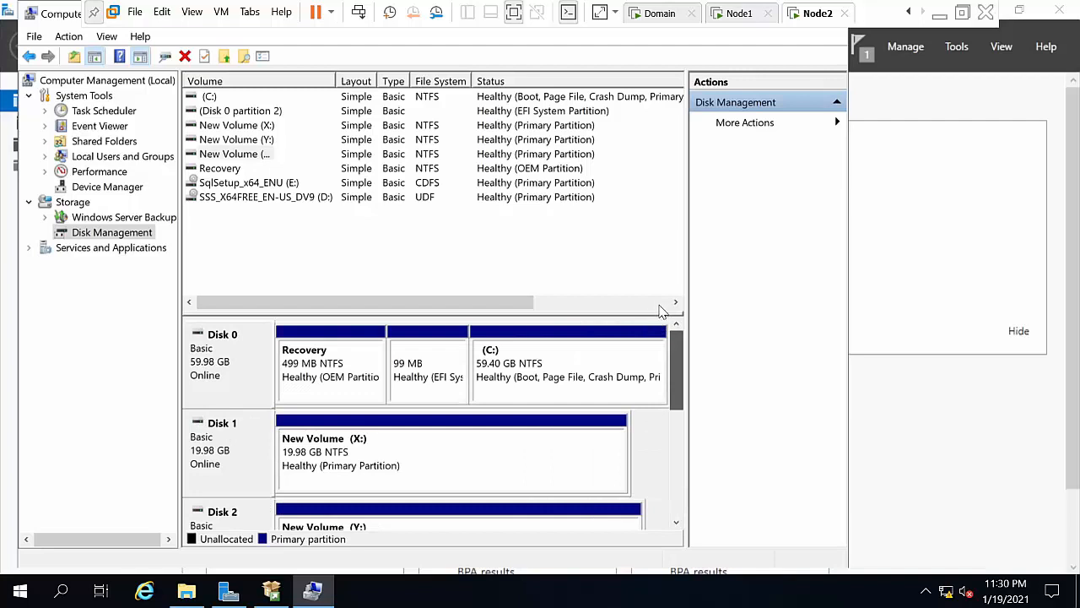
Step: On the Domain VM, refresh the iSCSI virtual disks list, then minimize Server Manager
click(935, 207)
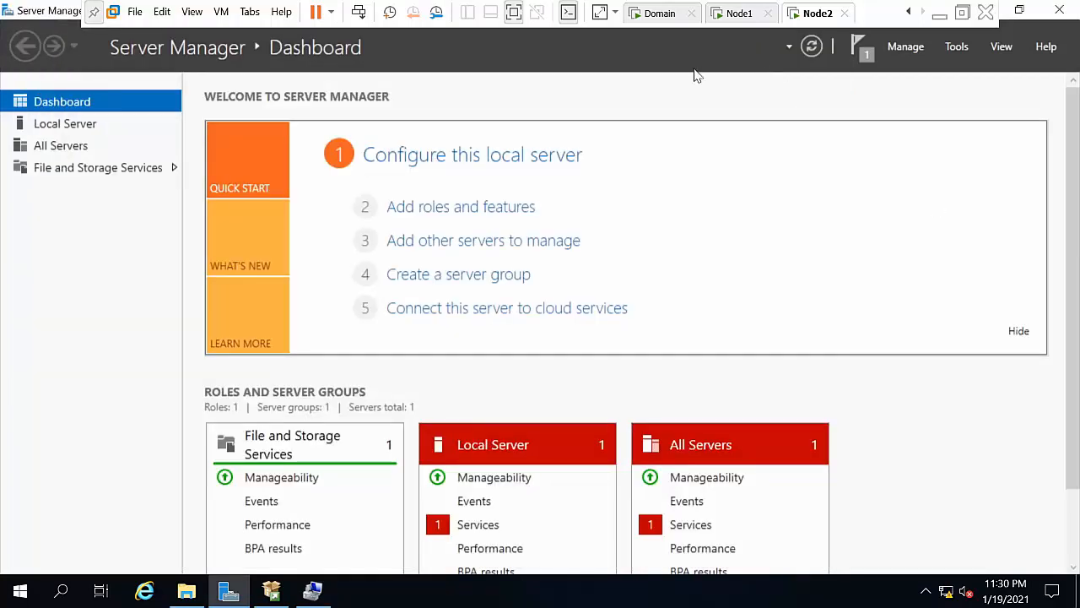
click(652, 15)
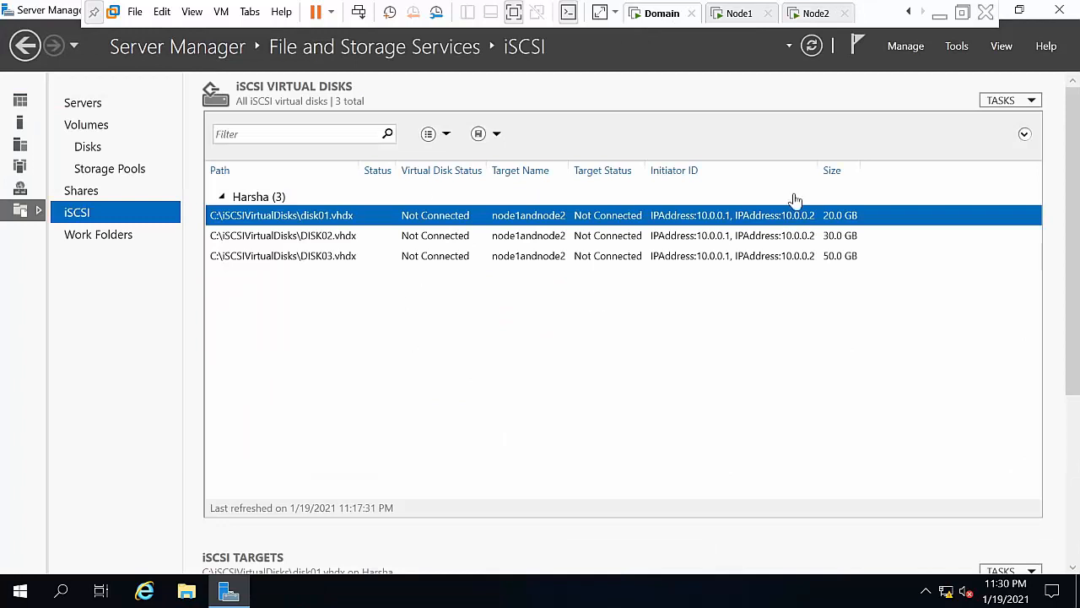
click(812, 46)
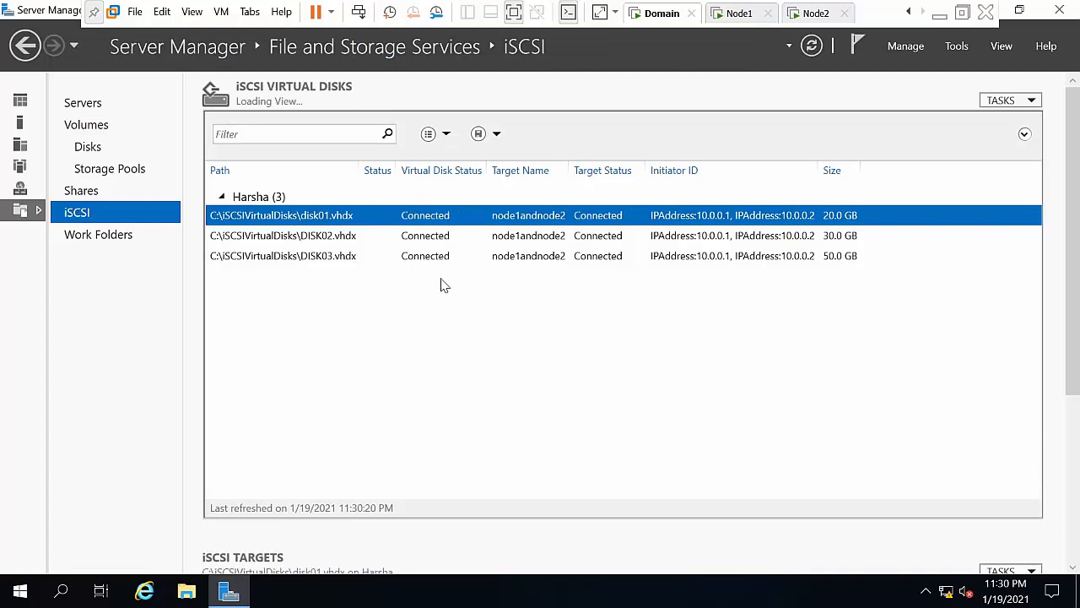
click(1019, 9)
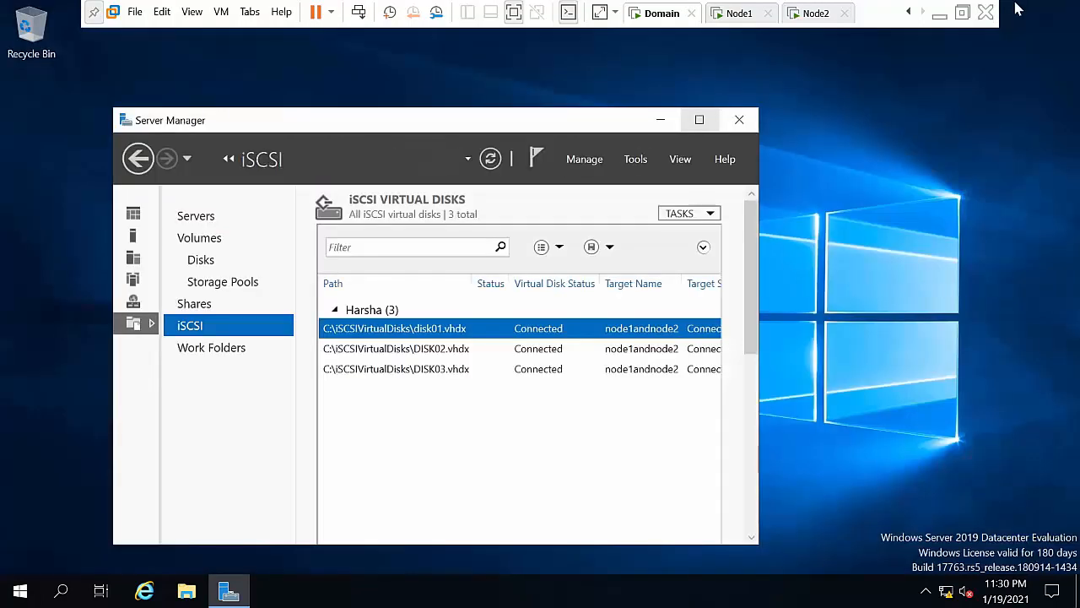
click(661, 121)
Step: Refresh the Domain desktop and open Network Connections via ncpa.cpl from Run
right_click(460, 234)
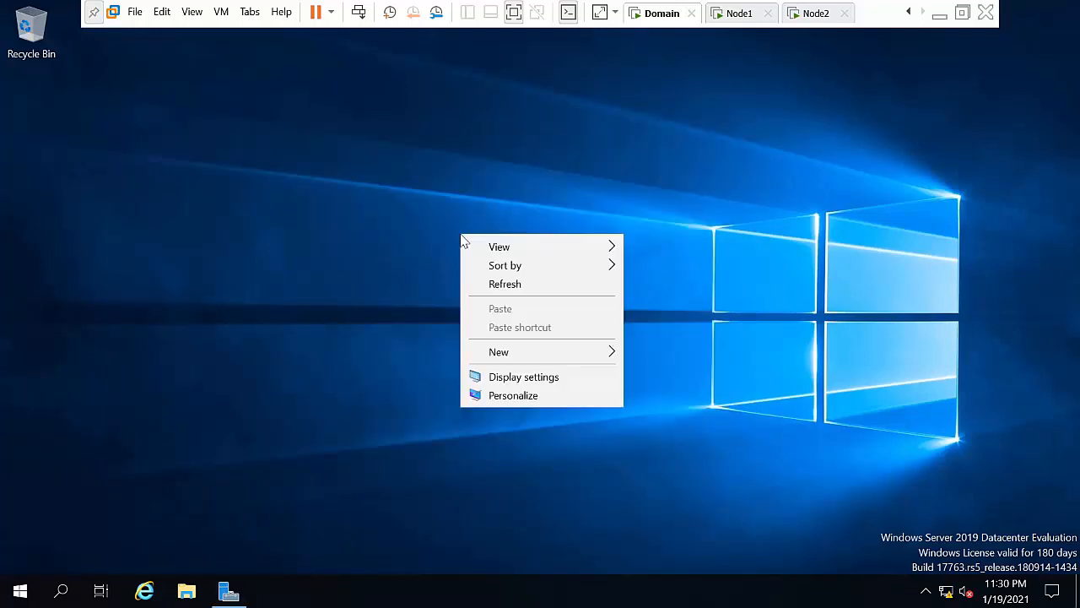
click(530, 287)
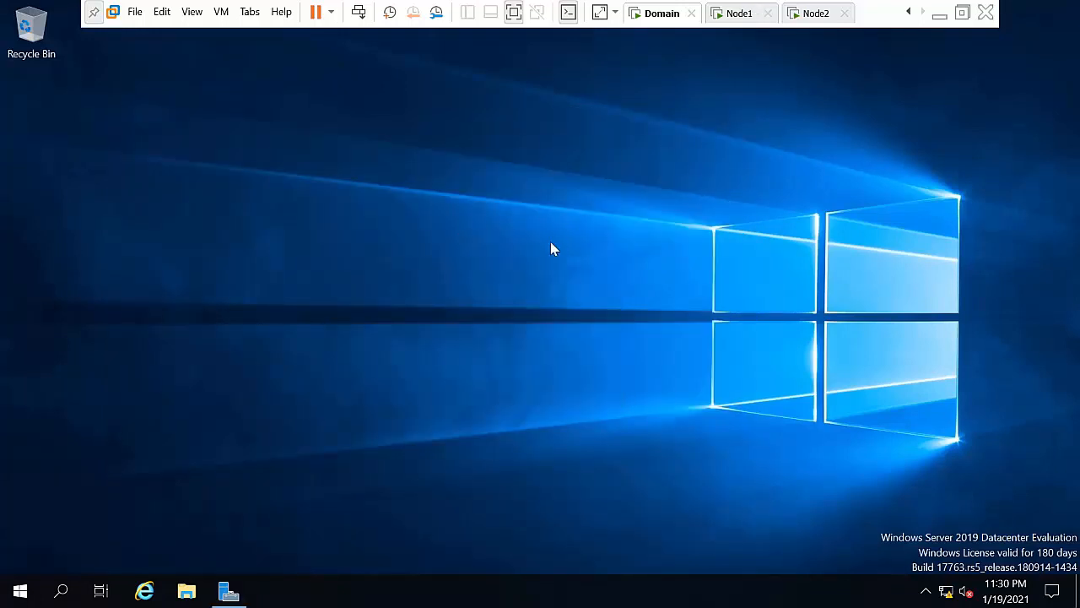
key(super+r)
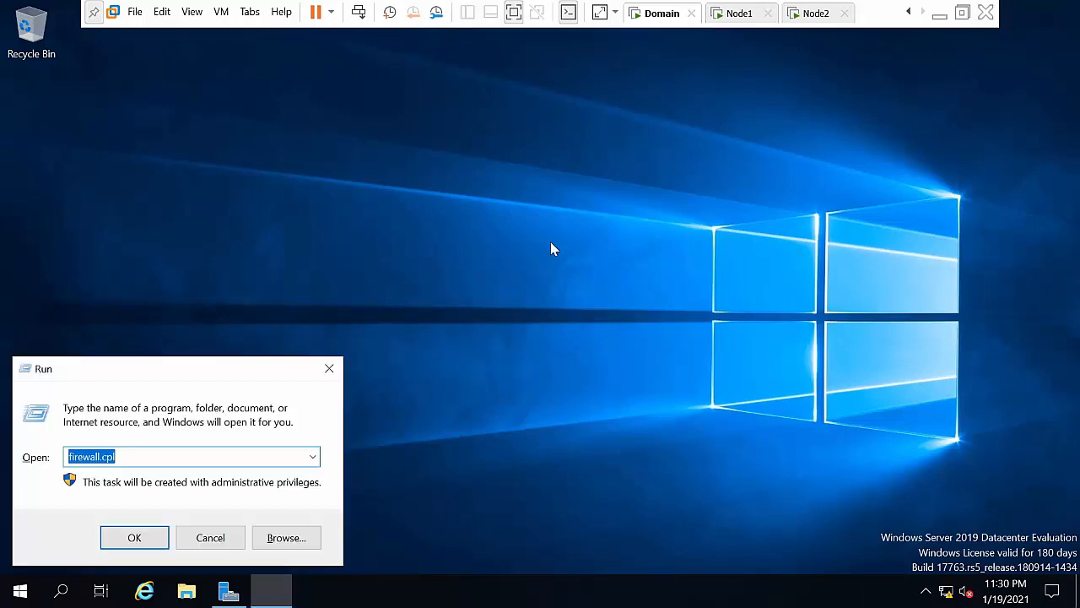
key(Left)
key(Down)
key(Return)
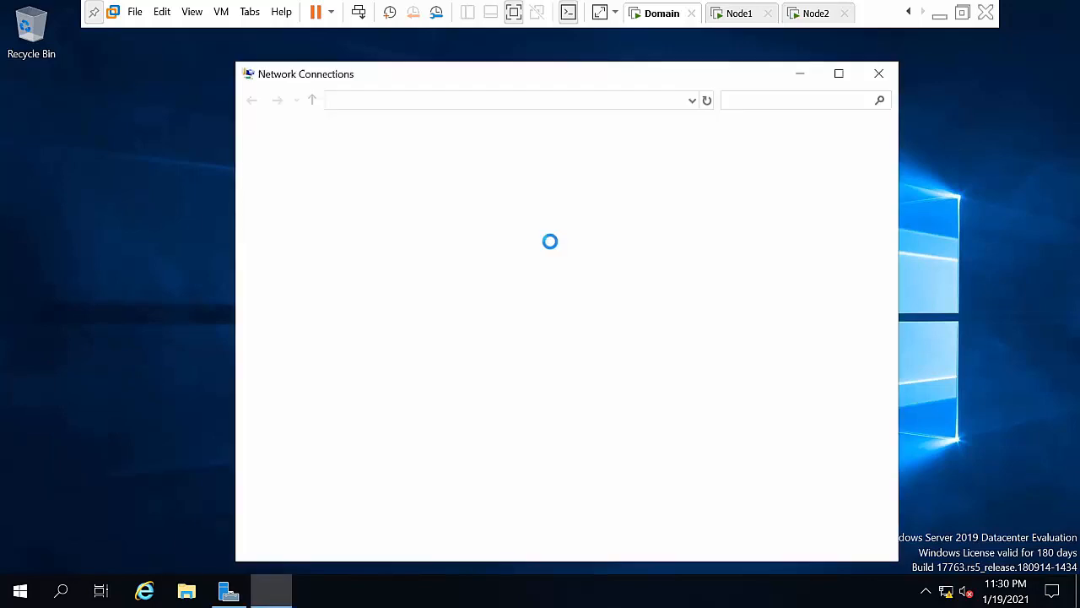
Step: Set Ethernet0's IPv4 default gateway to 10.0.0.50
click(323, 180)
right_click(323, 180)
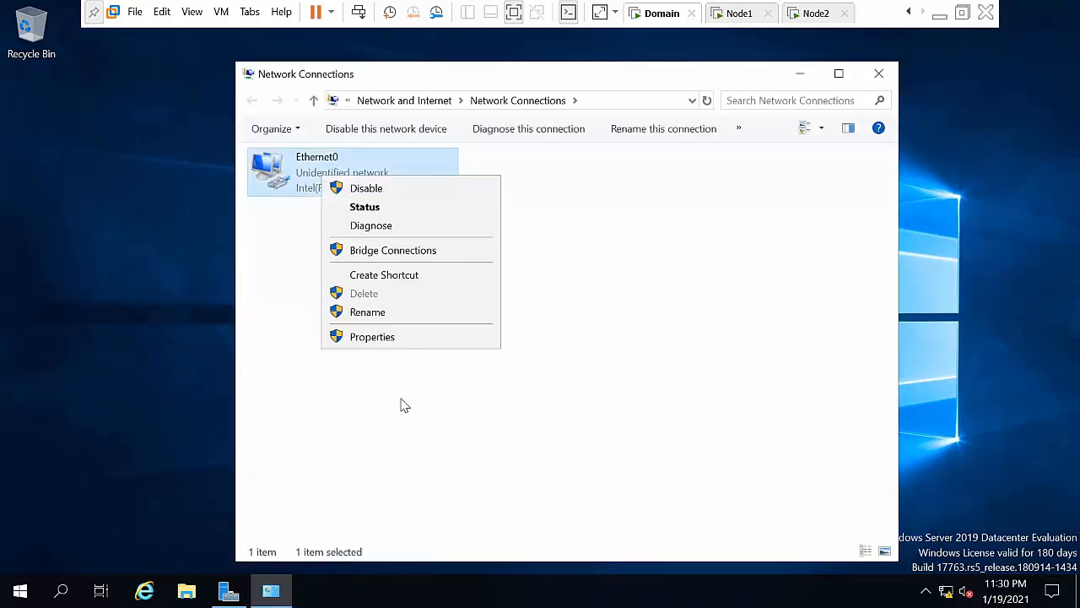
click(374, 336)
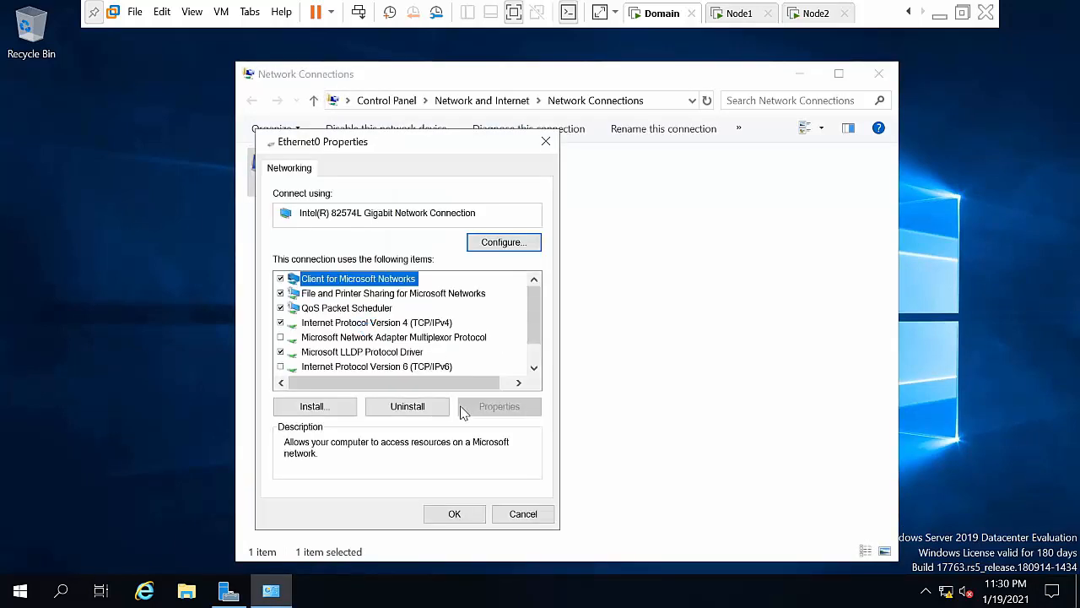
click(387, 326)
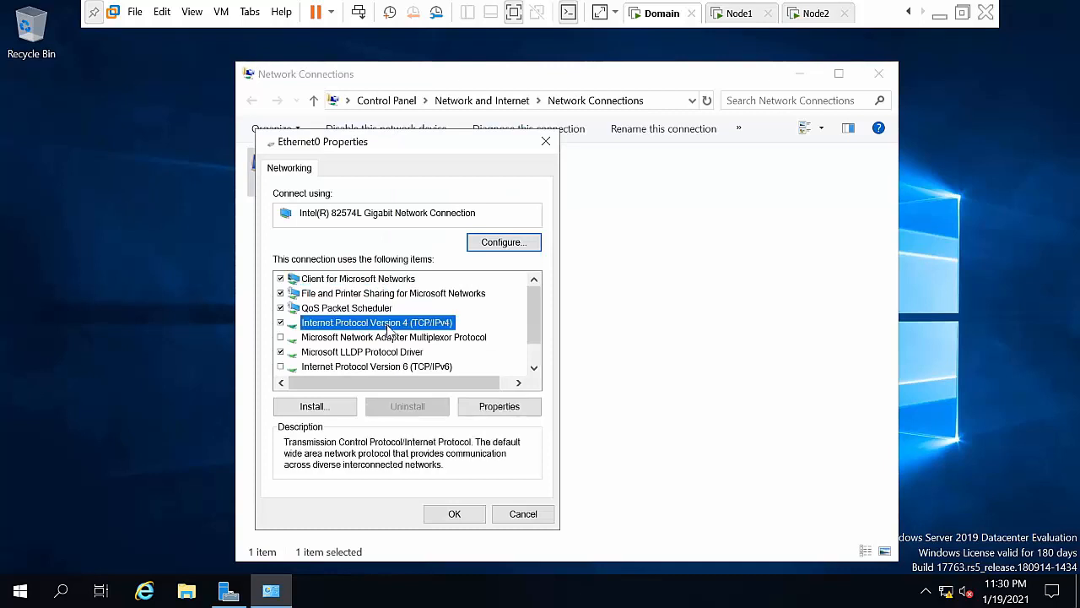
click(511, 410)
click(479, 385)
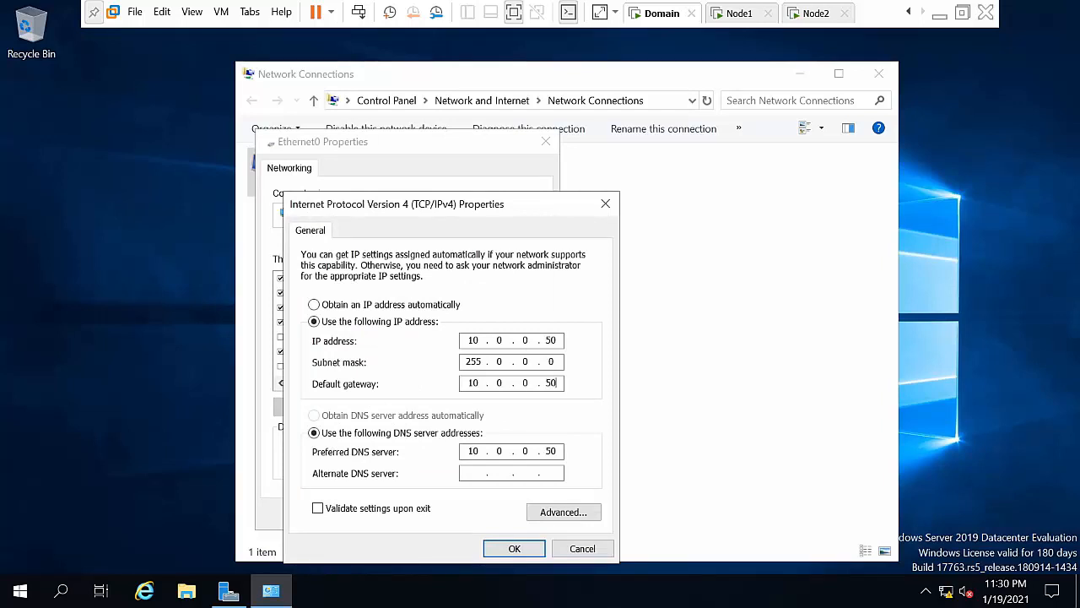
click(497, 547)
Step: Close the adapter properties and Network Connections, then switch to Node1
click(456, 515)
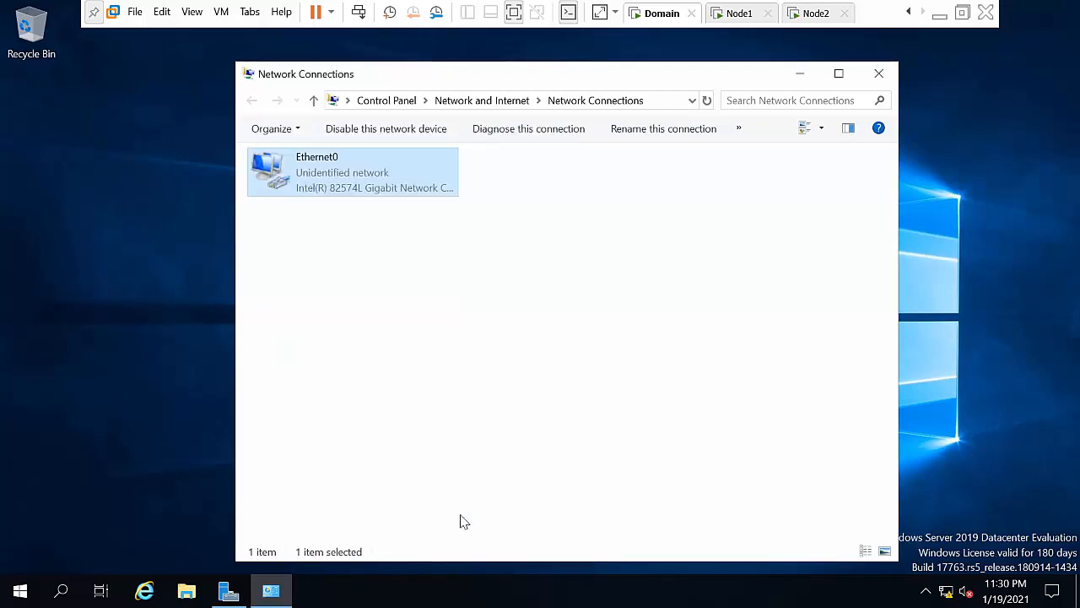
click(879, 74)
click(744, 12)
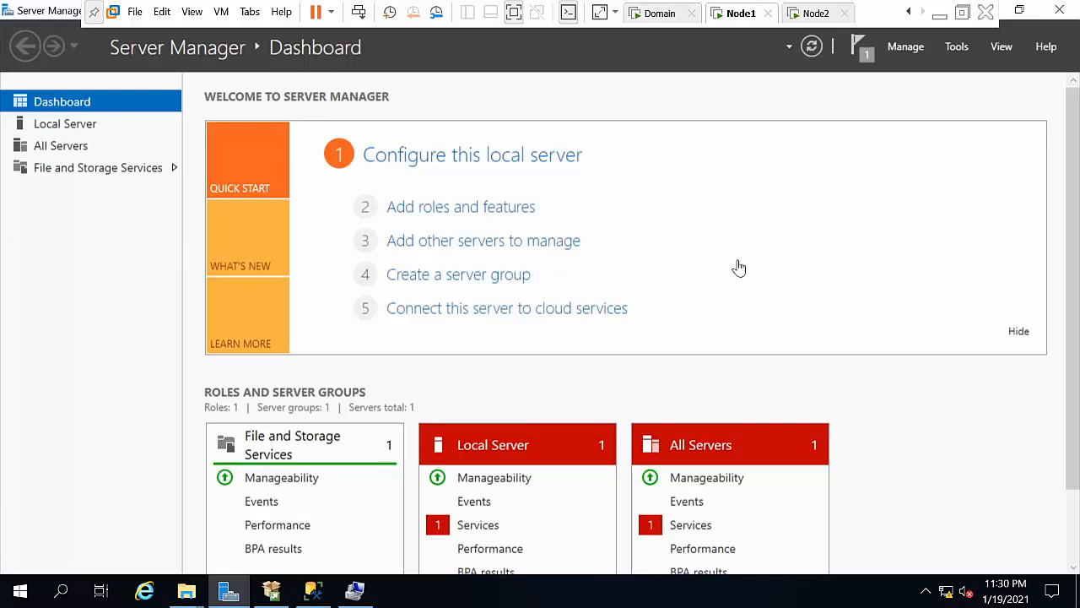
key(super+r)
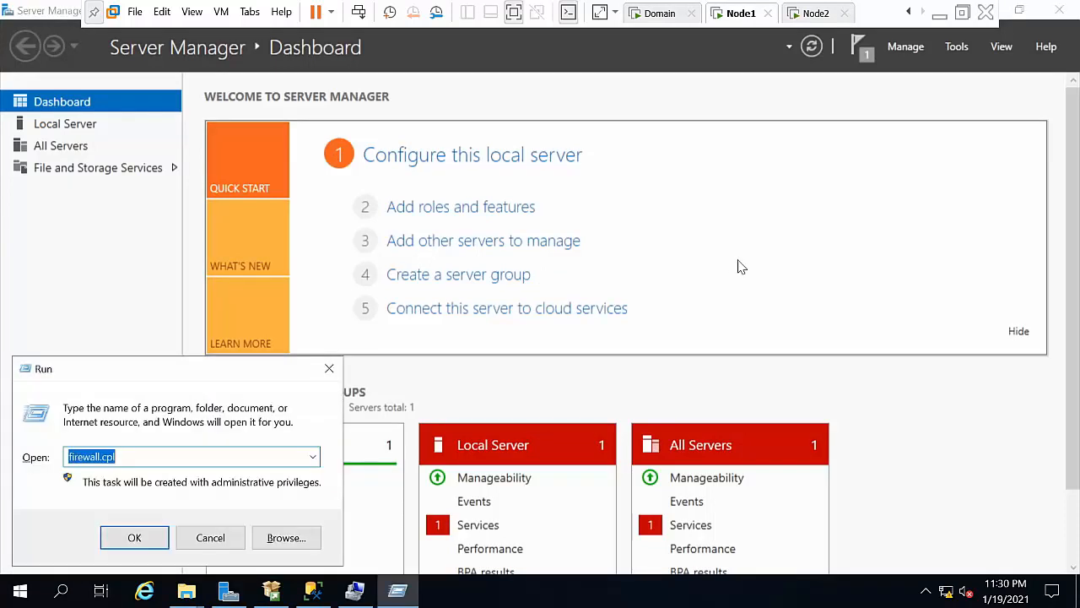
key(Home)
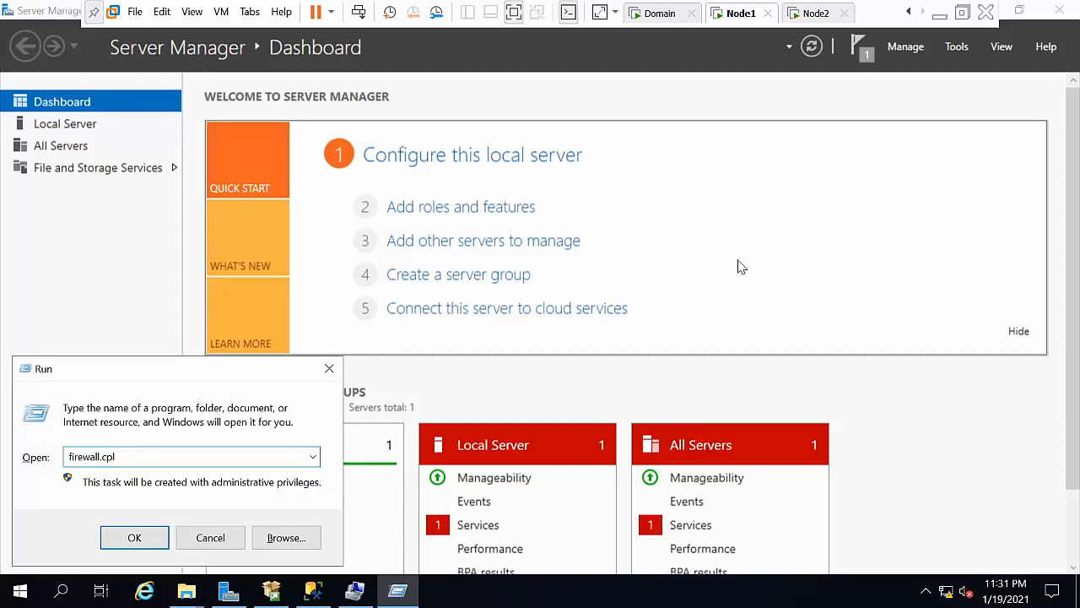
text(a)
key(BackSpace)
key(ctrl+a)
key(BackSpace)
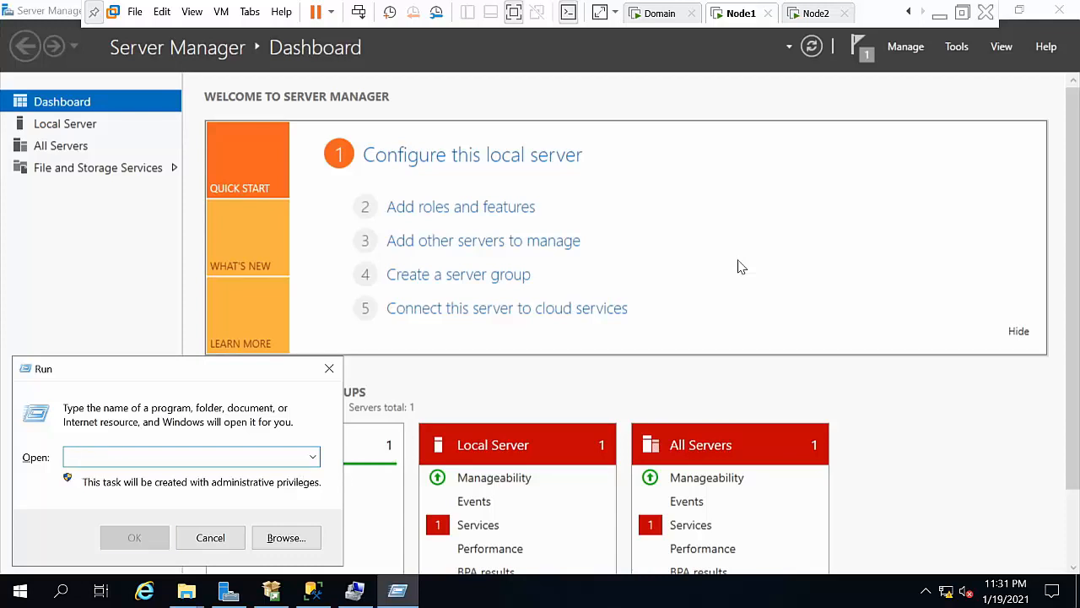
text(ncpa.cpl)
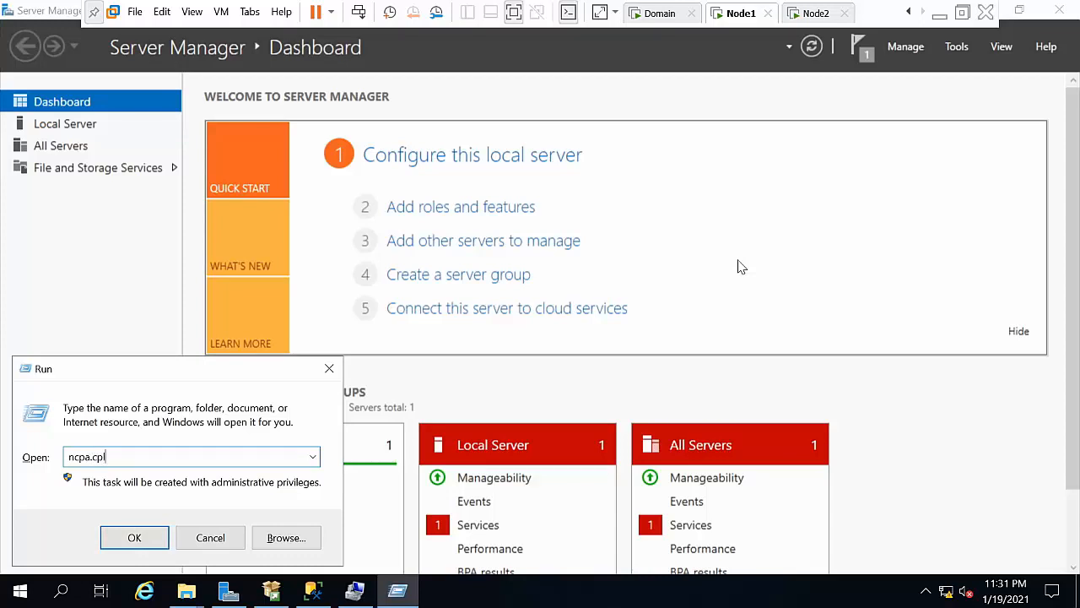
key(Return)
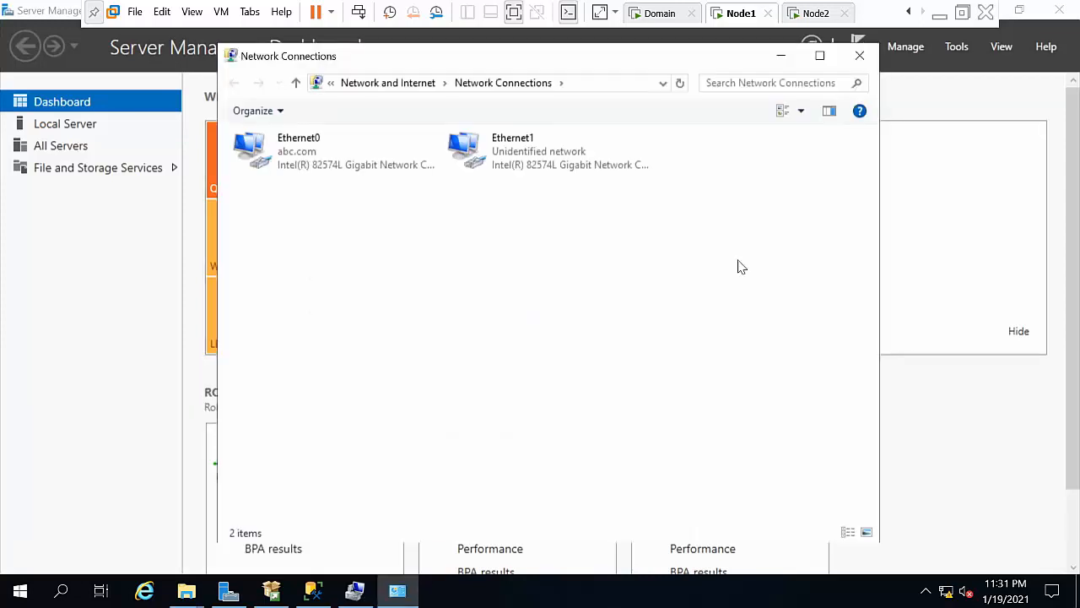
right_click(288, 148)
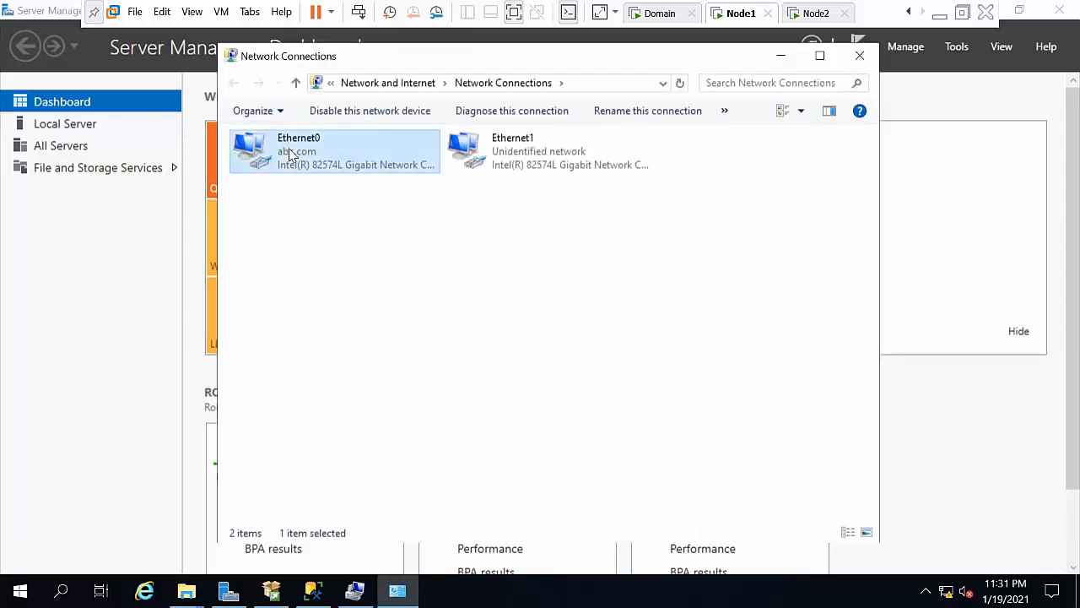
click(362, 313)
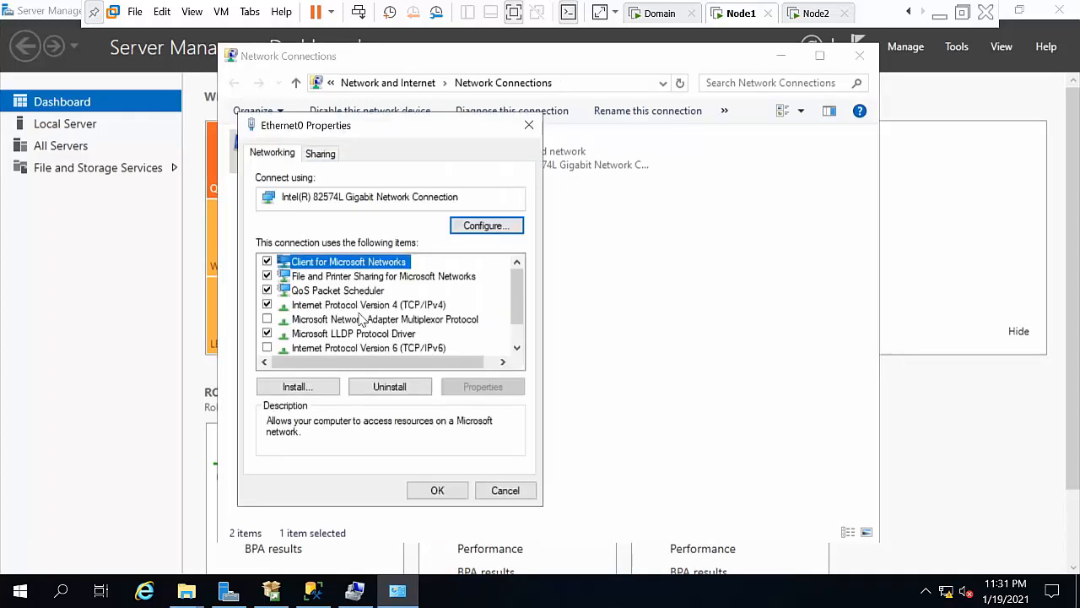
click(419, 309)
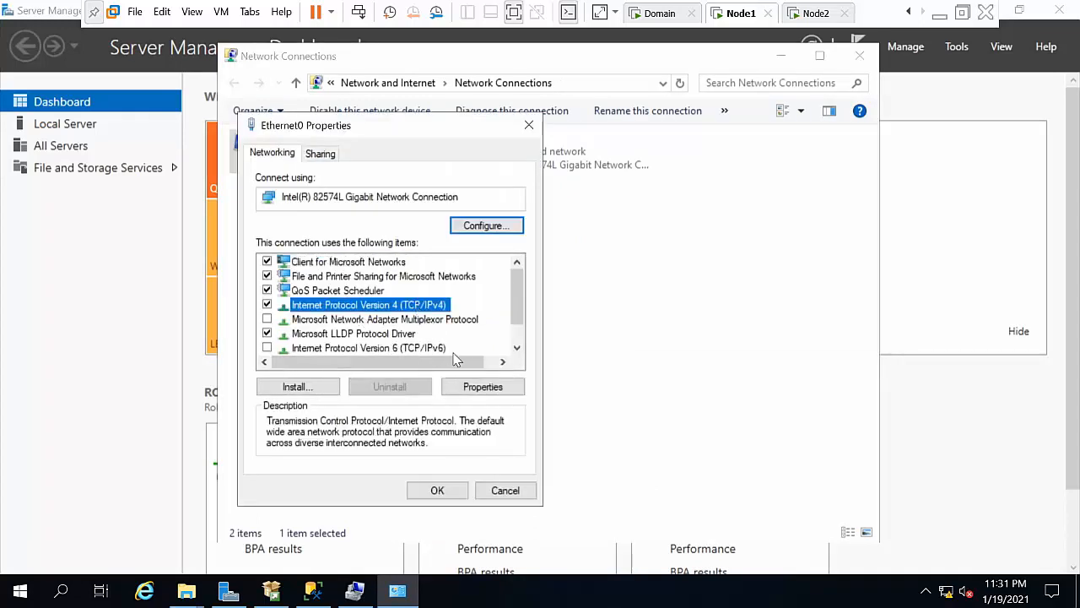
click(478, 386)
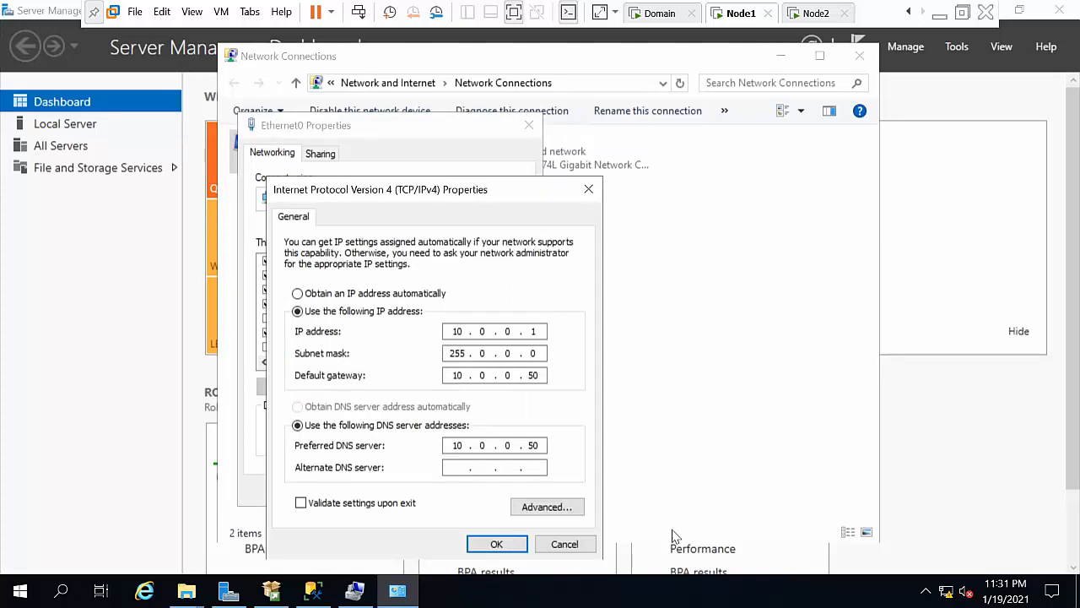
click(562, 543)
click(506, 490)
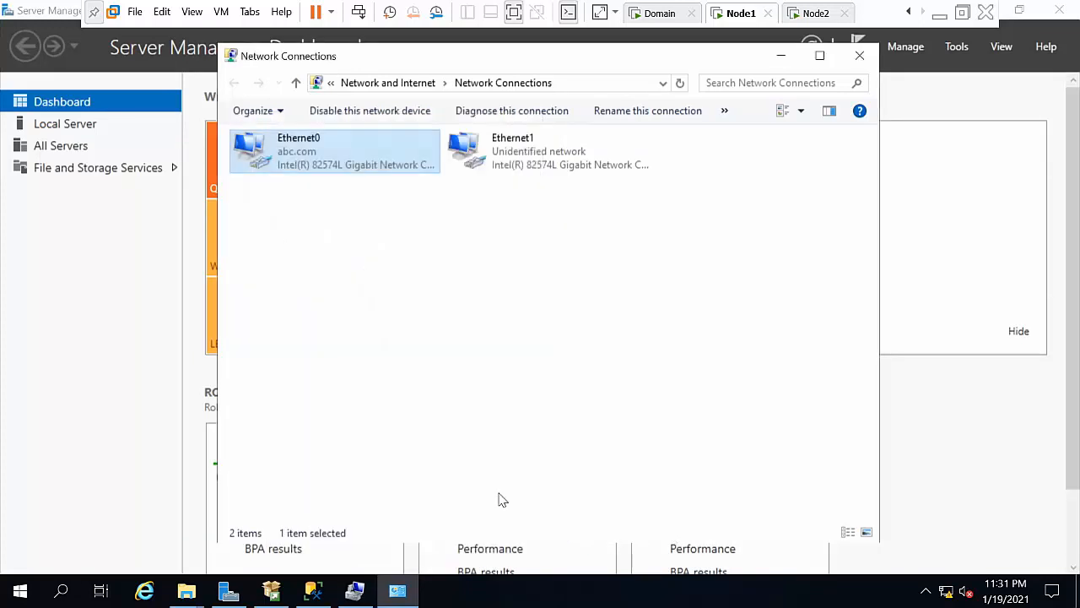
click(861, 56)
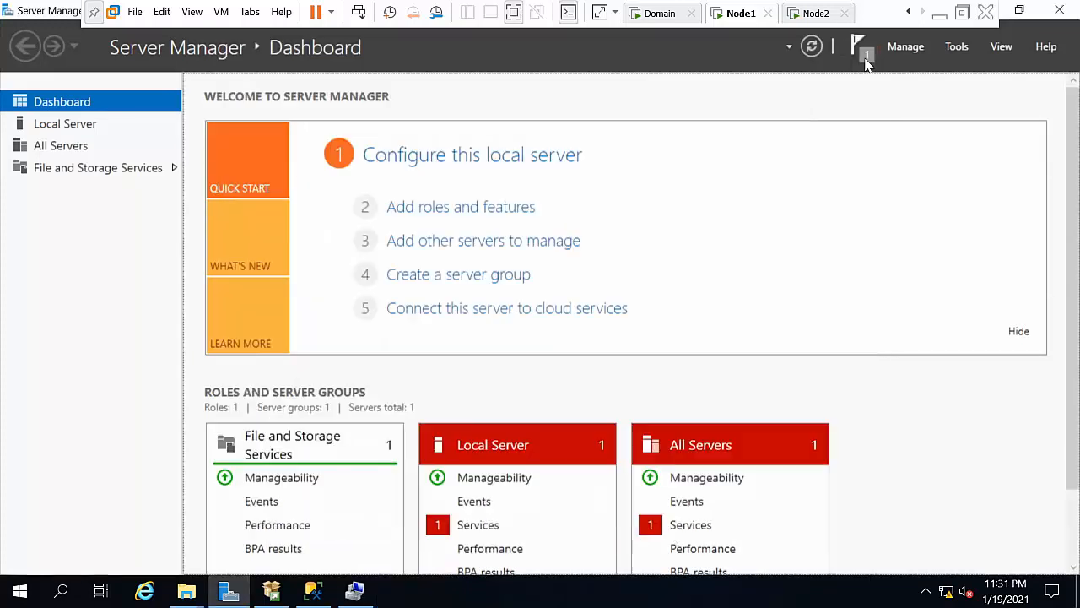
click(939, 15)
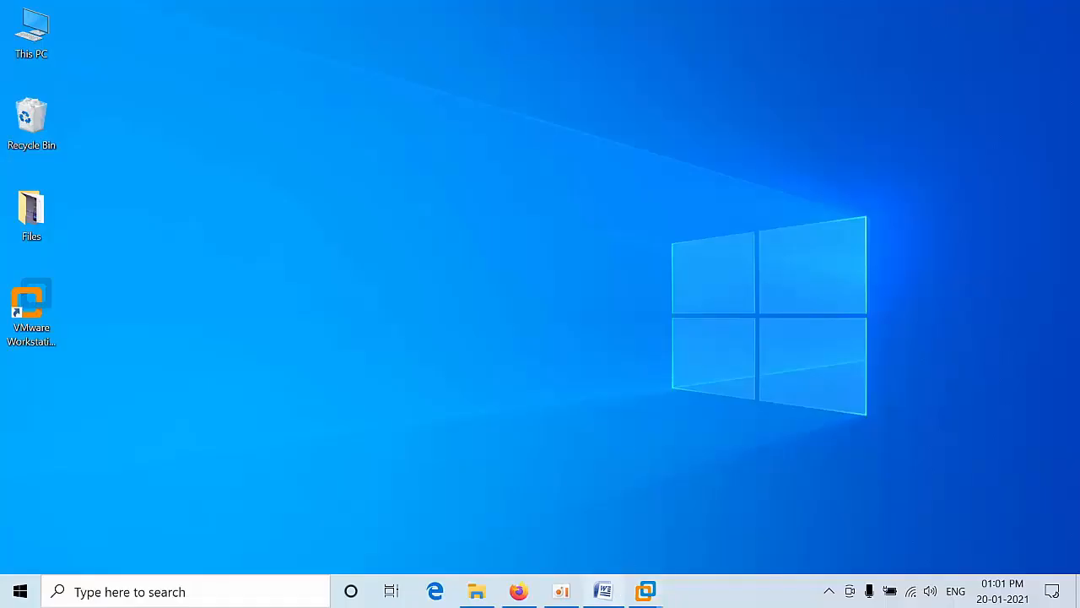
click(619, 589)
key(Down)
key(Down)
key(Down)
key(Down)
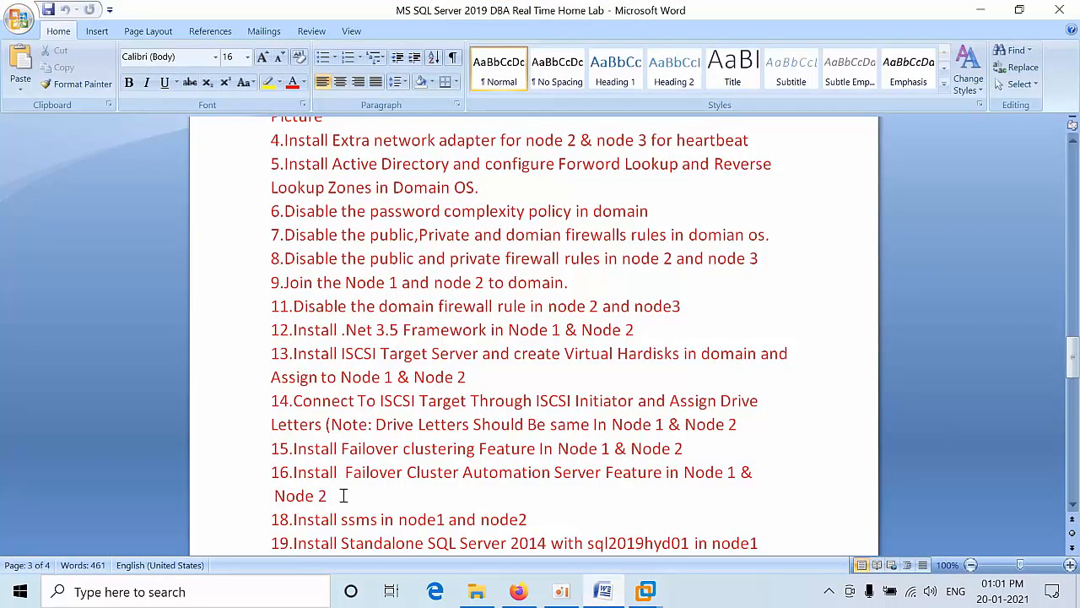
click(993, 6)
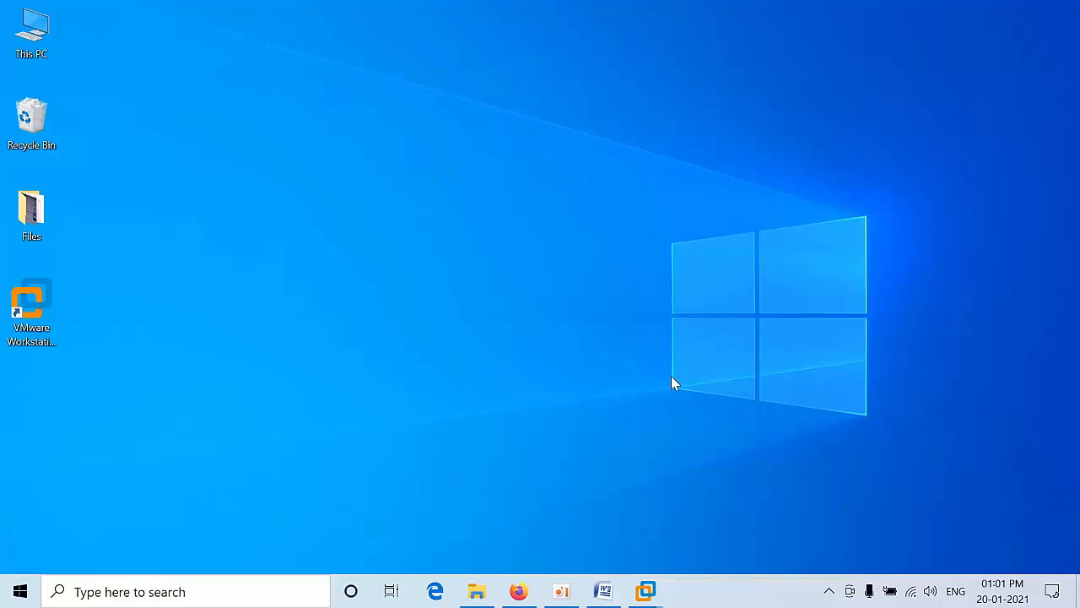
right_click(646, 591)
click(808, 425)
Step: On Node1, start Add Roles and Features and advance with defaults to the Features page
mouse_move(645, 594)
click(760, 441)
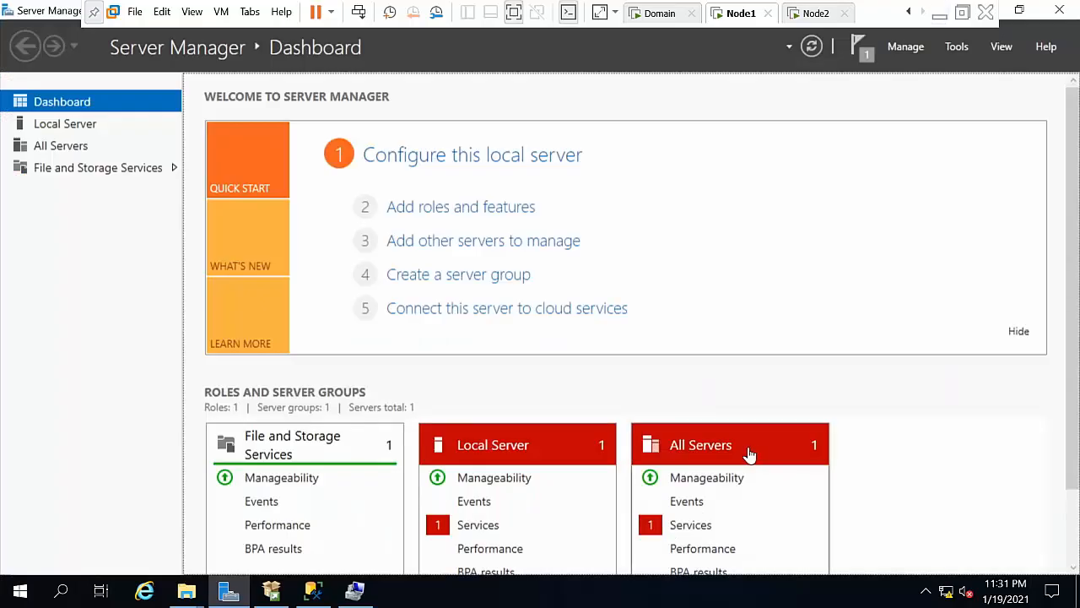
click(899, 48)
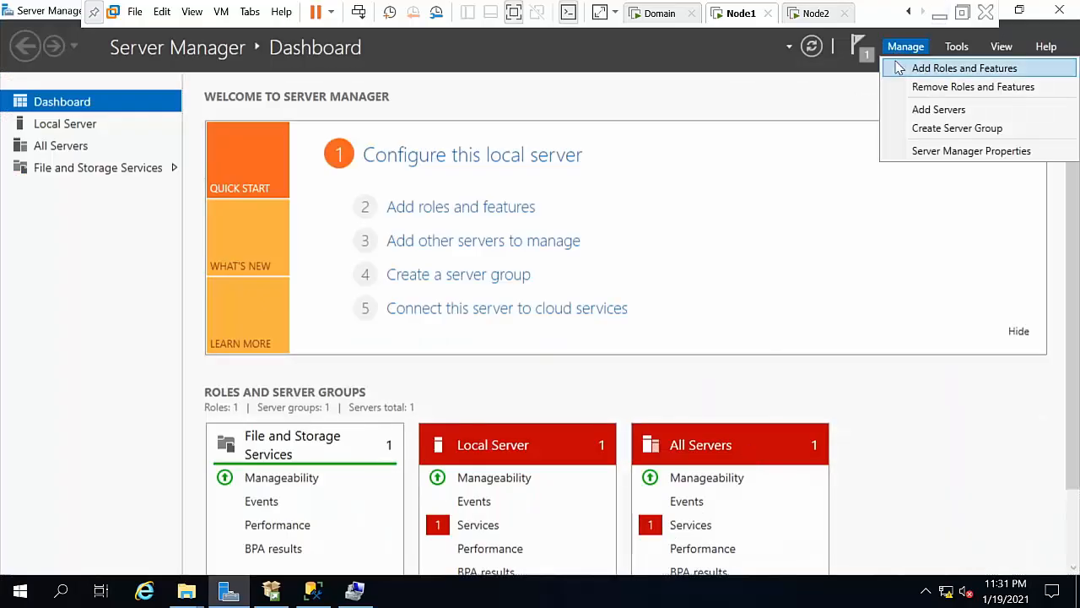
click(899, 68)
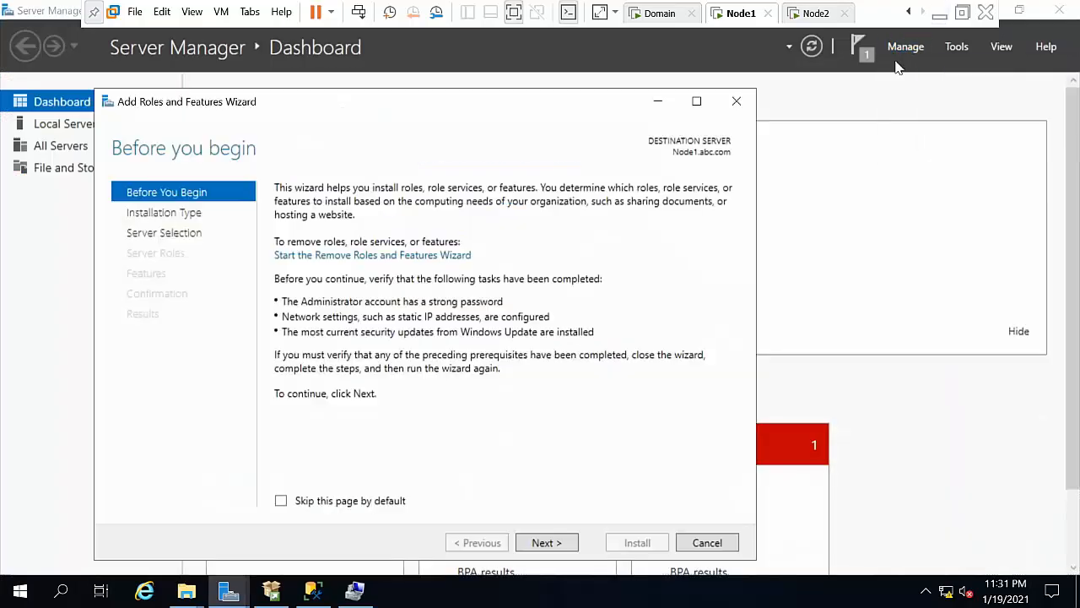
click(561, 542)
click(562, 543)
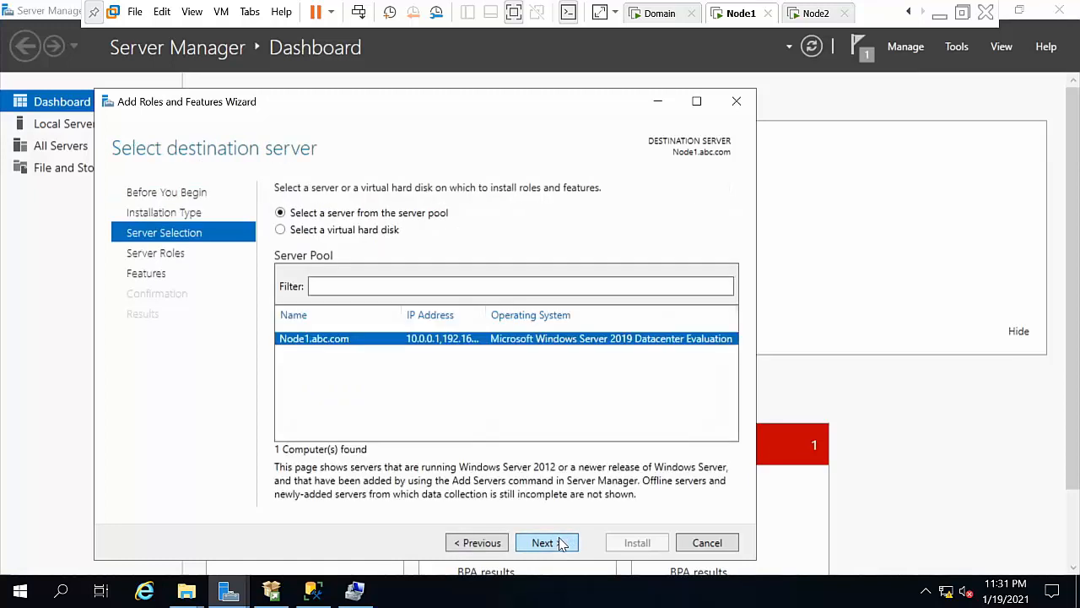
click(562, 543)
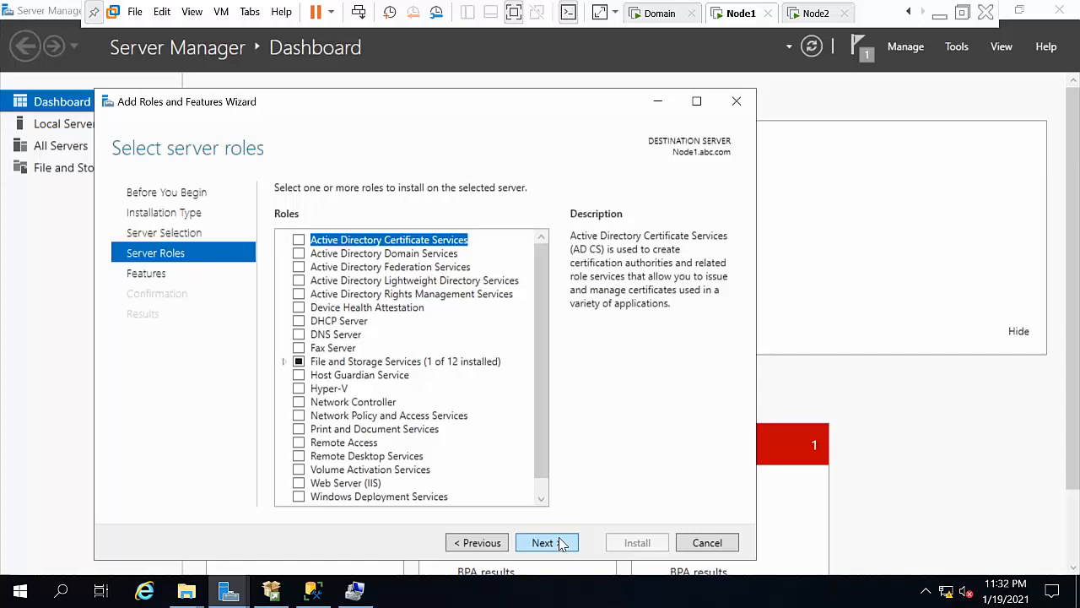
click(562, 545)
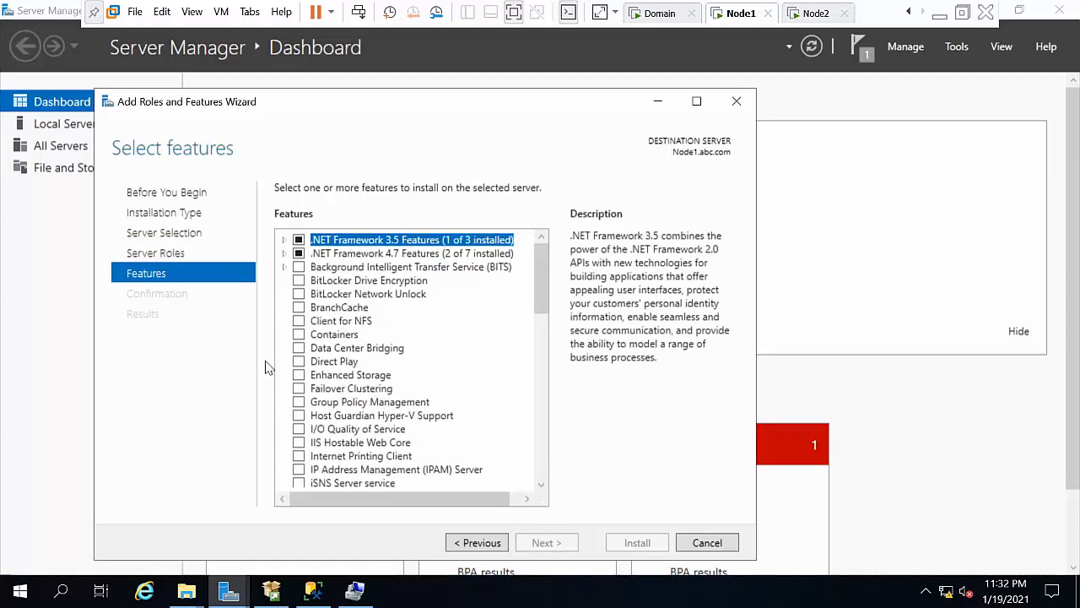
Step: Select Failover Clustering with its management tools, plus the Failover Cluster Automation Server
click(299, 389)
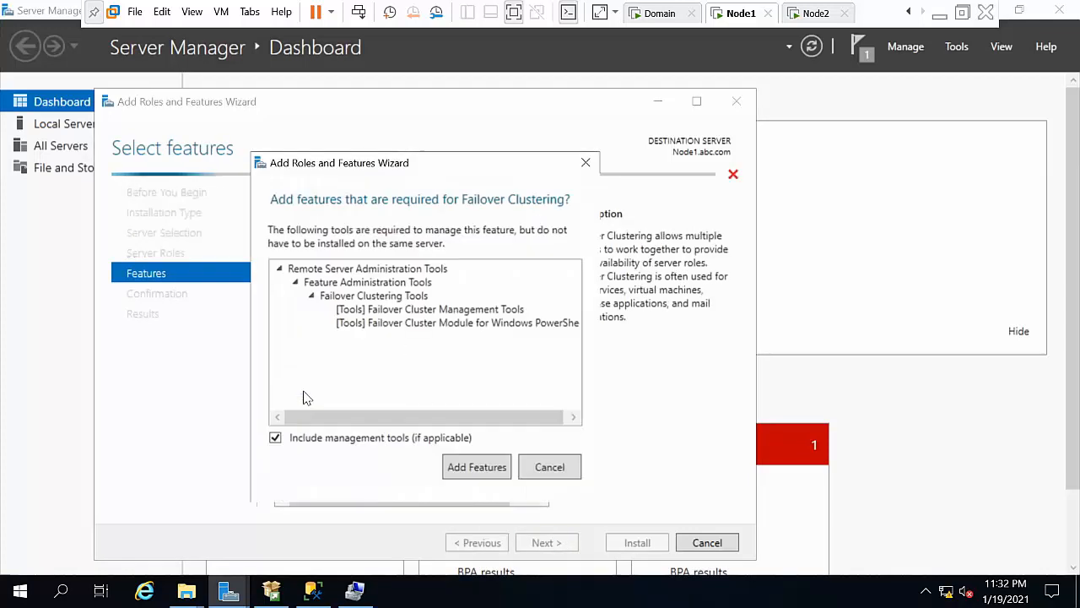
click(477, 469)
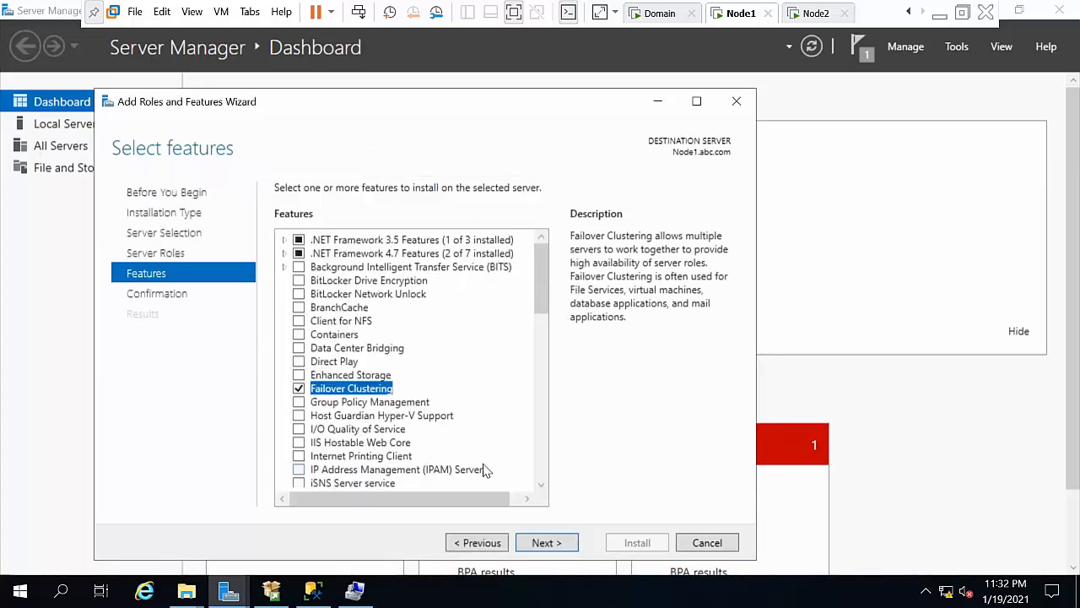
click(541, 487)
click(541, 486)
click(541, 487)
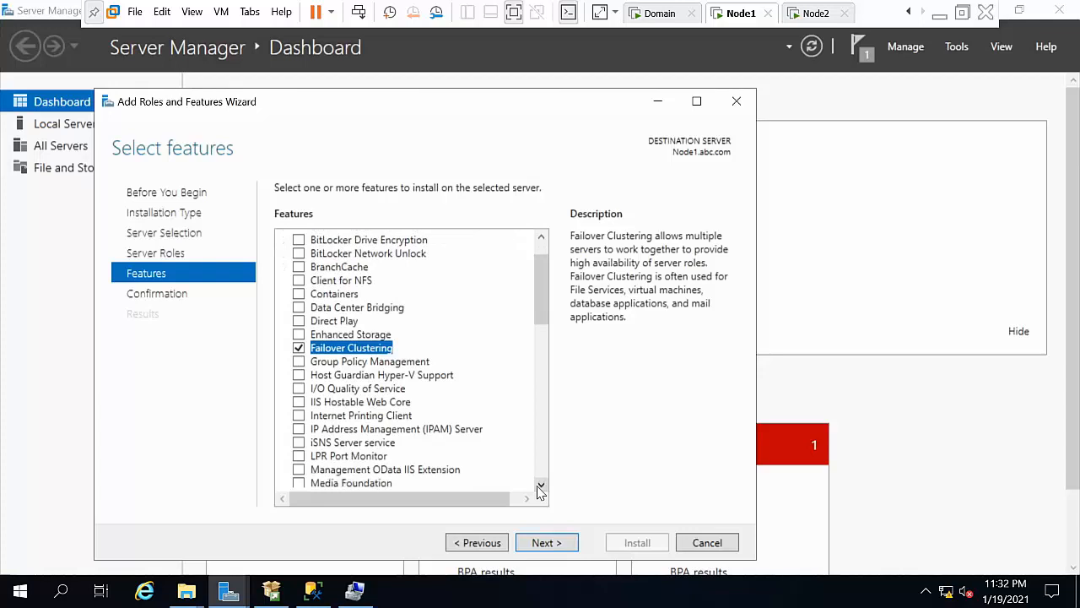
click(541, 487)
click(542, 488)
click(541, 487)
click(541, 487)
click(541, 487)
click(541, 487)
click(541, 487)
click(541, 487)
click(541, 487)
click(541, 487)
click(541, 487)
click(541, 487)
click(541, 487)
click(541, 487)
click(541, 487)
click(541, 487)
click(541, 487)
click(541, 487)
click(541, 487)
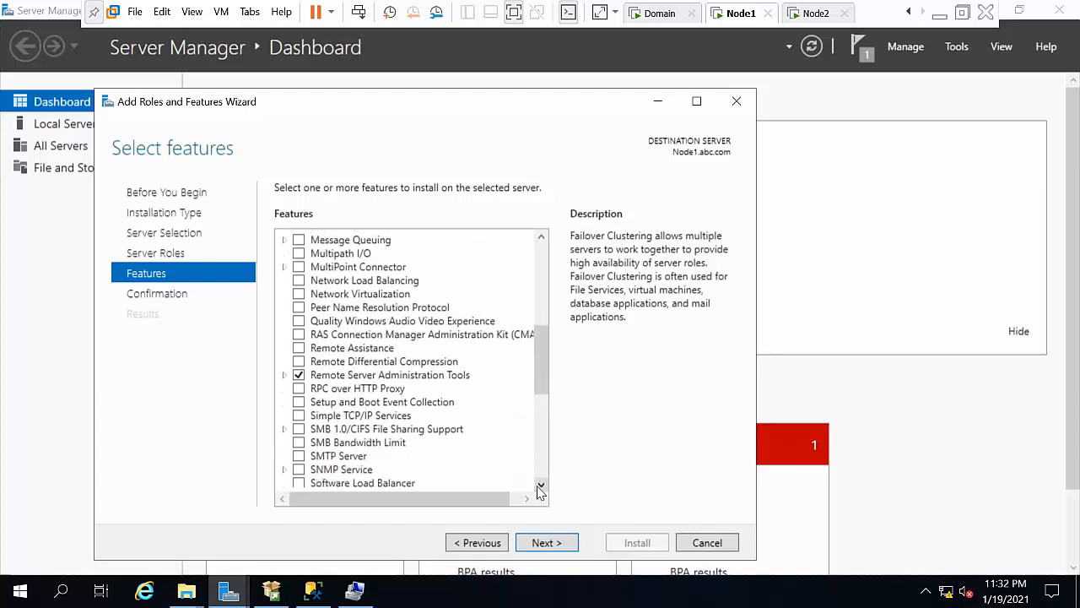
click(284, 377)
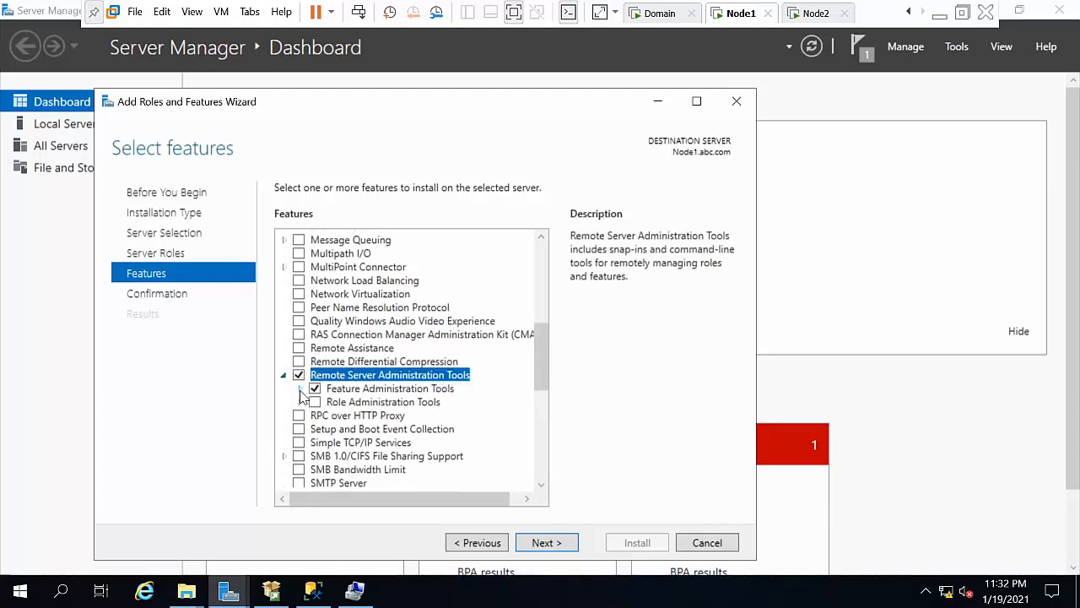
click(300, 390)
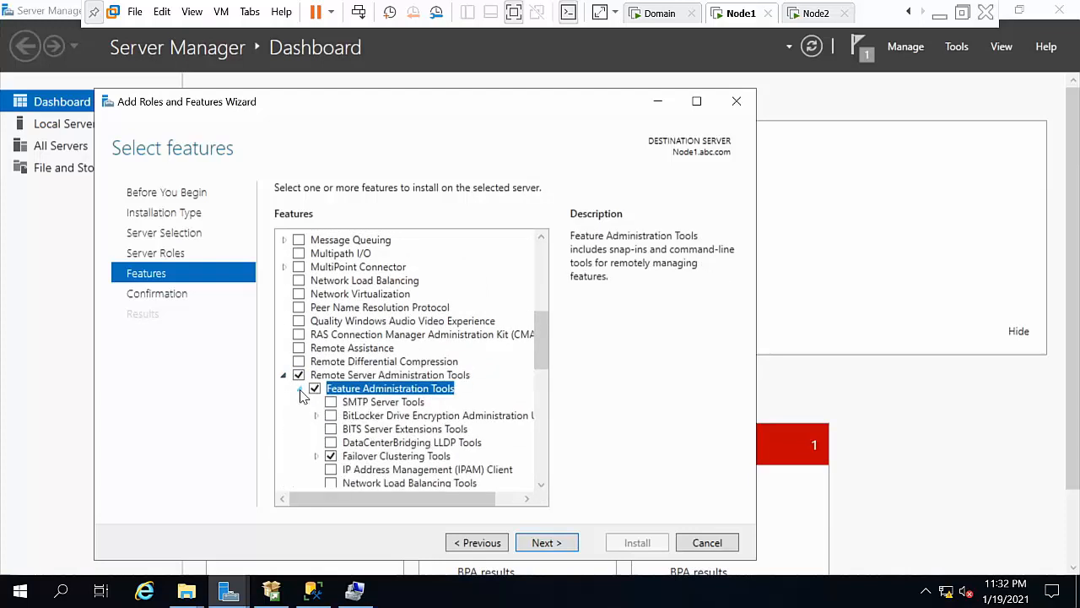
click(317, 456)
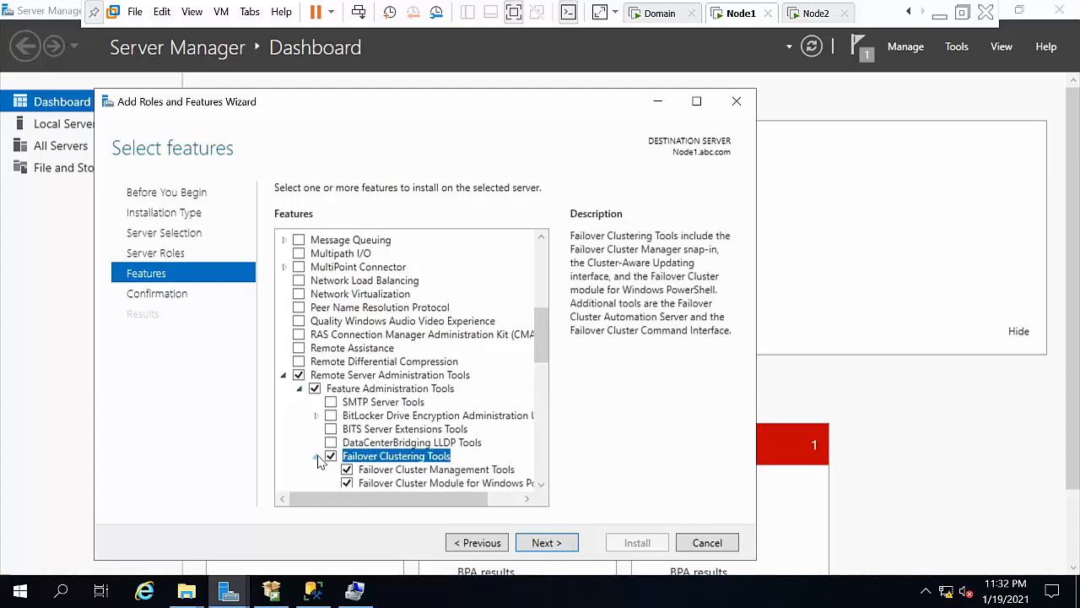
click(542, 487)
click(541, 487)
click(541, 487)
click(542, 487)
click(541, 487)
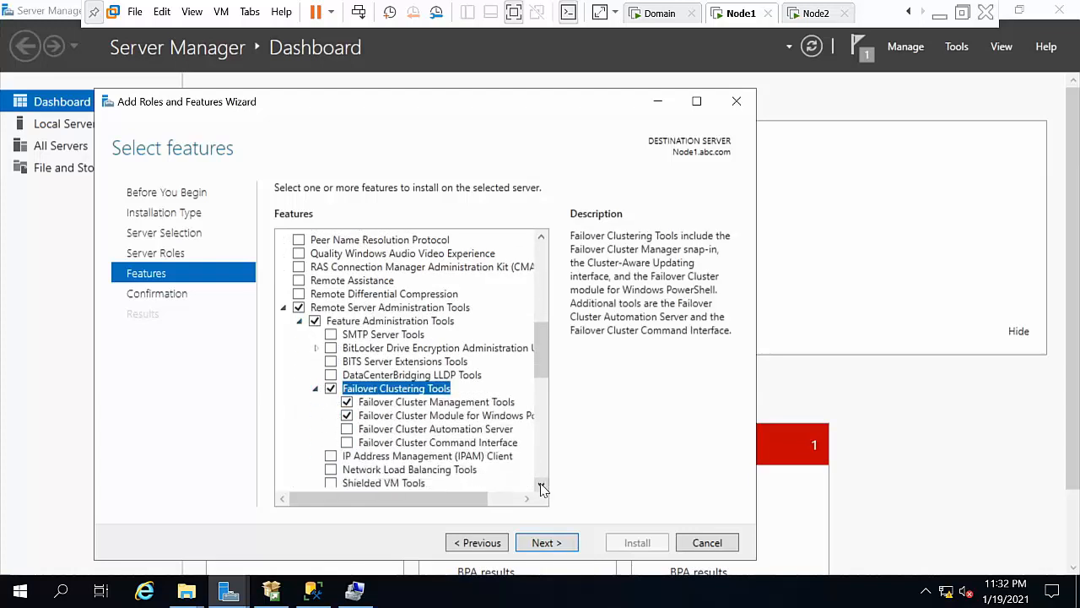
click(347, 430)
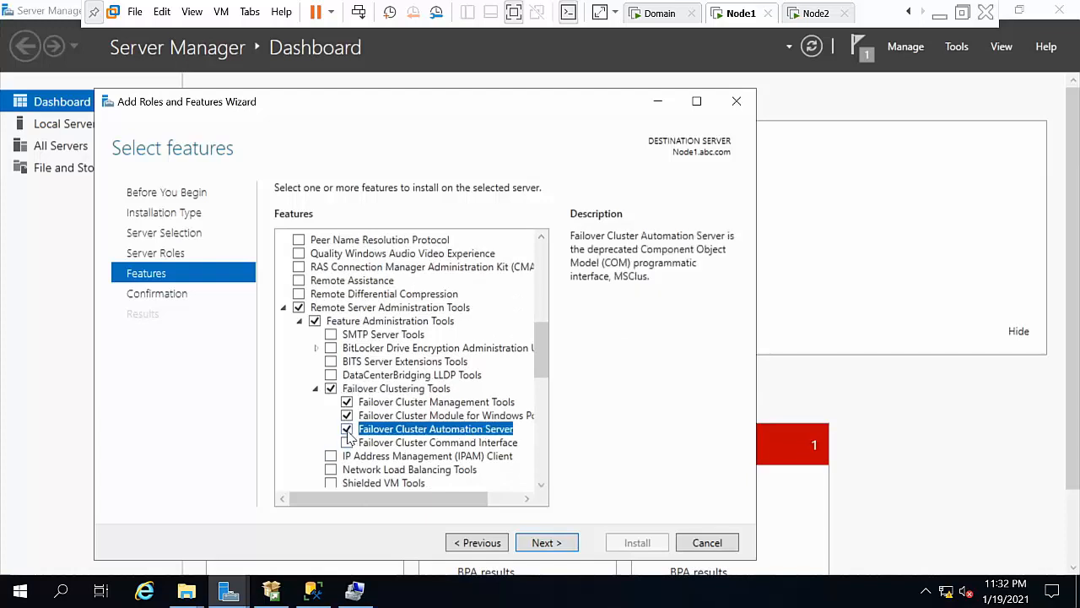
Step: Install the selected features on Node1, close the wizard, and switch to Node2
click(568, 542)
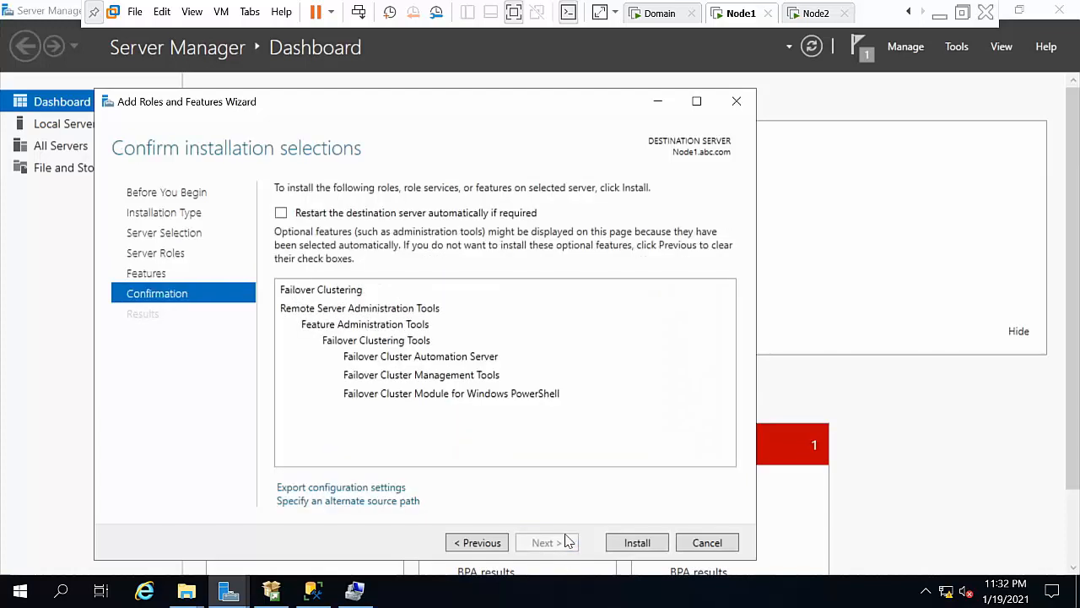
click(639, 549)
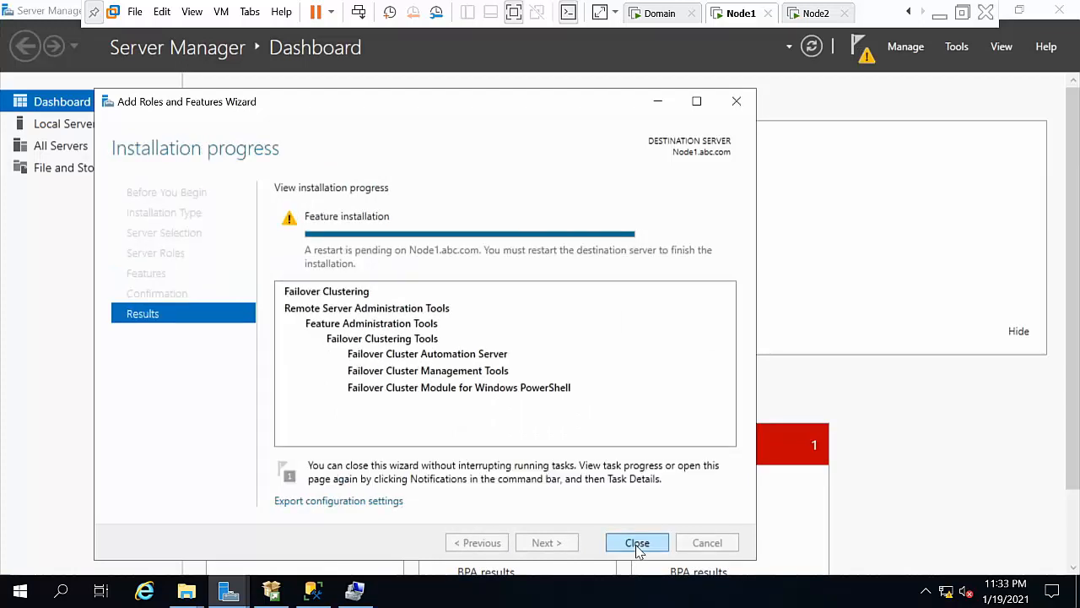
click(638, 543)
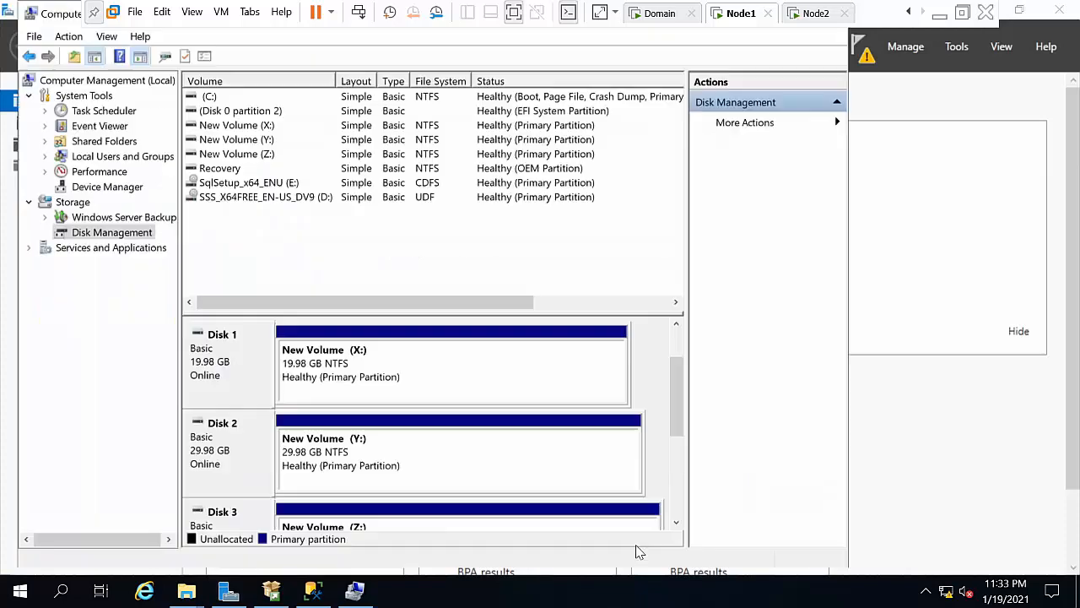
click(815, 13)
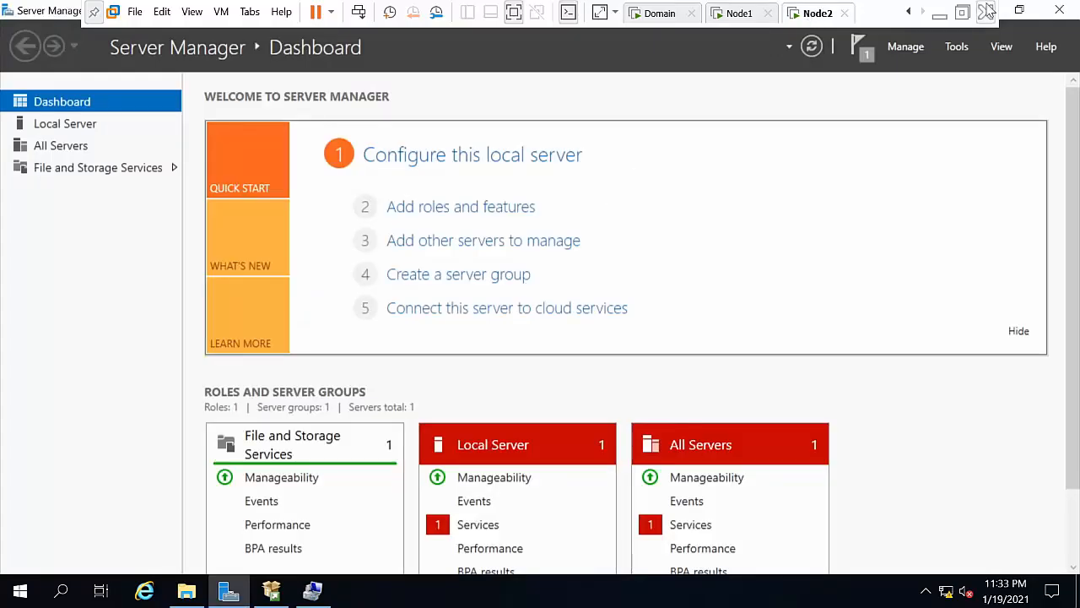
Step: On Node2, start Add Roles and Features and advance with defaults to the Features page
click(908, 49)
click(928, 68)
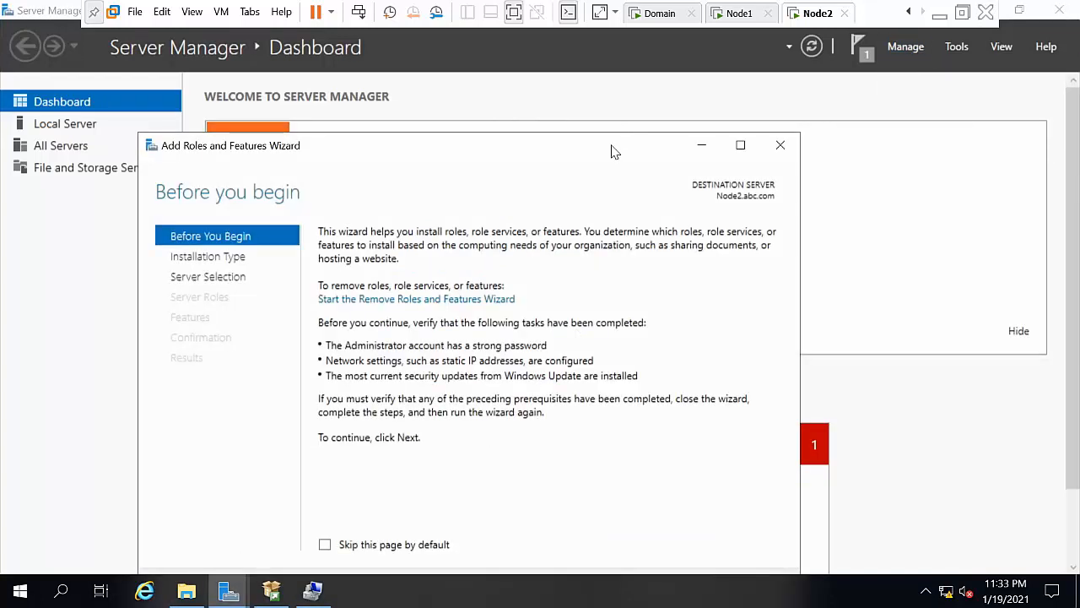
drag(614, 150, 603, 96)
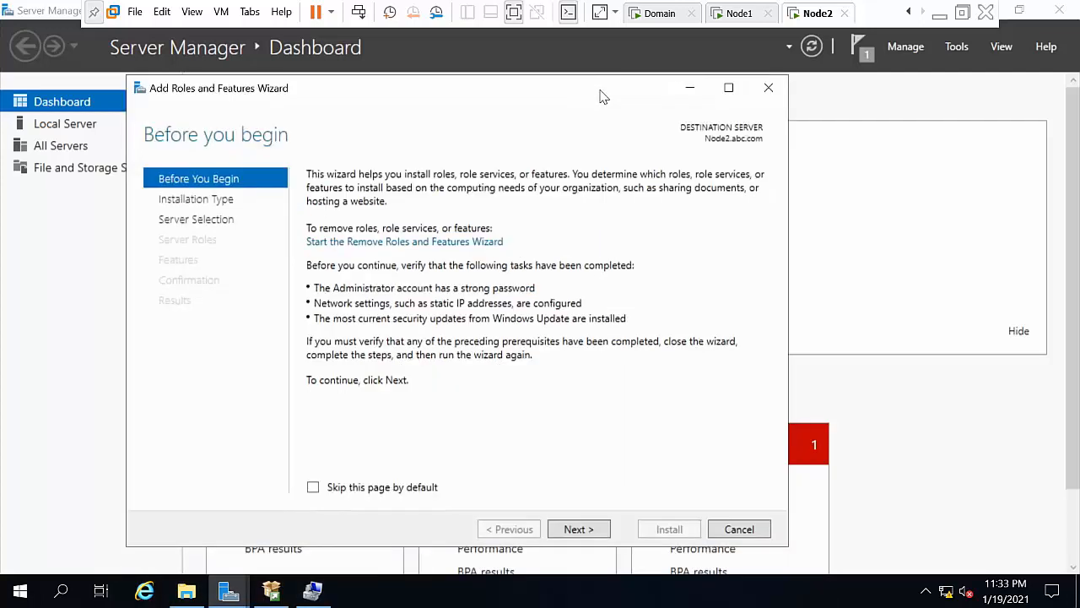
click(580, 529)
click(581, 529)
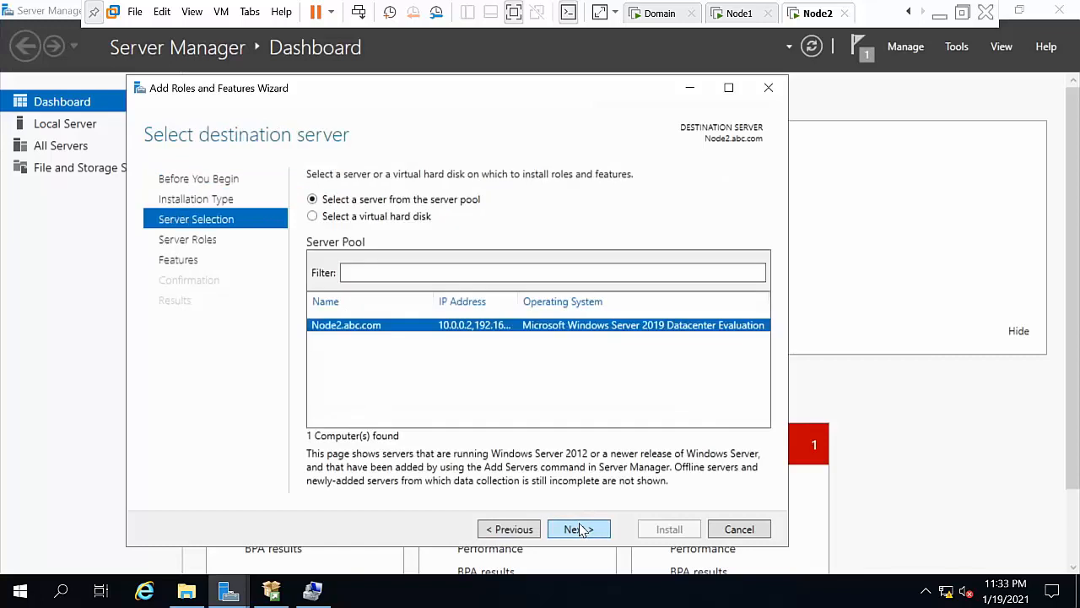
click(581, 529)
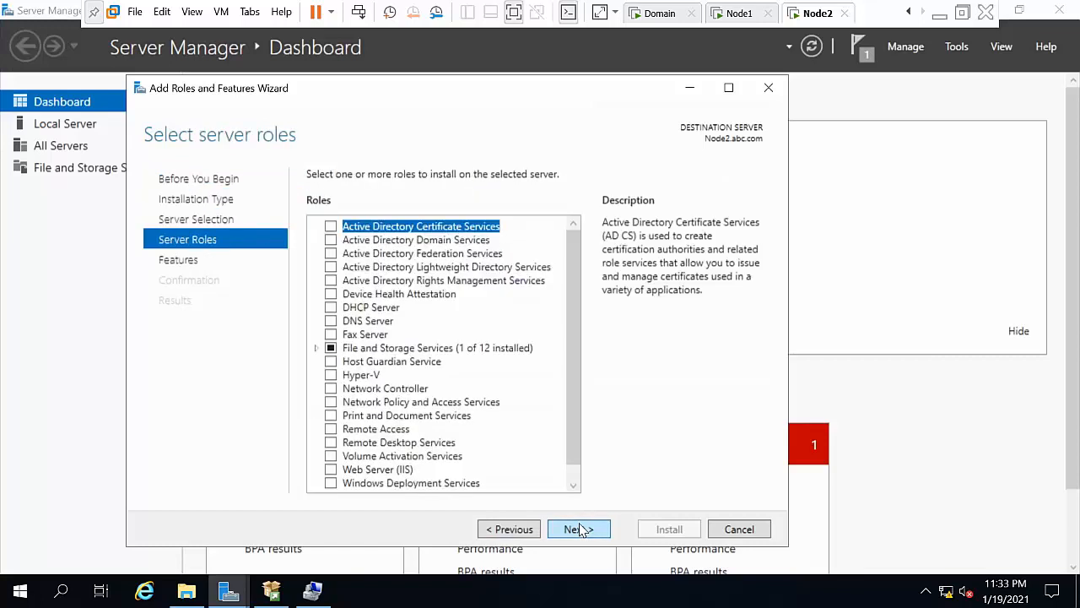
click(581, 529)
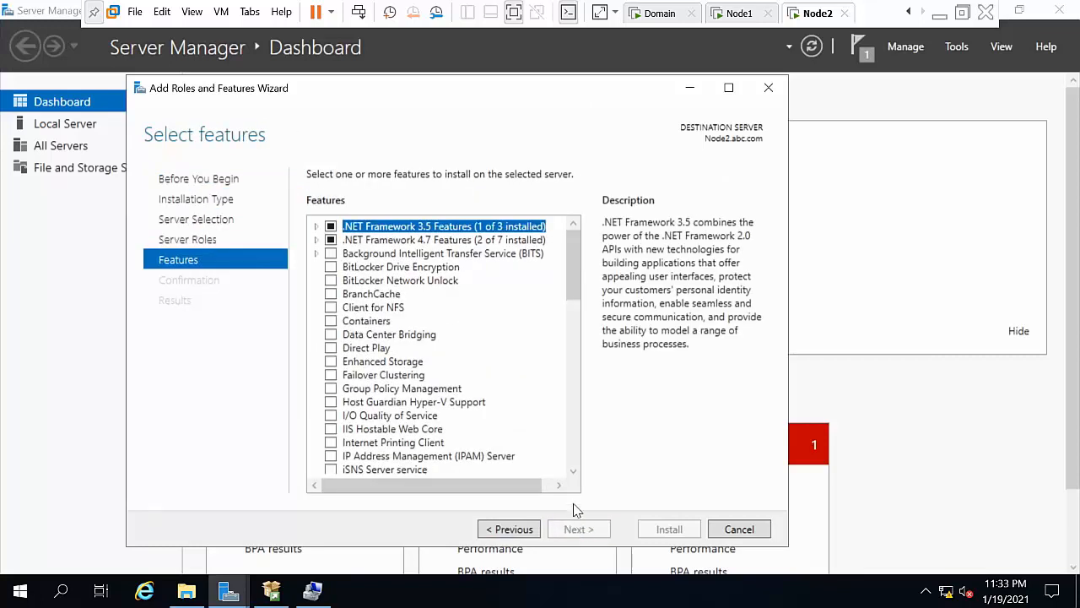
Step: Install Failover Clustering with its management tools and the Failover Cluster Automation Server
click(330, 375)
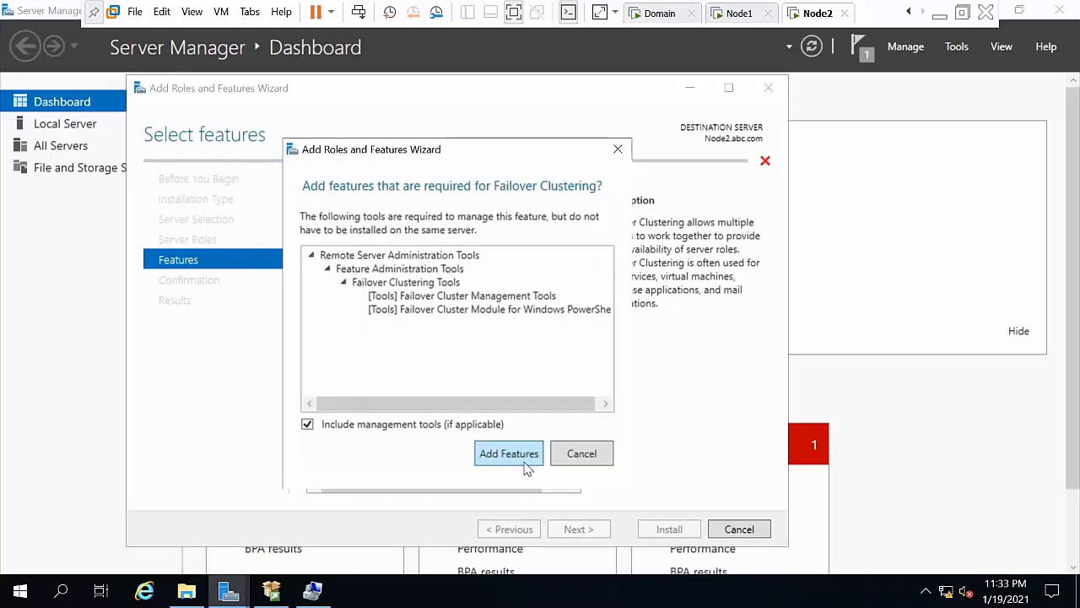
click(524, 465)
drag(574, 475, 574, 475)
click(315, 362)
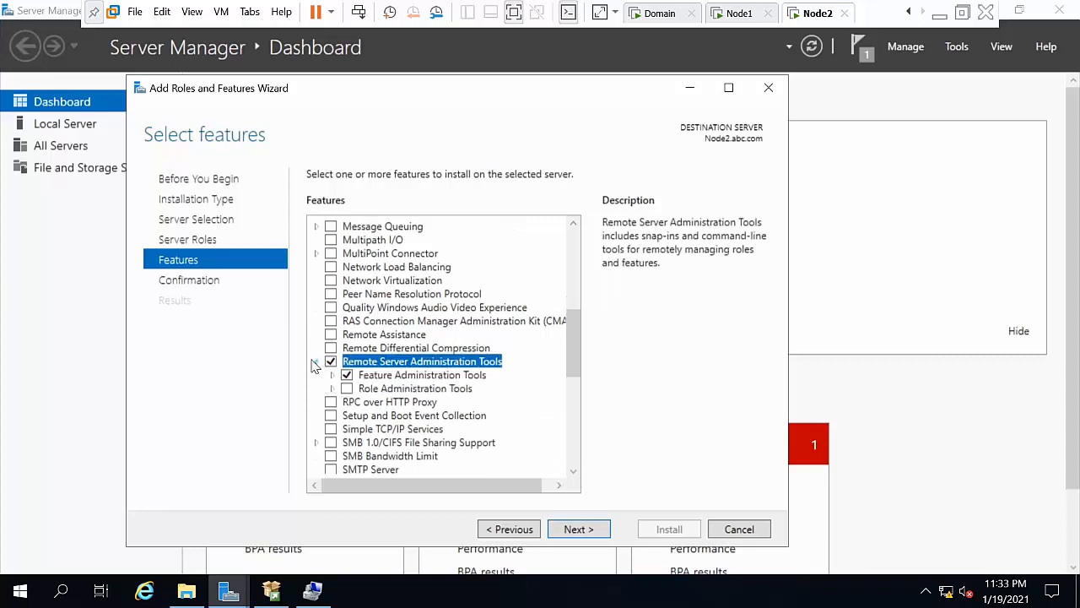
click(334, 376)
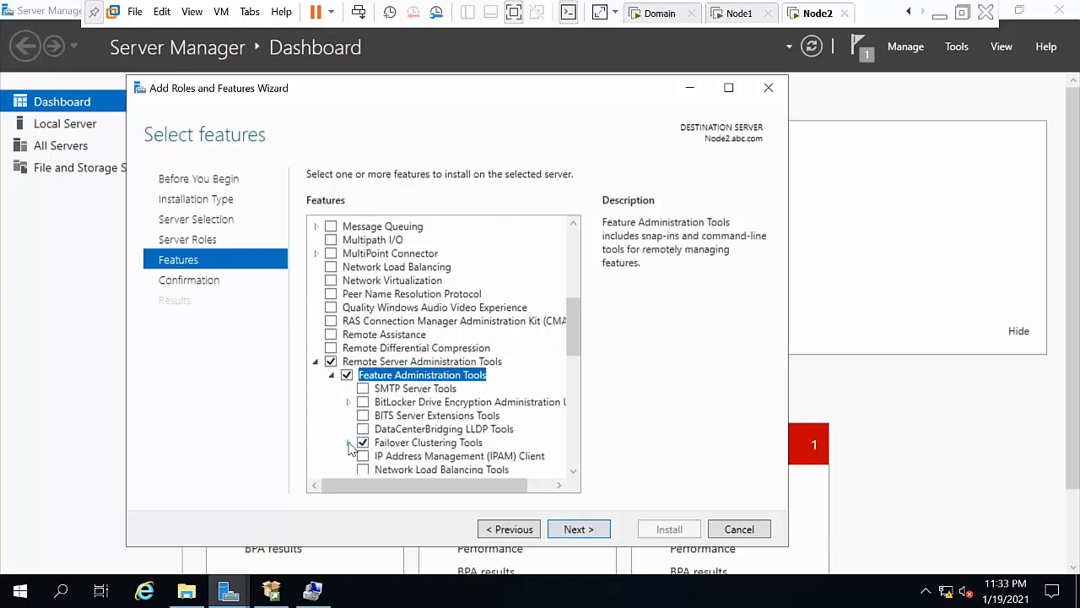
click(350, 445)
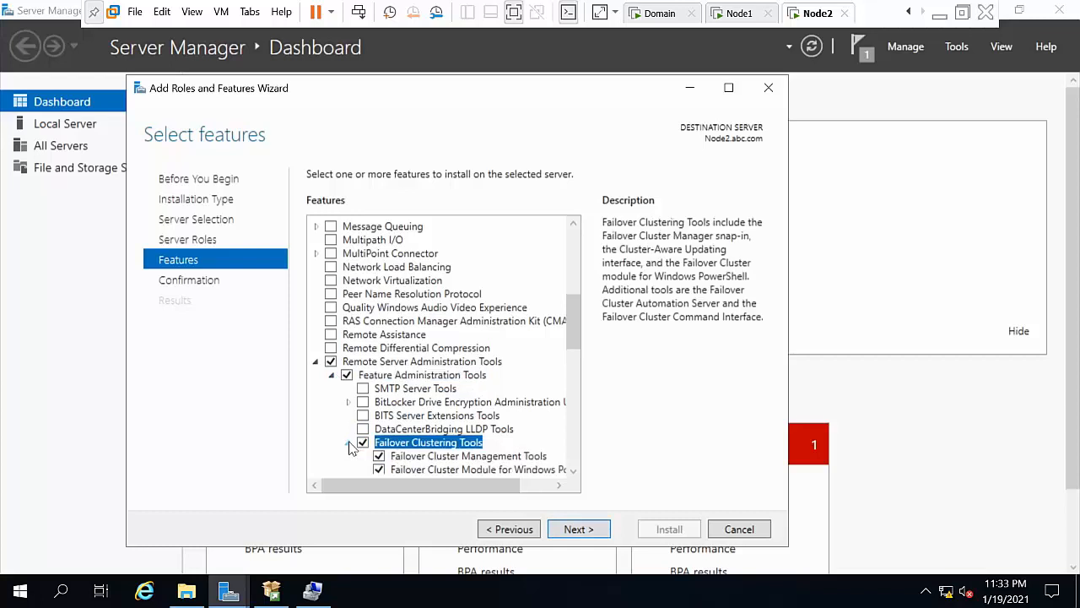
click(574, 471)
click(573, 471)
click(573, 471)
click(573, 471)
click(573, 471)
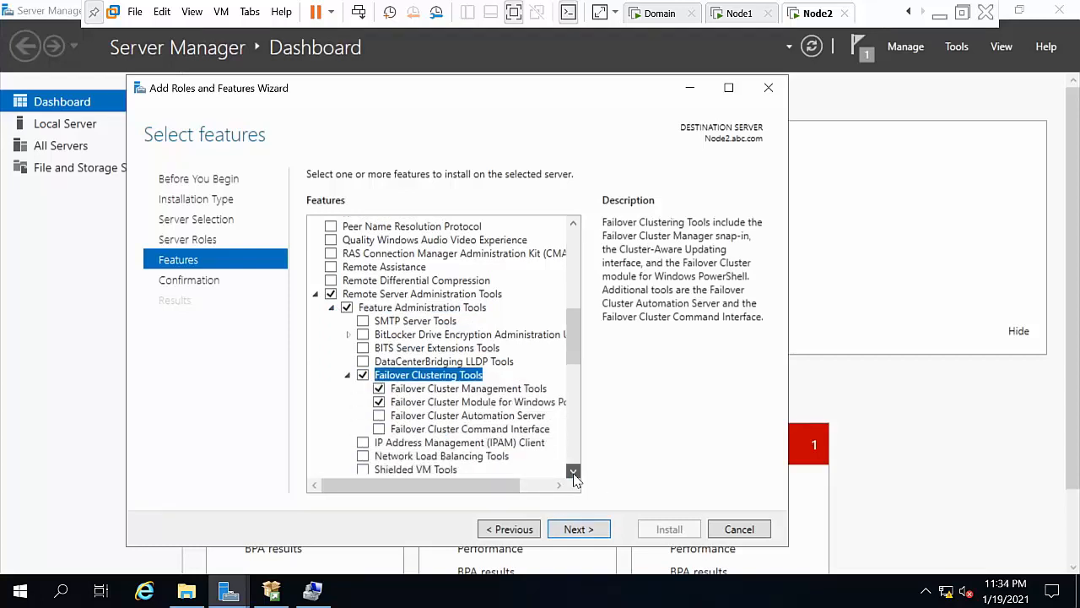
click(379, 415)
click(582, 530)
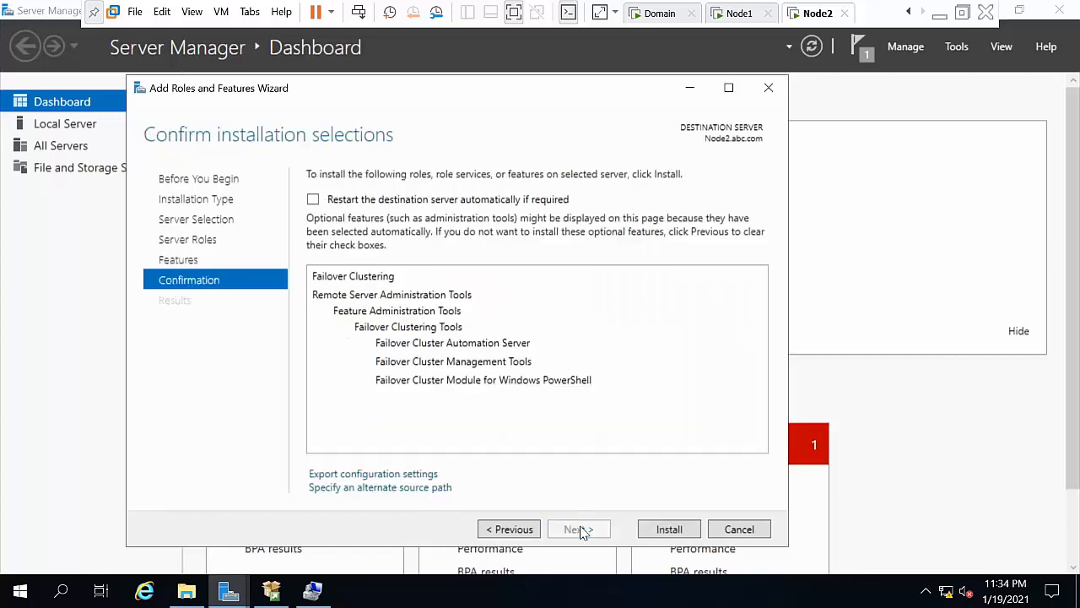
click(669, 529)
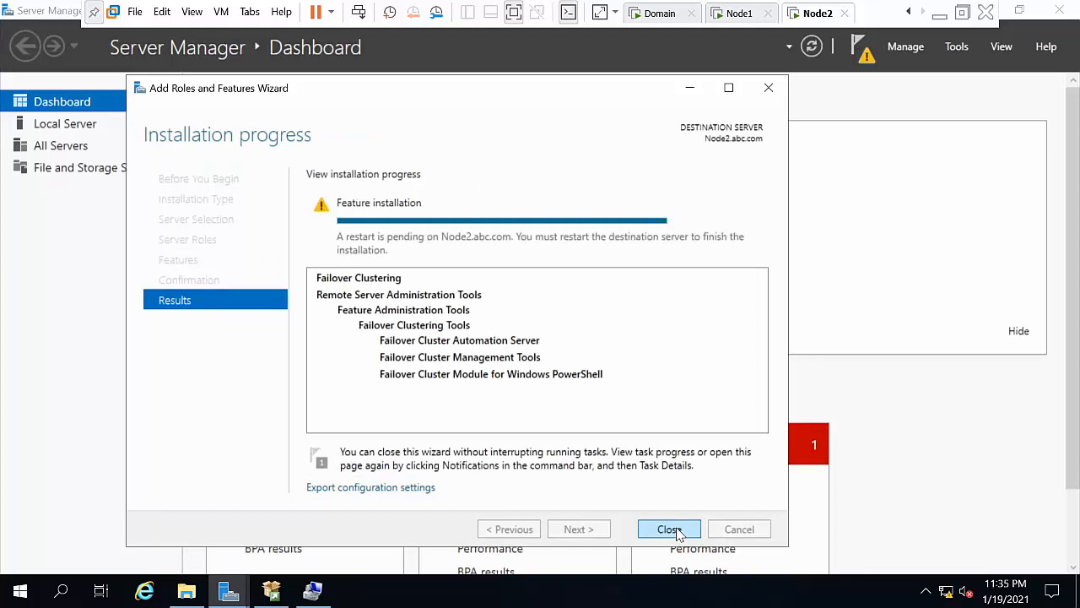
Step: Close the wizard and Computer Management, then restart Node2 with the default Other (Unplanned) reason
click(671, 529)
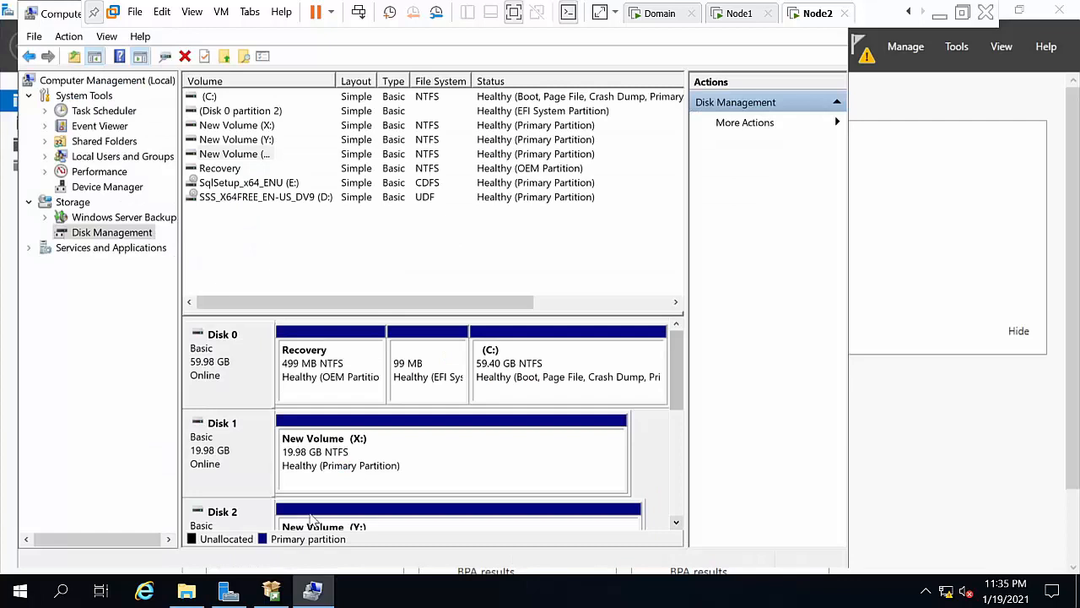
click(34, 37)
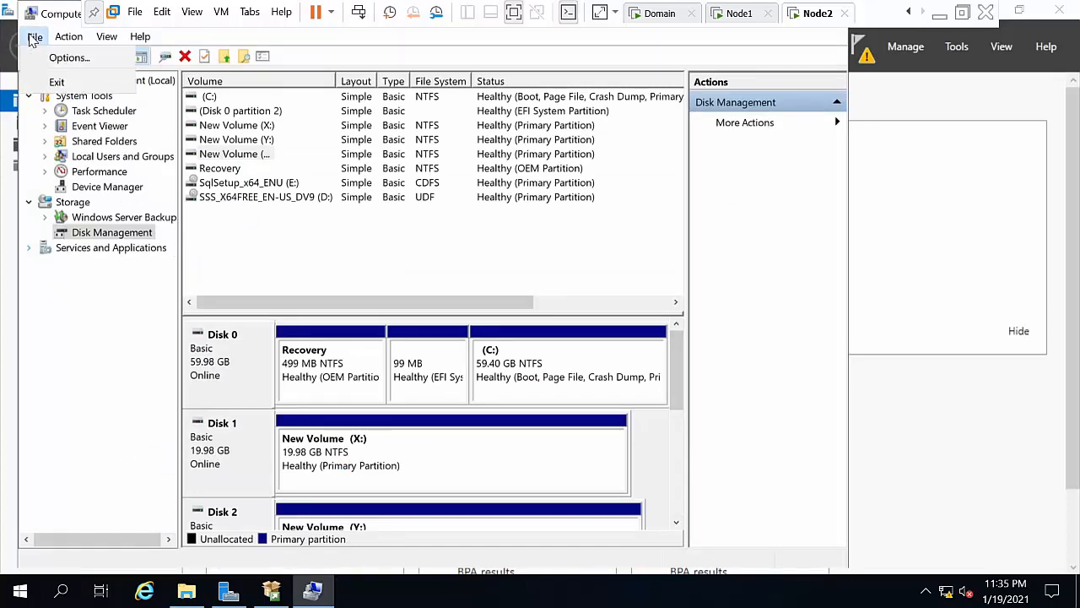
click(56, 81)
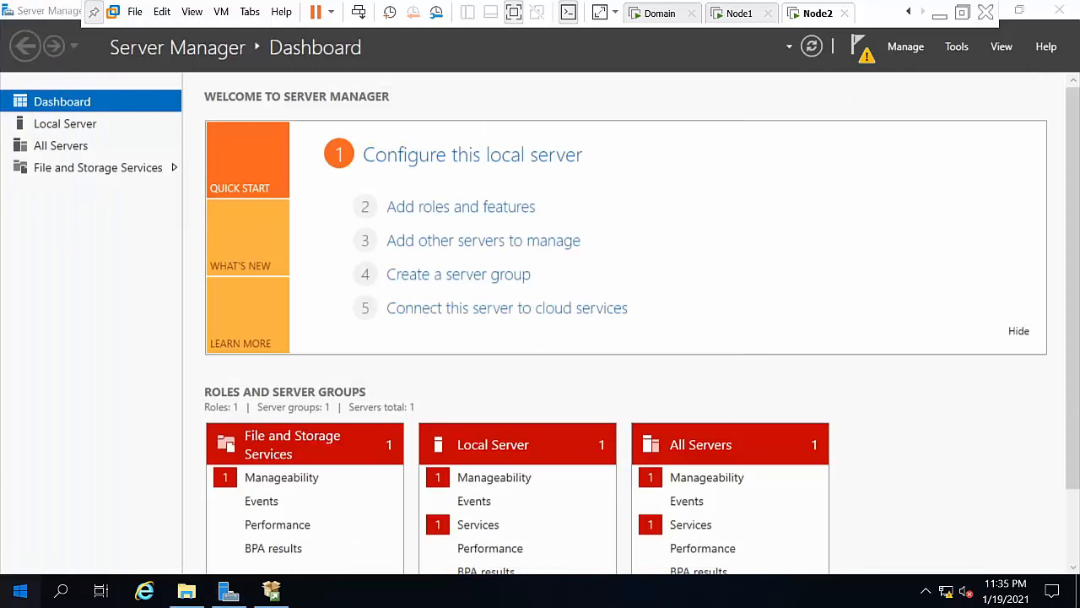
click(21, 590)
click(29, 560)
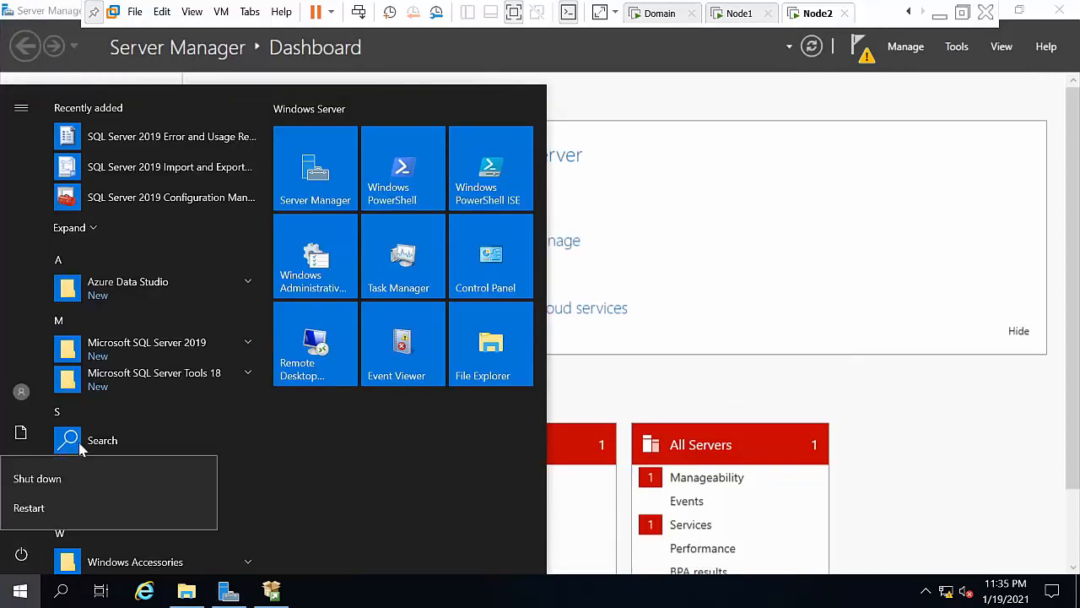
click(75, 516)
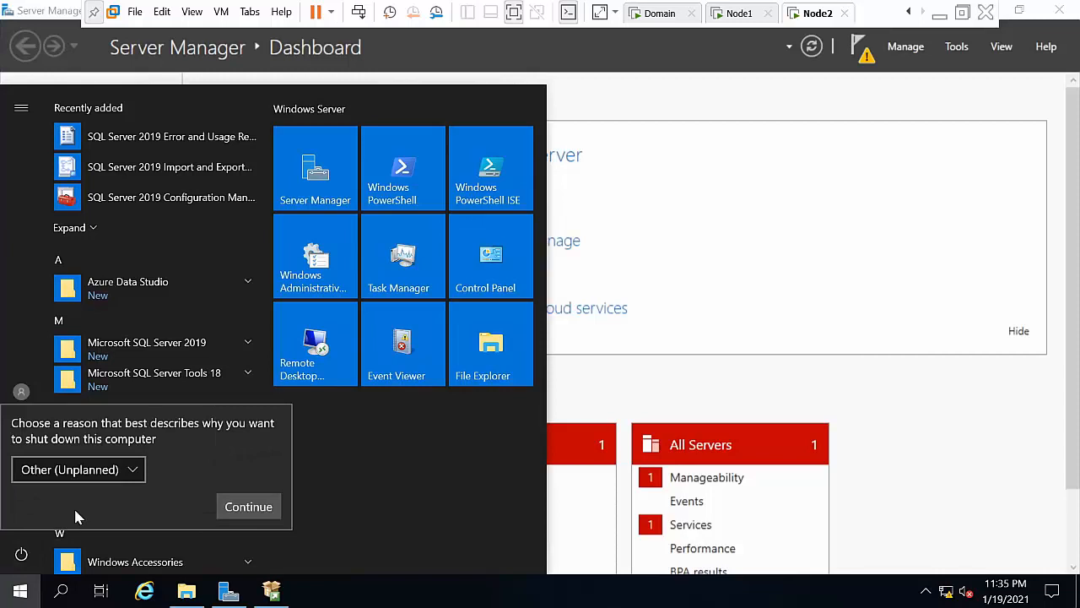
click(251, 507)
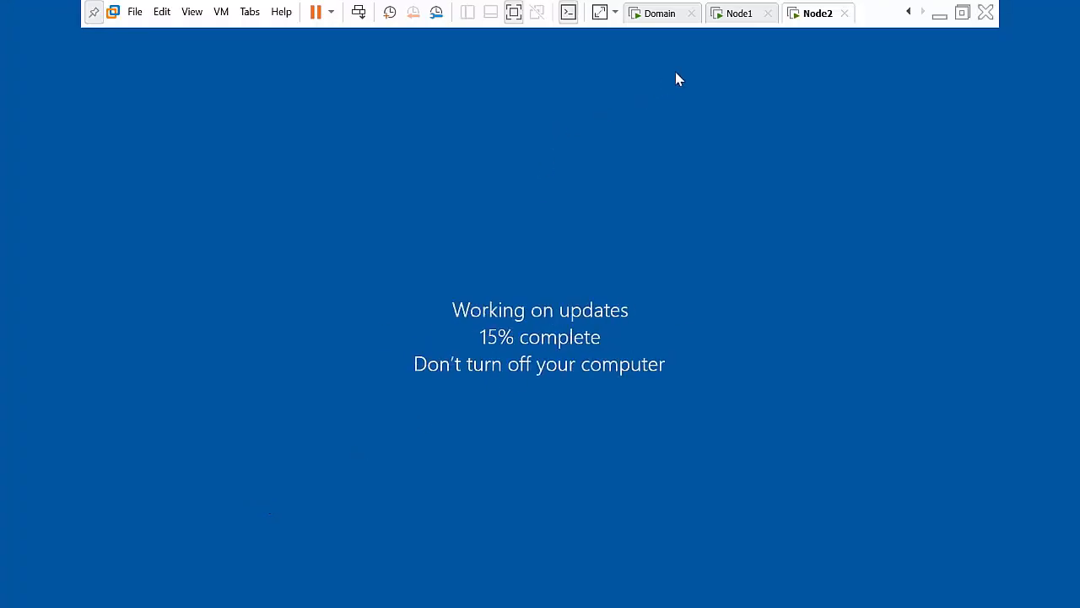
Step: Restart Node1 the same way from its Start menu
click(736, 14)
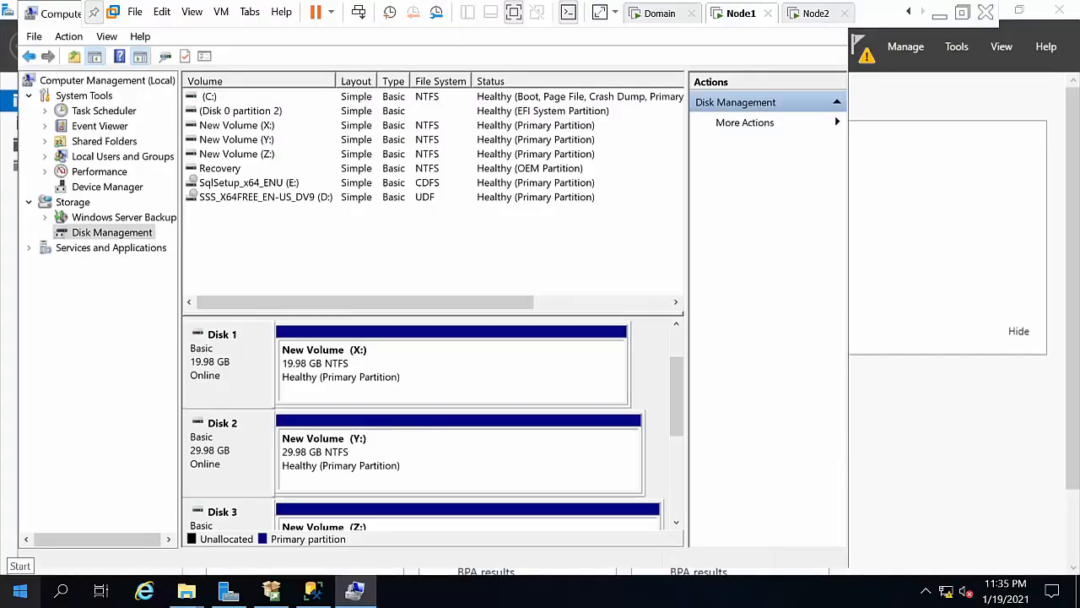
click(21, 593)
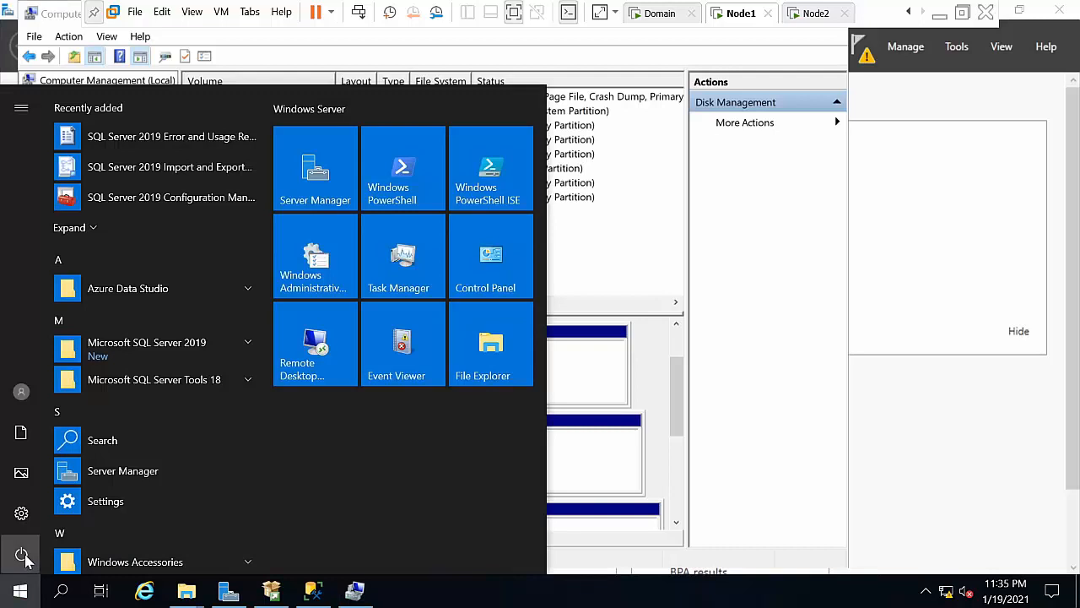
click(21, 557)
click(58, 508)
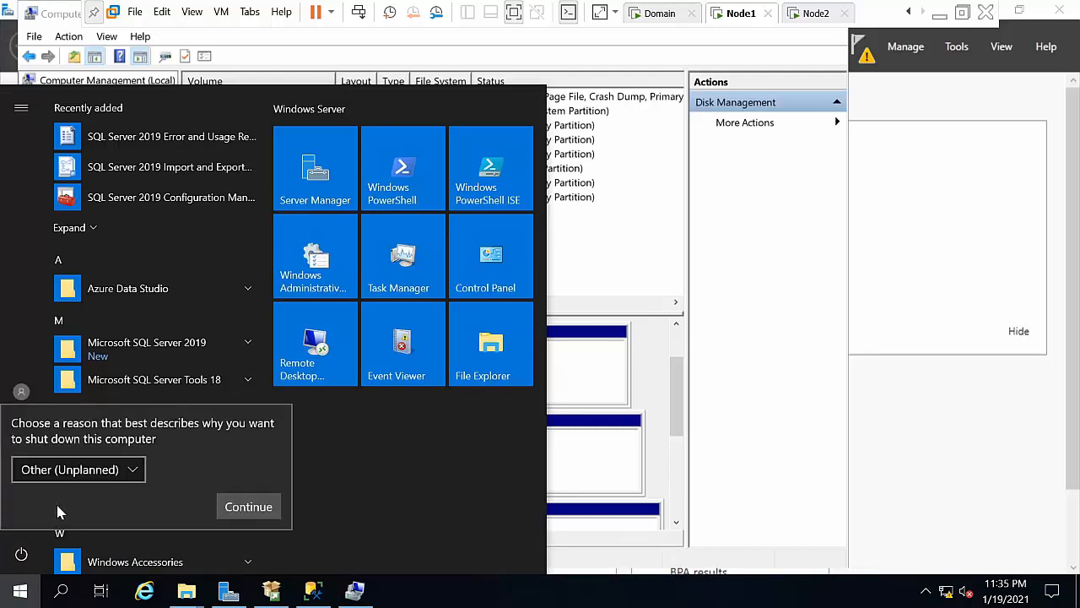
click(257, 505)
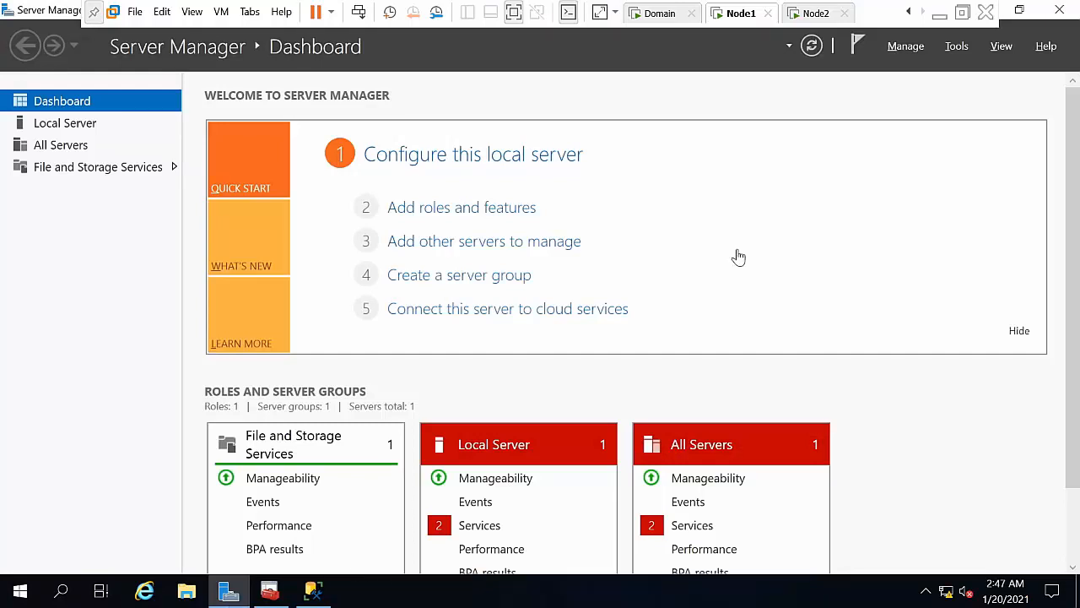
Step: Launch Failover Cluster Manager and permanently dismiss the Windows Admin Center tip
click(957, 47)
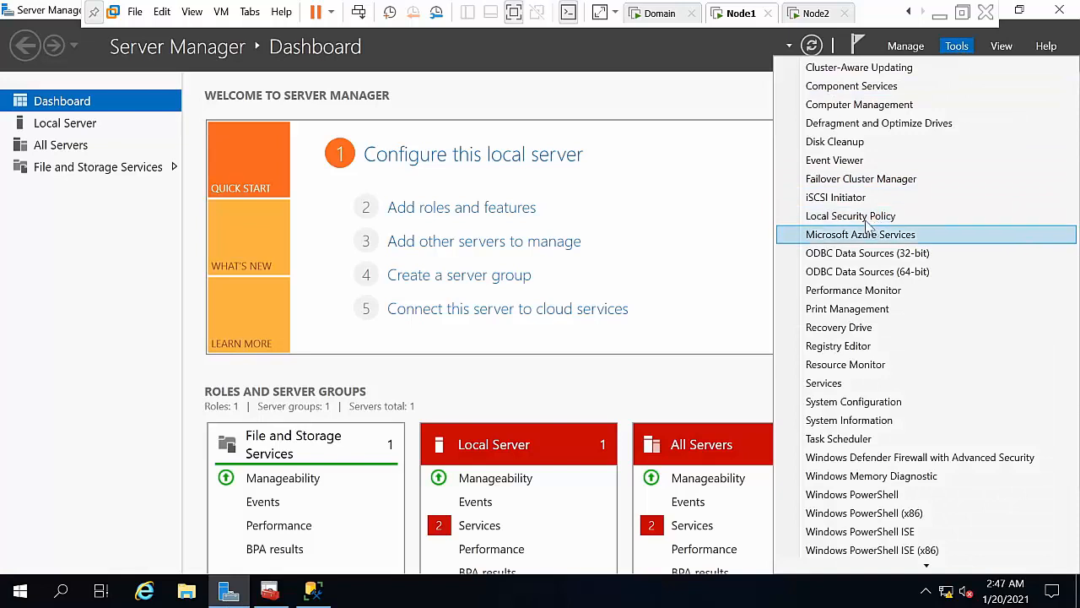
click(861, 180)
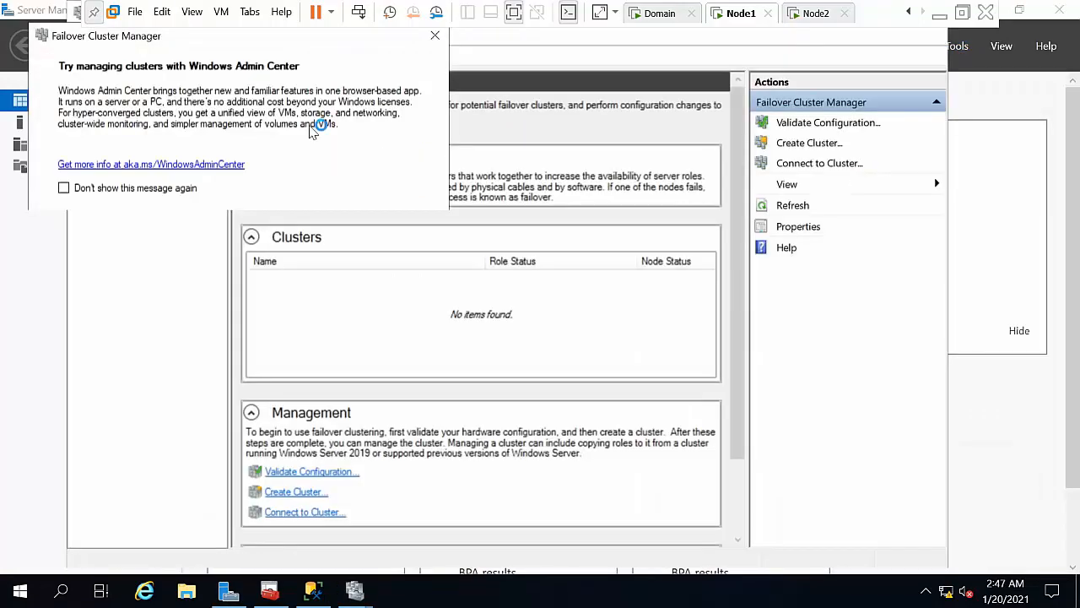
click(110, 189)
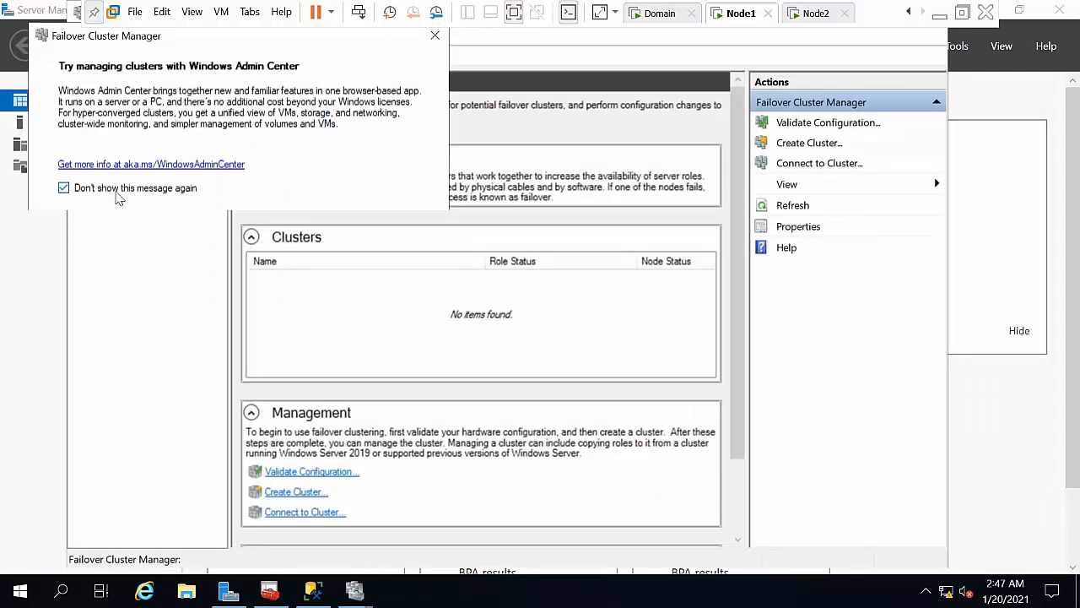
click(435, 36)
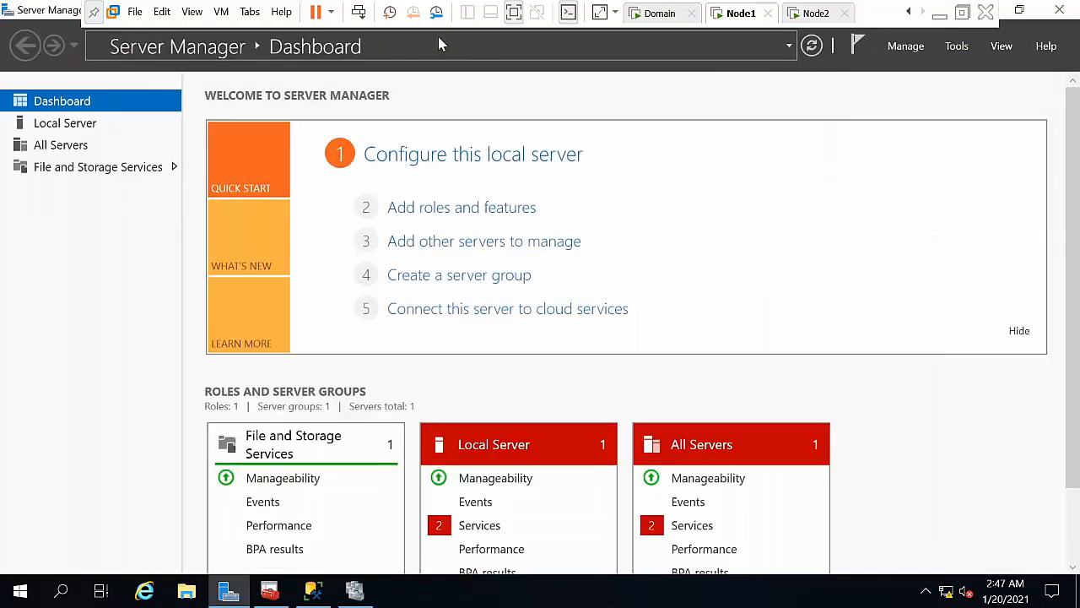
click(354, 589)
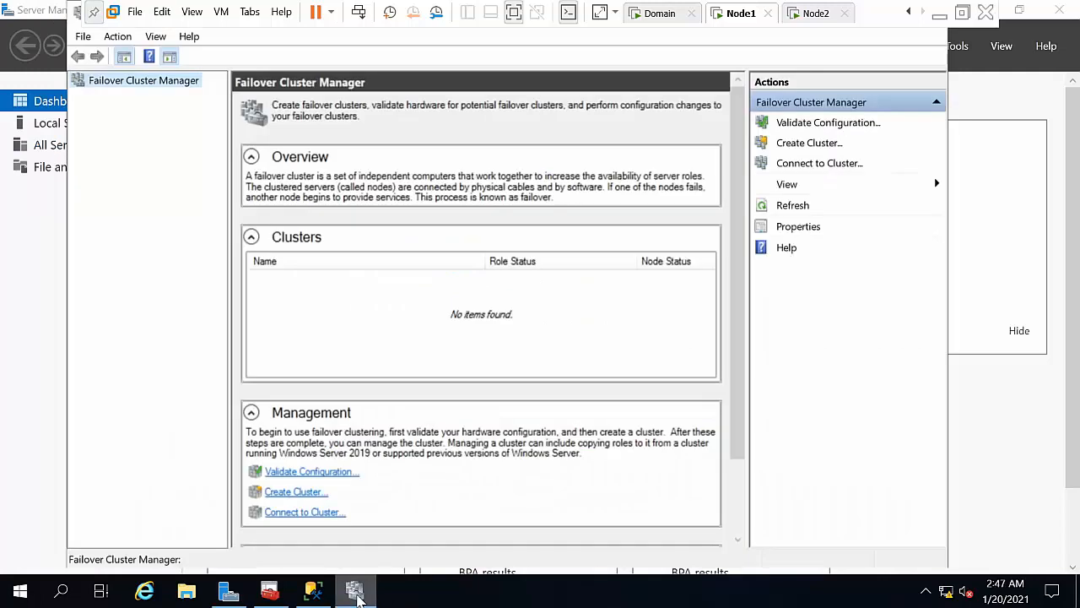
Step: Start the Create Cluster Wizard and move past its introduction
right_click(116, 84)
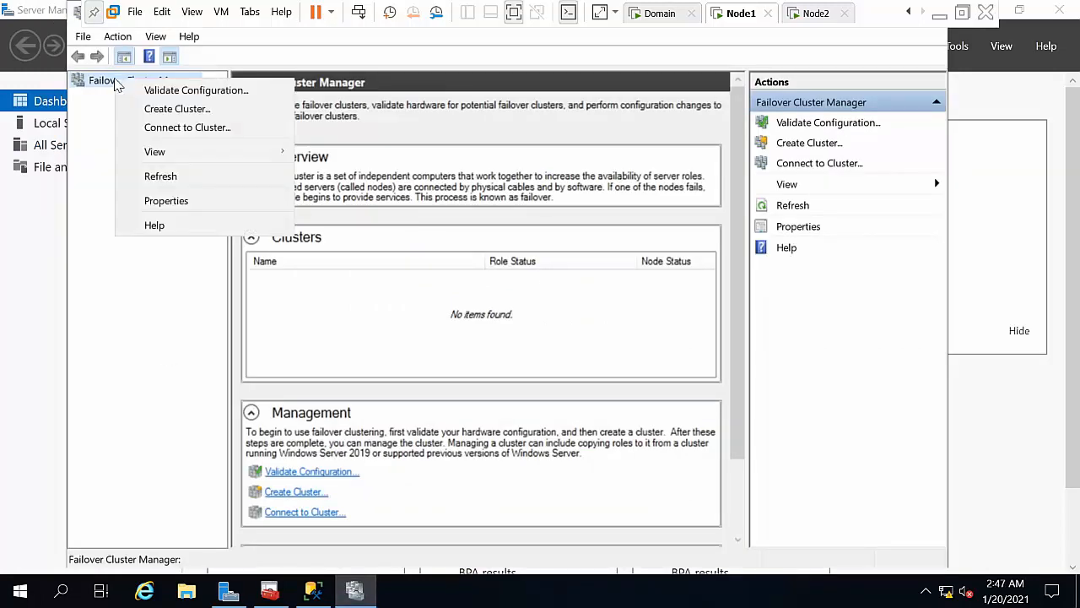
click(177, 110)
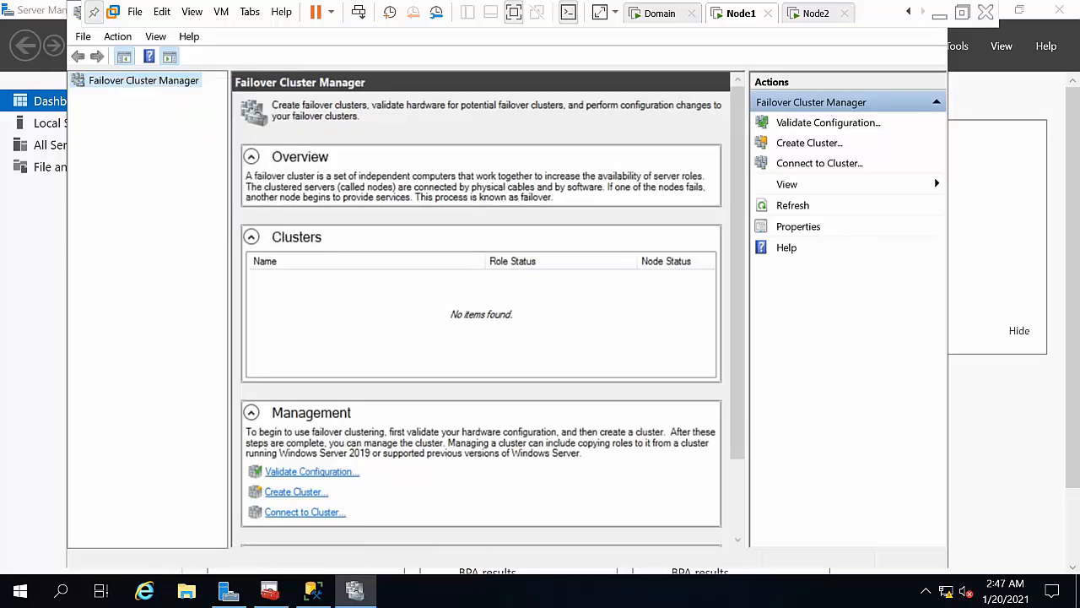
click(659, 455)
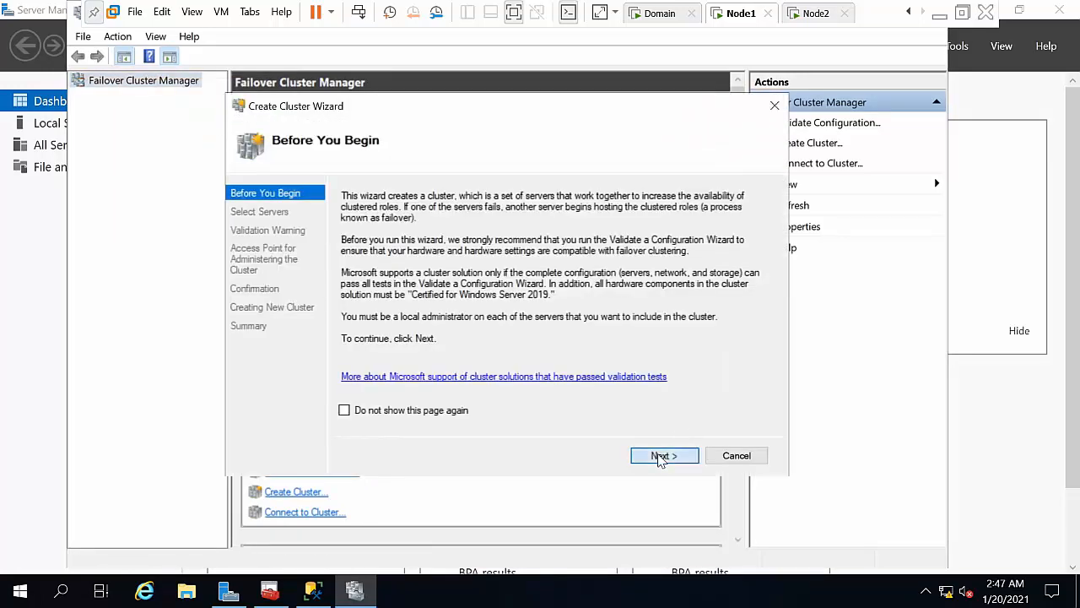
Step: Add node1 and node2 as the cluster's servers
text(node1,node2)
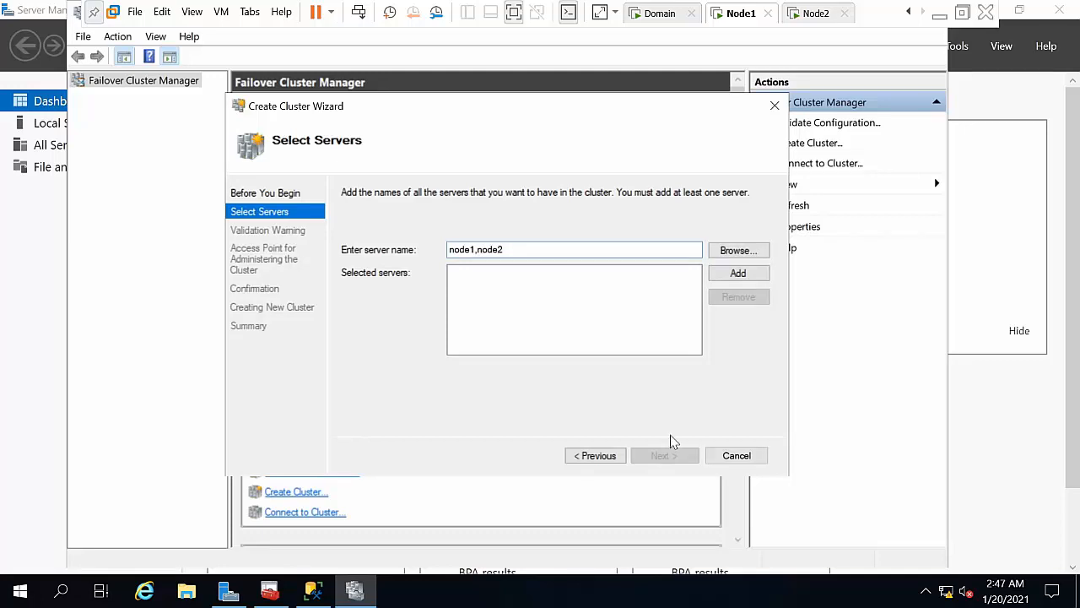
click(726, 277)
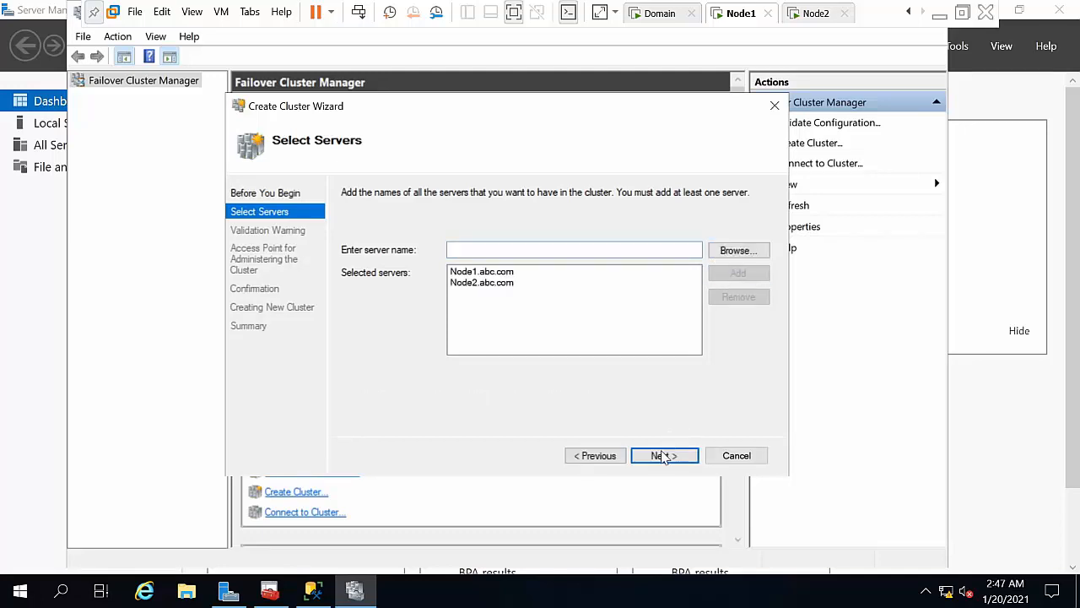
click(661, 456)
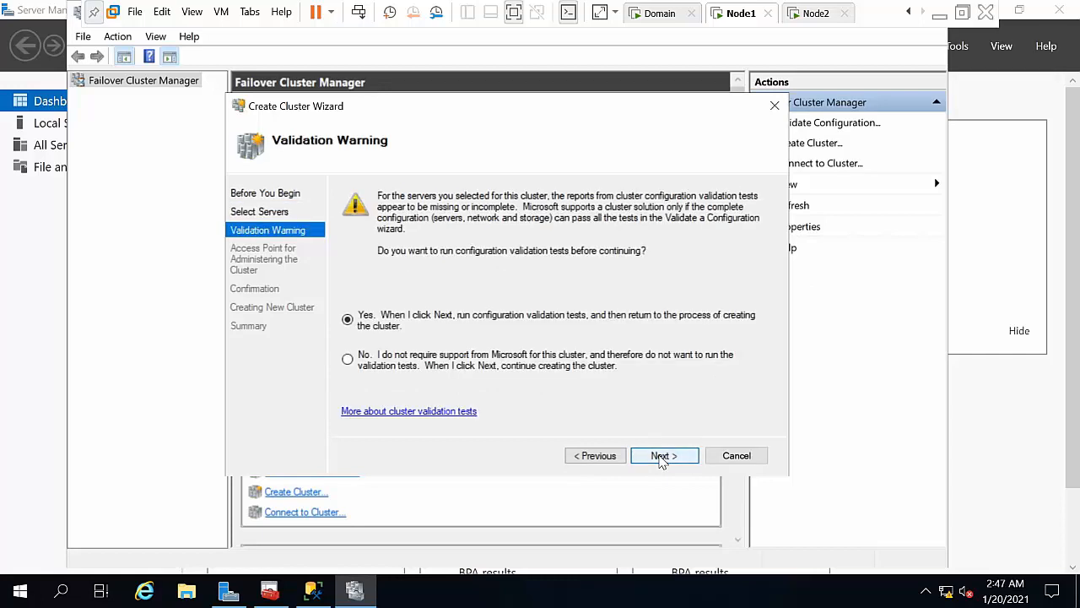
Step: Run all configuration validation tests on both nodes
click(662, 457)
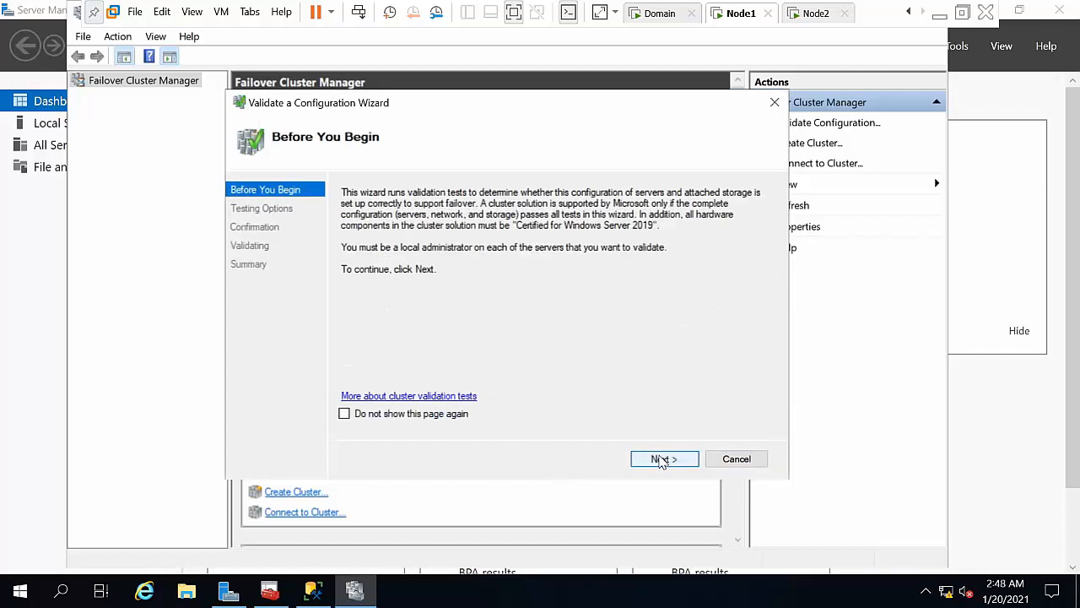
click(663, 460)
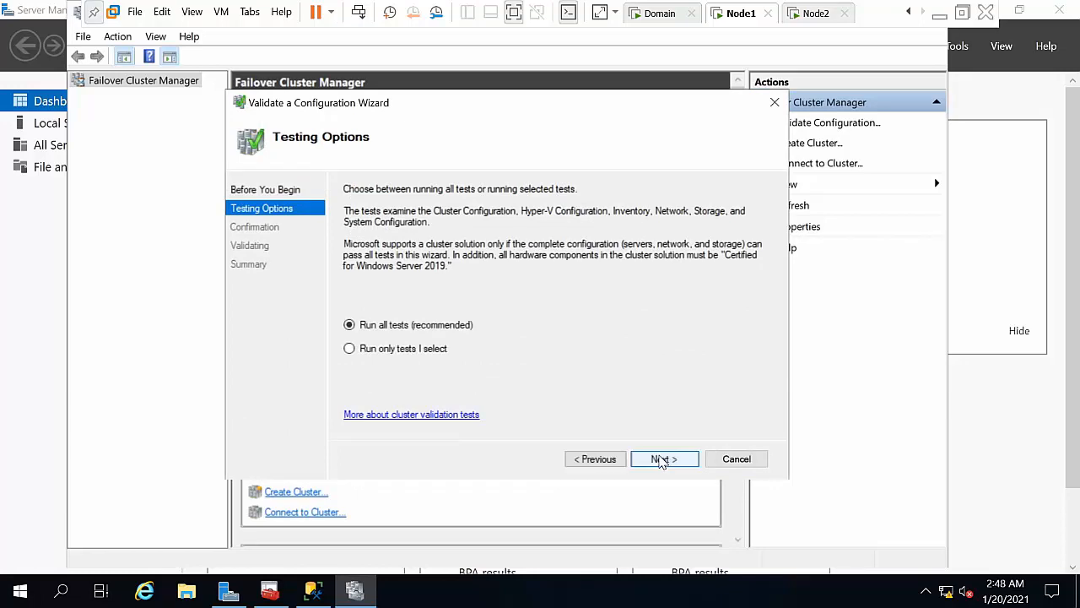
click(661, 460)
click(661, 460)
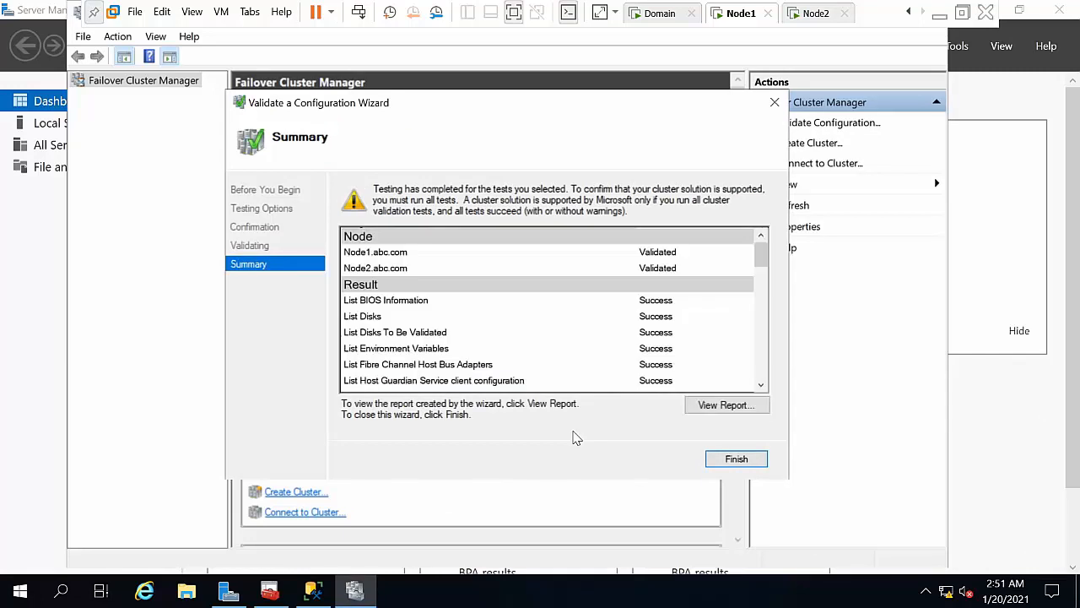
drag(762, 252, 756, 410)
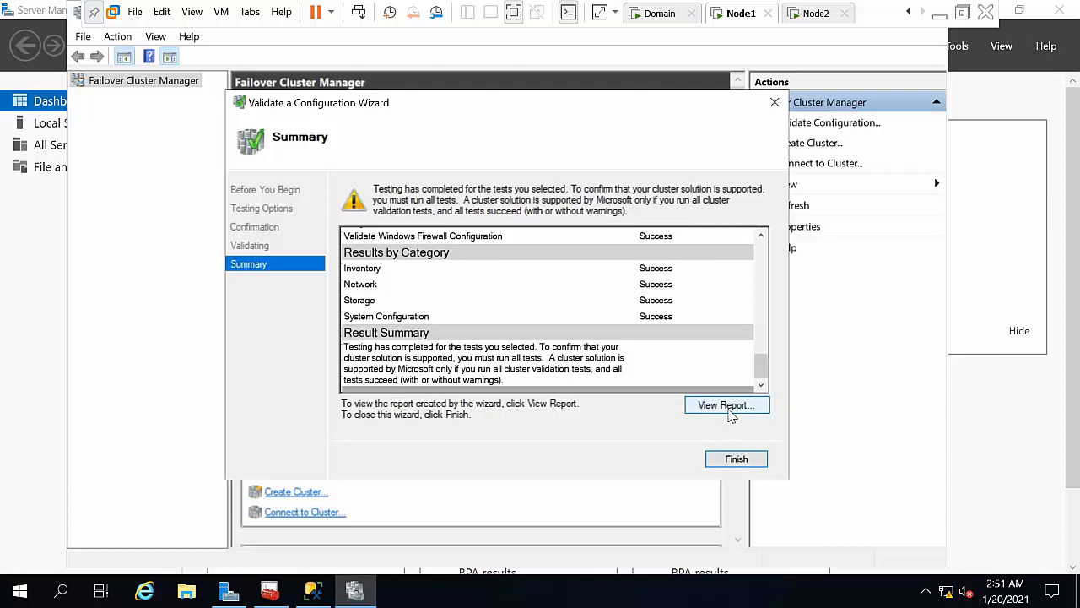
Step: Name the cluster win-sql and try IP address 10.0.0.50
click(736, 460)
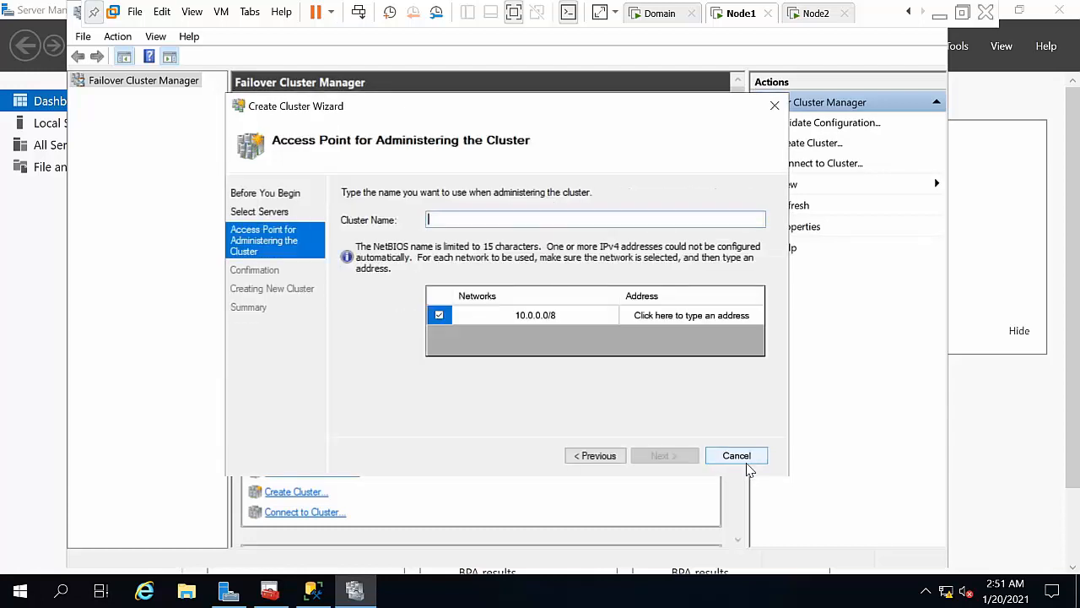
text(win-sql)
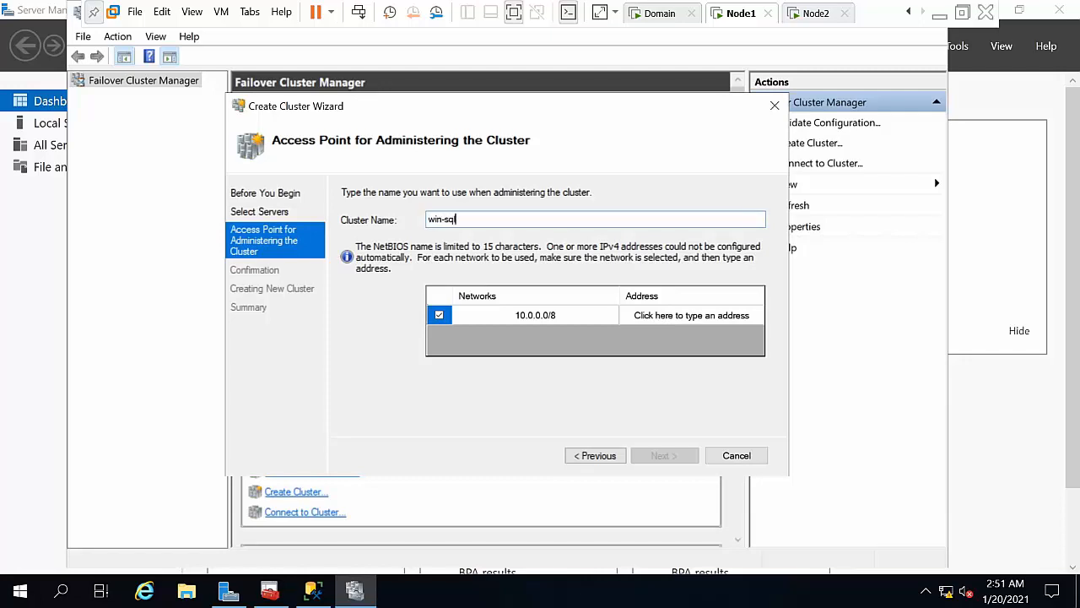
click(718, 316)
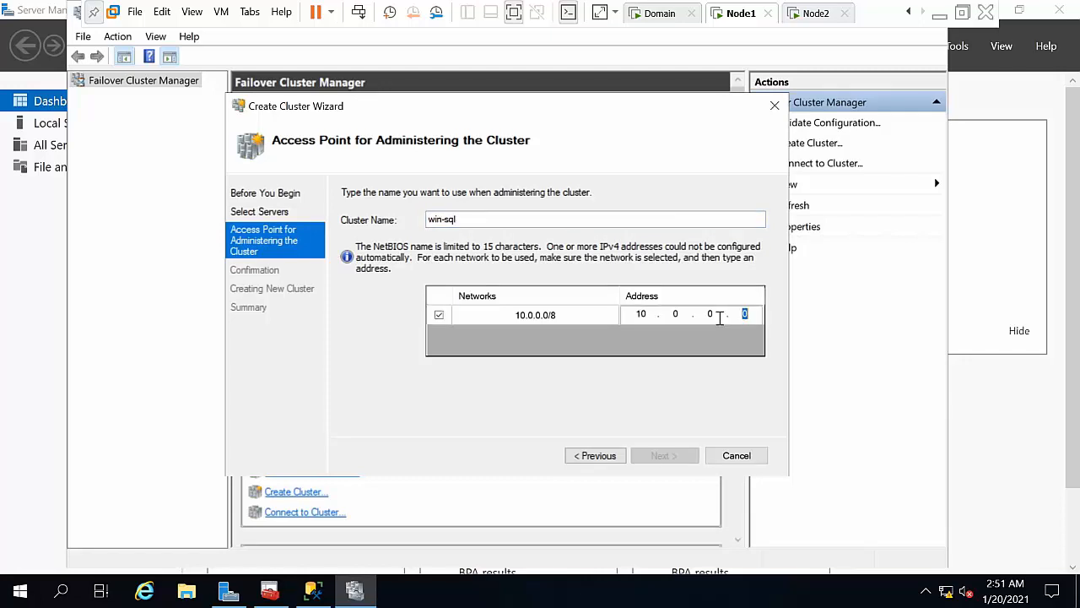
text(50)
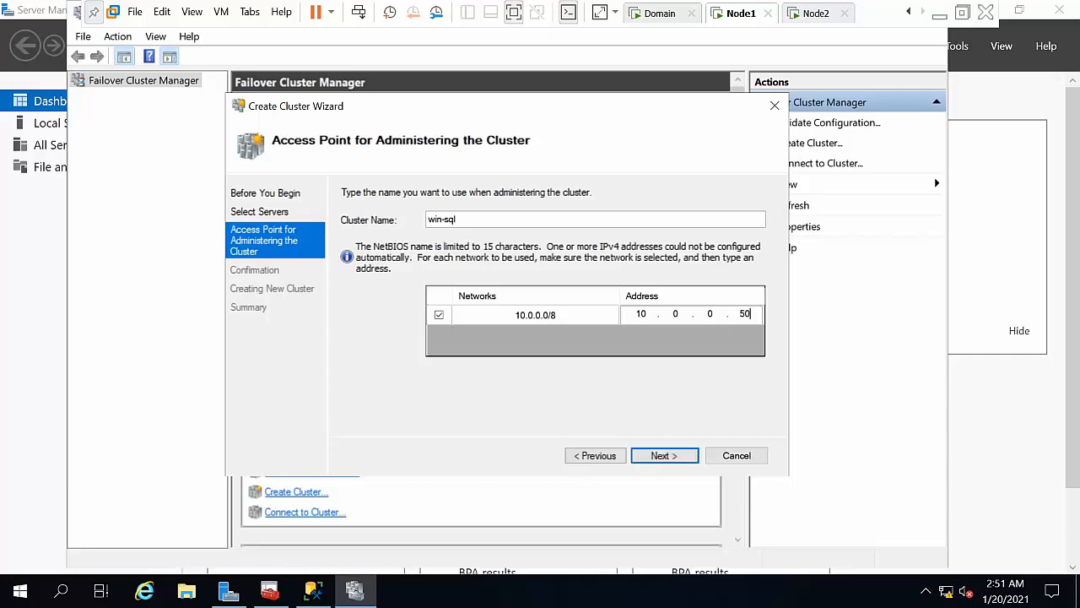
click(672, 457)
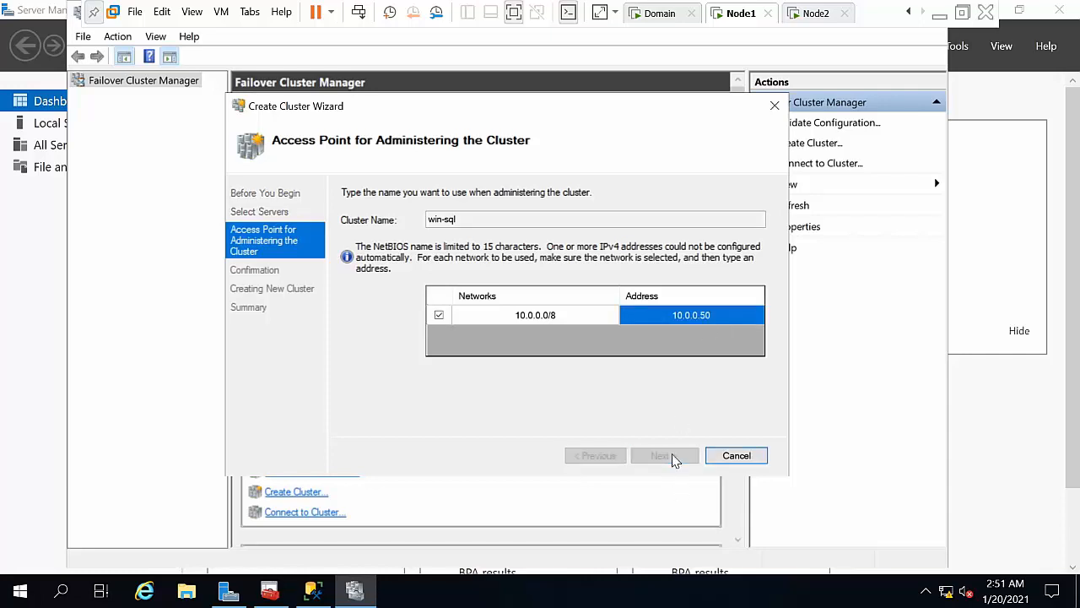
Step: Change the already-used address to 10.0.0.25 and create the win-sql cluster
click(710, 317)
text(100)
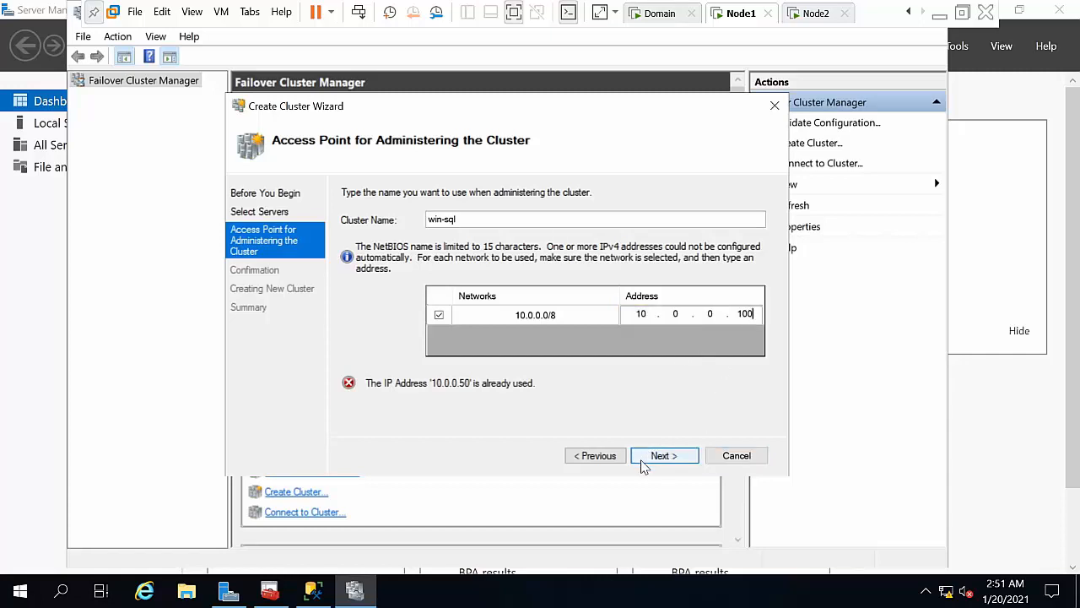
key(BackSpace)
key(BackSpace)
text(25)
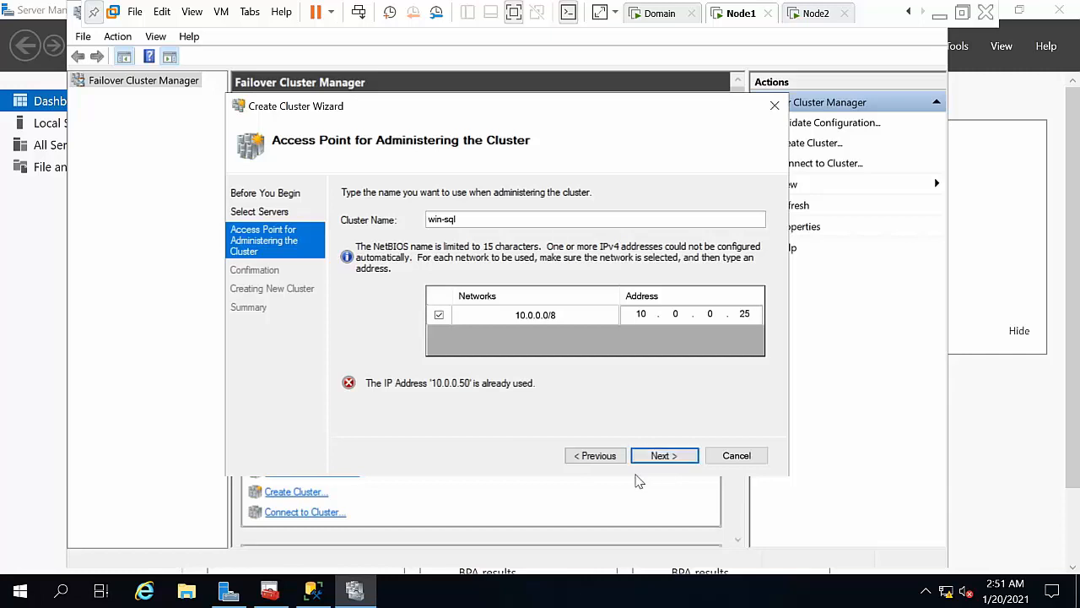
click(662, 457)
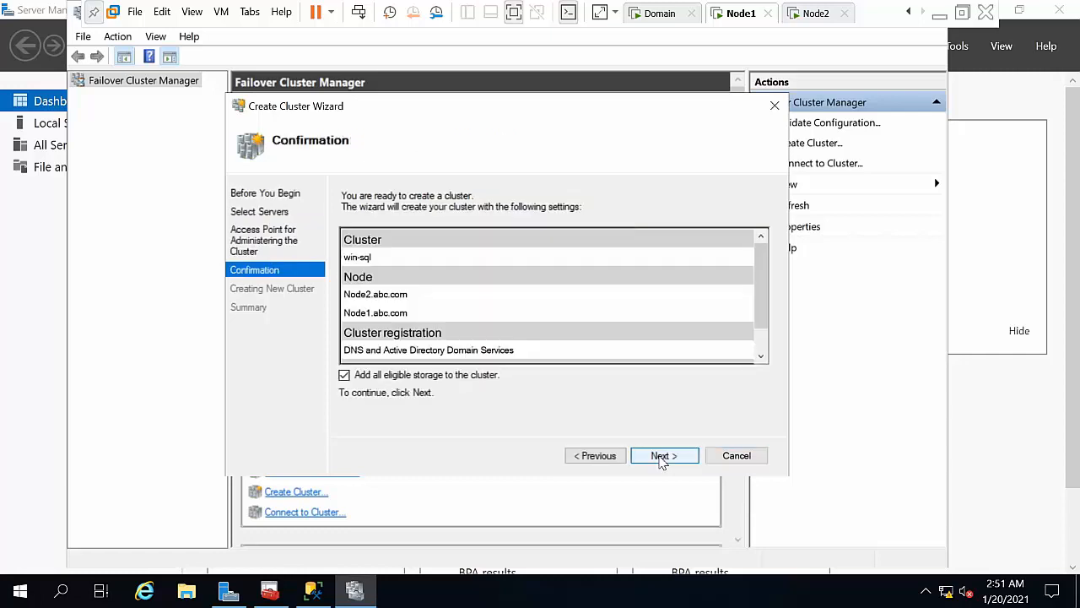
click(662, 457)
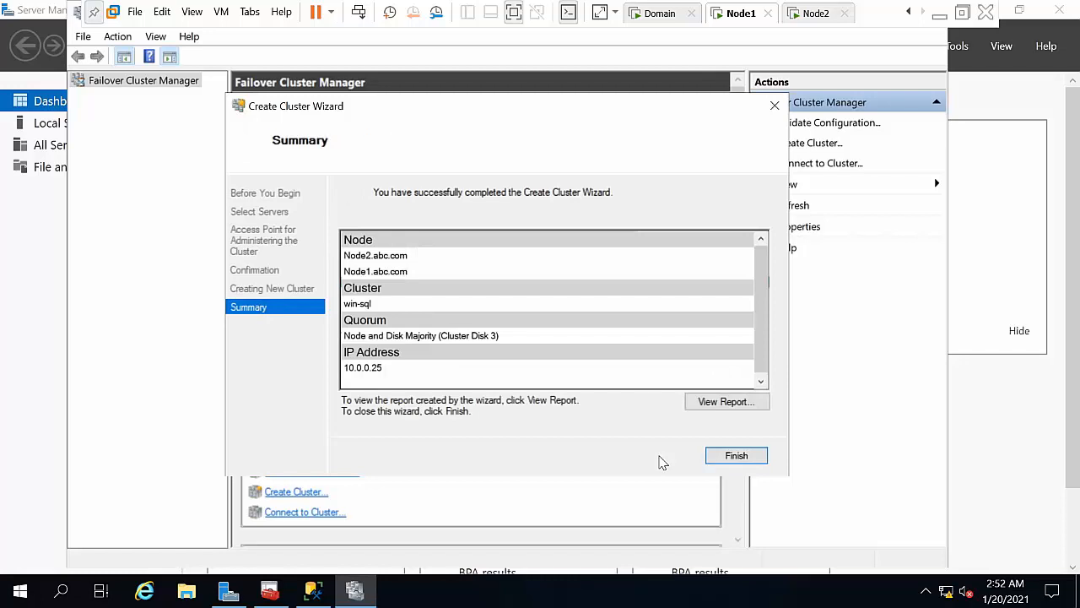
Step: Close the wizard and review win-sql's Roles, Nodes, Disks, Pools and Networks
click(716, 456)
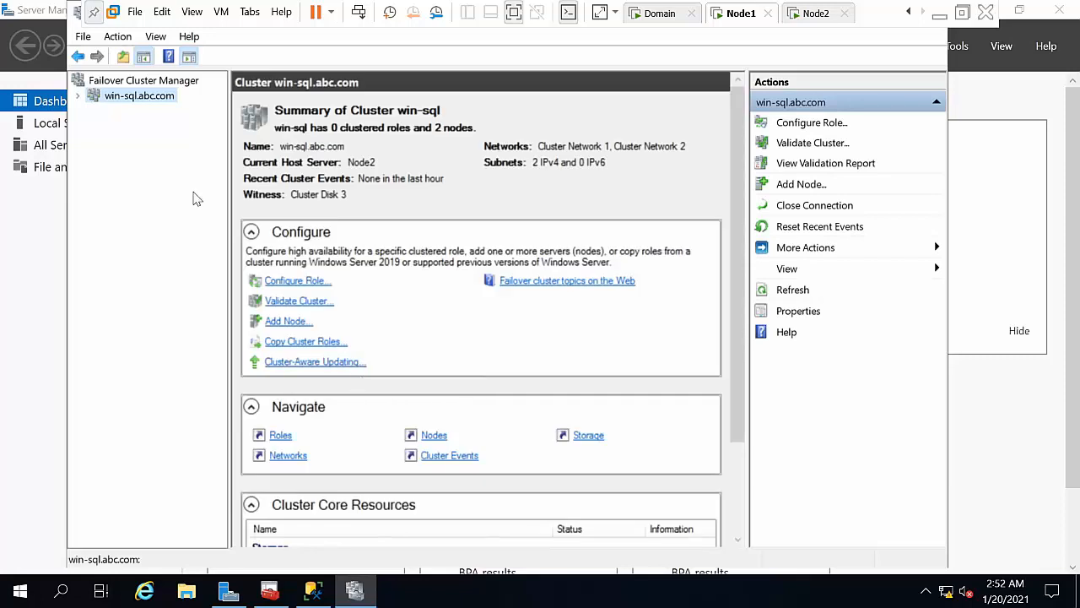
click(79, 96)
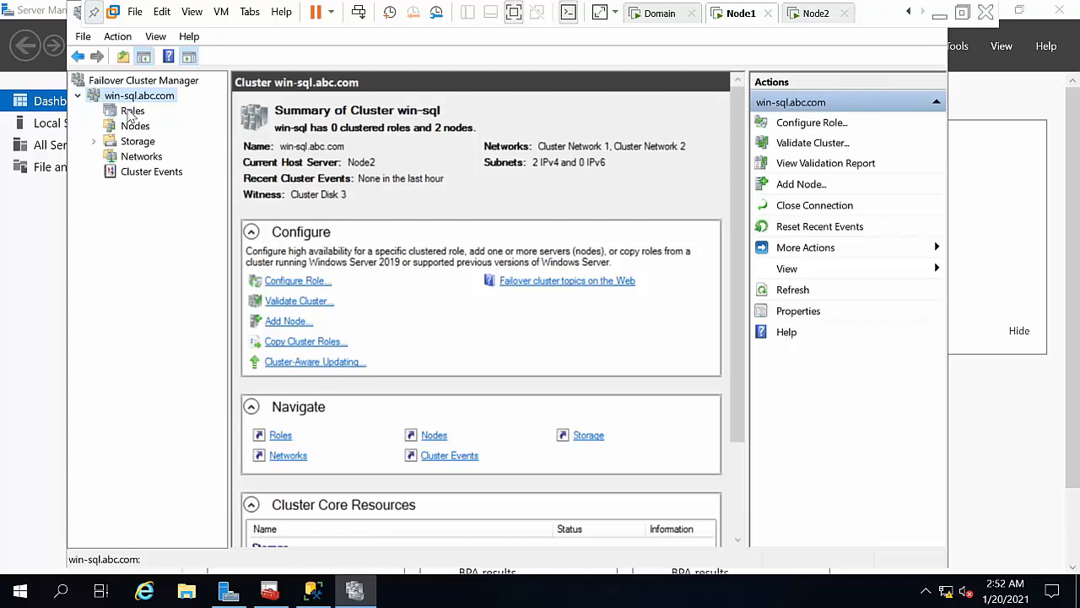
click(131, 112)
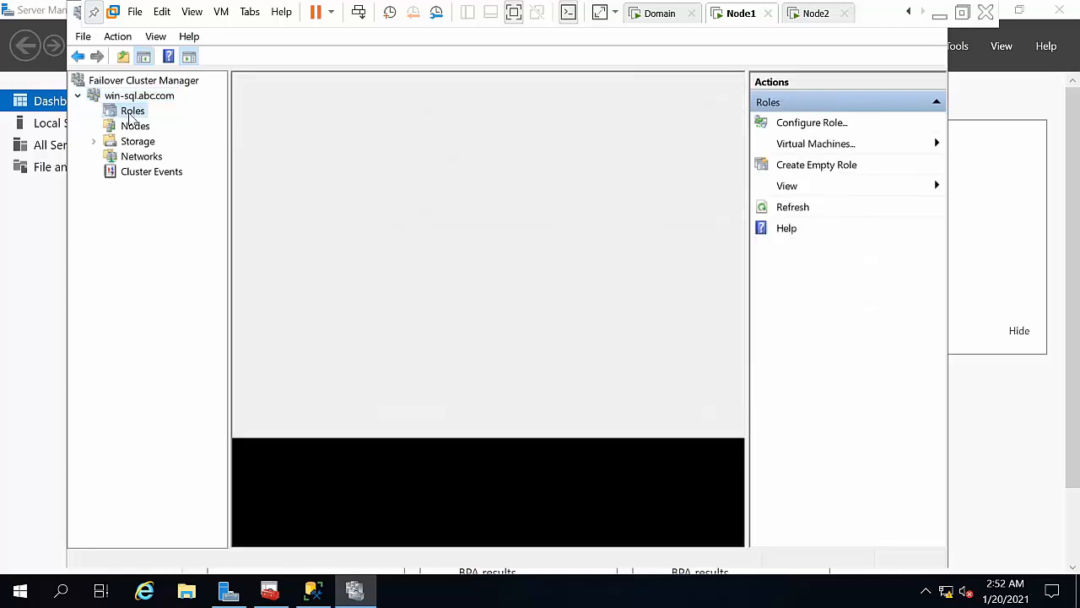
click(133, 128)
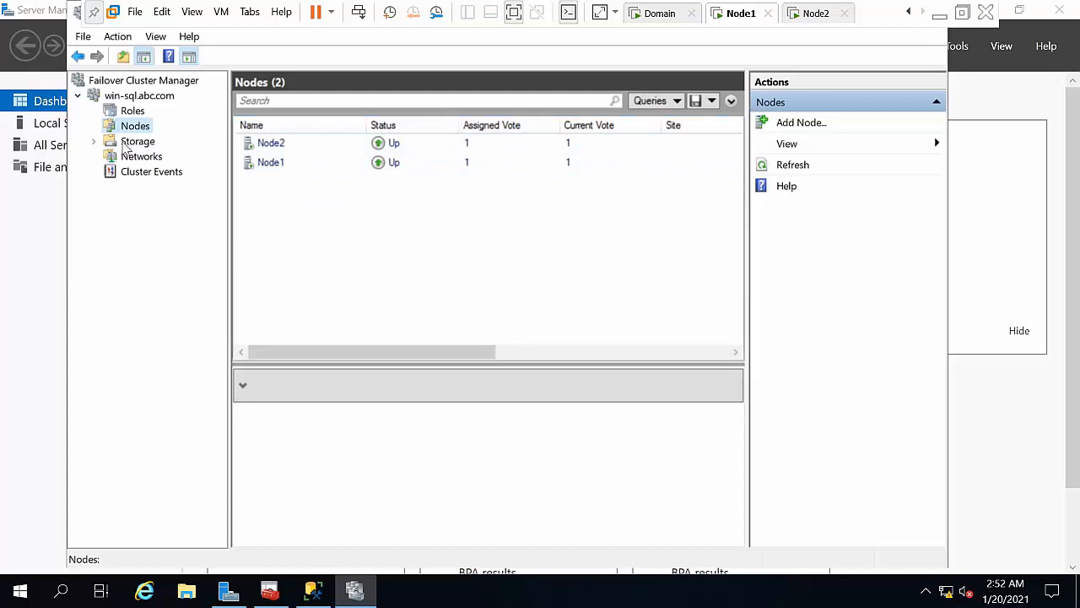
click(126, 143)
click(141, 160)
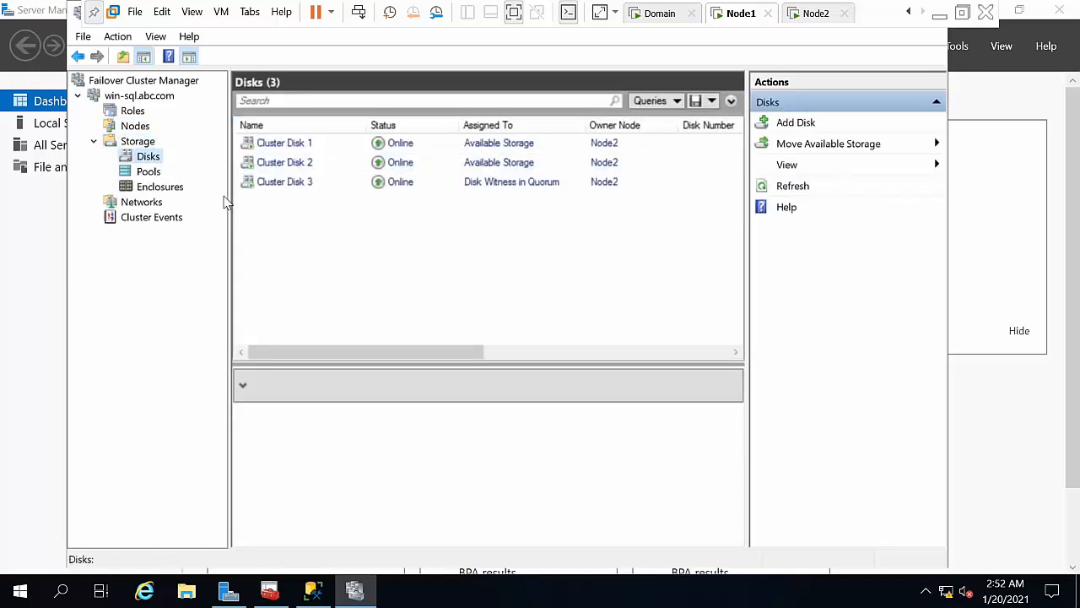
click(152, 173)
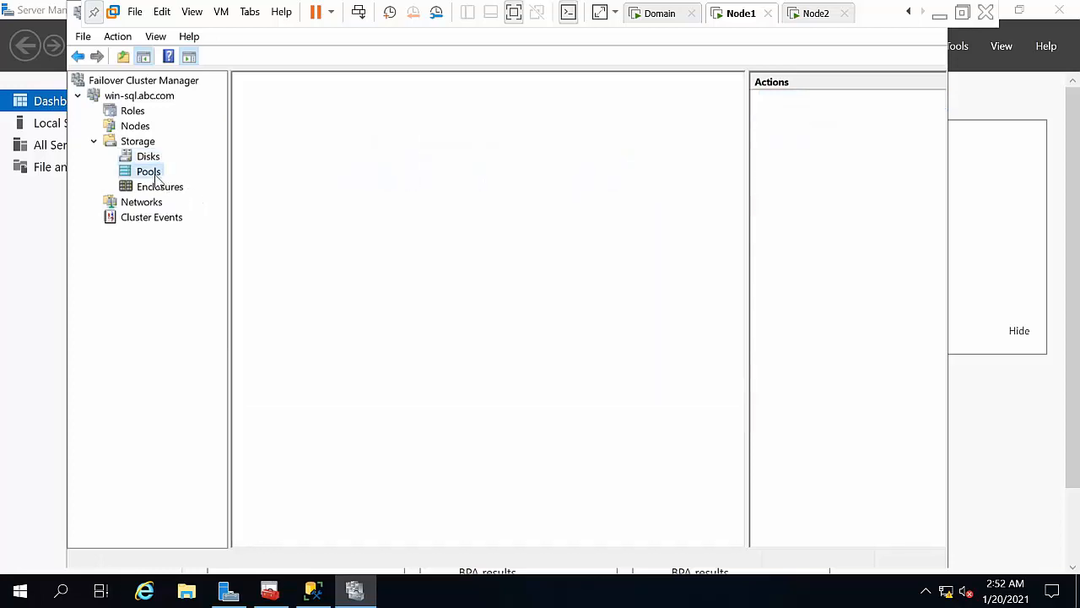
click(145, 205)
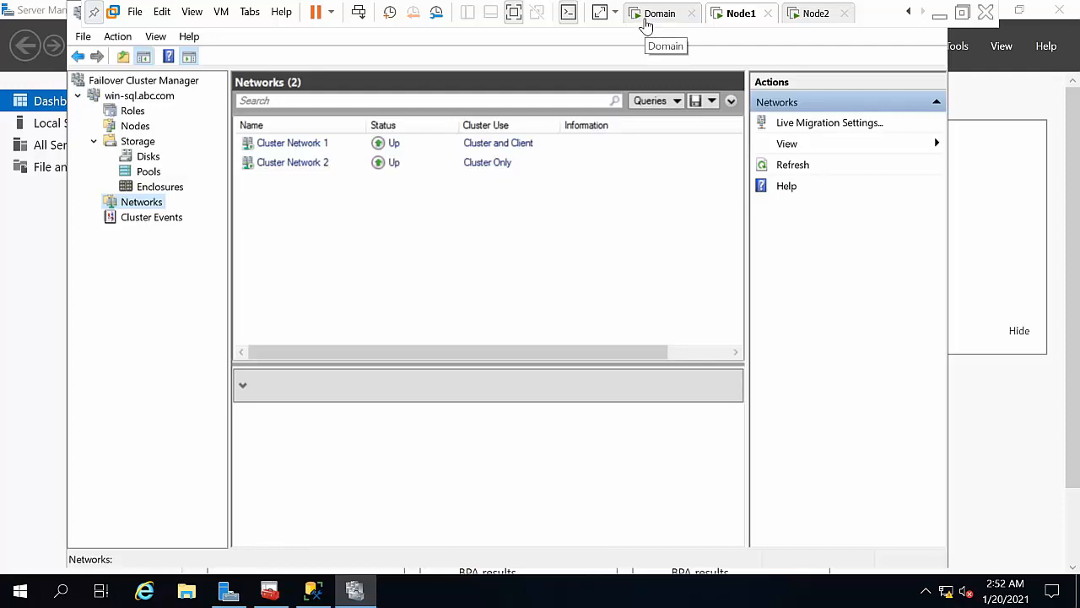
Step: Switch to the Domain VM and open Server Manager's Tools list
click(646, 24)
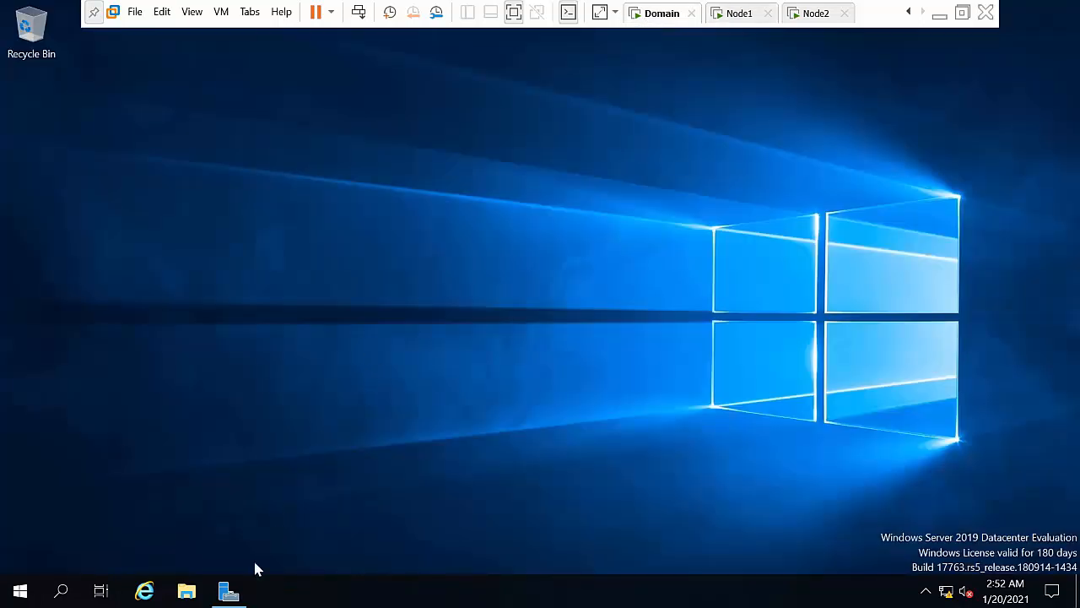
click(242, 587)
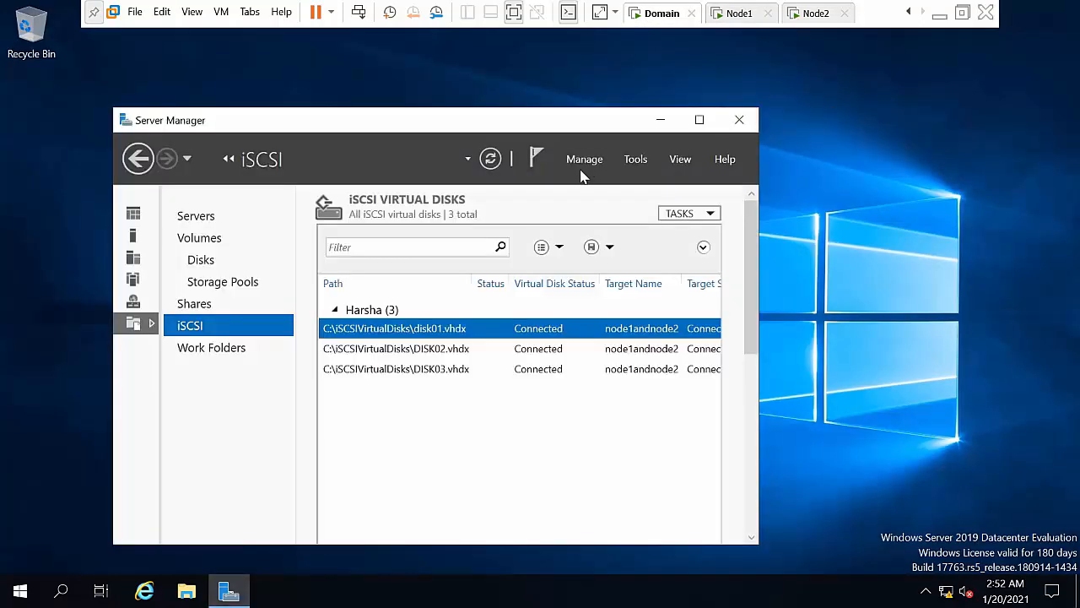
click(641, 160)
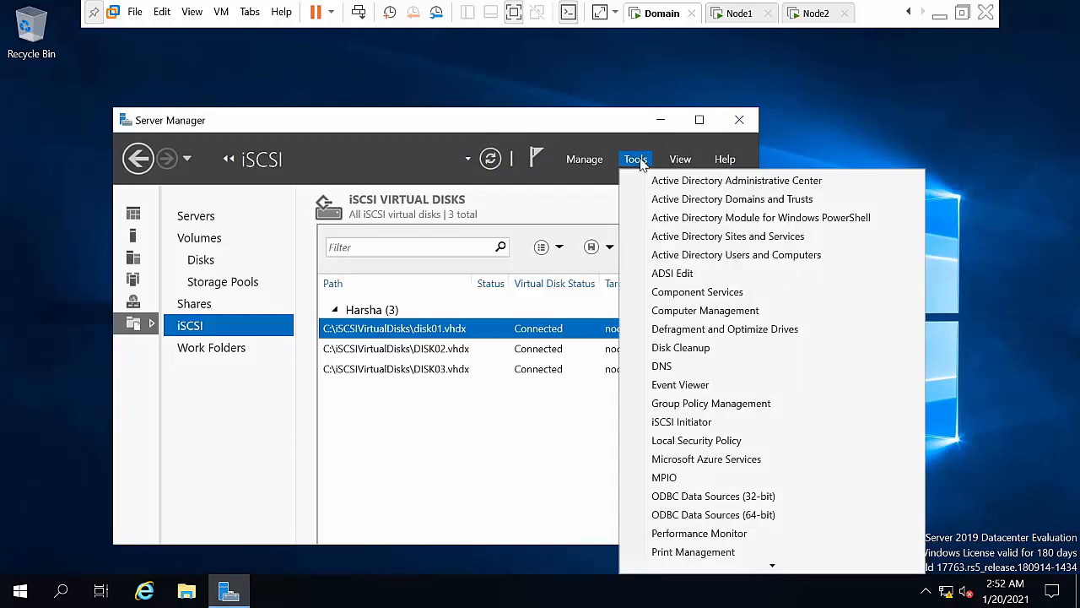
Step: Set win-sql's computer account to be trusted for delegation to any service (Kerberos only)
click(678, 256)
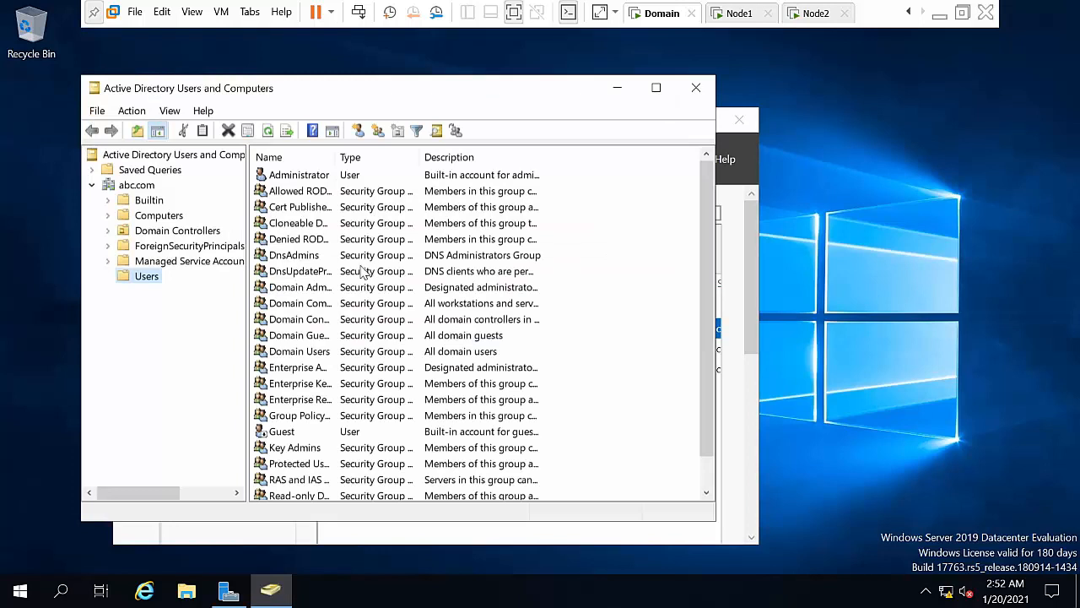
click(165, 229)
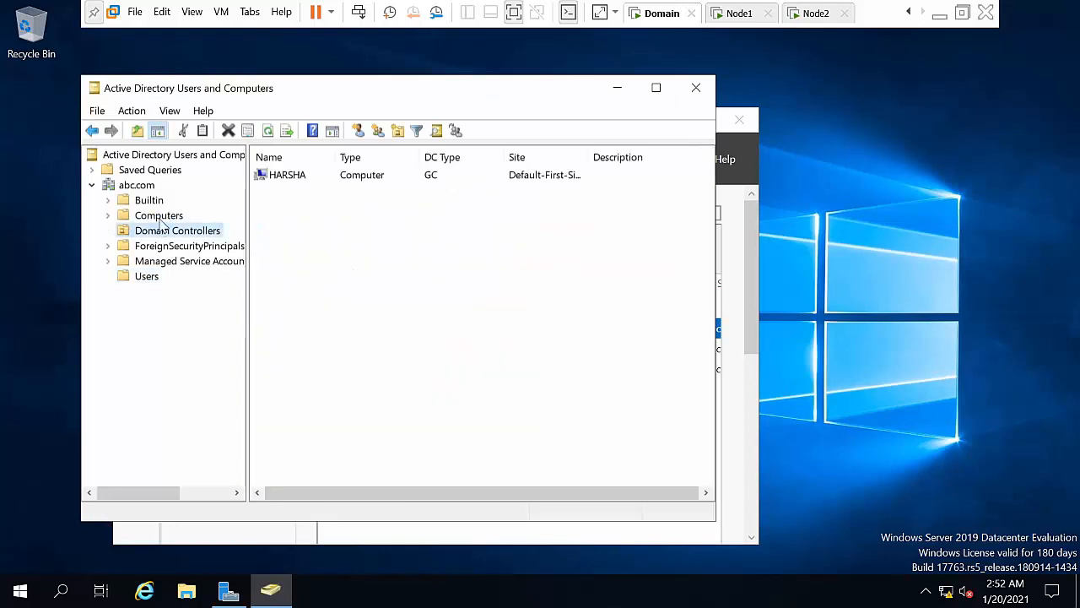
click(159, 216)
double_click(280, 209)
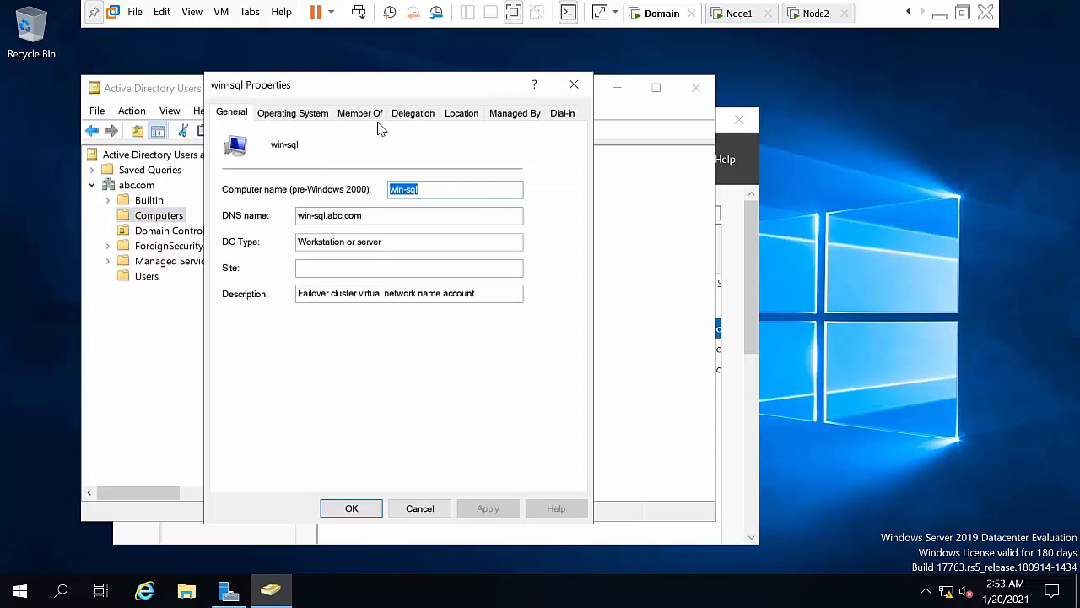
click(366, 120)
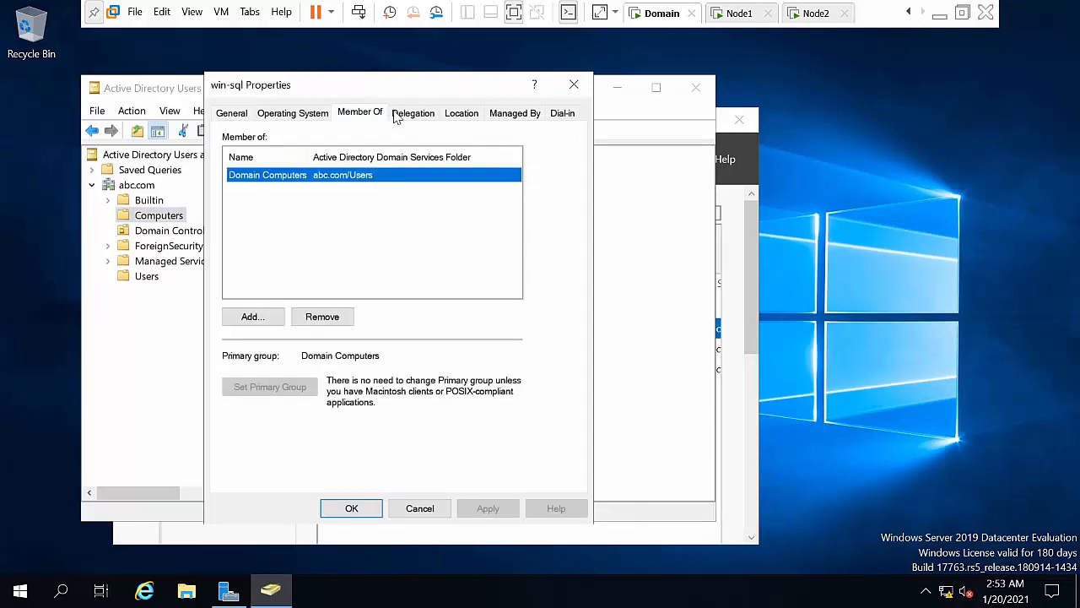
click(411, 115)
click(299, 185)
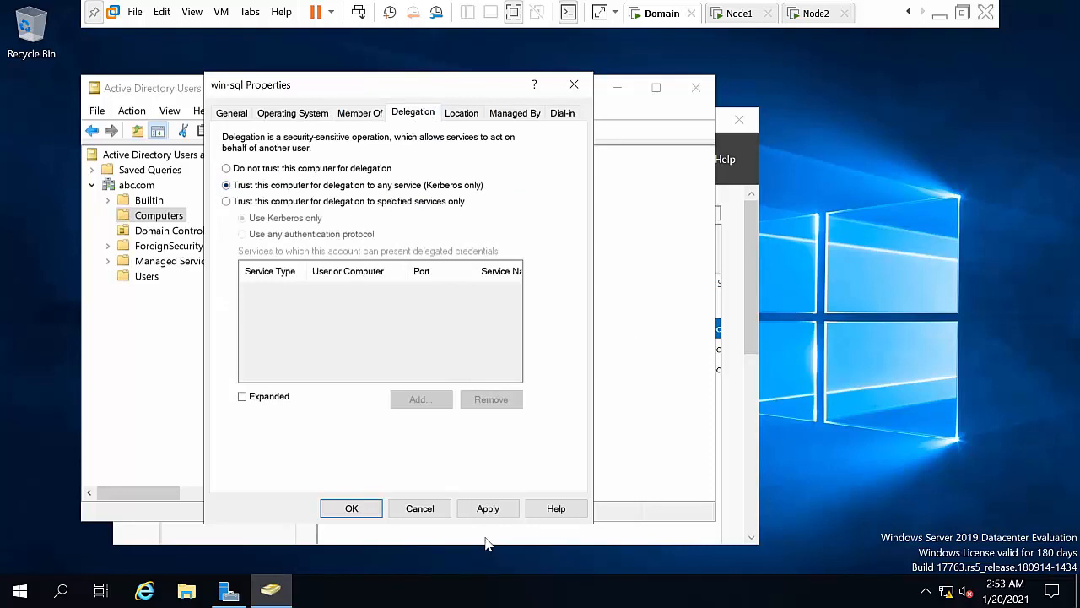
click(492, 512)
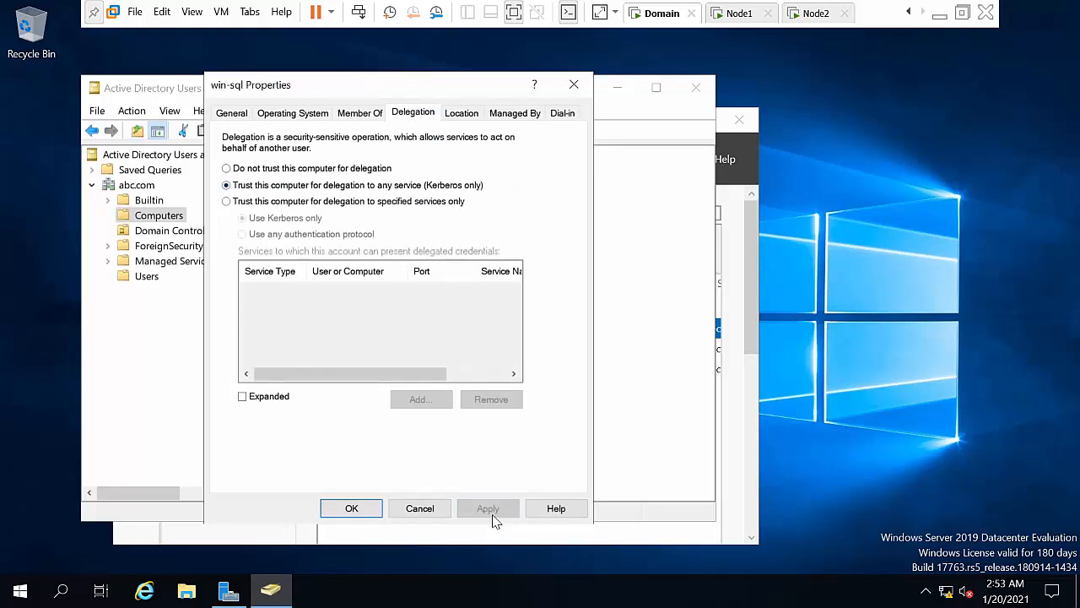
click(354, 512)
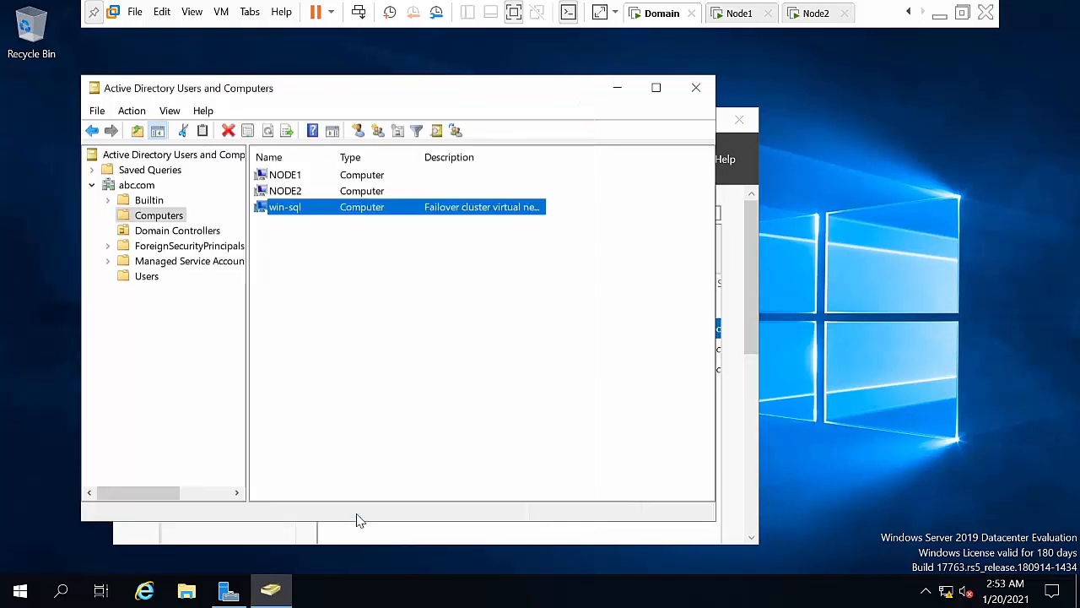
click(617, 88)
click(660, 121)
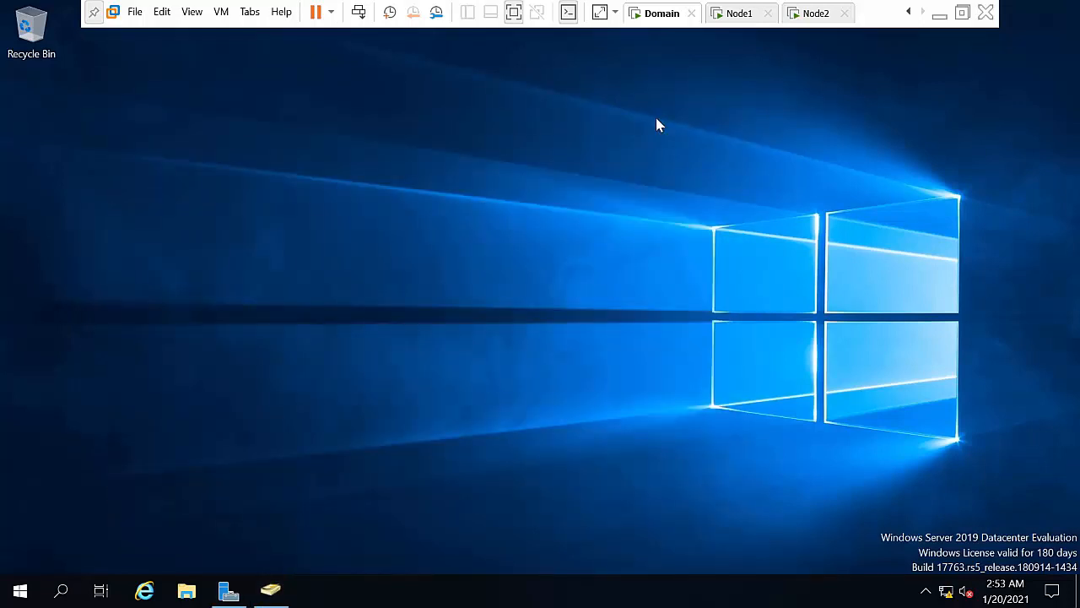
Step: On Node1, enable Always On Availability Groups for the SQL2019HYD01 SQL Server service
click(741, 13)
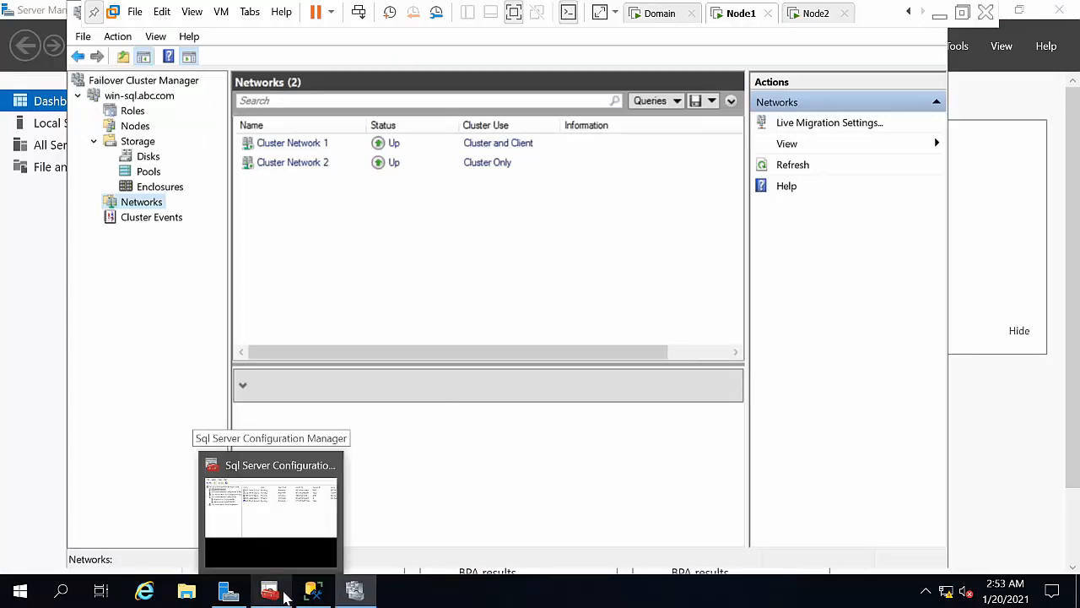
click(285, 597)
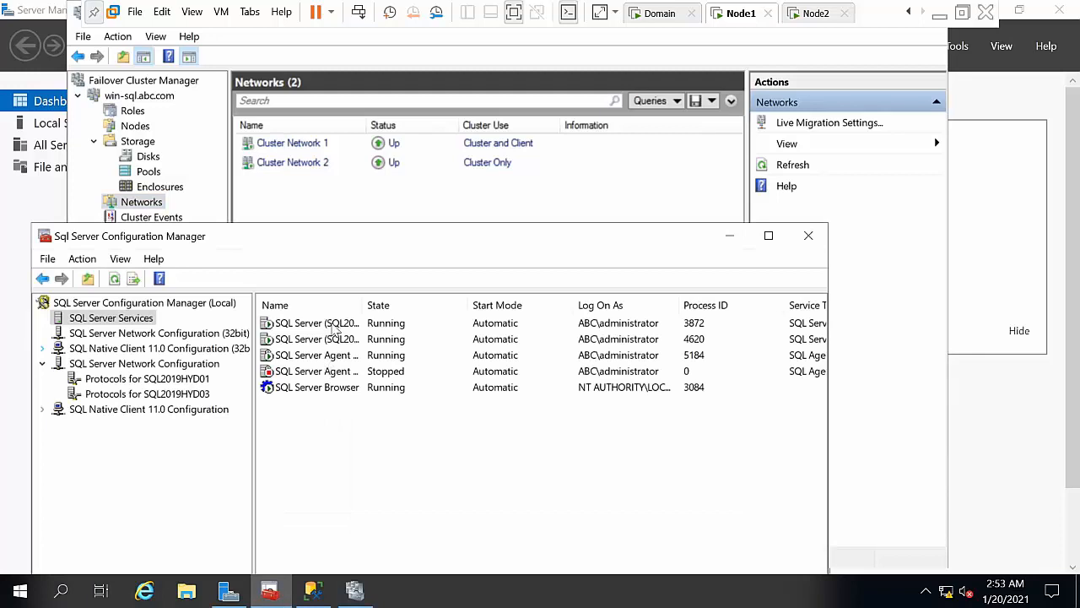
drag(363, 300, 522, 285)
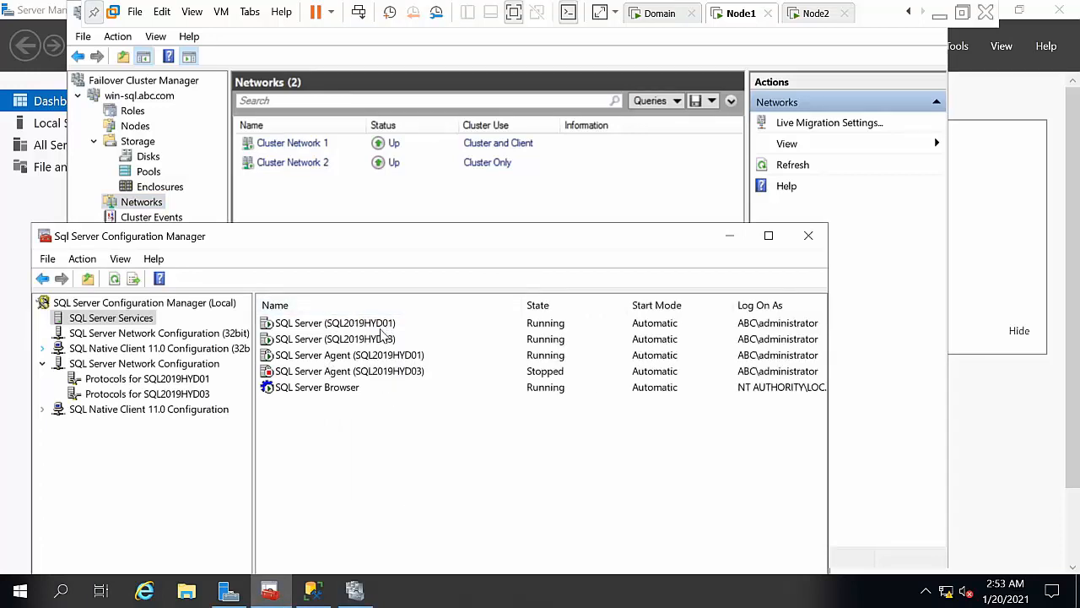
right_click(382, 328)
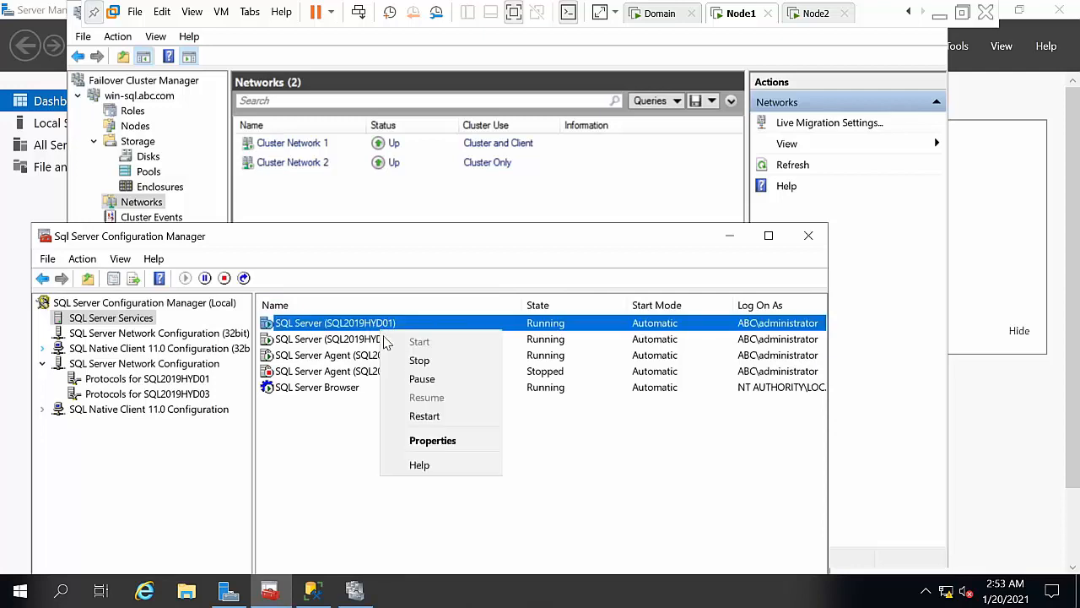
click(425, 449)
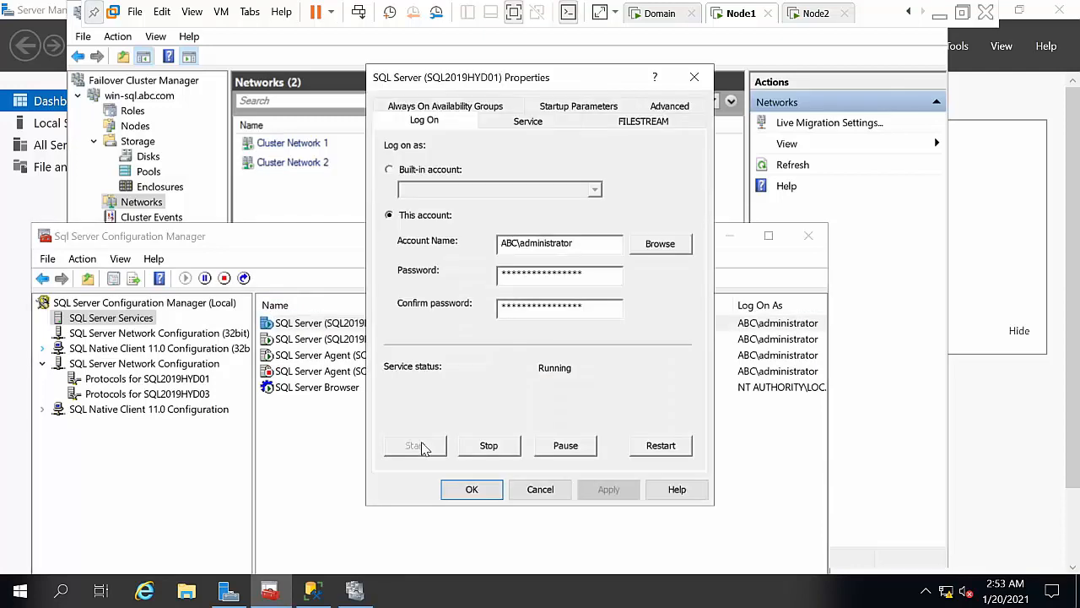
click(465, 107)
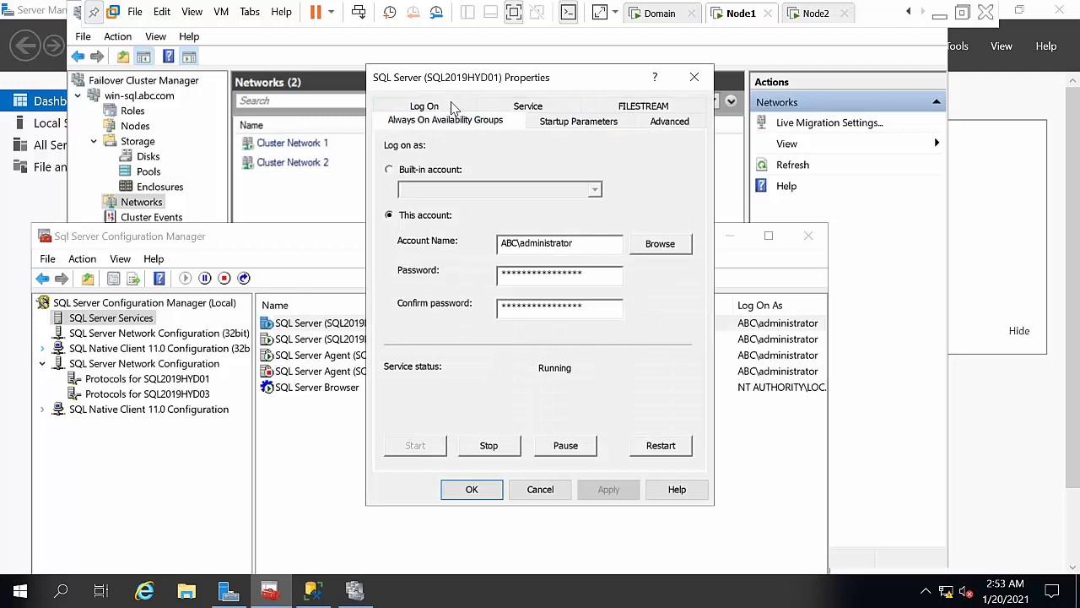
click(414, 201)
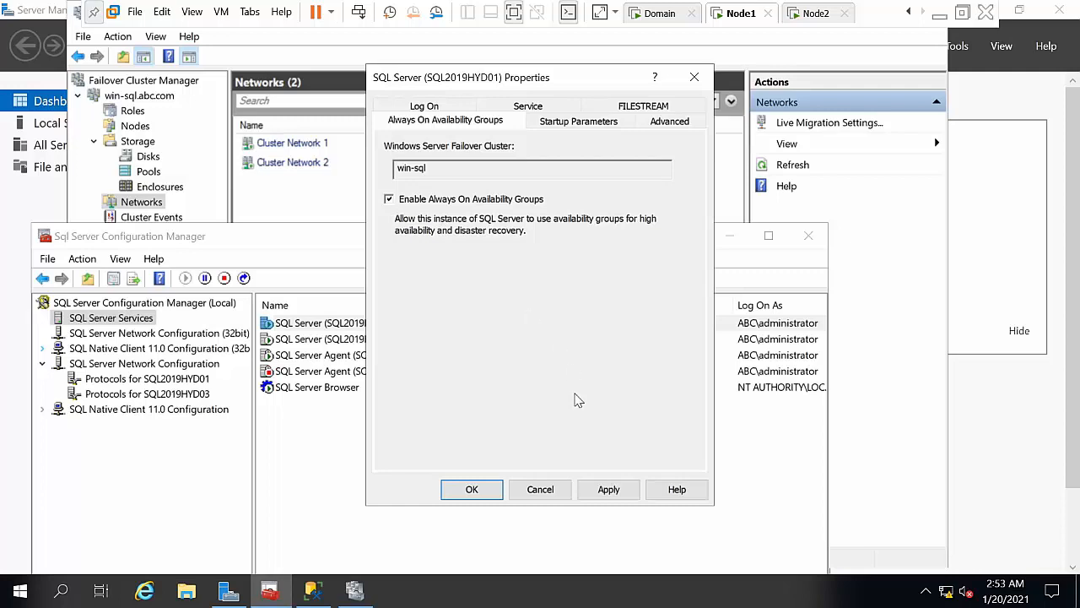
click(608, 489)
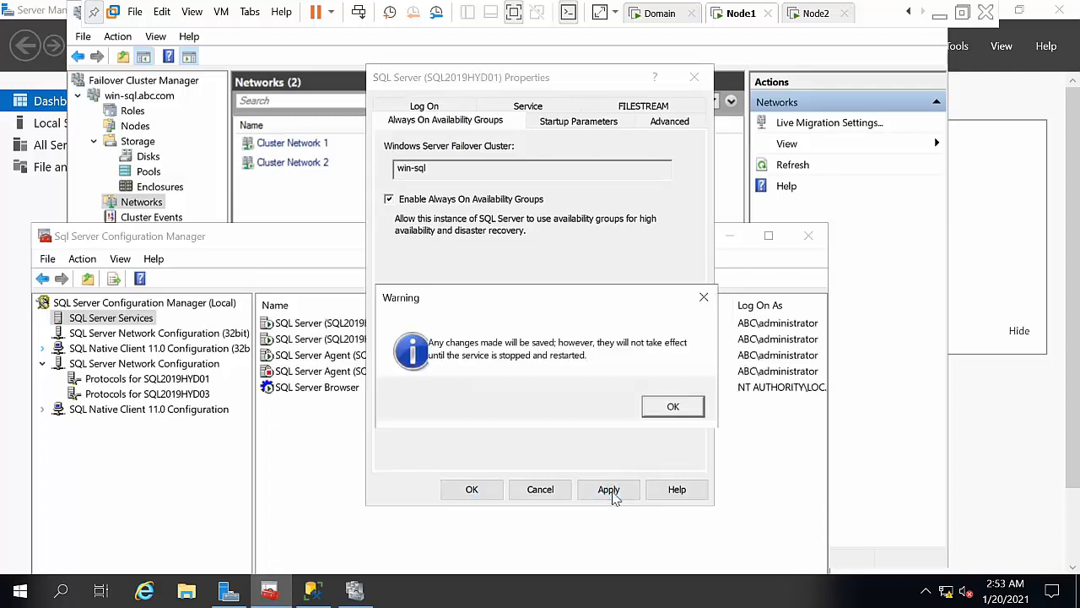
click(673, 406)
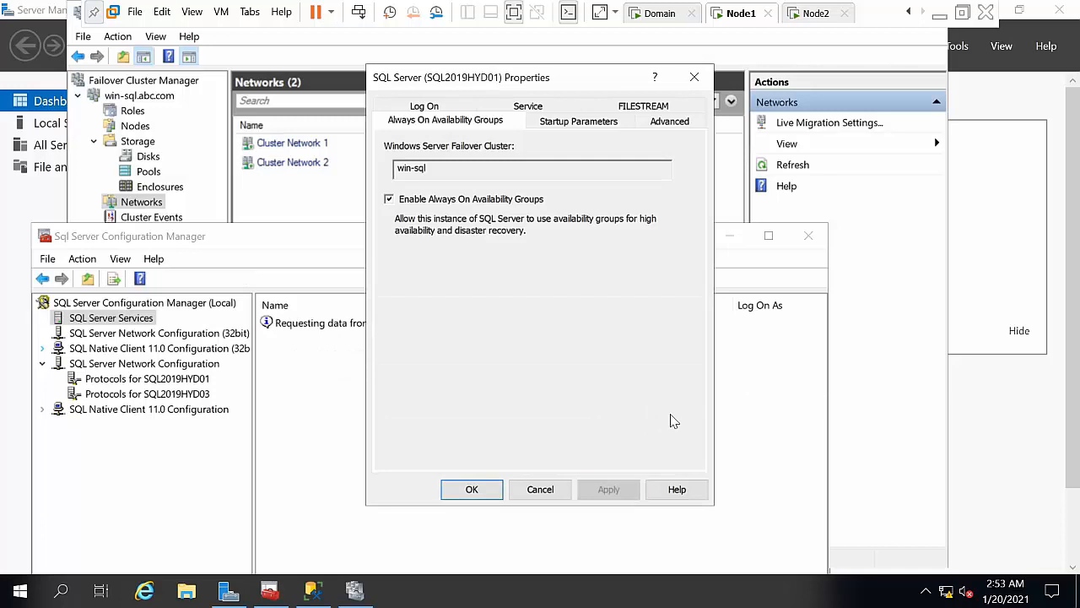
click(488, 496)
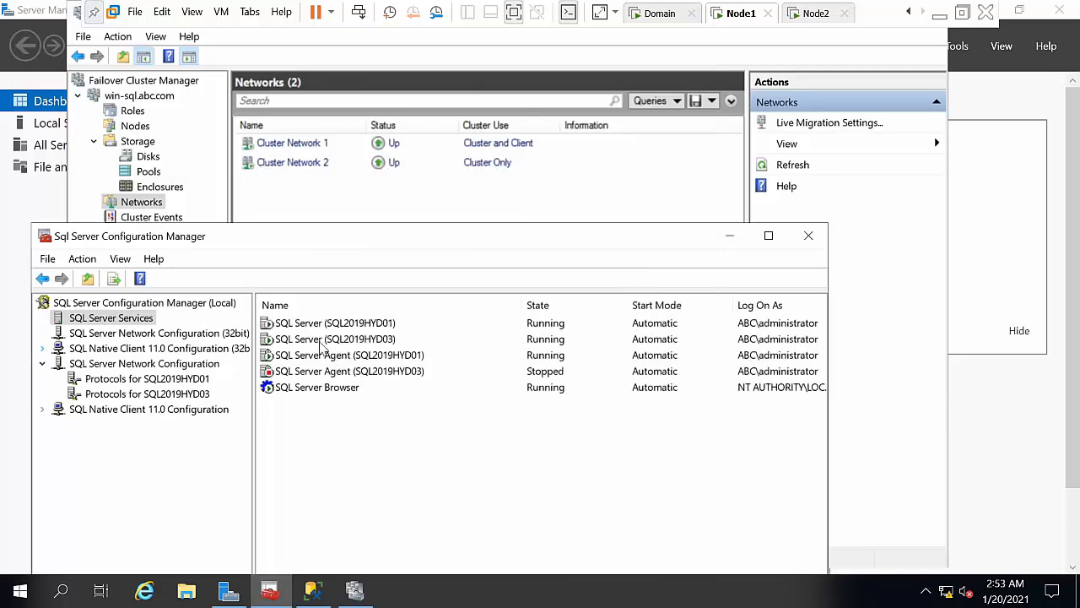
Step: Enable Always On Availability Groups for the SQL2019HYD03 SQL Server service
double_click(321, 340)
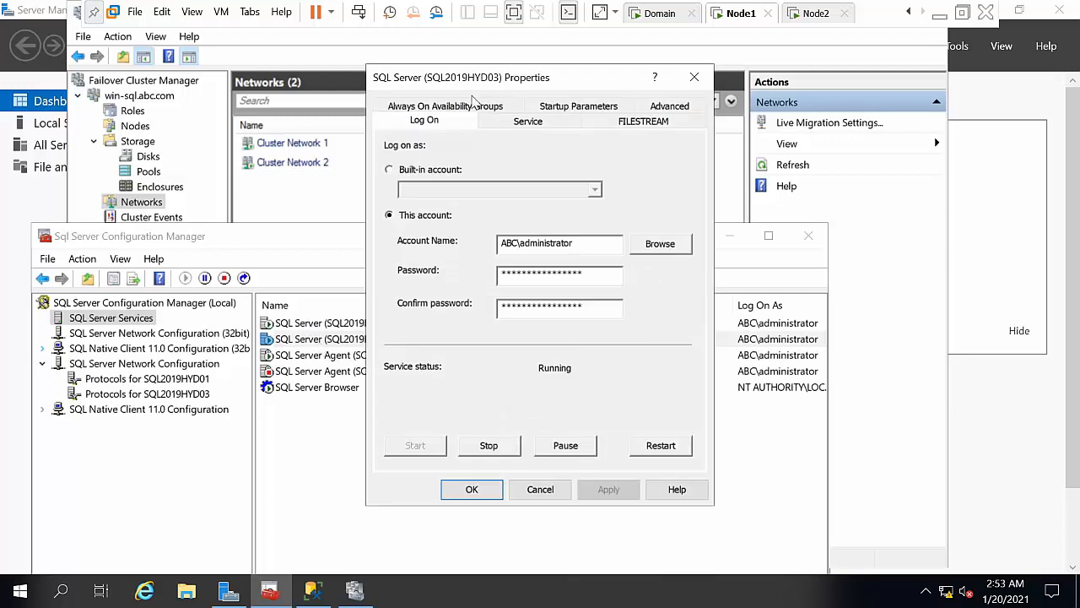
click(464, 108)
click(390, 199)
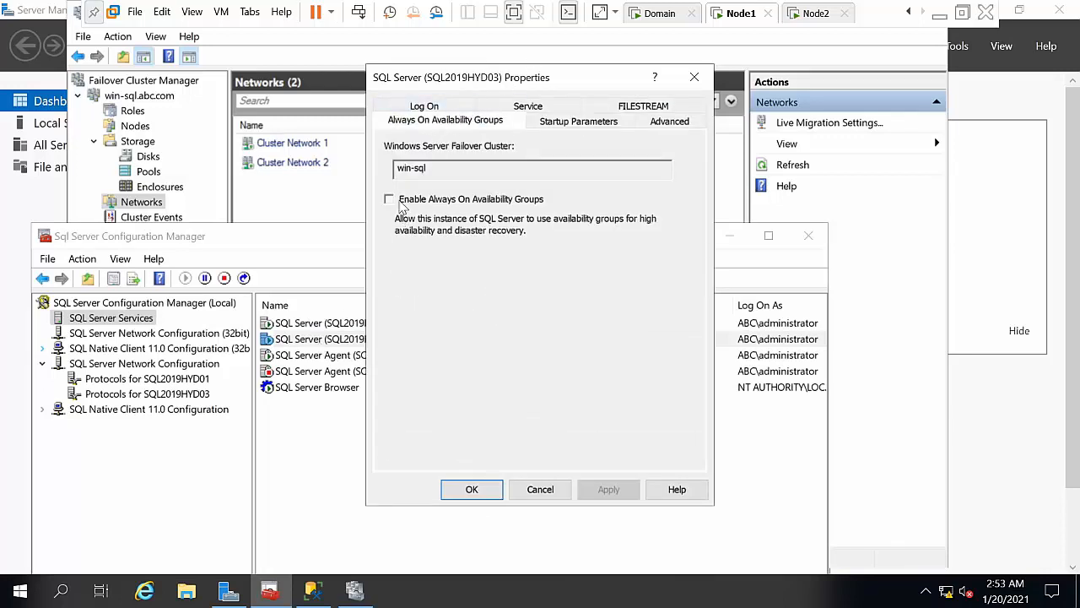
click(609, 490)
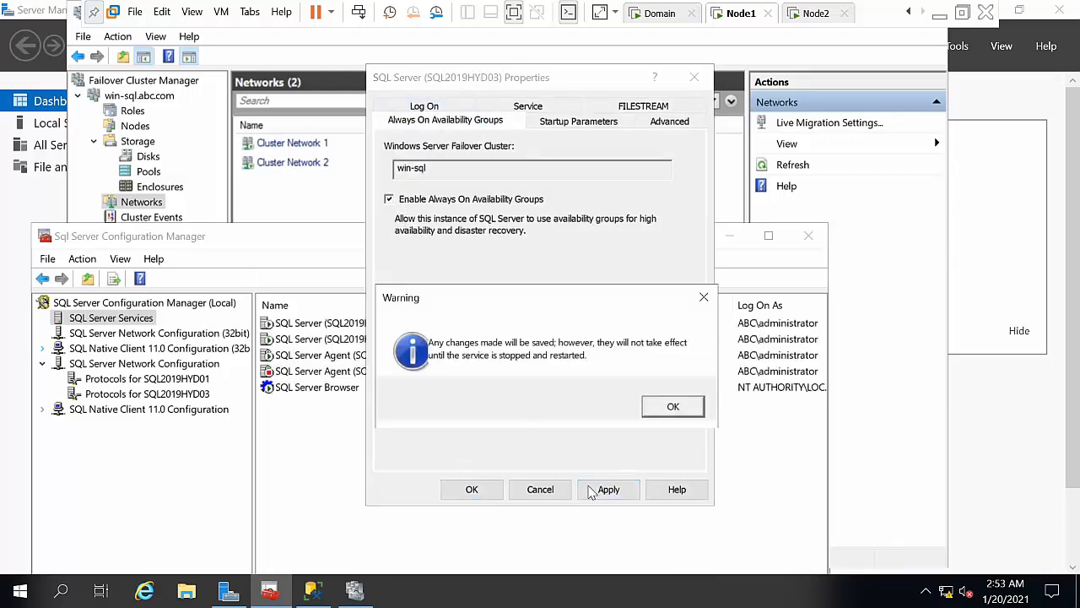
click(681, 407)
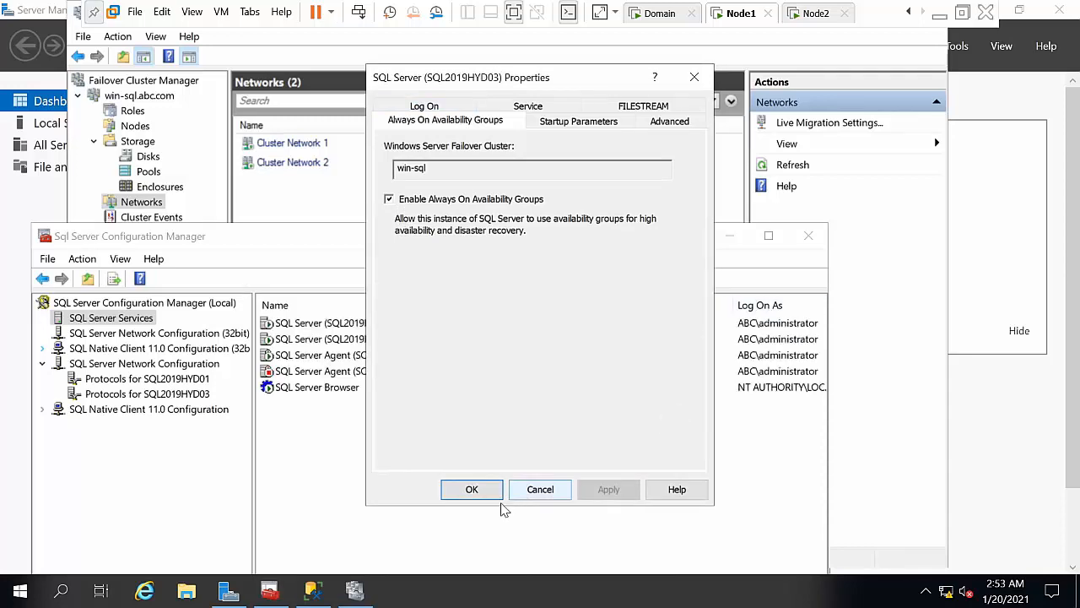
click(471, 489)
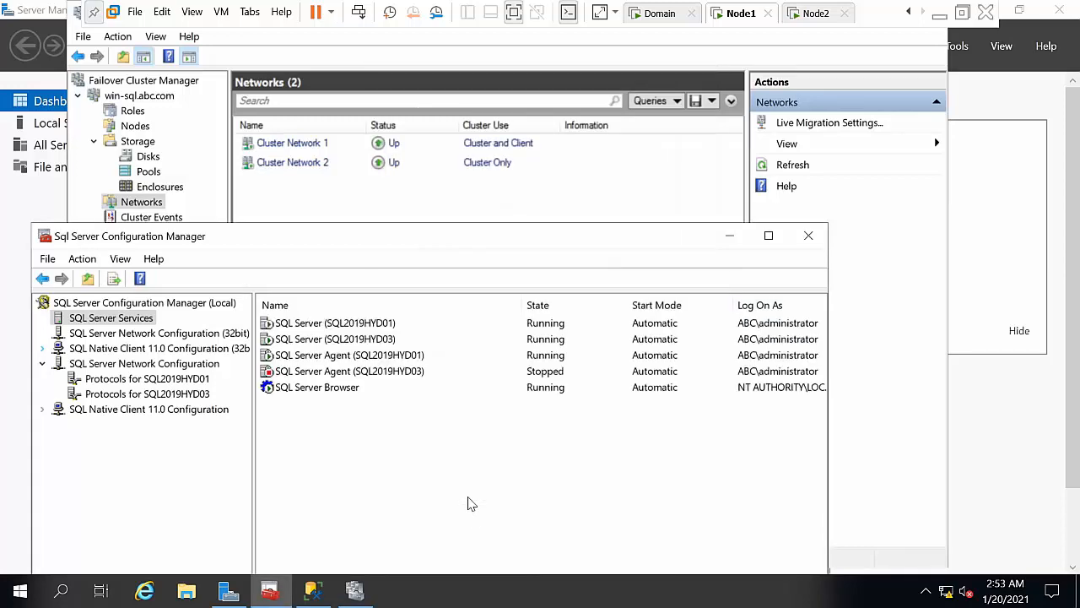
click(339, 325)
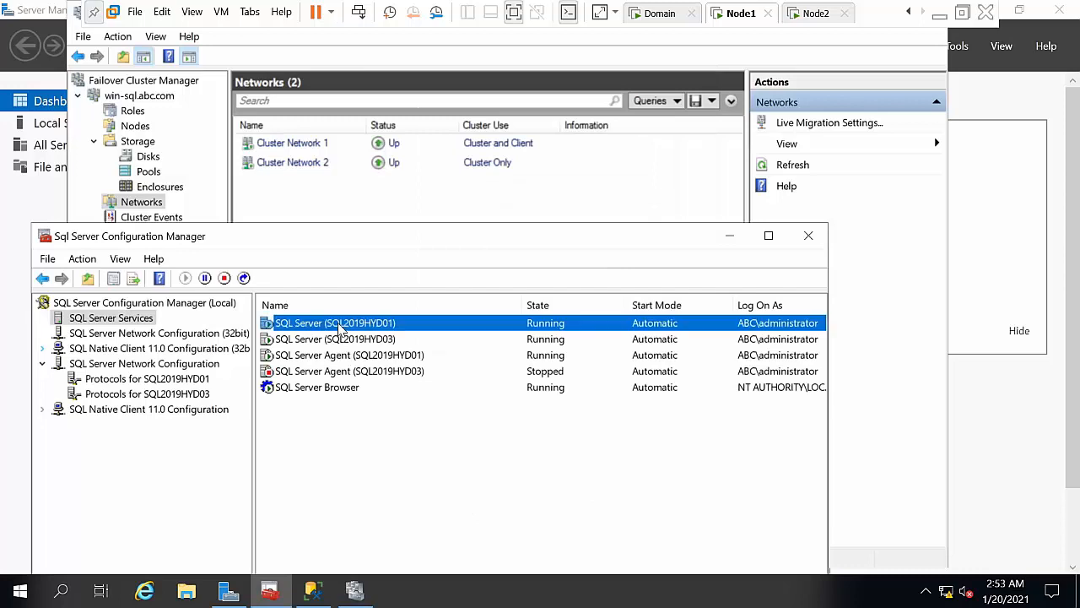
Step: Restart the SQL2019HYD01 and SQL2019HYD03 SQL Server services
right_click(341, 327)
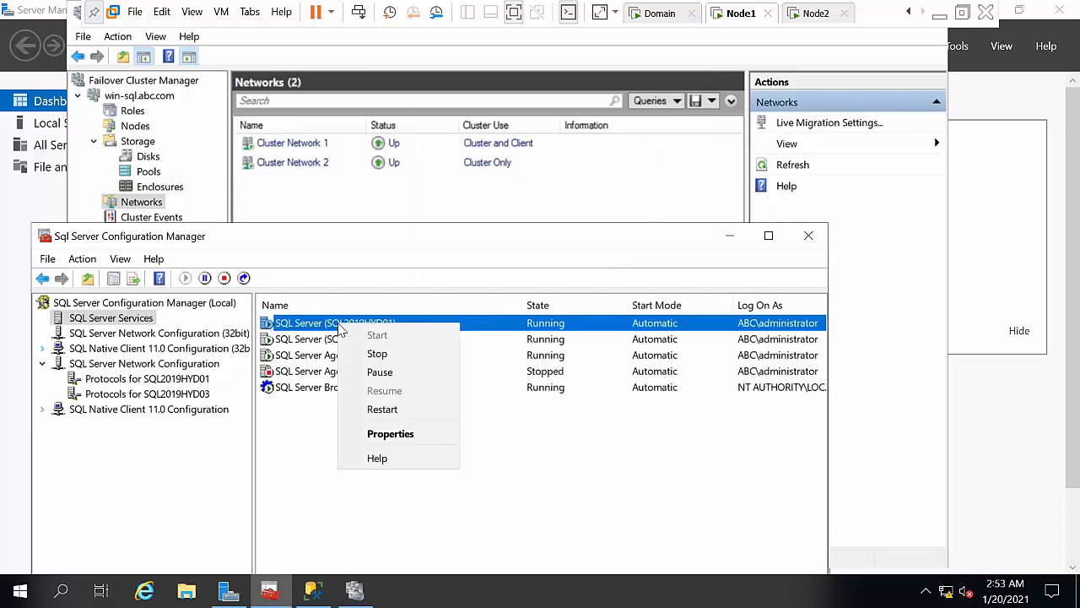
click(376, 410)
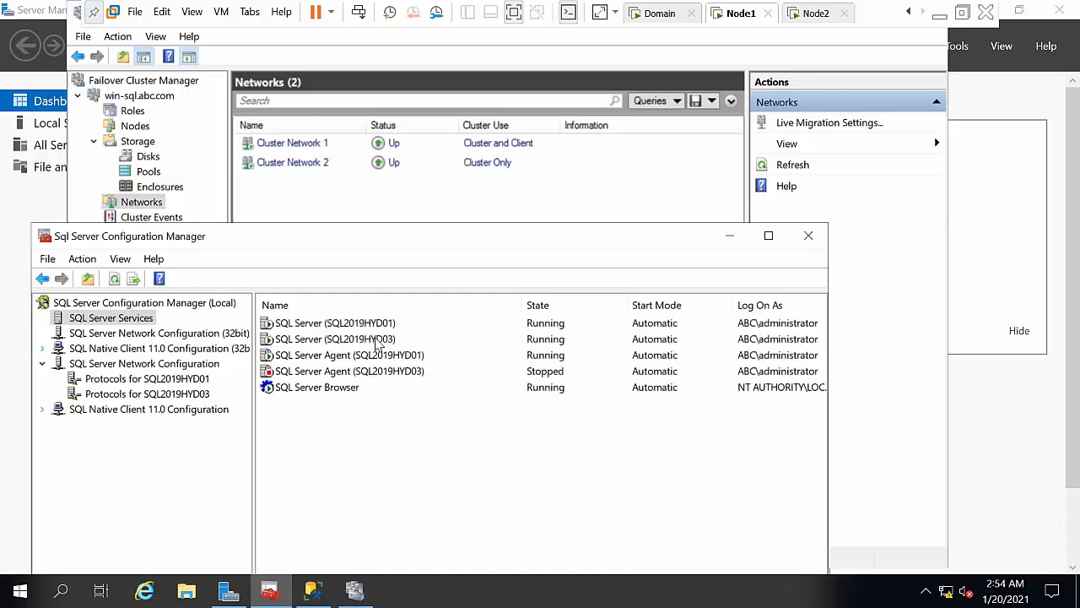
click(379, 342)
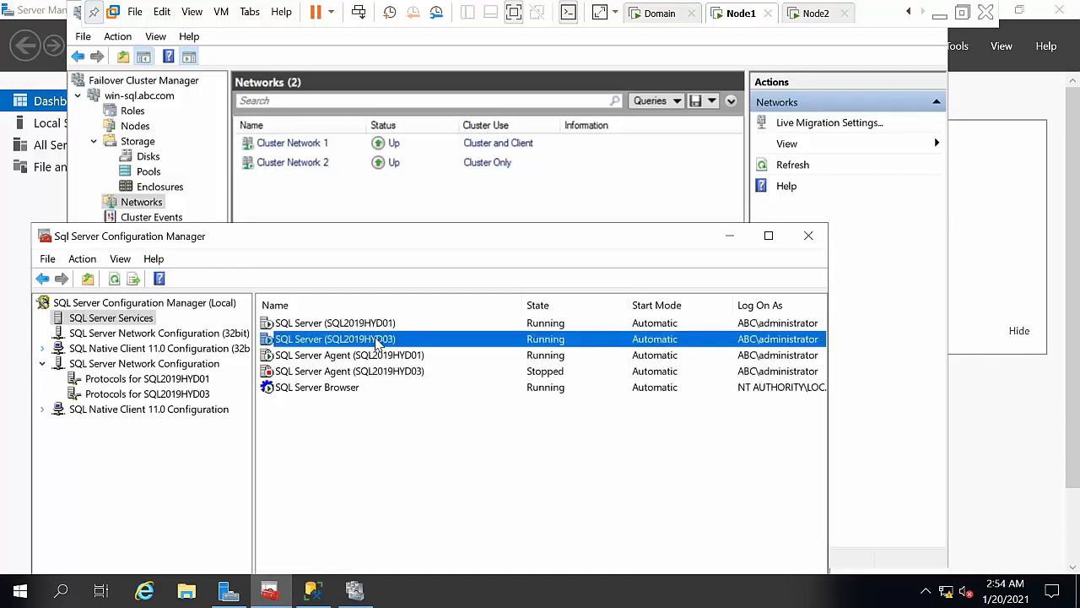
right_click(379, 342)
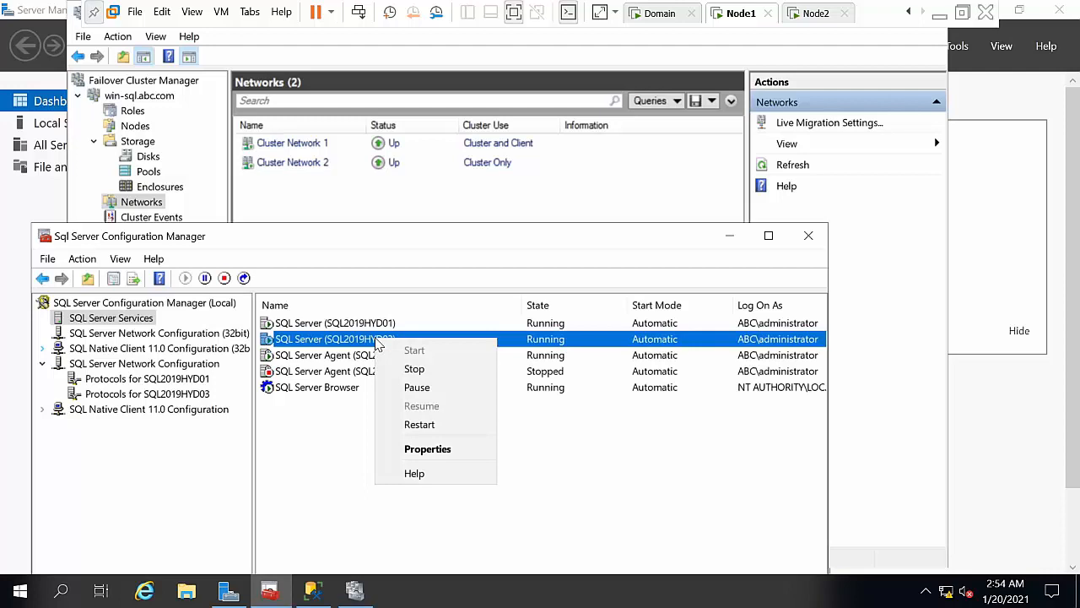
click(420, 425)
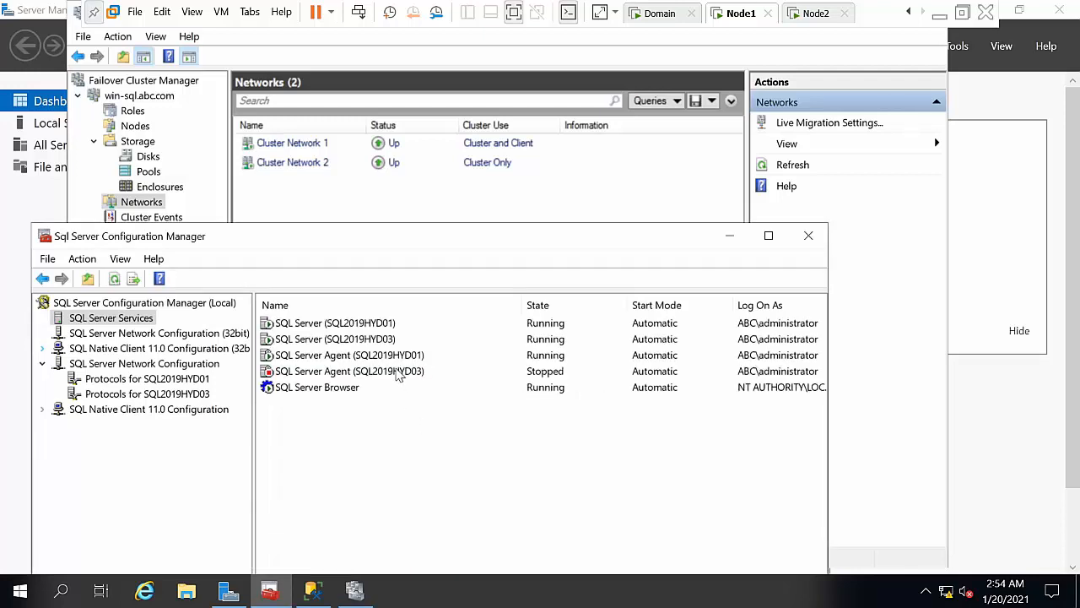
Step: Start SQL Server Agent (SQL2019HYD03) and minimize Configuration Manager
click(401, 376)
right_click(403, 378)
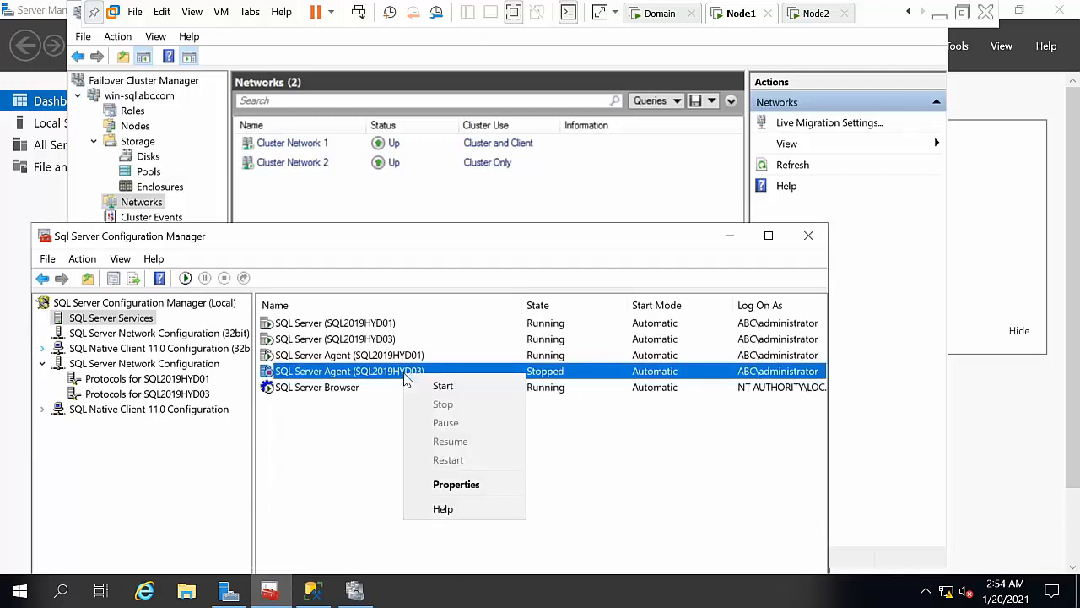
click(427, 385)
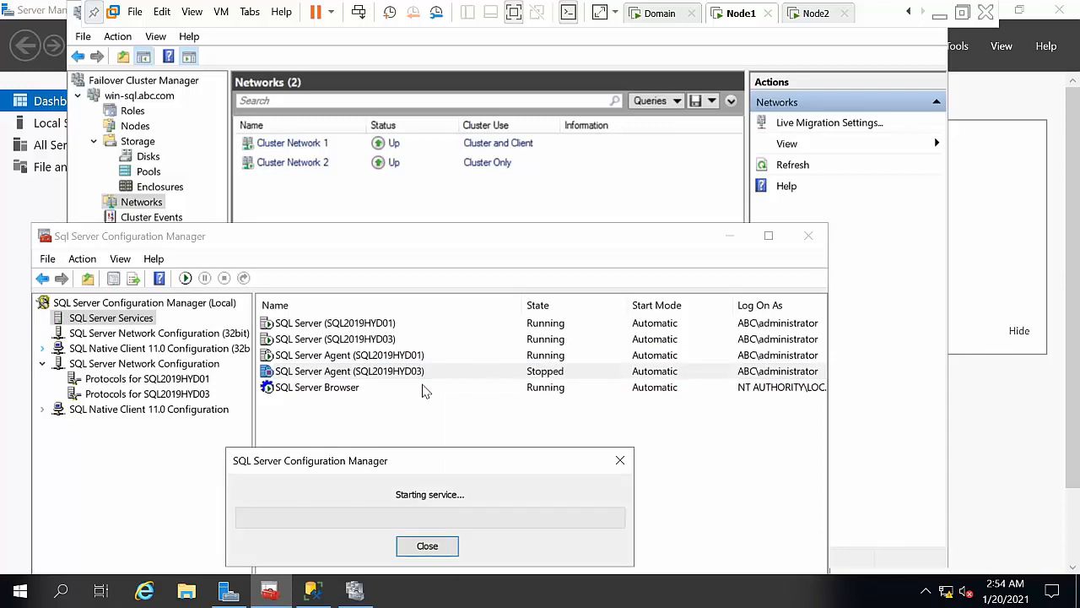
click(730, 243)
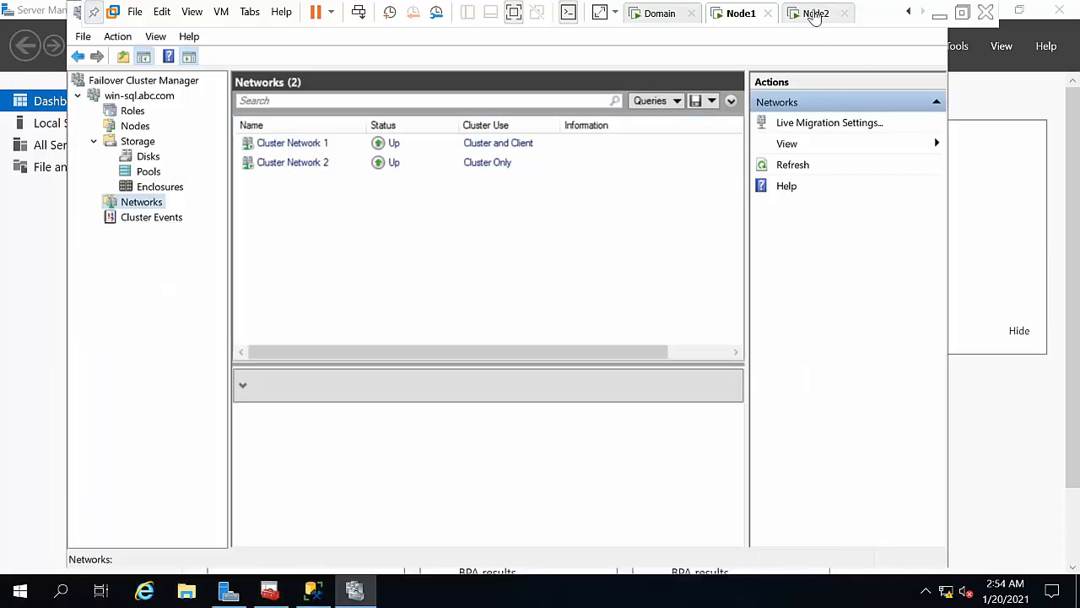
Step: Switch to the Node2 virtual machine and sign in with the account password
click(811, 13)
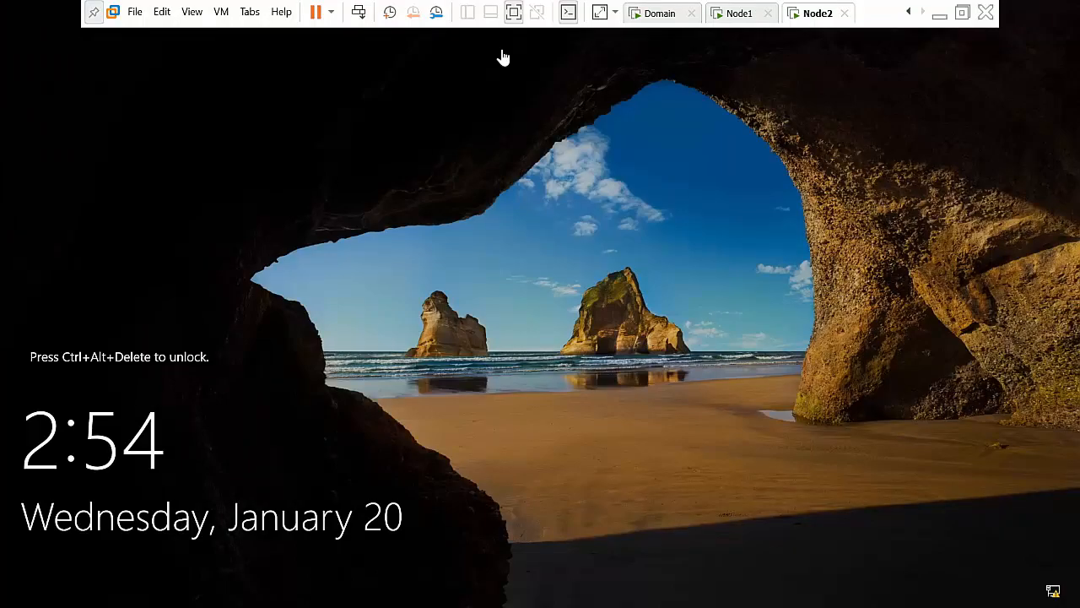
click(360, 14)
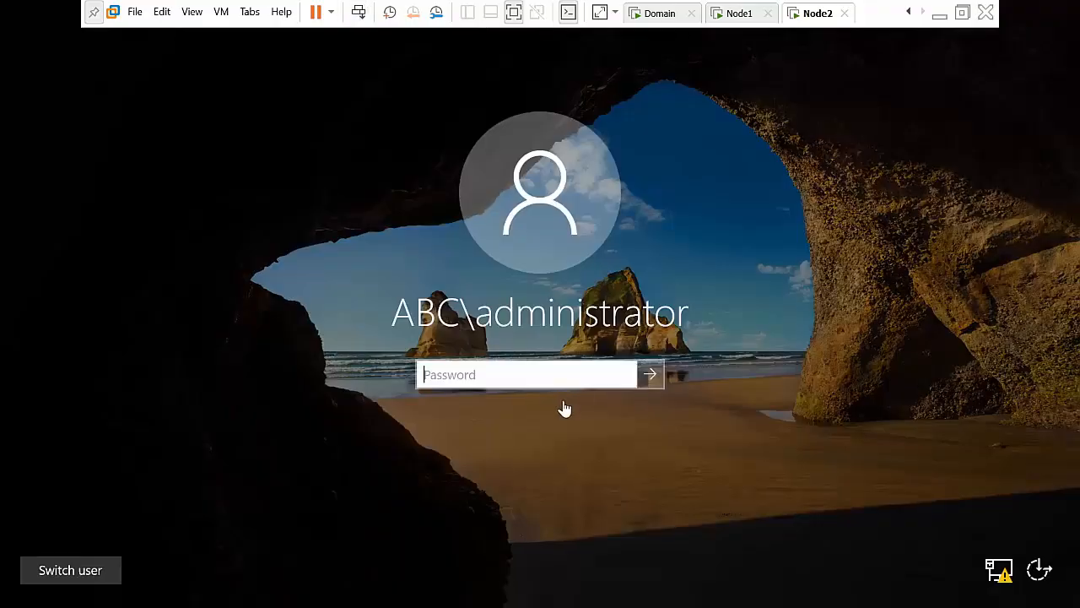
text(P)
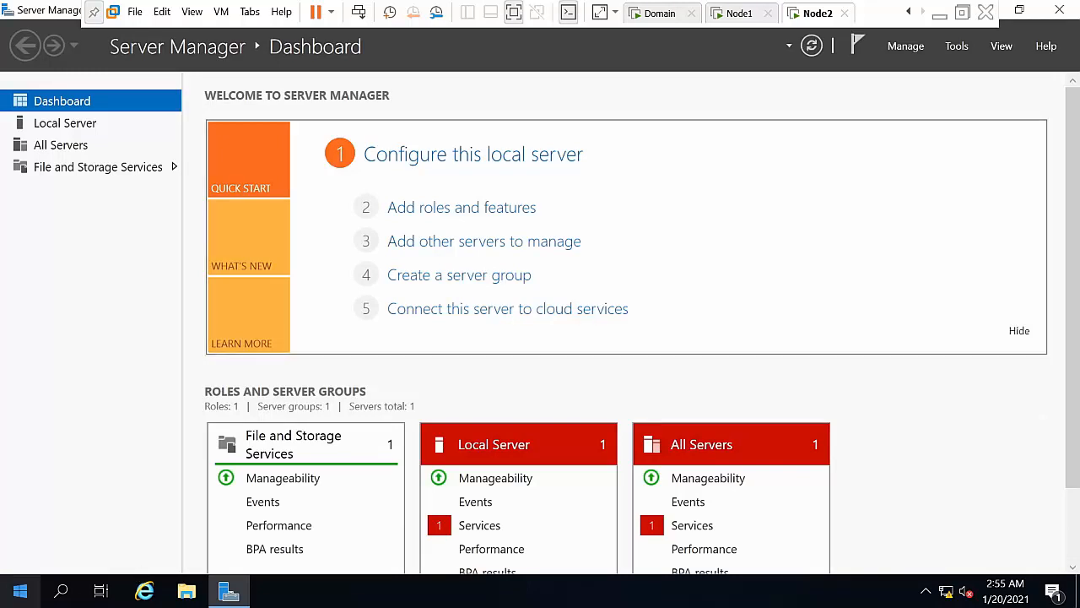
Step: Launch SQL Server 2019 Configuration Manager, browse the network configuration, and list the SQL Server services
click(20, 591)
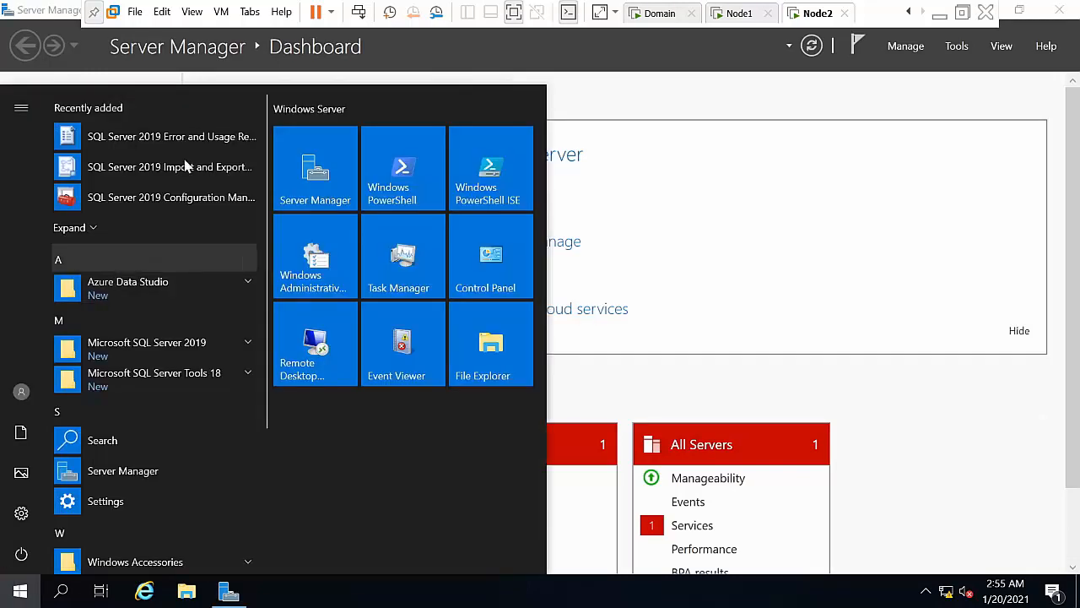
click(158, 198)
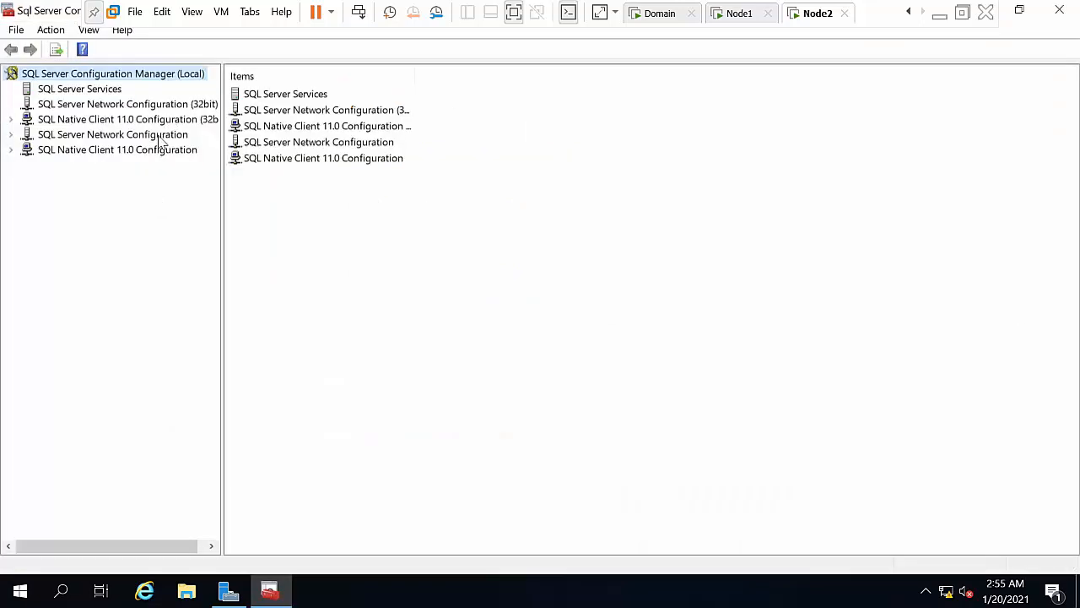
double_click(158, 138)
click(144, 162)
click(146, 151)
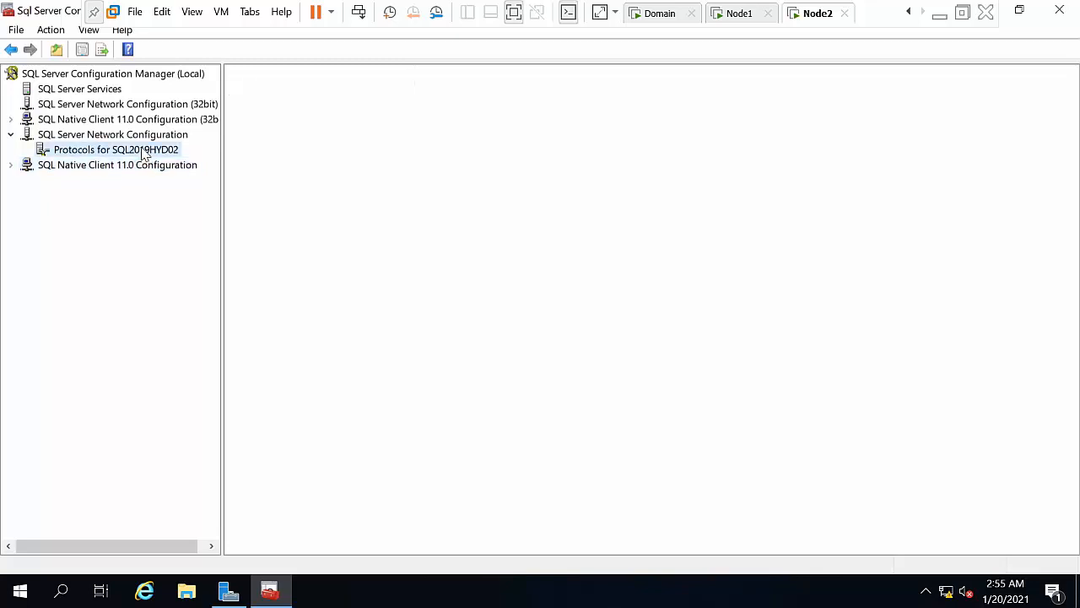
click(120, 91)
Step: Enable Always On Availability Groups in the SQL2019HYD02 SQL Server service properties
double_click(275, 96)
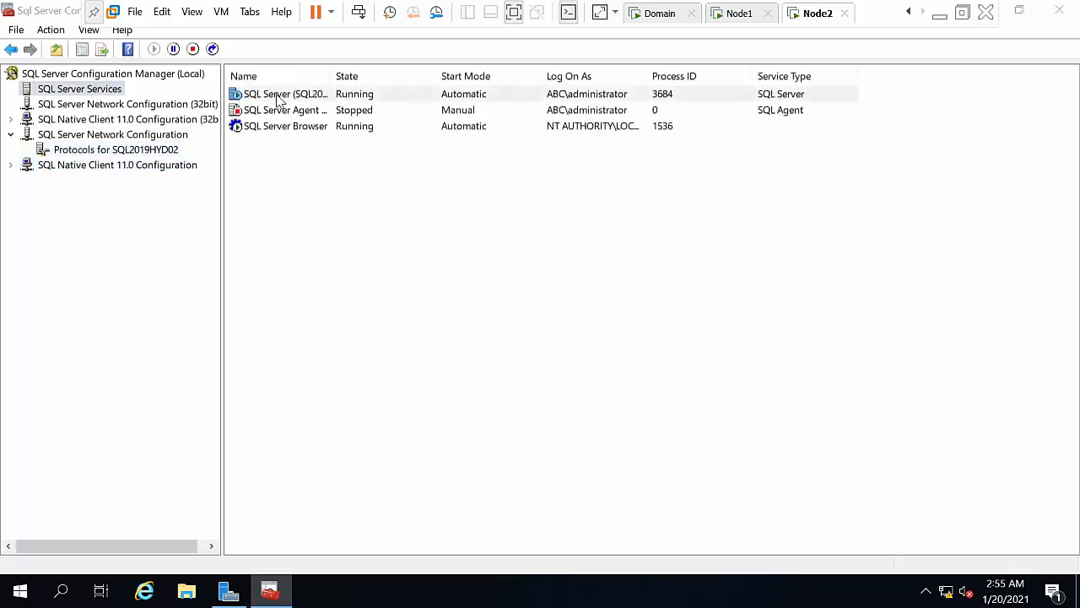
click(494, 106)
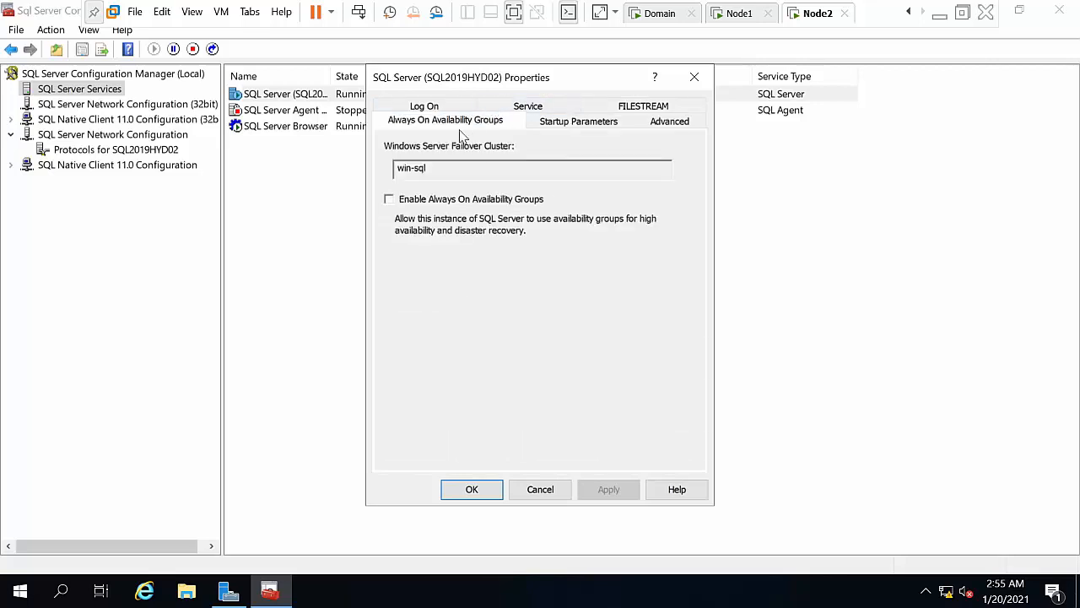
click(412, 200)
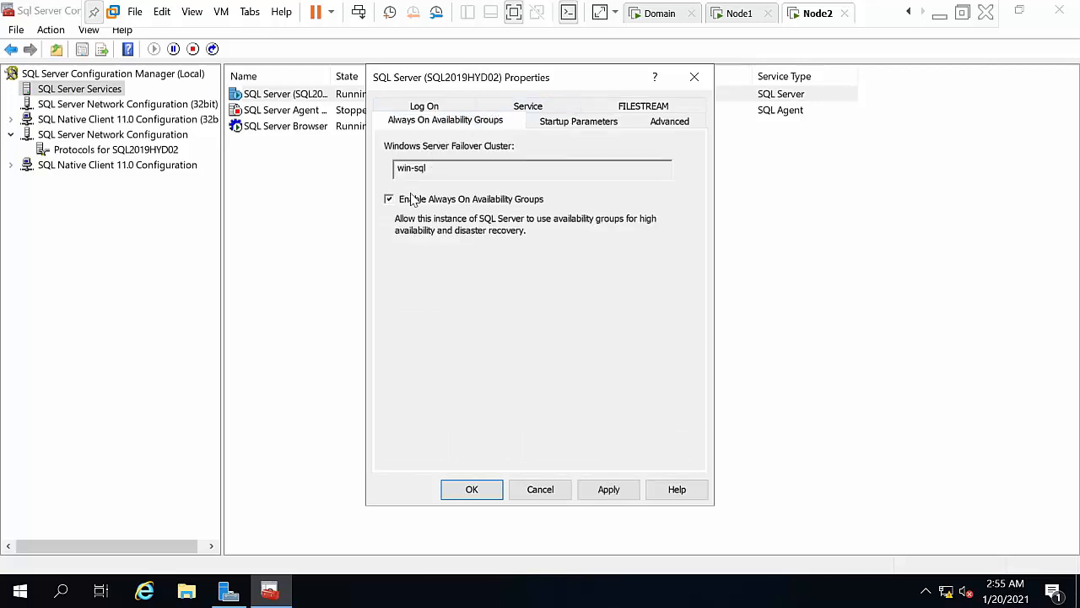
click(615, 495)
click(683, 405)
click(472, 490)
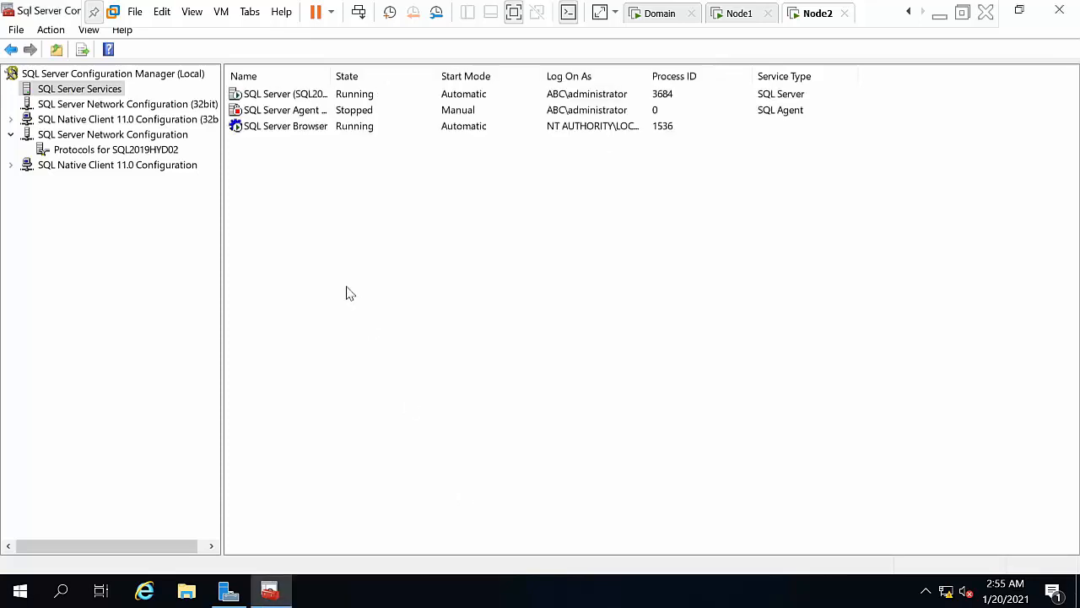
Step: Restart the SQL2019HYD02 SQL Server service
click(250, 97)
right_click(251, 96)
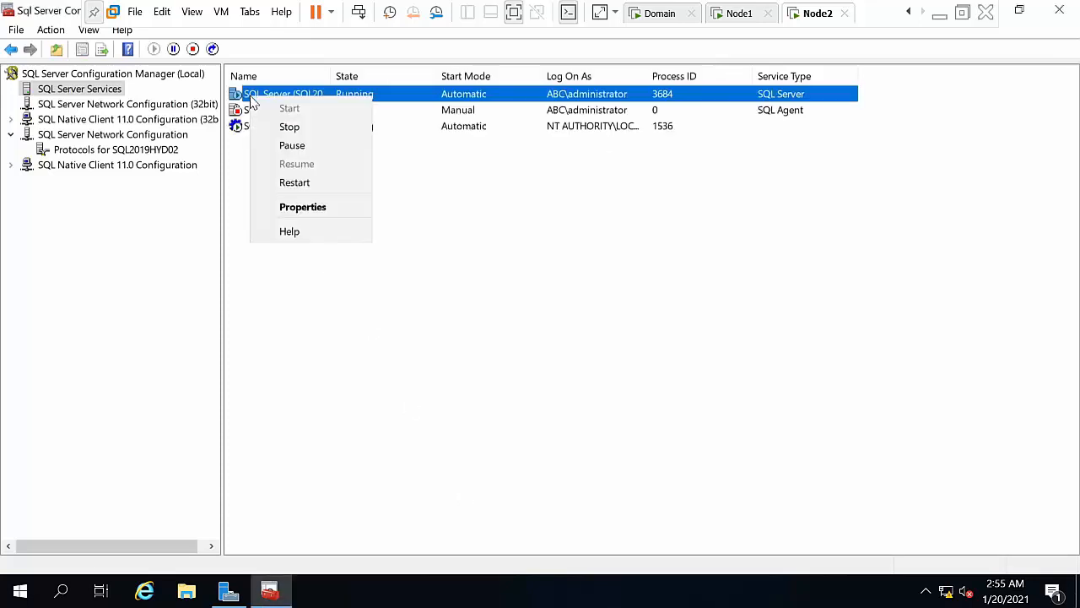
click(287, 183)
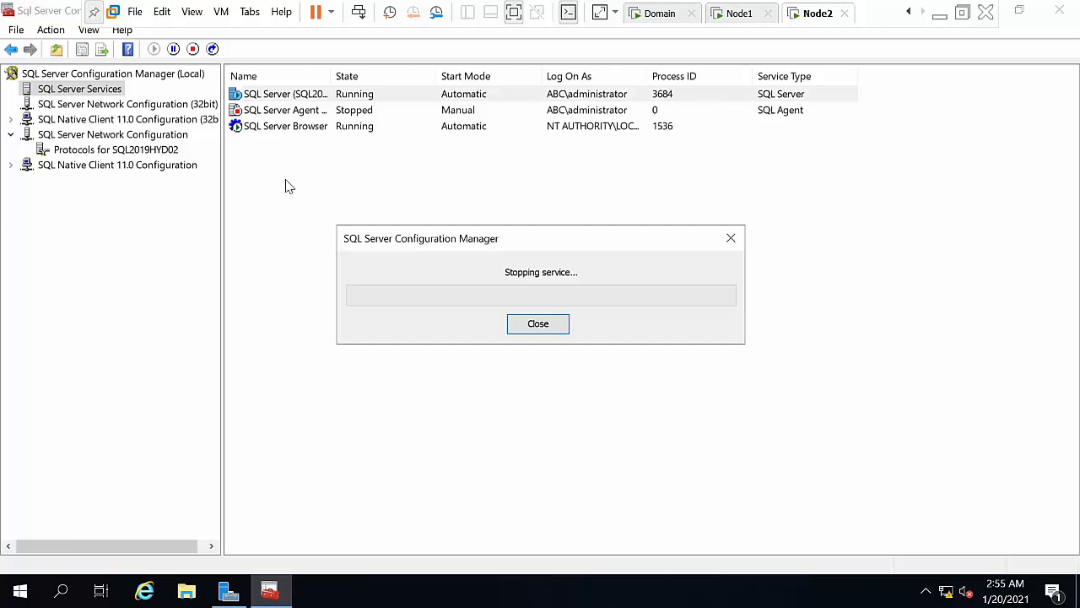
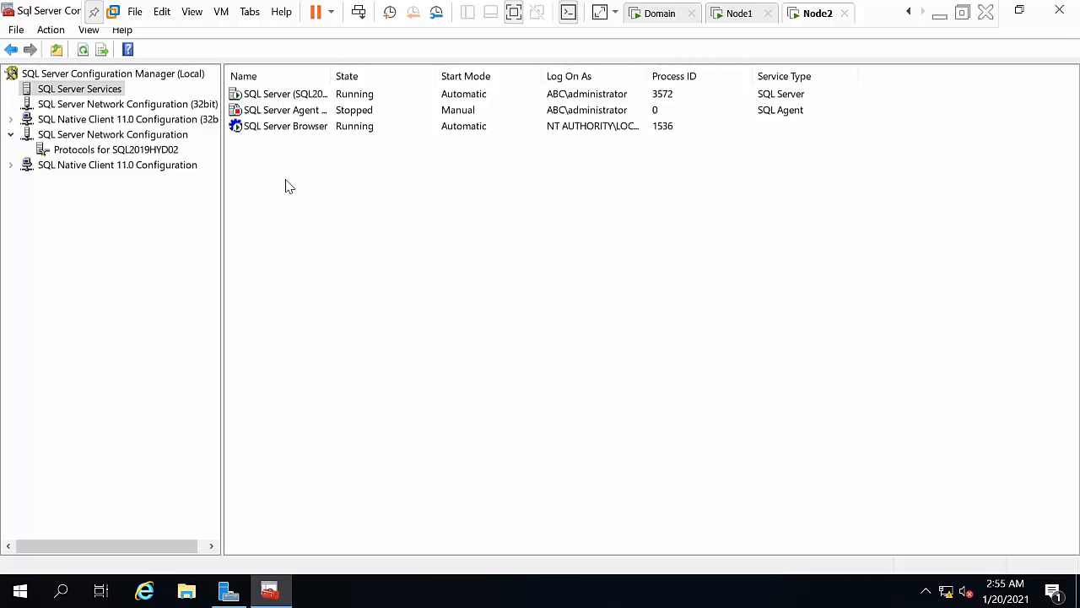
Step: Start the stopped SQL Server Agent service in SQL Server Services on Node2
click(262, 113)
right_click(263, 117)
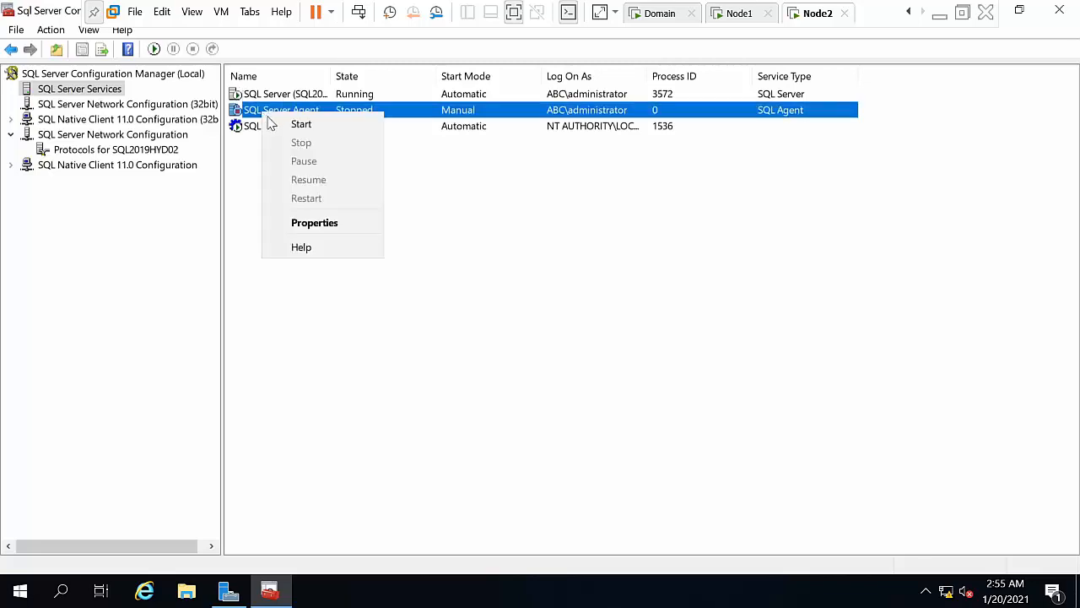
click(298, 125)
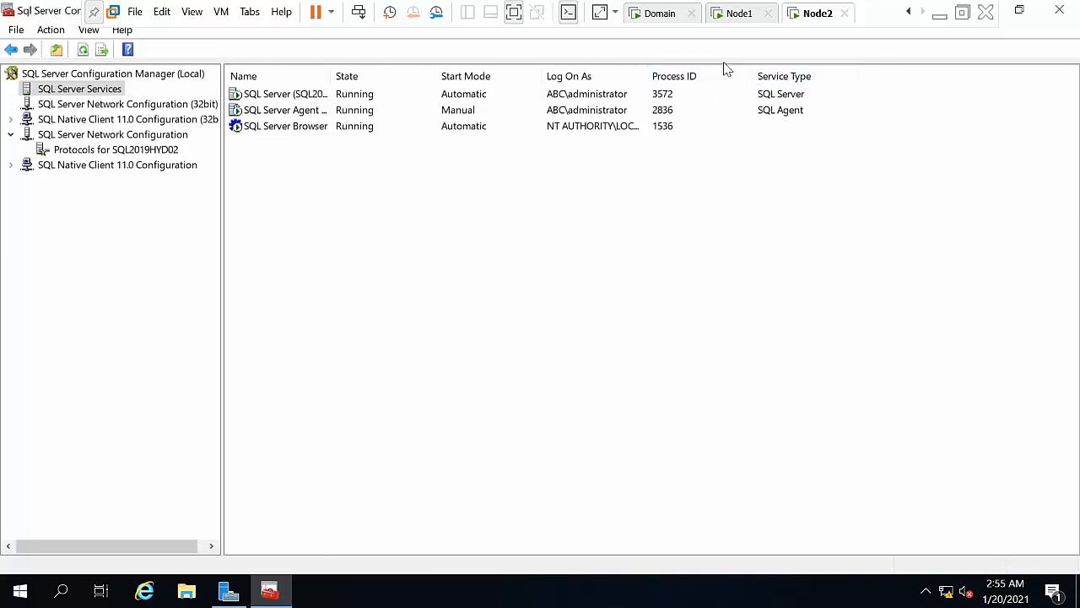
Step: On Node1, create a new database named AO on NODE1\SQL2019HYD01 in SSMS
click(734, 13)
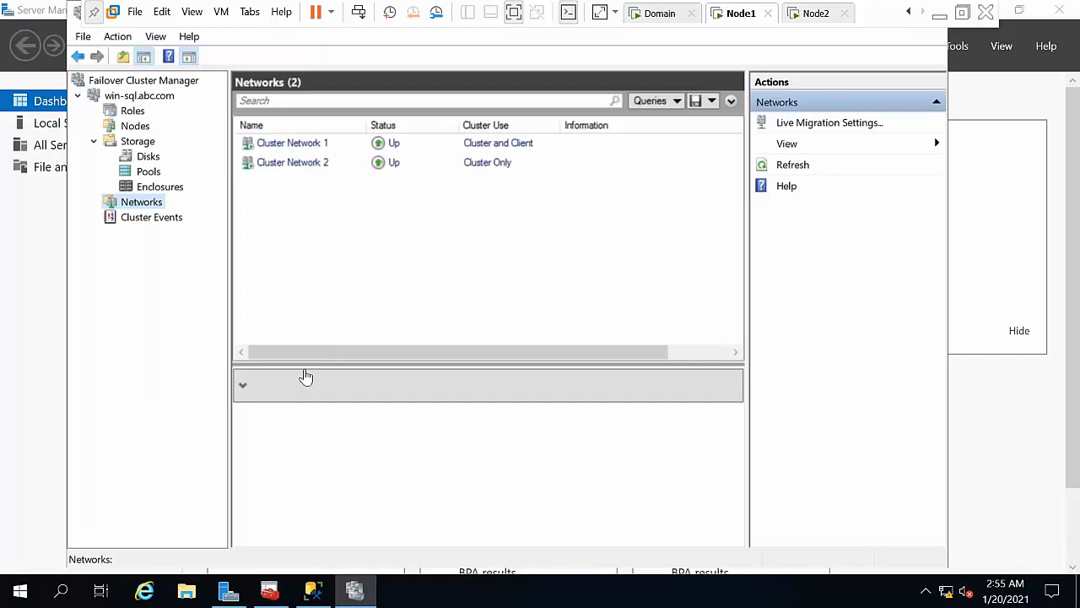
click(1001, 103)
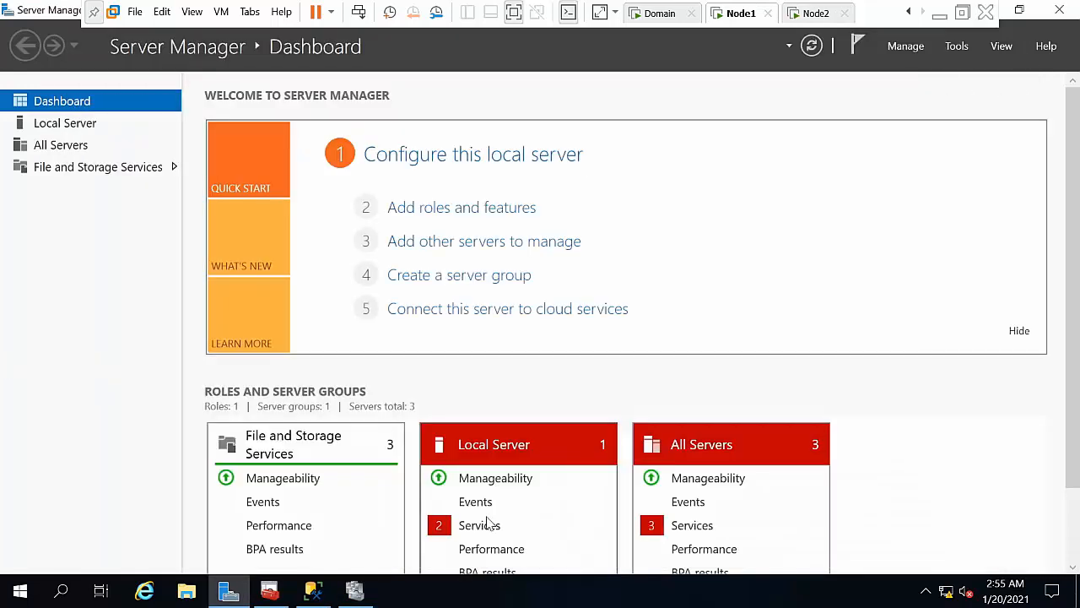
click(313, 590)
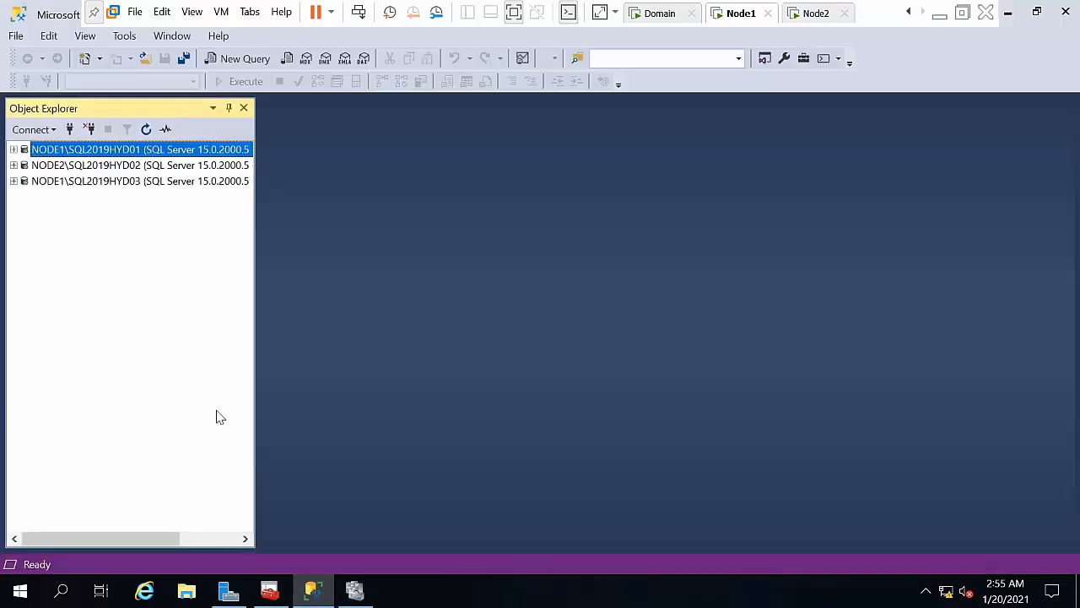
click(14, 149)
double_click(68, 167)
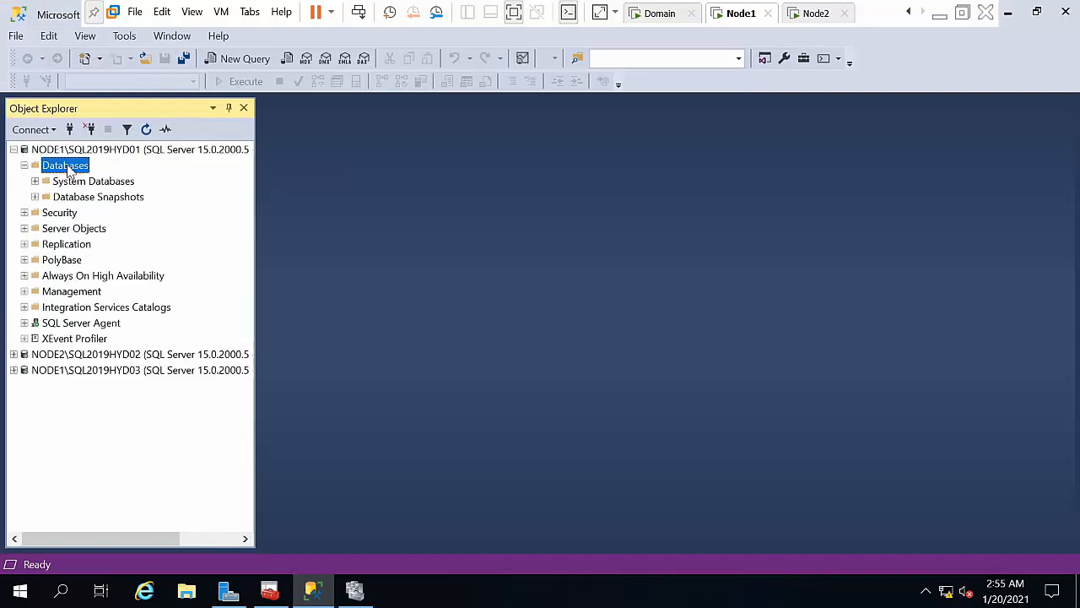
right_click(68, 169)
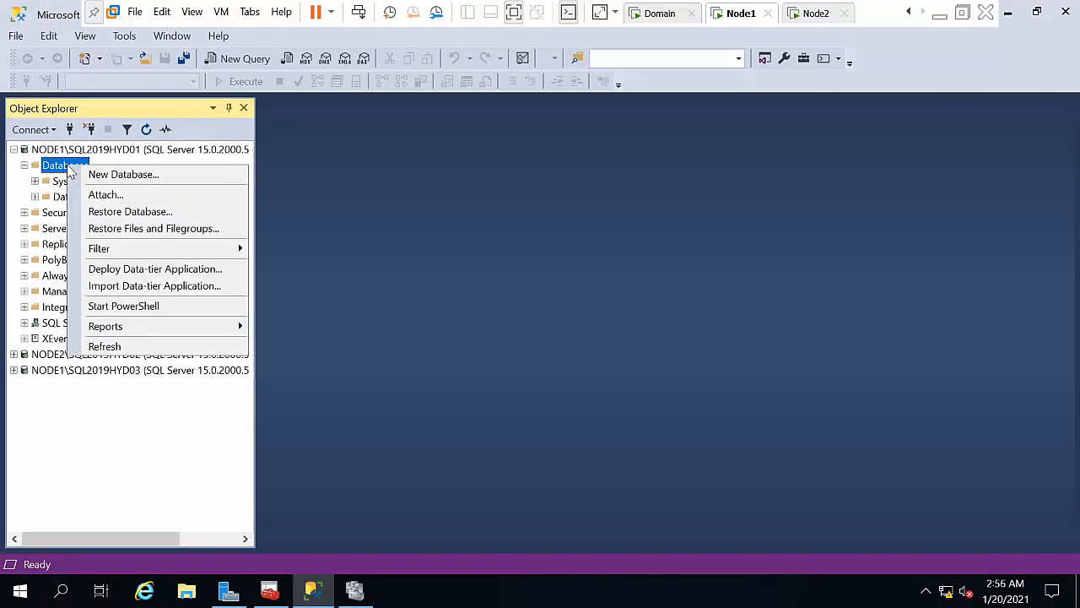
click(128, 175)
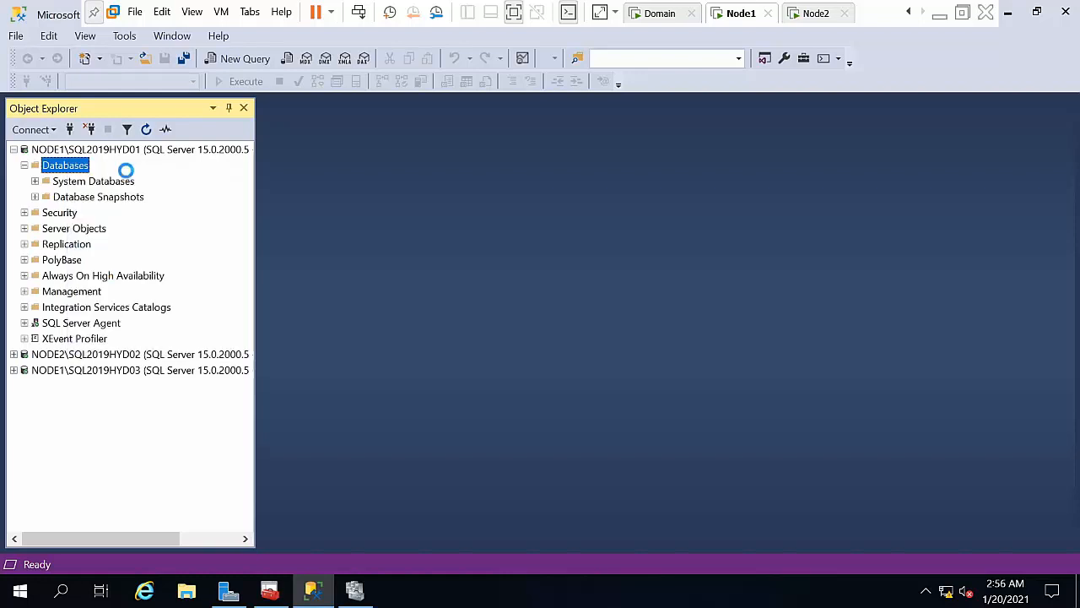
text(AO)
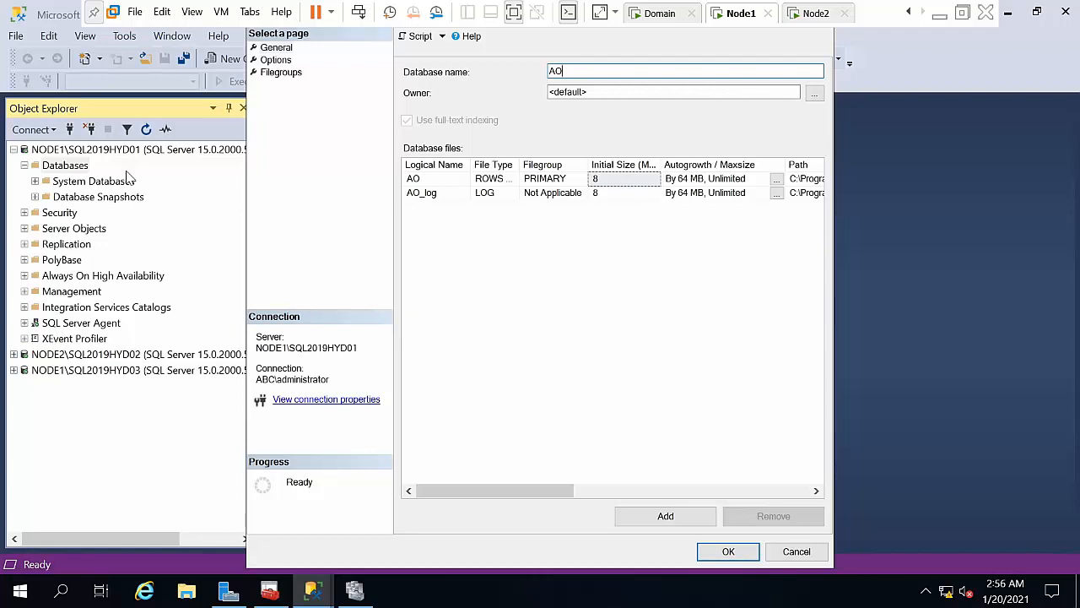
key(Return)
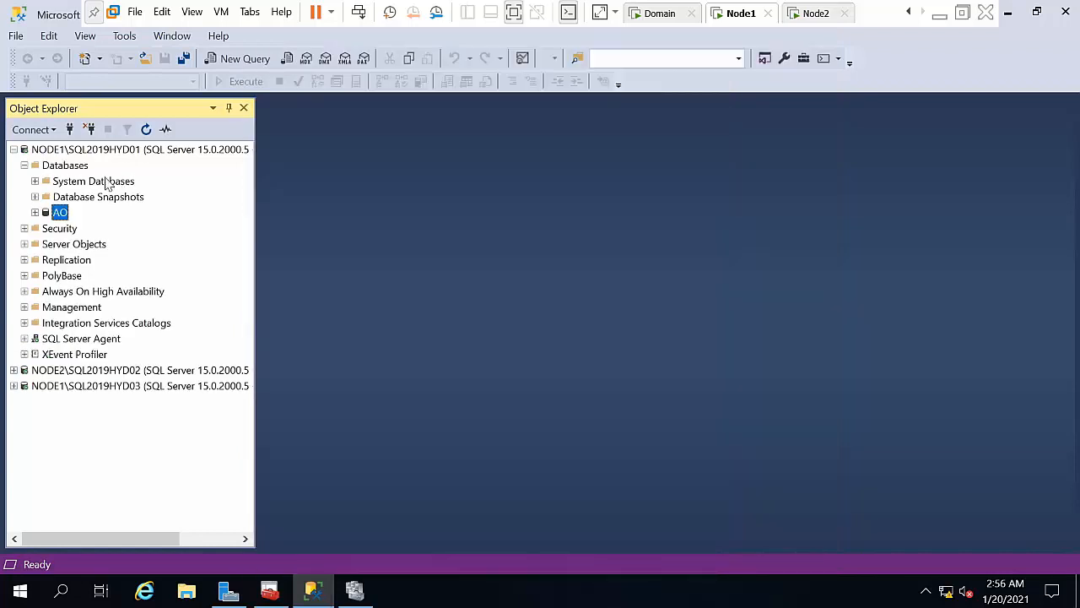
Step: Start designing a new table under the AO database's Tables folder
double_click(58, 216)
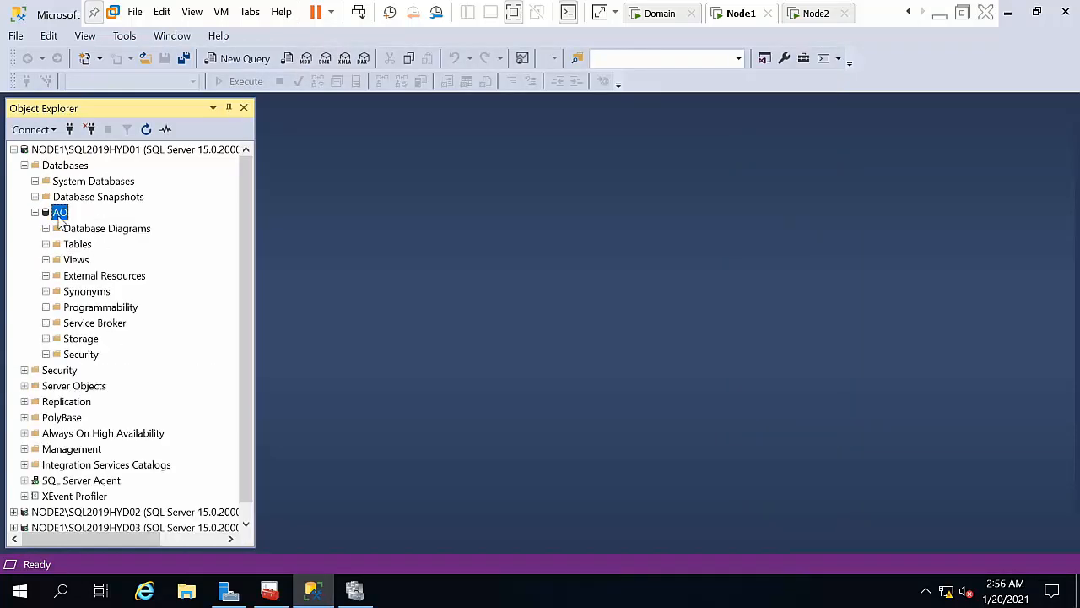
click(77, 244)
right_click(78, 245)
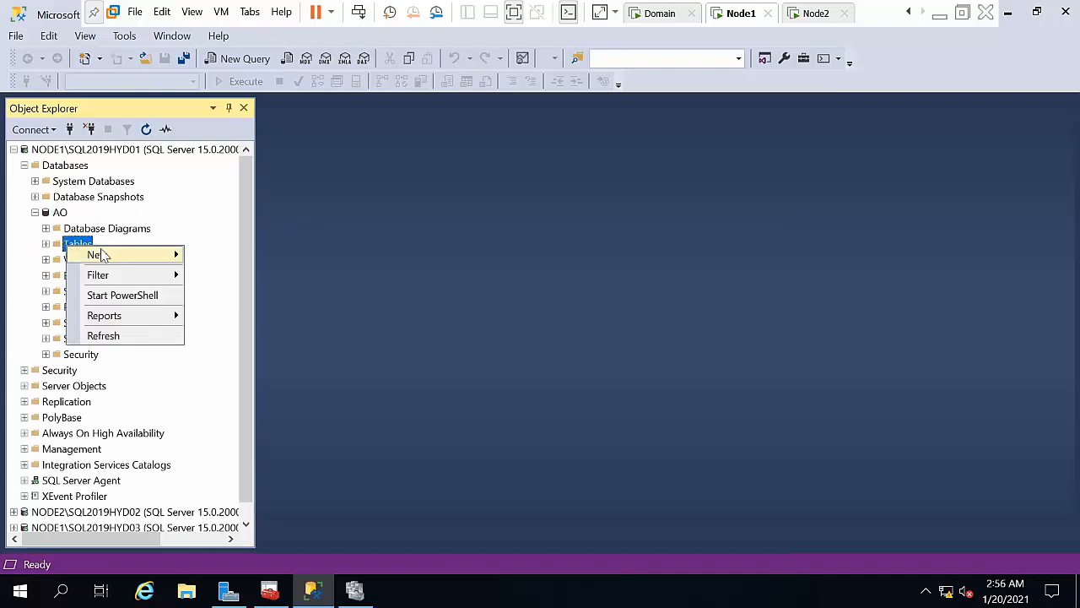
mouse_move(97, 254)
click(284, 253)
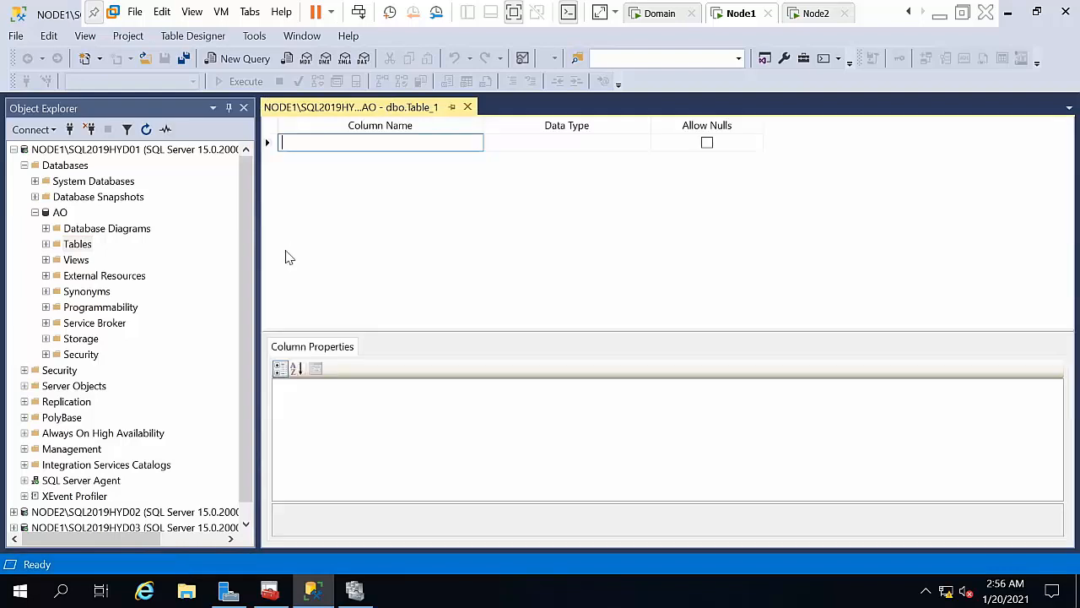
Step: Define columns id (int) and name (varchar(50)) in the table designer
text(id)
key(Tab)
text(in)
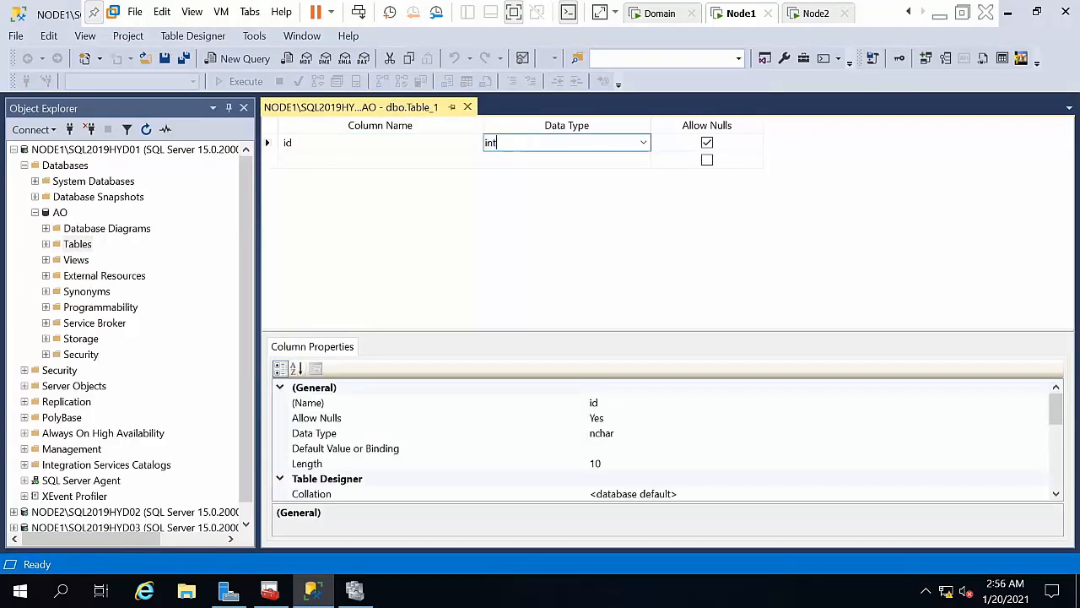
key(Tab)
key(Tab)
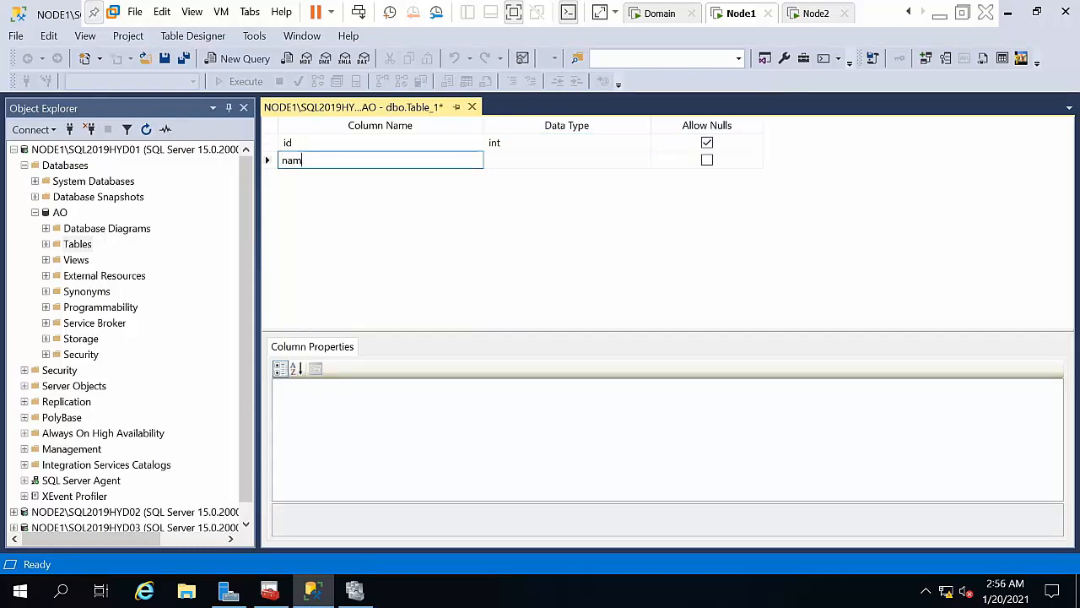
text(e)
key(Tab)
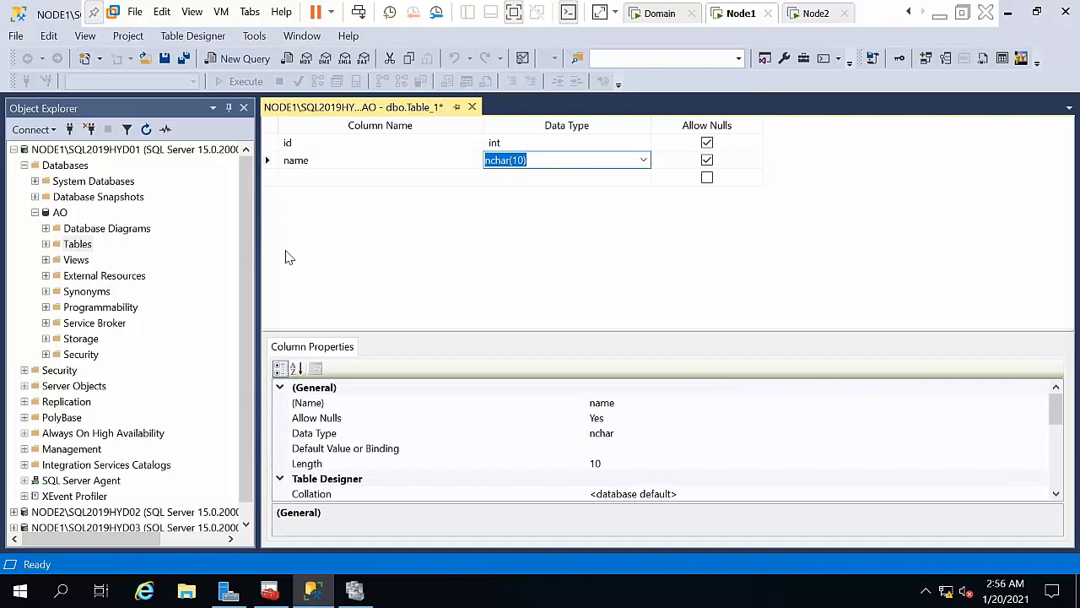
text(varchar(50))
key(Return)
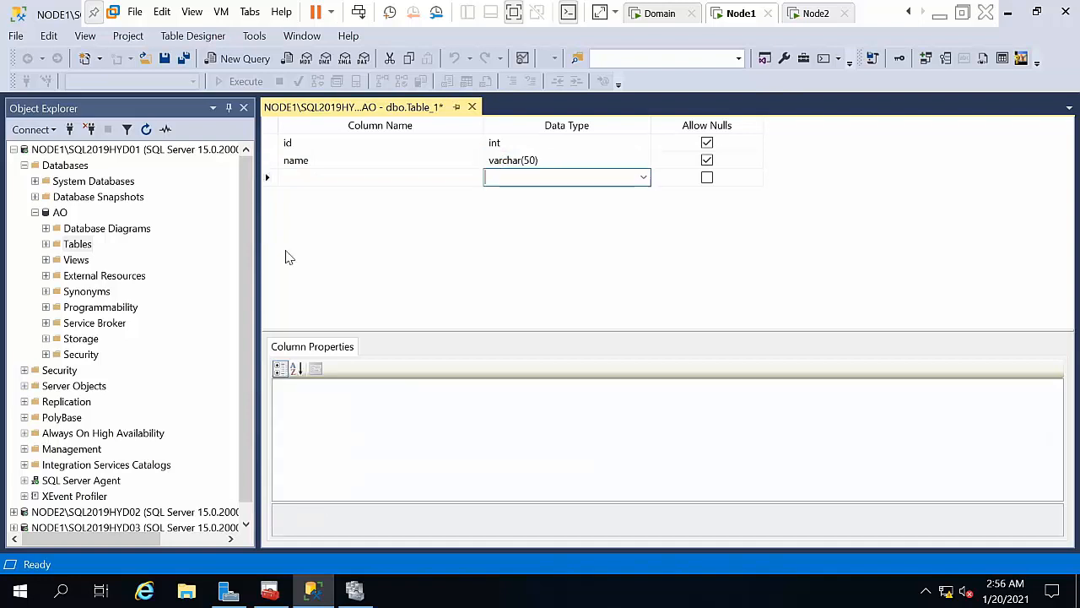
Step: Save the table as Table_1 and close the designer
key(ctrl+s)
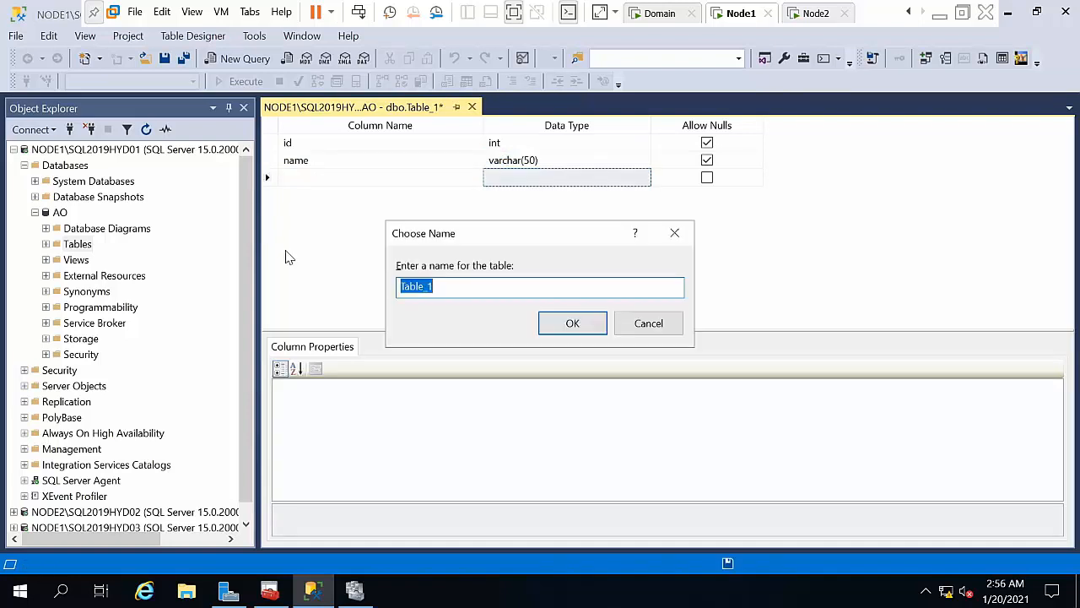
key(Return)
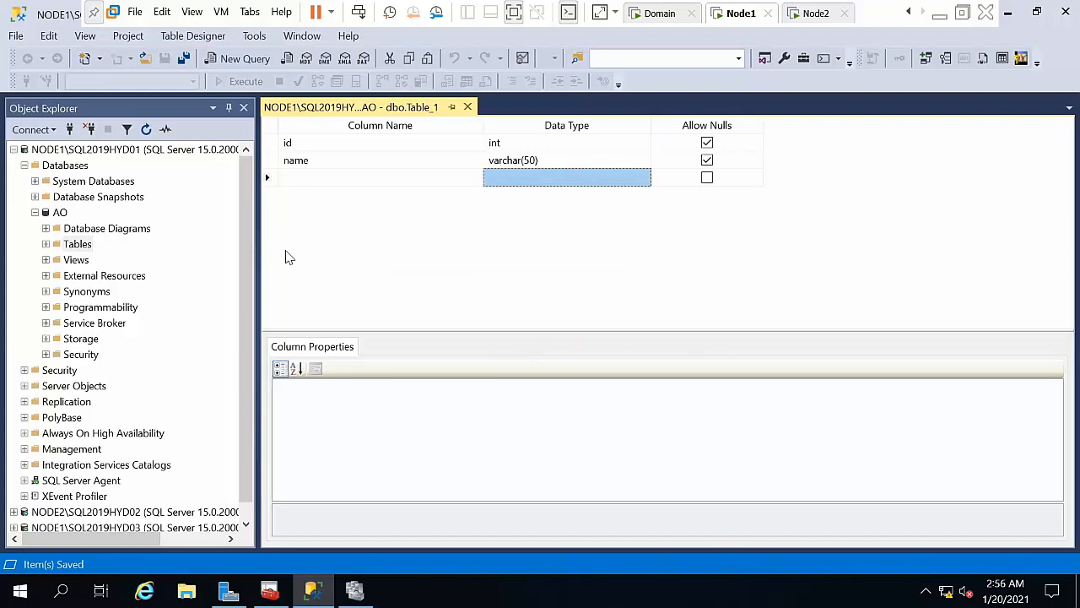
click(468, 107)
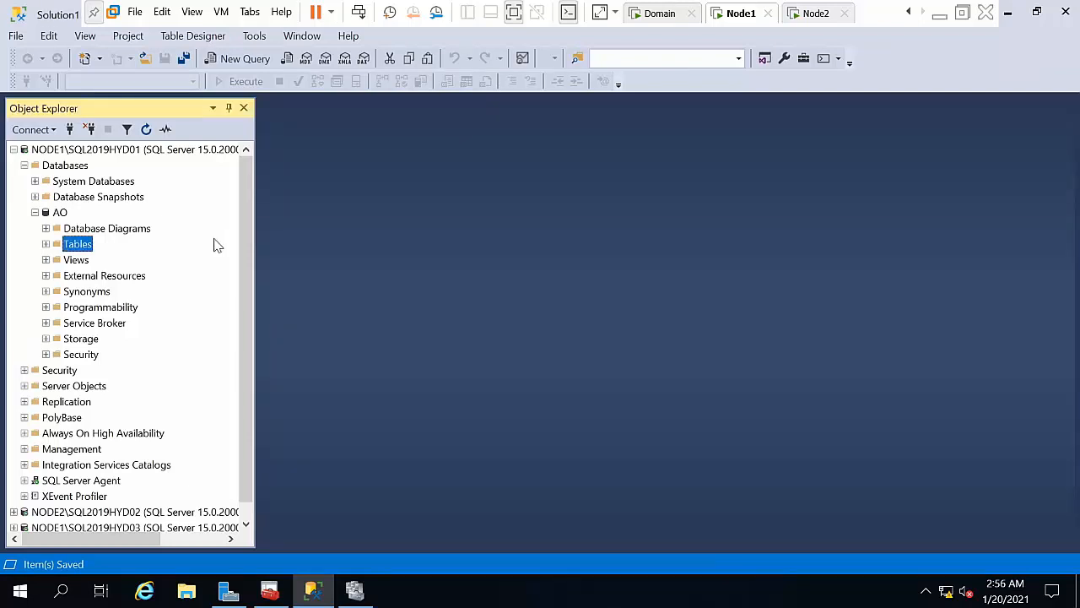
Step: Refresh AO and open dbo.Table_1 for editing its rows
right_click(59, 212)
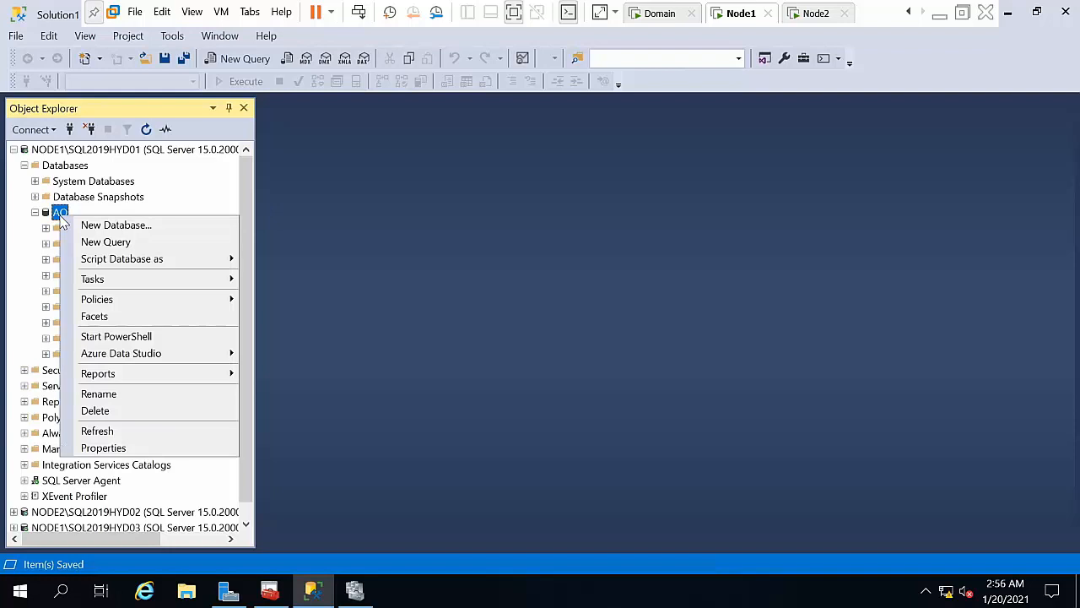
click(107, 432)
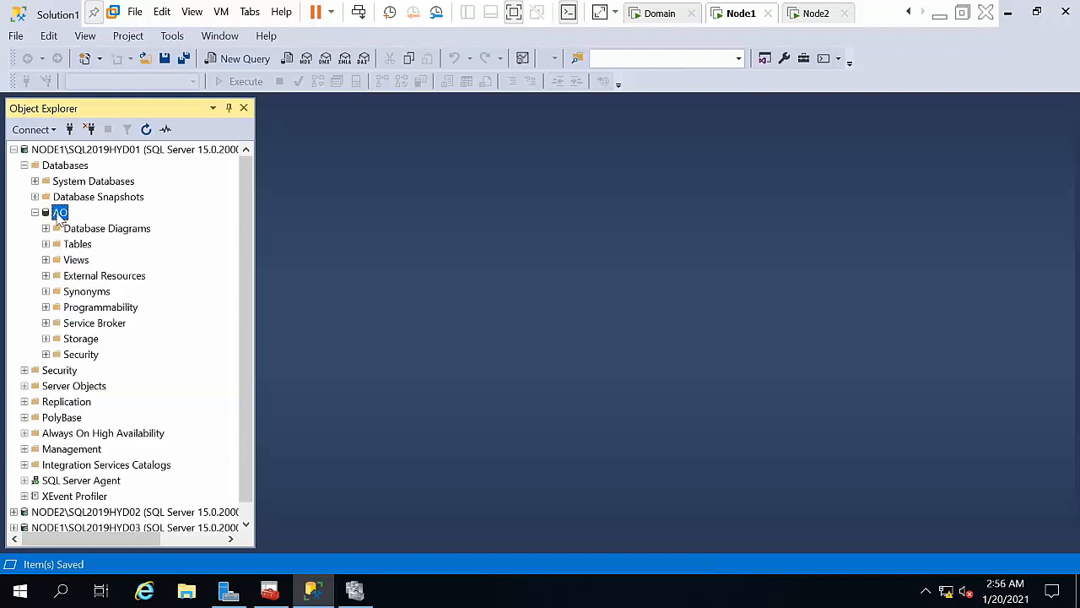
double_click(67, 244)
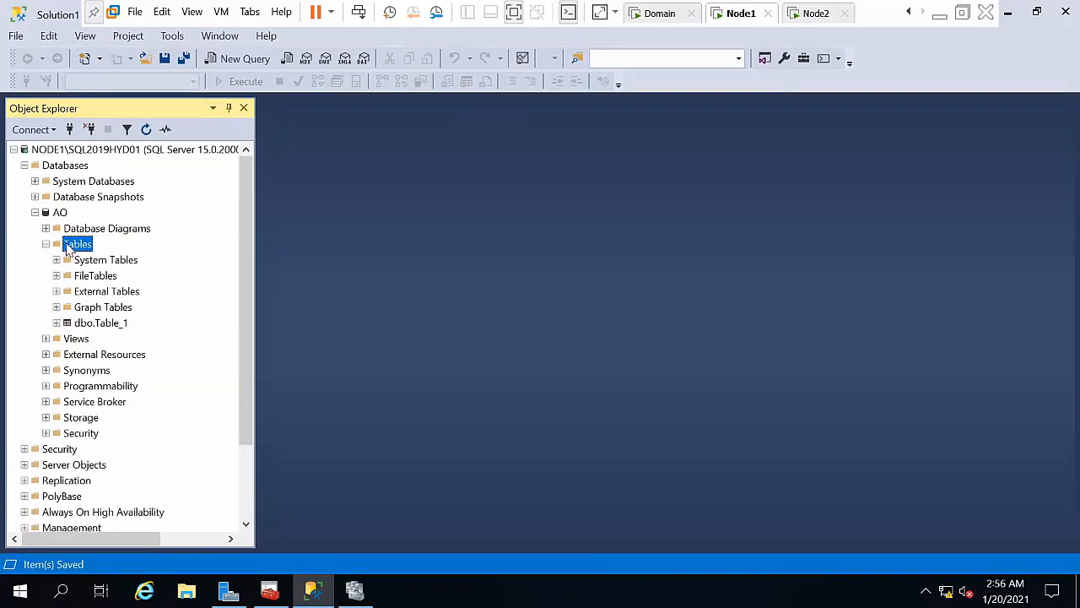
right_click(91, 325)
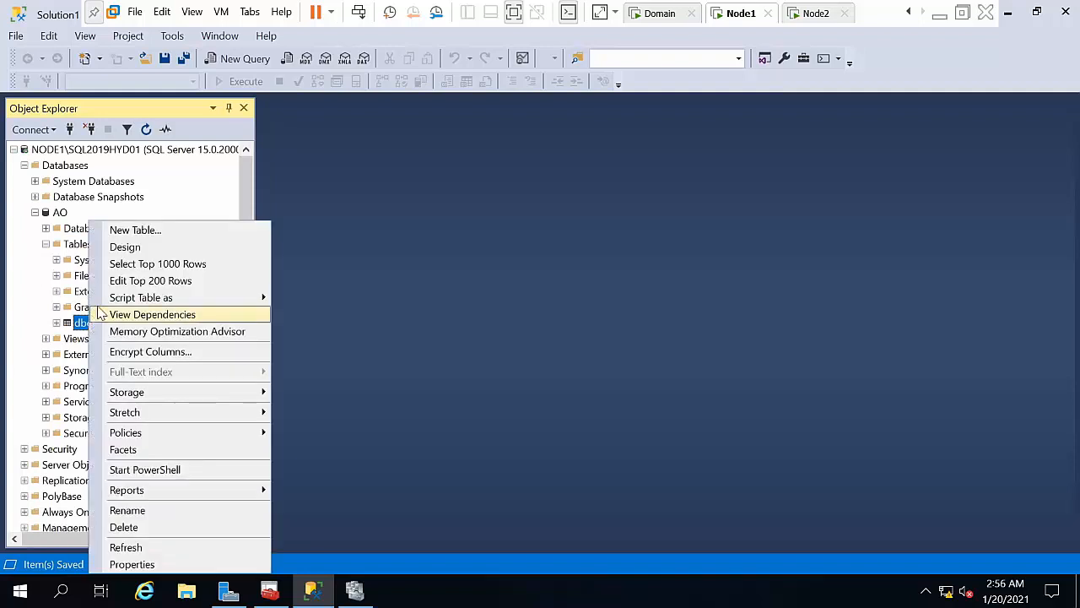
click(135, 281)
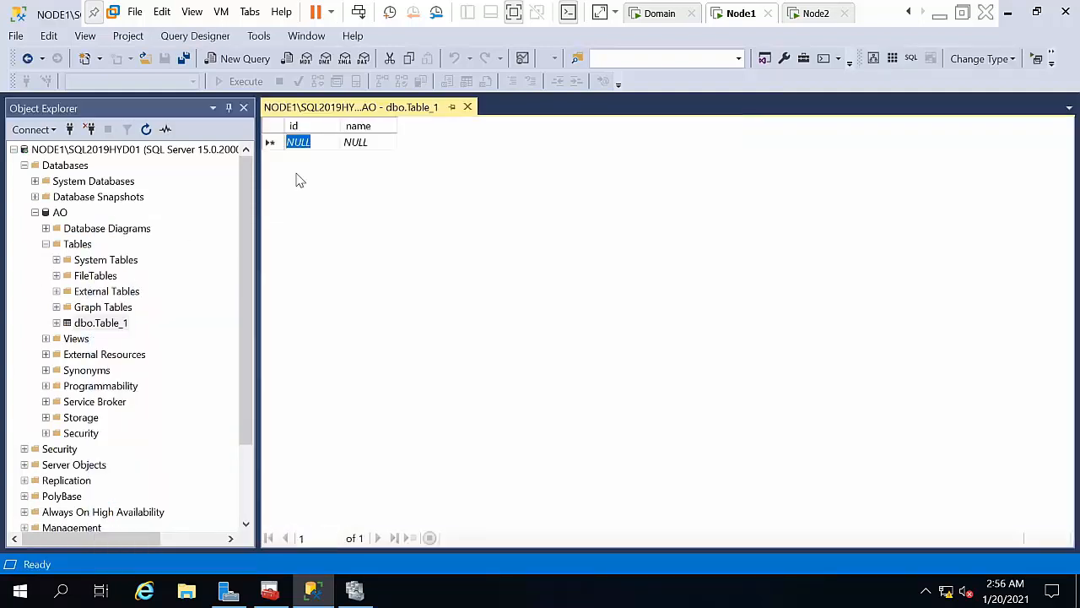
Step: Enter a row with id 1 and name 'har' in Table_1, then close the grid
text(1)
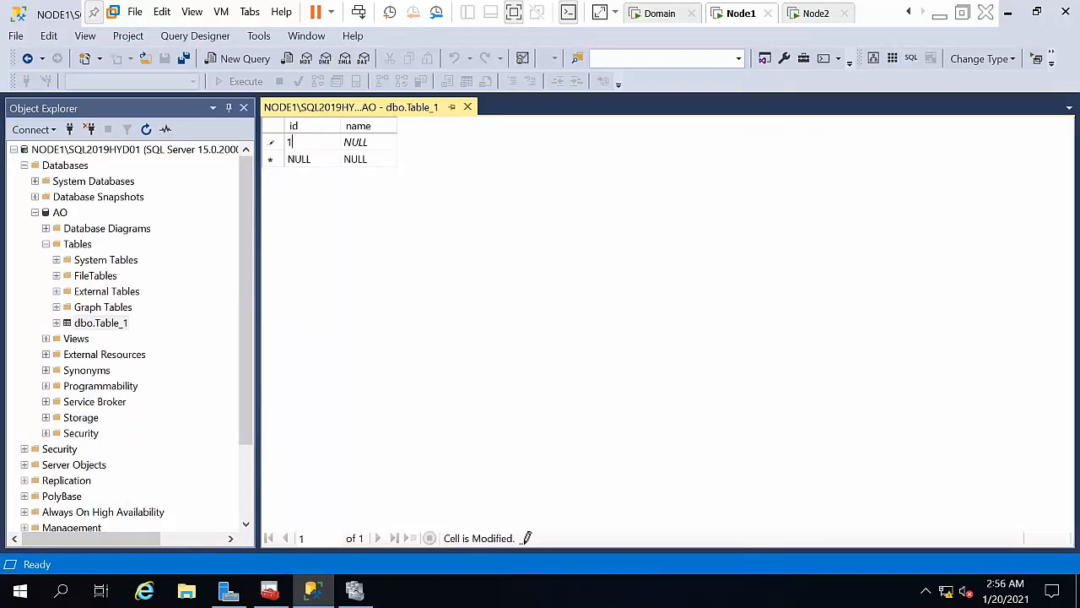
key(Tab)
text(har)
key(Tab)
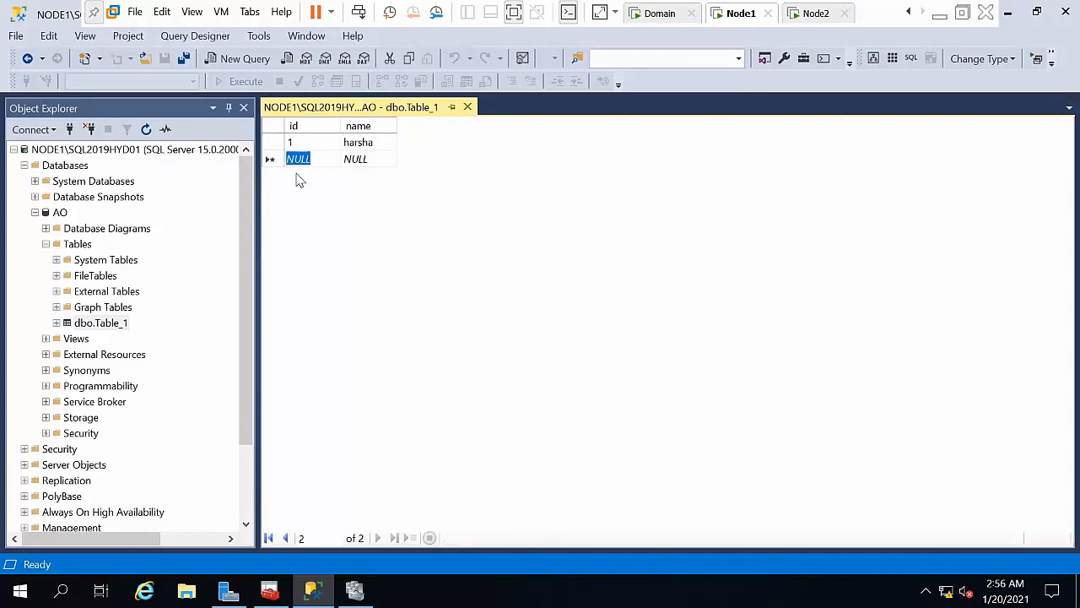
click(467, 107)
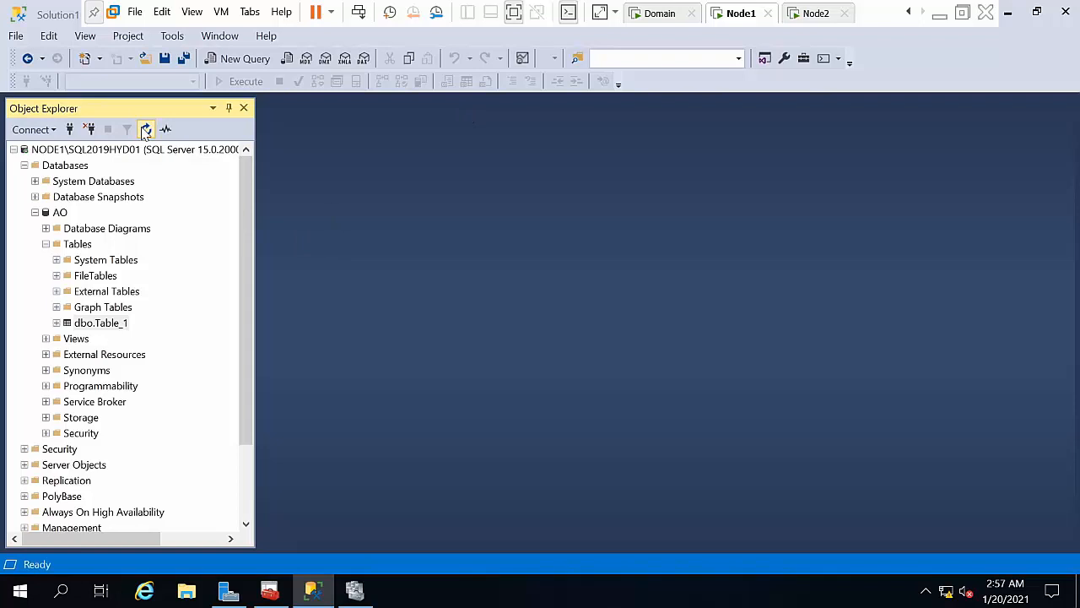
click(34, 213)
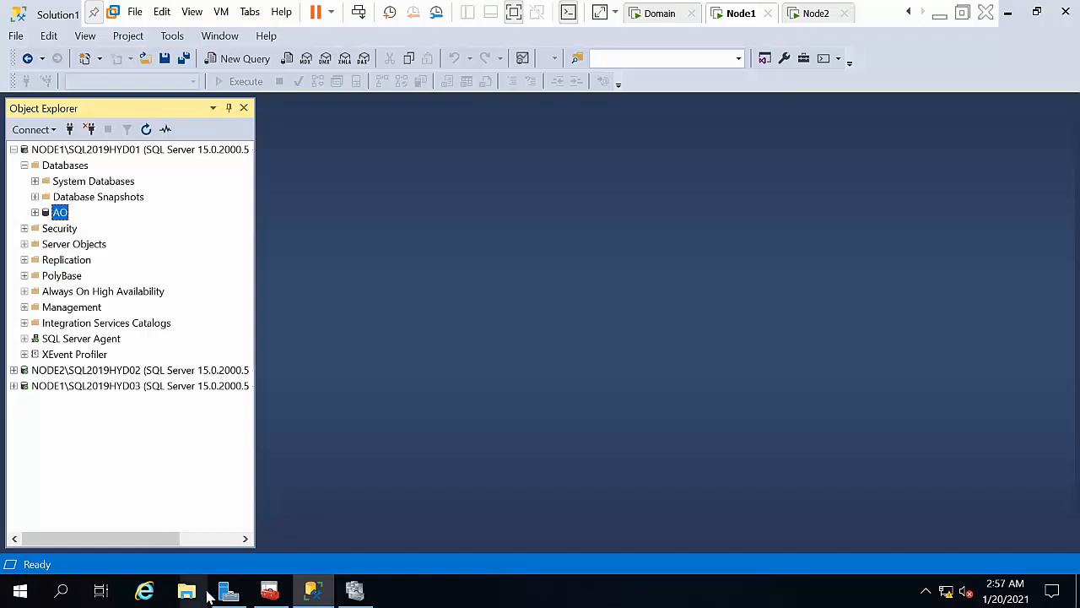
click(187, 591)
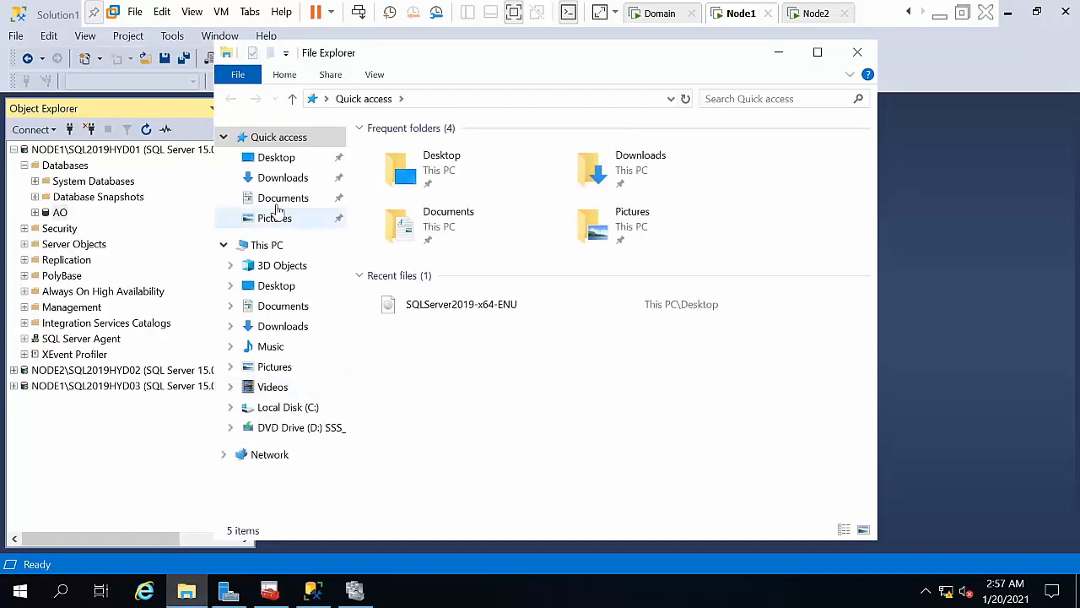
Step: Create a new folder named AO on the C: drive
click(270, 245)
click(493, 365)
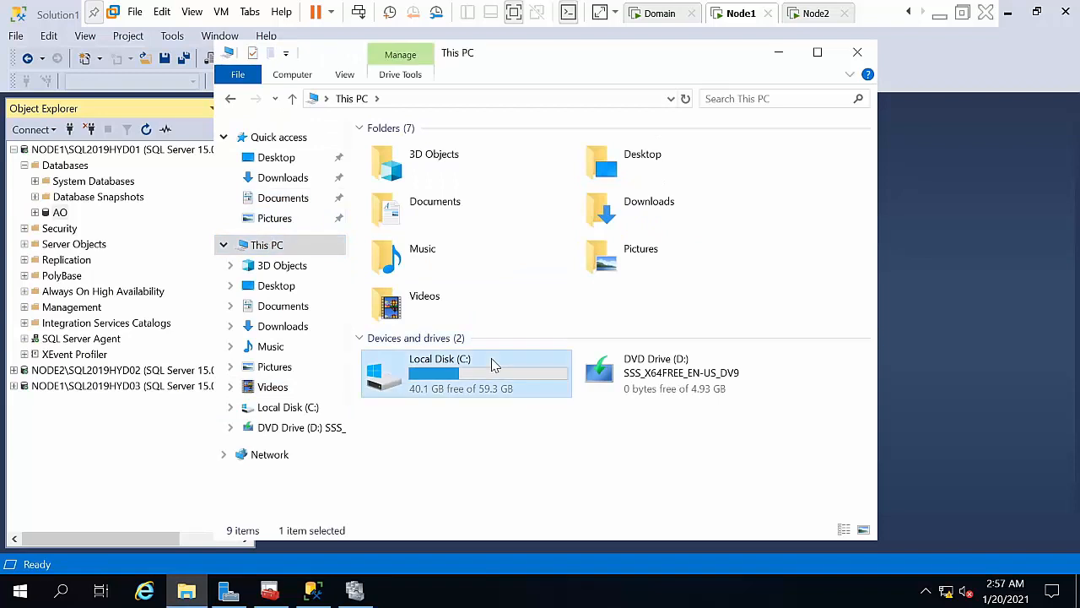
double_click(494, 365)
right_click(409, 330)
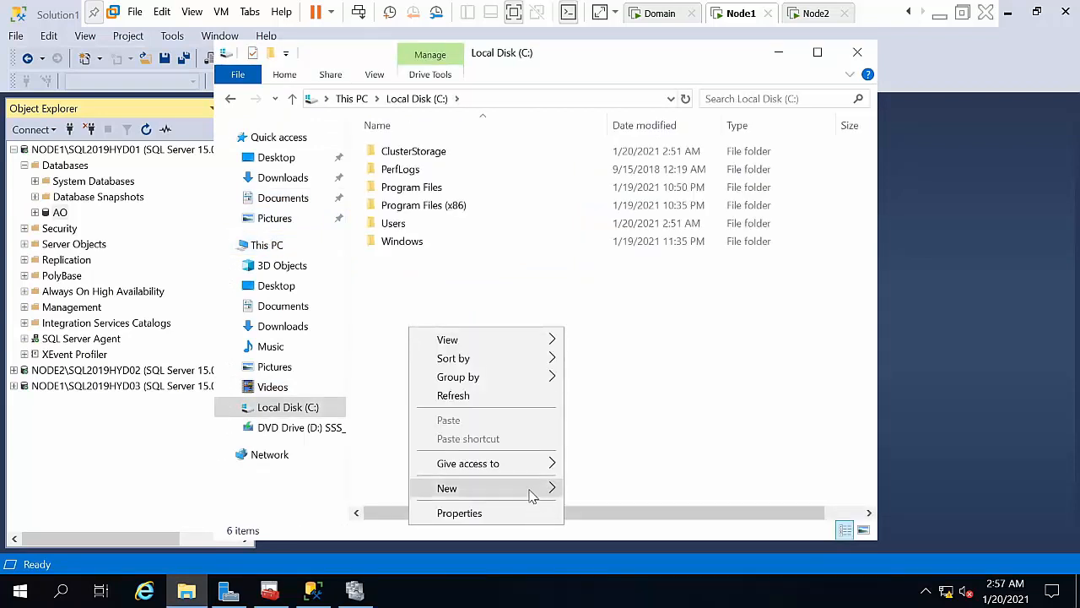
mouse_move(530, 490)
click(658, 372)
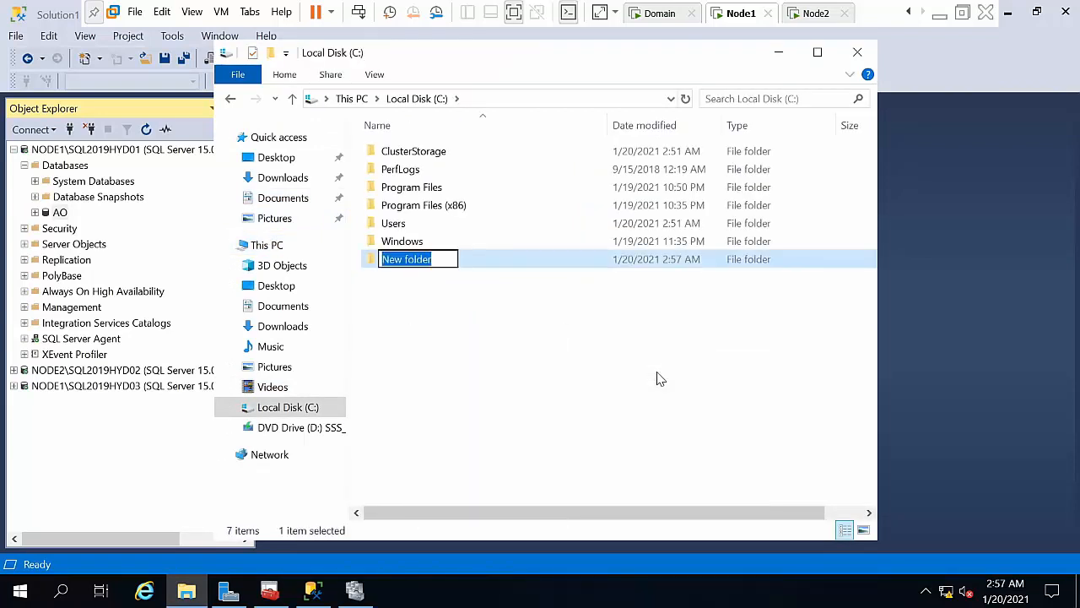
text(AO)
key(Return)
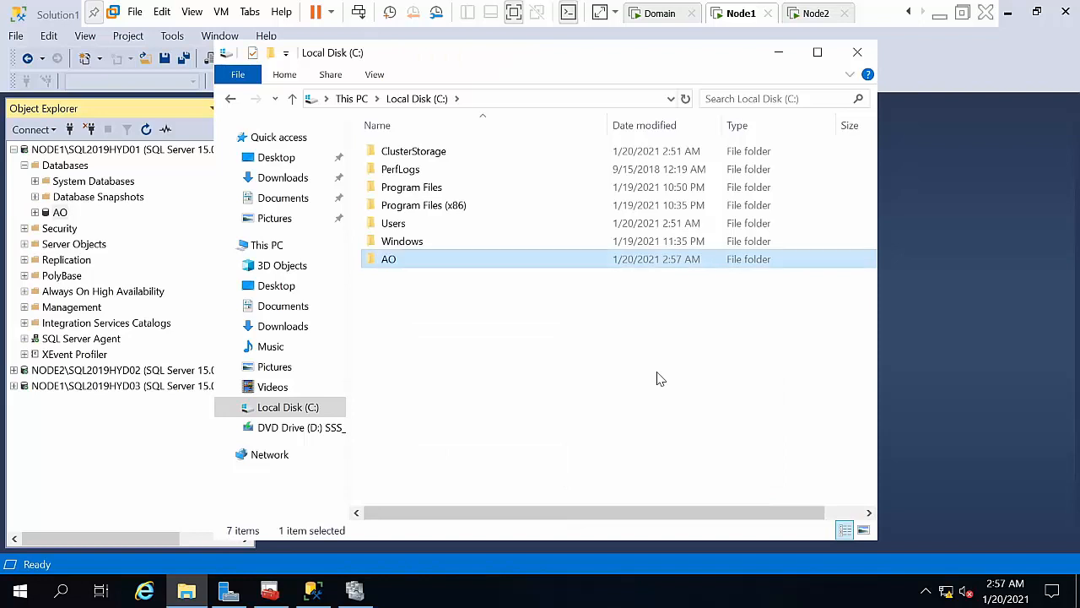
Step: Share the AO folder with Everyone at Read/Write permission
right_click(472, 263)
mouse_move(580, 334)
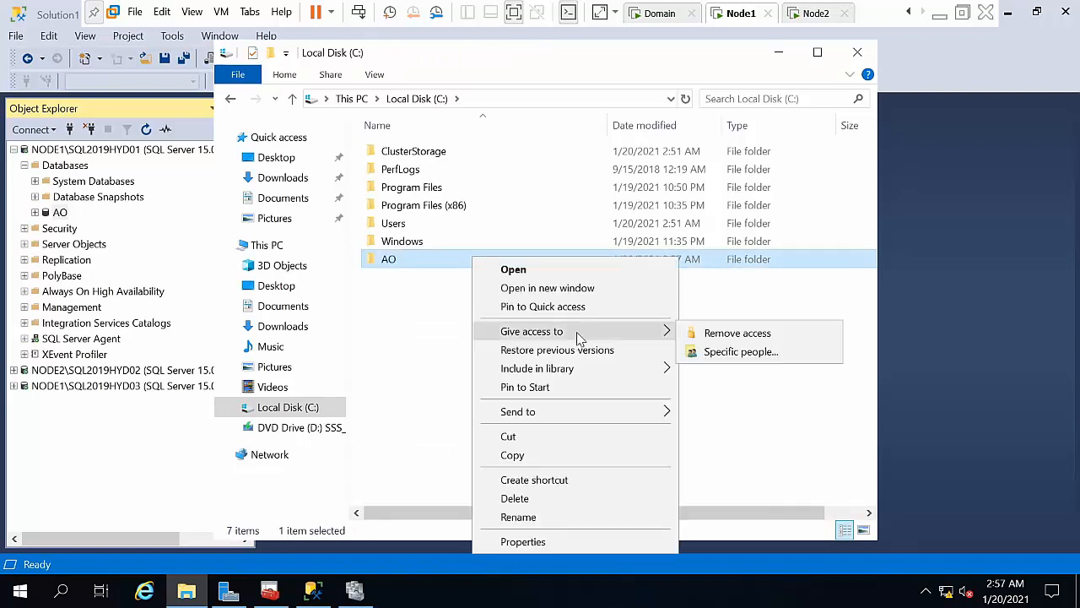
click(810, 355)
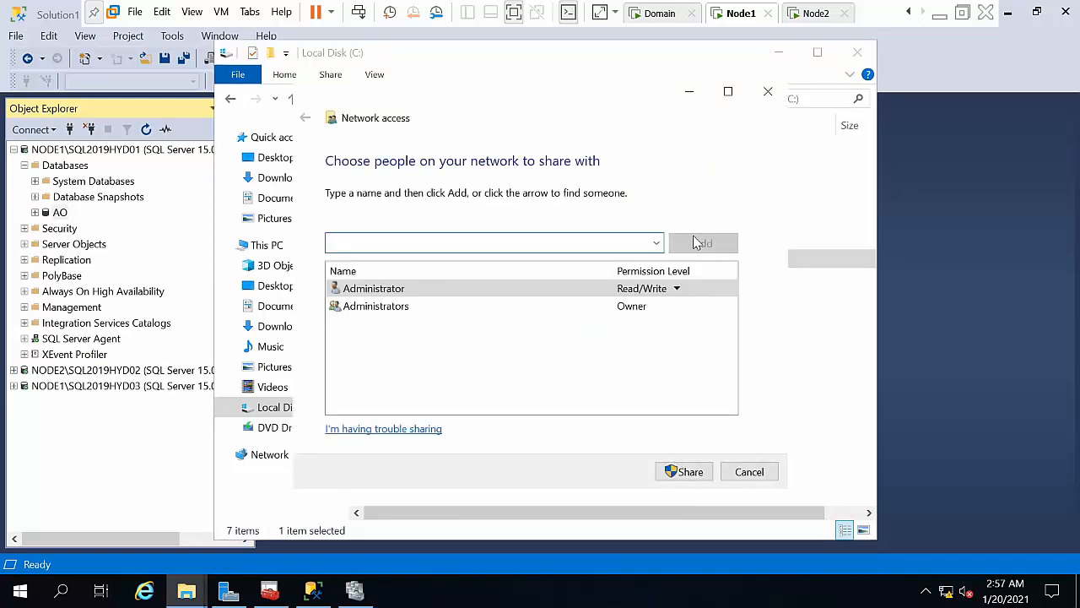
click(656, 244)
click(614, 263)
click(703, 243)
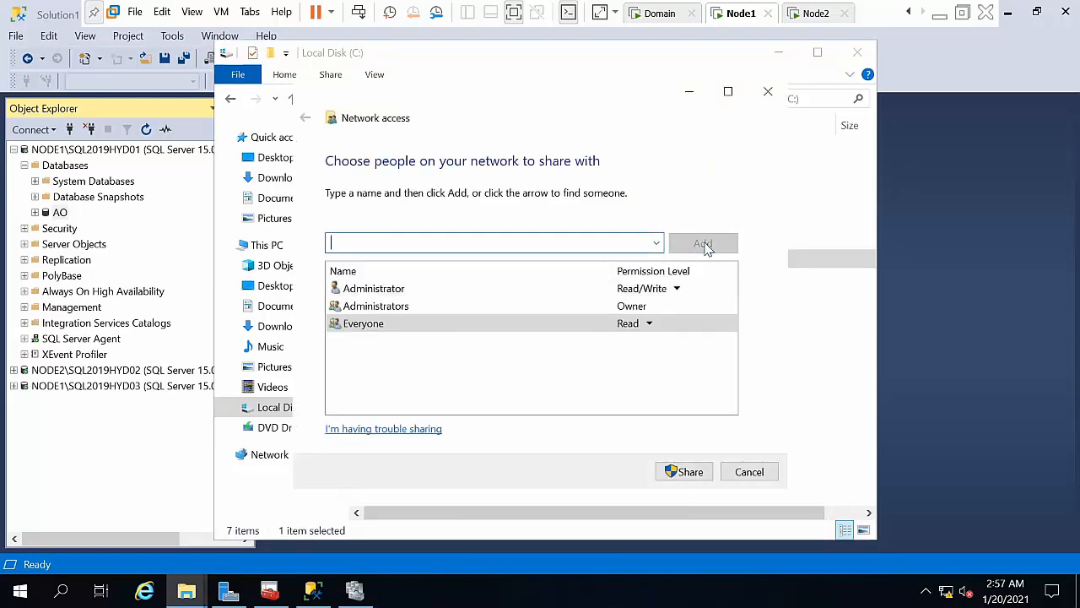
click(648, 325)
click(680, 341)
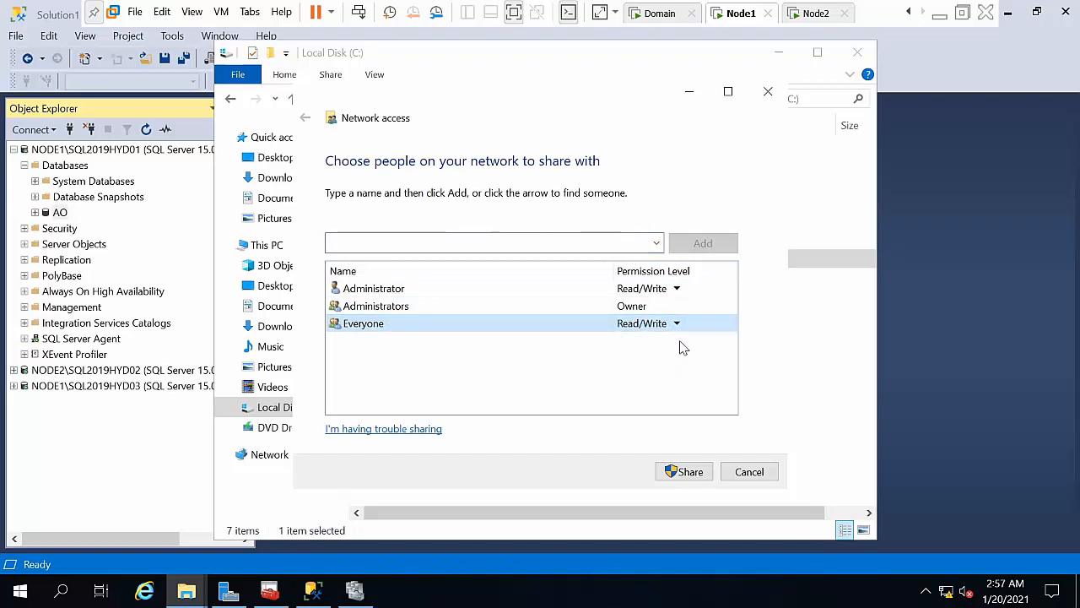
click(680, 472)
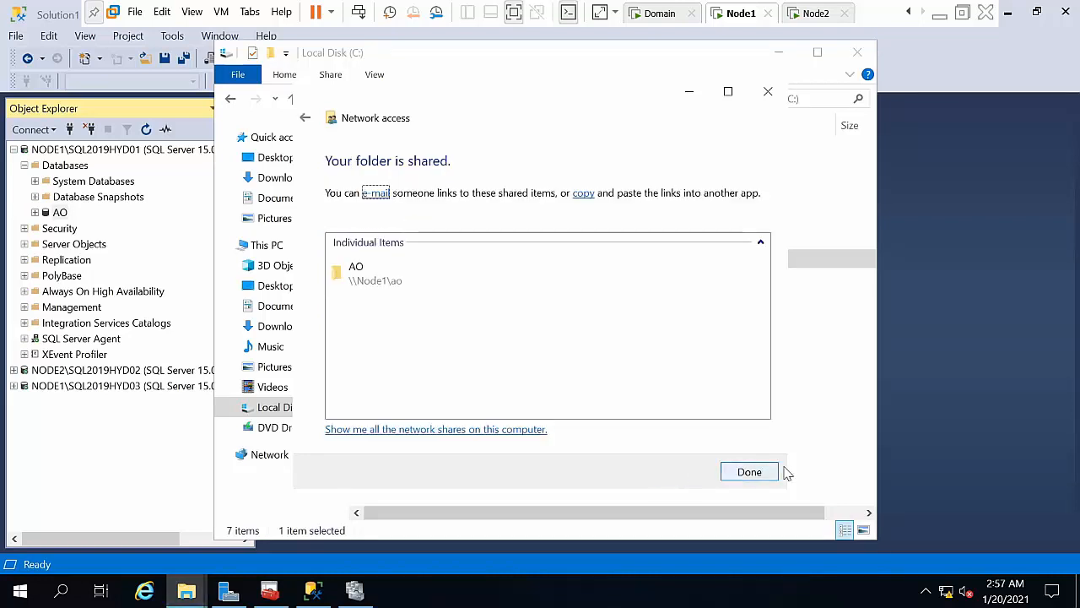
click(757, 473)
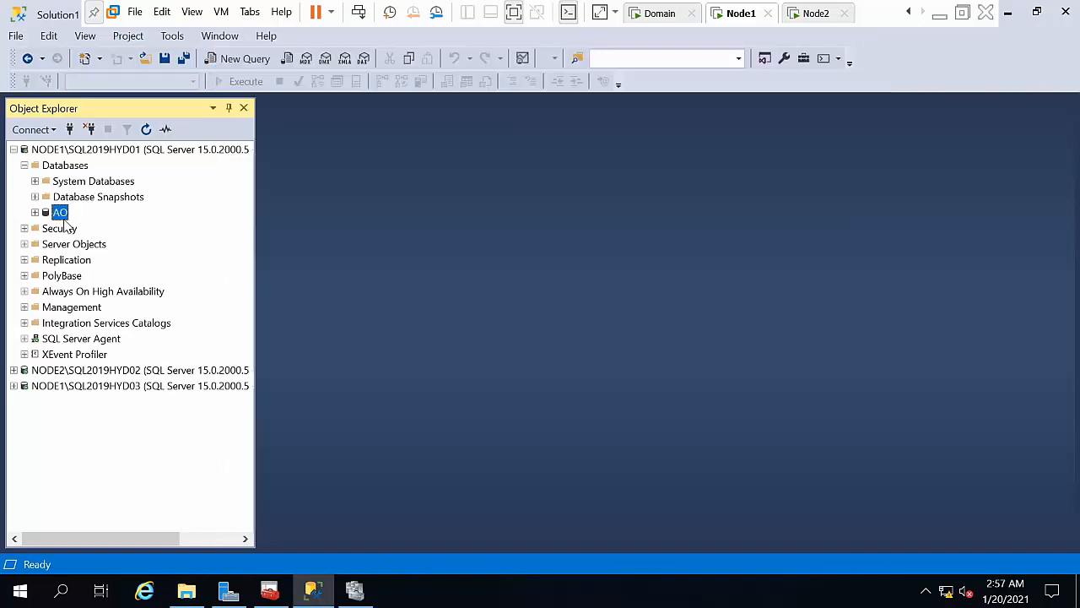
Step: Open the Back Up dialog for AO and replace the default backup destination
click(62, 214)
right_click(65, 219)
click(105, 205)
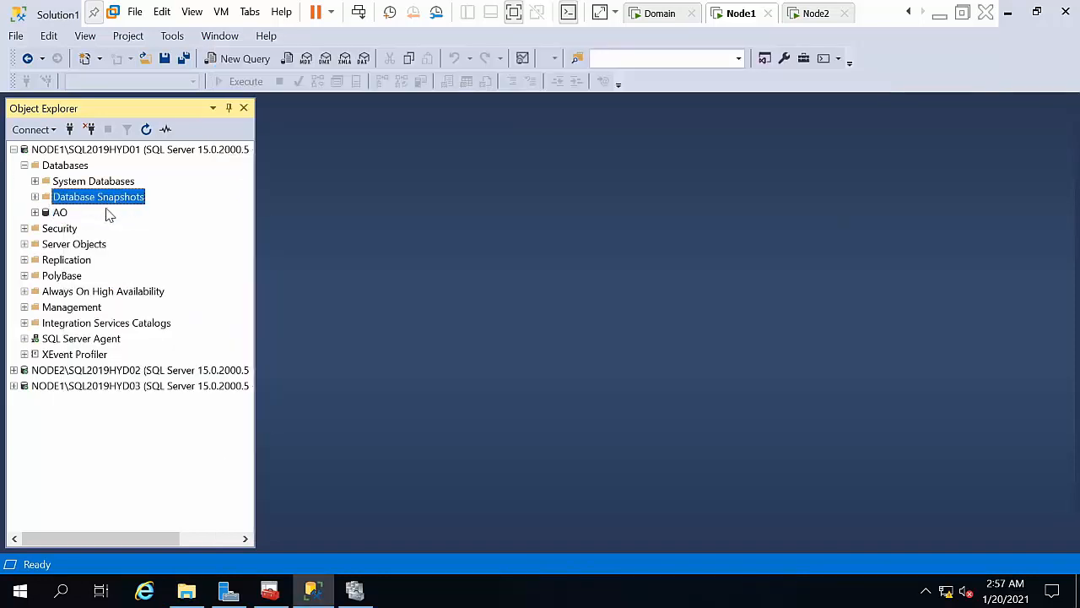
right_click(64, 217)
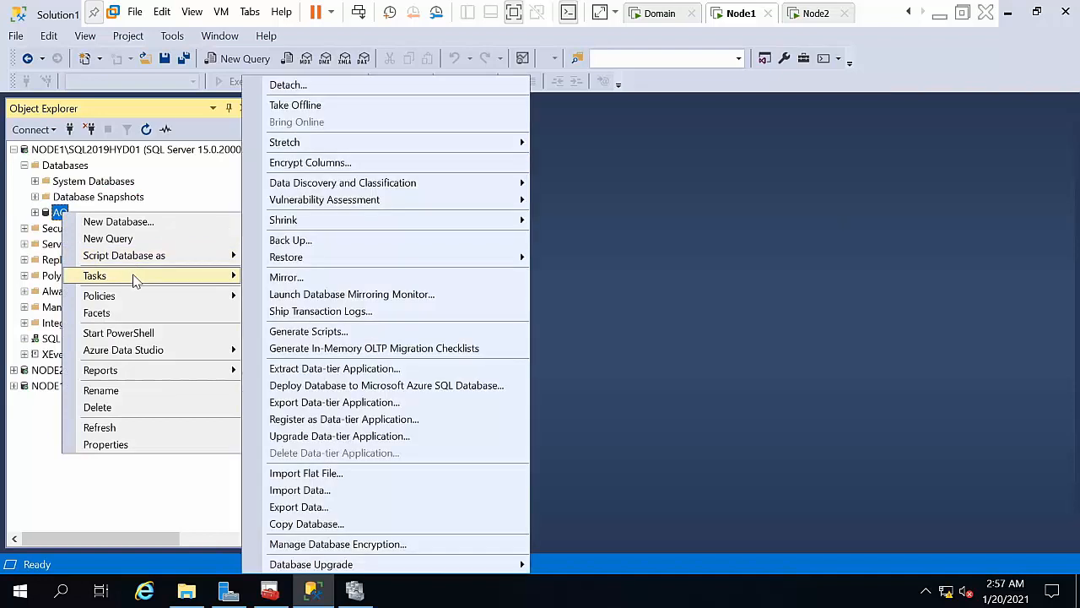
click(279, 240)
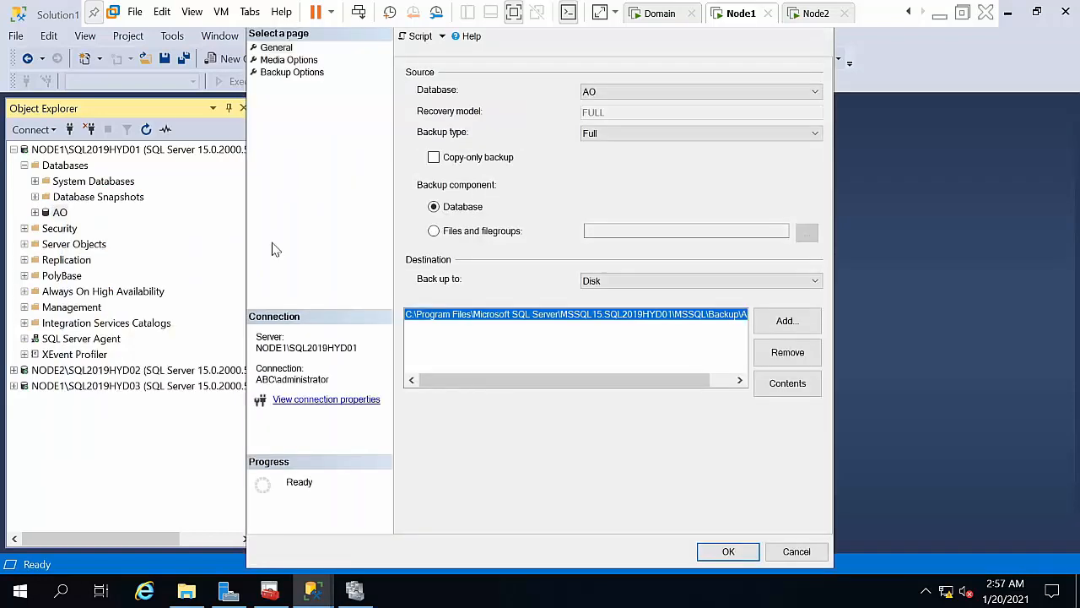
click(789, 351)
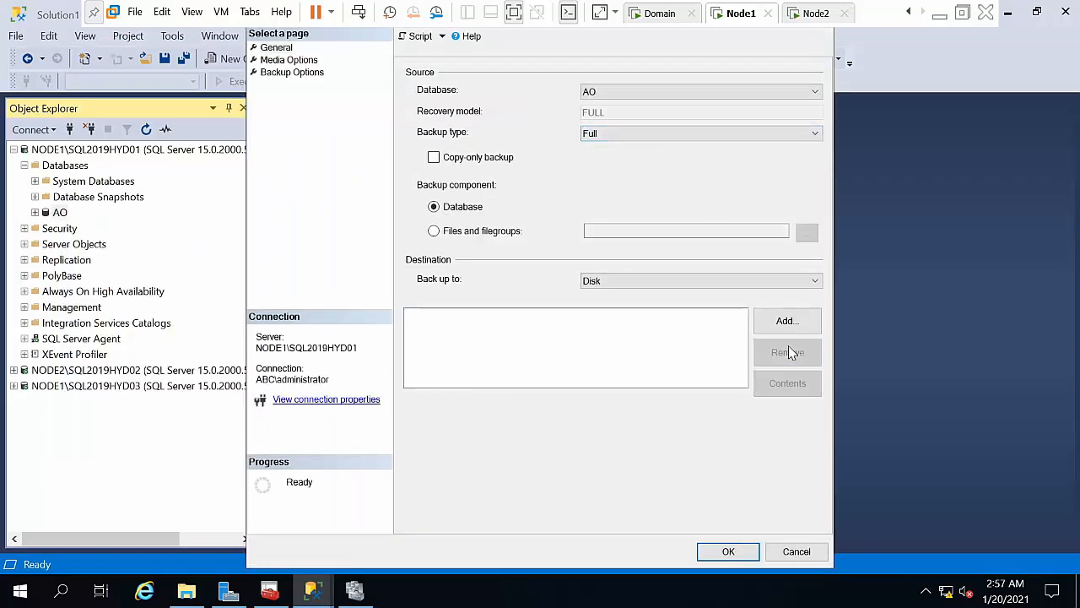
click(785, 322)
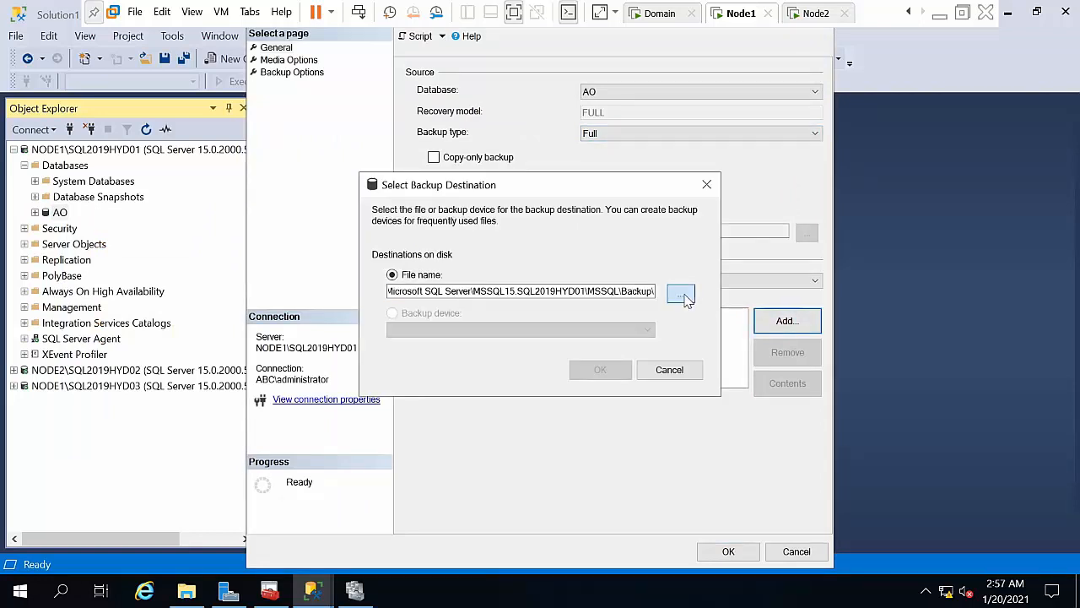
Step: Set the backup destination to the file C:\AO\alwayson
click(681, 293)
click(414, 246)
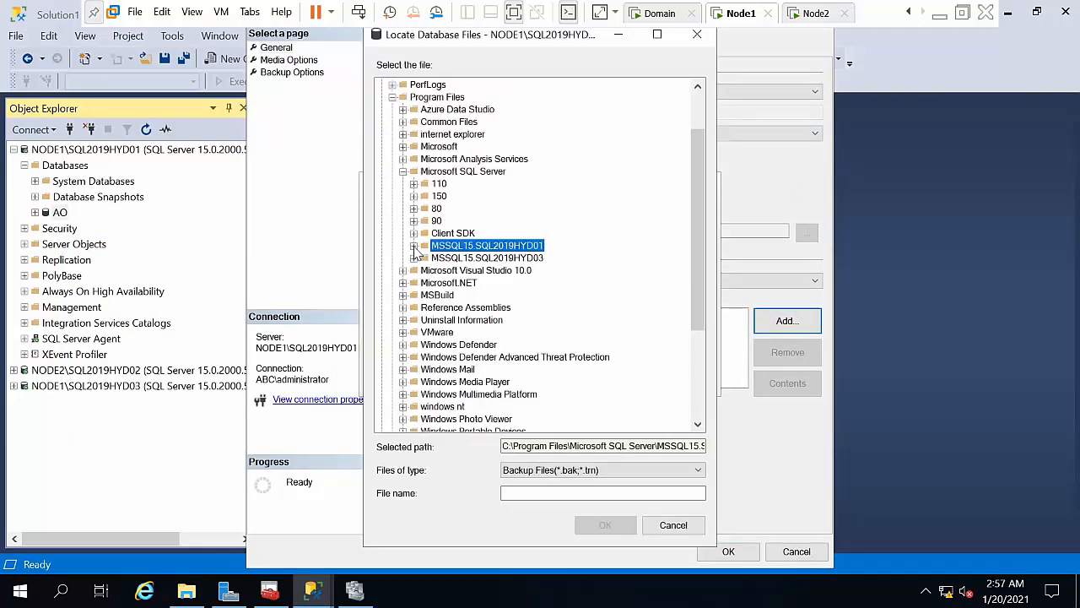
drag(698, 191, 681, 109)
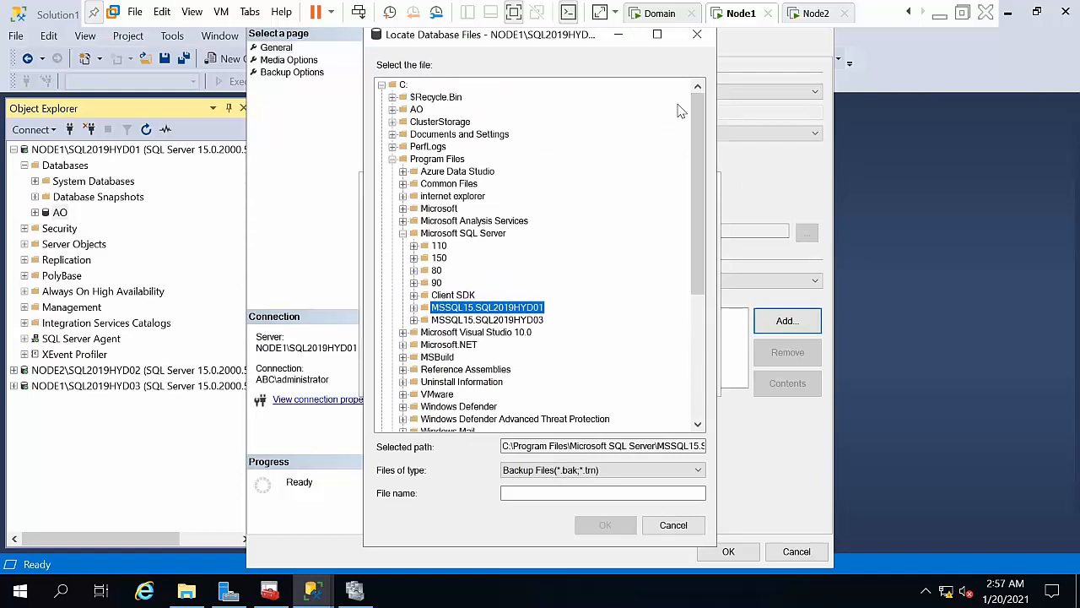
click(381, 85)
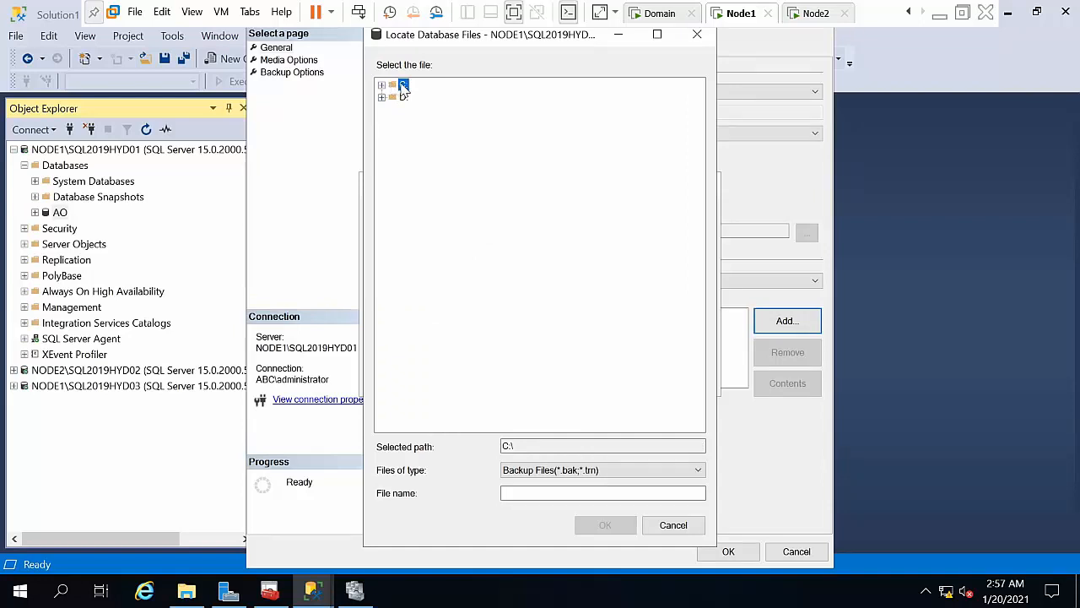
click(381, 86)
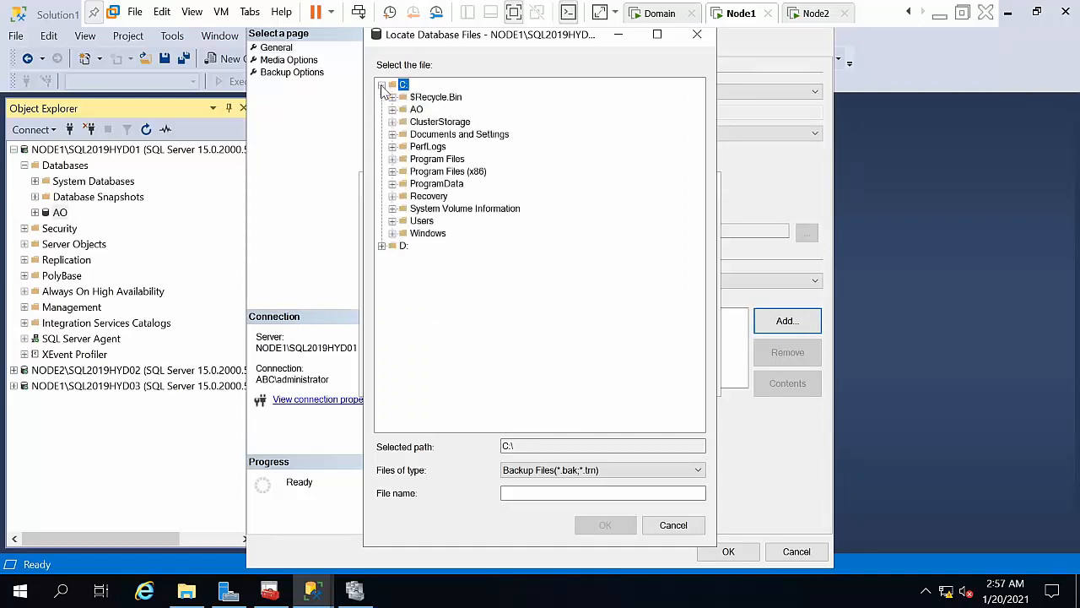
click(418, 98)
click(416, 111)
click(513, 491)
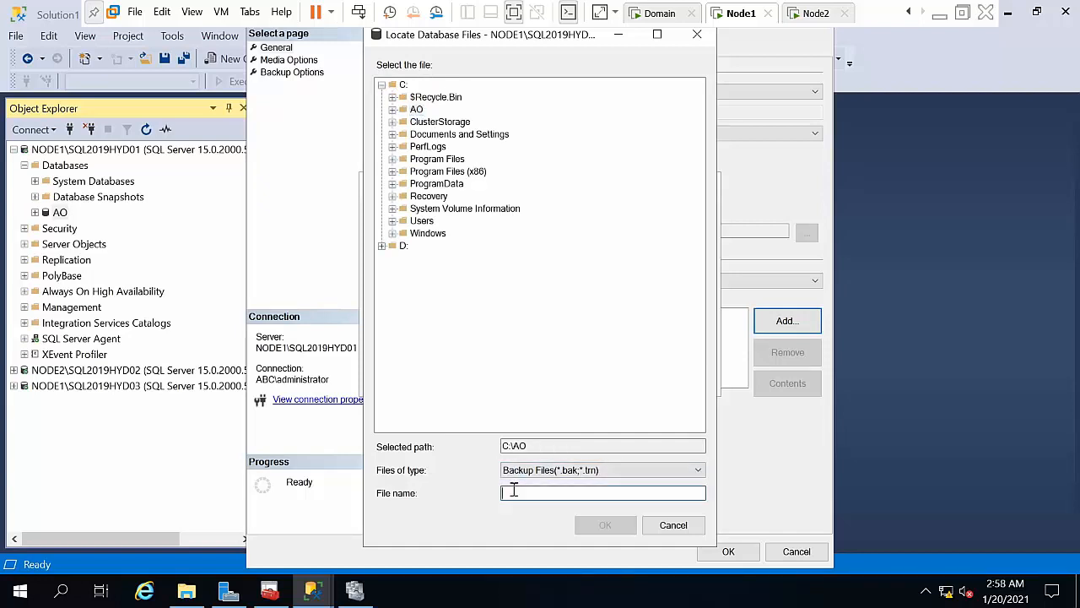
text(.bak)
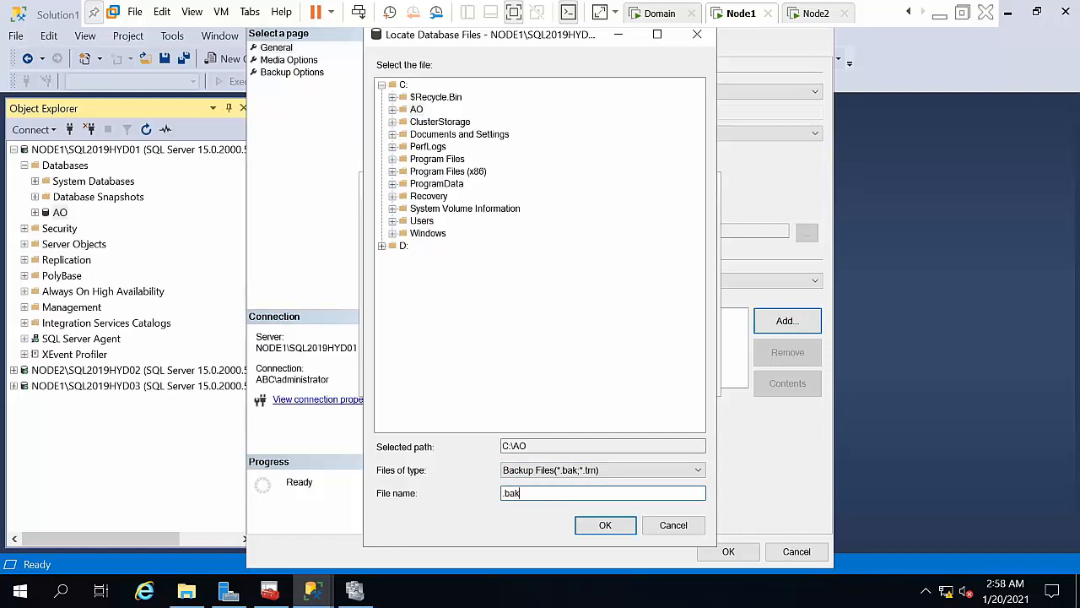
key(BackSpace)
key(BackSpace)
key(BackSpace)
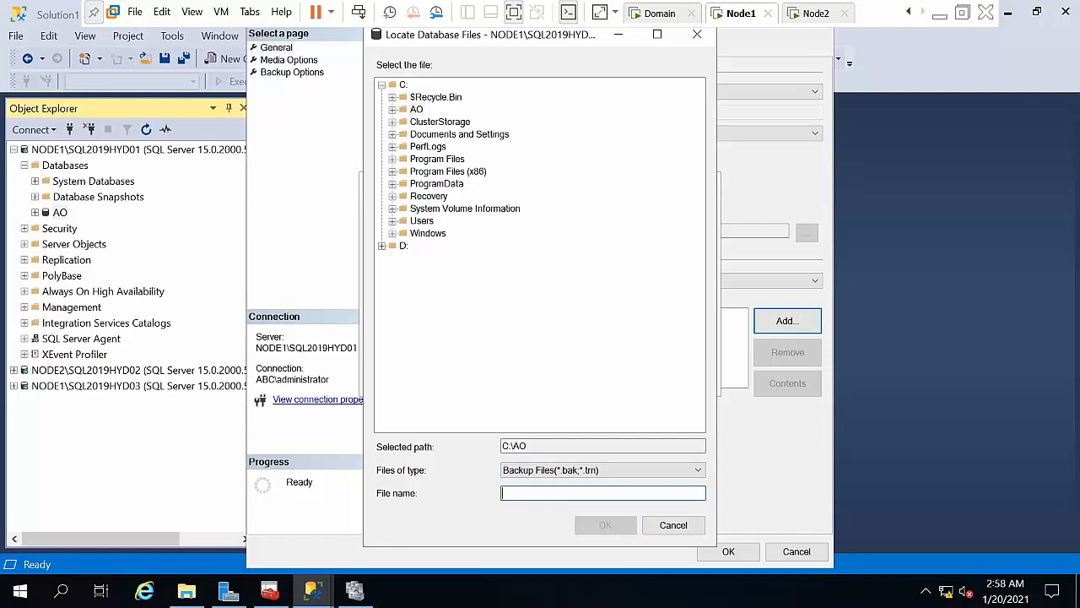
text(alwayson)
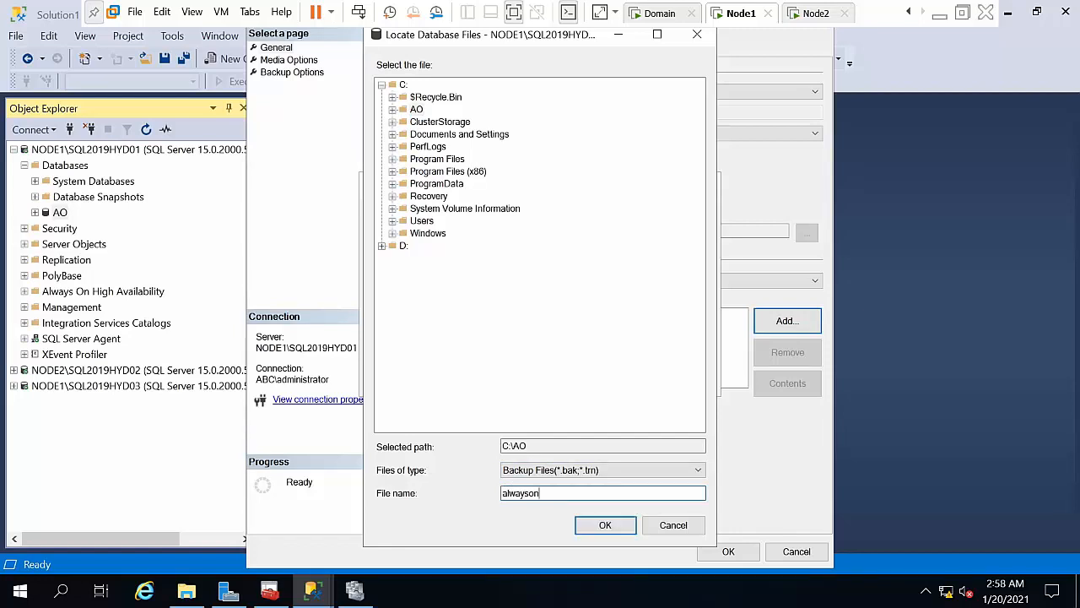
key(Return)
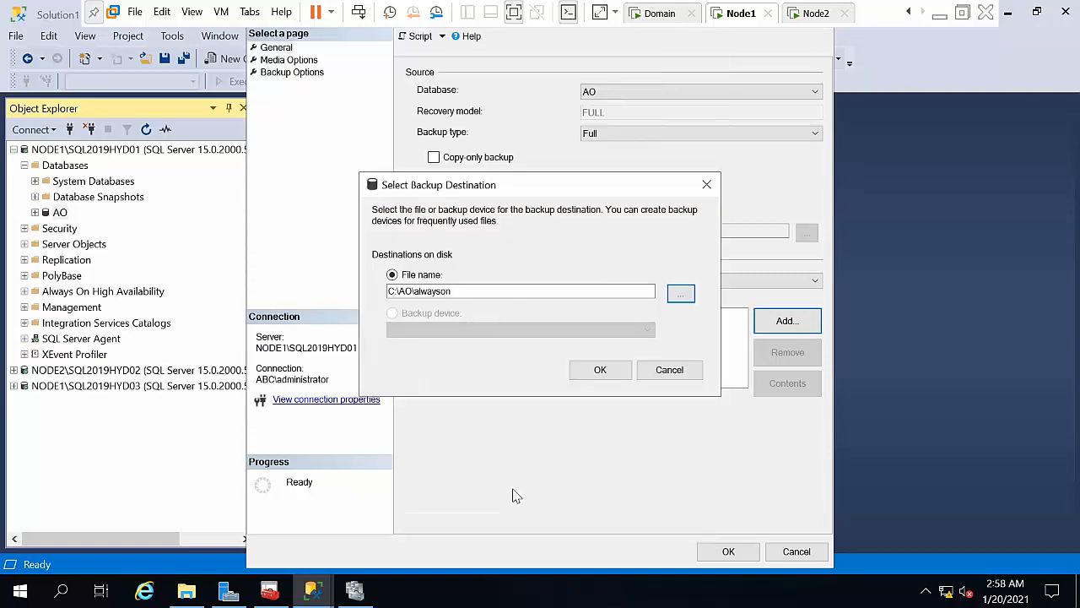
click(621, 371)
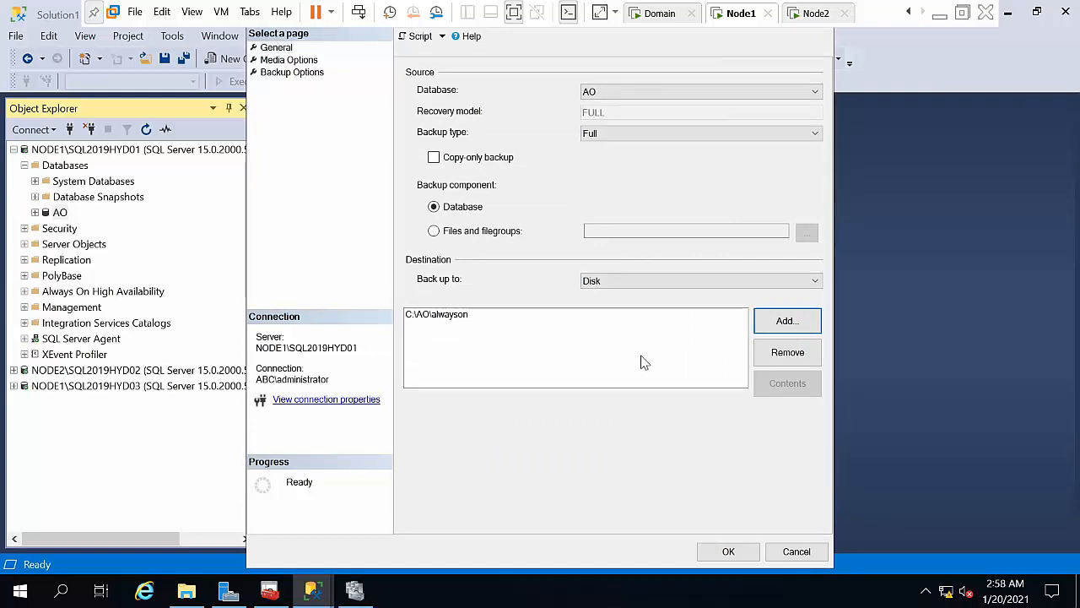
Step: Run the full backup of AO to C:\AO\alwayson
click(449, 316)
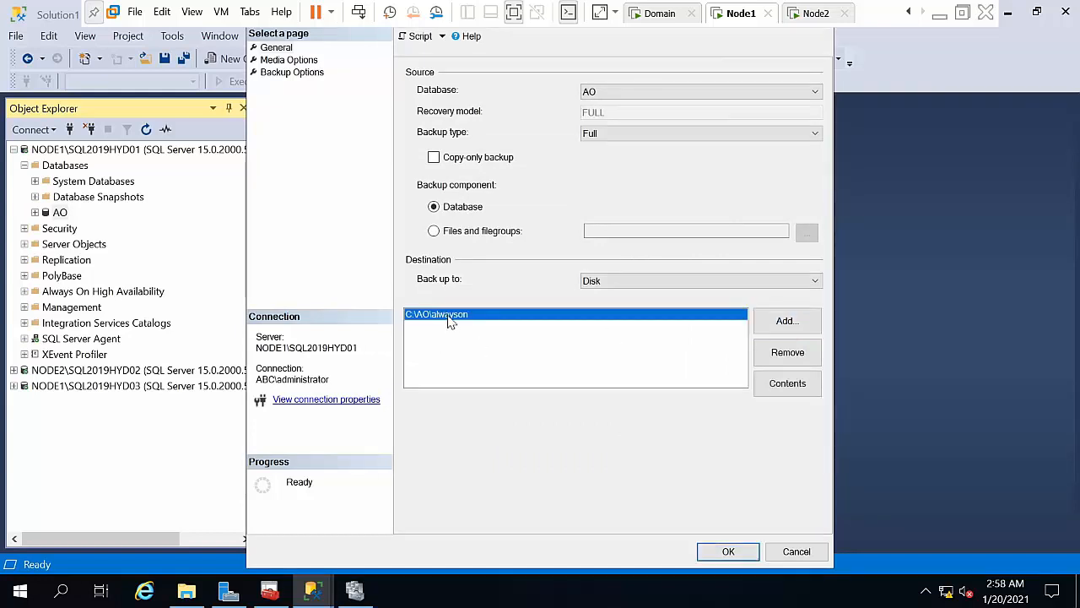
click(785, 322)
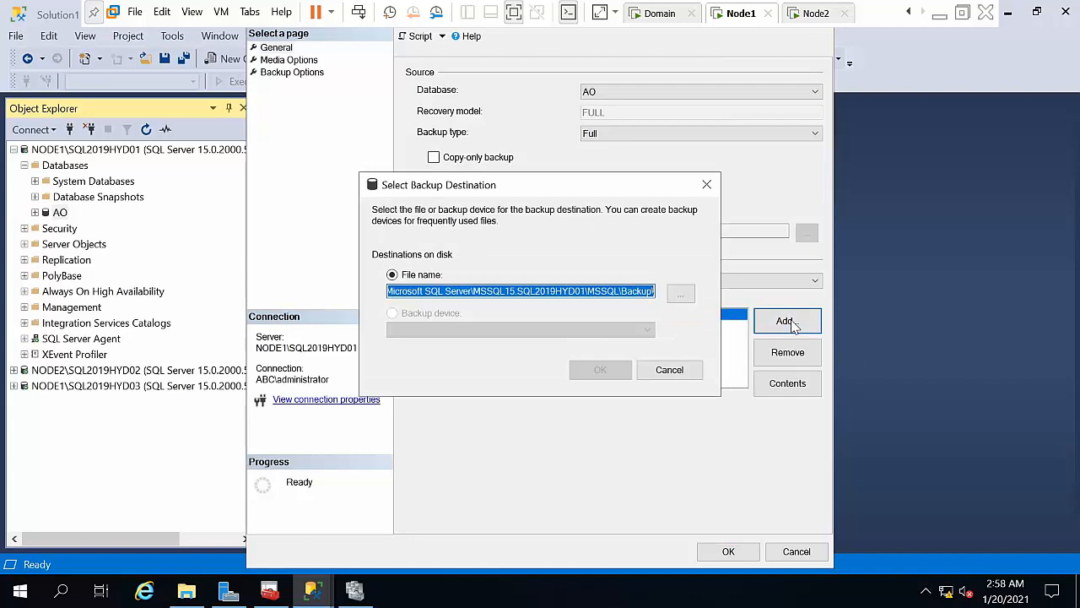
click(664, 373)
click(731, 554)
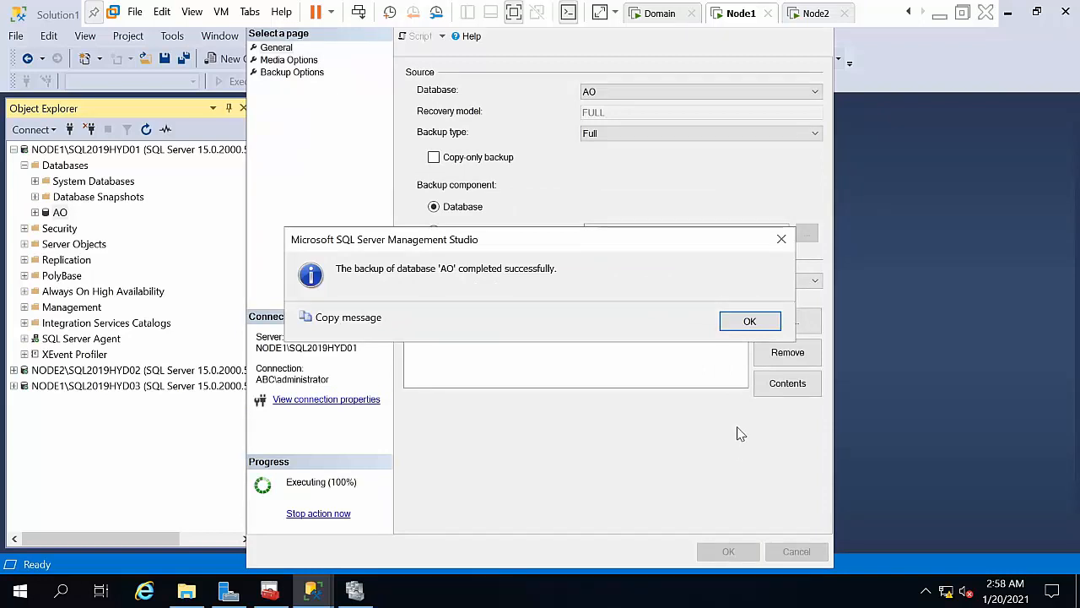
Step: Back up the AO database with backup type Transaction Log to C:\AO\alwayson
click(748, 322)
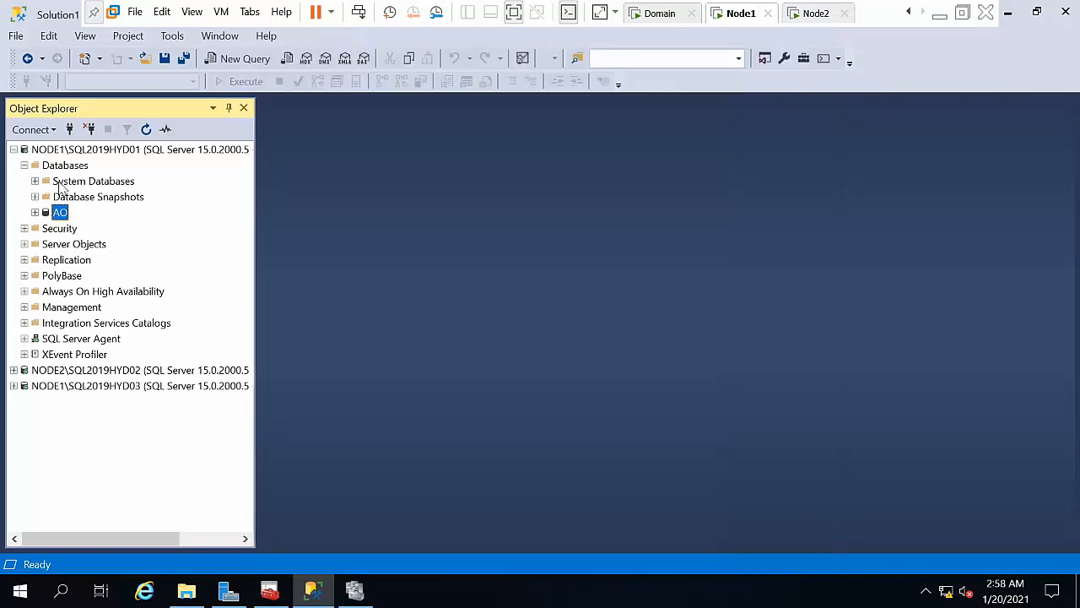
right_click(60, 215)
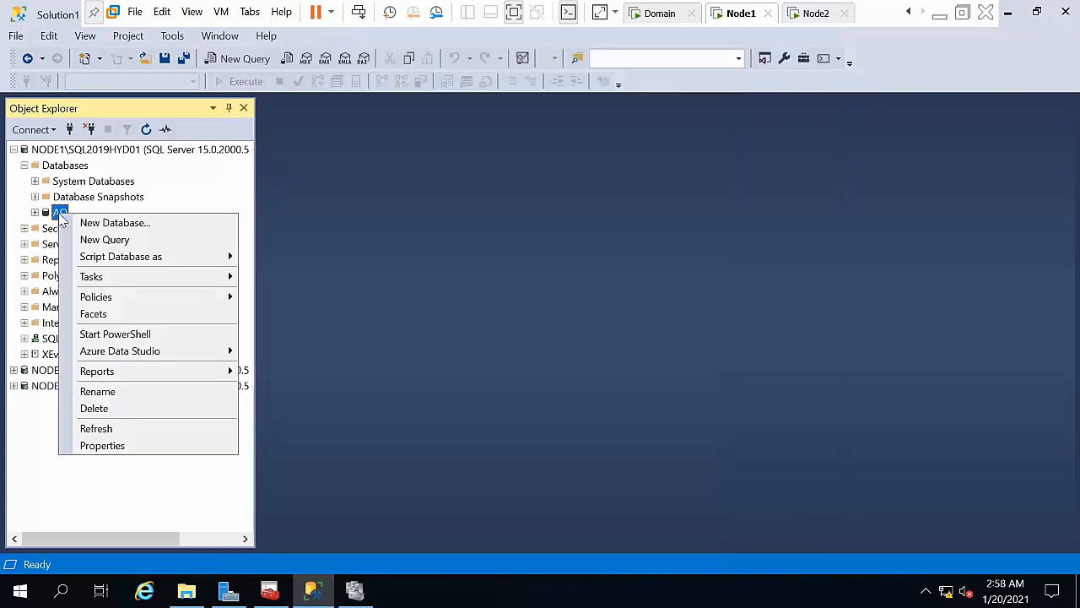
mouse_move(115, 278)
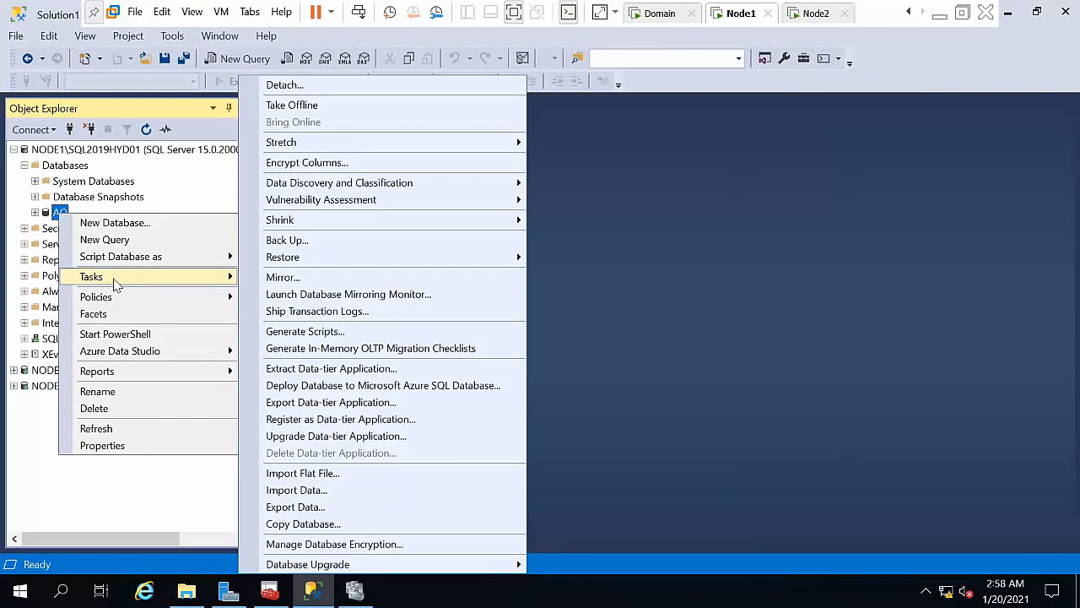
click(349, 241)
click(722, 135)
click(669, 170)
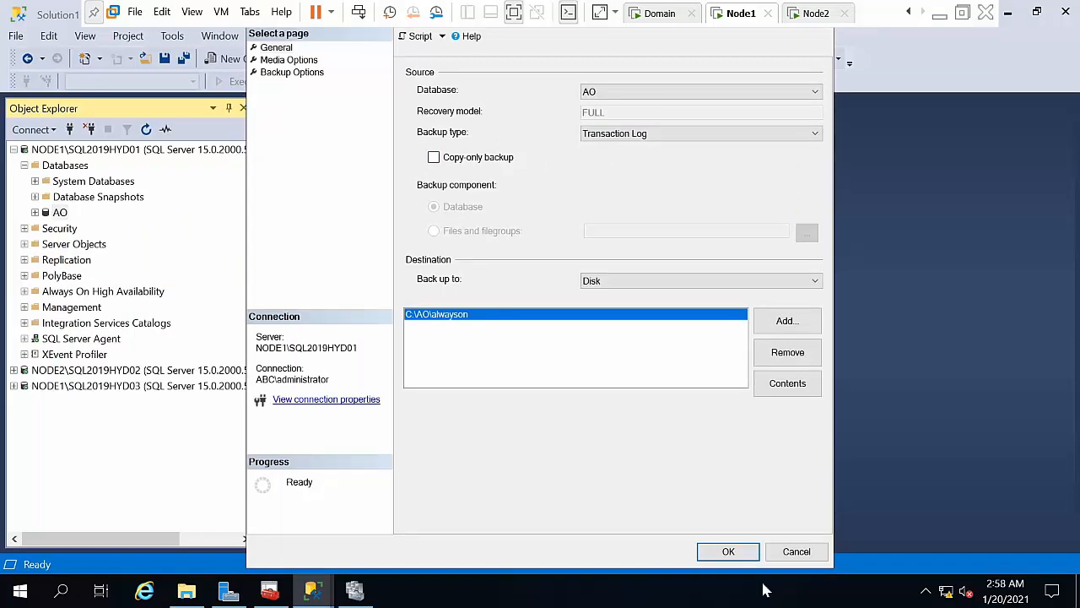
click(732, 553)
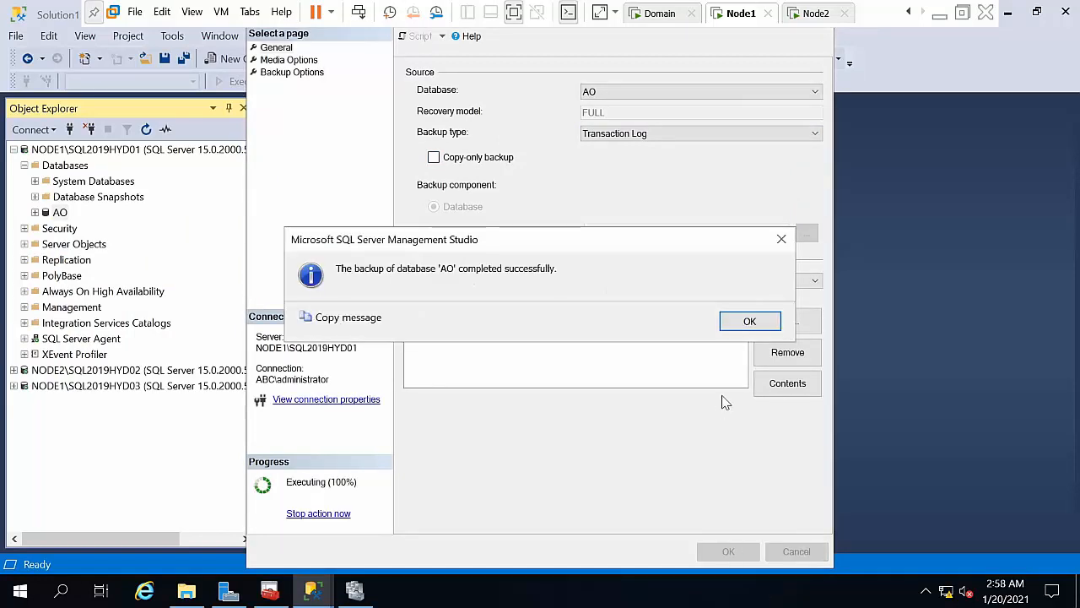
click(749, 321)
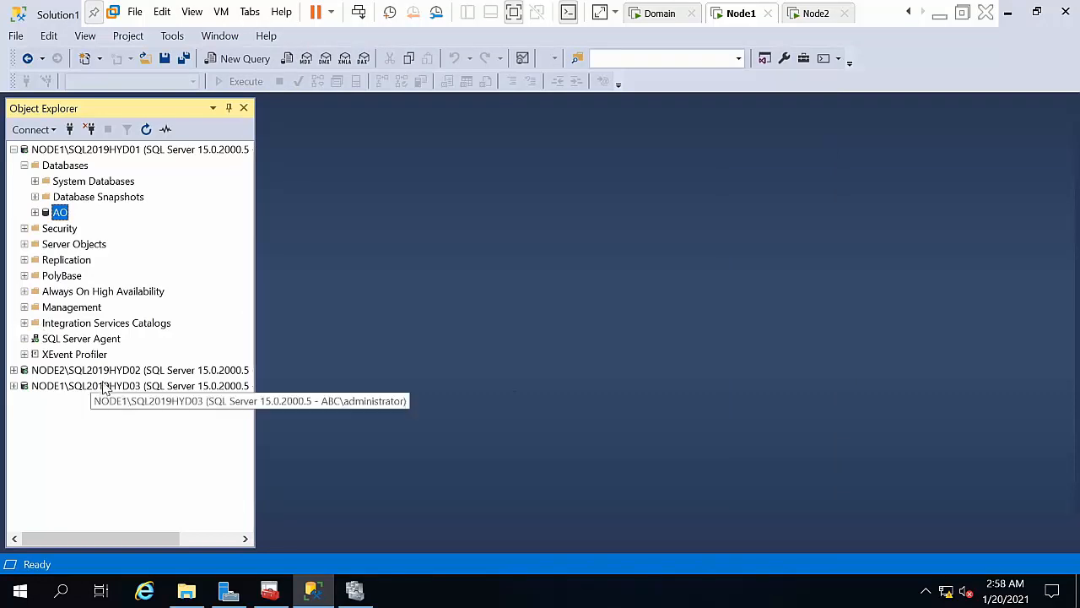
Step: Start restoring a database onto NODE2\SQL2019HYD02 from a backup device
double_click(102, 371)
click(66, 372)
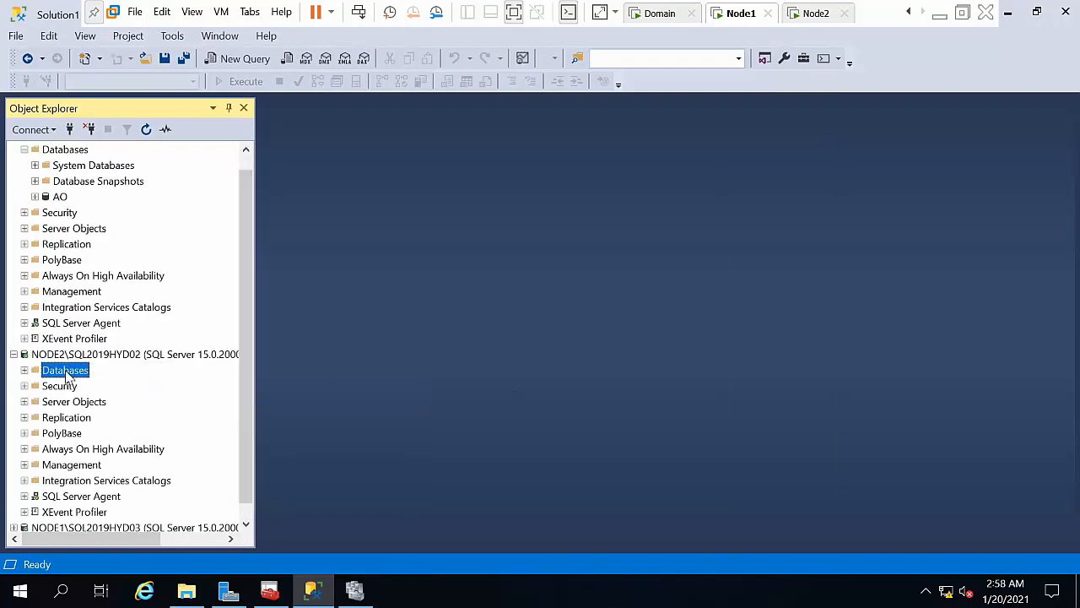
right_click(67, 374)
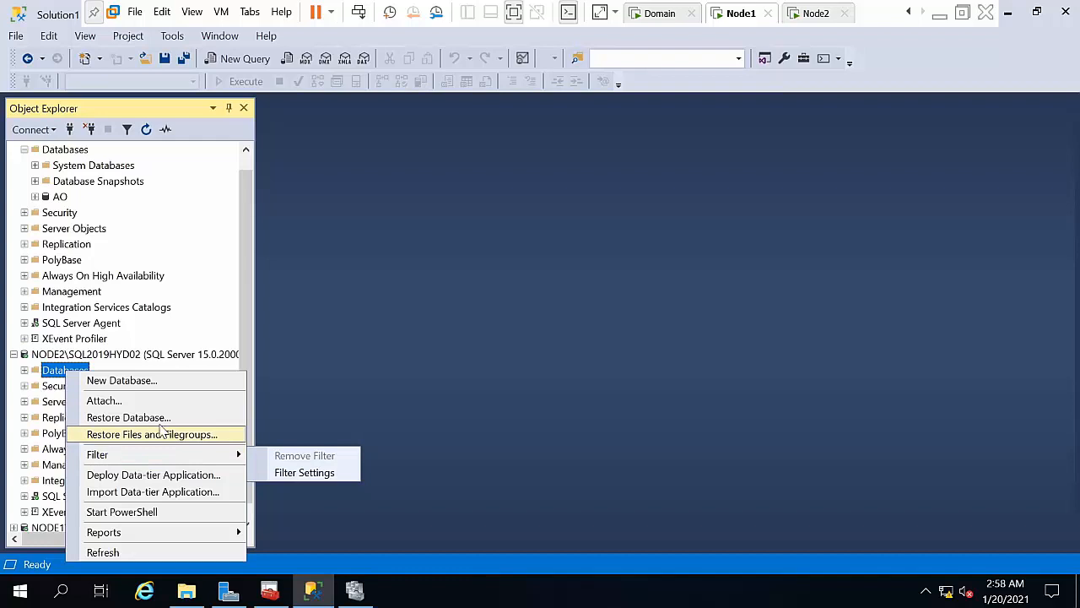
click(124, 418)
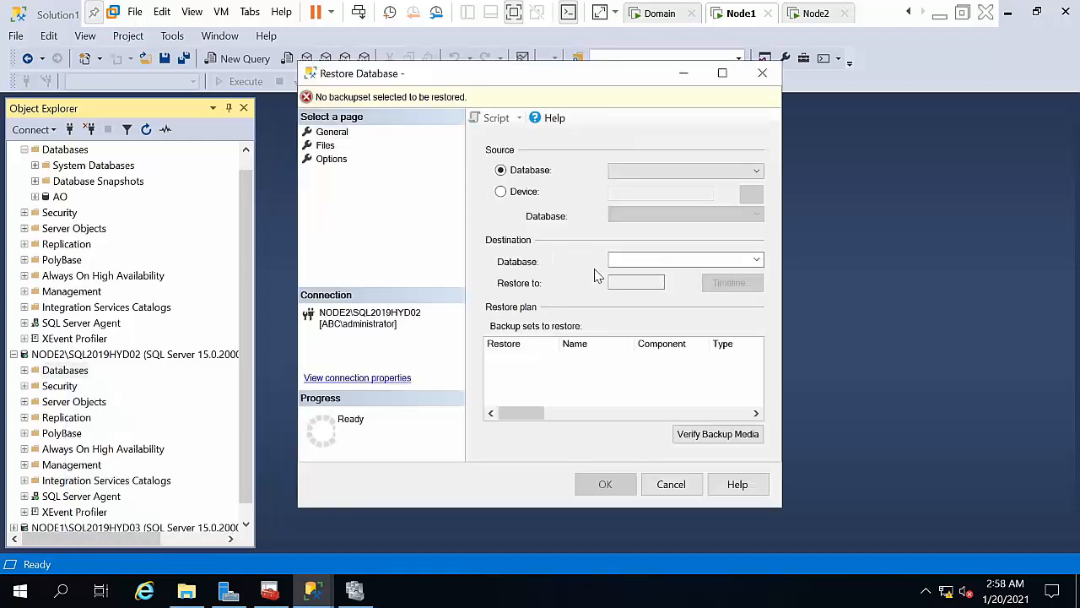
click(509, 192)
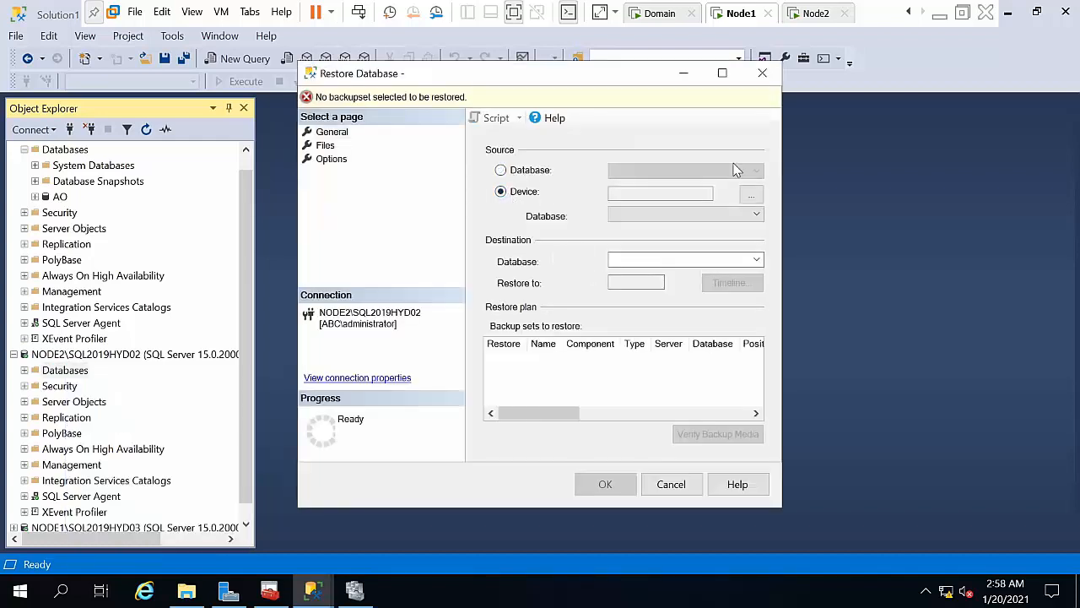
click(748, 192)
click(675, 238)
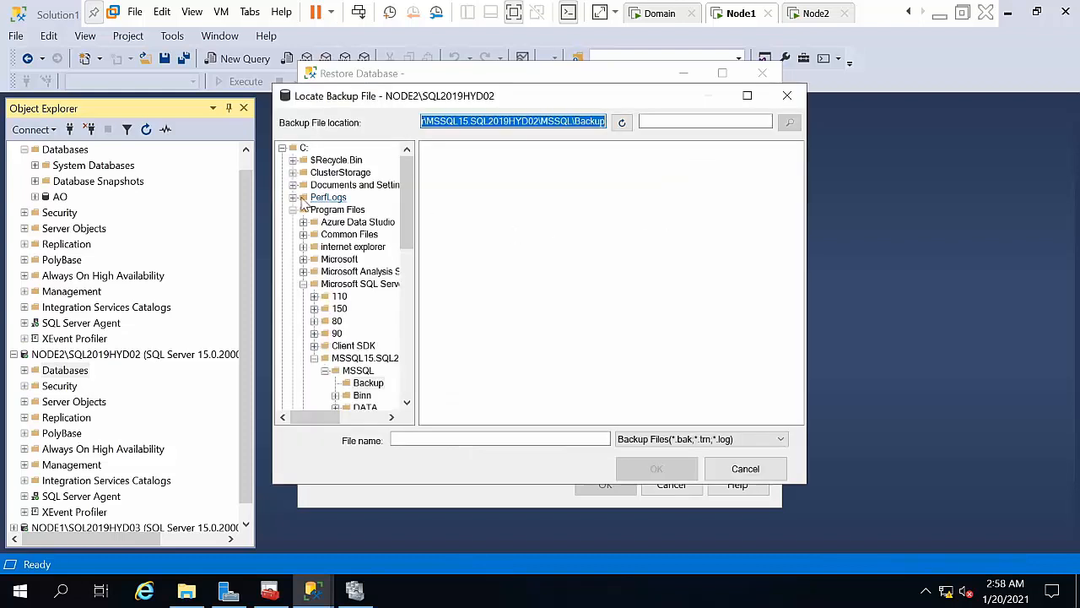
Step: Select the alwayson backup file from \\node1\ao using the All Files filter
click(283, 148)
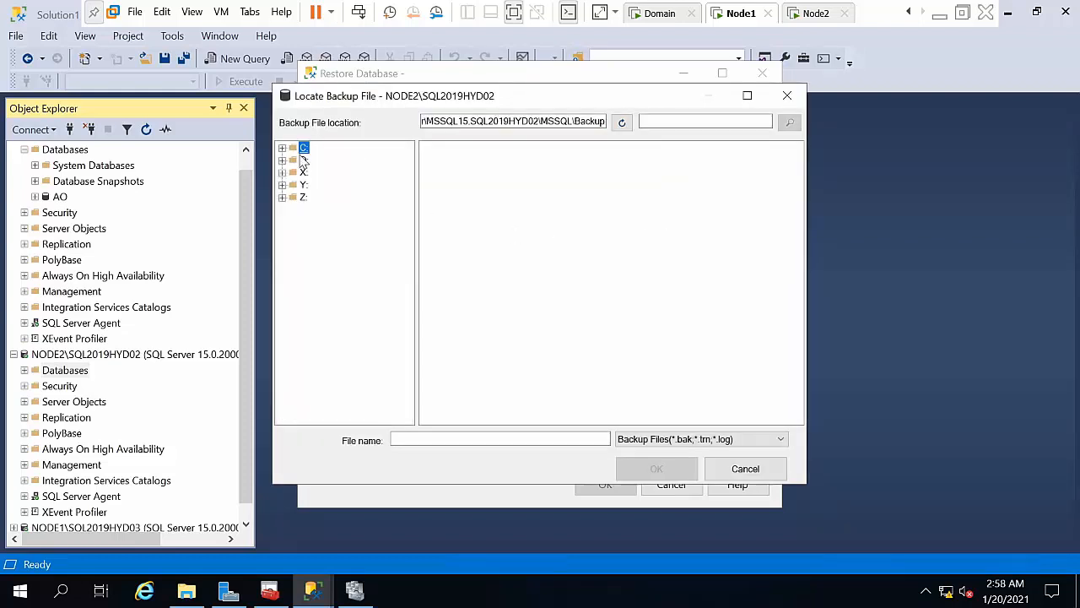
click(578, 123)
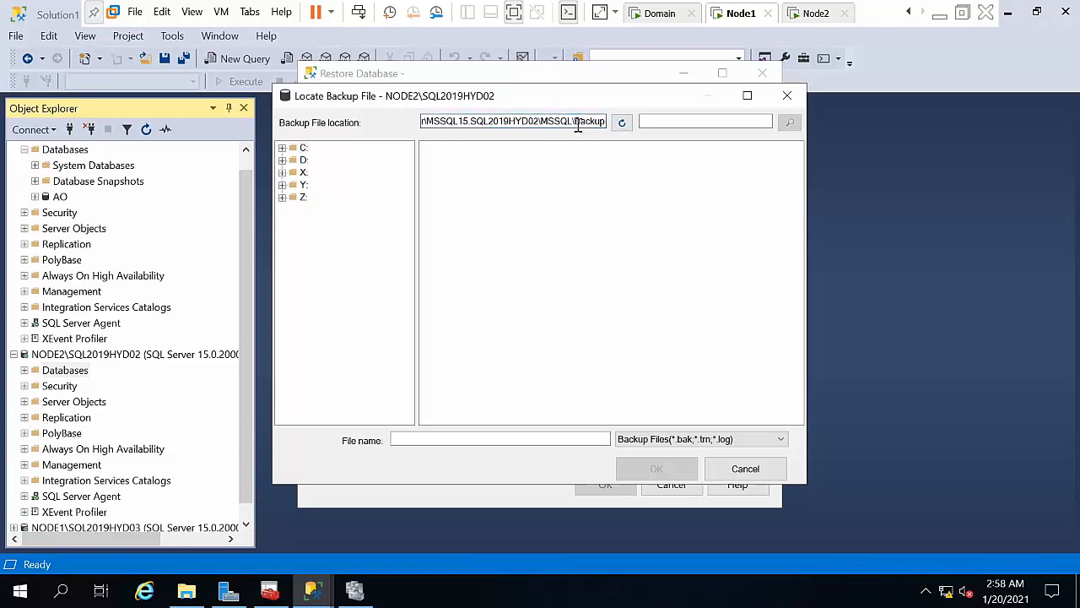
key(ctrl+a)
key(BackSpace)
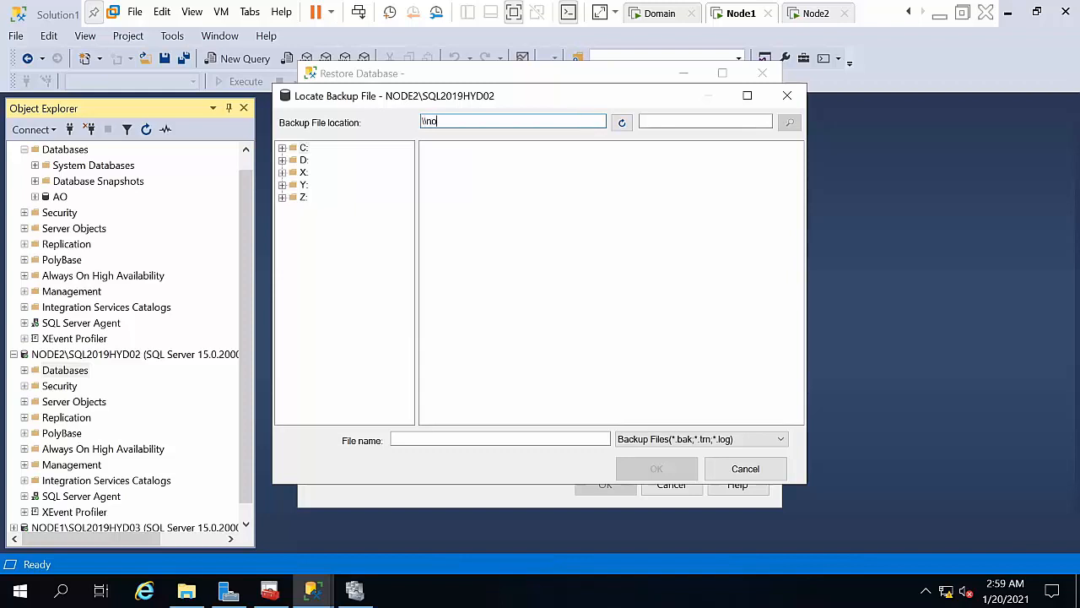
text(\\node1\ao)
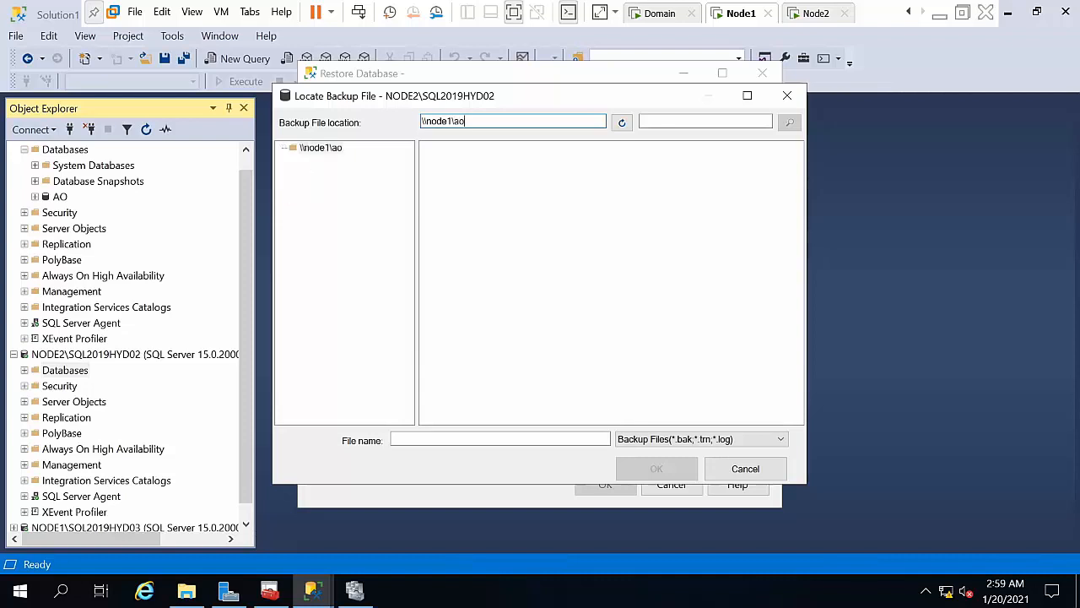
click(654, 440)
click(643, 461)
double_click(447, 148)
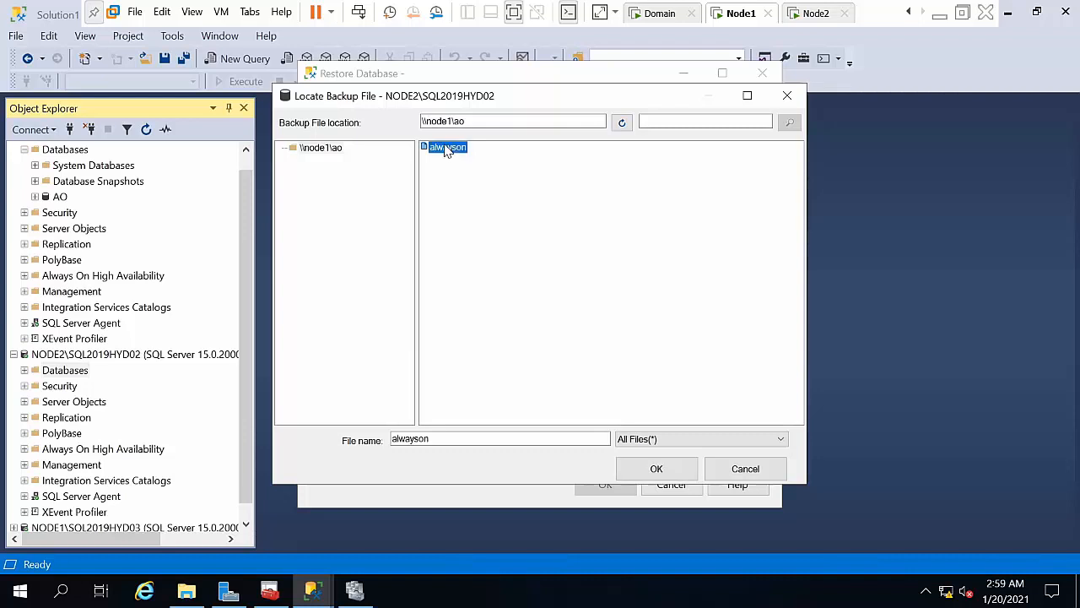
click(572, 414)
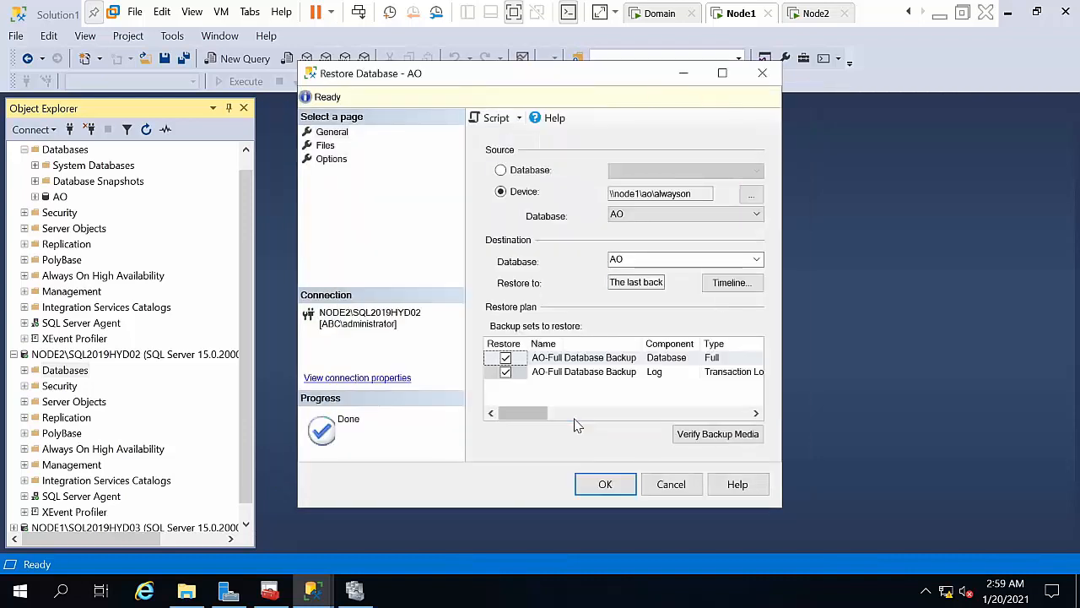
Step: Relocate all files and restore AO on NODE2 WITH NORECOVERY
click(325, 145)
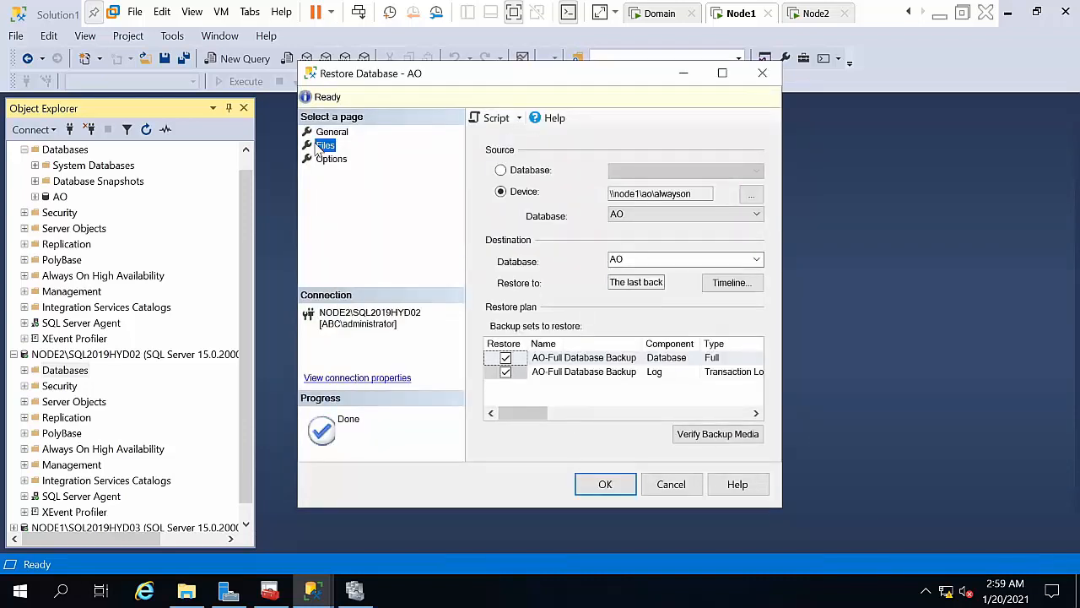
click(569, 178)
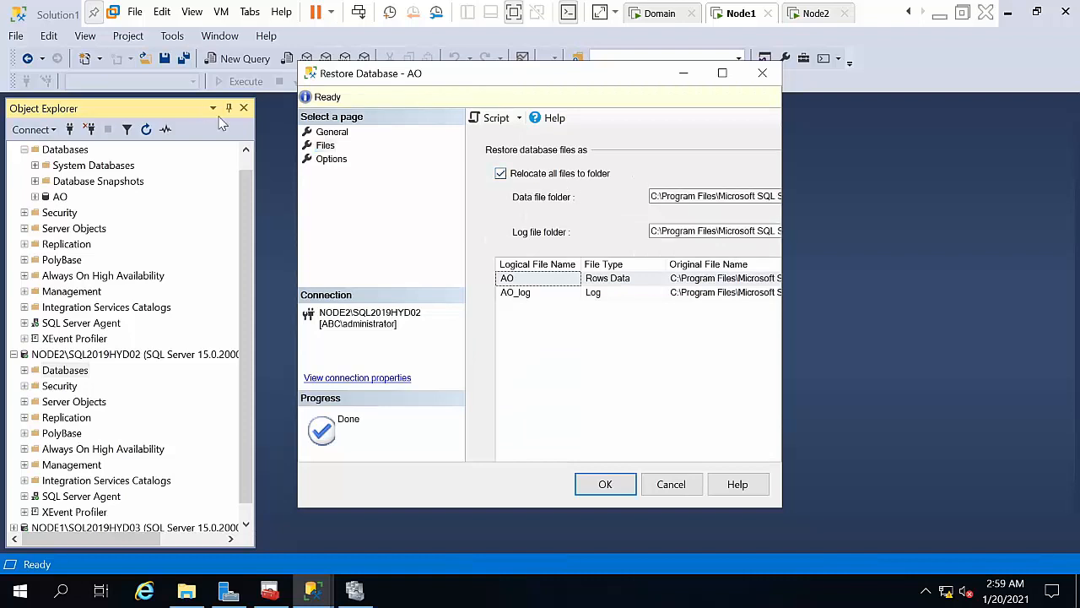
click(339, 164)
click(337, 162)
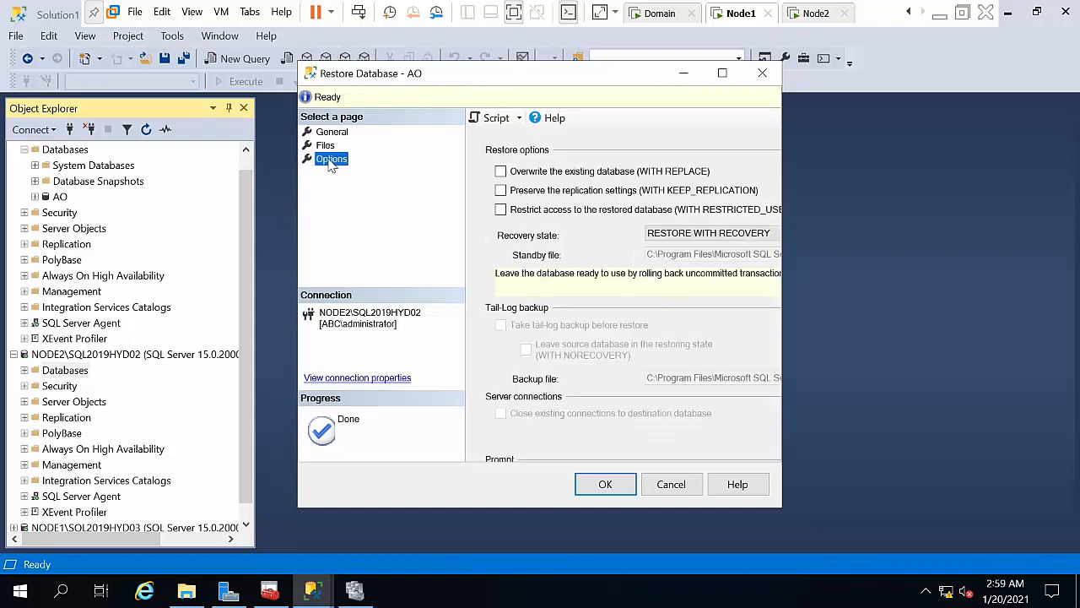
click(673, 233)
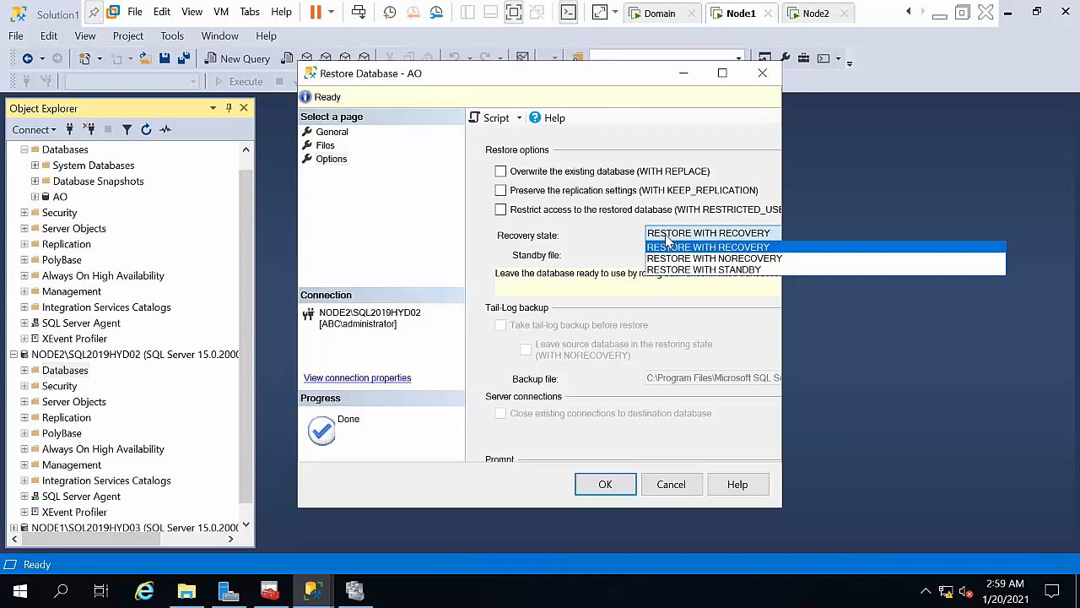
click(667, 255)
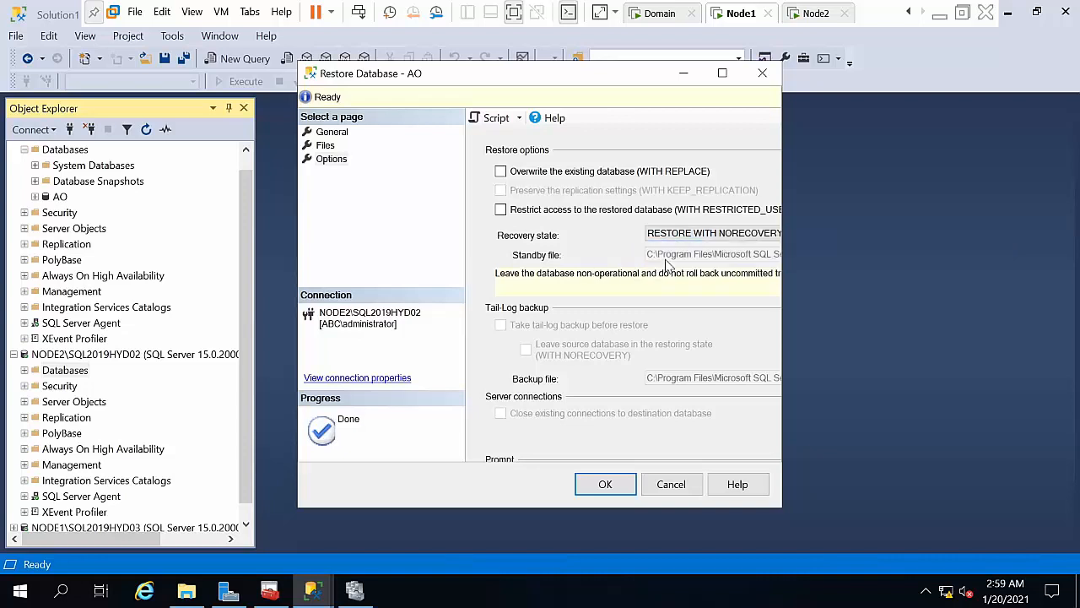
click(605, 486)
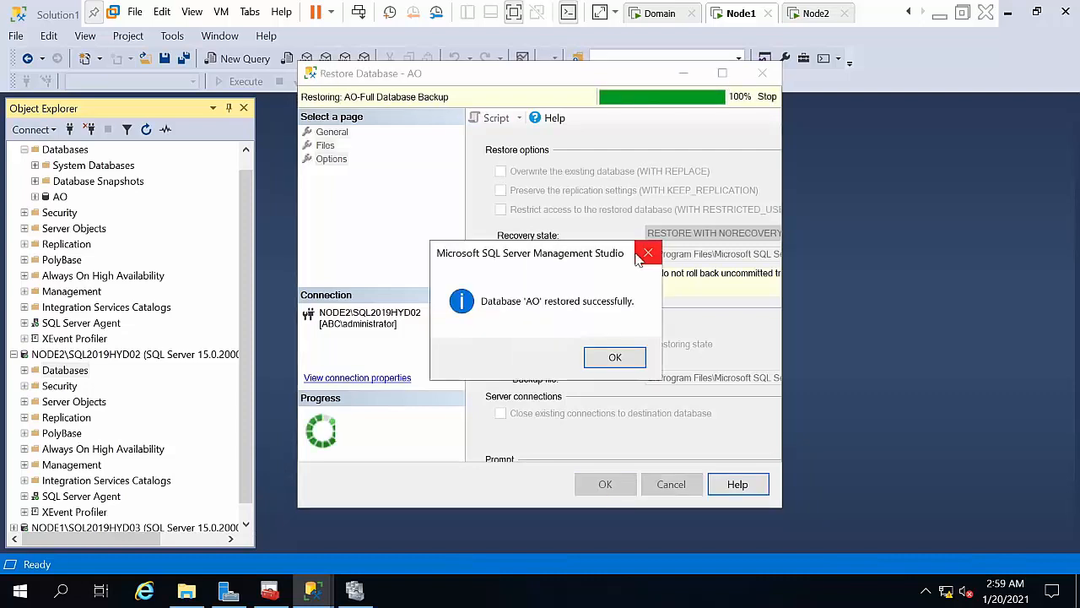
click(615, 358)
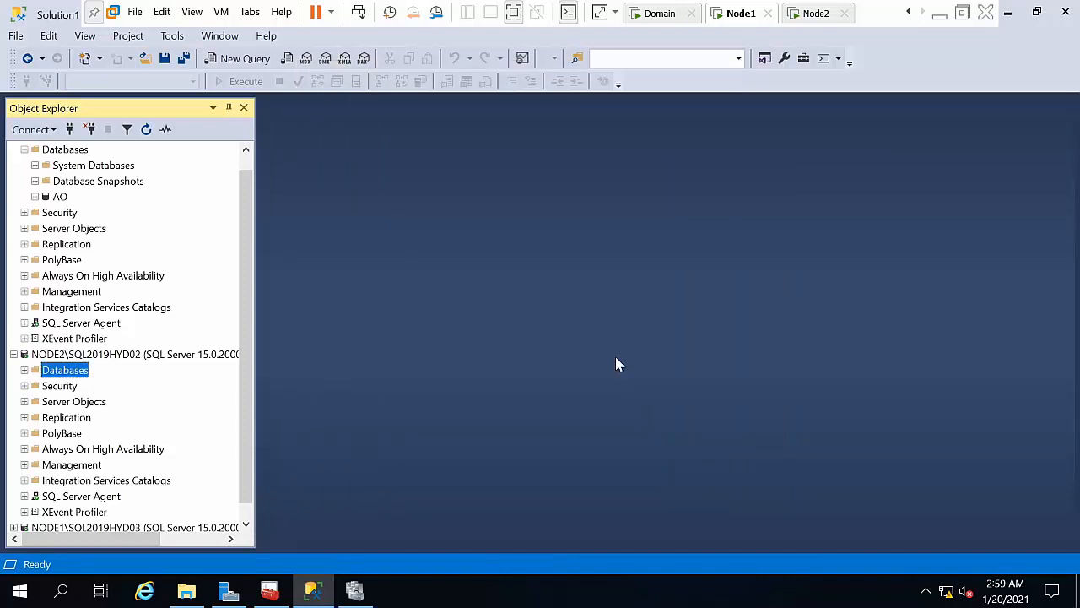
click(59, 197)
right_click(59, 197)
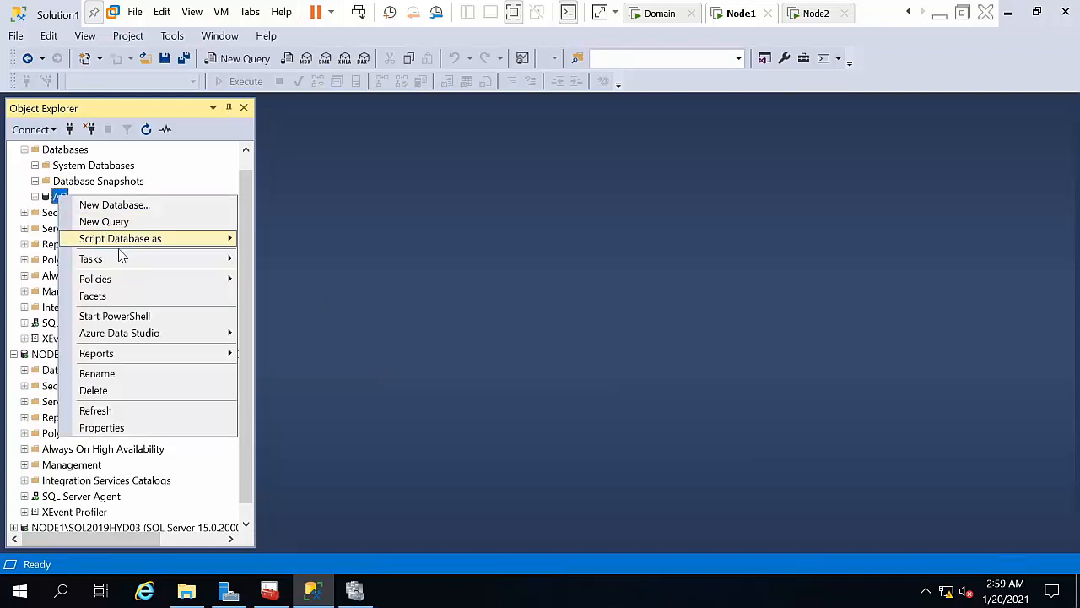
mouse_move(105, 263)
click(48, 229)
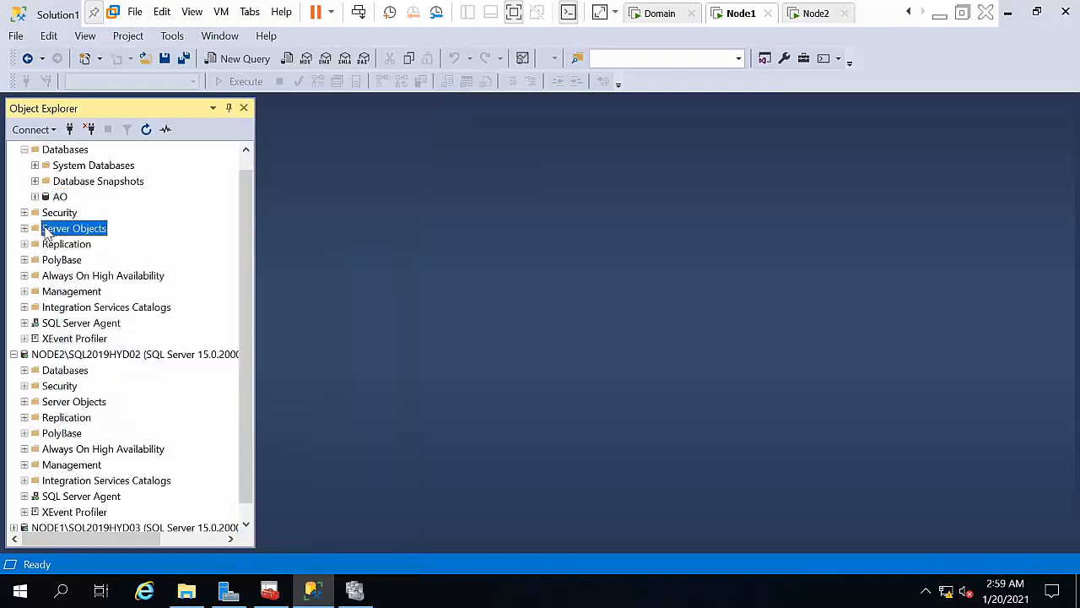
drag(248, 206, 242, 160)
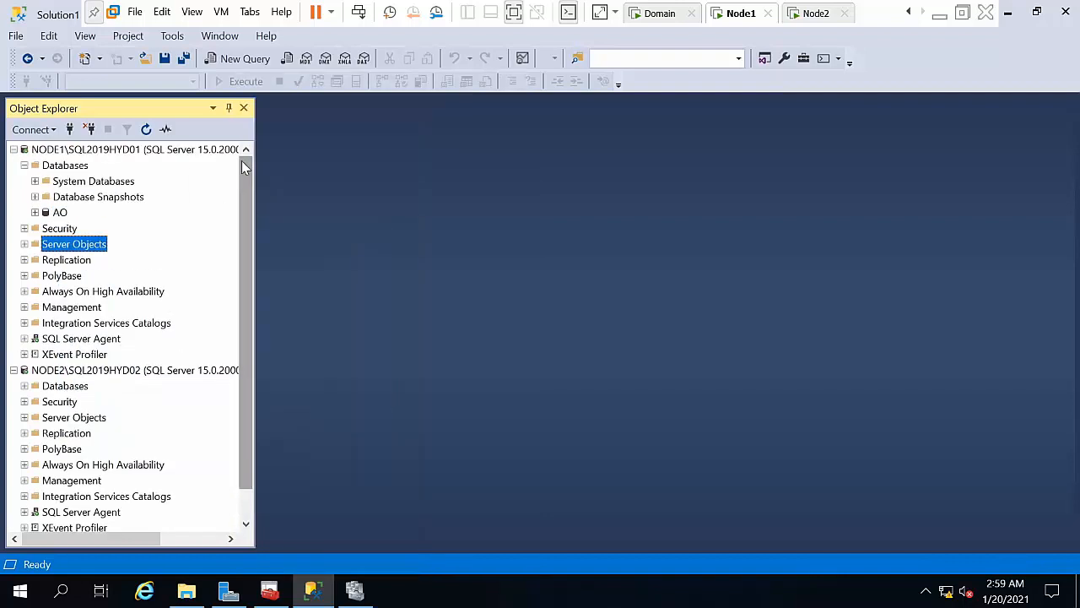
click(24, 164)
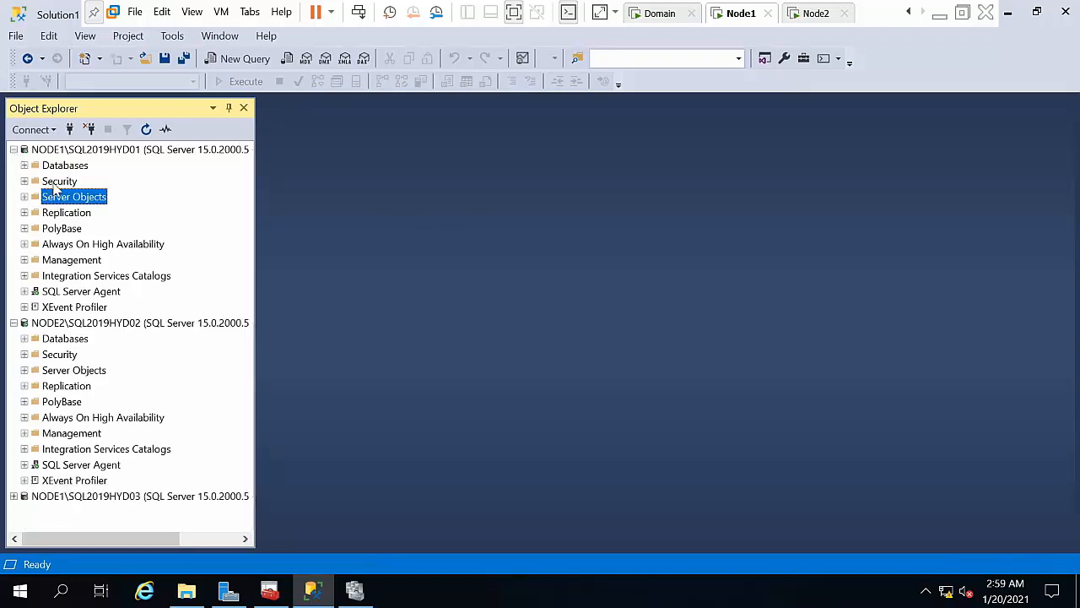
click(57, 186)
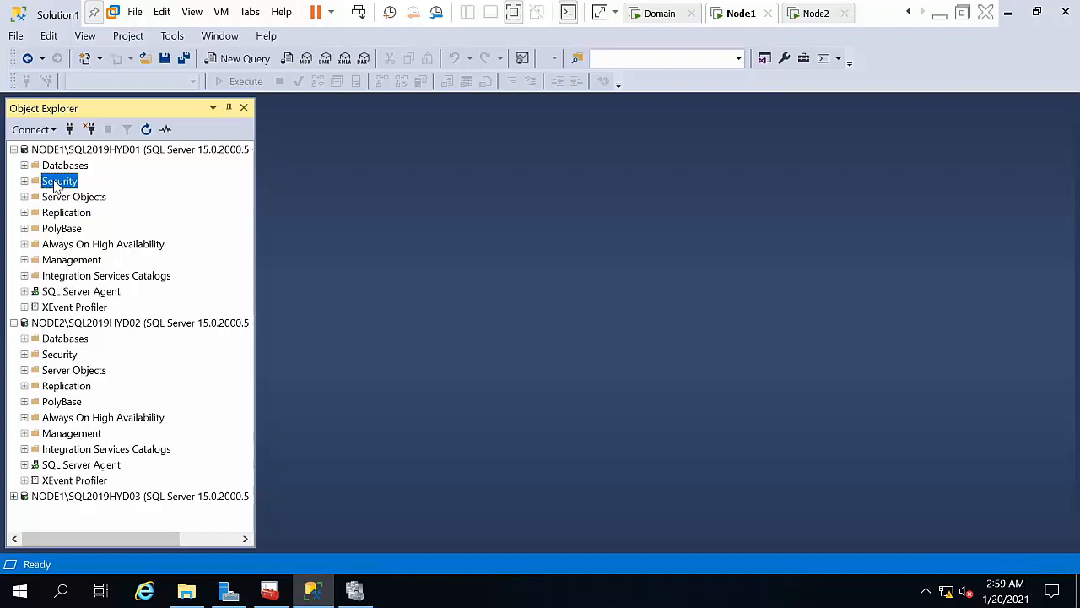
click(57, 169)
right_click(66, 245)
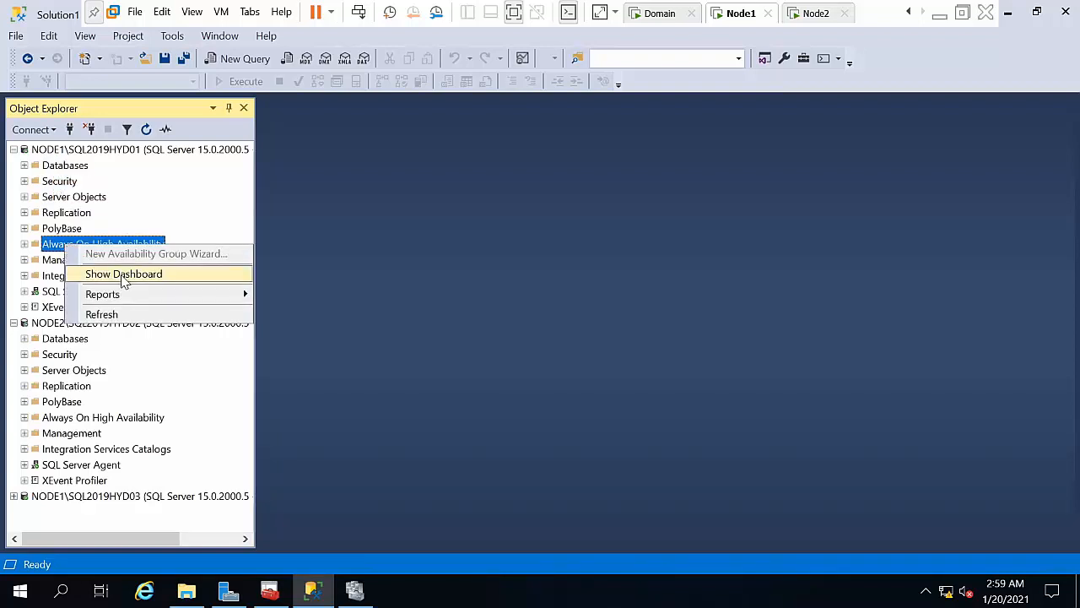
click(54, 245)
click(23, 245)
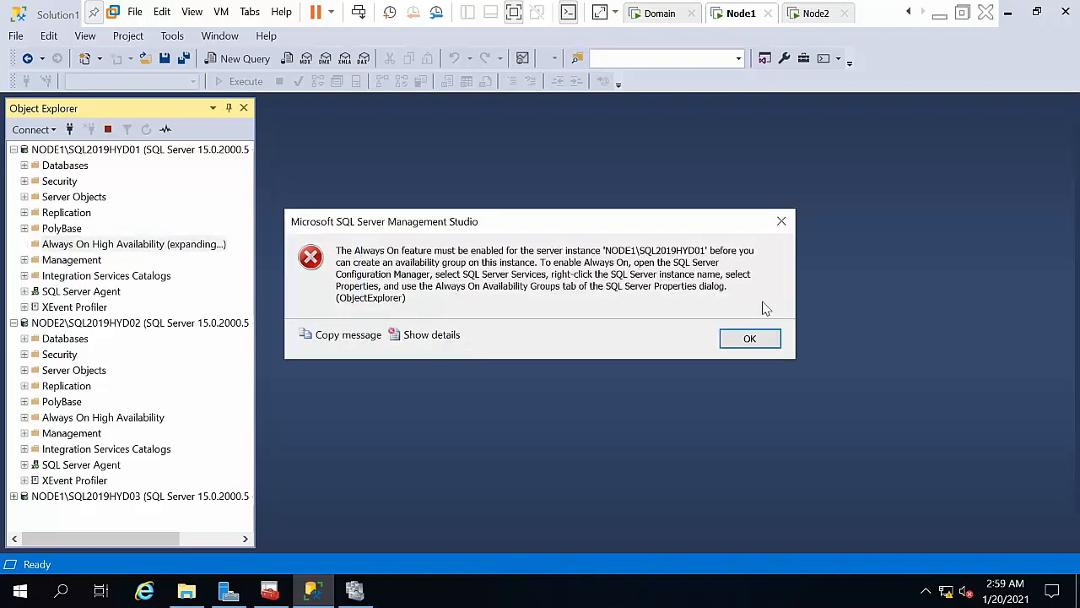
click(740, 348)
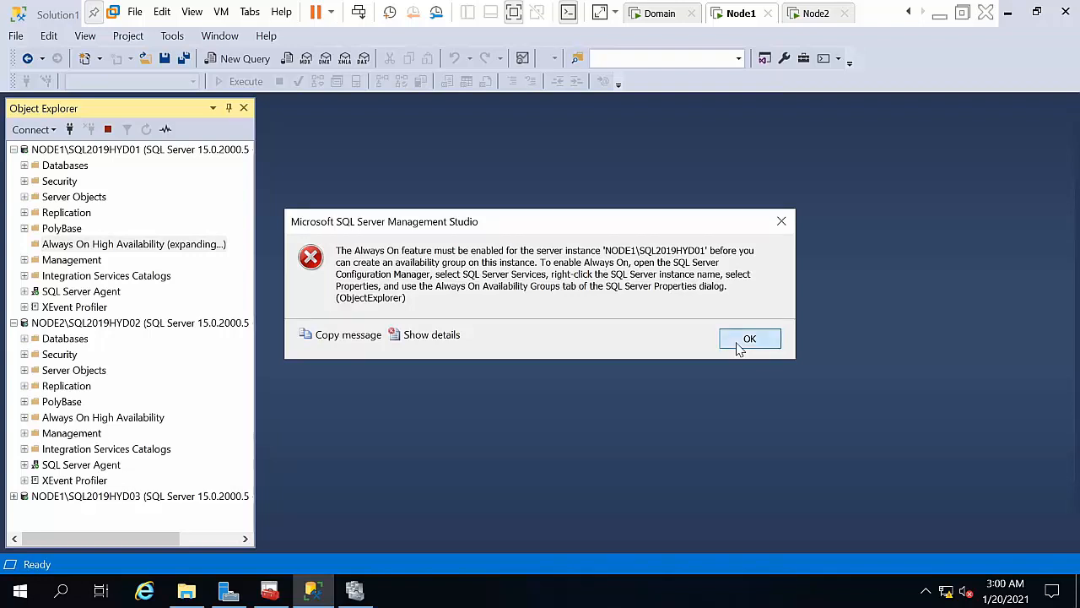
click(152, 150)
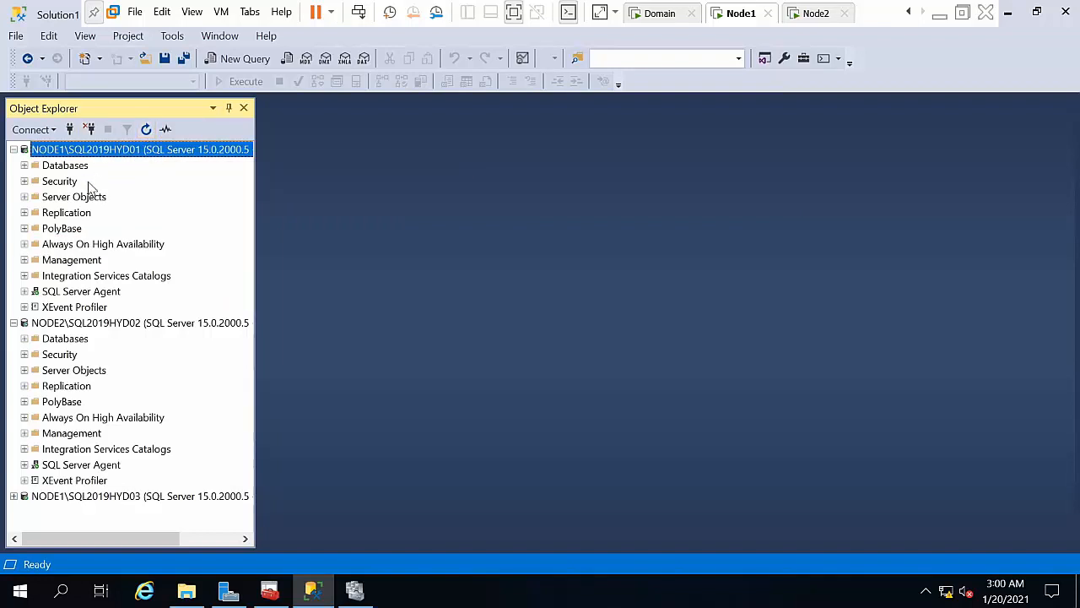
click(72, 247)
Step: Launch the New Availability Group Wizard from Always On High Availability > Availability Groups
double_click(72, 247)
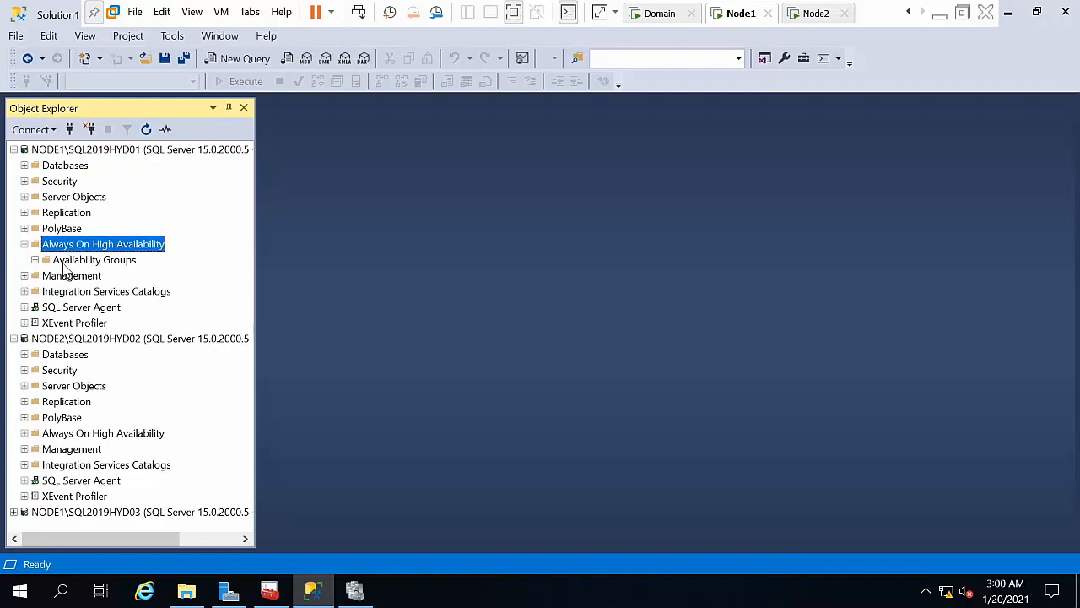
click(68, 264)
right_click(65, 265)
click(85, 246)
click(73, 262)
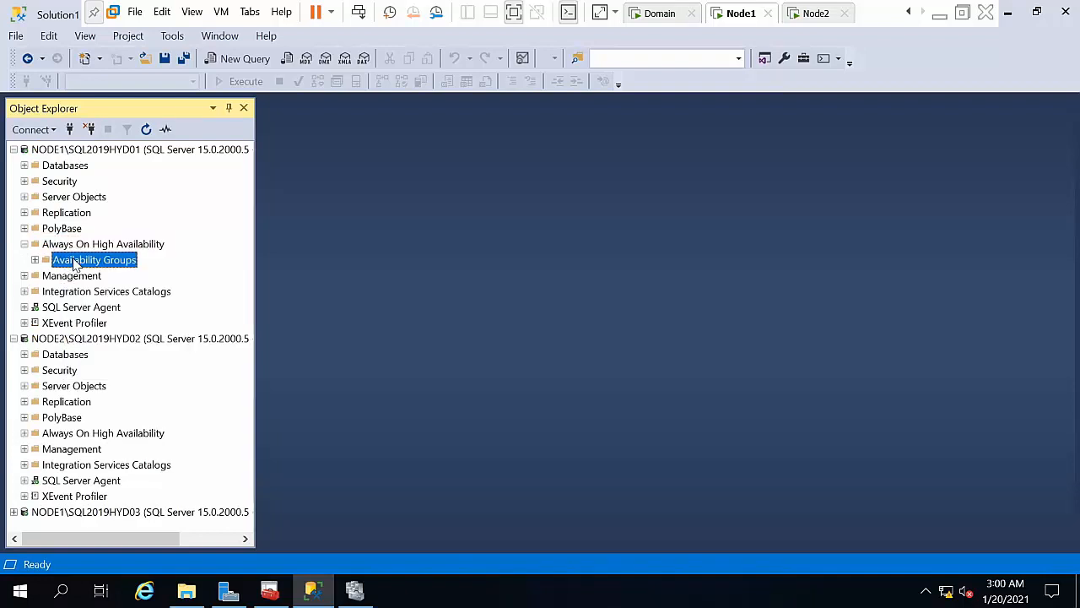
right_click(74, 261)
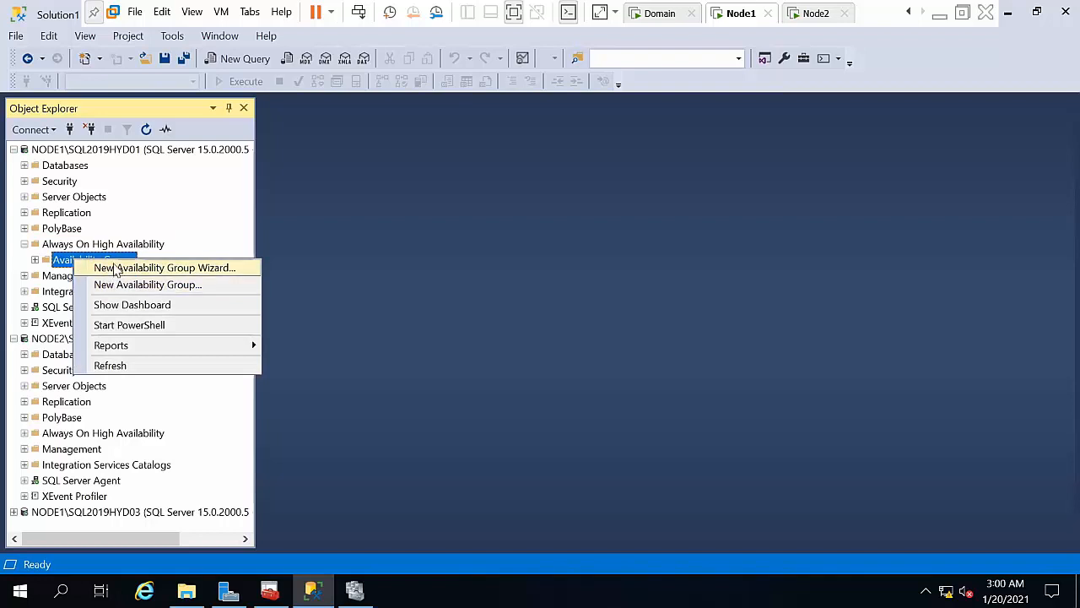
click(115, 267)
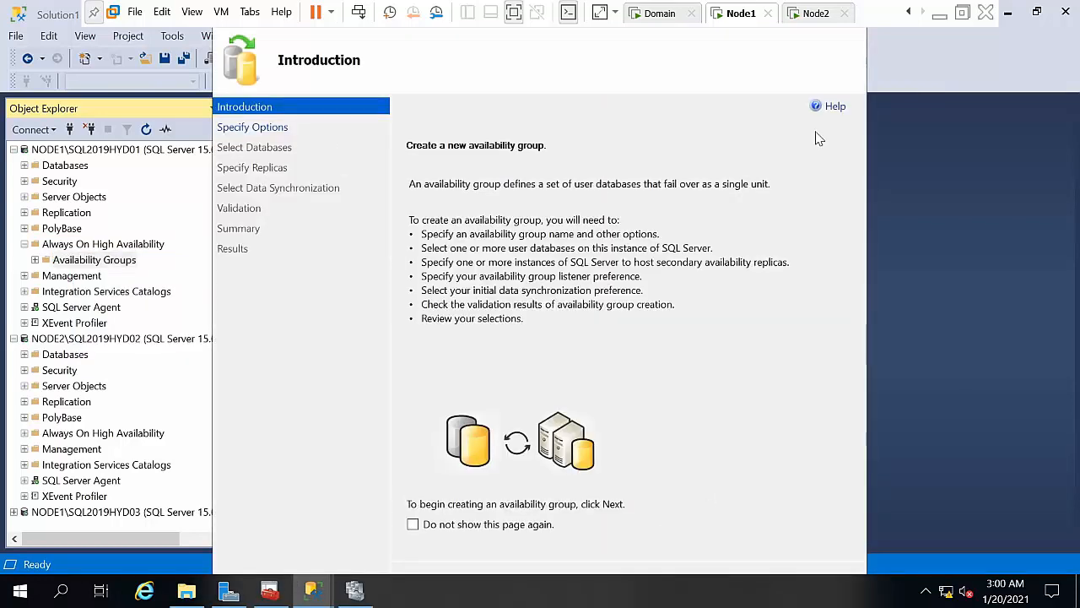
click(514, 13)
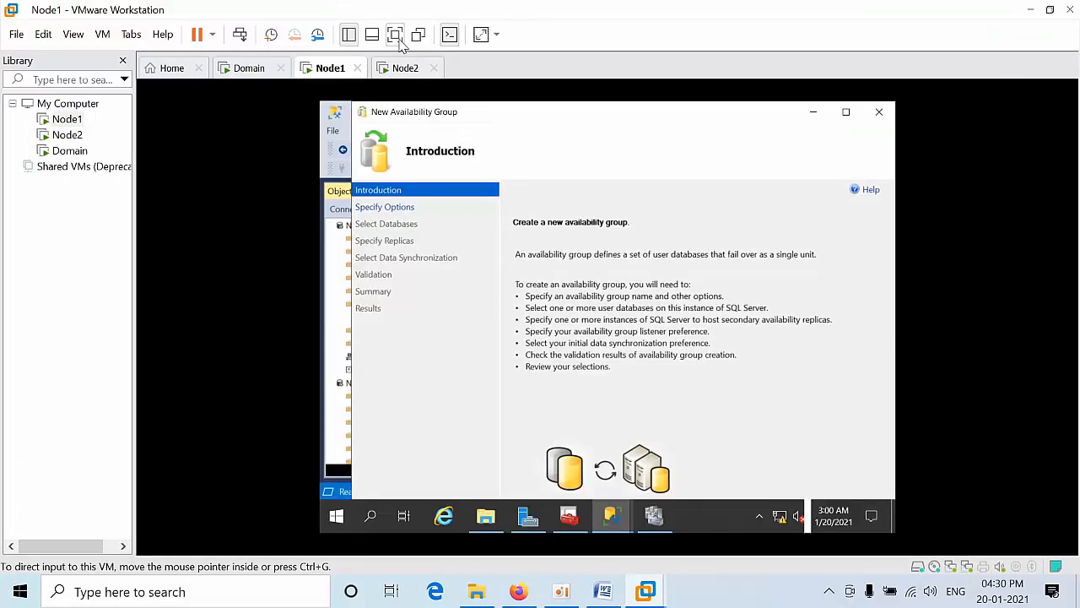
click(397, 35)
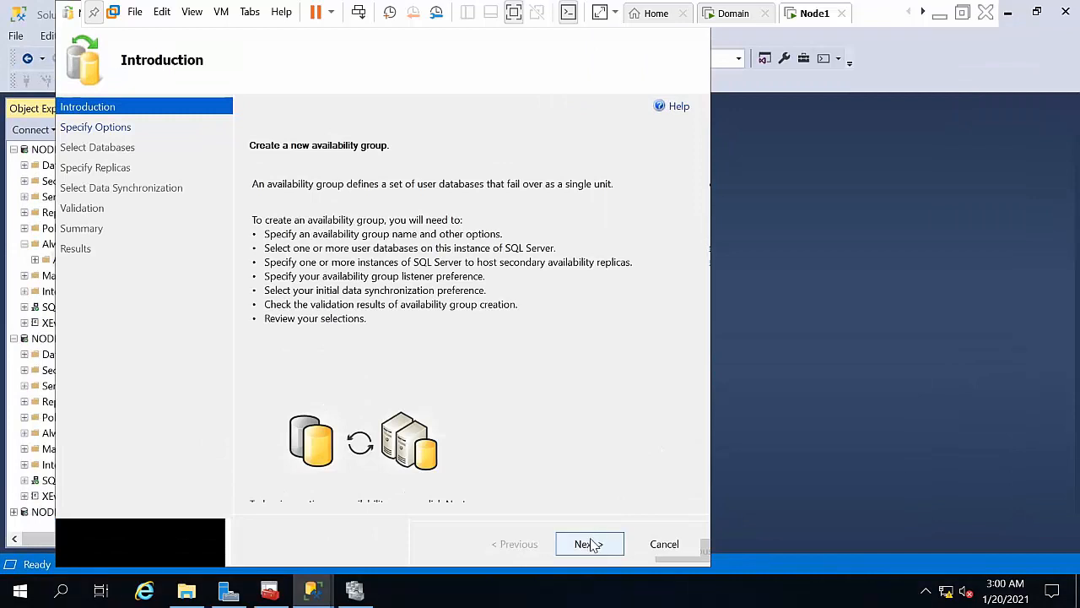
Step: Name the availability group alwaysongroup01 and include the AO database
click(590, 544)
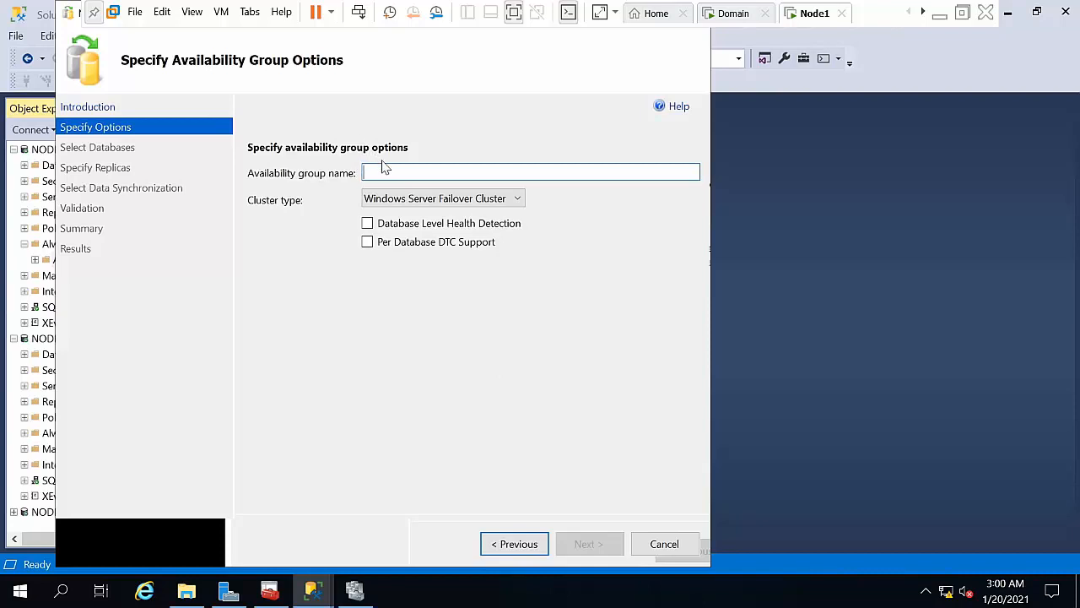
text(alwayso)
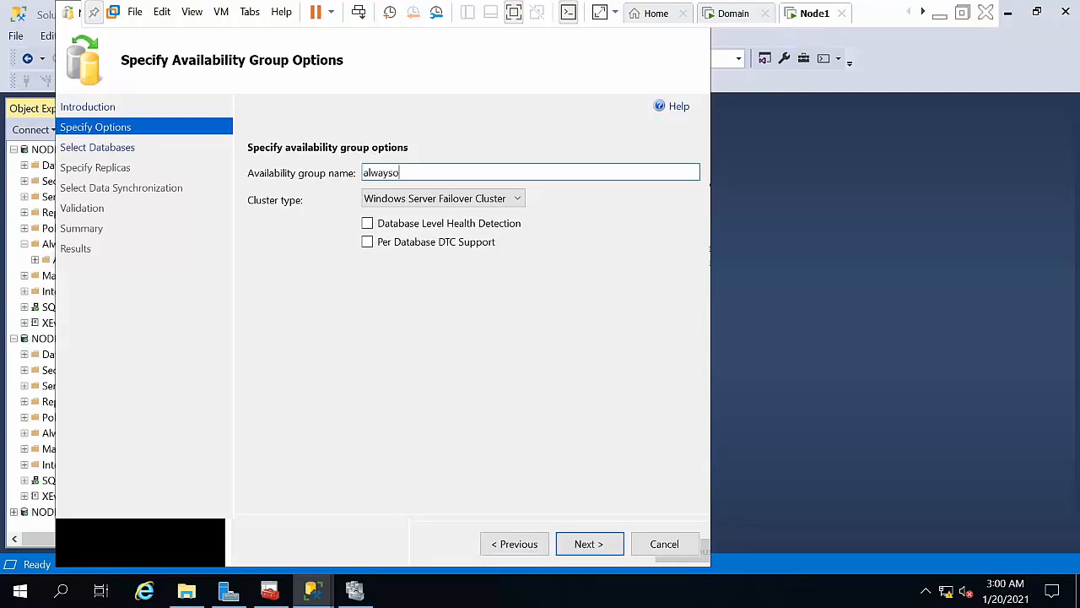
text(ngroup01)
click(589, 544)
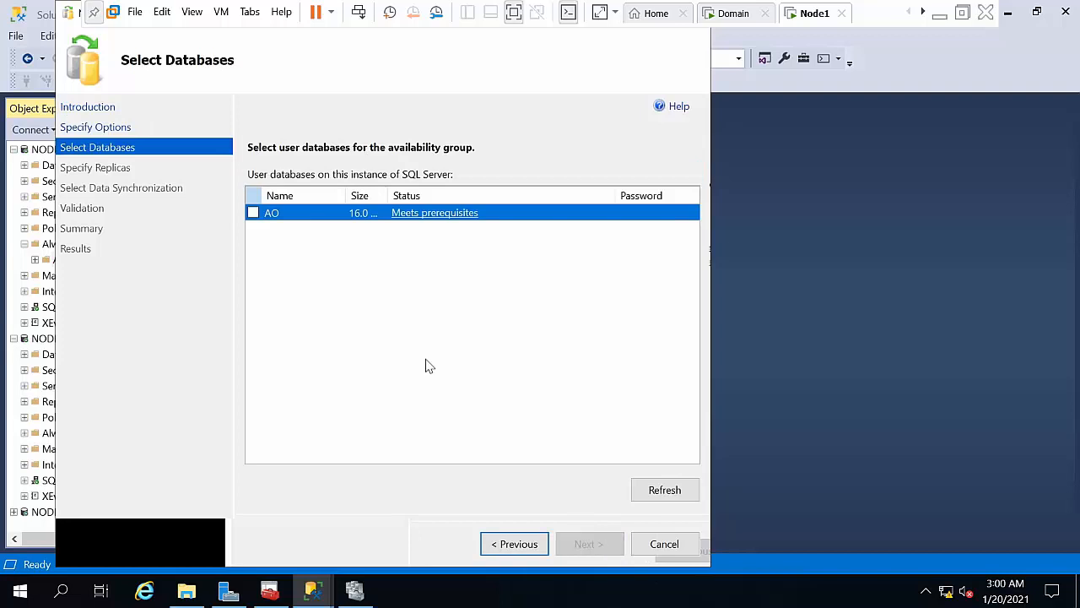
click(253, 212)
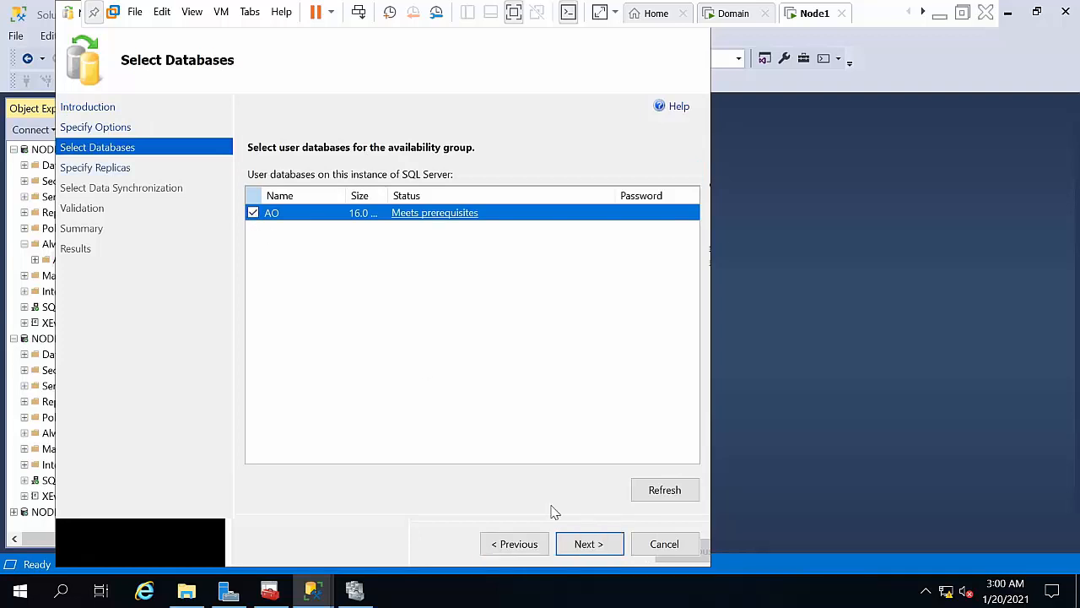
click(589, 544)
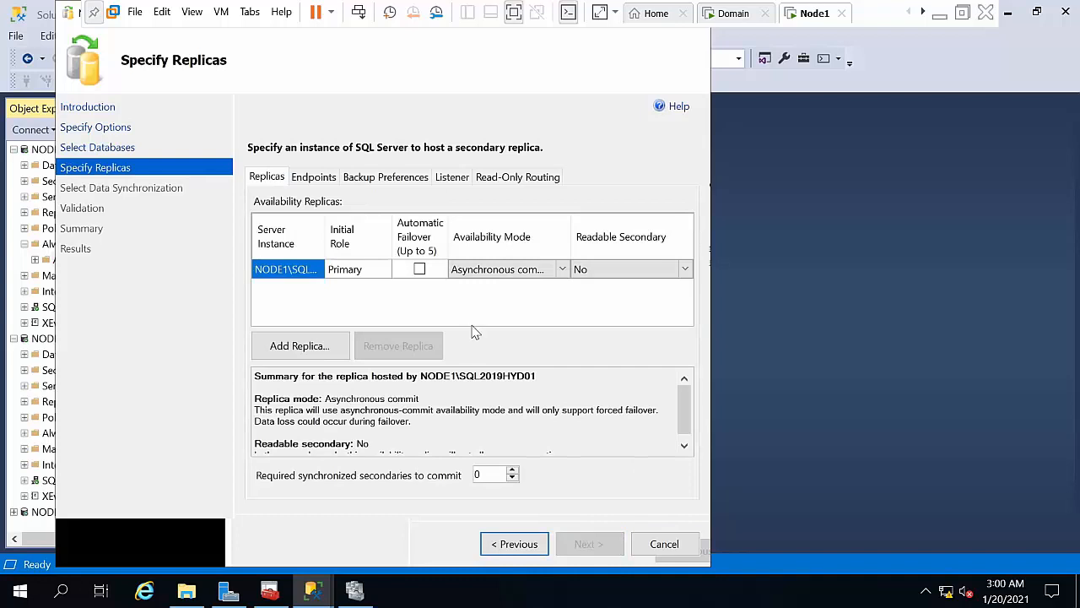
Step: Leave NODE1 readable secondary at No and add NODE2\SQL2019HYD02 as a replica
click(596, 270)
click(596, 270)
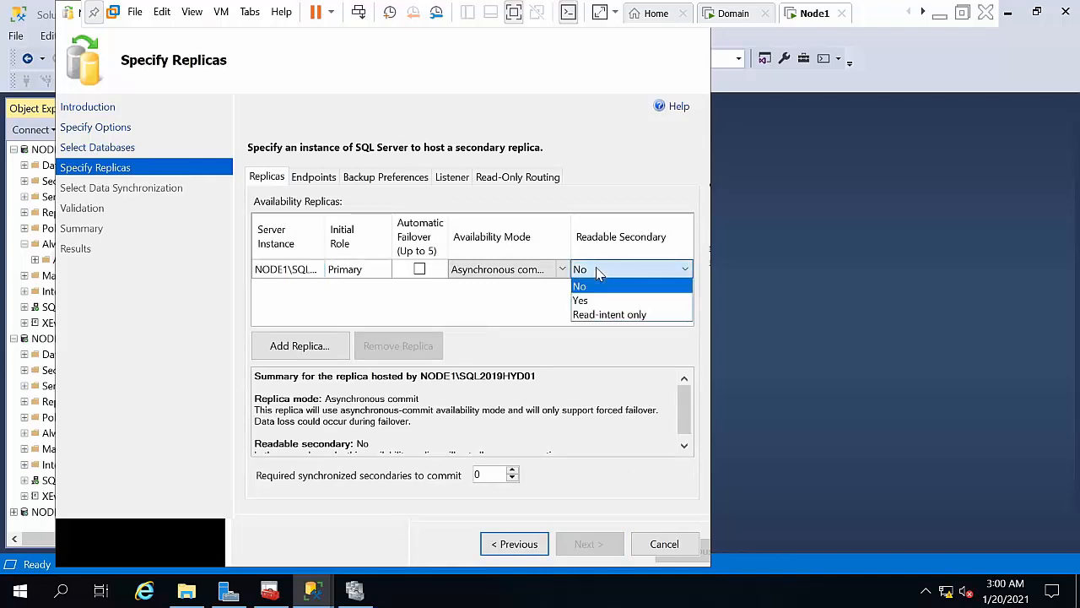
click(582, 286)
click(305, 348)
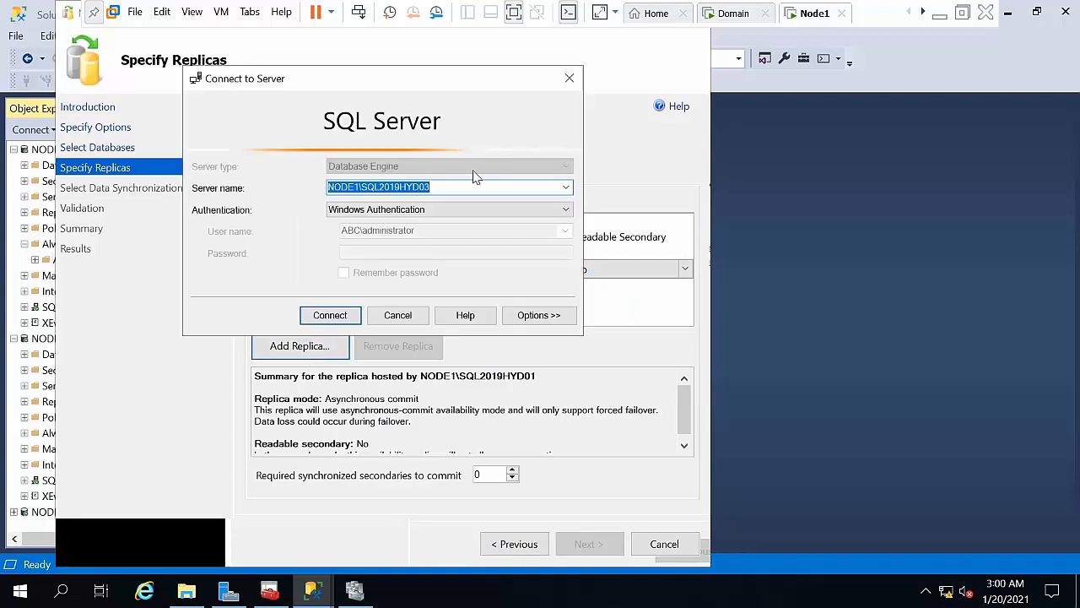
click(564, 188)
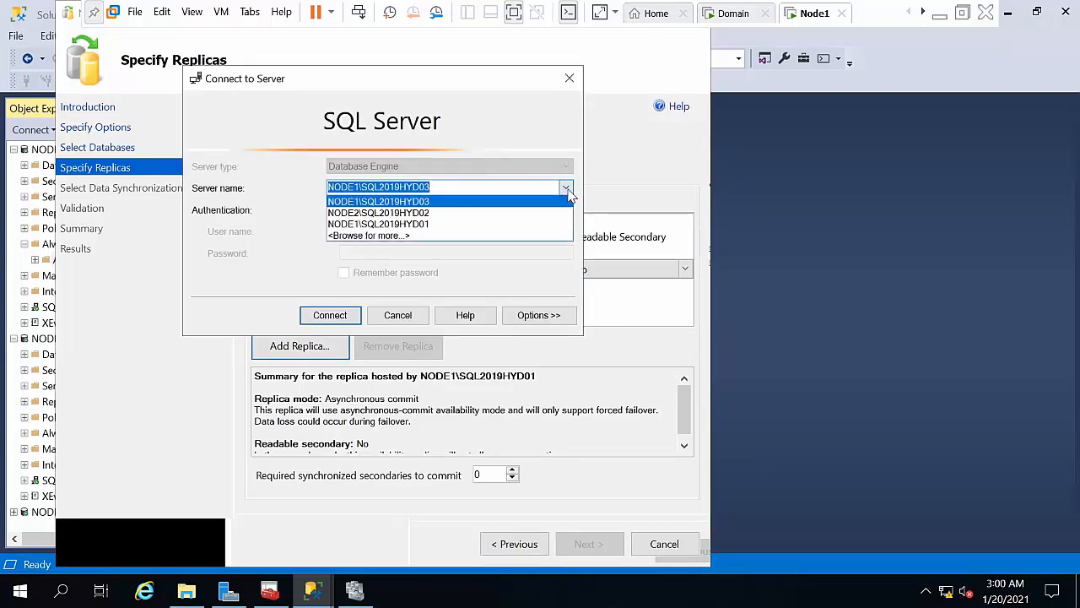
click(515, 216)
click(329, 315)
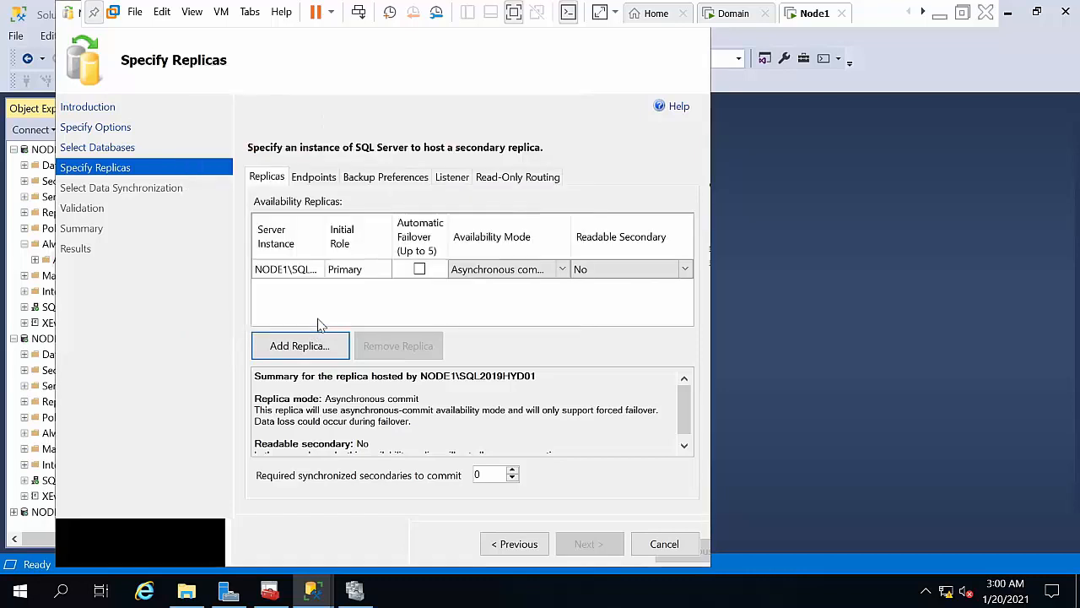
Step: Set the NODE2 replica's Readable Secondary to Yes and proceed
click(575, 291)
click(575, 292)
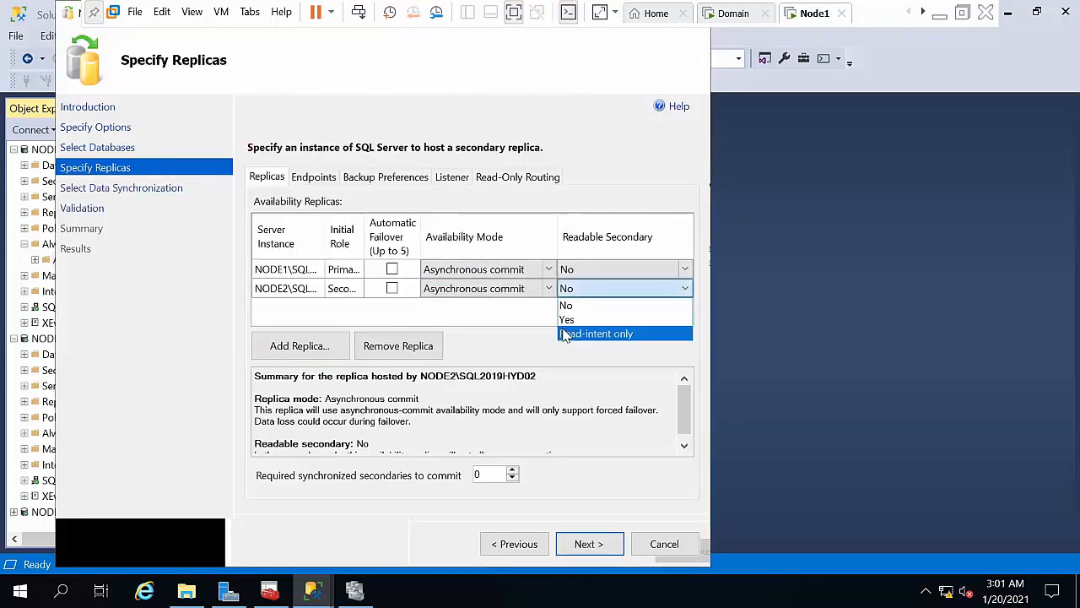
click(568, 321)
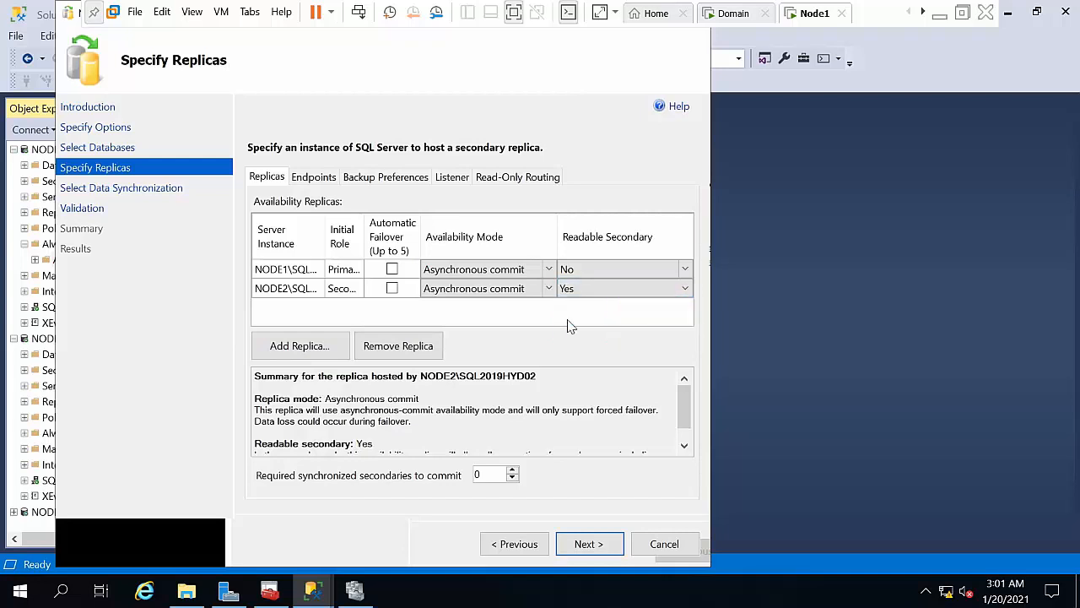
click(493, 271)
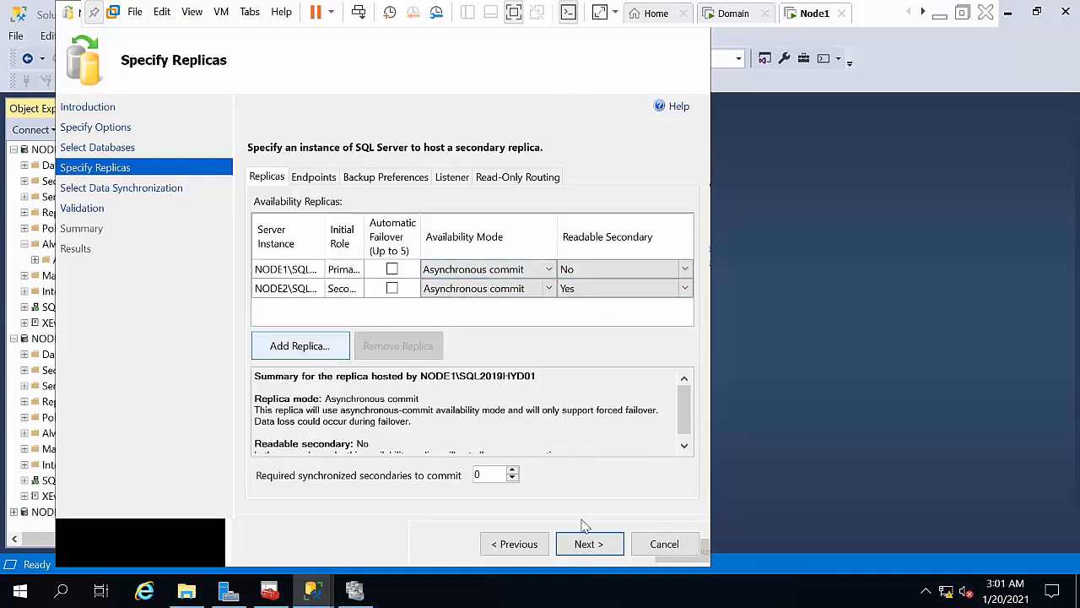
click(609, 548)
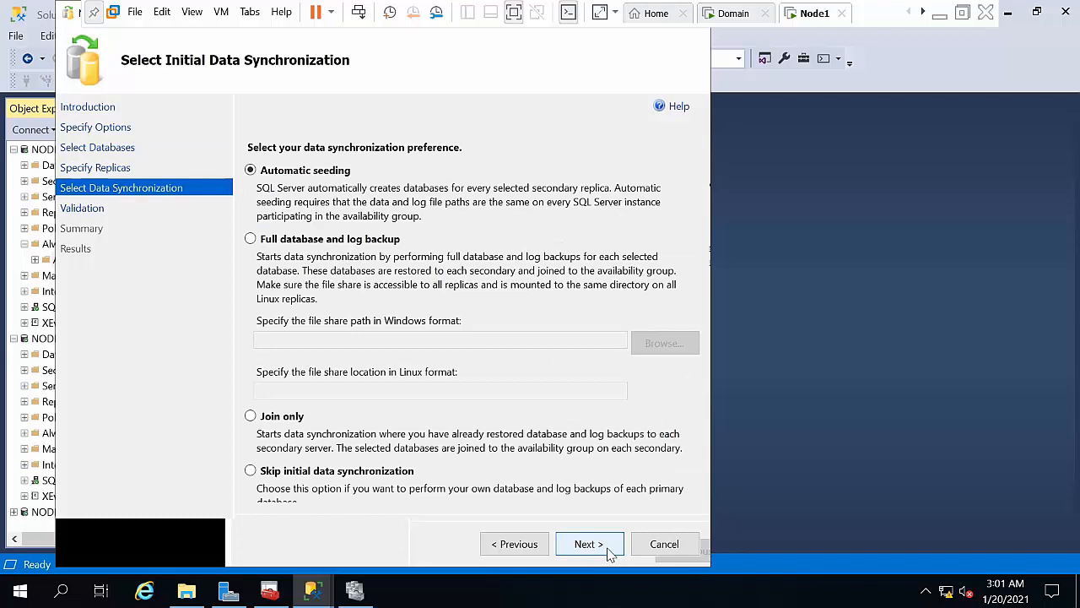
Step: Choose Join only synchronization, pass validation, create alwaysongroup01, check its detailed results and close the wizard
click(281, 419)
click(595, 546)
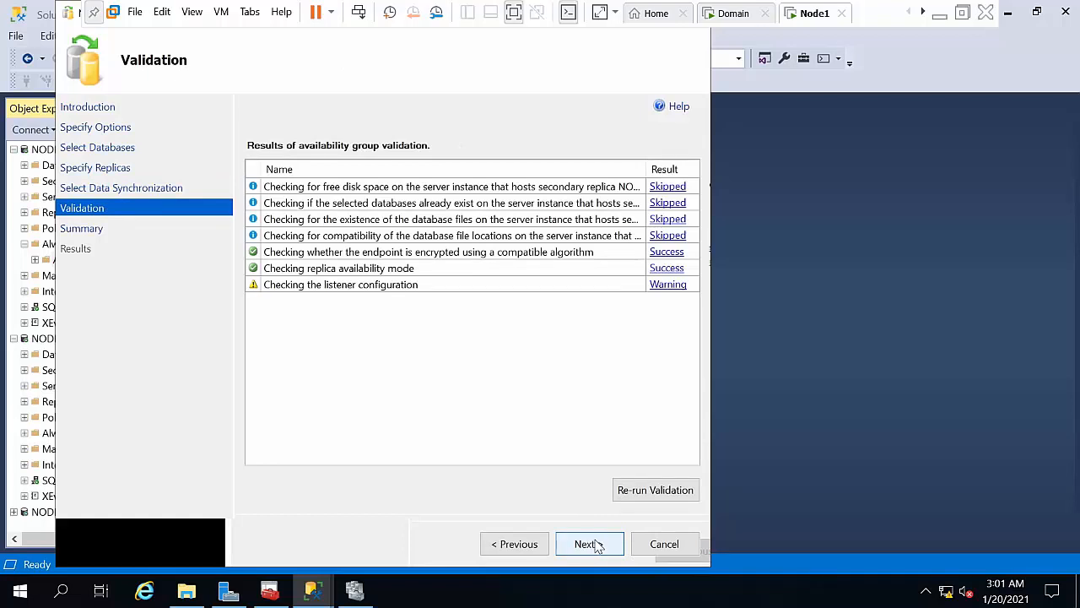
click(591, 544)
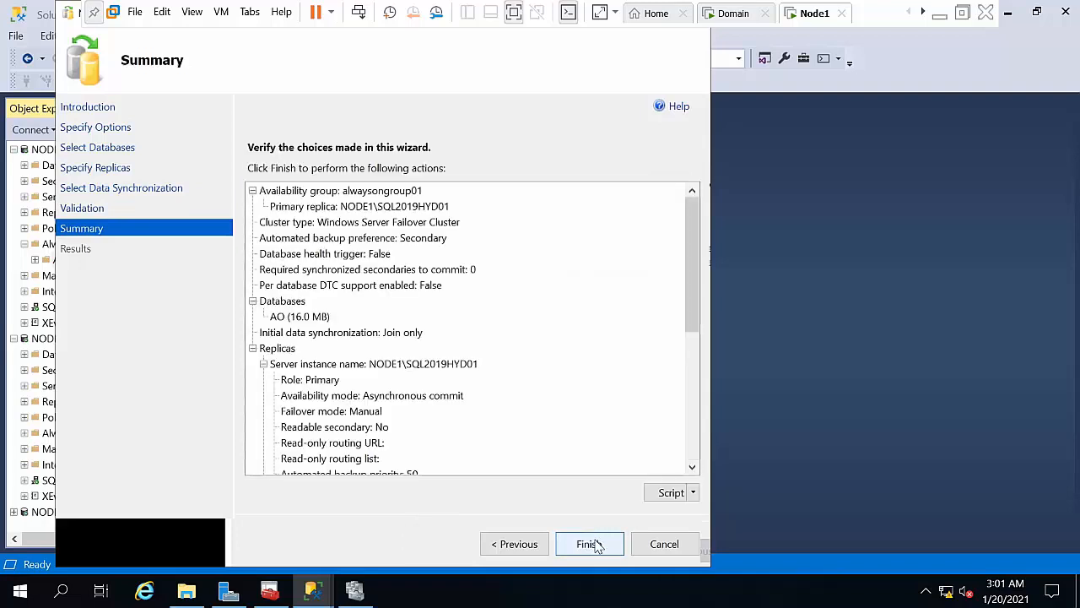
click(591, 545)
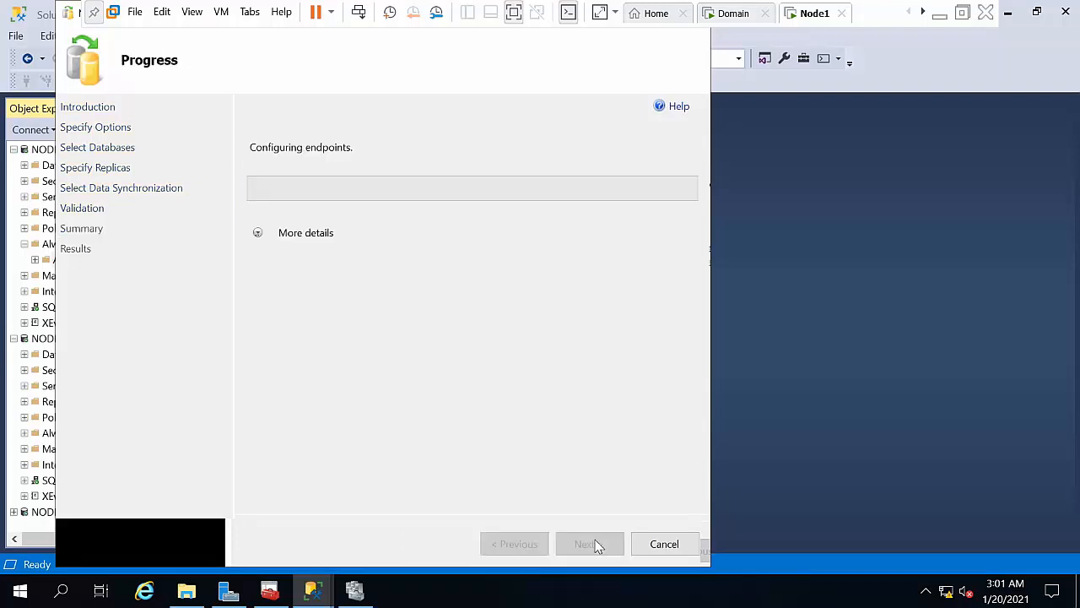
click(258, 233)
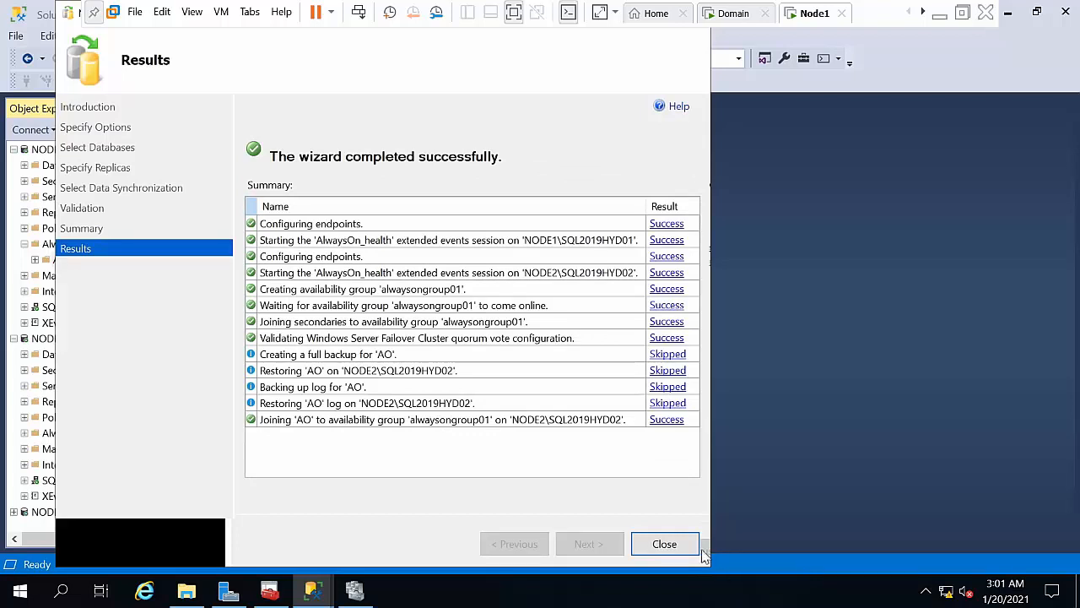
click(664, 543)
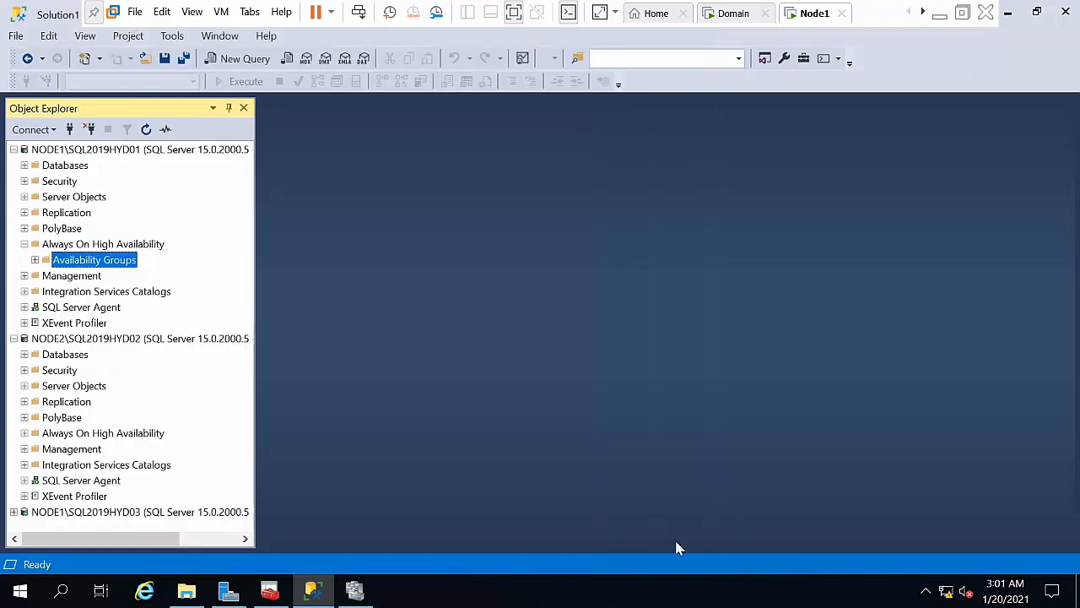
Step: Review alwaysongroup01's NODE1 primary and NODE2 secondary replicas and its AO database
click(35, 260)
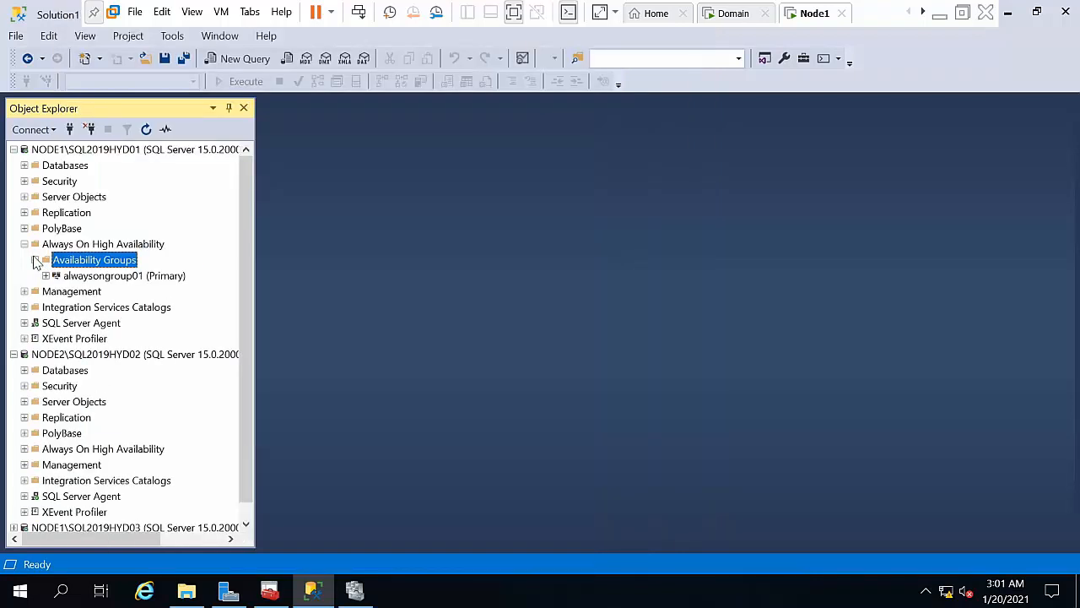
double_click(76, 278)
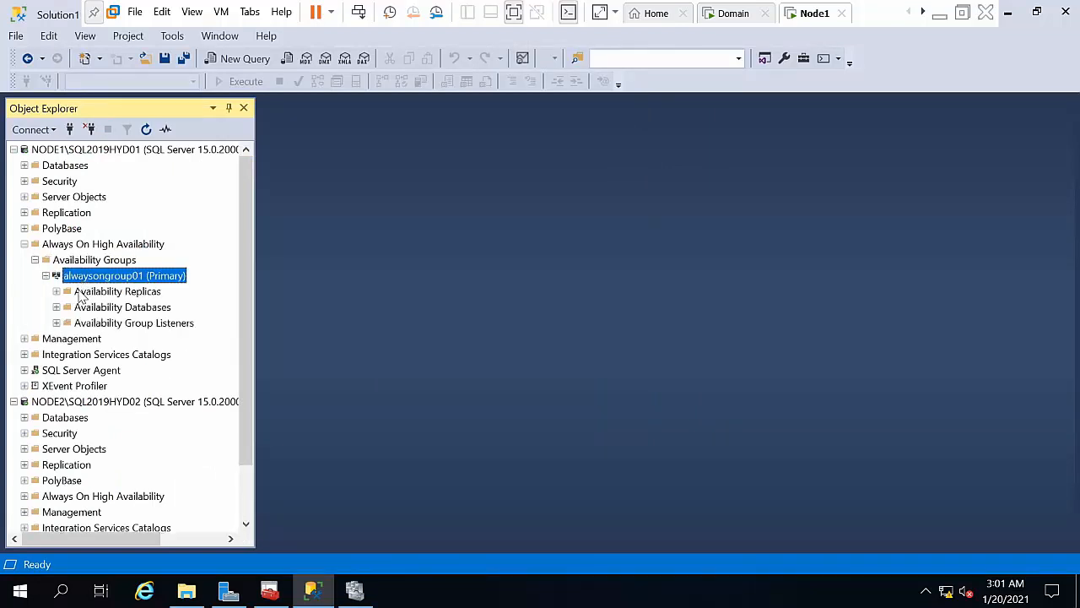
double_click(84, 291)
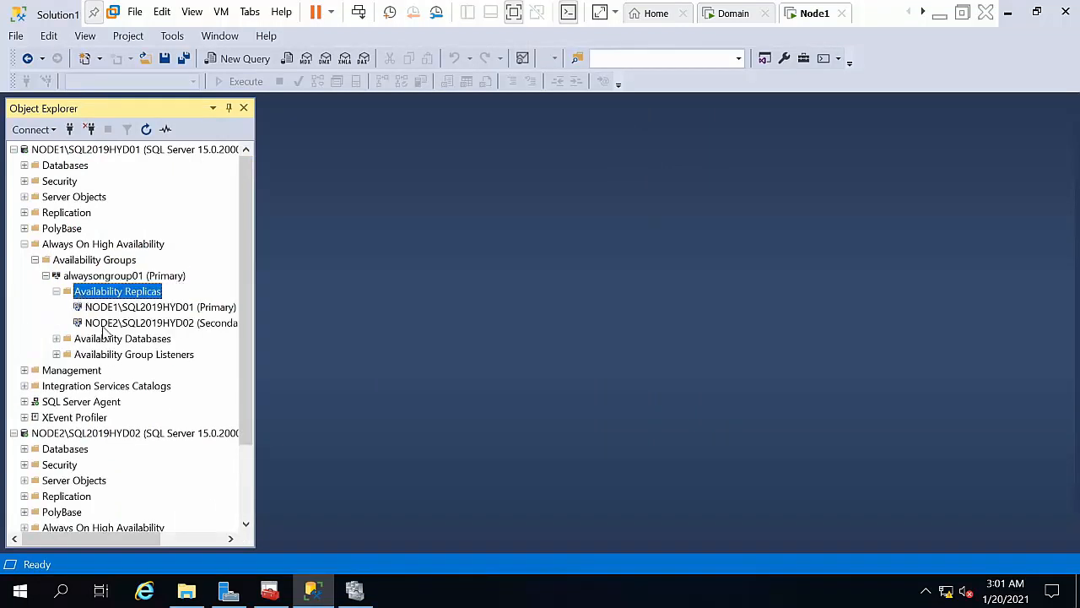
click(104, 326)
click(104, 311)
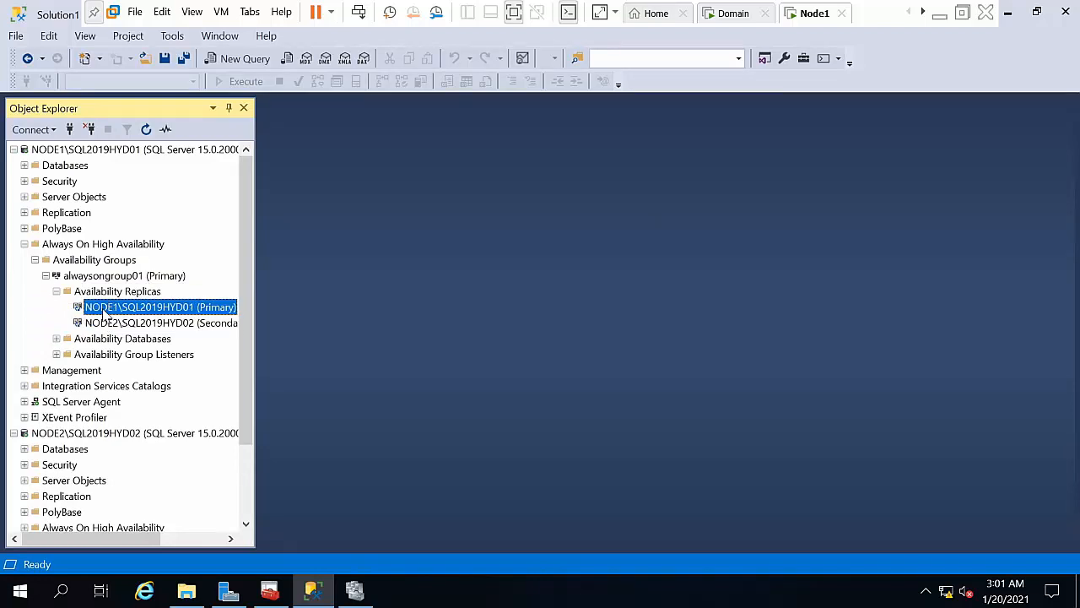
click(55, 292)
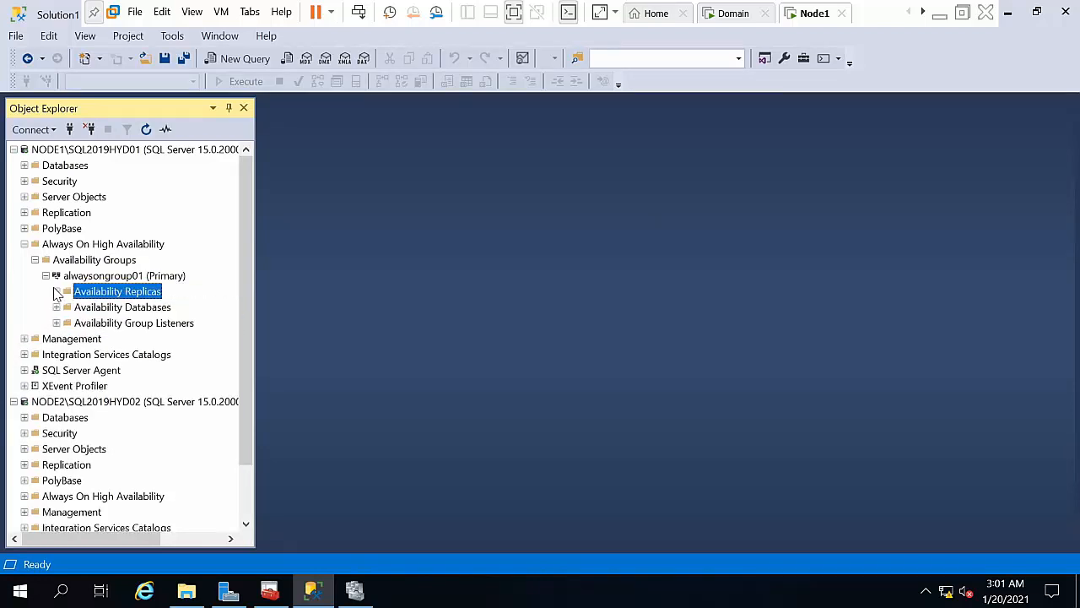
double_click(91, 307)
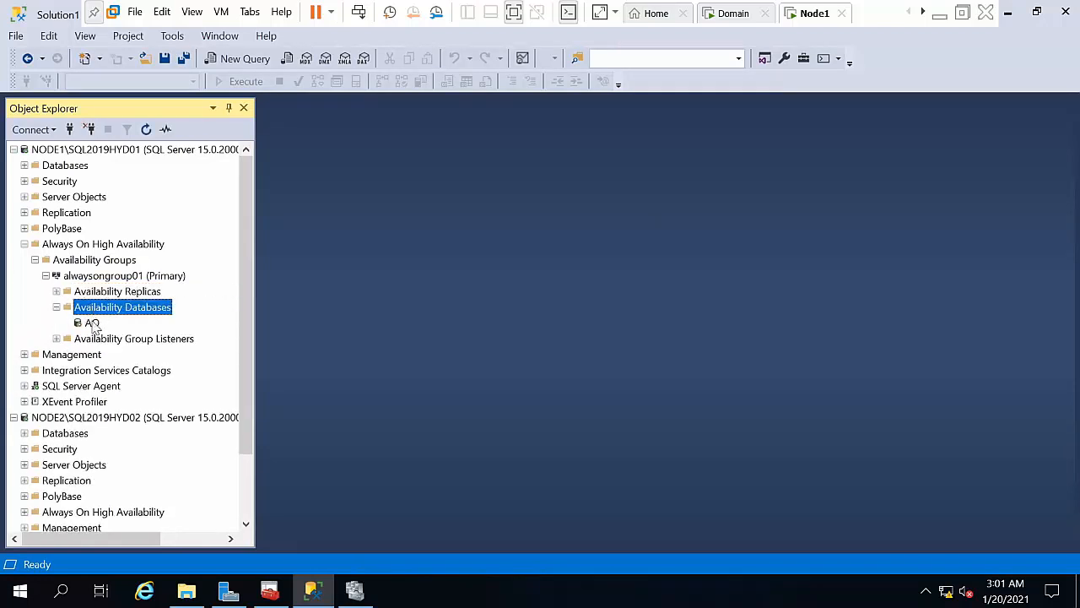
click(91, 323)
click(46, 276)
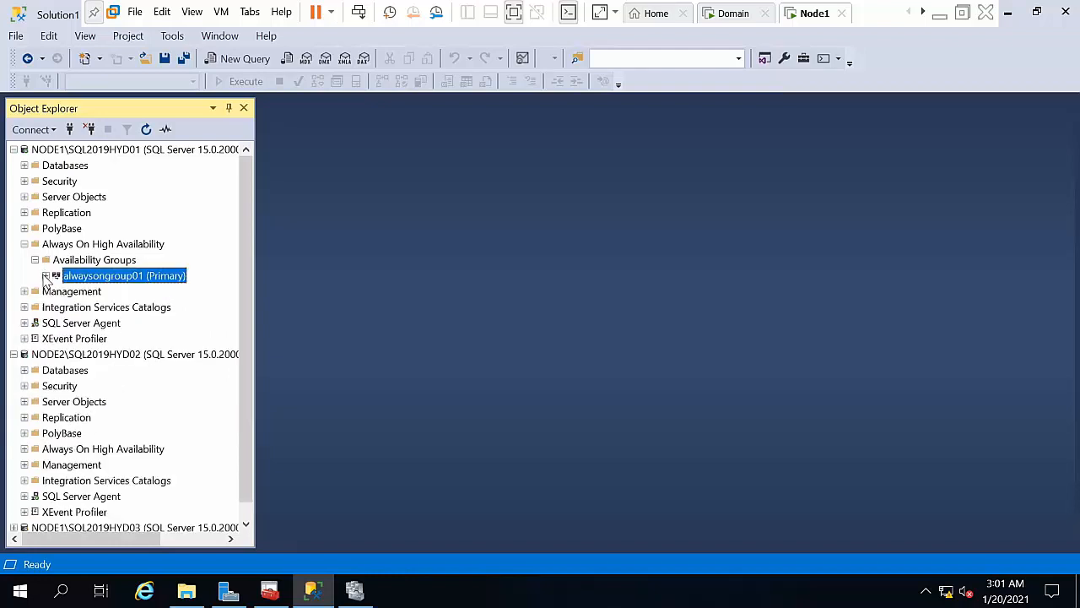
click(34, 260)
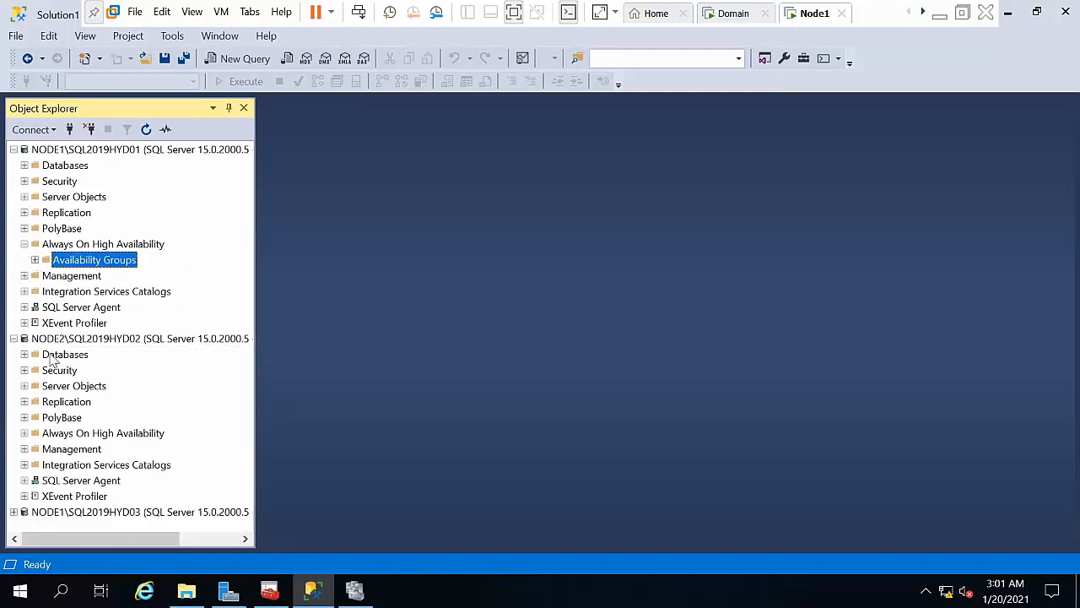
Step: Expand NODE2's Databases > AO (Synchronizing) > Tables folder
double_click(51, 356)
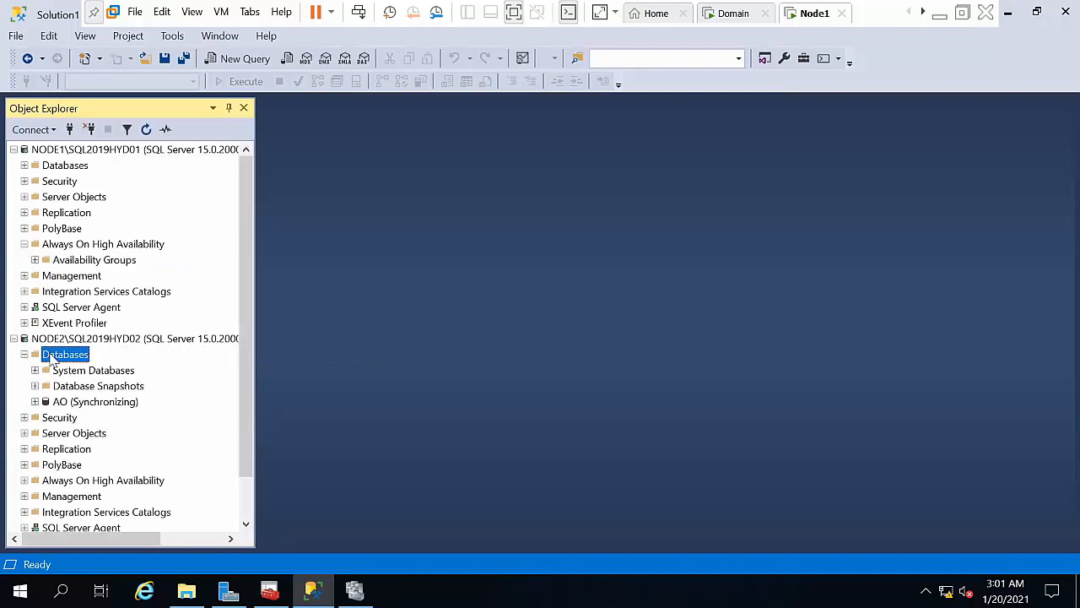
click(74, 404)
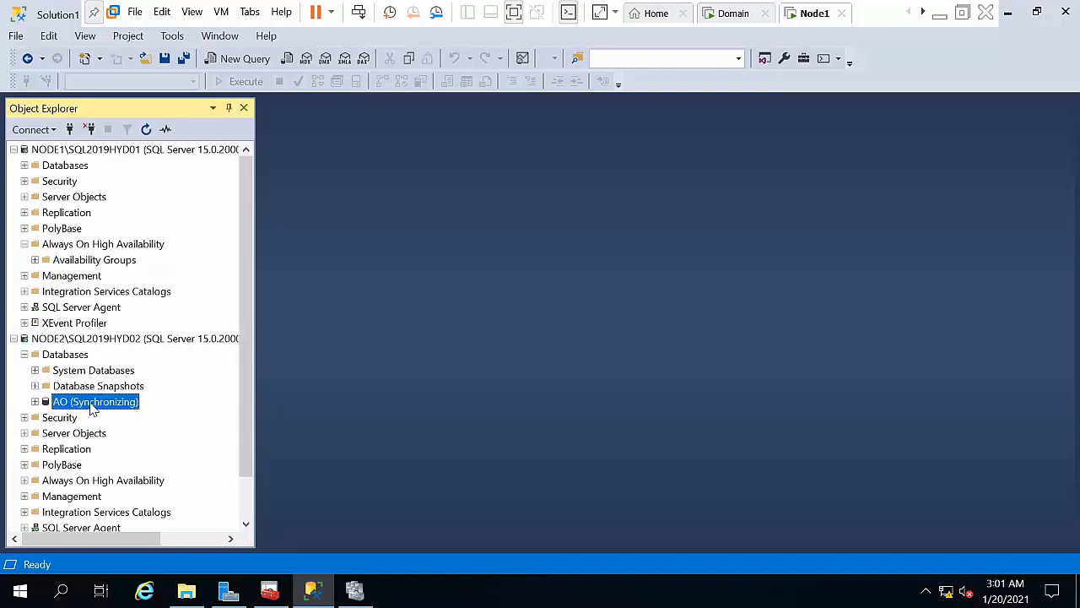
click(34, 402)
double_click(73, 416)
double_click(76, 403)
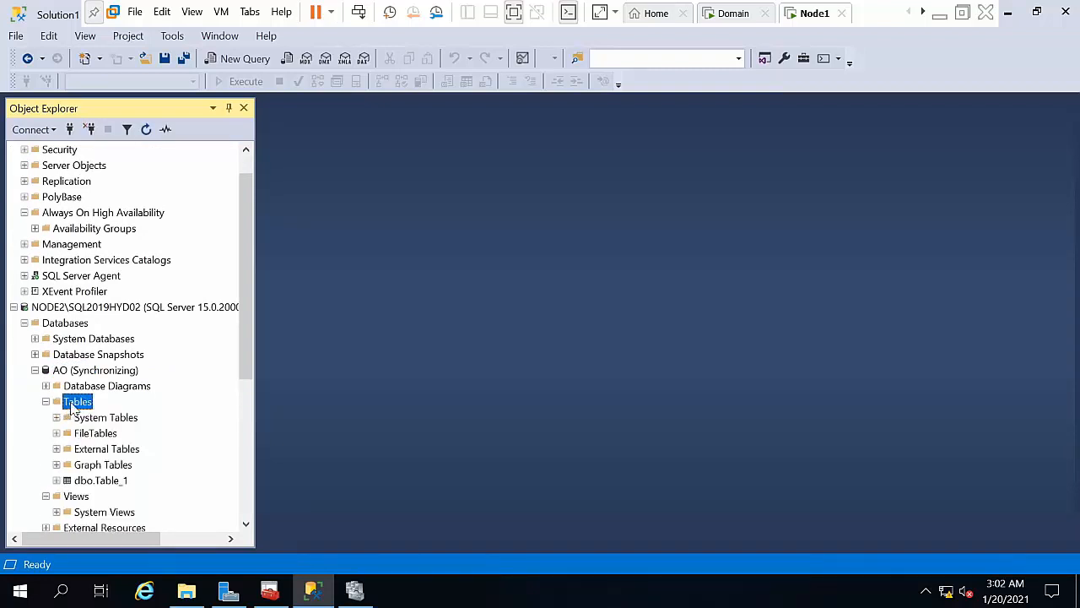
Step: Select the top 1000 rows of NODE2's dbo.Table_1, returning one row
click(101, 482)
right_click(102, 482)
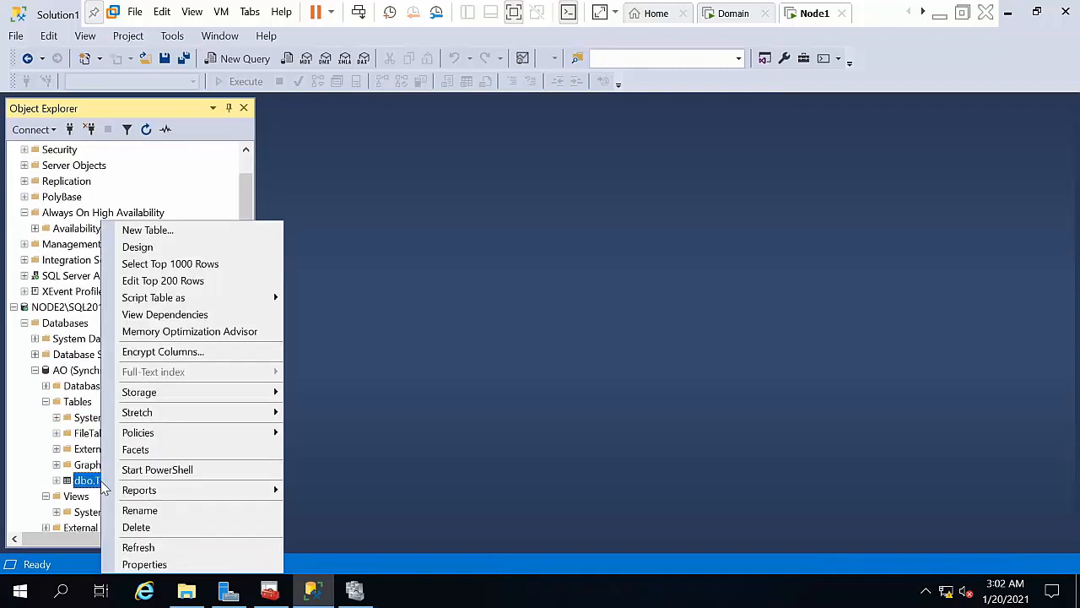
click(187, 264)
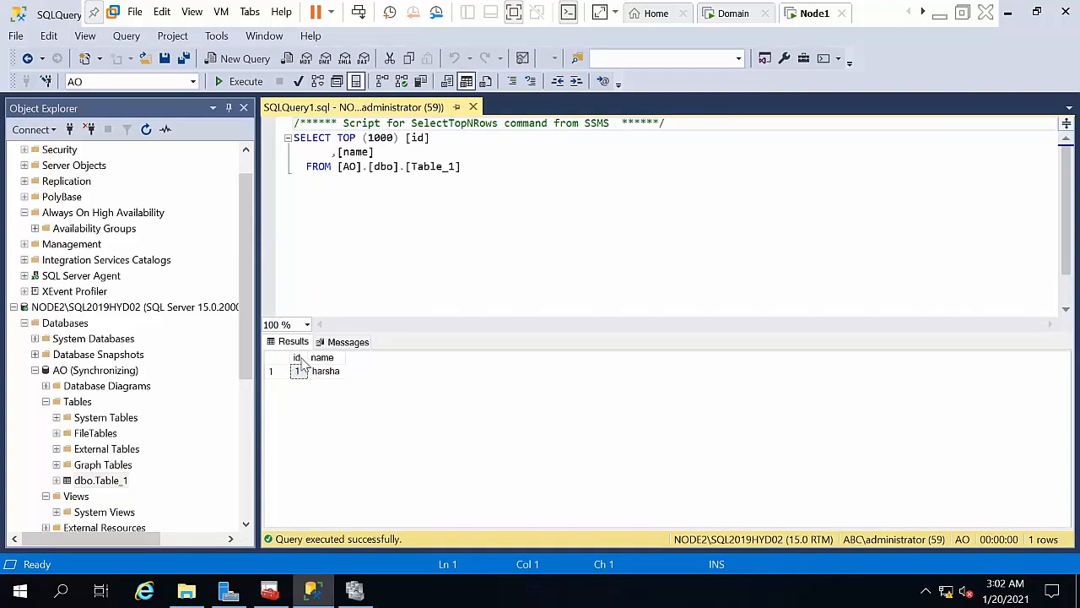
drag(246, 273, 243, 190)
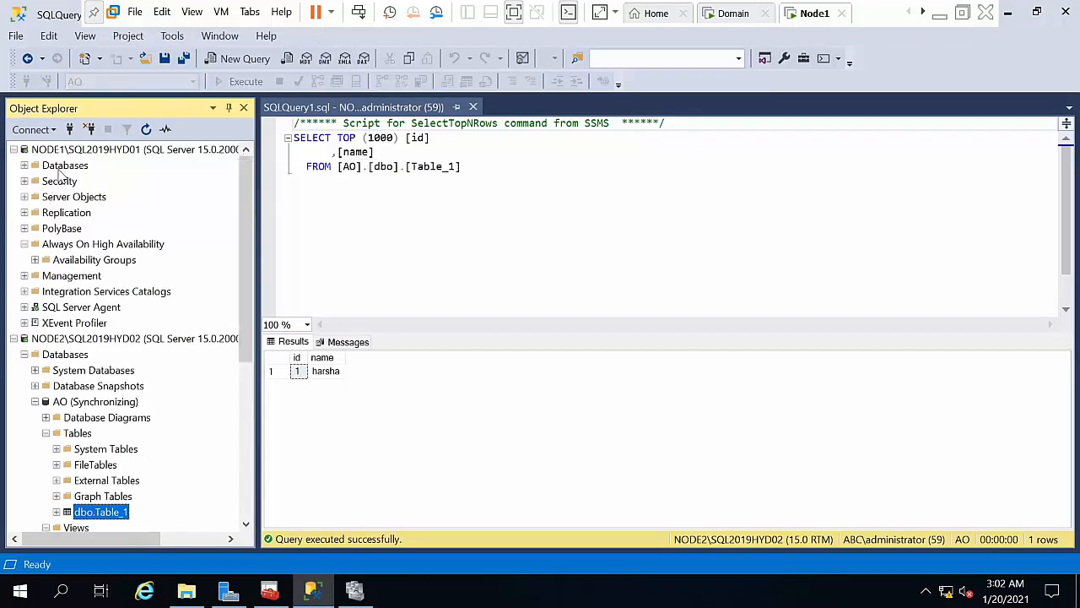
Step: Expand NODE1's Databases > AO (Synchronized) > Tables to reach dbo.Table_1
double_click(63, 167)
double_click(69, 217)
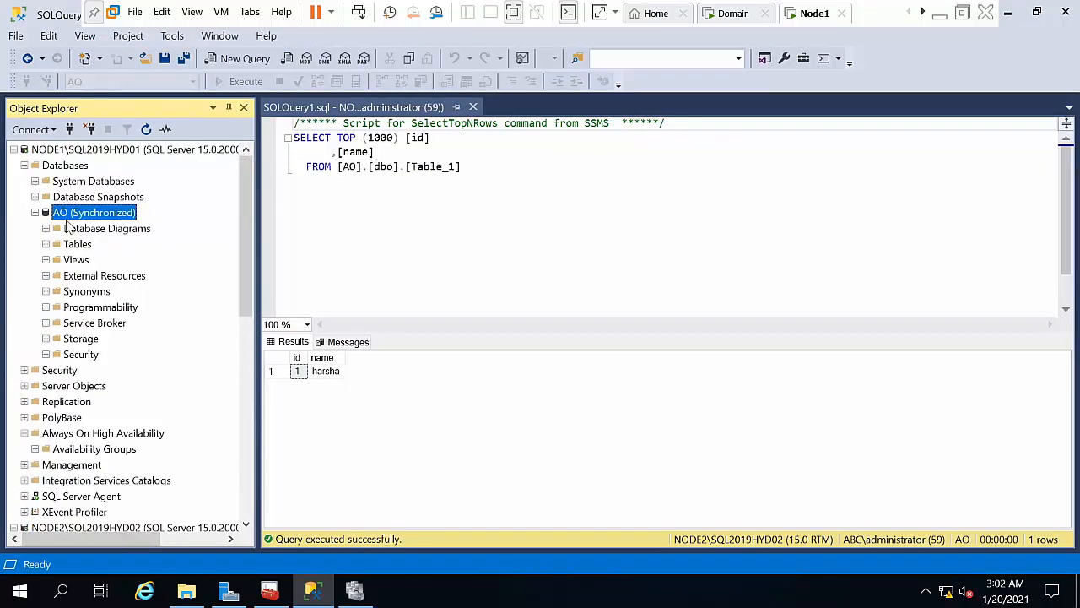
double_click(71, 246)
right_click(86, 323)
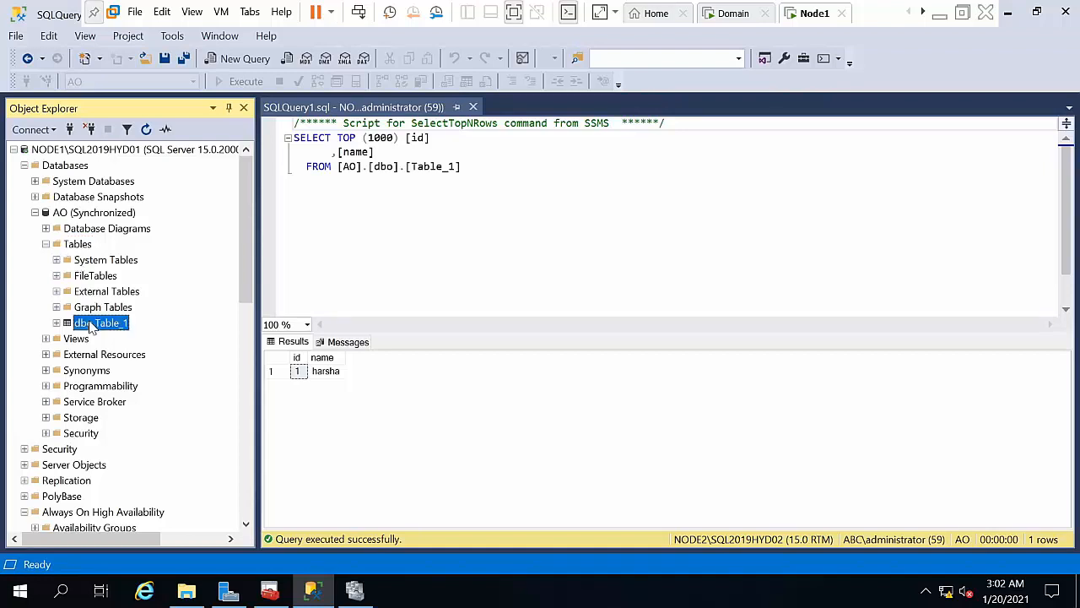
Step: Edit NODE1's dbo.Table_1 to add a row with id 2 and a name, then close the grid
click(135, 281)
click(323, 158)
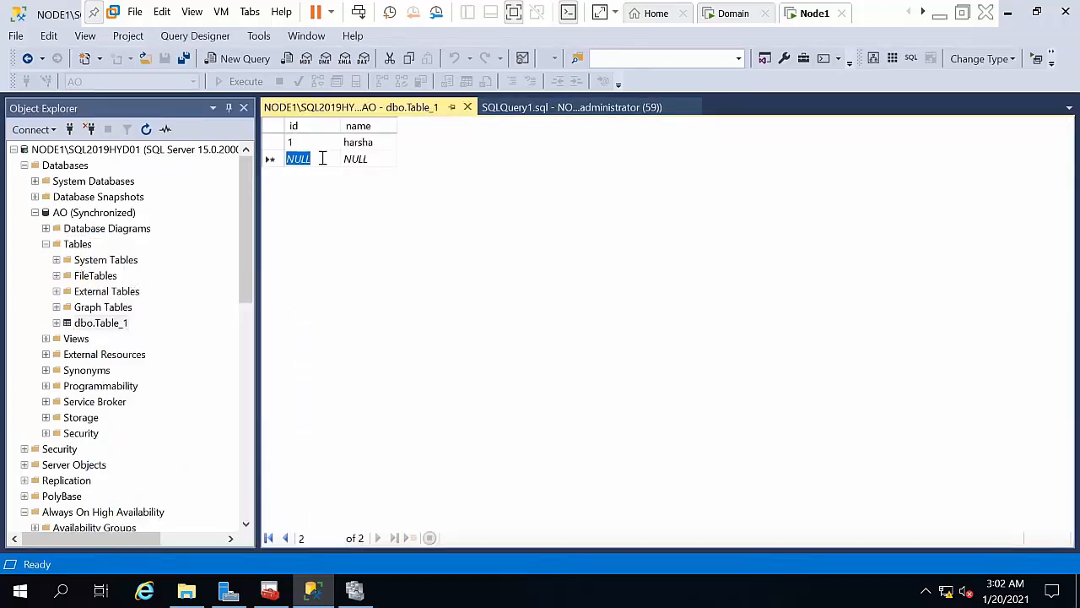
text(2)
key(Tab)
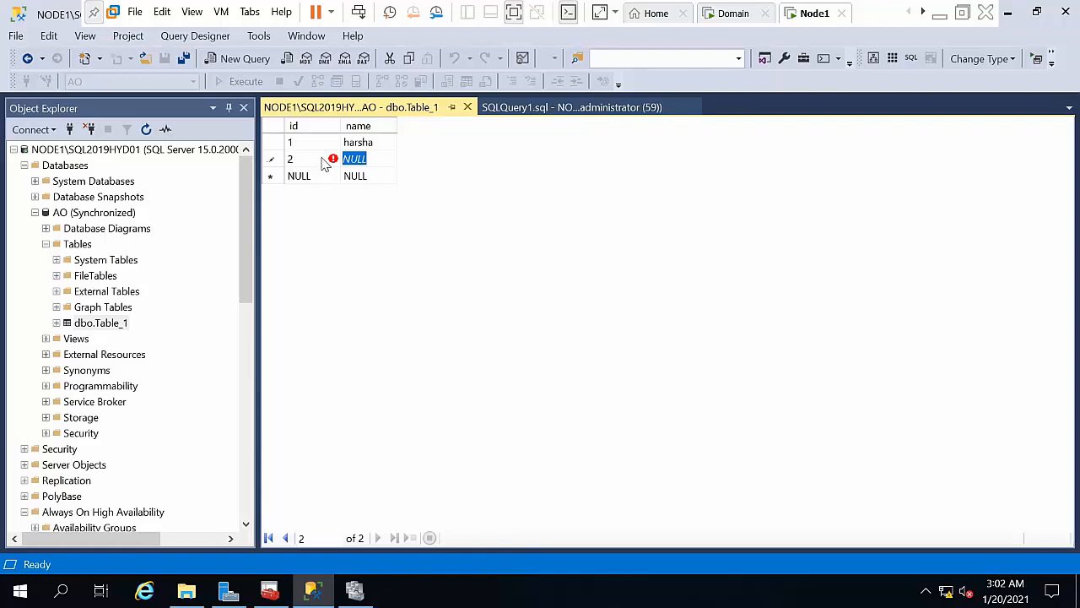
text(reddy)
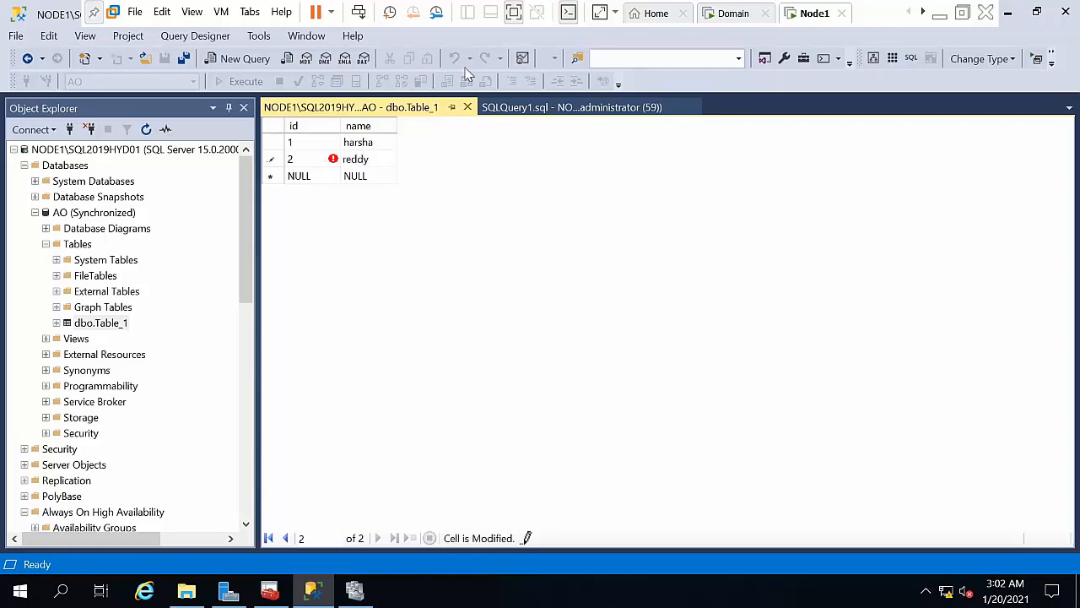
click(467, 107)
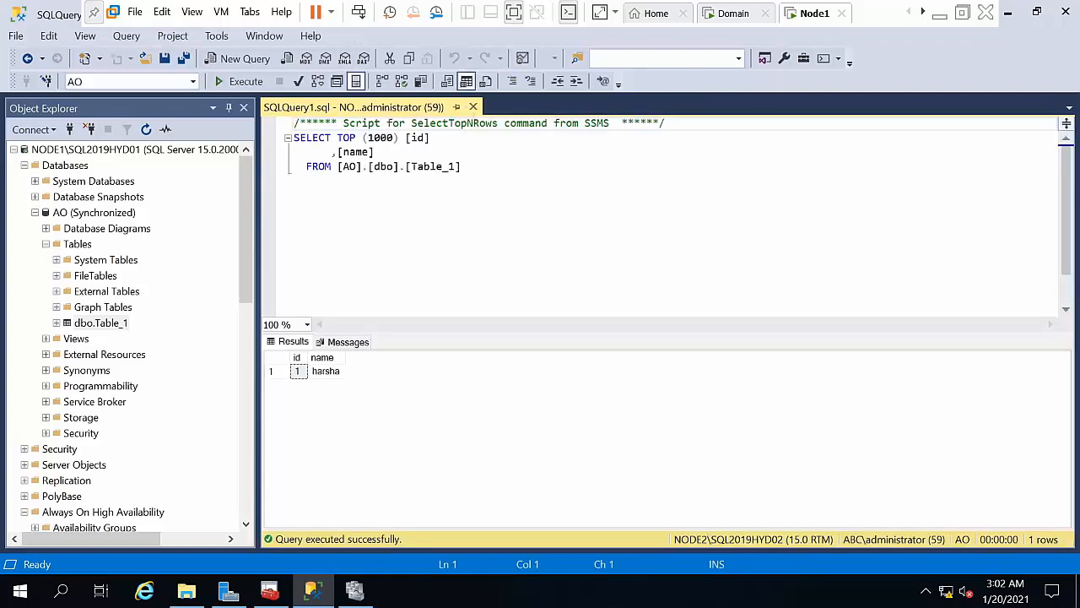
Step: Refresh Object Explorer and collapse the NODE1 server tree
click(147, 129)
click(360, 193)
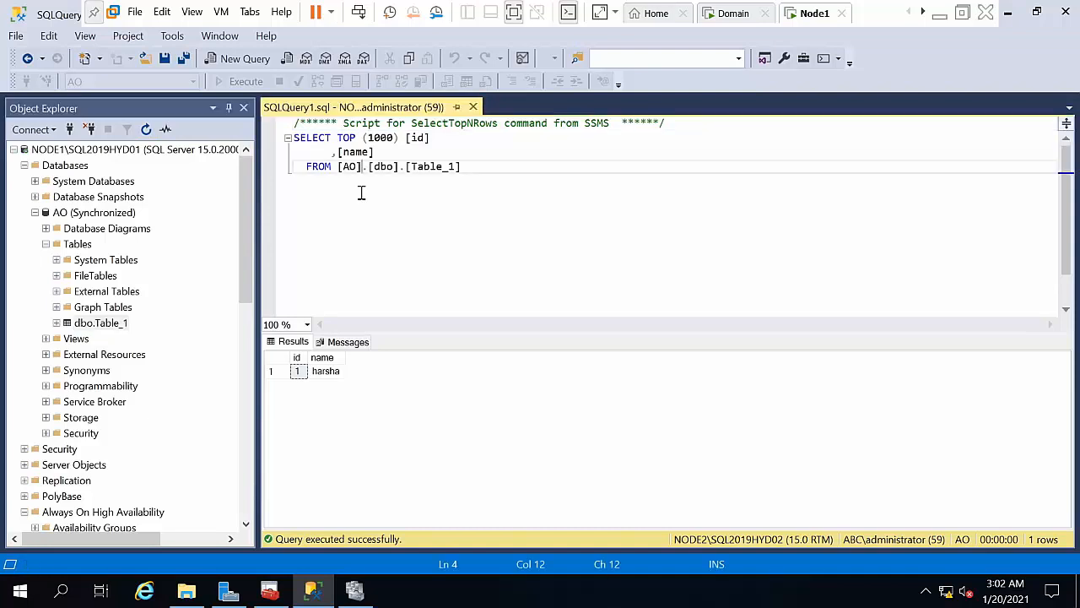
click(14, 151)
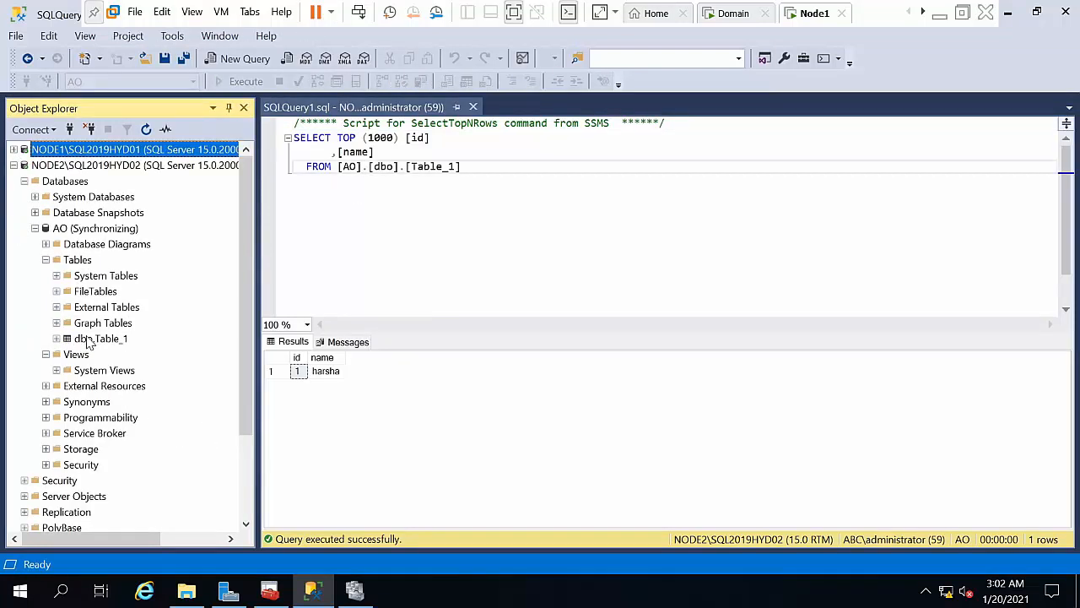
right_click(87, 338)
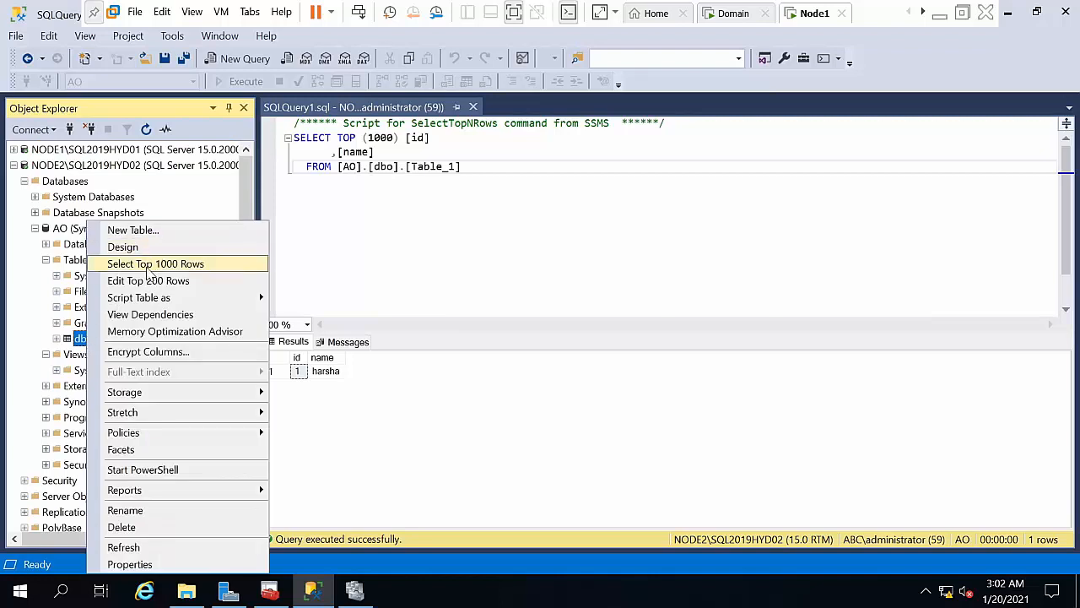
Step: Confirm NODE2's dbo.Table_1 shows 2 rows, close both queries, collapse NODE2, select NODE1\SQL2019HYD03
click(155, 264)
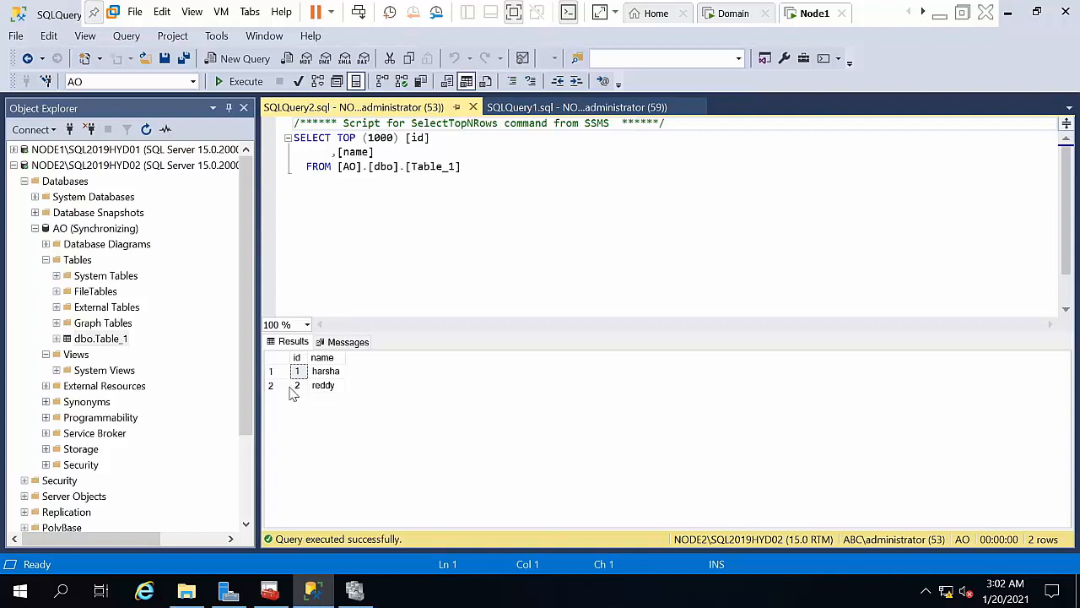
click(474, 107)
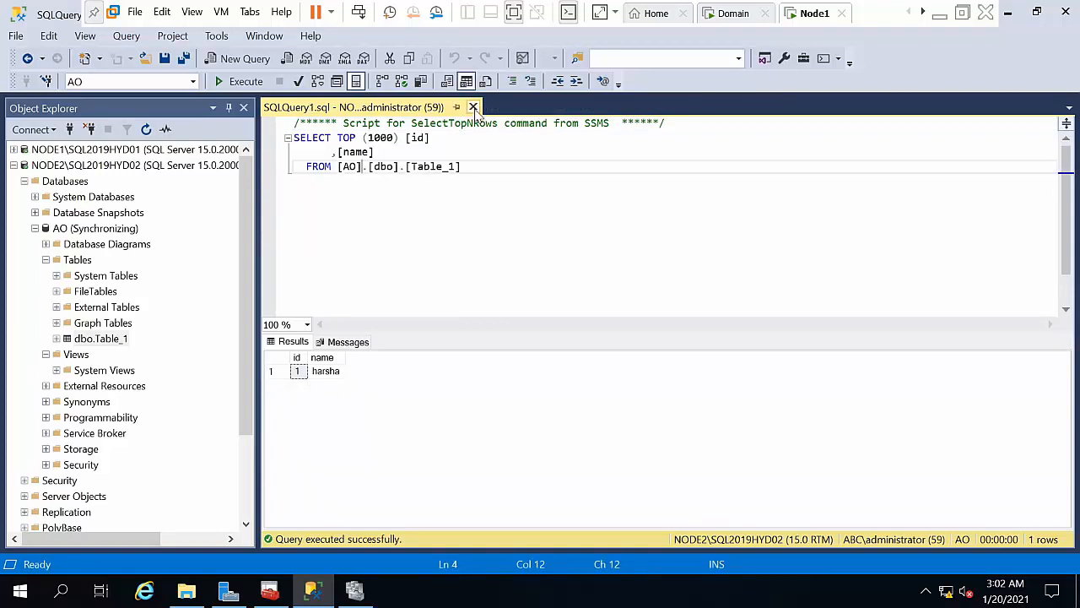
click(473, 108)
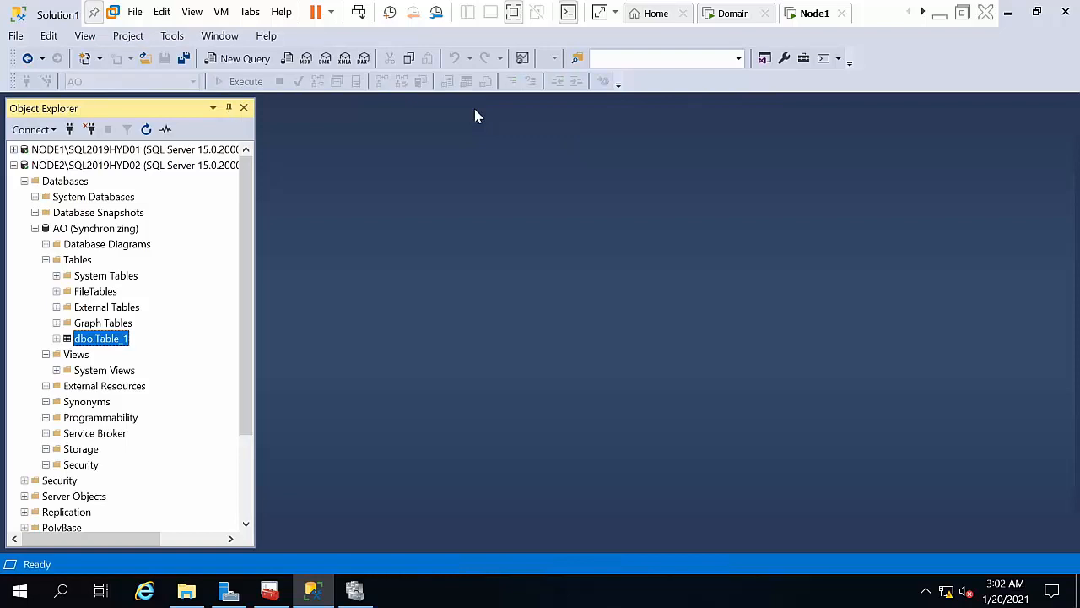
click(14, 165)
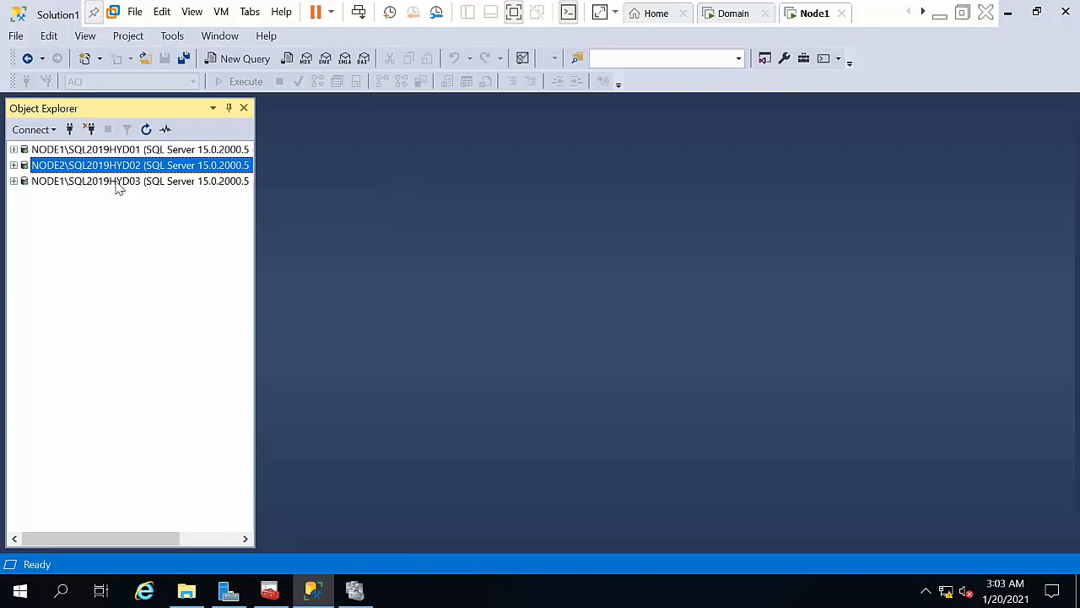
click(118, 183)
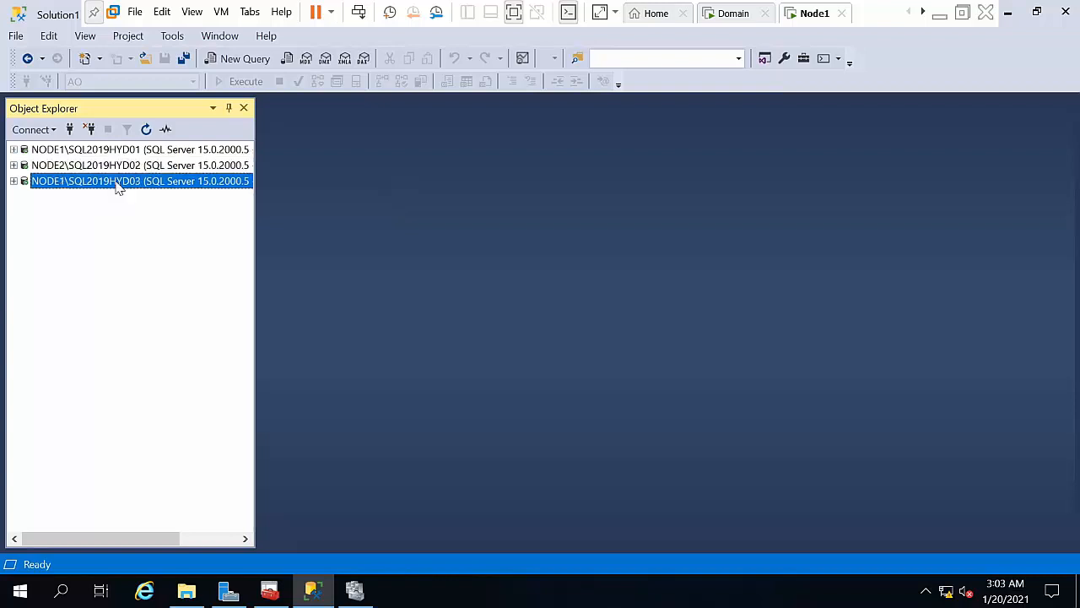
Step: Minimize Management Studio and the other open windows to reveal the desktop
click(1010, 14)
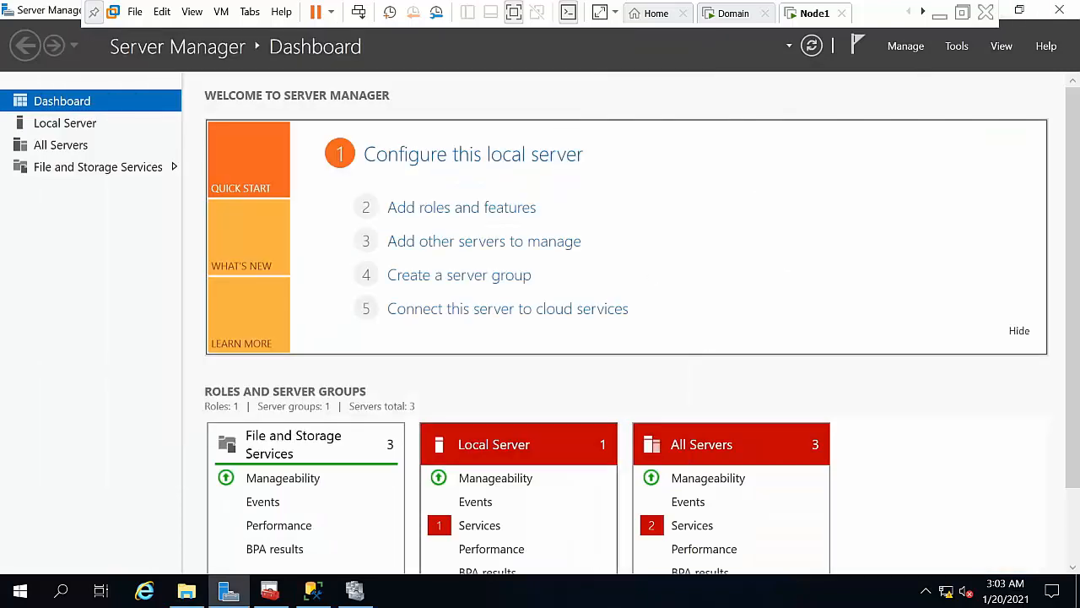
click(313, 593)
click(312, 593)
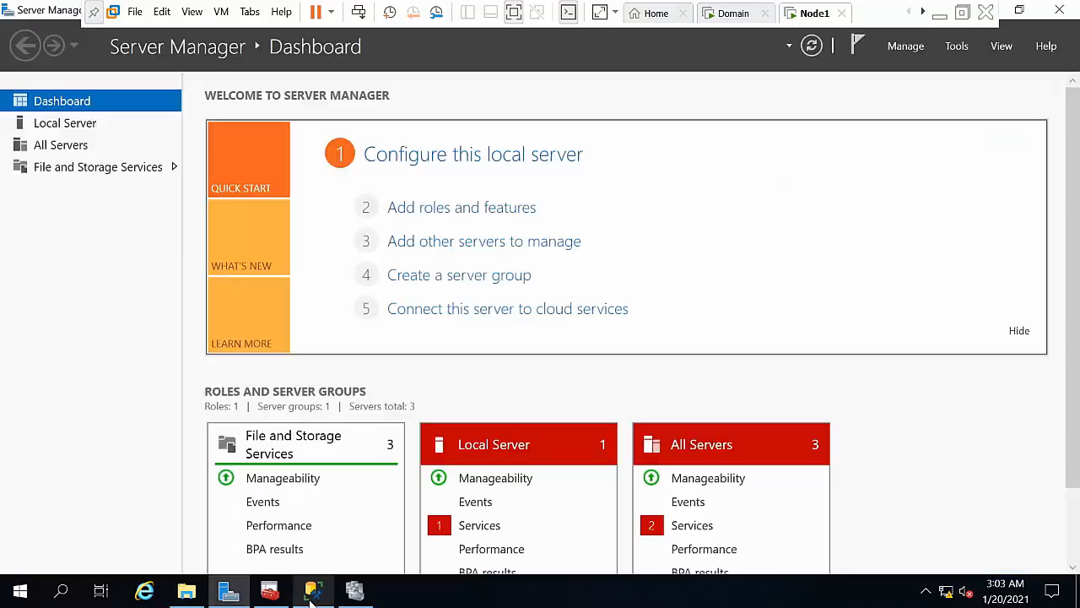
click(188, 593)
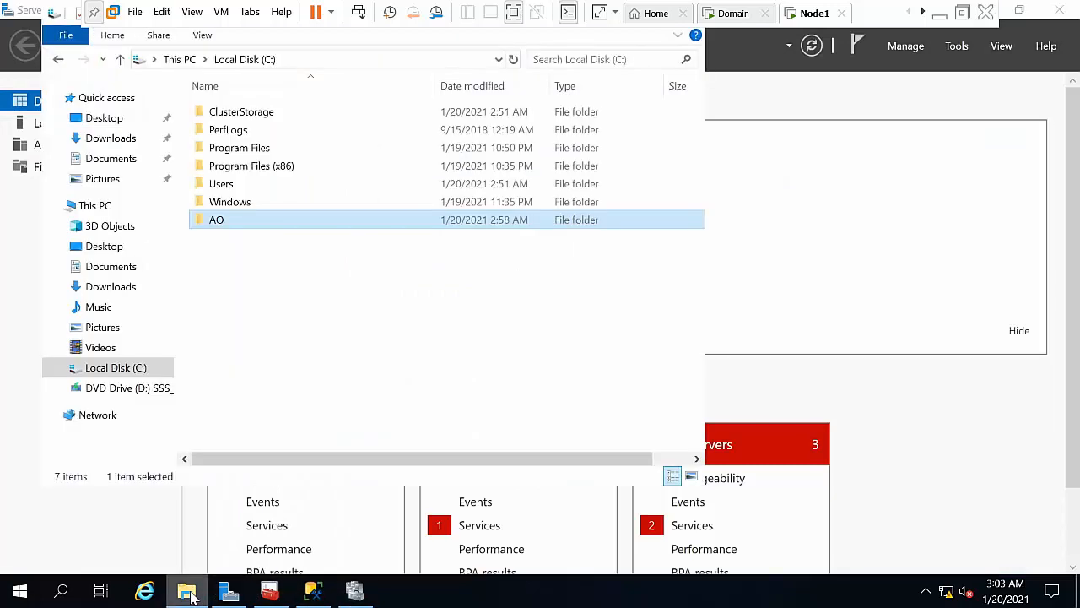
click(114, 208)
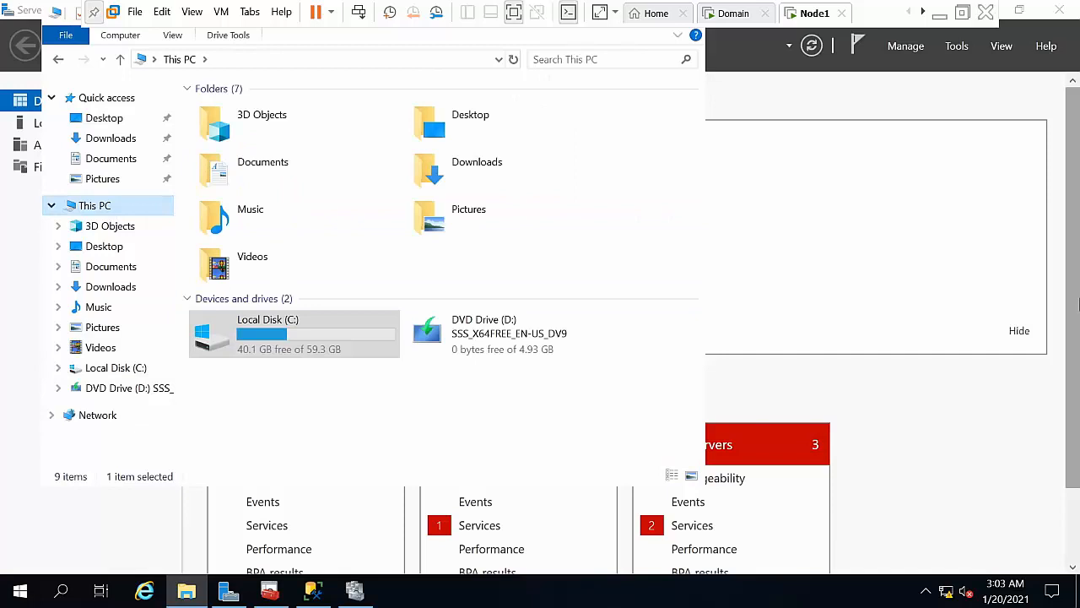
click(1074, 312)
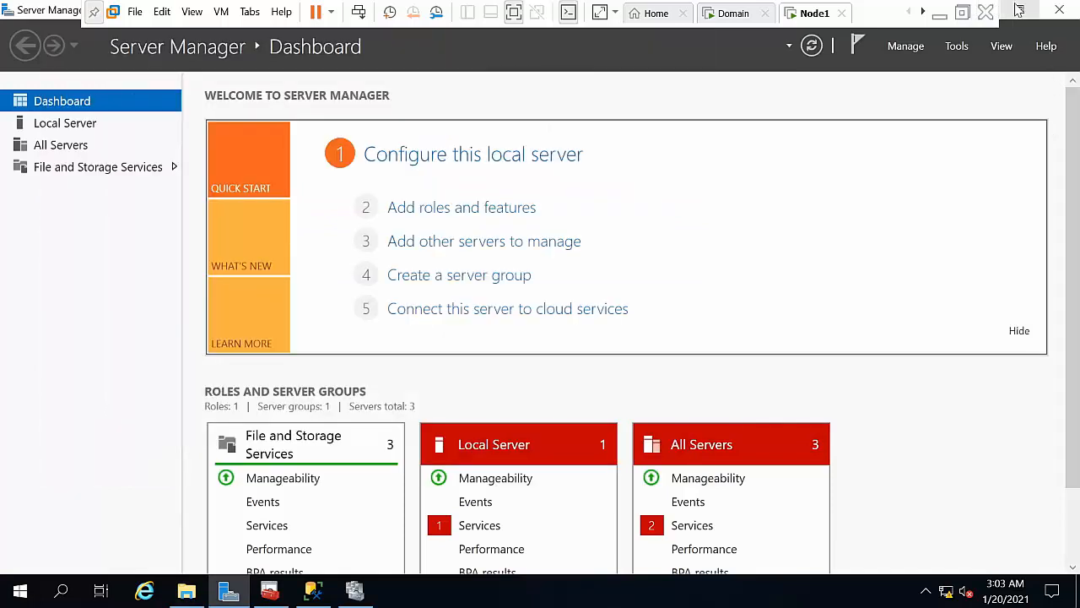
click(1078, 591)
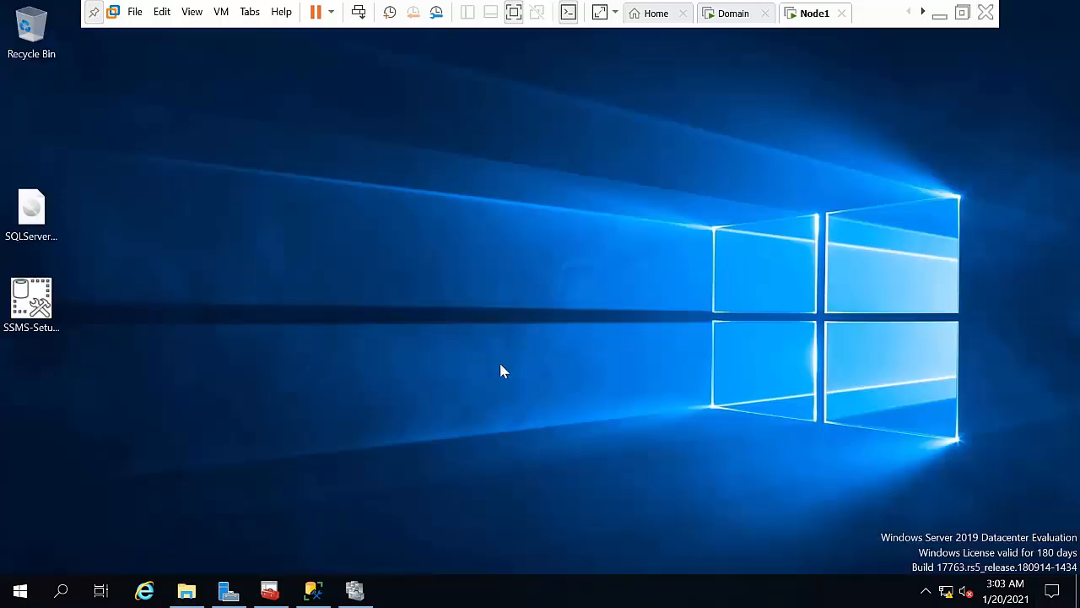
Step: Mount the SQL Server ISO as drive E: and run its setup as administrator
click(31, 209)
right_click(34, 214)
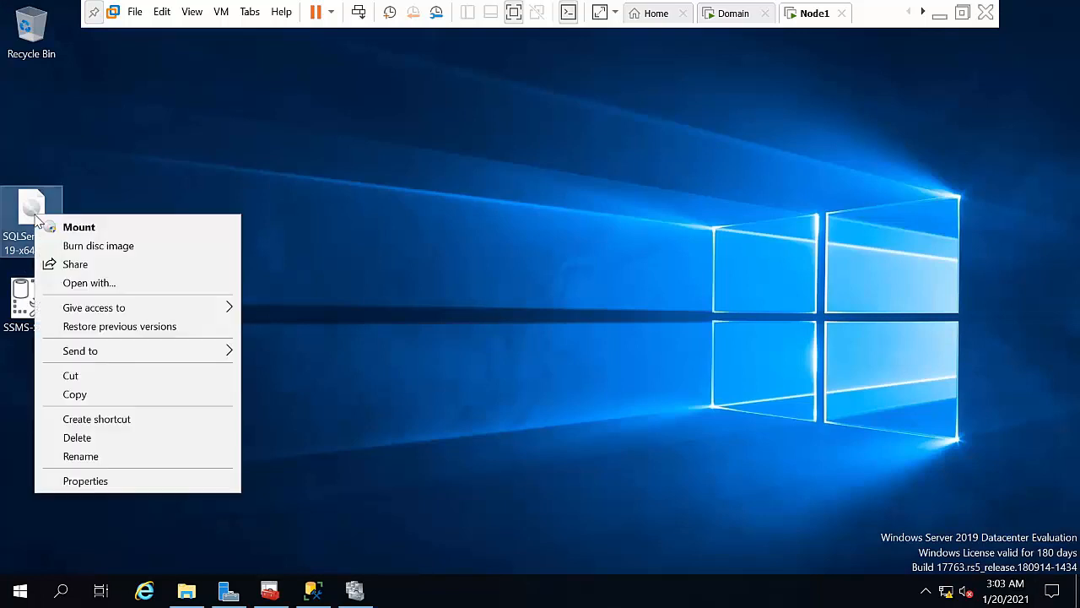
click(85, 225)
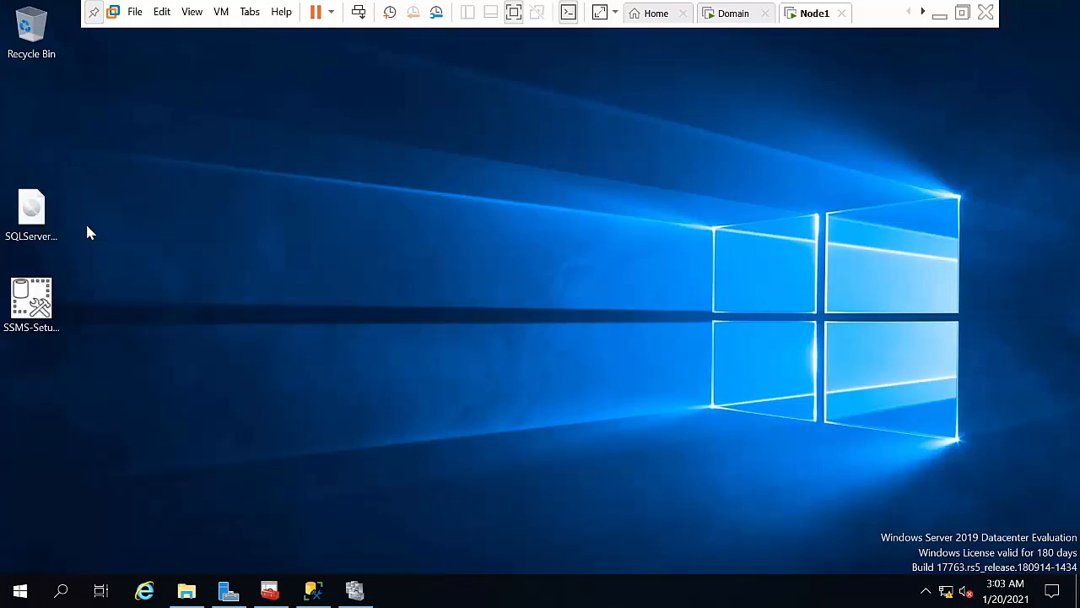
click(416, 277)
right_click(416, 277)
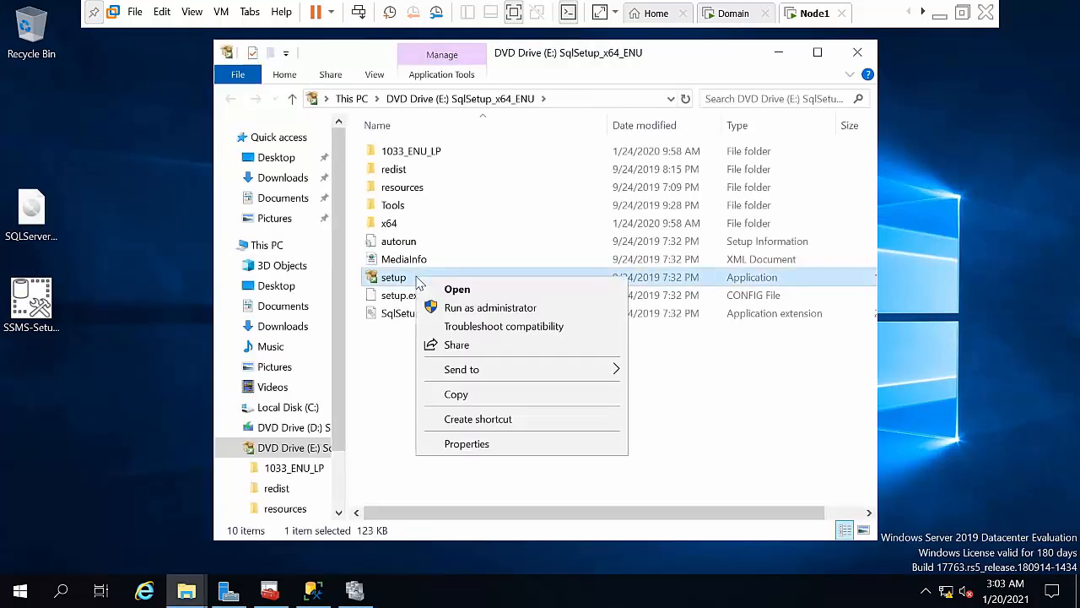
click(456, 308)
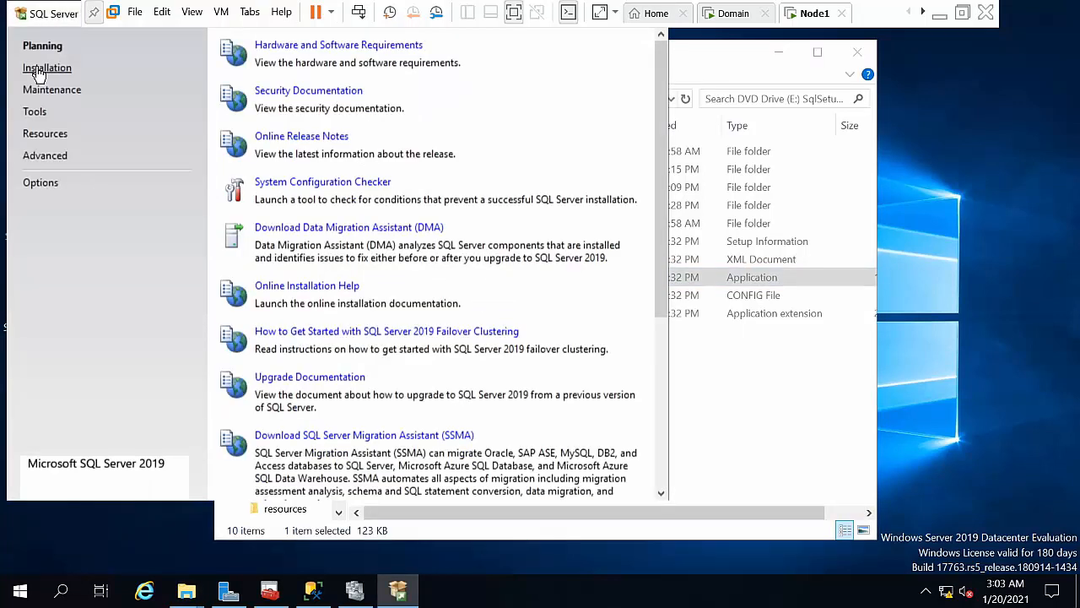
Step: Start a new stand-alone SQL Server installation and pass the update and install rules checks
click(38, 71)
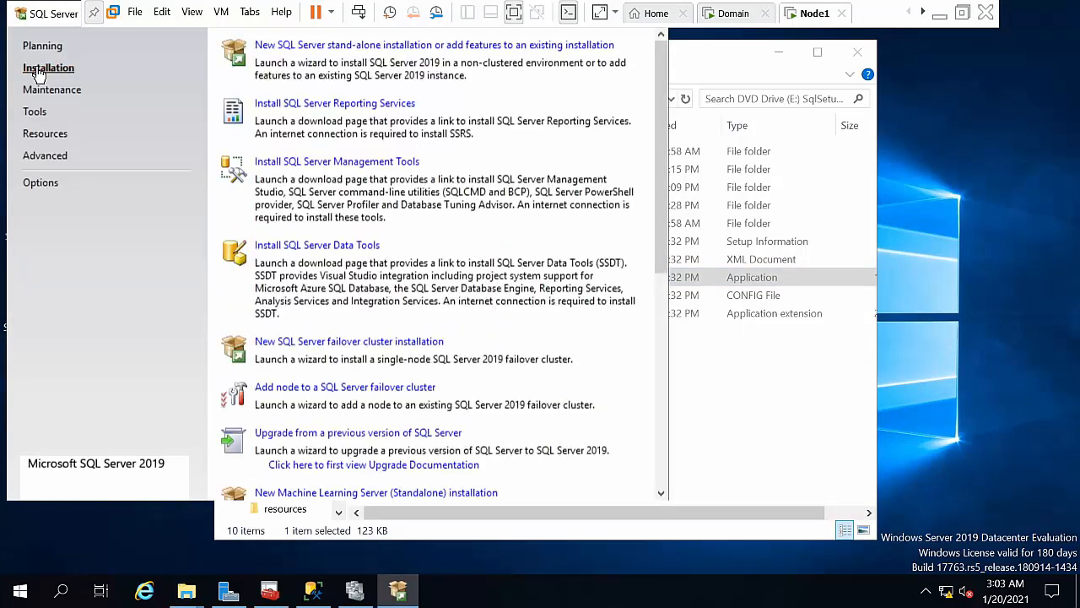
click(403, 51)
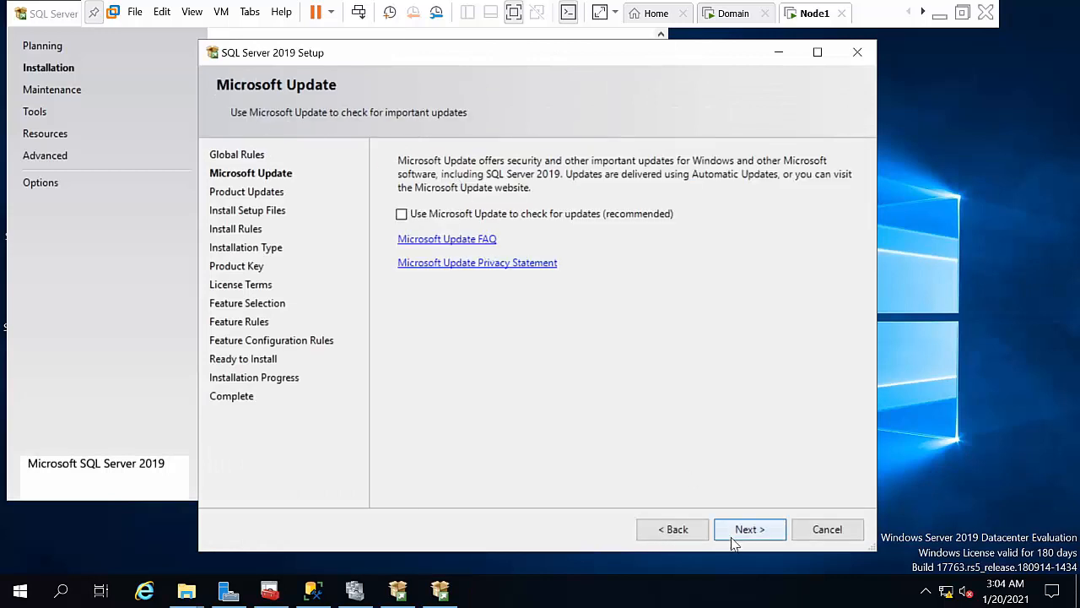
click(749, 529)
click(735, 534)
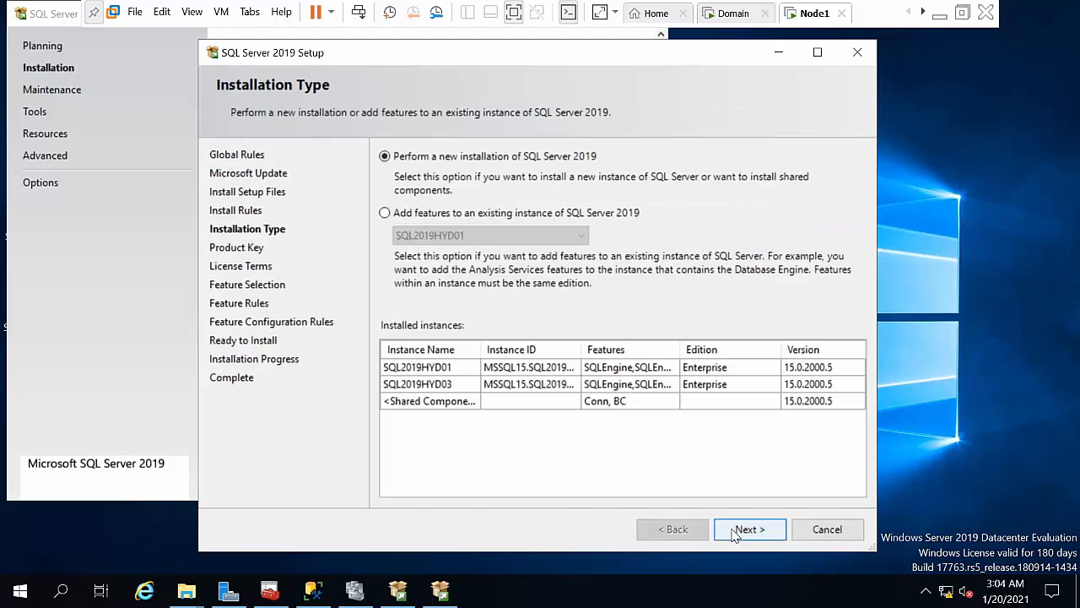
click(734, 535)
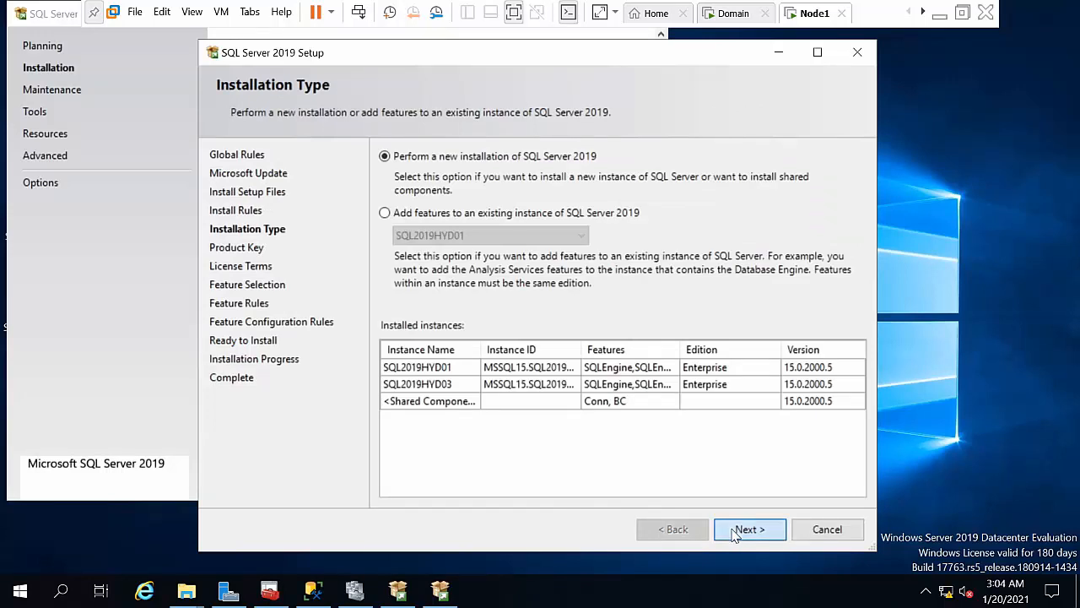
click(734, 532)
Step: Accept the license, tick Database Engine Services, then cancel and quit the stand-alone setup
click(483, 372)
click(762, 539)
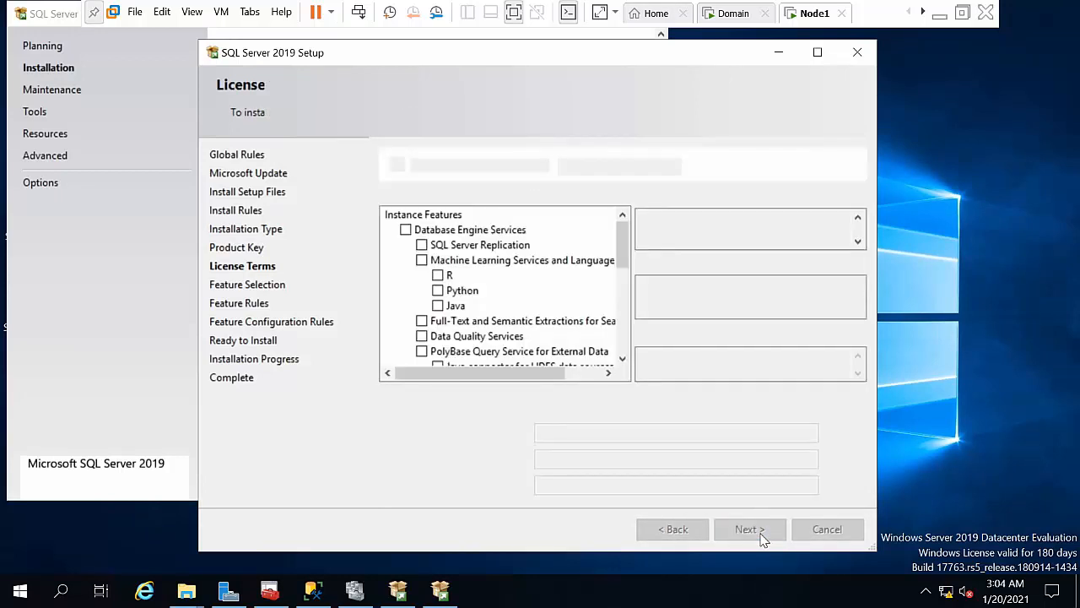
click(406, 230)
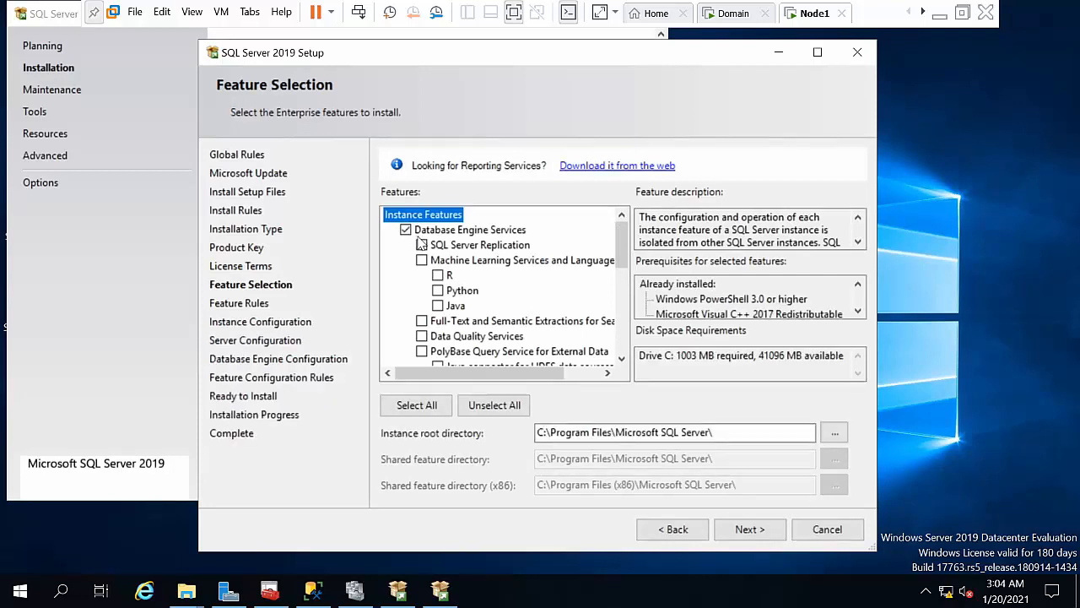
click(840, 530)
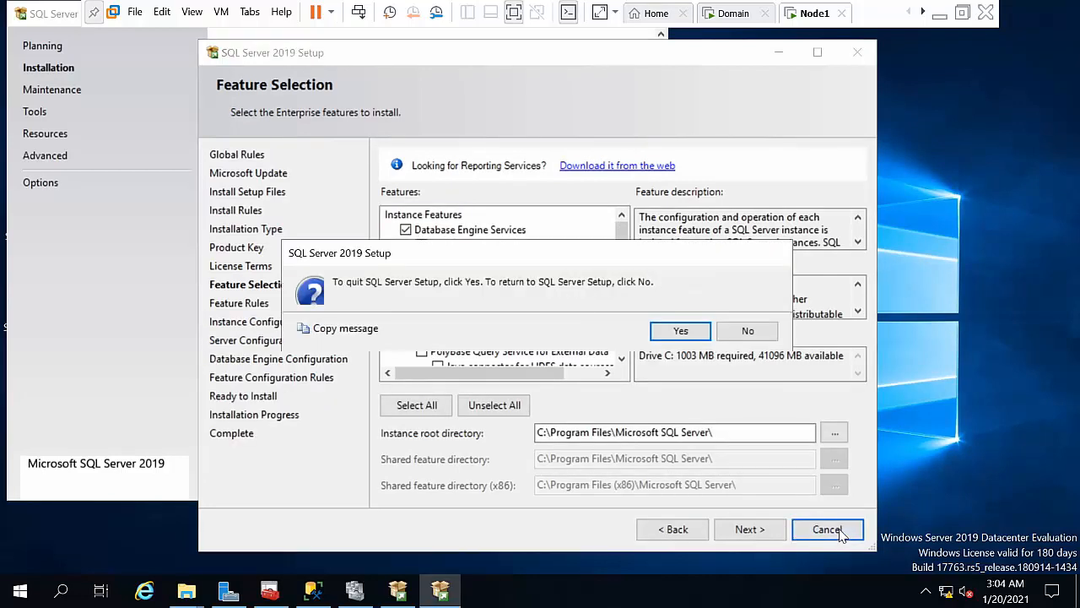
click(683, 330)
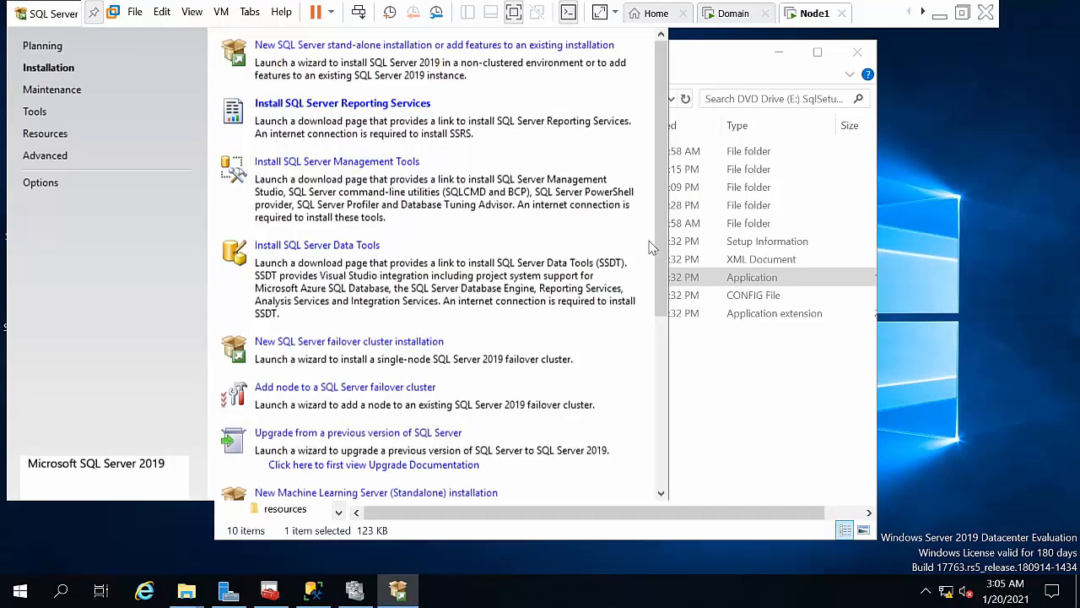
Step: Start a new failover cluster installation and pass the cluster rules after reviewing the verification warning
click(363, 341)
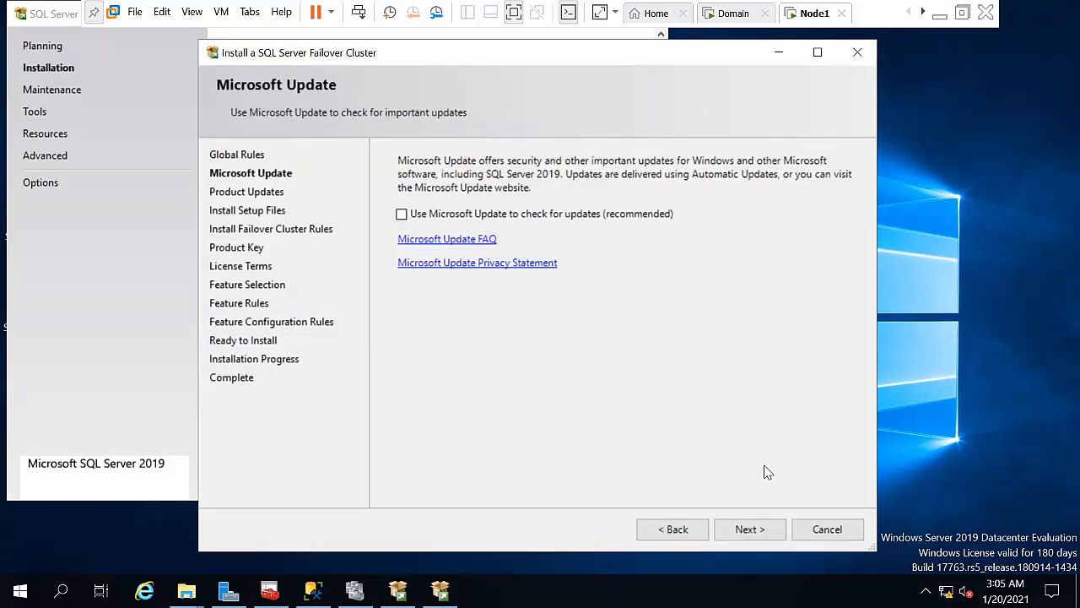
click(752, 530)
click(751, 530)
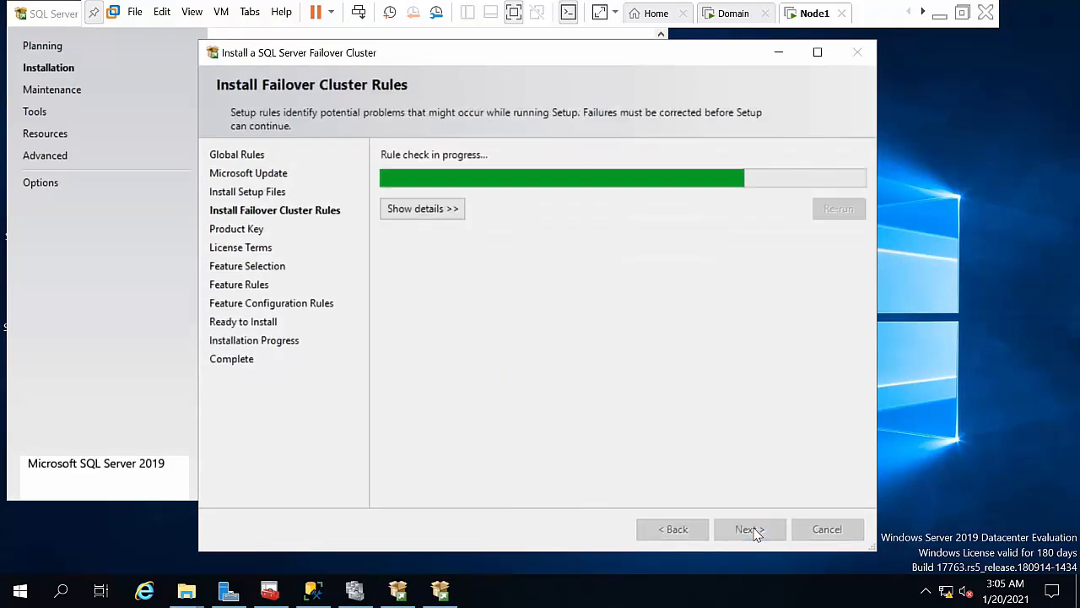
click(756, 534)
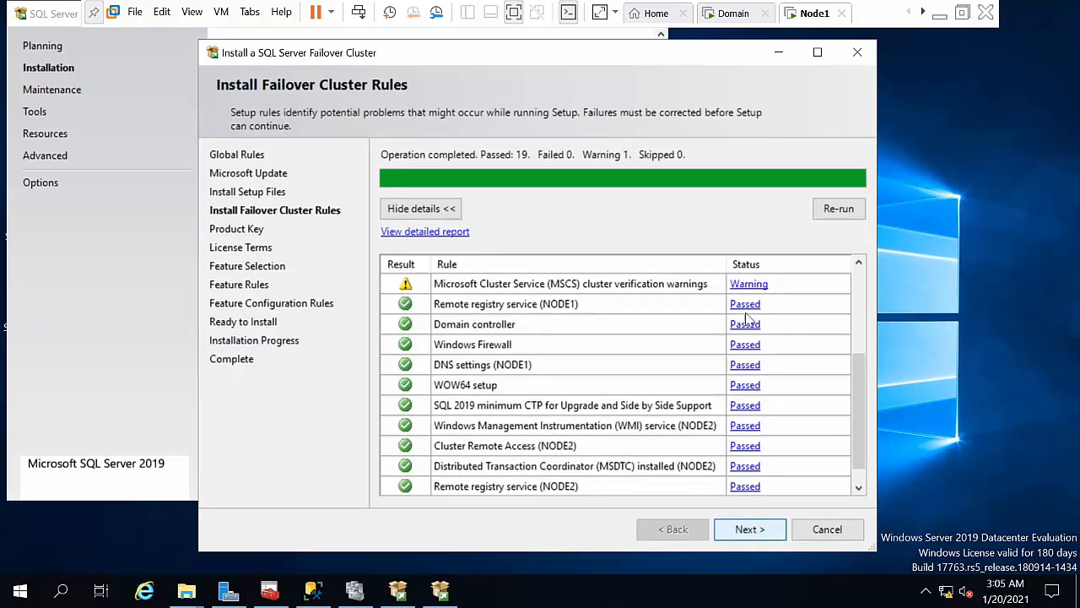
click(750, 285)
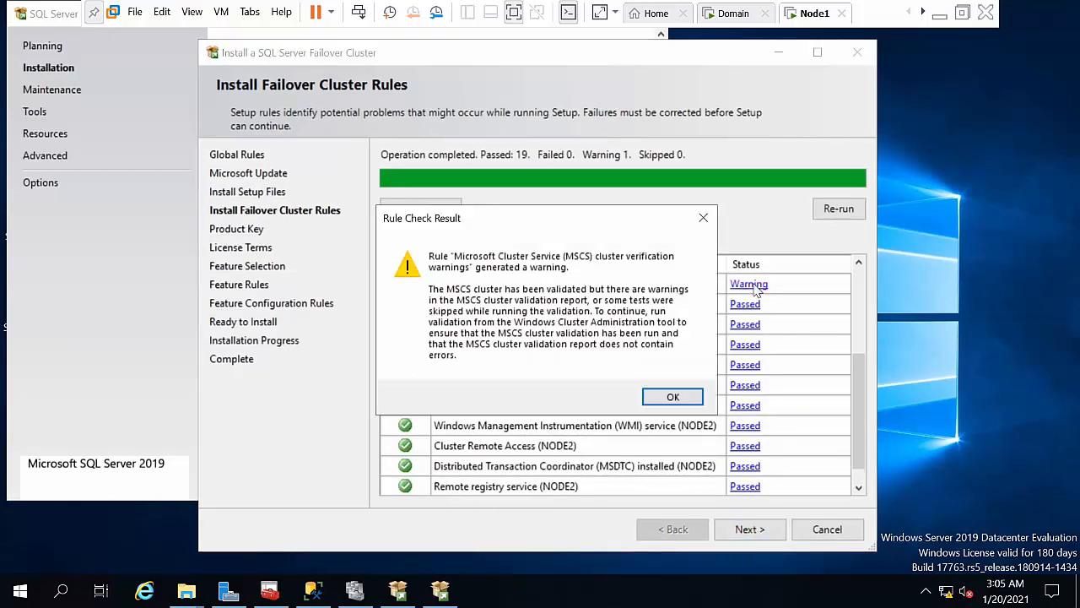
click(673, 397)
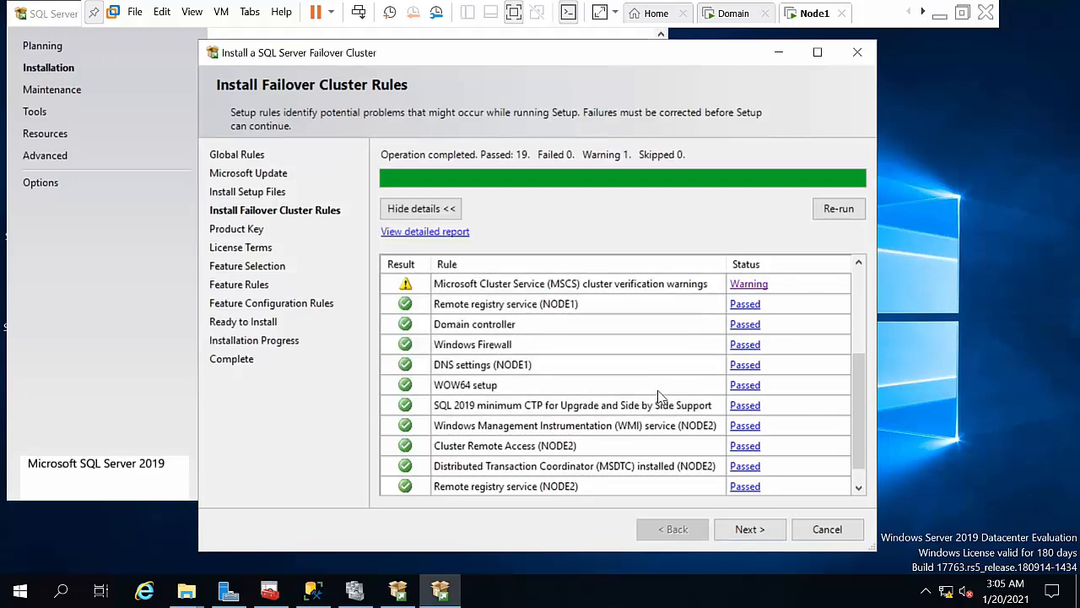
click(748, 528)
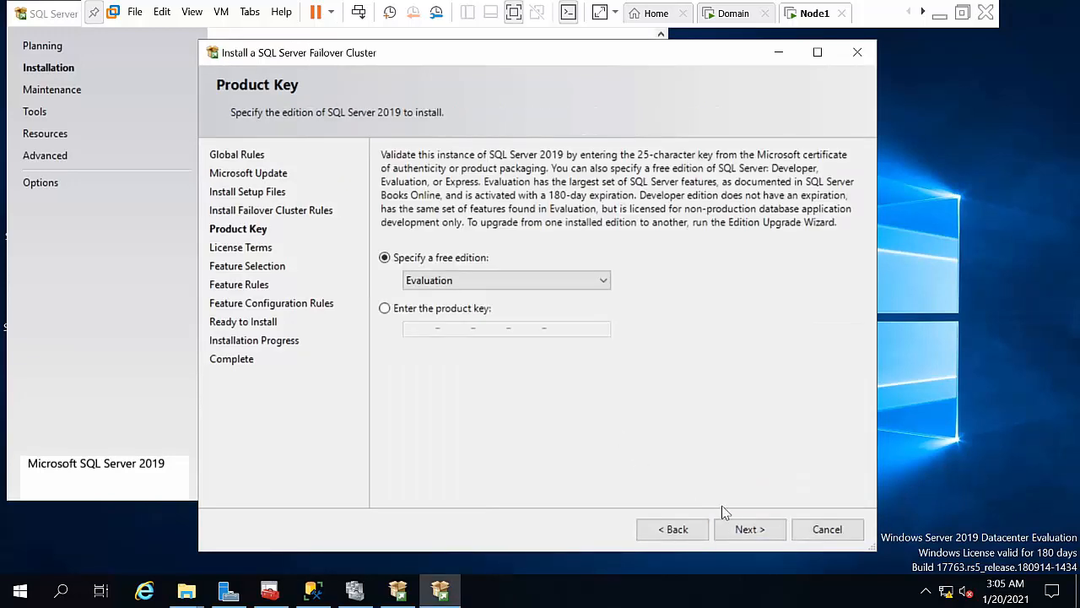
Step: Keep the Evaluation edition, accept the license, and select Database Engine, Replication, Full-Text and Data Quality
click(734, 523)
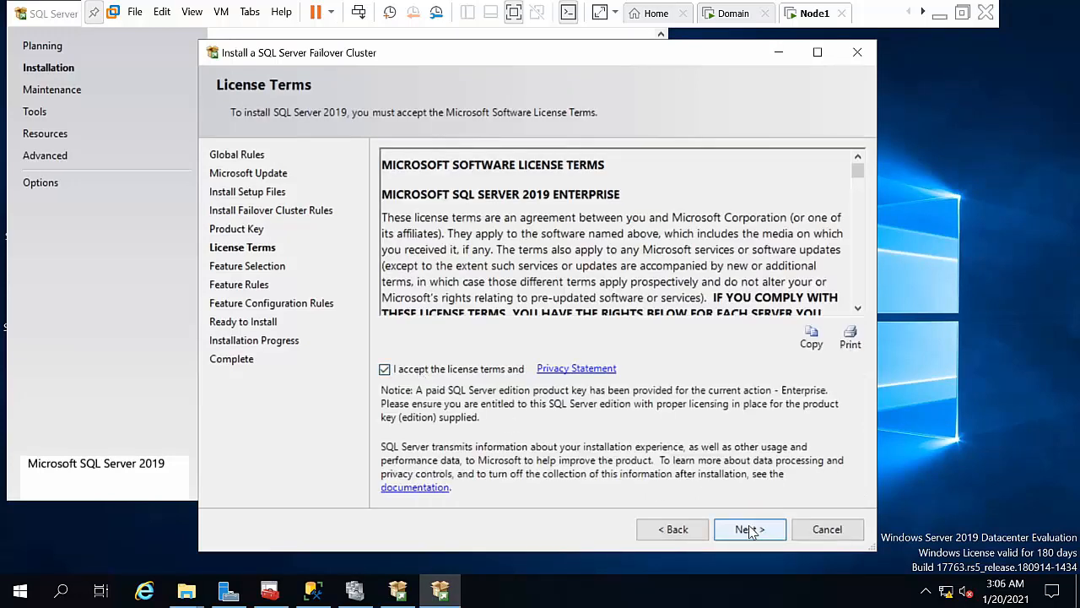
click(750, 530)
click(749, 529)
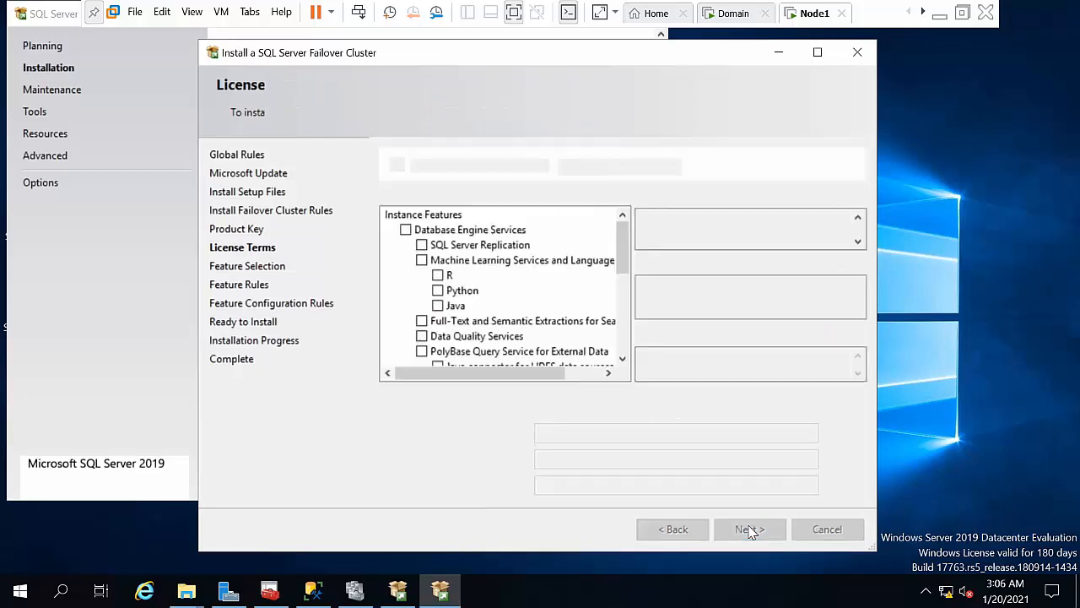
click(405, 229)
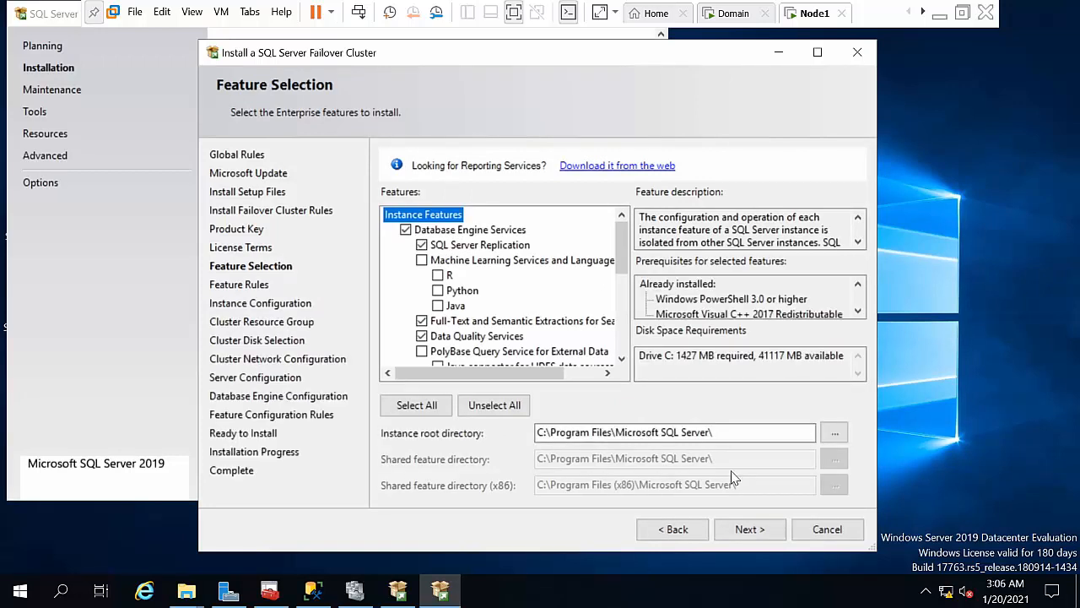
click(749, 529)
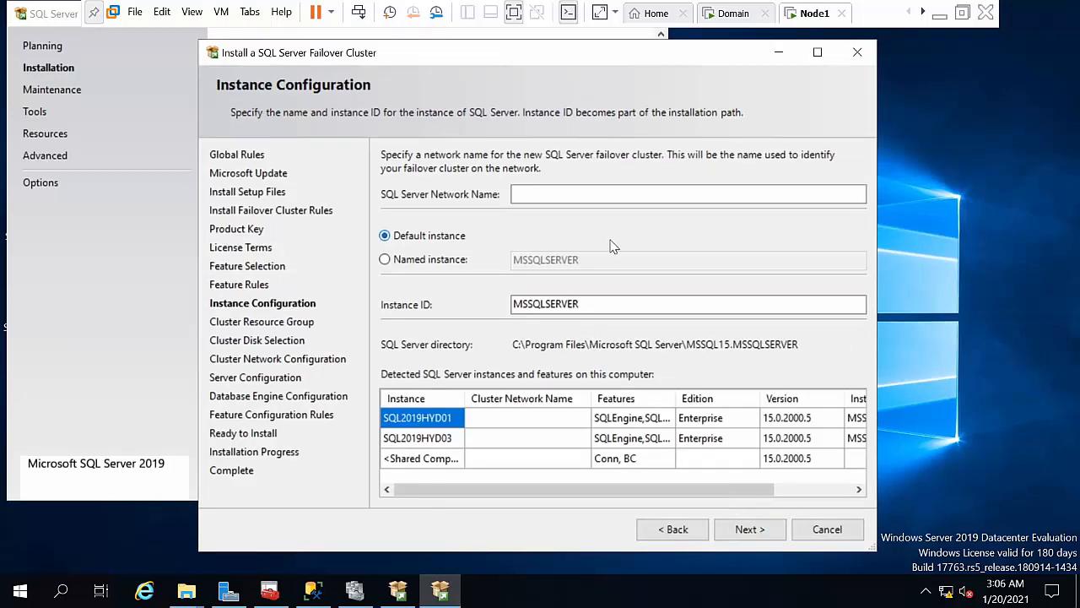
Step: Set the SQL Server network name to sqlcluster01 and the named instance to sqlhyd01
click(564, 194)
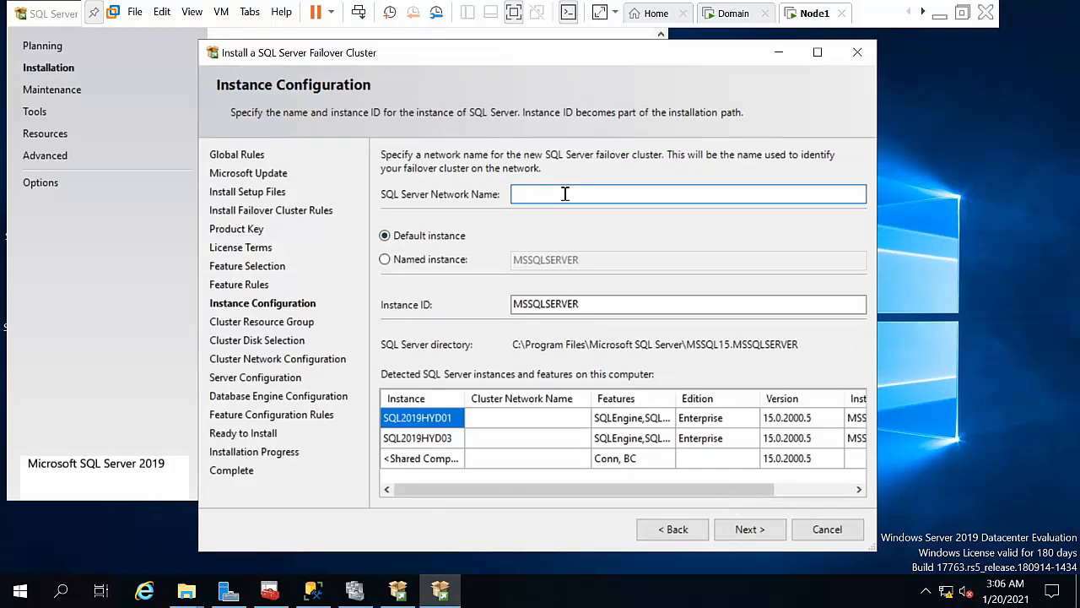
text(sqlcluster)
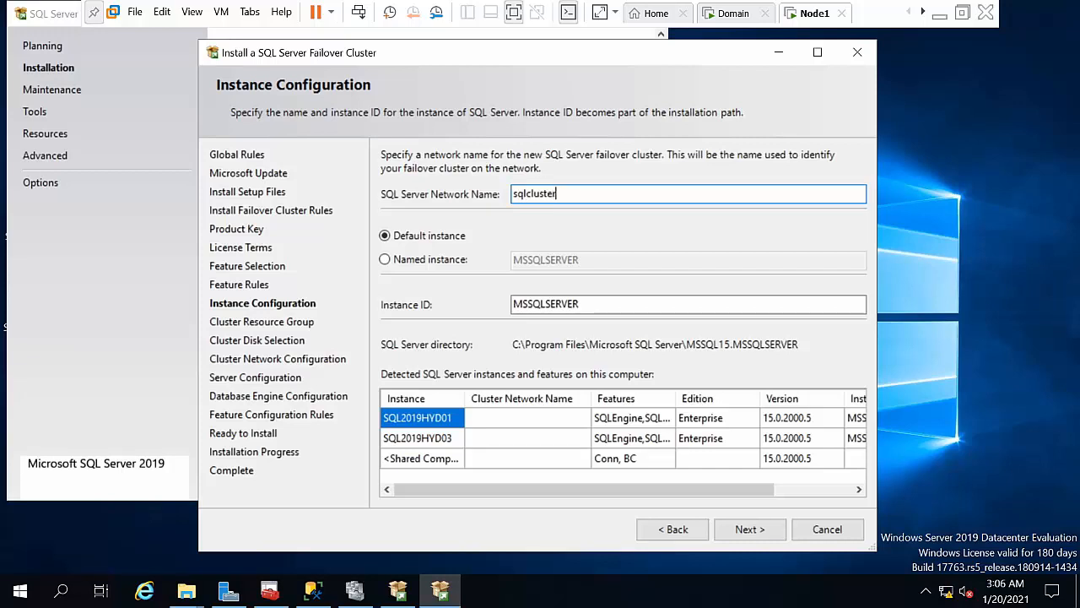
text(01)
click(436, 260)
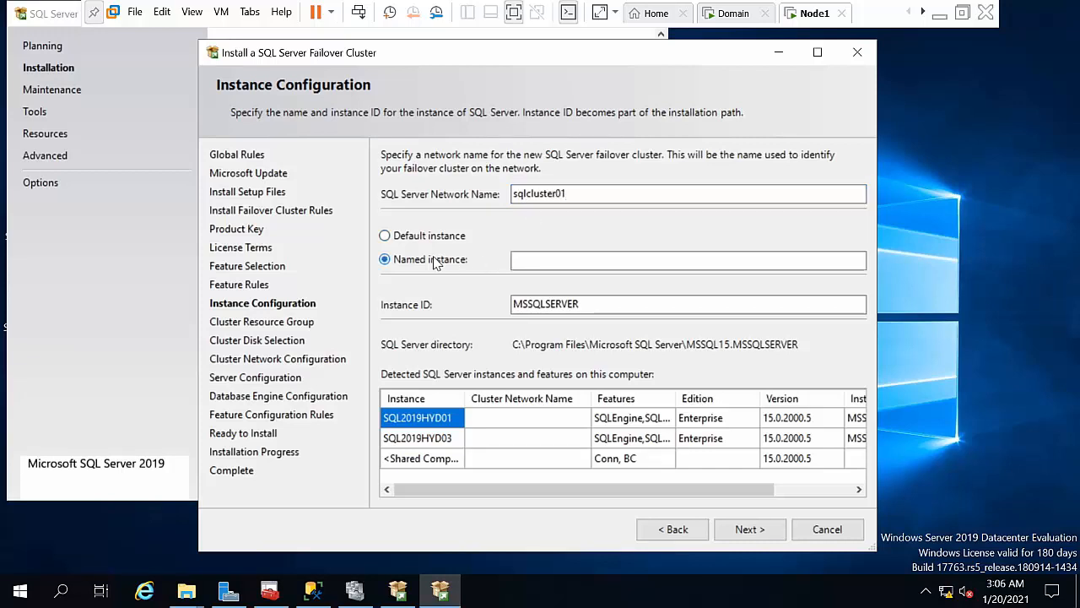
click(562, 262)
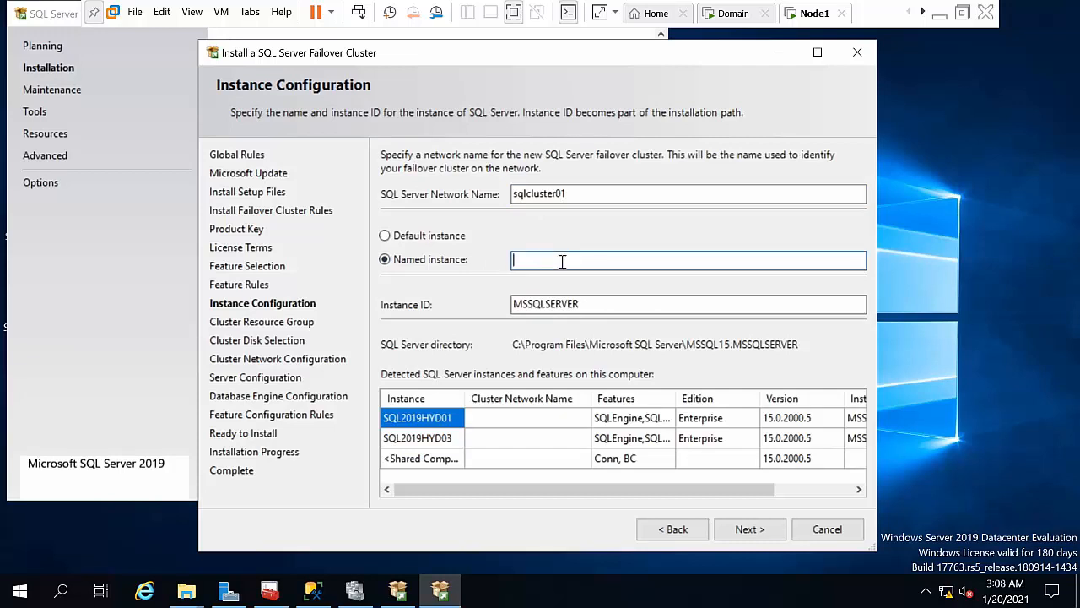
text(sql)
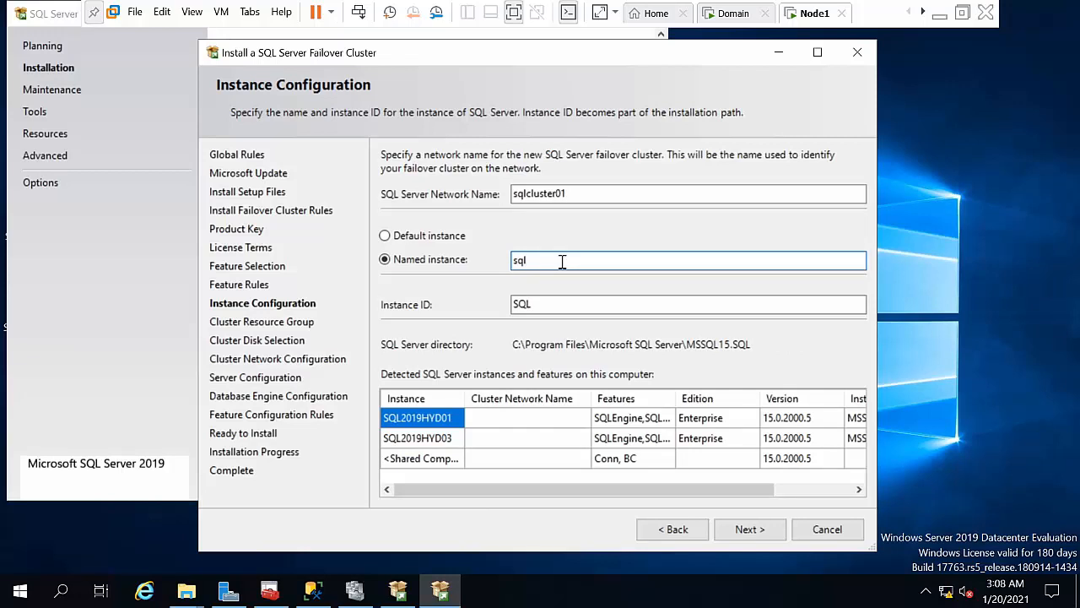
text(hyd01)
click(749, 526)
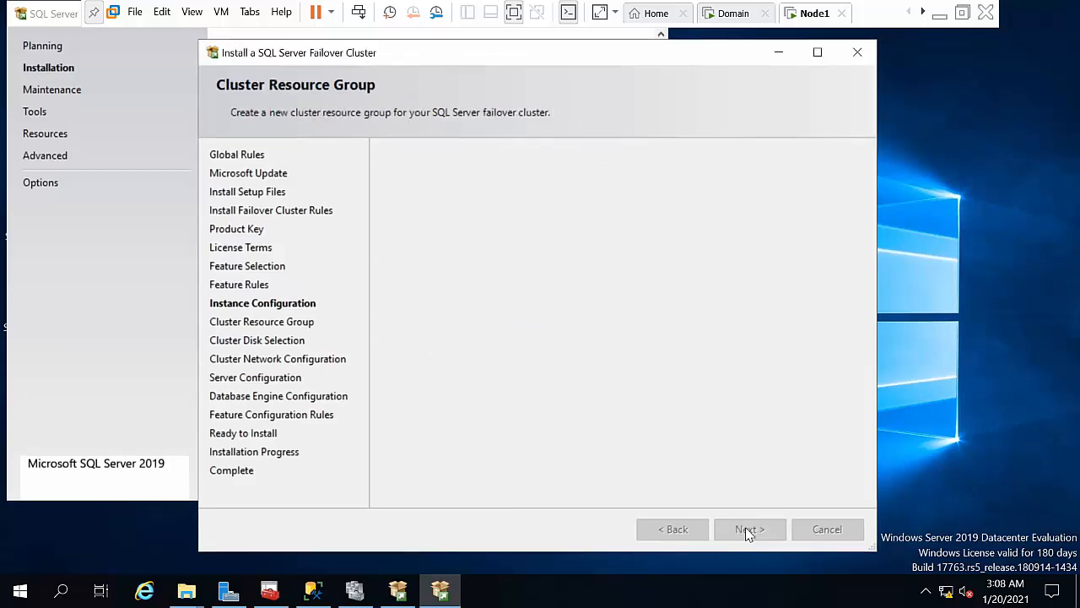
Step: Keep the SQLHYD01 cluster resource group and Cluster Disk 1
click(747, 529)
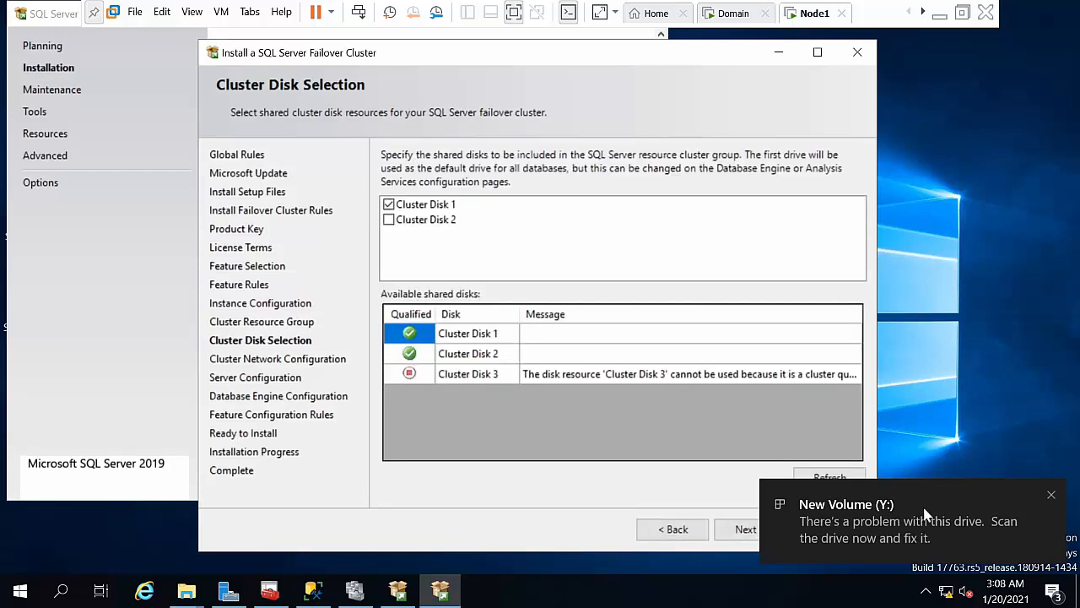
click(1052, 495)
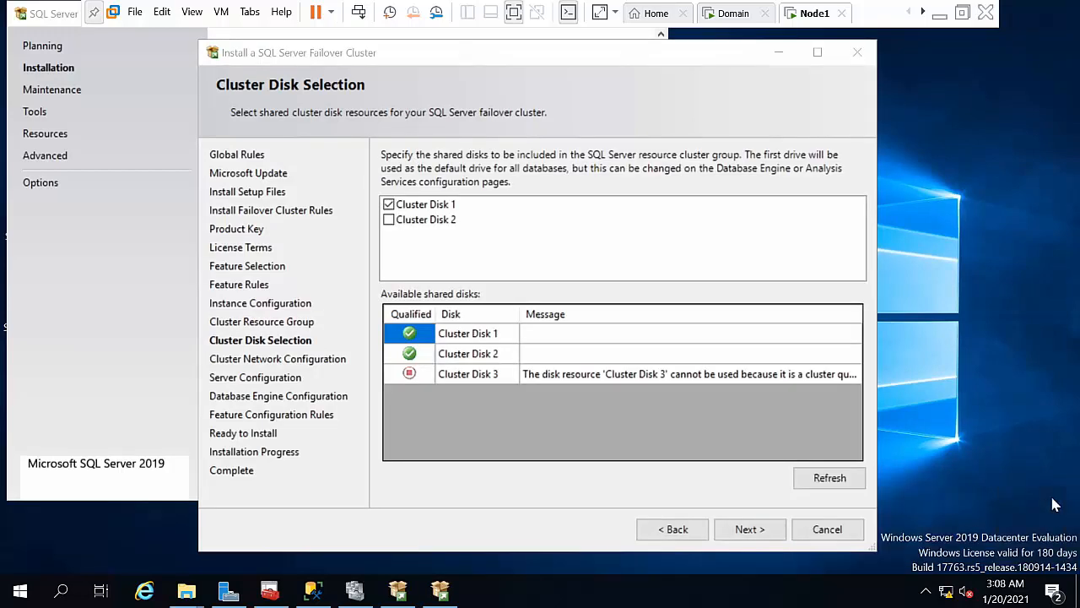
click(734, 528)
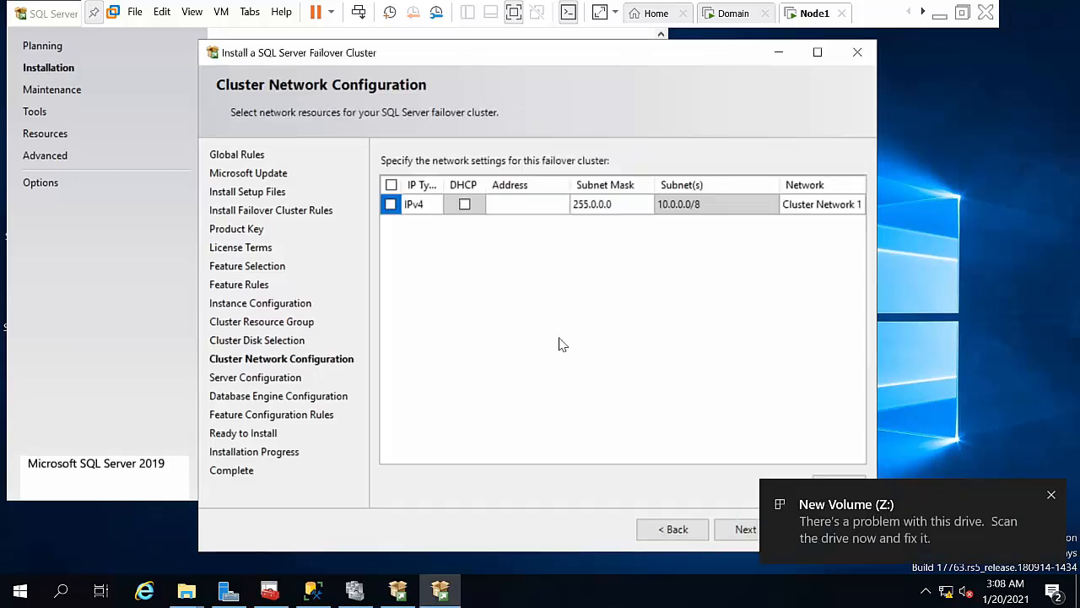
Step: Give the cluster network an IPv4 address of 10.0.0.100
click(390, 204)
click(516, 204)
text(10.0.0.)
text(00)
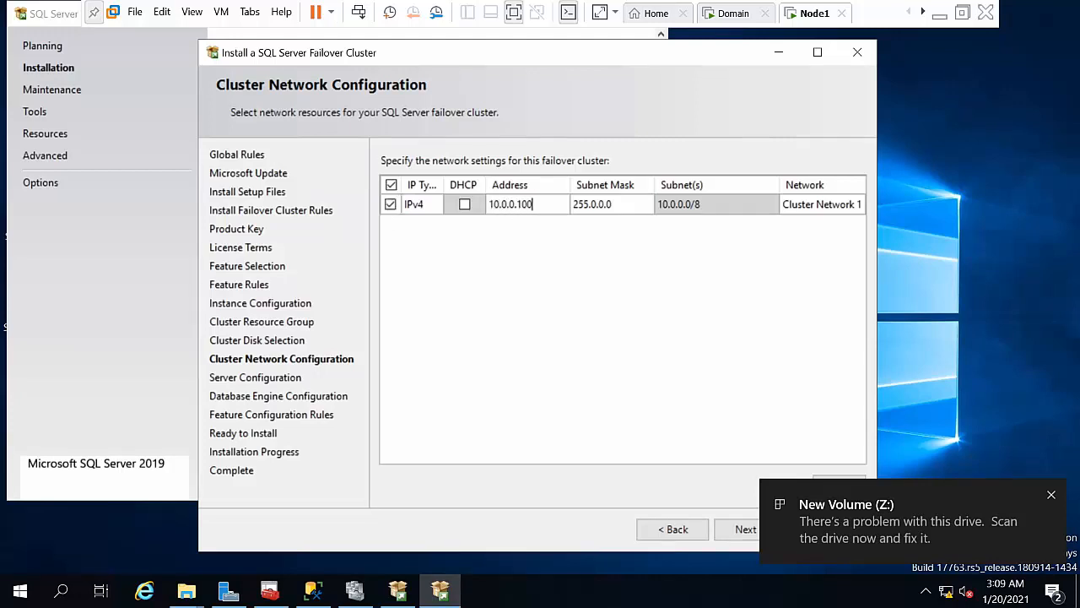
click(736, 530)
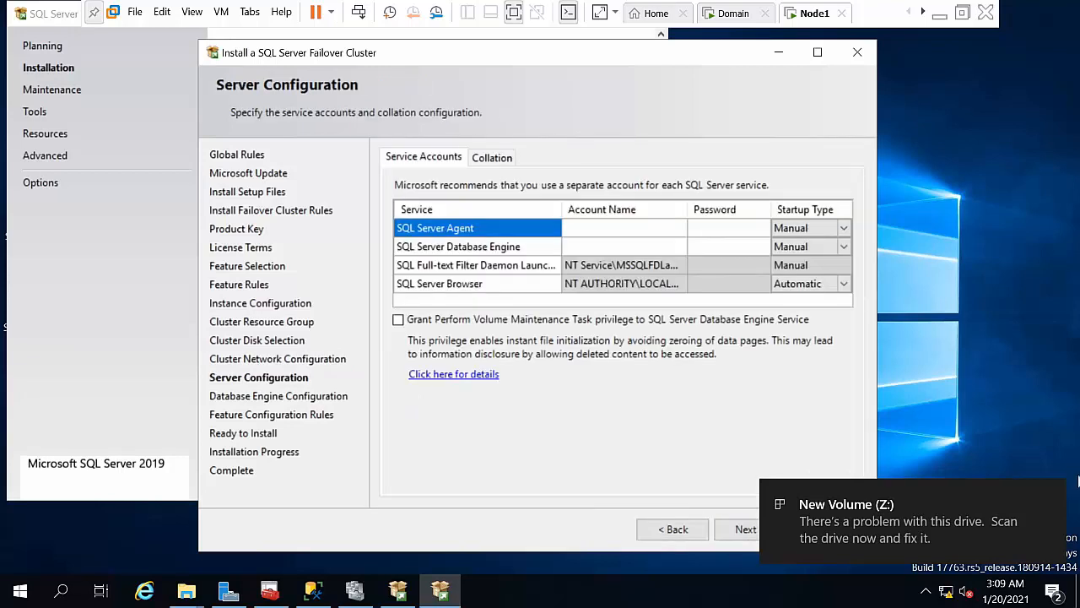
click(1050, 496)
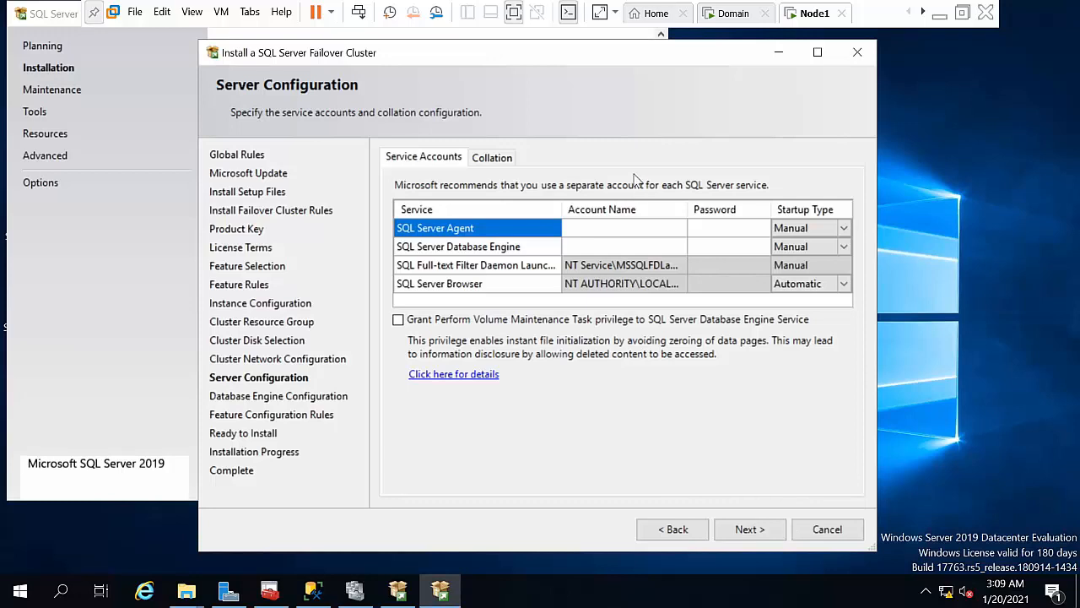
click(634, 228)
Step: Set the SQL Server Agent service account to the domain administrator and enter its password
click(678, 228)
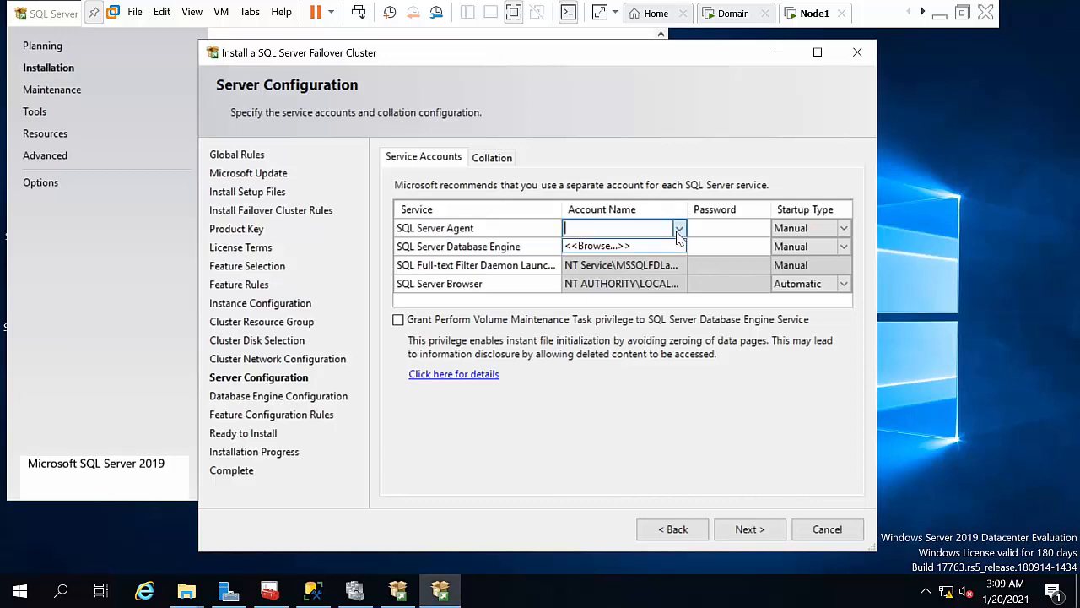
click(657, 248)
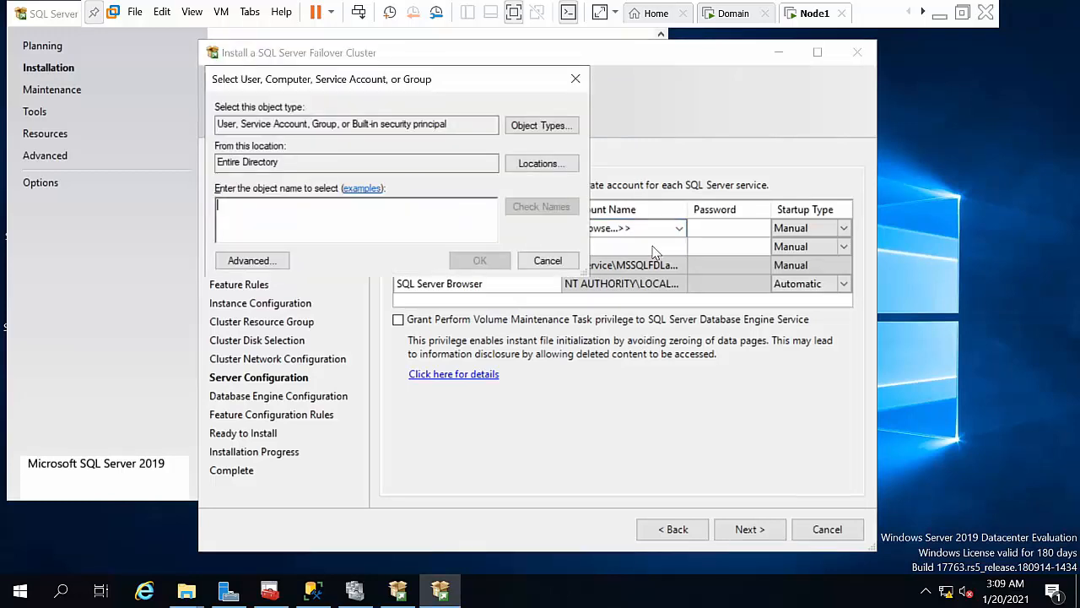
text(administrator)
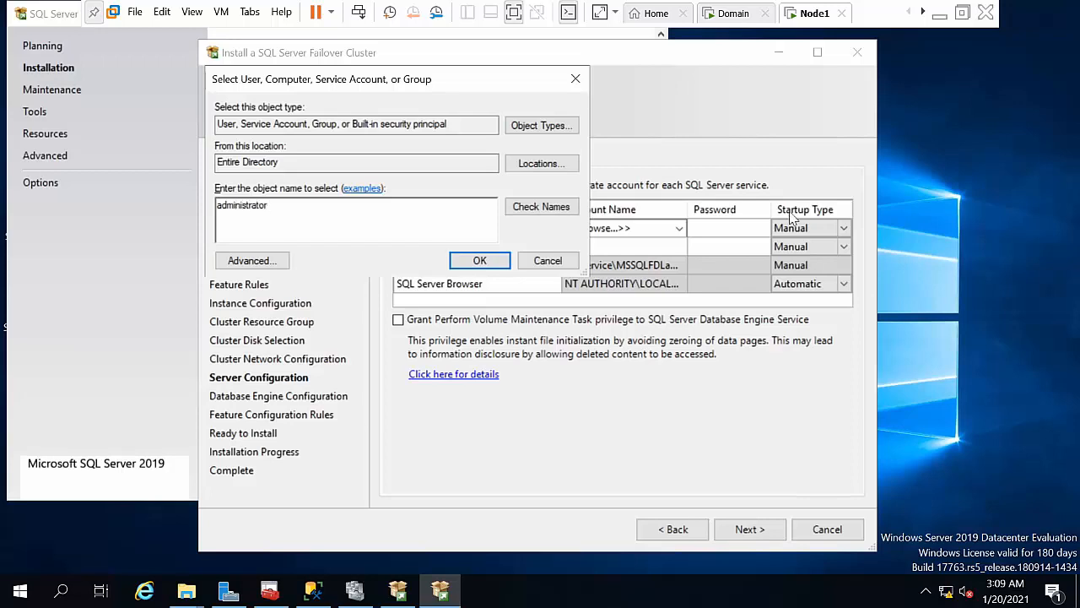
click(559, 209)
click(477, 262)
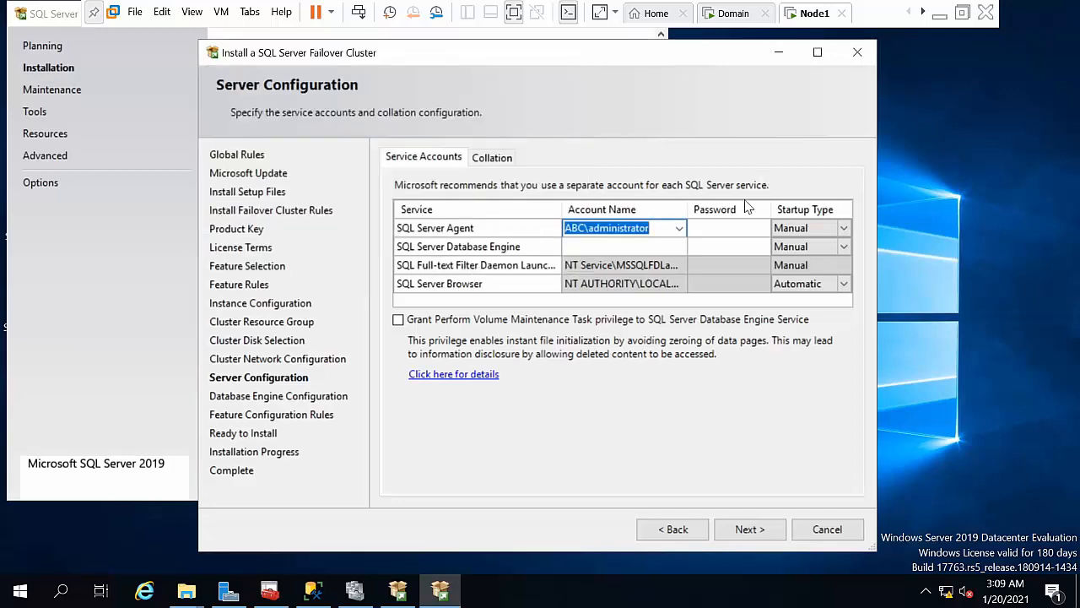
click(714, 228)
text(•••)
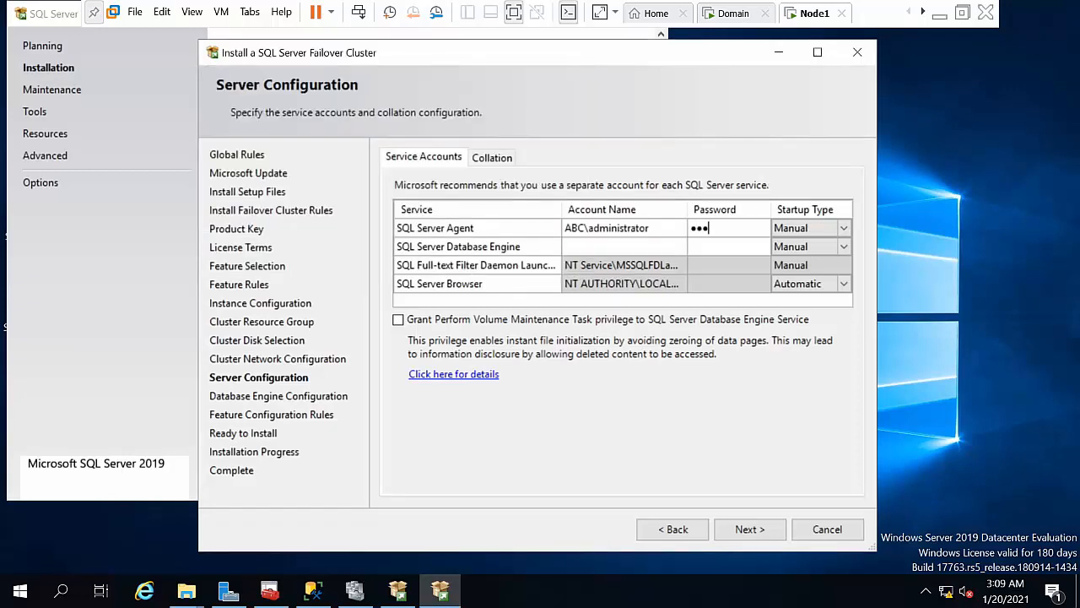
Step: Run the Database Engine under the domain administrator with its password, granting Perform Volume Maintenance Task
click(643, 246)
click(680, 246)
click(647, 266)
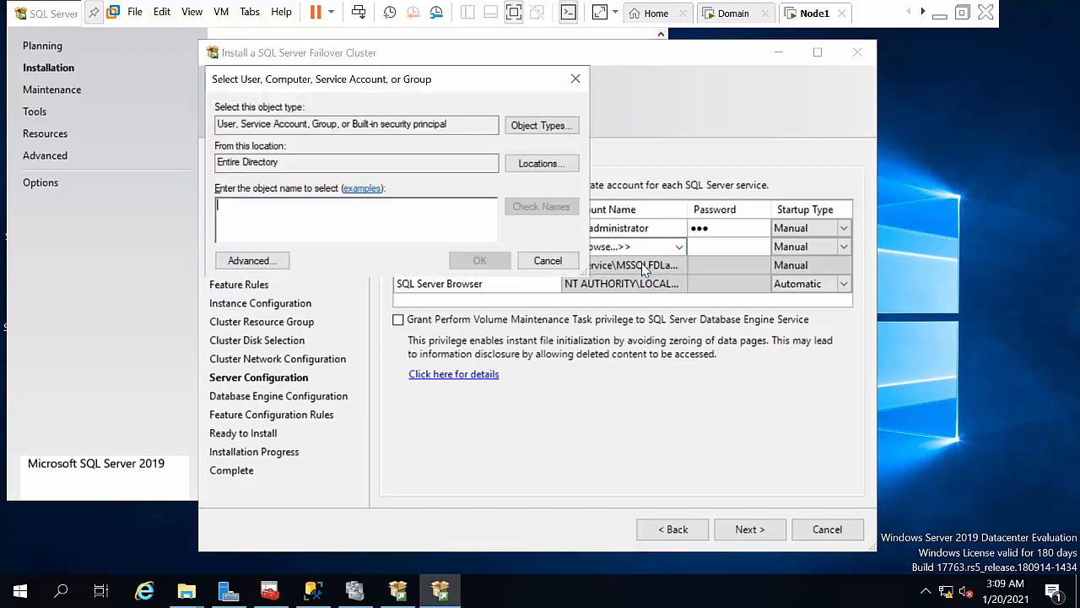
text(admini)
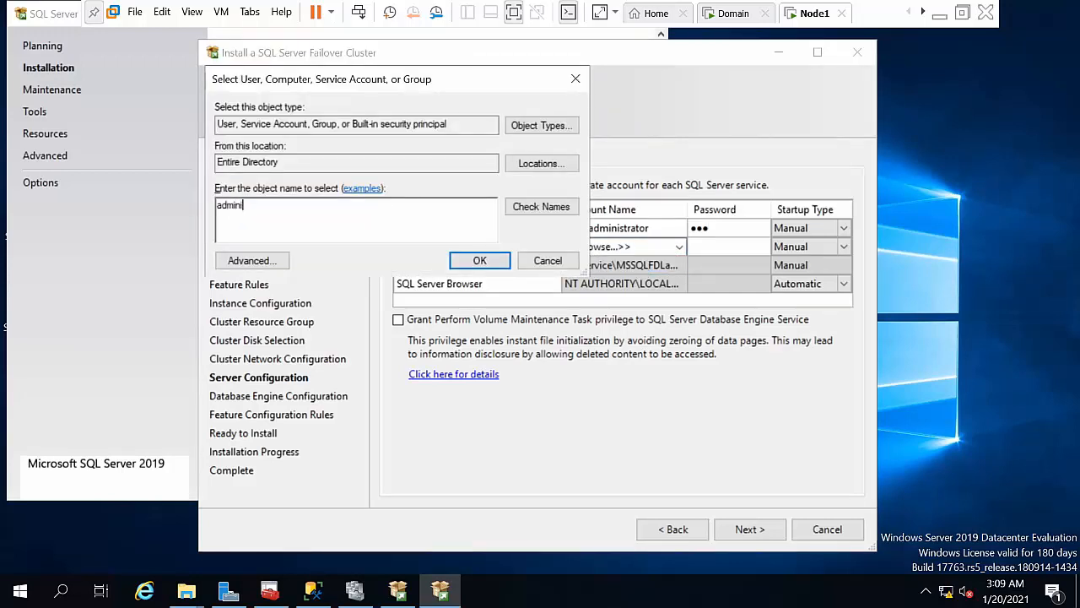
text(strator)
click(544, 207)
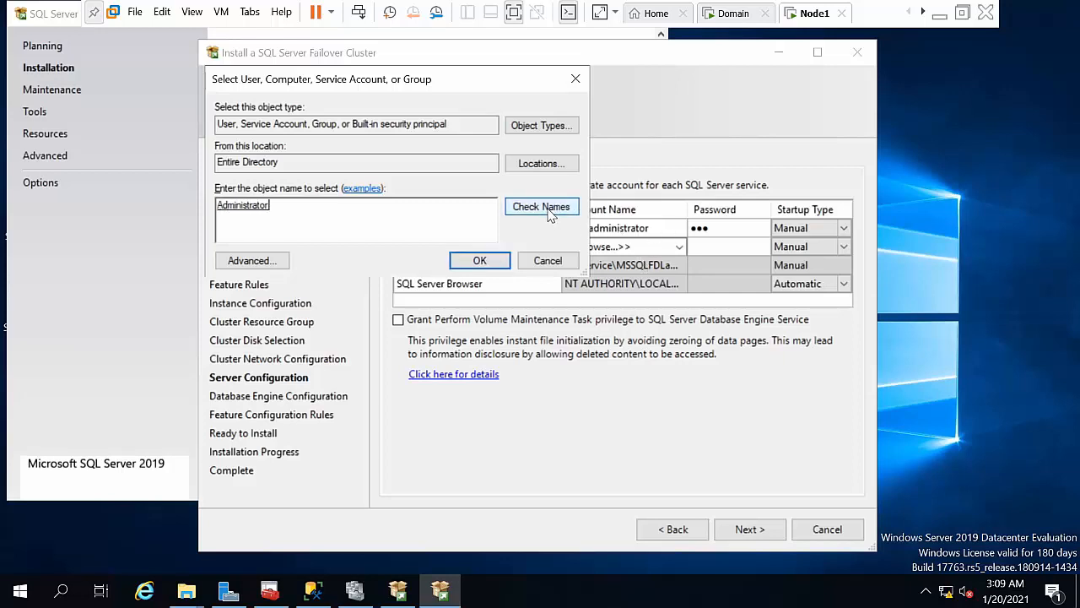
click(477, 261)
click(699, 246)
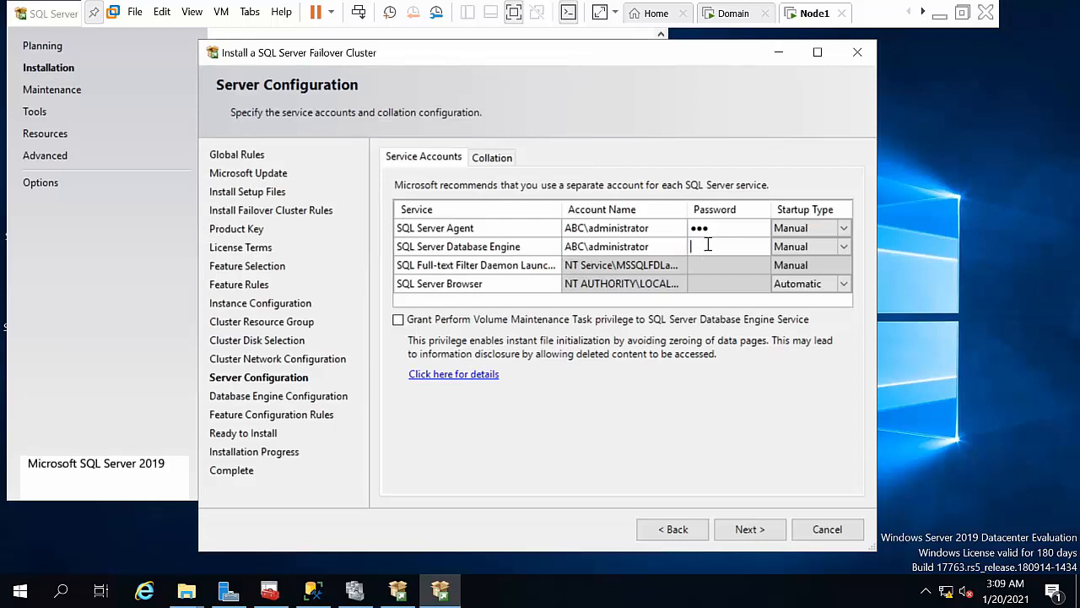
text(•••)
click(525, 321)
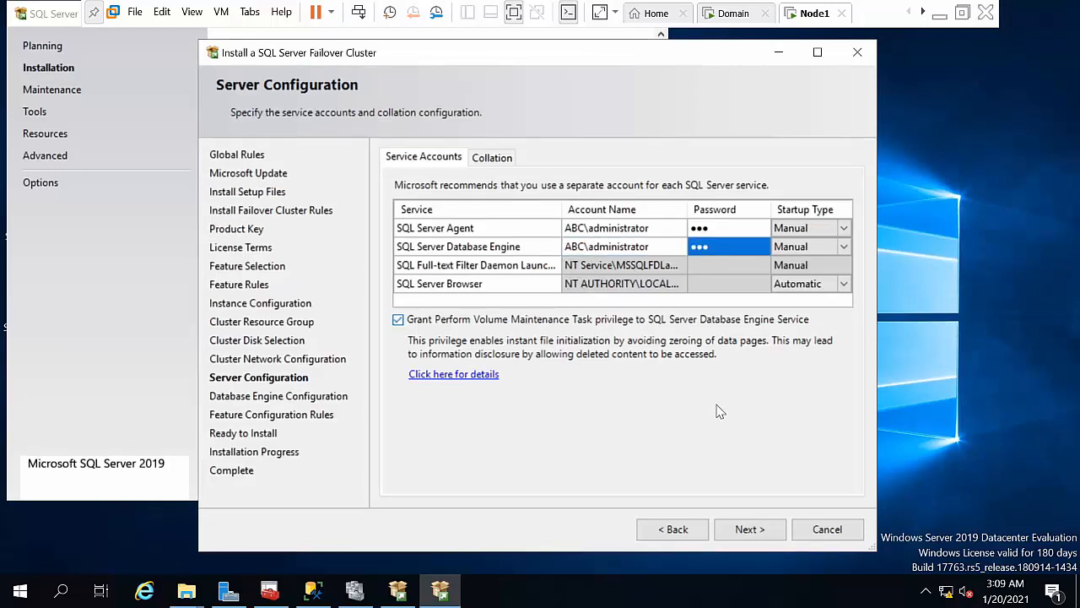
click(746, 527)
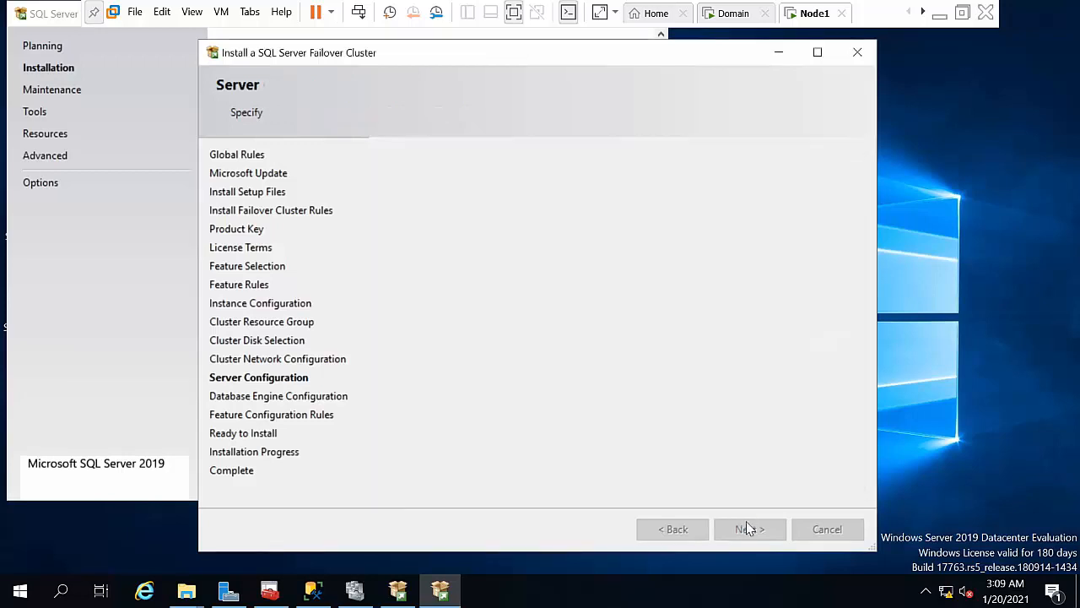
Step: Add the current user as SQL Server administrator, install the failover cluster, then close the Complete page
click(420, 474)
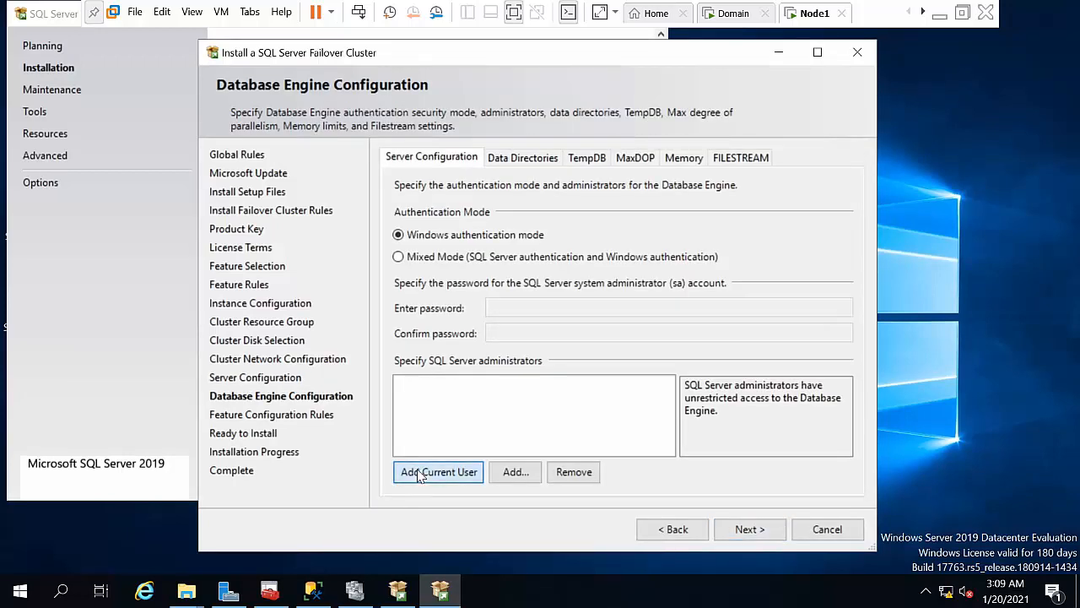
click(750, 529)
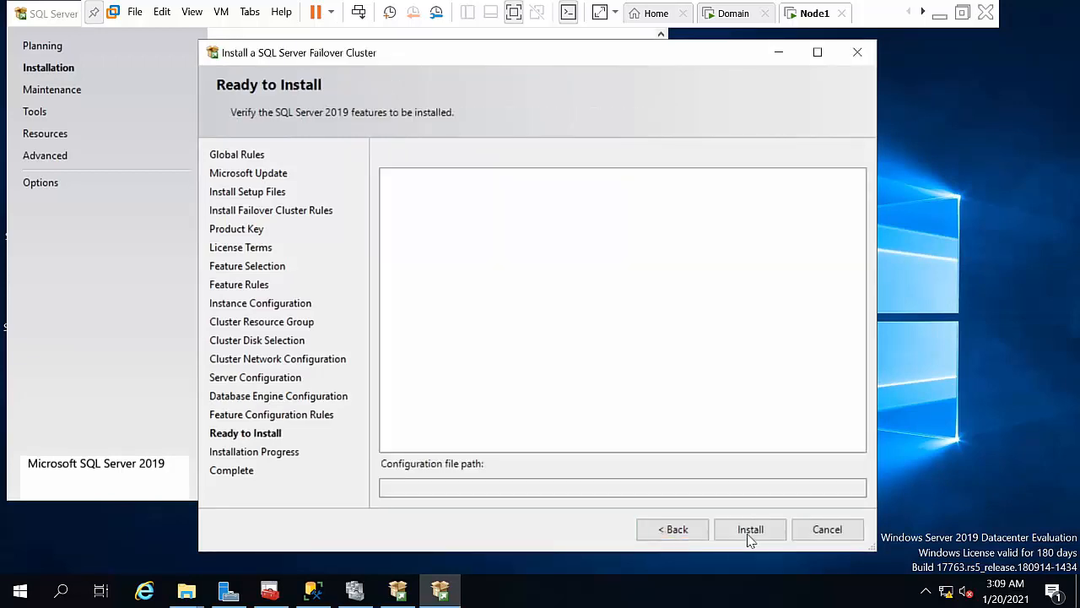
click(750, 530)
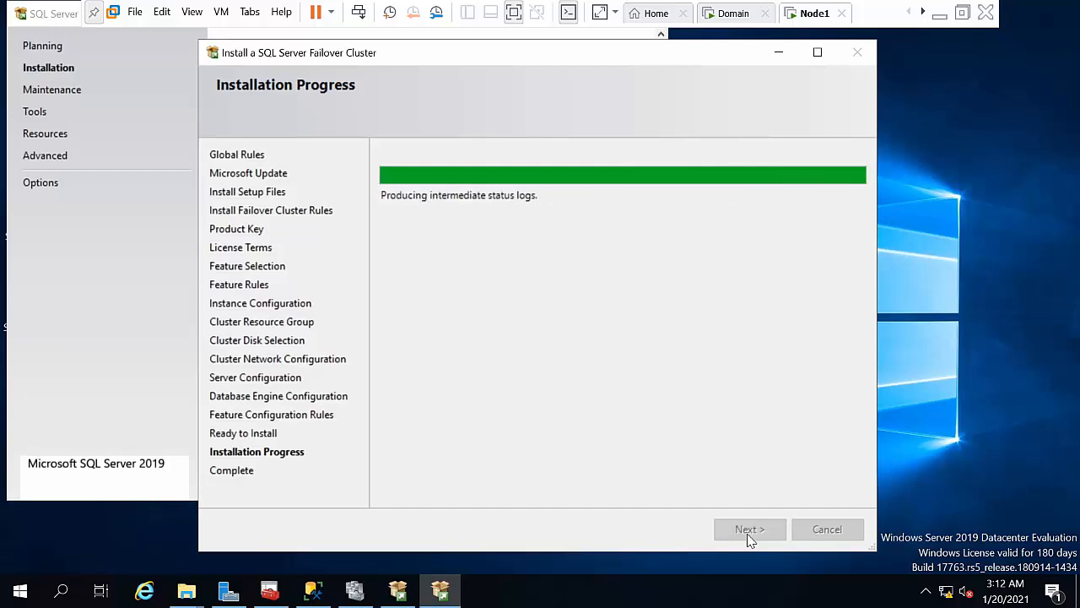
click(749, 529)
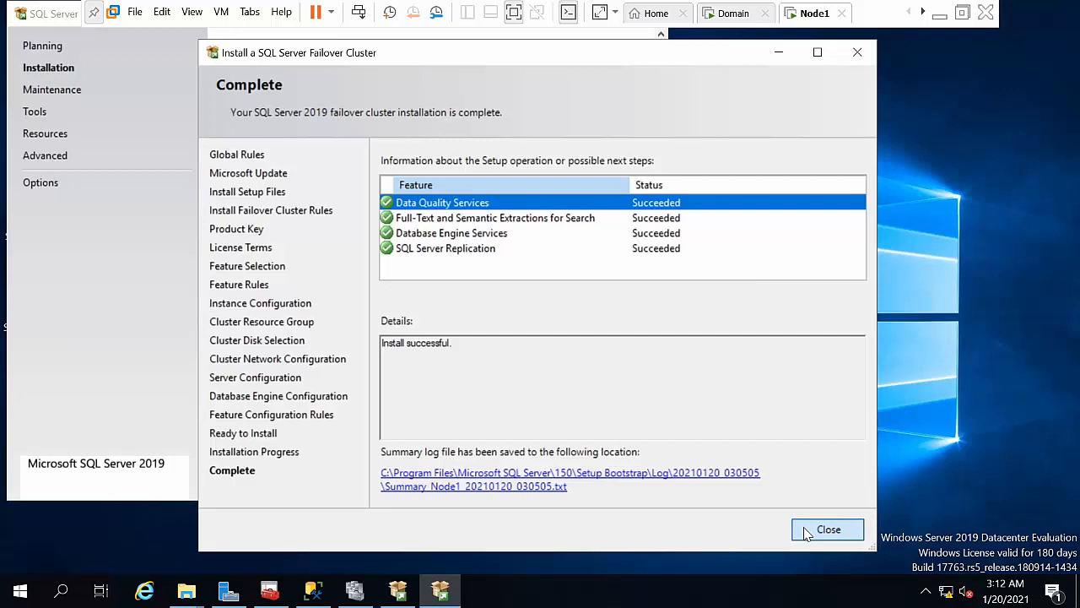
click(806, 532)
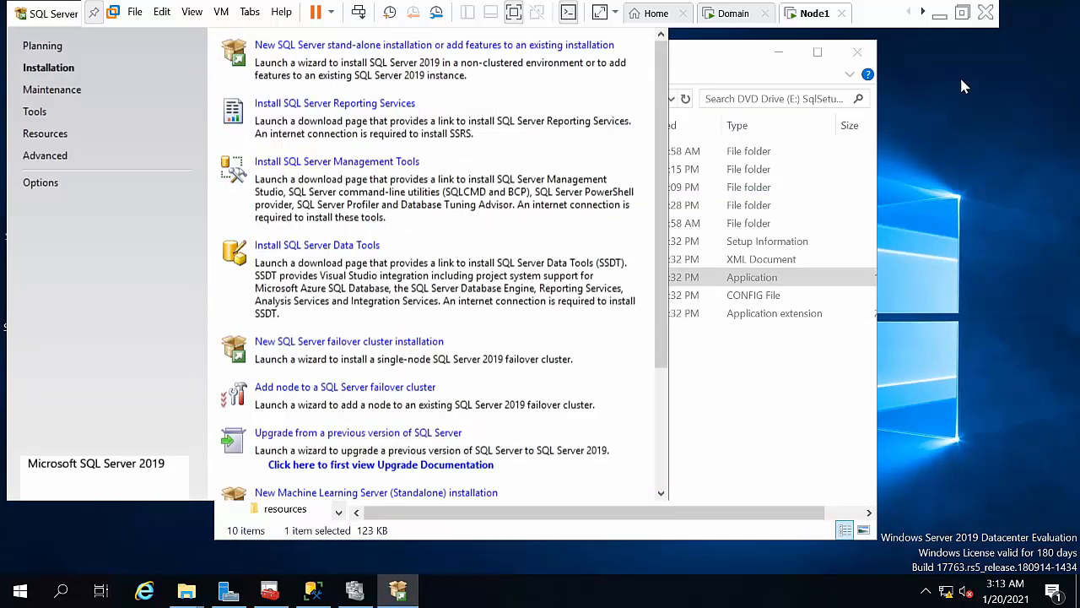
Step: Switch to the Node2 virtual machine and sign in with the administrator's password
click(923, 12)
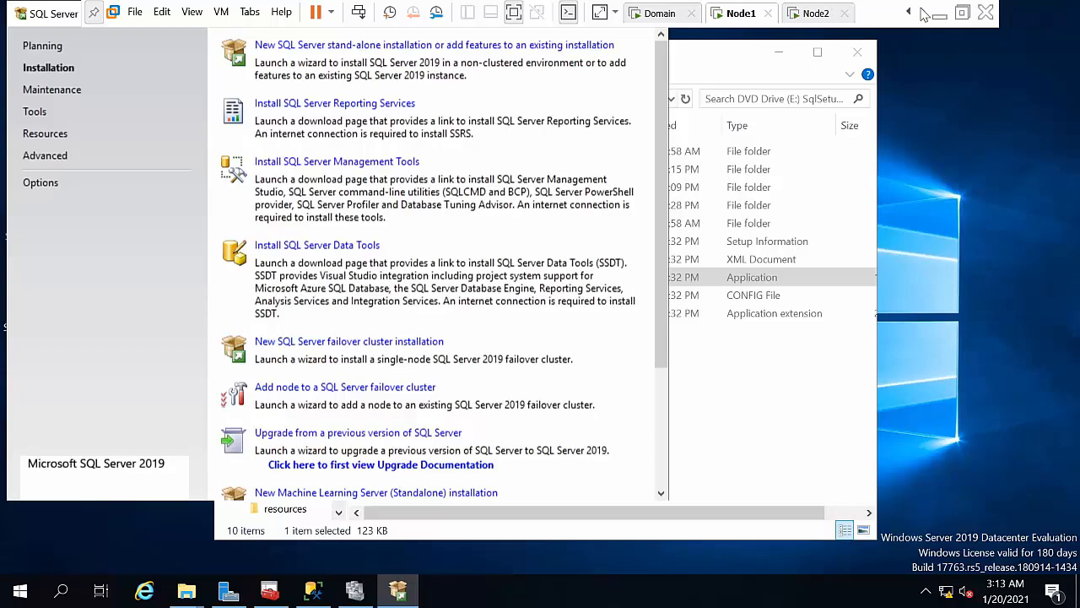
click(816, 13)
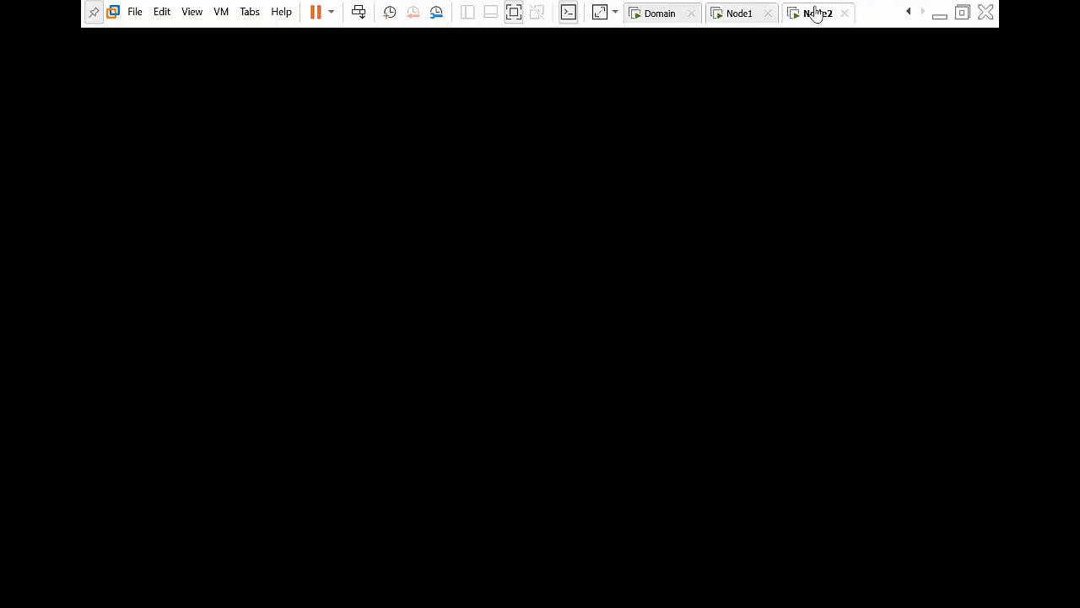
click(358, 14)
click(472, 372)
text(•••)
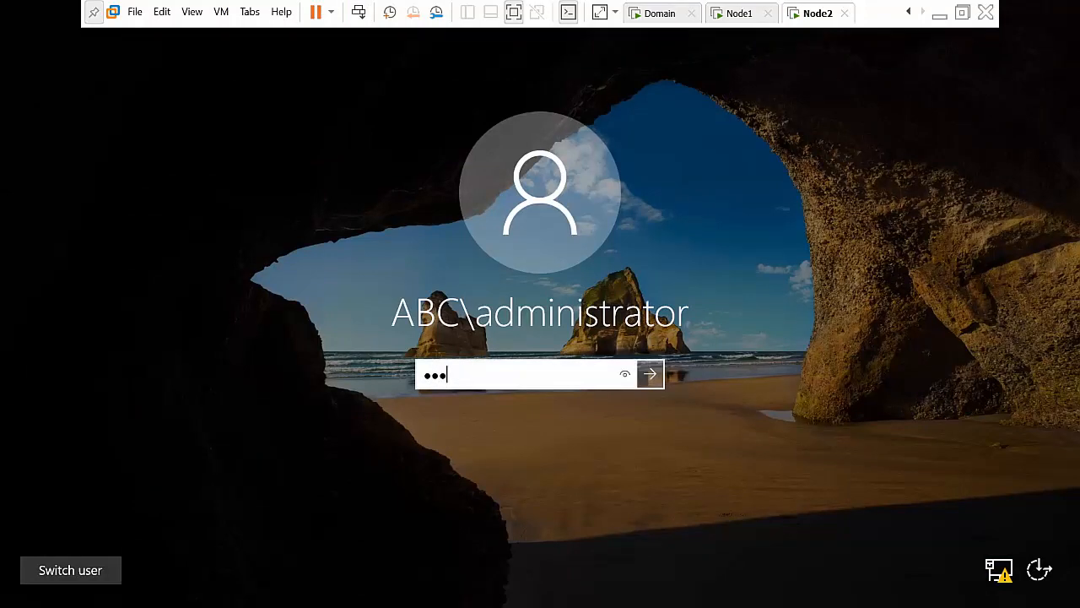
key(Return)
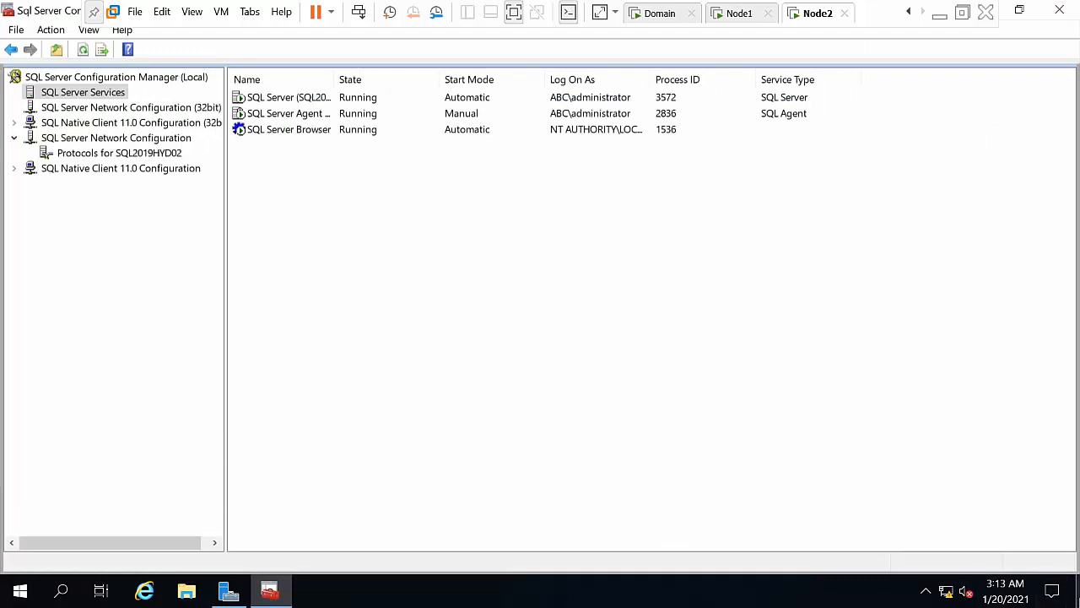
Step: Minimize Configuration Manager and mount the SQL Server 2019 ISO on the desktop
click(1078, 595)
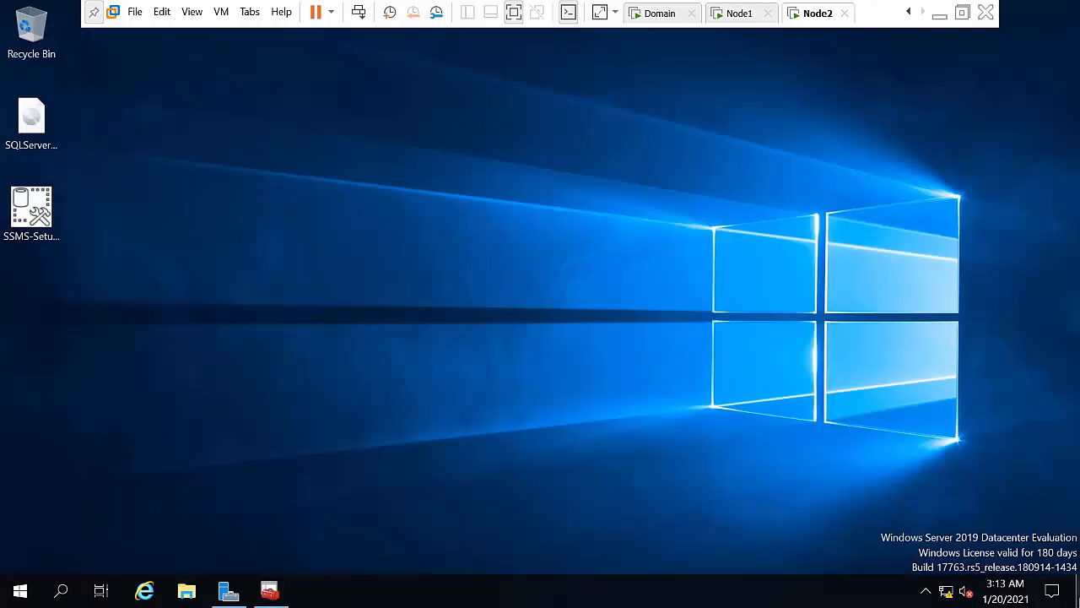
click(46, 125)
right_click(45, 123)
click(74, 139)
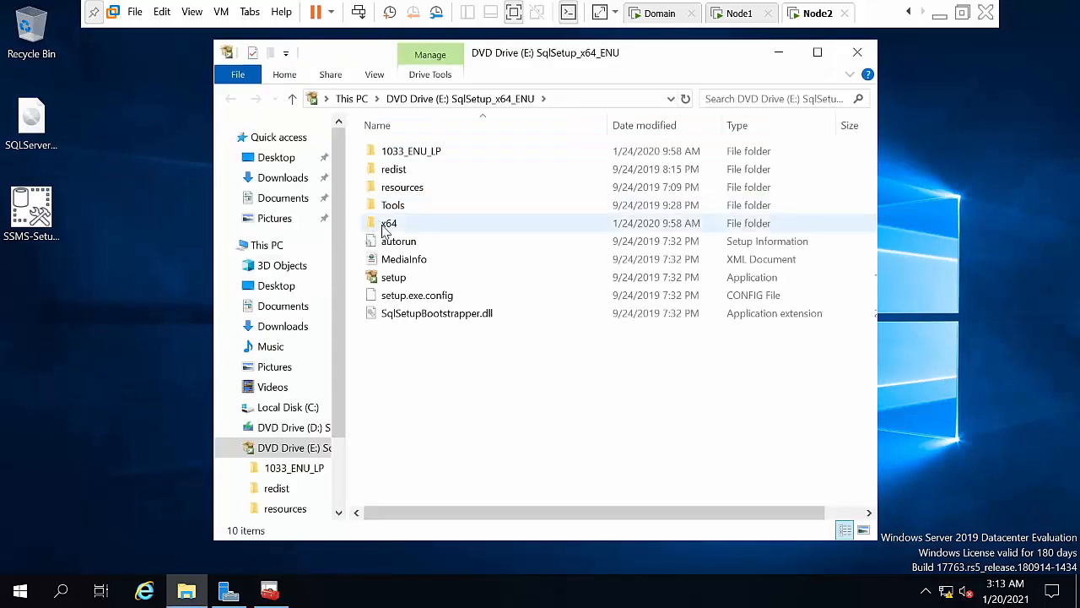
Step: Run setup.exe from DVD Drive E: as administrator, then minimize the drive window
click(387, 277)
right_click(387, 278)
click(432, 304)
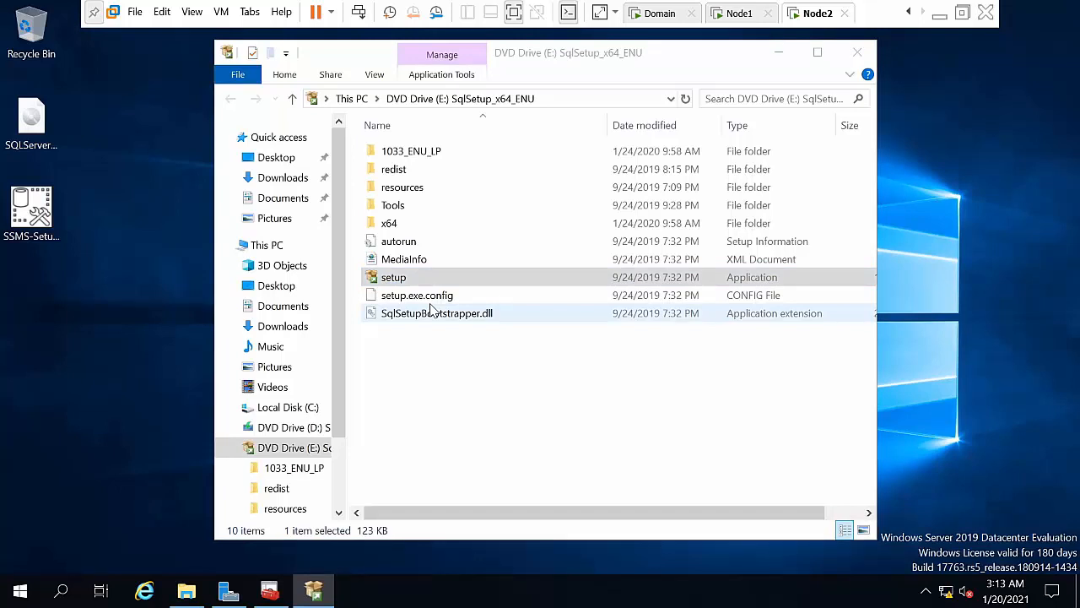
click(413, 283)
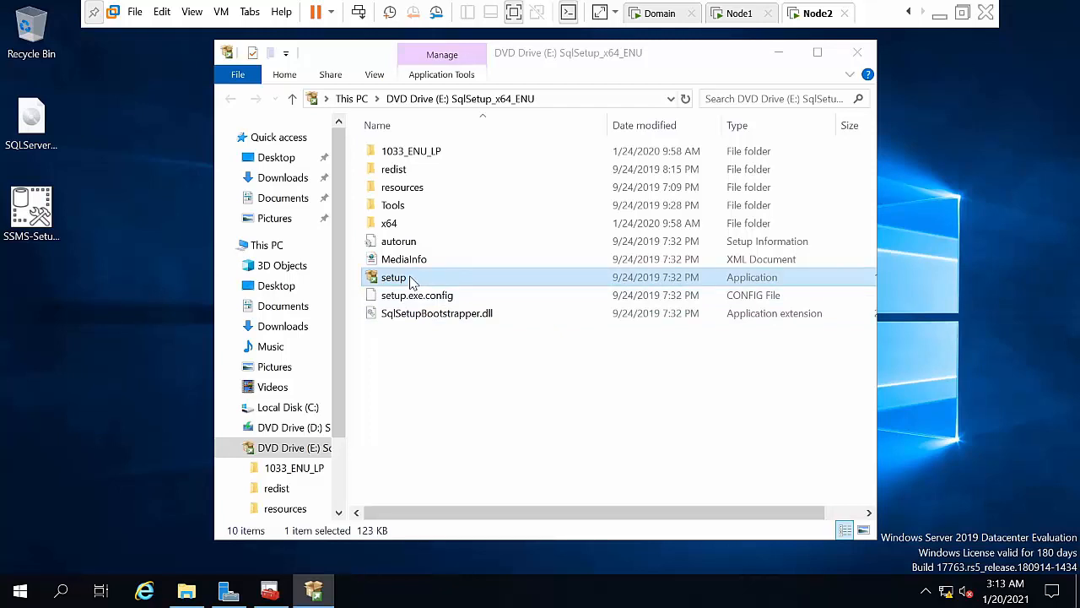
right_click(411, 281)
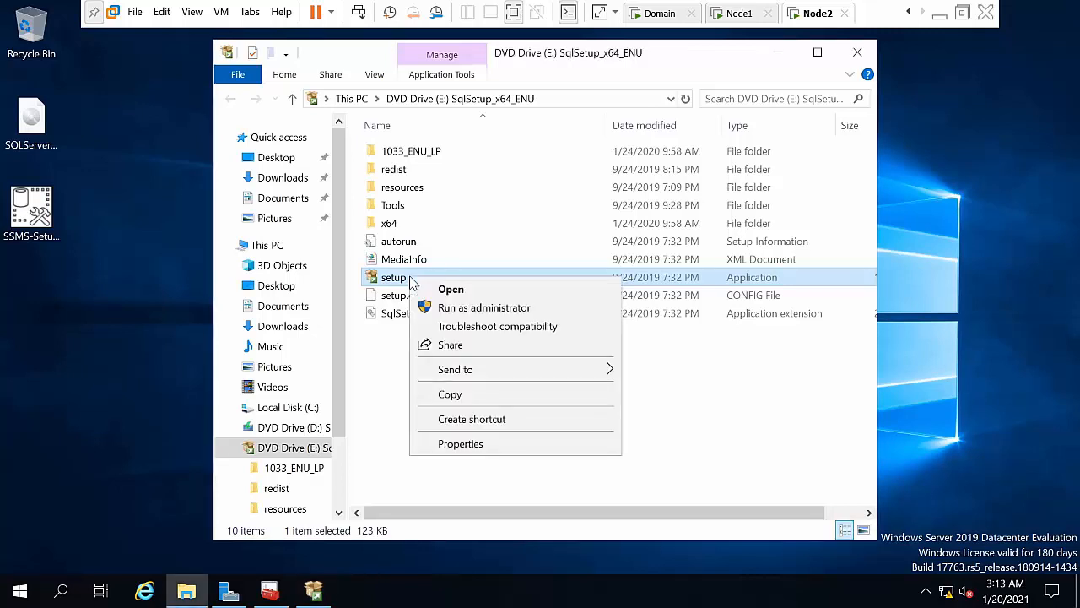
click(442, 307)
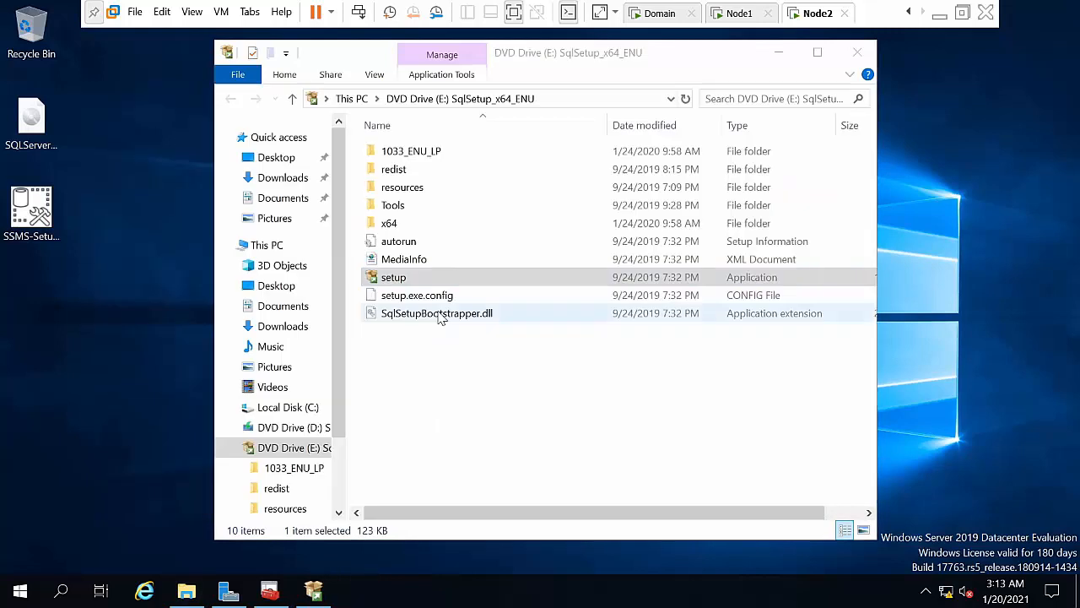
click(780, 53)
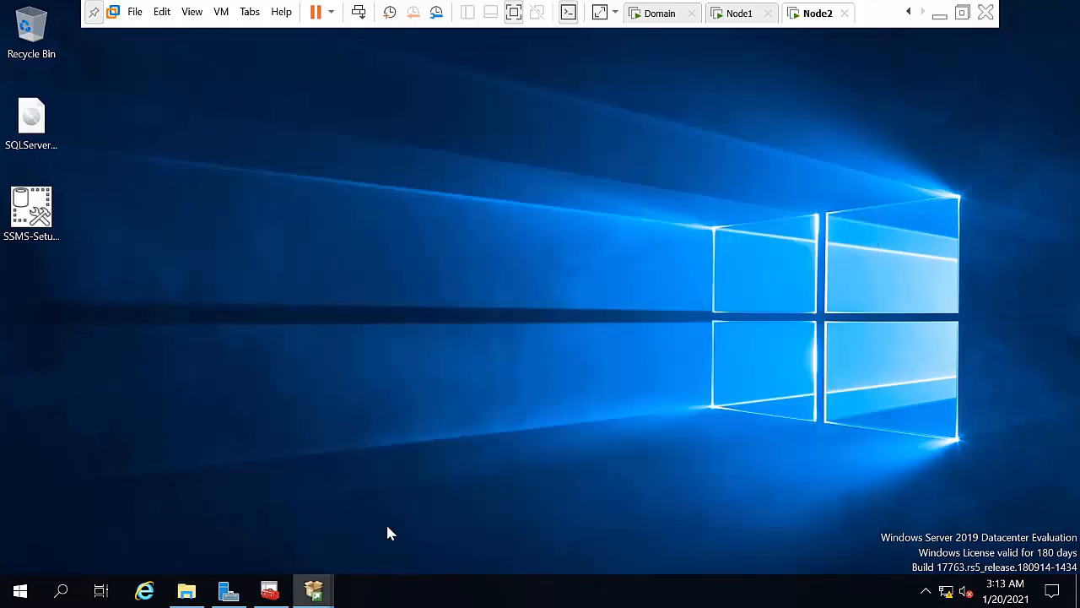
Step: In SQL Server Installation Center, choose Installation > Add node to a SQL Server failover cluster
mouse_move(329, 590)
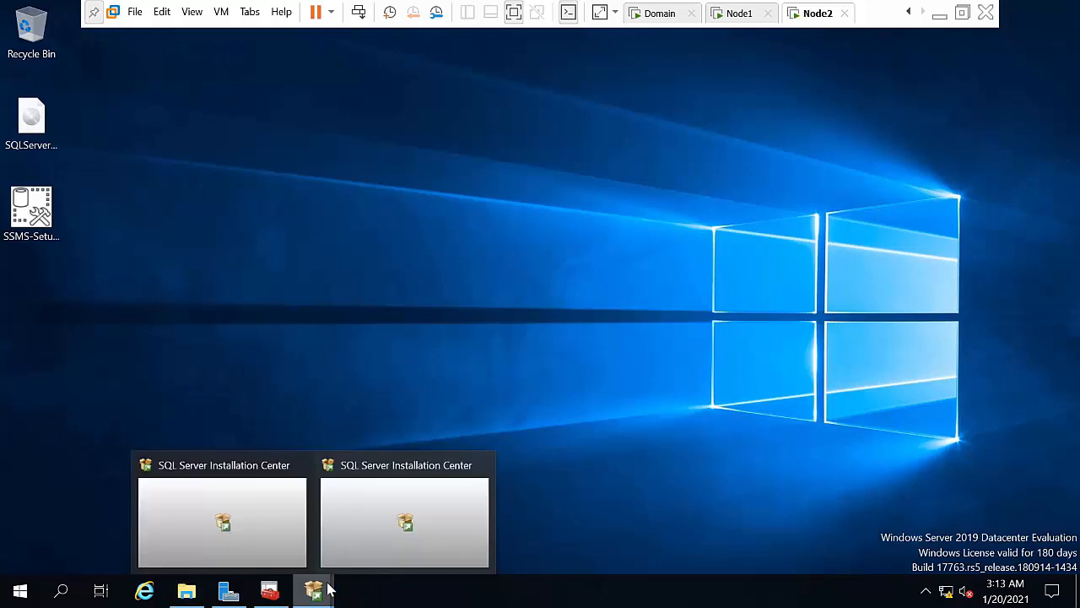
click(395, 524)
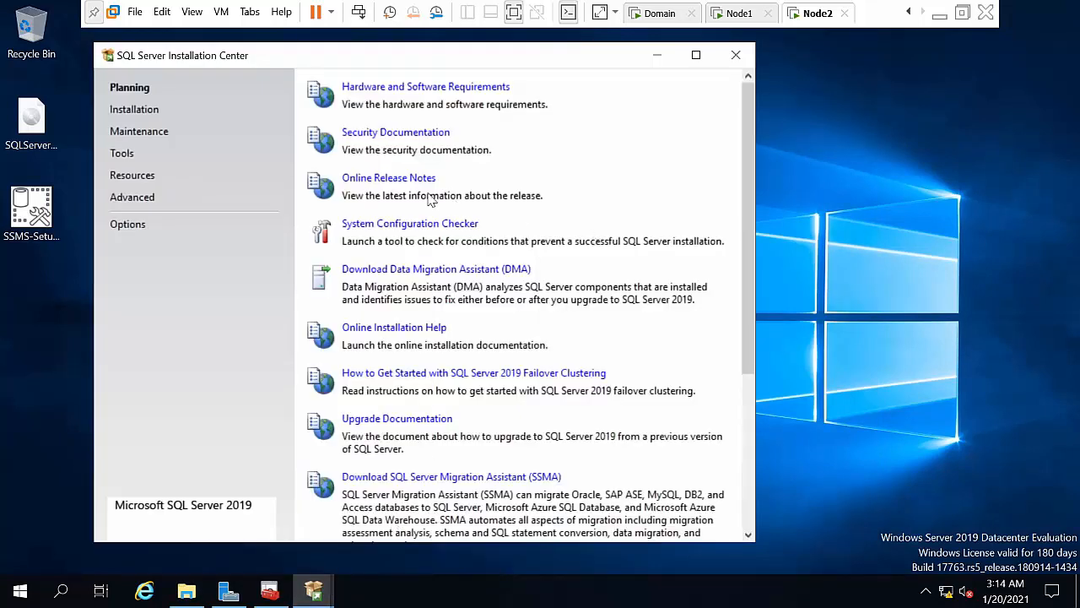
click(129, 115)
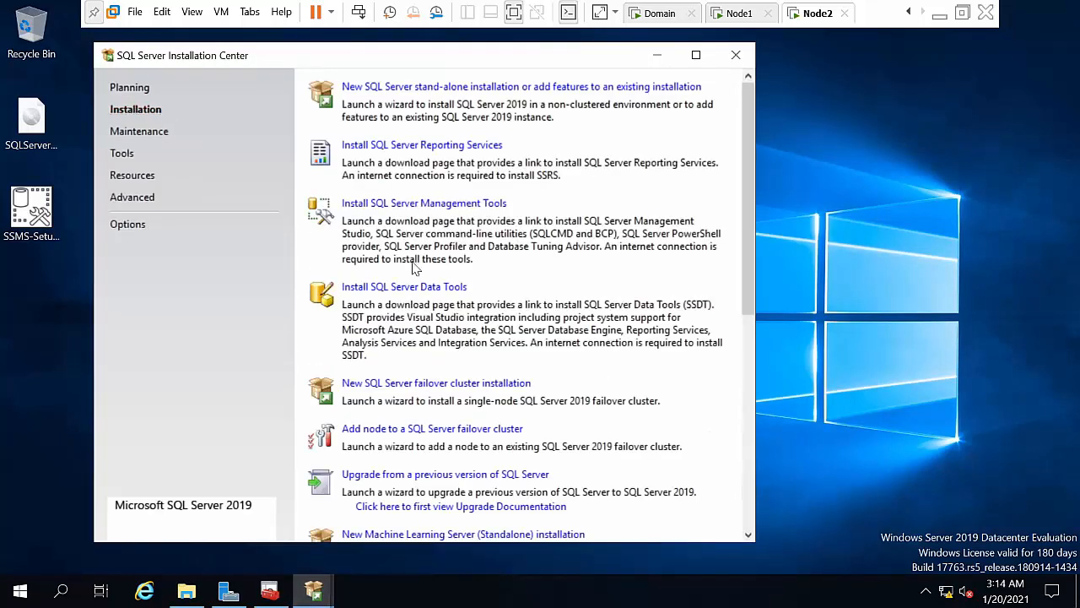
click(401, 430)
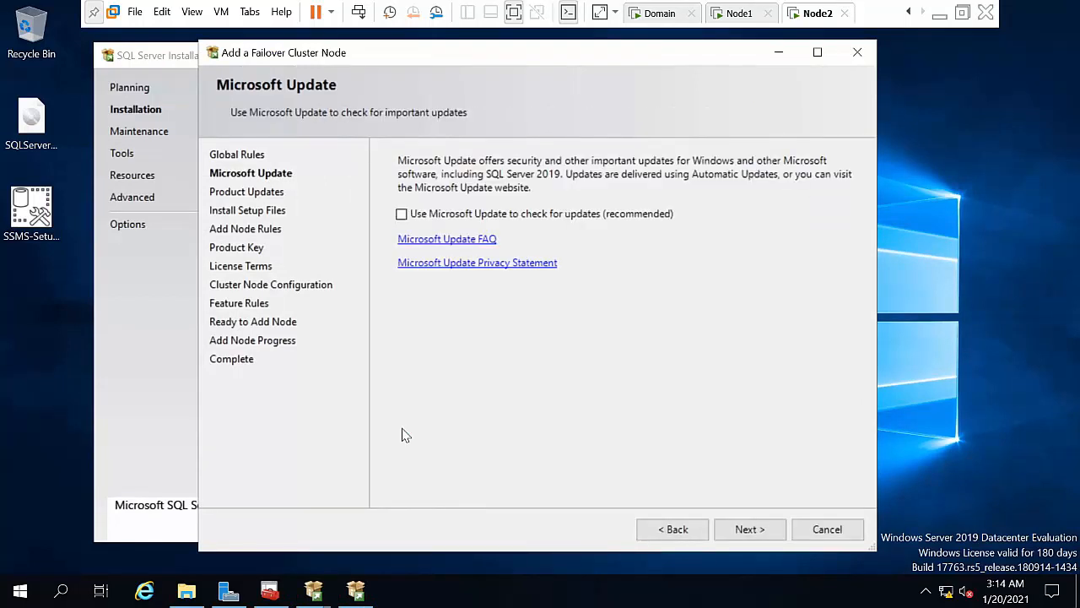
Step: Pass the update and rule pages, keep the Evaluation edition, and accept the license terms
click(782, 529)
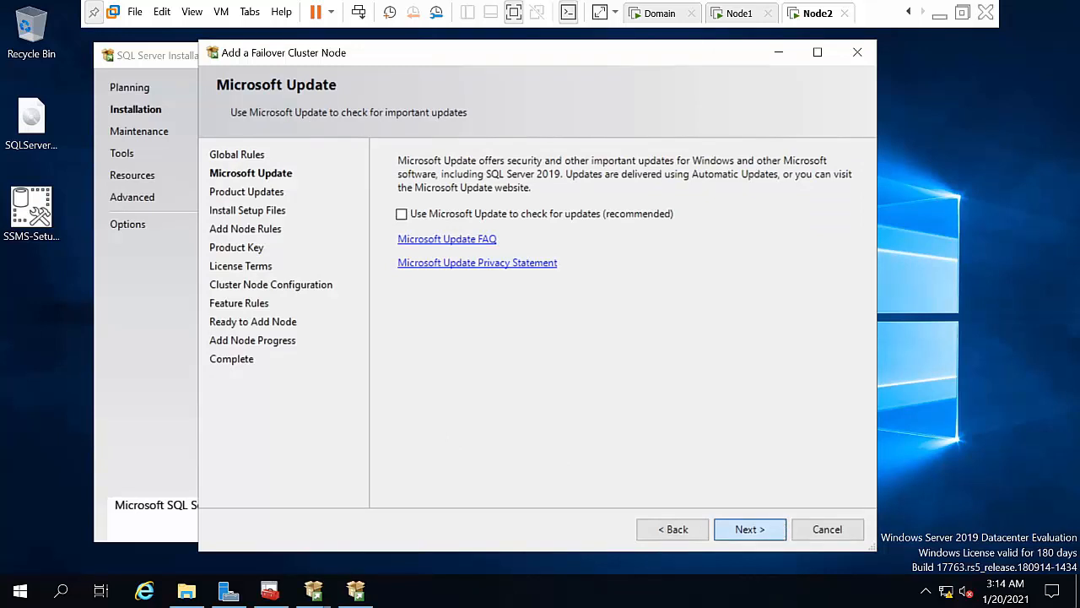
click(783, 529)
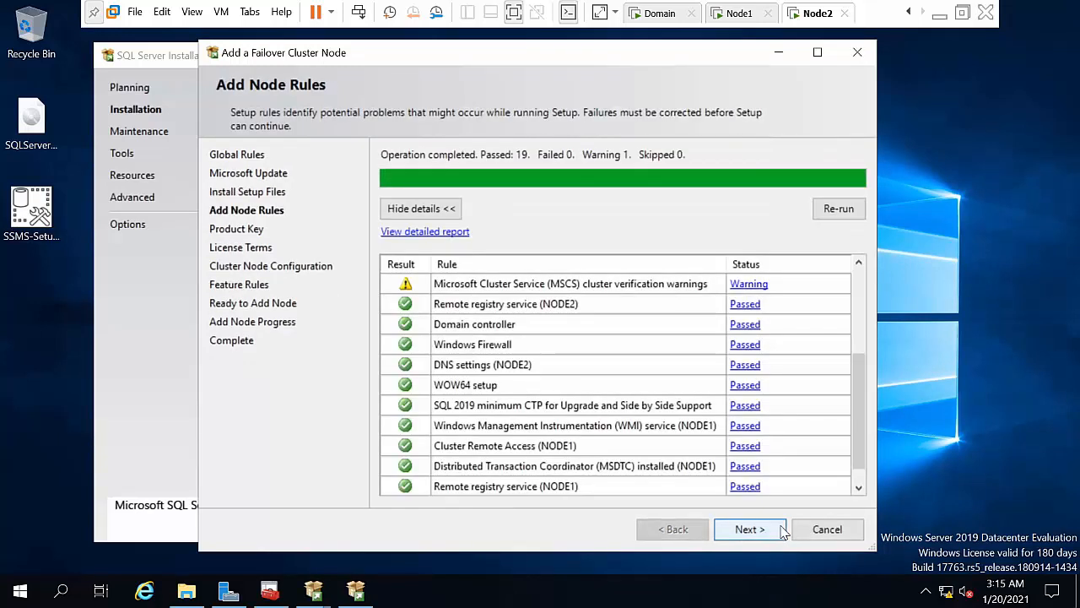
click(783, 529)
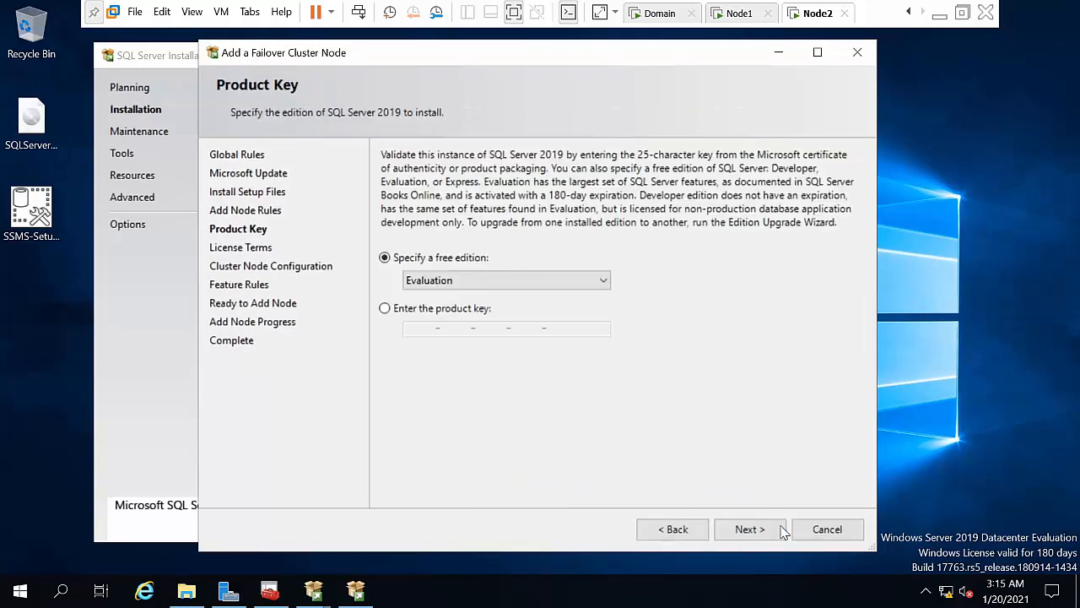
click(783, 529)
click(494, 374)
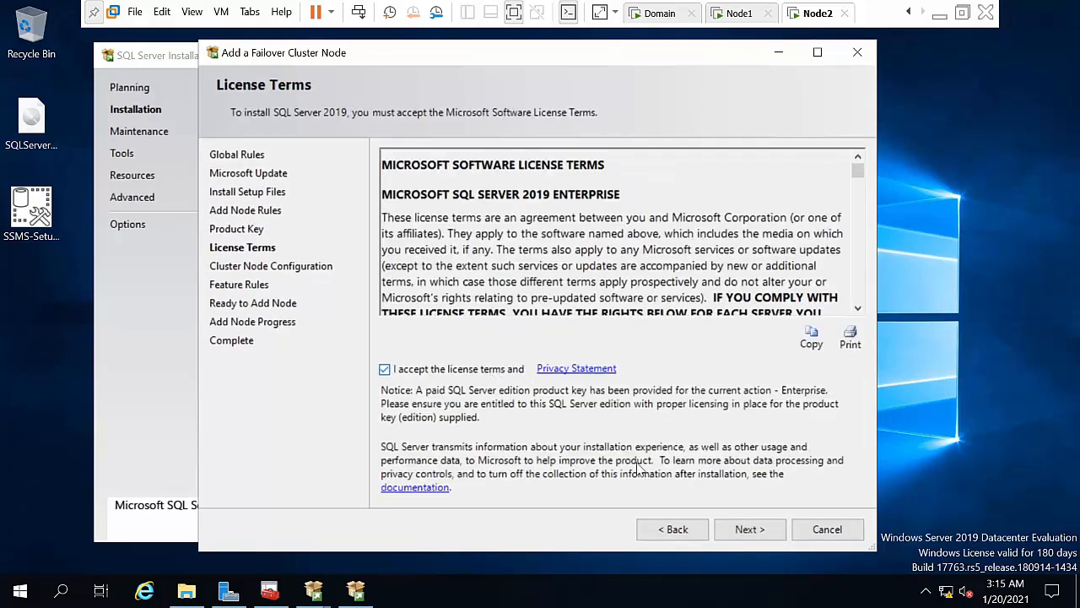
click(726, 528)
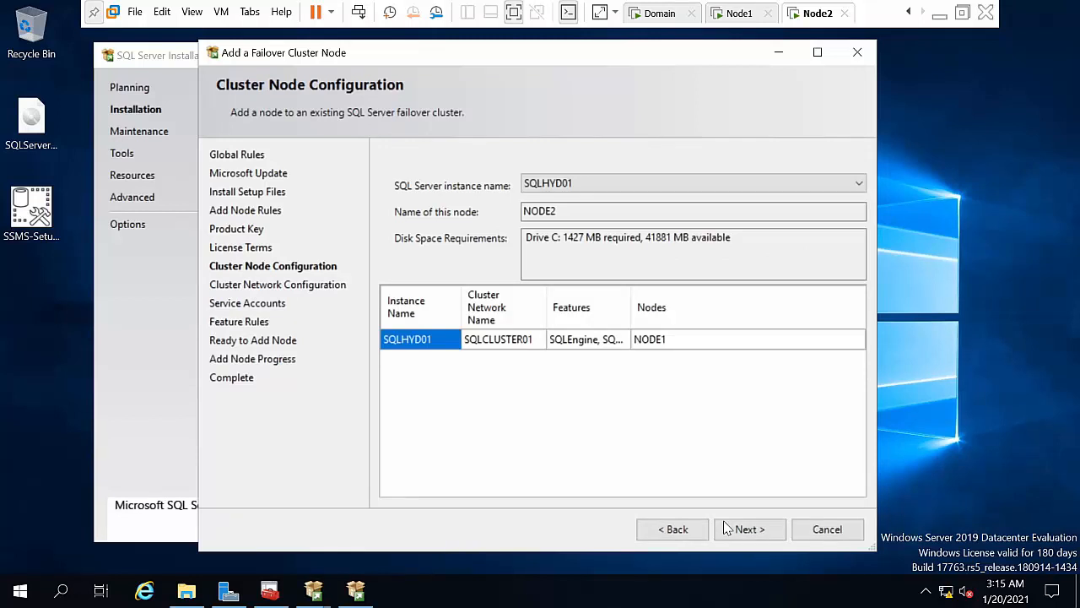
Step: Accept the cluster node and network settings, then enter the Database Engine and Agent account passwords
click(727, 529)
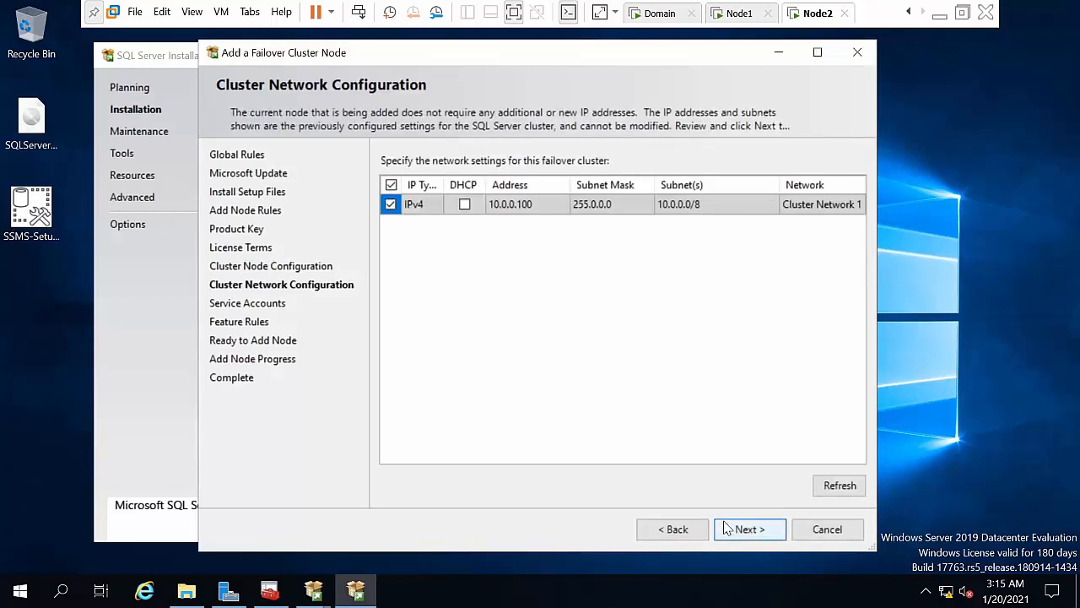
click(726, 529)
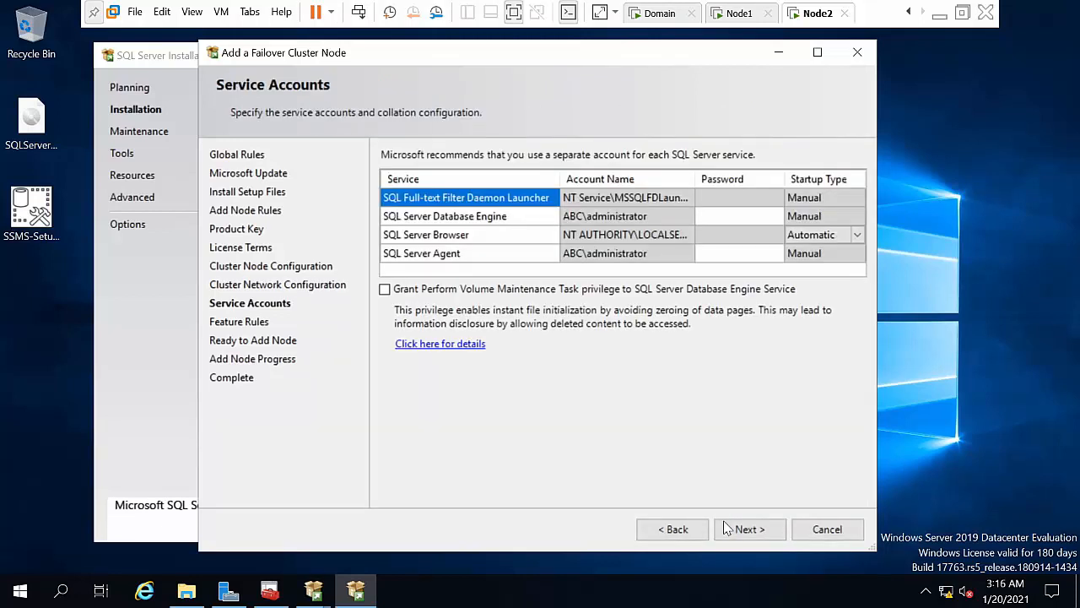
click(712, 217)
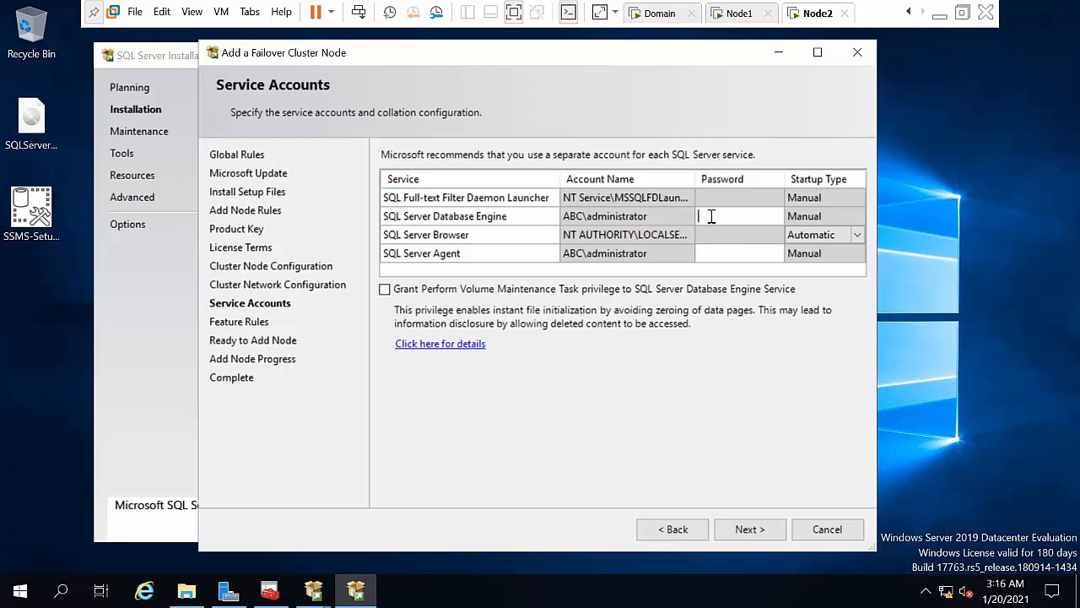
text(***)
click(715, 253)
text(***)
click(746, 530)
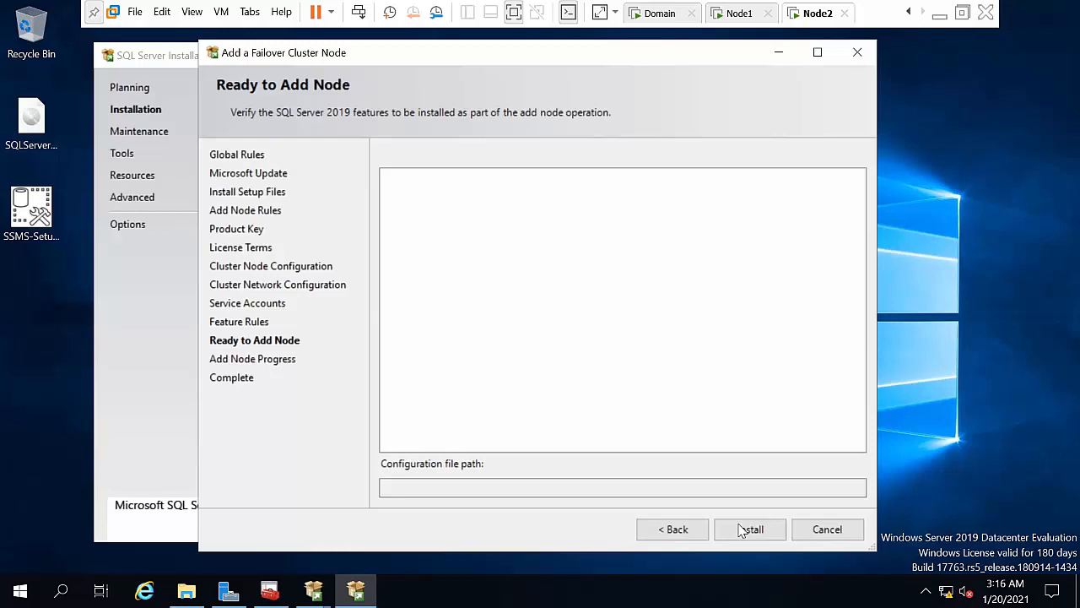
Step: Install Node2 into the cluster and proceed to the Complete page
click(748, 529)
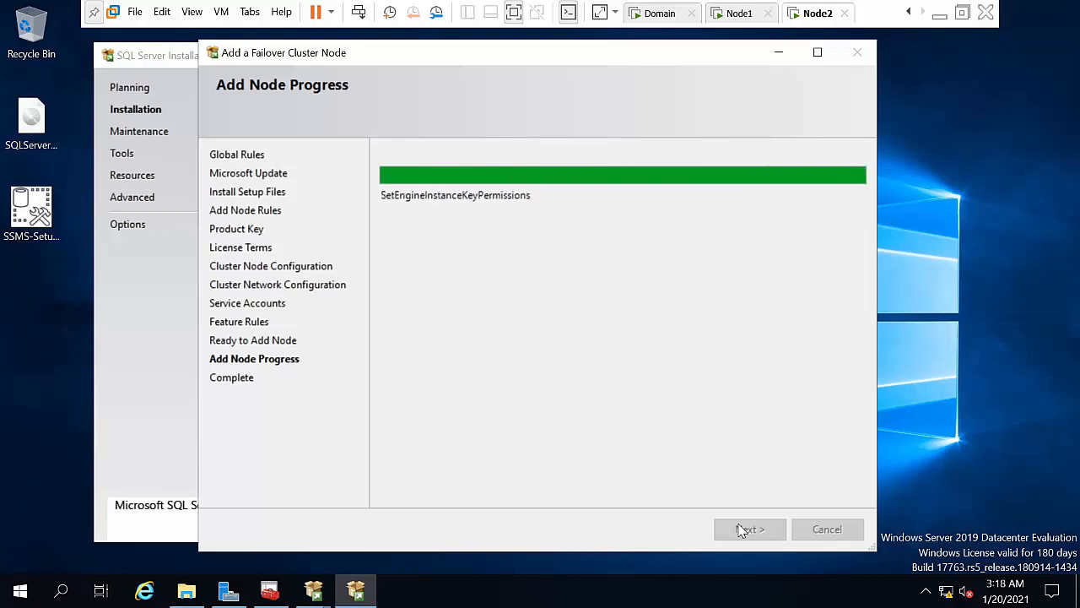
click(743, 530)
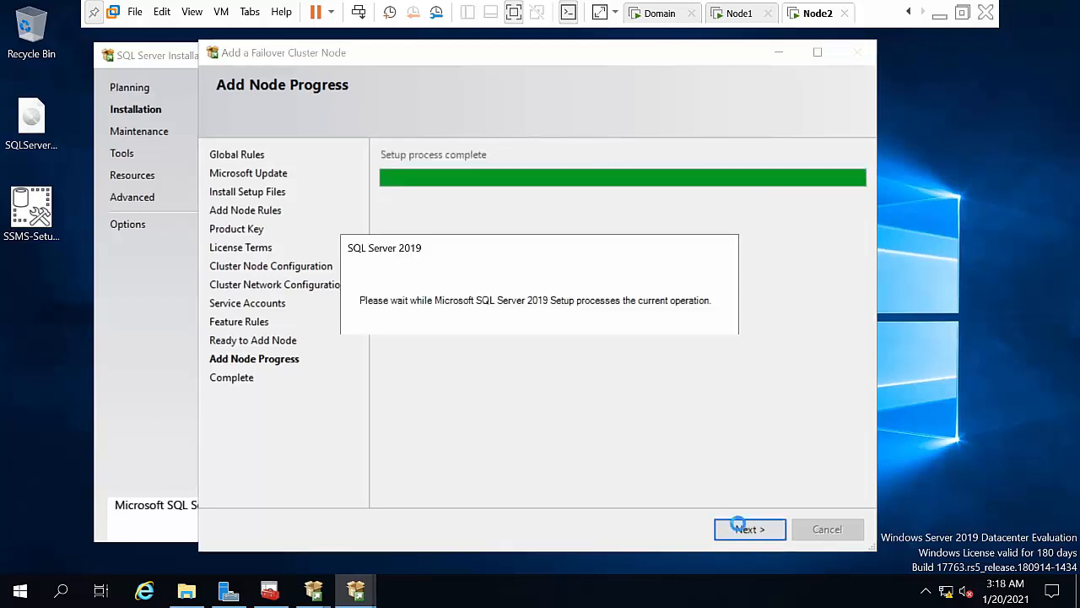
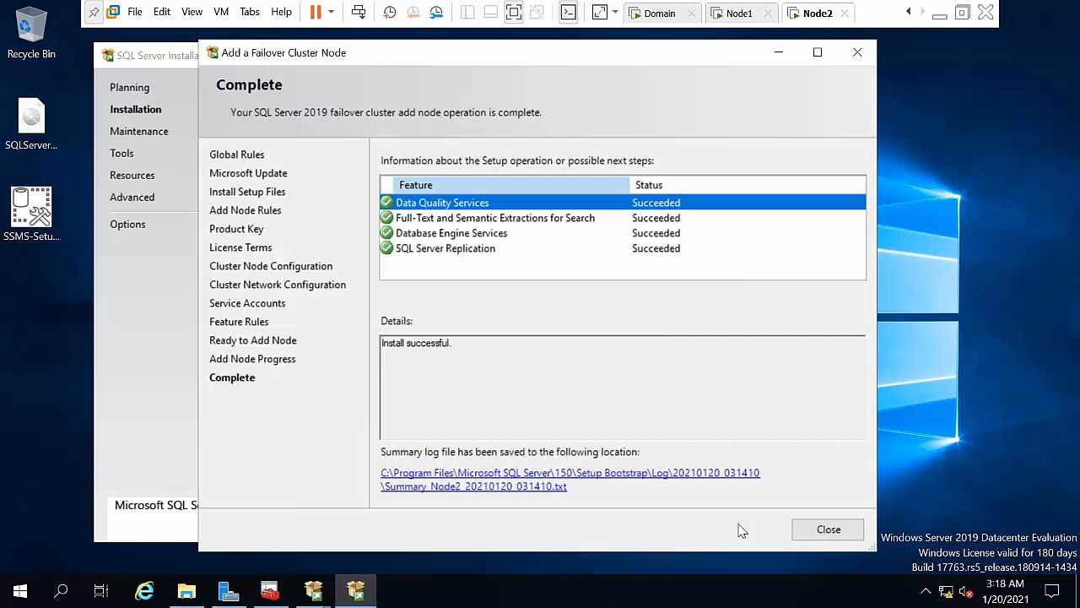
Step: Close the completed add-node wizard and Installation Center, refresh the desktop, and switch to the Node1 VM
click(798, 529)
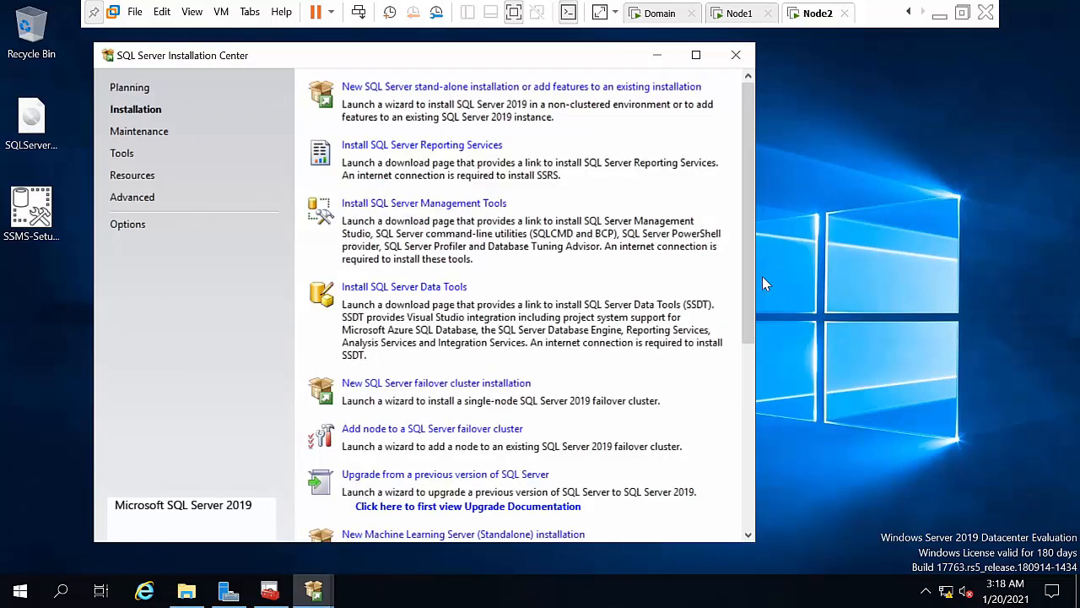
click(659, 56)
right_click(526, 199)
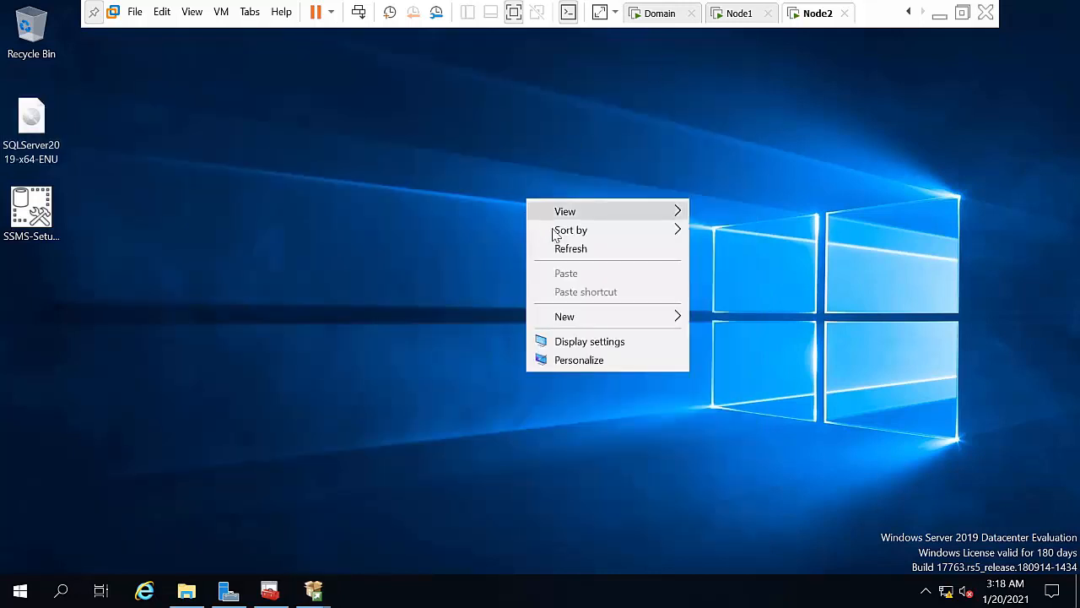
click(569, 254)
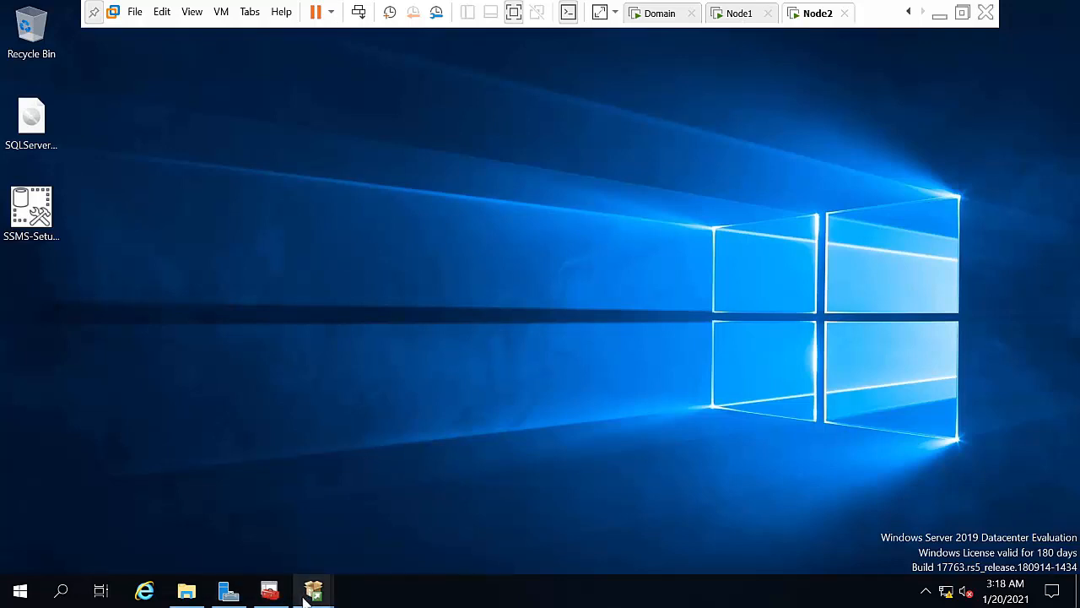
click(740, 13)
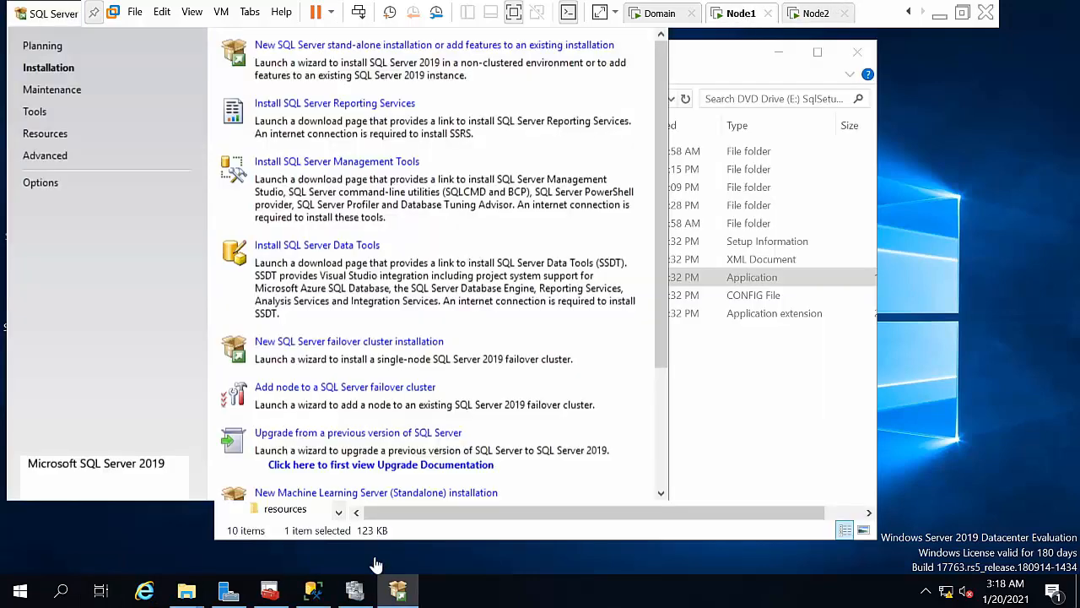
Step: List the cluster Roles in Failover Cluster Manager and select the SQL Server (SQLHYD01) role
click(355, 591)
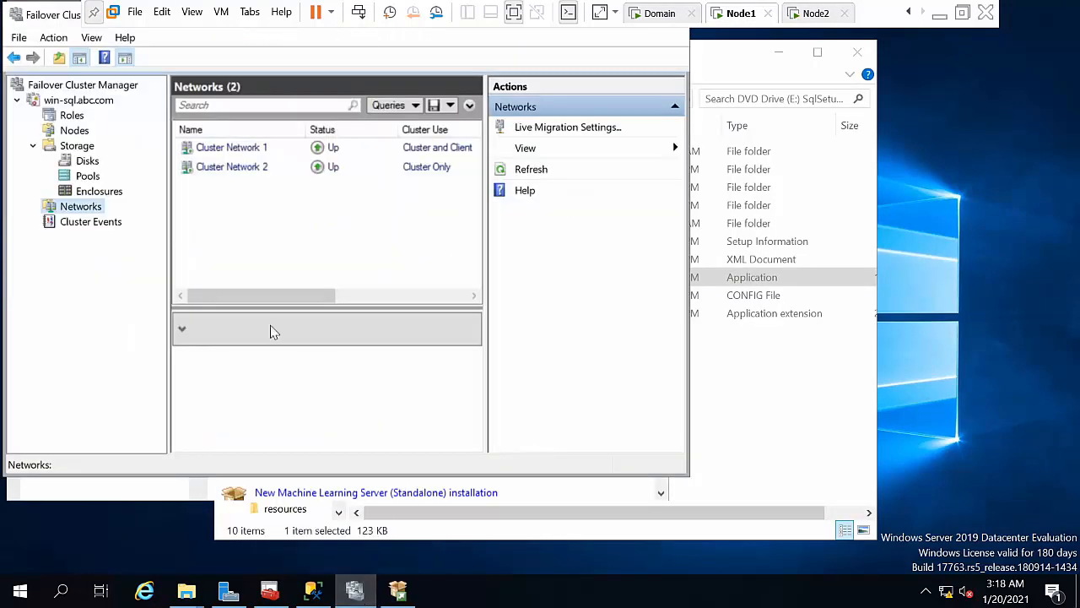
click(75, 117)
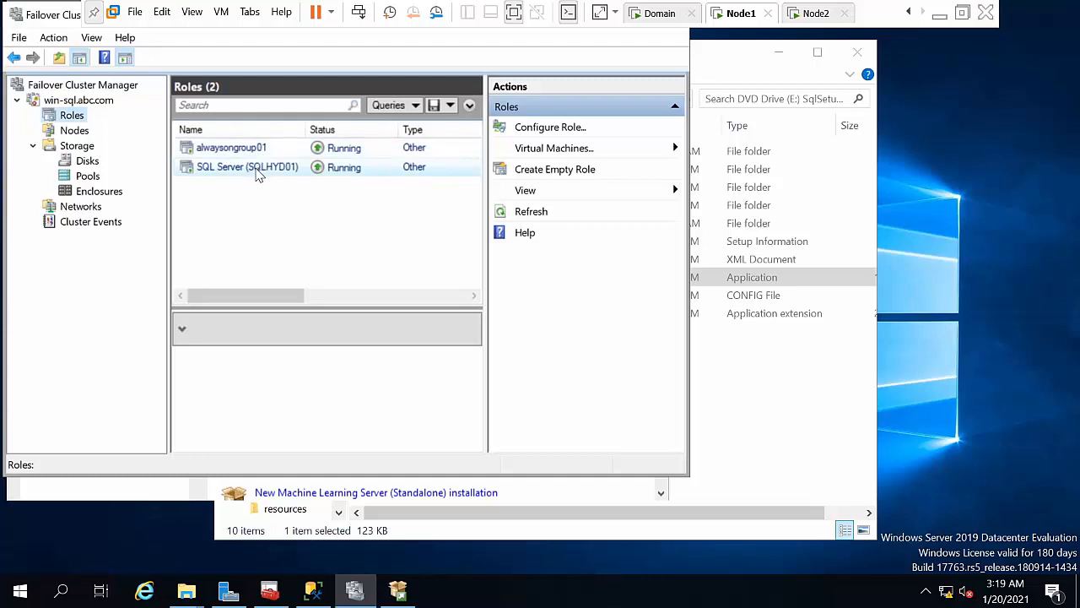
click(253, 167)
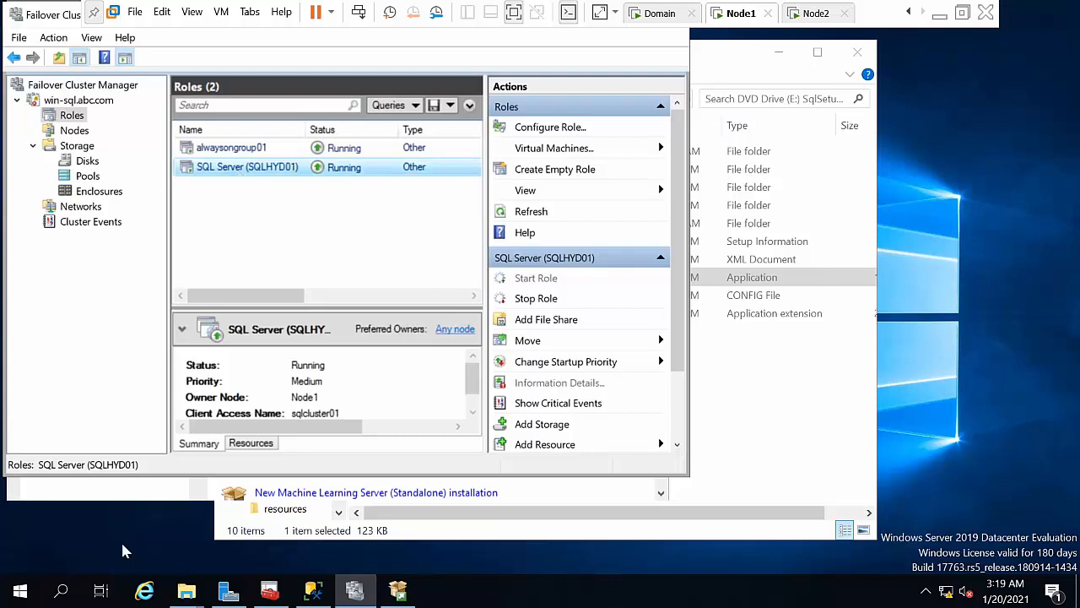
Step: Connect Management Studio's Object Explorer to the sqlcluster01\sqlhyd01 instance
click(322, 593)
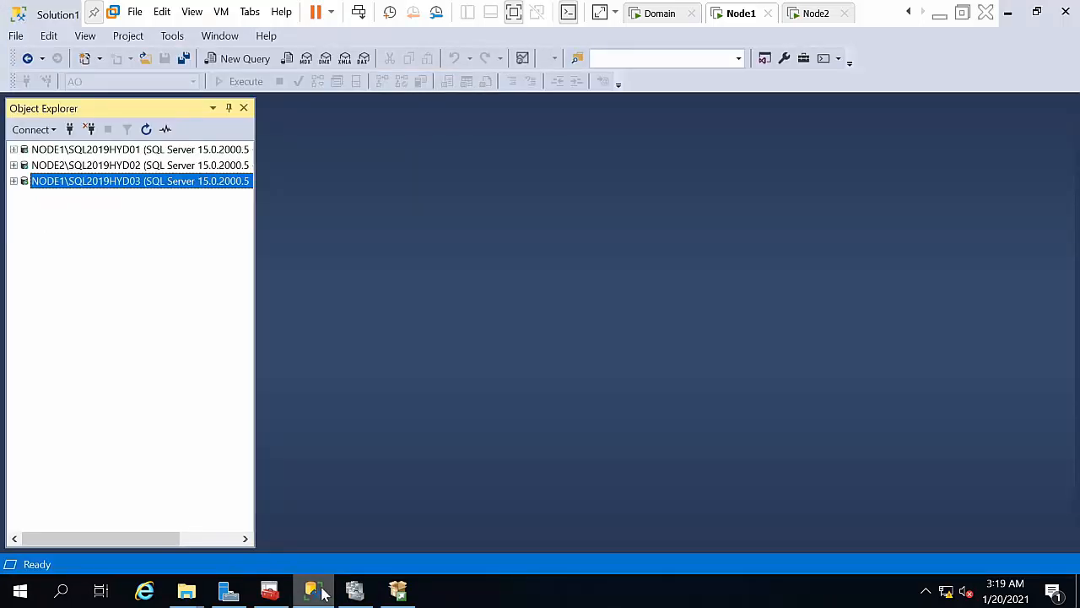
click(71, 130)
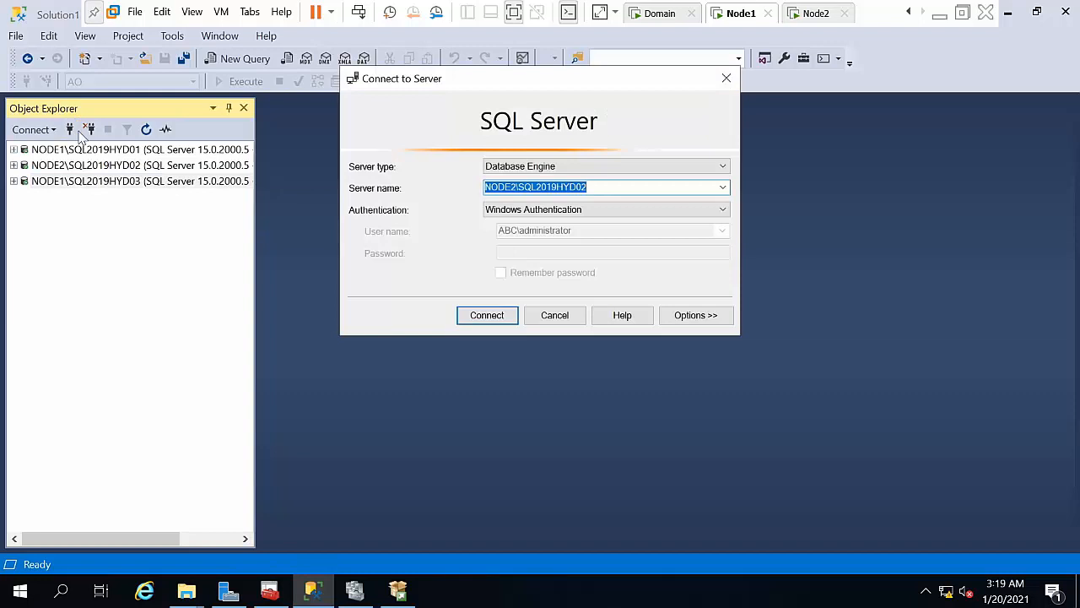
click(601, 186)
key(BackSpace)
key(BackSpace)
key(BackSpace)
key(BackSpace)
key(BackSpace)
key(BackSpace)
key(BackSpace)
key(BackSpace)
key(BackSpace)
key(BackSpace)
key(BackSpace)
key(BackSpace)
key(BackSpace)
key(BackSpace)
key(BackSpace)
key(BackSpace)
key(BackSpace)
text(sqlcluster01\sqlhyd01)
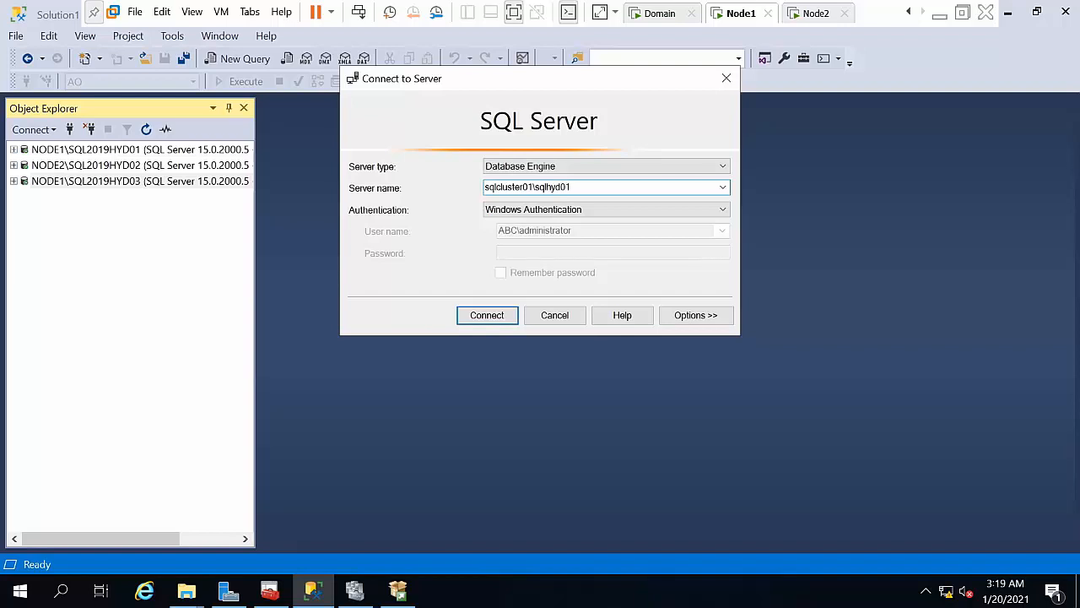
click(490, 316)
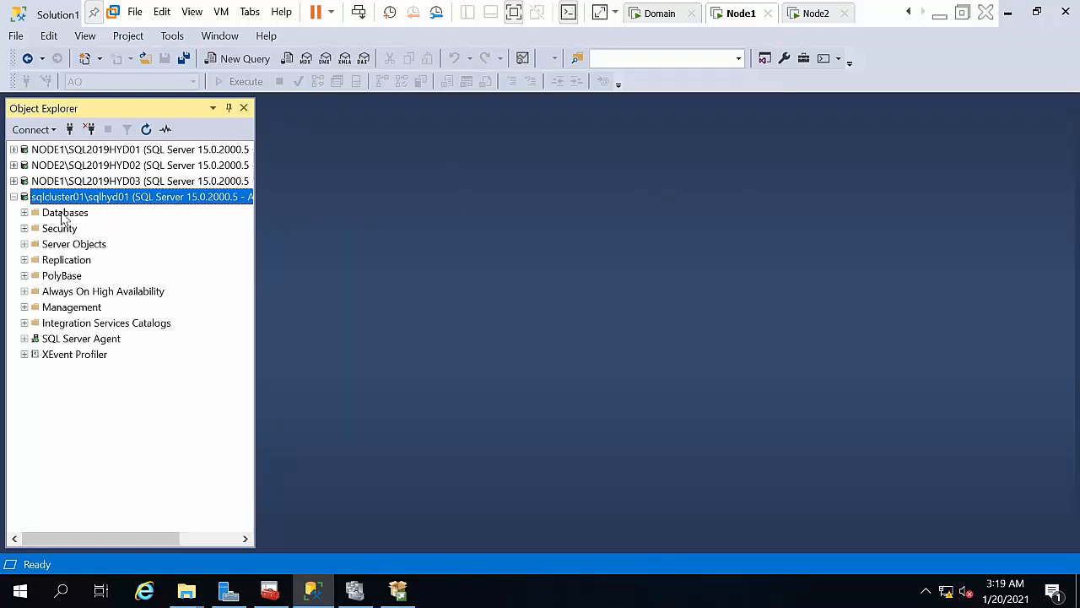
Step: Create a new database named test under the instance's Databases folder
double_click(61, 217)
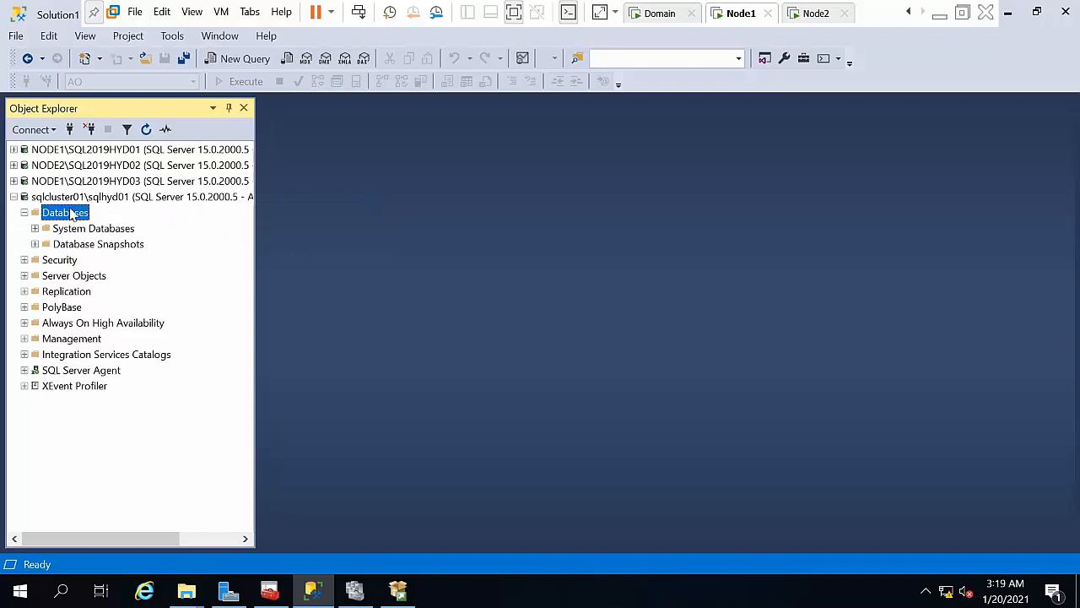
right_click(72, 216)
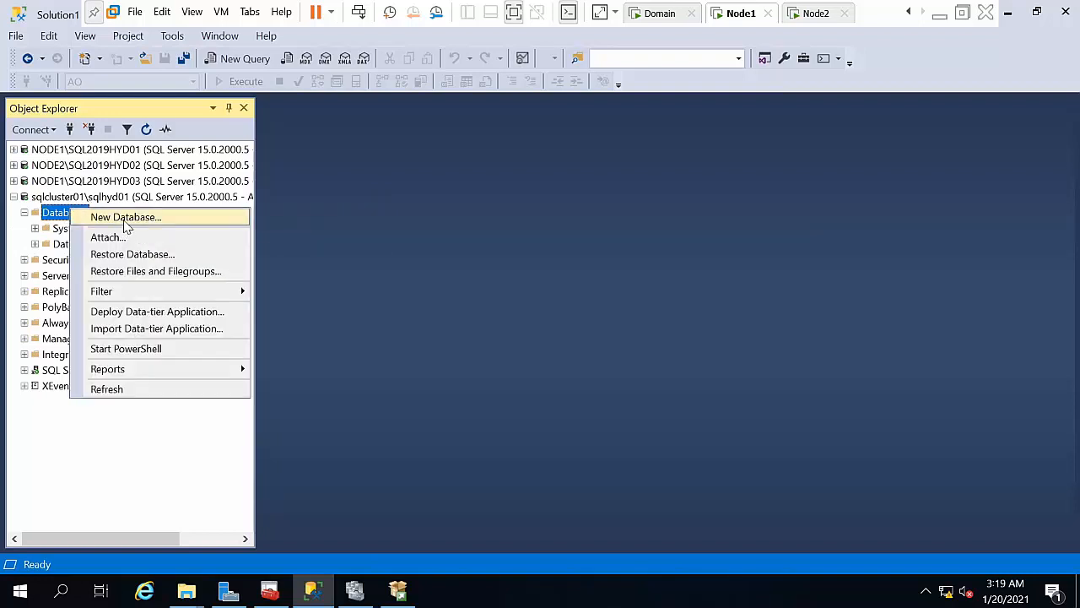
click(125, 220)
text(test)
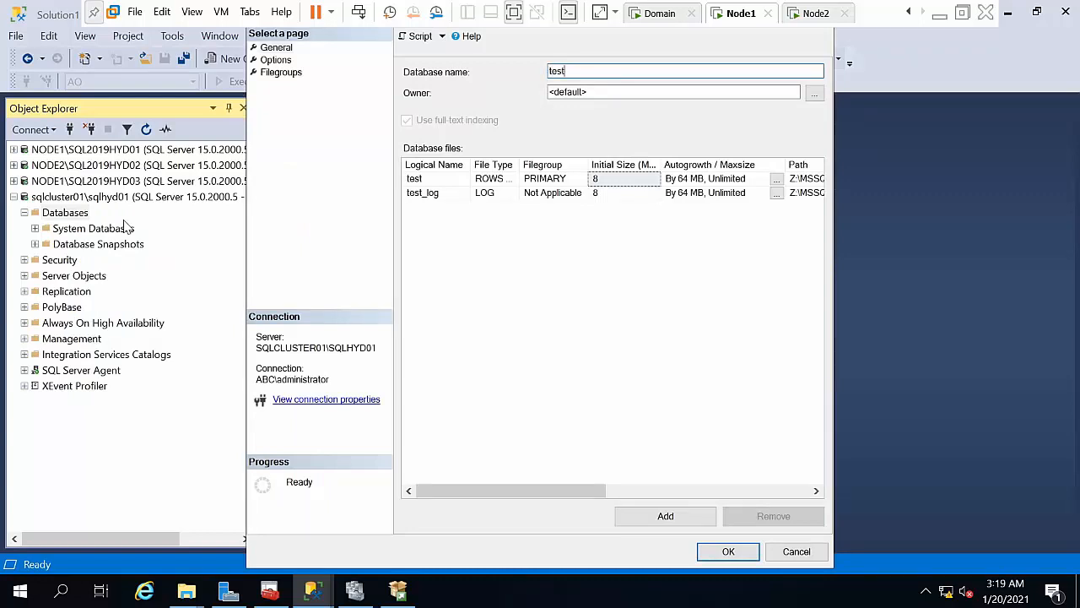
click(721, 552)
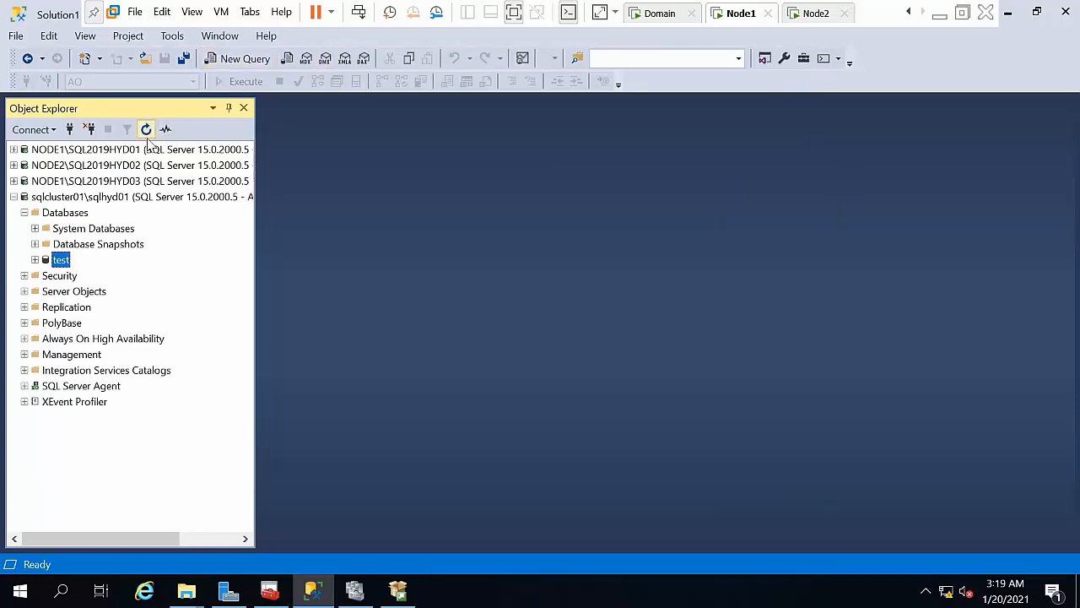
click(114, 197)
click(246, 59)
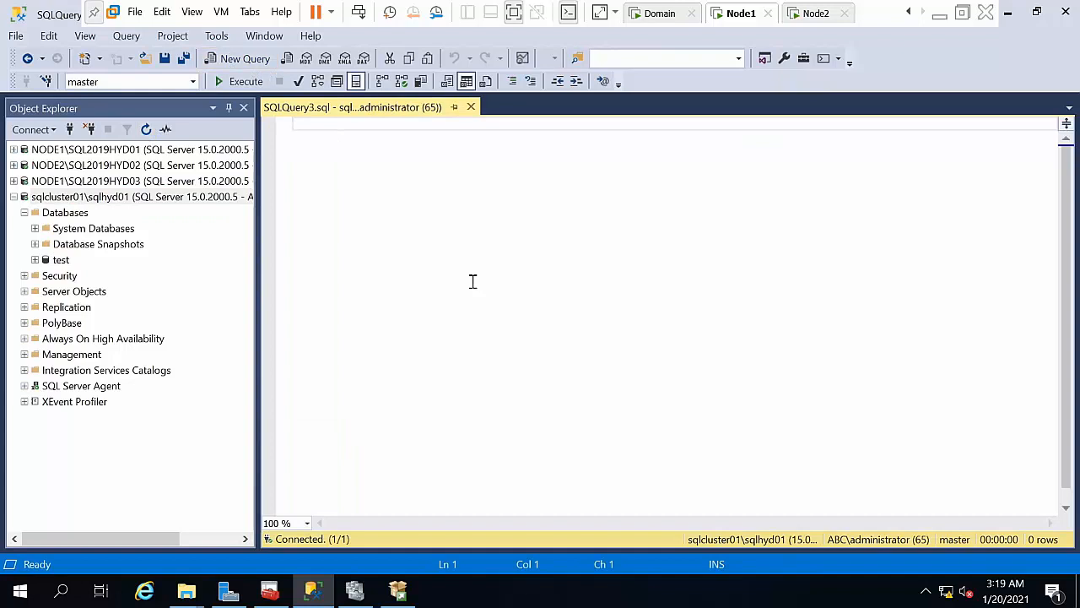
text(s)
text(e;e)
key(BackSpace)
key(BackSpace)
text(lect)
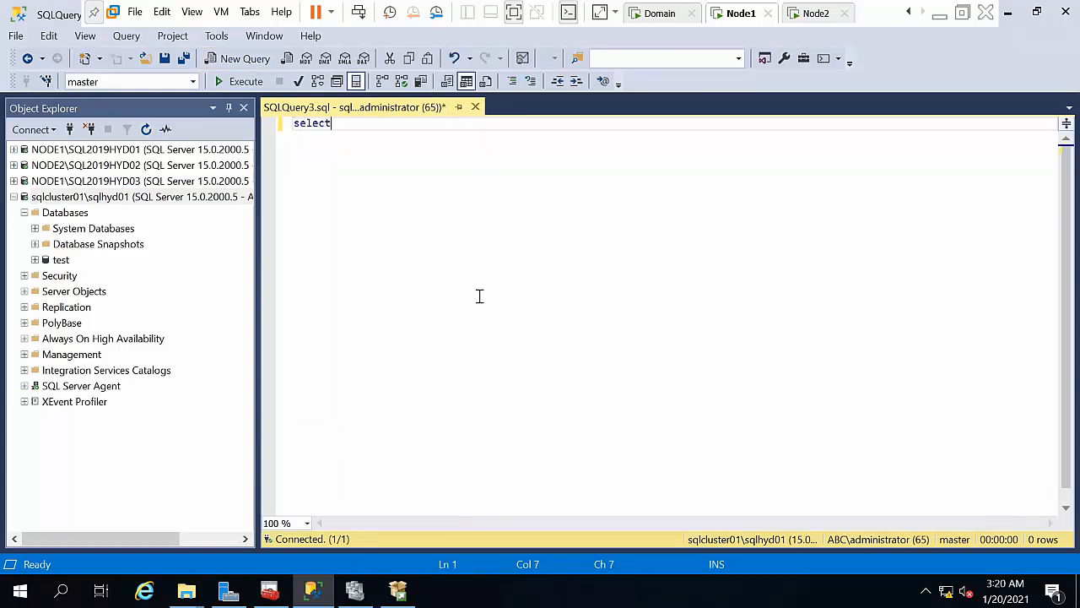
text( #)
key(BackSpace)
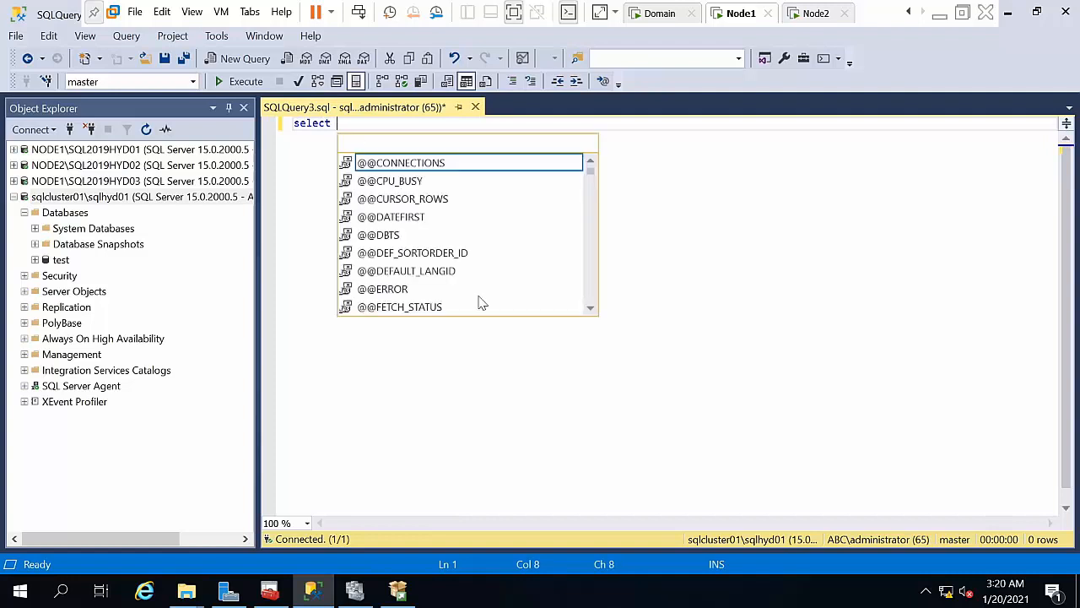
text(@@se)
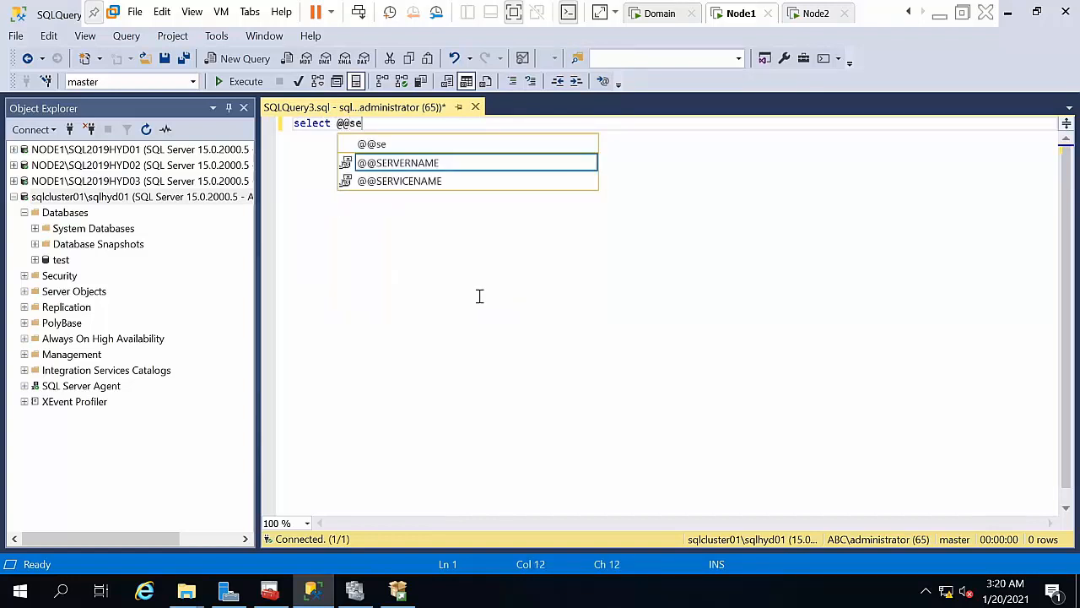
key(Tab)
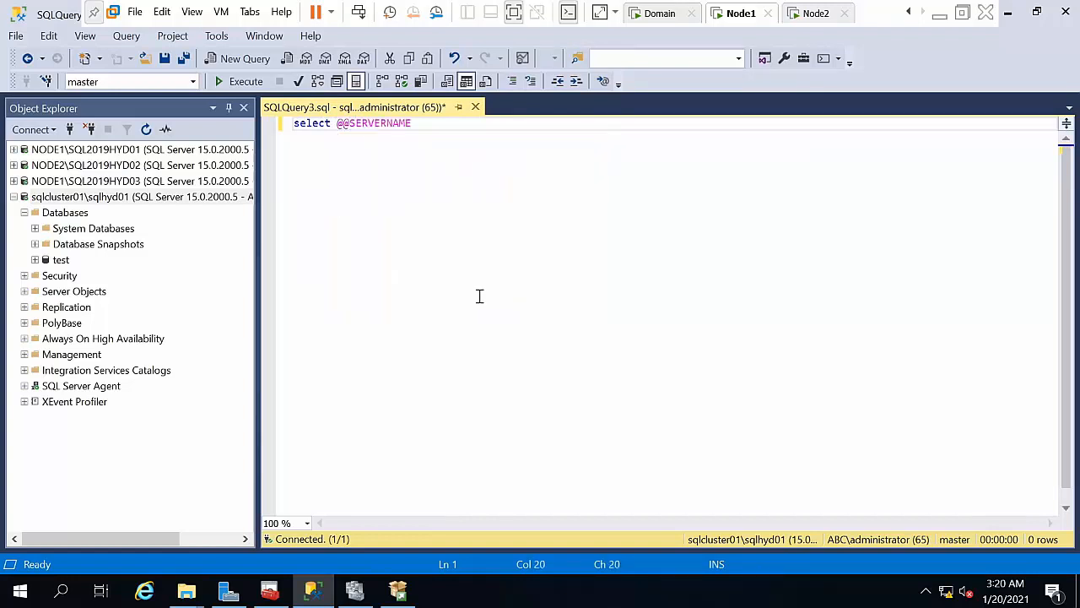
click(238, 84)
Step: Run SELECT * FROM sys.dm_os_cluster_nodes and confirm NODE1 is the current owner
key(Return)
key(Return)
text(selec)
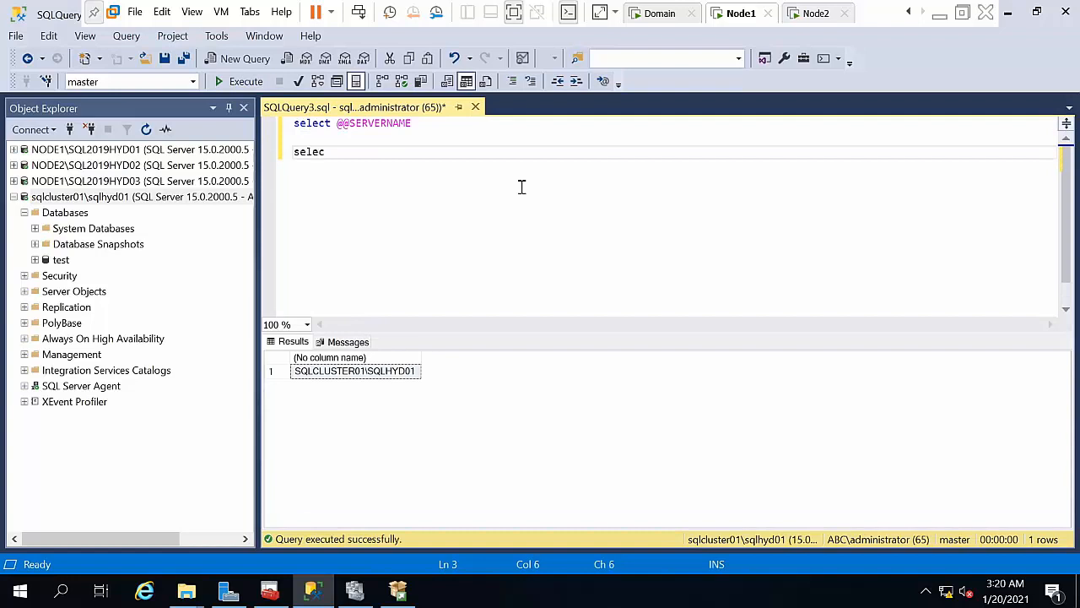
text(t * from sys.dm)
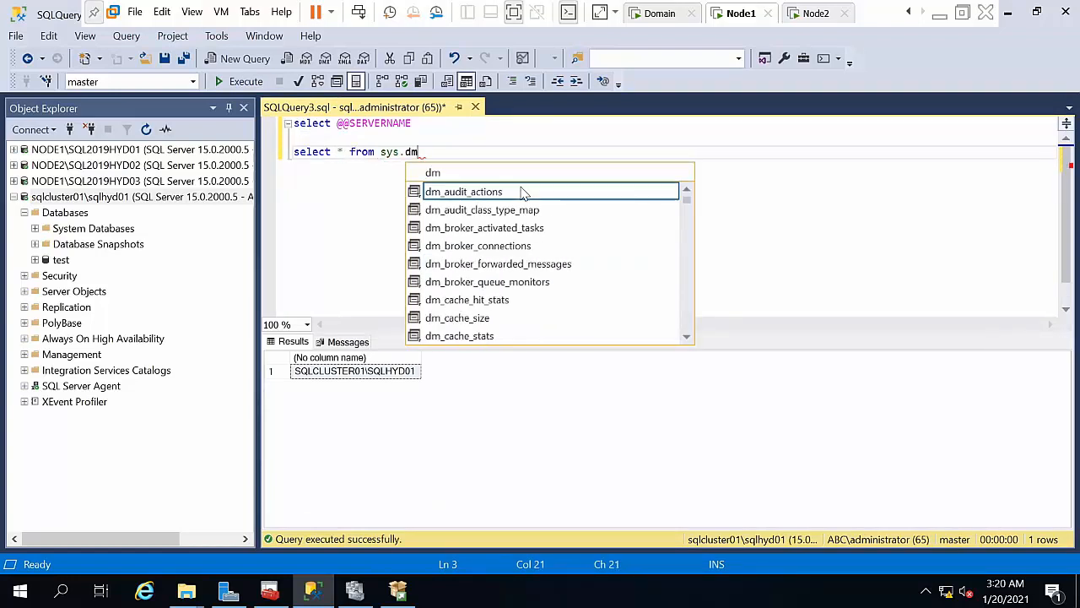
text(_os_)
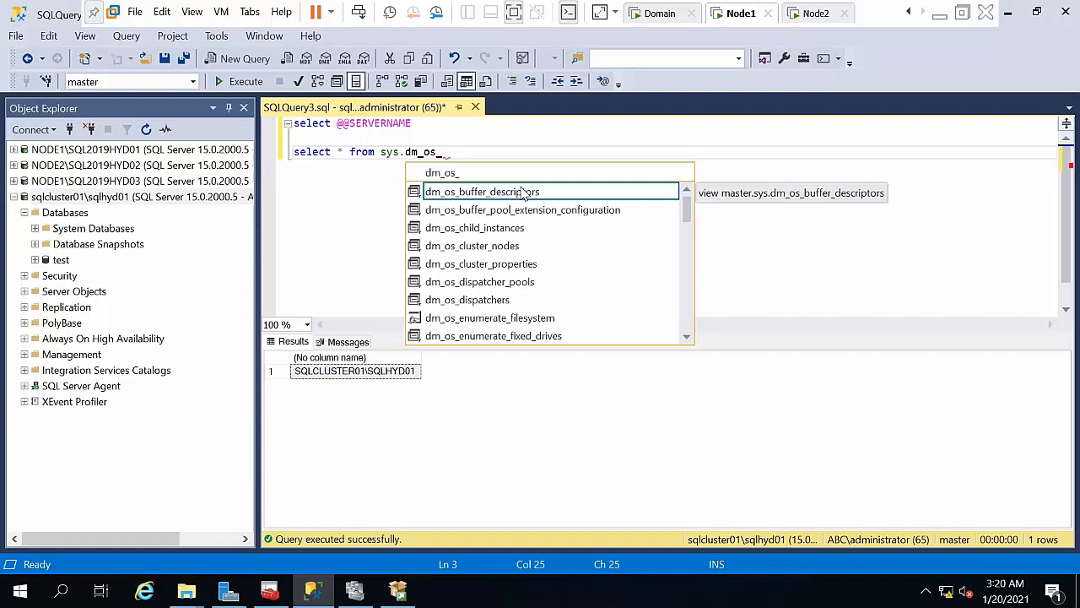
key(Down)
key(Down)
key(Down)
key(Down)
key(Up)
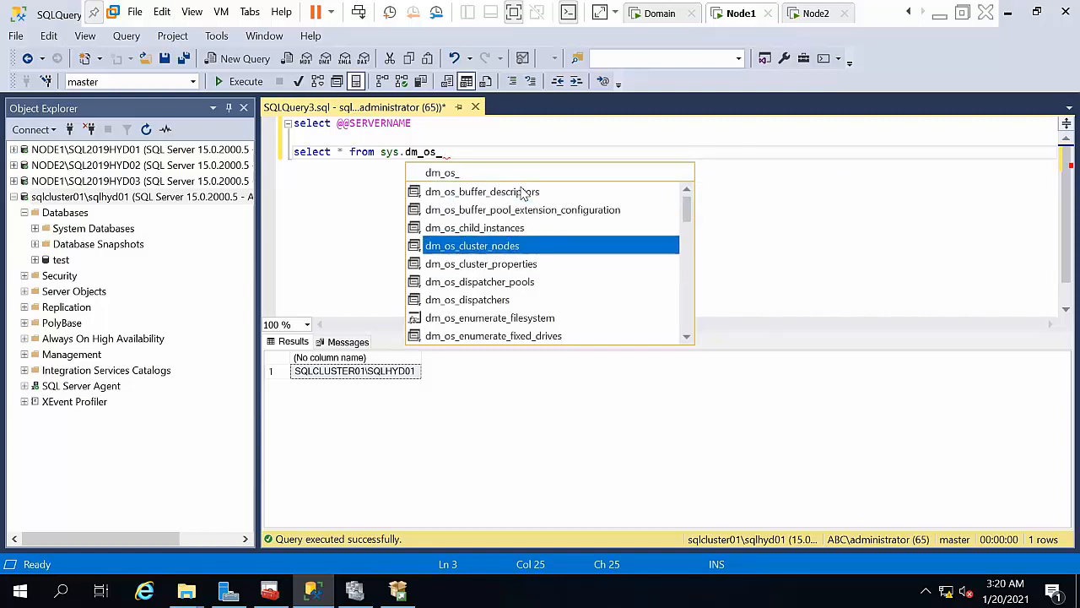
key(Tab)
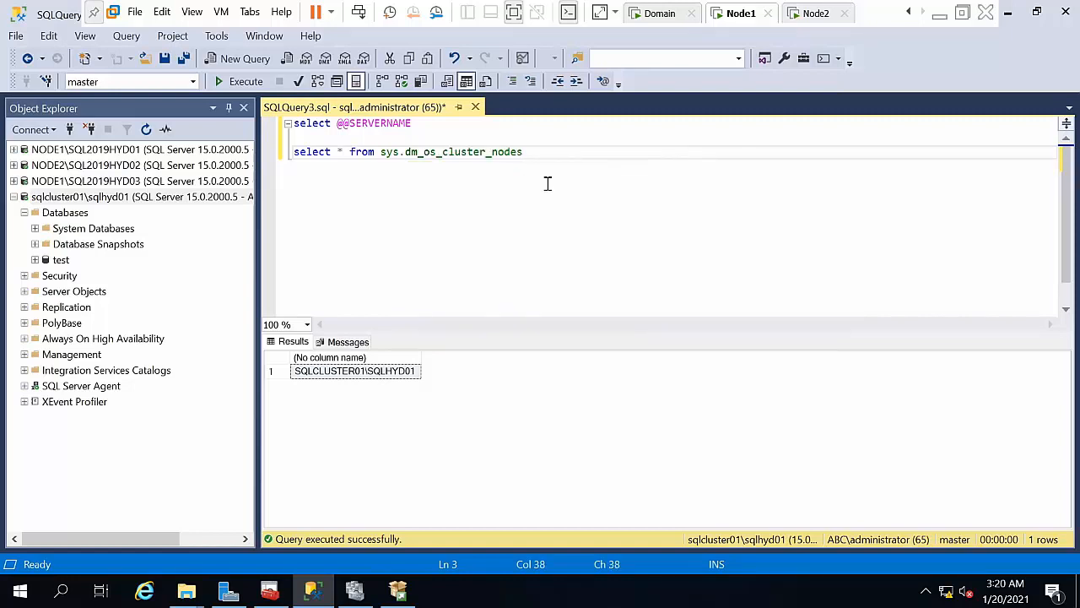
key(shift+Home)
click(233, 85)
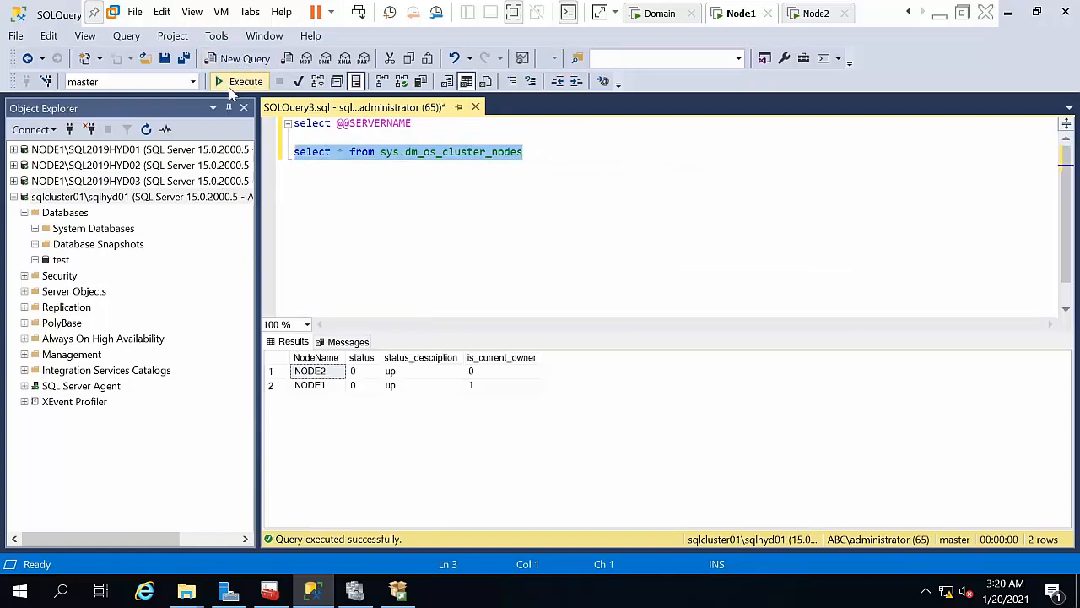
click(318, 386)
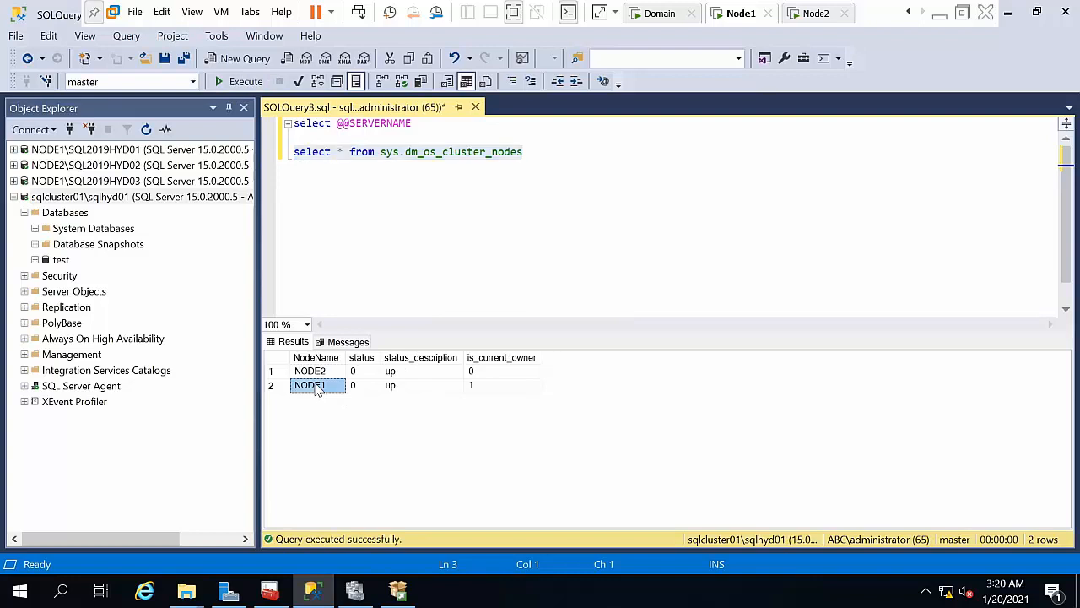
click(320, 373)
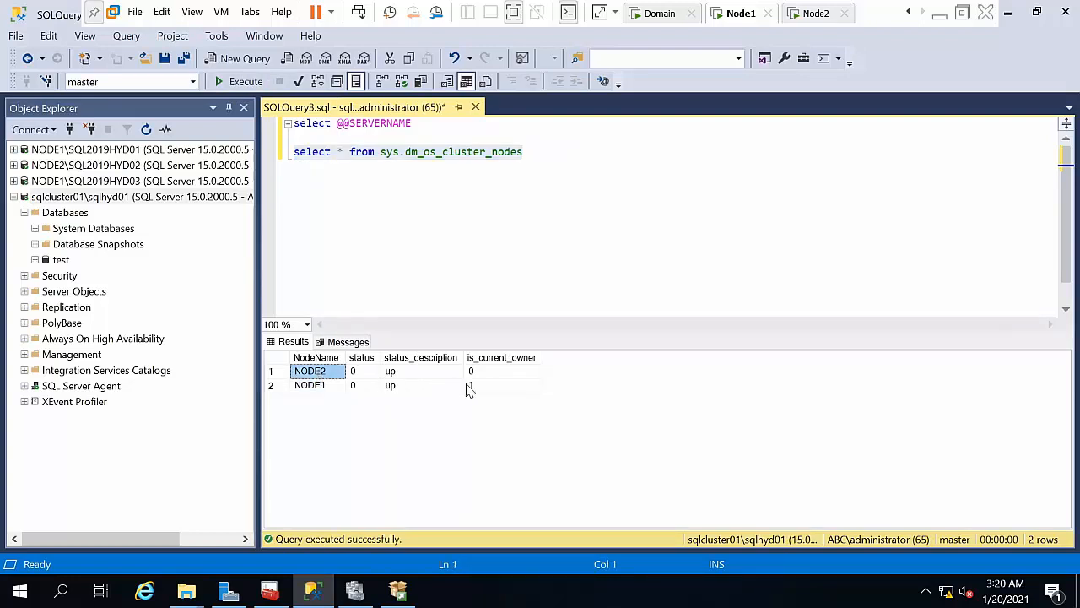
click(469, 388)
click(314, 390)
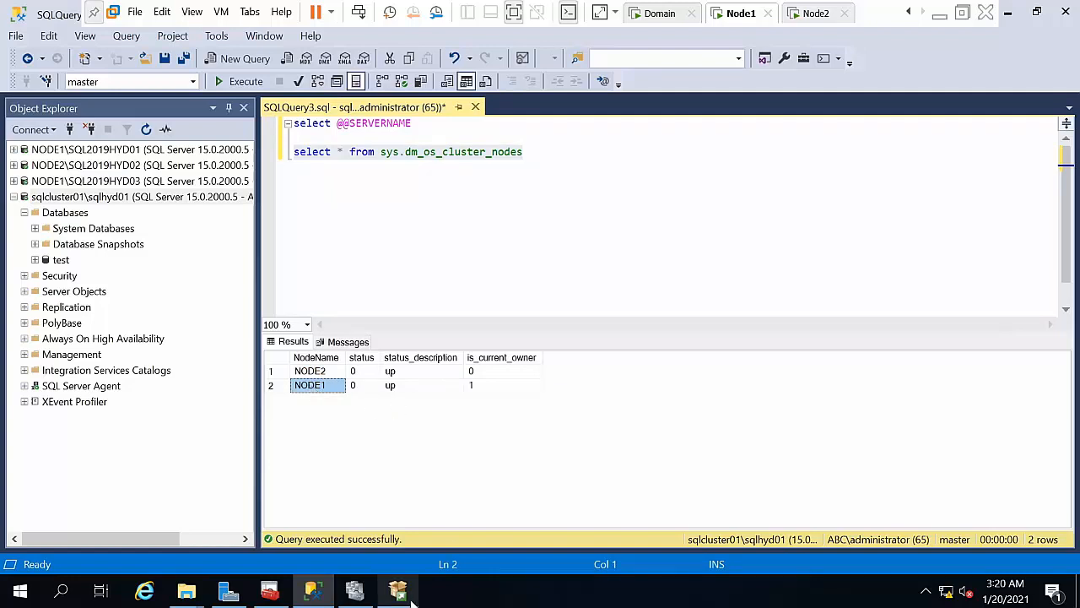
click(371, 595)
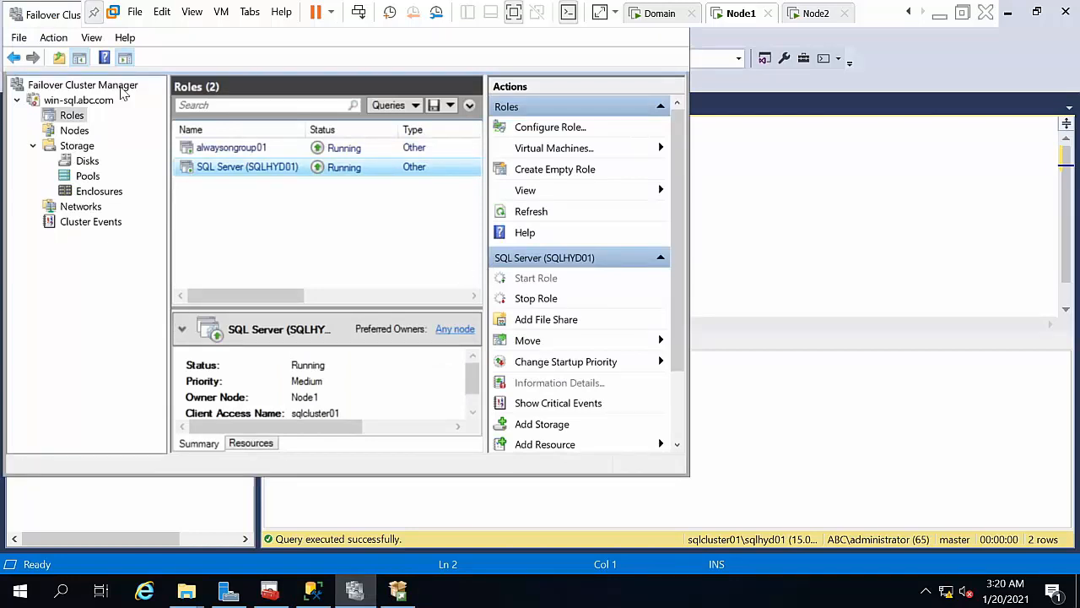
Step: Move the SQL Server (SQLHYD01) role from Node1 to Node2
double_click(57, 17)
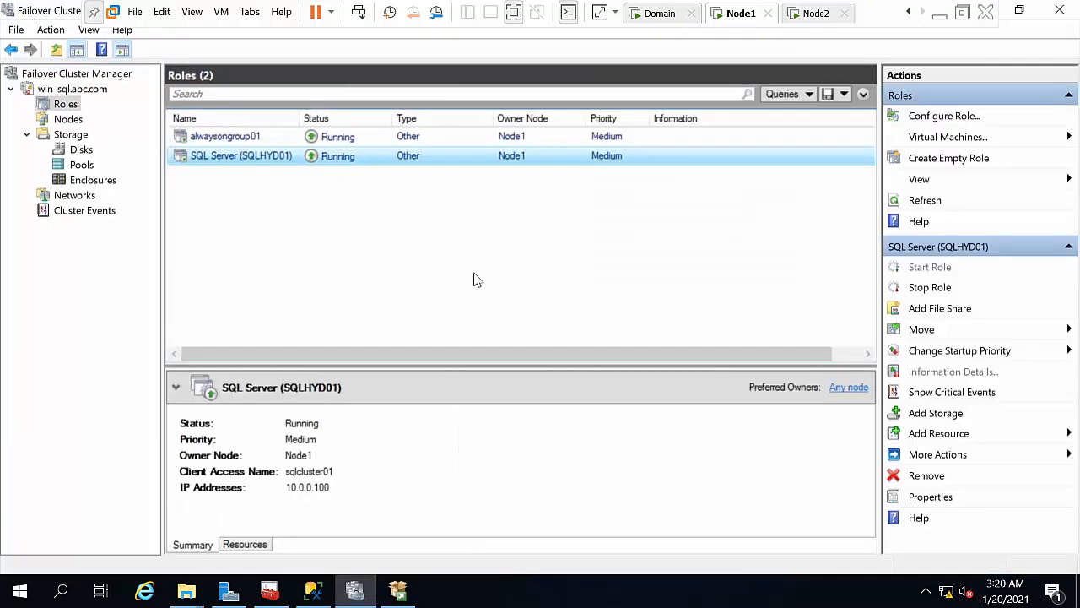
right_click(253, 160)
click(327, 409)
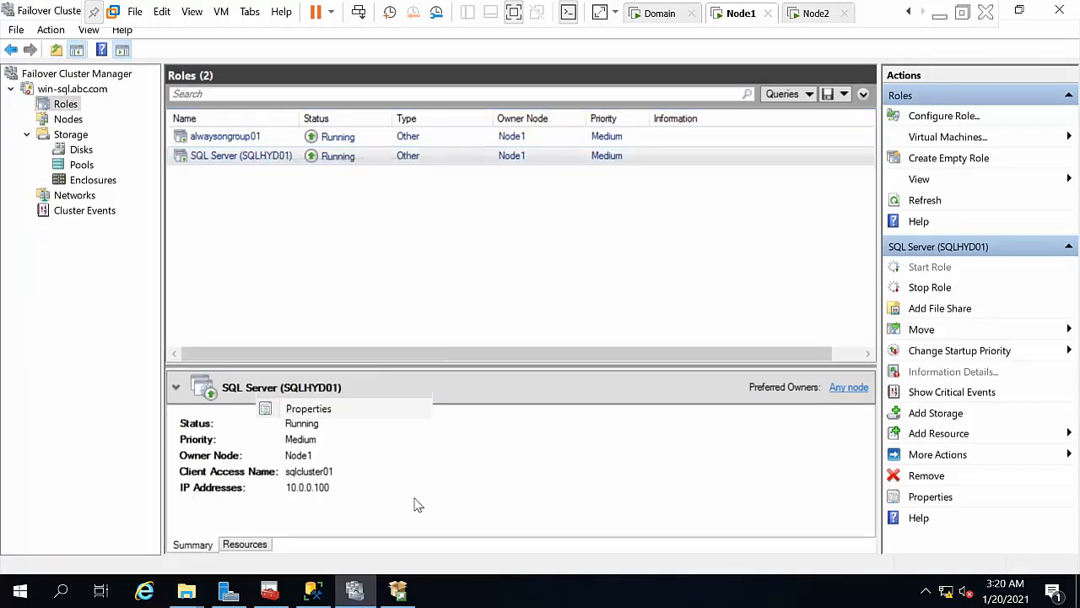
right_click(370, 161)
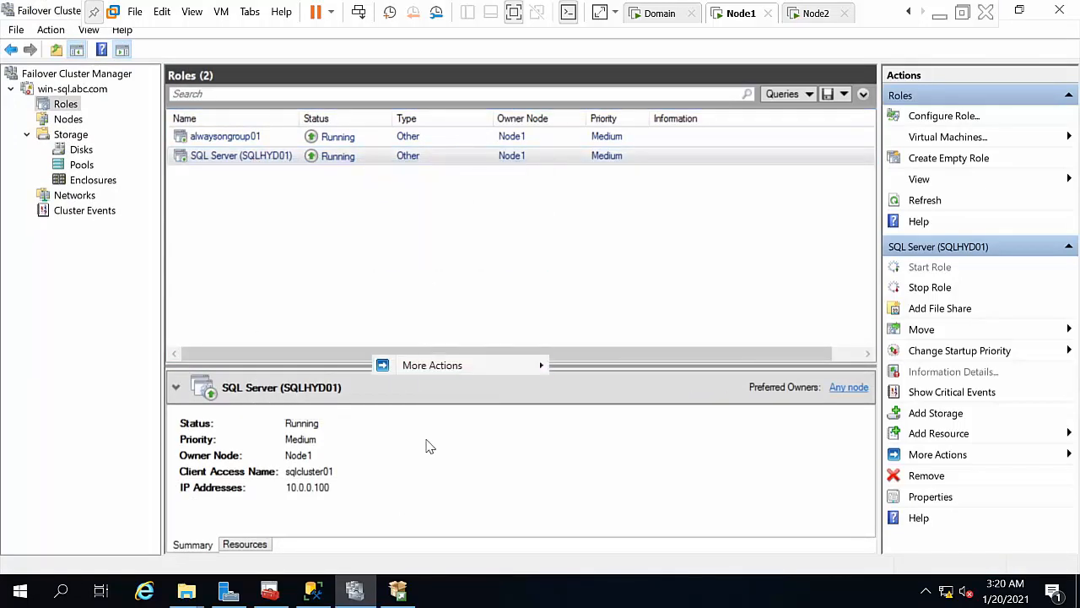
right_click(241, 157)
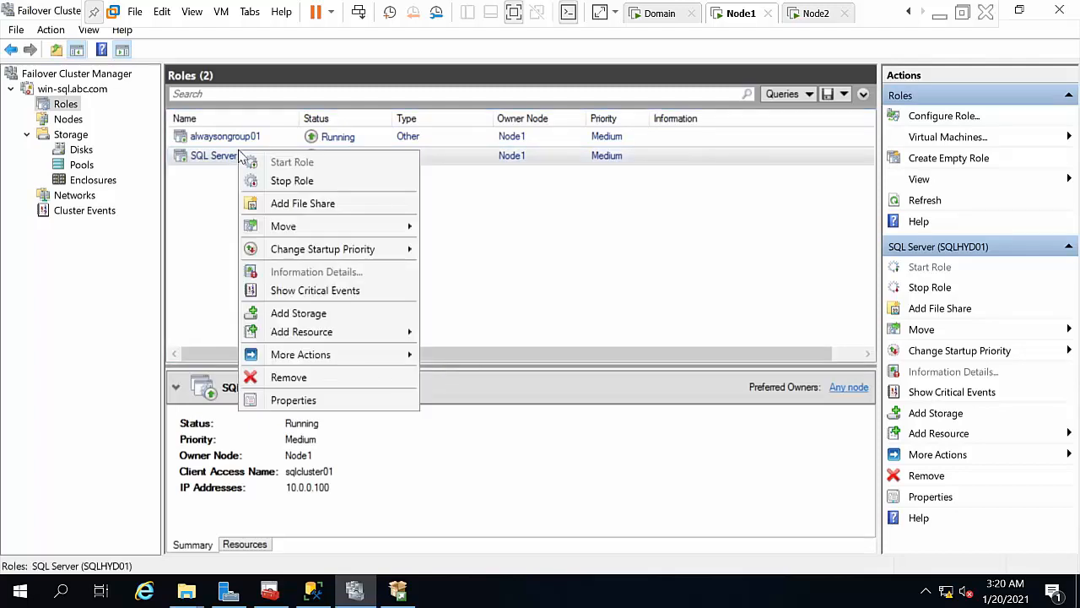
key(Down)
key(Down)
key(Down)
key(Right)
key(Down)
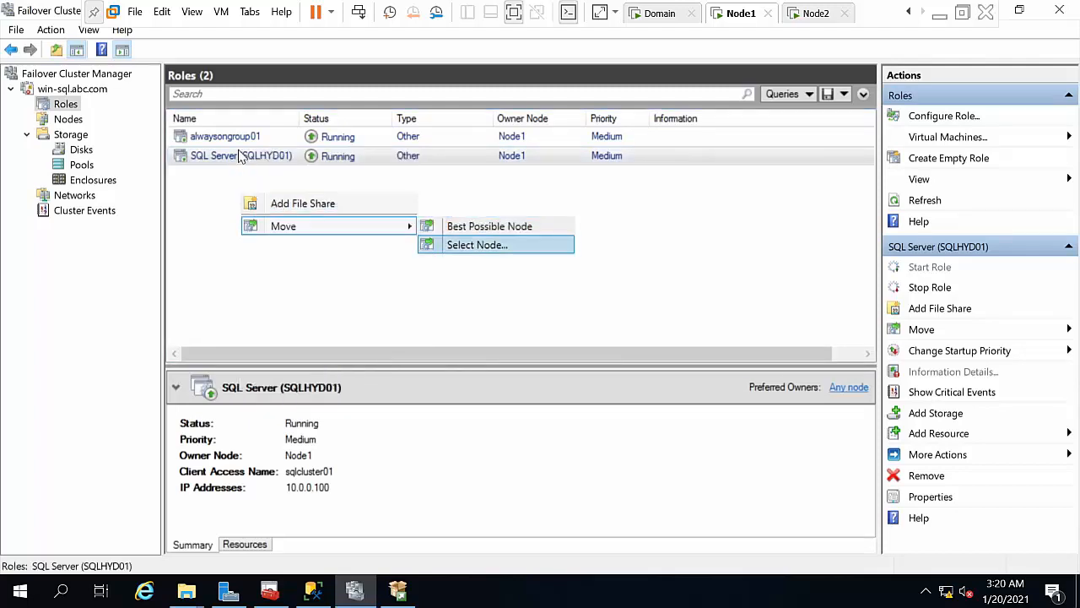
key(Return)
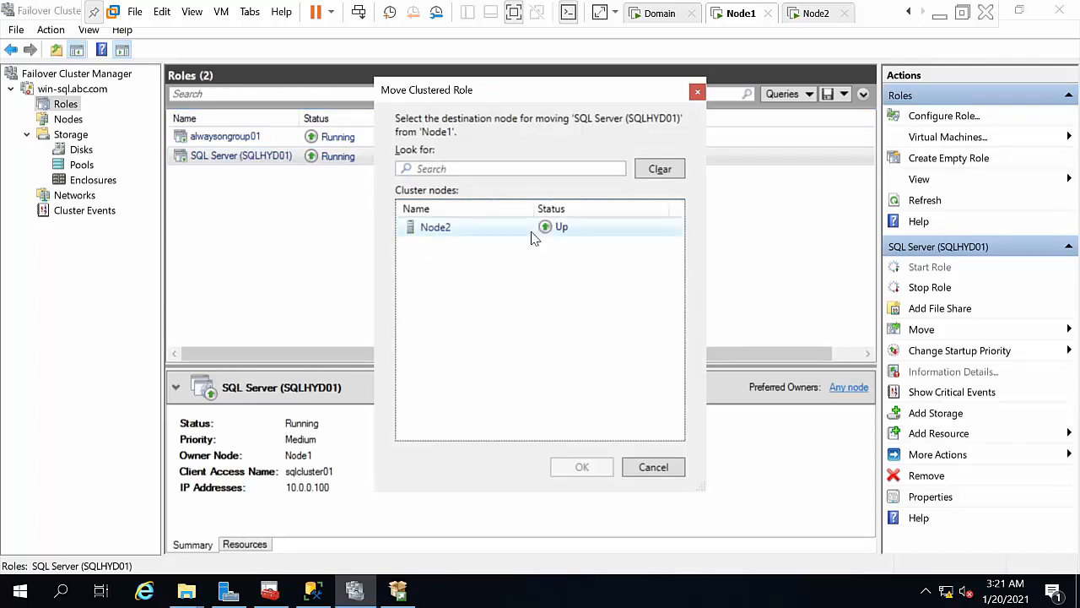
click(482, 238)
click(583, 473)
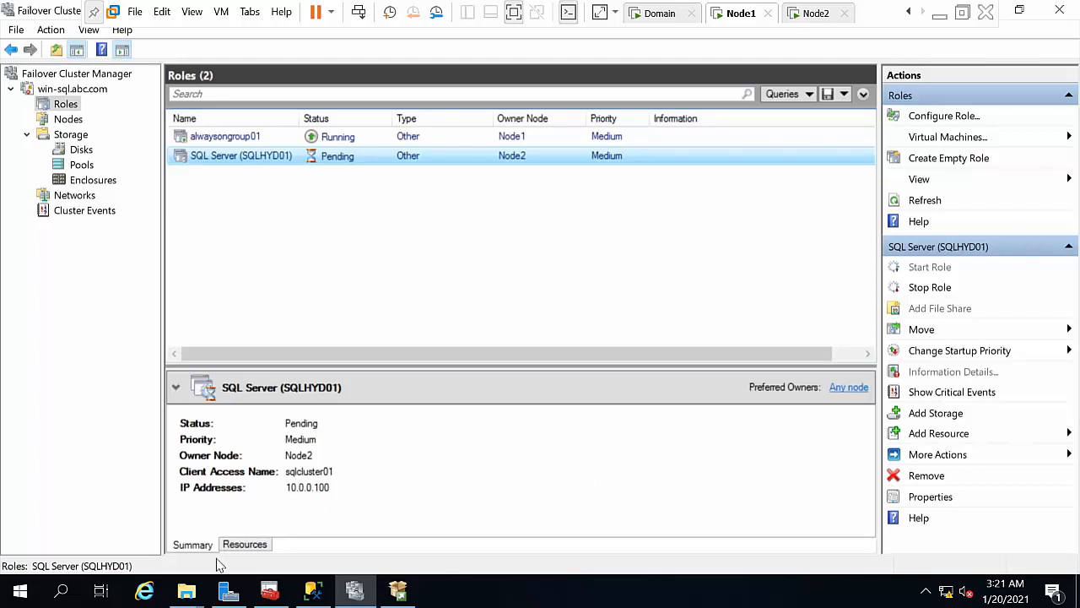
Step: Check the role's resources come online, then return to Management Studio
click(242, 544)
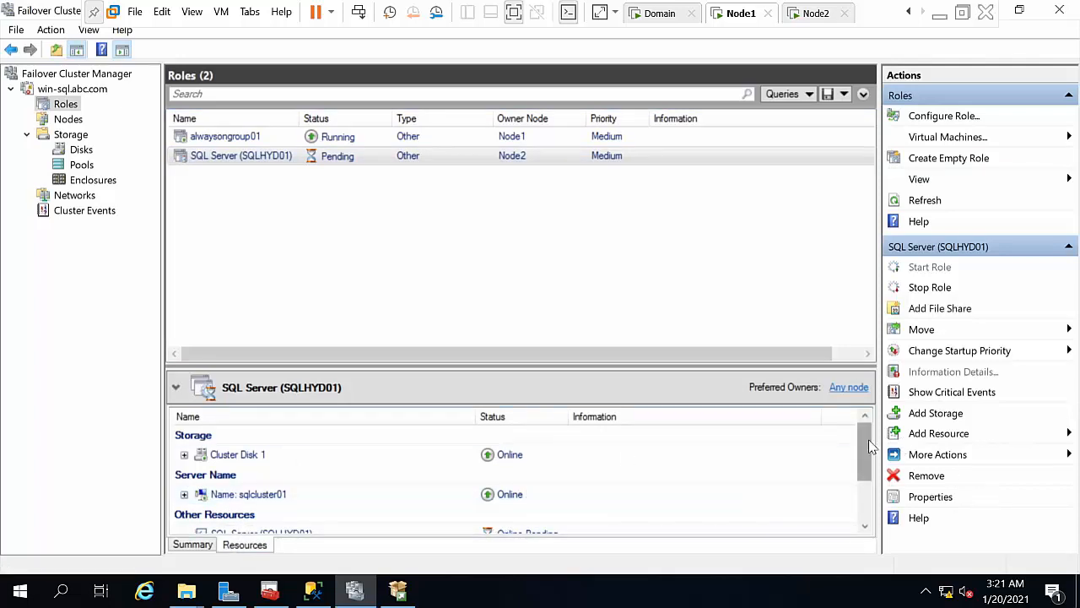
drag(870, 447, 880, 488)
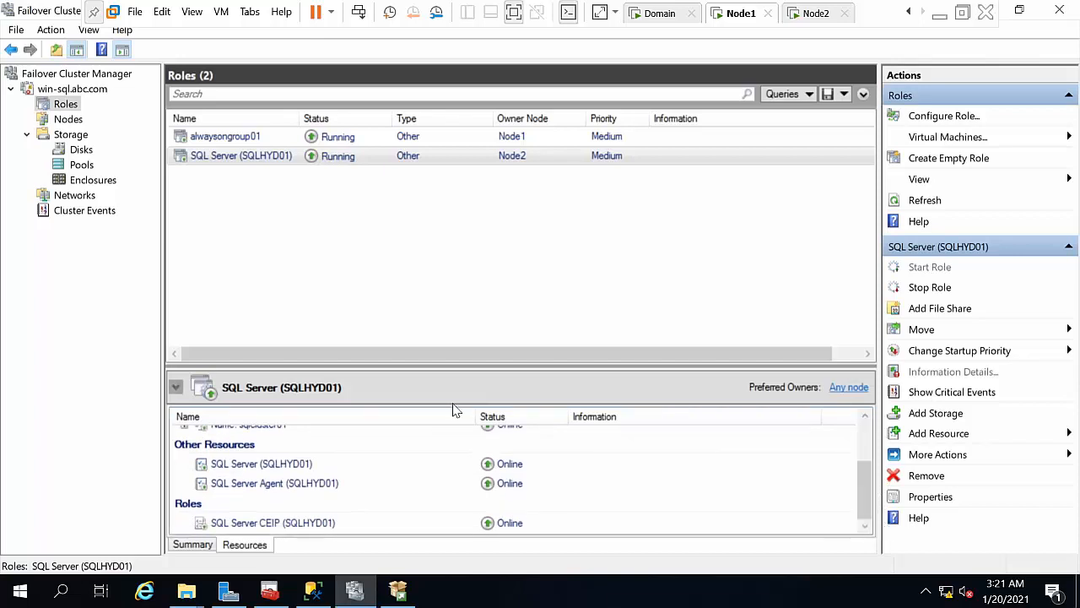
click(314, 595)
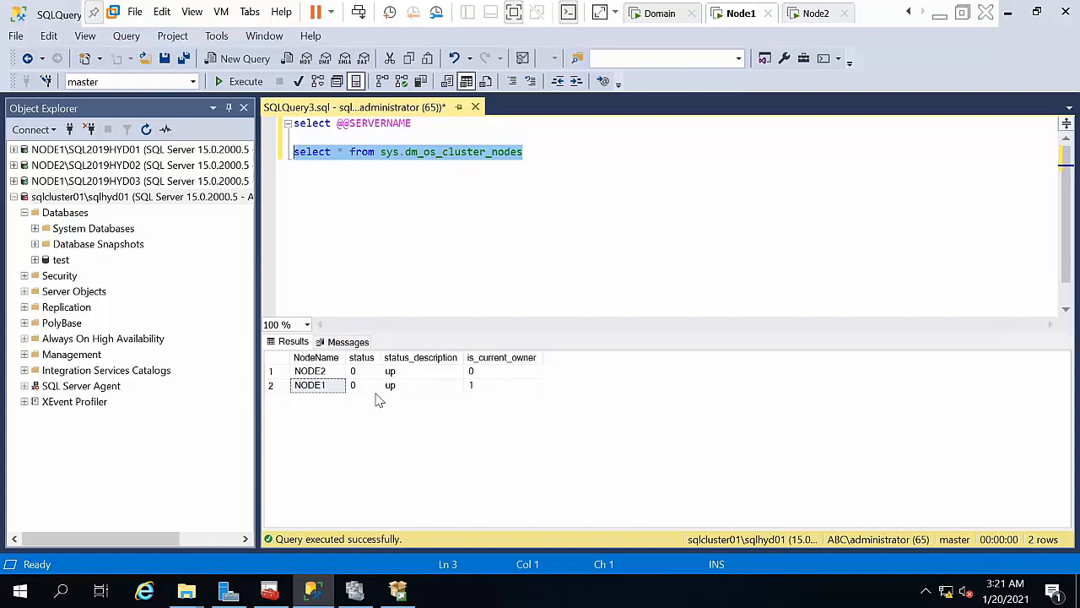
Step: Close the extra empty query and rerun the sys.dm_os_cluster_nodes query, showing NODE2 as owner
click(287, 58)
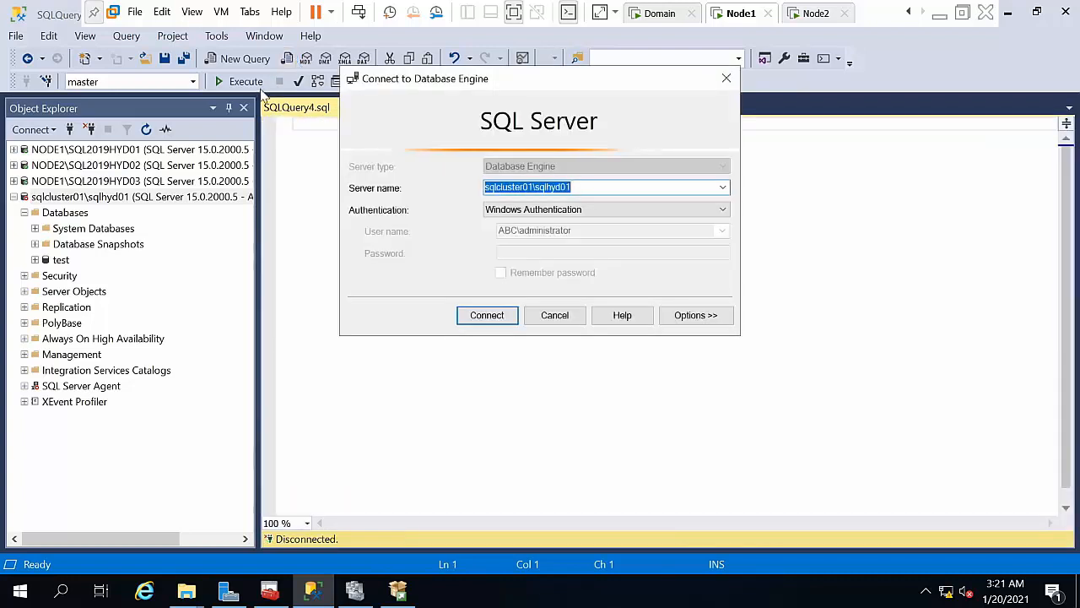
click(546, 313)
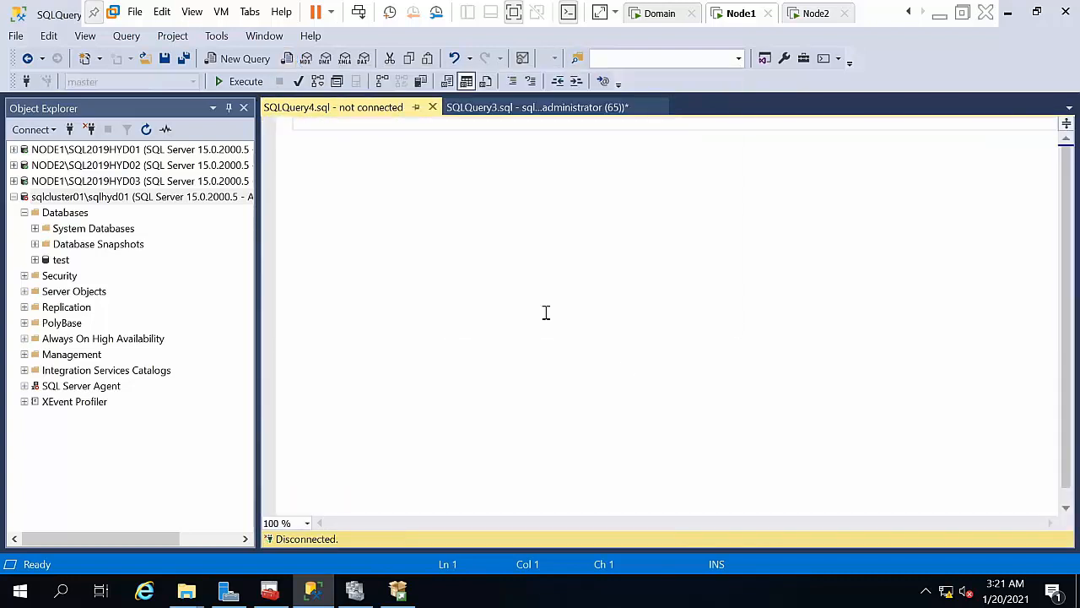
click(500, 110)
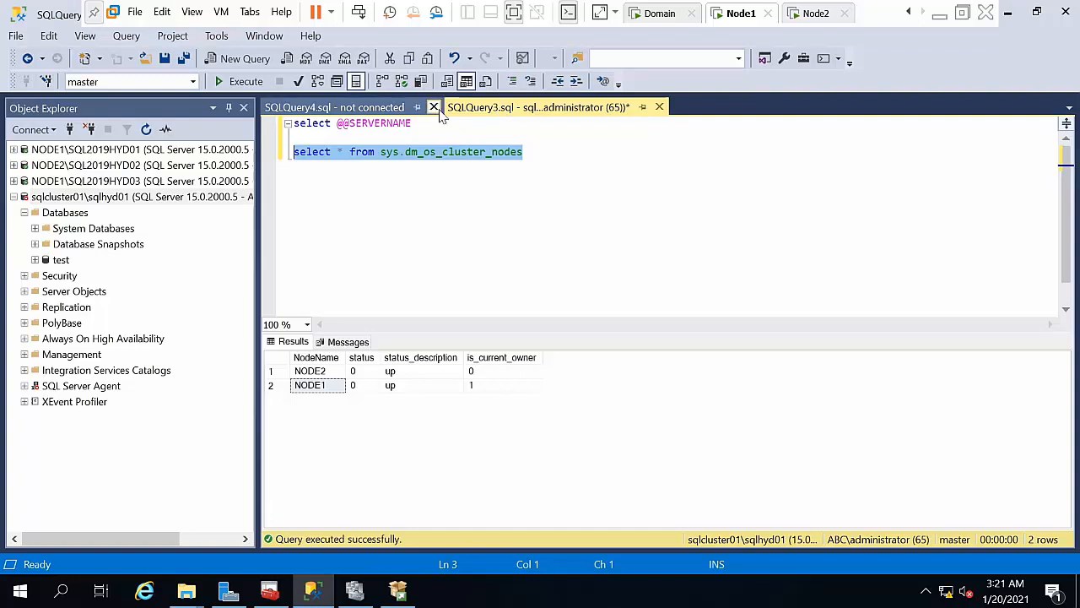
click(436, 108)
click(608, 267)
drag(588, 222, 295, 209)
click(242, 82)
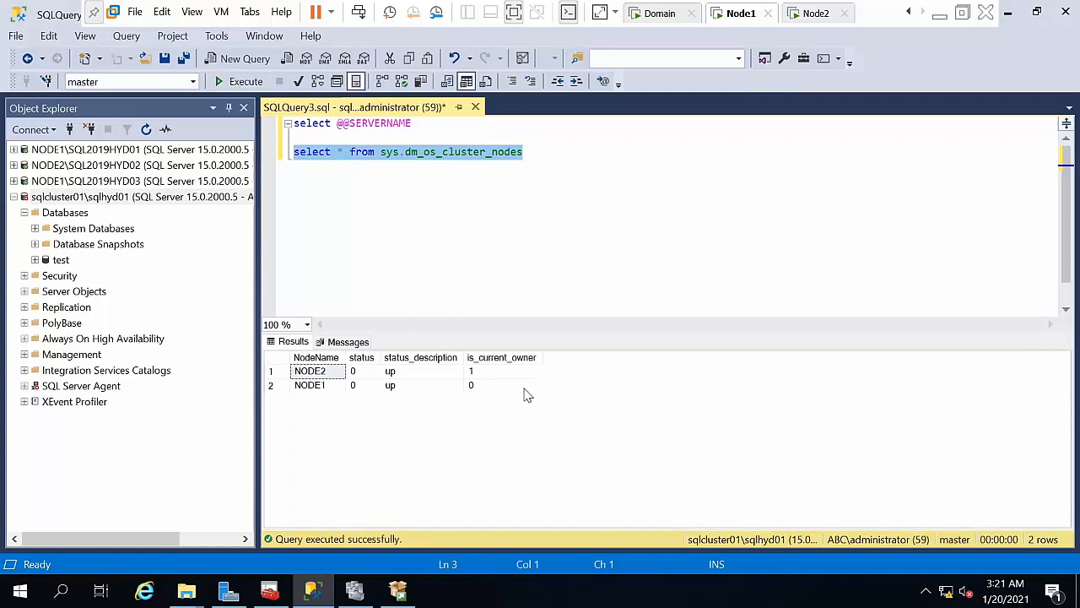
click(480, 373)
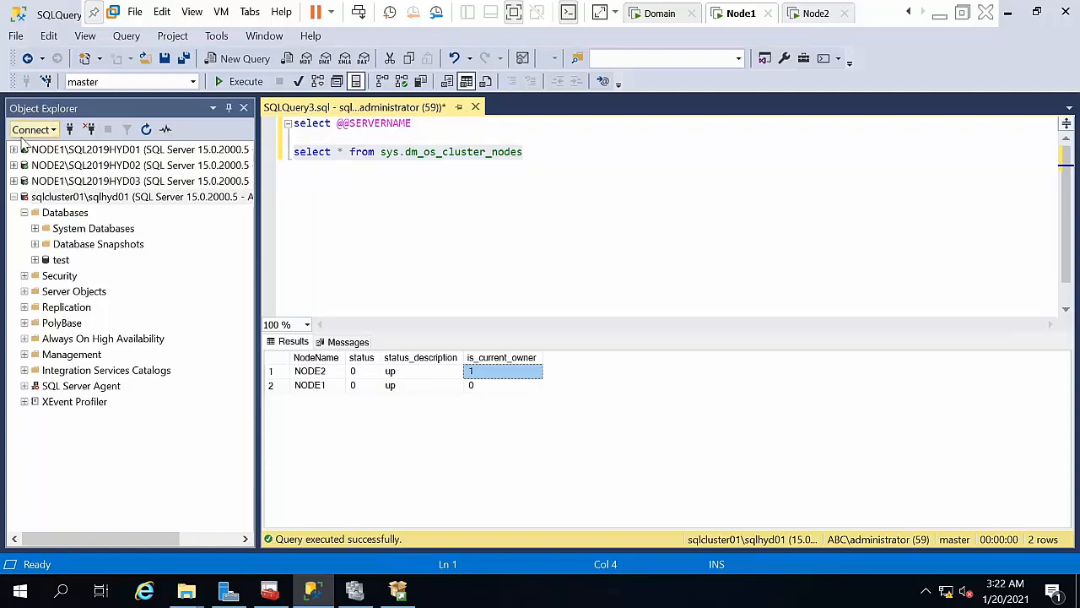
click(145, 130)
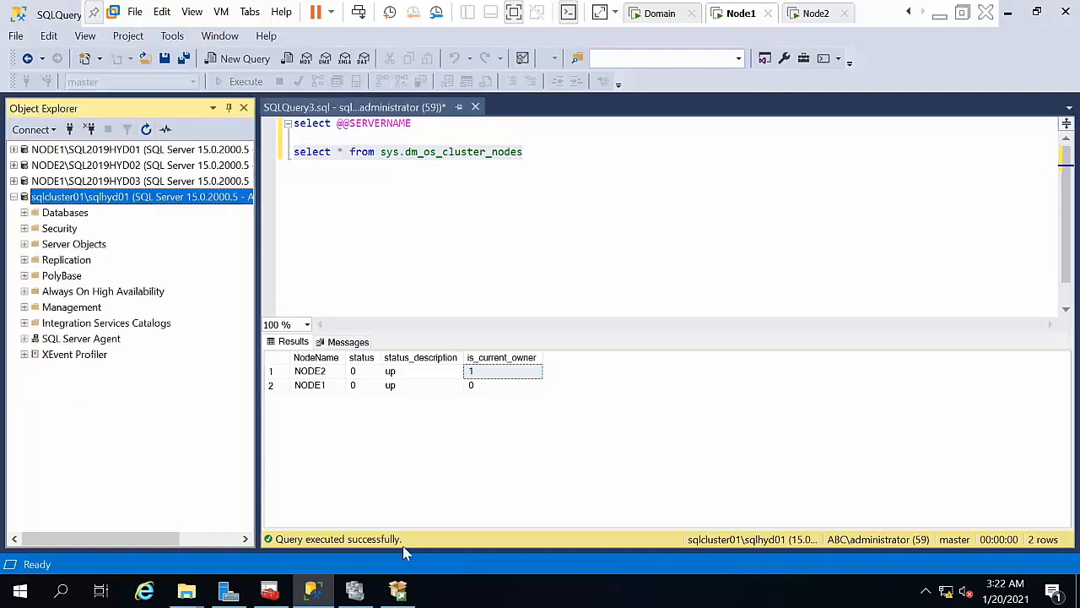
click(354, 590)
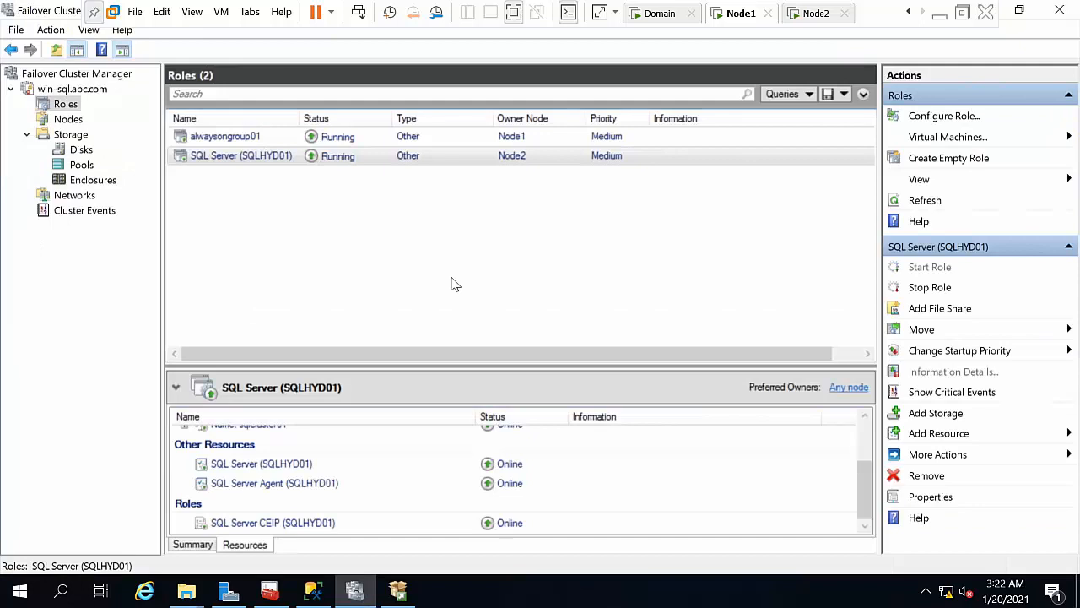
Step: Move SQL Server (SQLHYD01) back to Node1, then switch to the Node2 VM
click(360, 162)
right_click(361, 163)
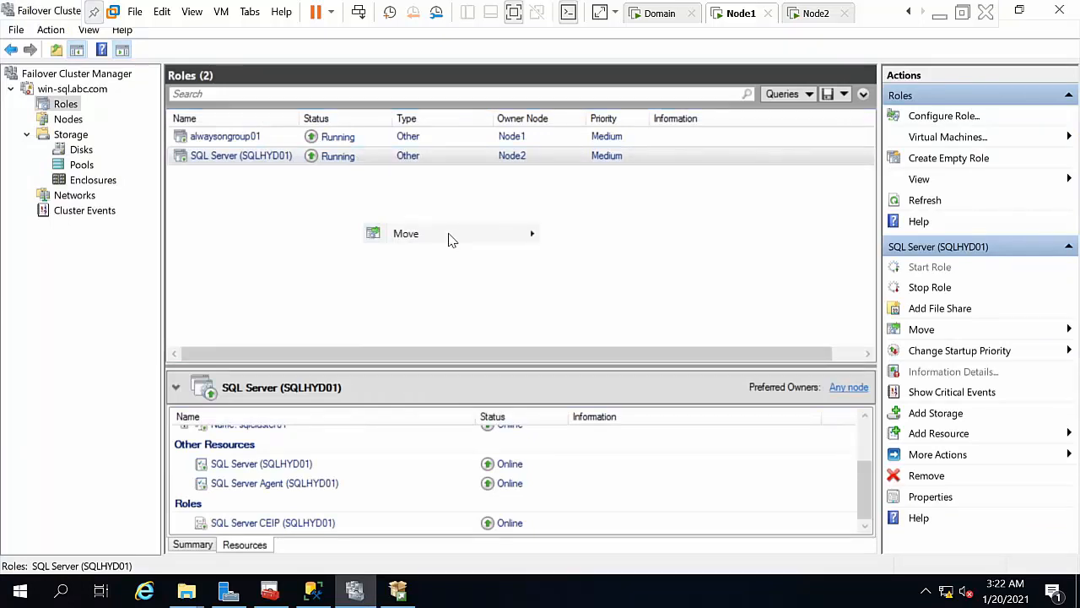
mouse_move(450, 240)
key(Down)
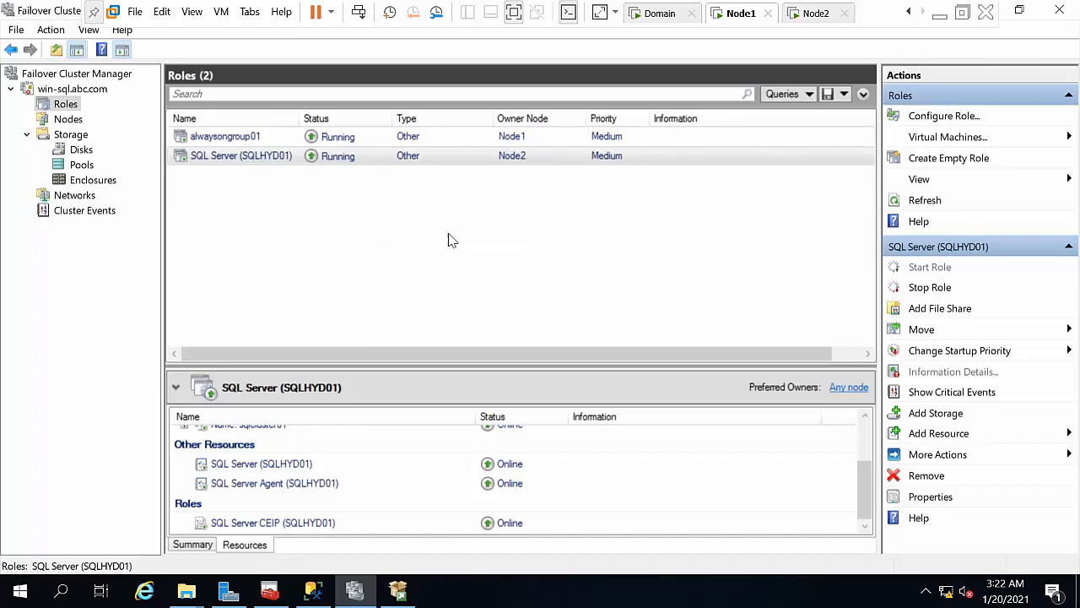
key(Return)
key(Return)
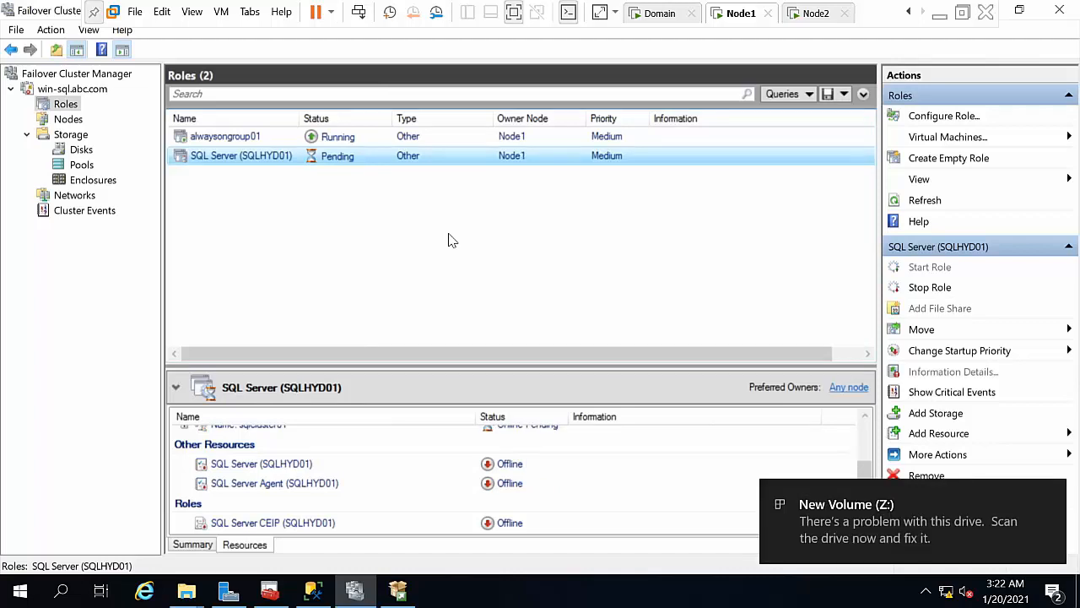
click(806, 13)
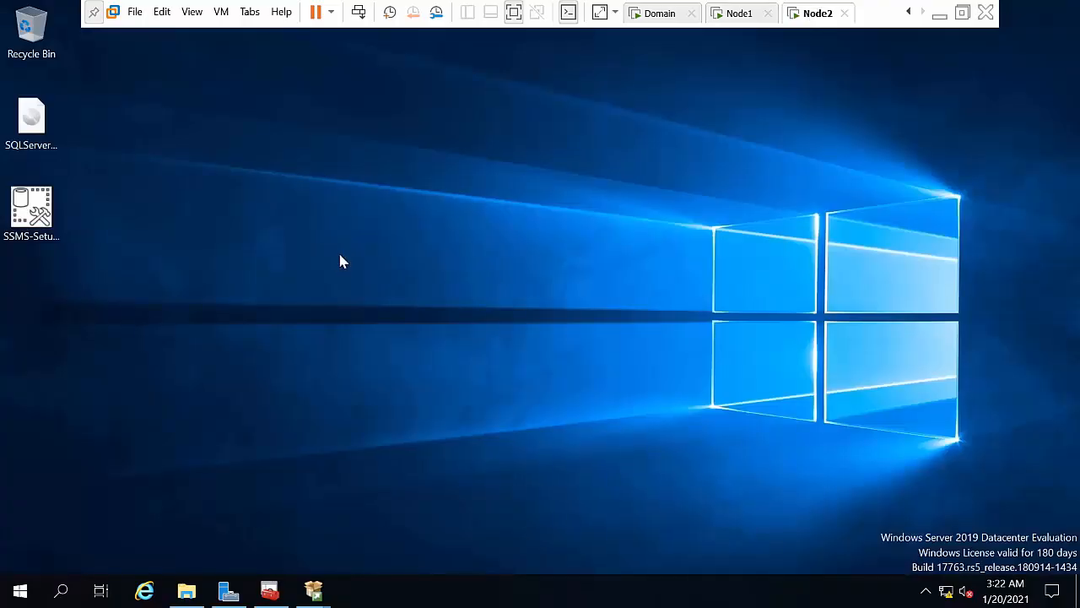
Step: On Node2, launch 'New SQL Server failover cluster installation' from SQL Server Installation Center
right_click(369, 286)
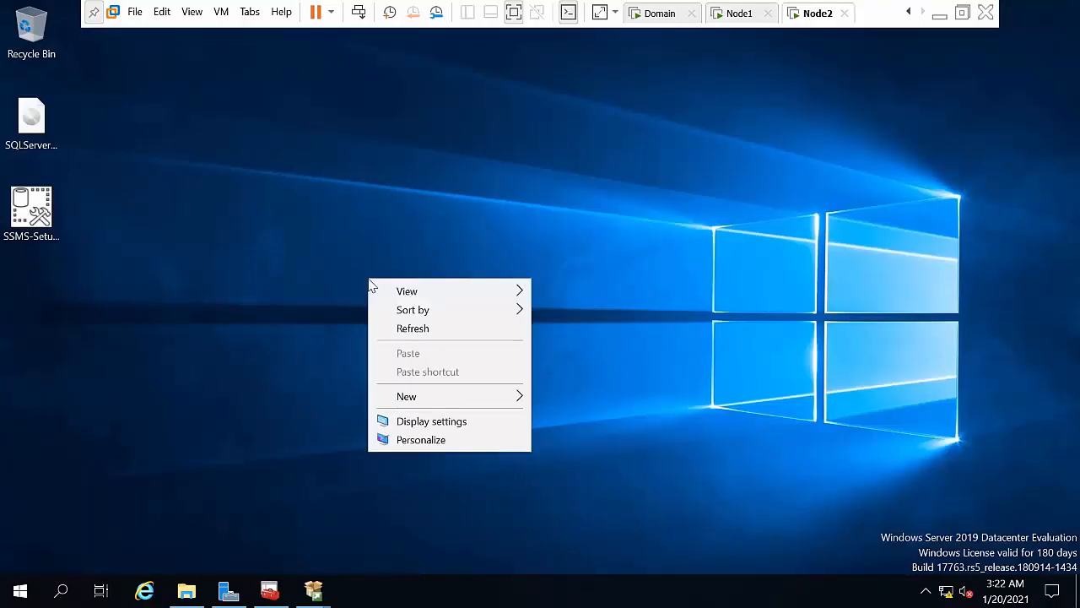
click(427, 331)
click(31, 114)
right_click(31, 114)
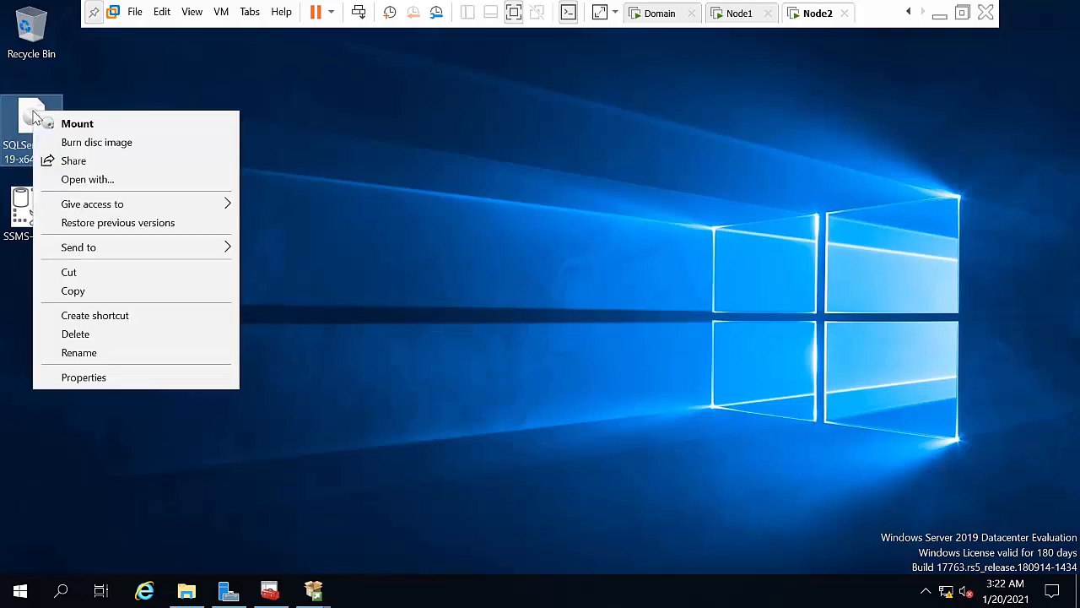
click(450, 203)
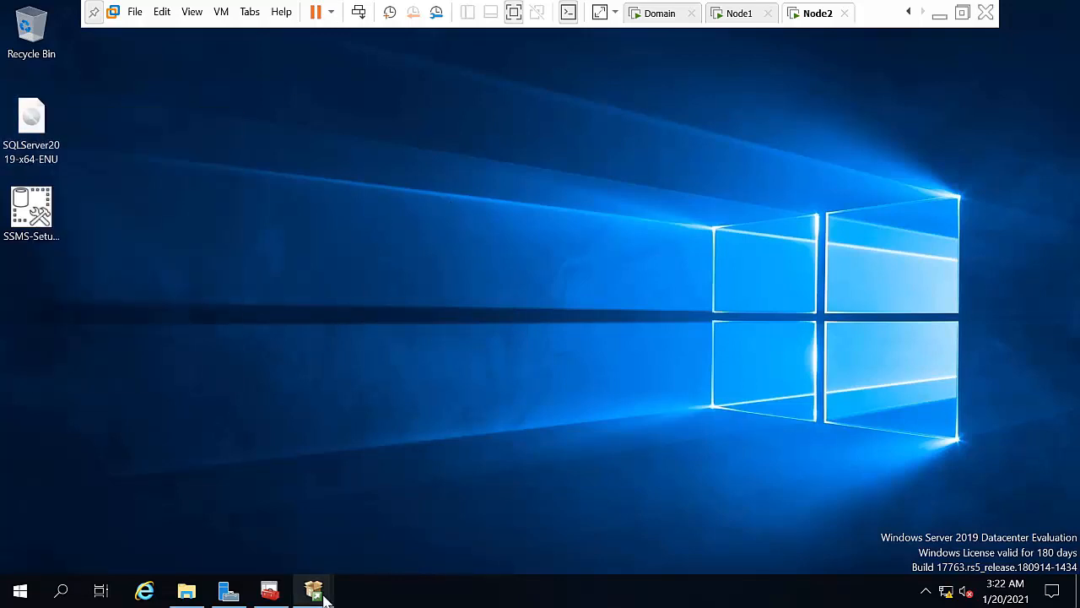
mouse_move(326, 590)
click(384, 504)
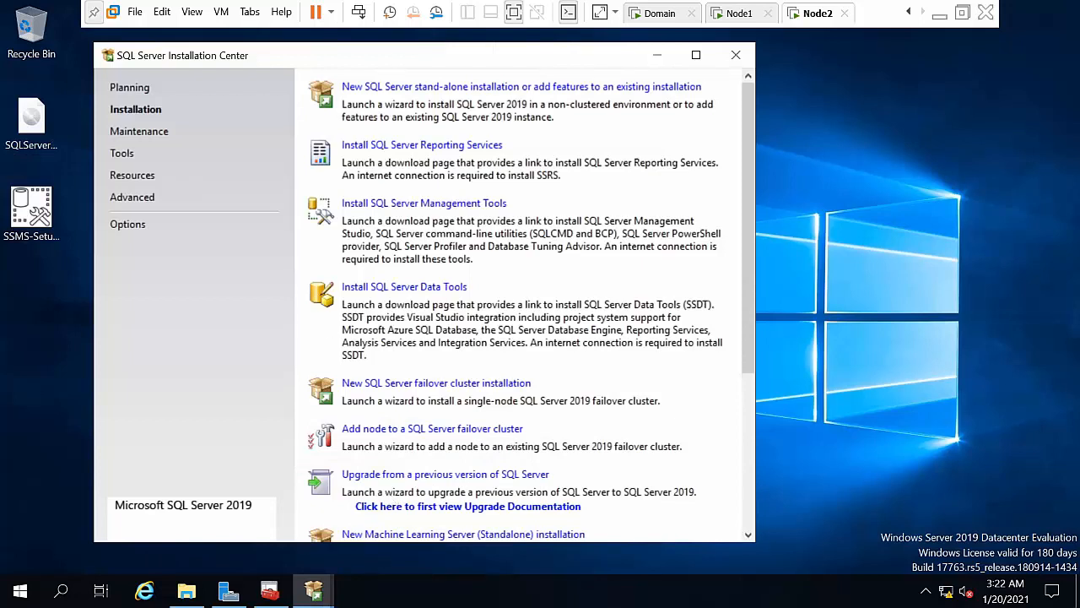
click(428, 384)
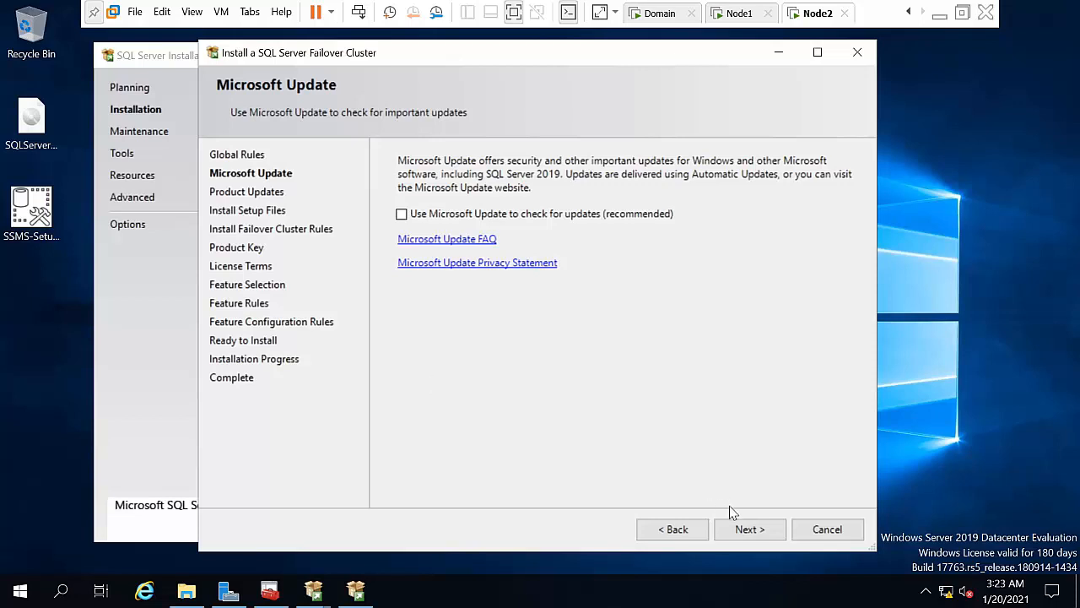
Step: Pass the update and rule pages, keep Evaluation, accept the license, and select Database Engine Services
click(740, 534)
click(740, 530)
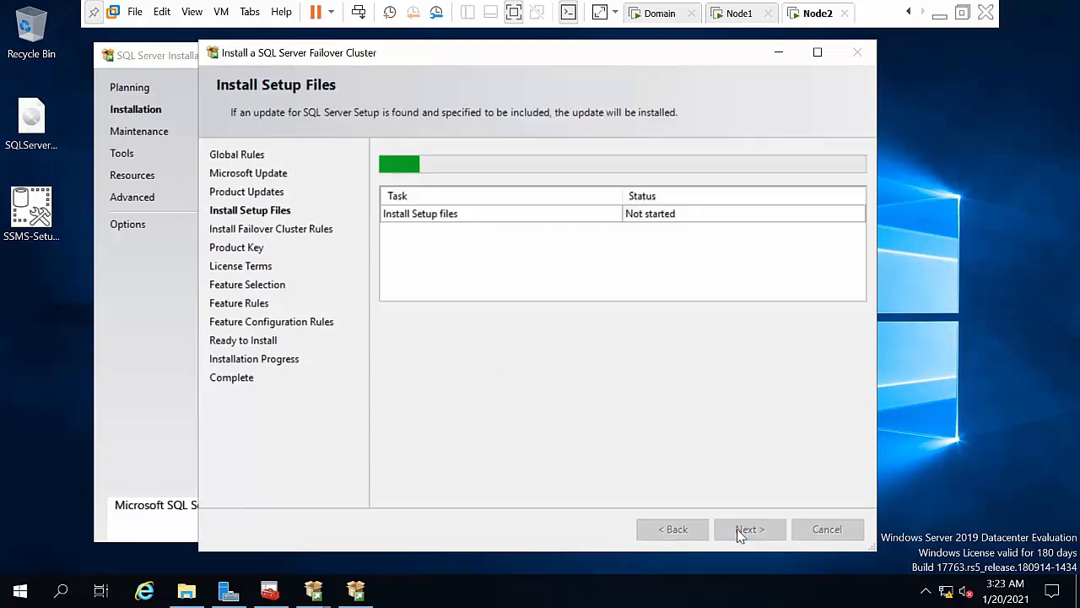
click(740, 531)
click(739, 535)
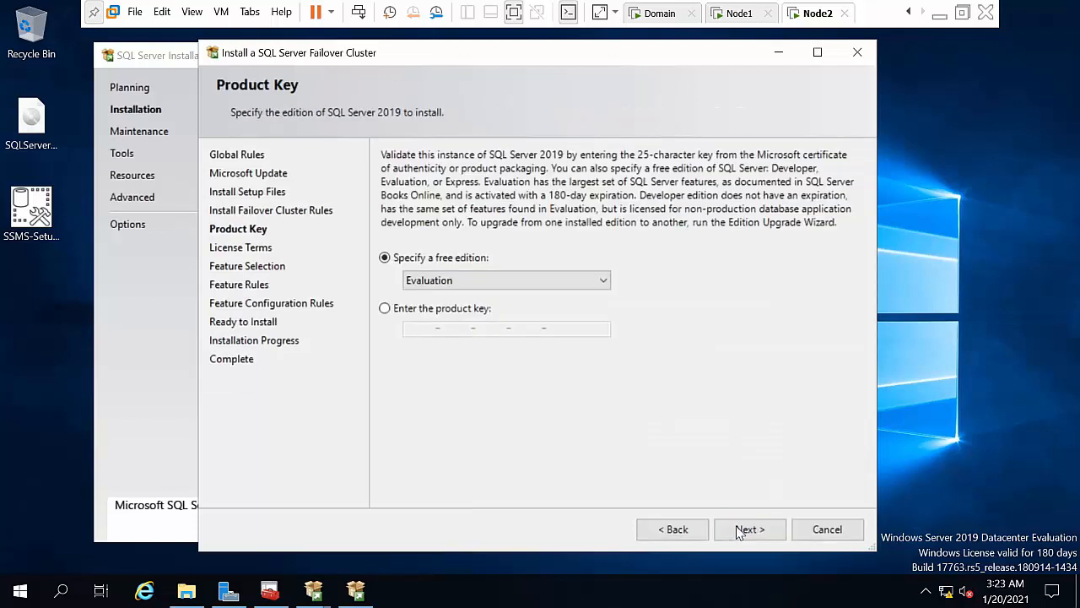
click(427, 370)
click(757, 538)
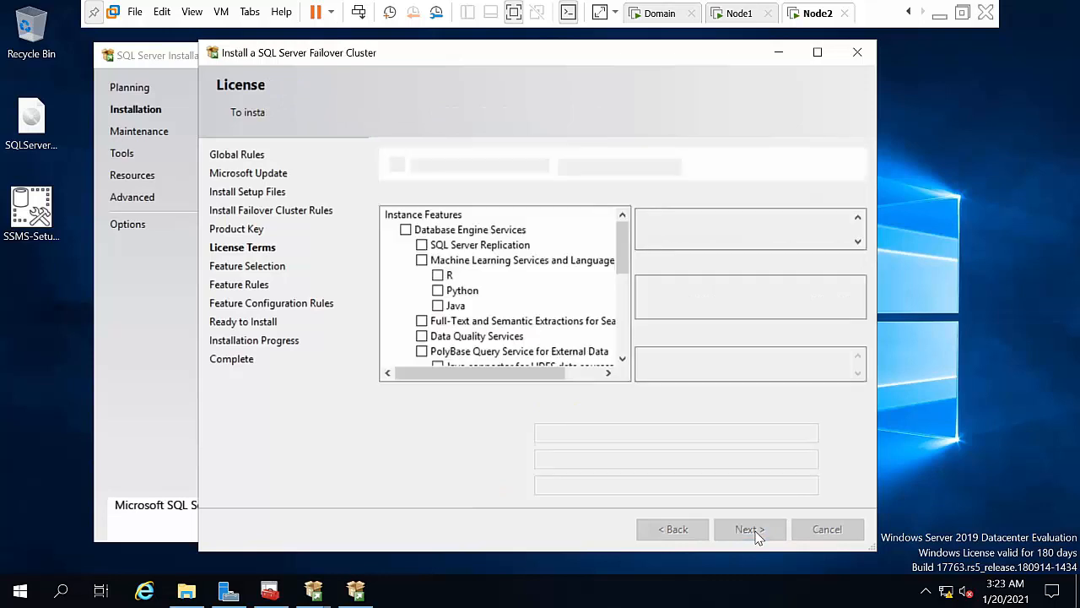
click(406, 230)
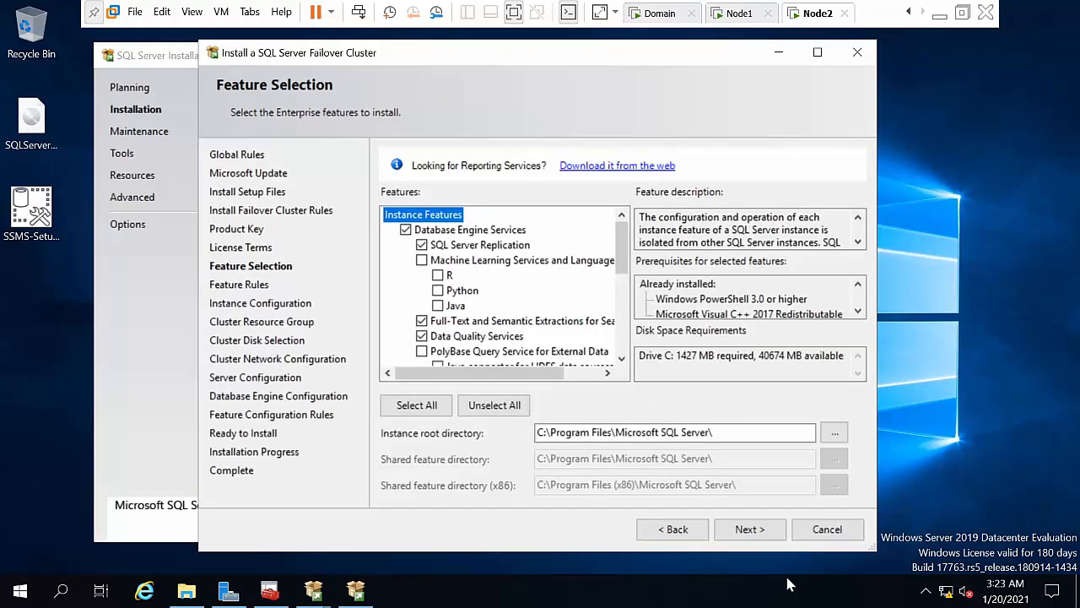
click(759, 535)
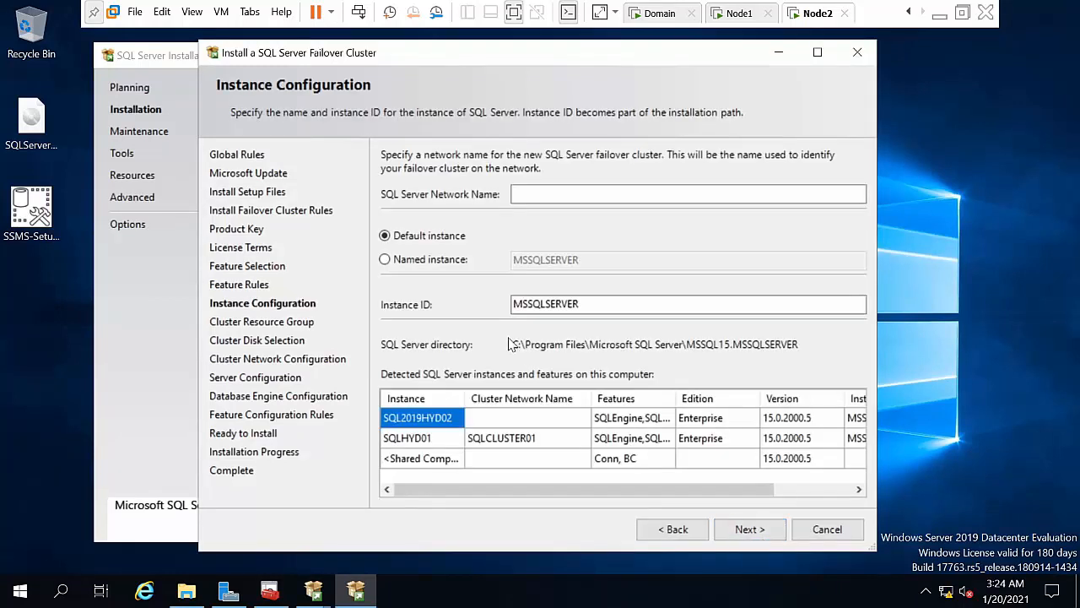
Step: Set network name sqlcluster02 and named instance sqlhyd02, then continue
click(530, 196)
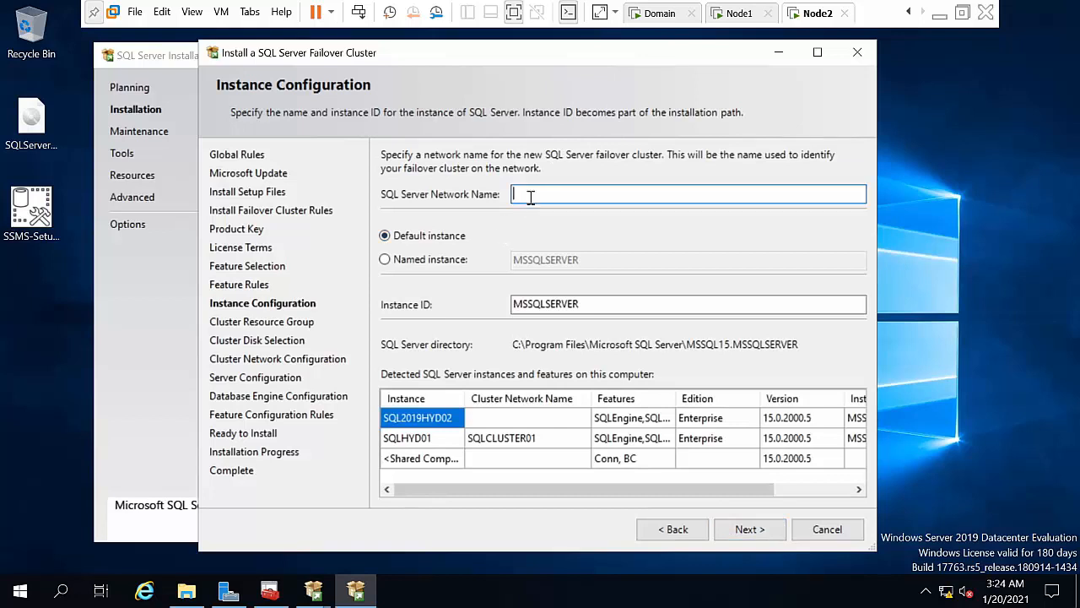
text(sqlcuster02)
click(440, 258)
click(570, 259)
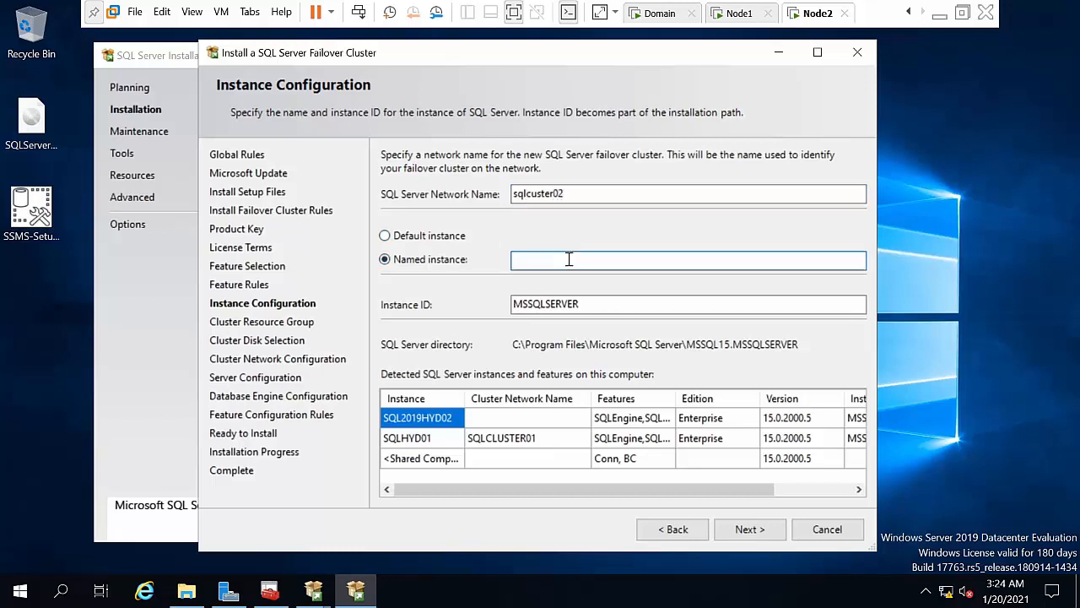
text(sqlhyd02)
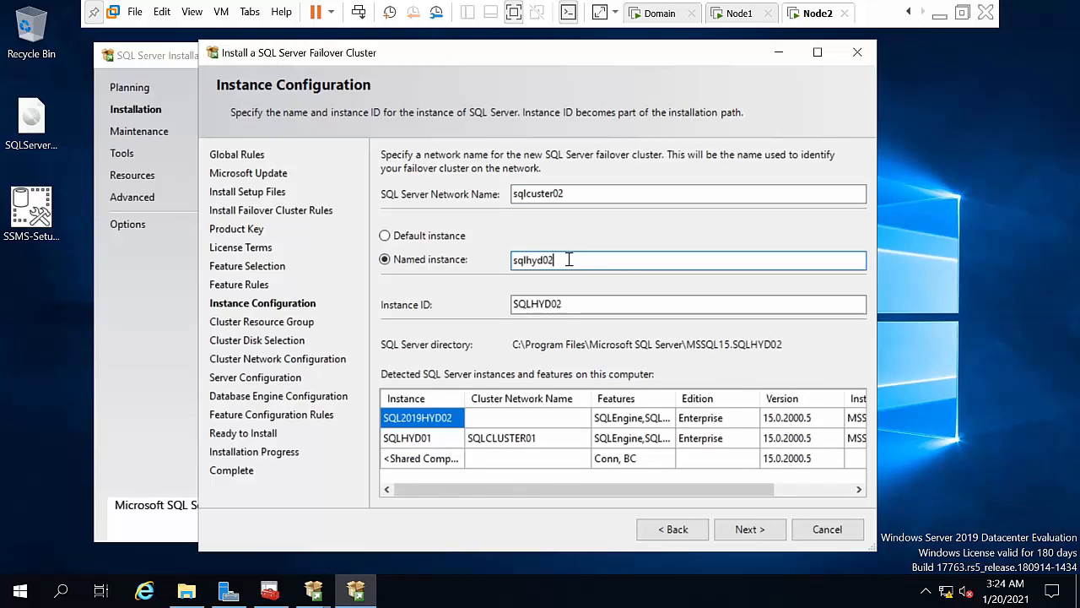
click(748, 527)
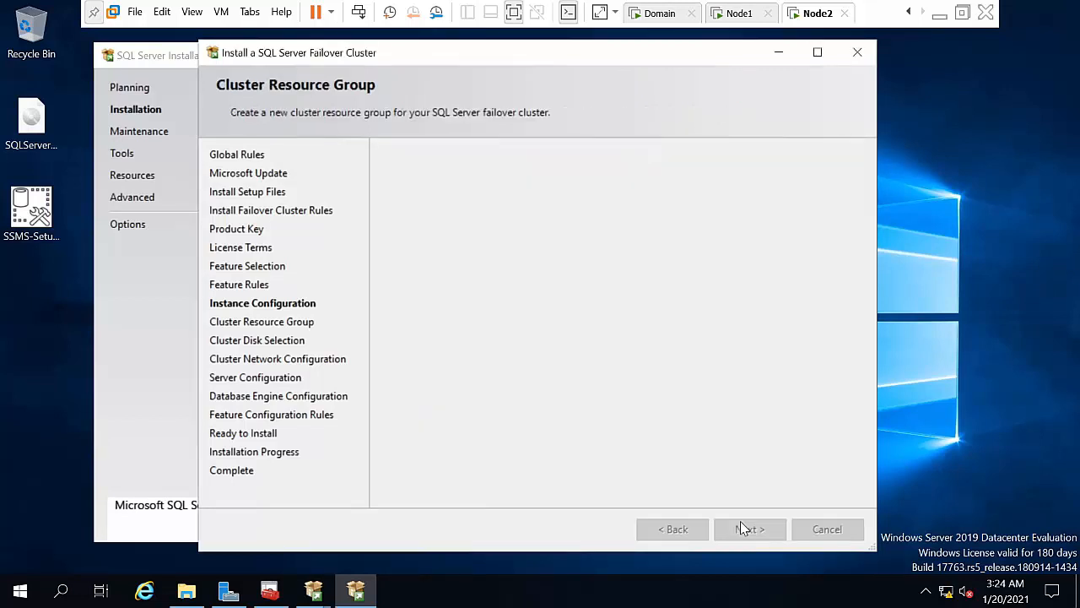
Step: Keep Cluster Disk 2 and give the cluster's IPv4 network the static address 10.0.0.101
click(742, 529)
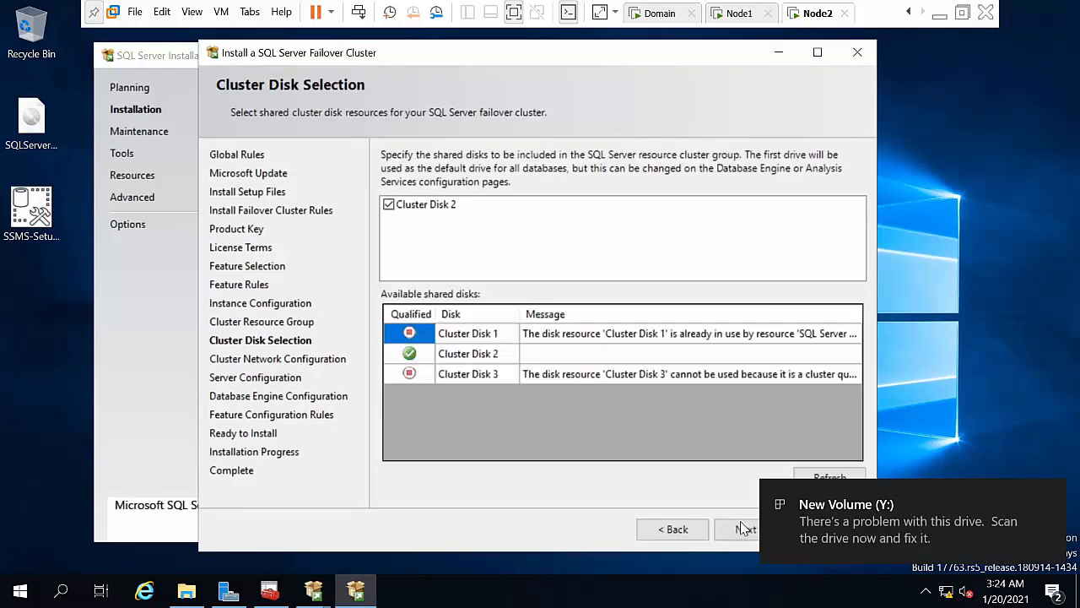
click(742, 529)
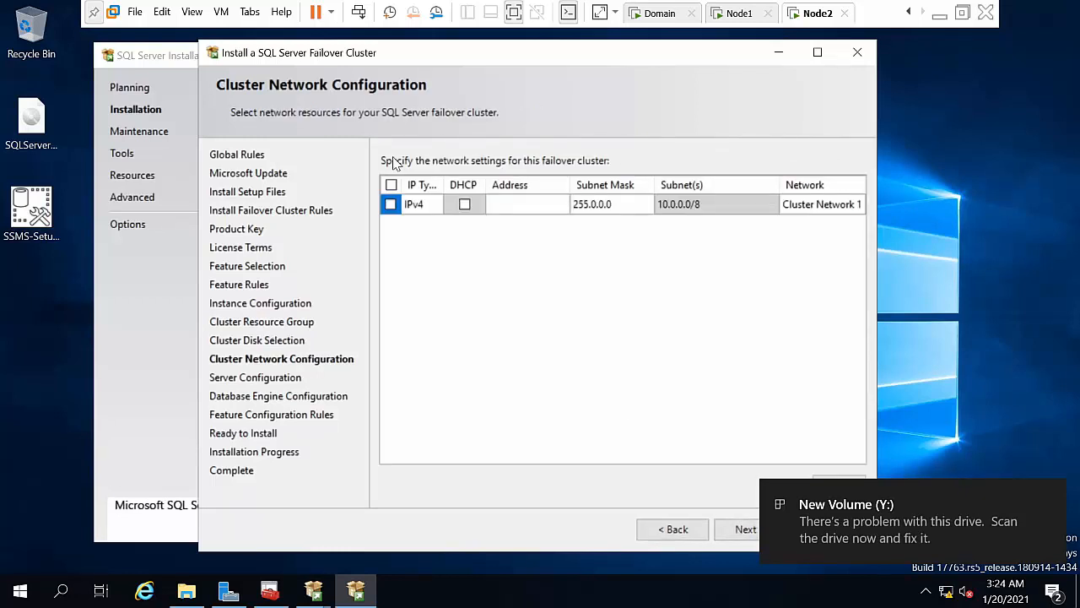
click(391, 204)
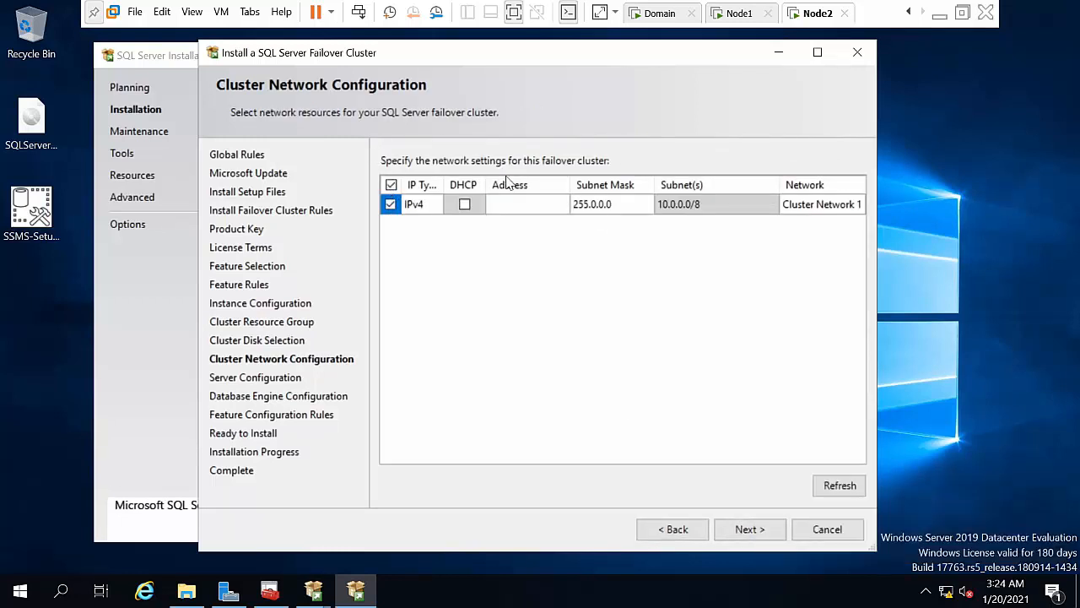
click(515, 205)
text(10.0.0.101)
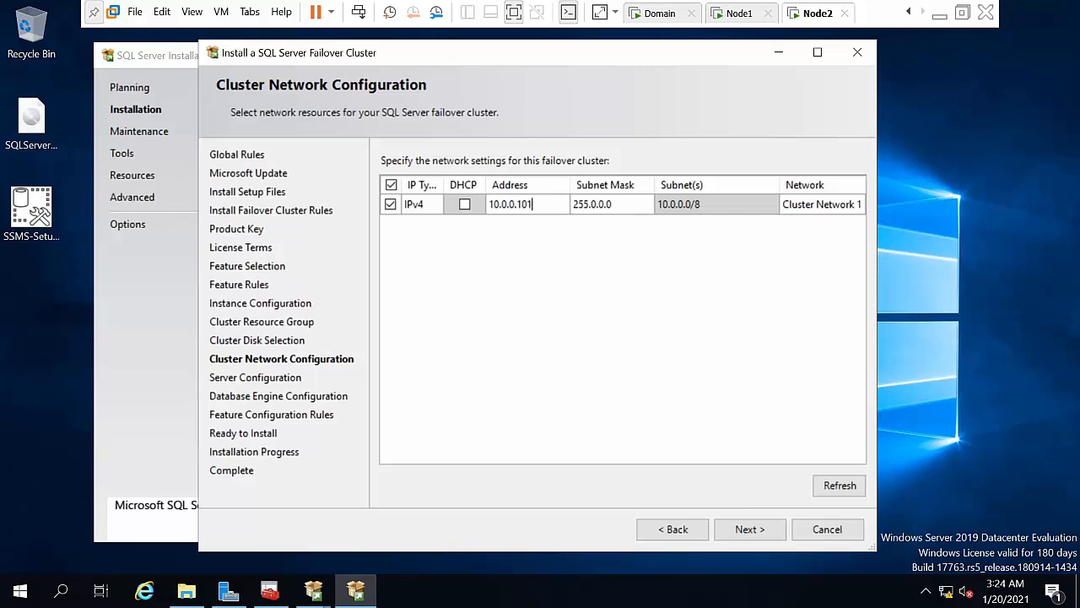
click(750, 527)
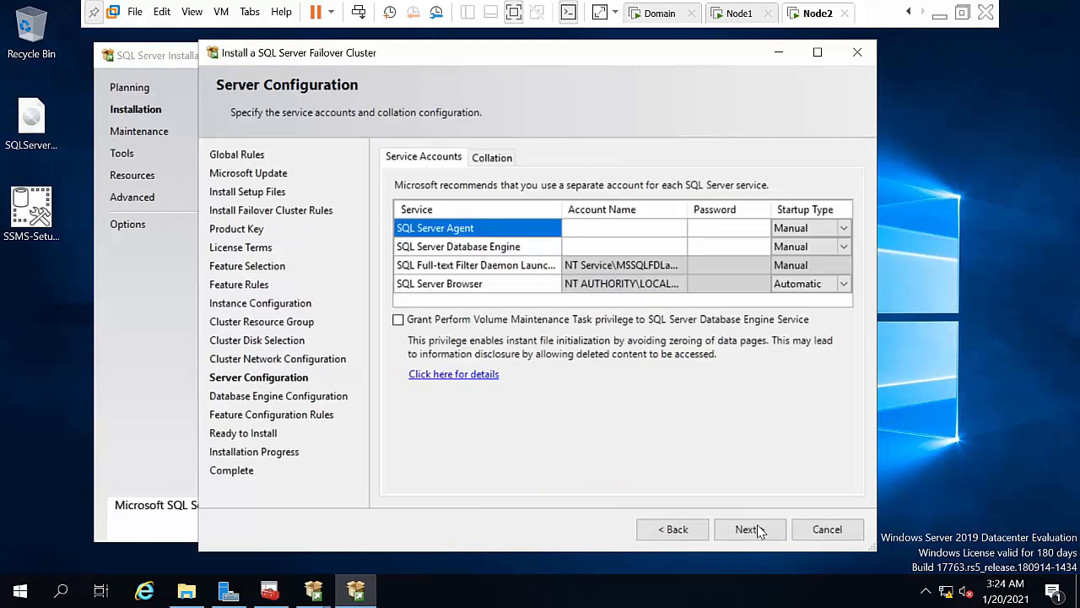
Step: Set the SQL Server Agent service account to the verified administrator account and begin its password
click(621, 228)
click(679, 228)
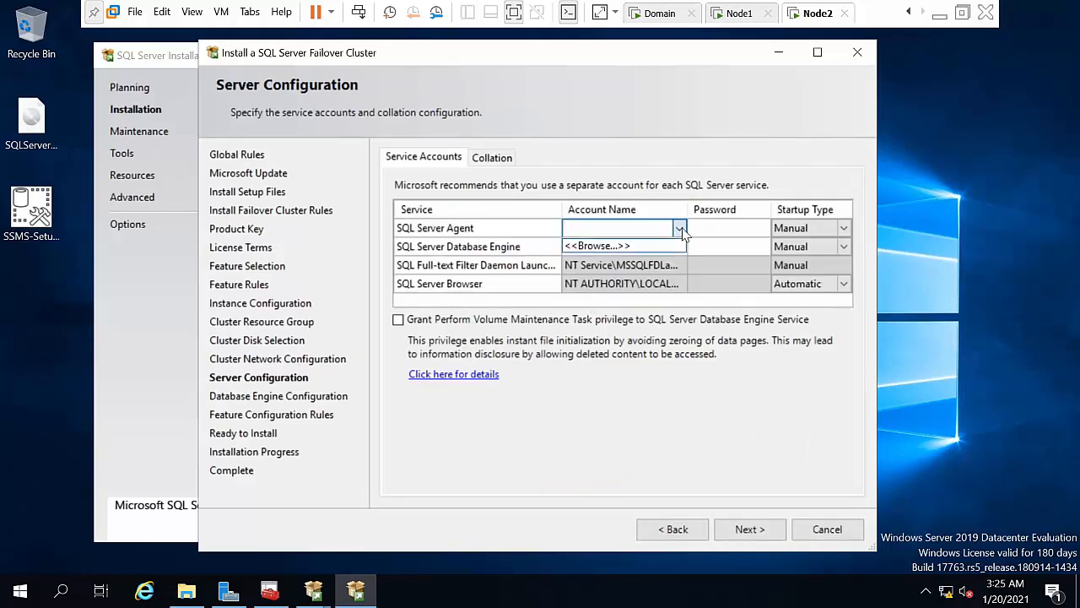
click(598, 246)
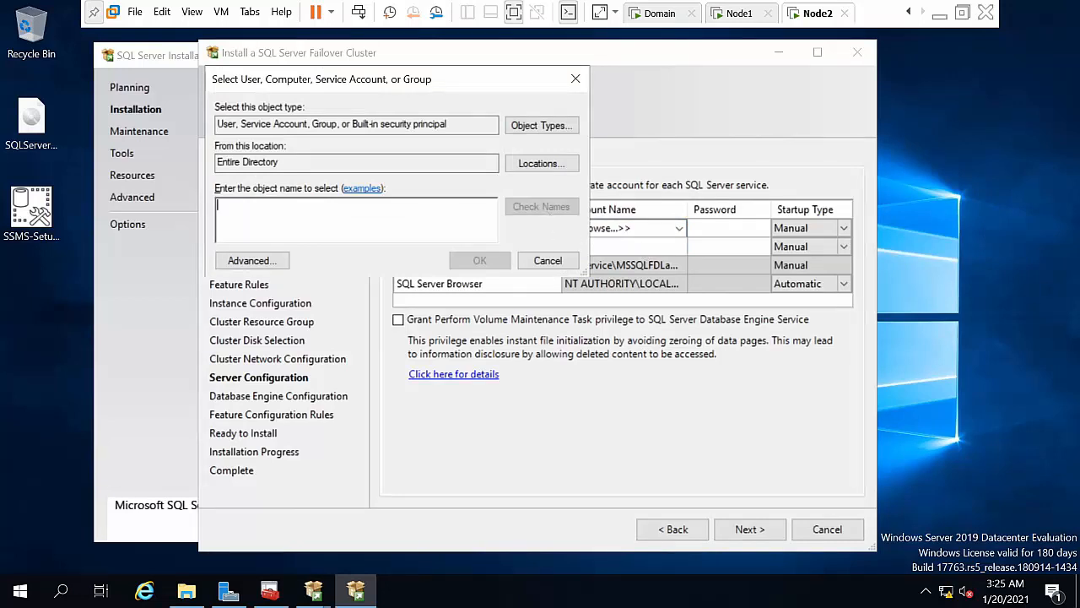
text(a)
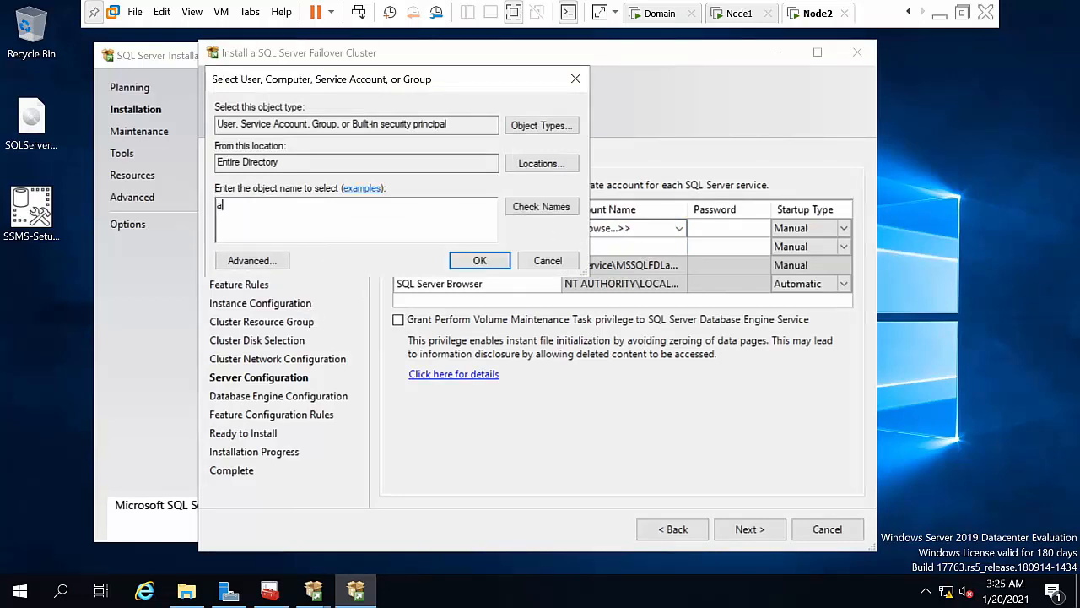
text(dministrator)
click(552, 207)
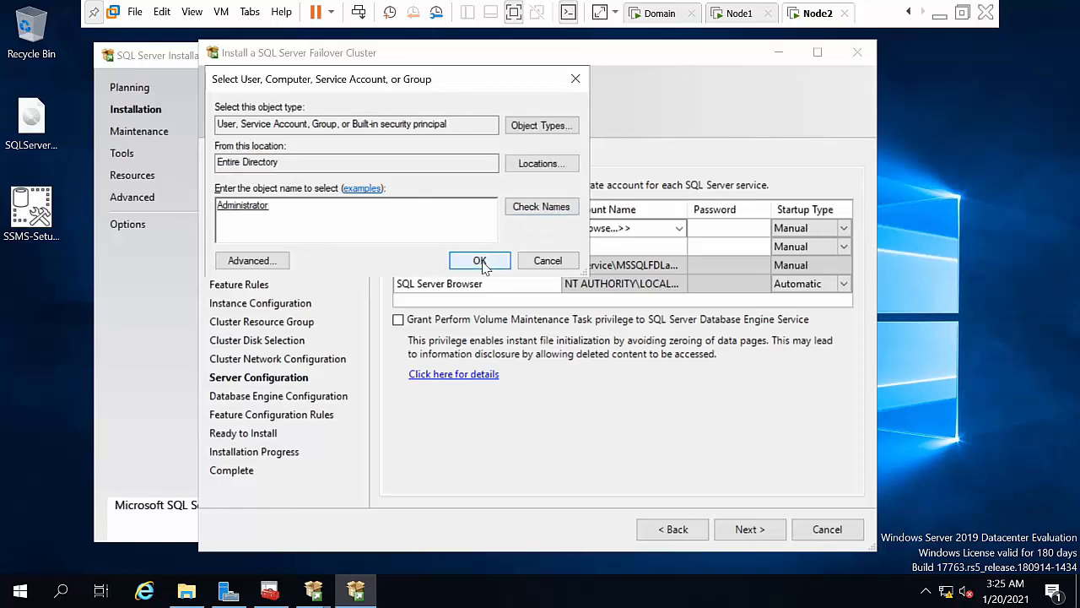
click(479, 261)
click(723, 233)
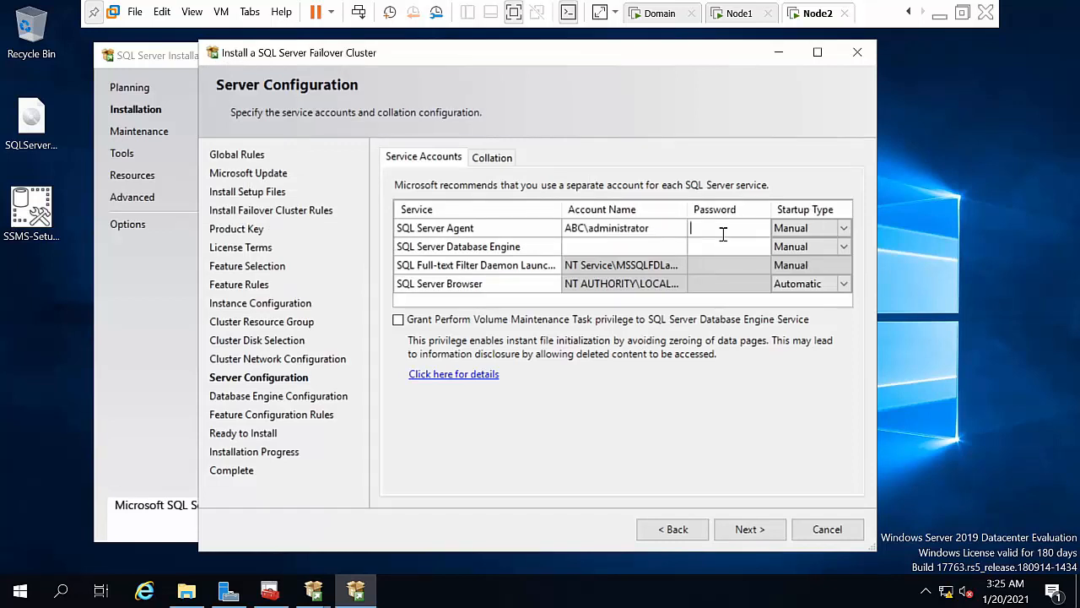
Step: Run the Database Engine as abc\administrator with its password and grant volume maintenance privilege
click(639, 250)
text(ab)
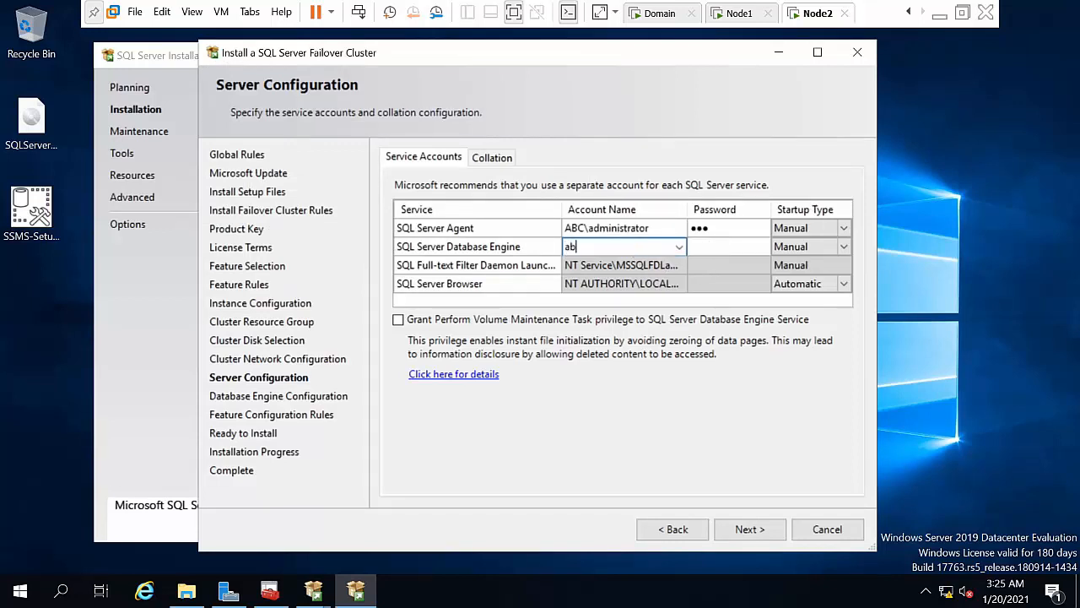
text(c\administrator)
key(Tab)
text(12)
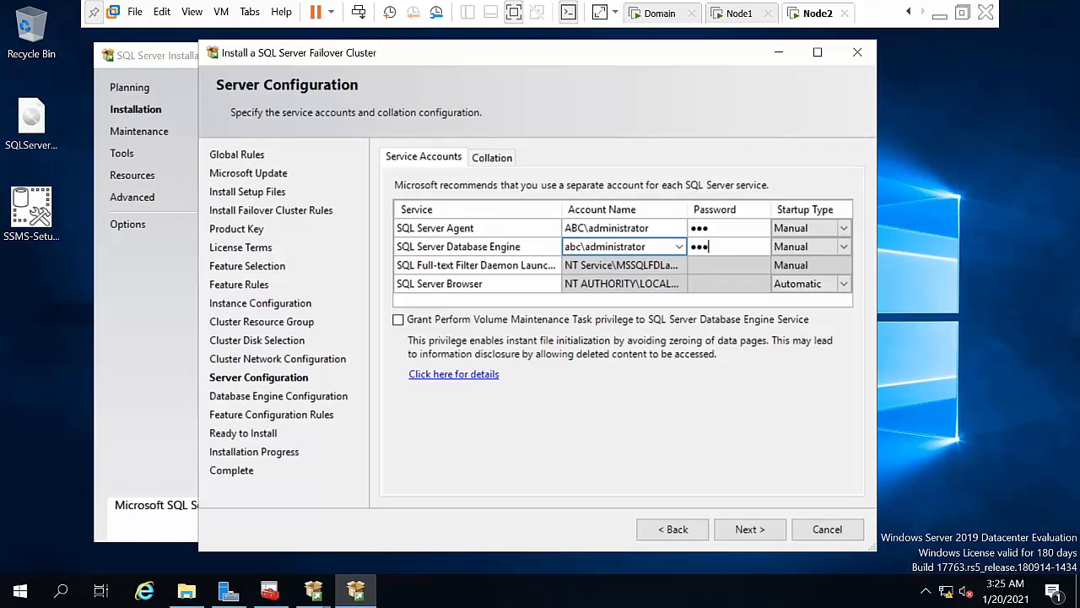
click(530, 323)
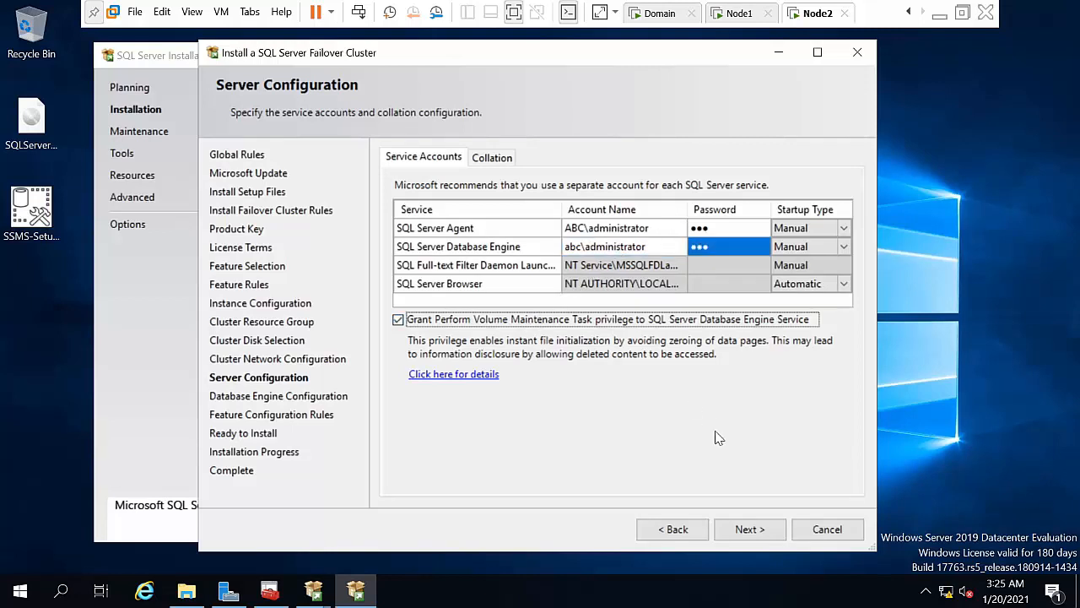
click(748, 528)
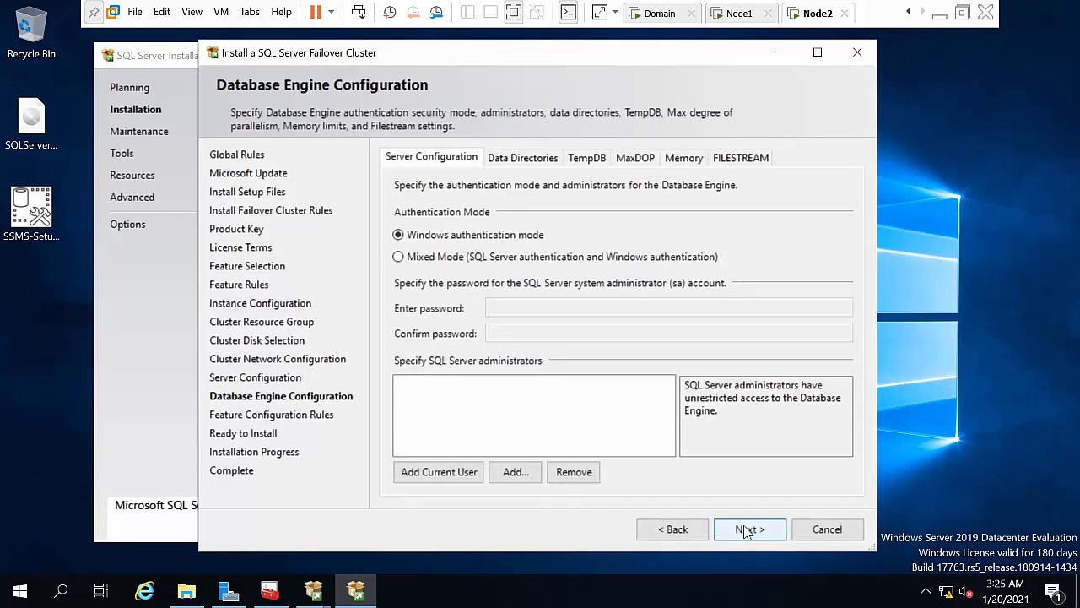
Step: Add the current user as SQL Server administrator and install the sqlhyd02 failover cluster instance
click(425, 471)
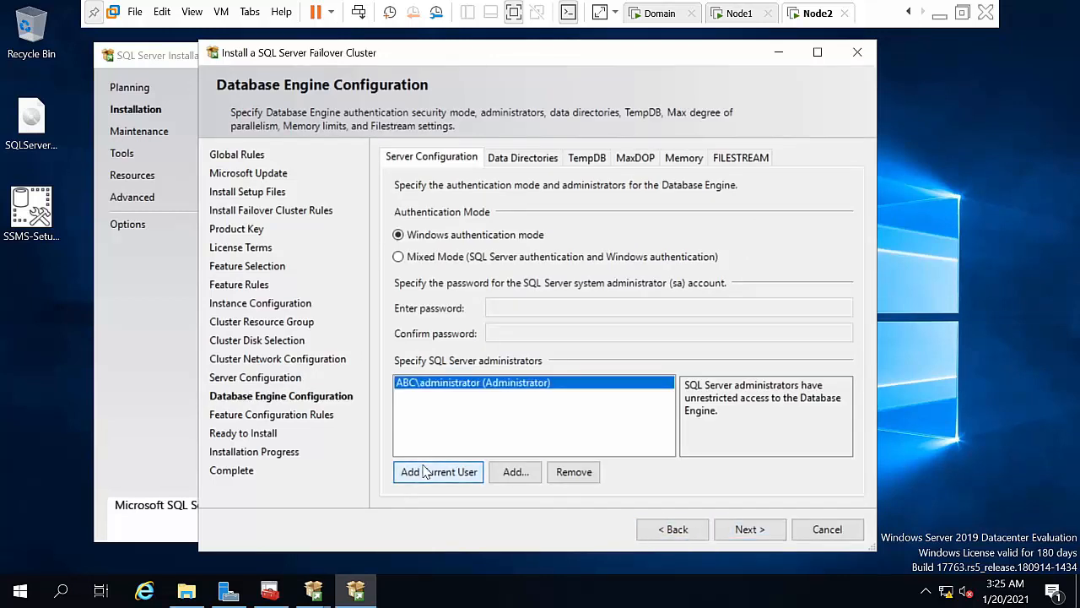
click(750, 530)
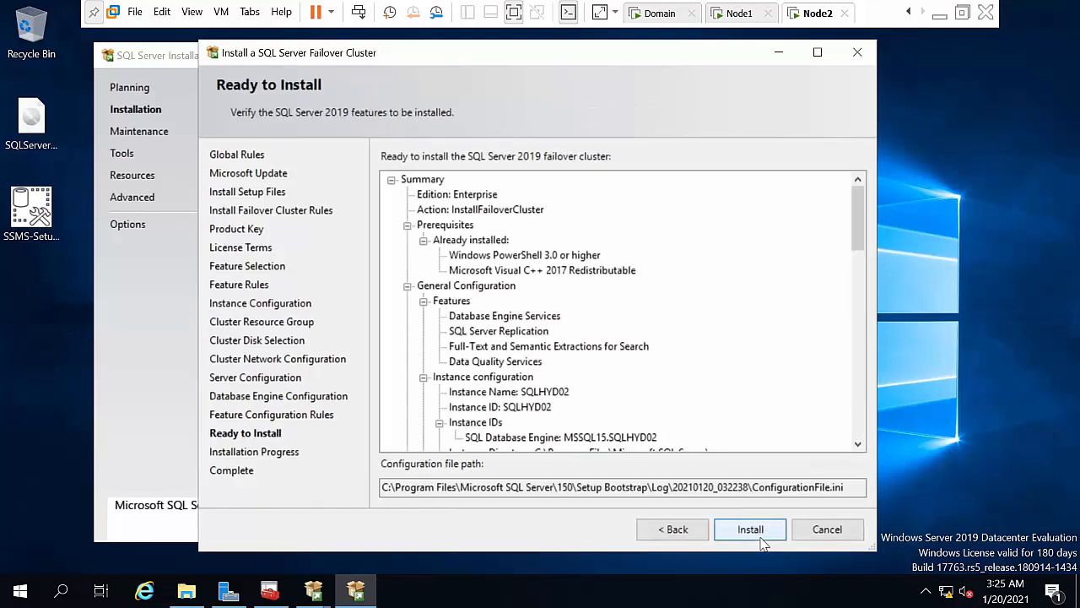
click(759, 536)
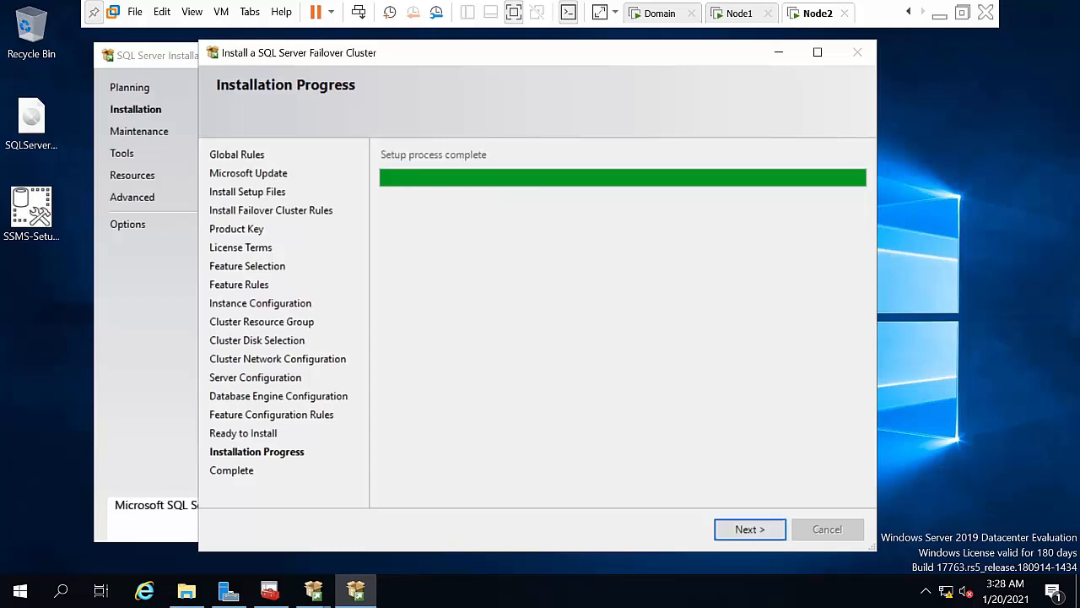
Step: Close the completed setup wizard and the SQL Server Installation Center, reopening and closing it again
click(760, 537)
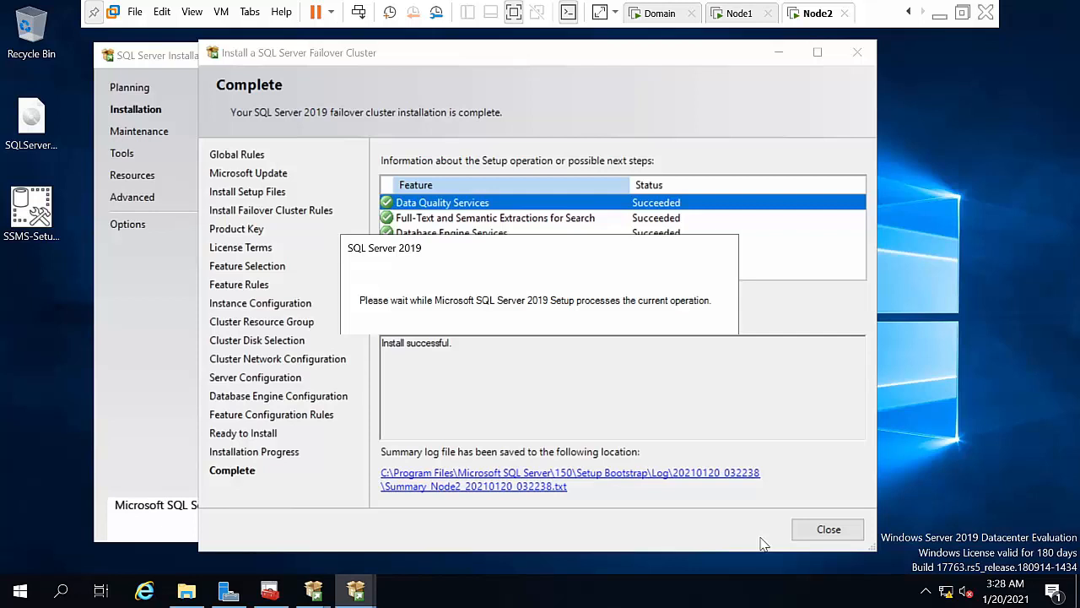
click(826, 530)
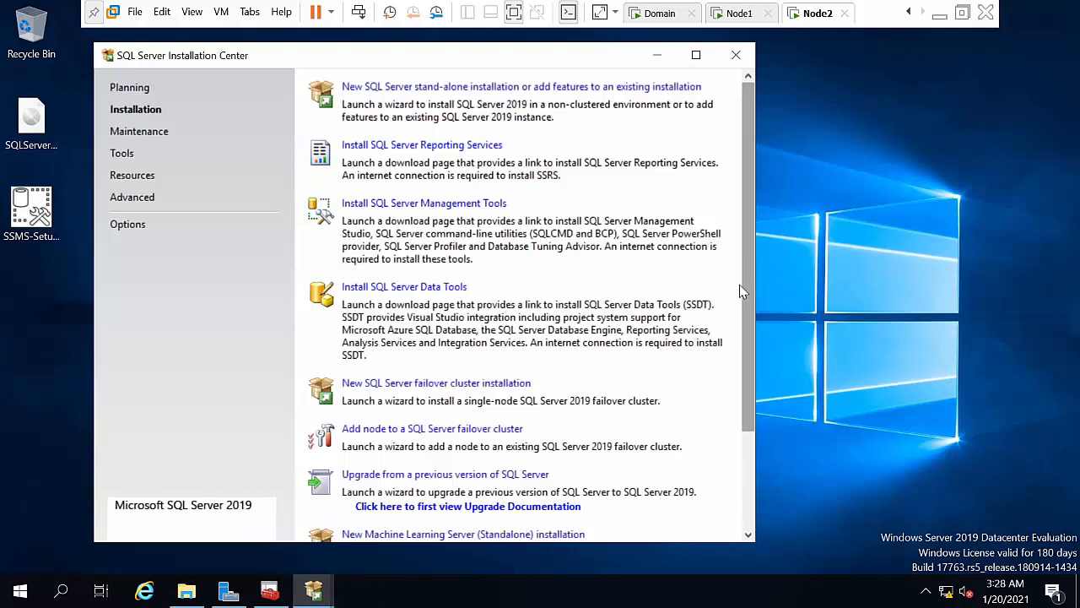
click(736, 55)
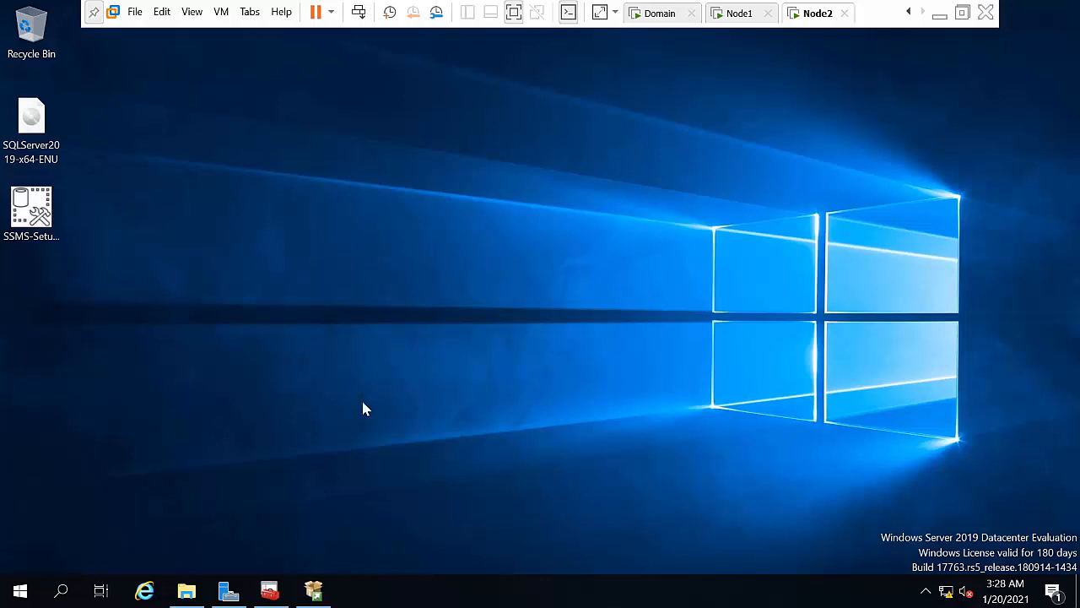
click(313, 590)
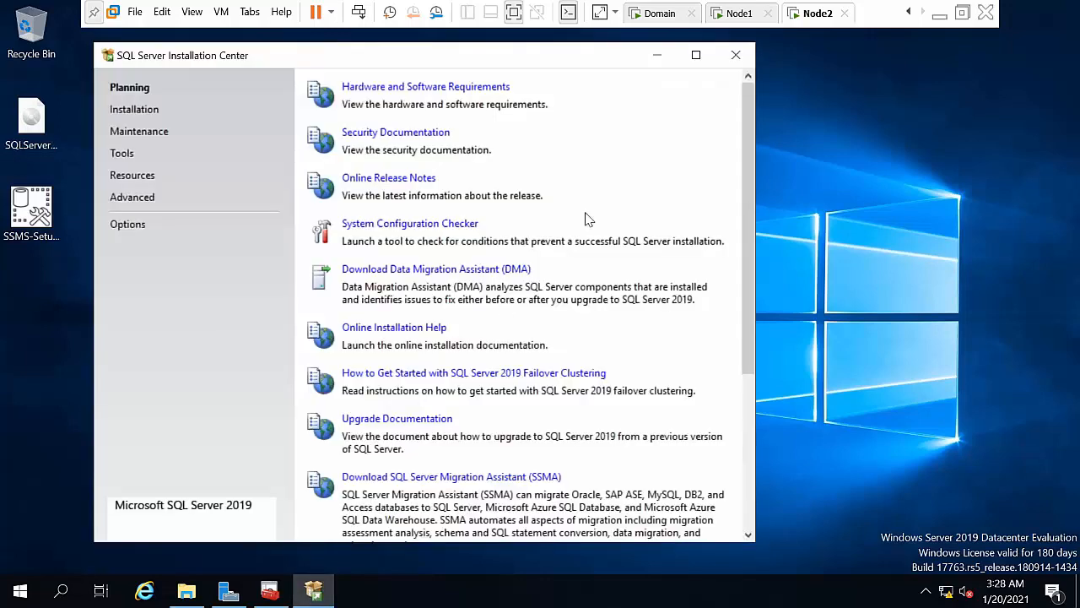
click(738, 56)
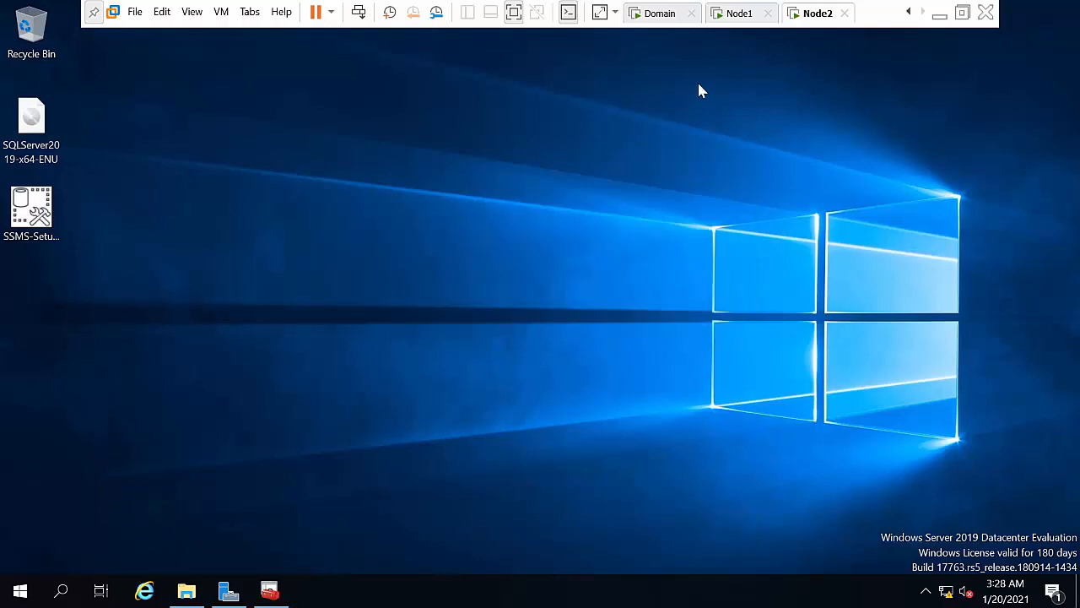
Step: On the Node1 VM, open the SQL Server Installation Center and reposition its window
click(739, 22)
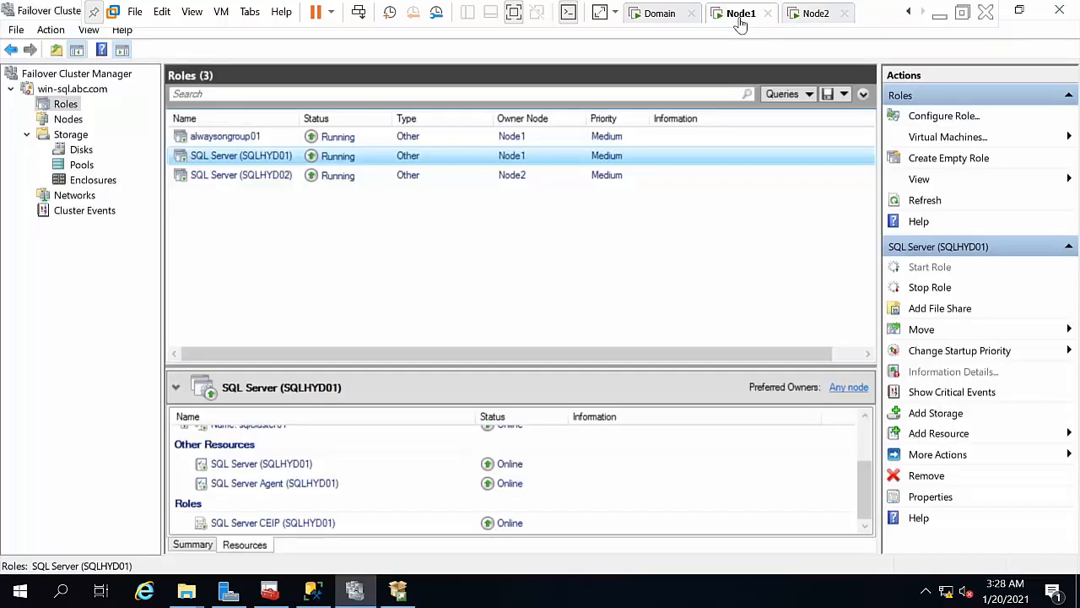
click(398, 591)
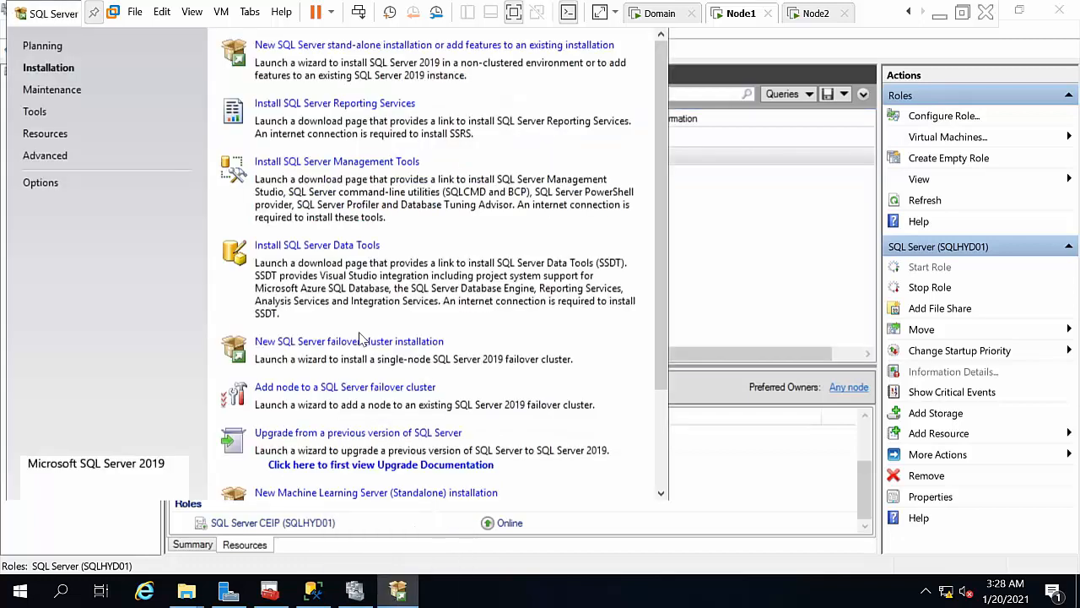
drag(56, 10, 121, 69)
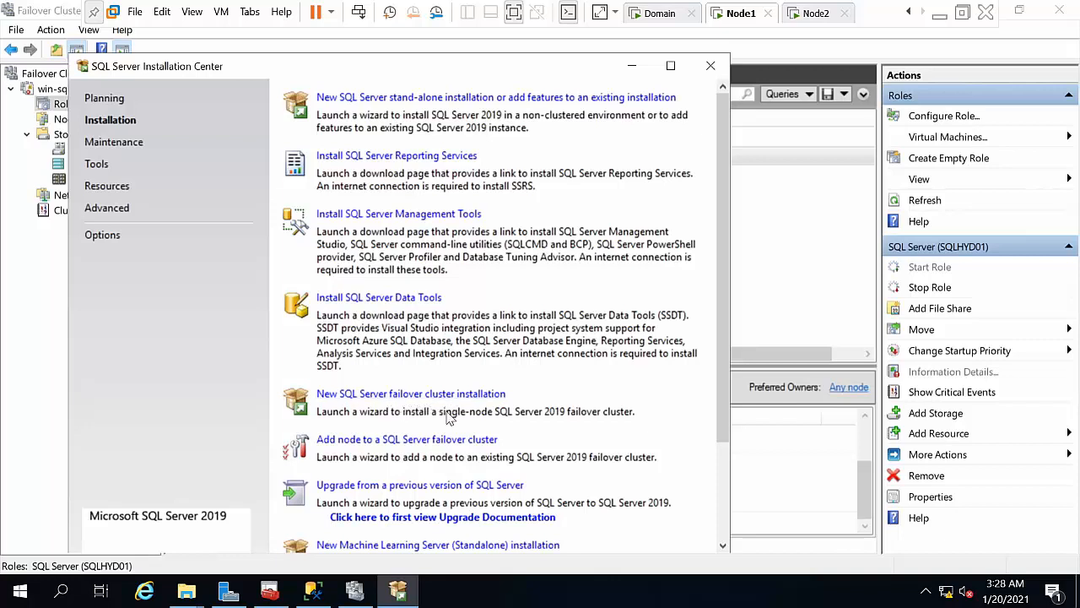
Step: Add NODE1 to SQLHYD02, keeping the Evaluation edition and accepting the license terms, through to Service Accounts
click(426, 446)
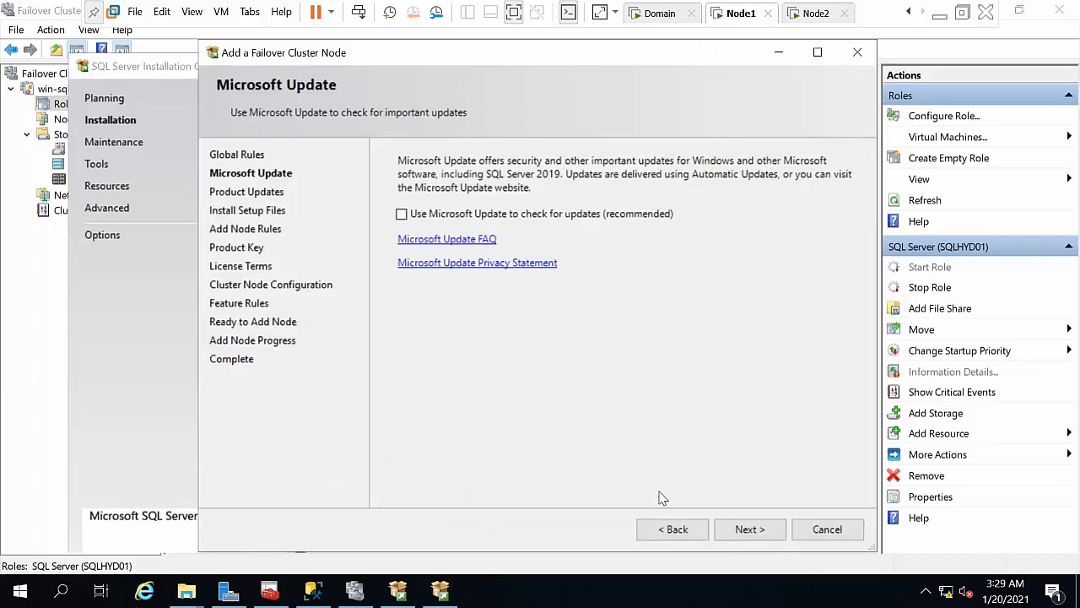
click(748, 530)
click(739, 532)
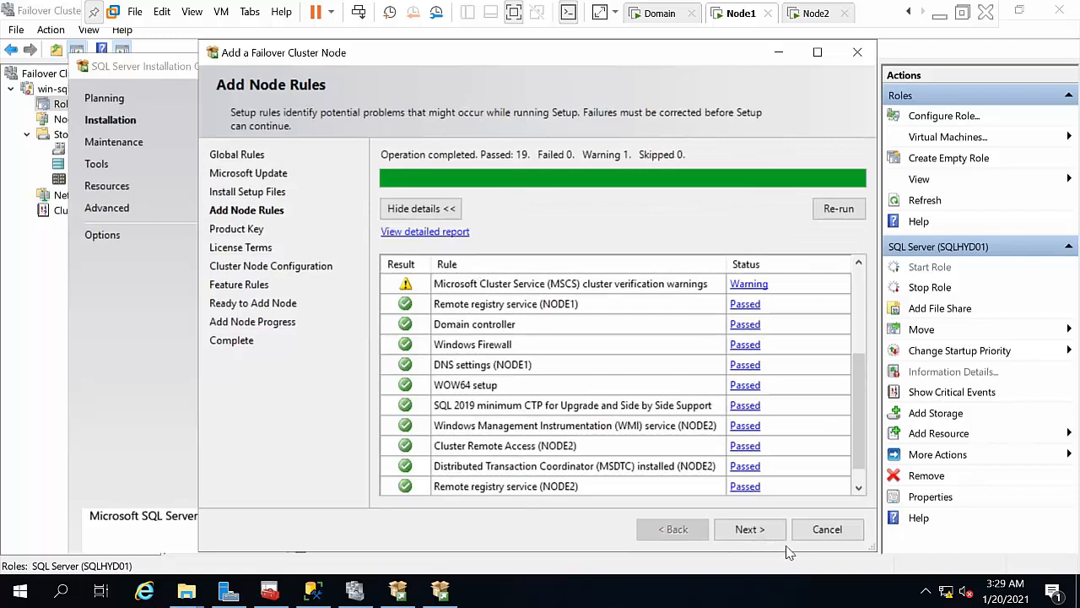
click(757, 530)
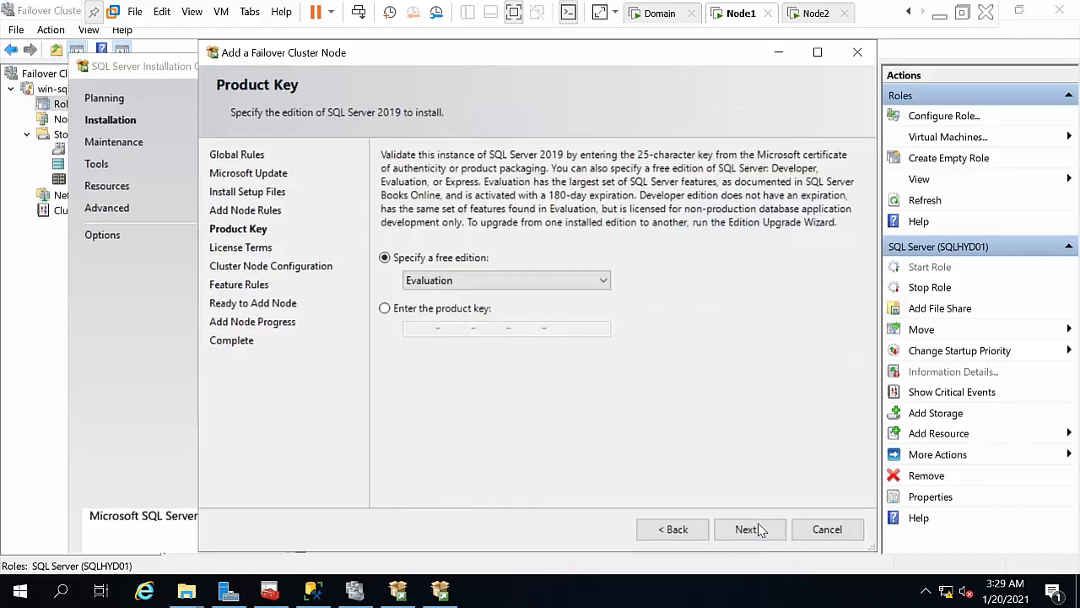
click(770, 538)
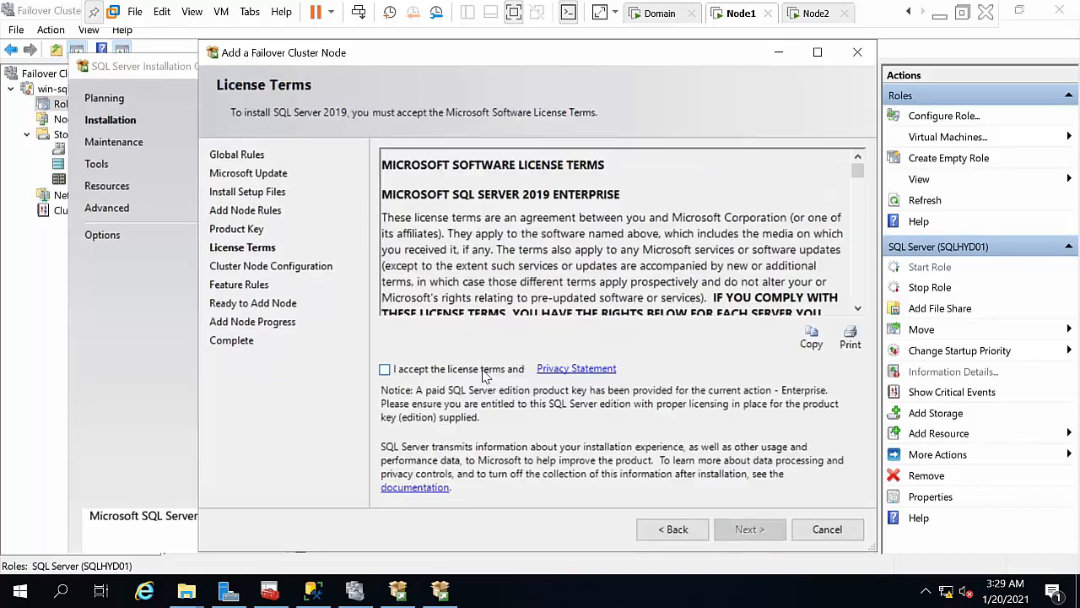
click(762, 536)
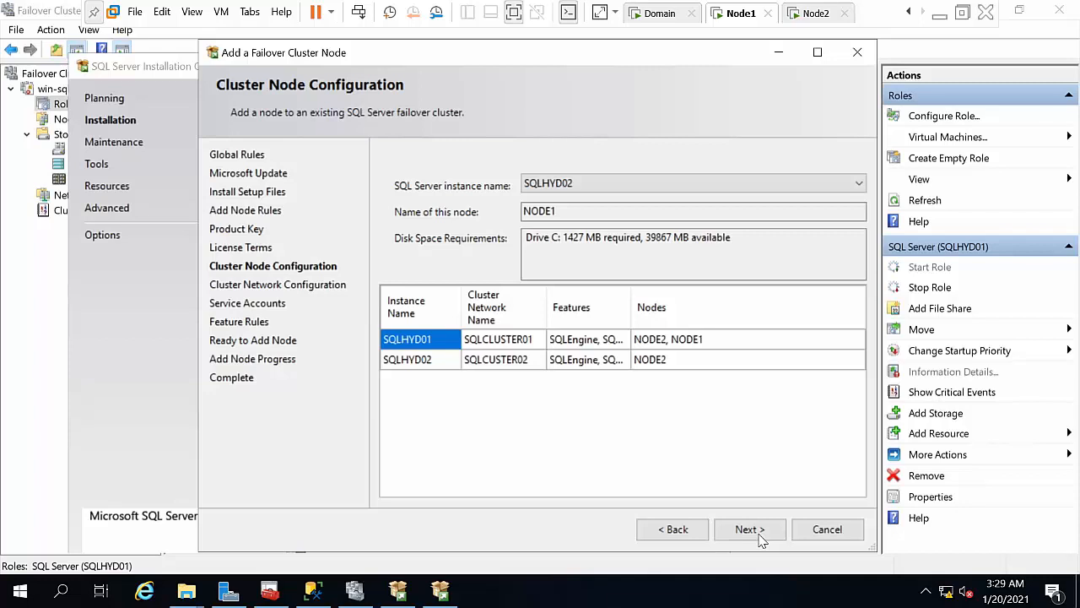
click(762, 537)
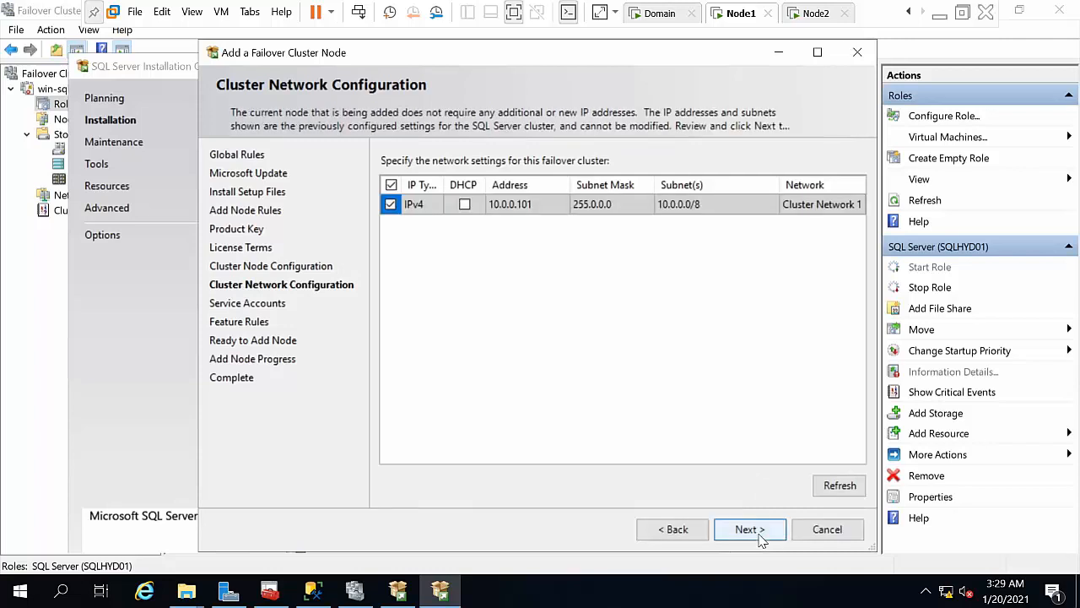
click(749, 529)
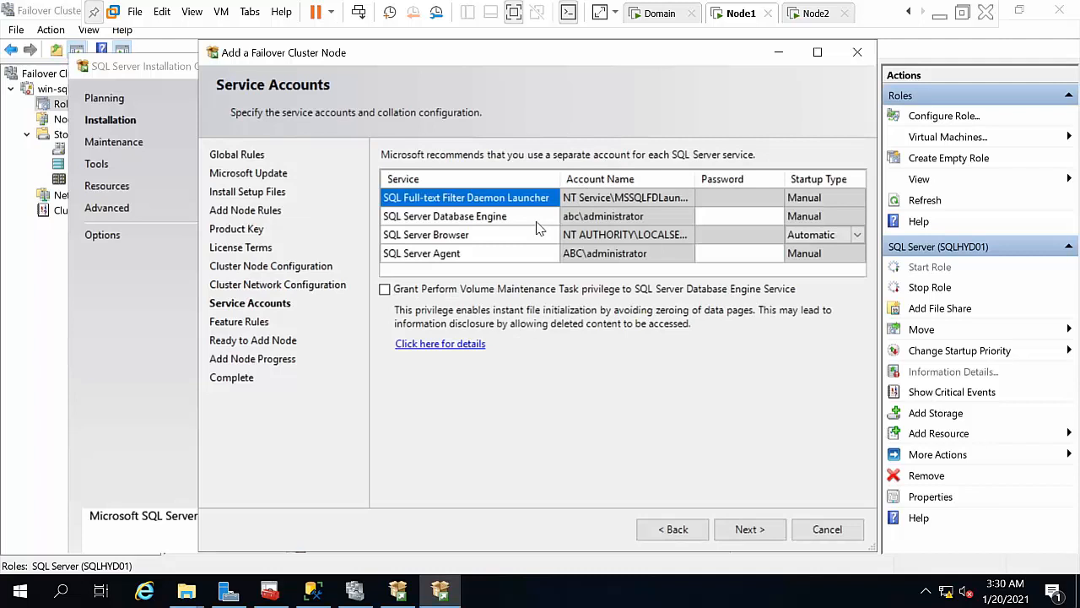
Step: Grant volume maintenance privilege and enter the Database Engine and Agent account passwords
click(489, 296)
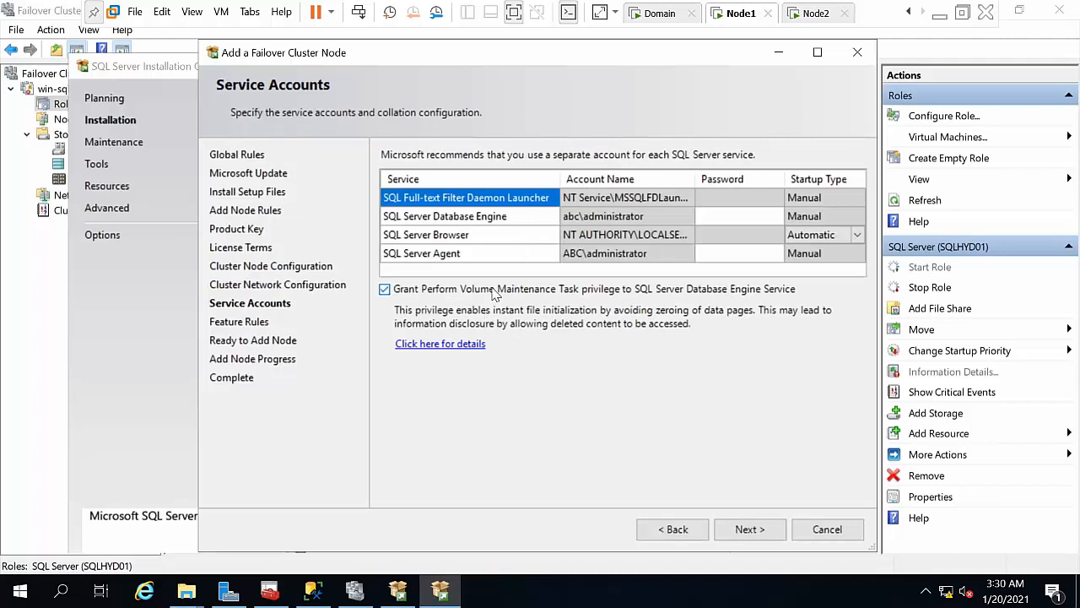
click(717, 216)
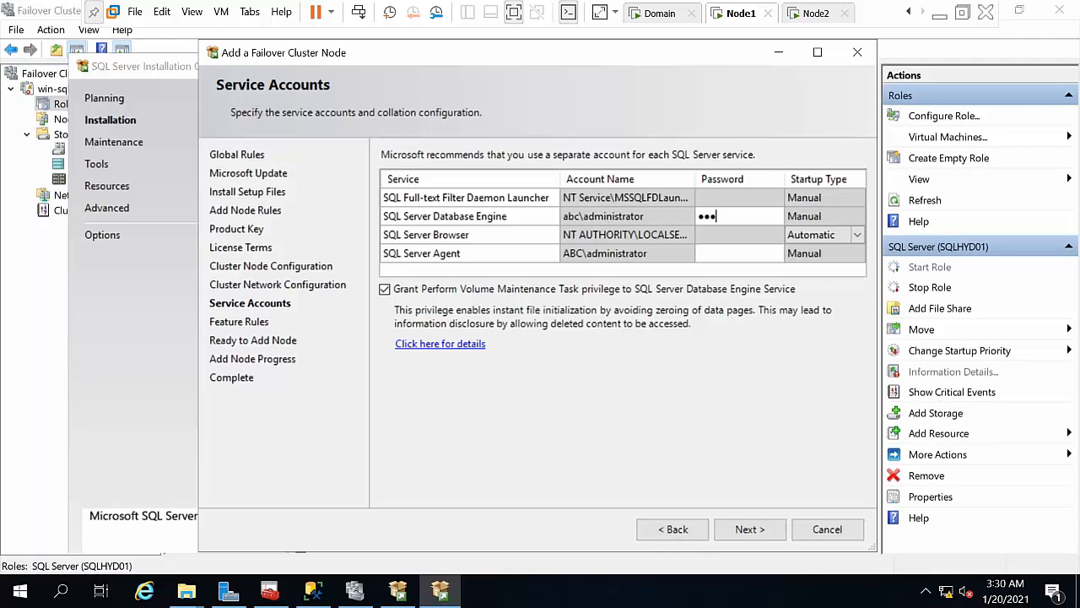
click(714, 256)
text(••)
click(750, 529)
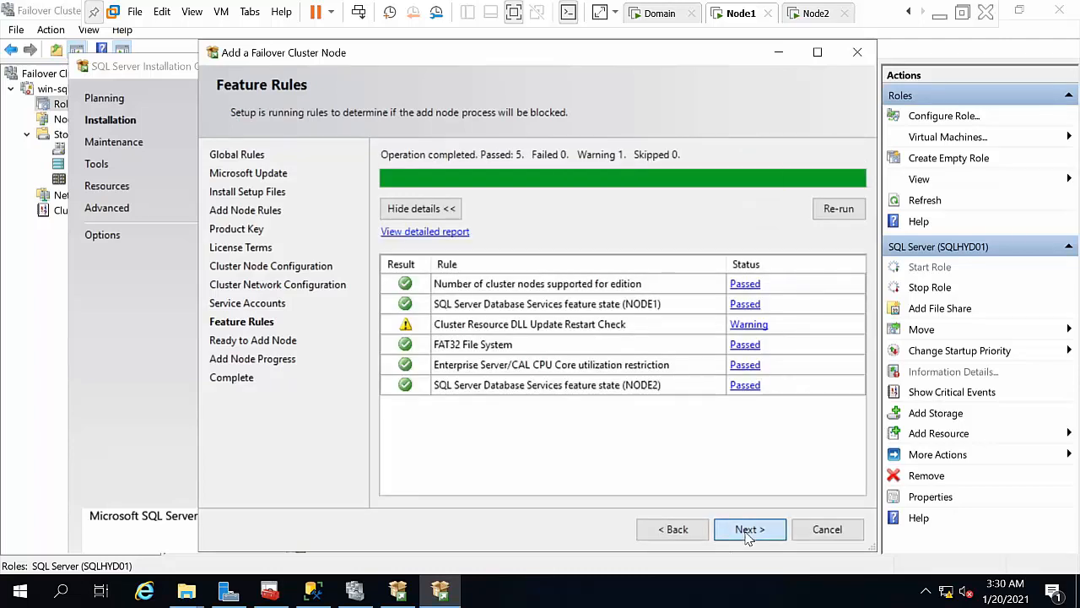
Step: Install the node into the failover cluster and close the finished wizard
click(747, 530)
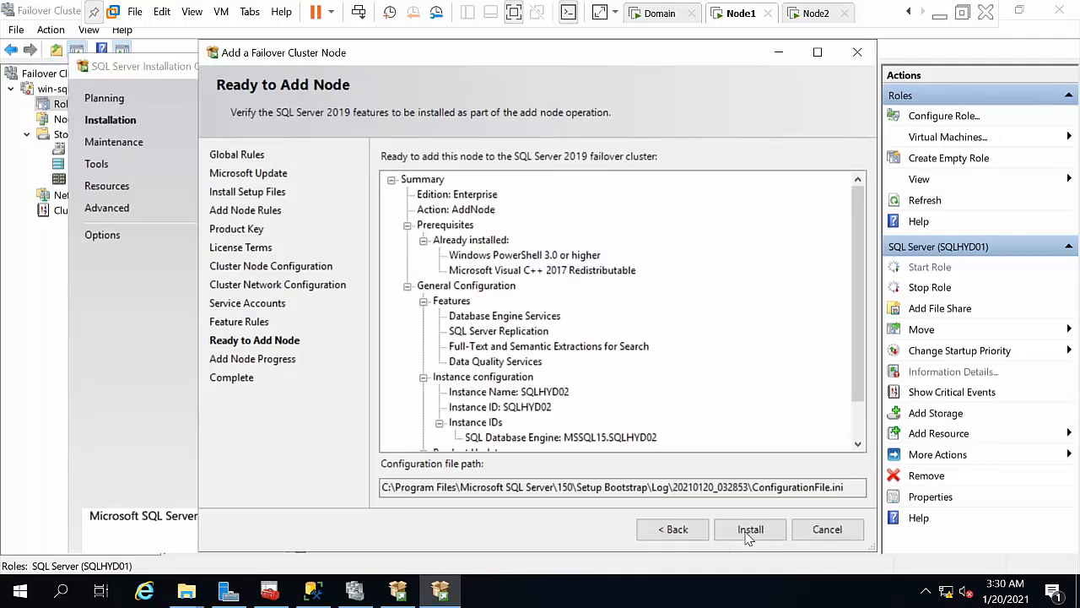
click(748, 531)
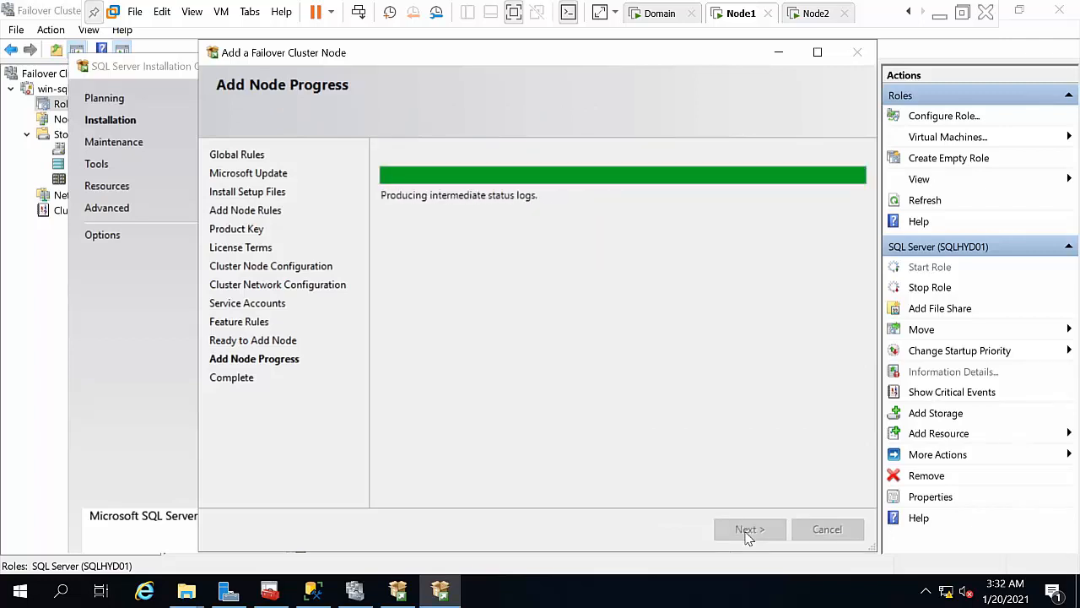
click(748, 531)
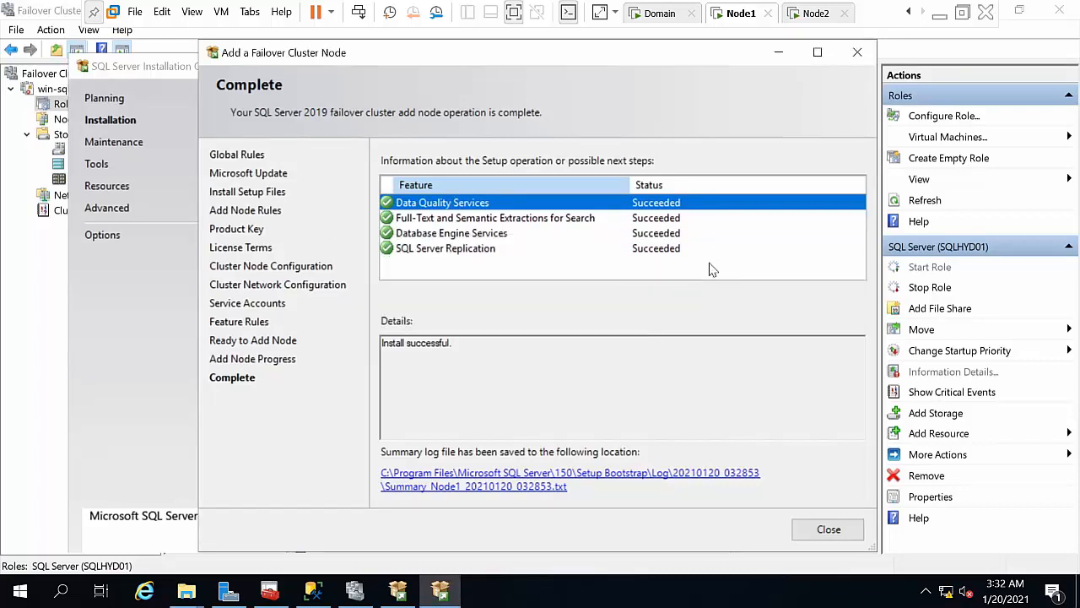
click(826, 528)
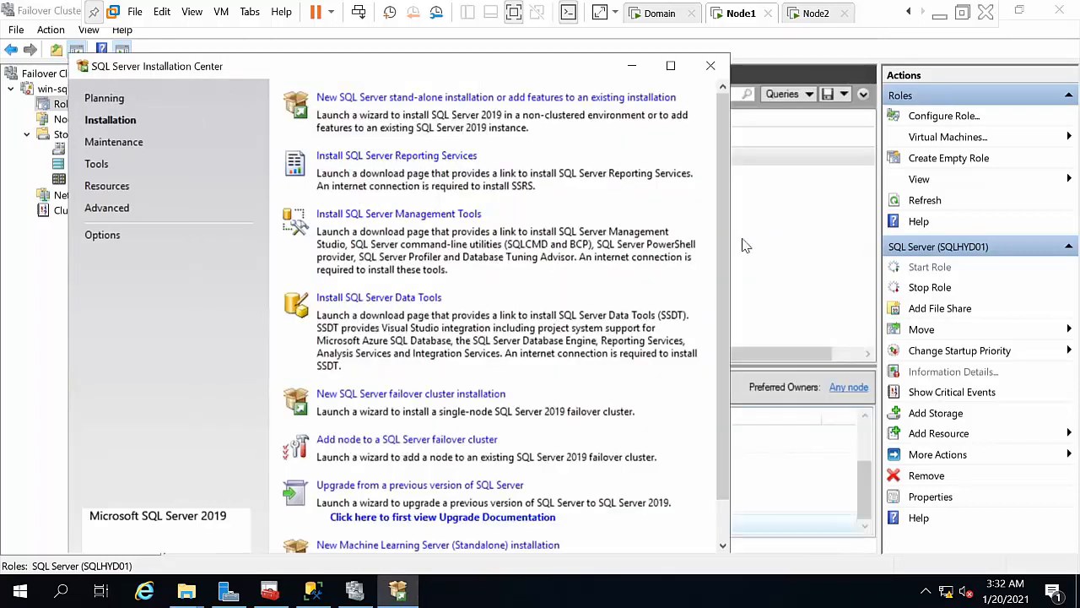
Step: Minimize the Installation Center, inspect the SQL Server (SQLHYD02) role's status, and return to Management Studio
click(633, 66)
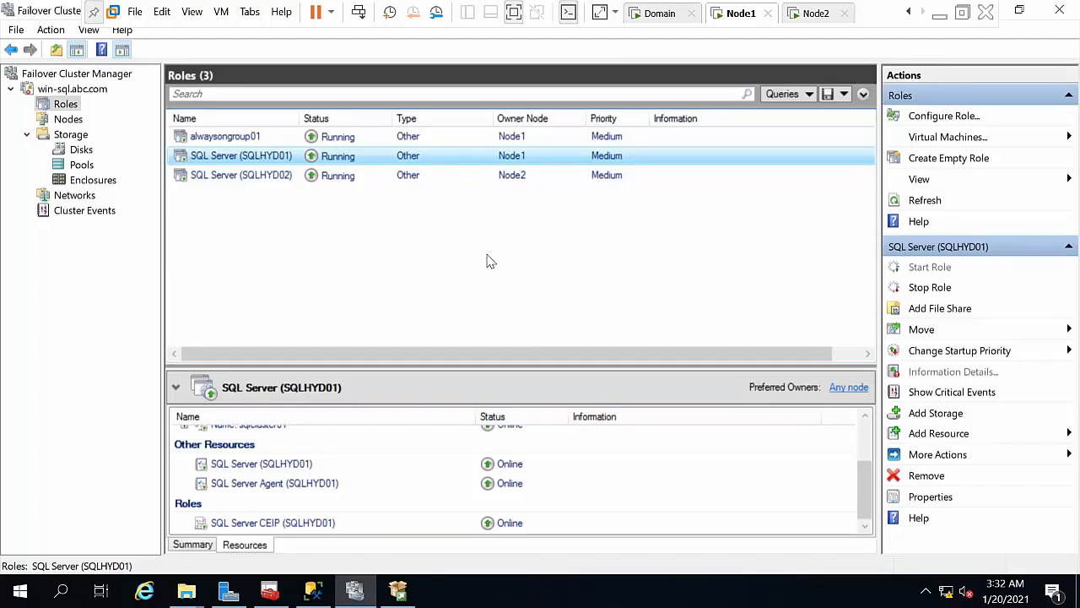
click(415, 176)
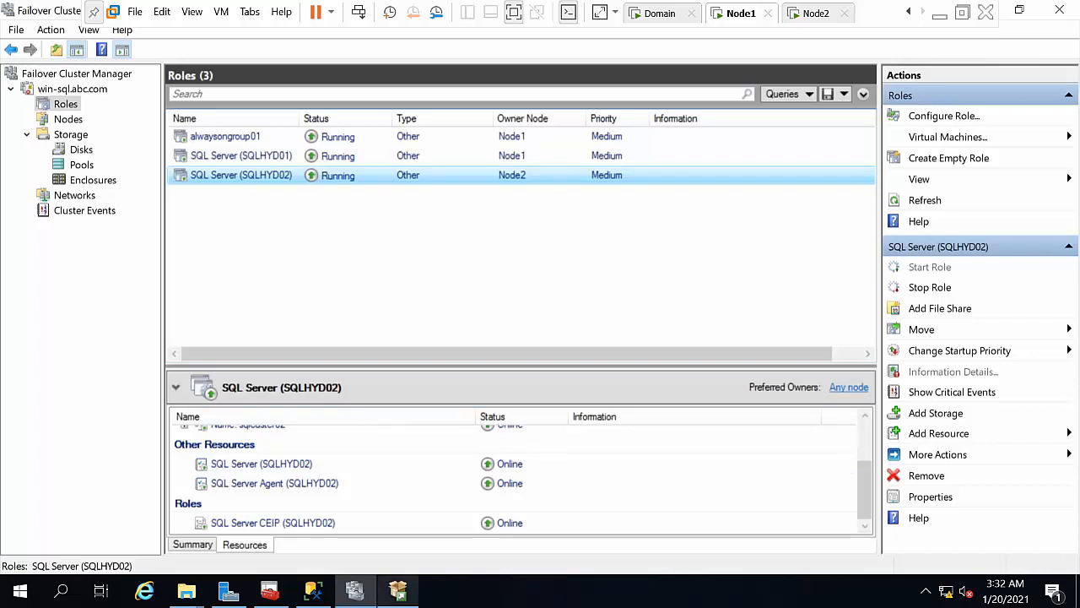
click(323, 597)
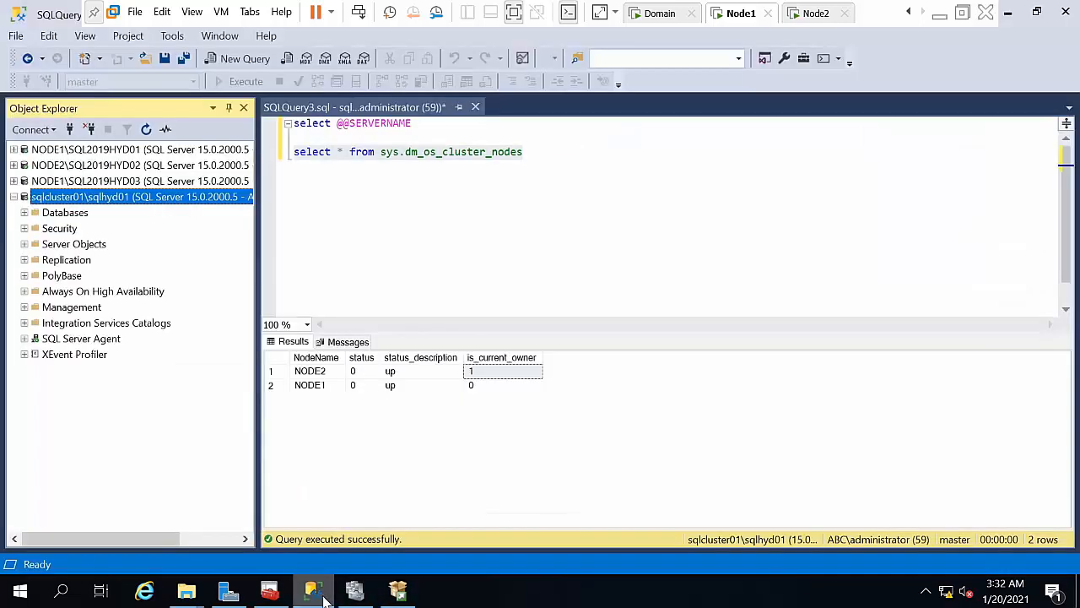
Step: Try connecting Object Explorer to the server name changed to sqlcluster02, then cancel the stalled attempt
click(71, 131)
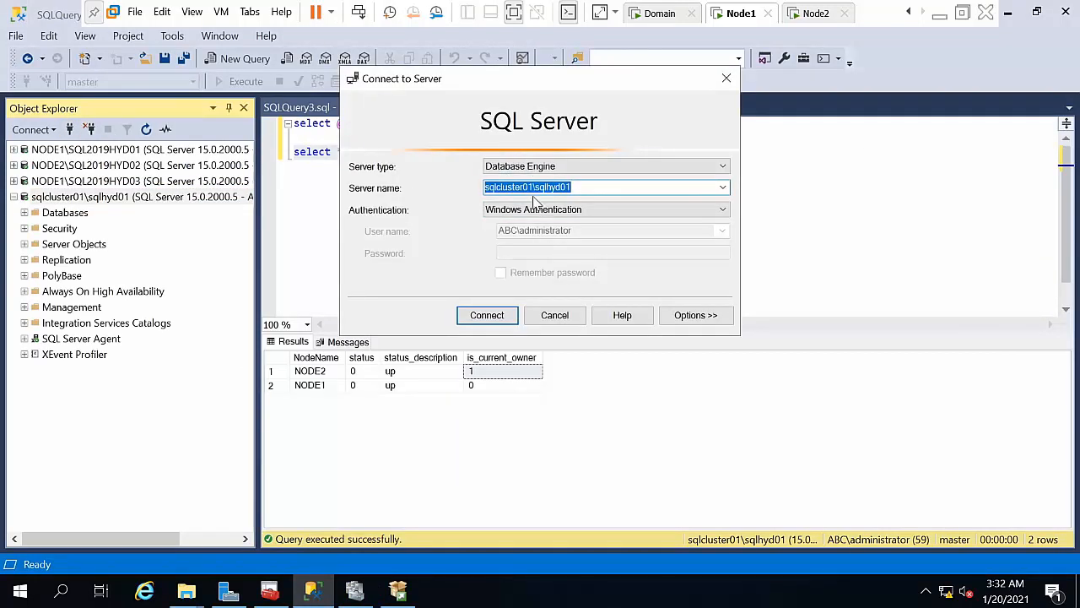
click(531, 187)
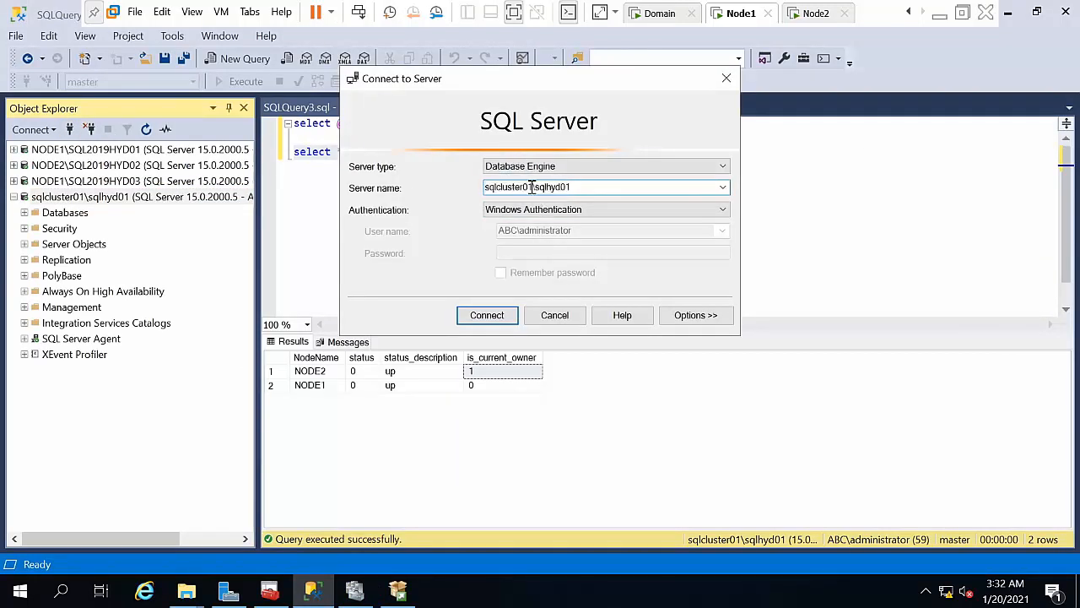
key(BackSpace)
text(2)
key(Return)
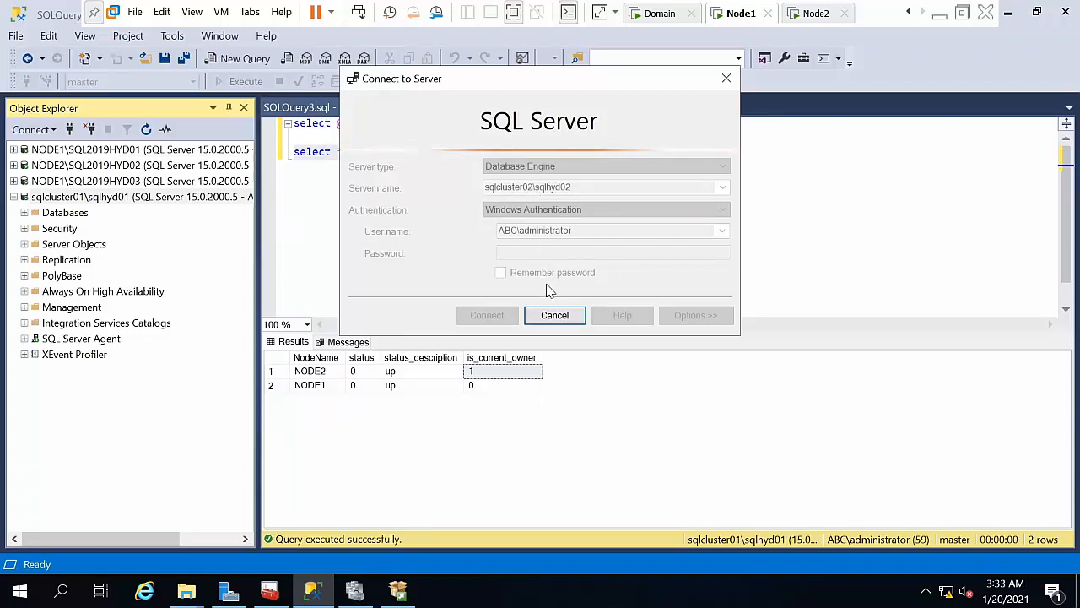
click(555, 321)
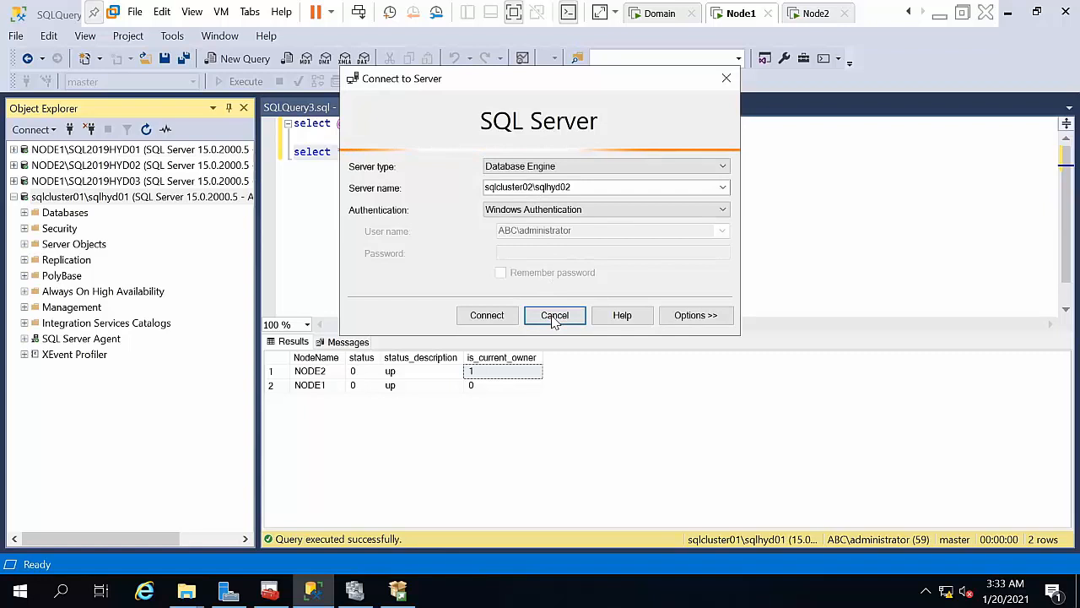
Step: Check the SQLHYD02 role's sqlcluster02 network name resource in Failover Cluster Manager
click(358, 590)
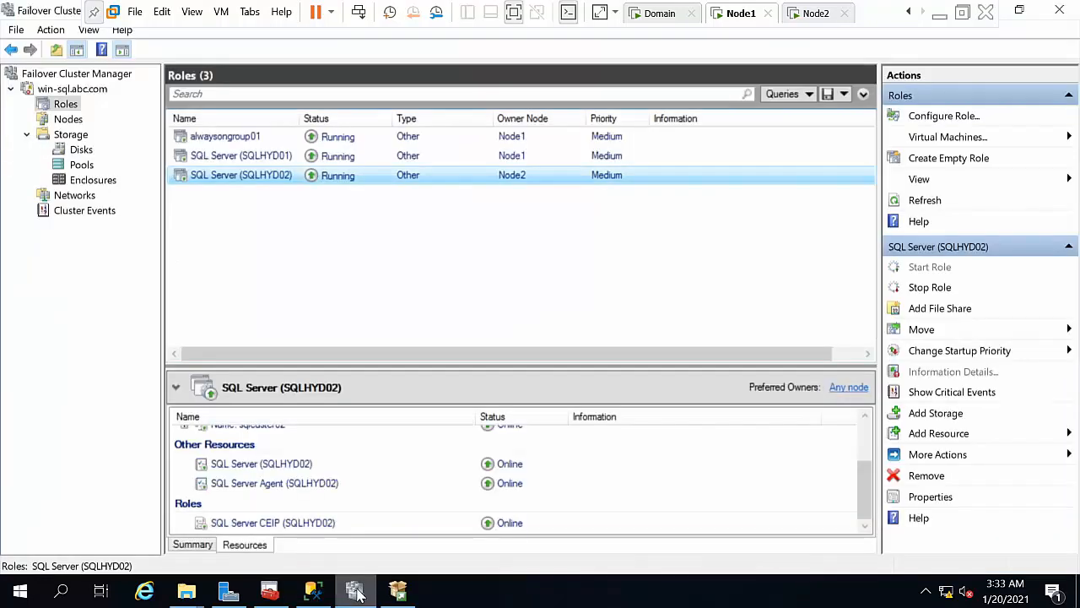
click(374, 488)
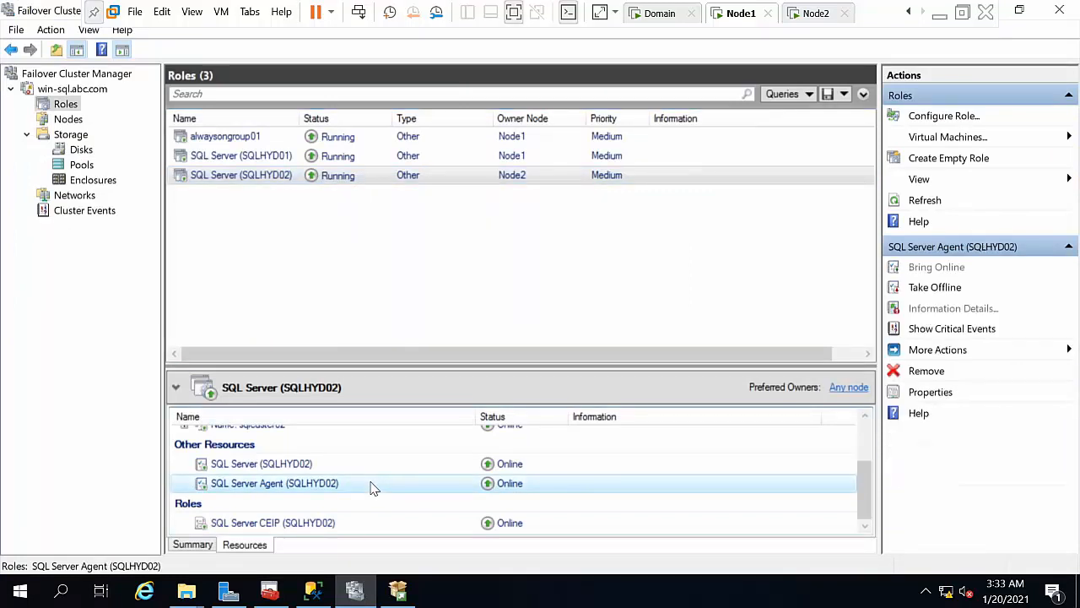
key(Down)
key(Up)
key(Up)
key(Up)
key(Up)
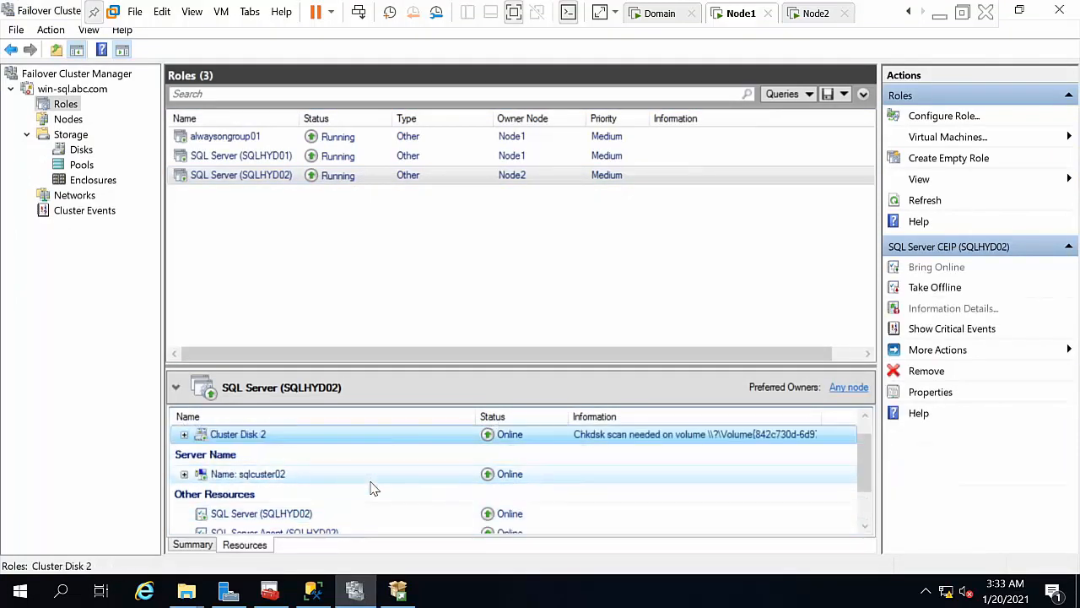
key(Down)
key(Down)
key(Up)
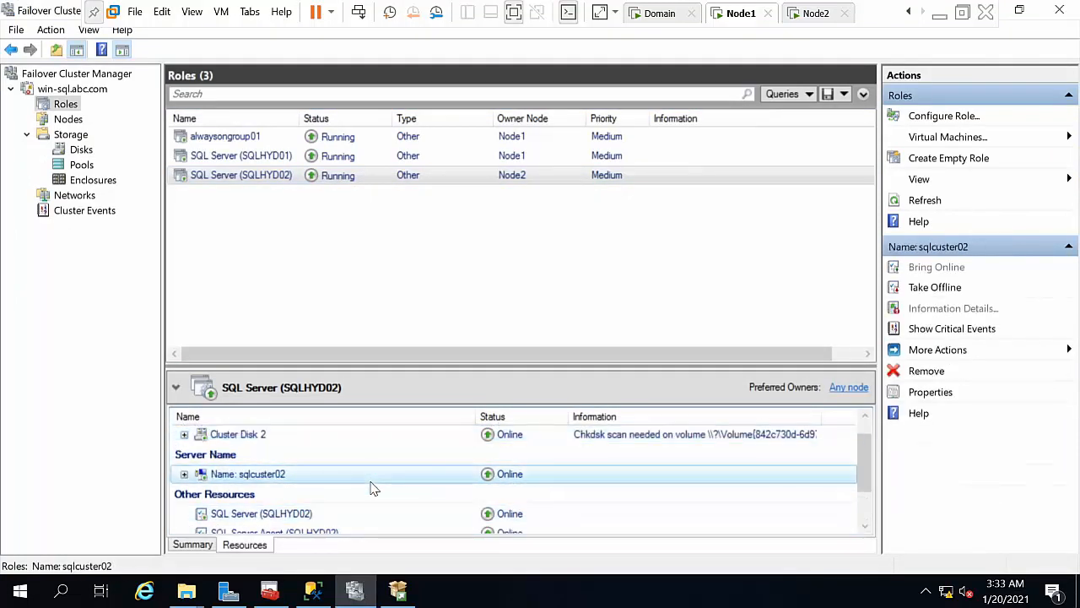
Step: Back in Management Studio, connect to sqlcluster02\sqlhyd02
click(324, 594)
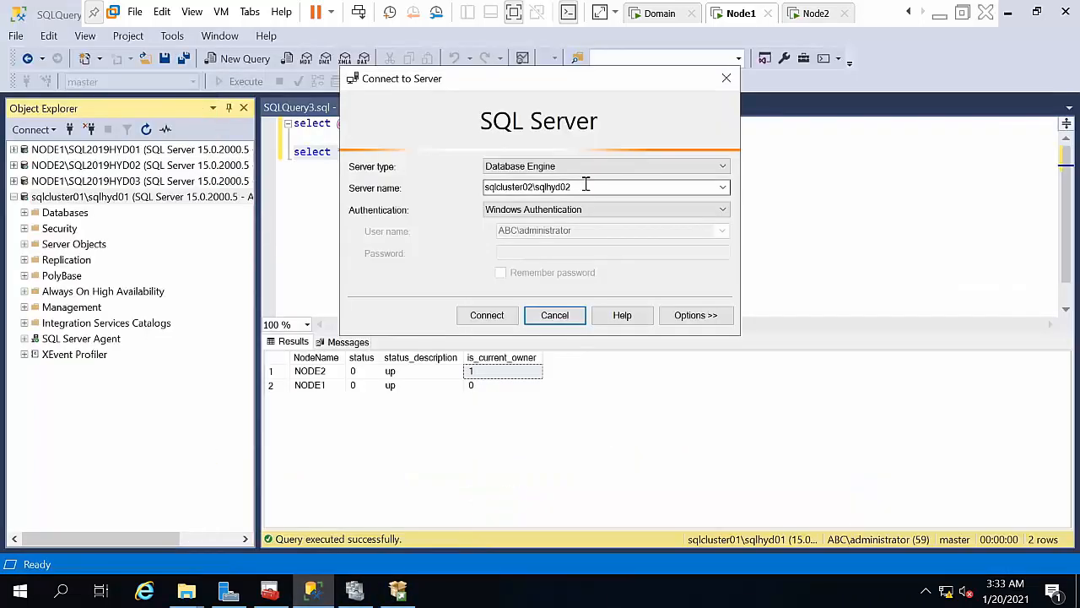
double_click(504, 187)
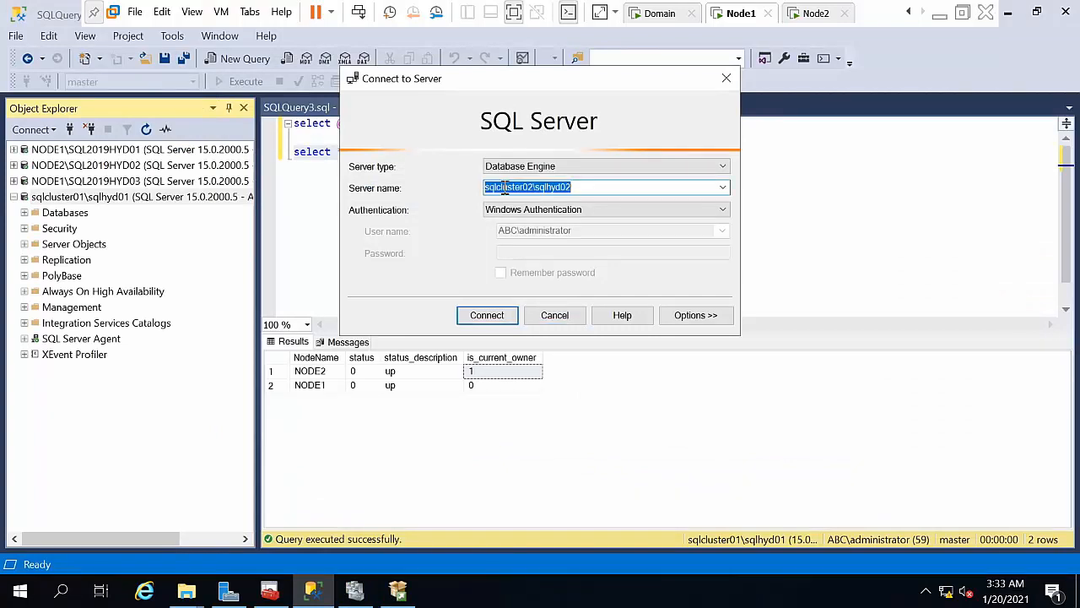
click(504, 187)
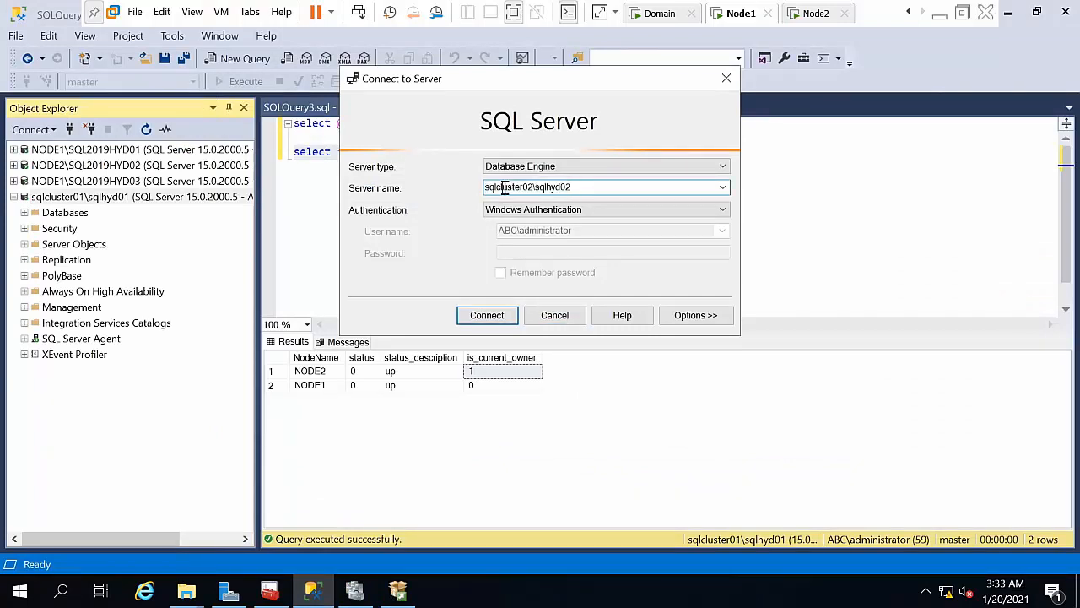
key(Return)
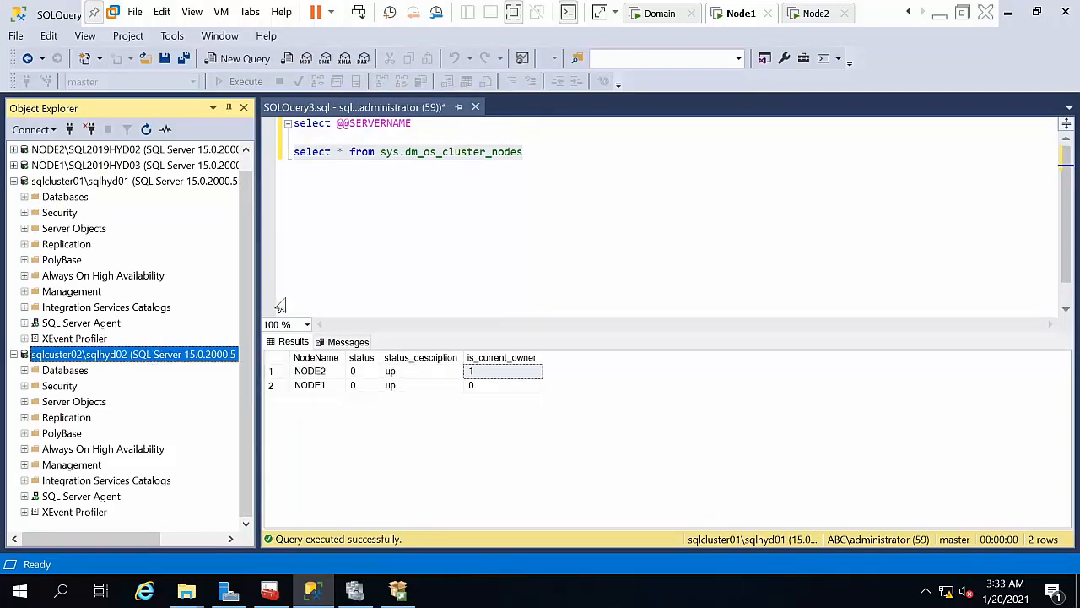
Step: Rerun the cluster nodes query in the current window and inspect the NODE1 result row
click(611, 227)
key(shift+Home)
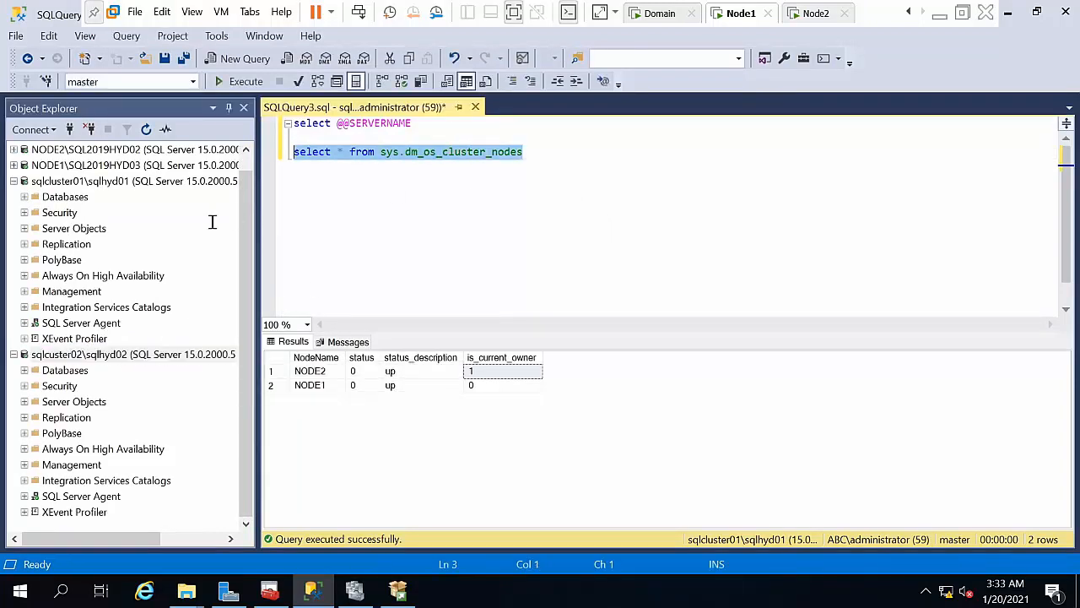
click(216, 81)
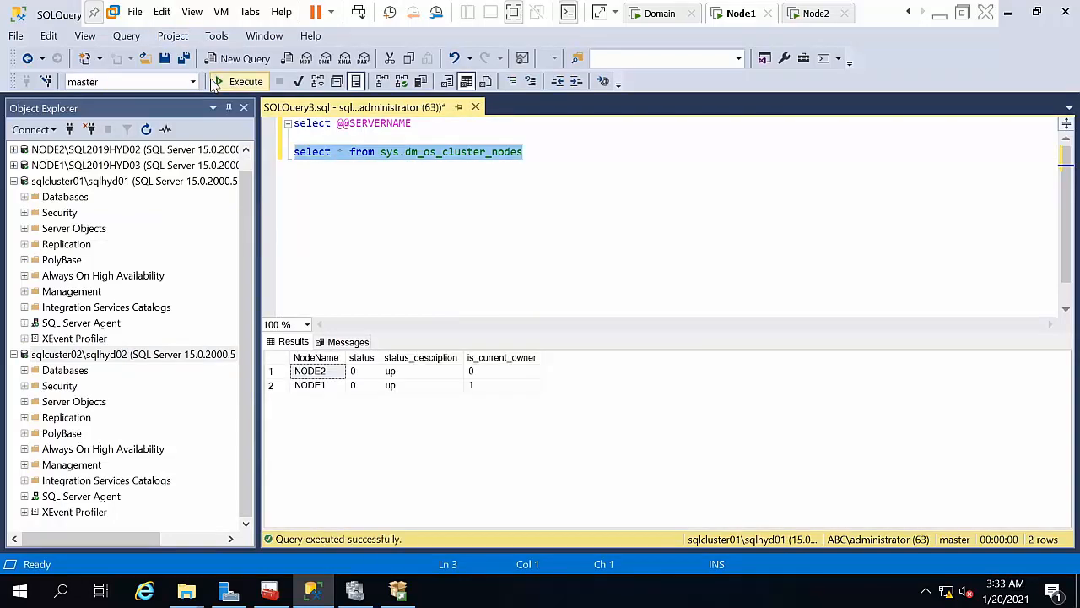
click(324, 387)
Step: Copy the select * from sys.dm_os_cluster_nodes query line
click(426, 154)
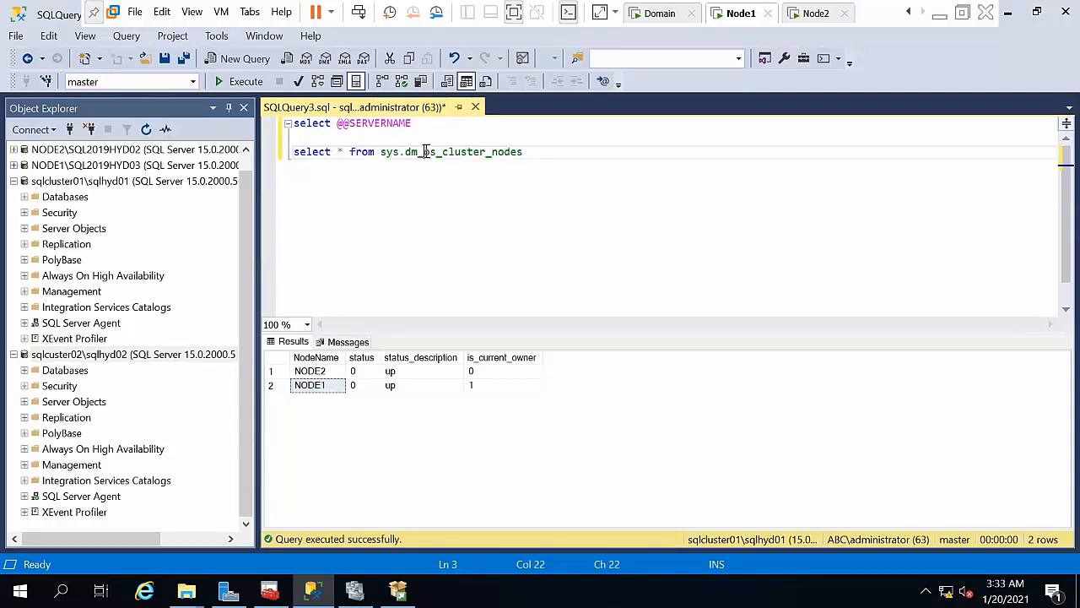
right_click(427, 155)
click(396, 153)
double_click(396, 154)
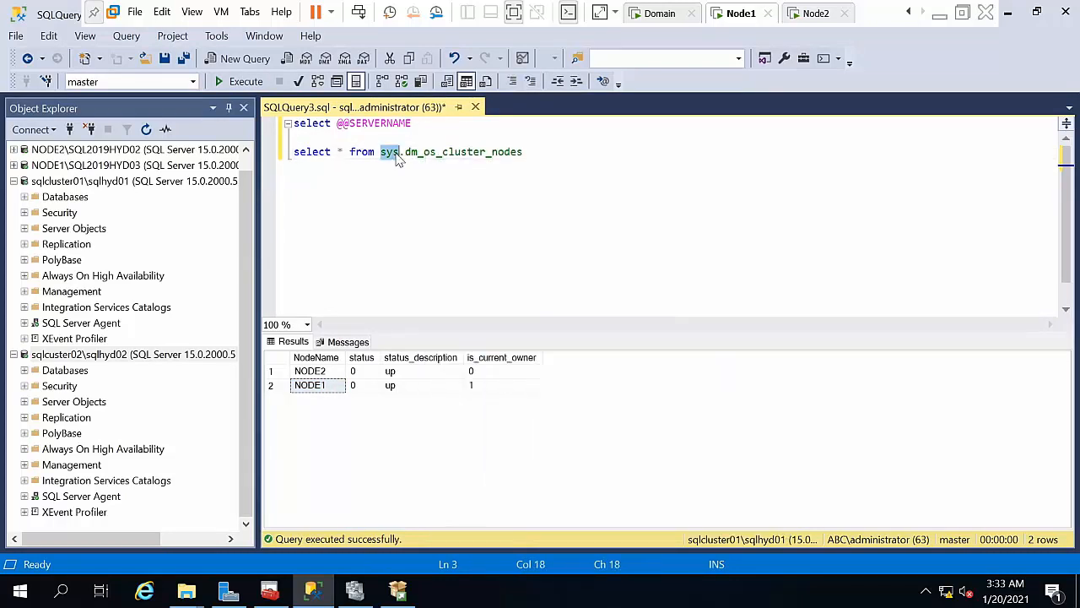
triple_click(396, 153)
right_click(398, 159)
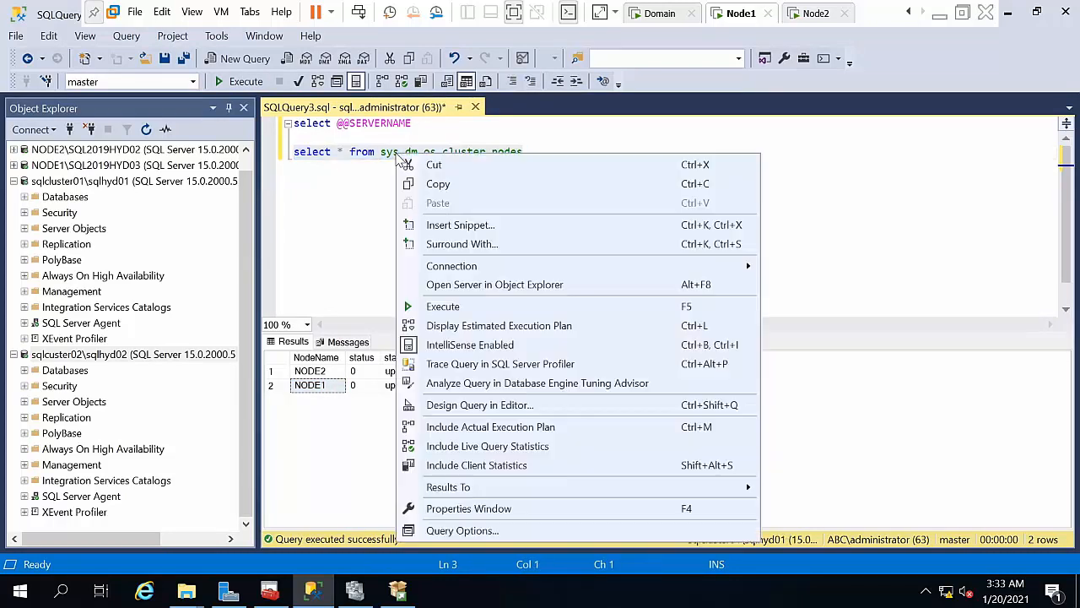
click(427, 182)
Step: Run the copied query in a new sqlcluster02 query window, showing NODE2 as current owner
right_click(61, 355)
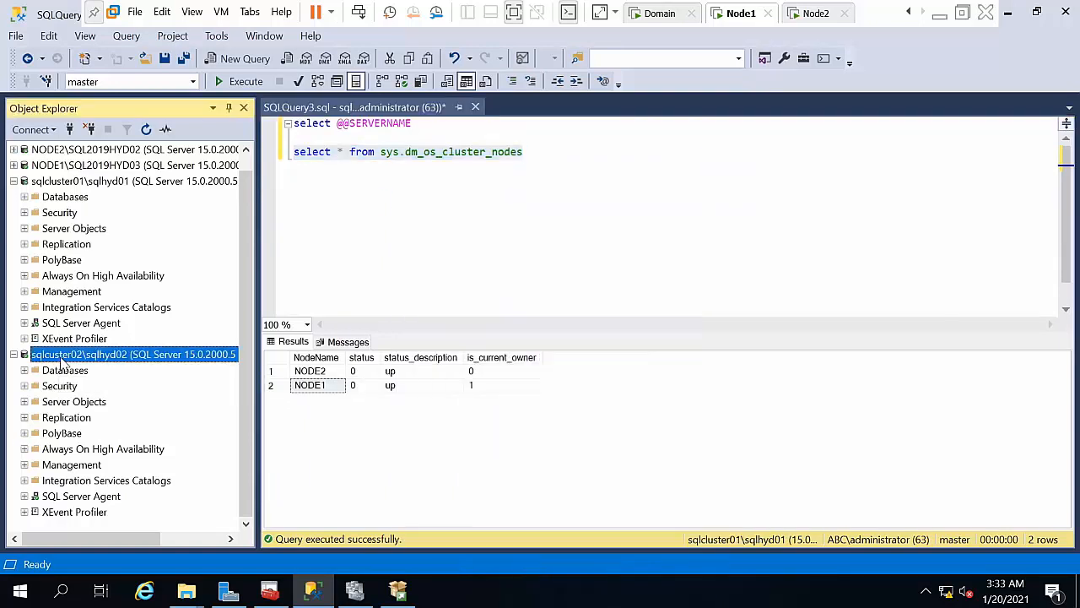
click(95, 324)
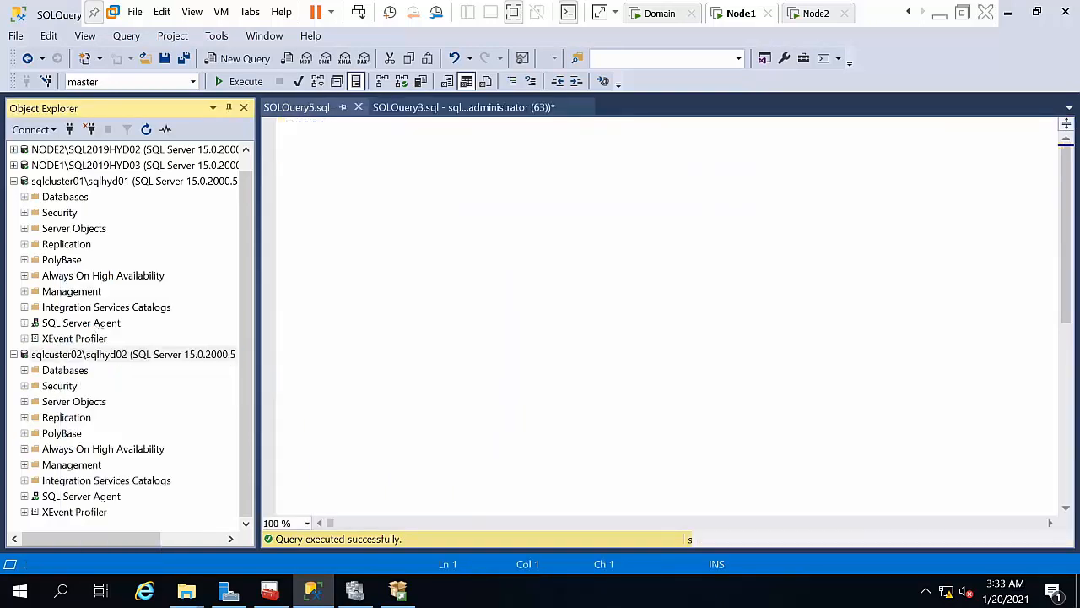
key(ctrl+v)
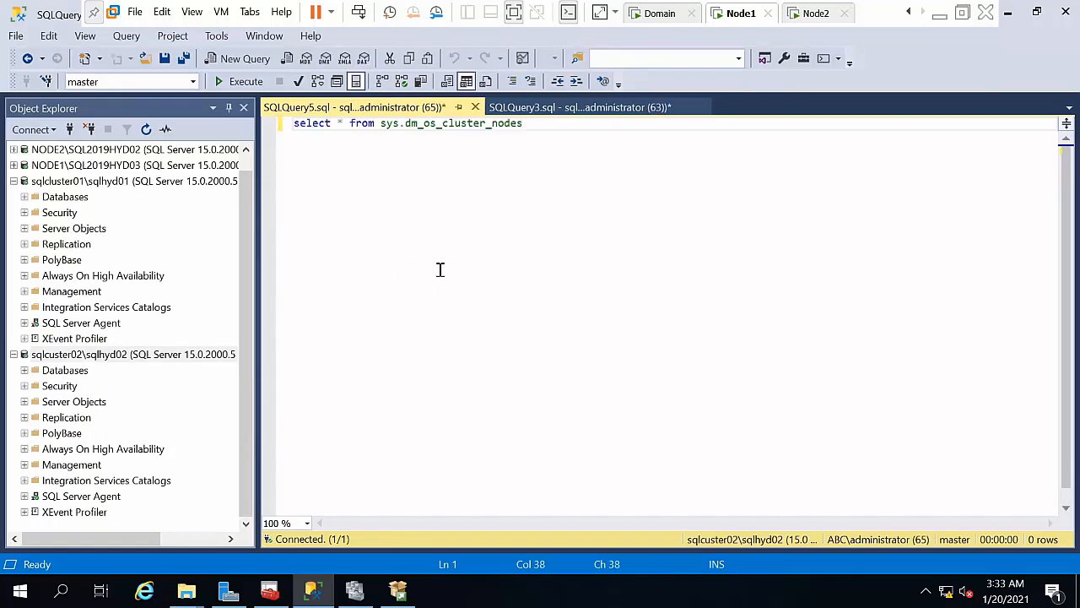
key(ctrl+a)
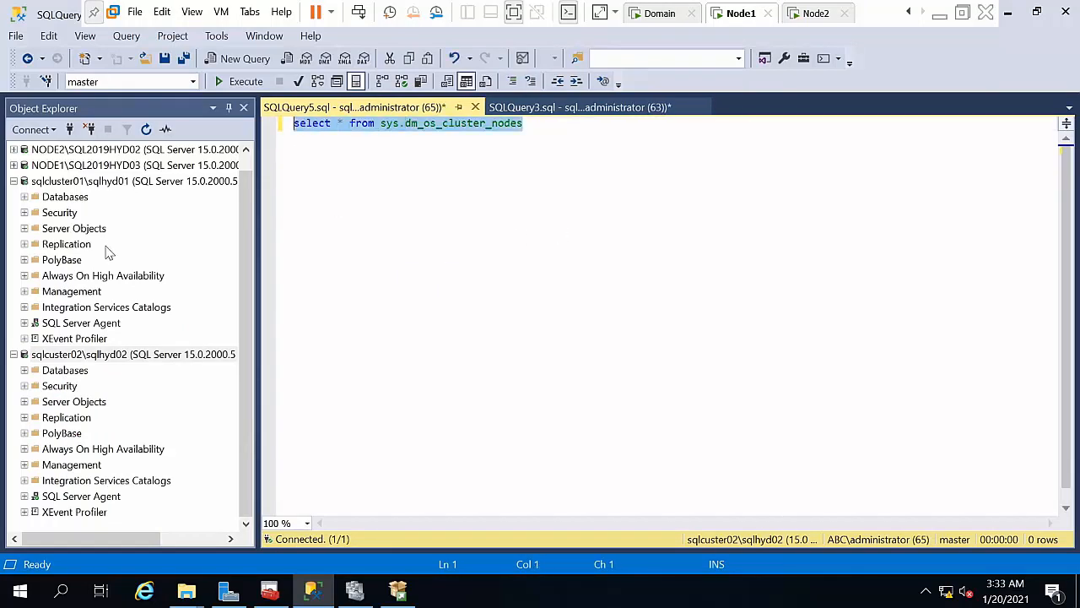
click(230, 81)
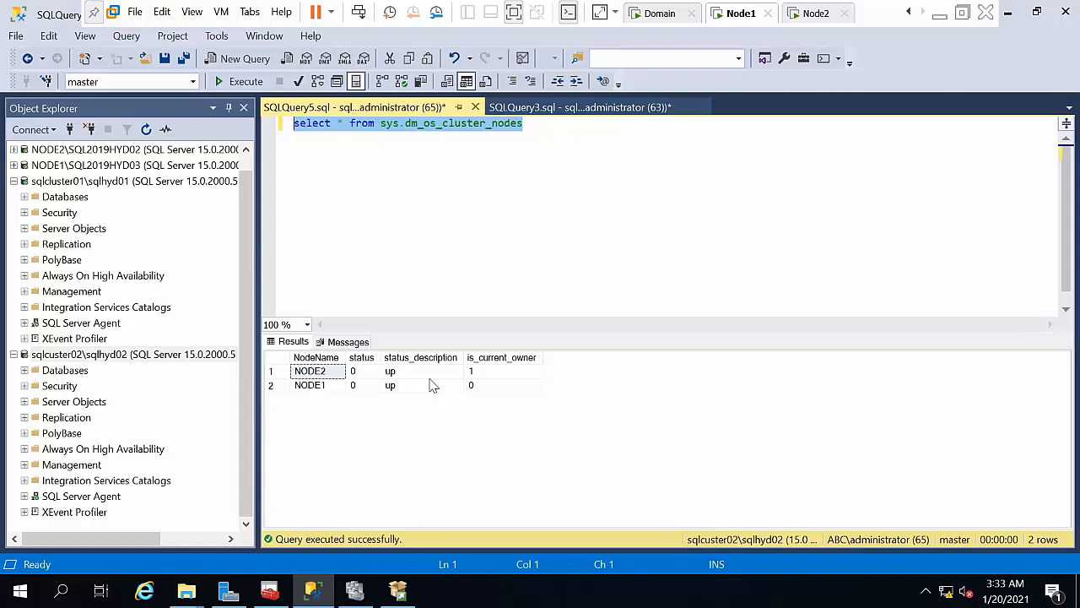
click(116, 204)
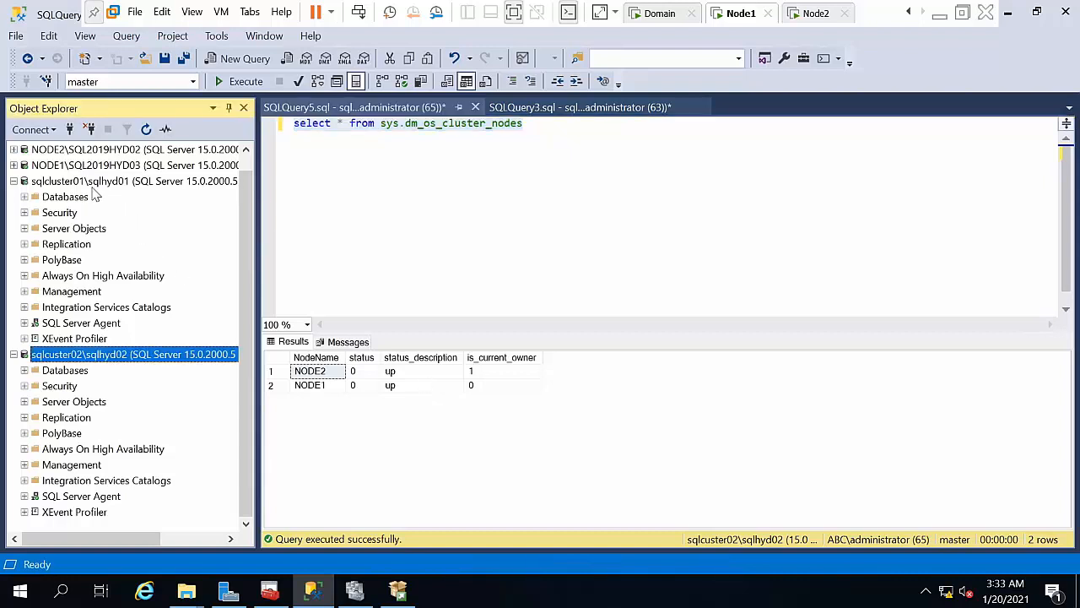
click(78, 182)
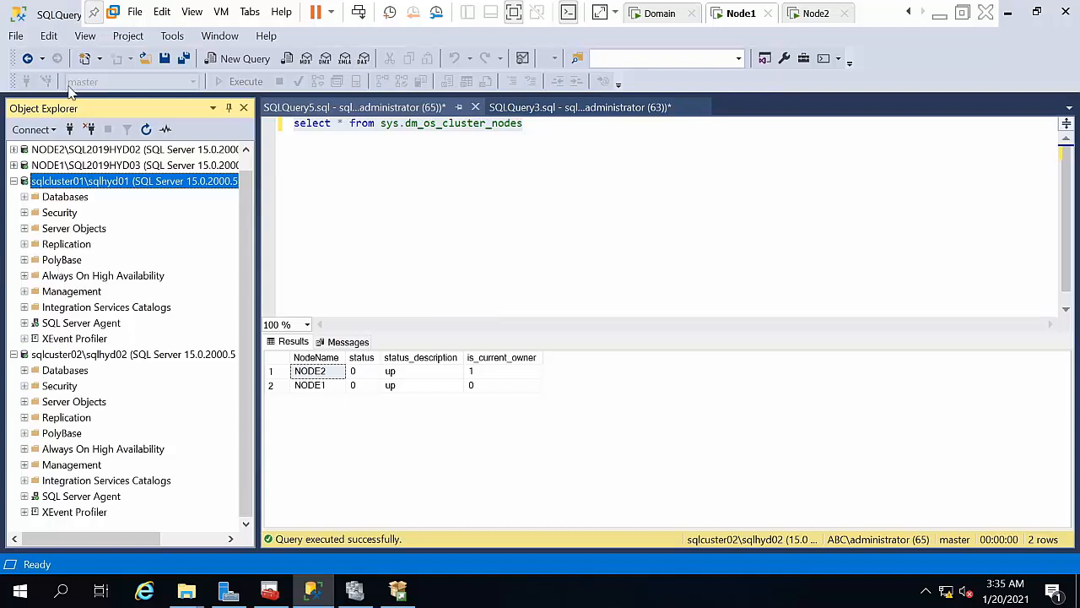
Step: Close SQLQuery5 and SQLQuery3 without saving, then bring up the Domain VM's sign-in screen
click(475, 108)
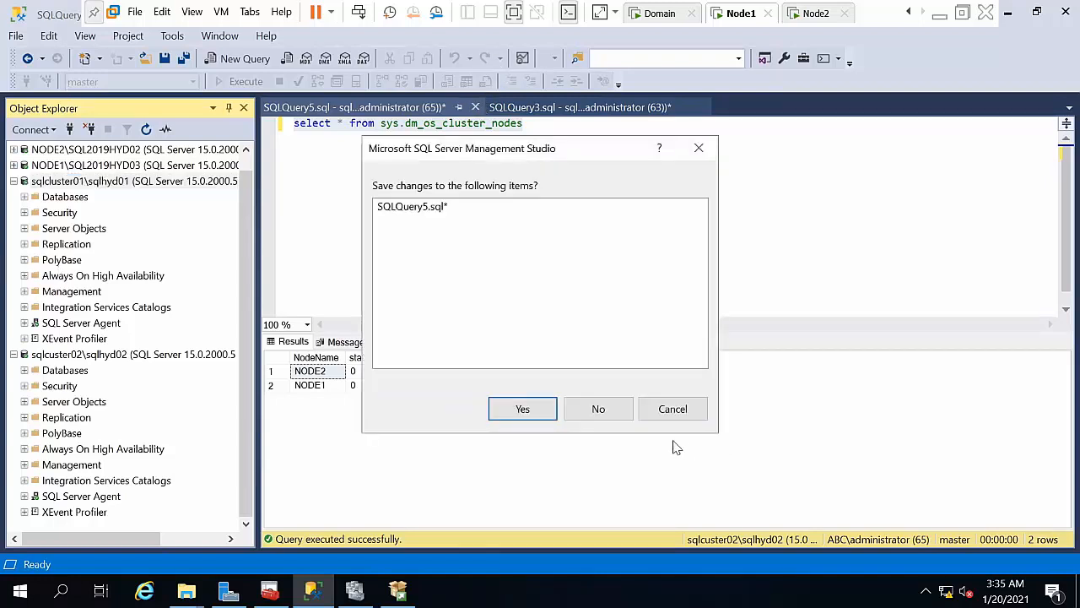
click(599, 409)
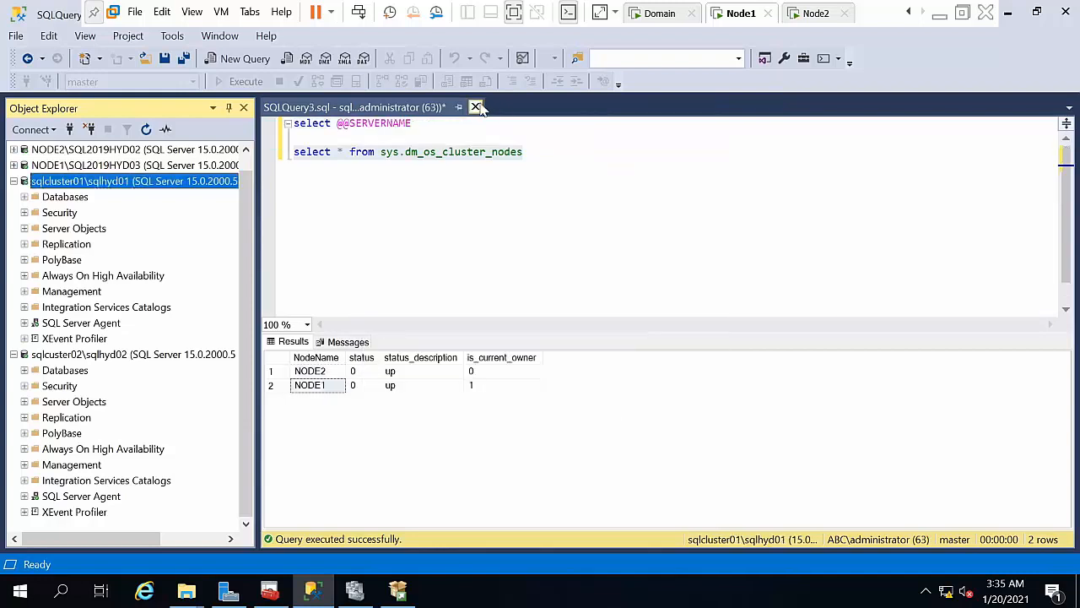
click(477, 107)
click(598, 409)
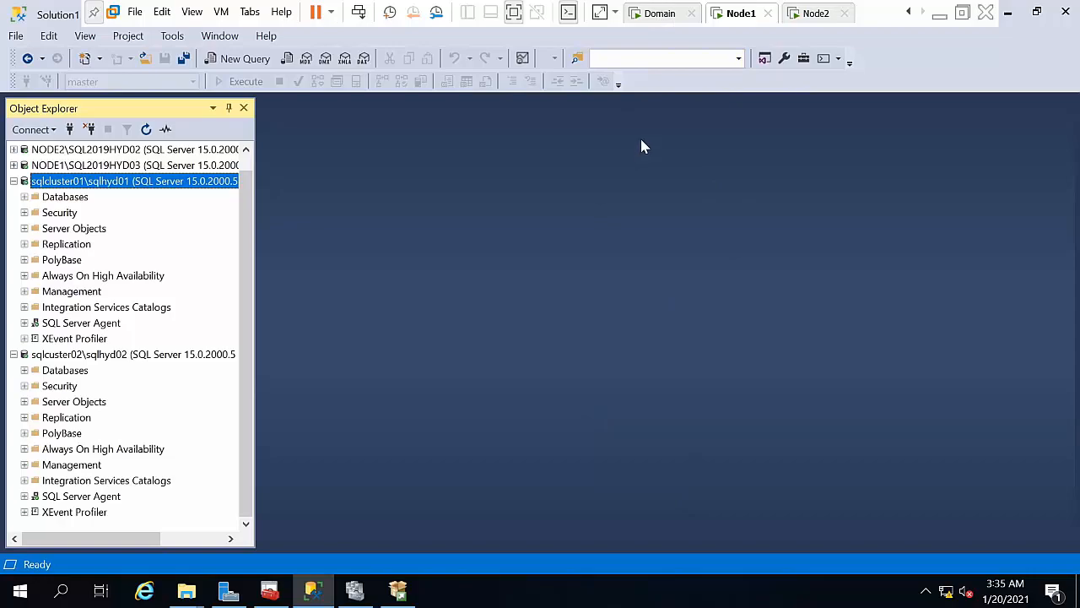
click(663, 17)
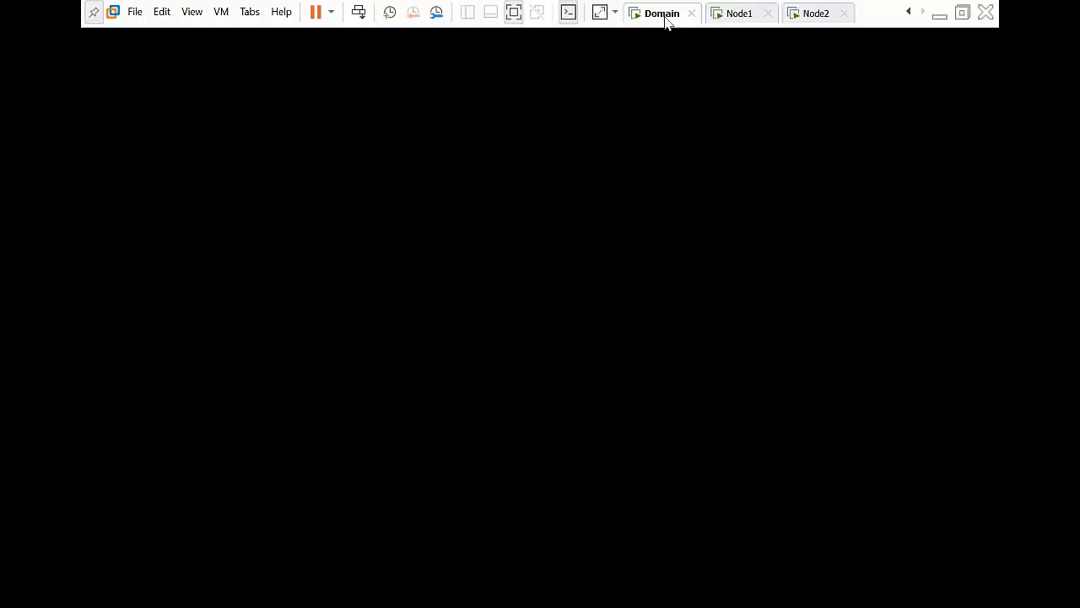
click(358, 11)
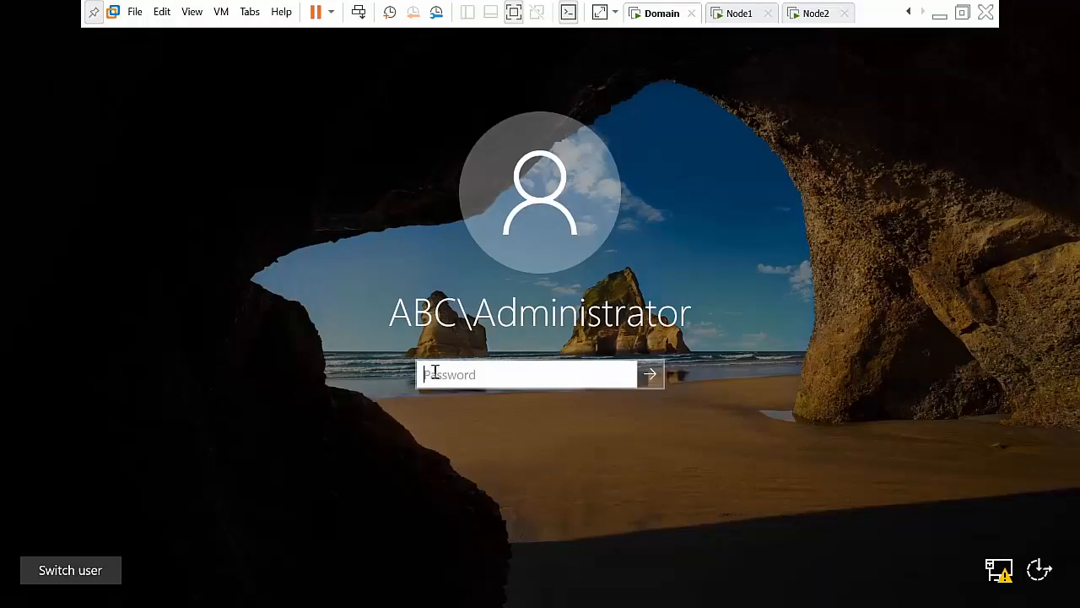
Step: Sign in to the Domain machine with the account password and refresh Computers to show both sqlcluster computers
text(P@ssw0rd)
key(Return)
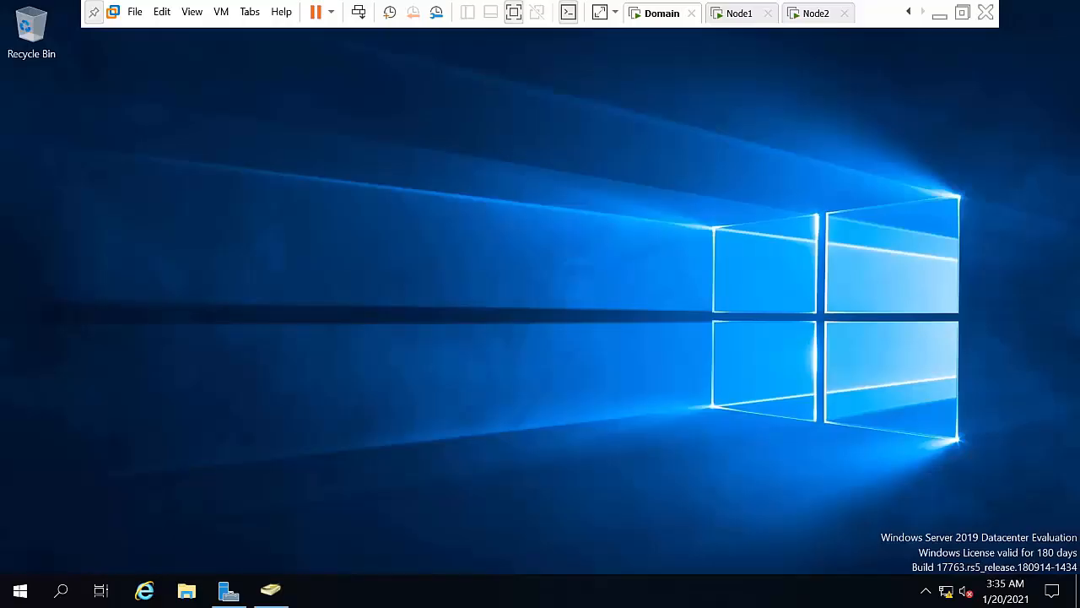
click(270, 590)
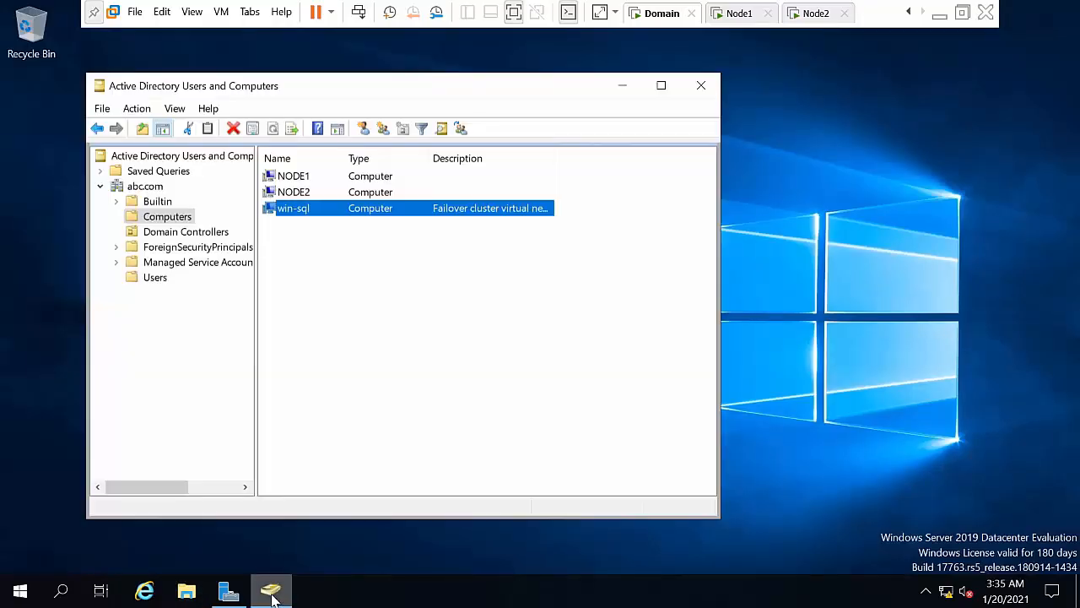
right_click(393, 294)
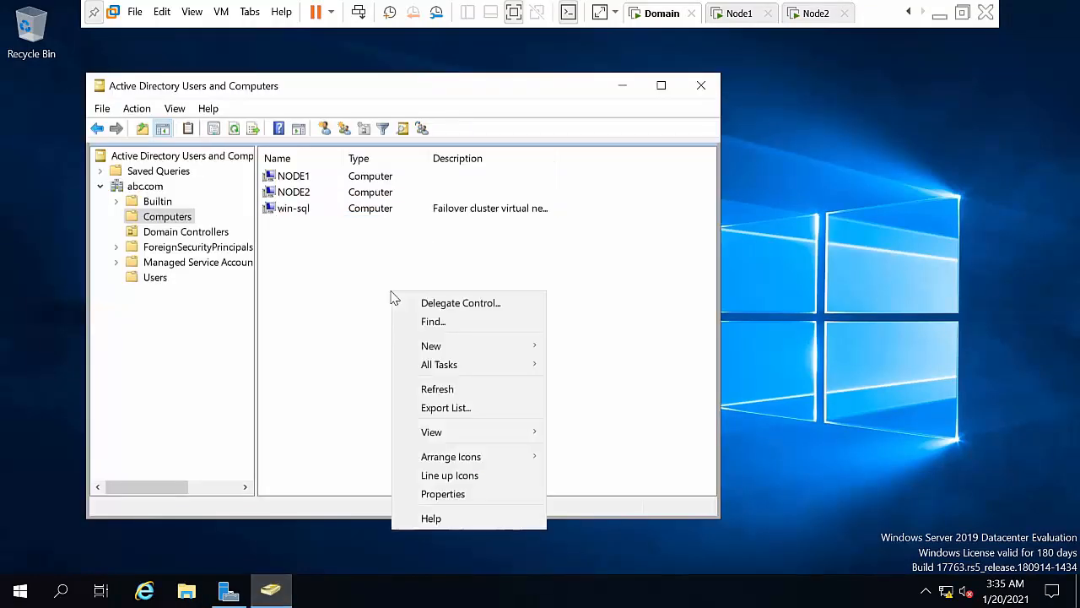
click(444, 395)
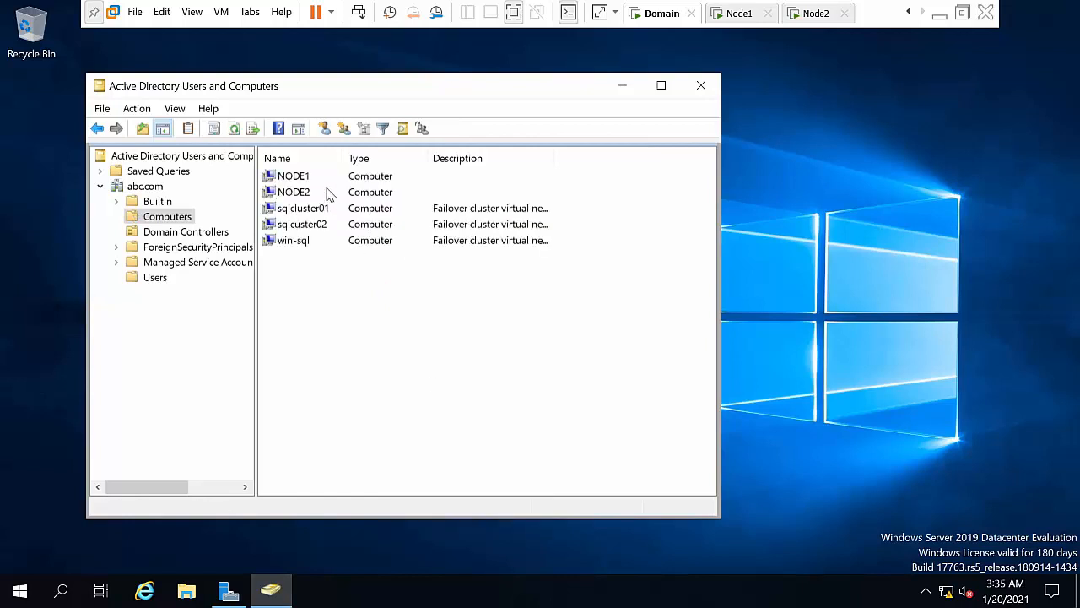
click(318, 213)
click(321, 224)
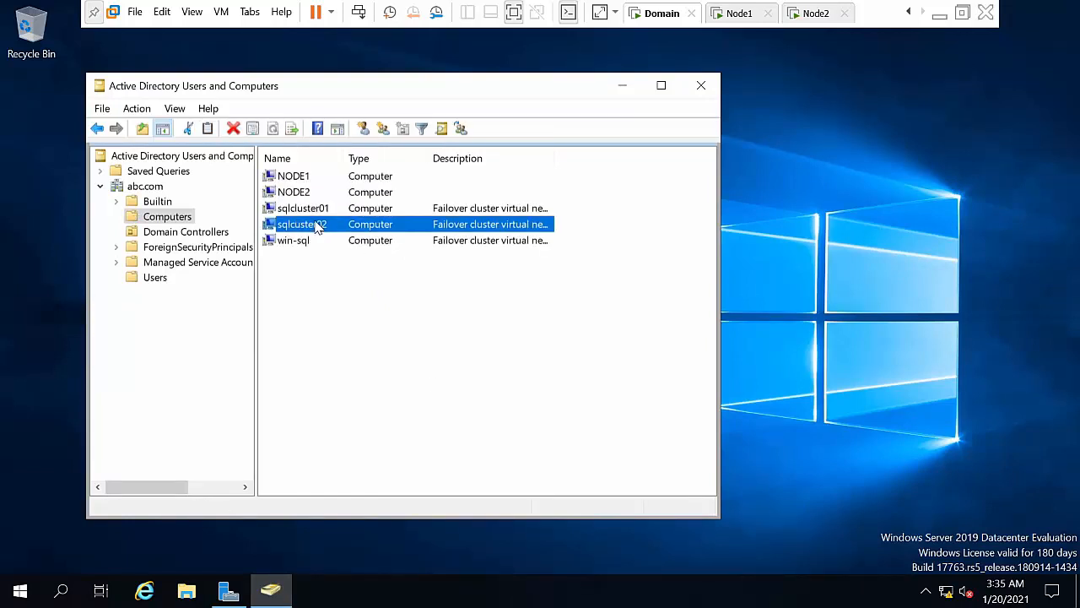
Step: Trust sqlcluster01 for delegation to any service (Kerberos only)
double_click(332, 212)
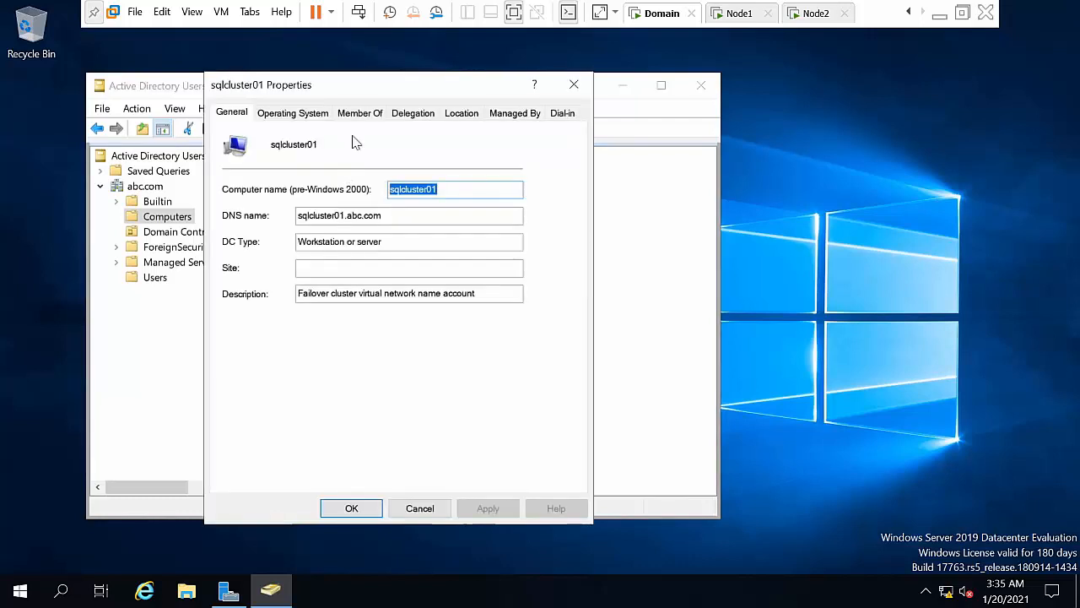
click(422, 111)
click(294, 187)
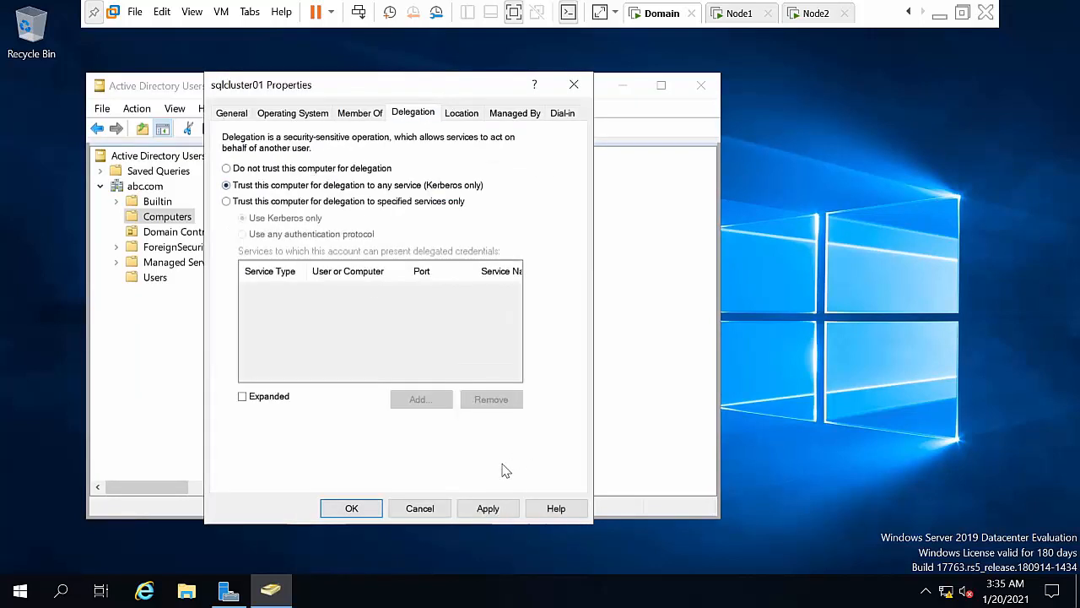
click(477, 507)
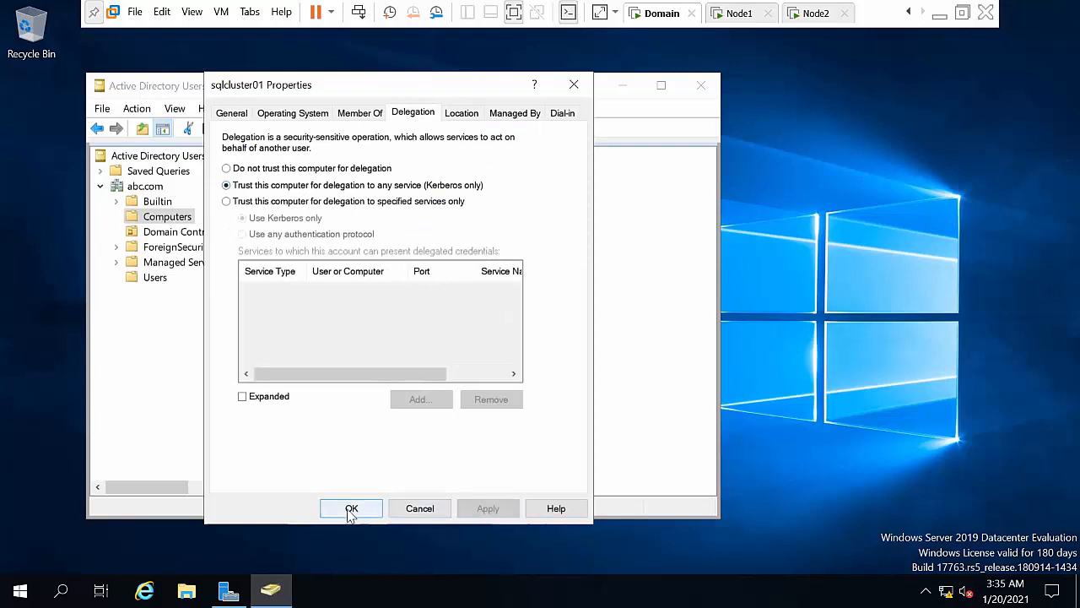
click(352, 507)
Step: Trust sqlcluster02 for delegation to any service, then minimise Active Directory Users and Computers
double_click(297, 224)
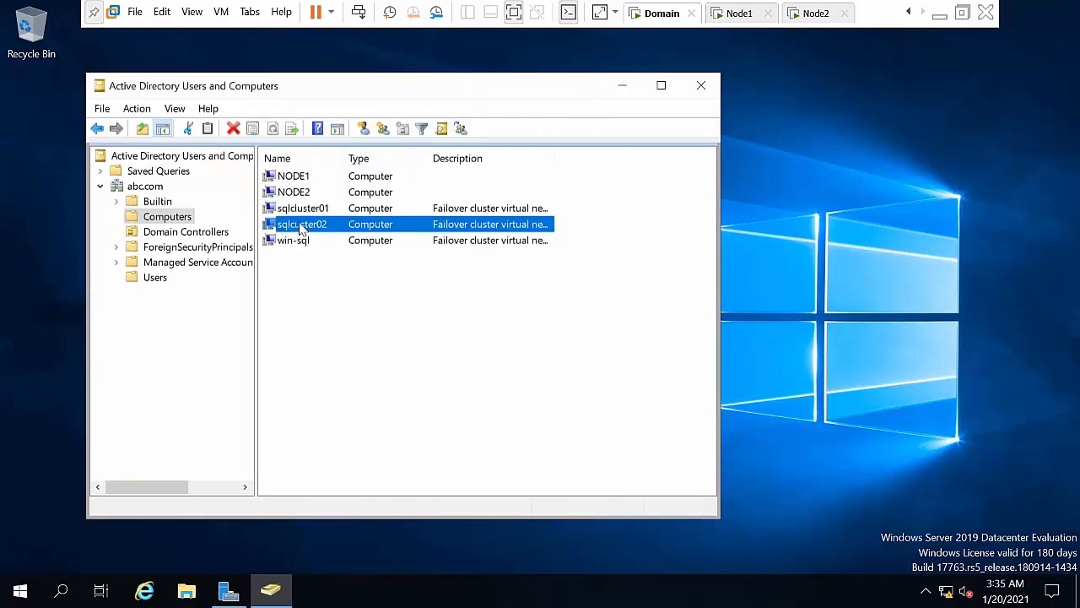
click(429, 113)
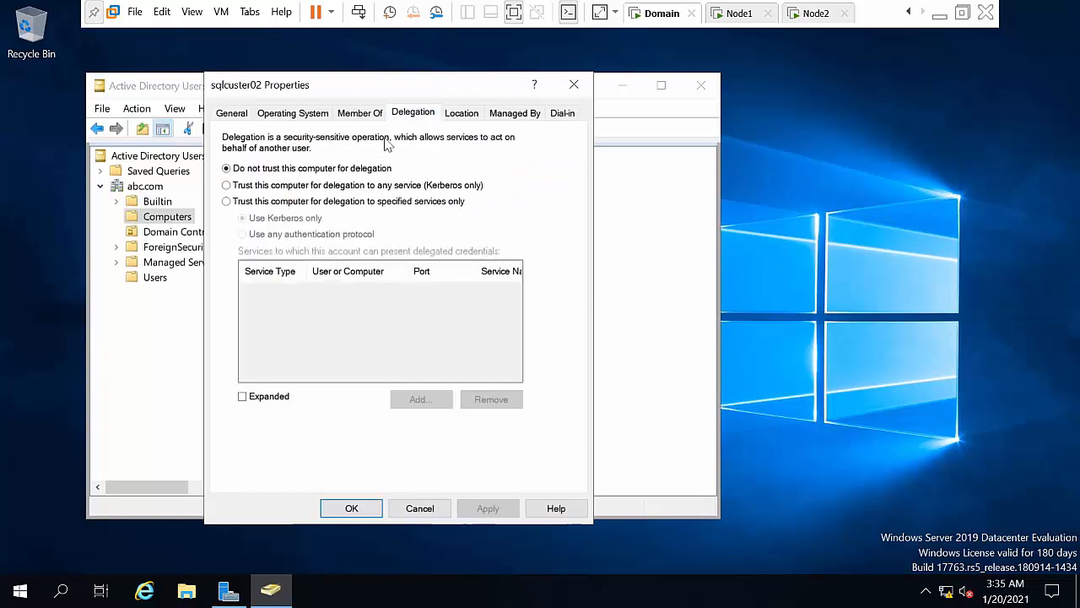
click(332, 186)
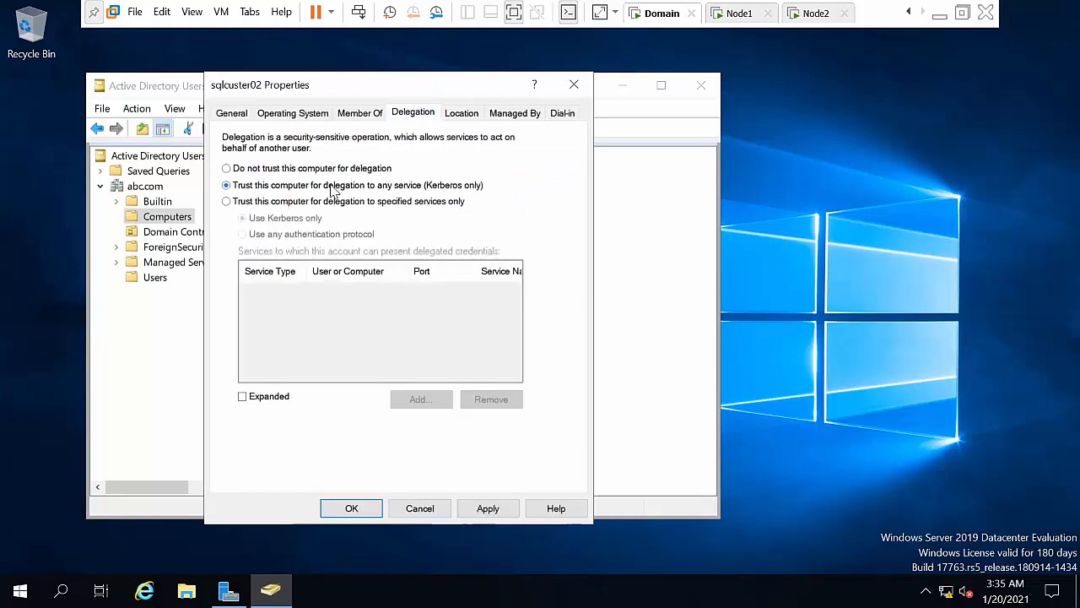
click(484, 509)
click(352, 509)
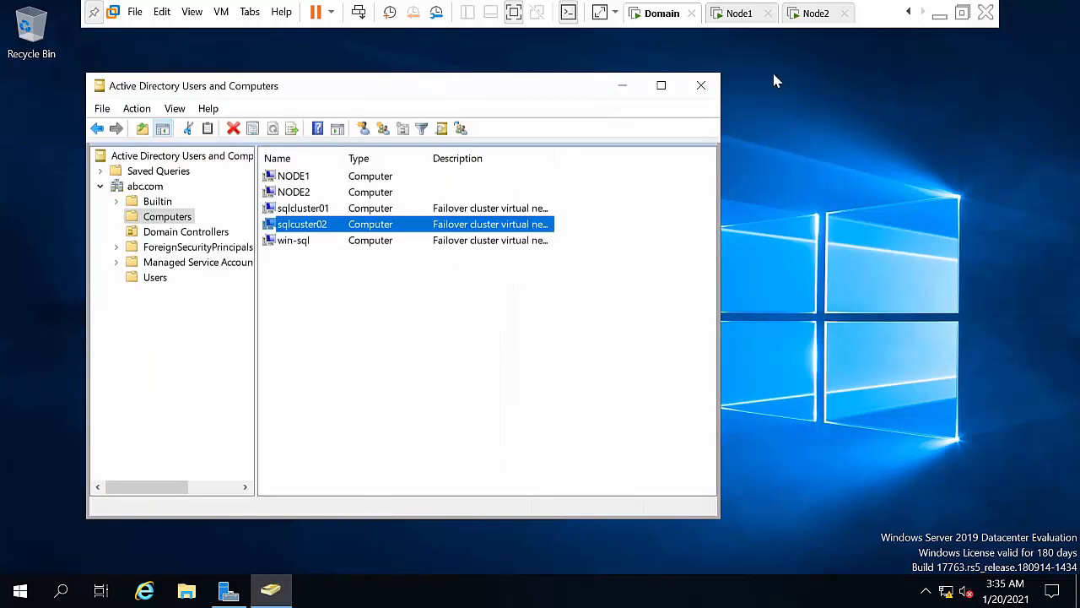
click(633, 84)
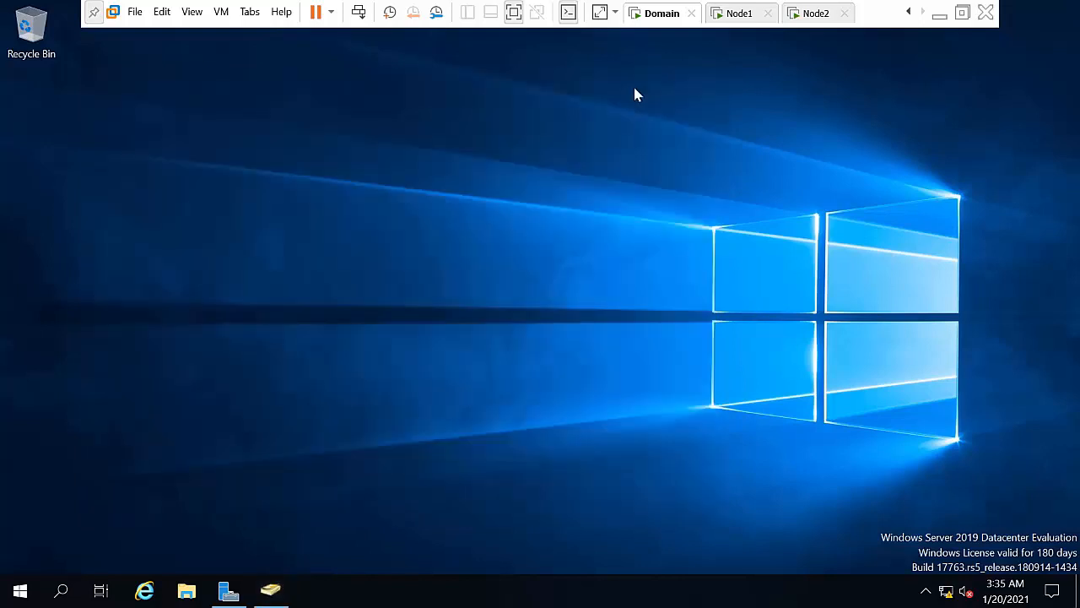
Step: On Node1, disconnect the sqlcluster01 and sqlcluster02 instances from Object Explorer
click(741, 14)
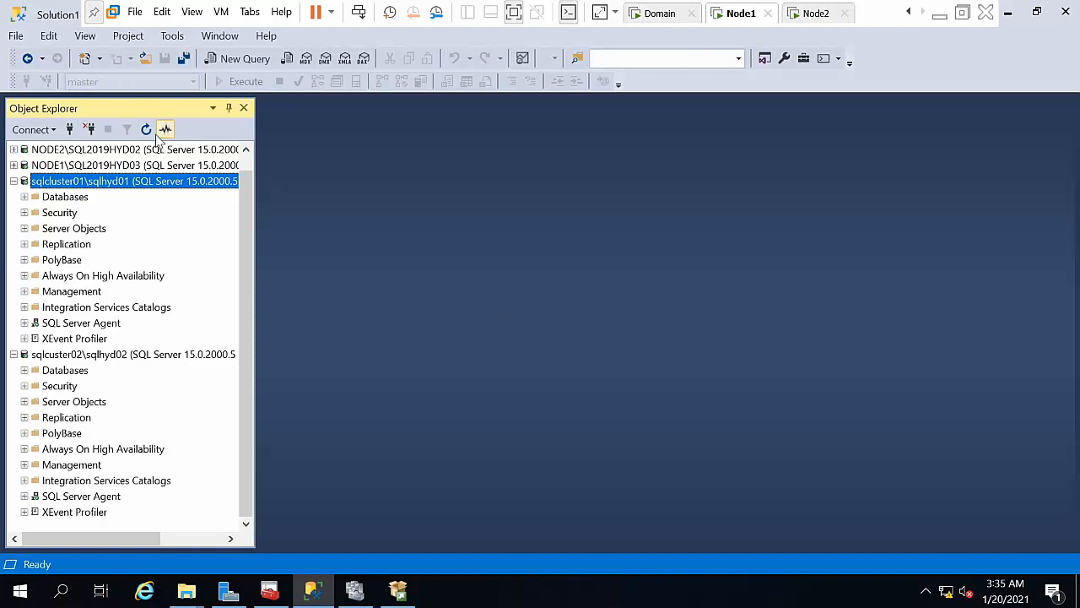
click(89, 129)
click(89, 129)
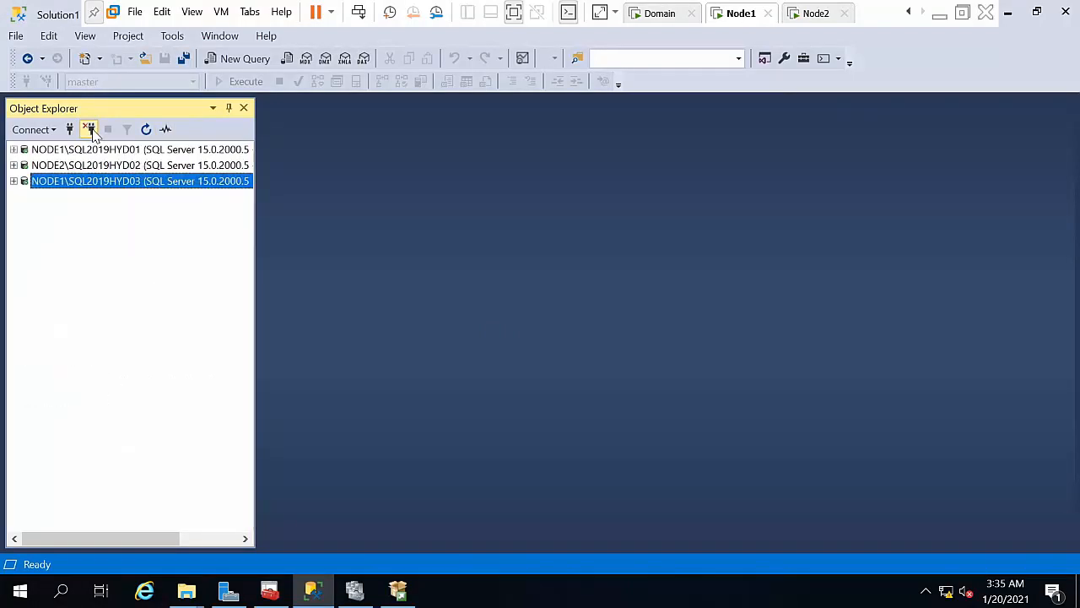
Step: Expand NODE1\SQL2019HYD01, collapse the AO database and select its Databases folder
double_click(81, 150)
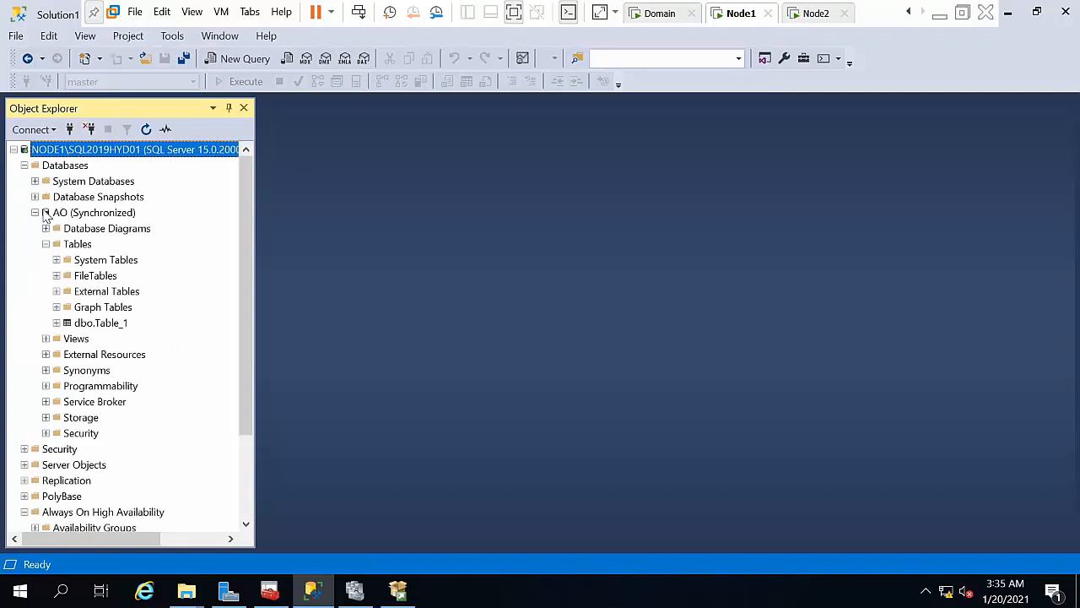
click(35, 212)
click(62, 168)
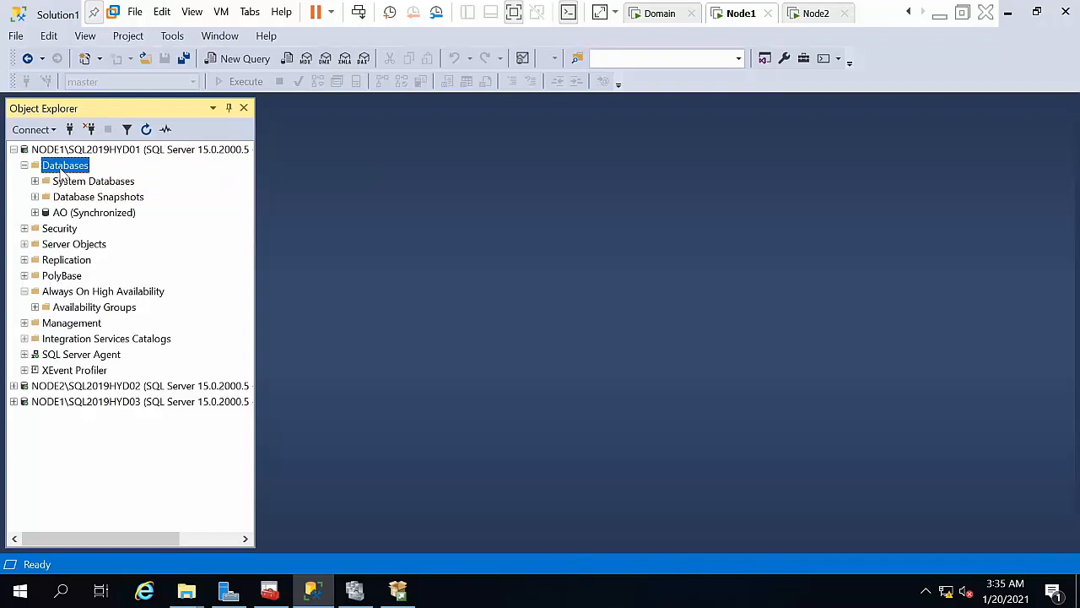
right_click(72, 168)
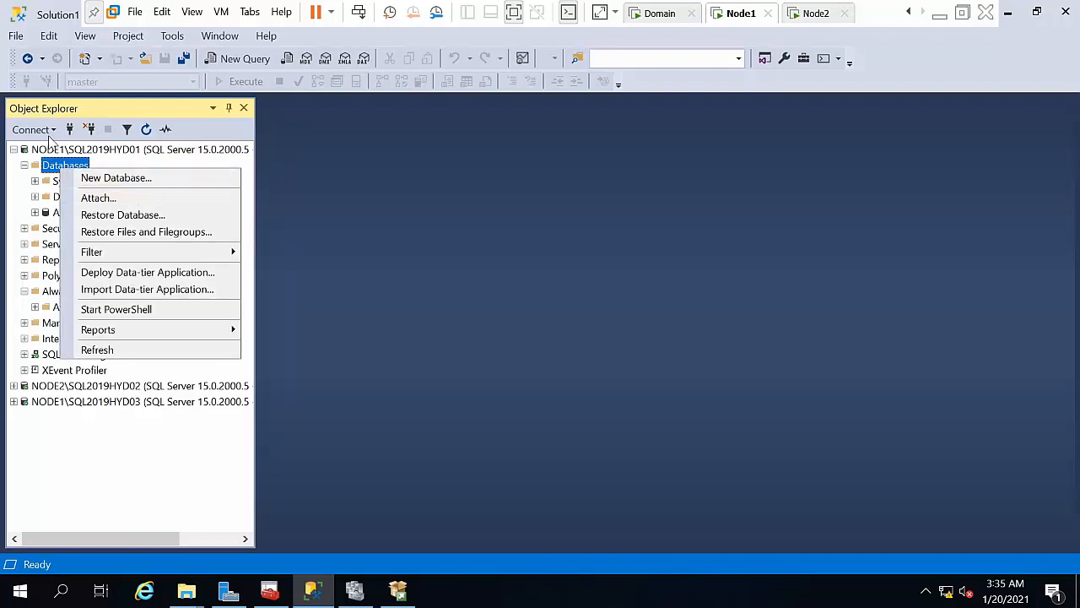
click(39, 168)
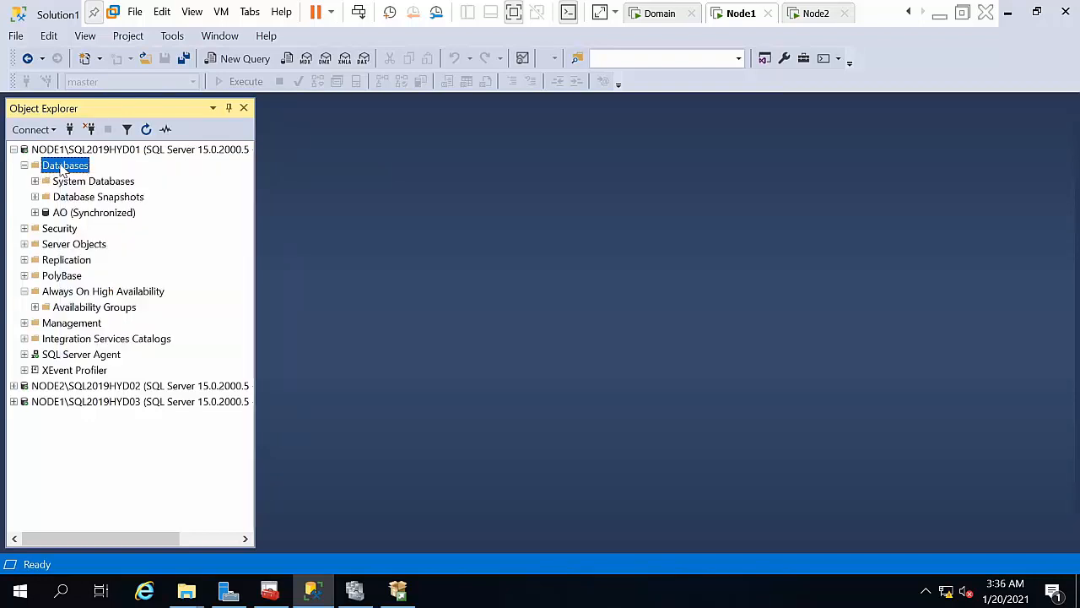
right_click(61, 171)
click(470, 298)
Step: Create a new folder named Lsbackup on Local Disk (C:)
click(187, 591)
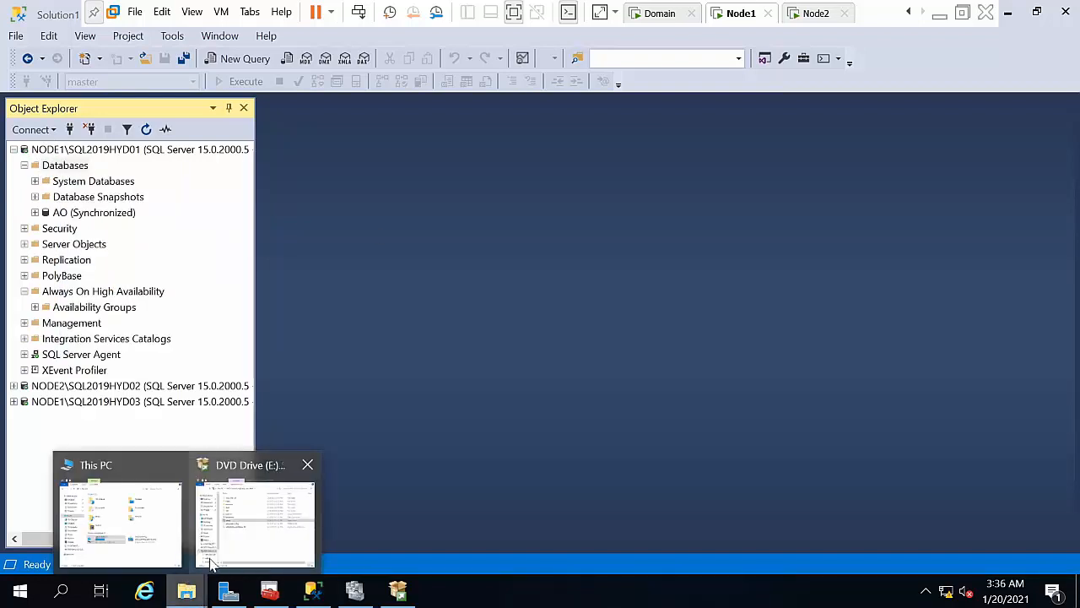
click(164, 528)
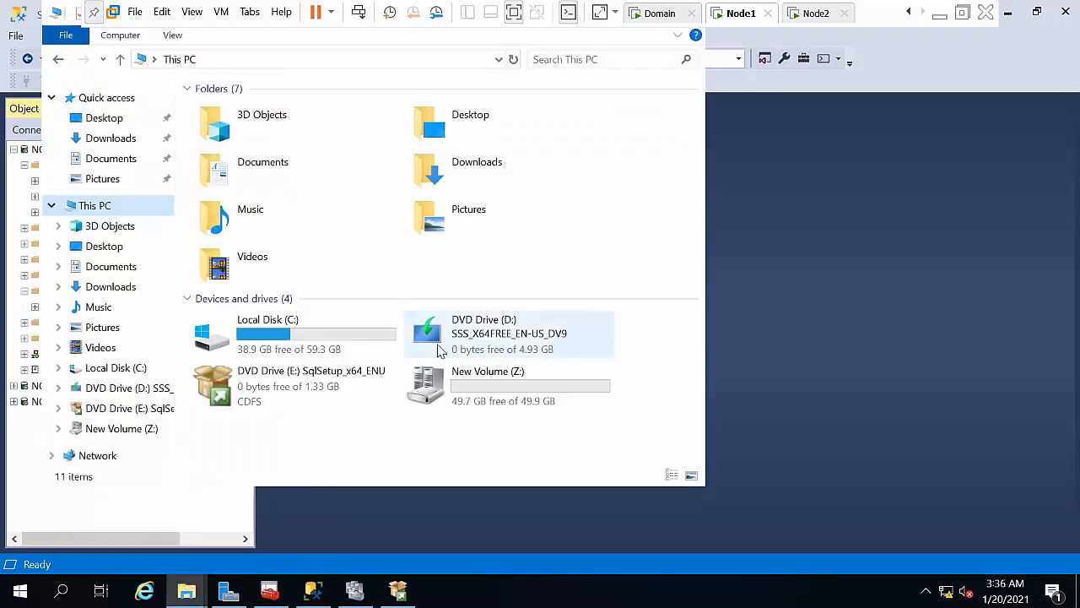
double_click(321, 338)
right_click(297, 356)
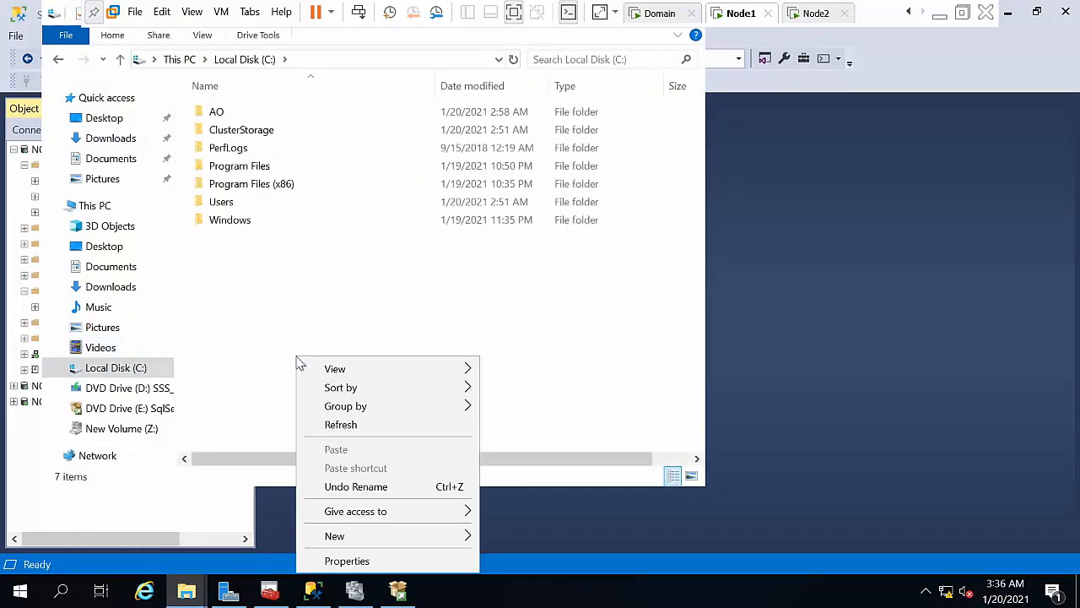
mouse_move(413, 538)
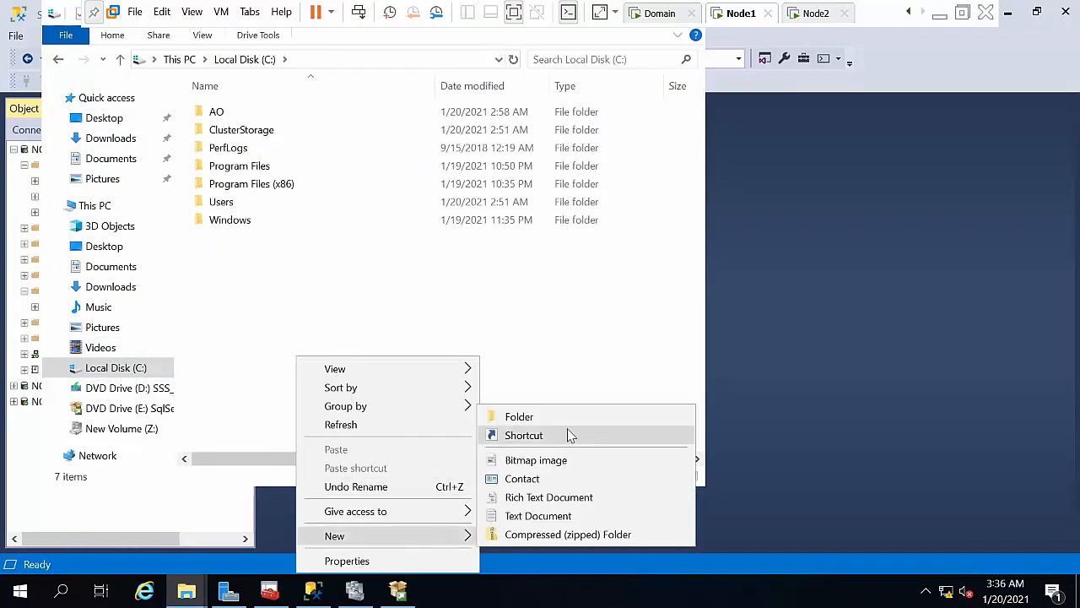
click(564, 419)
text(Ls)
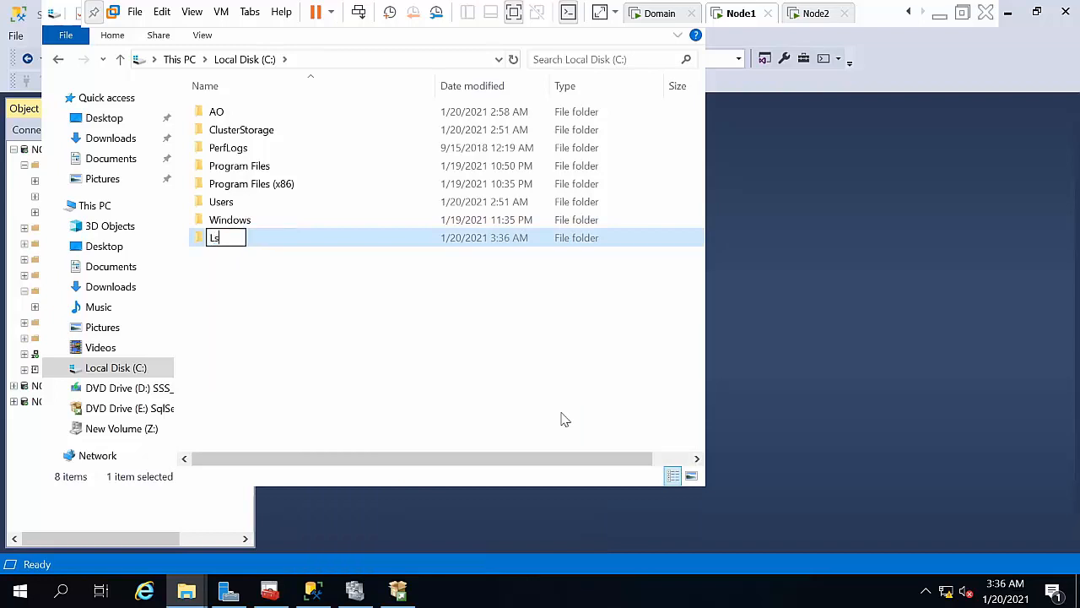
text(backup)
key(Return)
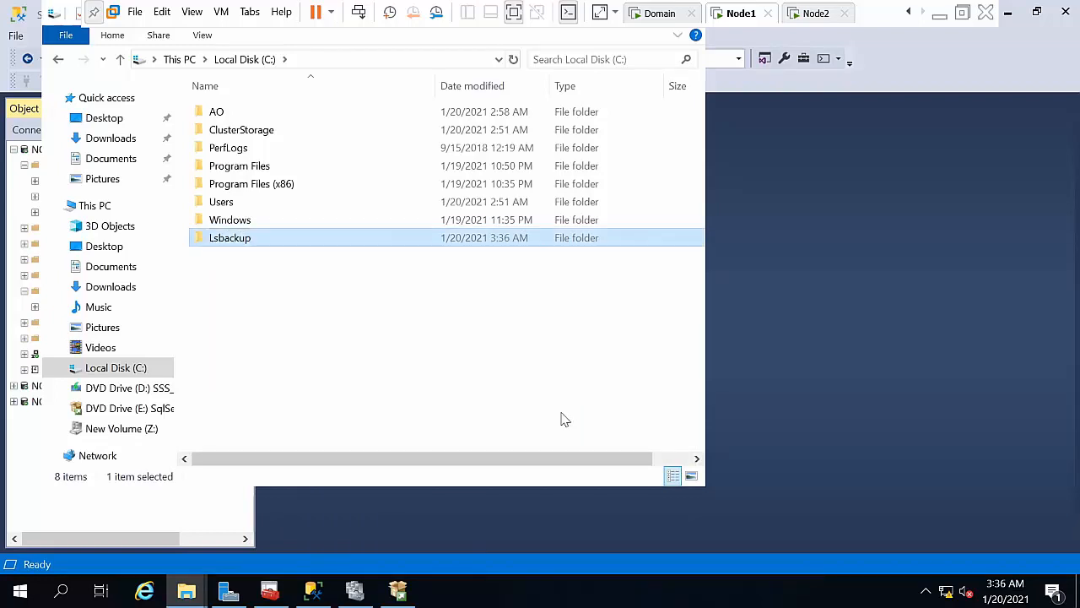
Step: Create a second folder named Lsrestore on the C: drive
right_click(346, 336)
mouse_move(410, 511)
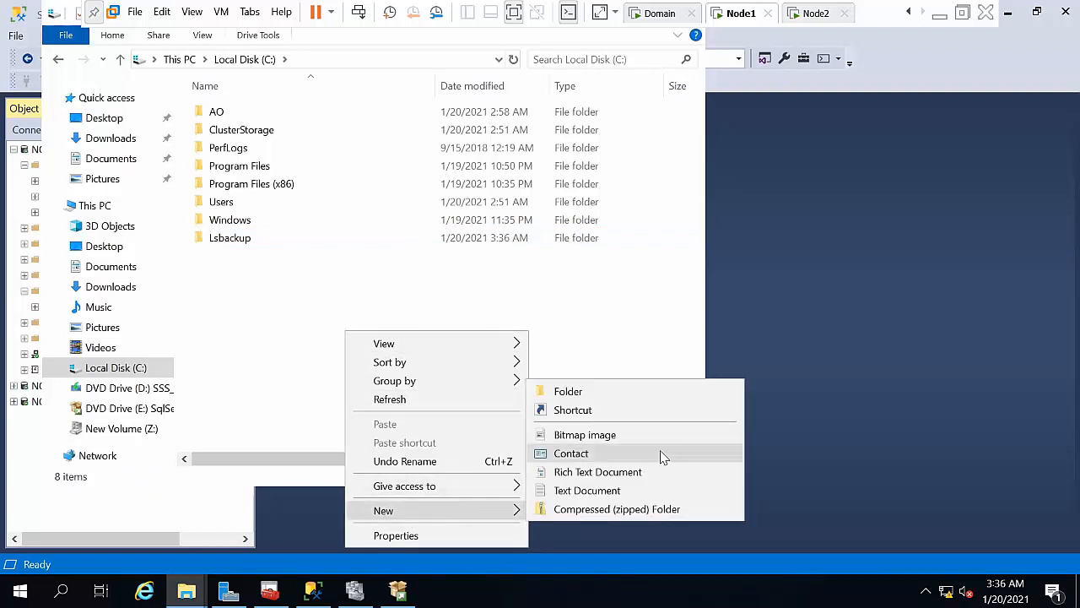
click(613, 394)
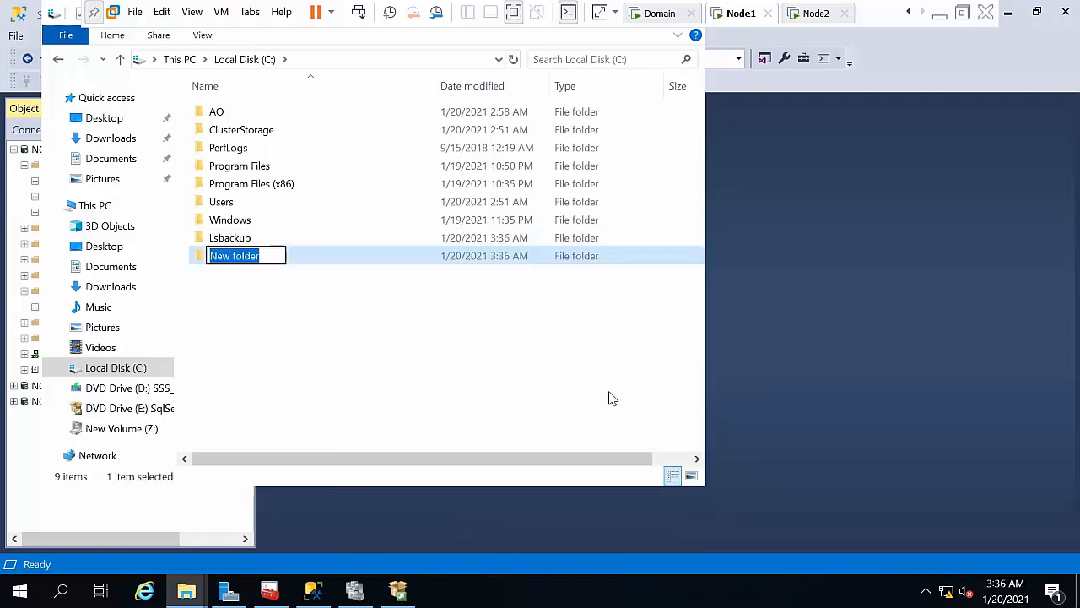
text(Lsr)
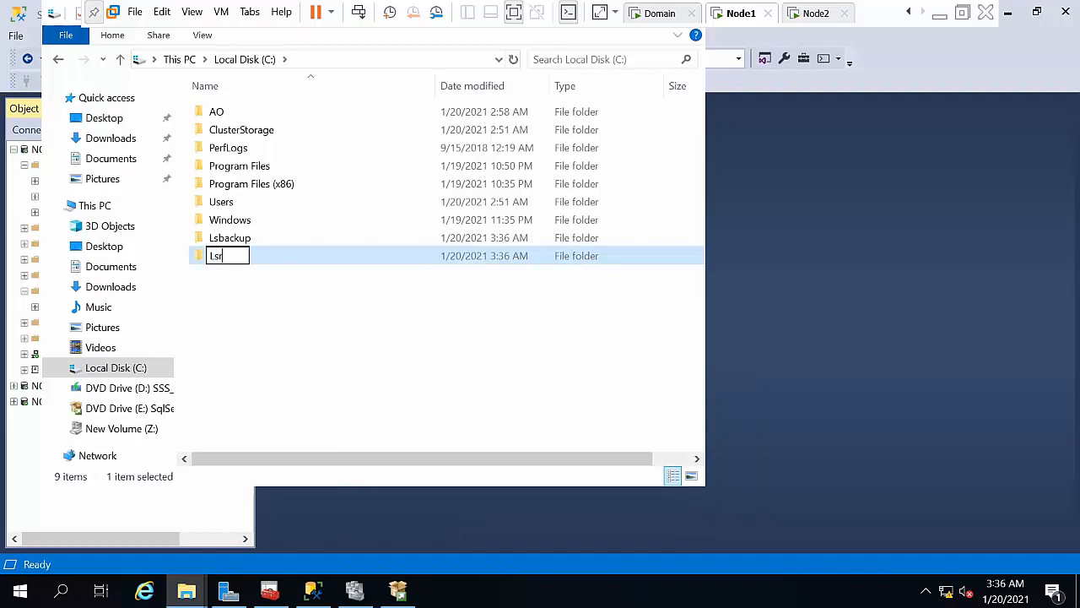
text(estore)
key(Return)
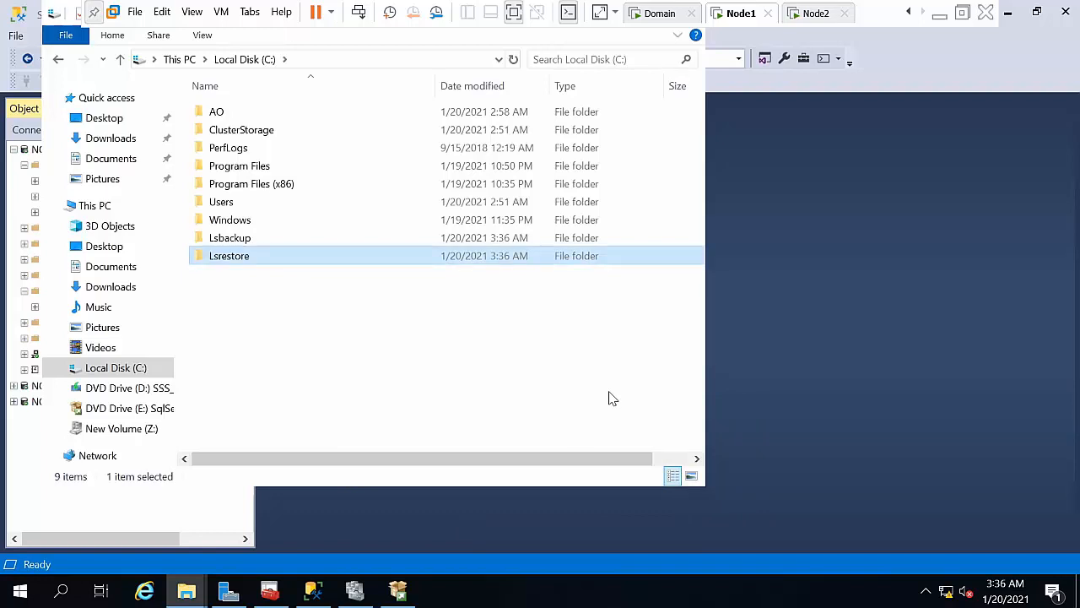
Step: Share the Lsbackup folder with Everyone at Read/Write permission
click(226, 238)
right_click(228, 237)
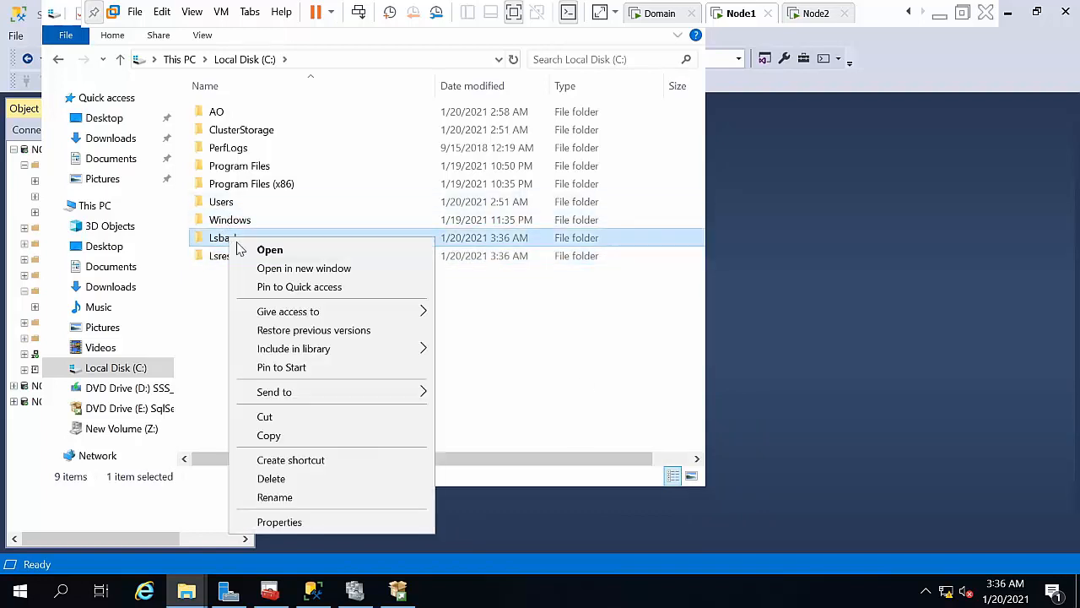
mouse_move(338, 311)
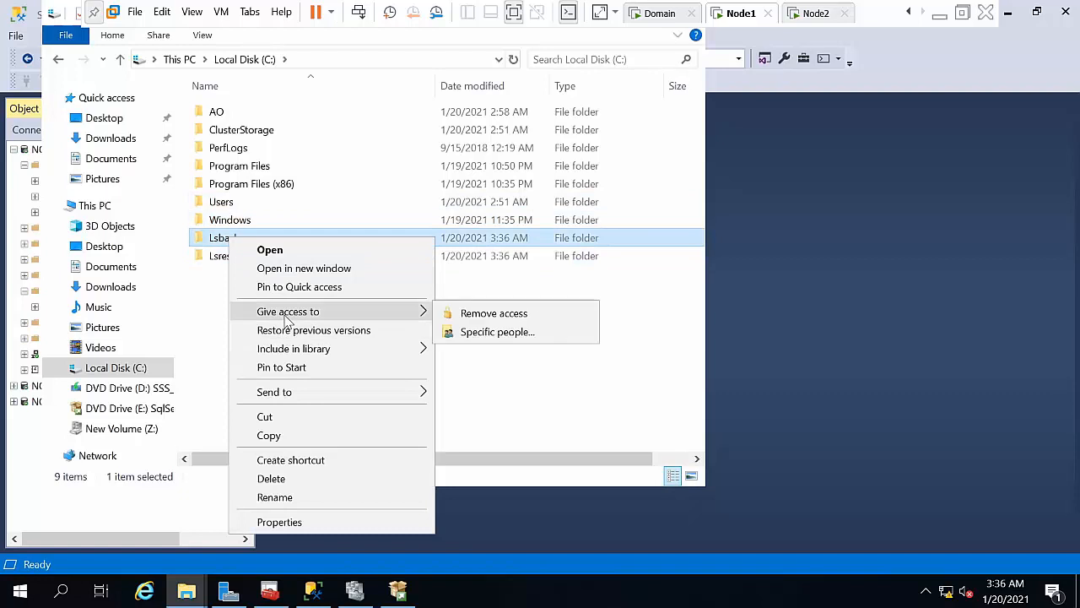
click(499, 335)
click(655, 243)
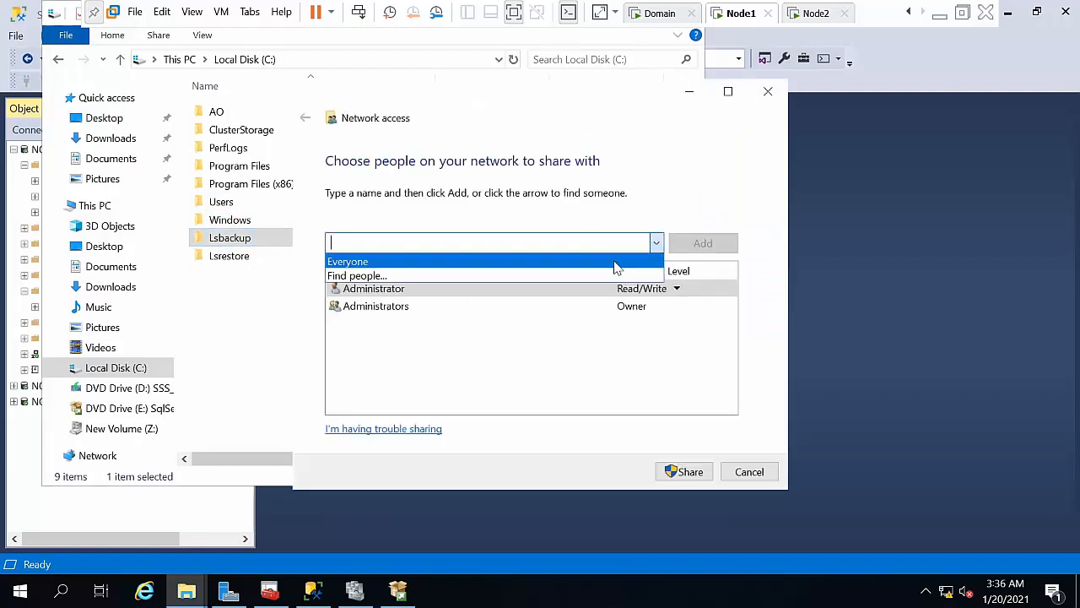
click(608, 260)
click(682, 243)
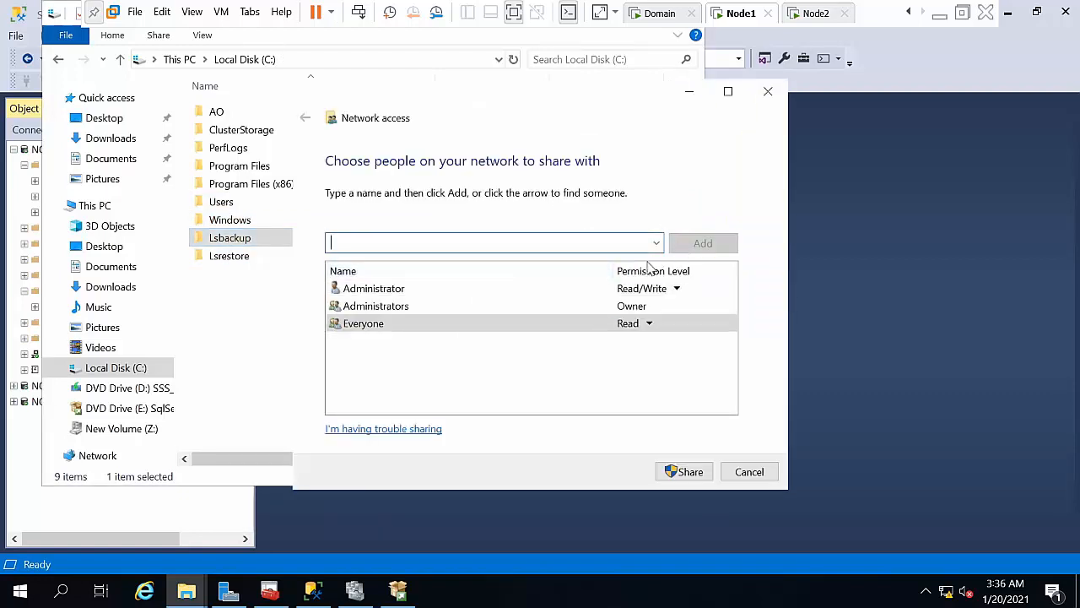
click(640, 325)
click(691, 345)
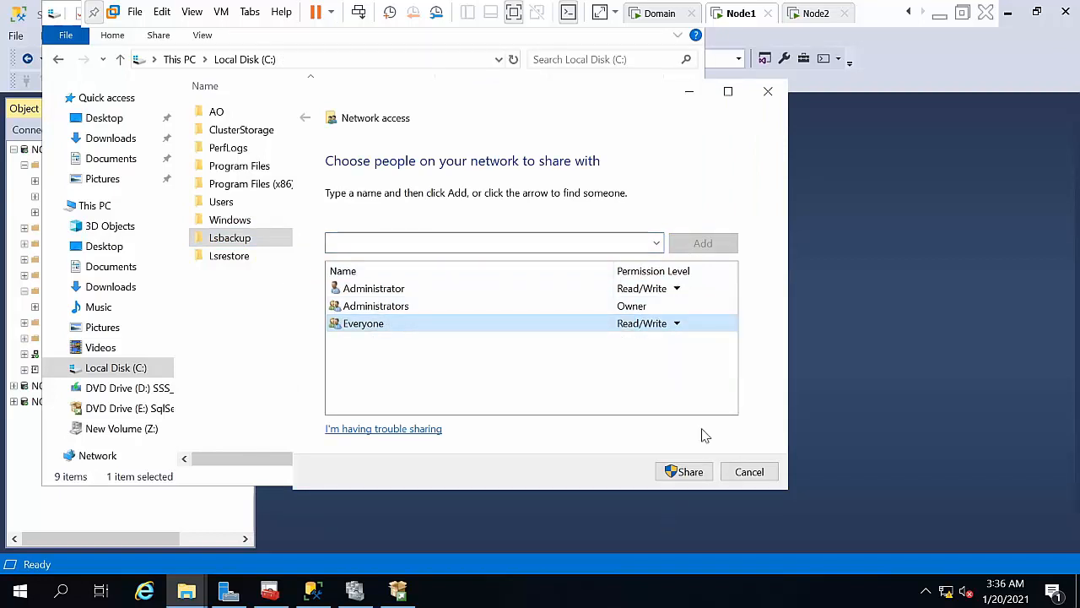
click(688, 472)
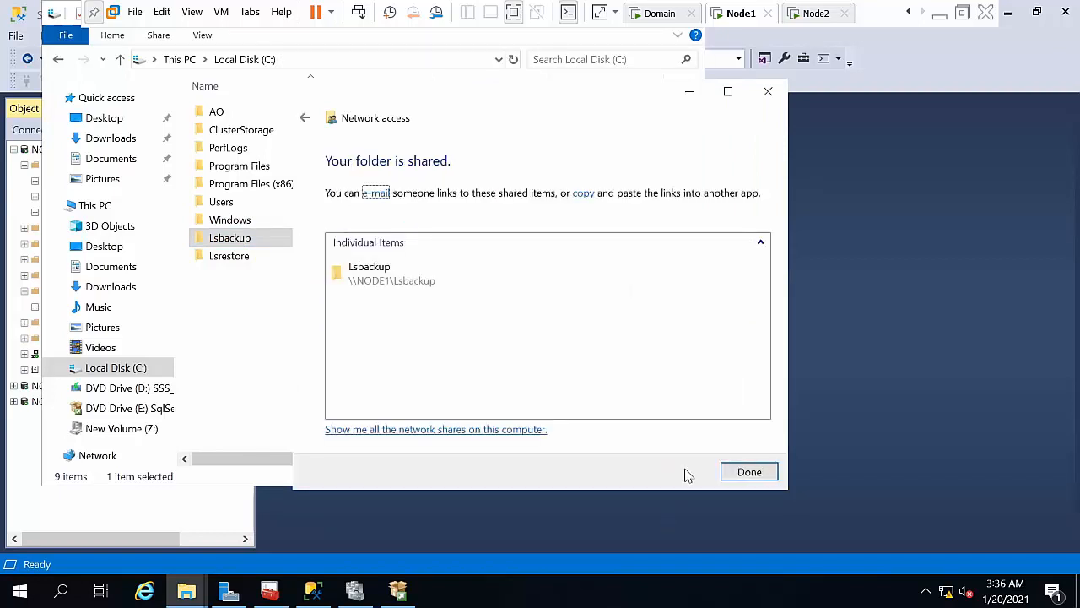
click(732, 473)
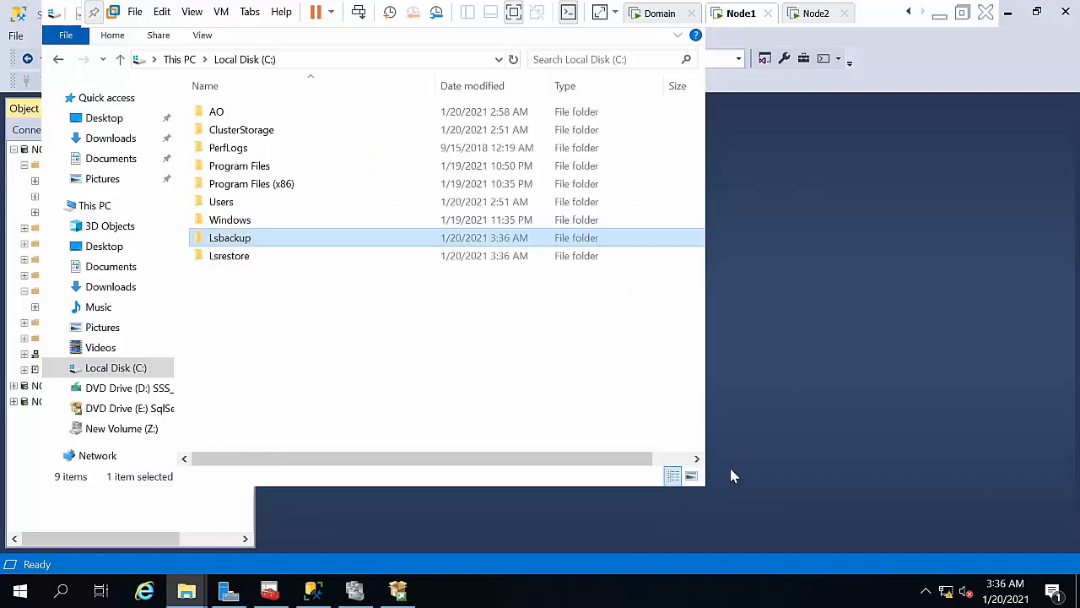
Step: Share the Lsrestore folder with Everyone at Read/Write permission
right_click(415, 261)
mouse_move(510, 334)
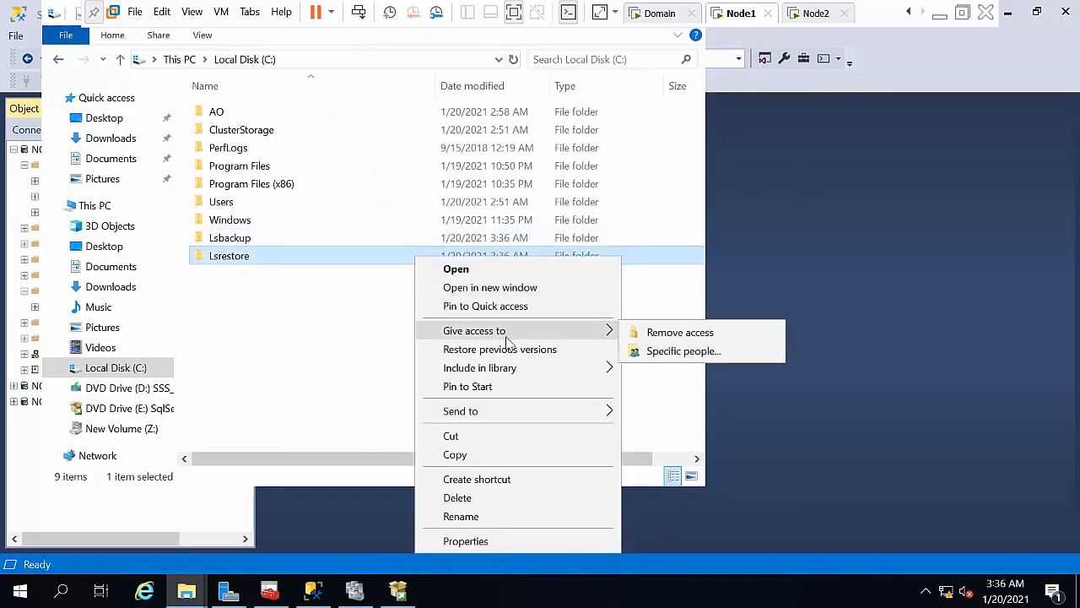
click(684, 351)
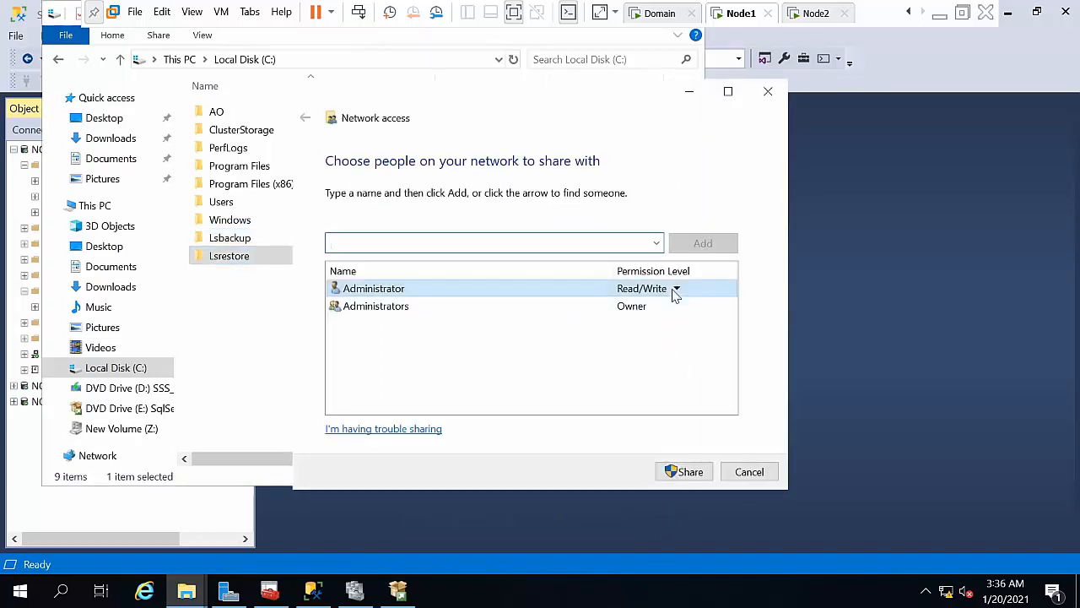
click(656, 243)
click(641, 261)
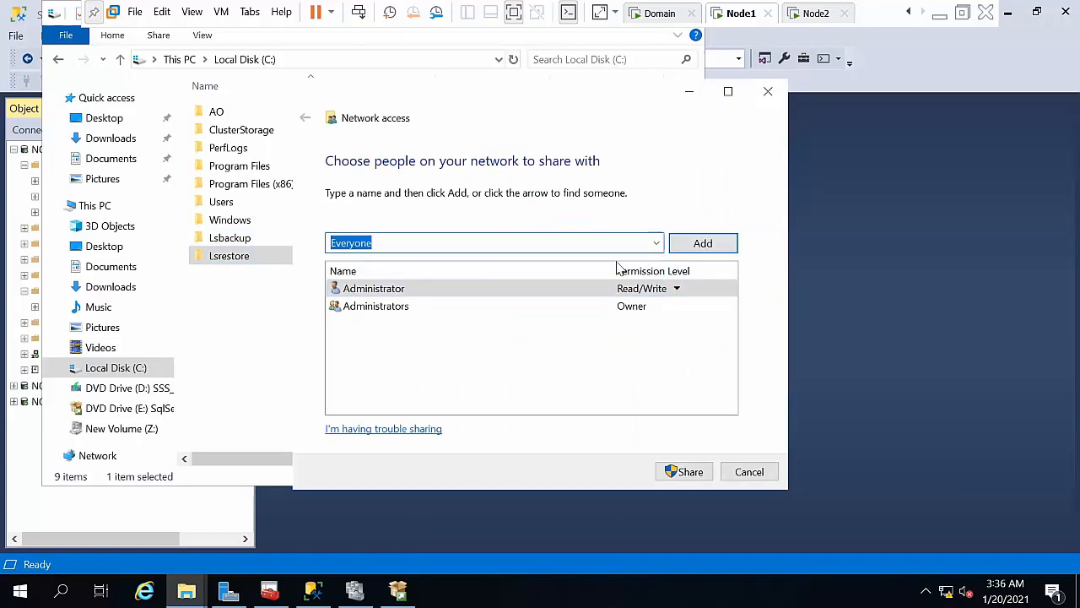
click(721, 243)
click(660, 326)
click(687, 342)
click(685, 471)
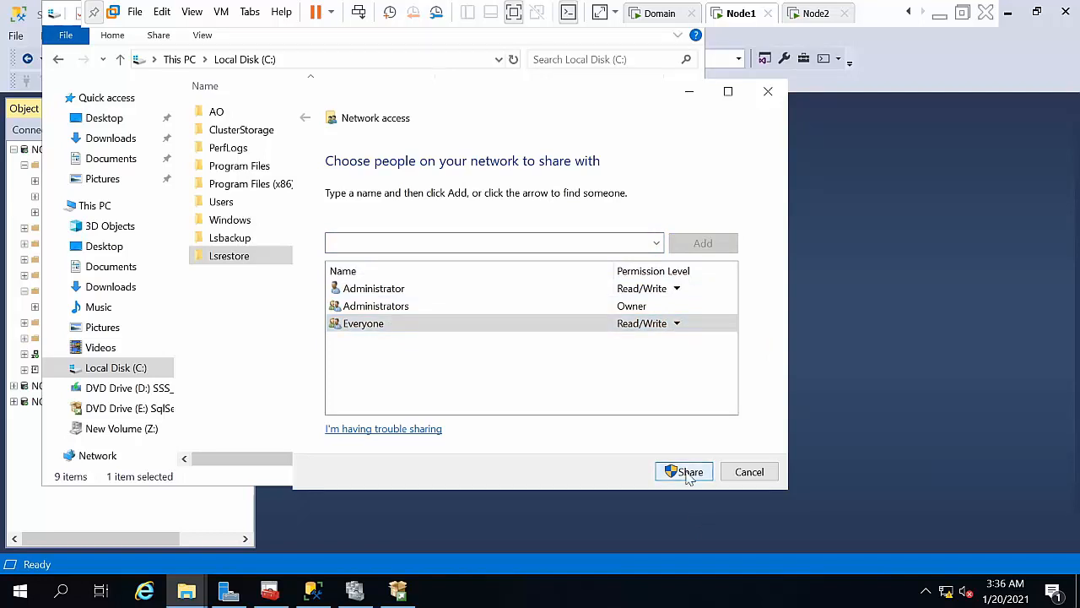
click(751, 472)
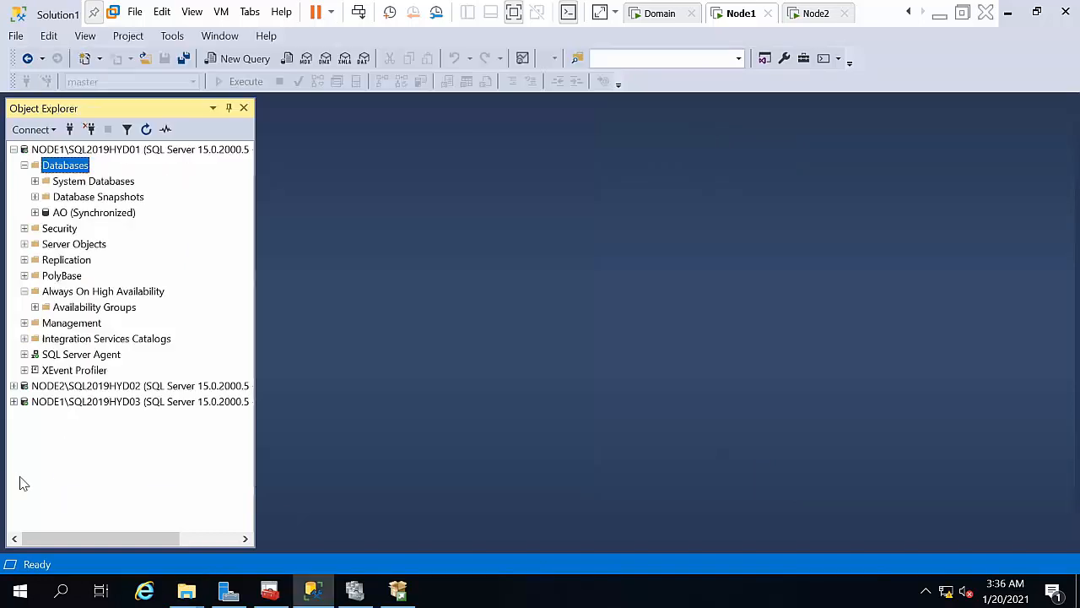
Step: Add a new database named Lstest under Databases on NODE1\SQL2019HYD01
click(20, 481)
right_click(74, 169)
click(110, 175)
text(Lstest)
key(Return)
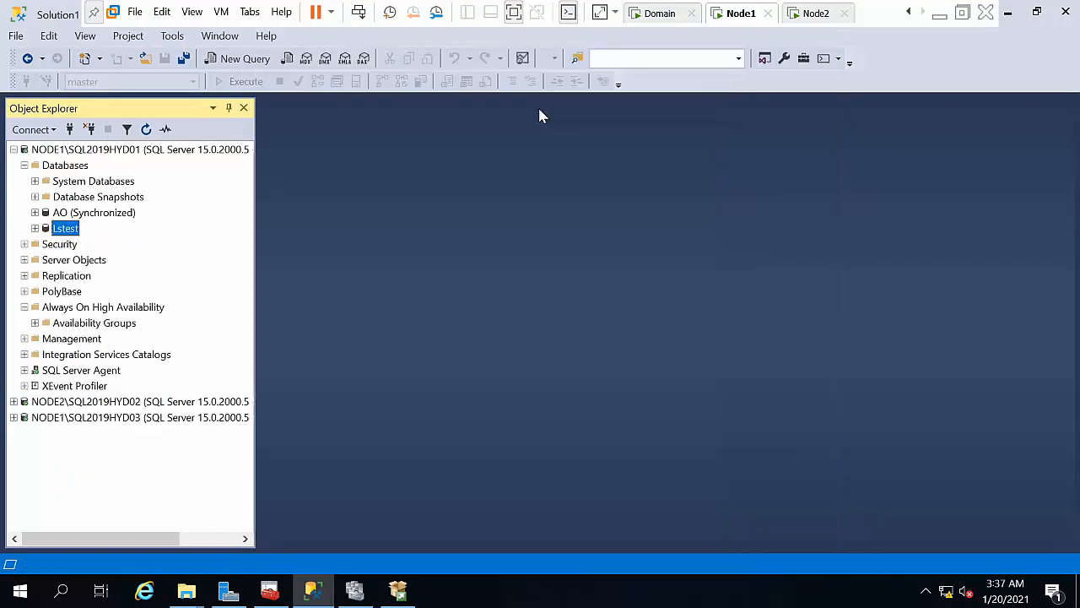
right_click(67, 235)
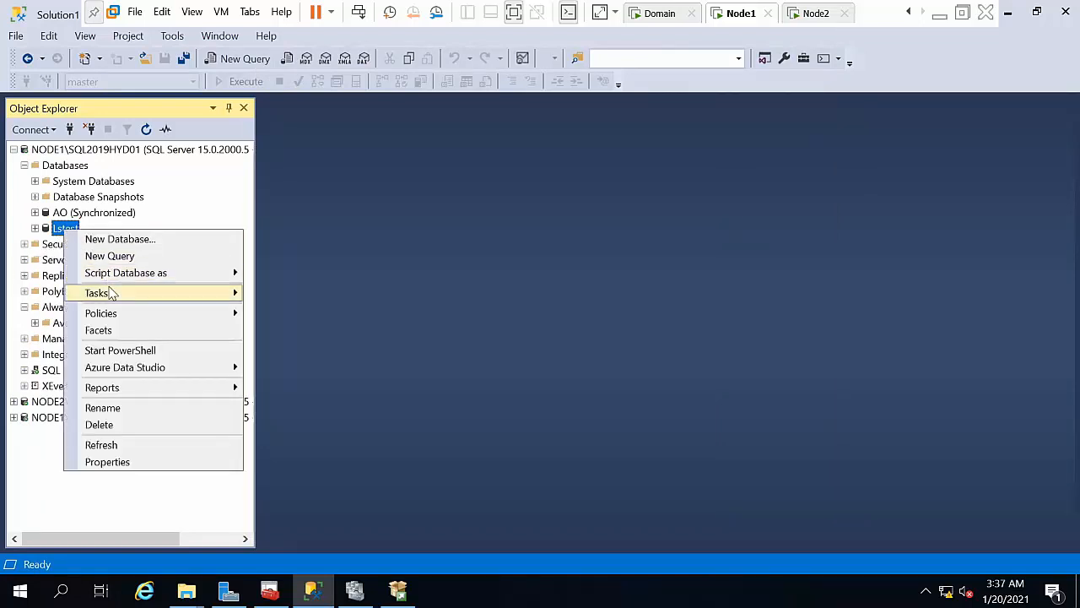
Step: Start a Lstest backup and replace the default destination path with a new one
mouse_move(101, 294)
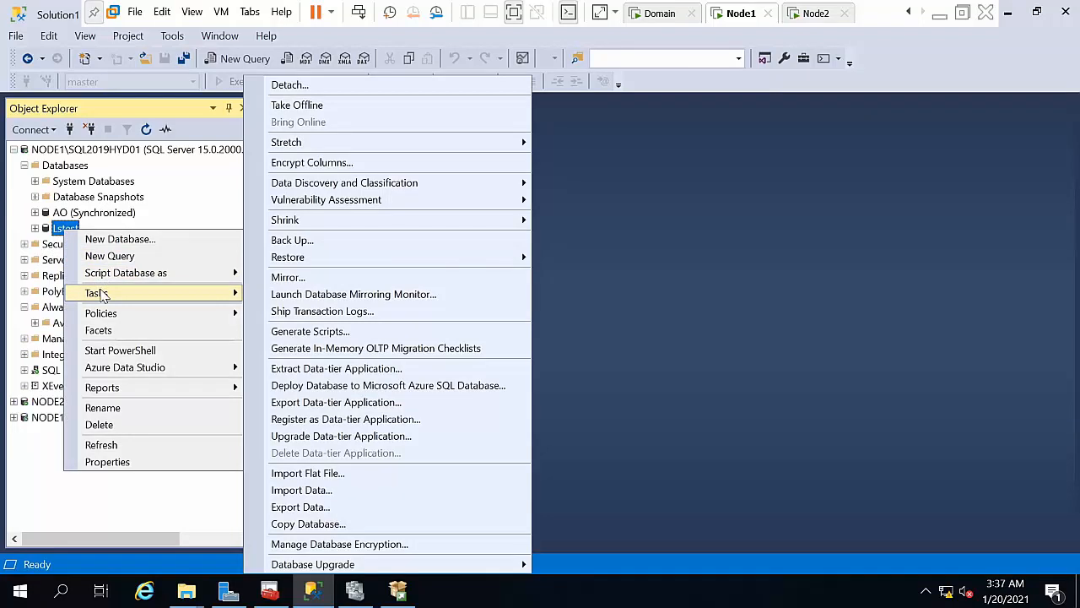
click(321, 240)
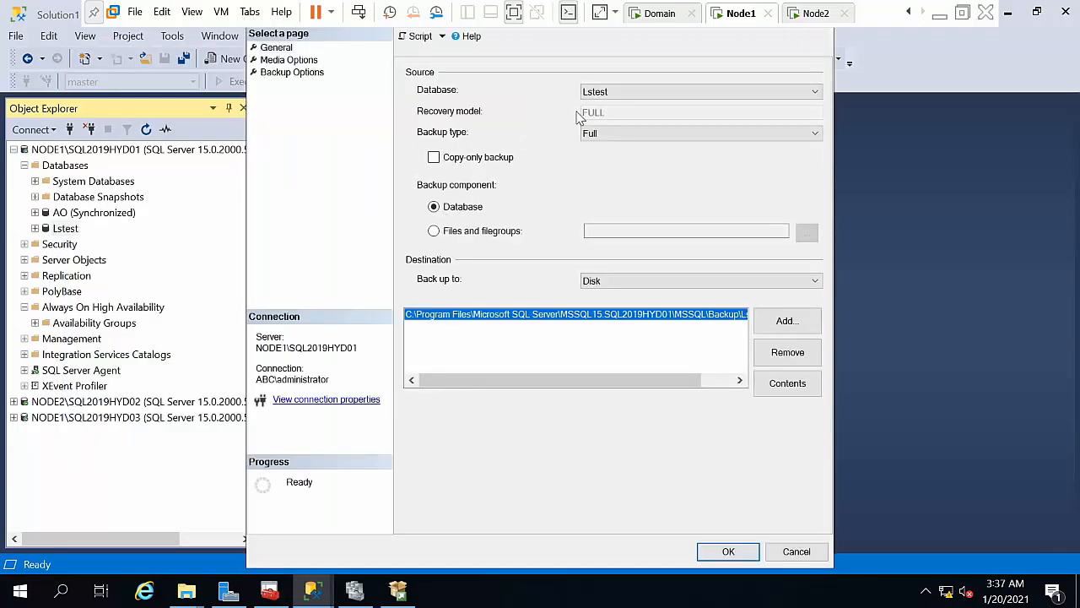
click(796, 352)
click(789, 321)
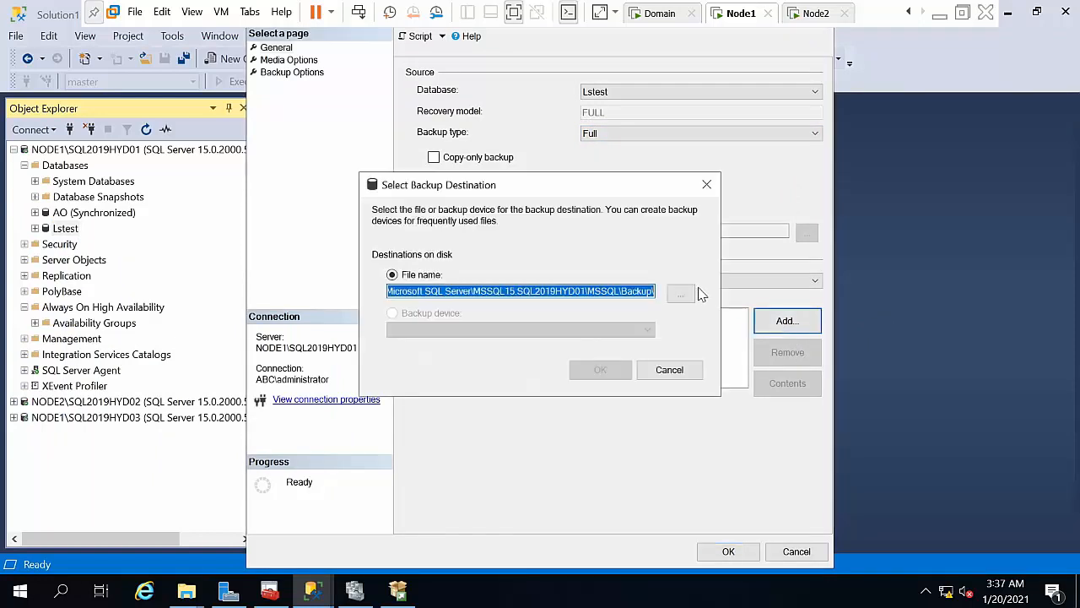
click(681, 293)
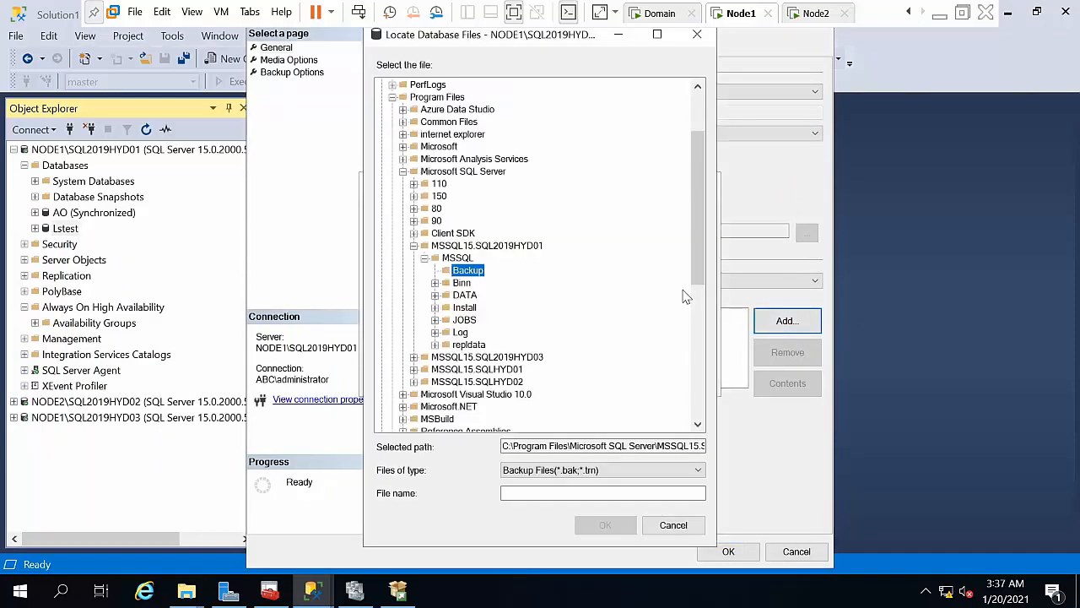
Step: Choose C:\Lsbackup, name the file lstest, and run the full backup to completion
click(456, 257)
key(Left)
key(Left)
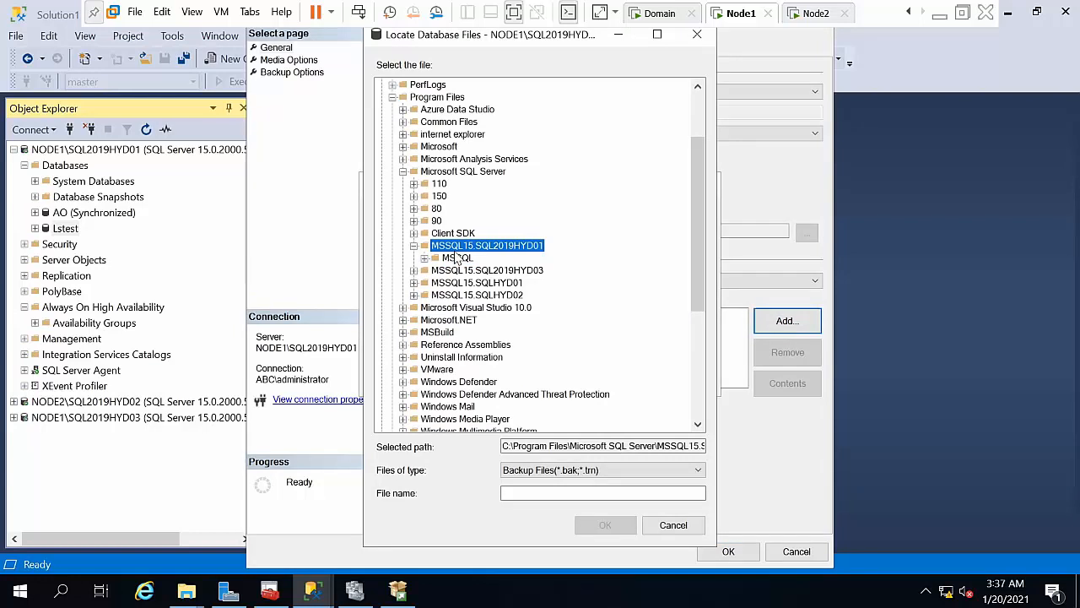
key(Left)
key(Left)
key(Left)
key(Left)
key(Left)
key(Left)
key(Down)
key(Down)
key(Down)
key(Down)
key(Down)
key(Down)
key(Up)
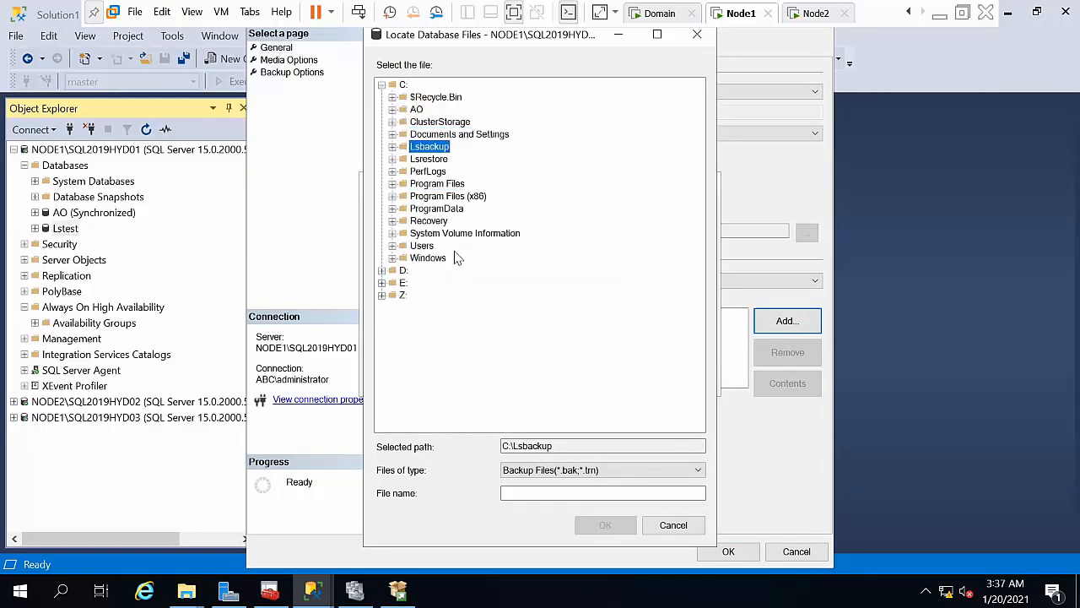
click(566, 492)
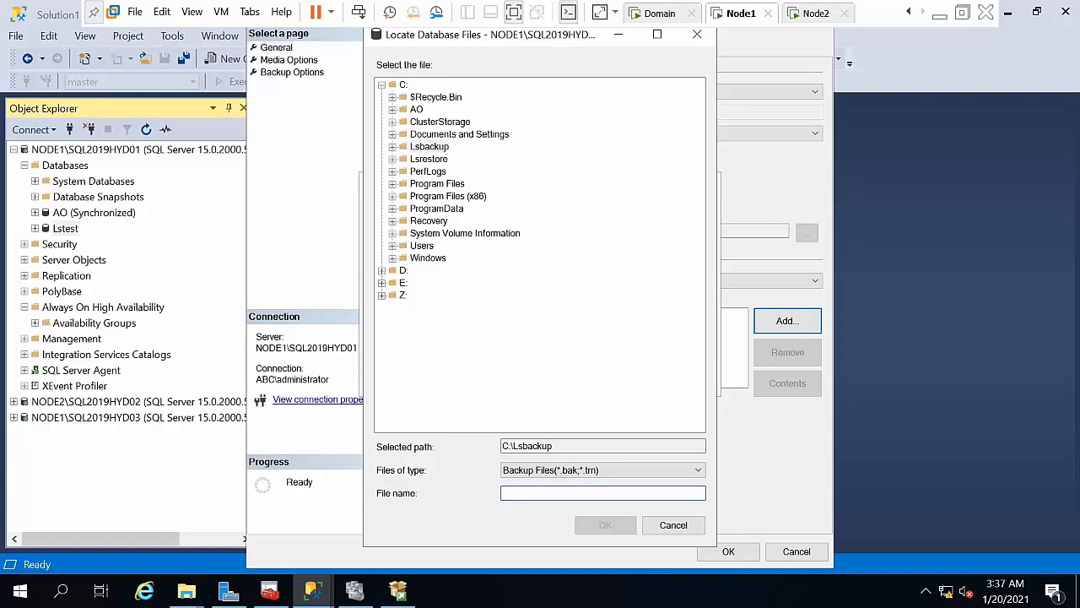
text(lstest.bak)
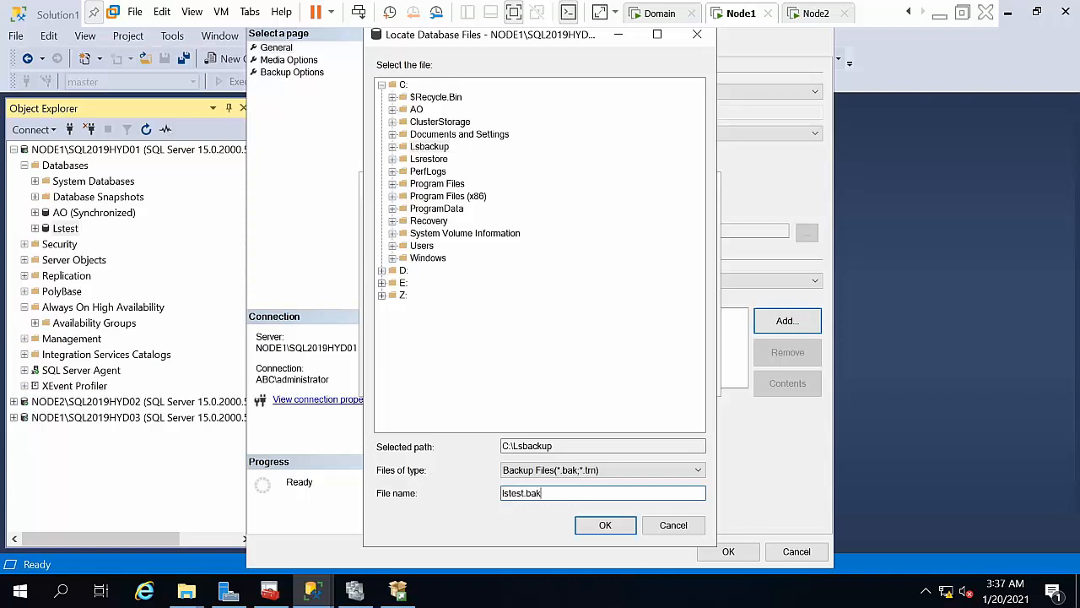
key(Return)
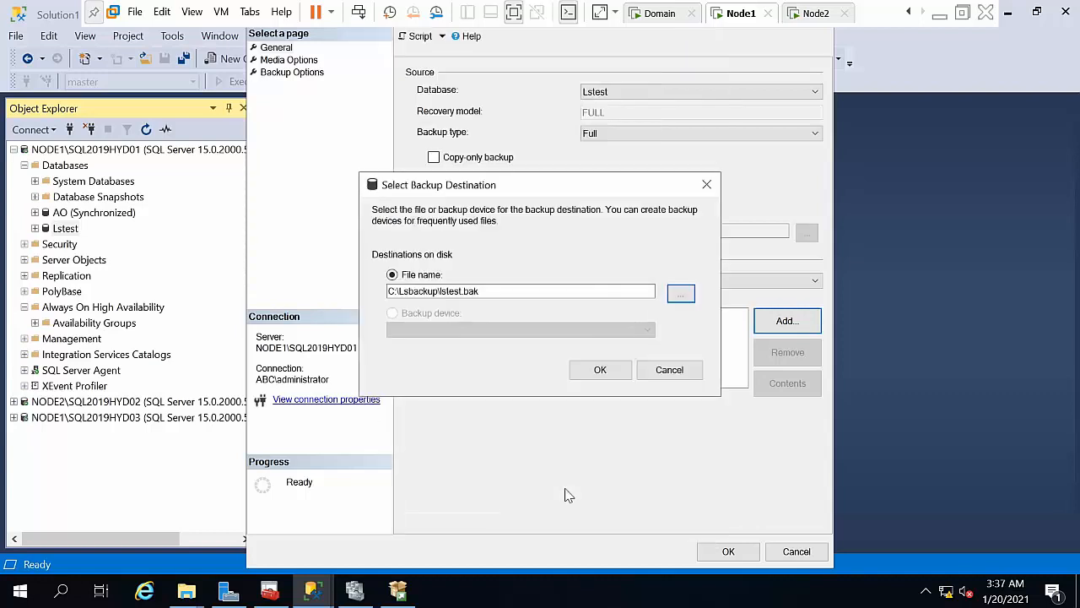
click(602, 372)
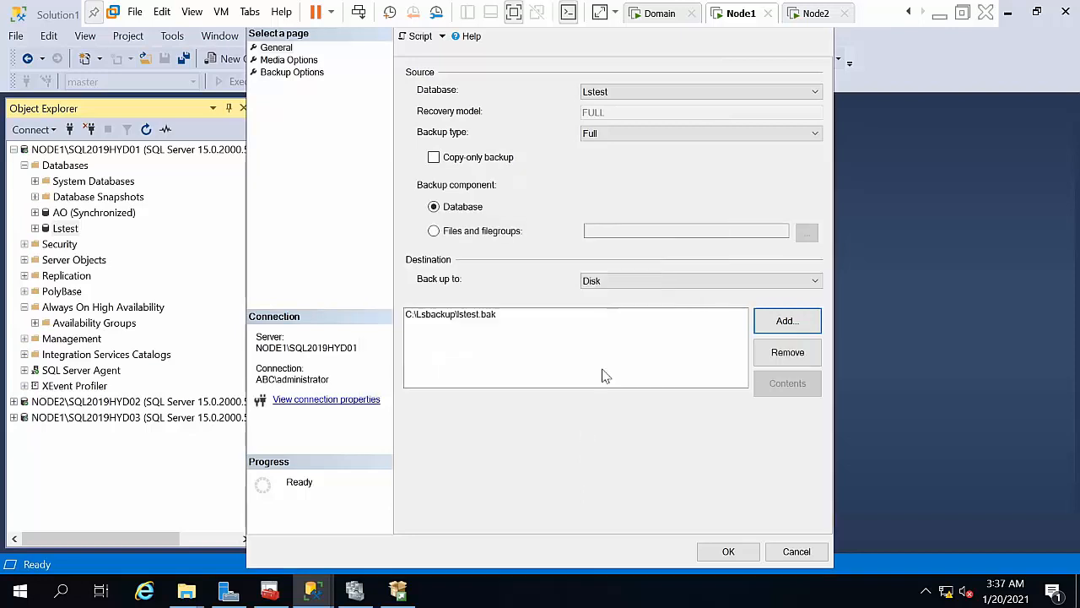
click(726, 553)
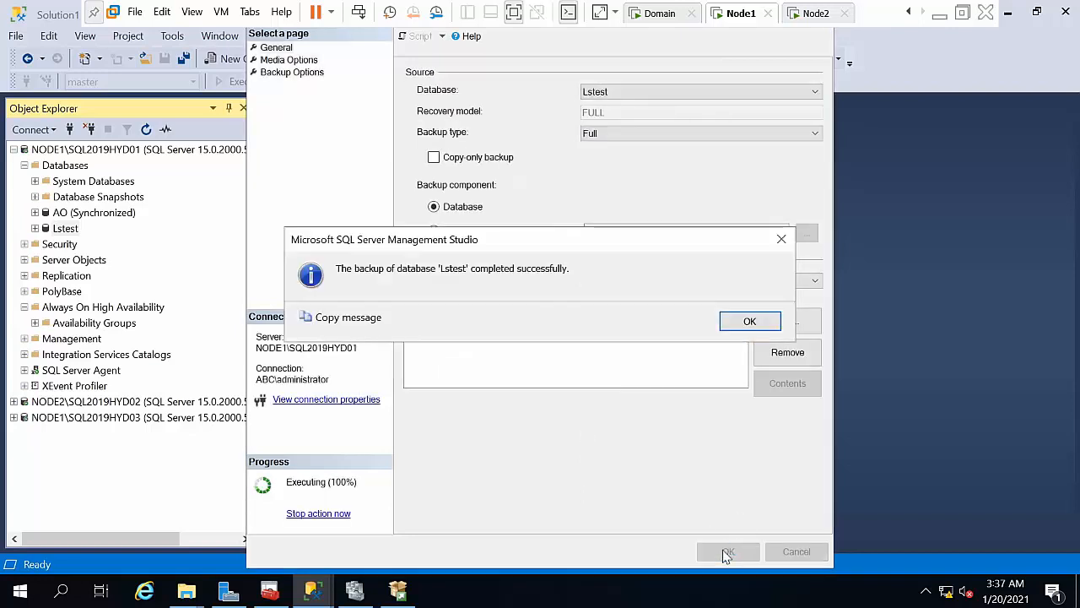
click(738, 322)
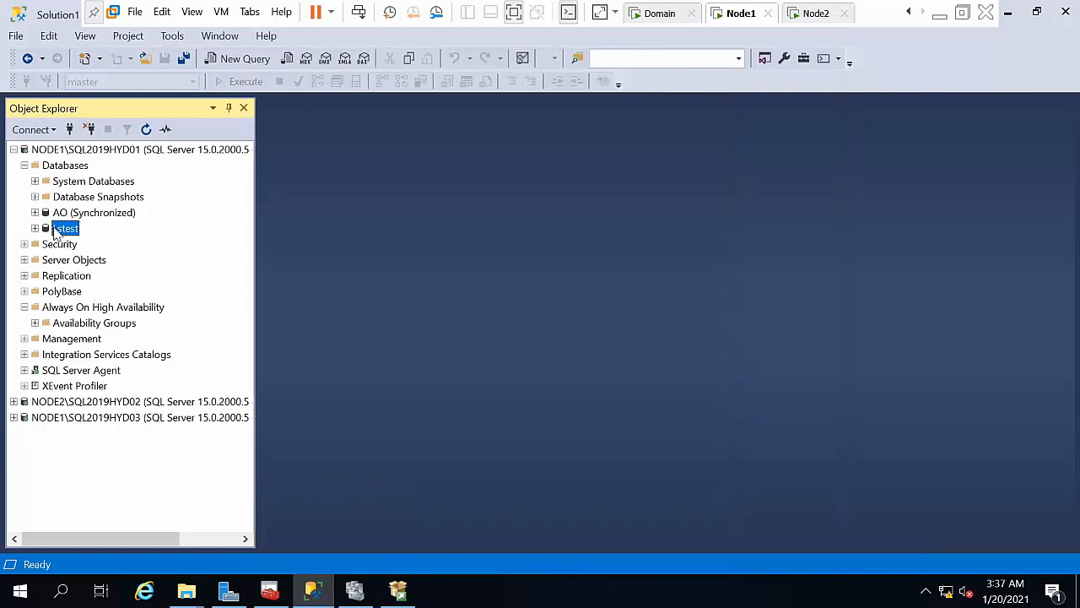
Step: Run a Transaction Log backup of Lstest to C:\Lsbackup\lstest.bak
right_click(56, 235)
mouse_move(162, 297)
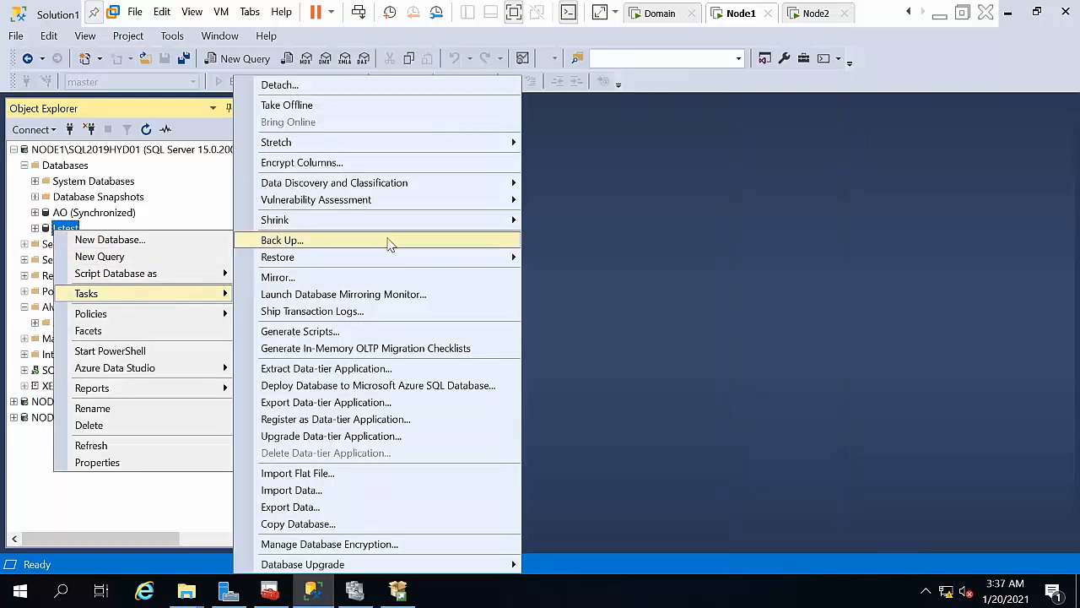
click(385, 240)
click(619, 139)
click(614, 170)
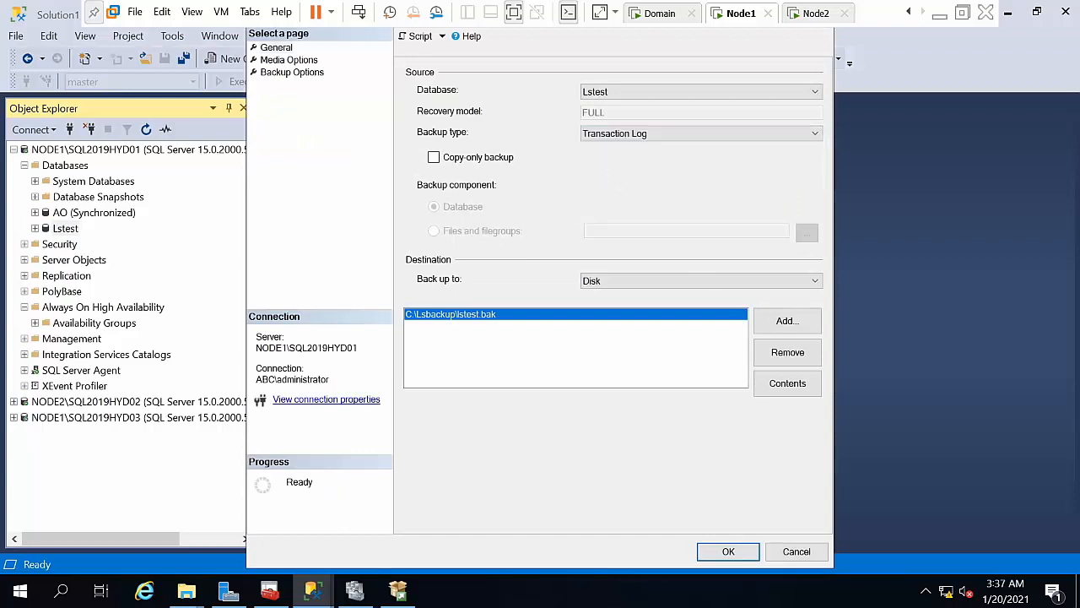
click(731, 551)
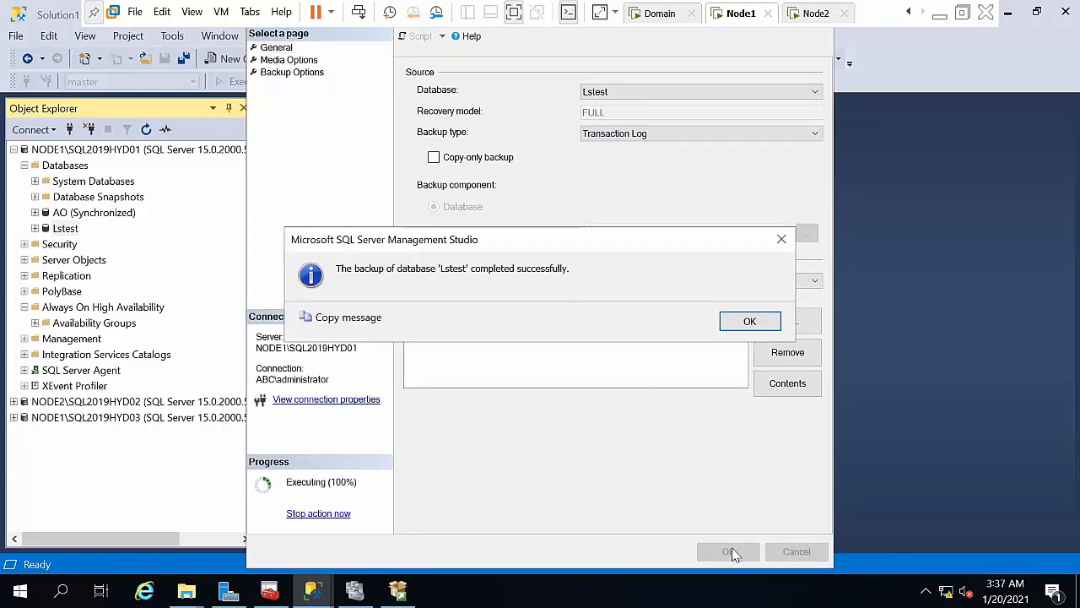
click(748, 322)
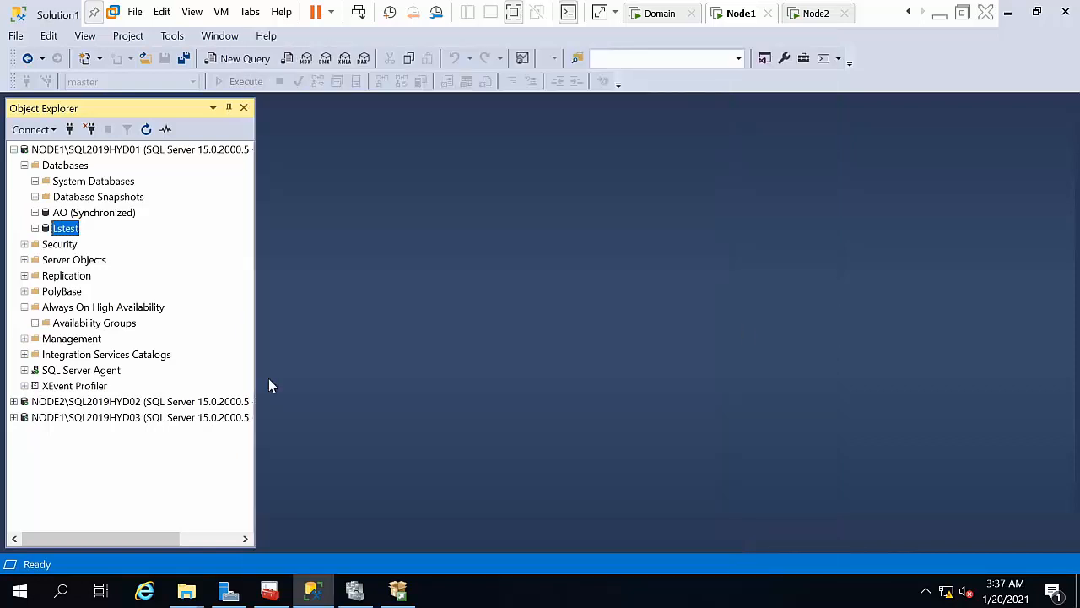
Step: Expand the NODE2\SQL2019HYD02 server and re-expand NODE1's Databases folder in Object Explorer
click(24, 165)
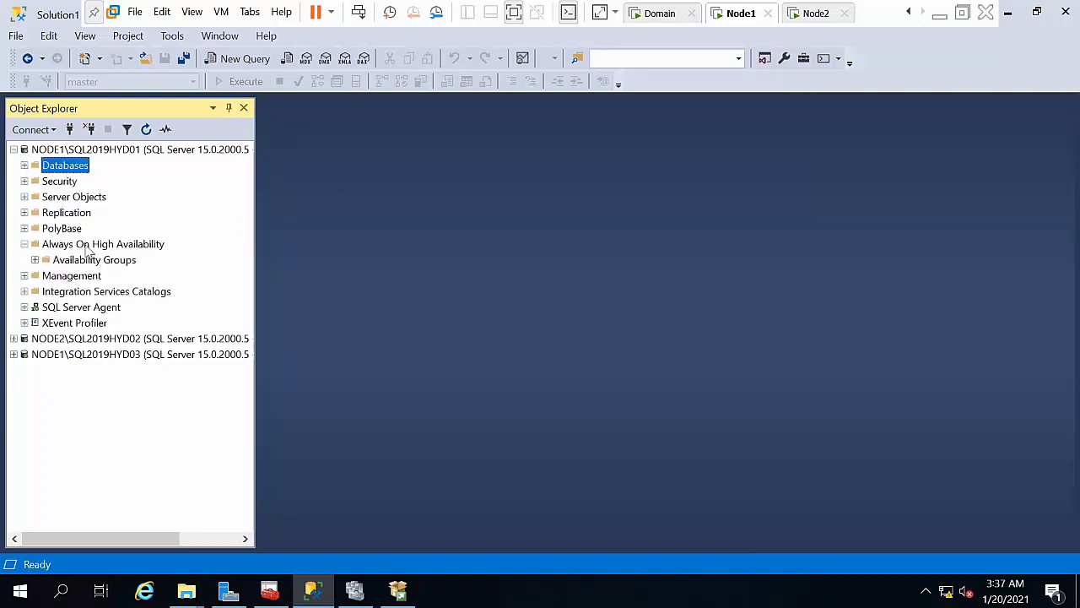
click(72, 339)
double_click(72, 338)
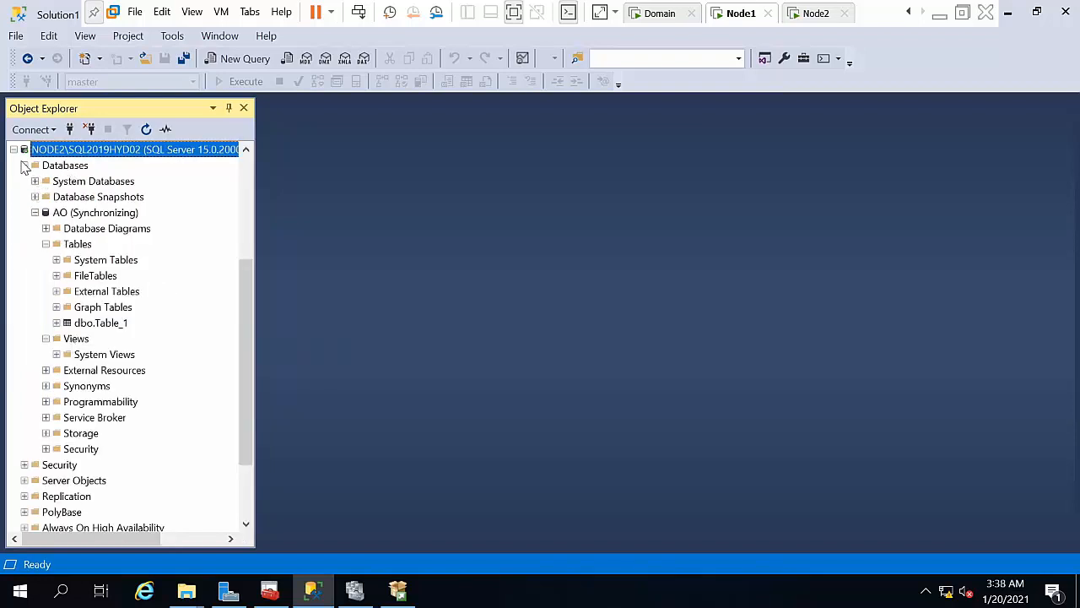
click(24, 165)
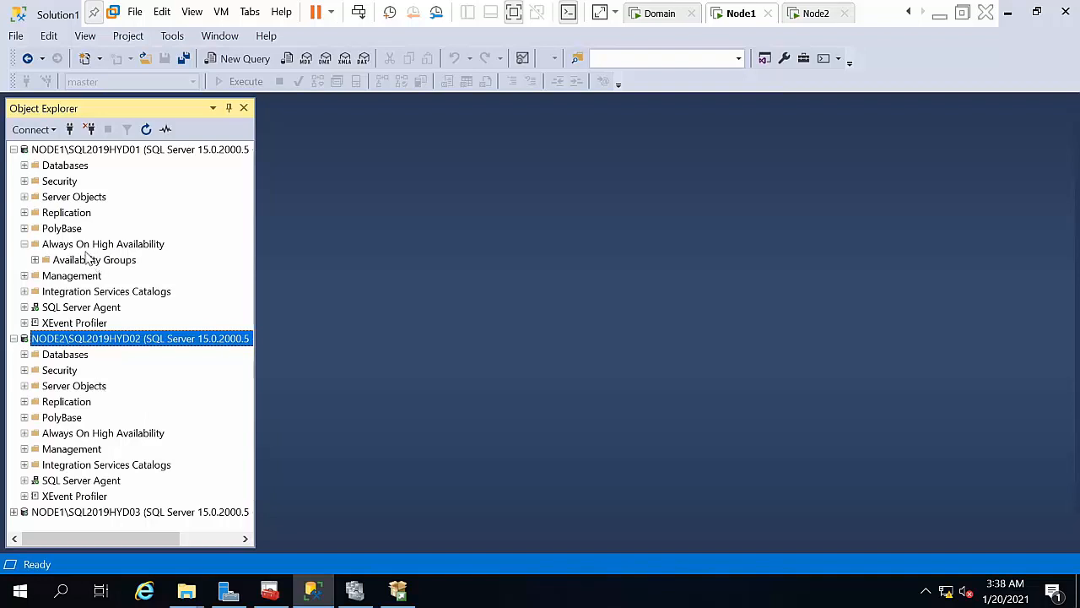
double_click(59, 166)
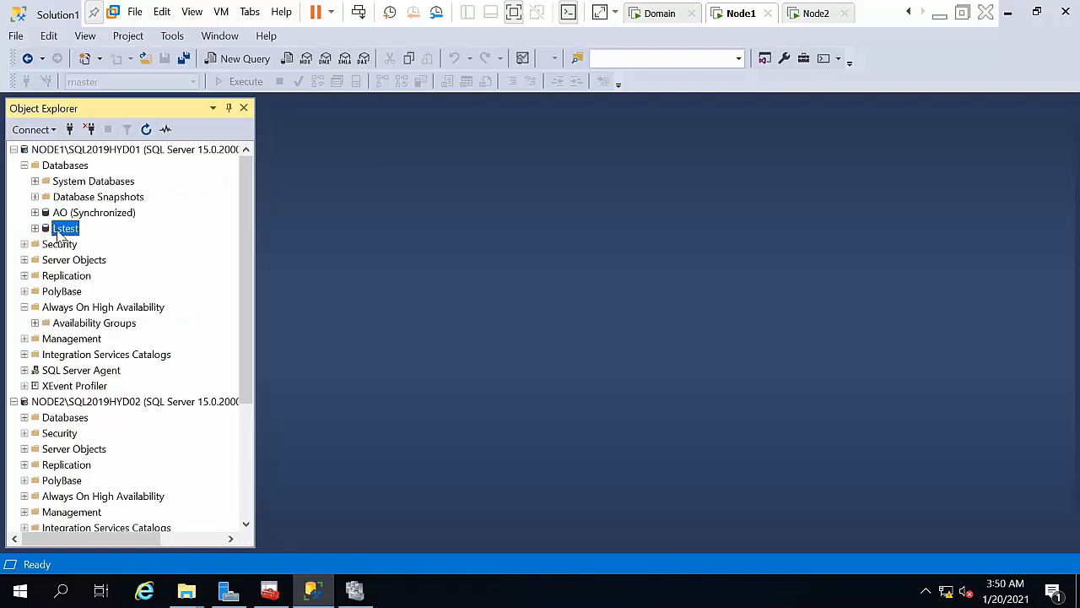
Step: Start a Lstest backup and replace the old .trn destination with a new one
right_click(57, 231)
click(396, 503)
right_click(68, 230)
mouse_move(184, 287)
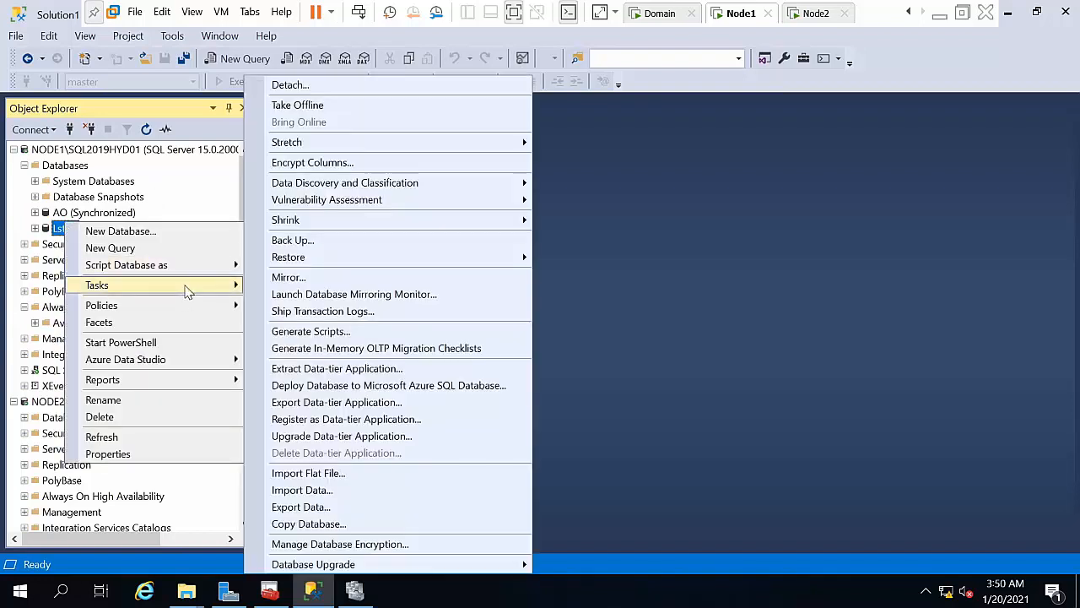
click(295, 240)
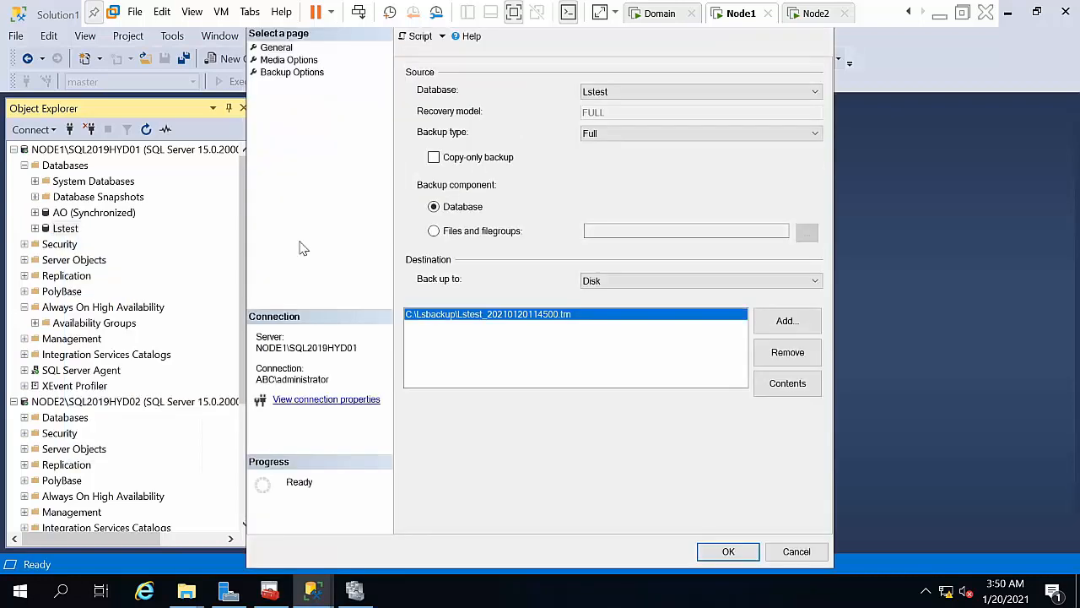
click(799, 355)
click(774, 325)
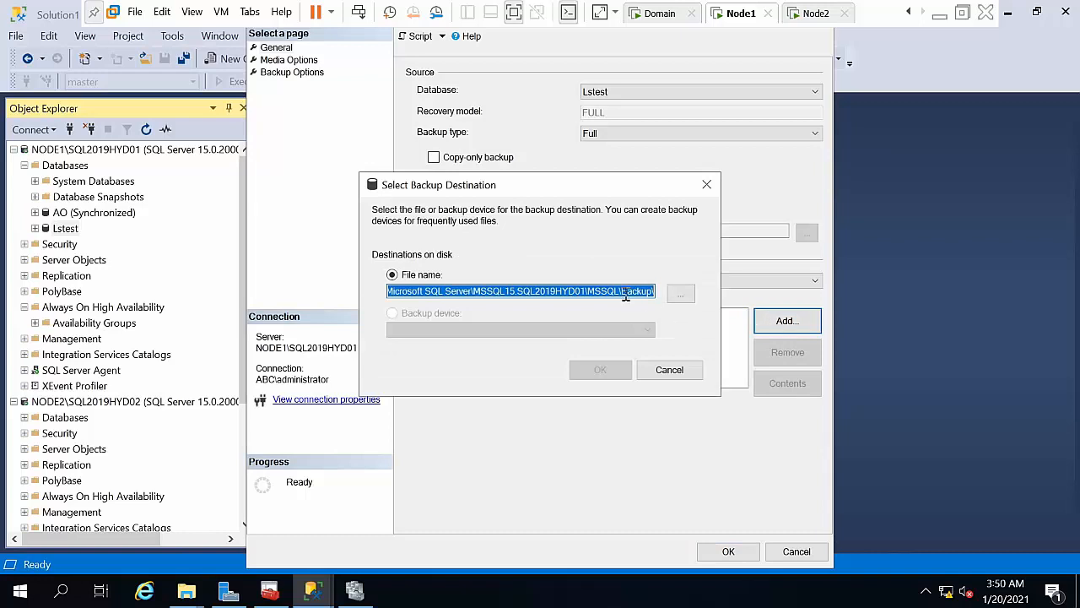
click(680, 293)
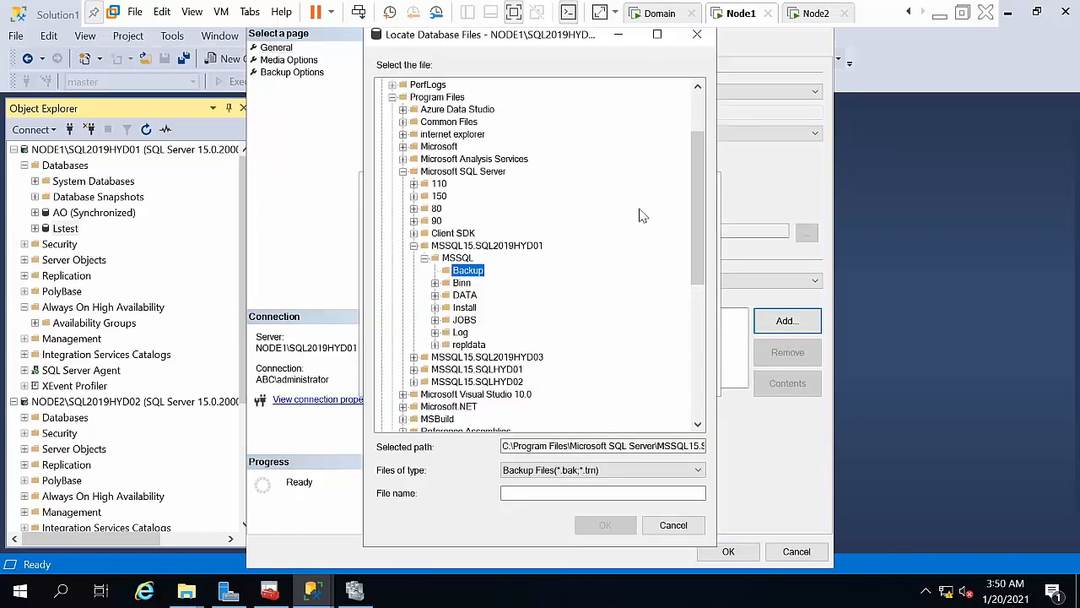
Step: Pick the C:\Lsbackup folder, name the file lstest.bak, and run the full backup
scroll(680, 178, up, 3)
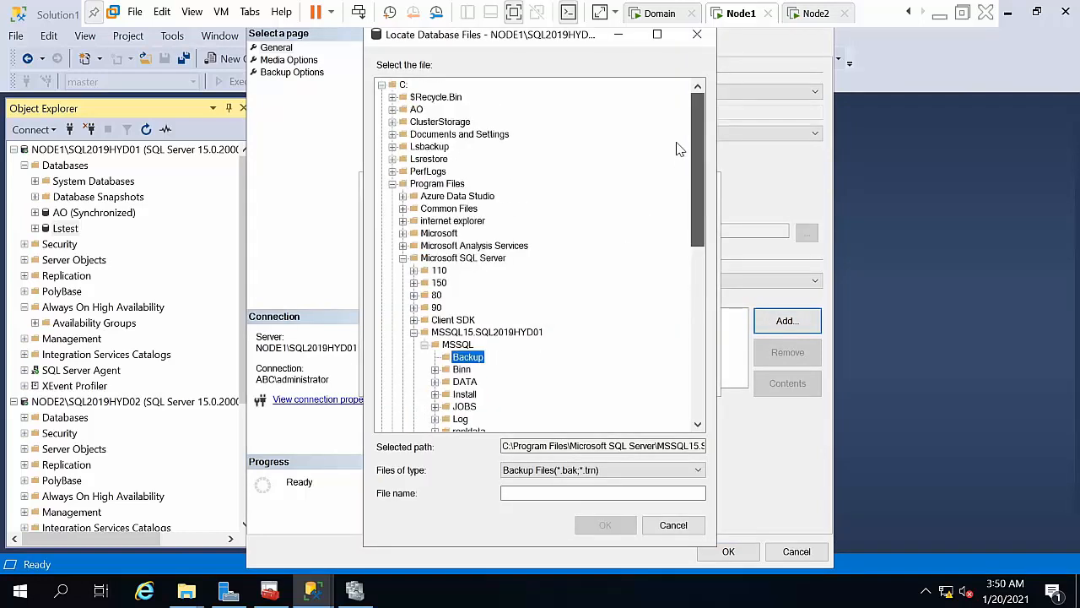
click(392, 184)
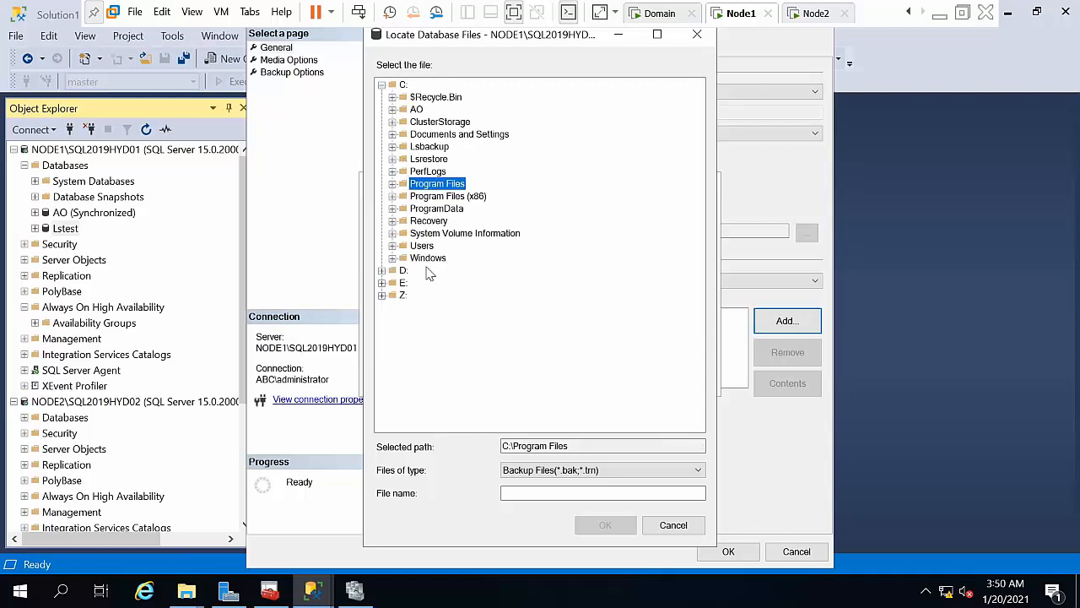
click(427, 149)
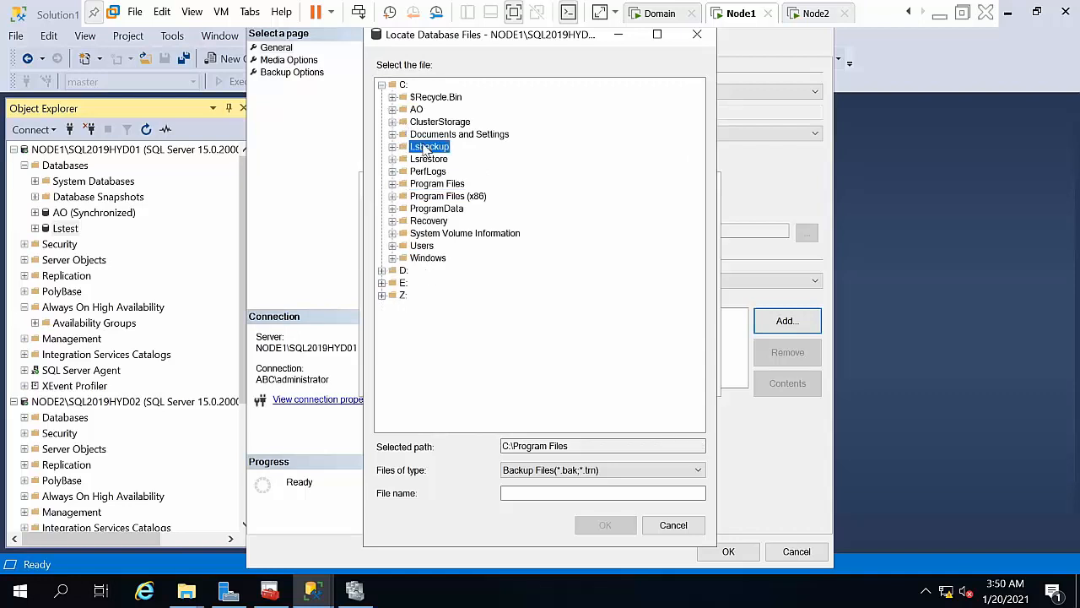
click(569, 493)
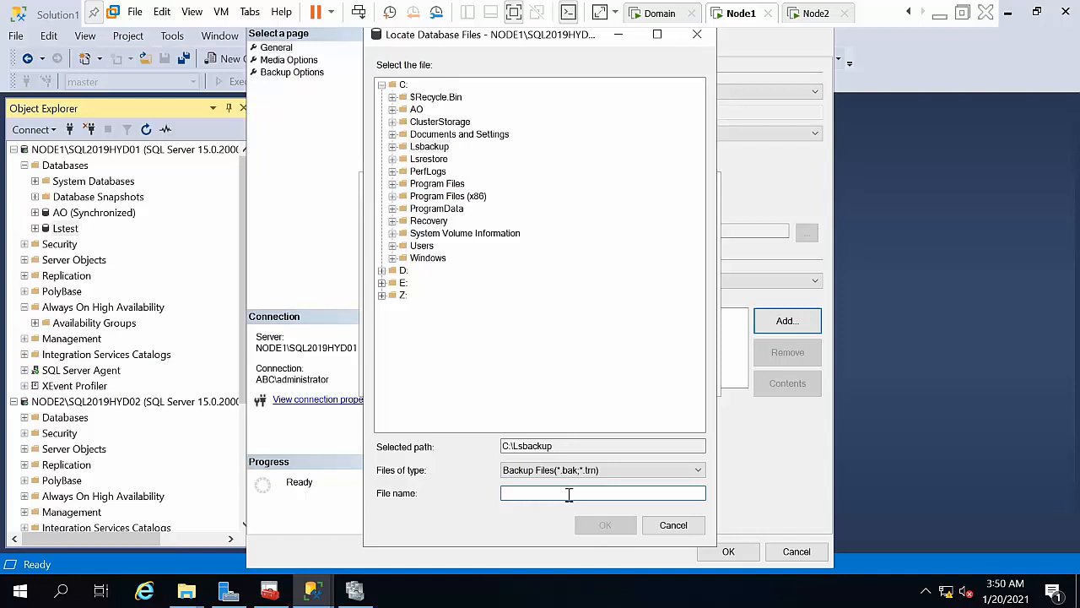
text(lstest.bak)
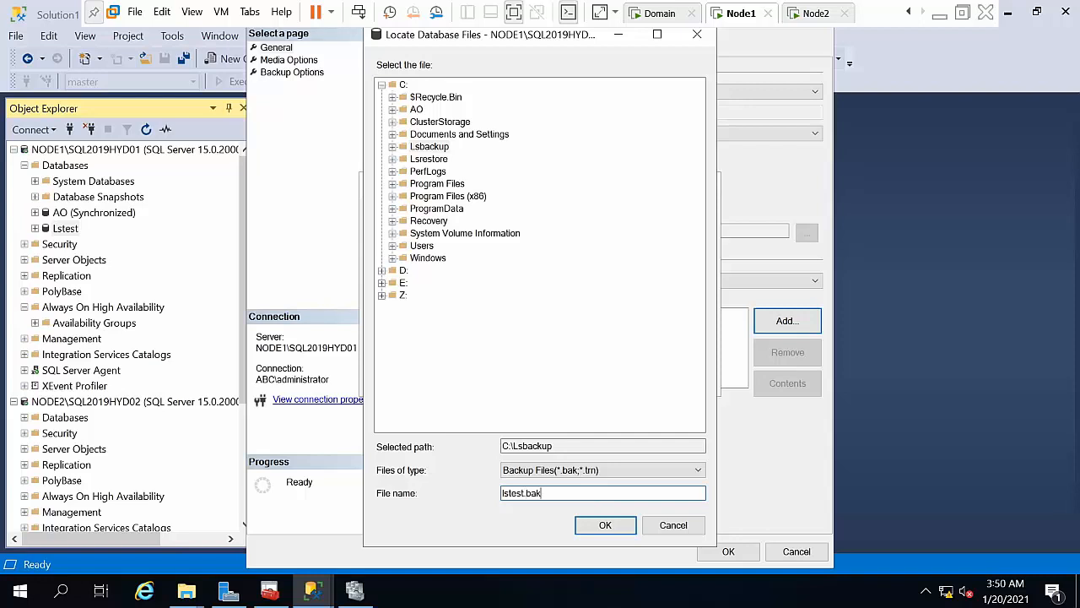
key(Return)
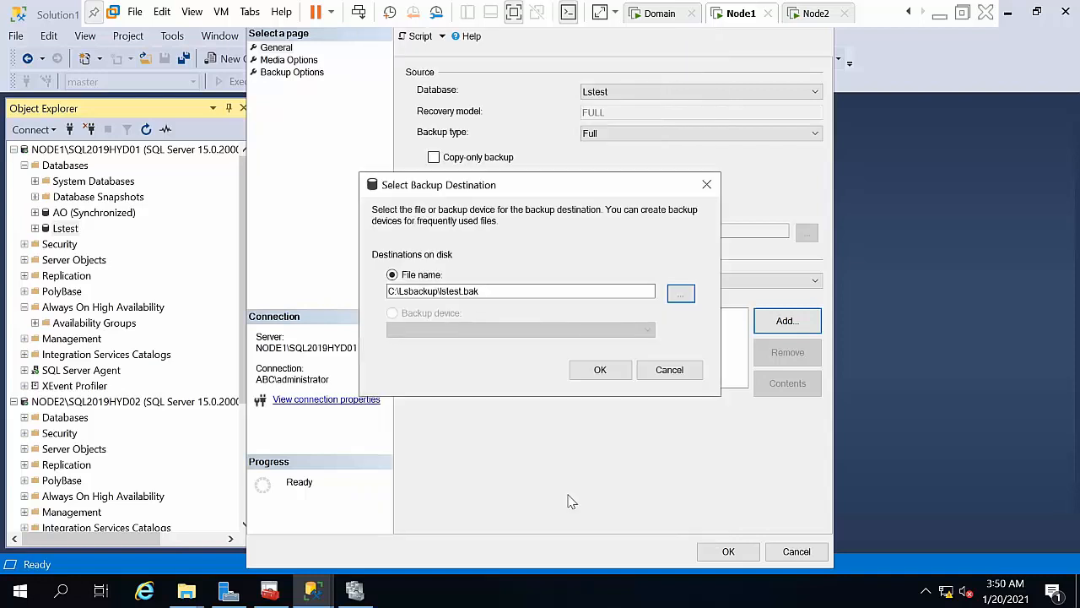
click(604, 371)
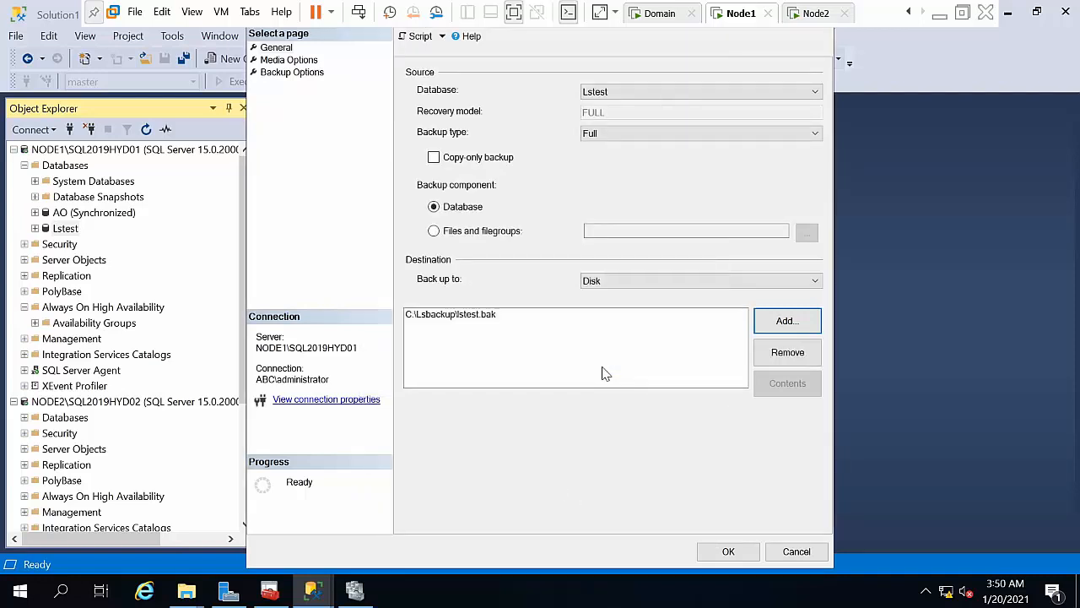
click(729, 552)
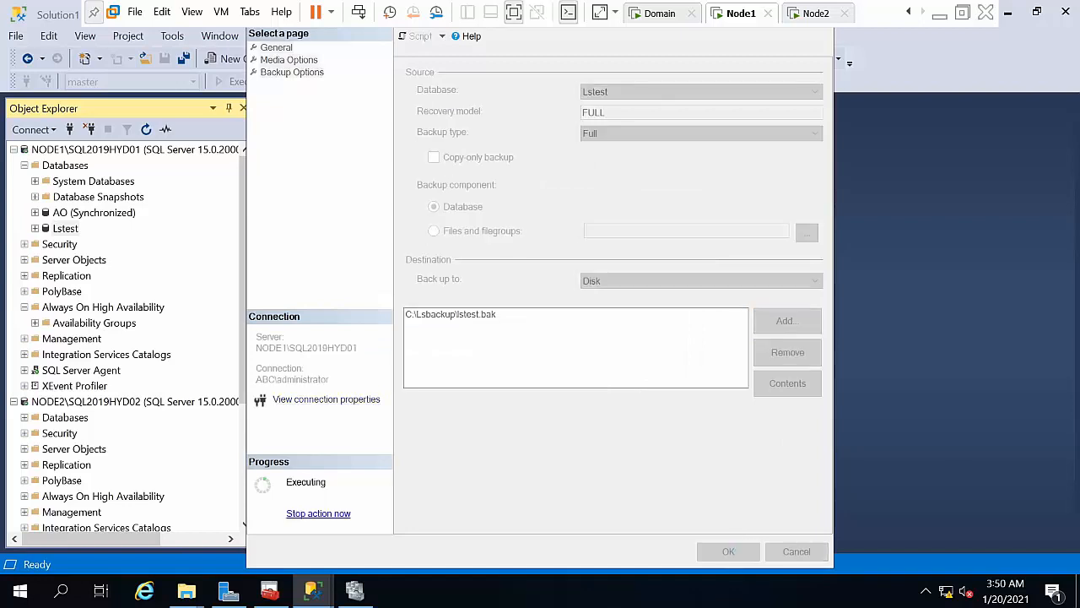
click(743, 324)
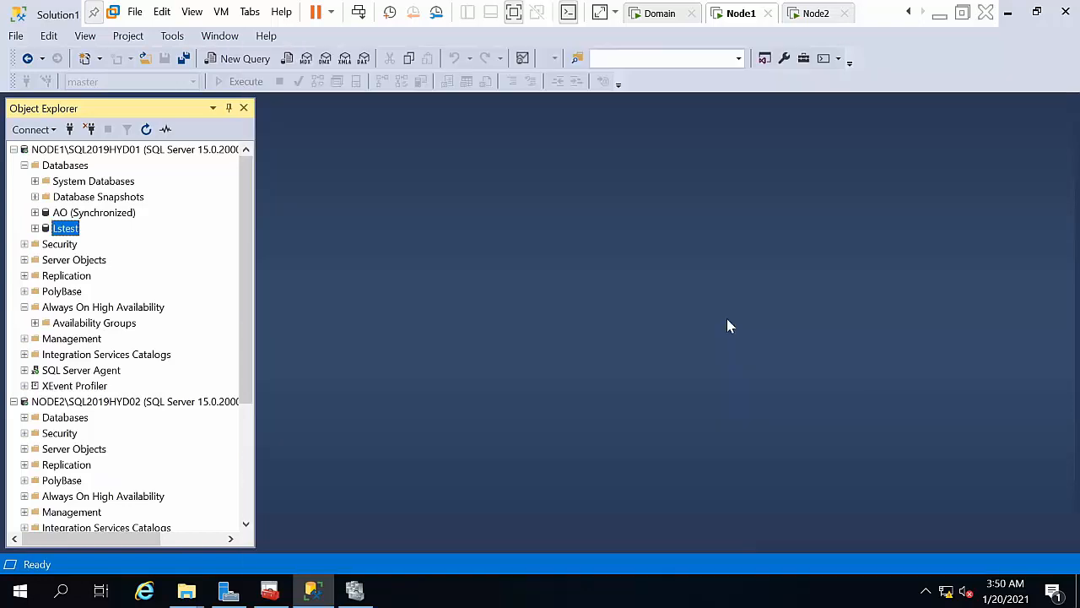
Step: Run a Transaction Log backup of Lstest to C:\Lsbackup\lstest.bak, then collapse NODE1's databases and expand NODE2's
right_click(71, 228)
mouse_move(116, 293)
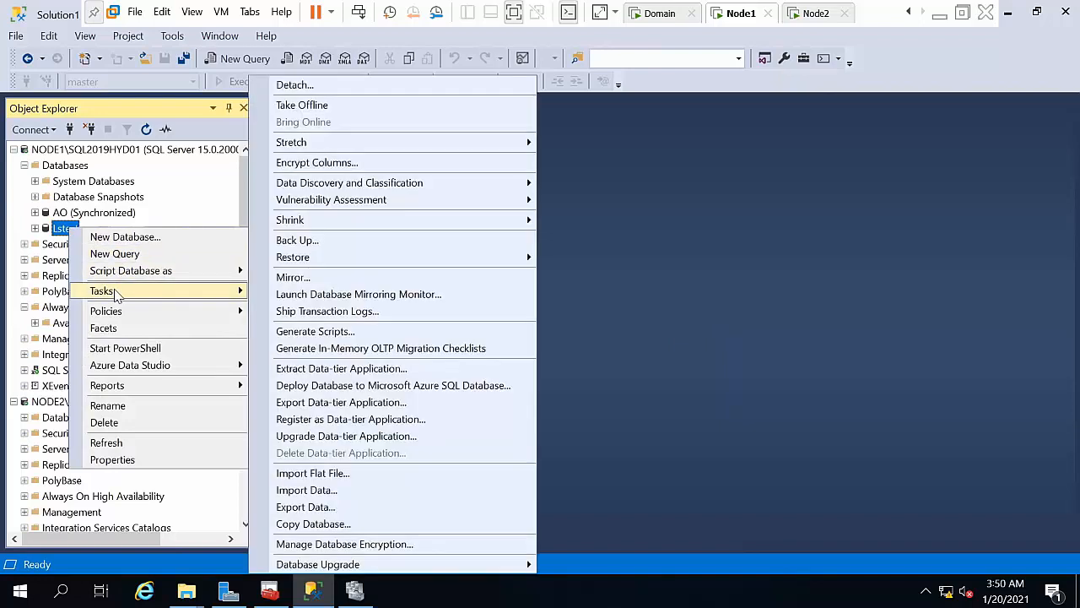
click(319, 240)
click(640, 133)
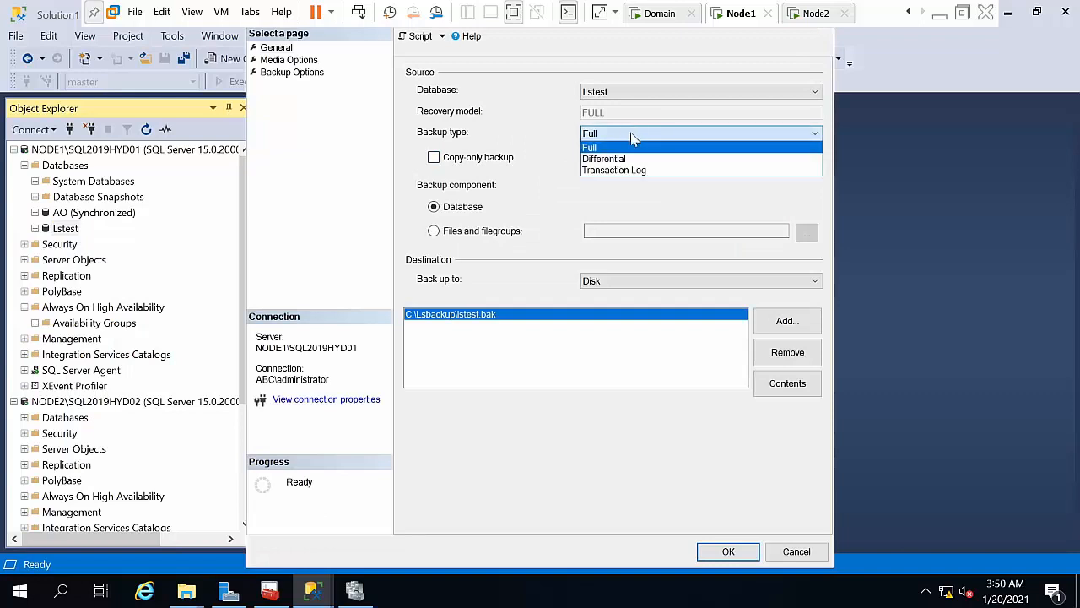
click(614, 171)
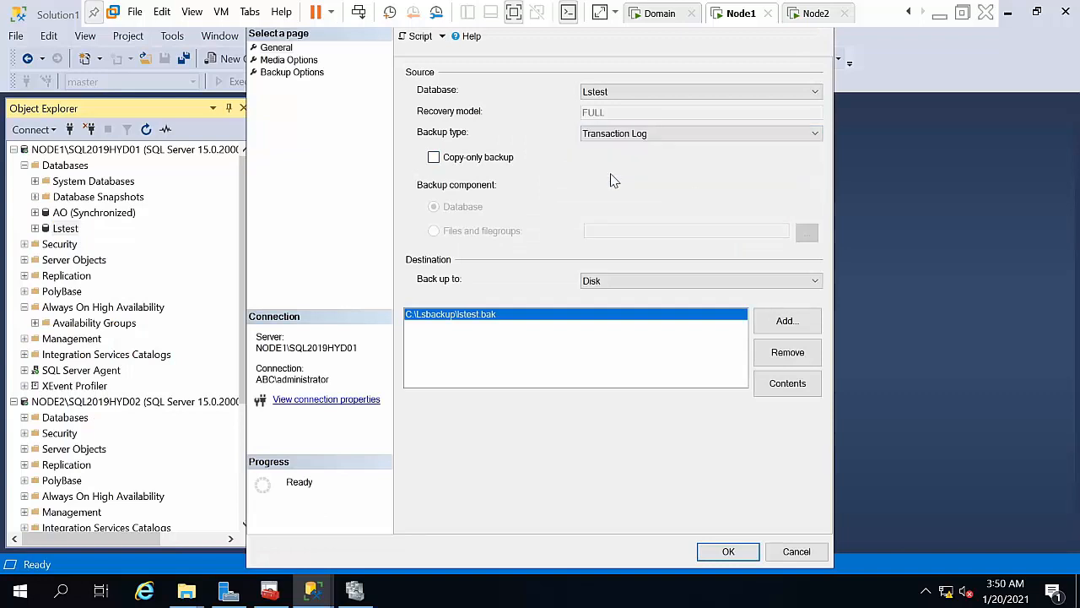
click(726, 553)
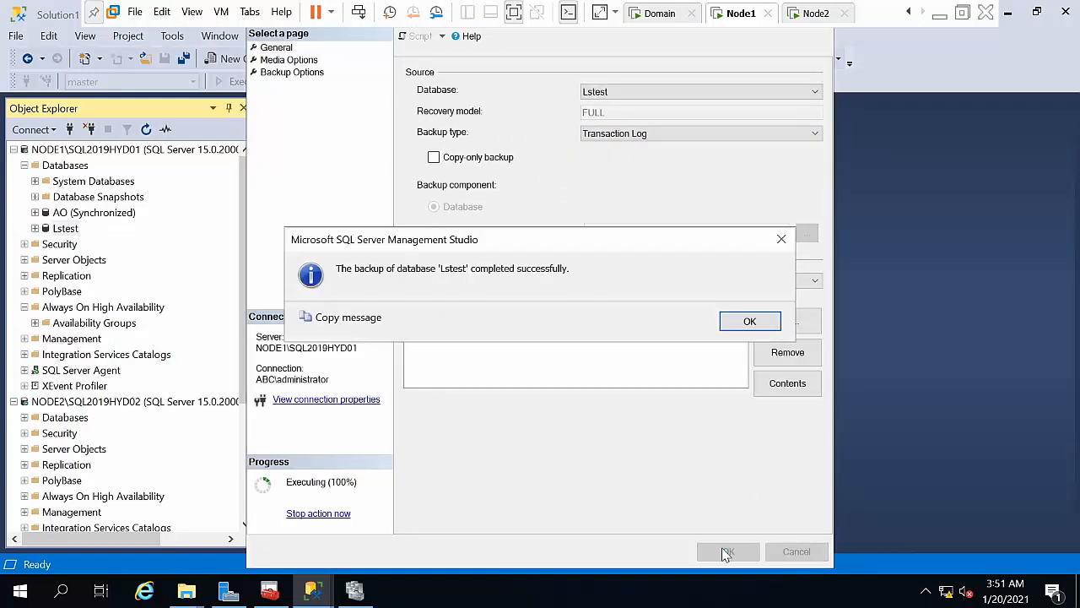
click(743, 326)
click(24, 165)
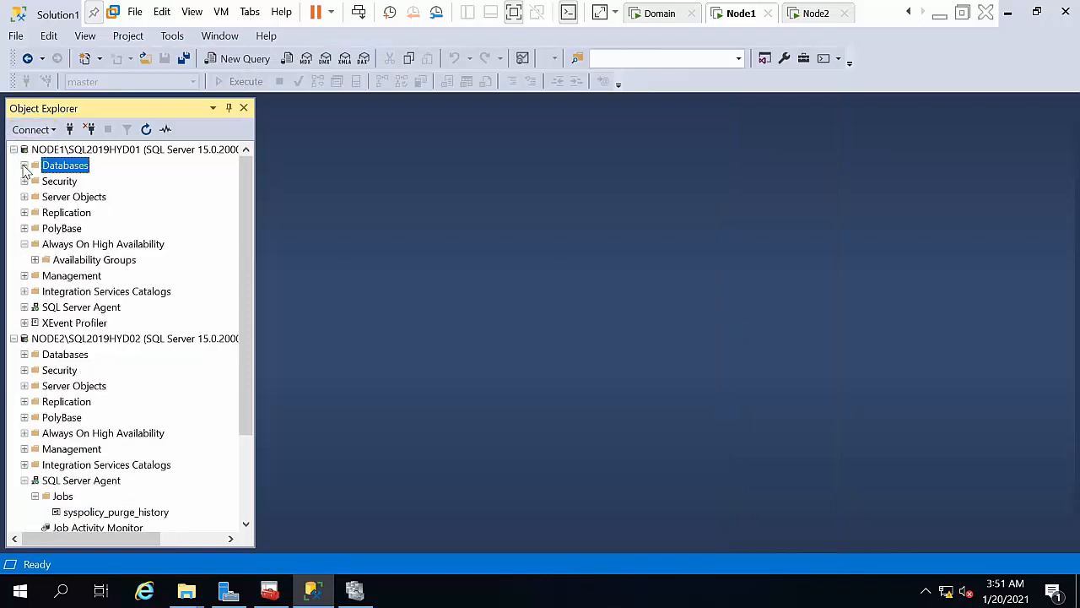
double_click(68, 355)
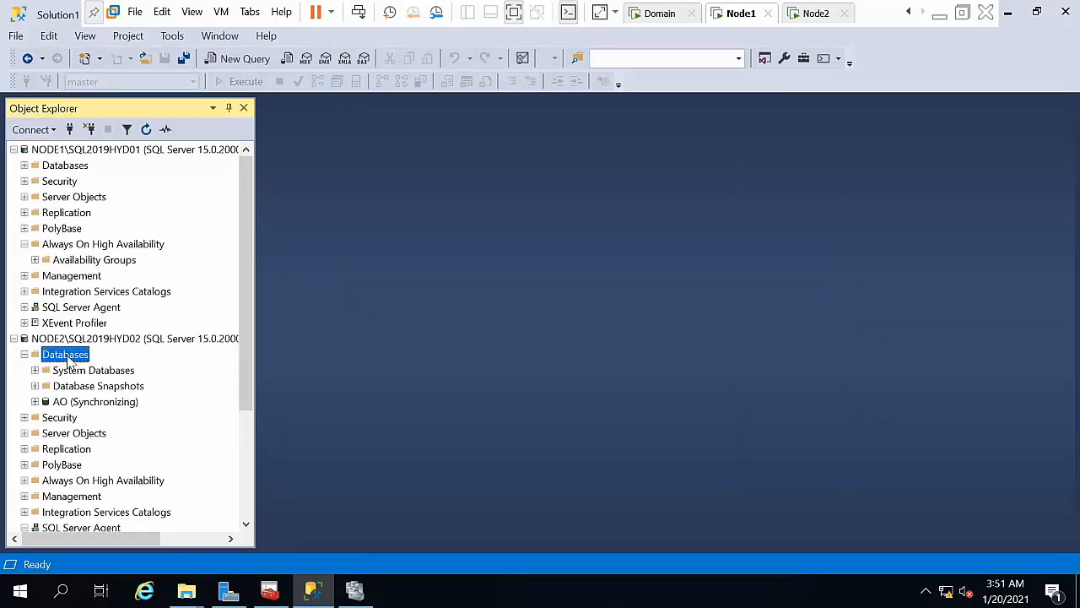
Step: Restore a database on NODE2 from a device, adding a backup file and typing its UNC path
right_click(68, 355)
click(130, 403)
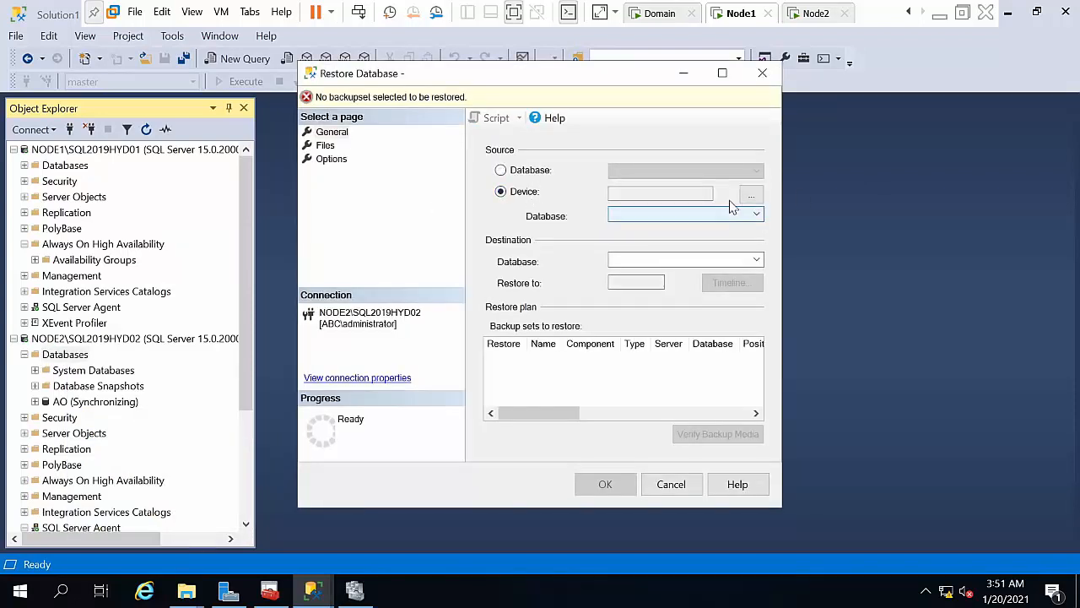
click(751, 194)
click(689, 241)
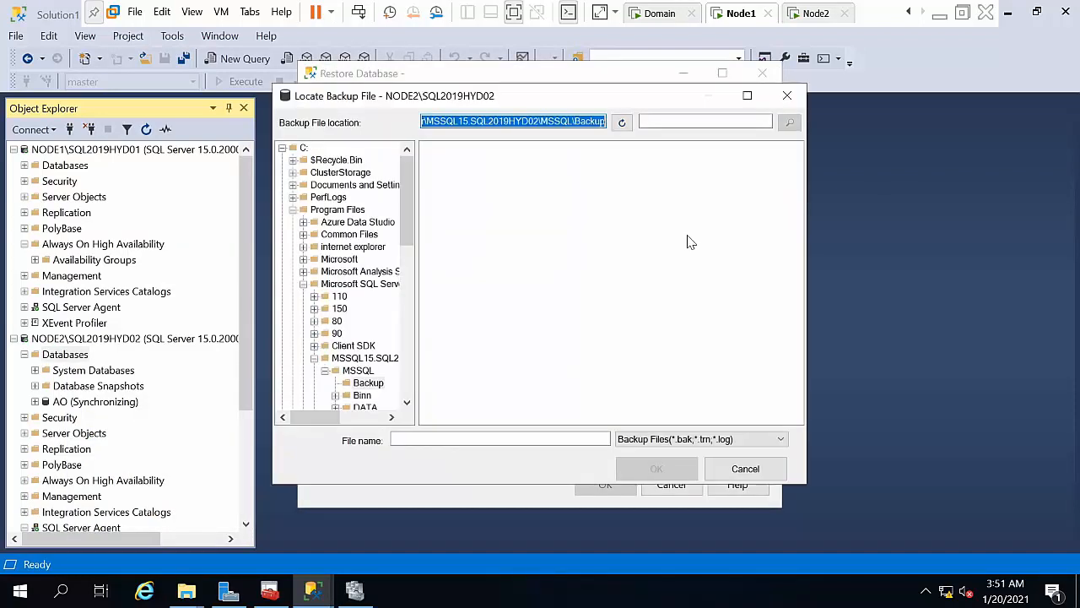
text(\\node1\lsbackup\)
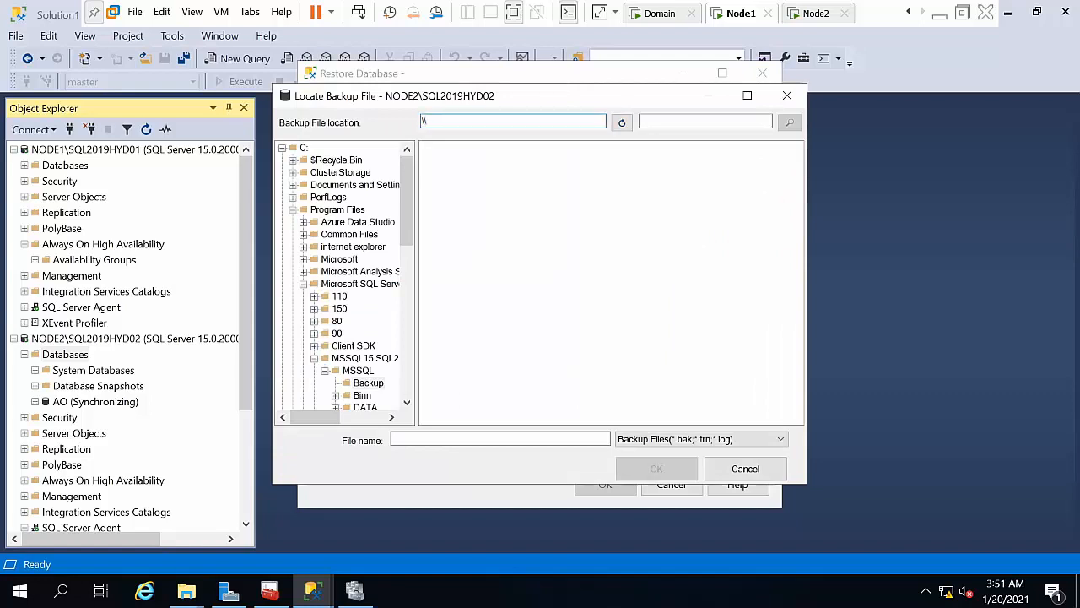
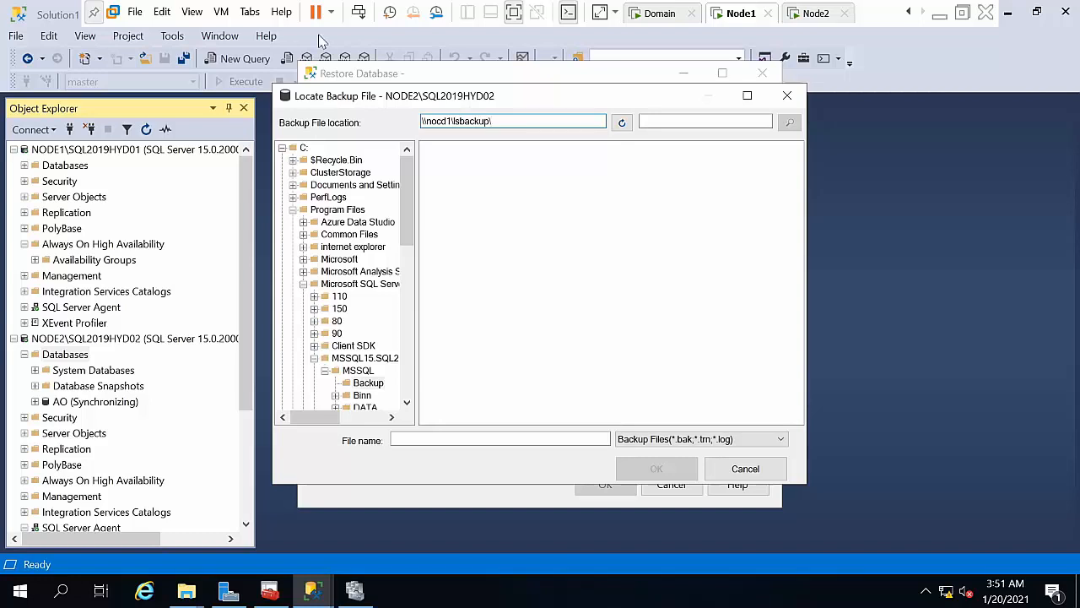
Step: Refresh the \\nocd1\lsbackup backup location and list All Files(*), which shows nothing
key(ctrl+a)
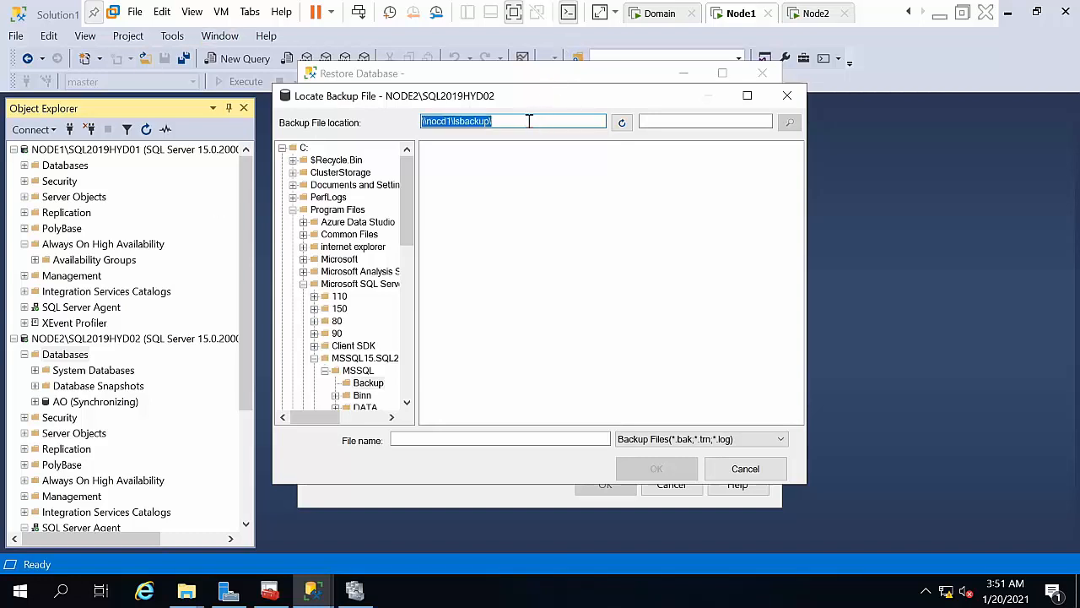
click(621, 124)
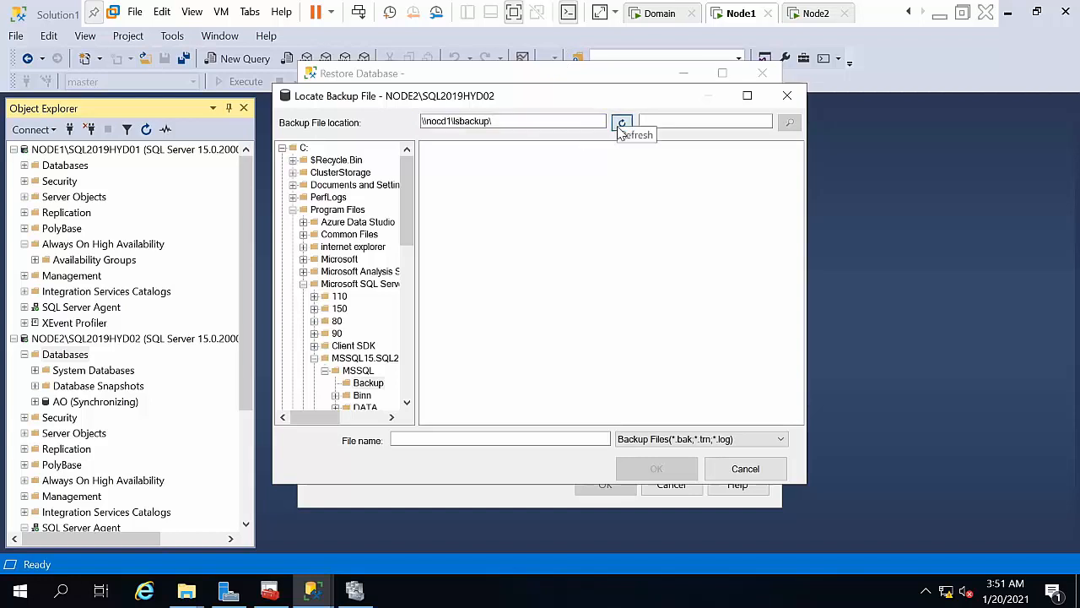
click(282, 149)
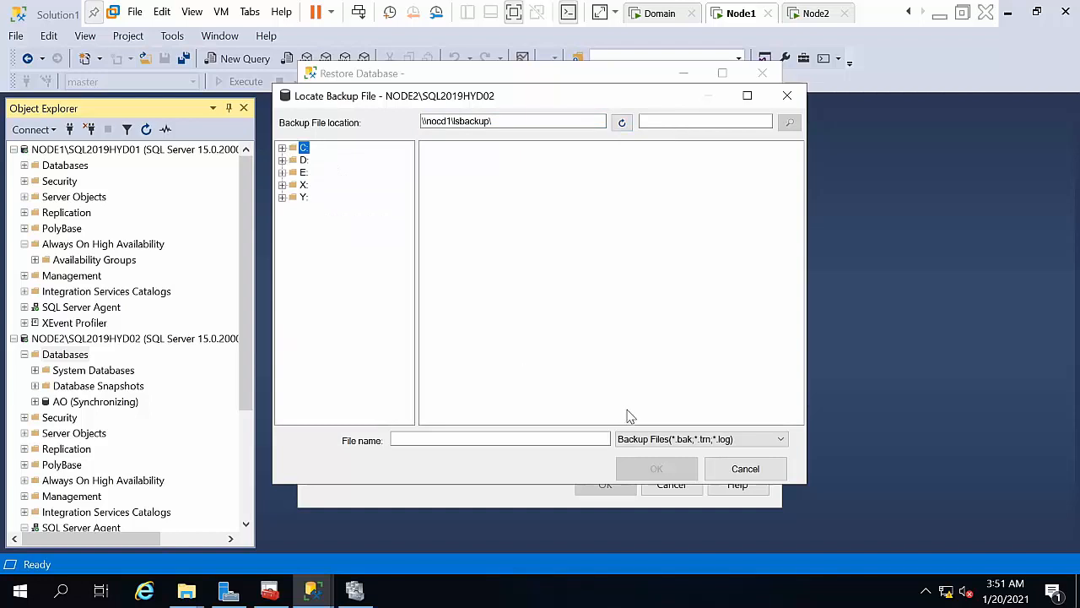
click(635, 438)
click(638, 464)
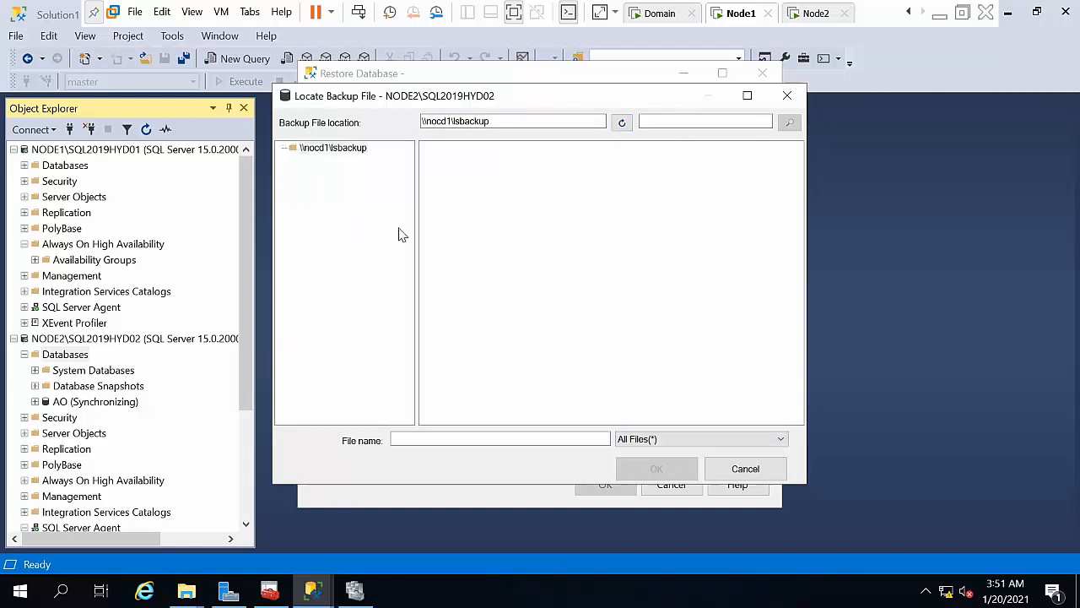
click(310, 148)
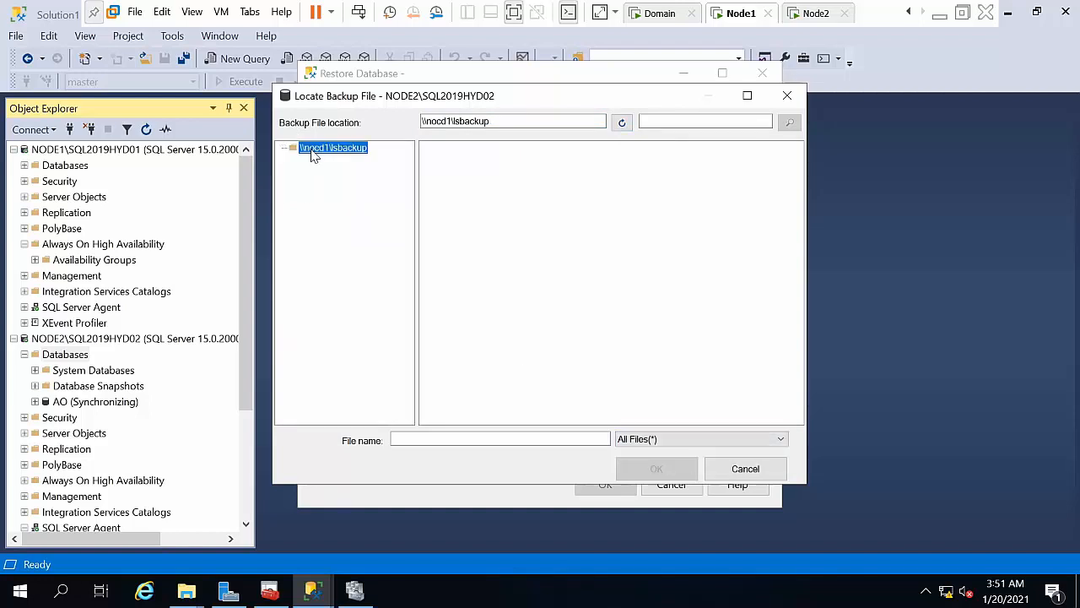
Step: Switch the file filter to backup files and back to All Files(*), then launch File Explorer
click(671, 440)
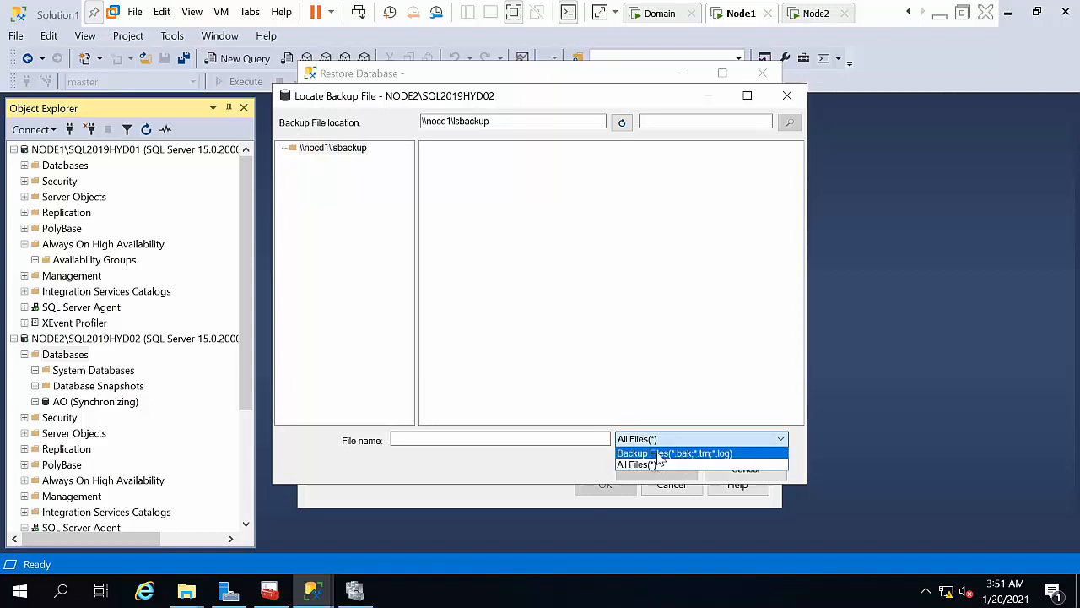
click(659, 453)
click(646, 440)
click(637, 466)
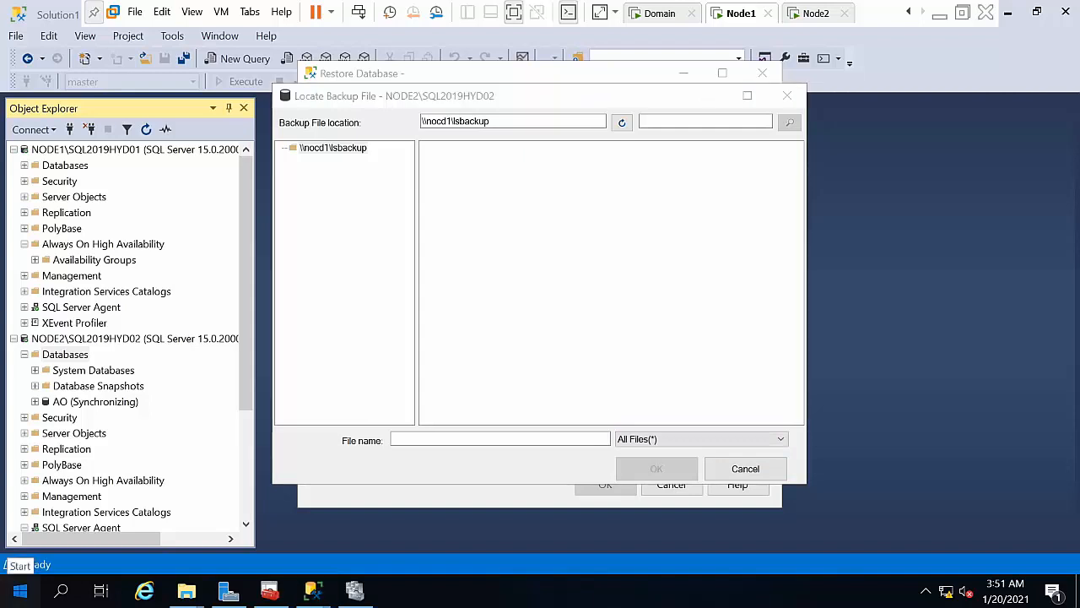
click(20, 591)
click(486, 342)
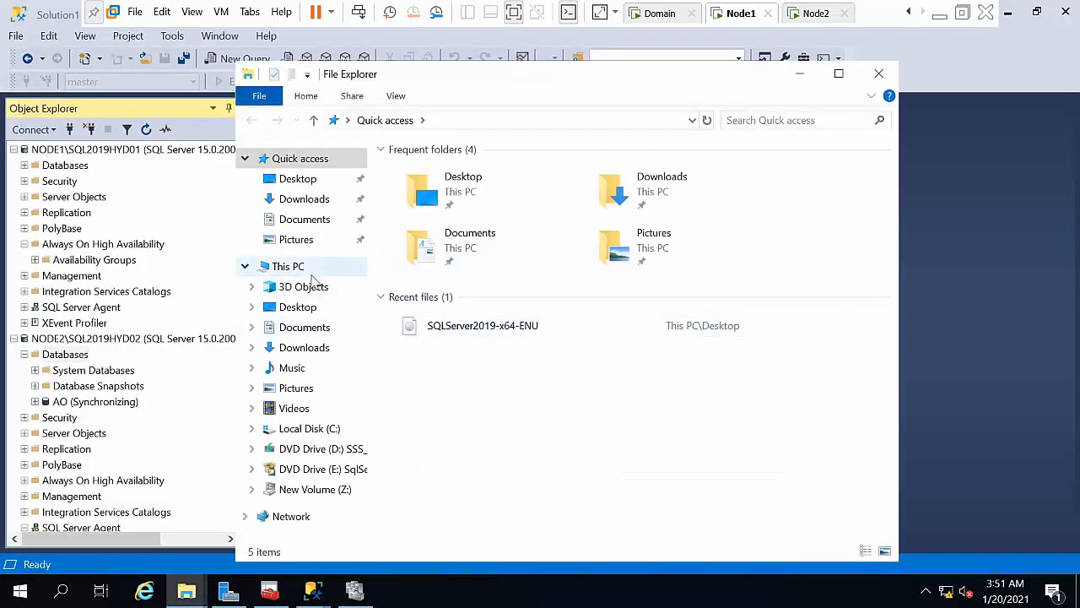
Step: Browse to C:\Lsbackup in File Explorer and check its full folder path
click(311, 275)
double_click(537, 395)
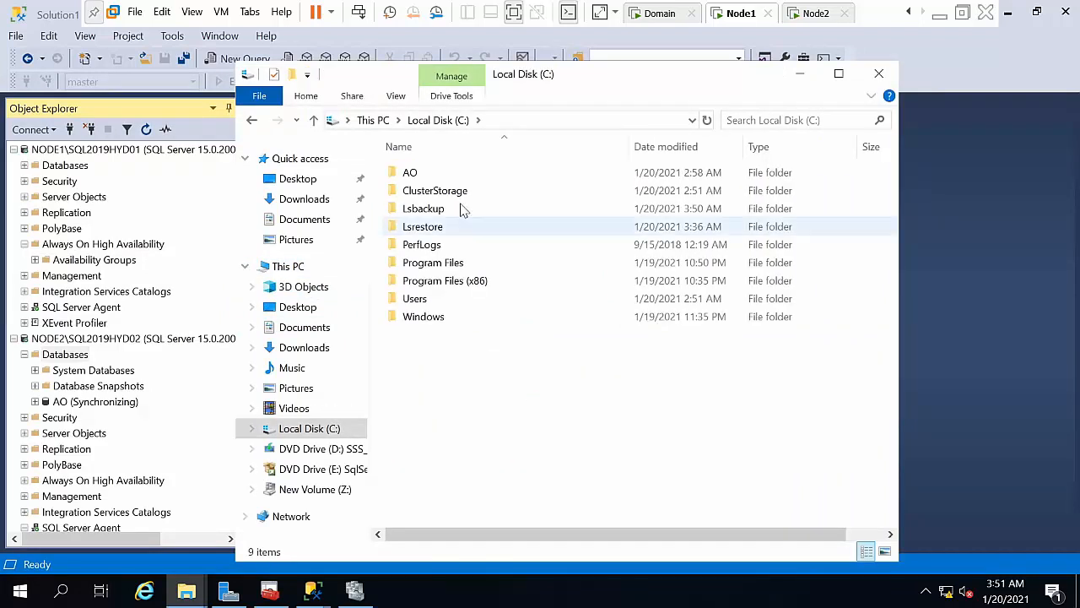
double_click(453, 208)
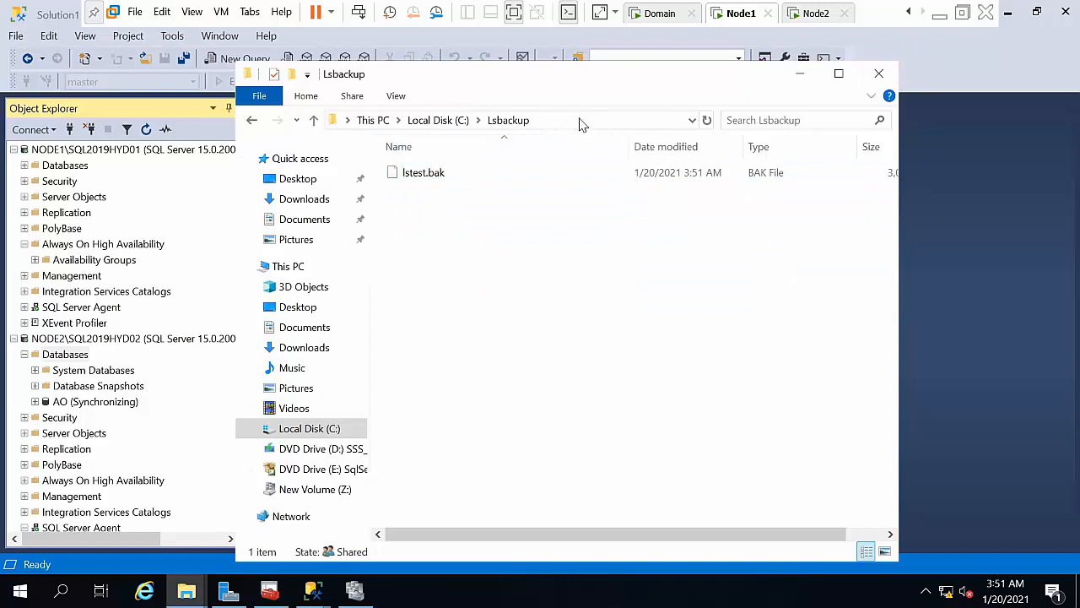
click(581, 120)
click(459, 296)
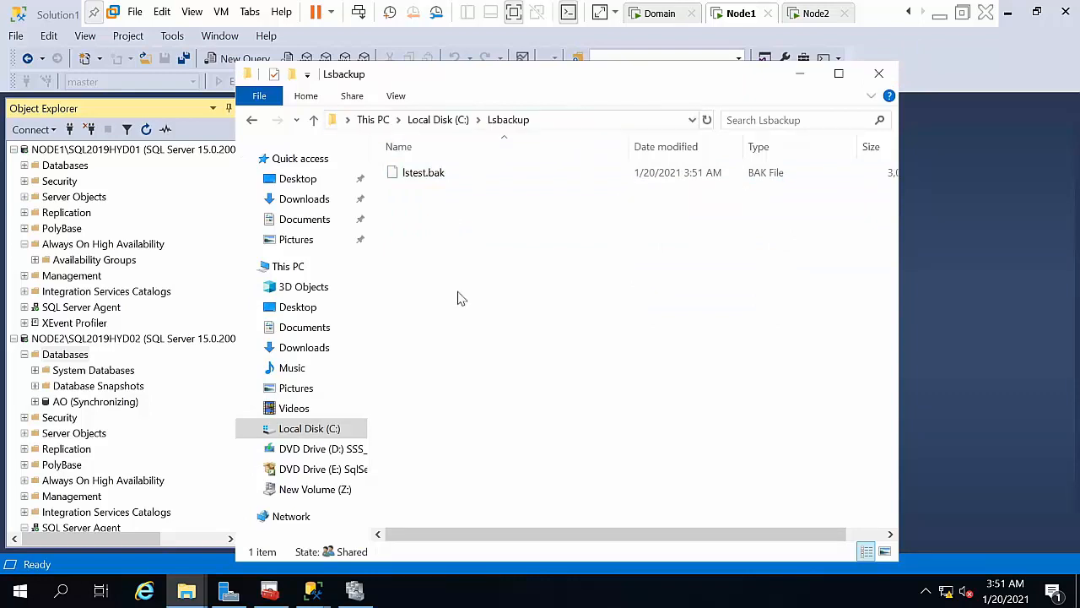
click(435, 120)
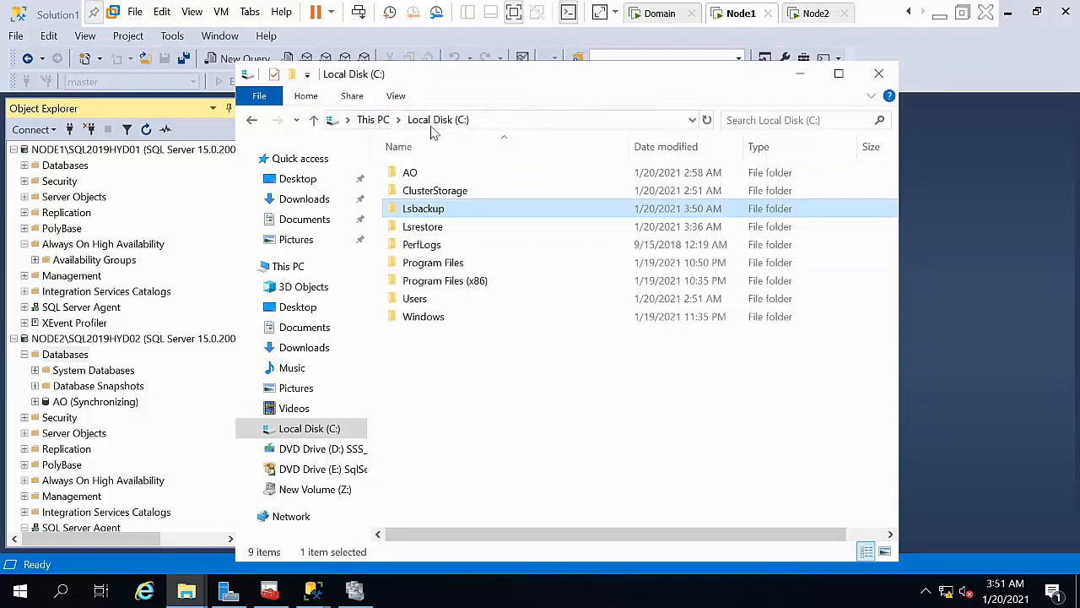
Step: Select Lsbackup's network path \\NODE1\Lsbackup in its Sharing properties, then minimize Explorer
right_click(421, 211)
click(486, 504)
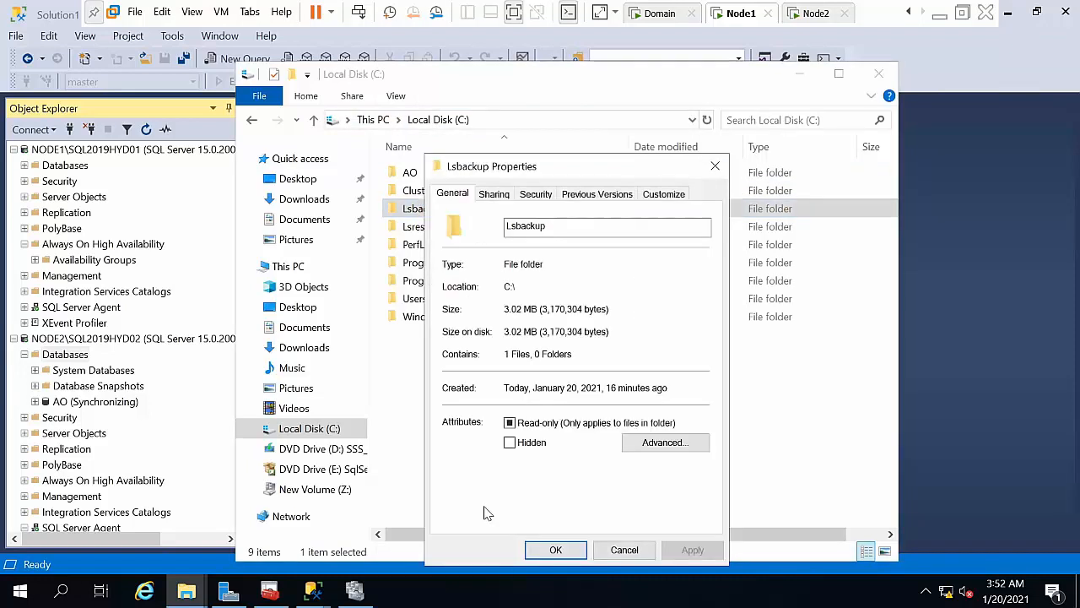
click(502, 195)
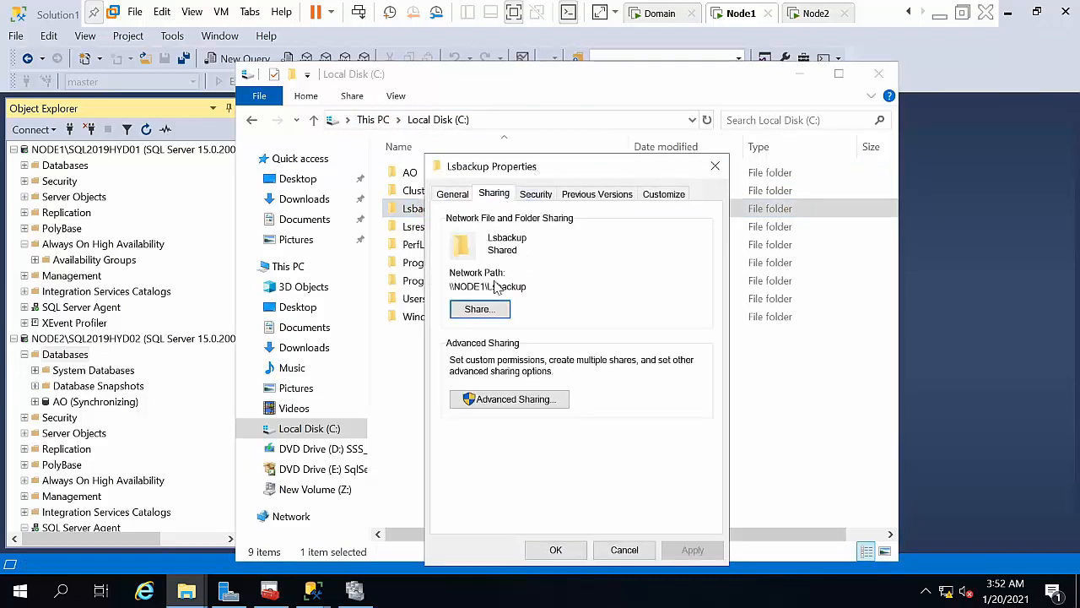
double_click(488, 286)
click(489, 286)
drag(490, 286, 557, 285)
click(557, 286)
double_click(473, 290)
key(ctrl+c)
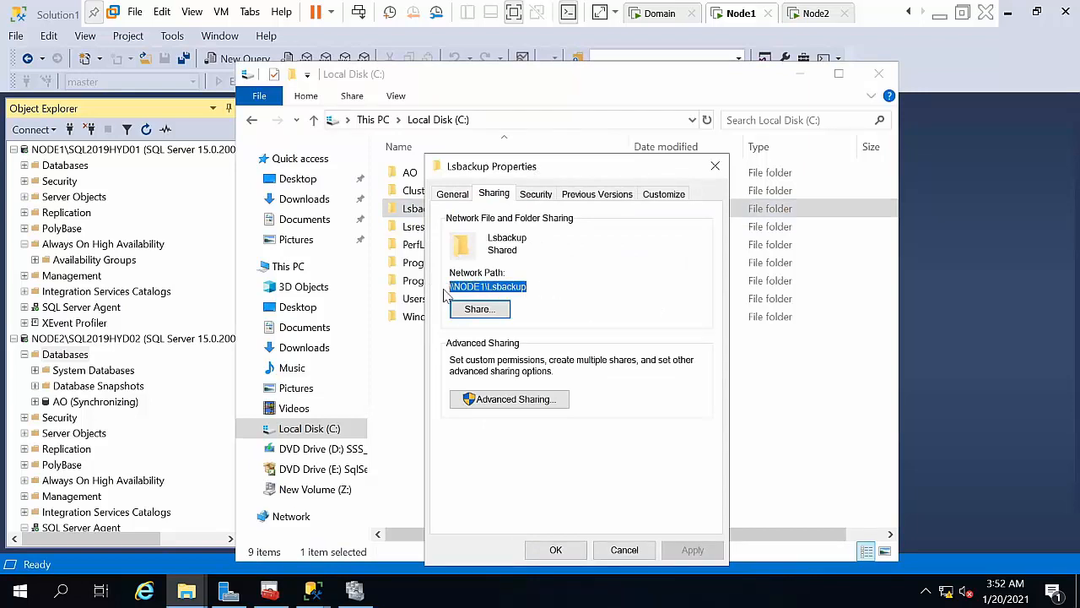
click(715, 165)
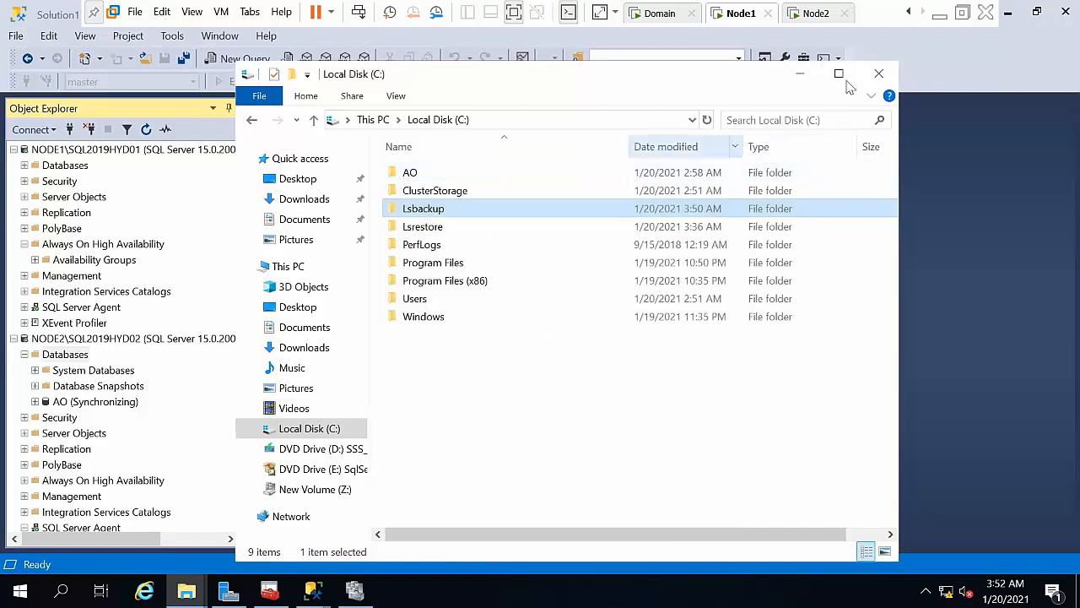
click(801, 74)
click(504, 121)
Step: Point the backup location to \\NODE1\Lsbackup and choose lstest.bak as the backup device
drag(504, 121, 311, 151)
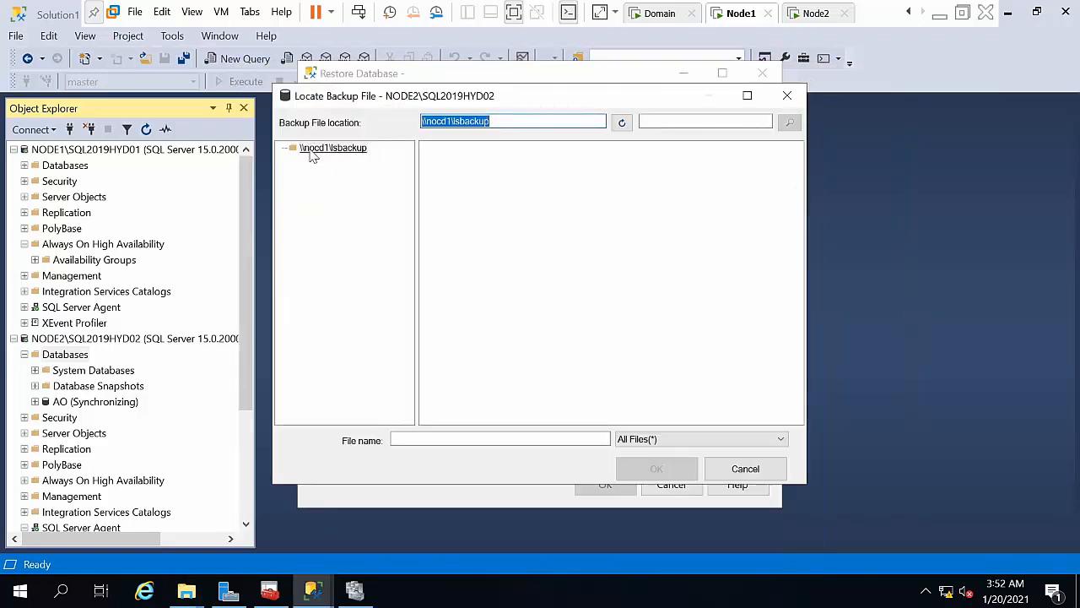
key(ctrl+v)
click(621, 125)
click(682, 444)
click(681, 450)
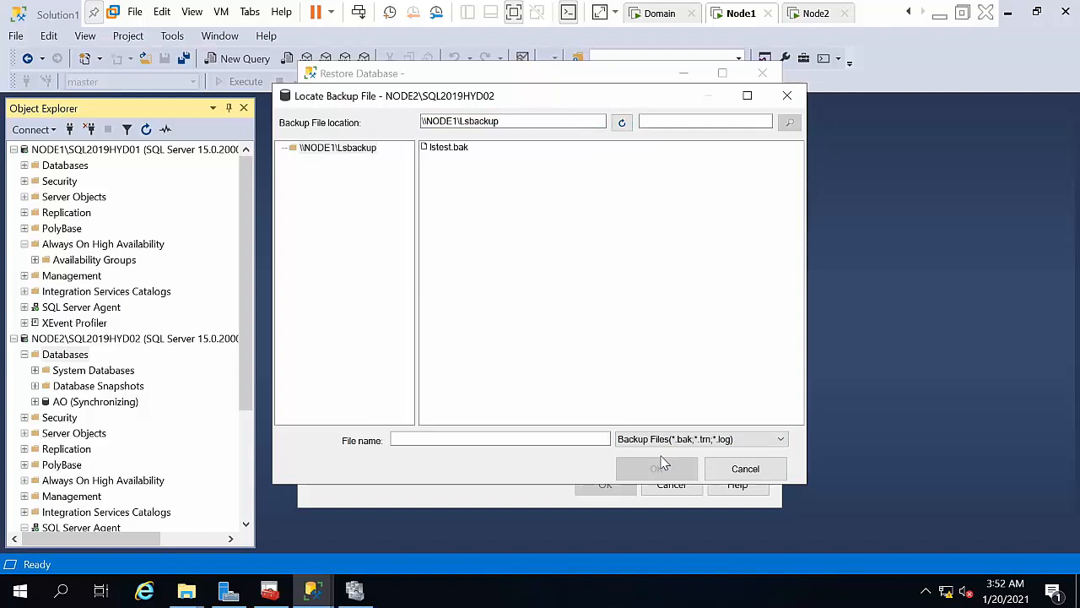
click(456, 149)
click(690, 467)
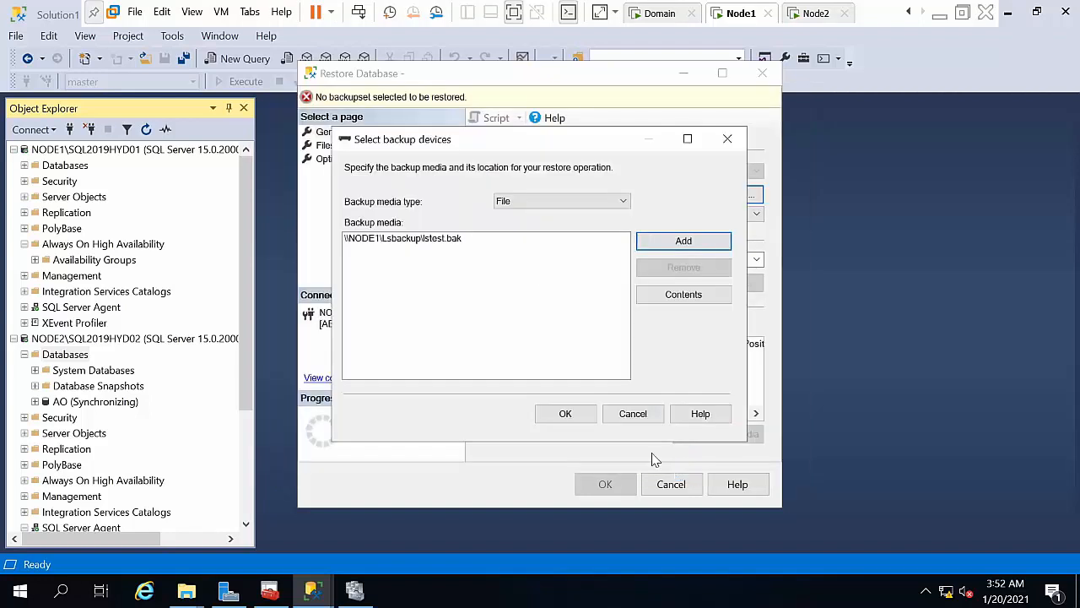
click(565, 413)
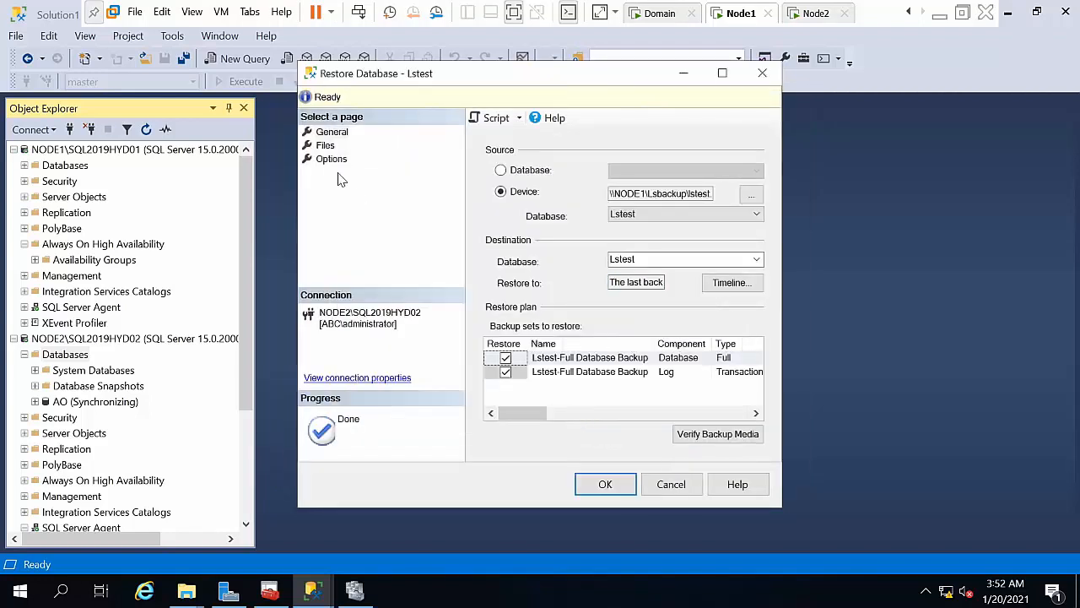
Step: Relocate all restored files, set recovery state to RESTORE WITH NORECOVERY, and run the restore
click(325, 145)
click(567, 175)
click(330, 158)
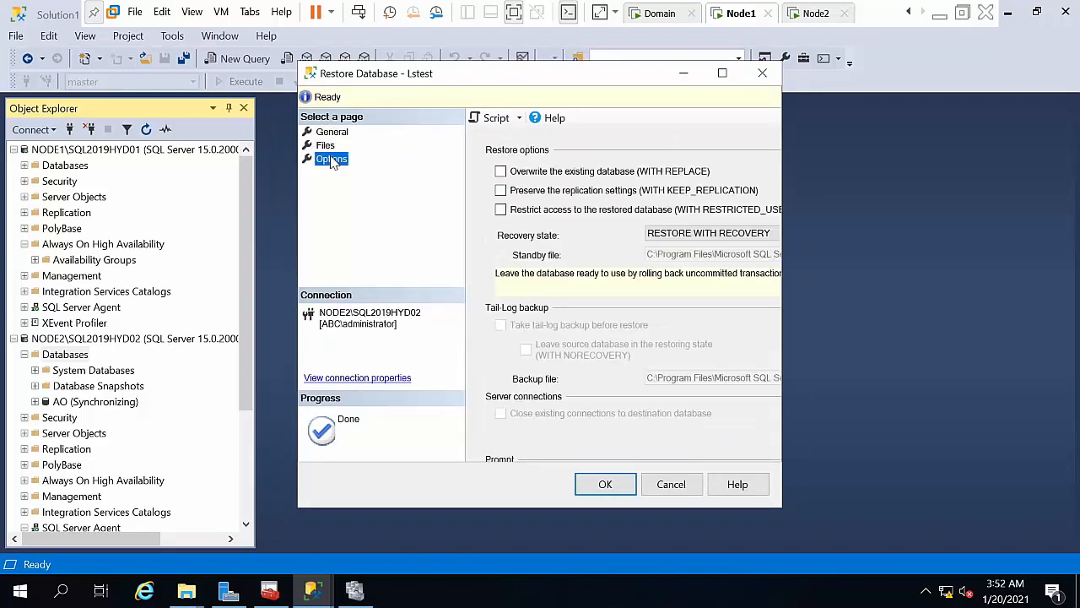
click(664, 237)
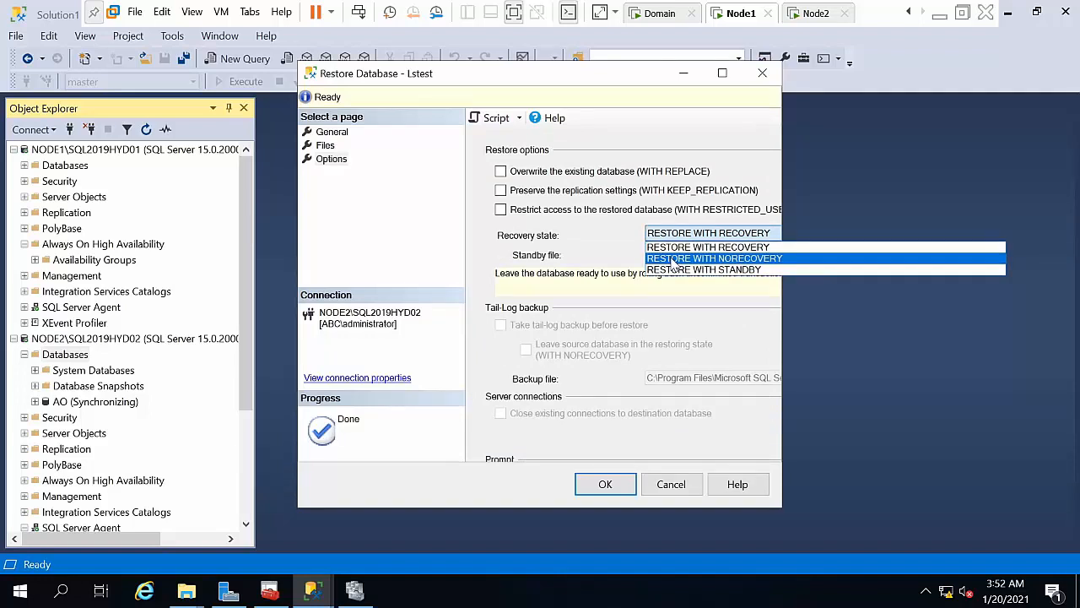
click(674, 260)
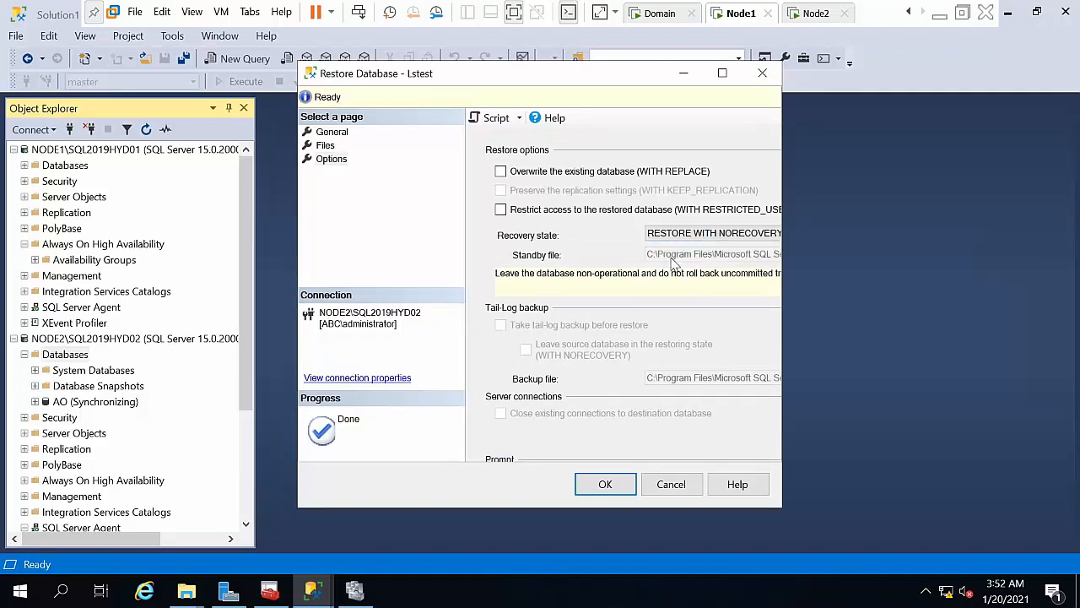
click(605, 487)
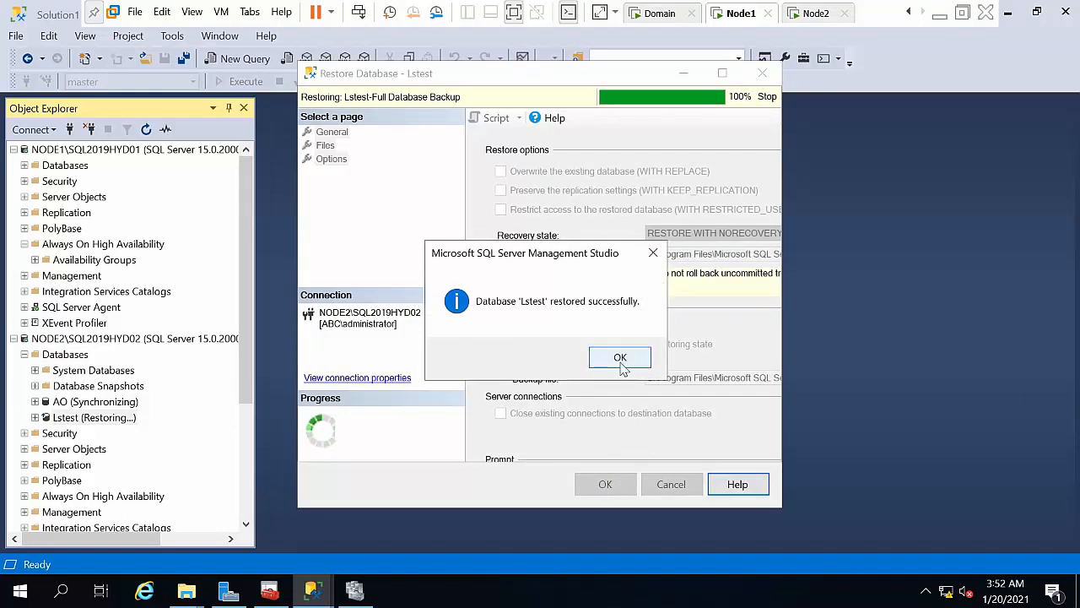
click(619, 358)
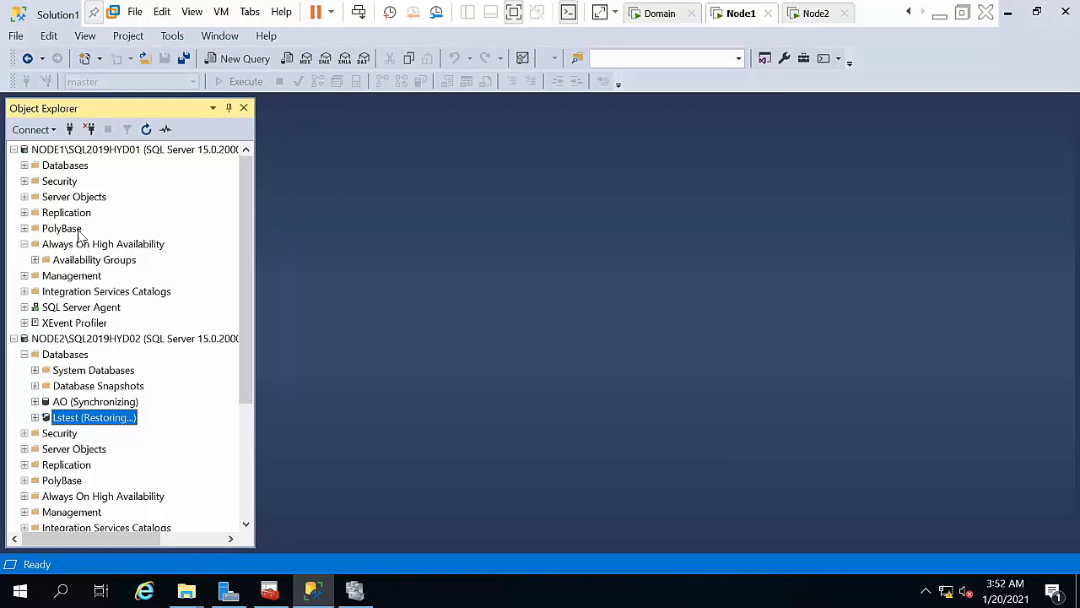
Step: In Lstest's properties on NODE1, enable it as a log shipping primary database
double_click(66, 168)
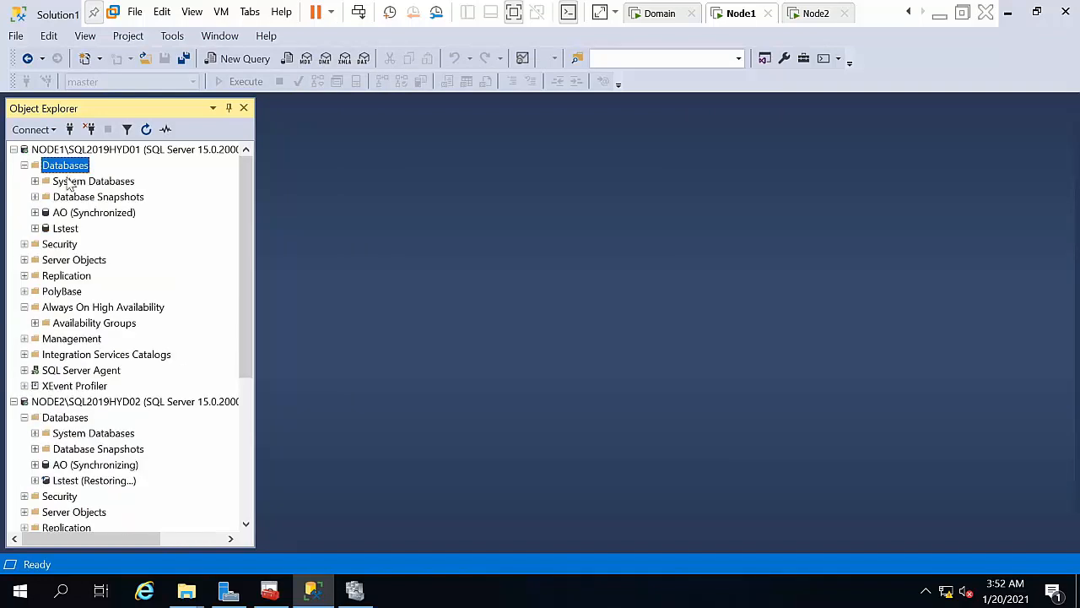
right_click(65, 231)
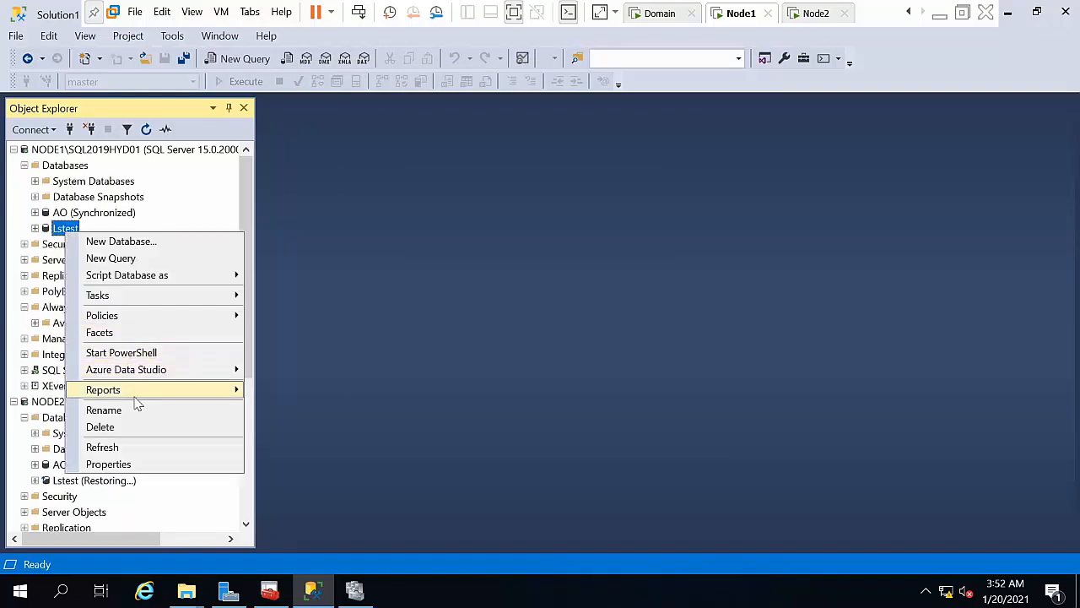
click(108, 464)
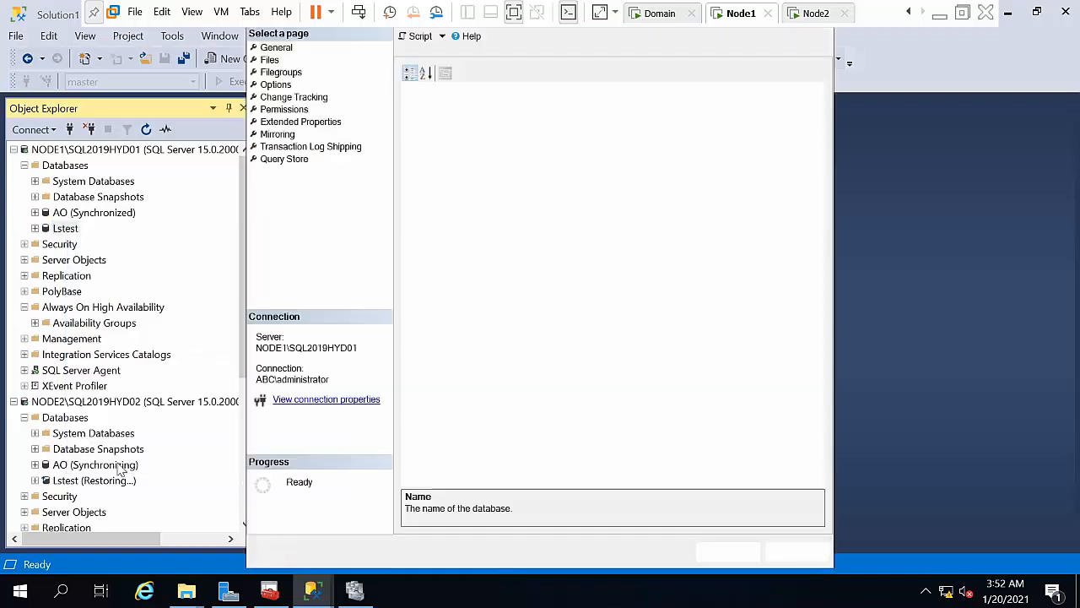
click(284, 147)
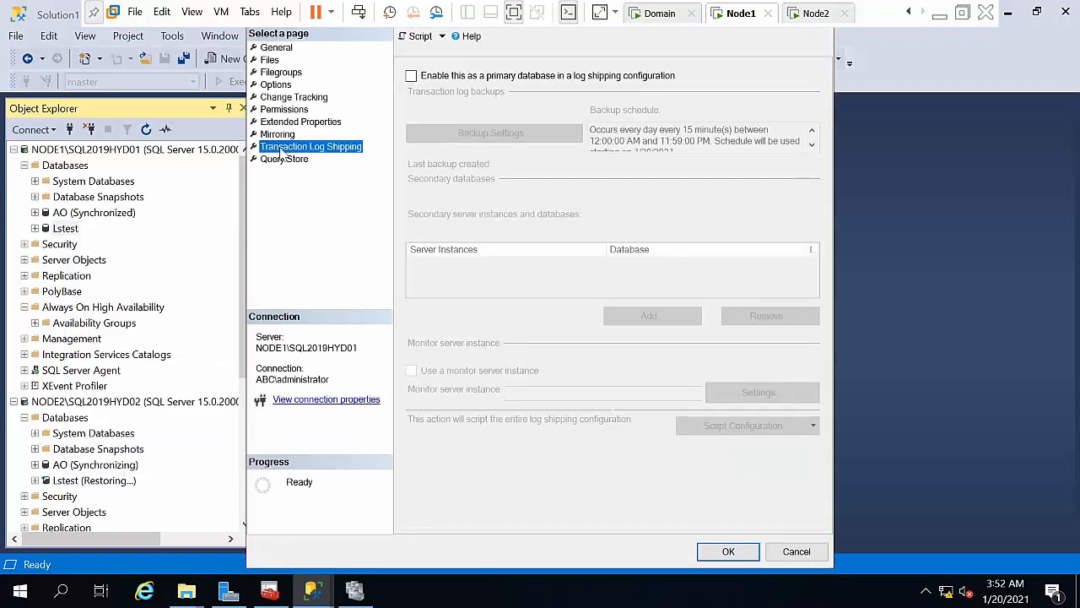
click(490, 75)
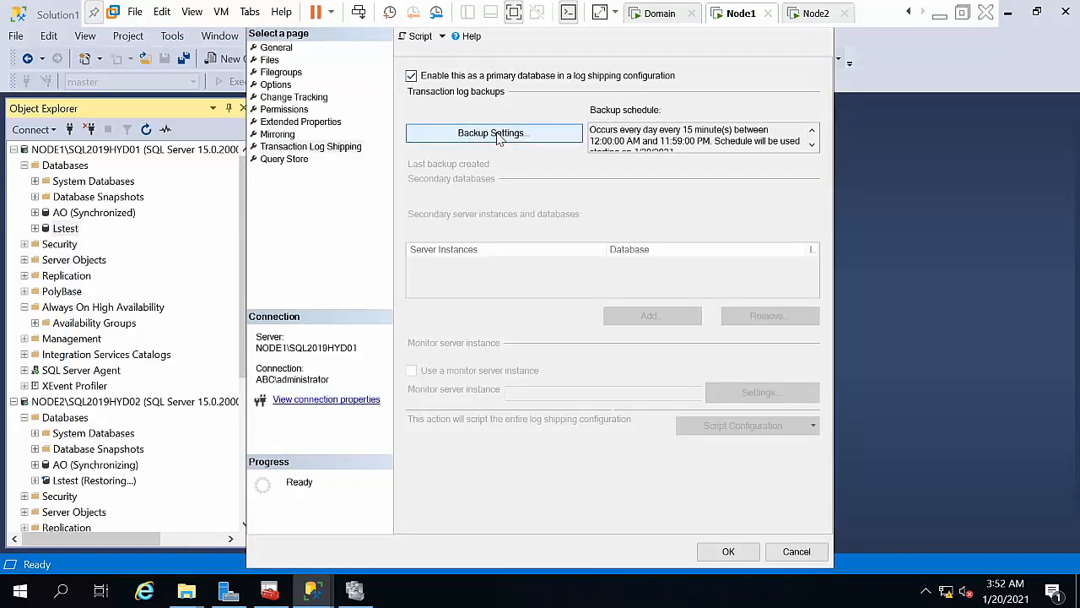
Step: Set both the network and local backup folder paths to \\NODE1\Lsbackup
click(499, 133)
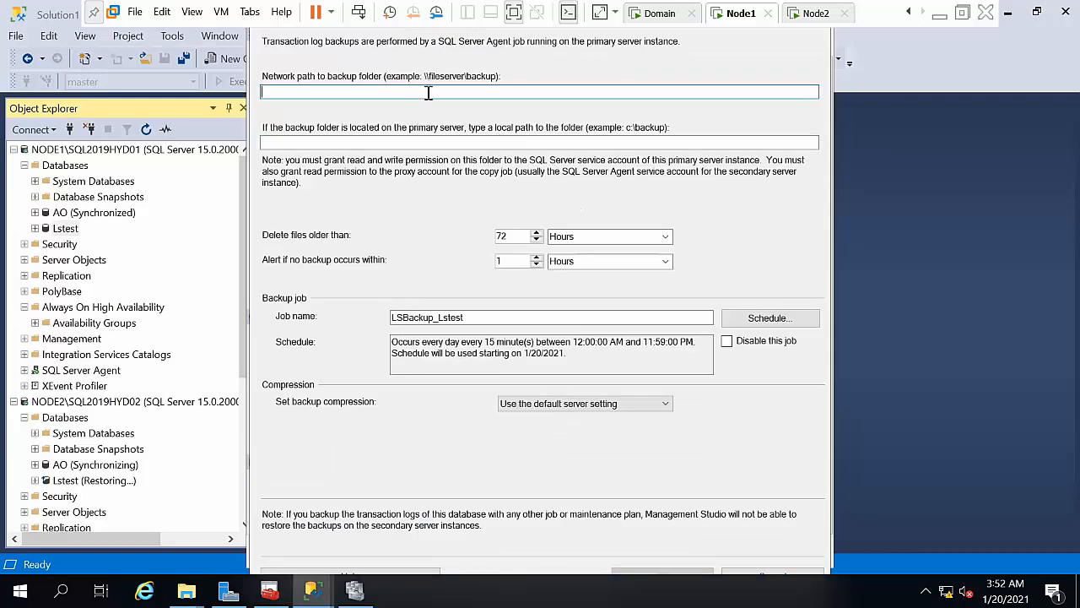
key(ctrl+v)
click(387, 144)
key(ctrl+v)
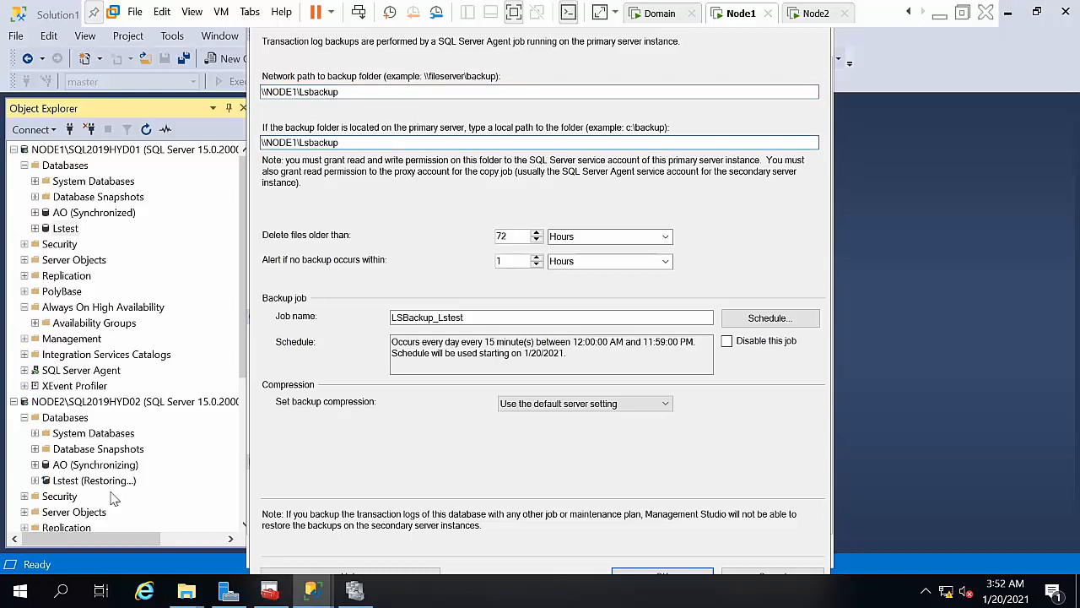
click(21, 590)
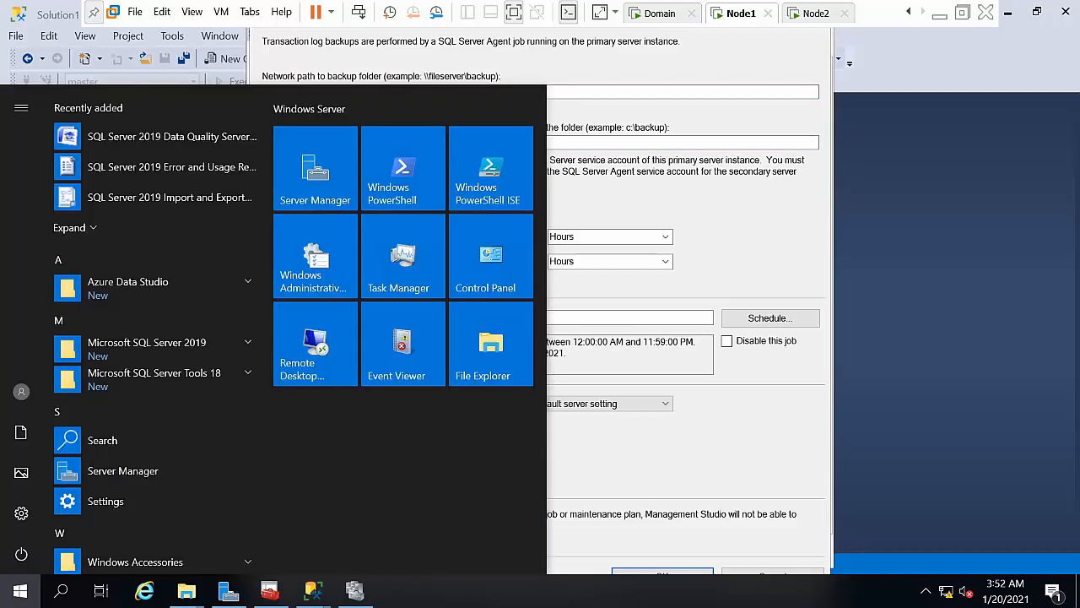
Step: Open the Sharing properties of the C:\Lsrestore folder in File Explorer
click(491, 346)
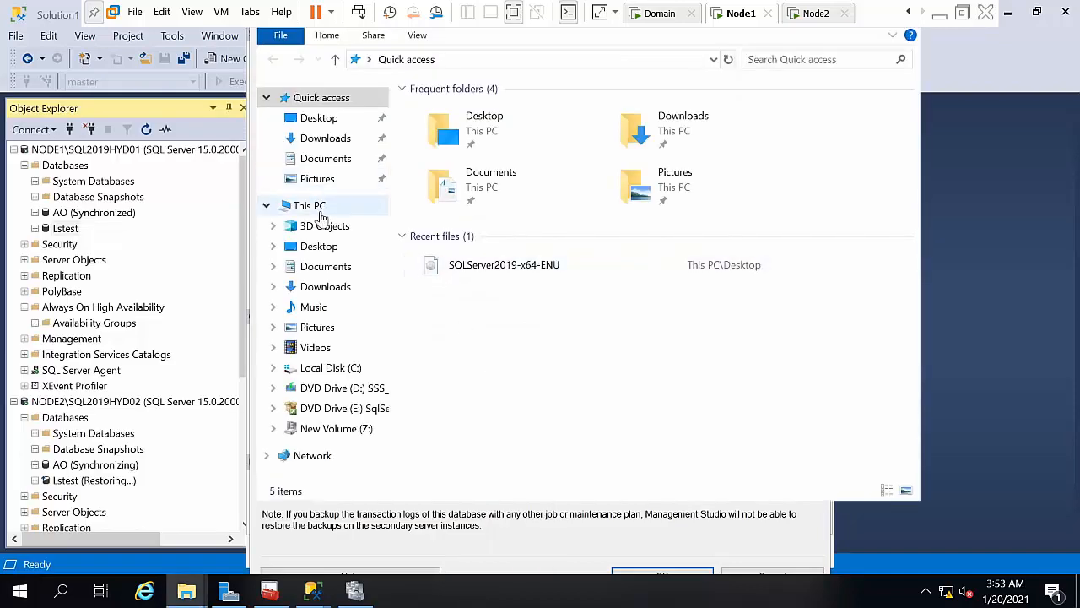
click(319, 212)
double_click(583, 349)
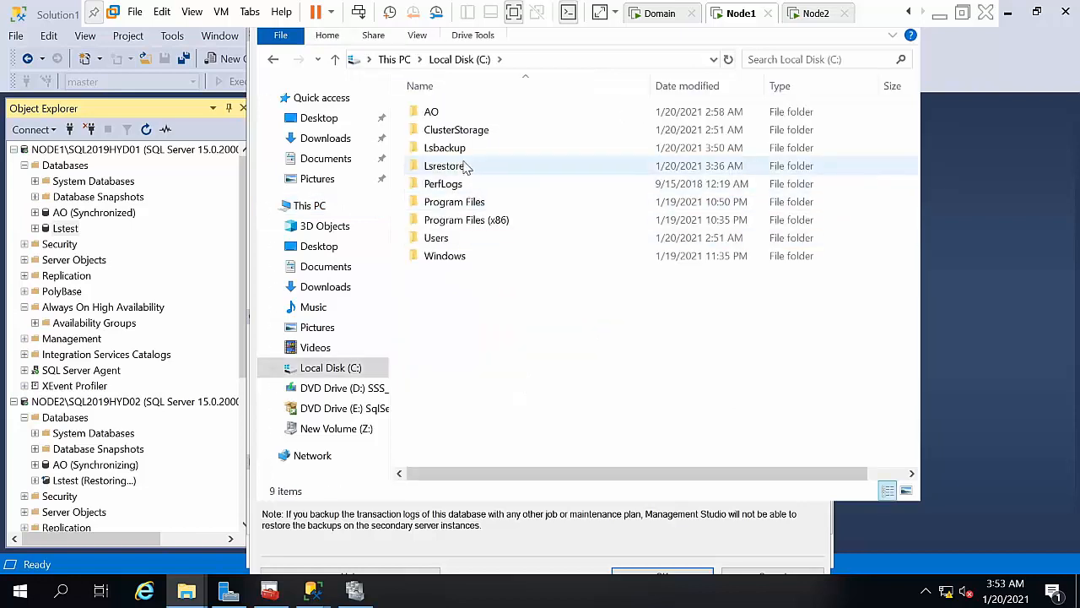
click(463, 165)
right_click(463, 165)
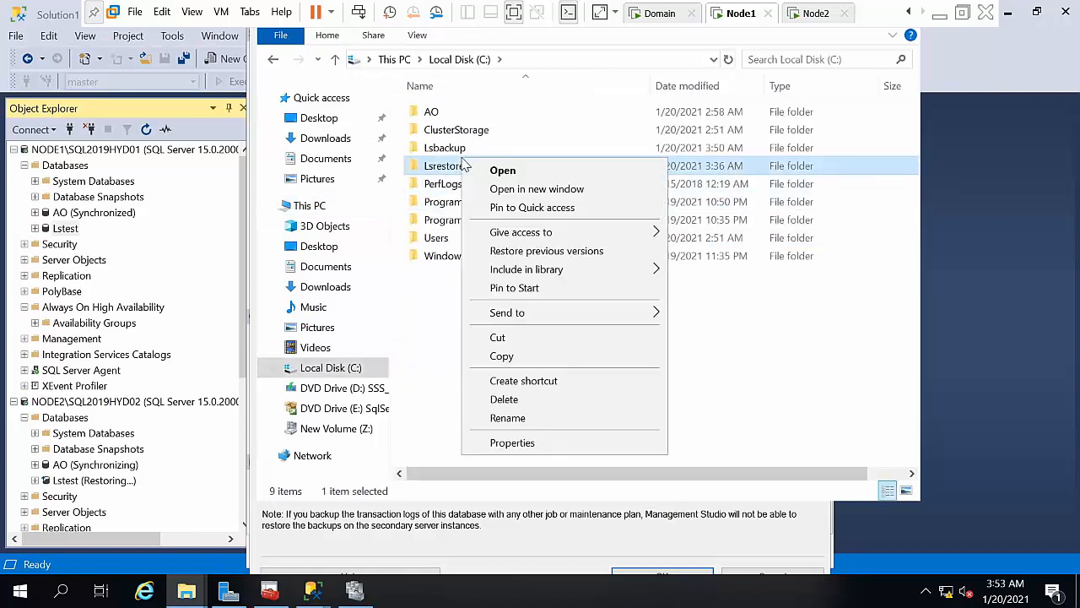
click(517, 443)
click(536, 194)
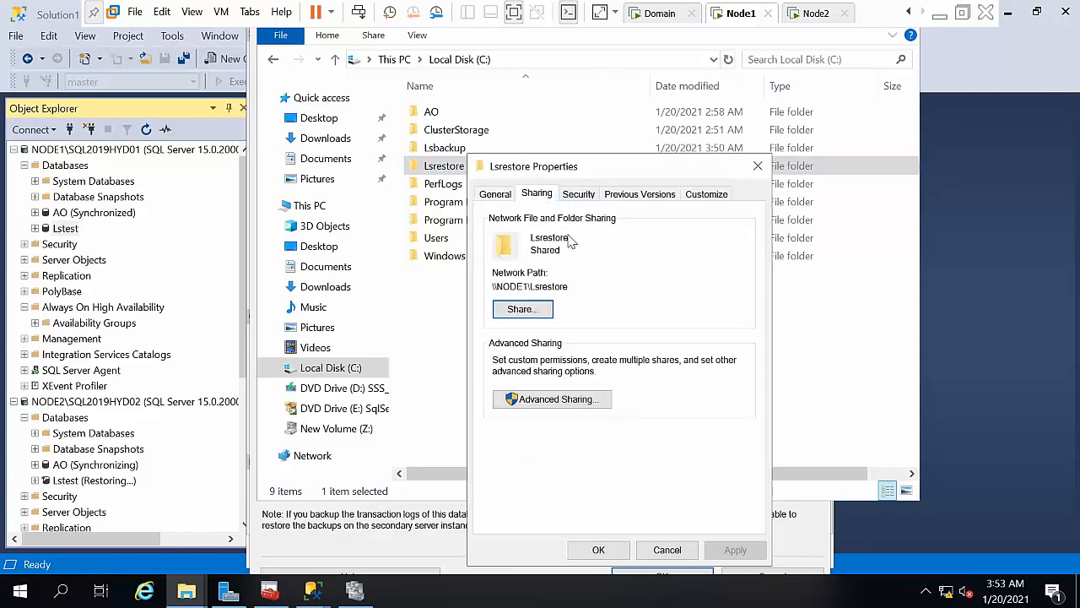
Step: Copy Lsrestore's network path \\NODE1\Lsrestore, leaving permissions unchanged, and close its properties
double_click(539, 287)
right_click(569, 288)
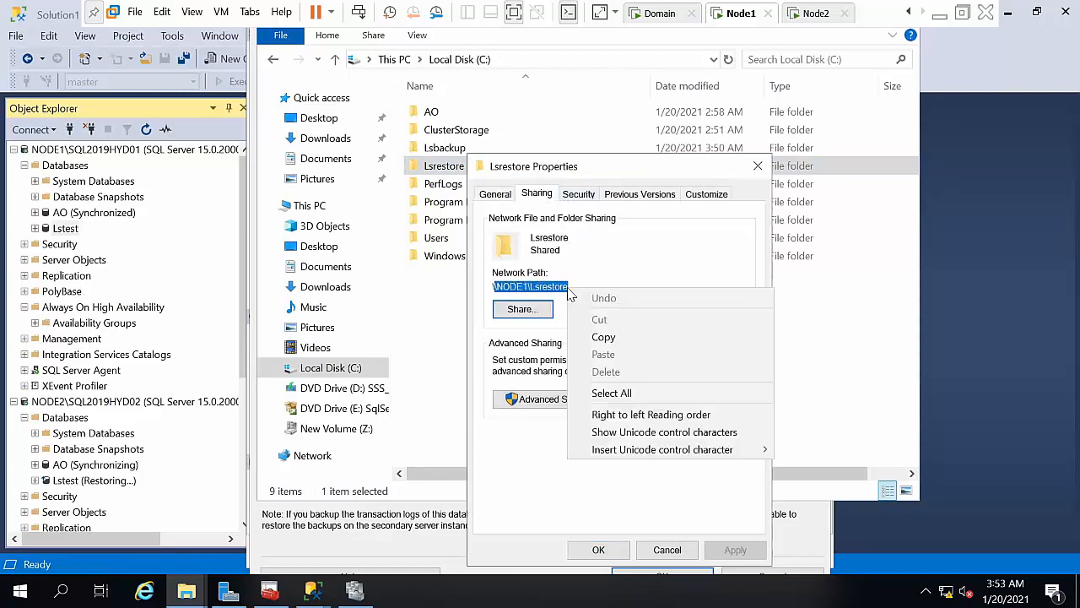
click(567, 288)
drag(577, 286, 486, 293)
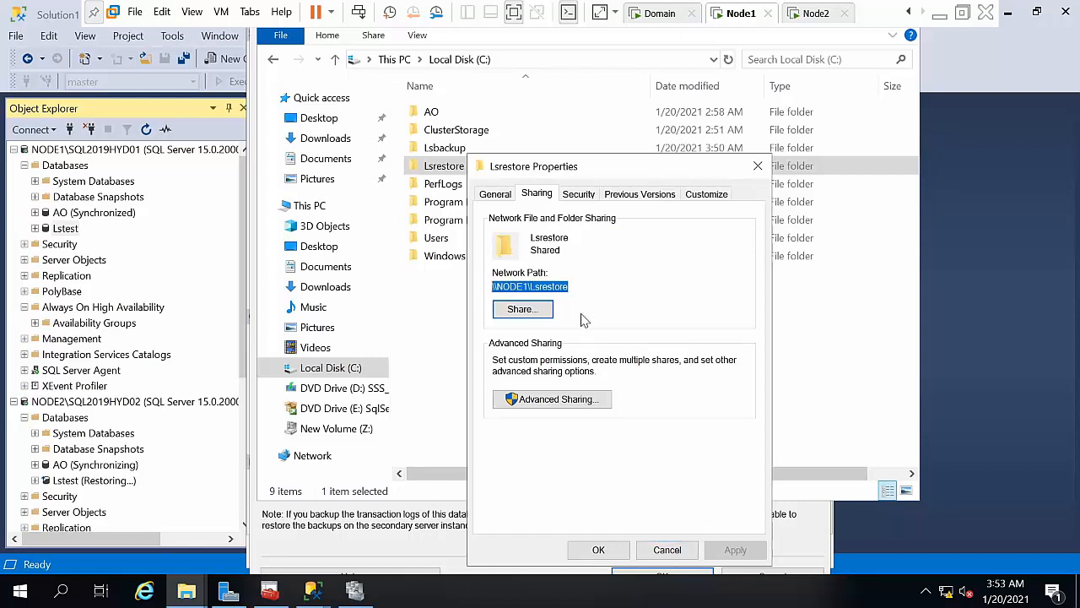
right_click(553, 289)
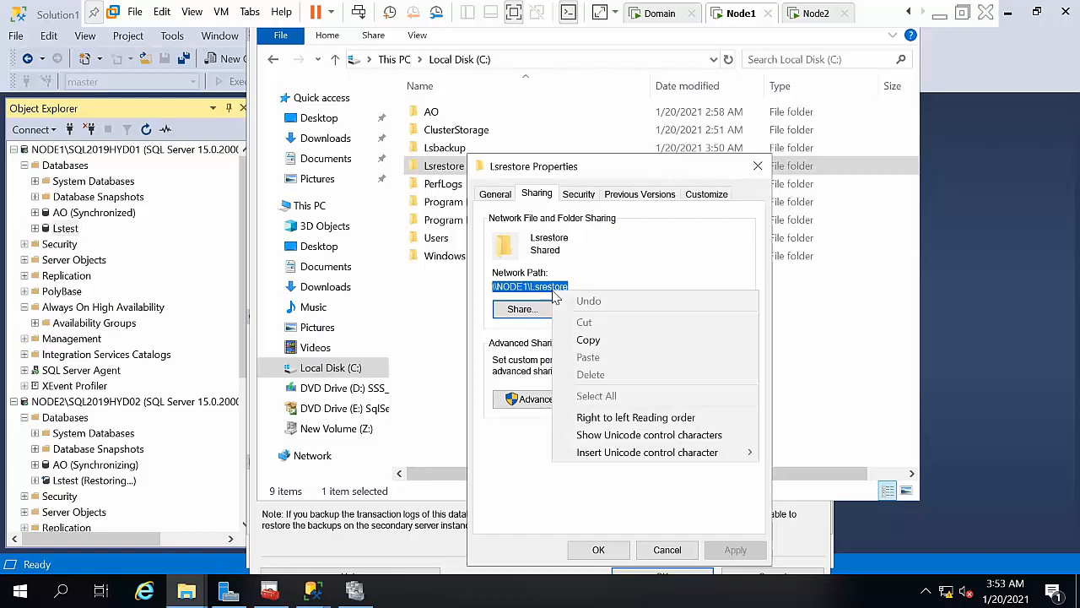
click(588, 341)
click(520, 308)
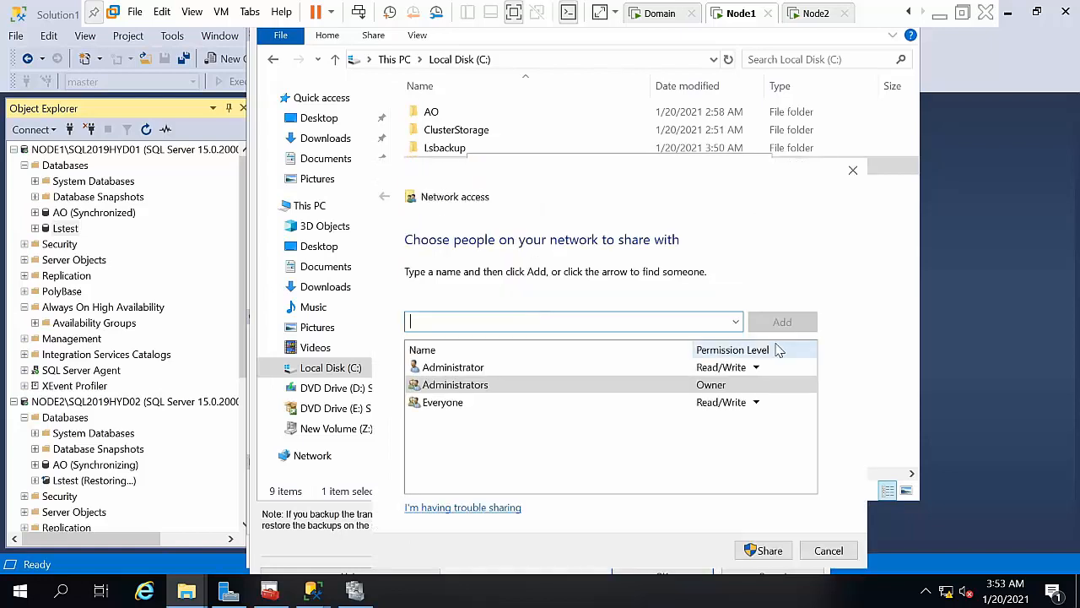
click(827, 550)
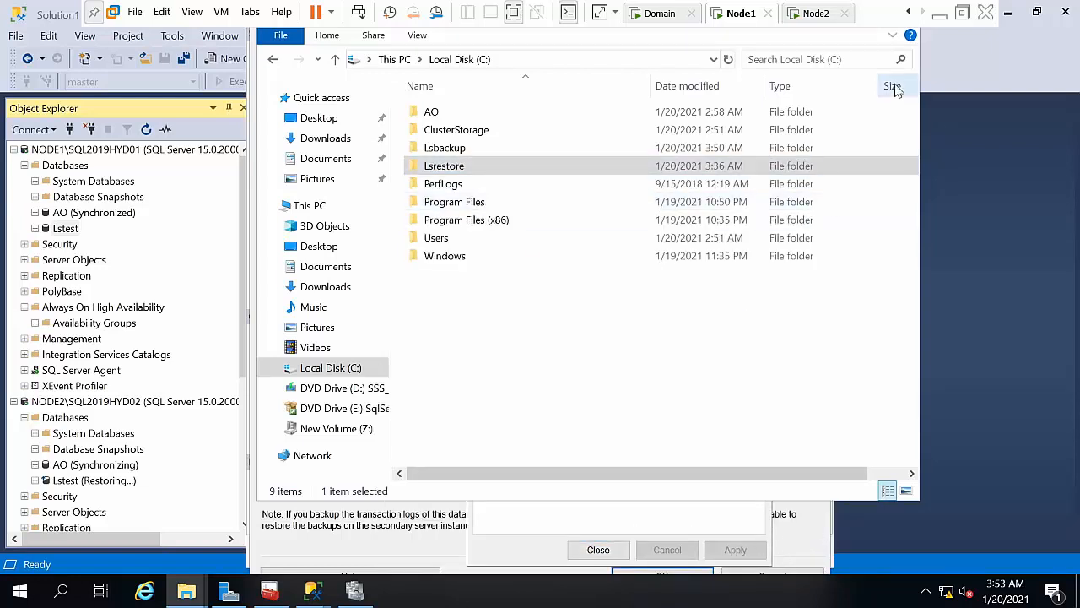
click(598, 549)
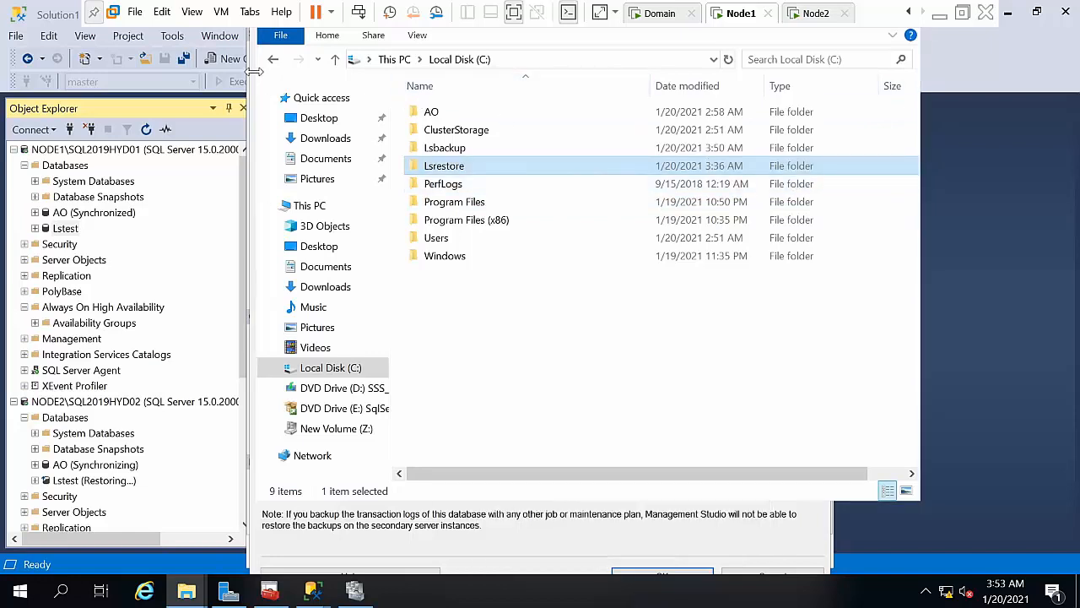
Step: Close File Explorer and accept the default 15-minute log backup schedule and settings
click(280, 35)
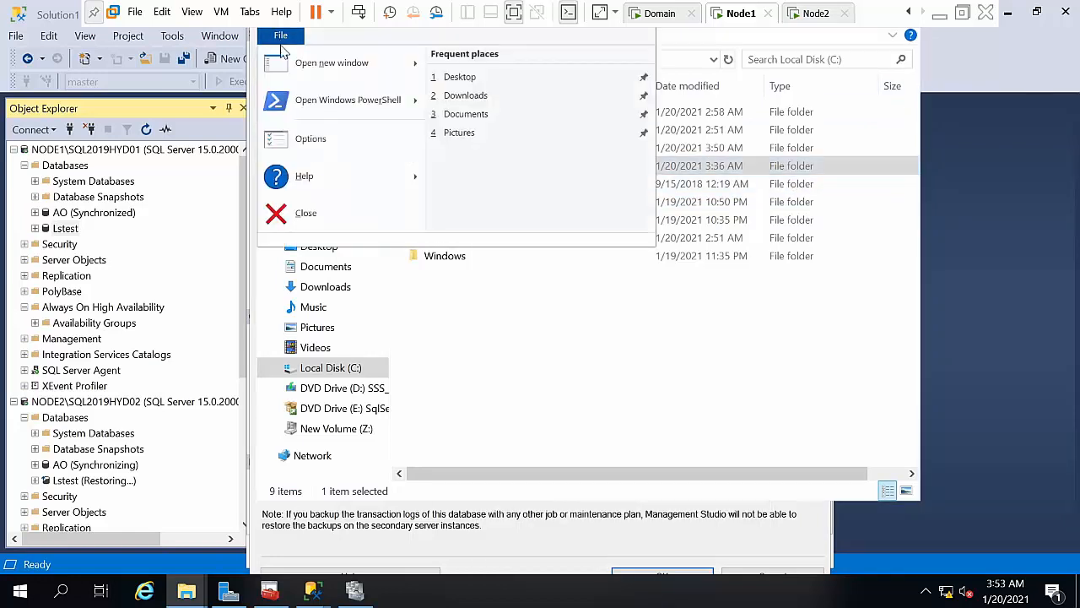
click(292, 211)
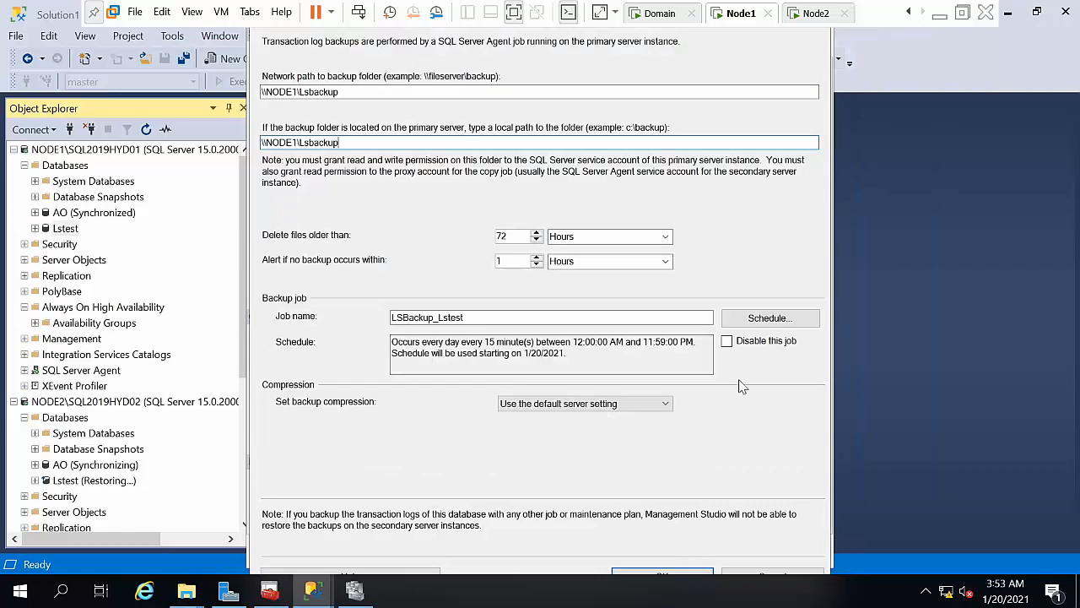
click(762, 326)
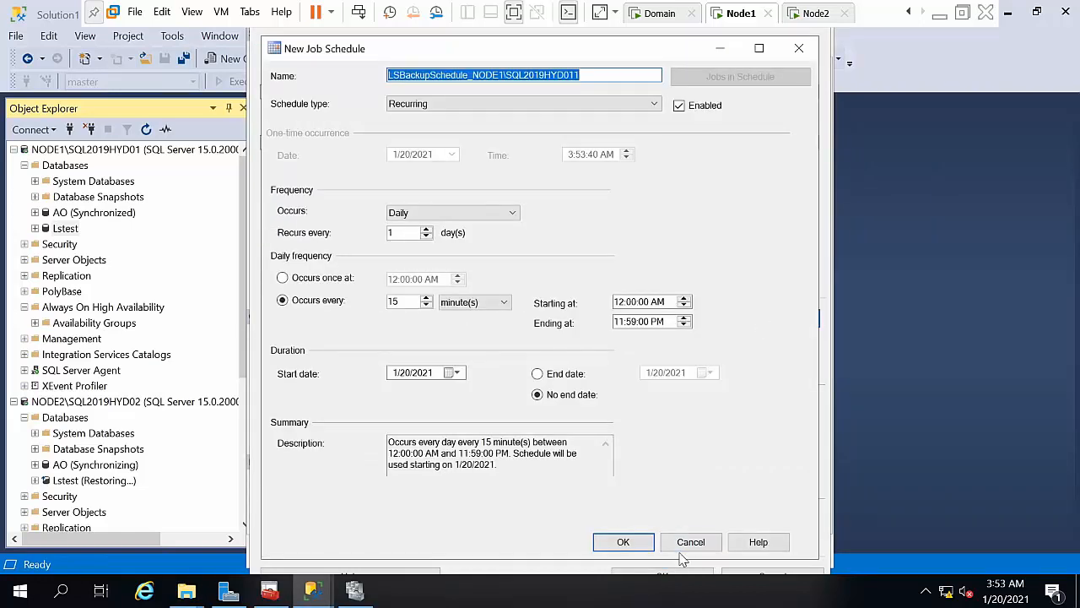
click(625, 542)
click(639, 570)
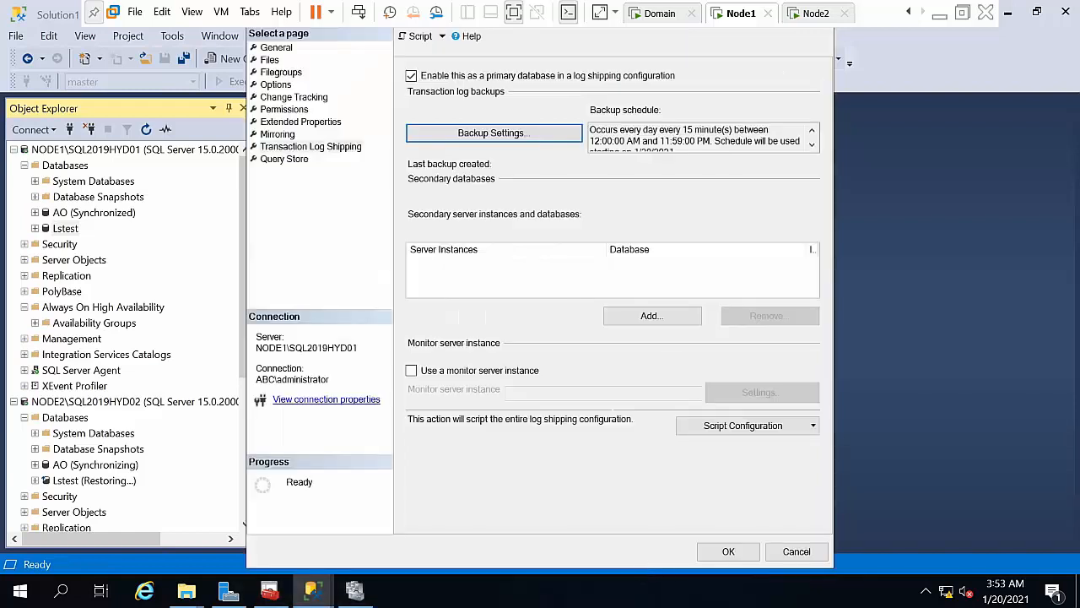
click(684, 315)
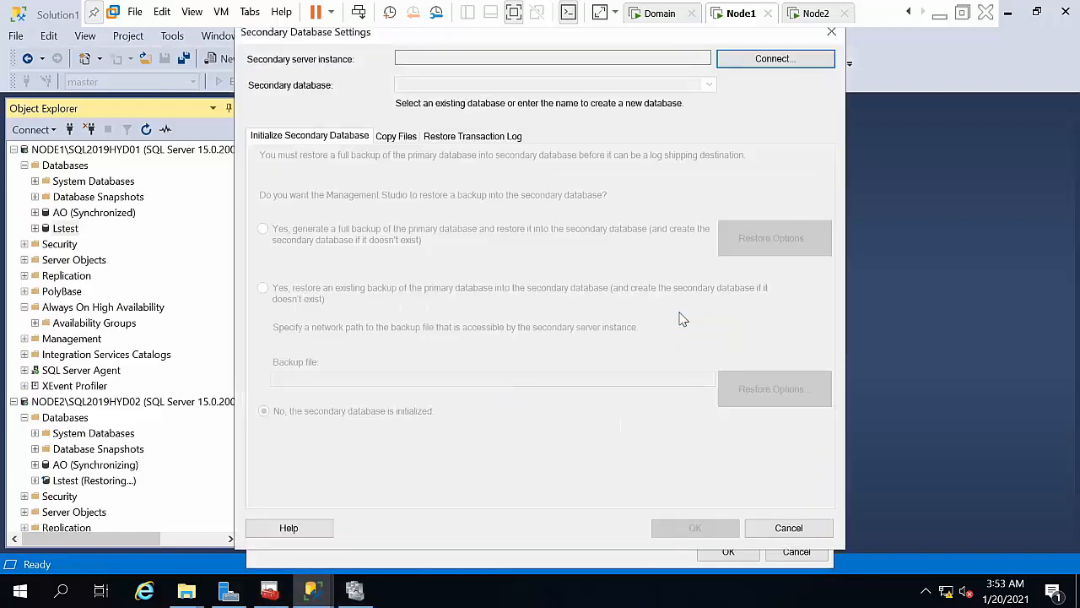
Step: Connect to NODE2\SQL2019HYD02 as secondary and initialize it from a fresh full backup
click(748, 61)
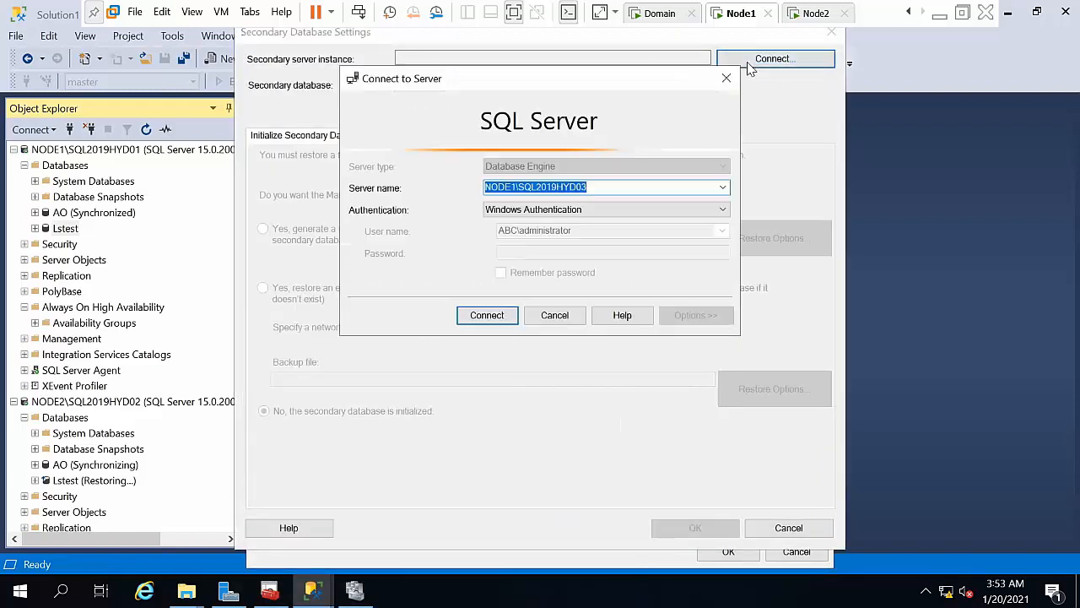
click(723, 189)
click(688, 213)
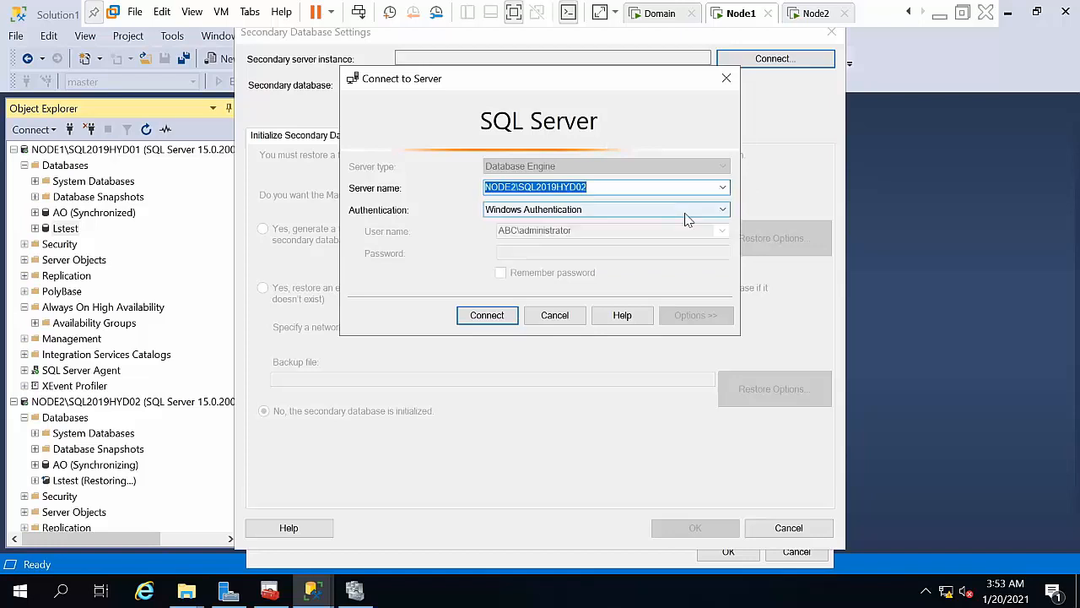
click(463, 319)
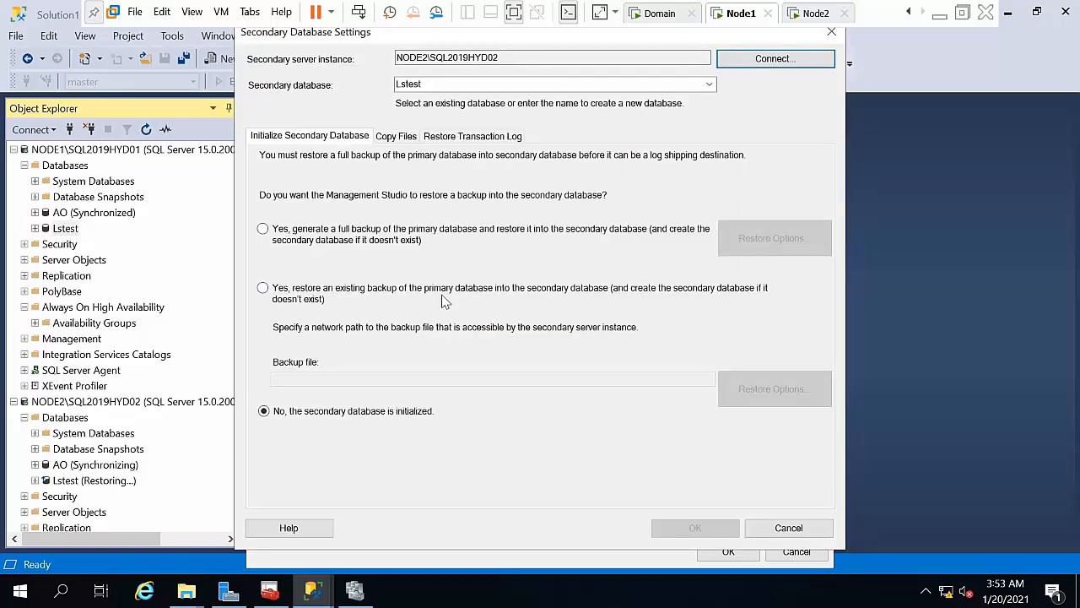
click(407, 234)
Step: Set the copy destination folder to \\NODE1\Lsrestore, accept the default schedule, and confirm
click(396, 136)
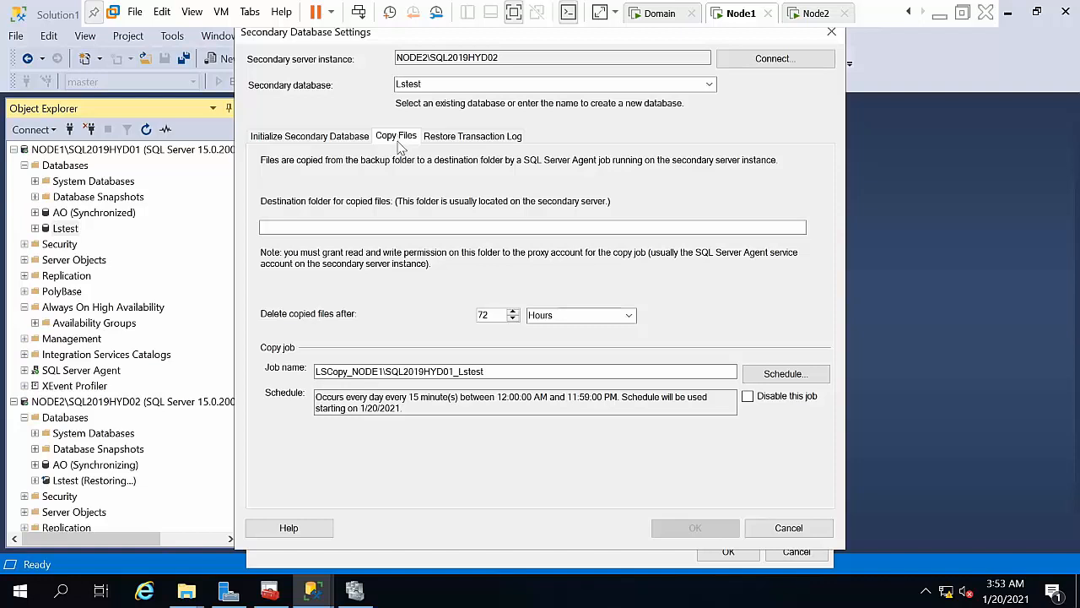
click(363, 224)
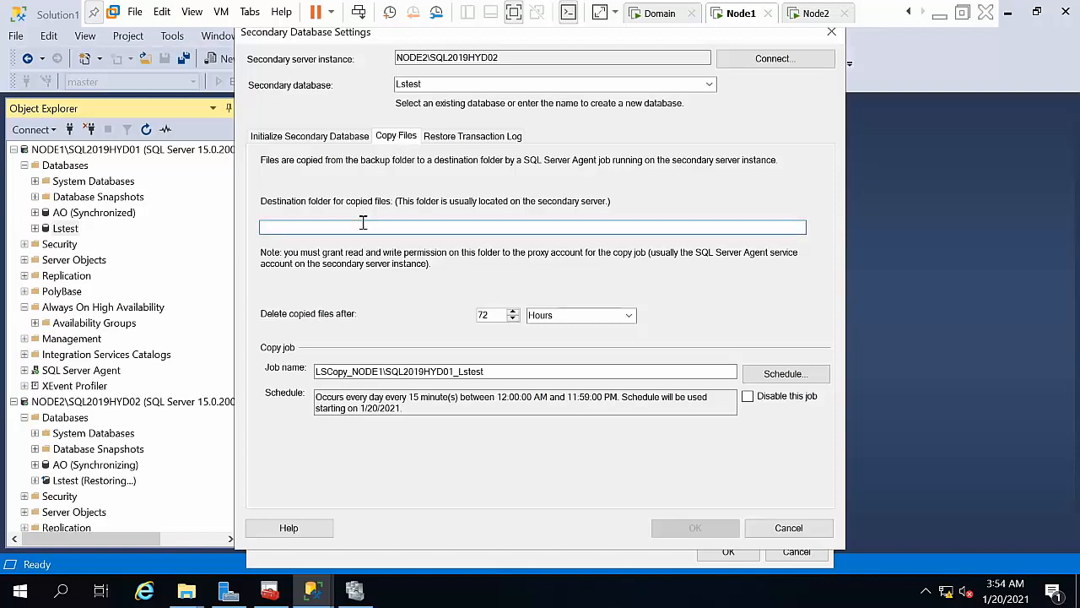
key(ctrl+v)
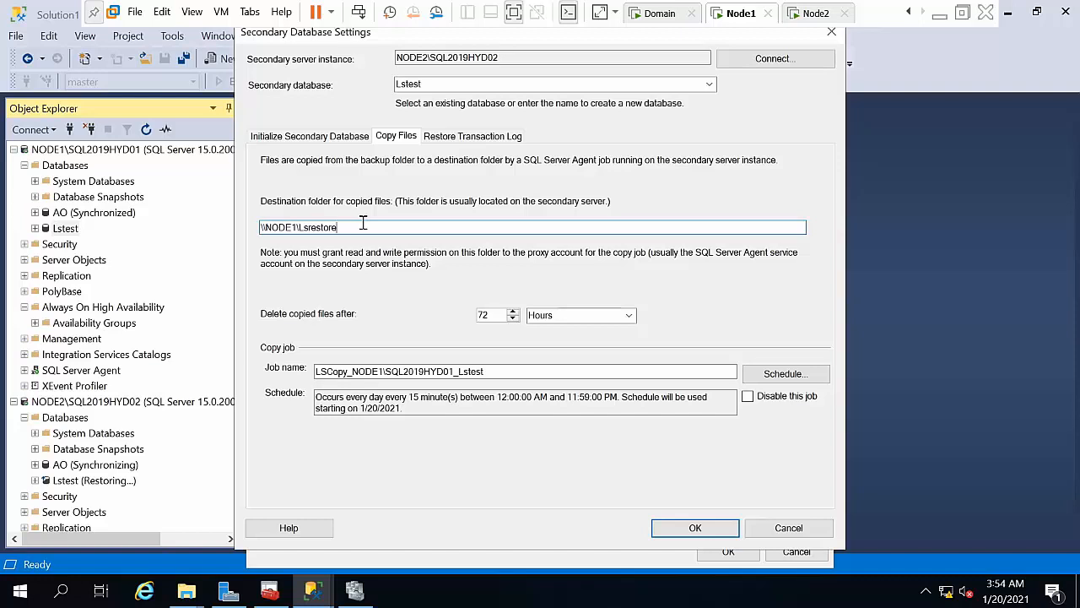
click(769, 375)
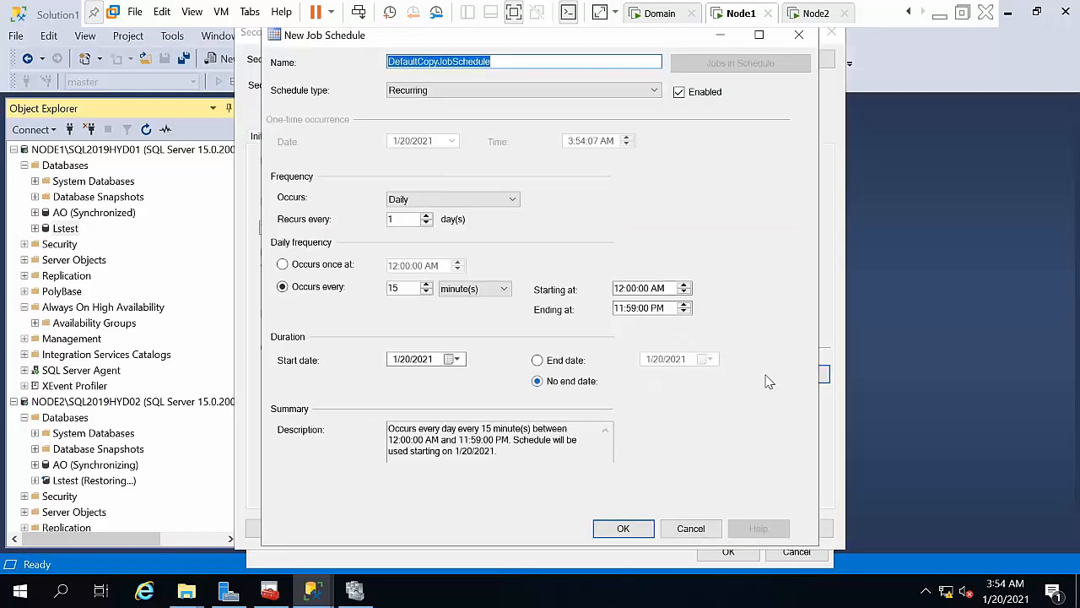
click(620, 528)
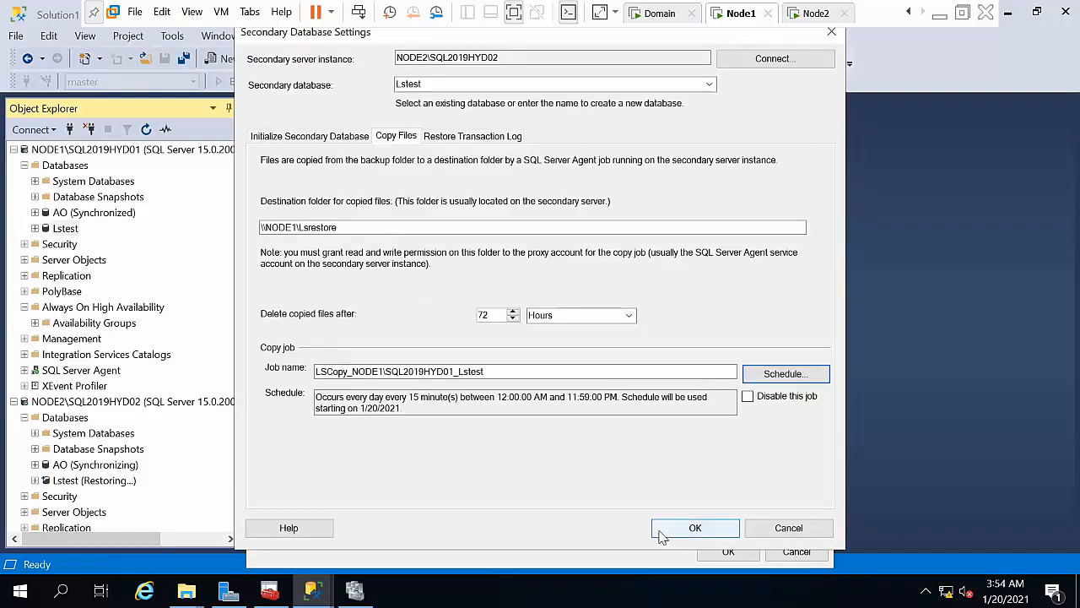
click(690, 530)
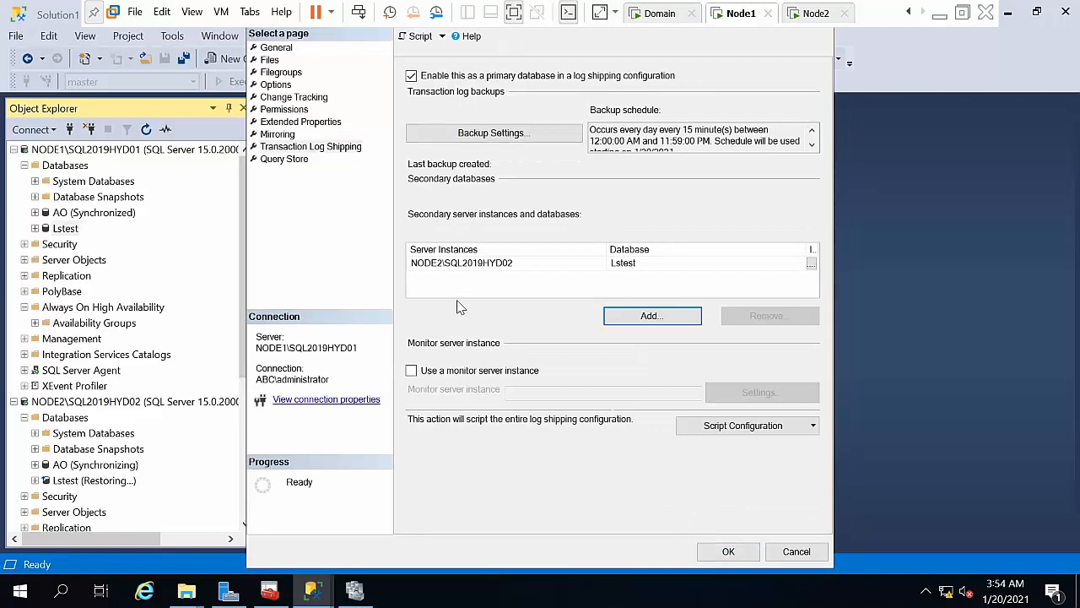
Step: Use NODE1\SQL2019HYD03 as the monitor server instance and save the log shipping configuration
click(485, 371)
click(737, 393)
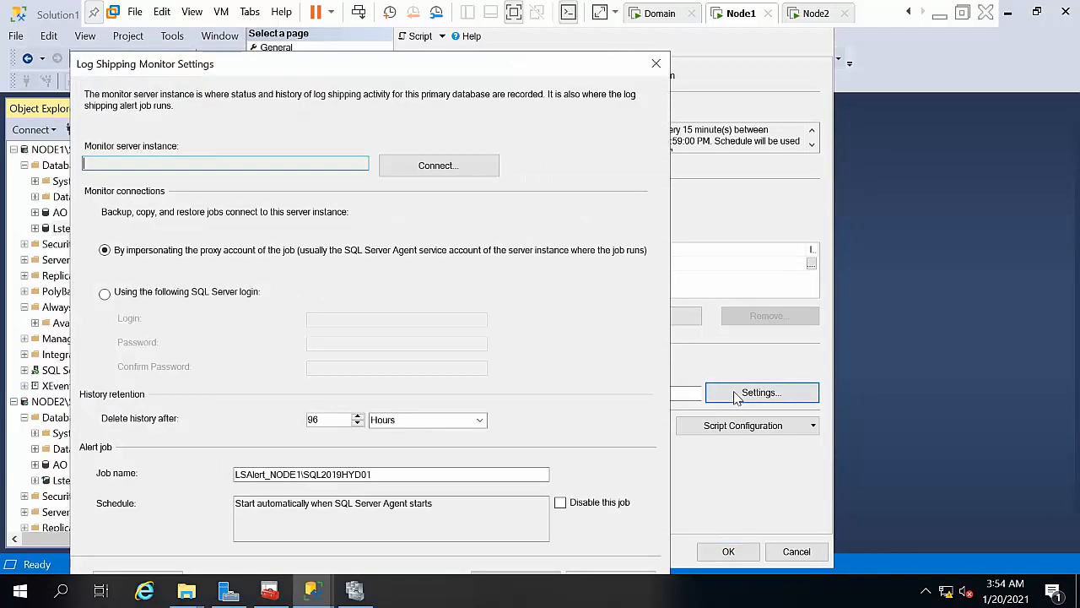
click(445, 169)
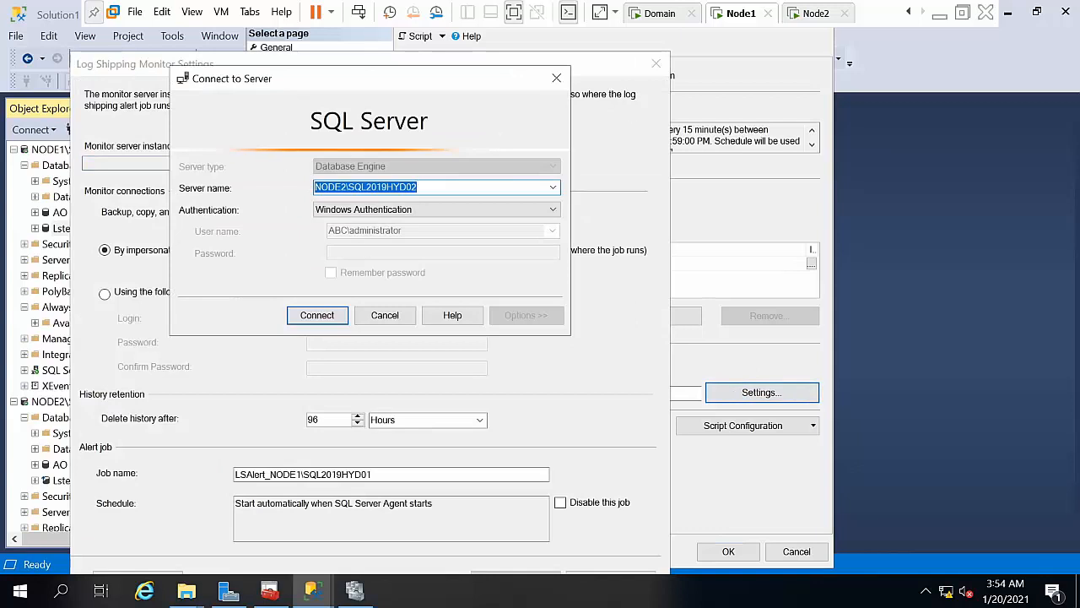
click(554, 187)
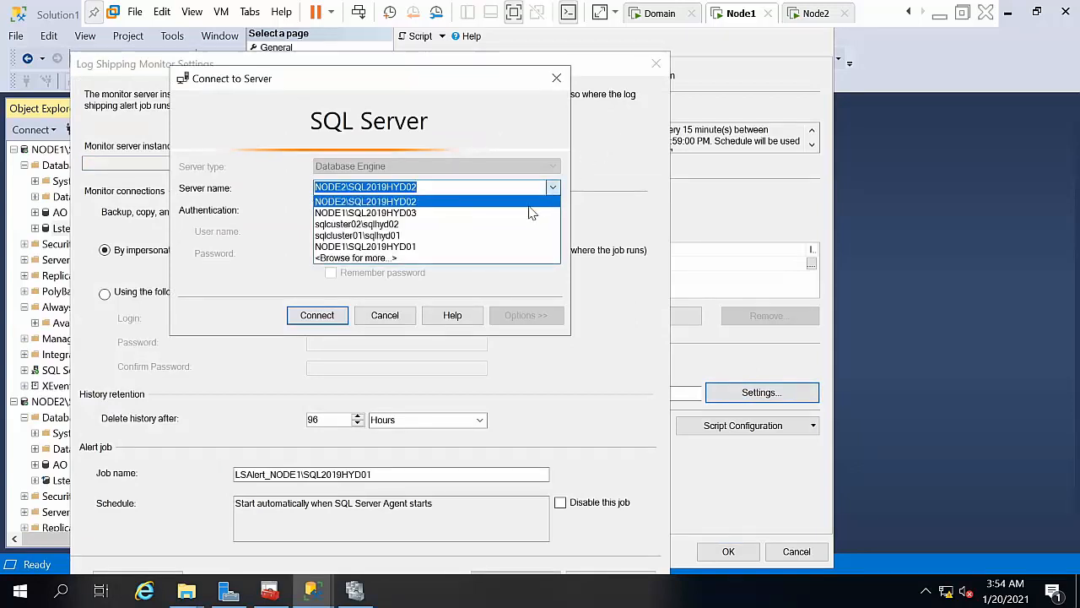
click(518, 211)
click(297, 317)
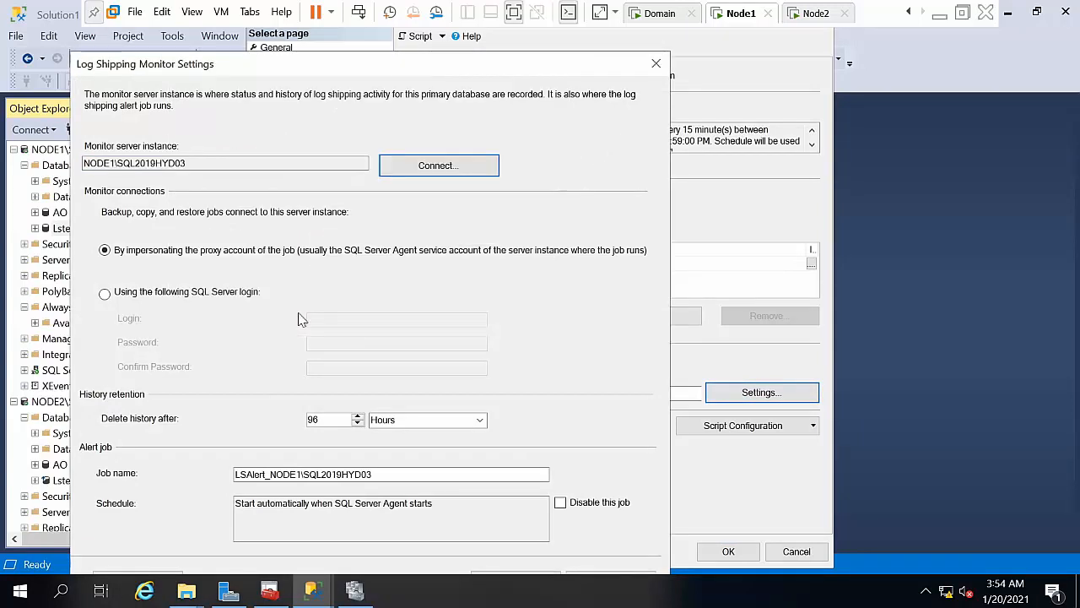
click(531, 578)
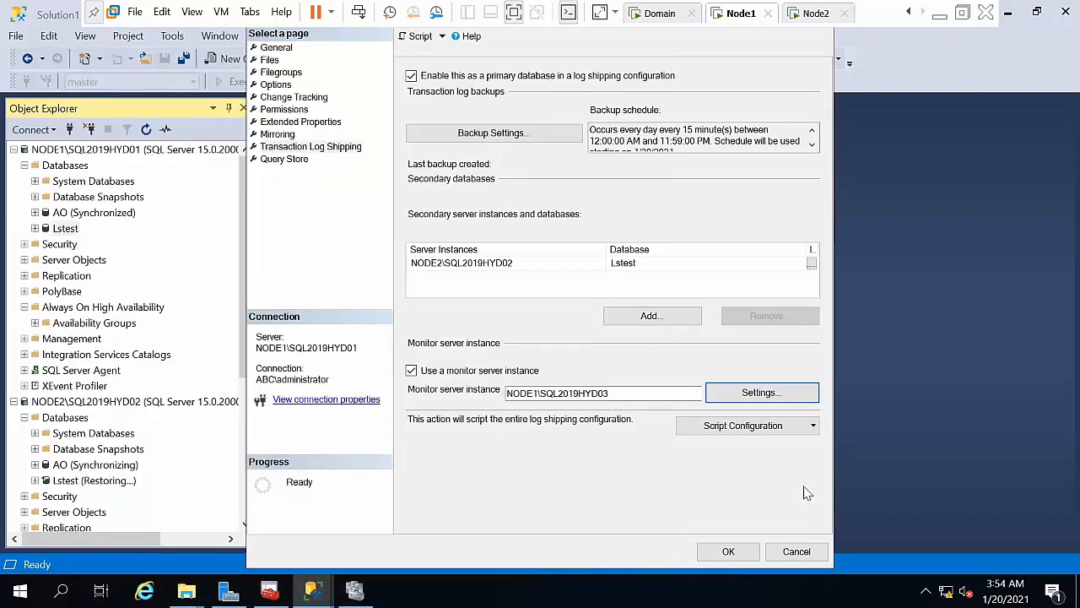
click(719, 555)
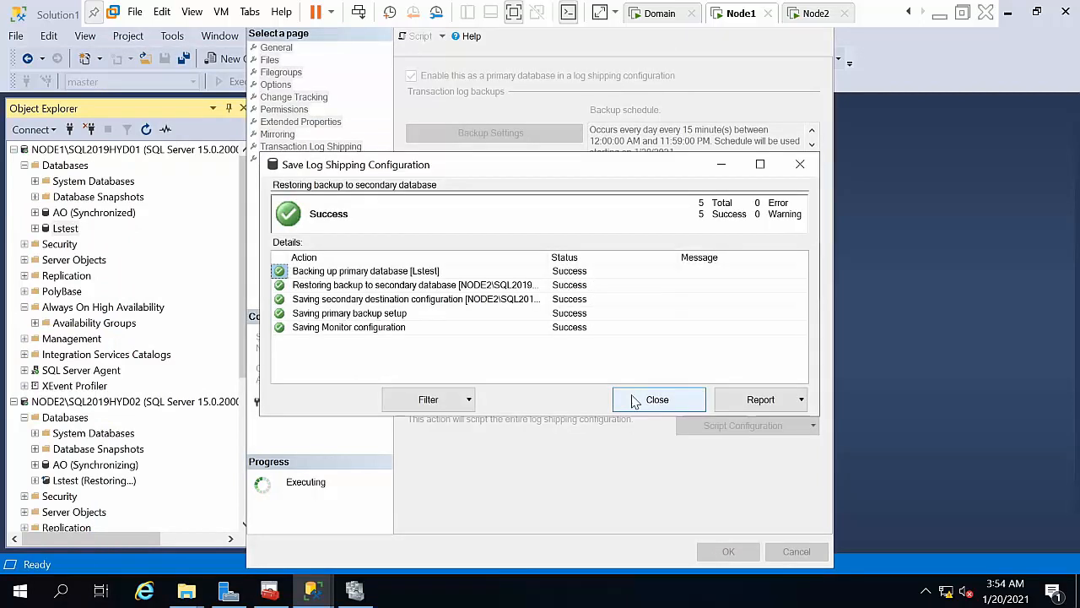
click(635, 400)
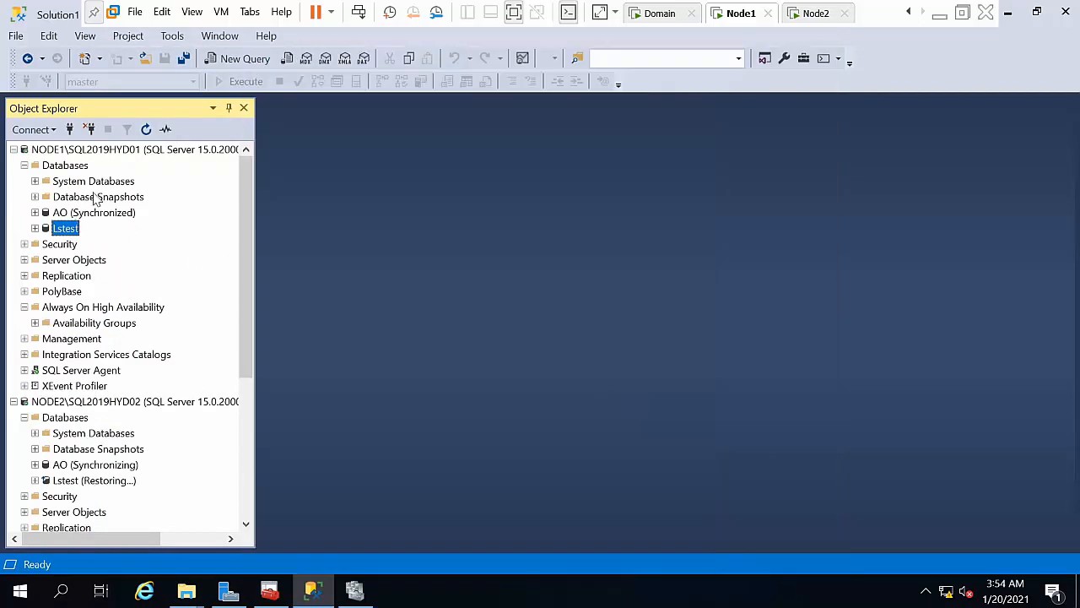
Step: Refresh NODE1 and open Lstest's dbo.Table_1 with Edit Top 200 Rows
click(103, 152)
right_click(103, 156)
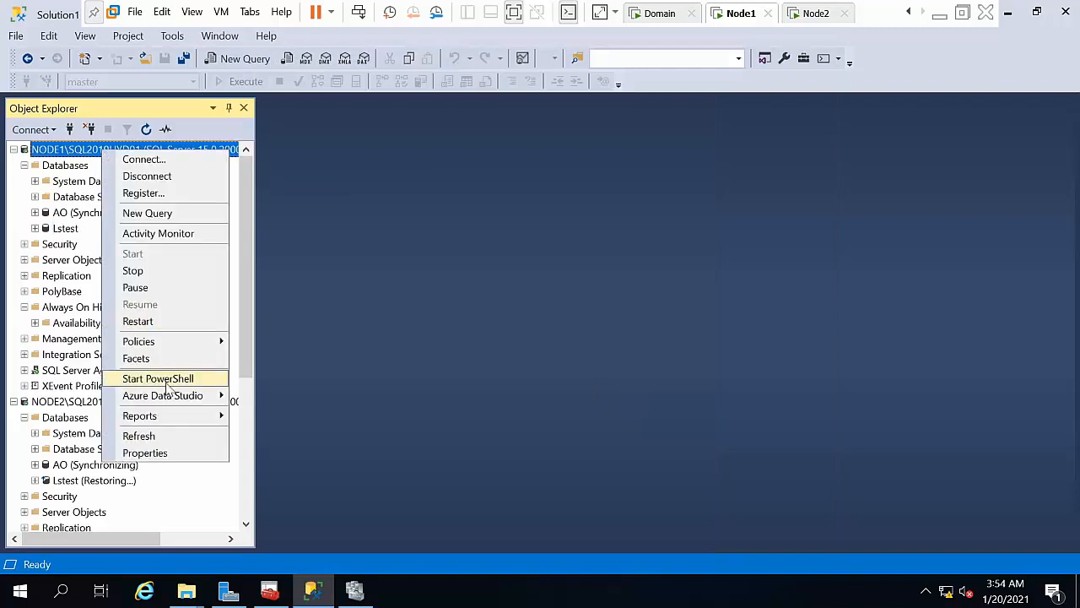
click(148, 437)
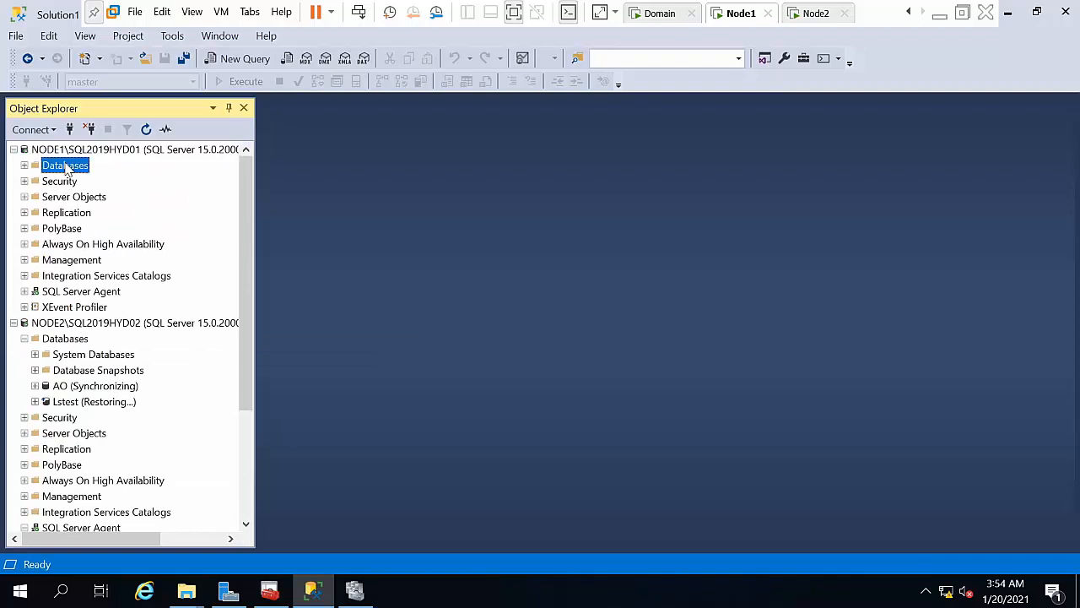
double_click(65, 166)
click(66, 231)
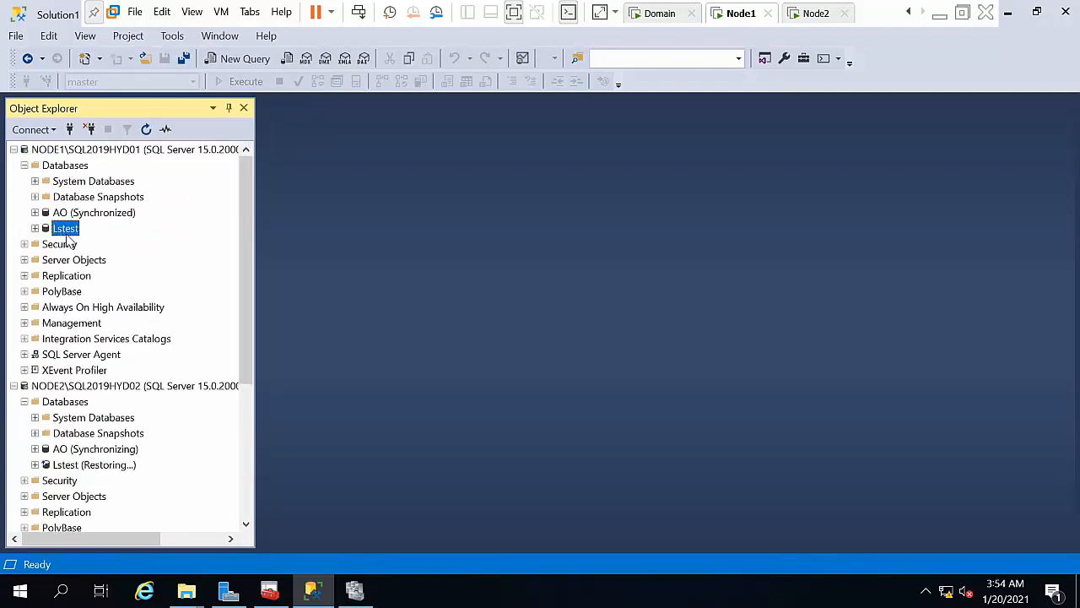
double_click(67, 233)
double_click(69, 261)
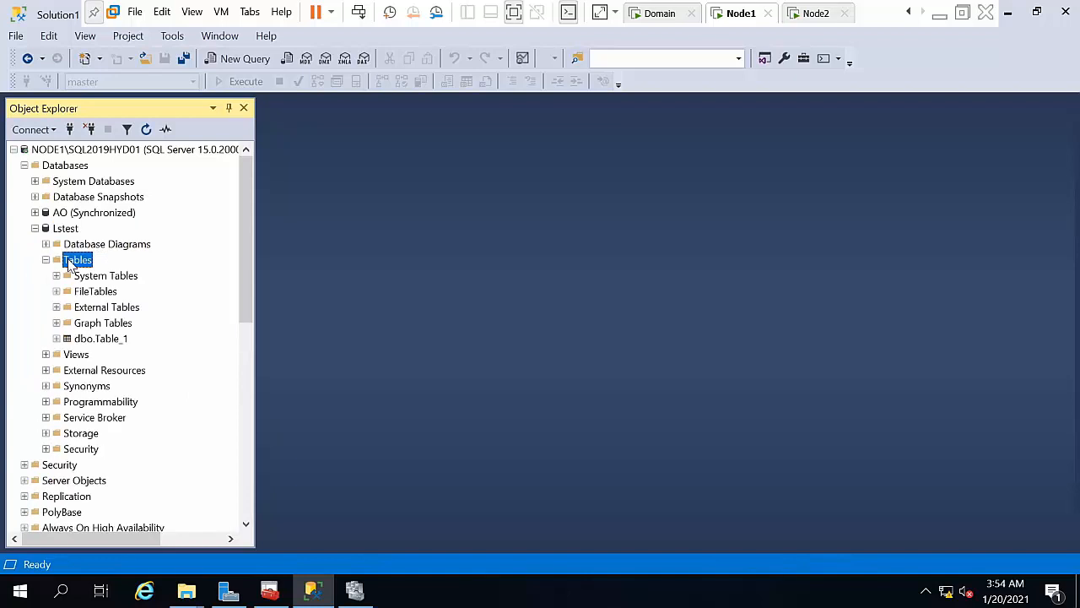
right_click(84, 339)
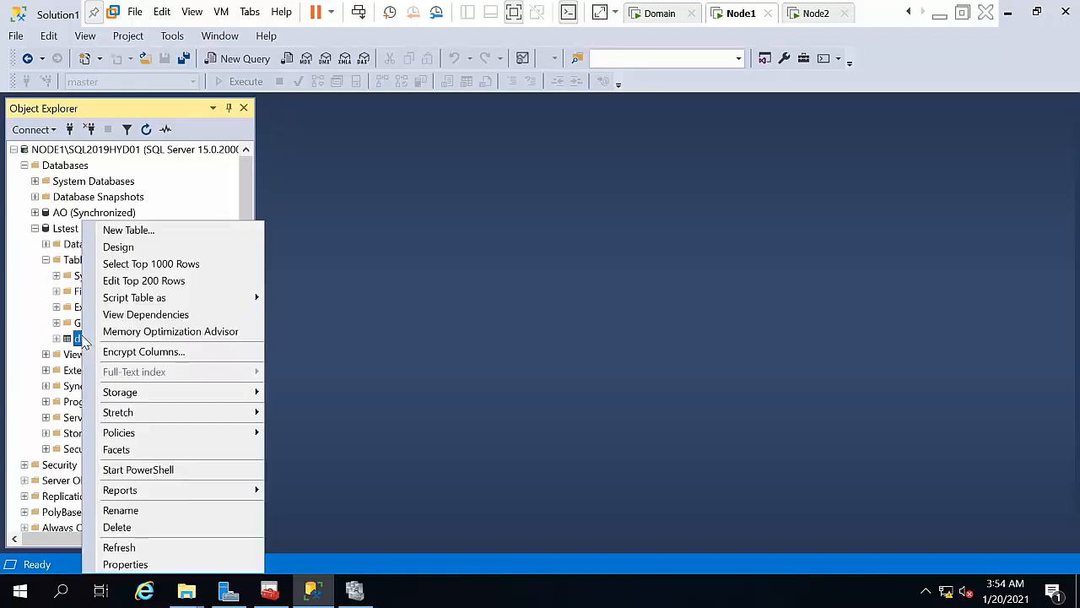
click(127, 281)
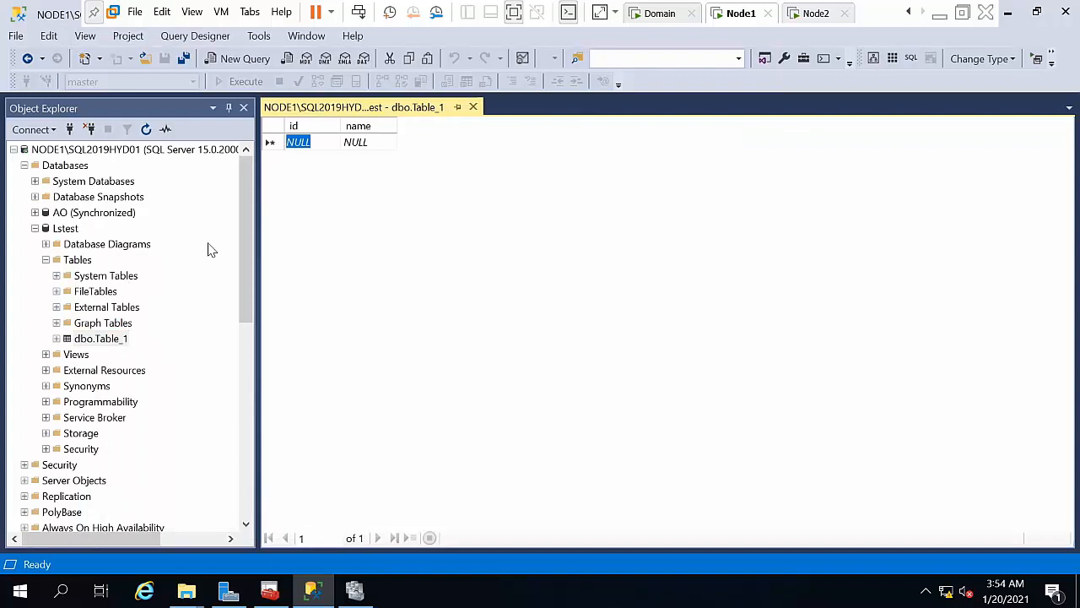
Step: Enter a row with id 1 and name hs, then close the table editor
text(1)
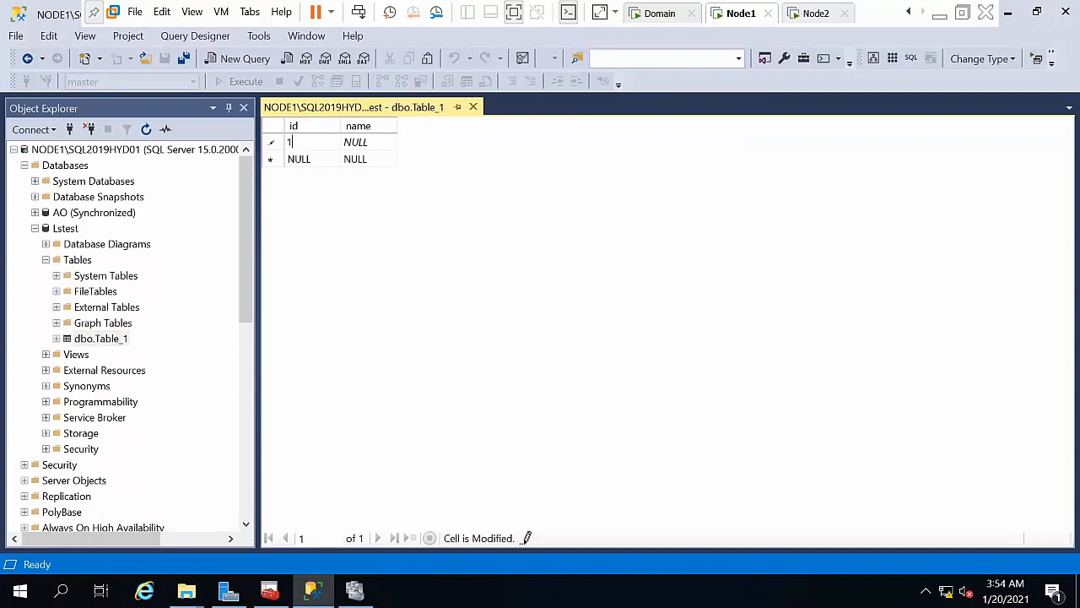
key(Tab)
text(hs)
click(472, 107)
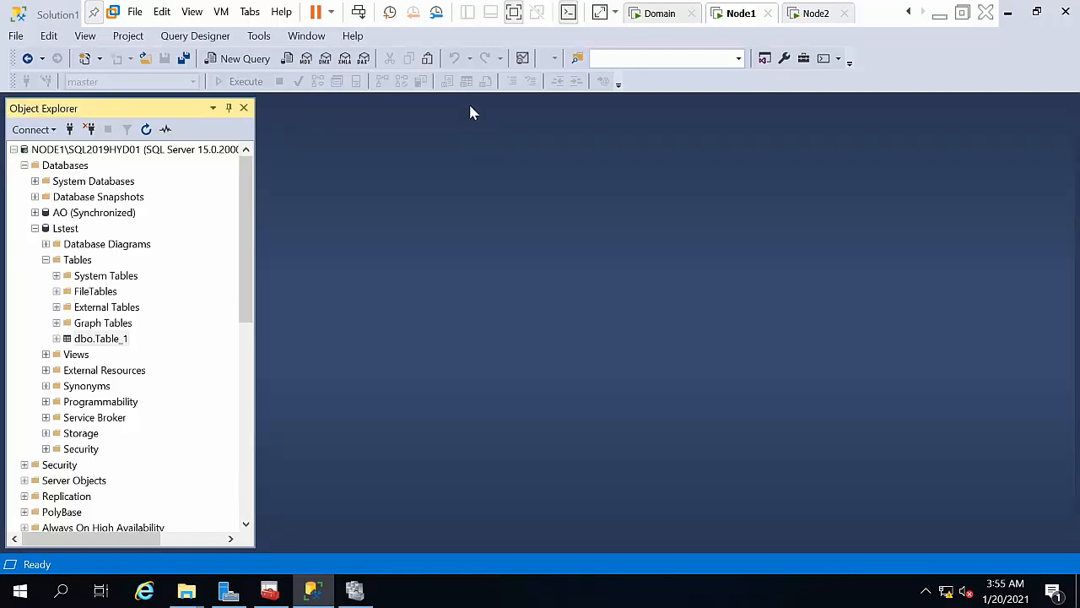
Step: Refresh the Lstest database on NODE1 and re-expand NODE1's databases
right_click(71, 230)
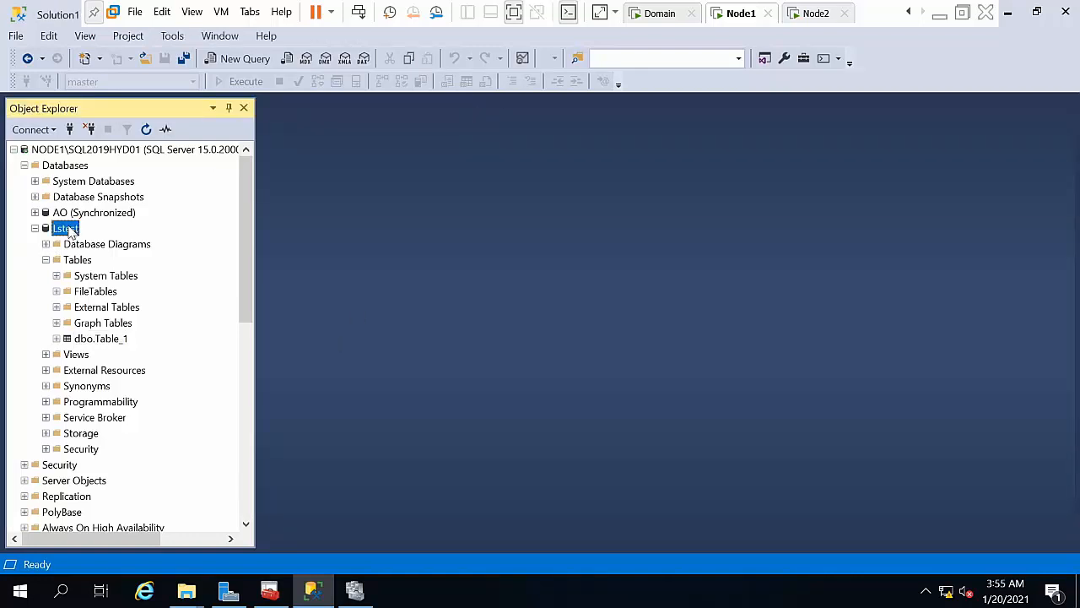
click(131, 442)
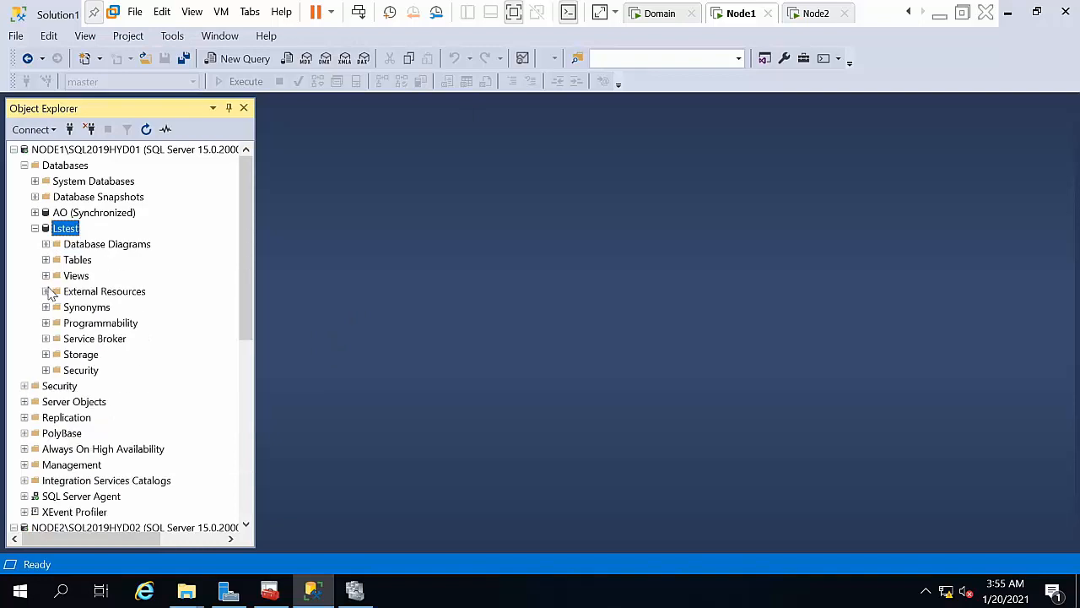
click(34, 228)
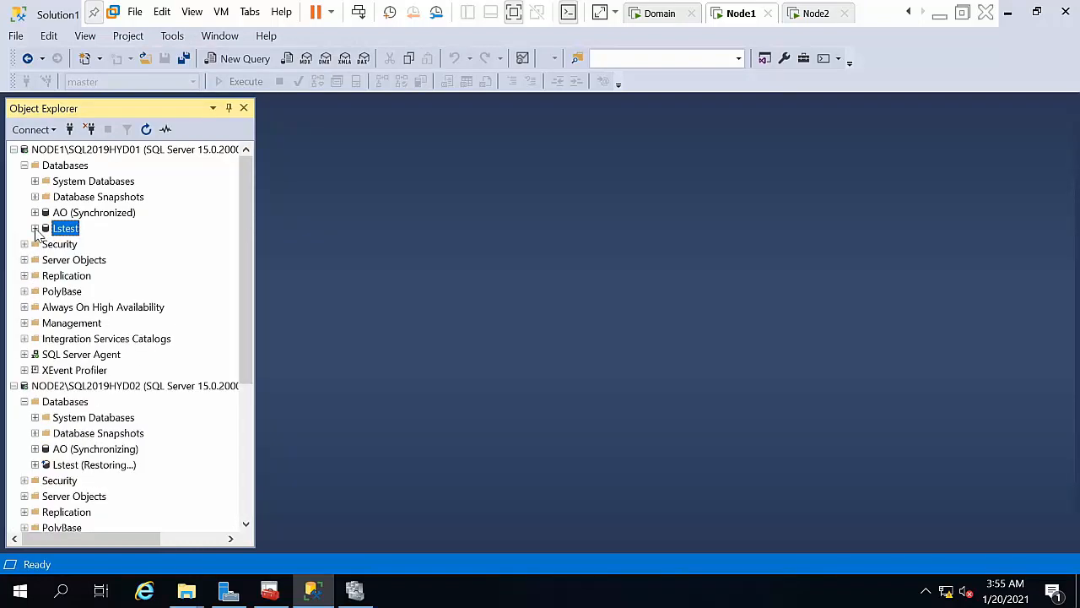
click(25, 166)
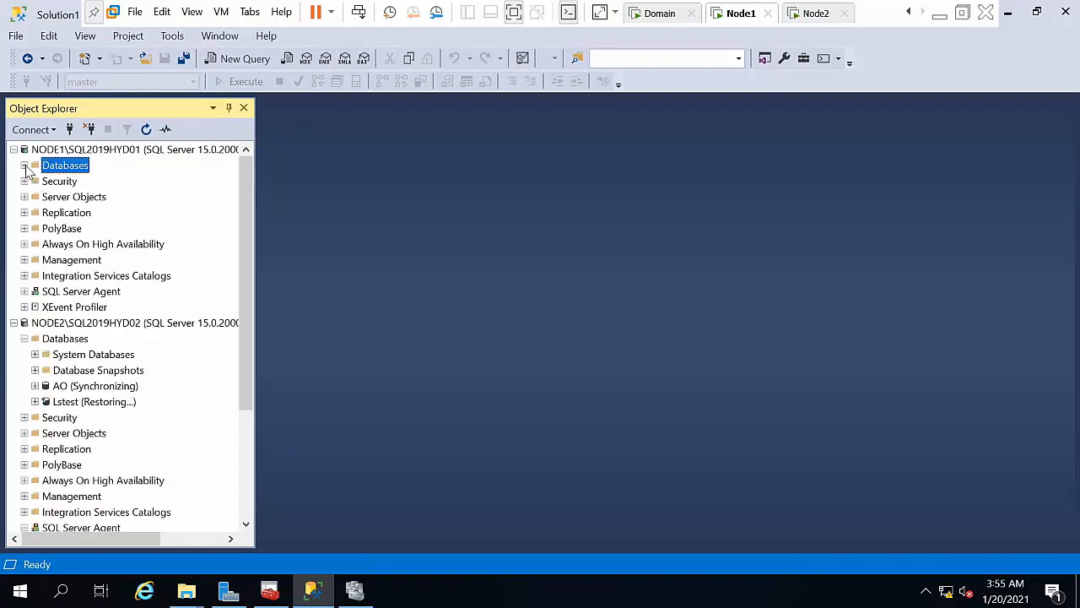
click(24, 167)
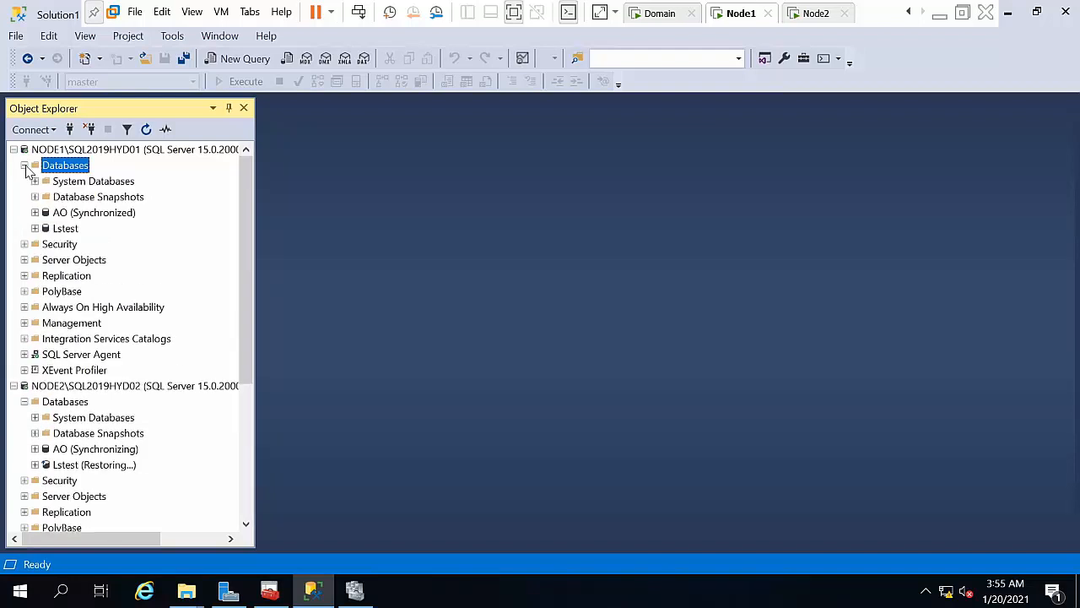
right_click(59, 229)
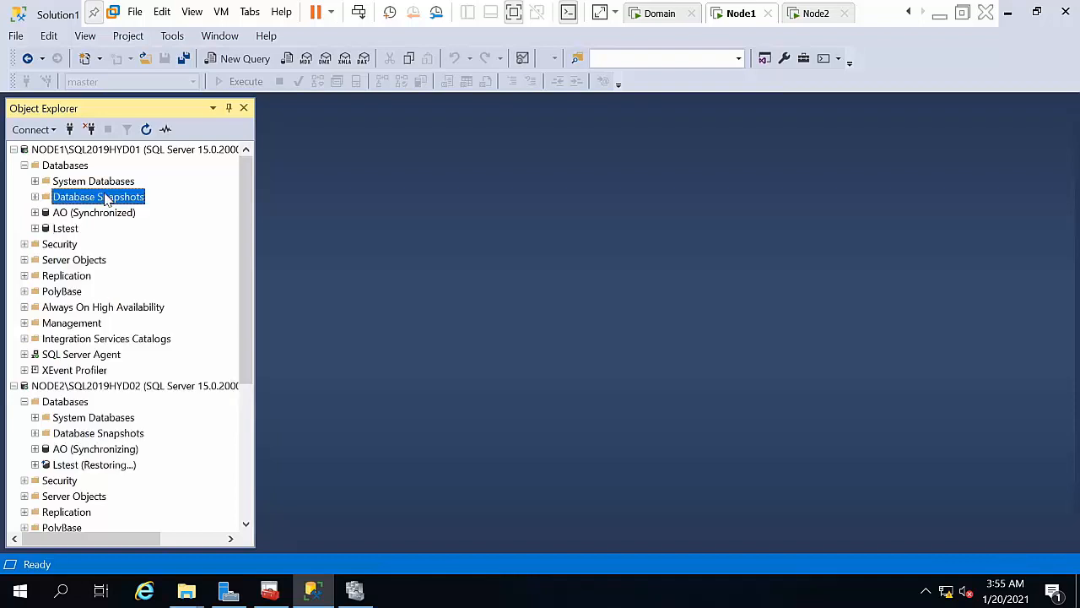
Step: Start the LSBackup_Lstest job under SQL Server Agent > Jobs and close the success report
double_click(56, 358)
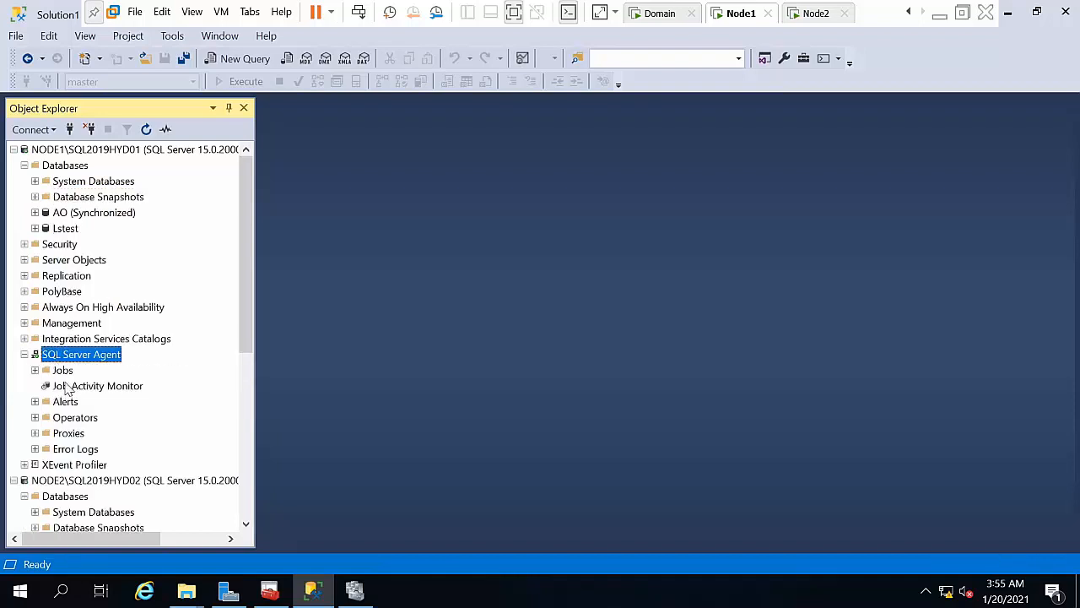
double_click(64, 370)
click(85, 386)
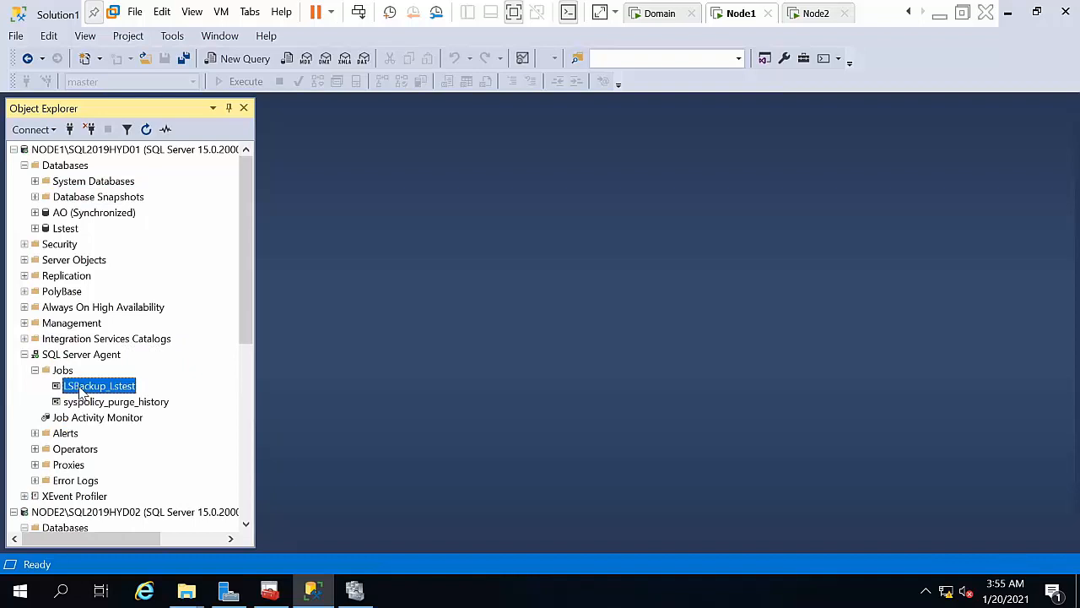
right_click(84, 385)
click(110, 363)
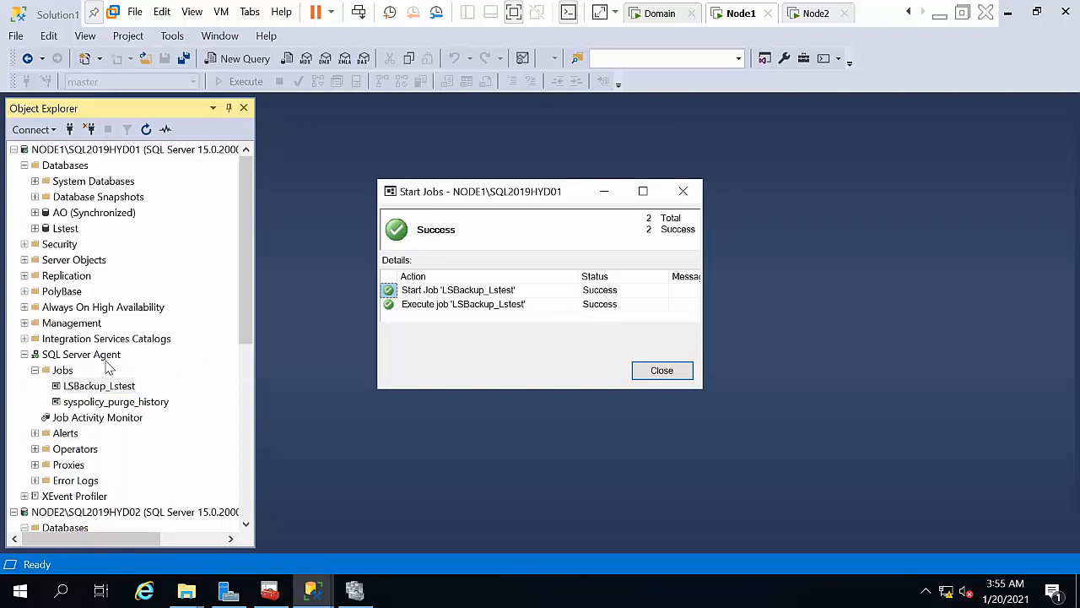
click(649, 368)
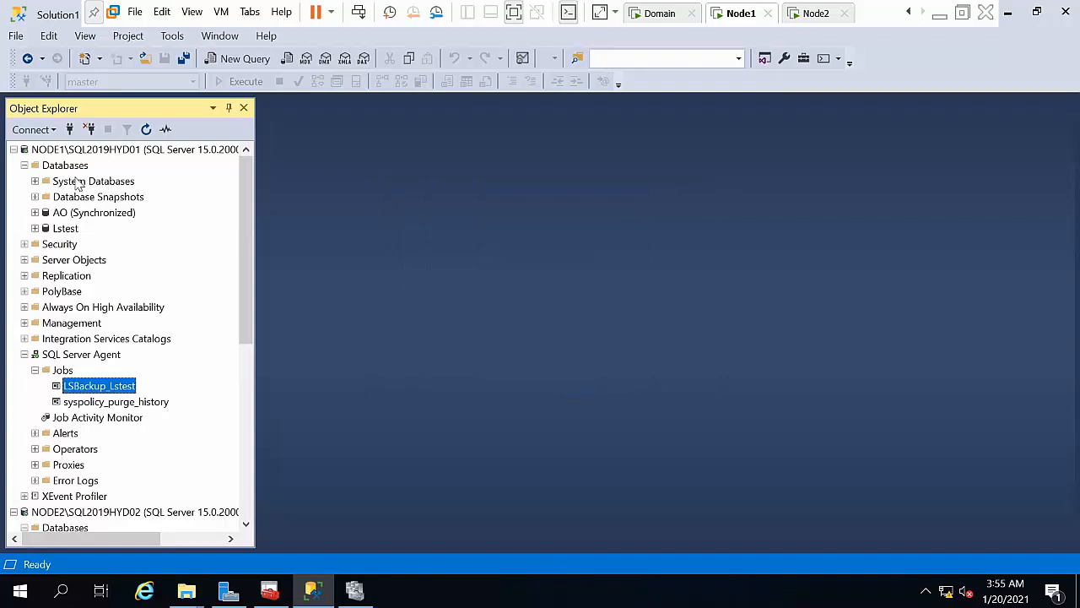
click(25, 165)
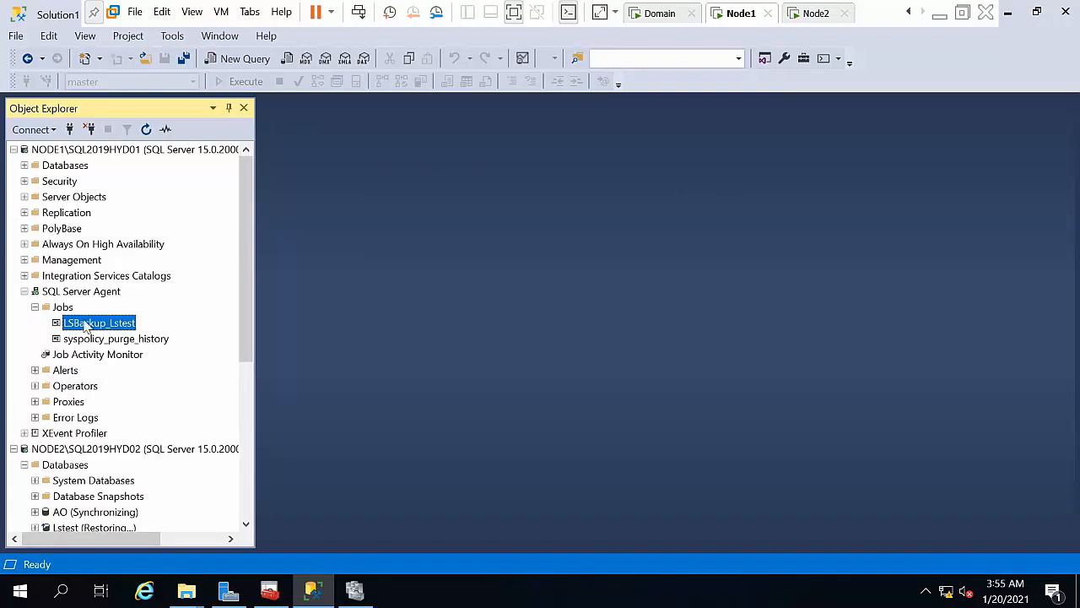
click(34, 291)
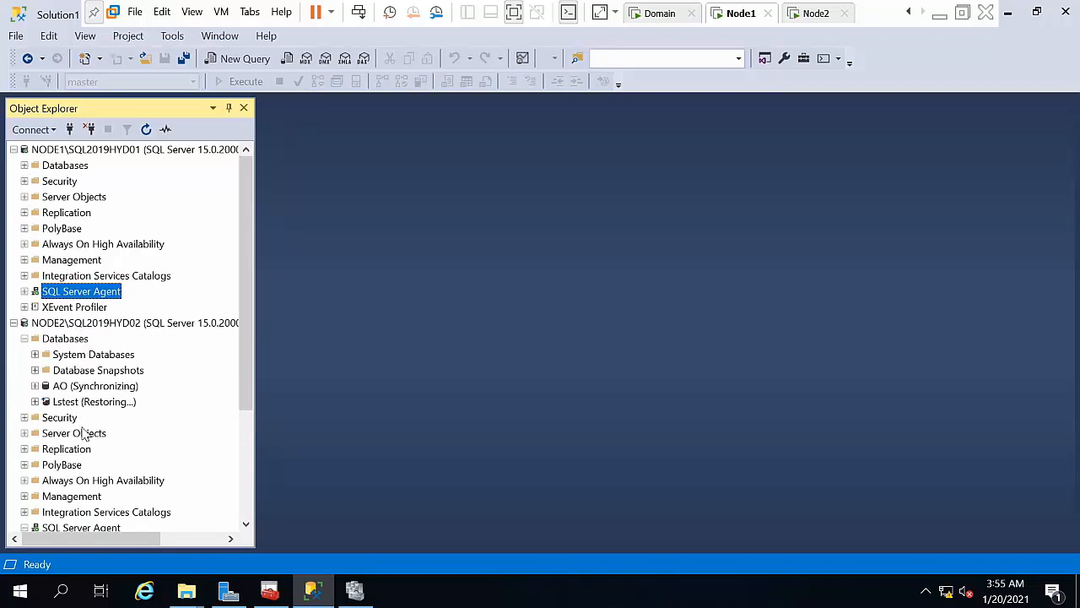
Step: Refresh NODE2's job list and run the LSCopy job successfully
click(24, 338)
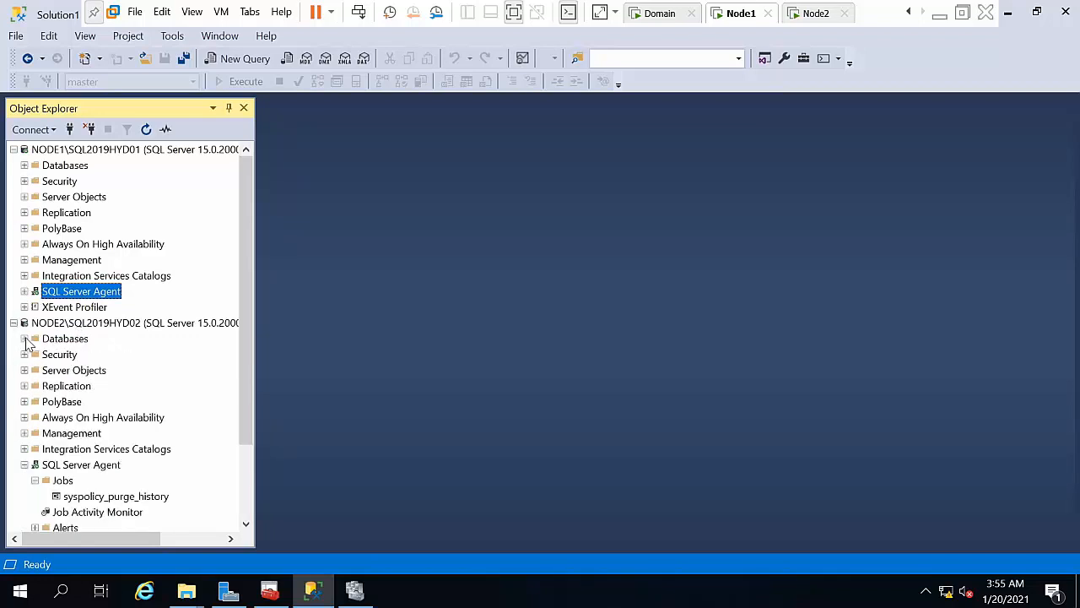
click(63, 482)
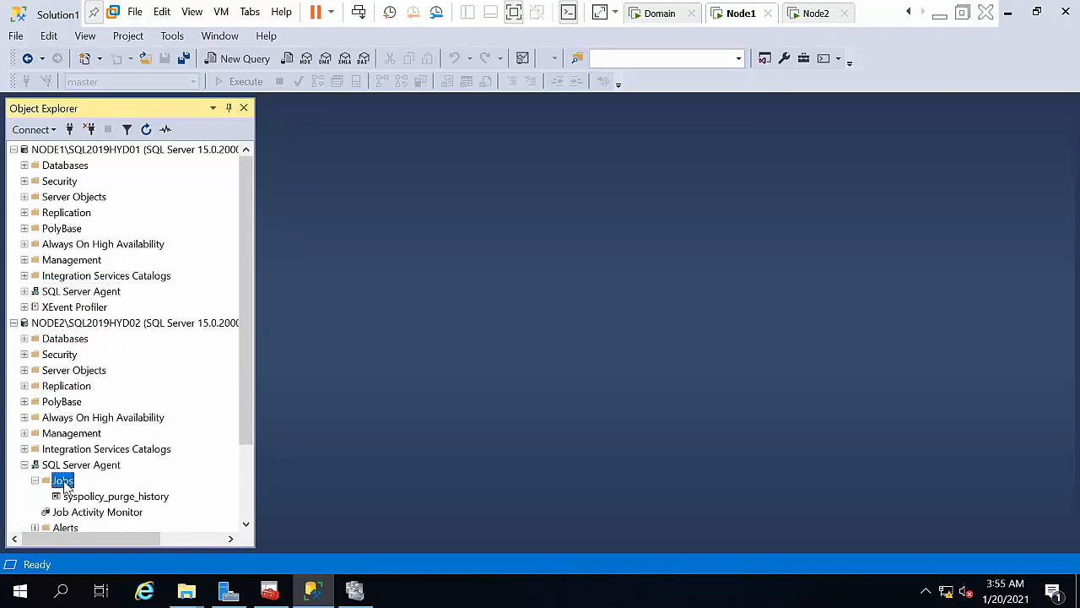
right_click(65, 483)
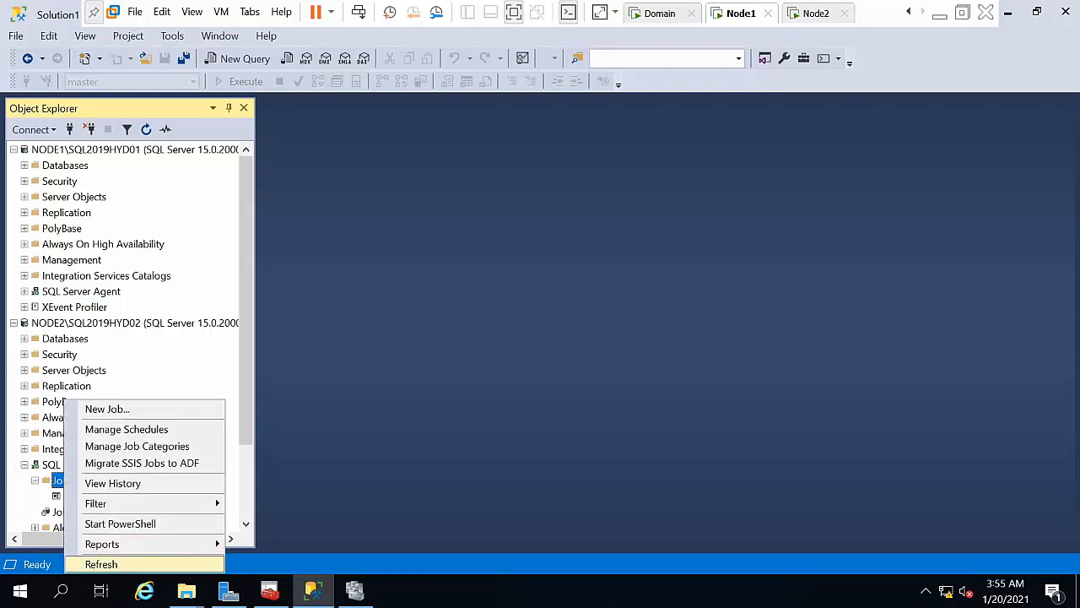
click(101, 564)
right_click(93, 482)
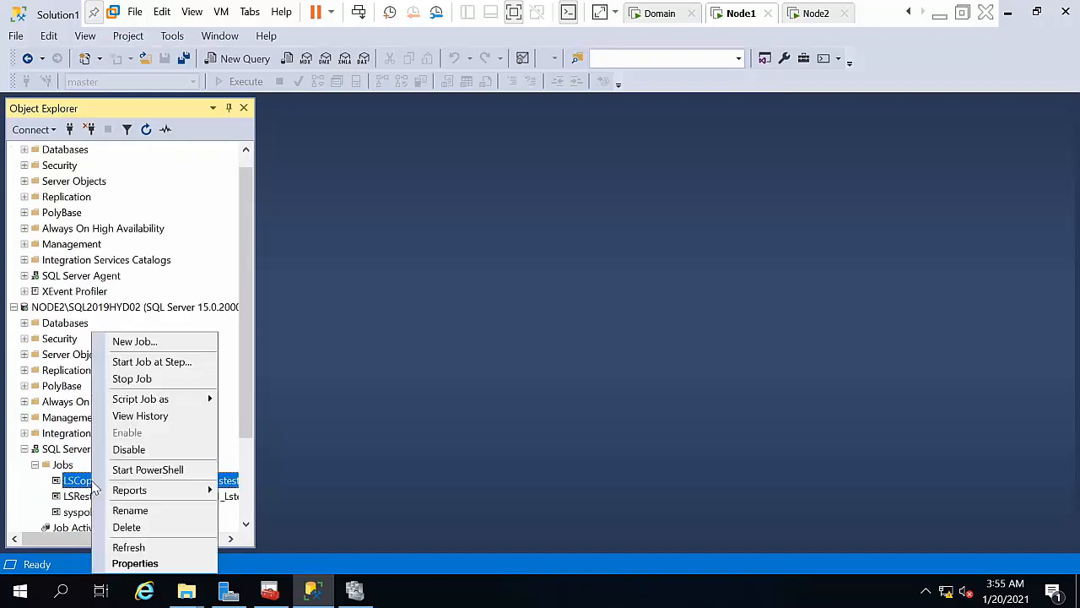
click(133, 362)
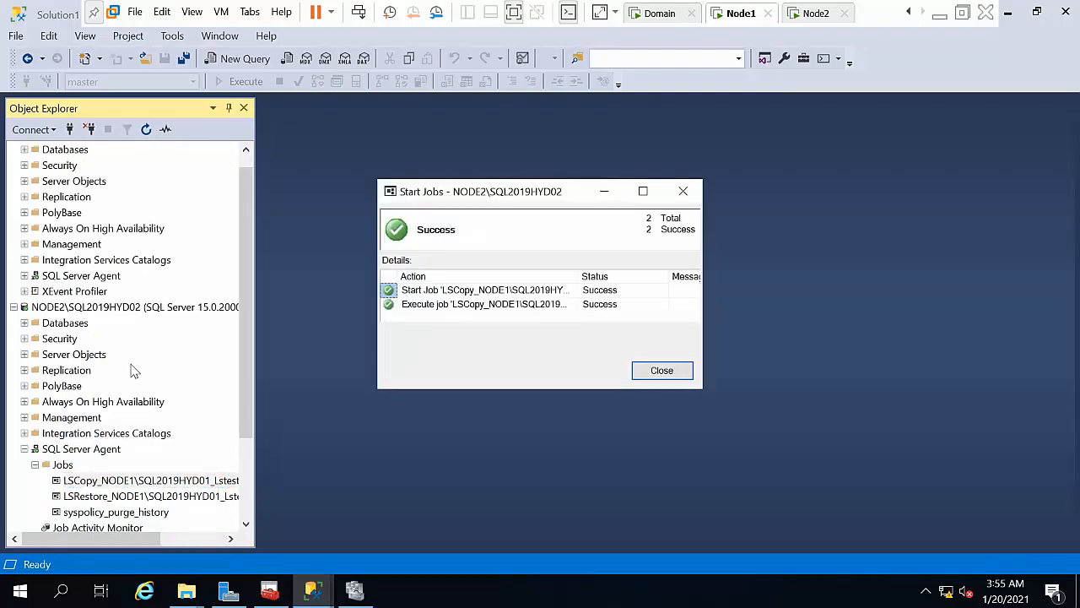
click(647, 371)
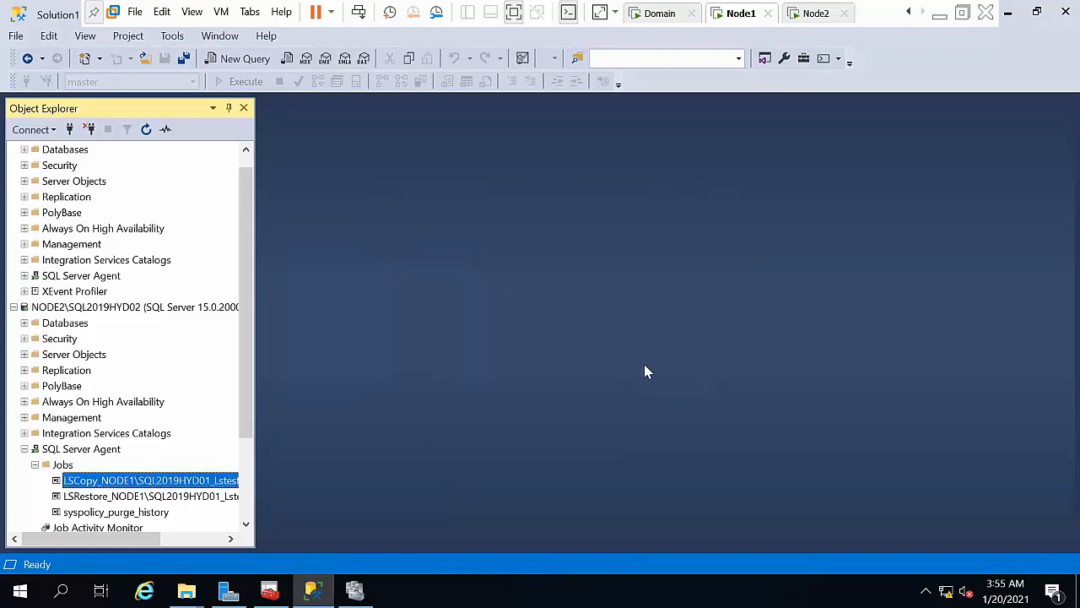
Step: Run the LSRestore job on NODE2, then confirm Lstest still shows Restoring
click(119, 503)
right_click(120, 503)
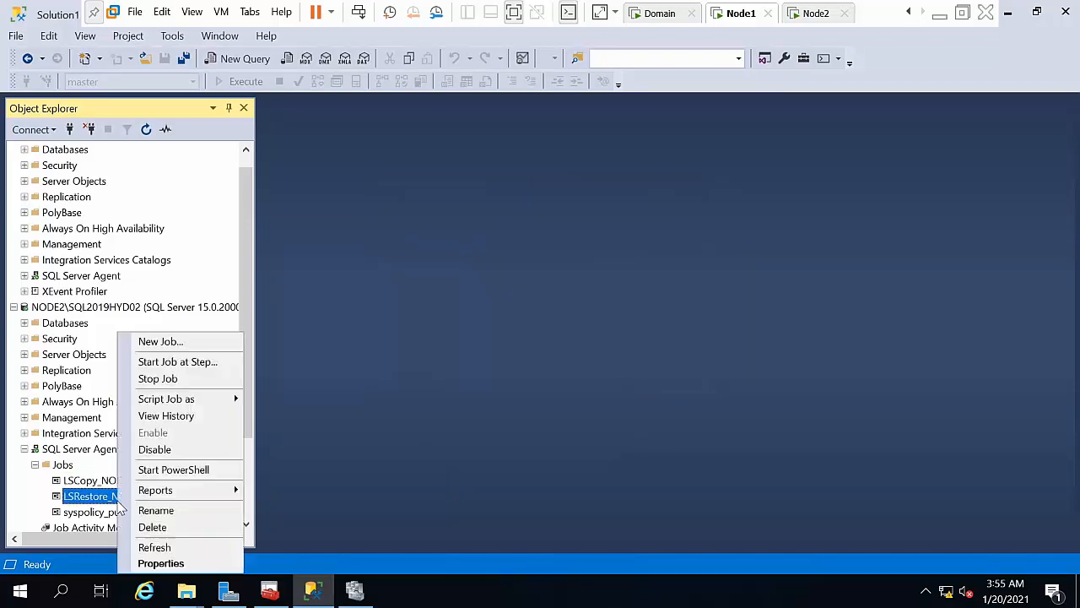
click(179, 361)
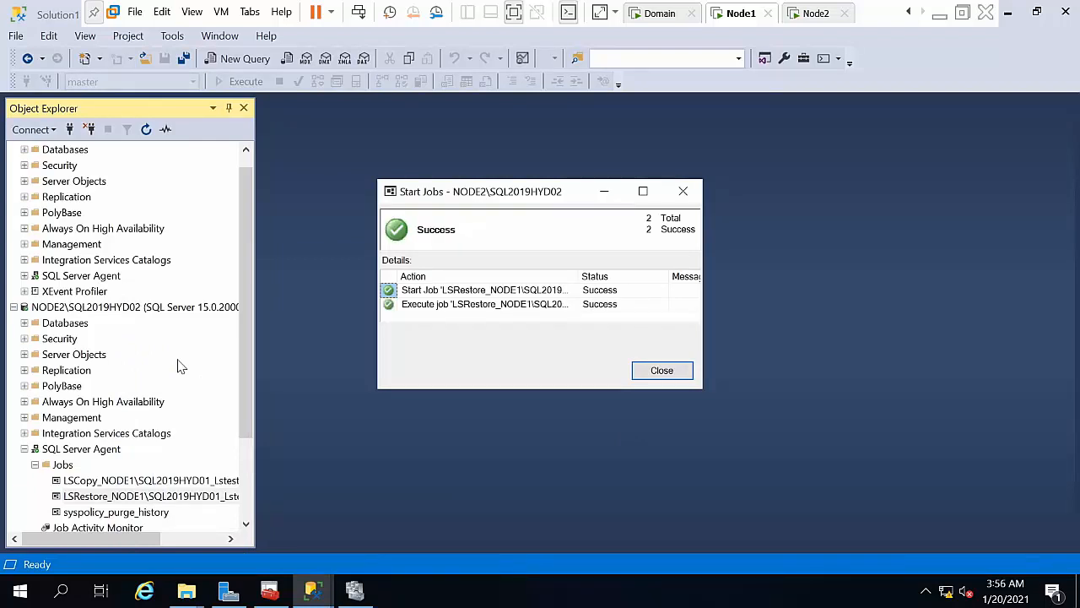
click(664, 370)
double_click(48, 323)
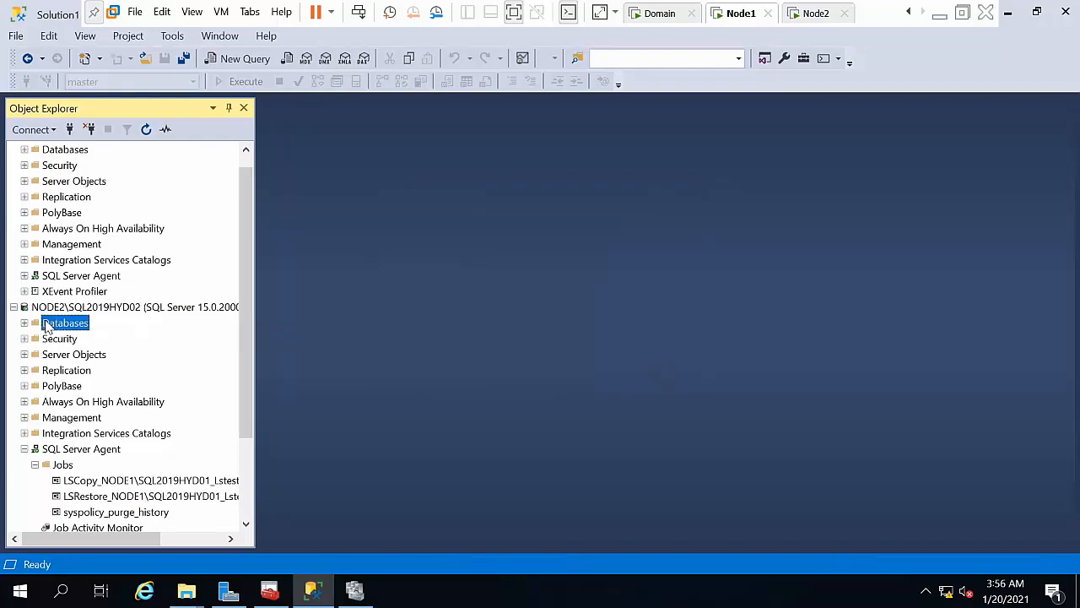
click(75, 388)
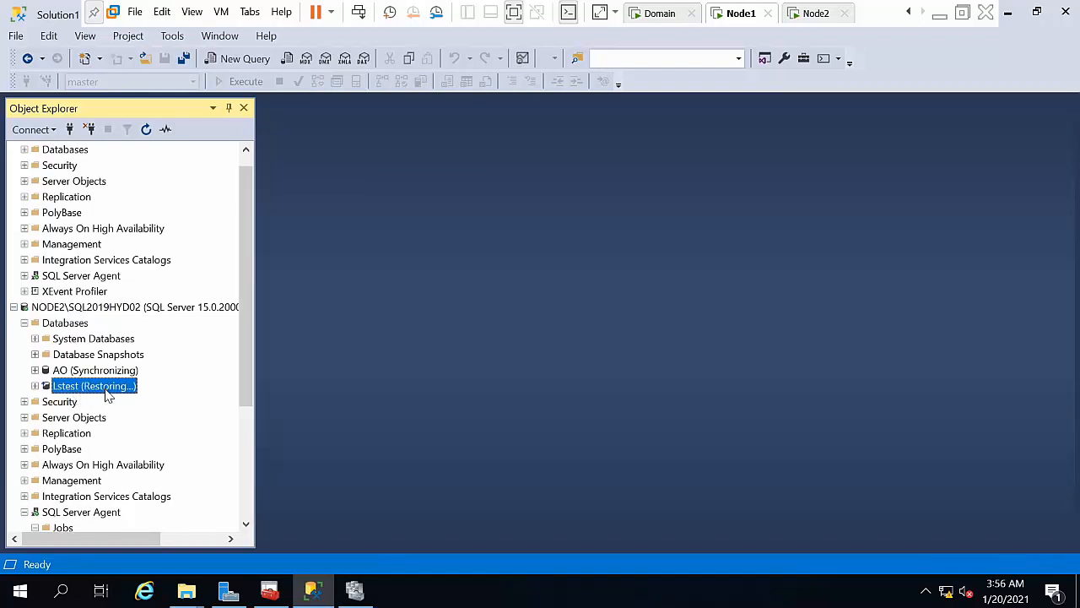
drag(241, 365, 242, 339)
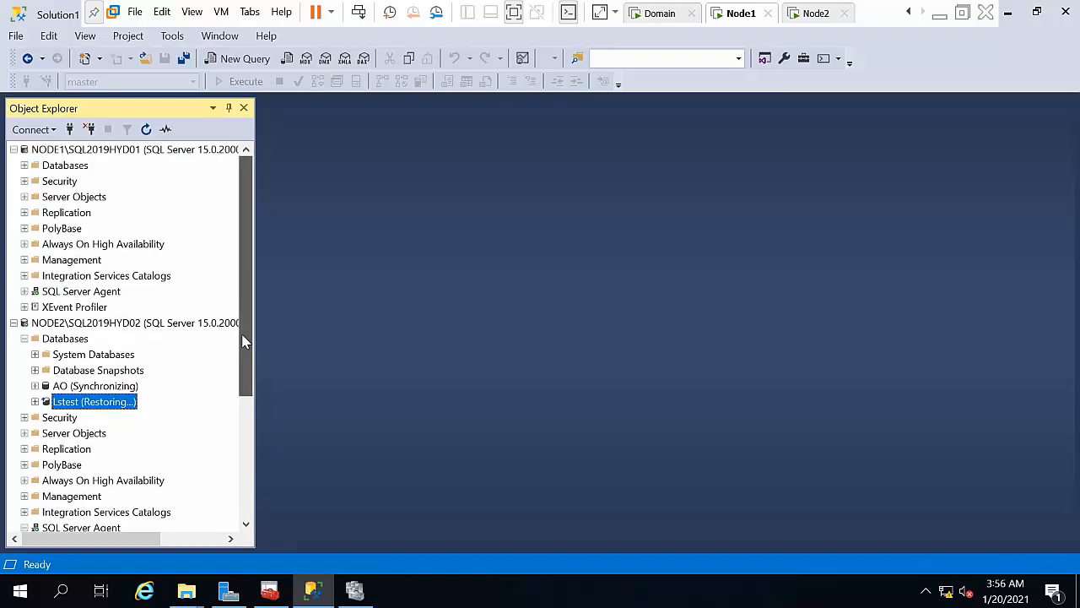
Step: In Lstest's log shipping properties, give NODE2's secondary Standby mode with Disconnect users, then save
double_click(48, 166)
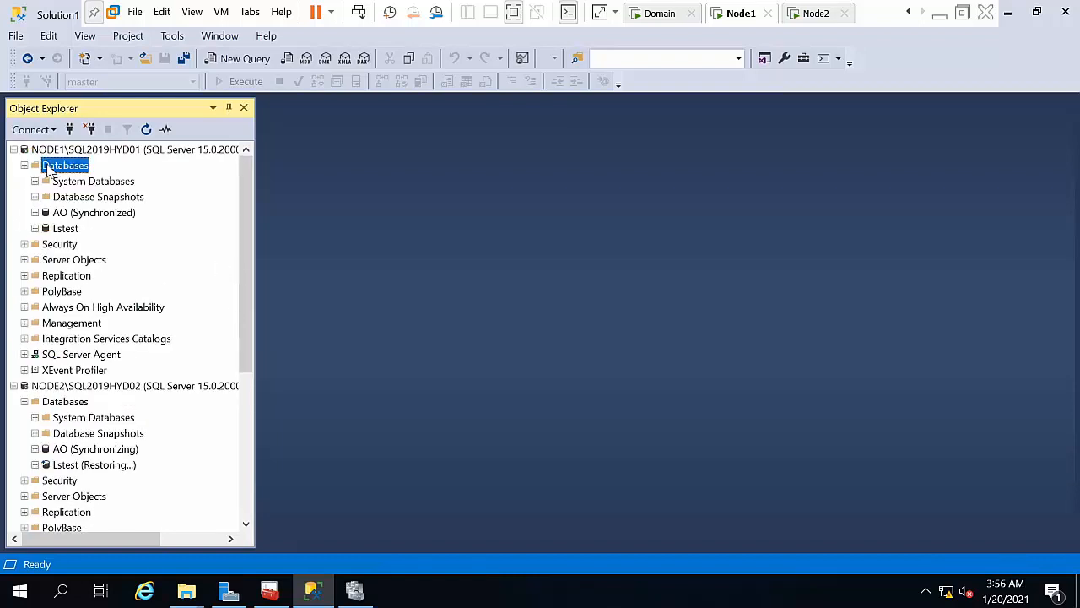
click(61, 229)
right_click(59, 235)
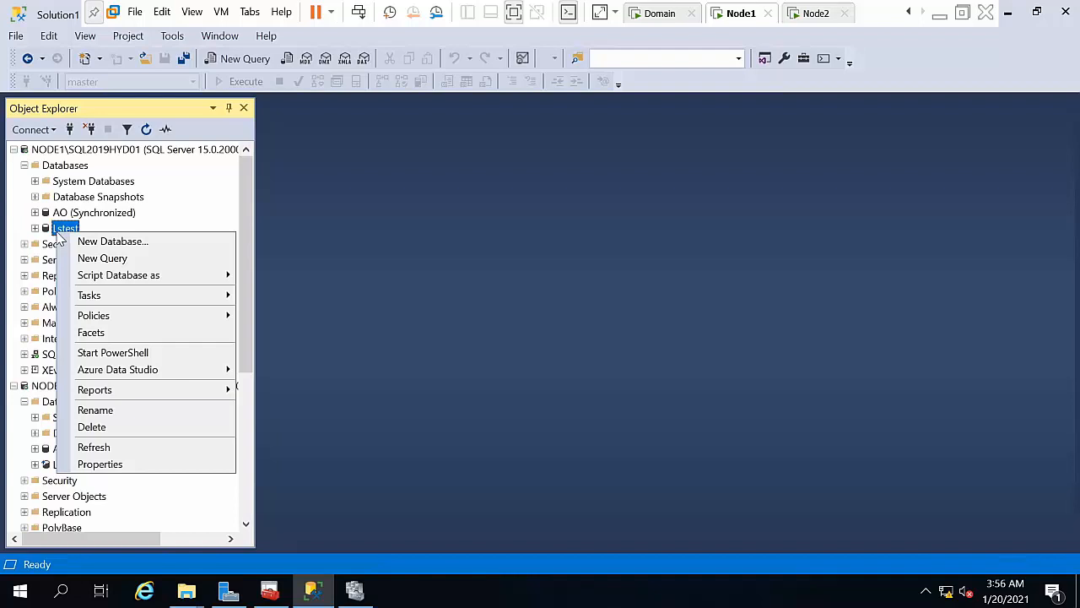
click(131, 465)
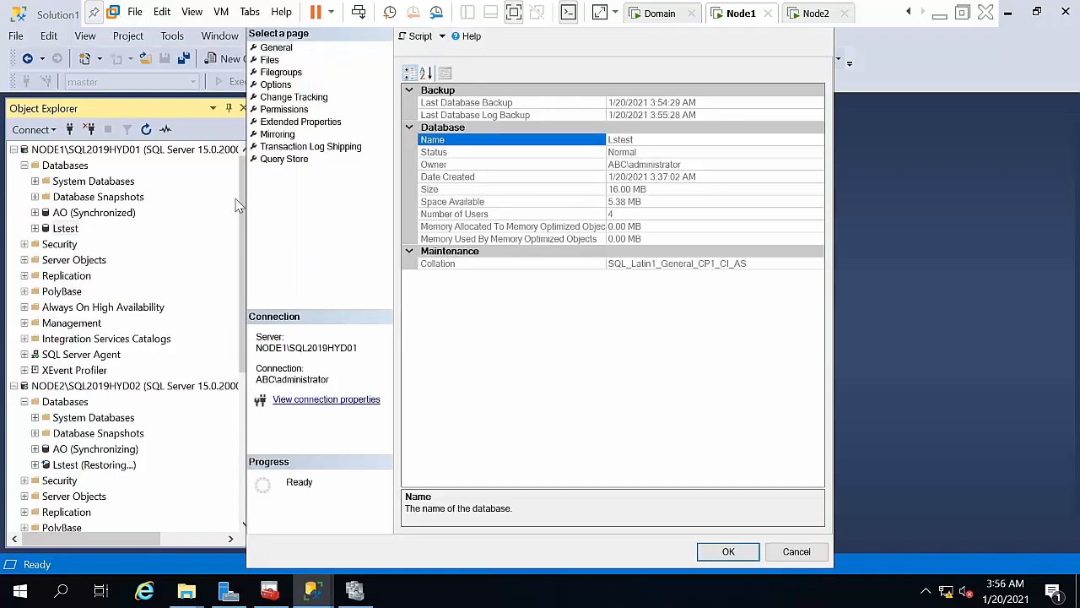
click(291, 148)
click(812, 266)
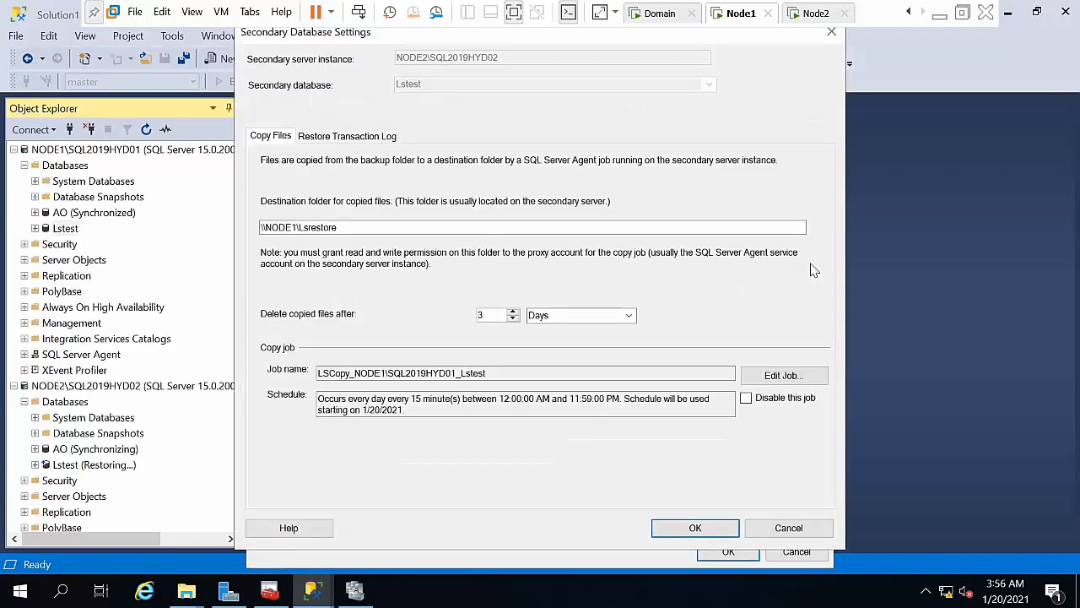
click(337, 138)
click(303, 241)
click(305, 254)
click(695, 532)
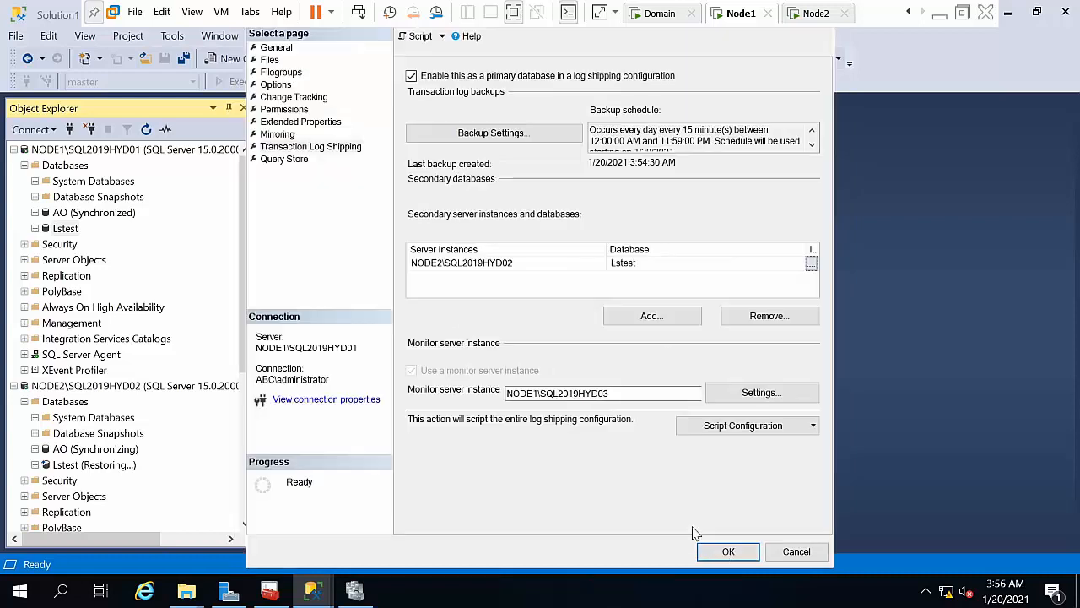
click(723, 551)
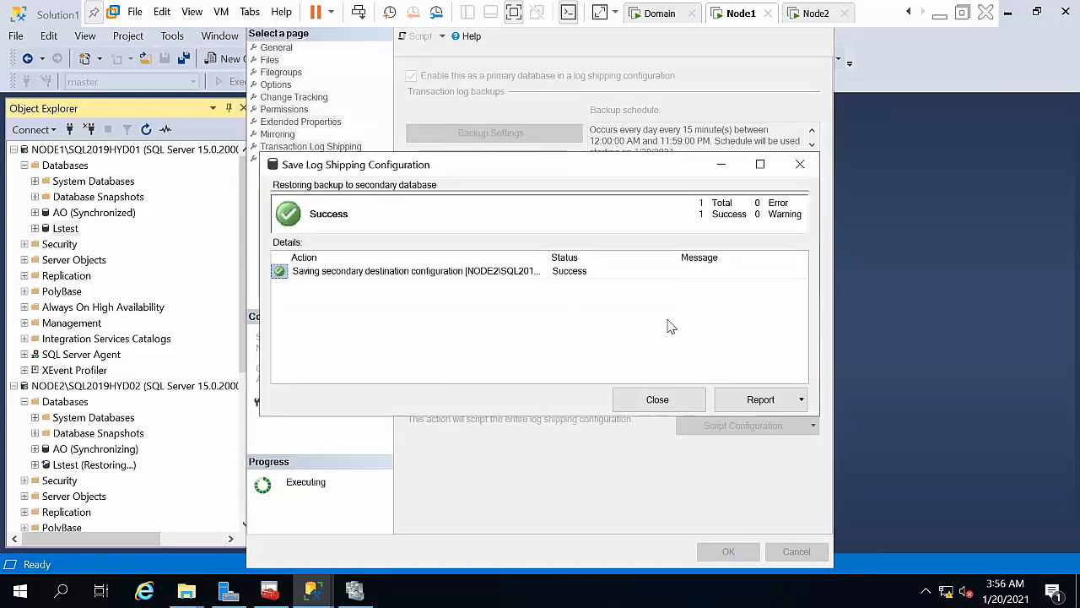
click(650, 395)
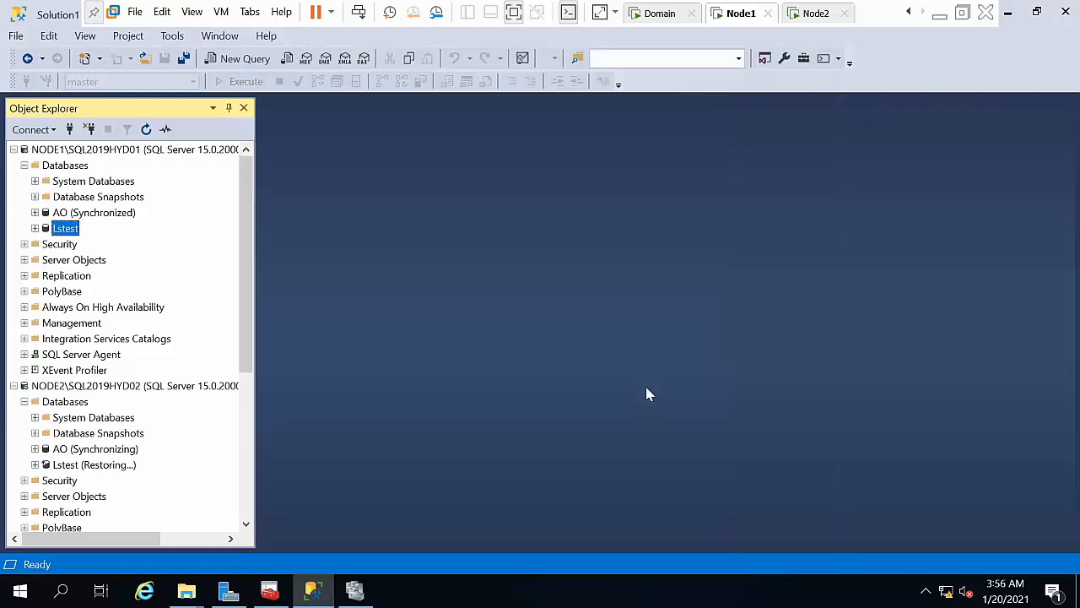
Step: Run the LSBackup_Lstest job on NODE1 and dismiss its success report
double_click(85, 356)
right_click(71, 387)
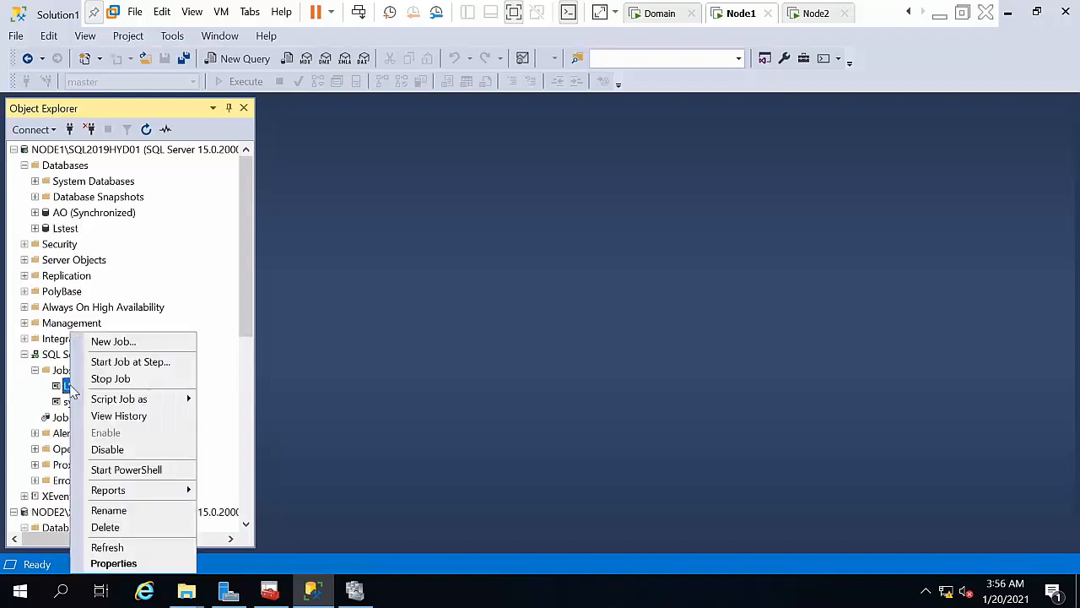
click(108, 362)
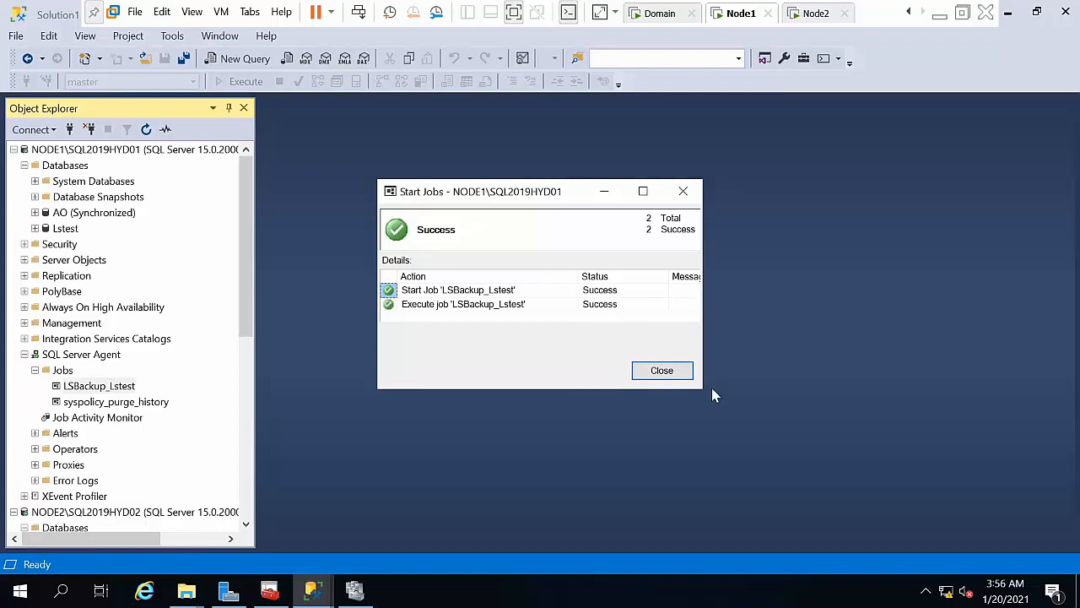
click(662, 371)
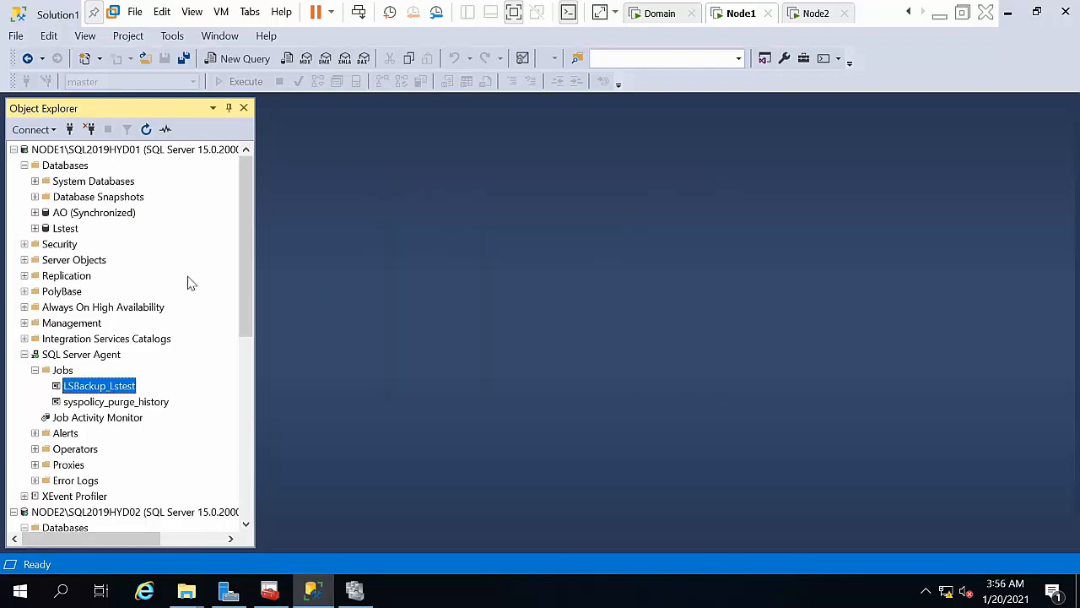
Step: Run NODE2's LSCopy job for Lstest and dismiss its success report
double_click(71, 354)
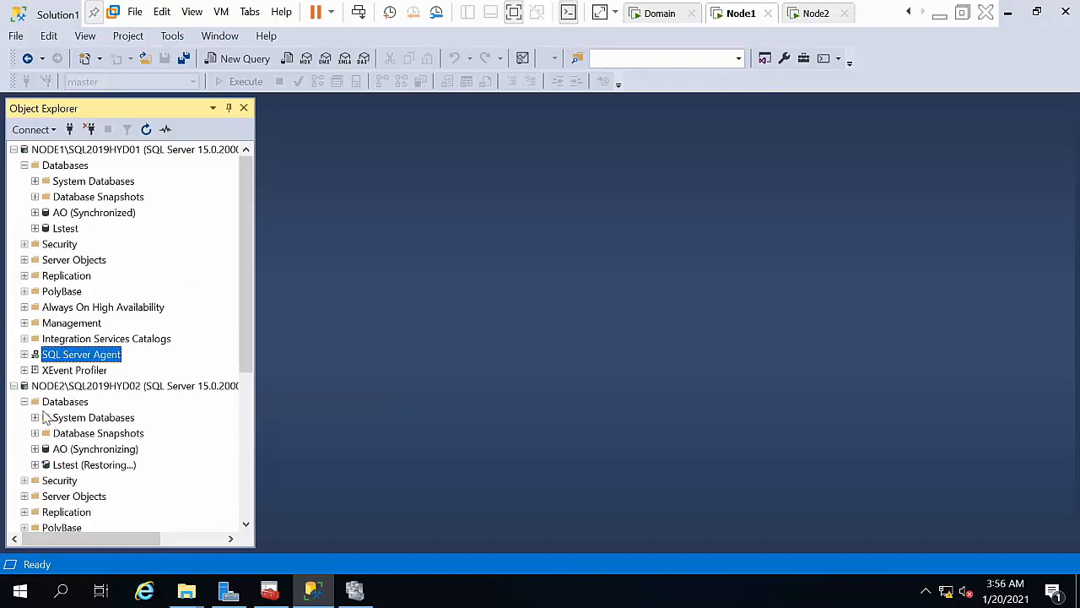
click(25, 403)
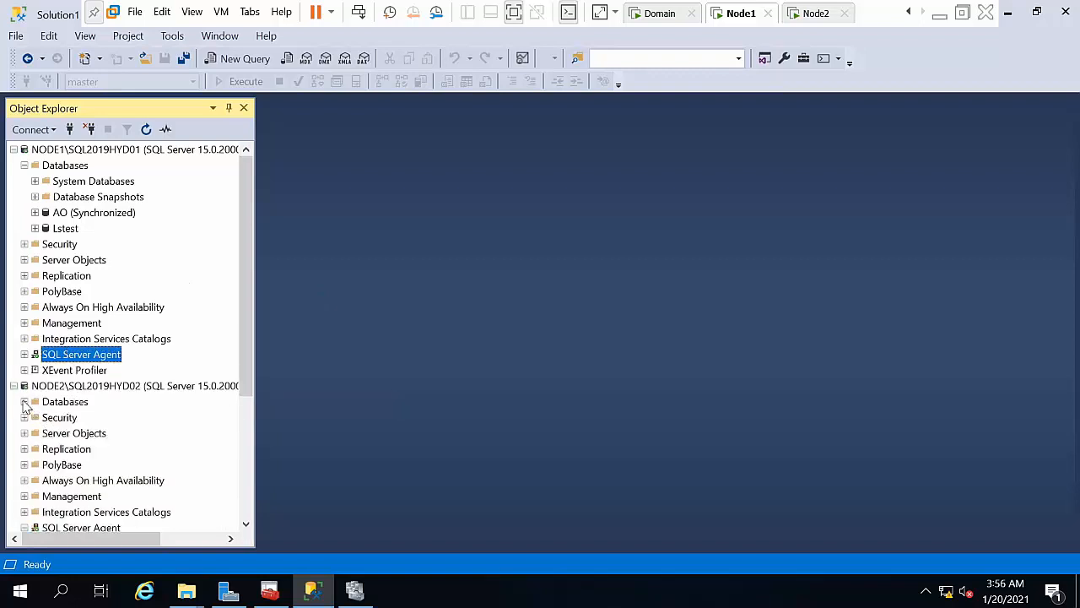
click(81, 527)
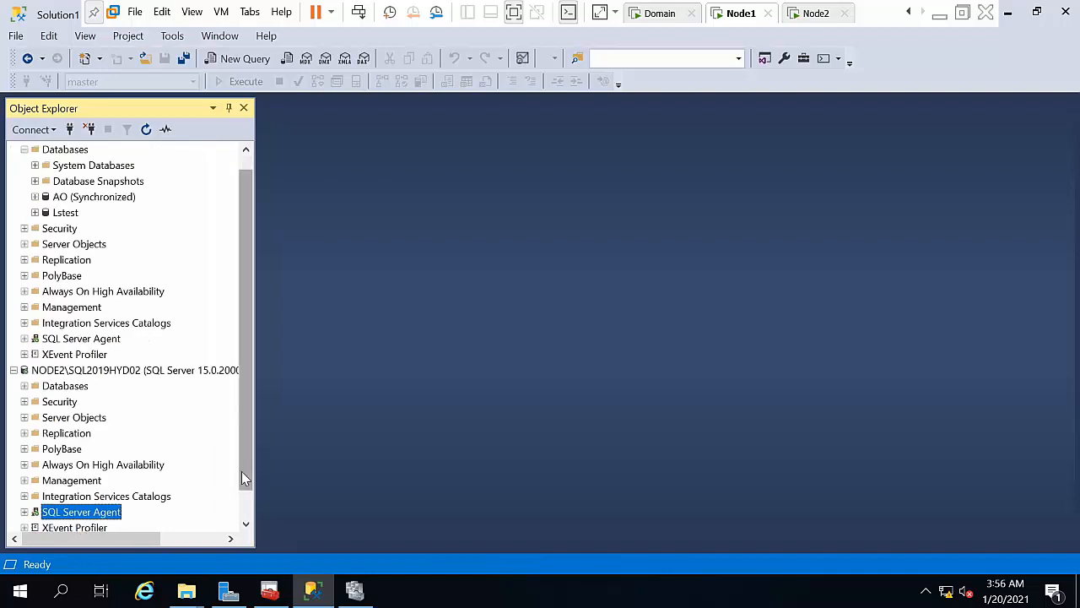
scroll(243, 476, down, 1)
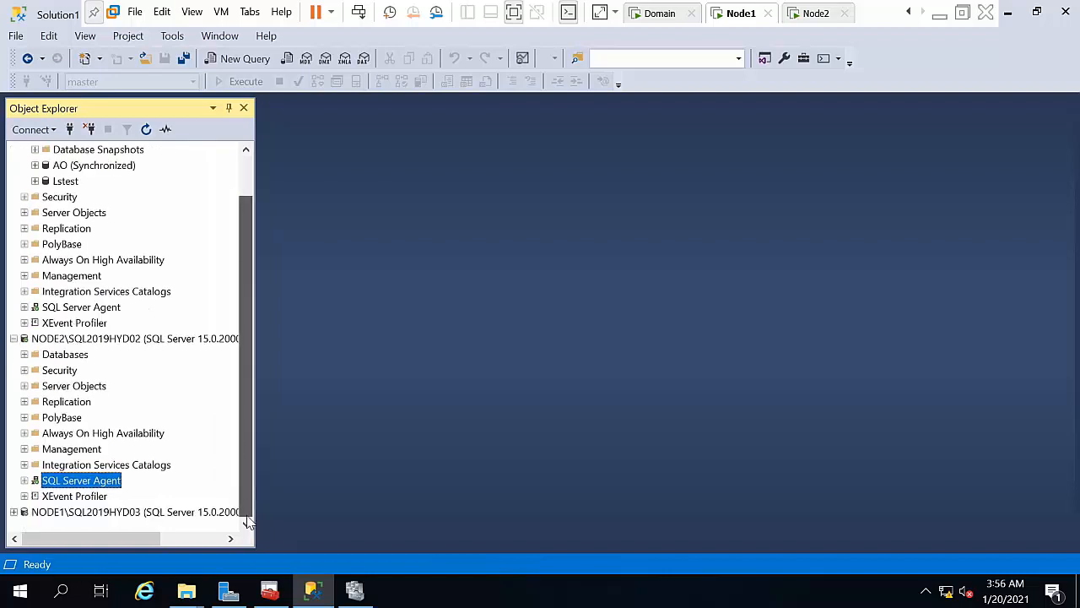
click(24, 480)
click(76, 403)
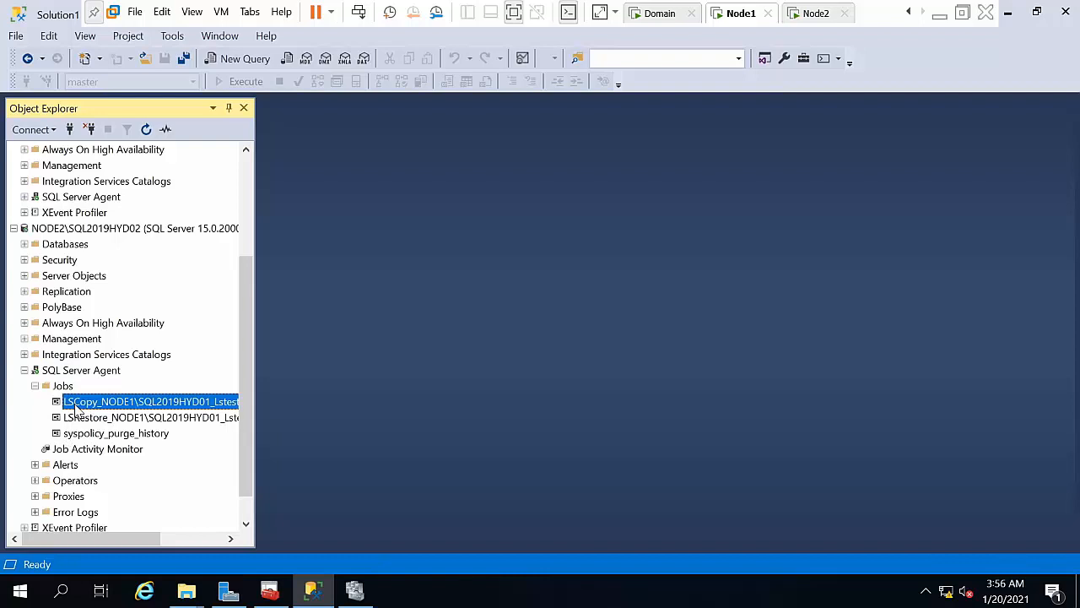
right_click(75, 406)
click(112, 363)
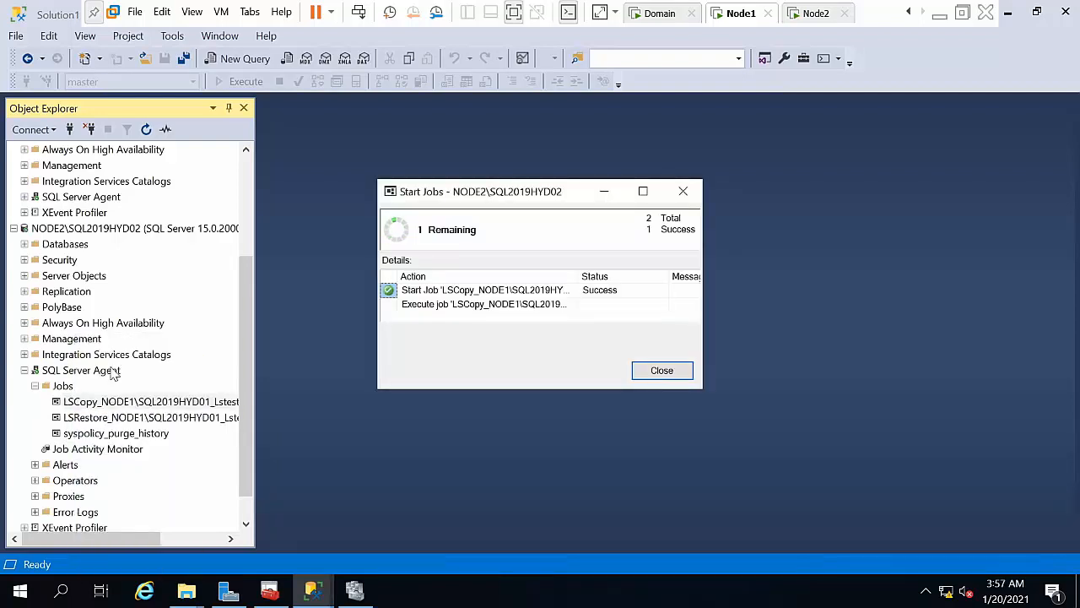
click(662, 371)
Step: Run NODE2's LSRestore job for Lstest and close its report
right_click(166, 418)
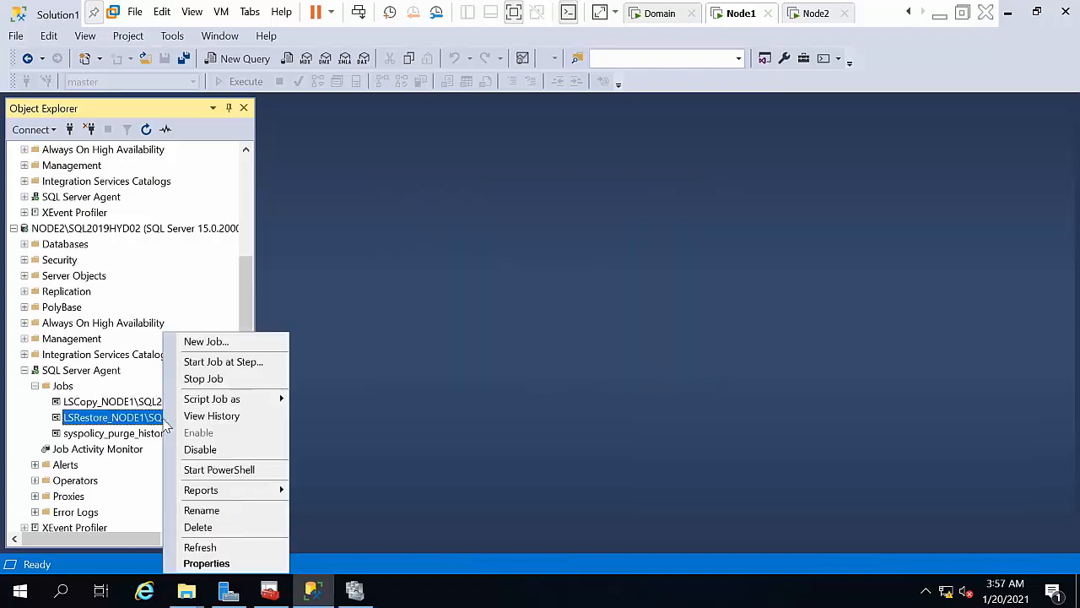
click(192, 366)
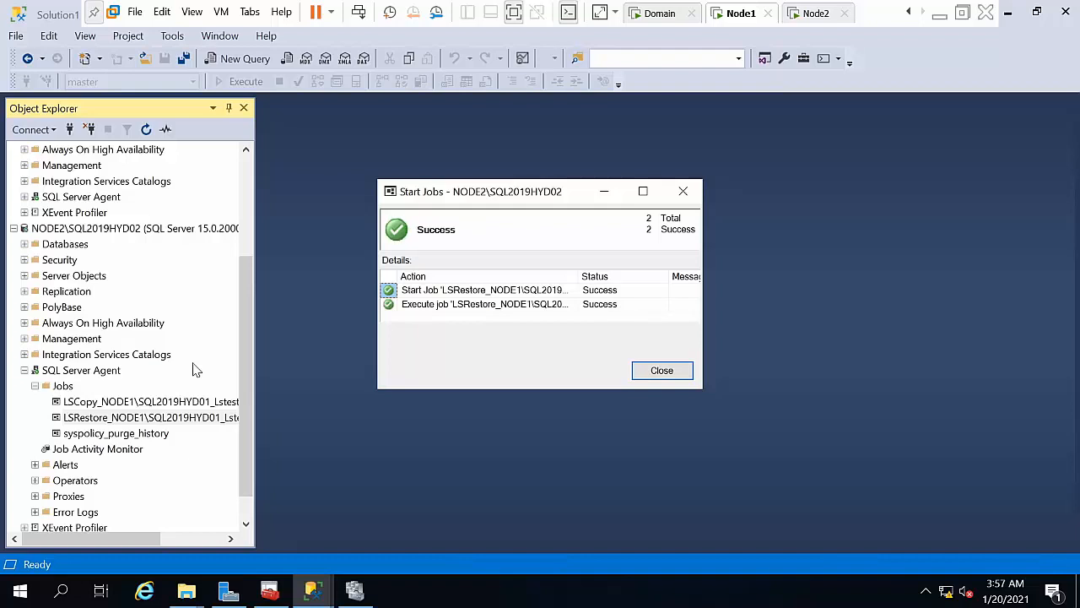
click(650, 377)
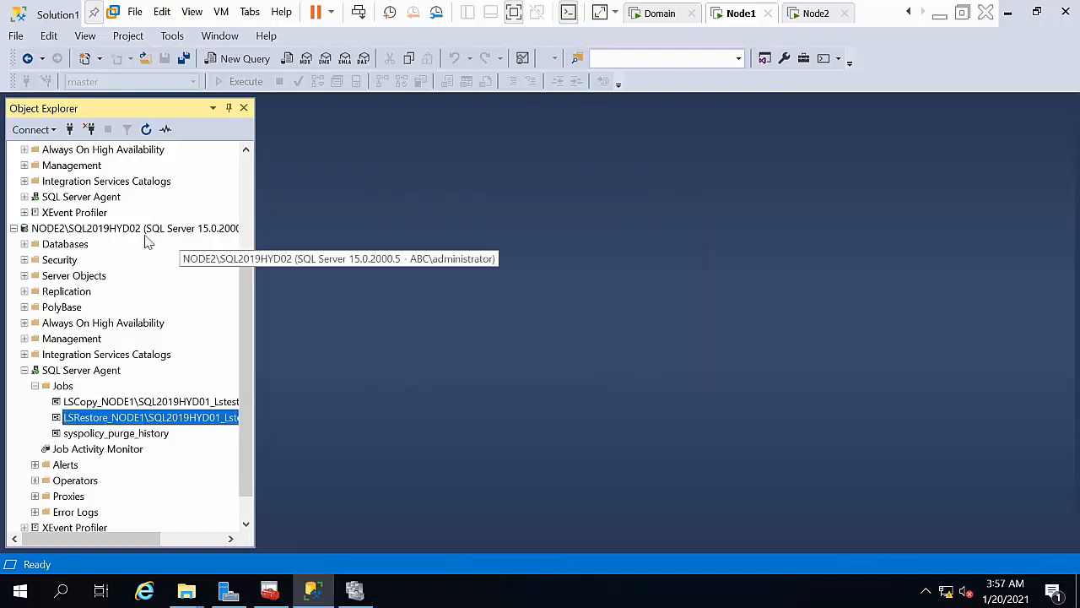
Step: Refresh NODE2's Lstest database to show its Standby / Read-Only state
double_click(47, 245)
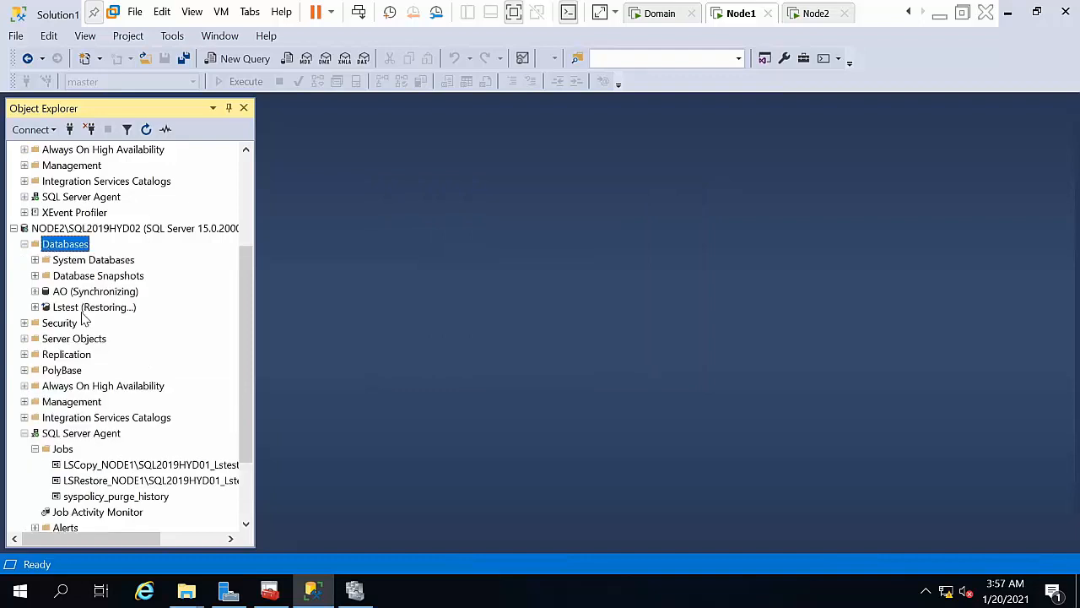
click(74, 309)
right_click(75, 309)
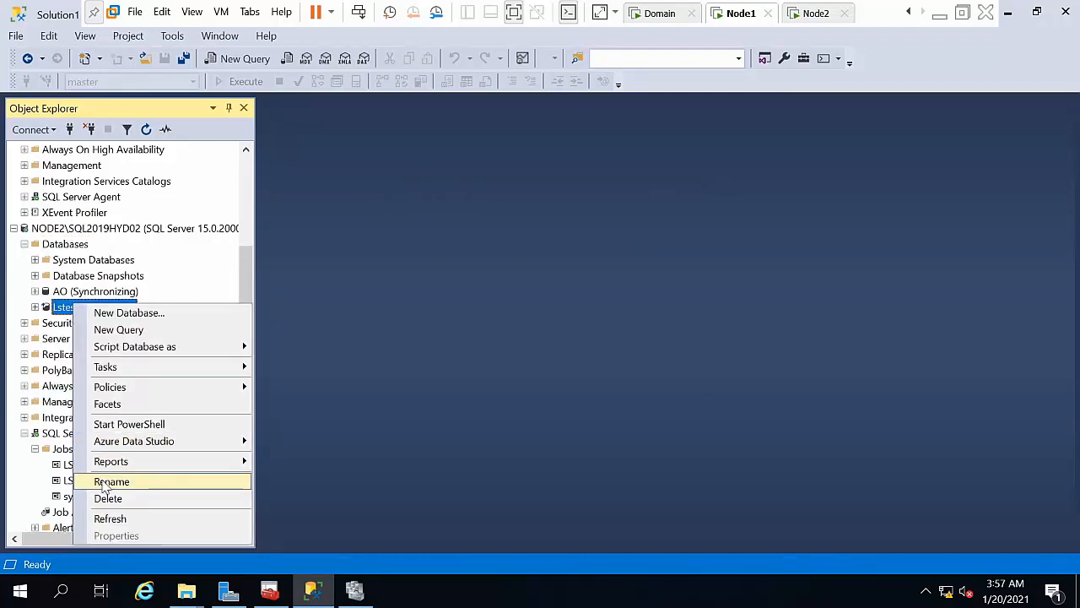
click(110, 518)
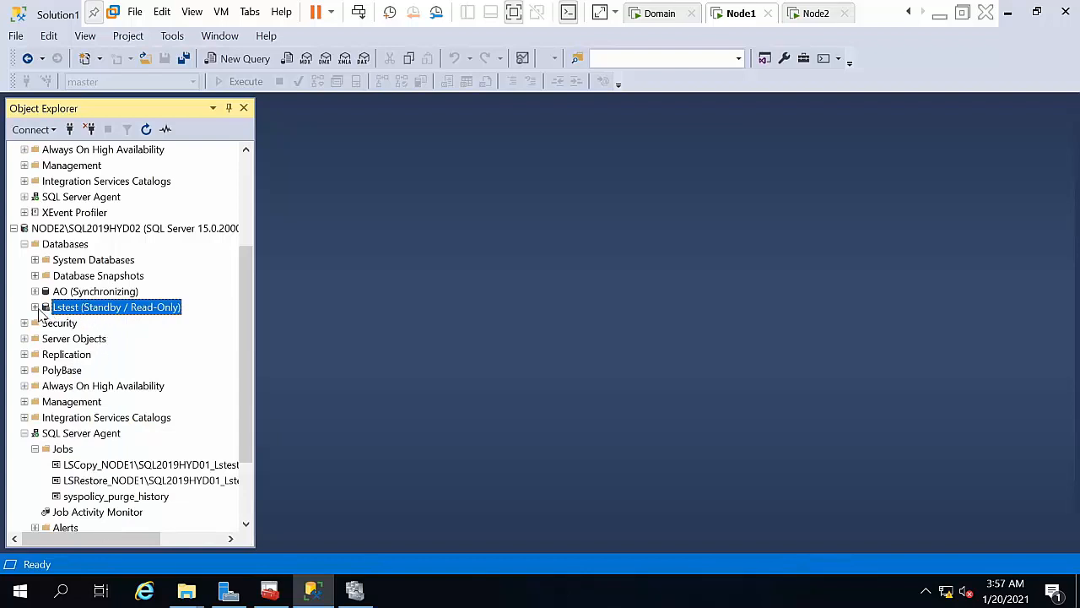
Step: Query the top rows of NODE2's Lstest dbo.Table_1, then close the results
click(34, 307)
double_click(74, 339)
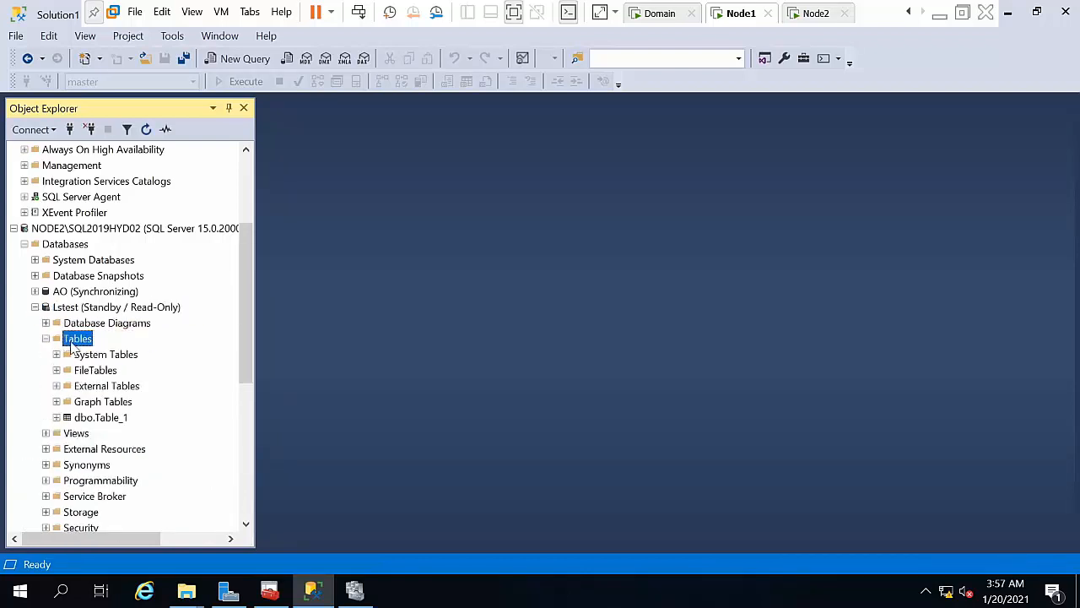
right_click(80, 417)
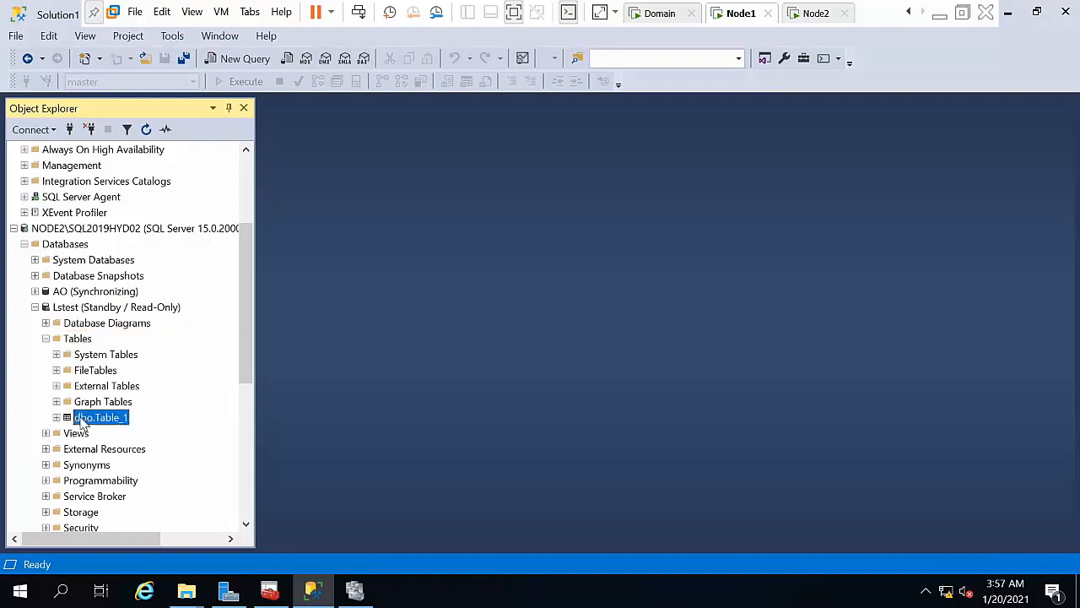
click(132, 265)
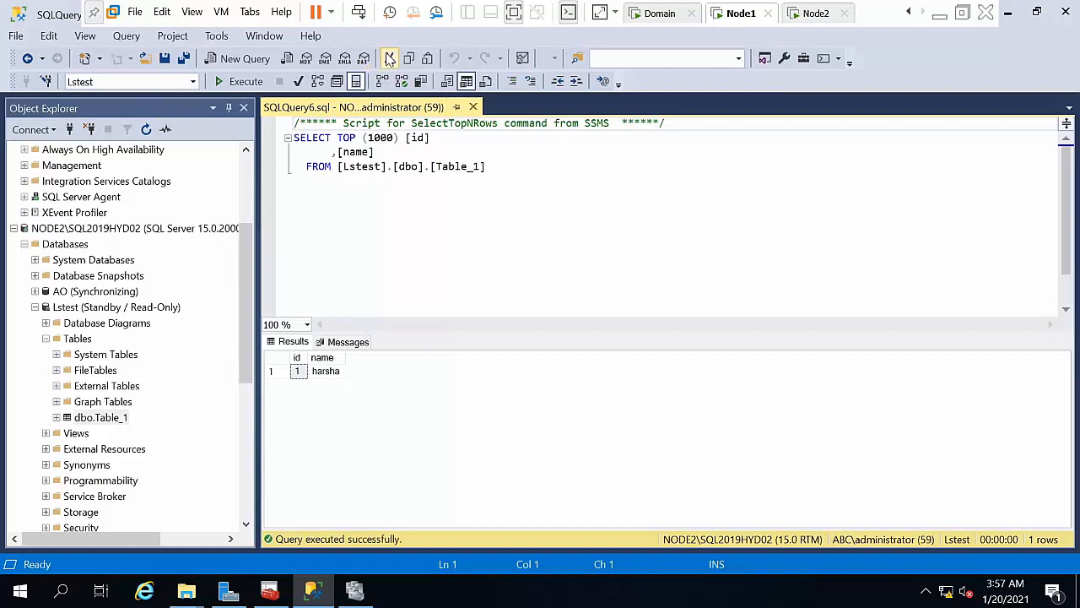
click(472, 107)
mouse_move(241, 280)
mouse_down()
mouse_move(229, 169)
mouse_move(244, 287)
mouse_up()
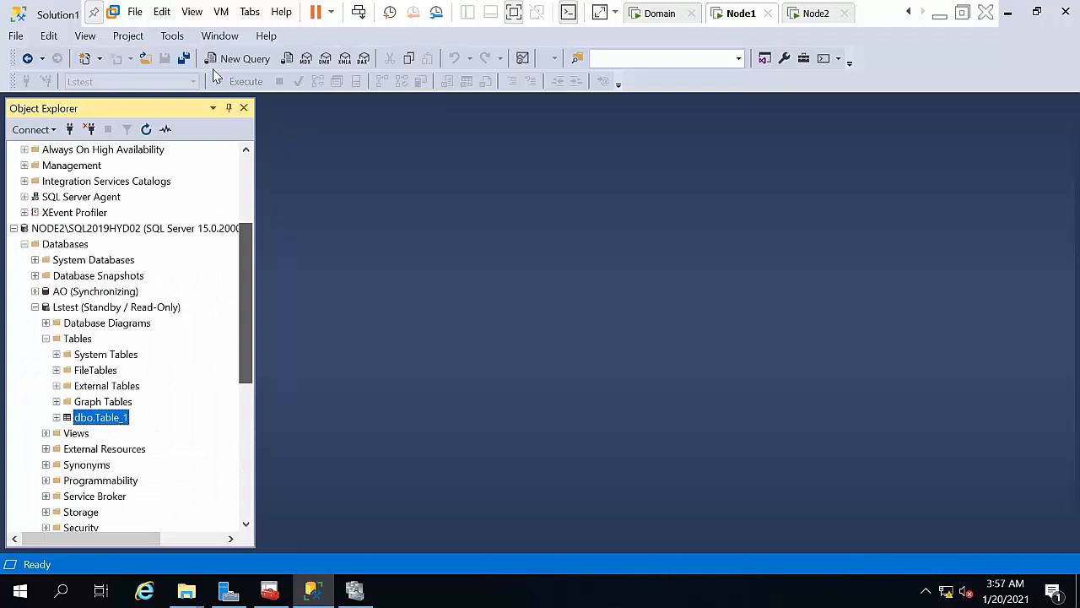
Step: Enter a new row with id 2 and name 'reddy' in NODE1's Lstest dbo.Table_1, then close the editor
scroll(247, 148, up, 4)
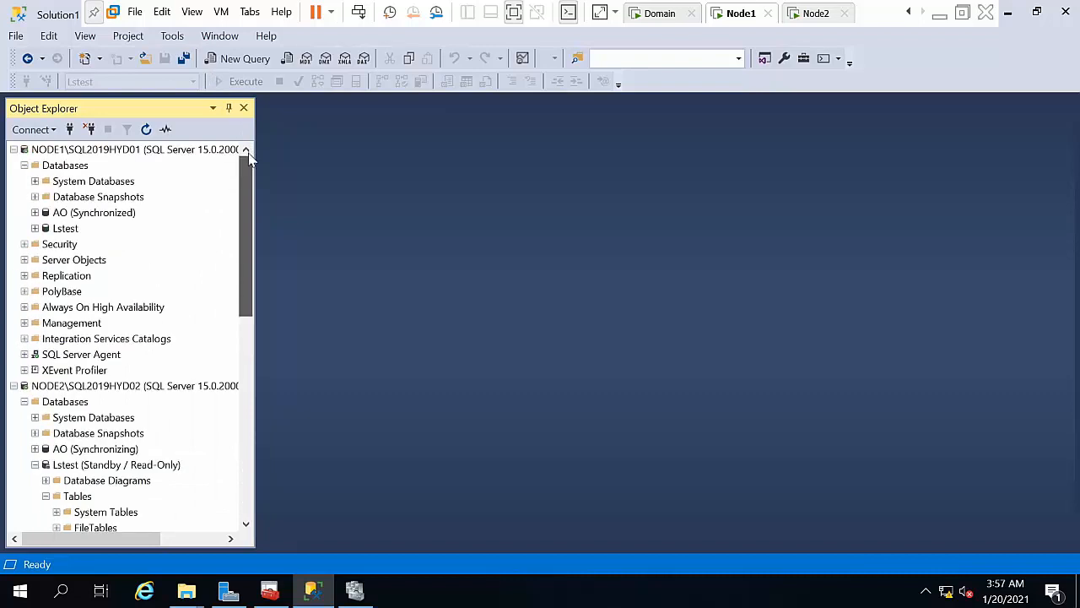
double_click(65, 229)
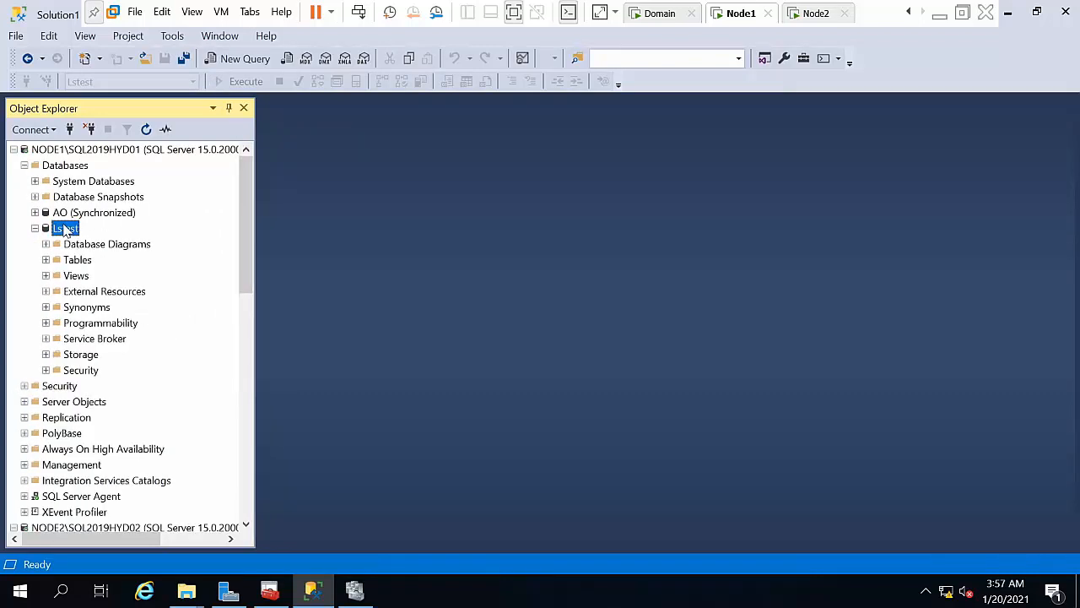
double_click(77, 259)
click(89, 339)
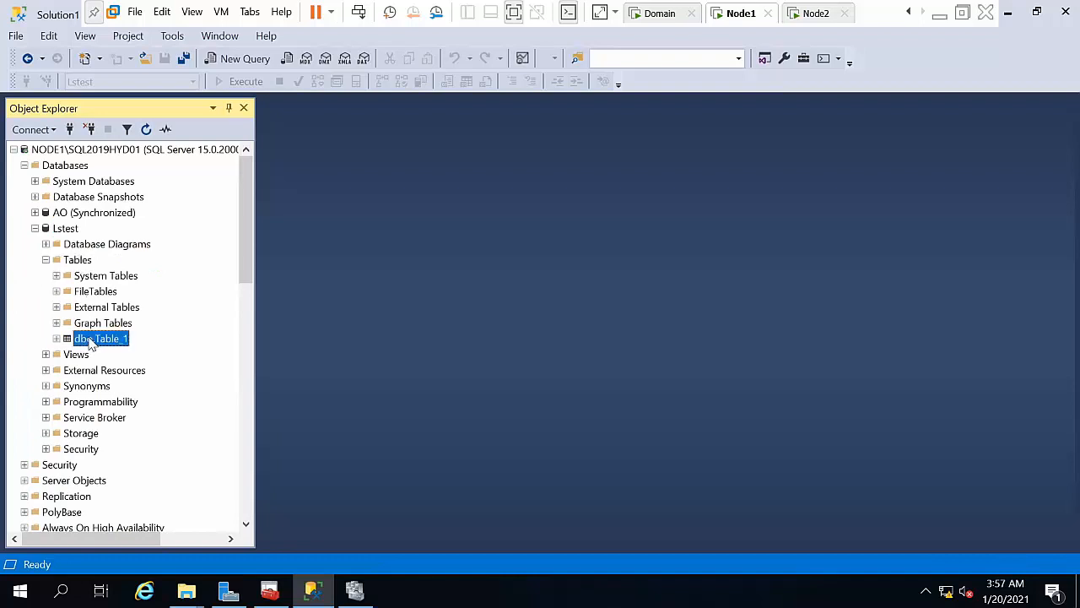
right_click(89, 338)
key(Escape)
click(321, 157)
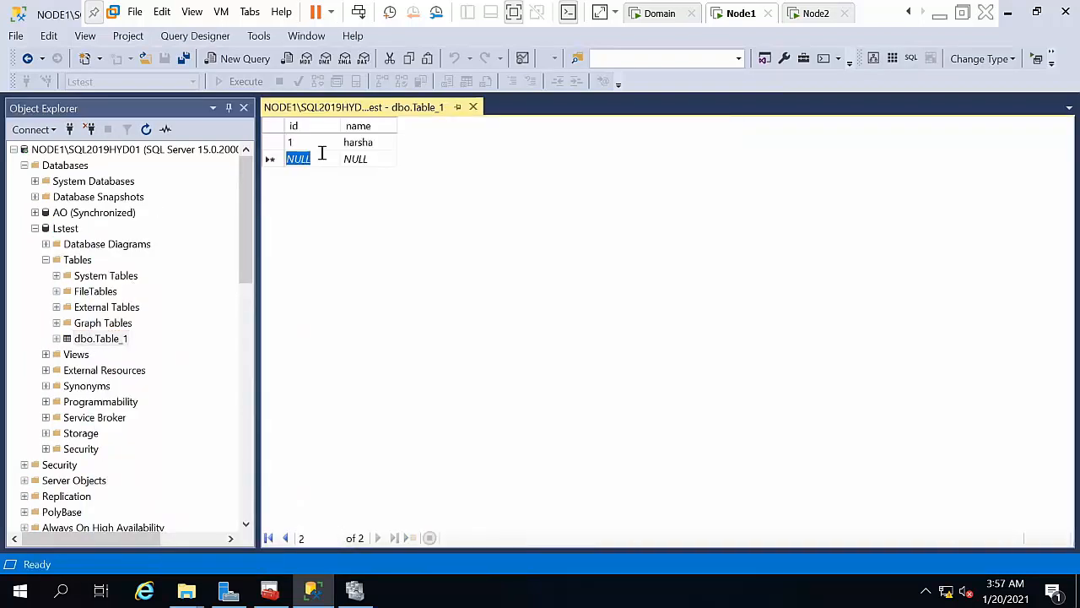
text(2)
key(Tab)
text(reddy)
key(Return)
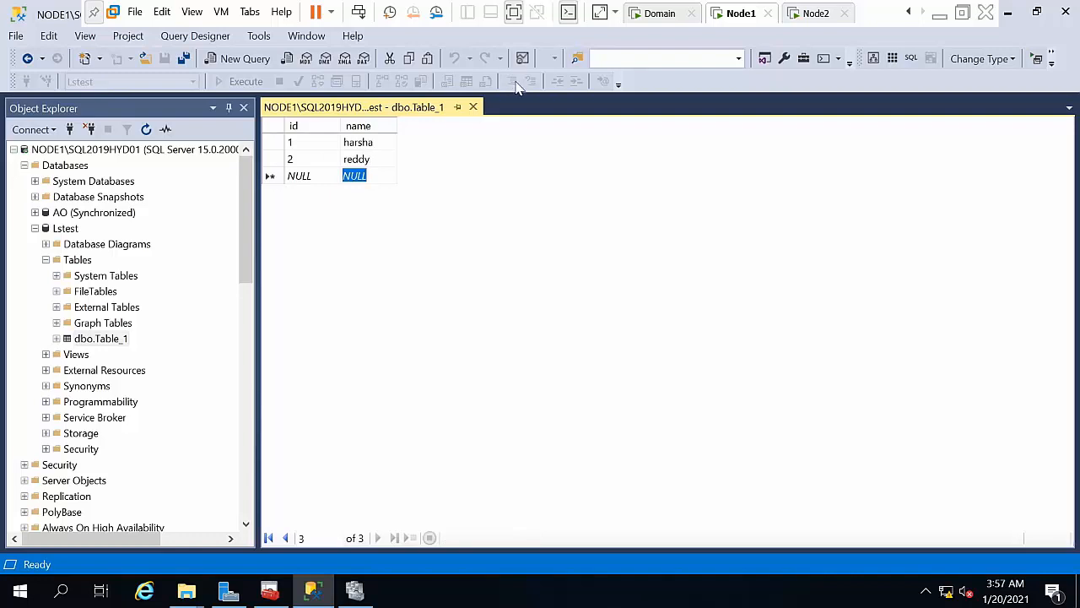
click(474, 107)
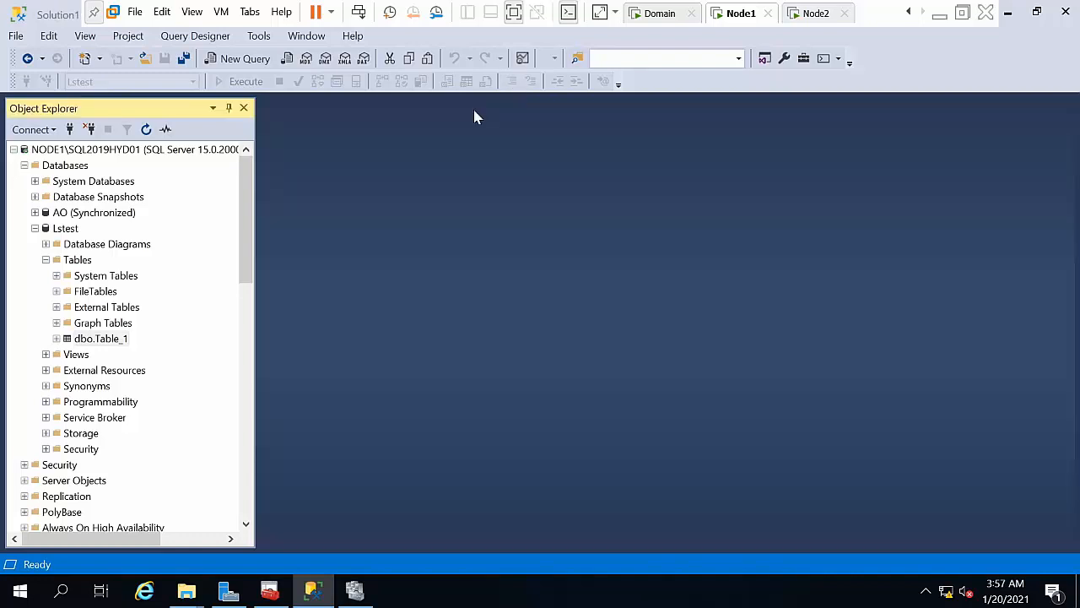
Step: Run the LSBackup_Lstest job on NODE1 and dismiss its report
click(34, 229)
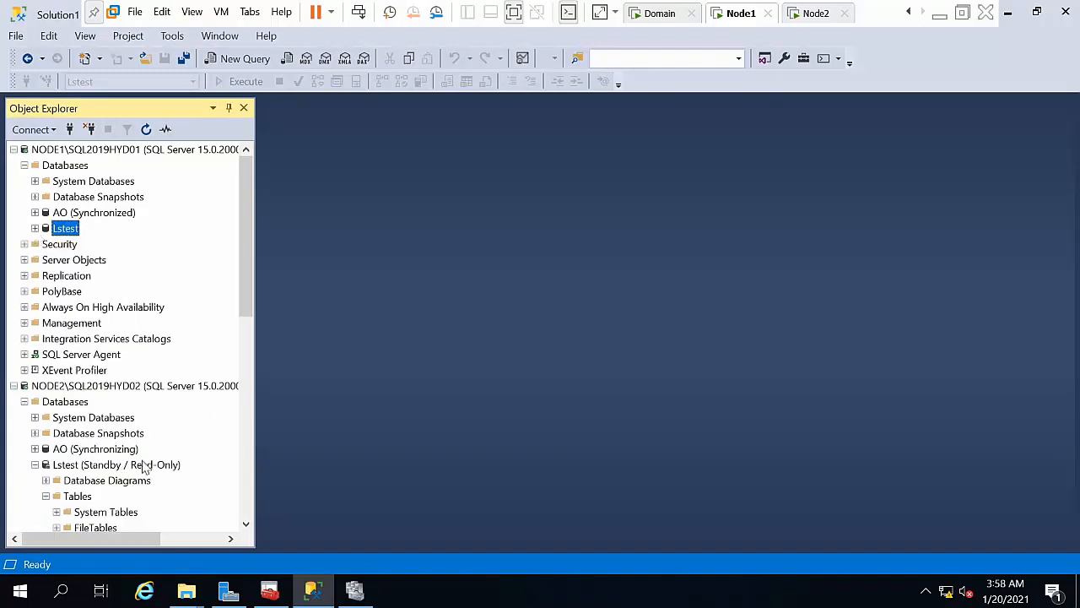
double_click(71, 356)
click(80, 386)
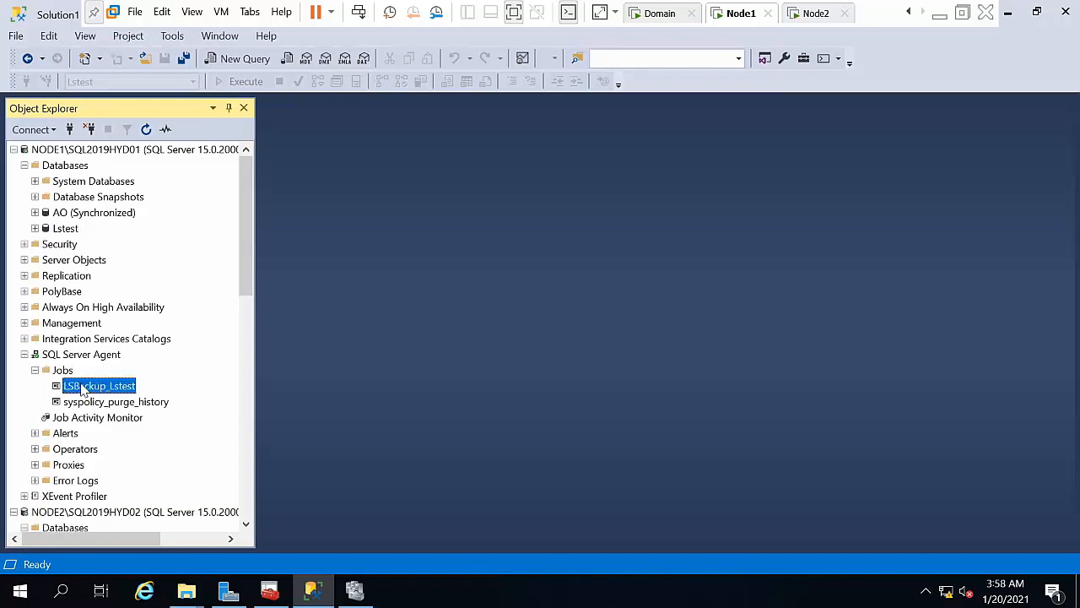
right_click(79, 388)
click(105, 363)
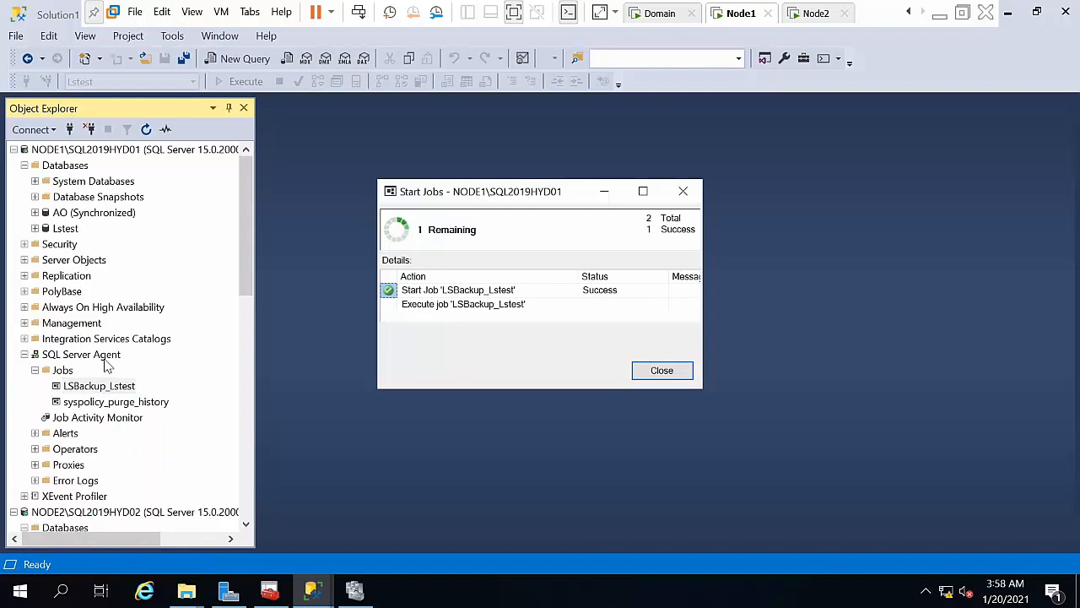
click(665, 373)
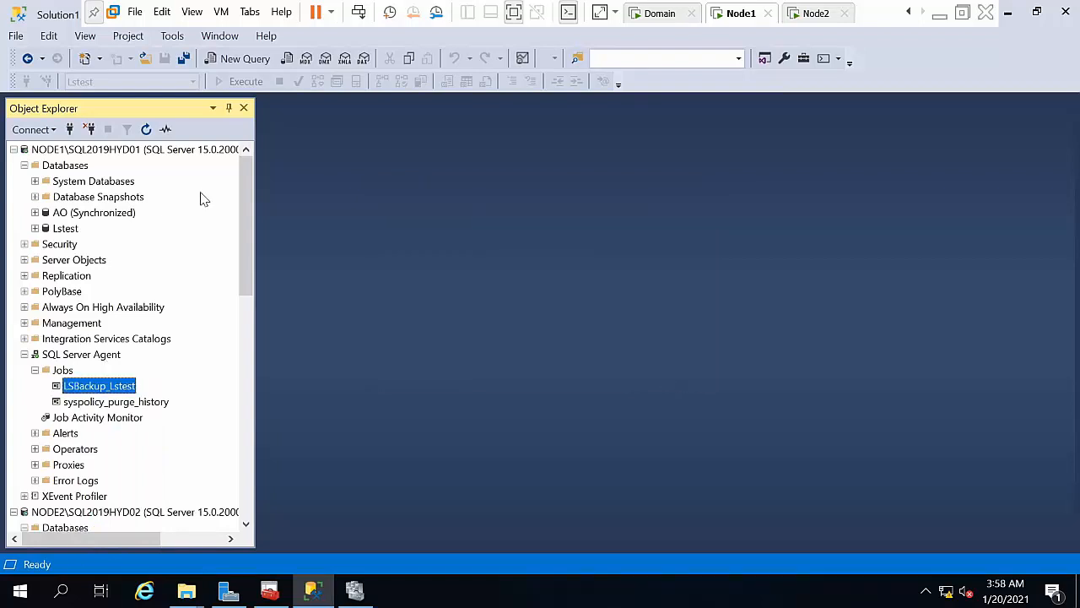
Step: Run NODE2's log copy job and dismiss its success report
drag(245, 227, 266, 471)
right_click(82, 370)
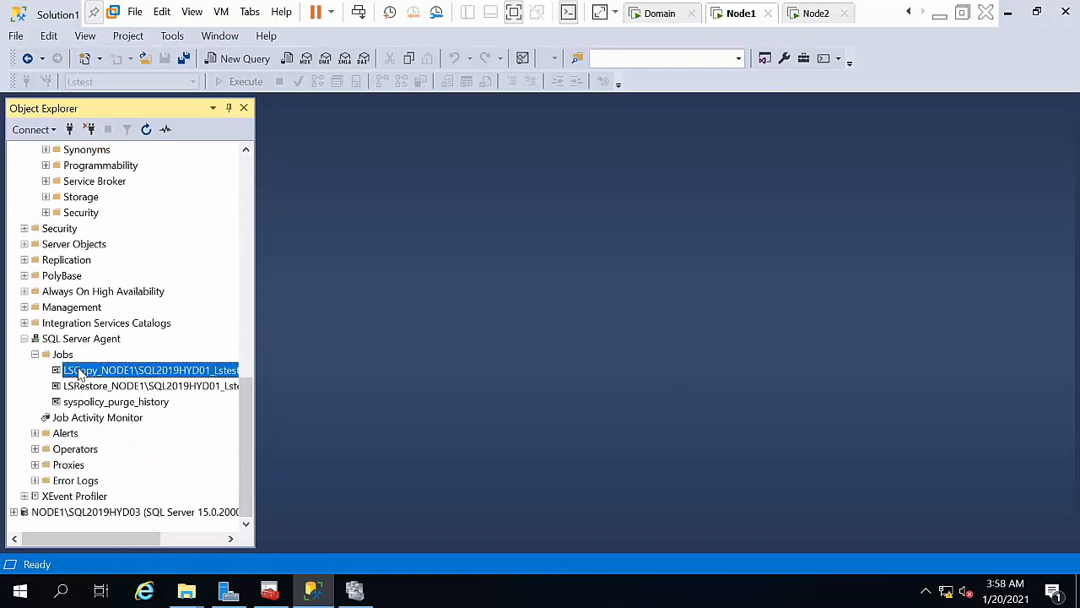
click(107, 363)
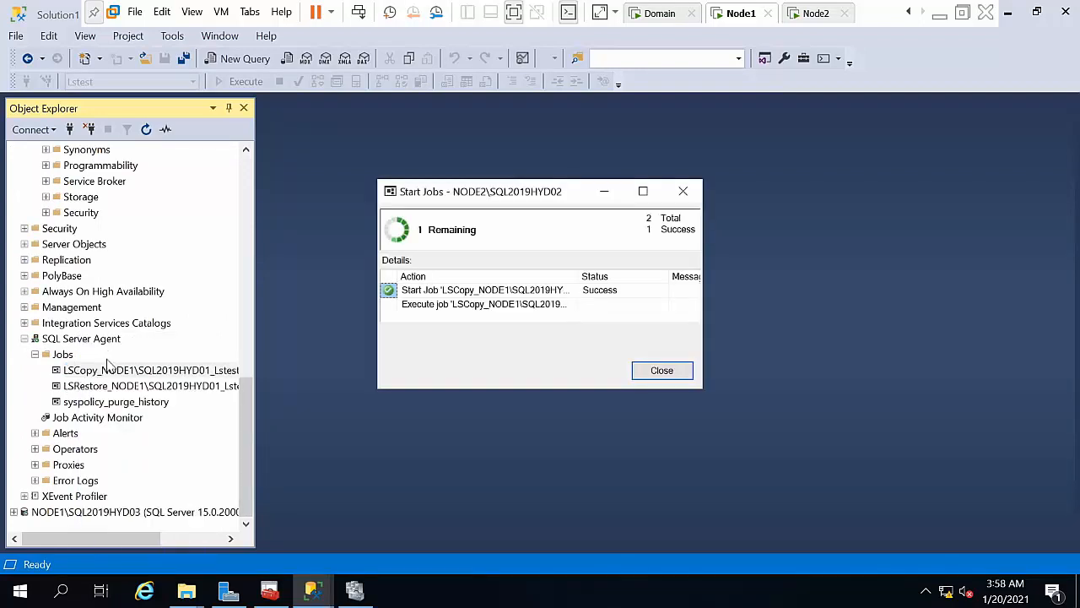
click(103, 387)
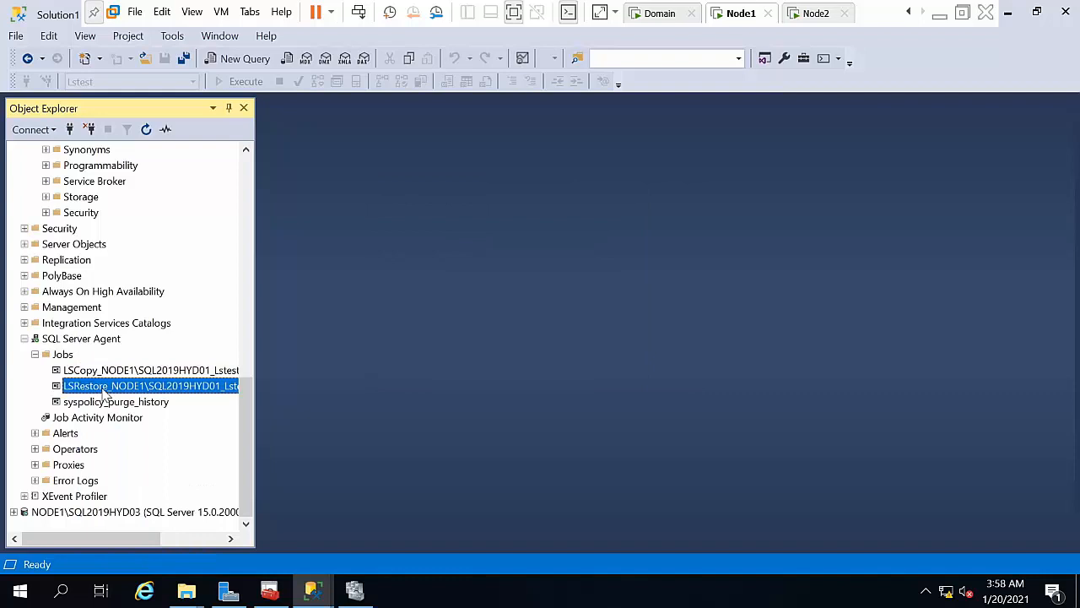
mouse_move(313, 590)
click(448, 479)
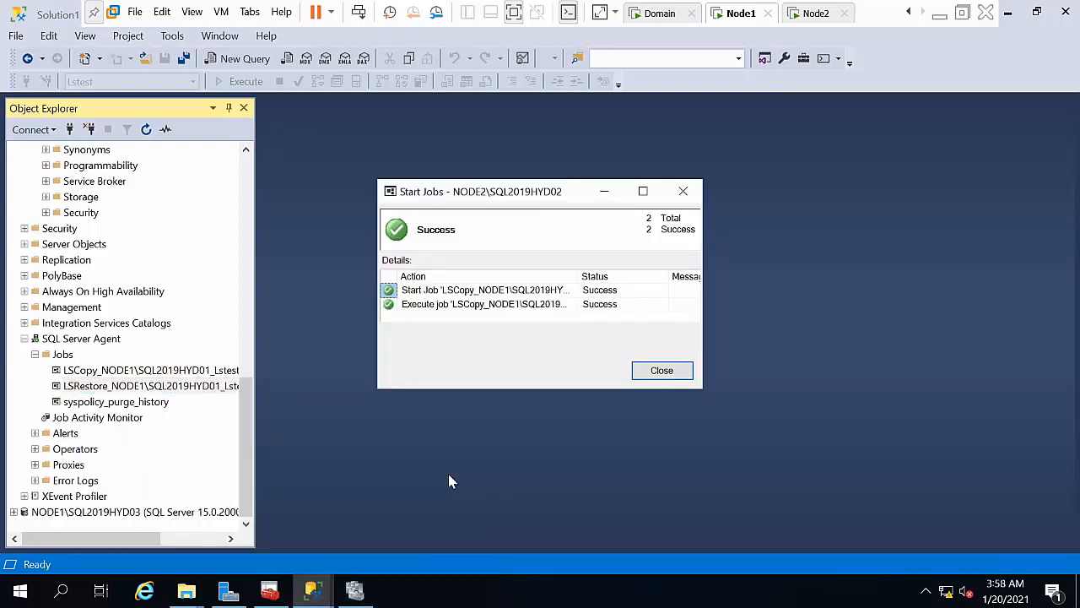
click(667, 370)
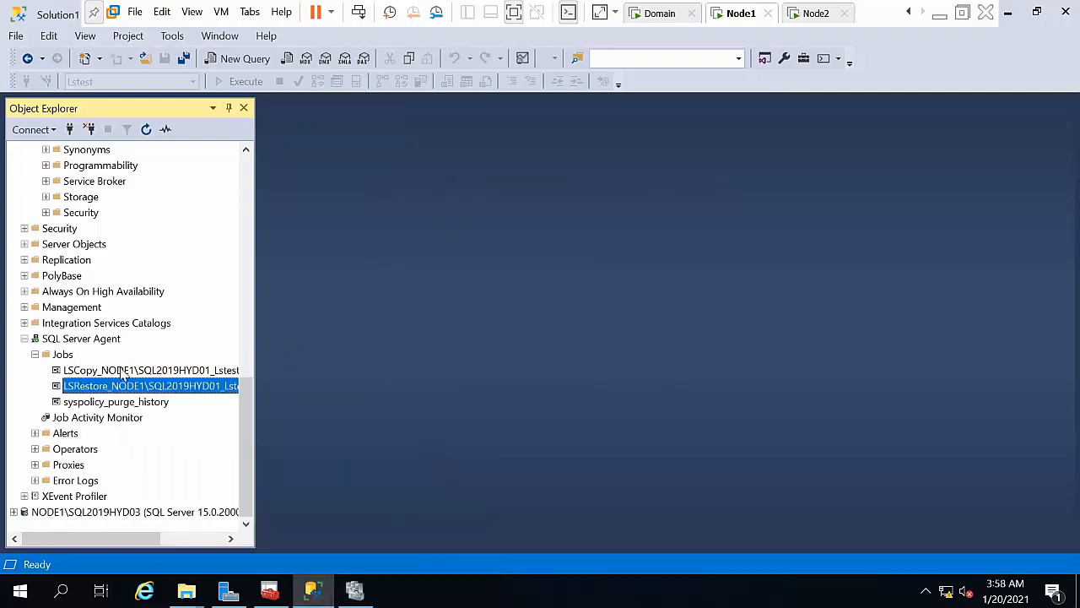
Step: Run NODE2's log restore job and dismiss its success report
right_click(112, 385)
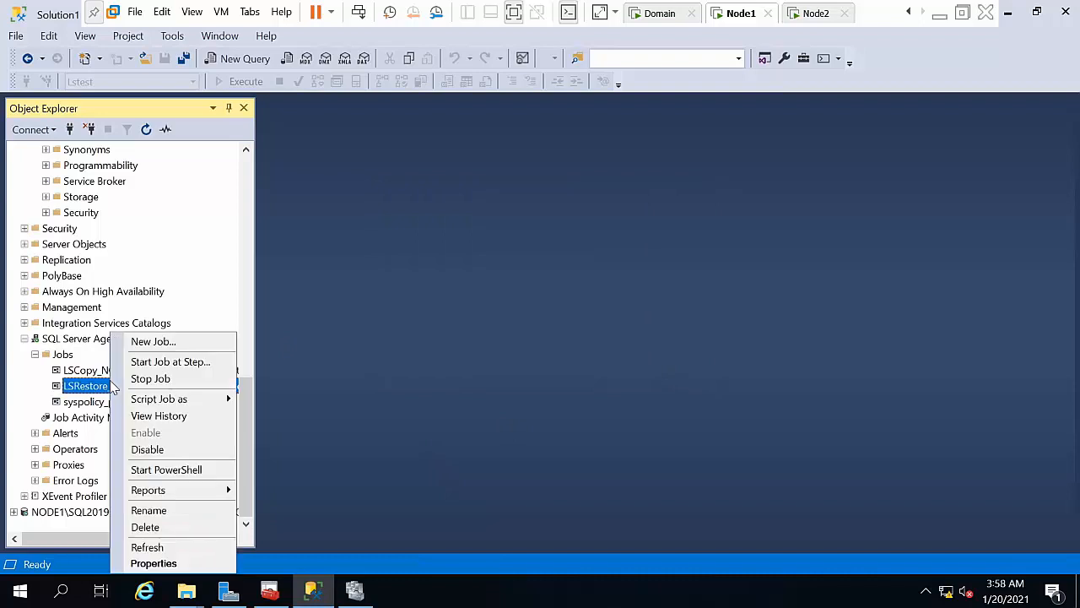
click(154, 362)
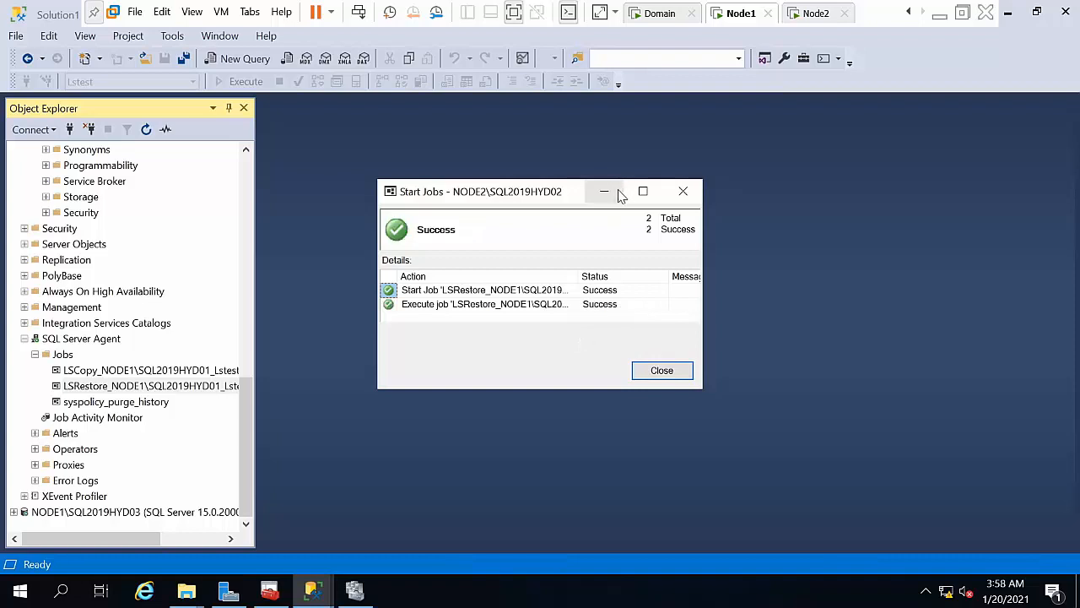
click(663, 371)
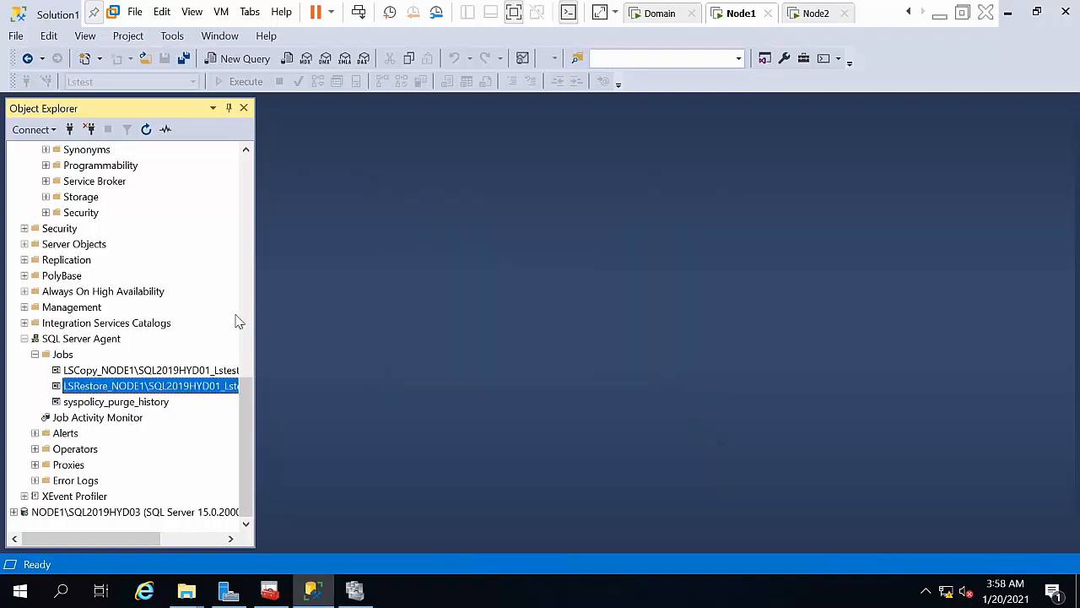
Step: Select the top 1000 rows of NODE2's dbo.Table_1, confirming harsha and reddy, then close the query
drag(247, 366, 256, 291)
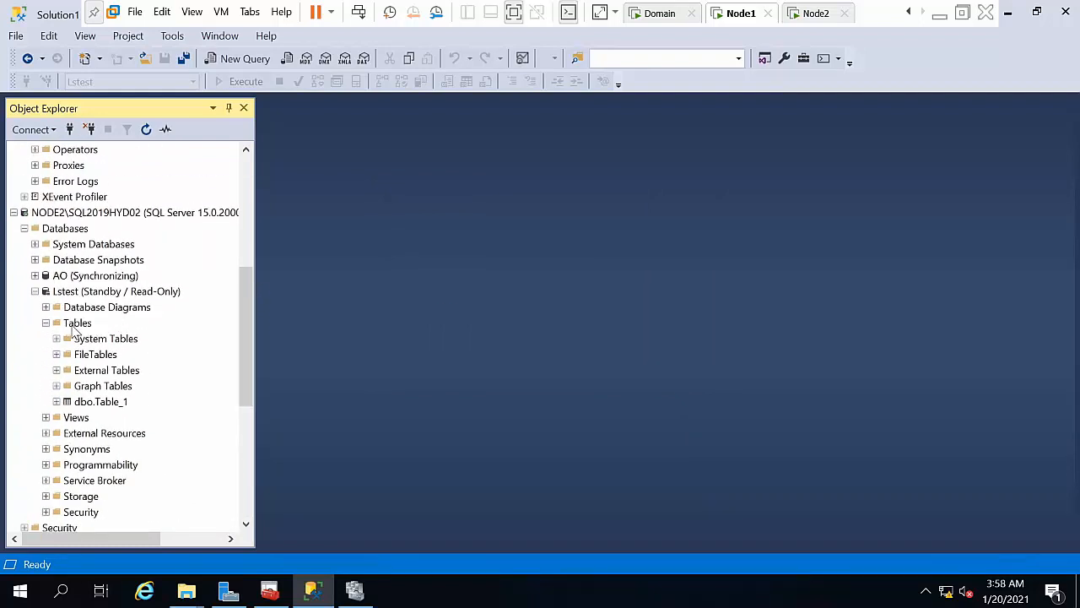
right_click(107, 403)
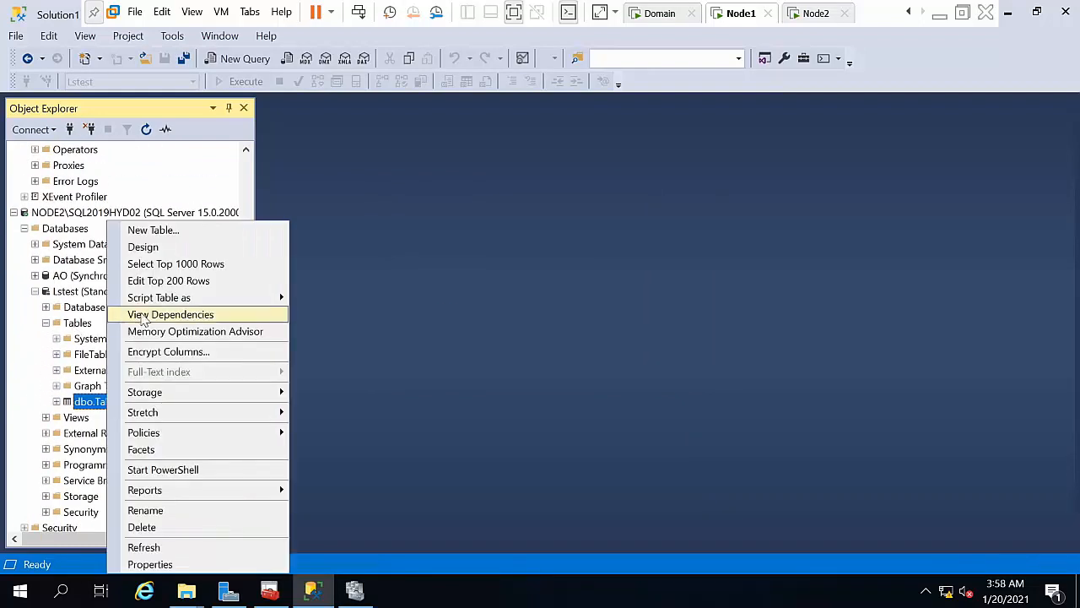
click(156, 266)
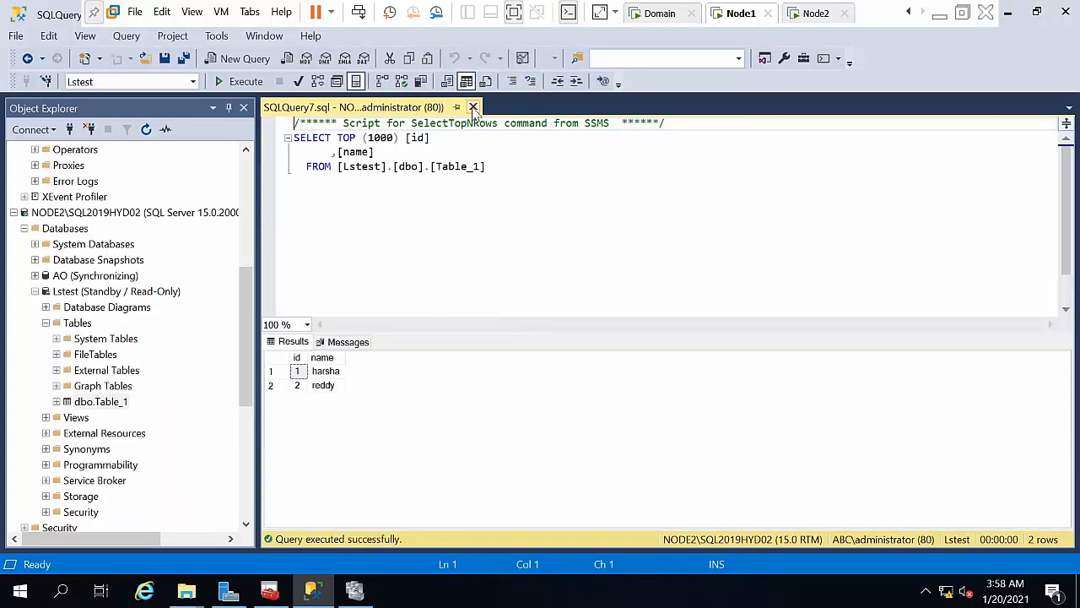
click(474, 108)
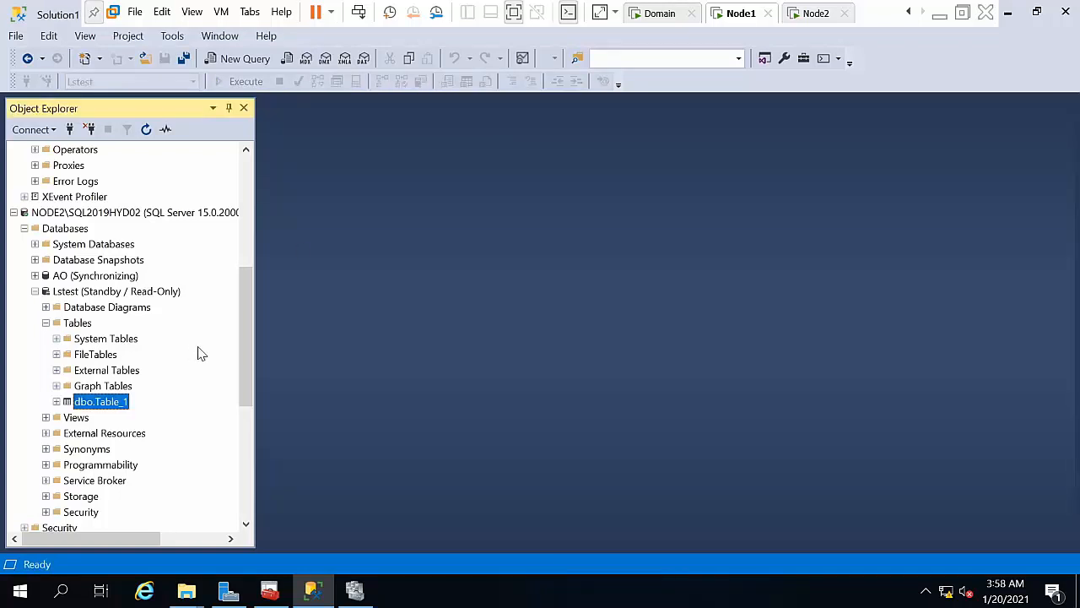
Step: Expand NODE1\SQL2019HYD03's SQL Server Agent jobs to look at the LSAlert job
click(78, 215)
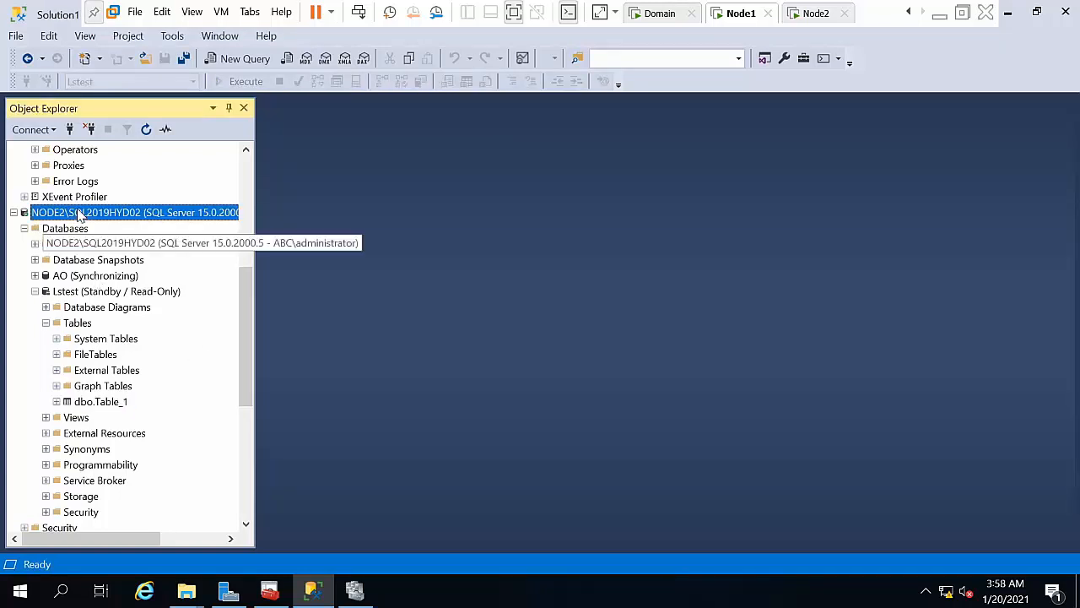
drag(247, 318, 262, 537)
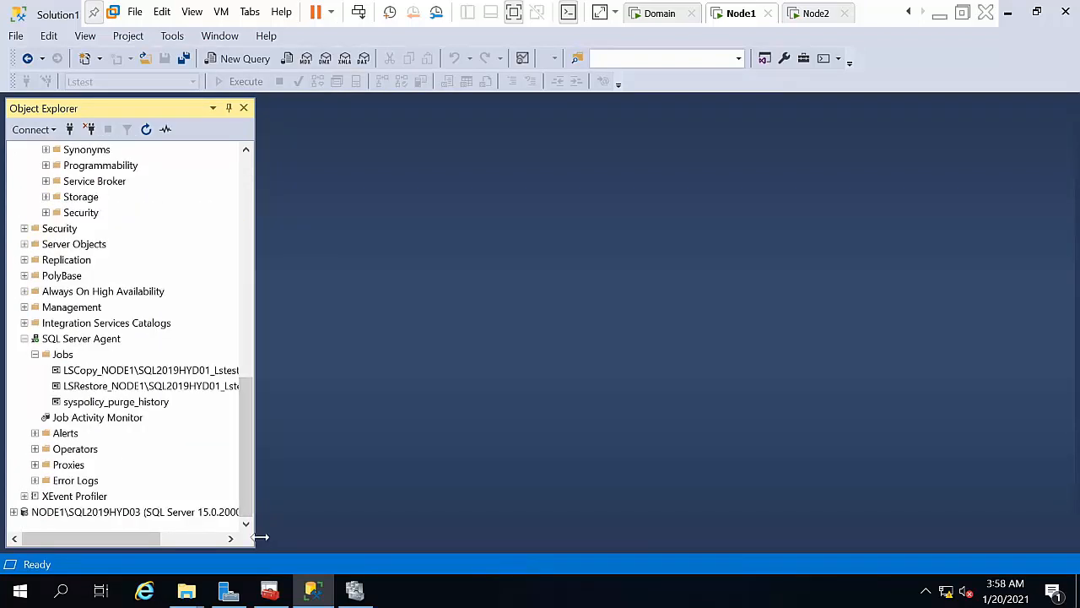
double_click(100, 512)
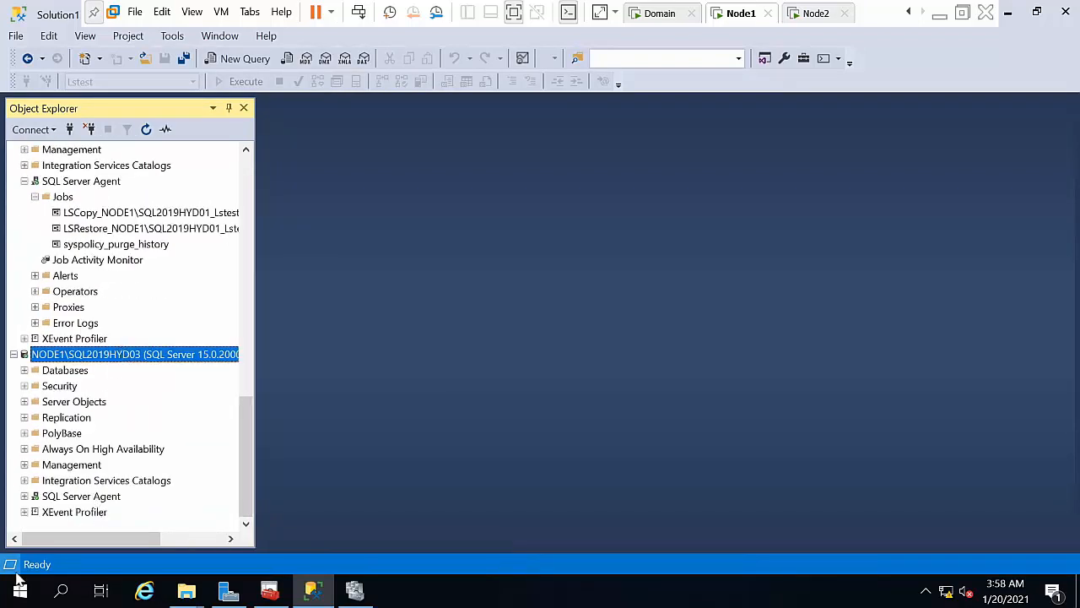
double_click(83, 496)
double_click(67, 434)
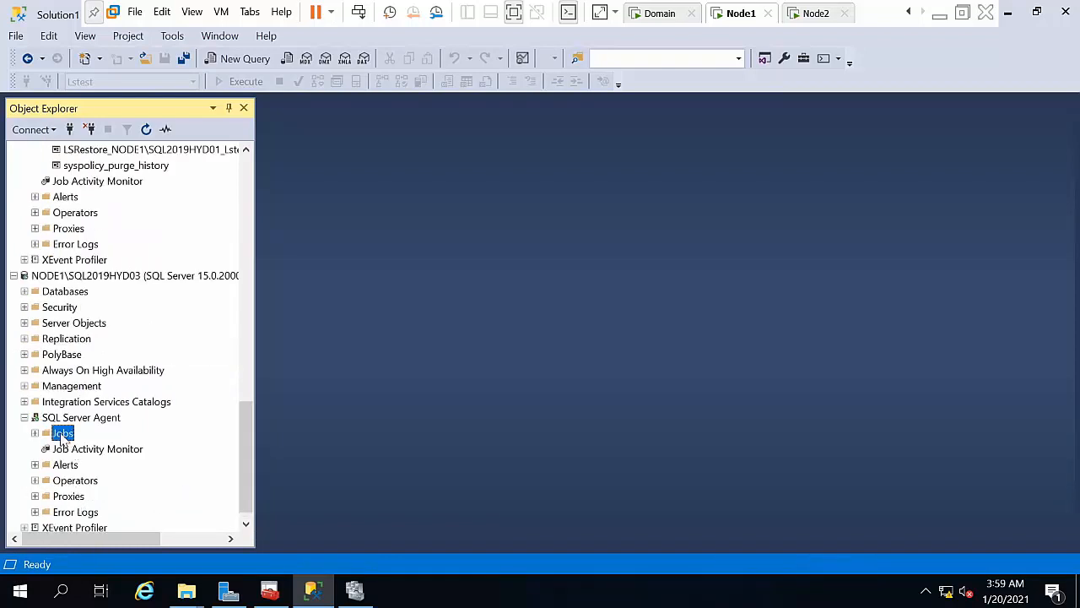
right_click(74, 452)
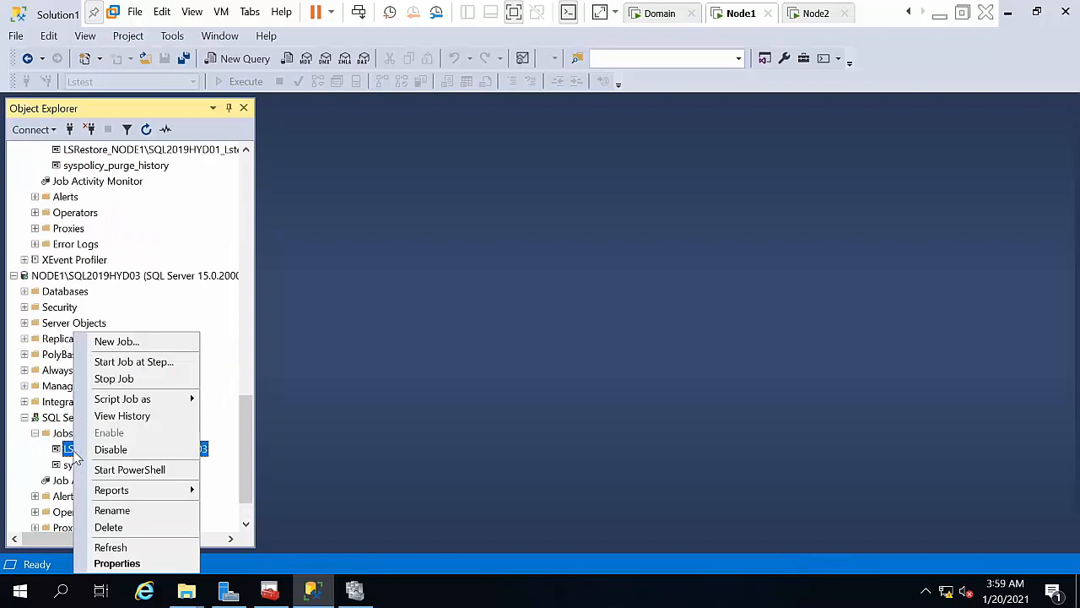
click(31, 444)
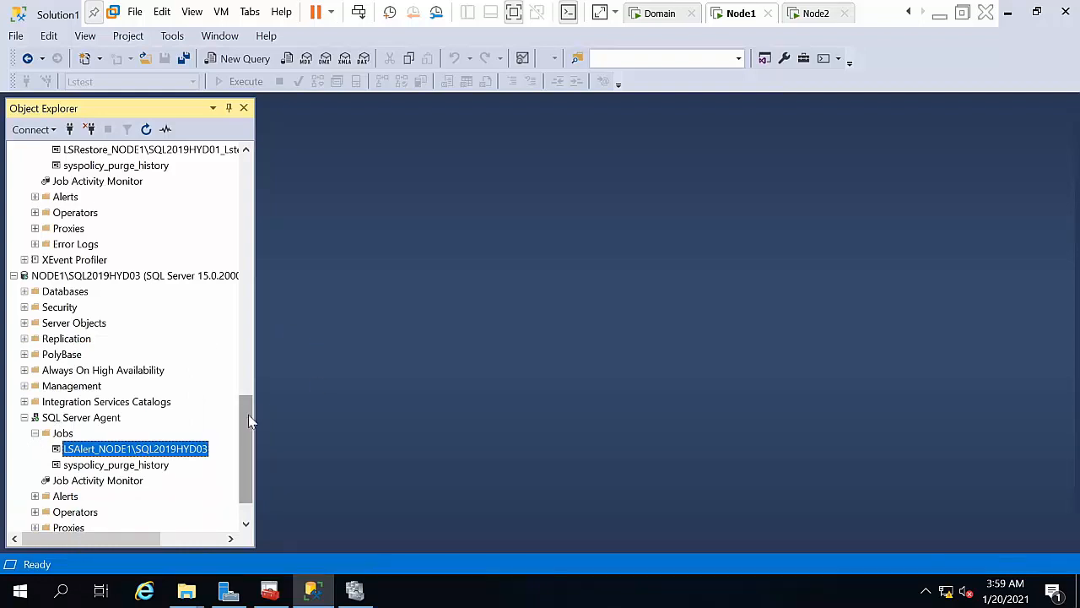
Step: Expand SQL2019HYD03's Databases folder, showing only system databases, and scroll back to the top
click(64, 279)
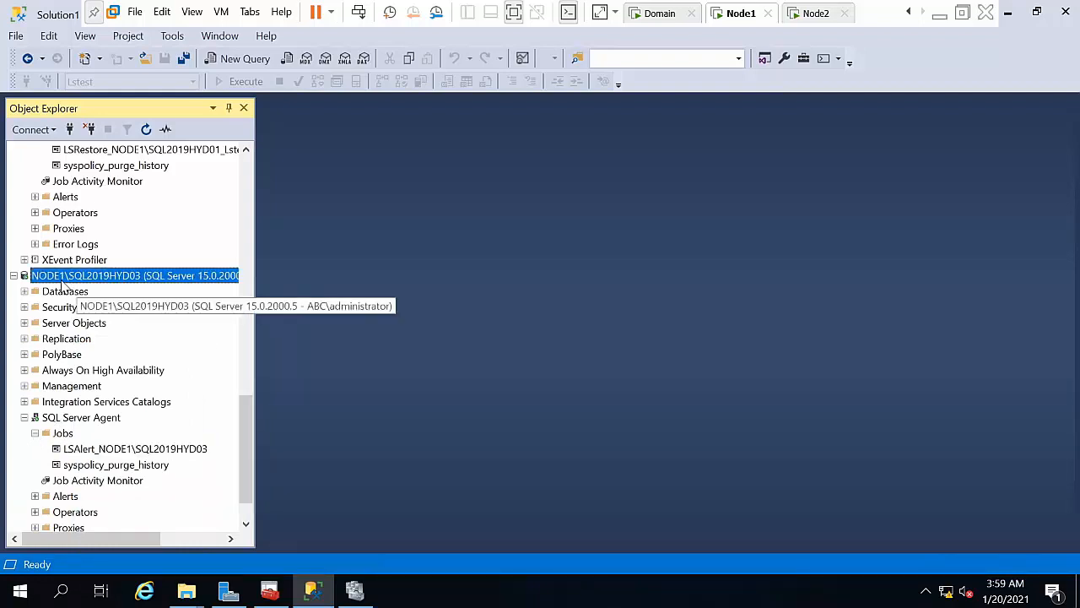
right_click(64, 275)
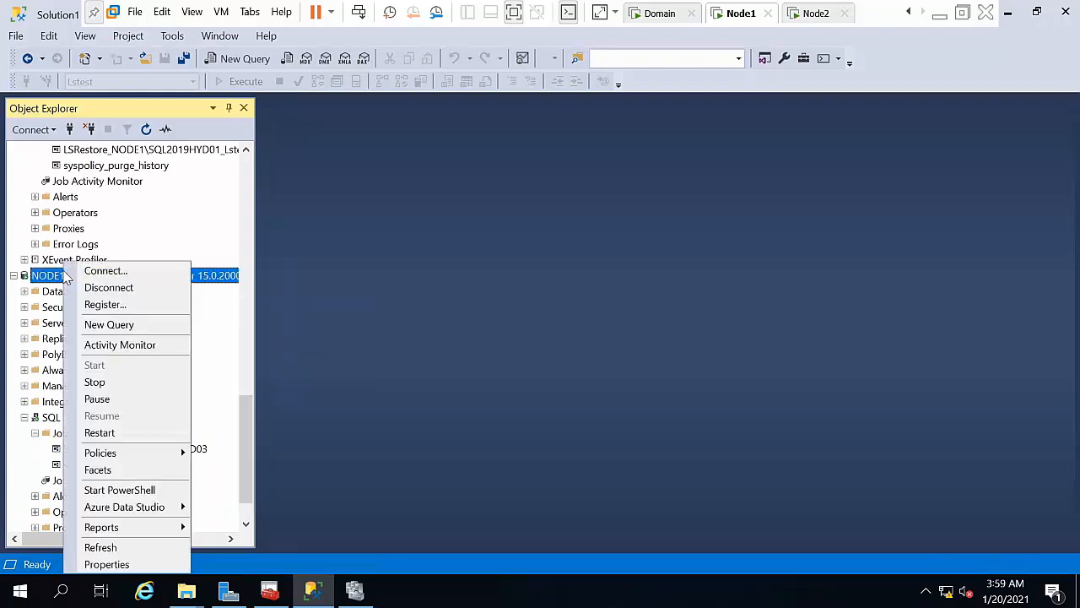
click(50, 331)
double_click(57, 292)
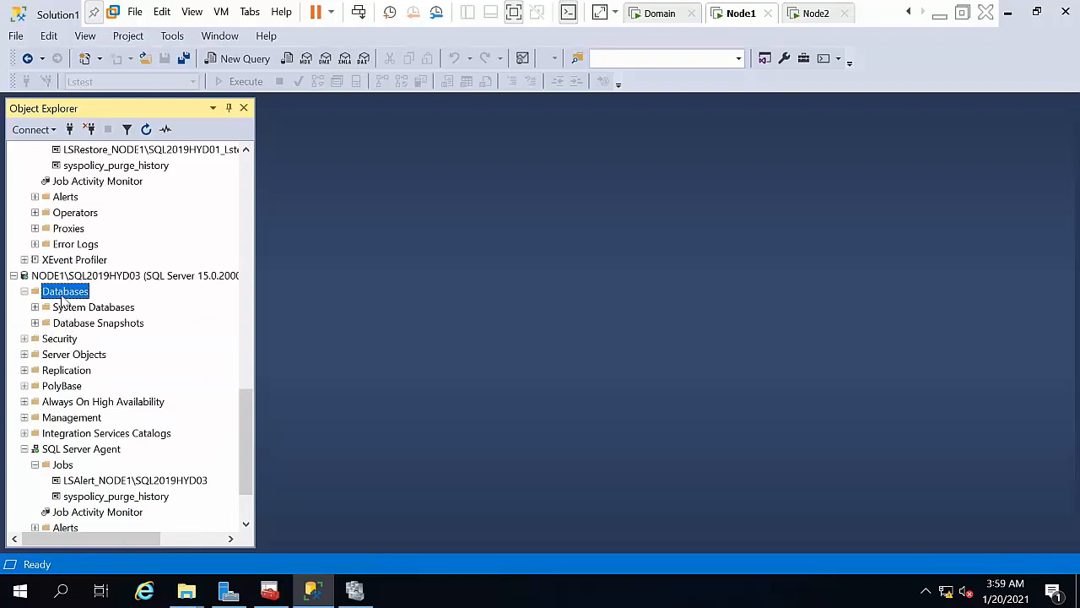
right_click(62, 296)
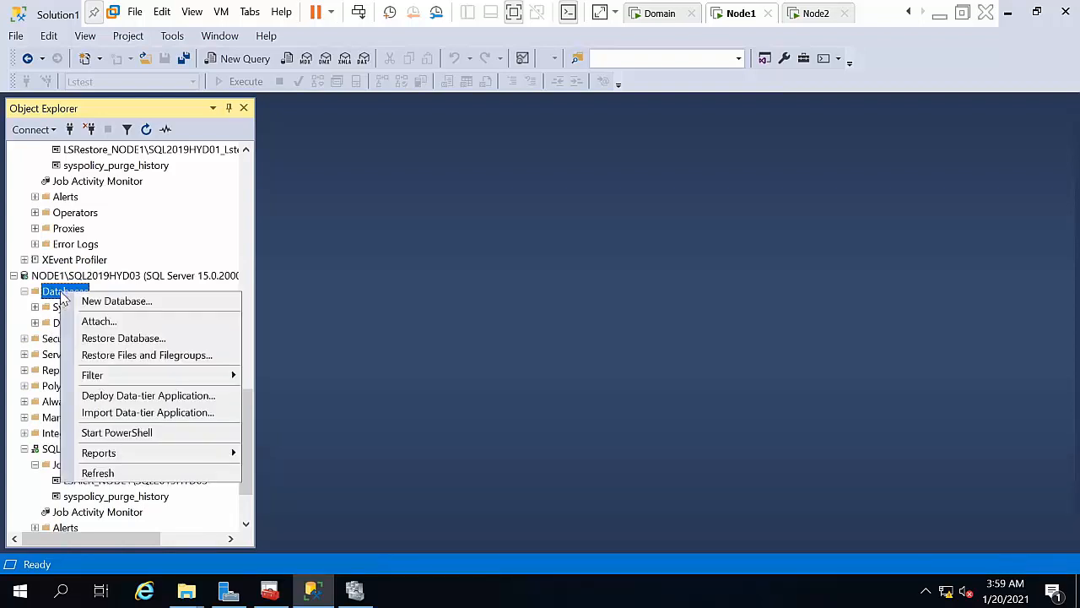
click(36, 321)
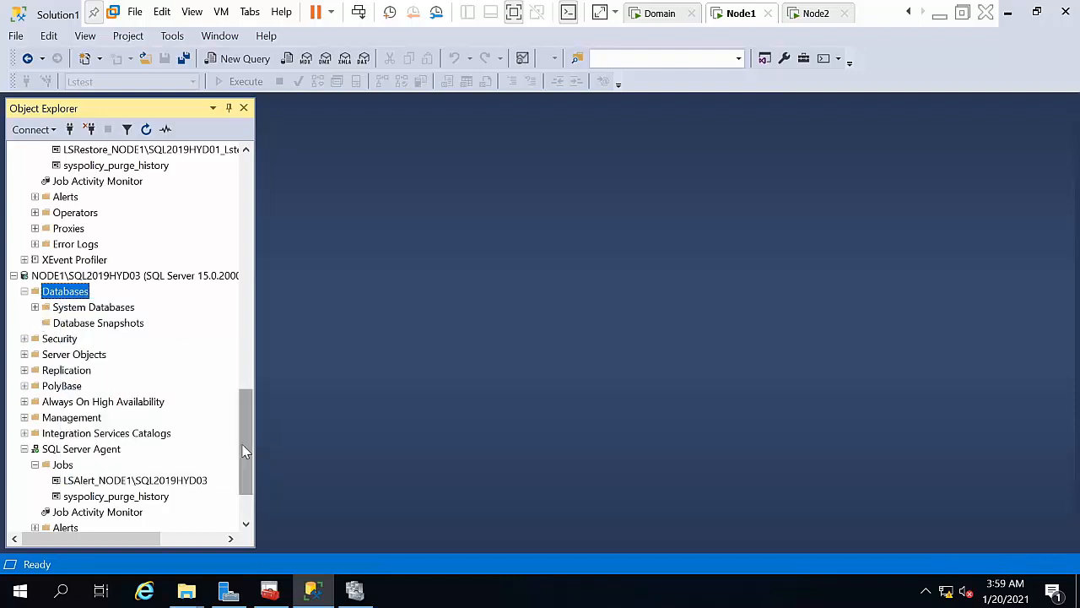
drag(241, 444, 243, 132)
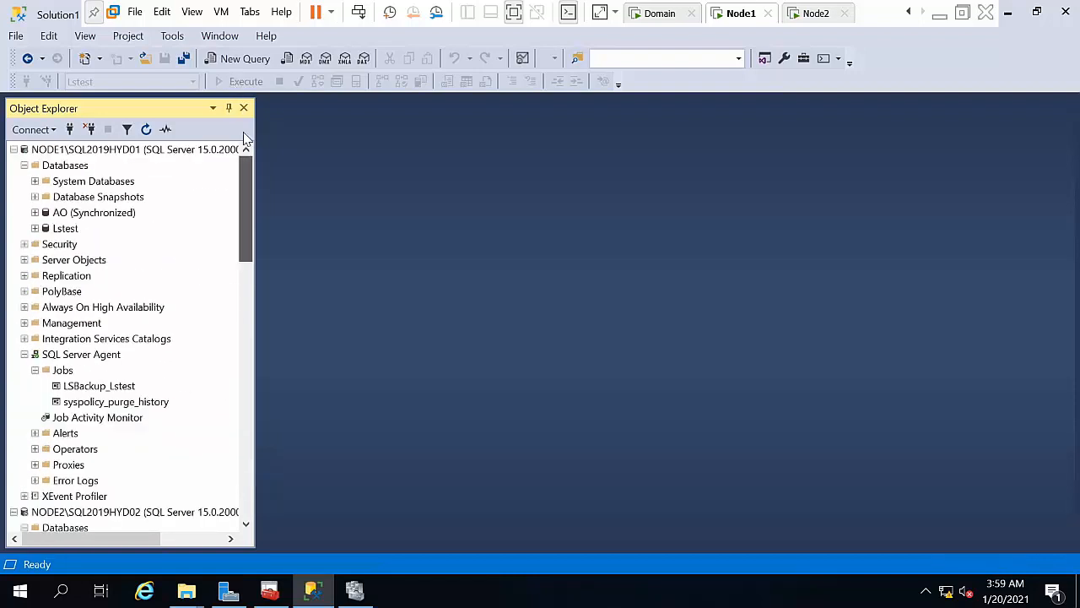
right_click(59, 231)
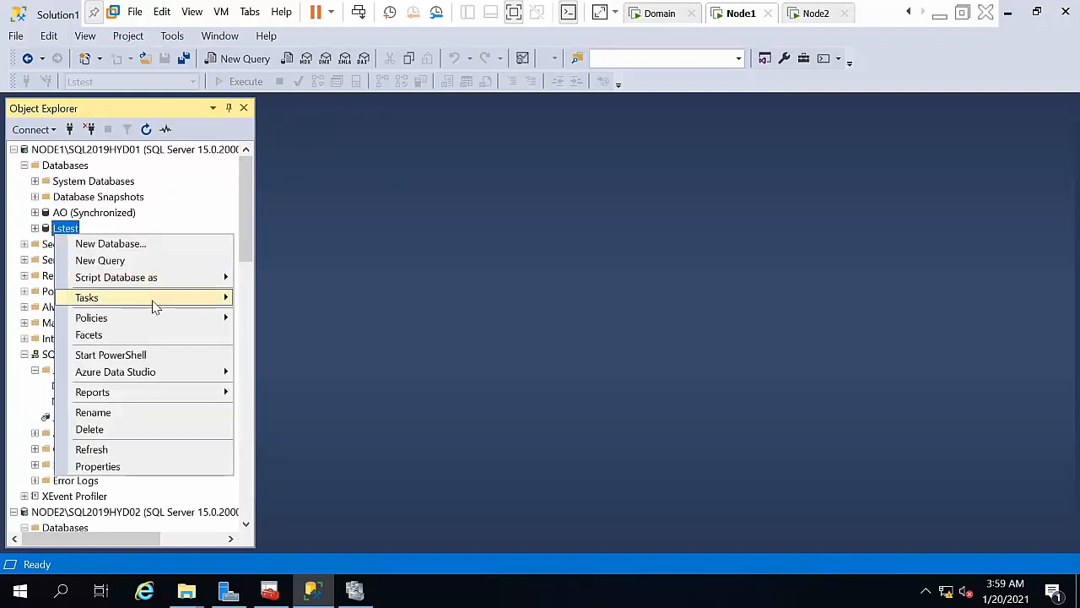
mouse_move(154, 302)
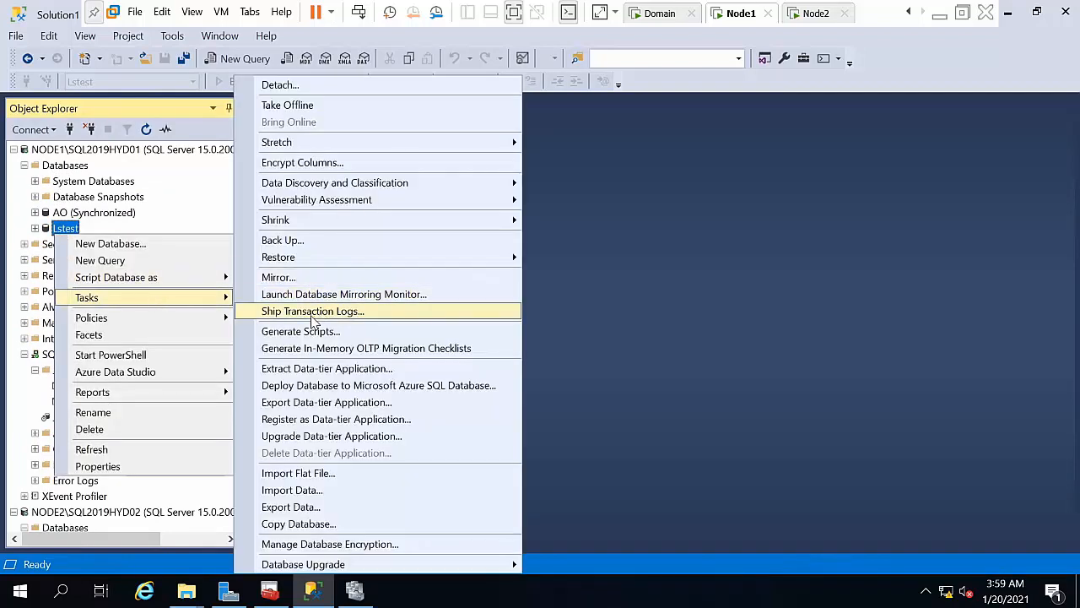
click(312, 311)
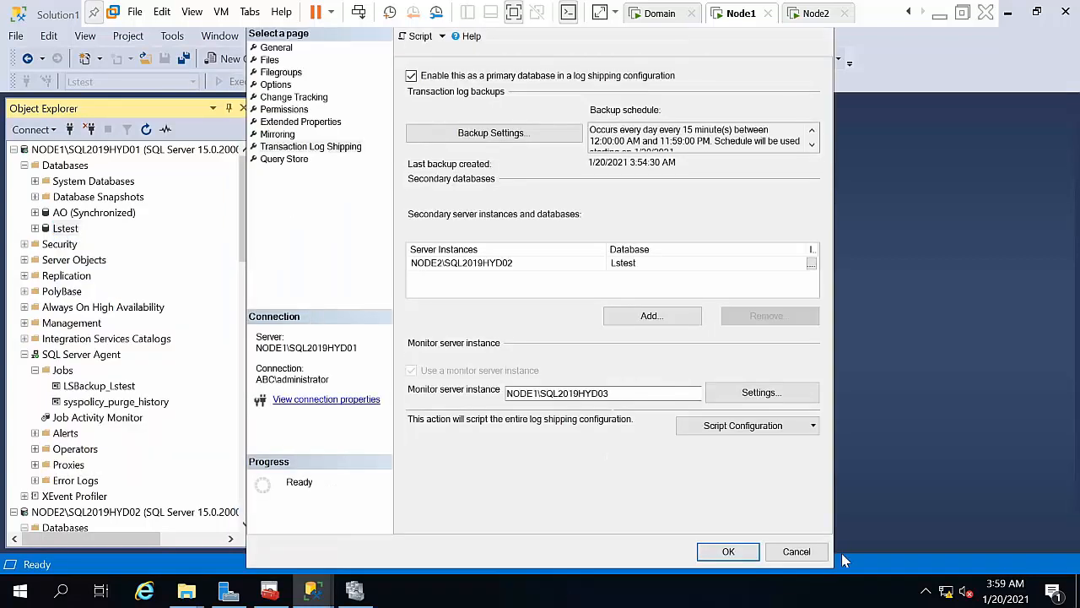
click(802, 552)
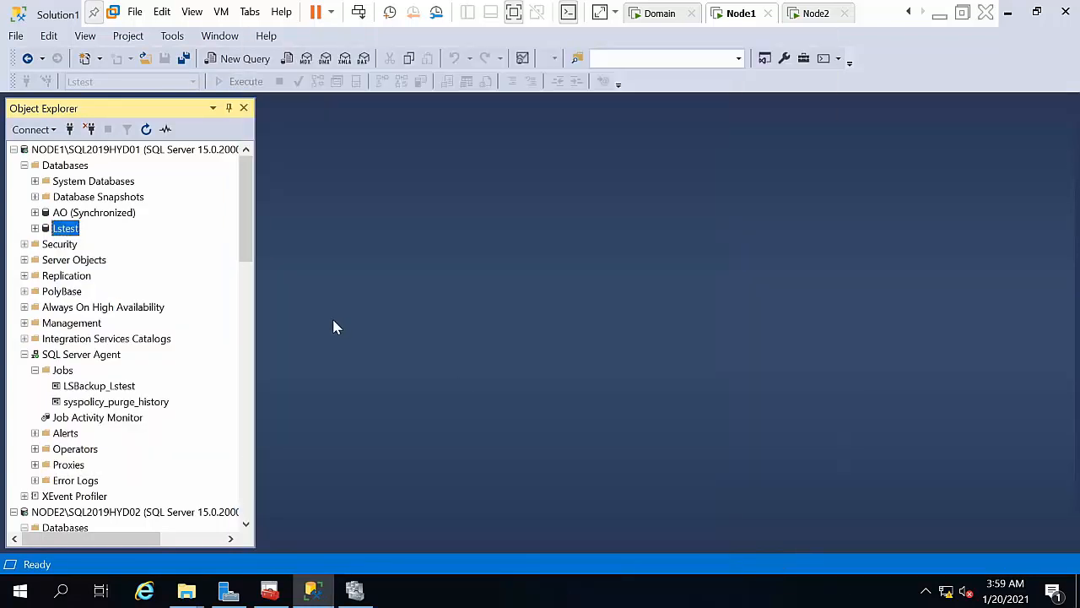
right_click(67, 232)
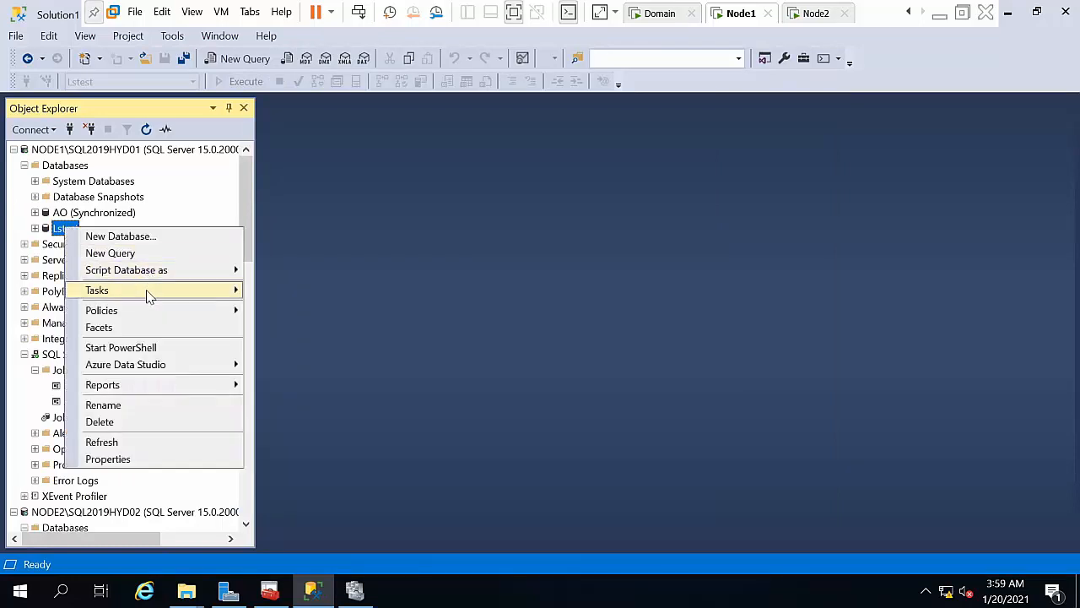
mouse_move(150, 293)
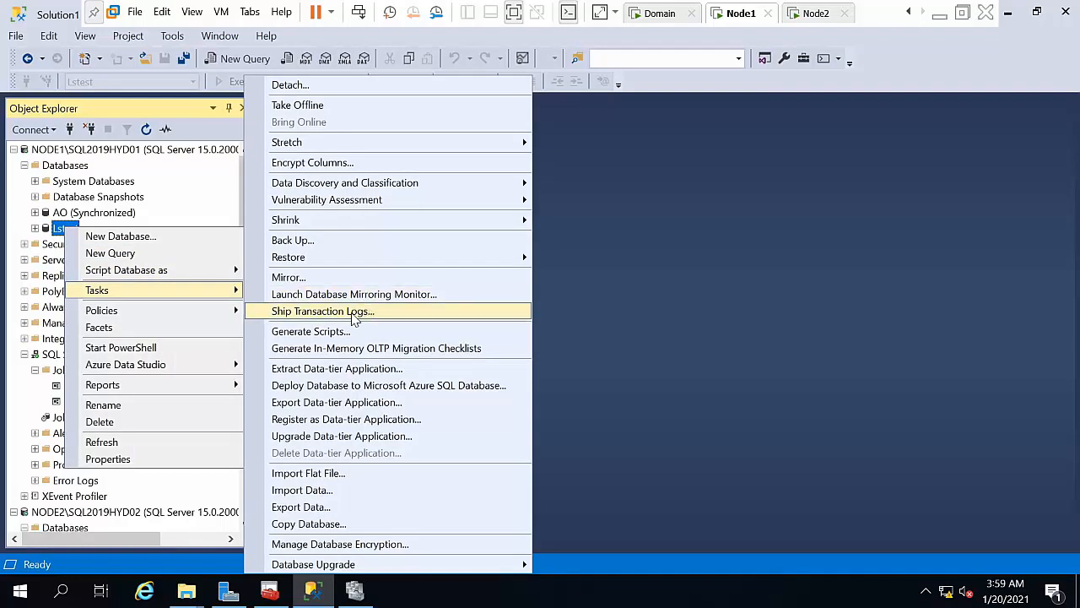
click(77, 483)
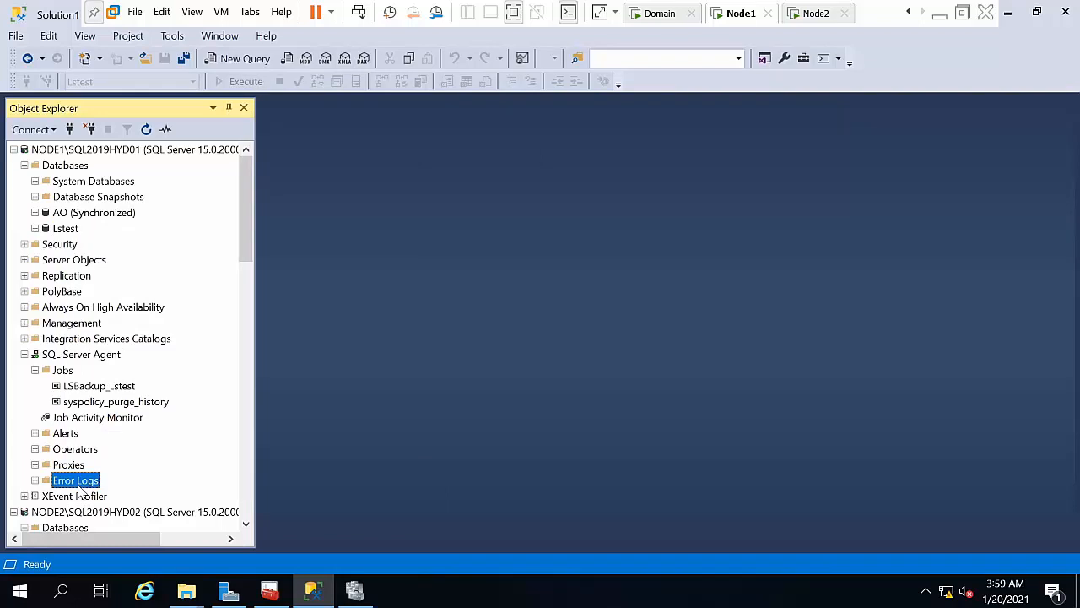
Step: Collapse the HYD01 and NODE2 branches and refresh the Jobs folder on NODE1\SQL2019HYD03
click(35, 355)
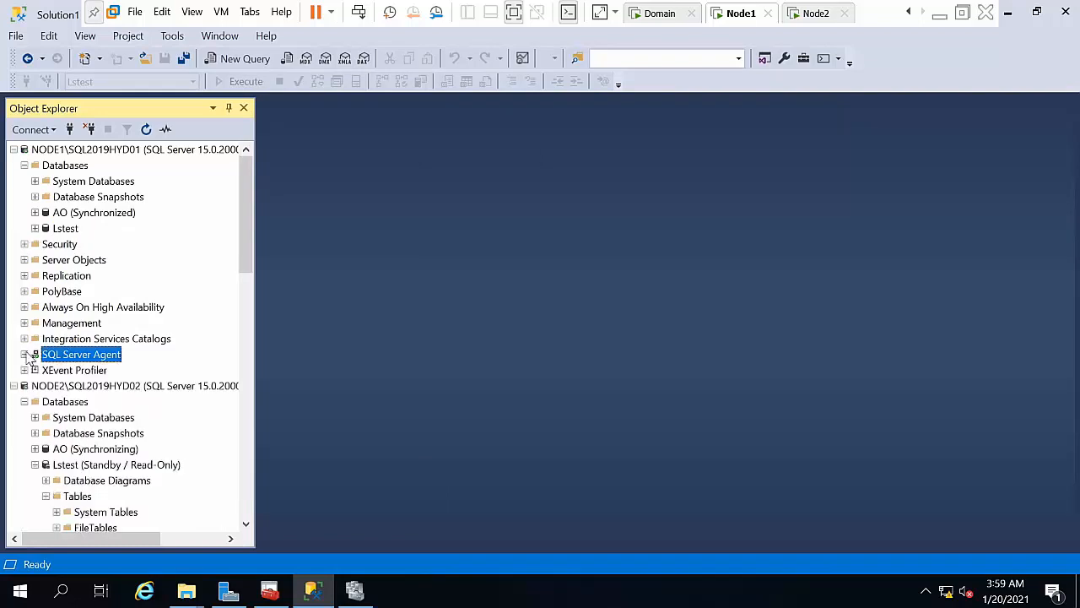
scroll(243, 529, down, 3)
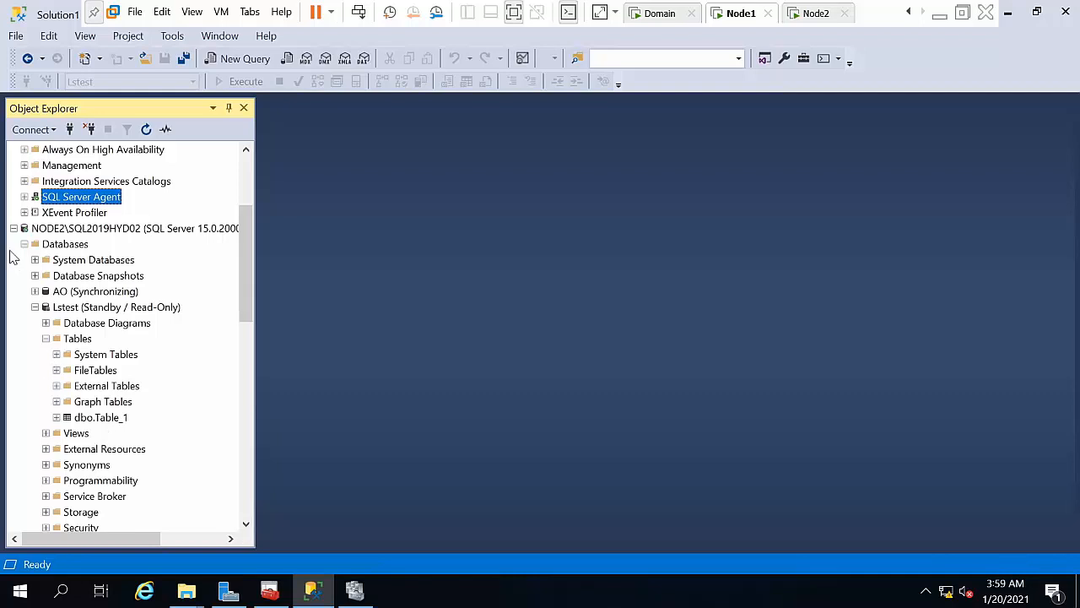
click(34, 306)
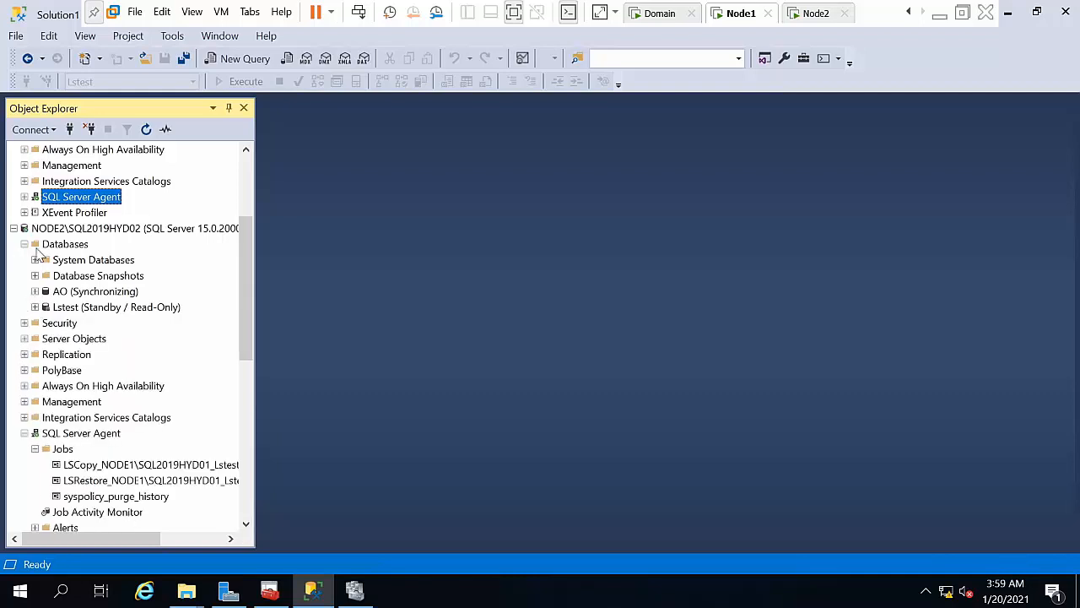
click(15, 228)
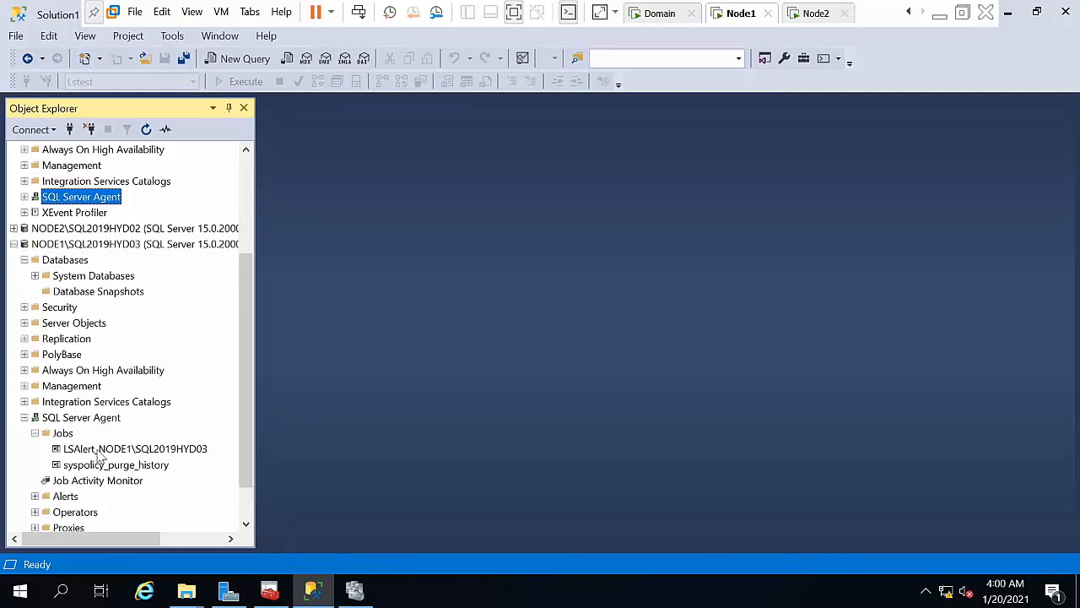
click(64, 435)
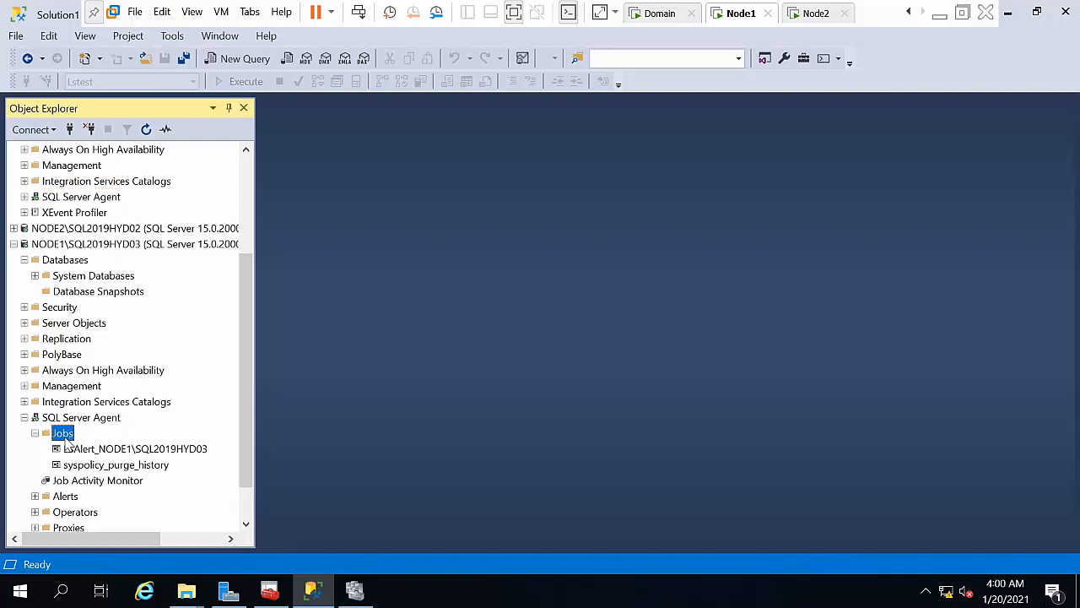
right_click(68, 438)
click(115, 562)
Step: Start the LSAlert_NODE1\SQL2019HYD03 job and close its successful run results
right_click(96, 449)
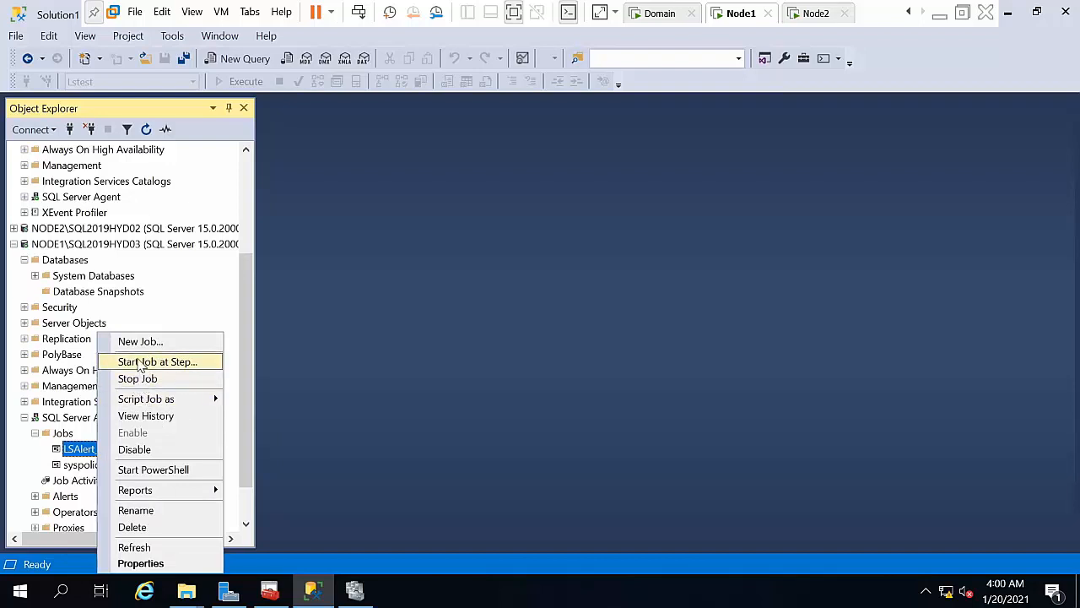
click(157, 361)
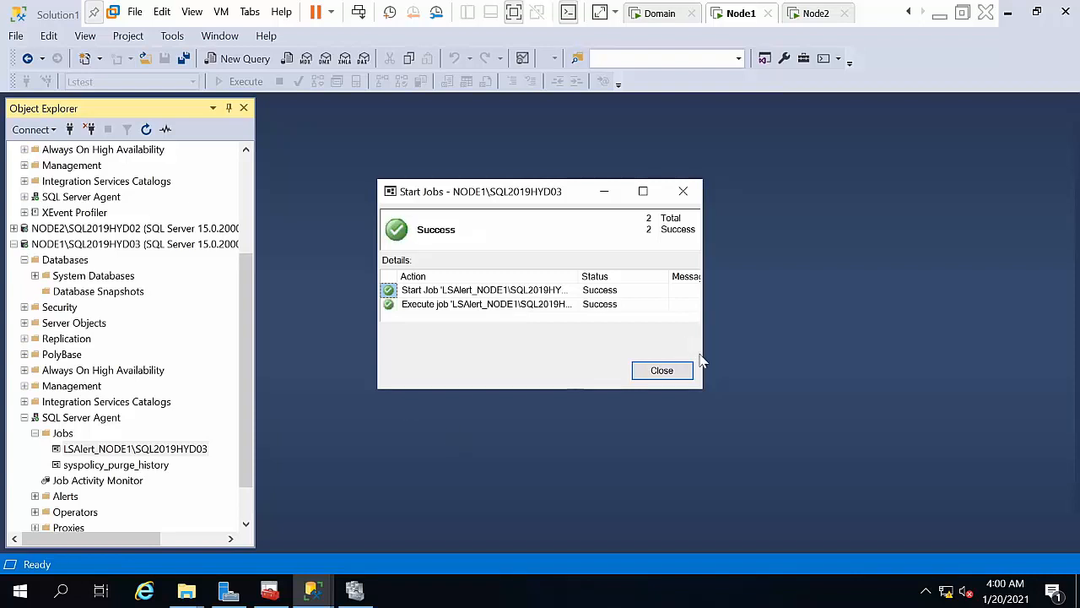
click(664, 371)
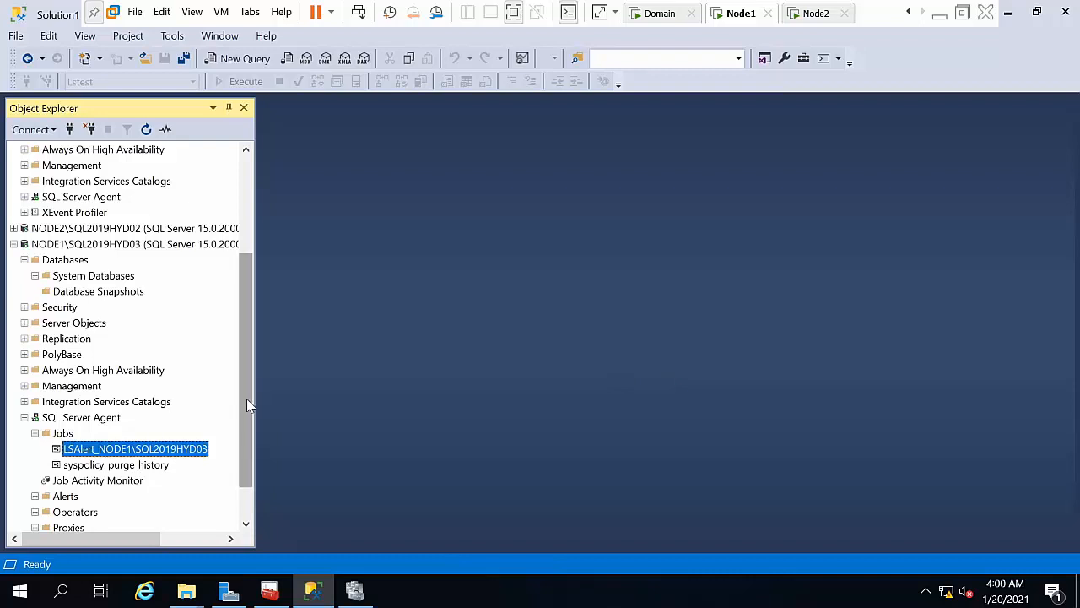
drag(246, 399, 257, 178)
Step: Open the Transaction Log Shipping Status report for NODE1\SQL2019HYD03
right_click(89, 404)
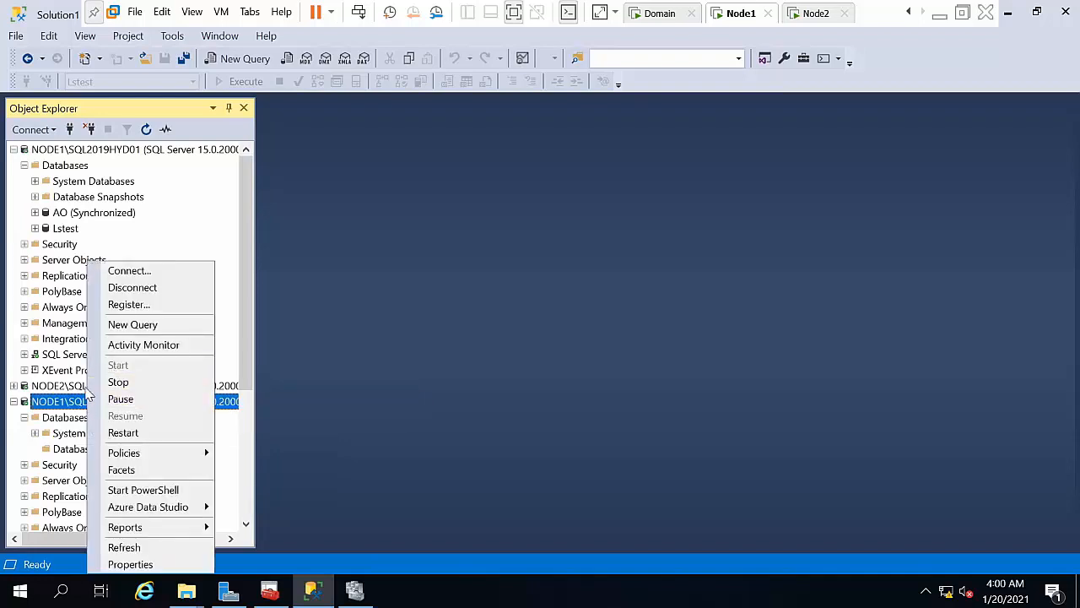
click(73, 422)
right_click(72, 428)
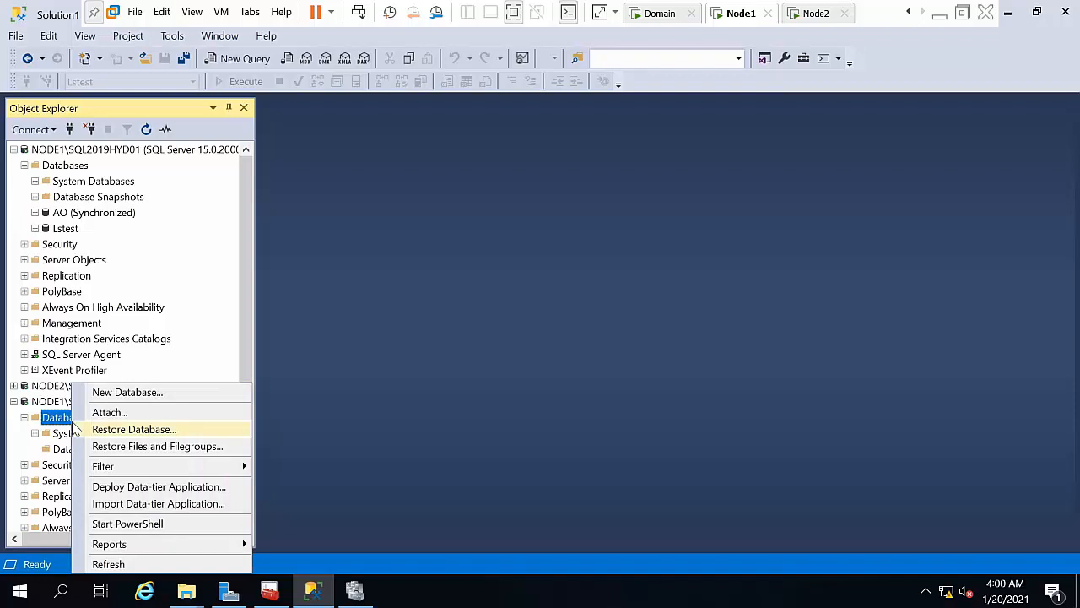
click(61, 403)
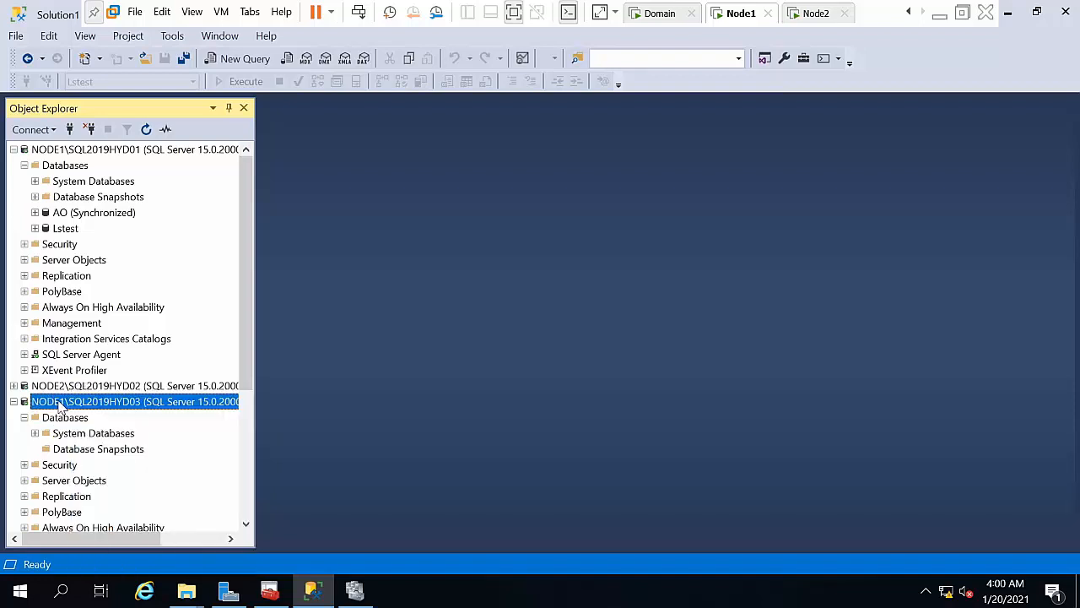
right_click(64, 405)
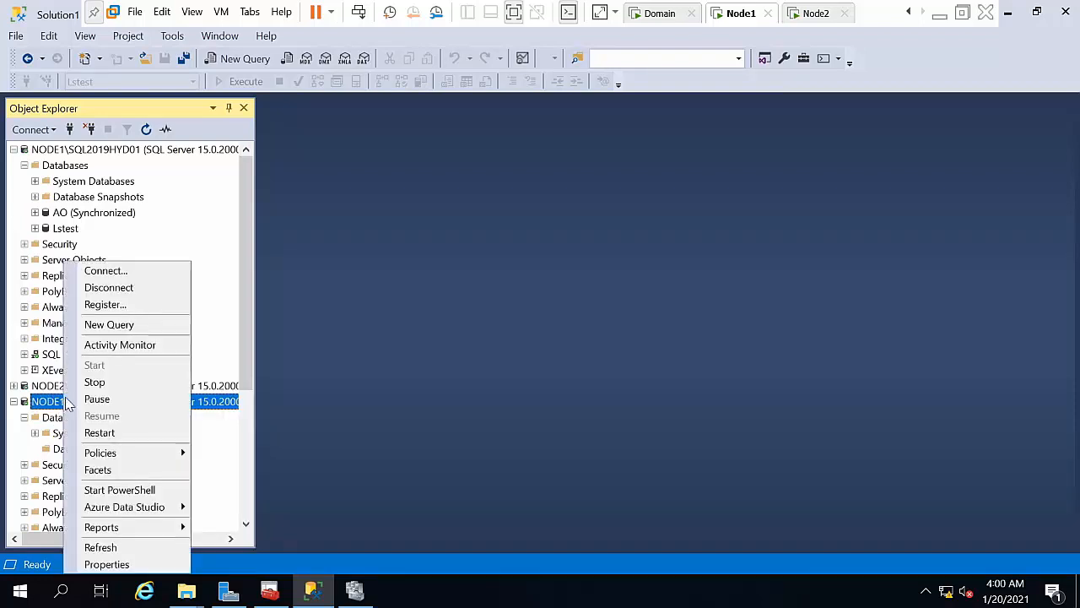
mouse_move(124, 455)
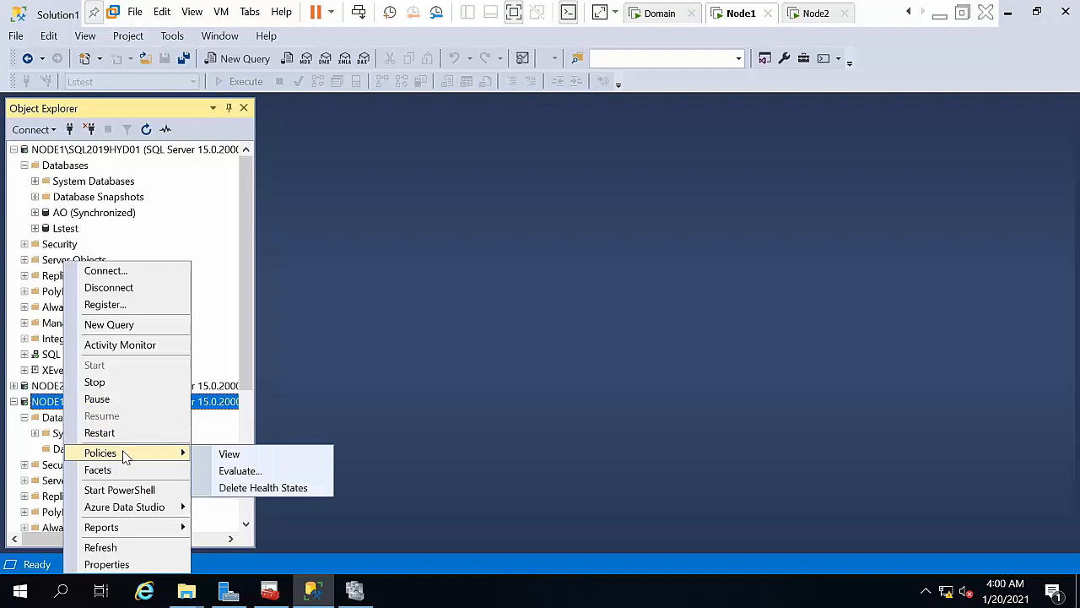
mouse_move(144, 527)
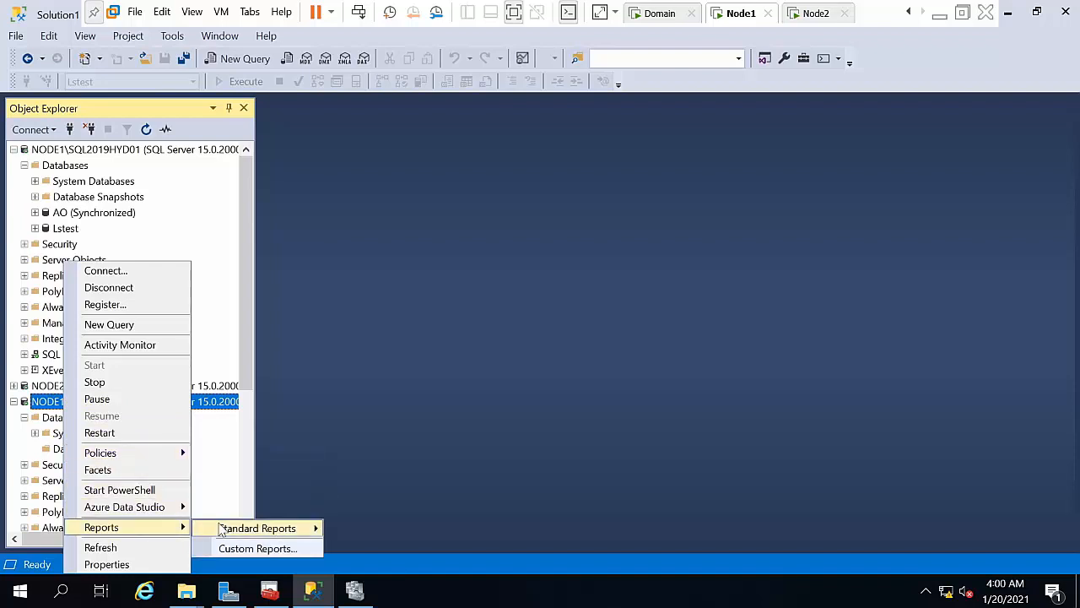
mouse_move(232, 531)
click(376, 567)
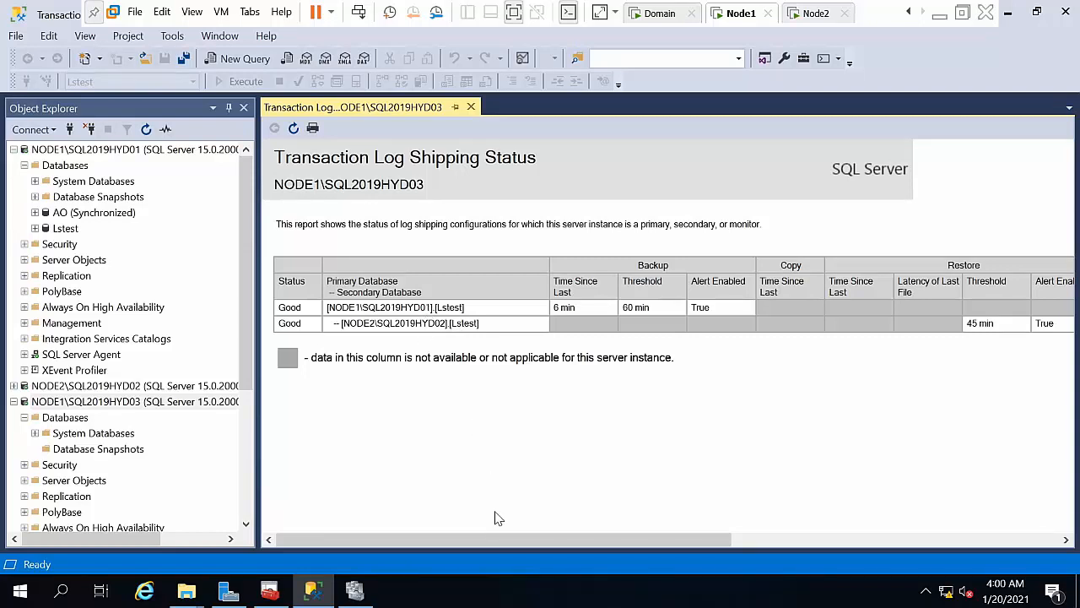
Step: Scroll the report right to review the 60 min backup and 45 min restore thresholds
drag(489, 540, 553, 540)
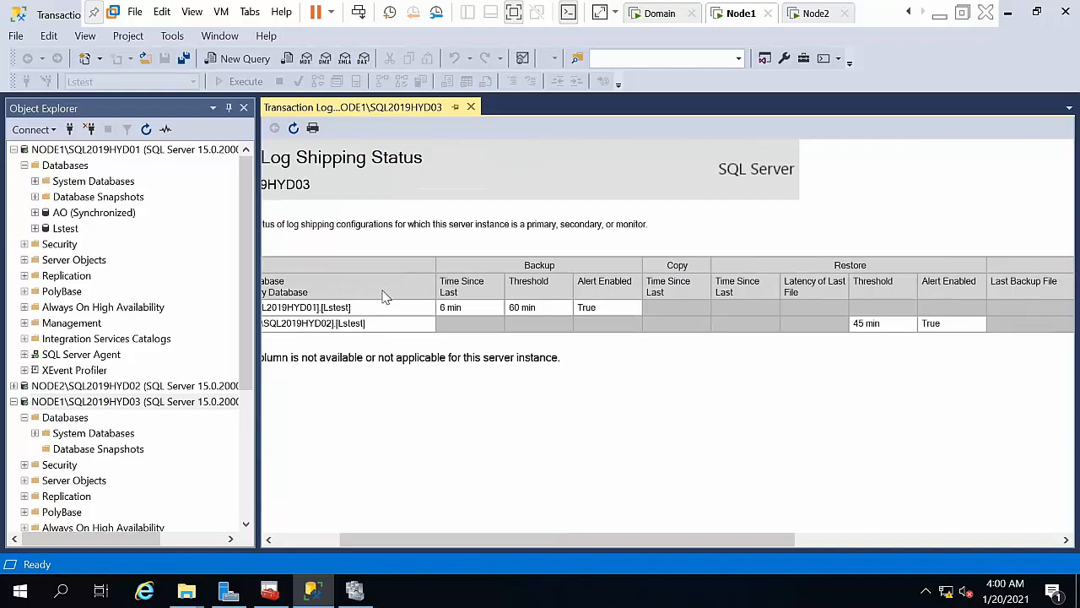
drag(401, 548, 314, 549)
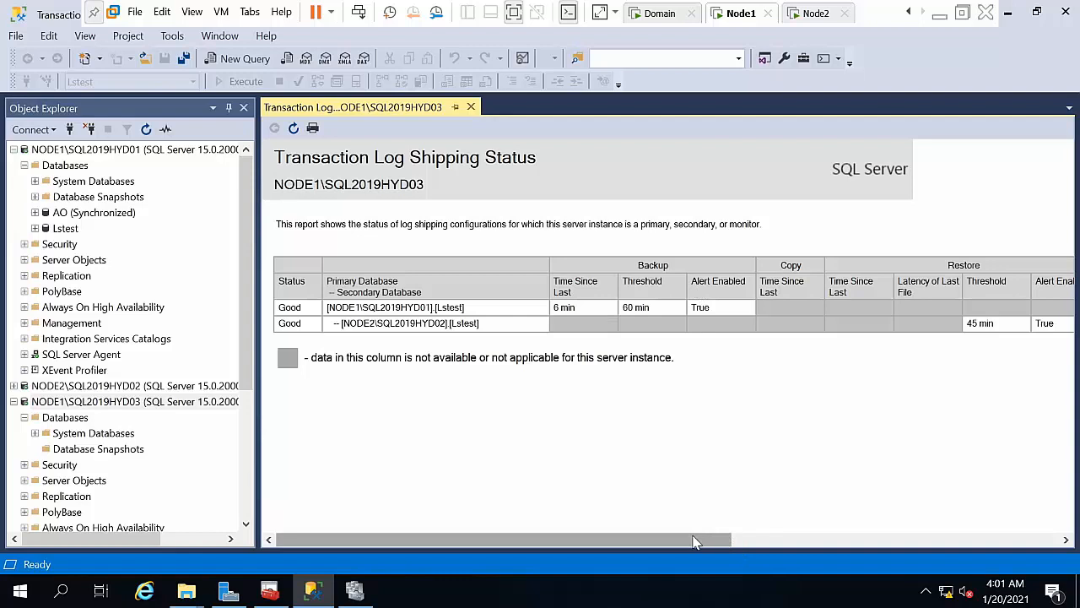
drag(694, 541, 747, 541)
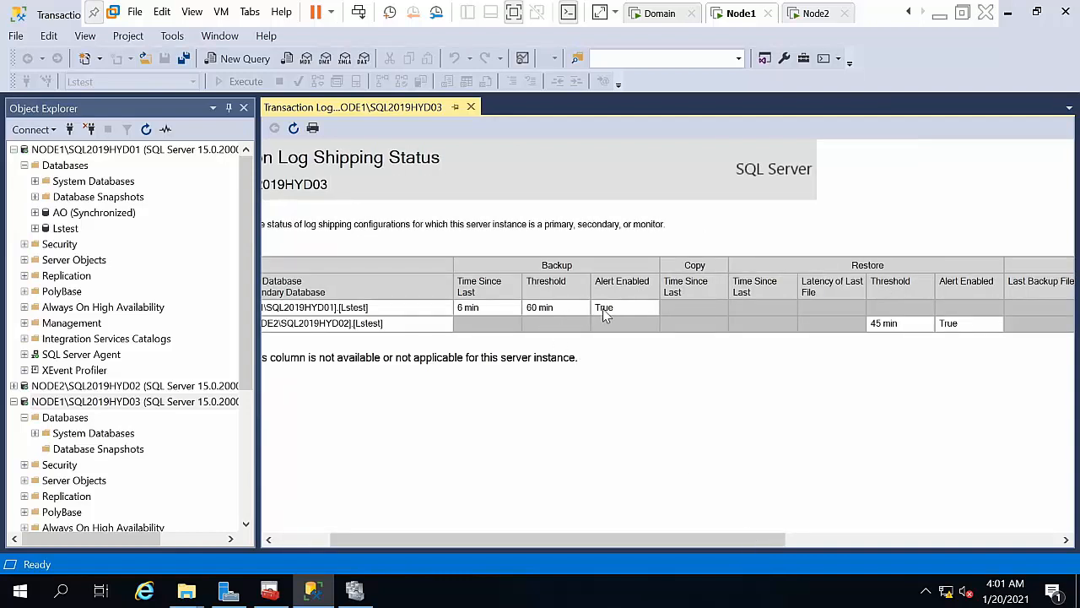
drag(755, 544, 1033, 541)
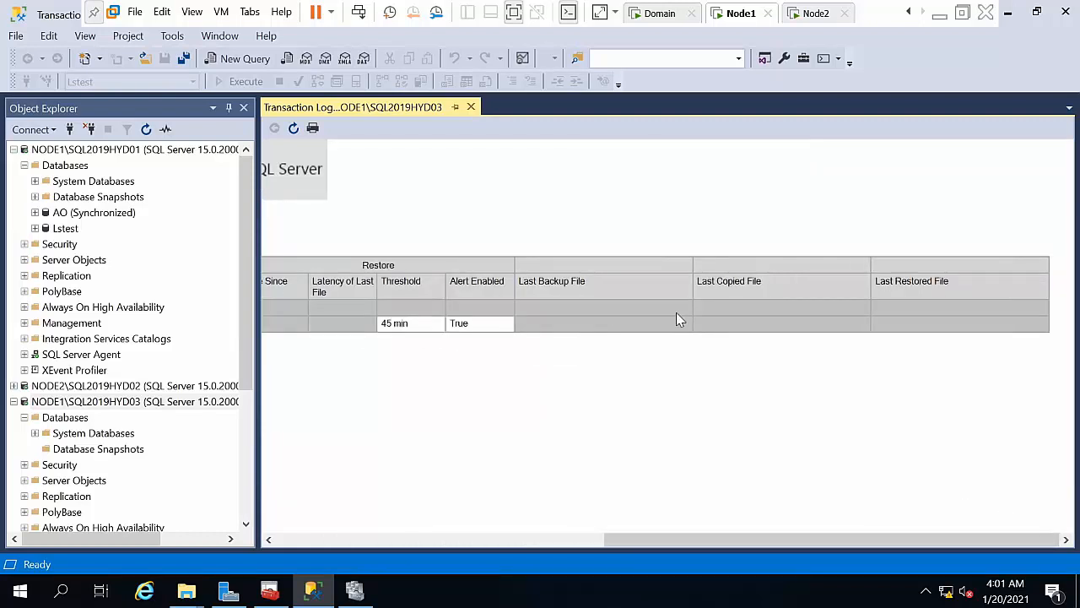
Step: Close the status report and create a new database named 'mirroring' on NODE1
click(471, 108)
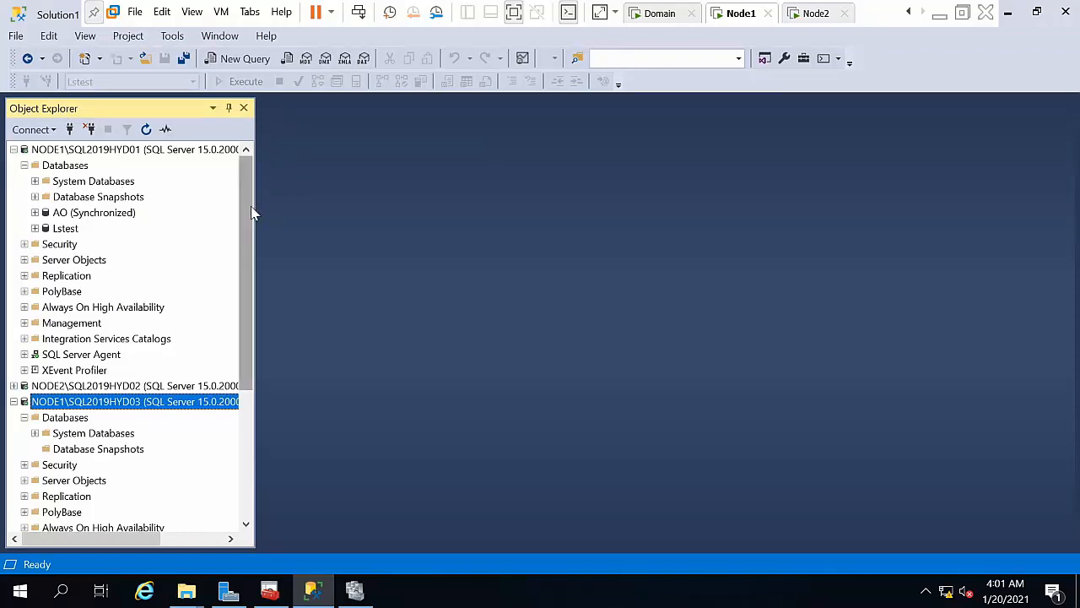
right_click(75, 167)
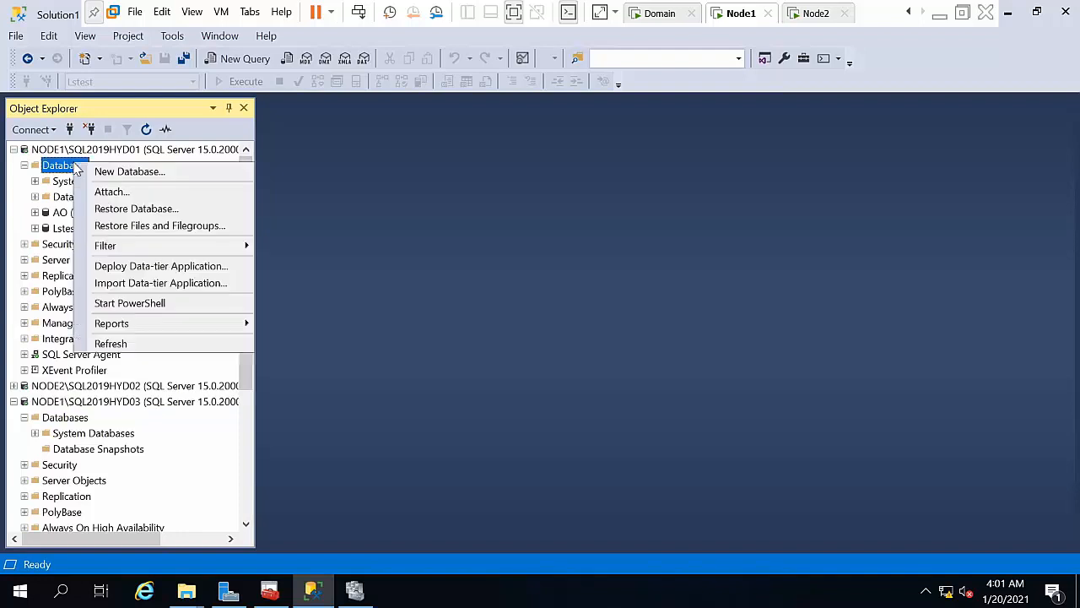
click(120, 171)
text(mirroring)
key(Return)
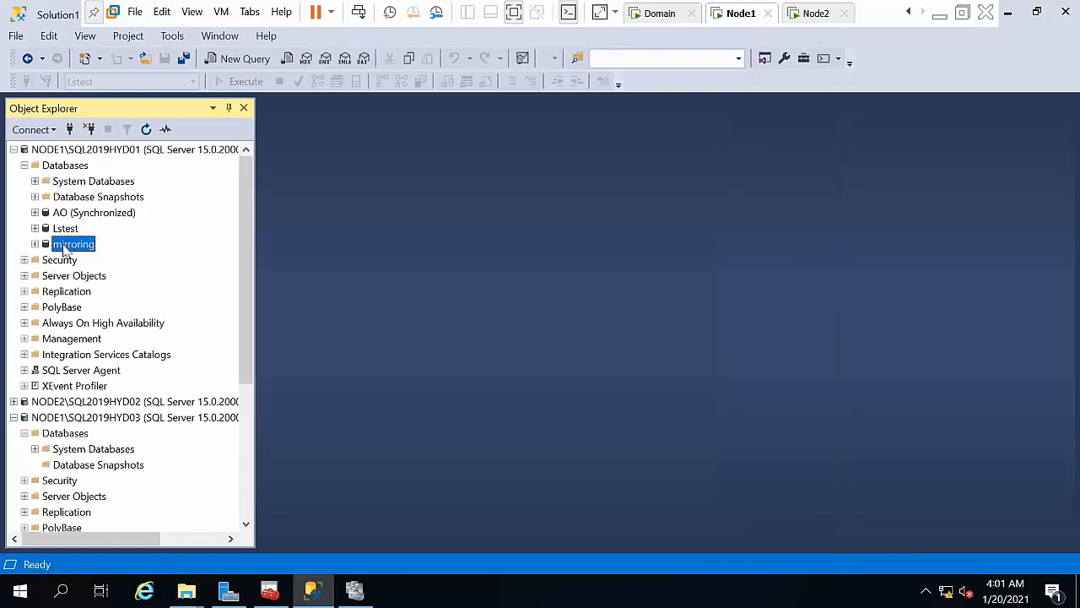
Step: Start a new table in the mirroring database's Tables folder
right_click(65, 250)
mouse_move(126, 306)
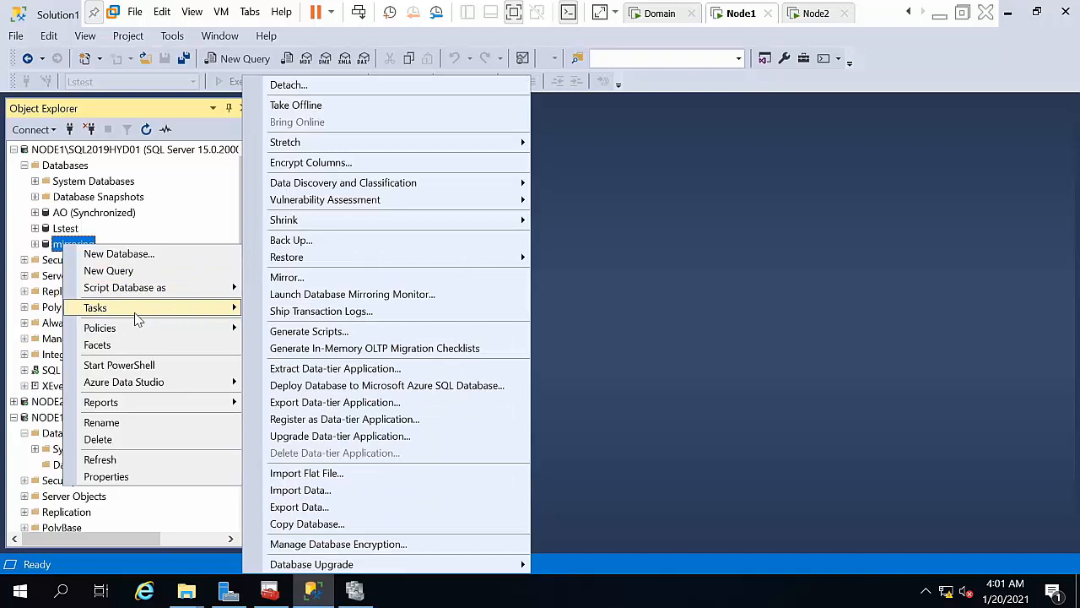
click(30, 255)
click(35, 244)
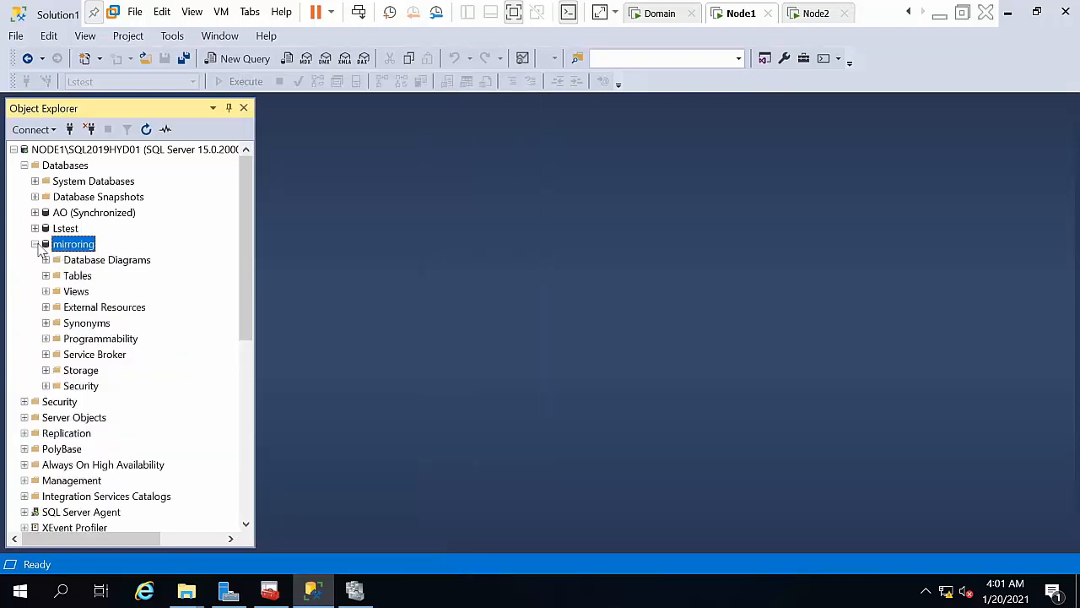
click(77, 276)
right_click(77, 276)
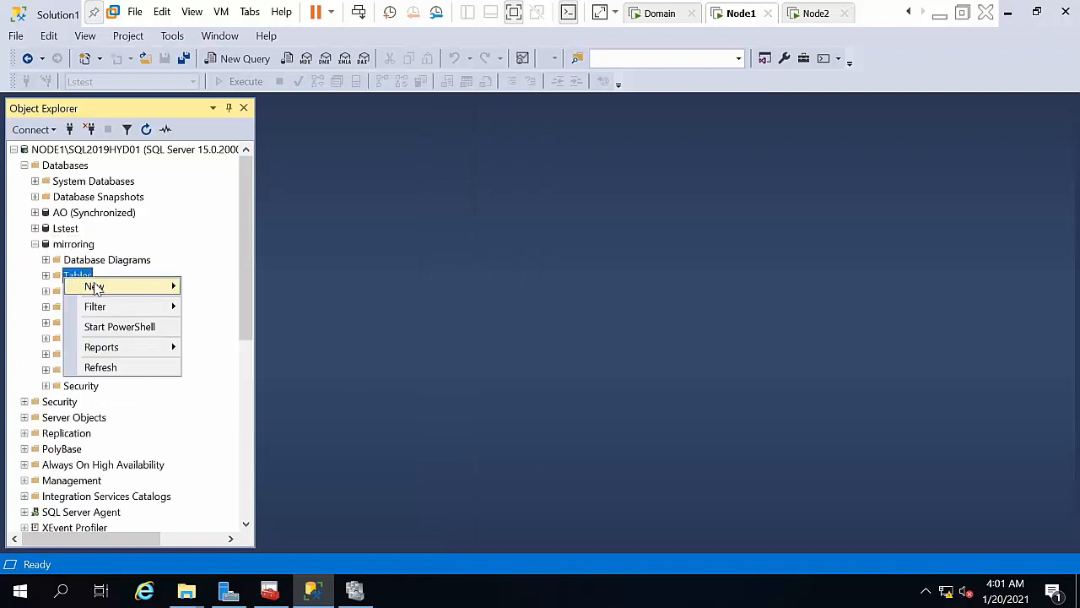
mouse_move(126, 287)
click(260, 291)
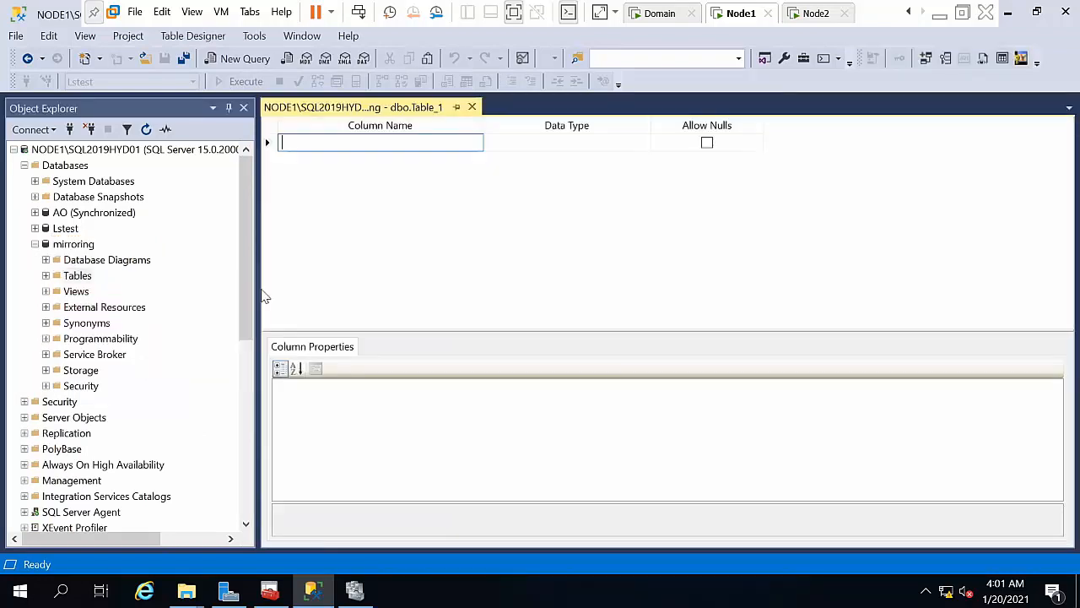
Step: Add an int column named id and save the table as Table_1
text(id)
key(Tab)
text(int)
key(Tab)
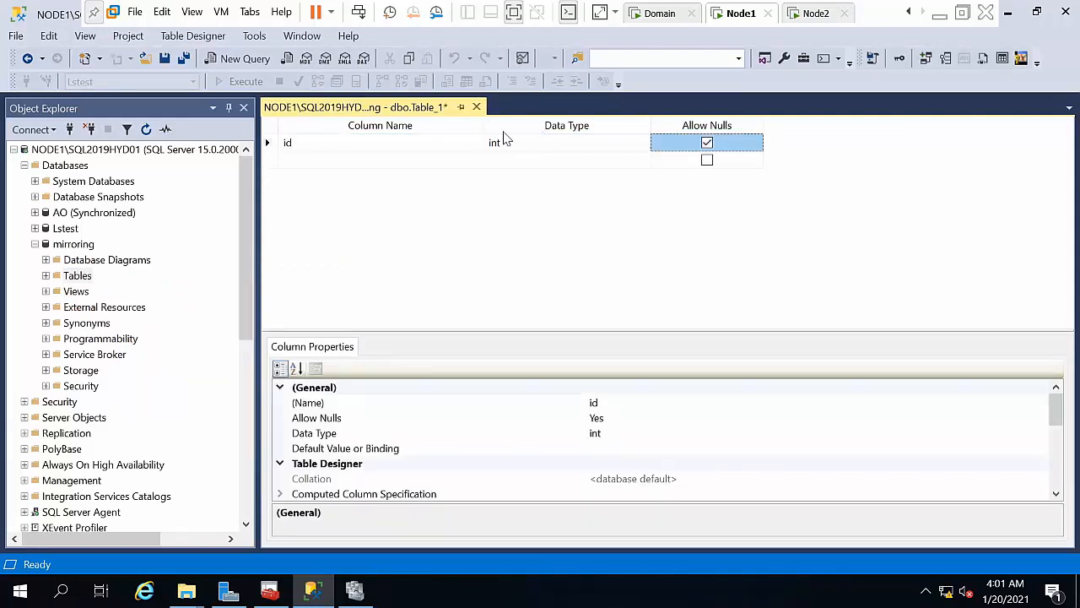
click(476, 107)
click(523, 412)
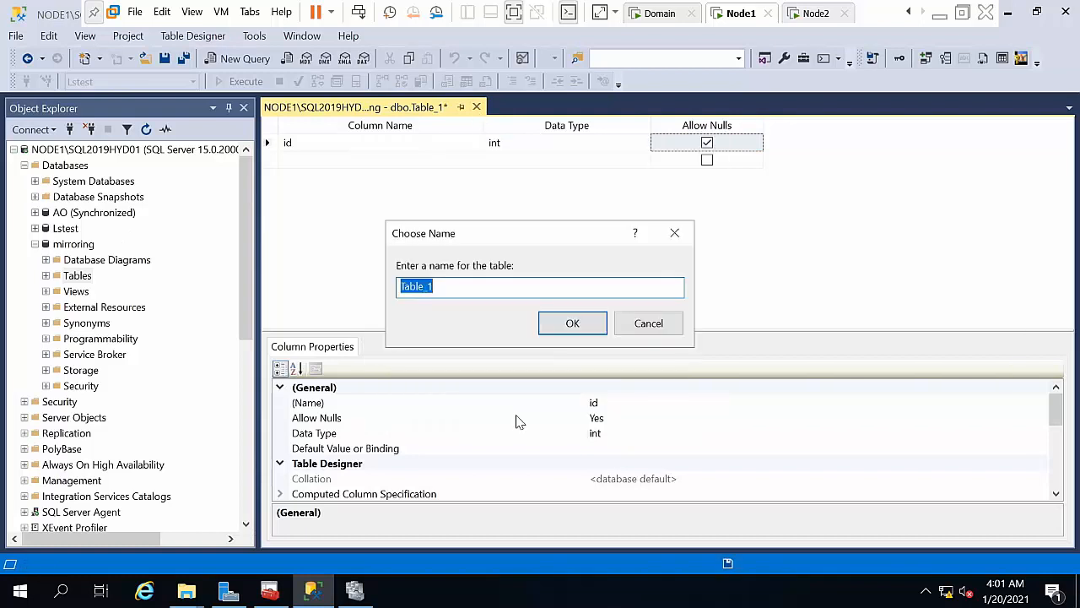
click(574, 325)
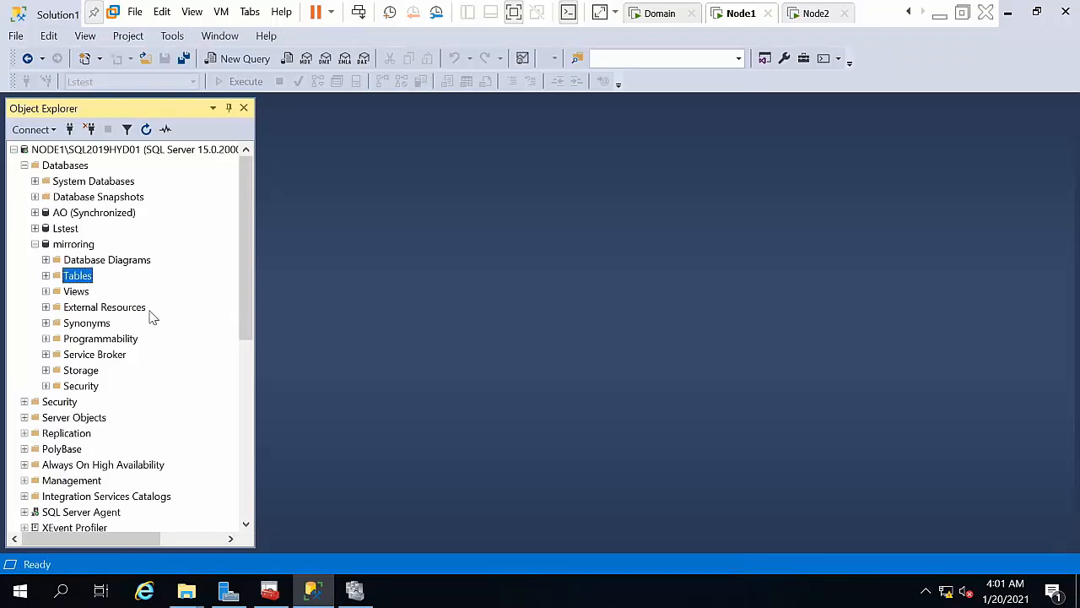
Step: Start a backup of the mirroring database and remove its default backup destination
click(72, 245)
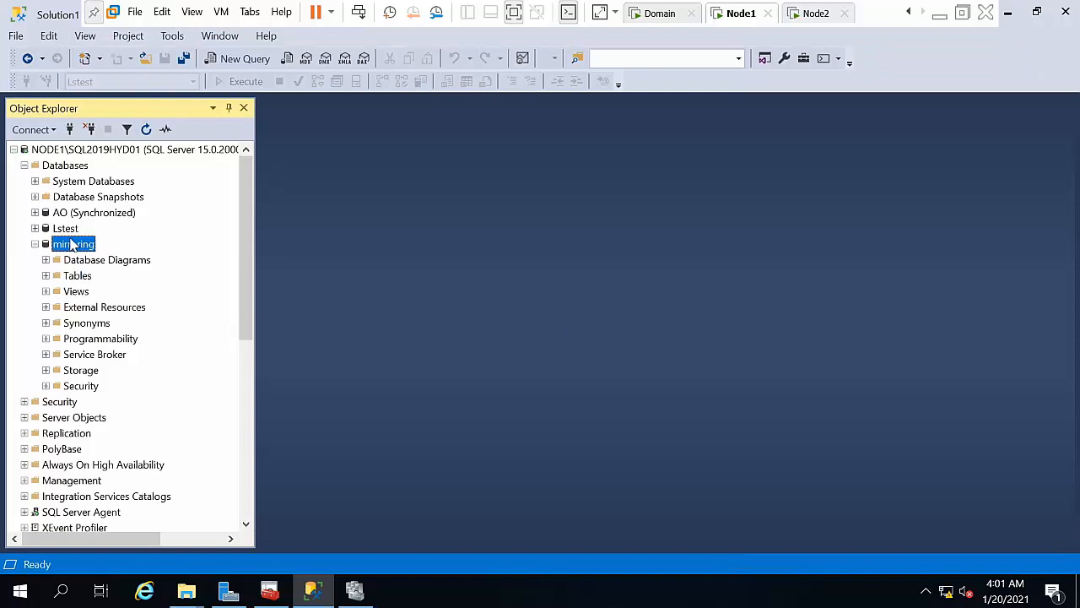
right_click(73, 244)
mouse_move(166, 304)
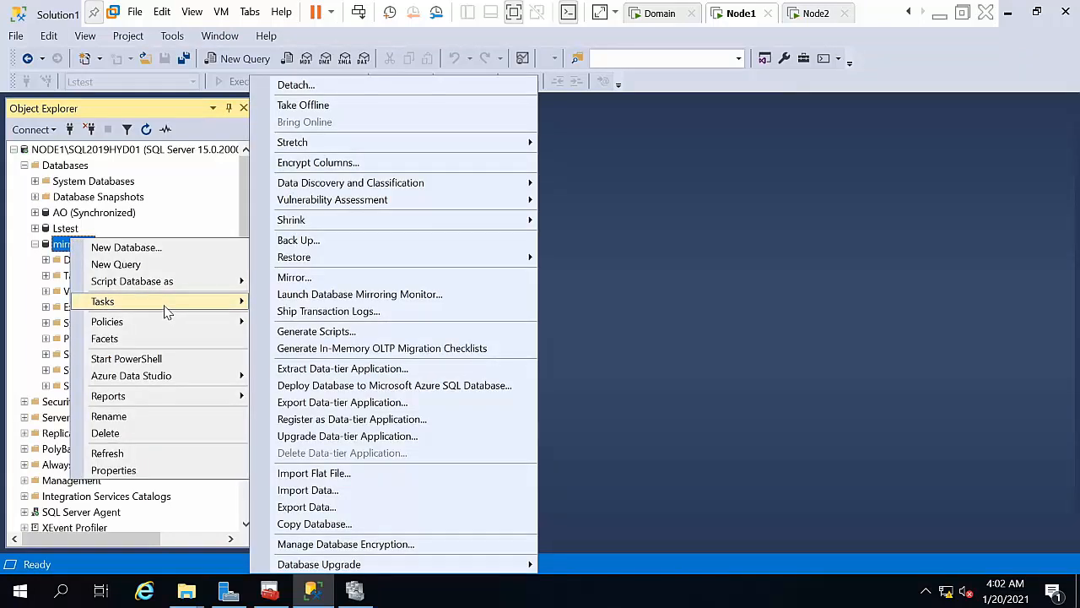
click(369, 247)
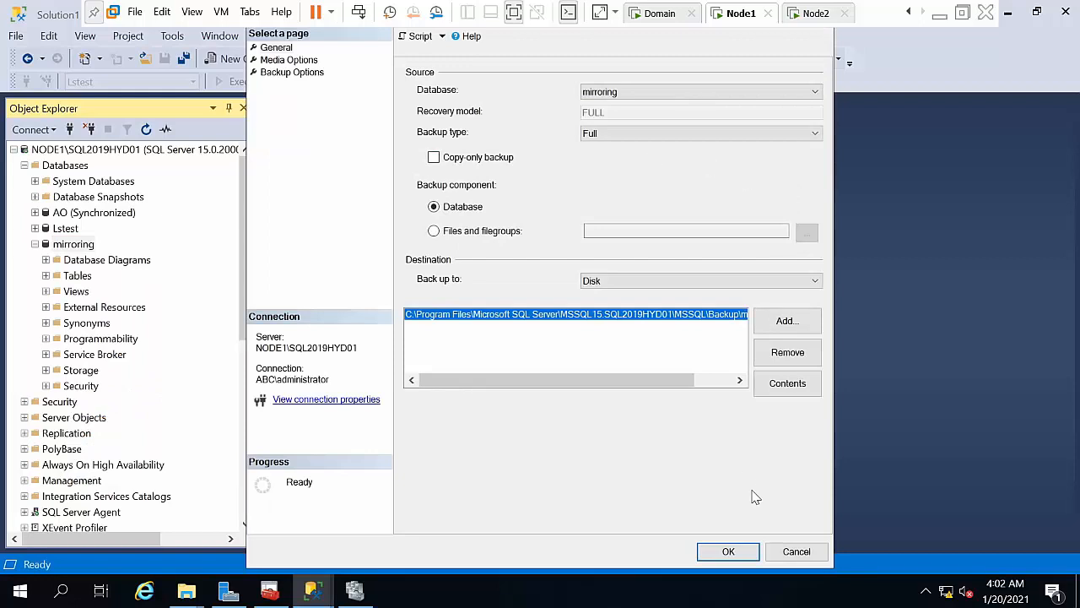
click(785, 352)
click(786, 321)
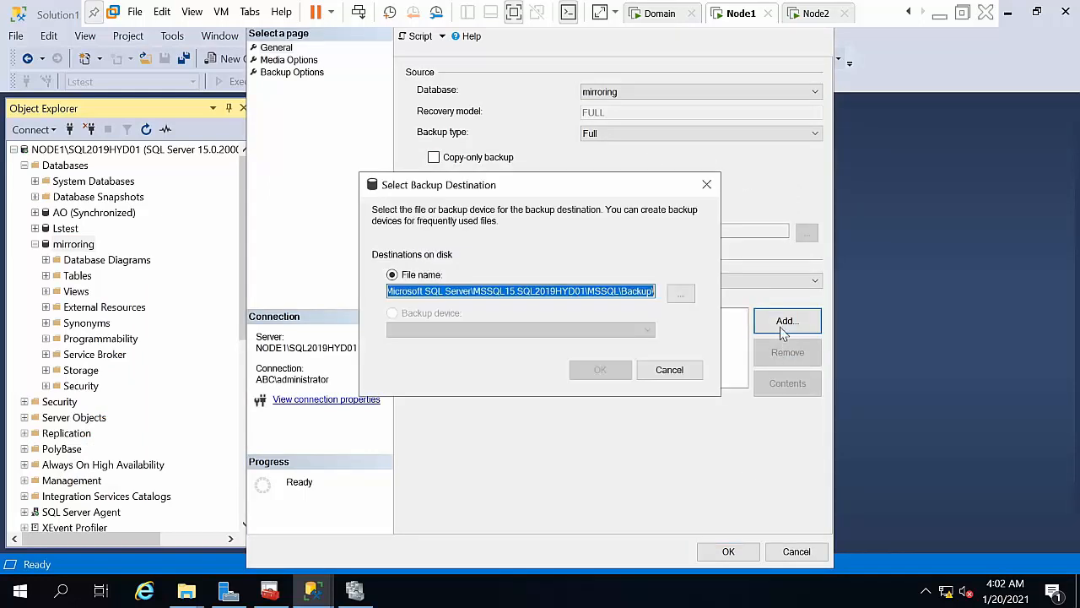
click(681, 293)
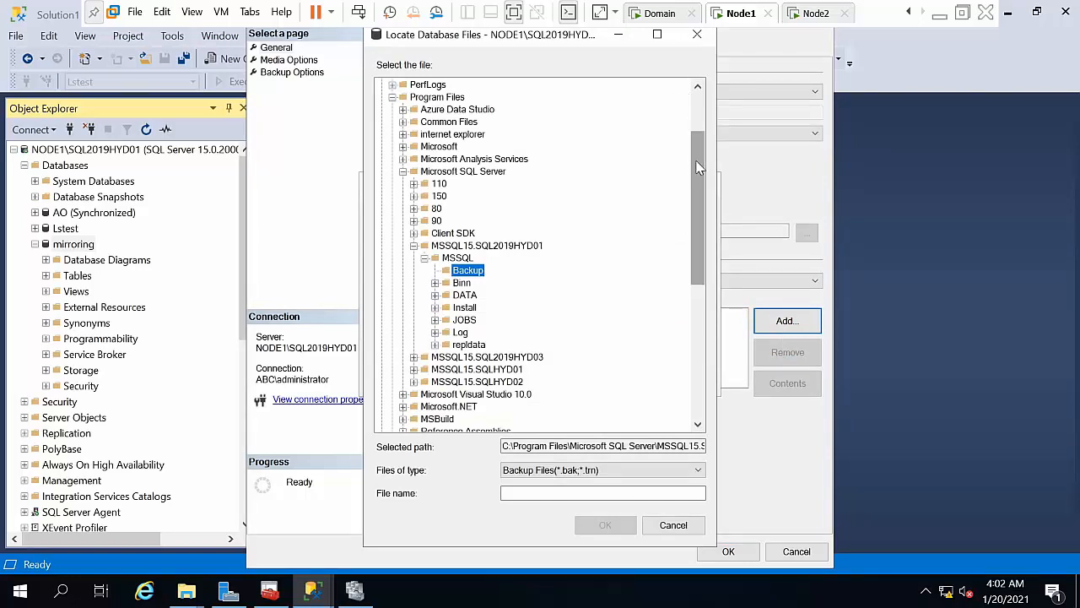
Step: Set the destination to C:\AO\1.bak and run the full backup
drag(698, 166, 697, 129)
click(416, 109)
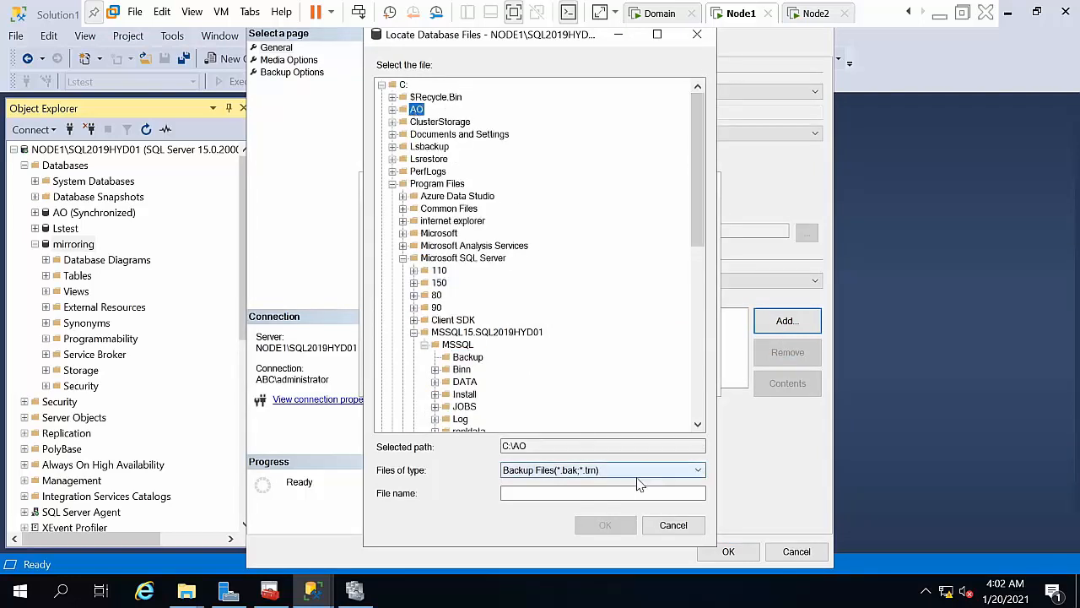
click(576, 495)
text(1.bak)
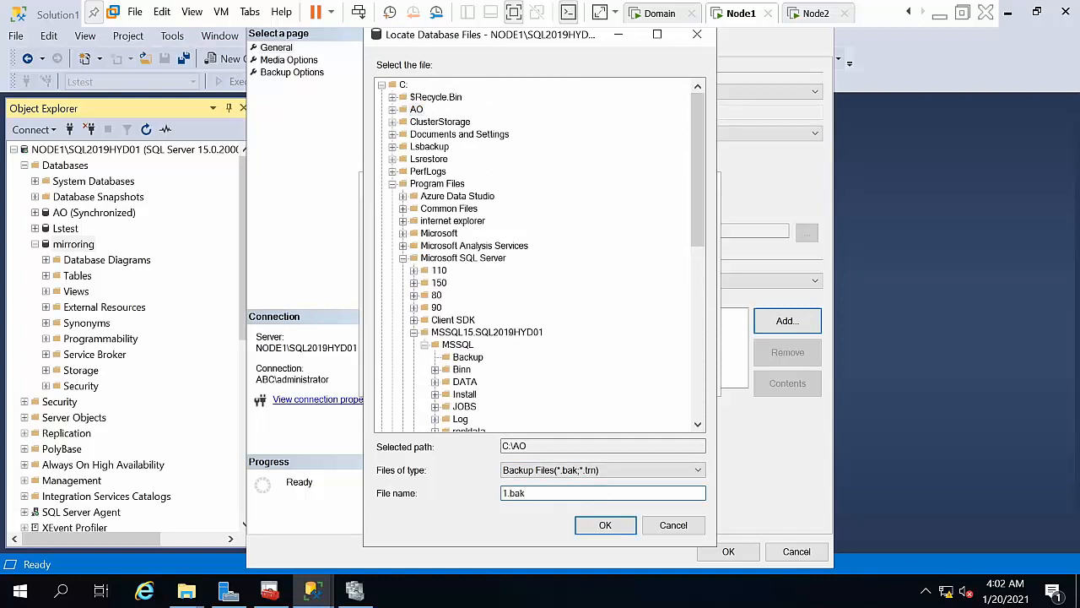
key(Return)
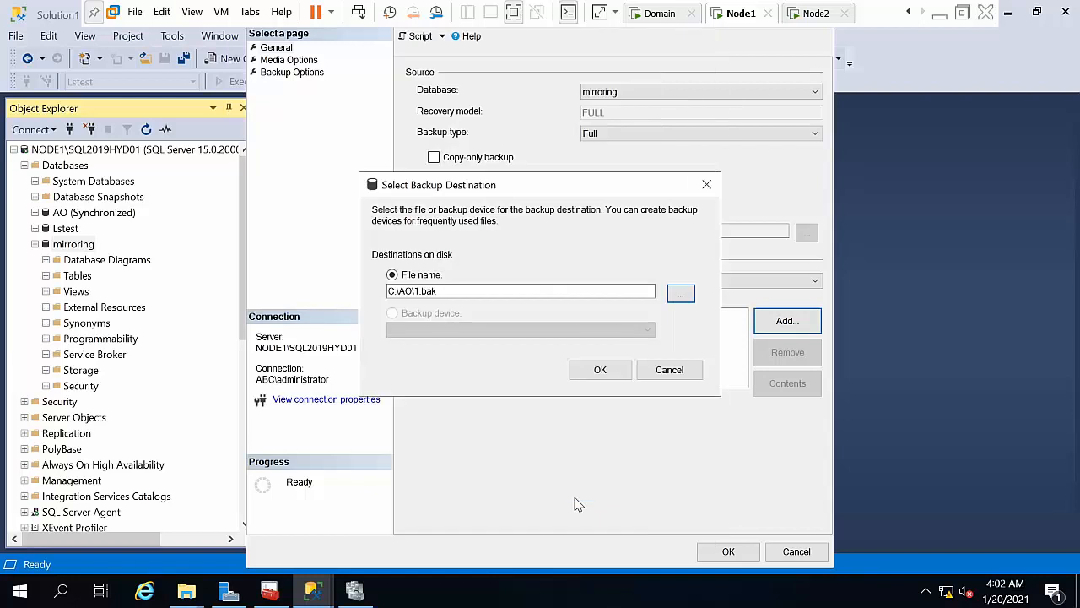
click(599, 374)
click(748, 551)
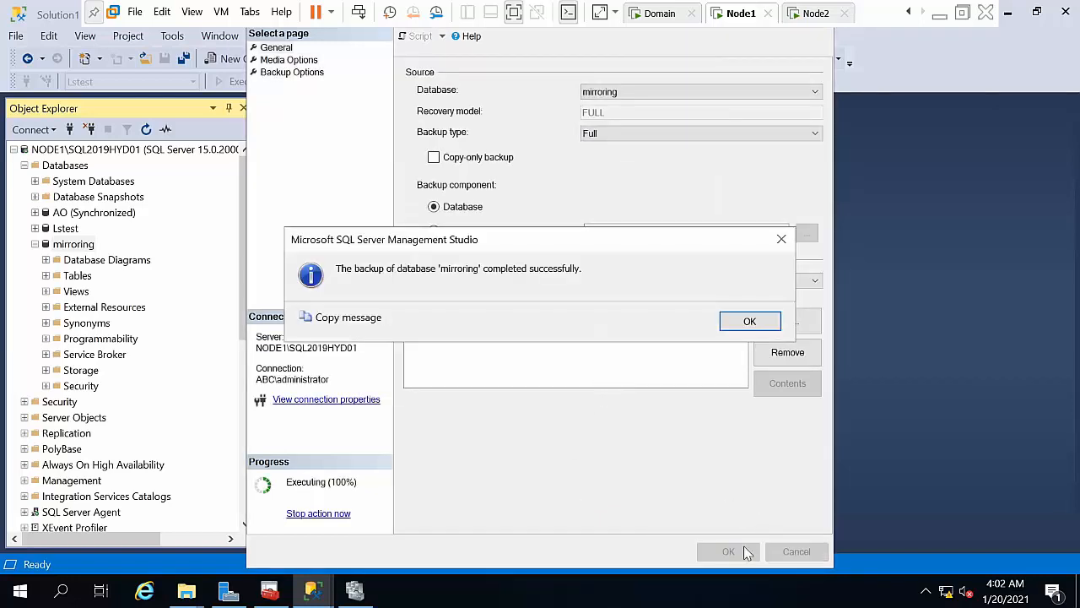
click(739, 321)
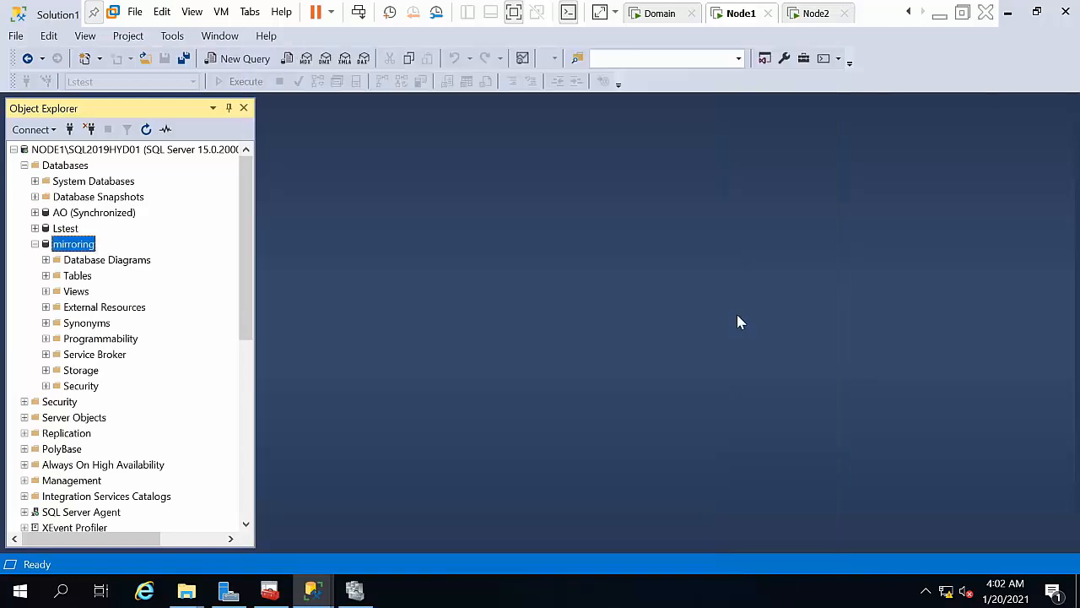
Step: Back up the mirroring database's transaction log to the same C:\AO\1.bak
right_click(87, 252)
mouse_move(137, 308)
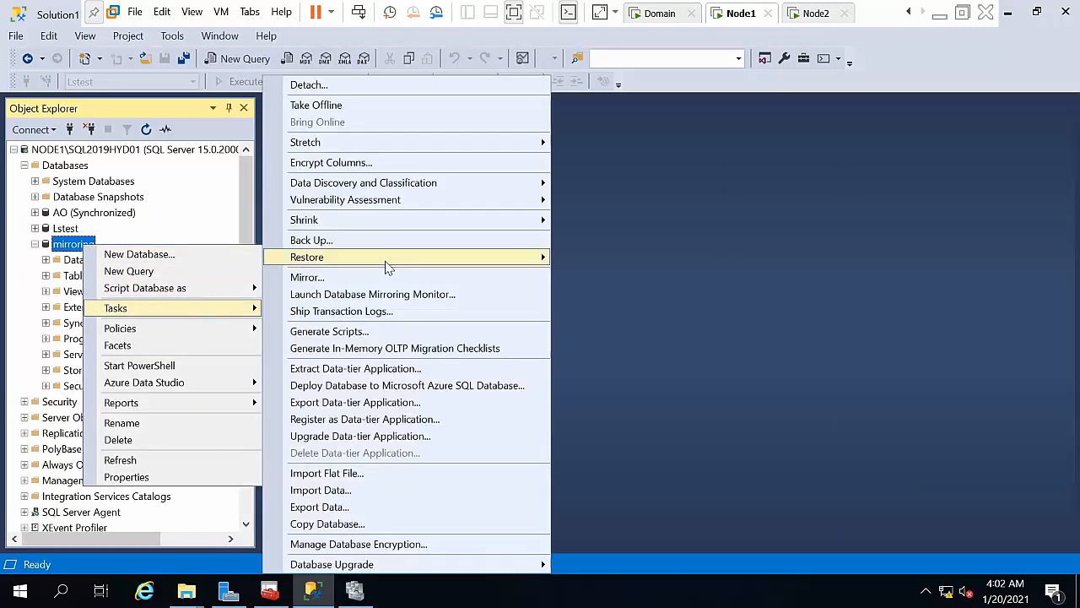
click(377, 249)
click(608, 135)
click(604, 171)
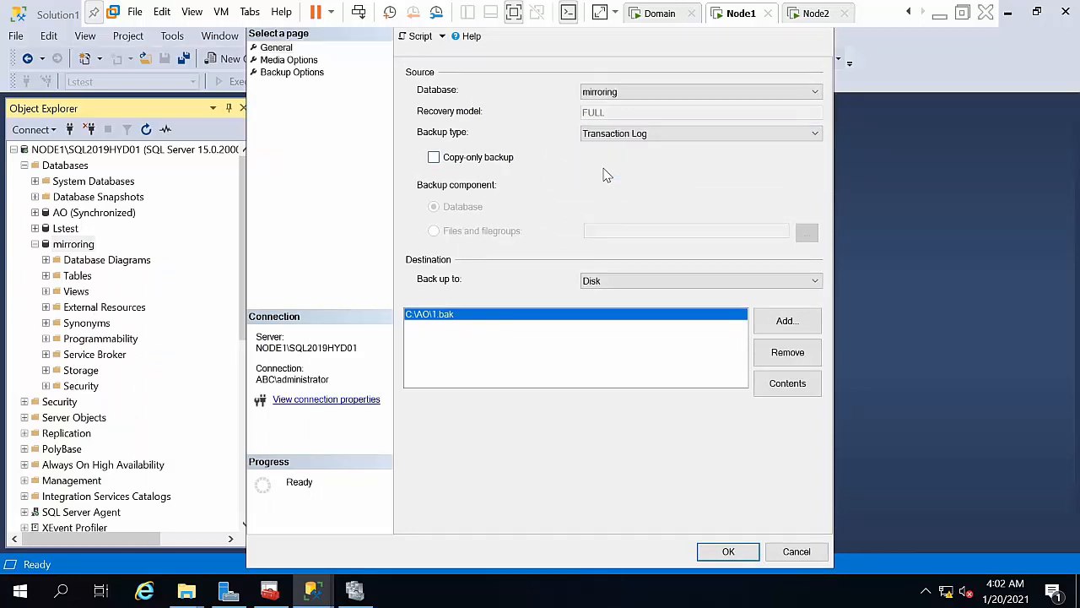
click(723, 550)
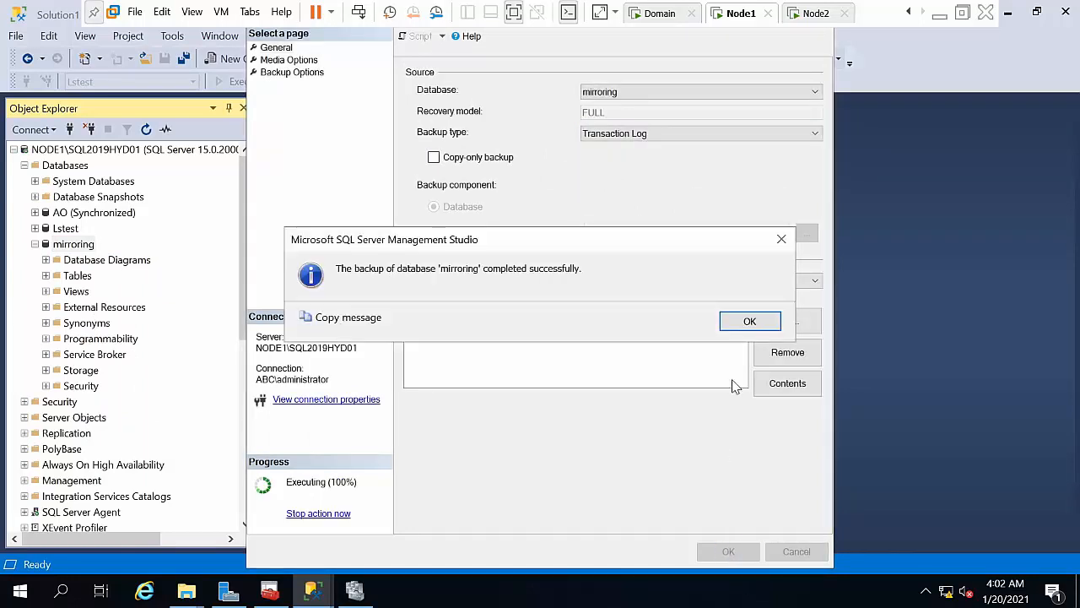
click(748, 324)
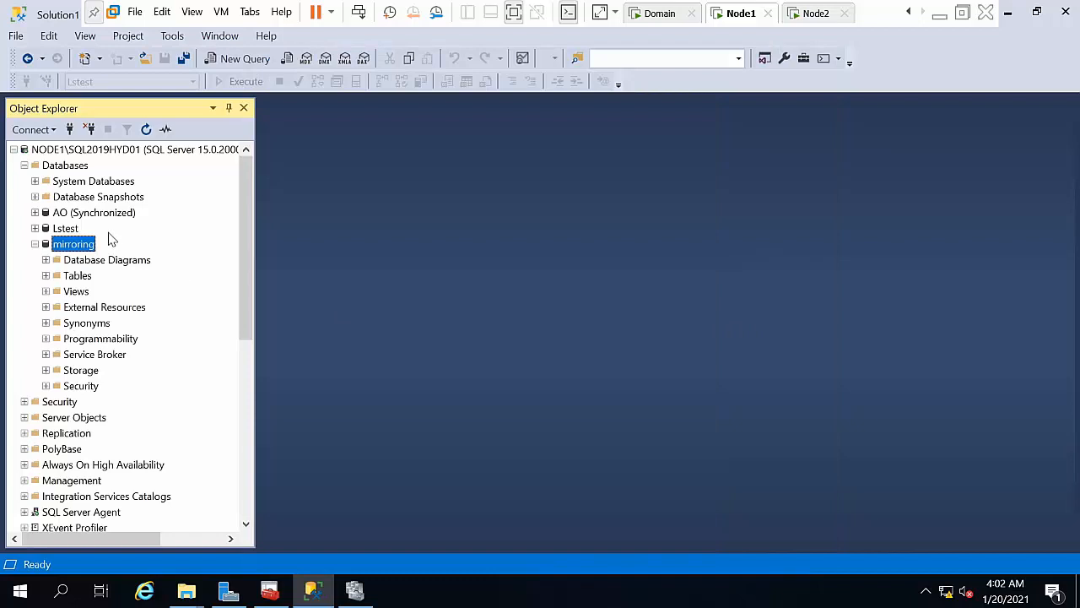
Step: Collapse NODE1's tree, expand NODE2 and start a database restore there
click(35, 244)
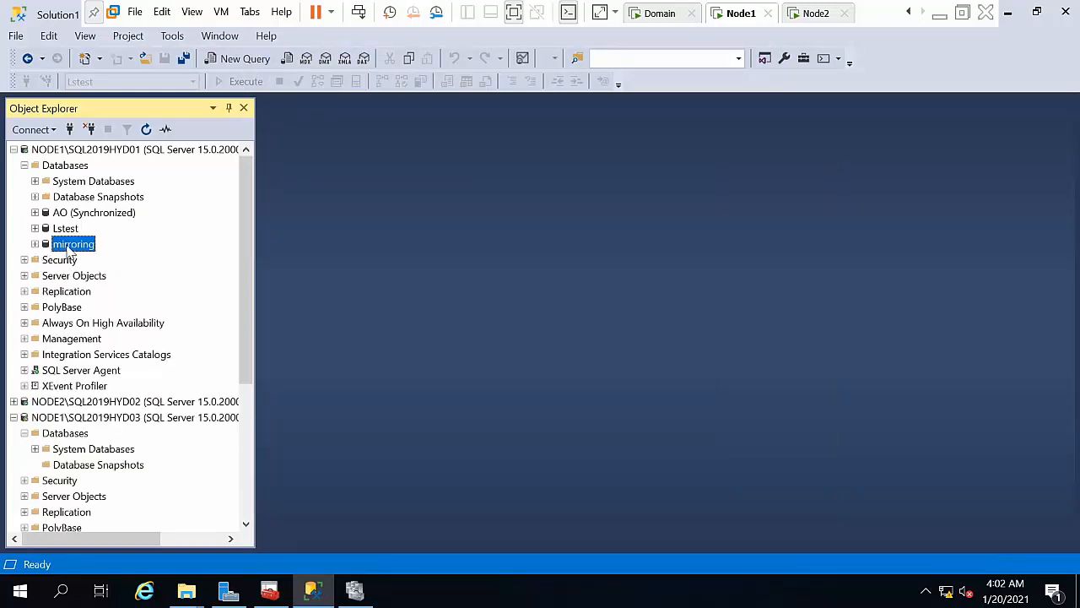
click(24, 165)
double_click(52, 323)
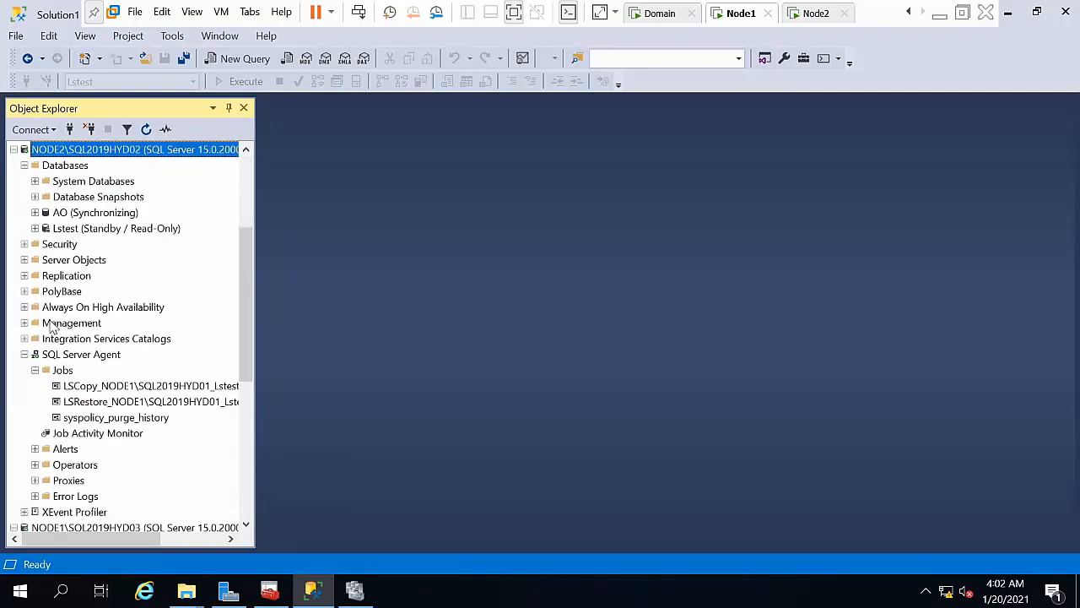
right_click(65, 166)
click(152, 206)
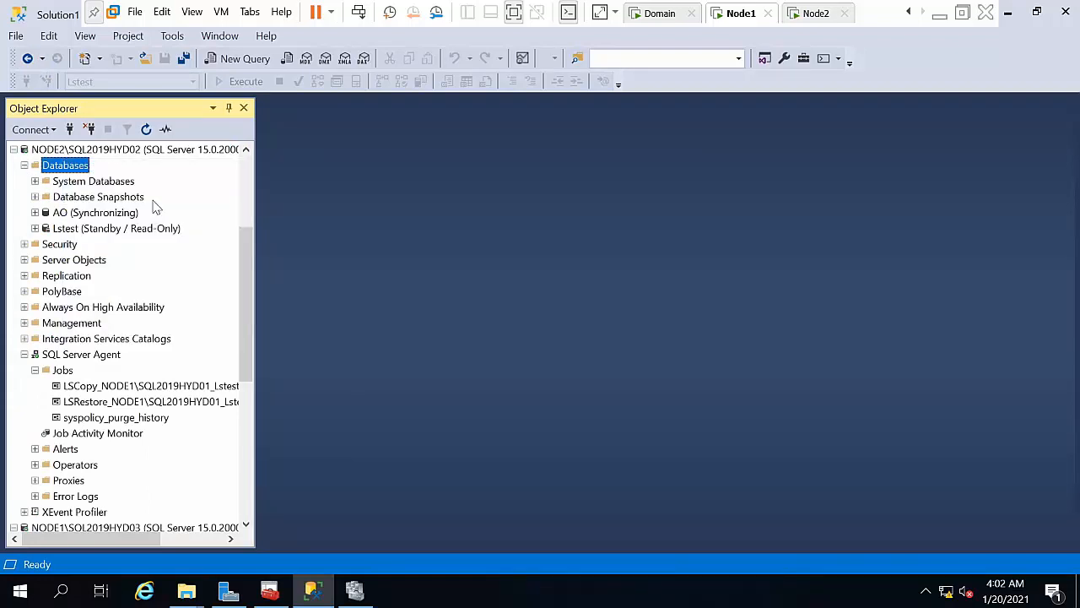
Step: Select \\node1\ao\1.bak as the backup device to restore from
click(501, 192)
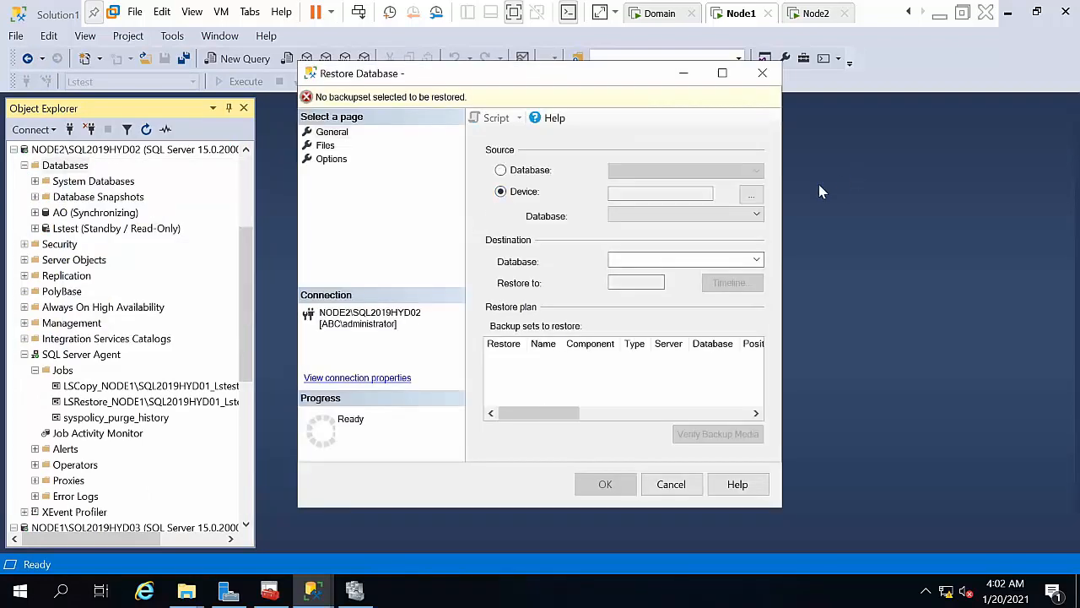
click(751, 195)
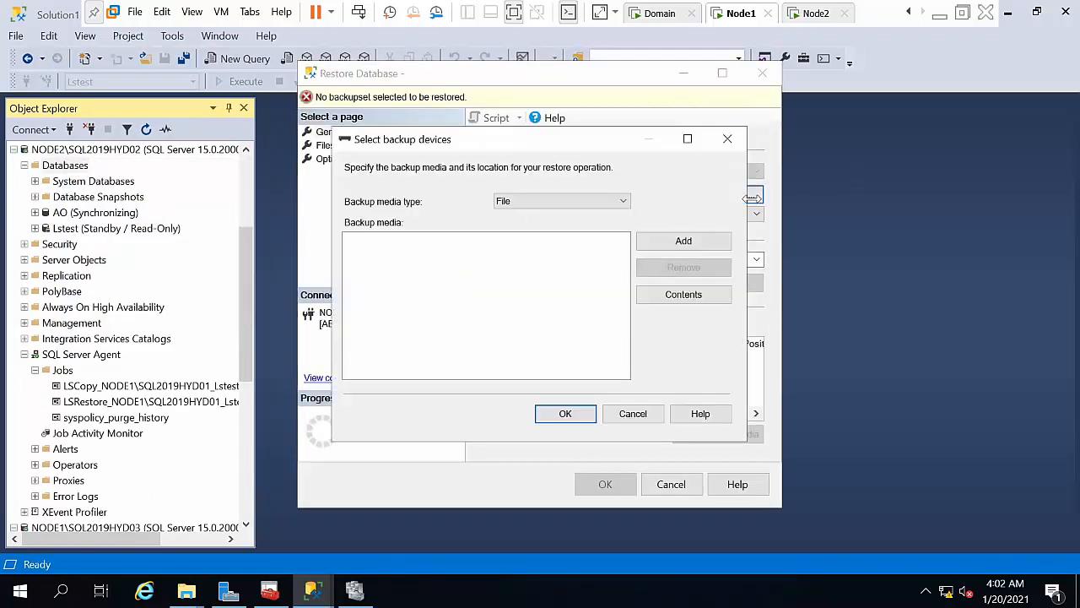
click(682, 240)
text(\\node)
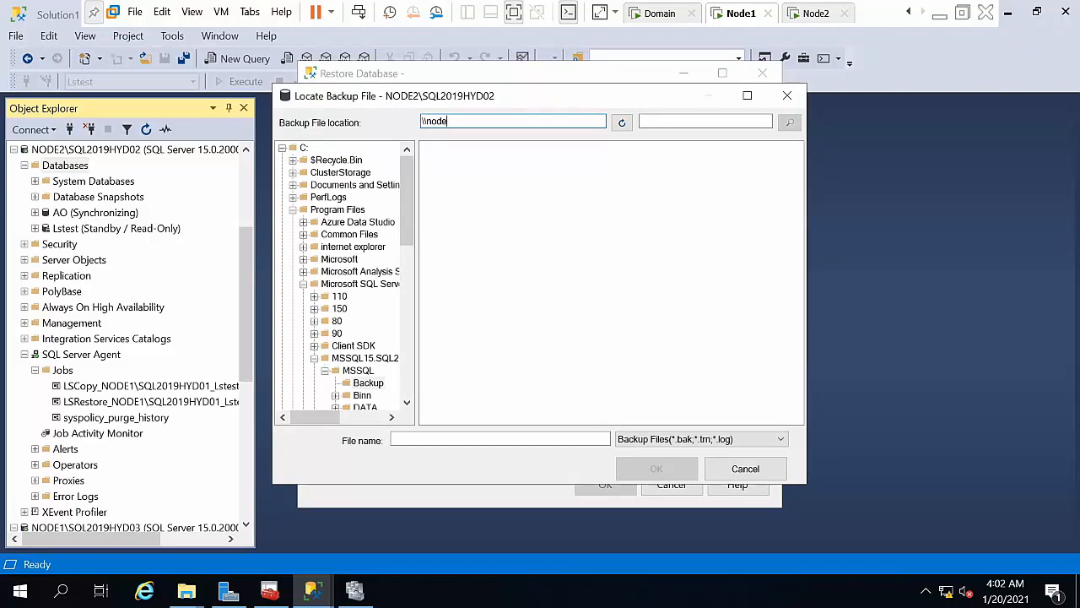
text(1)
key(Return)
key(Return)
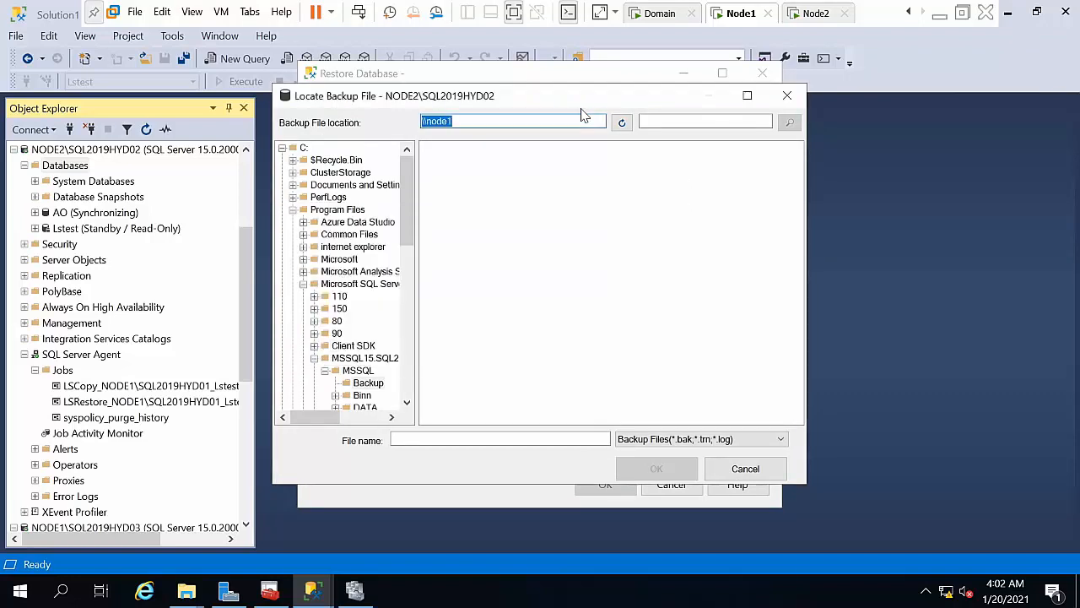
key(Right)
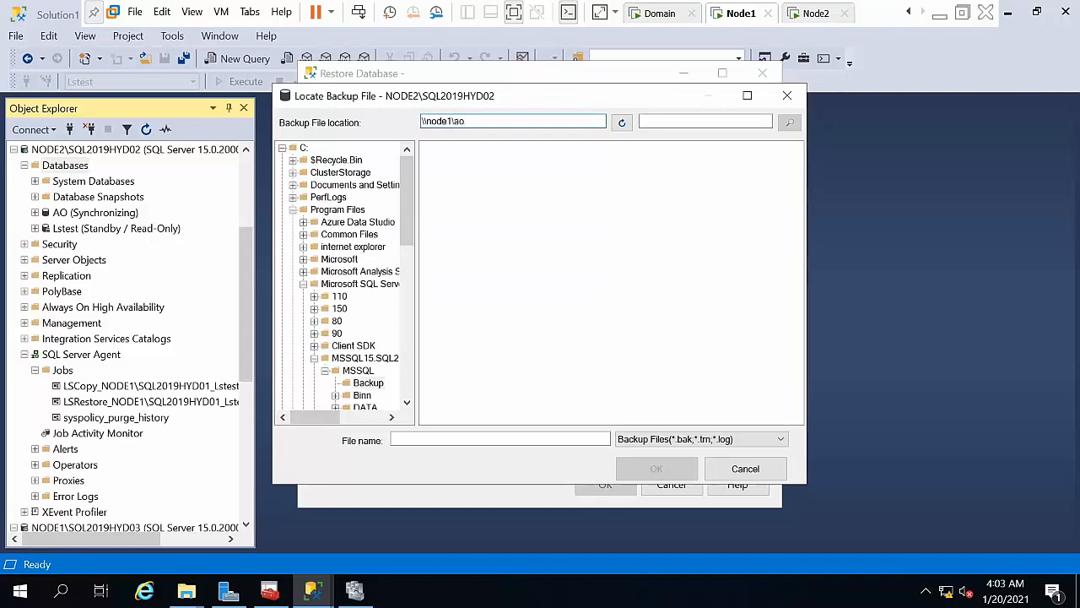
key(Return)
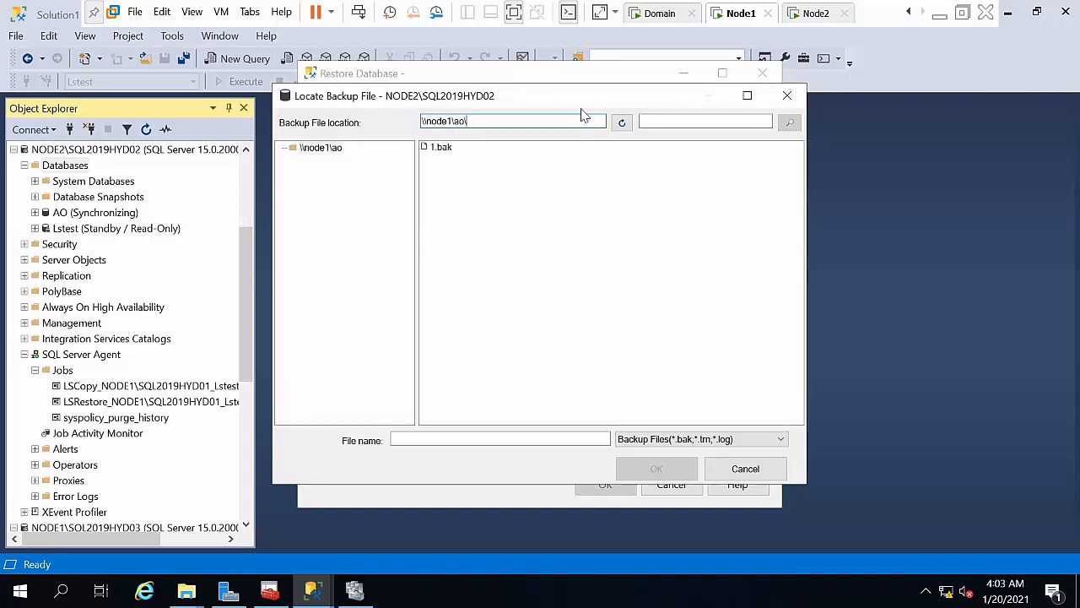
click(441, 148)
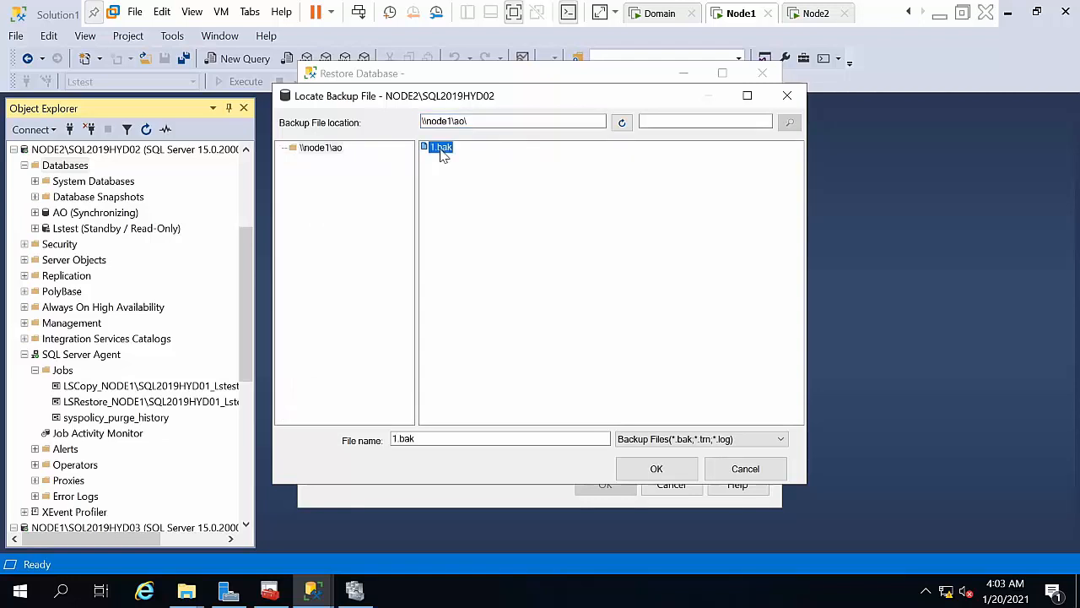
click(652, 467)
click(547, 414)
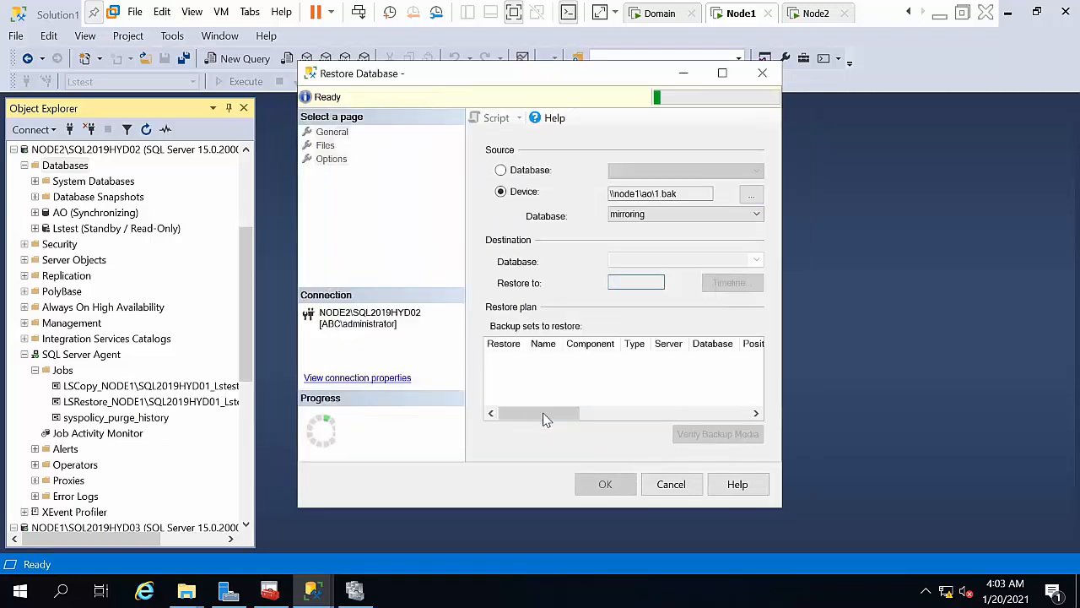
Step: Set the recovery state to RESTORE WITH NORECOVERY and run the restore
click(329, 146)
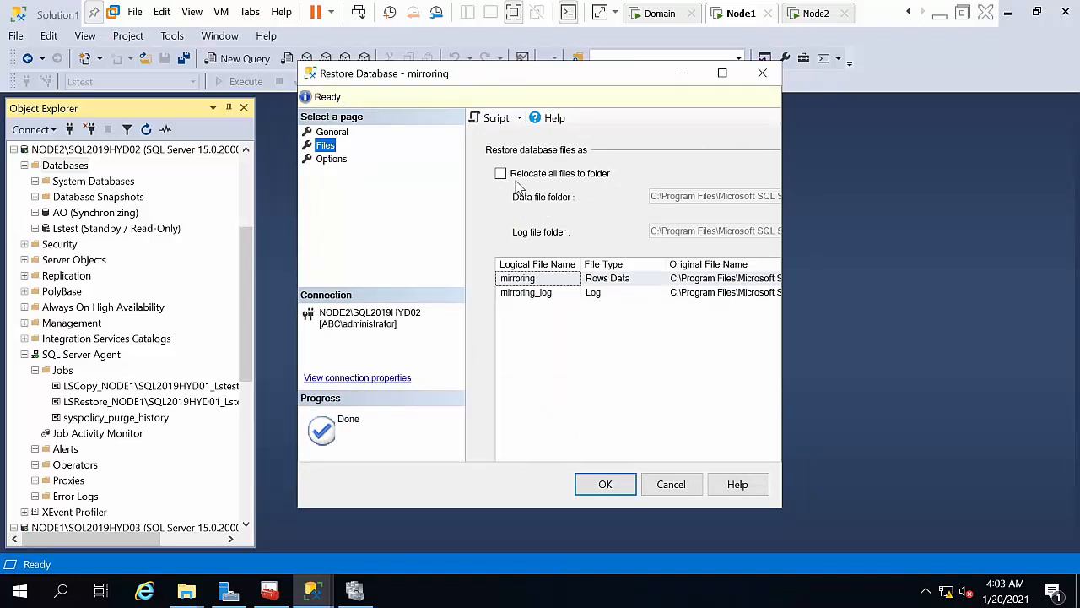
click(514, 174)
click(333, 161)
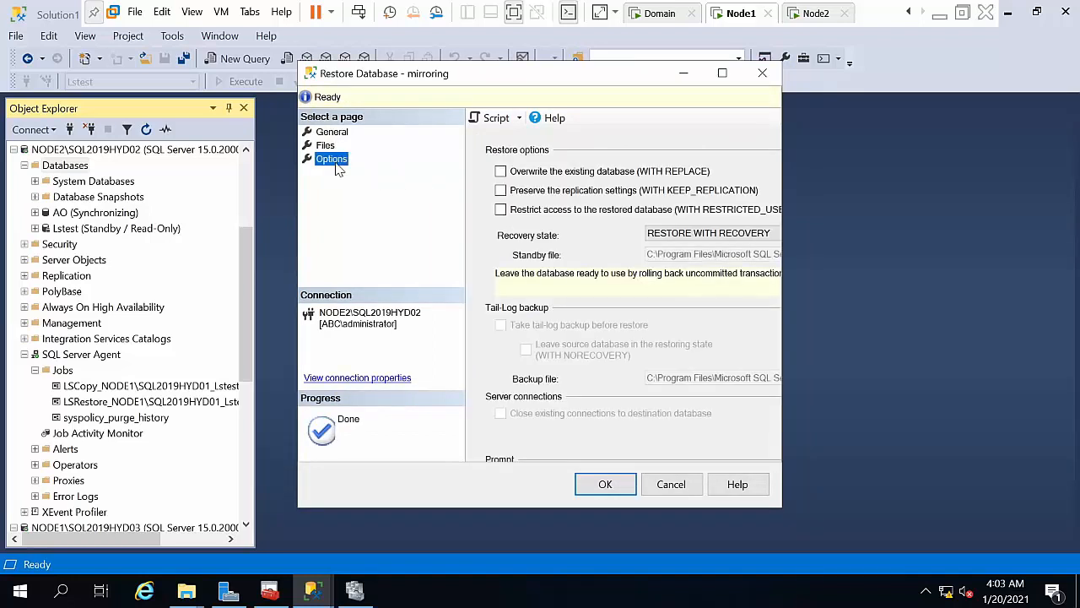
click(675, 234)
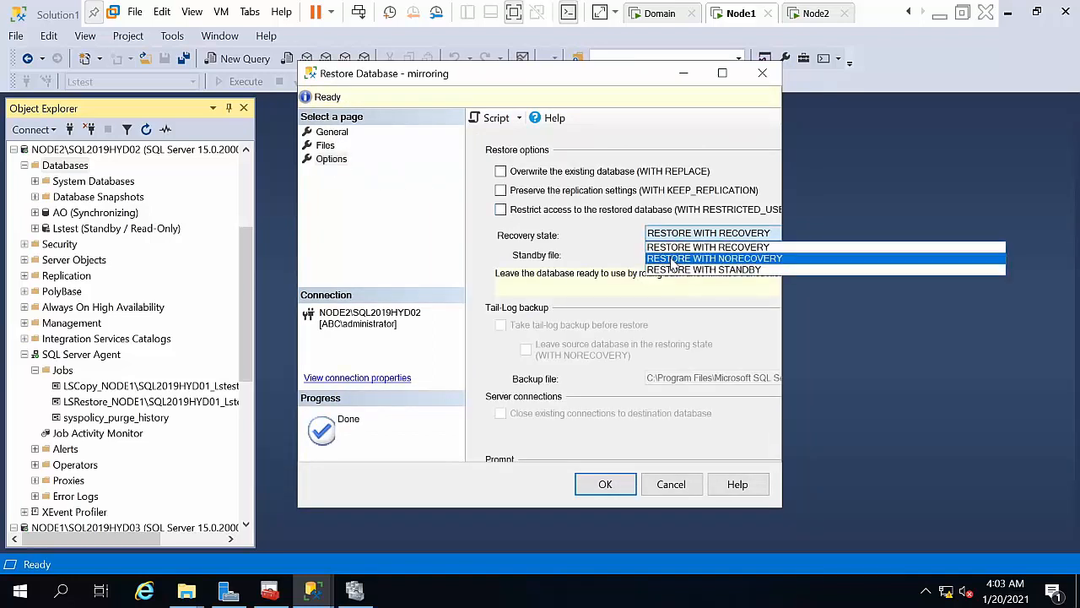
click(674, 260)
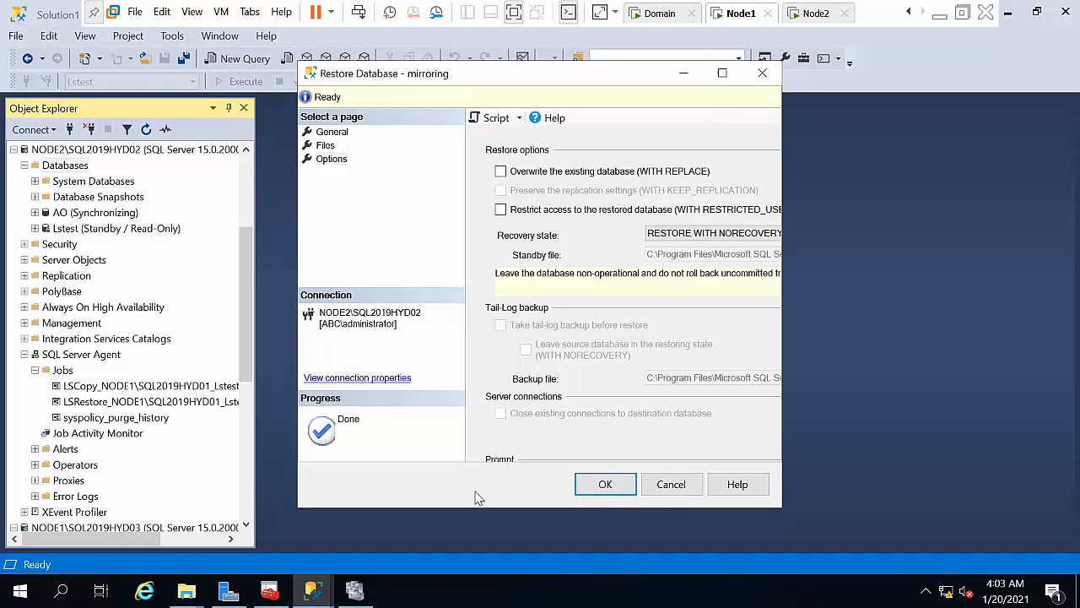
click(604, 486)
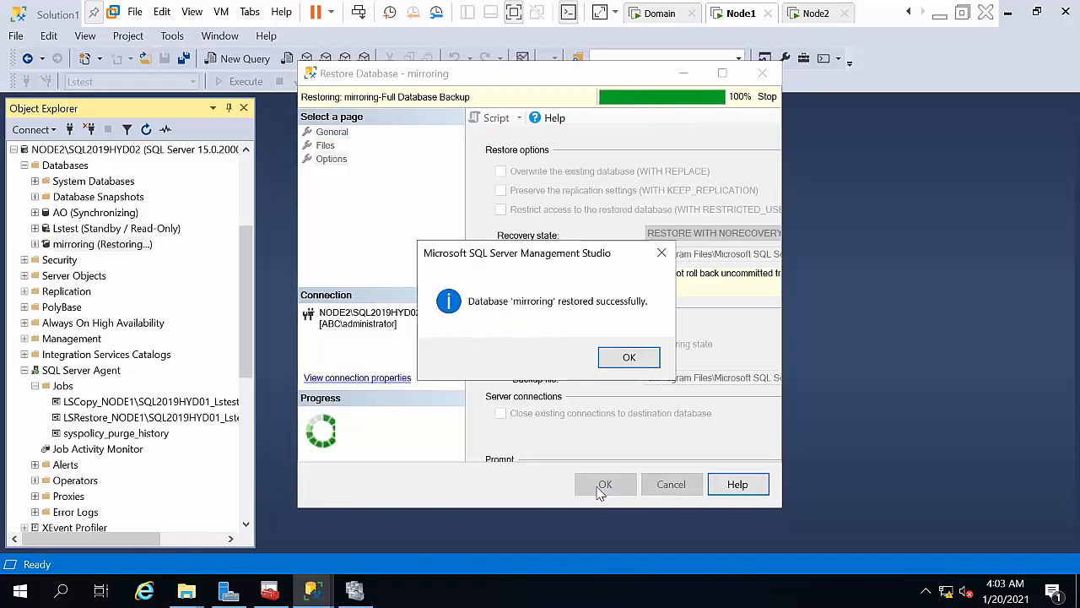
click(626, 353)
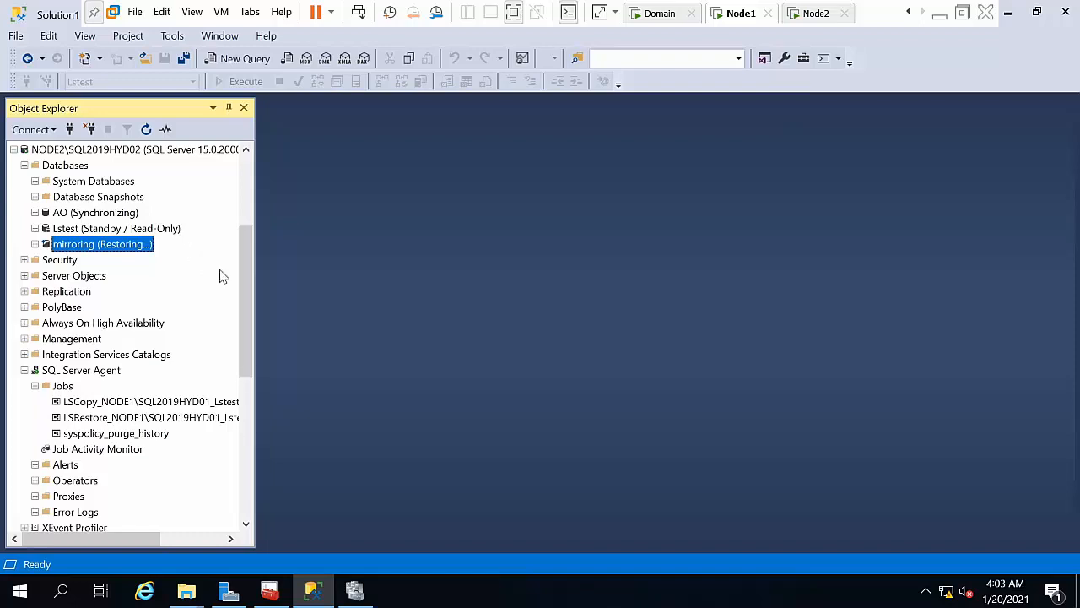
Step: Open the Mirroring page of NODE1's mirroring database properties
scroll(252, 291, up, 4)
scroll(252, 291, down, 4)
scroll(245, 282, up, 4)
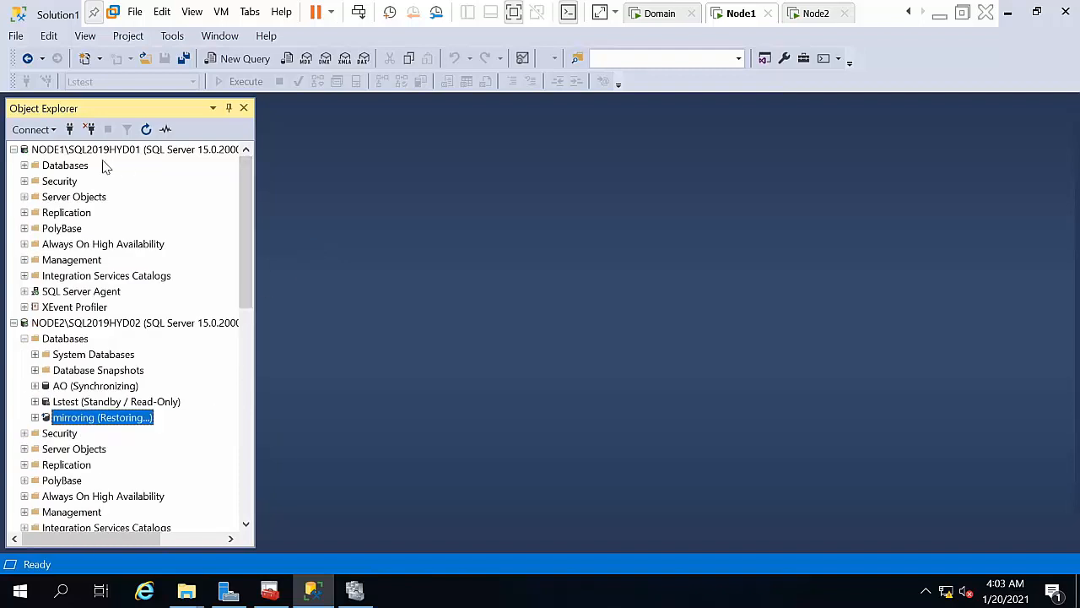
double_click(68, 165)
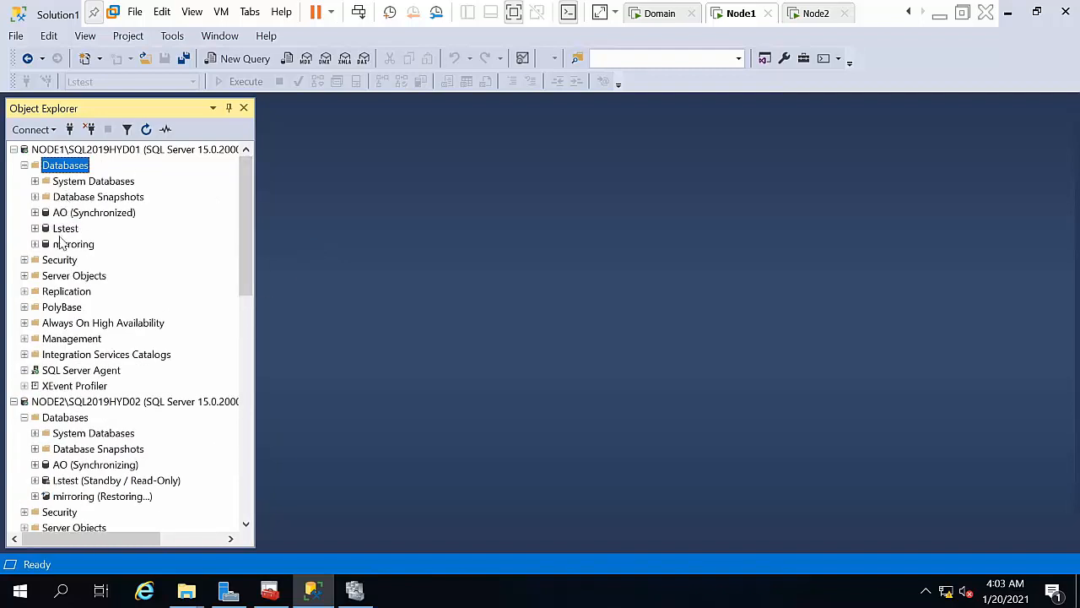
click(64, 244)
right_click(63, 244)
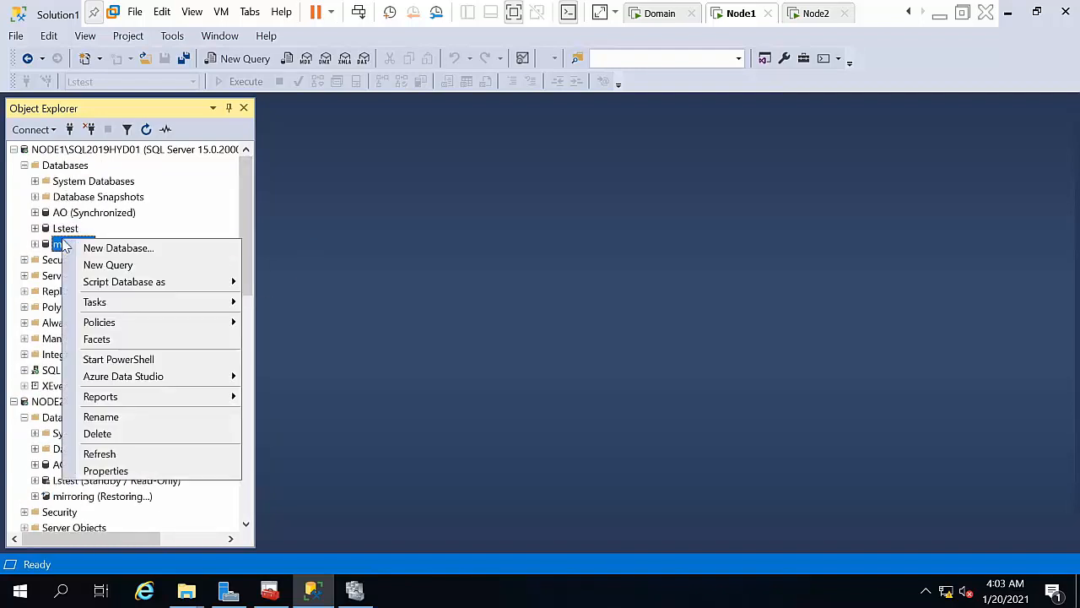
click(138, 470)
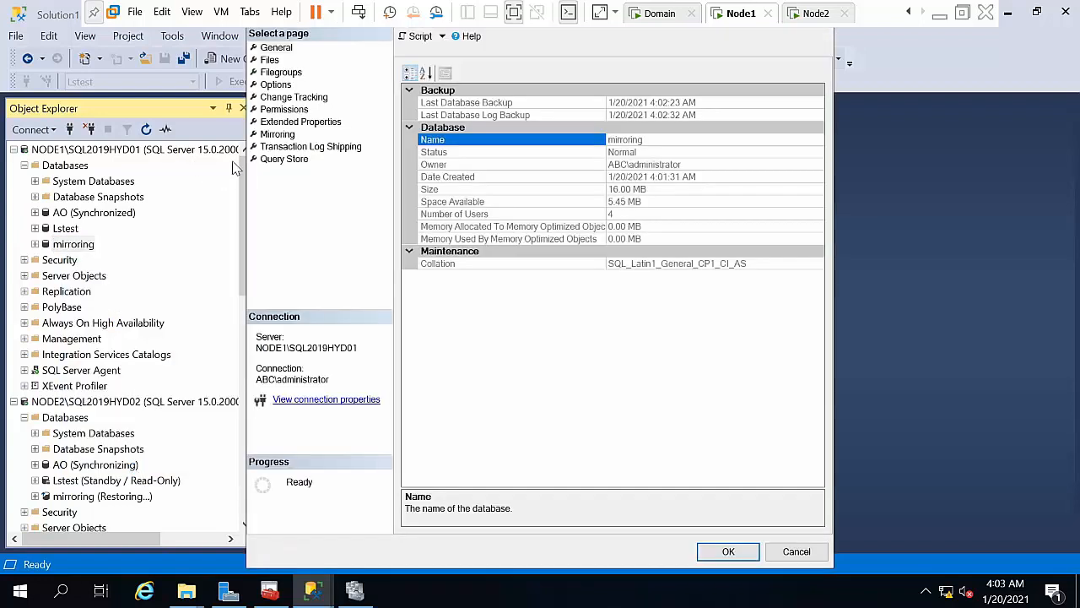
click(275, 137)
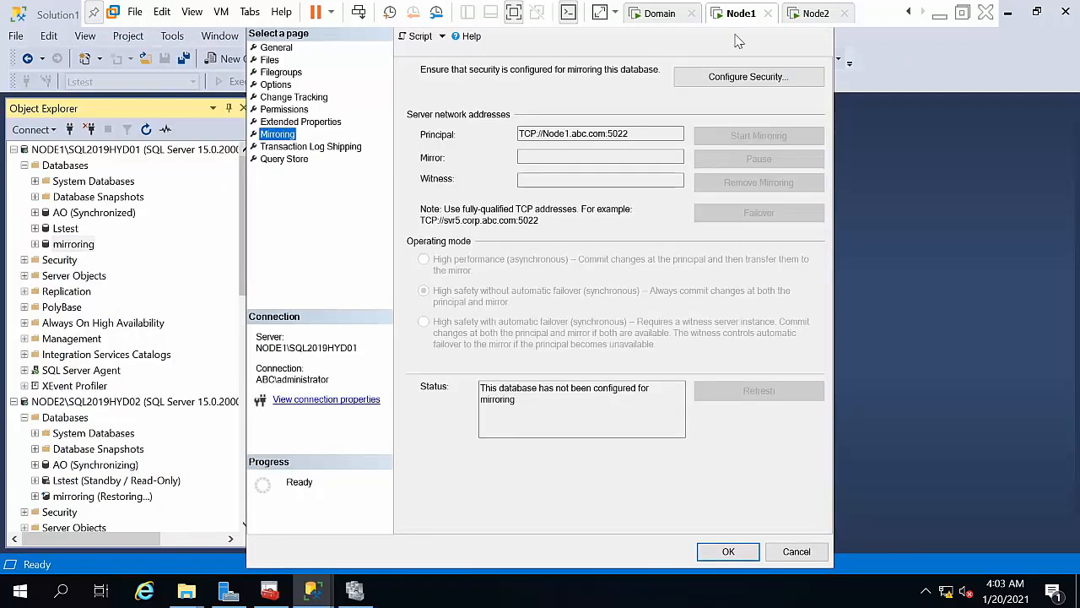
Step: Configure security with no witness and NODE2 as mirror on port 5022, then start mirroring
click(757, 84)
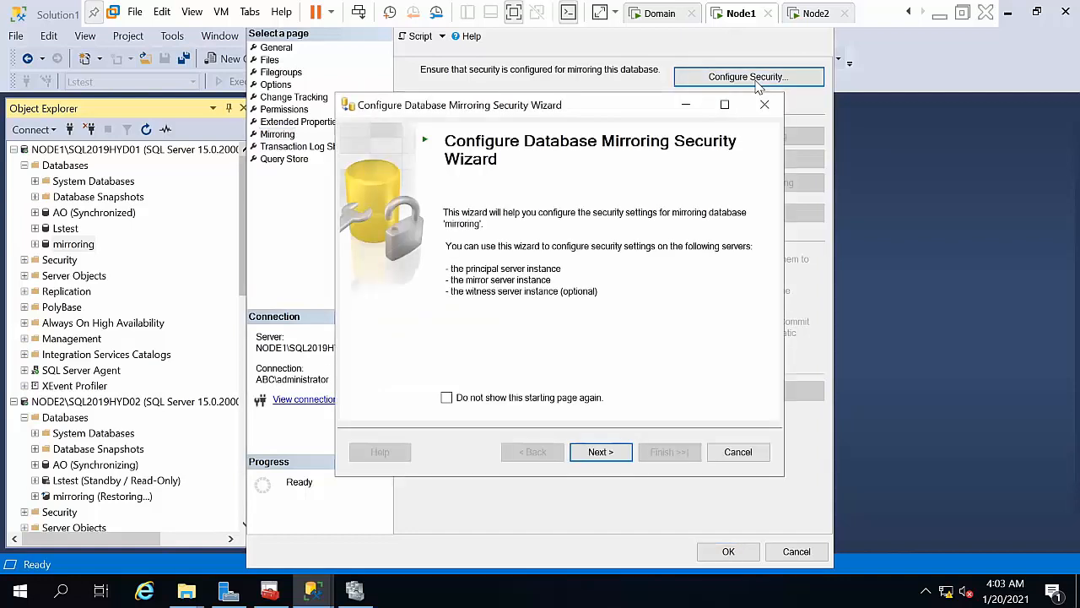
click(597, 453)
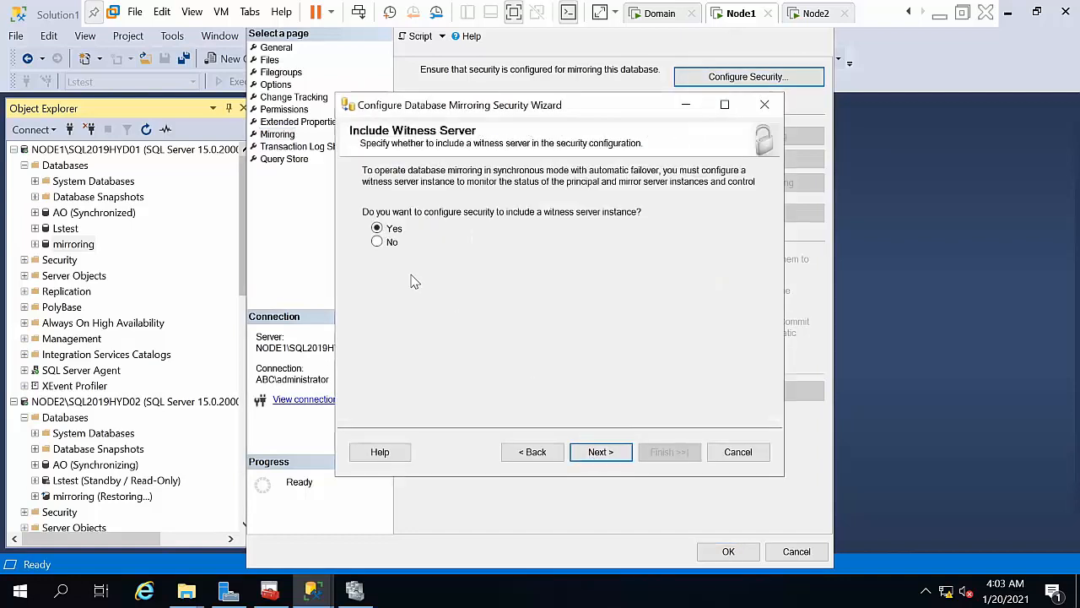
click(599, 454)
click(601, 453)
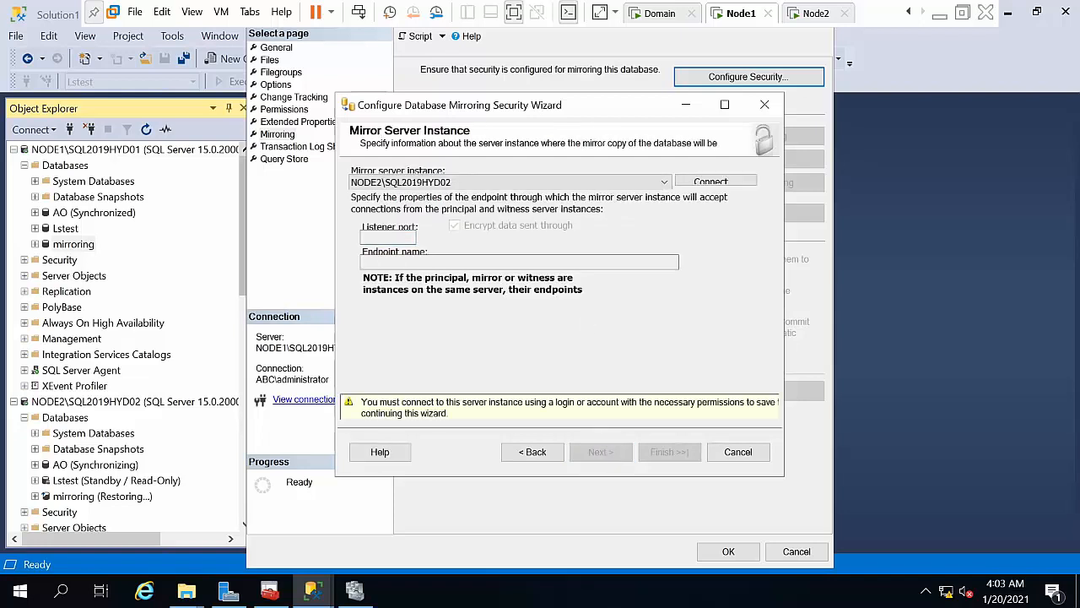
click(691, 182)
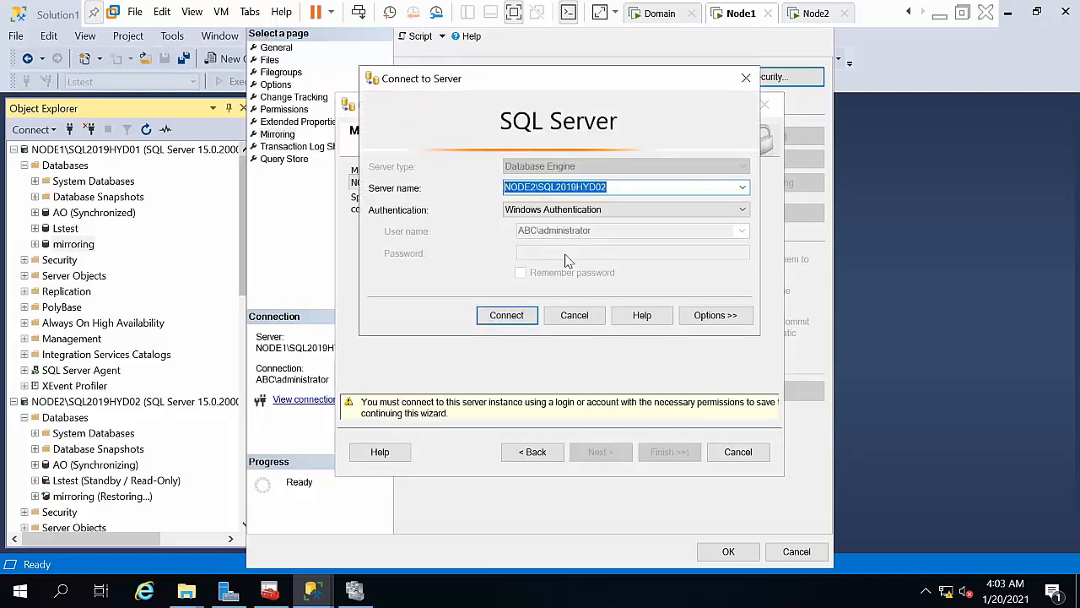
click(508, 316)
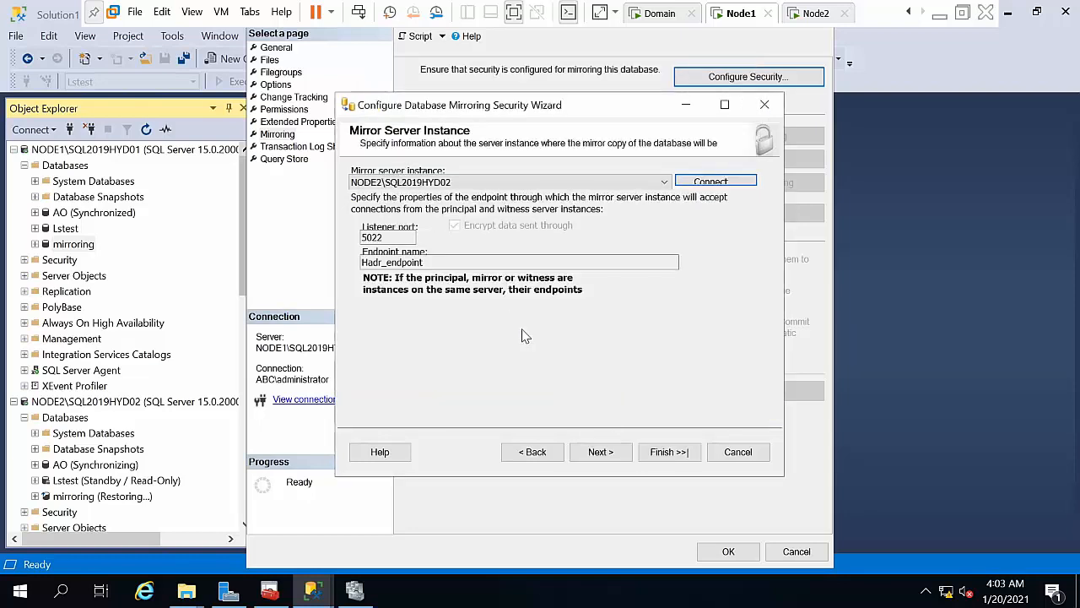
click(618, 453)
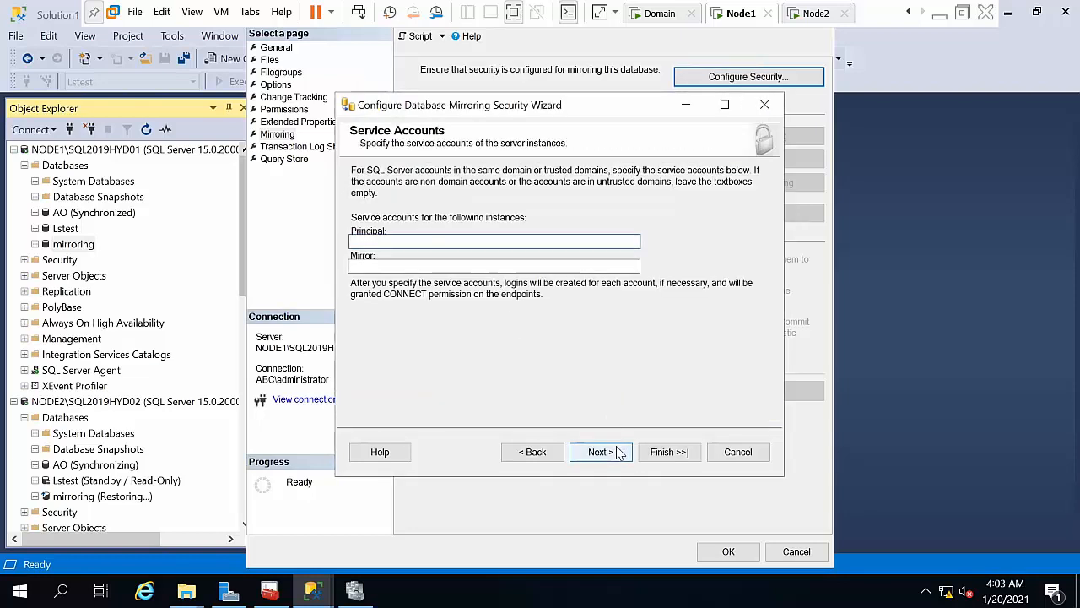
click(619, 452)
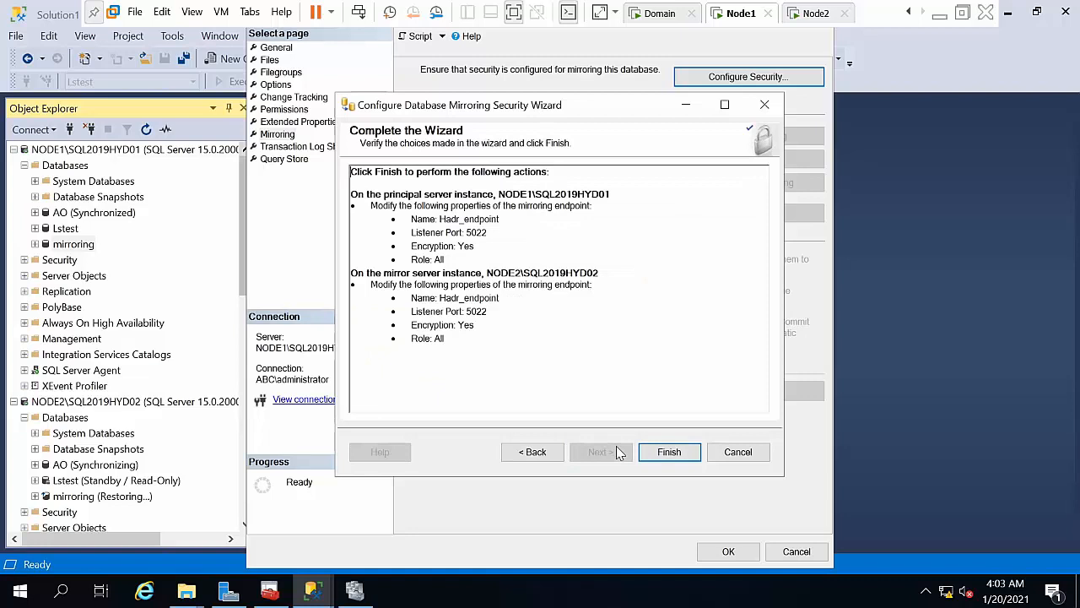
click(667, 451)
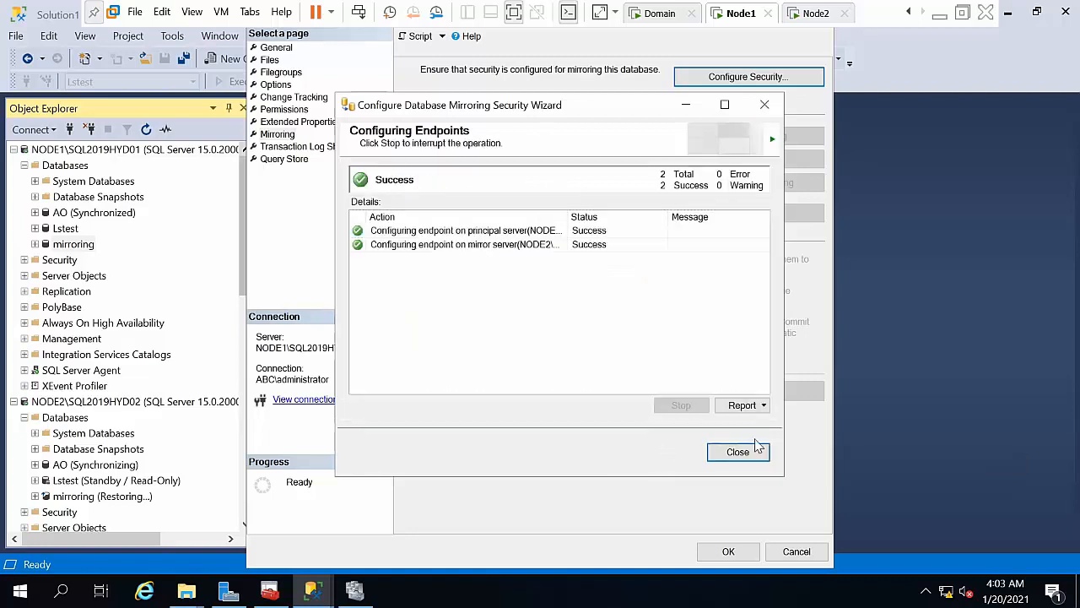
click(758, 449)
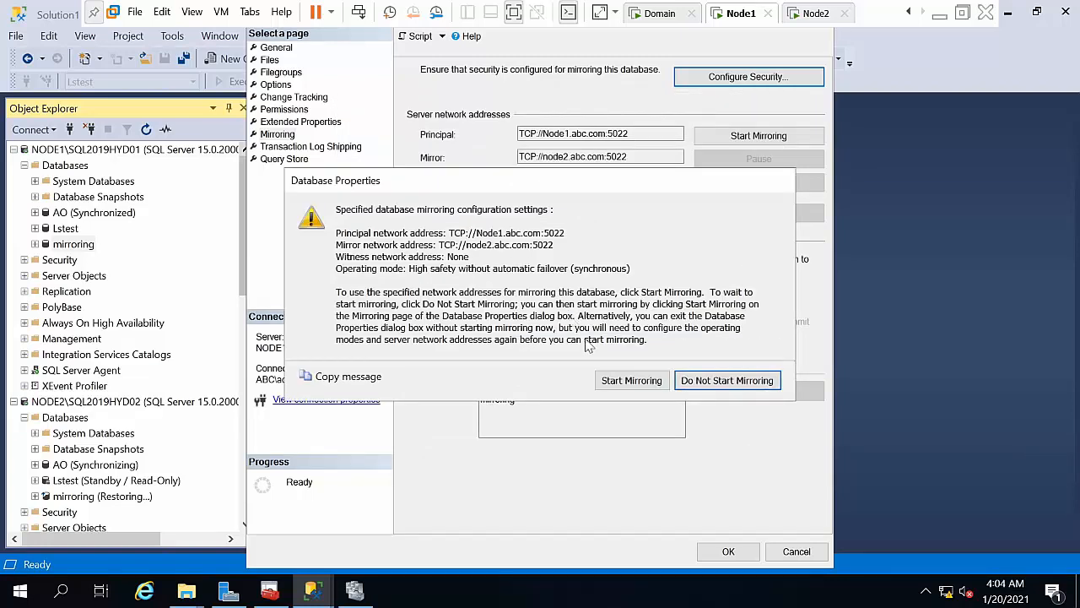
click(726, 380)
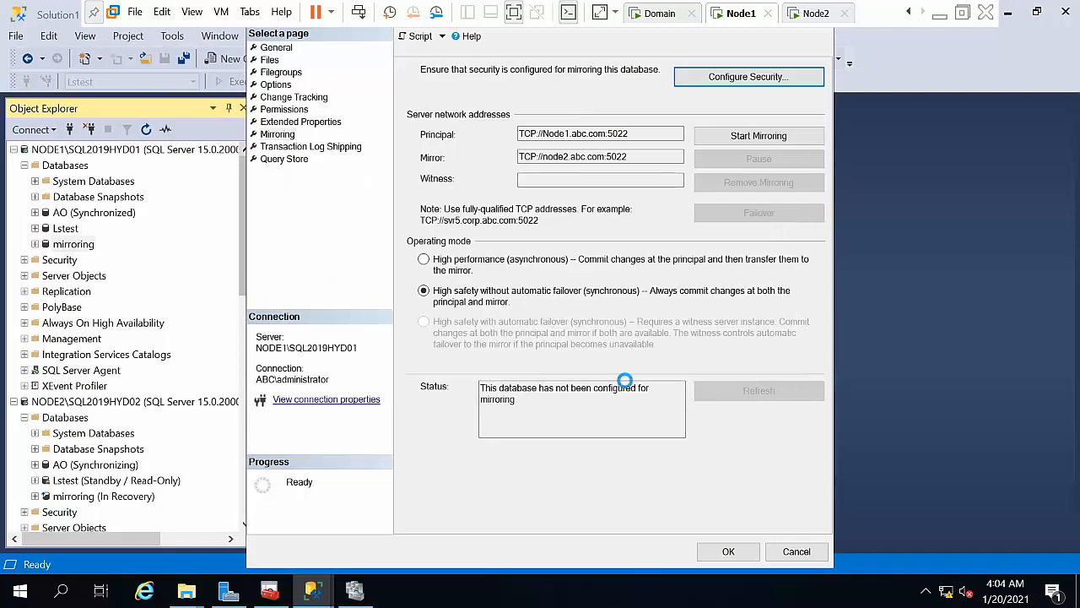
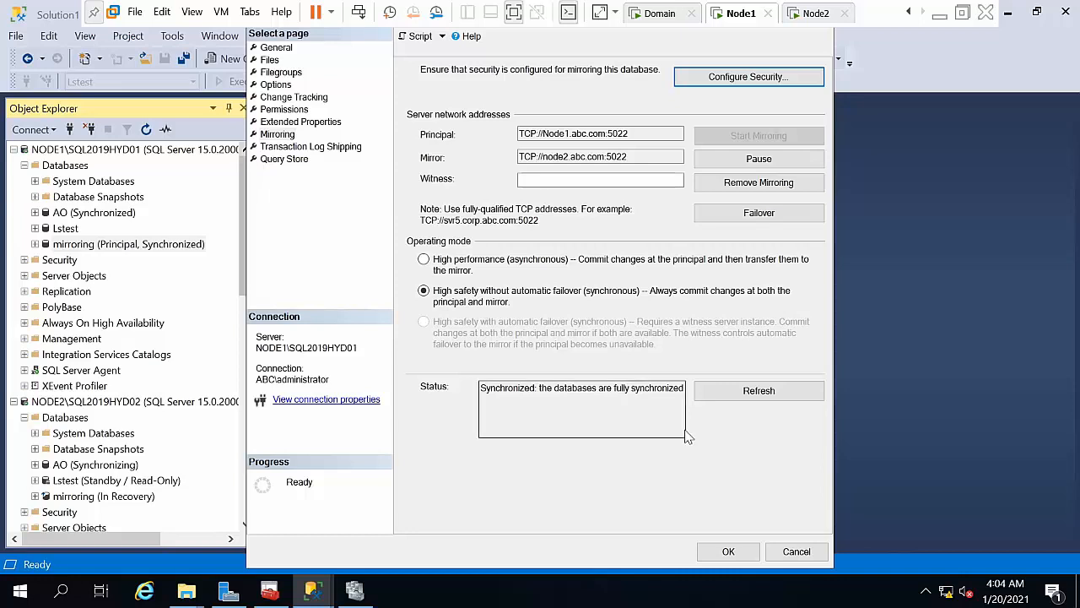
Step: Close the mirroring properties and refresh NODE1 to see its mirroring database as Principal, Synchronized
click(717, 551)
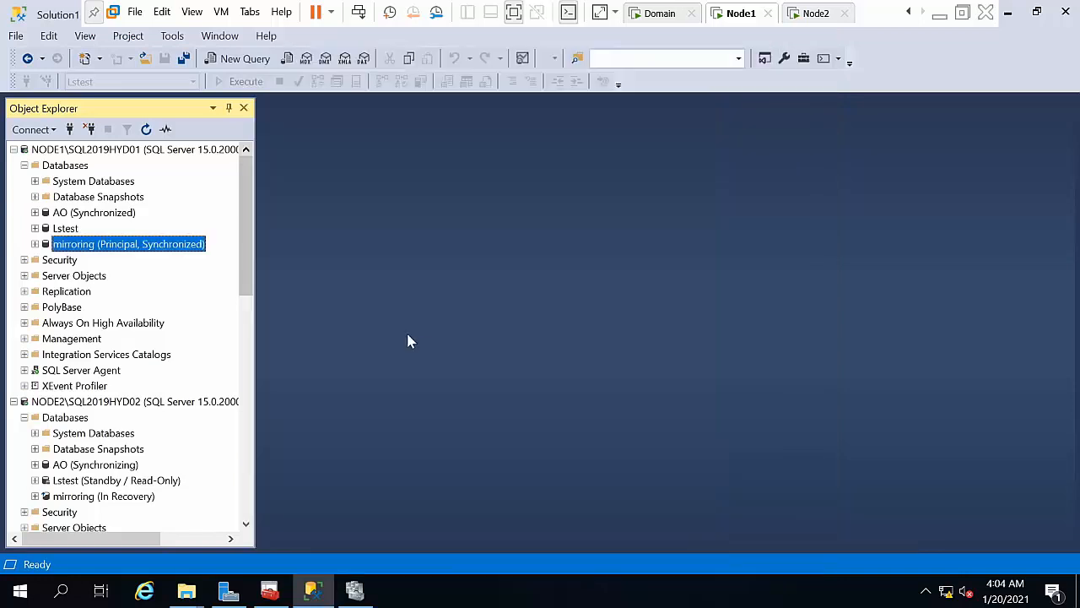
right_click(110, 149)
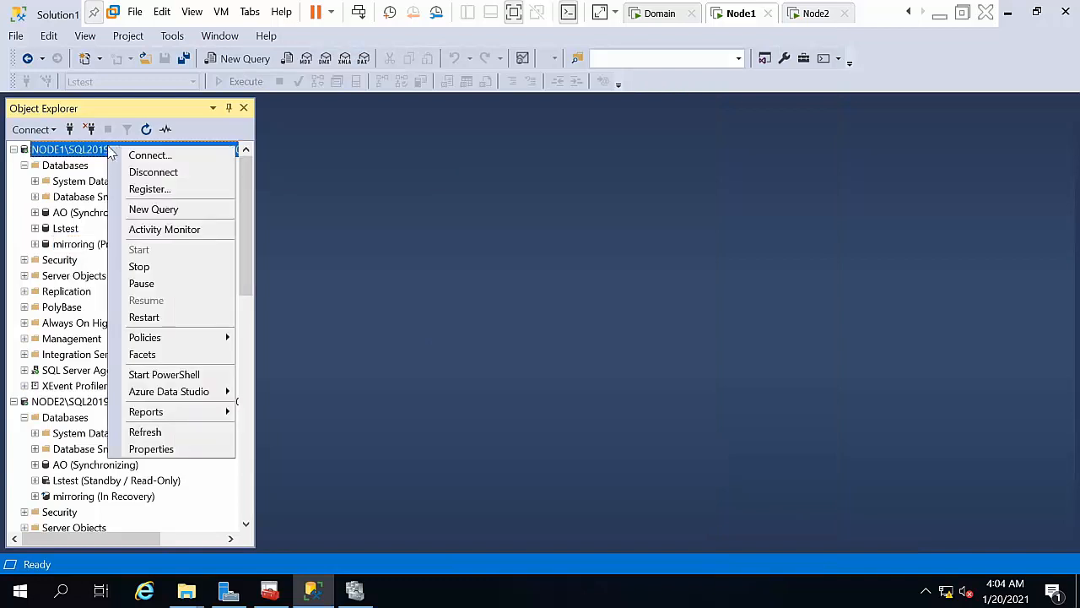
click(157, 432)
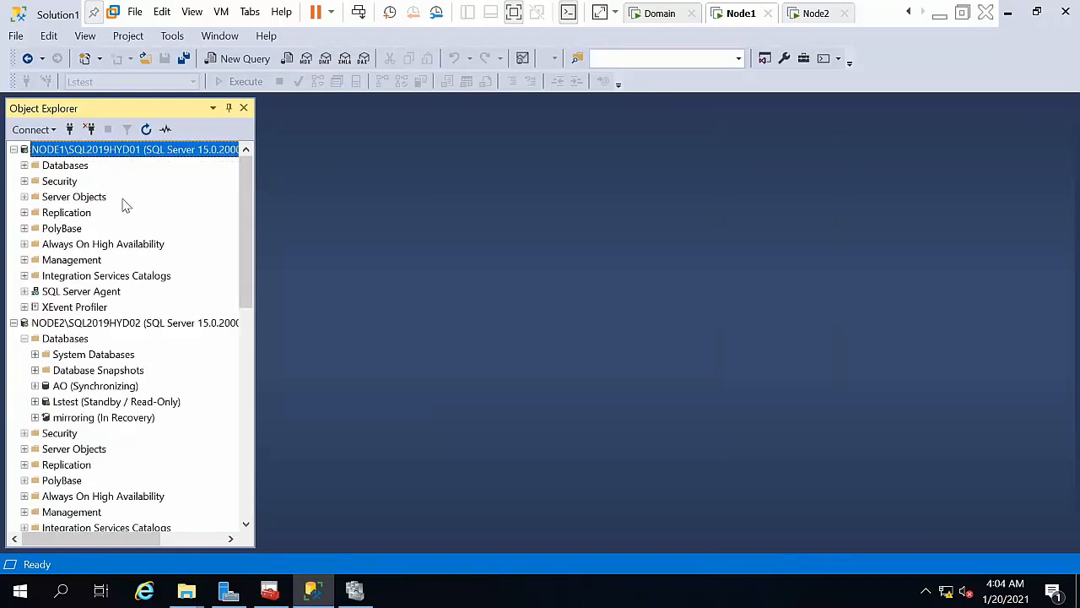
double_click(65, 167)
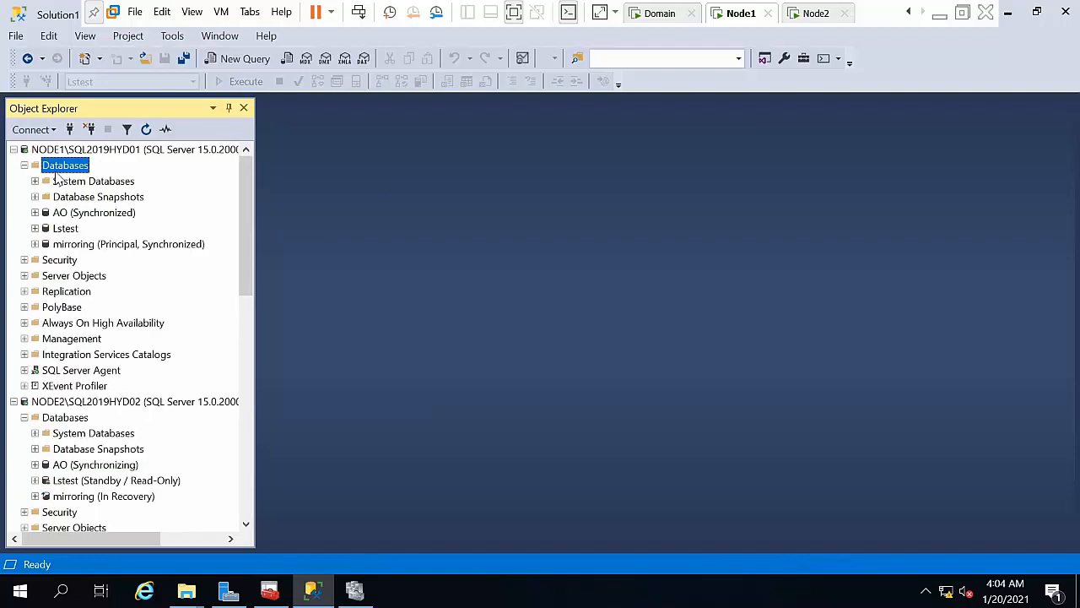
click(88, 248)
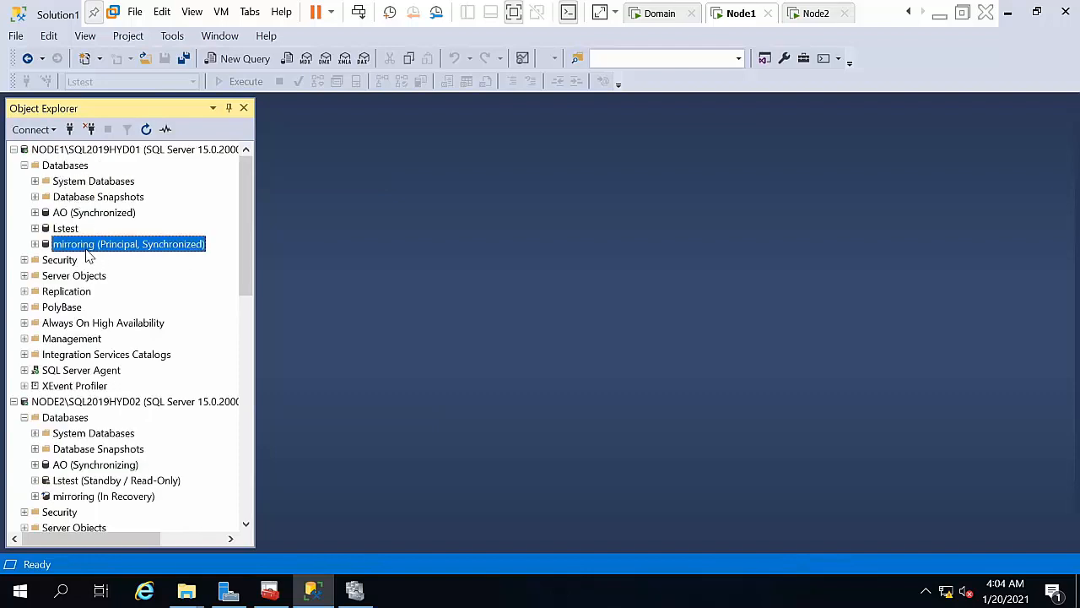
click(23, 165)
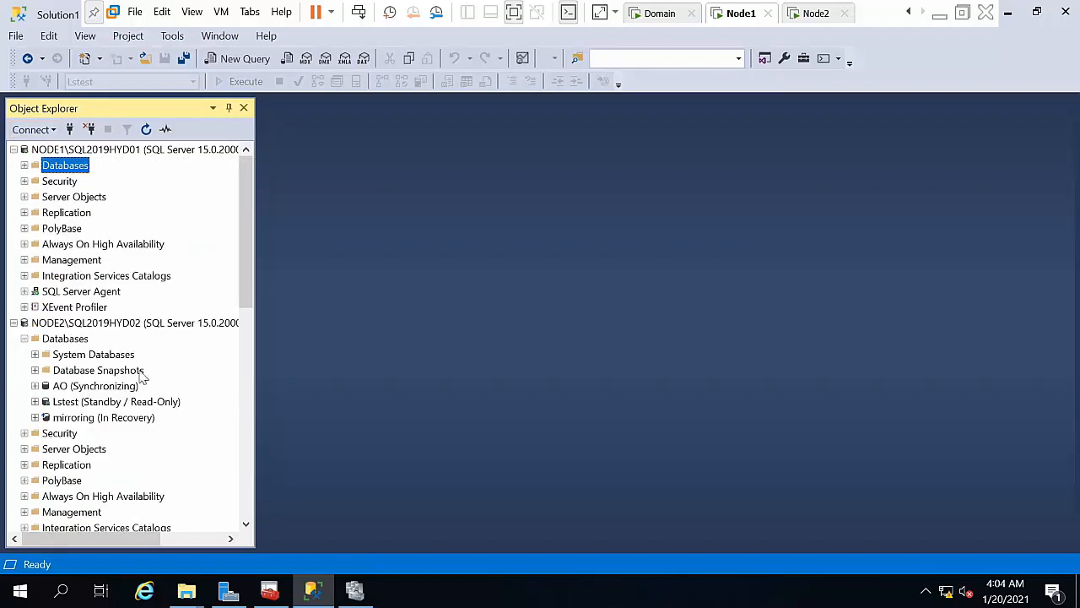
Step: Refresh NODE2's mirroring database so it shows In Recovery
click(132, 405)
right_click(105, 420)
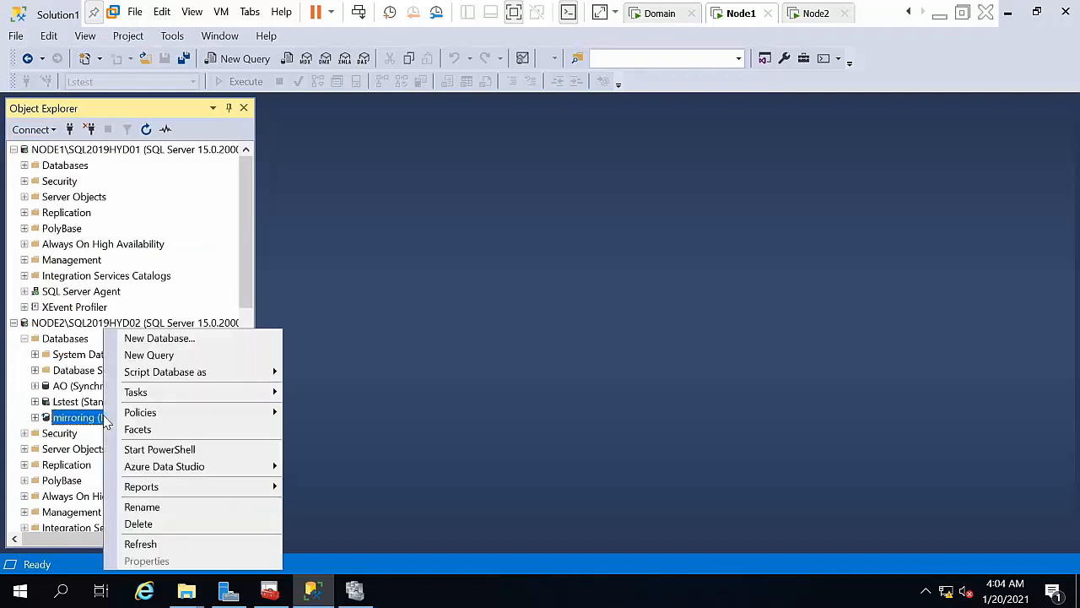
click(145, 544)
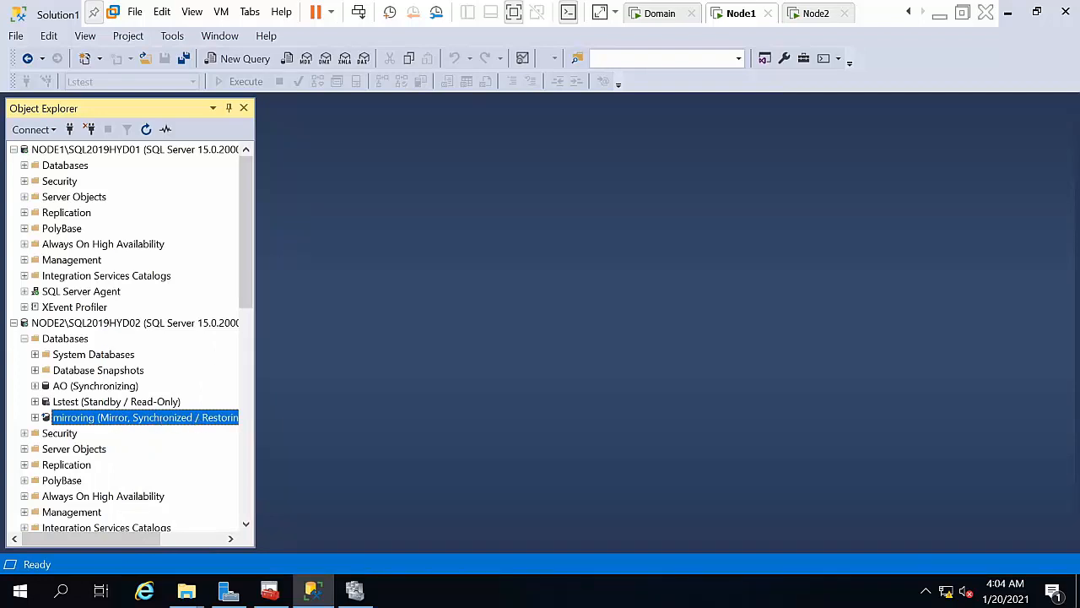
Step: Create a new database named 'replication' on NODE1
click(82, 171)
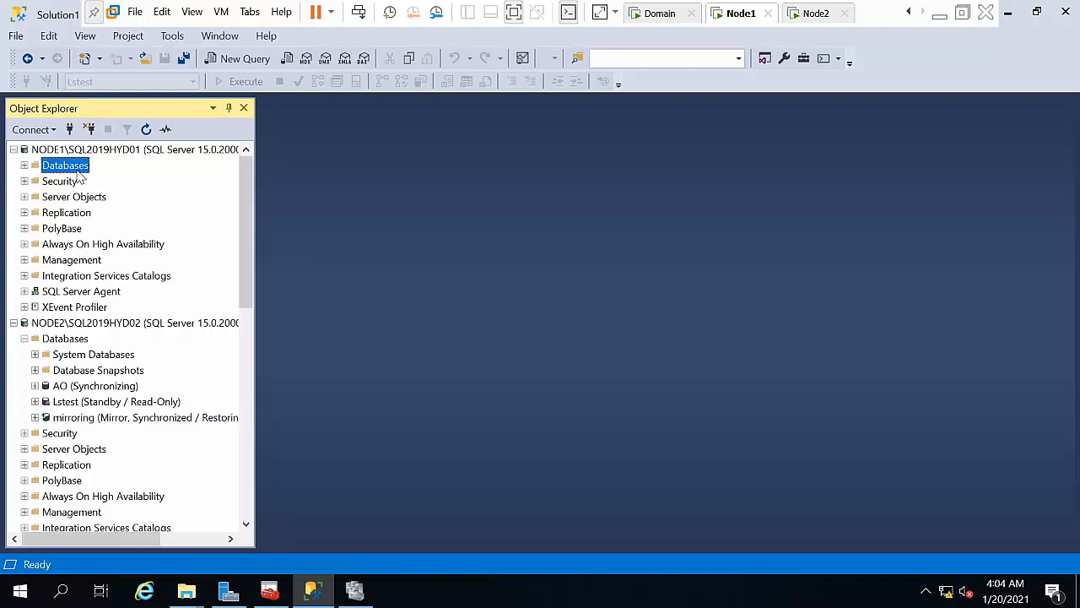
double_click(77, 169)
right_click(78, 170)
click(118, 180)
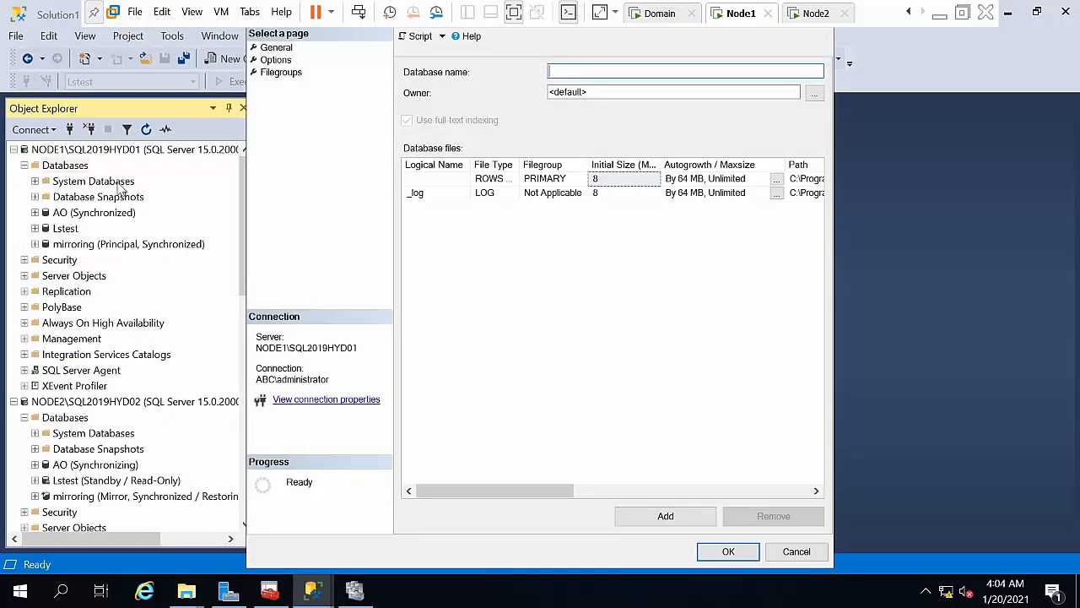
text(replicaa)
key(BackSpace)
text(tion)
key(Return)
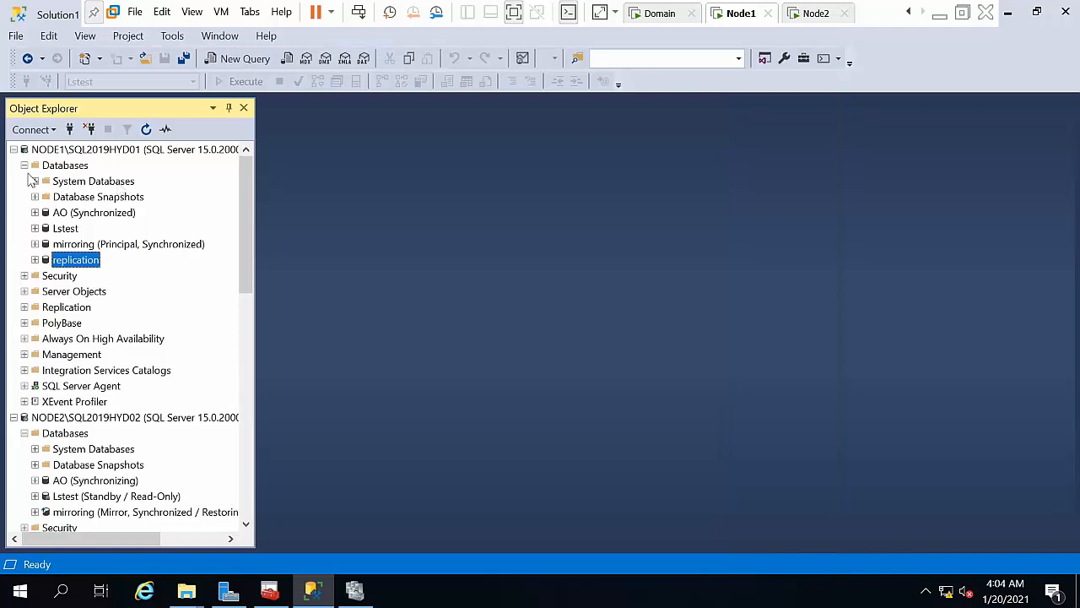
Step: Start a new table in the replication database, discarding an accidental memory-optimized table template
click(35, 260)
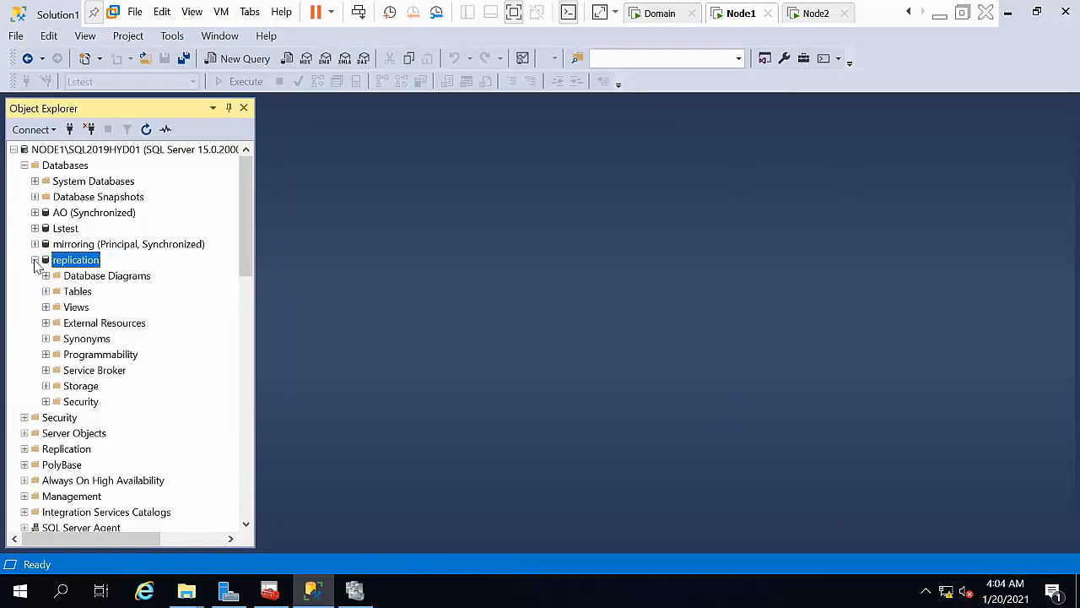
right_click(78, 292)
mouse_move(109, 295)
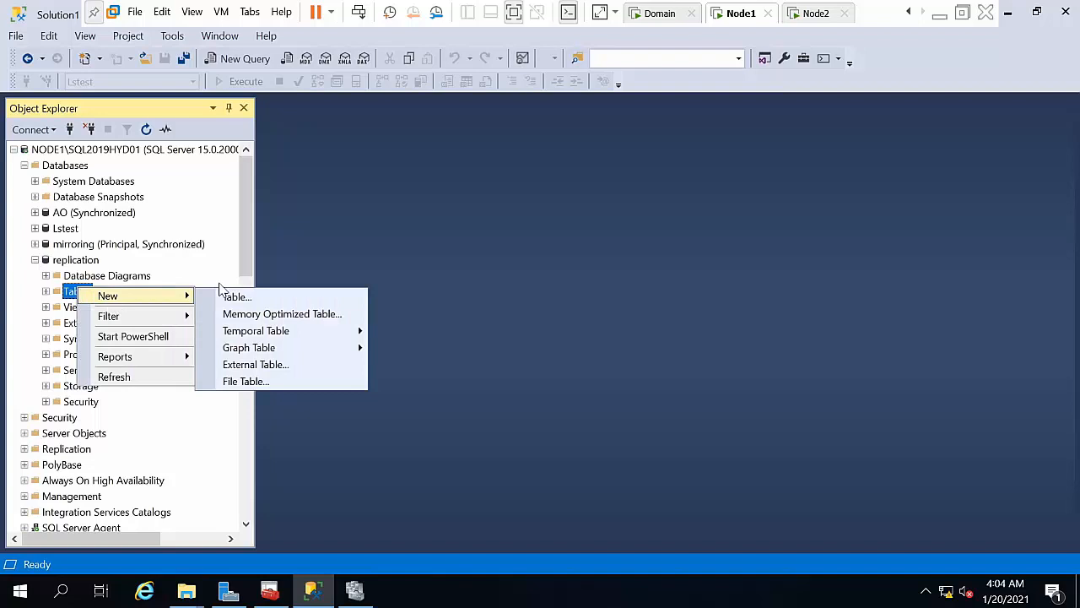
click(282, 310)
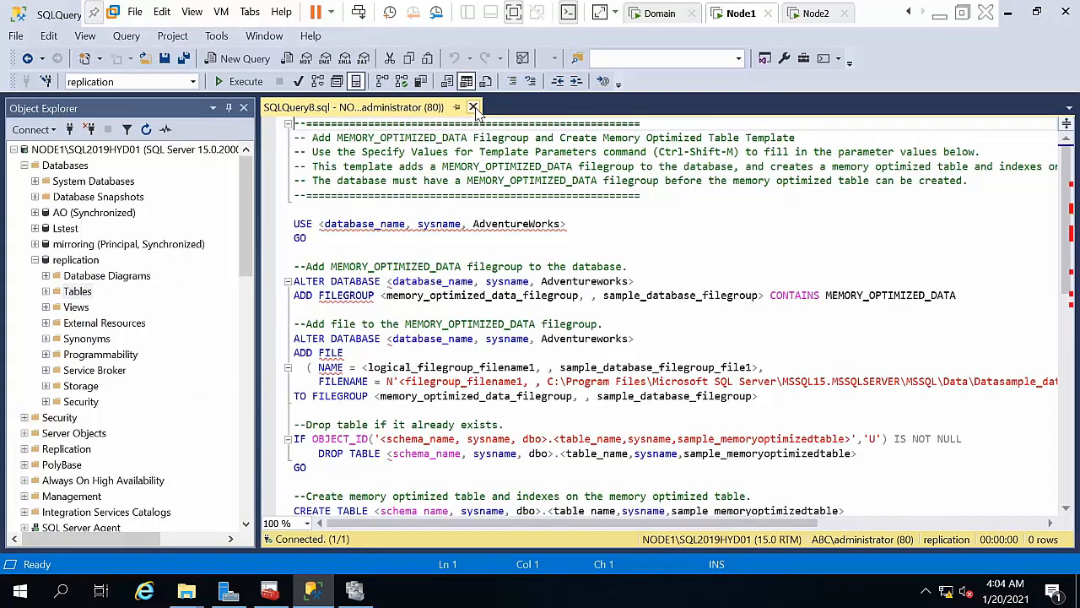
click(472, 107)
right_click(76, 292)
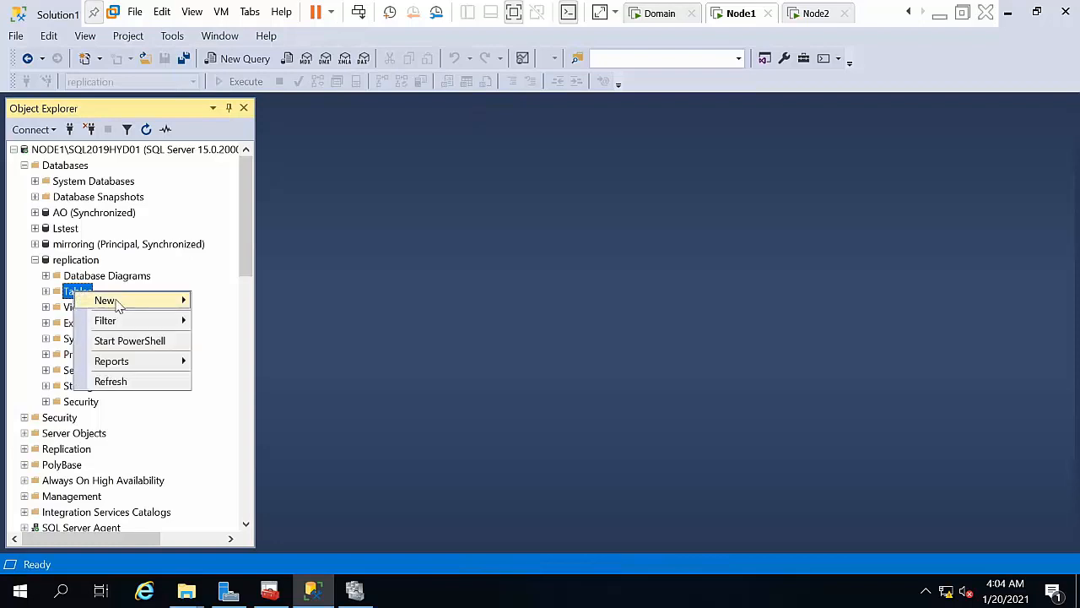
mouse_move(110, 300)
click(234, 302)
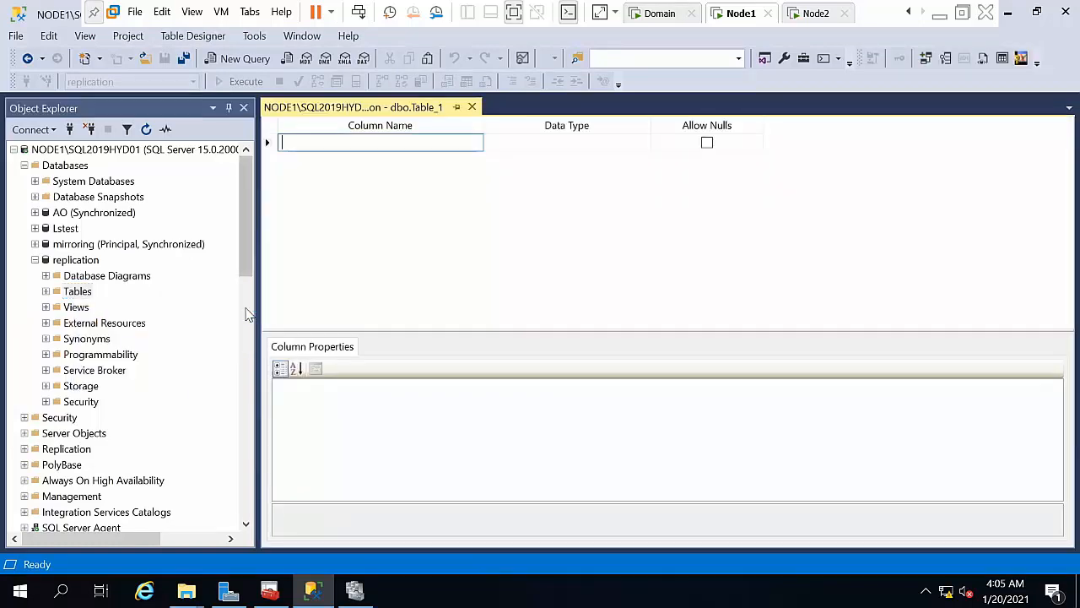
Step: Add an int column 'id', make it the primary key, and save the table as Table_1
text(id)
key(Tab)
text(int)
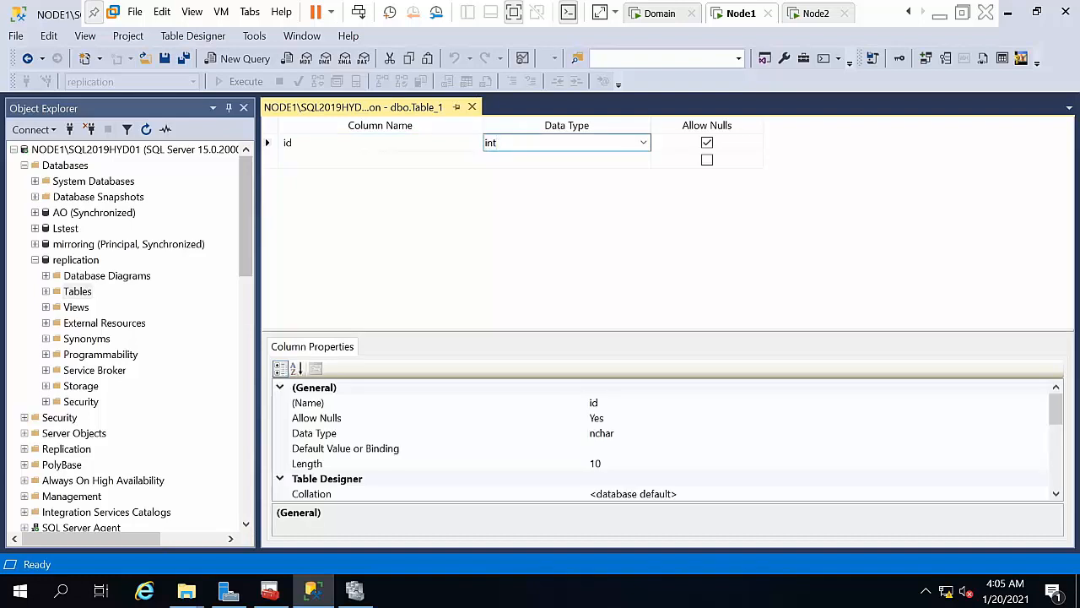
right_click(267, 146)
click(304, 160)
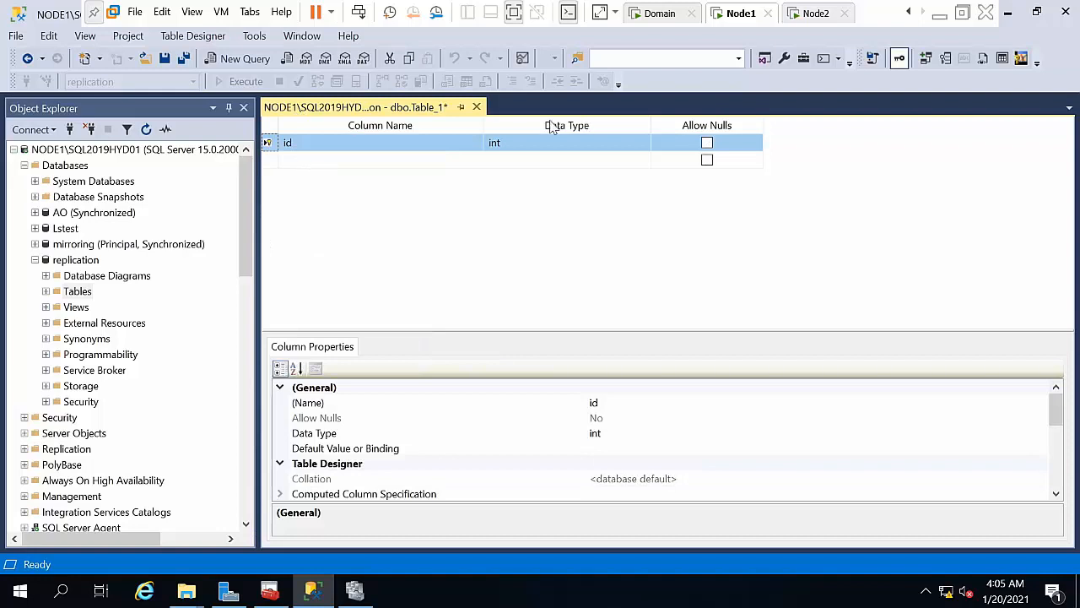
click(477, 108)
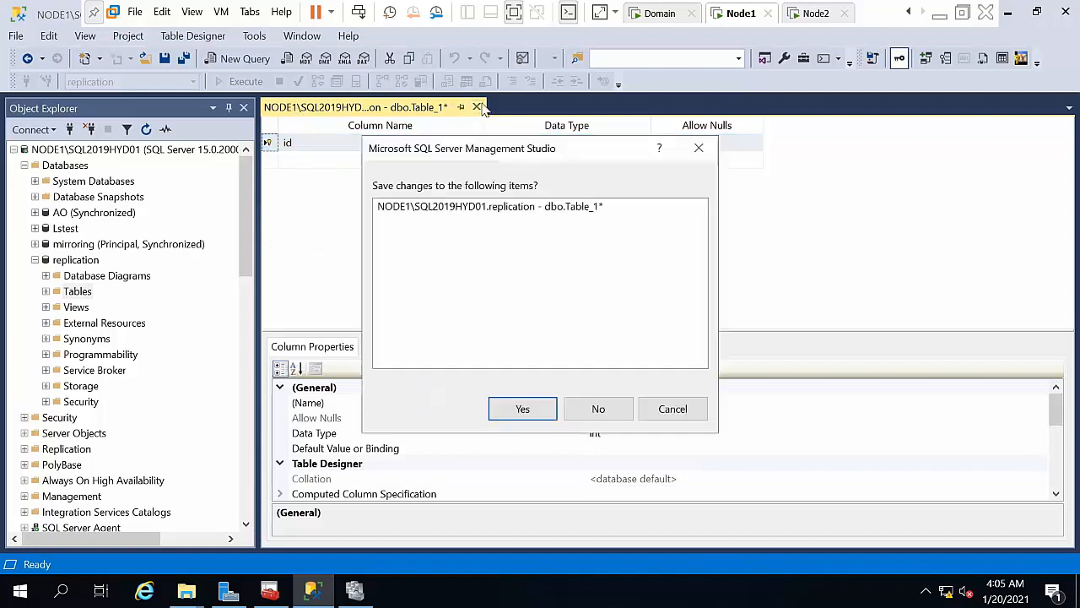
click(531, 413)
click(561, 326)
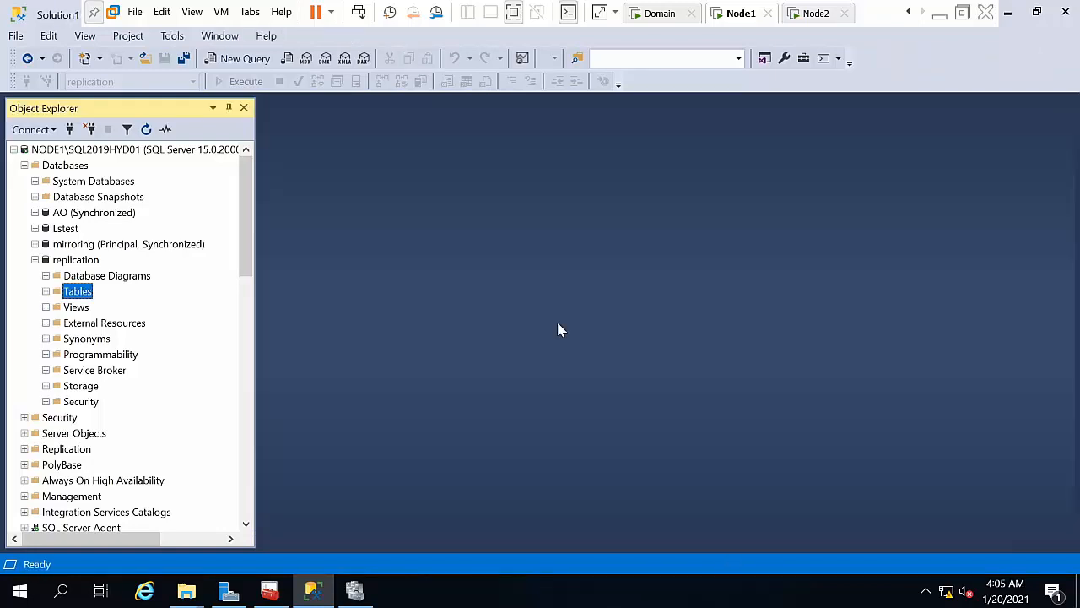
click(47, 291)
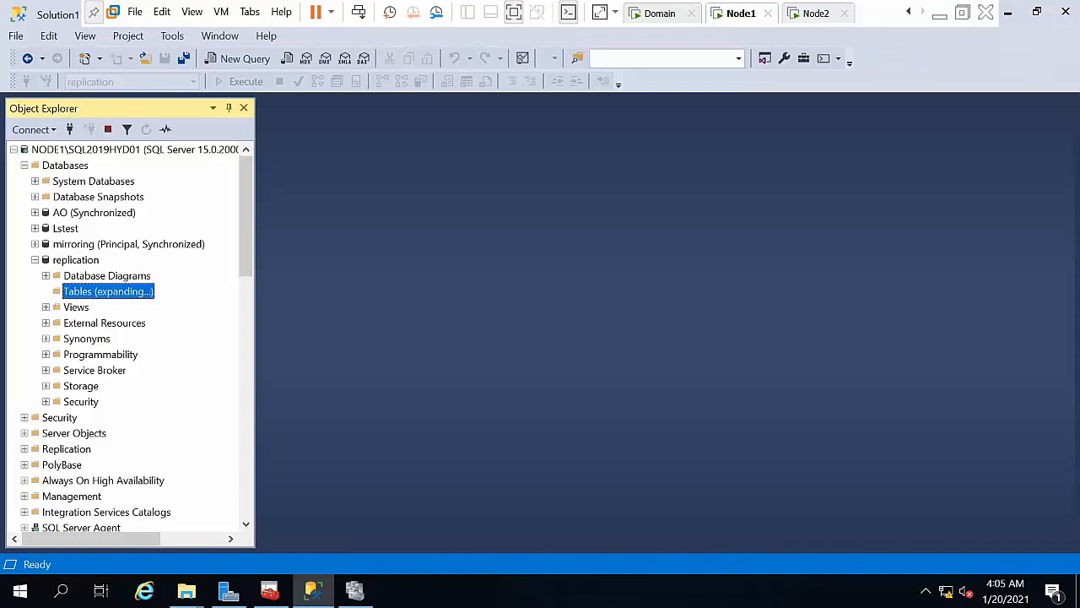
Step: Enter id values 1 through 5 into Table_1's rows and close the row editor
right_click(95, 376)
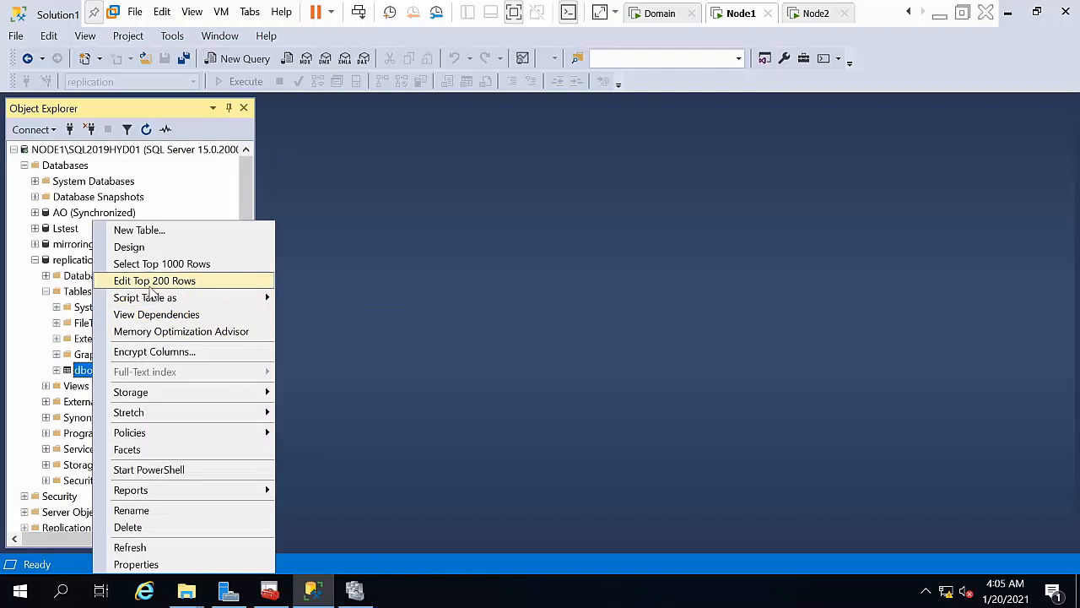
click(152, 283)
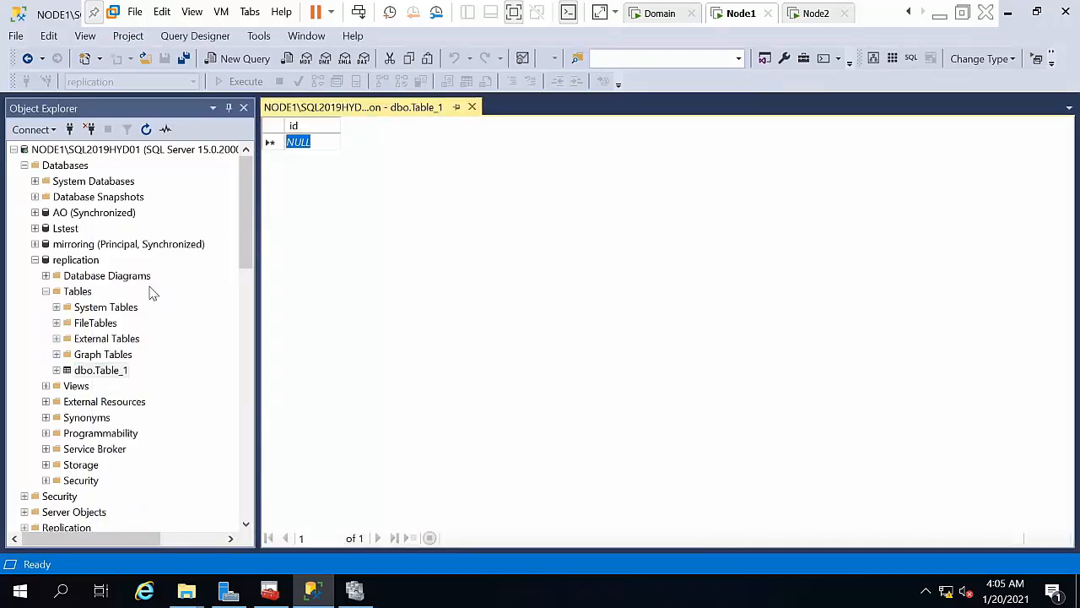
text(1)
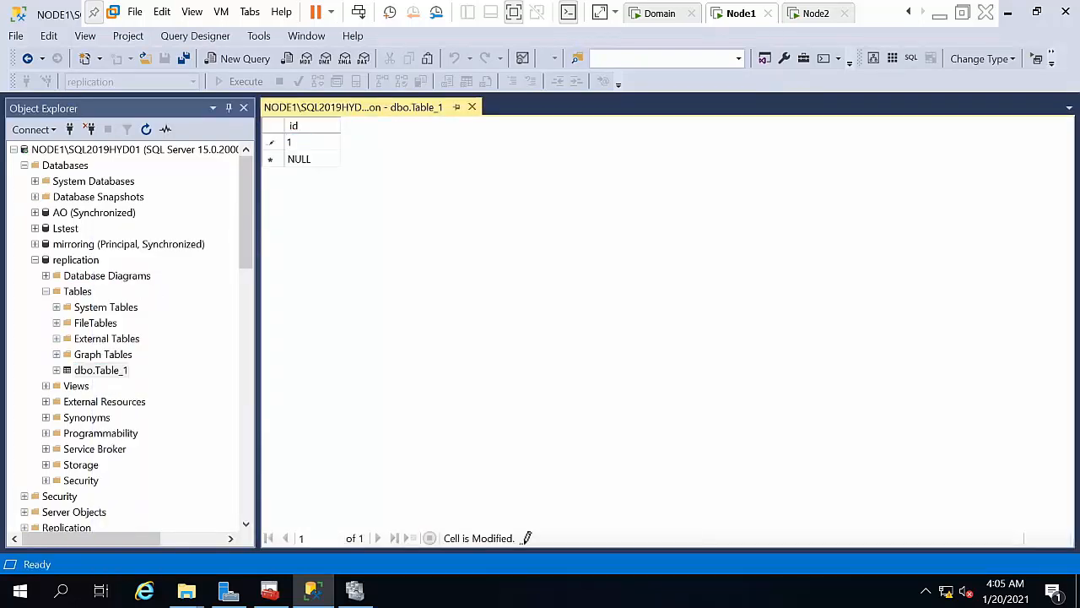
key(Return)
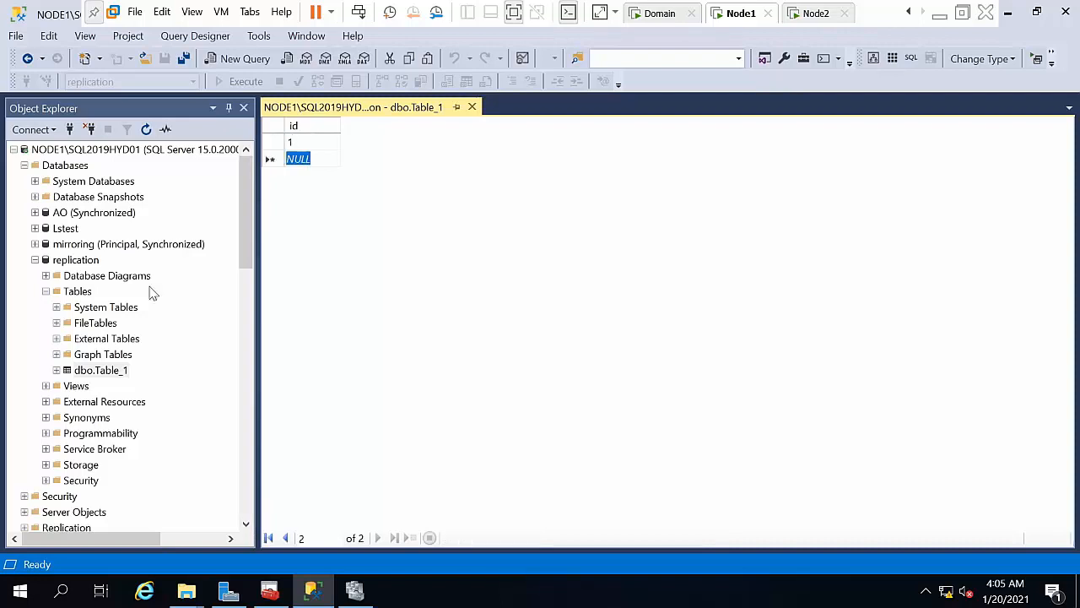
text(2)
key(Return)
text(2)
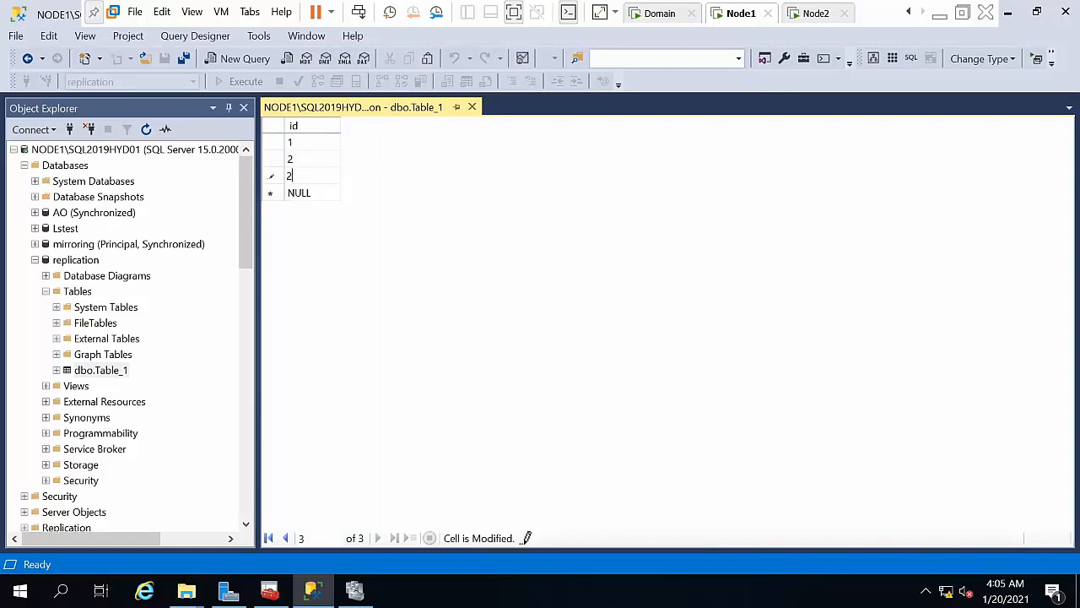
key(Return)
text(4)
key(Return)
text(5)
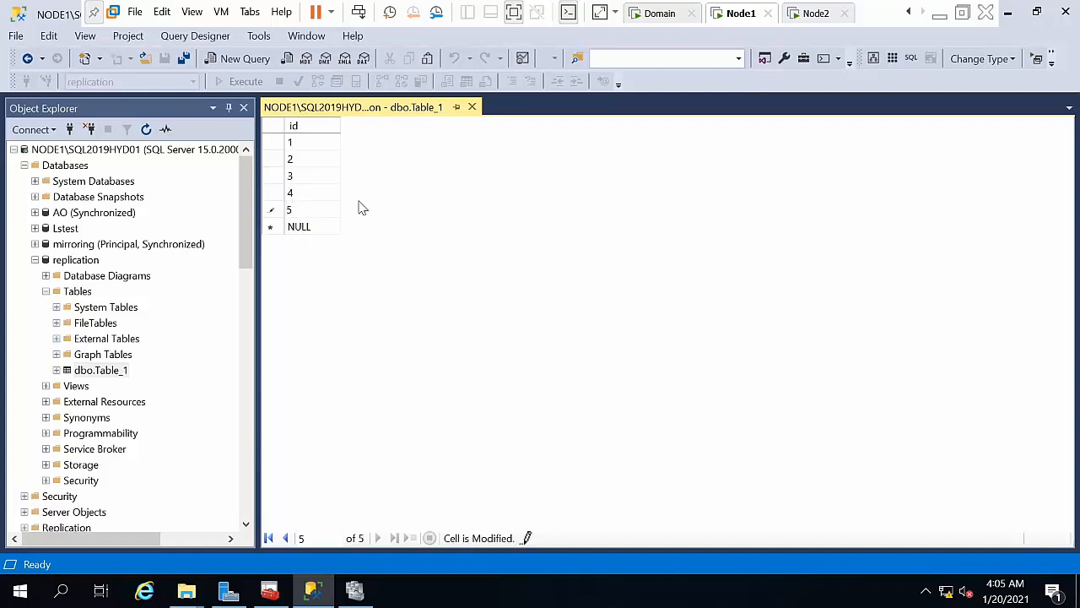
click(472, 107)
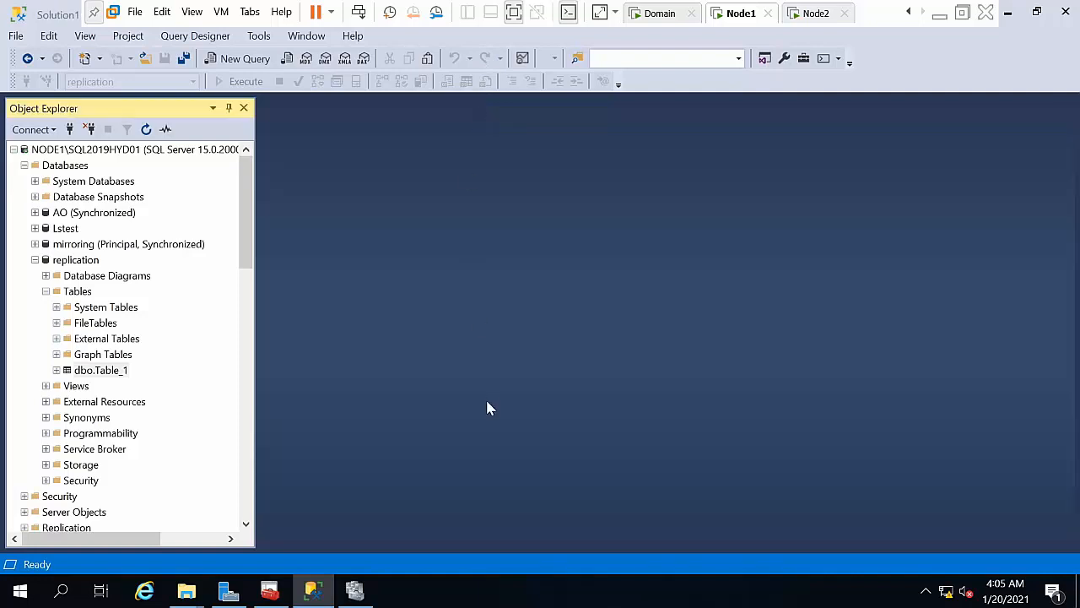
Step: Select the top 1000 rows of dbo.Table_1 to verify them, then close the query
click(90, 372)
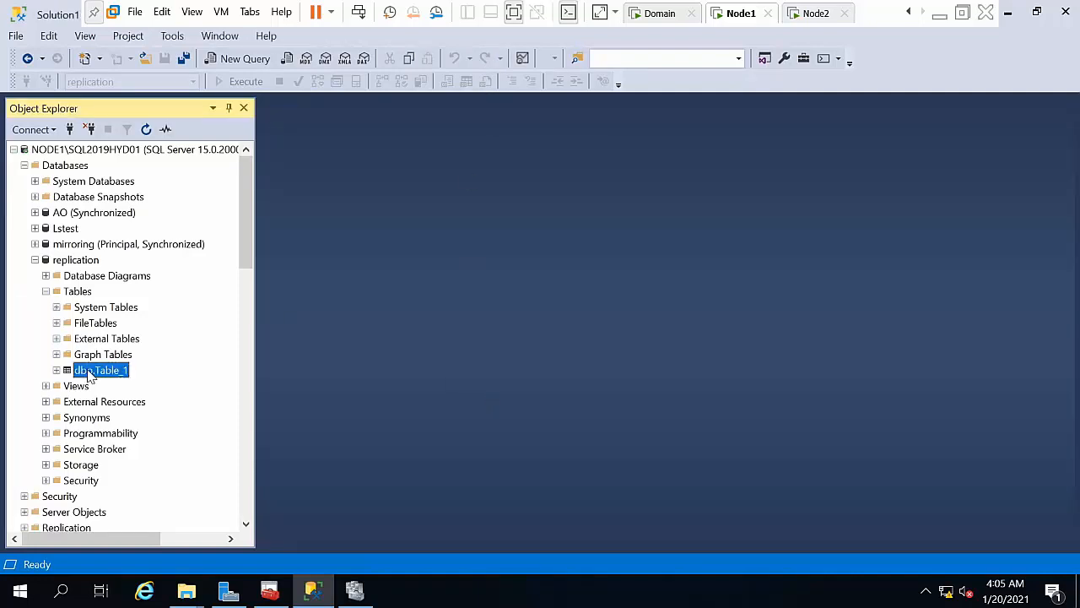
right_click(90, 372)
click(137, 261)
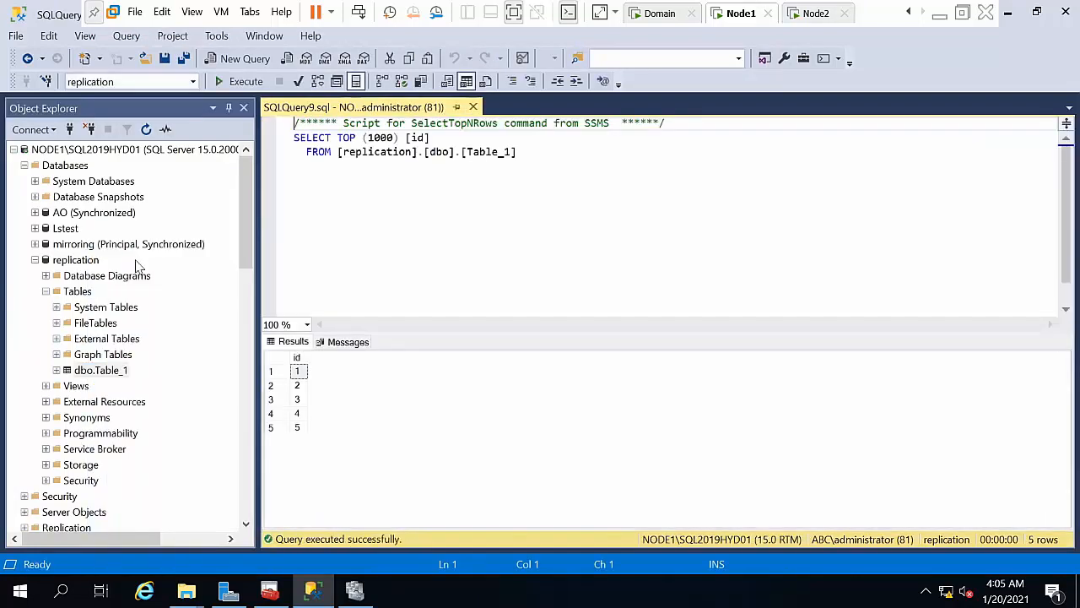
click(473, 107)
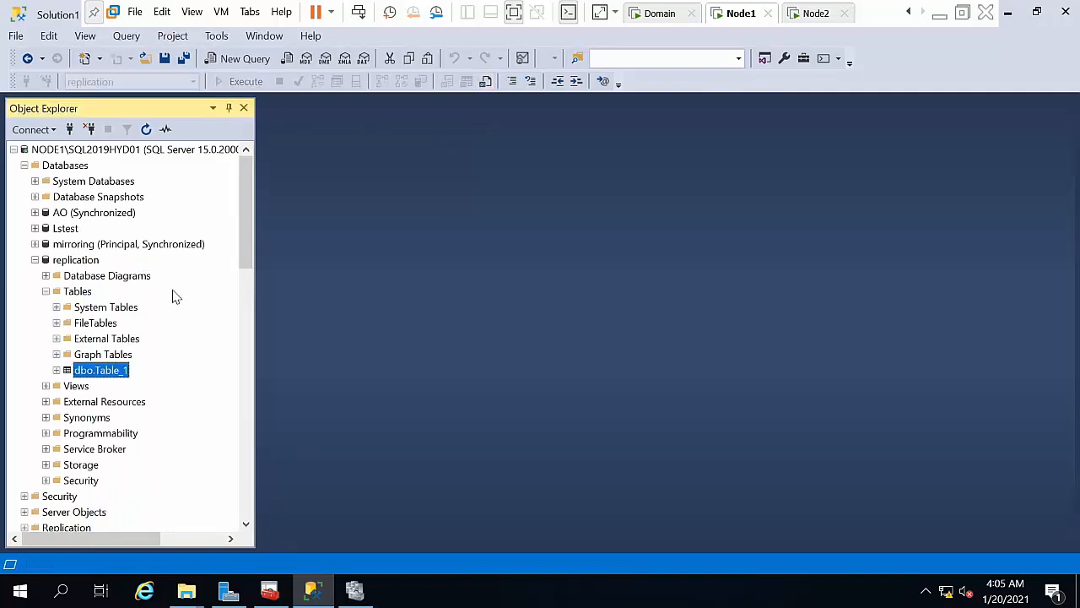
Step: Collapse the replication database and the NODE1, NODE2 and HYD03 server trees, then expand NODE2\SQL2019HYD02
click(34, 260)
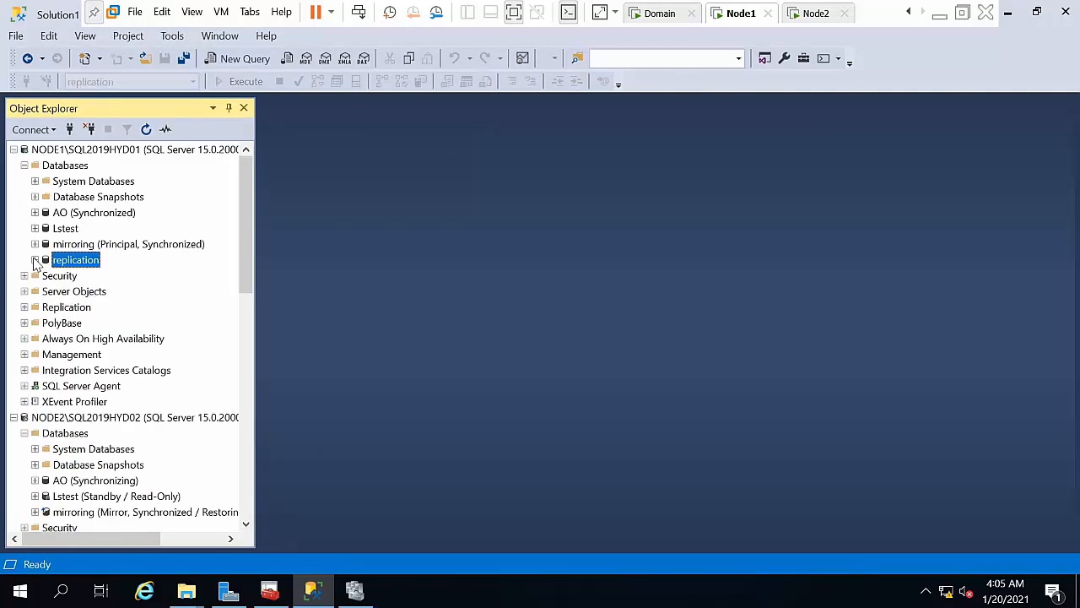
click(67, 309)
double_click(66, 308)
click(13, 149)
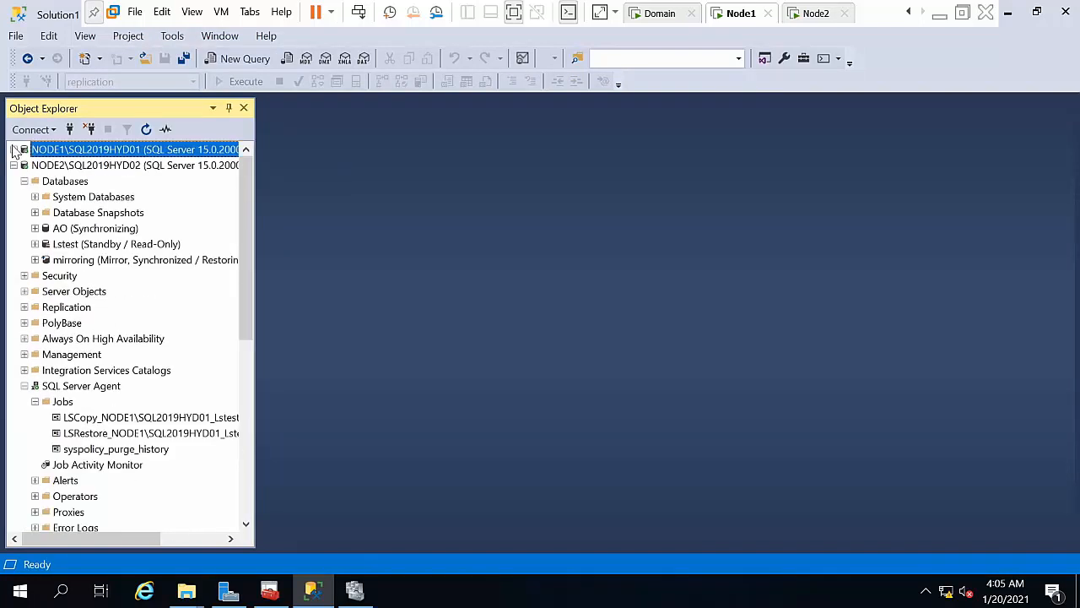
click(14, 165)
click(14, 181)
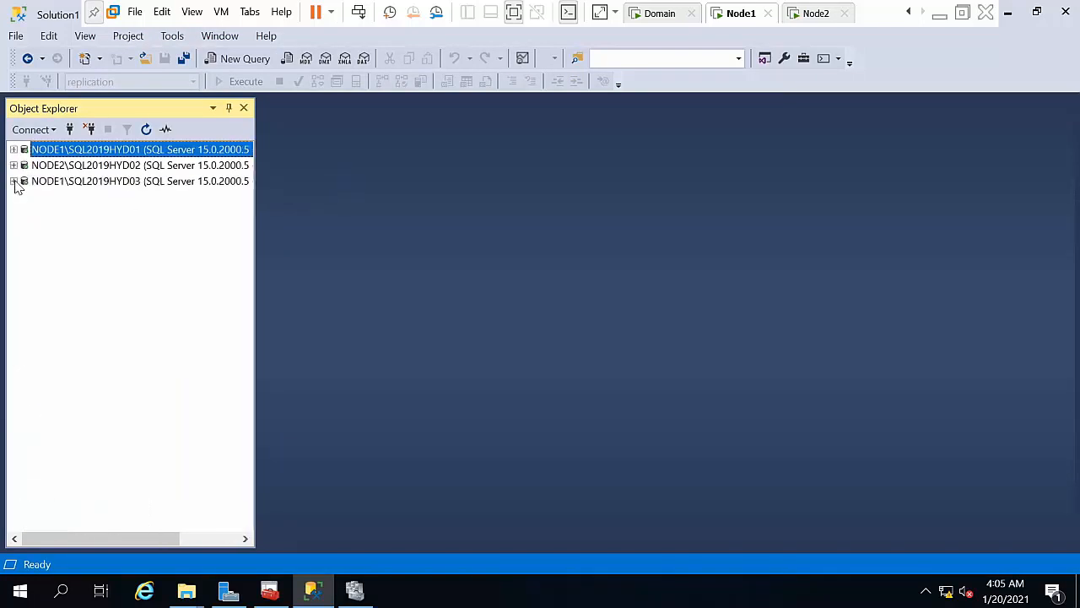
click(61, 168)
click(51, 184)
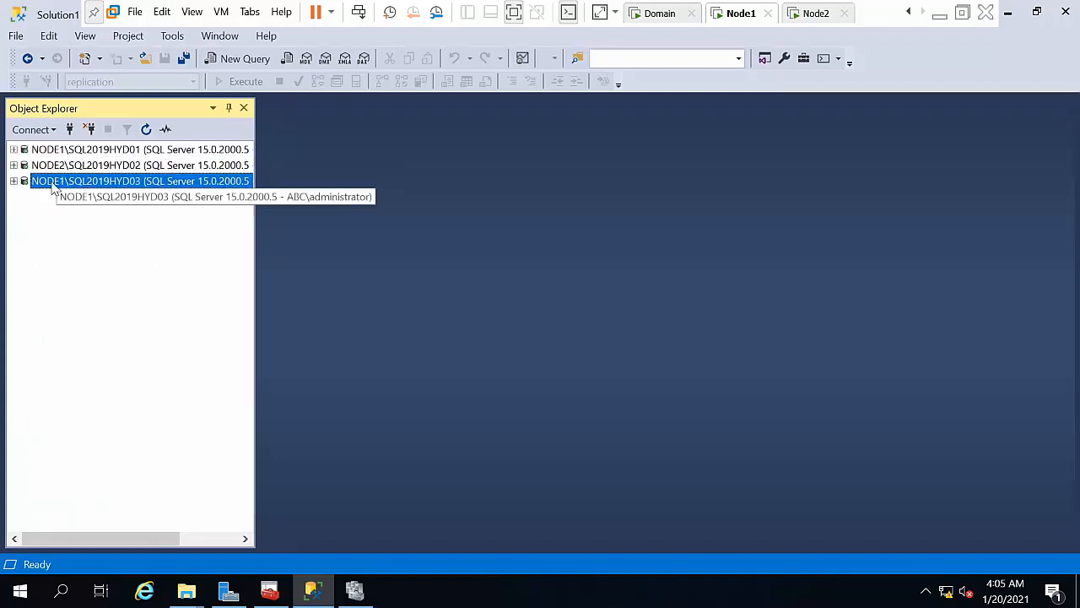
click(108, 169)
right_click(108, 169)
double_click(86, 168)
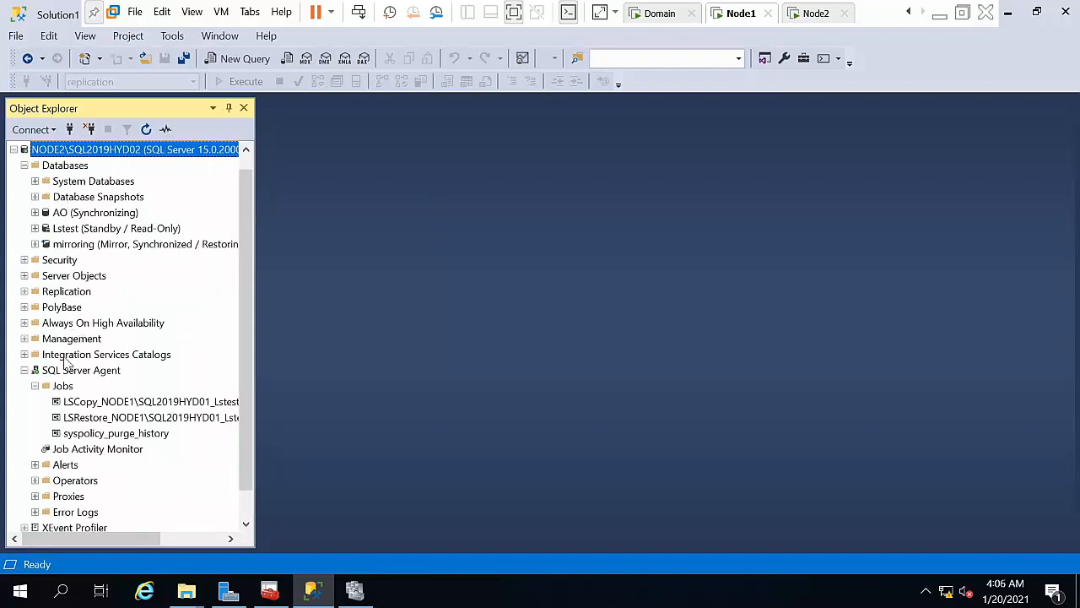
Step: Configure distribution on NODE2, keeping it as its own Distributor with default snapshot folder and distribution database
click(66, 294)
right_click(66, 295)
click(121, 302)
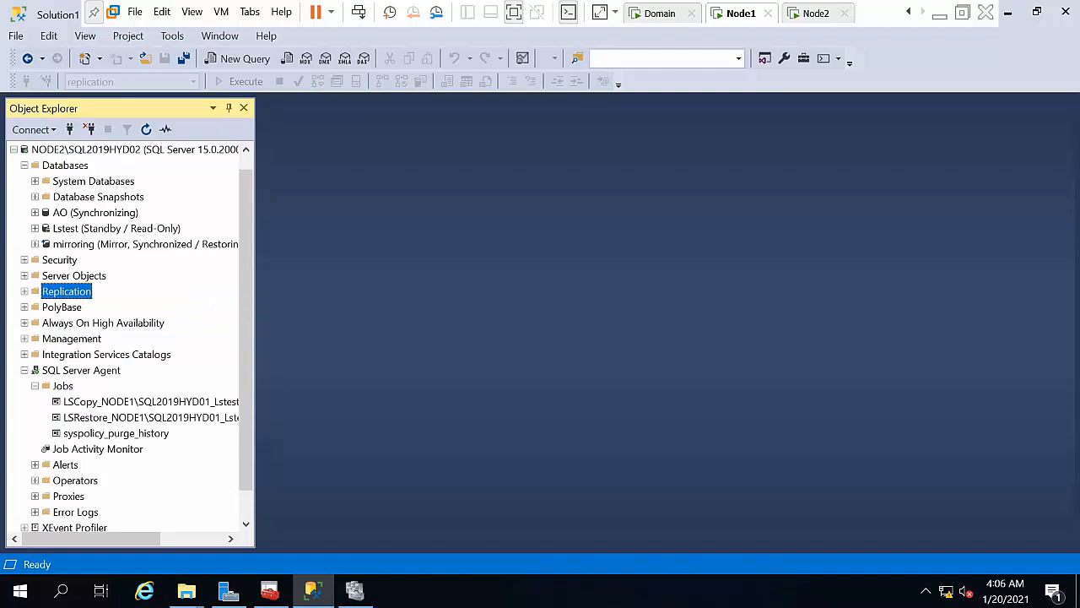
click(355, 446)
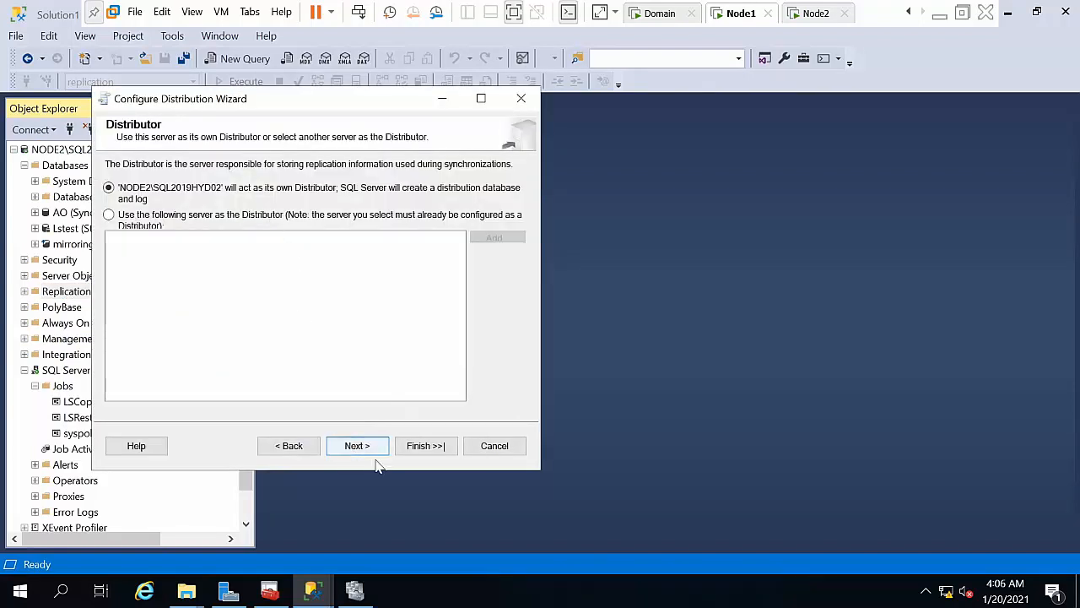
click(355, 448)
click(357, 447)
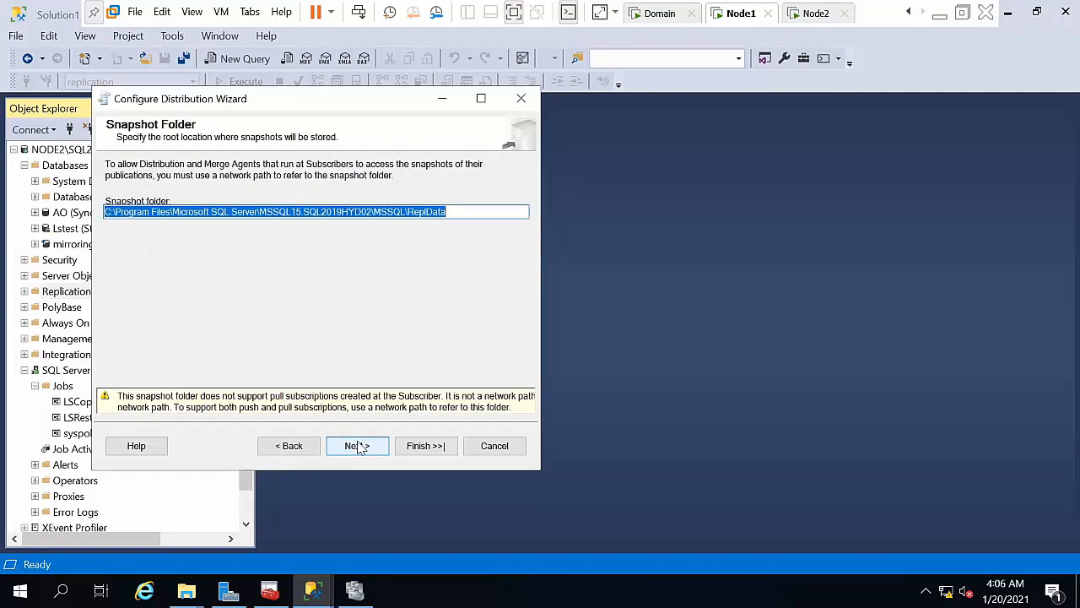
click(357, 446)
click(357, 446)
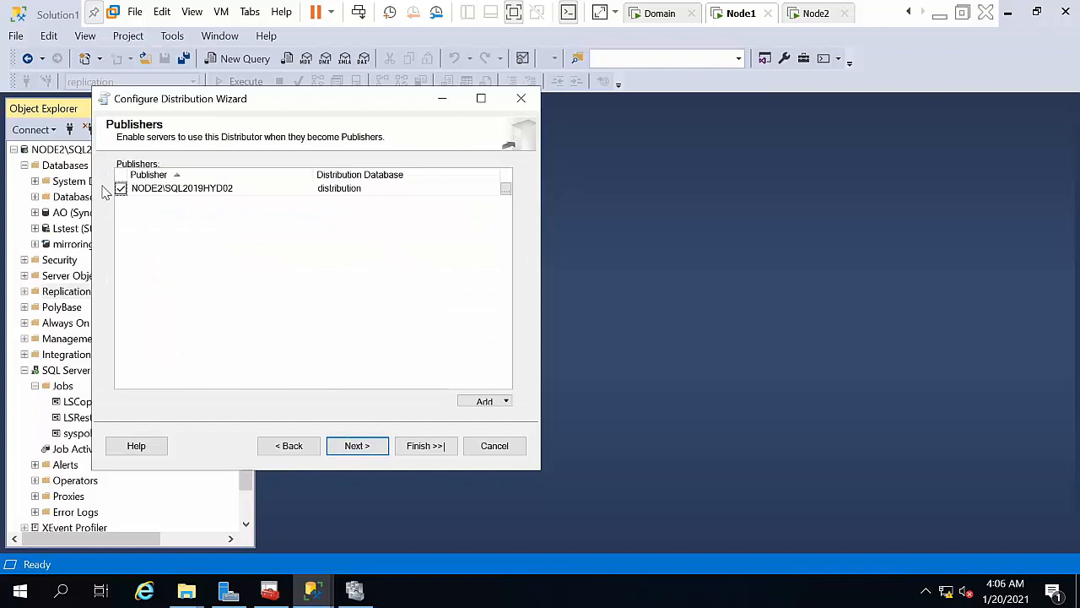
Step: Uncheck NODE2\SQL2019HYD02 as a publisher and go back to the Publishers list to add one
click(121, 190)
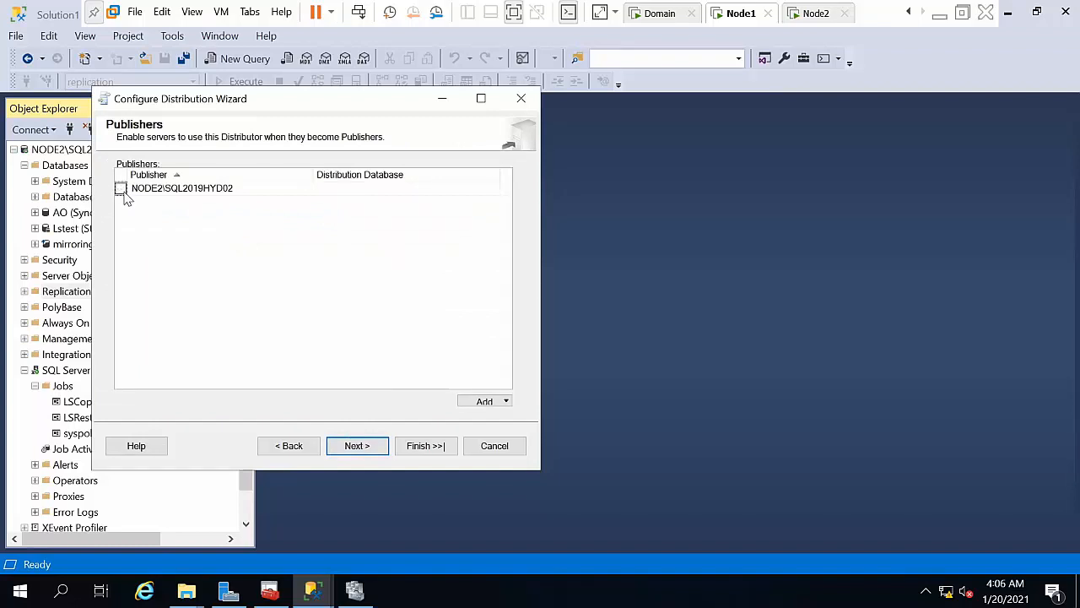
click(375, 452)
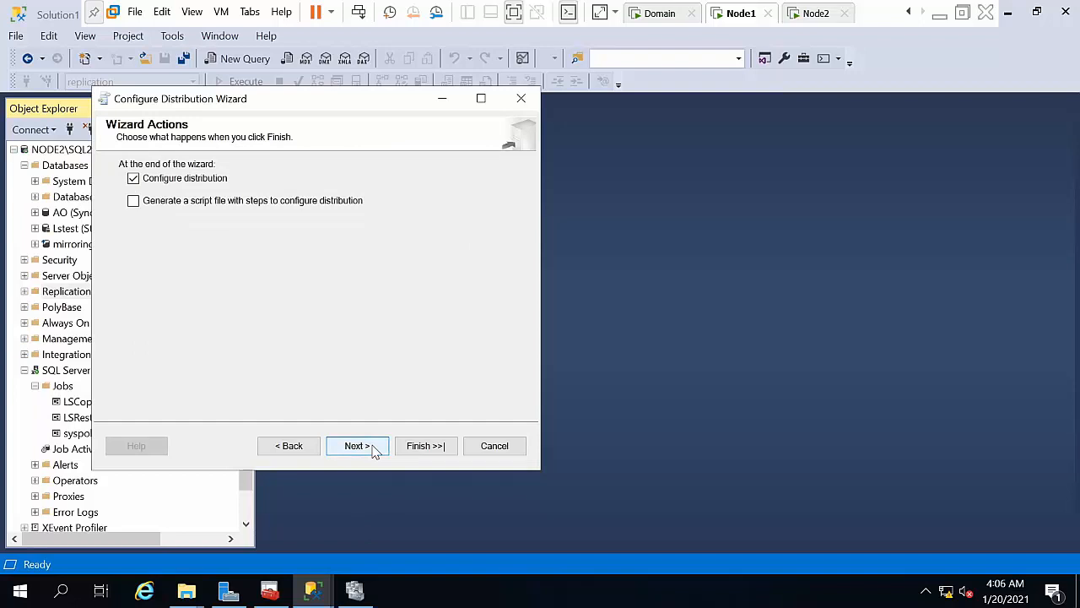
click(304, 445)
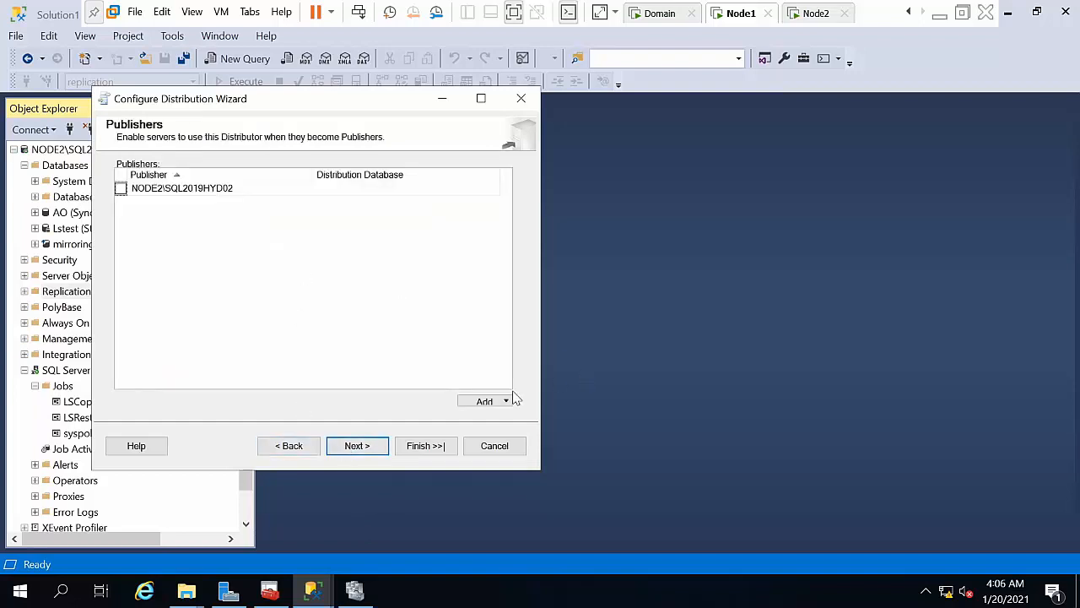
click(479, 402)
Step: Add NODE1\SQL2019HYD01 as a SQL Server publisher
click(502, 419)
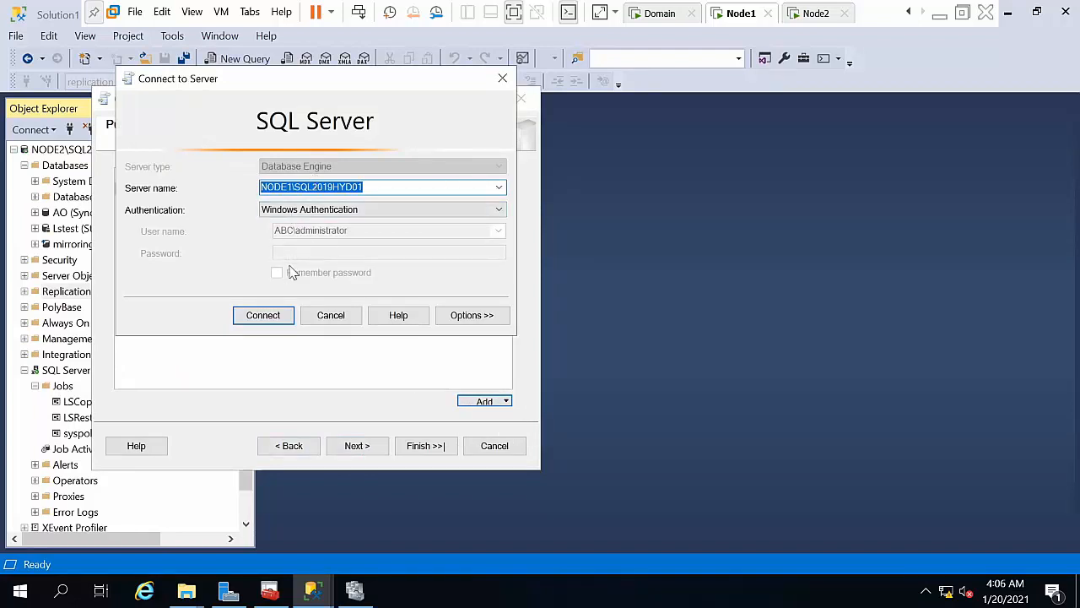
click(265, 310)
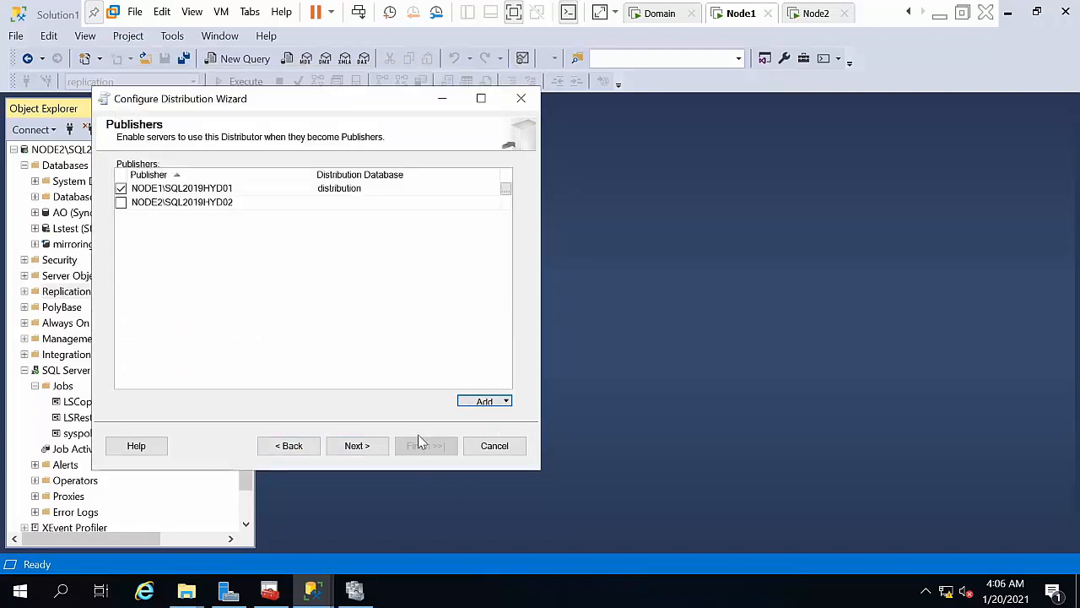
click(361, 446)
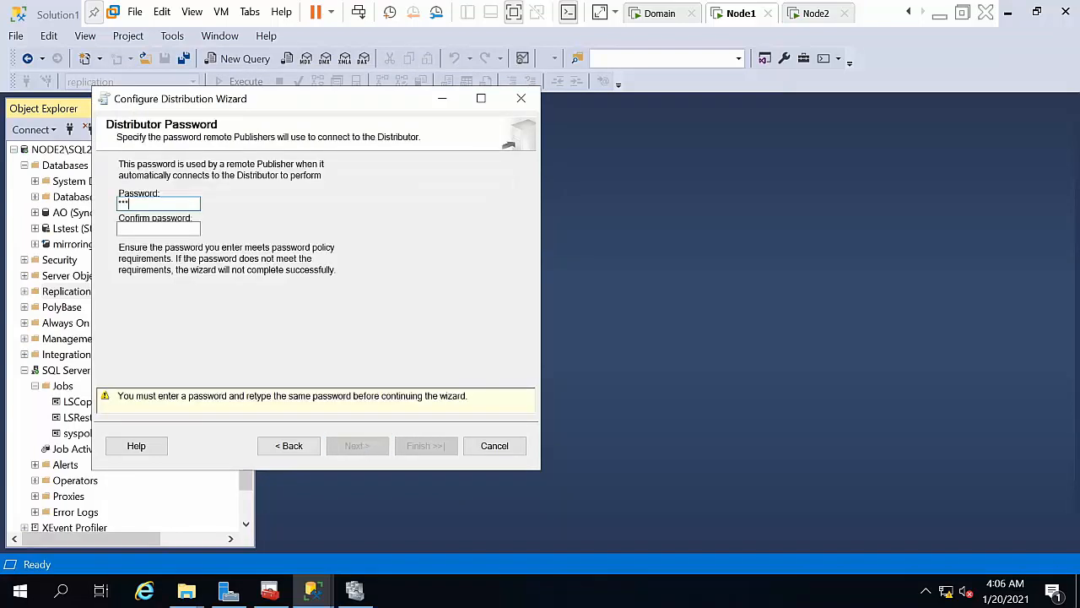
Step: Enter and confirm the distributor password, then finish the configuration and close the wizard
key(Tab)
text(***)
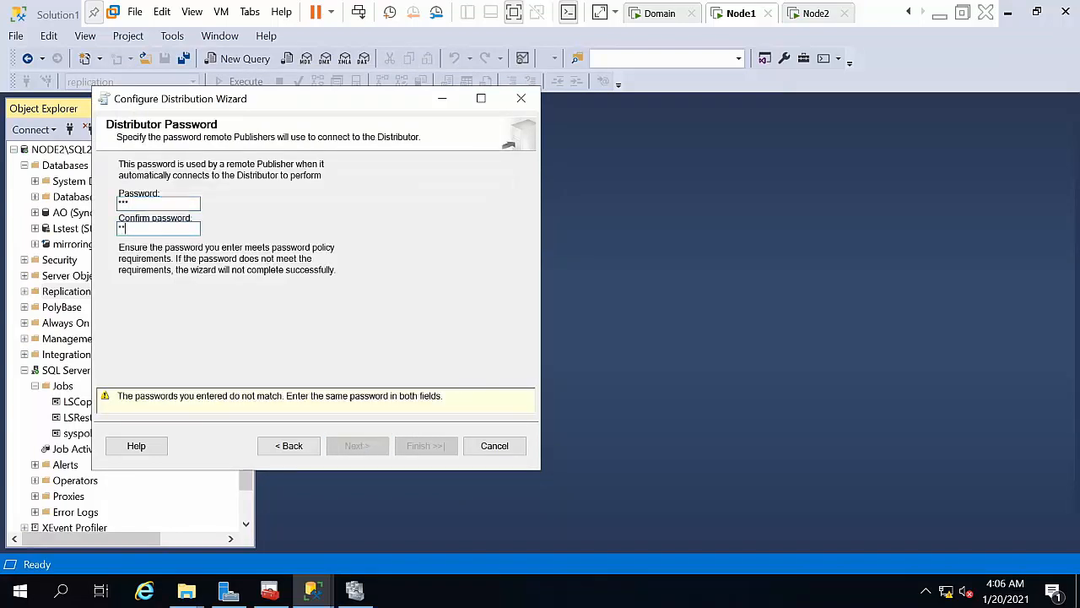
click(356, 445)
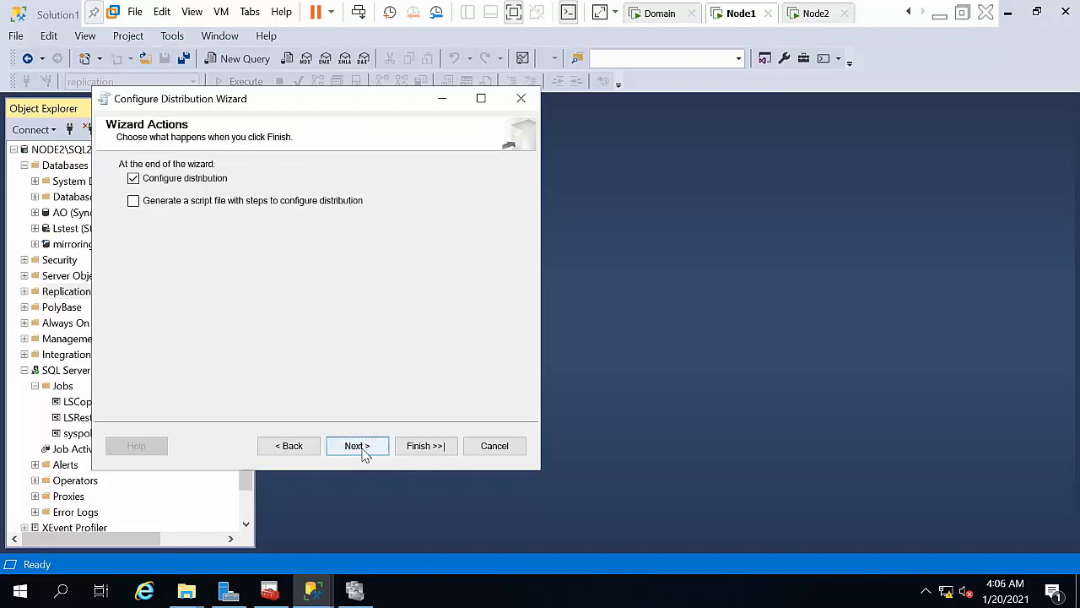
click(356, 445)
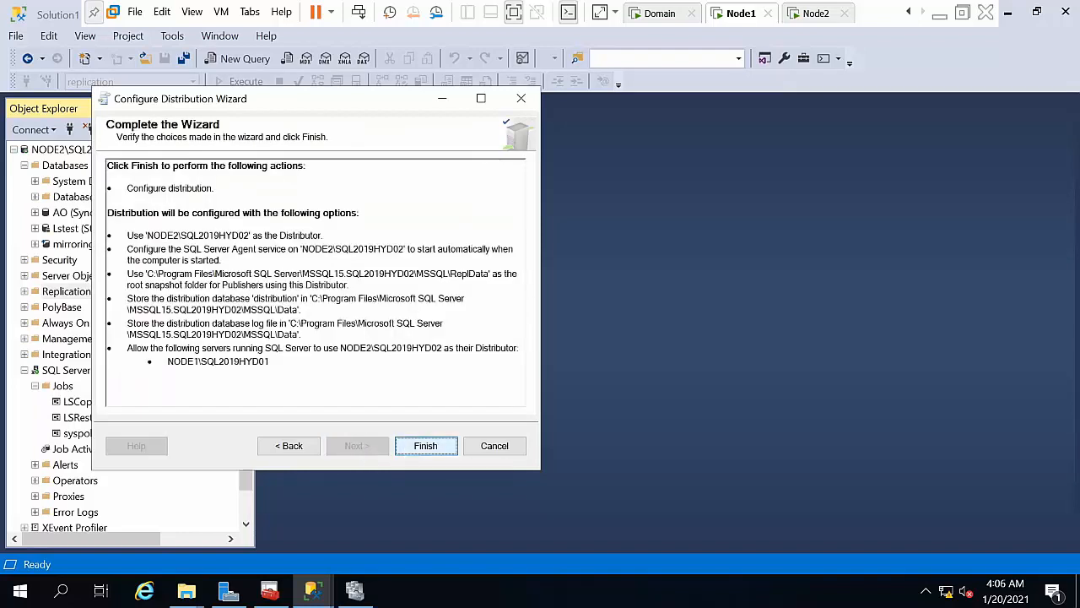
click(409, 449)
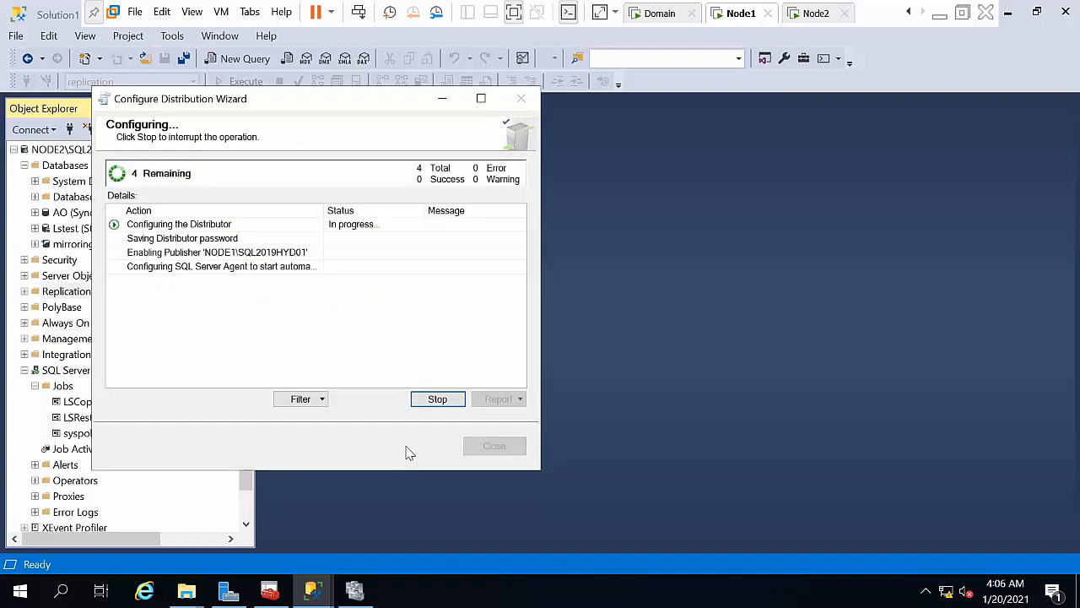
click(468, 448)
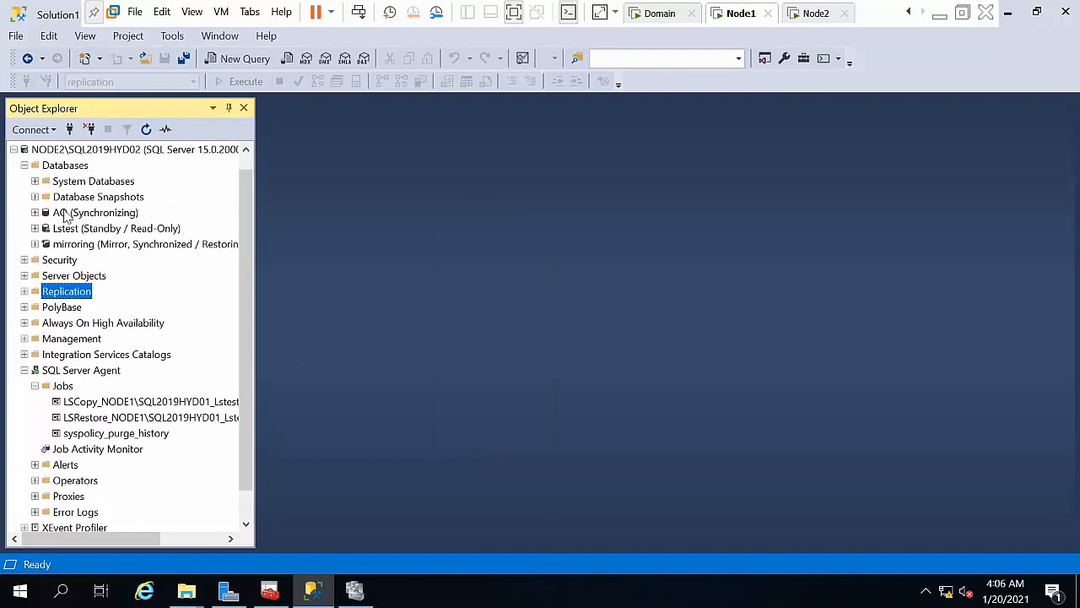
Step: Collapse NODE2, expand NODE1\SQL2019HYD01, and start a New Publication from Local Publications
drag(240, 225, 253, 176)
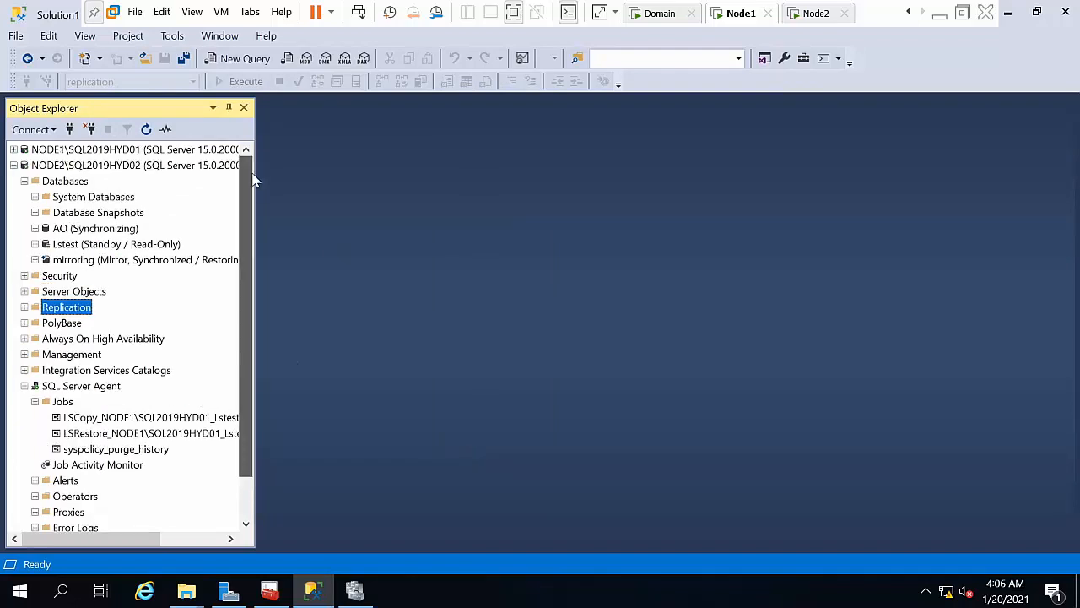
click(14, 165)
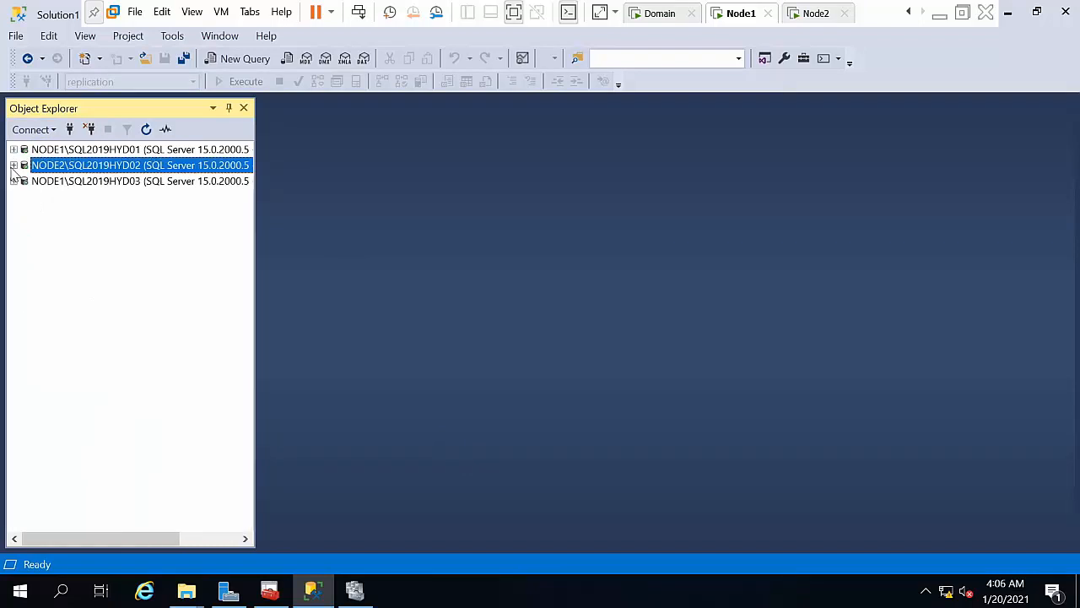
click(14, 150)
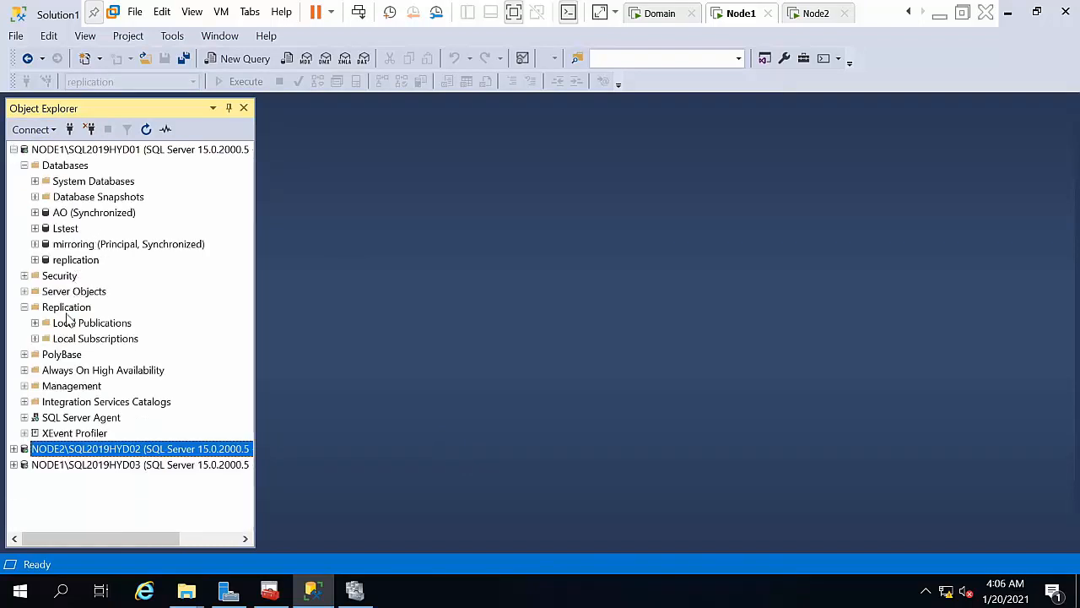
click(72, 324)
right_click(73, 327)
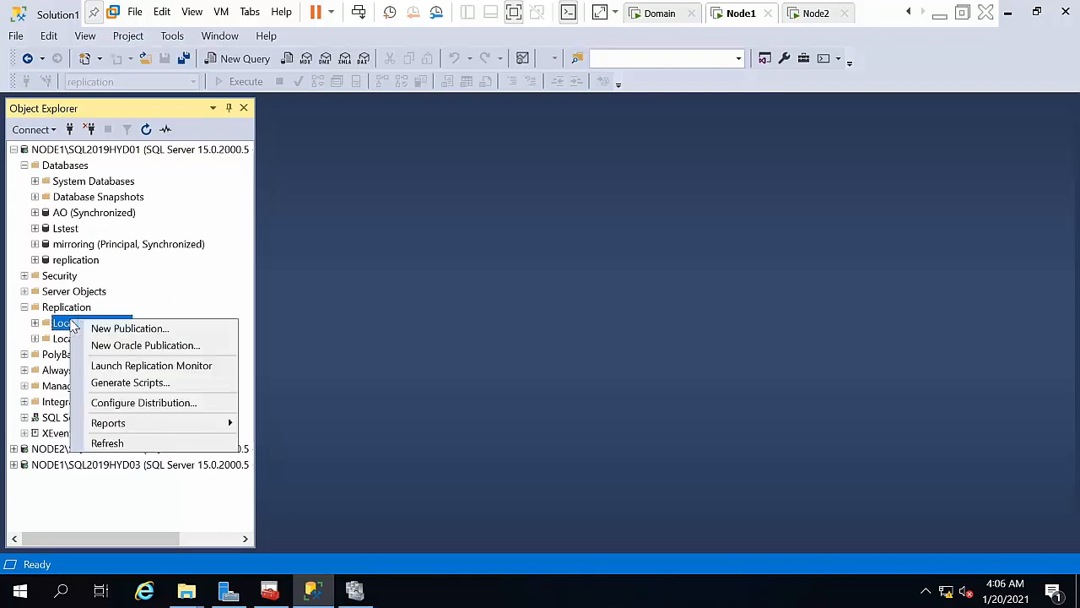
click(110, 329)
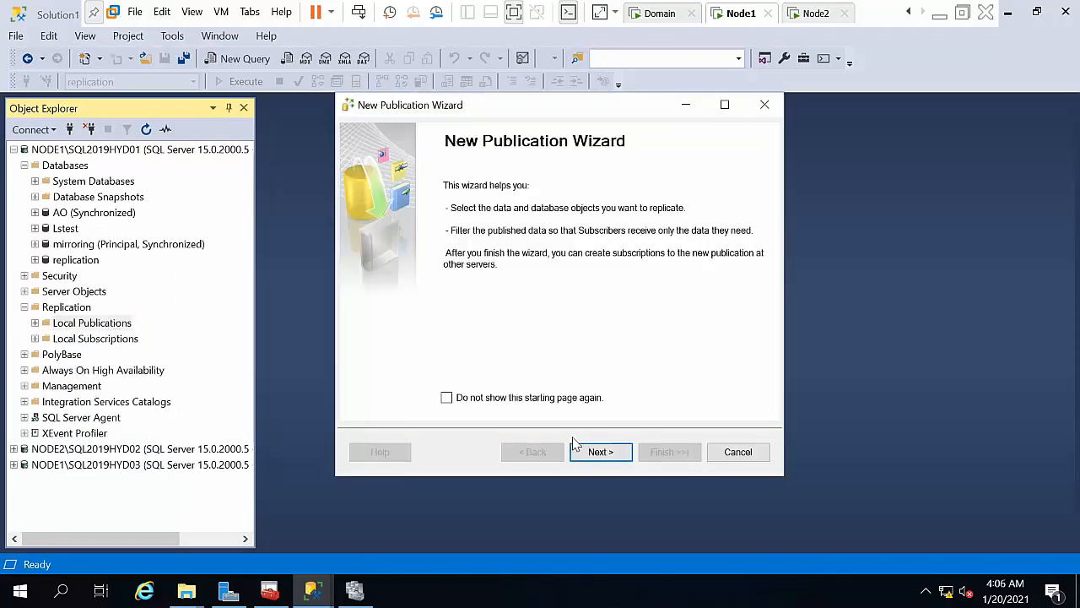
Step: Choose NODE2\SQL2019HYD02 as the remote Distributor for the publication
click(593, 454)
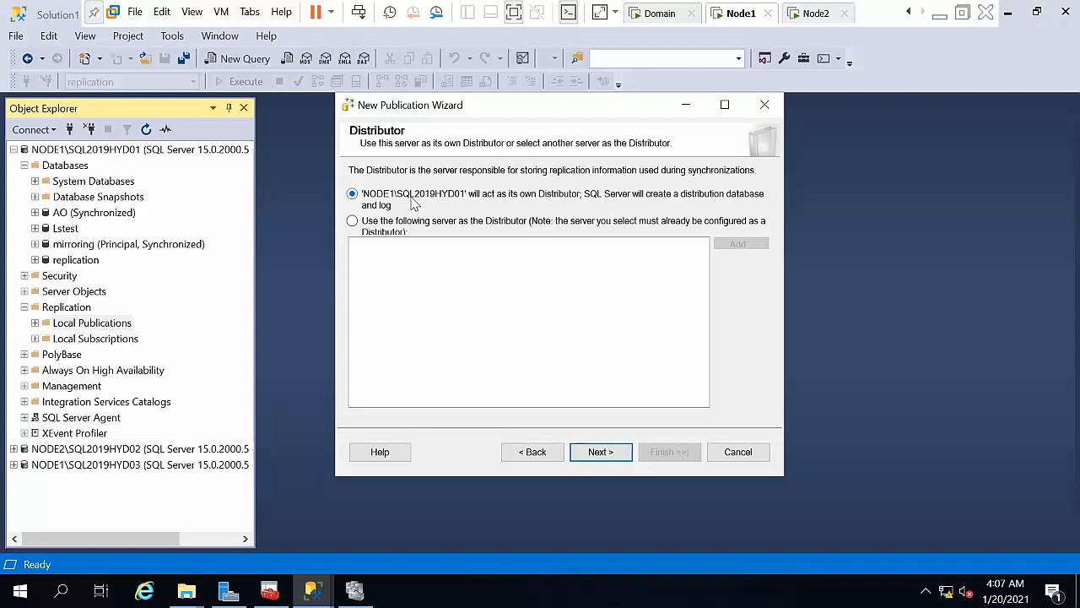
click(425, 224)
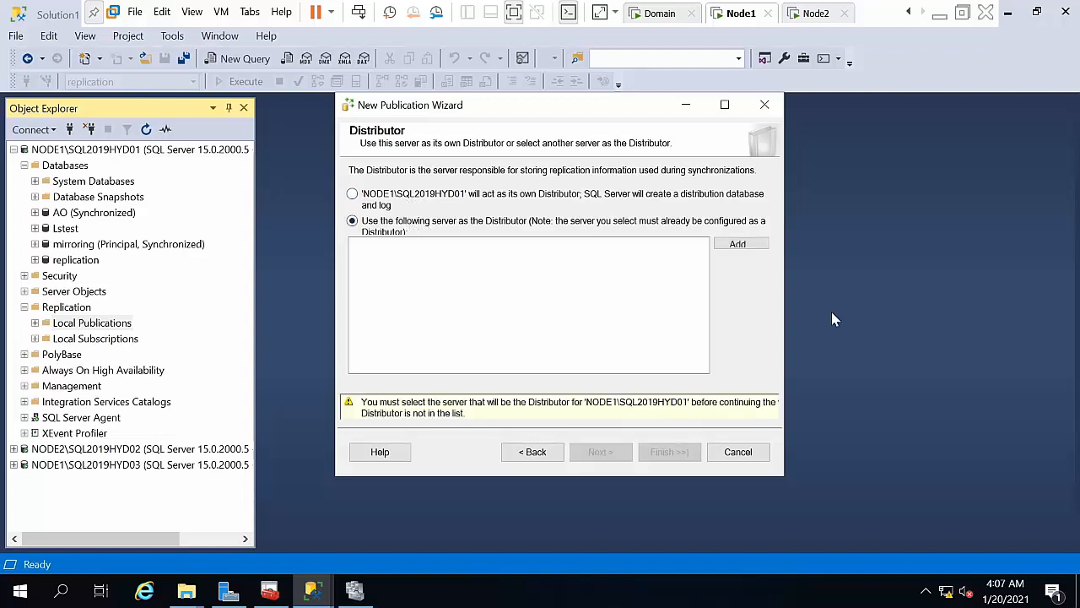
click(736, 244)
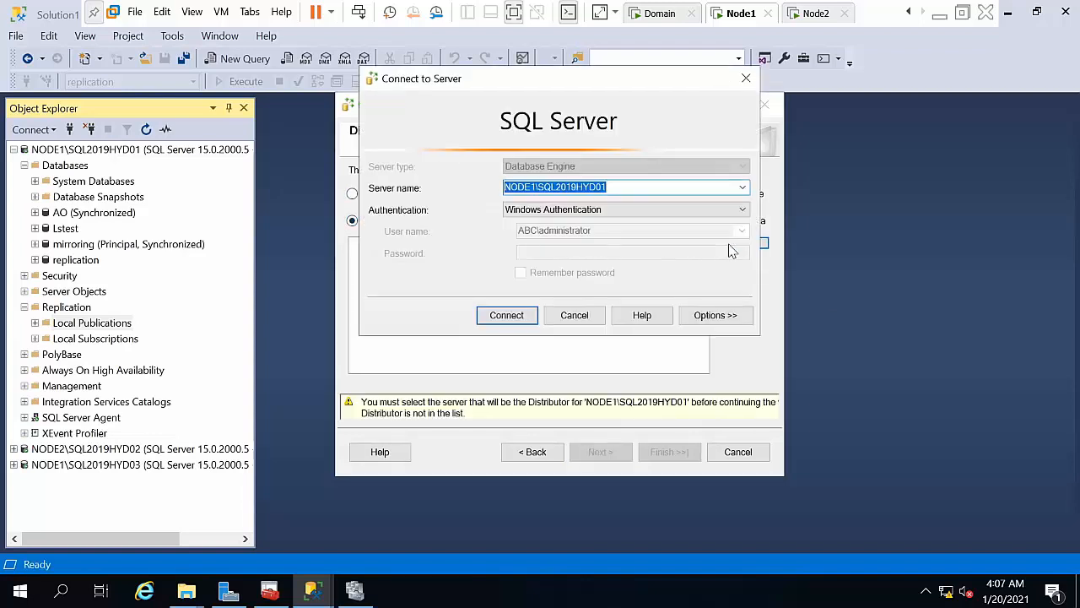
click(742, 187)
click(668, 214)
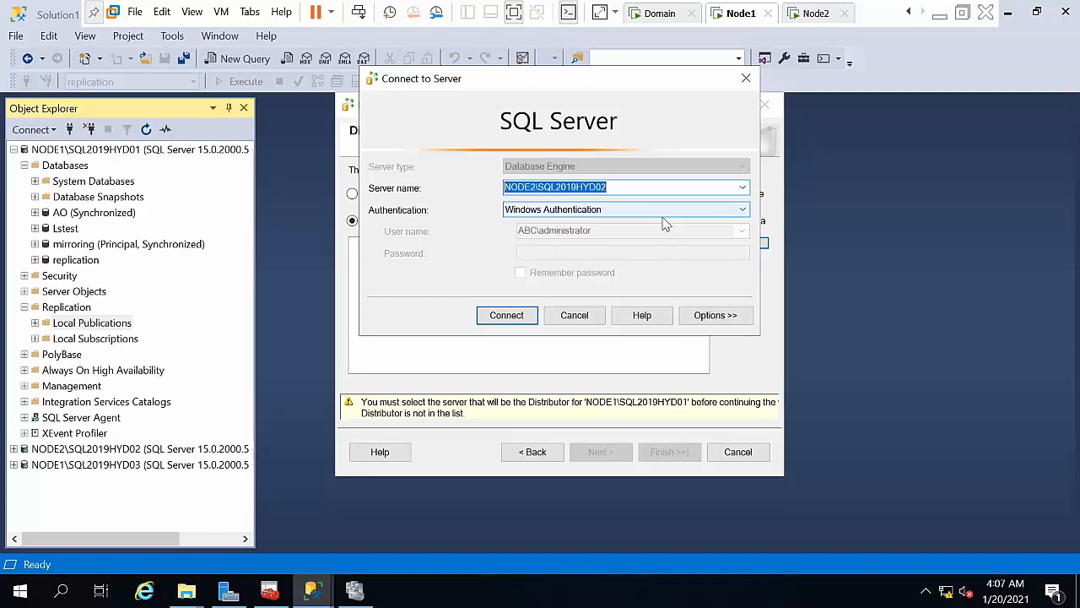
click(503, 317)
click(614, 453)
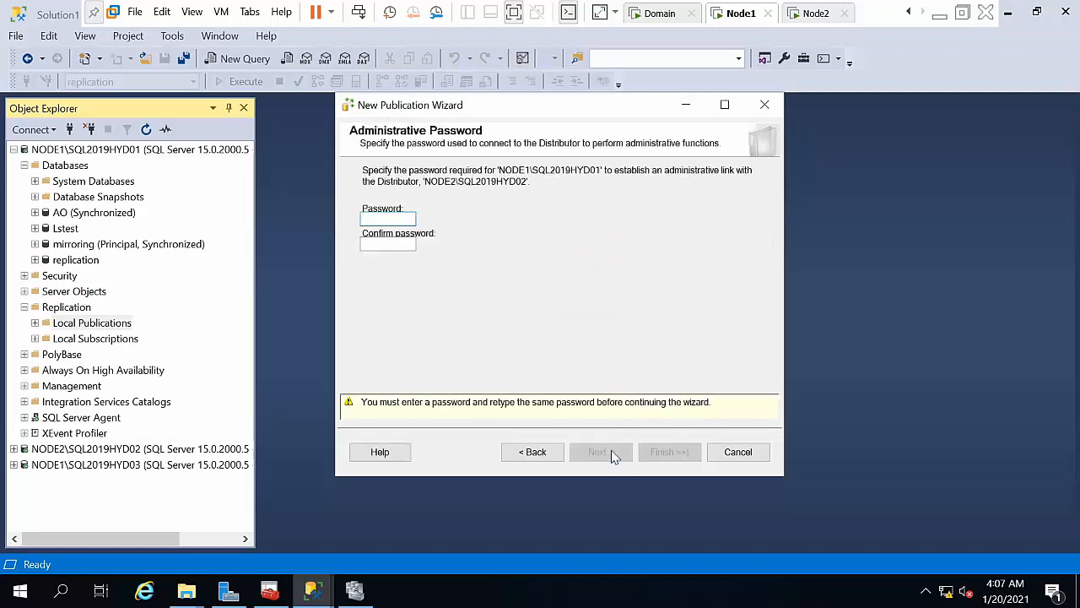
Step: Enter and confirm the Distributor administrative password
text(***)
key(Tab)
text(***)
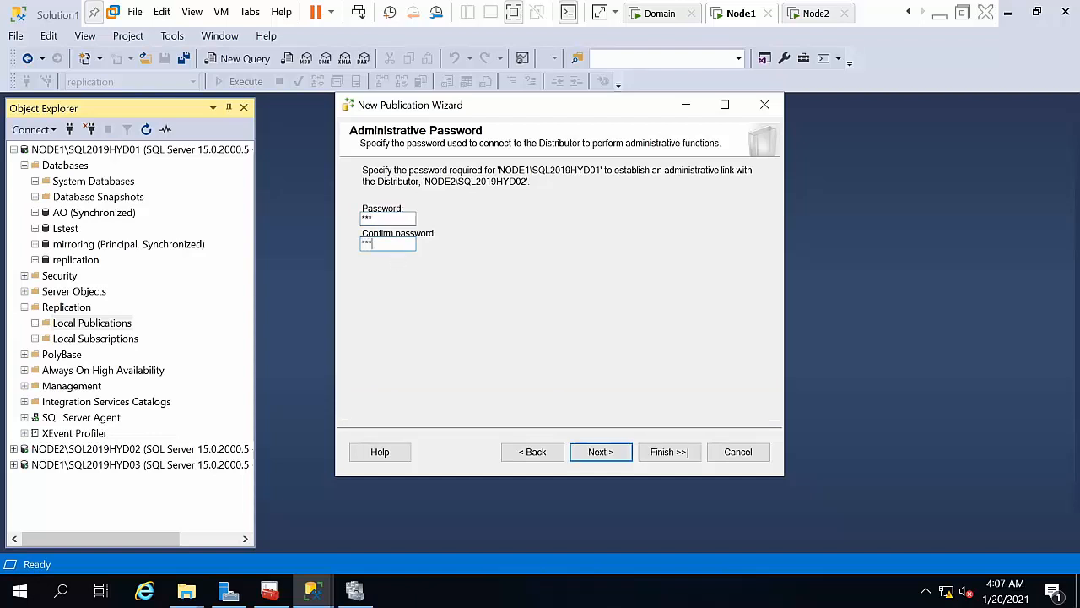
key(Return)
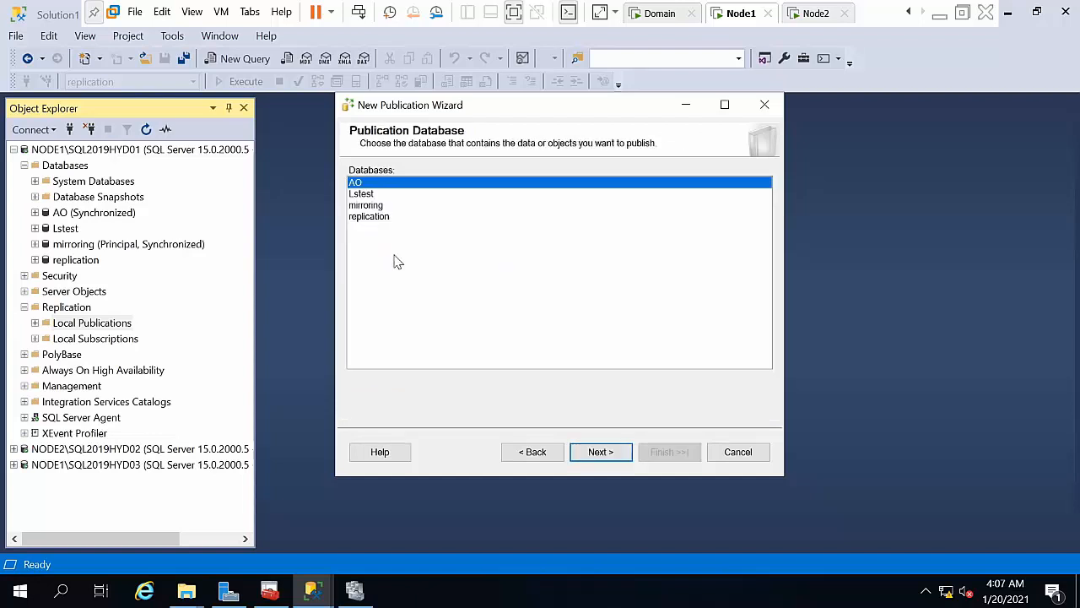
Step: Publish the replication database as a Transactional publication with Table_1 (dbo) as an article
click(376, 217)
click(623, 447)
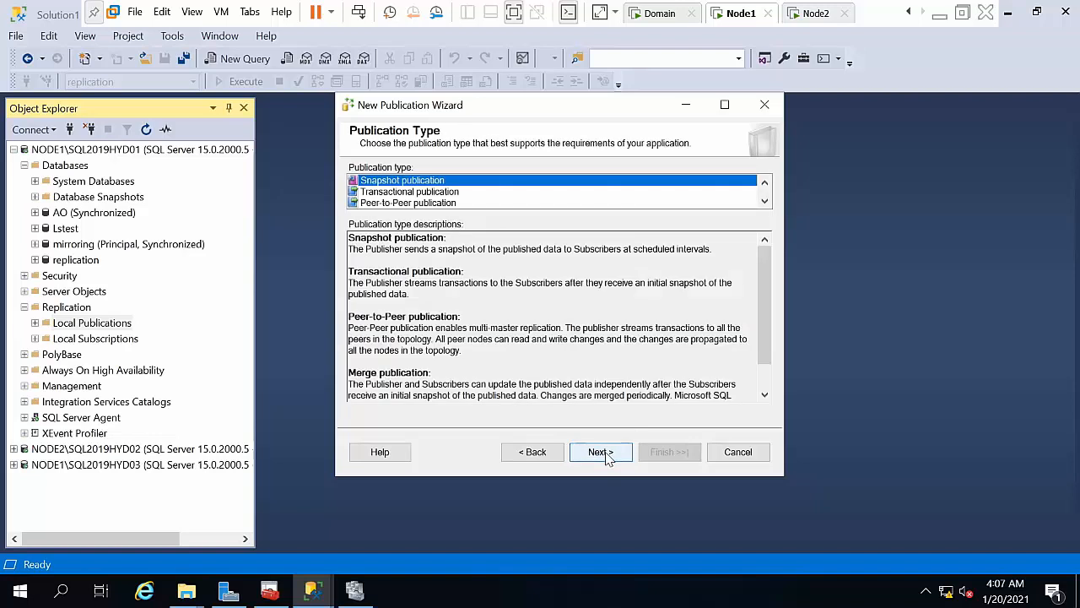
click(764, 201)
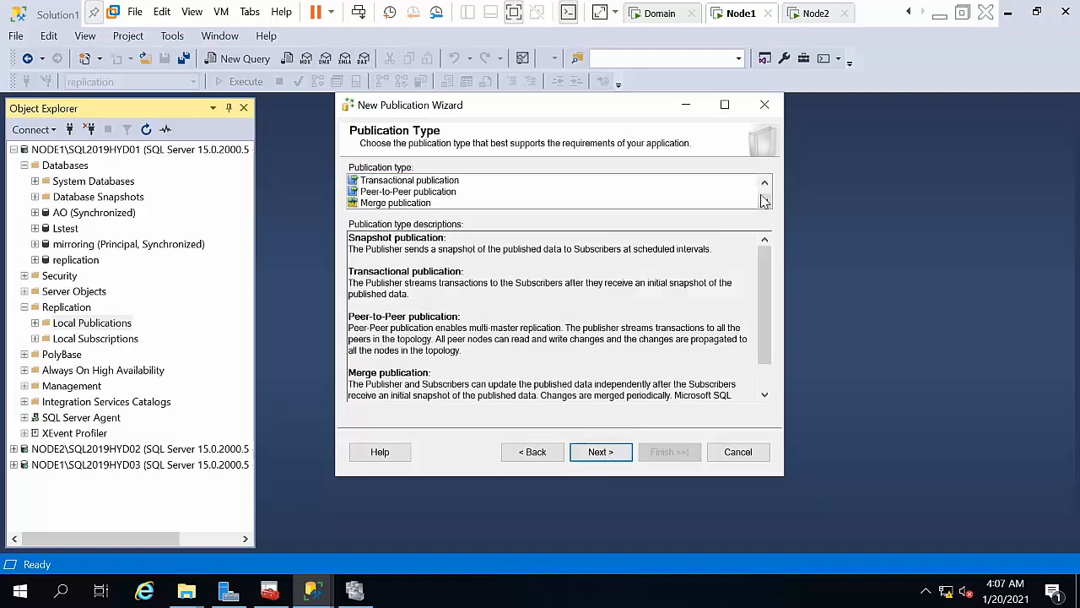
click(765, 181)
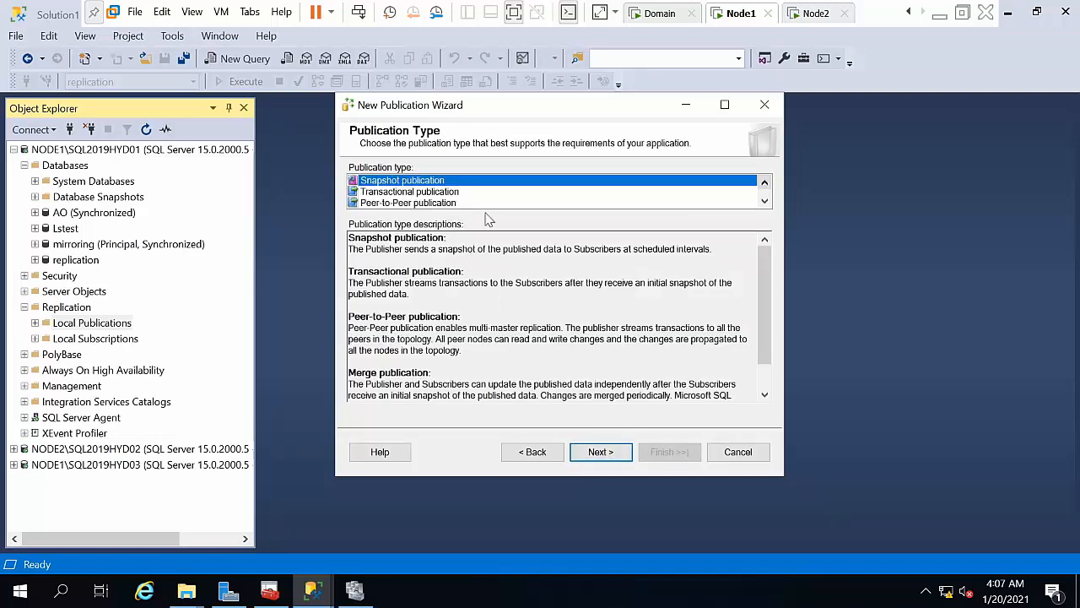
click(411, 193)
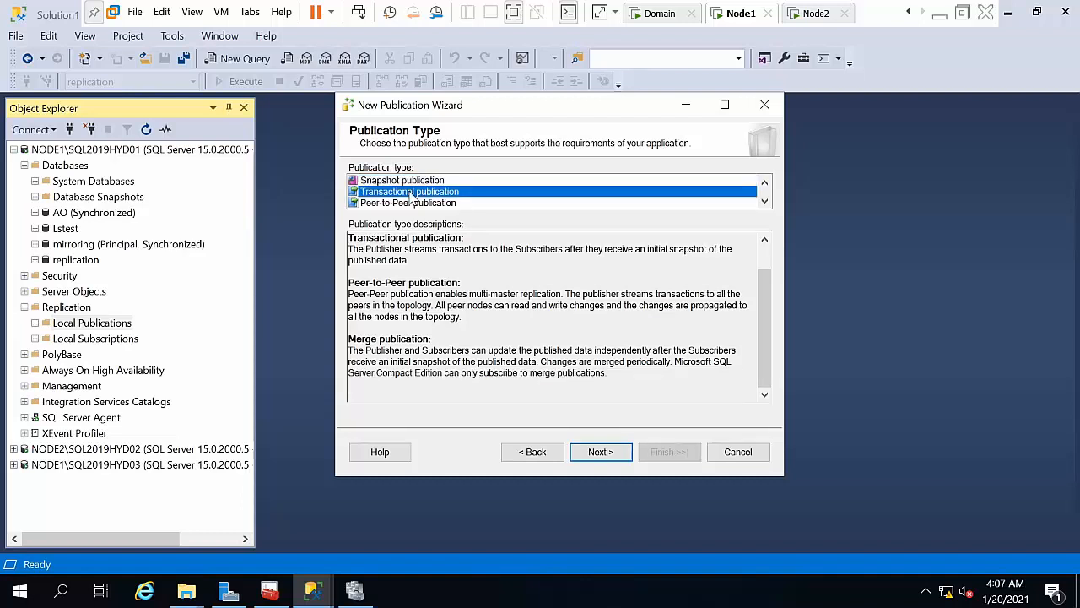
click(599, 454)
click(357, 186)
click(379, 198)
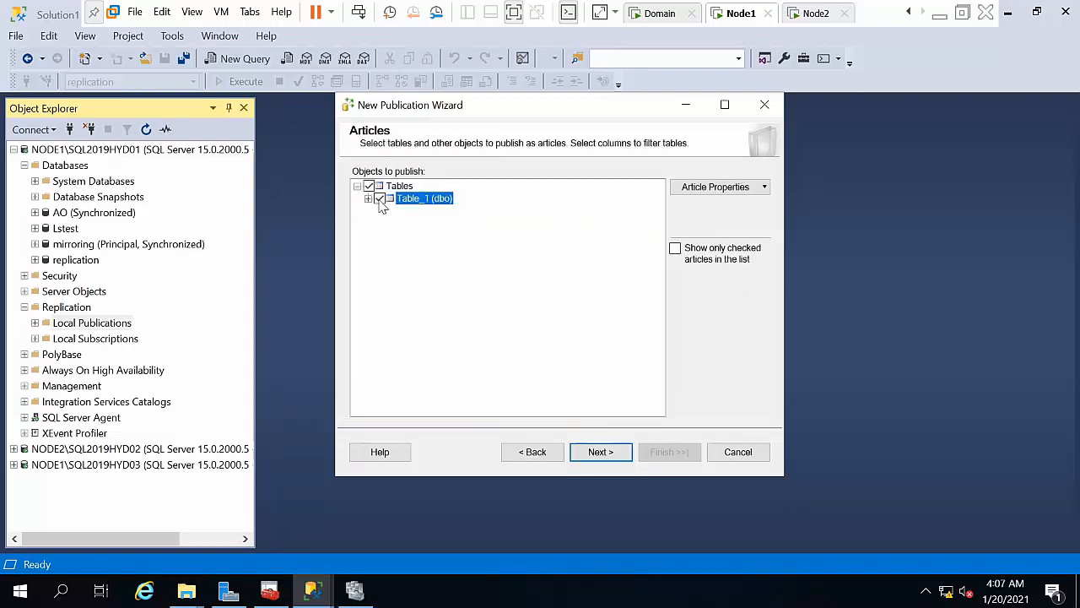
Step: Skip row filters and choose to create the snapshot immediately
click(592, 454)
click(590, 453)
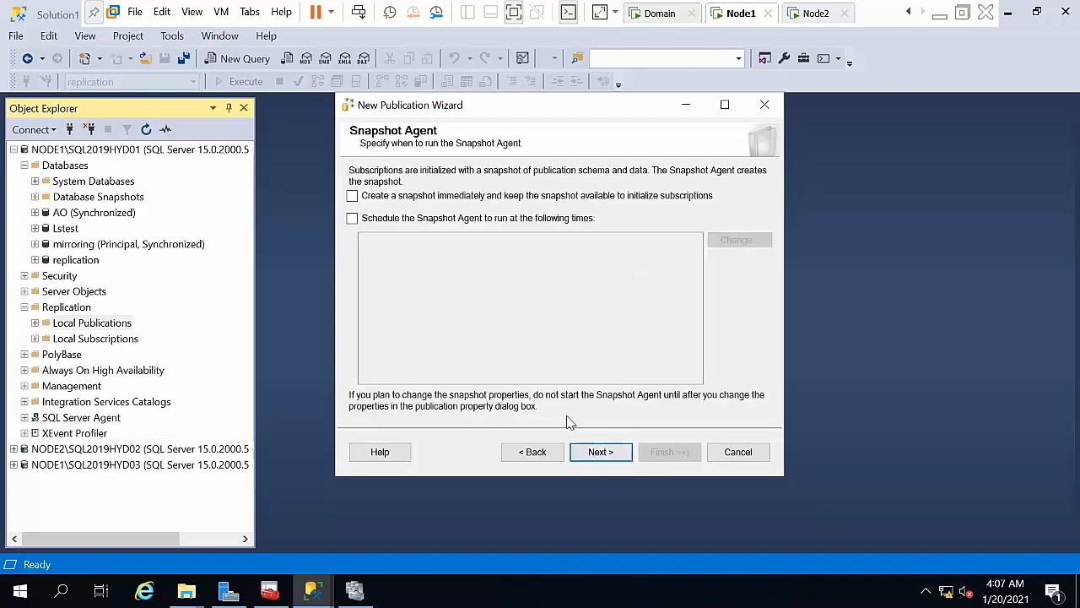
click(487, 197)
click(601, 453)
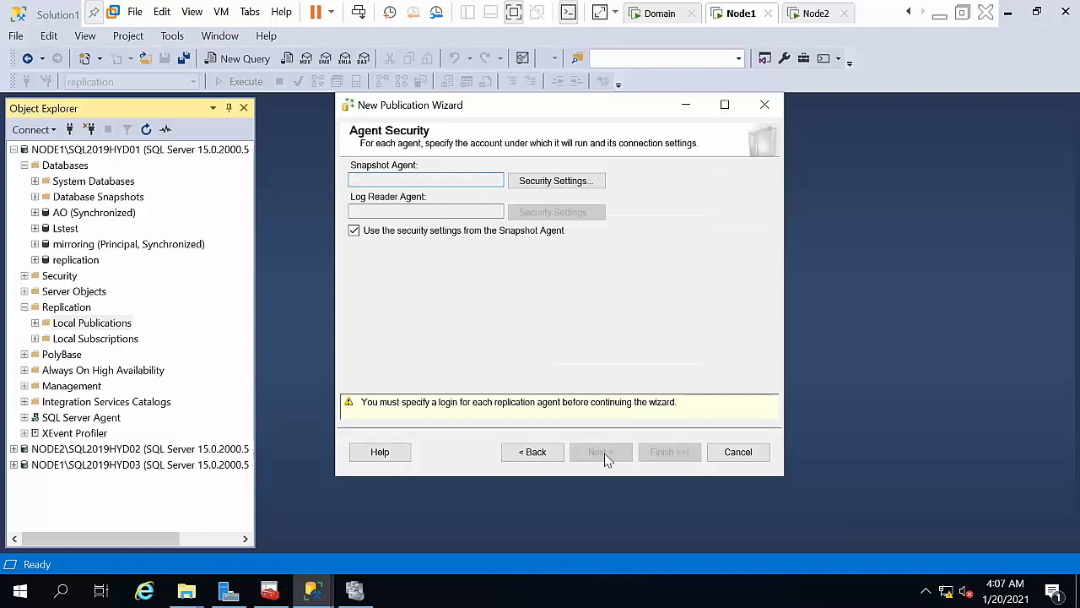
Step: Run the agents under the SQL Server Agent service account and continue to the naming page
click(553, 180)
click(377, 280)
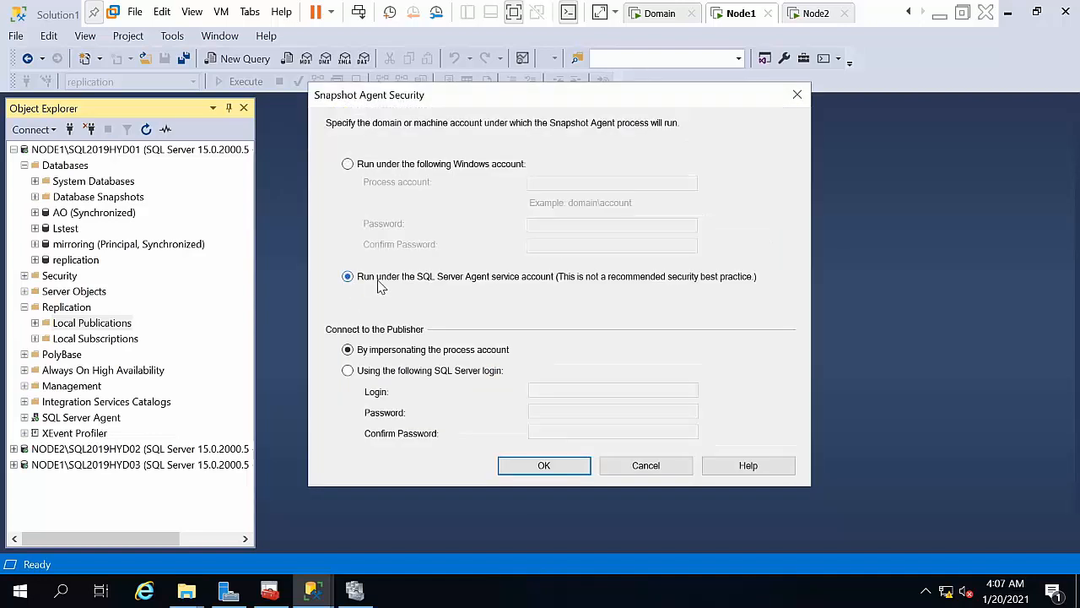
click(544, 466)
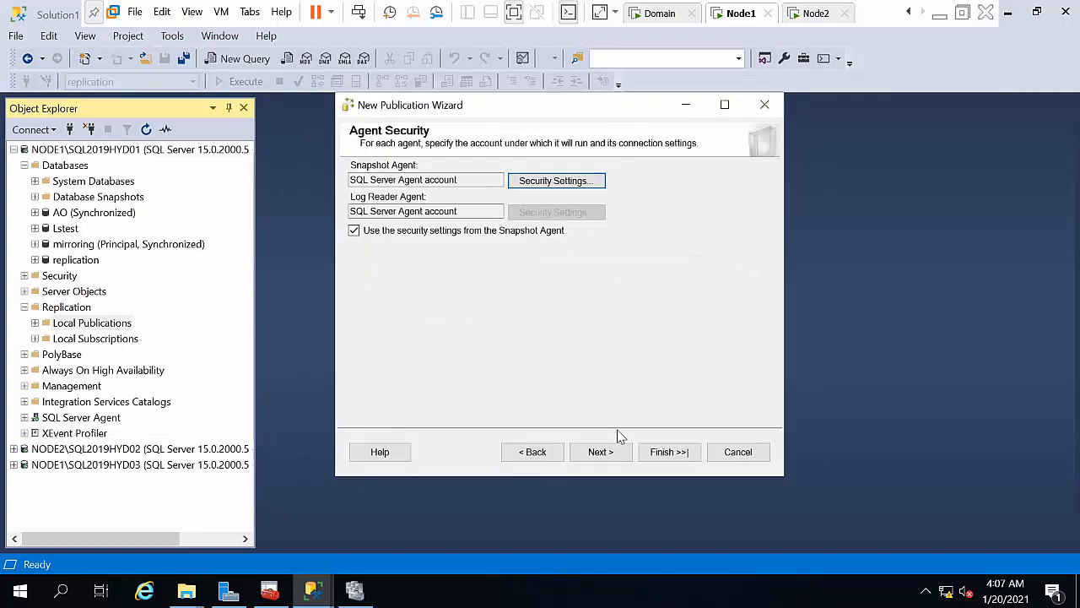
click(603, 452)
click(601, 453)
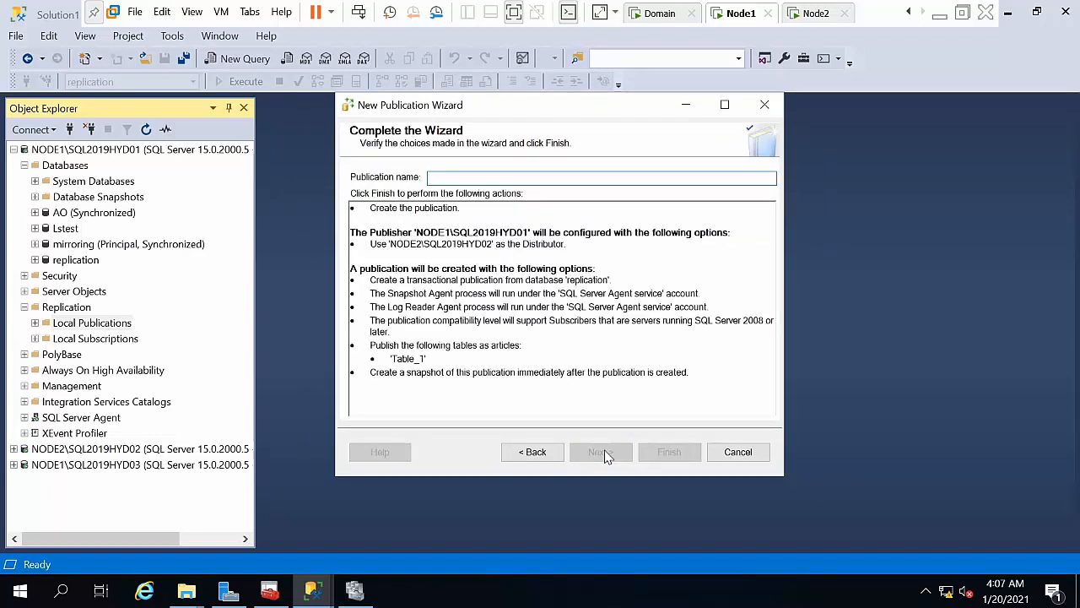
Step: Name the publication 'trepl', finish the wizard, and close it after all actions succeed
text(l)
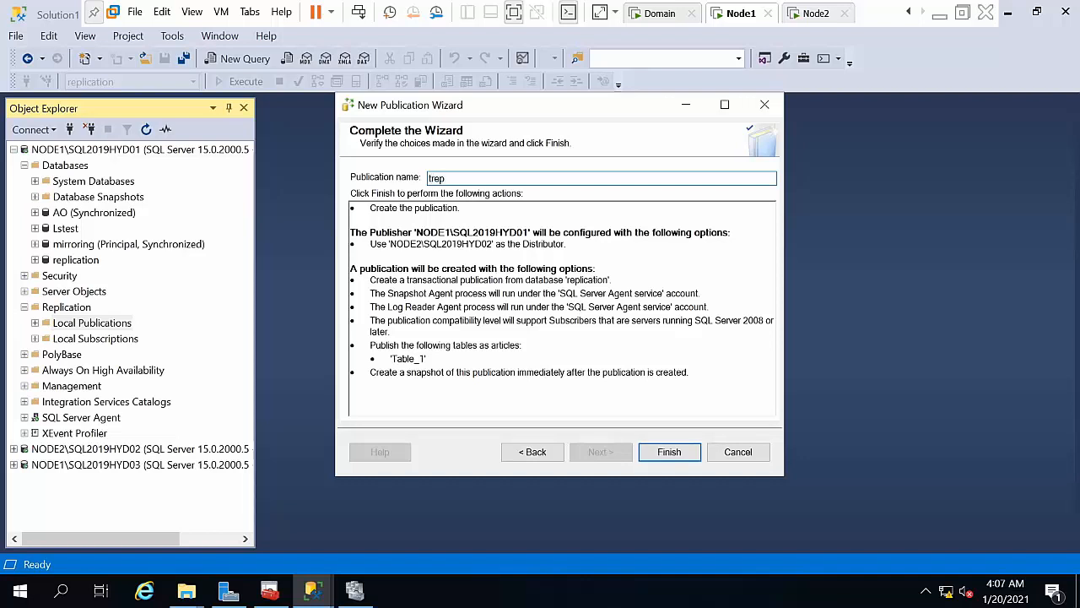
text(repl)
key(Return)
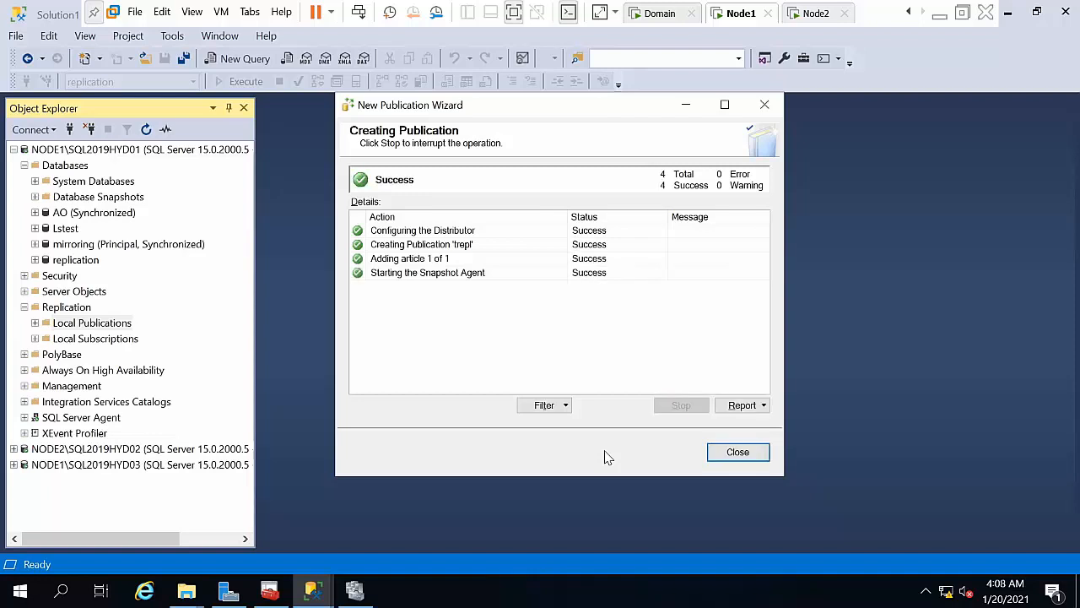
click(738, 453)
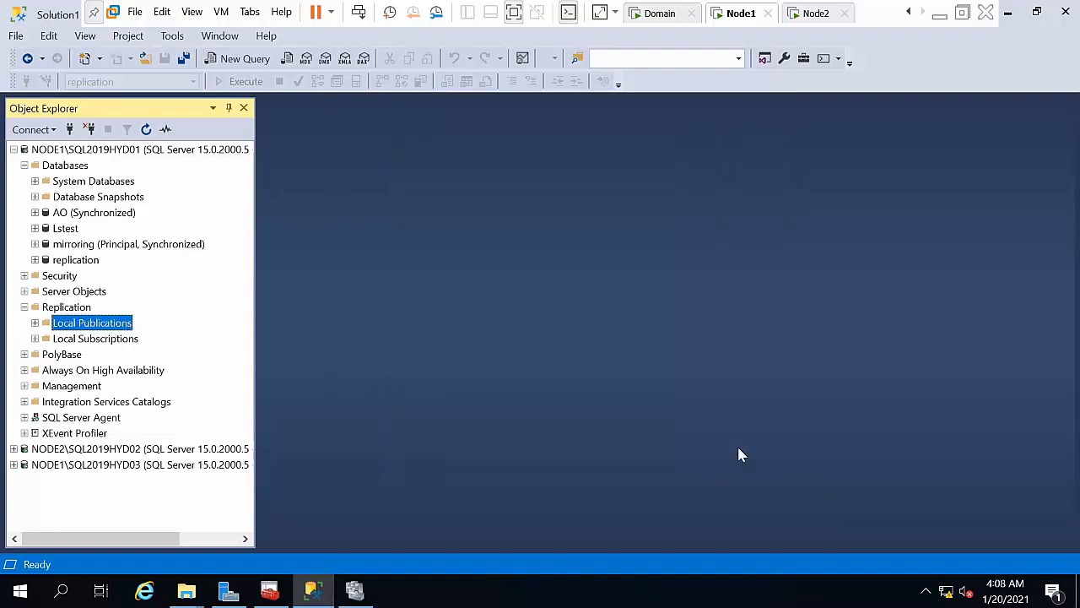
Step: Expand Replication on NODE1\SQL2019HYD03 and launch New Subscriptions from Local Subscriptions
click(14, 150)
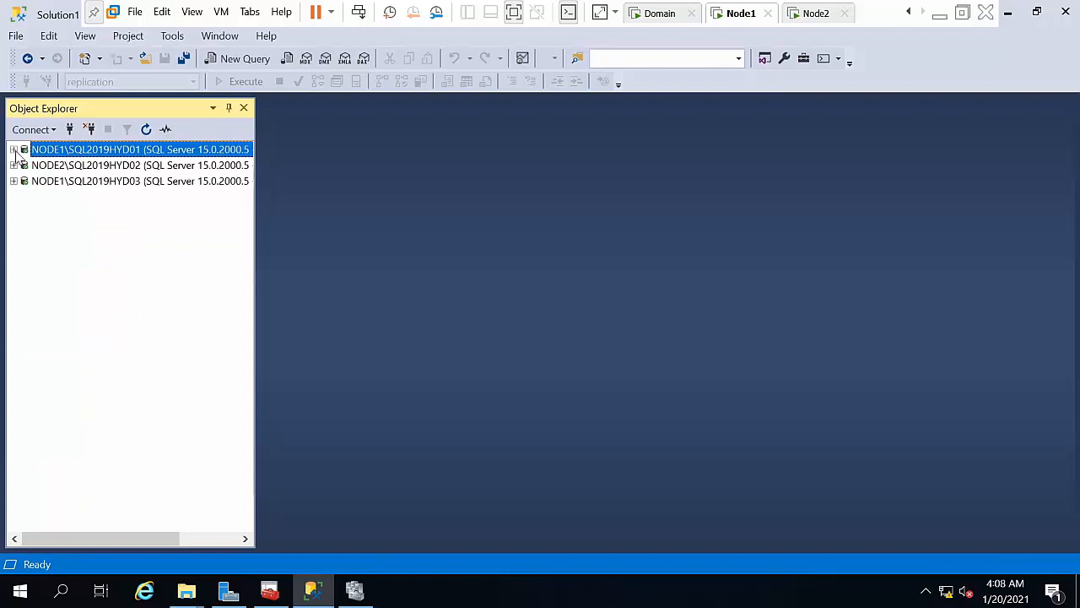
double_click(49, 182)
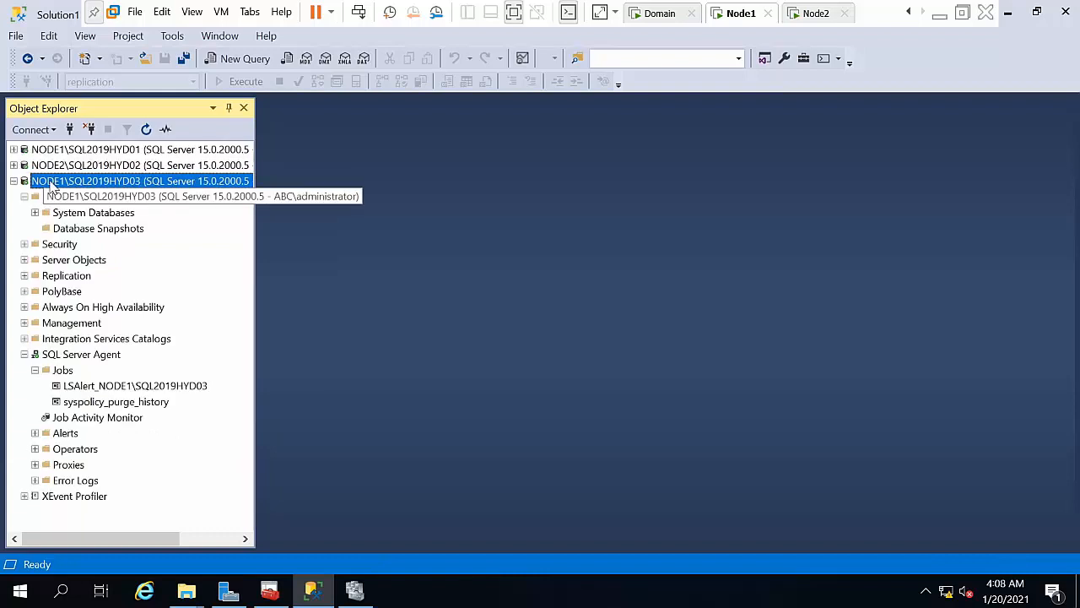
click(23, 197)
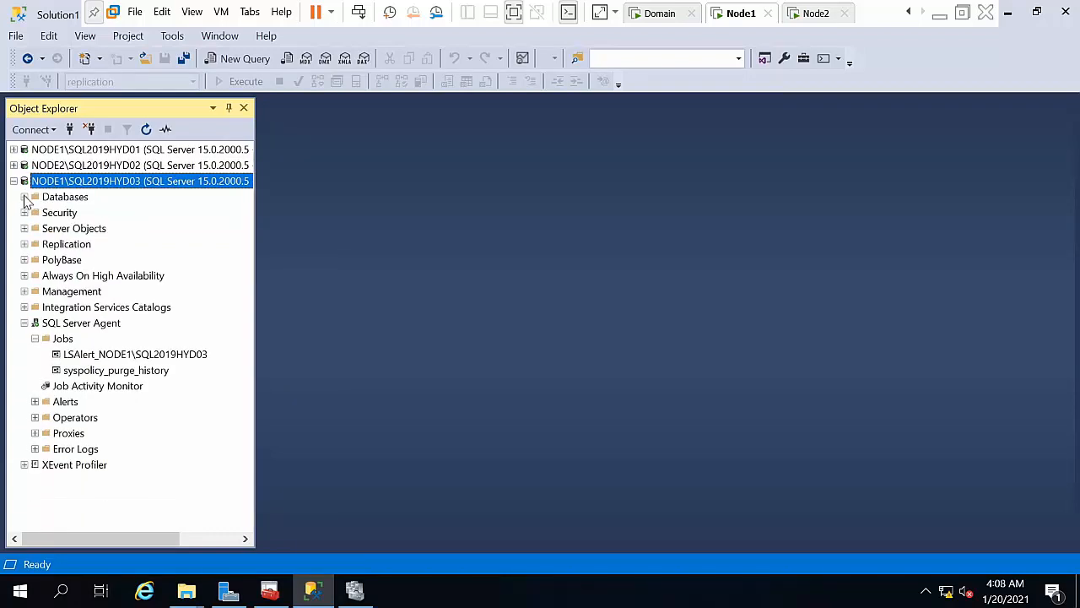
click(68, 245)
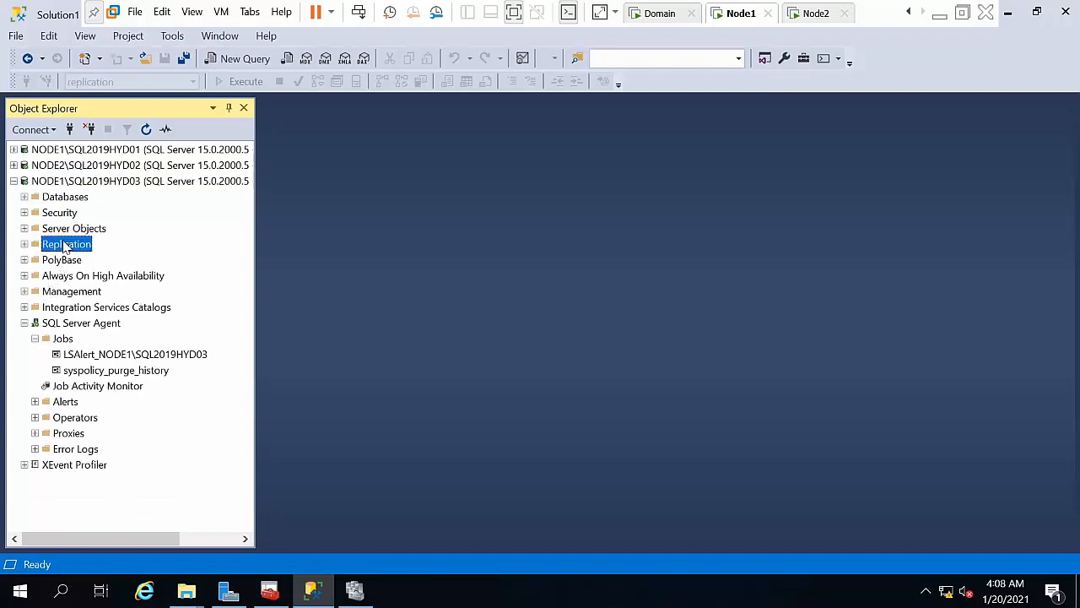
double_click(66, 246)
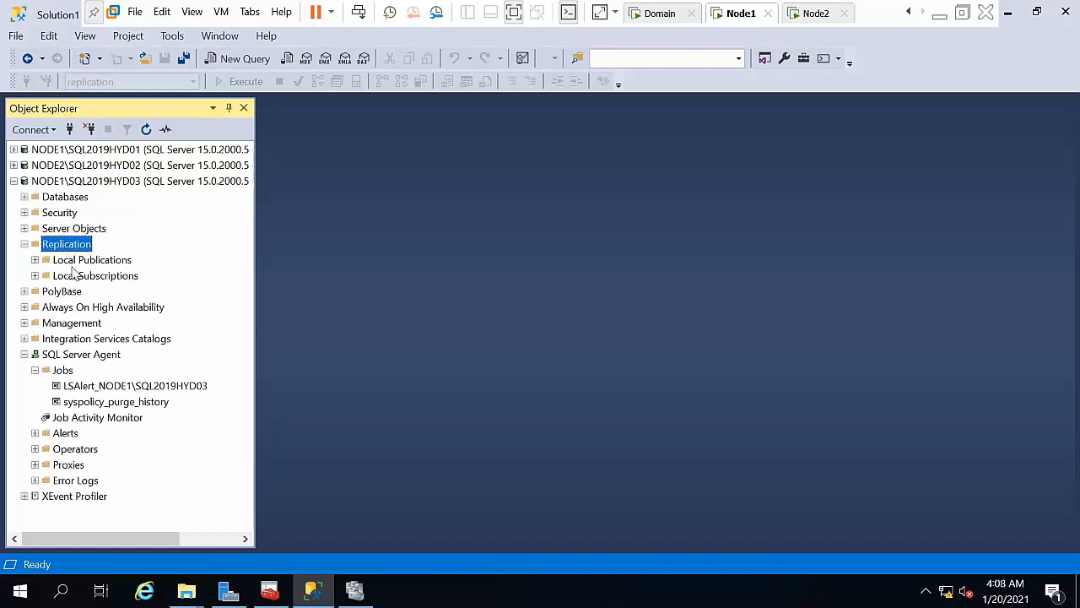
click(75, 280)
right_click(75, 285)
click(101, 287)
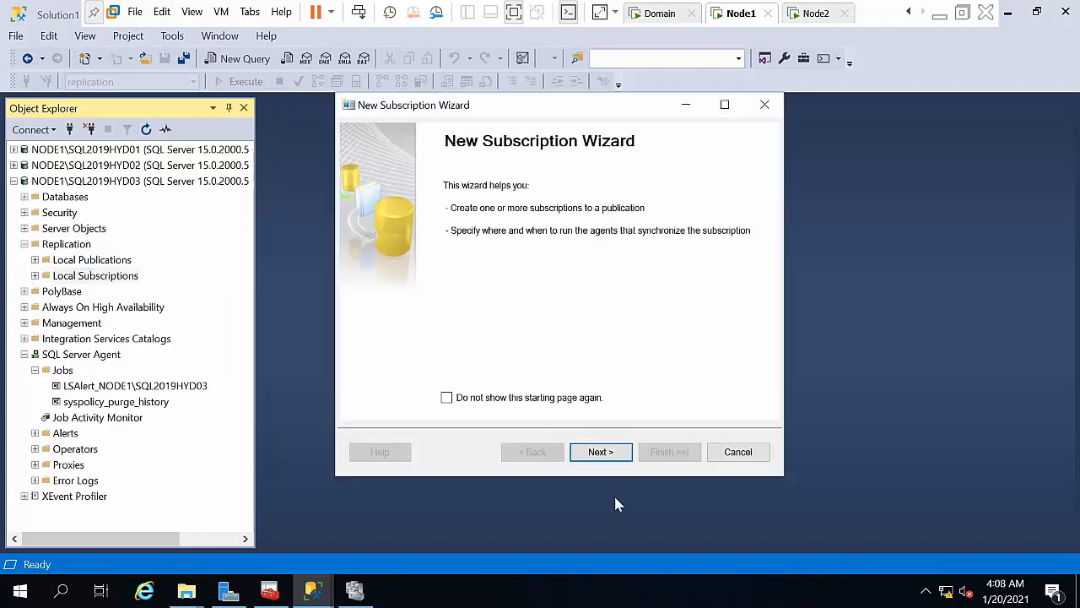
Step: Pick publication trepl from publisher NODE1\SQL2019HYD01 and choose push subscriptions run at the Distributor
click(600, 452)
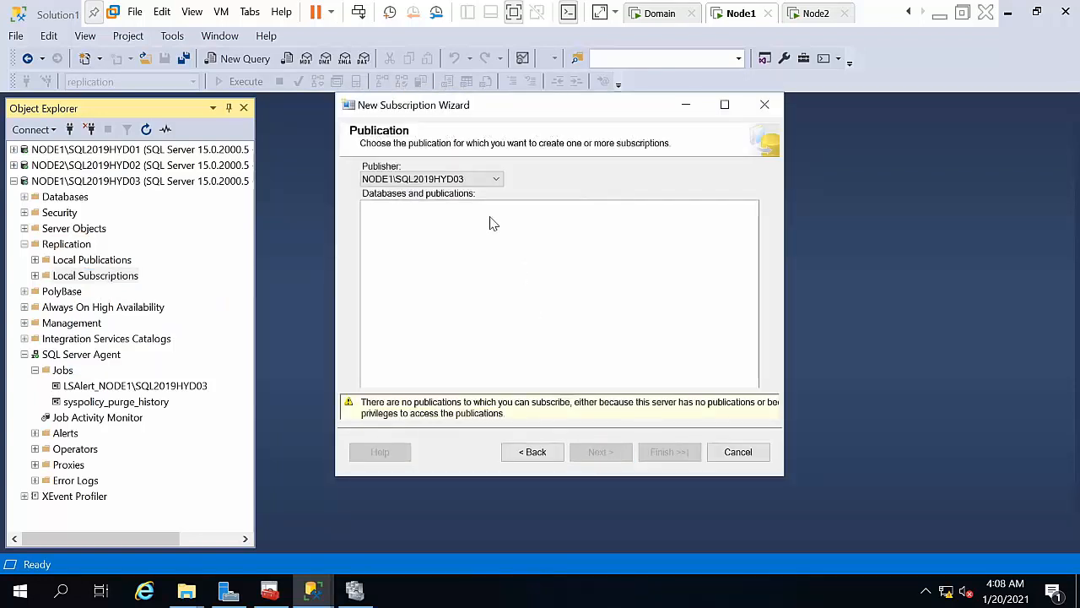
click(496, 179)
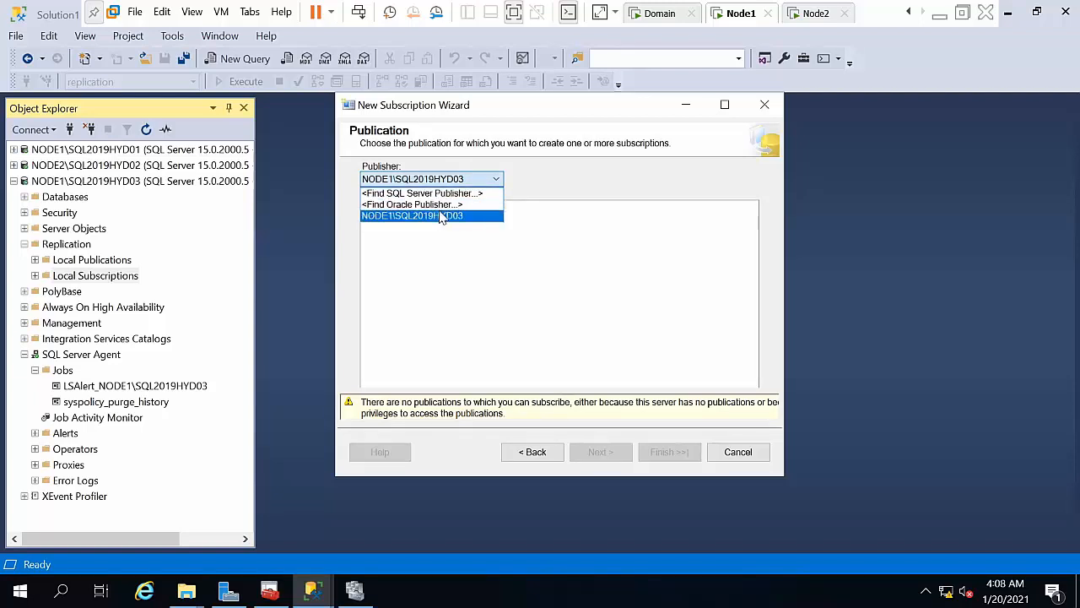
click(444, 194)
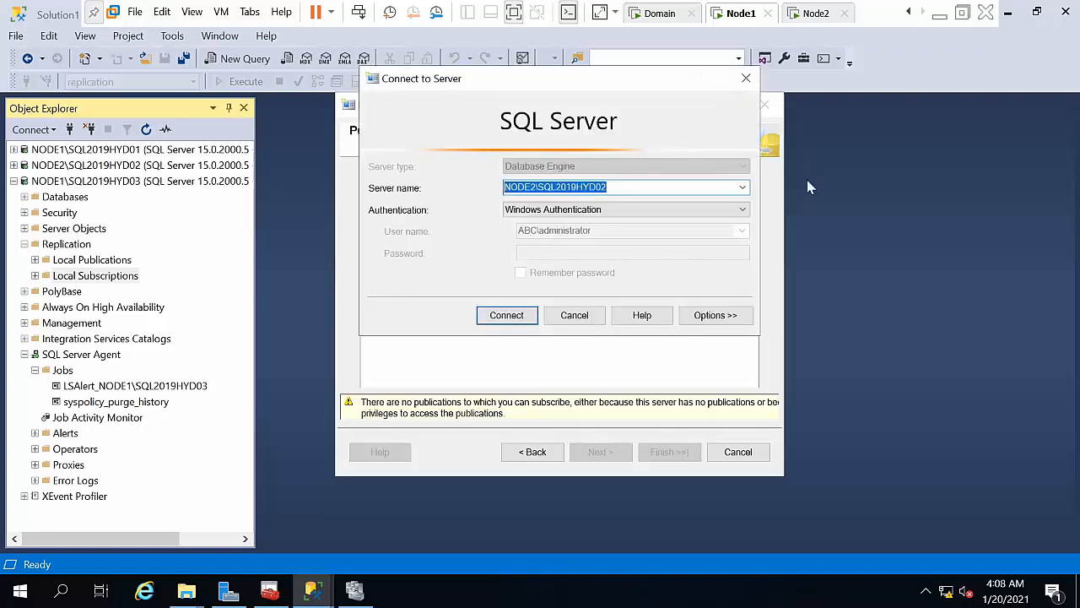
click(742, 187)
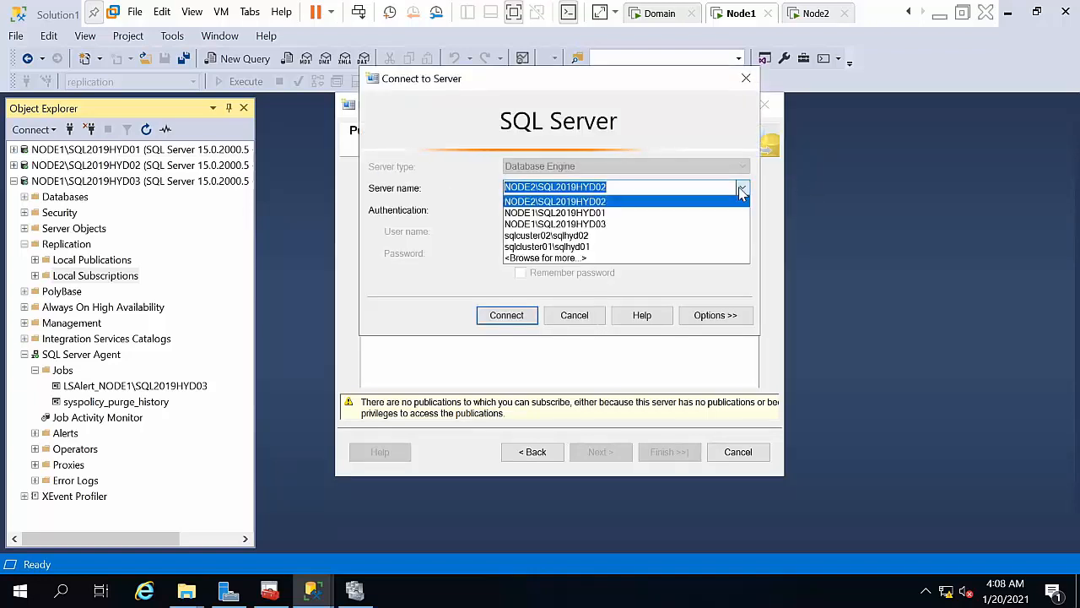
click(689, 214)
click(495, 316)
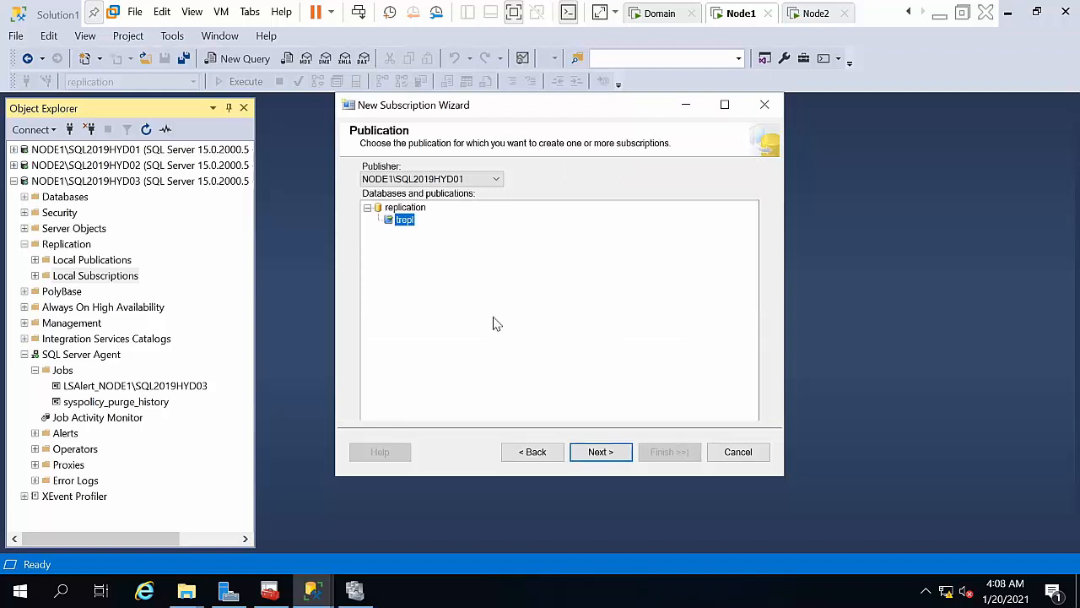
click(615, 451)
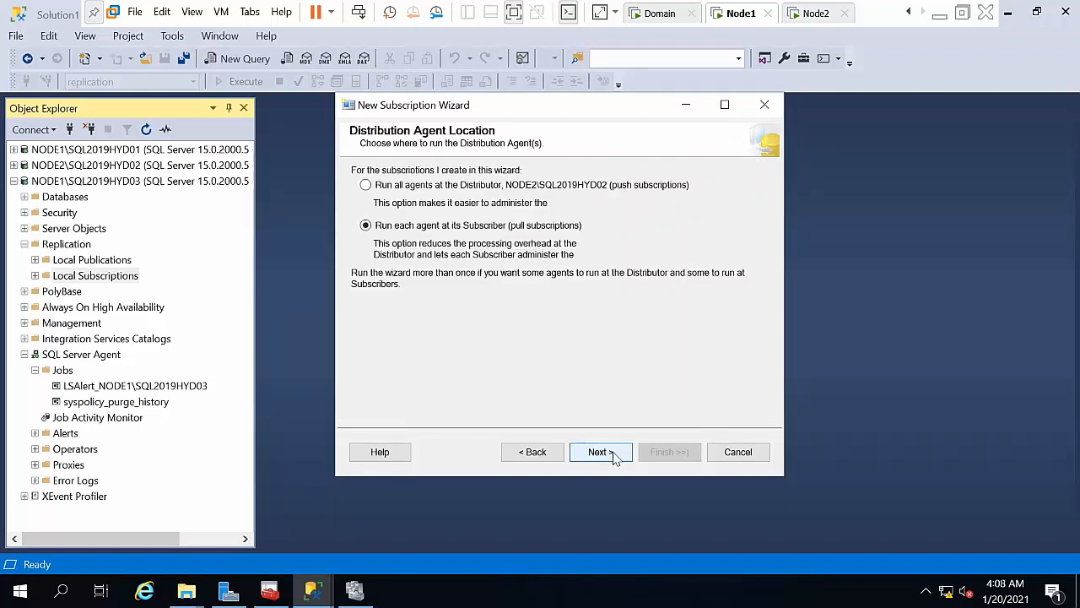
click(478, 188)
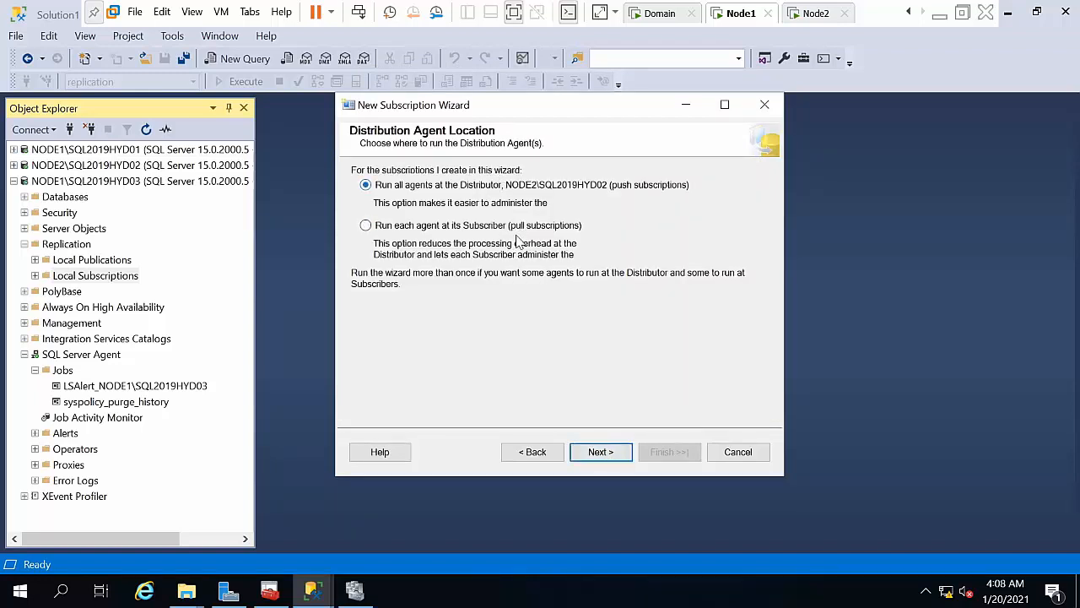
click(613, 454)
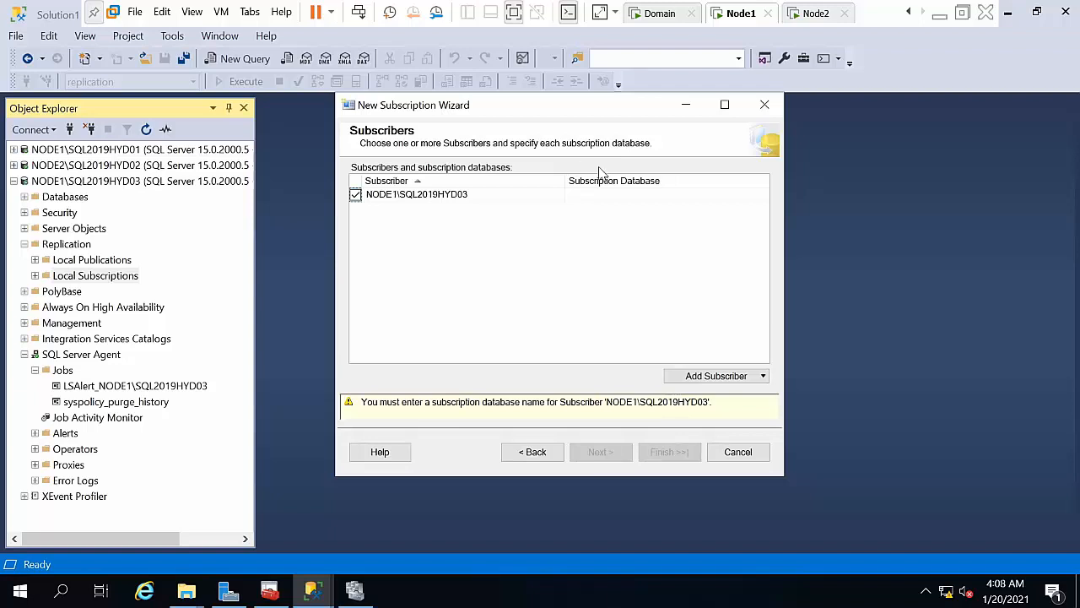
Step: Create a new subscription database named 'test' for subscriber NODE1\SQL2019HYD03
click(597, 197)
click(598, 197)
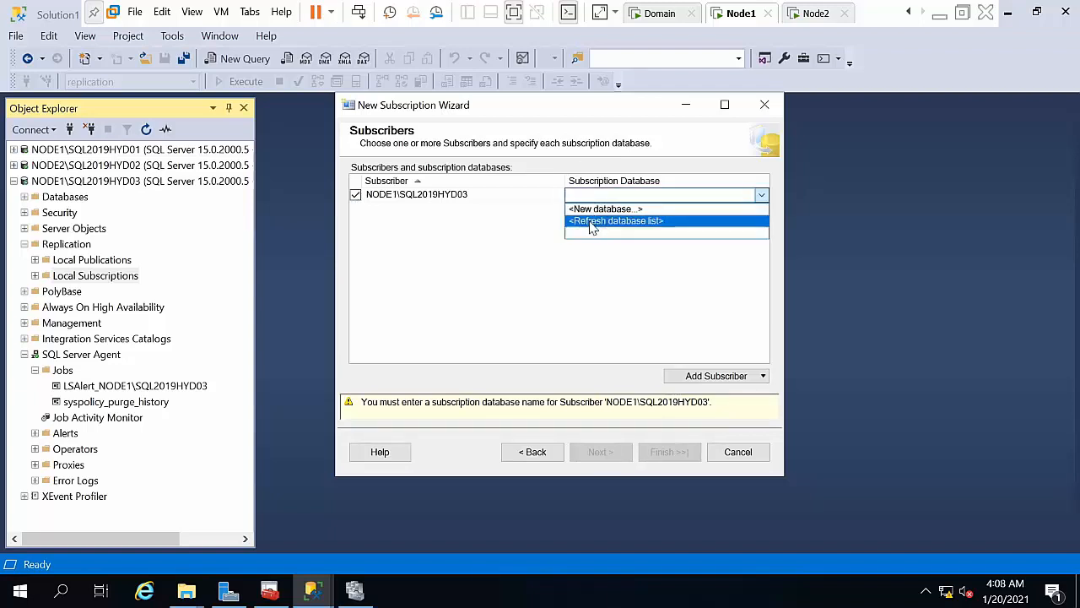
click(595, 209)
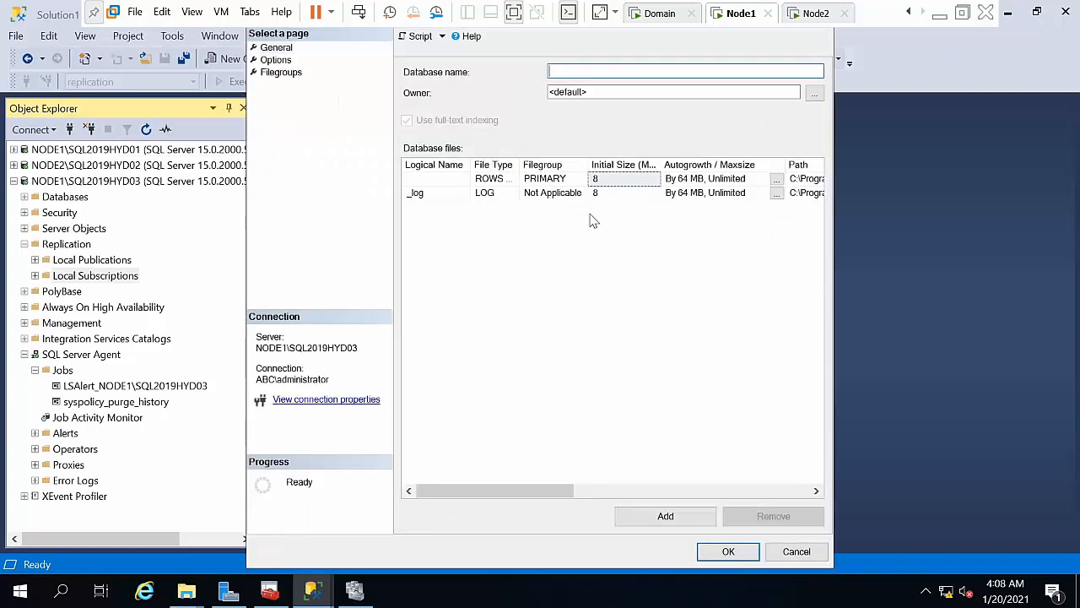
text(test)
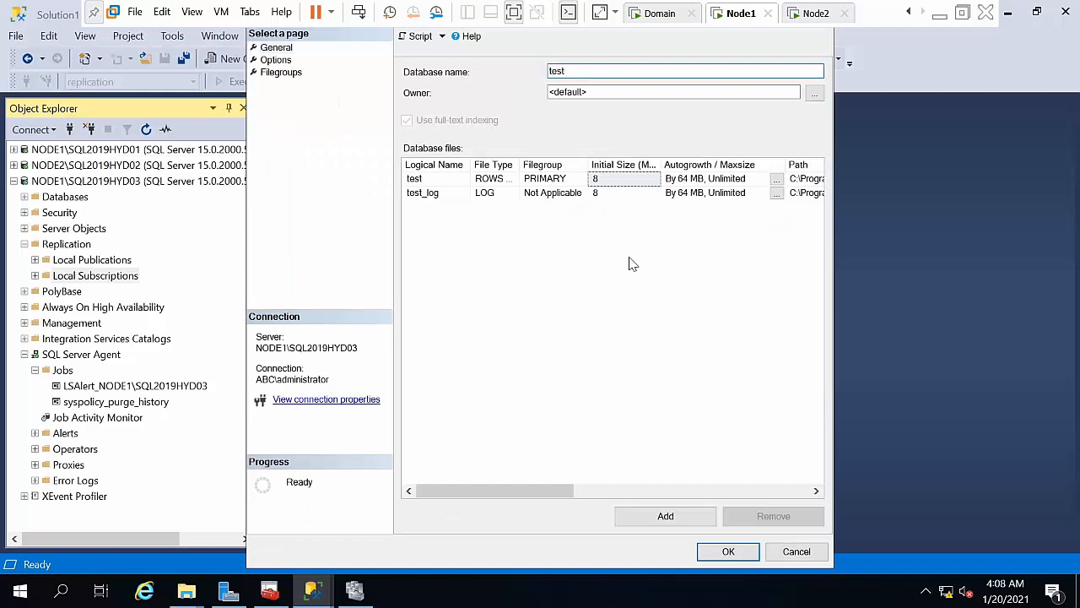
click(731, 553)
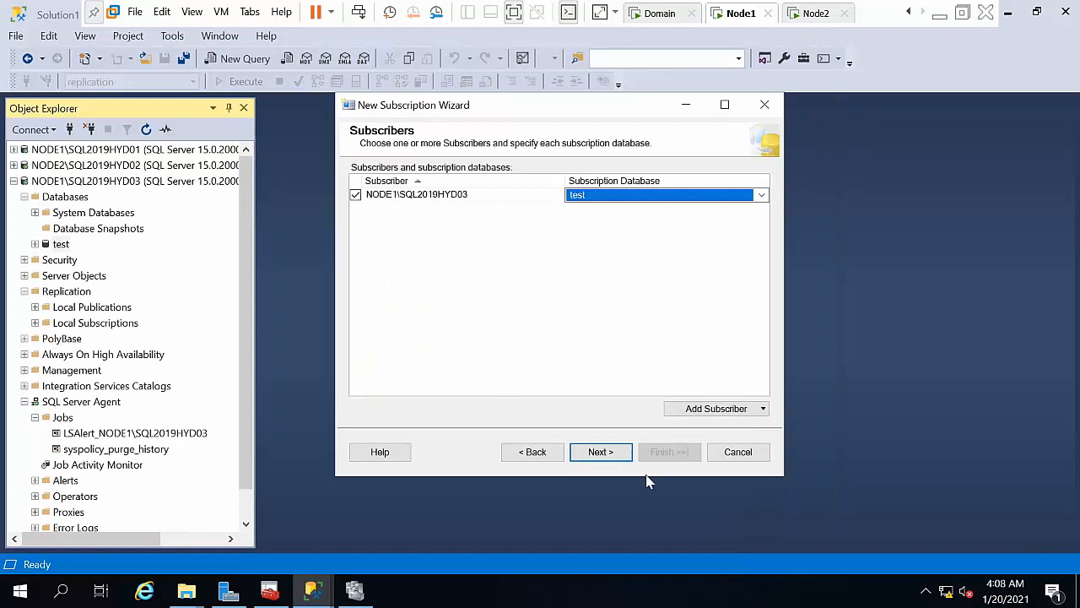
click(625, 456)
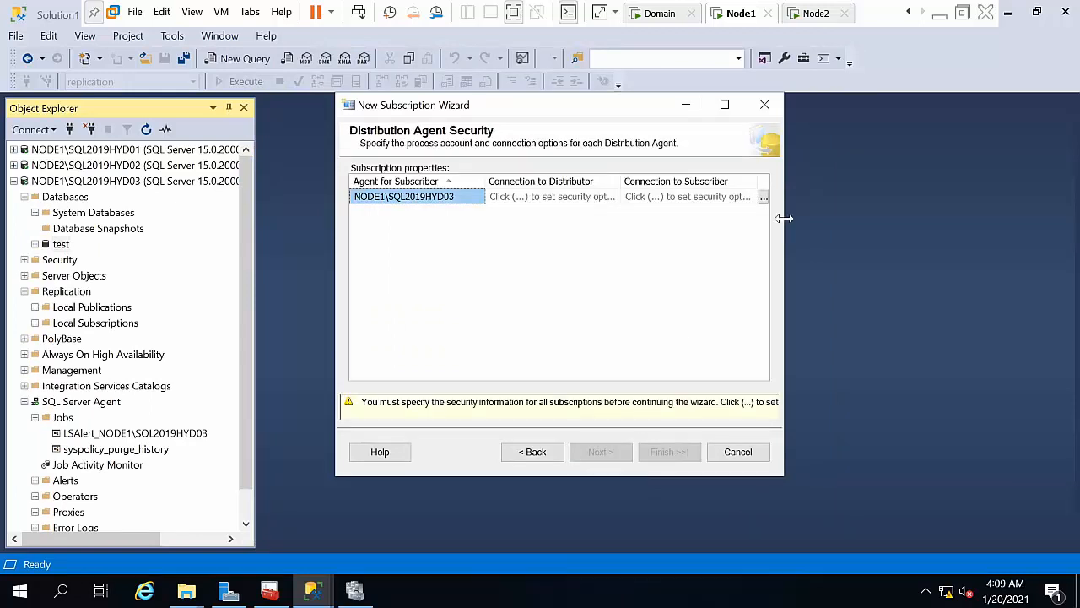
Step: Set the distribution agent to run under the SQL Server Agent service account
click(763, 195)
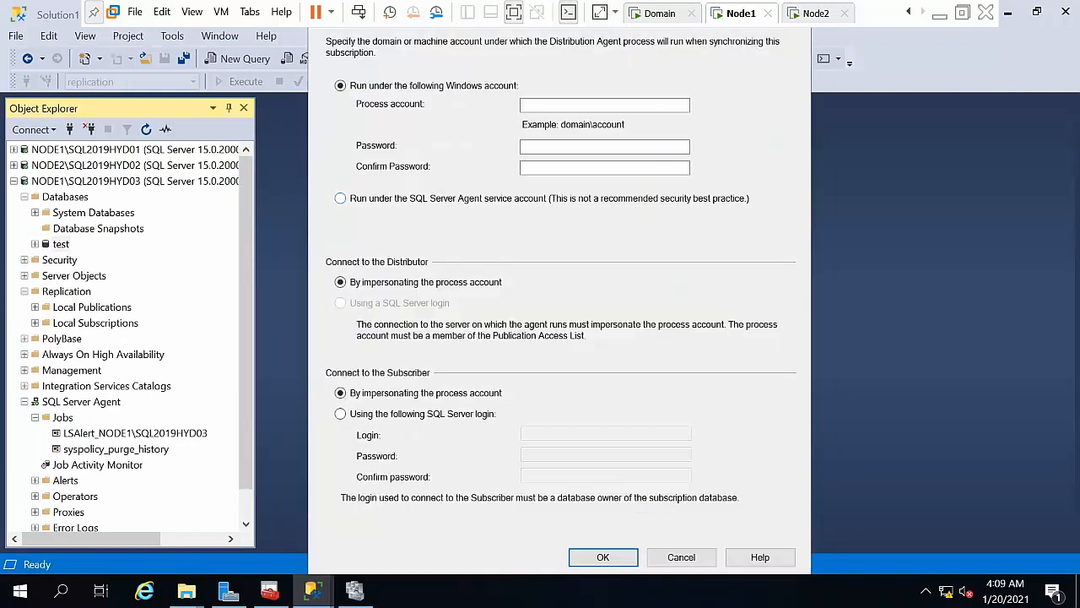
click(510, 202)
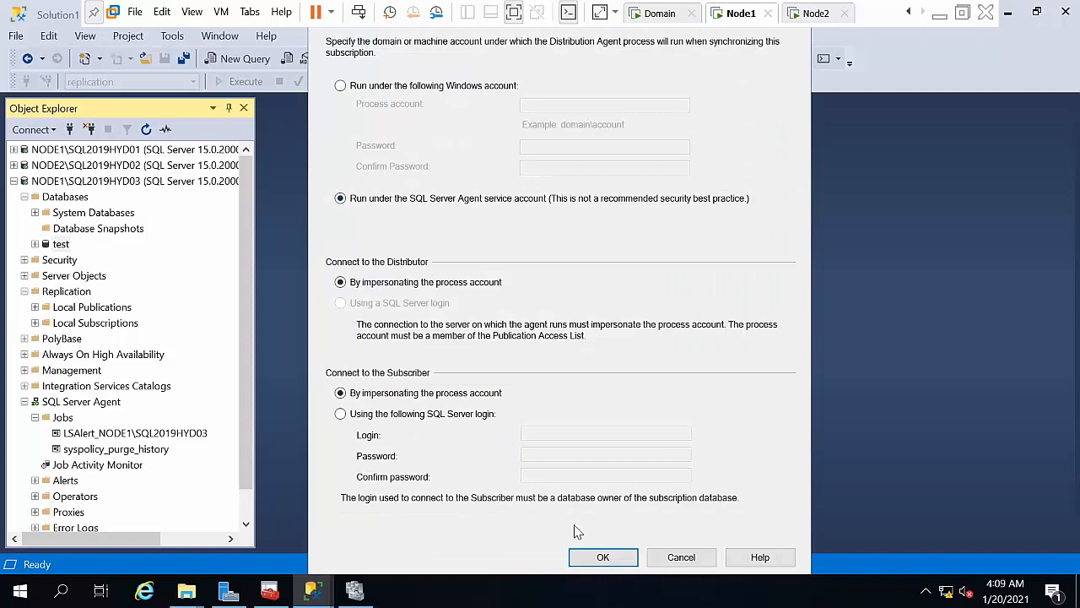
click(590, 557)
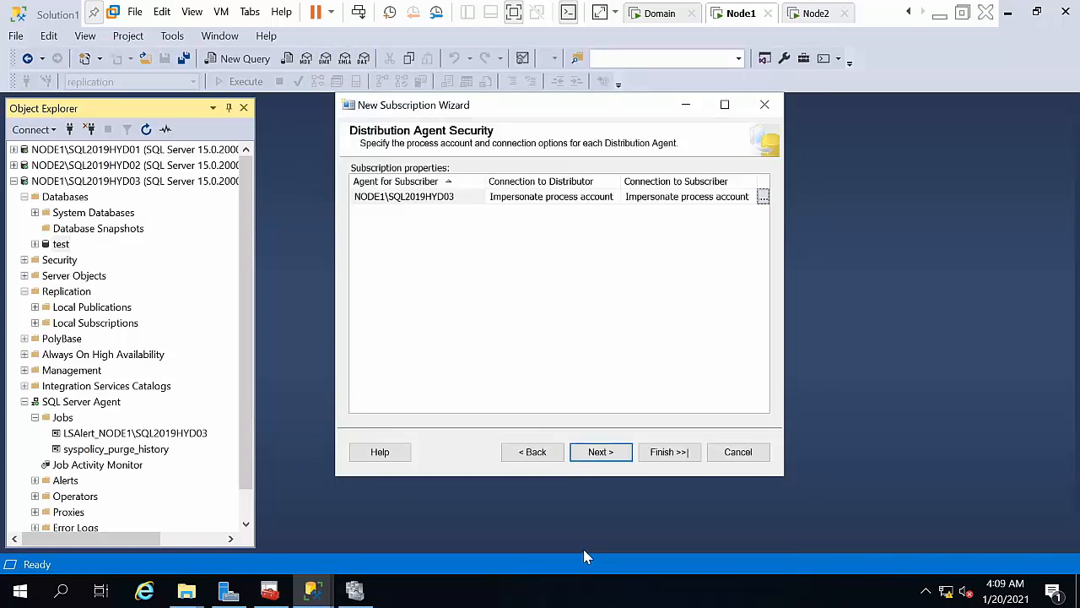
Step: Accept the default schedule and immediate initialization, then finish creating the subscription
click(601, 452)
click(601, 453)
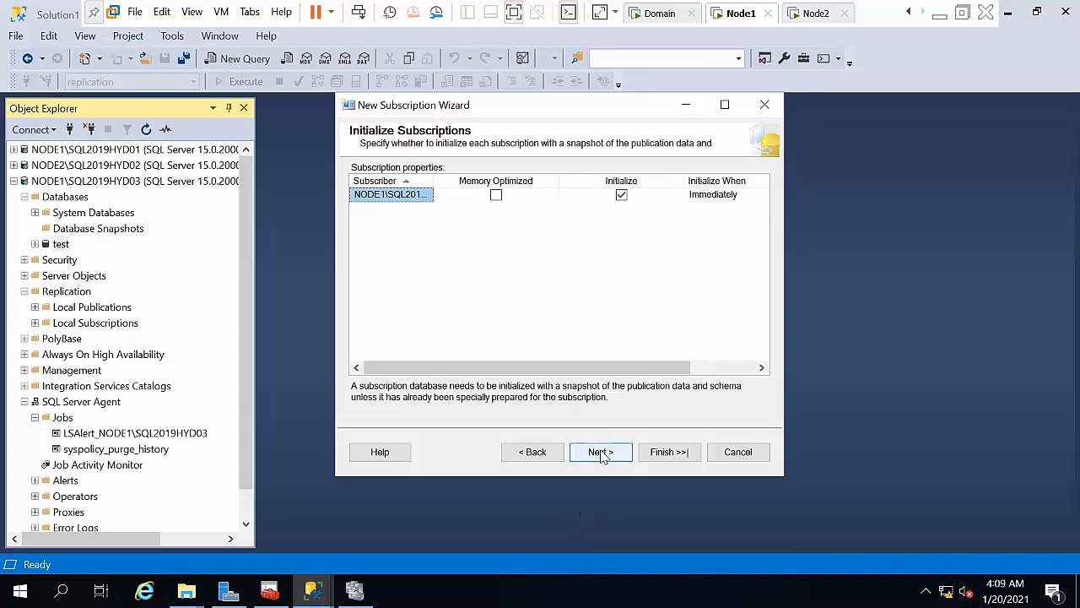
click(601, 452)
click(601, 453)
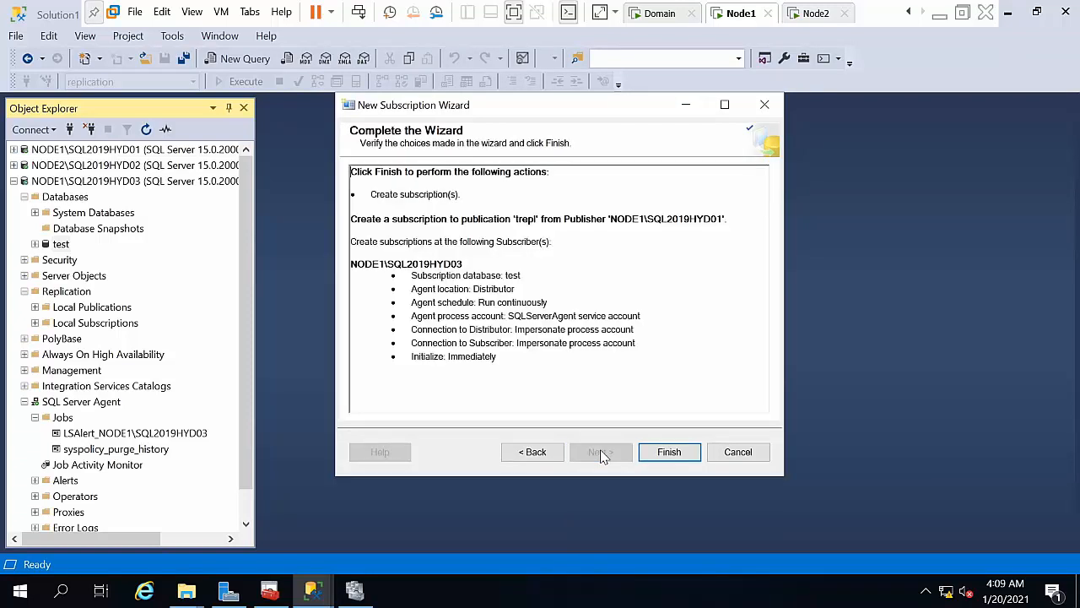
click(686, 454)
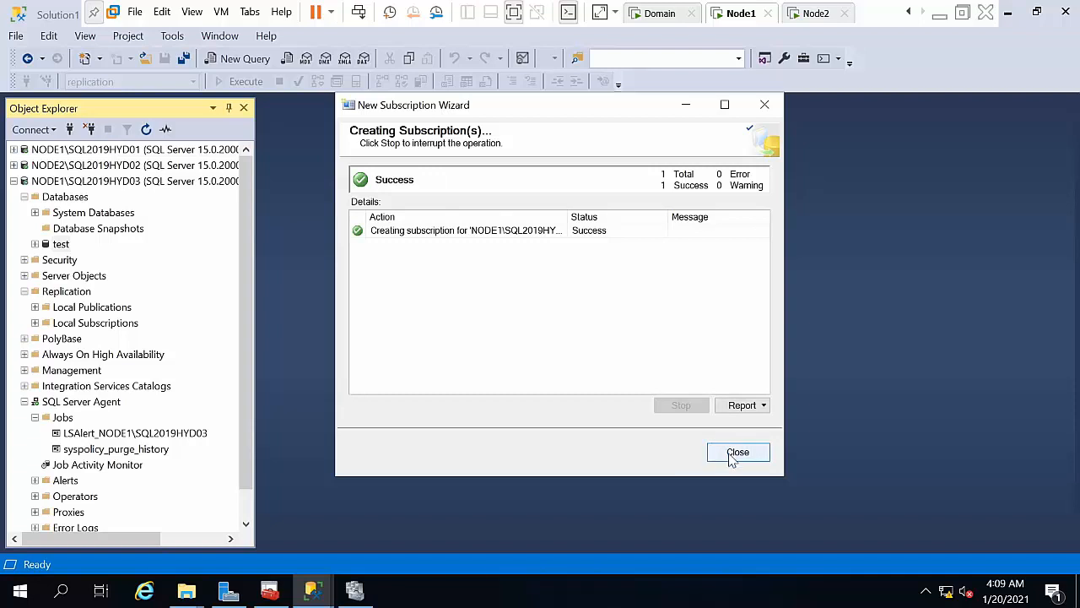
click(731, 454)
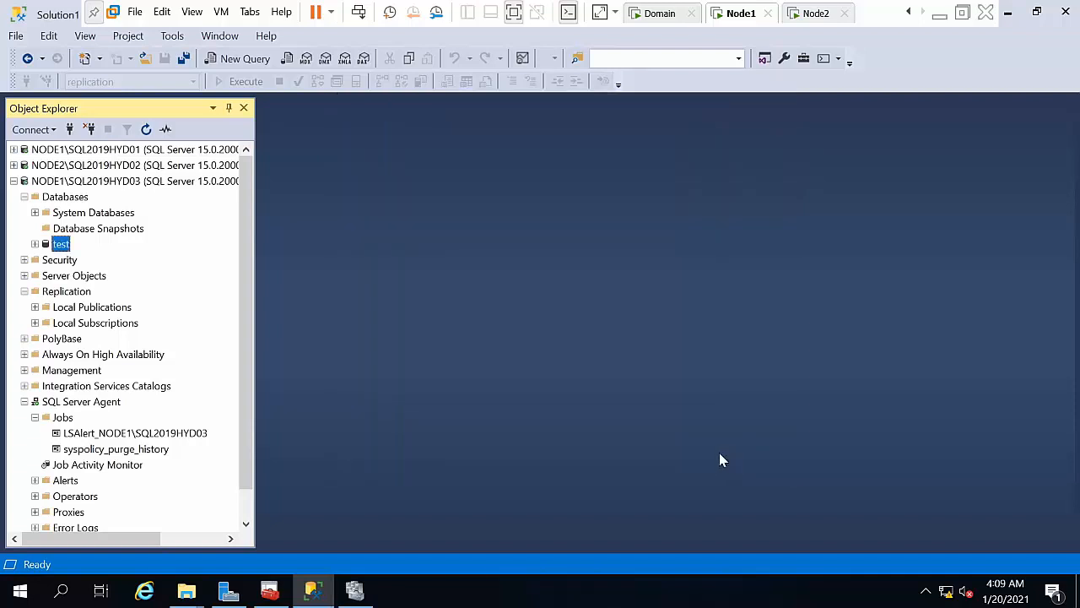
Step: Select the top 1000 rows of test's dbo.Table_1, confirm ids 1–5, then close the query
click(13, 180)
click(12, 181)
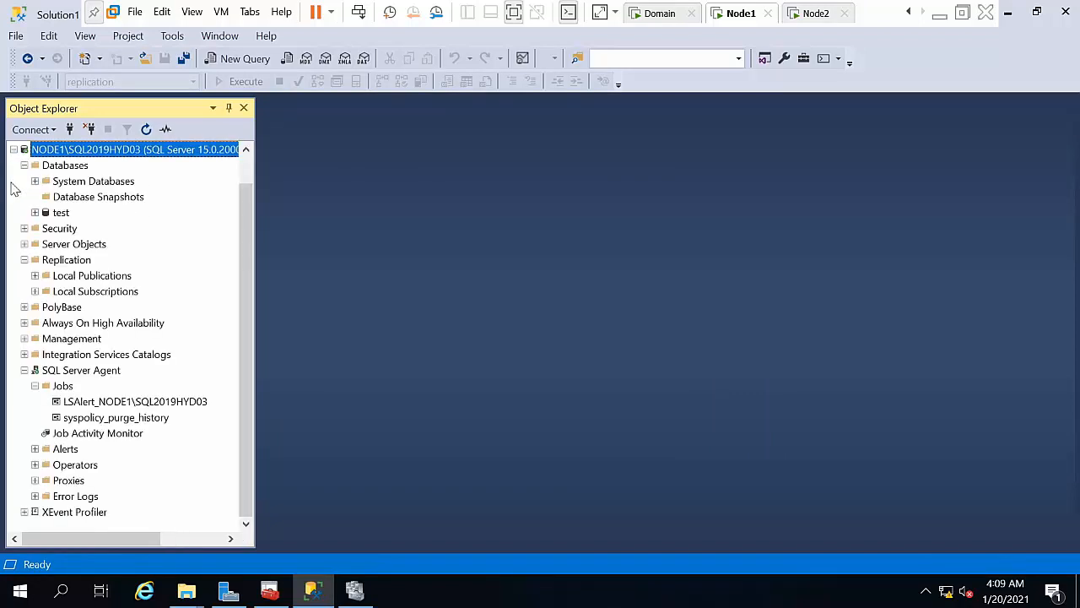
click(35, 212)
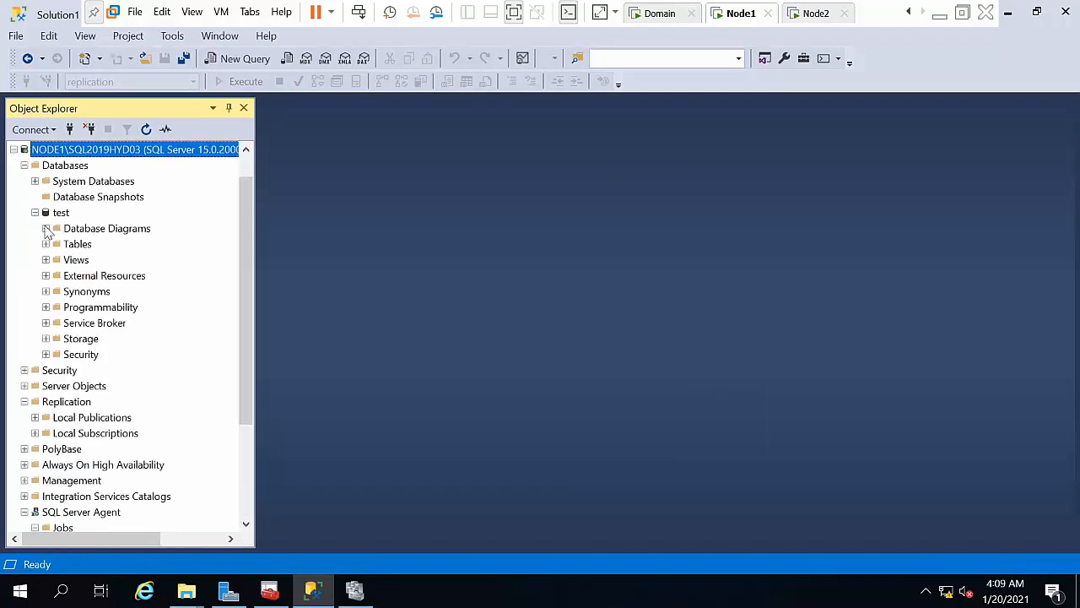
double_click(76, 246)
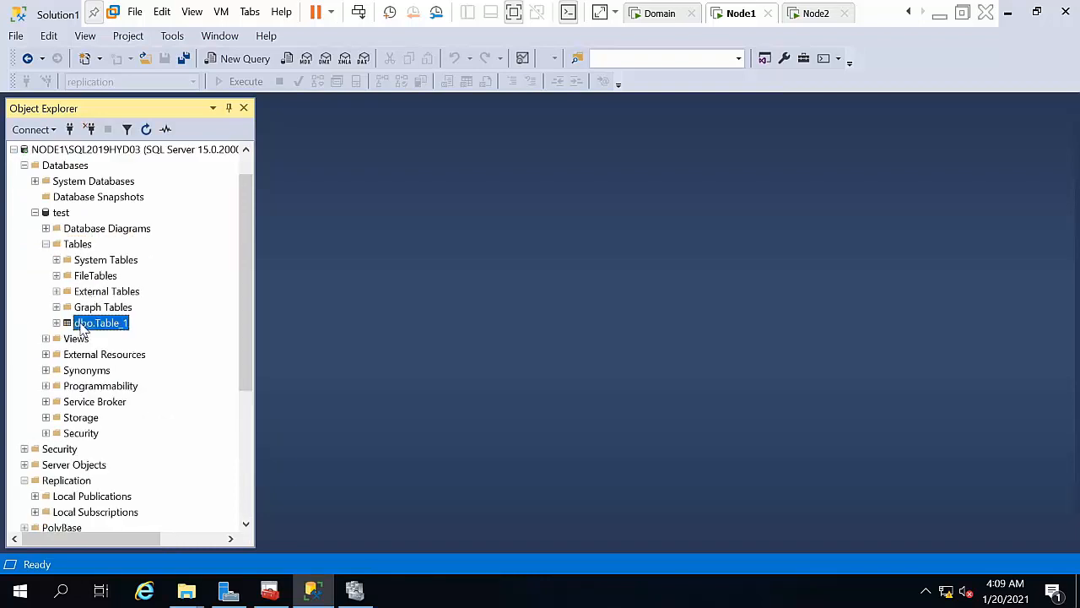
right_click(83, 322)
click(127, 263)
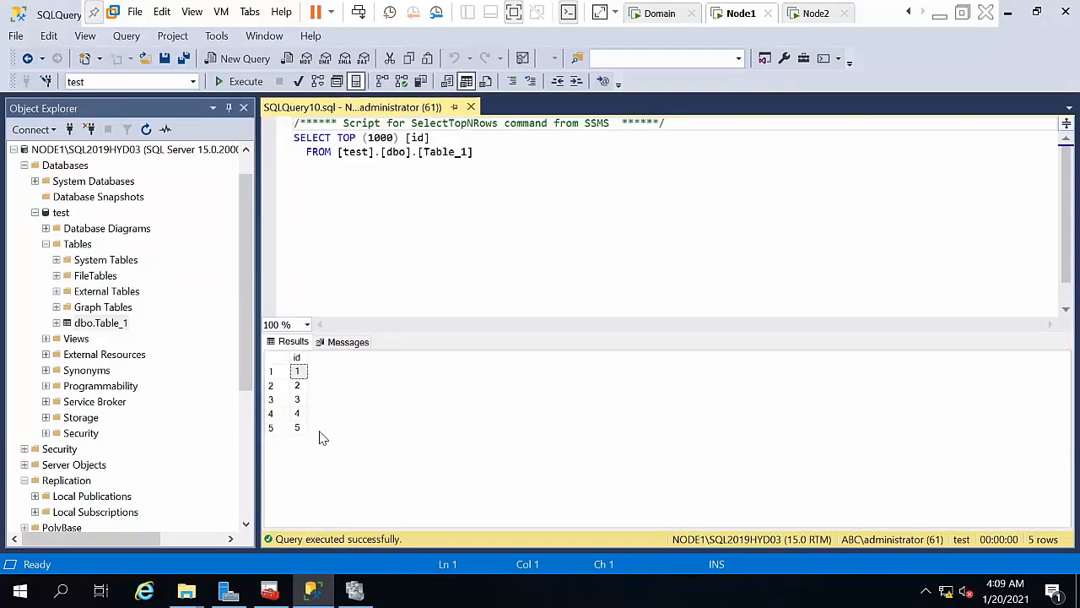
click(471, 106)
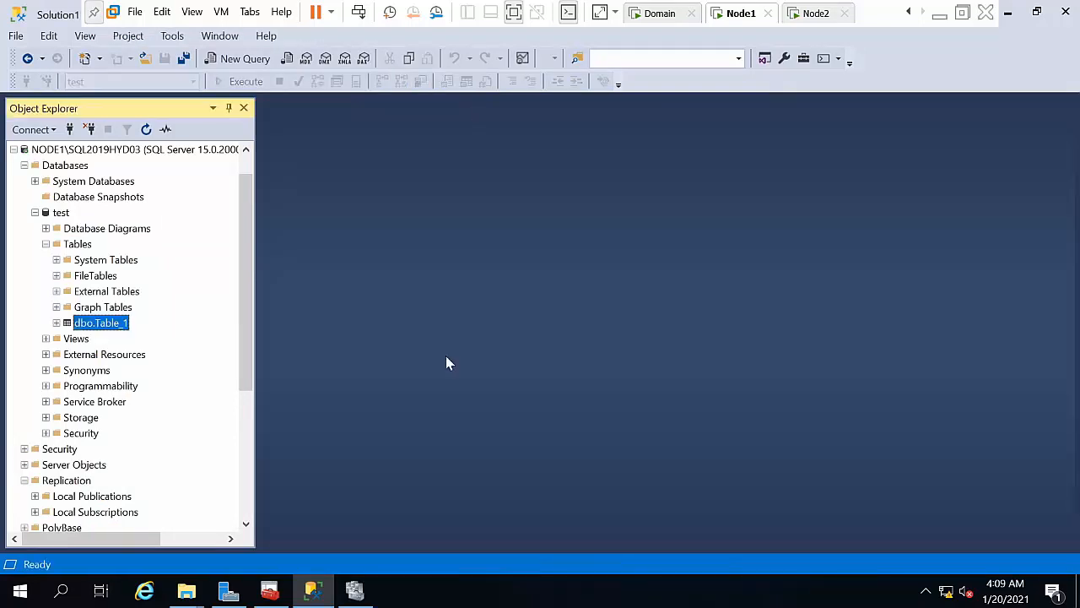